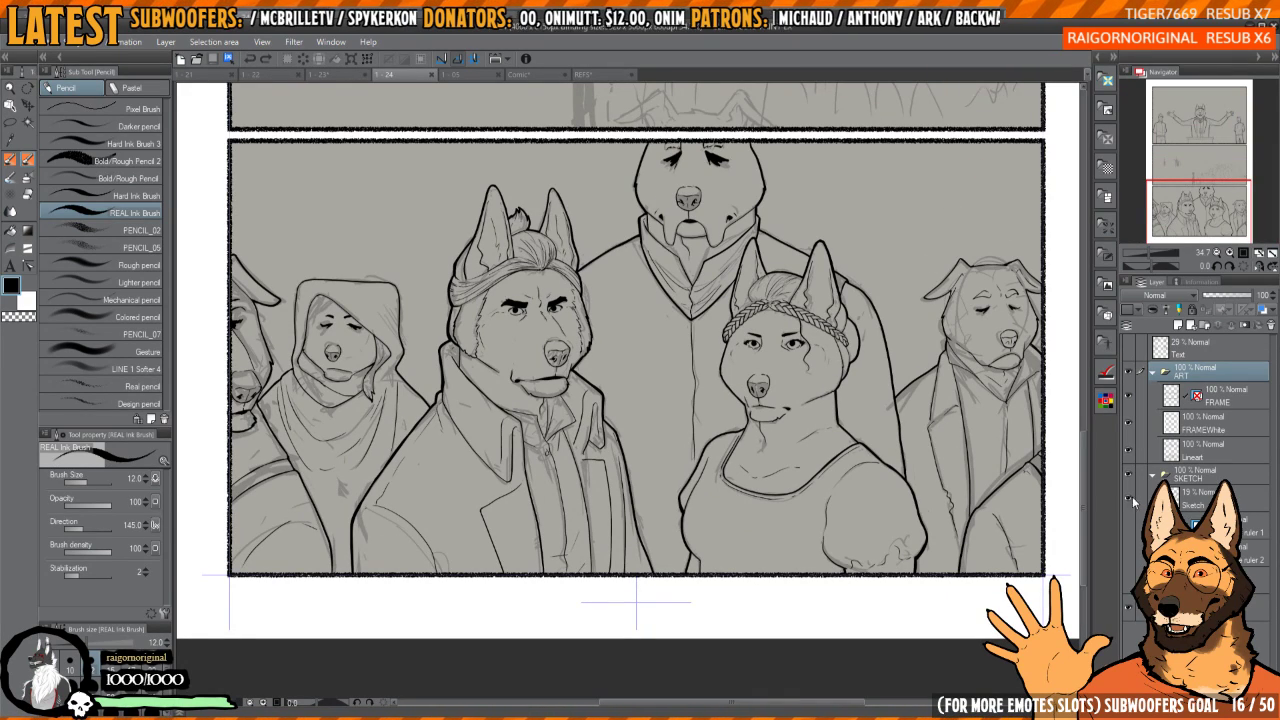
- On the Lineart layer, ink short crease lines above the speaker's eyes with REAL Ink Brush 2
{"action": "left_click_drag", "start_coordinate": [805, 150], "coordinate": [813, 512]}
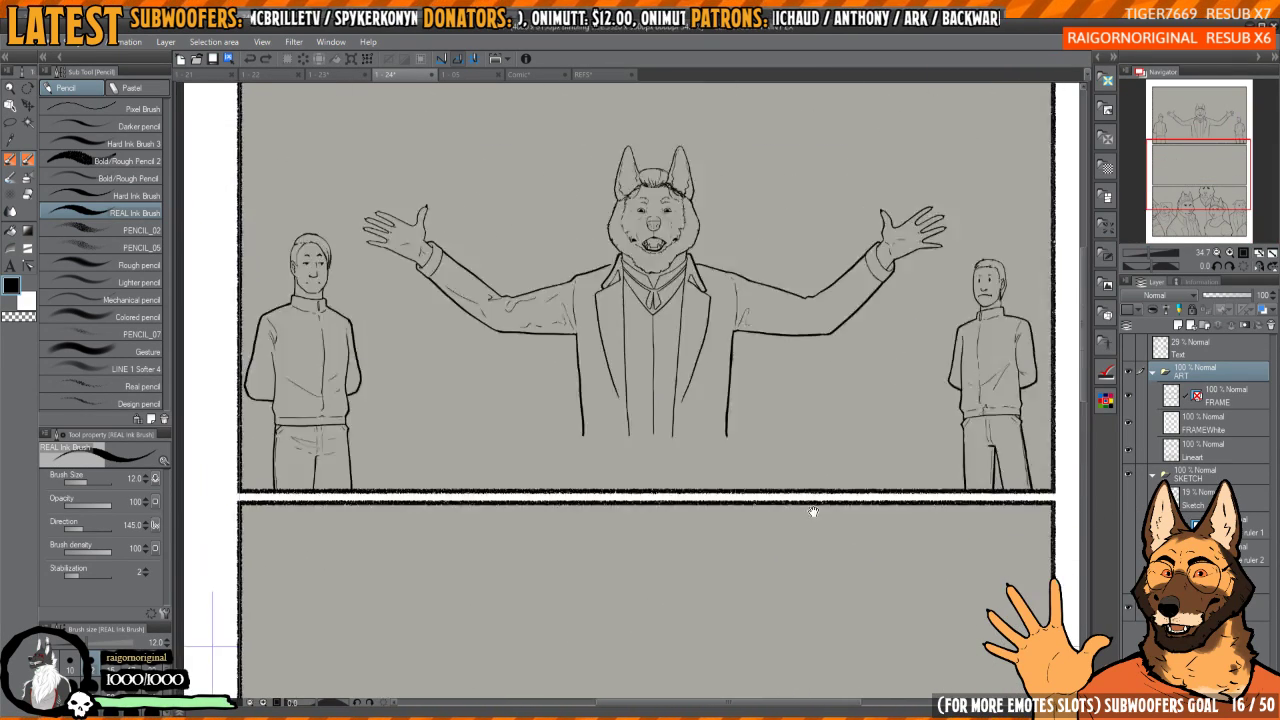
{"action": "scroll", "coordinate": [655, 215], "scroll_direction": "up", "scroll_amount": 6}
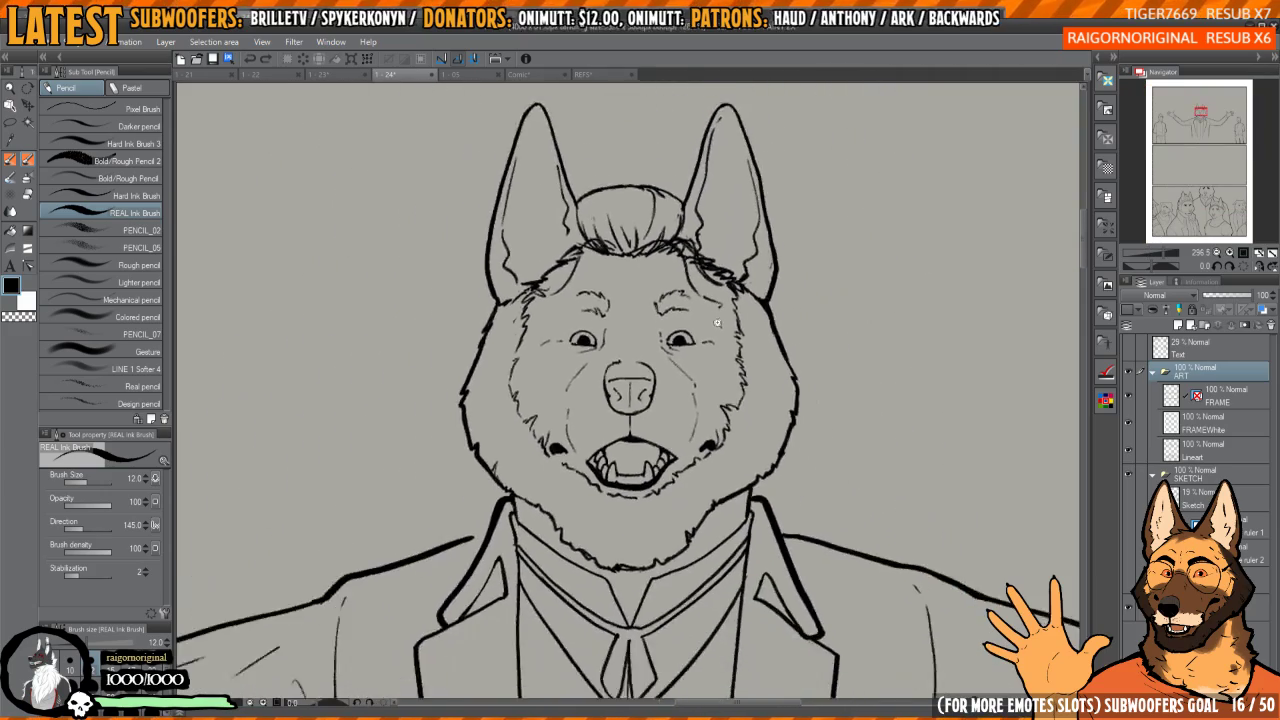
{"action": "scroll", "coordinate": [717, 323], "scroll_direction": "down", "scroll_amount": 3}
{"action": "scroll", "coordinate": [834, 234], "scroll_direction": "up", "scroll_amount": 6}
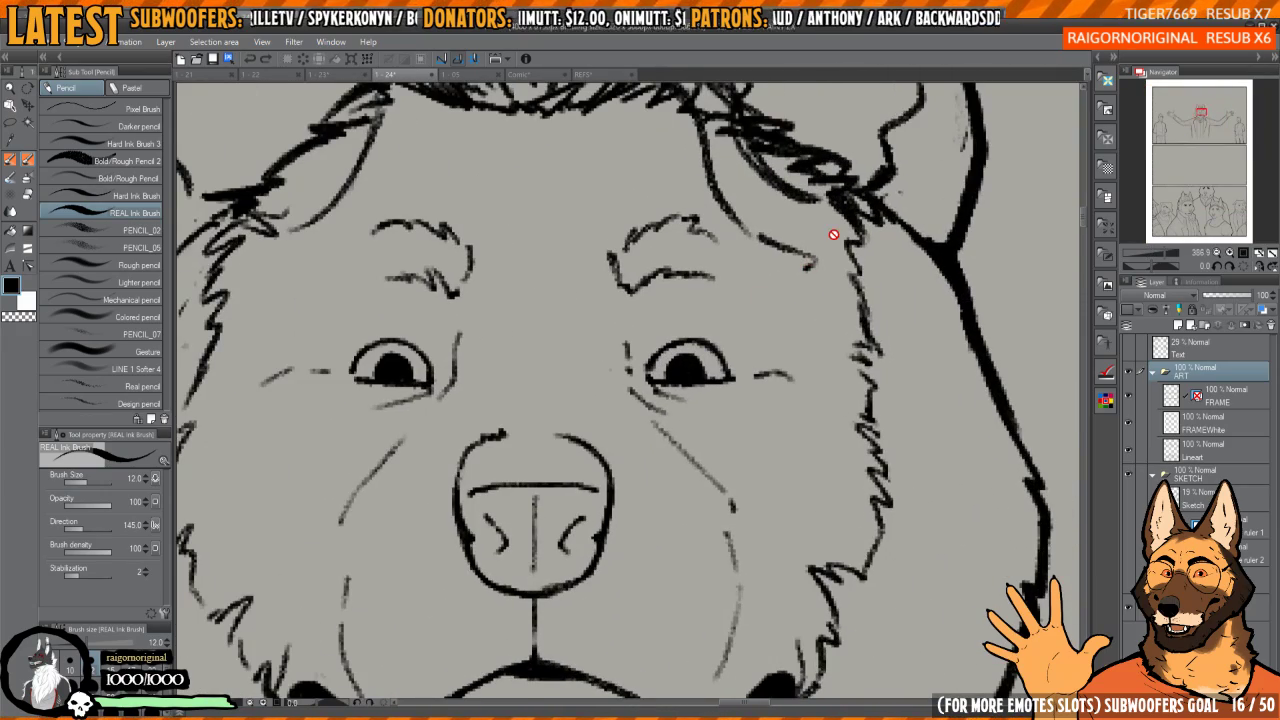
{"action": "left_click", "coordinate": [1210, 450]}
{"action": "key", "text": "p"}
{"action": "left_click_drag", "start_coordinate": [726, 311], "coordinate": [768, 333]}
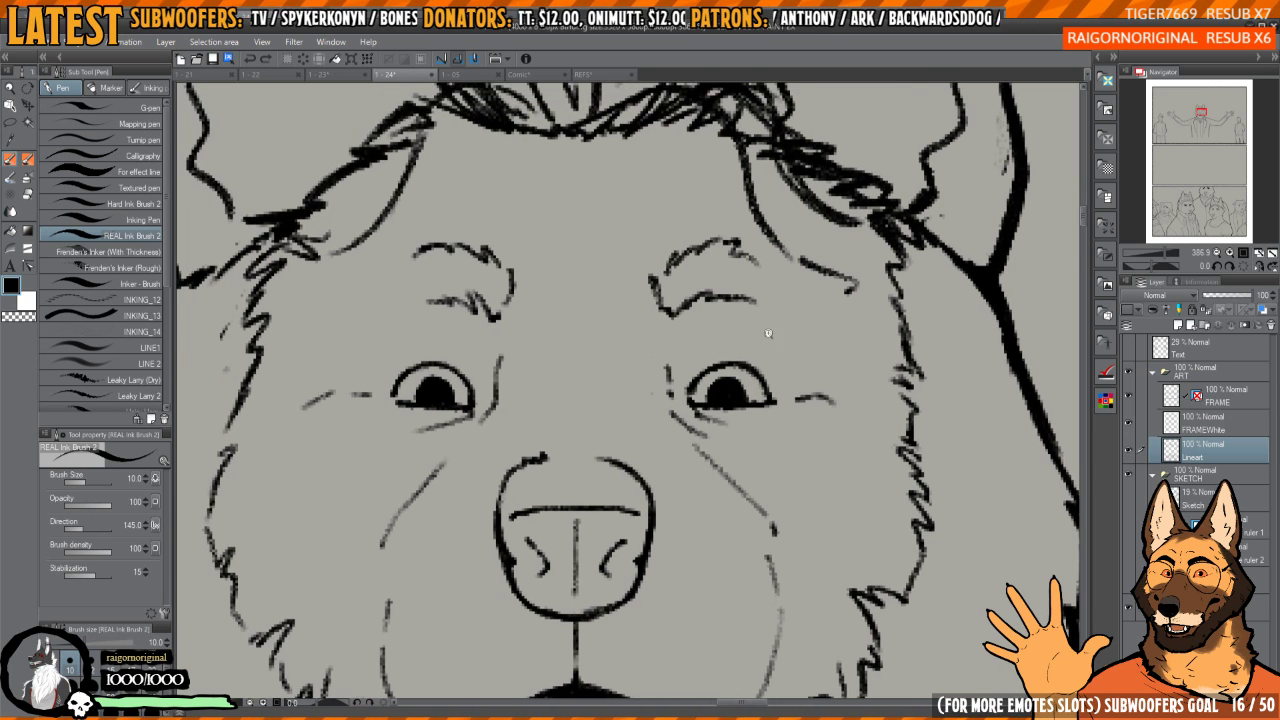
{"action": "scroll", "coordinate": [768, 333], "scroll_direction": "up", "scroll_amount": 3}
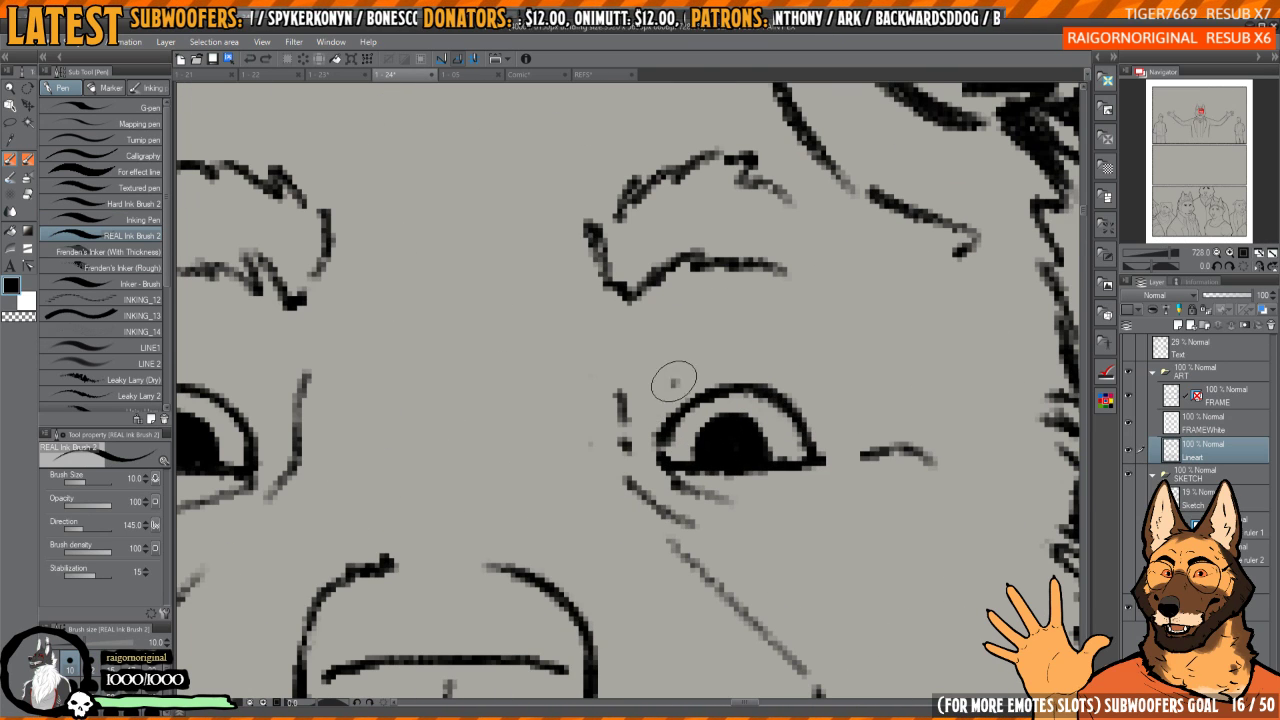
{"action": "scroll", "coordinate": [680, 370], "scroll_direction": "down", "scroll_amount": 5}
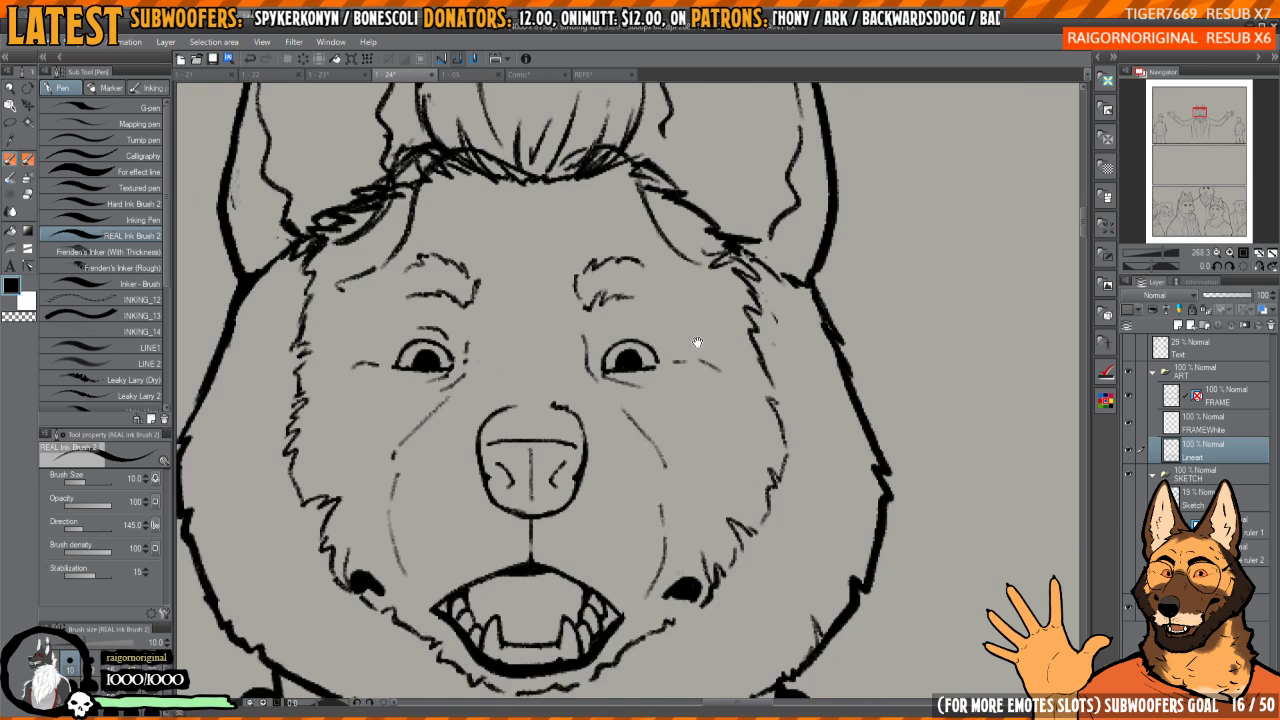
{"action": "scroll", "coordinate": [698, 343], "scroll_direction": "up", "scroll_amount": 3}
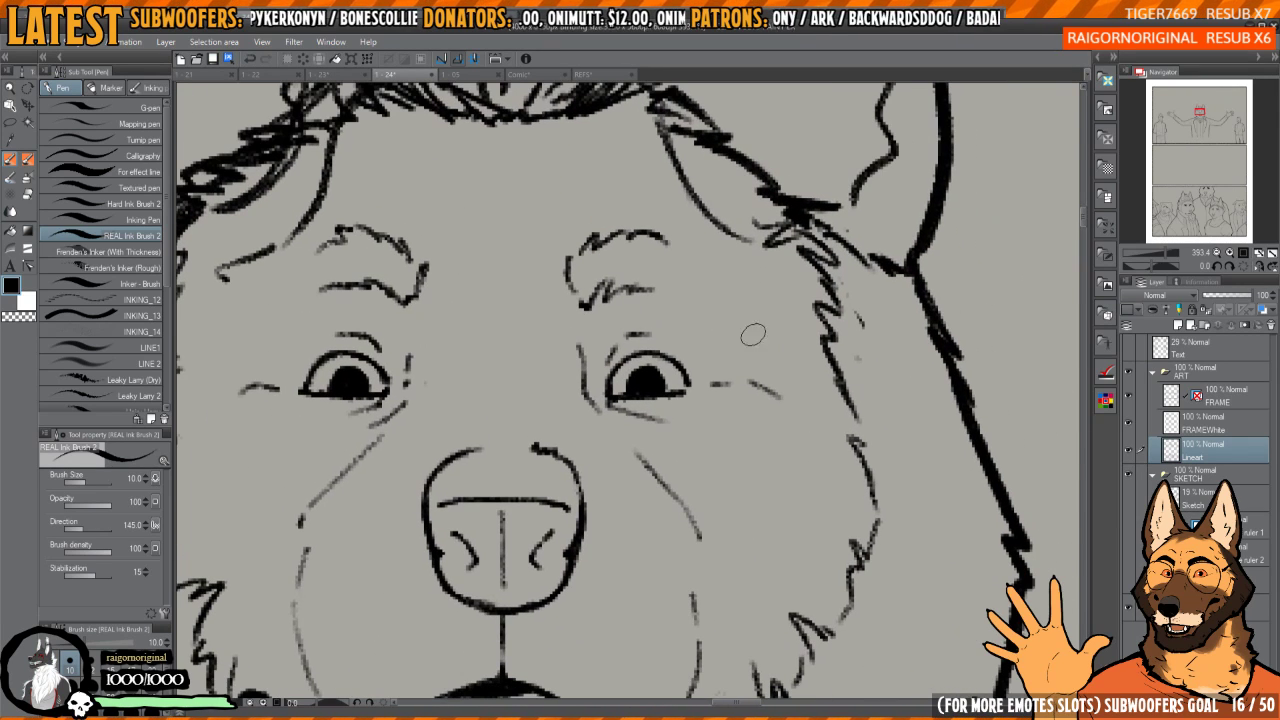
- Ink wrinkles at the outer corners of the speaker's eyes and short crease lines on the forehead
{"action": "key", "text": "h"}
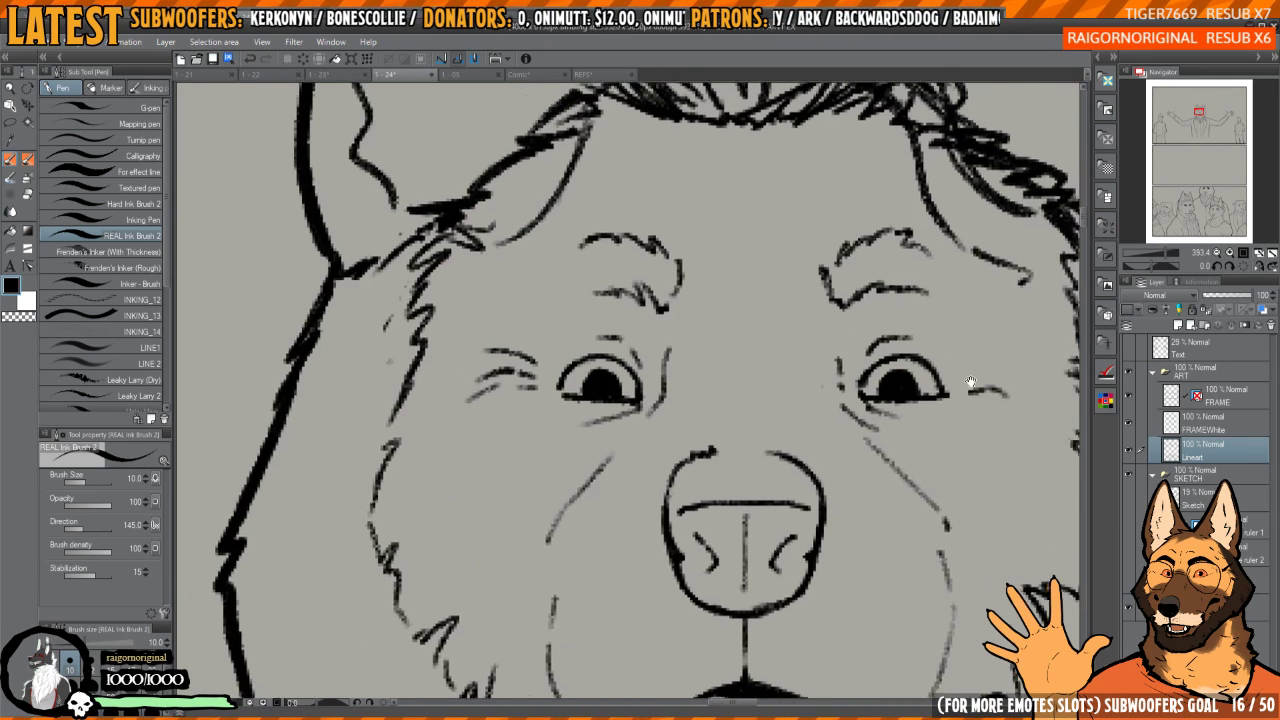
{"action": "left_click_drag", "start_coordinate": [970, 383], "coordinate": [780, 360]}
{"action": "left_click_drag", "start_coordinate": [560, 276], "coordinate": [680, 390]}
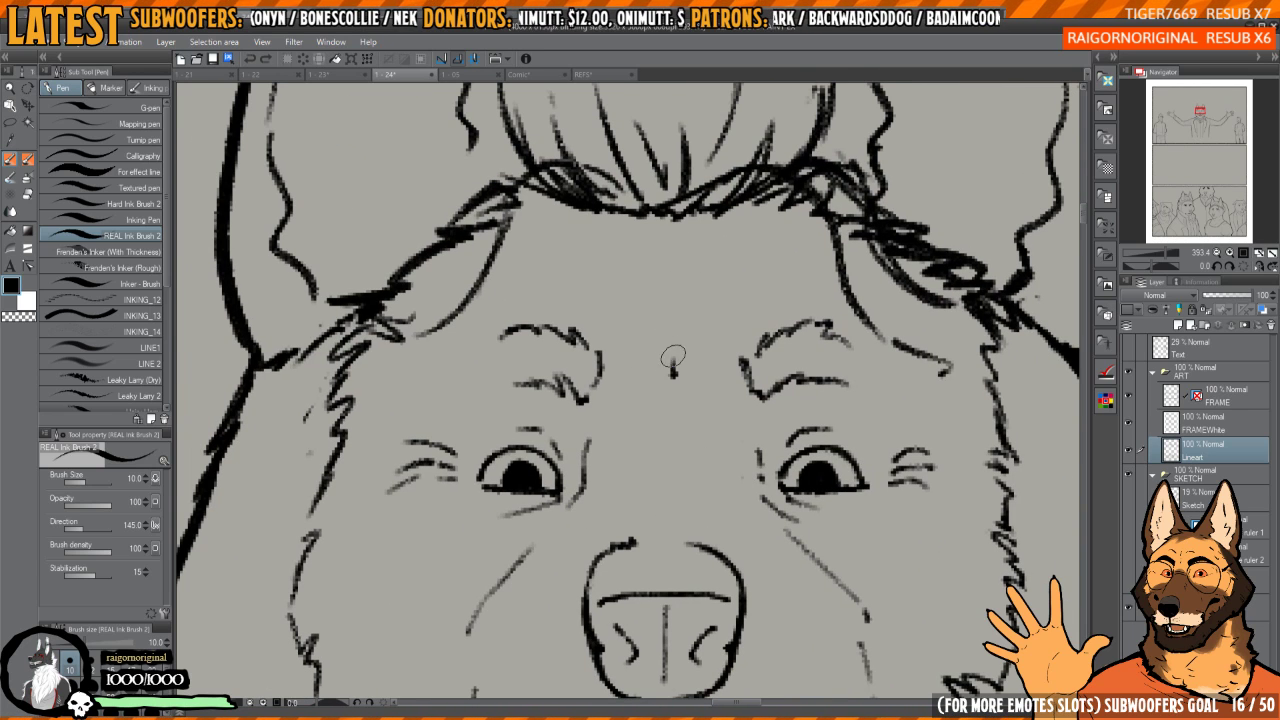
{"action": "mouse_move", "coordinate": [675, 335]}
{"action": "left_mouse_down"}
{"action": "mouse_move", "coordinate": [675, 290]}
{"action": "mouse_move", "coordinate": [748, 302]}
{"action": "left_mouse_up"}
{"action": "left_click_drag", "start_coordinate": [620, 310], "coordinate": [588, 298]}
{"action": "left_click_drag", "start_coordinate": [709, 424], "coordinate": [689, 324]}
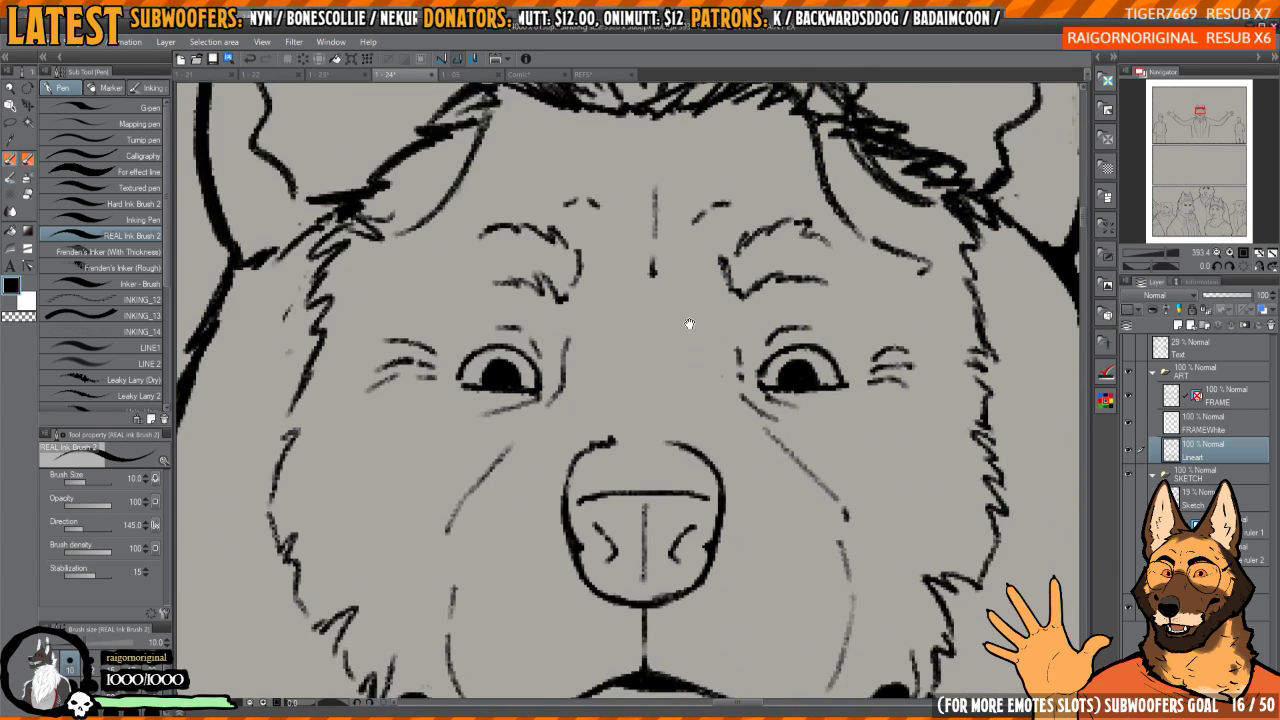
- Ink short fur strokes on the speaker's chin and both cheeks
{"action": "scroll", "coordinate": [689, 324], "scroll_direction": "down", "scroll_amount": 2}
{"action": "scroll", "coordinate": [663, 328], "scroll_direction": "down", "scroll_amount": 2}
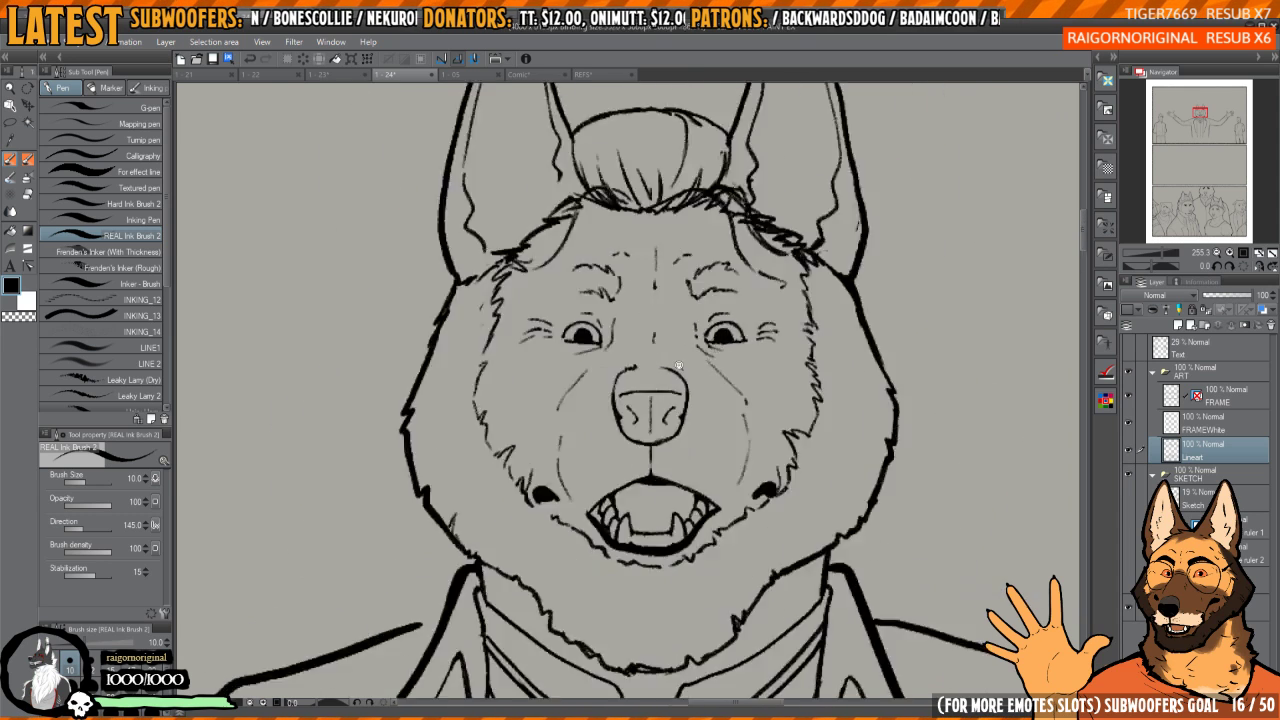
{"action": "scroll", "coordinate": [620, 362], "scroll_direction": "up", "scroll_amount": 5}
{"action": "mouse_move", "coordinate": [548, 410]}
{"action": "left_mouse_down"}
{"action": "mouse_move", "coordinate": [711, 385]}
{"action": "mouse_move", "coordinate": [788, 436]}
{"action": "mouse_move", "coordinate": [765, 402]}
{"action": "mouse_move", "coordinate": [721, 385]}
{"action": "mouse_move", "coordinate": [777, 397]}
{"action": "mouse_move", "coordinate": [818, 482]}
{"action": "left_mouse_up"}
{"action": "left_click_drag", "start_coordinate": [818, 482], "coordinate": [760, 318]}
{"action": "scroll", "coordinate": [760, 318], "scroll_direction": "down", "scroll_amount": 5}
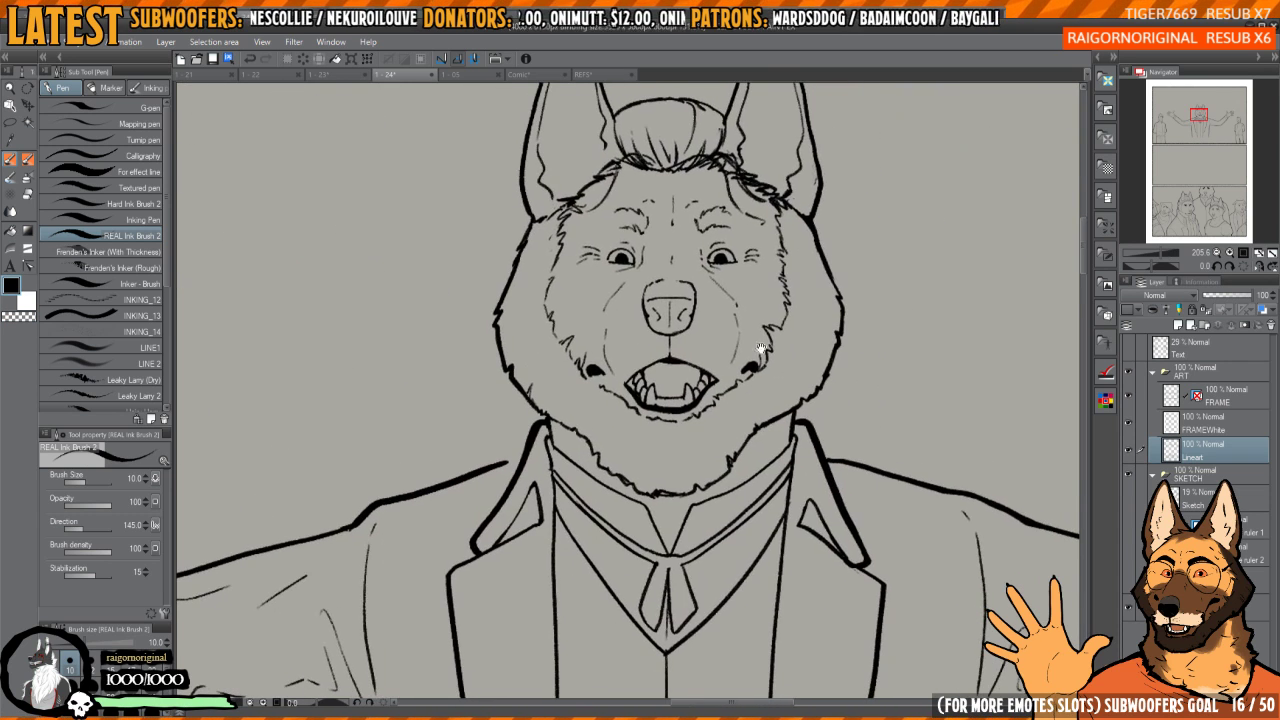
{"action": "left_click_drag", "start_coordinate": [591, 448], "coordinate": [608, 430]}
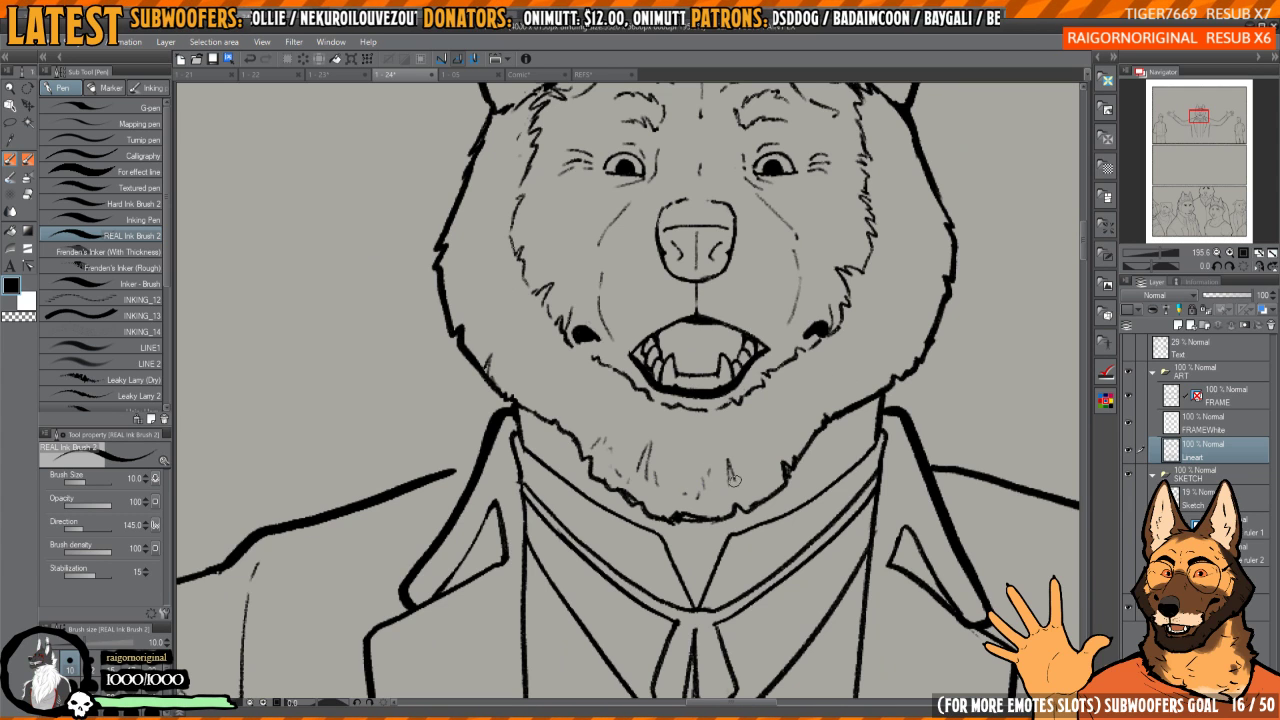
{"action": "mouse_move", "coordinate": [479, 309]}
{"action": "left_mouse_down"}
{"action": "mouse_move", "coordinate": [584, 364]}
{"action": "mouse_move", "coordinate": [575, 420]}
{"action": "mouse_move", "coordinate": [518, 434]}
{"action": "mouse_move", "coordinate": [571, 438]}
{"action": "mouse_move", "coordinate": [540, 452]}
{"action": "left_mouse_up"}
{"action": "left_click_drag", "start_coordinate": [576, 410], "coordinate": [549, 456]}
{"action": "mouse_move", "coordinate": [575, 352]}
{"action": "left_mouse_down"}
{"action": "mouse_move", "coordinate": [632, 407]}
{"action": "mouse_move", "coordinate": [515, 395]}
{"action": "mouse_move", "coordinate": [476, 416]}
{"action": "left_mouse_up"}
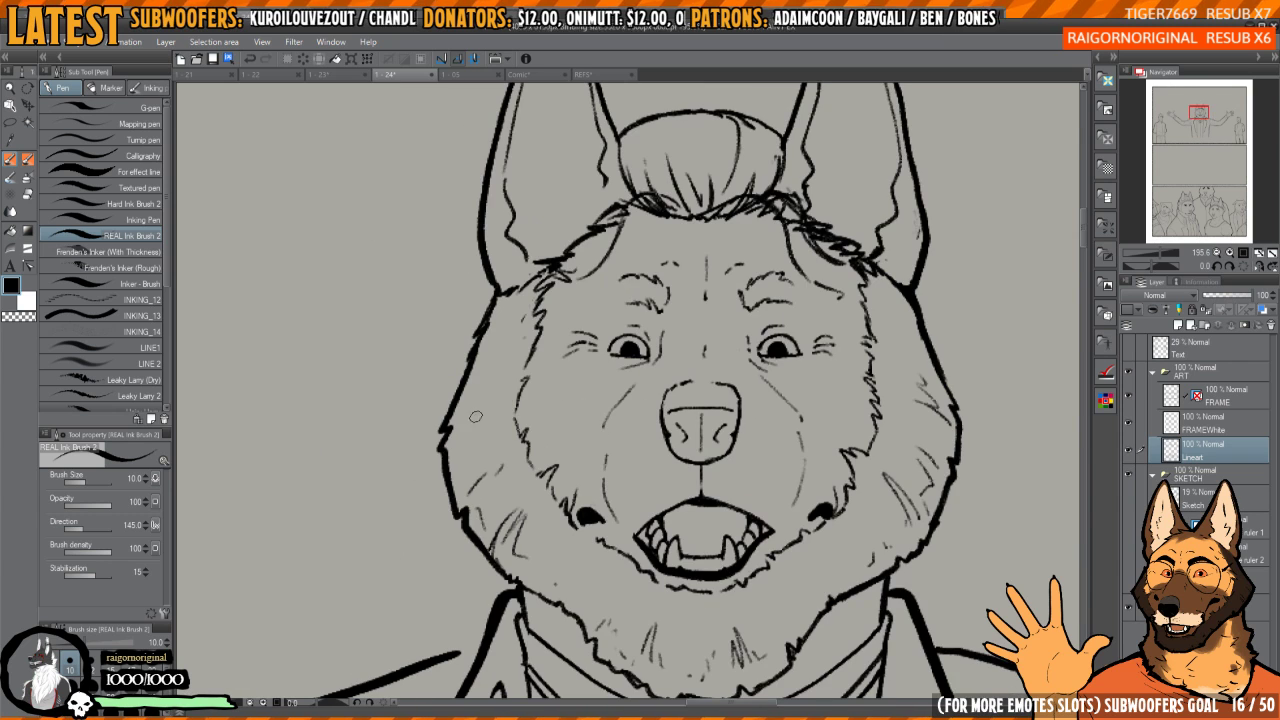
- Show the rough sketch and the perspective ruler 1 layer for the middle panel's background
{"action": "scroll", "coordinate": [700, 528], "scroll_direction": "down", "scroll_amount": 7}
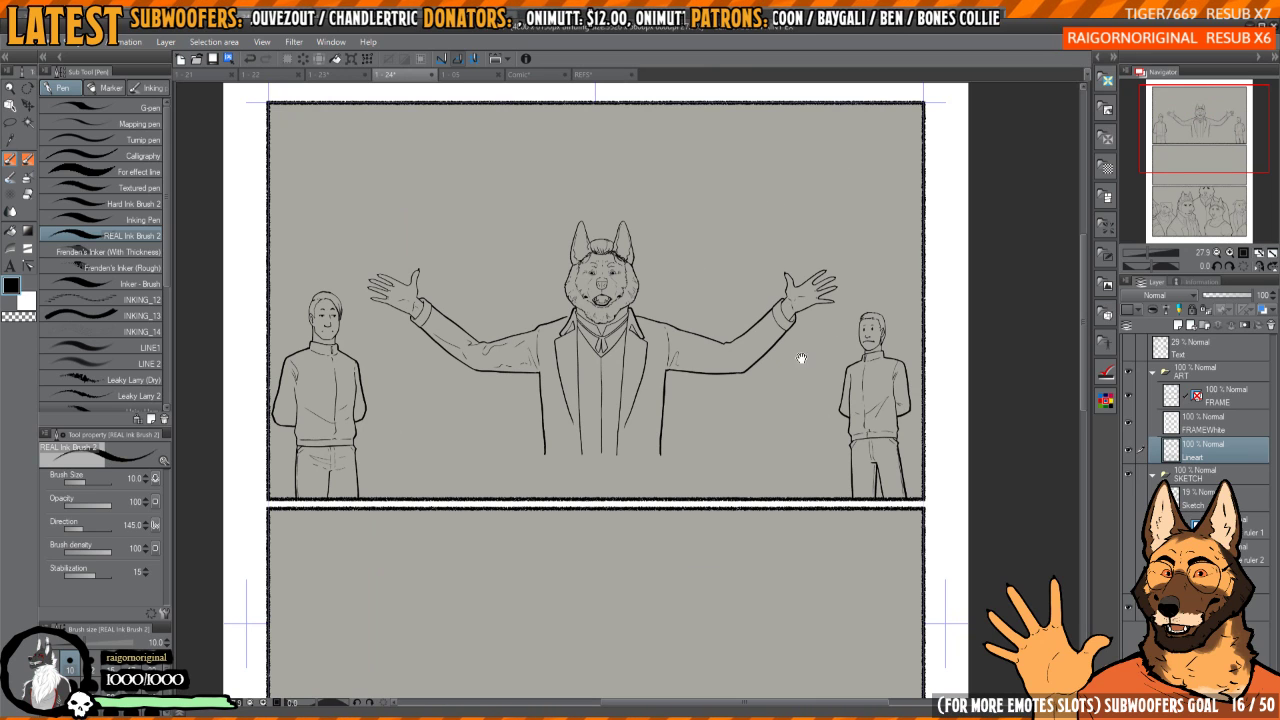
{"action": "scroll", "coordinate": [801, 358], "scroll_direction": "down", "scroll_amount": 5}
{"action": "left_click_drag", "start_coordinate": [677, 337], "coordinate": [694, 421]}
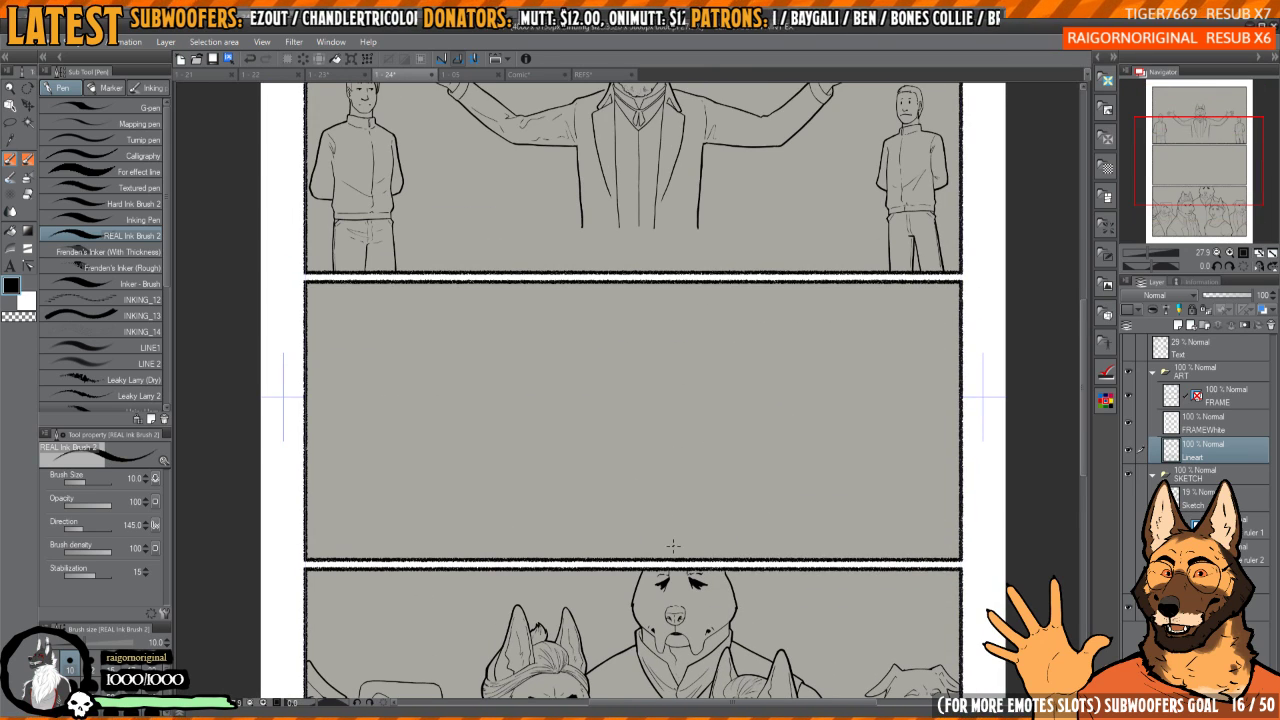
{"action": "left_click", "coordinate": [1128, 499]}
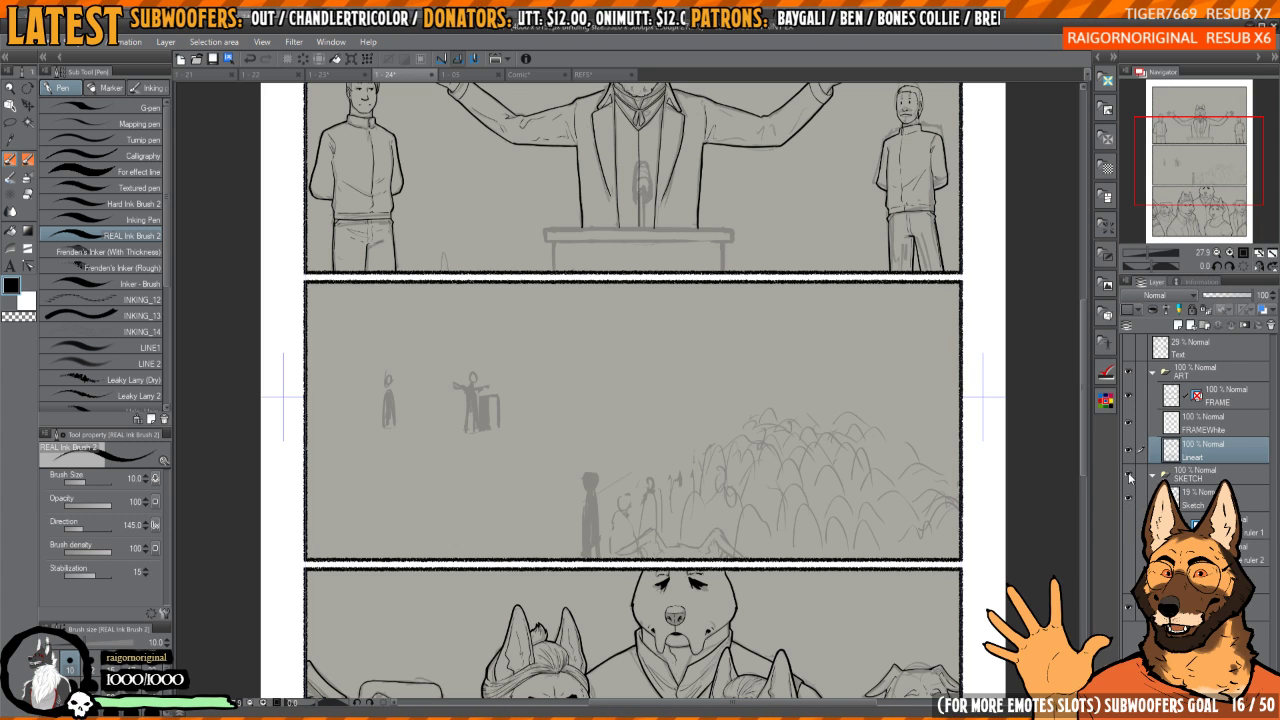
{"action": "left_click", "coordinate": [1129, 525]}
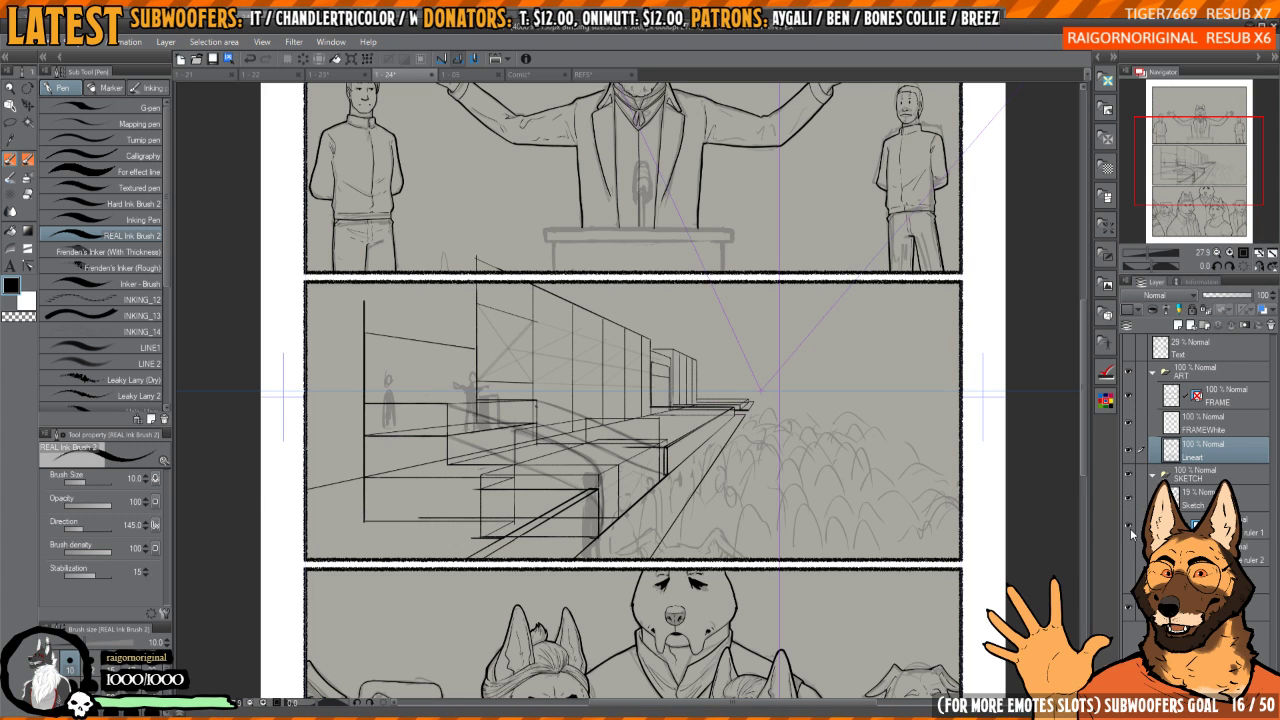
{"action": "scroll", "coordinate": [689, 376], "scroll_direction": "up", "scroll_amount": 2}
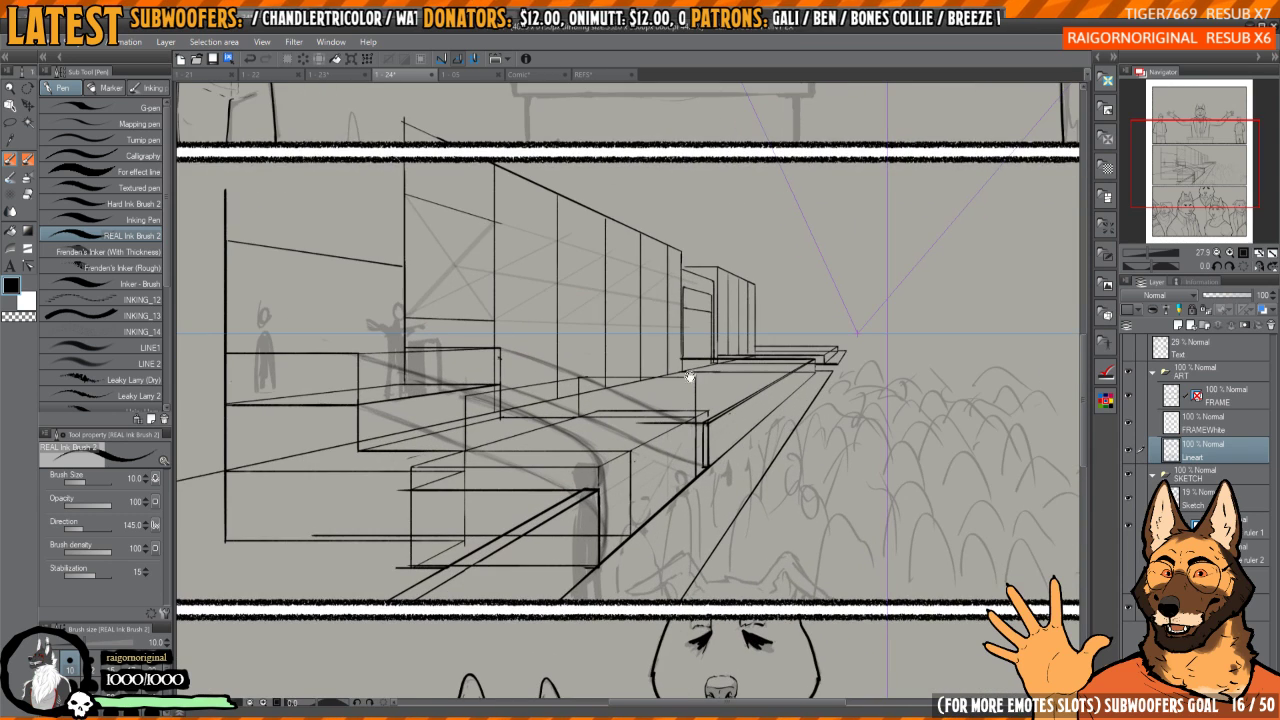
{"action": "scroll", "coordinate": [689, 376], "scroll_direction": "up", "scroll_amount": 3}
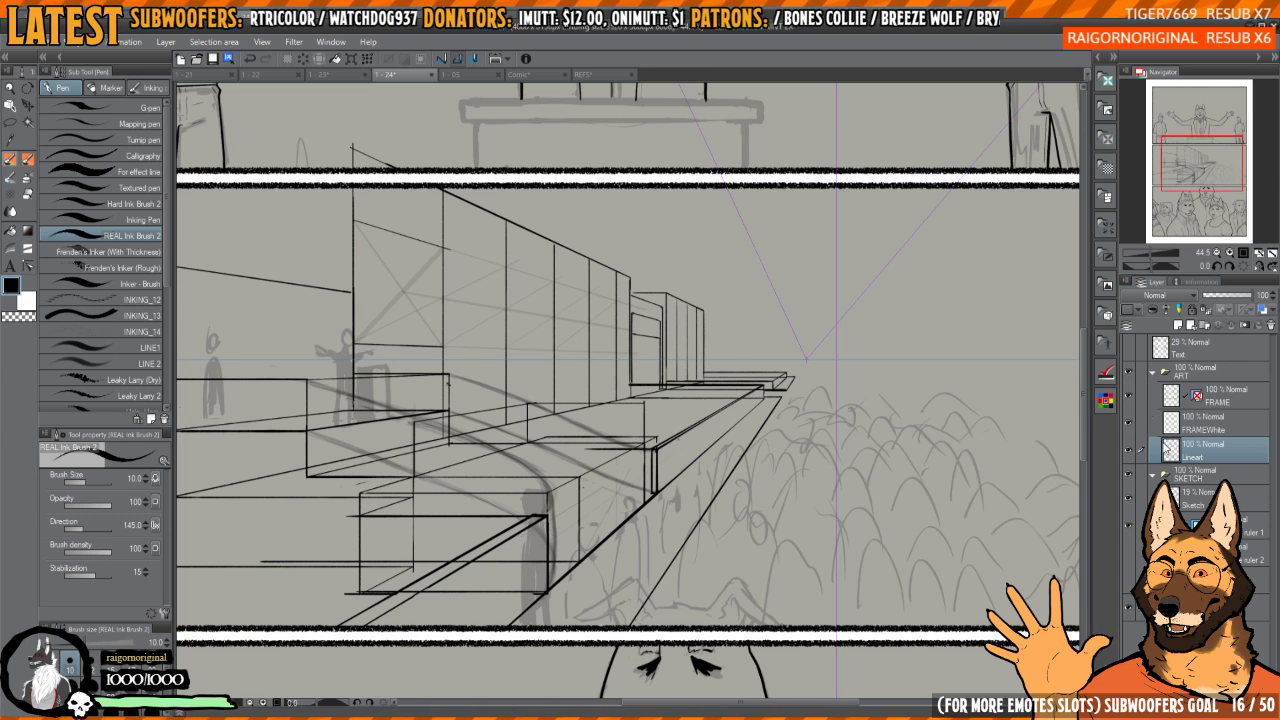
- Hide the perspective ruler 1 layer and show the perspective ruler 2 layer of the first panel
{"action": "left_click", "coordinate": [1129, 530]}
{"action": "scroll", "coordinate": [920, 450], "scroll_direction": "down", "scroll_amount": 3}
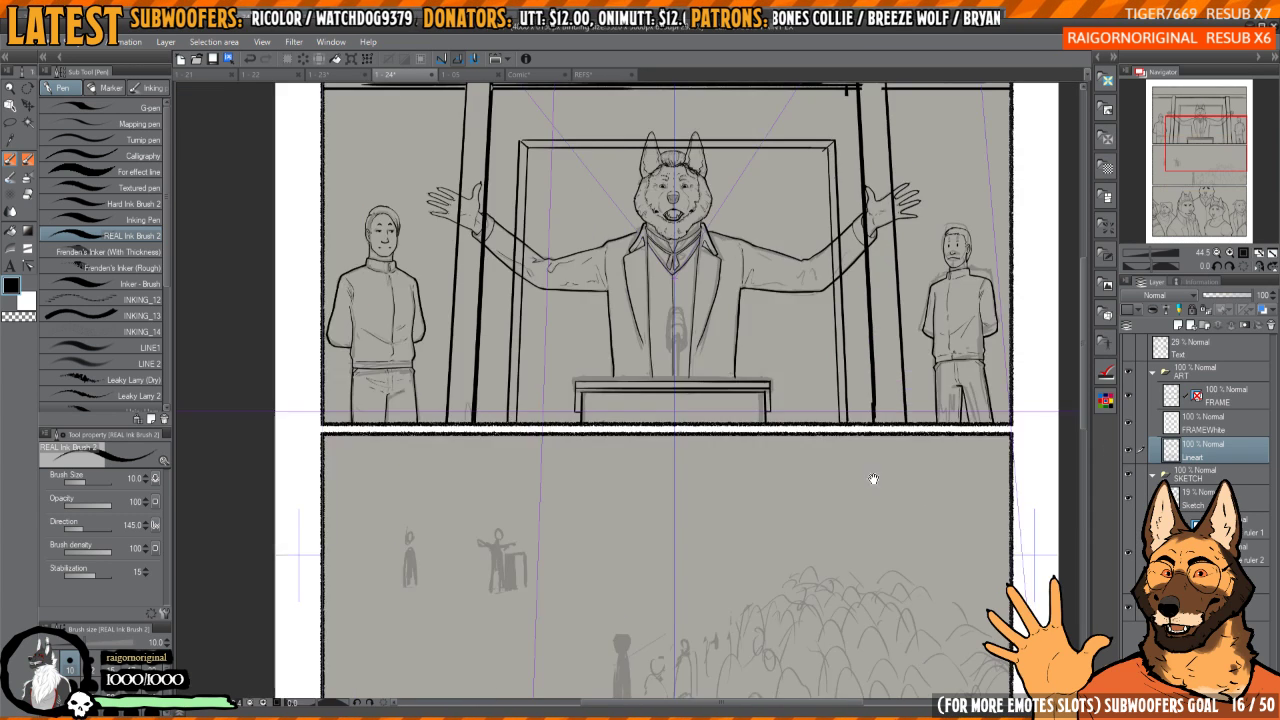
{"action": "scroll", "coordinate": [890, 530], "scroll_direction": "down", "scroll_amount": 2}
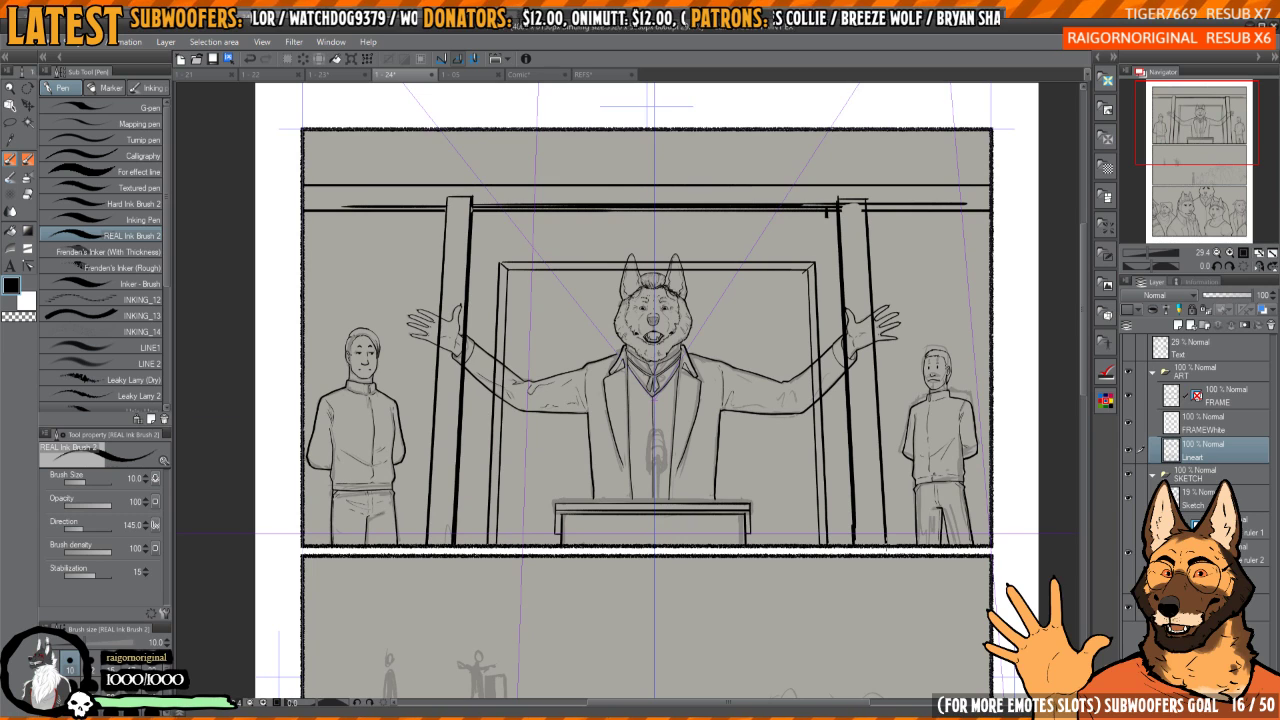
- Duplicate the perspective ruler 2 layer and place the copy in the ART folder, below Lineart
{"action": "left_click", "coordinate": [1250, 553]}
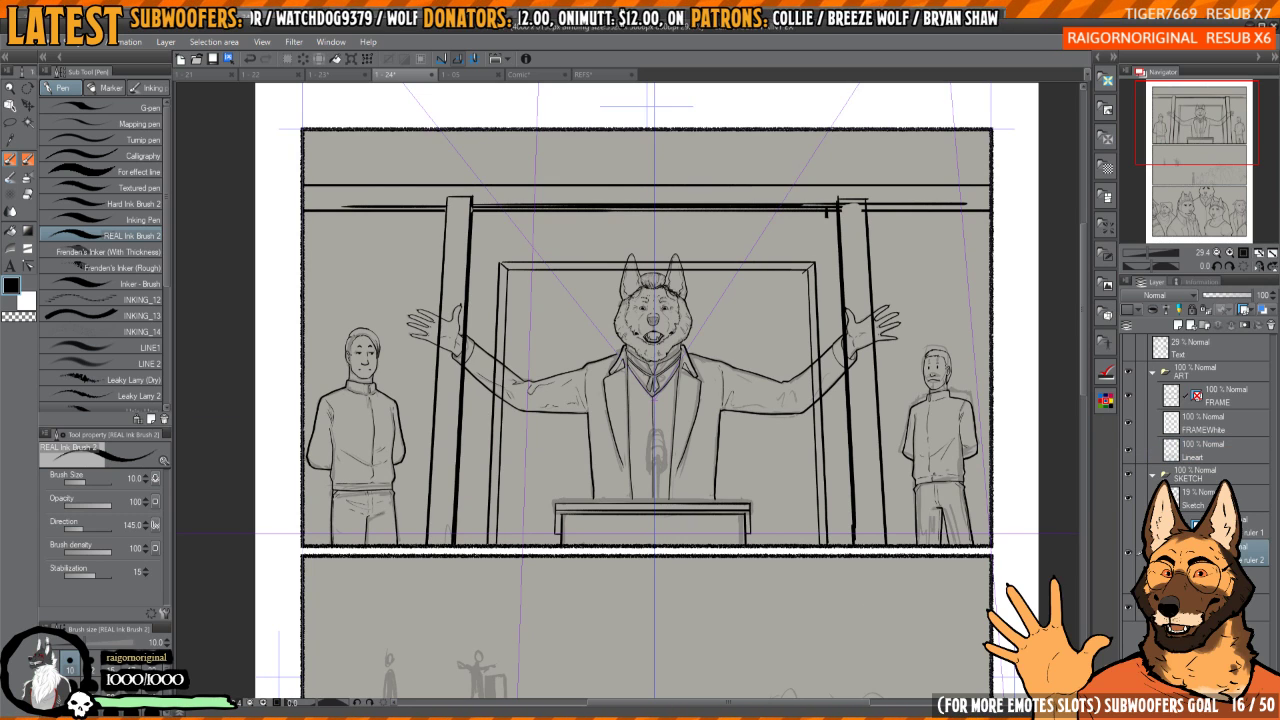
{"action": "left_click", "coordinate": [1208, 476]}
{"action": "key", "text": "ctrl+v"}
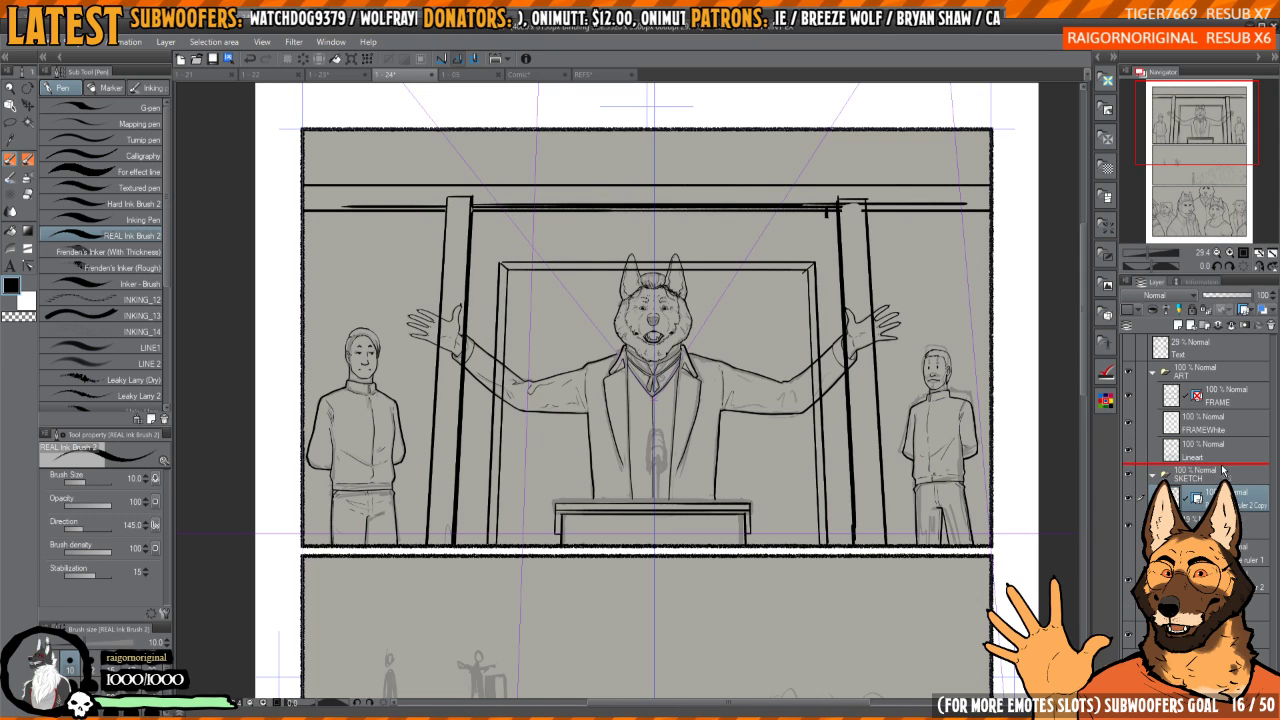
{"action": "left_click_drag", "start_coordinate": [1222, 470], "coordinate": [1222, 468]}
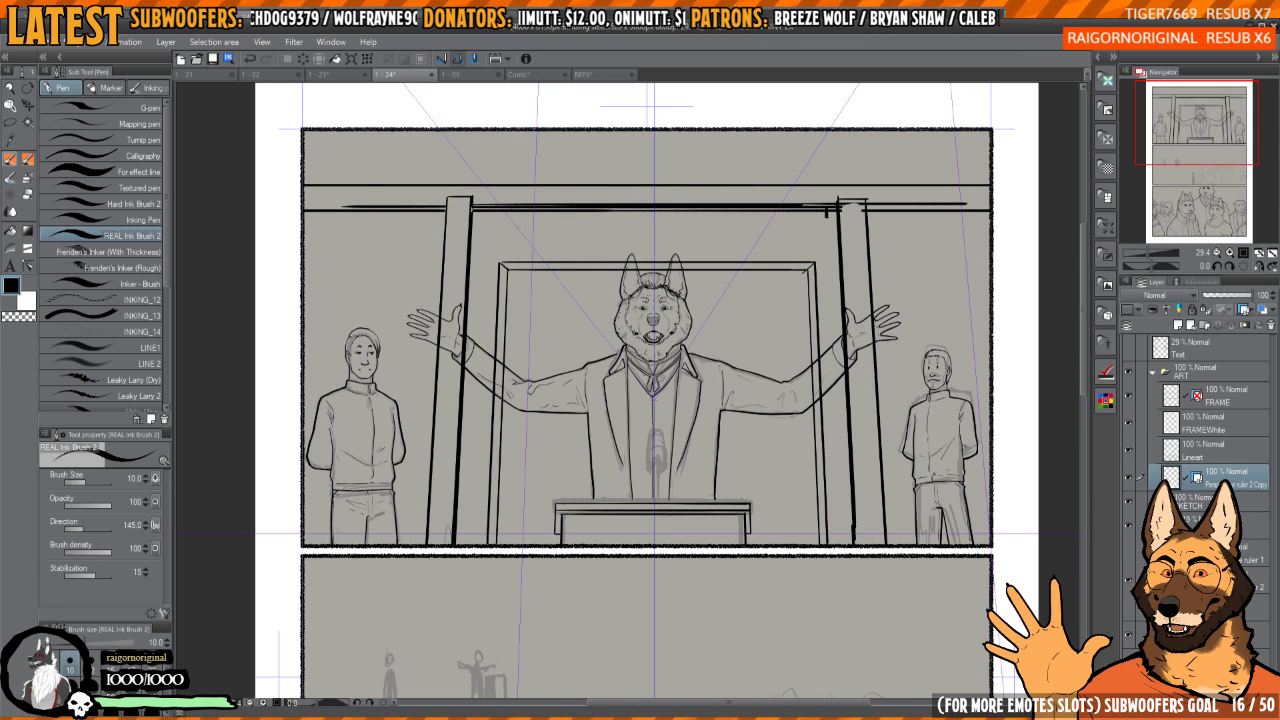
- Lower the original perspective ruler 2 layer's opacity to about 43% and select its copy for inking
{"action": "left_click", "coordinate": [1250, 583]}
{"action": "left_click", "coordinate": [1224, 296]}
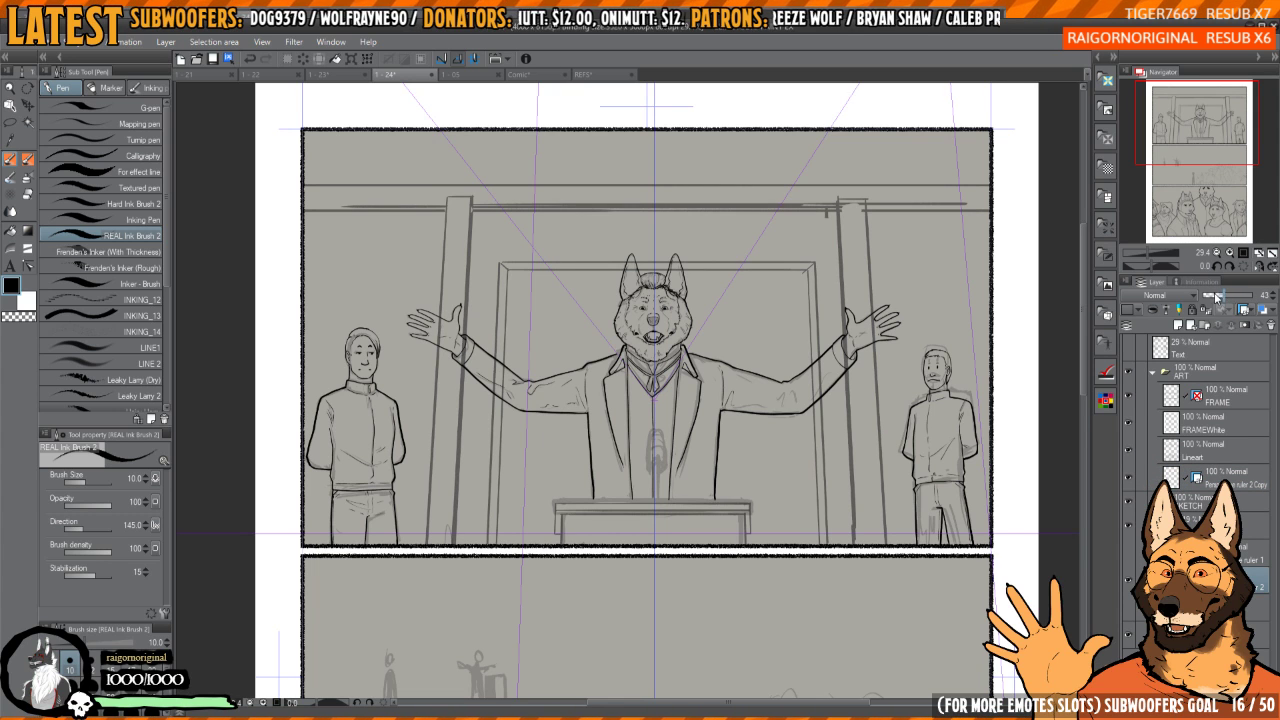
{"action": "left_click", "coordinate": [1185, 472]}
- Try to ink the edge of the right-hand pillar behind the speaker's raised hand on the copied ruler layer
{"action": "left_click_drag", "start_coordinate": [885, 323], "coordinate": [841, 297]}
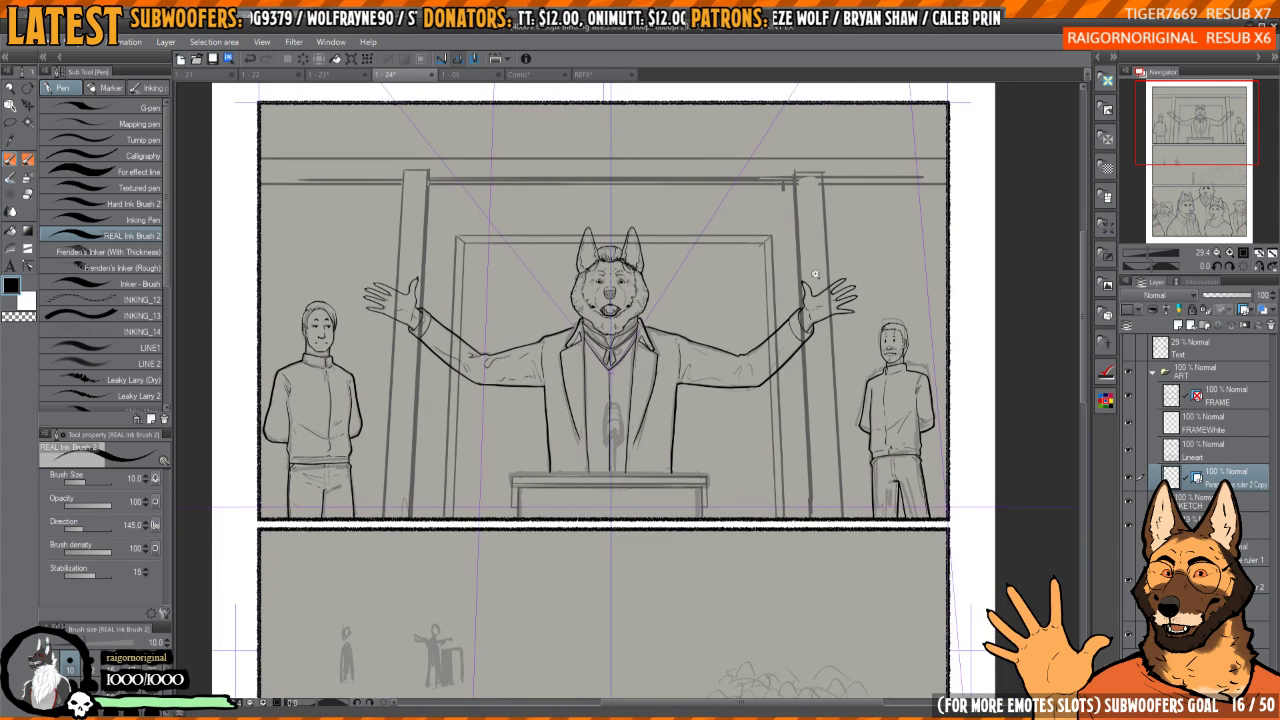
{"action": "scroll", "coordinate": [807, 243], "scroll_direction": "up", "scroll_amount": 2}
{"action": "key", "text": "p"}
{"action": "key", "text": "p"}
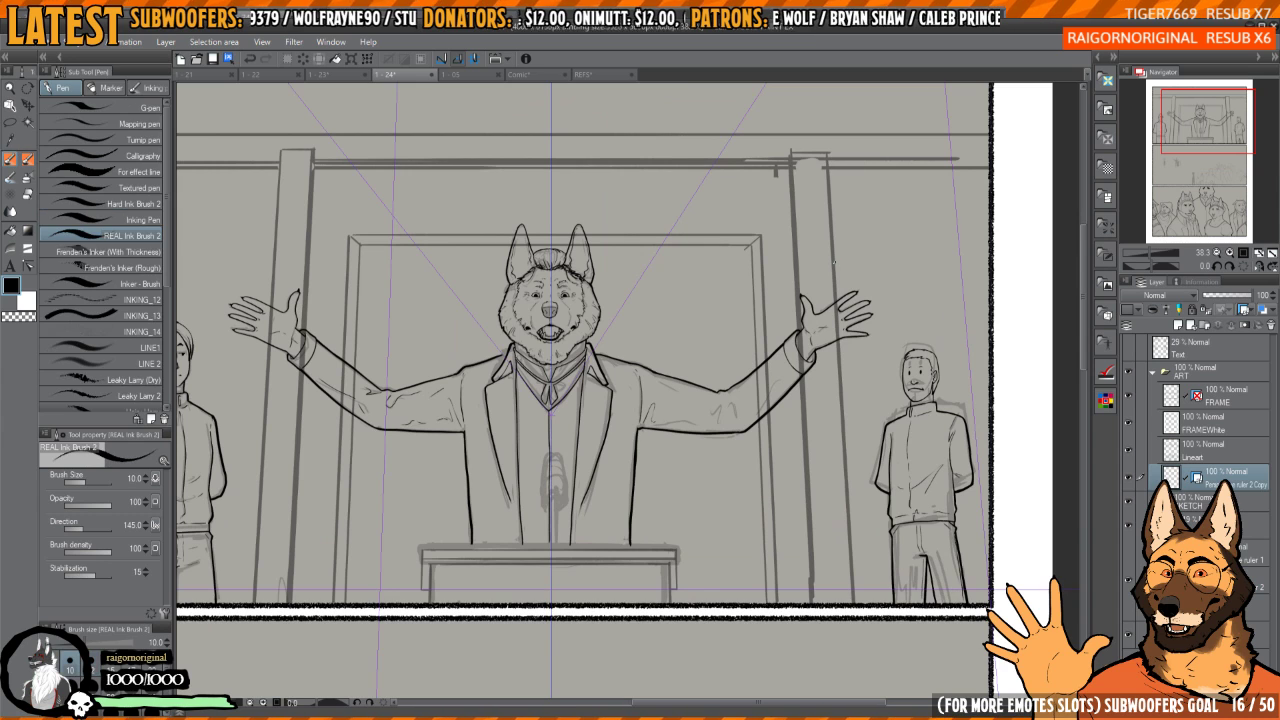
{"action": "mouse_move", "coordinate": [809, 267]}
{"action": "left_mouse_down"}
{"action": "mouse_move", "coordinate": [810, 204]}
{"action": "mouse_move", "coordinate": [804, 228]}
{"action": "mouse_move", "coordinate": [785, 149]}
{"action": "mouse_move", "coordinate": [791, 350]}
{"action": "mouse_move", "coordinate": [804, 541]}
{"action": "left_mouse_up"}
{"action": "scroll", "coordinate": [791, 149], "scroll_direction": "up", "scroll_amount": 1}
{"action": "scroll", "coordinate": [791, 149], "scroll_direction": "up", "scroll_amount": 1}
{"action": "key", "text": "ctrl+z"}
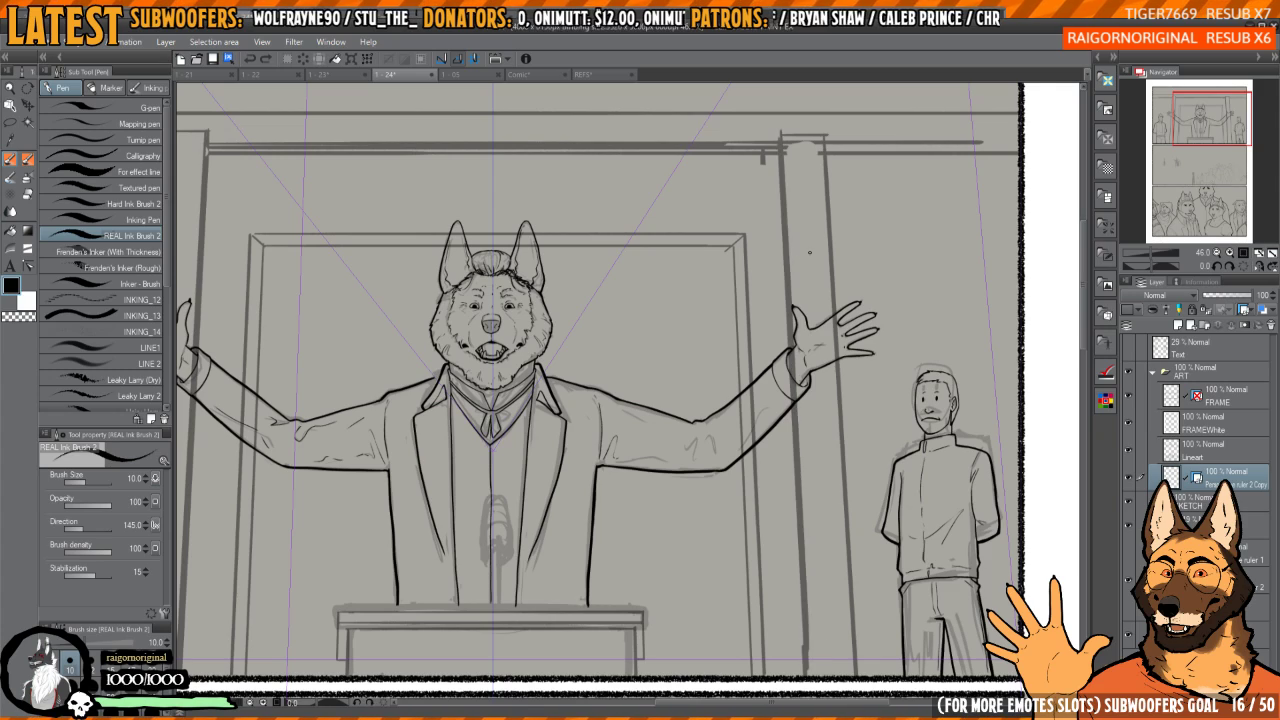
- Ink a long straight line down the inner edge of the right-hand pillar, following the perspective ruler
{"action": "mouse_move", "coordinate": [817, 288]}
{"action": "left_mouse_down"}
{"action": "mouse_move", "coordinate": [826, 280]}
{"action": "mouse_move", "coordinate": [812, 283]}
{"action": "left_mouse_up"}
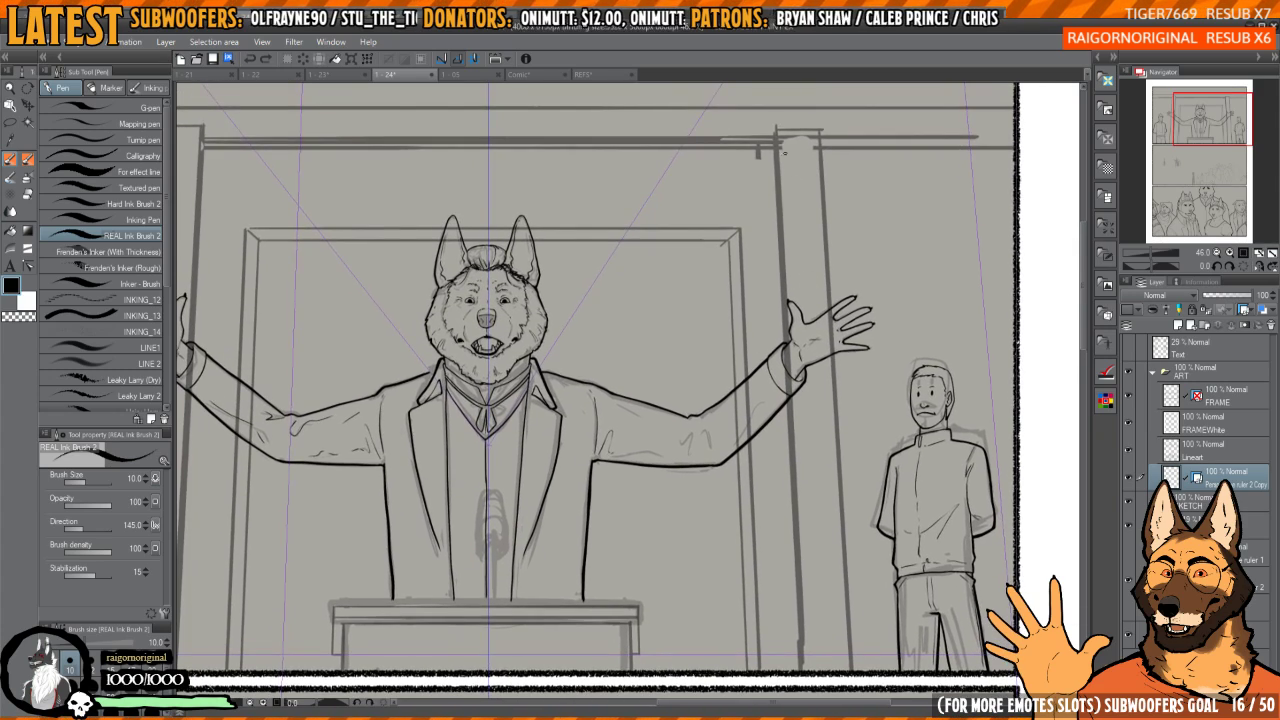
{"action": "scroll", "coordinate": [785, 152], "scroll_direction": "down", "scroll_amount": 3}
{"action": "scroll", "coordinate": [897, 253], "scroll_direction": "up", "scroll_amount": 4}
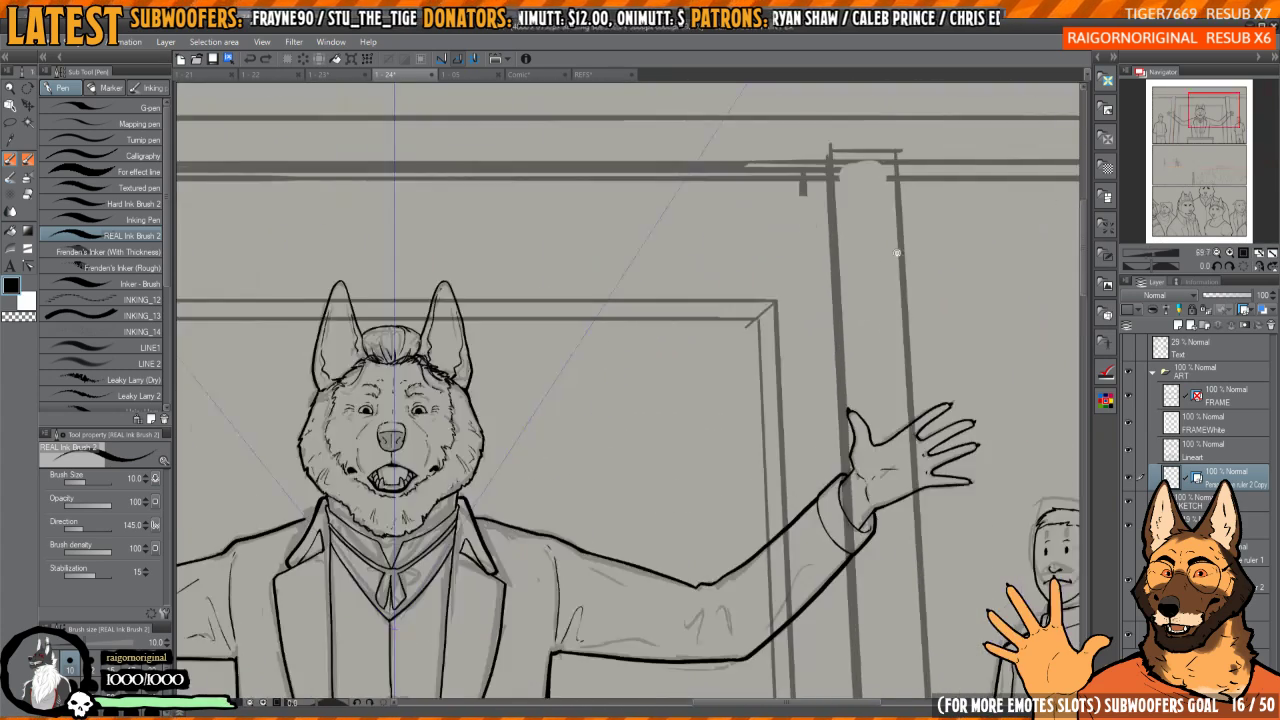
{"action": "scroll", "coordinate": [897, 253], "scroll_direction": "down", "scroll_amount": 5}
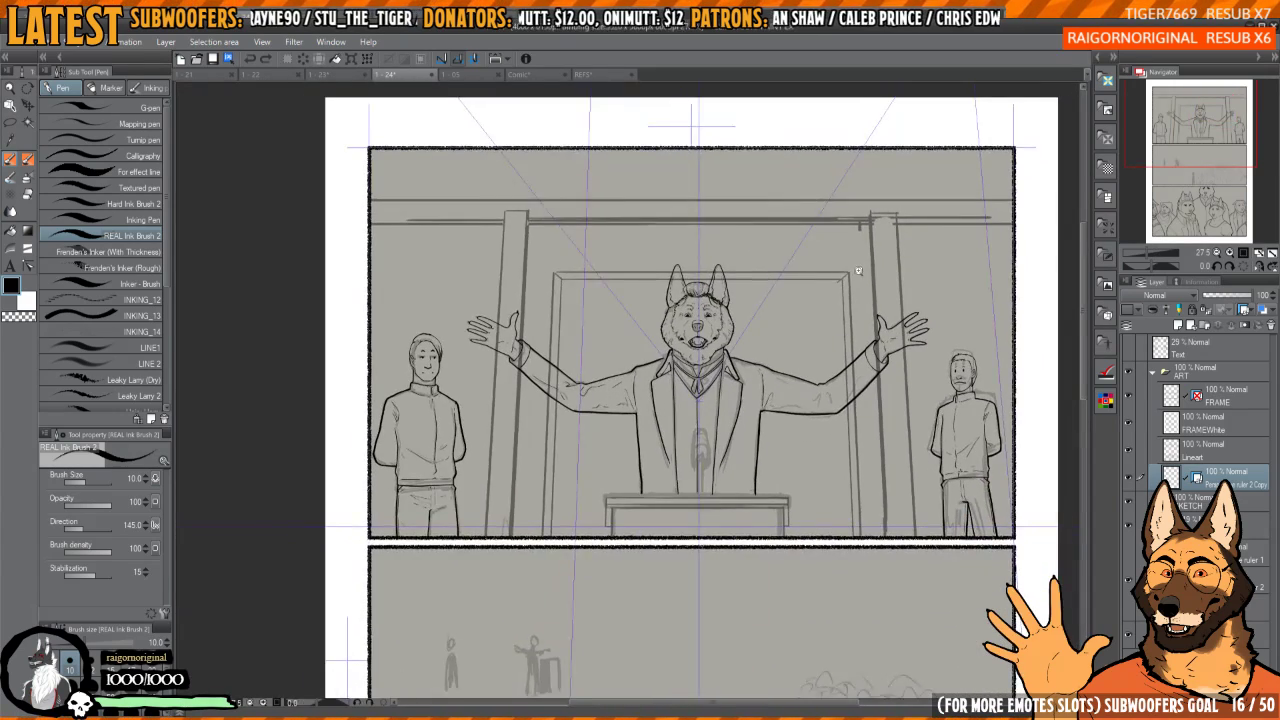
{"action": "scroll", "coordinate": [857, 270], "scroll_direction": "up", "scroll_amount": 3}
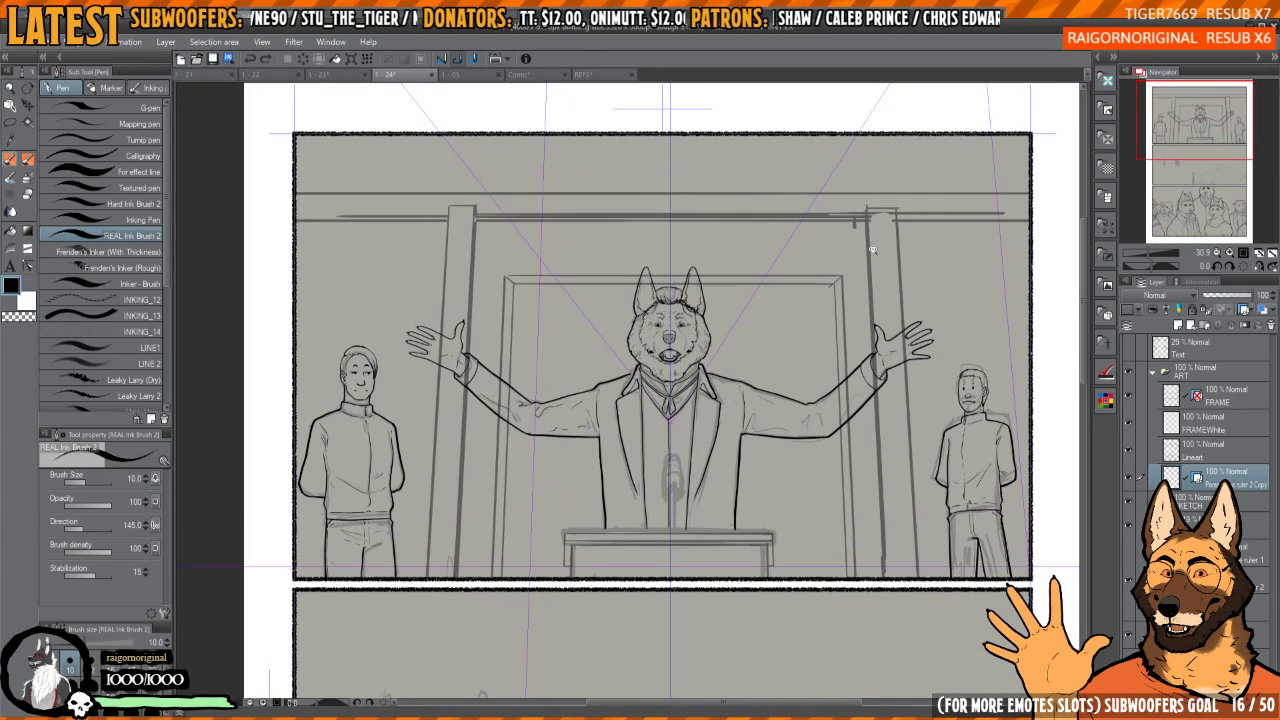
{"action": "mouse_move", "coordinate": [872, 241]}
{"action": "left_mouse_down"}
{"action": "mouse_move", "coordinate": [831, 225]}
{"action": "mouse_move", "coordinate": [821, 400]}
{"action": "mouse_move", "coordinate": [836, 601]}
{"action": "left_mouse_up"}
{"action": "scroll", "coordinate": [831, 225], "scroll_direction": "up", "scroll_amount": 2}
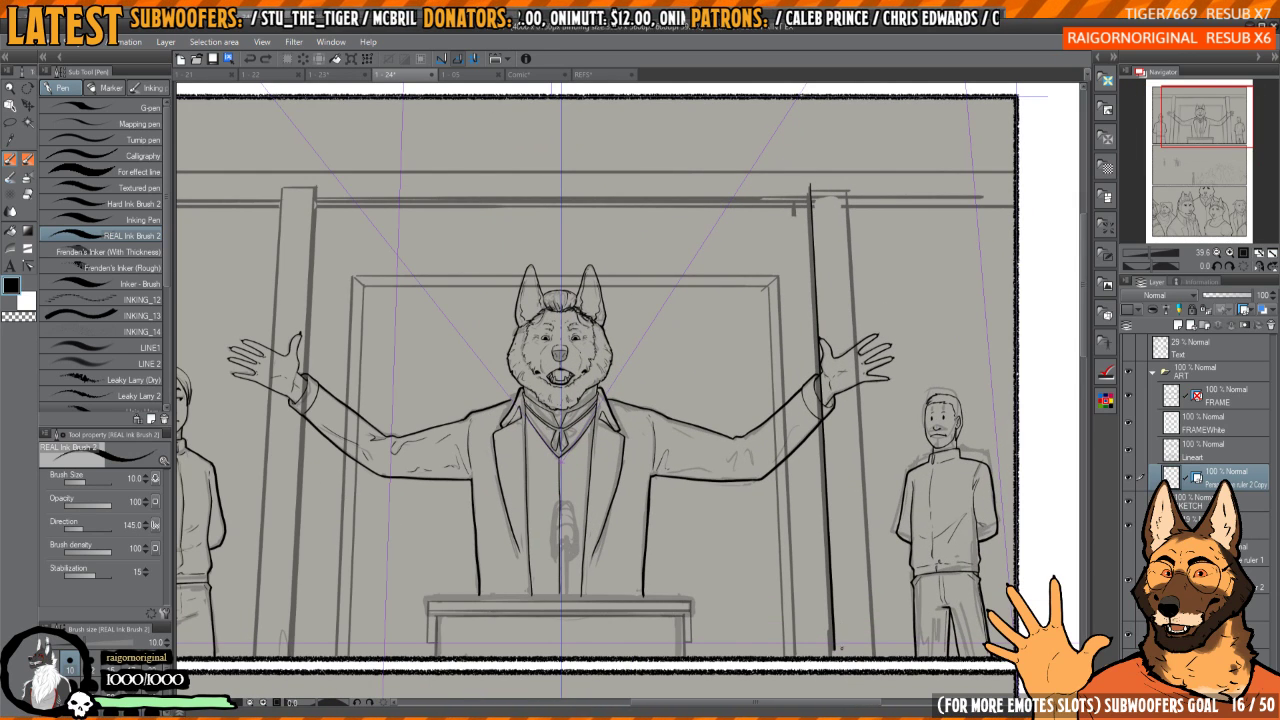
{"action": "scroll", "coordinate": [812, 190], "scroll_direction": "up", "scroll_amount": 10}
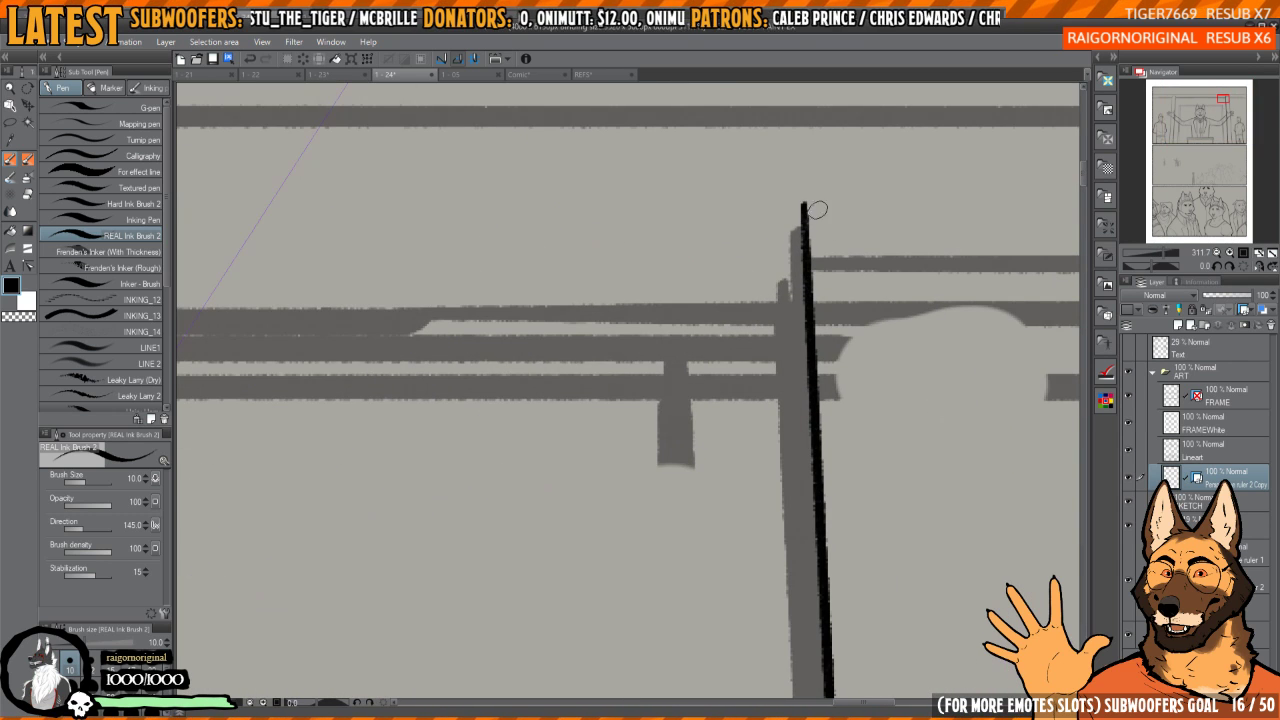
- Ink the top edge and the long outer edge of the right-hand pillar with the REAL Ink Brush 2 pen
{"action": "left_click_drag", "start_coordinate": [803, 204], "coordinate": [1027, 208]}
{"action": "scroll", "coordinate": [714, 260], "scroll_direction": "down", "scroll_amount": 3}
{"action": "key", "text": "ctrl+z"}
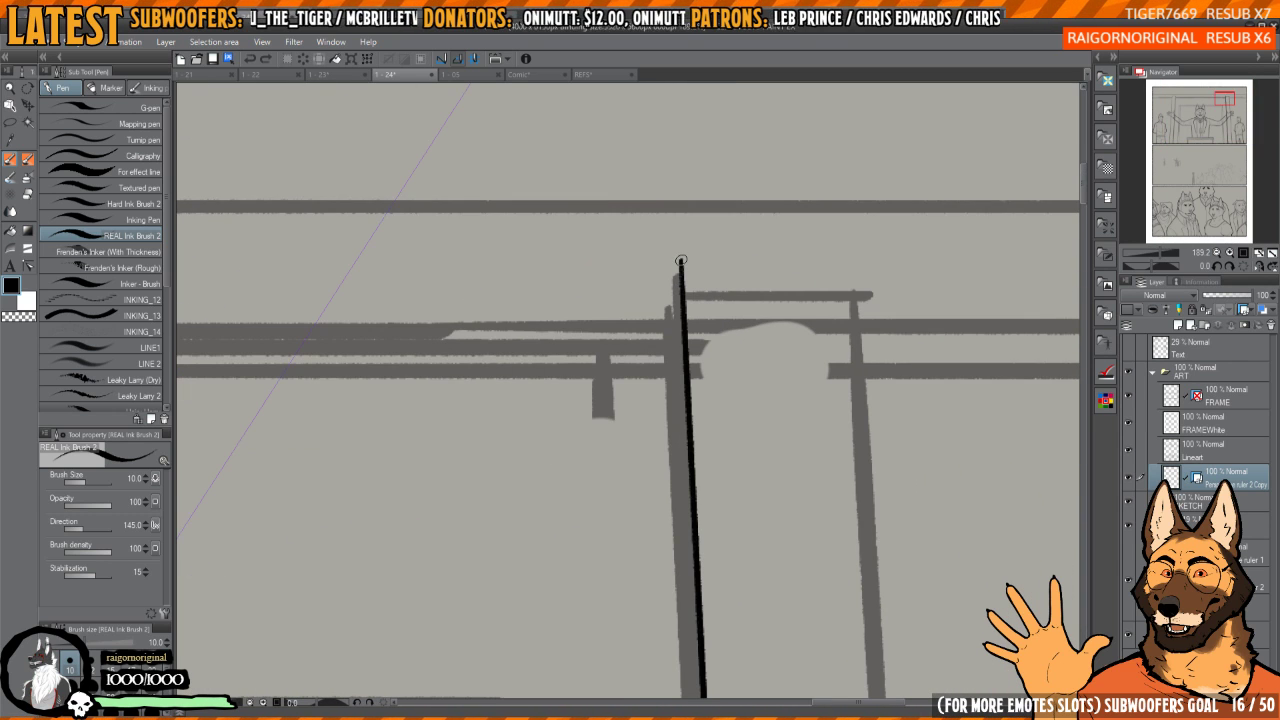
{"action": "left_click_drag", "start_coordinate": [681, 260], "coordinate": [839, 257]}
{"action": "scroll", "coordinate": [848, 264], "scroll_direction": "down", "scroll_amount": 10}
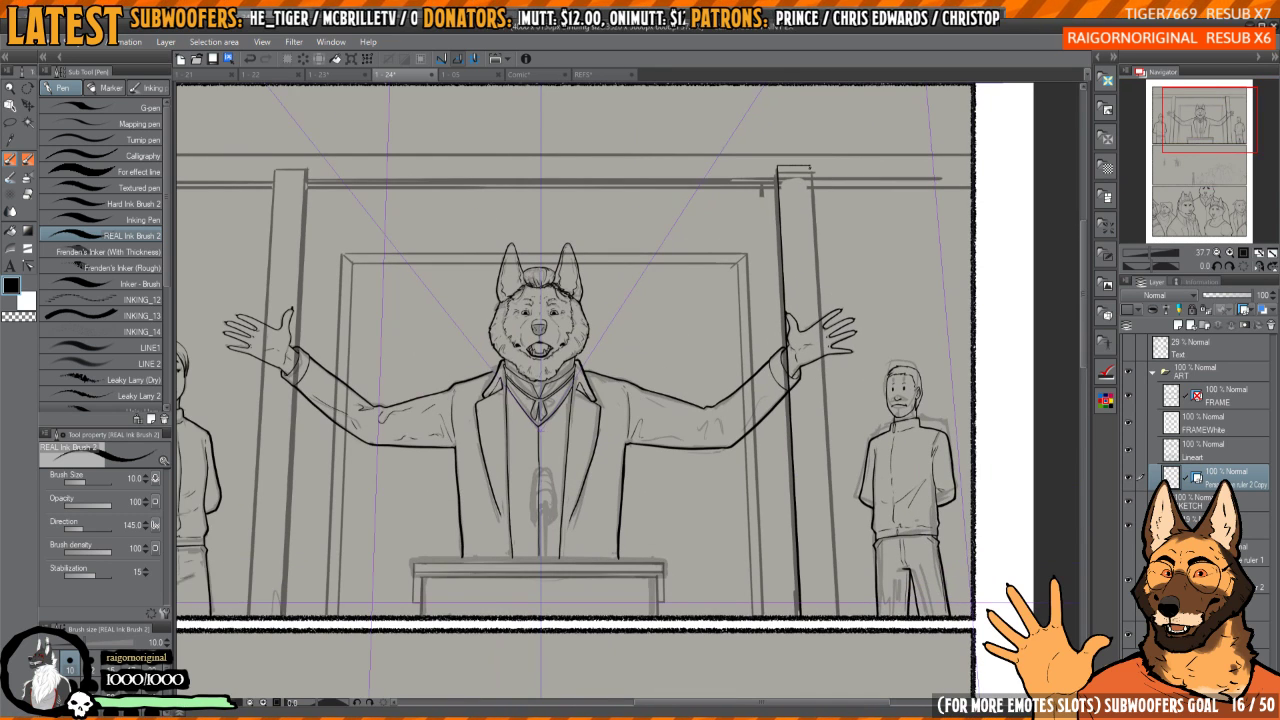
{"action": "left_click_drag", "start_coordinate": [808, 165], "coordinate": [836, 546]}
{"action": "scroll", "coordinate": [826, 306], "scroll_direction": "up", "scroll_amount": 10}
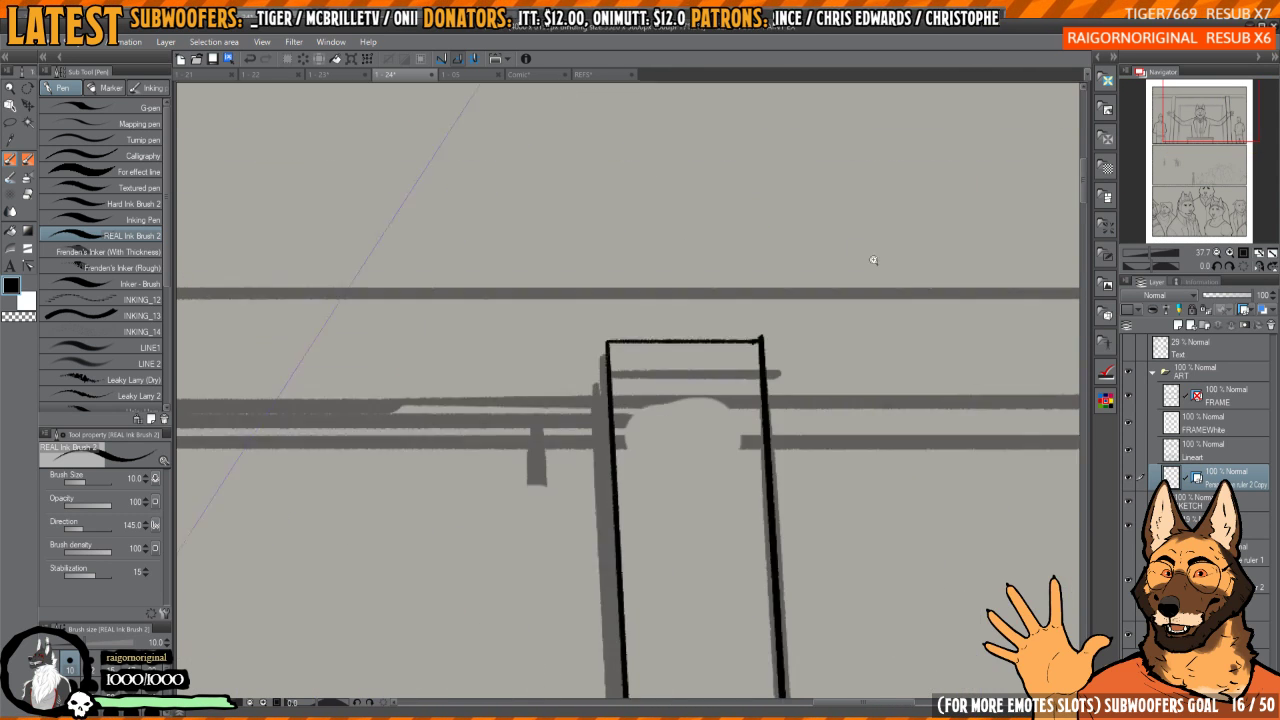
- Switch to the REAL Ink Brush pencil and reduce its brush size to 5
{"action": "key", "text": "c"}
{"action": "left_click_drag", "start_coordinate": [729, 350], "coordinate": [872, 243]}
{"action": "scroll", "coordinate": [872, 243], "scroll_direction": "down", "scroll_amount": 3}
{"action": "key", "text": "p"}
{"action": "left_click_drag", "start_coordinate": [690, 311], "coordinate": [776, 330]}
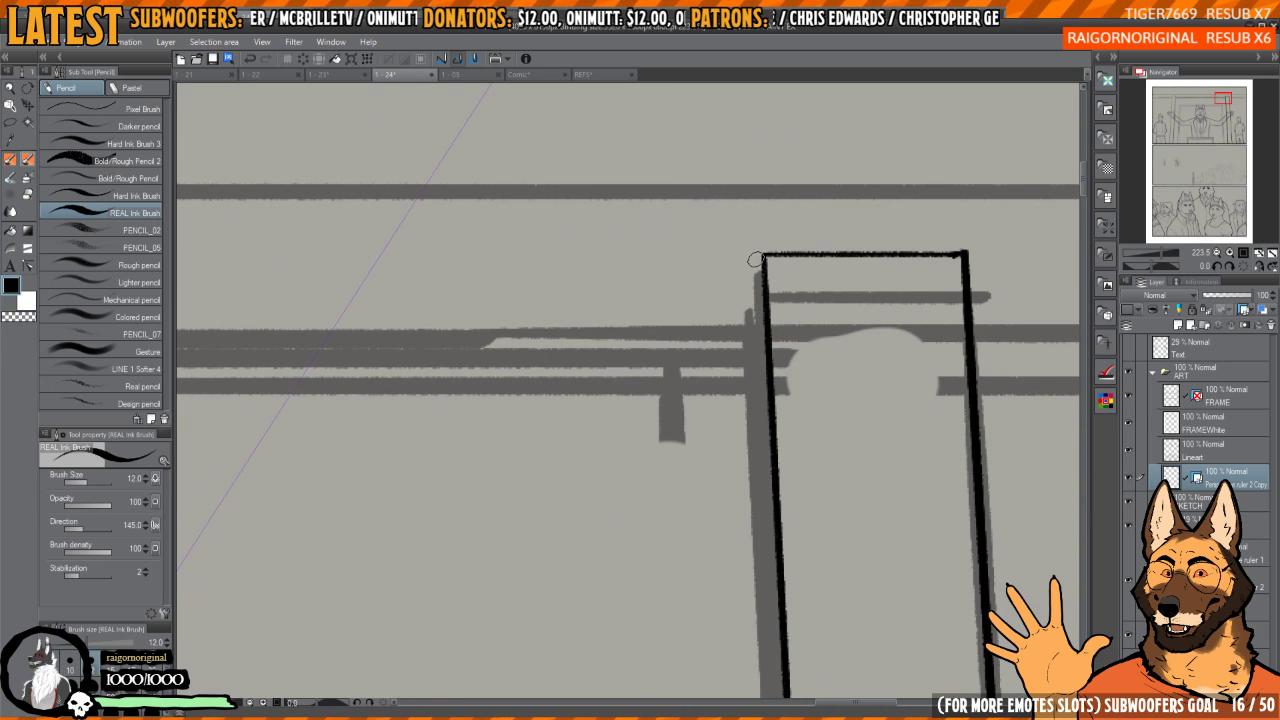
{"action": "key", "text": "bracketleft"}
{"action": "key", "text": "bracketleft"}
{"action": "key", "text": "bracketleft"}
{"action": "key", "text": "bracketleft"}
{"action": "key", "text": "bracketleft"}
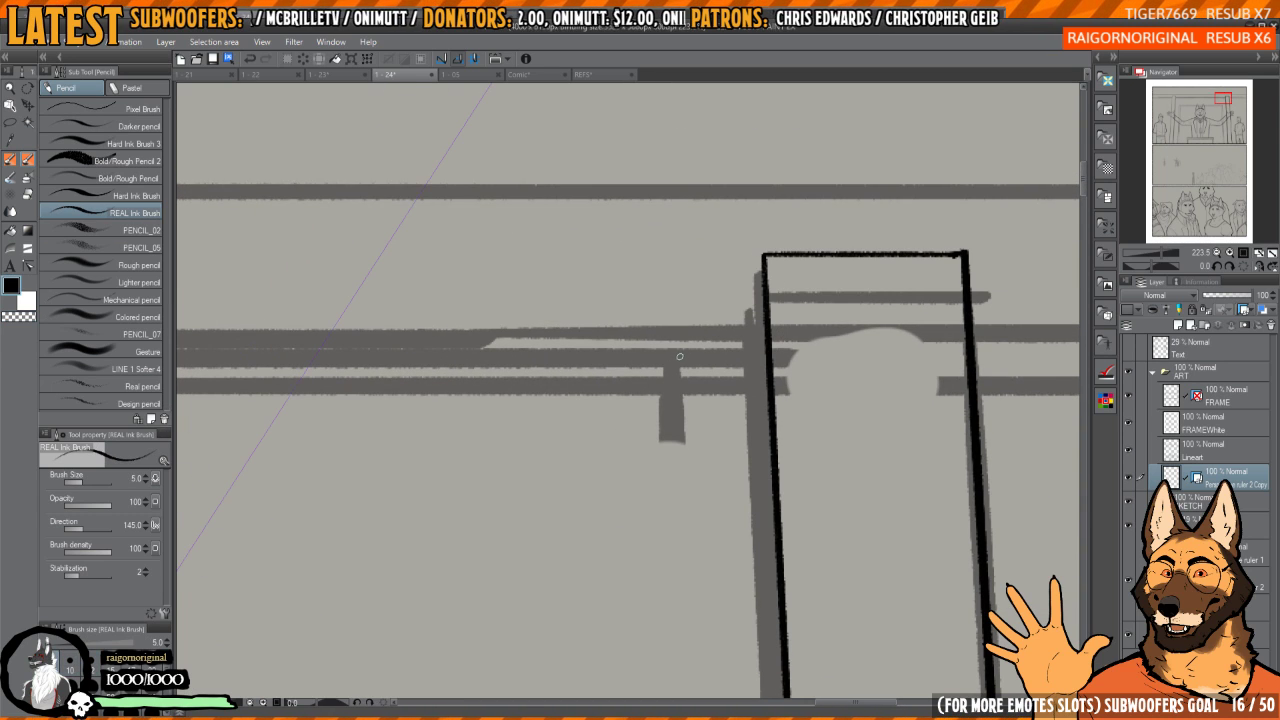
- Ink the short diagonal edge receding from the pillar's inner top corner, redoing the stroke until it fits the perspective
{"action": "key", "text": "ctrl+z"}
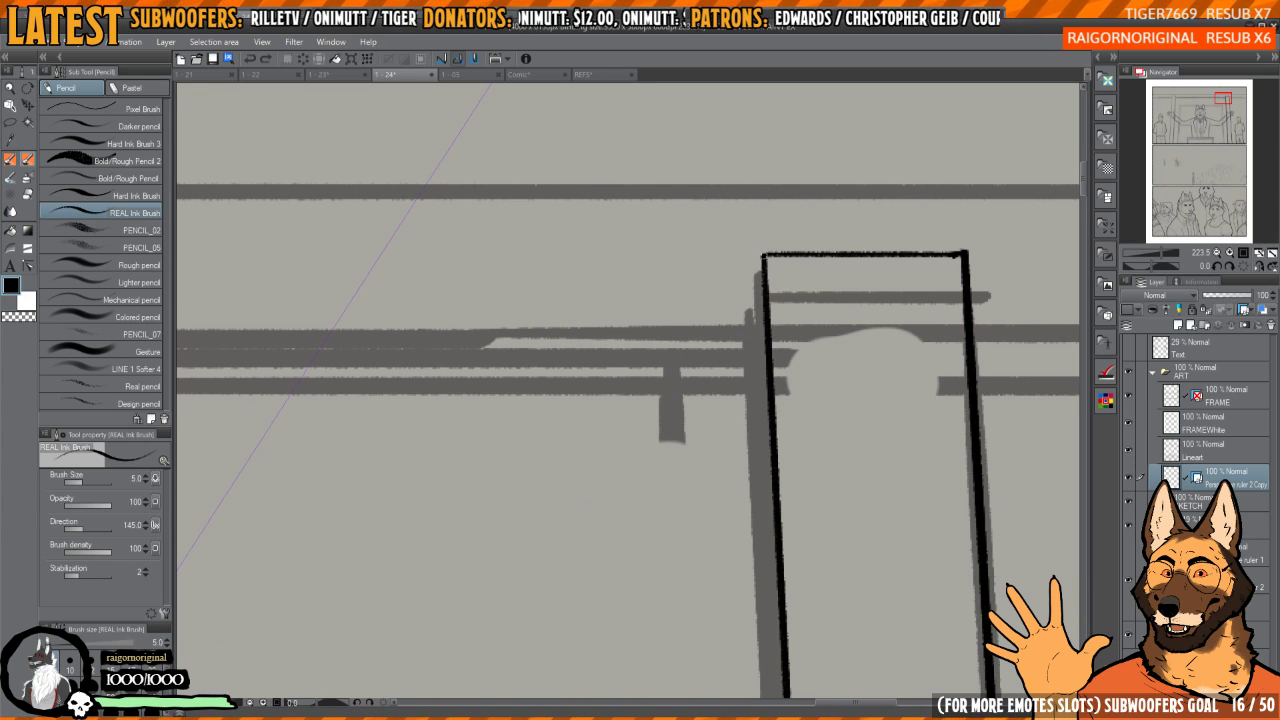
{"action": "left_click_drag", "start_coordinate": [762, 258], "coordinate": [699, 328]}
{"action": "scroll", "coordinate": [742, 334], "scroll_direction": "down", "scroll_amount": 6}
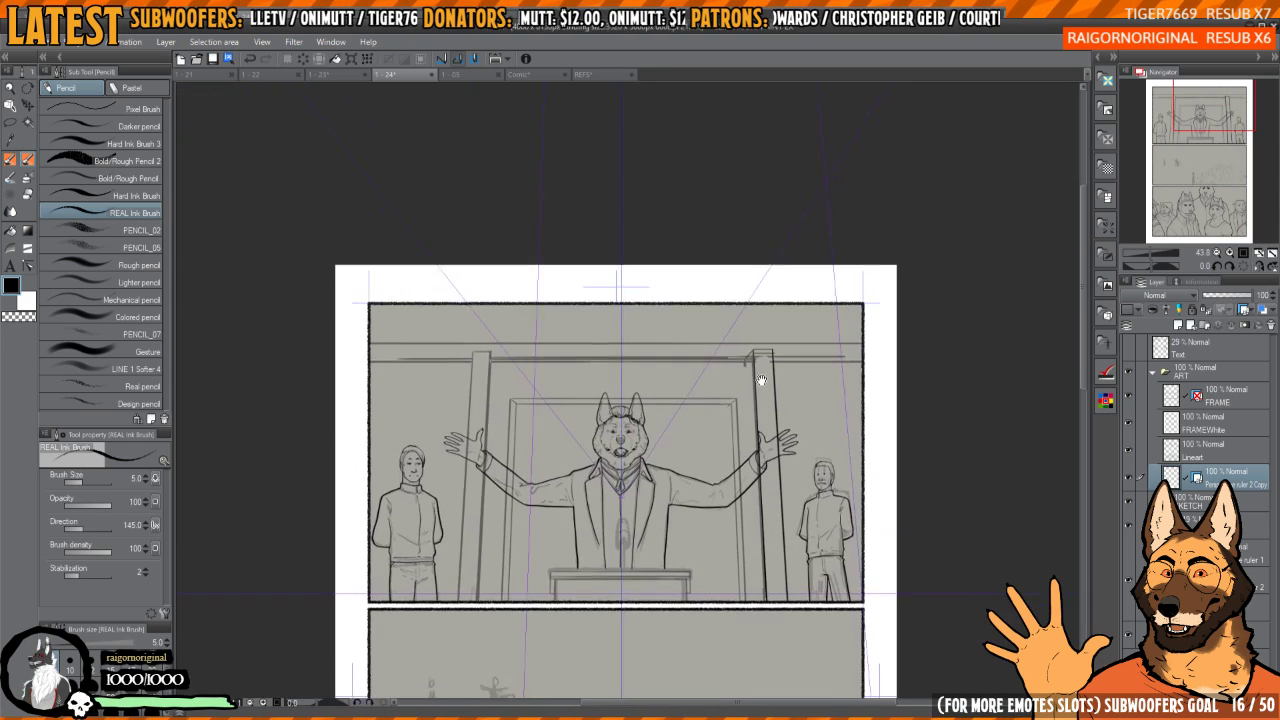
{"action": "left_click_drag", "start_coordinate": [760, 383], "coordinate": [750, 262]}
{"action": "scroll", "coordinate": [750, 262], "scroll_direction": "up", "scroll_amount": 3}
{"action": "key", "text": "ctrl+z"}
{"action": "scroll", "coordinate": [780, 286], "scroll_direction": "up", "scroll_amount": 5}
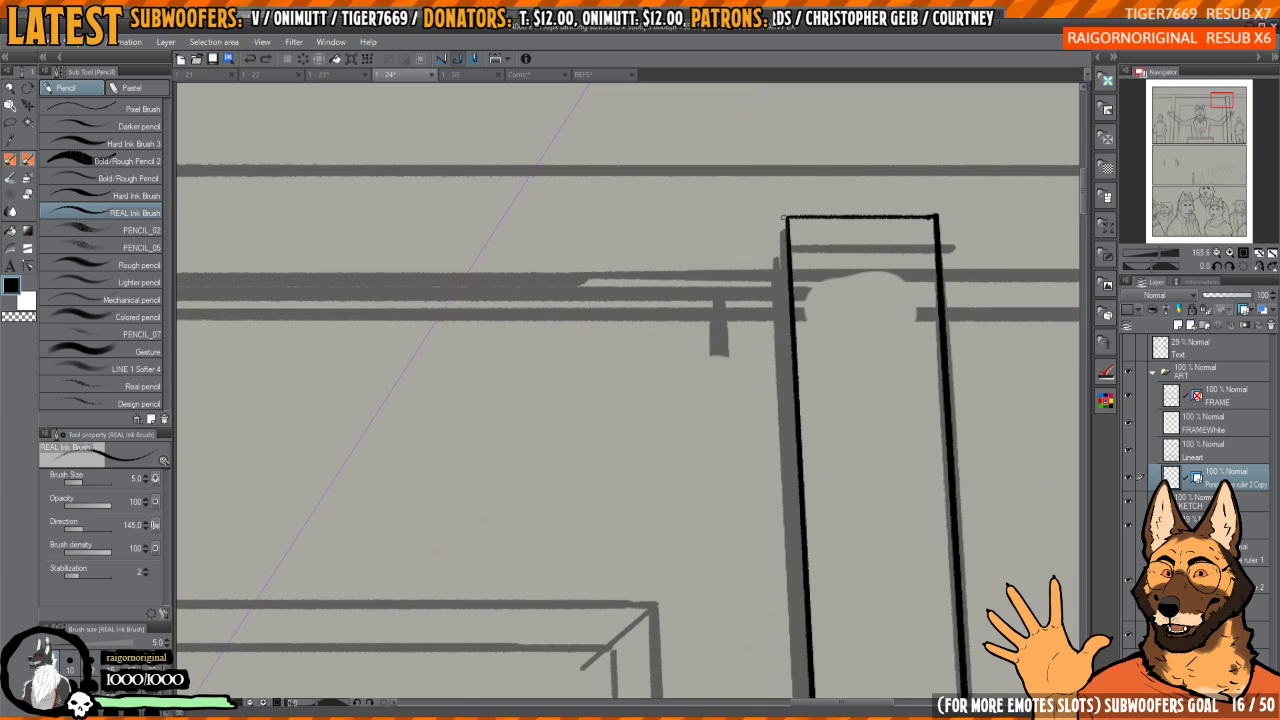
{"action": "key", "text": "ctrl+z"}
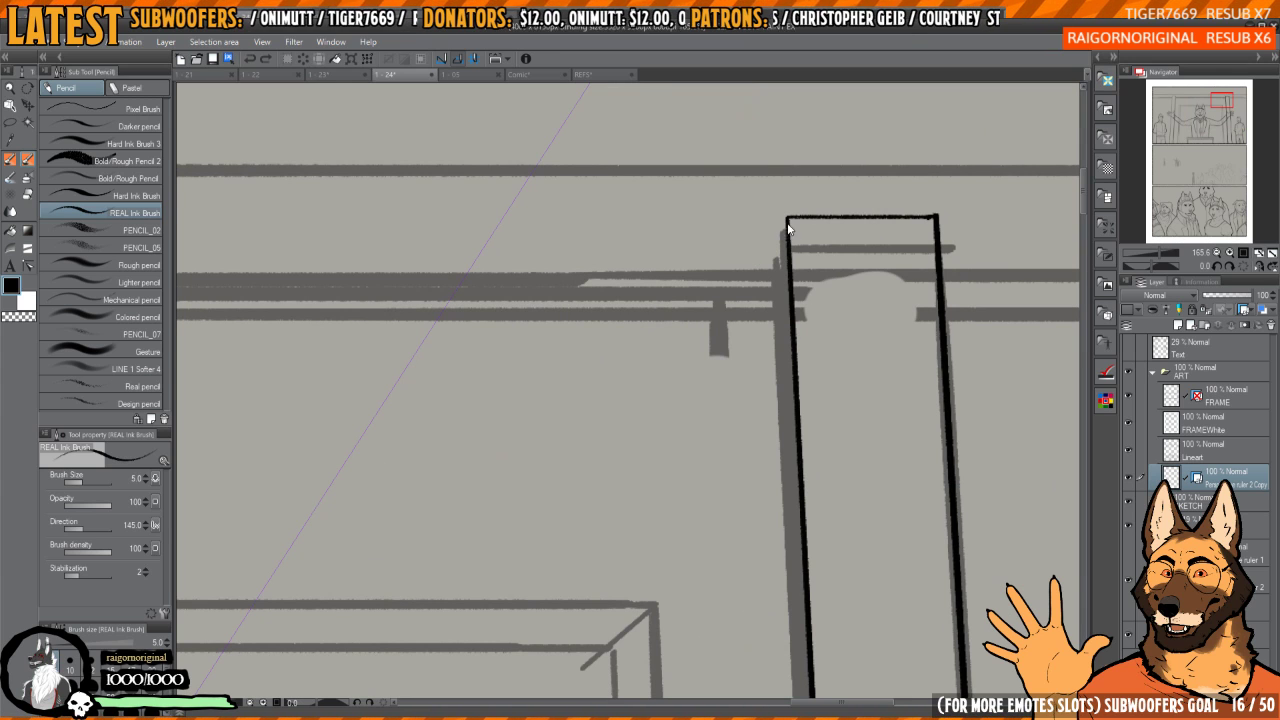
{"action": "scroll", "coordinate": [773, 263], "scroll_direction": "down", "scroll_amount": 6}
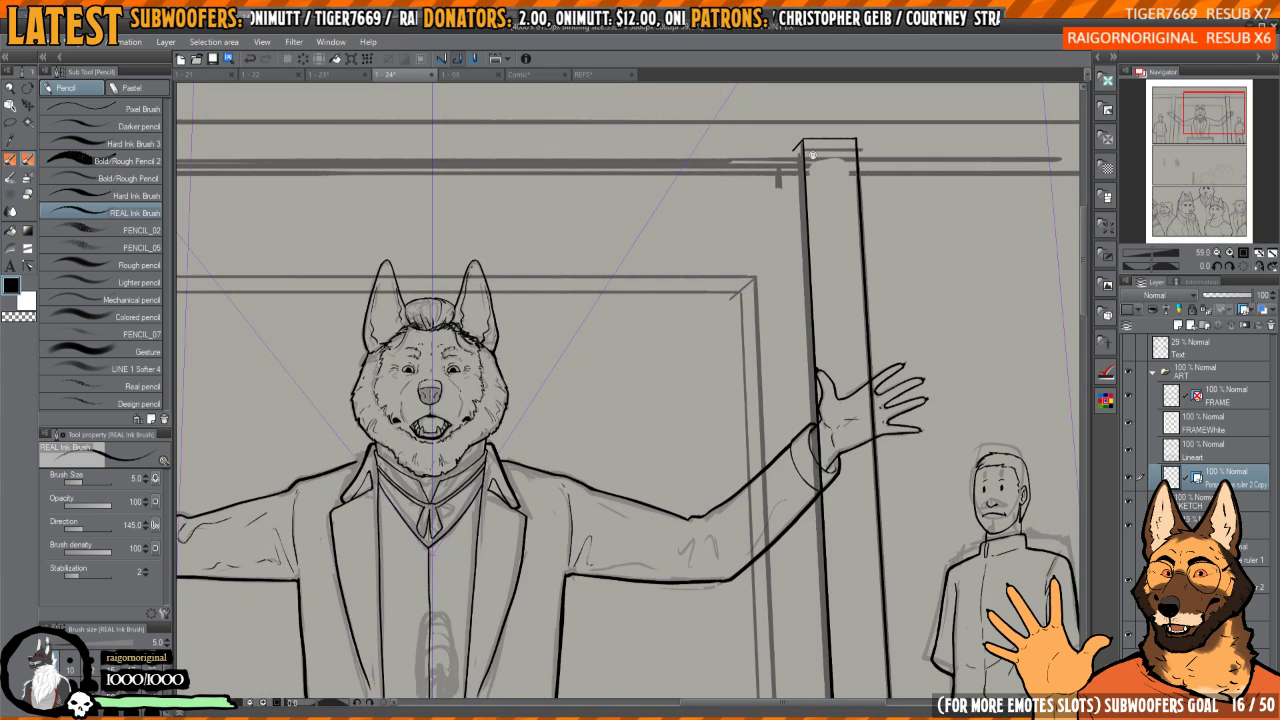
- Ink the pillar's long receding side edge down from the diagonal and erase the overshoot above their corner
{"action": "left_click_drag", "start_coordinate": [792, 134], "coordinate": [806, 627]}
{"action": "scroll", "coordinate": [847, 224], "scroll_direction": "up", "scroll_amount": 8}
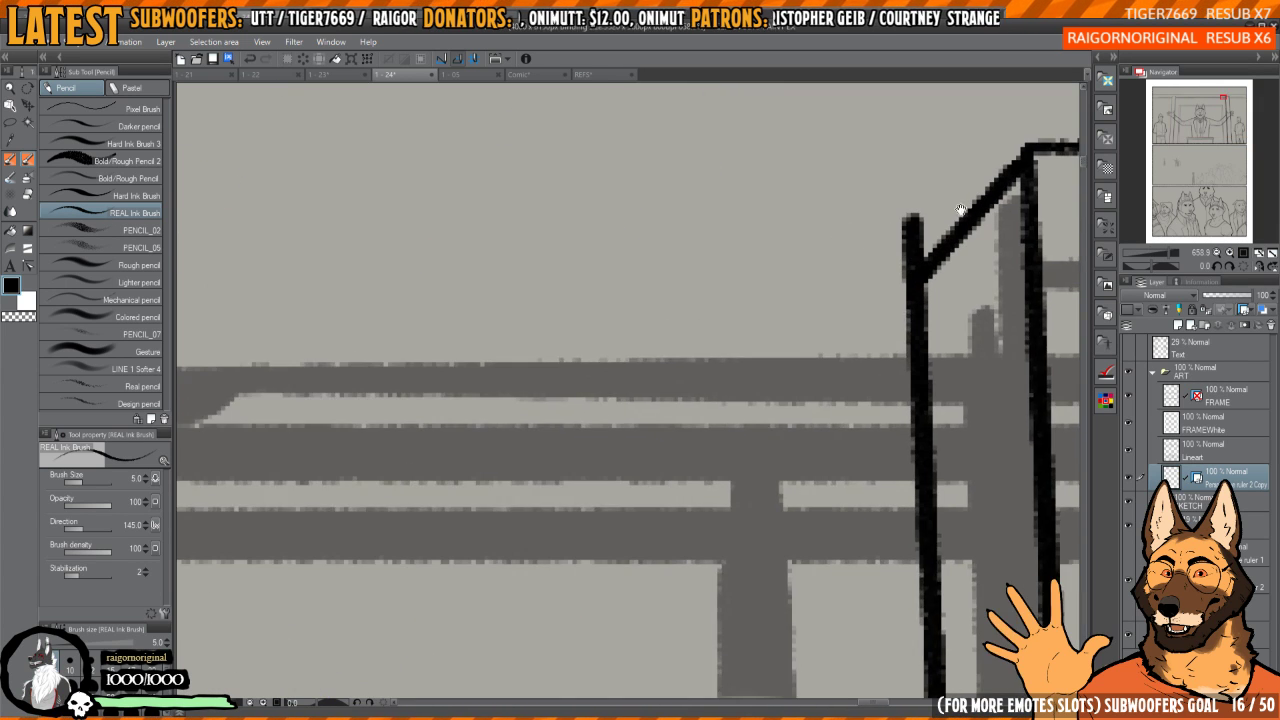
{"action": "mouse_move", "coordinate": [748, 288]}
{"action": "left_mouse_down"}
{"action": "mouse_move", "coordinate": [727, 326]}
{"action": "mouse_move", "coordinate": [721, 304]}
{"action": "left_mouse_up"}
{"action": "left_click_drag", "start_coordinate": [871, 358], "coordinate": [686, 329]}
{"action": "scroll", "coordinate": [686, 329], "scroll_direction": "down", "scroll_amount": 5}
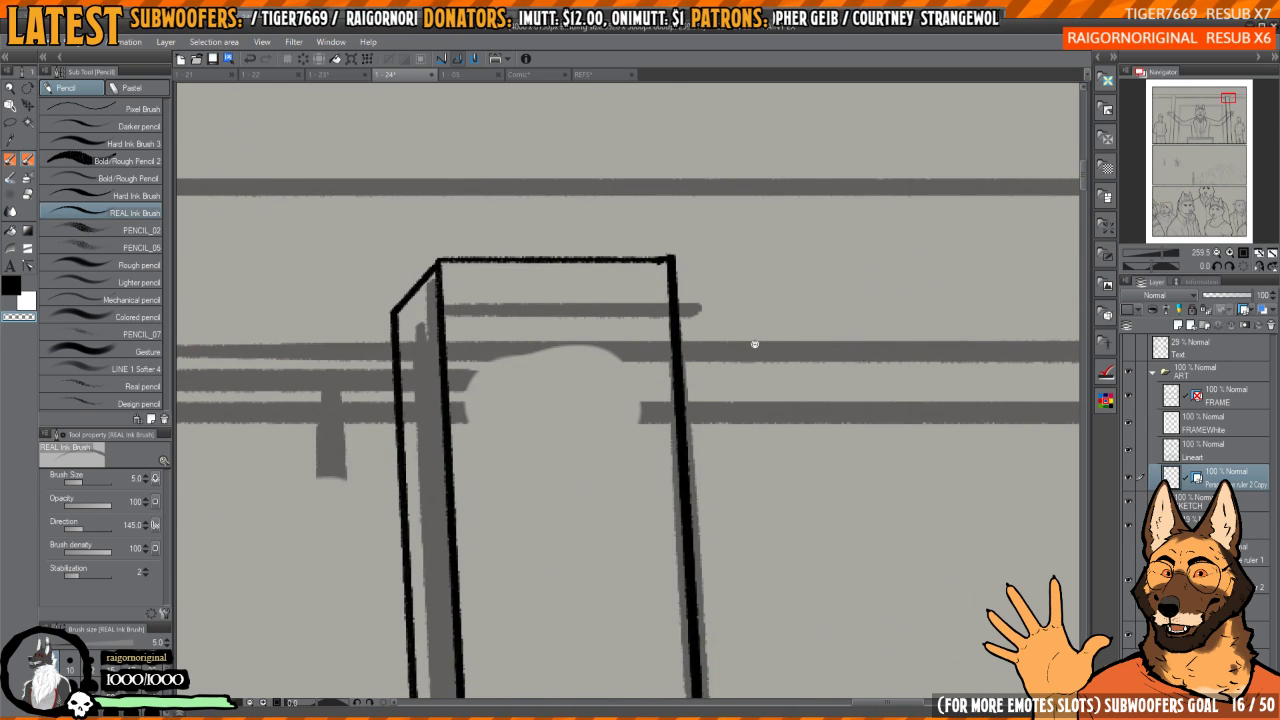
- Ink a horizontal wall line from the pillar's outer edge to the panel's right border
{"action": "left_click_drag", "start_coordinate": [553, 318], "coordinate": [1035, 320]}
{"action": "scroll", "coordinate": [434, 338], "scroll_direction": "down", "scroll_amount": 3}
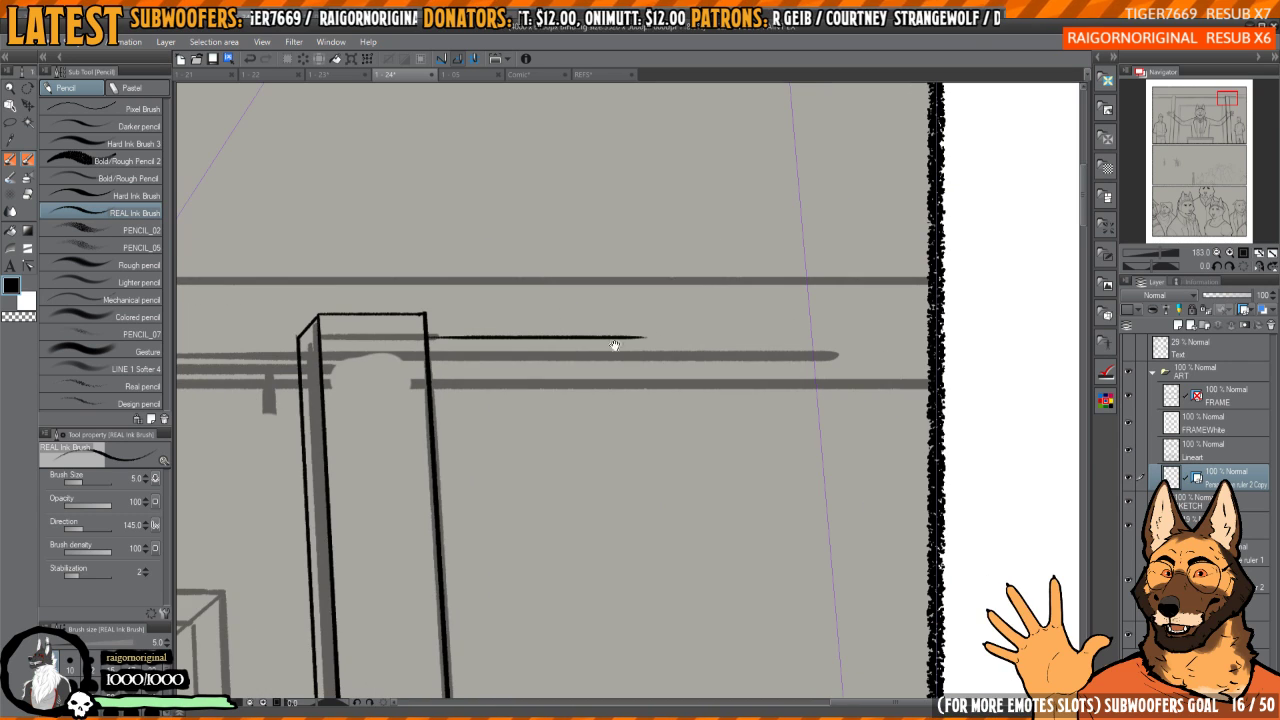
{"action": "left_click_drag", "start_coordinate": [429, 337], "coordinate": [929, 337]}
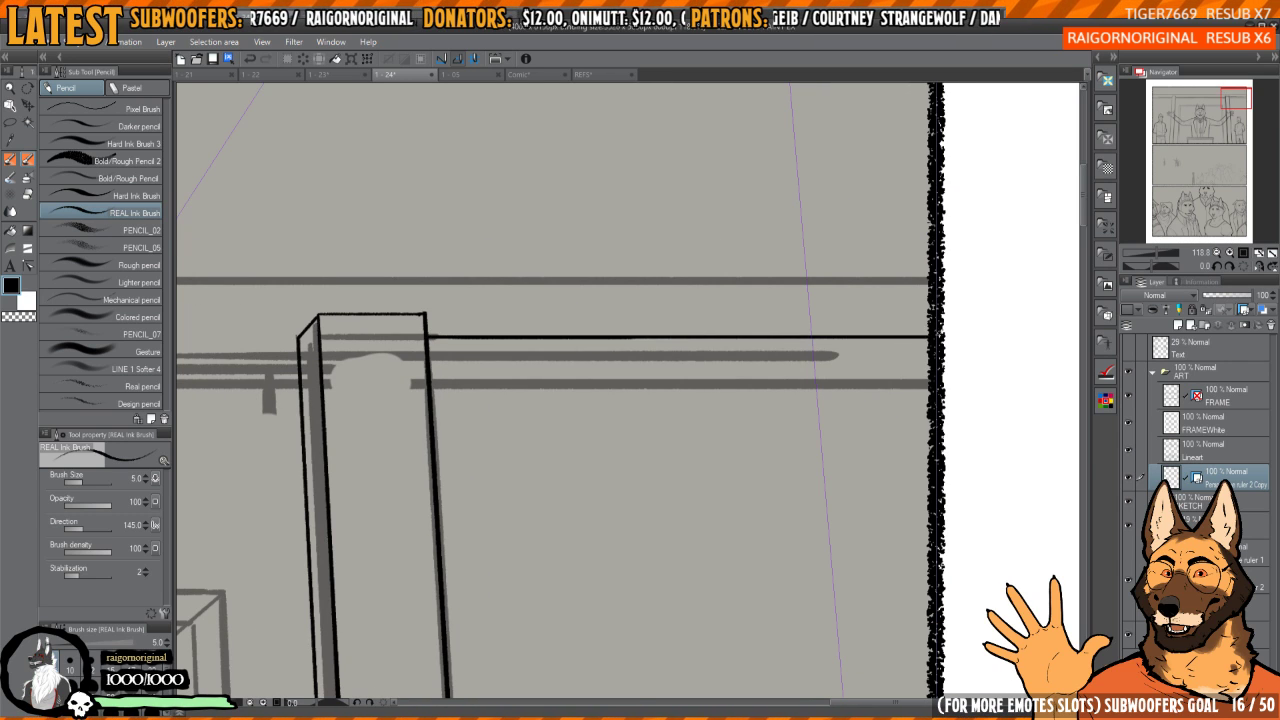
- Mirror the canvas view and extend the inked beam line between the pillars almost to the uninked pillar
{"action": "key", "text": "h"}
{"action": "mouse_move", "coordinate": [1070, 398]}
{"action": "left_mouse_down"}
{"action": "mouse_move", "coordinate": [850, 413]}
{"action": "mouse_move", "coordinate": [615, 364]}
{"action": "left_mouse_up"}
{"action": "left_click_drag", "start_coordinate": [615, 364], "coordinate": [820, 247]}
{"action": "scroll", "coordinate": [794, 351], "scroll_direction": "down", "scroll_amount": 3}
{"action": "mouse_move", "coordinate": [783, 172]}
{"action": "left_mouse_down"}
{"action": "mouse_move", "coordinate": [640, 582]}
{"action": "mouse_move", "coordinate": [763, 257]}
{"action": "left_mouse_up"}
{"action": "scroll", "coordinate": [763, 257], "scroll_direction": "up", "scroll_amount": 2}
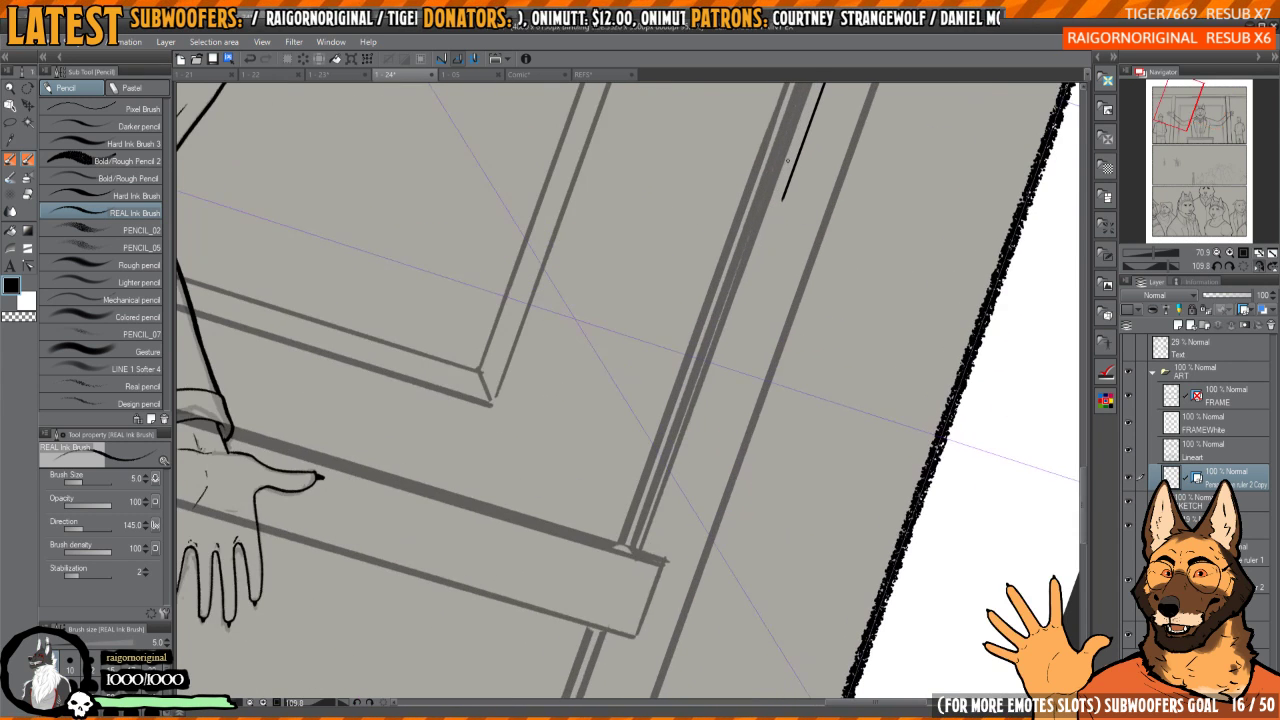
{"action": "left_click_drag", "start_coordinate": [786, 184], "coordinate": [705, 408]}
{"action": "key", "text": "ctrl+z"}
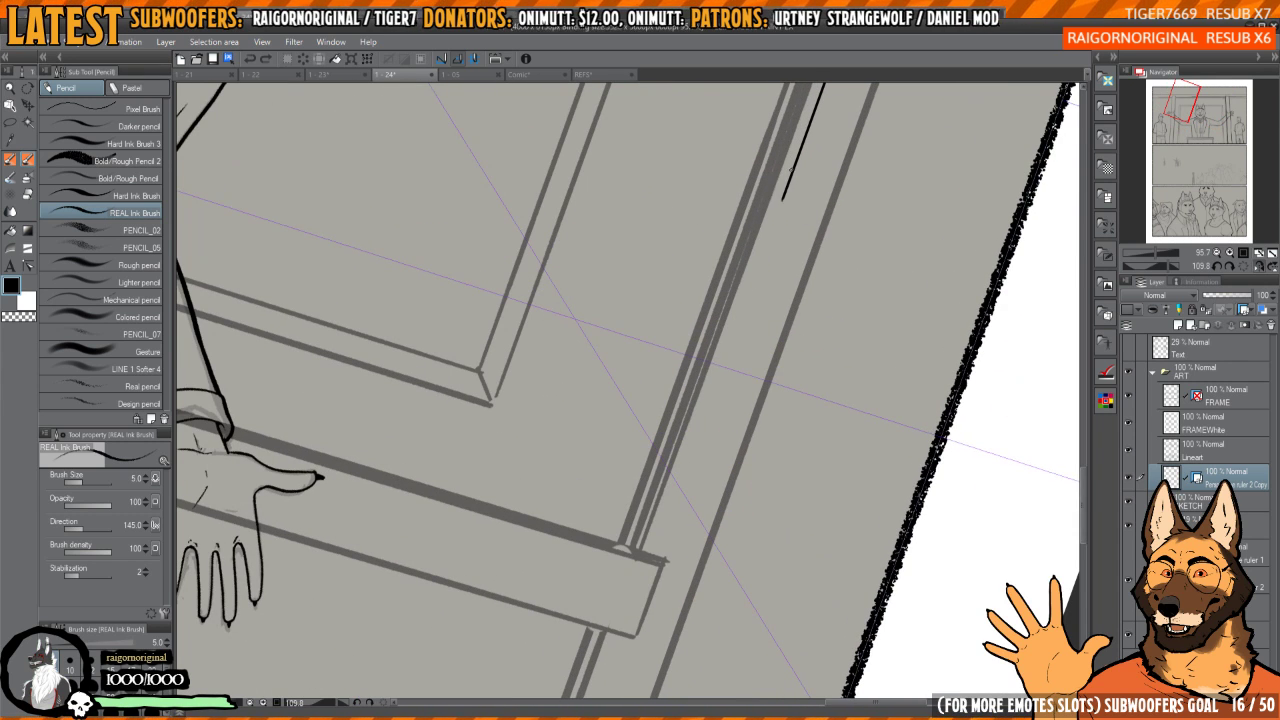
{"action": "left_click_drag", "start_coordinate": [792, 170], "coordinate": [702, 417]}
{"action": "key", "text": "ctrl+z"}
{"action": "left_click_drag", "start_coordinate": [789, 180], "coordinate": [717, 377]}
{"action": "key", "text": "ctrl+z"}
{"action": "left_click_drag", "start_coordinate": [767, 251], "coordinate": [666, 537]}
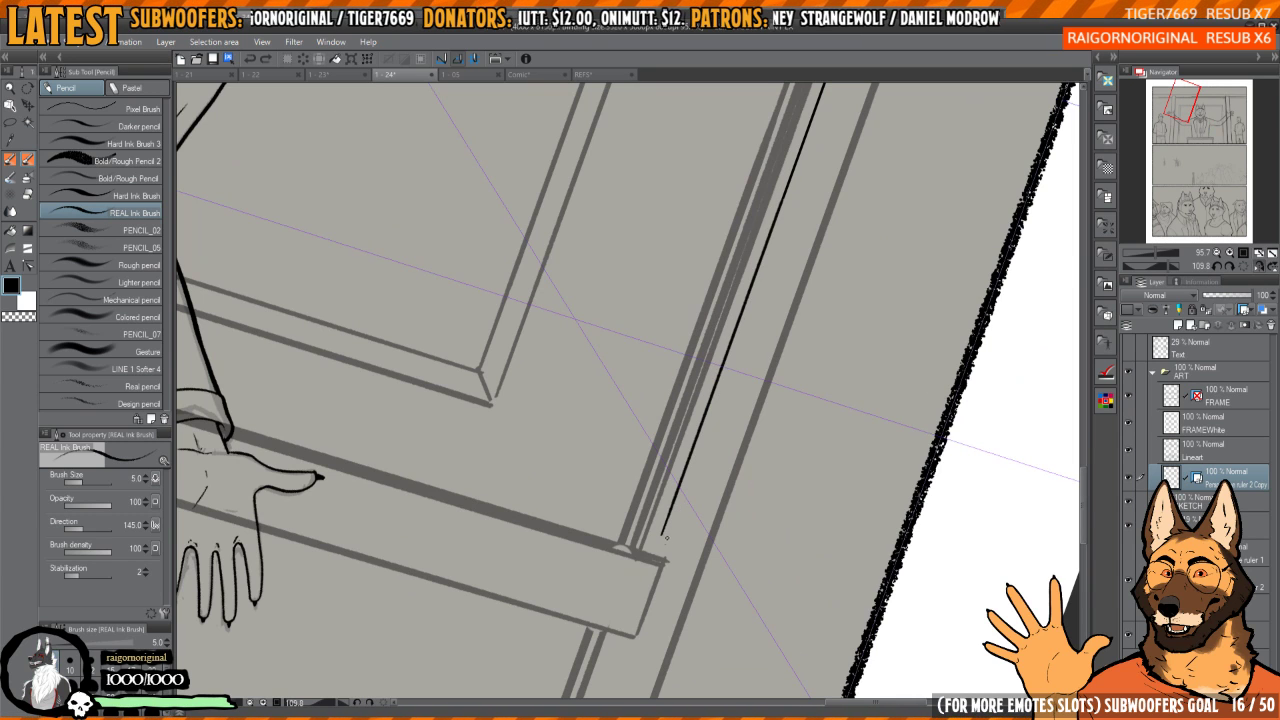
- Ink the inner edge of the uninked pillar from its top down to the panel's bottom border
{"action": "left_click_drag", "start_coordinate": [783, 325], "coordinate": [900, 330]}
{"action": "scroll", "coordinate": [794, 377], "scroll_direction": "down", "scroll_amount": 4}
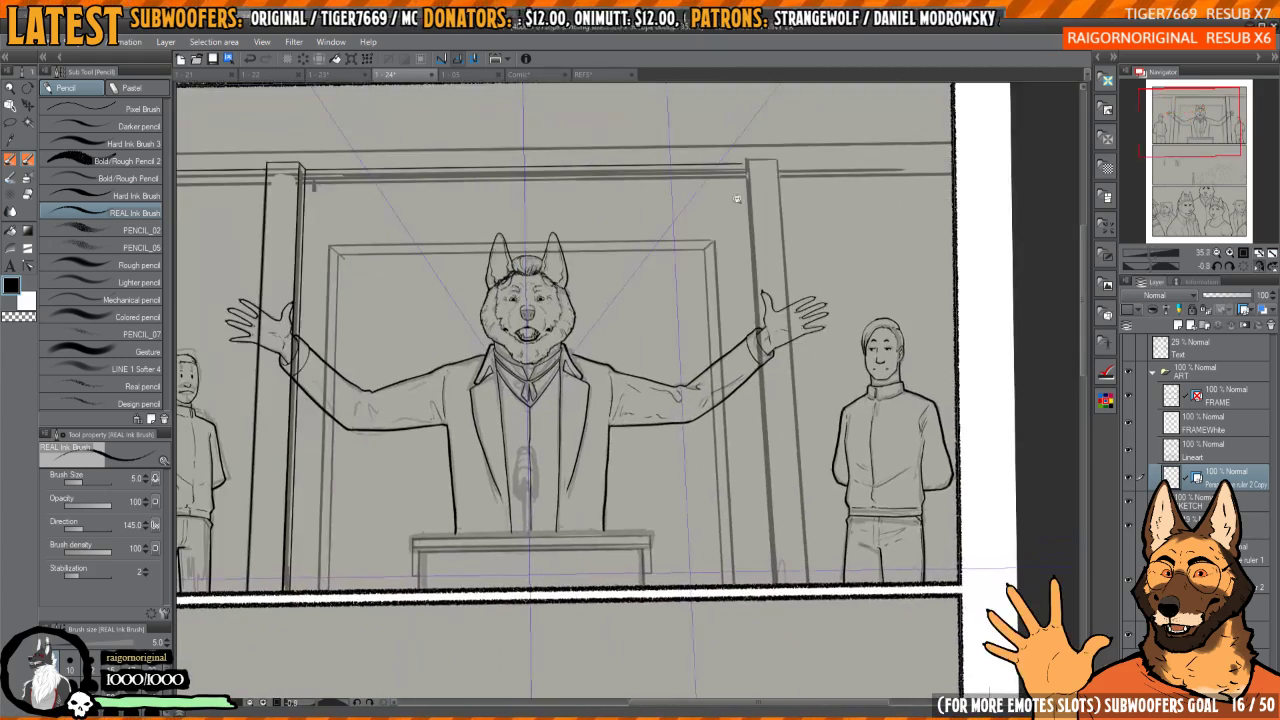
{"action": "scroll", "coordinate": [750, 335], "scroll_direction": "up", "scroll_amount": 3}
{"action": "left_click_drag", "start_coordinate": [754, 138], "coordinate": [791, 697]}
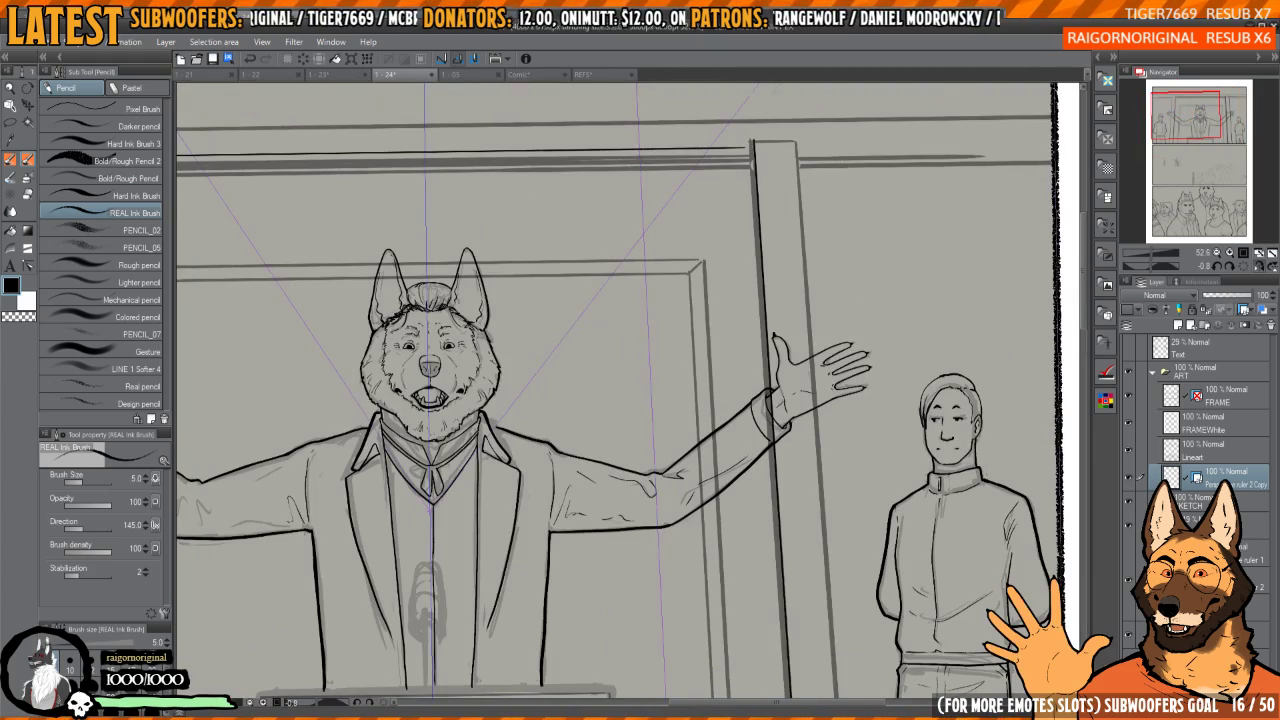
{"action": "mouse_move", "coordinate": [776, 505]}
{"action": "left_mouse_down"}
{"action": "mouse_move", "coordinate": [784, 346]}
{"action": "mouse_move", "coordinate": [755, 347]}
{"action": "mouse_move", "coordinate": [755, 459]}
{"action": "left_mouse_up"}
{"action": "scroll", "coordinate": [784, 346], "scroll_direction": "down", "scroll_amount": 2}
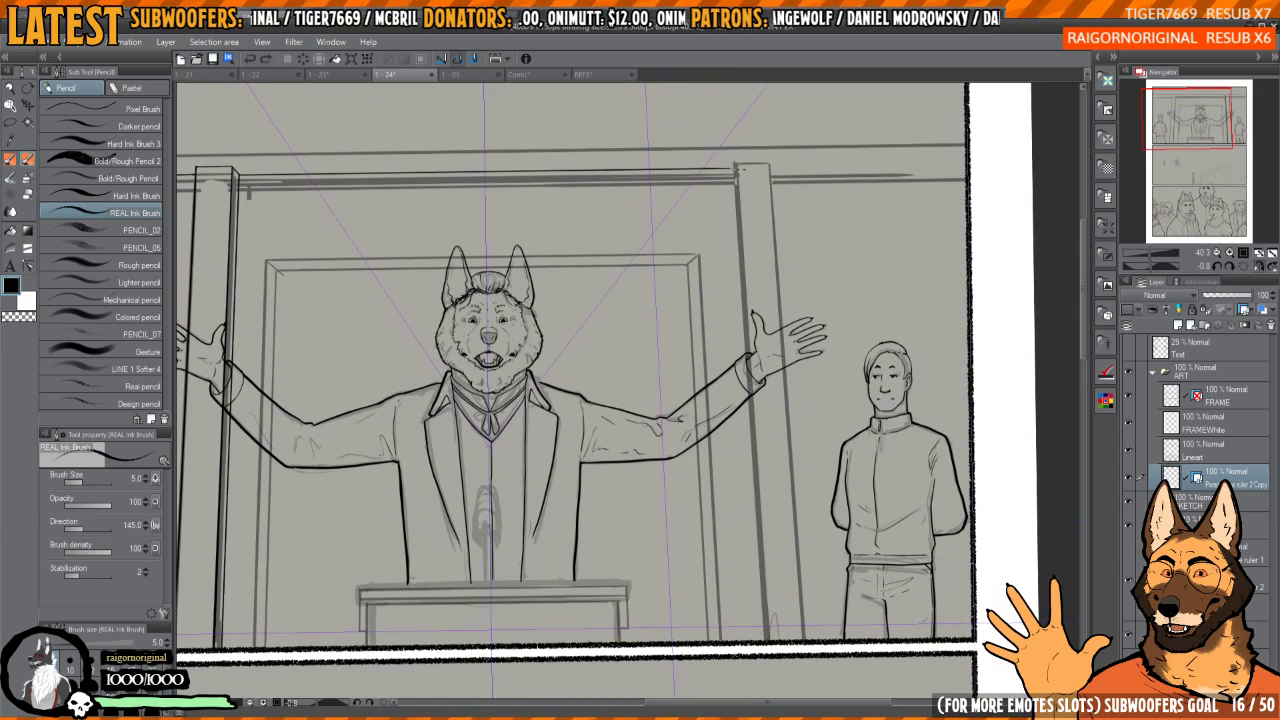
{"action": "left_click_drag", "start_coordinate": [736, 160], "coordinate": [773, 639]}
- Try a long straight line from the second pillar's top across to the top of the first pillar
{"action": "mouse_move", "coordinate": [642, 405]}
{"action": "left_mouse_down"}
{"action": "mouse_move", "coordinate": [654, 423]}
{"action": "mouse_move", "coordinate": [704, 240]}
{"action": "mouse_move", "coordinate": [751, 275]}
{"action": "left_mouse_up"}
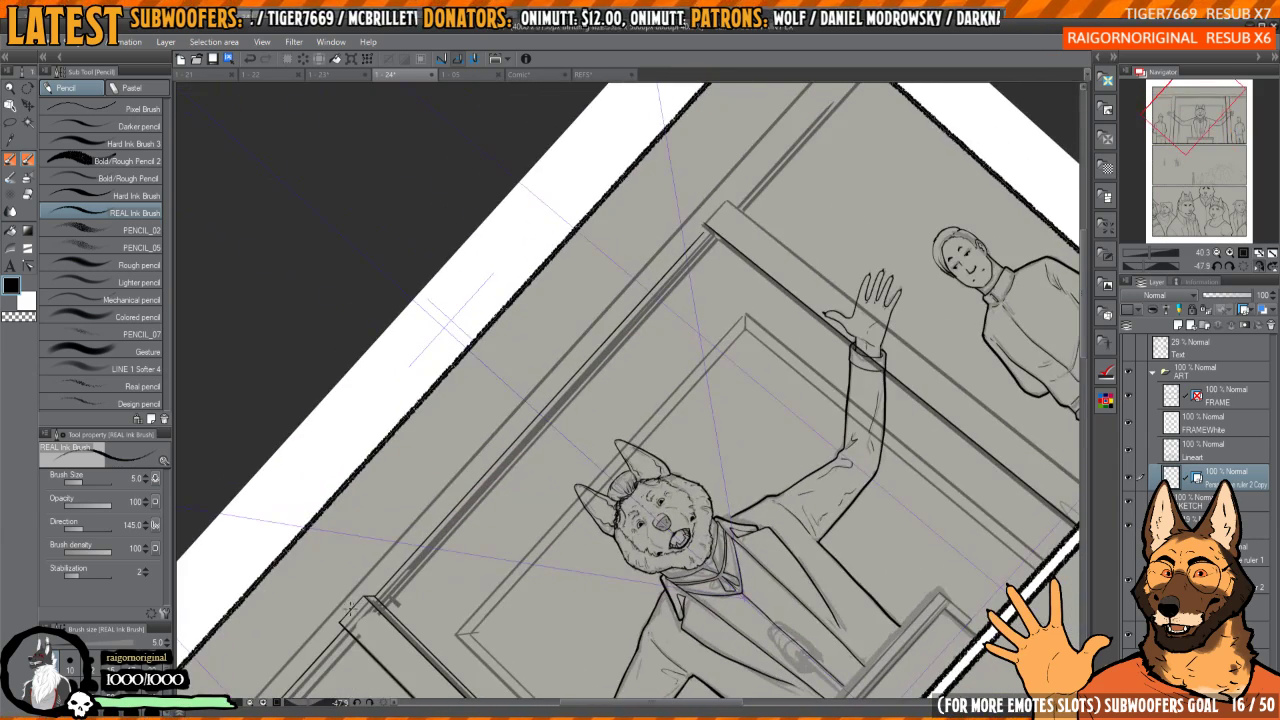
{"action": "left_click_drag", "start_coordinate": [341, 623], "coordinate": [722, 200]}
{"action": "scroll", "coordinate": [715, 215], "scroll_direction": "up", "scroll_amount": 5}
{"action": "scroll", "coordinate": [707, 302], "scroll_direction": "up", "scroll_amount": 3}
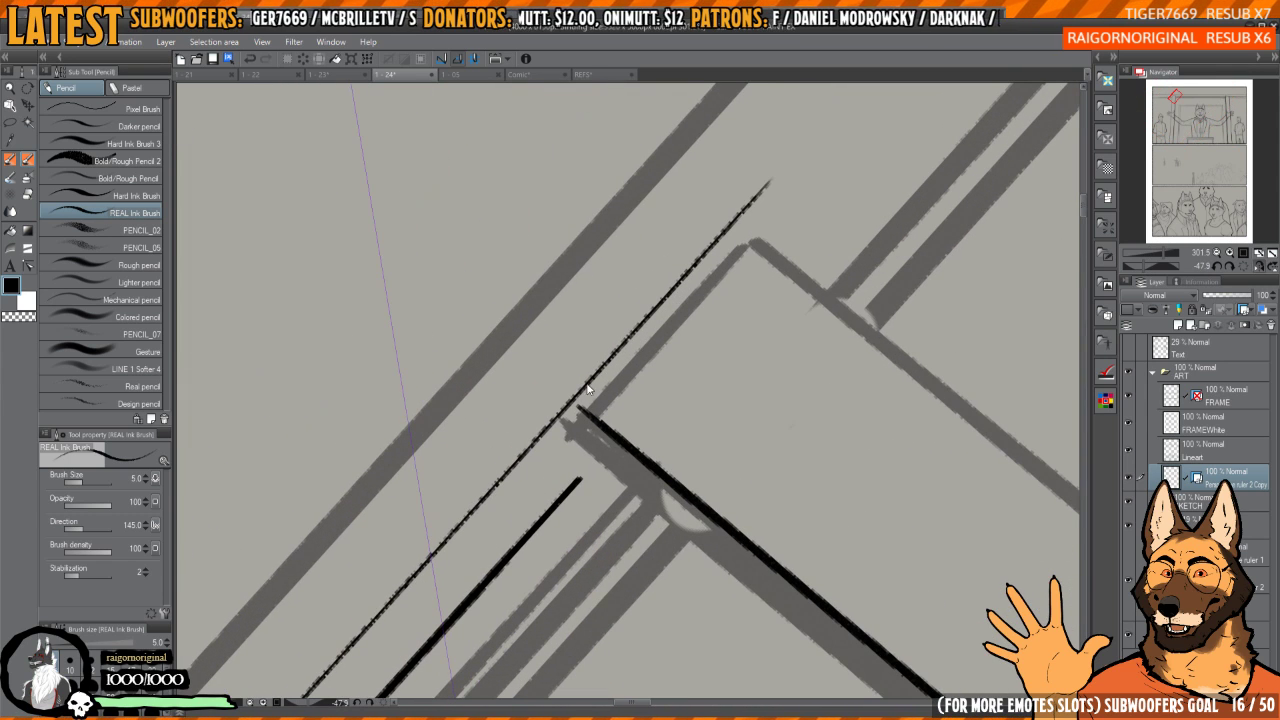
{"action": "key", "text": "ctrl+z"}
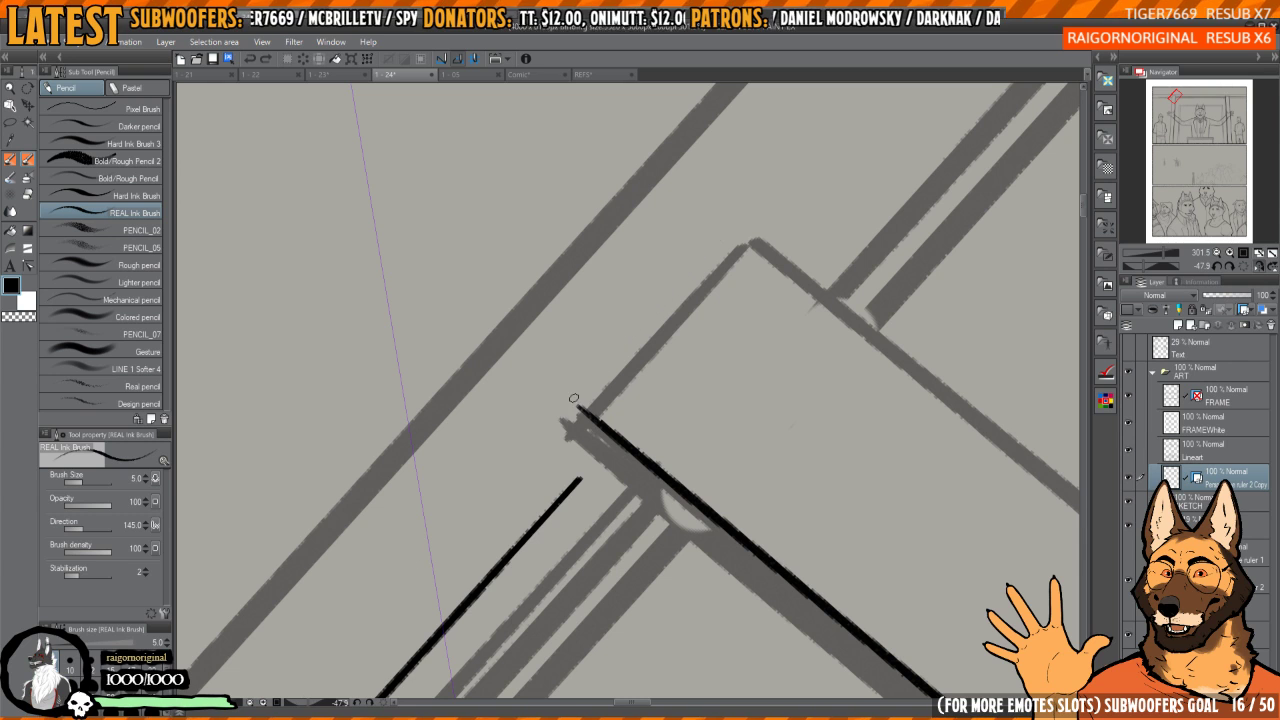
- Ink the second pillar's top edge and its long outer edge along the perspective ruler
{"action": "mouse_move", "coordinate": [572, 400]}
{"action": "left_mouse_down"}
{"action": "mouse_move", "coordinate": [762, 199]}
{"action": "mouse_move", "coordinate": [669, 374]}
{"action": "mouse_move", "coordinate": [656, 367]}
{"action": "mouse_move", "coordinate": [737, 321]}
{"action": "left_mouse_up"}
{"action": "mouse_move", "coordinate": [873, 329]}
{"action": "left_mouse_down"}
{"action": "mouse_move", "coordinate": [857, 323]}
{"action": "mouse_move", "coordinate": [835, 240]}
{"action": "left_mouse_up"}
{"action": "scroll", "coordinate": [809, 309], "scroll_direction": "down", "scroll_amount": 3}
{"action": "scroll", "coordinate": [806, 177], "scroll_direction": "down", "scroll_amount": 6}
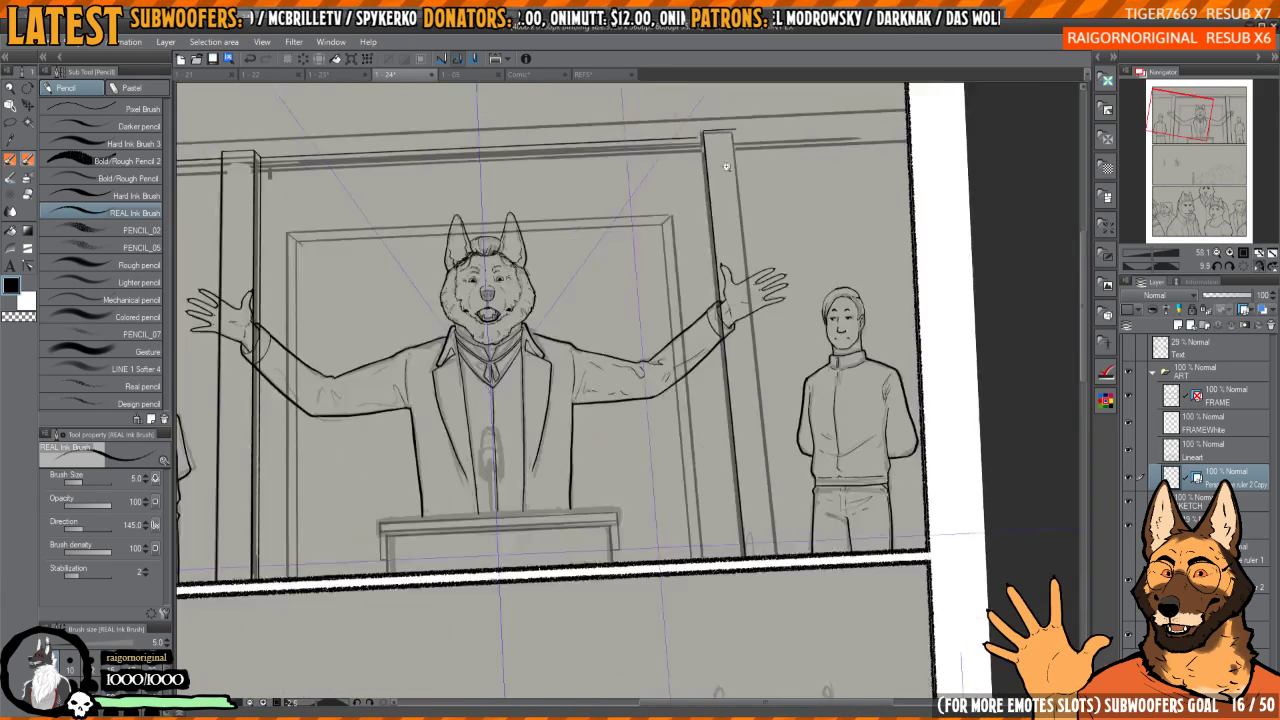
{"action": "scroll", "coordinate": [780, 175], "scroll_direction": "up", "scroll_amount": 2}
{"action": "scroll", "coordinate": [745, 163], "scroll_direction": "down", "scroll_amount": 1}
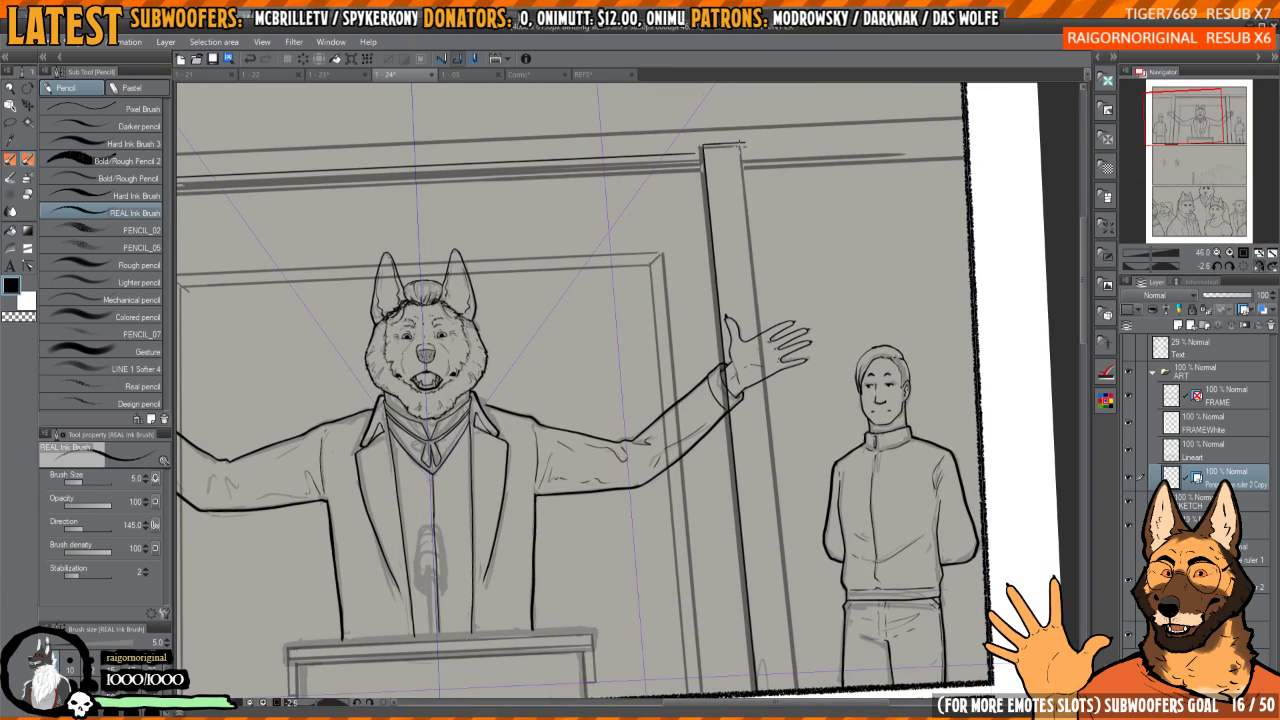
{"action": "left_click_drag", "start_coordinate": [742, 148], "coordinate": [801, 597]}
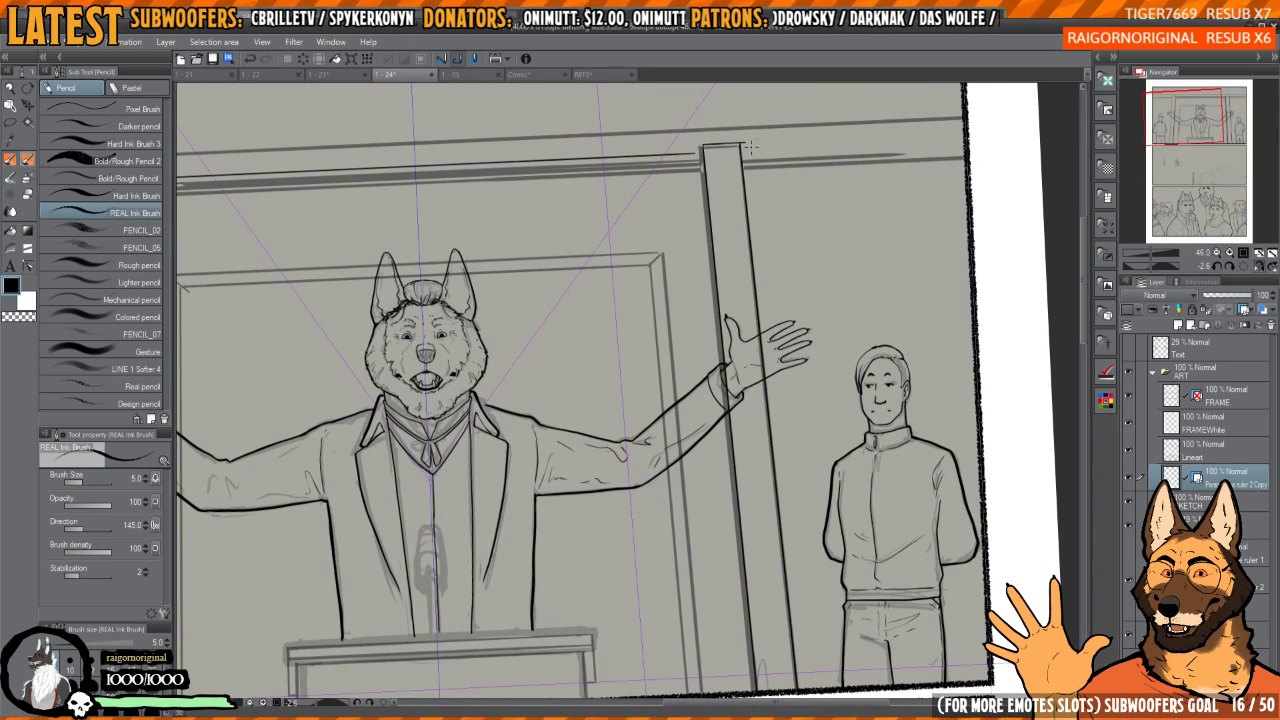
- Erase the overshooting line ends at the second pillar's outer top corner with the Hard eraser at size 30
{"action": "scroll", "coordinate": [750, 147], "scroll_direction": "up", "scroll_amount": 10}
{"action": "key", "text": "e"}
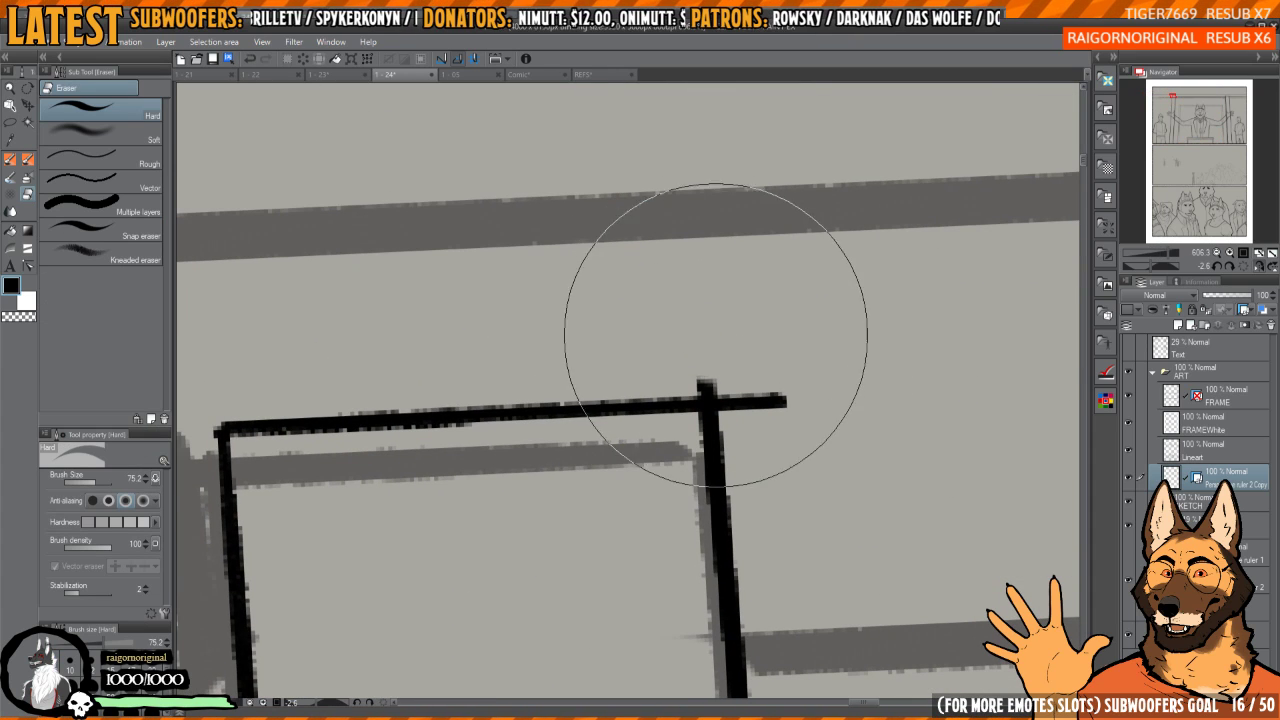
{"action": "key", "text": "bracketleft"}
{"action": "key", "text": "bracketleft"}
{"action": "key", "text": "bracketleft"}
{"action": "key", "text": "bracketleft"}
{"action": "left_click", "coordinate": [748, 342]}
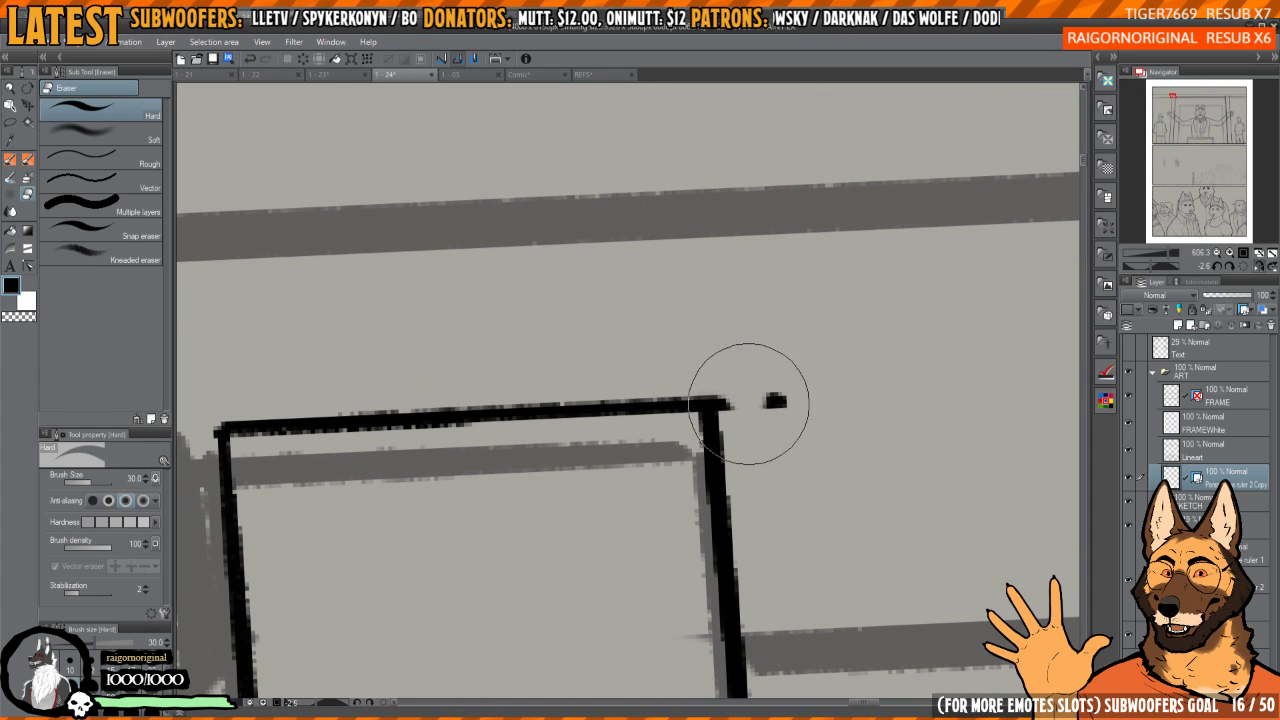
{"action": "left_click", "coordinate": [785, 400]}
{"action": "scroll", "coordinate": [766, 289], "scroll_direction": "down", "scroll_amount": 5}
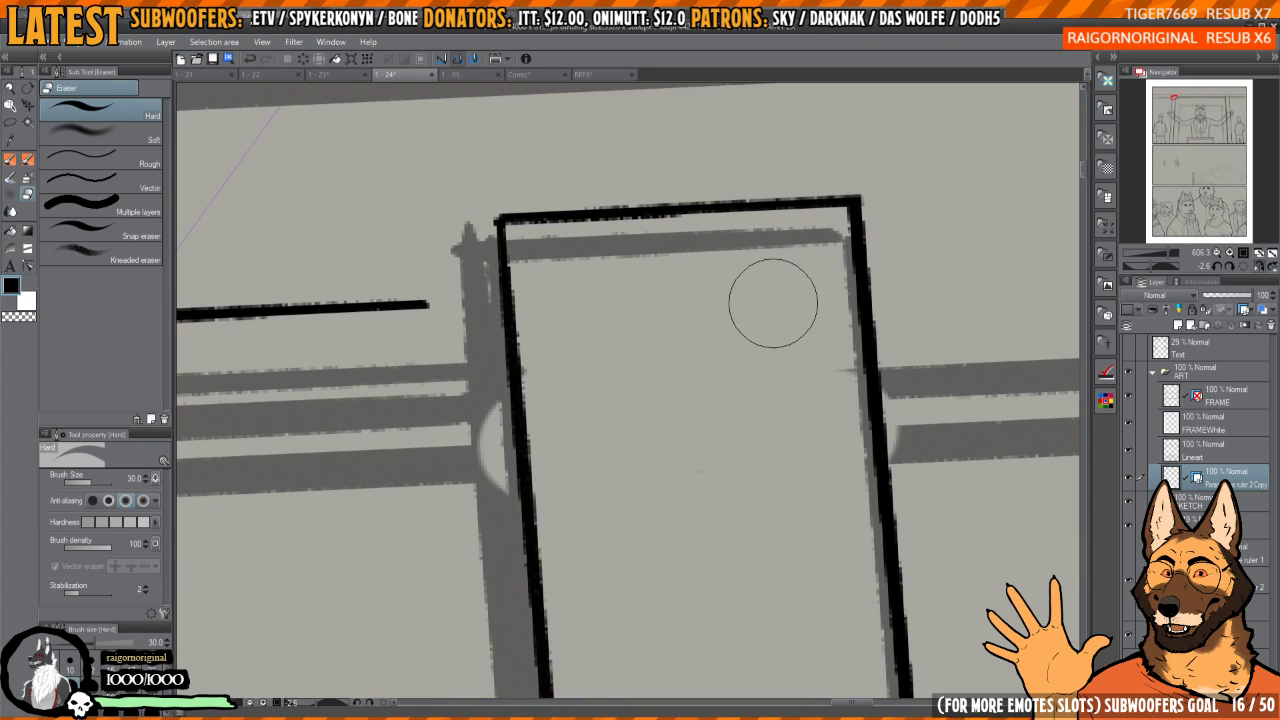
- Ink the short diagonal joining the second pillar's inner top corner to the end of the beam line using the REAL Ink Brush pencil
{"action": "key", "text": "p"}
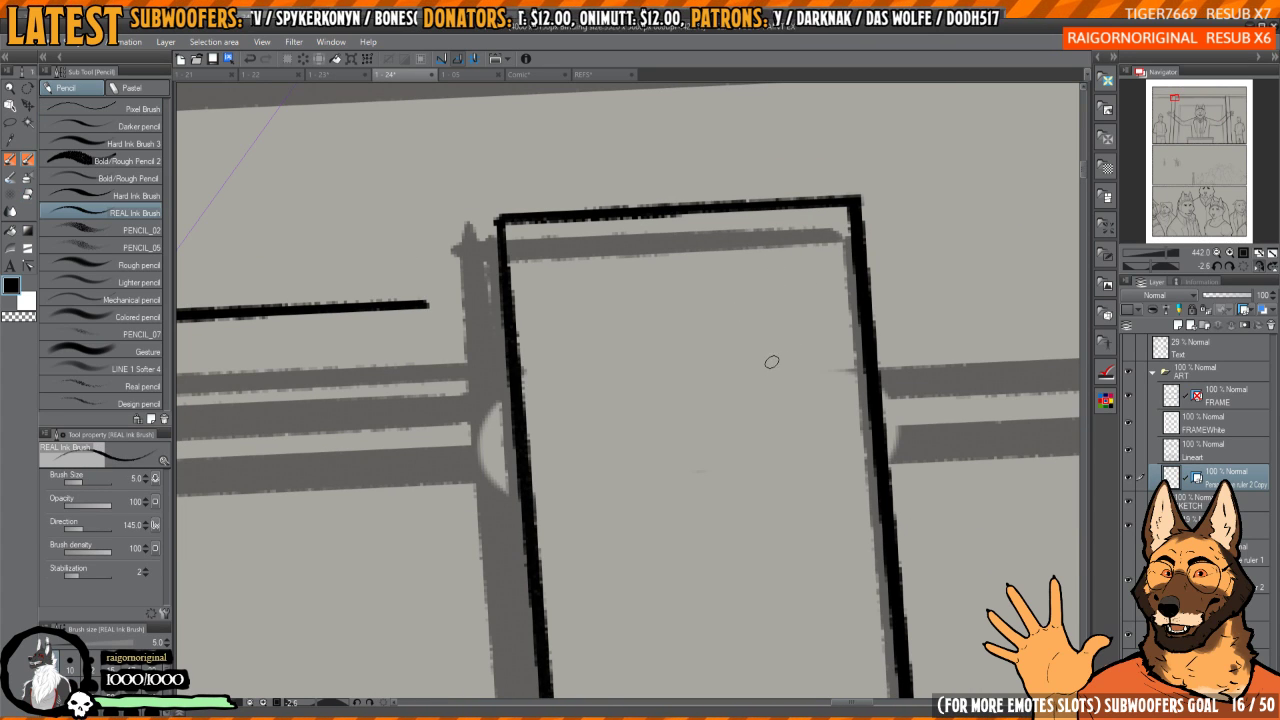
{"action": "scroll", "coordinate": [744, 352], "scroll_direction": "left", "scroll_amount": 3}
{"action": "scroll", "coordinate": [811, 366], "scroll_direction": "up", "scroll_amount": 2}
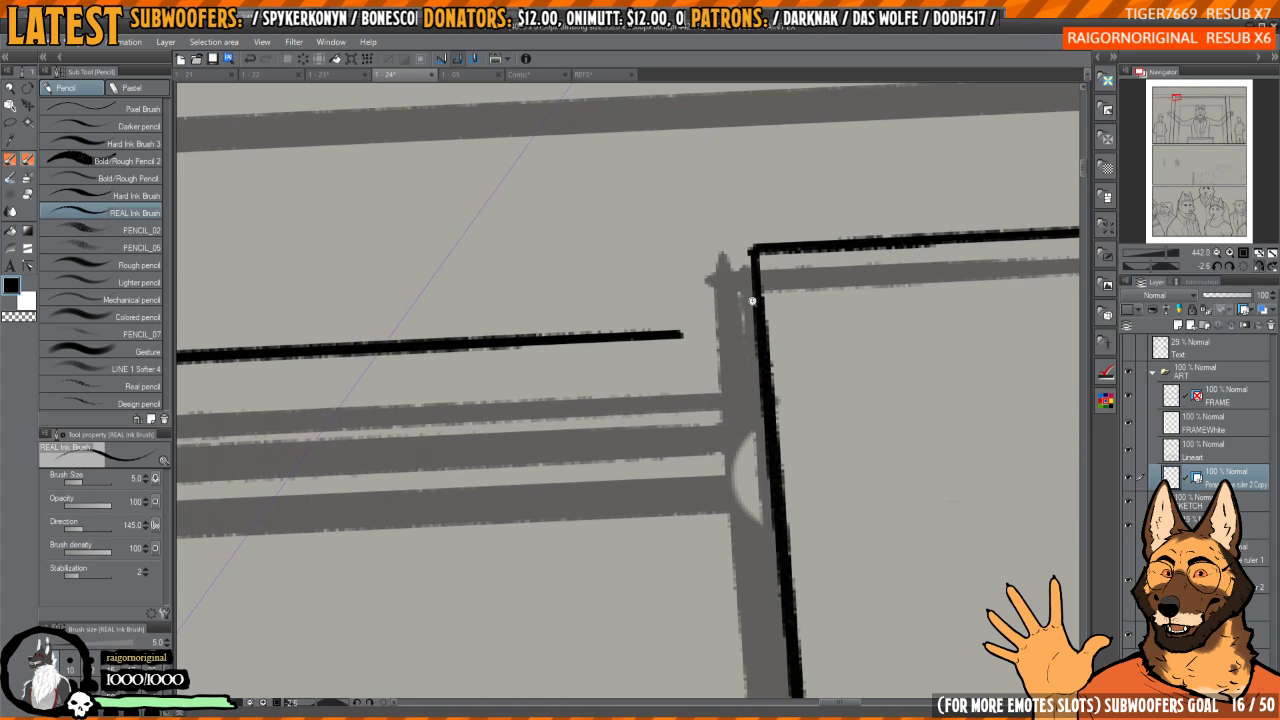
{"action": "mouse_move", "coordinate": [755, 236]}
{"action": "left_mouse_down"}
{"action": "mouse_move", "coordinate": [701, 318]}
{"action": "mouse_move", "coordinate": [671, 333]}
{"action": "left_mouse_up"}
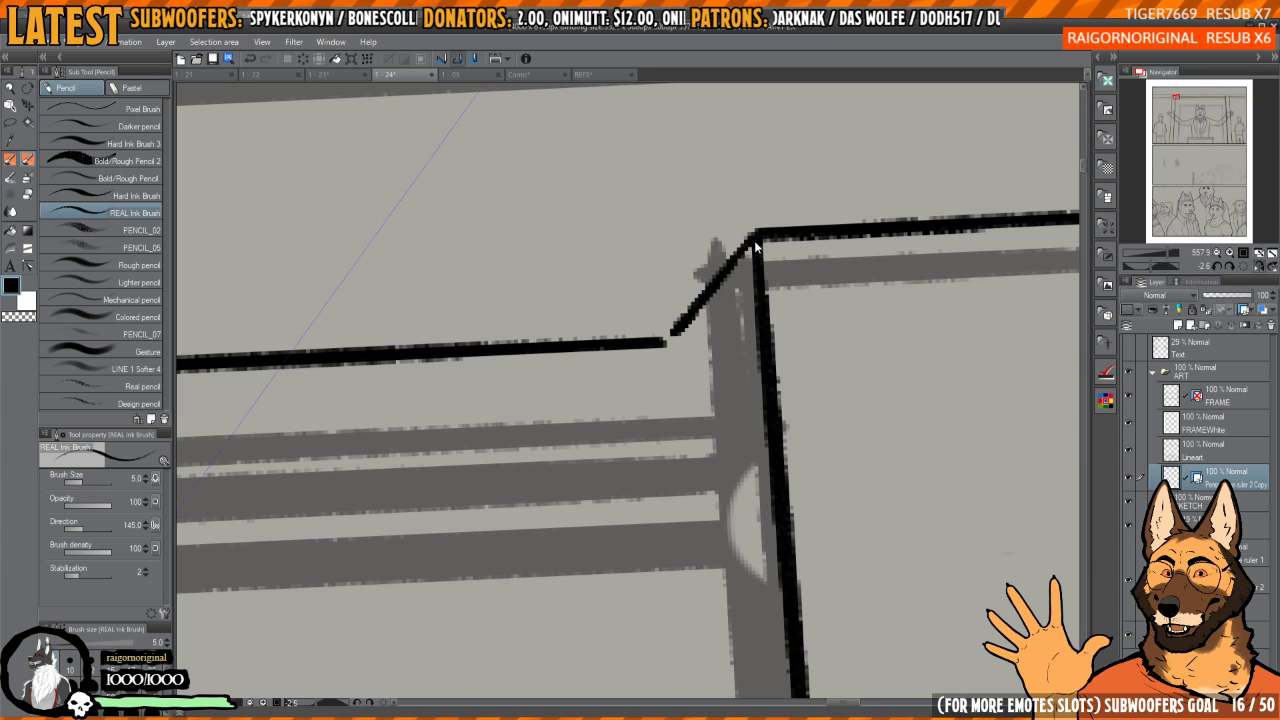
{"action": "key", "text": "ctrl+z"}
{"action": "left_click_drag", "start_coordinate": [755, 236], "coordinate": [664, 344]}
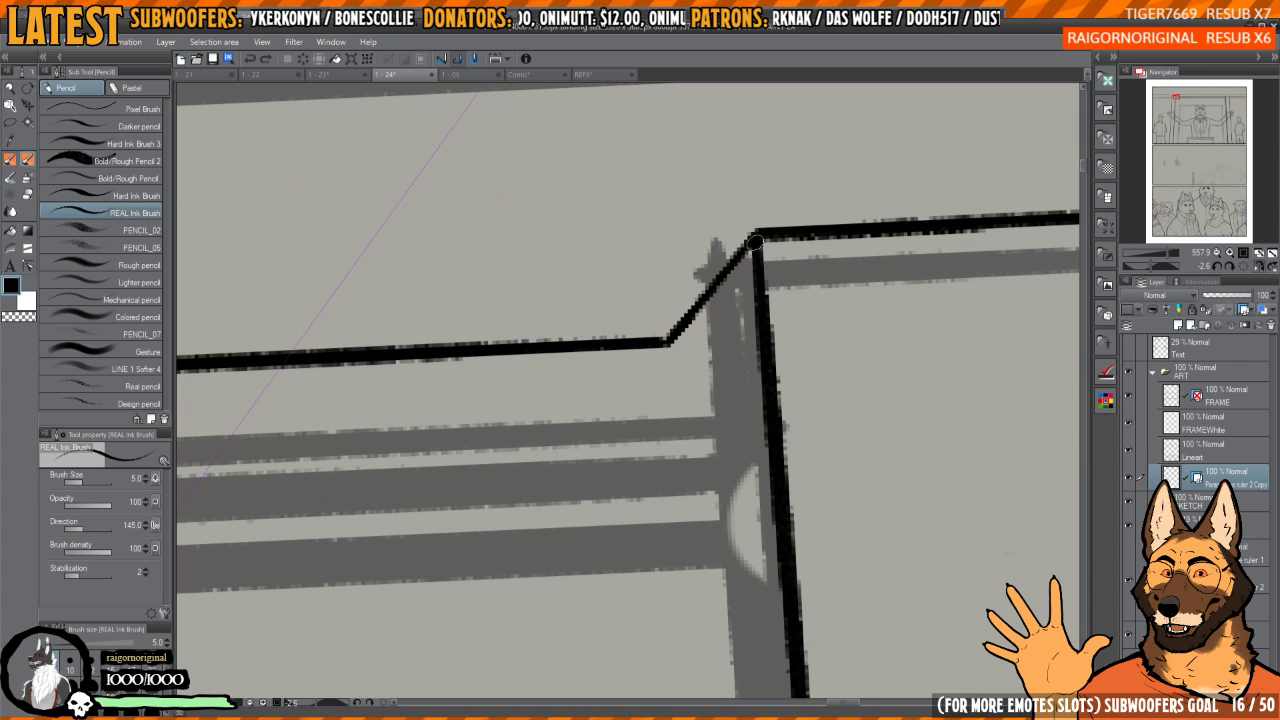
{"action": "scroll", "coordinate": [758, 300], "scroll_direction": "down", "scroll_amount": 10}
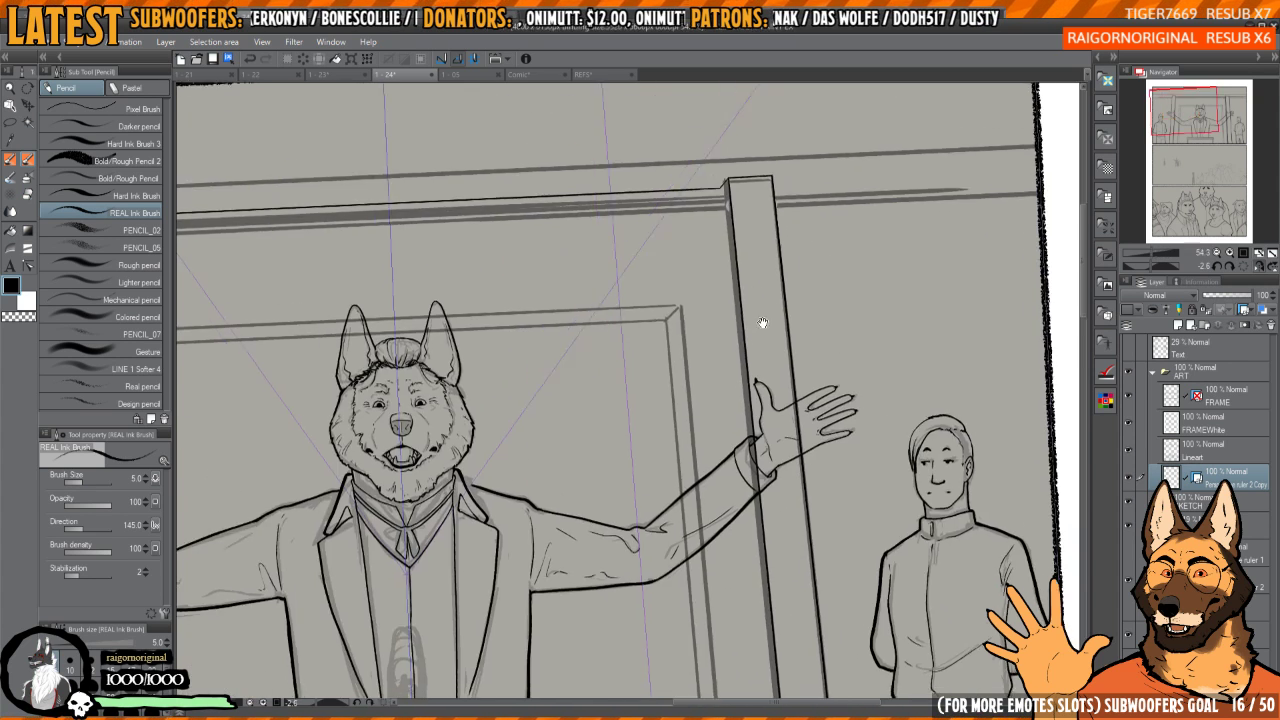
{"action": "scroll", "coordinate": [762, 323], "scroll_direction": "down", "scroll_amount": 4}
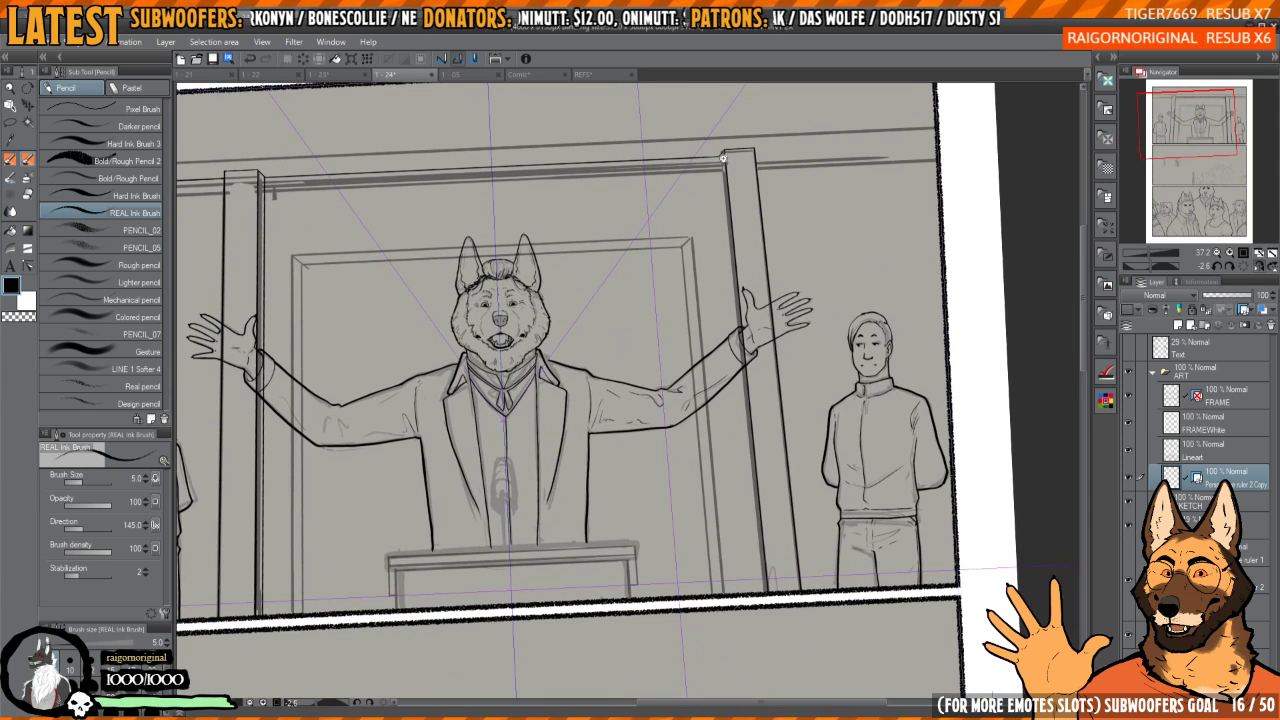
- Ink the second pillar's inner vertical edge and continue the lower beam line from its outer edge to the panel border
{"action": "left_click_drag", "start_coordinate": [718, 153], "coordinate": [740, 468]}
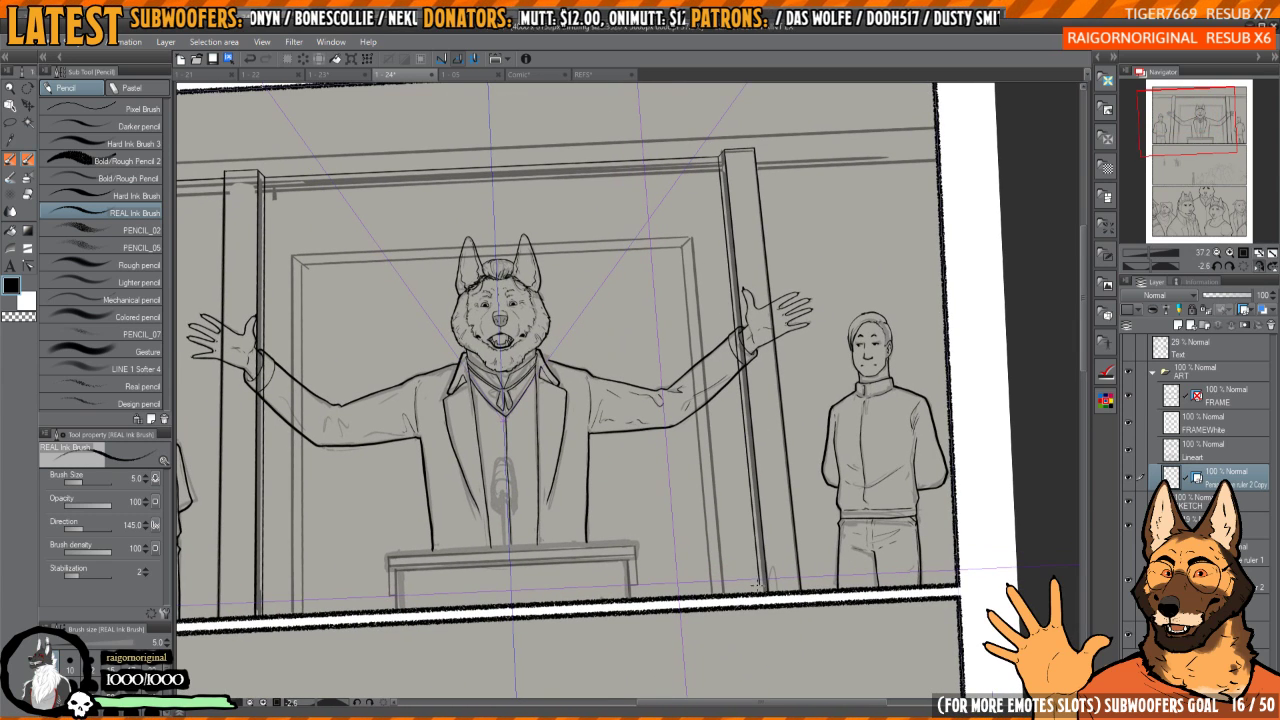
{"action": "scroll", "coordinate": [735, 230], "scroll_direction": "up", "scroll_amount": 8}
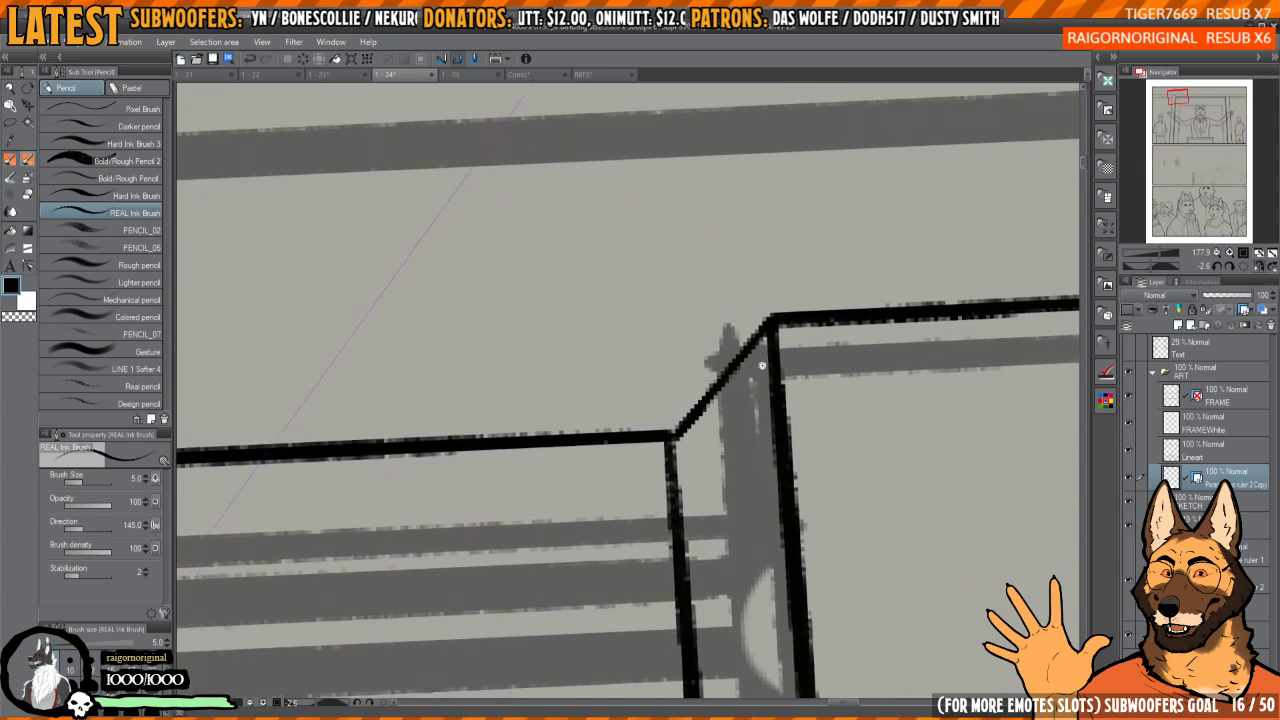
{"action": "scroll", "coordinate": [797, 383], "scroll_direction": "down", "scroll_amount": 3}
{"action": "scroll", "coordinate": [577, 374], "scroll_direction": "up", "scroll_amount": 5}
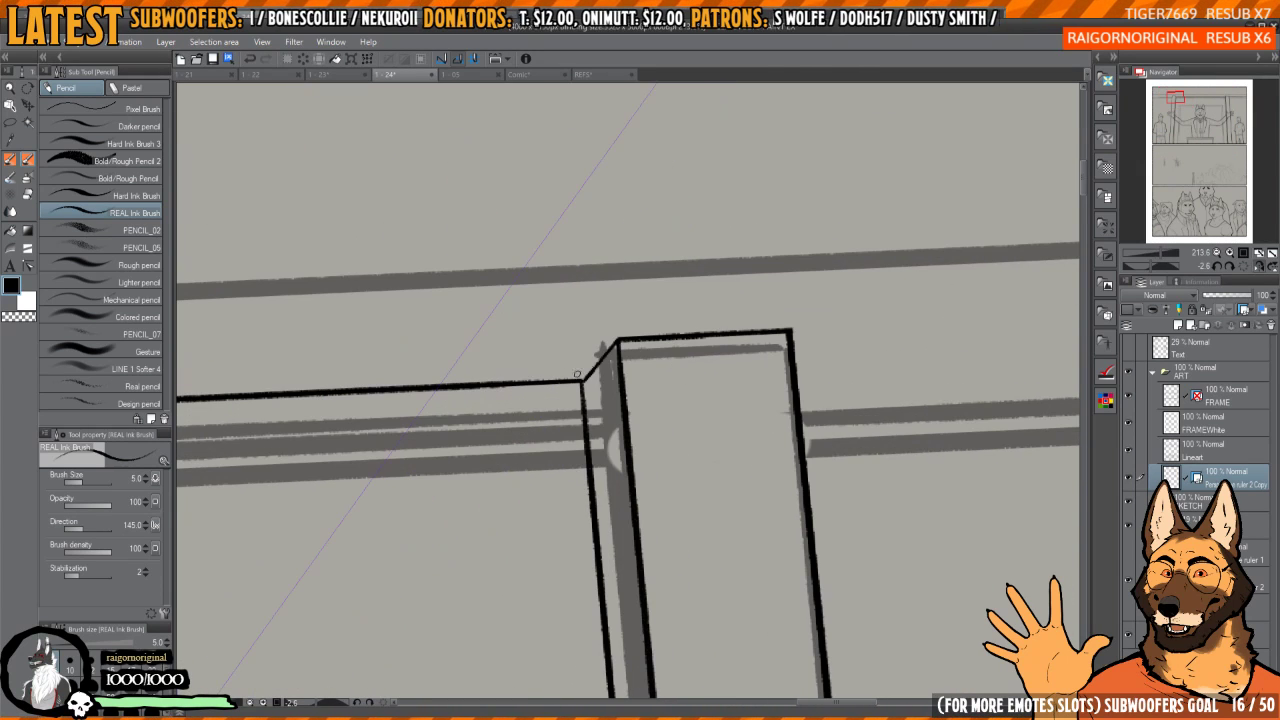
{"action": "left_click_drag", "start_coordinate": [570, 380], "coordinate": [862, 368]}
{"action": "scroll", "coordinate": [640, 408], "scroll_direction": "down", "scroll_amount": 2}
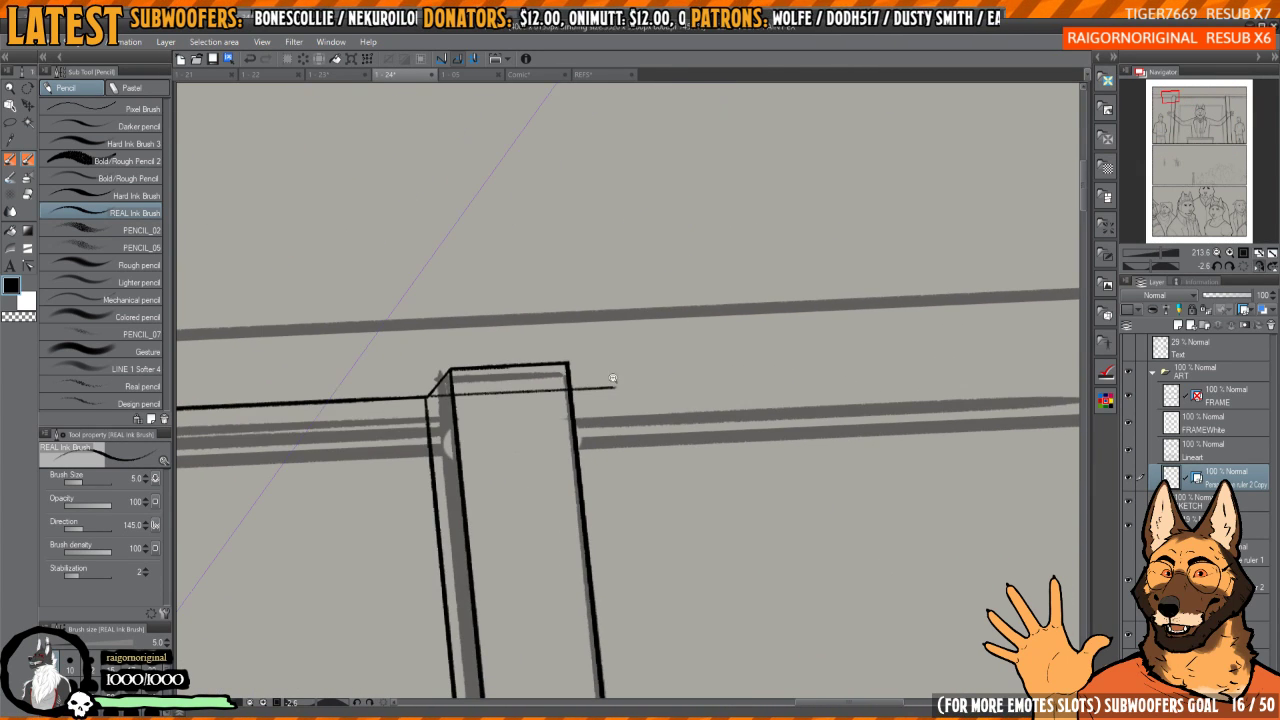
{"action": "scroll", "coordinate": [718, 367], "scroll_direction": "down", "scroll_amount": 2}
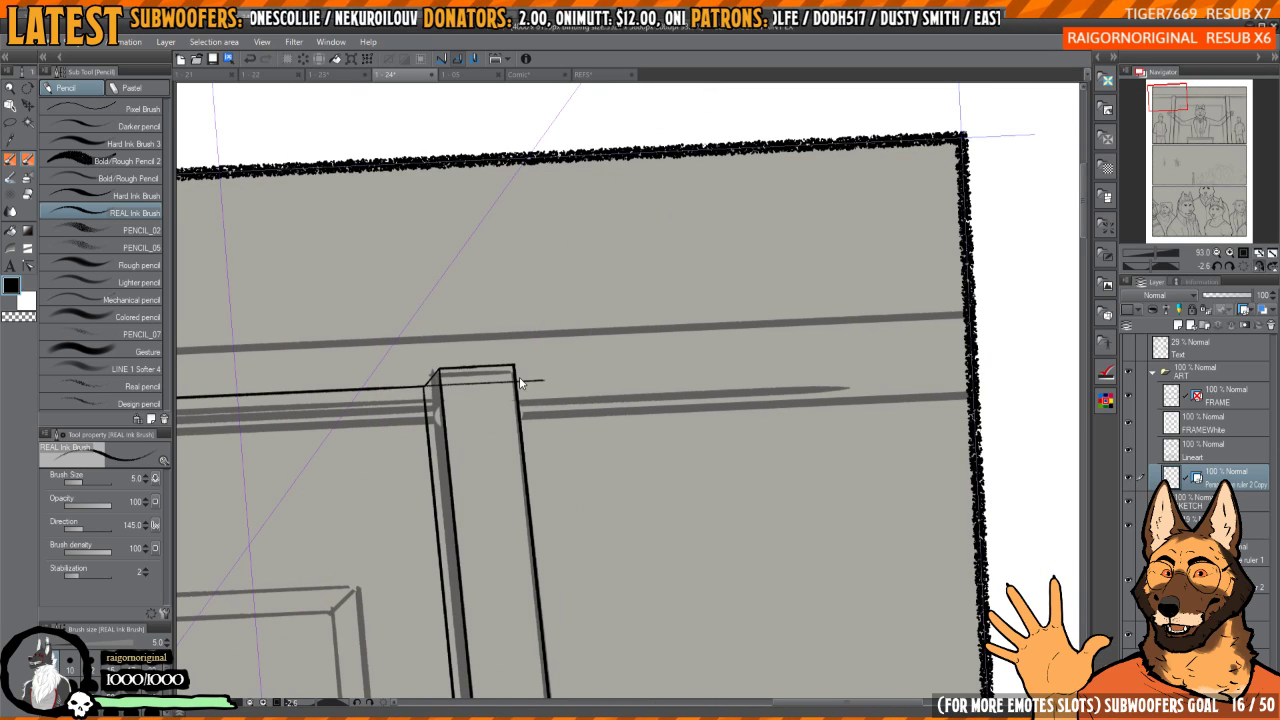
{"action": "key", "text": "ctrl+z"}
{"action": "left_click_drag", "start_coordinate": [517, 379], "coordinate": [968, 362]}
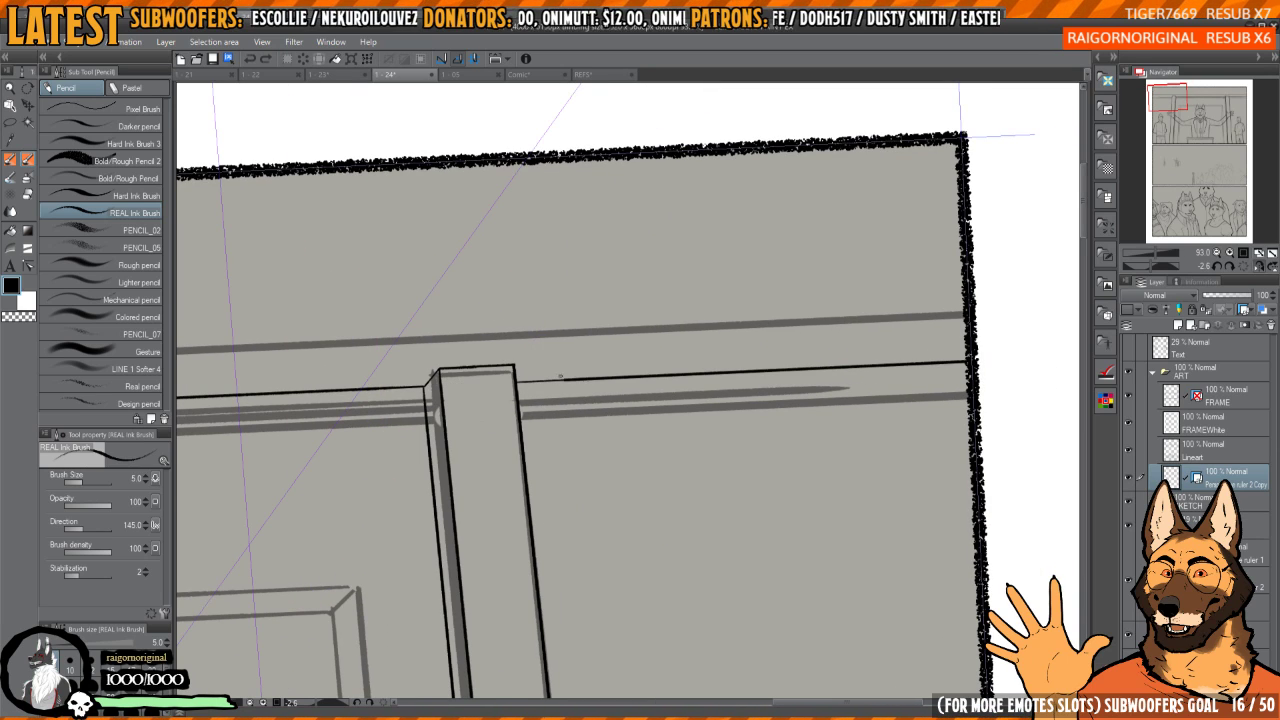
- Ink the upper beam line over the sketch, running above both pillars across the panel
{"action": "scroll", "coordinate": [711, 331], "scroll_direction": "down", "scroll_amount": 7}
{"action": "left_click_drag", "start_coordinate": [743, 391], "coordinate": [785, 331]}
{"action": "scroll", "coordinate": [679, 388], "scroll_direction": "up", "scroll_amount": 2}
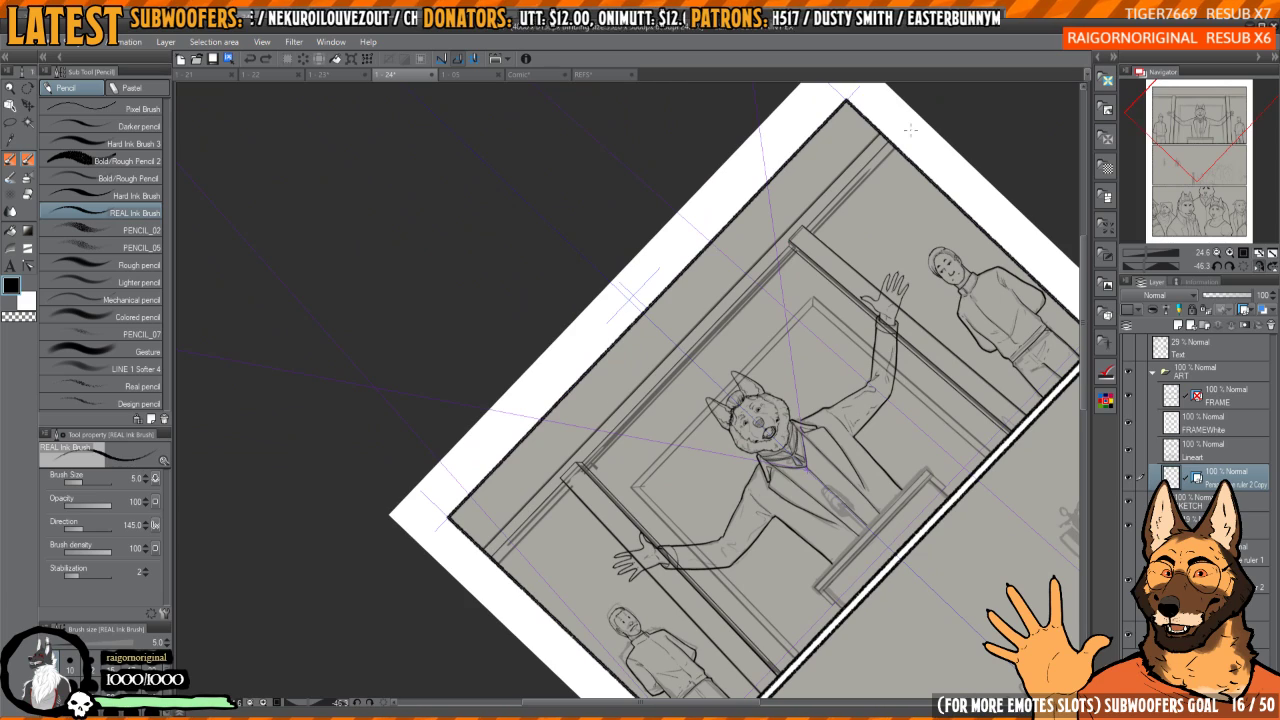
{"action": "scroll", "coordinate": [660, 373], "scroll_direction": "up", "scroll_amount": 6}
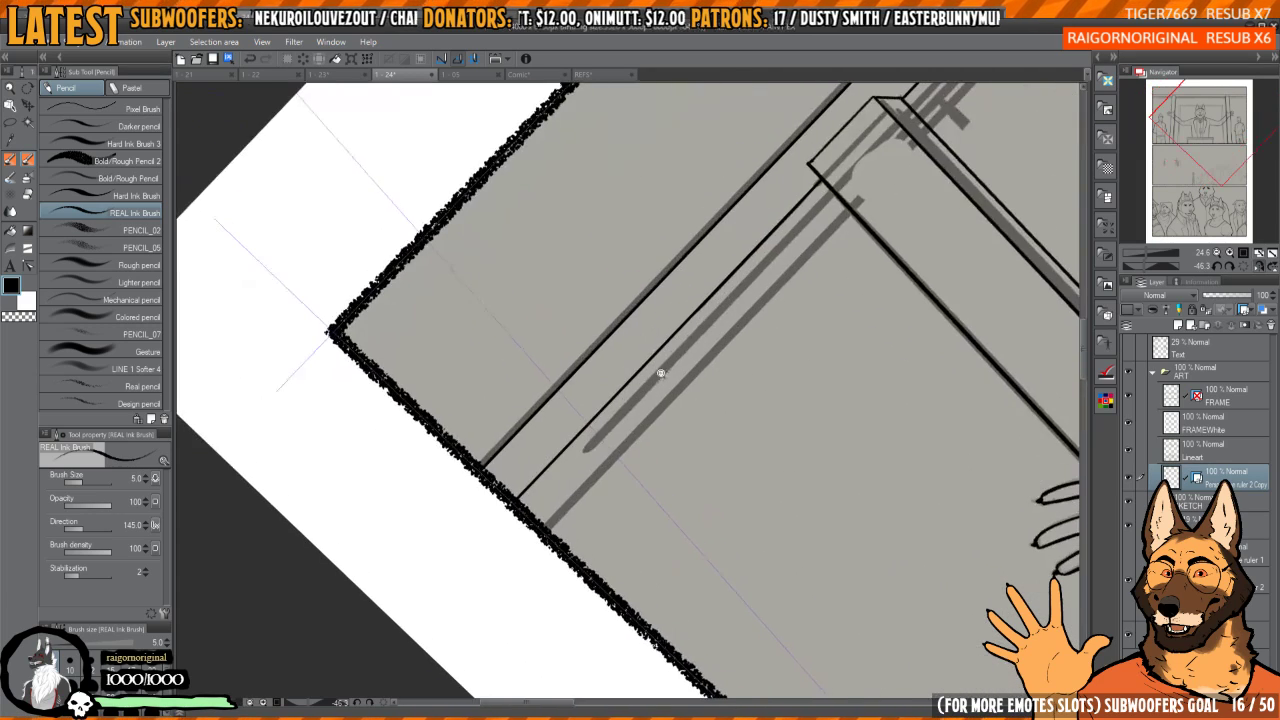
{"action": "scroll", "coordinate": [837, 300], "scroll_direction": "up", "scroll_amount": 4}
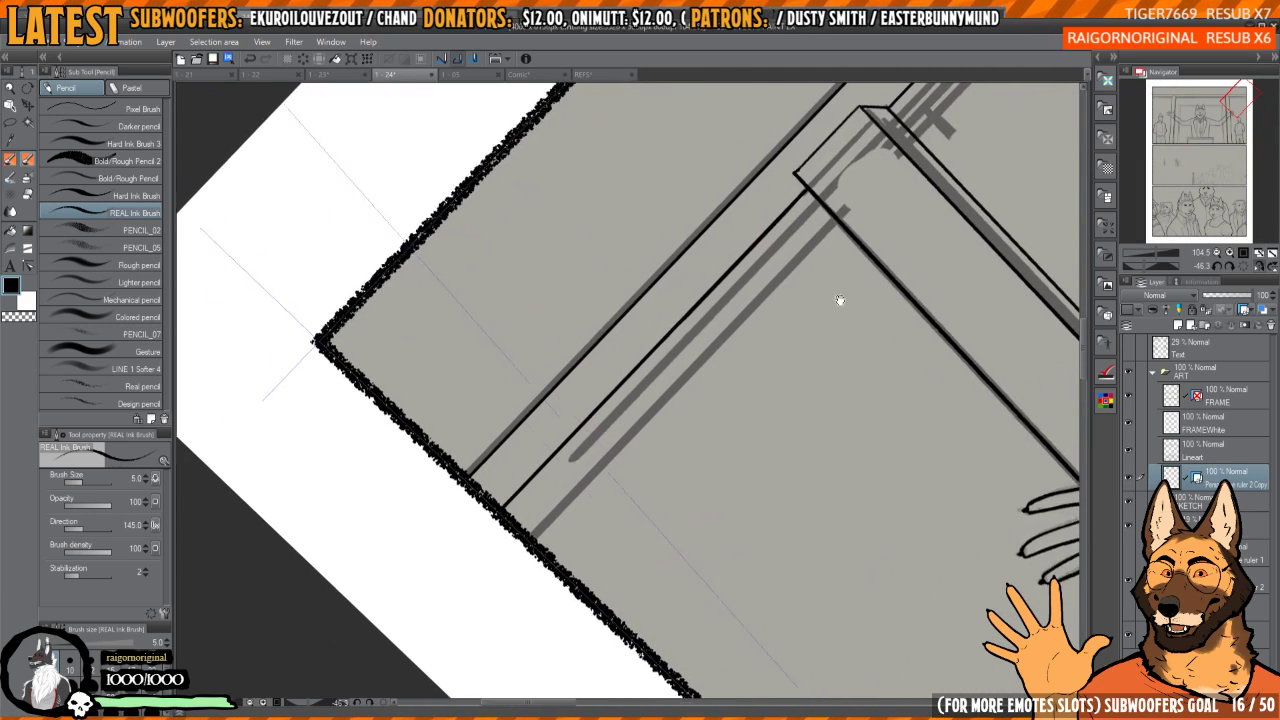
{"action": "left_click_drag", "start_coordinate": [691, 378], "coordinate": [589, 471]}
{"action": "scroll", "coordinate": [570, 480], "scroll_direction": "down", "scroll_amount": 3}
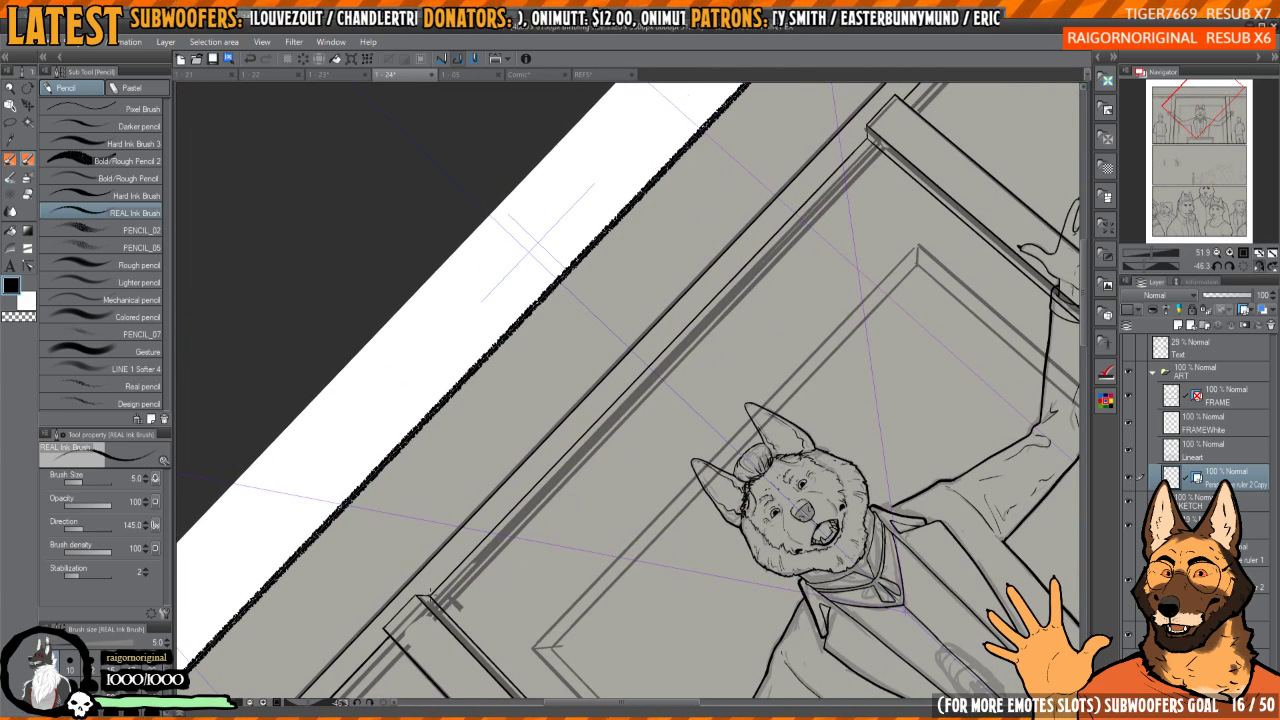
- Go over the lower beam line between the pillars and from the outer pillar edge out to the panel border
{"action": "left_click_drag", "start_coordinate": [425, 597], "coordinate": [733, 293]}
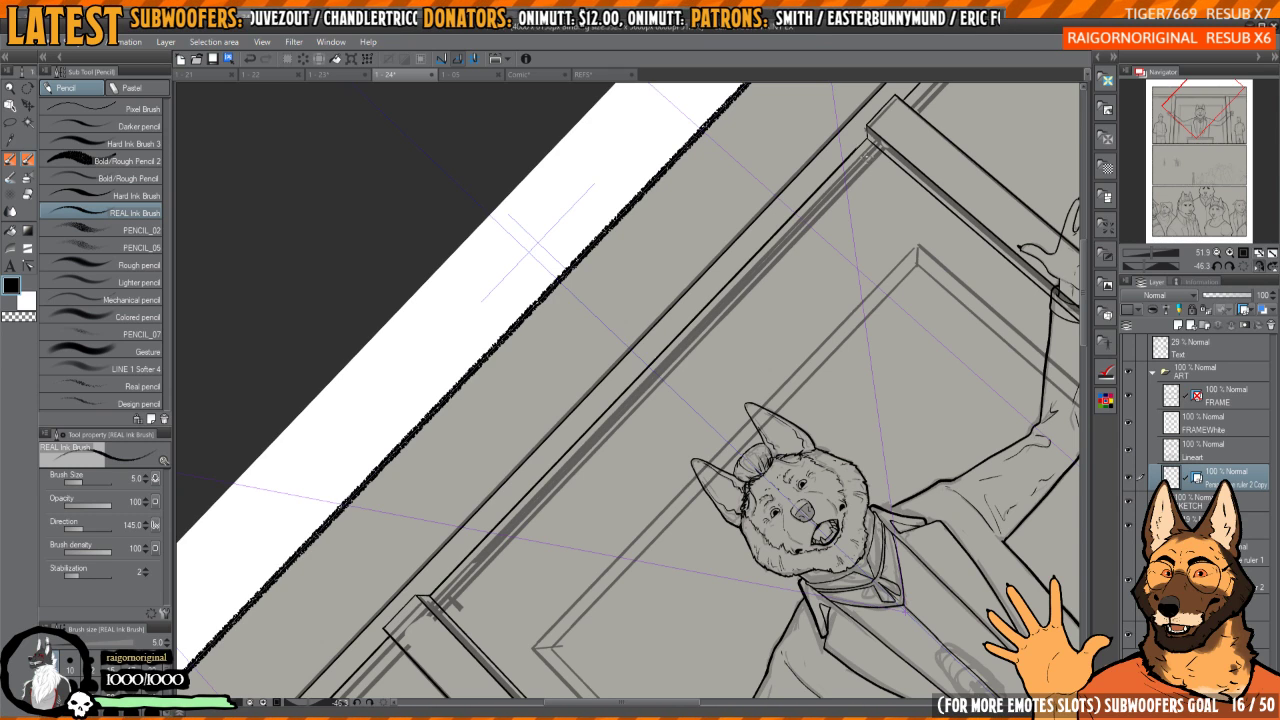
{"action": "left_click_drag", "start_coordinate": [872, 148], "coordinate": [672, 372]}
{"action": "left_click_drag", "start_coordinate": [824, 218], "coordinate": [695, 387]}
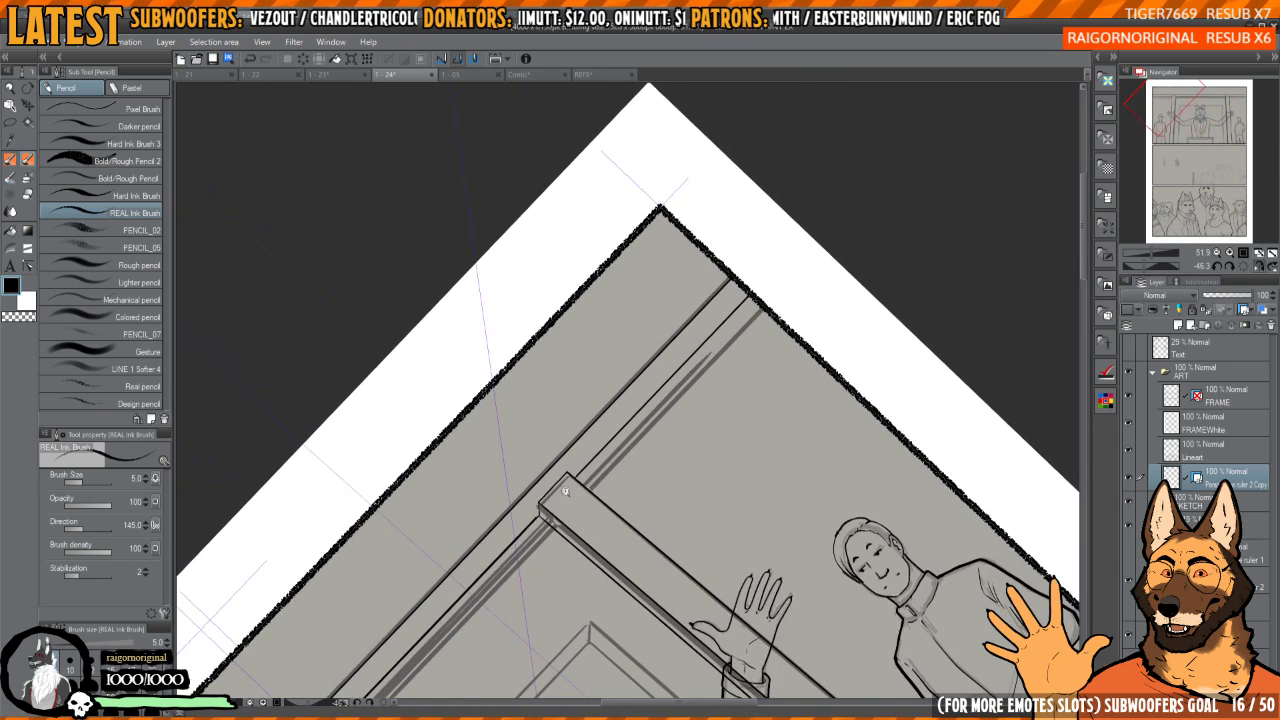
{"action": "mouse_move", "coordinate": [565, 486]}
{"action": "left_mouse_down"}
{"action": "mouse_move", "coordinate": [614, 464]}
{"action": "mouse_move", "coordinate": [593, 476]}
{"action": "left_mouse_up"}
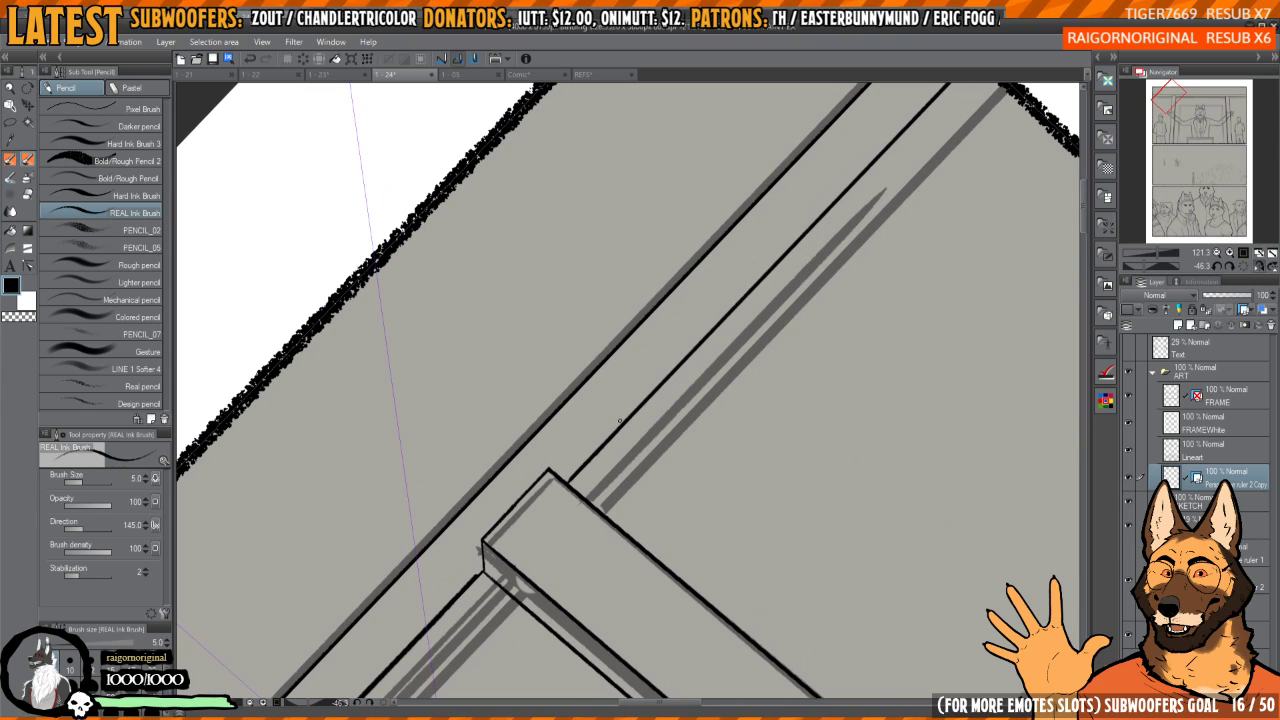
{"action": "left_click_drag", "start_coordinate": [620, 421], "coordinate": [914, 121]}
{"action": "mouse_move", "coordinate": [673, 362]}
{"action": "left_mouse_down"}
{"action": "mouse_move", "coordinate": [626, 489]}
{"action": "mouse_move", "coordinate": [706, 319]}
{"action": "mouse_move", "coordinate": [835, 169]}
{"action": "left_mouse_up"}
{"action": "mouse_move", "coordinate": [645, 382]}
{"action": "left_mouse_down"}
{"action": "mouse_move", "coordinate": [735, 382]}
{"action": "mouse_move", "coordinate": [632, 452]}
{"action": "left_mouse_up"}
{"action": "left_click_drag", "start_coordinate": [637, 358], "coordinate": [641, 450]}
{"action": "left_click_drag", "start_coordinate": [661, 381], "coordinate": [651, 403]}
{"action": "key", "text": "ctrl+z"}
{"action": "mouse_move", "coordinate": [628, 472]}
{"action": "left_mouse_down"}
{"action": "mouse_move", "coordinate": [624, 371]}
{"action": "mouse_move", "coordinate": [833, 156]}
{"action": "mouse_move", "coordinate": [749, 350]}
{"action": "mouse_move", "coordinate": [729, 267]}
{"action": "mouse_move", "coordinate": [809, 400]}
{"action": "mouse_move", "coordinate": [843, 278]}
{"action": "mouse_move", "coordinate": [861, 385]}
{"action": "mouse_move", "coordinate": [806, 286]}
{"action": "mouse_move", "coordinate": [770, 440]}
{"action": "mouse_move", "coordinate": [797, 217]}
{"action": "mouse_move", "coordinate": [827, 347]}
{"action": "mouse_move", "coordinate": [806, 363]}
{"action": "mouse_move", "coordinate": [816, 377]}
{"action": "mouse_move", "coordinate": [817, 346]}
{"action": "mouse_move", "coordinate": [886, 260]}
{"action": "mouse_move", "coordinate": [826, 274]}
{"action": "left_mouse_up"}
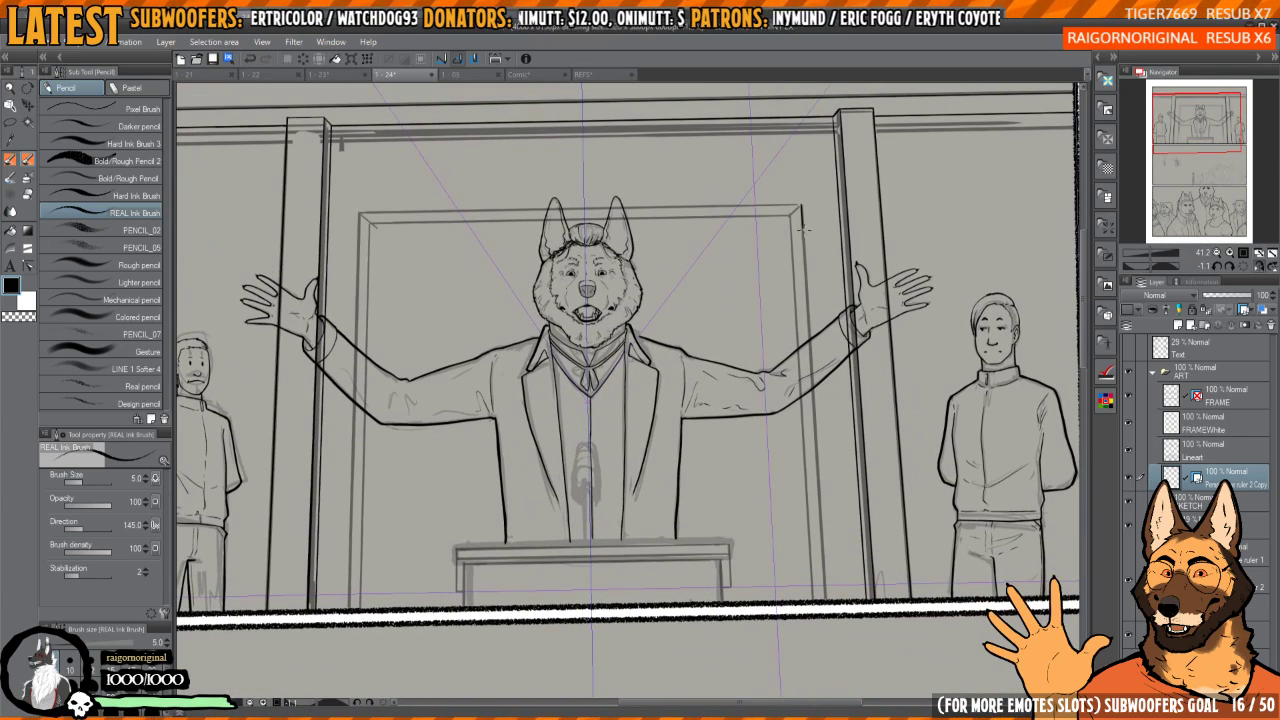
- Ink the outer top and side edges of the doorway frame behind the speaker, with the short diagonal at its corner
{"action": "left_click_drag", "start_coordinate": [803, 230], "coordinate": [824, 556]}
{"action": "left_click_drag", "start_coordinate": [599, 491], "coordinate": [827, 519]}
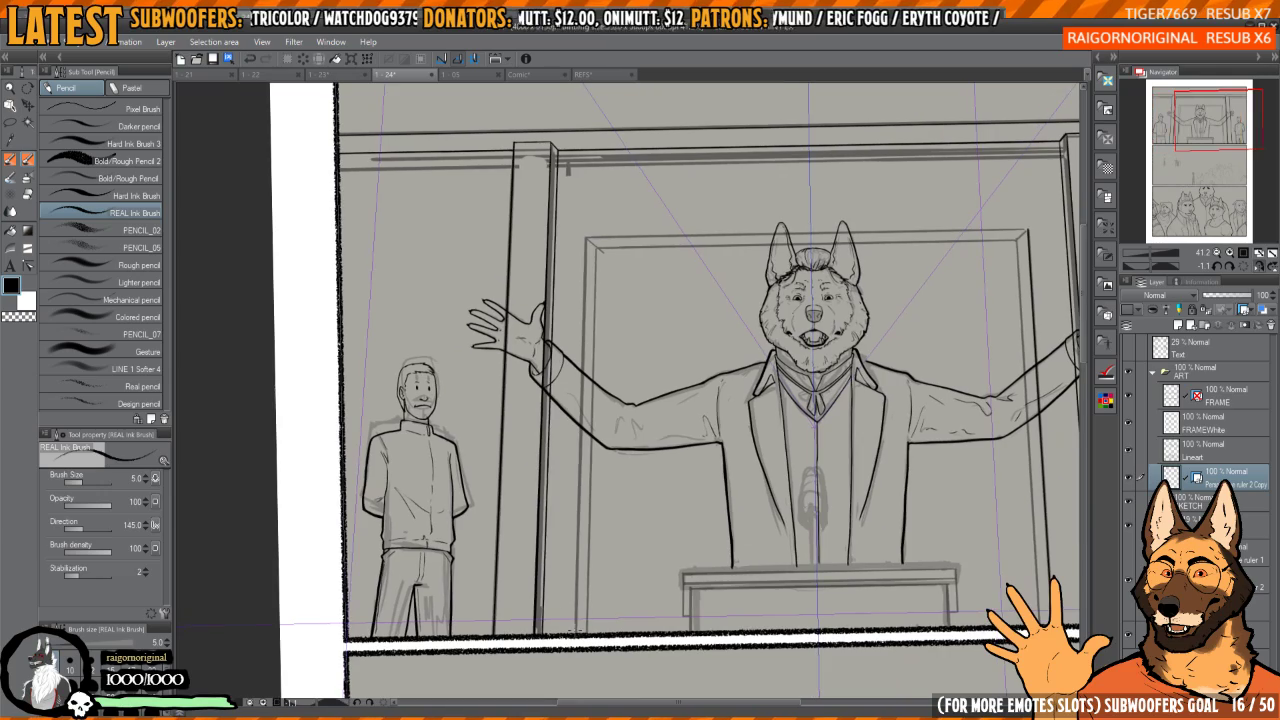
{"action": "mouse_move", "coordinate": [576, 633]}
{"action": "left_mouse_down"}
{"action": "mouse_move", "coordinate": [574, 535]}
{"action": "mouse_move", "coordinate": [586, 267]}
{"action": "left_mouse_up"}
{"action": "mouse_move", "coordinate": [880, 302]}
{"action": "left_mouse_down"}
{"action": "mouse_move", "coordinate": [823, 331]}
{"action": "mouse_move", "coordinate": [455, 415]}
{"action": "mouse_move", "coordinate": [529, 409]}
{"action": "mouse_move", "coordinate": [566, 457]}
{"action": "mouse_move", "coordinate": [969, 177]}
{"action": "mouse_move", "coordinate": [688, 328]}
{"action": "mouse_move", "coordinate": [803, 374]}
{"action": "mouse_move", "coordinate": [806, 281]}
{"action": "mouse_move", "coordinate": [677, 437]}
{"action": "left_mouse_up"}
{"action": "key", "text": "c"}
{"action": "scroll", "coordinate": [677, 437], "scroll_direction": "down", "scroll_amount": 8}
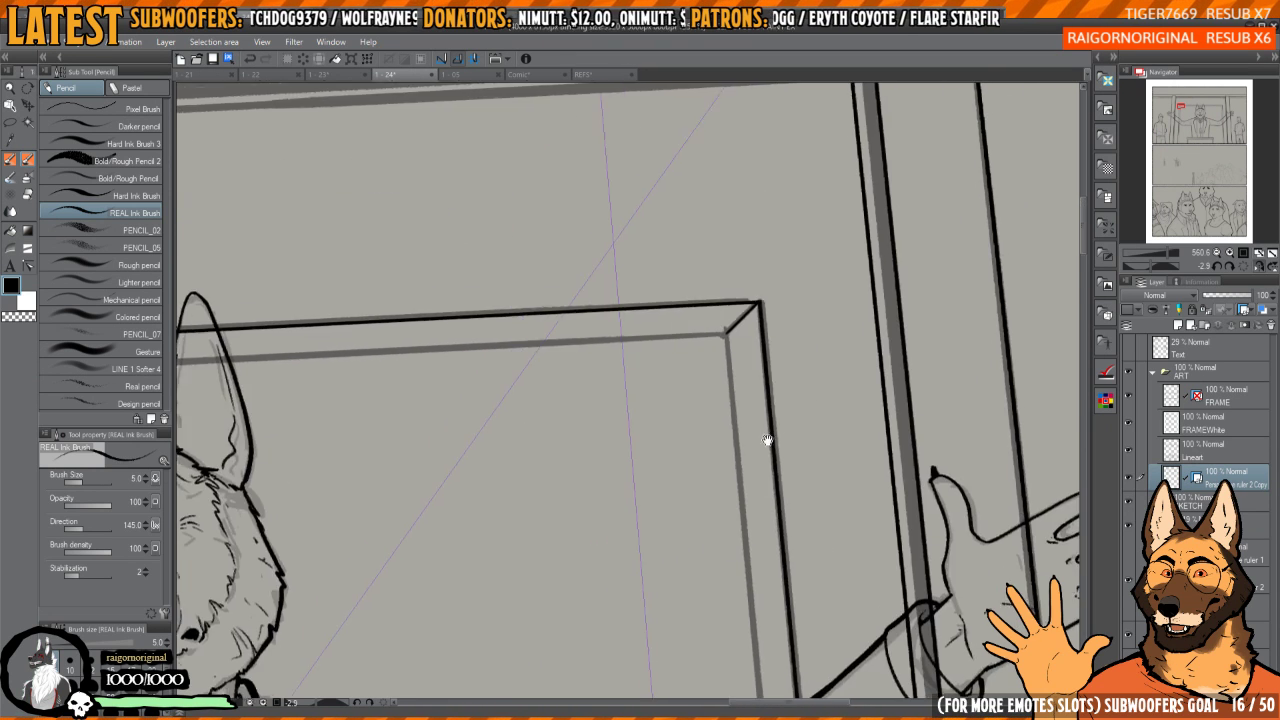
- Ink the doorway frame's first inner vertical edge down to the panel's bottom border and flip the canvas view horizontally
{"action": "key", "text": "ctrl+at"}
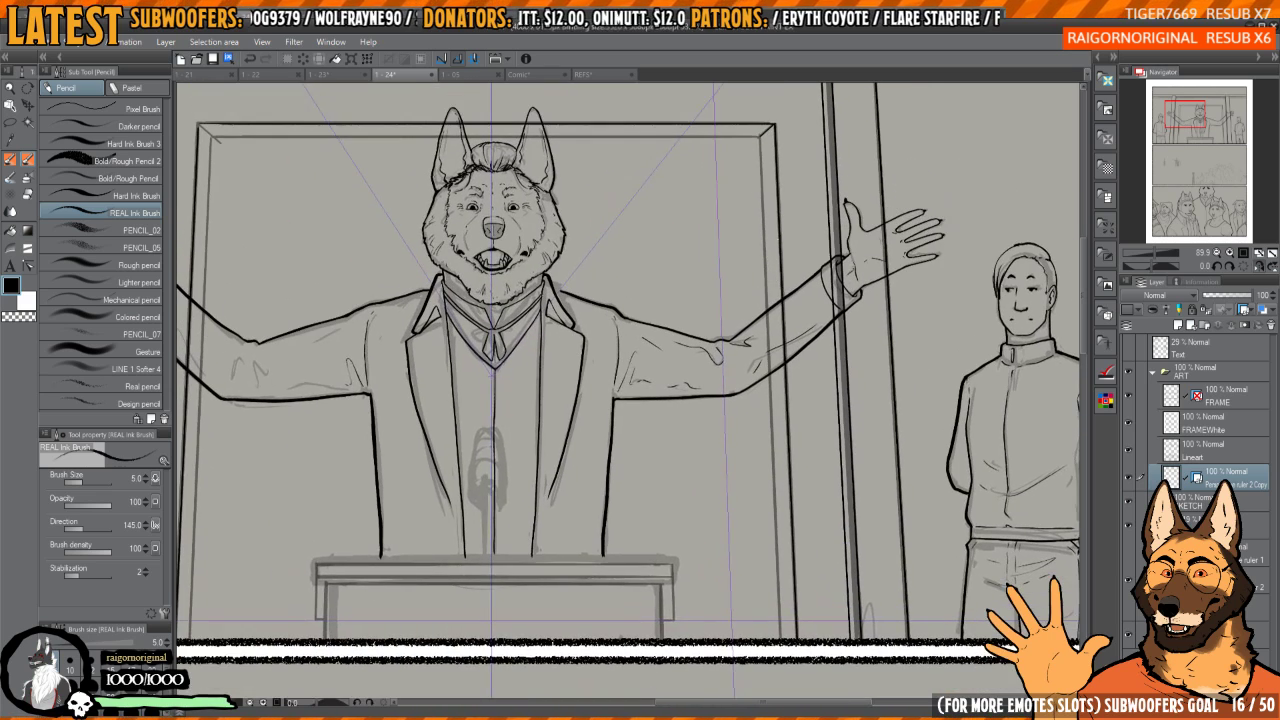
{"action": "left_click_drag", "start_coordinate": [760, 140], "coordinate": [784, 646]}
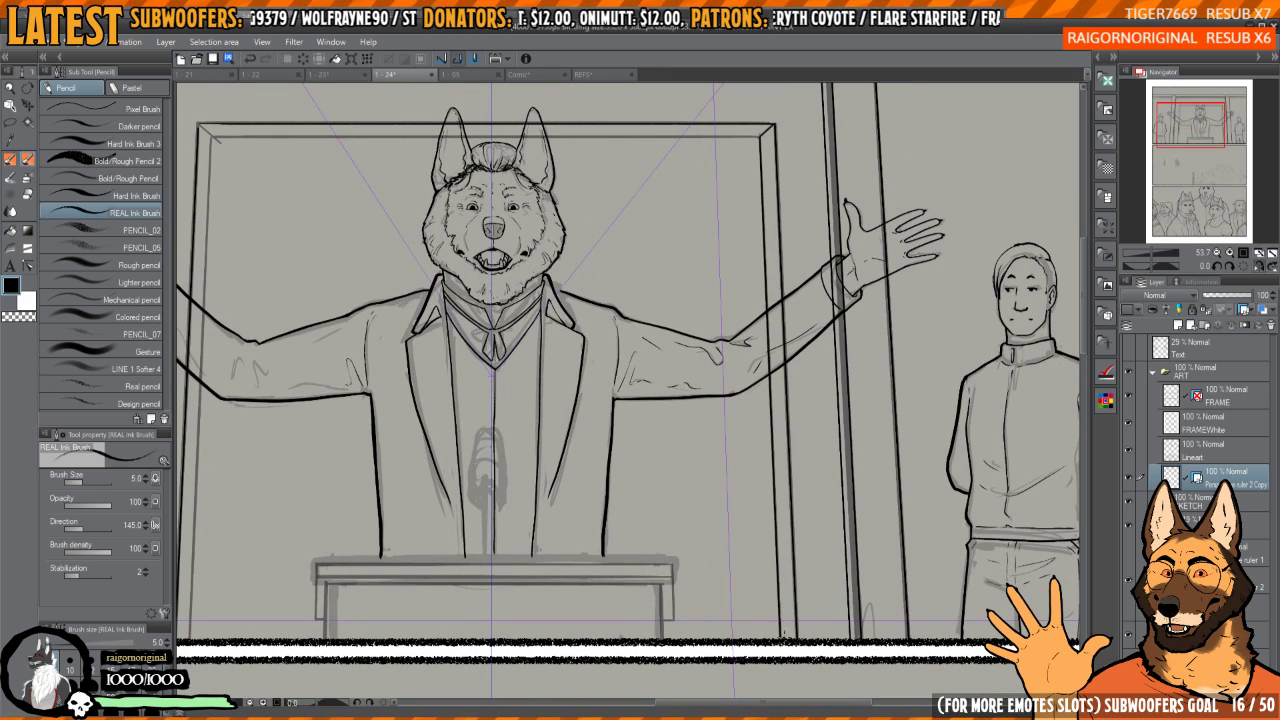
{"action": "key", "text": "ctrl+z"}
{"action": "left_click_drag", "start_coordinate": [759, 133], "coordinate": [777, 640]}
{"action": "key", "text": "h"}
{"action": "key", "text": "h"}
{"action": "key", "text": "h"}
{"action": "left_click_drag", "start_coordinate": [712, 329], "coordinate": [625, 338]}
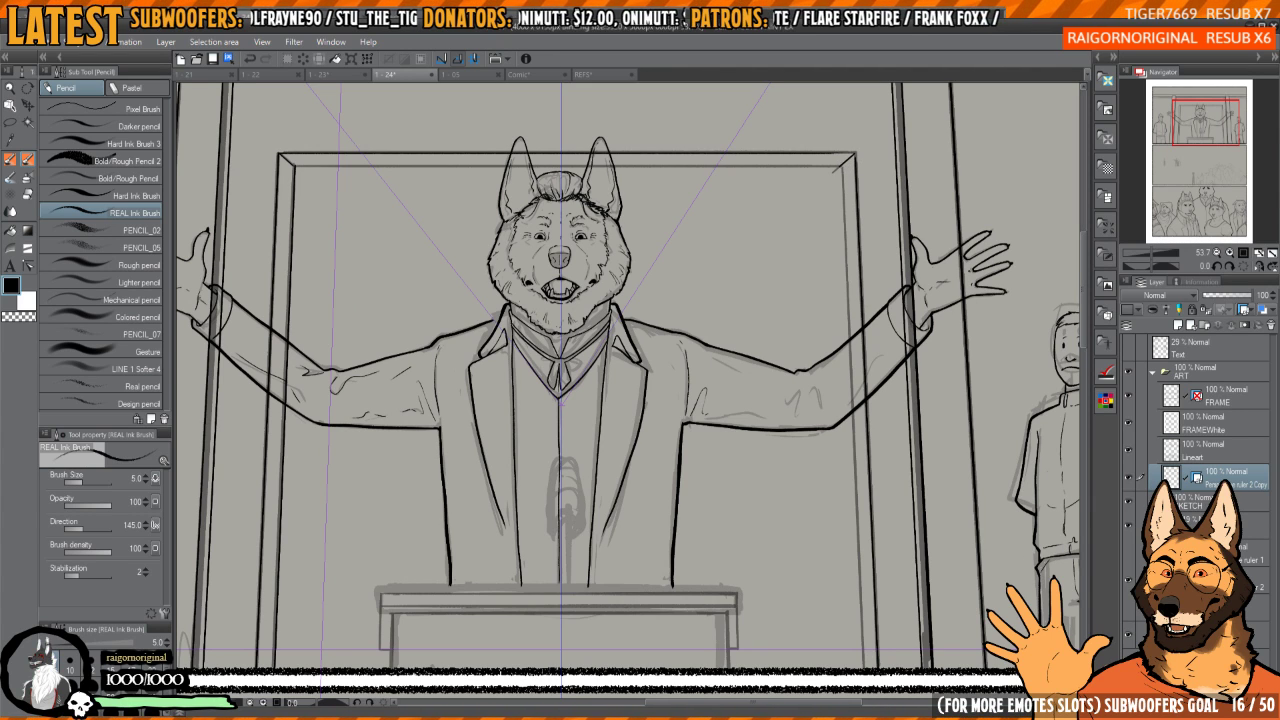
- Lower the sketch layer's opacity to 20 and reselect the perspective ruler copy layer for inking
{"action": "left_click", "coordinate": [1254, 580]}
{"action": "left_click_drag", "start_coordinate": [1225, 296], "coordinate": [1210, 297]}
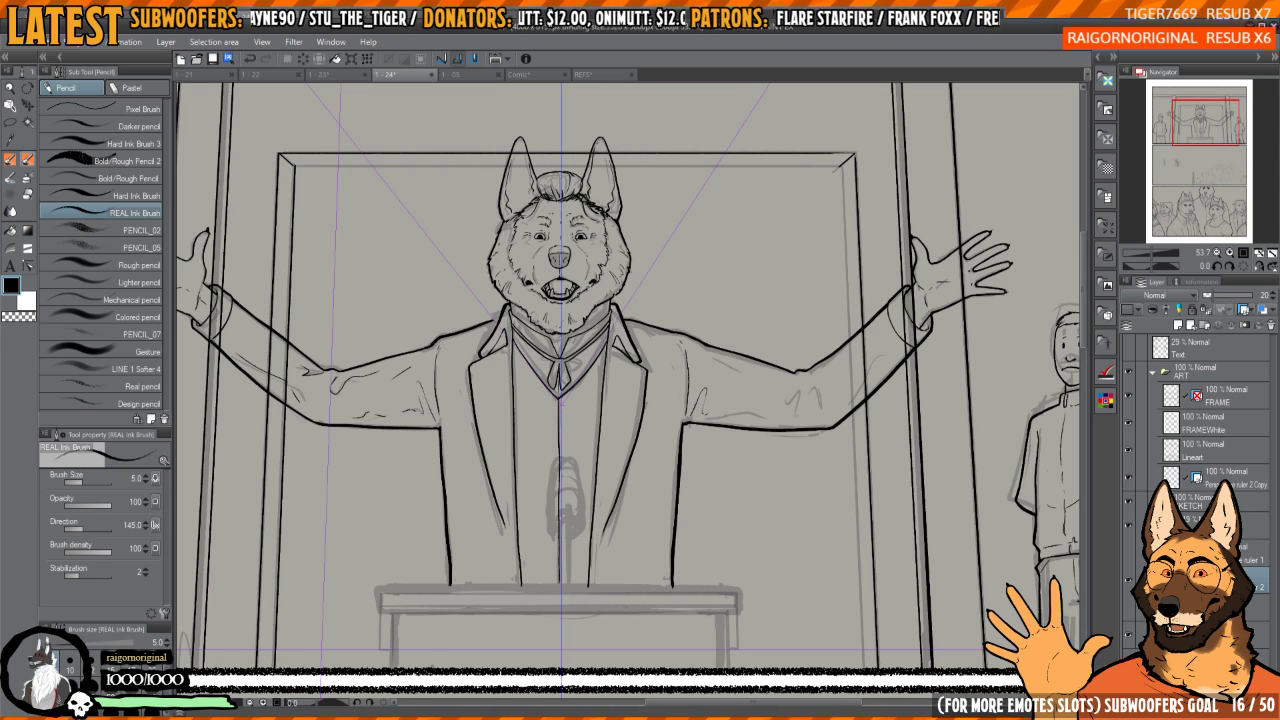
{"action": "left_click", "coordinate": [1188, 468]}
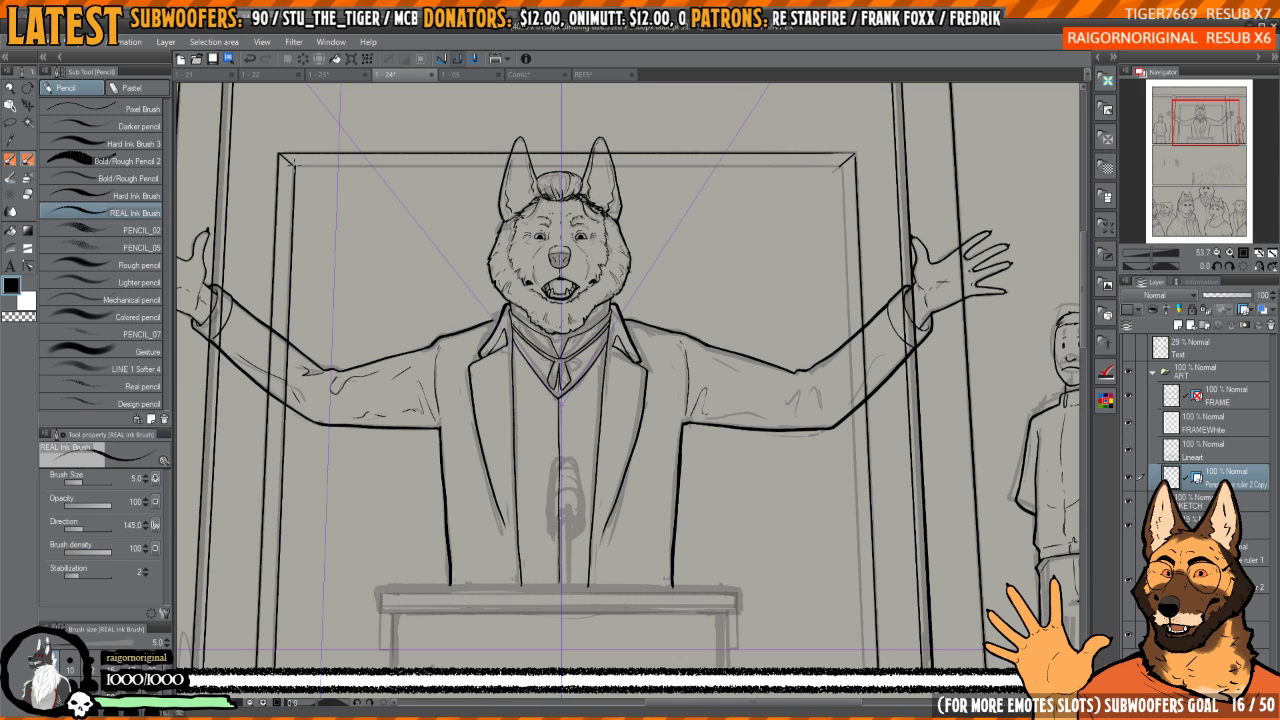
- Ink the doorway frame's inner top edge and its remaining inner vertical edge down to the panel's bottom border
{"action": "left_click_drag", "start_coordinate": [288, 166], "coordinate": [785, 203]}
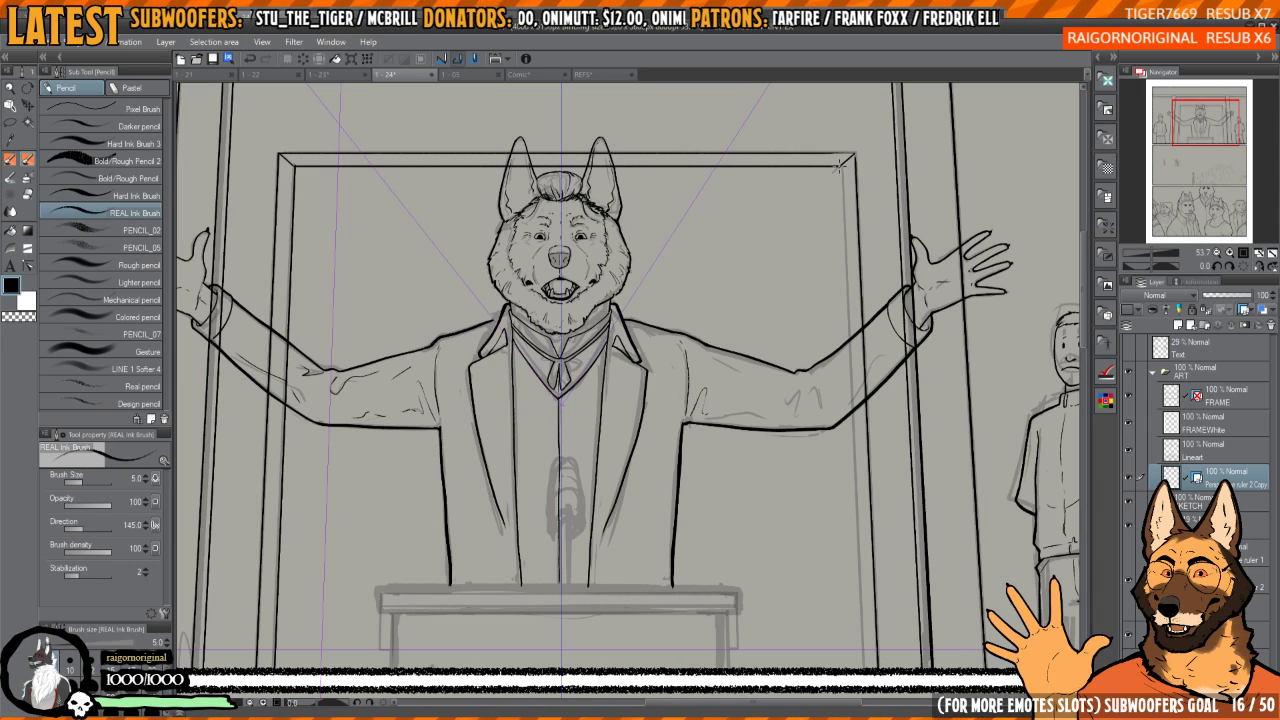
{"action": "left_click_drag", "start_coordinate": [839, 165], "coordinate": [866, 674]}
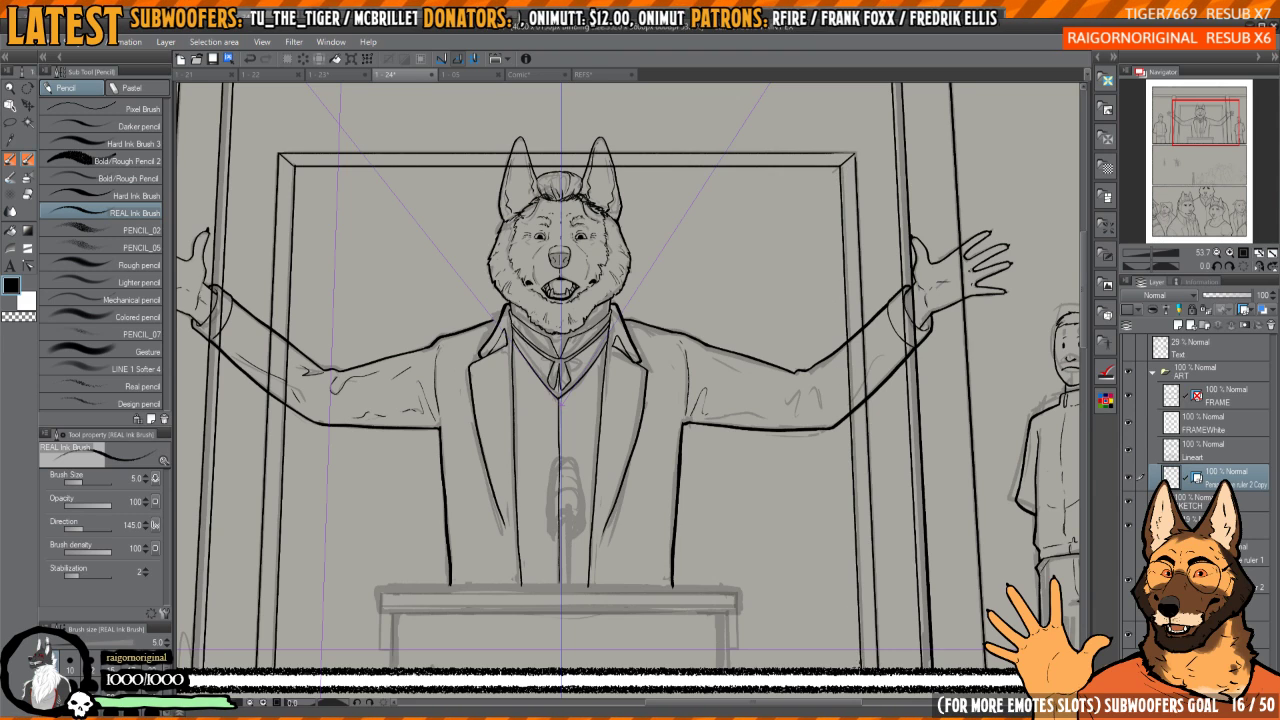
{"action": "mouse_move", "coordinate": [878, 207]}
{"action": "left_mouse_down"}
{"action": "mouse_move", "coordinate": [836, 236]}
{"action": "mouse_move", "coordinate": [889, 262]}
{"action": "mouse_move", "coordinate": [923, 212]}
{"action": "mouse_move", "coordinate": [915, 137]}
{"action": "mouse_move", "coordinate": [840, 357]}
{"action": "left_mouse_up"}
{"action": "left_click_drag", "start_coordinate": [854, 271], "coordinate": [728, 269]}
{"action": "left_click_drag", "start_coordinate": [863, 340], "coordinate": [822, 341]}
{"action": "left_click_drag", "start_coordinate": [822, 341], "coordinate": [831, 197]}
{"action": "left_click_drag", "start_coordinate": [650, 336], "coordinate": [616, 406]}
{"action": "left_click_drag", "start_coordinate": [572, 450], "coordinate": [586, 514]}
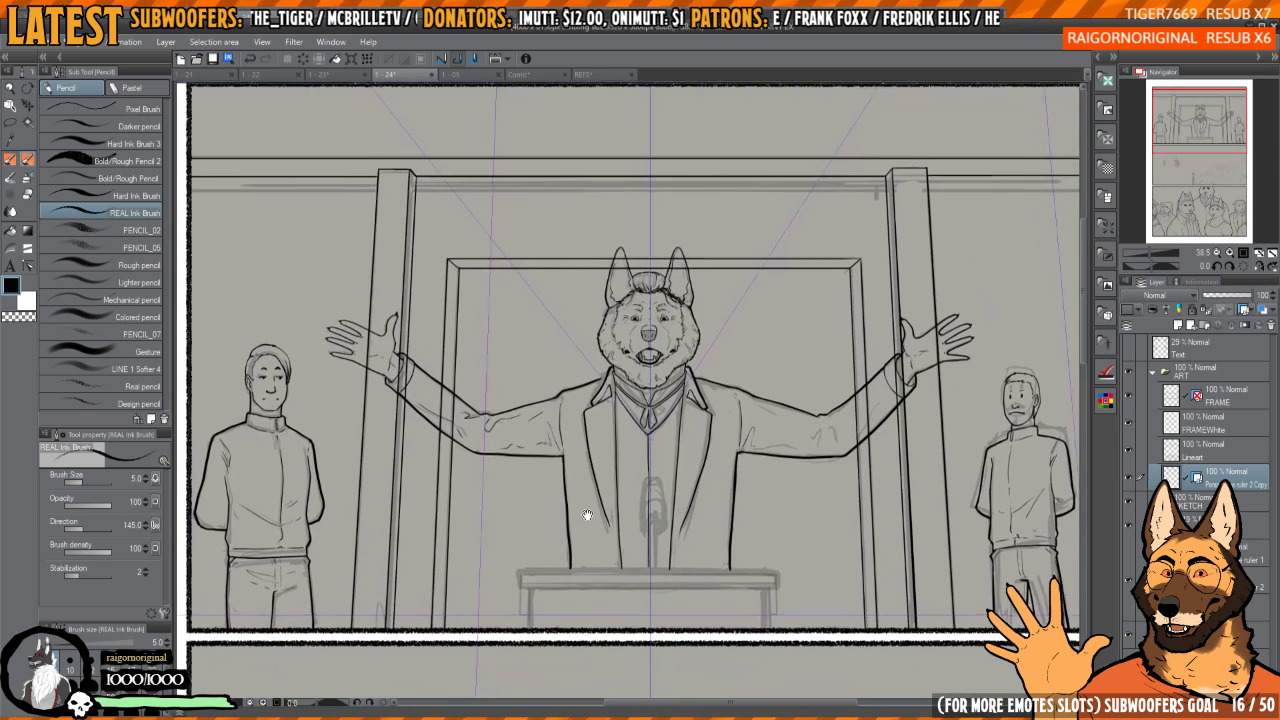
- Ink an additional outer border around the doorway frame, with two vertical sides and a top line between the pillars
{"action": "mouse_move", "coordinate": [428, 638]}
{"action": "left_mouse_down"}
{"action": "mouse_move", "coordinate": [476, 262]}
{"action": "mouse_move", "coordinate": [449, 243]}
{"action": "mouse_move", "coordinate": [871, 255]}
{"action": "mouse_move", "coordinate": [922, 240]}
{"action": "left_mouse_up"}
{"action": "key", "text": "ctrl+z"}
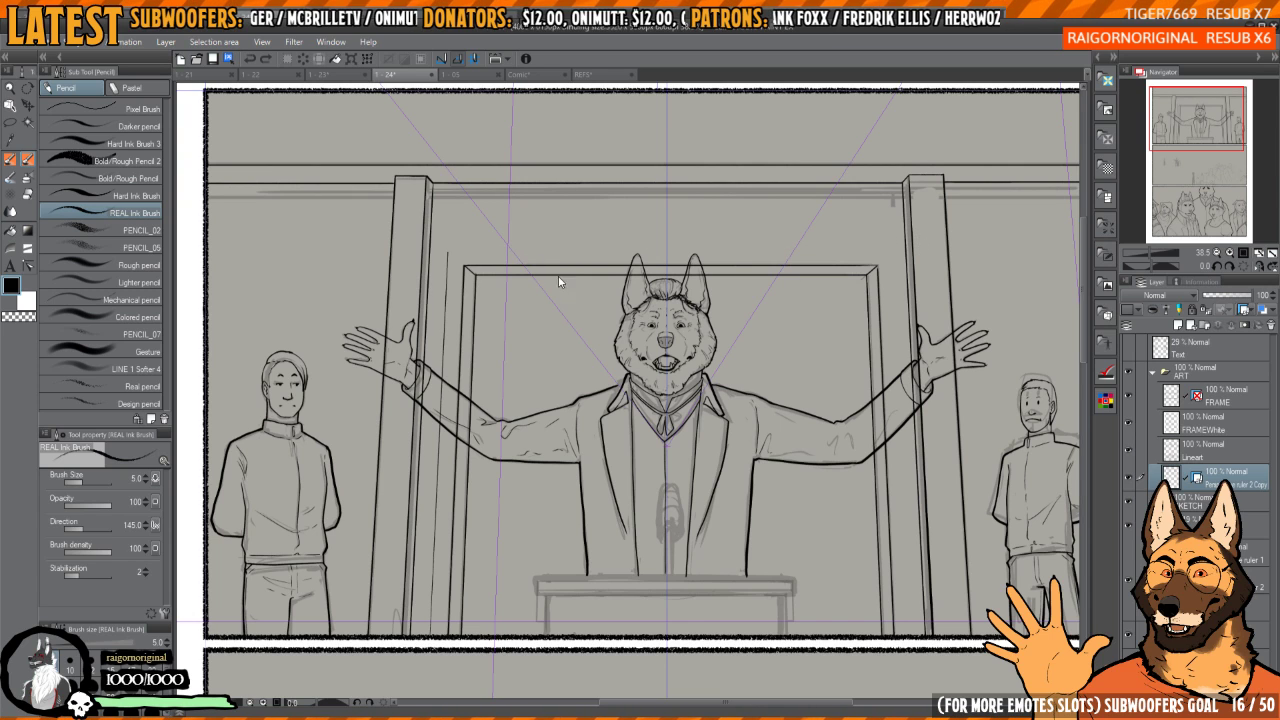
{"action": "mouse_move", "coordinate": [447, 248]}
{"action": "left_mouse_down"}
{"action": "mouse_move", "coordinate": [783, 242]}
{"action": "mouse_move", "coordinate": [884, 248]}
{"action": "mouse_move", "coordinate": [892, 262]}
{"action": "mouse_move", "coordinate": [891, 249]}
{"action": "mouse_move", "coordinate": [912, 541]}
{"action": "left_mouse_up"}
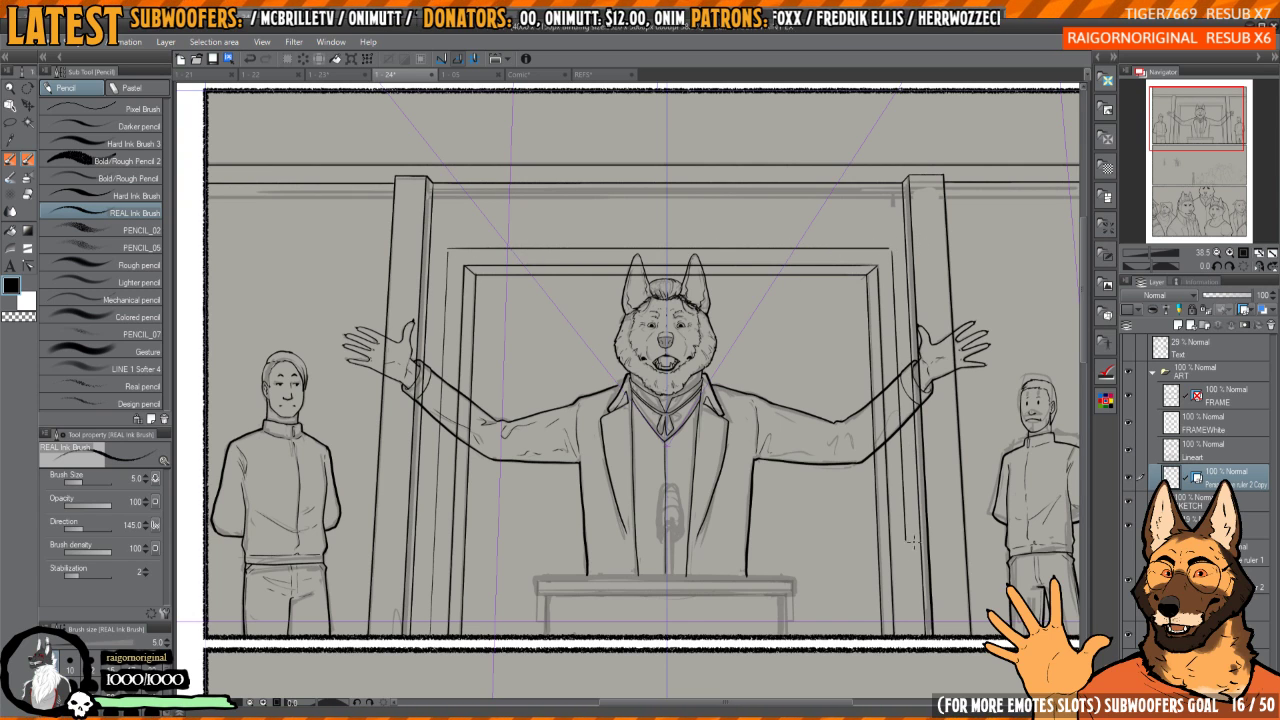
- Close the gap at the outer border's upper corner and trim the overshooting line end with the transparent colour
{"action": "scroll", "coordinate": [896, 243], "scroll_direction": "up", "scroll_amount": 6}
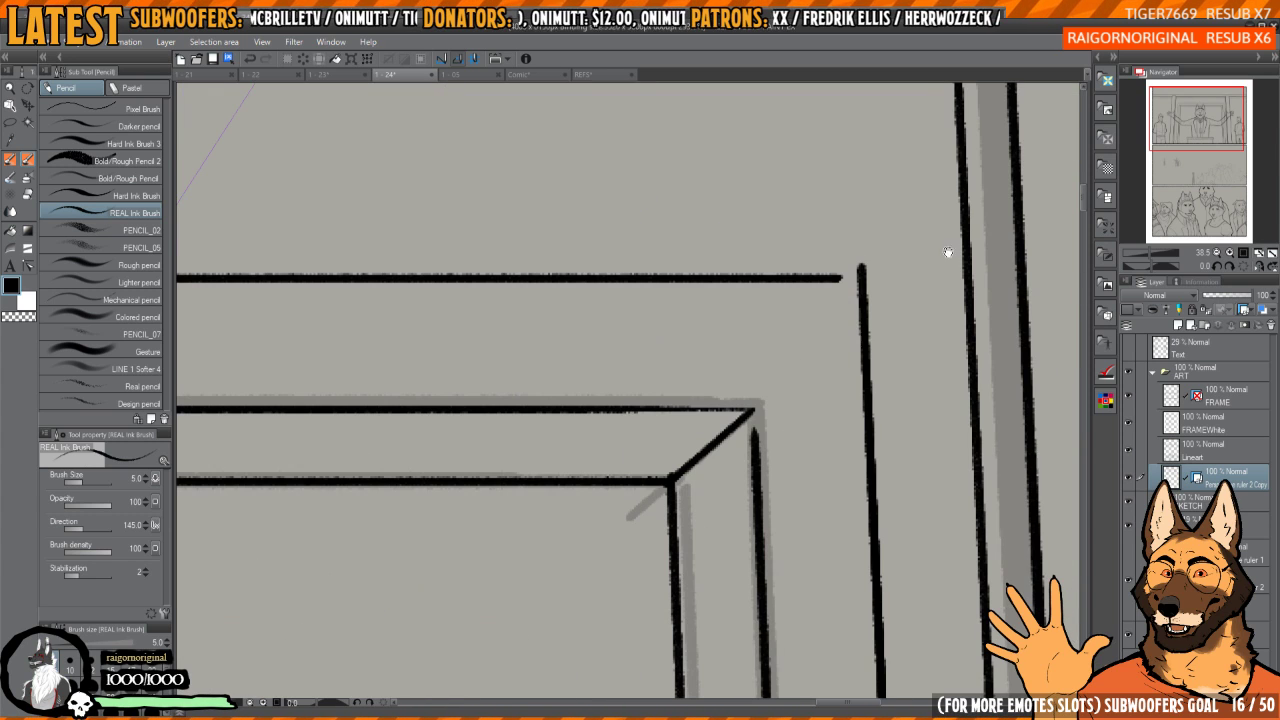
{"action": "left_click_drag", "start_coordinate": [858, 269], "coordinate": [829, 277]}
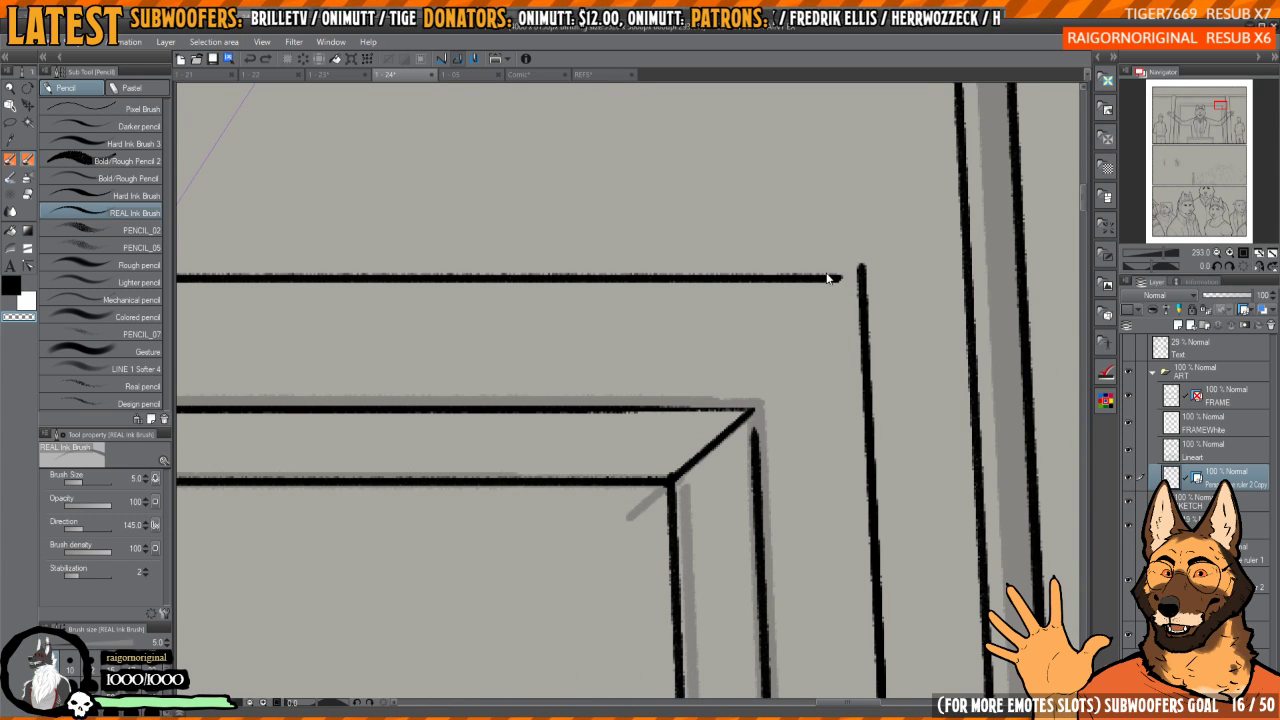
{"action": "key", "text": "c"}
{"action": "left_click", "coordinate": [857, 270]}
{"action": "key", "text": "c"}
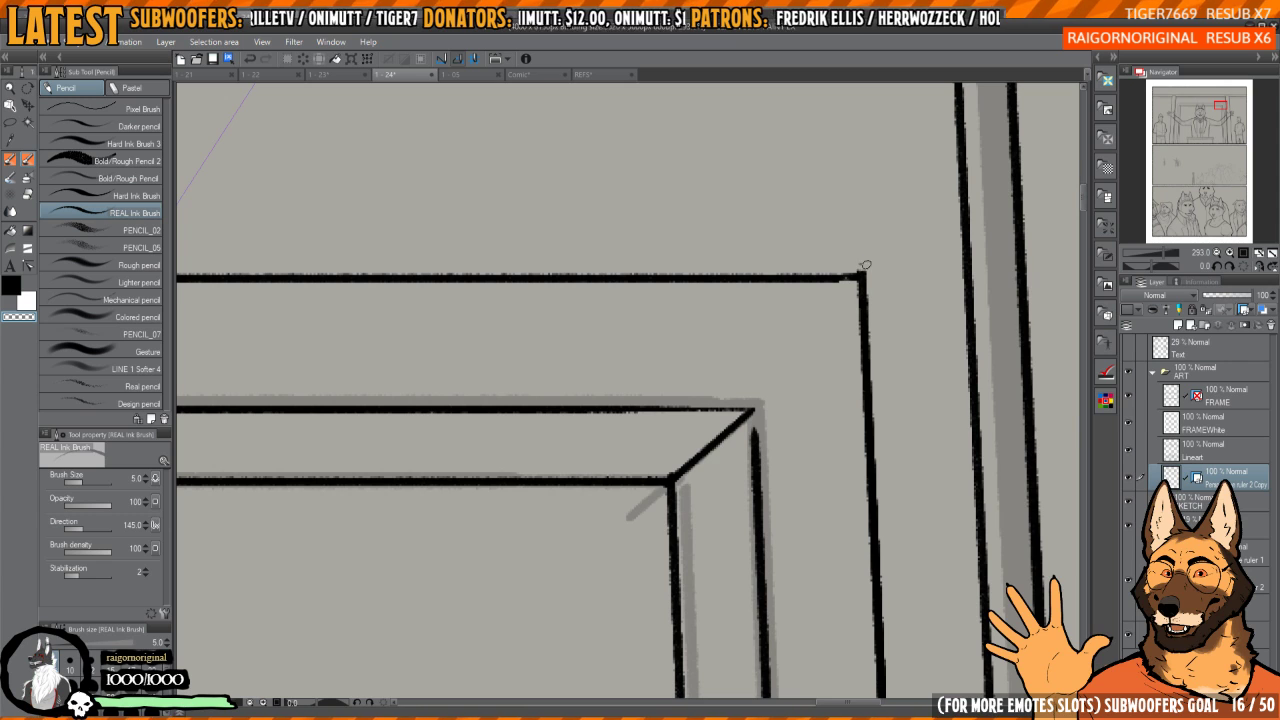
{"action": "key", "text": "c"}
{"action": "left_click_drag", "start_coordinate": [776, 374], "coordinate": [809, 294]}
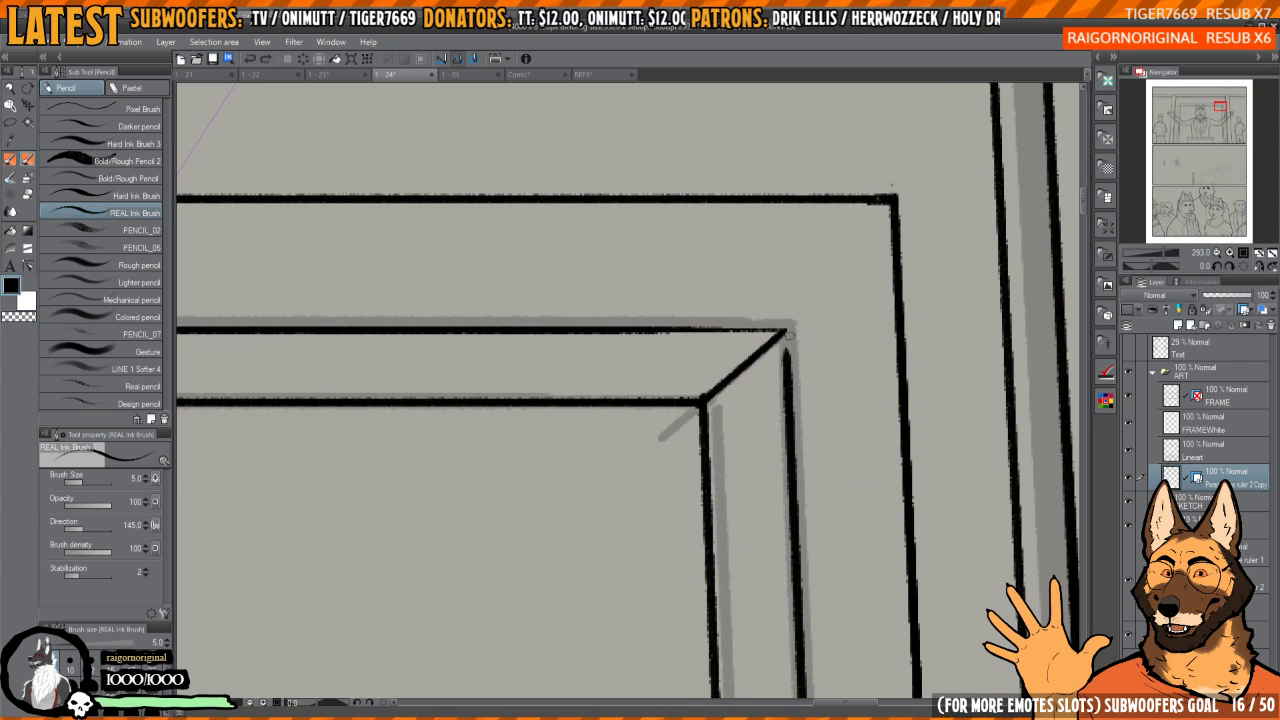
- Ink a vertical seam down the middle of the doorway behind the speaker, from the inner top edge to the panel's bottom border
{"action": "scroll", "coordinate": [787, 360], "scroll_direction": "down", "scroll_amount": 5}
{"action": "scroll", "coordinate": [712, 404], "scroll_direction": "up", "scroll_amount": 4}
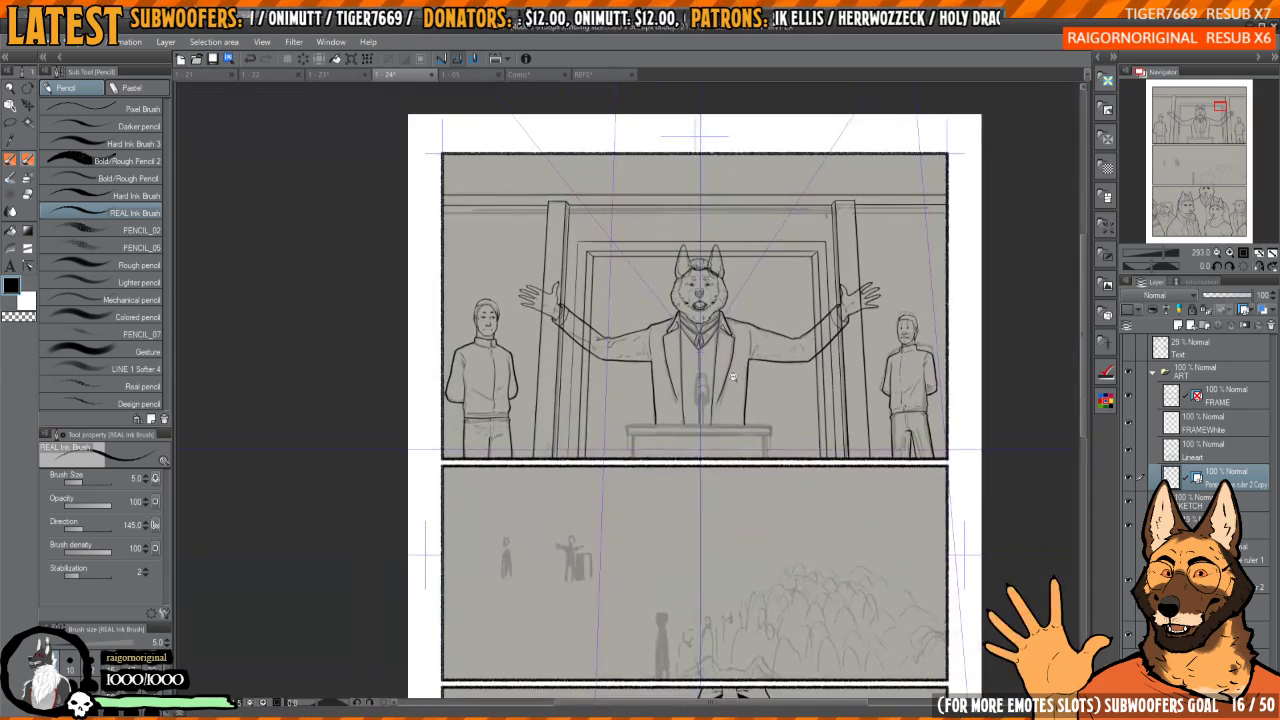
{"action": "scroll", "coordinate": [736, 377], "scroll_direction": "down", "scroll_amount": 1}
{"action": "scroll", "coordinate": [736, 377], "scroll_direction": "up", "scroll_amount": 3}
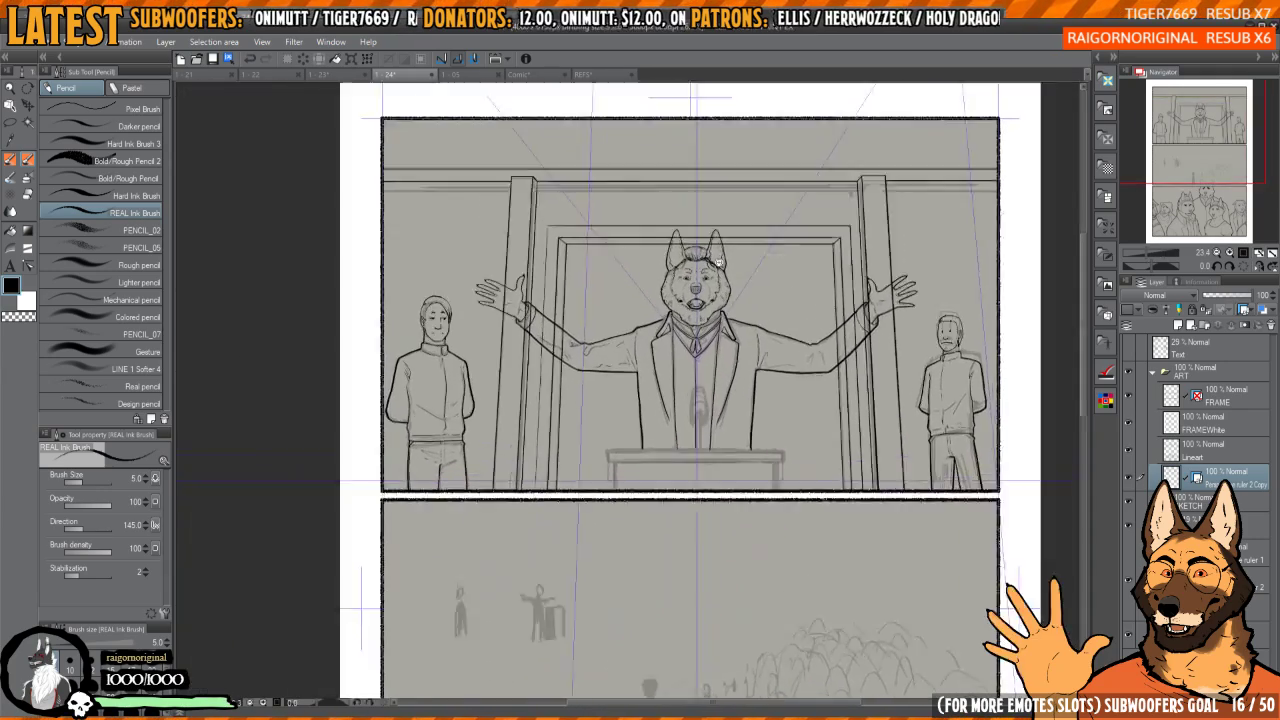
{"action": "left_click_drag", "start_coordinate": [684, 228], "coordinate": [690, 536]}
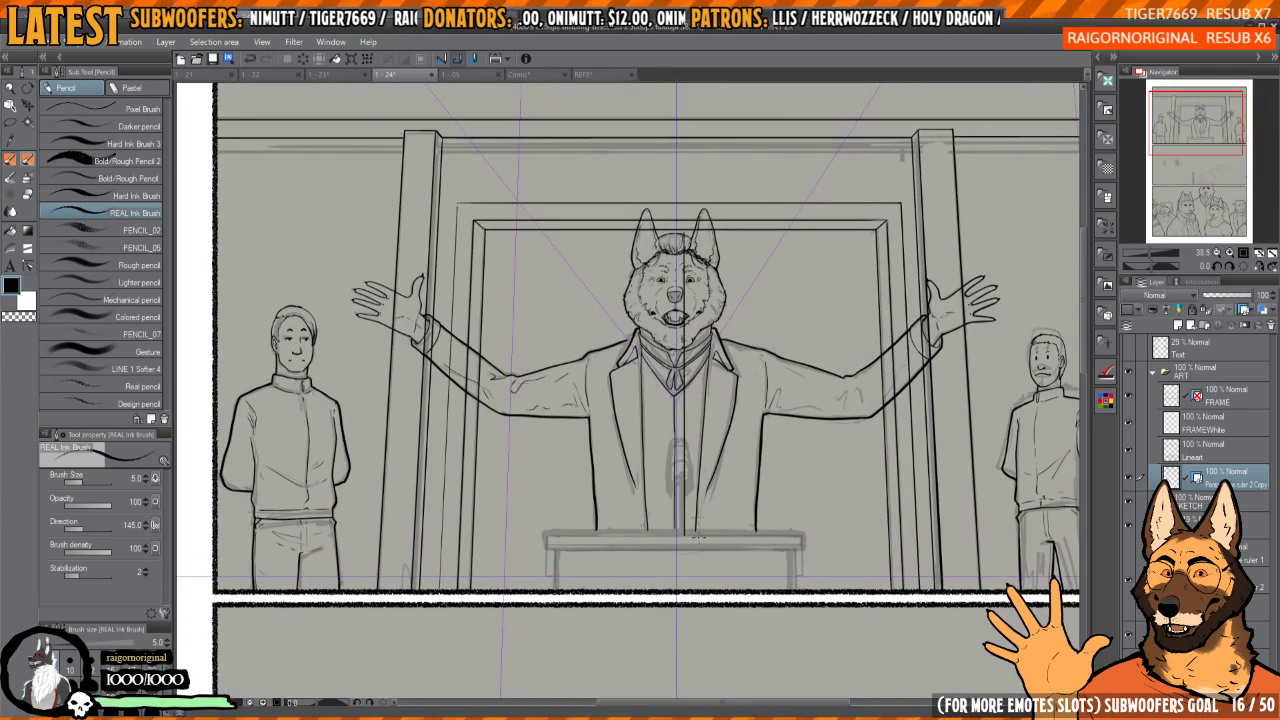
{"action": "scroll", "coordinate": [798, 246], "scroll_direction": "up", "scroll_amount": 6}
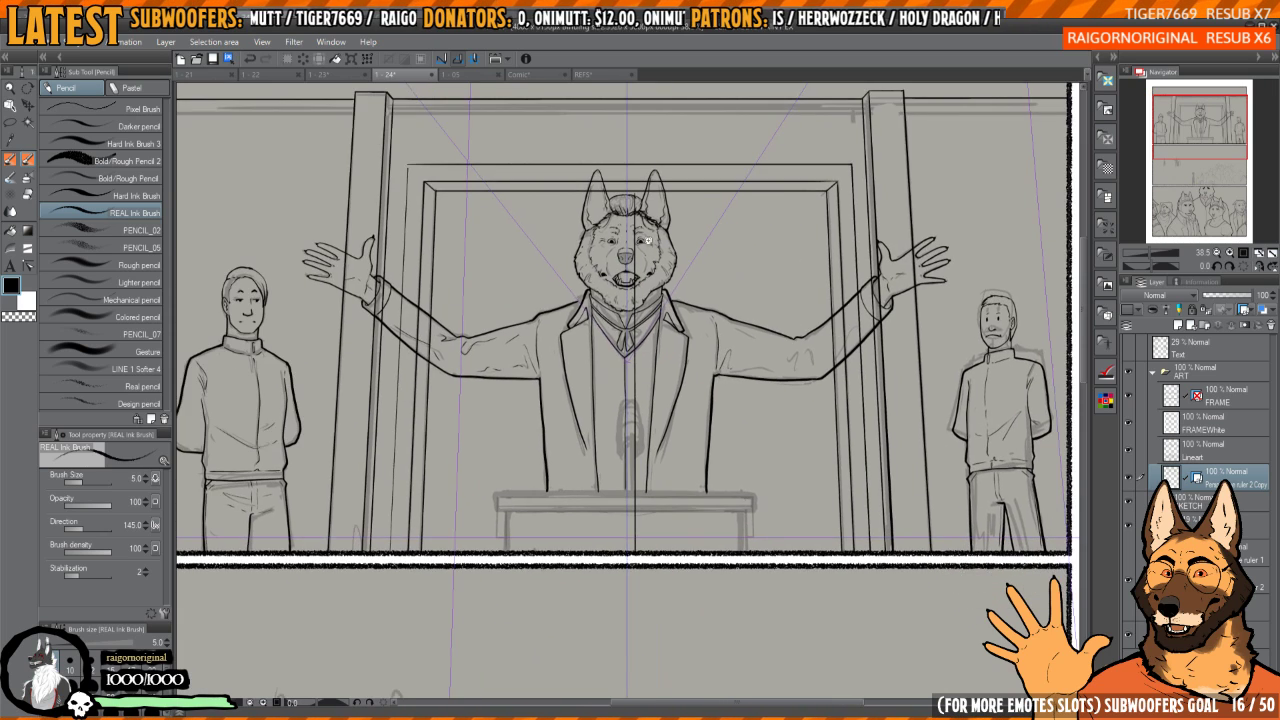
{"action": "left_click_drag", "start_coordinate": [671, 268], "coordinate": [673, 217]}
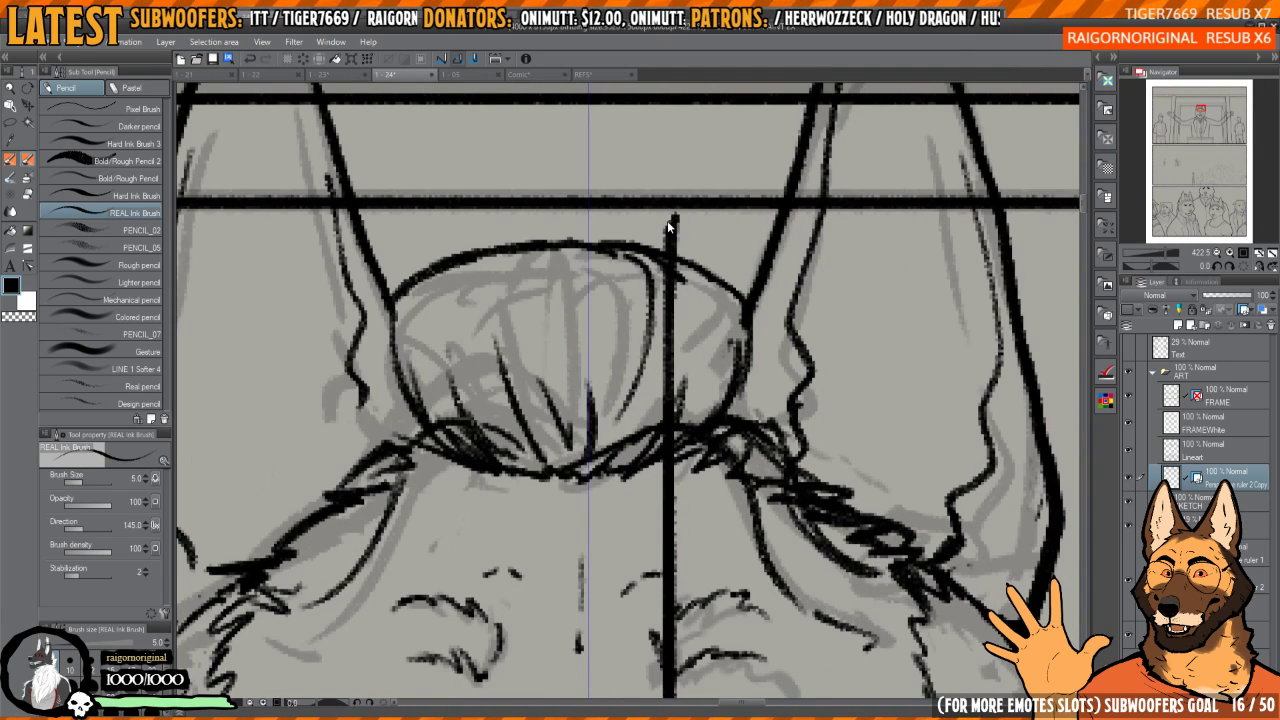
{"action": "key", "text": "ctrl+z"}
{"action": "mouse_move", "coordinate": [668, 330]}
{"action": "left_mouse_down"}
{"action": "mouse_move", "coordinate": [668, 205]}
{"action": "mouse_move", "coordinate": [670, 541]}
{"action": "left_mouse_up"}
{"action": "scroll", "coordinate": [670, 540], "scroll_direction": "down", "scroll_amount": 6}
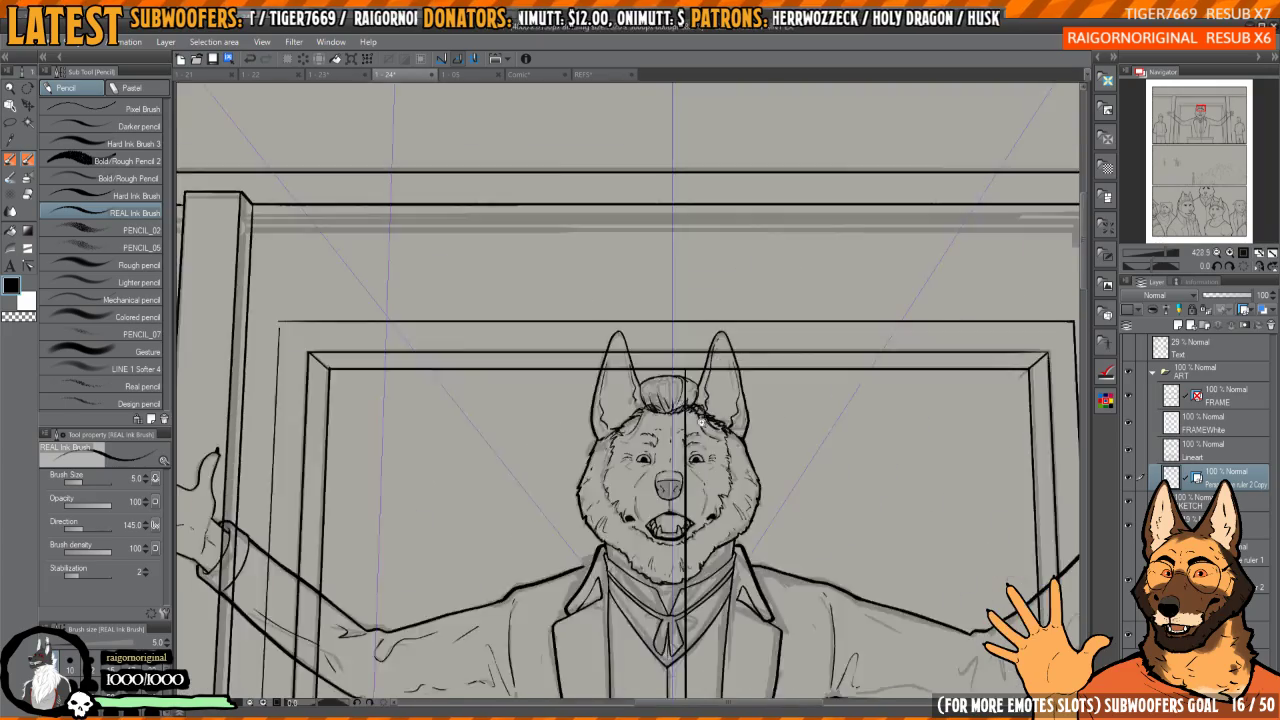
{"action": "left_click_drag", "start_coordinate": [749, 337], "coordinate": [737, 305]}
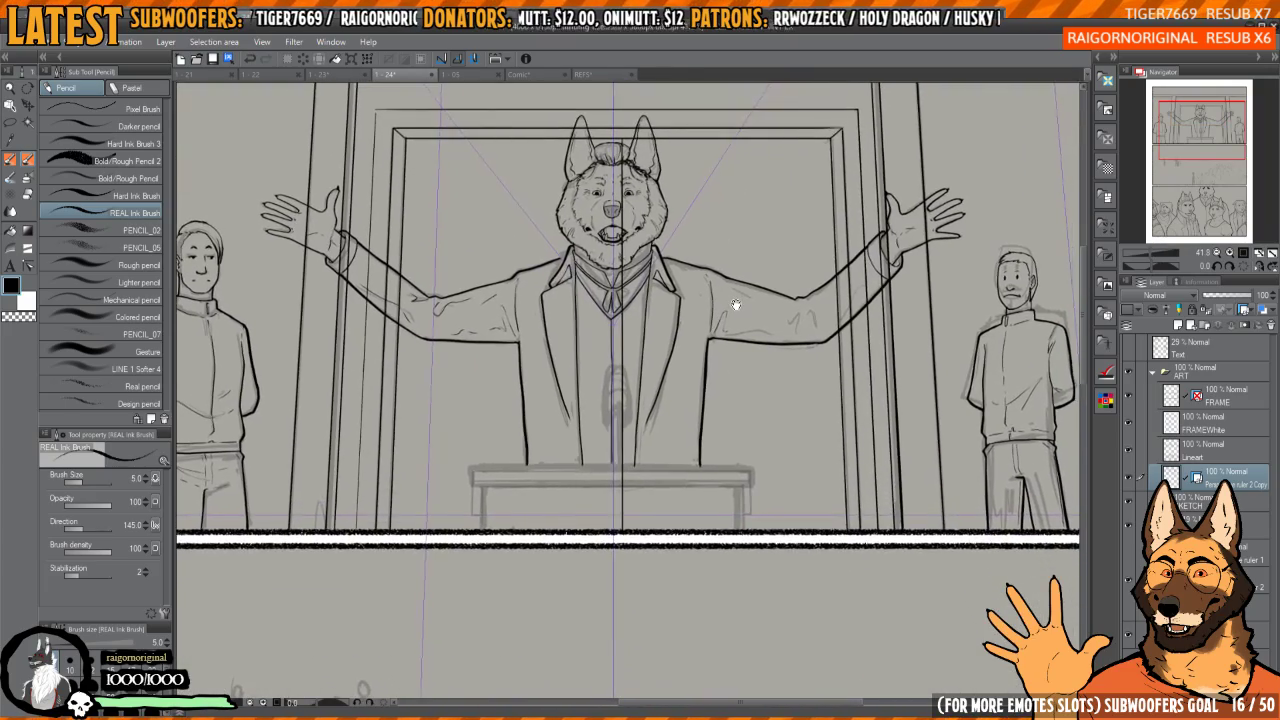
- Erase the lower part of the vertical seam from the microphone down through the podium with the Hard eraser
{"action": "scroll", "coordinate": [710, 420], "scroll_direction": "up", "scroll_amount": 5}
{"action": "scroll", "coordinate": [700, 436], "scroll_direction": "down", "scroll_amount": 4}
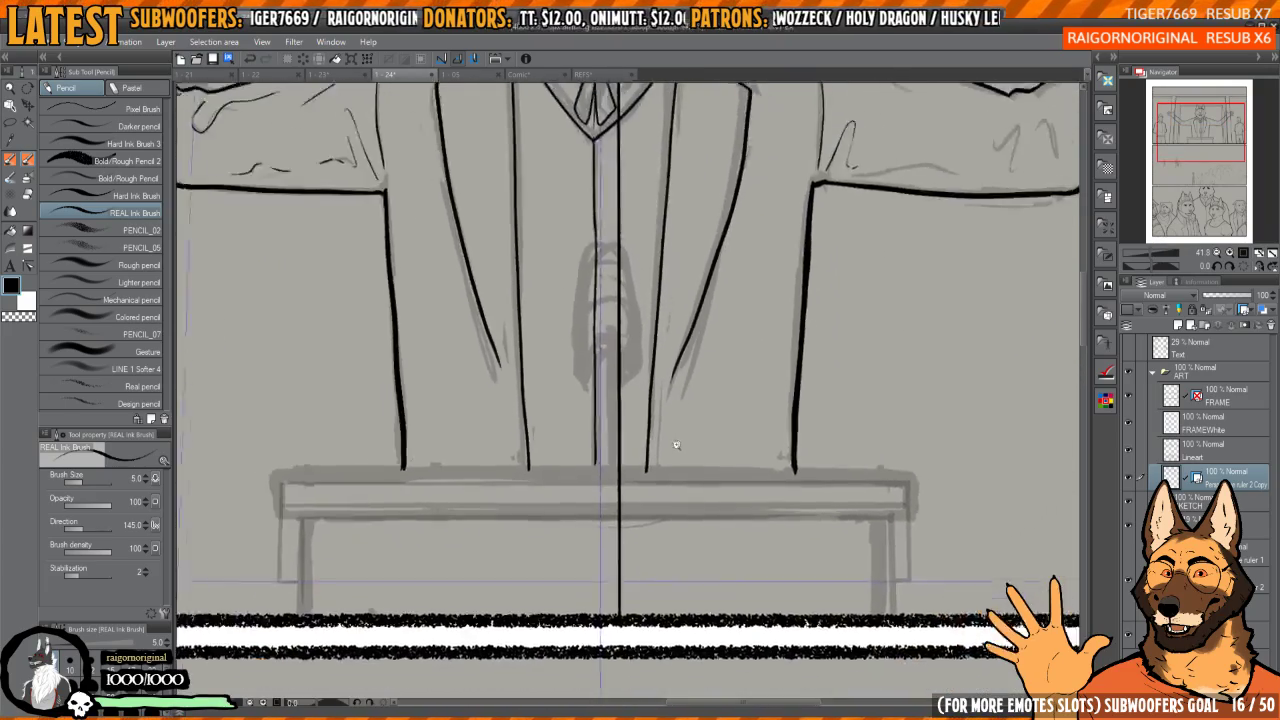
{"action": "scroll", "coordinate": [680, 445], "scroll_direction": "up", "scroll_amount": 1}
{"action": "key", "text": "e"}
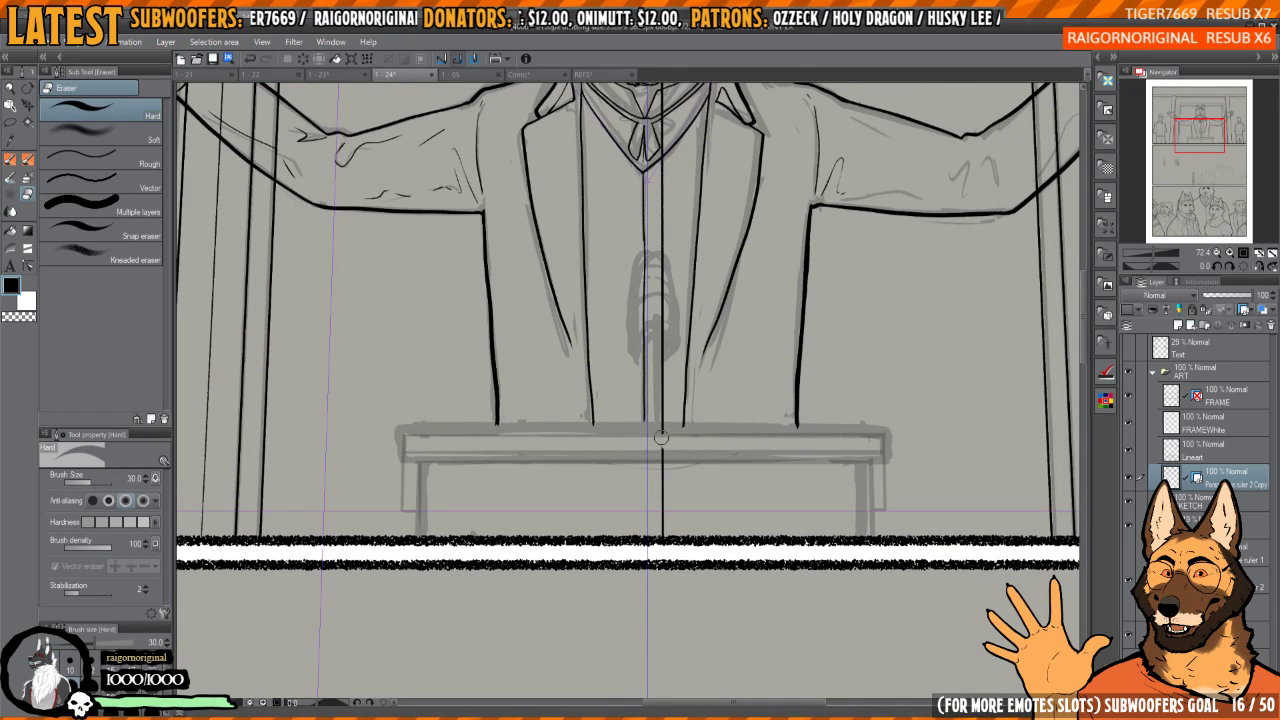
{"action": "mouse_move", "coordinate": [661, 437]}
{"action": "left_mouse_down"}
{"action": "mouse_move", "coordinate": [664, 533]}
{"action": "mouse_move", "coordinate": [662, 295]}
{"action": "left_mouse_up"}
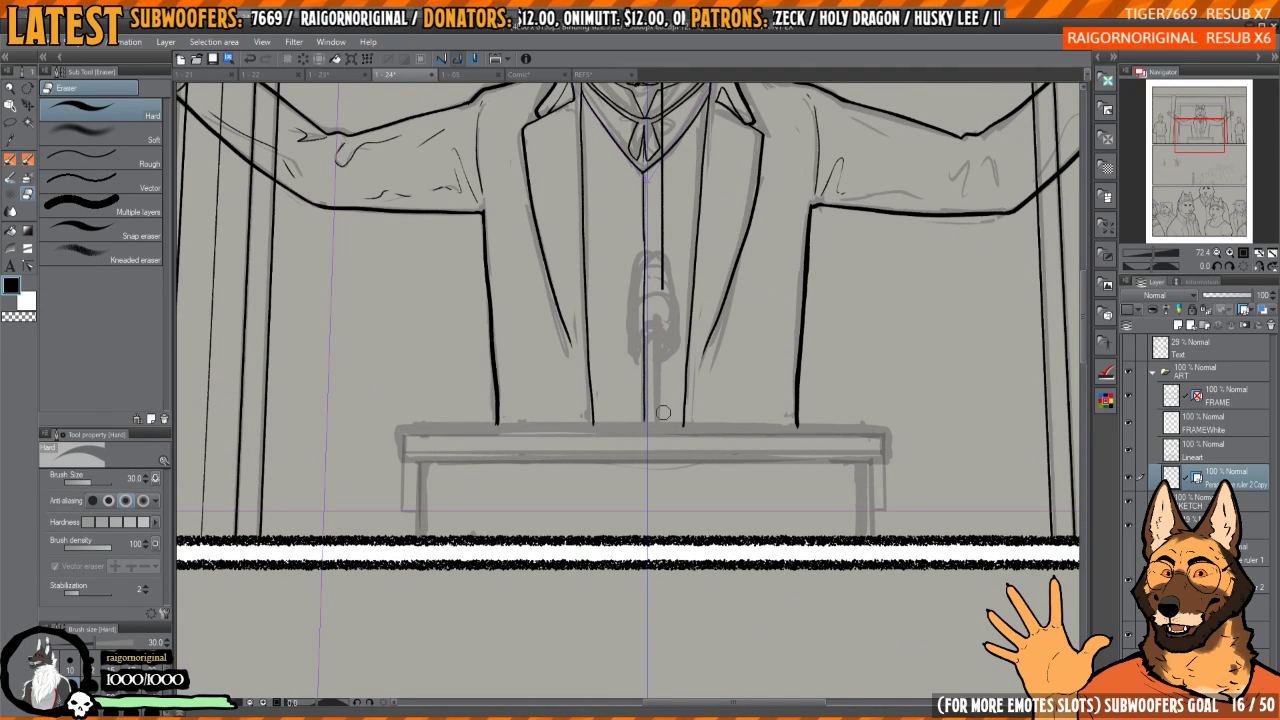
- Ink the podium's inner legs and underside edge on the Lineart layer with the REAL Ink Brush 2 pen at size 10
{"action": "left_click", "coordinate": [1210, 452]}
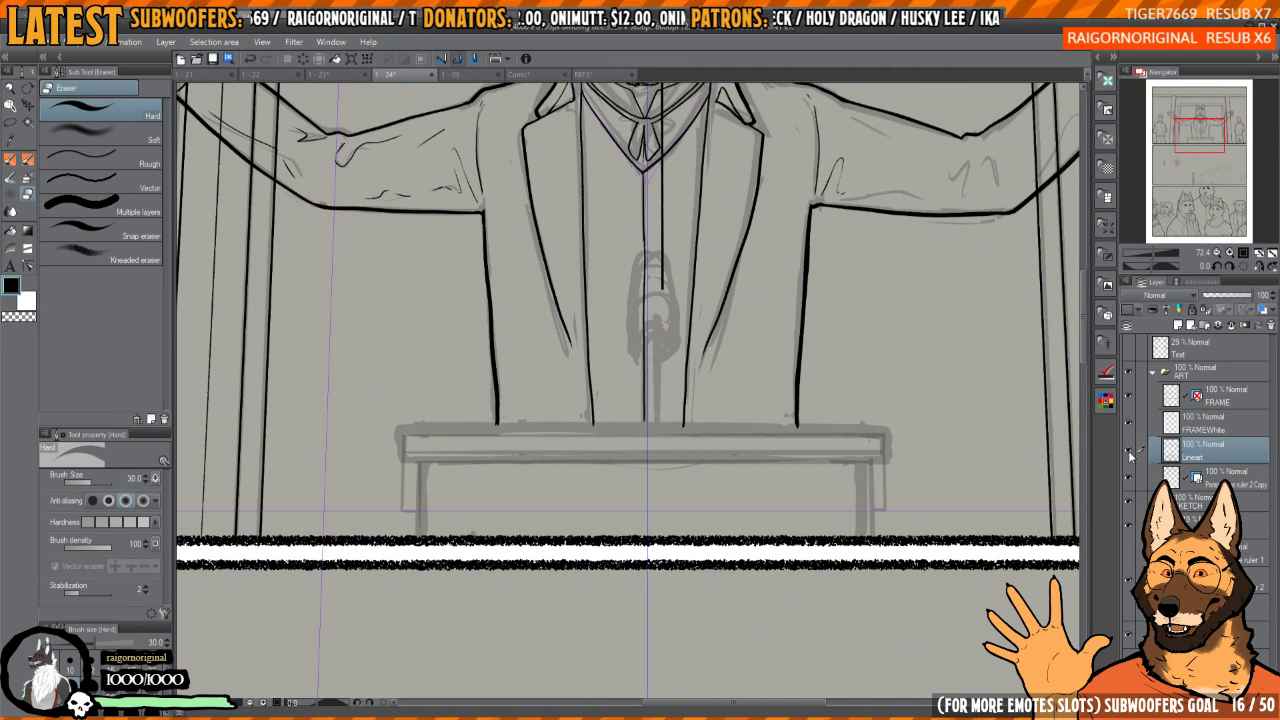
{"action": "left_click", "coordinate": [1129, 451]}
{"action": "left_click", "coordinate": [1129, 451]}
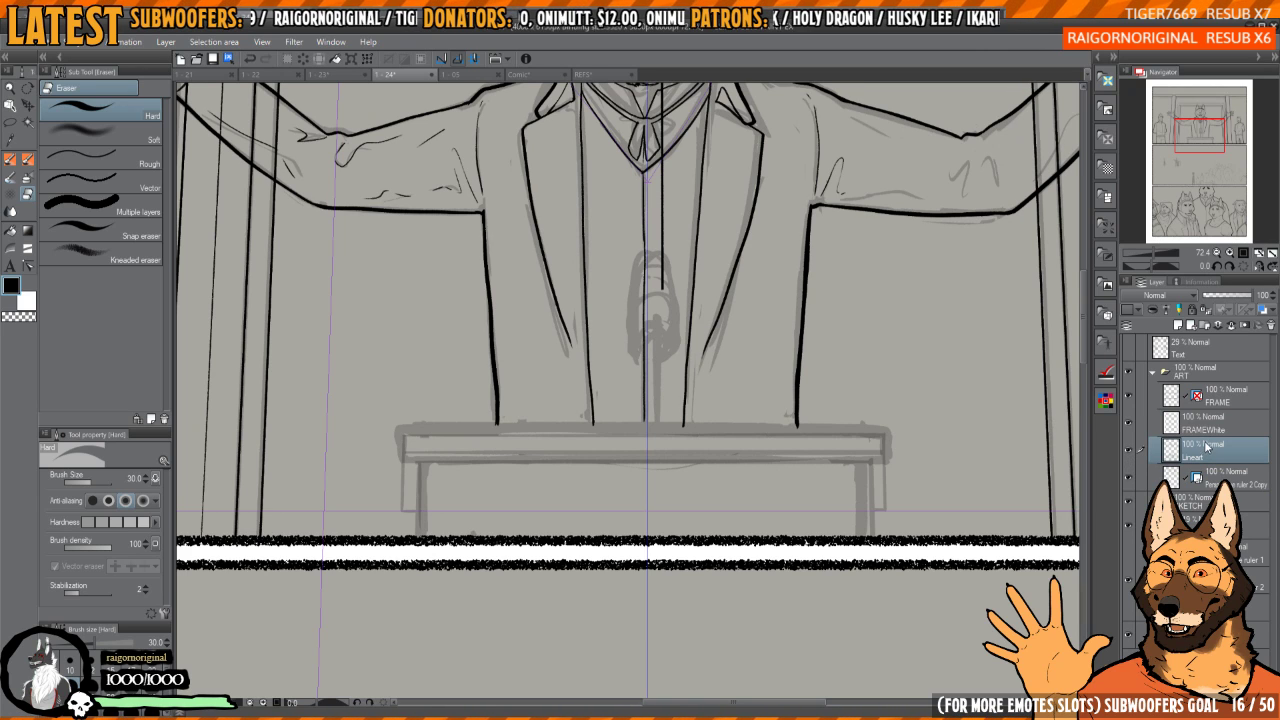
{"action": "key", "text": "p"}
{"action": "left_click_drag", "start_coordinate": [875, 485], "coordinate": [866, 374]}
{"action": "scroll", "coordinate": [866, 374], "scroll_direction": "up", "scroll_amount": 3}
{"action": "scroll", "coordinate": [811, 371], "scroll_direction": "down", "scroll_amount": 1}
{"action": "left_click_drag", "start_coordinate": [657, 411], "coordinate": [776, 478]}
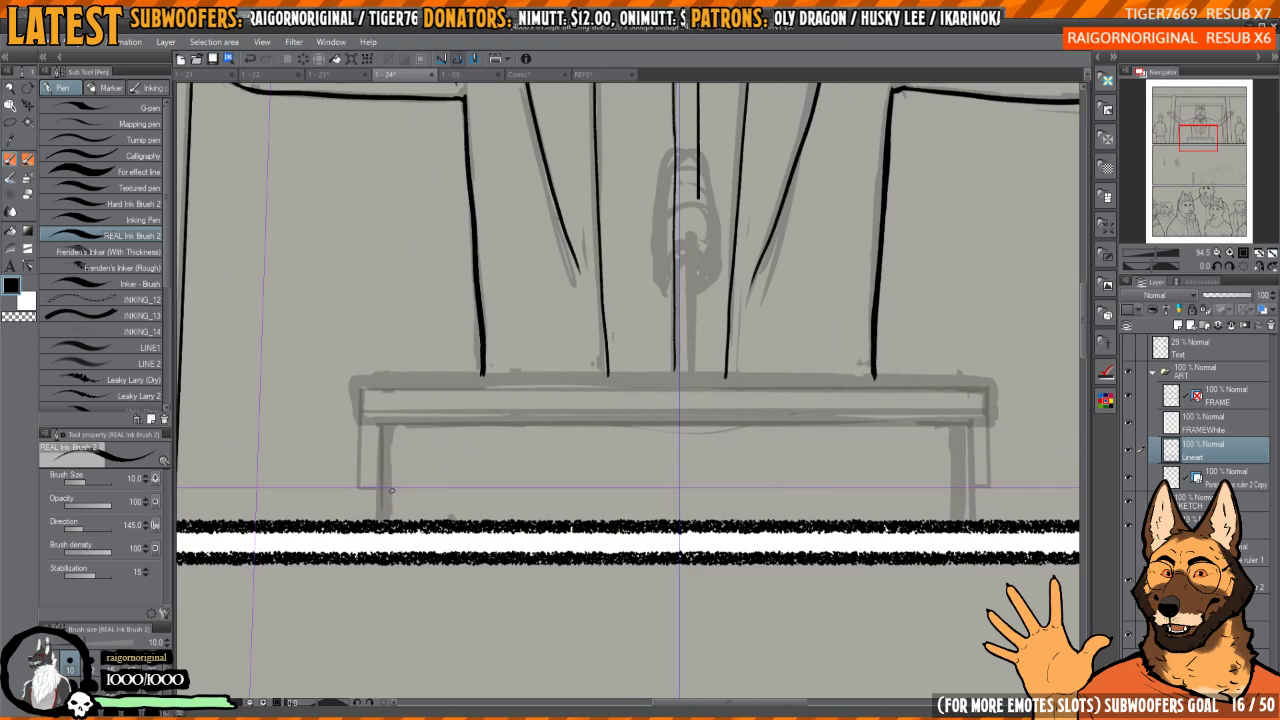
{"action": "mouse_move", "coordinate": [383, 527]}
{"action": "left_mouse_down"}
{"action": "mouse_move", "coordinate": [384, 425]}
{"action": "mouse_move", "coordinate": [379, 521]}
{"action": "left_mouse_up"}
{"action": "key", "text": "ctrl+z"}
{"action": "mouse_move", "coordinate": [393, 424]}
{"action": "left_mouse_down"}
{"action": "mouse_move", "coordinate": [952, 428]}
{"action": "mouse_move", "coordinate": [971, 521]}
{"action": "left_mouse_up"}
{"action": "scroll", "coordinate": [966, 422], "scroll_direction": "up", "scroll_amount": 3}
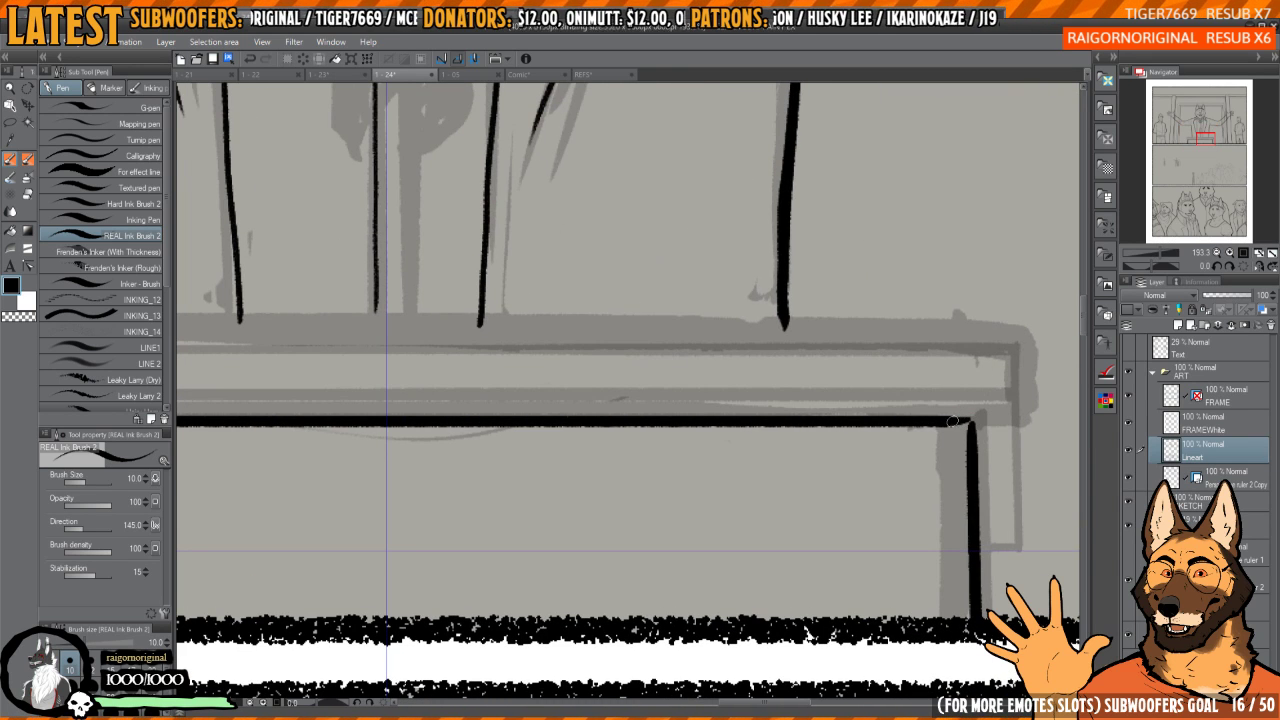
{"action": "left_click_drag", "start_coordinate": [975, 446], "coordinate": [940, 446]}
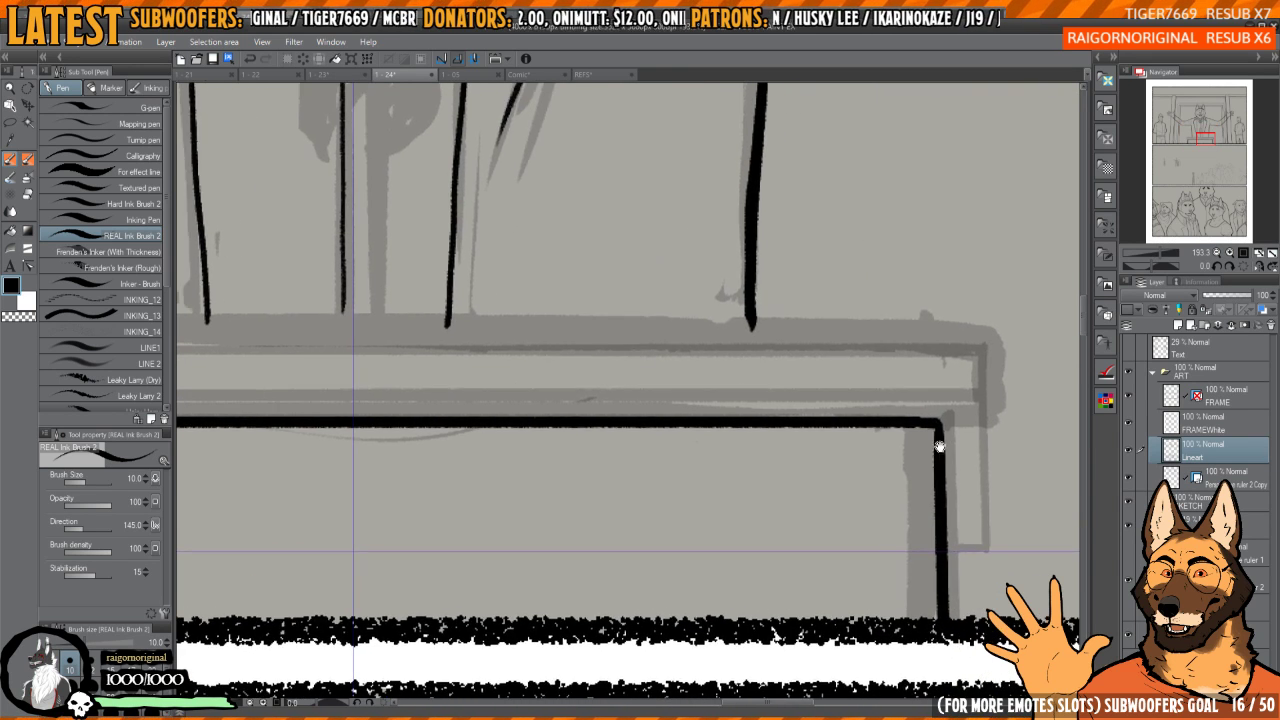
- Ink the podium's outer outline with its short side bottoms, sides and top edge, plus a horizontal line across its front
{"action": "scroll", "coordinate": [940, 446], "scroll_direction": "down", "scroll_amount": 2}
{"action": "left_click_drag", "start_coordinate": [820, 490], "coordinate": [909, 503]}
{"action": "left_click_drag", "start_coordinate": [755, 526], "coordinate": [800, 509]}
{"action": "scroll", "coordinate": [765, 515], "scroll_direction": "down", "scroll_amount": 1}
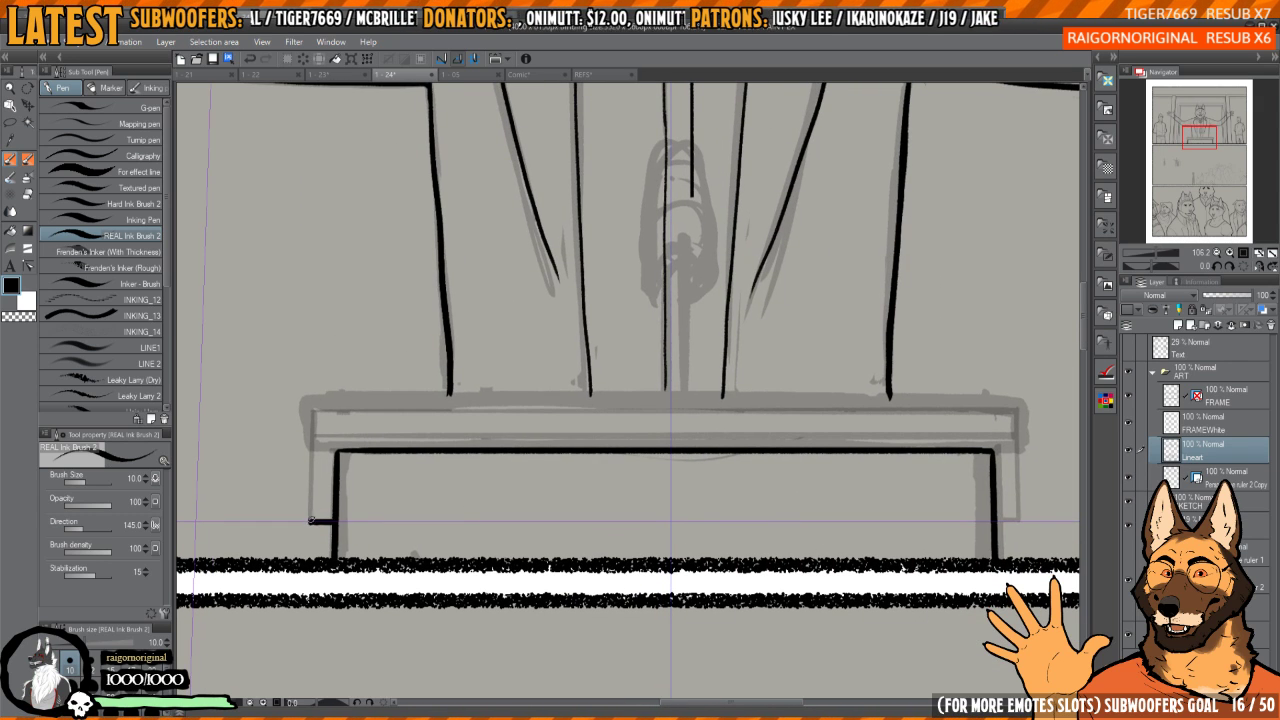
{"action": "mouse_move", "coordinate": [311, 520]}
{"action": "left_mouse_down"}
{"action": "mouse_move", "coordinate": [312, 443]}
{"action": "mouse_move", "coordinate": [400, 405]}
{"action": "mouse_move", "coordinate": [962, 410]}
{"action": "left_mouse_up"}
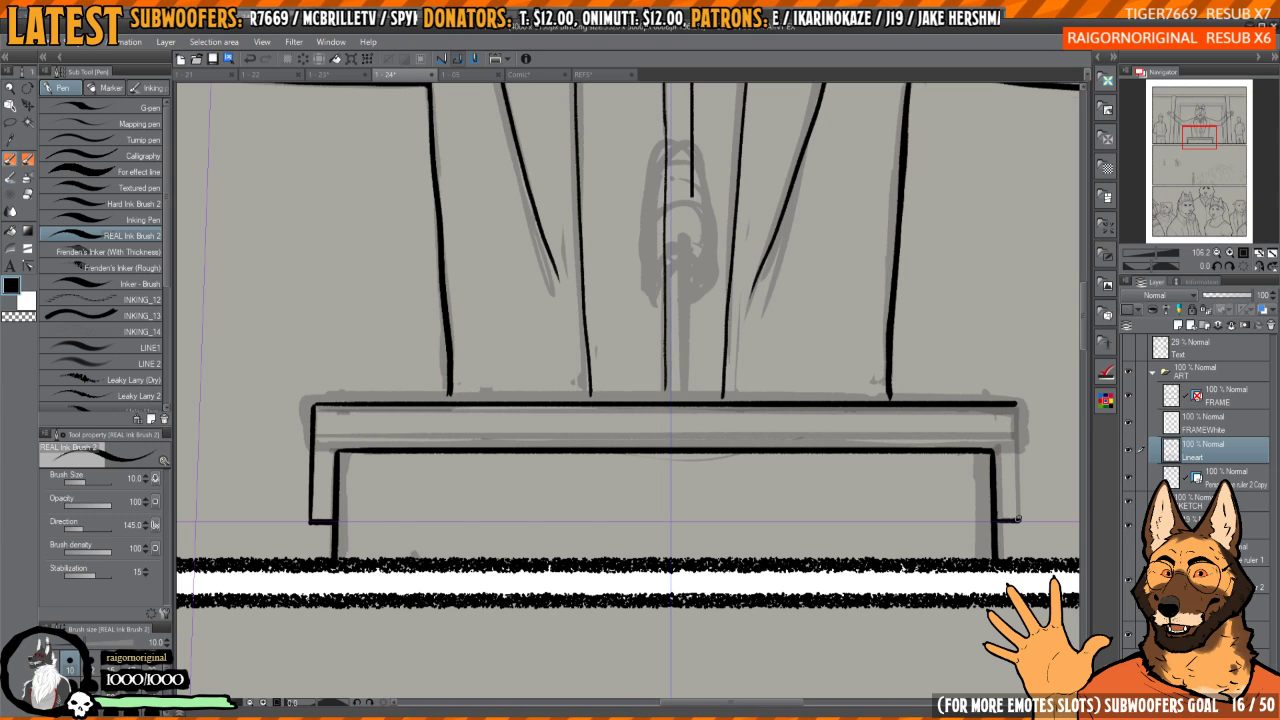
{"action": "left_click_drag", "start_coordinate": [1017, 518], "coordinate": [1017, 411]}
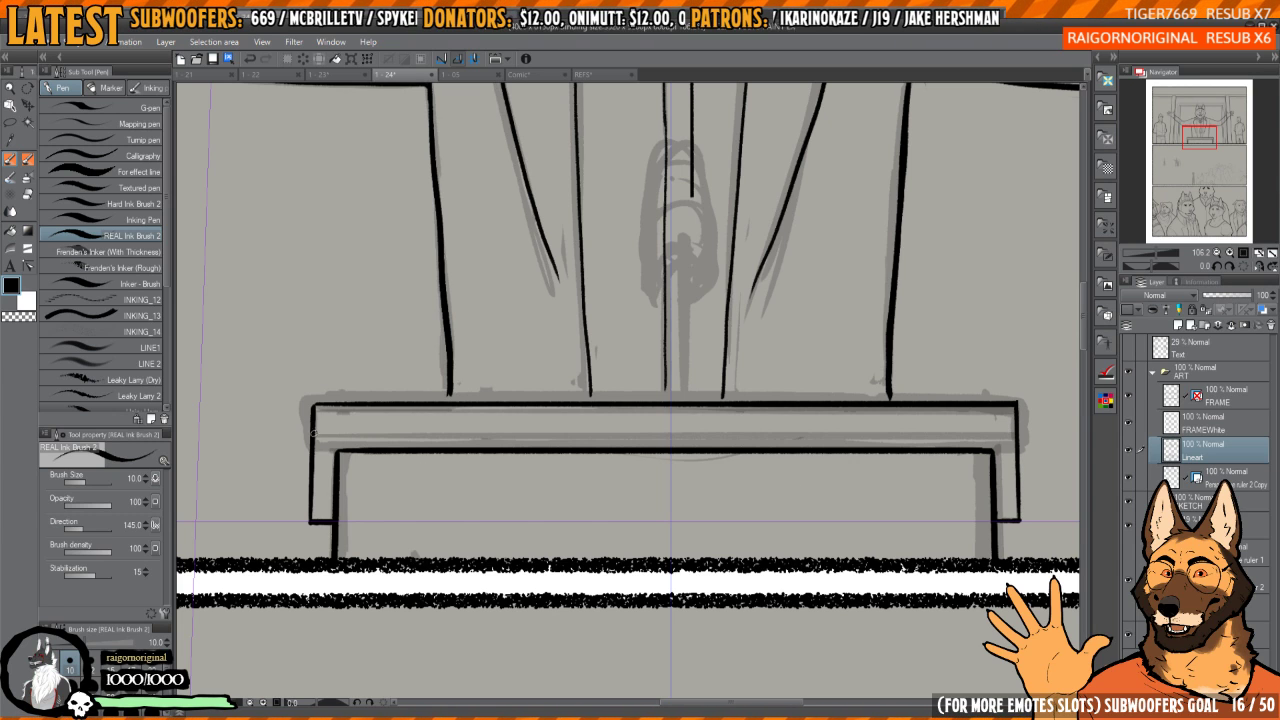
{"action": "left_click_drag", "start_coordinate": [314, 430], "coordinate": [966, 421]}
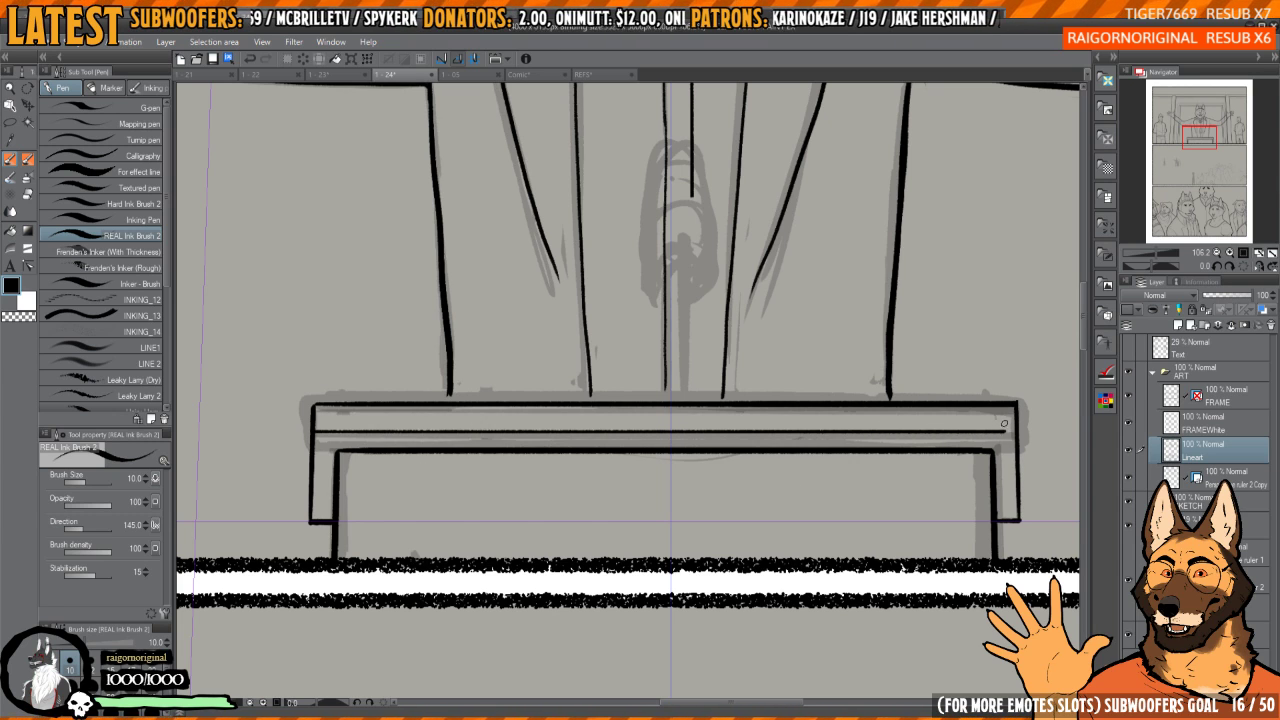
- Extend the ends of the speaker's jacket lines down to meet the podium's top edge
{"action": "scroll", "coordinate": [893, 439], "scroll_direction": "up", "scroll_amount": 5}
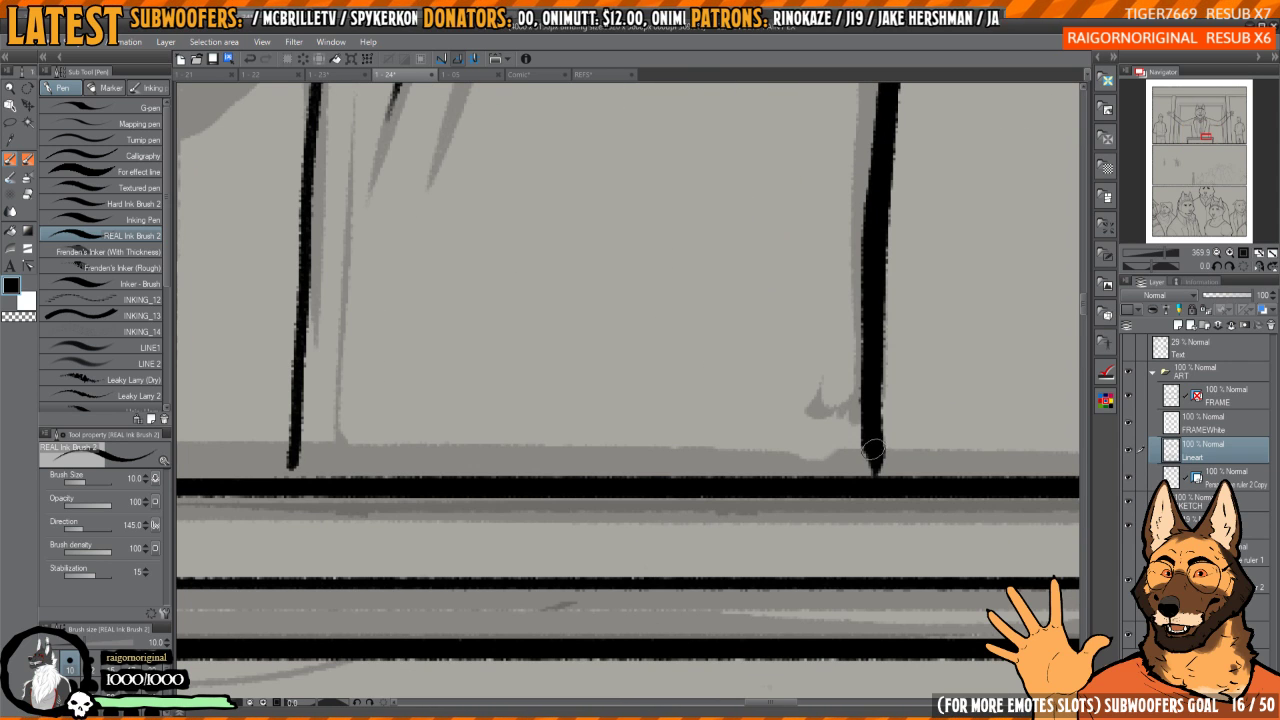
{"action": "scroll", "coordinate": [870, 445], "scroll_direction": "down", "scroll_amount": 4}
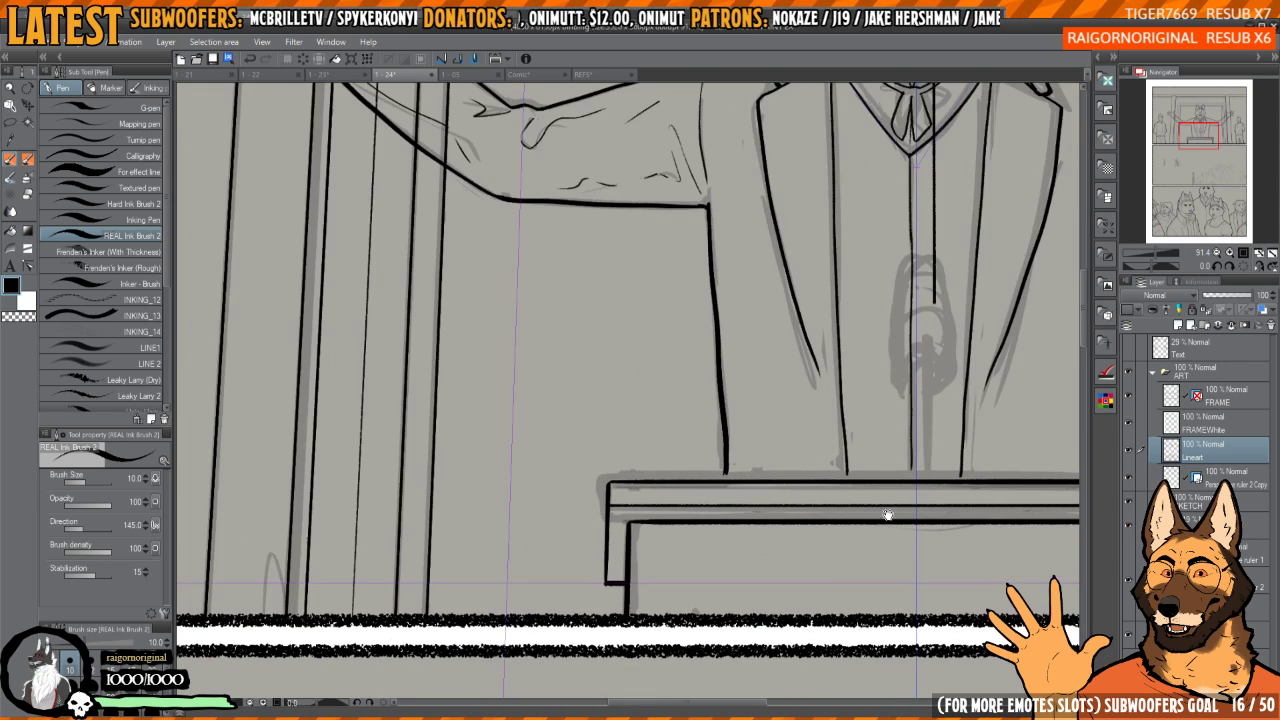
{"action": "left_click_drag", "start_coordinate": [739, 490], "coordinate": [736, 526]}
{"action": "scroll", "coordinate": [735, 495], "scroll_direction": "down", "scroll_amount": 1}
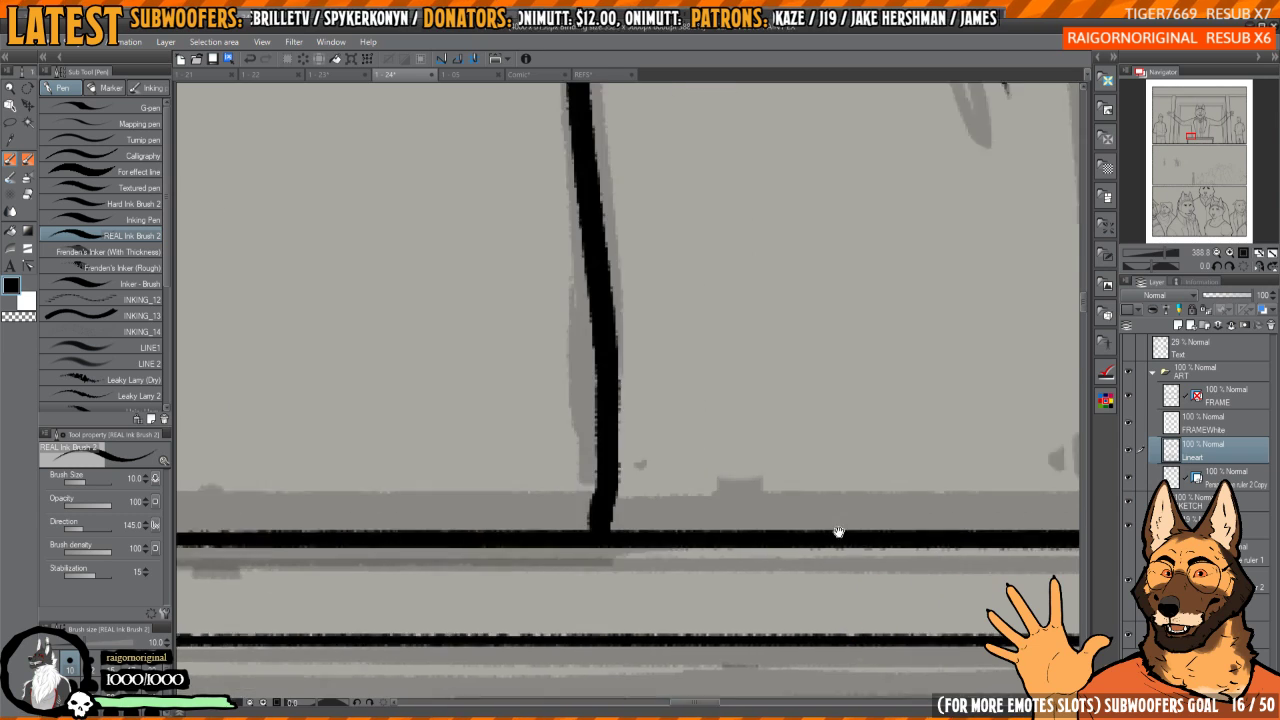
{"action": "left_click_drag", "start_coordinate": [733, 470], "coordinate": [732, 497]}
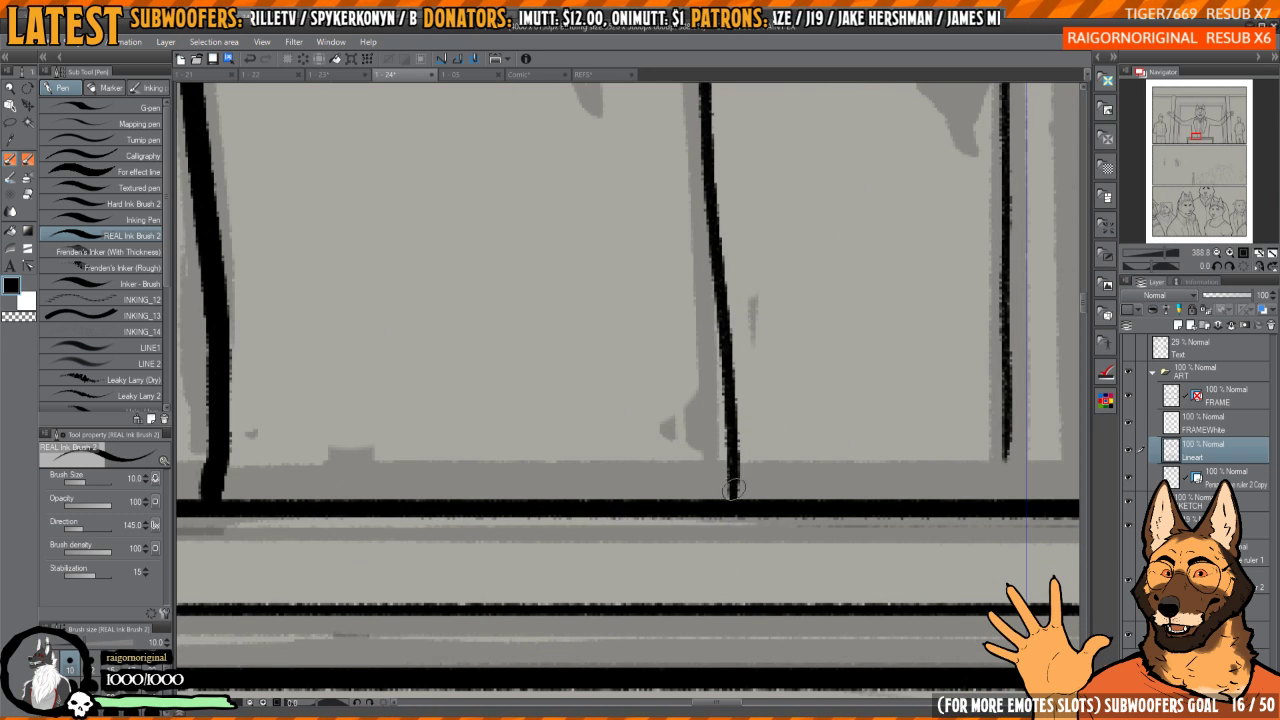
- Try zigzag test strokes with the REAL Ink Brush 2 pen and REAL Ink Brush pencil in the second panel's blank area, and undo them
{"action": "scroll", "coordinate": [780, 446], "scroll_direction": "down", "scroll_amount": 8}
{"action": "left_click_drag", "start_coordinate": [811, 488], "coordinate": [666, 260]}
{"action": "left_click_drag", "start_coordinate": [880, 463], "coordinate": [812, 426]}
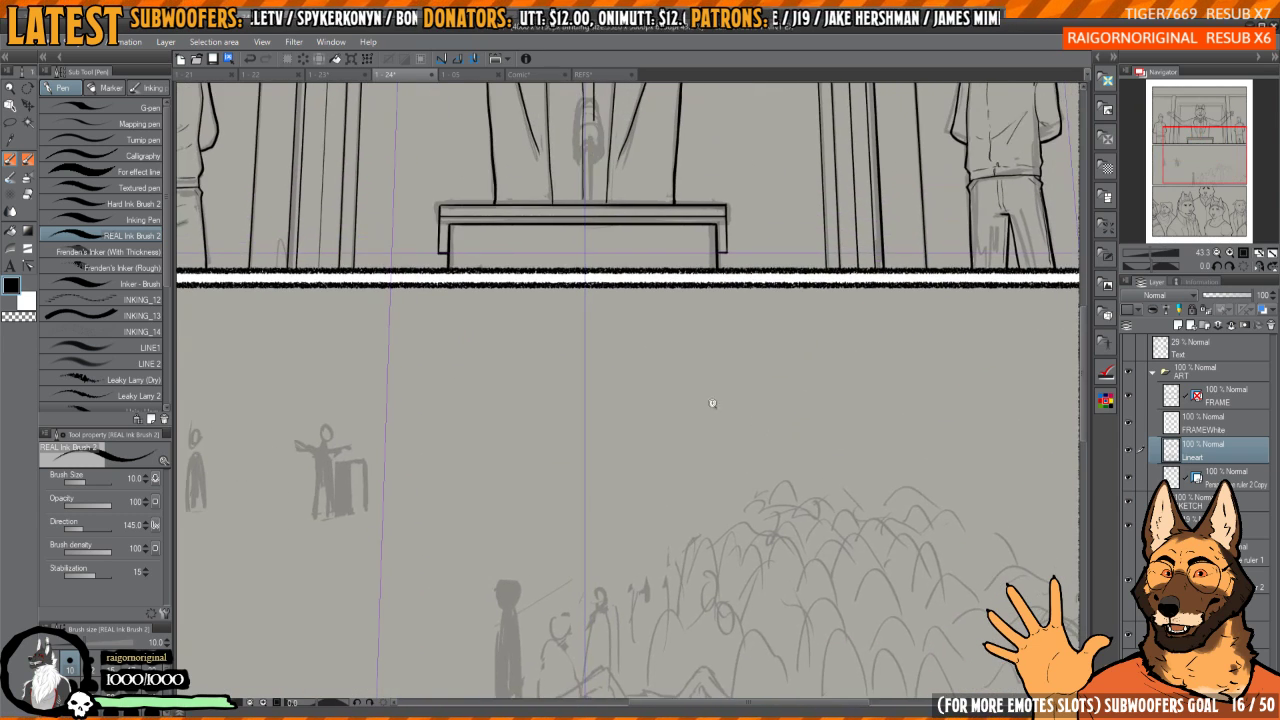
{"action": "scroll", "coordinate": [760, 380], "scroll_direction": "up", "scroll_amount": 8}
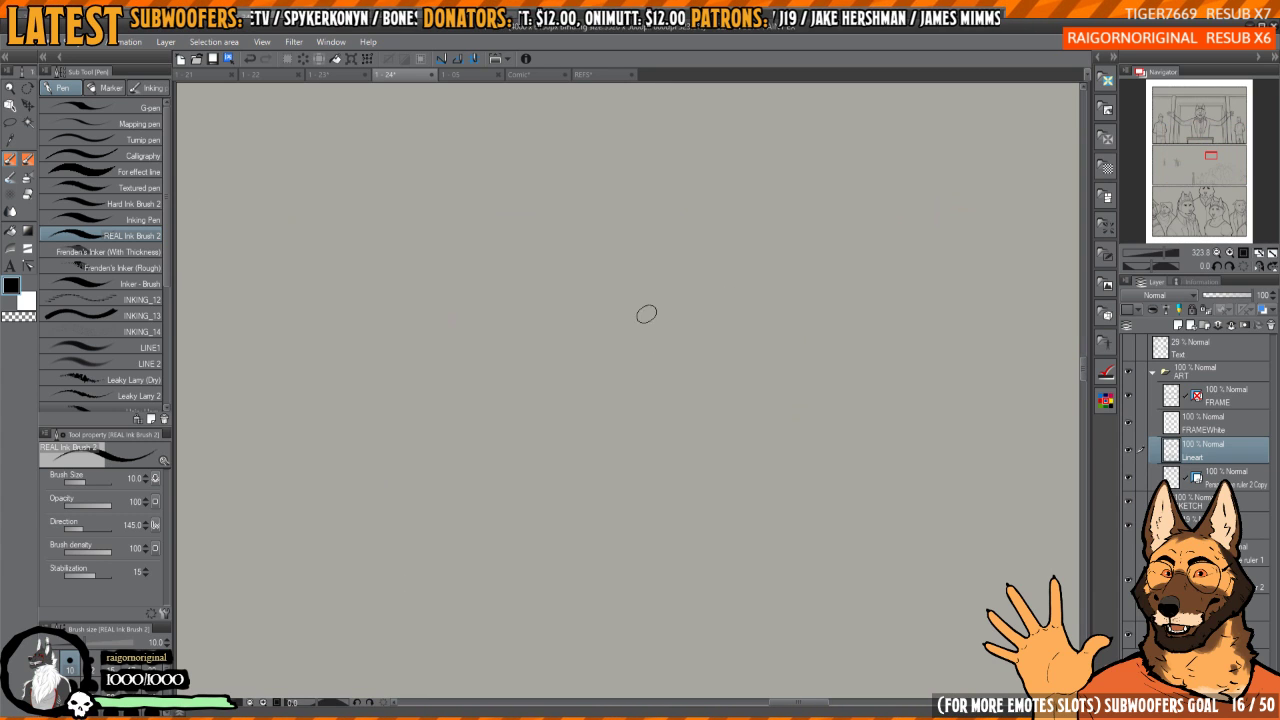
{"action": "mouse_move", "coordinate": [622, 214]}
{"action": "left_mouse_down"}
{"action": "mouse_move", "coordinate": [555, 434]}
{"action": "mouse_move", "coordinate": [586, 560]}
{"action": "mouse_move", "coordinate": [645, 586]}
{"action": "mouse_move", "coordinate": [722, 474]}
{"action": "left_mouse_up"}
{"action": "mouse_move", "coordinate": [816, 445]}
{"action": "left_mouse_down"}
{"action": "mouse_move", "coordinate": [697, 449]}
{"action": "mouse_move", "coordinate": [688, 420]}
{"action": "left_mouse_up"}
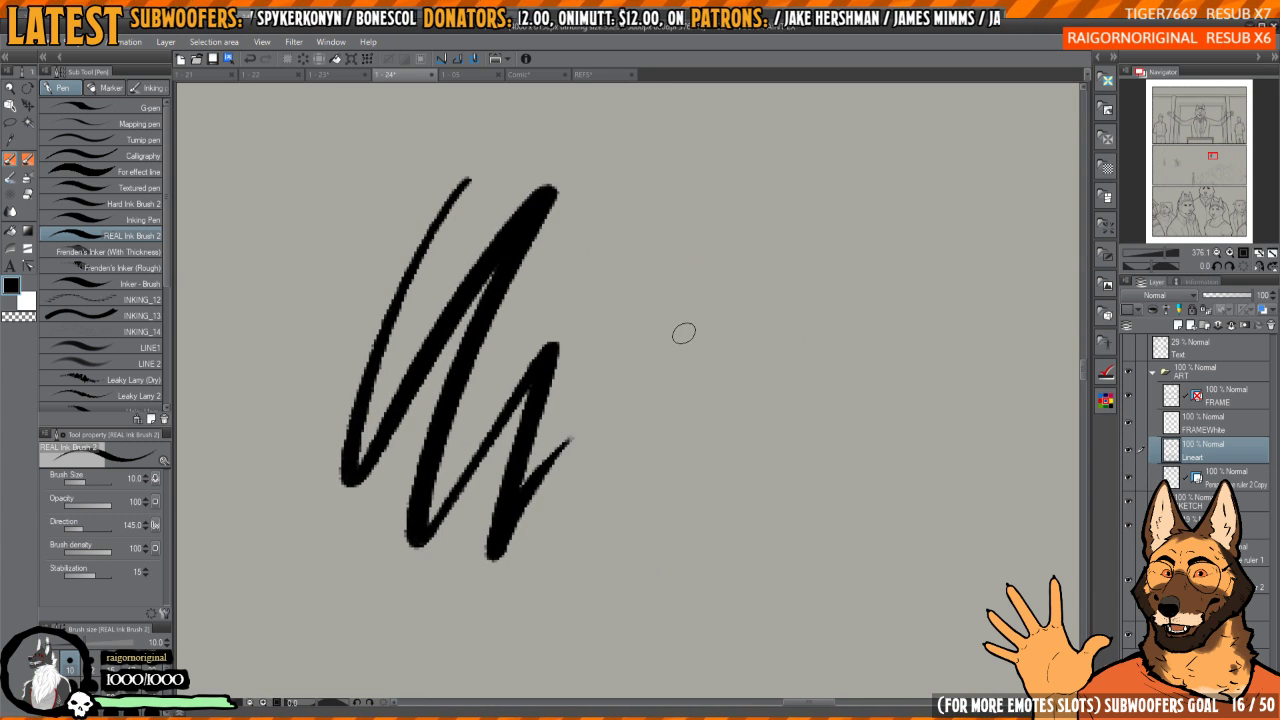
{"action": "key", "text": "p"}
{"action": "key", "text": "bracketright"}
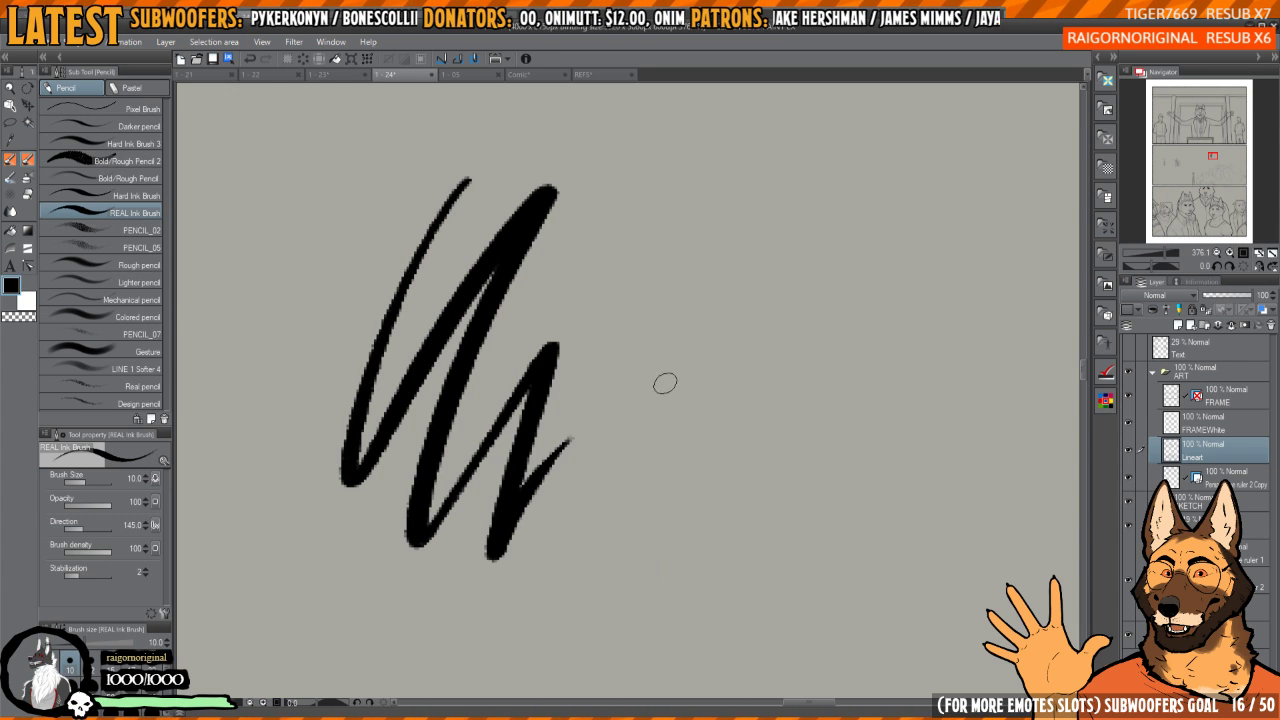
{"action": "mouse_move", "coordinate": [726, 232]}
{"action": "left_mouse_down"}
{"action": "mouse_move", "coordinate": [591, 537]}
{"action": "mouse_move", "coordinate": [732, 312]}
{"action": "mouse_move", "coordinate": [632, 612]}
{"action": "mouse_move", "coordinate": [729, 452]}
{"action": "mouse_move", "coordinate": [835, 318]}
{"action": "mouse_move", "coordinate": [745, 605]}
{"action": "mouse_move", "coordinate": [820, 493]}
{"action": "mouse_move", "coordinate": [857, 512]}
{"action": "left_mouse_up"}
{"action": "mouse_move", "coordinate": [811, 441]}
{"action": "left_mouse_down"}
{"action": "mouse_move", "coordinate": [840, 430]}
{"action": "mouse_move", "coordinate": [789, 437]}
{"action": "mouse_move", "coordinate": [783, 426]}
{"action": "left_mouse_up"}
{"action": "mouse_move", "coordinate": [869, 363]}
{"action": "left_mouse_down"}
{"action": "mouse_move", "coordinate": [857, 381]}
{"action": "mouse_move", "coordinate": [864, 347]}
{"action": "mouse_move", "coordinate": [828, 376]}
{"action": "left_mouse_up"}
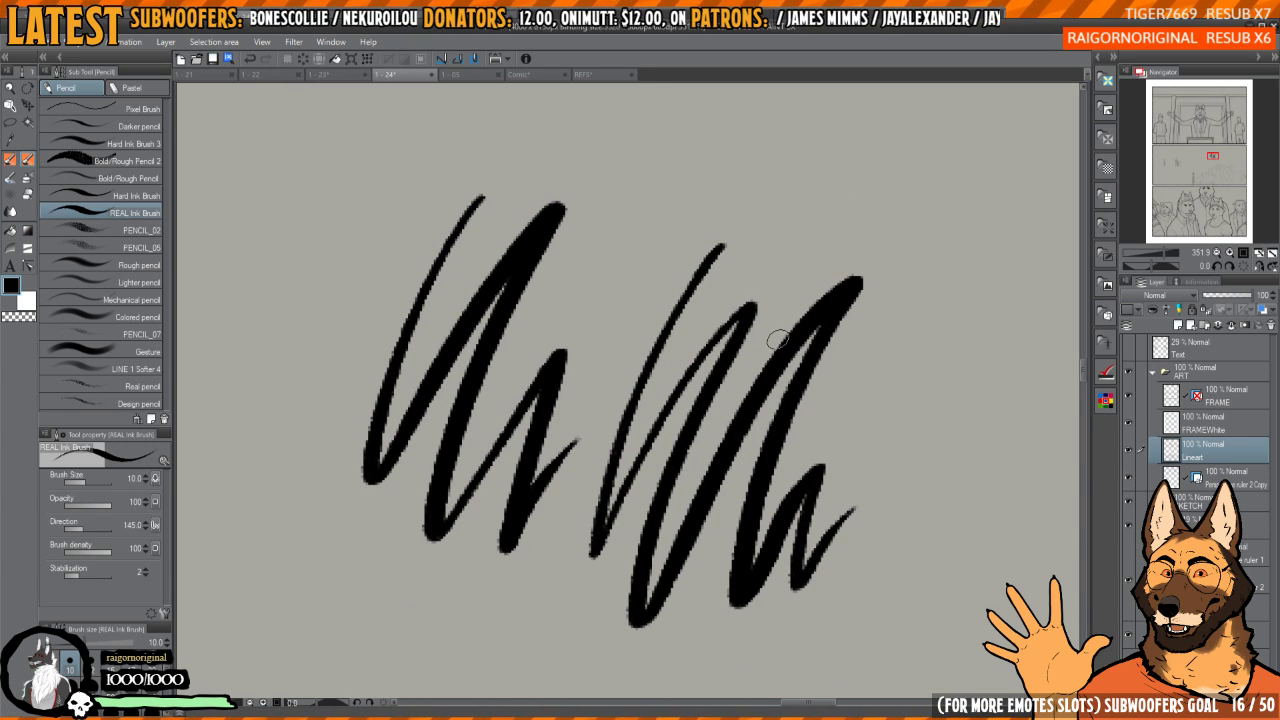
{"action": "mouse_move", "coordinate": [766, 361]}
{"action": "left_mouse_down"}
{"action": "mouse_move", "coordinate": [826, 354]}
{"action": "mouse_move", "coordinate": [769, 360]}
{"action": "left_mouse_up"}
{"action": "key", "text": "ctrl+z"}
{"action": "key", "text": "ctrl+z"}
- Draw four parallel diagonal test strokes at size 10, comparing the REAL Ink Brush pencil with the REAL Ink Brush 2 pen
{"action": "left_click_drag", "start_coordinate": [372, 322], "coordinate": [672, 602]}
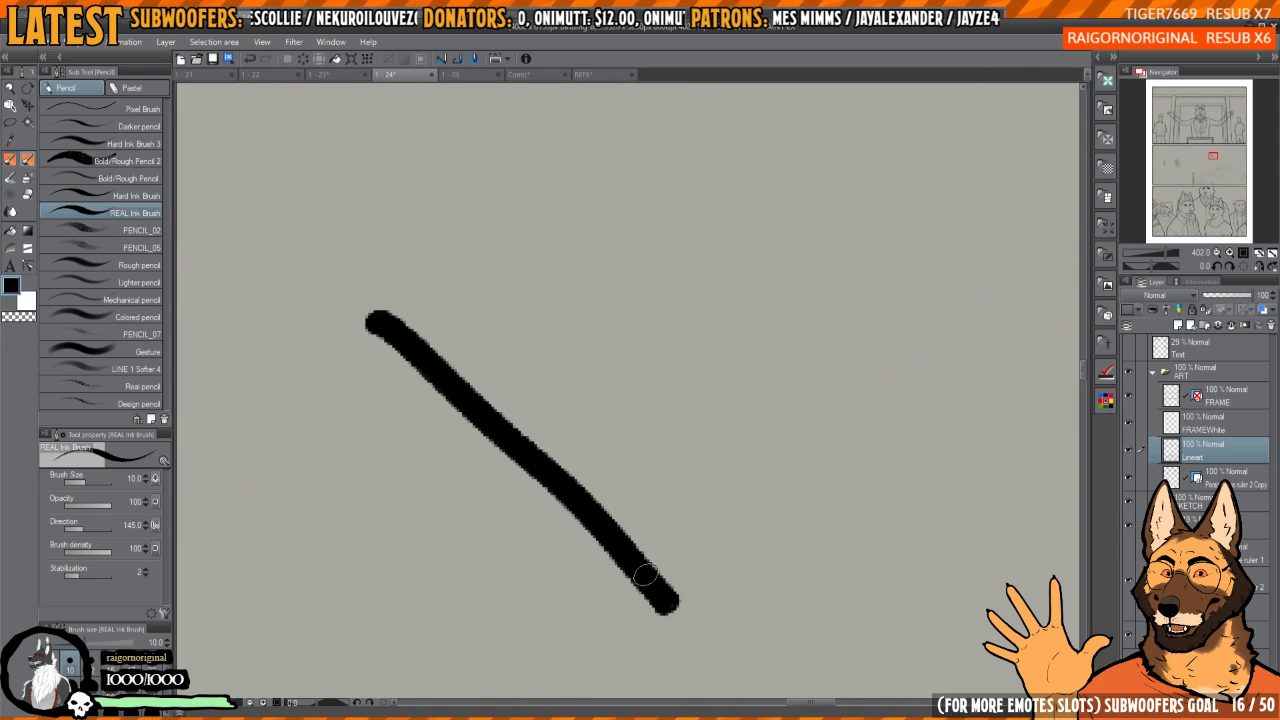
{"action": "key", "text": "p"}
{"action": "key", "text": "p"}
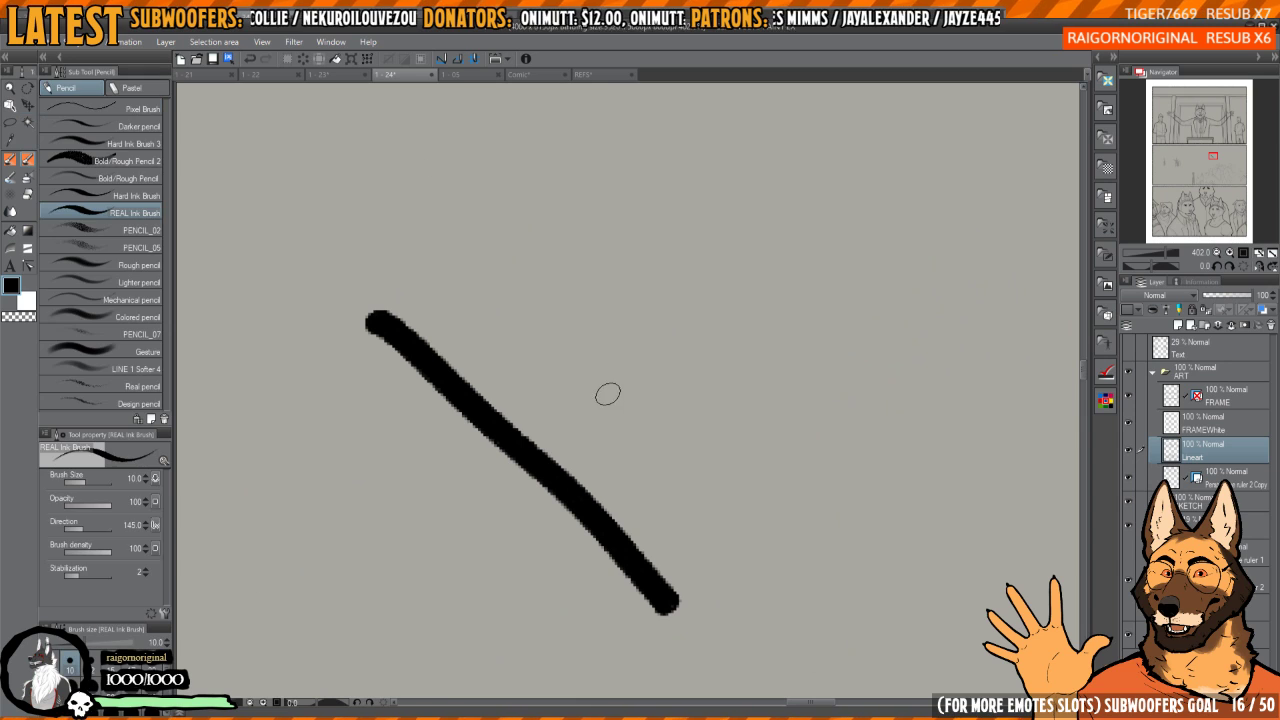
{"action": "key", "text": "b"}
{"action": "key", "text": "p"}
{"action": "left_click_drag", "start_coordinate": [406, 268], "coordinate": [708, 537]}
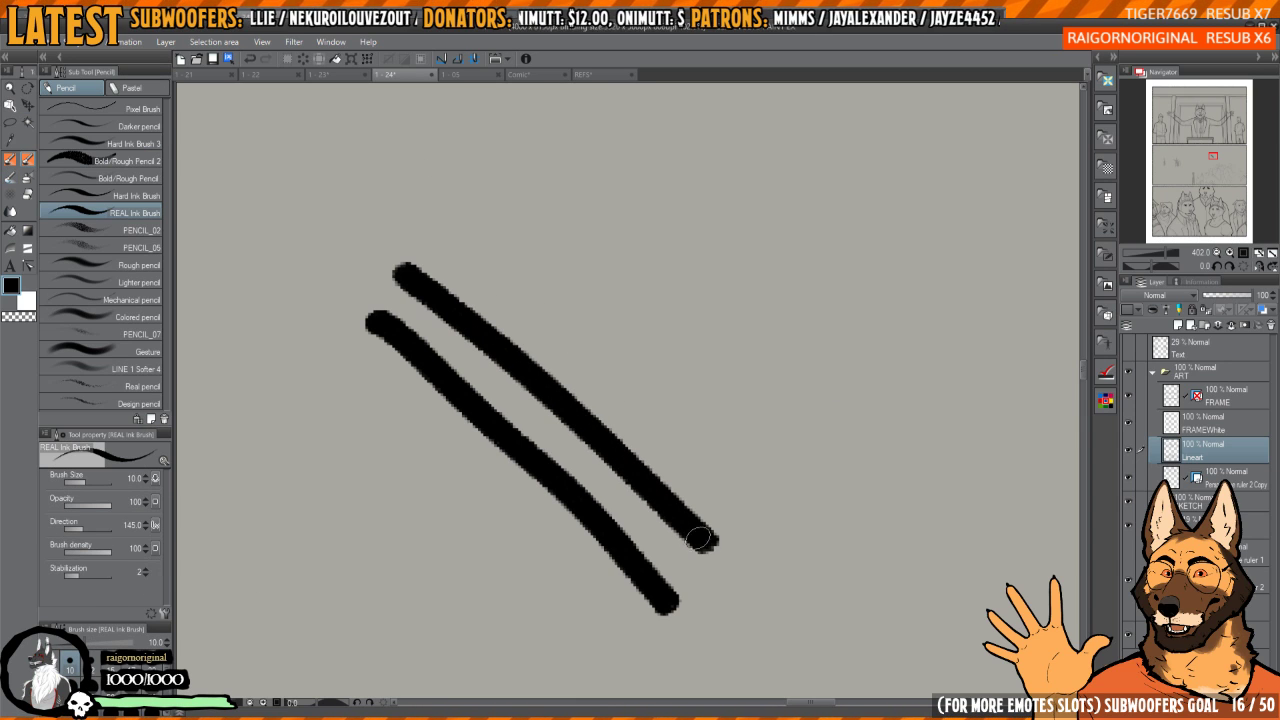
{"action": "key", "text": "p"}
{"action": "left_click_drag", "start_coordinate": [446, 237], "coordinate": [765, 508]}
{"action": "left_click_drag", "start_coordinate": [478, 200], "coordinate": [798, 484]}
- Set the REAL Ink Brush 2 pen to size 20 and draw two thick test strokes beside the diagonal ones
{"action": "mouse_move", "coordinate": [732, 390]}
{"action": "left_mouse_down"}
{"action": "mouse_move", "coordinate": [720, 344]}
{"action": "mouse_move", "coordinate": [766, 371]}
{"action": "mouse_move", "coordinate": [714, 386]}
{"action": "left_mouse_up"}
{"action": "left_click_drag", "start_coordinate": [794, 398], "coordinate": [688, 388]}
{"action": "key", "text": "bracketright"}
{"action": "key", "text": "bracketright"}
{"action": "key", "text": "bracketright"}
{"action": "key", "text": "bracketright"}
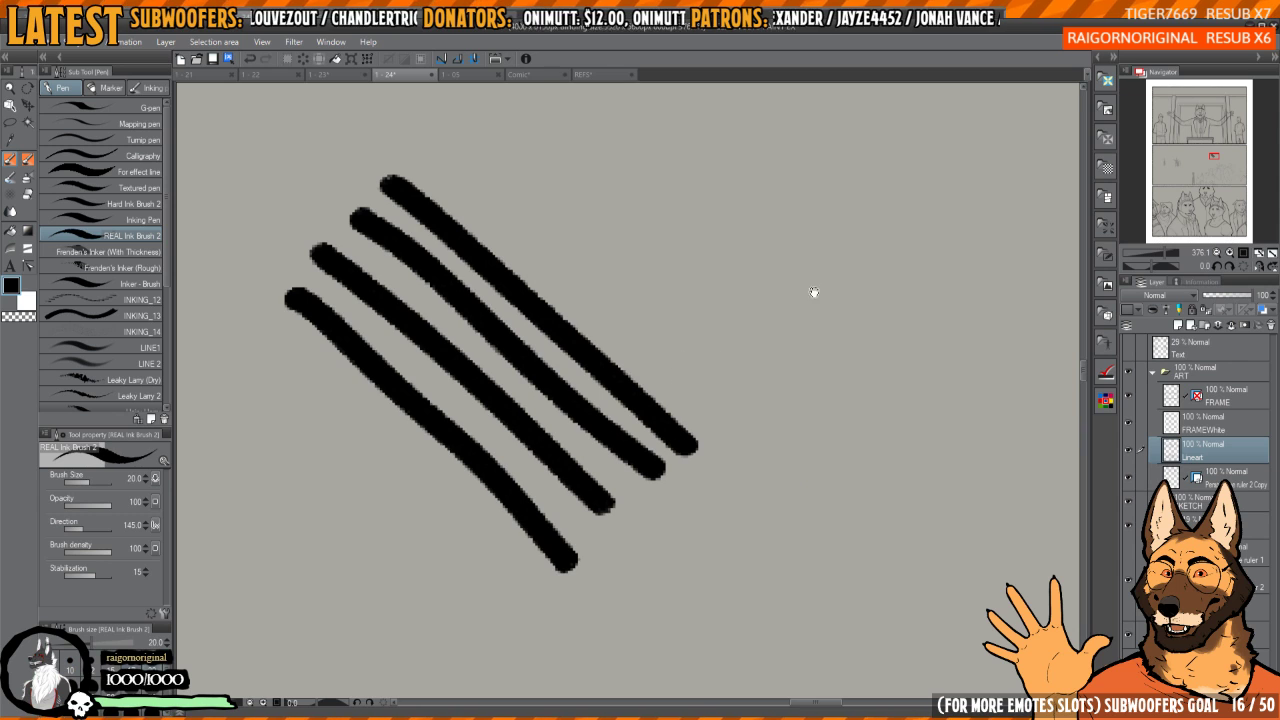
{"action": "left_click_drag", "start_coordinate": [814, 289], "coordinate": [720, 289]}
{"action": "left_click_drag", "start_coordinate": [680, 212], "coordinate": [830, 578]}
{"action": "mouse_move", "coordinate": [799, 399]}
{"action": "left_mouse_down"}
{"action": "mouse_move", "coordinate": [763, 363]}
{"action": "mouse_move", "coordinate": [783, 354]}
{"action": "mouse_move", "coordinate": [750, 356]}
{"action": "left_mouse_up"}
{"action": "left_click_drag", "start_coordinate": [769, 219], "coordinate": [836, 516]}
{"action": "left_click_drag", "start_coordinate": [620, 266], "coordinate": [700, 351]}
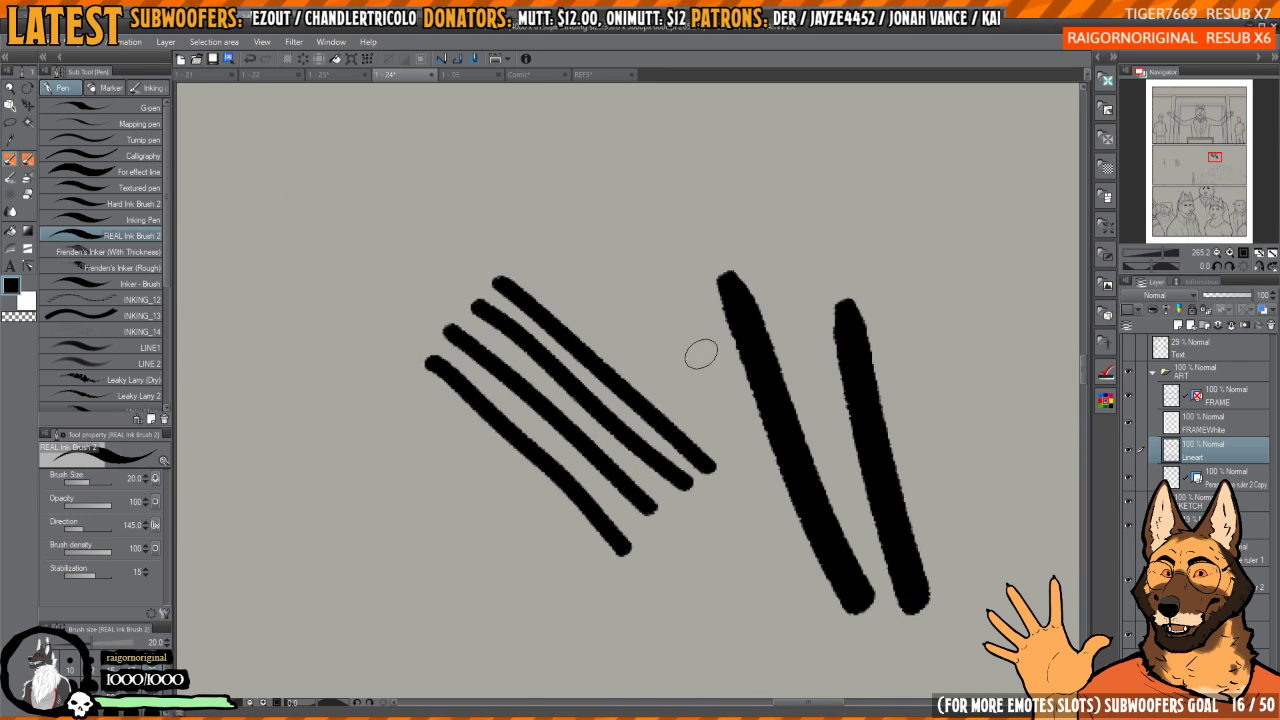
- Erase the ends of the diagonal test strokes, and lasso and delete all remaining test strokes
{"action": "key", "text": "e"}
{"action": "left_click_drag", "start_coordinate": [478, 310], "coordinate": [428, 383]}
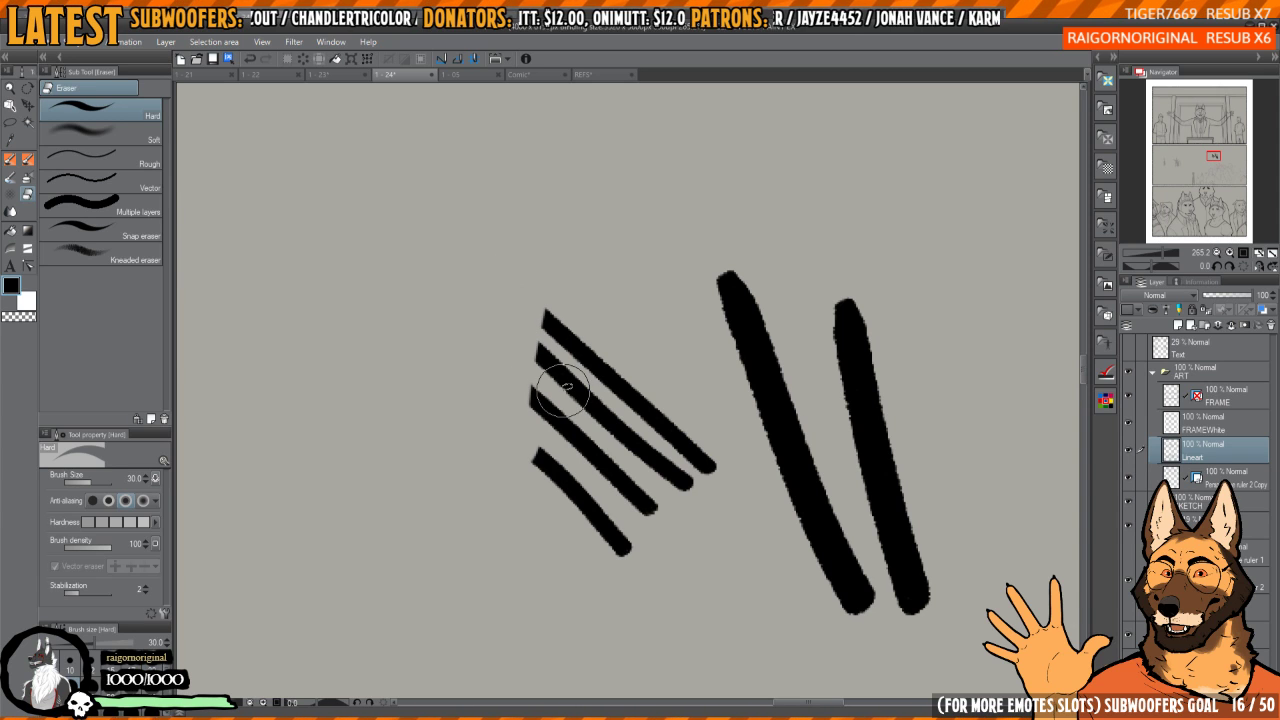
{"action": "key", "text": "m"}
{"action": "mouse_move", "coordinate": [683, 256]}
{"action": "left_mouse_down"}
{"action": "mouse_move", "coordinate": [460, 420]}
{"action": "mouse_move", "coordinate": [965, 480]}
{"action": "mouse_move", "coordinate": [685, 255]}
{"action": "left_mouse_up"}
{"action": "key", "text": "Delete"}
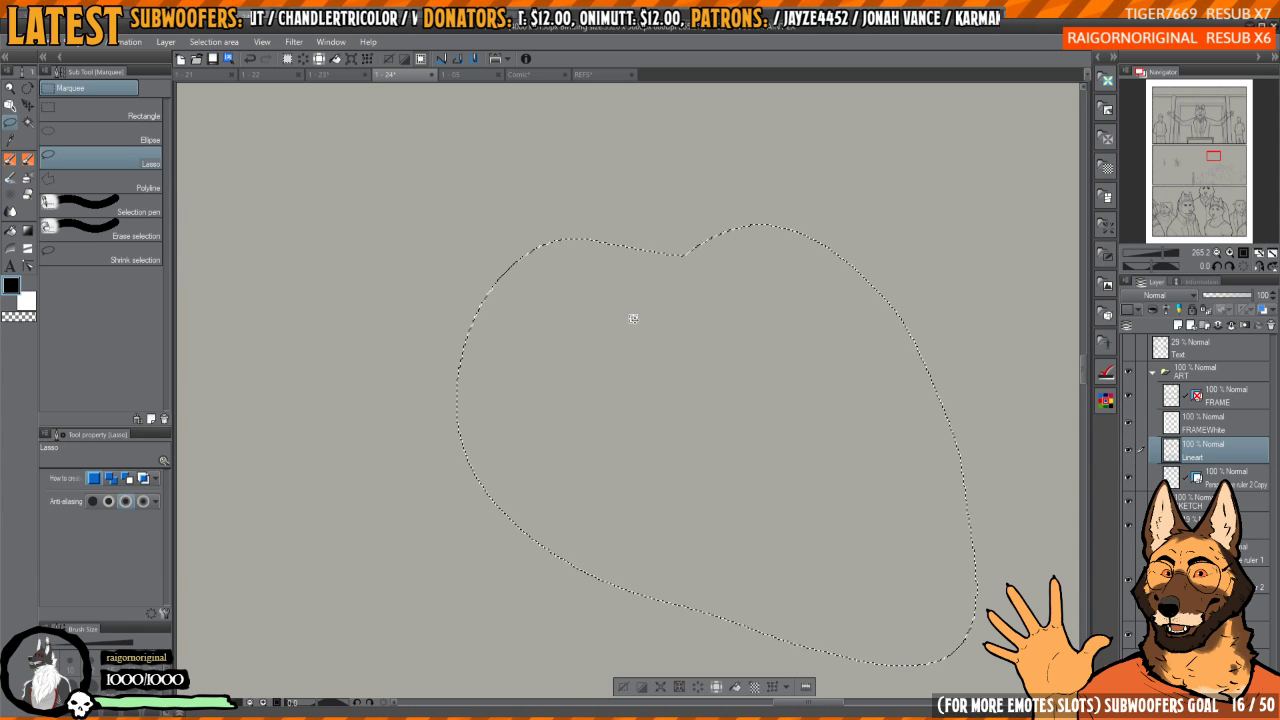
- Review the inked first panel and the rough crowd sketch in the second panel
{"action": "scroll", "coordinate": [757, 349], "scroll_direction": "down", "scroll_amount": 10}
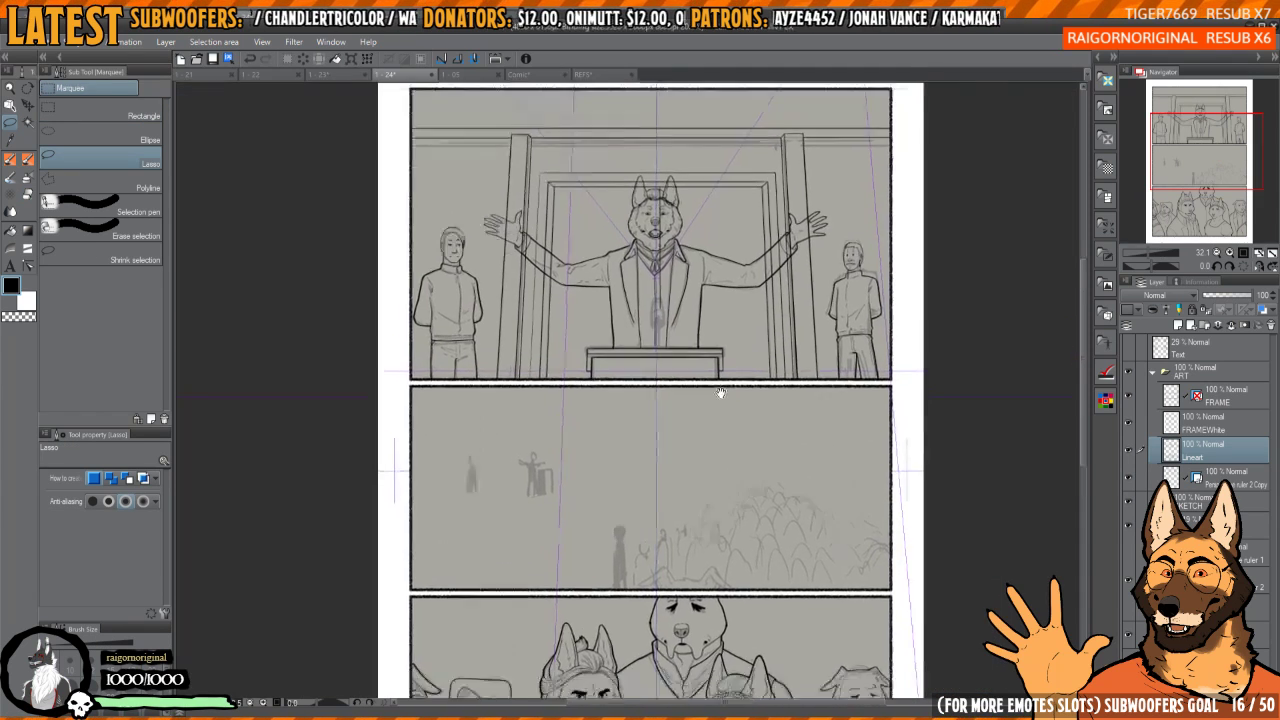
{"action": "left_click_drag", "start_coordinate": [720, 393], "coordinate": [723, 329]}
{"action": "scroll", "coordinate": [697, 437], "scroll_direction": "up", "scroll_amount": 1}
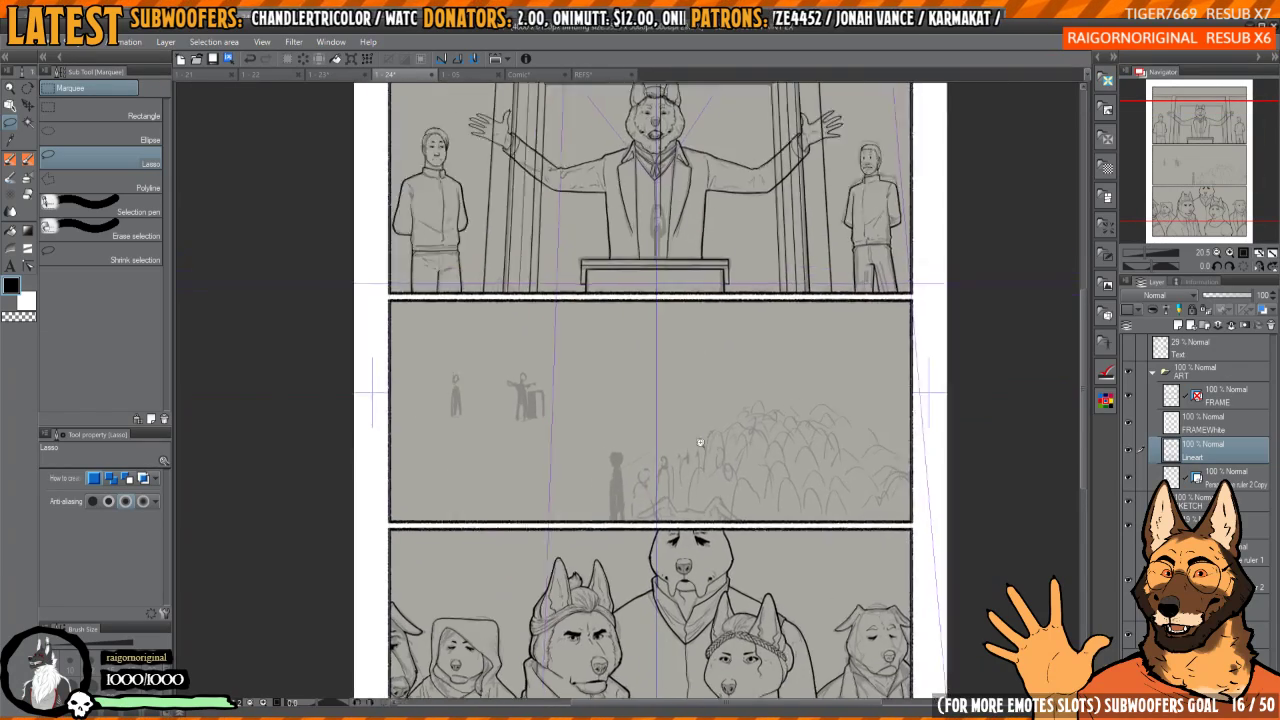
{"action": "scroll", "coordinate": [700, 442], "scroll_direction": "down", "scroll_amount": 1}
{"action": "left_click_drag", "start_coordinate": [700, 442], "coordinate": [738, 580]}
{"action": "scroll", "coordinate": [703, 449], "scroll_direction": "up", "scroll_amount": 2}
{"action": "scroll", "coordinate": [703, 449], "scroll_direction": "down", "scroll_amount": 2}
{"action": "scroll", "coordinate": [731, 349], "scroll_direction": "up", "scroll_amount": 3}
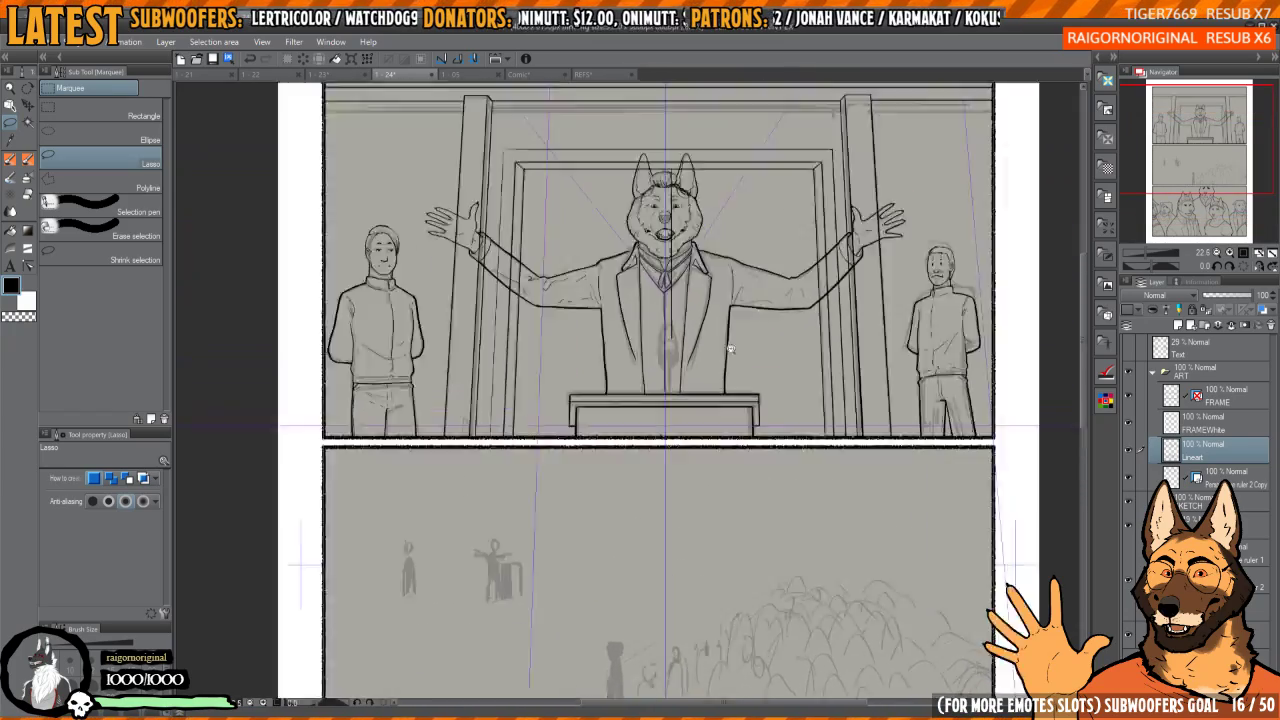
{"action": "scroll", "coordinate": [731, 349], "scroll_direction": "down", "scroll_amount": 3}
{"action": "scroll", "coordinate": [700, 340], "scroll_direction": "up", "scroll_amount": 5}
{"action": "scroll", "coordinate": [687, 328], "scroll_direction": "down", "scroll_amount": 4}
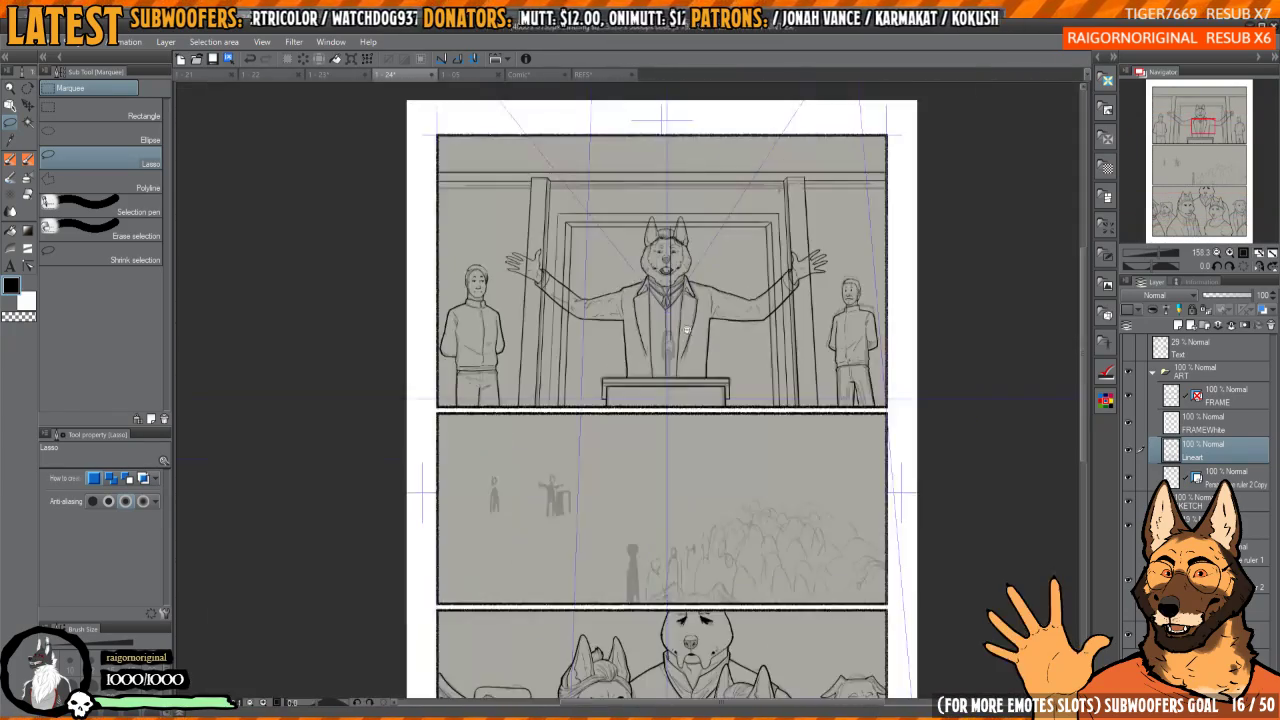
{"action": "left_click_drag", "start_coordinate": [709, 480], "coordinate": [677, 423]}
{"action": "scroll", "coordinate": [680, 394], "scroll_direction": "up", "scroll_amount": 3}
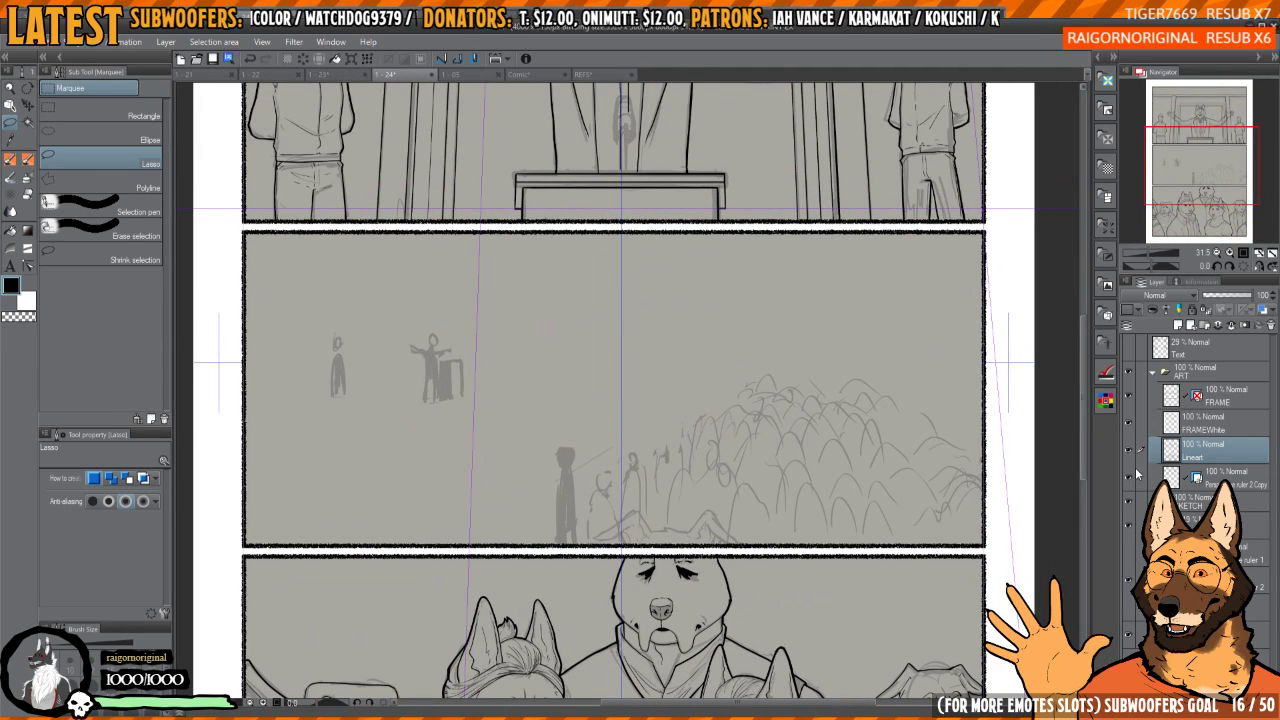
- Hide the Lineart and ruler 2 Copy layers, and show and select the ruler 1 layer holding the second panel's perspective construction
{"action": "left_click", "coordinate": [1133, 455]}
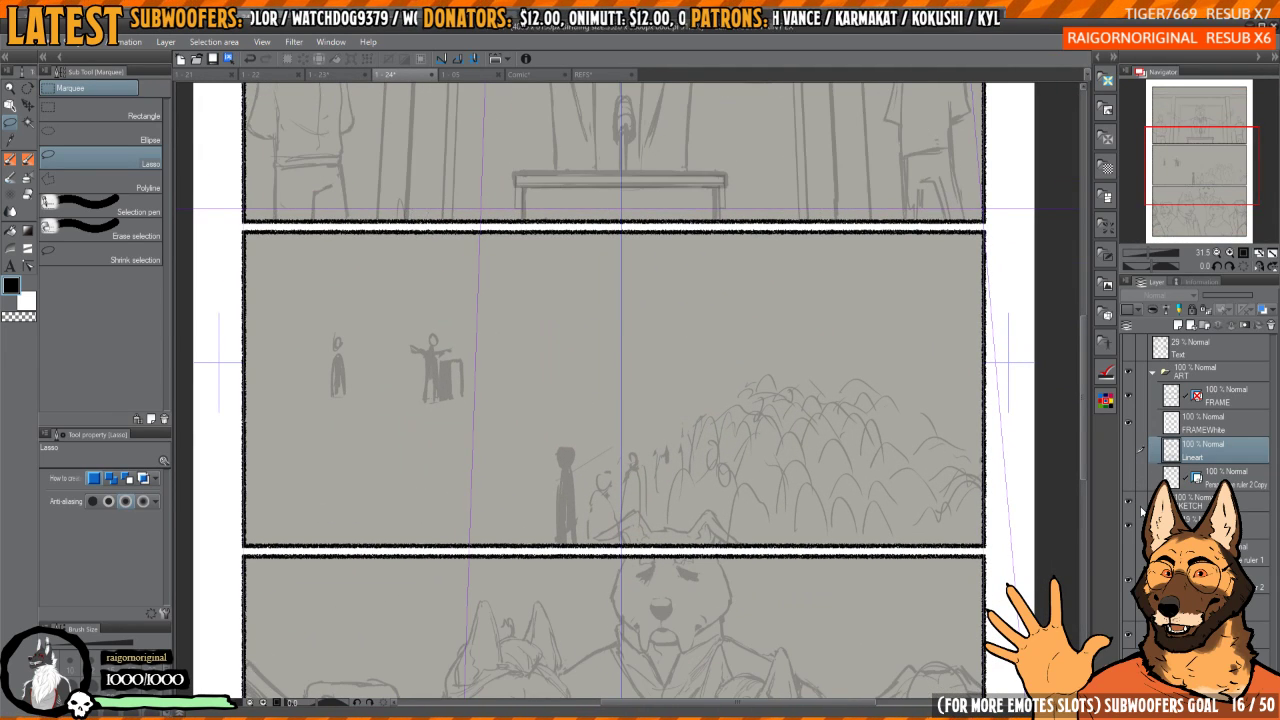
{"action": "left_click", "coordinate": [1135, 566]}
{"action": "left_click", "coordinate": [1145, 556]}
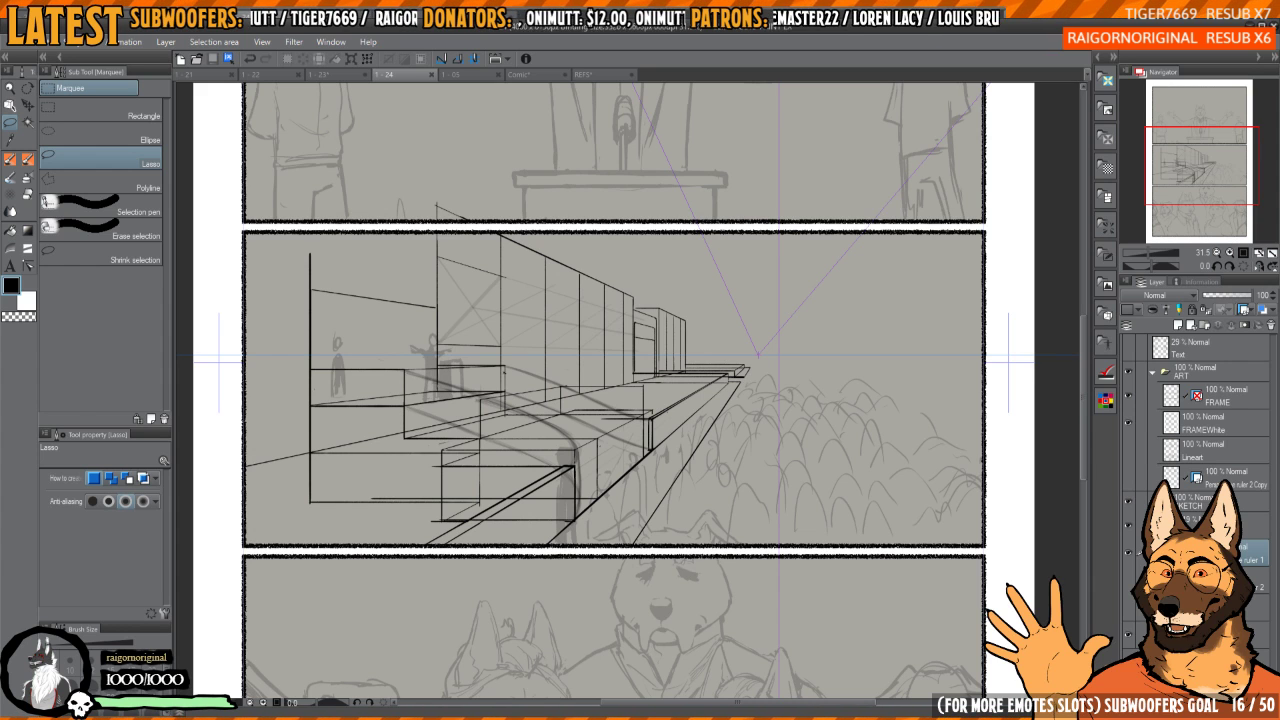
- Switch to the REFS document, show Folder 1 with the town hall references, and fit the whole canvas in view
{"action": "key", "text": "ctrl+Tab"}
{"action": "key", "text": "ctrl+Tab"}
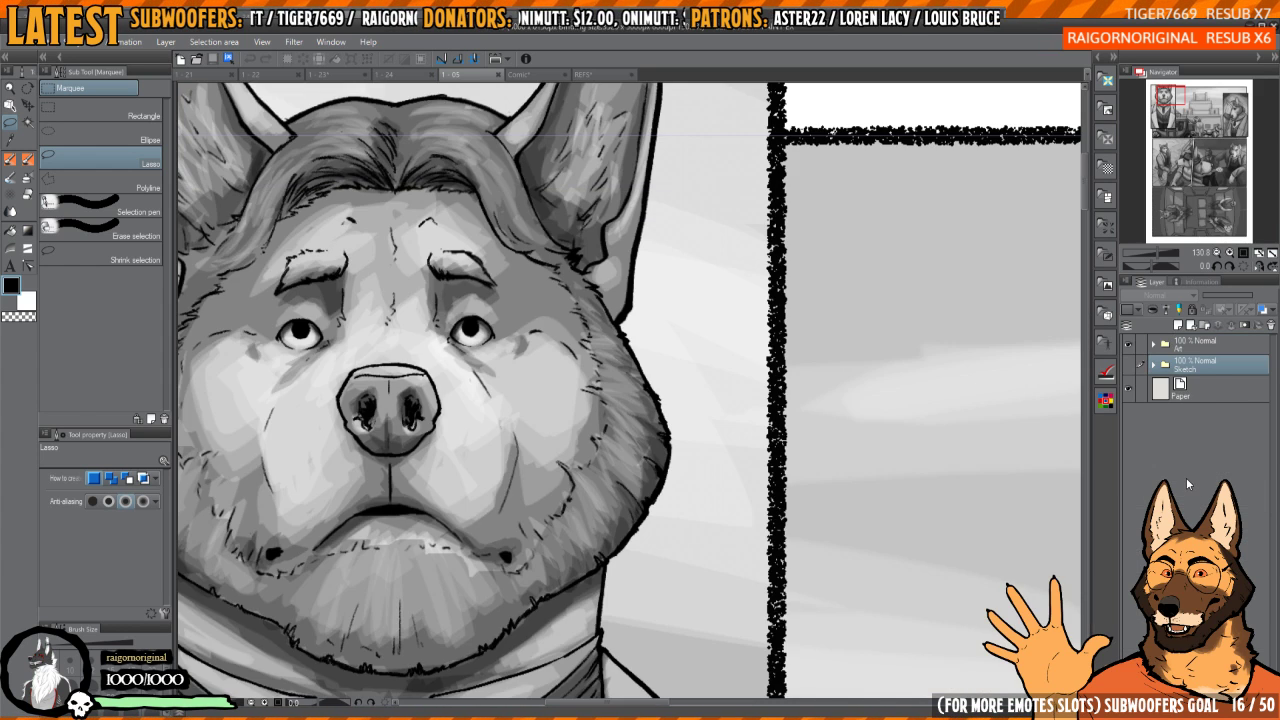
{"action": "key", "text": "ctrl+shift+Tab"}
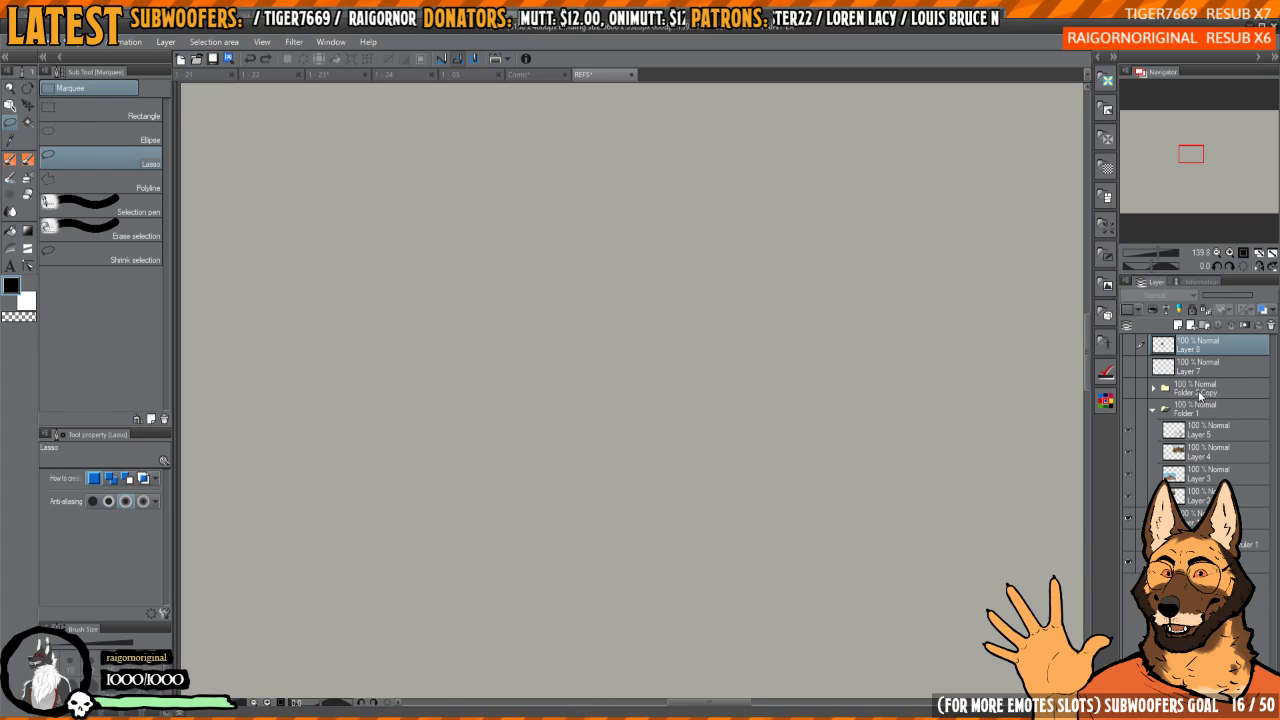
{"action": "left_click", "coordinate": [1129, 410]}
{"action": "key", "text": "ctrl+0"}
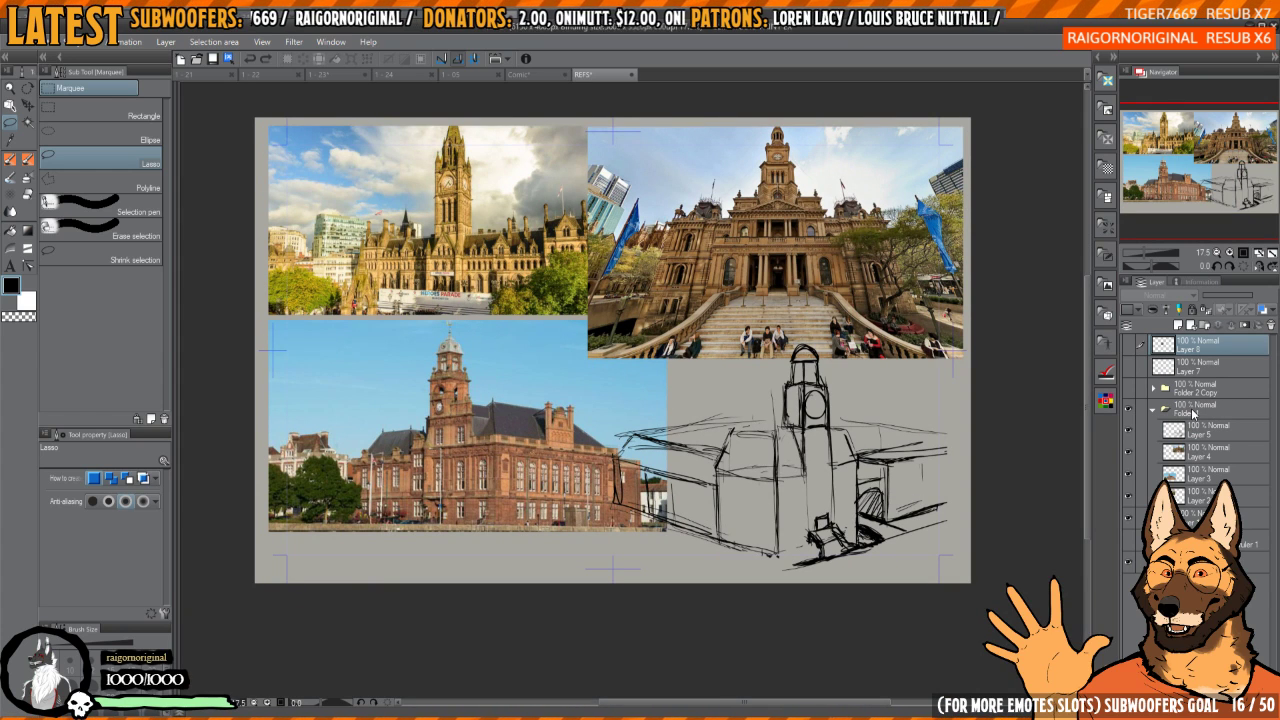
- Compare the three town hall photos with the rough clock-tower building sketch beside them
{"action": "left_click_drag", "start_coordinate": [765, 450], "coordinate": [730, 467]}
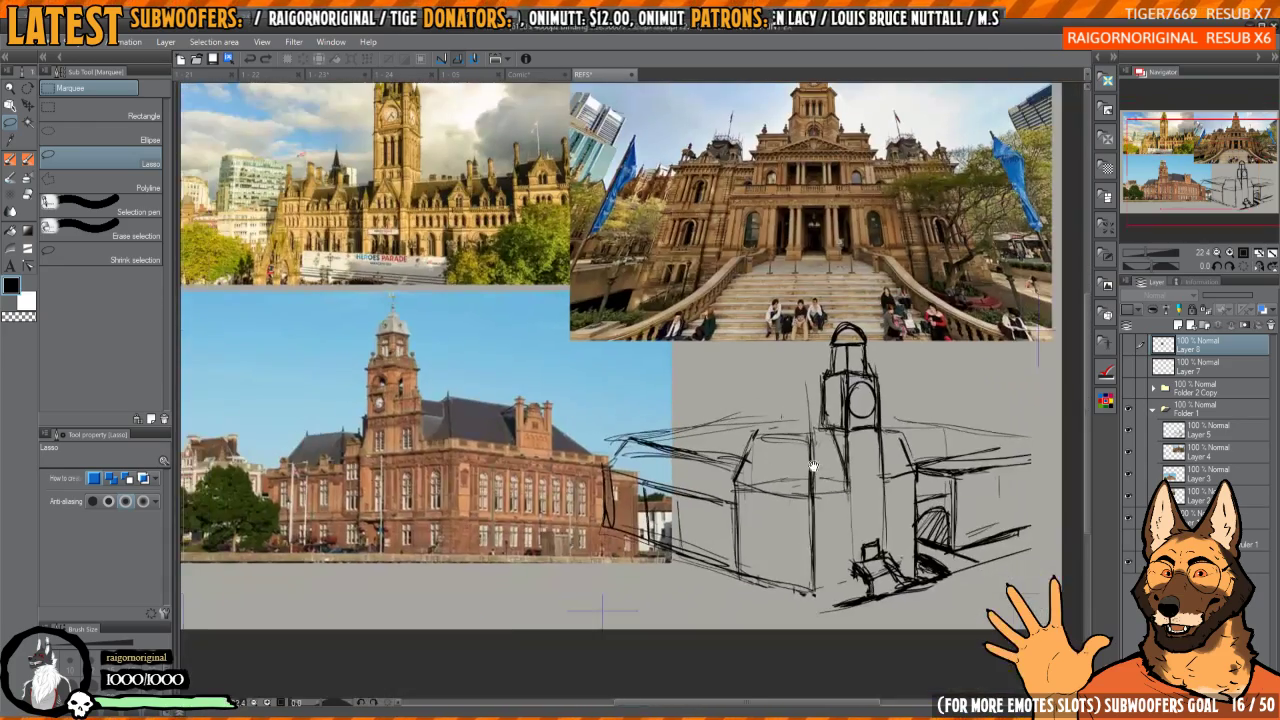
{"action": "left_click_drag", "start_coordinate": [780, 583], "coordinate": [769, 602]}
{"action": "left_click_drag", "start_coordinate": [817, 454], "coordinate": [1050, 625]}
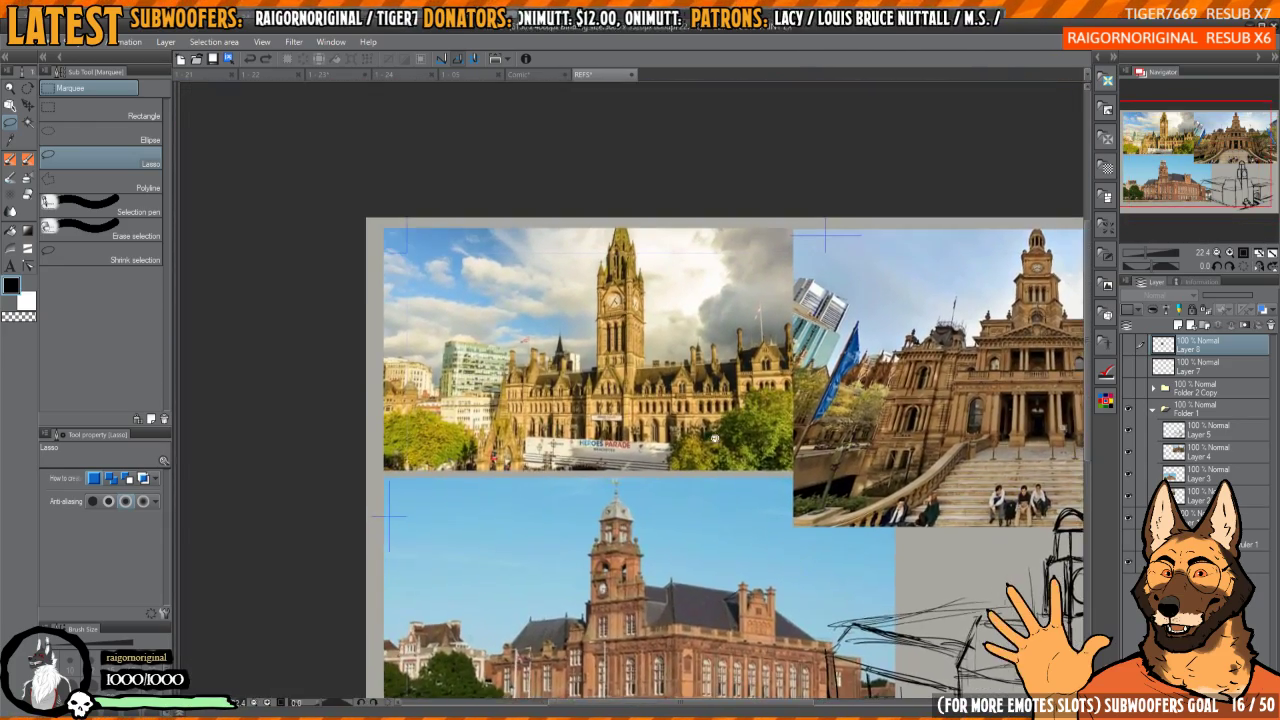
{"action": "mouse_move", "coordinate": [679, 405]}
{"action": "left_mouse_down"}
{"action": "mouse_move", "coordinate": [747, 397]}
{"action": "mouse_move", "coordinate": [674, 405]}
{"action": "left_mouse_up"}
{"action": "mouse_move", "coordinate": [930, 564]}
{"action": "left_mouse_down"}
{"action": "mouse_move", "coordinate": [823, 564]}
{"action": "mouse_move", "coordinate": [727, 491]}
{"action": "left_mouse_up"}
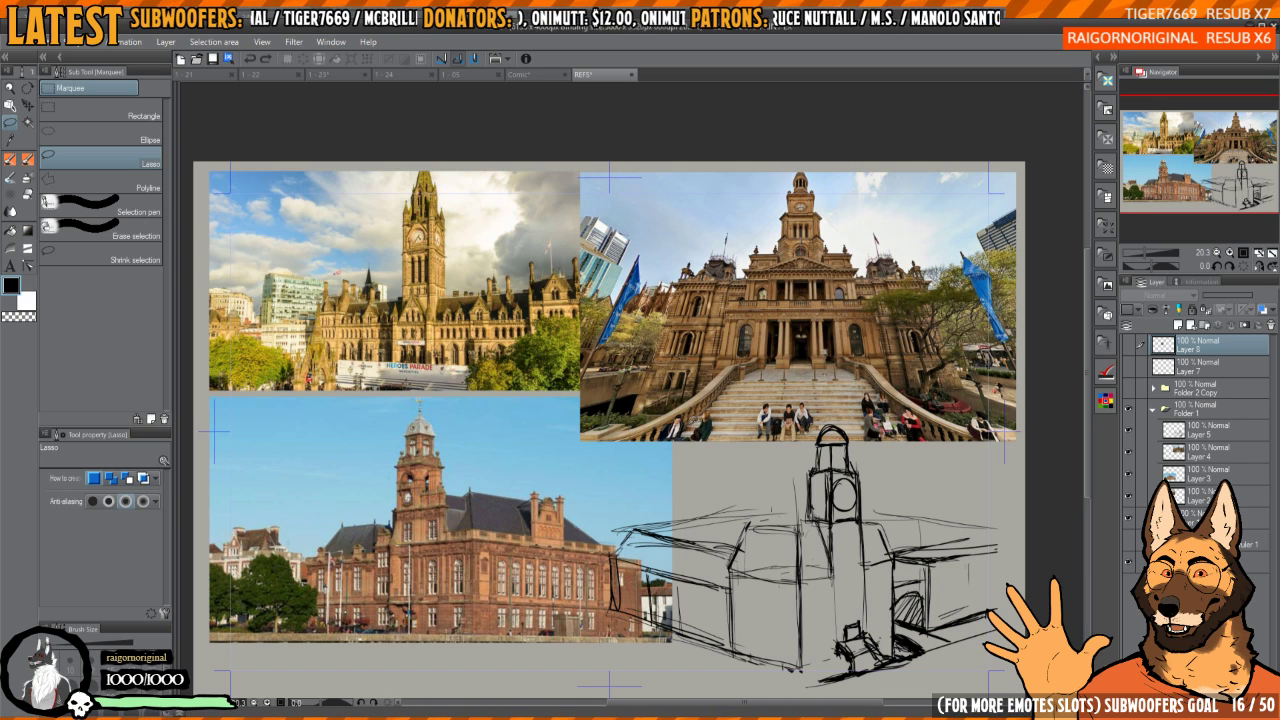
{"action": "left_click_drag", "start_coordinate": [692, 424], "coordinate": [659, 419]}
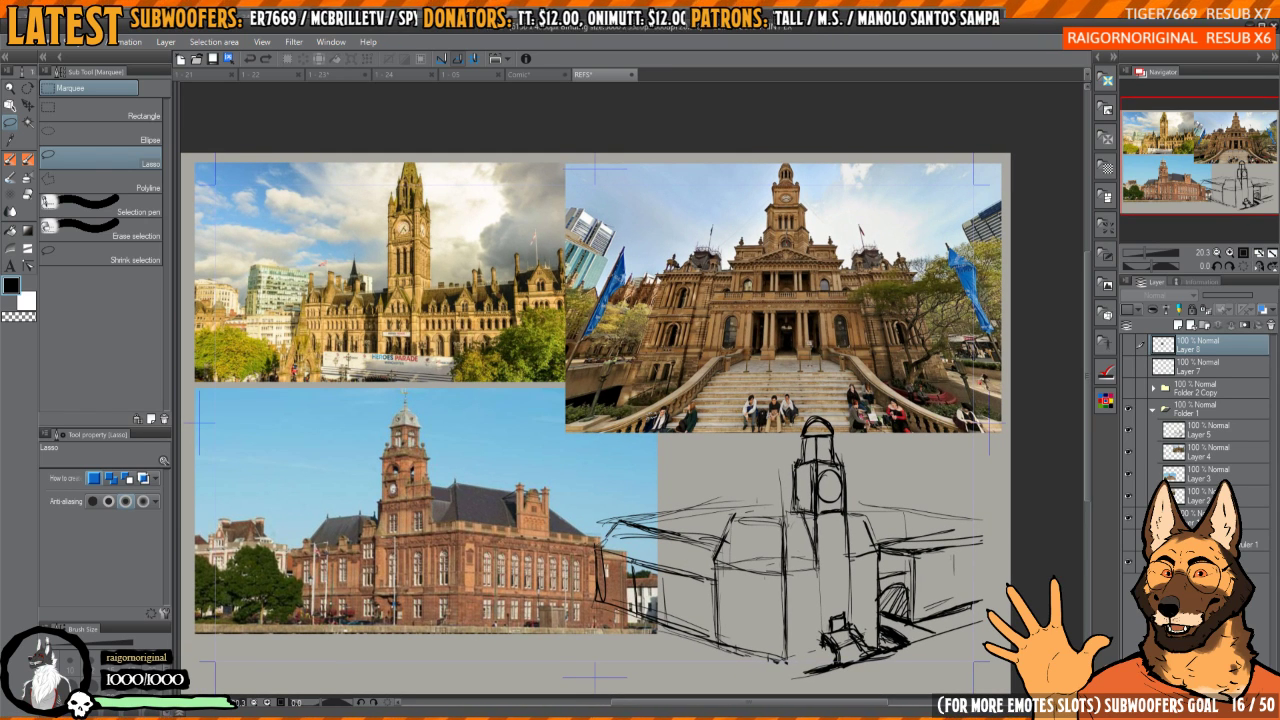
{"action": "left_click_drag", "start_coordinate": [866, 512], "coordinate": [862, 490]}
- Examine the facade, columned entrance and front staircase of the town hall photo with the blue flags
{"action": "left_click_drag", "start_coordinate": [780, 387], "coordinate": [733, 487]}
{"action": "left_click_drag", "start_coordinate": [733, 327], "coordinate": [775, 320]}
{"action": "left_click_drag", "start_coordinate": [800, 441], "coordinate": [860, 356]}
{"action": "left_click_drag", "start_coordinate": [684, 358], "coordinate": [631, 426]}
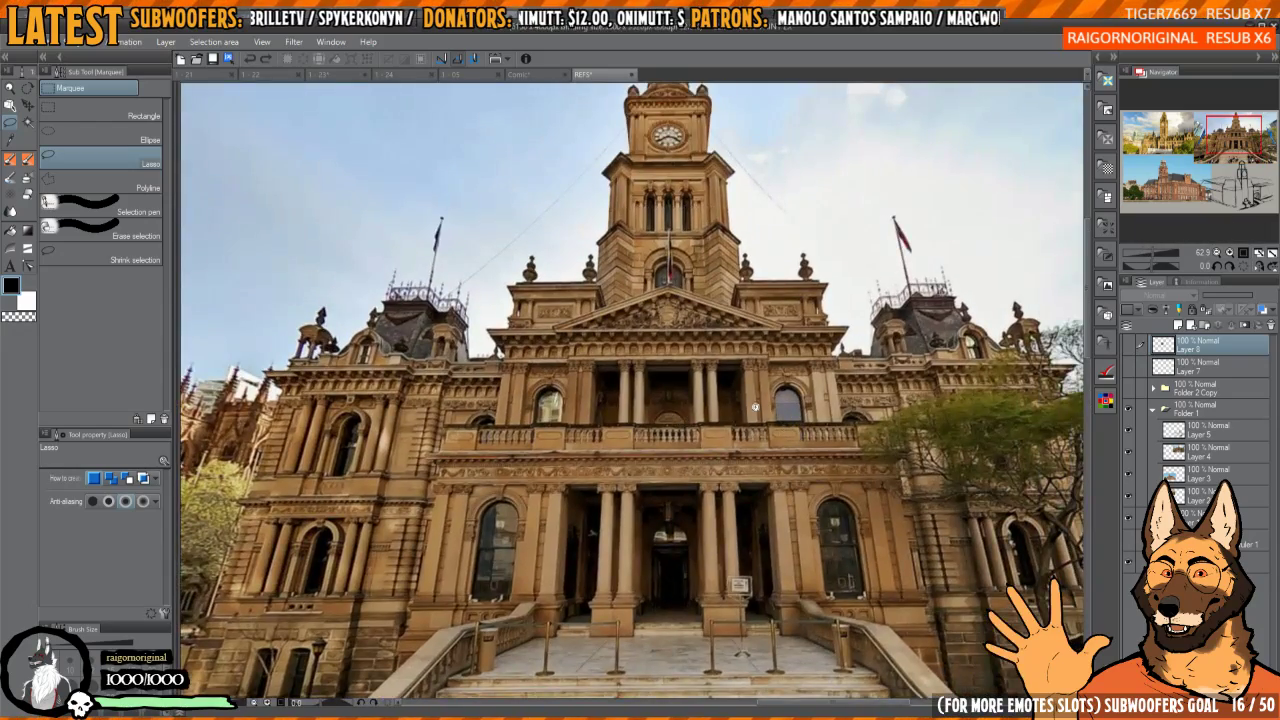
{"action": "left_click_drag", "start_coordinate": [701, 571], "coordinate": [746, 550]}
{"action": "scroll", "coordinate": [779, 425], "scroll_direction": "down", "scroll_amount": 5}
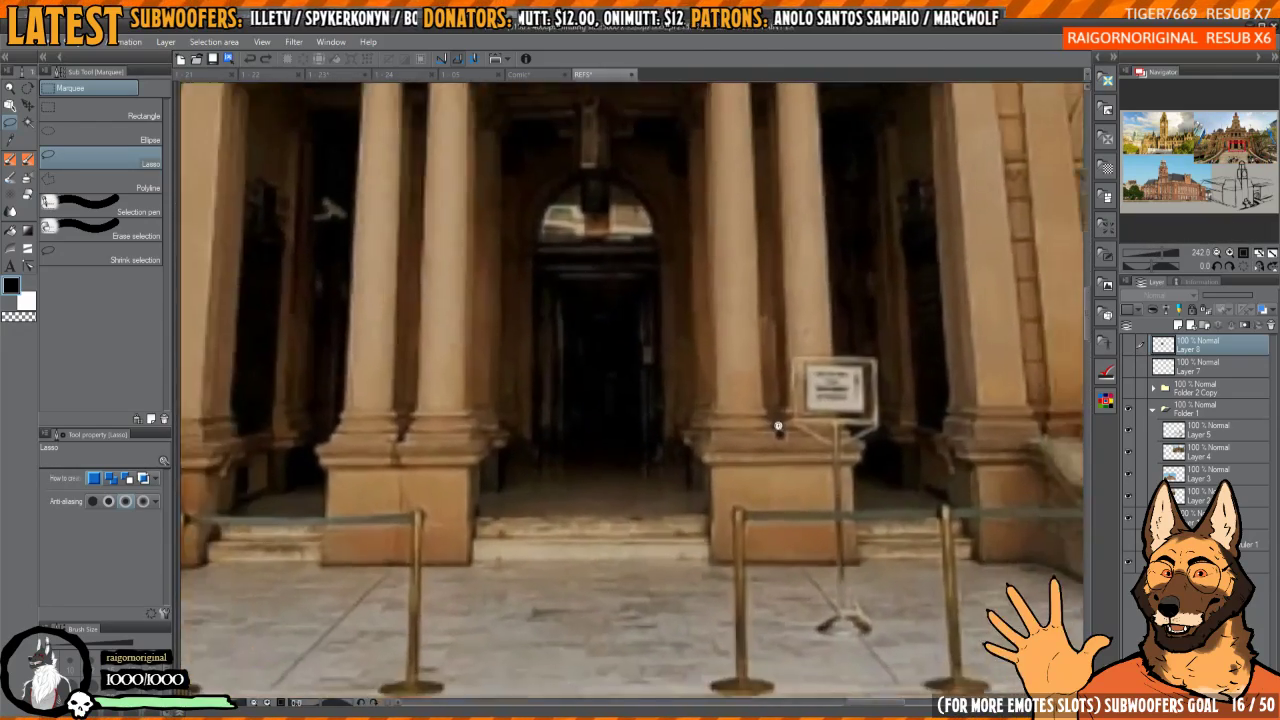
{"action": "scroll", "coordinate": [720, 447], "scroll_direction": "down", "scroll_amount": 3}
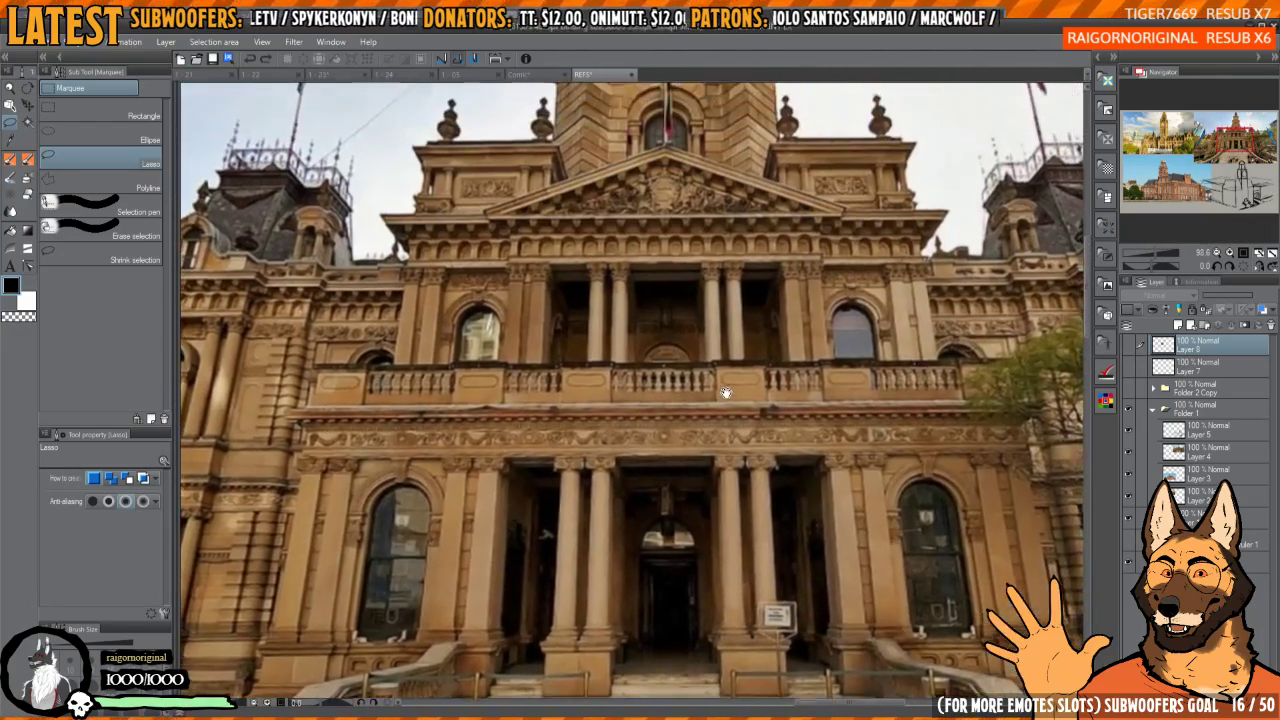
{"action": "scroll", "coordinate": [729, 369], "scroll_direction": "down", "scroll_amount": 5}
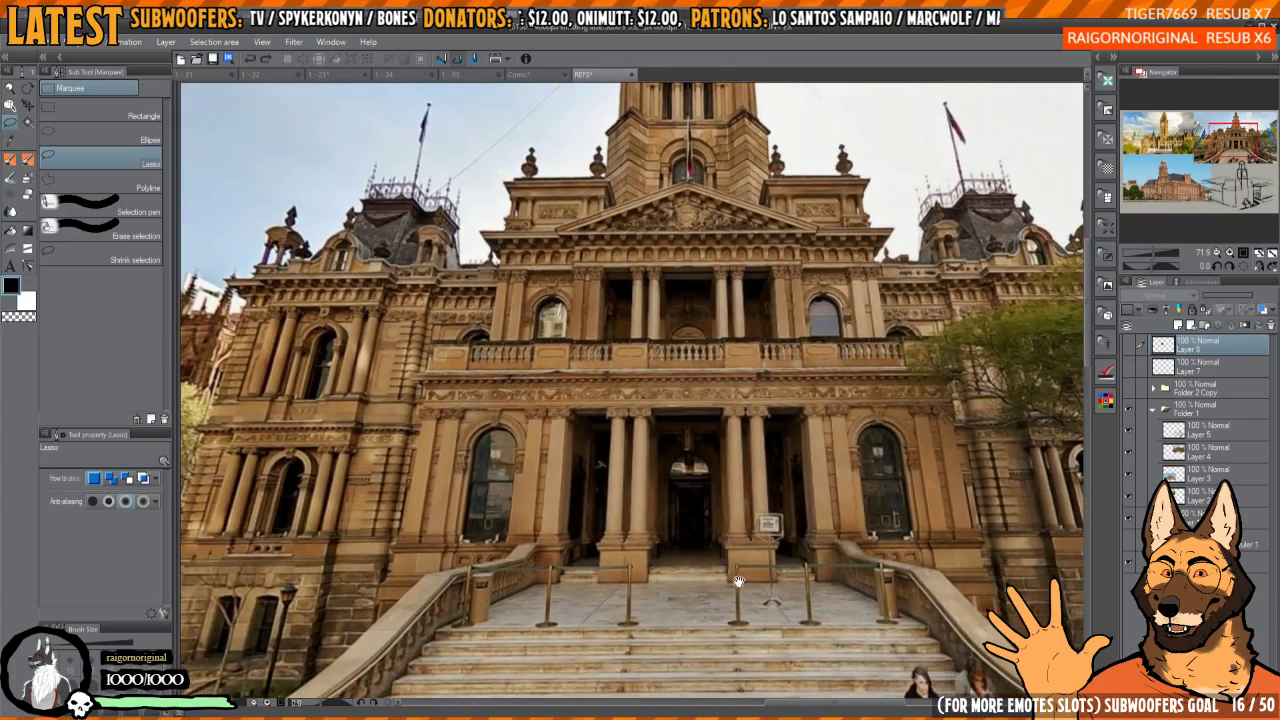
{"action": "scroll", "coordinate": [746, 542], "scroll_direction": "down", "scroll_amount": 6}
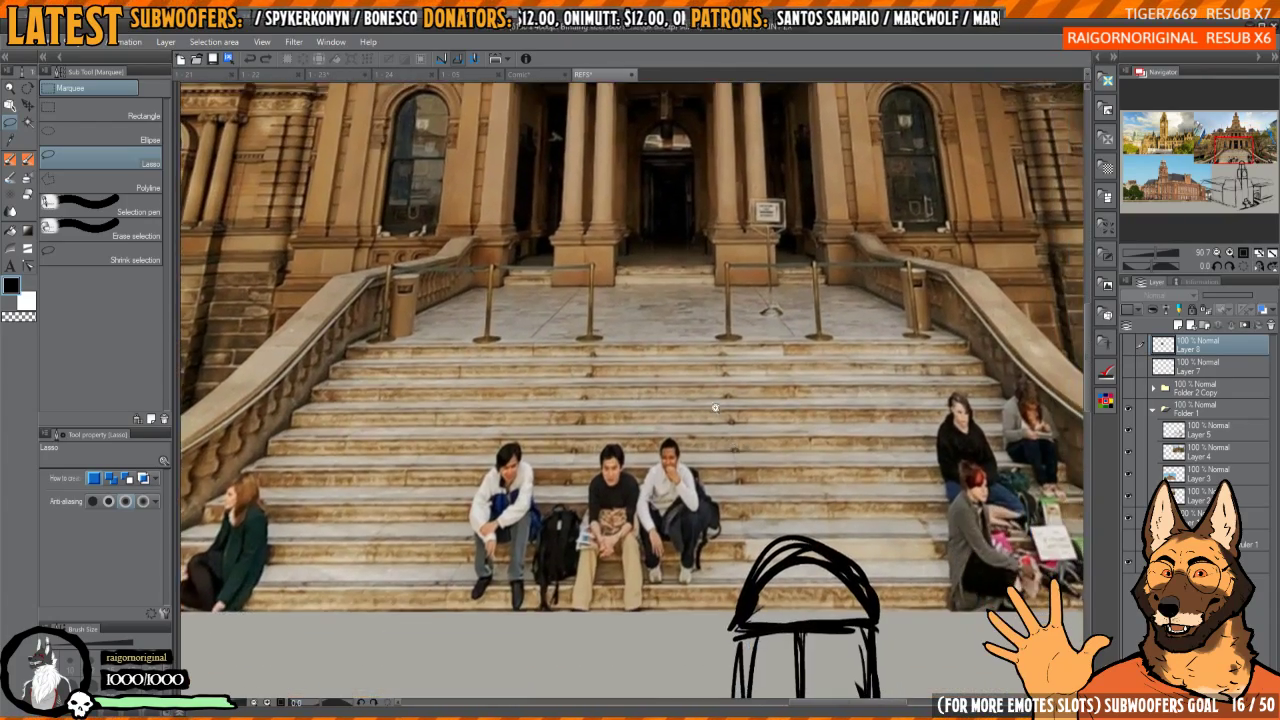
- On Layer 5, hatch the ground areas on both sides of the sketched building's front steps with the REAL Ink Brush pencil at size 10
{"action": "scroll", "coordinate": [806, 597], "scroll_direction": "up", "scroll_amount": 6}
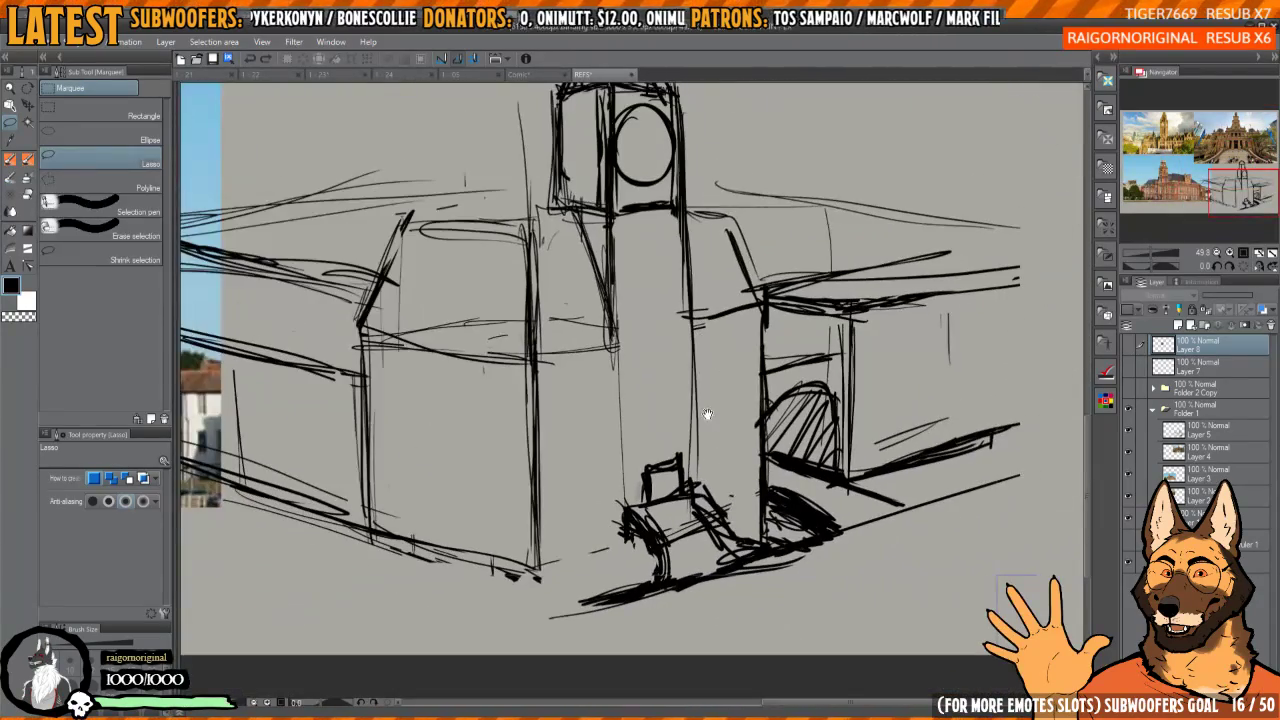
{"action": "scroll", "coordinate": [725, 478], "scroll_direction": "up", "scroll_amount": 3}
{"action": "scroll", "coordinate": [658, 491], "scroll_direction": "down", "scroll_amount": 4}
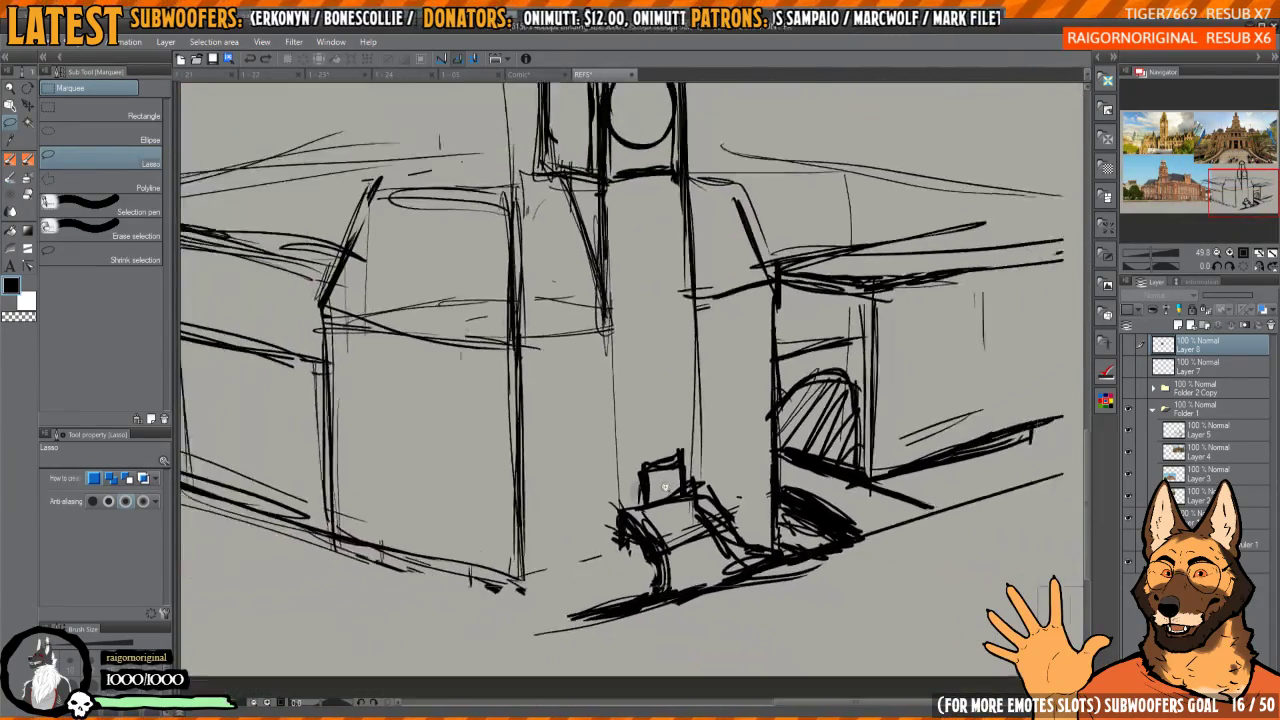
{"action": "scroll", "coordinate": [658, 490], "scroll_direction": "up", "scroll_amount": 2}
{"action": "scroll", "coordinate": [679, 522], "scroll_direction": "up", "scroll_amount": 4}
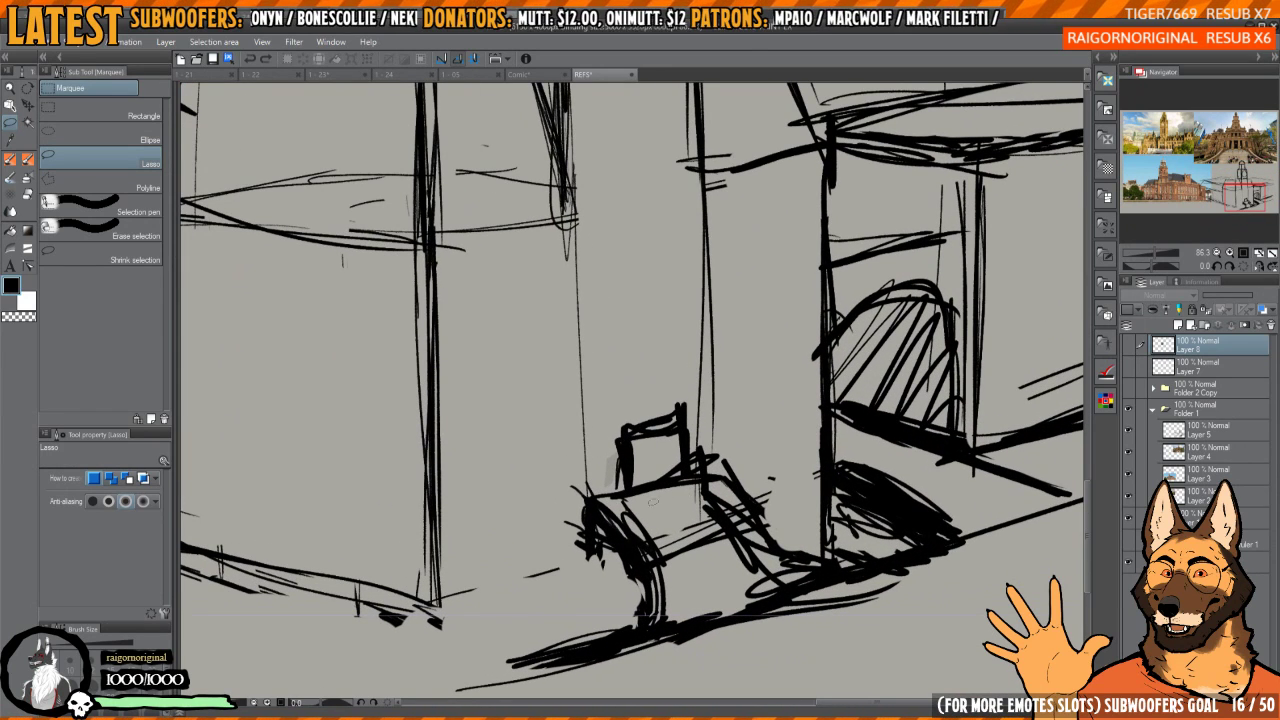
{"action": "left_click_drag", "start_coordinate": [688, 504], "coordinate": [710, 505]}
{"action": "key", "text": "ctrl+d"}
{"action": "key", "text": "p"}
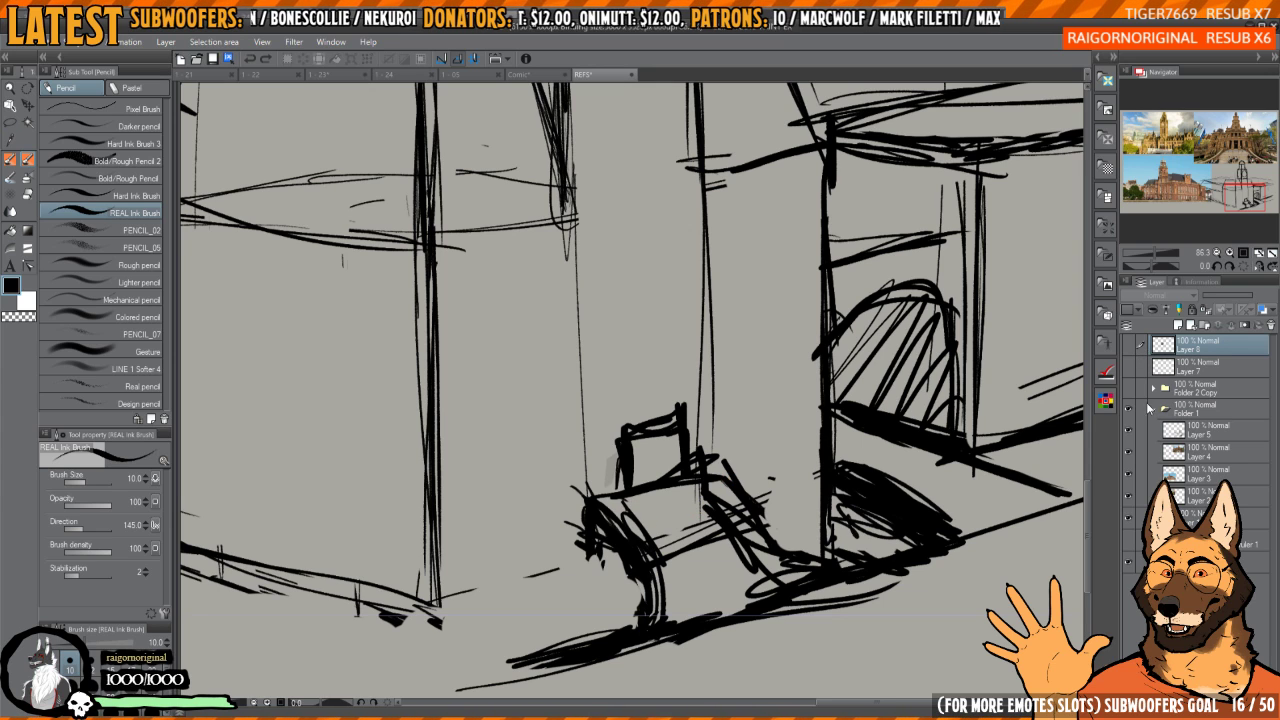
{"action": "left_click", "coordinate": [1192, 435]}
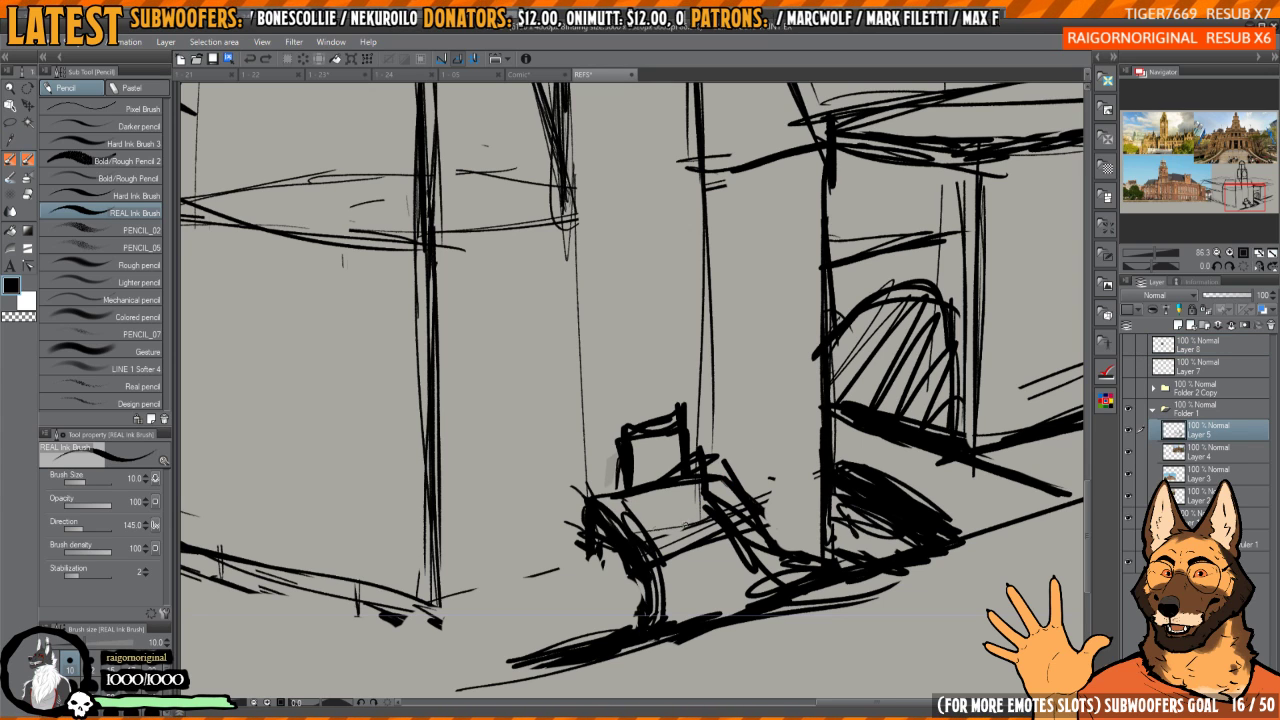
{"action": "scroll", "coordinate": [649, 514], "scroll_direction": "down", "scroll_amount": 5}
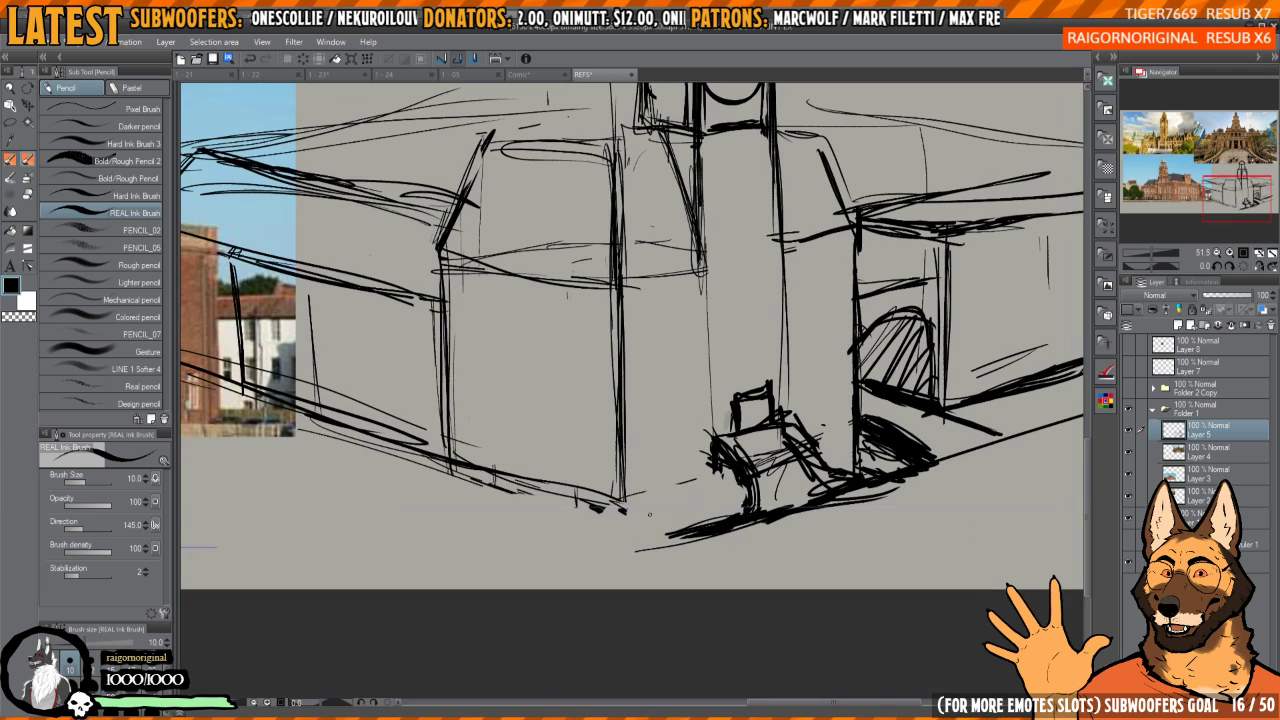
{"action": "mouse_move", "coordinate": [628, 548]}
{"action": "left_mouse_down"}
{"action": "mouse_move", "coordinate": [674, 494]}
{"action": "mouse_move", "coordinate": [740, 486]}
{"action": "mouse_move", "coordinate": [744, 505]}
{"action": "left_mouse_up"}
{"action": "left_click_drag", "start_coordinate": [926, 462], "coordinate": [776, 505]}
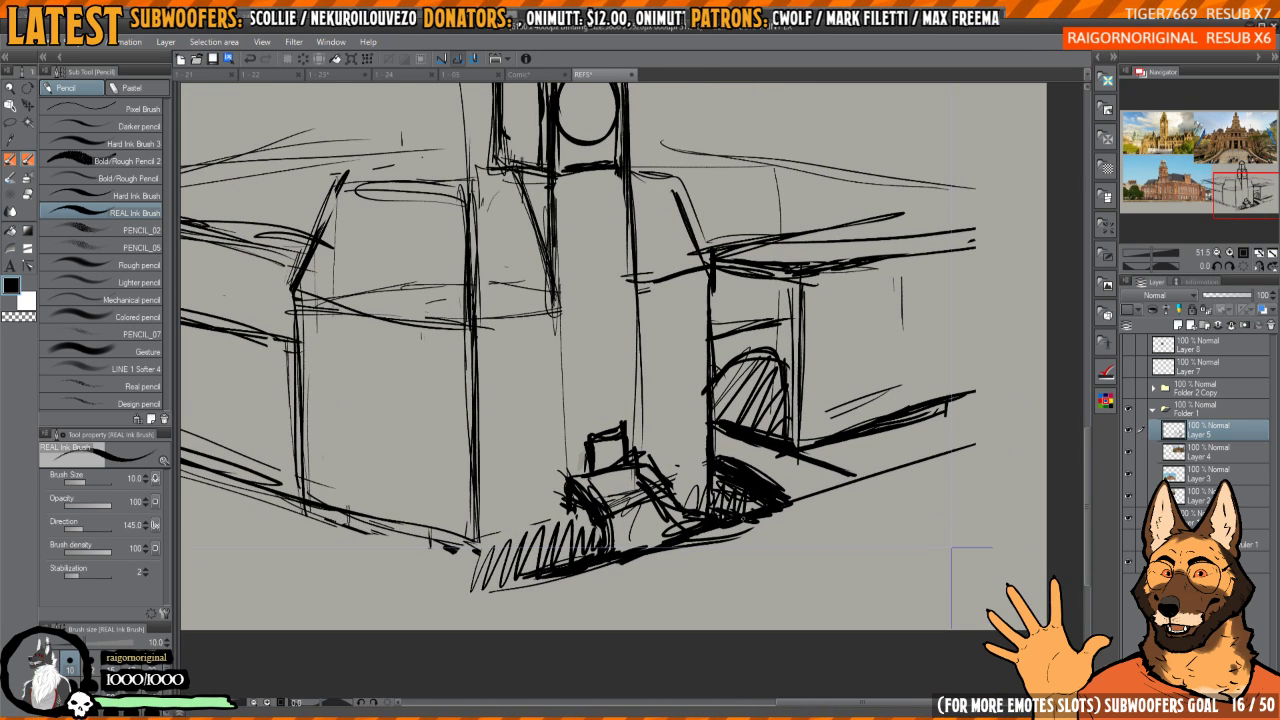
- Hatch the strip along the base of the sketched building's right wing, beyond the arched doorway
{"action": "left_click_drag", "start_coordinate": [904, 408], "coordinate": [853, 418]}
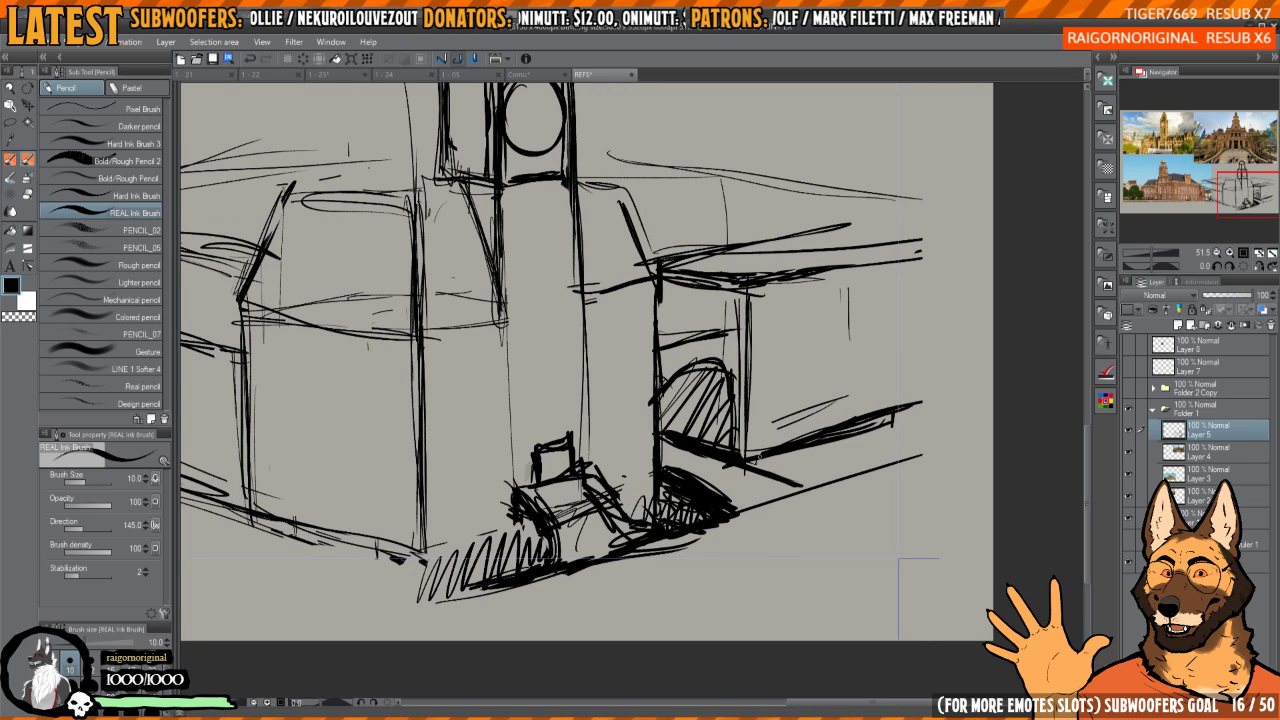
{"action": "mouse_move", "coordinate": [780, 482]}
{"action": "left_mouse_down"}
{"action": "mouse_move", "coordinate": [852, 438]}
{"action": "mouse_move", "coordinate": [872, 452]}
{"action": "mouse_move", "coordinate": [904, 440]}
{"action": "left_mouse_up"}
{"action": "left_click_drag", "start_coordinate": [858, 420], "coordinate": [914, 397]}
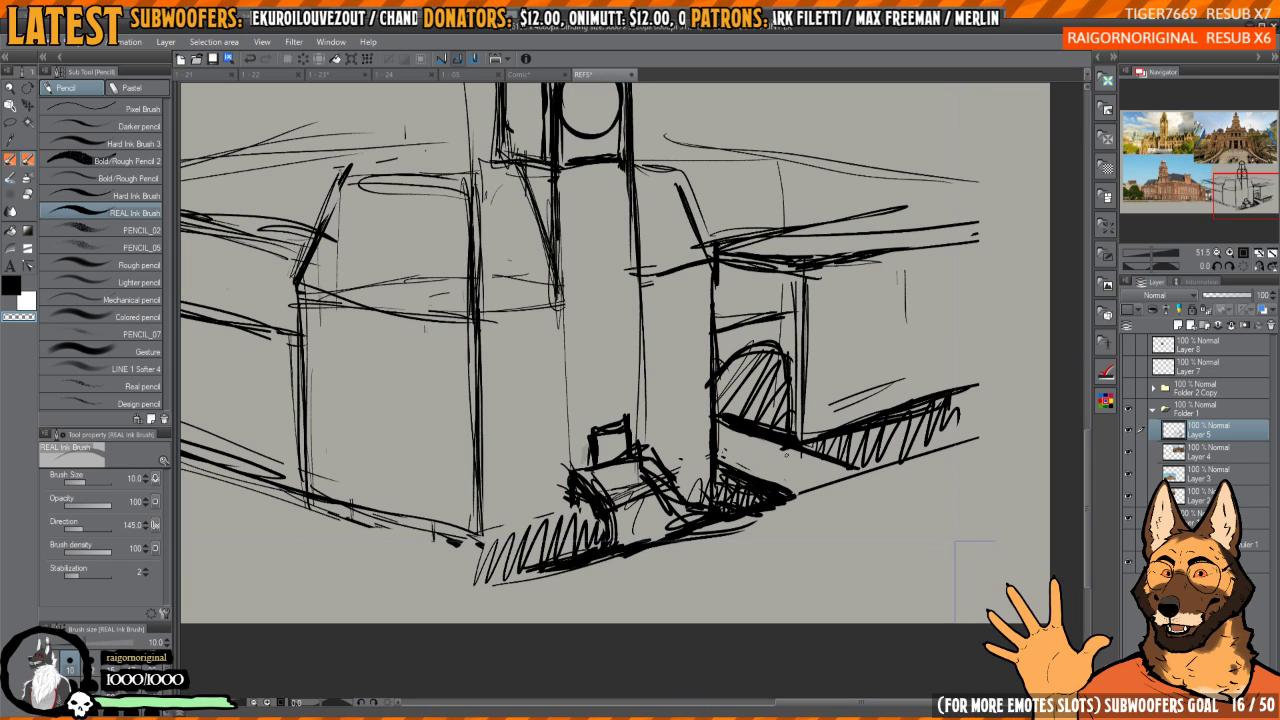
{"action": "key", "text": "c"}
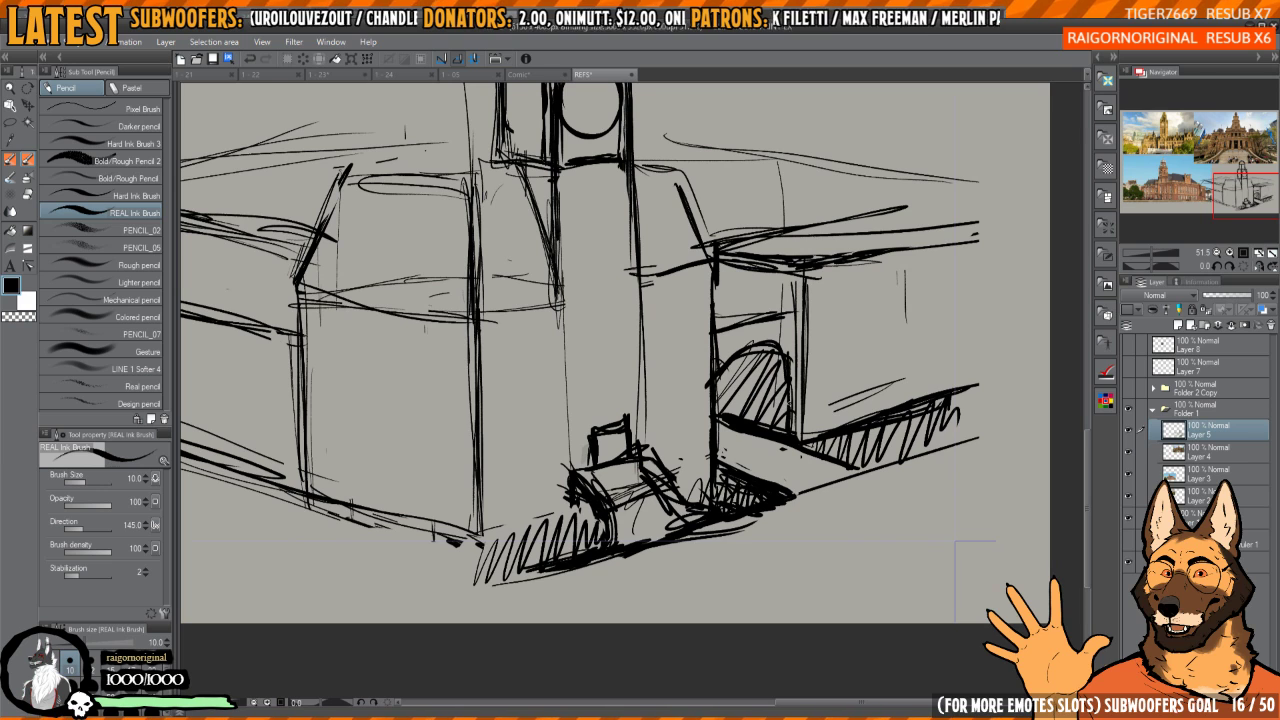
{"action": "left_click_drag", "start_coordinate": [716, 410], "coordinate": [772, 388]}
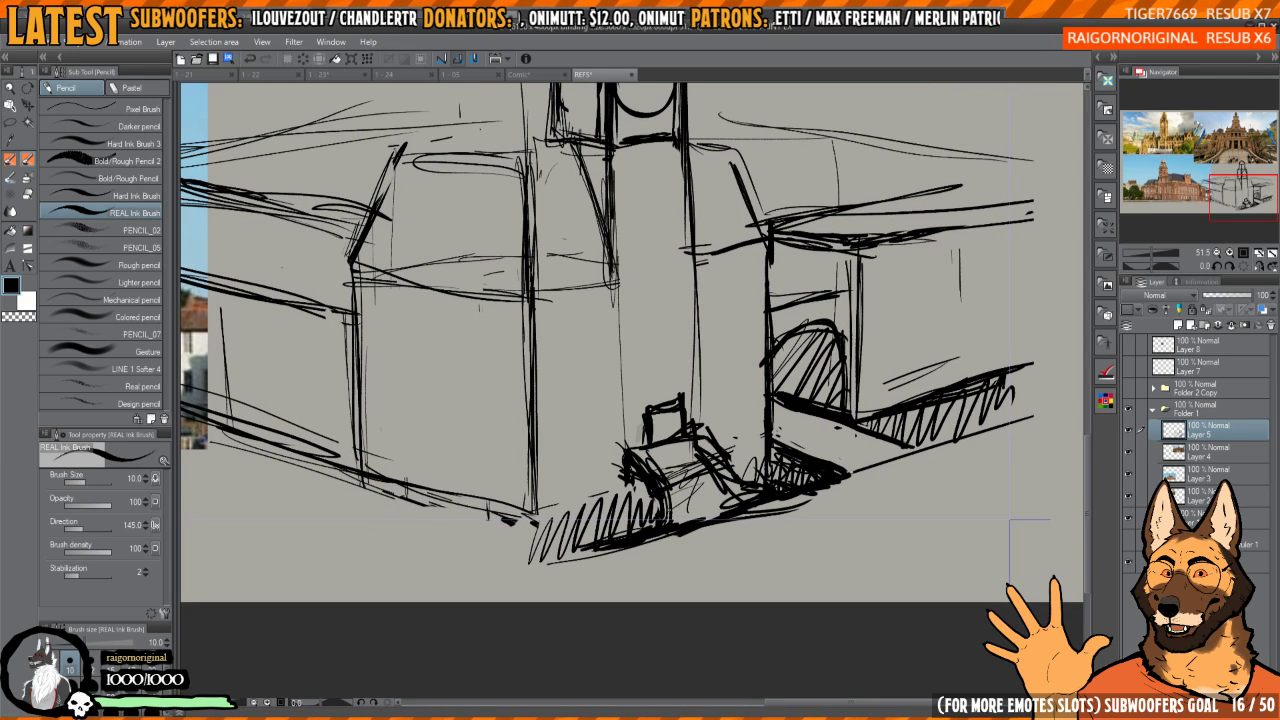
- Draw a diagonal double line in front of the building steps, start rough crowd bumps below it, and reset the canvas rotation
{"action": "mouse_move", "coordinate": [727, 562]}
{"action": "left_mouse_down"}
{"action": "mouse_move", "coordinate": [649, 464]}
{"action": "mouse_move", "coordinate": [697, 429]}
{"action": "left_mouse_up"}
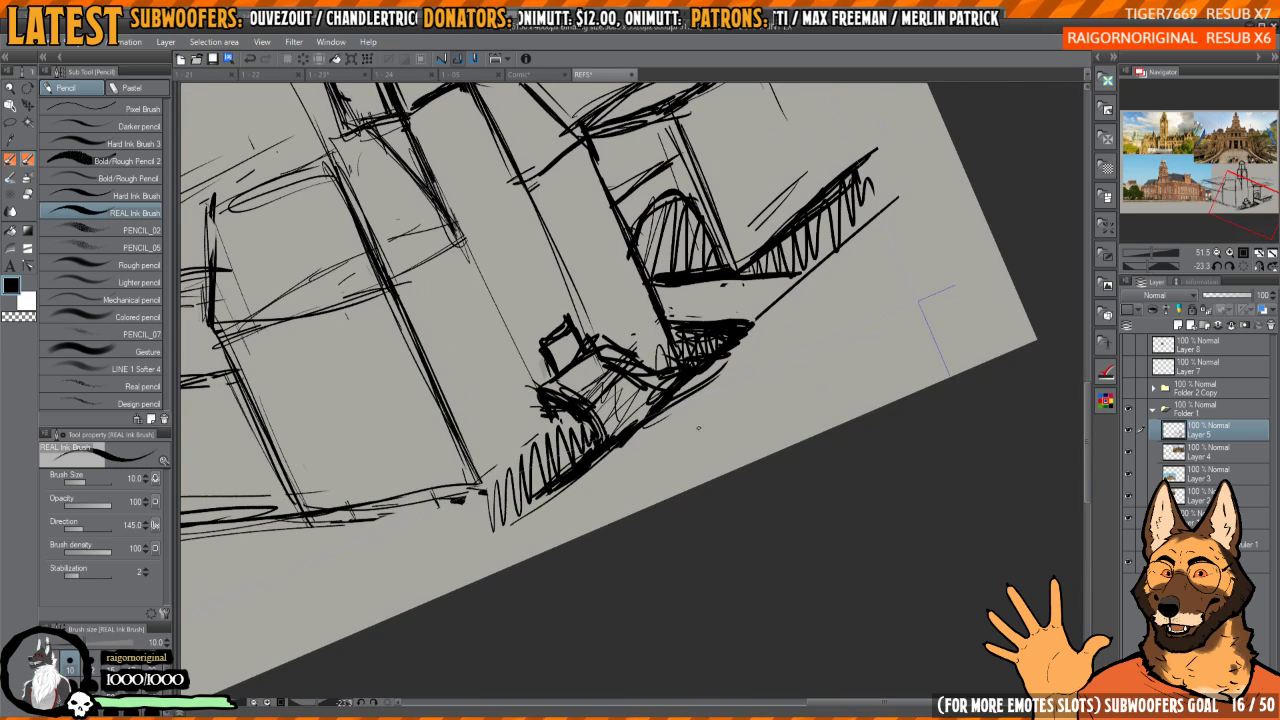
{"action": "mouse_move", "coordinate": [606, 506]}
{"action": "left_mouse_down"}
{"action": "mouse_move", "coordinate": [868, 264]}
{"action": "mouse_move", "coordinate": [779, 400]}
{"action": "mouse_move", "coordinate": [588, 500]}
{"action": "left_mouse_up"}
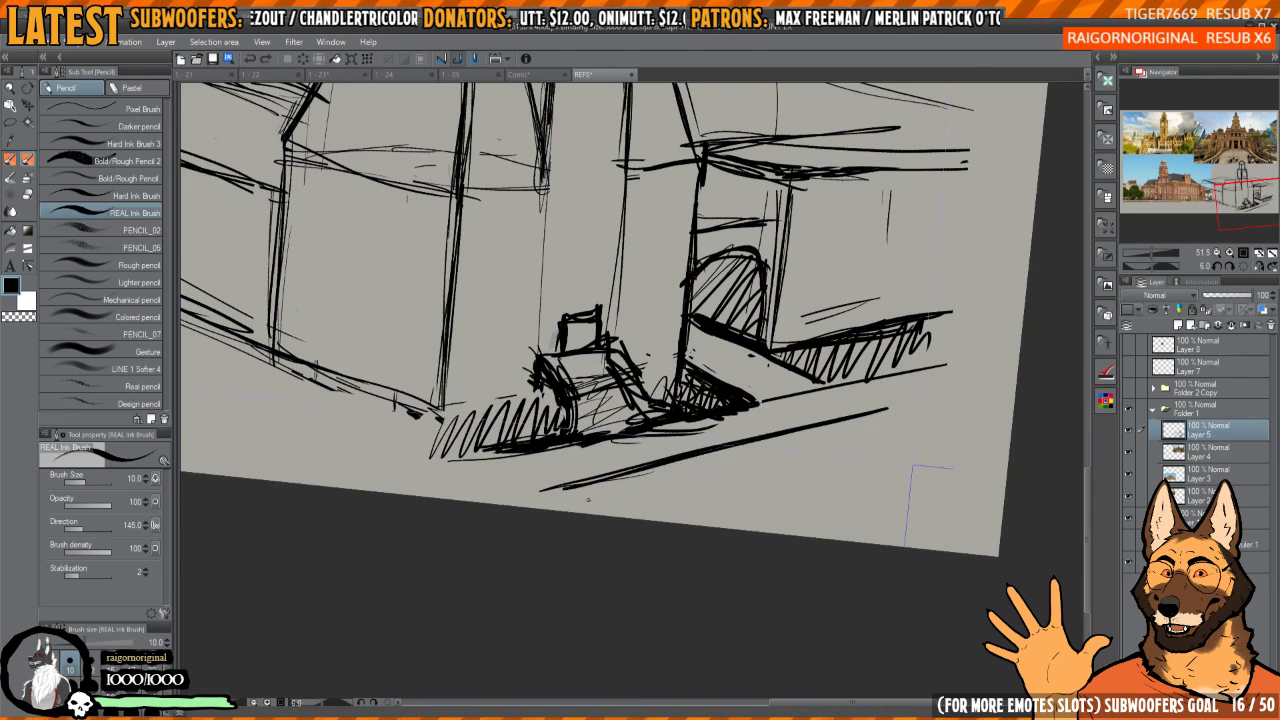
{"action": "left_click_drag", "start_coordinate": [678, 452], "coordinate": [728, 424]}
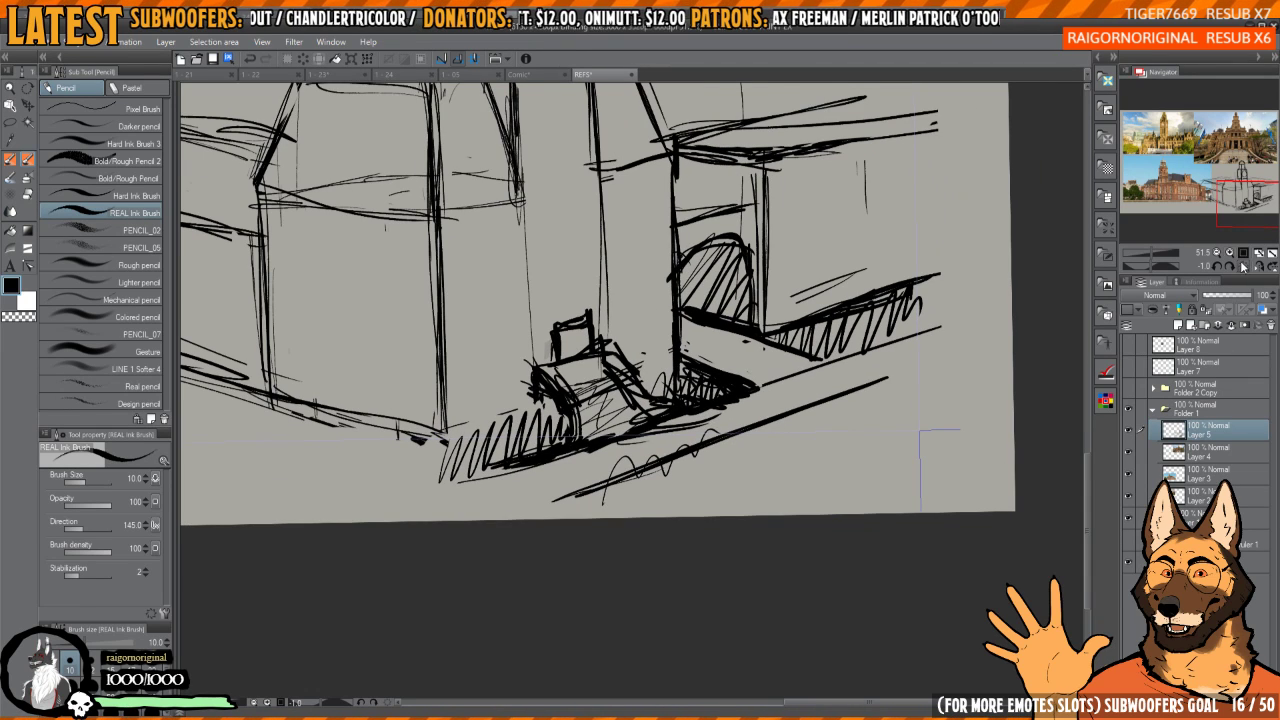
{"action": "left_click", "coordinate": [1242, 267]}
- Undo the last crowd bumps and redraw wavy crowd outlines along the diagonal line, adding a larger wave in the foreground
{"action": "left_click_drag", "start_coordinate": [783, 379], "coordinate": [790, 416]}
{"action": "key", "text": "ctrl+z"}
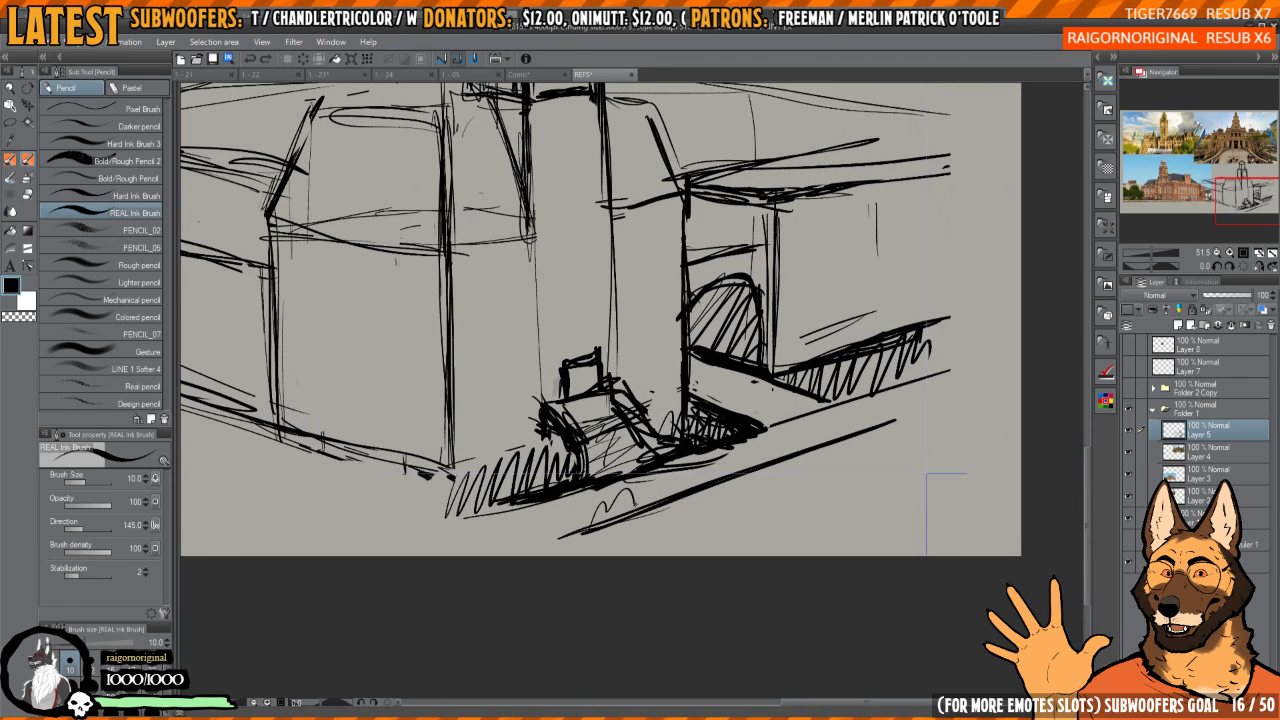
{"action": "mouse_move", "coordinate": [625, 540]}
{"action": "left_mouse_down"}
{"action": "mouse_move", "coordinate": [761, 499]}
{"action": "mouse_move", "coordinate": [727, 534]}
{"action": "mouse_move", "coordinate": [845, 500]}
{"action": "left_mouse_up"}
{"action": "left_click_drag", "start_coordinate": [863, 423], "coordinate": [858, 477]}
{"action": "left_click_drag", "start_coordinate": [810, 425], "coordinate": [812, 467]}
{"action": "left_click_drag", "start_coordinate": [814, 463], "coordinate": [807, 469]}
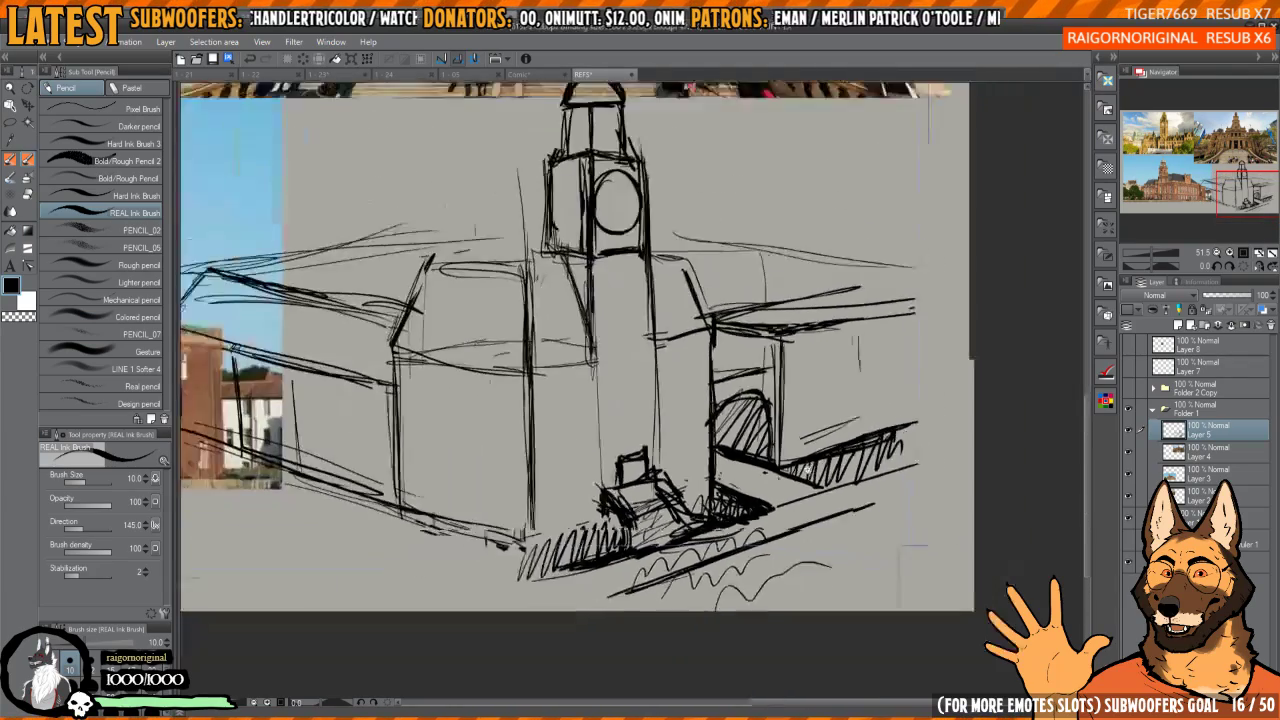
- Switch to page 1 - 23 and examine the clock-tower building on the horizon of its street panel
{"action": "scroll", "coordinate": [807, 469], "scroll_direction": "down", "scroll_amount": 3}
{"action": "scroll", "coordinate": [807, 469], "scroll_direction": "up", "scroll_amount": 4}
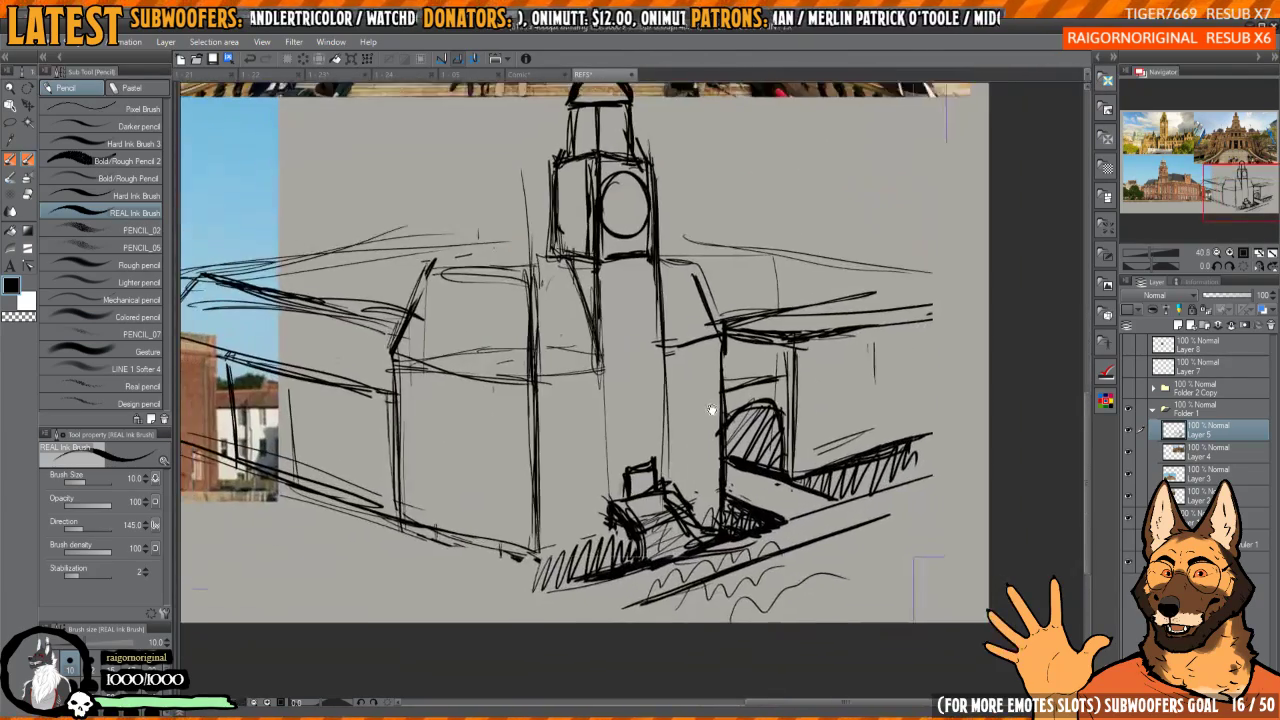
{"action": "scroll", "coordinate": [712, 410], "scroll_direction": "down", "scroll_amount": 3}
{"action": "scroll", "coordinate": [792, 441], "scroll_direction": "up", "scroll_amount": 4}
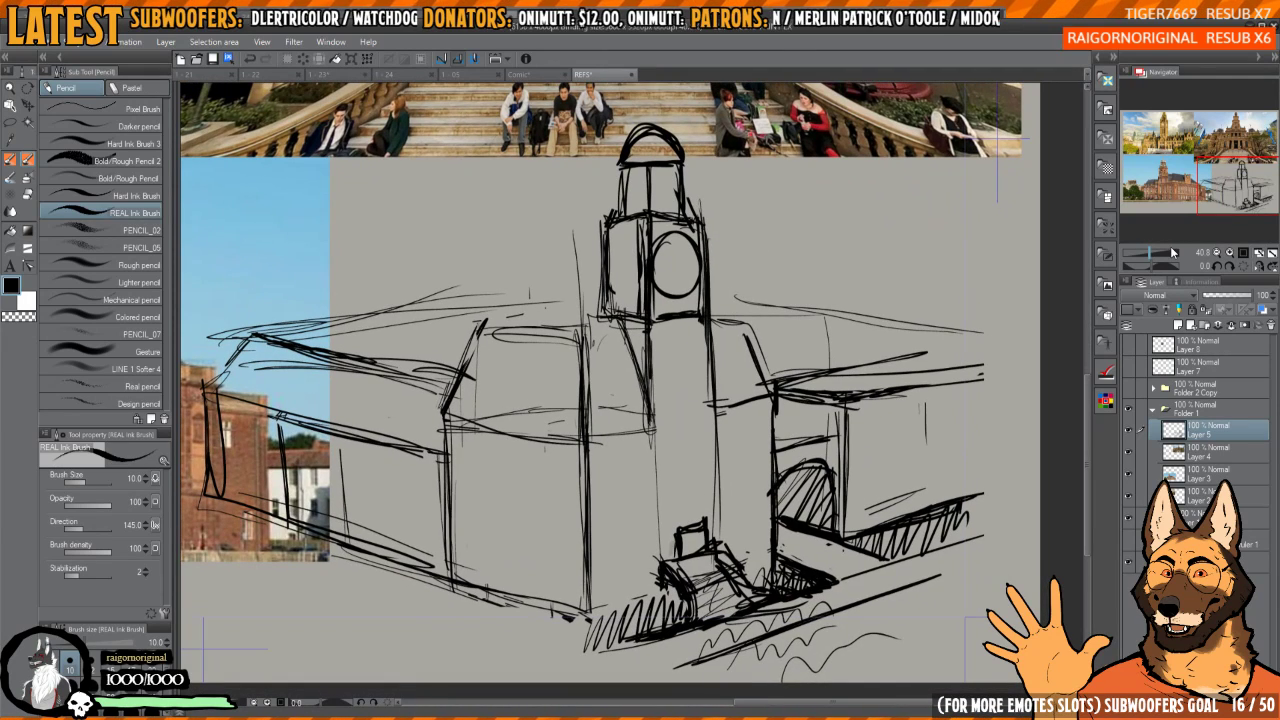
{"action": "key", "text": "ctrl+Tab"}
{"action": "key", "text": "ctrl+Tab"}
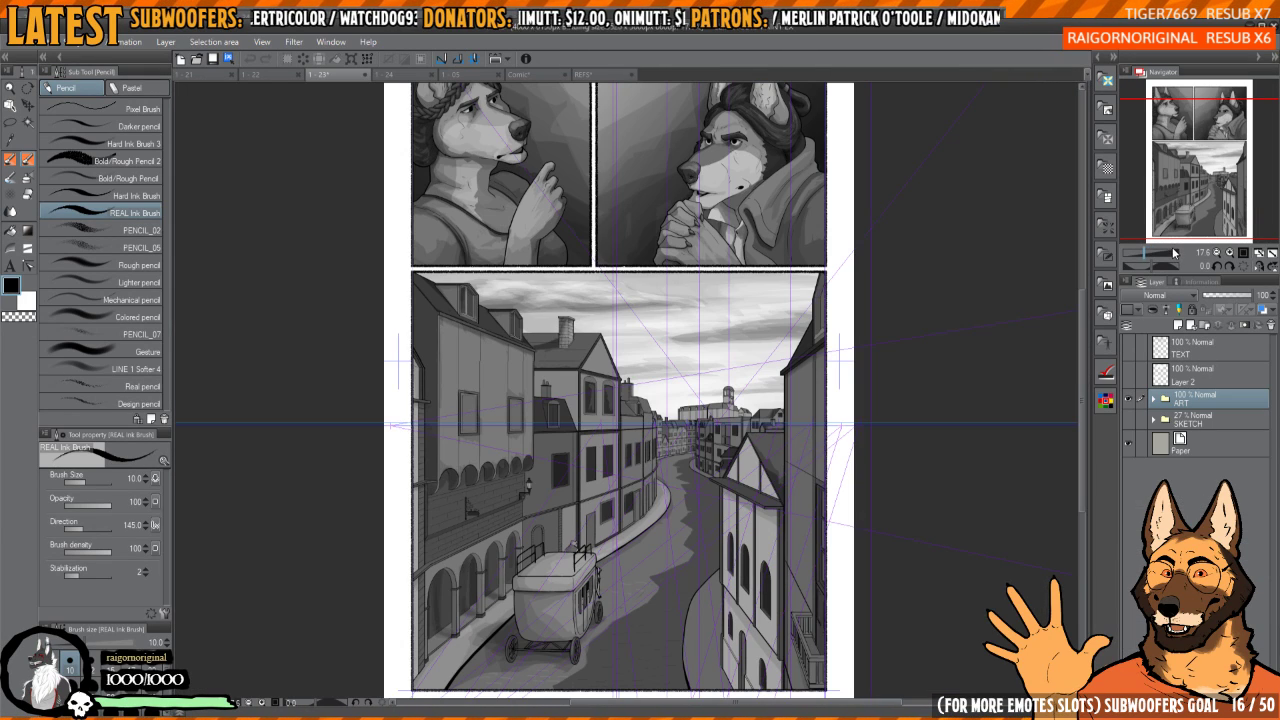
{"action": "left_click_drag", "start_coordinate": [774, 472], "coordinate": [800, 424]}
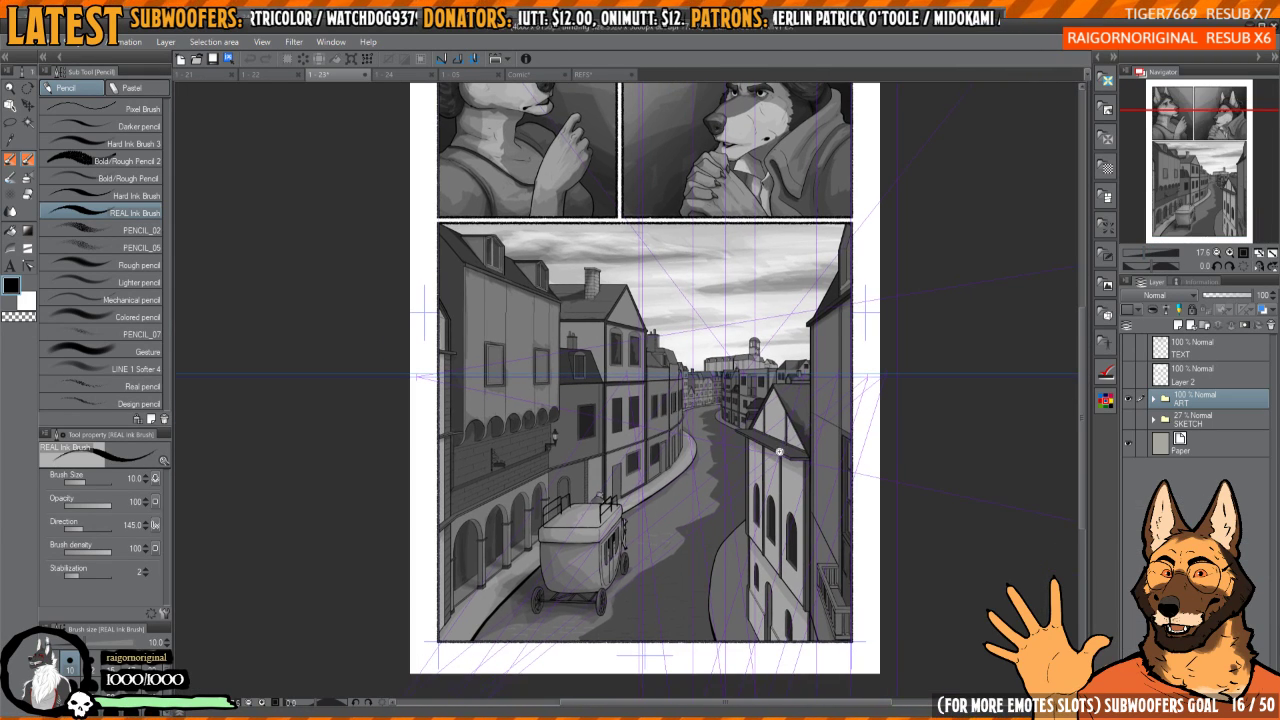
{"action": "scroll", "coordinate": [762, 343], "scroll_direction": "up", "scroll_amount": 10}
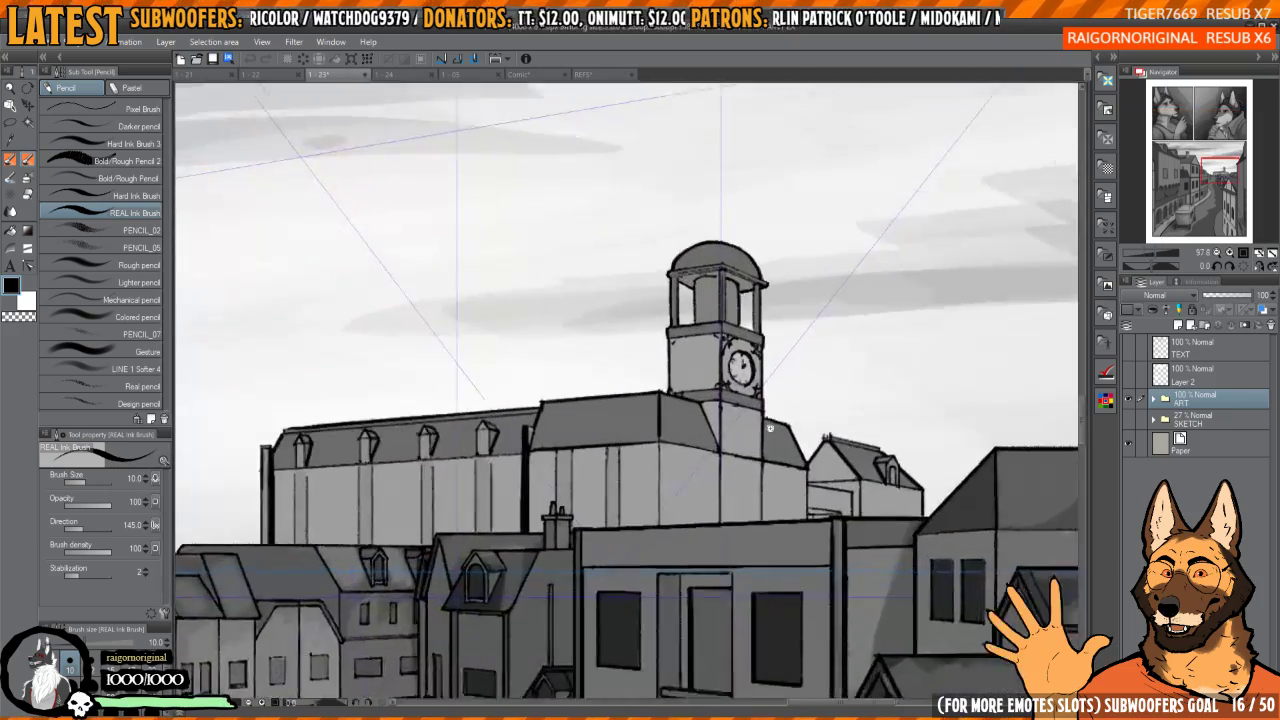
{"action": "scroll", "coordinate": [841, 329], "scroll_direction": "down", "scroll_amount": 2}
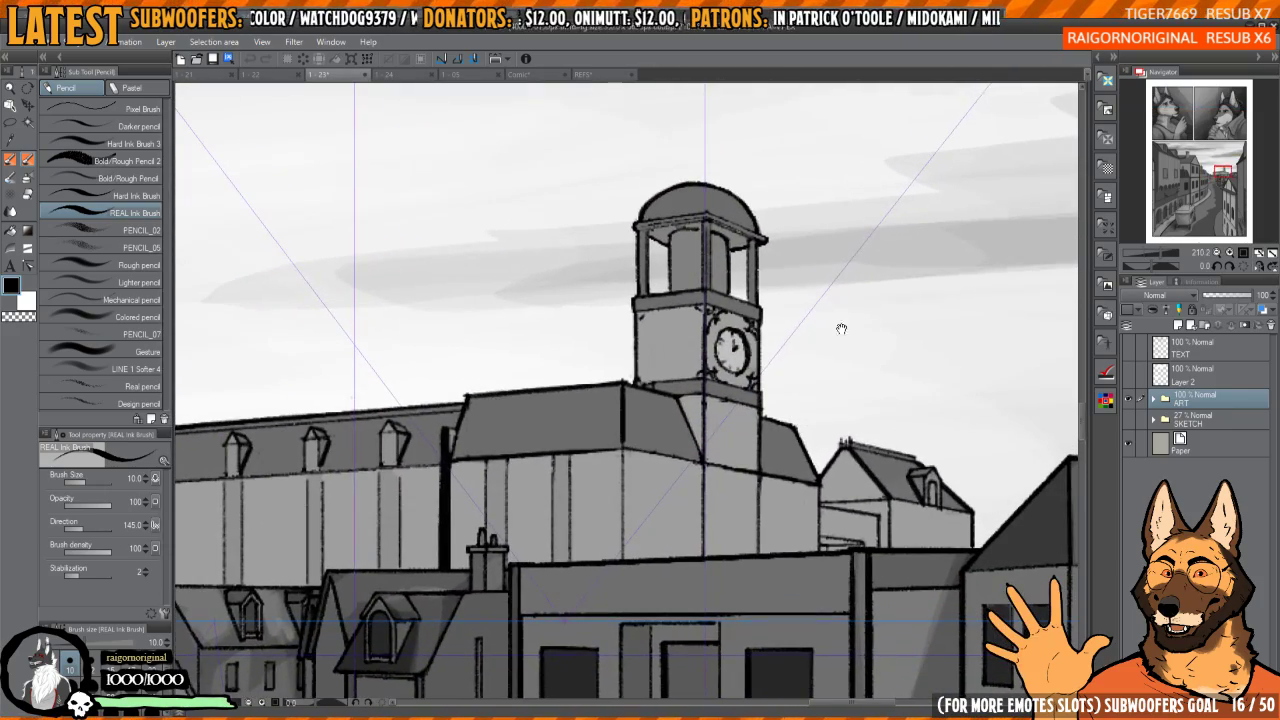
{"action": "scroll", "coordinate": [795, 338], "scroll_direction": "down", "scroll_amount": 2}
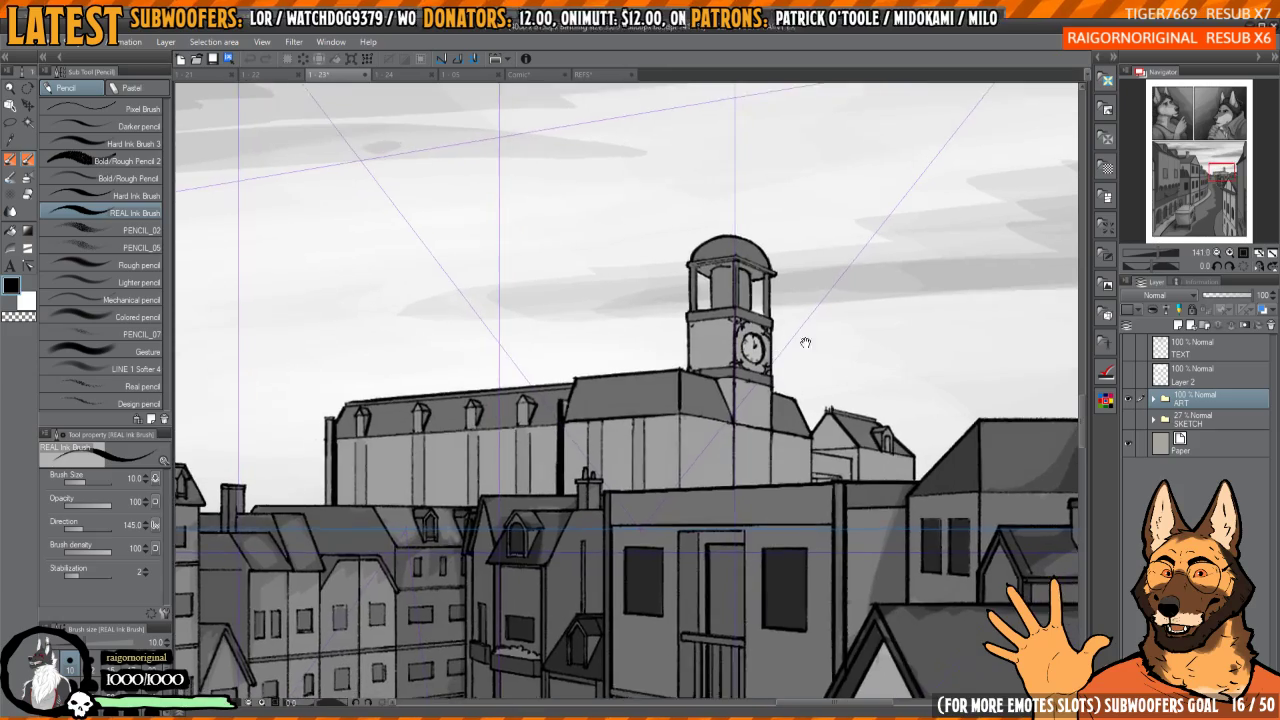
{"action": "scroll", "coordinate": [781, 355], "scroll_direction": "down", "scroll_amount": 4}
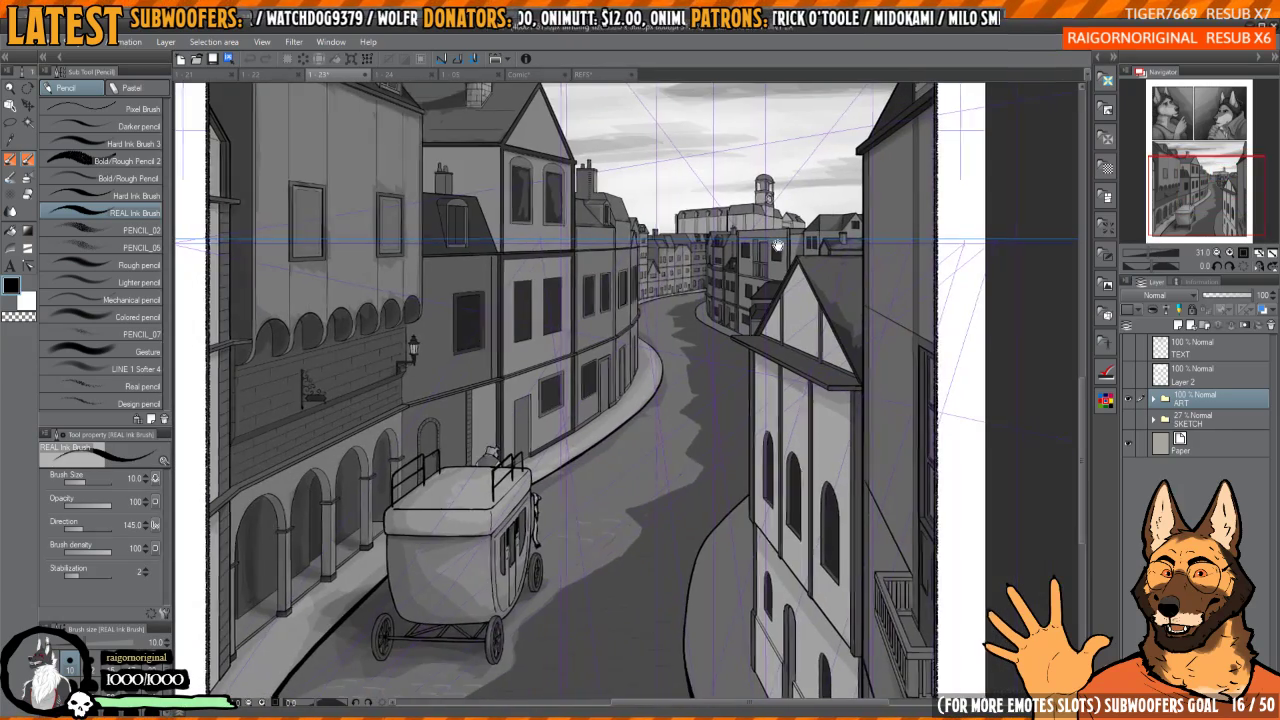
- Look over the street, the carriage and the distant clock-tower building in page 1 - 23's lower panel
{"action": "left_click_drag", "start_coordinate": [778, 245], "coordinate": [804, 189]}
{"action": "scroll", "coordinate": [538, 418], "scroll_direction": "up", "scroll_amount": 6}
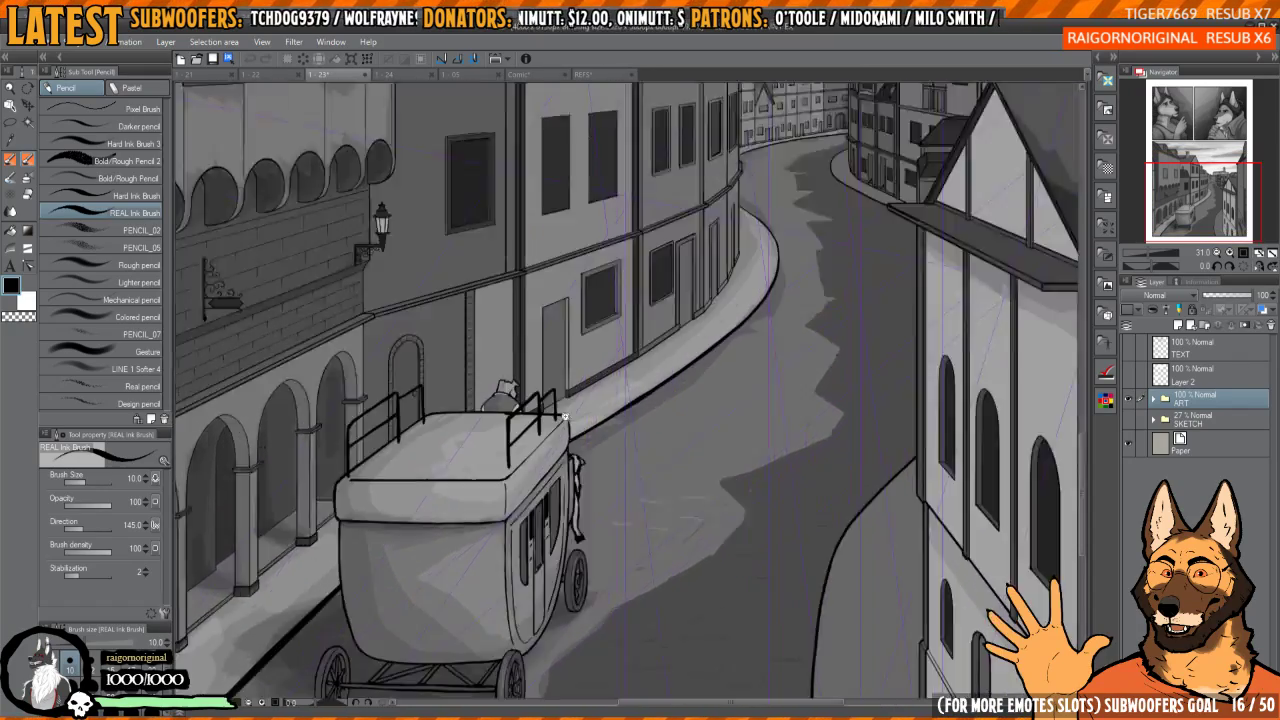
{"action": "scroll", "coordinate": [538, 418], "scroll_direction": "down", "scroll_amount": 5}
{"action": "left_click_drag", "start_coordinate": [528, 381], "coordinate": [562, 435]}
{"action": "scroll", "coordinate": [560, 350], "scroll_direction": "down", "scroll_amount": 3}
{"action": "scroll", "coordinate": [740, 230], "scroll_direction": "up", "scroll_amount": 2}
{"action": "left_click_drag", "start_coordinate": [740, 230], "coordinate": [762, 346]}
{"action": "scroll", "coordinate": [739, 323], "scroll_direction": "up", "scroll_amount": 8}
{"action": "left_click_drag", "start_coordinate": [819, 426], "coordinate": [808, 374]}
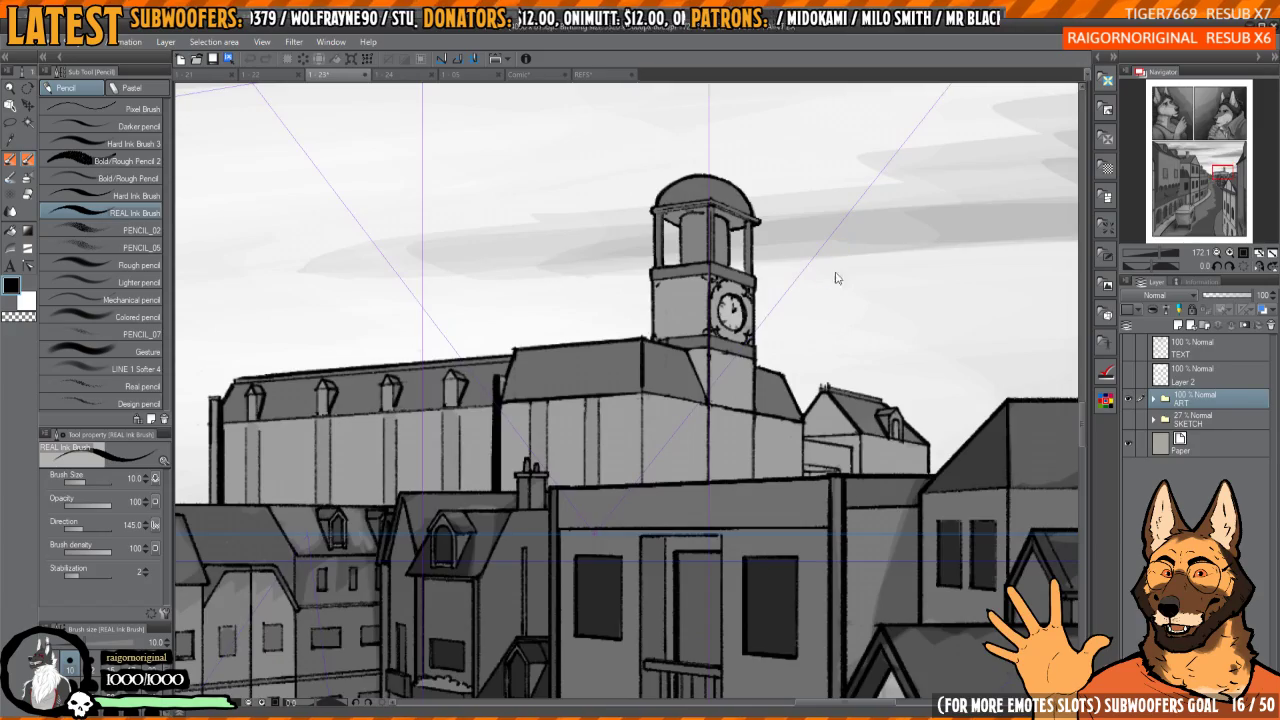
- Switch to page 1 - 24 and examine the second panel's perspective layout of building, stage and crowd
{"action": "key", "text": "ctrl+Tab"}
{"action": "scroll", "coordinate": [766, 372], "scroll_direction": "up", "scroll_amount": 5}
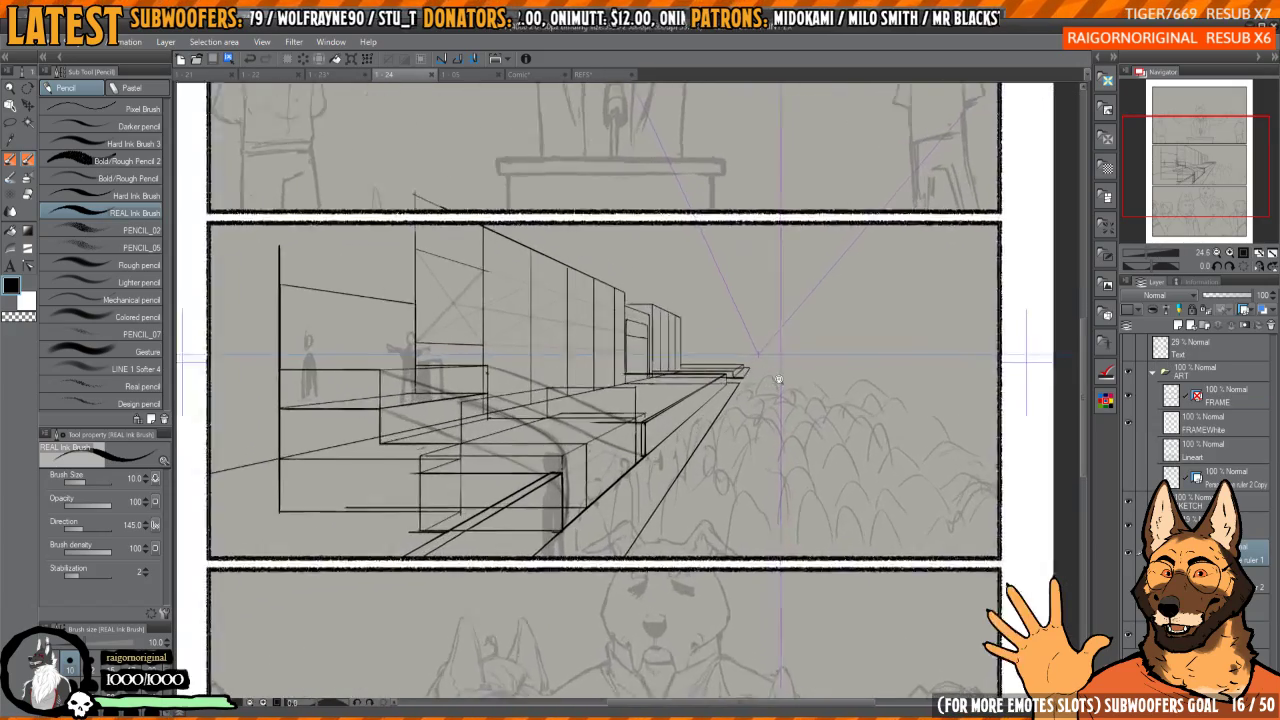
{"action": "scroll", "coordinate": [800, 386], "scroll_direction": "down", "scroll_amount": 5}
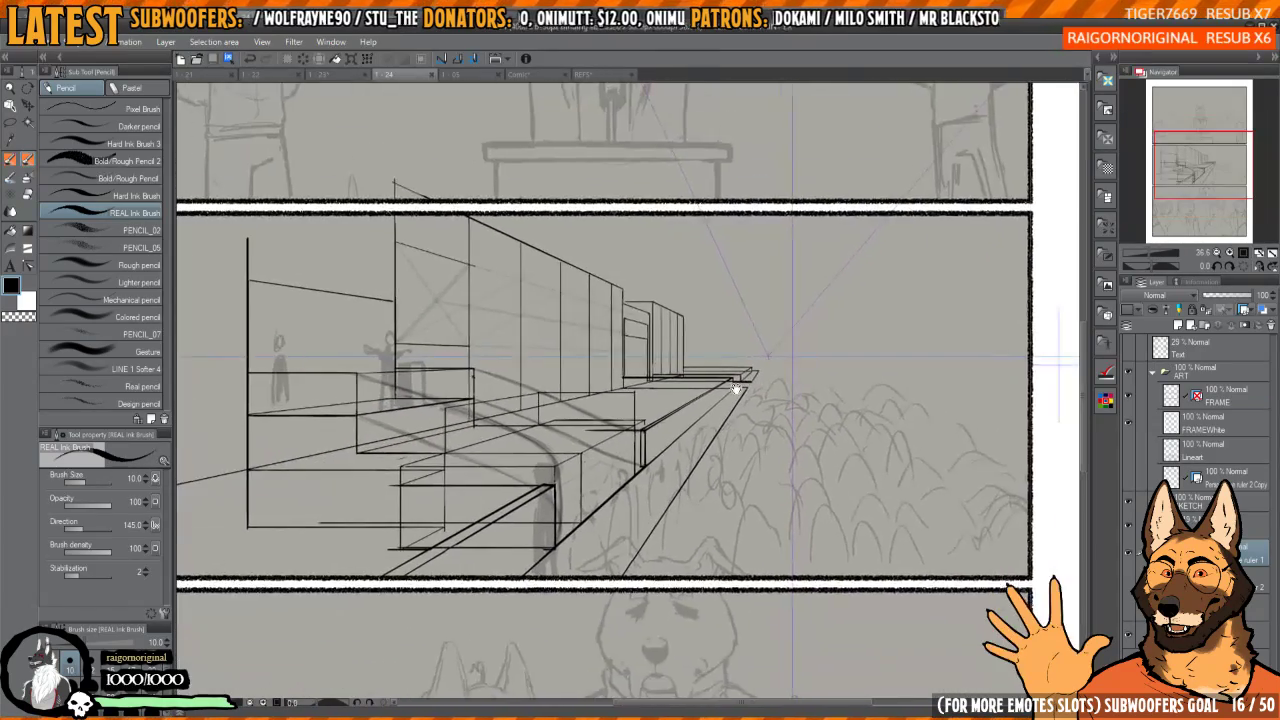
{"action": "scroll", "coordinate": [591, 378], "scroll_direction": "up", "scroll_amount": 6}
{"action": "left_click_drag", "start_coordinate": [591, 378], "coordinate": [754, 520]}
{"action": "left_click_drag", "start_coordinate": [963, 591], "coordinate": [700, 426]}
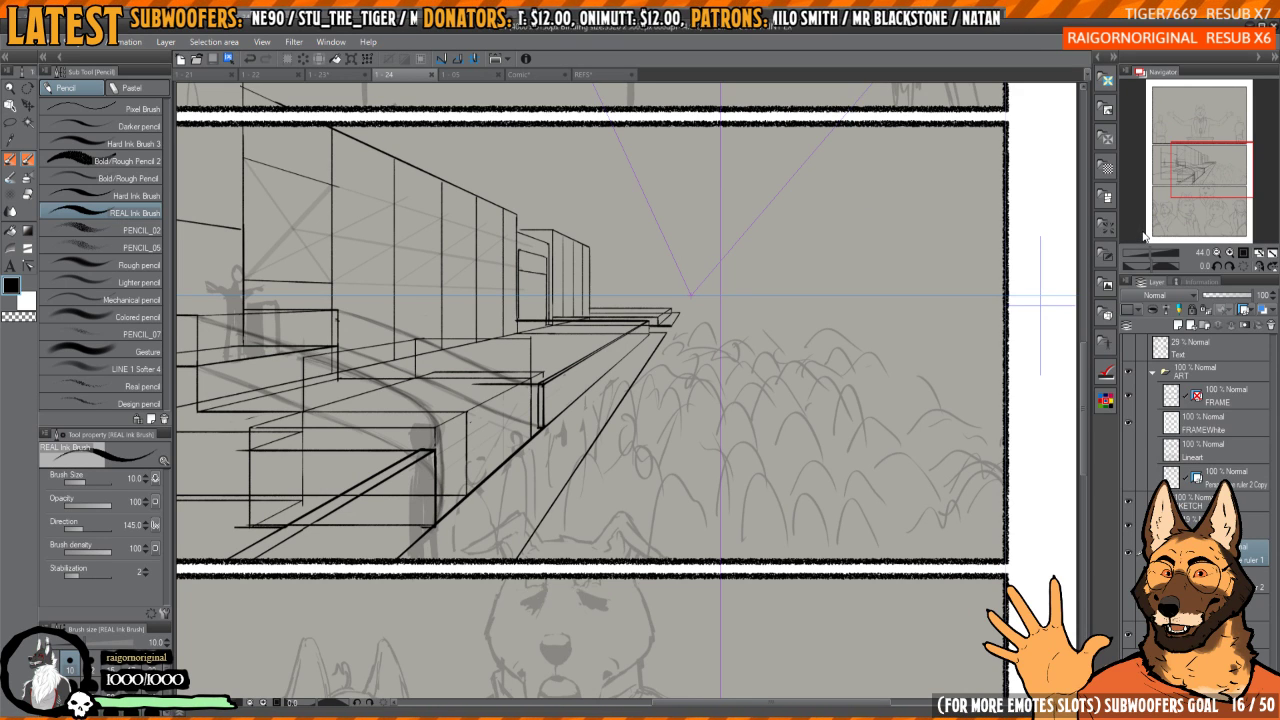
{"action": "left_click_drag", "start_coordinate": [628, 308], "coordinate": [776, 366]}
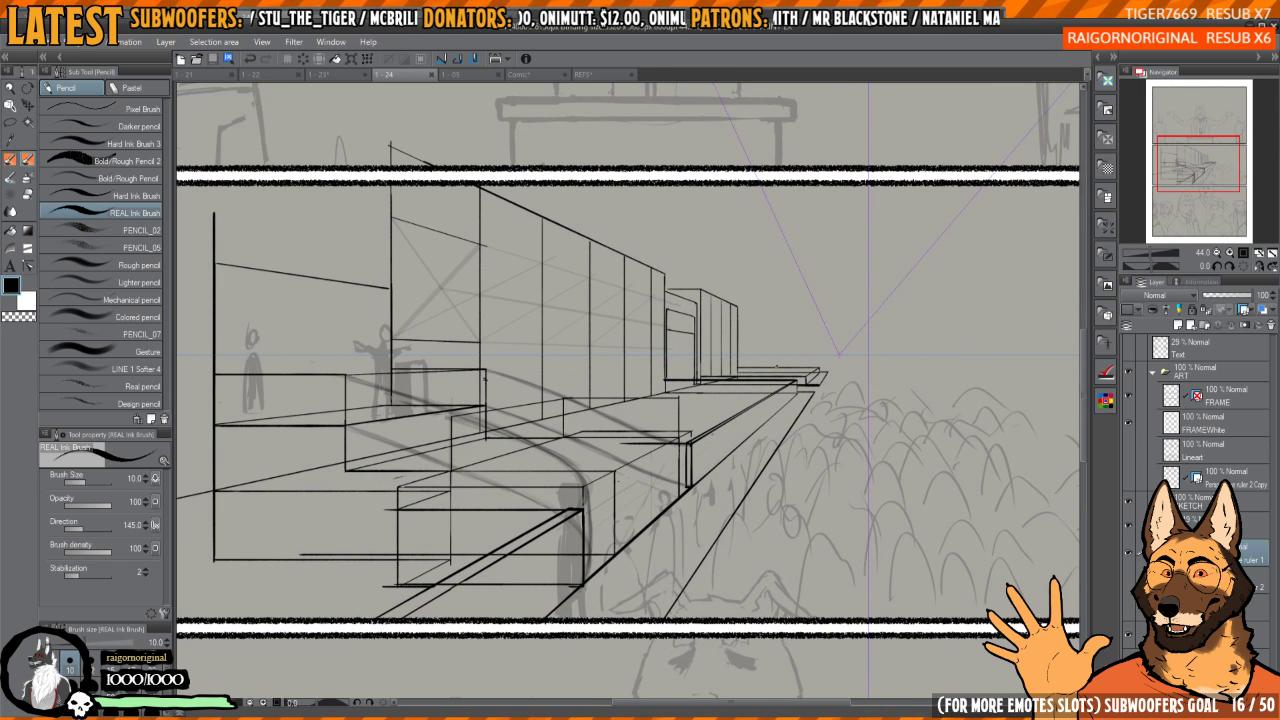
{"action": "scroll", "coordinate": [777, 369], "scroll_direction": "down", "scroll_amount": 3}
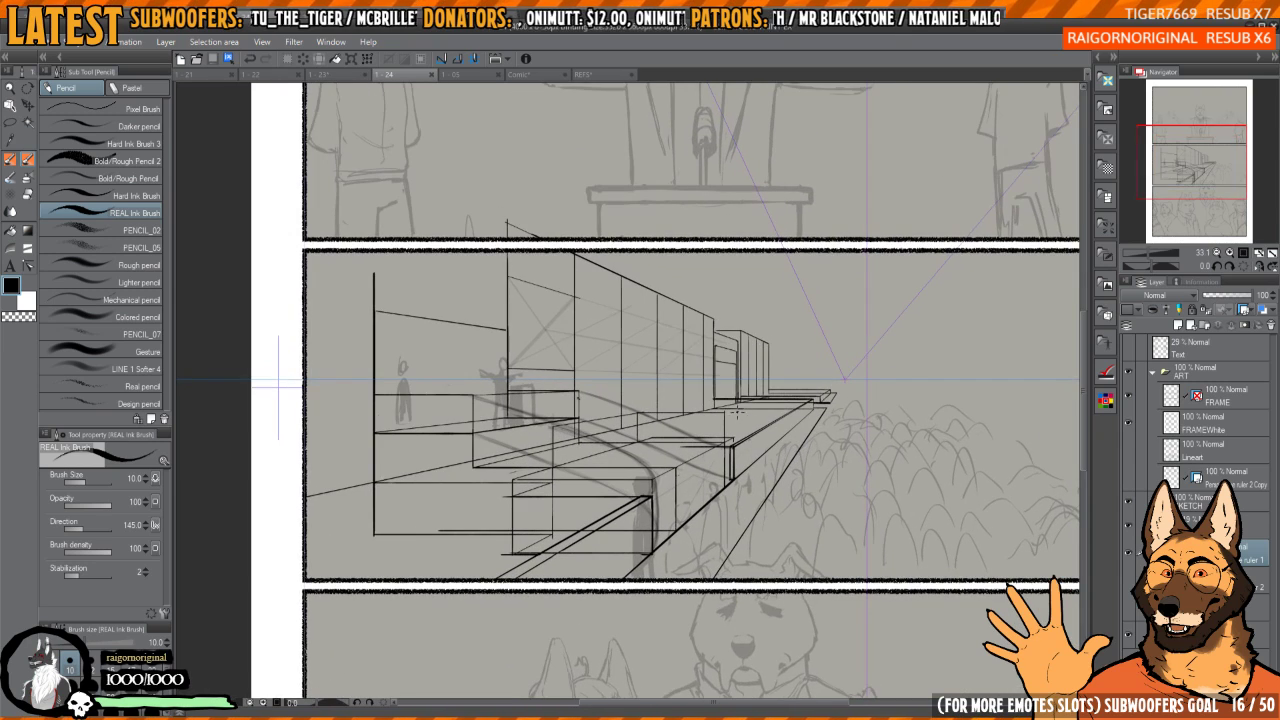
- Compare the clock-tower building on page 1 - 23 with the perspective building in page 1 - 24's second panel
{"action": "key", "text": "ctrl+shift+Tab"}
{"action": "left_click_drag", "start_coordinate": [839, 411], "coordinate": [793, 375]}
{"action": "scroll", "coordinate": [780, 372], "scroll_direction": "up", "scroll_amount": 2}
{"action": "scroll", "coordinate": [780, 374], "scroll_direction": "up", "scroll_amount": 1}
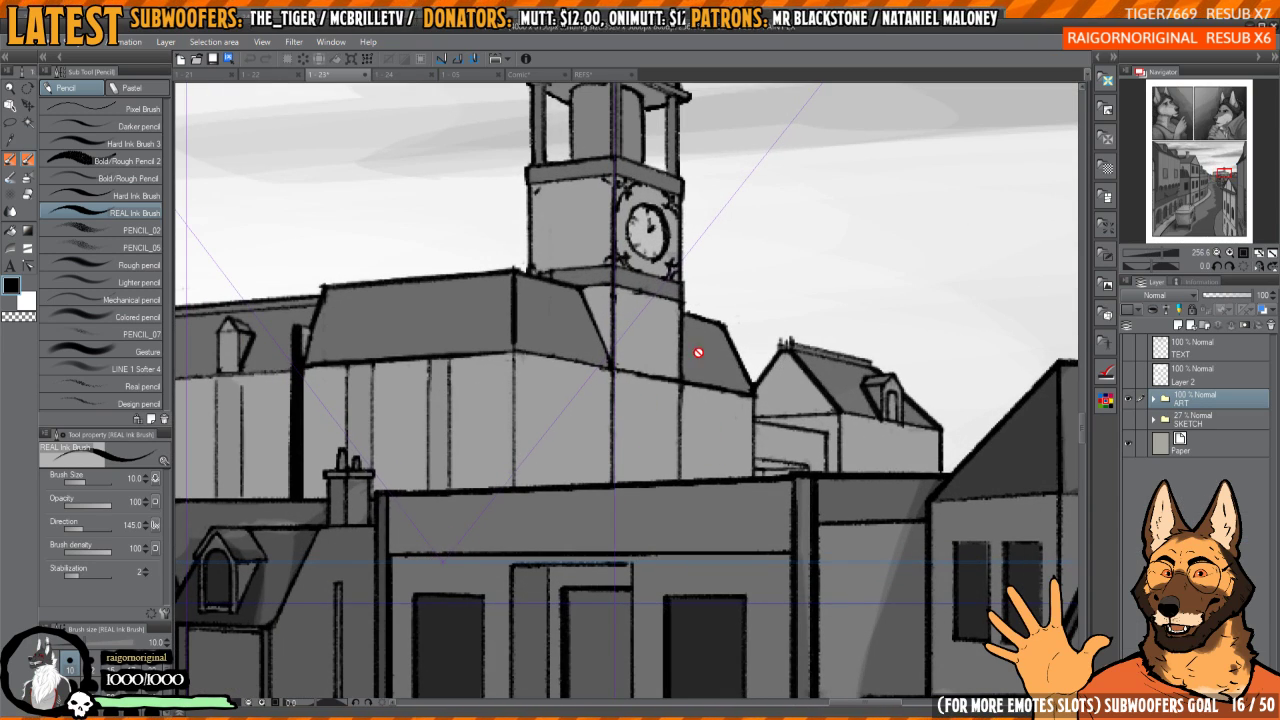
{"action": "key", "text": "ctrl+Tab"}
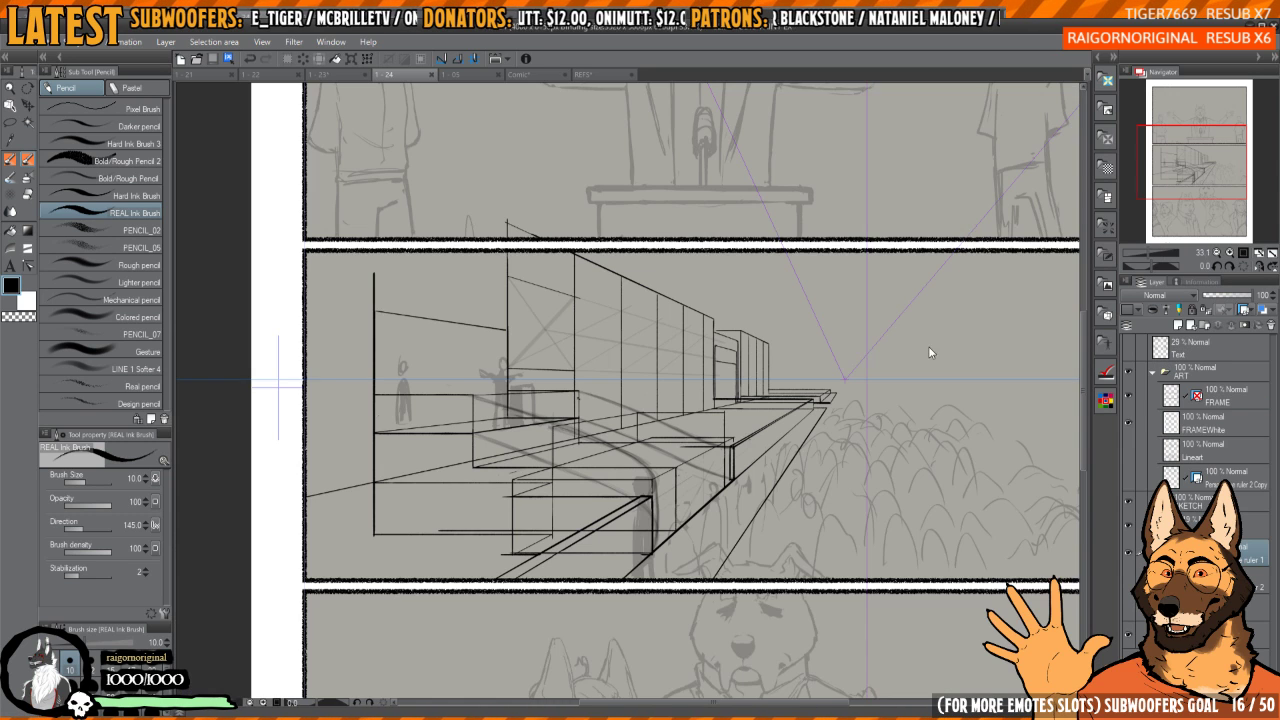
{"action": "scroll", "coordinate": [754, 312], "scroll_direction": "up", "scroll_amount": 1}
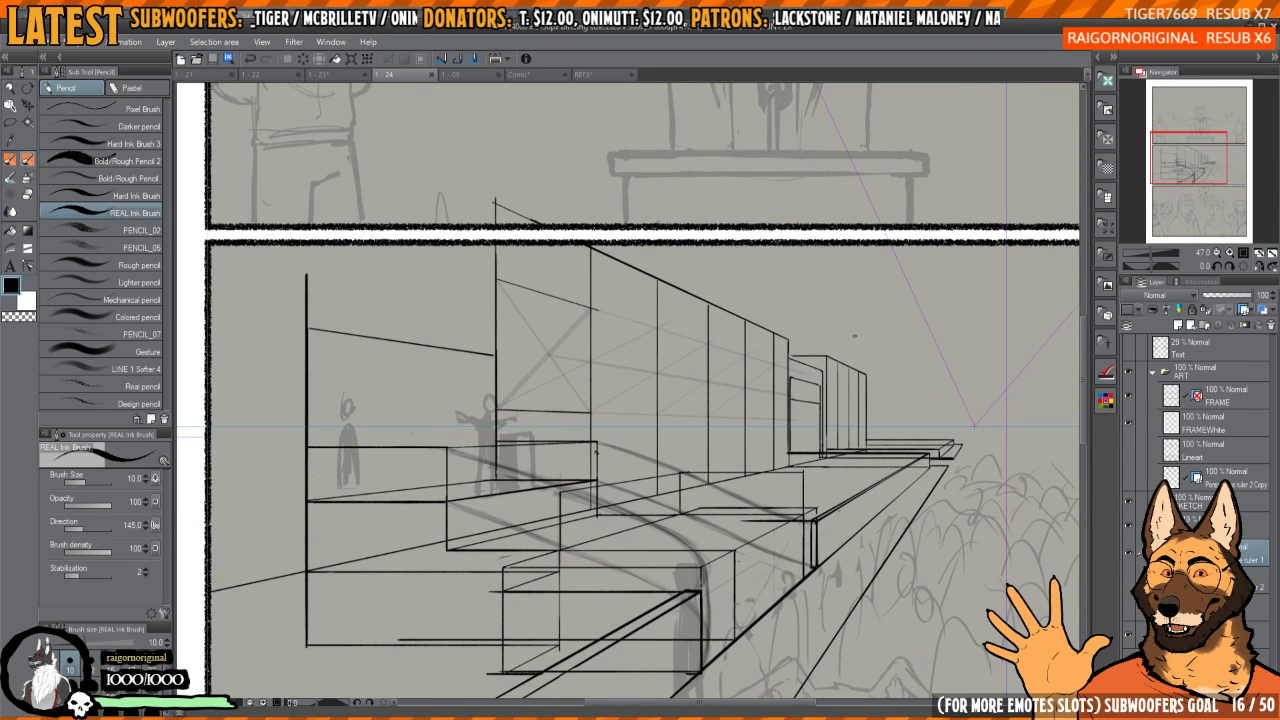
{"action": "left_click_drag", "start_coordinate": [883, 365], "coordinate": [863, 357]}
{"action": "left_click_drag", "start_coordinate": [751, 340], "coordinate": [764, 340]}
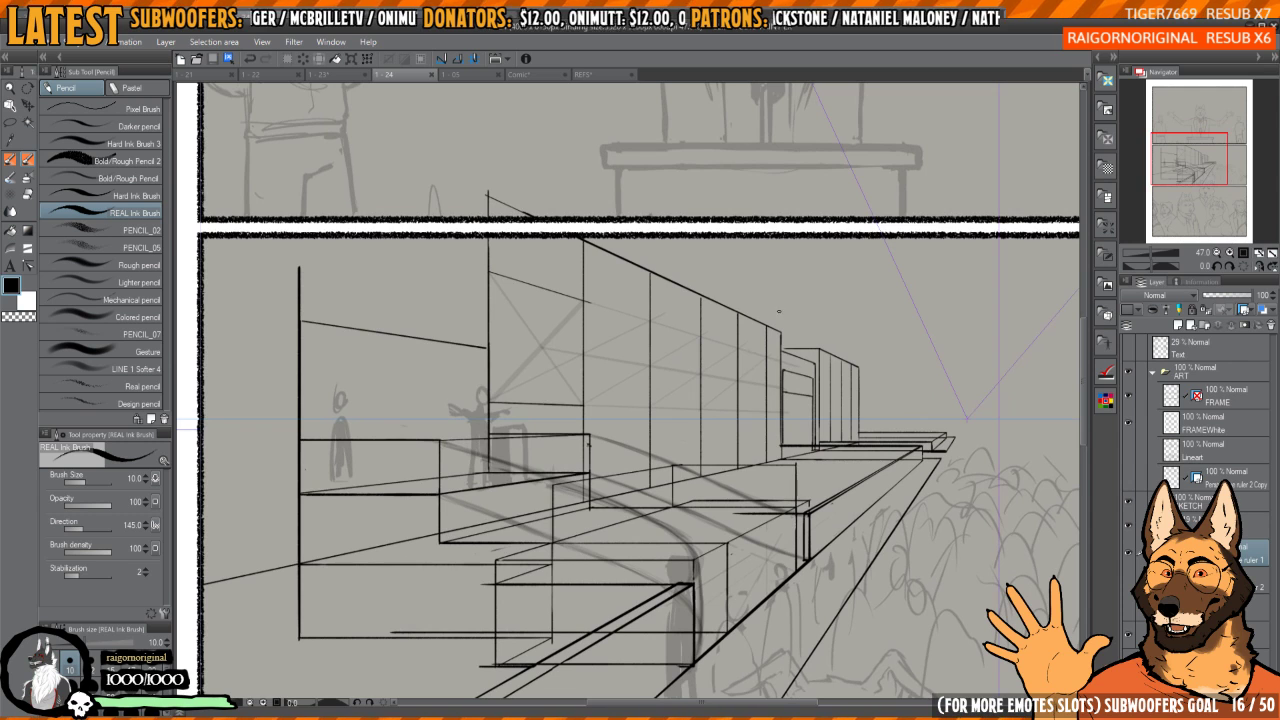
{"action": "left_click_drag", "start_coordinate": [801, 393], "coordinate": [783, 422]}
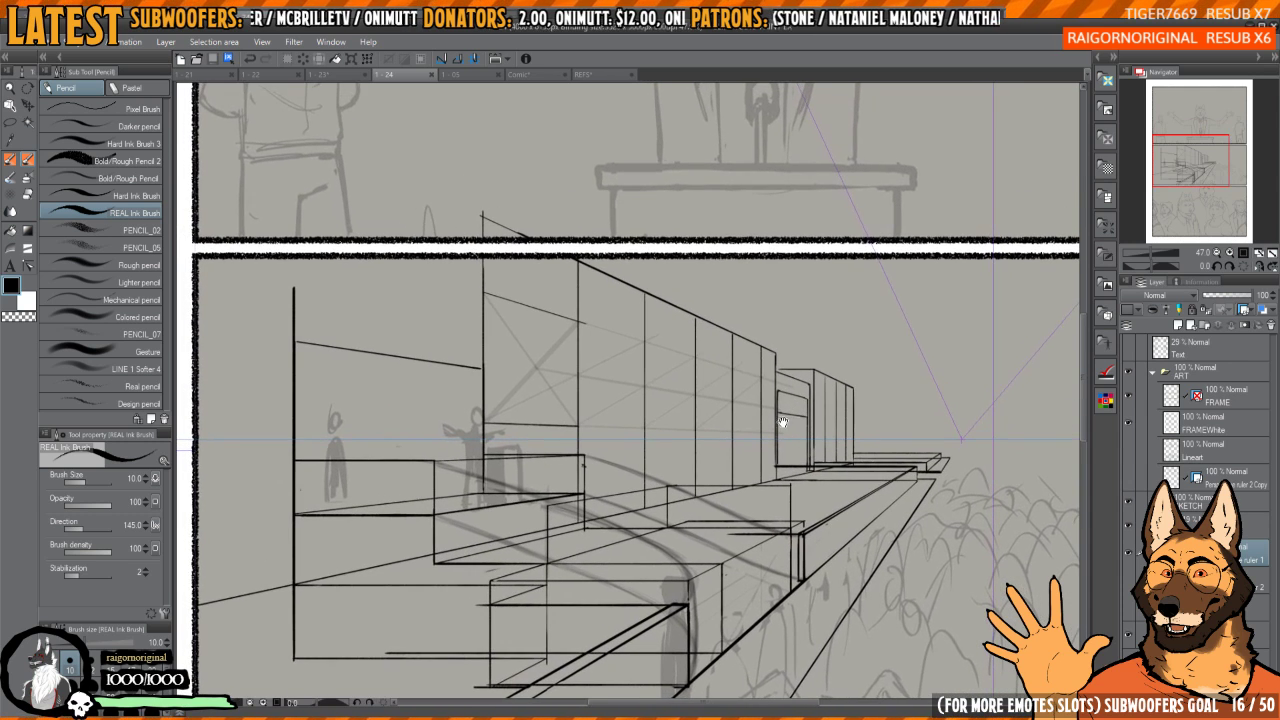
- Try straight guide lines across the upper part of the building's receding facade with the REAL Ink Brush
{"action": "key", "text": "b"}
{"action": "key", "text": "p"}
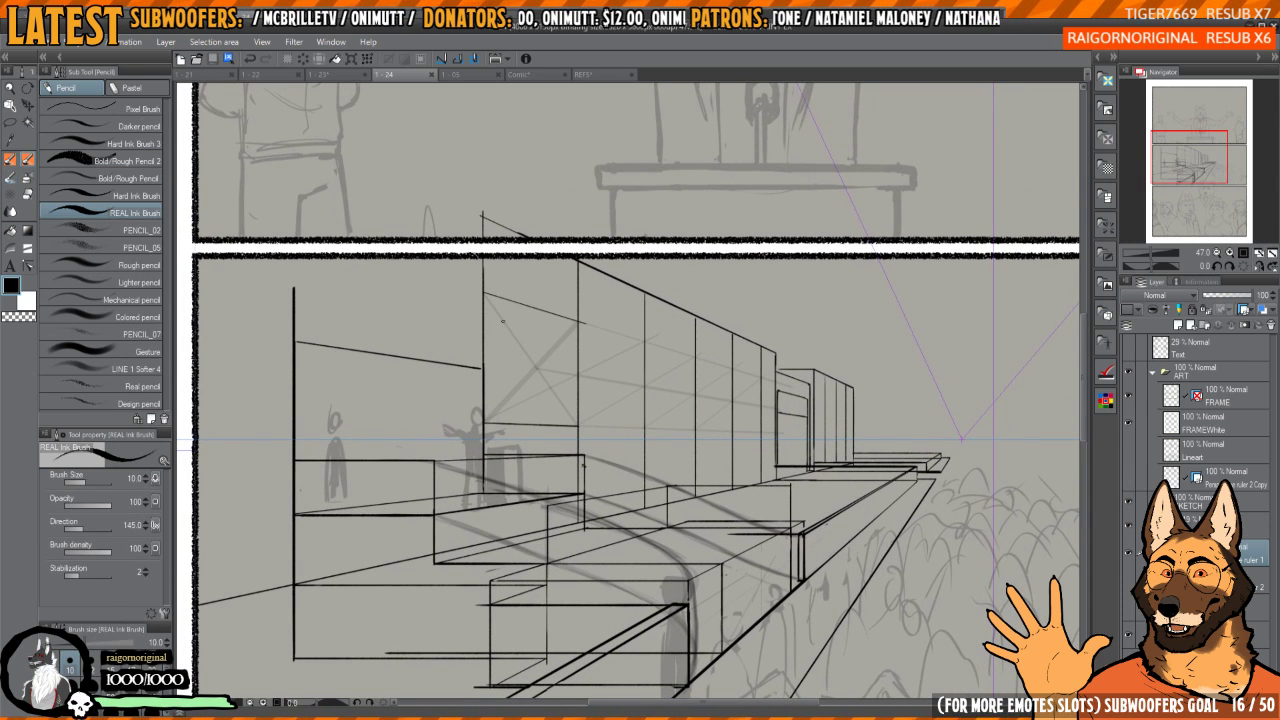
{"action": "left_click_drag", "start_coordinate": [540, 340], "coordinate": [698, 402]}
{"action": "key", "text": "ctrl+z"}
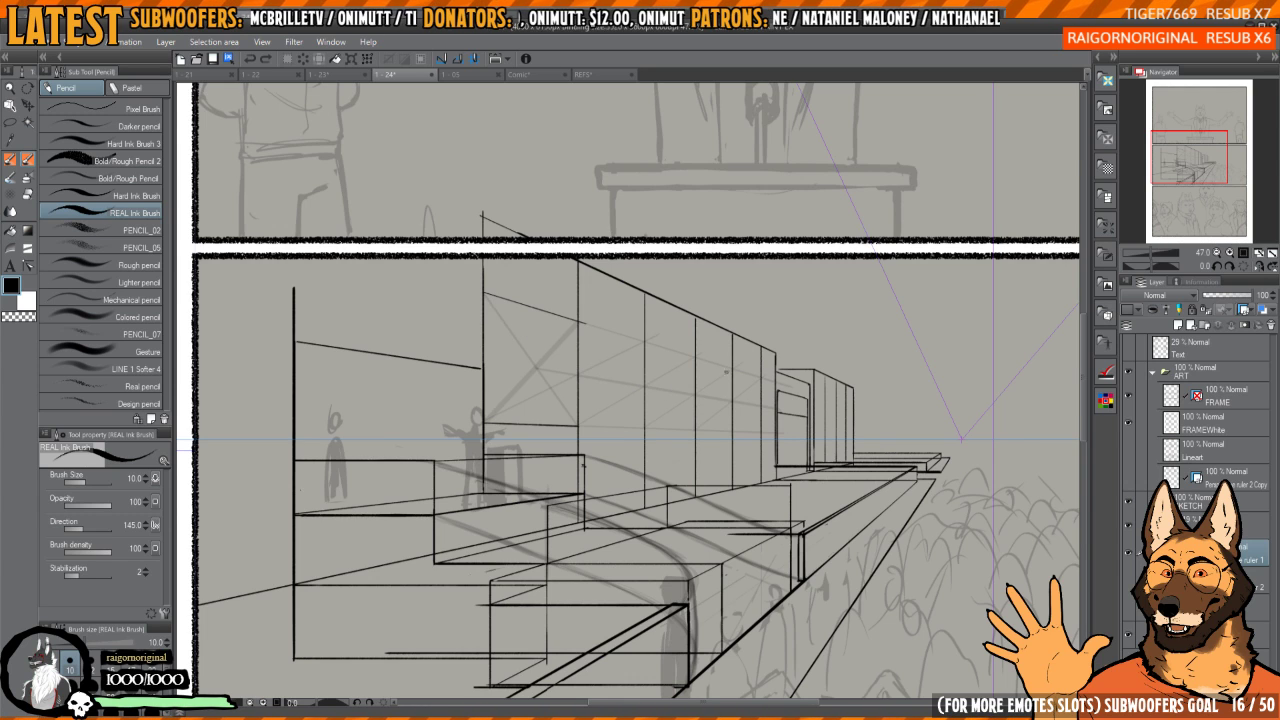
{"action": "left_click_drag", "start_coordinate": [483, 327], "coordinate": [767, 329]}
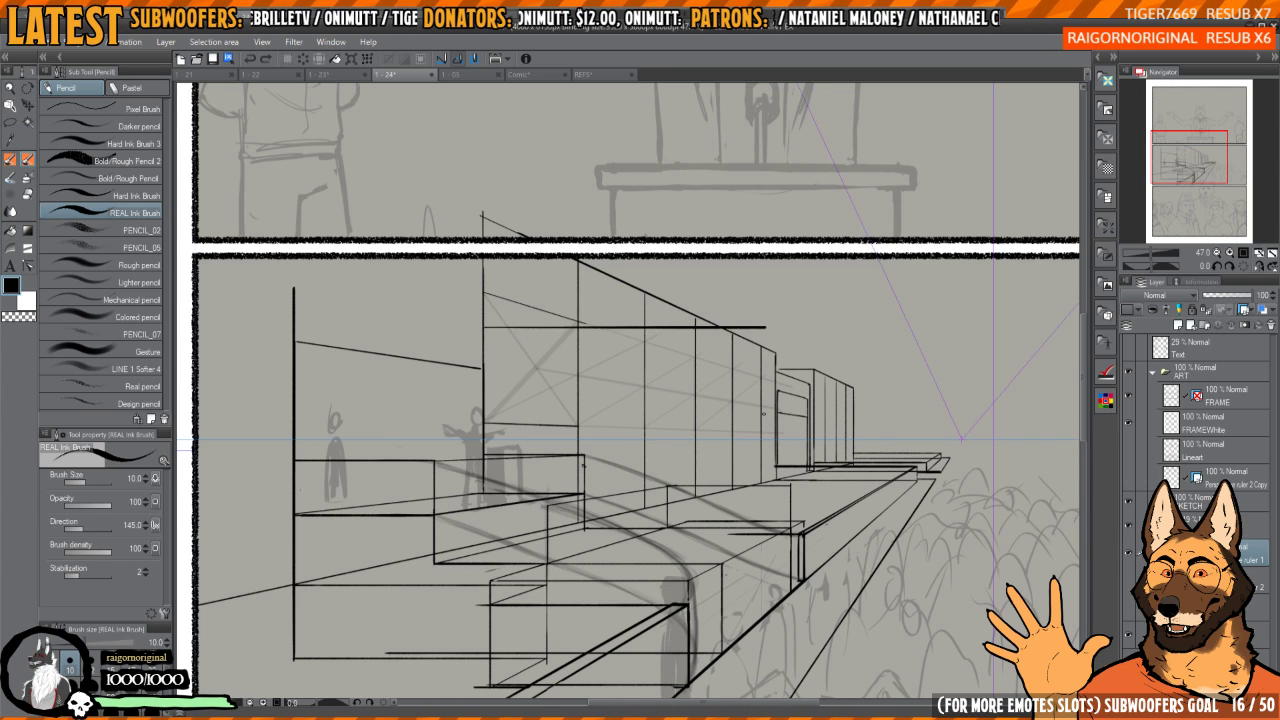
{"action": "key", "text": "ctrl+z"}
{"action": "left_click_drag", "start_coordinate": [471, 332], "coordinate": [669, 375]}
{"action": "key", "text": "ctrl+z"}
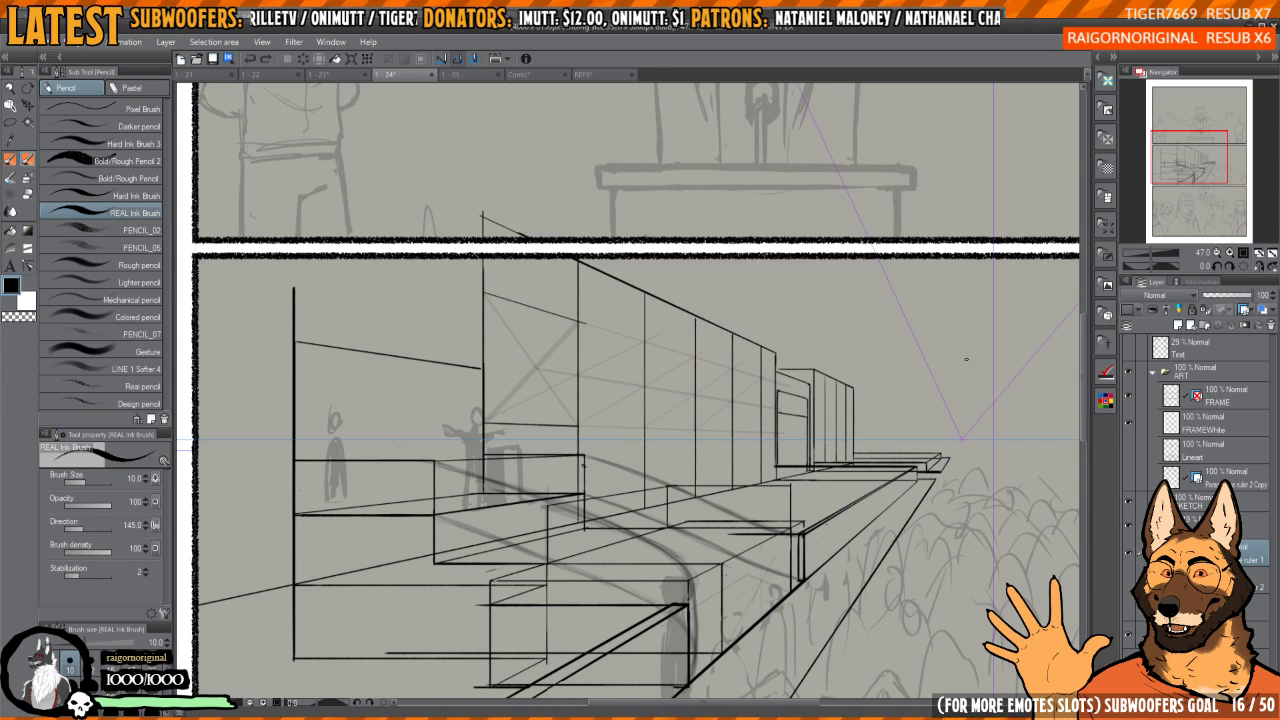
{"action": "key", "text": "ctrl+y"}
{"action": "key", "text": "ctrl+z"}
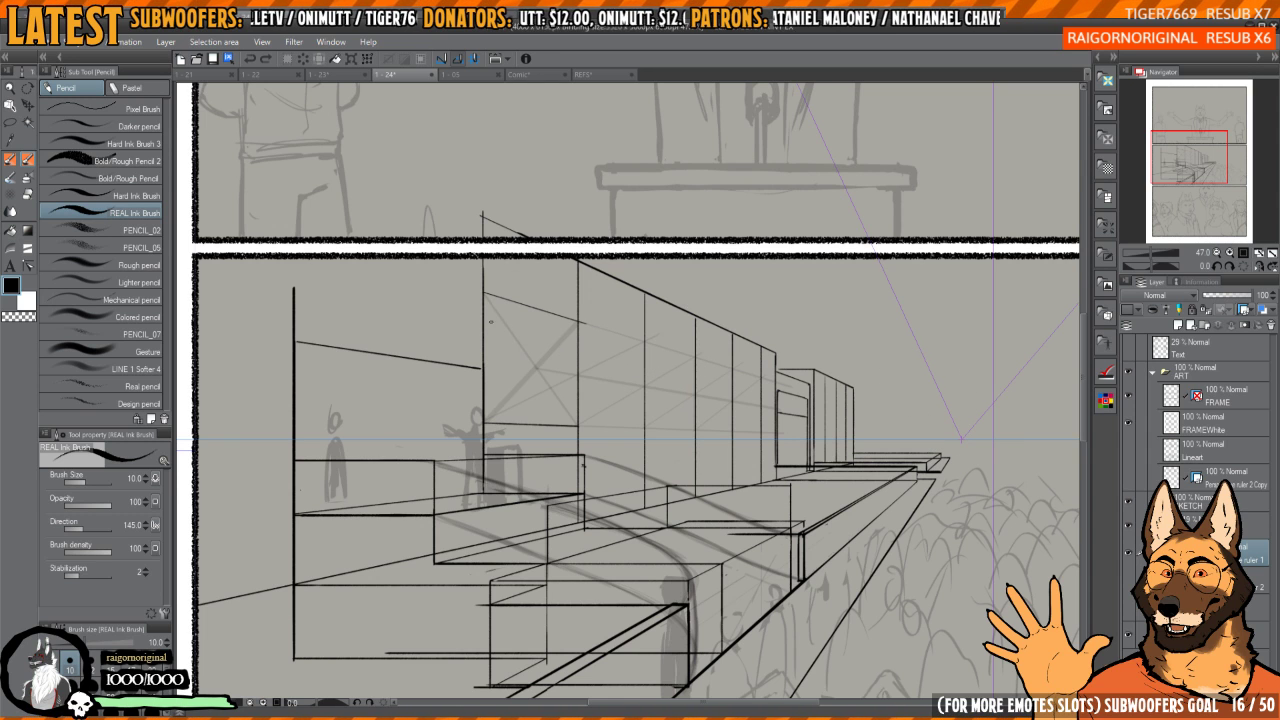
{"action": "mouse_move", "coordinate": [483, 327]}
{"action": "left_mouse_down"}
{"action": "mouse_move", "coordinate": [771, 404]}
{"action": "mouse_move", "coordinate": [763, 358]}
{"action": "mouse_move", "coordinate": [744, 359]}
{"action": "mouse_move", "coordinate": [747, 372]}
{"action": "mouse_move", "coordinate": [684, 430]}
{"action": "mouse_move", "coordinate": [645, 398]}
{"action": "left_mouse_up"}
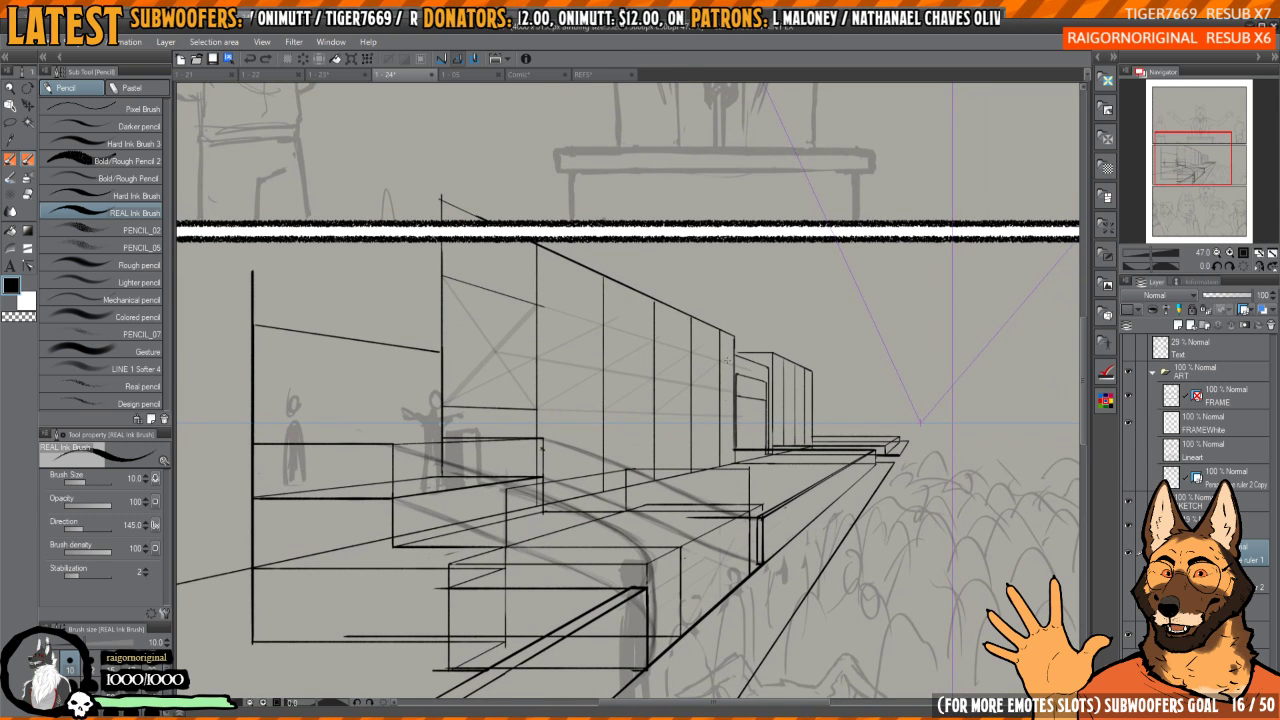
- Study the tower base, corner roof and adjoining wing of page 1 - 23's clock-tower building, and return to page 1 - 24
{"action": "key", "text": "ctrl+shift+Tab"}
{"action": "scroll", "coordinate": [698, 363], "scroll_direction": "up", "scroll_amount": 3}
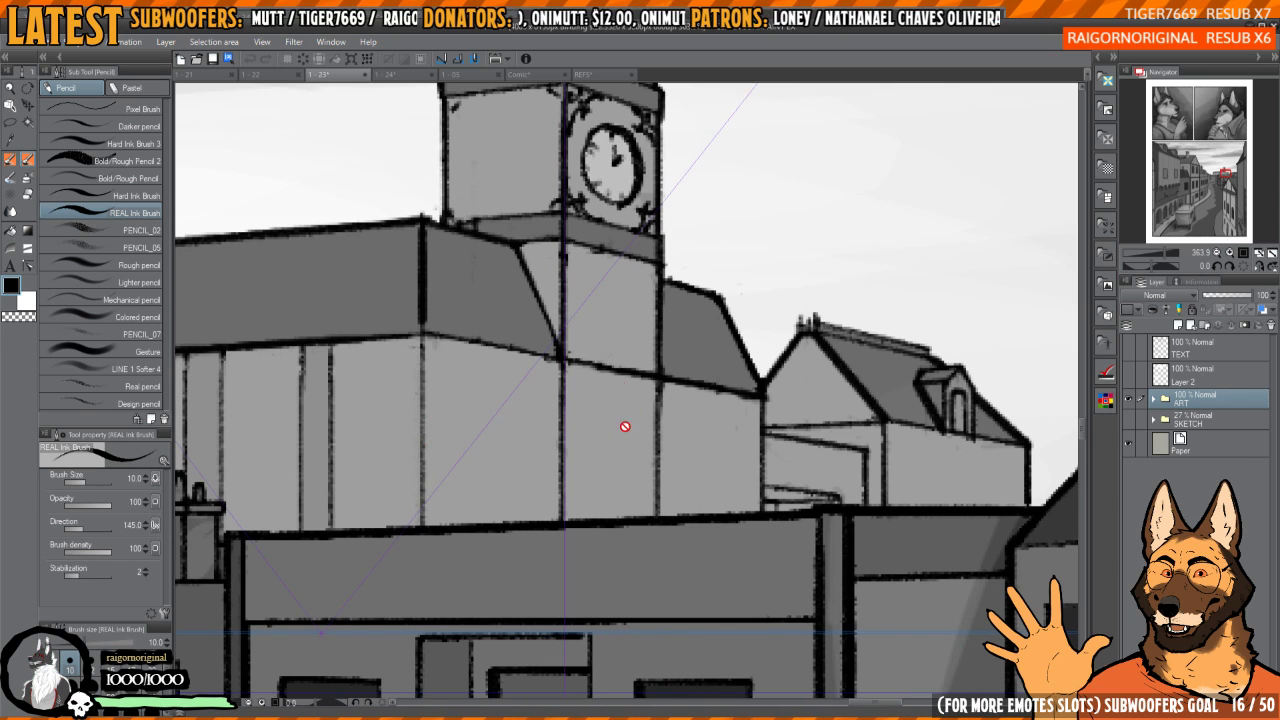
{"action": "mouse_move", "coordinate": [678, 408]}
{"action": "left_mouse_down"}
{"action": "mouse_move", "coordinate": [668, 417]}
{"action": "mouse_move", "coordinate": [663, 404]}
{"action": "left_mouse_up"}
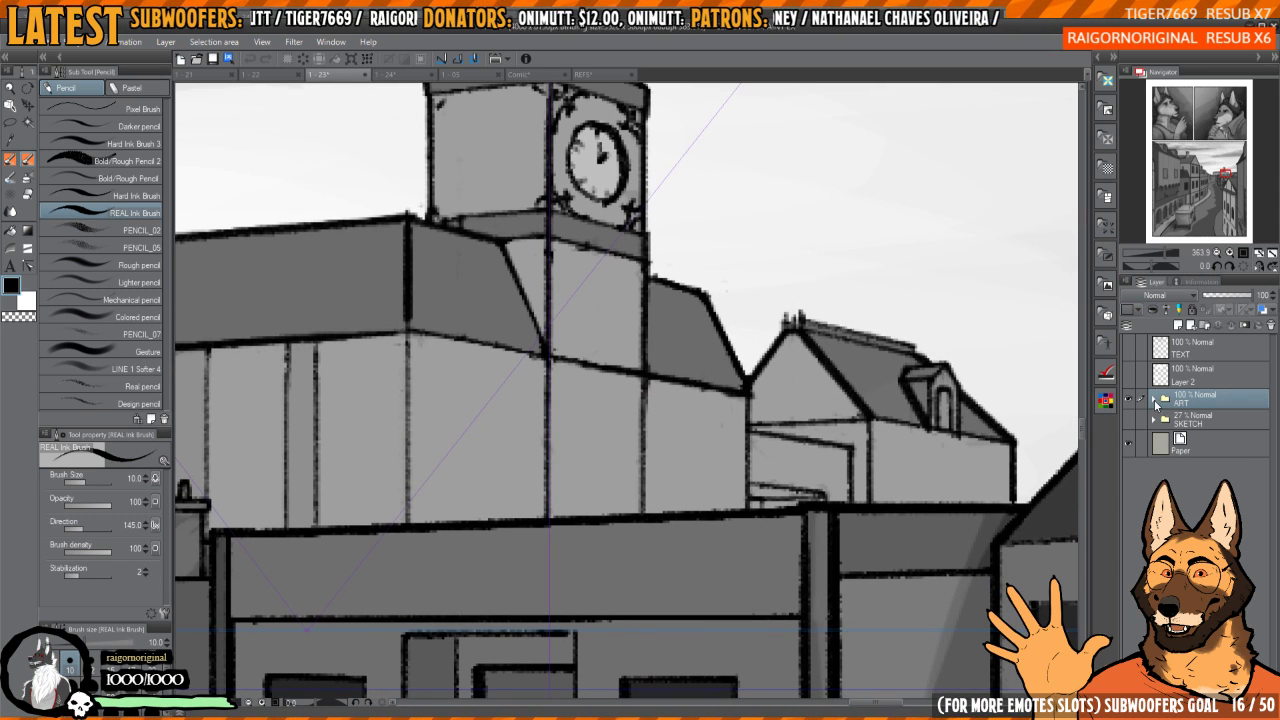
{"action": "left_click", "coordinate": [1153, 400]}
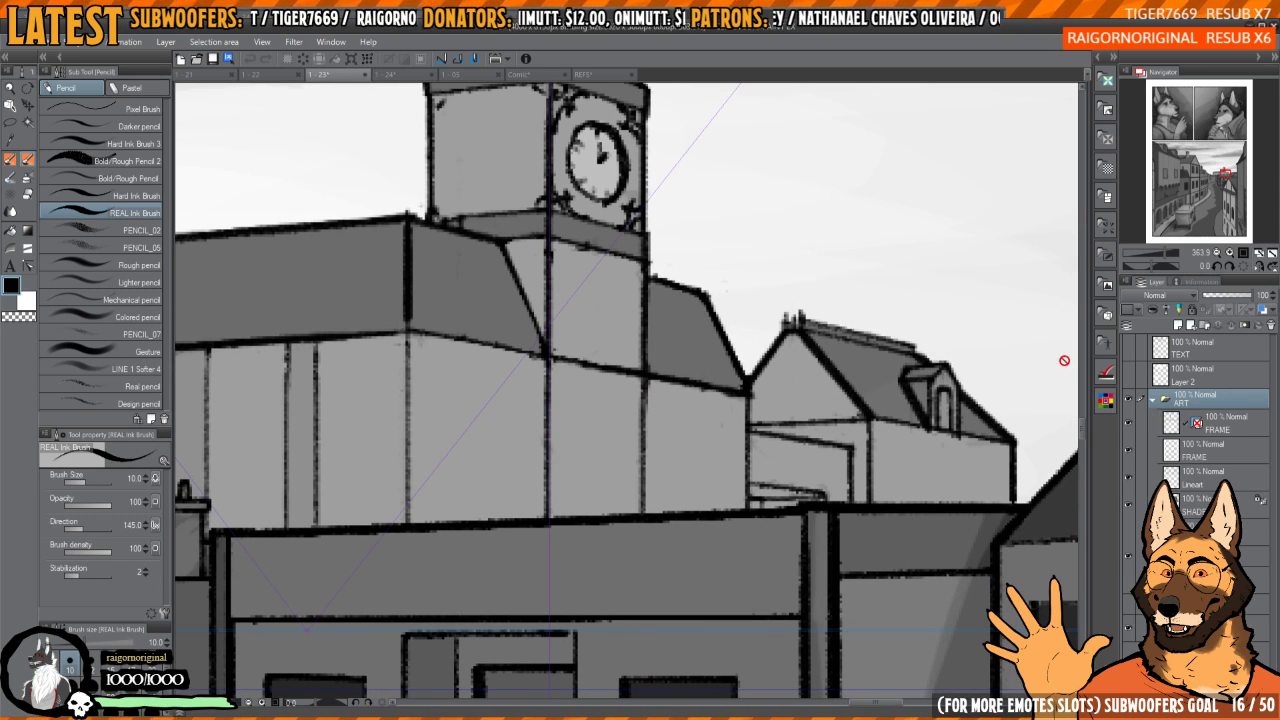
{"action": "left_click", "coordinate": [1155, 400]}
{"action": "scroll", "coordinate": [643, 400], "scroll_direction": "up", "scroll_amount": 2}
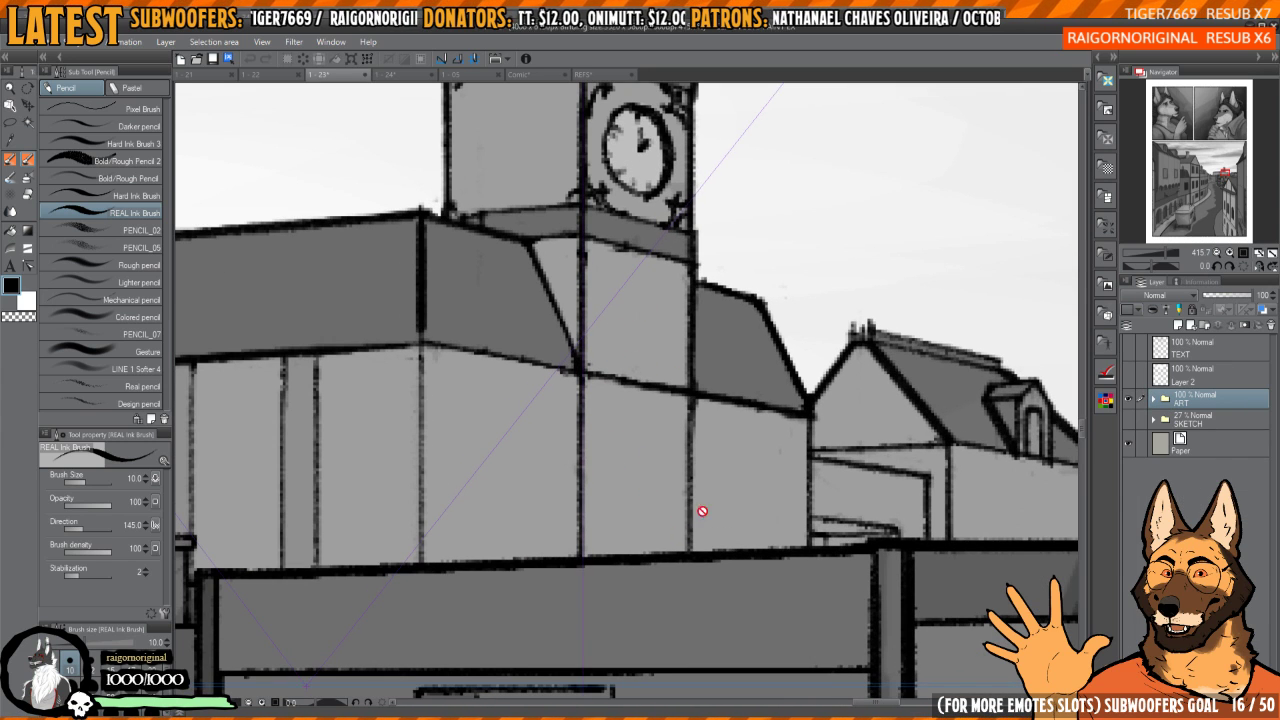
{"action": "left_click_drag", "start_coordinate": [702, 511], "coordinate": [706, 418]}
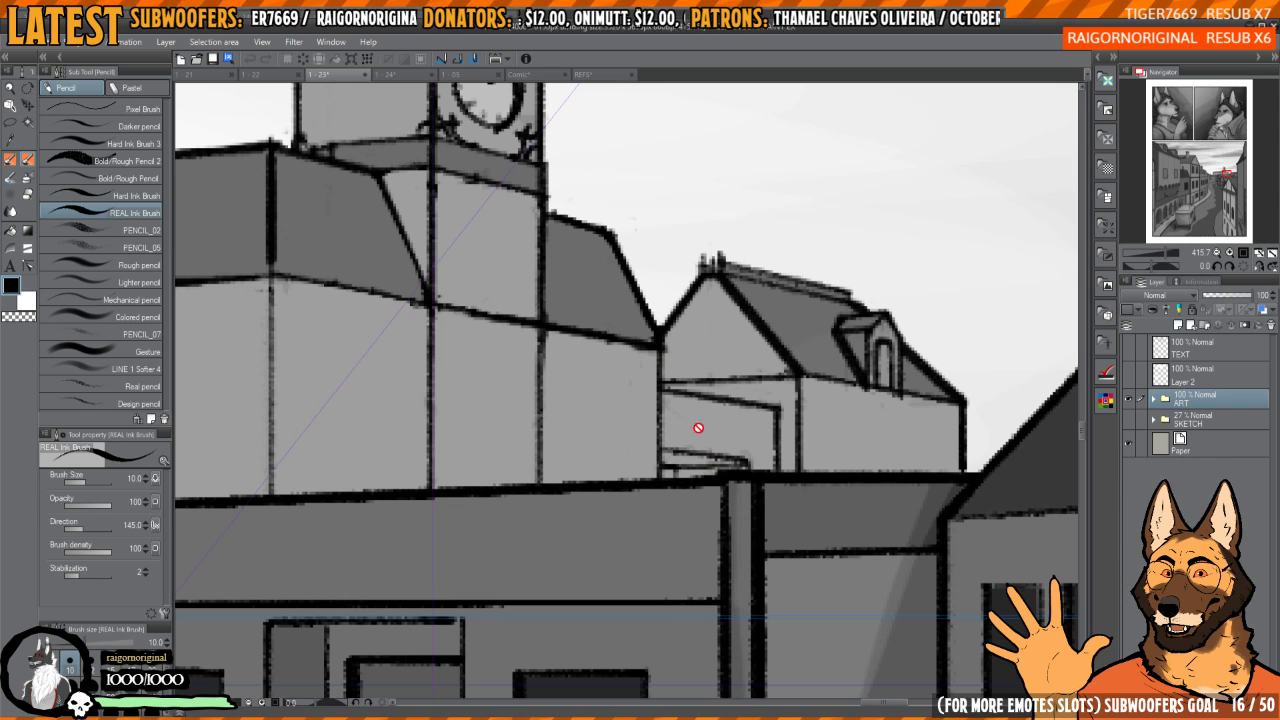
{"action": "left_click_drag", "start_coordinate": [838, 446], "coordinate": [778, 460]}
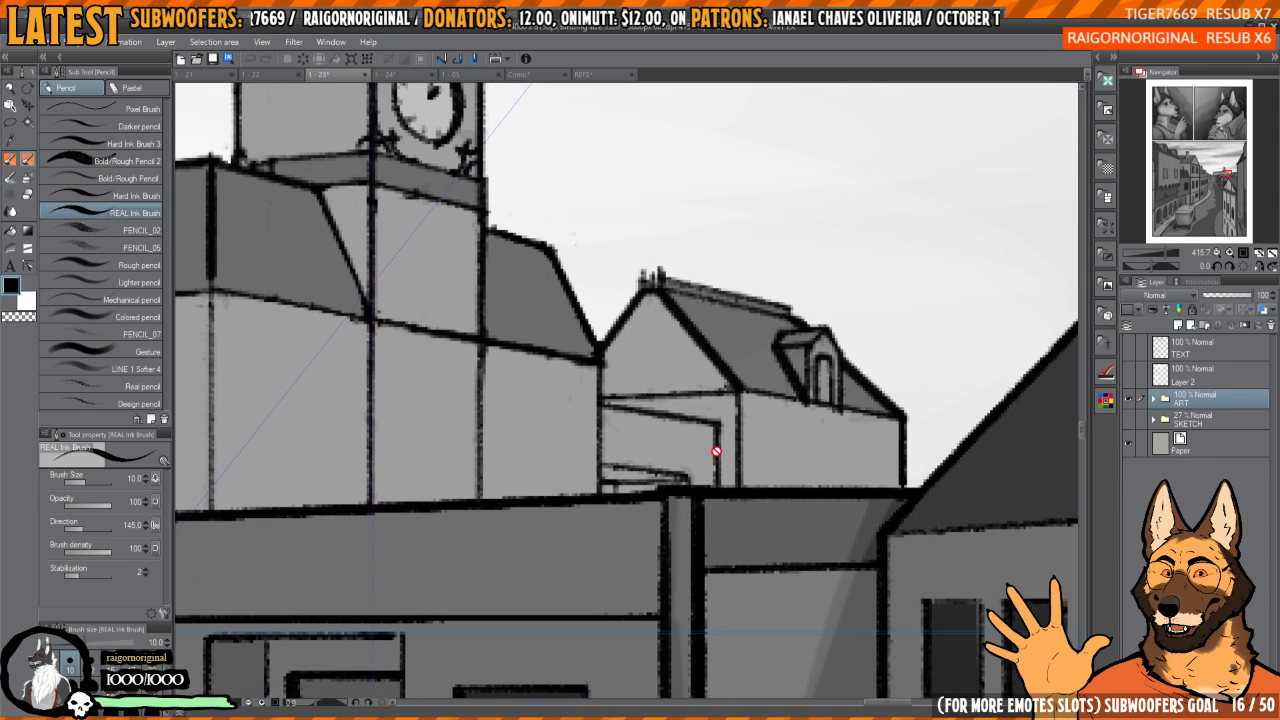
{"action": "key", "text": "ctrl+shift+Tab"}
{"action": "key", "text": "ctrl+Tab"}
{"action": "key", "text": "ctrl+Tab"}
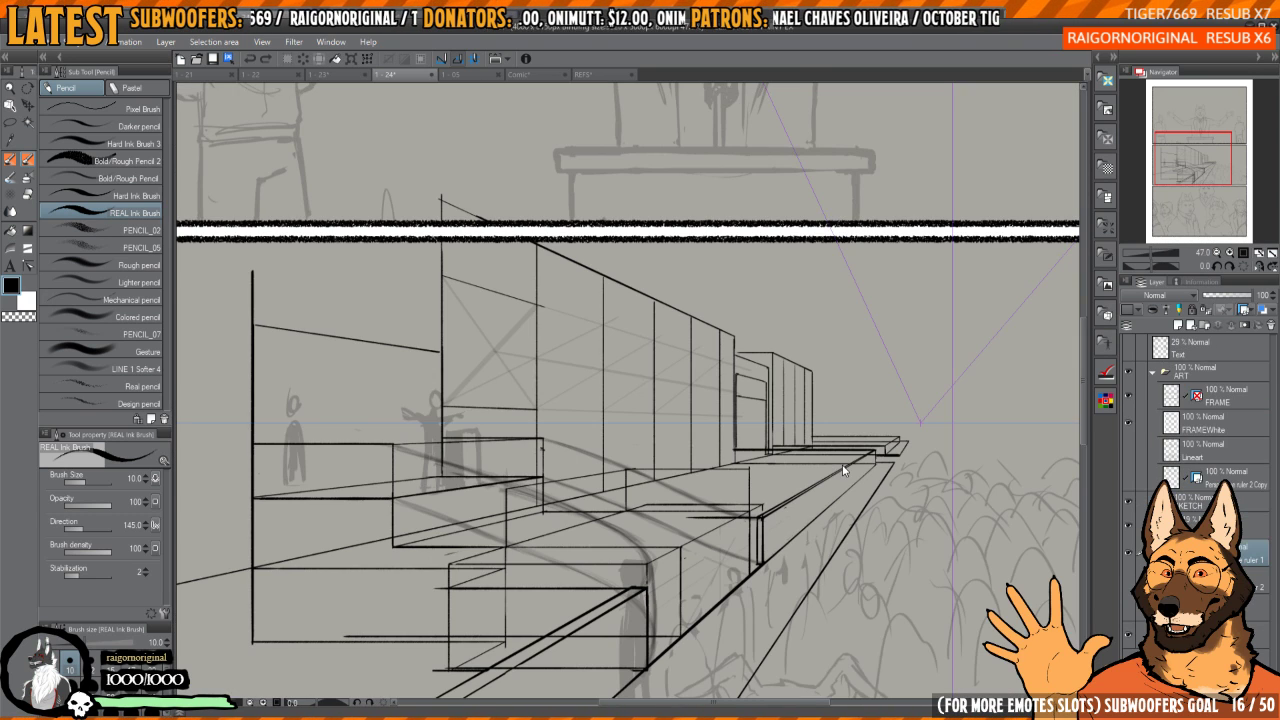
- Erase the receding facade's nearest vertical line in the second panel with the Hard eraser at size 64.8, undoing the last stroke on the next vertical
{"action": "scroll", "coordinate": [604, 396], "scroll_direction": "up", "scroll_amount": 2}
{"action": "mouse_move", "coordinate": [604, 396]}
{"action": "left_mouse_down"}
{"action": "mouse_move", "coordinate": [704, 411]}
{"action": "mouse_move", "coordinate": [604, 406]}
{"action": "mouse_move", "coordinate": [658, 406]}
{"action": "mouse_move", "coordinate": [668, 424]}
{"action": "mouse_move", "coordinate": [651, 460]}
{"action": "mouse_move", "coordinate": [726, 449]}
{"action": "mouse_move", "coordinate": [712, 458]}
{"action": "left_mouse_up"}
{"action": "key", "text": "e"}
{"action": "key", "text": "]"}
{"action": "left_click_drag", "start_coordinate": [692, 358], "coordinate": [693, 296]}
{"action": "left_click_drag", "start_coordinate": [766, 391], "coordinate": [734, 383]}
{"action": "left_click_drag", "start_coordinate": [657, 387], "coordinate": [664, 514]}
{"action": "left_click_drag", "start_coordinate": [745, 453], "coordinate": [671, 438]}
{"action": "left_click", "coordinate": [671, 438]}
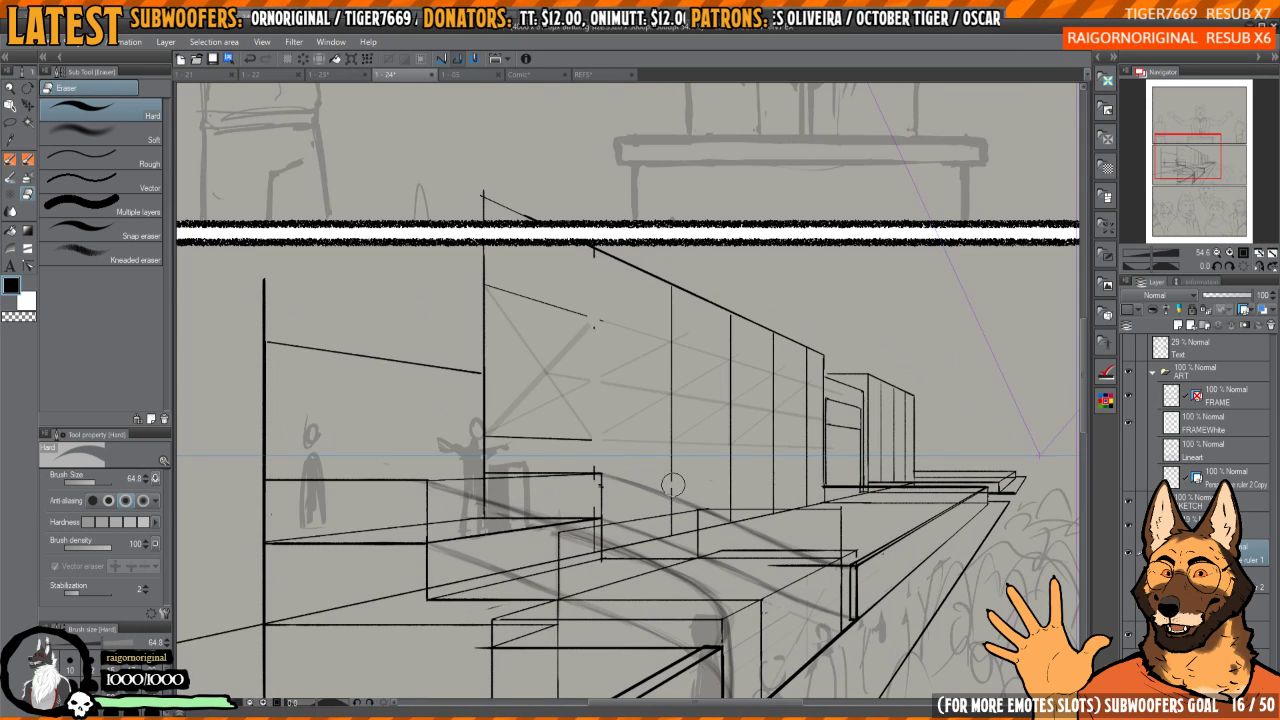
{"action": "left_click_drag", "start_coordinate": [672, 490], "coordinate": [662, 300]}
{"action": "key", "text": "ctrl+z"}
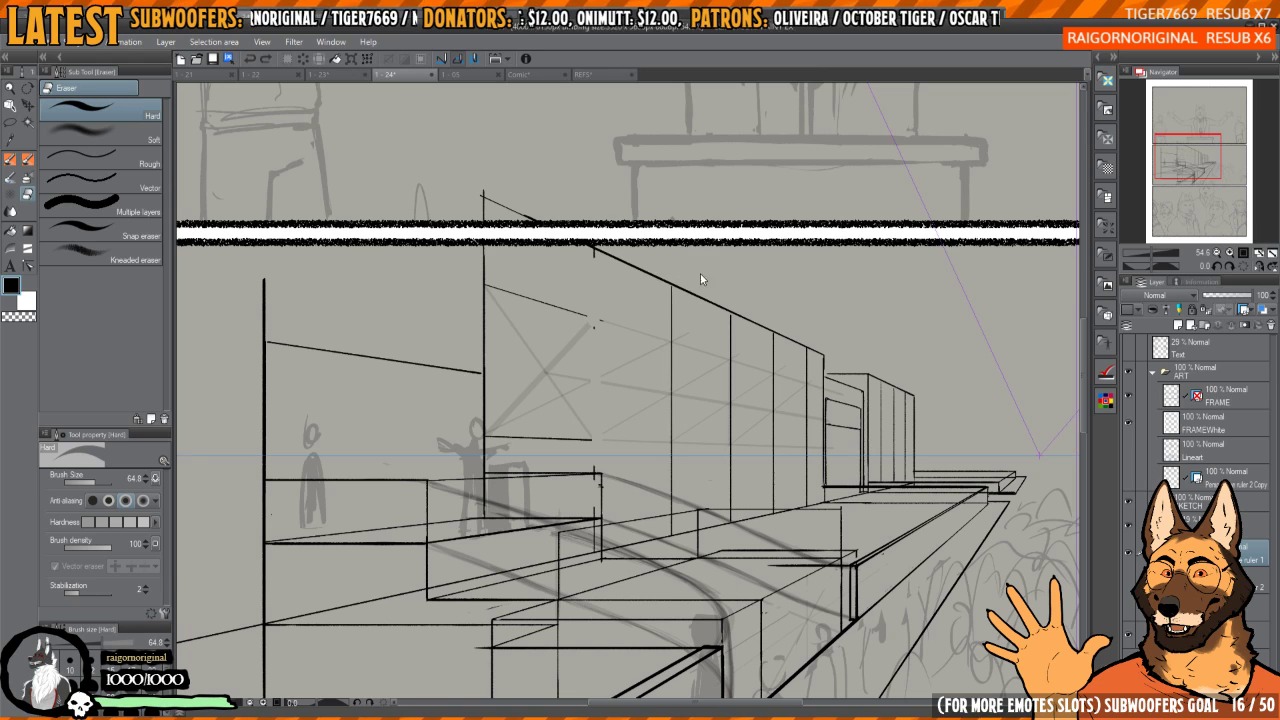
- Erase the receding facade's remaining verticals, the doorway at its far end and the far wing's inner lines with the Hard eraser
{"action": "left_click_drag", "start_coordinate": [674, 303], "coordinate": [678, 469]}
{"action": "left_click_drag", "start_coordinate": [731, 320], "coordinate": [731, 496]}
{"action": "left_click_drag", "start_coordinate": [751, 417], "coordinate": [711, 383]}
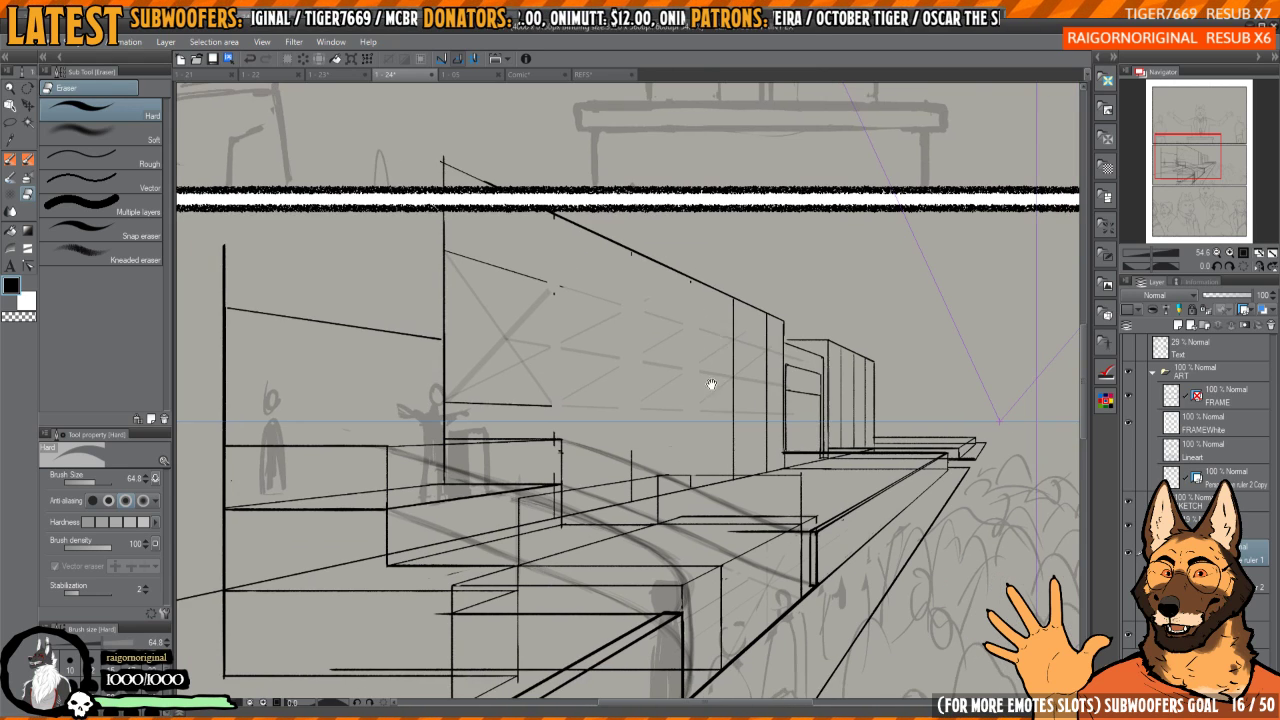
{"action": "left_click_drag", "start_coordinate": [731, 309], "coordinate": [731, 457]}
{"action": "left_click_drag", "start_coordinate": [766, 332], "coordinate": [766, 455]}
{"action": "mouse_move", "coordinate": [862, 374]}
{"action": "left_mouse_down"}
{"action": "mouse_move", "coordinate": [810, 383]}
{"action": "mouse_move", "coordinate": [800, 434]}
{"action": "mouse_move", "coordinate": [812, 378]}
{"action": "mouse_move", "coordinate": [815, 415]}
{"action": "mouse_move", "coordinate": [794, 430]}
{"action": "left_mouse_up"}
{"action": "key", "text": "ctrl+z"}
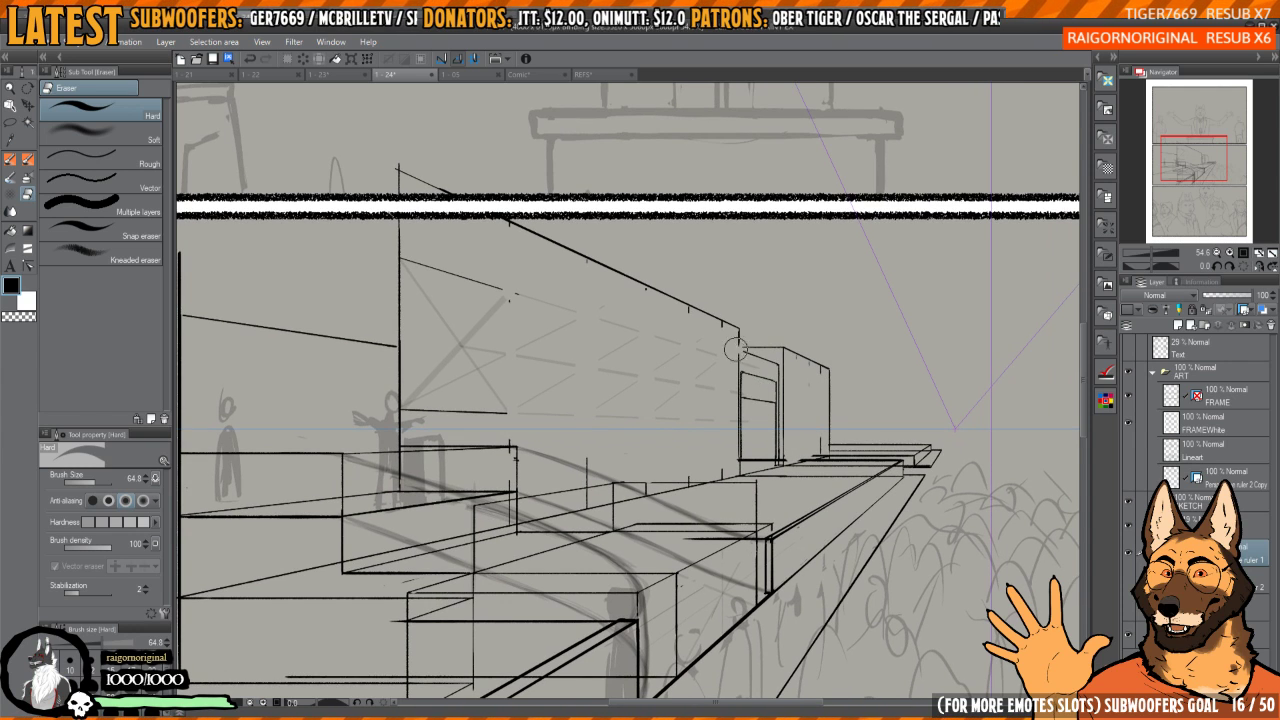
{"action": "mouse_move", "coordinate": [736, 349]}
{"action": "left_mouse_down"}
{"action": "mouse_move", "coordinate": [770, 370]}
{"action": "mouse_move", "coordinate": [740, 362]}
{"action": "mouse_move", "coordinate": [765, 400]}
{"action": "mouse_move", "coordinate": [770, 455]}
{"action": "mouse_move", "coordinate": [767, 444]}
{"action": "left_mouse_up"}
- Extend the facade's sloping roof line to the far wing's end vertical with the REAL Ink Brush at size 10
{"action": "key", "text": "p"}
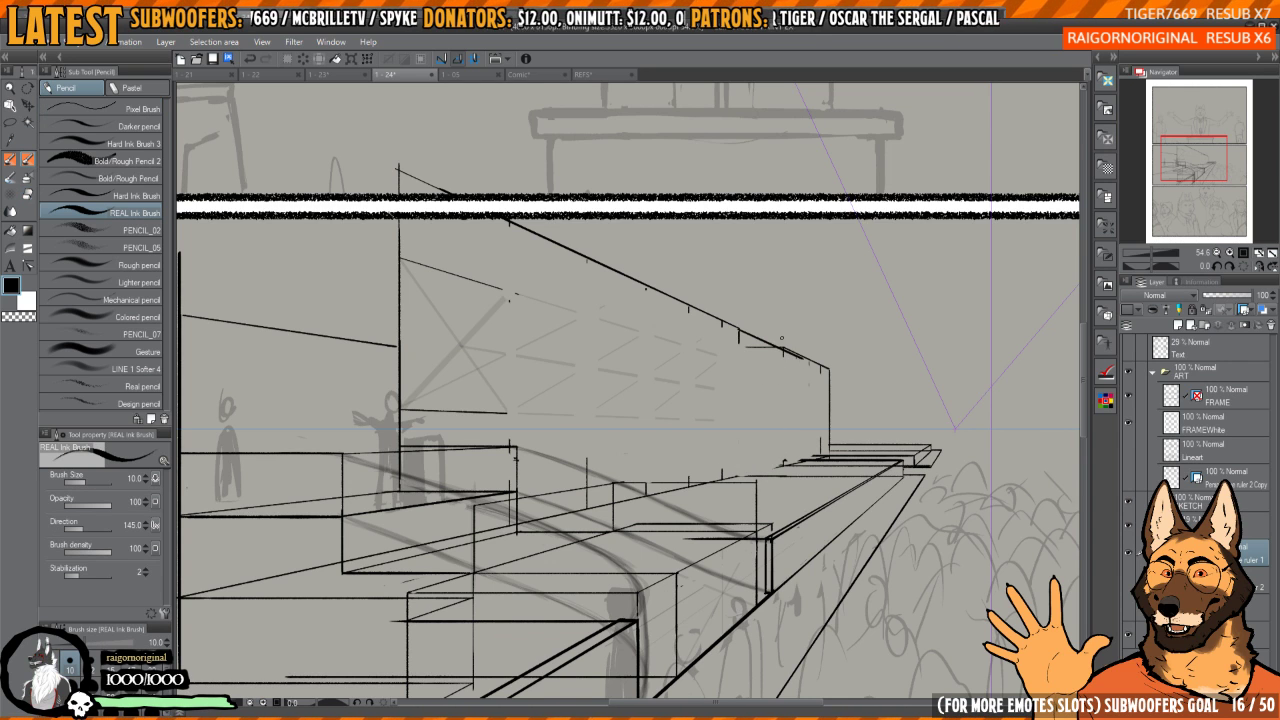
{"action": "left_click_drag", "start_coordinate": [782, 338], "coordinate": [795, 365]}
{"action": "key", "text": "ctrl+z"}
{"action": "scroll", "coordinate": [800, 378], "scroll_direction": "down", "scroll_amount": 3}
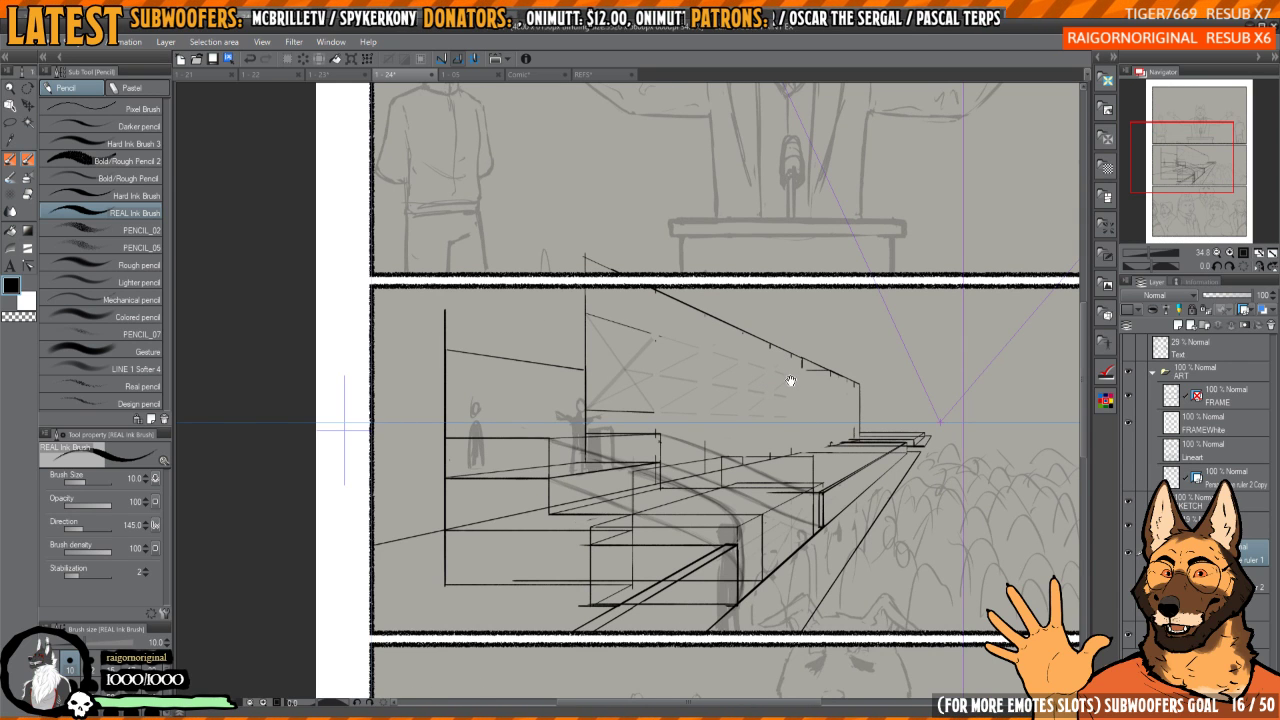
{"action": "key", "text": "h"}
{"action": "left_click_drag", "start_coordinate": [791, 383], "coordinate": [684, 288]}
{"action": "key", "text": "h"}
{"action": "key", "text": "h"}
{"action": "scroll", "coordinate": [676, 376], "scroll_direction": "up", "scroll_amount": 6}
{"action": "left_click_drag", "start_coordinate": [672, 362], "coordinate": [713, 349]}
{"action": "scroll", "coordinate": [713, 349], "scroll_direction": "down", "scroll_amount": 5}
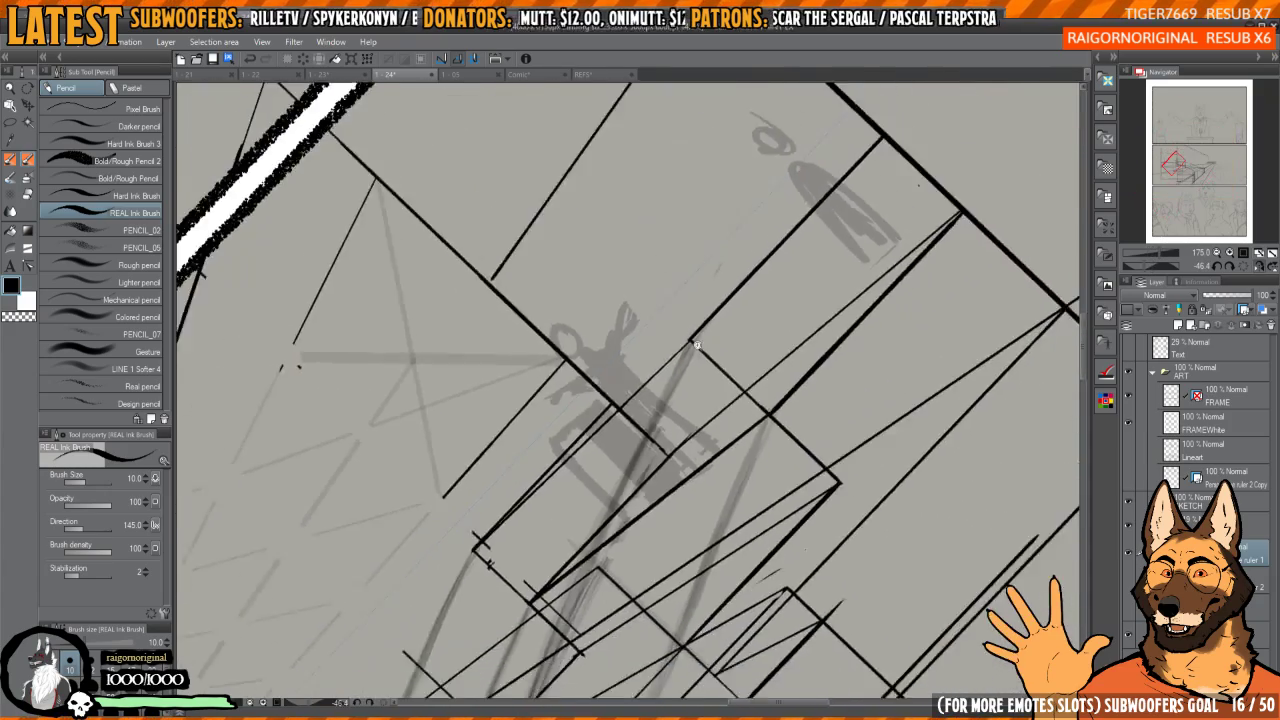
{"action": "scroll", "coordinate": [679, 360], "scroll_direction": "down", "scroll_amount": 1}
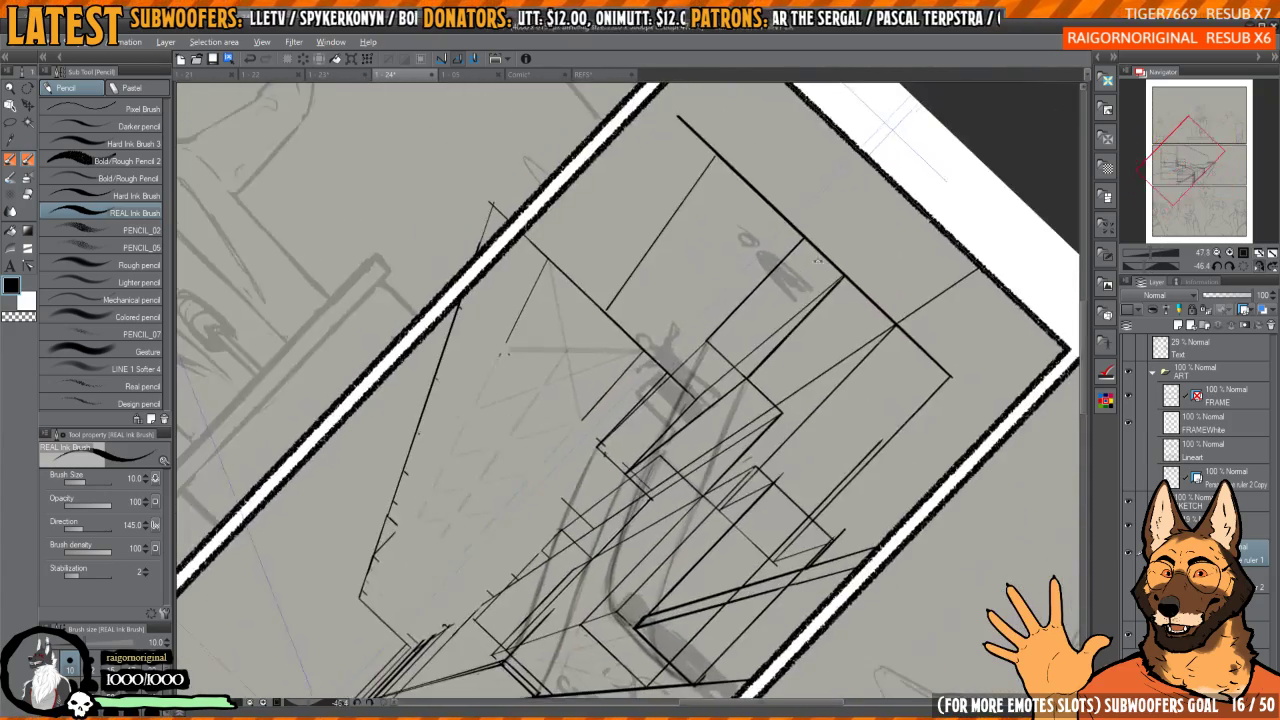
{"action": "left_click_drag", "start_coordinate": [700, 200], "coordinate": [931, 232]}
{"action": "left_click", "coordinate": [1190, 265]}
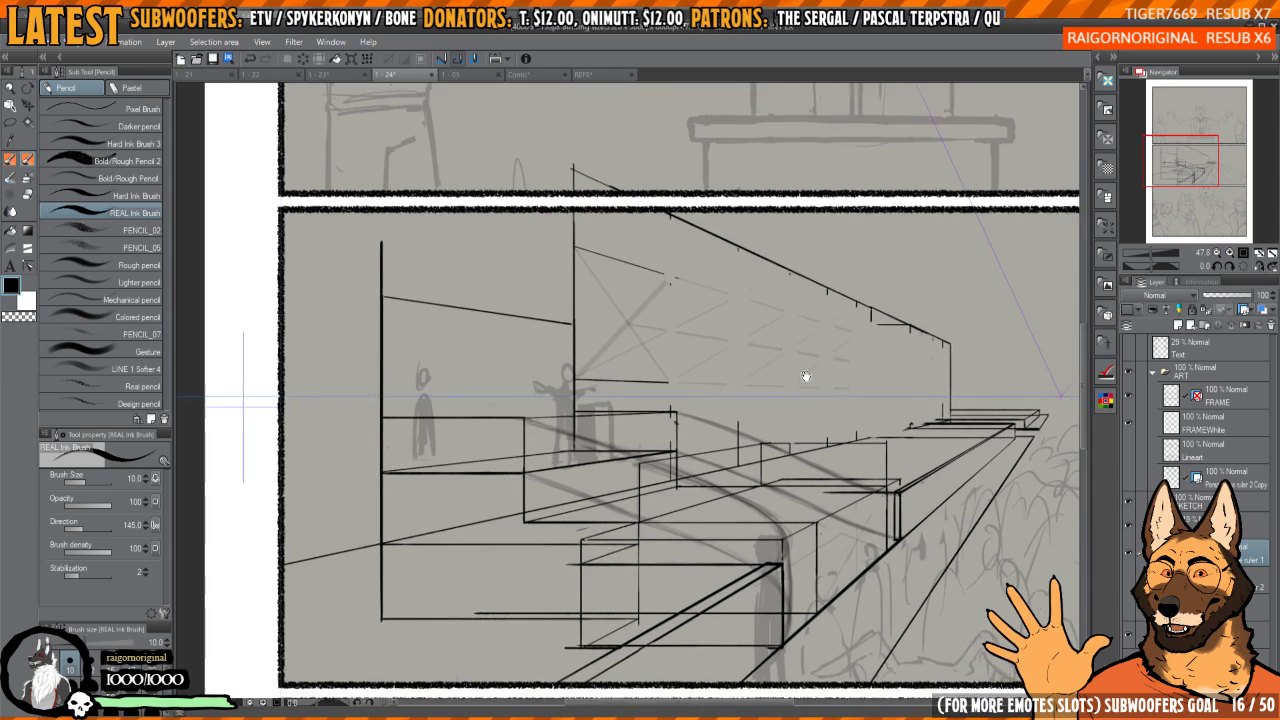
- Erase the short slanted lines and most of the sketched cross beside the building's corner vertical with the Hard eraser
{"action": "left_click_drag", "start_coordinate": [654, 336], "coordinate": [745, 427]}
{"action": "scroll", "coordinate": [747, 433], "scroll_direction": "up", "scroll_amount": 2}
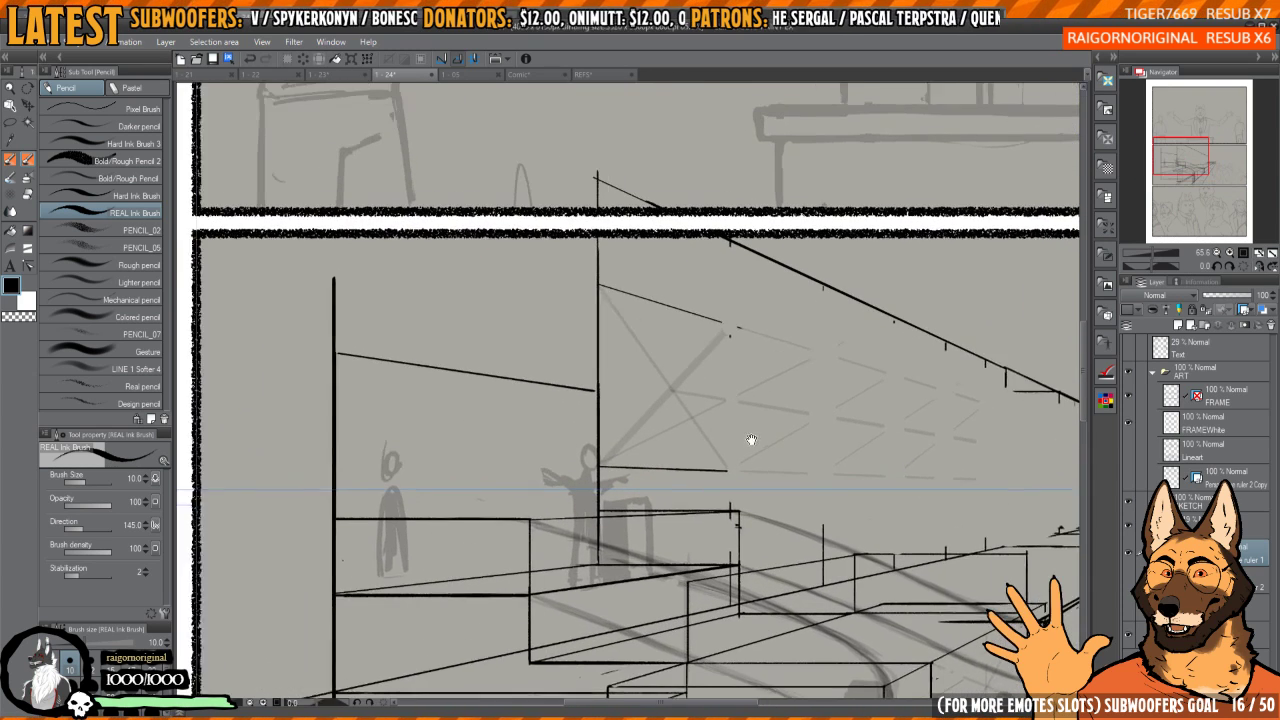
{"action": "key", "text": "e"}
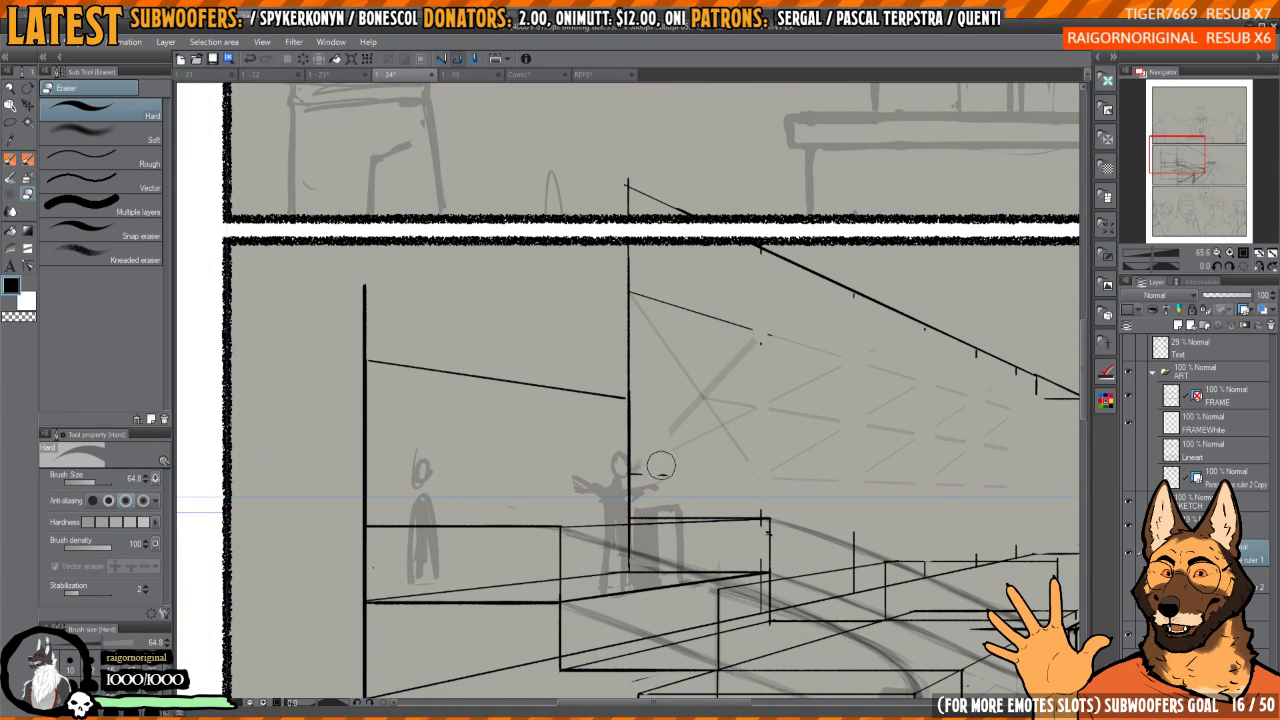
{"action": "mouse_move", "coordinate": [660, 466]}
{"action": "left_mouse_down"}
{"action": "mouse_move", "coordinate": [743, 440]}
{"action": "mouse_move", "coordinate": [738, 379]}
{"action": "mouse_move", "coordinate": [689, 366]}
{"action": "mouse_move", "coordinate": [680, 308]}
{"action": "left_mouse_up"}
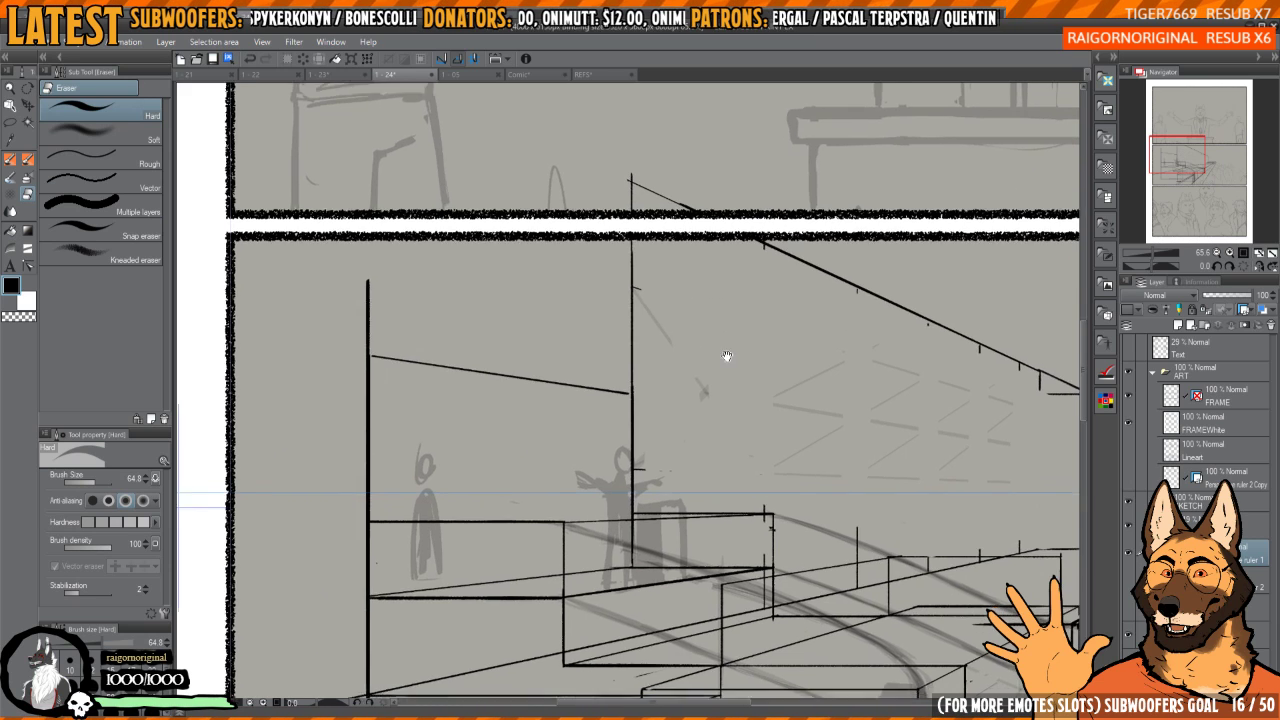
{"action": "scroll", "coordinate": [723, 357], "scroll_direction": "down", "scroll_amount": 3}
{"action": "scroll", "coordinate": [560, 350], "scroll_direction": "up", "scroll_amount": 2}
- Extend the front wall's thick outer vertical up to the second panel's frame with the REAL Ink Brush at size 10
{"action": "key", "text": "p"}
{"action": "scroll", "coordinate": [560, 350], "scroll_direction": "up", "scroll_amount": 3}
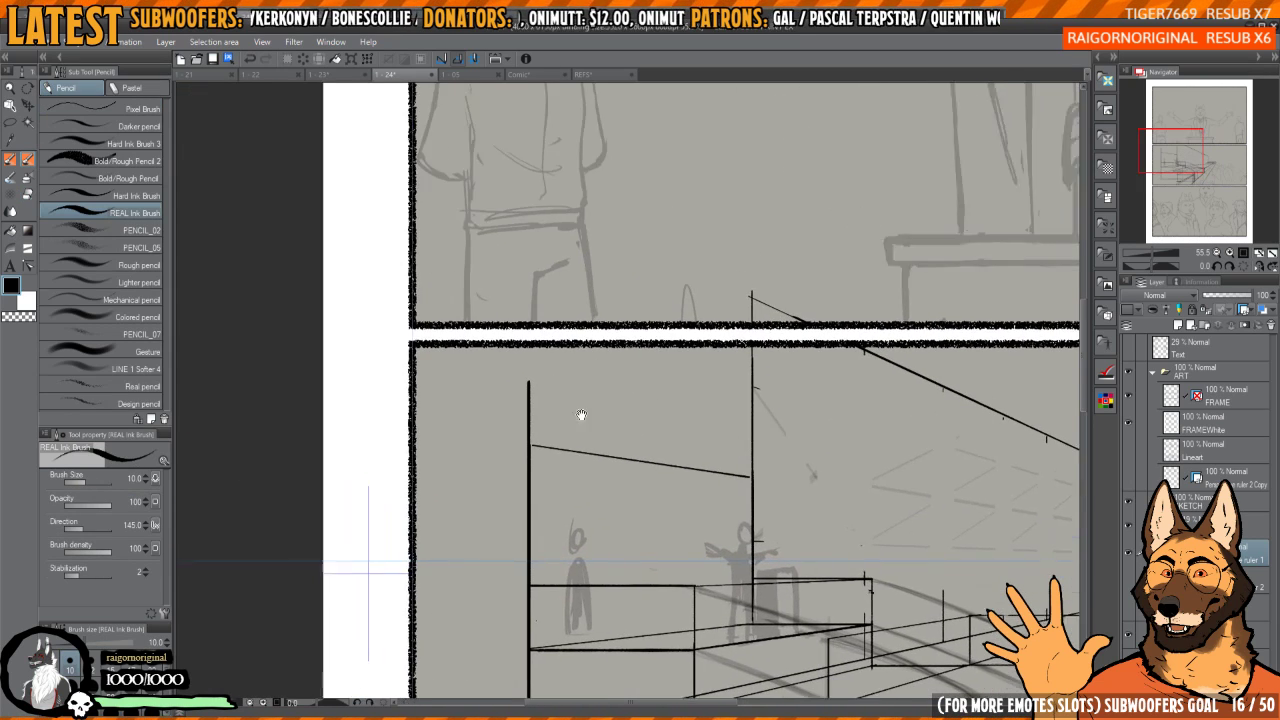
{"action": "left_click_drag", "start_coordinate": [544, 430], "coordinate": [543, 341]}
{"action": "key", "text": "ctrl+z"}
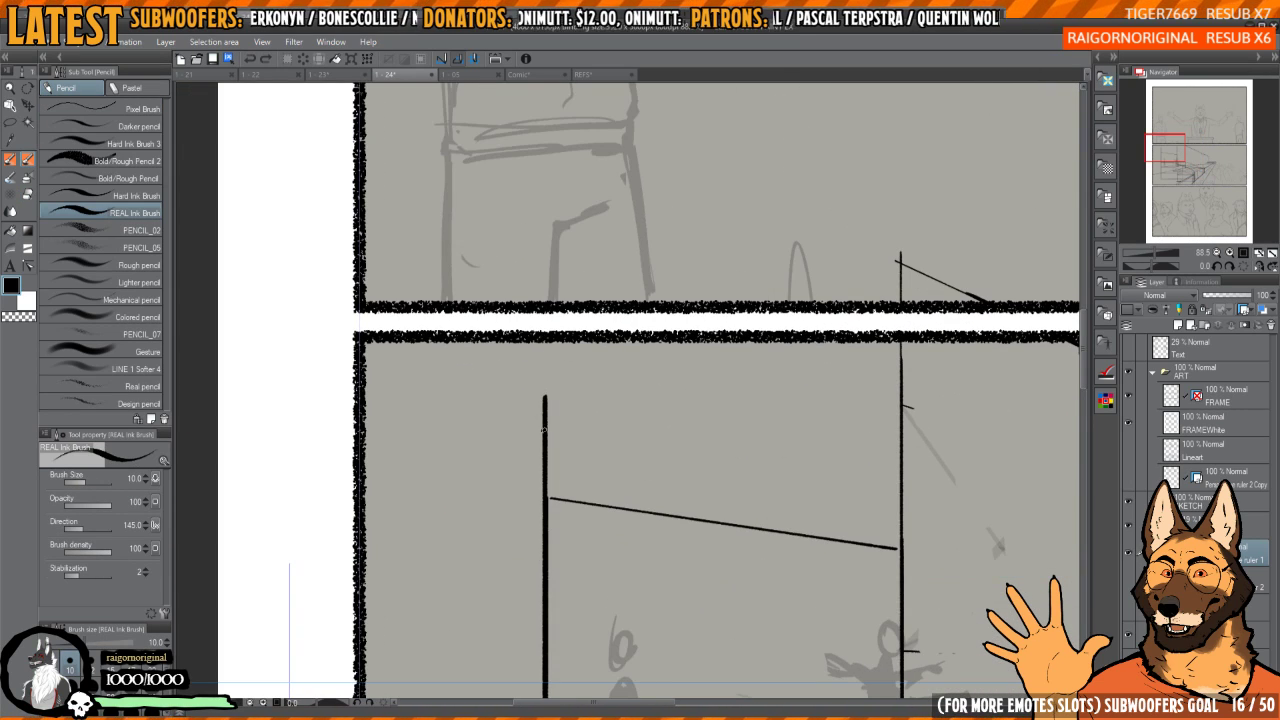
{"action": "left_click_drag", "start_coordinate": [546, 430], "coordinate": [546, 340]}
{"action": "key", "text": "ctrl+z"}
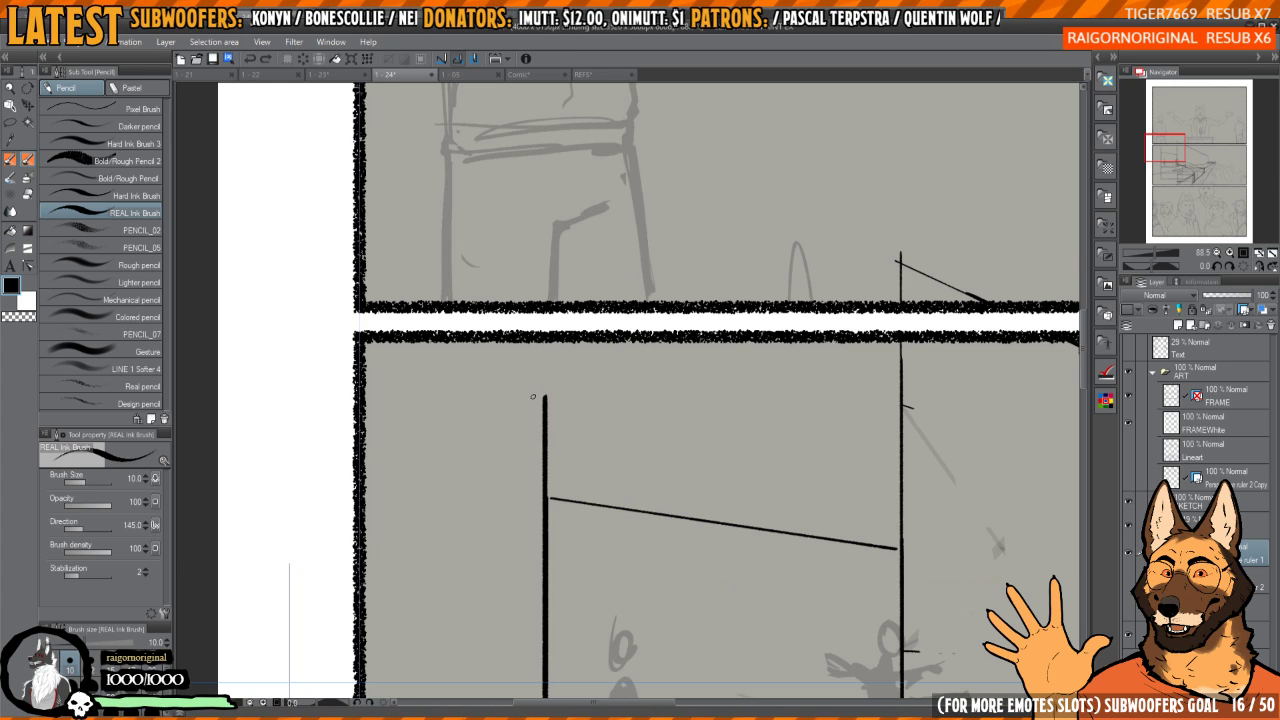
{"action": "left_click_drag", "start_coordinate": [544, 408], "coordinate": [544, 340]}
{"action": "scroll", "coordinate": [583, 349], "scroll_direction": "down", "scroll_amount": 3}
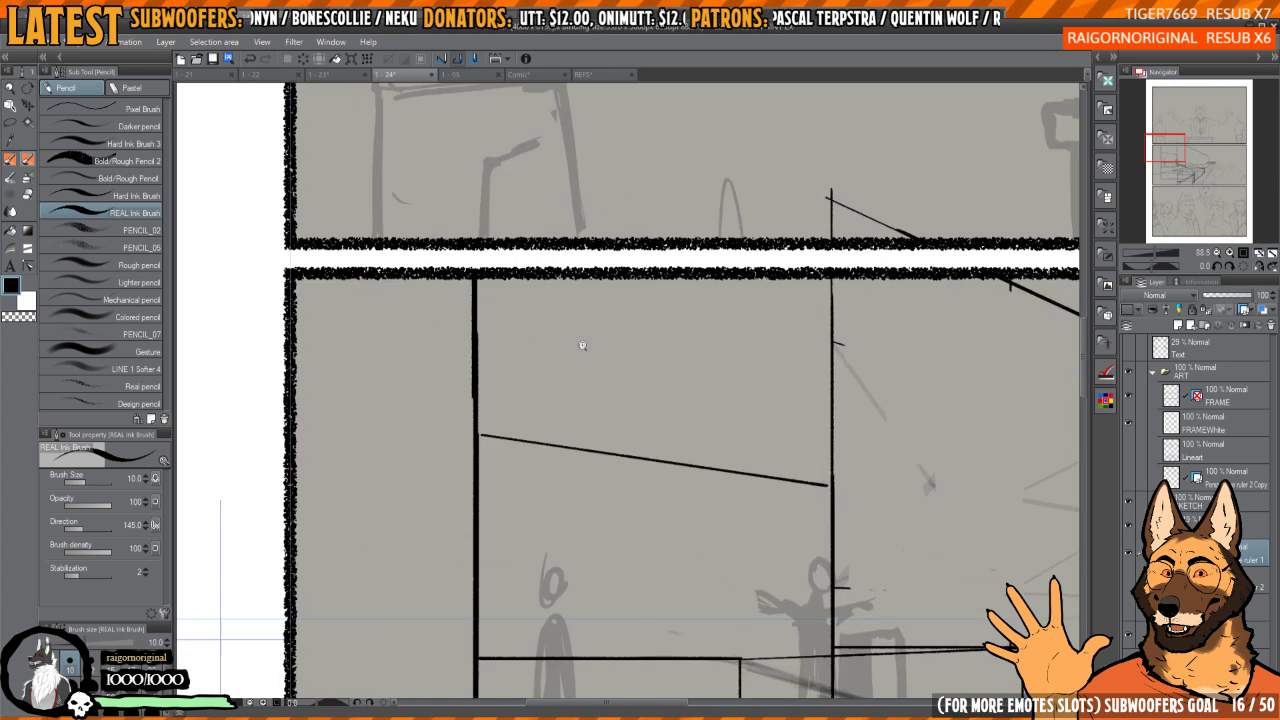
- Ink a slanted line across the front wall from just below the panel frame to the corner vertical, above the existing slanted line
{"action": "scroll", "coordinate": [608, 366], "scroll_direction": "up", "scroll_amount": 1}
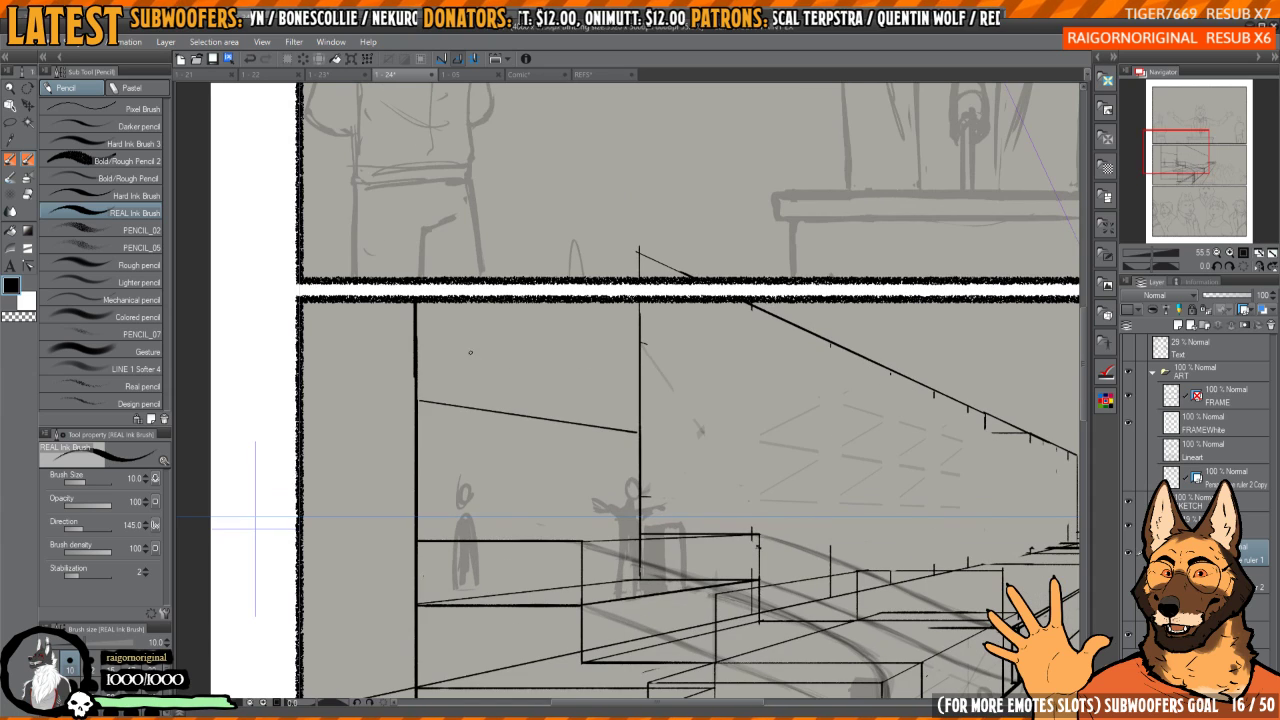
{"action": "left_click_drag", "start_coordinate": [416, 314], "coordinate": [637, 368]}
{"action": "scroll", "coordinate": [491, 360], "scroll_direction": "up", "scroll_amount": 3}
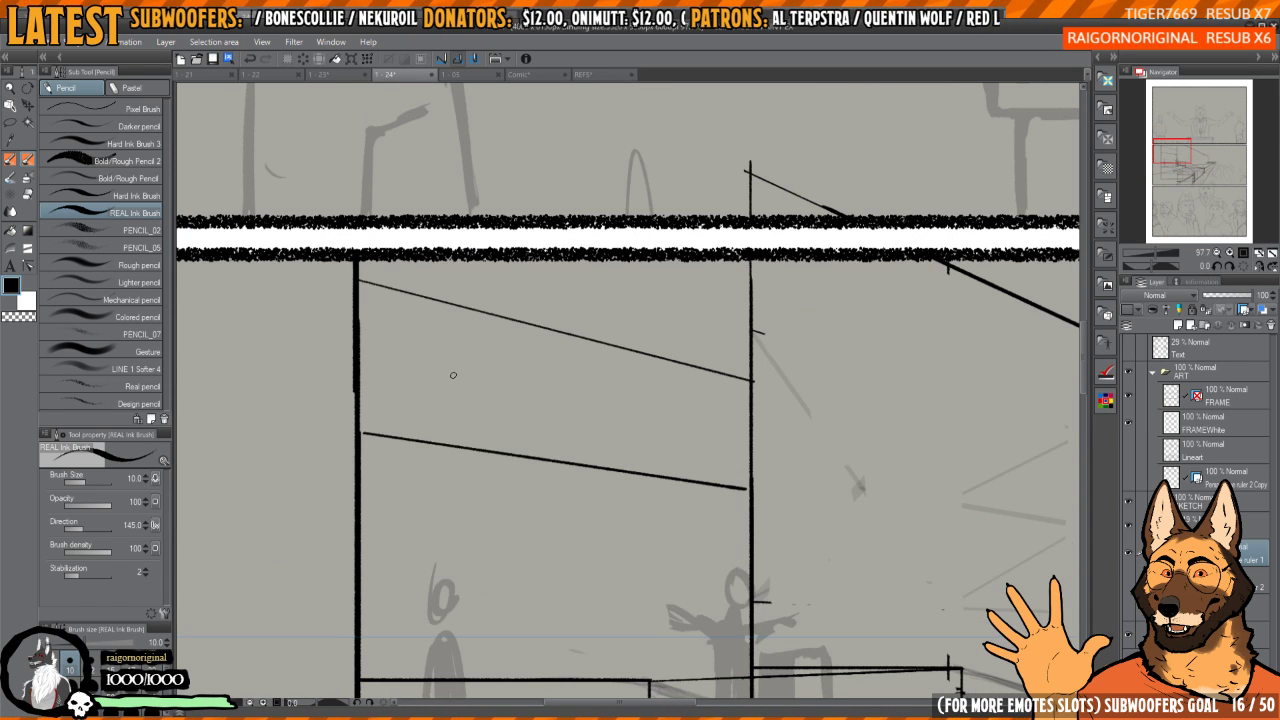
- Draw crossing diagonals, a vertical and a perspective centre line between the front wall's two slanted lines with the Marker at size 10
{"action": "key", "text": "b"}
{"action": "left_click_drag", "start_coordinate": [487, 386], "coordinate": [503, 395]}
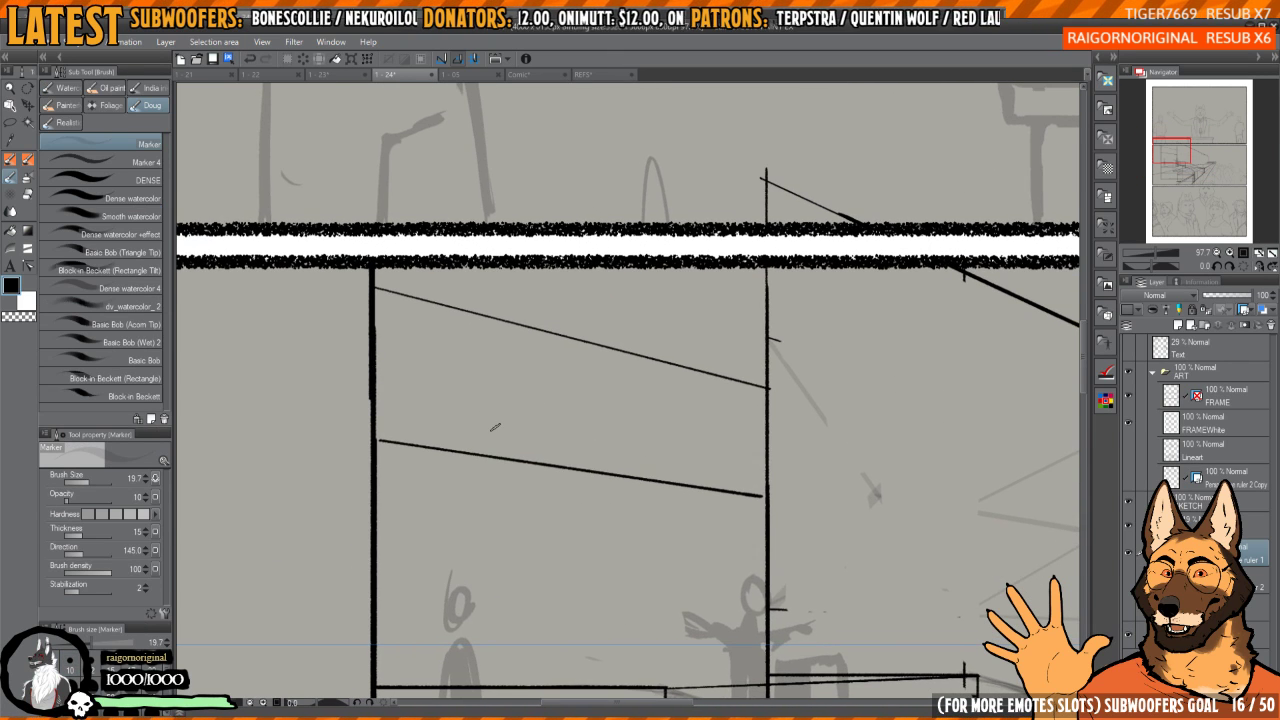
{"action": "key", "text": "bracketleft"}
{"action": "key", "text": "bracketleft"}
{"action": "key", "text": "bracketleft"}
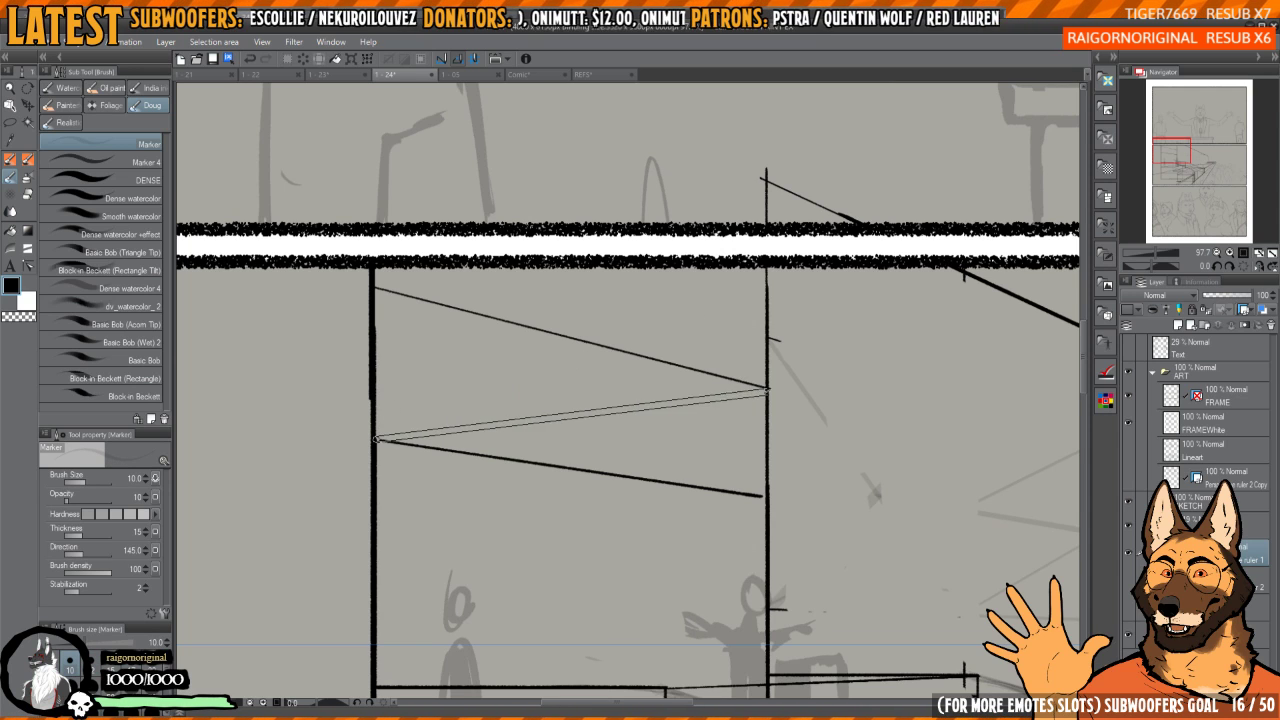
{"action": "mouse_move", "coordinate": [374, 288]}
{"action": "left_mouse_down"}
{"action": "mouse_move", "coordinate": [571, 371]}
{"action": "mouse_move", "coordinate": [766, 495]}
{"action": "left_mouse_up"}
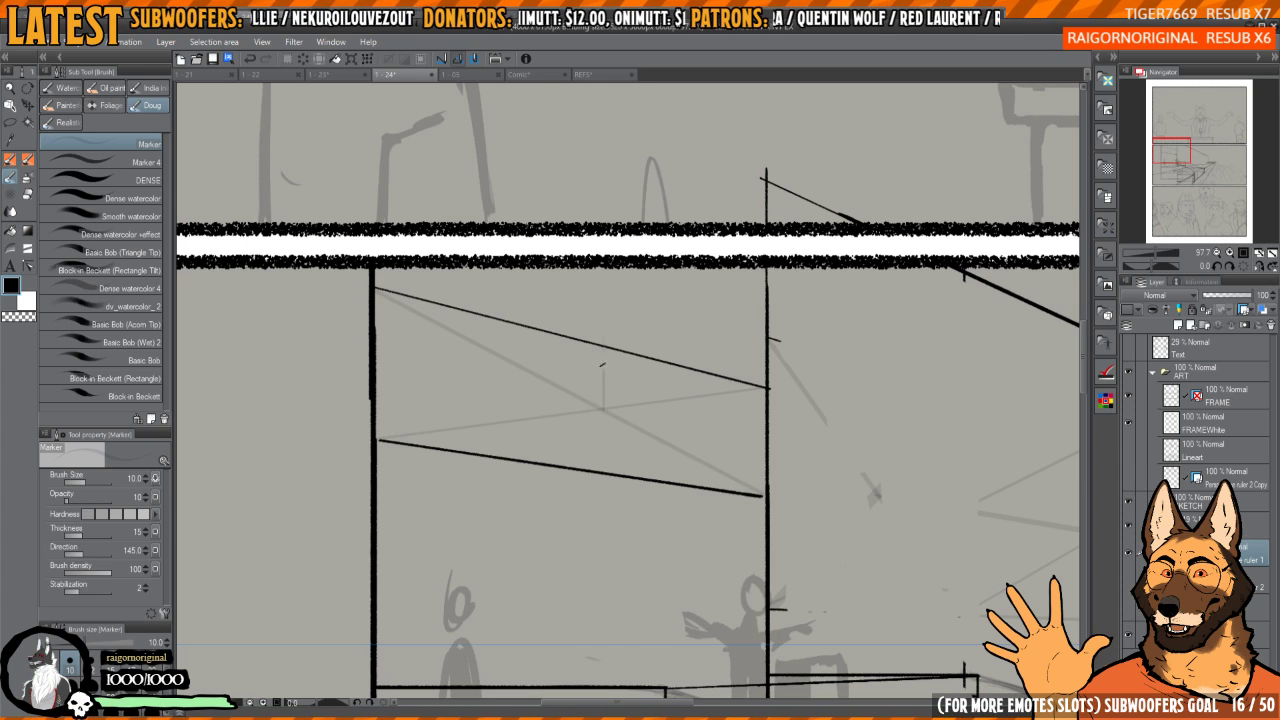
{"action": "left_click_drag", "start_coordinate": [602, 366], "coordinate": [603, 534]}
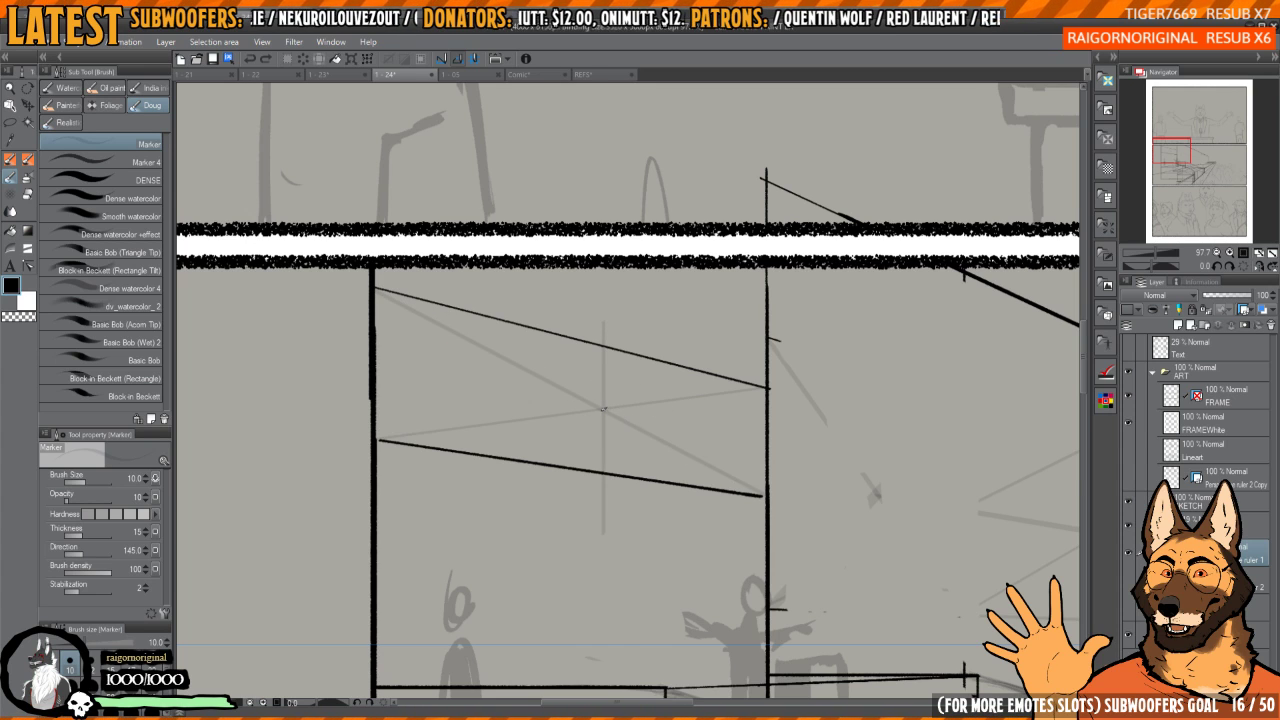
{"action": "mouse_move", "coordinate": [606, 410]}
{"action": "left_mouse_down"}
{"action": "mouse_move", "coordinate": [700, 430]}
{"action": "mouse_move", "coordinate": [531, 346]}
{"action": "left_mouse_up"}
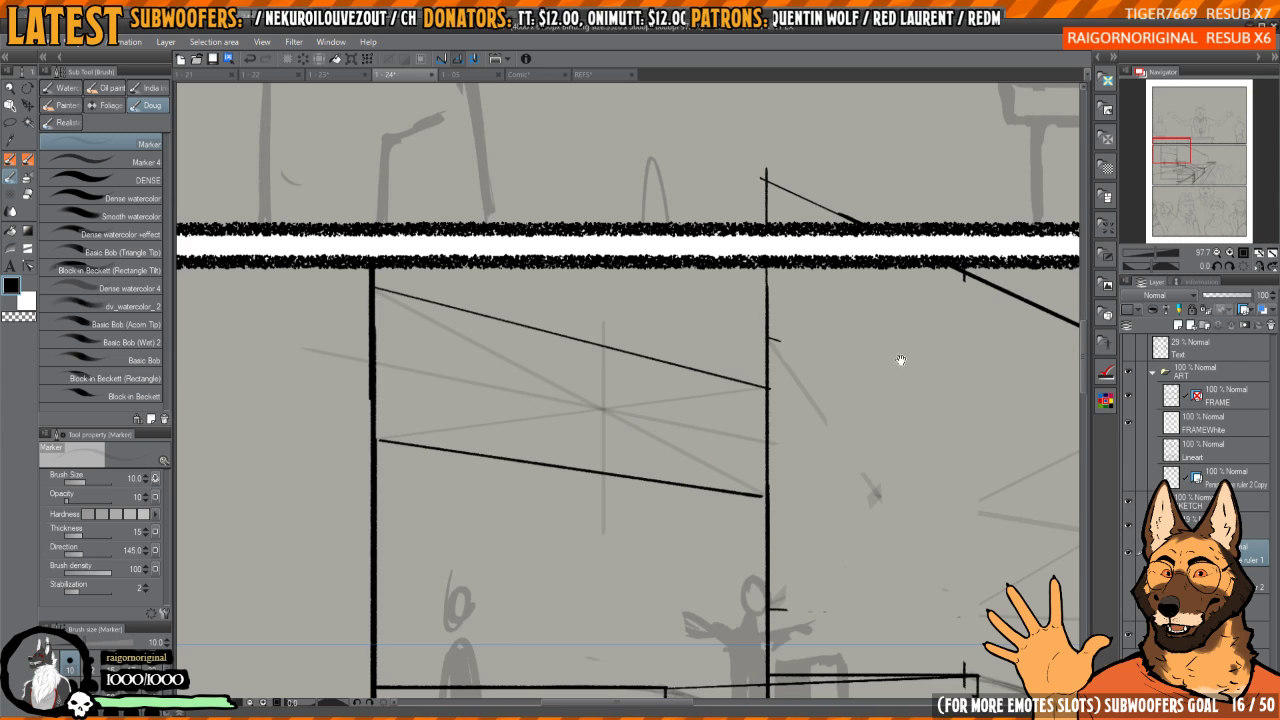
- Continue the front wall's two slanted lines past the corner vertical as faint Marker guides across the receding facade
{"action": "scroll", "coordinate": [700, 351], "scroll_direction": "down", "scroll_amount": 5}
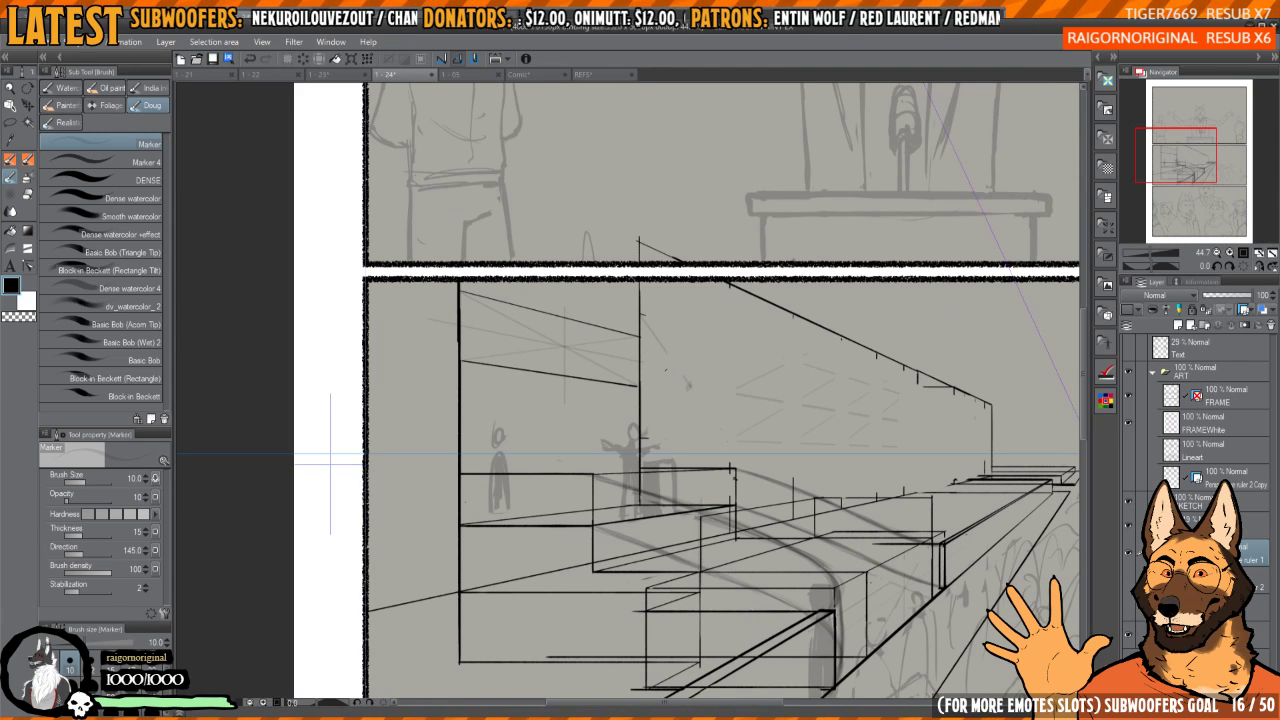
{"action": "left_click_drag", "start_coordinate": [666, 370], "coordinate": [657, 399]}
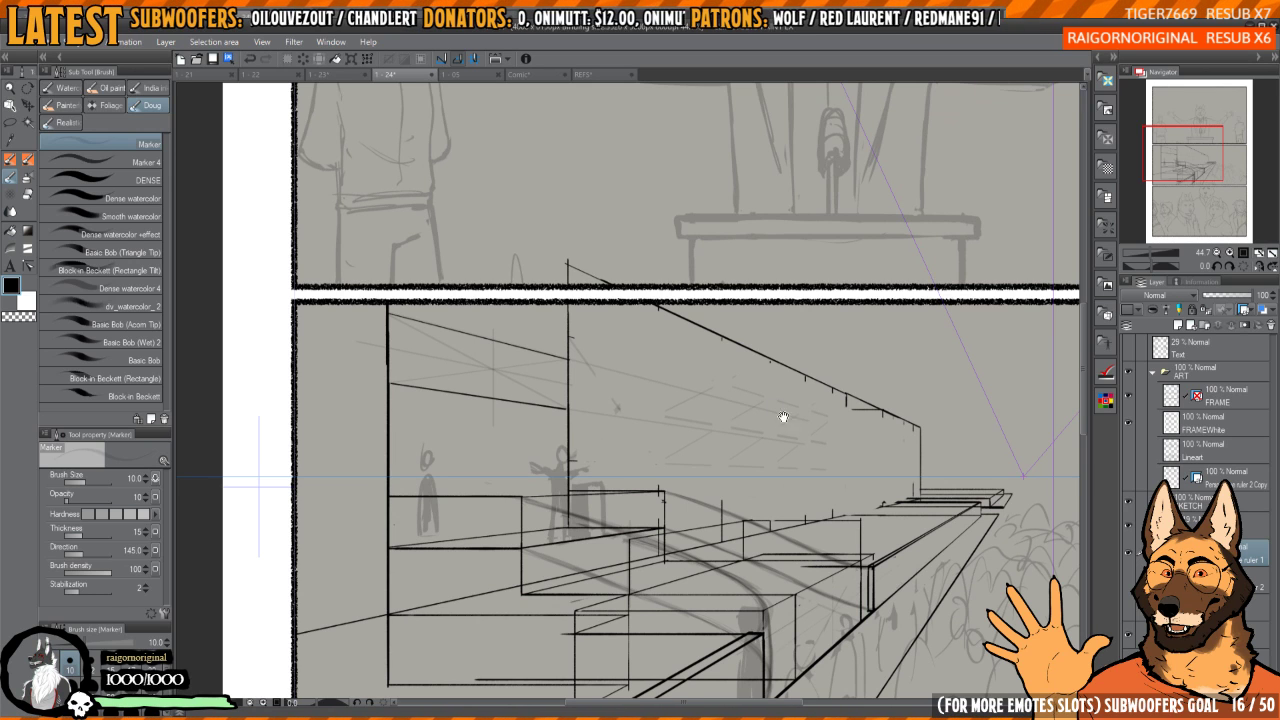
{"action": "scroll", "coordinate": [724, 403], "scroll_direction": "up", "scroll_amount": 4}
{"action": "left_click_drag", "start_coordinate": [722, 378], "coordinate": [691, 427]}
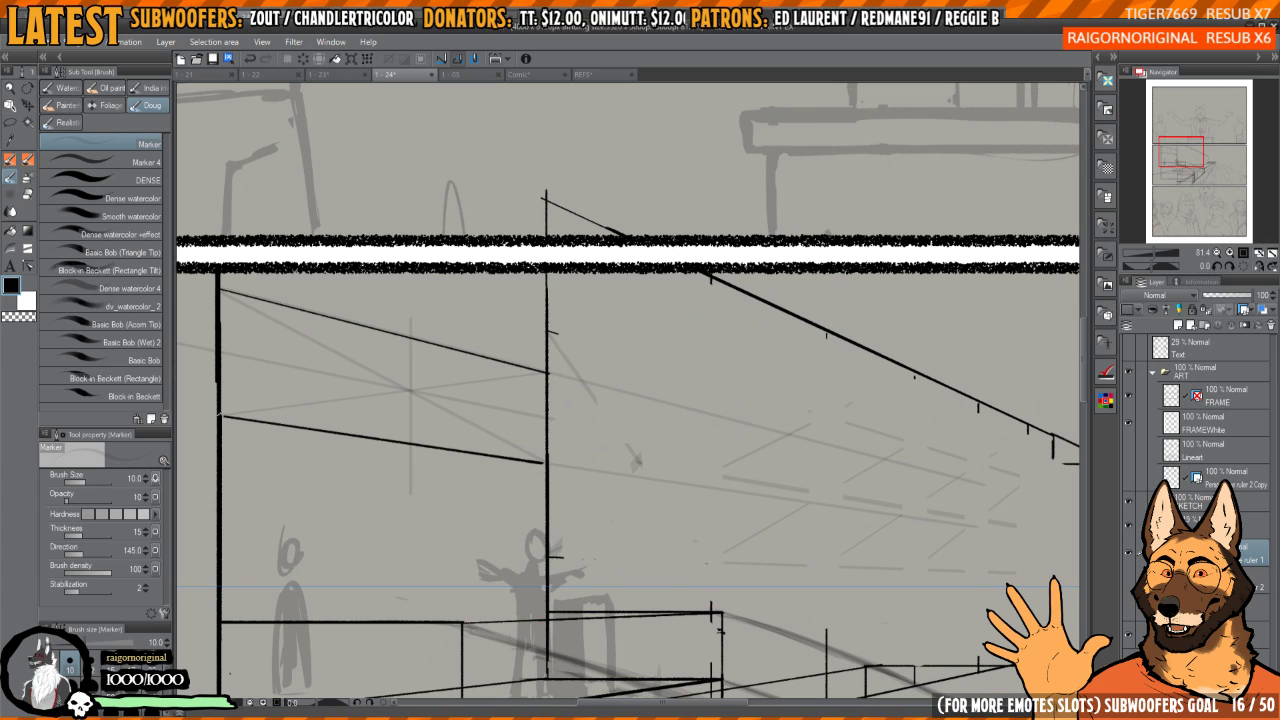
{"action": "mouse_move", "coordinate": [658, 435]}
{"action": "left_mouse_down"}
{"action": "mouse_move", "coordinate": [669, 423]}
{"action": "mouse_move", "coordinate": [677, 443]}
{"action": "left_mouse_up"}
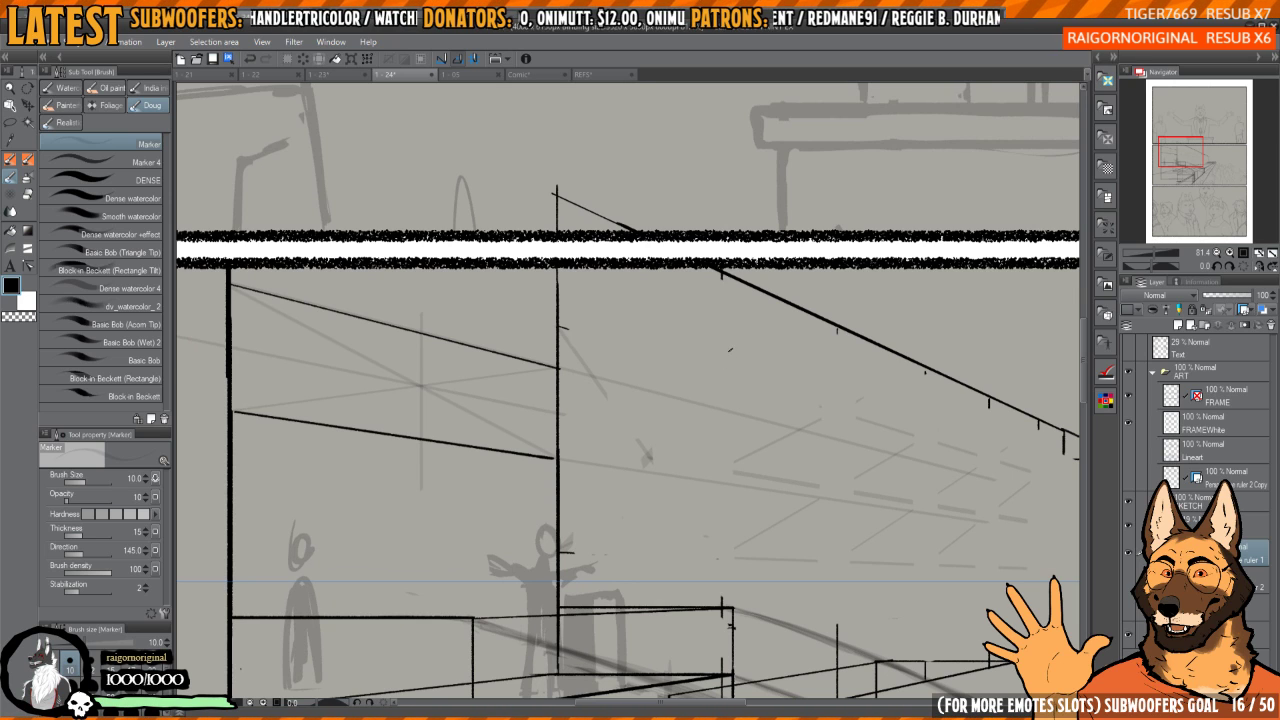
- Try inking thick slanted lines just below the front wall's upper slanted line with the REAL Ink Brush
{"action": "left_click_drag", "start_coordinate": [697, 318], "coordinate": [762, 294]}
{"action": "key", "text": "p"}
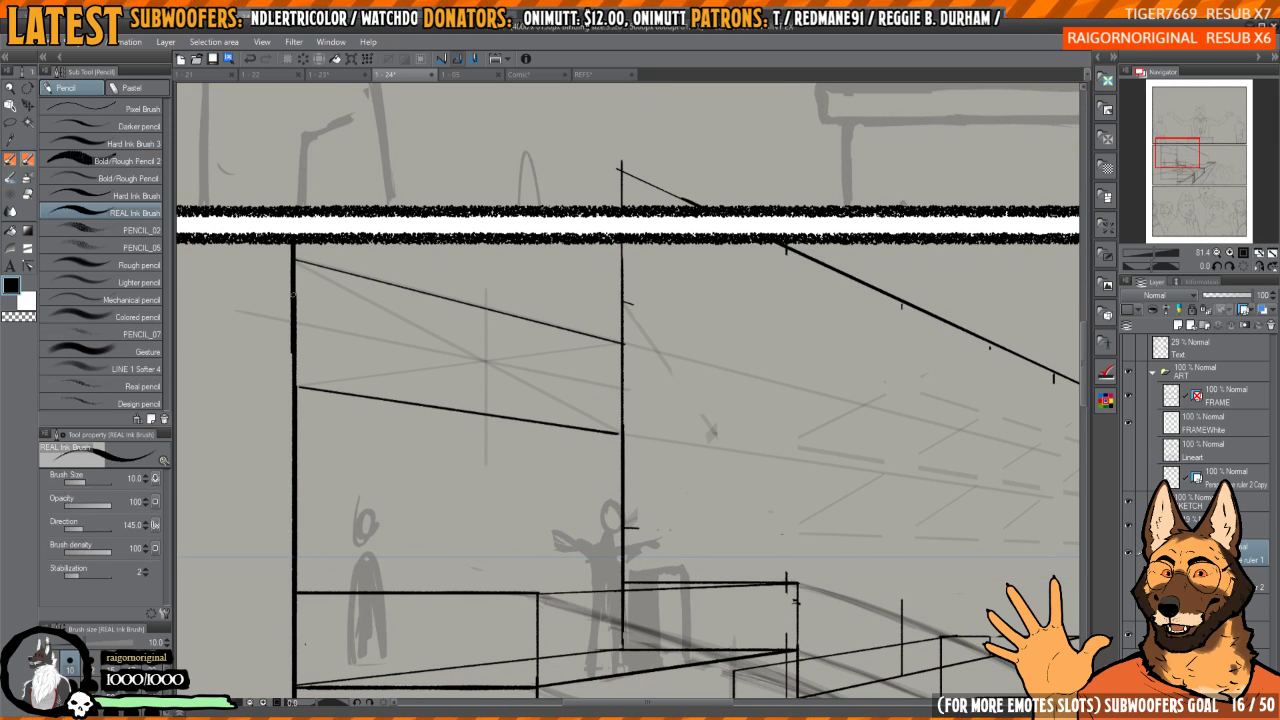
{"action": "left_click_drag", "start_coordinate": [295, 299], "coordinate": [828, 406]}
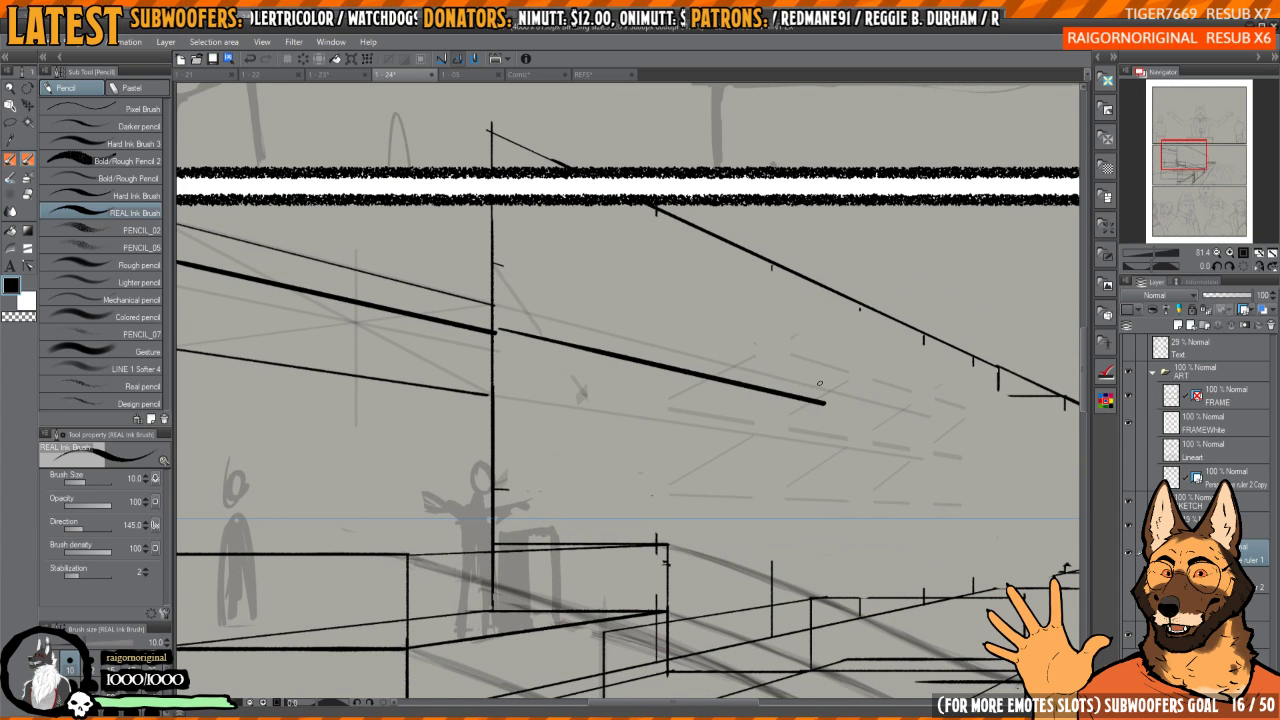
{"action": "key", "text": "ctrl+z"}
{"action": "left_click_drag", "start_coordinate": [465, 323], "coordinate": [594, 356]}
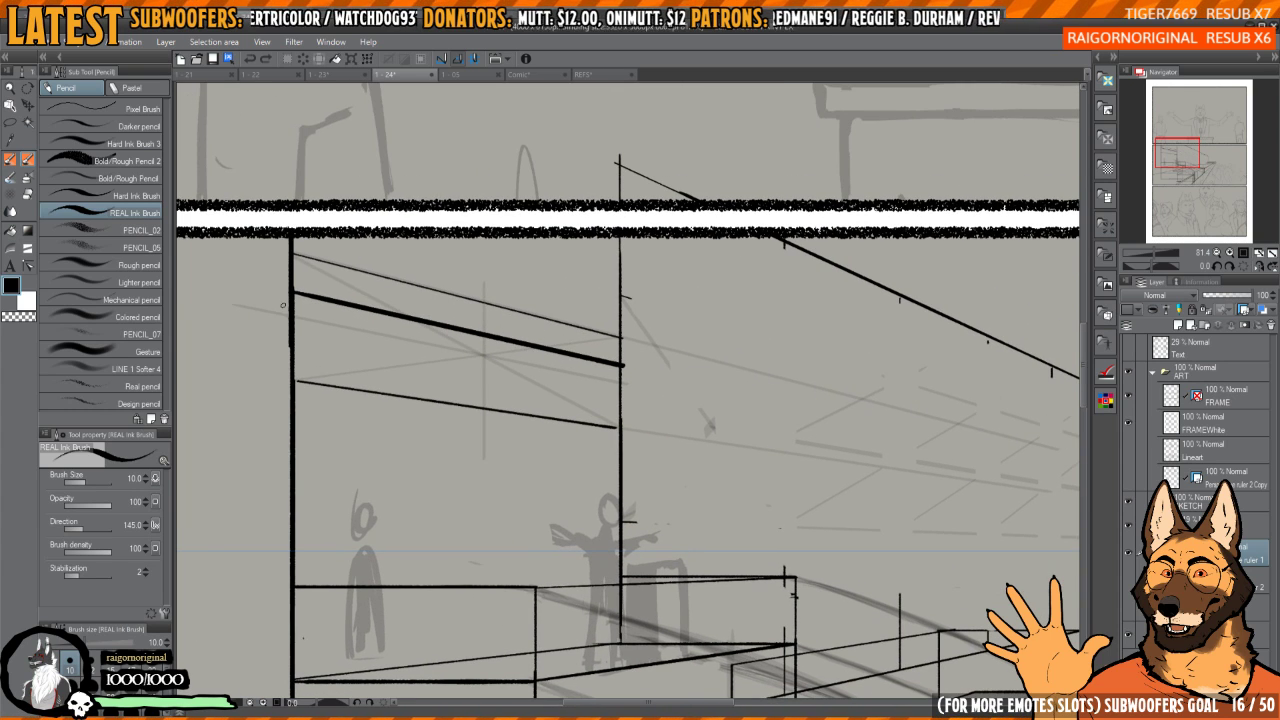
{"action": "left_click_drag", "start_coordinate": [285, 305], "coordinate": [506, 306]}
{"action": "key", "text": "ctrl+z"}
{"action": "left_click_drag", "start_coordinate": [298, 304], "coordinate": [473, 354]}
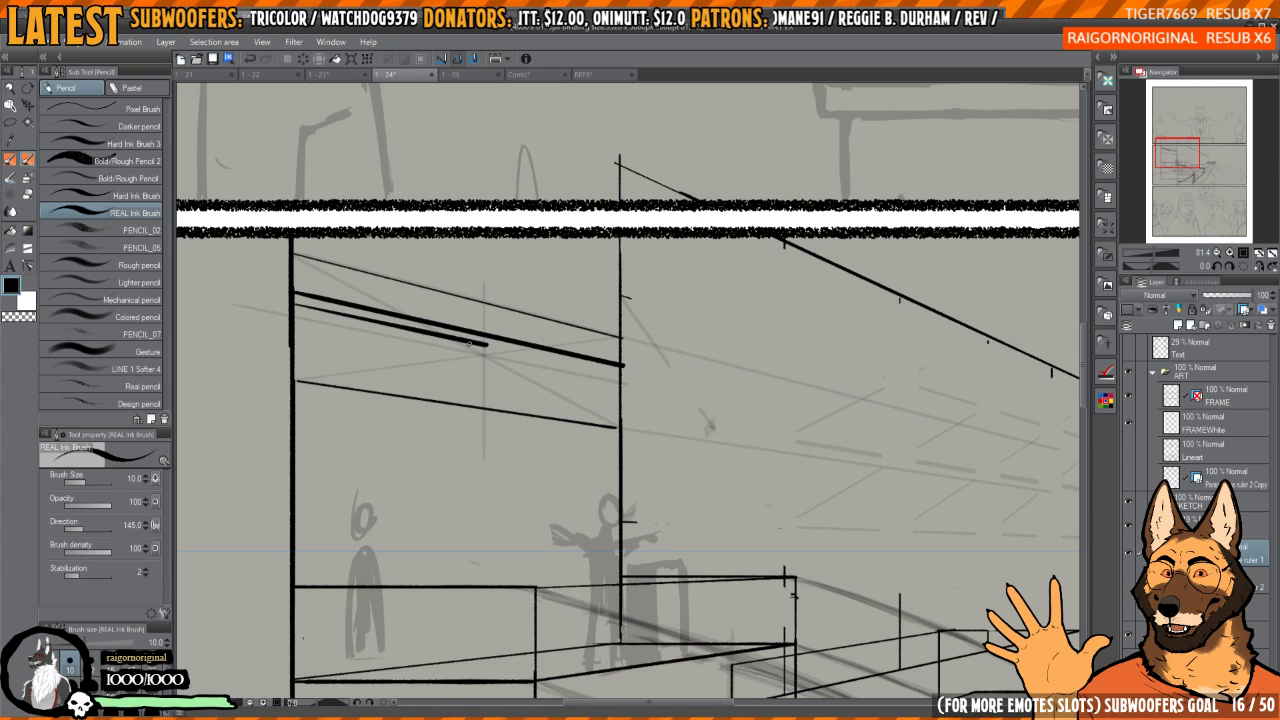
{"action": "key", "text": "ctrl+z"}
{"action": "key", "text": "ctrl+z"}
{"action": "scroll", "coordinate": [595, 343], "scroll_direction": "up", "scroll_amount": 1}
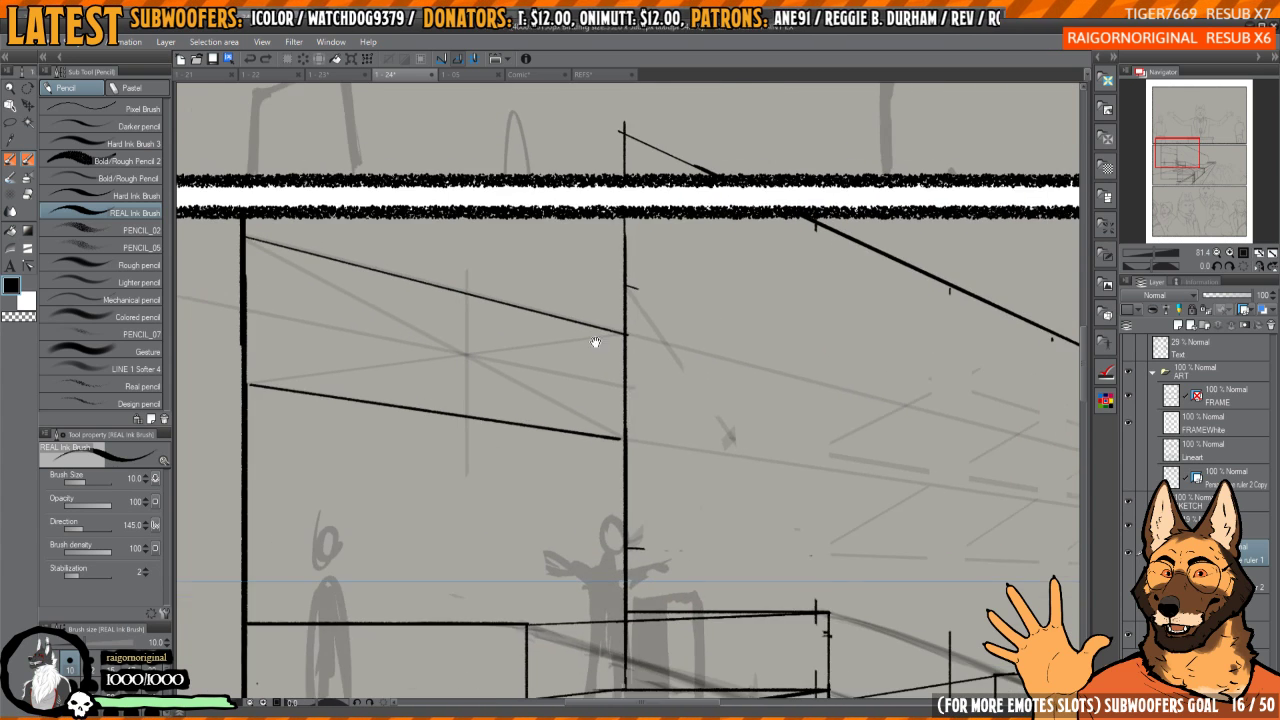
- Try sketching faint overlapping ellipses over the right half of the front wall's divided band with the Marker
{"action": "left_click_drag", "start_coordinate": [595, 343], "coordinate": [641, 364]}
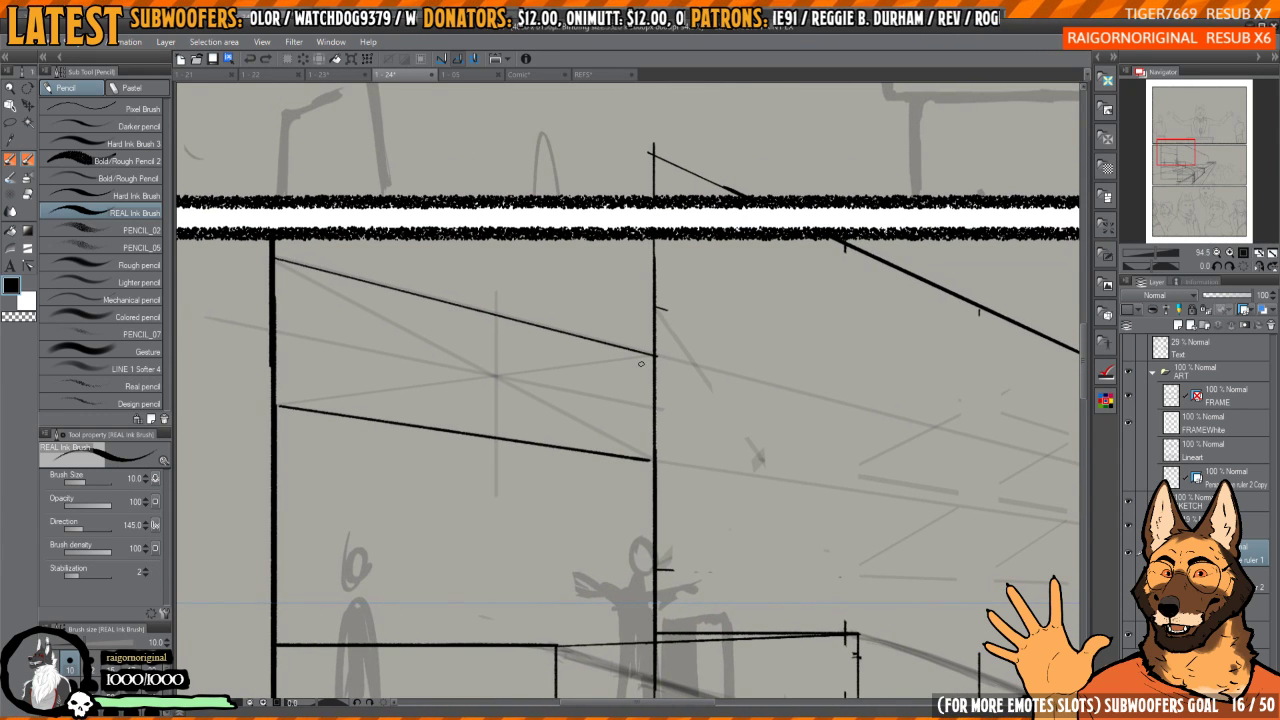
{"action": "left_click_drag", "start_coordinate": [523, 374], "coordinate": [617, 362]}
{"action": "scroll", "coordinate": [523, 347], "scroll_direction": "up", "scroll_amount": 2}
{"action": "key", "text": "b"}
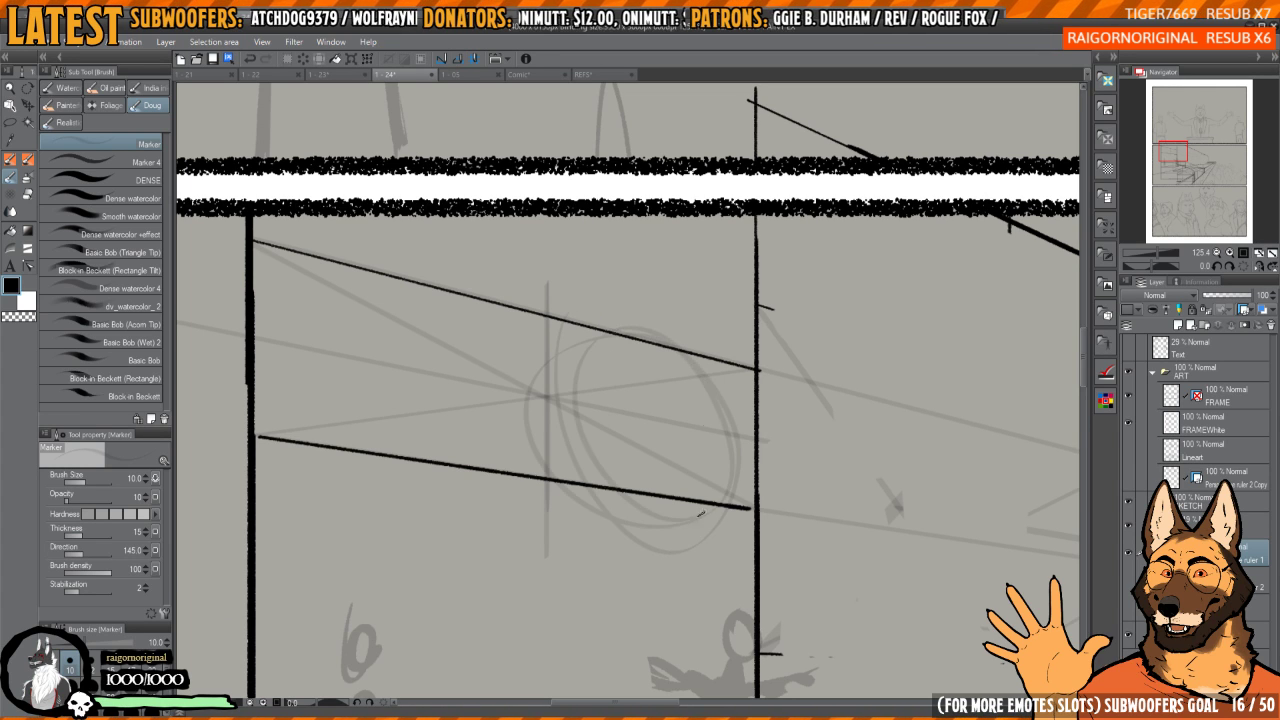
{"action": "left_click_drag", "start_coordinate": [648, 391], "coordinate": [634, 385]}
{"action": "left_click_drag", "start_coordinate": [559, 434], "coordinate": [547, 440]}
{"action": "key", "text": "ctrl+plus"}
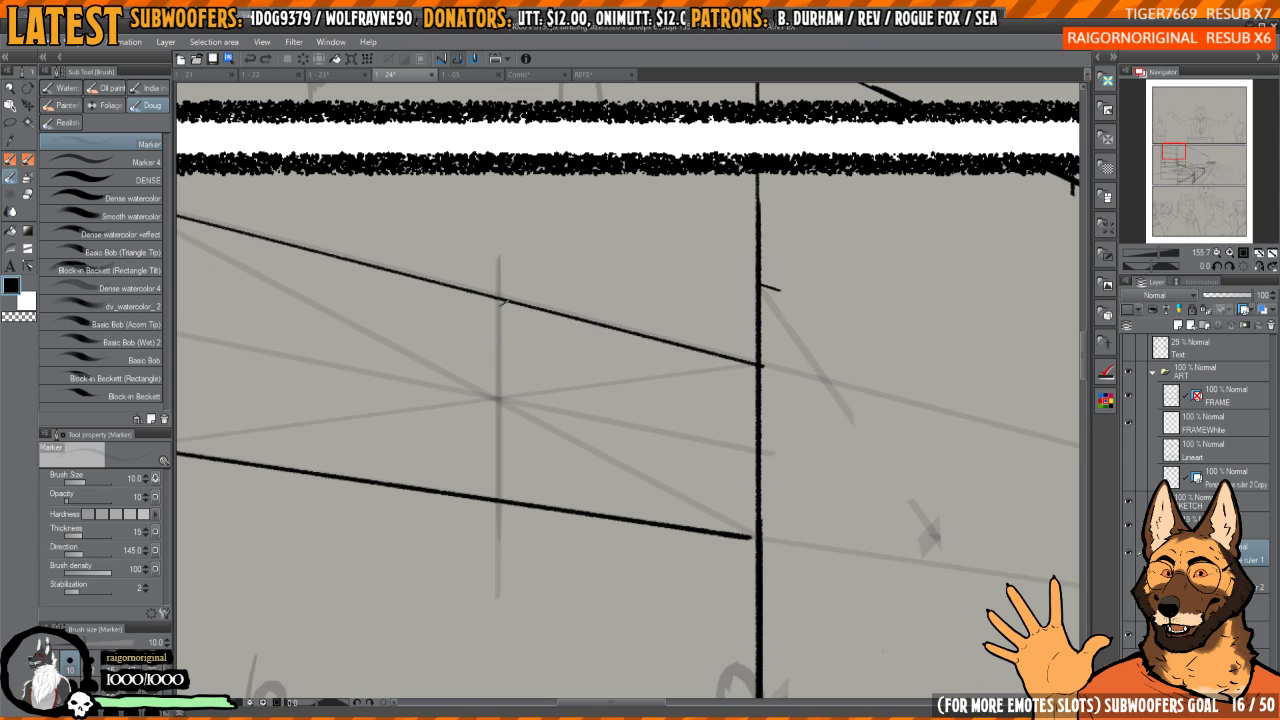
- Try inking a thick four-sided outline around the right half of the front wall's divided band with the REAL Ink Brush
{"action": "key", "text": "p"}
{"action": "mouse_move", "coordinate": [497, 296]}
{"action": "left_mouse_down"}
{"action": "mouse_move", "coordinate": [503, 504]}
{"action": "mouse_move", "coordinate": [495, 496]}
{"action": "mouse_move", "coordinate": [732, 549]}
{"action": "mouse_move", "coordinate": [757, 537]}
{"action": "mouse_move", "coordinate": [759, 362]}
{"action": "mouse_move", "coordinate": [521, 290]}
{"action": "mouse_move", "coordinate": [748, 375]}
{"action": "left_mouse_up"}
{"action": "key", "text": "ctrl+z"}
{"action": "left_click_drag", "start_coordinate": [853, 385], "coordinate": [766, 330]}
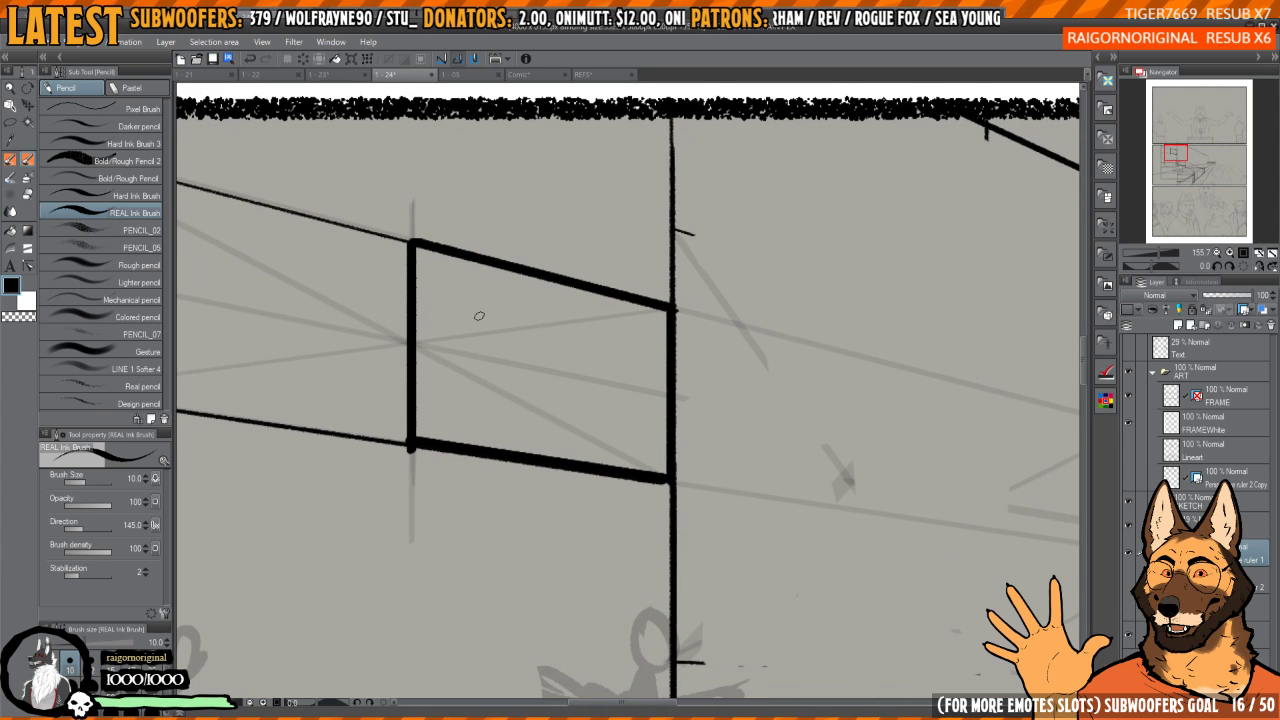
{"action": "key", "text": "ctrl+z"}
{"action": "key", "text": "ctrl+z"}
{"action": "key", "text": "ctrl+z"}
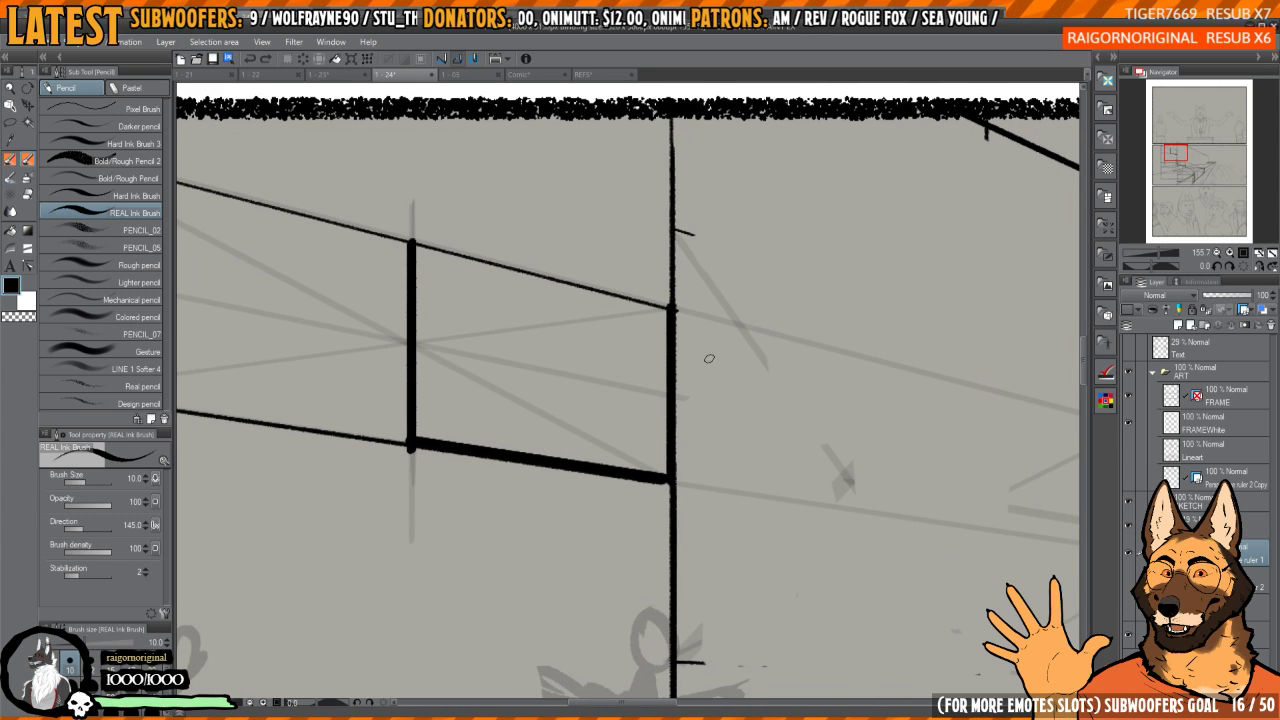
{"action": "key", "text": "ctrl+z"}
{"action": "left_click_drag", "start_coordinate": [634, 405], "coordinate": [654, 437]}
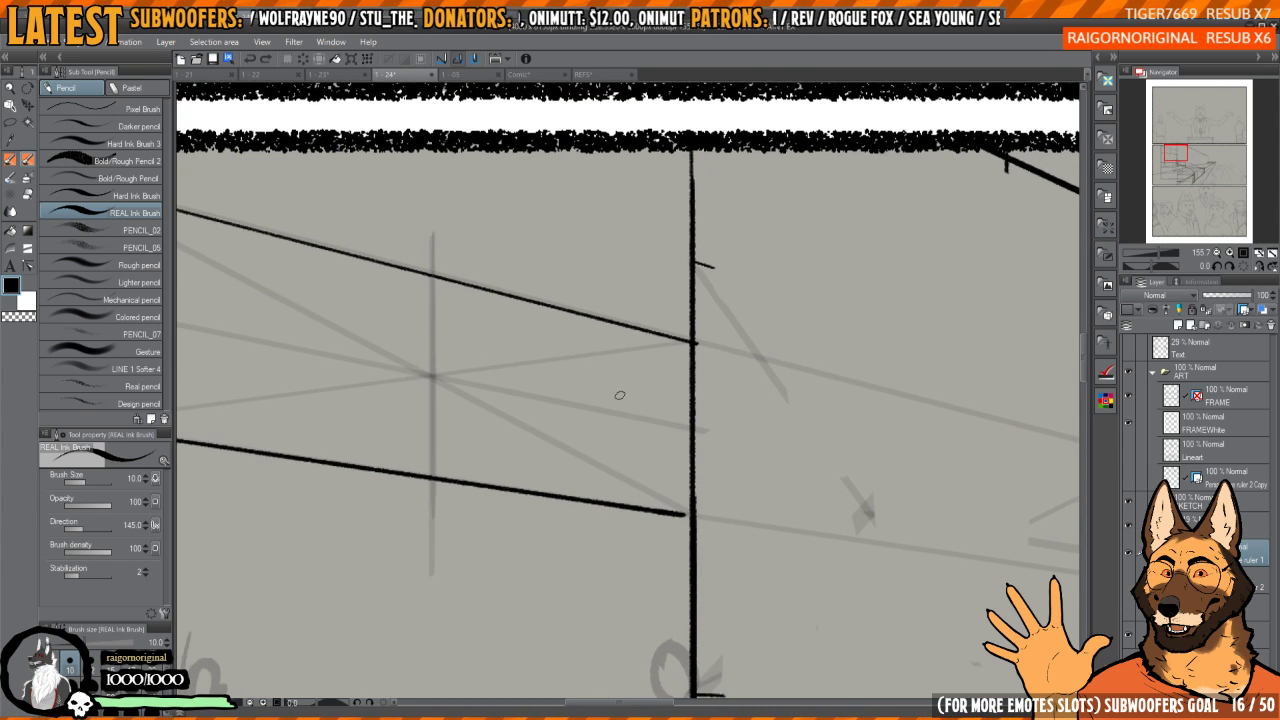
- Try circling the front wall's centre vertical crossings and projecting Marker diagonals from them past the corner onto the receding facade
{"action": "key", "text": "b"}
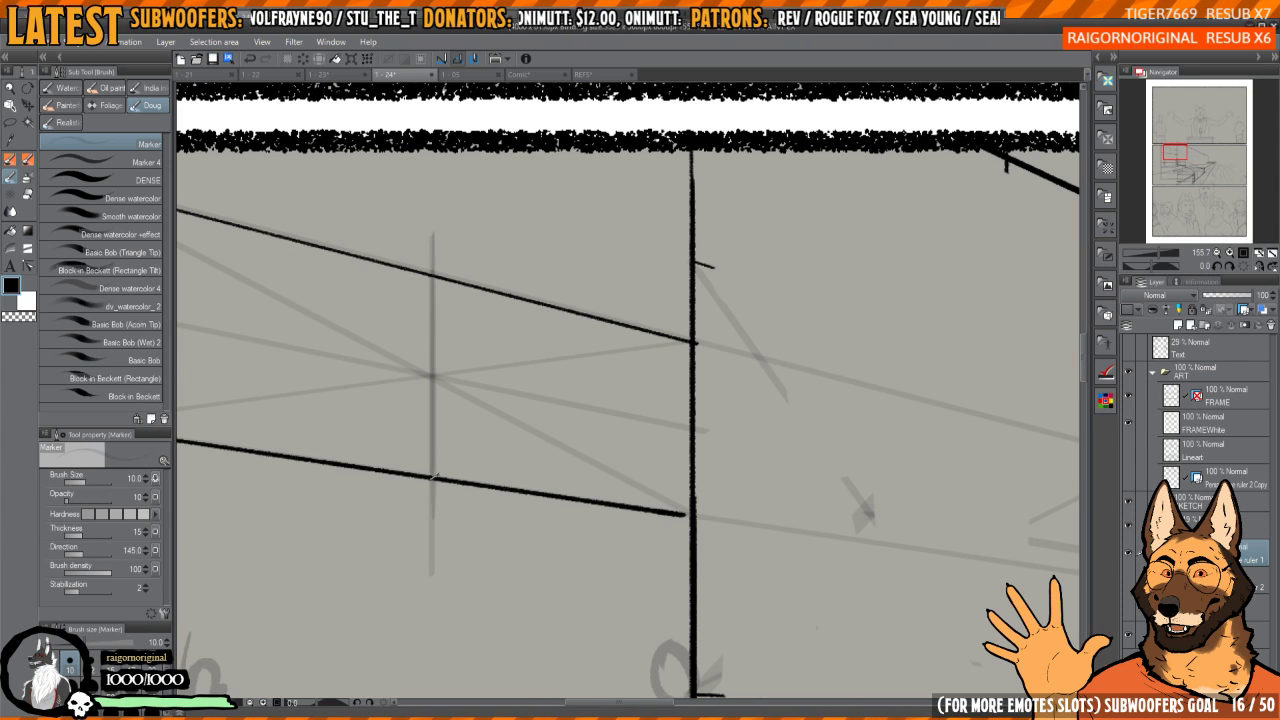
{"action": "left_click_drag", "start_coordinate": [432, 482], "coordinate": [437, 234]}
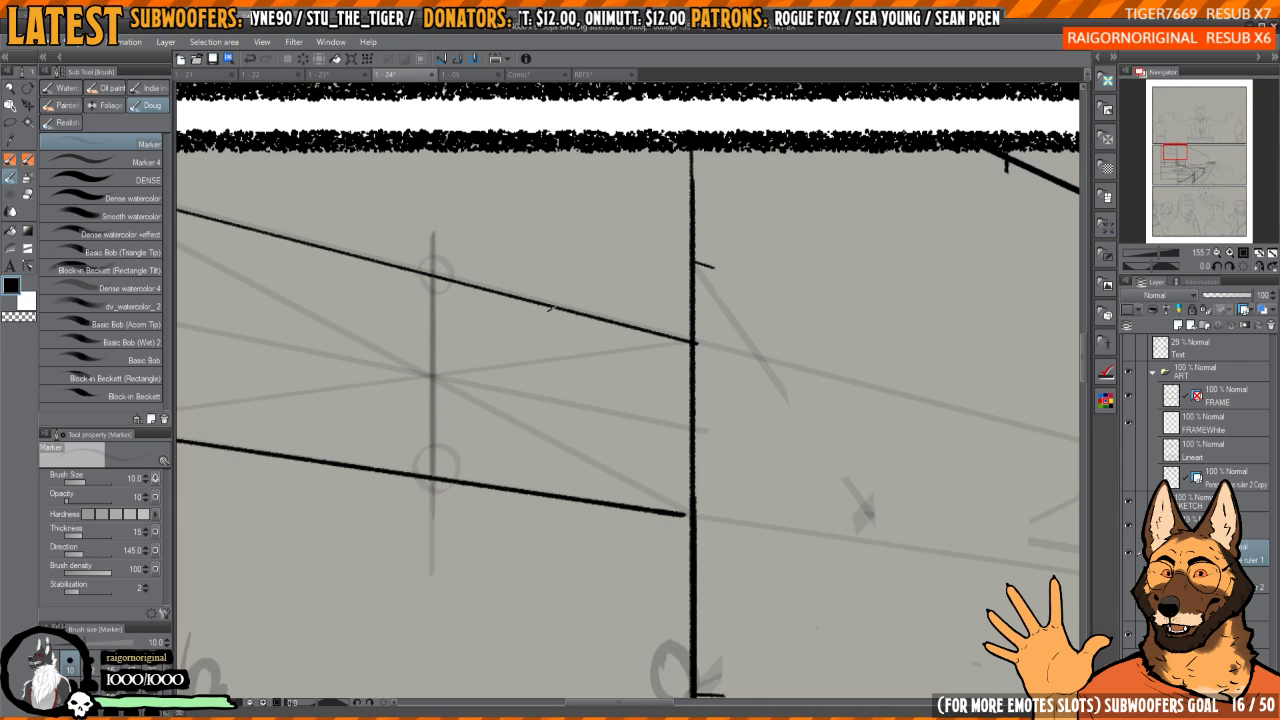
{"action": "left_click_drag", "start_coordinate": [435, 276], "coordinate": [686, 418]}
{"action": "left_click_drag", "start_coordinate": [437, 481], "coordinate": [944, 378]}
{"action": "left_click_drag", "start_coordinate": [698, 430], "coordinate": [937, 527]}
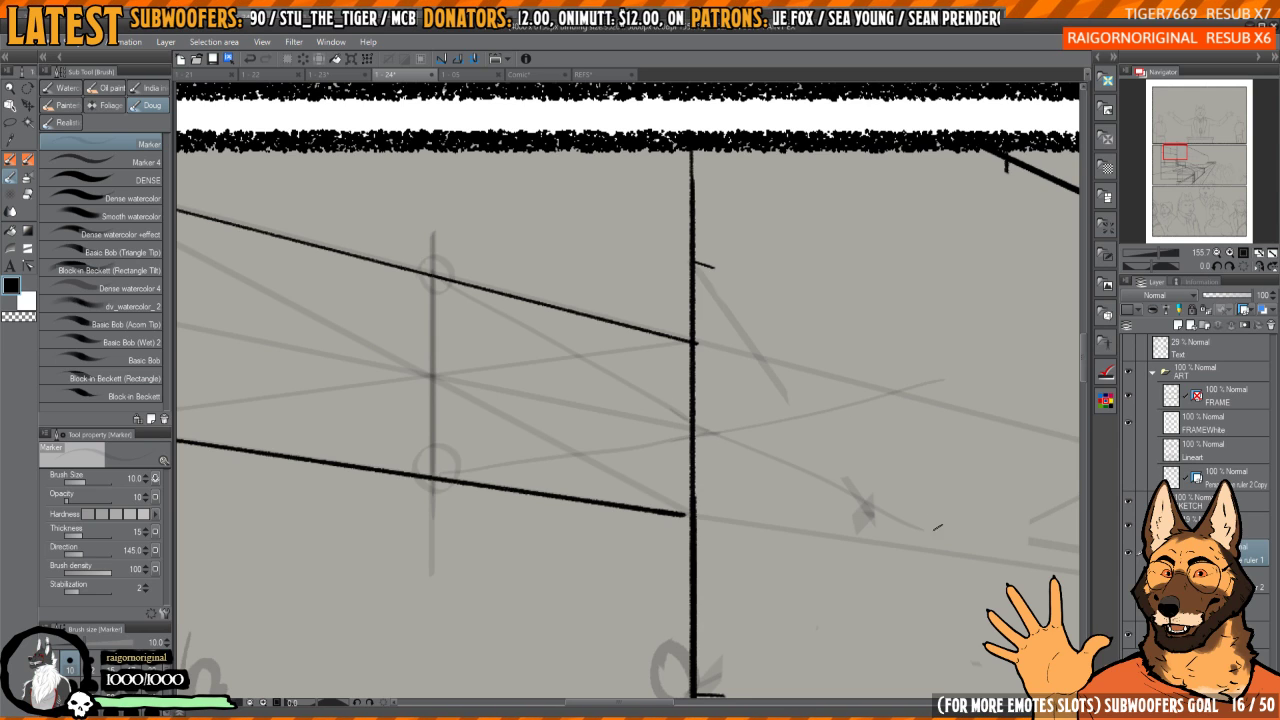
{"action": "left_click_drag", "start_coordinate": [460, 283], "coordinate": [830, 376]}
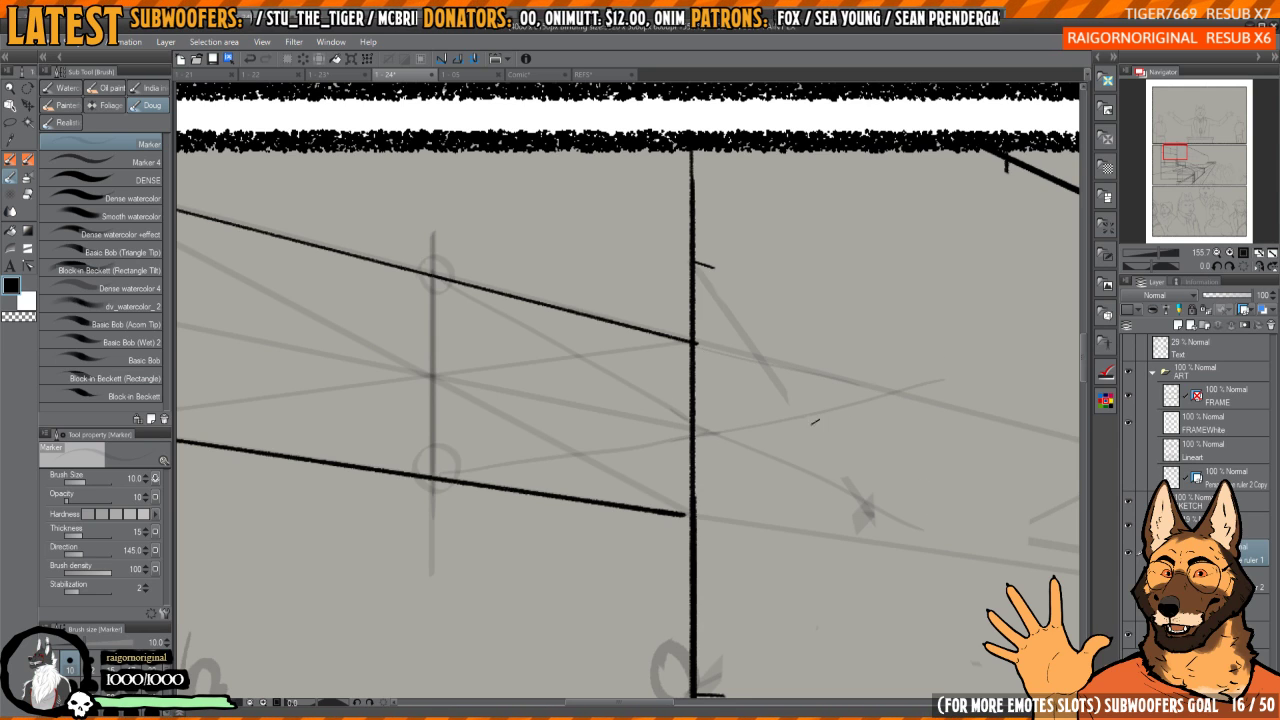
{"action": "left_click_drag", "start_coordinate": [440, 485], "coordinate": [878, 542]}
{"action": "key", "text": "ctrl+z"}
{"action": "key", "text": "ctrl+z"}
{"action": "key", "text": "ctrl+z"}
{"action": "key", "text": "ctrl+z"}
{"action": "key", "text": "ctrl+z"}
{"action": "key", "text": "ctrl+z"}
{"action": "key", "text": "ctrl+z"}
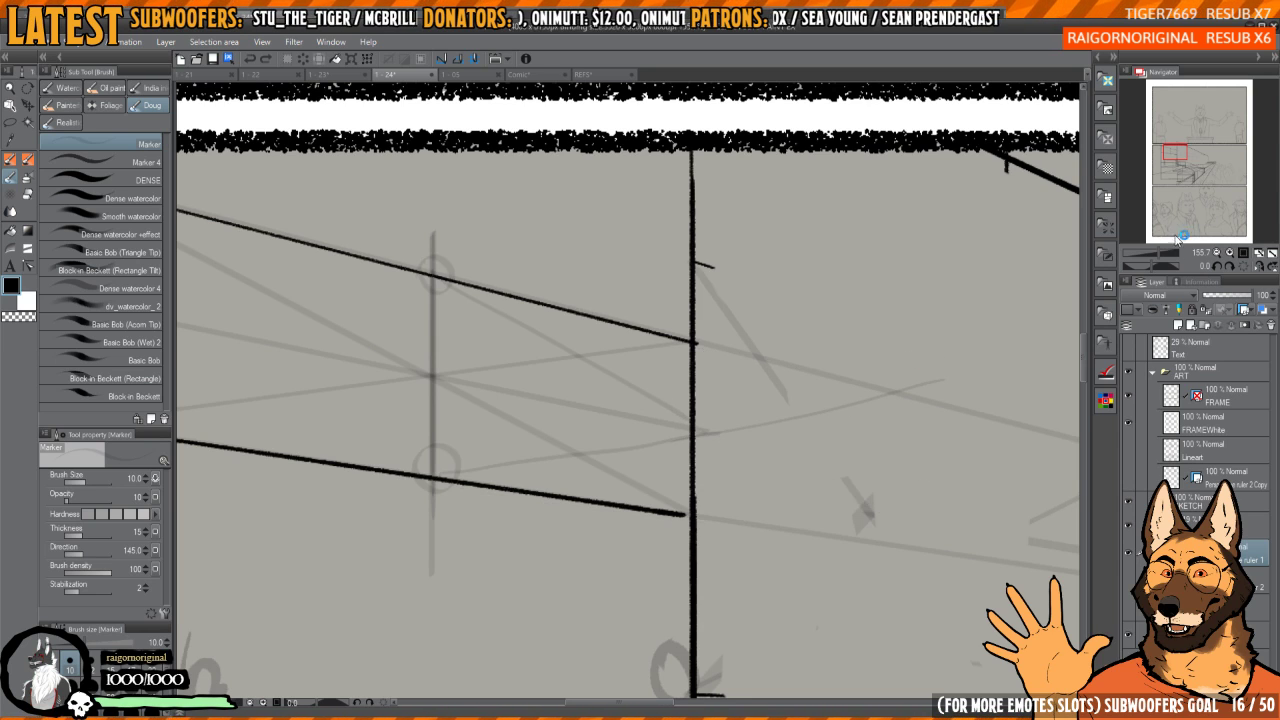
{"action": "key", "text": "ctrl+z"}
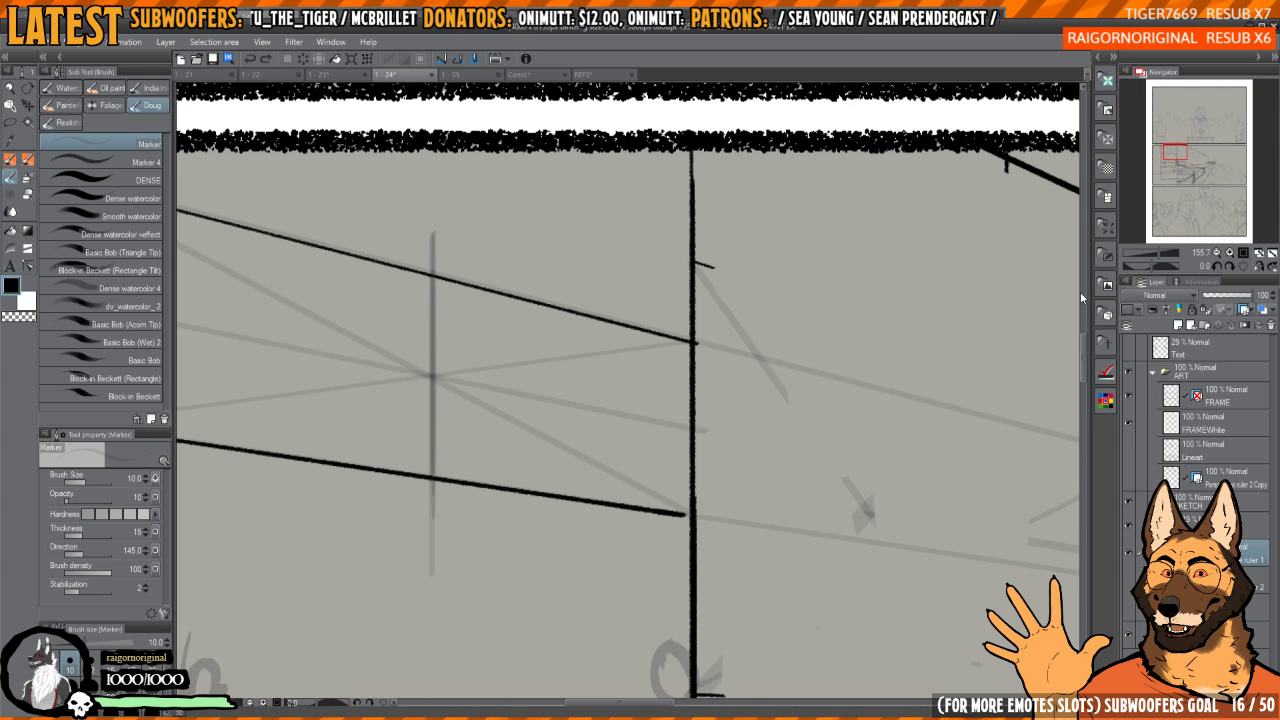
- Draw a Marker diagonal from the centre vertical's lower crossing through the corner's midpoint to the upper guide, and drop a vertical from that crossing
{"action": "left_click_drag", "start_coordinate": [709, 446], "coordinate": [676, 411]}
{"action": "mouse_move", "coordinate": [400, 240]}
{"action": "left_mouse_down"}
{"action": "mouse_move", "coordinate": [404, 446]}
{"action": "mouse_move", "coordinate": [949, 343]}
{"action": "left_mouse_up"}
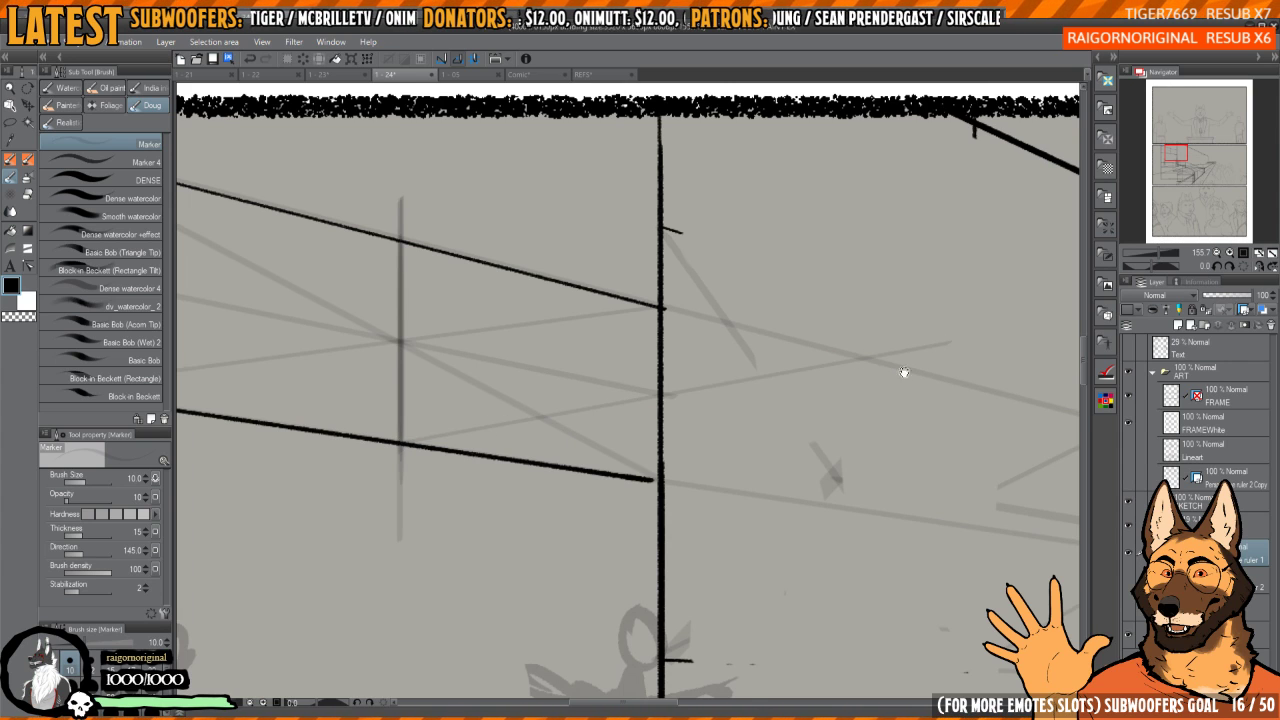
{"action": "mouse_move", "coordinate": [873, 363]}
{"action": "left_mouse_down"}
{"action": "mouse_move", "coordinate": [830, 317]}
{"action": "mouse_move", "coordinate": [822, 460]}
{"action": "left_mouse_up"}
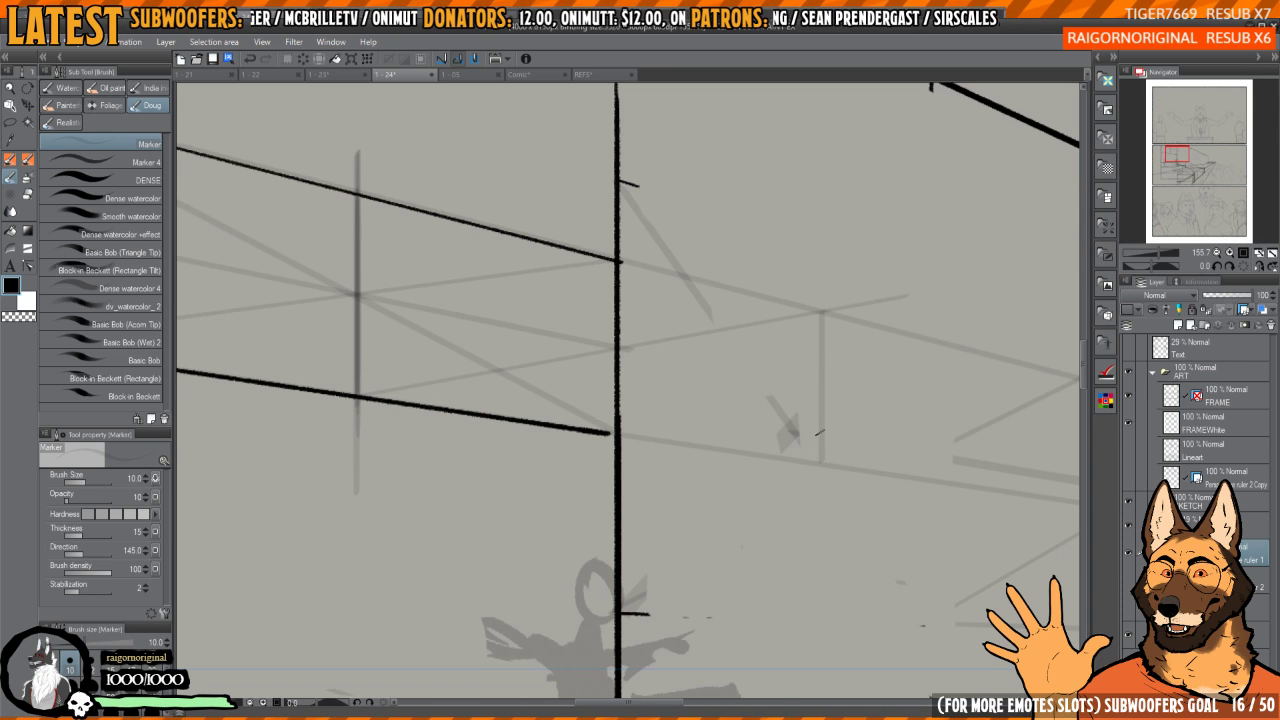
{"action": "mouse_move", "coordinate": [791, 357]}
{"action": "left_mouse_down"}
{"action": "mouse_move", "coordinate": [794, 429]}
{"action": "mouse_move", "coordinate": [576, 389]}
{"action": "mouse_move", "coordinate": [711, 397]}
{"action": "left_mouse_up"}
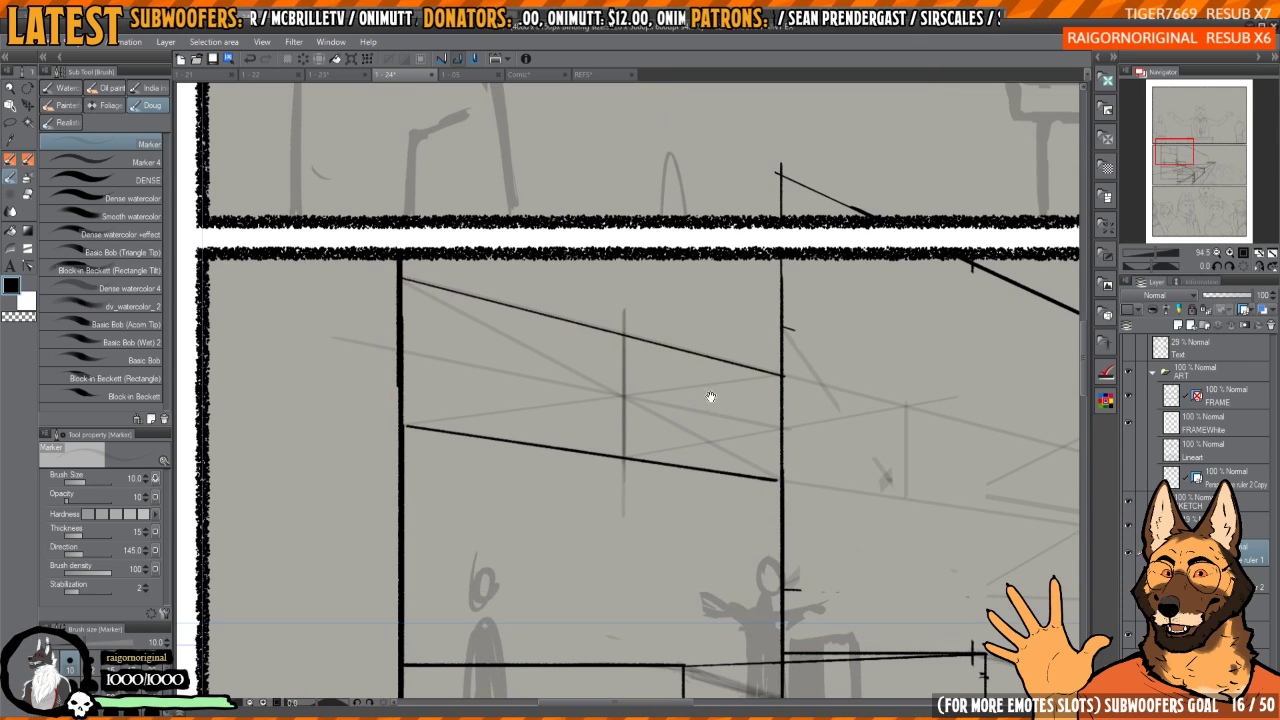
{"action": "left_click_drag", "start_coordinate": [830, 442], "coordinate": [726, 386]}
{"action": "scroll", "coordinate": [685, 377], "scroll_direction": "down", "scroll_amount": 2}
{"action": "scroll", "coordinate": [682, 376], "scroll_direction": "down", "scroll_amount": 1}
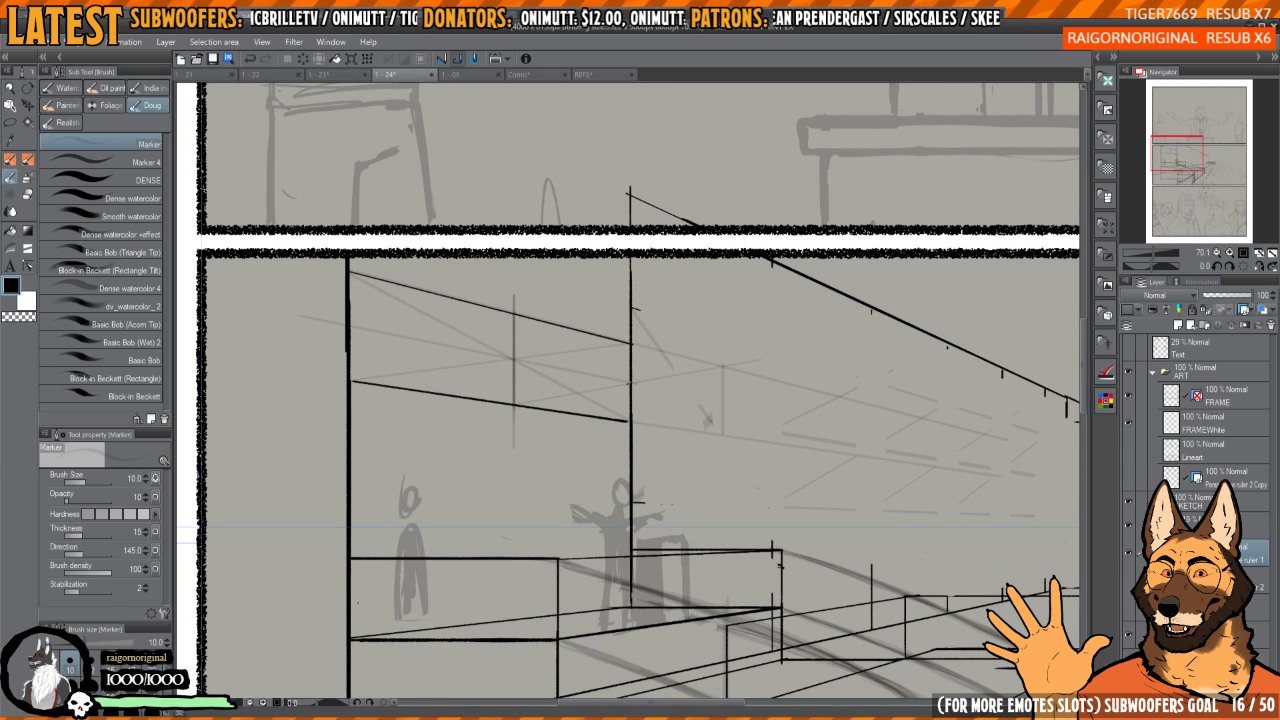
- Extend the band's centre line across the receding facade, and halve its first bay with a faint diagonal and a vertical
{"action": "scroll", "coordinate": [655, 383], "scroll_direction": "up", "scroll_amount": 2}
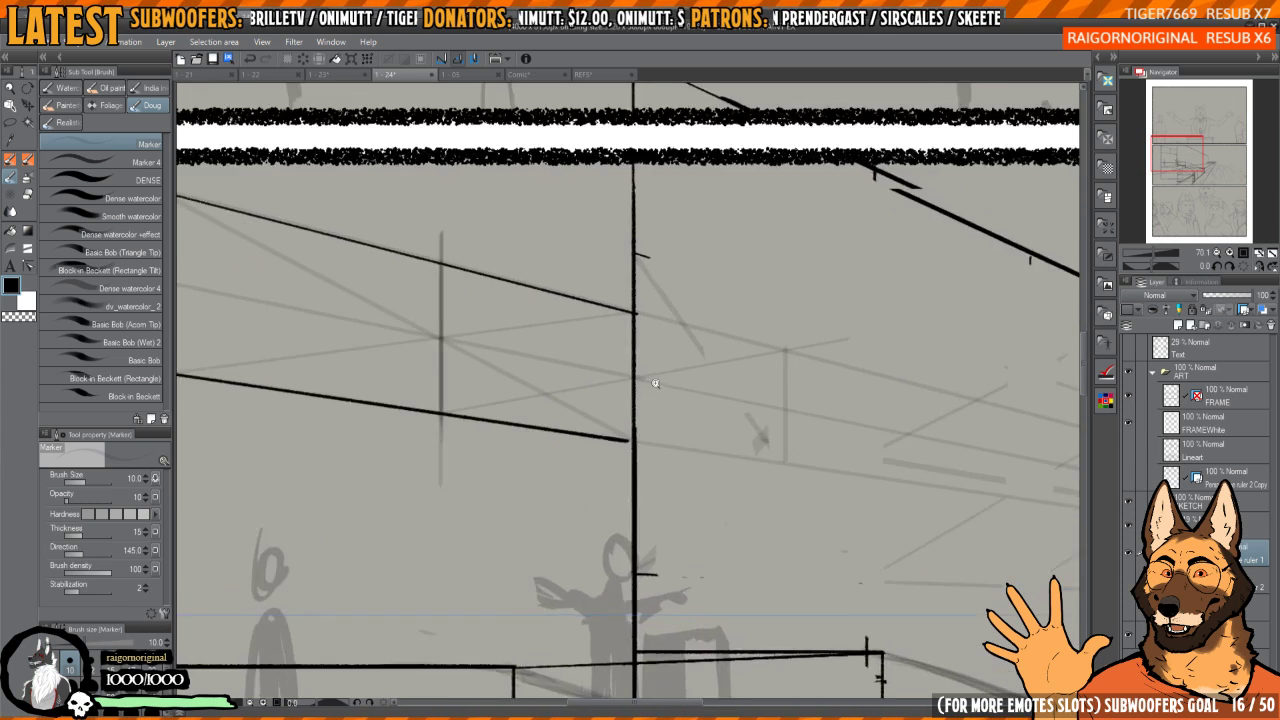
{"action": "left_click_drag", "start_coordinate": [655, 383], "coordinate": [637, 386]}
{"action": "left_click_drag", "start_coordinate": [771, 374], "coordinate": [745, 348]}
{"action": "left_click_drag", "start_coordinate": [653, 360], "coordinate": [752, 375]}
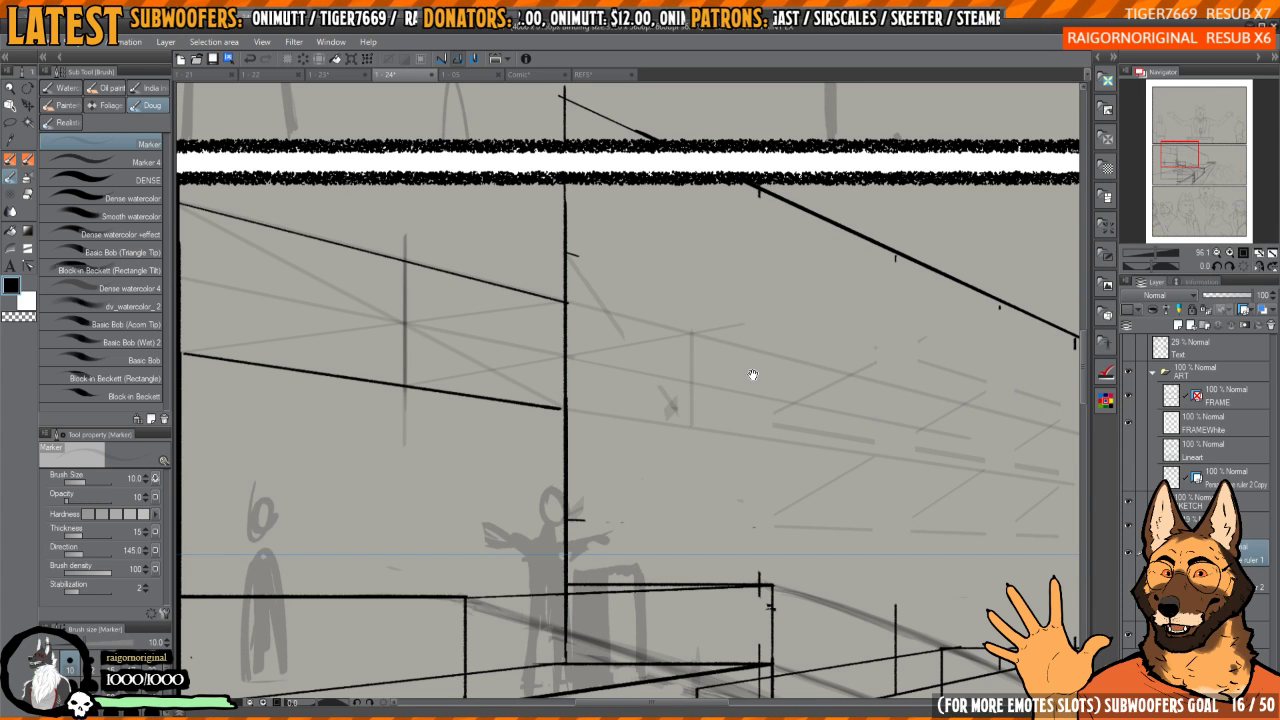
{"action": "mouse_move", "coordinate": [752, 375]}
{"action": "left_mouse_down"}
{"action": "mouse_move", "coordinate": [716, 420]}
{"action": "mouse_move", "coordinate": [654, 420]}
{"action": "mouse_move", "coordinate": [688, 405]}
{"action": "left_mouse_up"}
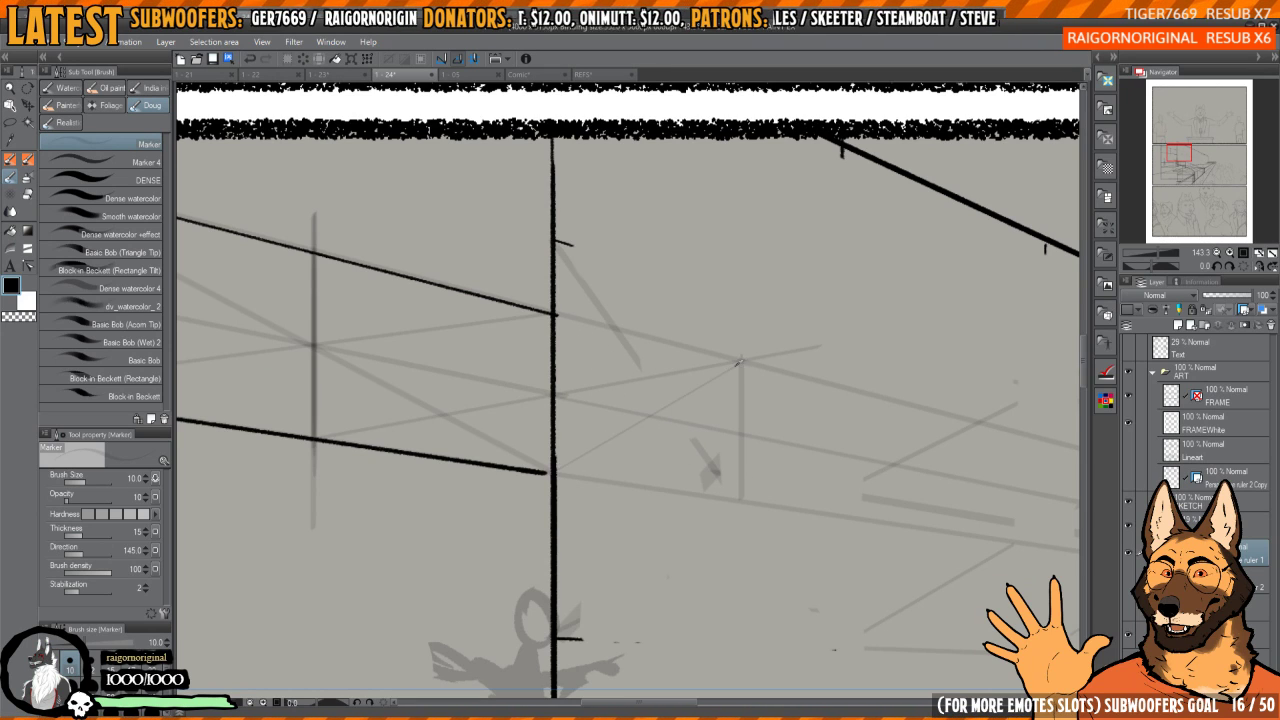
{"action": "mouse_move", "coordinate": [646, 401]}
{"action": "left_mouse_down"}
{"action": "mouse_move", "coordinate": [676, 403]}
{"action": "mouse_move", "coordinate": [646, 281]}
{"action": "mouse_move", "coordinate": [654, 565]}
{"action": "left_mouse_up"}
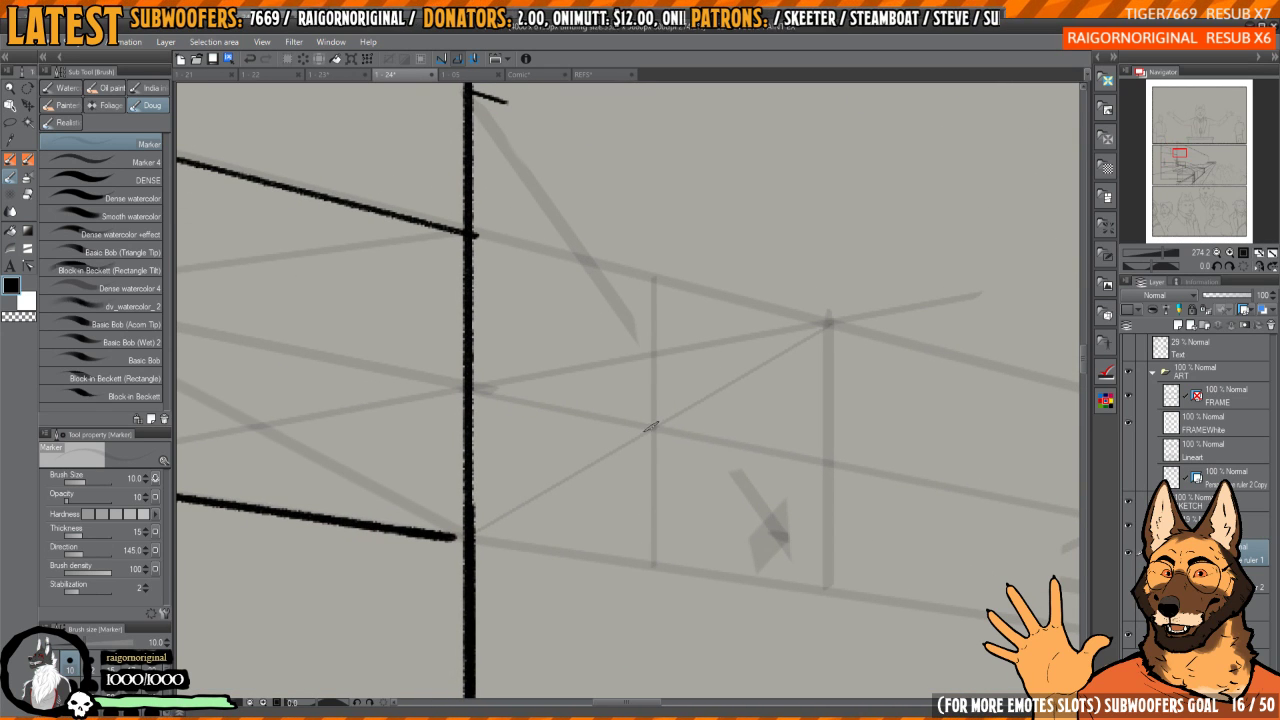
{"action": "mouse_move", "coordinate": [651, 424]}
{"action": "left_mouse_down"}
{"action": "mouse_move", "coordinate": [629, 417]}
{"action": "mouse_move", "coordinate": [720, 403]}
{"action": "mouse_move", "coordinate": [712, 396]}
{"action": "mouse_move", "coordinate": [745, 432]}
{"action": "left_mouse_up"}
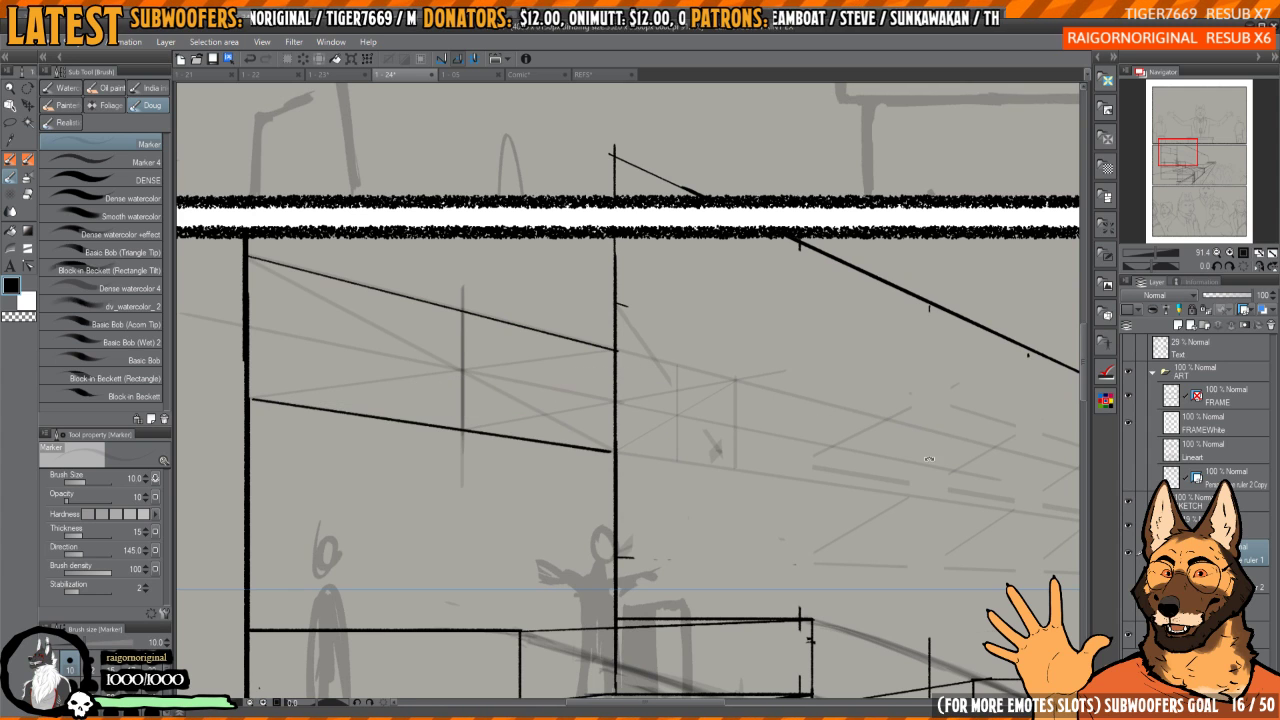
- Project a long Marker diagonal from the front wall across the receding facade and drop a vertical where it meets the upper guide
{"action": "left_click_drag", "start_coordinate": [930, 443], "coordinate": [809, 426]}
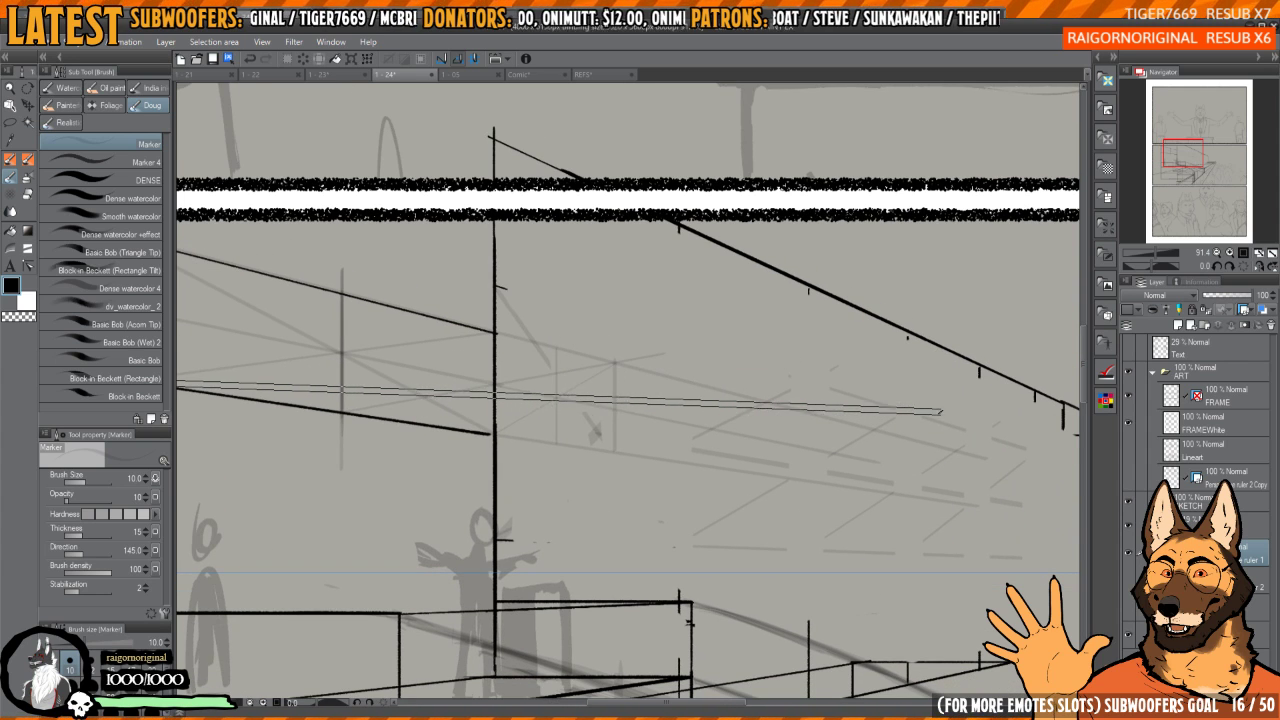
{"action": "scroll", "coordinate": [937, 405], "scroll_direction": "up", "scroll_amount": 5}
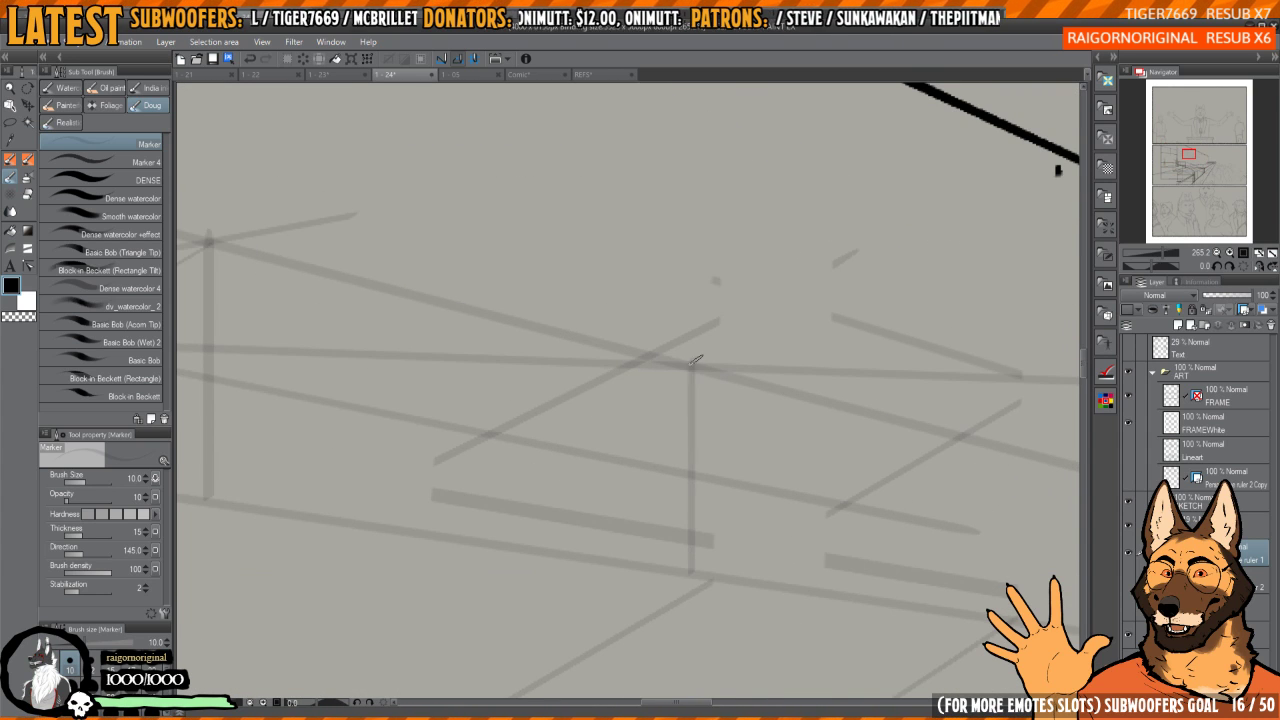
{"action": "scroll", "coordinate": [690, 370], "scroll_direction": "down", "scroll_amount": 6}
{"action": "left_click_drag", "start_coordinate": [712, 292], "coordinate": [718, 352]}
{"action": "scroll", "coordinate": [718, 352], "scroll_direction": "up", "scroll_amount": 2}
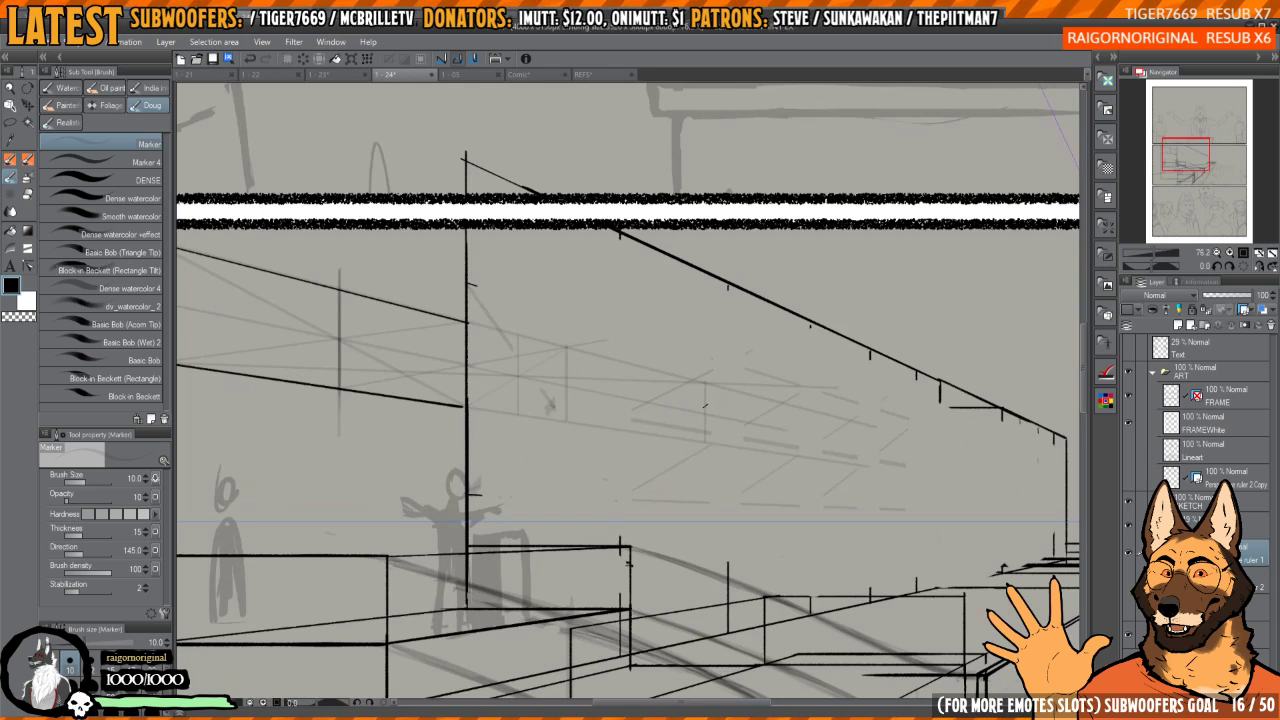
- Lengthen the facade's dividing vertical with the Marker and ink it from the roof slope to the stage with the REAL Ink Brush
{"action": "left_click_drag", "start_coordinate": [706, 276], "coordinate": [706, 606]}
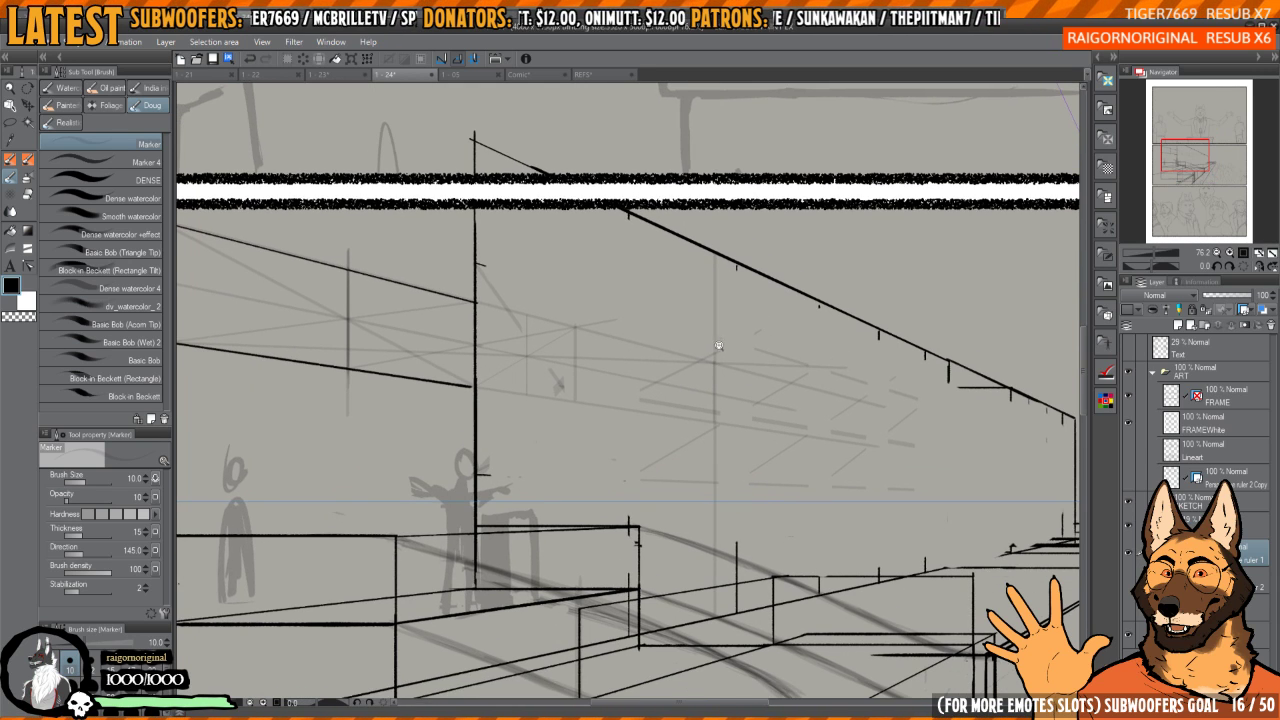
{"action": "key", "text": "p"}
{"action": "mouse_move", "coordinate": [712, 376]}
{"action": "left_mouse_down"}
{"action": "mouse_move", "coordinate": [715, 268]}
{"action": "mouse_move", "coordinate": [714, 430]}
{"action": "left_mouse_up"}
{"action": "key", "text": "ctrl+z"}
{"action": "left_click_drag", "start_coordinate": [714, 252], "coordinate": [719, 620]}
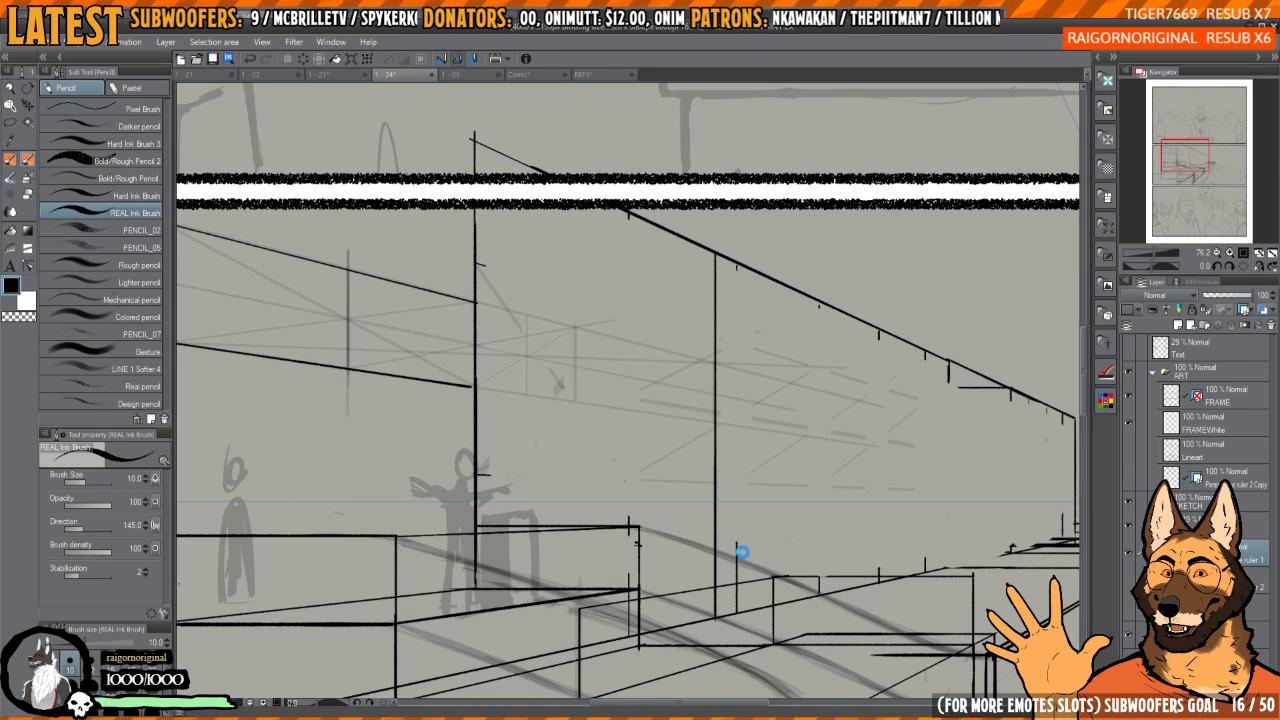
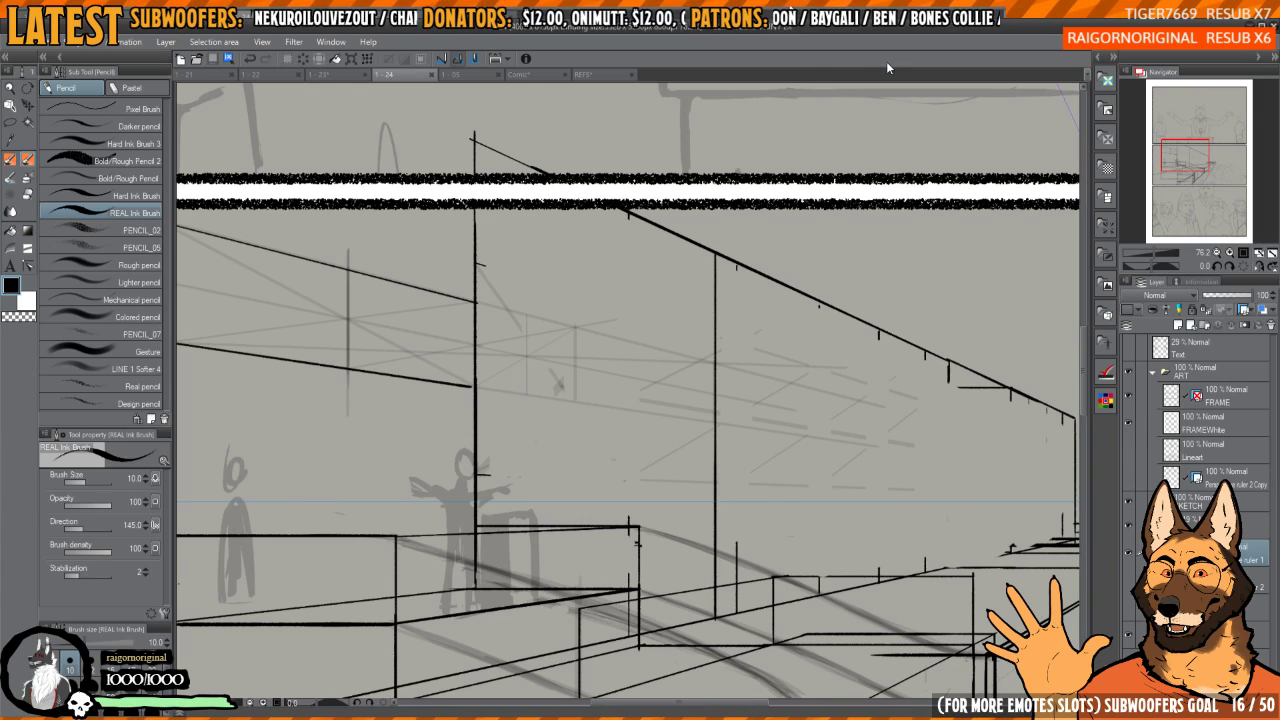
- Examine the town hall sketch in the references document and the clock tower building on page 1 - 23, and return to page 1 - 24
{"action": "key", "text": "ctrl+Tab"}
{"action": "scroll", "coordinate": [868, 374], "scroll_direction": "down", "scroll_amount": 1}
{"action": "scroll", "coordinate": [868, 374], "scroll_direction": "up", "scroll_amount": 2}
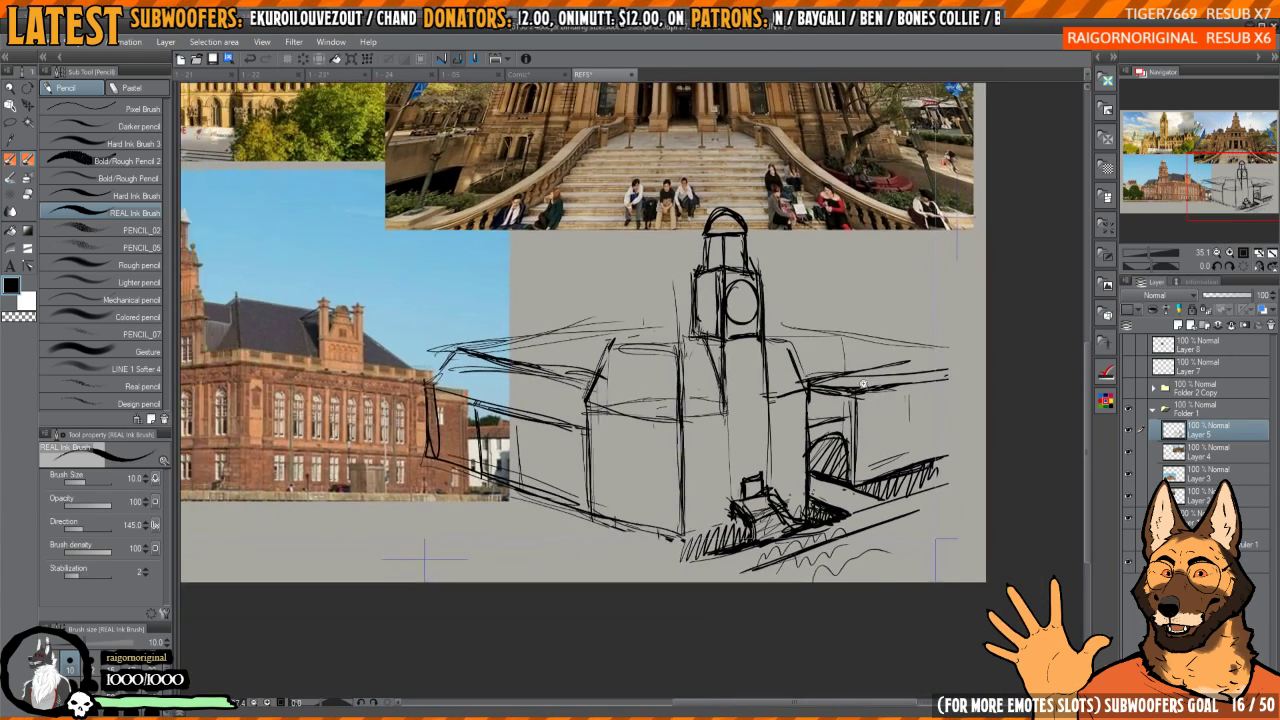
{"action": "key", "text": "ctrl+Tab"}
{"action": "scroll", "coordinate": [874, 341], "scroll_direction": "down", "scroll_amount": 3}
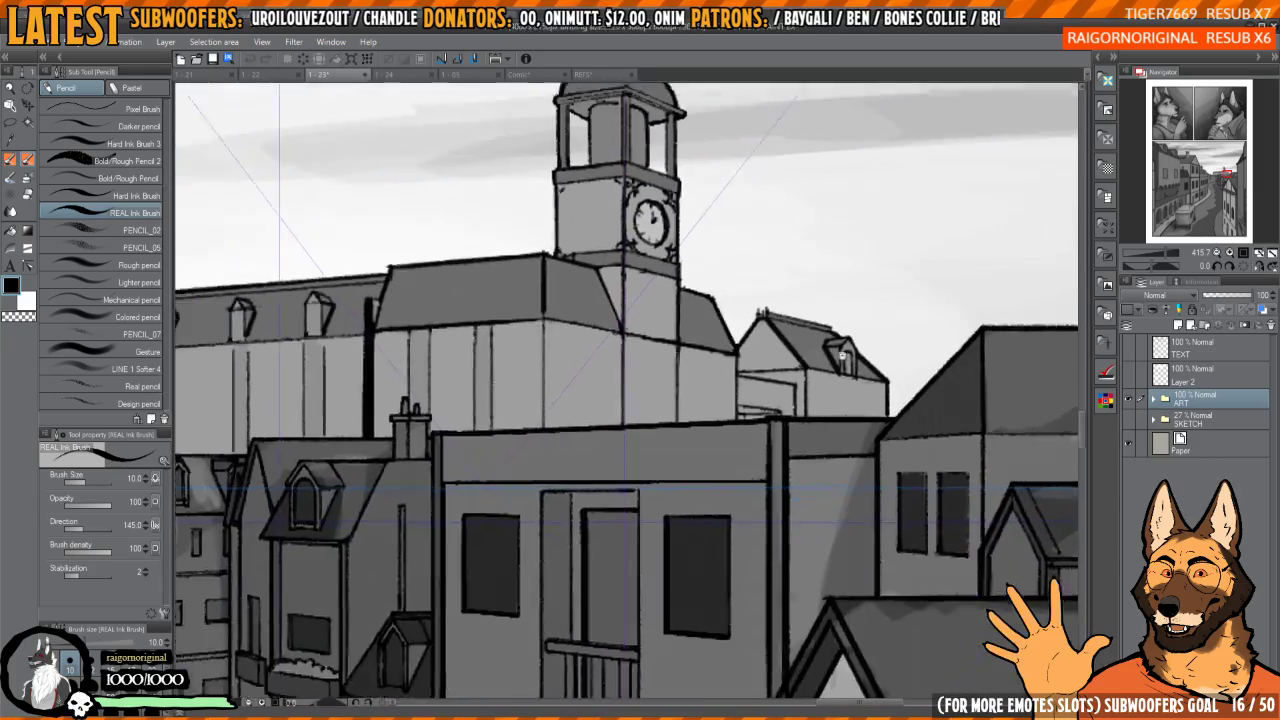
{"action": "scroll", "coordinate": [705, 401], "scroll_direction": "up", "scroll_amount": 2}
{"action": "scroll", "coordinate": [705, 401], "scroll_direction": "up", "scroll_amount": 2}
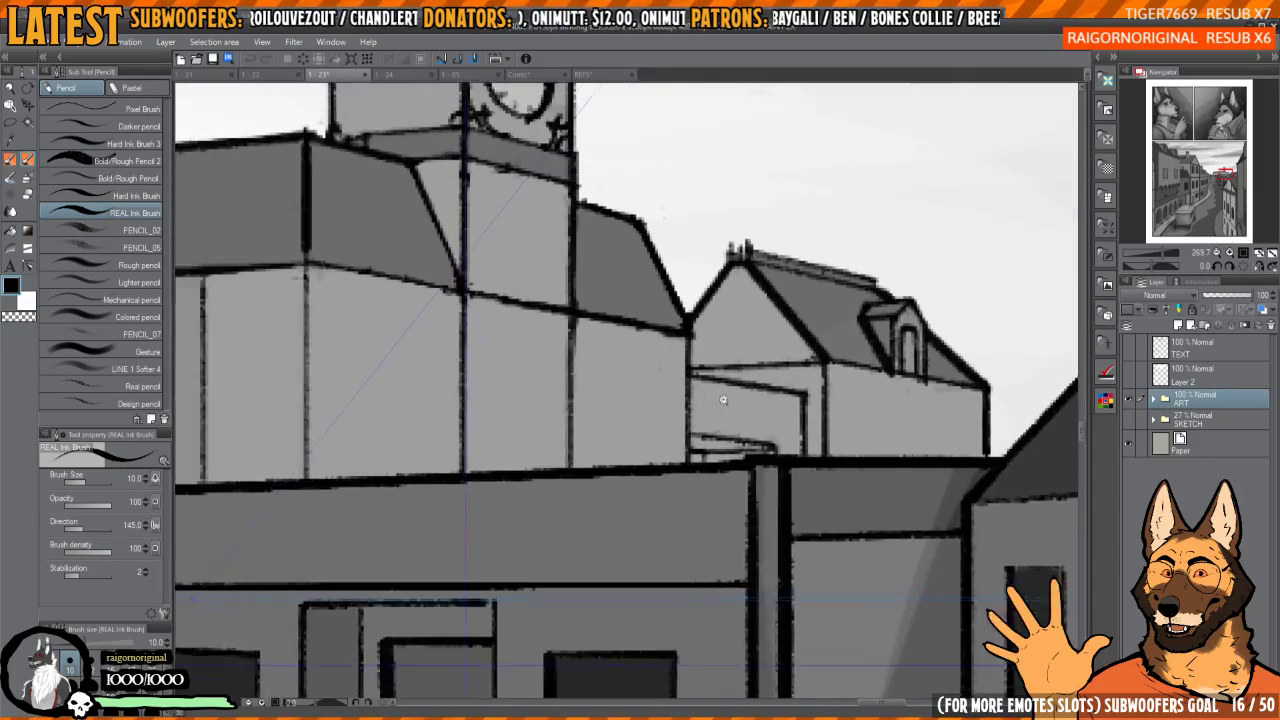
{"action": "scroll", "coordinate": [737, 400], "scroll_direction": "down", "scroll_amount": 3}
{"action": "scroll", "coordinate": [700, 413], "scroll_direction": "up", "scroll_amount": 2}
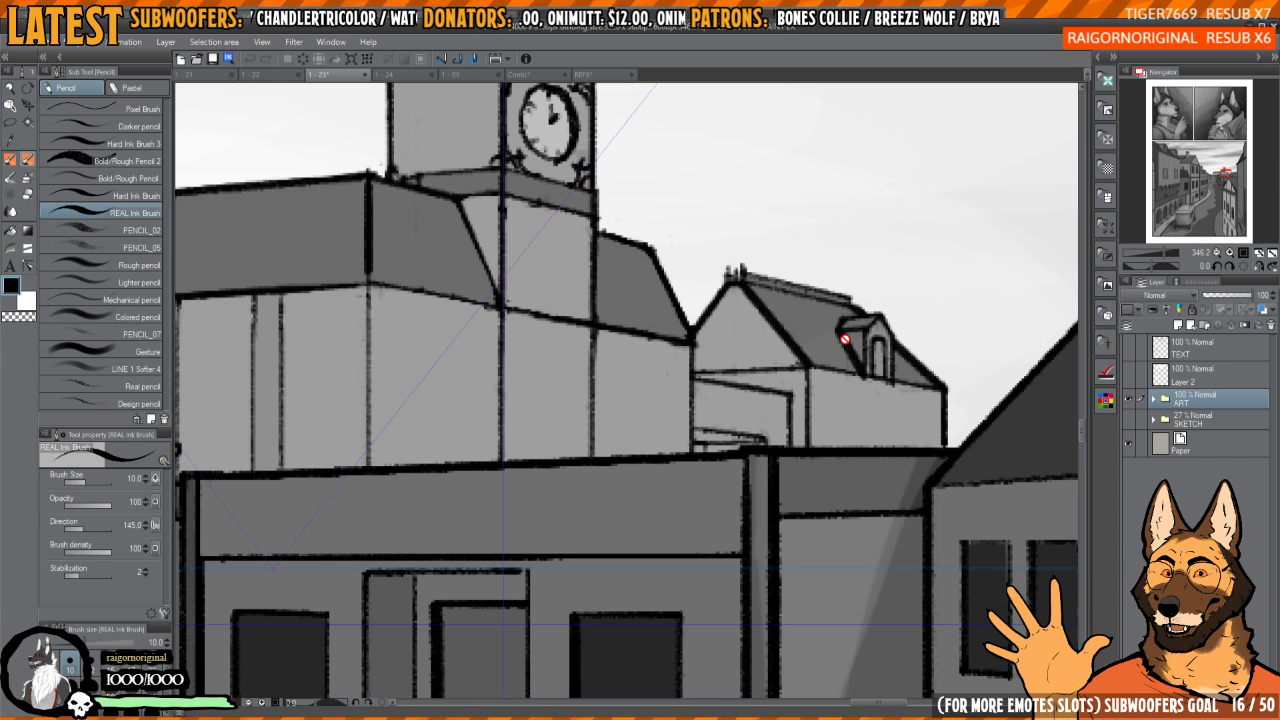
{"action": "key", "text": "ctrl+shift+Tab"}
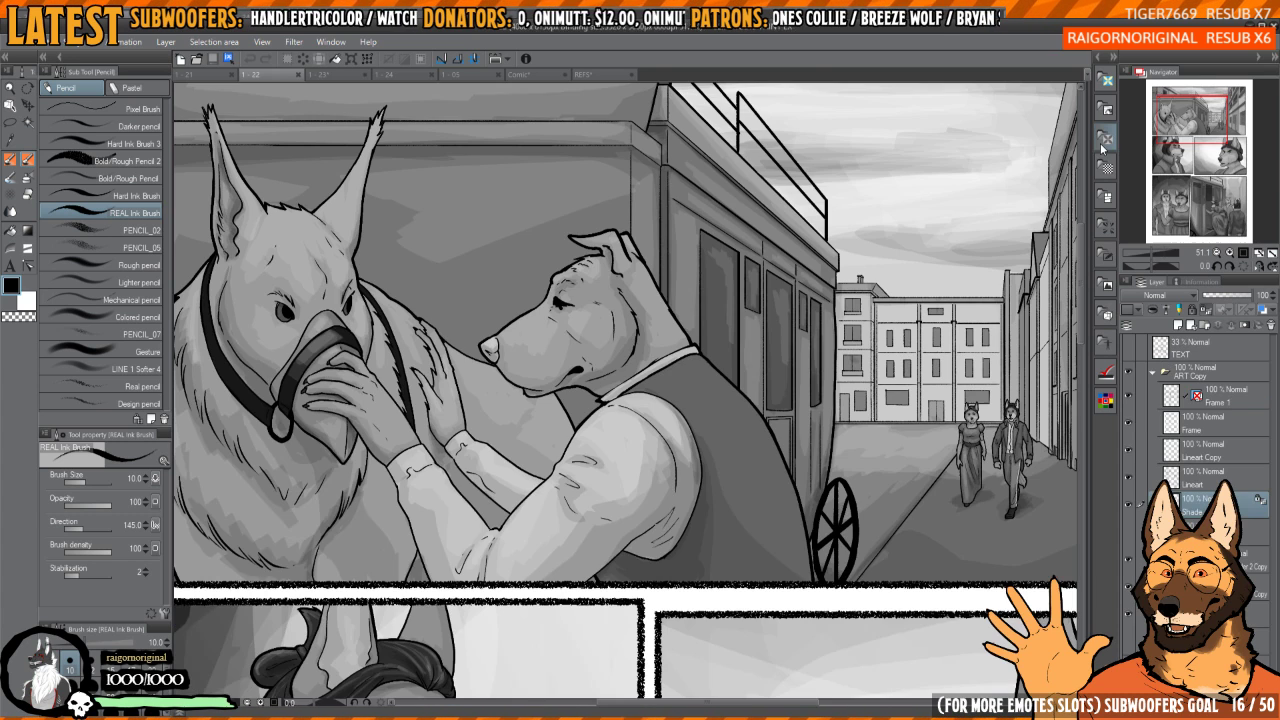
{"action": "key", "text": "ctrl+Tab"}
{"action": "key", "text": "ctrl+Tab"}
- Erase the faint Marker guides from the receding facade past the corner vertical with the Hard eraser
{"action": "left_click_drag", "start_coordinate": [782, 409], "coordinate": [683, 365]}
{"action": "scroll", "coordinate": [731, 350], "scroll_direction": "down", "scroll_amount": 2}
{"action": "key", "text": "e"}
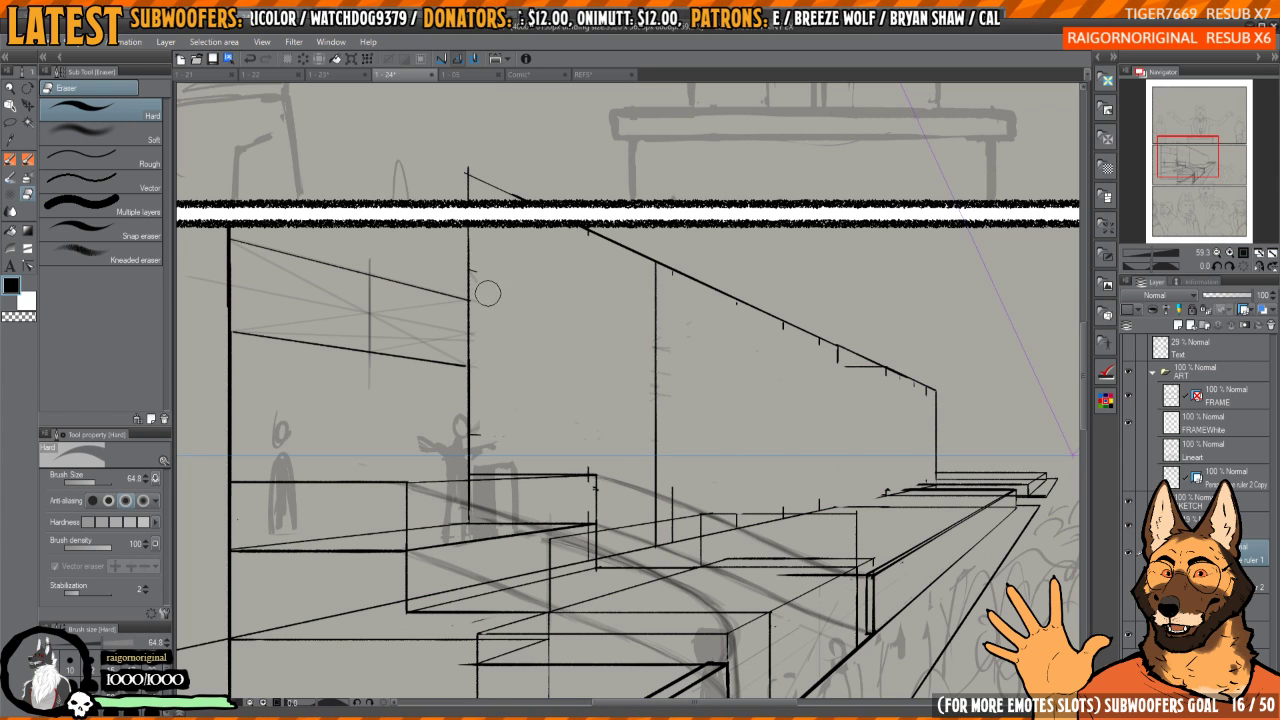
{"action": "mouse_move", "coordinate": [511, 365]}
{"action": "left_mouse_down"}
{"action": "mouse_move", "coordinate": [729, 286]}
{"action": "mouse_move", "coordinate": [729, 351]}
{"action": "mouse_move", "coordinate": [707, 330]}
{"action": "mouse_move", "coordinate": [766, 346]}
{"action": "mouse_move", "coordinate": [663, 345]}
{"action": "left_mouse_up"}
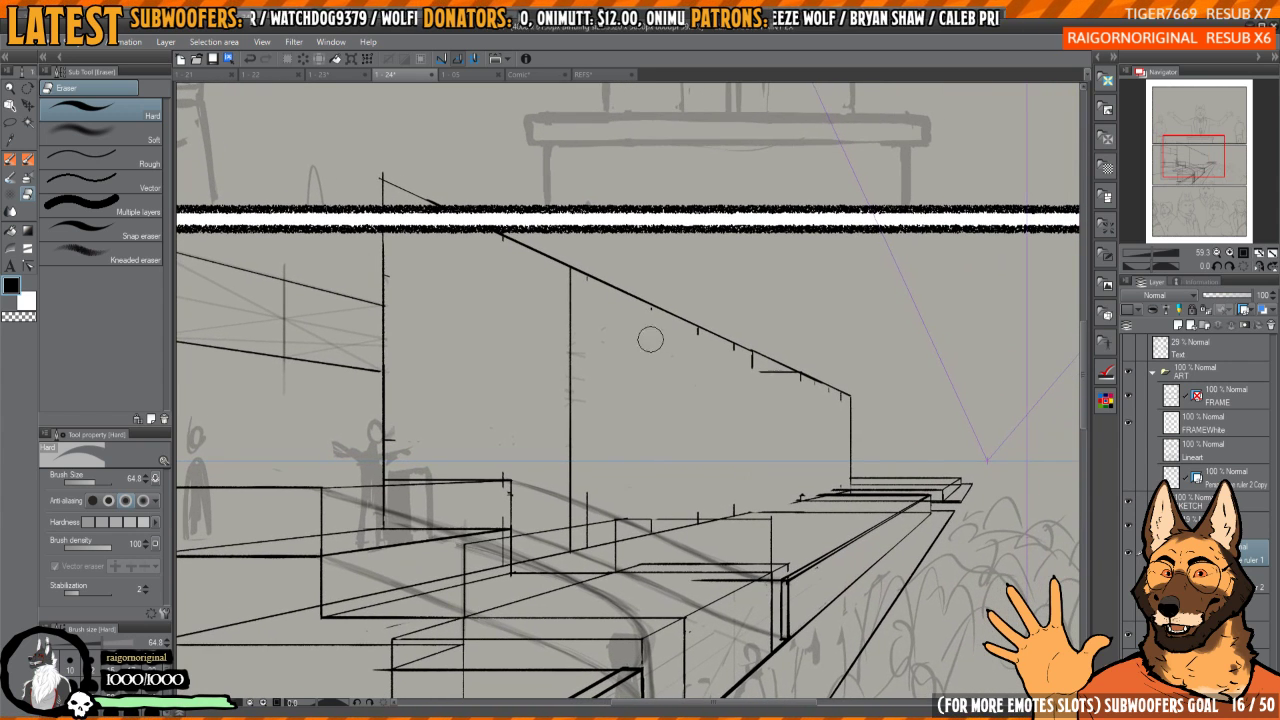
- Ink the front wall's two slanted lines onward past the corner across the receding facade with the REAL Ink Brush
{"action": "key", "text": "p"}
{"action": "key", "text": "b"}
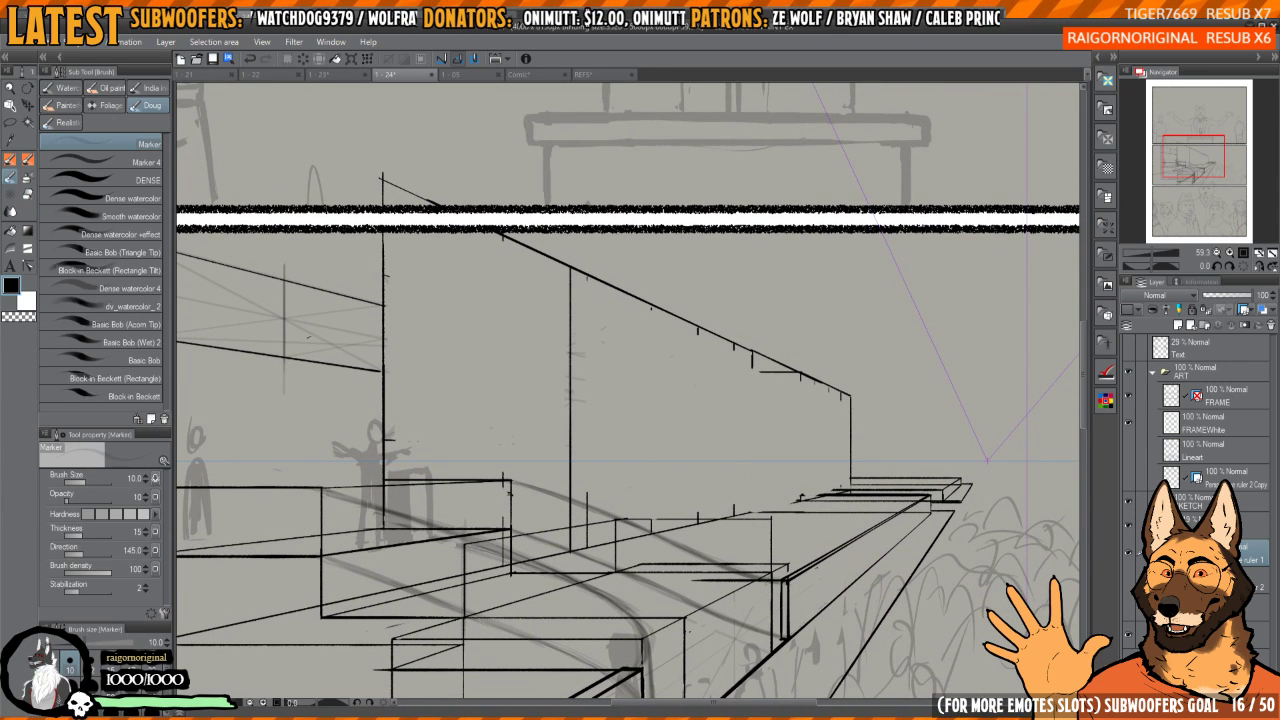
{"action": "key", "text": "p"}
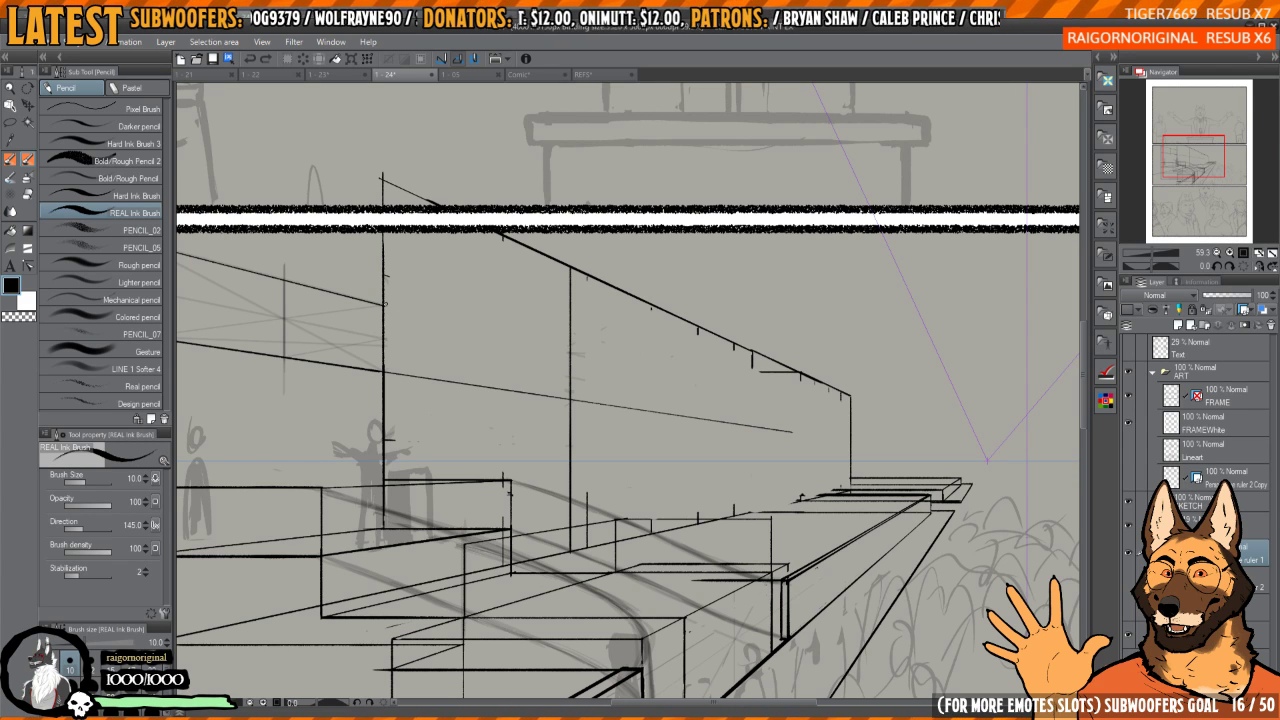
{"action": "left_click_drag", "start_coordinate": [820, 404], "coordinate": [824, 406]}
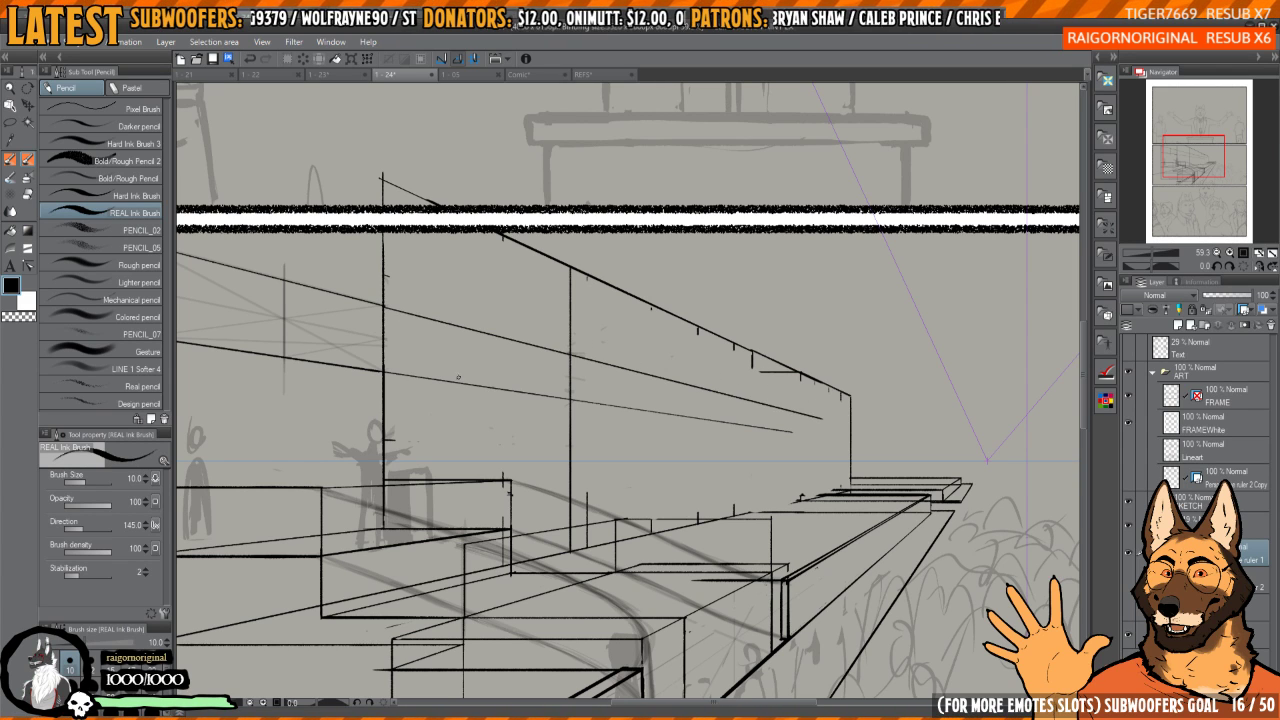
{"action": "left_click_drag", "start_coordinate": [576, 399], "coordinate": [830, 437]}
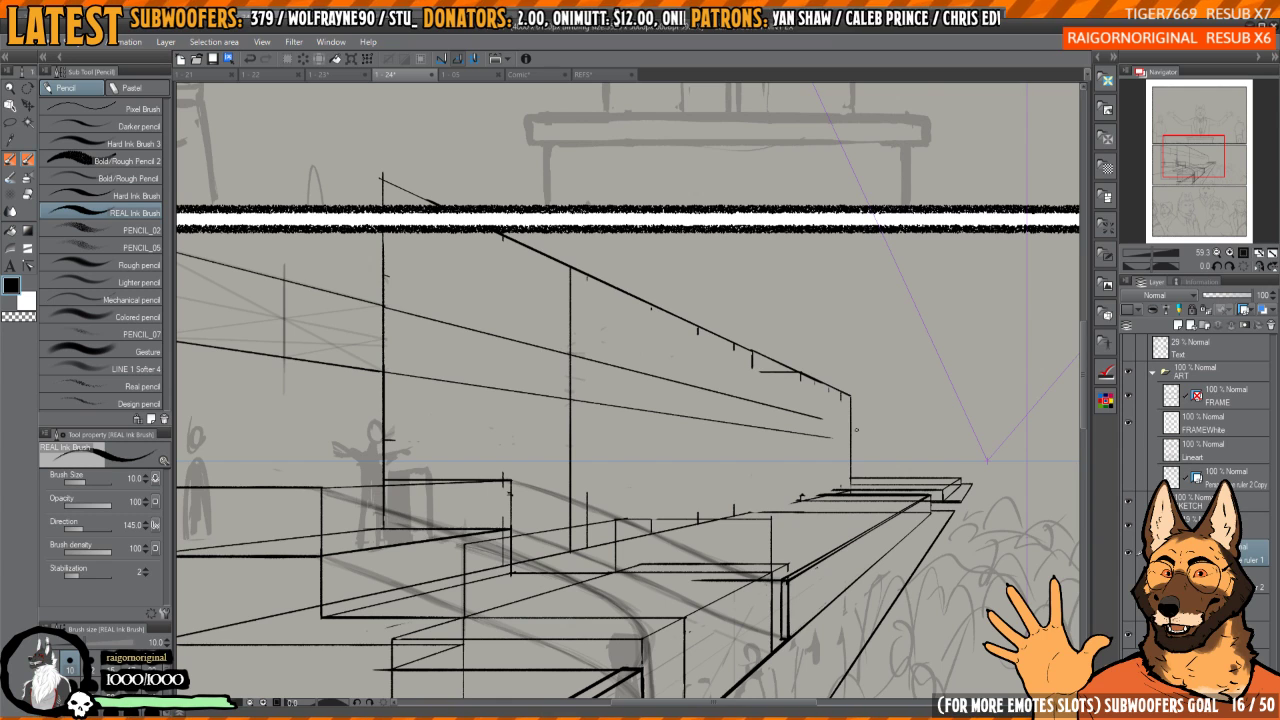
- Compare the second panel's facade with the clock tower building on page 1 - 23, and return to page 1 - 24
{"action": "left_click_drag", "start_coordinate": [839, 386], "coordinate": [837, 360]}
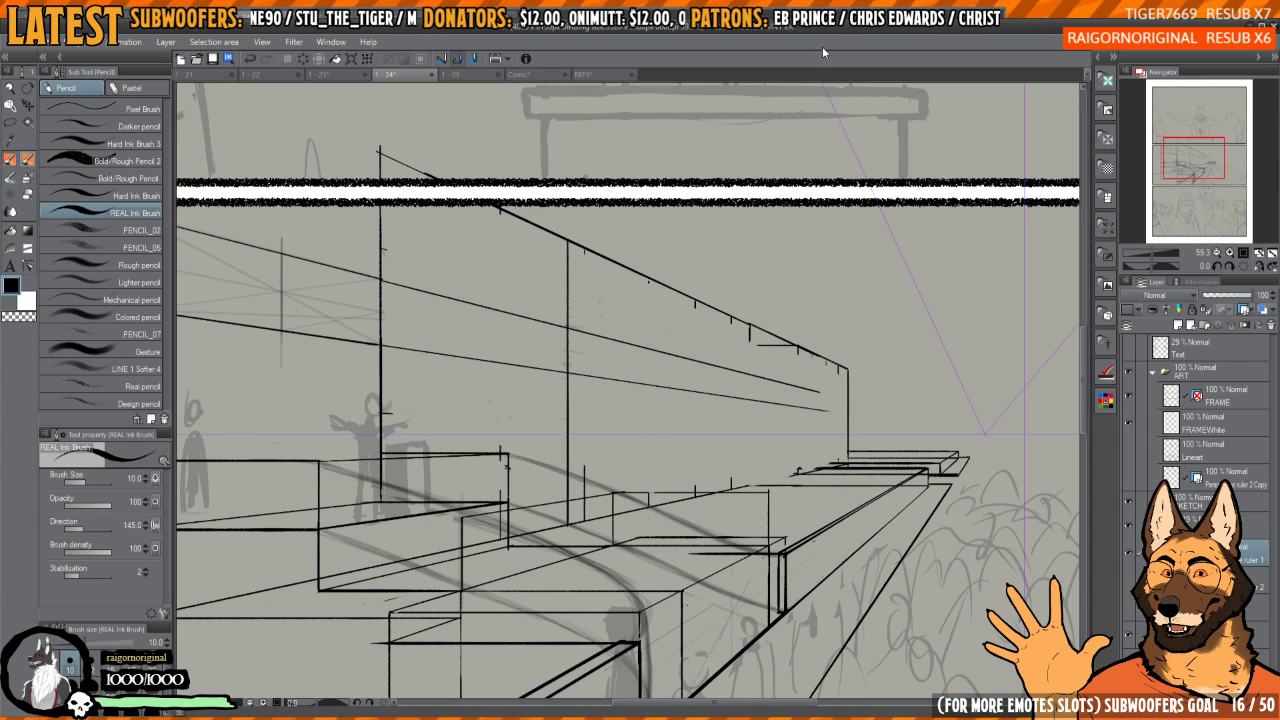
{"action": "mouse_move", "coordinate": [663, 340]}
{"action": "left_mouse_down"}
{"action": "mouse_move", "coordinate": [741, 368]}
{"action": "mouse_move", "coordinate": [685, 360]}
{"action": "left_mouse_up"}
{"action": "key", "text": "ctrl+shift+Tab"}
{"action": "key", "text": "ctrl+Tab"}
{"action": "left_click", "coordinate": [685, 360], "text": "alt"}
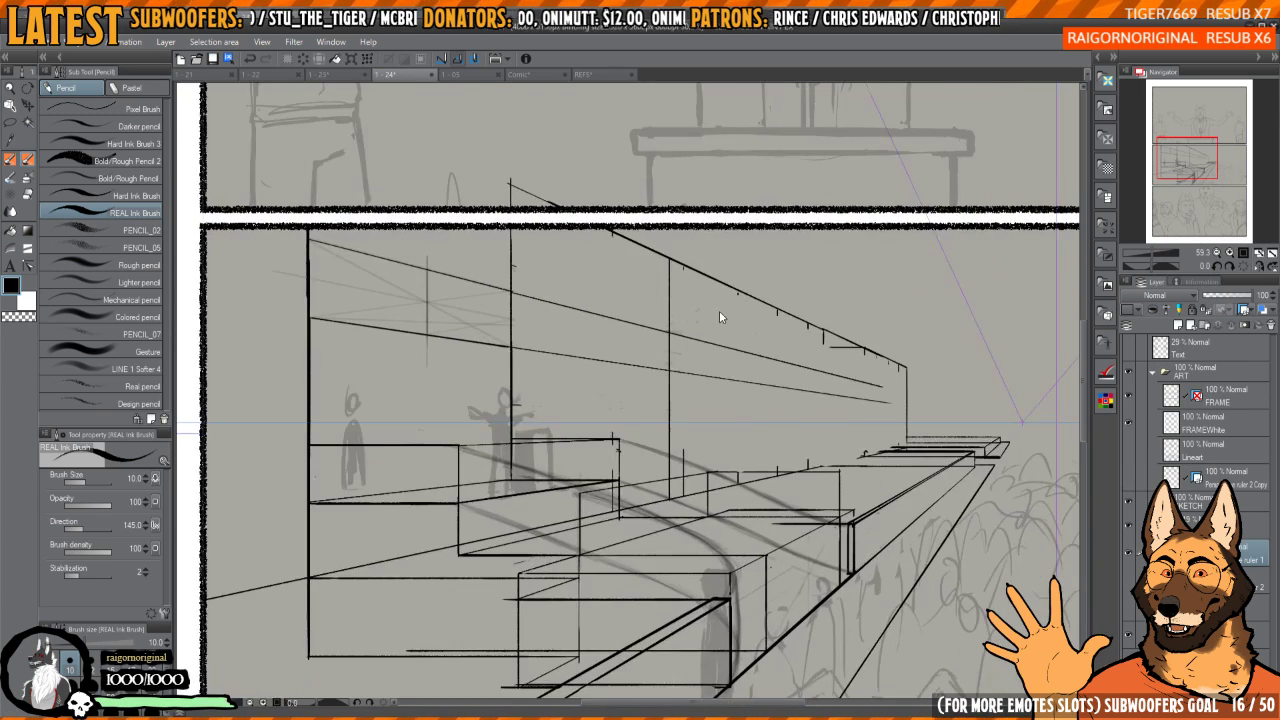
{"action": "key", "text": "ctrl+Tab"}
{"action": "key", "text": "ctrl+shift+Tab"}
{"action": "key", "text": "ctrl+shift+Tab"}
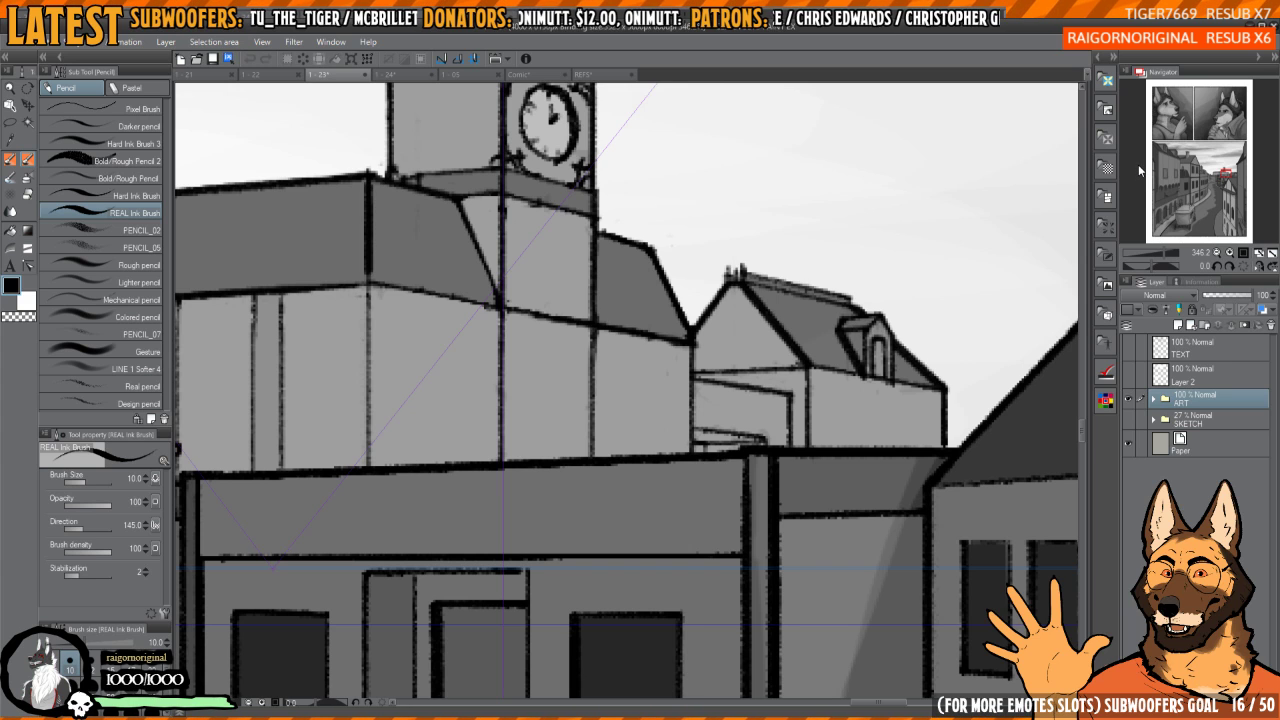
{"action": "key", "text": "ctrl+Tab"}
{"action": "mouse_move", "coordinate": [603, 321]}
{"action": "left_mouse_down"}
{"action": "mouse_move", "coordinate": [617, 411]}
{"action": "mouse_move", "coordinate": [639, 415]}
{"action": "left_mouse_up"}
- Draw faint Marker guides across the bay between the corner and dividing verticals: crossing diagonals, a centre vertical and a receding centre line
{"action": "key", "text": "b"}
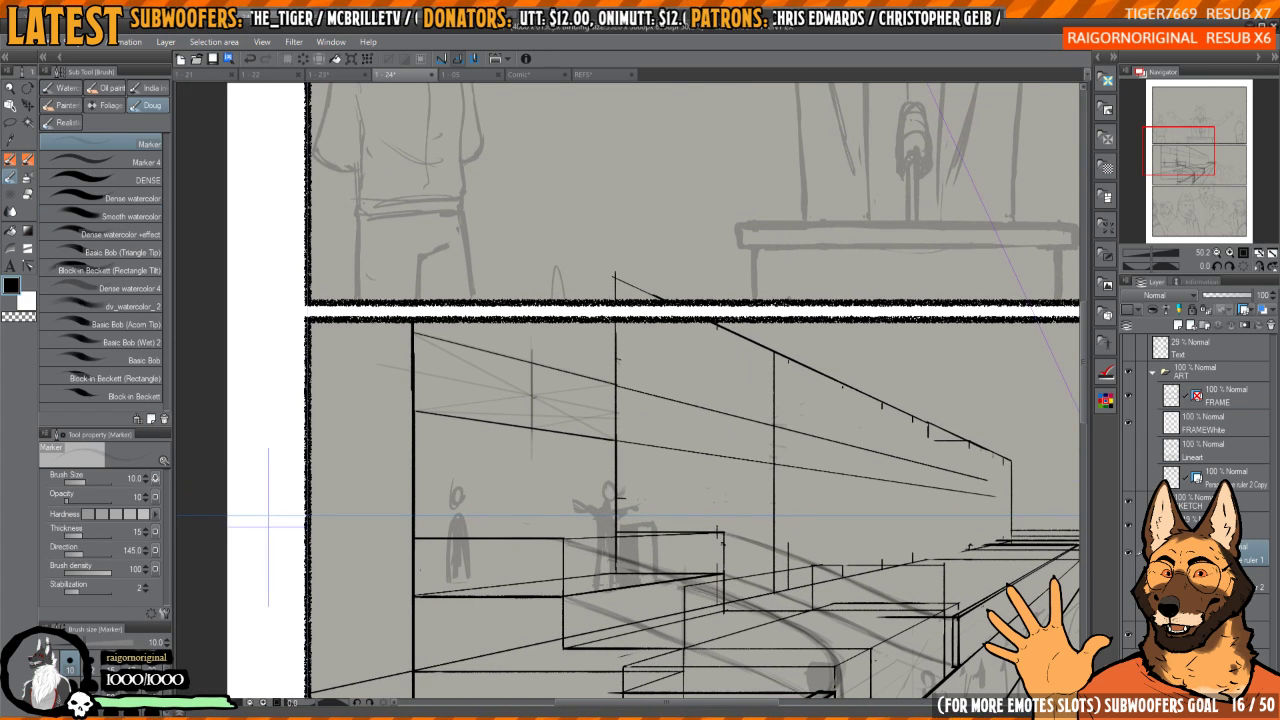
{"action": "left_click_drag", "start_coordinate": [678, 358], "coordinate": [639, 344]}
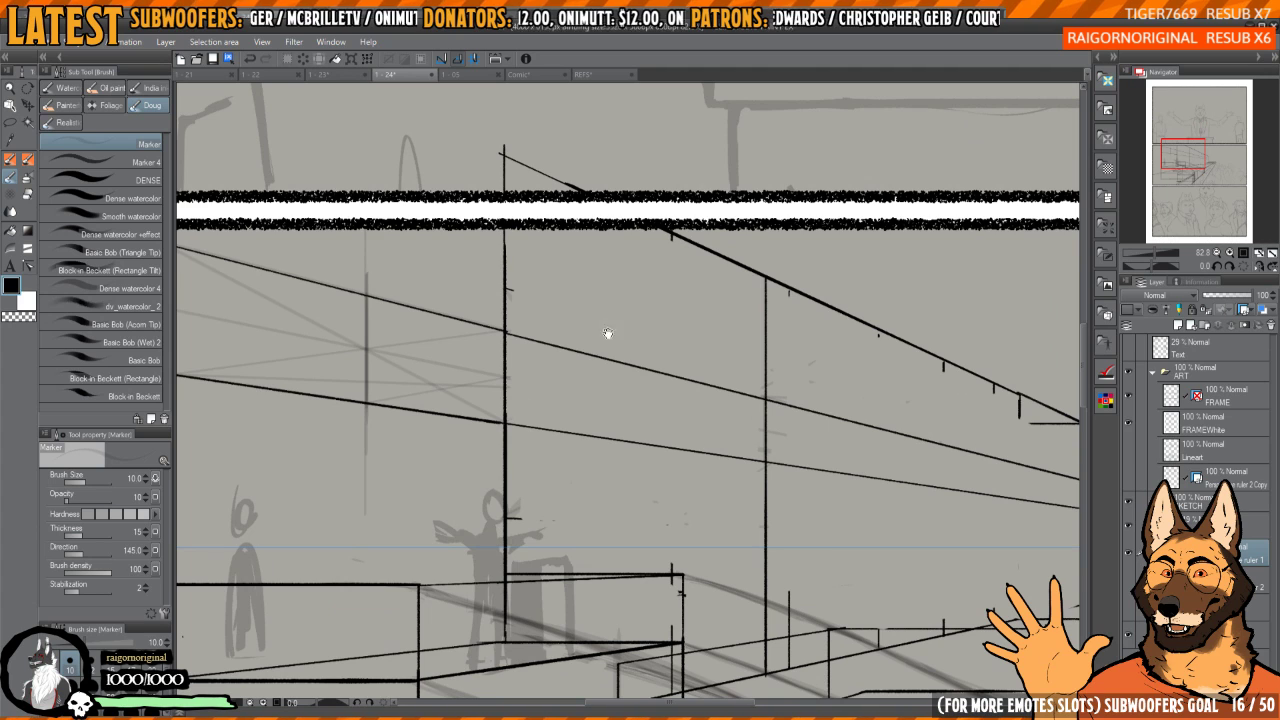
{"action": "mouse_move", "coordinate": [735, 385]}
{"action": "left_mouse_down"}
{"action": "mouse_move", "coordinate": [697, 371]}
{"action": "mouse_move", "coordinate": [730, 379]}
{"action": "left_mouse_up"}
{"action": "left_click", "coordinate": [749, 393], "text": "shift"}
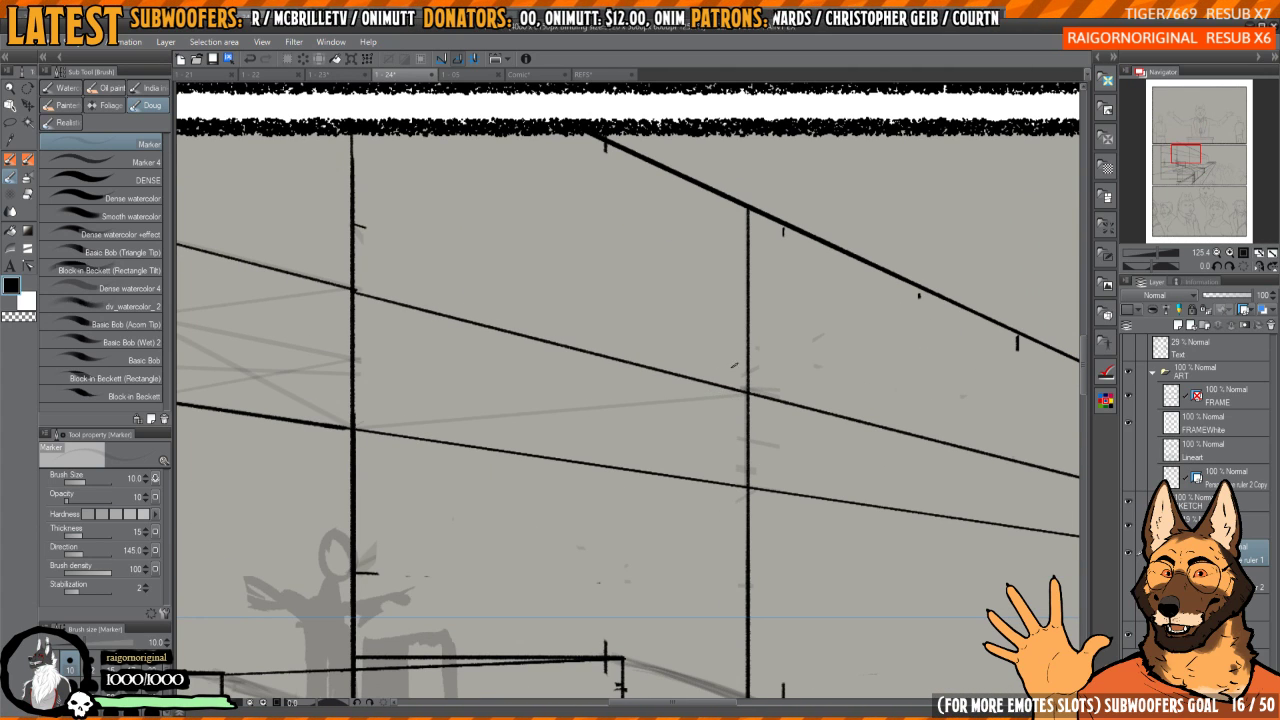
{"action": "left_click", "coordinate": [355, 291]}
{"action": "left_click", "coordinate": [749, 485], "text": "shift"}
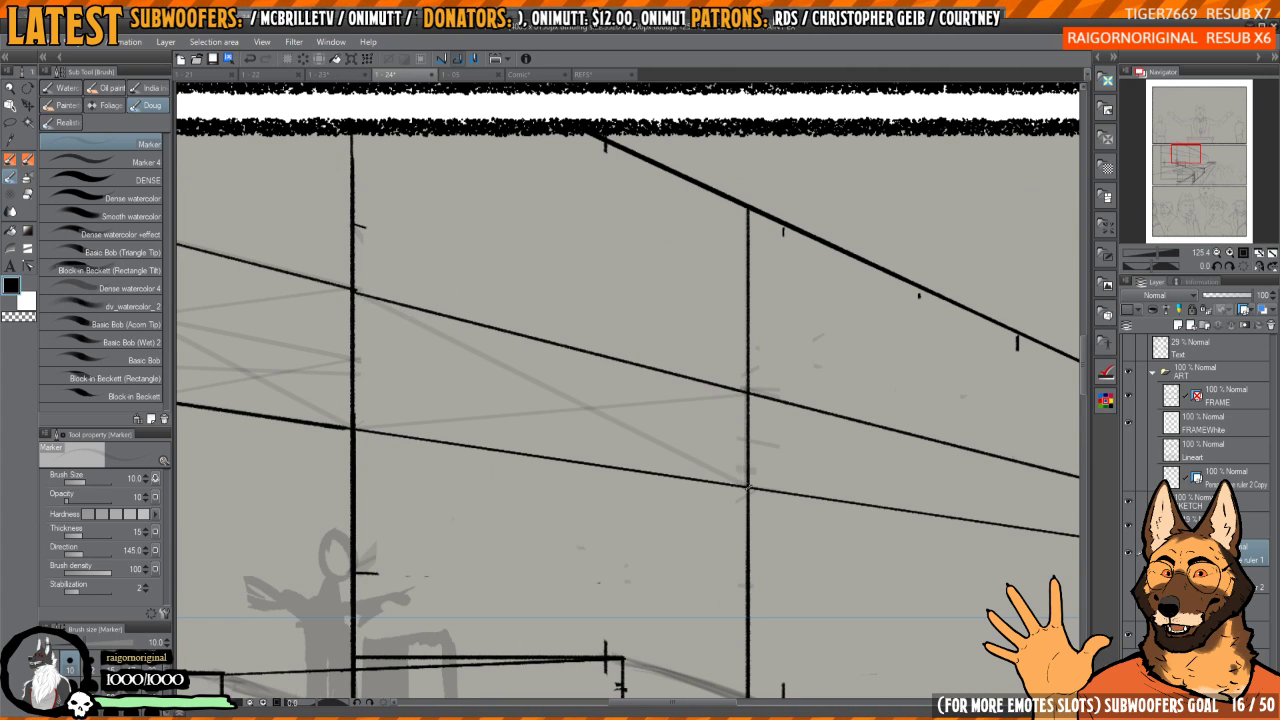
{"action": "mouse_move", "coordinate": [745, 467]}
{"action": "left_mouse_down"}
{"action": "mouse_move", "coordinate": [652, 406]}
{"action": "mouse_move", "coordinate": [672, 405]}
{"action": "mouse_move", "coordinate": [662, 417]}
{"action": "left_mouse_up"}
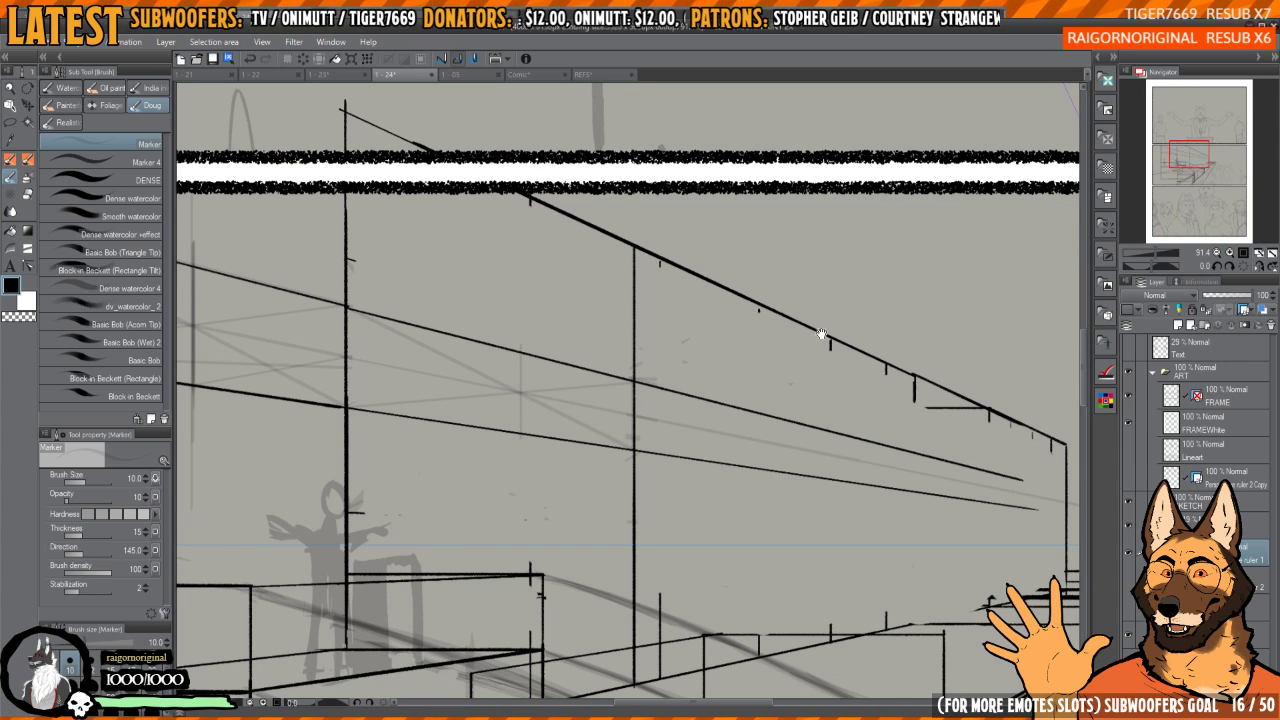
{"action": "left_click_drag", "start_coordinate": [822, 334], "coordinate": [806, 376]}
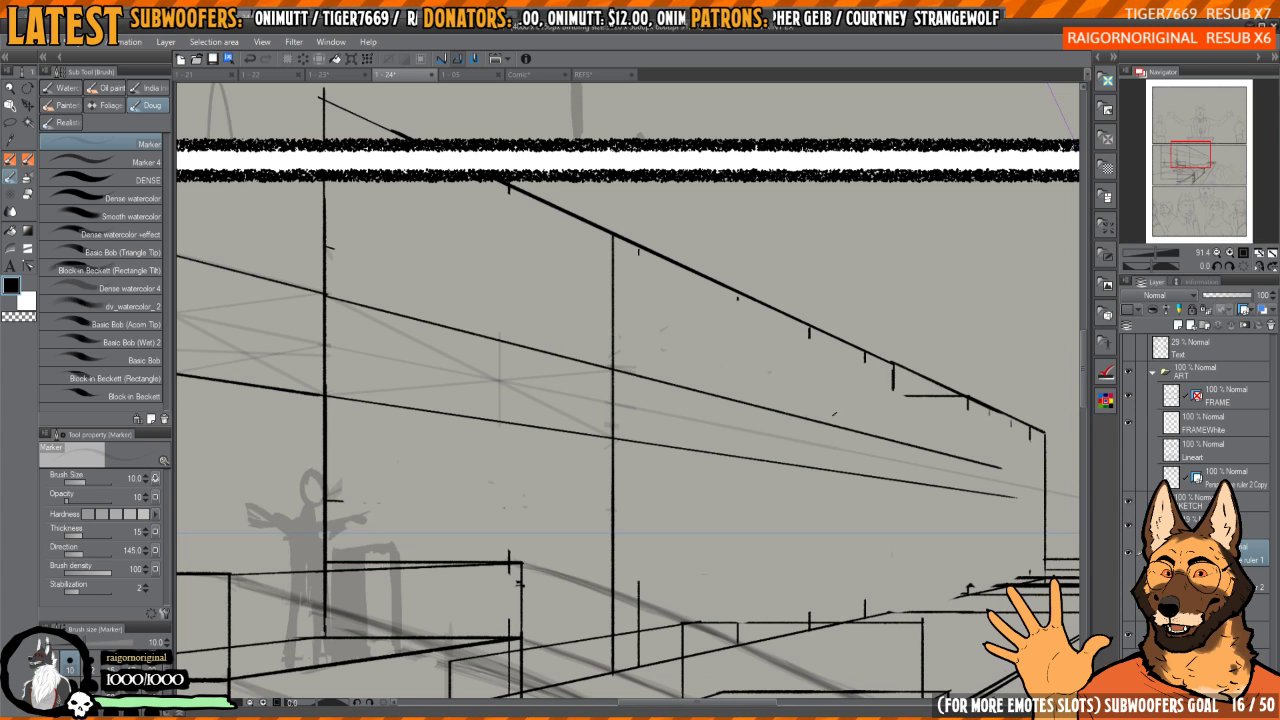
{"action": "scroll", "coordinate": [818, 366], "scroll_direction": "down", "scroll_amount": 4}
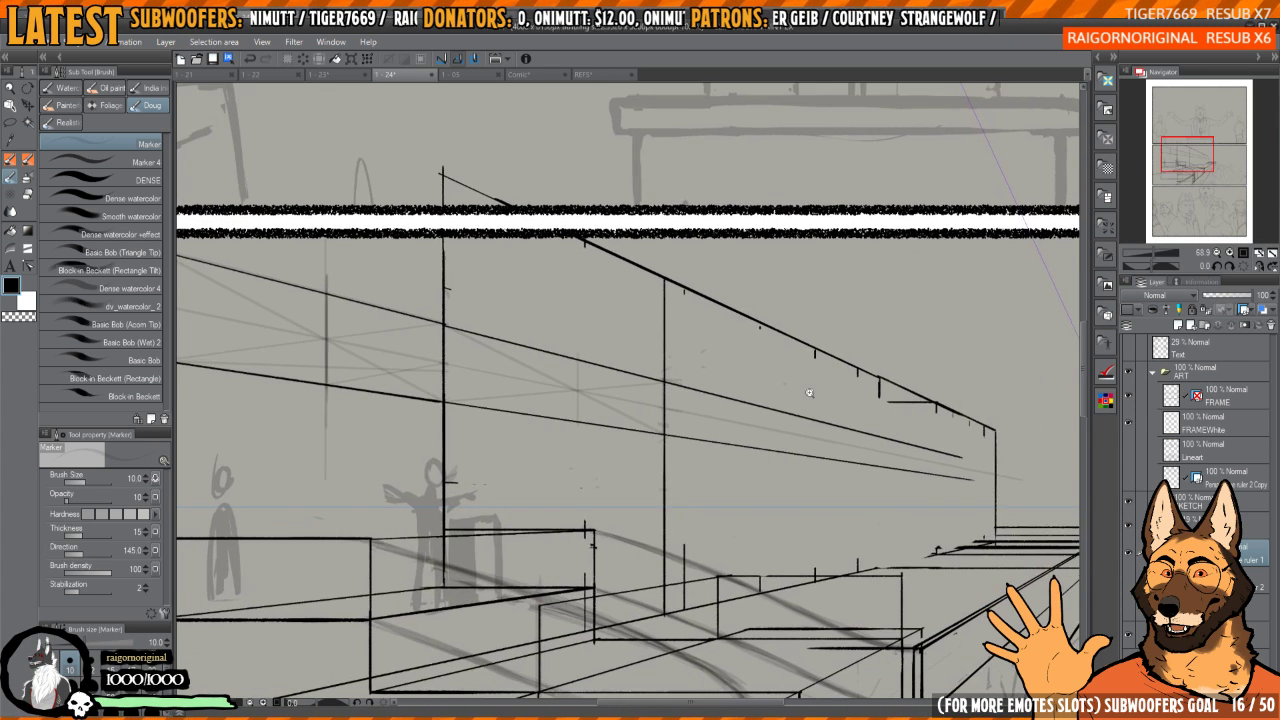
{"action": "left_click_drag", "start_coordinate": [805, 407], "coordinate": [829, 425]}
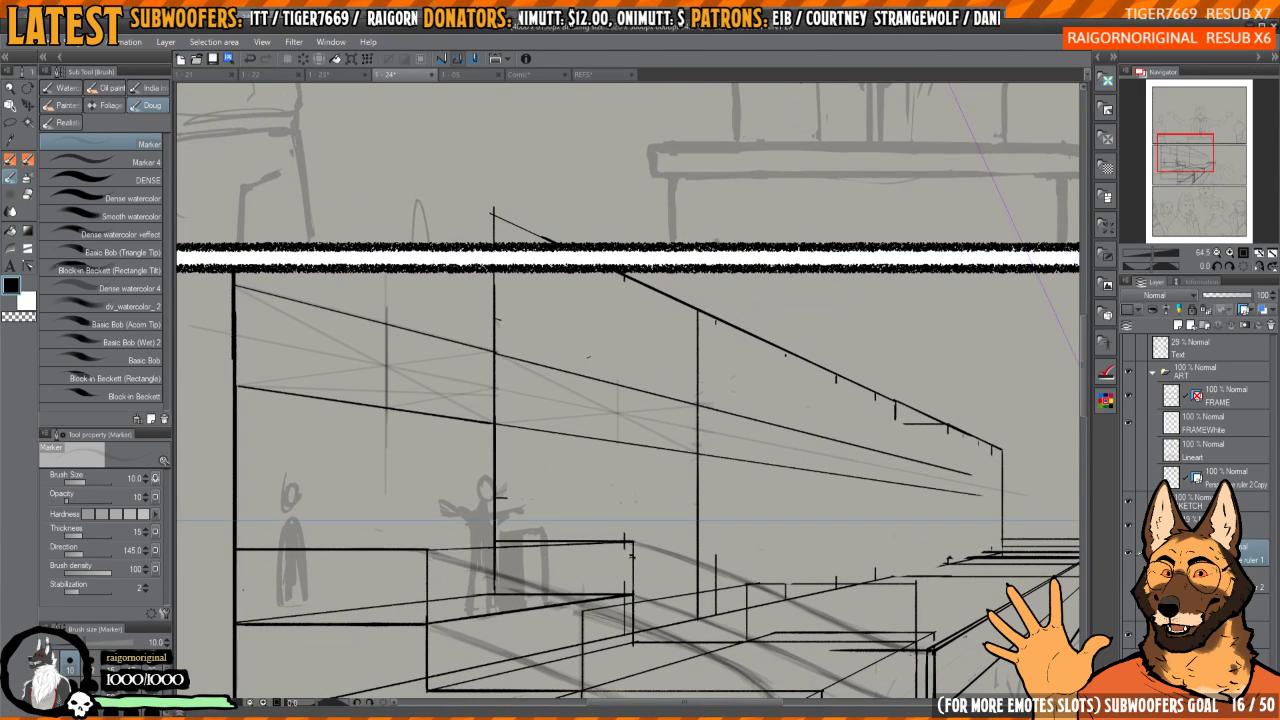
- Ink a thick slanted line above the facade's upper receding line, ending at the dividing vertical, with the REAL Ink Brush
{"action": "key", "text": "p"}
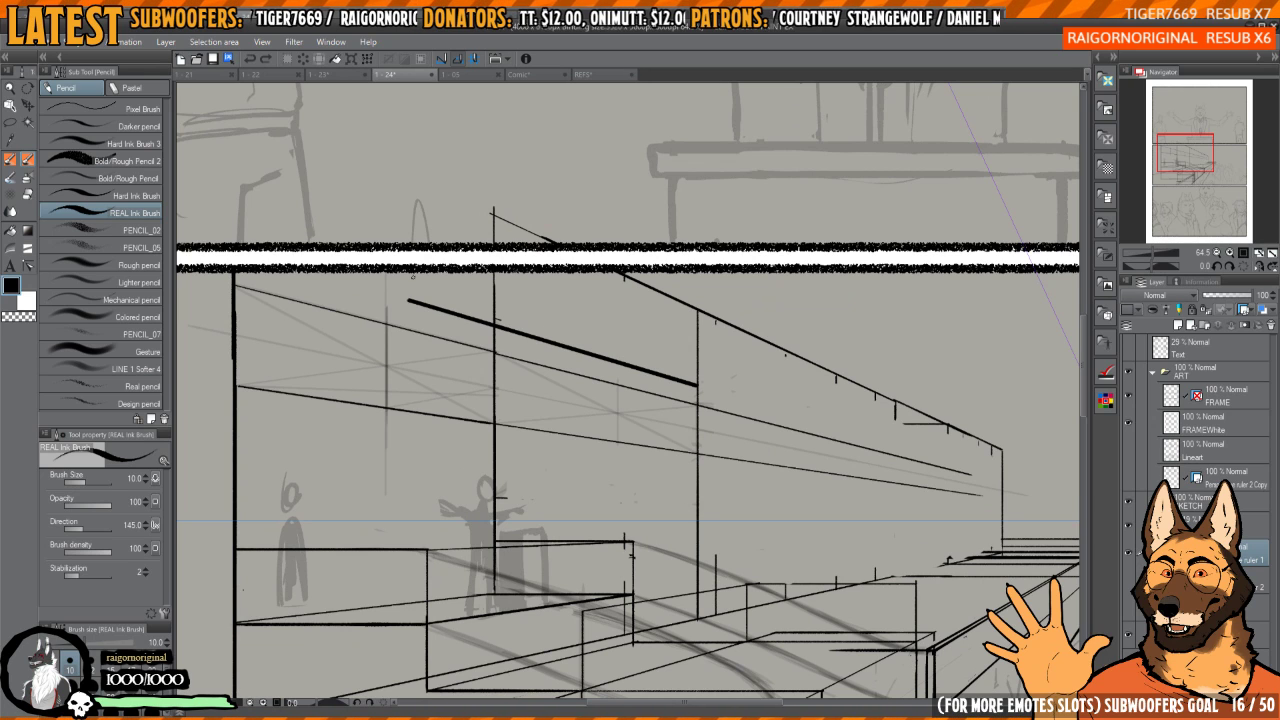
{"action": "left_click_drag", "start_coordinate": [755, 357], "coordinate": [723, 343]}
{"action": "left_click_drag", "start_coordinate": [825, 389], "coordinate": [804, 324]}
- Switch to page 1 - 23 and add a new layer above the ART folder
{"action": "key", "text": "ctrl+shift+Tab"}
{"action": "left_click_drag", "start_coordinate": [608, 385], "coordinate": [660, 350]}
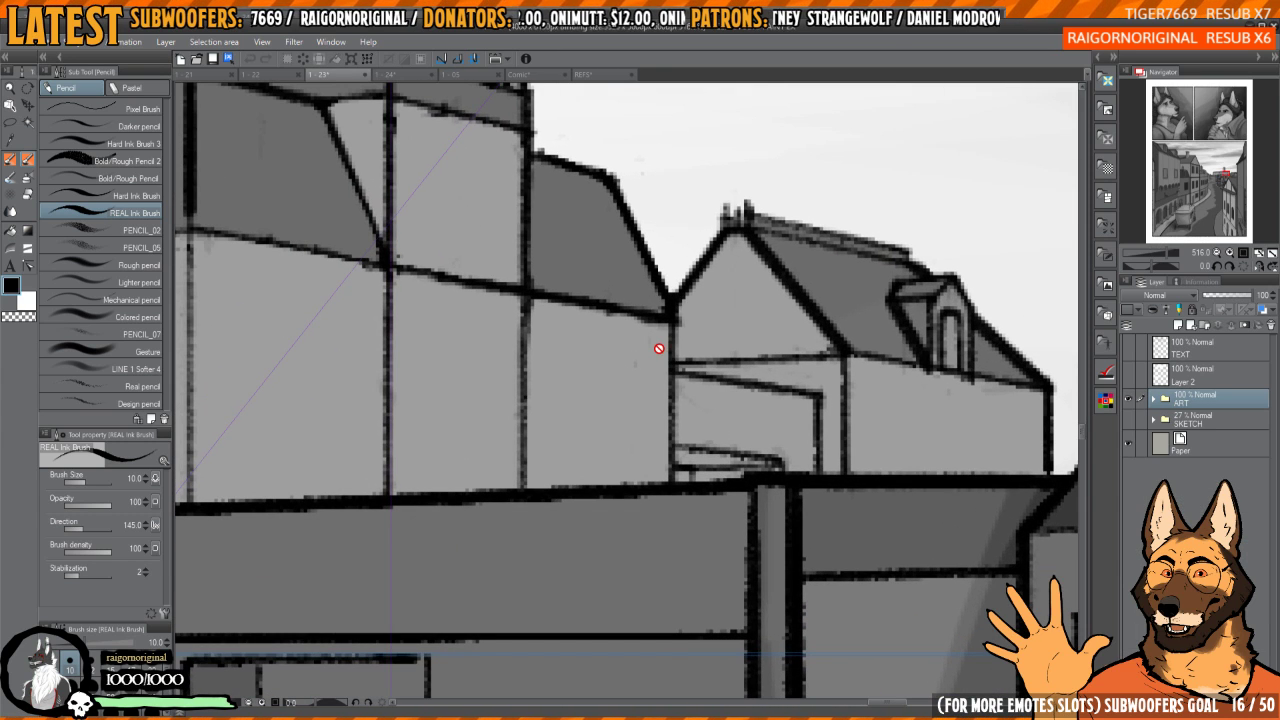
{"action": "left_click", "coordinate": [1176, 326]}
{"action": "left_click_drag", "start_coordinate": [686, 394], "coordinate": [700, 400]}
{"action": "left_click_drag", "start_coordinate": [476, 296], "coordinate": [478, 490]}
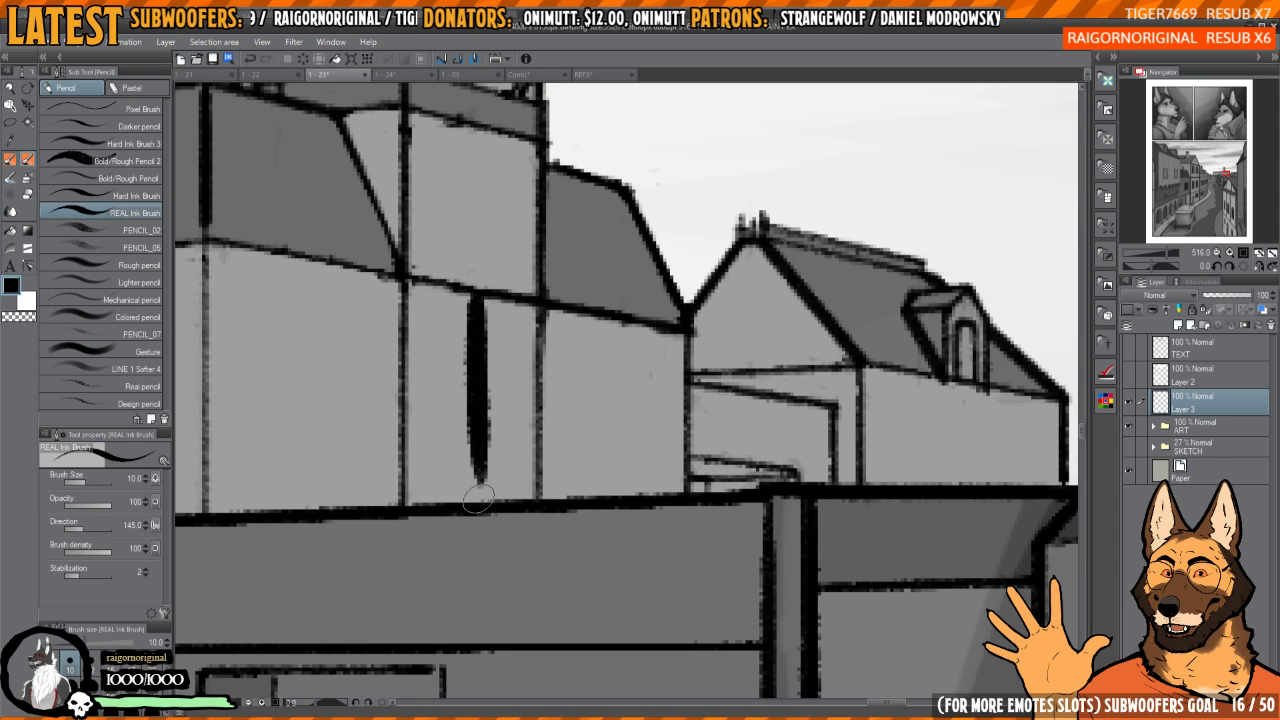
{"action": "left_click_drag", "start_coordinate": [482, 384], "coordinate": [687, 420]}
{"action": "left_click_drag", "start_coordinate": [687, 334], "coordinate": [692, 494]}
{"action": "key", "text": "k"}
{"action": "mouse_move", "coordinate": [854, 380]}
{"action": "left_mouse_down"}
{"action": "mouse_move", "coordinate": [764, 362]}
{"action": "mouse_move", "coordinate": [886, 427]}
{"action": "mouse_move", "coordinate": [674, 390]}
{"action": "left_mouse_up"}
{"action": "key", "text": "Delete"}
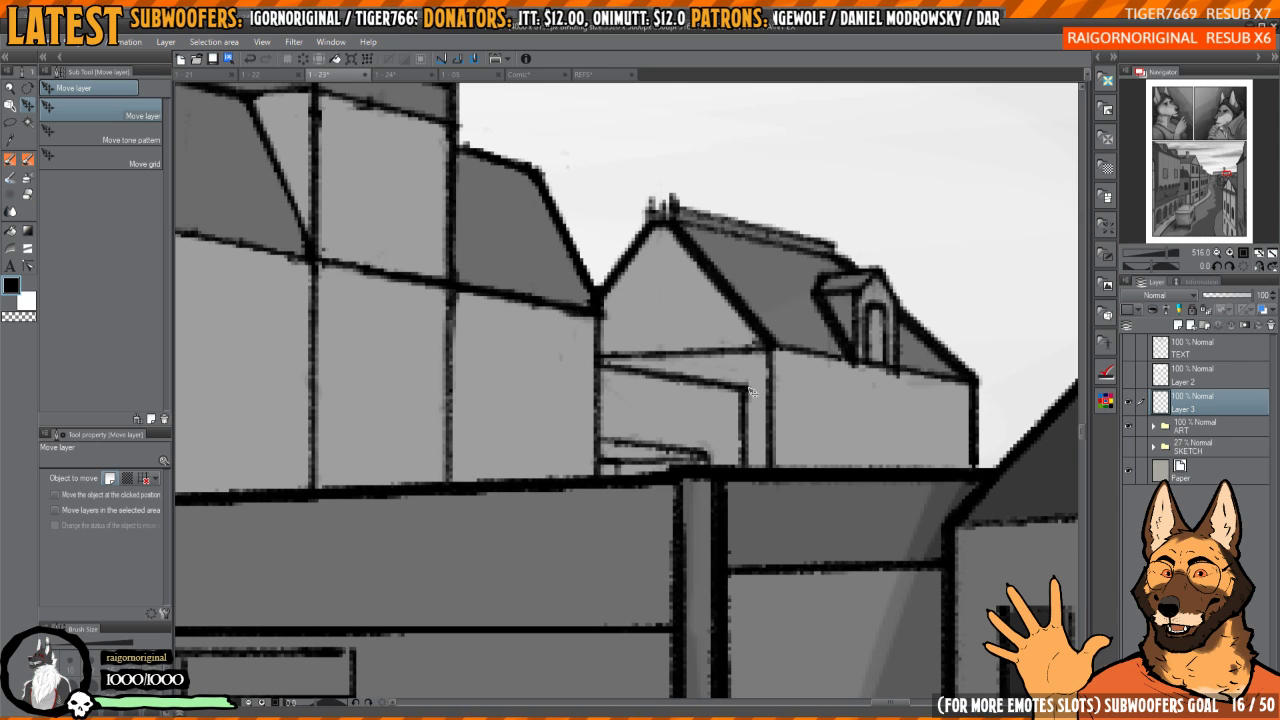
{"action": "key", "text": "p"}
{"action": "left_click_drag", "start_coordinate": [453, 343], "coordinate": [455, 423]}
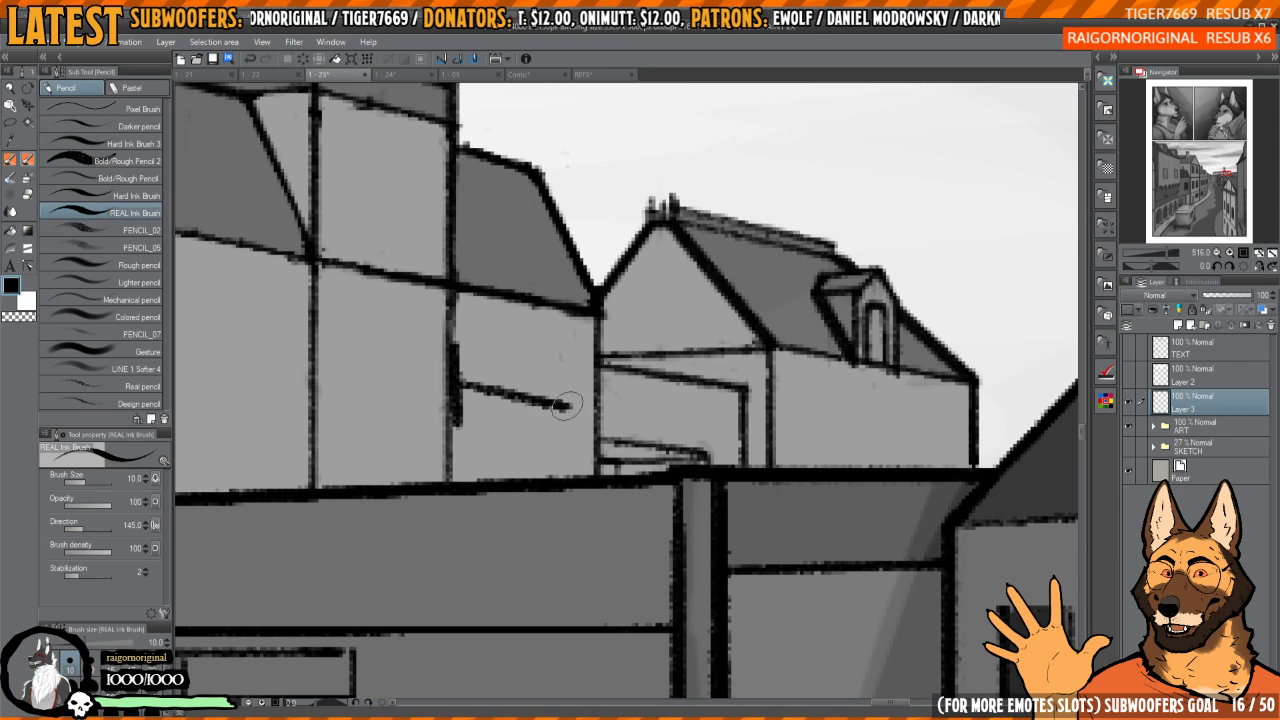
{"action": "key", "text": "ctrl+z"}
{"action": "mouse_move", "coordinate": [462, 378]}
{"action": "left_mouse_down"}
{"action": "mouse_move", "coordinate": [600, 396]}
{"action": "mouse_move", "coordinate": [785, 470]}
{"action": "left_mouse_up"}
{"action": "key", "text": "k"}
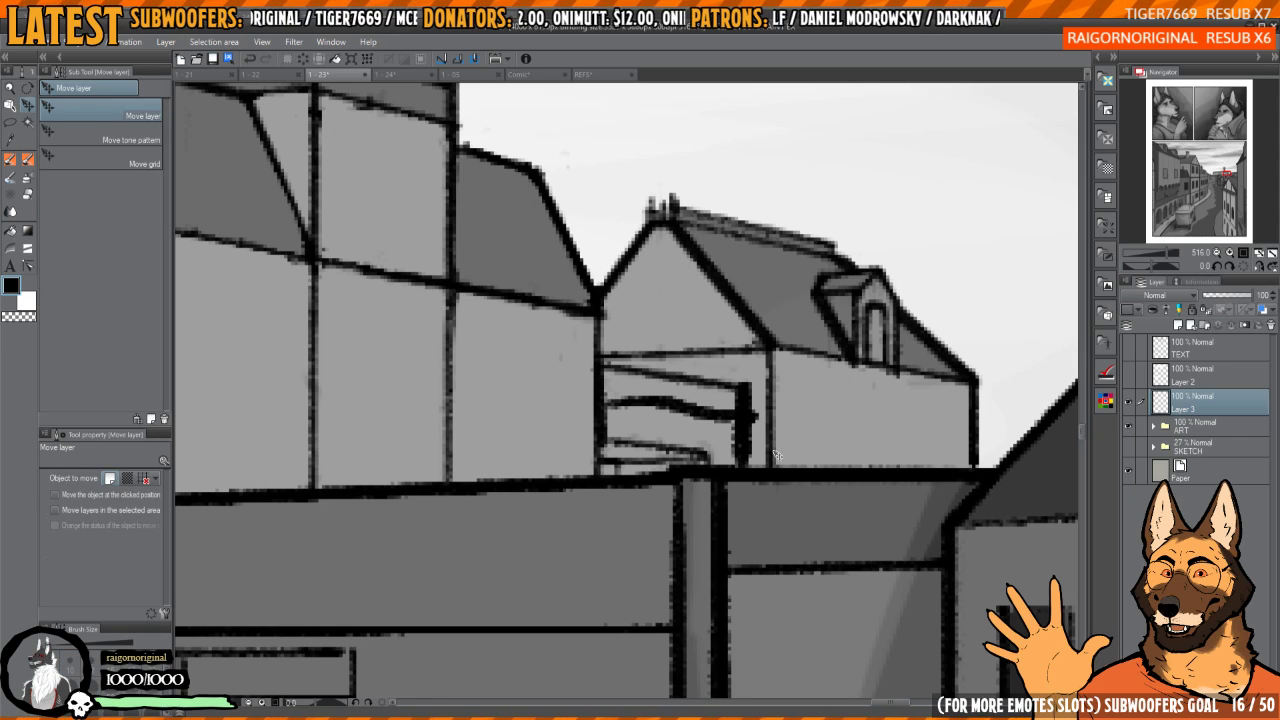
{"action": "key", "text": "Delete"}
- Flip the page view horizontally and start a perspective ruler with its first guide along the clock tower building's eaves line
{"action": "left_click_drag", "start_coordinate": [848, 356], "coordinate": [813, 355]}
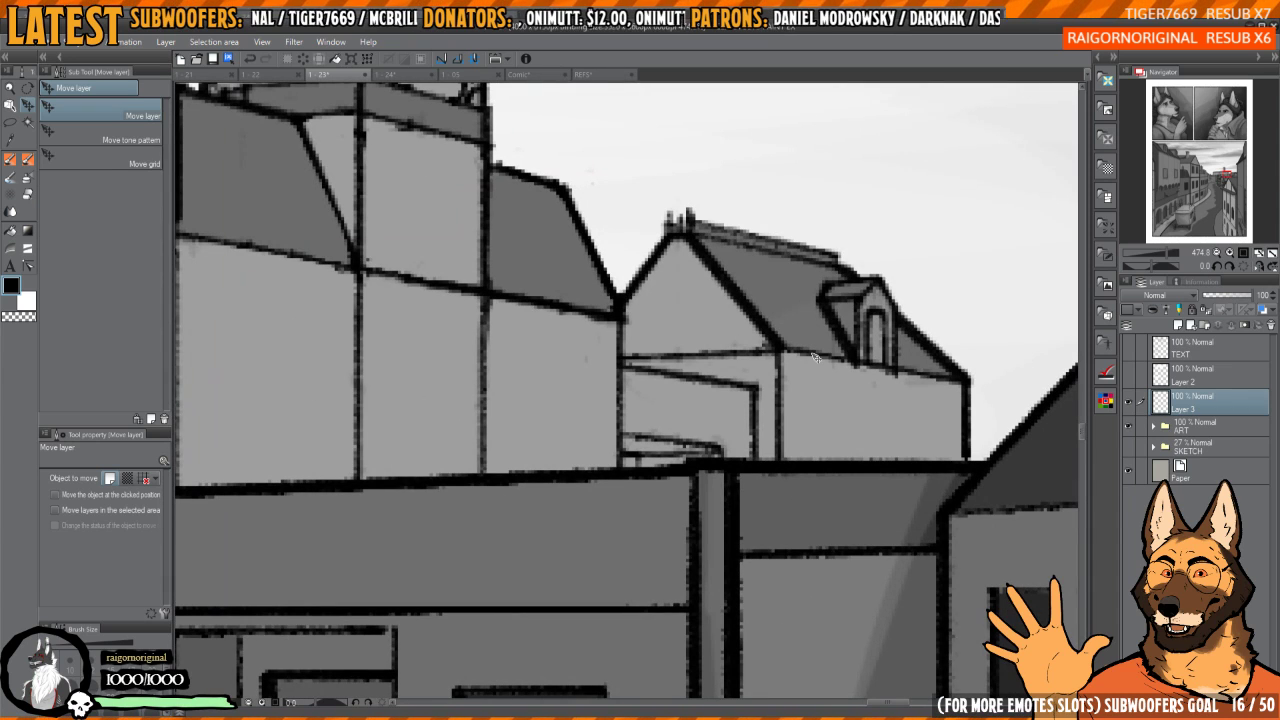
{"action": "key", "text": "u"}
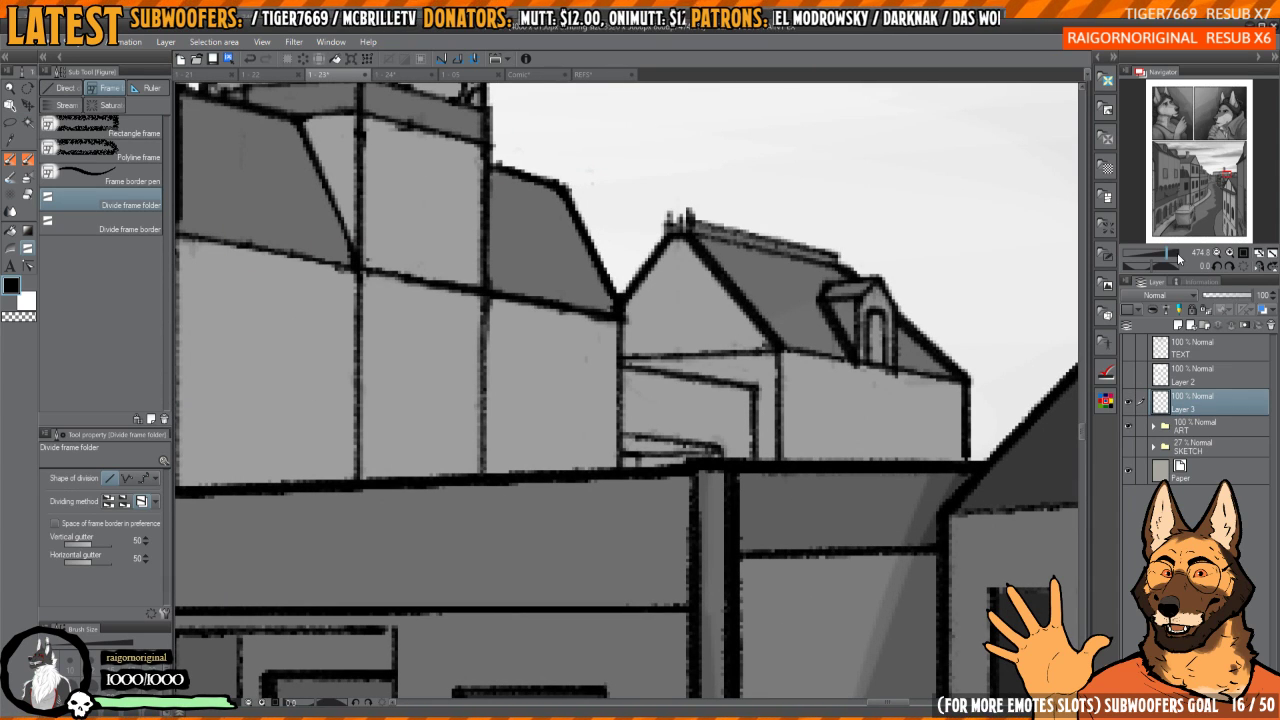
{"action": "key", "text": "h"}
{"action": "key", "text": "h"}
{"action": "left_click_drag", "start_coordinate": [852, 359], "coordinate": [809, 355]}
{"action": "key", "text": "h"}
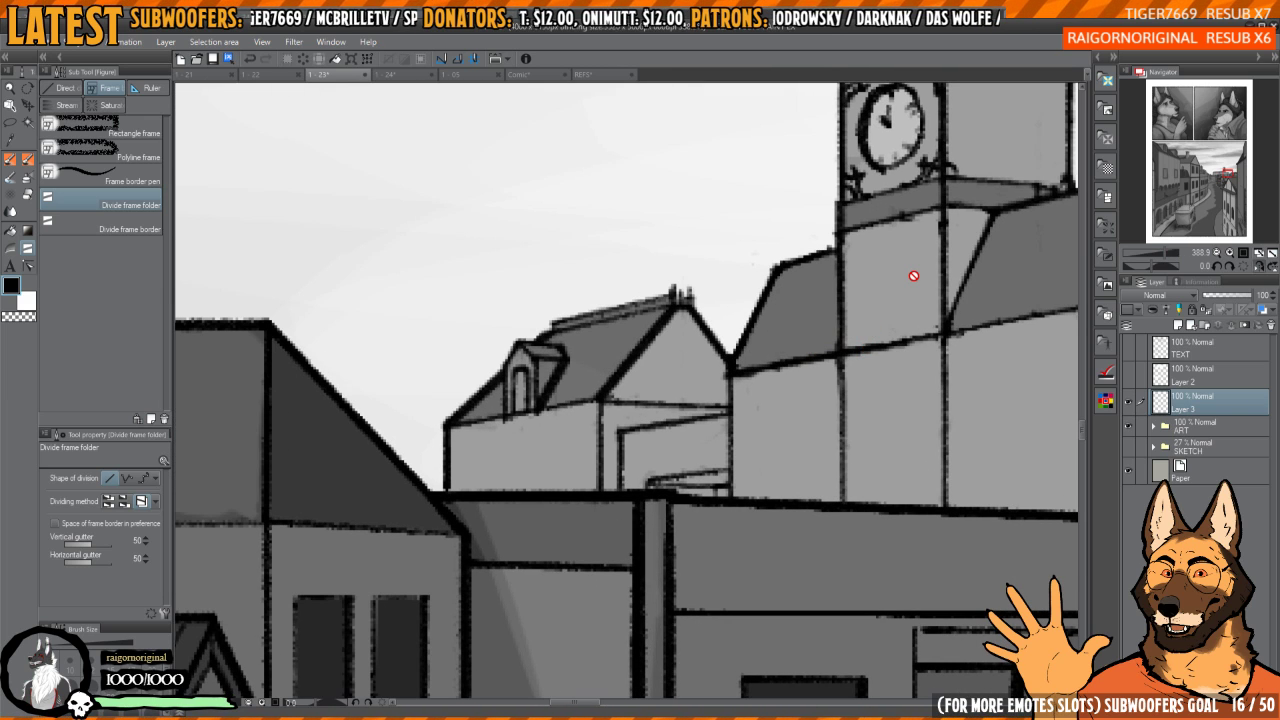
{"action": "left_click", "coordinate": [146, 88]}
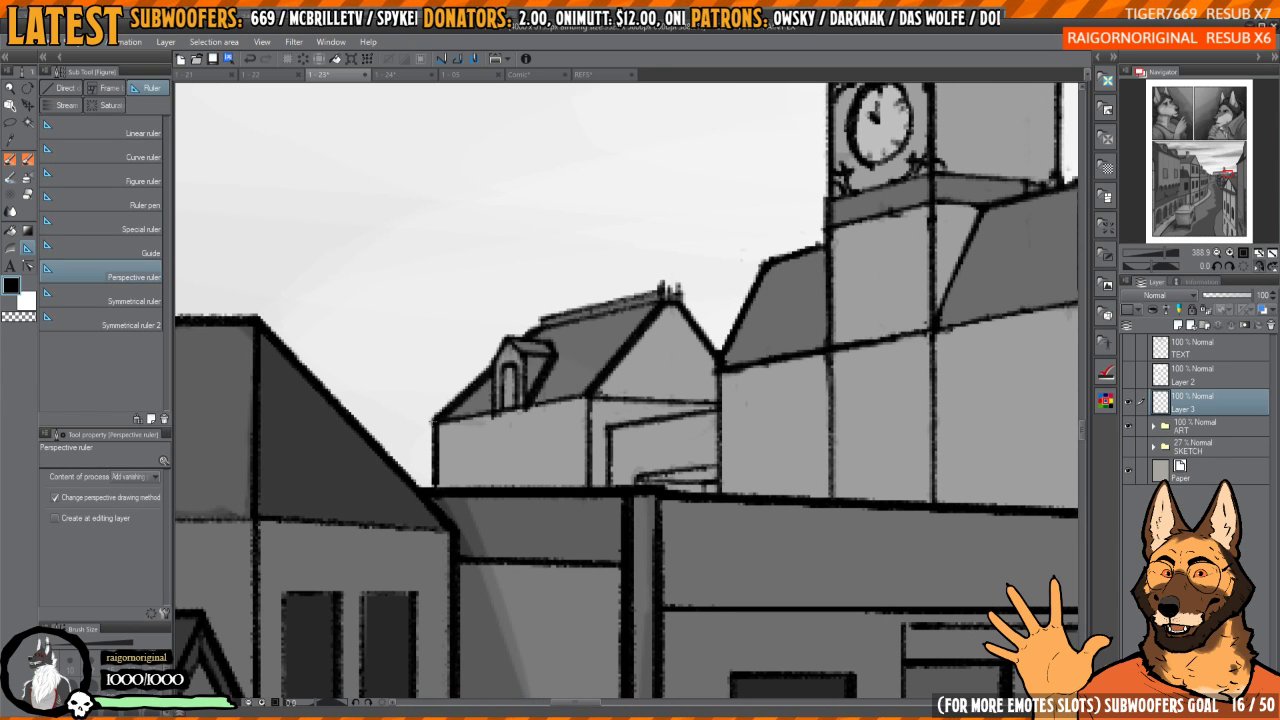
{"action": "left_click_drag", "start_coordinate": [437, 420], "coordinate": [925, 336]}
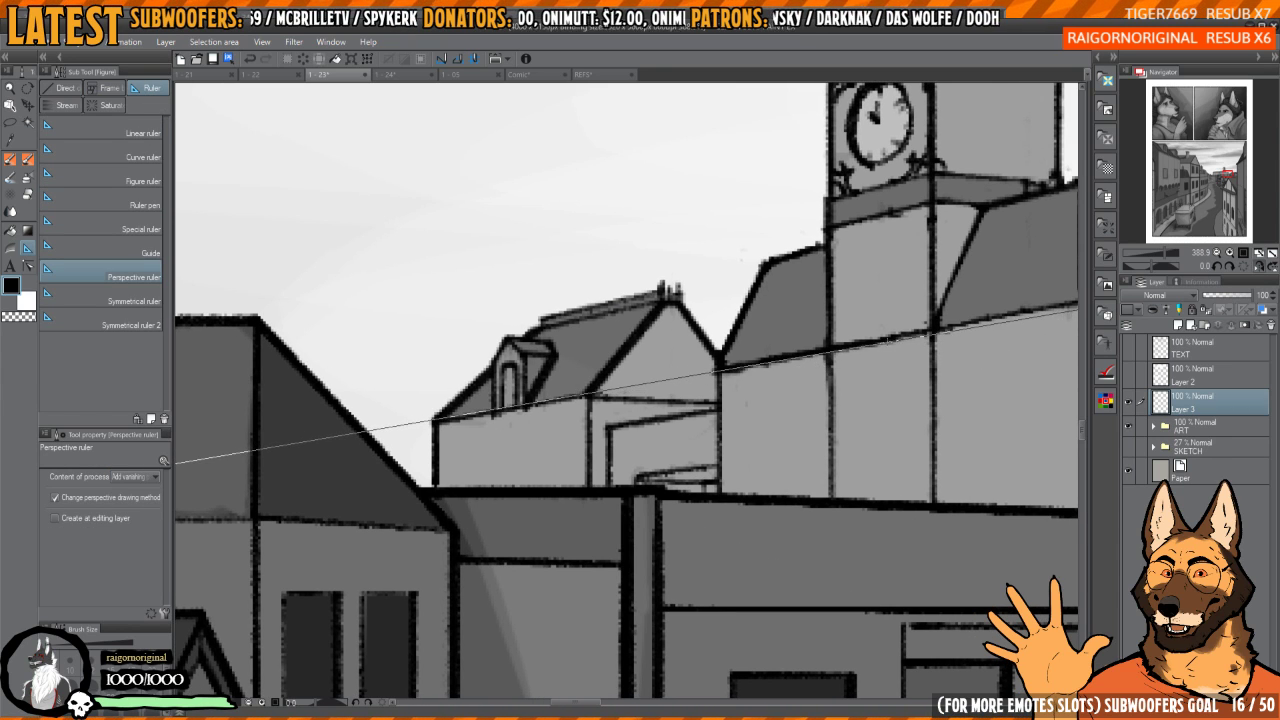
- Align the perspective ruler's second guide with the clock tower's belfry eave and move the ruler layer above Layer 3
{"action": "left_click_drag", "start_coordinate": [900, 284], "coordinate": [743, 391]}
{"action": "scroll", "coordinate": [743, 391], "scroll_direction": "down", "scroll_amount": 3}
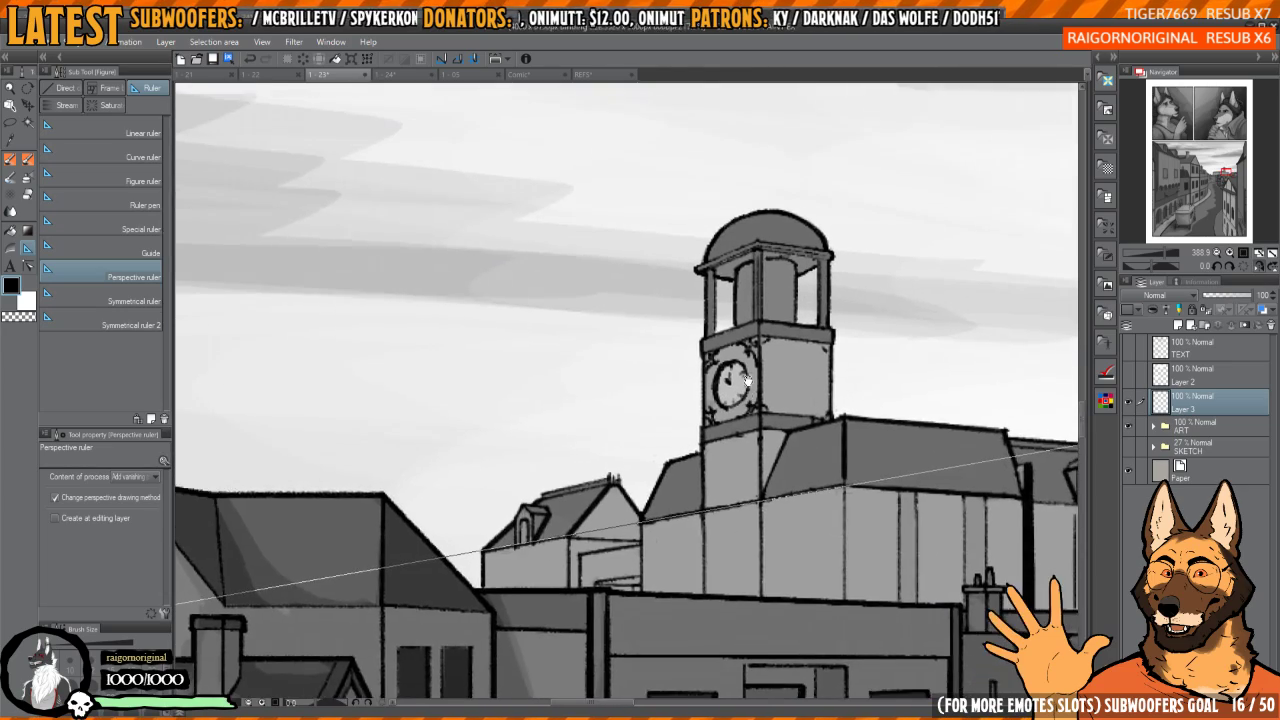
{"action": "left_click_drag", "start_coordinate": [928, 438], "coordinate": [884, 244]}
{"action": "scroll", "coordinate": [884, 244], "scroll_direction": "down", "scroll_amount": 5}
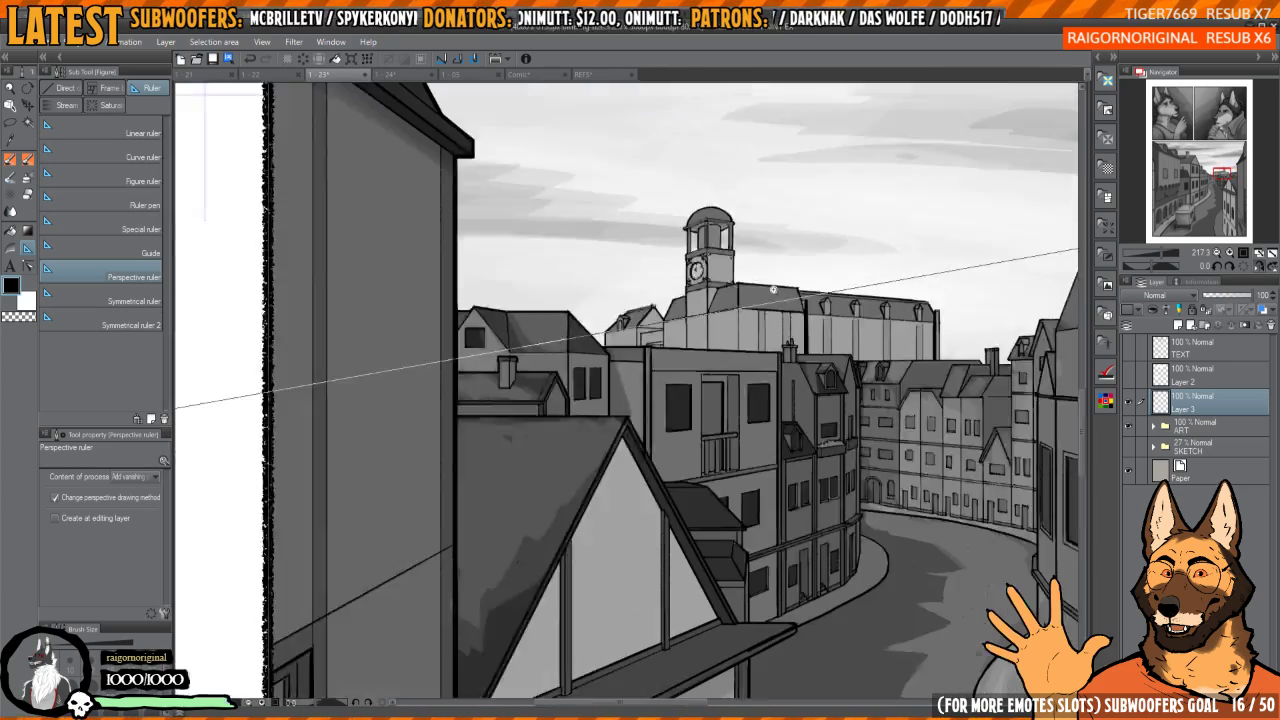
{"action": "scroll", "coordinate": [724, 262], "scroll_direction": "up", "scroll_amount": 6}
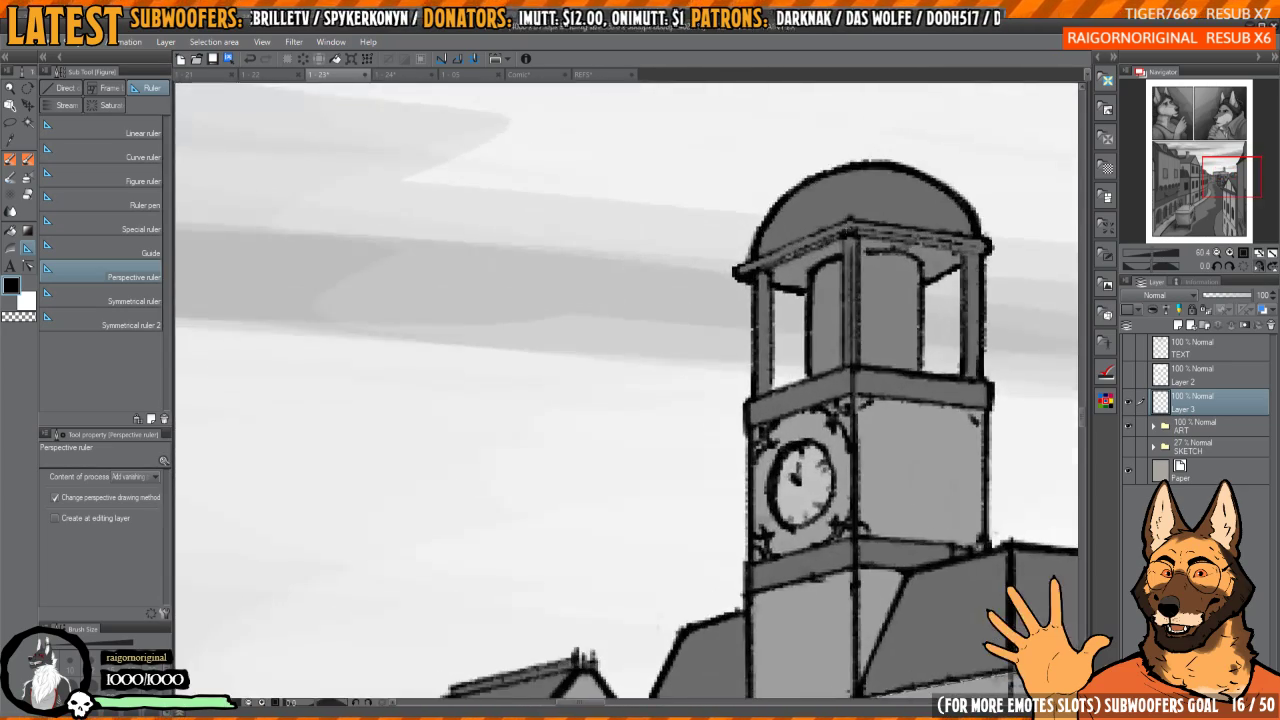
{"action": "left_click_drag", "start_coordinate": [852, 219], "coordinate": [580, 331]}
{"action": "left_click_drag", "start_coordinate": [792, 303], "coordinate": [724, 314]}
{"action": "scroll", "coordinate": [724, 314], "scroll_direction": "down", "scroll_amount": 2}
{"action": "scroll", "coordinate": [728, 520], "scroll_direction": "up", "scroll_amount": 5}
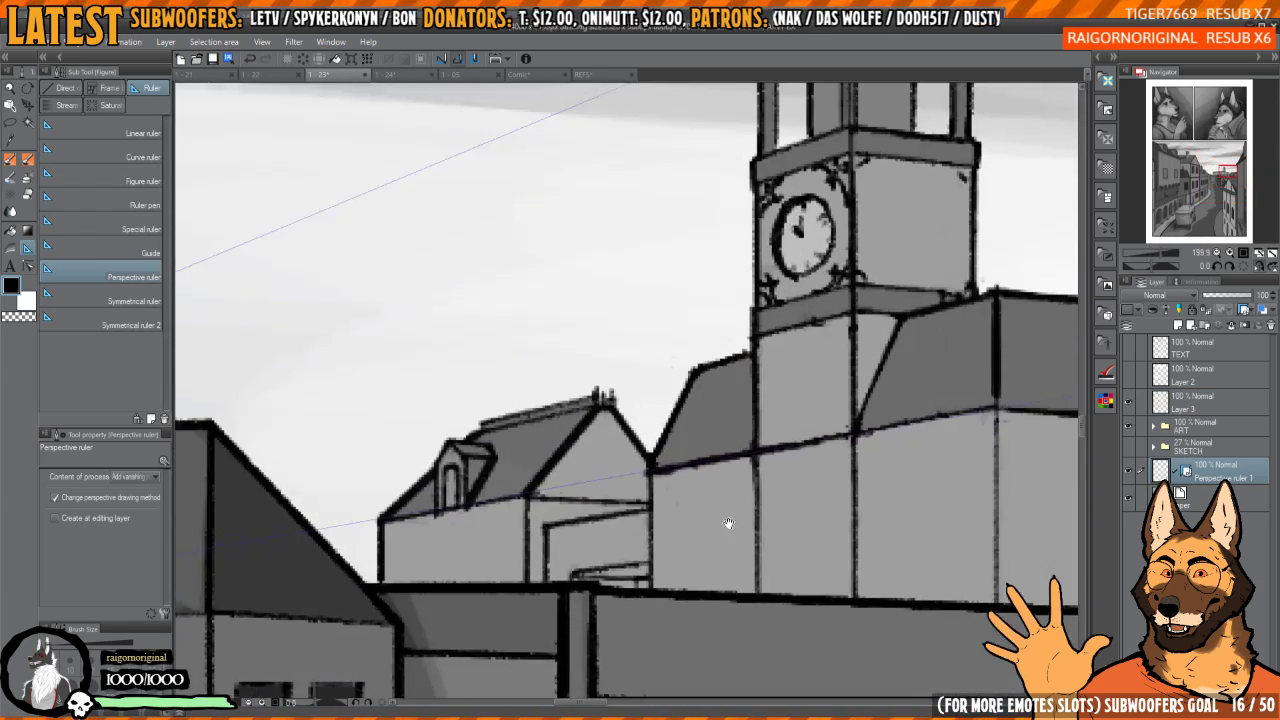
{"action": "left_click_drag", "start_coordinate": [728, 523], "coordinate": [710, 401]}
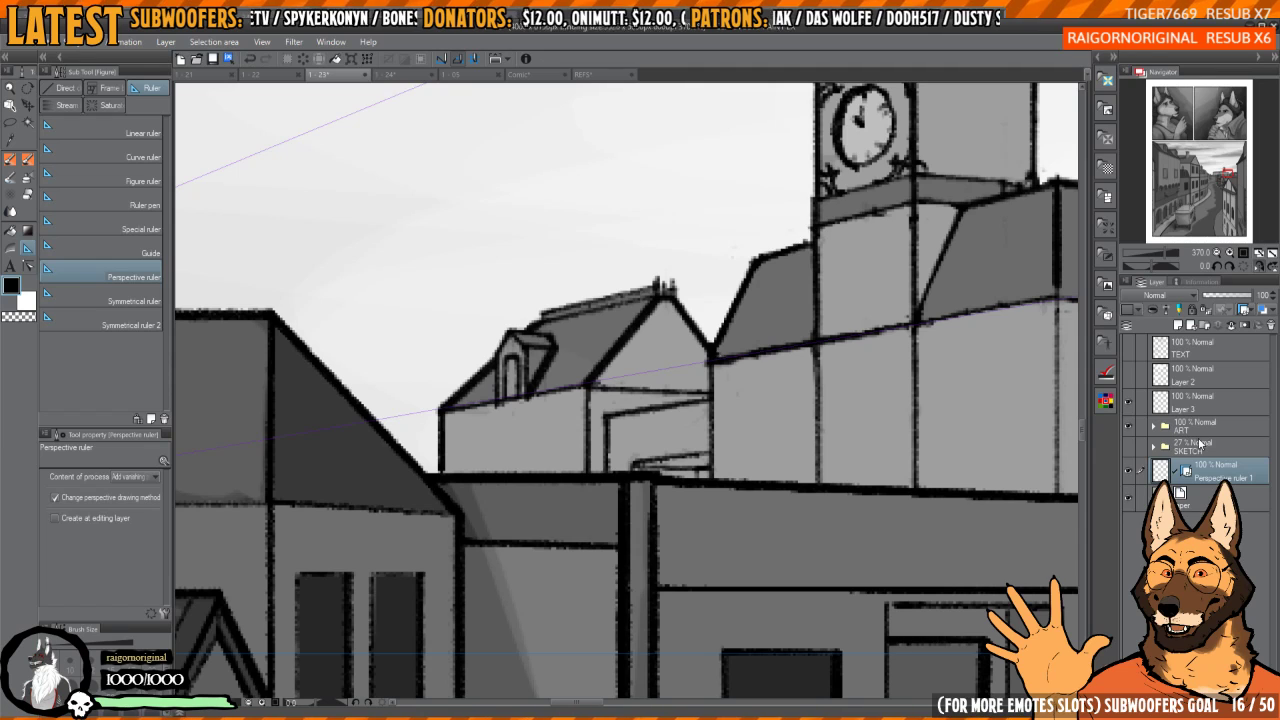
{"action": "left_click_drag", "start_coordinate": [1219, 413], "coordinate": [1212, 398]}
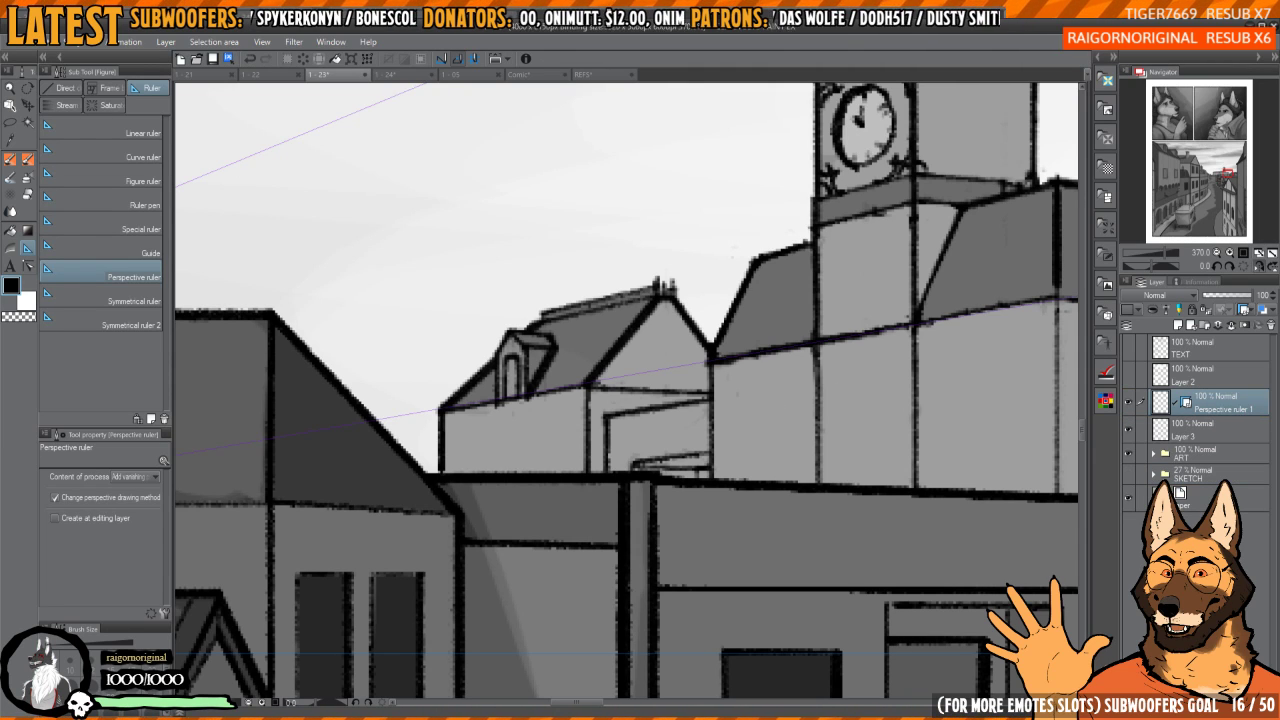
{"action": "key", "text": "p"}
{"action": "mouse_move", "coordinate": [691, 217]}
{"action": "left_mouse_down"}
{"action": "mouse_move", "coordinate": [696, 372]}
{"action": "mouse_move", "coordinate": [727, 393]}
{"action": "left_mouse_up"}
{"action": "key", "text": "ctrl+z"}
{"action": "mouse_move", "coordinate": [720, 400]}
{"action": "left_mouse_down"}
{"action": "mouse_move", "coordinate": [216, 398]}
{"action": "mouse_move", "coordinate": [416, 447]}
{"action": "mouse_move", "coordinate": [432, 477]}
{"action": "left_mouse_up"}
{"action": "left_click_drag", "start_coordinate": [633, 450], "coordinate": [638, 350]}
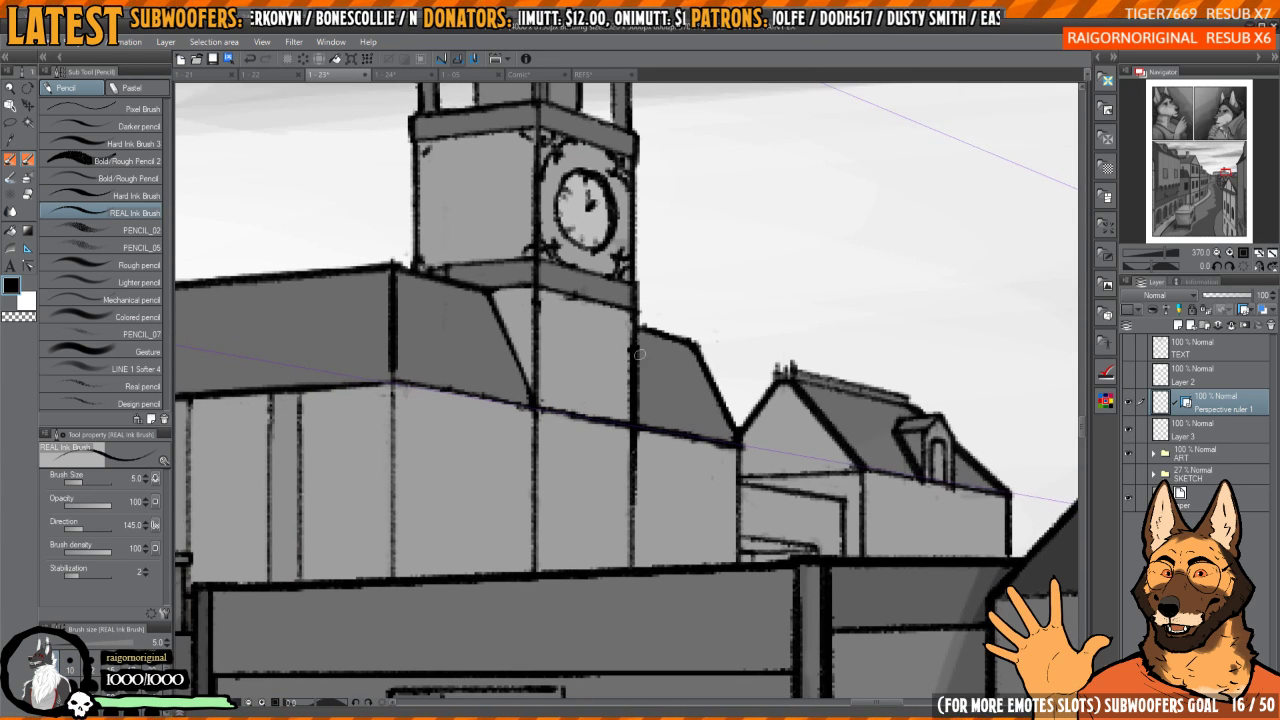
{"action": "key", "text": "ctrl+z"}
- Outline the facade bay below the eaves beside the clock tower as a white four-sided frame with the REAL Ink Brush at size 5
{"action": "key", "text": "x"}
{"action": "mouse_move", "coordinate": [632, 515]}
{"action": "left_mouse_down"}
{"action": "mouse_move", "coordinate": [633, 388]}
{"action": "mouse_move", "coordinate": [615, 360]}
{"action": "left_mouse_up"}
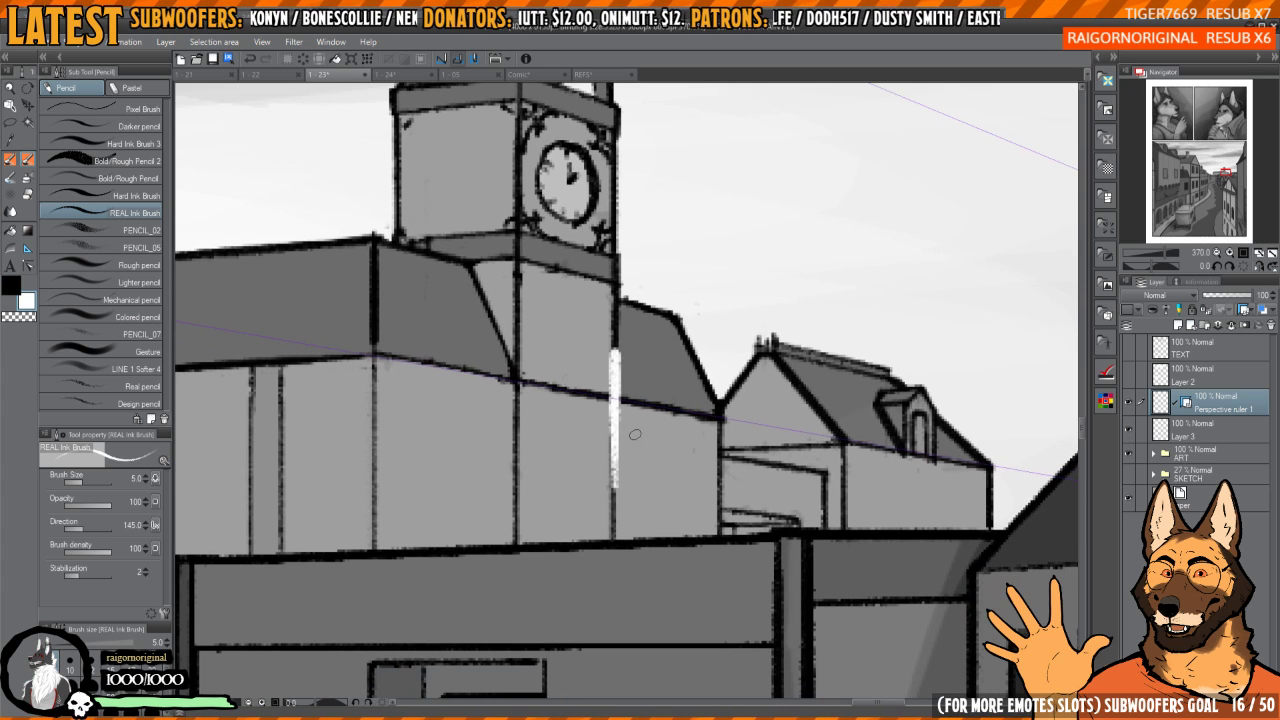
{"action": "key", "text": "ctrl+z"}
{"action": "left_click_drag", "start_coordinate": [615, 500], "coordinate": [615, 385]}
{"action": "mouse_move", "coordinate": [615, 452]}
{"action": "left_mouse_down"}
{"action": "mouse_move", "coordinate": [715, 462]}
{"action": "mouse_move", "coordinate": [720, 404]}
{"action": "left_mouse_up"}
{"action": "scroll", "coordinate": [720, 404], "scroll_direction": "up", "scroll_amount": 3}
{"action": "key", "text": "ctrl+z"}
{"action": "key", "text": "ctrl+z"}
{"action": "key", "text": "ctrl+z"}
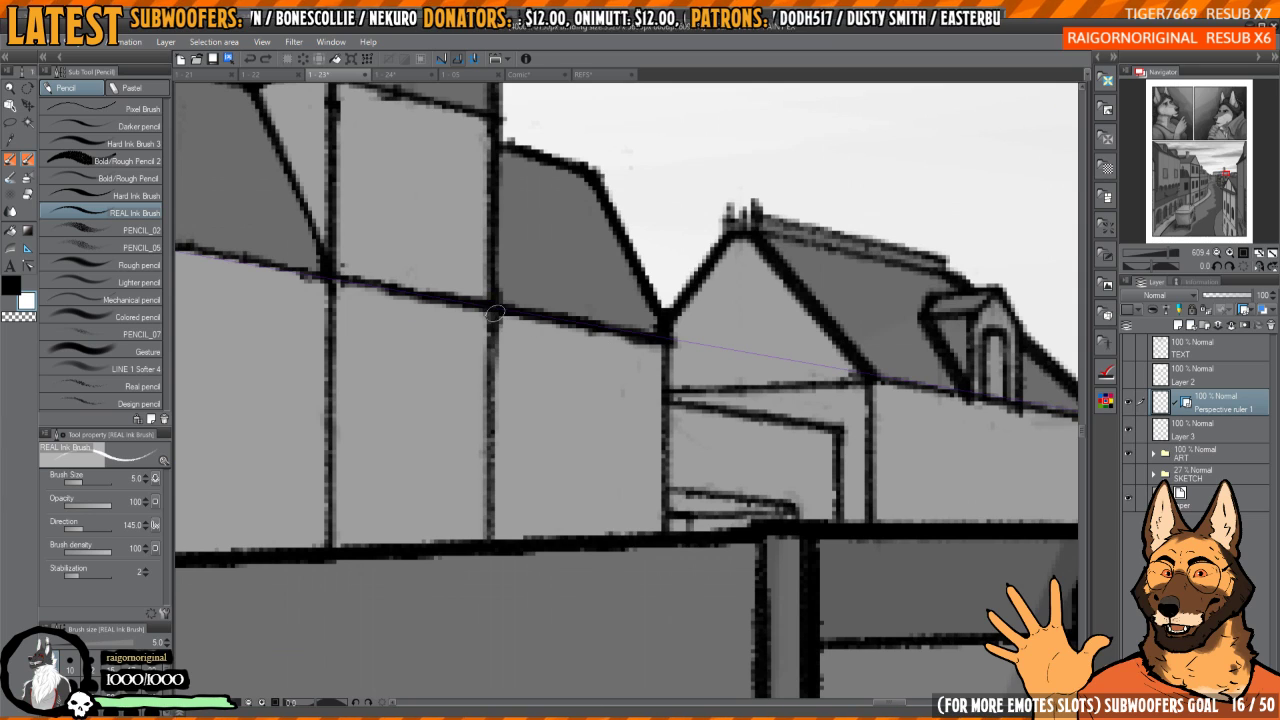
{"action": "left_click_drag", "start_coordinate": [492, 304], "coordinate": [676, 342]}
{"action": "key", "text": "ctrl+z"}
{"action": "mouse_move", "coordinate": [494, 305]}
{"action": "left_mouse_down"}
{"action": "mouse_move", "coordinate": [497, 472]}
{"action": "mouse_move", "coordinate": [670, 472]}
{"action": "left_mouse_up"}
{"action": "key", "text": "ctrl+z"}
{"action": "mouse_move", "coordinate": [500, 478]}
{"action": "left_mouse_down"}
{"action": "mouse_move", "coordinate": [665, 494]}
{"action": "mouse_move", "coordinate": [664, 356]}
{"action": "mouse_move", "coordinate": [661, 341]}
{"action": "mouse_move", "coordinate": [490, 305]}
{"action": "mouse_move", "coordinate": [672, 341]}
{"action": "left_mouse_up"}
{"action": "key", "text": "ctrl+z"}
- Draw faint white diagonals and vertical and horizontal centre lines inside the framed bay with the Marker at size 8
{"action": "key", "text": "b"}
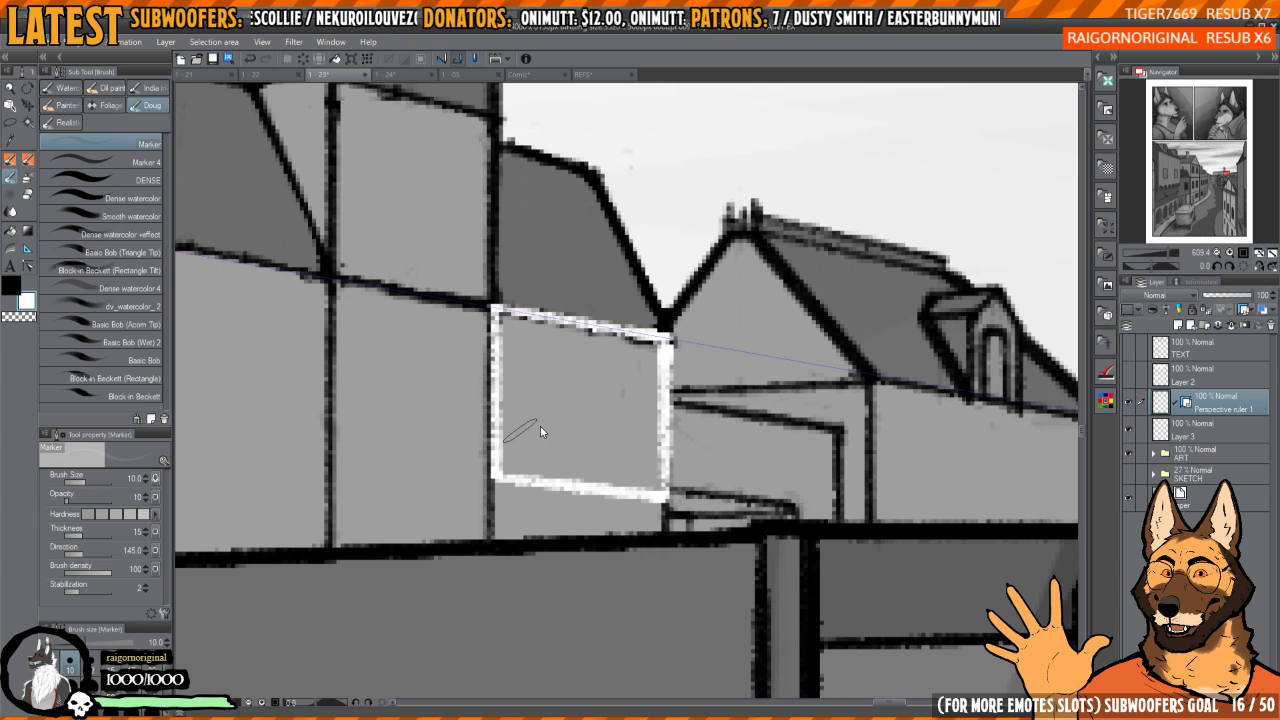
{"action": "key", "text": "bracketleft"}
{"action": "left_click_drag", "start_coordinate": [500, 478], "coordinate": [658, 342]}
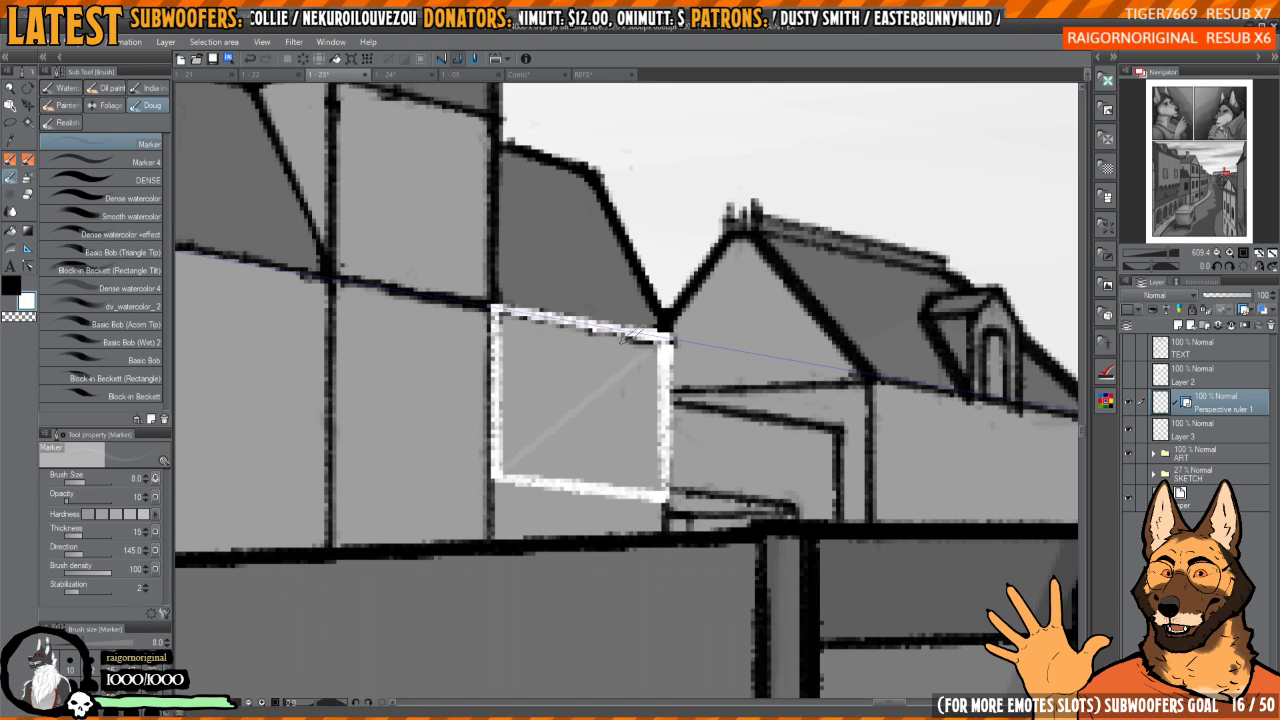
{"action": "left_click_drag", "start_coordinate": [505, 309], "coordinate": [660, 490]}
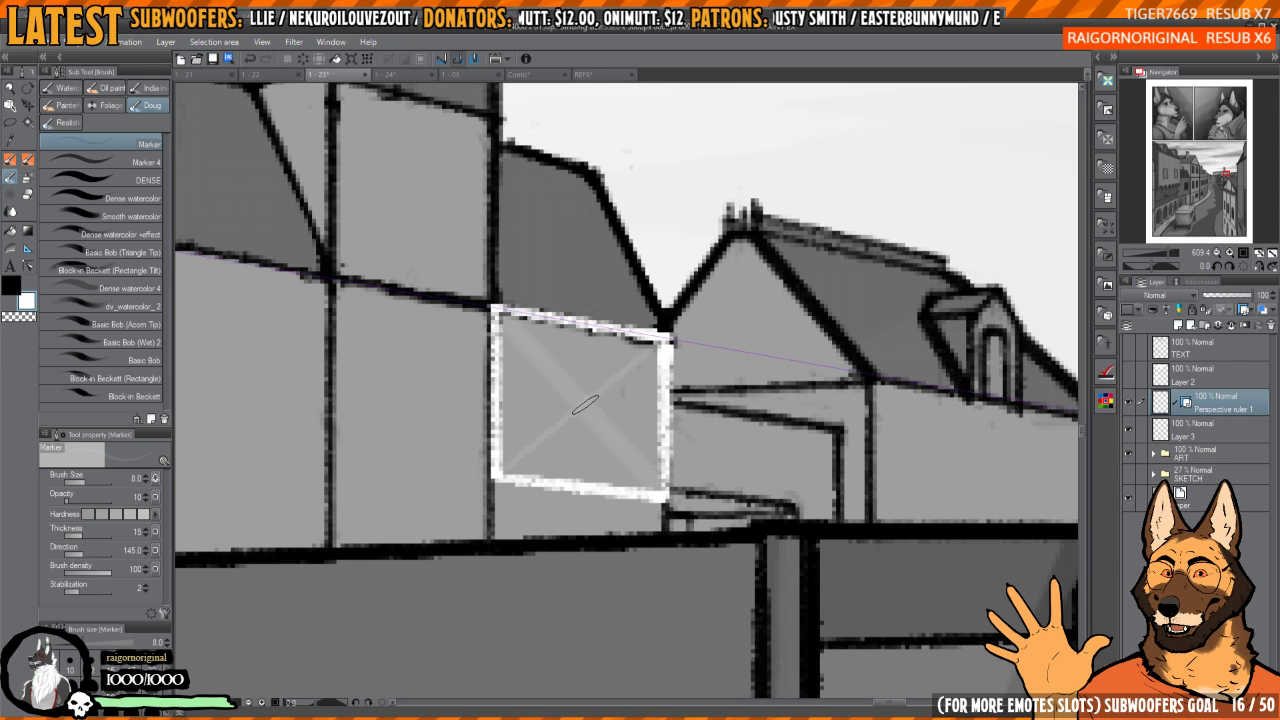
{"action": "left_click_drag", "start_coordinate": [584, 318], "coordinate": [581, 478]}
{"action": "left_click_drag", "start_coordinate": [584, 404], "coordinate": [668, 408]}
{"action": "left_click_drag", "start_coordinate": [584, 402], "coordinate": [505, 398]}
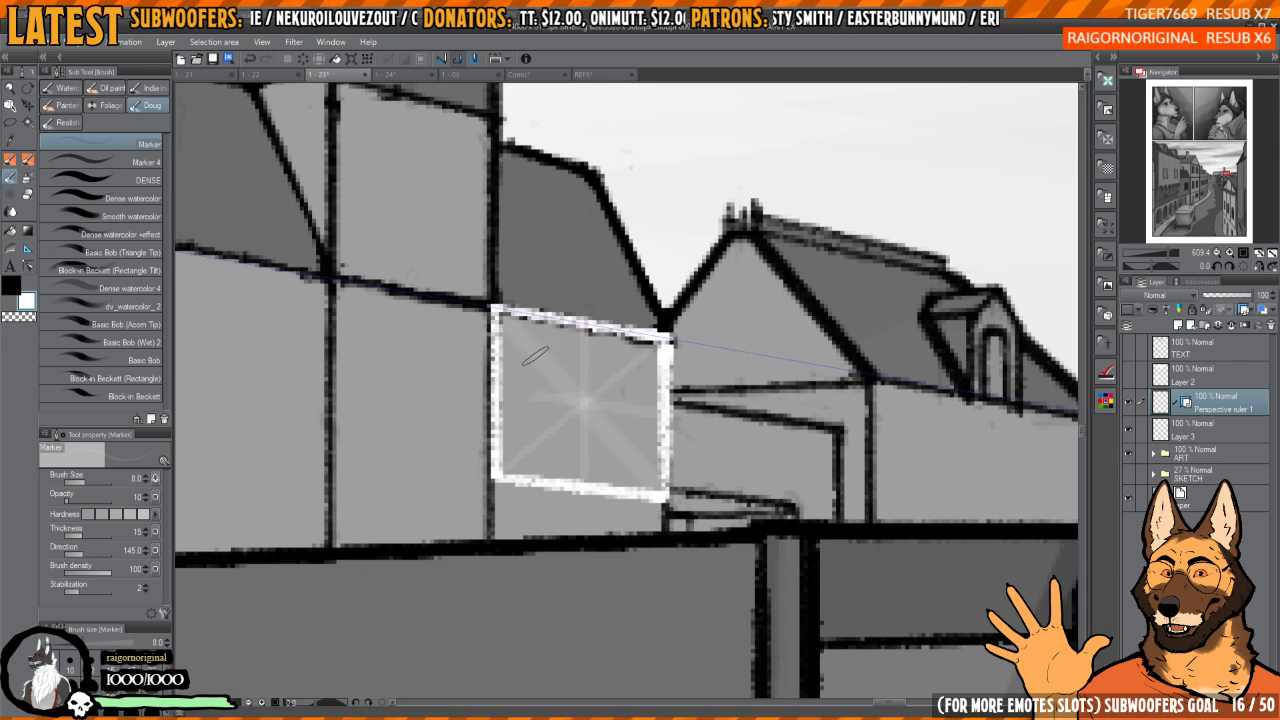
- Outline the adjoining facade bay below the gabled roof as a white four-sided frame with the REAL Ink Brush at size 5
{"action": "left_click_drag", "start_coordinate": [790, 432], "coordinate": [684, 386]}
{"action": "left_click_drag", "start_coordinate": [600, 328], "coordinate": [616, 344]}
{"action": "key", "text": "p"}
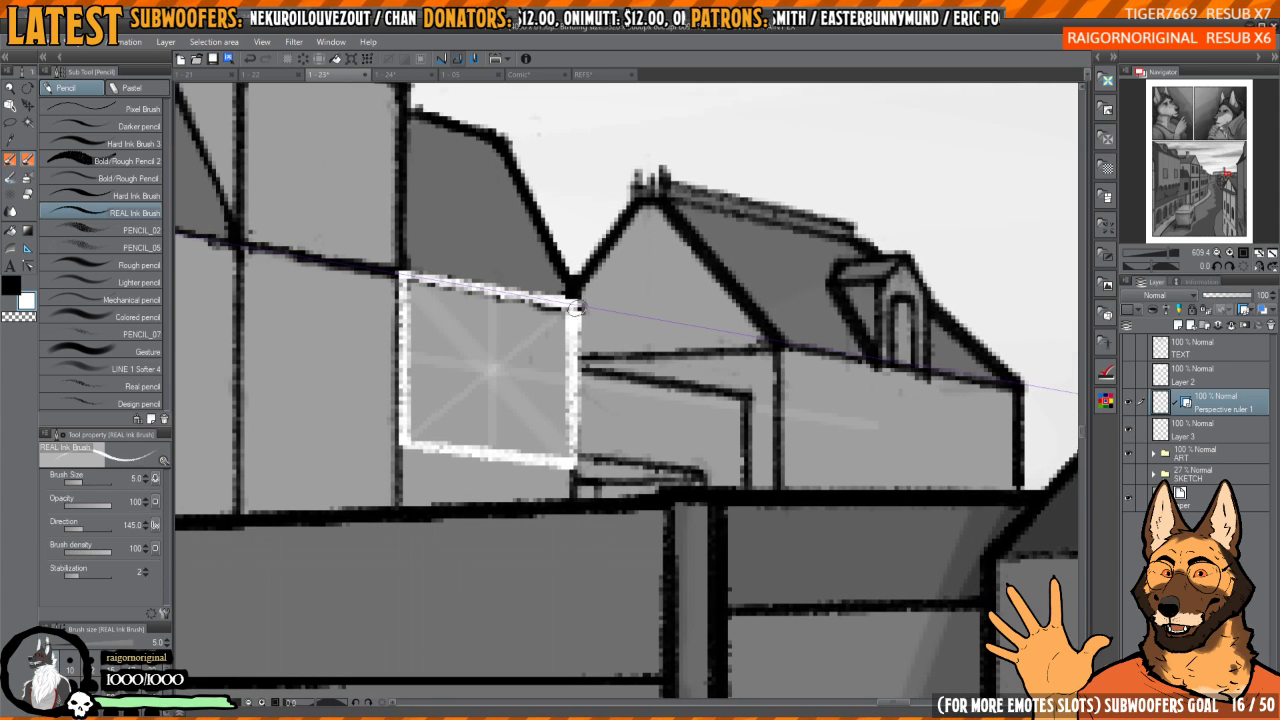
{"action": "left_click_drag", "start_coordinate": [576, 305], "coordinate": [780, 343]}
{"action": "mouse_move", "coordinate": [567, 461]}
{"action": "left_mouse_down"}
{"action": "mouse_move", "coordinate": [775, 491]}
{"action": "mouse_move", "coordinate": [777, 346]}
{"action": "mouse_move", "coordinate": [770, 356]}
{"action": "mouse_move", "coordinate": [720, 327]}
{"action": "mouse_move", "coordinate": [722, 456]}
{"action": "left_mouse_up"}
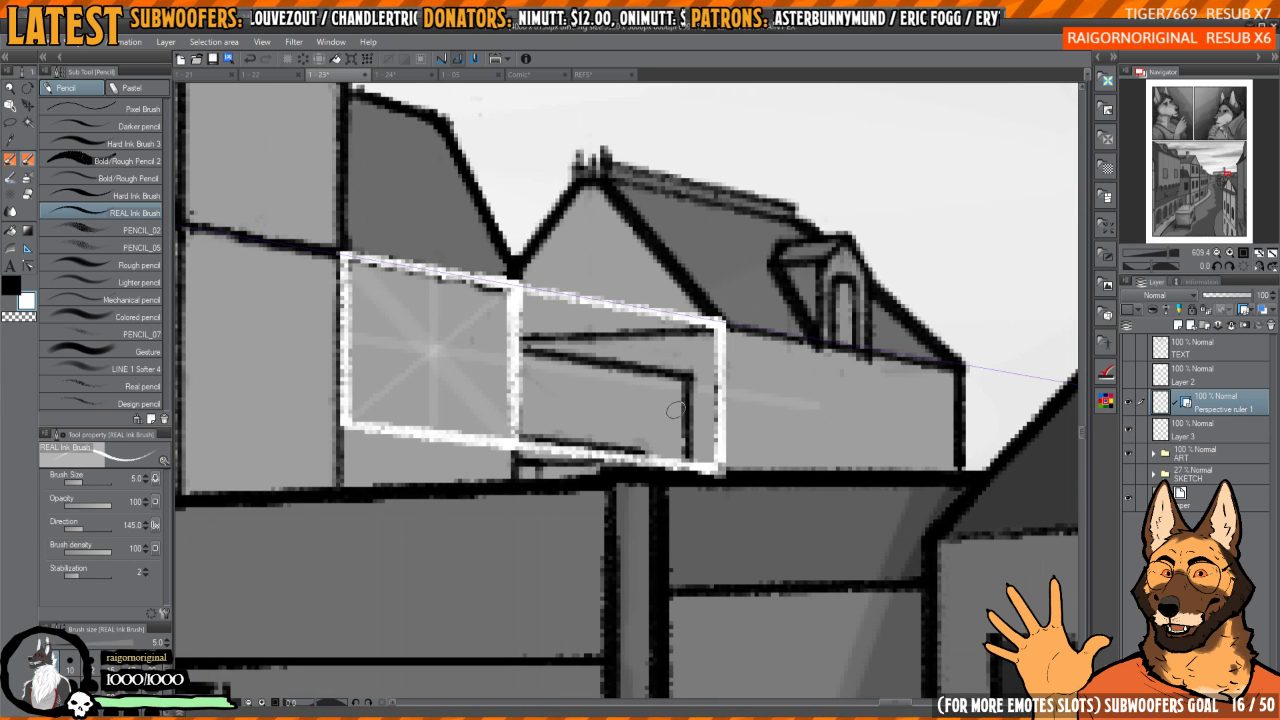
{"action": "left_click_drag", "start_coordinate": [676, 410], "coordinate": [580, 445]}
- Project a faint Marker diagonal from the new bay's outer bottom corner into the tower bay, marking its verticals and lower edge
{"action": "key", "text": "b"}
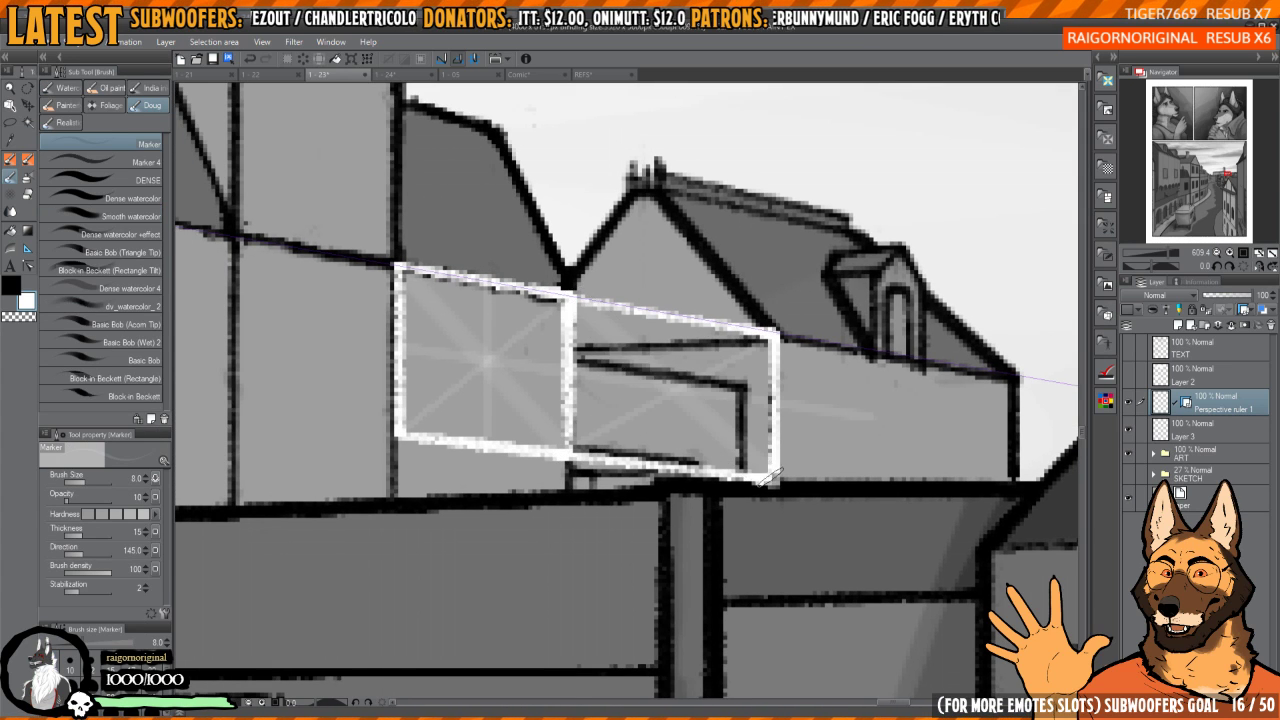
{"action": "key", "text": "h"}
{"action": "key", "text": "h"}
{"action": "left_click_drag", "start_coordinate": [697, 323], "coordinate": [726, 384]}
{"action": "scroll", "coordinate": [726, 384], "scroll_direction": "down", "scroll_amount": 5}
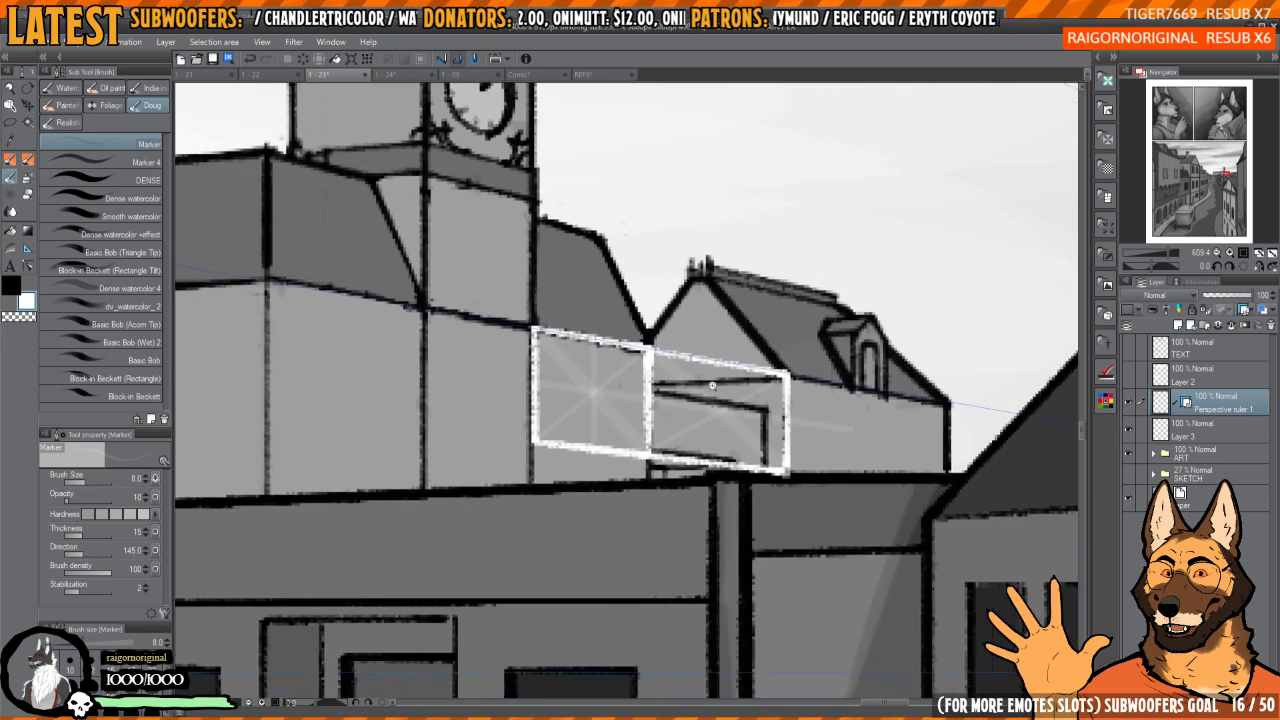
{"action": "key", "text": "h"}
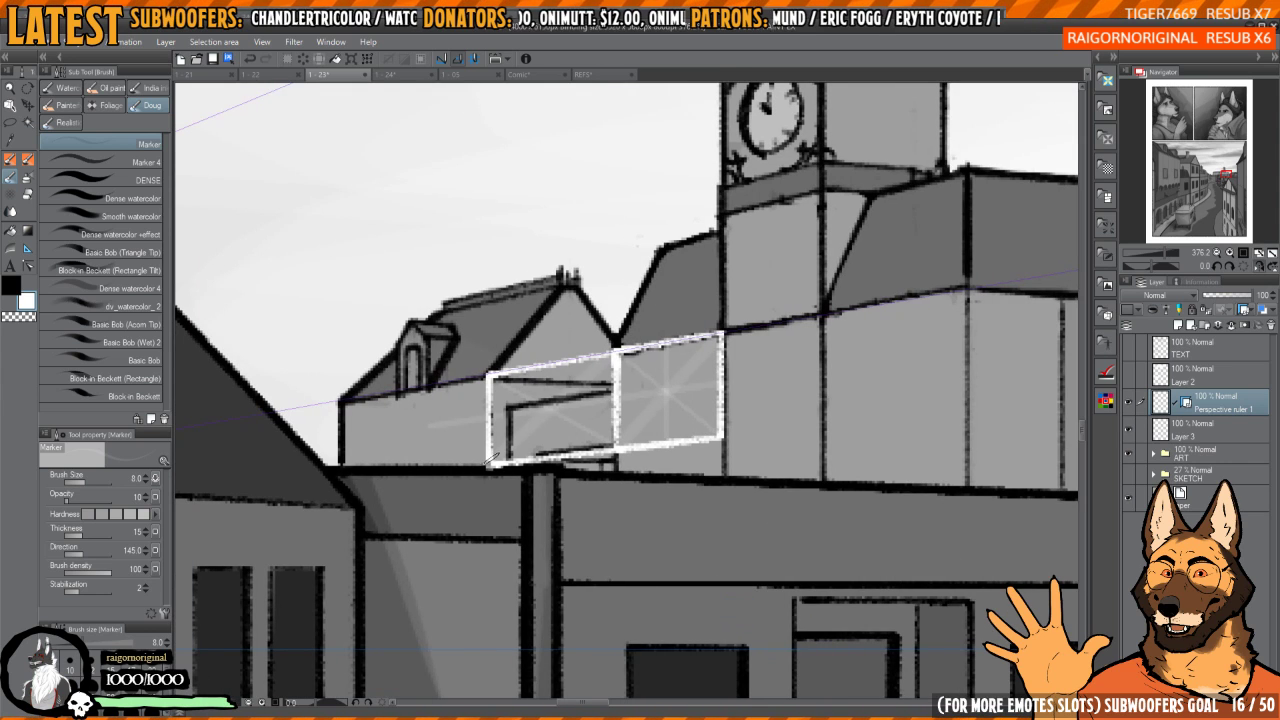
{"action": "left_click_drag", "start_coordinate": [726, 395], "coordinate": [676, 413]}
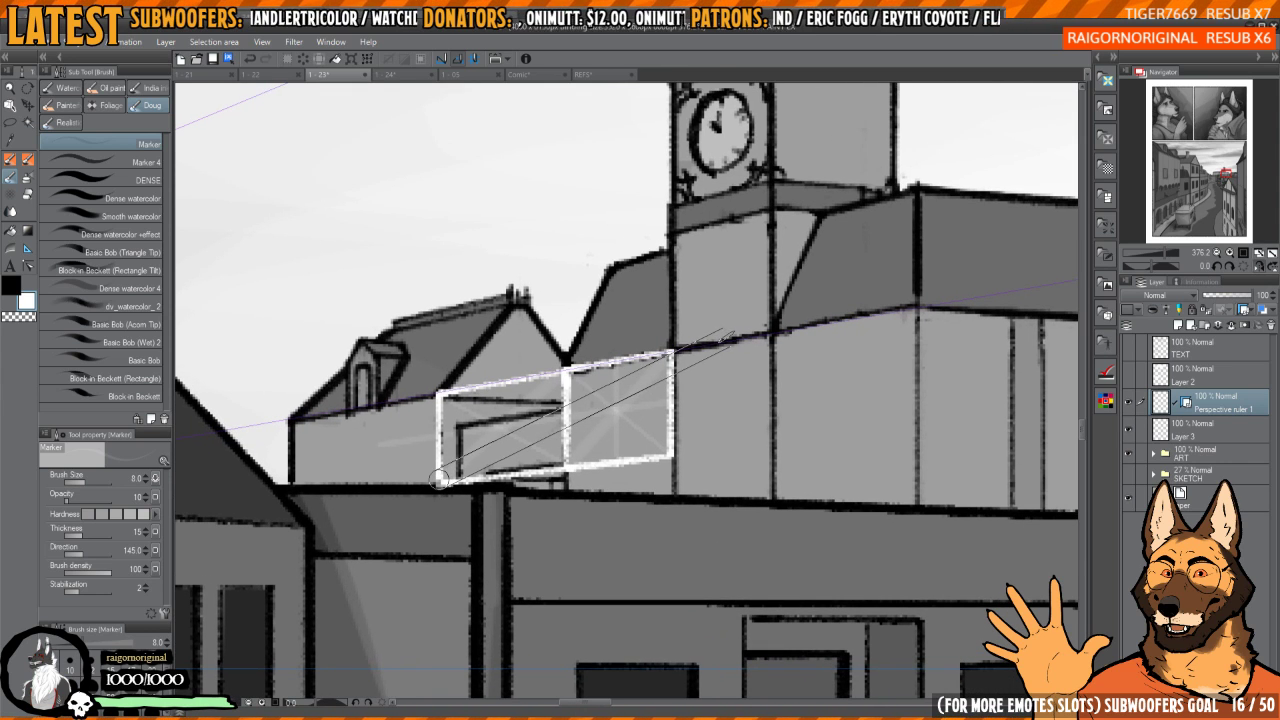
{"action": "scroll", "coordinate": [720, 383], "scroll_direction": "up", "scroll_amount": 2}
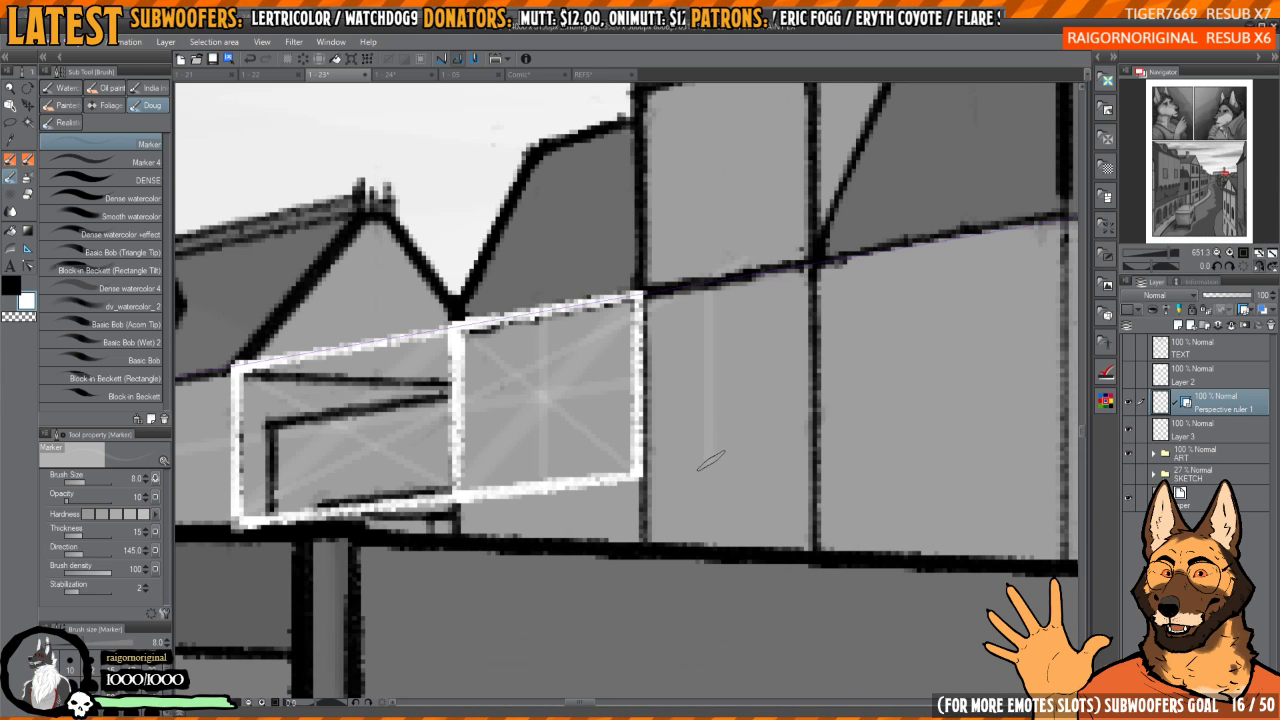
{"action": "left_click_drag", "start_coordinate": [645, 476], "coordinate": [803, 453]}
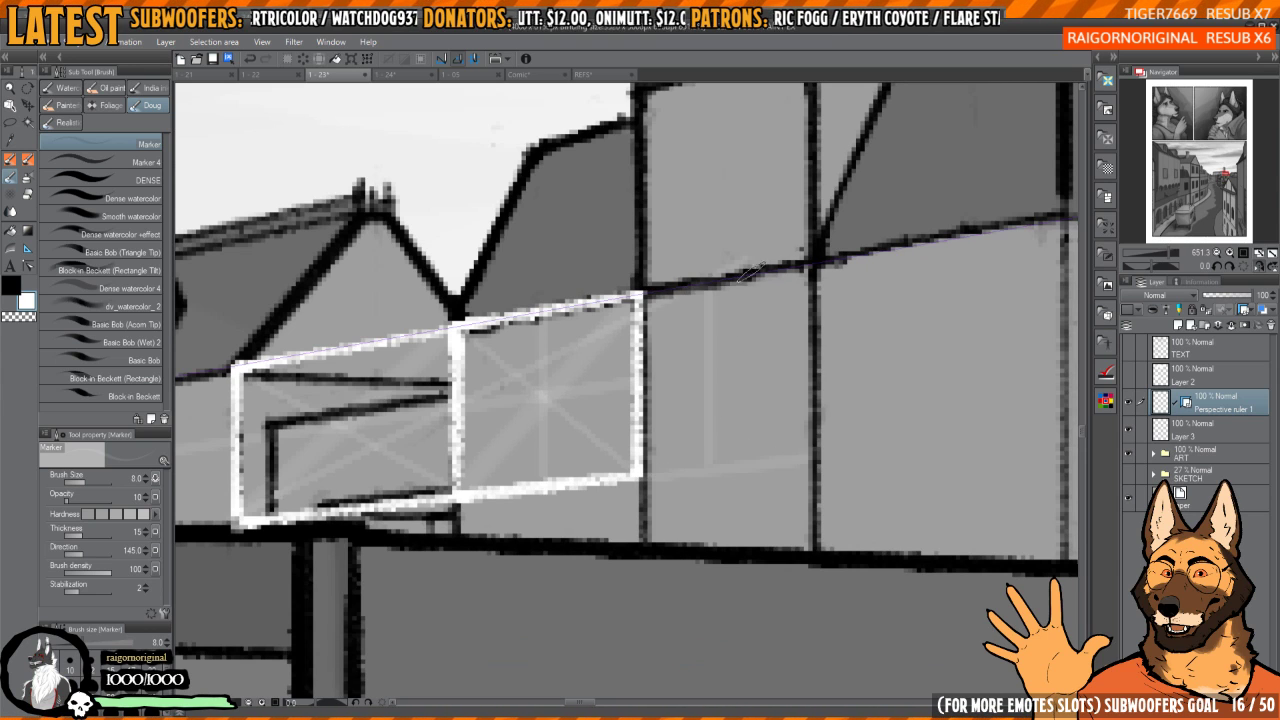
{"action": "key", "text": "h"}
{"action": "key", "text": "h"}
- Outline the facade bay directly below the clock tower in white with the REAL Ink Brush at size 5, aligned with the adjoining frames
{"action": "key", "text": "p"}
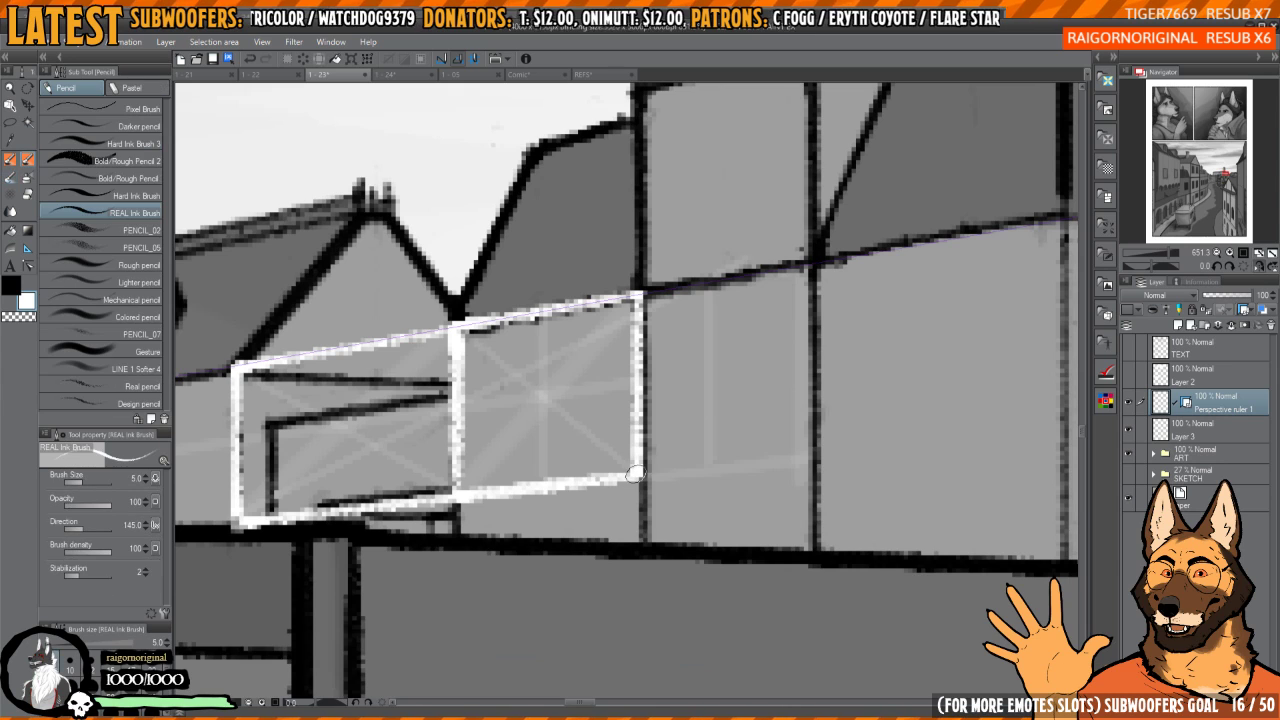
{"action": "left_click_drag", "start_coordinate": [636, 474], "coordinate": [800, 460]}
{"action": "key", "text": "ctrl+z"}
{"action": "left_click_drag", "start_coordinate": [642, 474], "coordinate": [800, 458]}
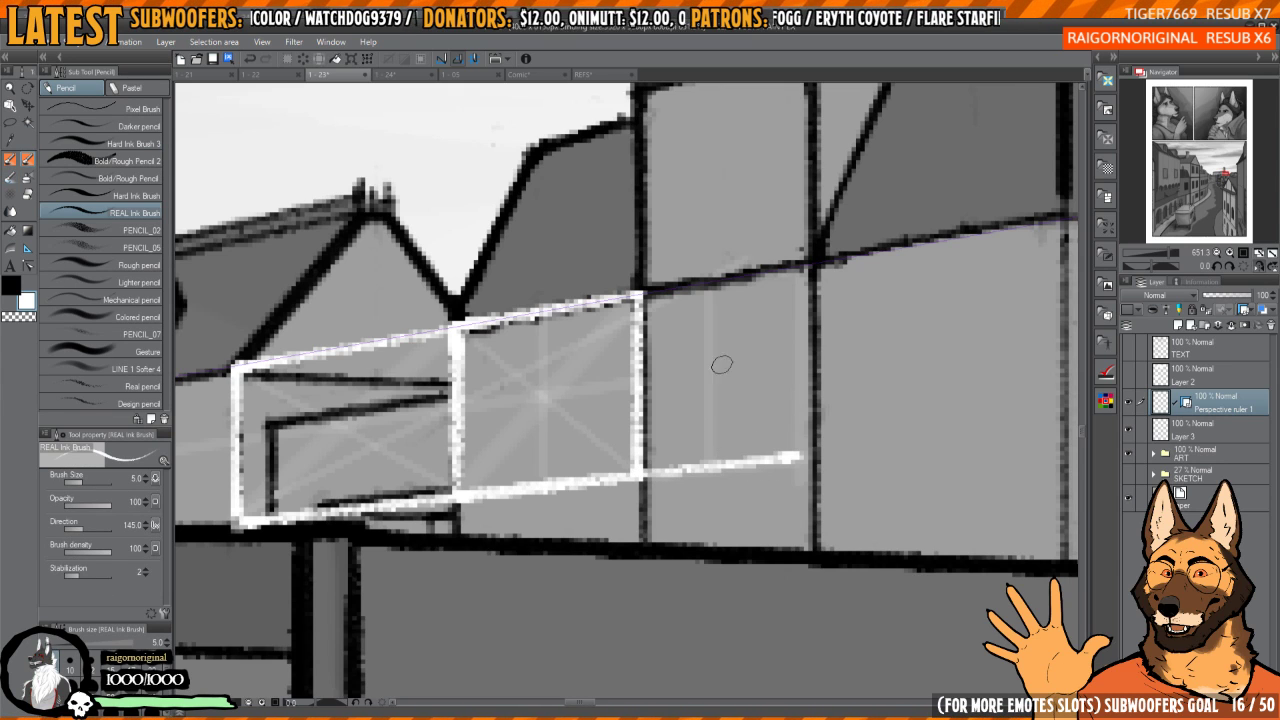
{"action": "left_click_drag", "start_coordinate": [643, 288], "coordinate": [803, 264]}
{"action": "key", "text": "ctrl+z"}
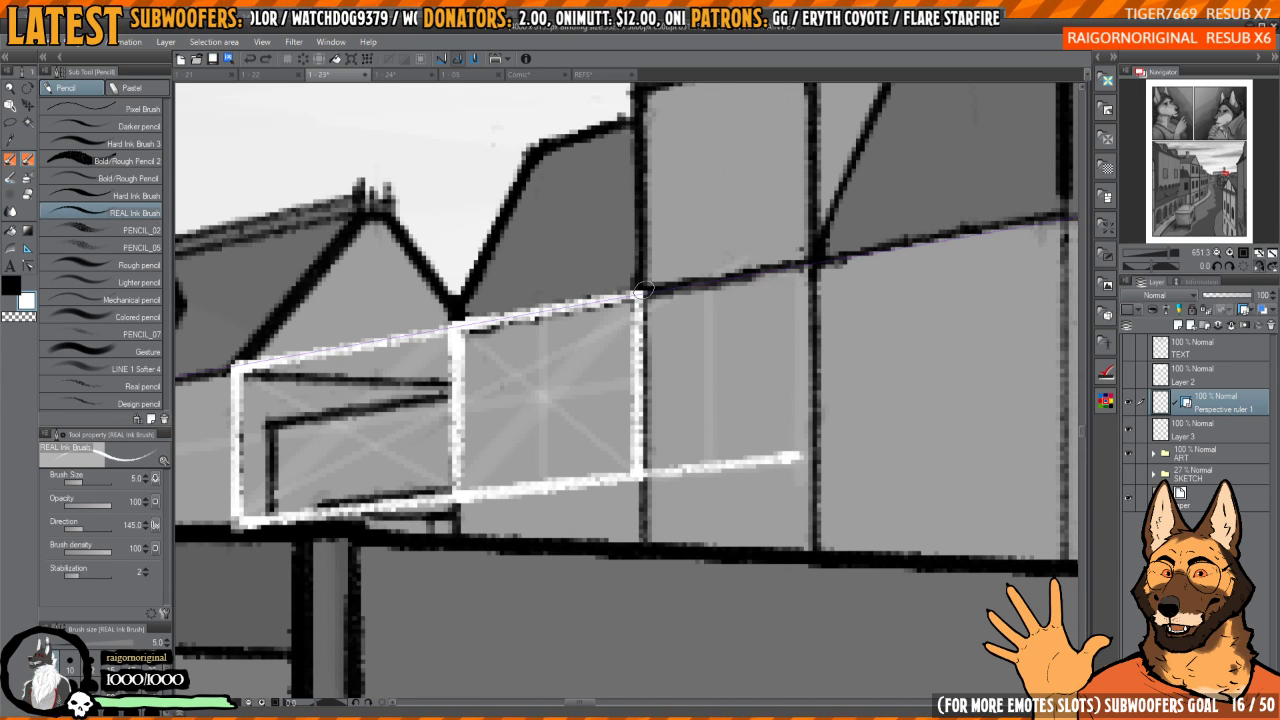
{"action": "mouse_move", "coordinate": [643, 290]}
{"action": "left_mouse_down"}
{"action": "mouse_move", "coordinate": [795, 249]}
{"action": "mouse_move", "coordinate": [807, 264]}
{"action": "mouse_move", "coordinate": [808, 450]}
{"action": "left_mouse_up"}
{"action": "key", "text": "h"}
{"action": "scroll", "coordinate": [774, 383], "scroll_direction": "down", "scroll_amount": 3}
{"action": "key", "text": "ctrl+z"}
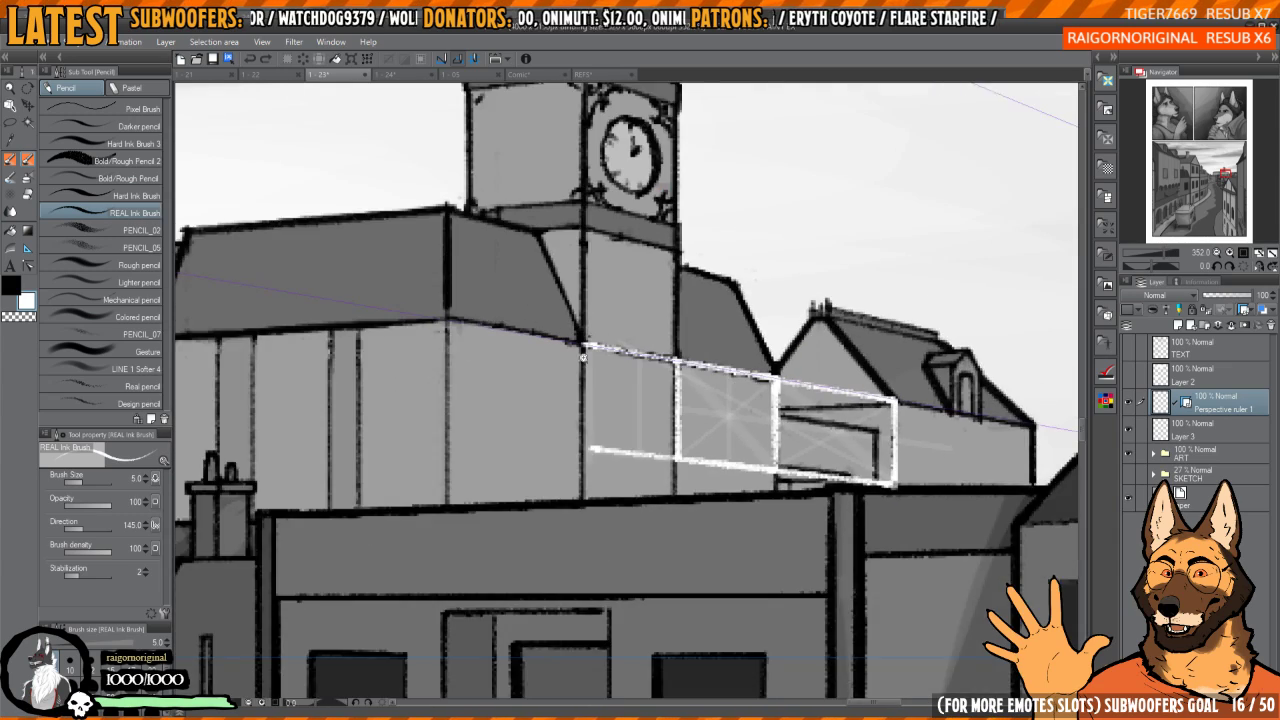
{"action": "scroll", "coordinate": [594, 362], "scroll_direction": "up", "scroll_amount": 2}
{"action": "left_click_drag", "start_coordinate": [586, 340], "coordinate": [587, 497]}
{"action": "scroll", "coordinate": [587, 497], "scroll_direction": "down", "scroll_amount": 5}
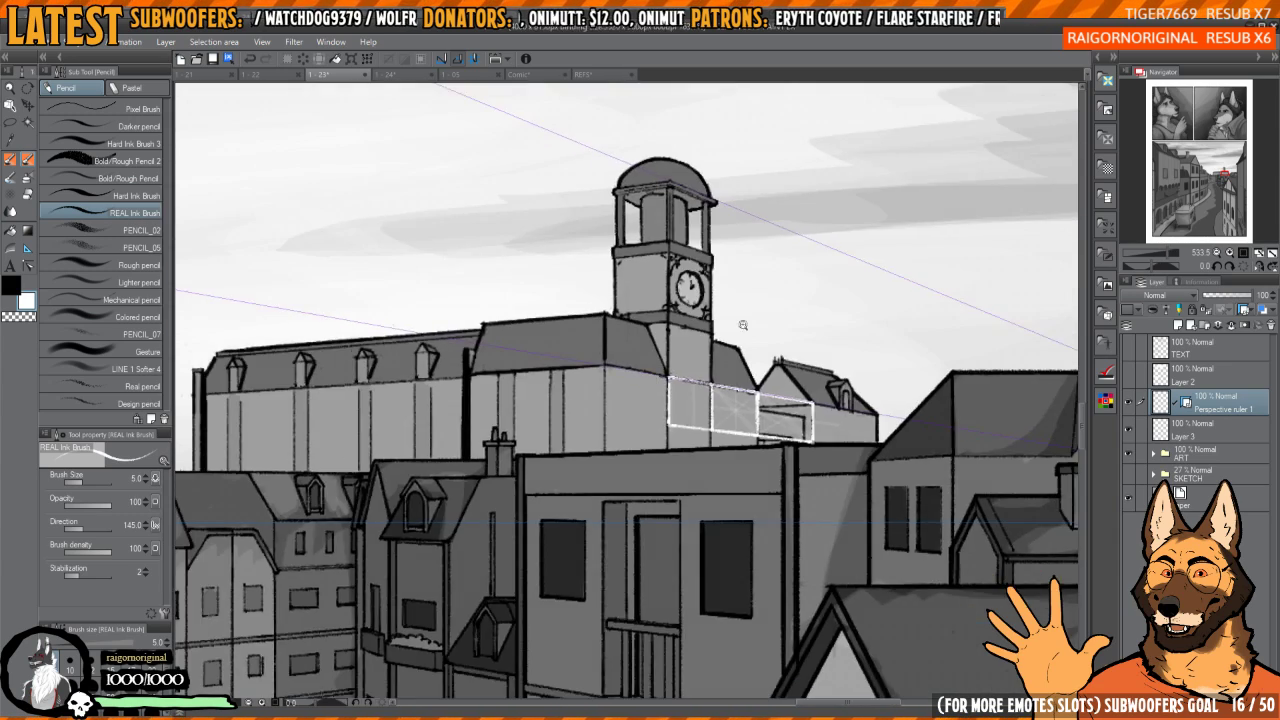
- Compare the framed bays beside the clock tower on page 1-23 with the second panel's hall facade on page 1-24
{"action": "scroll", "coordinate": [736, 347], "scroll_direction": "up", "scroll_amount": 2}
{"action": "left_click_drag", "start_coordinate": [766, 328], "coordinate": [697, 363]}
{"action": "key", "text": "ctrl+Tab"}
{"action": "key", "text": "ctrl+shift+Tab"}
{"action": "key", "text": "ctrl+Tab"}
{"action": "left_click_drag", "start_coordinate": [803, 432], "coordinate": [771, 418]}
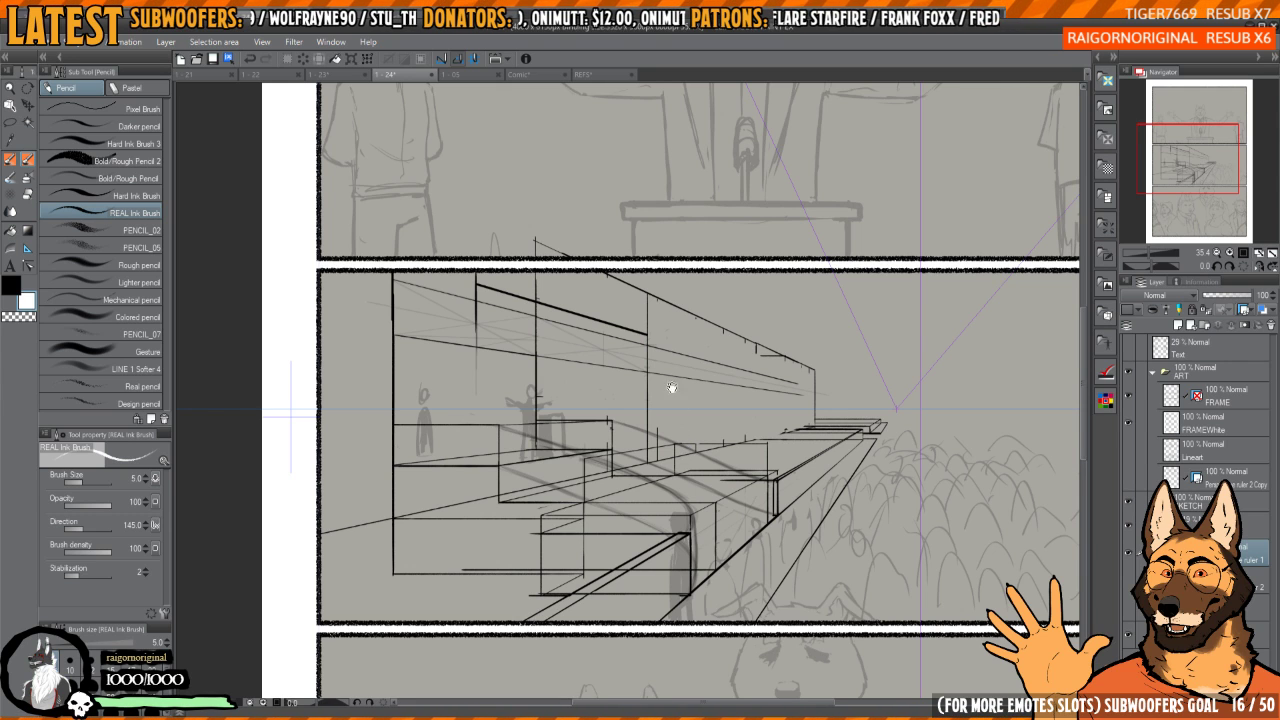
{"action": "left_click_drag", "start_coordinate": [672, 388], "coordinate": [748, 368]}
{"action": "left_click_drag", "start_coordinate": [680, 334], "coordinate": [740, 345]}
{"action": "key", "text": "ctrl+shift+Tab"}
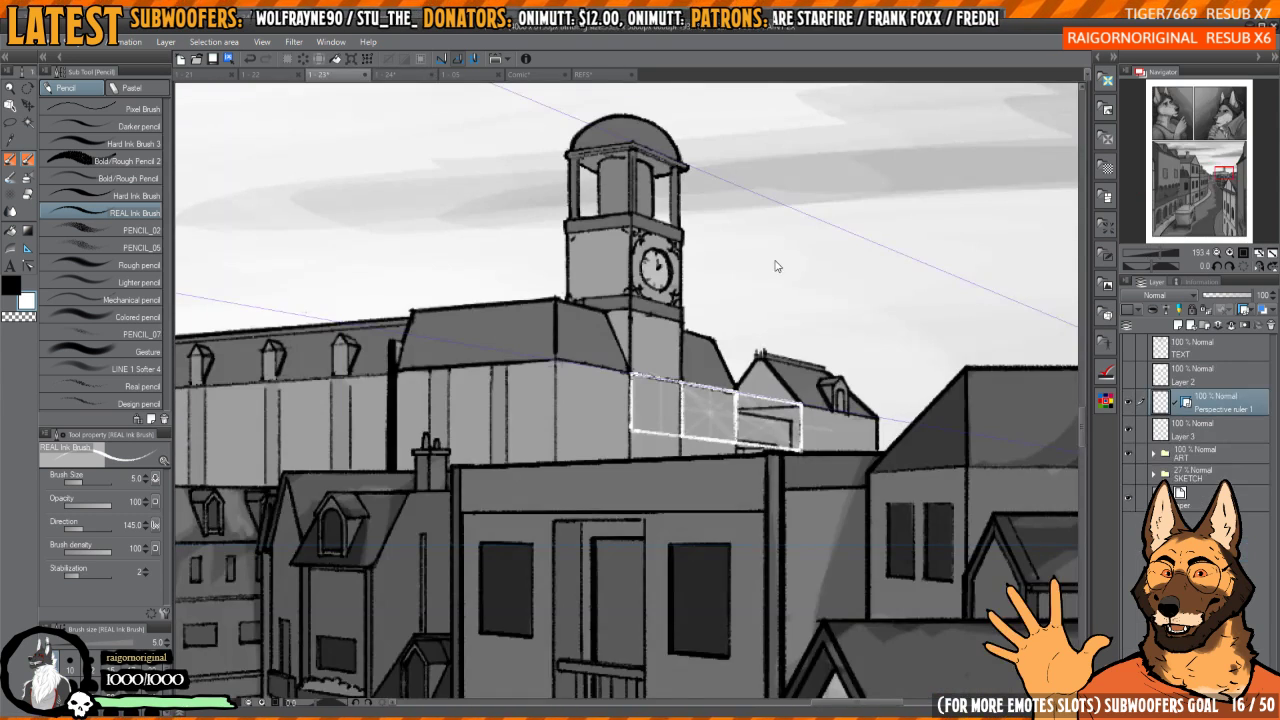
{"action": "key", "text": "ctrl+Tab"}
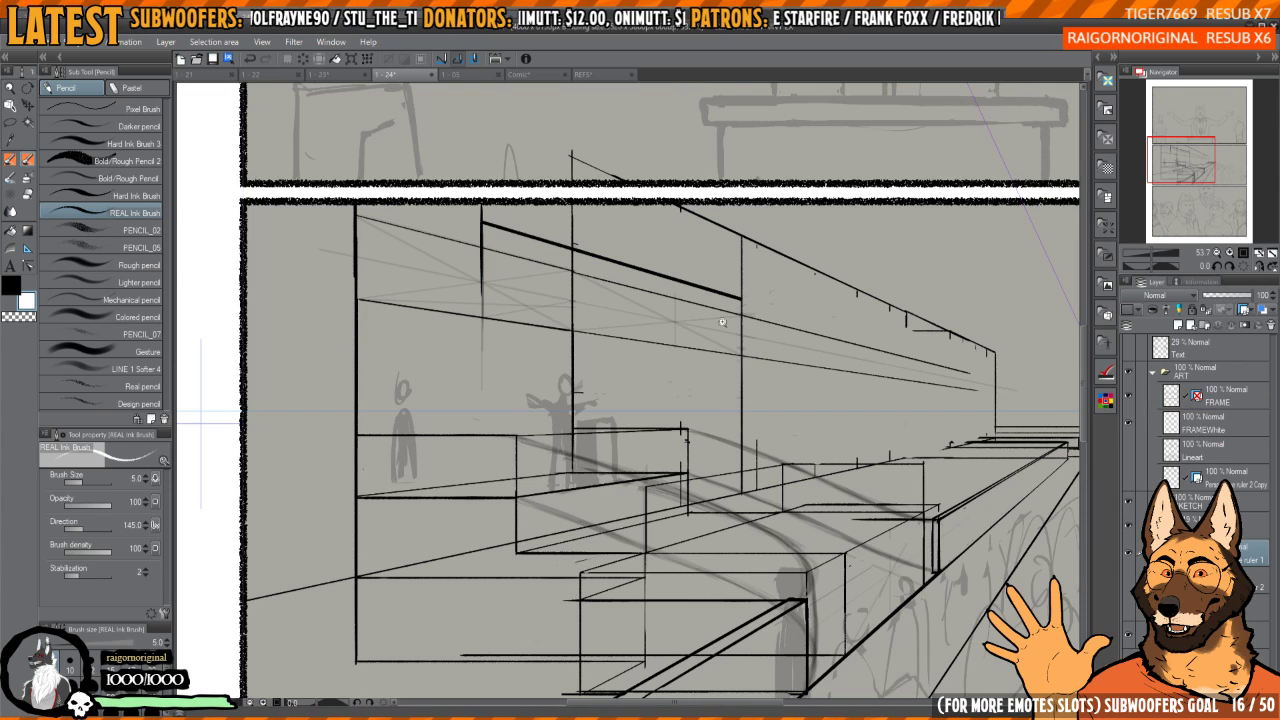
- Undo the last thick line above the second panel's wall band and the short vertical at its start
{"action": "mouse_move", "coordinate": [700, 328]}
{"action": "left_mouse_down"}
{"action": "mouse_move", "coordinate": [723, 317]}
{"action": "mouse_move", "coordinate": [713, 413]}
{"action": "mouse_move", "coordinate": [731, 429]}
{"action": "left_mouse_up"}
{"action": "key", "text": "ctrl+z"}
{"action": "key", "text": "ctrl+z"}
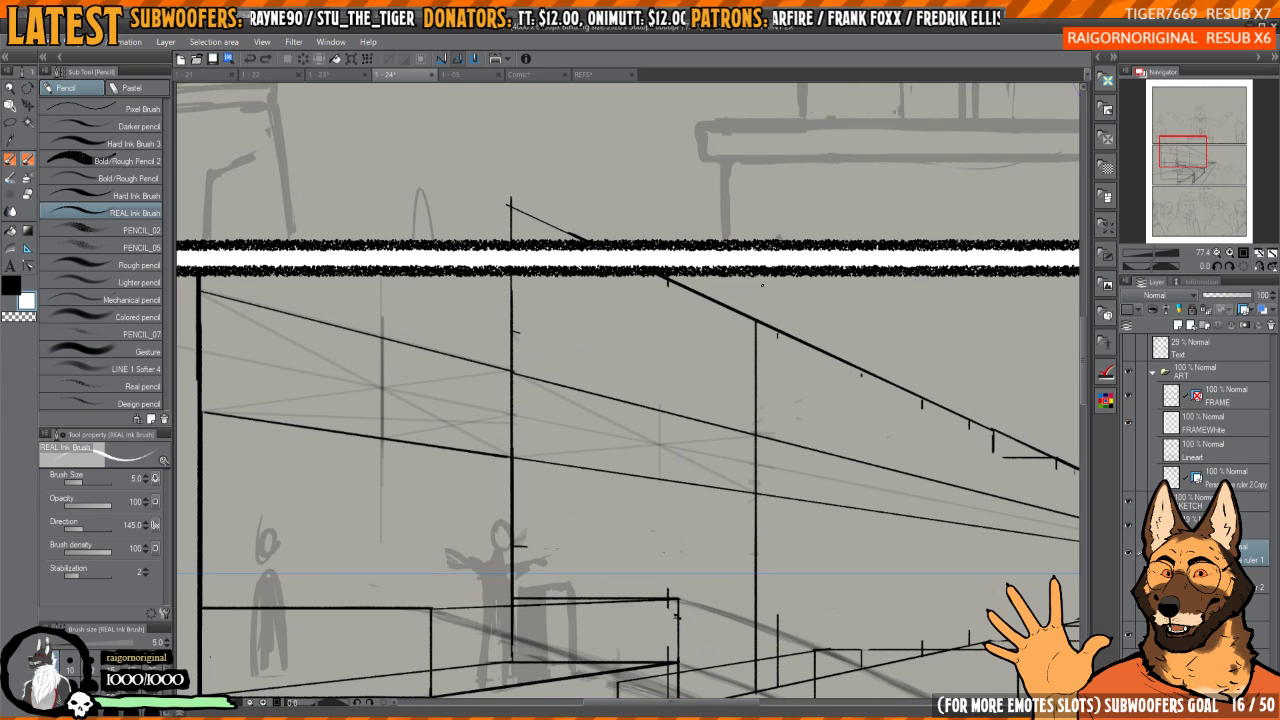
- Draw a faint black Marker diagonal from the first bay's upper centre through the second bay's far edge, past the wall band's lower line
{"action": "left_click_drag", "start_coordinate": [762, 284], "coordinate": [718, 228]}
{"action": "key", "text": "b"}
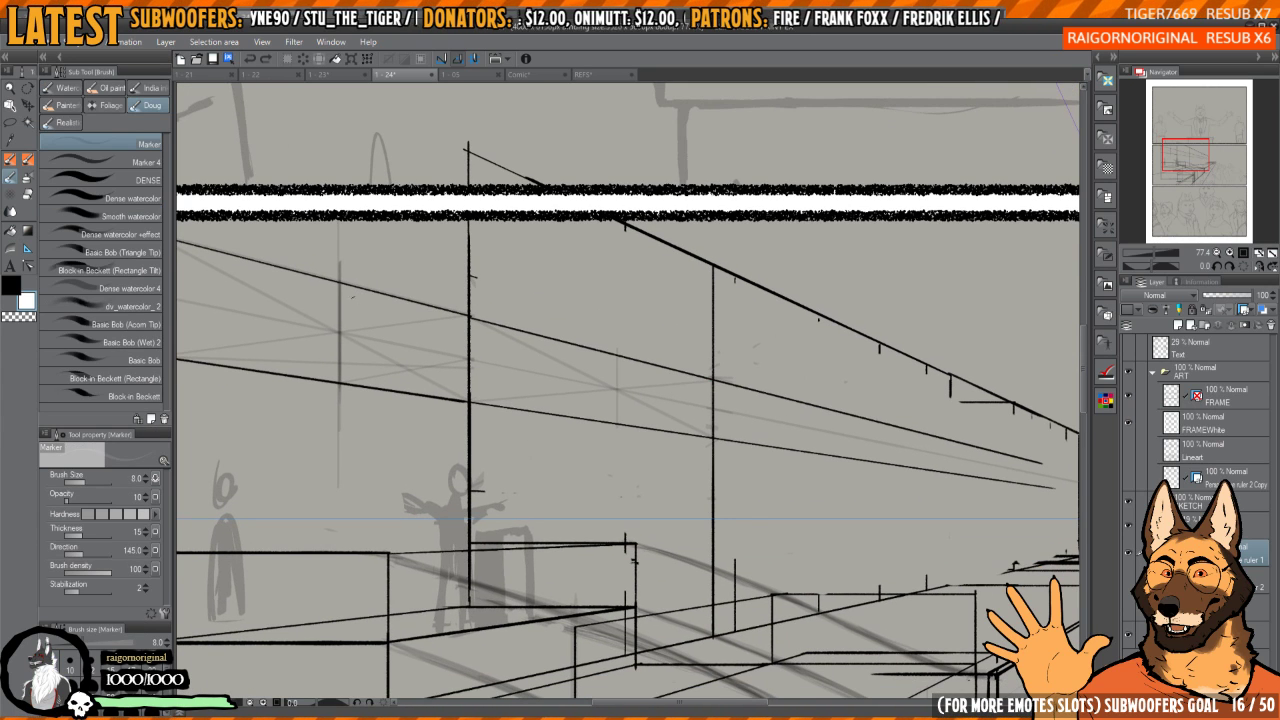
{"action": "key", "text": "p"}
{"action": "mouse_move", "coordinate": [773, 429]}
{"action": "left_mouse_down"}
{"action": "mouse_move", "coordinate": [707, 405]}
{"action": "mouse_move", "coordinate": [702, 426]}
{"action": "left_mouse_up"}
{"action": "scroll", "coordinate": [714, 425], "scroll_direction": "up", "scroll_amount": 3}
{"action": "scroll", "coordinate": [733, 430], "scroll_direction": "down", "scroll_amount": 3}
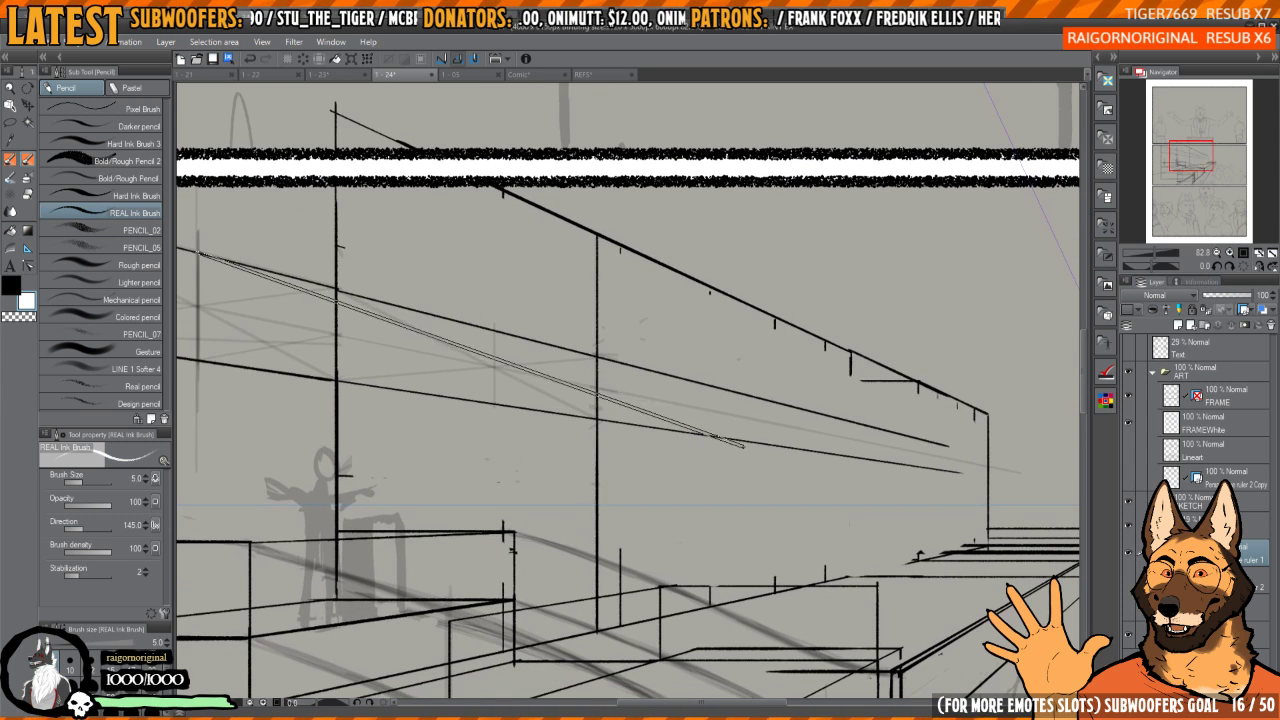
{"action": "scroll", "coordinate": [774, 446], "scroll_direction": "up", "scroll_amount": 5}
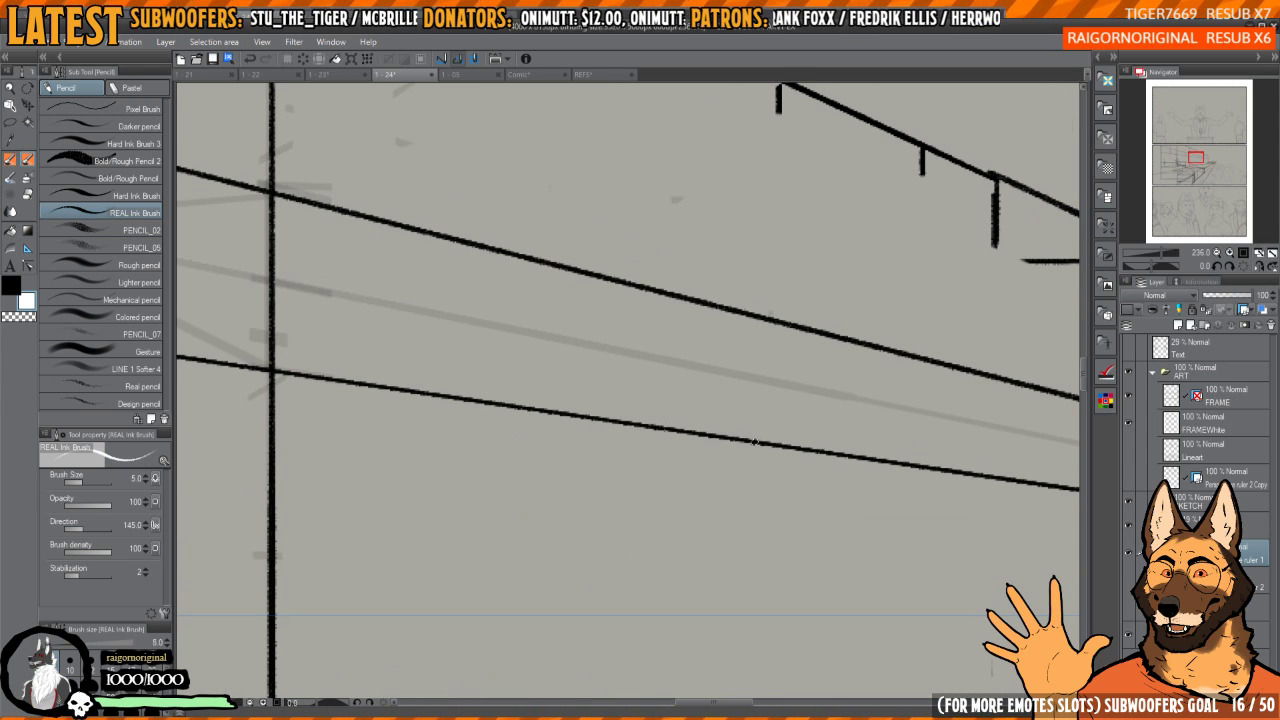
{"action": "key", "text": "b"}
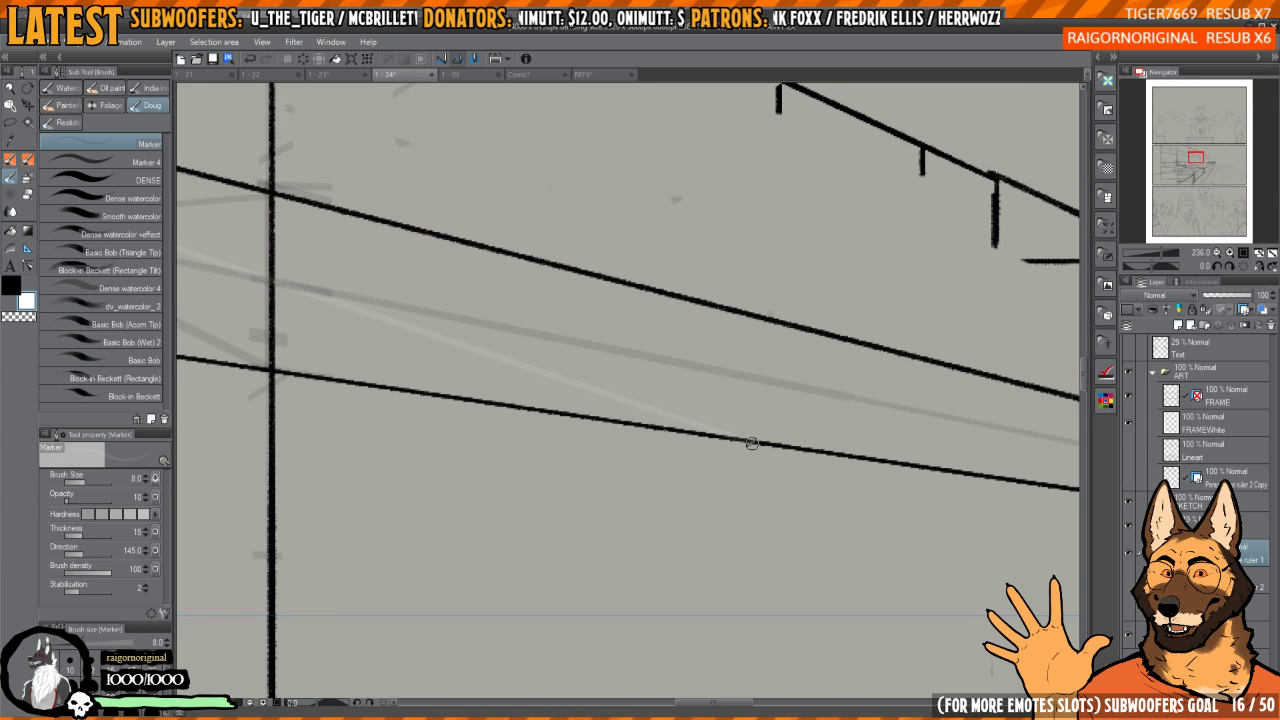
{"action": "scroll", "coordinate": [759, 420], "scroll_direction": "down", "scroll_amount": 1}
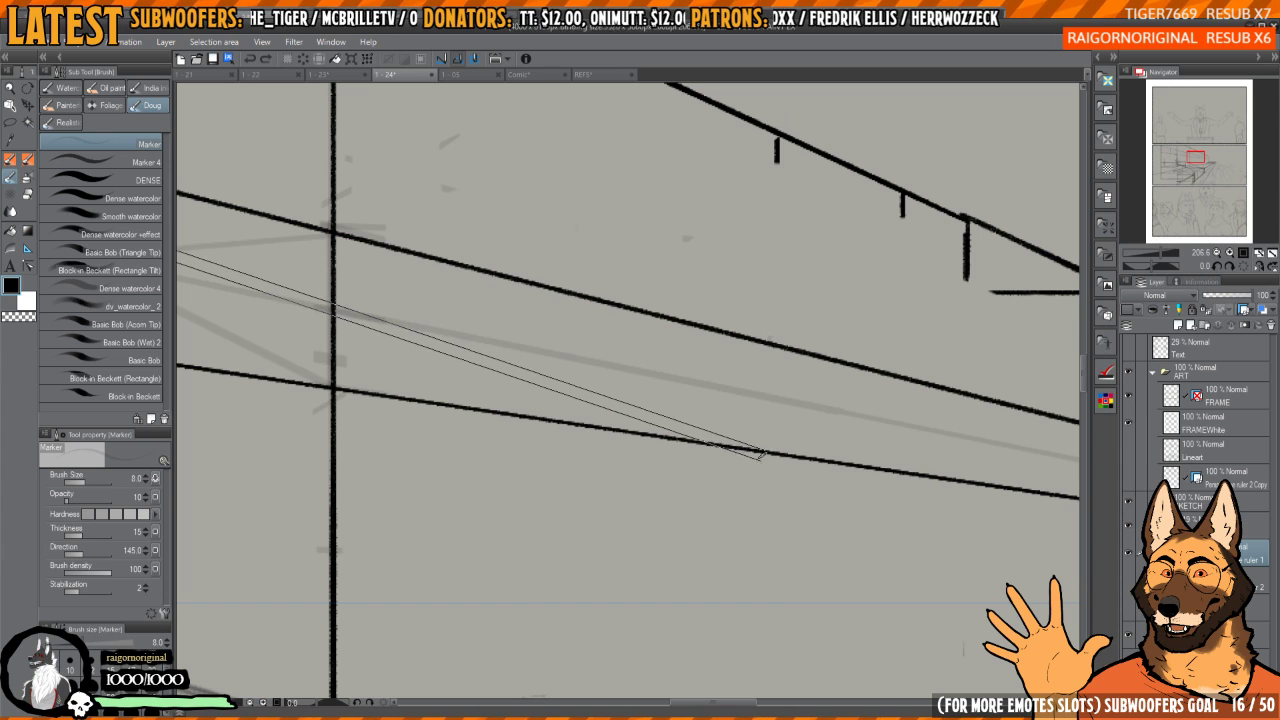
{"action": "left_click", "coordinate": [880, 497], "text": "shift"}
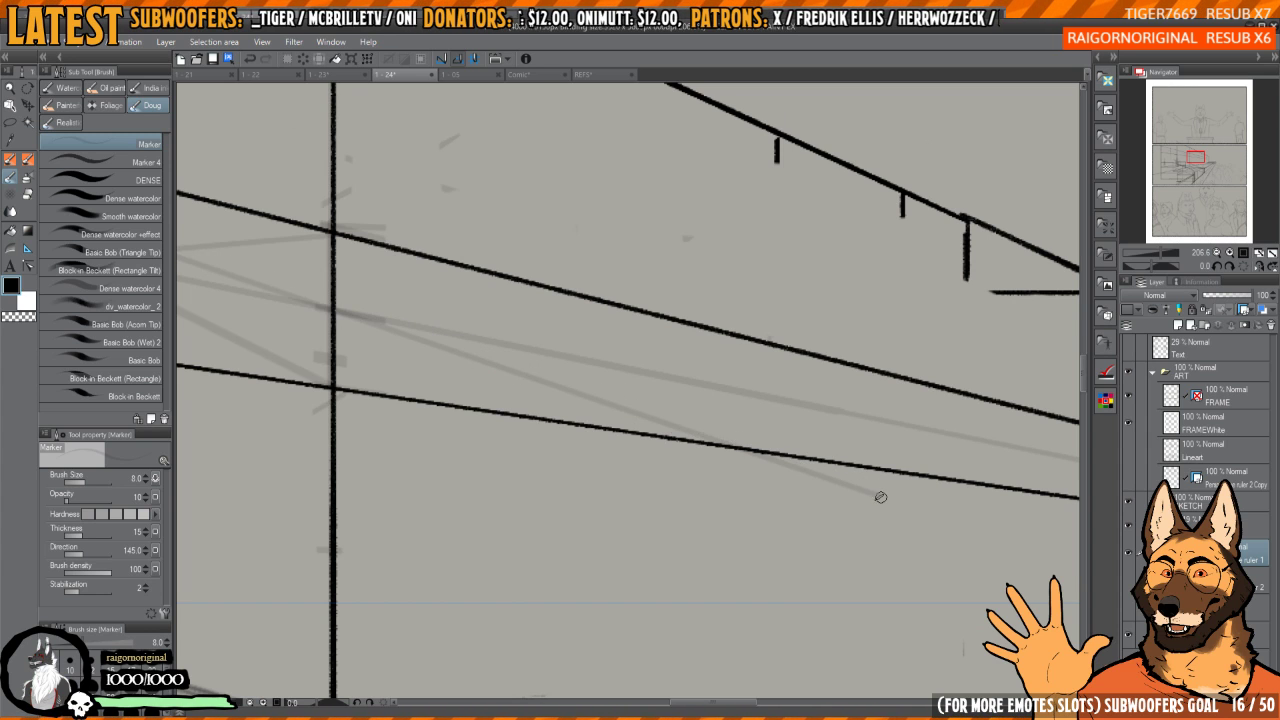
{"action": "scroll", "coordinate": [731, 390], "scroll_direction": "up", "scroll_amount": 2}
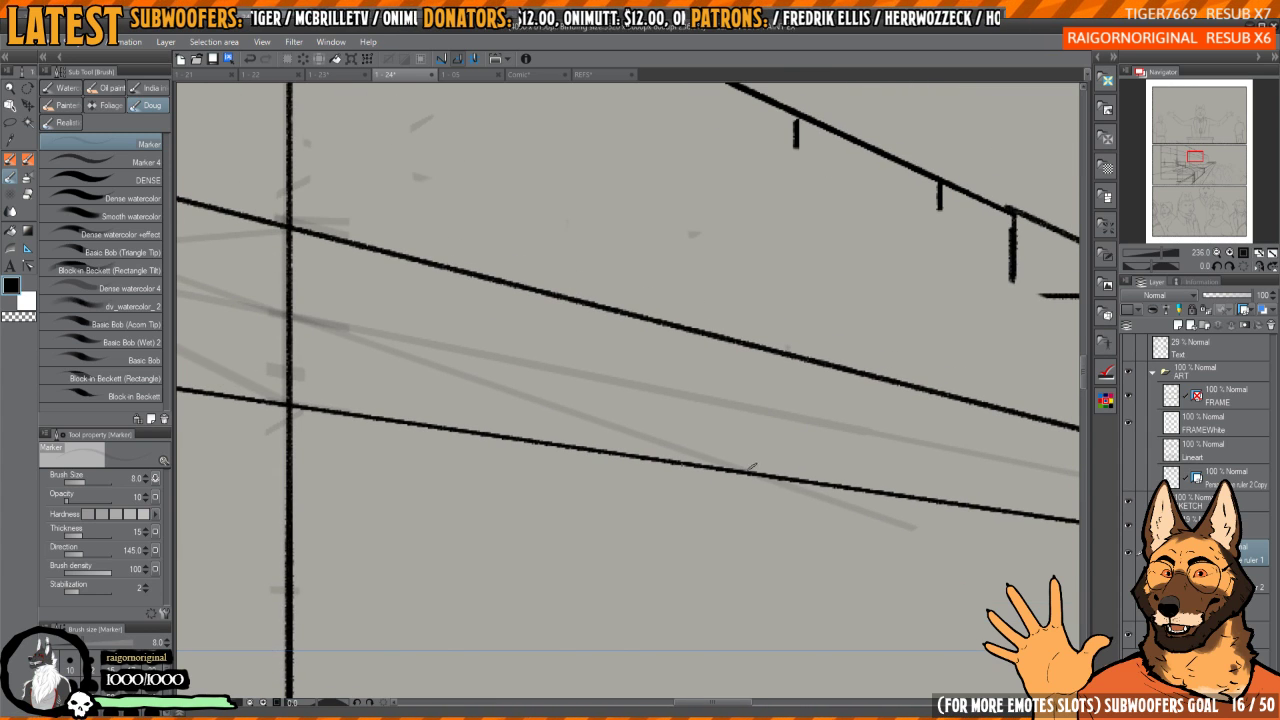
{"action": "scroll", "coordinate": [742, 340], "scroll_direction": "down", "scroll_amount": 7}
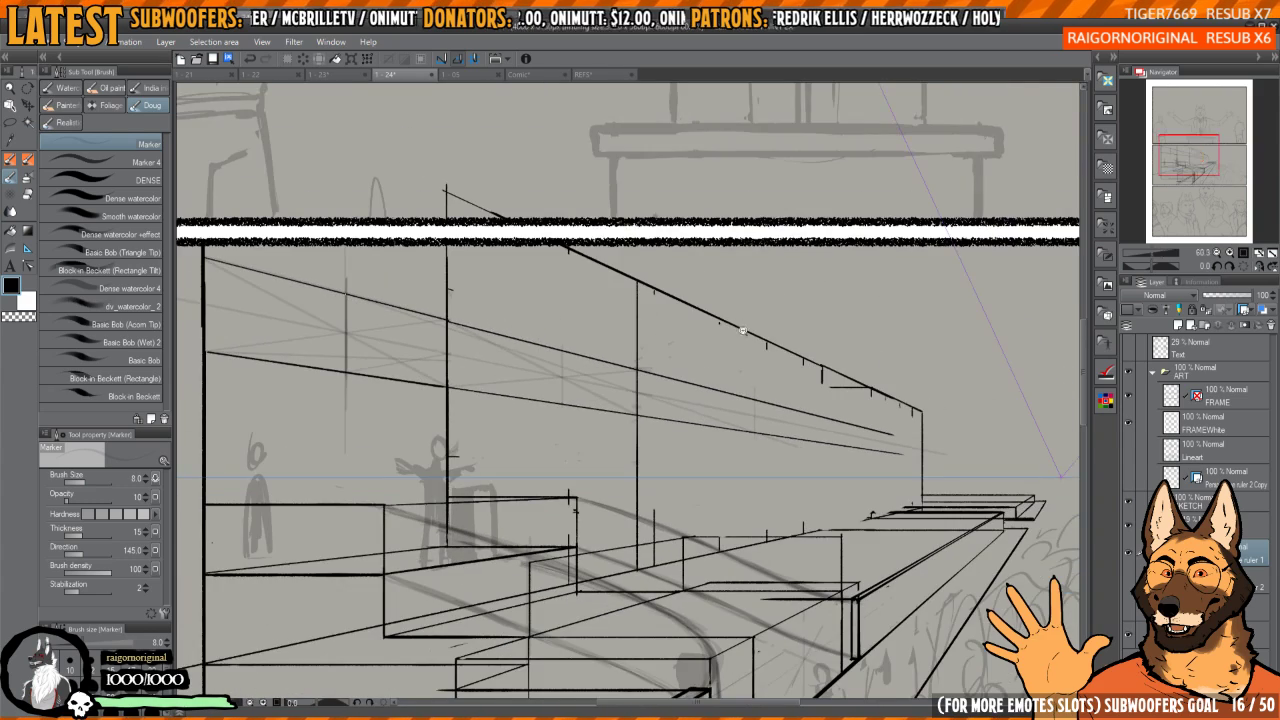
{"action": "scroll", "coordinate": [754, 403], "scroll_direction": "up", "scroll_amount": 2}
{"action": "scroll", "coordinate": [760, 417], "scroll_direction": "down", "scroll_amount": 2}
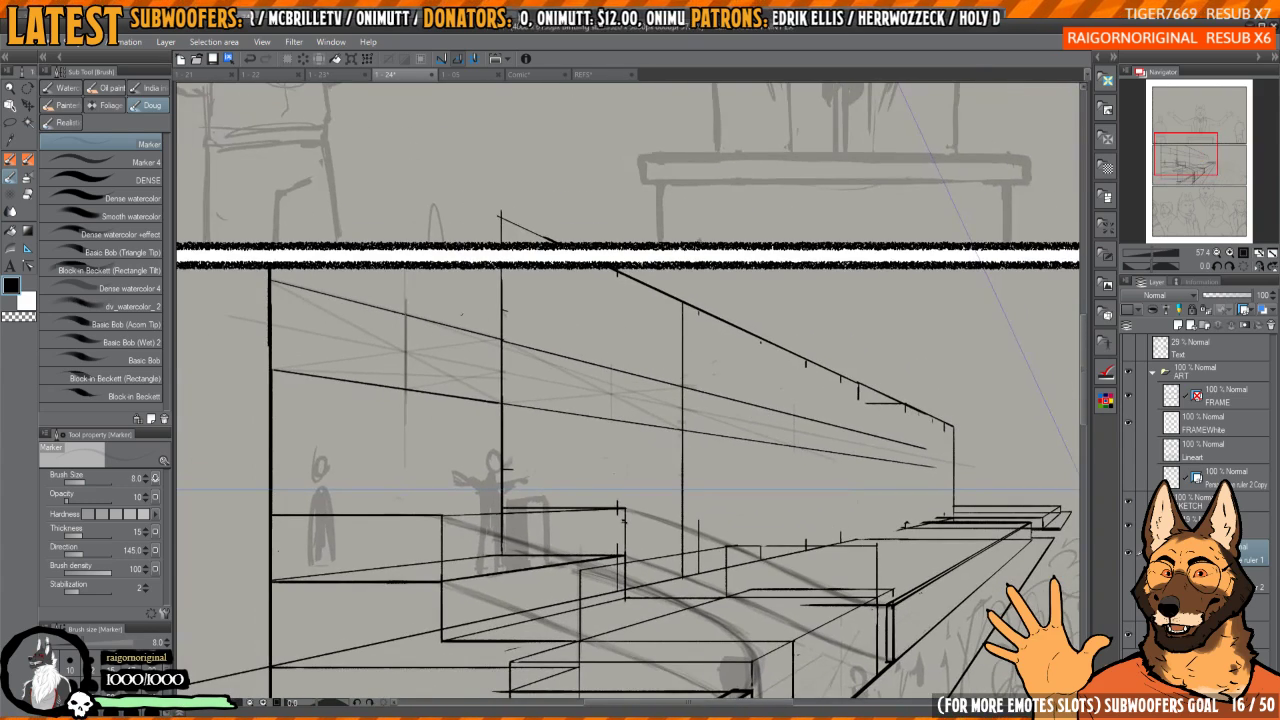
- Try a receding line just above the wall band, starting at the first bay's centre line, with the REAL Ink Brush at size 5
{"action": "key", "text": "p"}
{"action": "left_click_drag", "start_coordinate": [405, 298], "coordinate": [637, 362]}
{"action": "scroll", "coordinate": [680, 370], "scroll_direction": "up", "scroll_amount": 3}
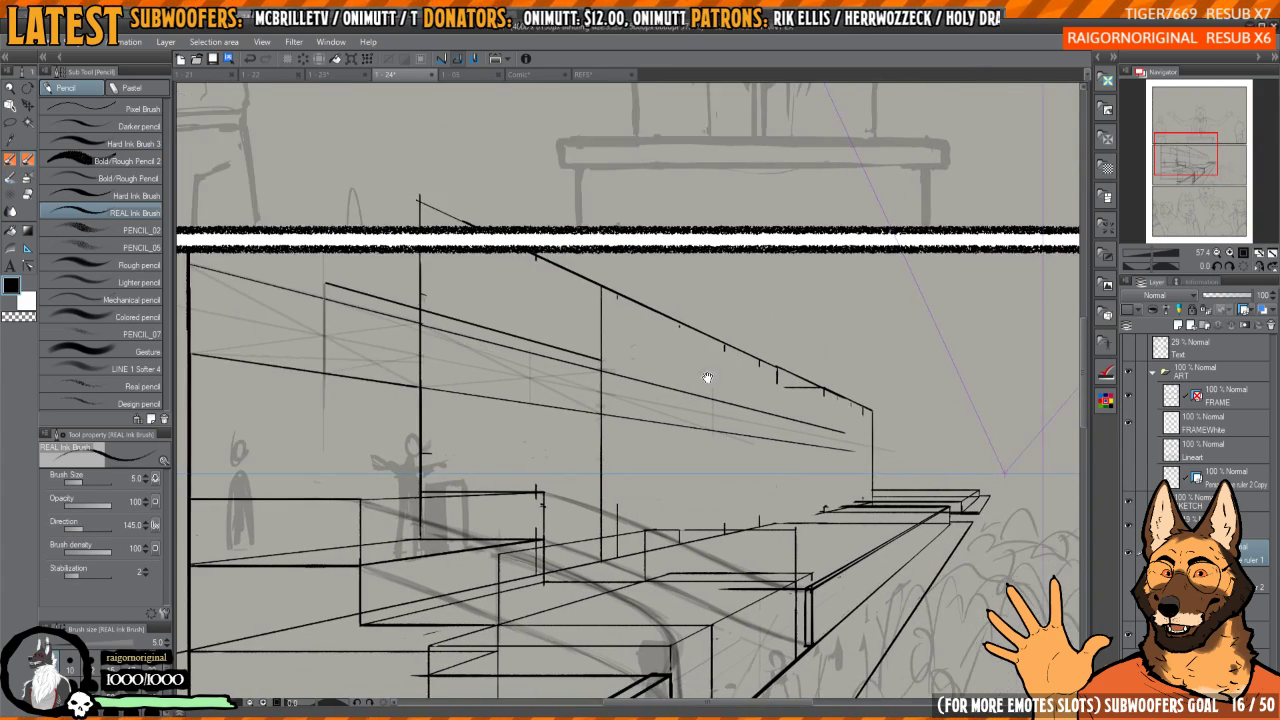
{"action": "left_click_drag", "start_coordinate": [528, 367], "coordinate": [726, 413]}
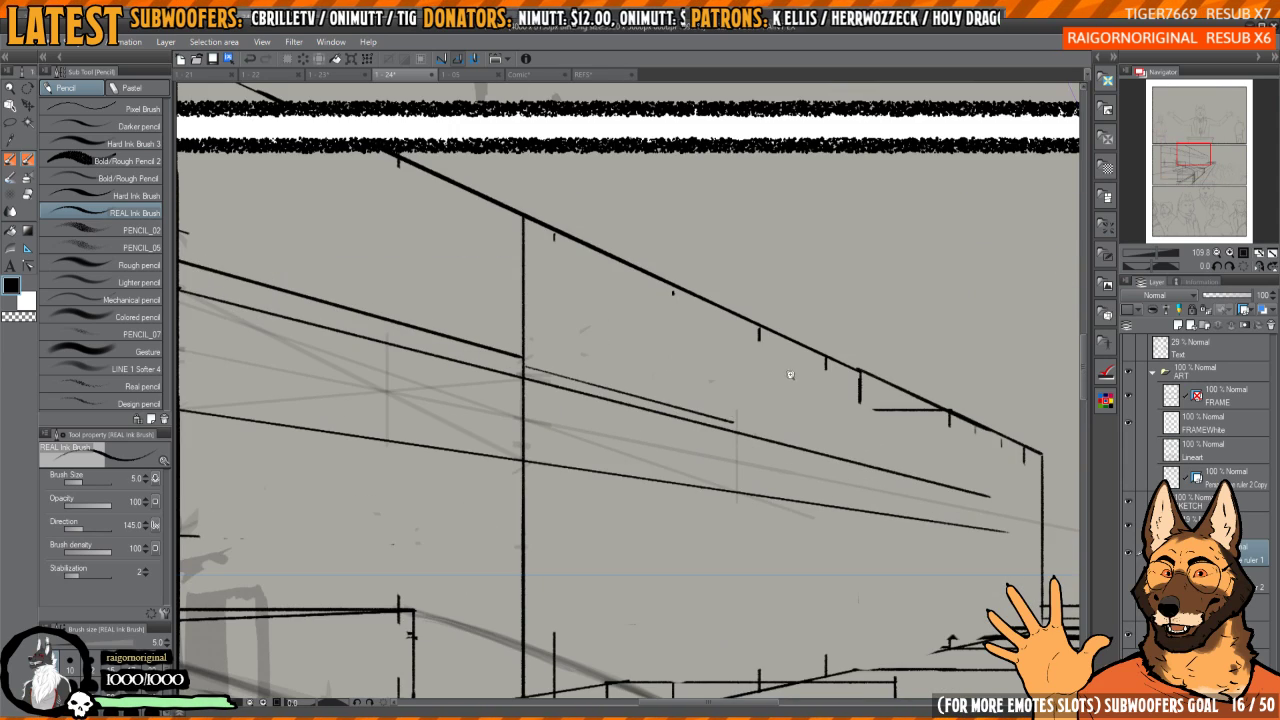
{"action": "mouse_move", "coordinate": [790, 375]}
{"action": "left_mouse_down"}
{"action": "mouse_move", "coordinate": [766, 363]}
{"action": "mouse_move", "coordinate": [805, 368]}
{"action": "left_mouse_up"}
{"action": "key", "text": "ctrl+z"}
{"action": "key", "text": "ctrl+z"}
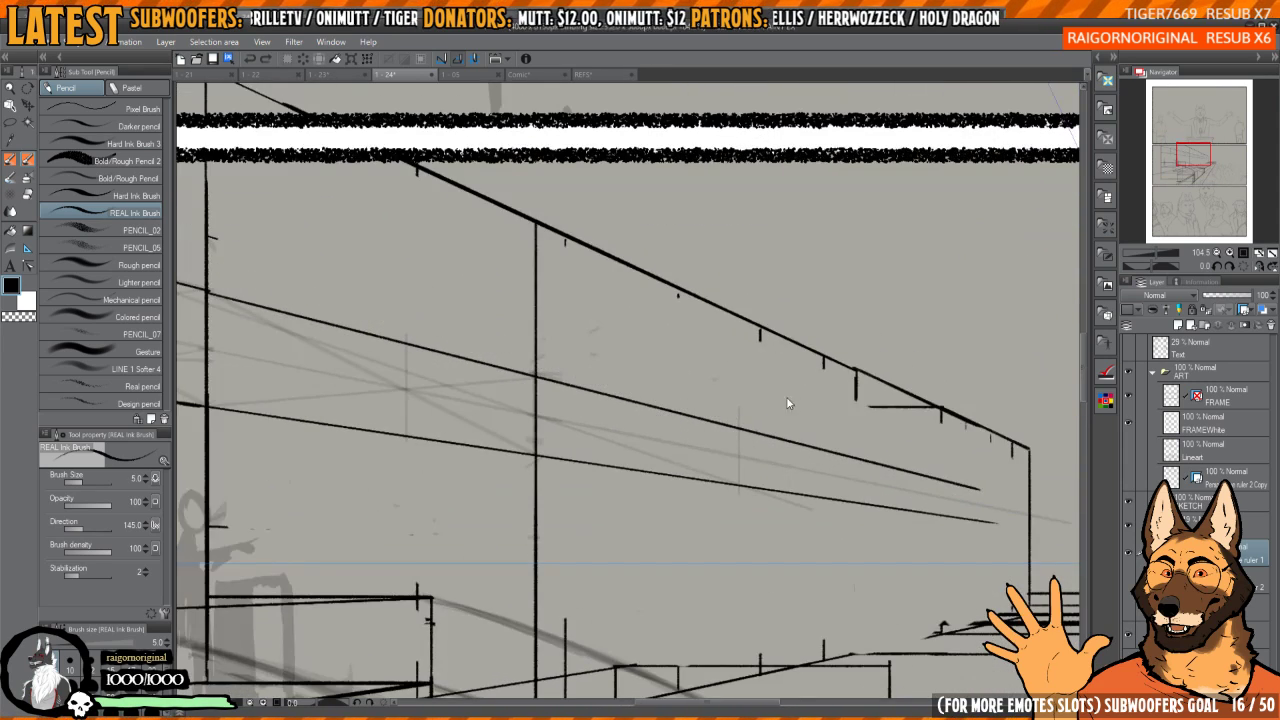
- Ink a full-height vertical from the roof edge to the floor line where the diagonal crosses the wall band's lower line
{"action": "scroll", "coordinate": [772, 440], "scroll_direction": "up", "scroll_amount": 2}
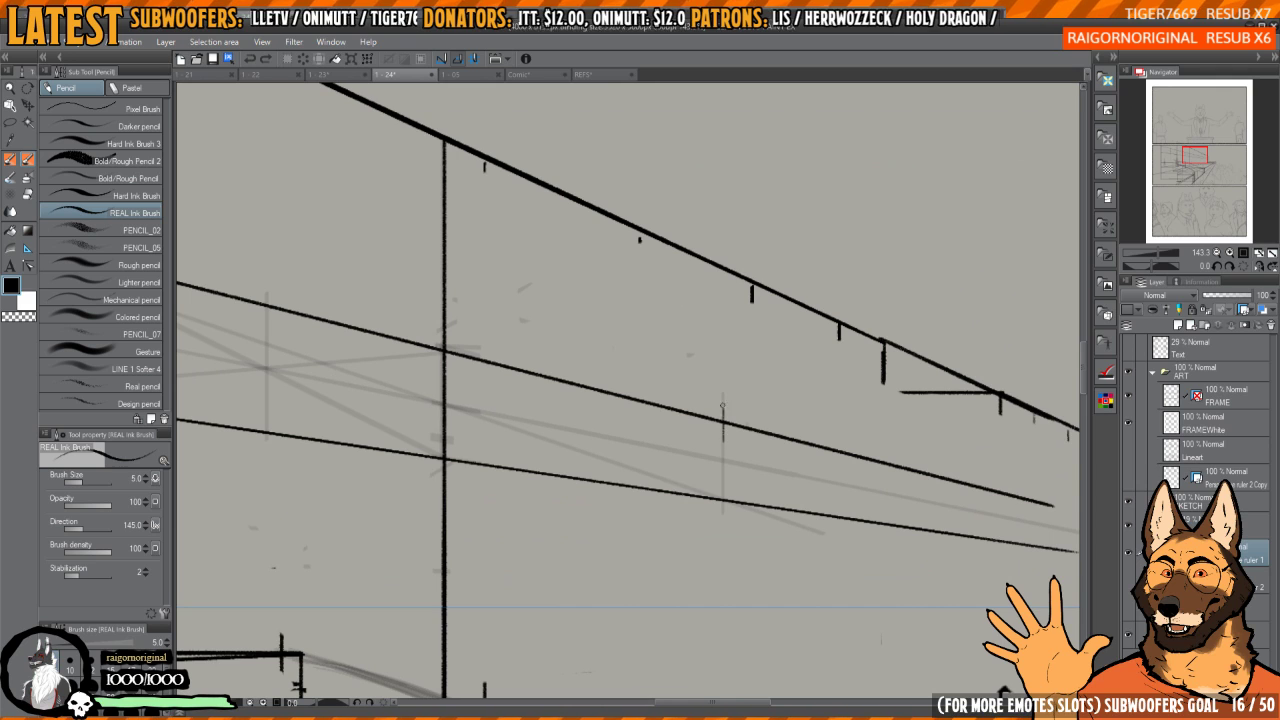
{"action": "mouse_move", "coordinate": [723, 405]}
{"action": "left_mouse_down"}
{"action": "mouse_move", "coordinate": [723, 274]}
{"action": "mouse_move", "coordinate": [723, 630]}
{"action": "left_mouse_up"}
{"action": "left_click_drag", "start_coordinate": [729, 542], "coordinate": [726, 466]}
{"action": "scroll", "coordinate": [726, 345], "scroll_direction": "down", "scroll_amount": 2}
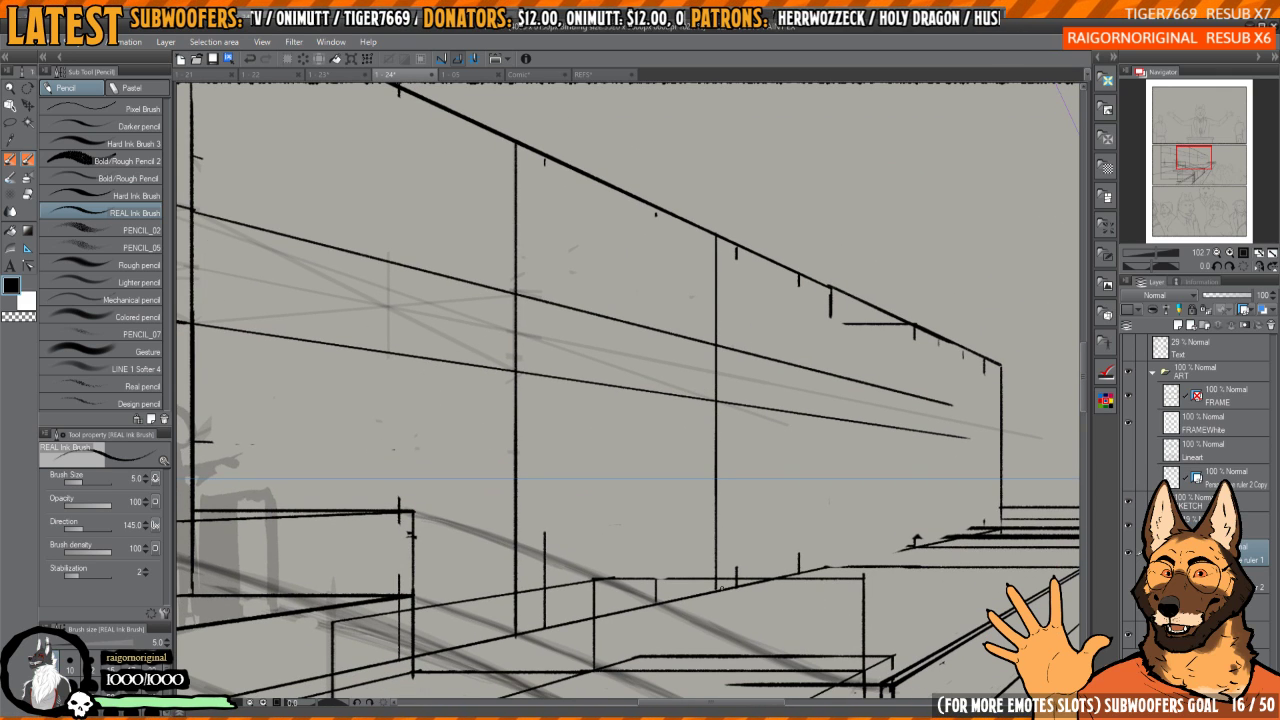
{"action": "left_click_drag", "start_coordinate": [716, 450], "coordinate": [716, 244]}
{"action": "left_click_drag", "start_coordinate": [801, 259], "coordinate": [731, 314]}
{"action": "scroll", "coordinate": [774, 240], "scroll_direction": "down", "scroll_amount": 4}
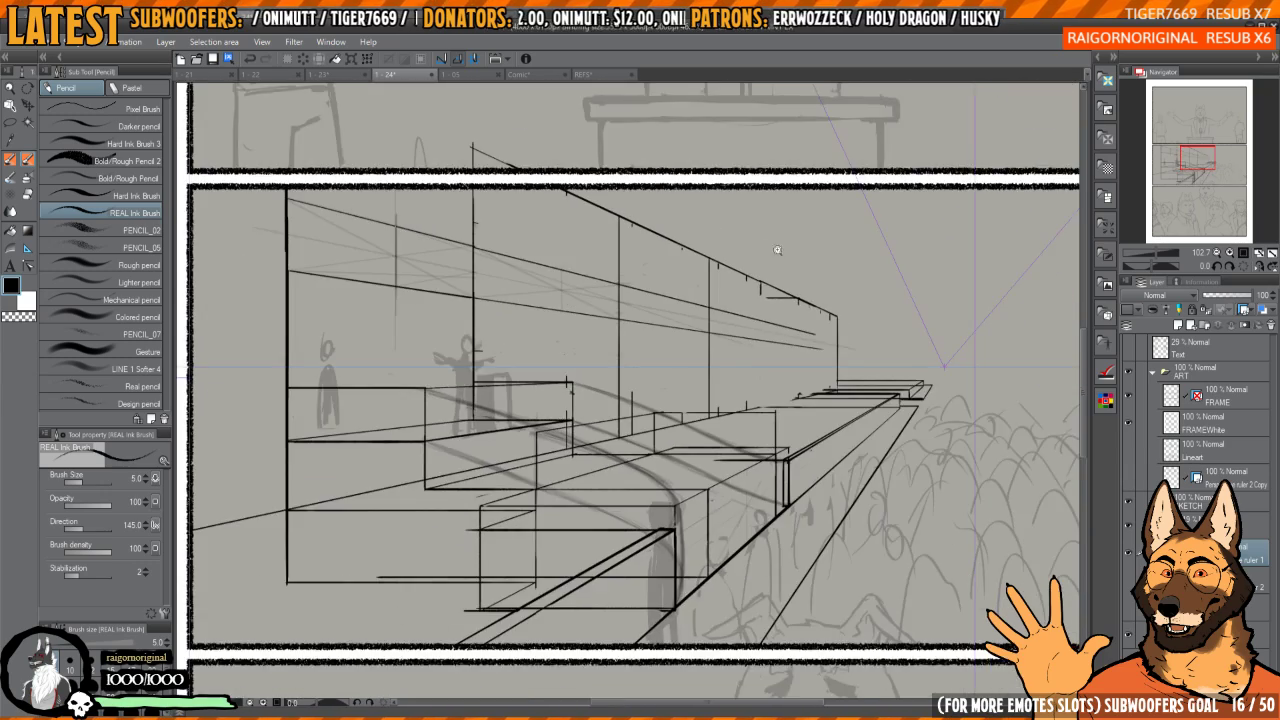
- On the previous page, extend the clock tower facade's white bay outlines with one more bay ending at the building's far corner
{"action": "scroll", "coordinate": [777, 255], "scroll_direction": "up", "scroll_amount": 4}
{"action": "left_click_drag", "start_coordinate": [626, 349], "coordinate": [651, 389]}
{"action": "key", "text": "ctrl+Tab"}
{"action": "key", "text": "ctrl+shift+Tab"}
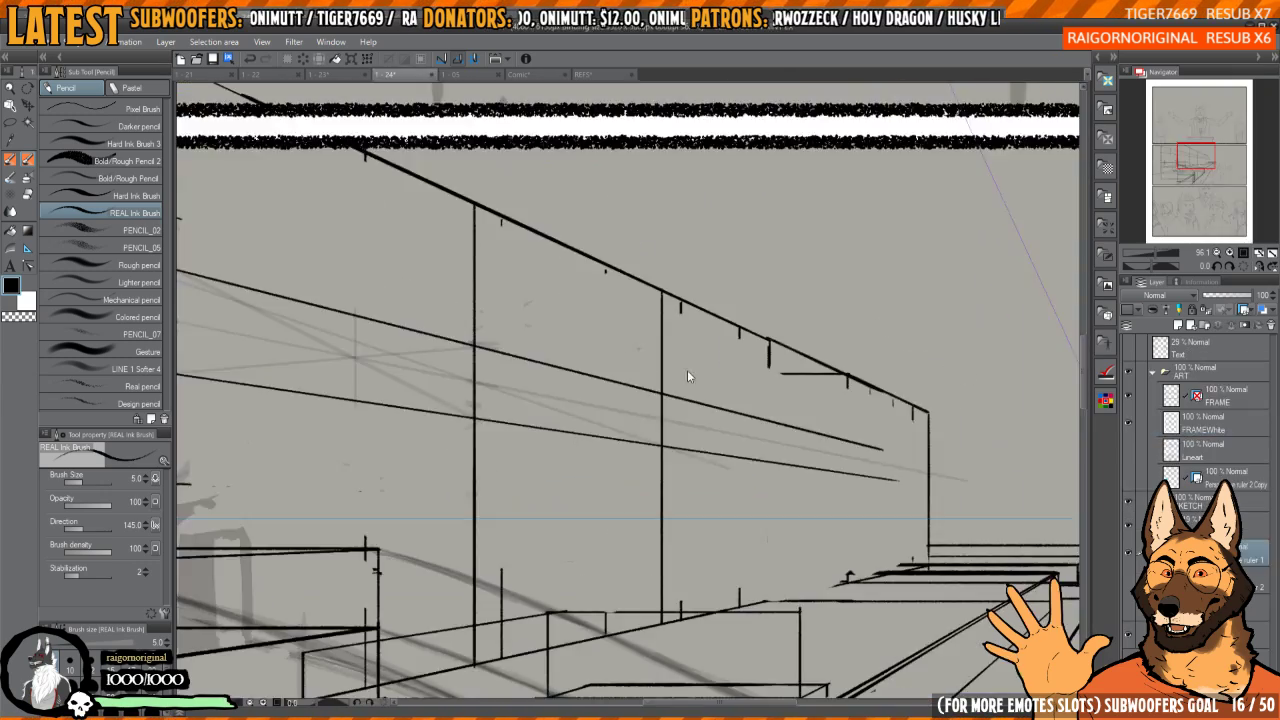
{"action": "key", "text": "ctrl+shift+Tab"}
{"action": "left_click_drag", "start_coordinate": [775, 350], "coordinate": [820, 347]}
{"action": "scroll", "coordinate": [820, 347], "scroll_direction": "up", "scroll_amount": 4}
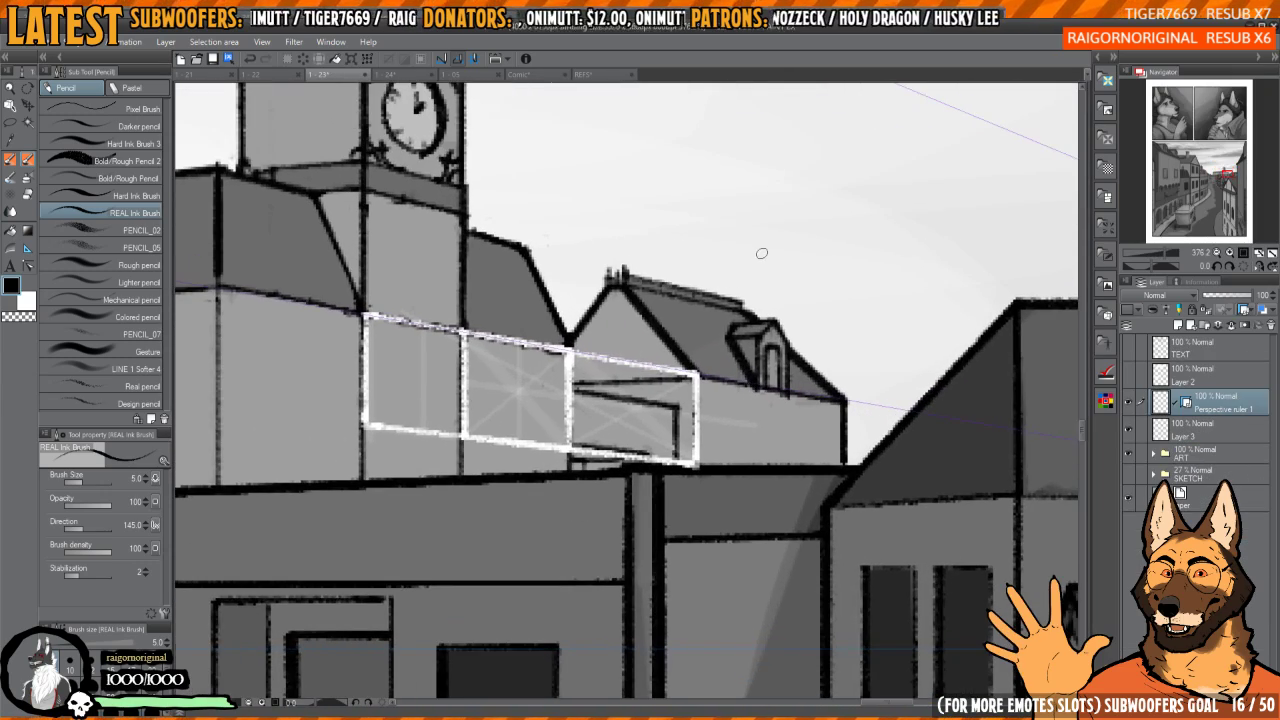
{"action": "key", "text": "x"}
{"action": "left_click_drag", "start_coordinate": [697, 377], "coordinate": [843, 403]}
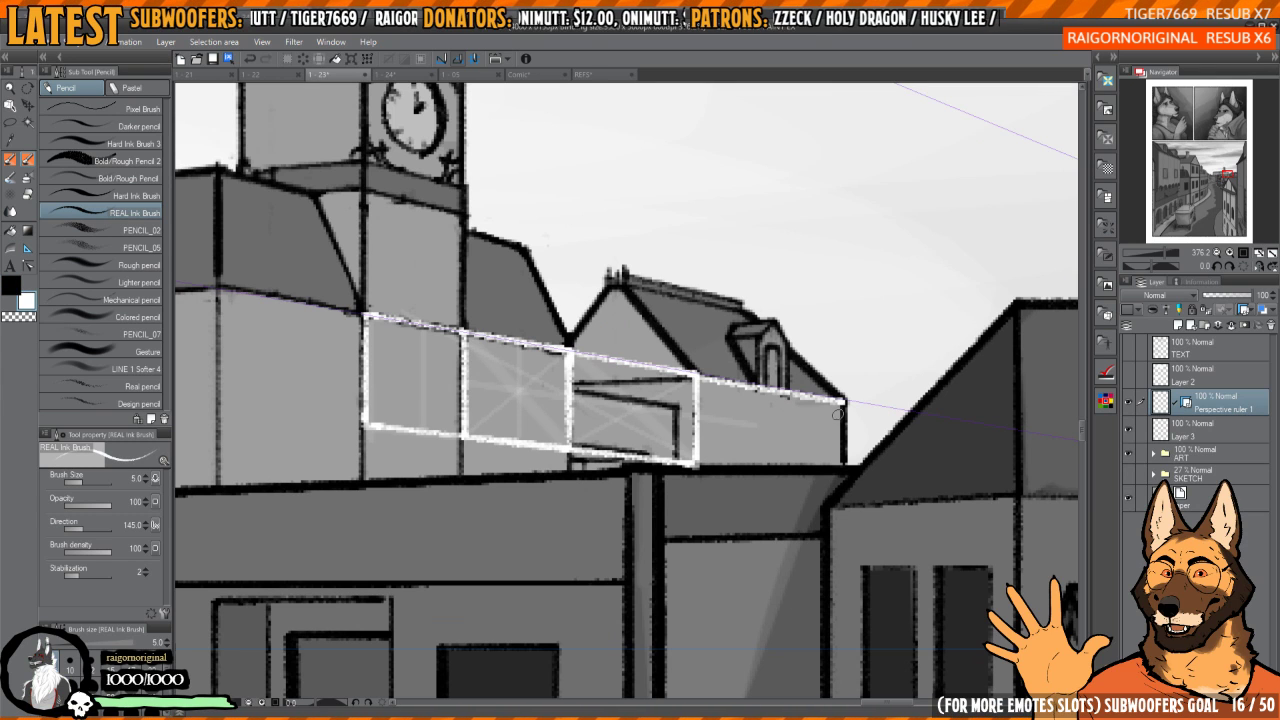
{"action": "left_click_drag", "start_coordinate": [697, 467], "coordinate": [845, 490]}
{"action": "left_click_drag", "start_coordinate": [843, 405], "coordinate": [842, 490]}
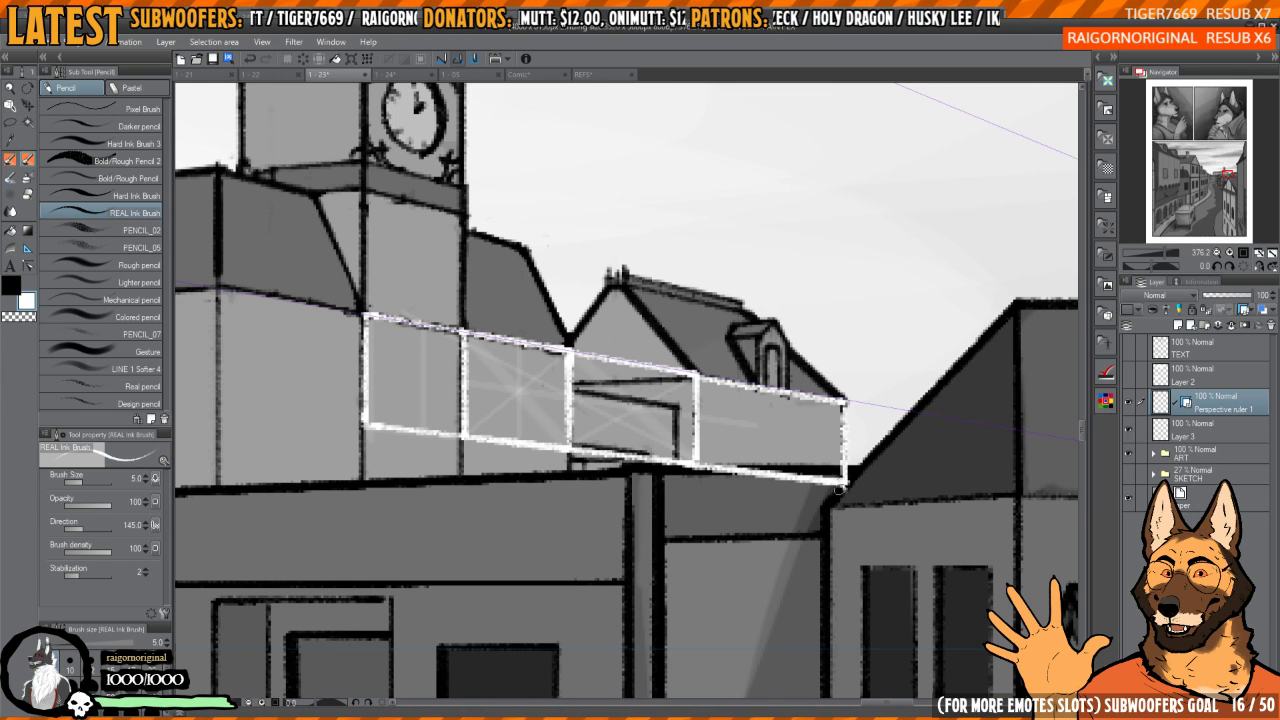
- Draw faint white Marker diagonals at size 8 from the third bay's lower near corner toward the new end bay's upper far corner
{"action": "scroll", "coordinate": [673, 413], "scroll_direction": "up", "scroll_amount": 3}
{"action": "key", "text": "b"}
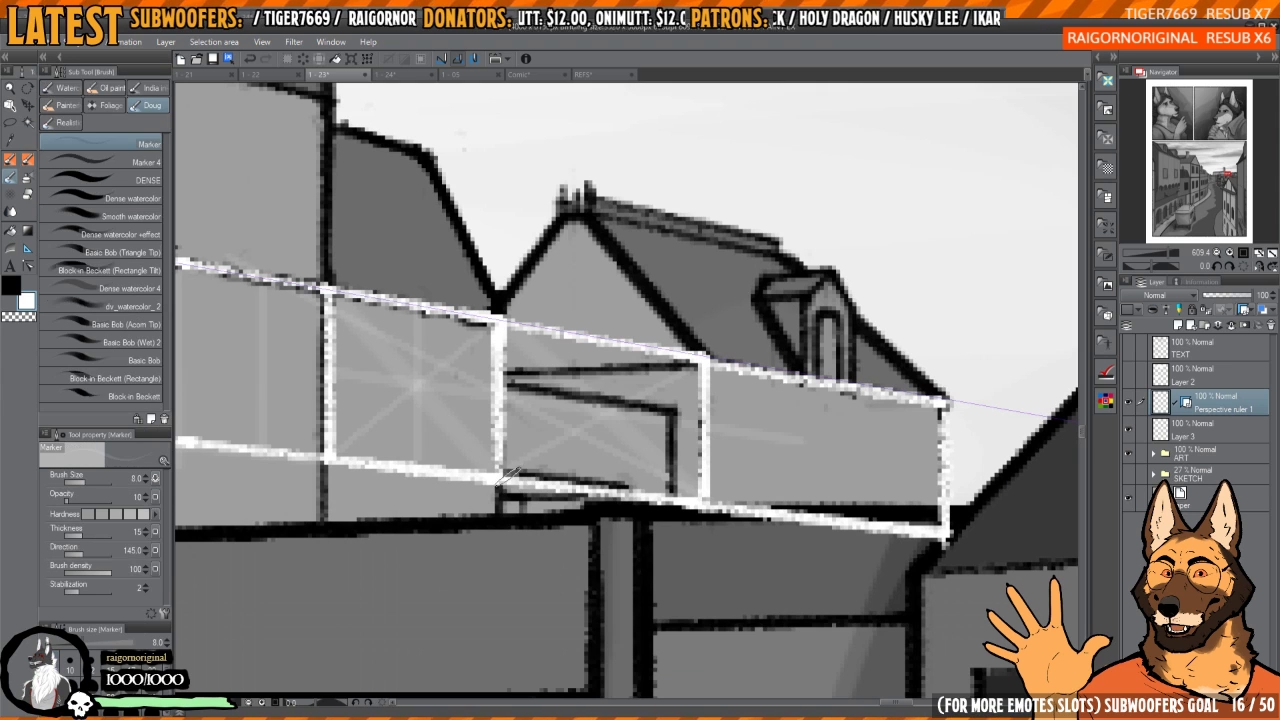
{"action": "left_click_drag", "start_coordinate": [728, 437], "coordinate": [668, 423]}
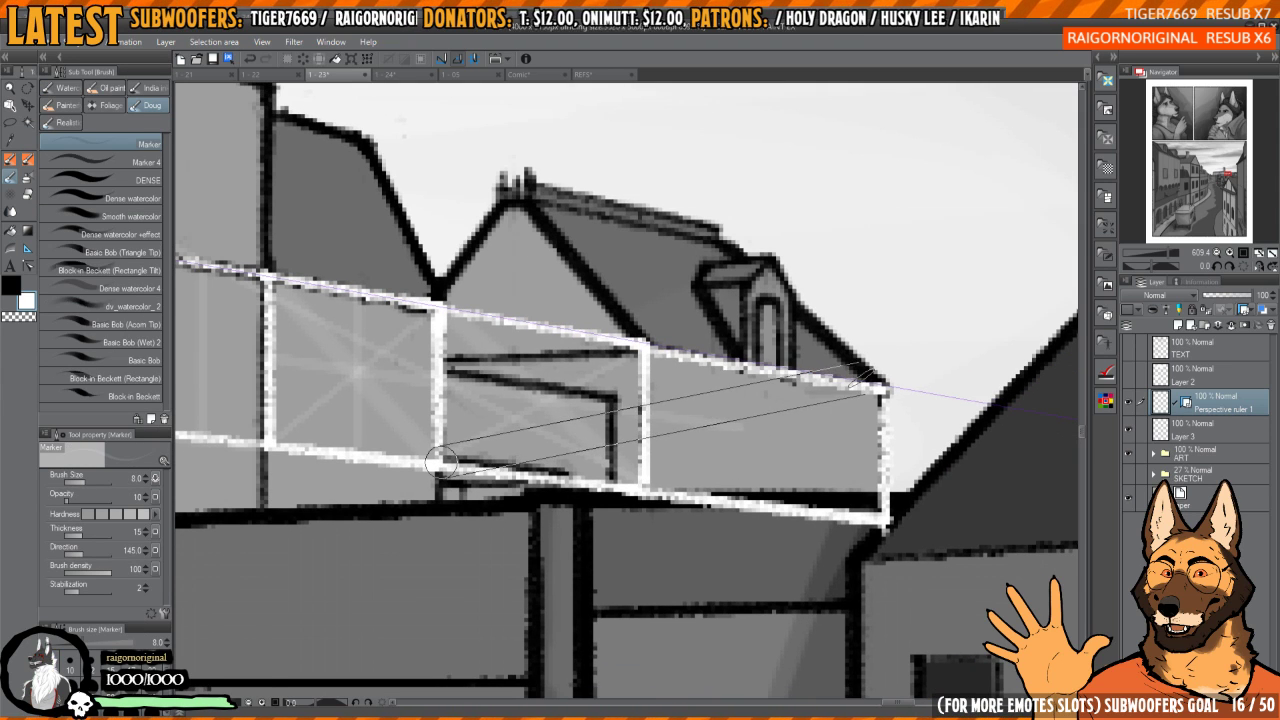
{"action": "left_click", "coordinate": [858, 367], "text": "shift"}
{"action": "mouse_move", "coordinate": [856, 391]}
{"action": "left_mouse_down"}
{"action": "mouse_move", "coordinate": [830, 359]}
{"action": "mouse_move", "coordinate": [786, 442]}
{"action": "left_mouse_up"}
{"action": "left_click_drag", "start_coordinate": [781, 385], "coordinate": [733, 391]}
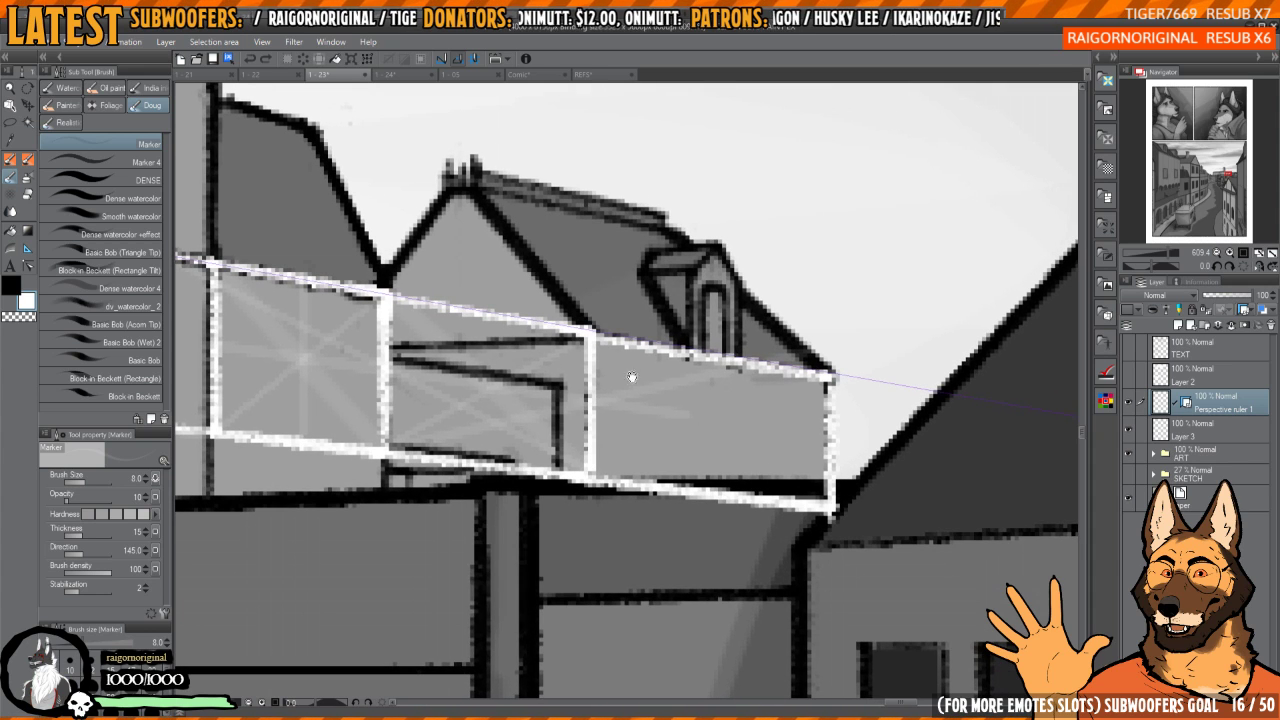
{"action": "left_click_drag", "start_coordinate": [632, 377], "coordinate": [731, 396]}
{"action": "key", "text": "ctrl+z"}
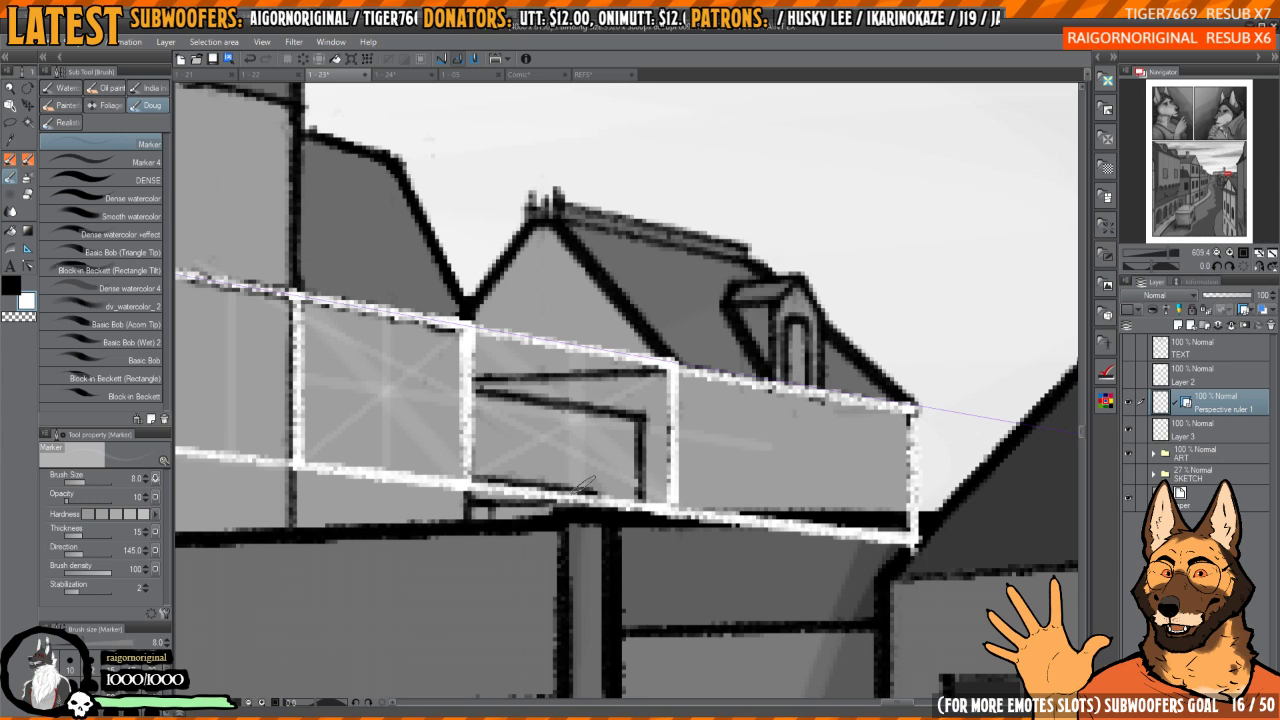
- Add faint white Marker guide strokes inside the end bay to mark the crossing of its diagonals
{"action": "left_click_drag", "start_coordinate": [590, 482], "coordinate": [575, 487]}
{"action": "key", "text": "ctrl+z"}
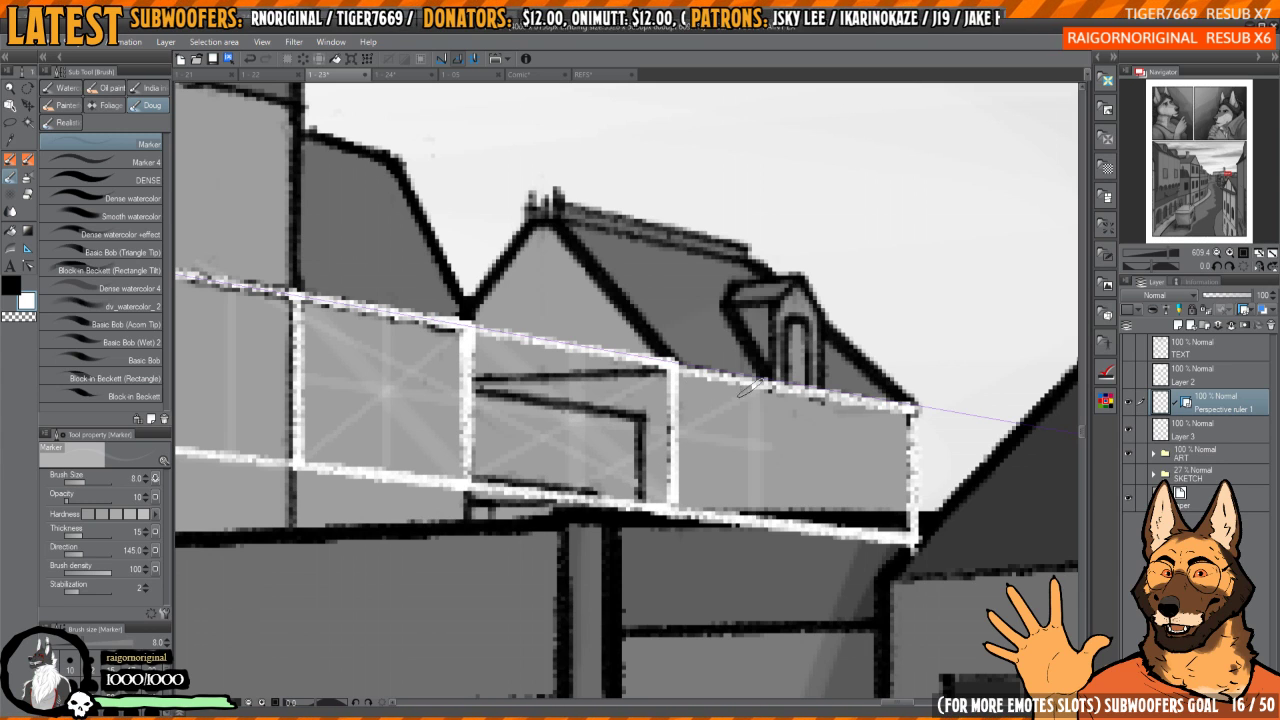
{"action": "mouse_move", "coordinate": [727, 418]}
{"action": "left_mouse_down"}
{"action": "mouse_move", "coordinate": [715, 405]}
{"action": "mouse_move", "coordinate": [707, 416]}
{"action": "left_mouse_up"}
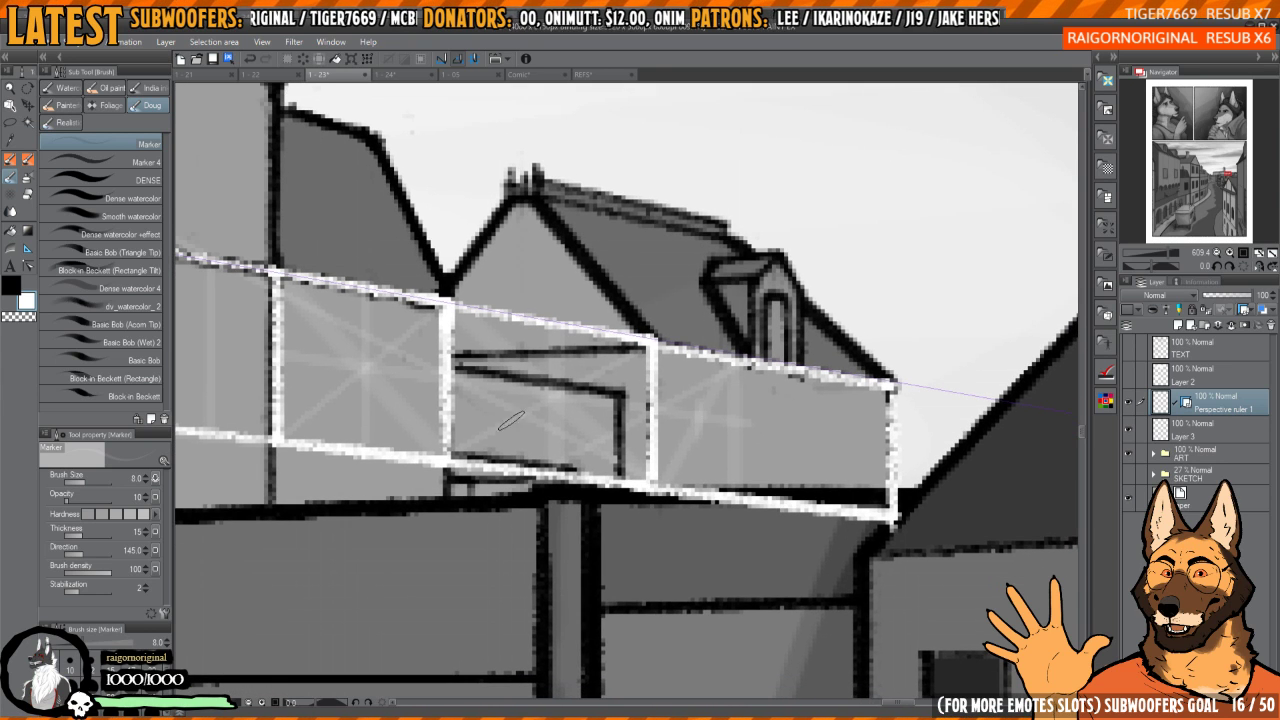
{"action": "left_click_drag", "start_coordinate": [865, 409], "coordinate": [787, 392]}
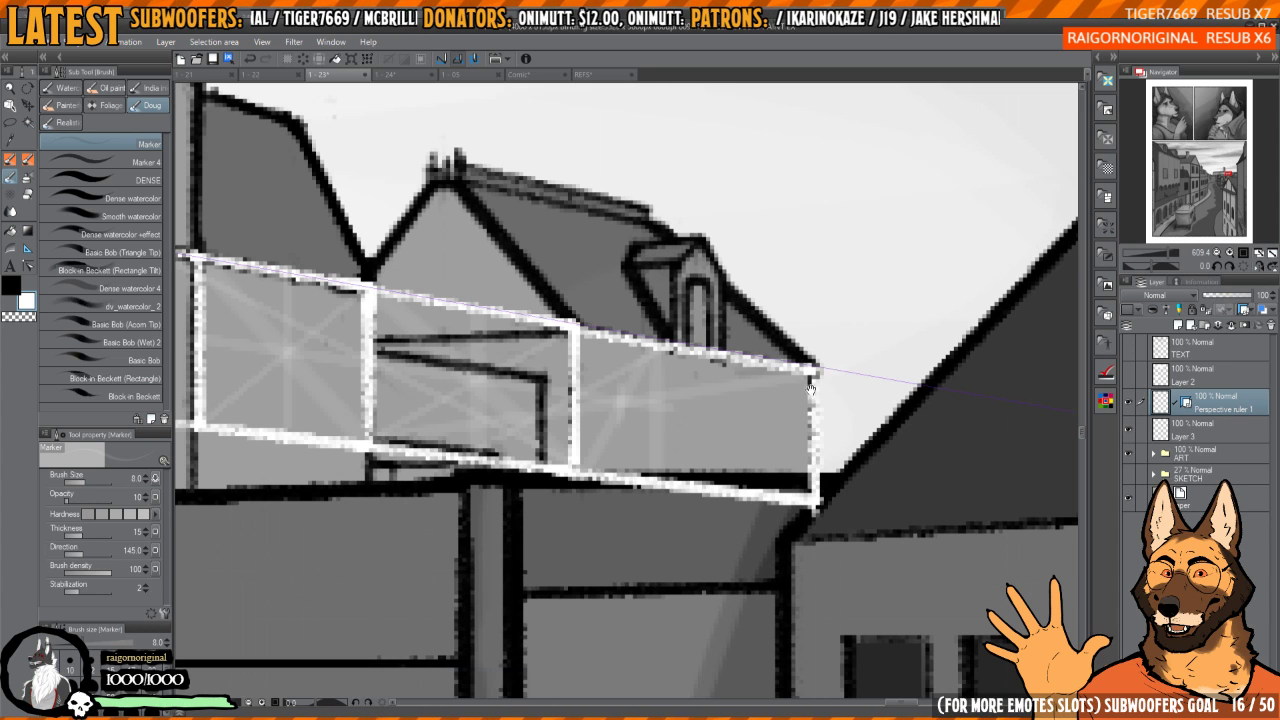
{"action": "left_click_drag", "start_coordinate": [811, 388], "coordinate": [826, 402]}
{"action": "mouse_move", "coordinate": [826, 402]}
{"action": "left_mouse_down"}
{"action": "mouse_move", "coordinate": [780, 391]}
{"action": "mouse_move", "coordinate": [802, 402]}
{"action": "left_mouse_up"}
{"action": "left_click_drag", "start_coordinate": [556, 422], "coordinate": [577, 386]}
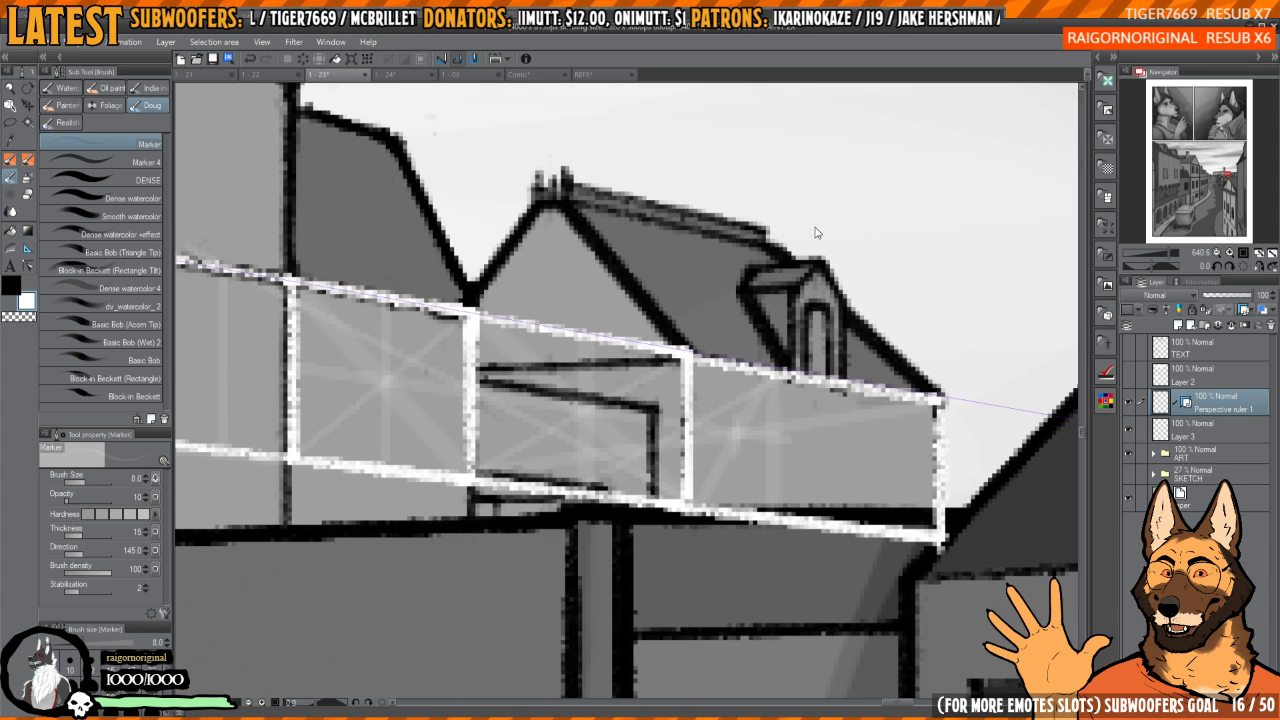
- Back on page 24, erase the stray vertical and horizontal ink marks under the far end of the roof edge with the Hard eraser
{"action": "key", "text": "ctrl+Tab"}
{"action": "key", "text": "ctrl+Tab"}
{"action": "left_click_drag", "start_coordinate": [791, 386], "coordinate": [777, 350]}
{"action": "mouse_move", "coordinate": [758, 366]}
{"action": "left_mouse_down"}
{"action": "mouse_move", "coordinate": [736, 362]}
{"action": "mouse_move", "coordinate": [774, 366]}
{"action": "mouse_move", "coordinate": [742, 376]}
{"action": "mouse_move", "coordinate": [788, 358]}
{"action": "left_mouse_up"}
{"action": "key", "text": "e"}
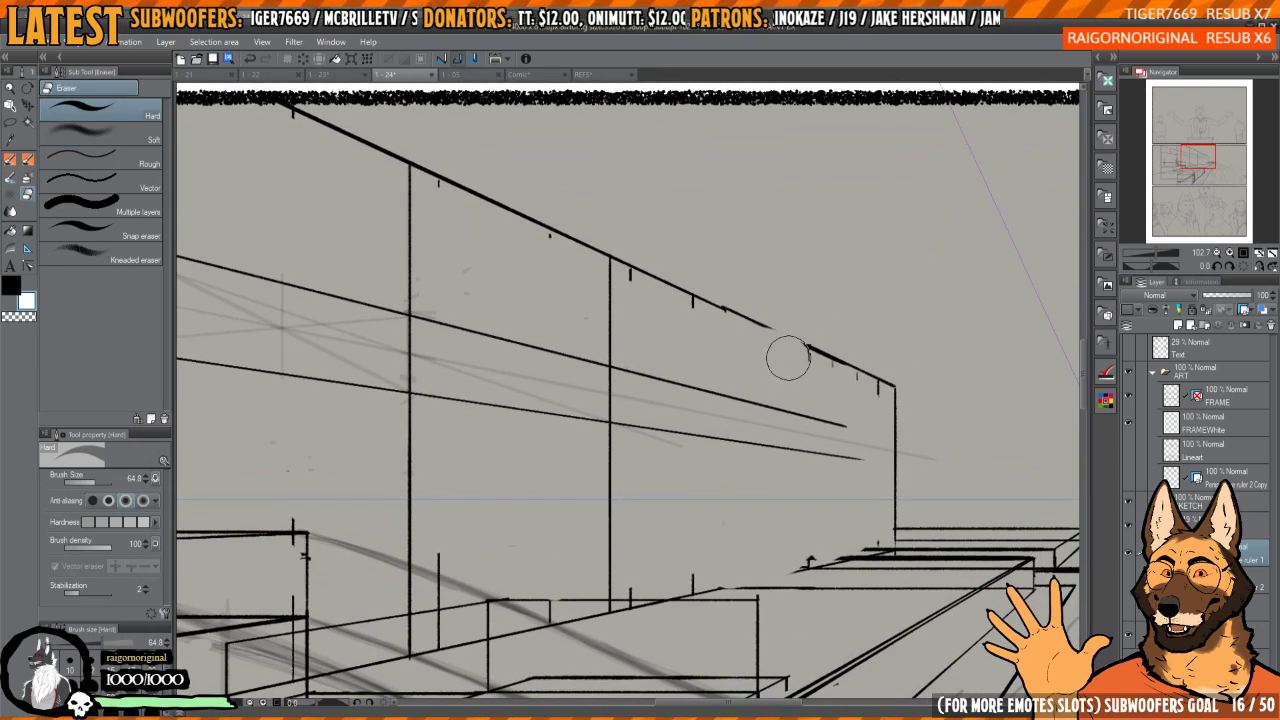
{"action": "left_click_drag", "start_coordinate": [791, 295], "coordinate": [777, 317]}
{"action": "key", "text": "ctrl+z"}
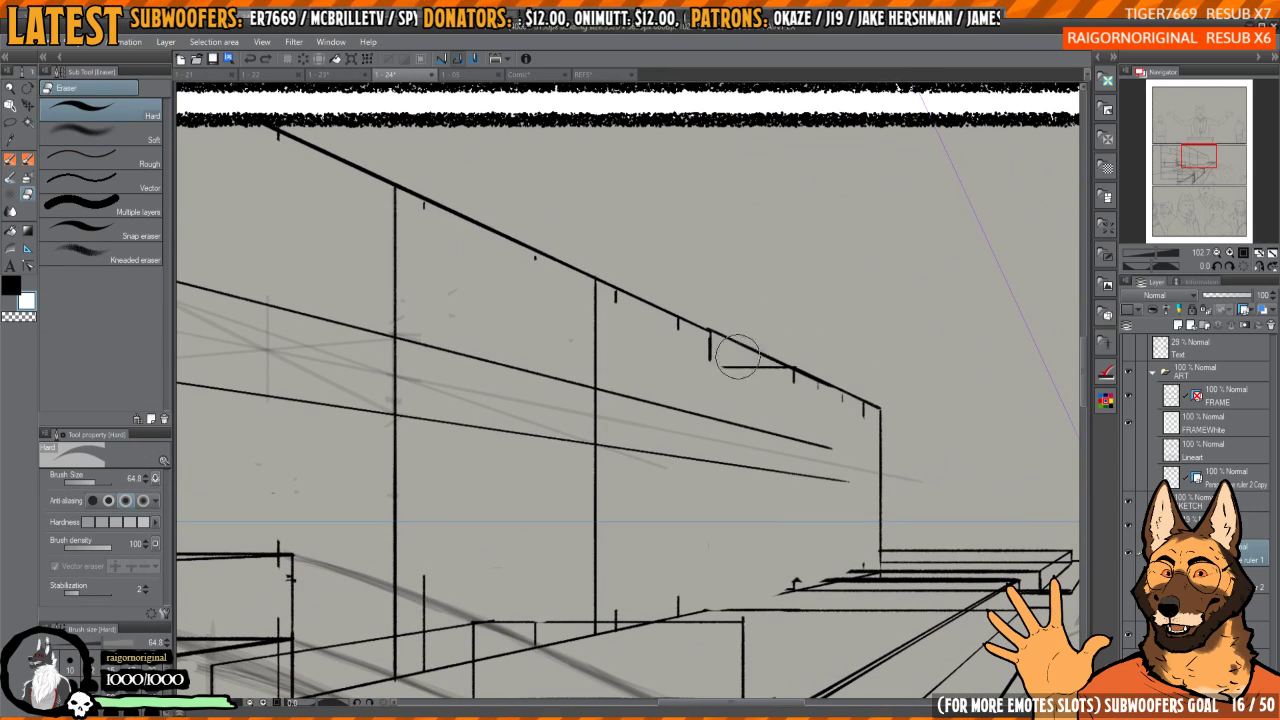
{"action": "left_click_drag", "start_coordinate": [737, 355], "coordinate": [863, 414]}
{"action": "left_click_drag", "start_coordinate": [789, 380], "coordinate": [769, 335]}
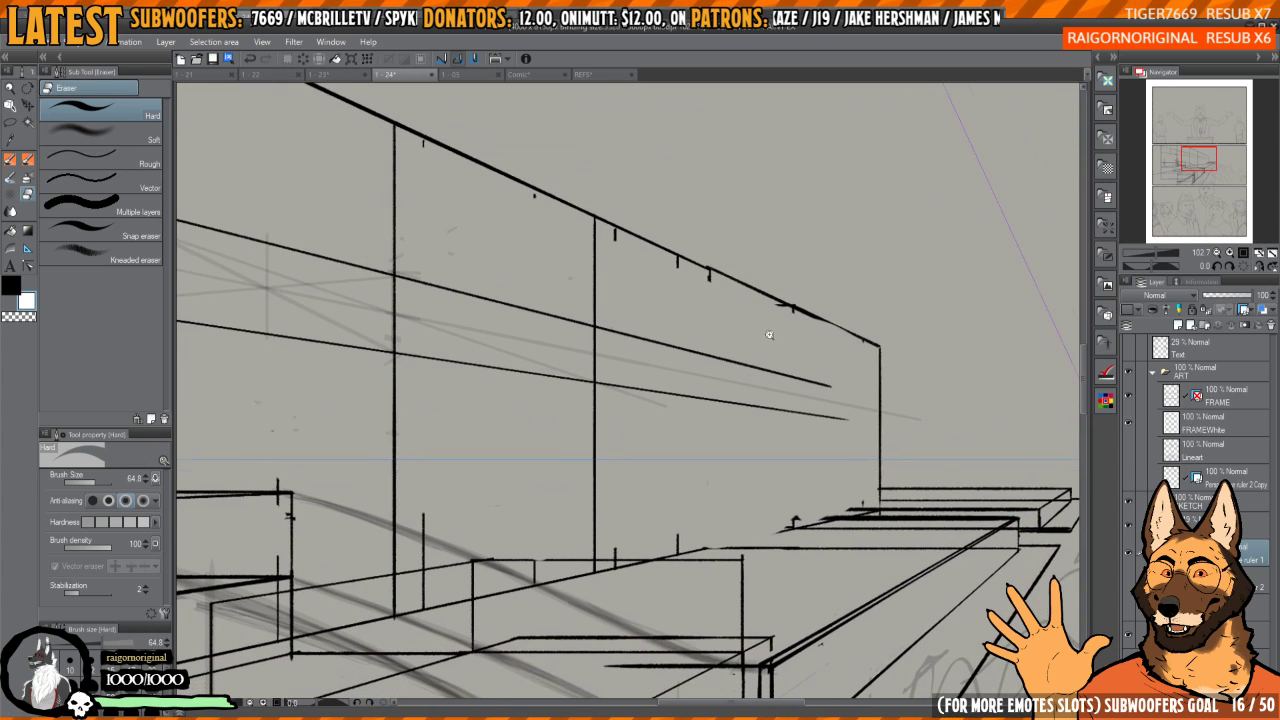
- Set up the REAL Ink Brush at size 5 with transparent colour over the second panel's facade
{"action": "scroll", "coordinate": [769, 335], "scroll_direction": "up", "scroll_amount": 1}
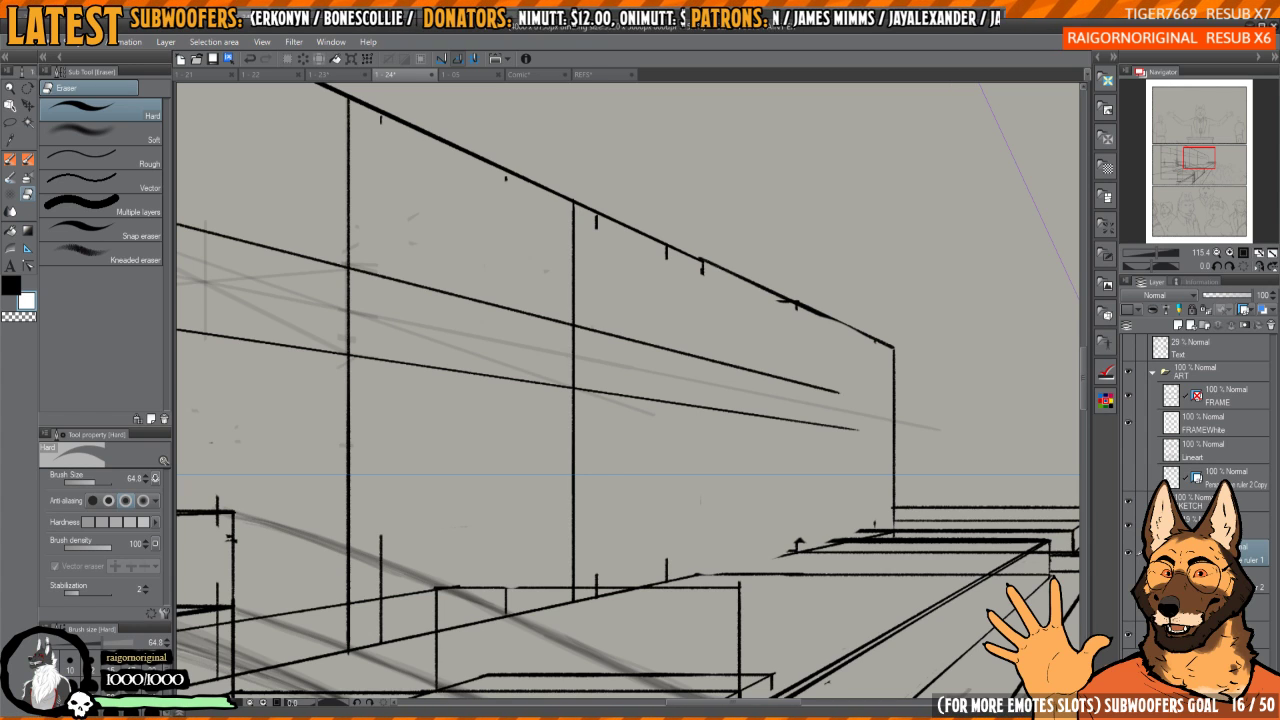
{"action": "scroll", "coordinate": [770, 290], "scroll_direction": "up", "scroll_amount": 3}
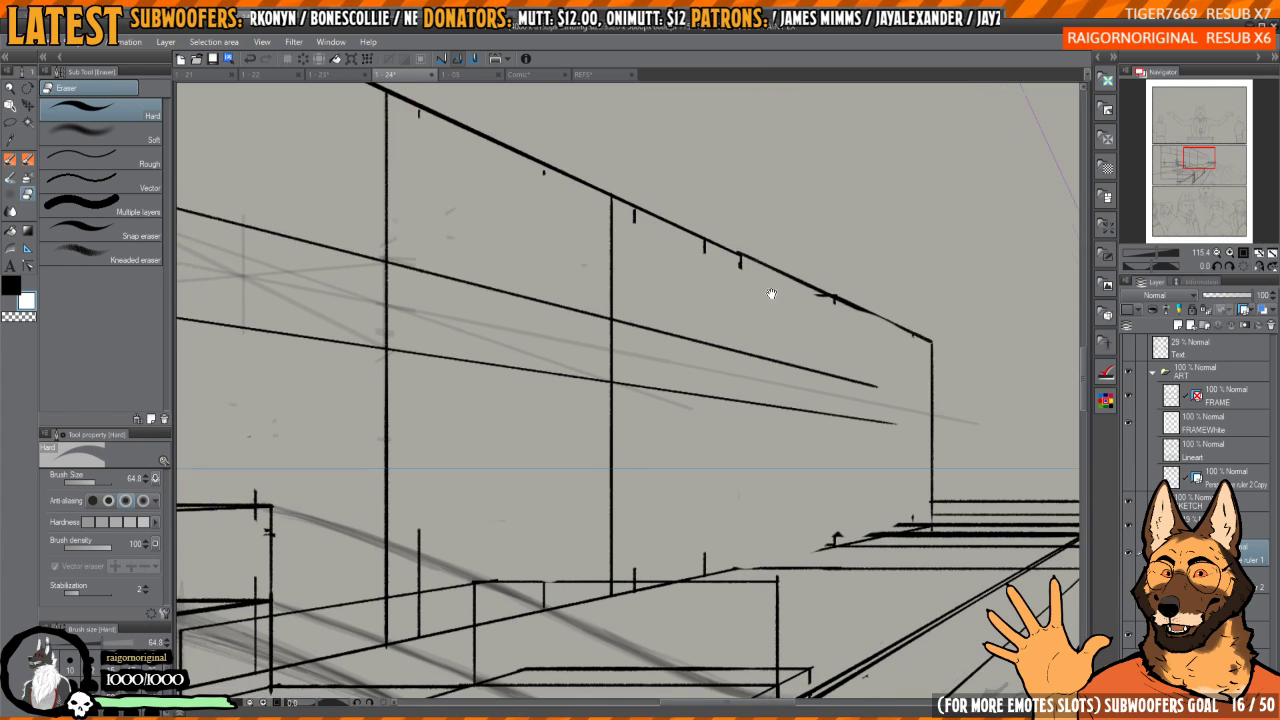
{"action": "key", "text": "h"}
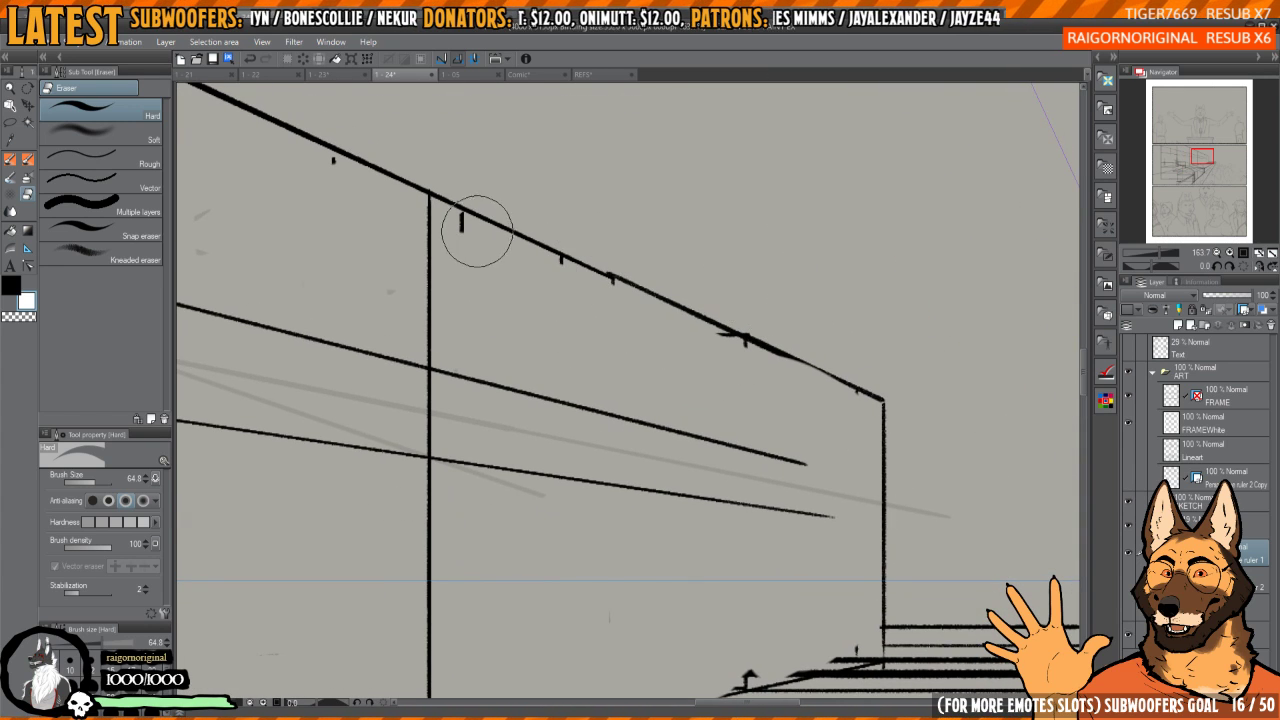
{"action": "scroll", "coordinate": [546, 286], "scroll_direction": "down", "scroll_amount": 4}
{"action": "left_click_drag", "start_coordinate": [745, 304], "coordinate": [615, 297]}
{"action": "scroll", "coordinate": [615, 297], "scroll_direction": "up", "scroll_amount": 2}
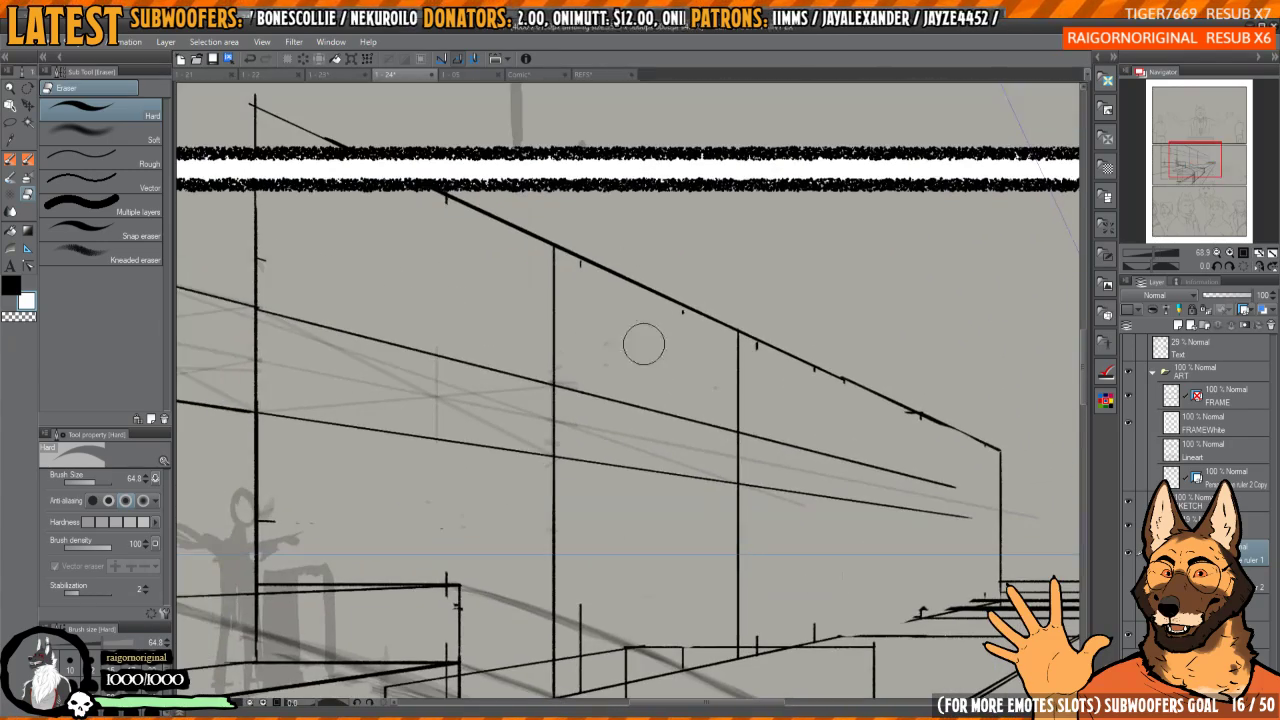
{"action": "key", "text": "p"}
{"action": "key", "text": "c"}
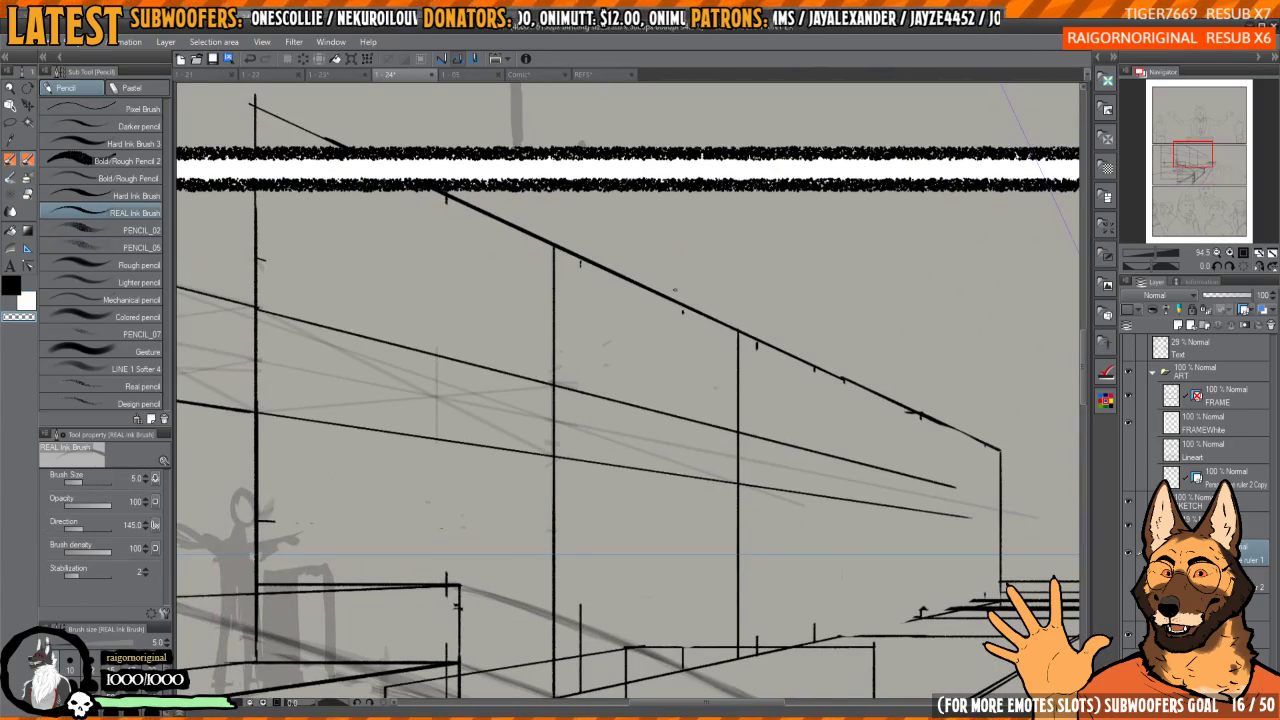
- Ink a thin line just below the wall's sloping top edge, spanning the bay between the two middle posts
{"action": "key", "text": "b"}
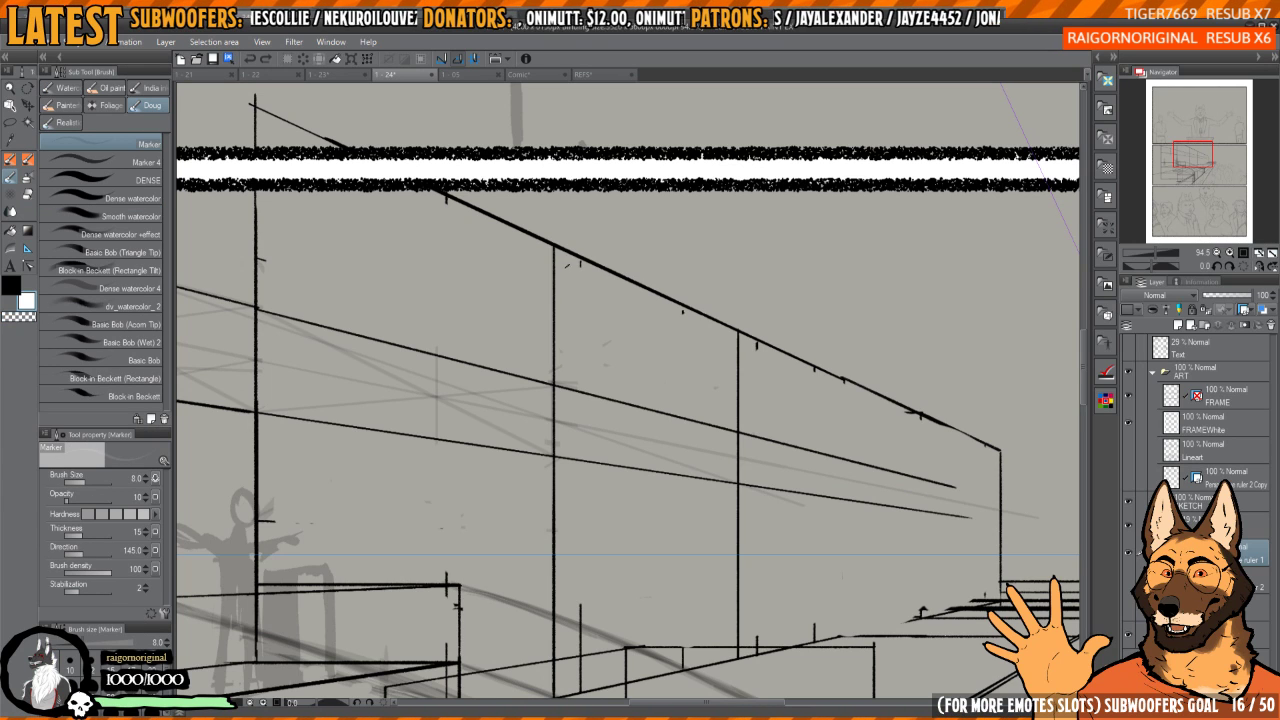
{"action": "key", "text": "c"}
{"action": "key", "text": "p"}
{"action": "mouse_move", "coordinate": [580, 262]}
{"action": "left_mouse_down"}
{"action": "mouse_move", "coordinate": [736, 342]}
{"action": "mouse_move", "coordinate": [740, 320]}
{"action": "mouse_move", "coordinate": [688, 240]}
{"action": "left_mouse_up"}
{"action": "left_click_drag", "start_coordinate": [706, 326], "coordinate": [685, 309]}
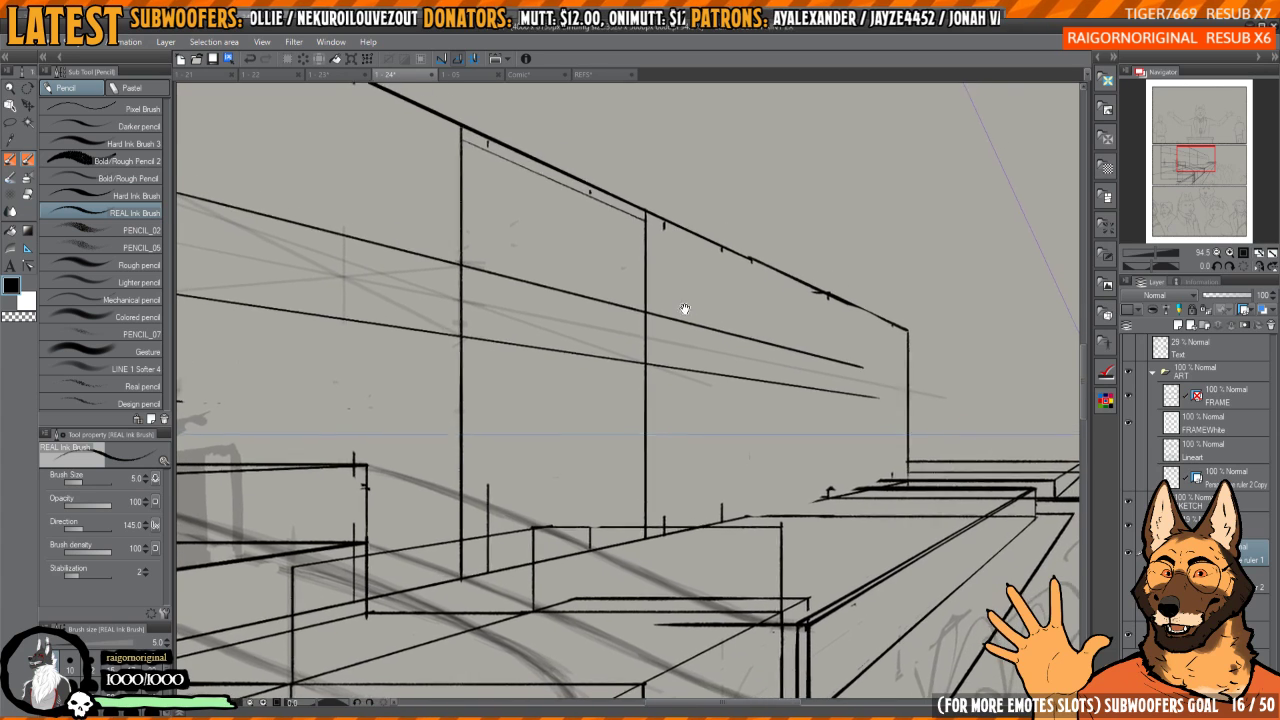
- Draw a faint Marker diagonal across the band between the two posts, plus a vertical guide through the bay's middle
{"action": "scroll", "coordinate": [685, 309], "scroll_direction": "up", "scroll_amount": 4}
{"action": "key", "text": "b"}
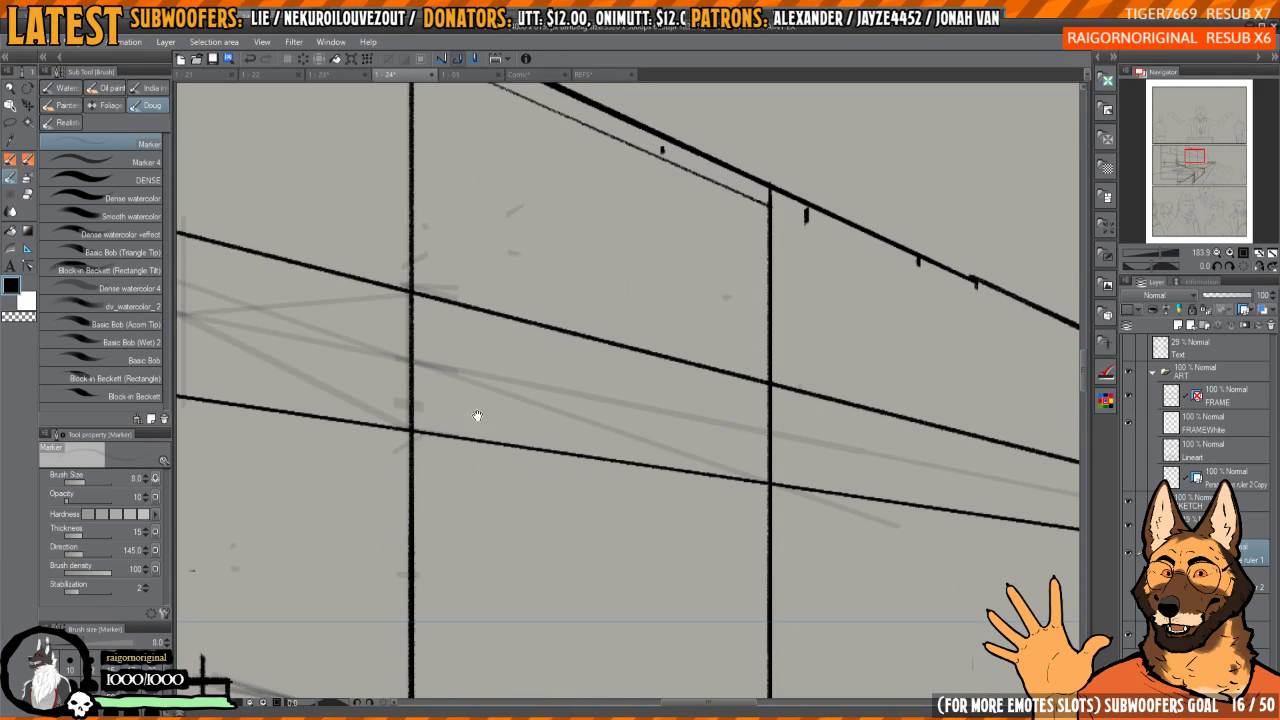
{"action": "left_click_drag", "start_coordinate": [477, 416], "coordinate": [441, 400]}
{"action": "left_click", "coordinate": [374, 414]}
{"action": "left_click", "coordinate": [732, 369], "text": "shift"}
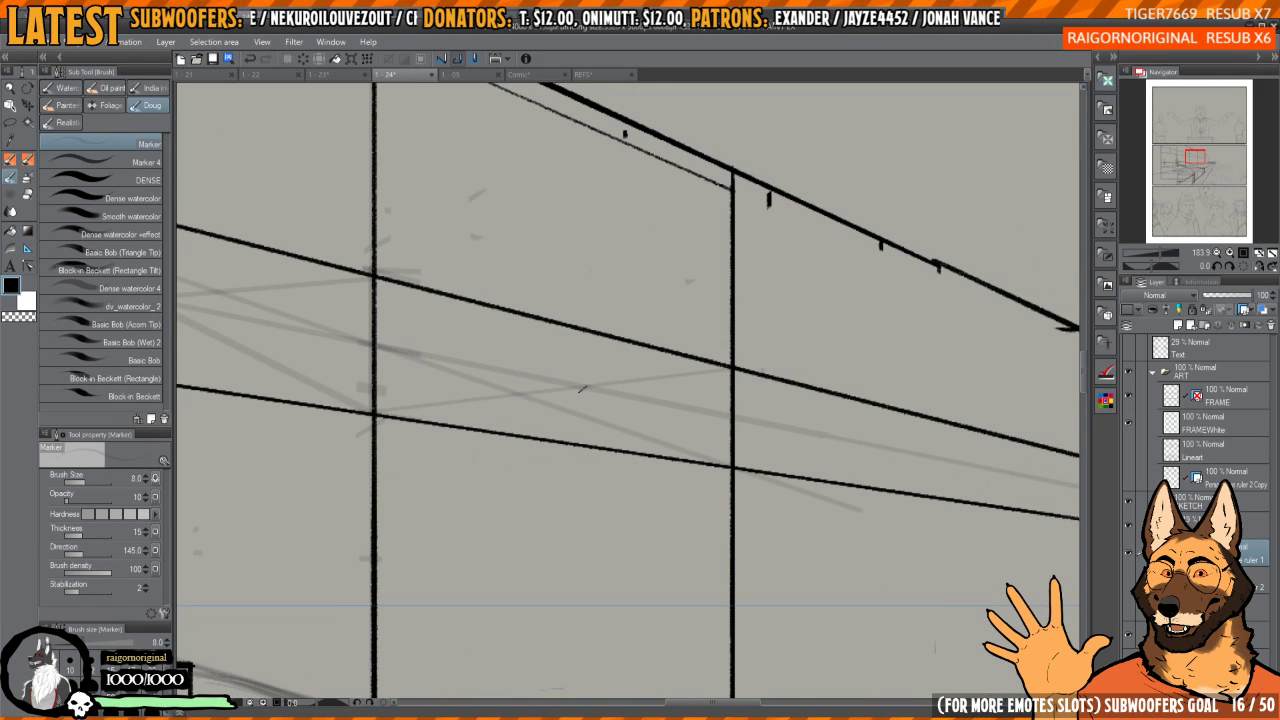
{"action": "left_click_drag", "start_coordinate": [583, 316], "coordinate": [583, 458]}
{"action": "scroll", "coordinate": [613, 426], "scroll_direction": "down", "scroll_amount": 2}
{"action": "scroll", "coordinate": [623, 354], "scroll_direction": "up", "scroll_amount": 2}
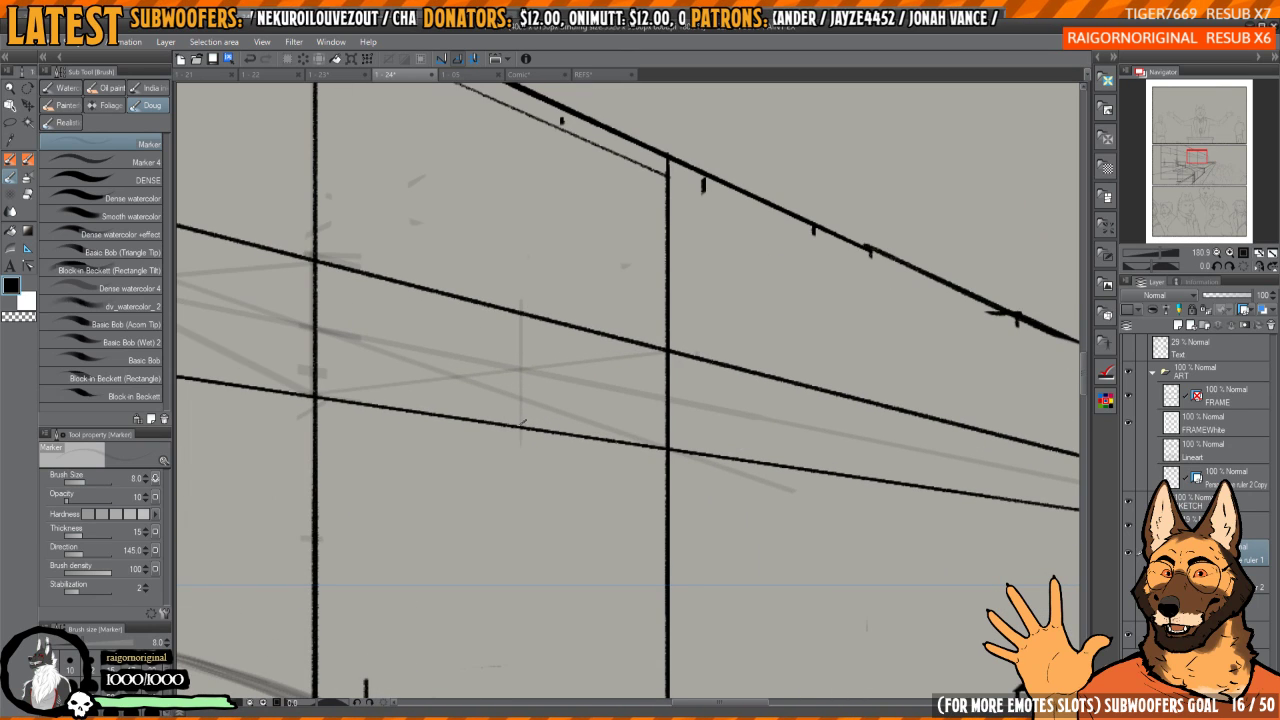
- Run a straight faint diagonal from the vertical guide's foot past the second post to the upper band line, and drop a vertical guide there
{"action": "left_click_drag", "start_coordinate": [540, 412], "coordinate": [450, 409]}
{"action": "left_click", "coordinate": [431, 428]}
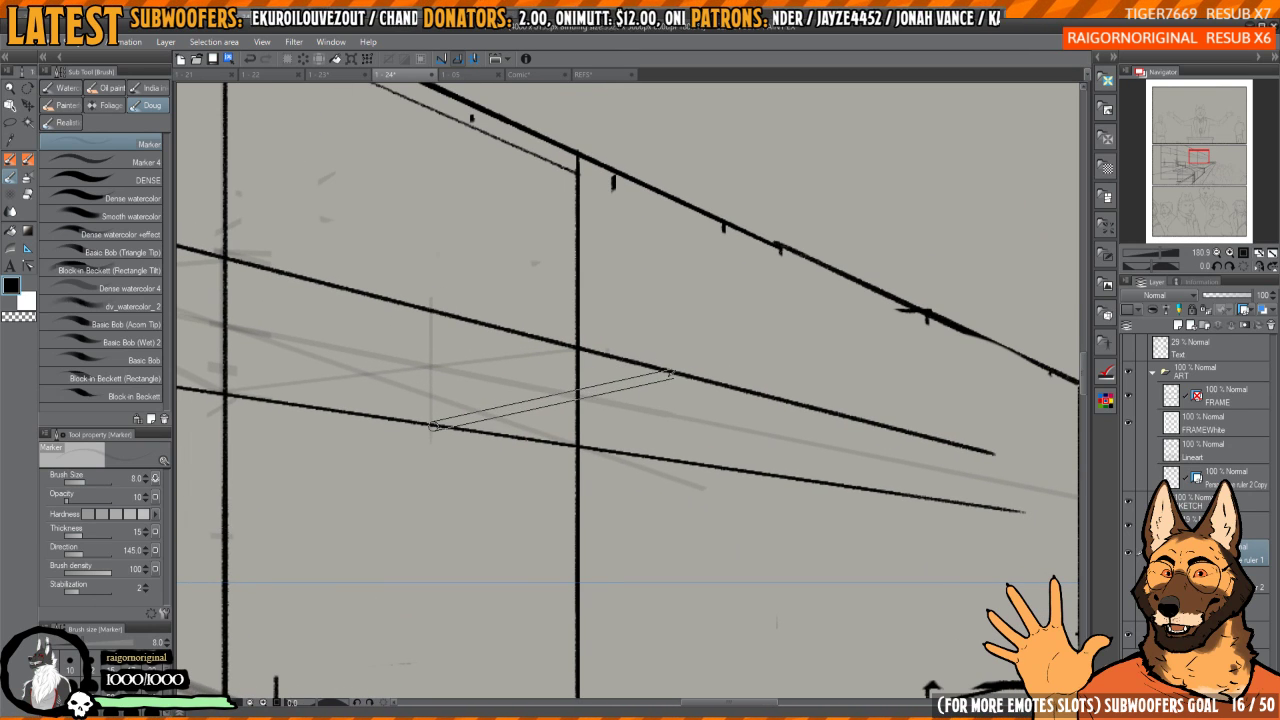
{"action": "left_click", "coordinate": [676, 373], "text": "shift"}
{"action": "left_click_drag", "start_coordinate": [676, 373], "coordinate": [676, 455]}
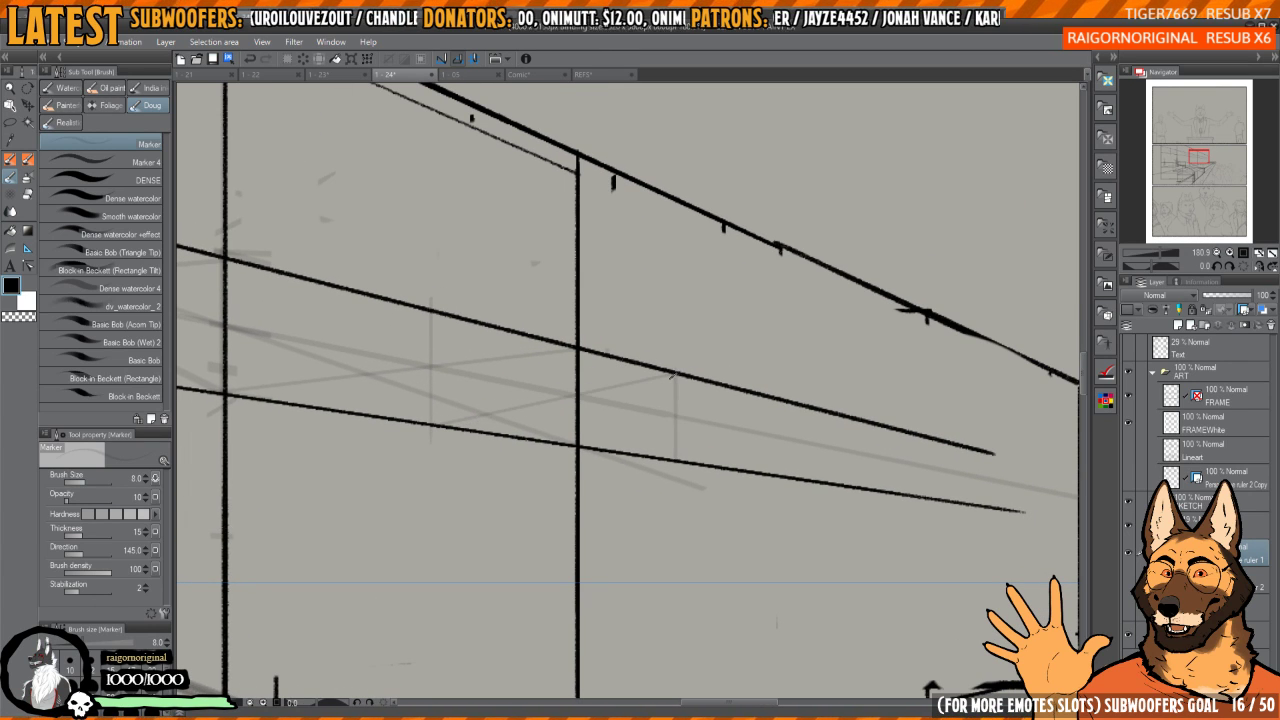
{"action": "scroll", "coordinate": [630, 355], "scroll_direction": "down", "scroll_amount": 2}
{"action": "scroll", "coordinate": [670, 400], "scroll_direction": "up", "scroll_amount": 3}
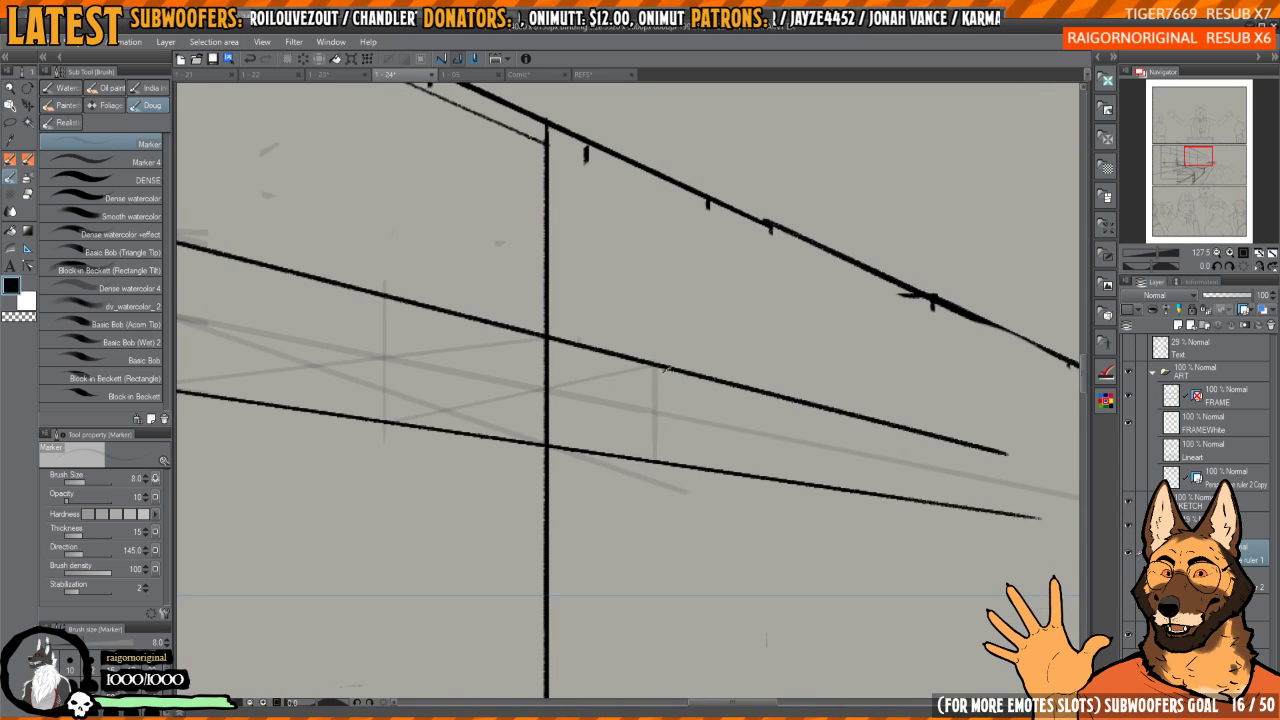
- Draw a diagonal across the small section past the second post and mark its centre with a short vertical guide
{"action": "left_click", "coordinate": [655, 367]}
{"action": "left_click", "coordinate": [547, 444], "text": "shift"}
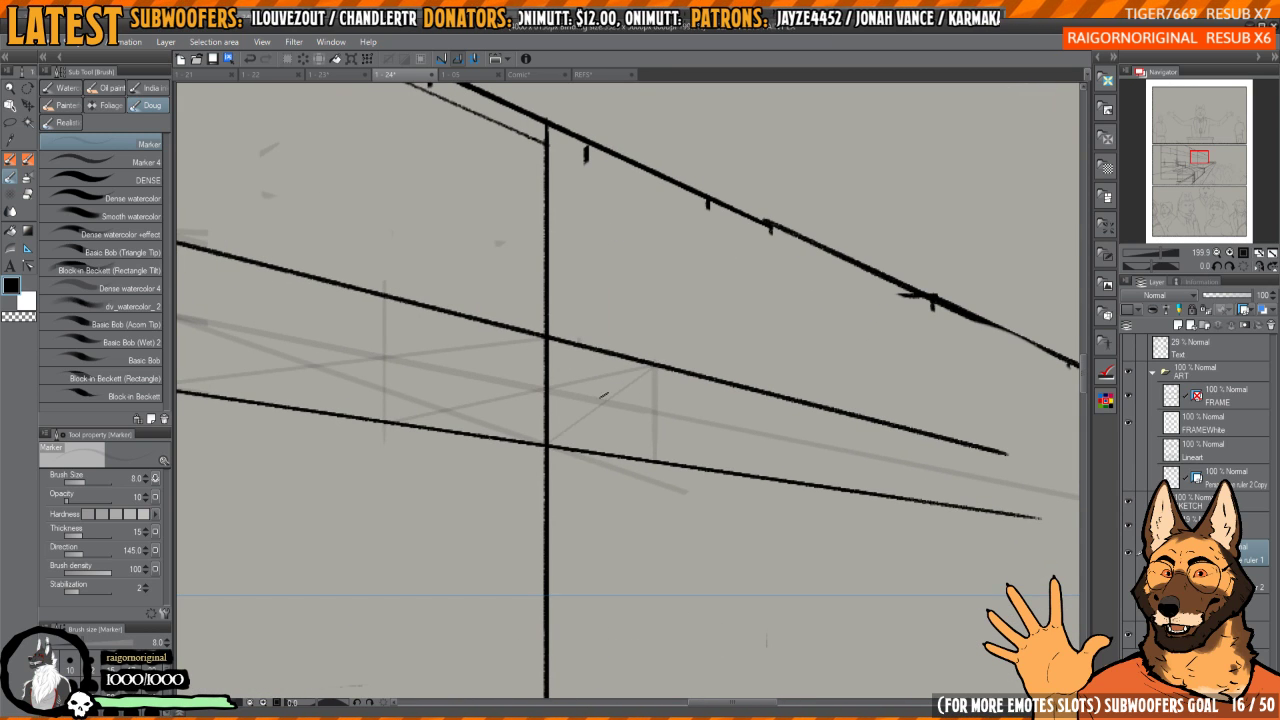
{"action": "left_click_drag", "start_coordinate": [603, 371], "coordinate": [603, 433]}
{"action": "scroll", "coordinate": [600, 398], "scroll_direction": "up", "scroll_amount": 4}
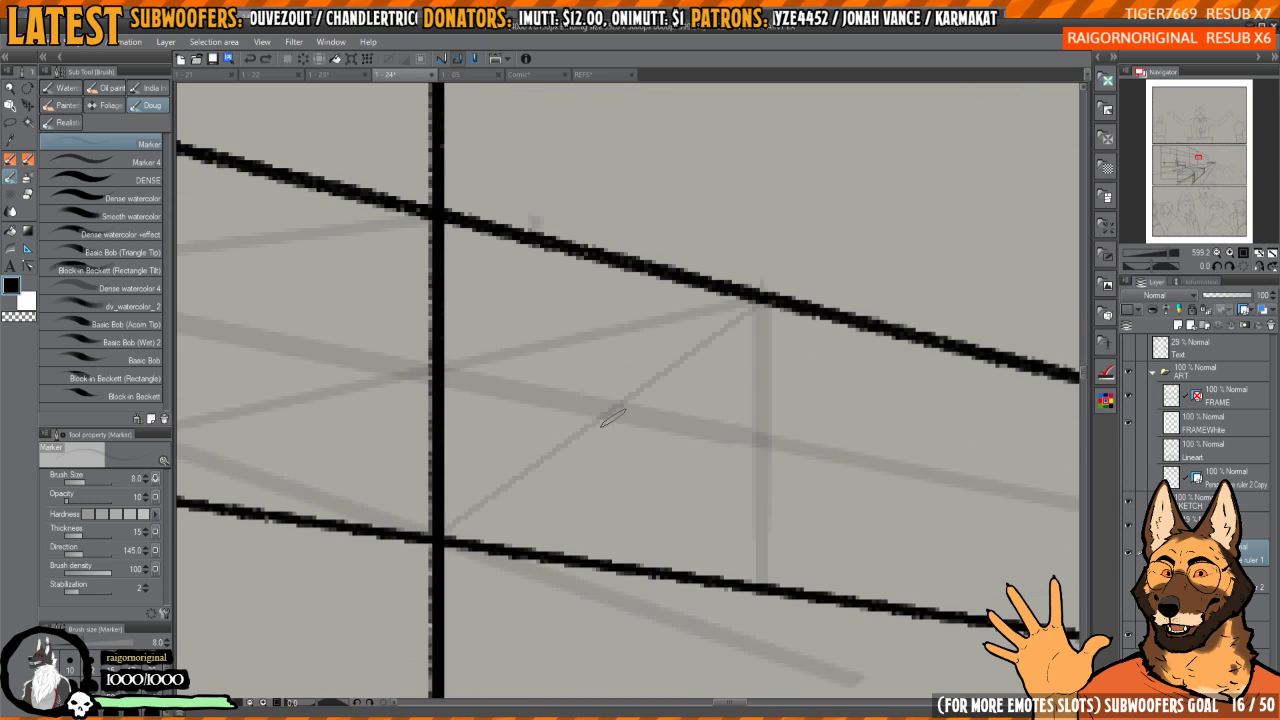
{"action": "left_click_drag", "start_coordinate": [613, 372], "coordinate": [615, 476]}
{"action": "scroll", "coordinate": [648, 371], "scroll_direction": "down", "scroll_amount": 2}
{"action": "key", "text": "ctrl+z"}
{"action": "left_click_drag", "start_coordinate": [626, 354], "coordinate": [626, 450]}
{"action": "scroll", "coordinate": [648, 341], "scroll_direction": "down", "scroll_amount": 3}
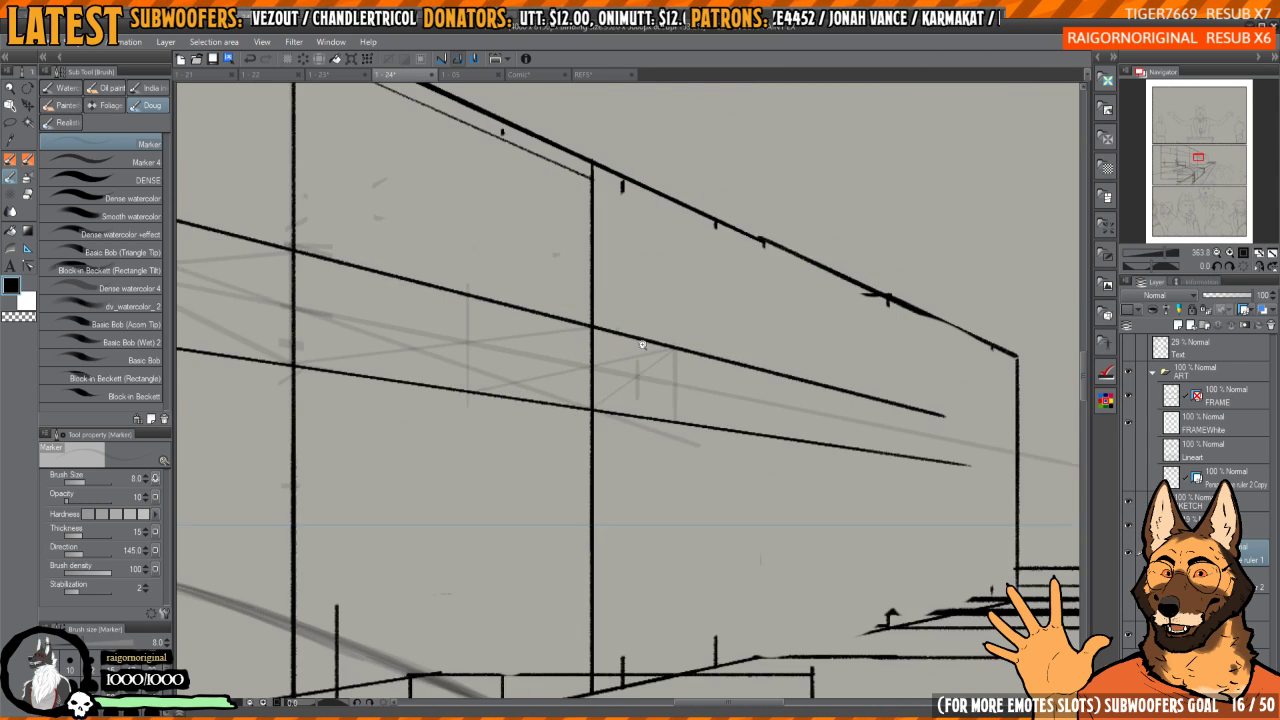
- Extend a faint guide from the section's centre across the upper band line and draw a vertical guide at the crossing
{"action": "left_click_drag", "start_coordinate": [673, 331], "coordinate": [642, 375]}
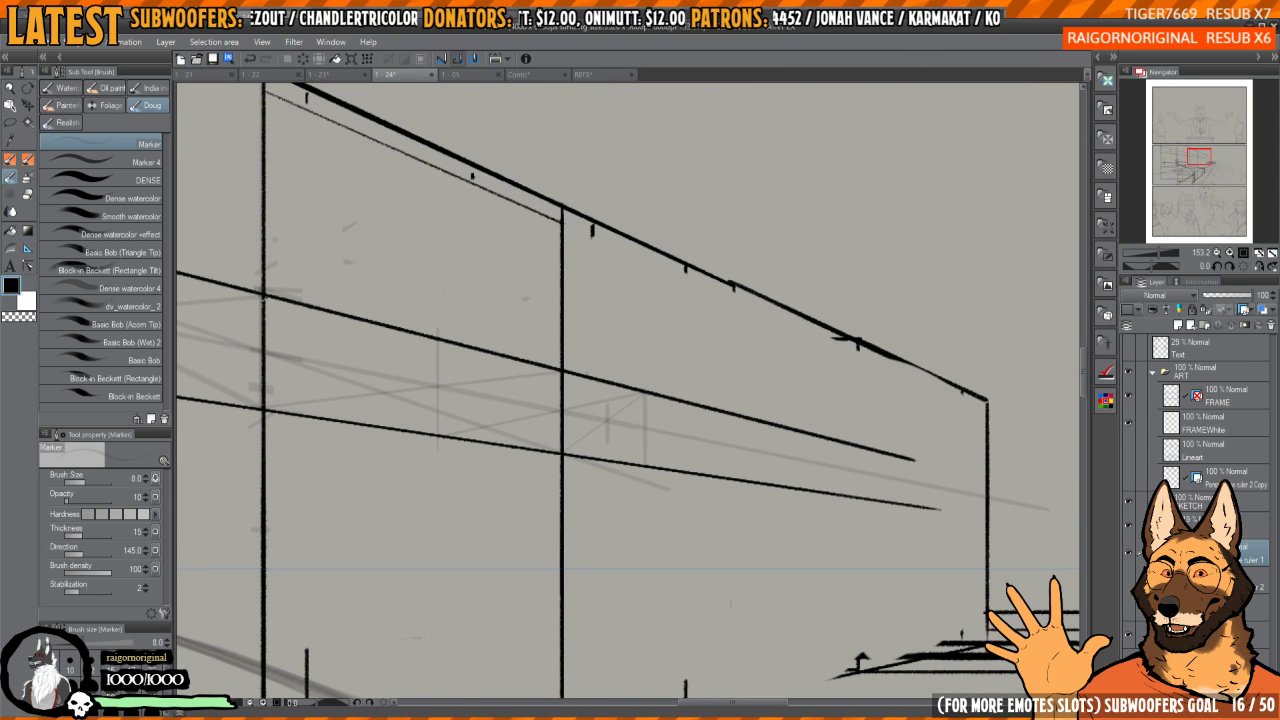
{"action": "left_click_drag", "start_coordinate": [642, 416], "coordinate": [611, 408]}
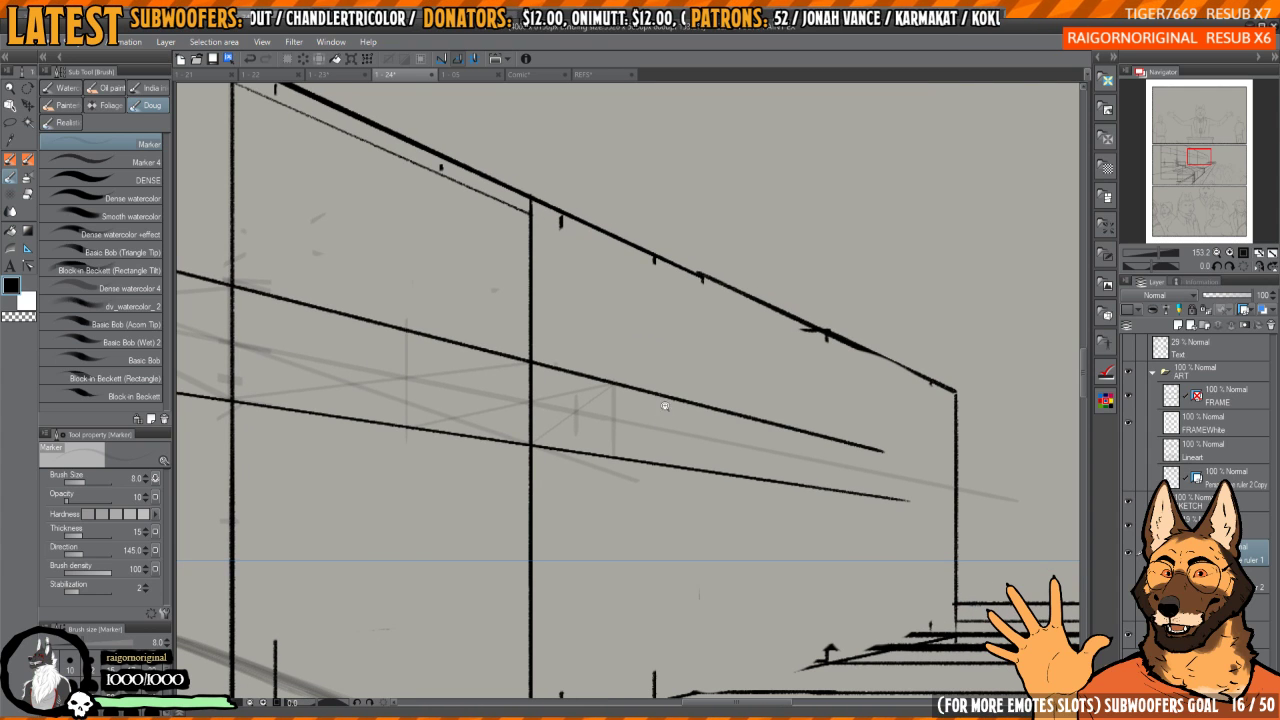
{"action": "left_click_drag", "start_coordinate": [828, 417], "coordinate": [833, 421]}
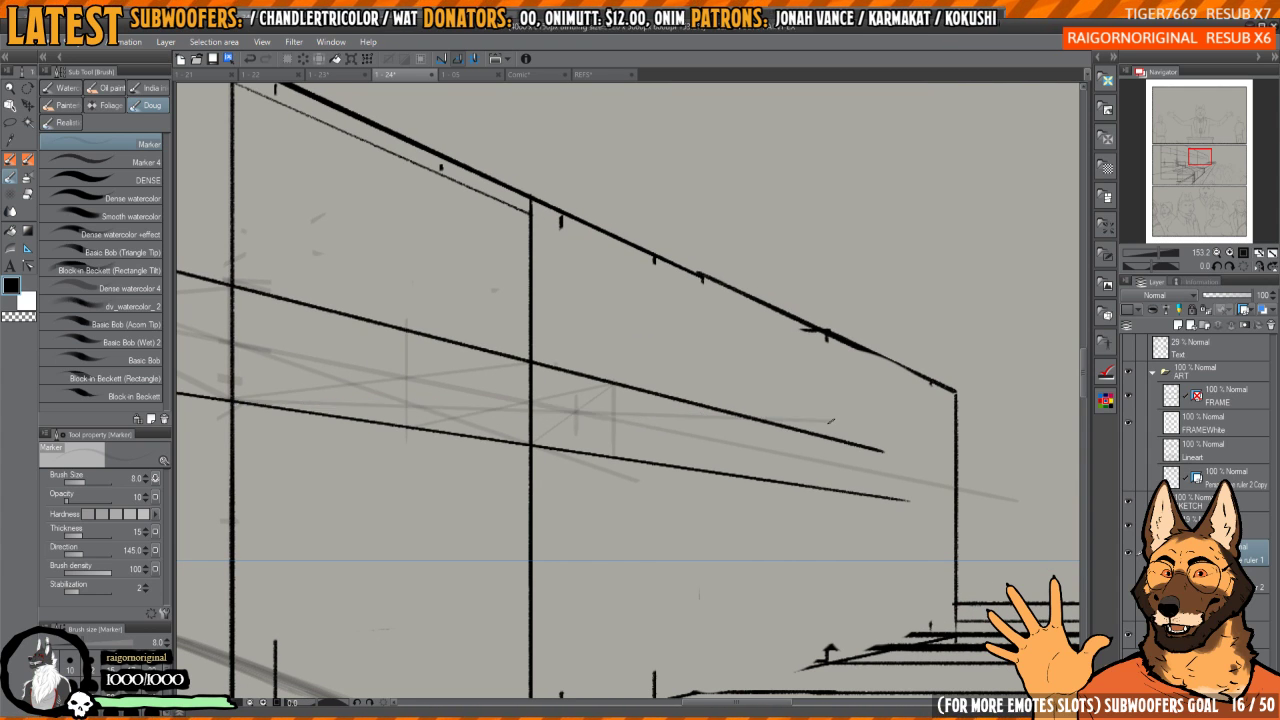
{"action": "scroll", "coordinate": [811, 423], "scroll_direction": "up", "scroll_amount": 3}
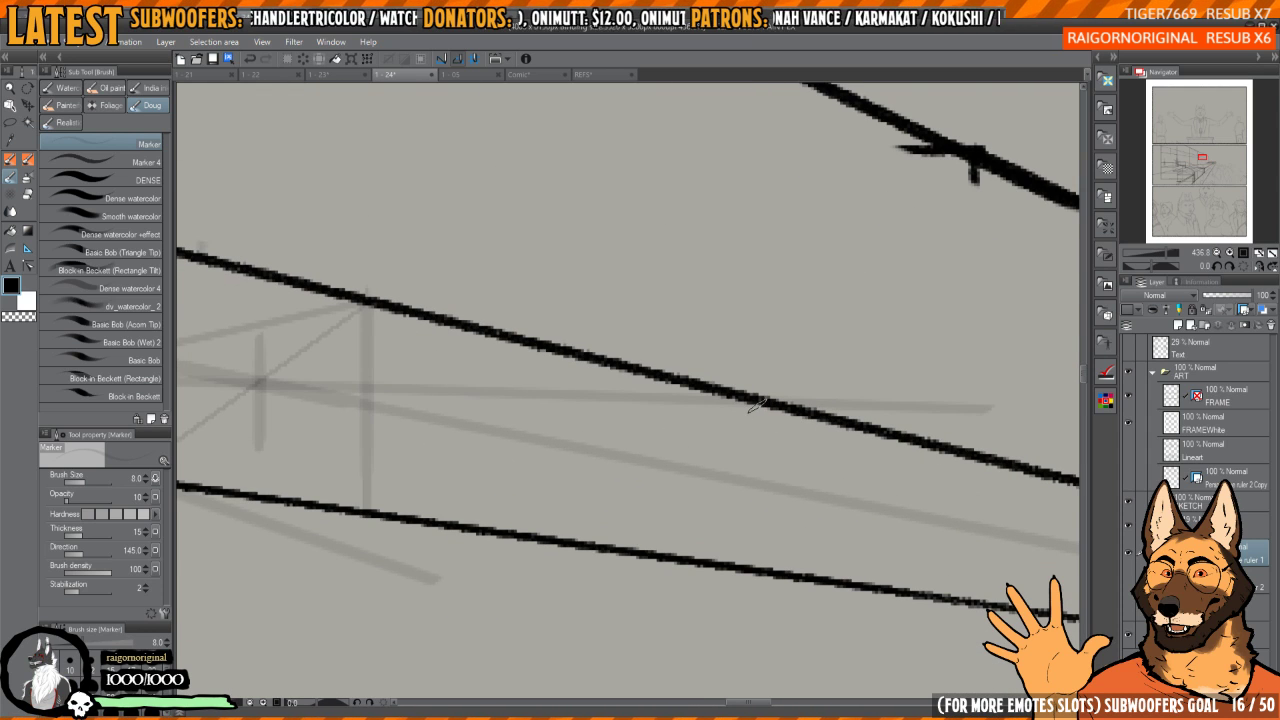
{"action": "mouse_move", "coordinate": [756, 407]}
{"action": "left_mouse_down"}
{"action": "mouse_move", "coordinate": [760, 551]}
{"action": "mouse_move", "coordinate": [762, 215]}
{"action": "left_mouse_up"}
{"action": "scroll", "coordinate": [780, 242], "scroll_direction": "down", "scroll_amount": 2}
{"action": "left_click_drag", "start_coordinate": [797, 273], "coordinate": [759, 341]}
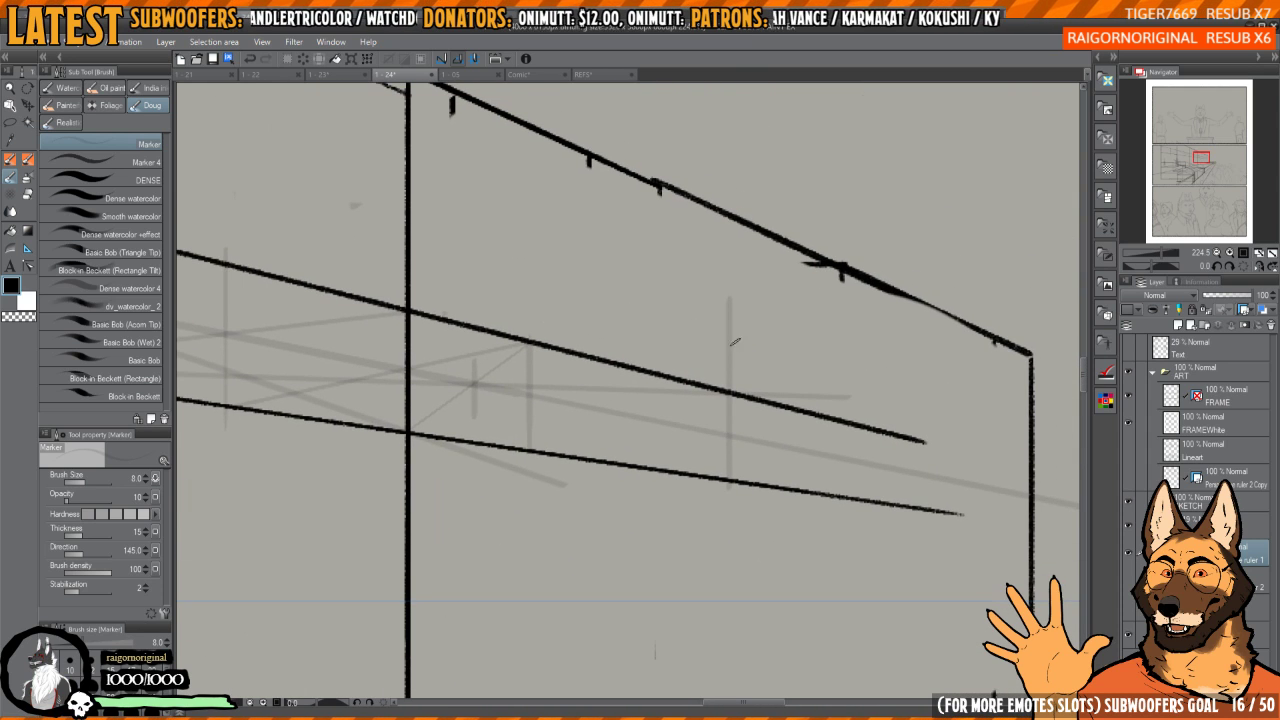
- Ink a new vertical post with the REAL Ink Brush along the last guide, from the wall's top edge towards its base
{"action": "key", "text": "p"}
{"action": "left_click_drag", "start_coordinate": [731, 426], "coordinate": [732, 306]}
{"action": "key", "text": "ctrl+z"}
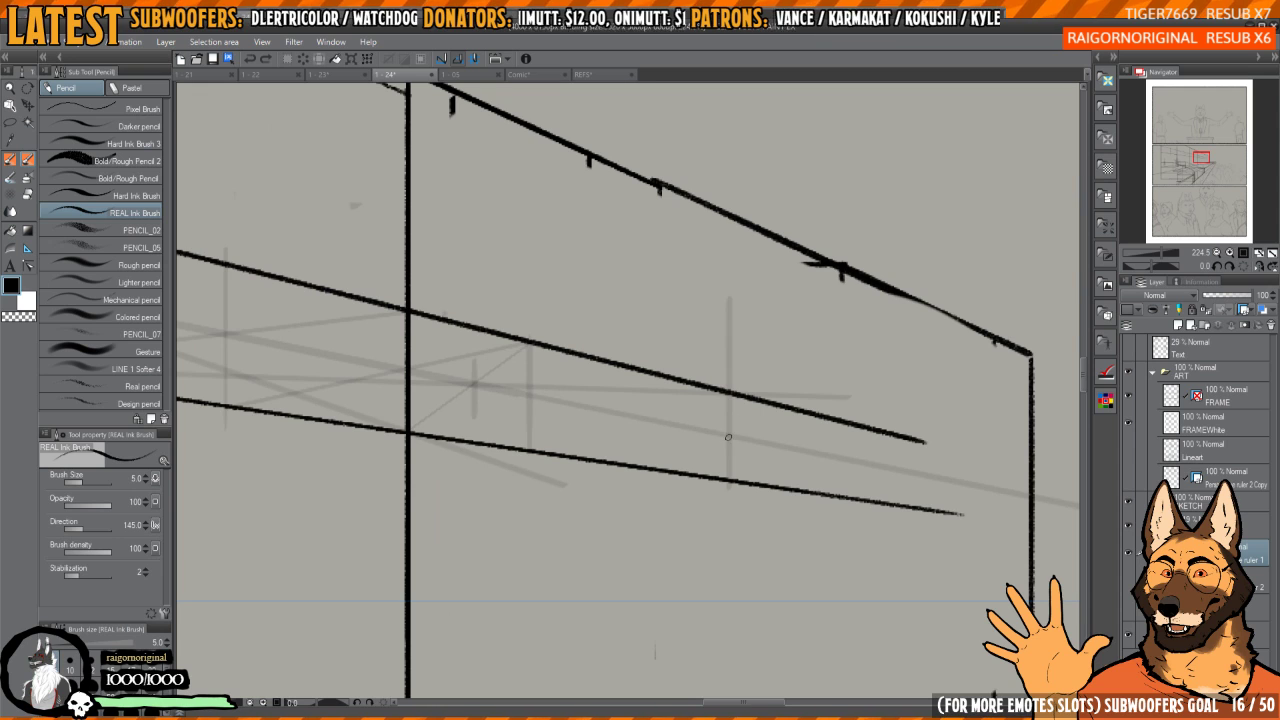
{"action": "mouse_move", "coordinate": [728, 437]}
{"action": "left_mouse_down"}
{"action": "mouse_move", "coordinate": [737, 214]}
{"action": "mouse_move", "coordinate": [730, 480]}
{"action": "left_mouse_up"}
{"action": "scroll", "coordinate": [707, 306], "scroll_direction": "down", "scroll_amount": 1}
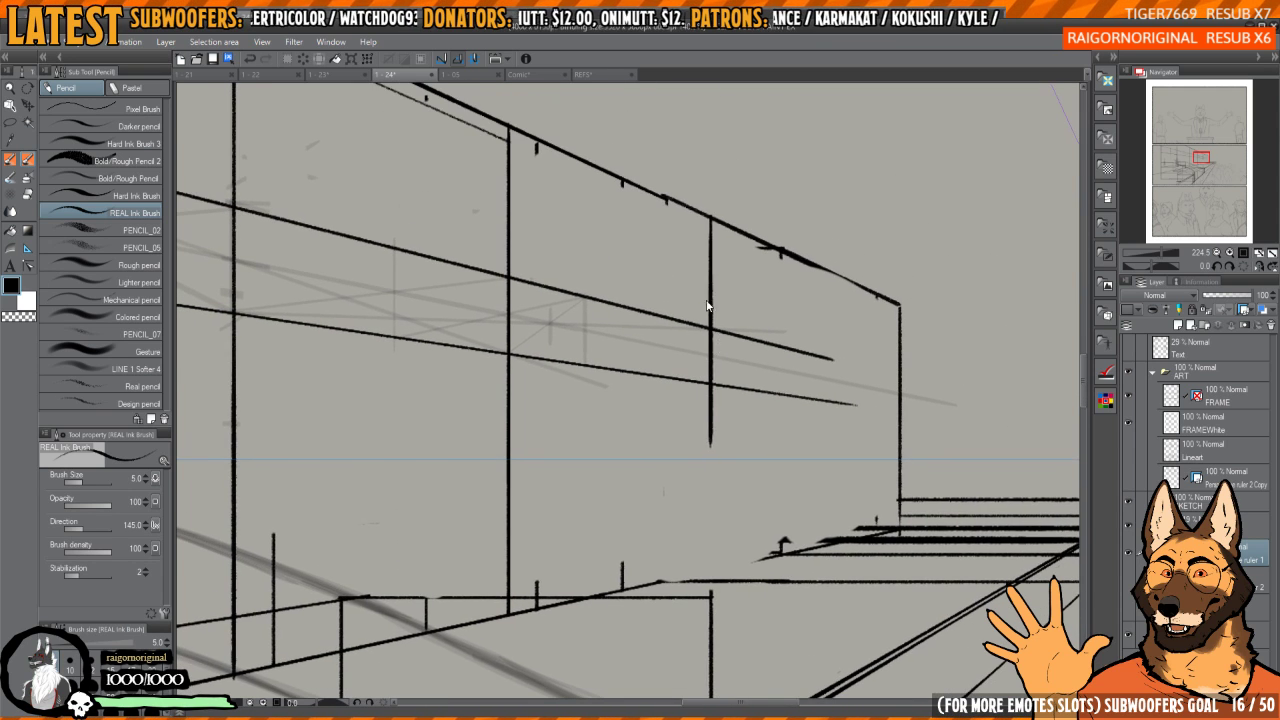
{"action": "key", "text": "ctrl+z"}
{"action": "mouse_move", "coordinate": [708, 358]}
{"action": "left_mouse_down"}
{"action": "mouse_move", "coordinate": [713, 242]}
{"action": "mouse_move", "coordinate": [716, 572]}
{"action": "left_mouse_up"}
- Erase the part of the wall that extends beyond the new post, including its old end edge
{"action": "left_click_drag", "start_coordinate": [759, 250], "coordinate": [737, 268]}
{"action": "left_click_drag", "start_coordinate": [886, 263], "coordinate": [849, 254]}
{"action": "key", "text": "e"}
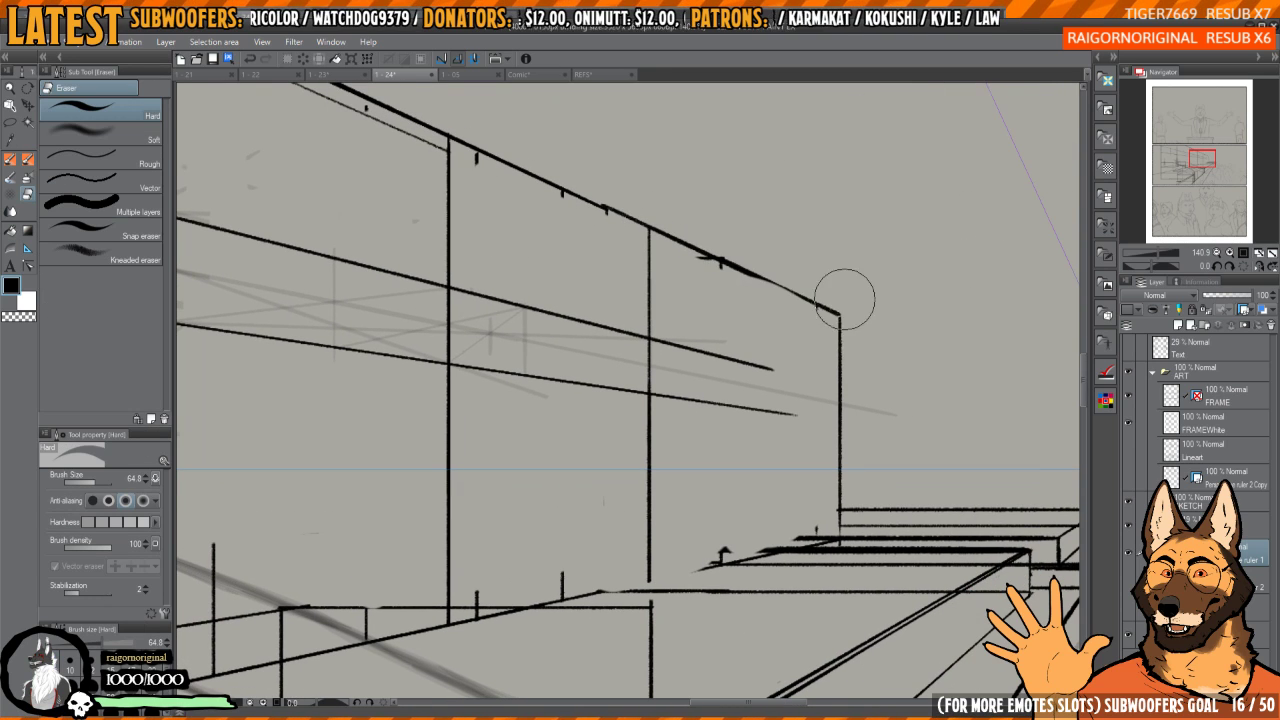
{"action": "mouse_move", "coordinate": [846, 300]}
{"action": "left_mouse_down"}
{"action": "mouse_move", "coordinate": [734, 274]}
{"action": "mouse_move", "coordinate": [694, 245]}
{"action": "mouse_move", "coordinate": [674, 395]}
{"action": "mouse_move", "coordinate": [828, 362]}
{"action": "mouse_move", "coordinate": [826, 497]}
{"action": "mouse_move", "coordinate": [731, 531]}
{"action": "mouse_move", "coordinate": [858, 512]}
{"action": "left_mouse_up"}
{"action": "mouse_move", "coordinate": [869, 510]}
{"action": "left_mouse_down"}
{"action": "mouse_move", "coordinate": [693, 419]}
{"action": "mouse_move", "coordinate": [763, 432]}
{"action": "left_mouse_up"}
{"action": "scroll", "coordinate": [780, 469], "scroll_direction": "down", "scroll_amount": 3}
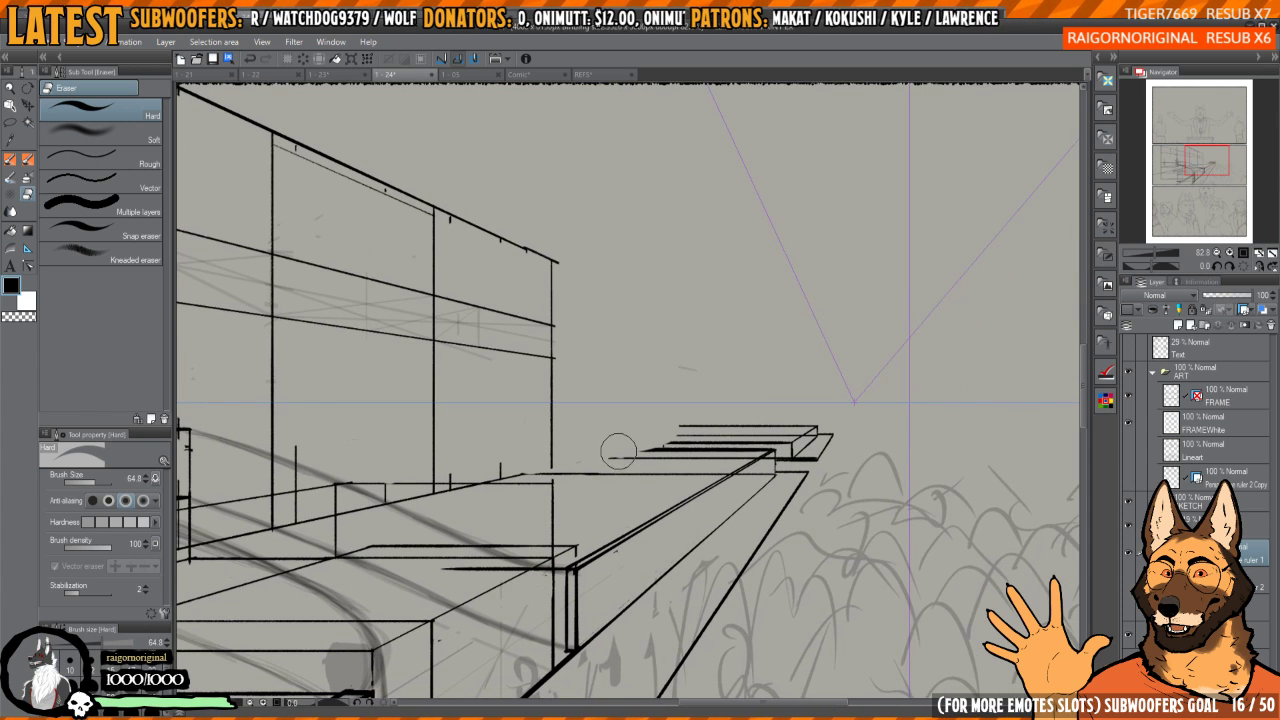
- Erase the stepped platforms behind the wall and clean up the overshoot at the wall's top end corner
{"action": "mouse_move", "coordinate": [619, 451]}
{"action": "left_mouse_down"}
{"action": "mouse_move", "coordinate": [799, 461]}
{"action": "mouse_move", "coordinate": [830, 443]}
{"action": "mouse_move", "coordinate": [679, 429]}
{"action": "left_mouse_up"}
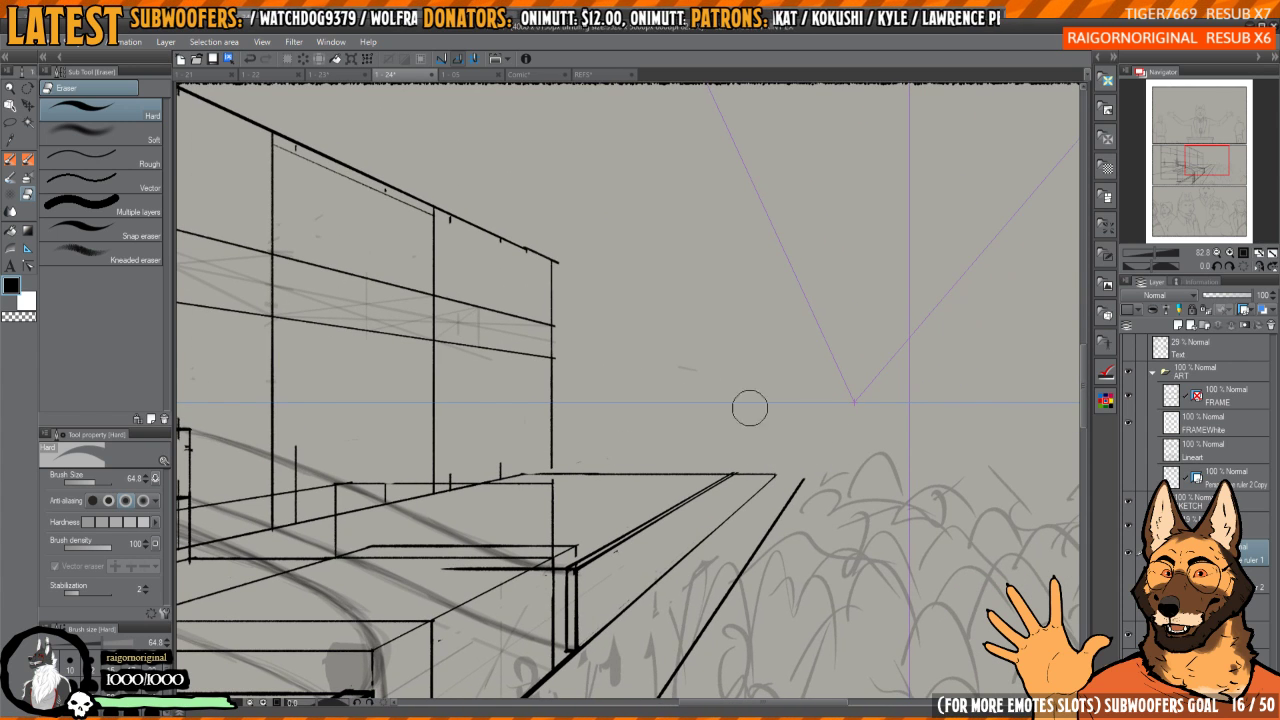
{"action": "mouse_move", "coordinate": [533, 310]}
{"action": "left_mouse_down"}
{"action": "mouse_move", "coordinate": [686, 391]}
{"action": "mouse_move", "coordinate": [698, 369]}
{"action": "left_mouse_up"}
{"action": "scroll", "coordinate": [725, 330], "scroll_direction": "up", "scroll_amount": 2}
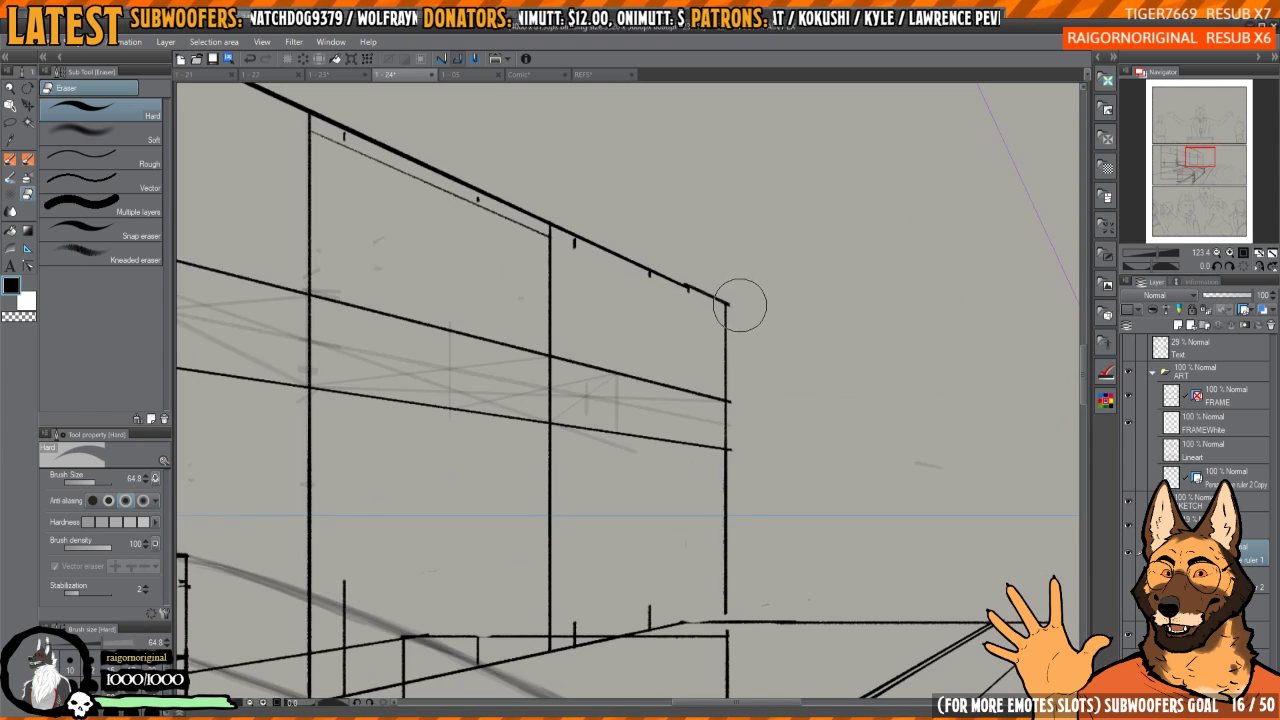
{"action": "mouse_move", "coordinate": [737, 294]}
{"action": "left_mouse_down"}
{"action": "mouse_move", "coordinate": [680, 302]}
{"action": "mouse_move", "coordinate": [721, 324]}
{"action": "left_mouse_up"}
- Re-ink the wall's end edge as a clean vertical line from the top corner down to the base
{"action": "scroll", "coordinate": [680, 302], "scroll_direction": "up", "scroll_amount": 1}
{"action": "key", "text": "p"}
{"action": "mouse_move", "coordinate": [663, 295]}
{"action": "left_mouse_down"}
{"action": "mouse_move", "coordinate": [722, 322]}
{"action": "mouse_move", "coordinate": [719, 490]}
{"action": "left_mouse_up"}
{"action": "key", "text": "c"}
{"action": "scroll", "coordinate": [722, 324], "scroll_direction": "down", "scroll_amount": 2}
{"action": "key", "text": "ctrl+z"}
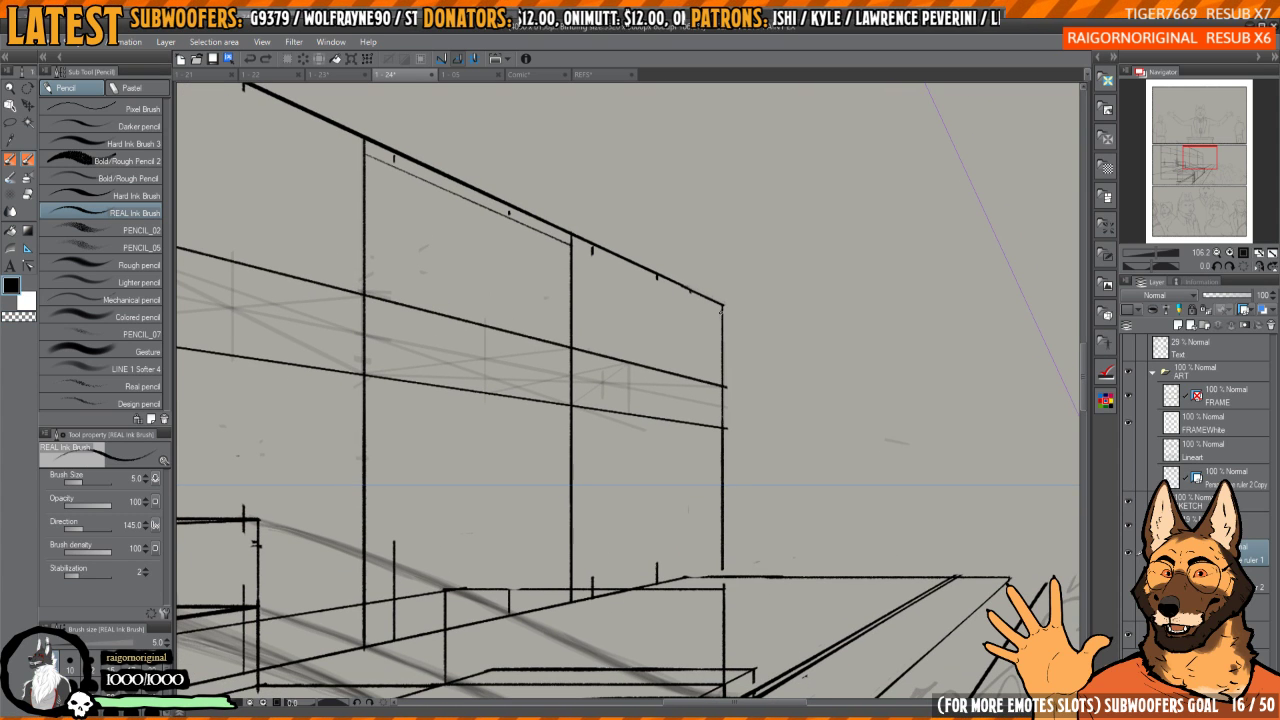
{"action": "left_click_drag", "start_coordinate": [722, 306], "coordinate": [723, 549]}
{"action": "key", "text": "ctrl+z"}
{"action": "left_click_drag", "start_coordinate": [721, 305], "coordinate": [723, 566]}
- Ink the wall's sloping base line up to the foot of the end edge
{"action": "scroll", "coordinate": [494, 491], "scroll_direction": "up", "scroll_amount": 2}
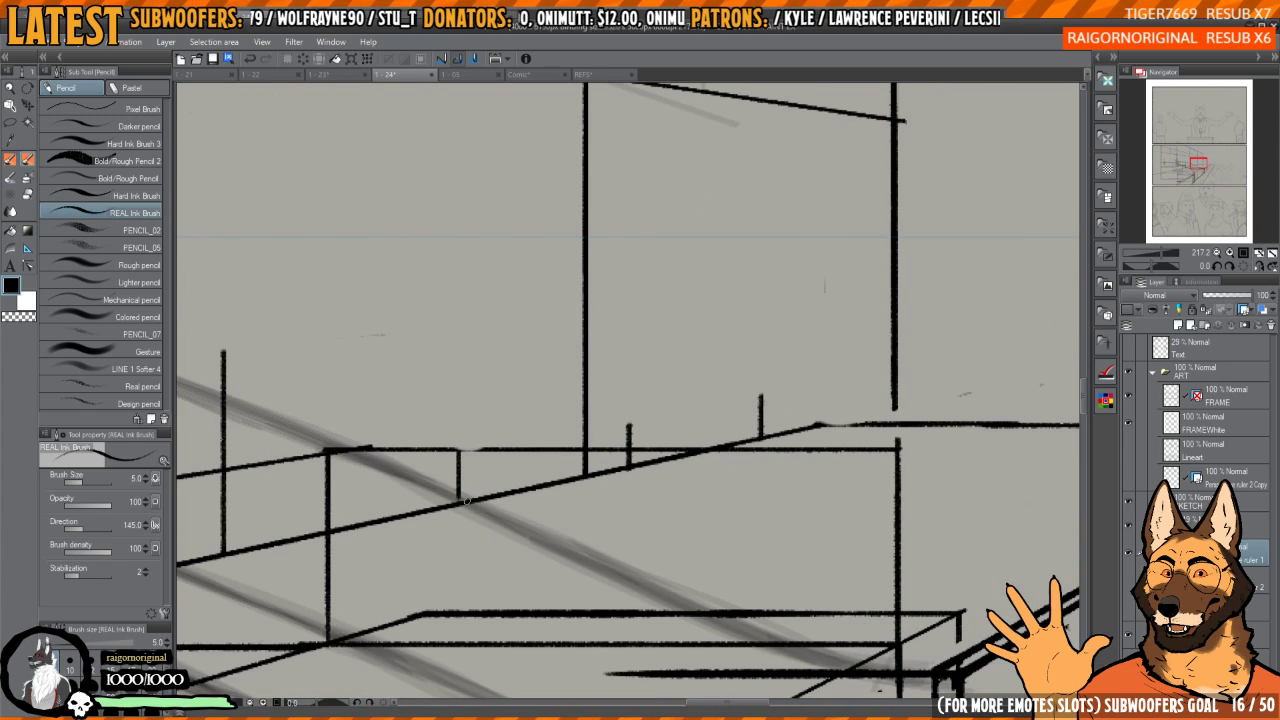
{"action": "mouse_move", "coordinate": [466, 500]}
{"action": "left_mouse_down"}
{"action": "mouse_move", "coordinate": [849, 384]}
{"action": "mouse_move", "coordinate": [883, 377]}
{"action": "mouse_move", "coordinate": [894, 410]}
{"action": "left_mouse_up"}
{"action": "mouse_move", "coordinate": [866, 250]}
{"action": "left_mouse_down"}
{"action": "mouse_move", "coordinate": [697, 380]}
{"action": "mouse_move", "coordinate": [663, 386]}
{"action": "mouse_move", "coordinate": [701, 386]}
{"action": "left_mouse_up"}
- Erase the box construction lines and tick marks that overlap the lower part of the wall
{"action": "left_click_drag", "start_coordinate": [636, 560], "coordinate": [777, 303]}
{"action": "key", "text": "e"}
{"action": "mouse_move", "coordinate": [722, 355]}
{"action": "left_mouse_down"}
{"action": "mouse_move", "coordinate": [732, 383]}
{"action": "mouse_move", "coordinate": [571, 409]}
{"action": "mouse_move", "coordinate": [586, 434]}
{"action": "mouse_move", "coordinate": [606, 406]}
{"action": "mouse_move", "coordinate": [646, 412]}
{"action": "mouse_move", "coordinate": [606, 418]}
{"action": "mouse_move", "coordinate": [797, 412]}
{"action": "left_mouse_up"}
{"action": "left_click_drag", "start_coordinate": [720, 410], "coordinate": [622, 410]}
{"action": "left_click_drag", "start_coordinate": [613, 407], "coordinate": [670, 413]}
{"action": "mouse_move", "coordinate": [704, 446]}
{"action": "left_mouse_down"}
{"action": "mouse_move", "coordinate": [640, 415]}
{"action": "mouse_move", "coordinate": [688, 387]}
{"action": "left_mouse_up"}
{"action": "mouse_move", "coordinate": [650, 460]}
{"action": "left_mouse_down"}
{"action": "mouse_move", "coordinate": [616, 446]}
{"action": "mouse_move", "coordinate": [633, 474]}
{"action": "mouse_move", "coordinate": [546, 498]}
{"action": "mouse_move", "coordinate": [544, 448]}
{"action": "mouse_move", "coordinate": [588, 446]}
{"action": "mouse_move", "coordinate": [521, 428]}
{"action": "mouse_move", "coordinate": [505, 462]}
{"action": "mouse_move", "coordinate": [515, 486]}
{"action": "mouse_move", "coordinate": [563, 443]}
{"action": "mouse_move", "coordinate": [603, 504]}
{"action": "left_mouse_up"}
{"action": "left_click", "coordinate": [529, 452]}
{"action": "left_click", "coordinate": [595, 491]}
{"action": "left_click", "coordinate": [582, 345]}
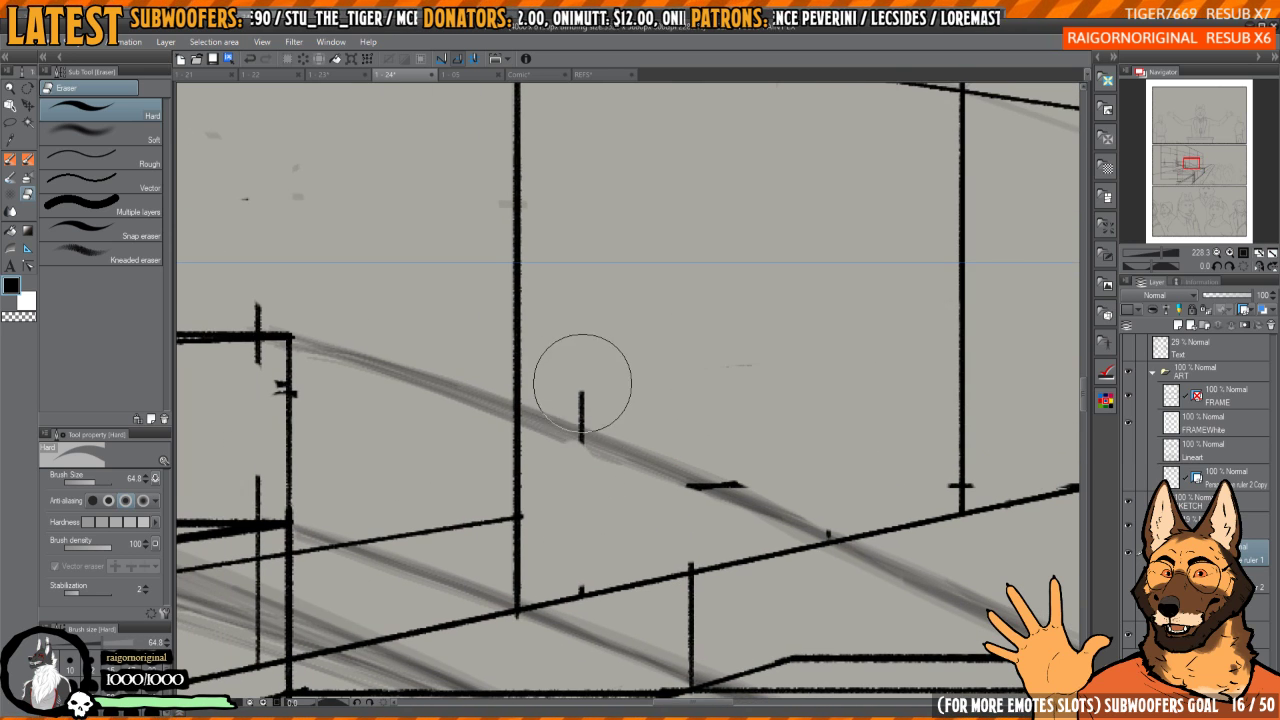
{"action": "left_click_drag", "start_coordinate": [582, 383], "coordinate": [586, 411]}
- Erase the stray ticks and line overshoots around the vertical corner of the raised platform
{"action": "mouse_move", "coordinate": [520, 499]}
{"action": "left_mouse_down"}
{"action": "mouse_move", "coordinate": [693, 366]}
{"action": "mouse_move", "coordinate": [658, 387]}
{"action": "mouse_move", "coordinate": [529, 383]}
{"action": "mouse_move", "coordinate": [634, 371]}
{"action": "left_mouse_up"}
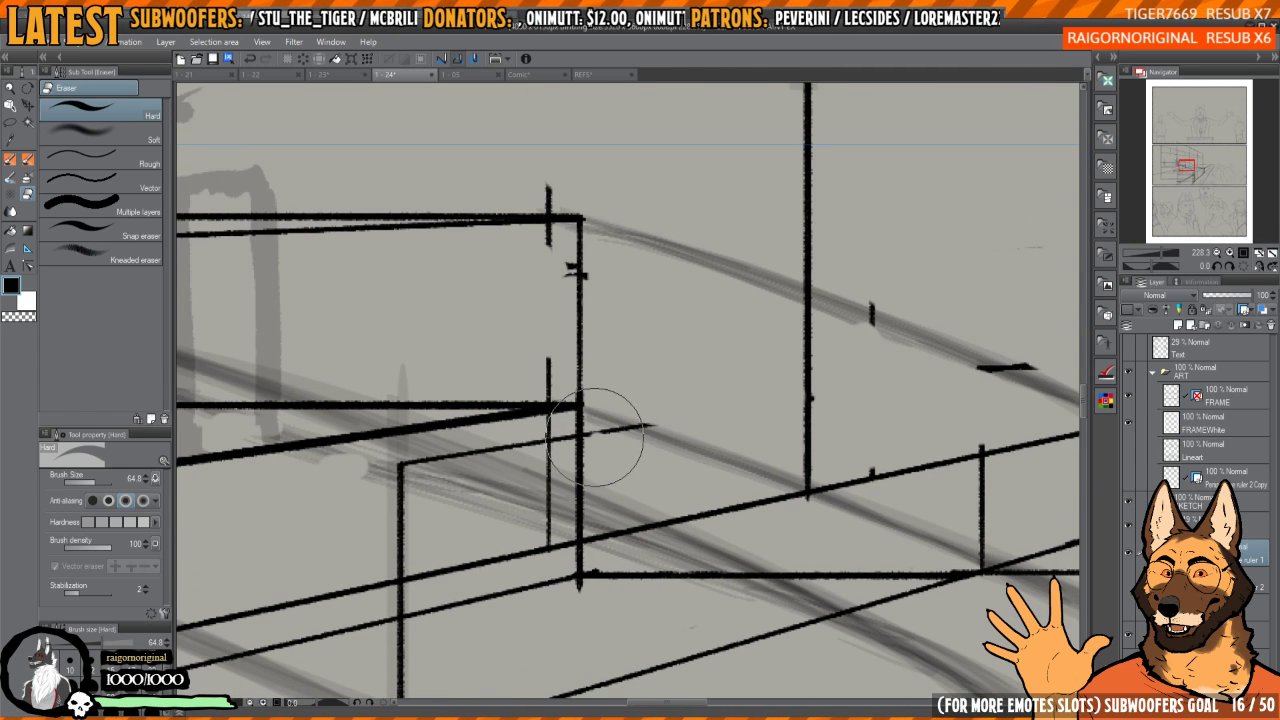
{"action": "left_click_drag", "start_coordinate": [621, 455], "coordinate": [688, 398]}
{"action": "mouse_move", "coordinate": [690, 370]}
{"action": "left_mouse_down"}
{"action": "mouse_move", "coordinate": [610, 358]}
{"action": "mouse_move", "coordinate": [686, 340]}
{"action": "mouse_move", "coordinate": [663, 371]}
{"action": "left_mouse_up"}
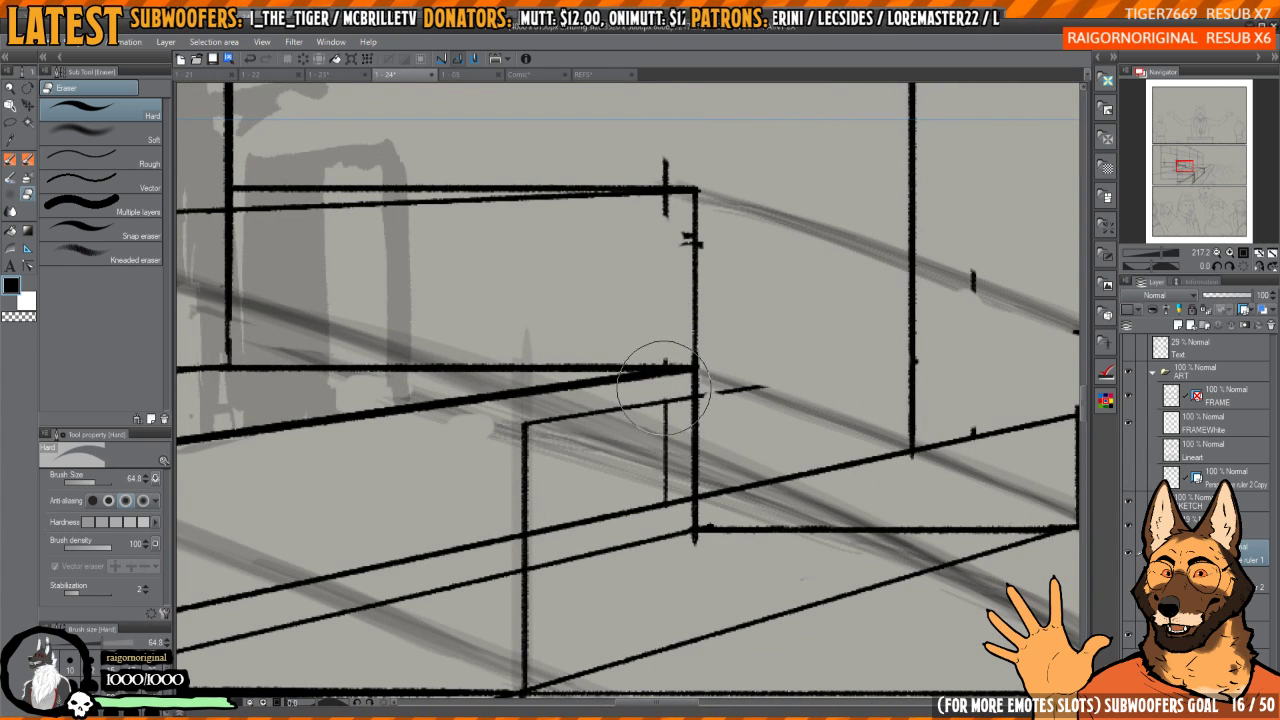
{"action": "scroll", "coordinate": [667, 430], "scroll_direction": "up", "scroll_amount": 3}
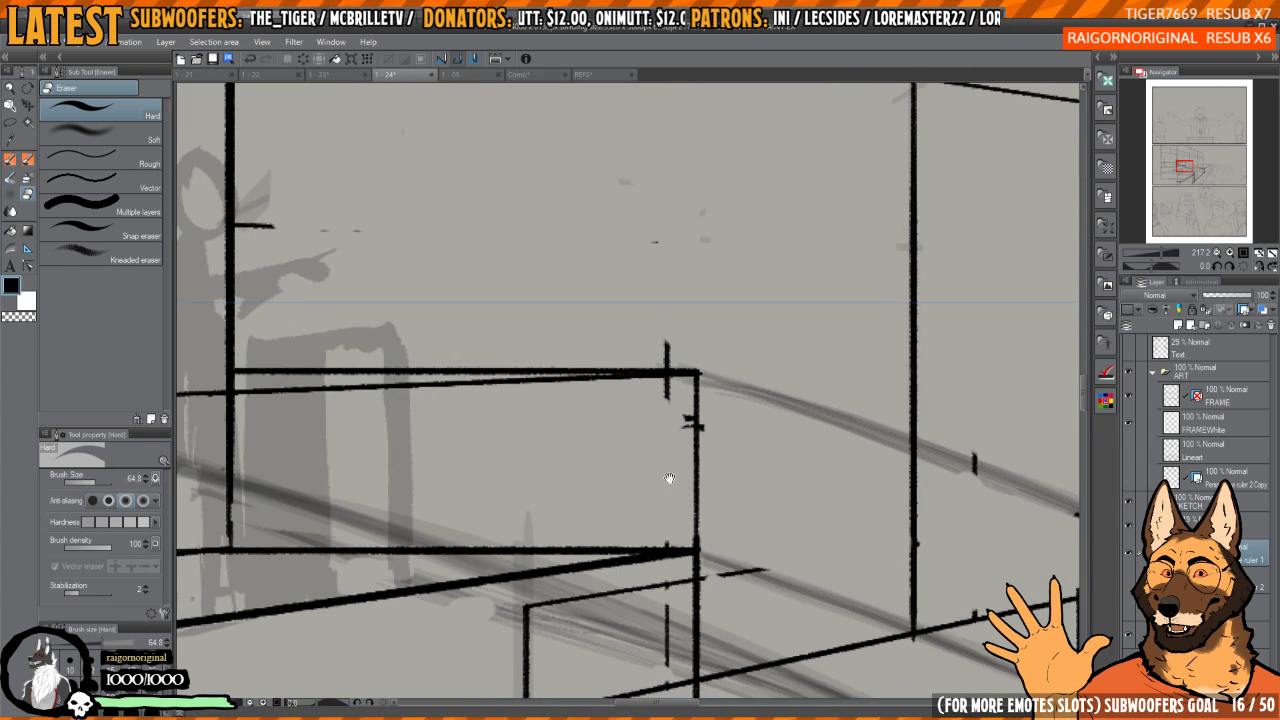
{"action": "left_click_drag", "start_coordinate": [667, 407], "coordinate": [668, 398]}
{"action": "left_click_drag", "start_coordinate": [669, 338], "coordinate": [672, 365]}
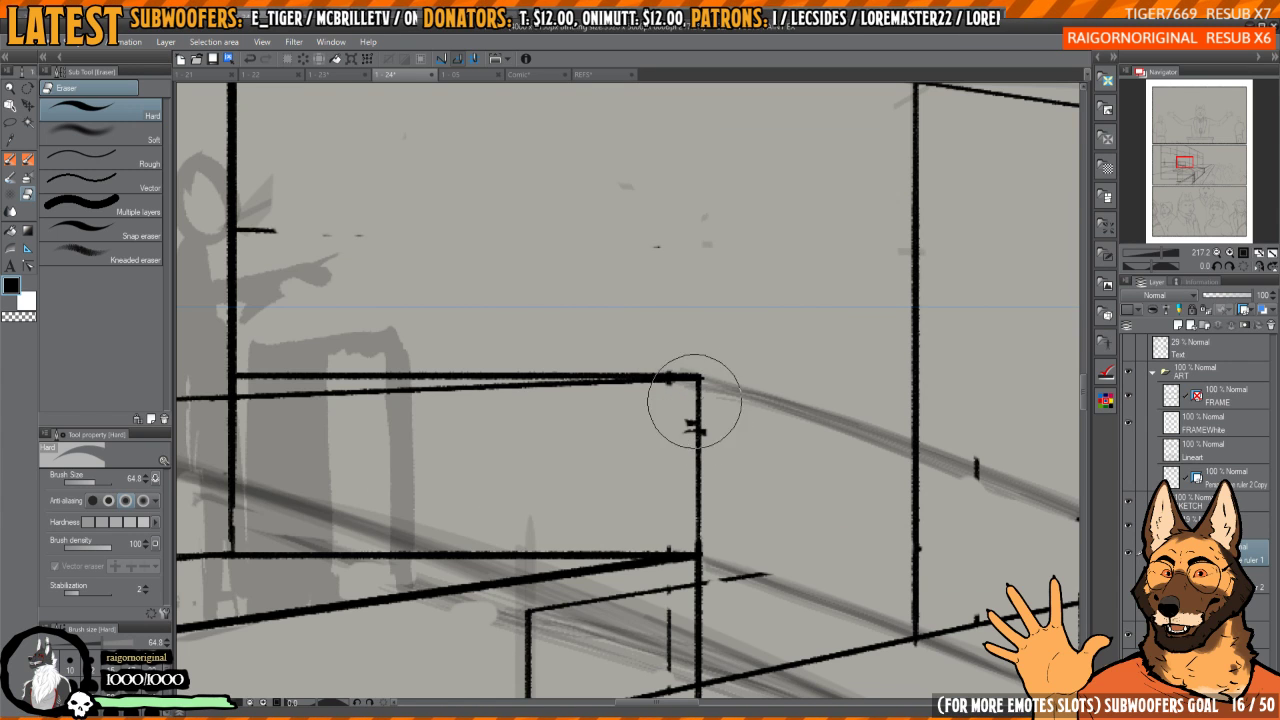
{"action": "left_click_drag", "start_coordinate": [703, 420], "coordinate": [702, 446]}
- Erase the short tick on the tall post beside the gesturing figure
{"action": "left_click_drag", "start_coordinate": [403, 330], "coordinate": [689, 507]}
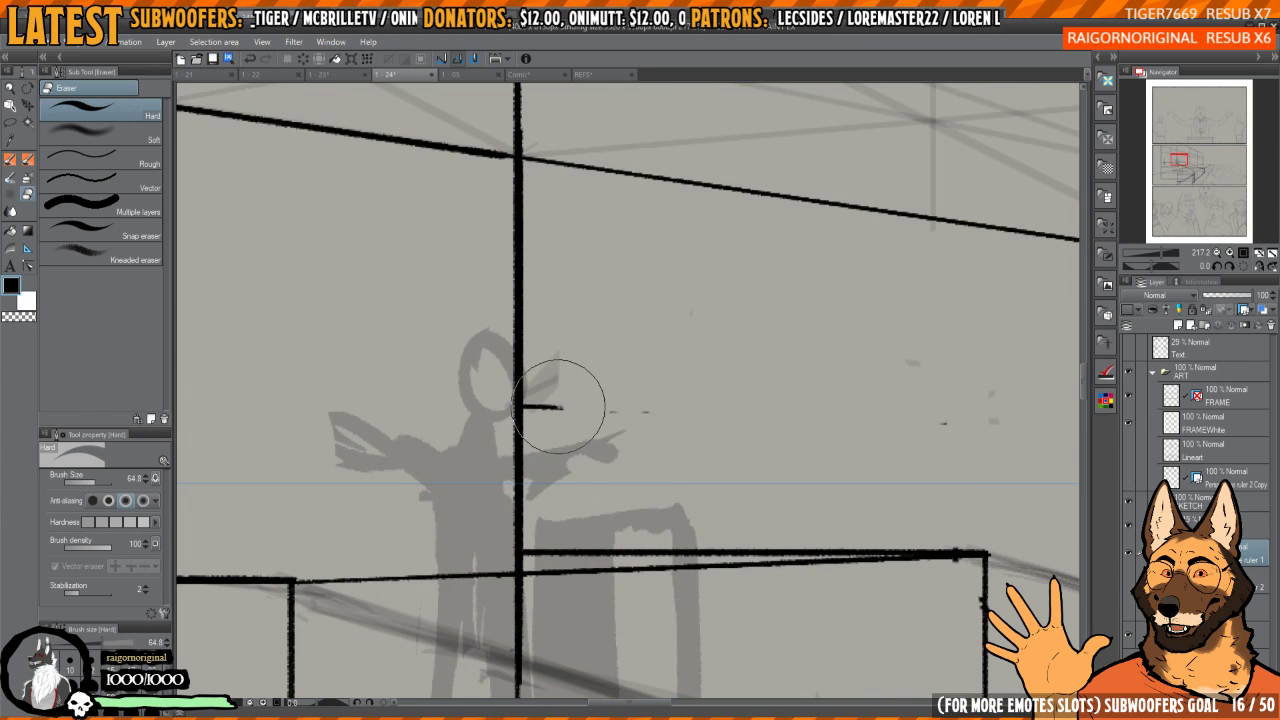
{"action": "left_click_drag", "start_coordinate": [554, 390], "coordinate": [541, 409]}
{"action": "scroll", "coordinate": [706, 414], "scroll_direction": "down", "scroll_amount": 6}
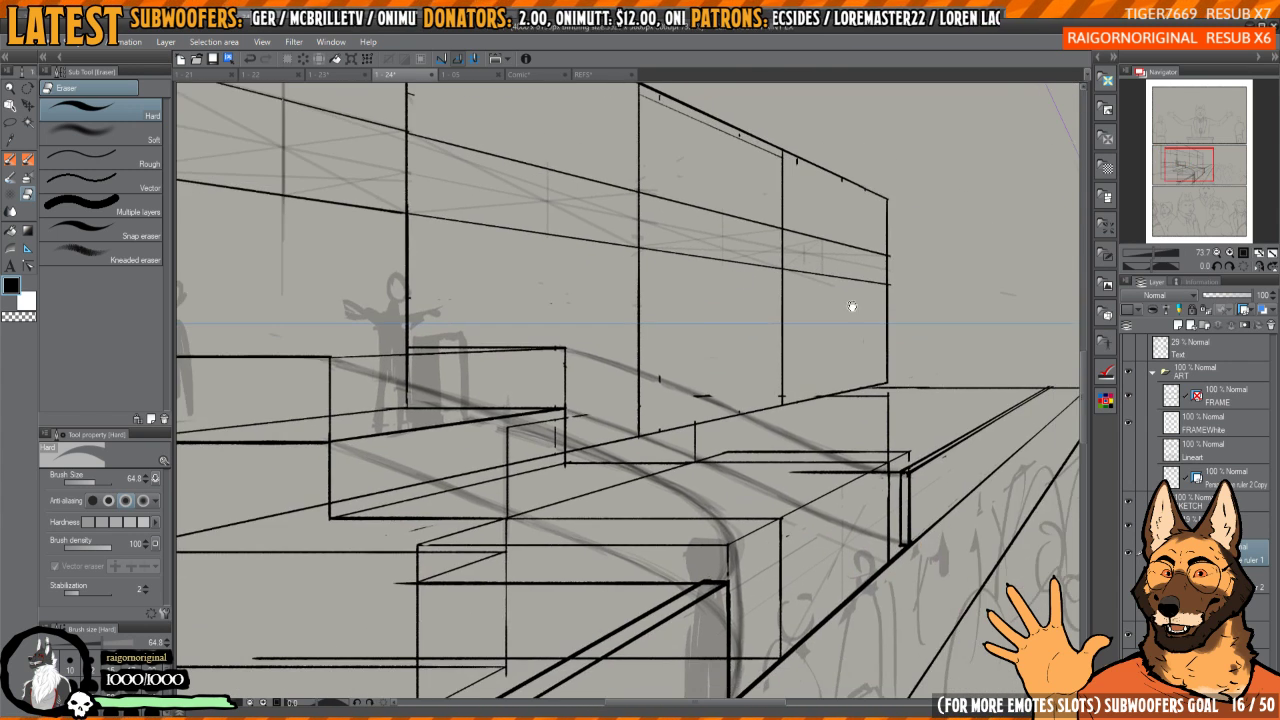
- Ink an inset vertical line beside the second post and a horizontal line from that post's top across to the first post
{"action": "left_click_drag", "start_coordinate": [738, 248], "coordinate": [766, 277]}
{"action": "mouse_move", "coordinate": [766, 460]}
{"action": "left_mouse_down"}
{"action": "mouse_move", "coordinate": [752, 385]}
{"action": "mouse_move", "coordinate": [690, 333]}
{"action": "mouse_move", "coordinate": [700, 428]}
{"action": "left_mouse_up"}
{"action": "left_click", "coordinate": [577, 477]}
{"action": "left_click_drag", "start_coordinate": [700, 428], "coordinate": [657, 390]}
{"action": "left_click_drag", "start_coordinate": [652, 306], "coordinate": [643, 304]}
{"action": "mouse_move", "coordinate": [697, 446]}
{"action": "left_mouse_down"}
{"action": "mouse_move", "coordinate": [700, 517]}
{"action": "mouse_move", "coordinate": [731, 405]}
{"action": "mouse_move", "coordinate": [700, 520]}
{"action": "left_mouse_up"}
{"action": "key", "text": "p"}
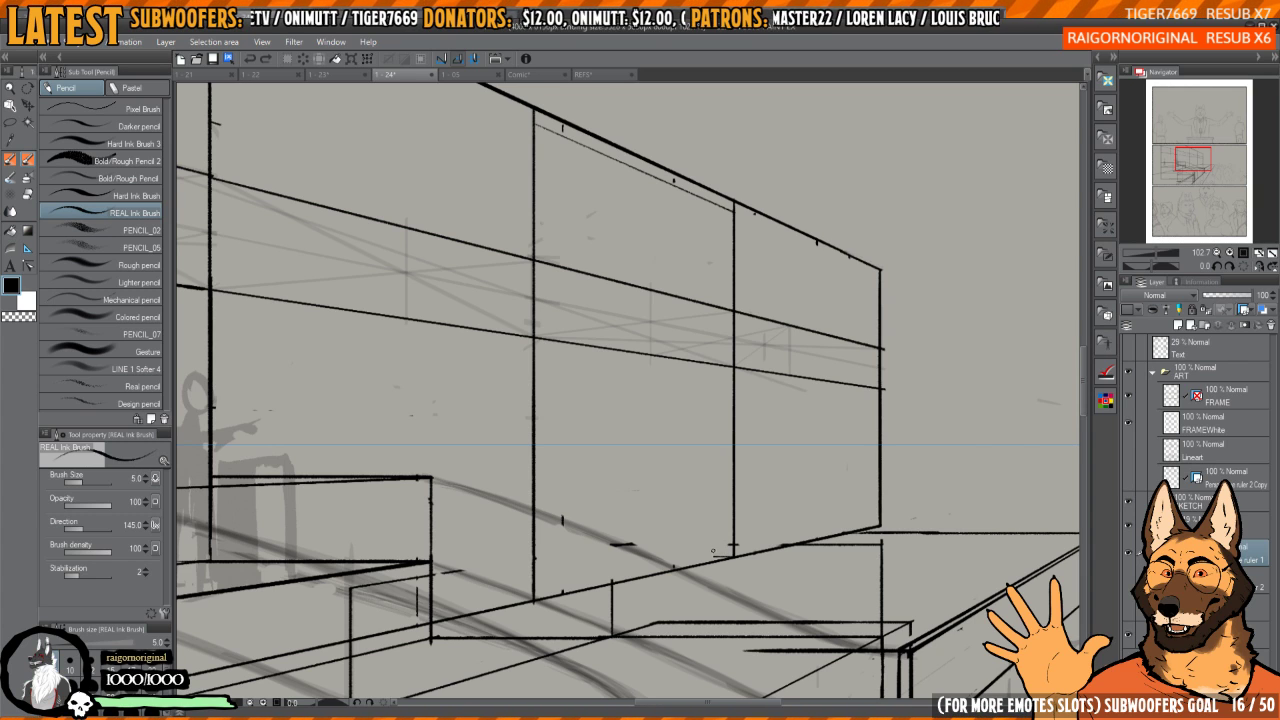
{"action": "mouse_move", "coordinate": [713, 557]}
{"action": "left_mouse_down"}
{"action": "mouse_move", "coordinate": [717, 247]}
{"action": "mouse_move", "coordinate": [725, 314]}
{"action": "mouse_move", "coordinate": [741, 285]}
{"action": "mouse_move", "coordinate": [614, 371]}
{"action": "mouse_move", "coordinate": [483, 494]}
{"action": "left_mouse_up"}
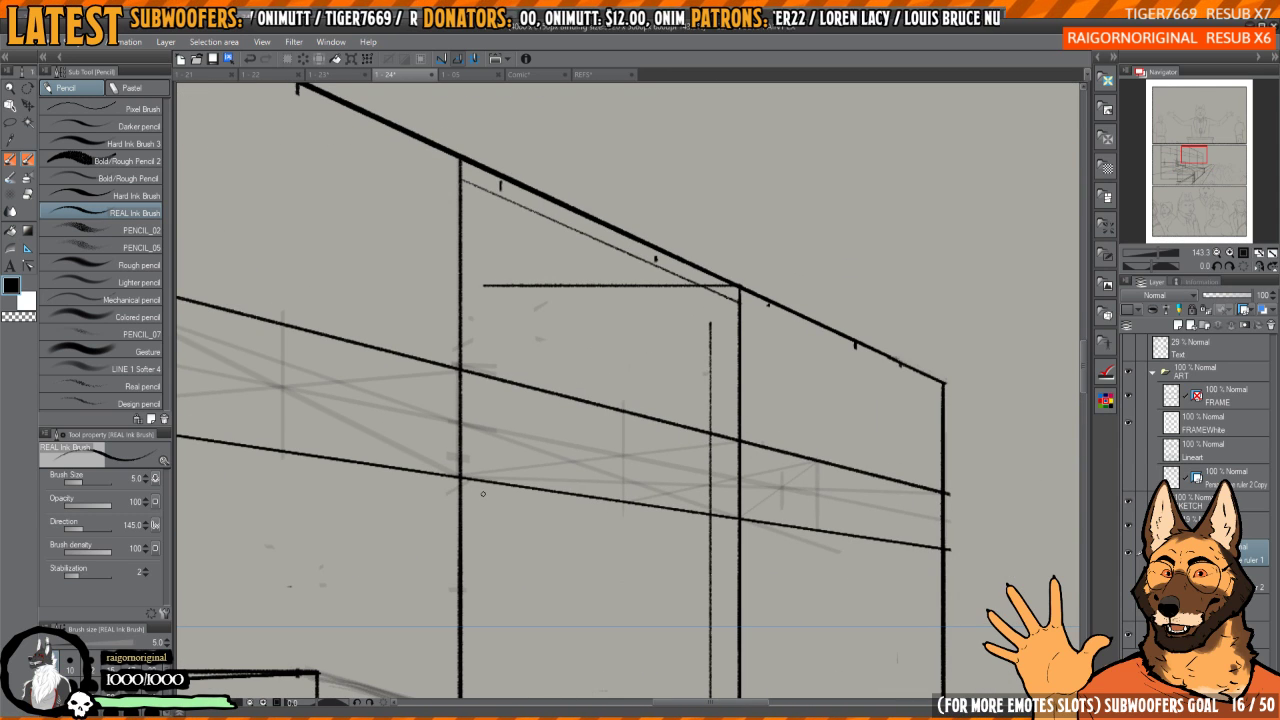
{"action": "scroll", "coordinate": [751, 286], "scroll_direction": "down", "scroll_amount": 3}
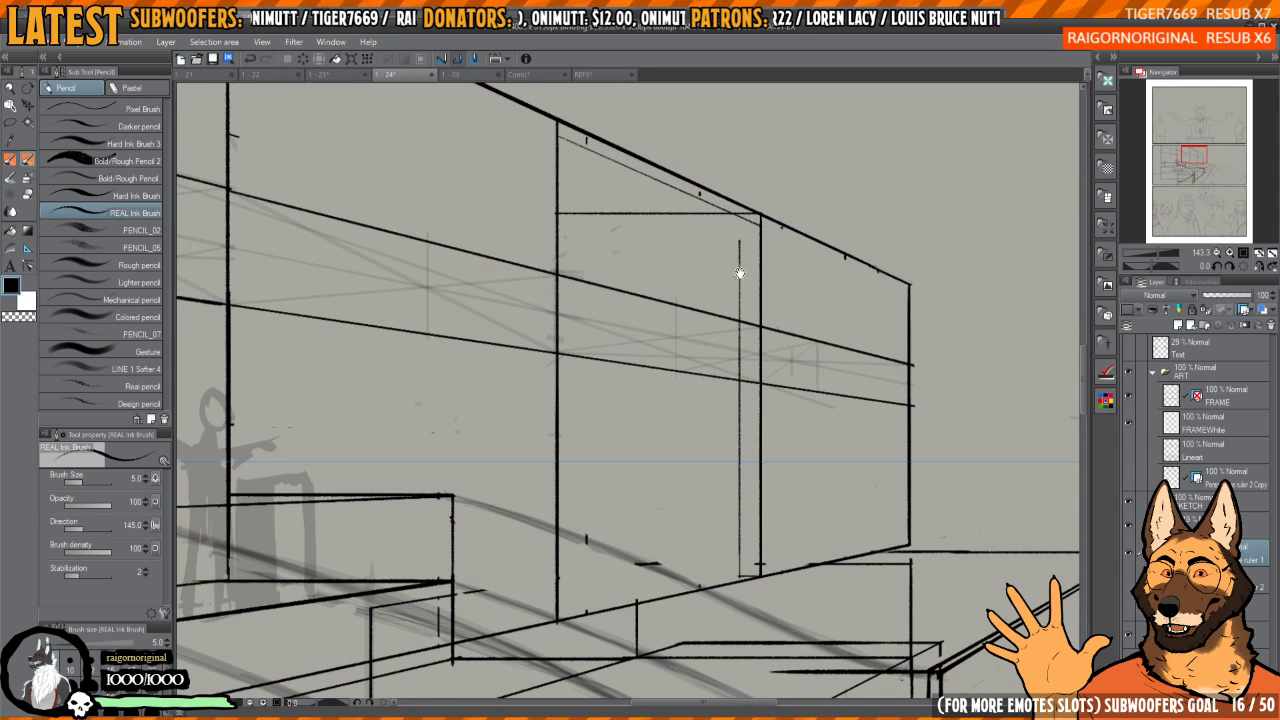
- Ink a receding line from the top of the inset vertical beside the second post back to the first post
{"action": "key", "text": "e"}
{"action": "key", "text": "p"}
{"action": "mouse_move", "coordinate": [738, 242]}
{"action": "left_mouse_down"}
{"action": "mouse_move", "coordinate": [739, 256]}
{"action": "mouse_move", "coordinate": [571, 222]}
{"action": "left_mouse_up"}
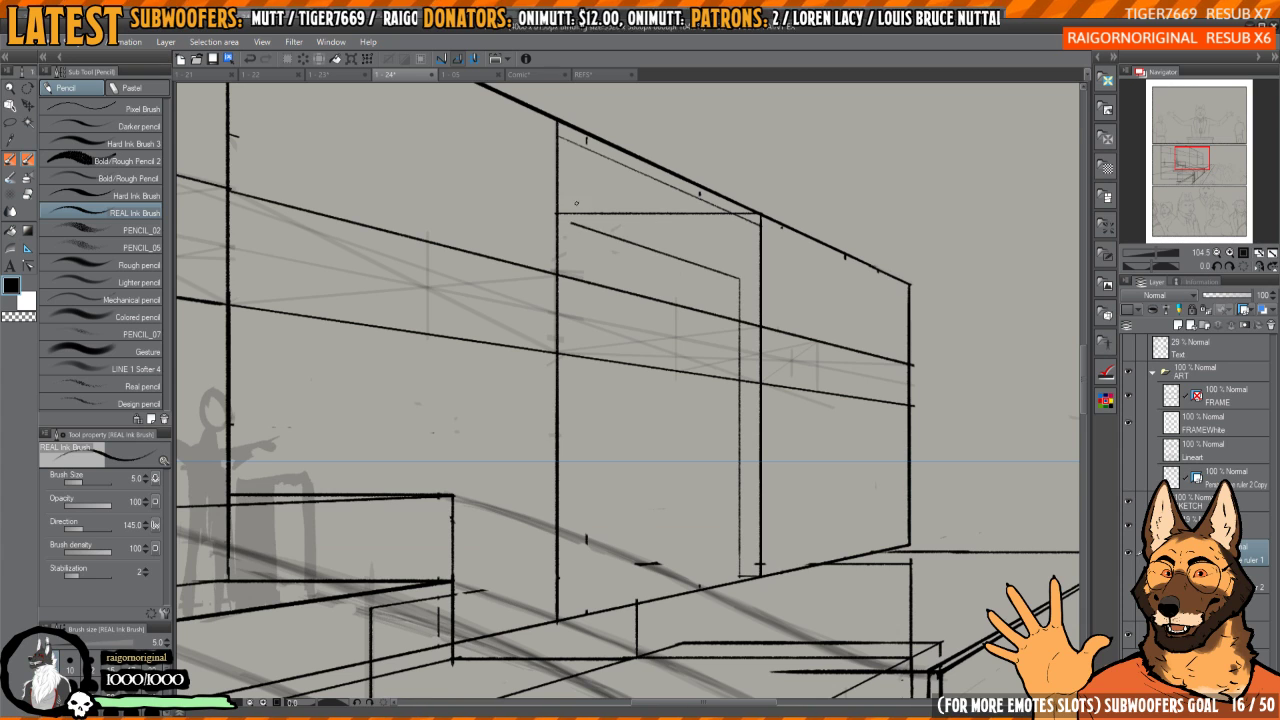
{"action": "scroll", "coordinate": [709, 260], "scroll_direction": "down", "scroll_amount": 2}
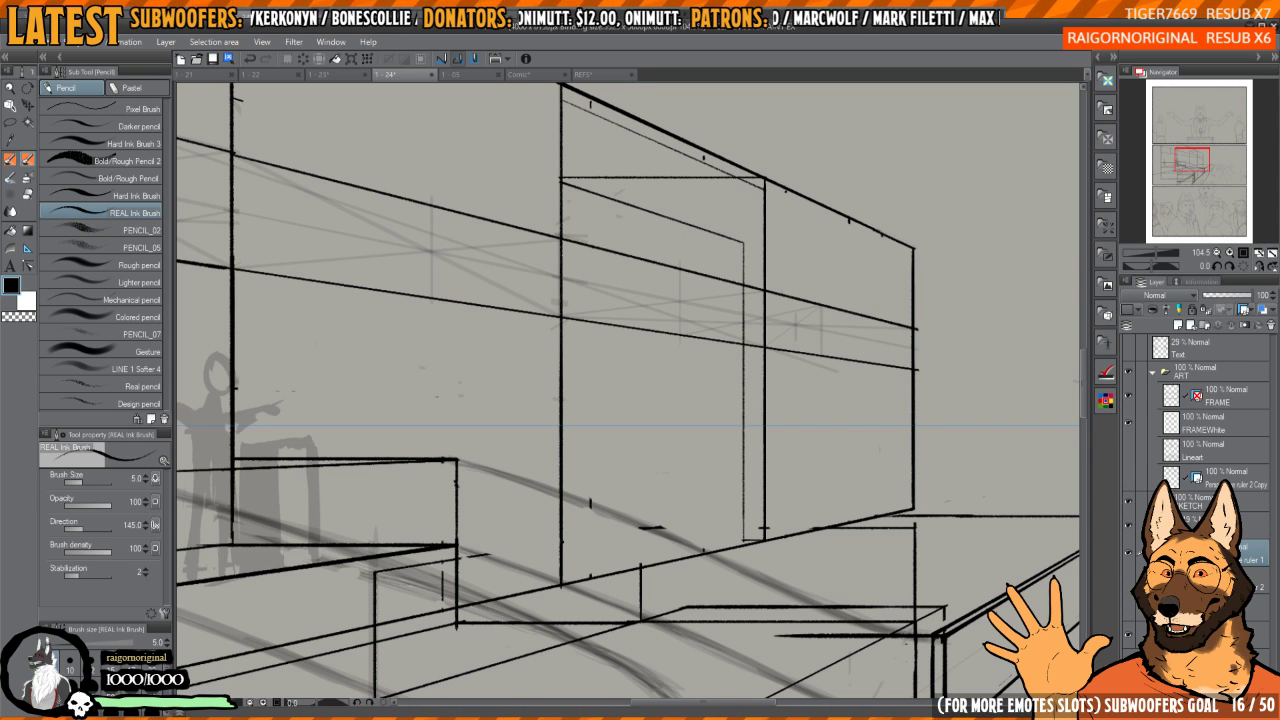
- Ink a new base line from the inset vertical's foot to the first post, and erase the old line and short vertical beneath it
{"action": "left_click_drag", "start_coordinate": [793, 243], "coordinate": [747, 264]}
{"action": "scroll", "coordinate": [786, 306], "scroll_direction": "down", "scroll_amount": 1}
{"action": "scroll", "coordinate": [780, 291], "scroll_direction": "up", "scroll_amount": 3}
{"action": "scroll", "coordinate": [766, 340], "scroll_direction": "down", "scroll_amount": 2}
{"action": "scroll", "coordinate": [745, 330], "scroll_direction": "up", "scroll_amount": 1}
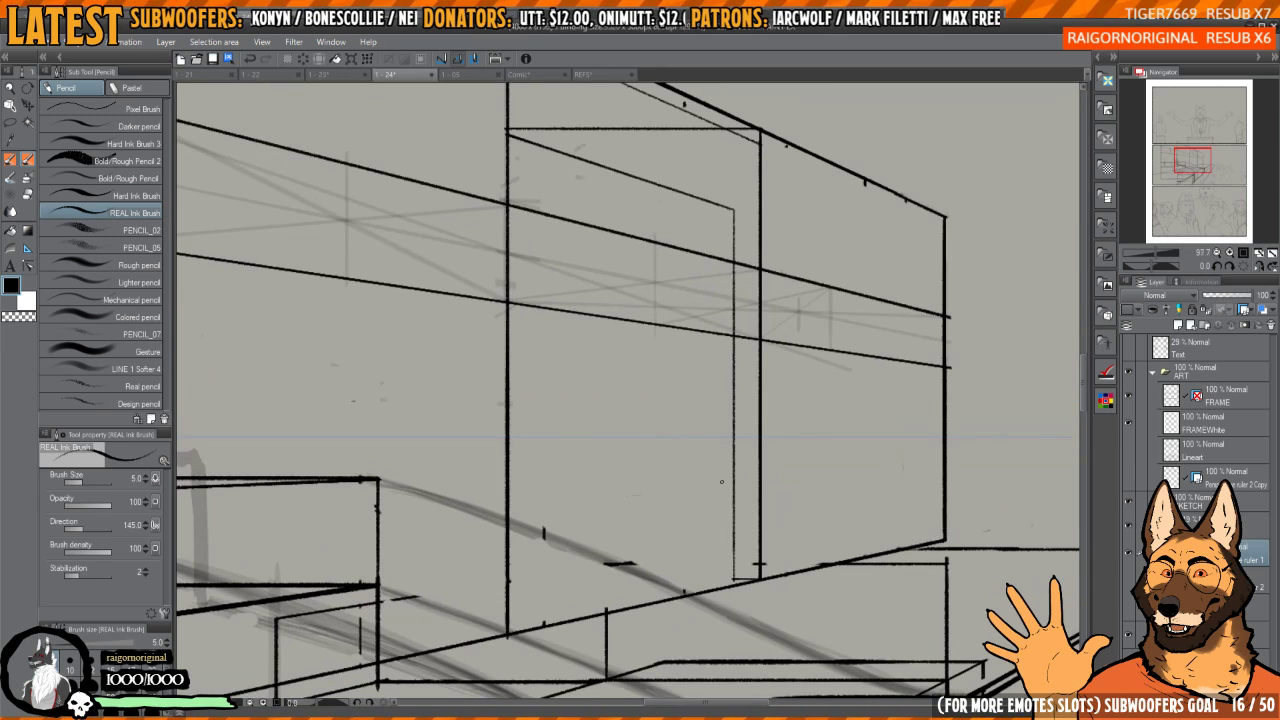
{"action": "scroll", "coordinate": [840, 260], "scroll_direction": "up", "scroll_amount": 3}
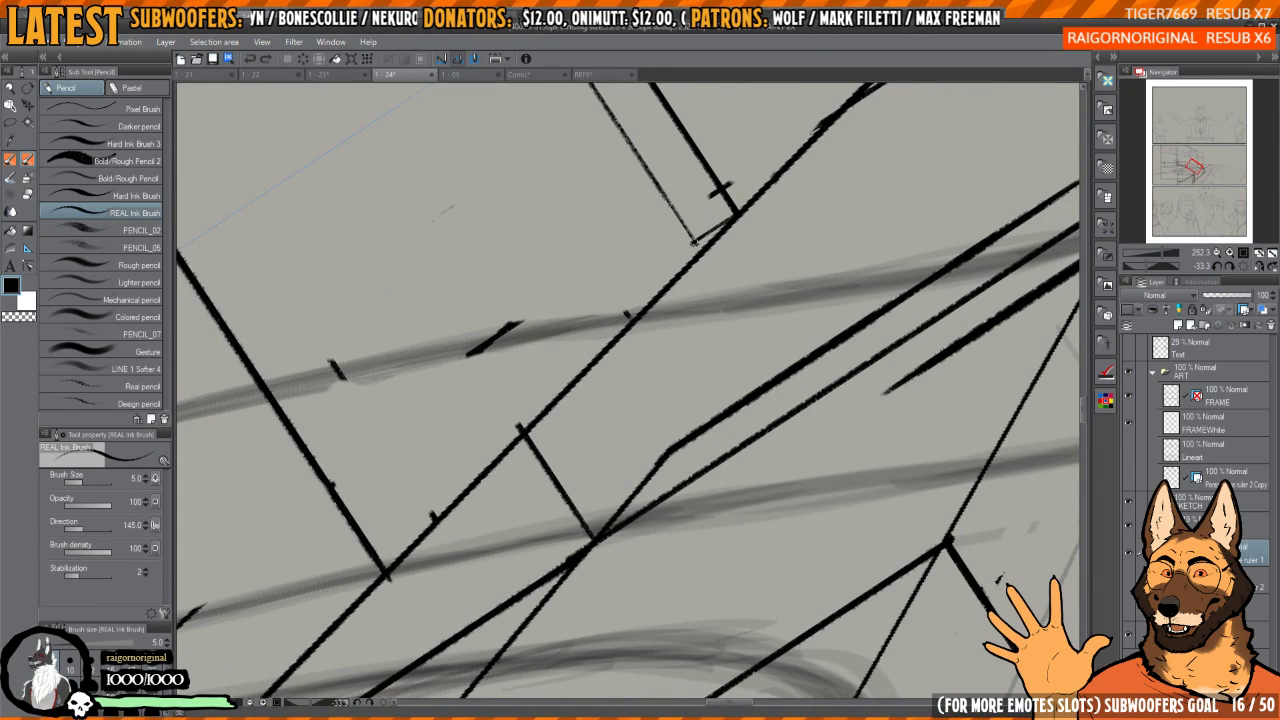
{"action": "left_click_drag", "start_coordinate": [694, 242], "coordinate": [385, 557]}
{"action": "left_click_drag", "start_coordinate": [556, 427], "coordinate": [638, 393]}
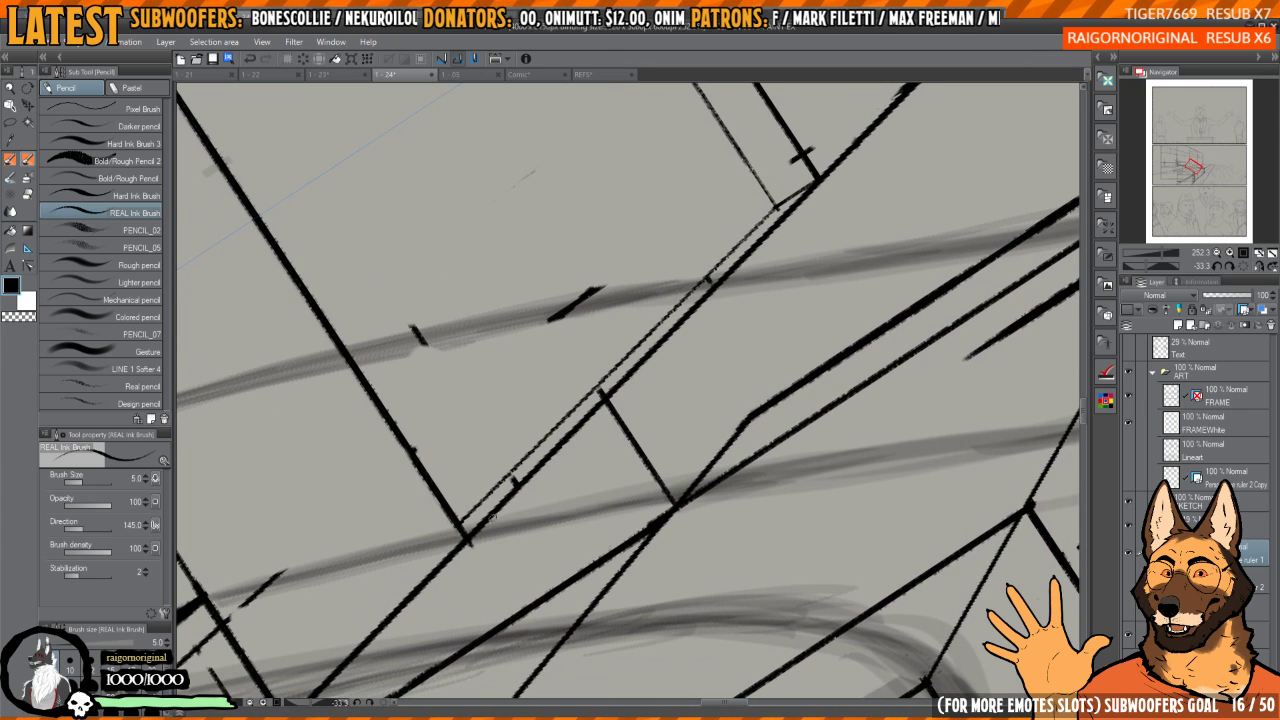
{"action": "left_click_drag", "start_coordinate": [468, 532], "coordinate": [781, 216]}
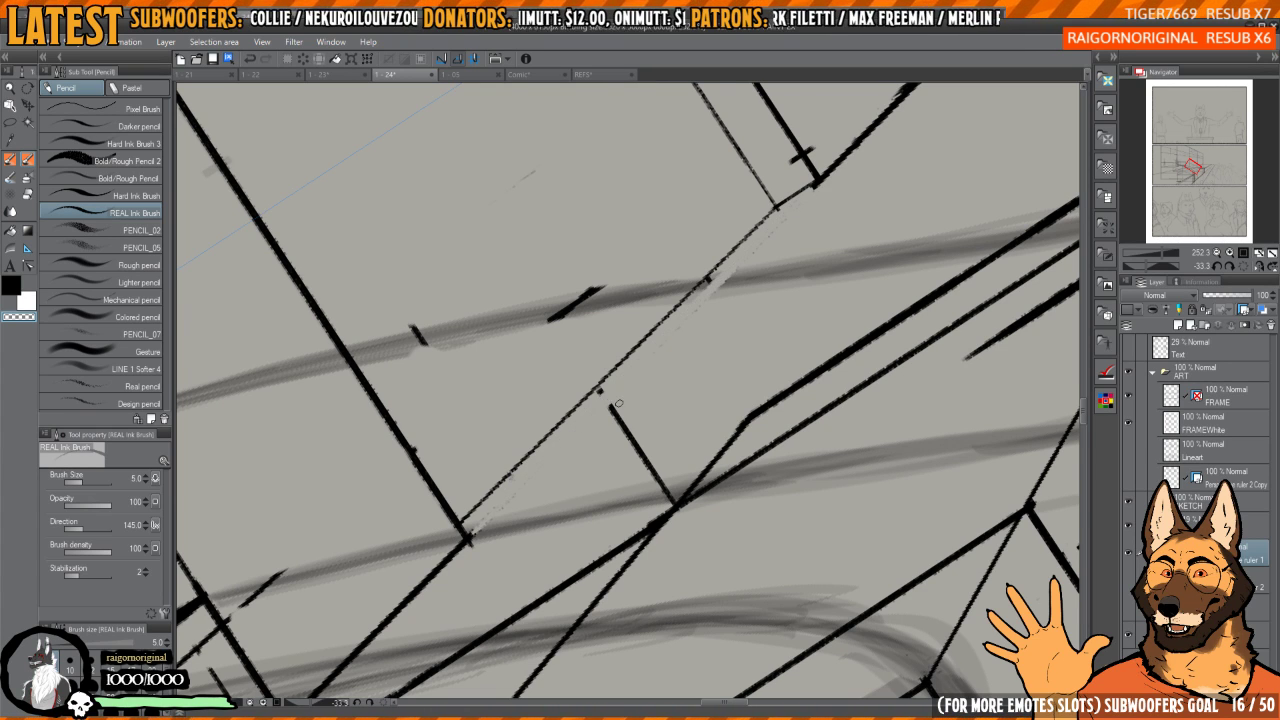
{"action": "left_click_drag", "start_coordinate": [600, 391], "coordinate": [657, 473]}
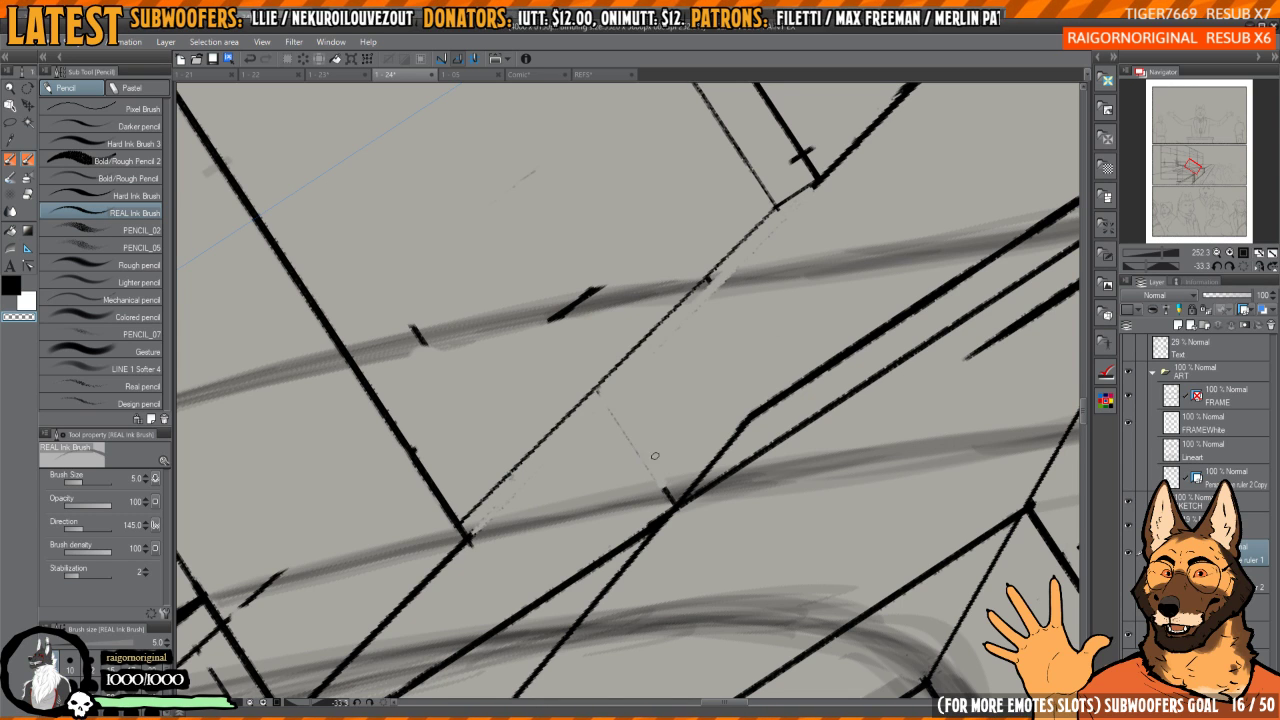
- Darken the corner at the inset vertical's foot and thicken the new base line toward the first post
{"action": "scroll", "coordinate": [751, 339], "scroll_direction": "up", "scroll_amount": 5}
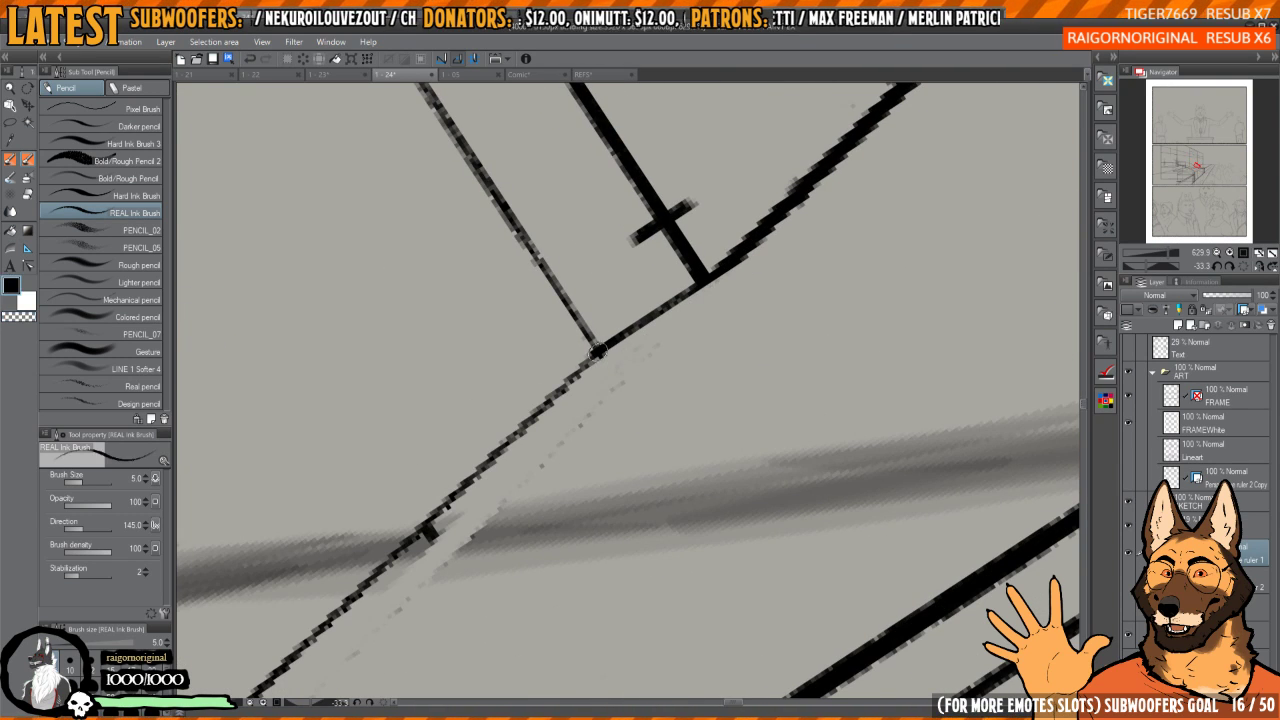
{"action": "mouse_move", "coordinate": [597, 350]}
{"action": "left_mouse_down"}
{"action": "mouse_move", "coordinate": [726, 268]}
{"action": "mouse_move", "coordinate": [603, 348]}
{"action": "left_mouse_up"}
{"action": "scroll", "coordinate": [600, 360], "scroll_direction": "down", "scroll_amount": 2}
{"action": "scroll", "coordinate": [566, 389], "scroll_direction": "down", "scroll_amount": 2}
{"action": "mouse_move", "coordinate": [566, 389]}
{"action": "left_mouse_down"}
{"action": "mouse_move", "coordinate": [811, 195]}
{"action": "mouse_move", "coordinate": [590, 415]}
{"action": "left_mouse_up"}
{"action": "key", "text": "ctrl+z"}
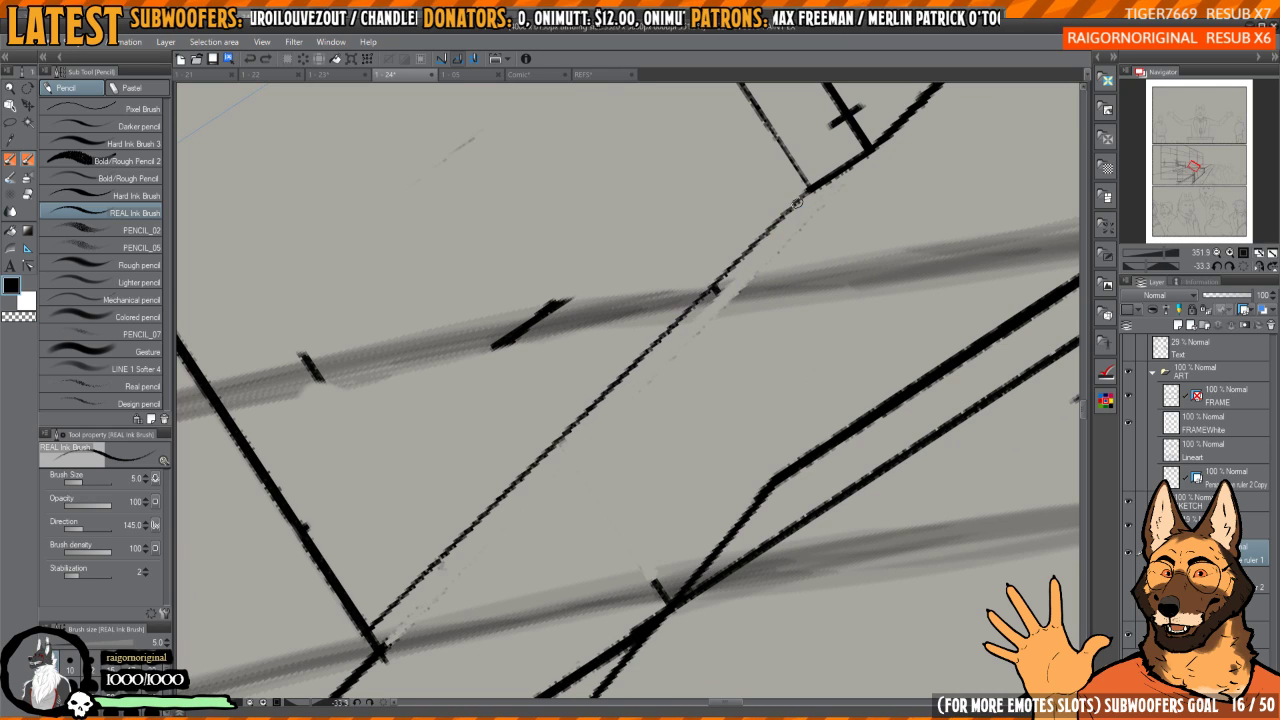
{"action": "mouse_move", "coordinate": [810, 188]}
{"action": "left_mouse_down"}
{"action": "mouse_move", "coordinate": [414, 669]}
{"action": "mouse_move", "coordinate": [618, 408]}
{"action": "mouse_move", "coordinate": [611, 428]}
{"action": "mouse_move", "coordinate": [583, 387]}
{"action": "mouse_move", "coordinate": [608, 415]}
{"action": "mouse_move", "coordinate": [573, 456]}
{"action": "mouse_move", "coordinate": [601, 414]}
{"action": "mouse_move", "coordinate": [598, 382]}
{"action": "left_mouse_up"}
{"action": "scroll", "coordinate": [618, 408], "scroll_direction": "up", "scroll_amount": 2}
{"action": "mouse_move", "coordinate": [712, 292]}
{"action": "left_mouse_down"}
{"action": "mouse_move", "coordinate": [589, 387]}
{"action": "mouse_move", "coordinate": [690, 300]}
{"action": "mouse_move", "coordinate": [632, 399]}
{"action": "mouse_move", "coordinate": [602, 408]}
{"action": "mouse_move", "coordinate": [668, 343]}
{"action": "mouse_move", "coordinate": [601, 420]}
{"action": "mouse_move", "coordinate": [709, 324]}
{"action": "mouse_move", "coordinate": [594, 366]}
{"action": "left_mouse_up"}
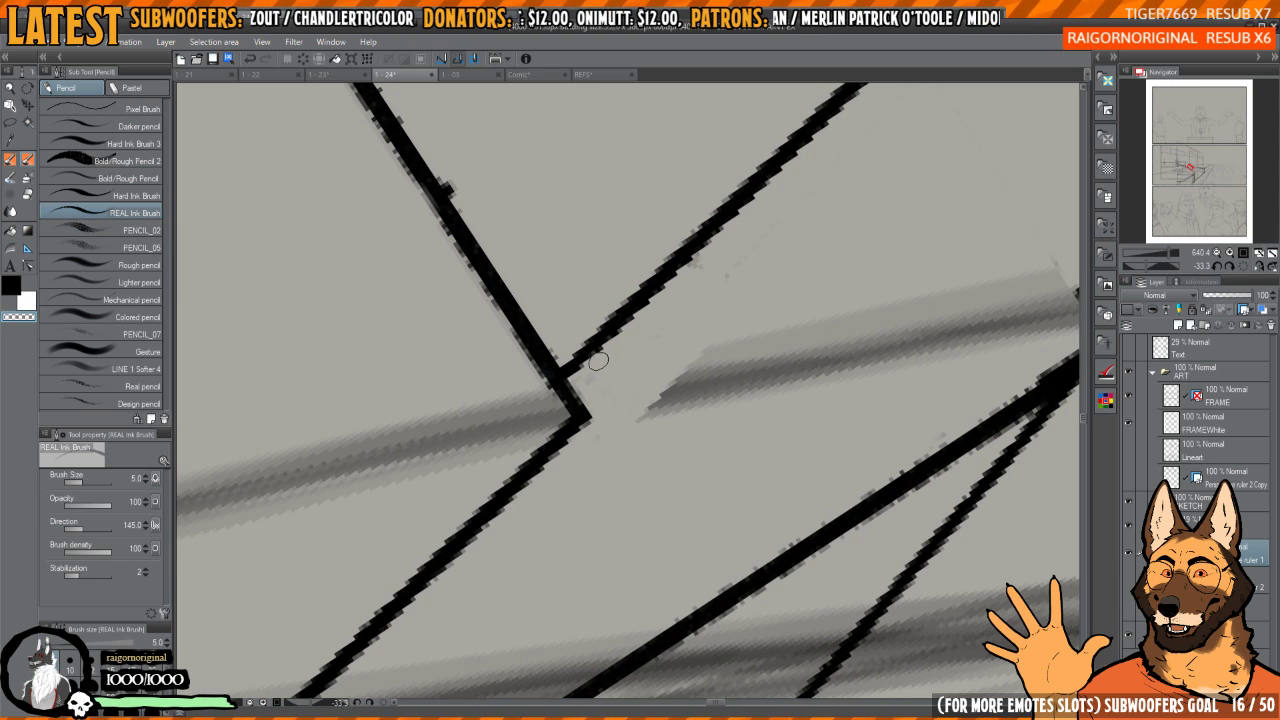
- Erase the leftovers of the old base line near the first post's foot and part of the short horizontal tick above
{"action": "mouse_move", "coordinate": [786, 197]}
{"action": "left_mouse_down"}
{"action": "mouse_move", "coordinate": [647, 382]}
{"action": "mouse_move", "coordinate": [580, 418]}
{"action": "left_mouse_up"}
{"action": "scroll", "coordinate": [540, 485], "scroll_direction": "down", "scroll_amount": 6}
{"action": "left_click_drag", "start_coordinate": [650, 385], "coordinate": [676, 428]}
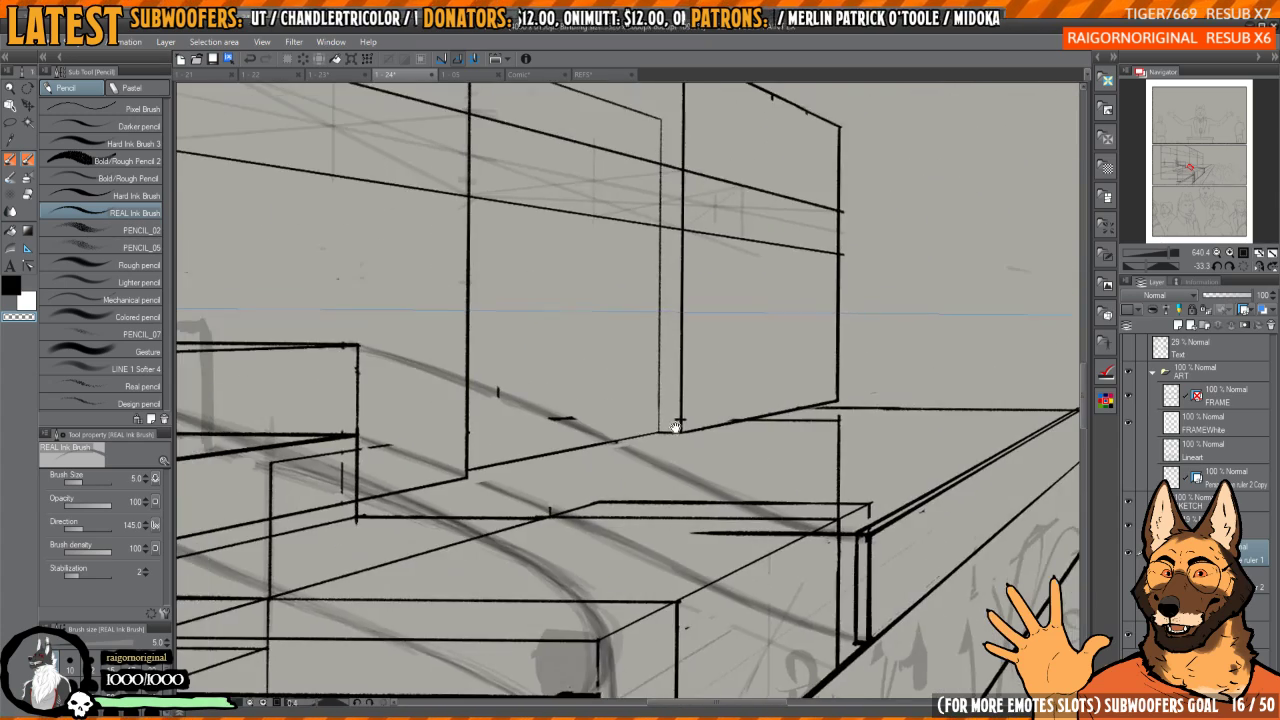
{"action": "scroll", "coordinate": [575, 416], "scroll_direction": "up", "scroll_amount": 4}
{"action": "mouse_move", "coordinate": [573, 419]}
{"action": "left_mouse_down"}
{"action": "mouse_move", "coordinate": [629, 426]}
{"action": "mouse_move", "coordinate": [580, 430]}
{"action": "left_mouse_up"}
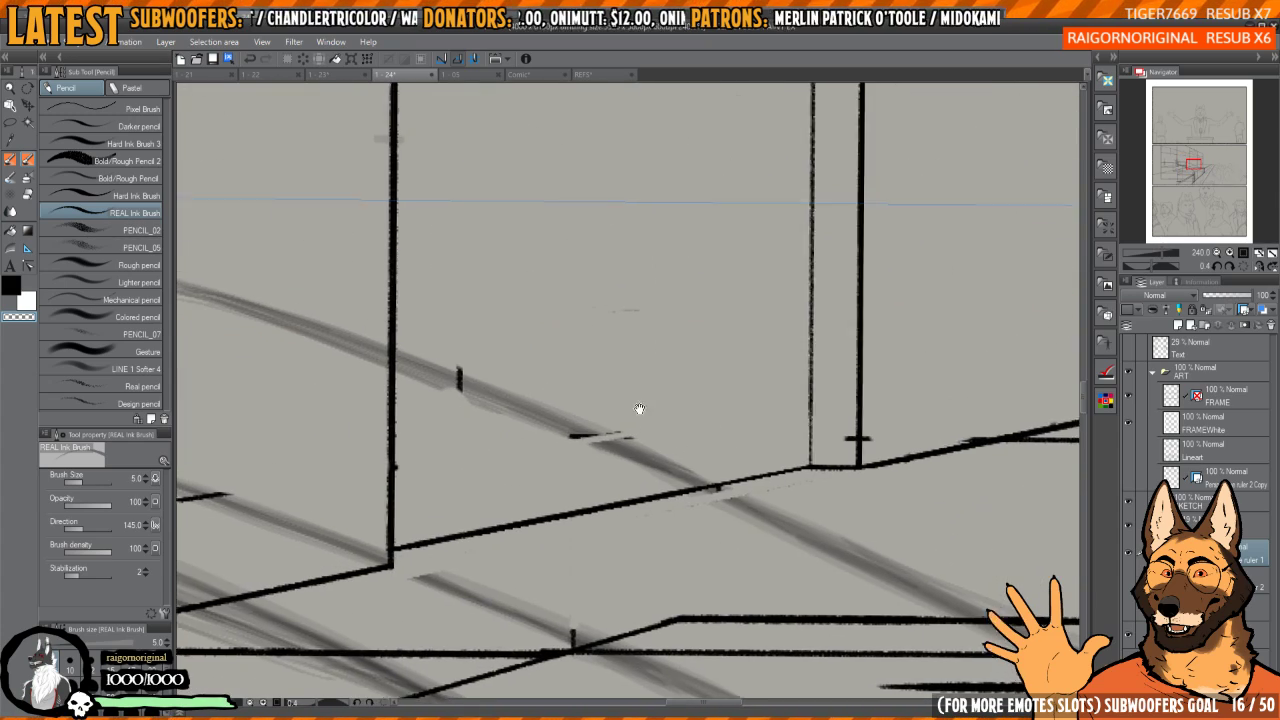
{"action": "scroll", "coordinate": [634, 409], "scroll_direction": "down", "scroll_amount": 5}
{"action": "scroll", "coordinate": [646, 400], "scroll_direction": "up", "scroll_amount": 3}
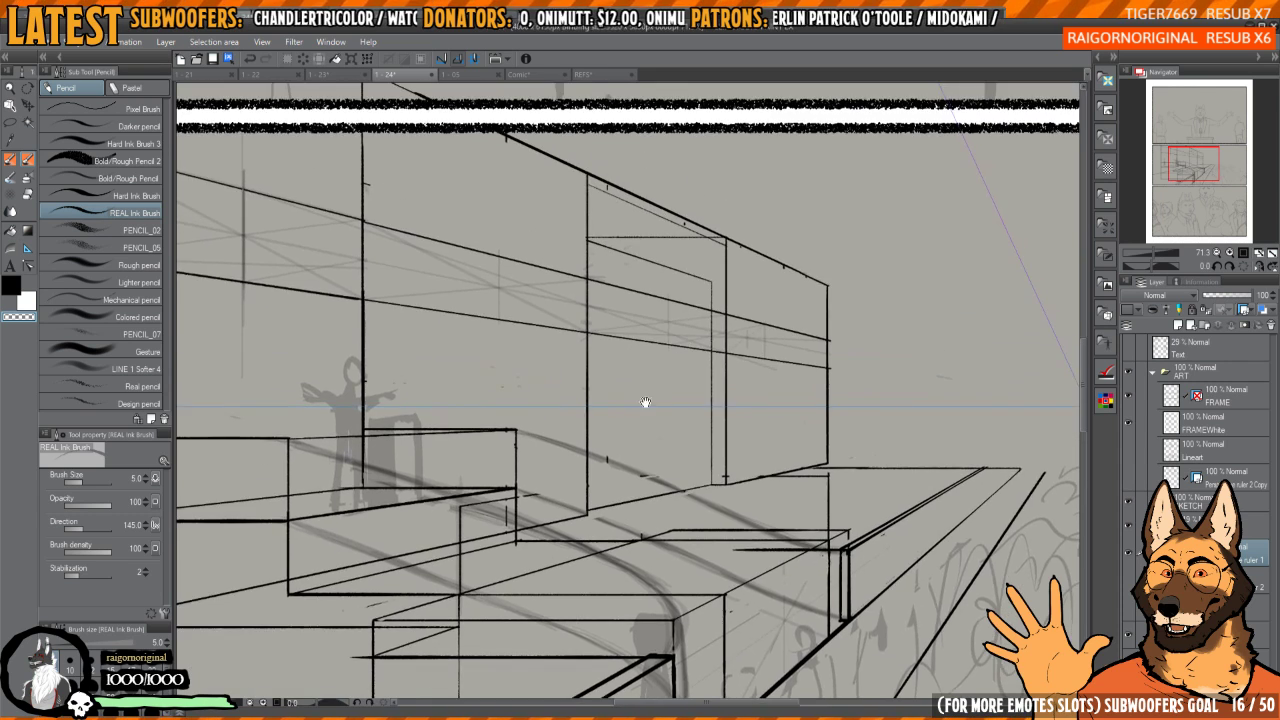
{"action": "left_click_drag", "start_coordinate": [569, 546], "coordinate": [592, 261]}
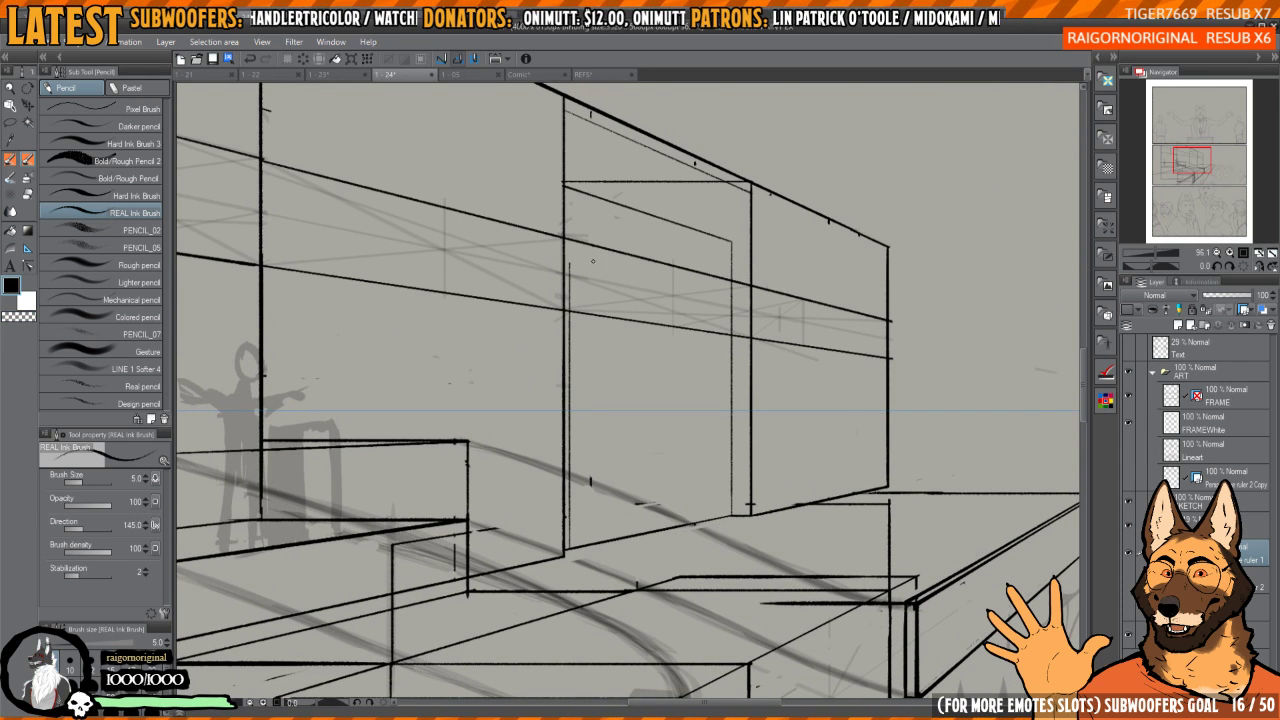
{"action": "left_click_drag", "start_coordinate": [737, 270], "coordinate": [739, 290]}
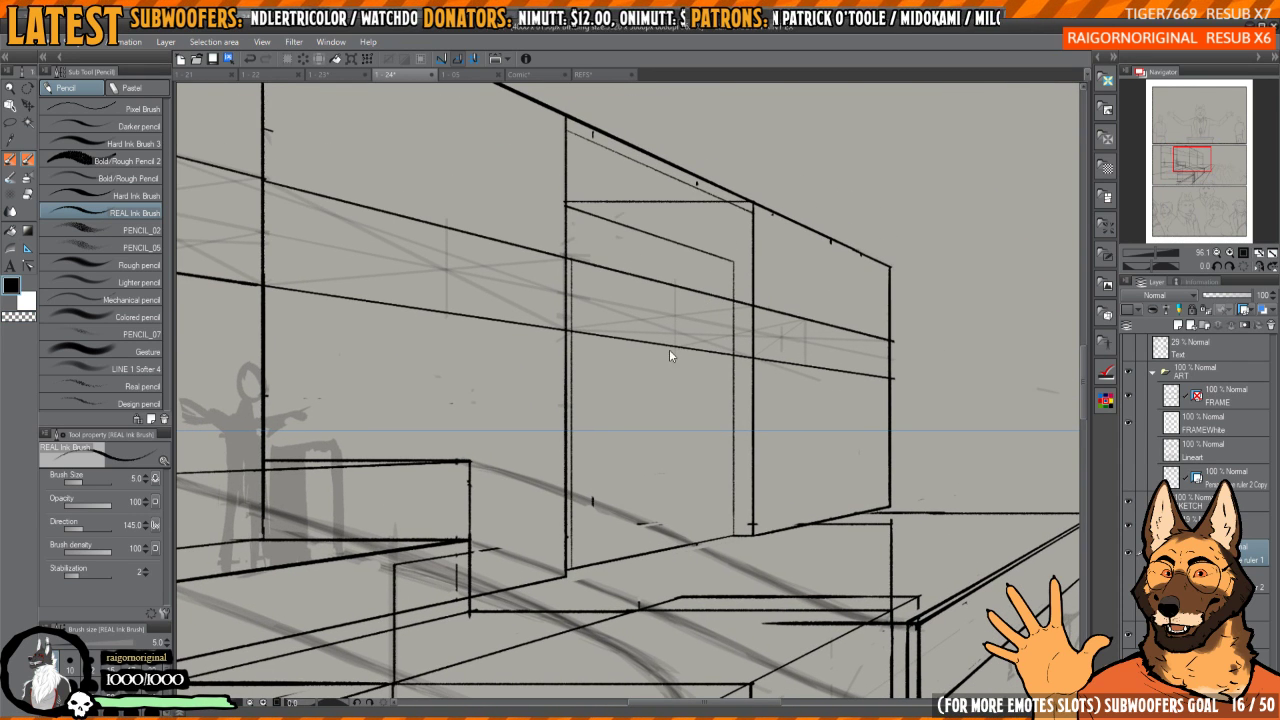
{"action": "key", "text": "ctrl+z"}
- Extend the base line slightly past the first post and ink a short horizontal edge outward from that post's foot
{"action": "scroll", "coordinate": [548, 566], "scroll_direction": "up", "scroll_amount": 5}
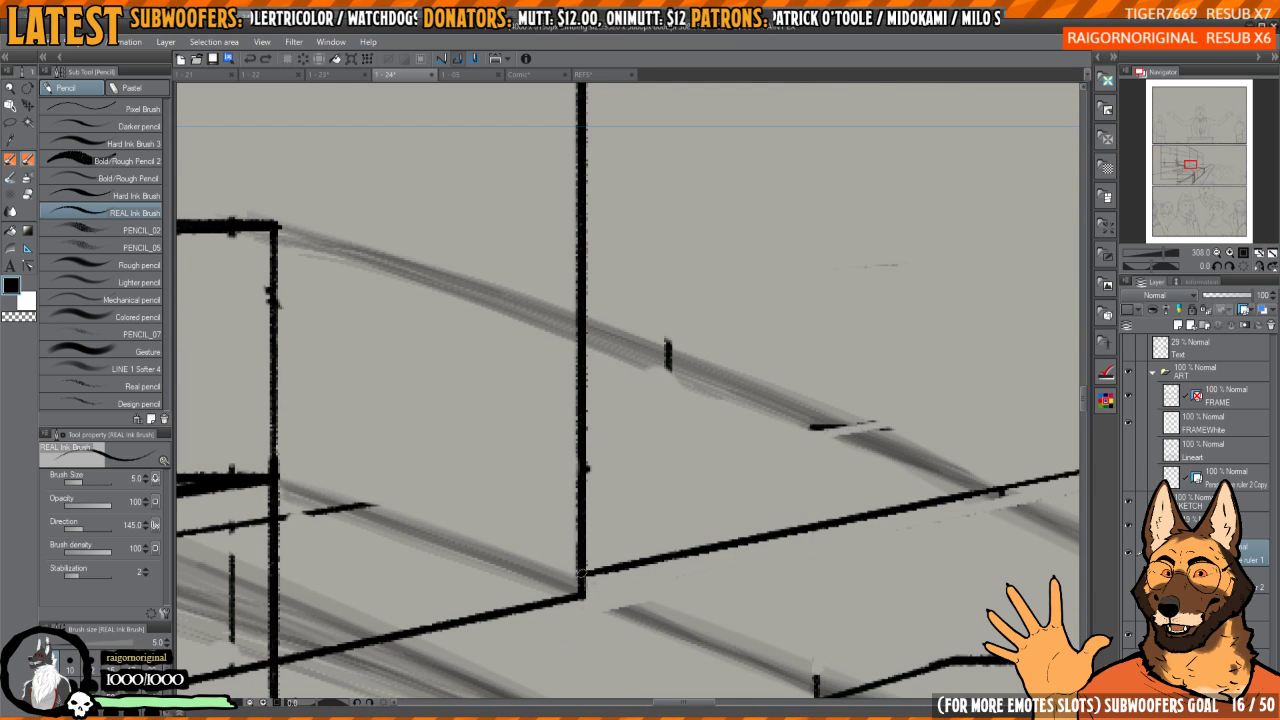
{"action": "left_click_drag", "start_coordinate": [583, 573], "coordinate": [507, 560]}
{"action": "left_click_drag", "start_coordinate": [578, 593], "coordinate": [507, 564]}
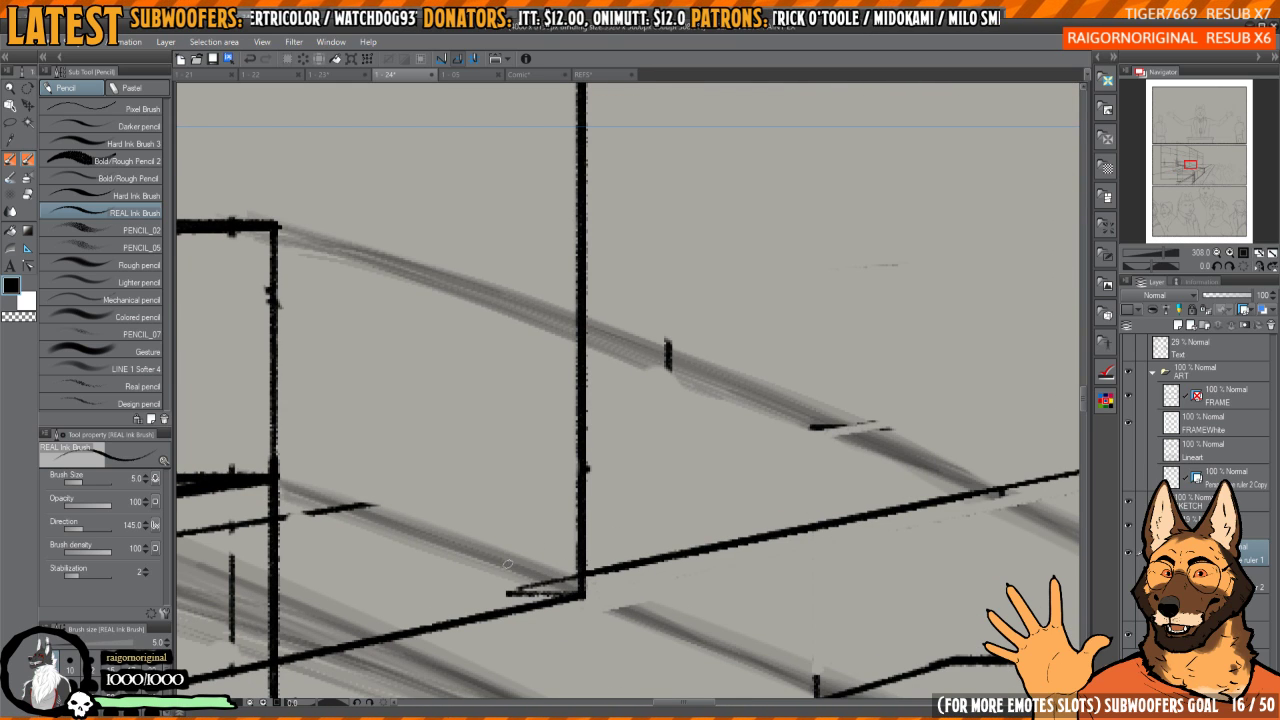
{"action": "scroll", "coordinate": [505, 583], "scroll_direction": "down", "scroll_amount": 3}
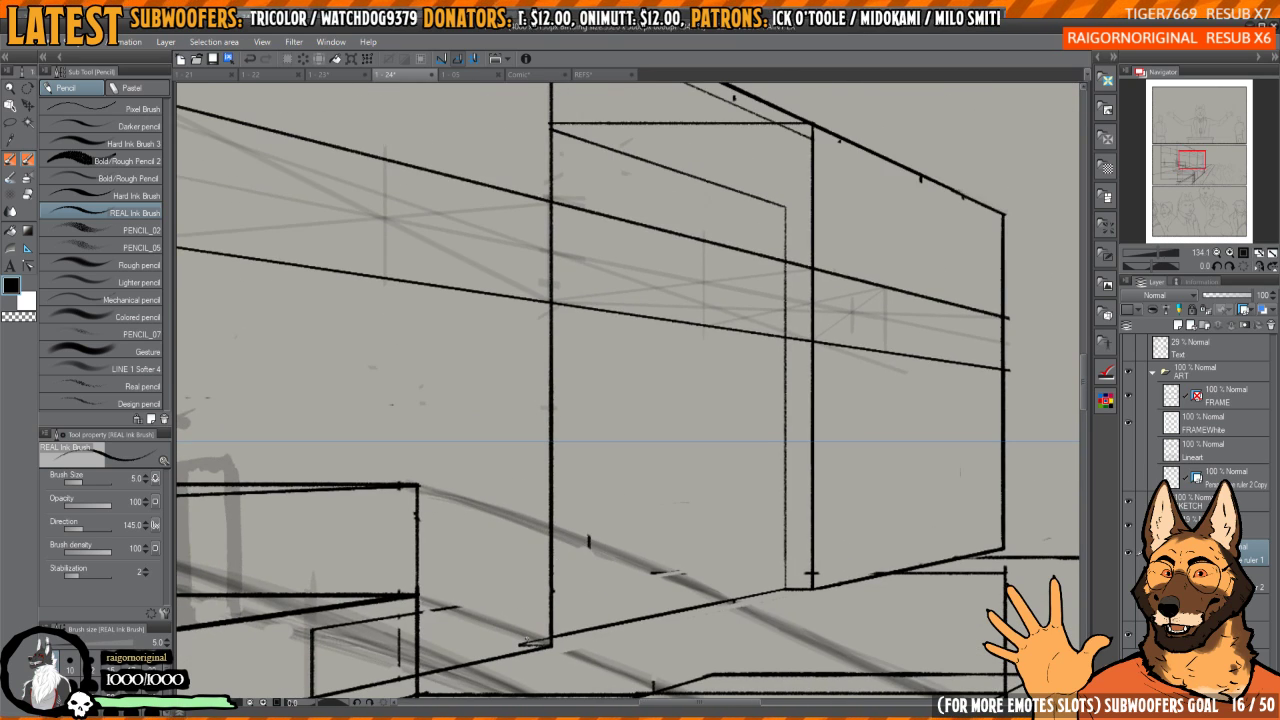
- Ink a vertical line on the outer side of the first post and extend the receding top line to meet it
{"action": "left_click_drag", "start_coordinate": [518, 640], "coordinate": [558, 293]}
{"action": "left_click_drag", "start_coordinate": [700, 157], "coordinate": [746, 363]}
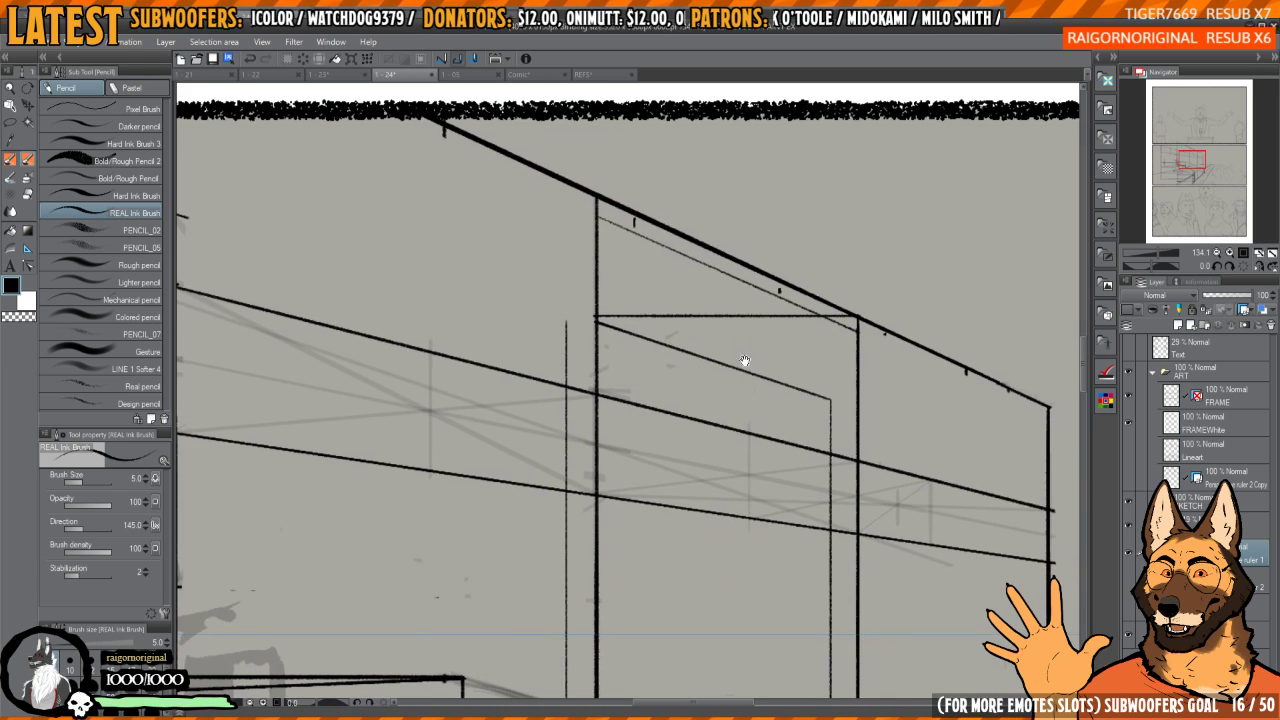
{"action": "scroll", "coordinate": [569, 346], "scroll_direction": "up", "scroll_amount": 3}
{"action": "mouse_move", "coordinate": [659, 314]}
{"action": "left_mouse_down"}
{"action": "mouse_move", "coordinate": [562, 266]}
{"action": "mouse_move", "coordinate": [560, 358]}
{"action": "left_mouse_up"}
{"action": "scroll", "coordinate": [565, 355], "scroll_direction": "down", "scroll_amount": 3}
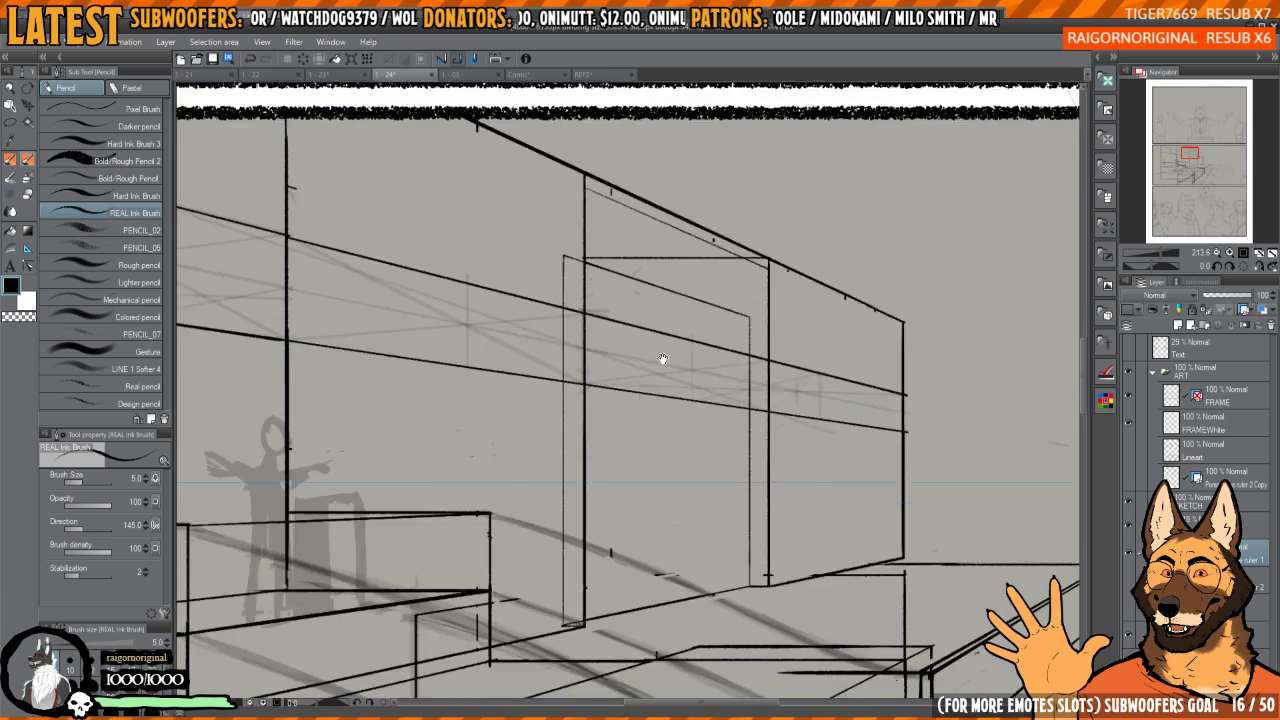
{"action": "left_click_drag", "start_coordinate": [663, 360], "coordinate": [602, 473]}
{"action": "scroll", "coordinate": [609, 449], "scroll_direction": "up", "scroll_amount": 1}
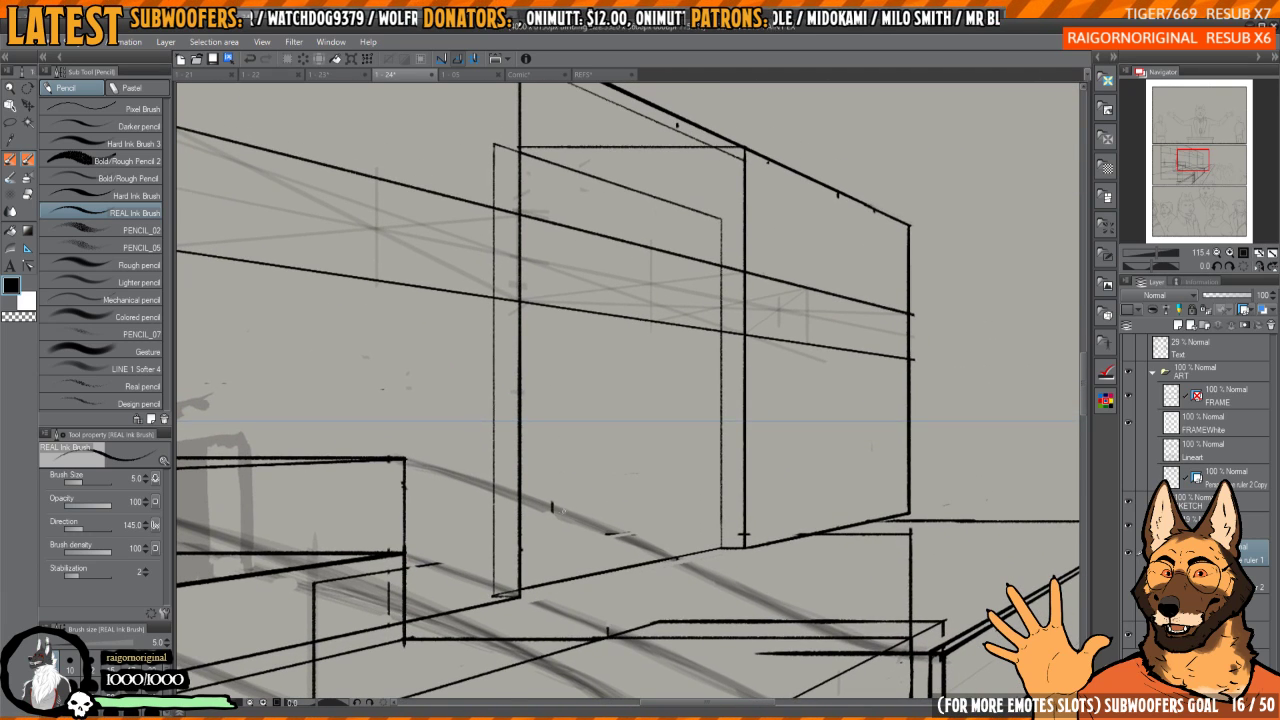
- Draw a light diagonal between opposite corners of the inset panel with the Marker brush
{"action": "left_click_drag", "start_coordinate": [624, 394], "coordinate": [618, 417]}
{"action": "mouse_move", "coordinate": [572, 521]}
{"action": "left_mouse_down"}
{"action": "mouse_move", "coordinate": [580, 551]}
{"action": "mouse_move", "coordinate": [591, 509]}
{"action": "left_mouse_up"}
{"action": "key", "text": "b"}
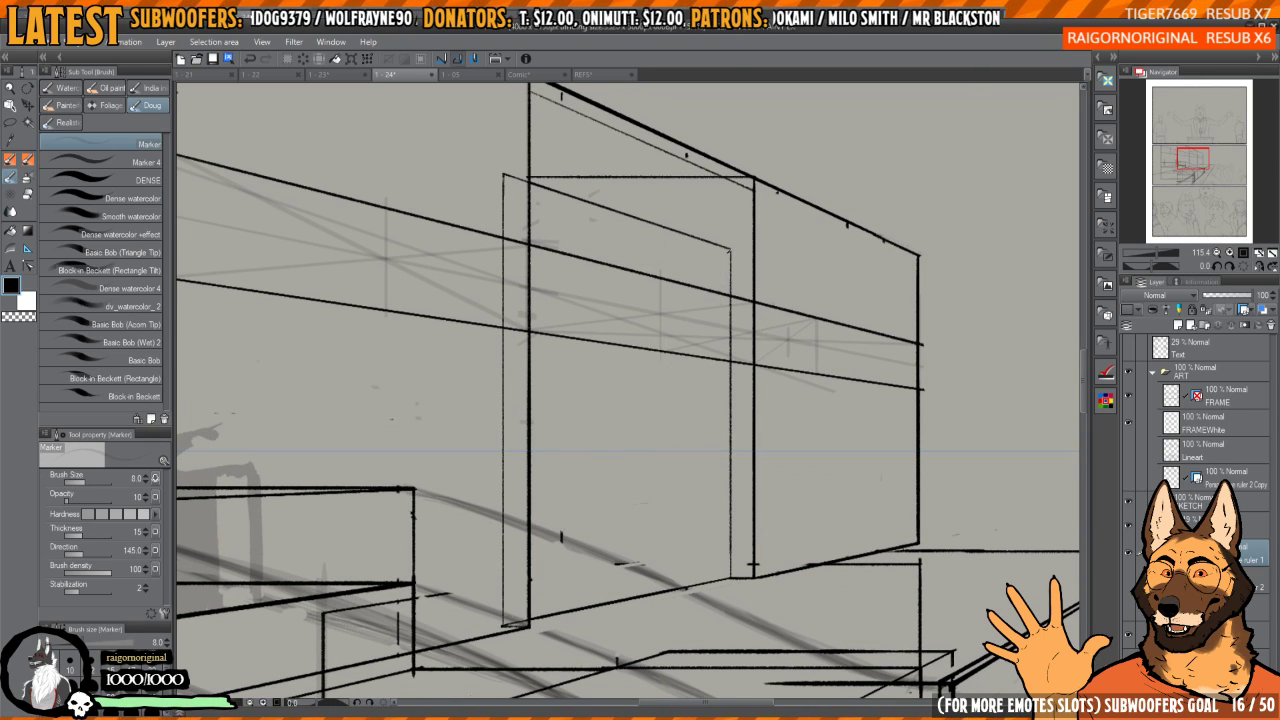
{"action": "key", "text": "p"}
{"action": "key", "text": "b"}
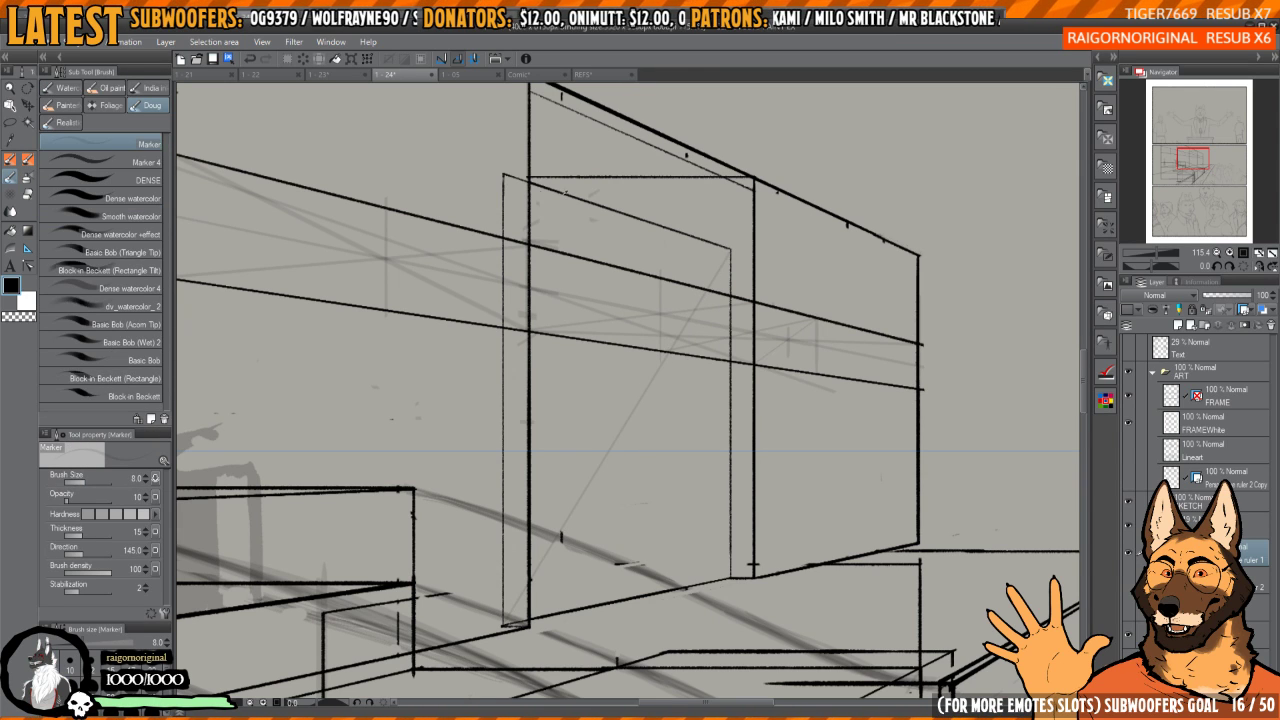
{"action": "left_click", "coordinate": [504, 175]}
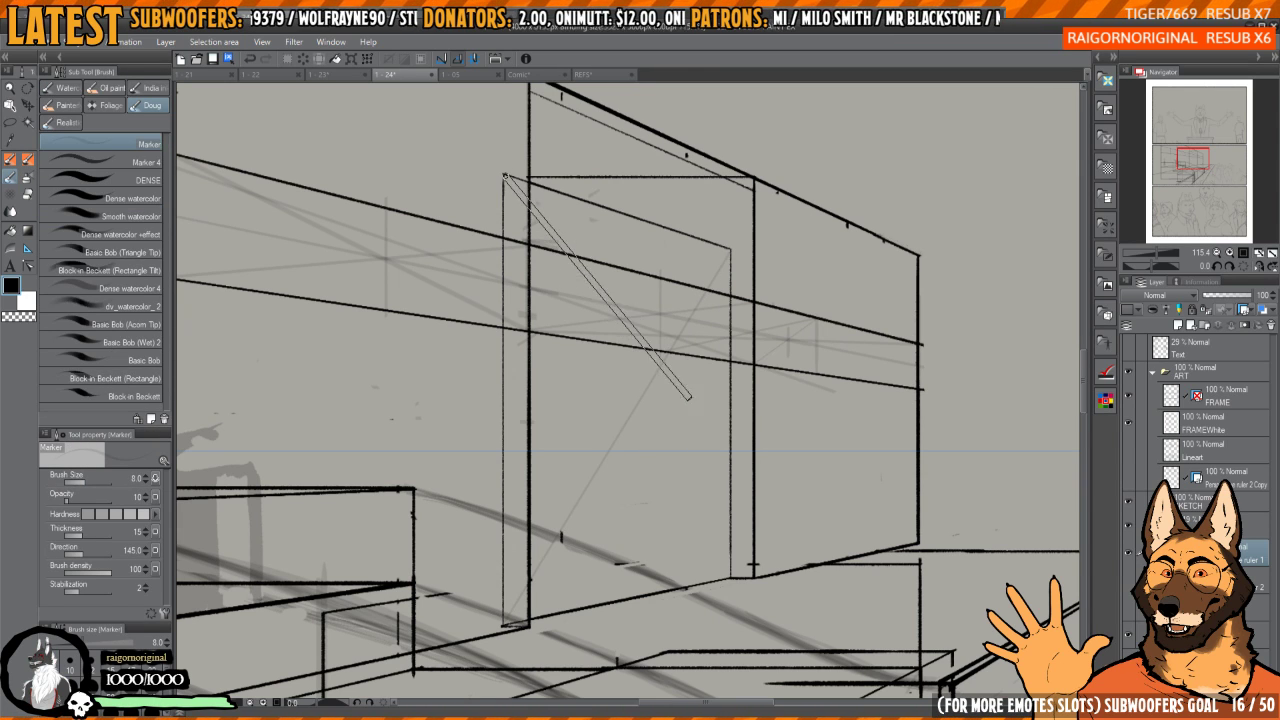
{"action": "left_click", "coordinate": [730, 578]}
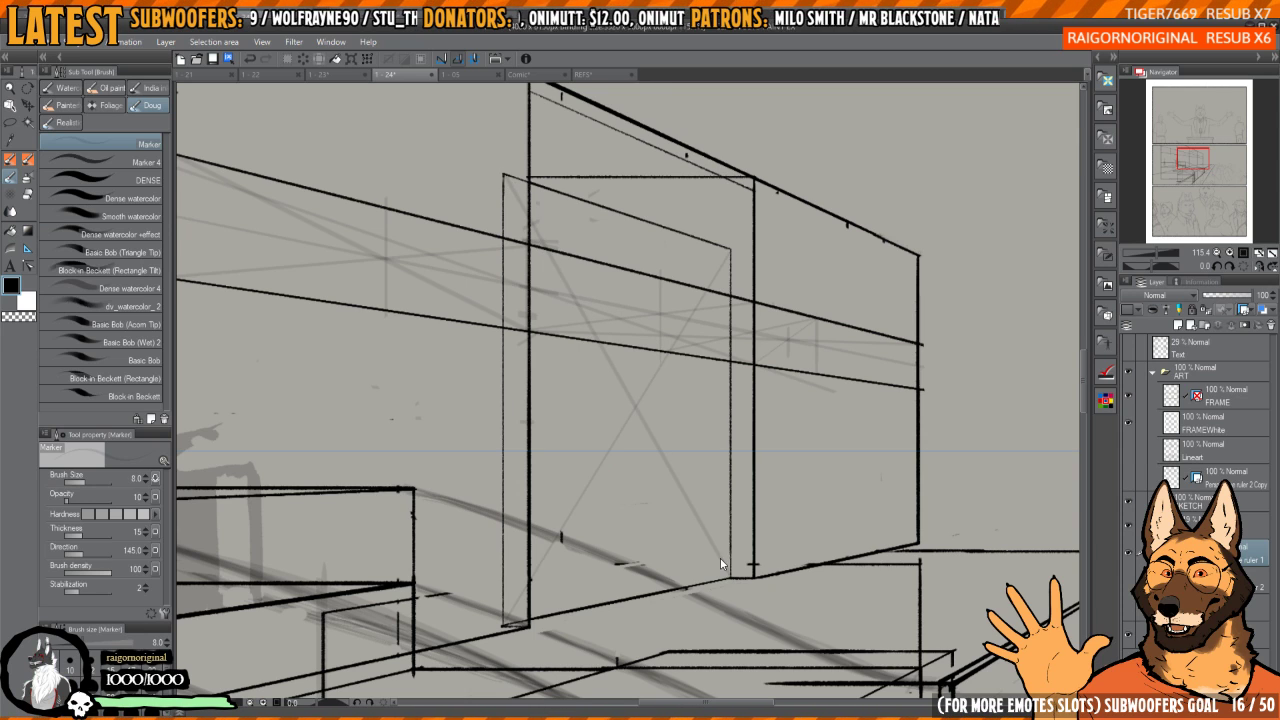
{"action": "key", "text": "ctrl+z"}
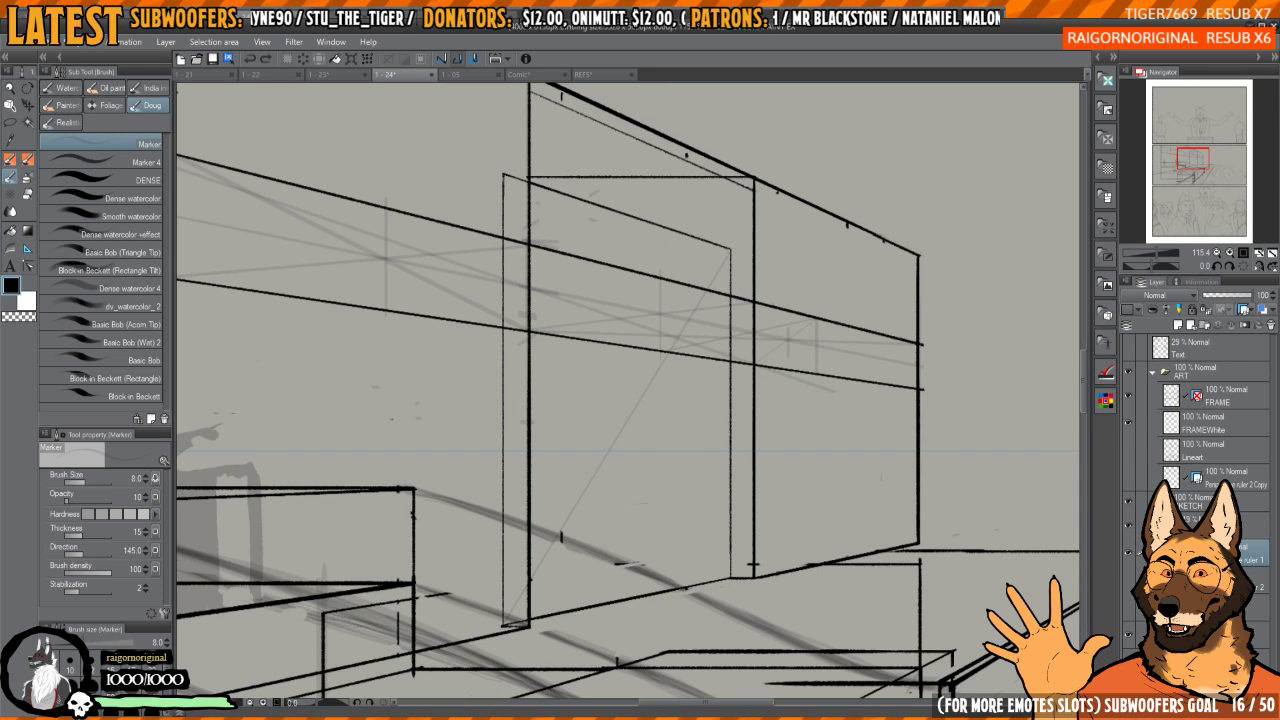
- Draw the inset panel's opposite diagonal to form a cross, and a light vertical line through the crossing
{"action": "scroll", "coordinate": [700, 323], "scroll_direction": "up", "scroll_amount": 3}
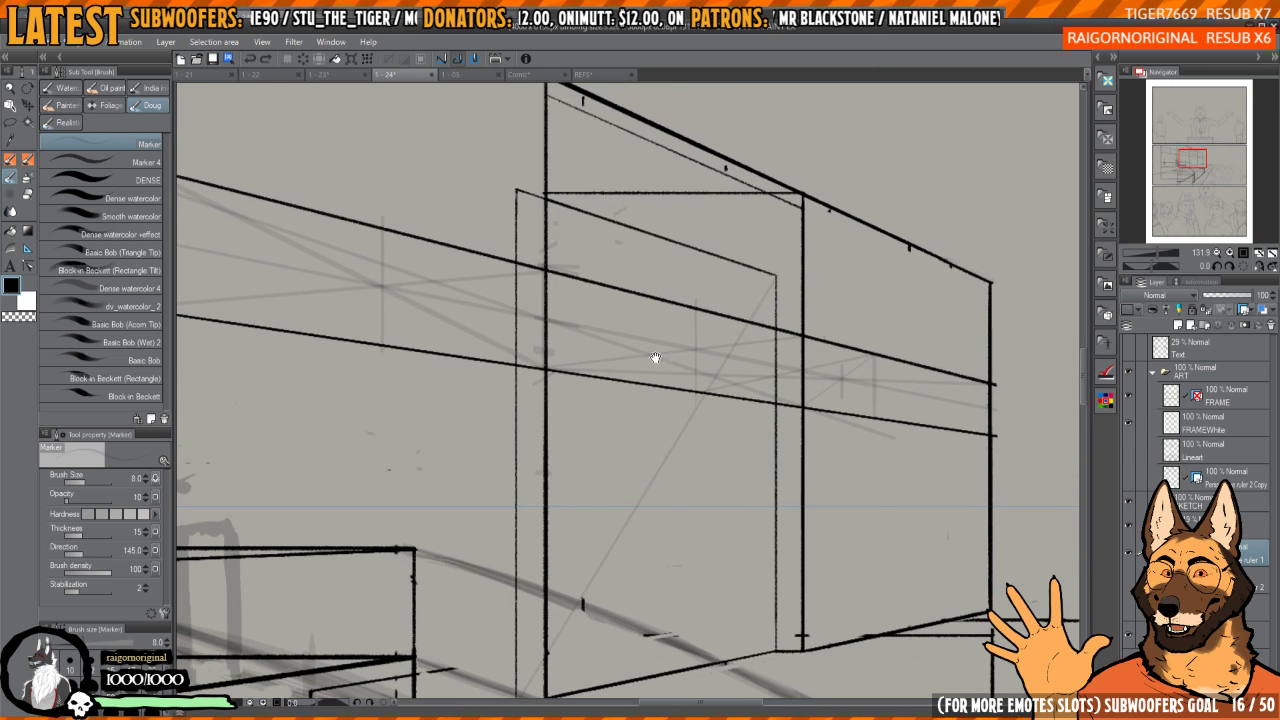
{"action": "left_click_drag", "start_coordinate": [746, 478], "coordinate": [716, 376]}
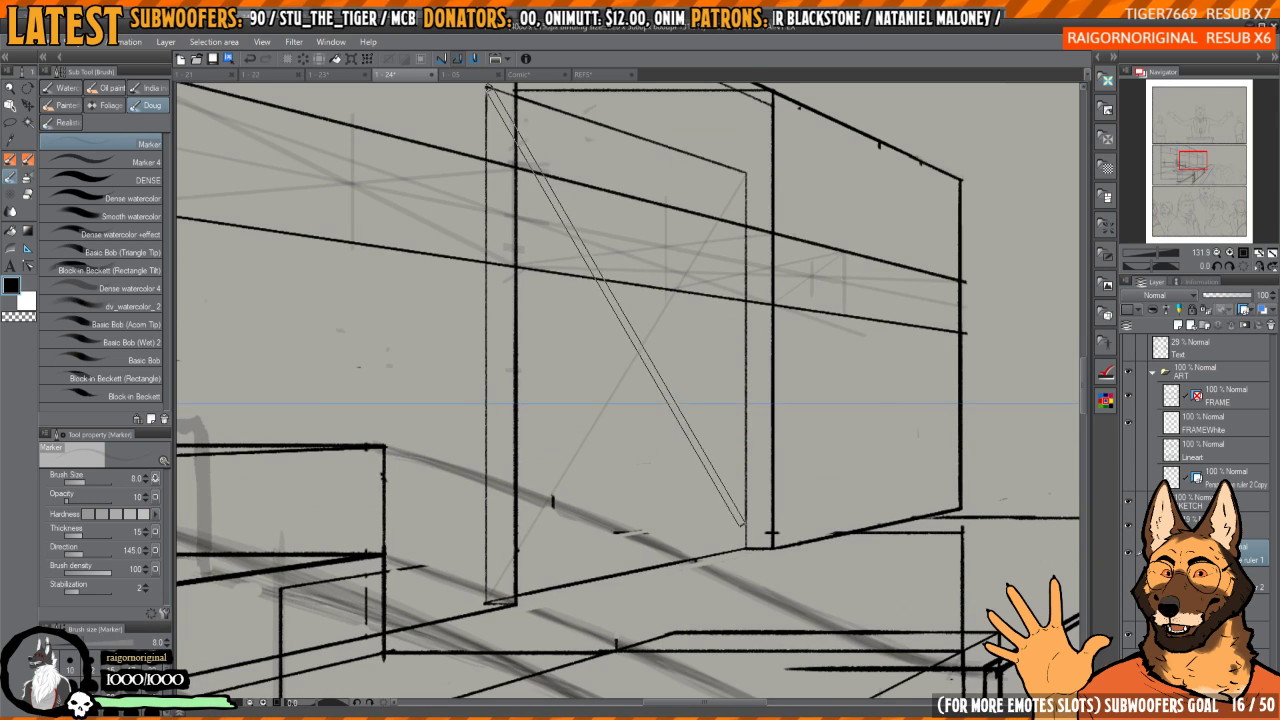
{"action": "left_click", "coordinate": [718, 478], "text": "shift"}
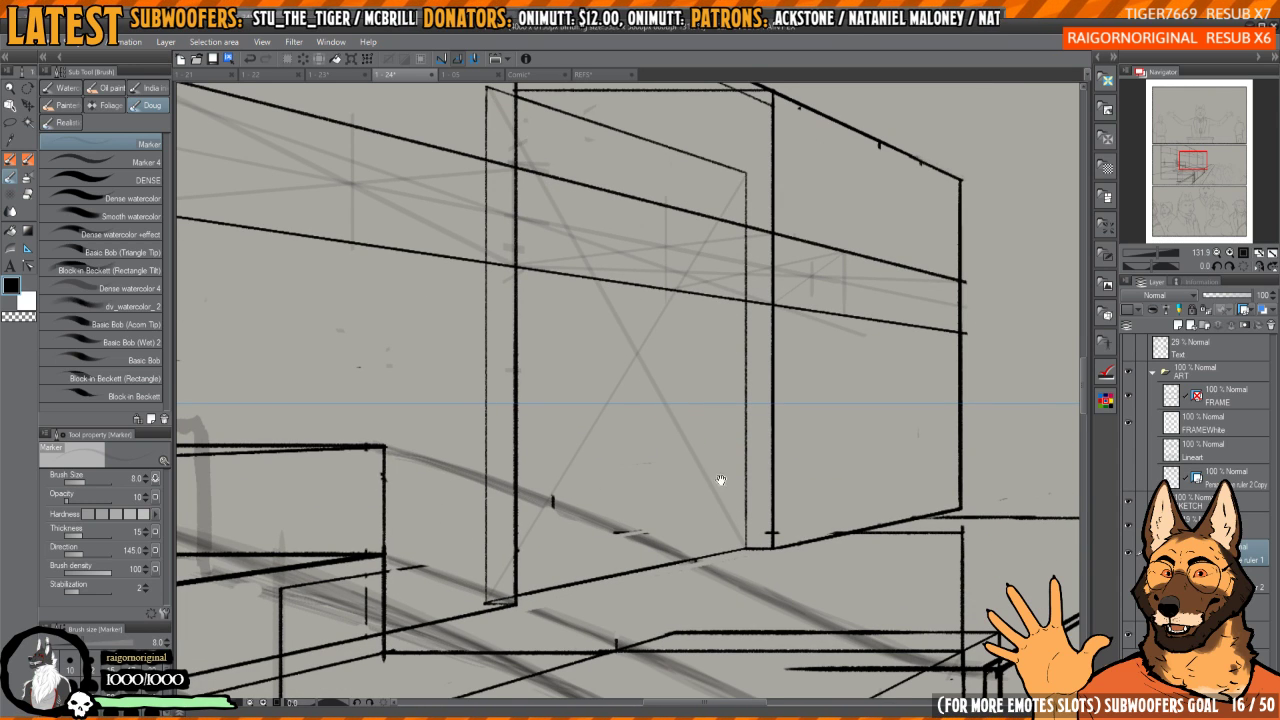
{"action": "left_click_drag", "start_coordinate": [663, 350], "coordinate": [695, 398]}
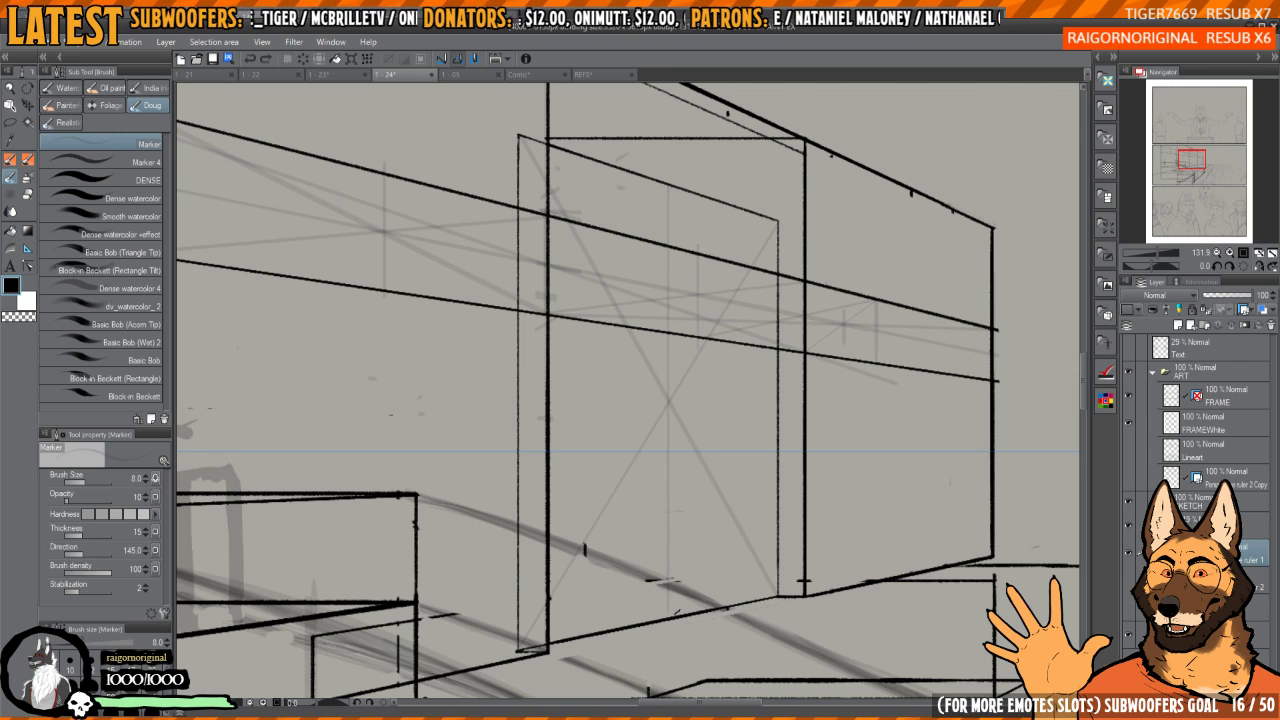
{"action": "left_click_drag", "start_coordinate": [688, 340], "coordinate": [654, 423]}
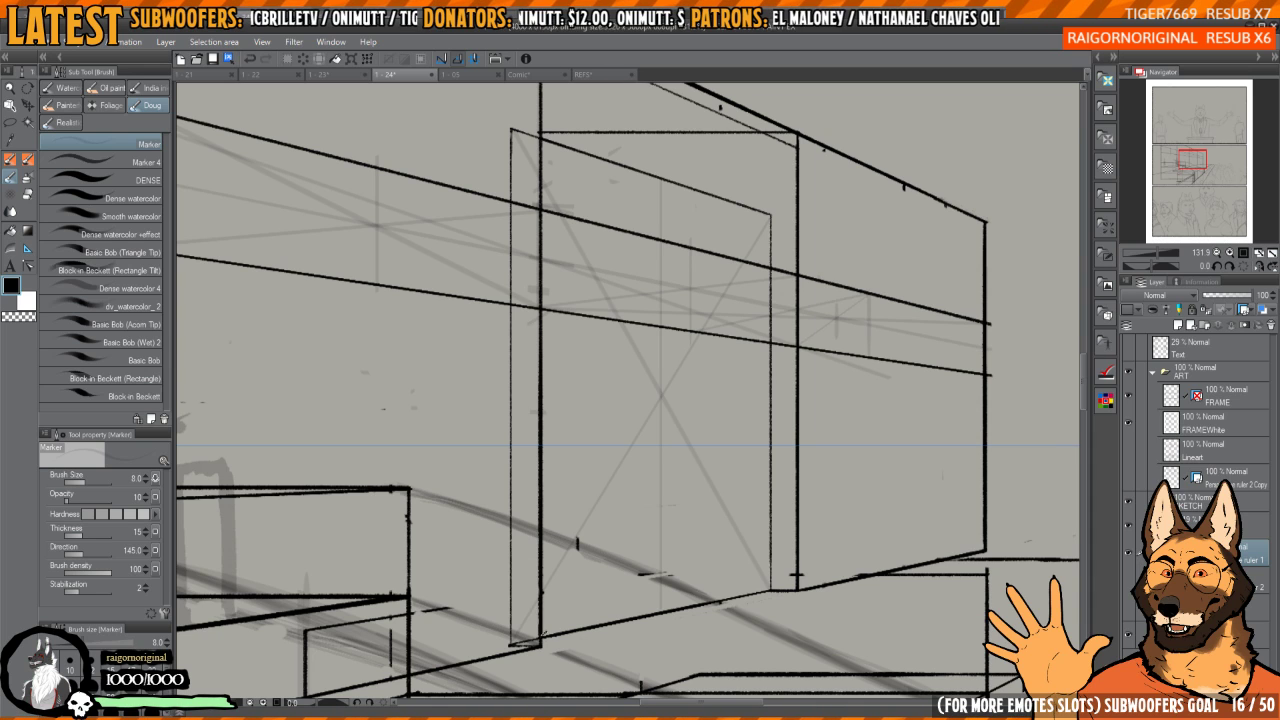
- Sketch a steeper light diagonal near the existing one and a faint vertical just inside the panel's edge beside the second post
{"action": "left_click_drag", "start_coordinate": [726, 324], "coordinate": [686, 366]}
{"action": "mouse_move", "coordinate": [721, 234]}
{"action": "left_mouse_down"}
{"action": "mouse_move", "coordinate": [727, 222]}
{"action": "mouse_move", "coordinate": [712, 388]}
{"action": "left_mouse_up"}
{"action": "mouse_move", "coordinate": [720, 264]}
{"action": "left_mouse_down"}
{"action": "mouse_move", "coordinate": [727, 234]}
{"action": "mouse_move", "coordinate": [716, 483]}
{"action": "left_mouse_up"}
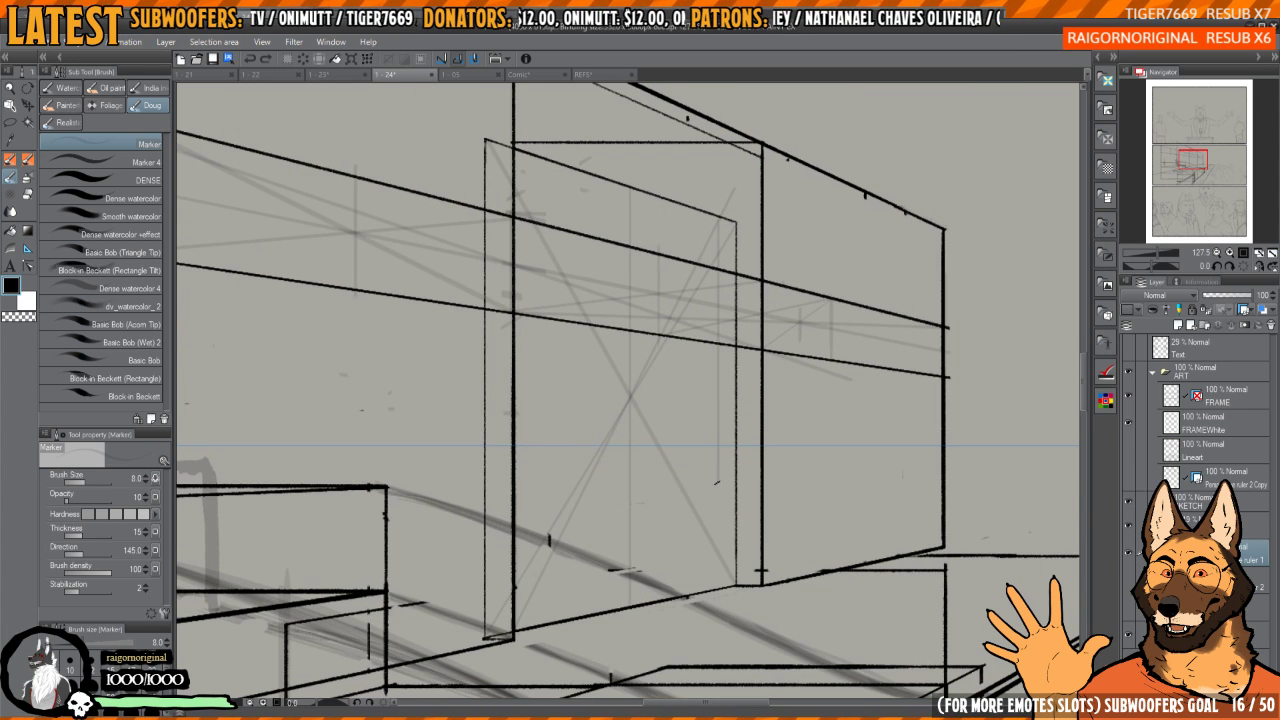
{"action": "left_click_drag", "start_coordinate": [697, 372], "coordinate": [697, 414]}
{"action": "mouse_move", "coordinate": [682, 343]}
{"action": "left_mouse_down"}
{"action": "mouse_move", "coordinate": [700, 334]}
{"action": "mouse_move", "coordinate": [681, 329]}
{"action": "mouse_move", "coordinate": [687, 301]}
{"action": "mouse_move", "coordinate": [685, 338]}
{"action": "left_mouse_up"}
{"action": "left_click_drag", "start_coordinate": [630, 363], "coordinate": [624, 407]}
- Sketch a light line across the inset panel above its centre and a half-arch curve rising from it to the centre vertical
{"action": "mouse_move", "coordinate": [505, 411]}
{"action": "left_mouse_down"}
{"action": "mouse_move", "coordinate": [614, 431]}
{"action": "mouse_move", "coordinate": [721, 431]}
{"action": "left_mouse_up"}
{"action": "mouse_move", "coordinate": [667, 328]}
{"action": "left_mouse_down"}
{"action": "mouse_move", "coordinate": [690, 320]}
{"action": "mouse_move", "coordinate": [524, 398]}
{"action": "mouse_move", "coordinate": [516, 442]}
{"action": "left_mouse_up"}
{"action": "key", "text": "ctrl+z"}
{"action": "mouse_move", "coordinate": [694, 304]}
{"action": "left_mouse_down"}
{"action": "mouse_move", "coordinate": [590, 334]}
{"action": "mouse_move", "coordinate": [509, 492]}
{"action": "mouse_move", "coordinate": [640, 312]}
{"action": "mouse_move", "coordinate": [508, 463]}
{"action": "left_mouse_up"}
{"action": "key", "text": "ctrl+z"}
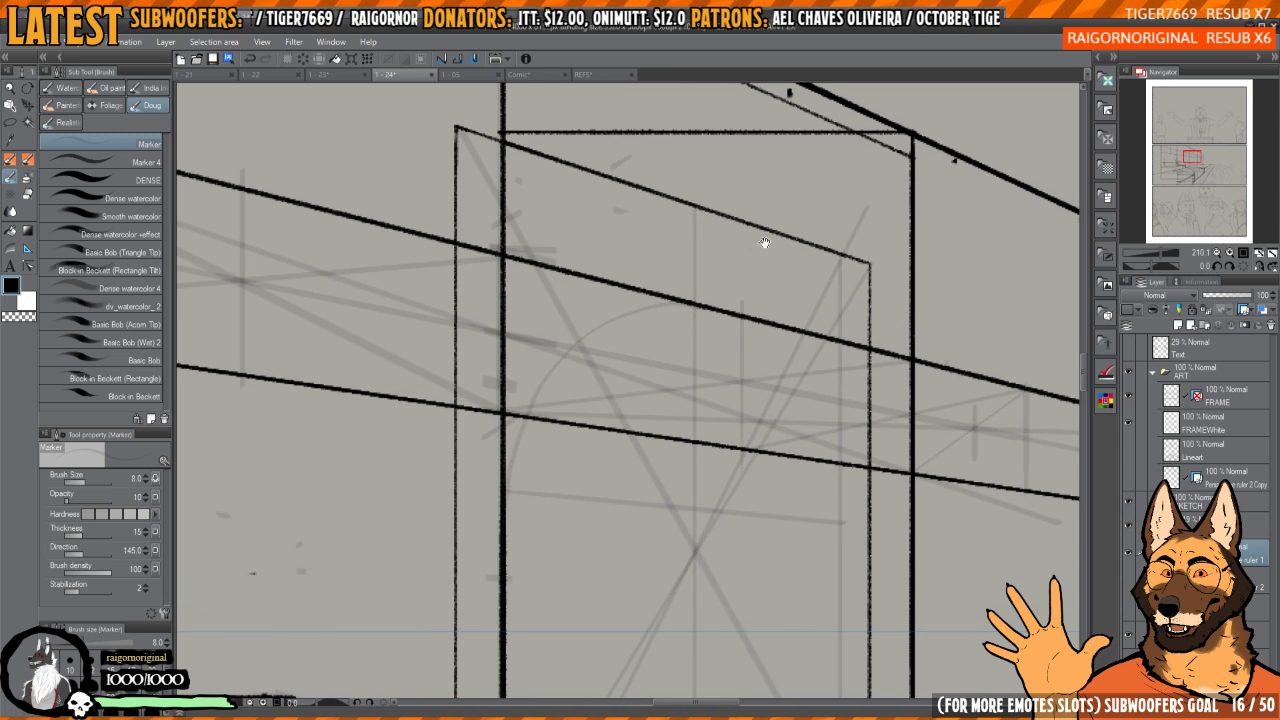
- Try to sketch the rounded half of the arch from its crown down to the vertical beside the second post
{"action": "left_click_drag", "start_coordinate": [765, 242], "coordinate": [759, 349]}
{"action": "mouse_move", "coordinate": [642, 351]}
{"action": "left_mouse_down"}
{"action": "mouse_move", "coordinate": [595, 436]}
{"action": "mouse_move", "coordinate": [589, 509]}
{"action": "left_mouse_up"}
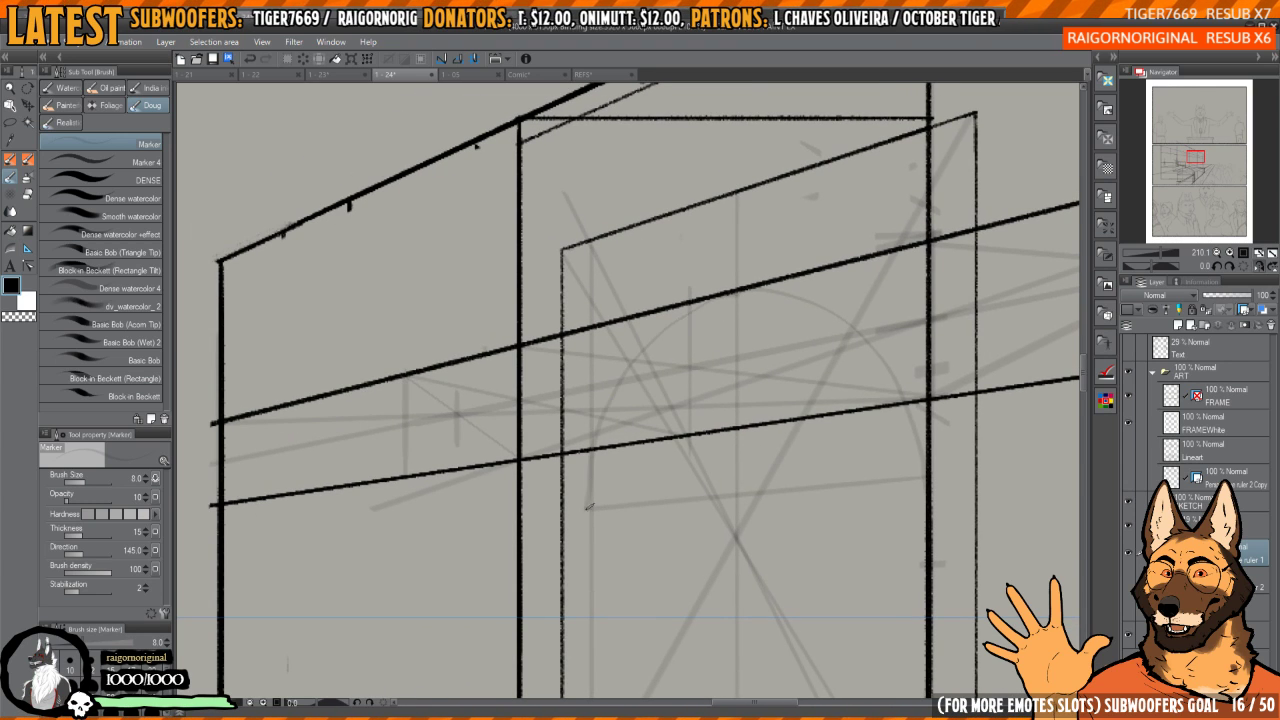
{"action": "key", "text": "ctrl+z"}
{"action": "left_click_drag", "start_coordinate": [655, 338], "coordinate": [588, 506]}
{"action": "key", "text": "ctrl+z"}
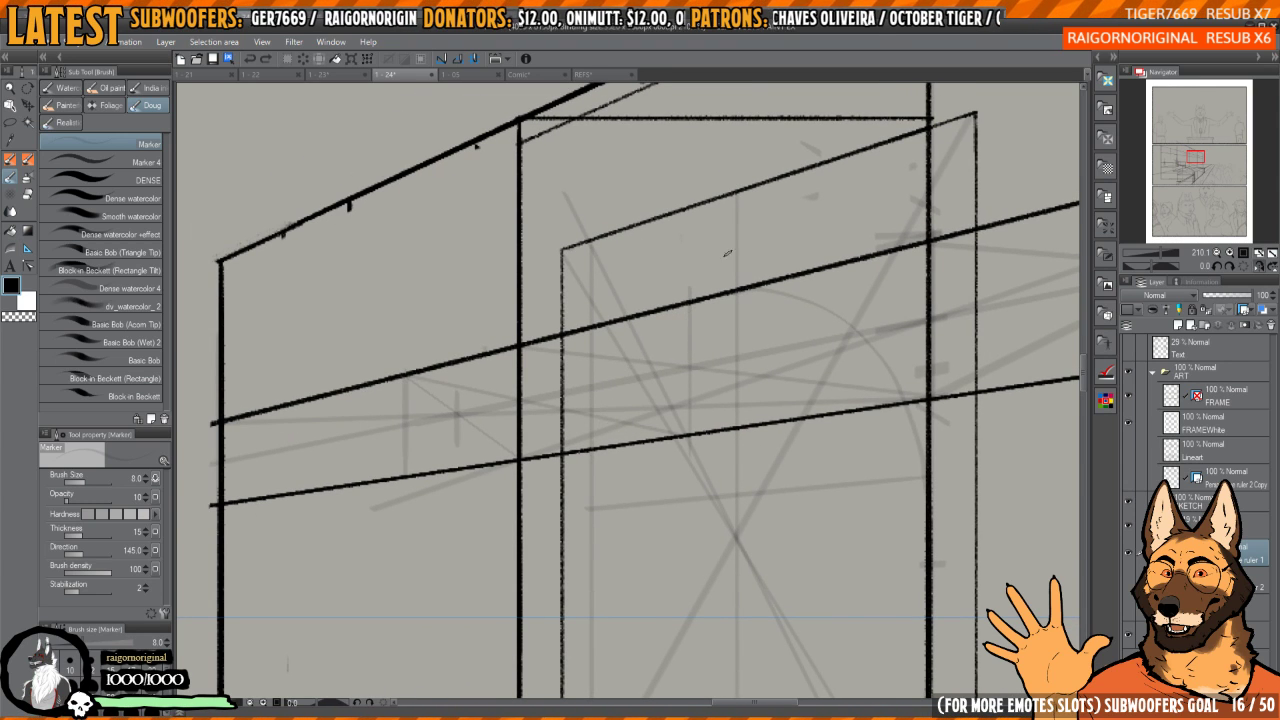
{"action": "mouse_move", "coordinate": [724, 312]}
{"action": "left_mouse_down"}
{"action": "mouse_move", "coordinate": [682, 311]}
{"action": "mouse_move", "coordinate": [620, 357]}
{"action": "mouse_move", "coordinate": [575, 526]}
{"action": "left_mouse_up"}
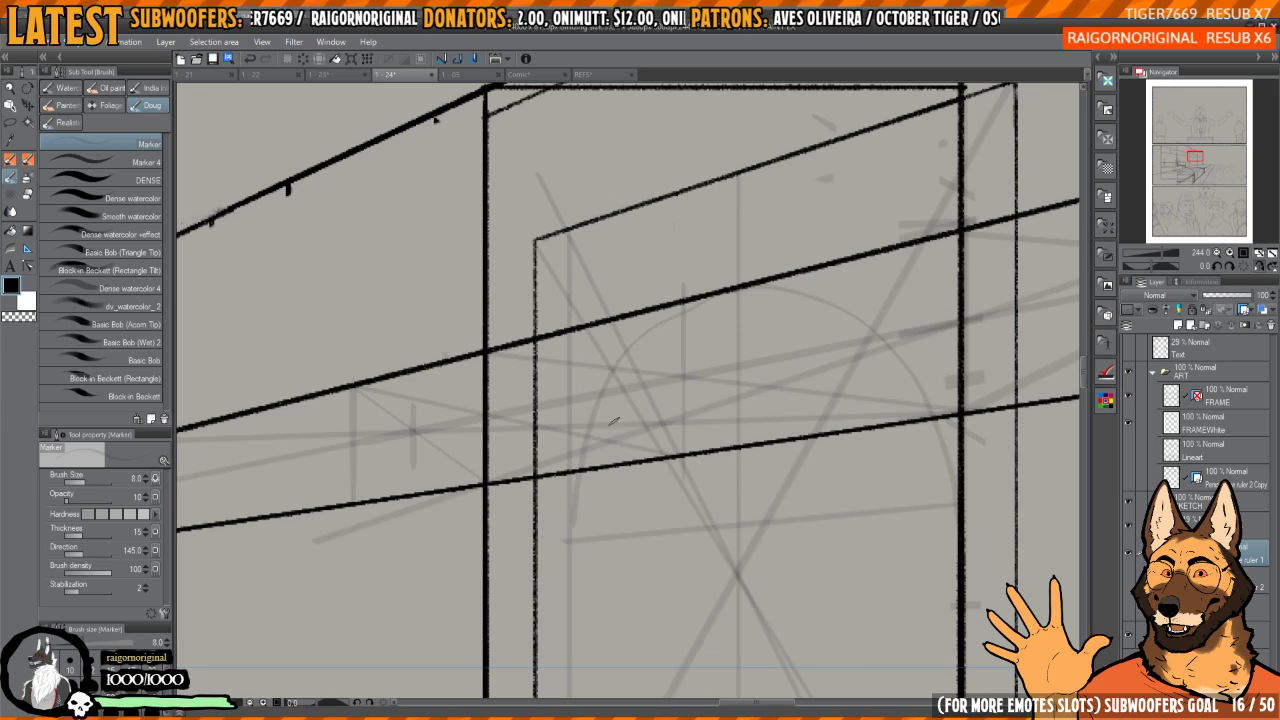
{"action": "key", "text": "ctrl+z"}
{"action": "mouse_move", "coordinate": [618, 342]}
{"action": "left_mouse_down"}
{"action": "mouse_move", "coordinate": [581, 411]}
{"action": "mouse_move", "coordinate": [564, 494]}
{"action": "left_mouse_up"}
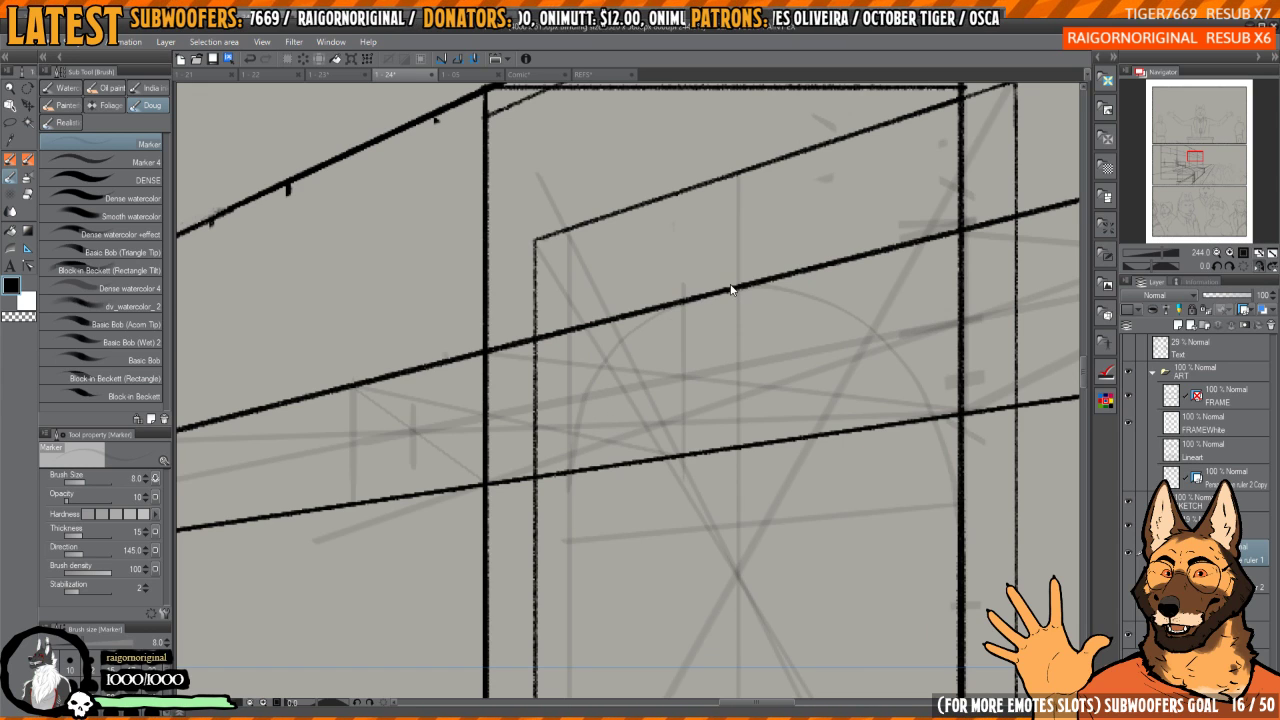
{"action": "key", "text": "ctrl+z"}
{"action": "mouse_move", "coordinate": [720, 295]}
{"action": "left_mouse_down"}
{"action": "mouse_move", "coordinate": [612, 359]}
{"action": "mouse_move", "coordinate": [567, 473]}
{"action": "mouse_move", "coordinate": [565, 536]}
{"action": "left_mouse_up"}
{"action": "key", "text": "ctrl+z"}
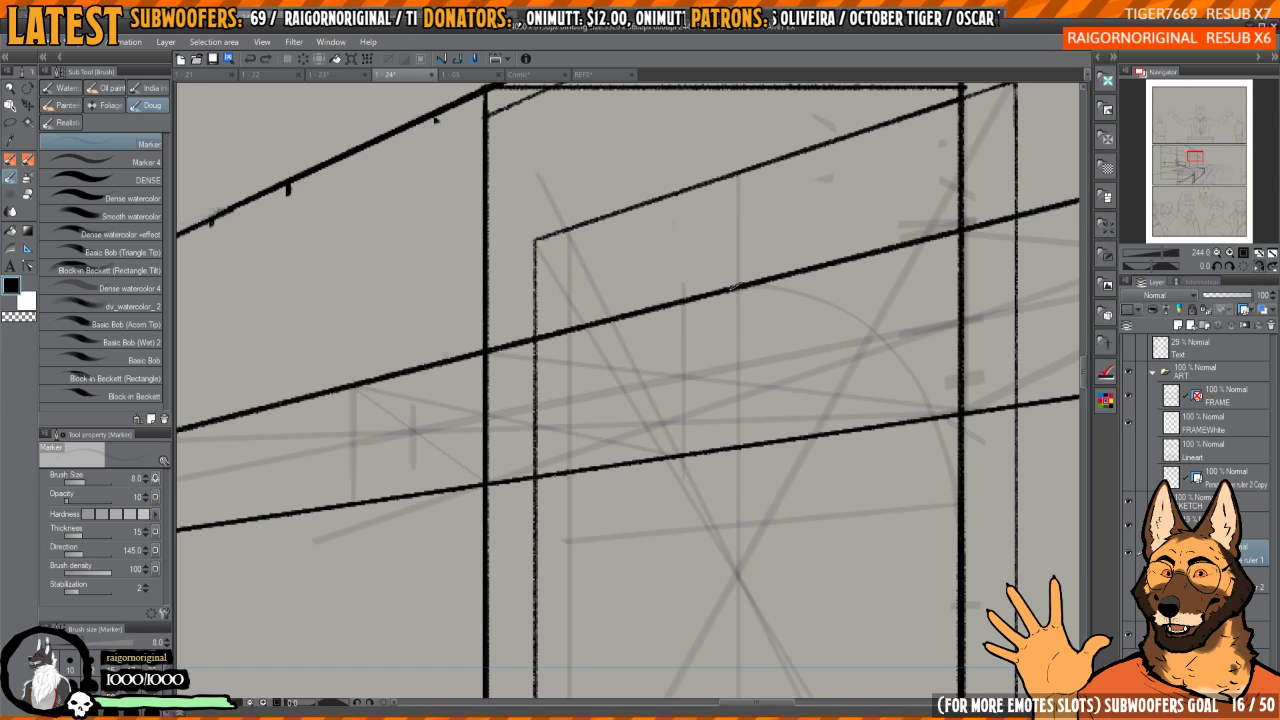
{"action": "mouse_move", "coordinate": [732, 287]}
{"action": "left_mouse_down"}
{"action": "mouse_move", "coordinate": [675, 308]}
{"action": "mouse_move", "coordinate": [609, 374]}
{"action": "mouse_move", "coordinate": [570, 518]}
{"action": "left_mouse_up"}
{"action": "left_click_drag", "start_coordinate": [677, 364], "coordinate": [757, 306]}
{"action": "key", "text": "h"}
{"action": "left_click_drag", "start_coordinate": [658, 378], "coordinate": [711, 360]}
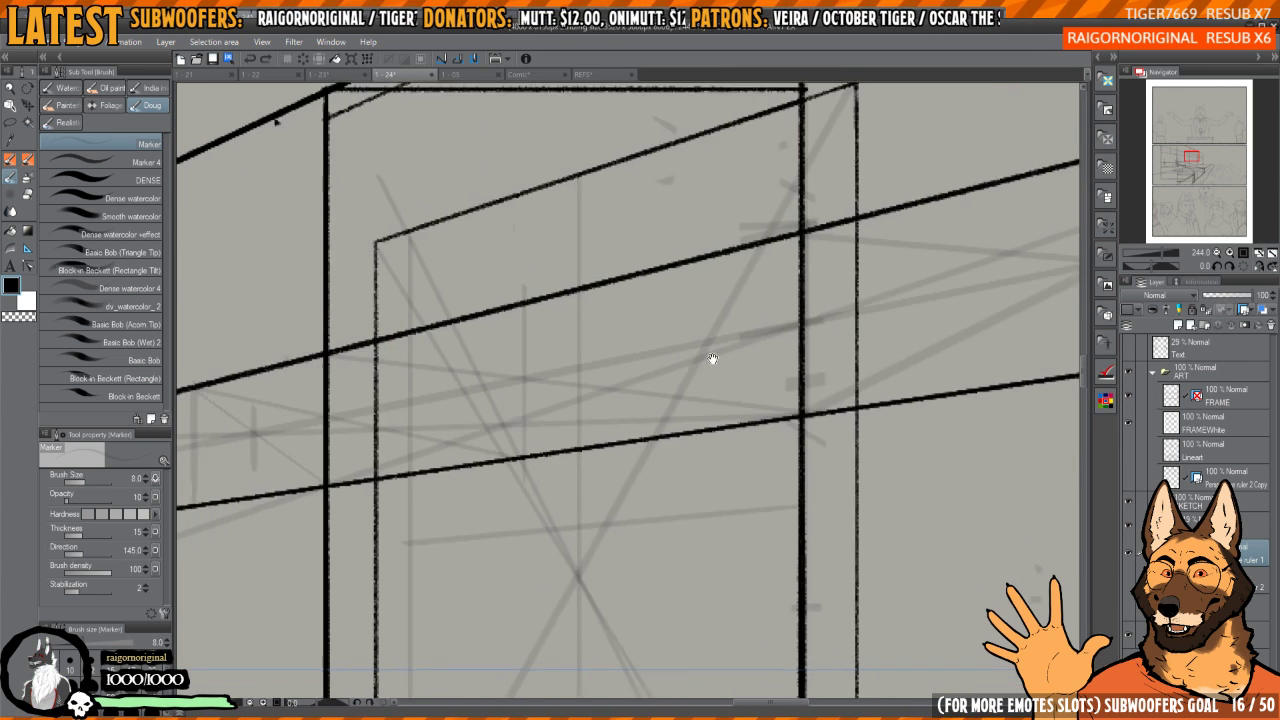
{"action": "mouse_move", "coordinate": [563, 352]}
{"action": "left_mouse_down"}
{"action": "mouse_move", "coordinate": [720, 309]}
{"action": "mouse_move", "coordinate": [744, 249]}
{"action": "mouse_move", "coordinate": [528, 343]}
{"action": "mouse_move", "coordinate": [510, 586]}
{"action": "left_mouse_up"}
{"action": "key", "text": "ctrl+z"}
- Sketch the half-arch from the centre vertical down to the guide line beside the second post
{"action": "mouse_move", "coordinate": [740, 240]}
{"action": "left_mouse_down"}
{"action": "mouse_move", "coordinate": [670, 272]}
{"action": "mouse_move", "coordinate": [567, 363]}
{"action": "mouse_move", "coordinate": [511, 500]}
{"action": "mouse_move", "coordinate": [510, 558]}
{"action": "left_mouse_up"}
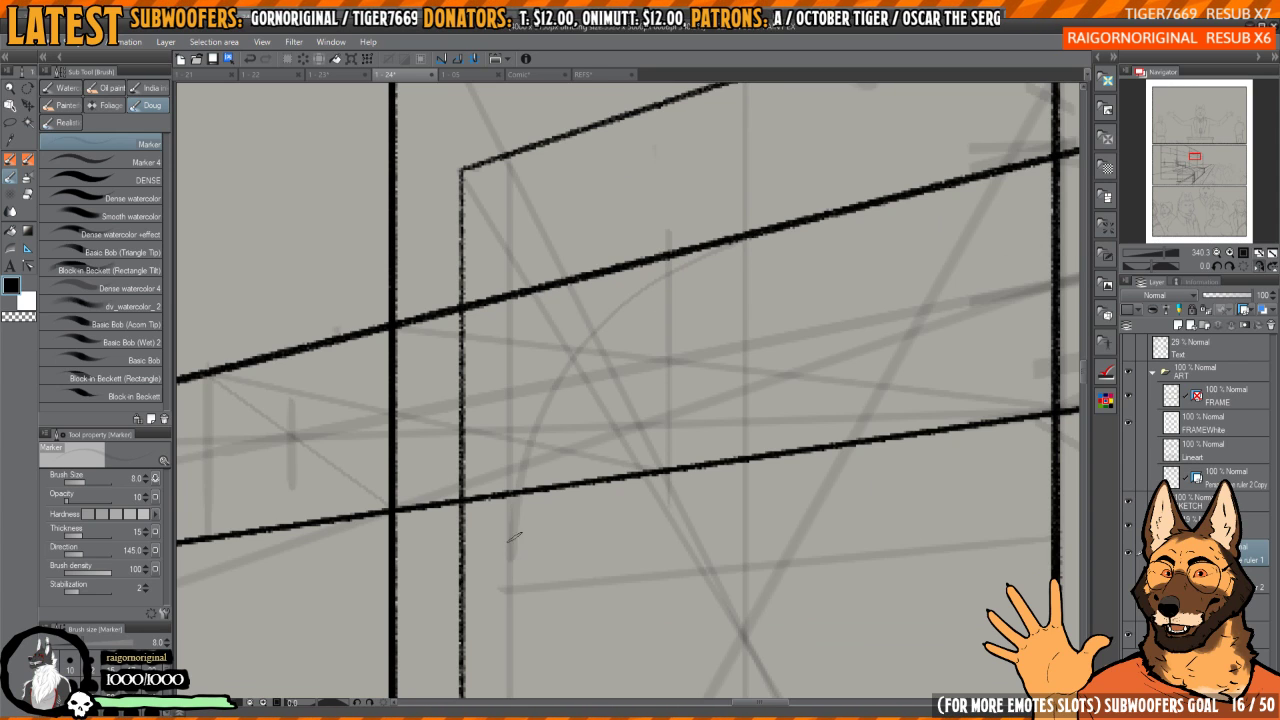
{"action": "key", "text": "ctrl+z"}
{"action": "mouse_move", "coordinate": [740, 240]}
{"action": "left_mouse_down"}
{"action": "mouse_move", "coordinate": [596, 302]}
{"action": "mouse_move", "coordinate": [510, 532]}
{"action": "left_mouse_up"}
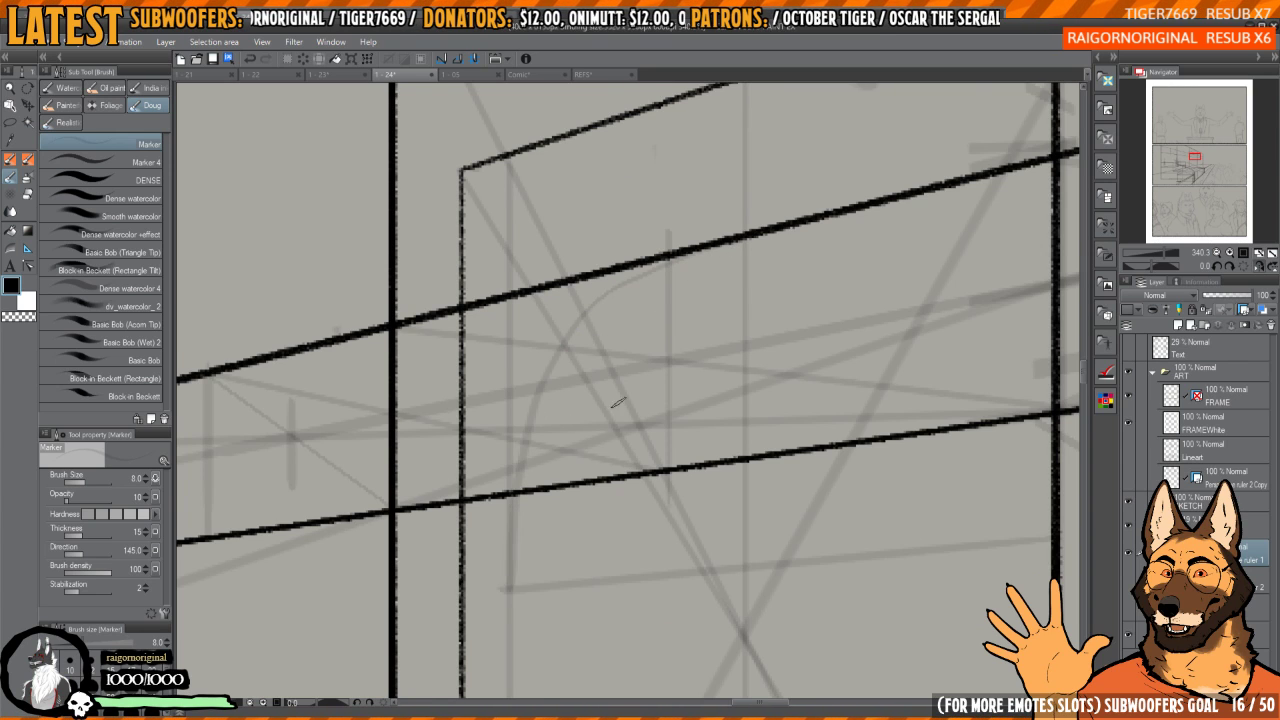
{"action": "left_click_drag", "start_coordinate": [619, 402], "coordinate": [653, 408]}
{"action": "key", "text": "ctrl+z"}
{"action": "mouse_move", "coordinate": [700, 262]}
{"action": "left_mouse_down"}
{"action": "mouse_move", "coordinate": [590, 386]}
{"action": "mouse_move", "coordinate": [552, 478]}
{"action": "mouse_move", "coordinate": [543, 598]}
{"action": "mouse_move", "coordinate": [650, 316]}
{"action": "mouse_move", "coordinate": [698, 270]}
{"action": "left_mouse_up"}
{"action": "mouse_move", "coordinate": [772, 248]}
{"action": "left_mouse_down"}
{"action": "mouse_move", "coordinate": [680, 287]}
{"action": "mouse_move", "coordinate": [551, 496]}
{"action": "mouse_move", "coordinate": [544, 544]}
{"action": "left_mouse_up"}
{"action": "key", "text": "h"}
{"action": "left_click_drag", "start_coordinate": [477, 323], "coordinate": [720, 374]}
{"action": "scroll", "coordinate": [718, 352], "scroll_direction": "down", "scroll_amount": 2}
{"action": "left_click_drag", "start_coordinate": [782, 268], "coordinate": [814, 264]}
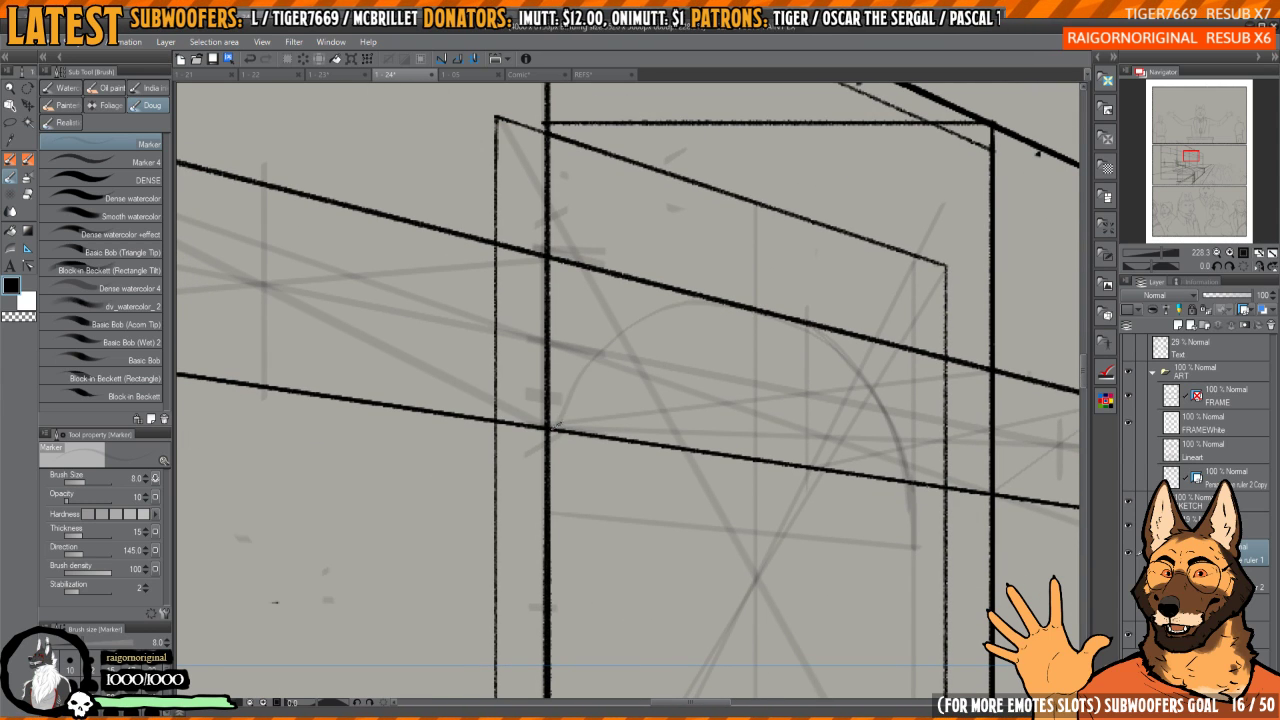
- Redraw the arch's opposite half as a rounder, darker curve from the crown down to the thick post
{"action": "mouse_move", "coordinate": [743, 307]}
{"action": "left_mouse_down"}
{"action": "mouse_move", "coordinate": [632, 312]}
{"action": "mouse_move", "coordinate": [556, 406]}
{"action": "left_mouse_up"}
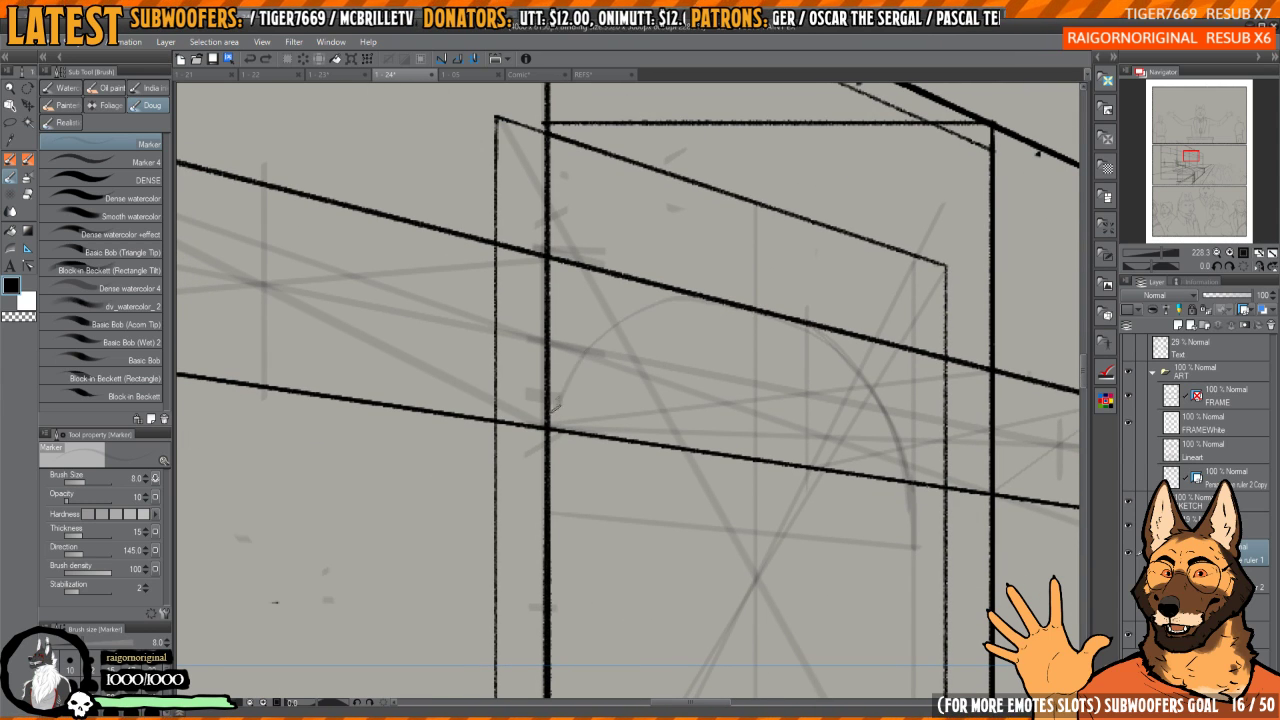
{"action": "mouse_move", "coordinate": [738, 316]}
{"action": "left_mouse_down"}
{"action": "mouse_move", "coordinate": [591, 283]}
{"action": "mouse_move", "coordinate": [642, 292]}
{"action": "mouse_move", "coordinate": [582, 386]}
{"action": "left_mouse_up"}
{"action": "left_click_drag", "start_coordinate": [614, 280], "coordinate": [587, 372]}
{"action": "mouse_move", "coordinate": [686, 188]}
{"action": "left_mouse_down"}
{"action": "mouse_move", "coordinate": [582, 388]}
{"action": "mouse_move", "coordinate": [730, 272]}
{"action": "mouse_move", "coordinate": [739, 292]}
{"action": "left_mouse_up"}
{"action": "mouse_move", "coordinate": [648, 292]}
{"action": "left_mouse_down"}
{"action": "mouse_move", "coordinate": [604, 444]}
{"action": "mouse_move", "coordinate": [626, 509]}
{"action": "left_mouse_up"}
{"action": "mouse_move", "coordinate": [666, 268]}
{"action": "left_mouse_down"}
{"action": "mouse_move", "coordinate": [604, 366]}
{"action": "mouse_move", "coordinate": [697, 348]}
{"action": "left_mouse_up"}
{"action": "left_click_drag", "start_coordinate": [576, 464], "coordinate": [594, 572]}
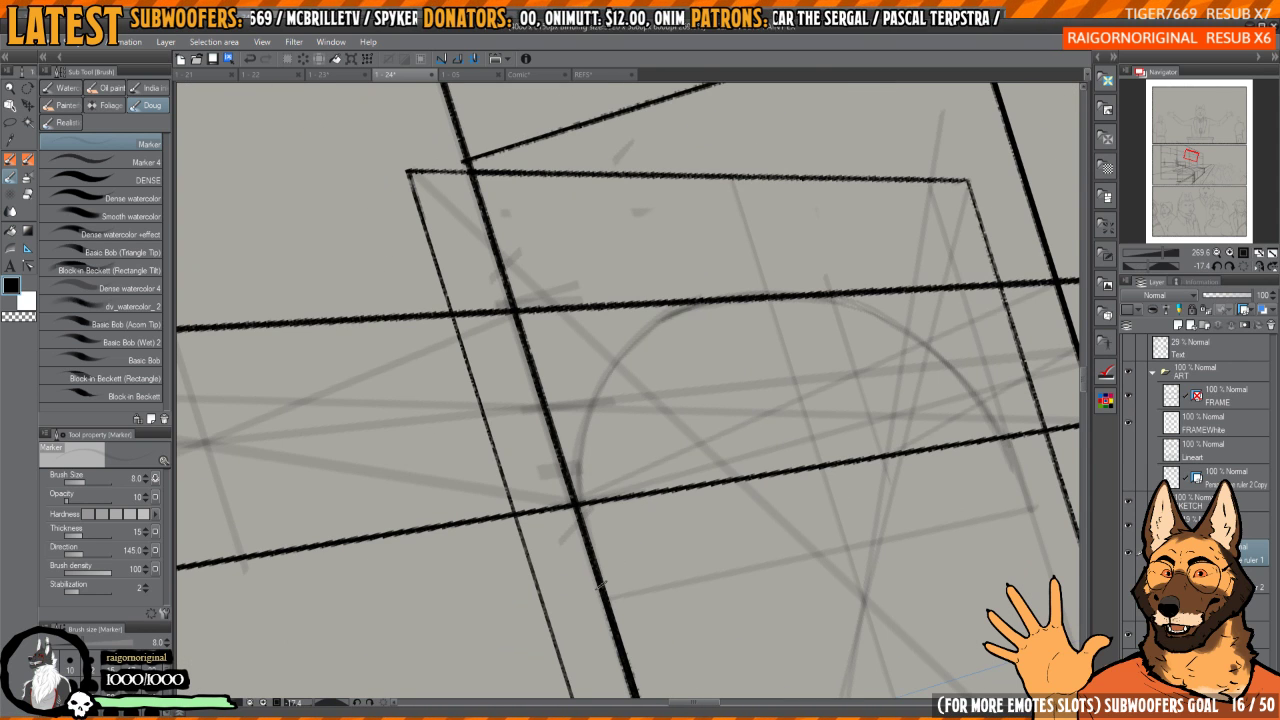
{"action": "mouse_move", "coordinate": [579, 496]}
{"action": "left_mouse_down"}
{"action": "mouse_move", "coordinate": [583, 434]}
{"action": "mouse_move", "coordinate": [585, 562]}
{"action": "left_mouse_up"}
{"action": "key", "text": "h"}
{"action": "mouse_move", "coordinate": [568, 472]}
{"action": "left_mouse_down"}
{"action": "mouse_move", "coordinate": [669, 486]}
{"action": "mouse_move", "coordinate": [614, 340]}
{"action": "mouse_move", "coordinate": [706, 271]}
{"action": "mouse_move", "coordinate": [721, 283]}
{"action": "left_mouse_up"}
- Darken the half-arch beside the second post and soften its edge with transparent strokes
{"action": "mouse_move", "coordinate": [594, 316]}
{"action": "left_mouse_down"}
{"action": "mouse_move", "coordinate": [568, 428]}
{"action": "mouse_move", "coordinate": [604, 558]}
{"action": "left_mouse_up"}
{"action": "left_click_drag", "start_coordinate": [582, 488], "coordinate": [625, 592]}
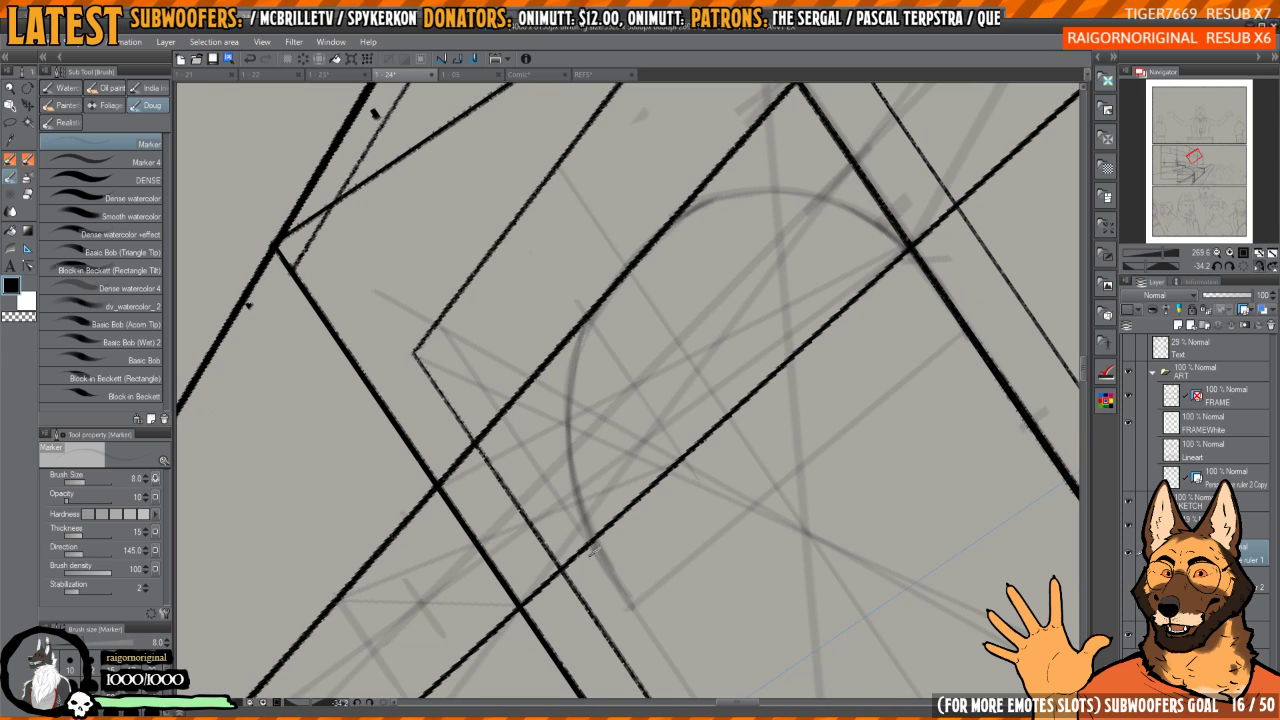
{"action": "key", "text": "c"}
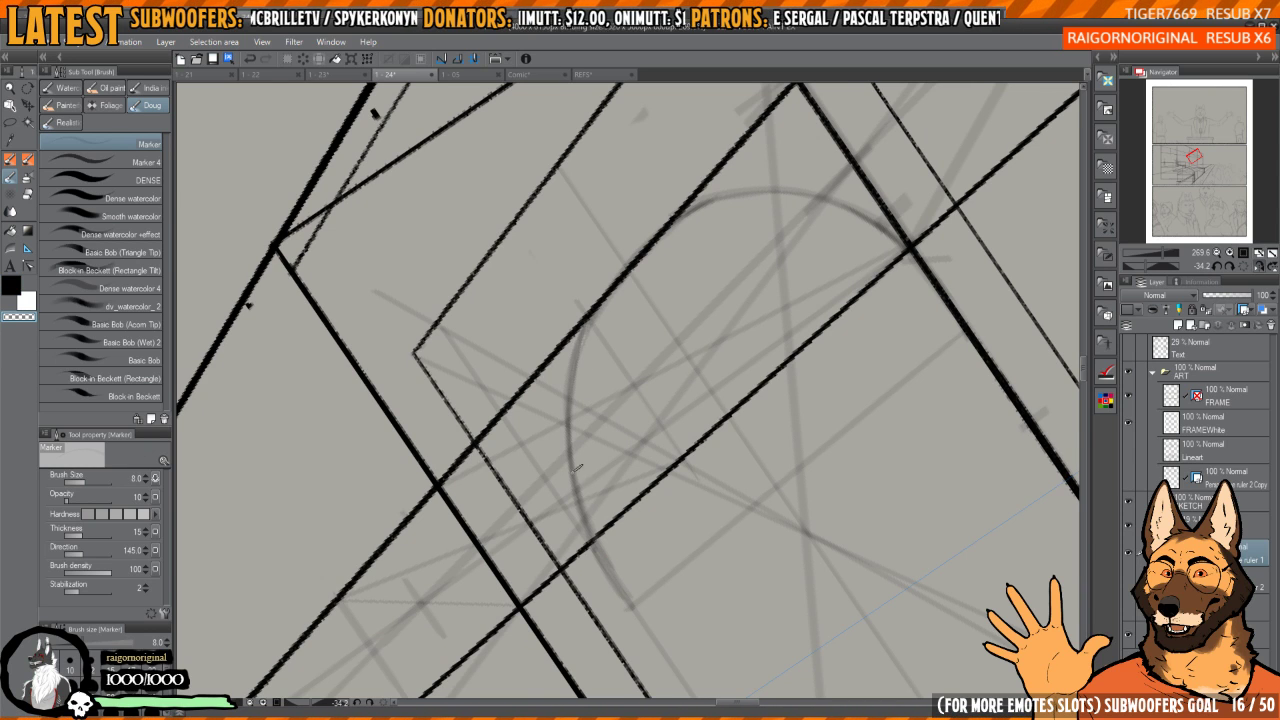
{"action": "key", "text": "c"}
{"action": "mouse_move", "coordinate": [592, 328]}
{"action": "left_mouse_down"}
{"action": "mouse_move", "coordinate": [588, 539]}
{"action": "mouse_move", "coordinate": [625, 604]}
{"action": "left_mouse_up"}
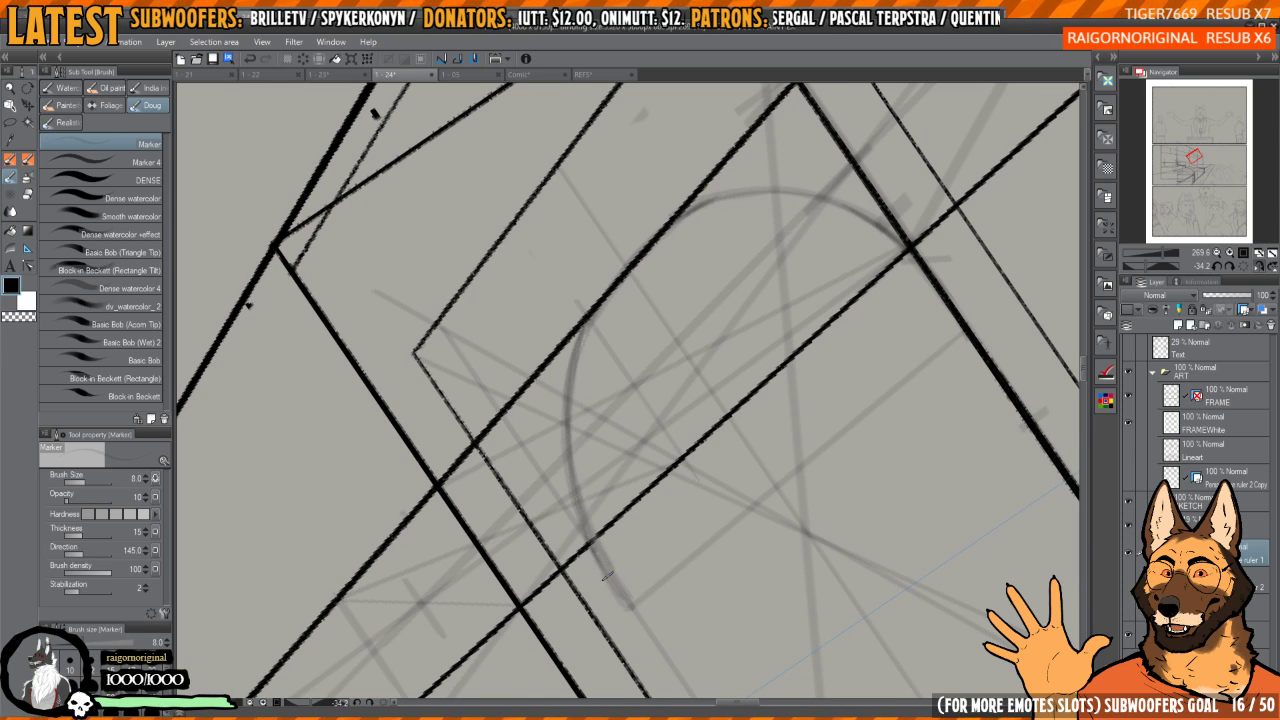
{"action": "mouse_move", "coordinate": [575, 499]}
{"action": "left_mouse_down"}
{"action": "mouse_move", "coordinate": [590, 326]}
{"action": "mouse_move", "coordinate": [611, 286]}
{"action": "left_mouse_up"}
{"action": "mouse_move", "coordinate": [739, 228]}
{"action": "left_mouse_down"}
{"action": "mouse_move", "coordinate": [669, 307]}
{"action": "mouse_move", "coordinate": [569, 366]}
{"action": "mouse_move", "coordinate": [586, 323]}
{"action": "mouse_move", "coordinate": [594, 489]}
{"action": "left_mouse_up"}
{"action": "key", "text": "c"}
{"action": "left_click_drag", "start_coordinate": [589, 301], "coordinate": [580, 462]}
{"action": "left_click_drag", "start_coordinate": [572, 370], "coordinate": [584, 462]}
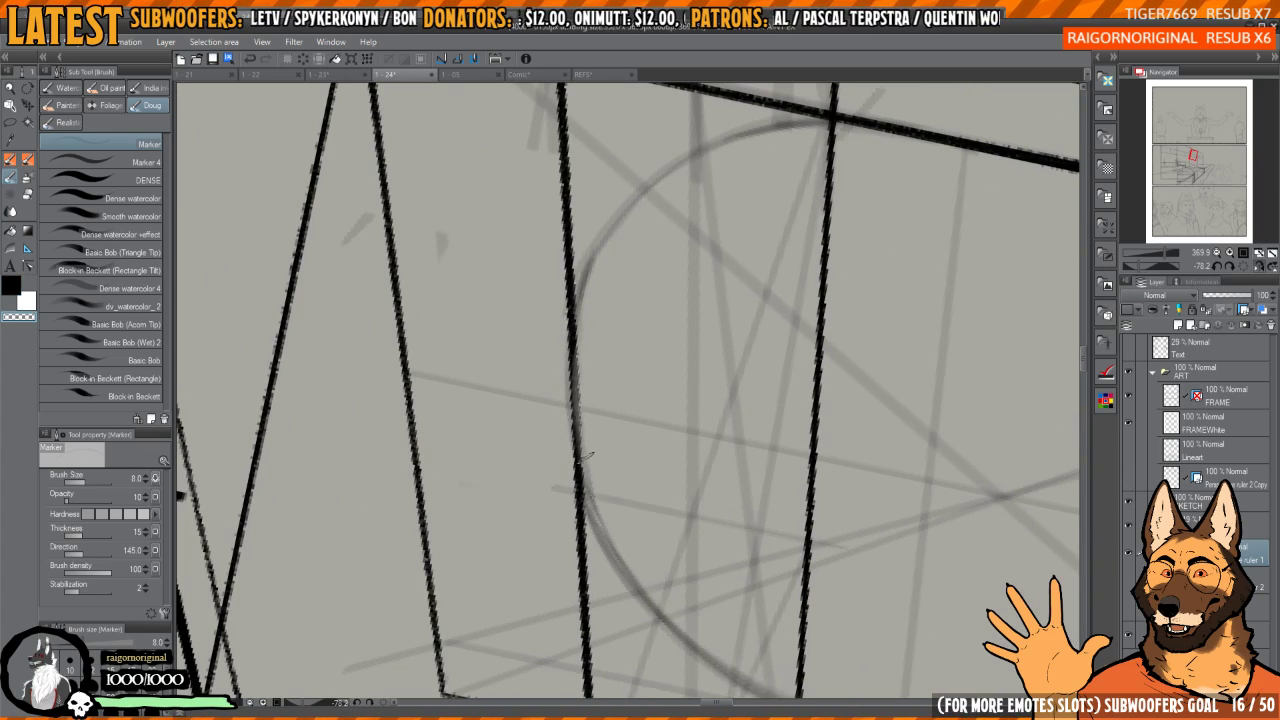
- Ink the arch opening's vertical side beside the second post, from the floor line upward, with the REAL Ink Brush
{"action": "mouse_move", "coordinate": [627, 356]}
{"action": "left_mouse_down"}
{"action": "mouse_move", "coordinate": [557, 294]}
{"action": "mouse_move", "coordinate": [714, 466]}
{"action": "left_mouse_up"}
{"action": "key", "text": "h"}
{"action": "left_click_drag", "start_coordinate": [766, 251], "coordinate": [755, 188]}
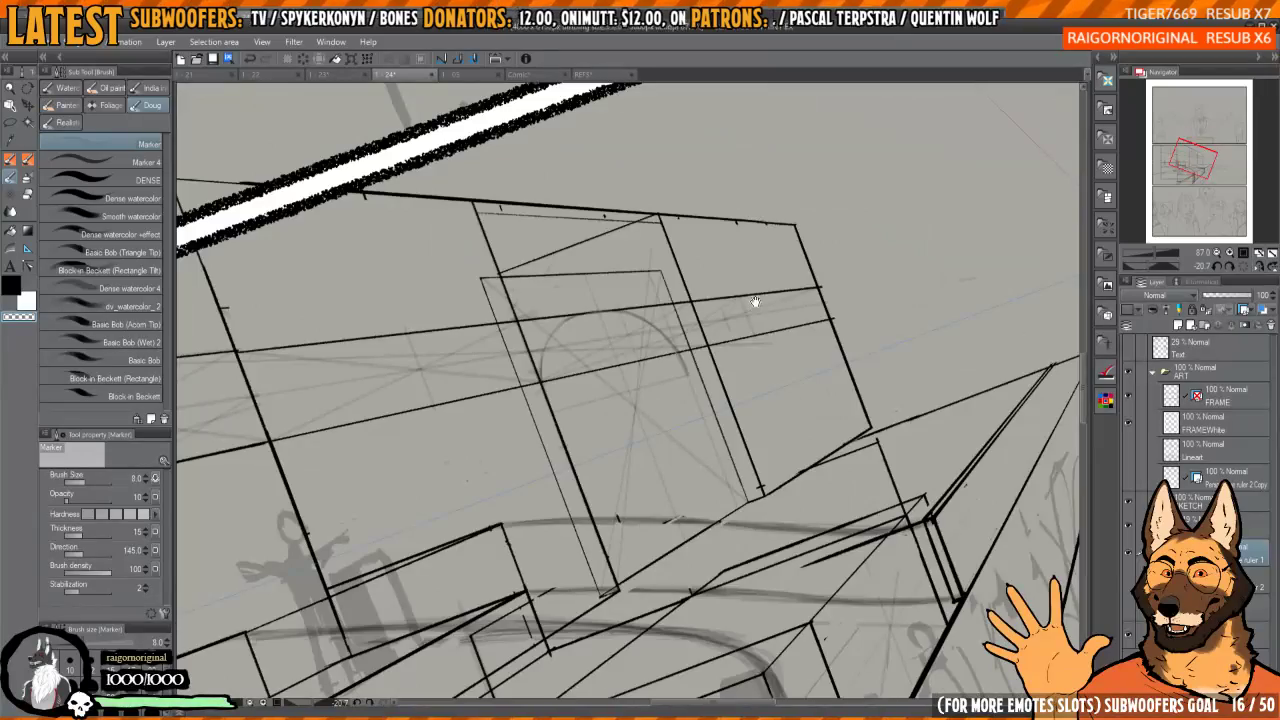
{"action": "left_click_drag", "start_coordinate": [756, 292], "coordinate": [581, 475]}
{"action": "left_click_drag", "start_coordinate": [453, 431], "coordinate": [696, 278]}
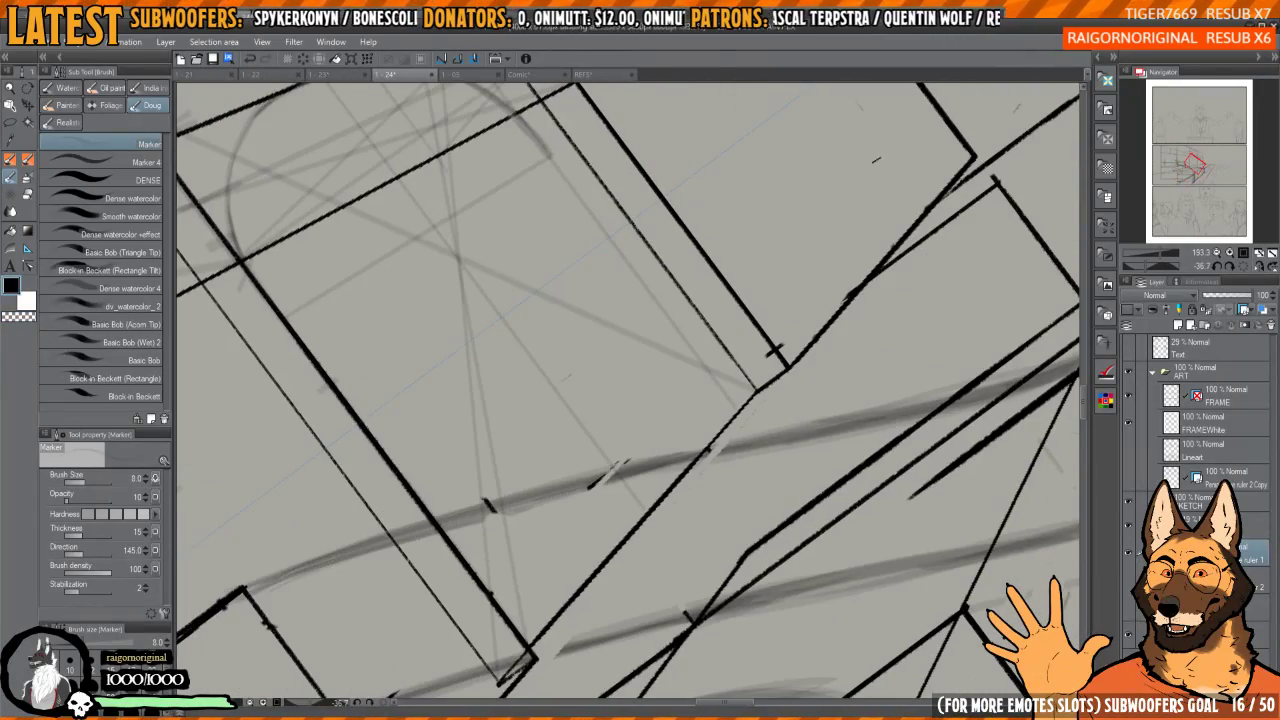
{"action": "left_click", "coordinate": [1243, 268]}
{"action": "left_click_drag", "start_coordinate": [723, 372], "coordinate": [686, 383]}
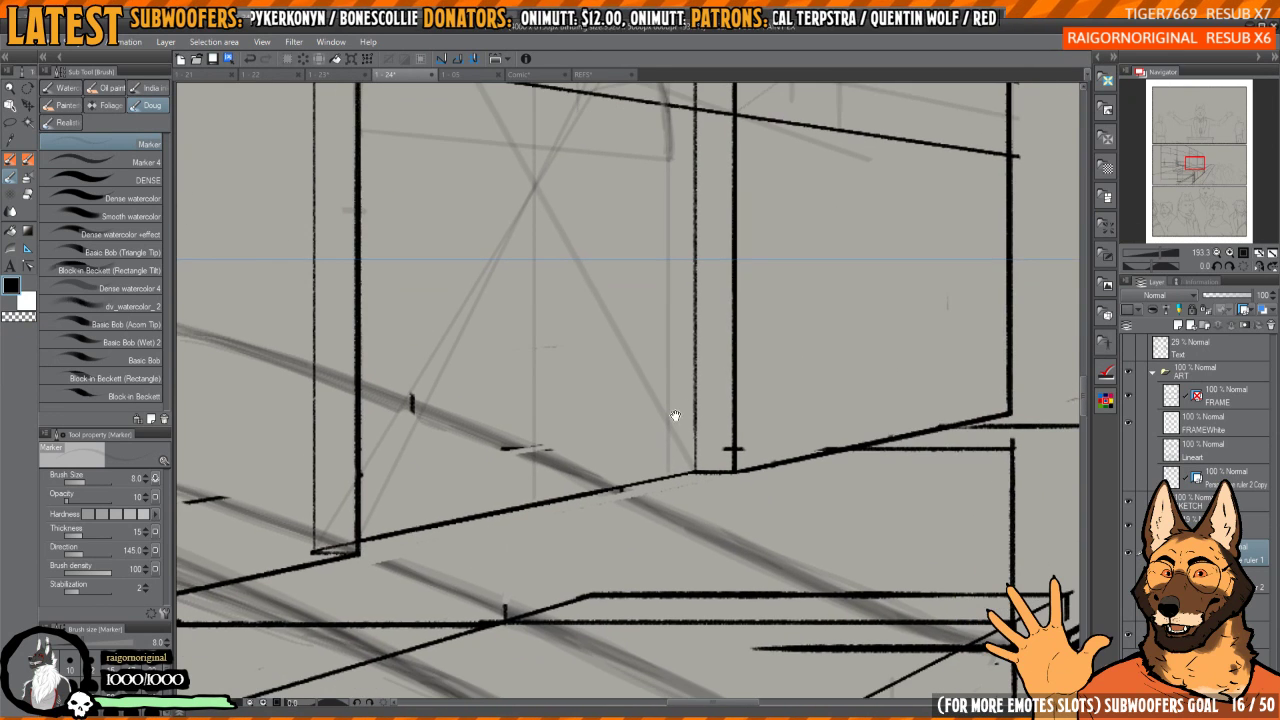
{"action": "mouse_move", "coordinate": [661, 454]}
{"action": "left_mouse_down"}
{"action": "mouse_move", "coordinate": [679, 455]}
{"action": "mouse_move", "coordinate": [681, 285]}
{"action": "left_mouse_up"}
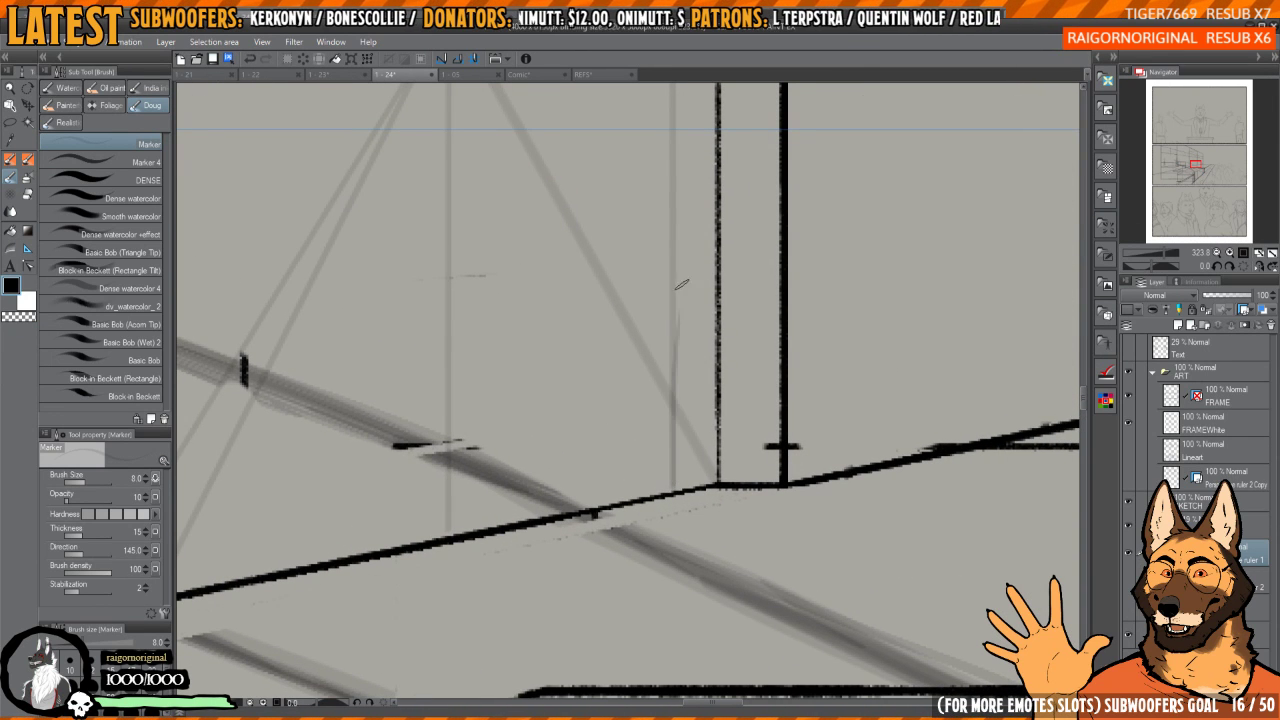
{"action": "key", "text": "p"}
{"action": "left_click_drag", "start_coordinate": [676, 492], "coordinate": [678, 286]}
{"action": "key", "text": "ctrl+z"}
{"action": "mouse_move", "coordinate": [686, 334]}
{"action": "left_mouse_down"}
{"action": "mouse_move", "coordinate": [680, 314]}
{"action": "mouse_move", "coordinate": [688, 336]}
{"action": "left_mouse_up"}
{"action": "scroll", "coordinate": [686, 358], "scroll_direction": "down", "scroll_amount": 3}
{"action": "scroll", "coordinate": [686, 358], "scroll_direction": "up", "scroll_amount": 1}
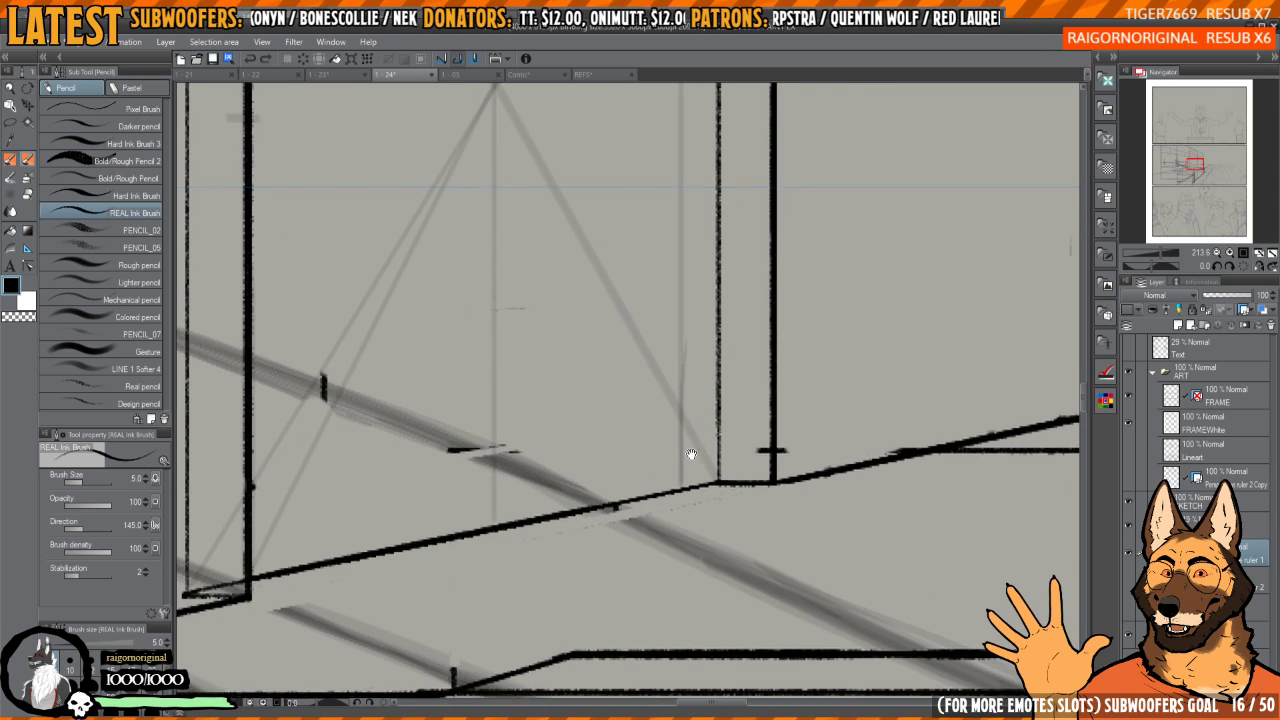
{"action": "left_click_drag", "start_coordinate": [680, 492], "coordinate": [681, 232]}
{"action": "key", "text": "ctrl+z"}
{"action": "left_click_drag", "start_coordinate": [683, 495], "coordinate": [682, 198]}
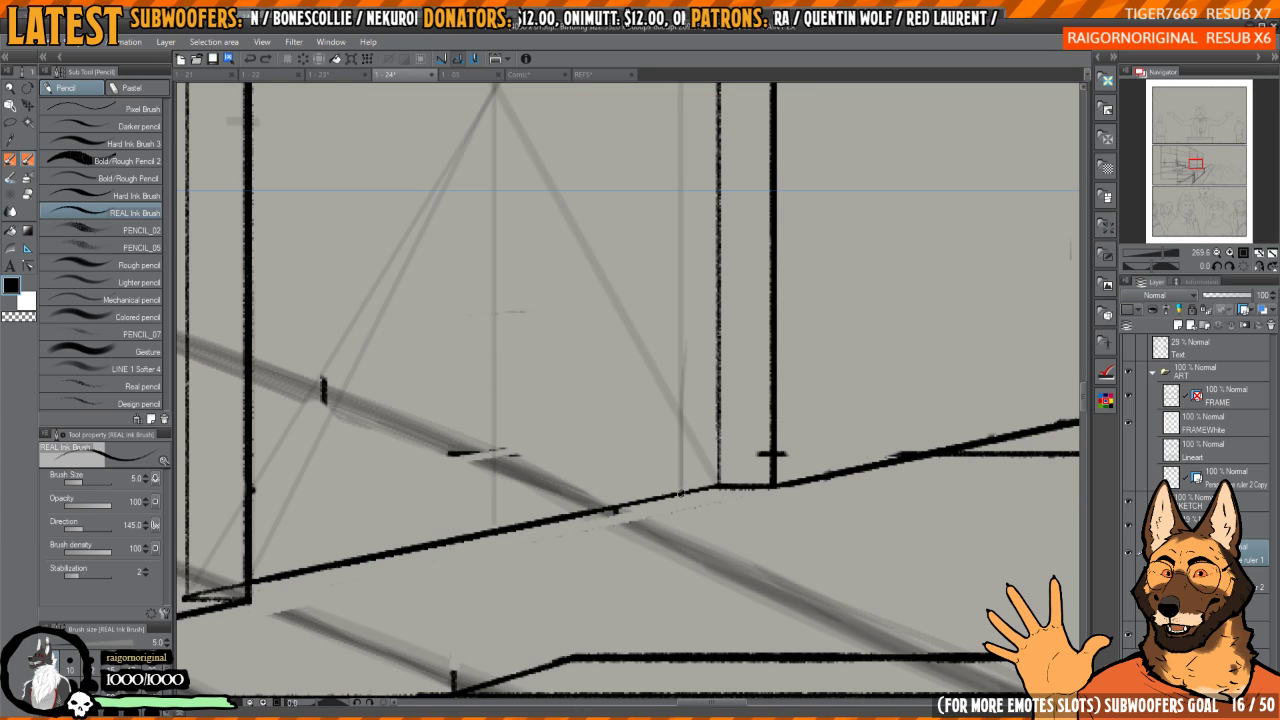
{"action": "left_click_drag", "start_coordinate": [680, 493], "coordinate": [682, 228]}
- Ink a horizontal line from the foot of the arch's vertical side across to the opposite thick post
{"action": "key", "text": "h"}
{"action": "left_click_drag", "start_coordinate": [707, 409], "coordinate": [685, 407]}
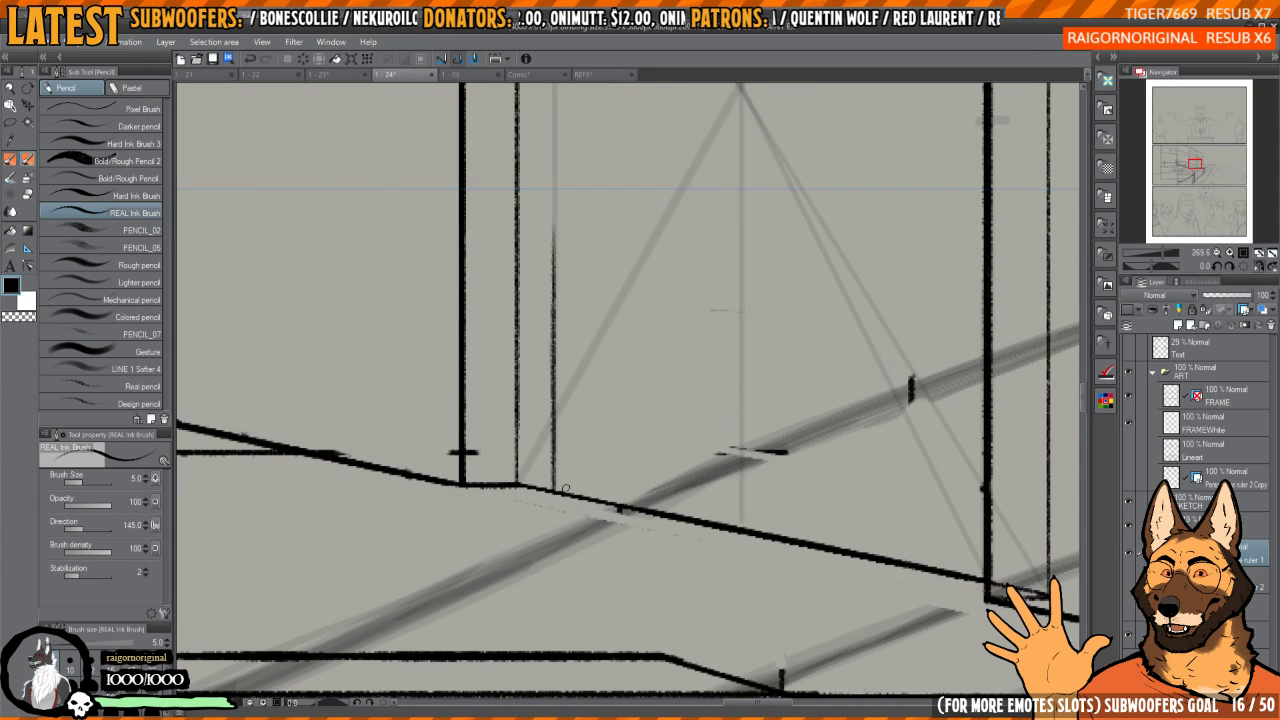
{"action": "left_click_drag", "start_coordinate": [565, 489], "coordinate": [947, 438]}
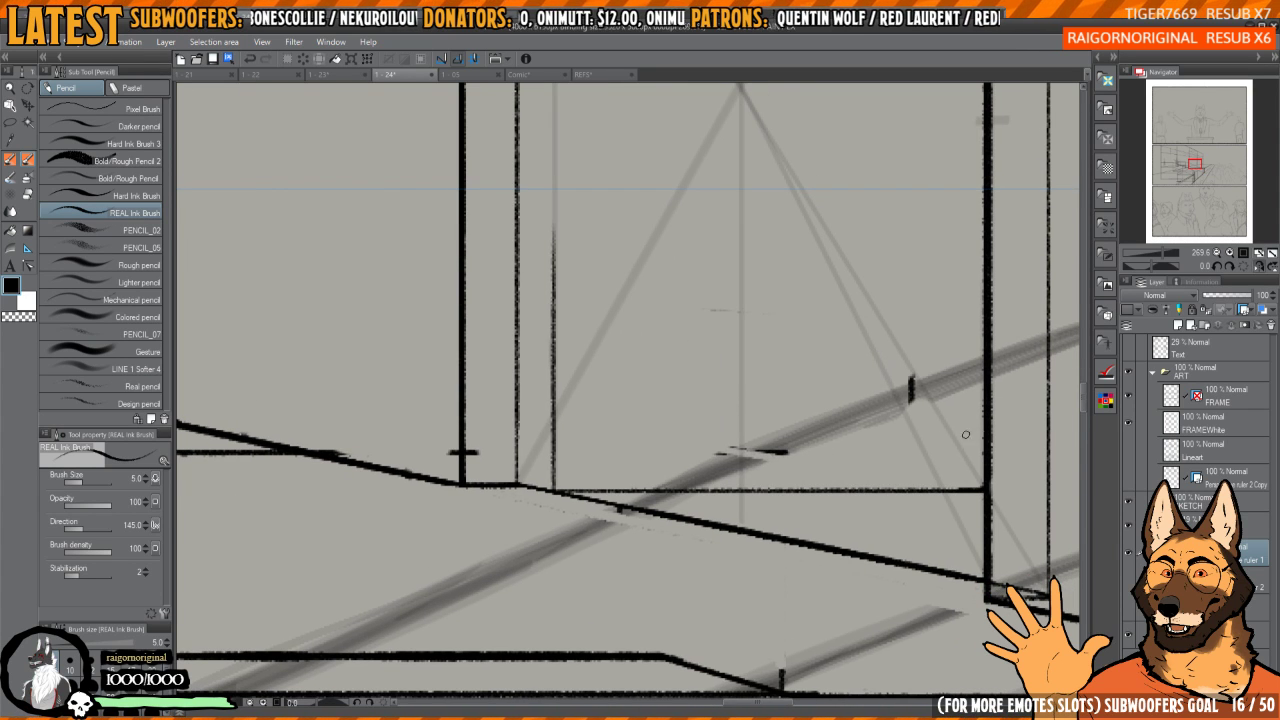
{"action": "scroll", "coordinate": [697, 357], "scroll_direction": "down", "scroll_amount": 4}
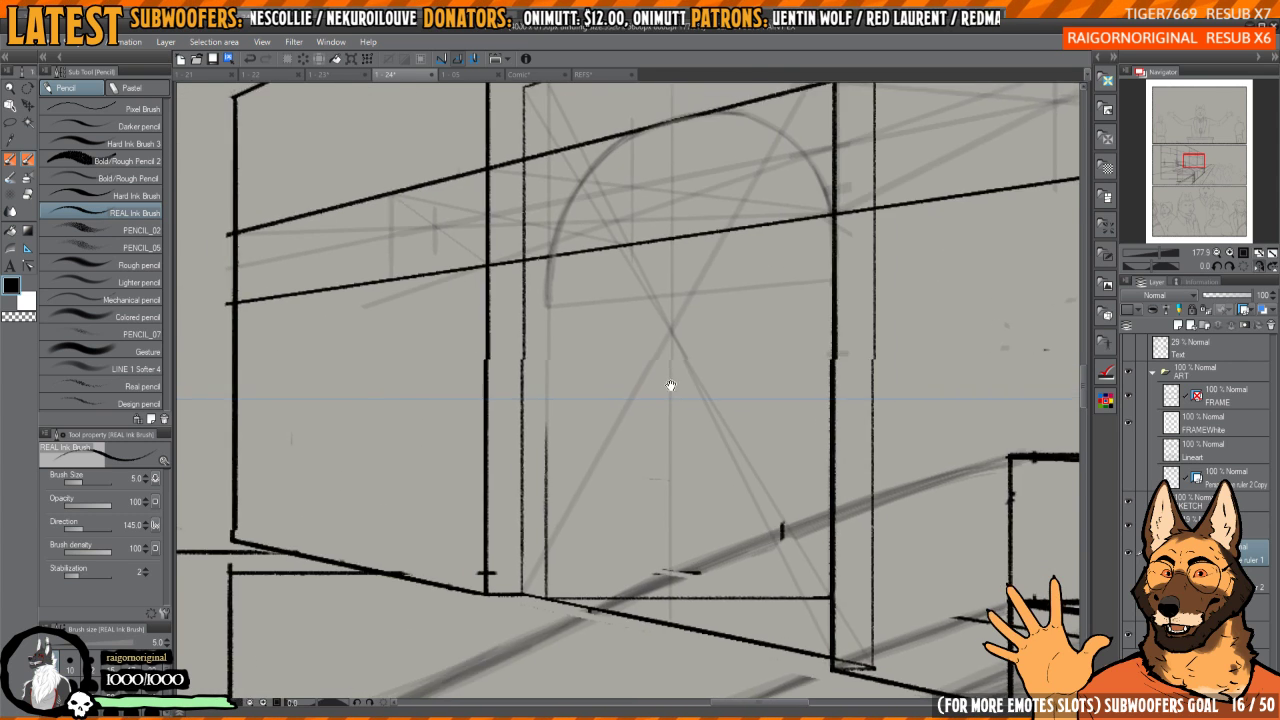
- Thicken the arch opening's vertical side, extend it up to the start of the curve and trim its upper tip
{"action": "scroll", "coordinate": [670, 385], "scroll_direction": "up", "scroll_amount": 2}
{"action": "mouse_move", "coordinate": [603, 320]}
{"action": "left_mouse_down"}
{"action": "mouse_move", "coordinate": [603, 580]}
{"action": "mouse_move", "coordinate": [585, 425]}
{"action": "left_mouse_up"}
{"action": "left_click_drag", "start_coordinate": [577, 552], "coordinate": [592, 162]}
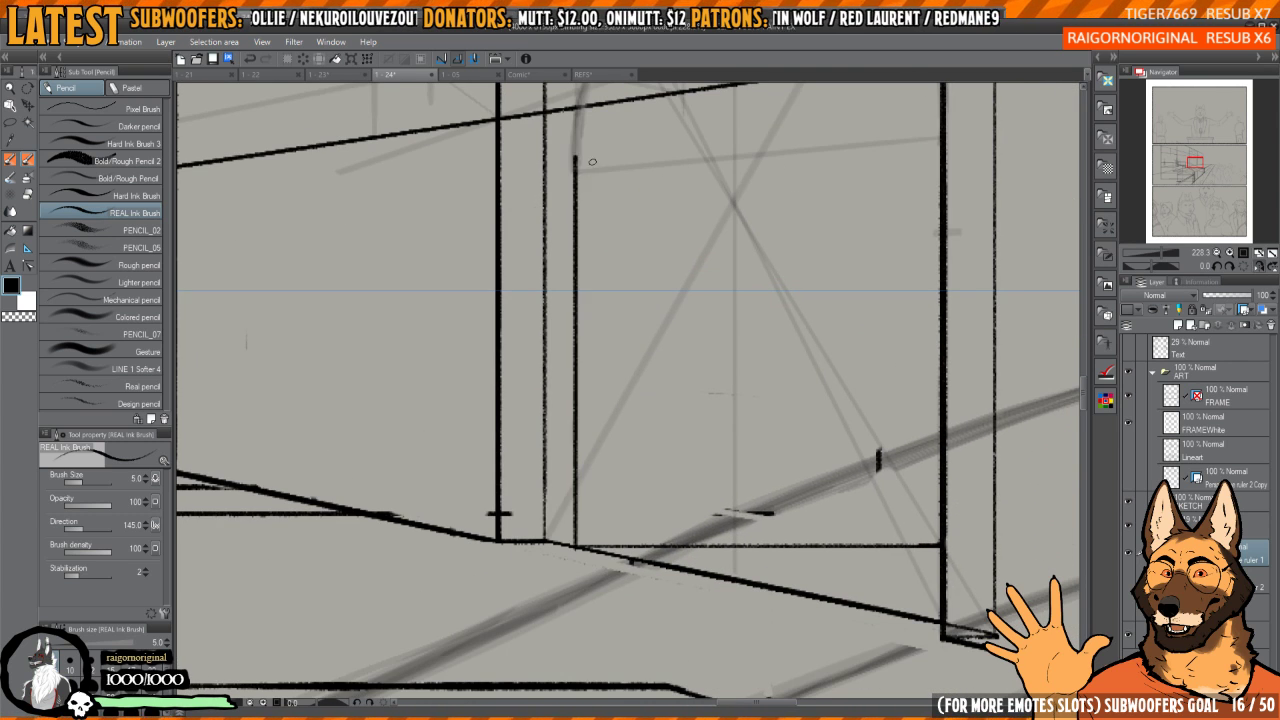
{"action": "scroll", "coordinate": [592, 162], "scroll_direction": "up", "scroll_amount": 3}
{"action": "left_click_drag", "start_coordinate": [729, 166], "coordinate": [765, 217]}
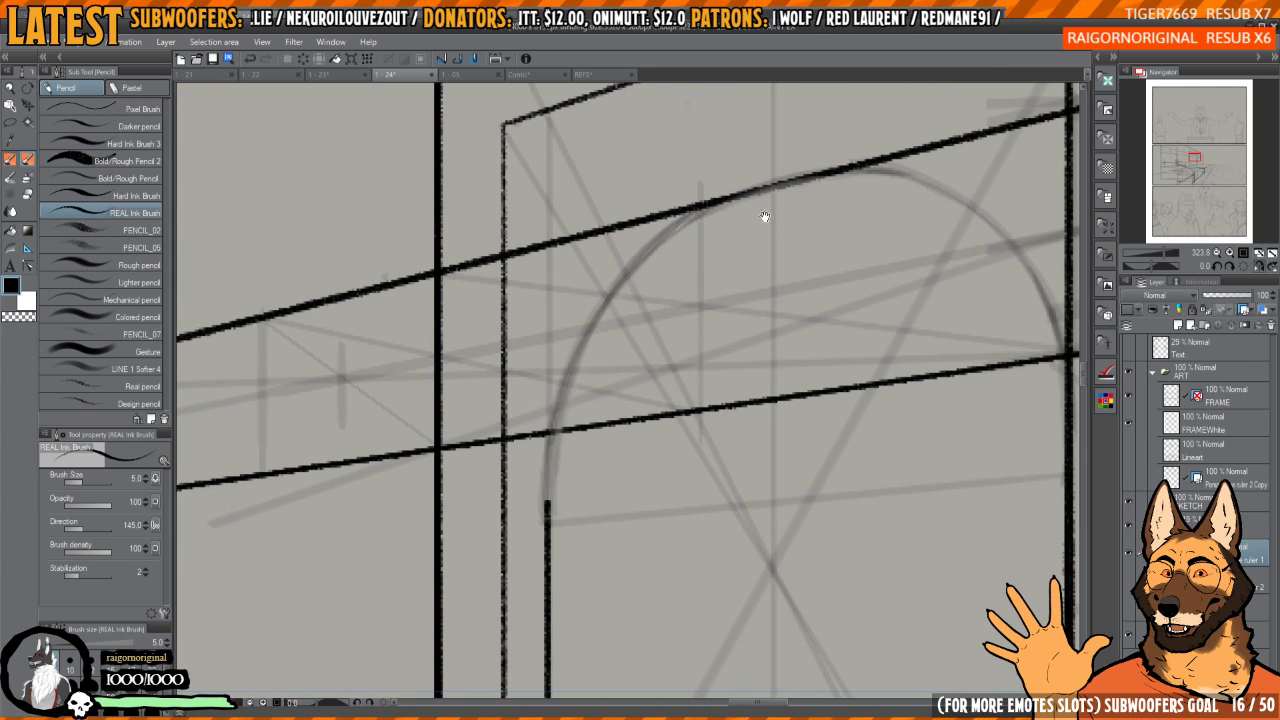
{"action": "key", "text": "c"}
{"action": "left_click", "coordinate": [547, 502]}
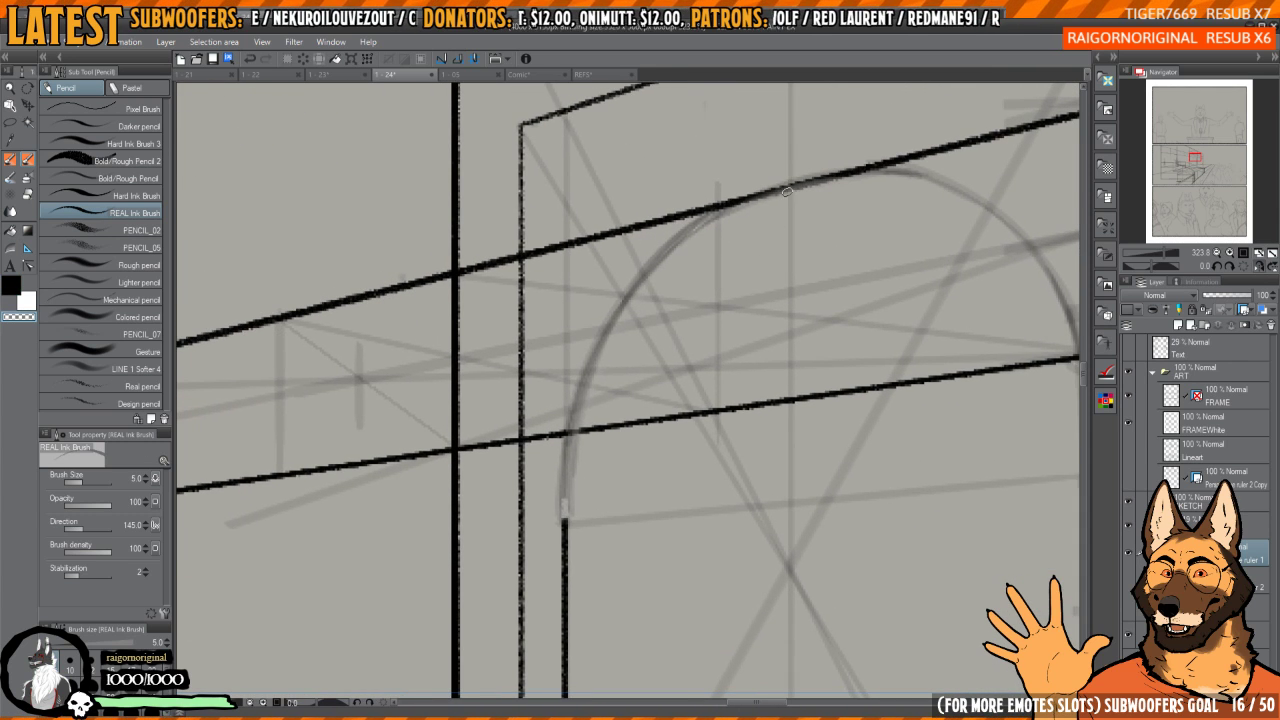
- Ink the half-arch curve from the centre vertical down to the top of the inked vertical side
{"action": "scroll", "coordinate": [797, 186], "scroll_direction": "up", "scroll_amount": 2}
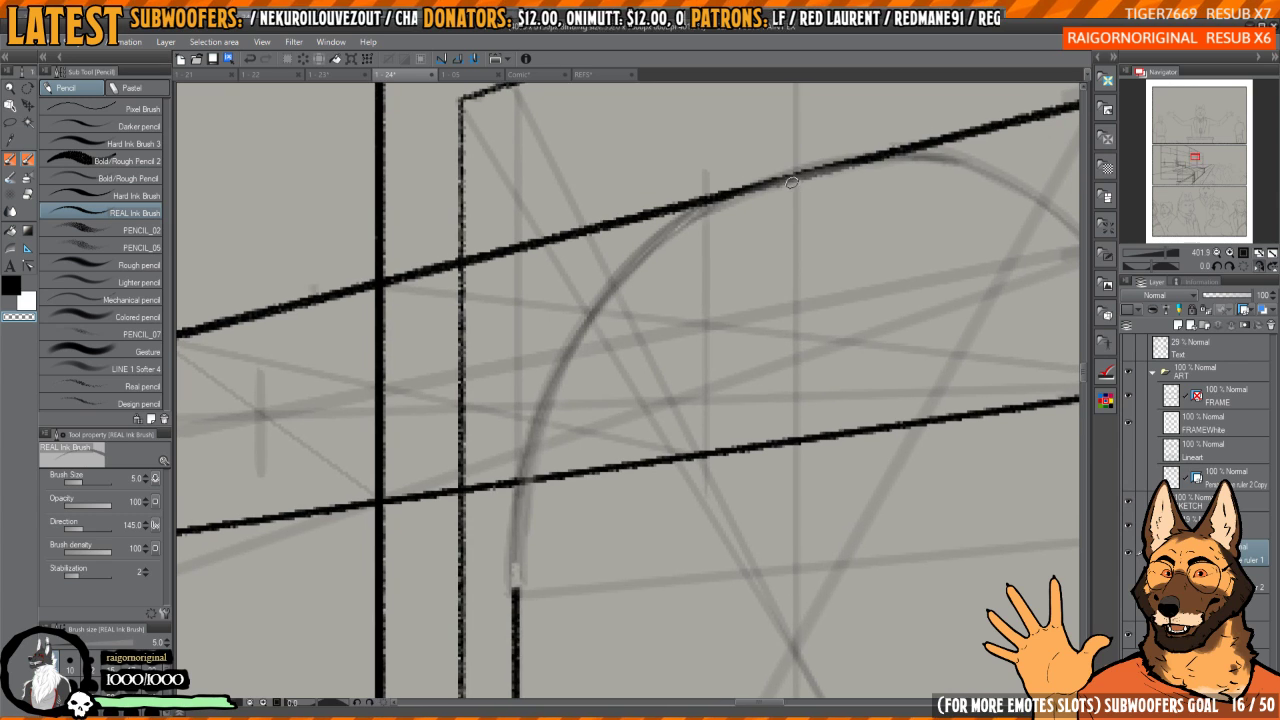
{"action": "key", "text": "c"}
{"action": "mouse_move", "coordinate": [793, 177]}
{"action": "left_mouse_down"}
{"action": "mouse_move", "coordinate": [642, 252]}
{"action": "mouse_move", "coordinate": [710, 208]}
{"action": "mouse_move", "coordinate": [636, 264]}
{"action": "mouse_move", "coordinate": [746, 194]}
{"action": "mouse_move", "coordinate": [618, 278]}
{"action": "mouse_move", "coordinate": [512, 495]}
{"action": "mouse_move", "coordinate": [780, 178]}
{"action": "mouse_move", "coordinate": [652, 247]}
{"action": "mouse_move", "coordinate": [536, 422]}
{"action": "mouse_move", "coordinate": [516, 596]}
{"action": "left_mouse_up"}
{"action": "key", "text": "ctrl+z"}
{"action": "key", "text": "ctrl+z"}
{"action": "key", "text": "ctrl+z"}
{"action": "key", "text": "ctrl+z"}
{"action": "scroll", "coordinate": [640, 371], "scroll_direction": "down", "scroll_amount": 3}
{"action": "scroll", "coordinate": [547, 422], "scroll_direction": "up", "scroll_amount": 3}
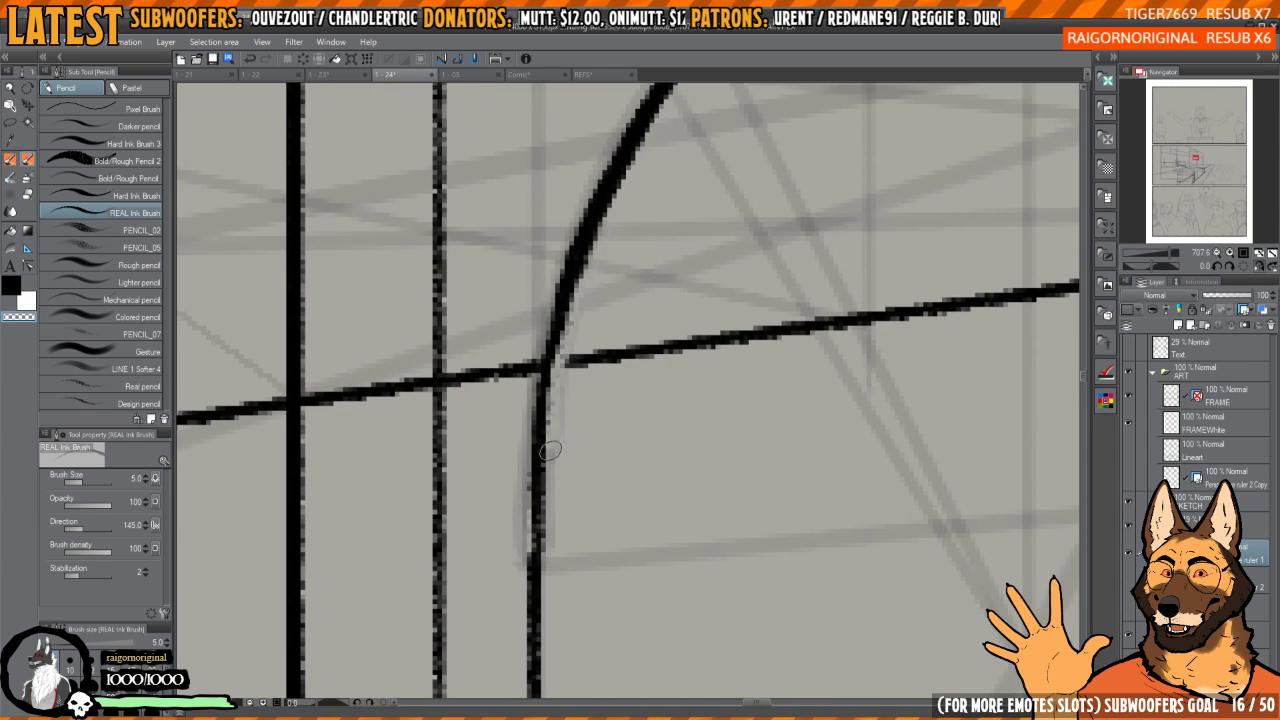
- Clean up the joint between the arch curve and its vertical side, and thin the curve by erasing along its inner edge
{"action": "left_click_drag", "start_coordinate": [540, 375], "coordinate": [524, 549]}
{"action": "scroll", "coordinate": [525, 546], "scroll_direction": "down", "scroll_amount": 4}
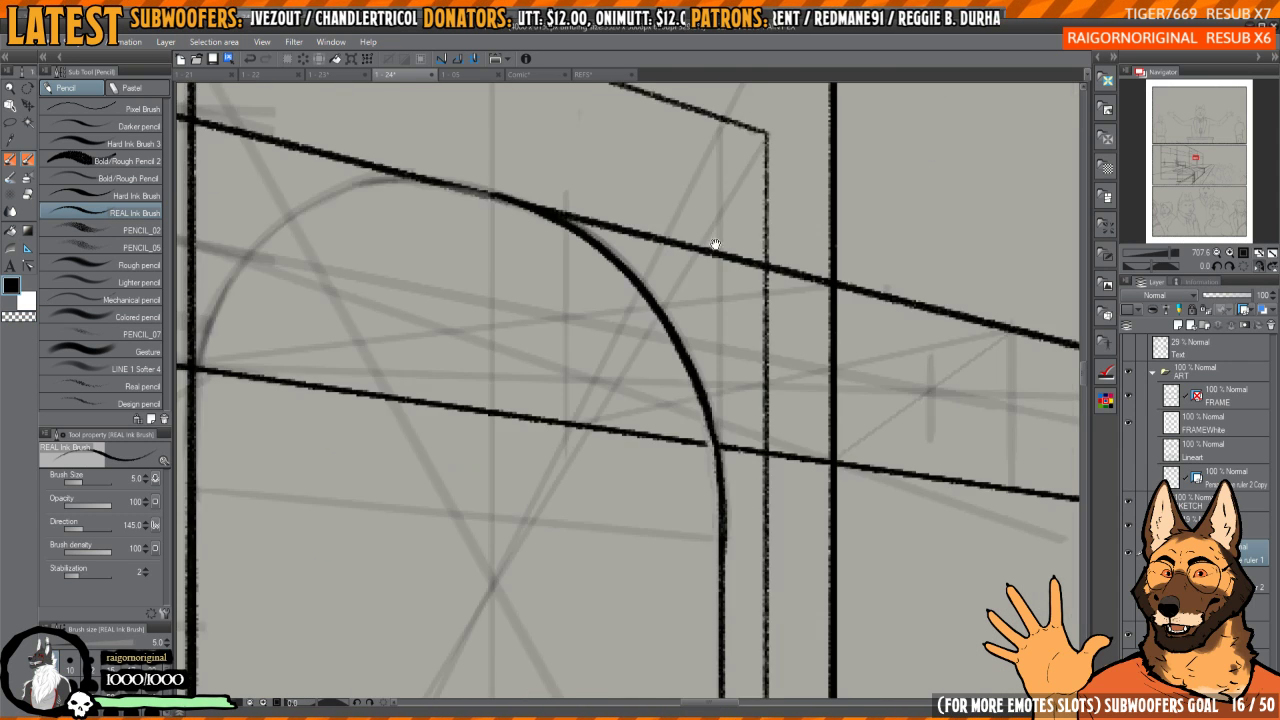
{"action": "scroll", "coordinate": [526, 537], "scroll_direction": "up", "scroll_amount": 2}
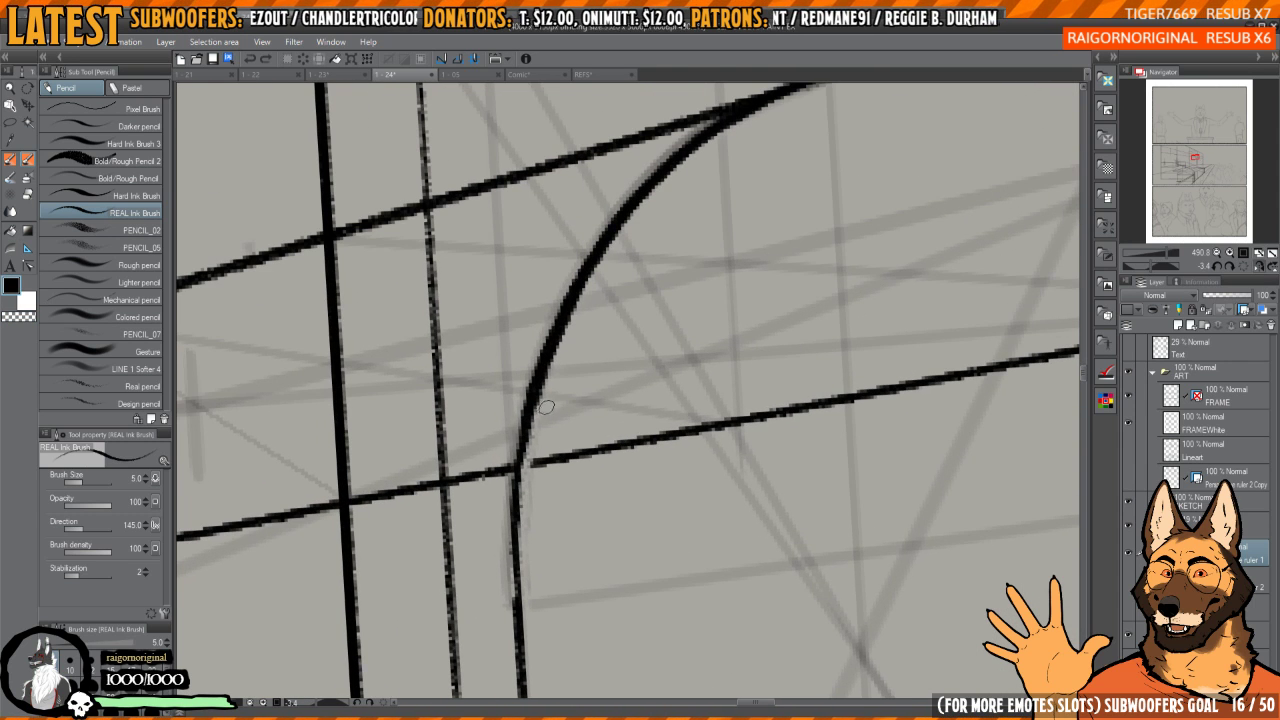
{"action": "mouse_move", "coordinate": [522, 460]}
{"action": "left_mouse_down"}
{"action": "mouse_move", "coordinate": [550, 352]}
{"action": "mouse_move", "coordinate": [627, 234]}
{"action": "left_mouse_up"}
{"action": "key", "text": "c"}
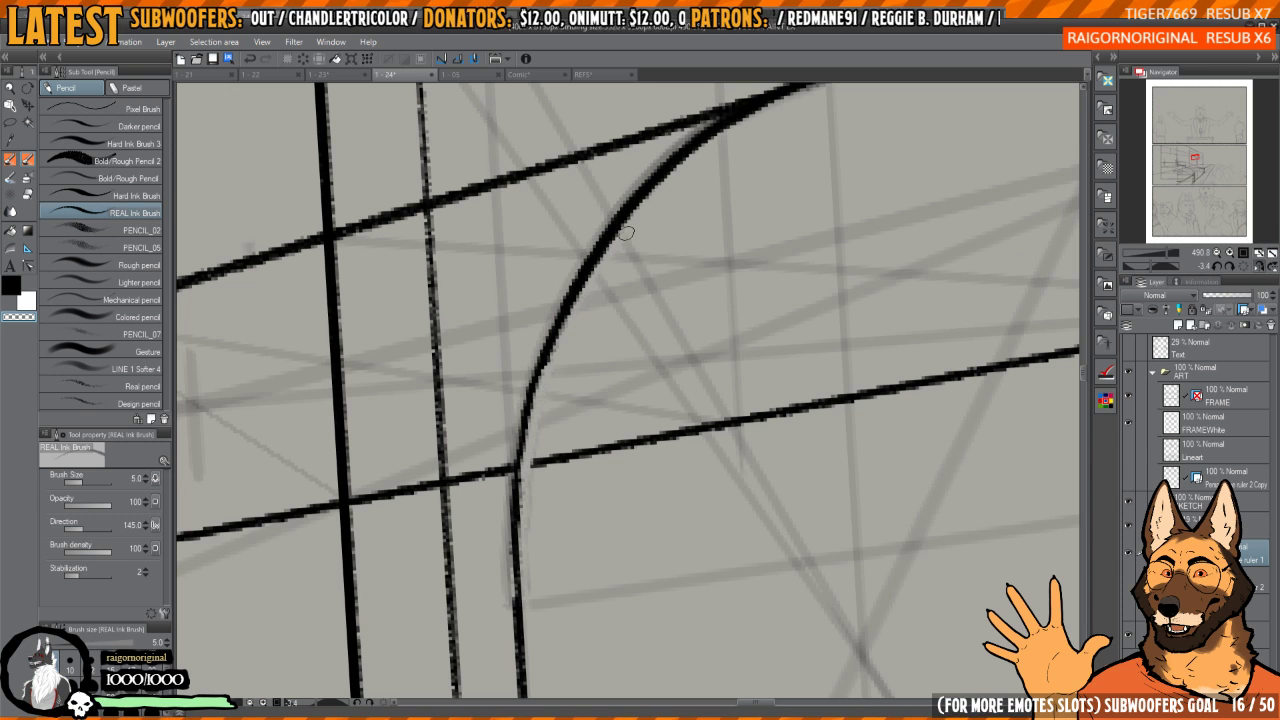
{"action": "left_click_drag", "start_coordinate": [546, 382], "coordinate": [605, 252]}
{"action": "left_click_drag", "start_coordinate": [566, 326], "coordinate": [710, 138]}
{"action": "left_click_drag", "start_coordinate": [606, 248], "coordinate": [665, 176]}
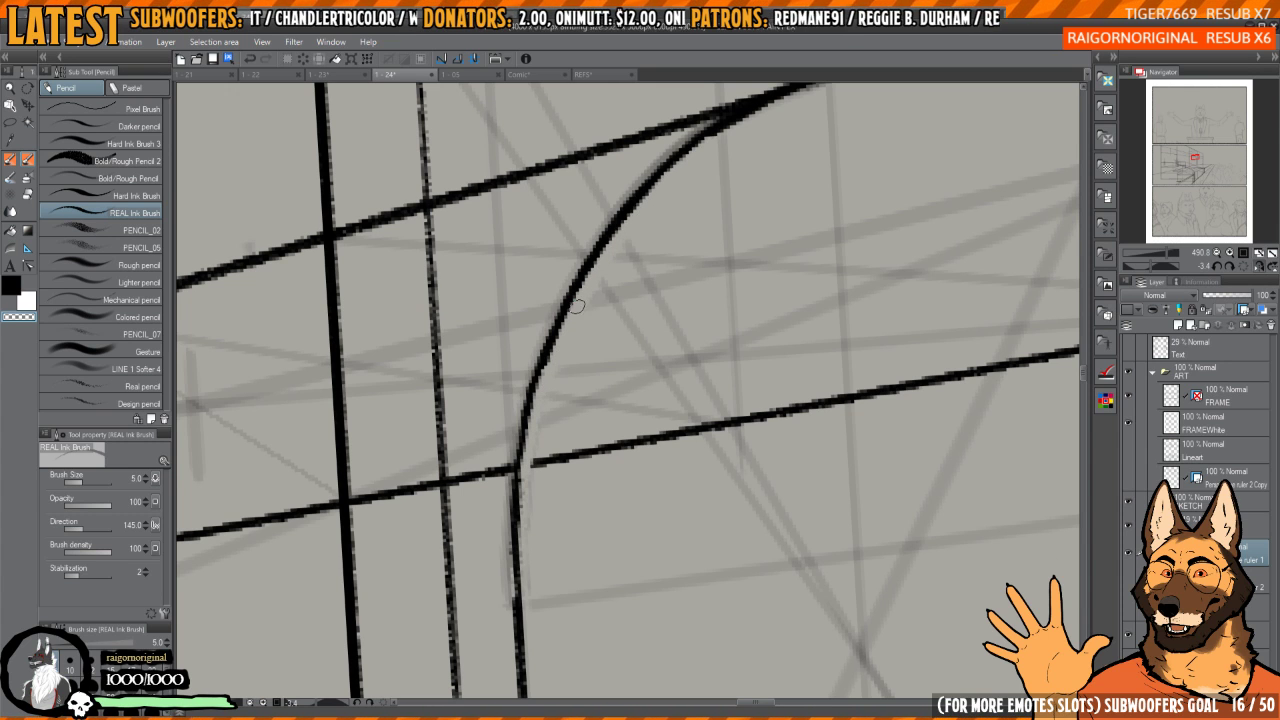
- Erase excess ink along the upper arch curve where it merges with the upper slanted wall line
{"action": "mouse_move", "coordinate": [546, 380]}
{"action": "left_mouse_down"}
{"action": "mouse_move", "coordinate": [557, 340]}
{"action": "mouse_move", "coordinate": [758, 109]}
{"action": "mouse_move", "coordinate": [806, 100]}
{"action": "left_mouse_up"}
{"action": "mouse_move", "coordinate": [810, 106]}
{"action": "left_mouse_down"}
{"action": "mouse_move", "coordinate": [668, 254]}
{"action": "mouse_move", "coordinate": [640, 310]}
{"action": "left_mouse_up"}
{"action": "mouse_move", "coordinate": [640, 310]}
{"action": "left_mouse_down"}
{"action": "mouse_move", "coordinate": [577, 363]}
{"action": "mouse_move", "coordinate": [560, 343]}
{"action": "mouse_move", "coordinate": [656, 257]}
{"action": "mouse_move", "coordinate": [620, 257]}
{"action": "left_mouse_up"}
{"action": "left_click_drag", "start_coordinate": [528, 349], "coordinate": [651, 200]}
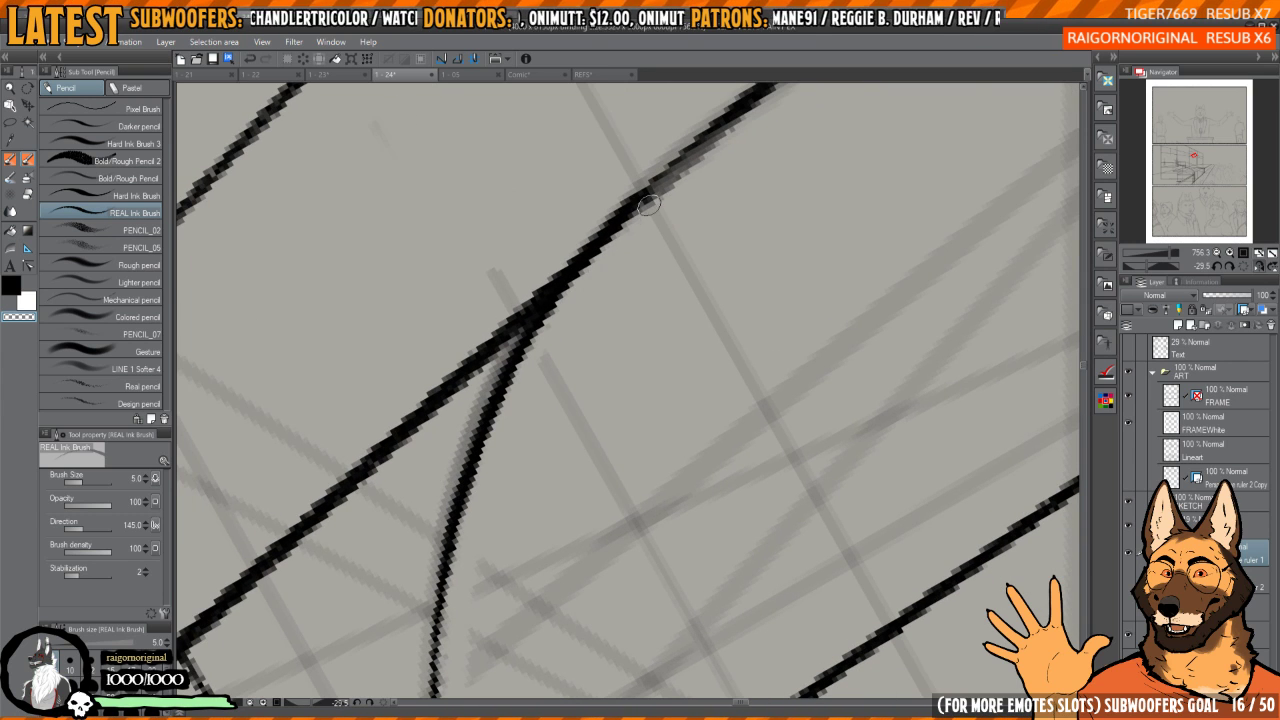
{"action": "scroll", "coordinate": [606, 251], "scroll_direction": "down", "scroll_amount": 2}
{"action": "mouse_move", "coordinate": [606, 251]}
{"action": "left_mouse_down"}
{"action": "mouse_move", "coordinate": [640, 202]}
{"action": "mouse_move", "coordinate": [725, 205]}
{"action": "mouse_move", "coordinate": [713, 188]}
{"action": "mouse_move", "coordinate": [566, 286]}
{"action": "left_mouse_up"}
- Reinforce the arch curve with ink where it crosses the lower slanted wall line and runs into the vertical side
{"action": "key", "text": "c"}
{"action": "mouse_move", "coordinate": [636, 218]}
{"action": "left_mouse_down"}
{"action": "mouse_move", "coordinate": [694, 186]}
{"action": "mouse_move", "coordinate": [706, 158]}
{"action": "mouse_move", "coordinate": [622, 236]}
{"action": "mouse_move", "coordinate": [552, 368]}
{"action": "mouse_move", "coordinate": [530, 567]}
{"action": "mouse_move", "coordinate": [547, 402]}
{"action": "left_mouse_up"}
{"action": "left_click_drag", "start_coordinate": [593, 262], "coordinate": [640, 271]}
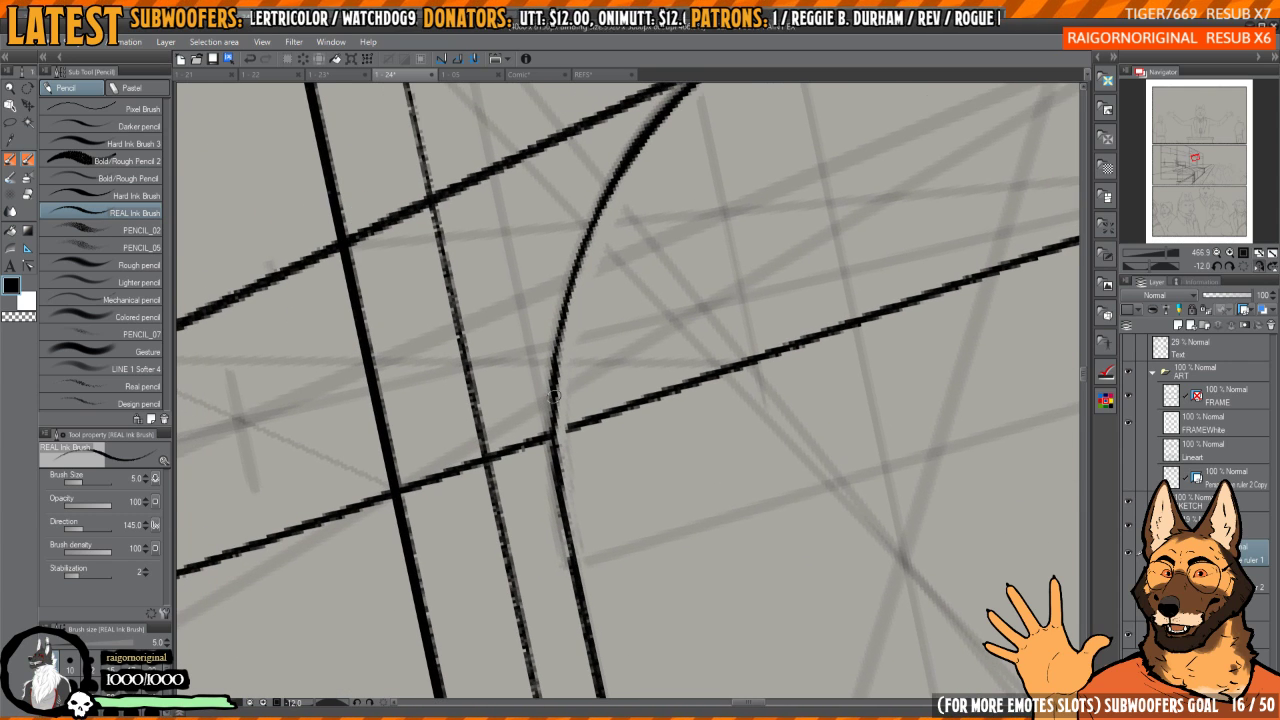
{"action": "left_click_drag", "start_coordinate": [554, 396], "coordinate": [555, 508]}
{"action": "mouse_move", "coordinate": [565, 556]}
{"action": "left_mouse_down"}
{"action": "mouse_move", "coordinate": [558, 516]}
{"action": "mouse_move", "coordinate": [574, 584]}
{"action": "left_mouse_up"}
{"action": "left_click_drag", "start_coordinate": [742, 190], "coordinate": [563, 471]}
{"action": "left_click_drag", "start_coordinate": [755, 396], "coordinate": [606, 263]}
{"action": "mouse_move", "coordinate": [684, 263]}
{"action": "left_mouse_down"}
{"action": "mouse_move", "coordinate": [579, 364]}
{"action": "mouse_move", "coordinate": [629, 333]}
{"action": "left_mouse_up"}
{"action": "mouse_move", "coordinate": [640, 213]}
{"action": "left_mouse_down"}
{"action": "mouse_move", "coordinate": [685, 201]}
{"action": "mouse_move", "coordinate": [637, 213]}
{"action": "left_mouse_up"}
{"action": "key", "text": "ctrl+z"}
{"action": "left_click_drag", "start_coordinate": [714, 176], "coordinate": [578, 266]}
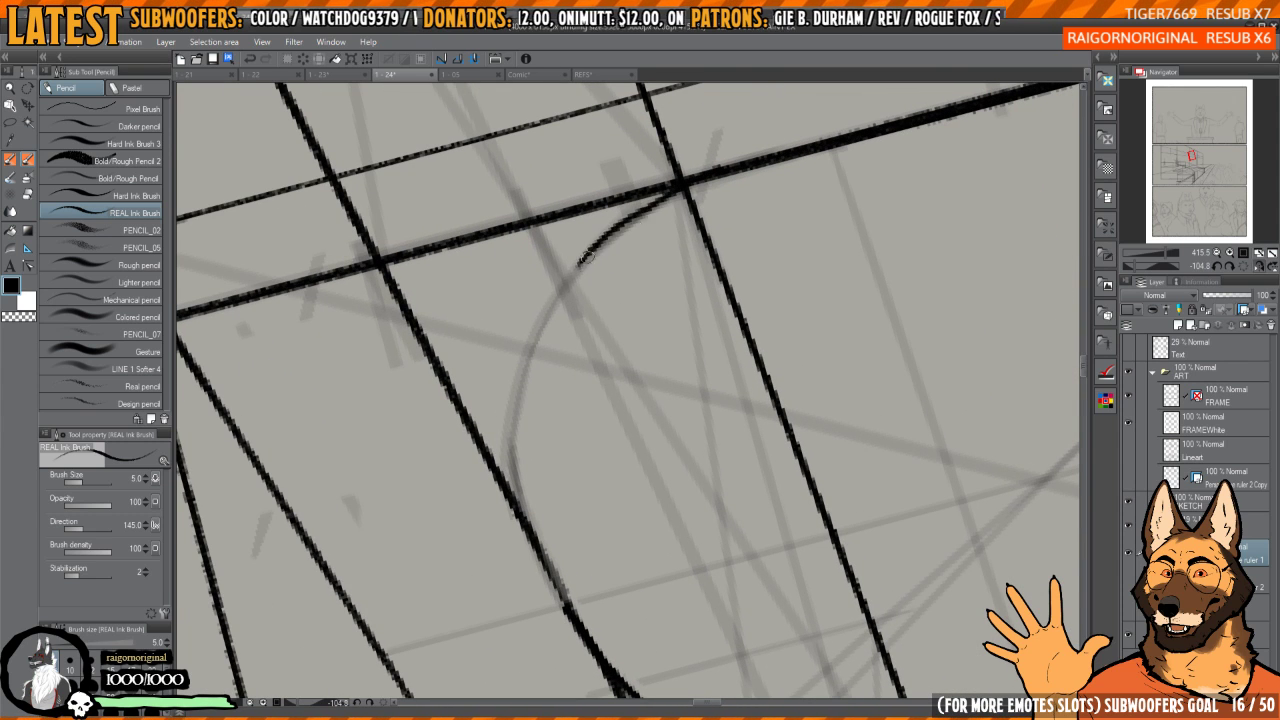
{"action": "key", "text": "ctrl+z"}
{"action": "left_click_drag", "start_coordinate": [716, 176], "coordinate": [619, 235]}
{"action": "key", "text": "ctrl+z"}
{"action": "mouse_move", "coordinate": [702, 183]}
{"action": "left_mouse_down"}
{"action": "mouse_move", "coordinate": [566, 284]}
{"action": "mouse_move", "coordinate": [518, 430]}
{"action": "left_mouse_up"}
{"action": "key", "text": "ctrl+z"}
- Ink the remaining half-arch curve from the upper slanted wall line down to the opening's heavier vertical side
{"action": "mouse_move", "coordinate": [716, 176]}
{"action": "left_mouse_down"}
{"action": "mouse_move", "coordinate": [662, 199]}
{"action": "mouse_move", "coordinate": [574, 275]}
{"action": "mouse_move", "coordinate": [517, 381]}
{"action": "mouse_move", "coordinate": [507, 466]}
{"action": "left_mouse_up"}
{"action": "left_click_drag", "start_coordinate": [545, 409], "coordinate": [580, 326]}
{"action": "mouse_move", "coordinate": [742, 174]}
{"action": "left_mouse_down"}
{"action": "mouse_move", "coordinate": [668, 191]}
{"action": "mouse_move", "coordinate": [603, 249]}
{"action": "mouse_move", "coordinate": [553, 326]}
{"action": "mouse_move", "coordinate": [538, 409]}
{"action": "mouse_move", "coordinate": [553, 497]}
{"action": "mouse_move", "coordinate": [594, 591]}
{"action": "left_mouse_up"}
{"action": "key", "text": "ctrl+z"}
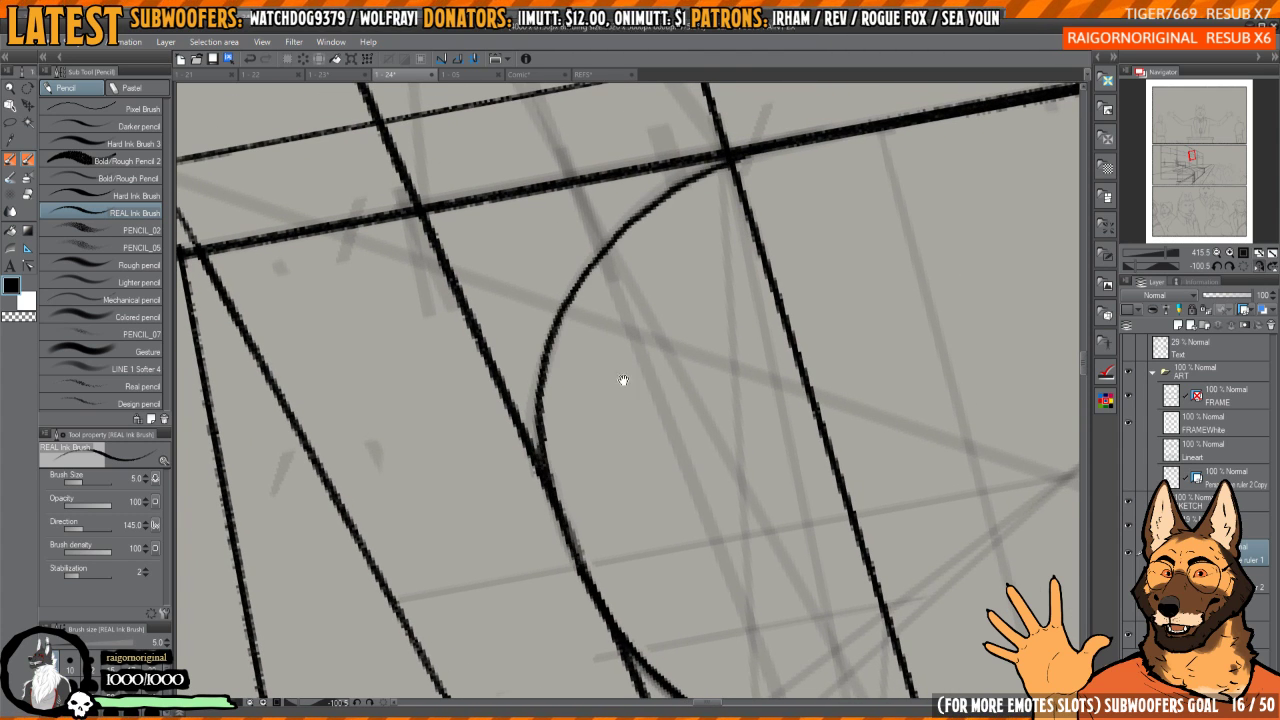
- Examine the complete arch outline upright and mirrored to judge its symmetry and perspective
{"action": "left_click_drag", "start_coordinate": [623, 380], "coordinate": [542, 485]}
{"action": "left_click_drag", "start_coordinate": [588, 312], "coordinate": [706, 403]}
{"action": "left_click_drag", "start_coordinate": [693, 299], "coordinate": [517, 220]}
{"action": "left_click_drag", "start_coordinate": [751, 385], "coordinate": [779, 346]}
{"action": "mouse_move", "coordinate": [745, 396]}
{"action": "left_mouse_down"}
{"action": "mouse_move", "coordinate": [780, 388]}
{"action": "mouse_move", "coordinate": [480, 568]}
{"action": "mouse_move", "coordinate": [392, 643]}
{"action": "left_mouse_up"}
{"action": "left_click_drag", "start_coordinate": [717, 361], "coordinate": [705, 353]}
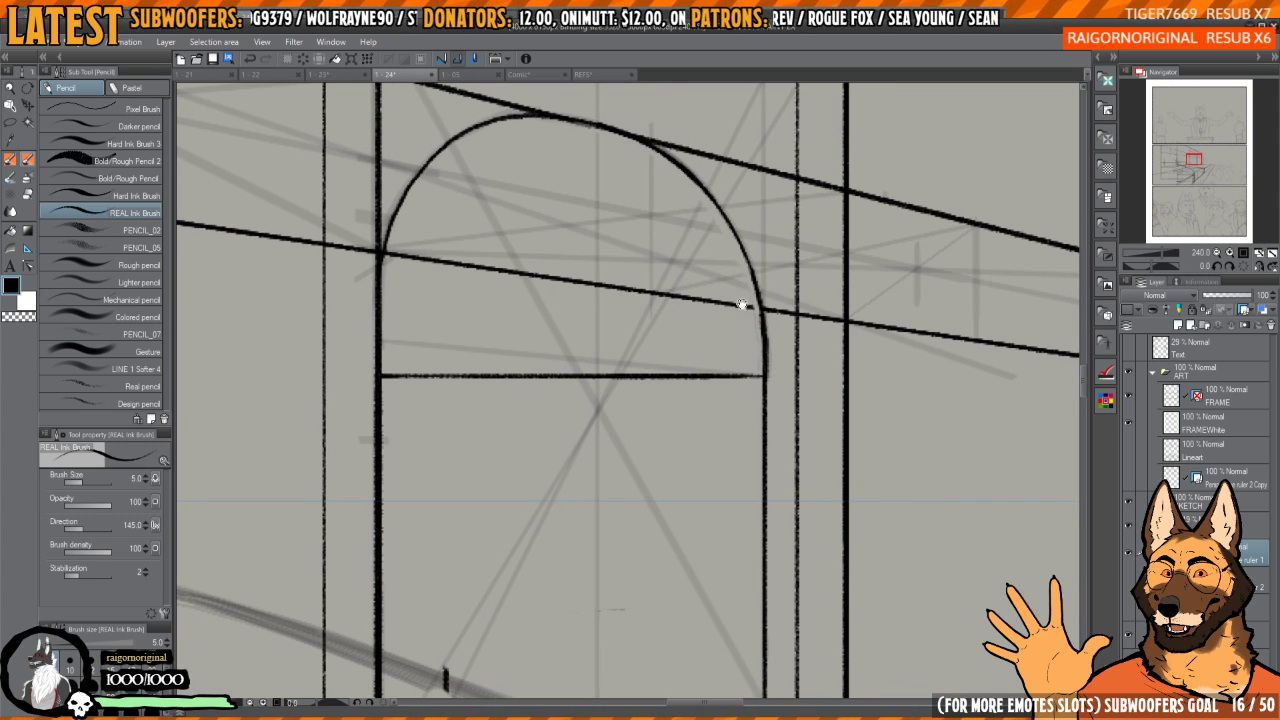
{"action": "key", "text": "h"}
{"action": "key", "text": "h"}
{"action": "mouse_move", "coordinate": [736, 295]}
{"action": "left_mouse_down"}
{"action": "mouse_move", "coordinate": [736, 317]}
{"action": "mouse_move", "coordinate": [777, 351]}
{"action": "left_mouse_up"}
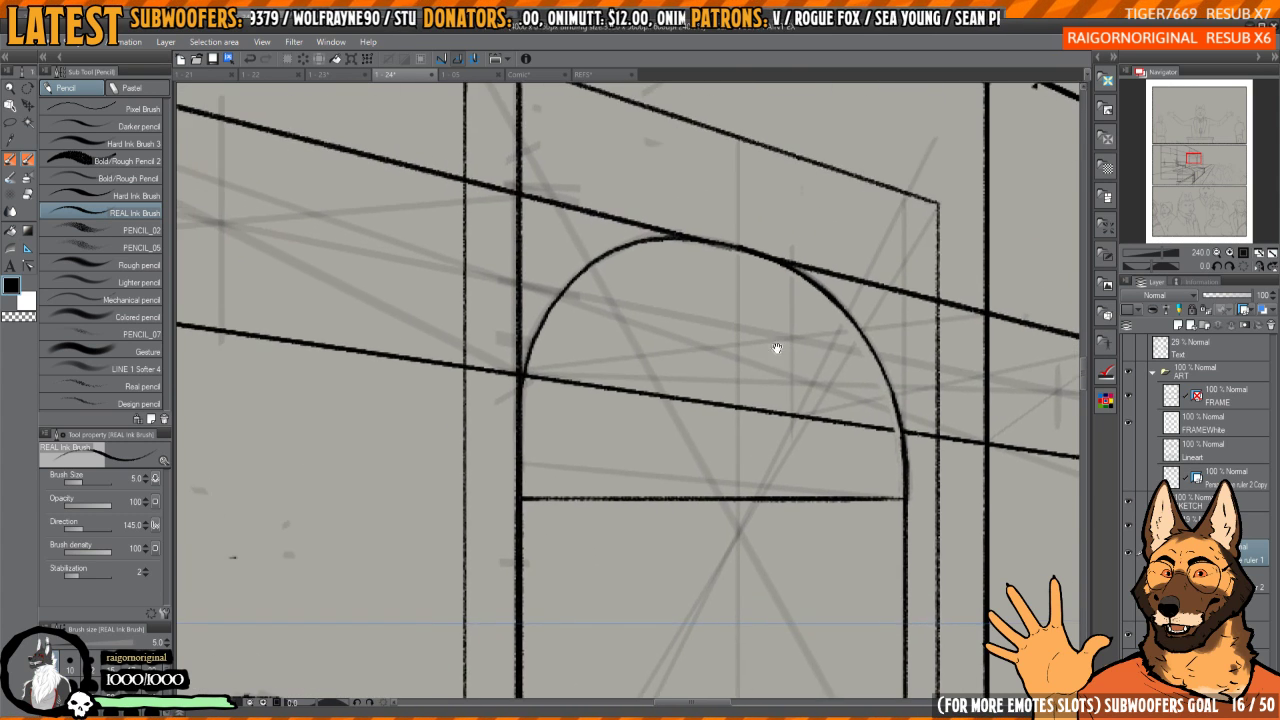
- Ink a short horizontal line just below the crown of the arch, joining both halves of the curve
{"action": "scroll", "coordinate": [731, 242], "scroll_direction": "up", "scroll_amount": 2}
{"action": "left_click_drag", "start_coordinate": [750, 244], "coordinate": [554, 389]}
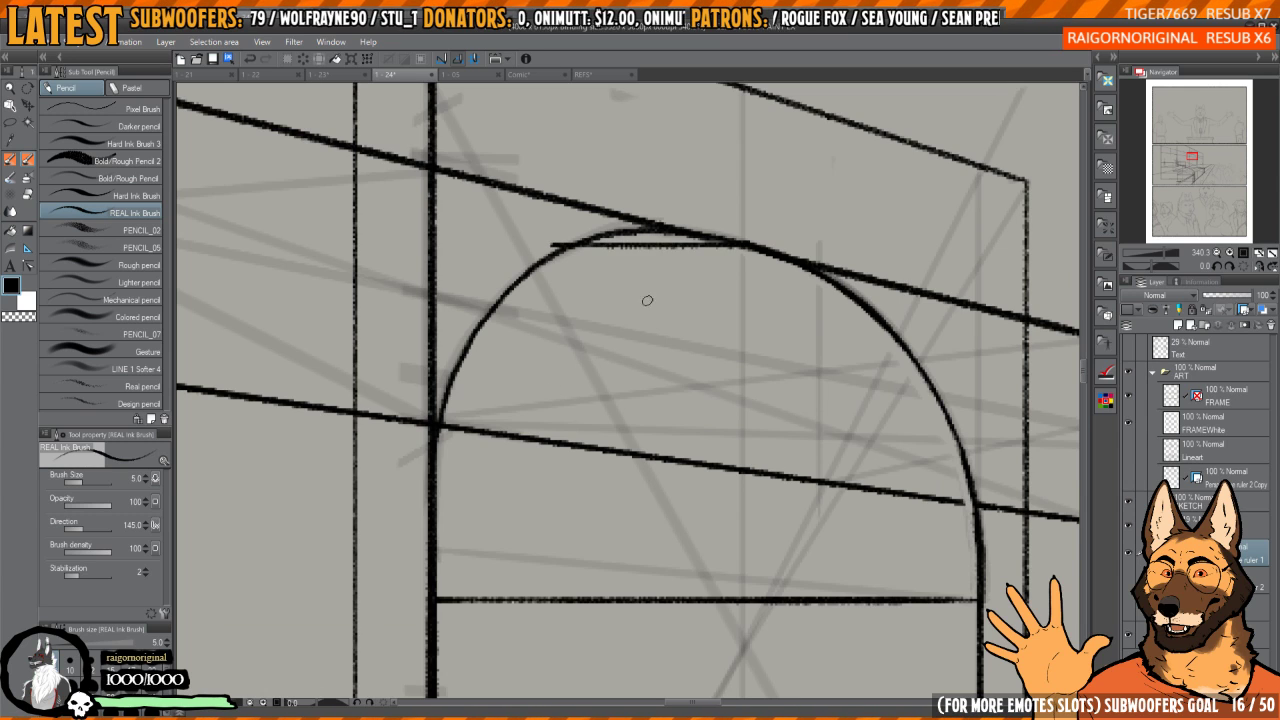
{"action": "key", "text": "ctrl+z"}
{"action": "mouse_move", "coordinate": [755, 246]}
{"action": "left_mouse_down"}
{"action": "mouse_move", "coordinate": [608, 244]}
{"action": "mouse_move", "coordinate": [582, 338]}
{"action": "left_mouse_up"}
{"action": "scroll", "coordinate": [772, 268], "scroll_direction": "down", "scroll_amount": 1}
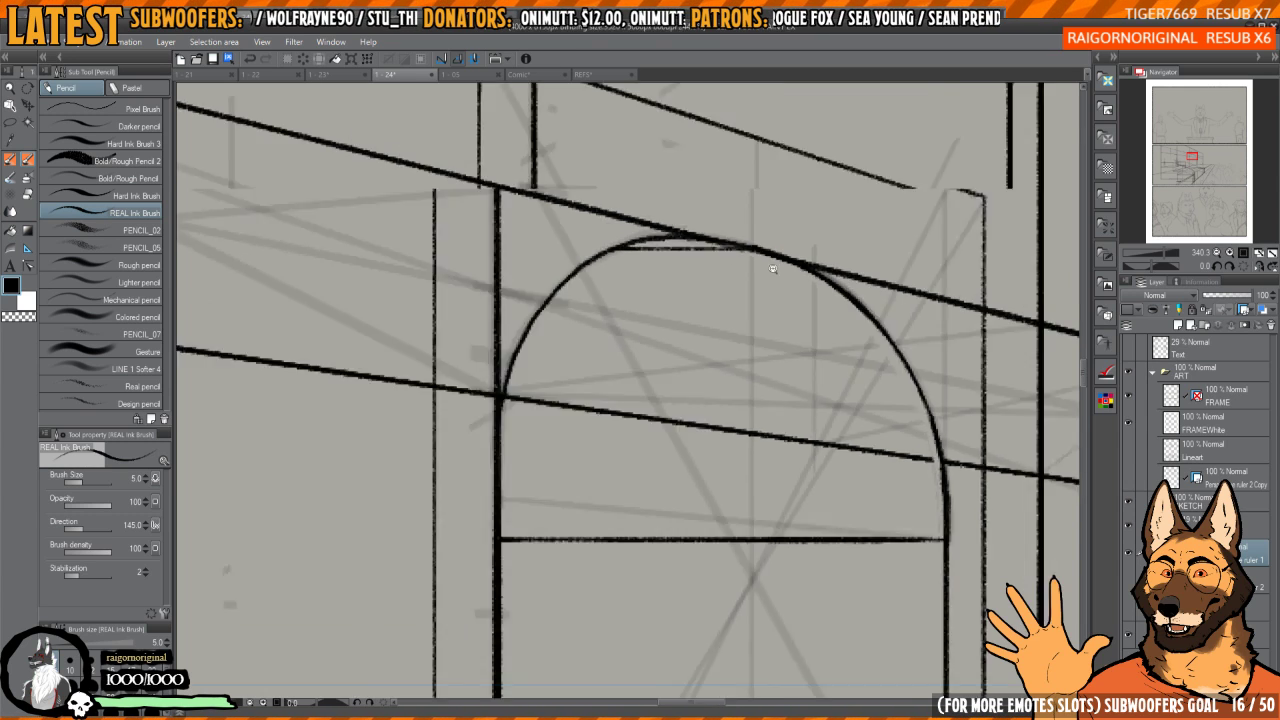
- Check the arch's proportions against the surrounding wall and bays from close up and from a distance
{"action": "scroll", "coordinate": [772, 268], "scroll_direction": "down", "scroll_amount": 4}
{"action": "scroll", "coordinate": [834, 260], "scroll_direction": "up", "scroll_amount": 2}
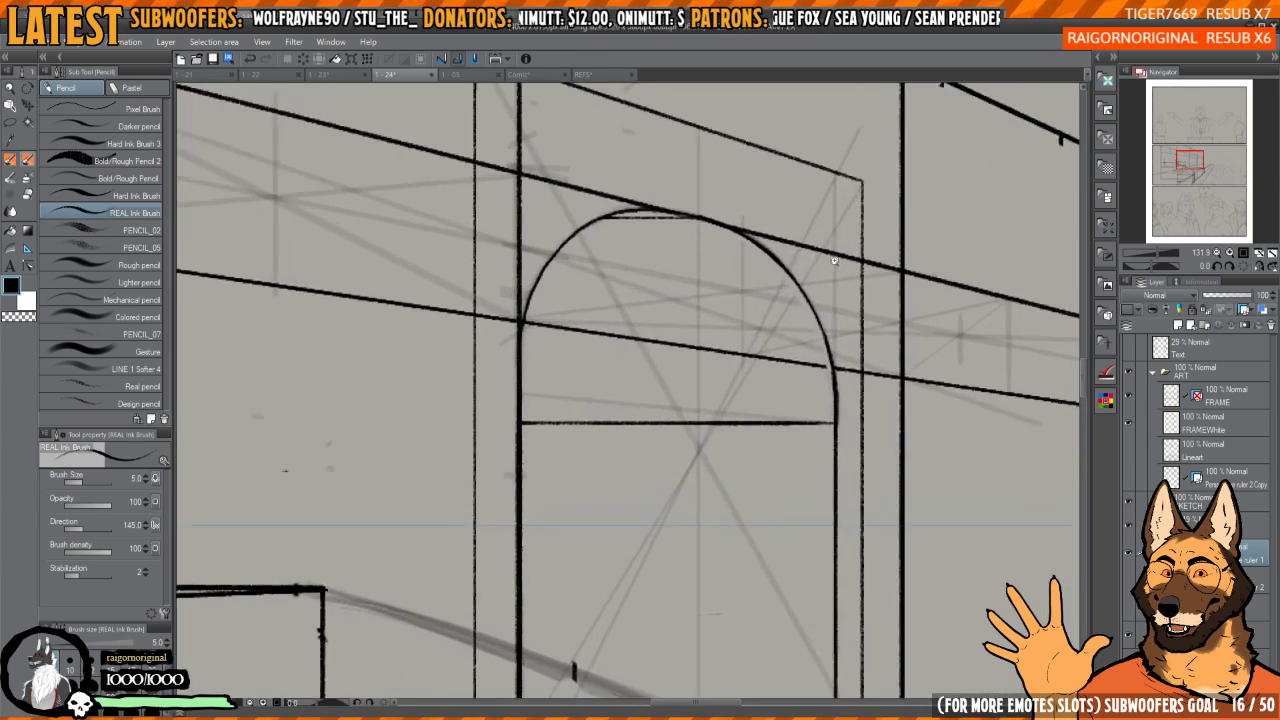
{"action": "scroll", "coordinate": [834, 260], "scroll_direction": "up", "scroll_amount": 1}
{"action": "scroll", "coordinate": [850, 300], "scroll_direction": "down", "scroll_amount": 3}
{"action": "scroll", "coordinate": [880, 393], "scroll_direction": "up", "scroll_amount": 4}
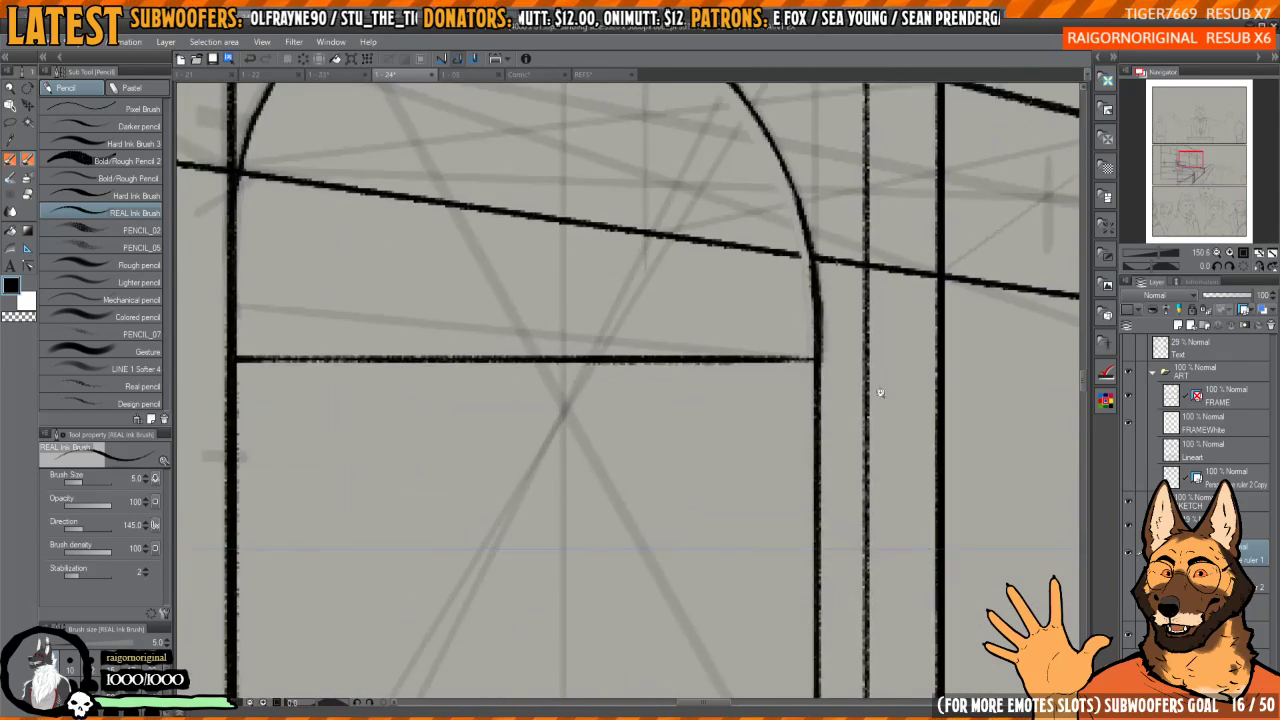
{"action": "left_click_drag", "start_coordinate": [880, 393], "coordinate": [803, 358]}
{"action": "left_click_drag", "start_coordinate": [742, 323], "coordinate": [785, 329]}
{"action": "scroll", "coordinate": [795, 327], "scroll_direction": "down", "scroll_amount": 5}
{"action": "left_click_drag", "start_coordinate": [915, 297], "coordinate": [769, 306]}
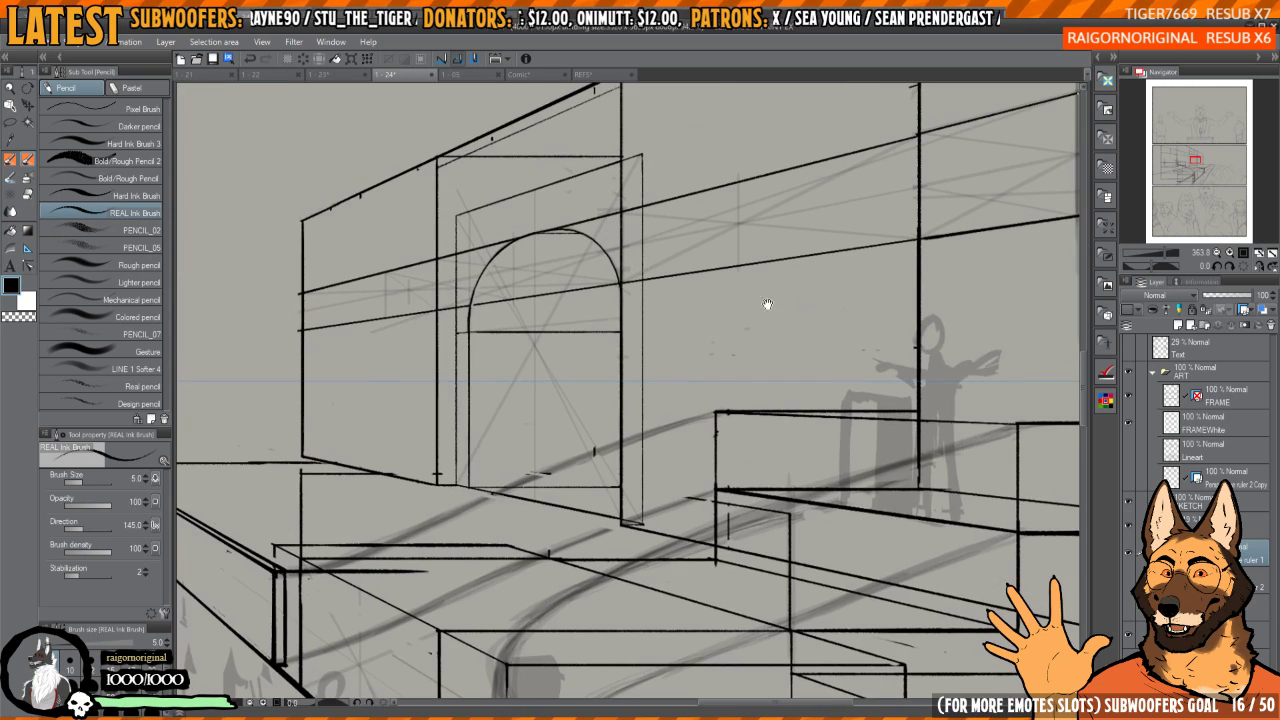
- Try to ink a slanted perspective line across the arch opening from the springing of the curve
{"action": "mouse_move", "coordinate": [482, 322]}
{"action": "left_mouse_down"}
{"action": "mouse_move", "coordinate": [540, 359]}
{"action": "mouse_move", "coordinate": [776, 340]}
{"action": "left_mouse_up"}
{"action": "scroll", "coordinate": [540, 359], "scroll_direction": "up", "scroll_amount": 3}
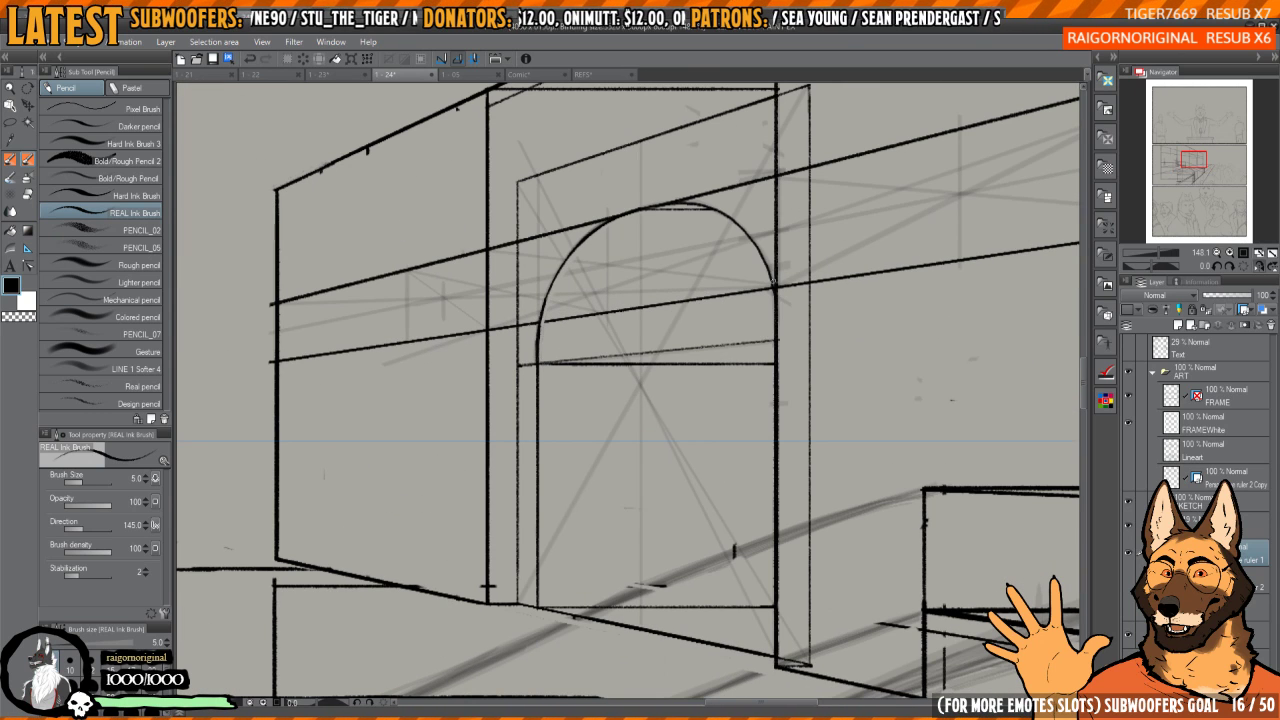
{"action": "mouse_move", "coordinate": [778, 295]}
{"action": "left_mouse_down"}
{"action": "mouse_move", "coordinate": [734, 317]}
{"action": "mouse_move", "coordinate": [746, 311]}
{"action": "mouse_move", "coordinate": [732, 348]}
{"action": "mouse_move", "coordinate": [744, 317]}
{"action": "left_mouse_up"}
{"action": "key", "text": "ctrl+z"}
- Darken the inset panel's far vertical edge from the floor up to its upper corner
{"action": "key", "text": "h"}
{"action": "key", "text": "h"}
{"action": "key", "text": "h"}
{"action": "scroll", "coordinate": [744, 317], "scroll_direction": "down", "scroll_amount": 3}
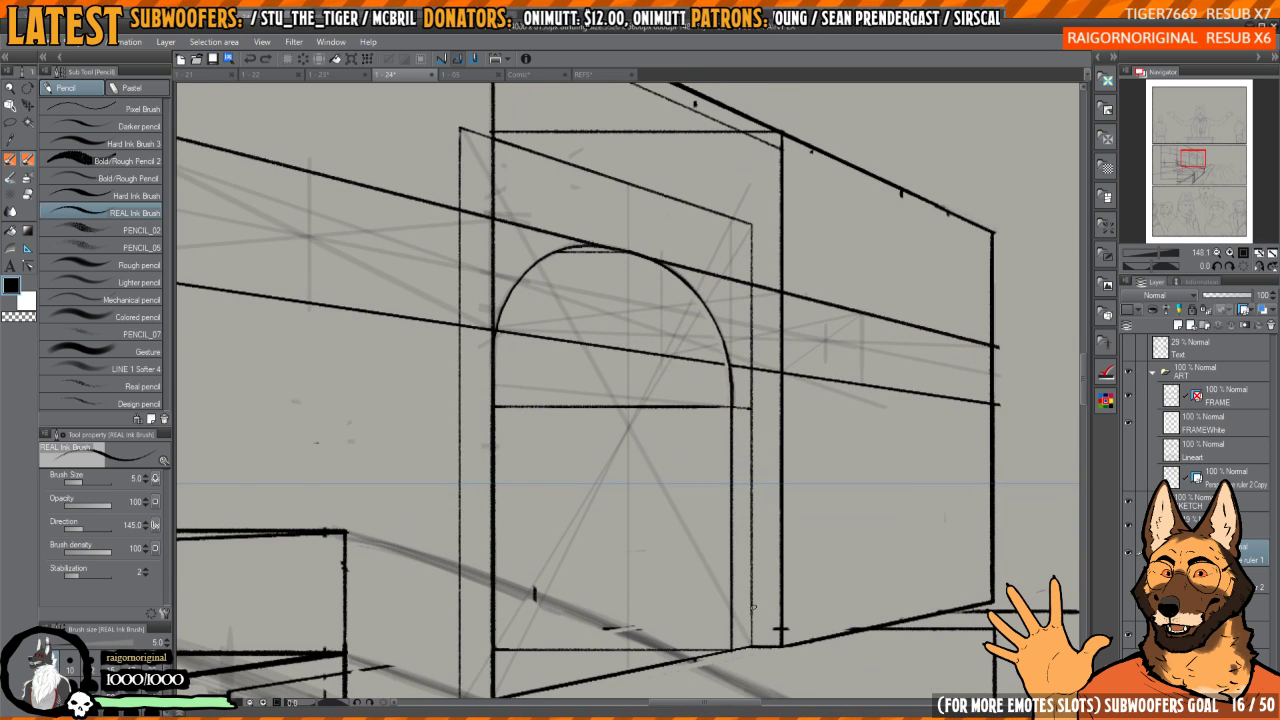
{"action": "left_click_drag", "start_coordinate": [753, 607], "coordinate": [749, 572]}
{"action": "key", "text": "ctrl+z"}
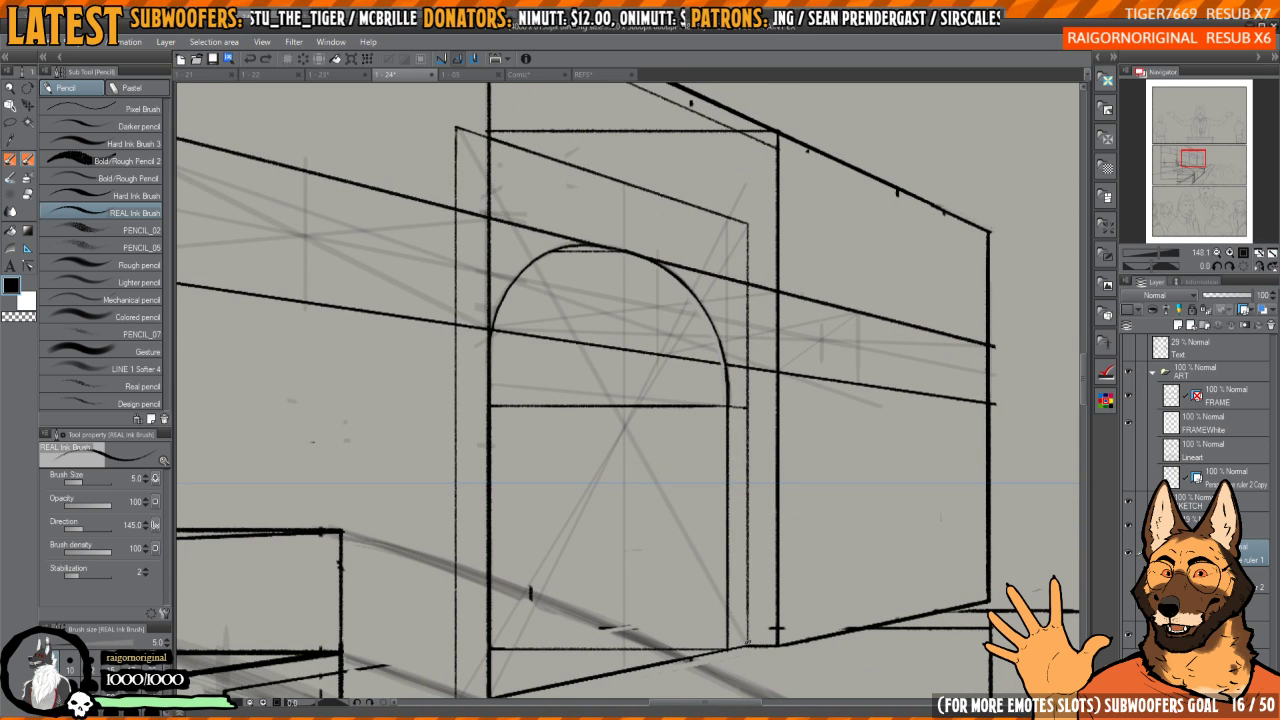
{"action": "left_click_drag", "start_coordinate": [747, 645], "coordinate": [752, 225]}
- Ink a heavier horizontal base line across the foot of the arch opening between its two vertical sides
{"action": "left_click_drag", "start_coordinate": [780, 478], "coordinate": [805, 294]}
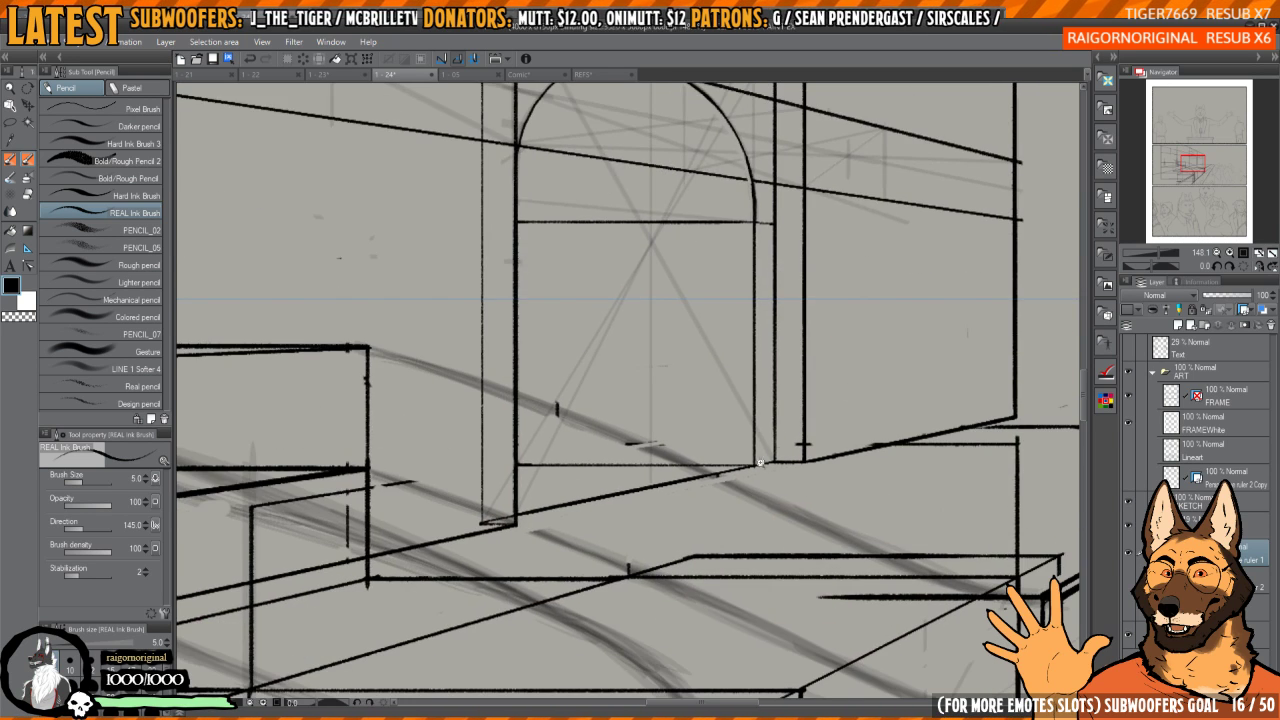
{"action": "mouse_move", "coordinate": [760, 460]}
{"action": "left_mouse_down"}
{"action": "mouse_move", "coordinate": [789, 461]}
{"action": "mouse_move", "coordinate": [287, 471]}
{"action": "left_mouse_up"}
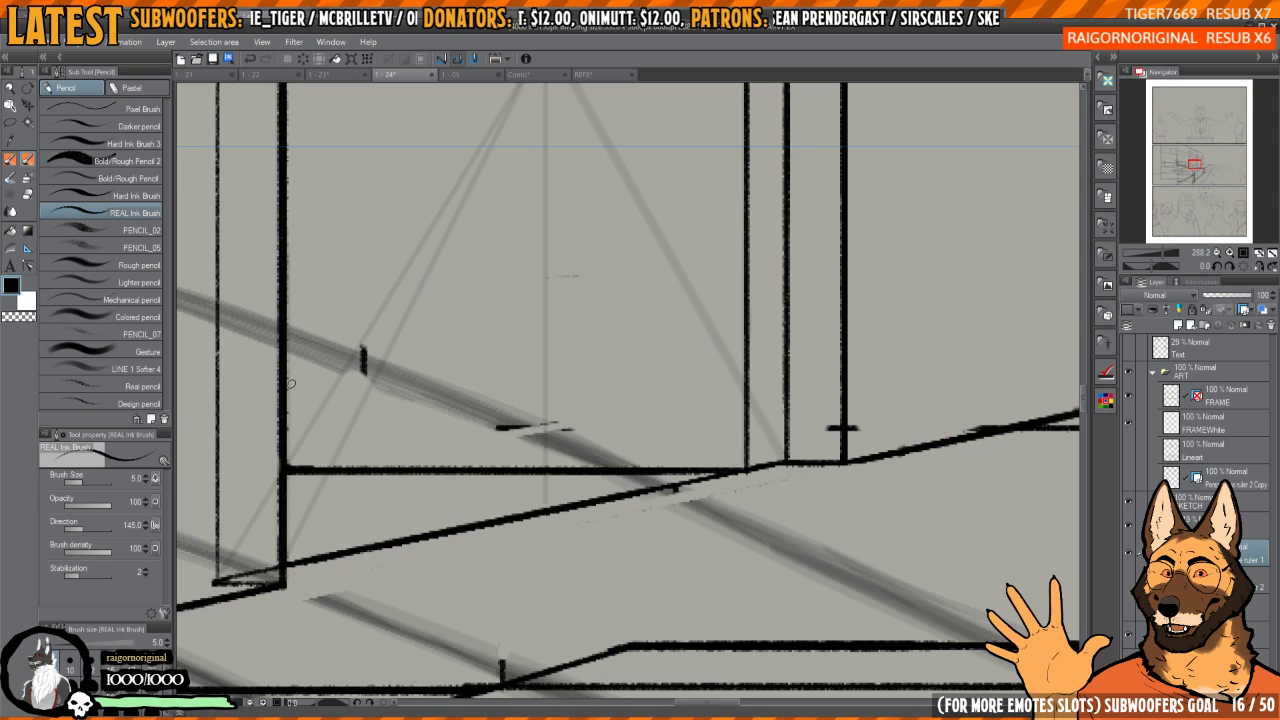
{"action": "key", "text": "ctrl+z"}
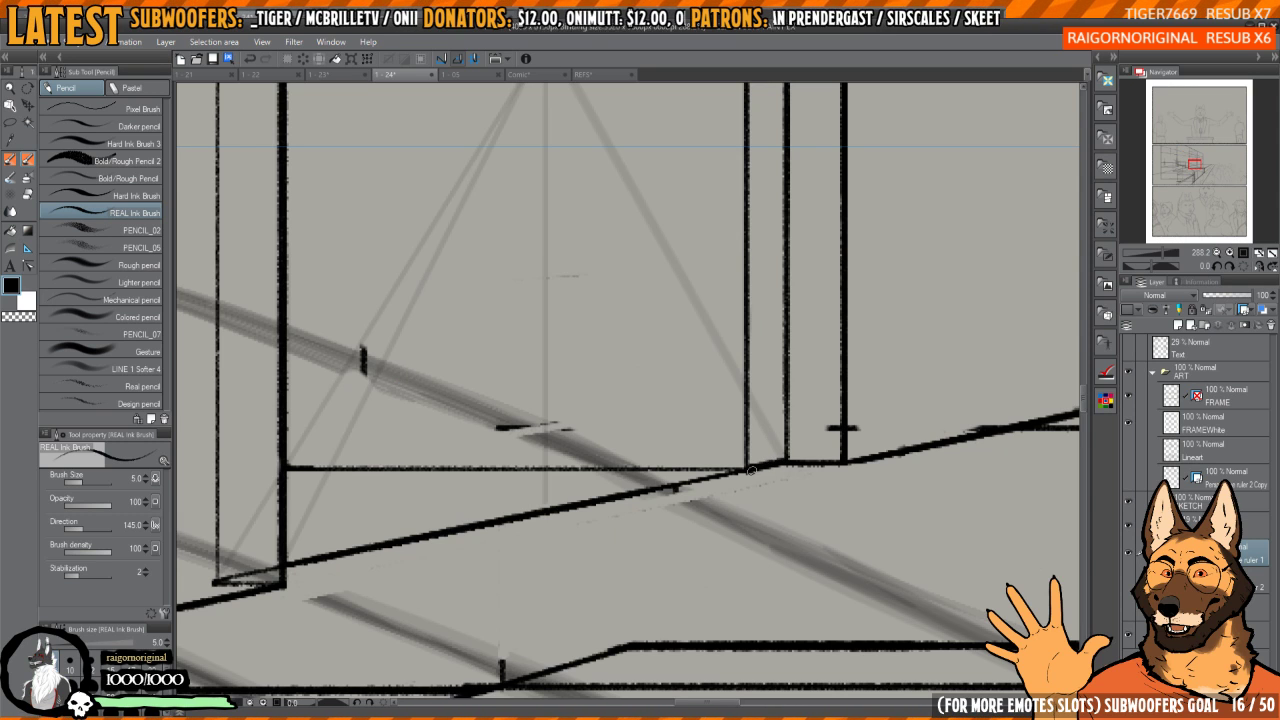
{"action": "left_click_drag", "start_coordinate": [752, 470], "coordinate": [288, 471]}
{"action": "mouse_move", "coordinate": [757, 507]}
{"action": "left_mouse_down"}
{"action": "mouse_move", "coordinate": [785, 492]}
{"action": "mouse_move", "coordinate": [792, 460]}
{"action": "left_mouse_up"}
{"action": "mouse_move", "coordinate": [792, 460]}
{"action": "left_mouse_down"}
{"action": "mouse_move", "coordinate": [683, 286]}
{"action": "mouse_move", "coordinate": [686, 494]}
{"action": "mouse_move", "coordinate": [698, 380]}
{"action": "left_mouse_up"}
- Erase the slanted wall base line running below the arch opening
{"action": "key", "text": "c"}
{"action": "left_click_drag", "start_coordinate": [766, 236], "coordinate": [810, 292]}
{"action": "left_click_drag", "start_coordinate": [591, 594], "coordinate": [750, 293]}
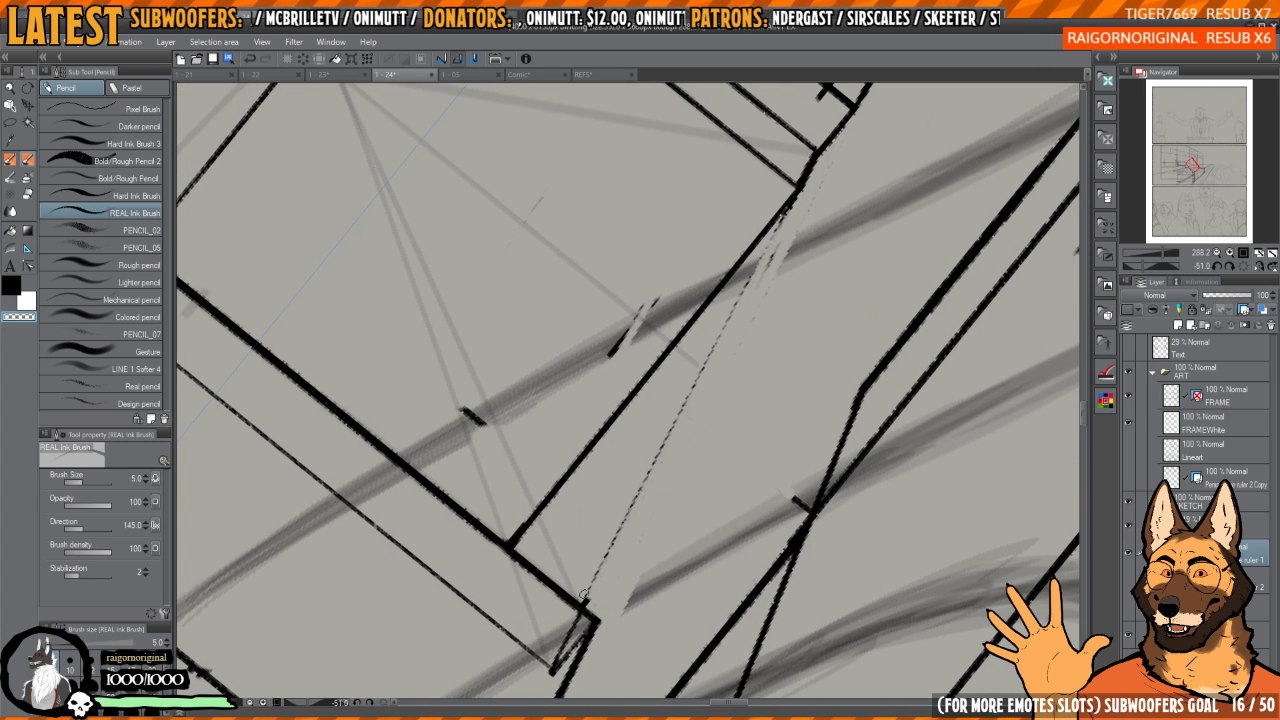
{"action": "mouse_move", "coordinate": [584, 594]}
{"action": "left_mouse_down"}
{"action": "mouse_move", "coordinate": [803, 192]}
{"action": "mouse_move", "coordinate": [734, 341]}
{"action": "left_mouse_up"}
{"action": "left_click_drag", "start_coordinate": [739, 296], "coordinate": [795, 289]}
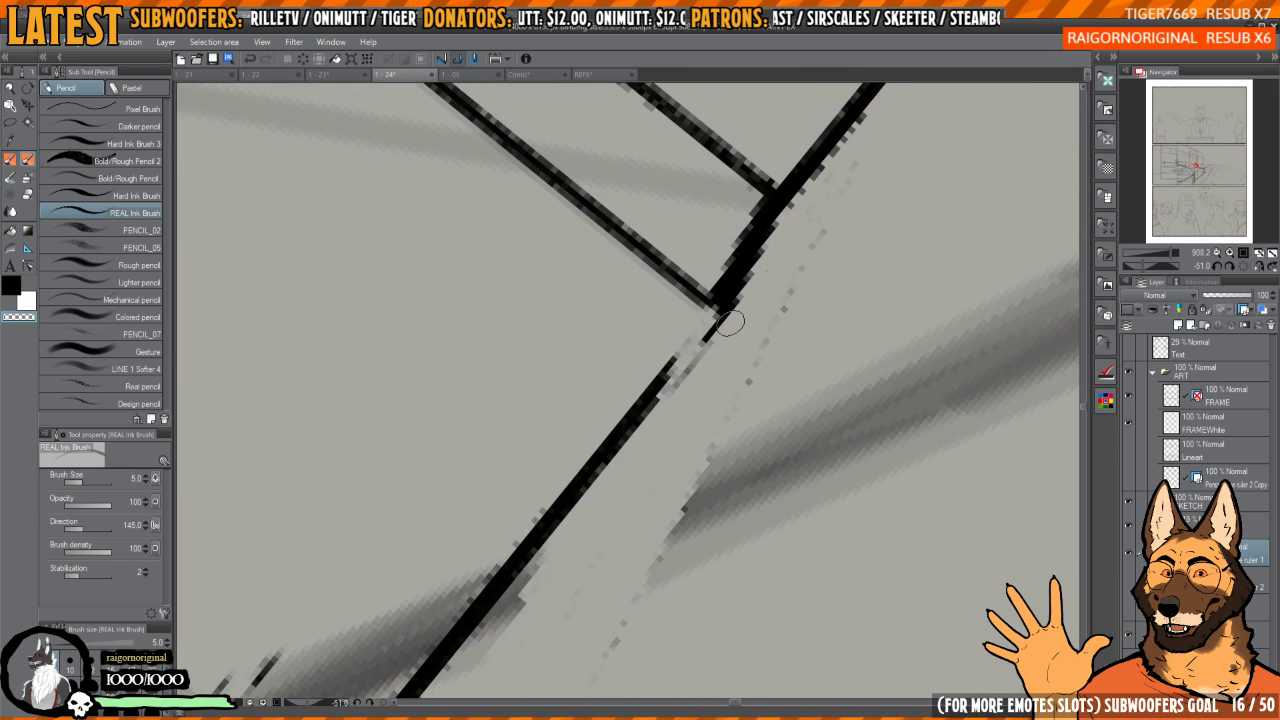
- Clean up the corner where the opening's base line meets its far vertical side and the inset panel's edge
{"action": "left_click_drag", "start_coordinate": [671, 390], "coordinate": [738, 300]}
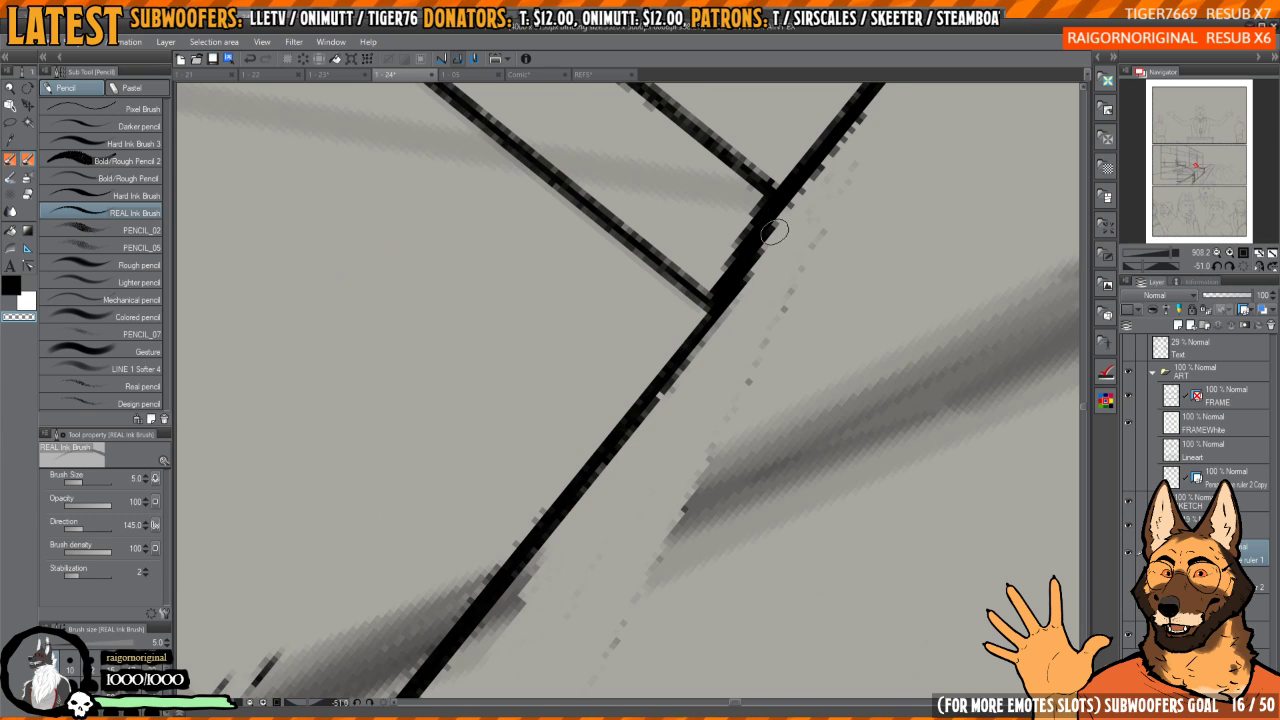
{"action": "left_click_drag", "start_coordinate": [775, 232], "coordinate": [750, 276]}
{"action": "mouse_move", "coordinate": [738, 231]}
{"action": "left_mouse_down"}
{"action": "mouse_move", "coordinate": [700, 363]}
{"action": "mouse_move", "coordinate": [786, 260]}
{"action": "left_mouse_up"}
{"action": "key", "text": "c"}
{"action": "mouse_move", "coordinate": [685, 408]}
{"action": "left_mouse_down"}
{"action": "mouse_move", "coordinate": [642, 504]}
{"action": "mouse_move", "coordinate": [694, 391]}
{"action": "left_mouse_up"}
{"action": "key", "text": "ctrl+z"}
{"action": "key", "text": "ctrl+z"}
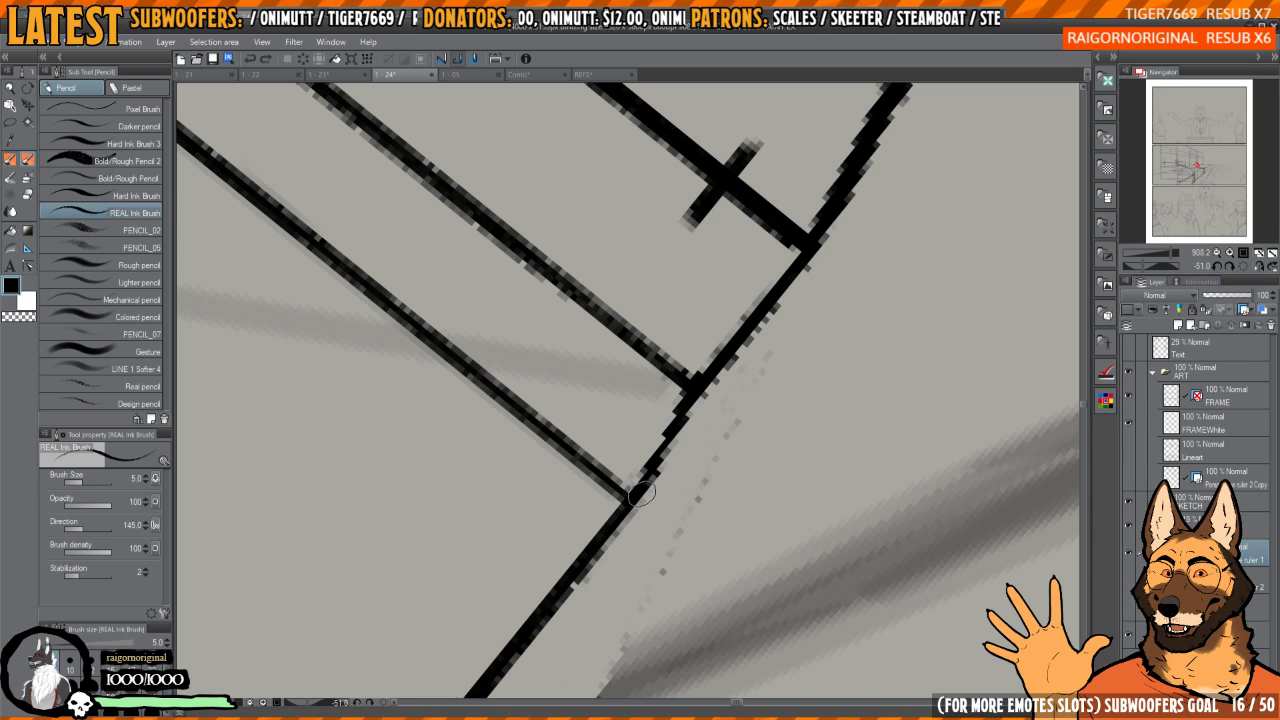
{"action": "mouse_move", "coordinate": [642, 494]}
{"action": "left_mouse_down"}
{"action": "mouse_move", "coordinate": [696, 391]}
{"action": "mouse_move", "coordinate": [654, 485]}
{"action": "left_mouse_up"}
{"action": "scroll", "coordinate": [654, 485], "scroll_direction": "down", "scroll_amount": 3}
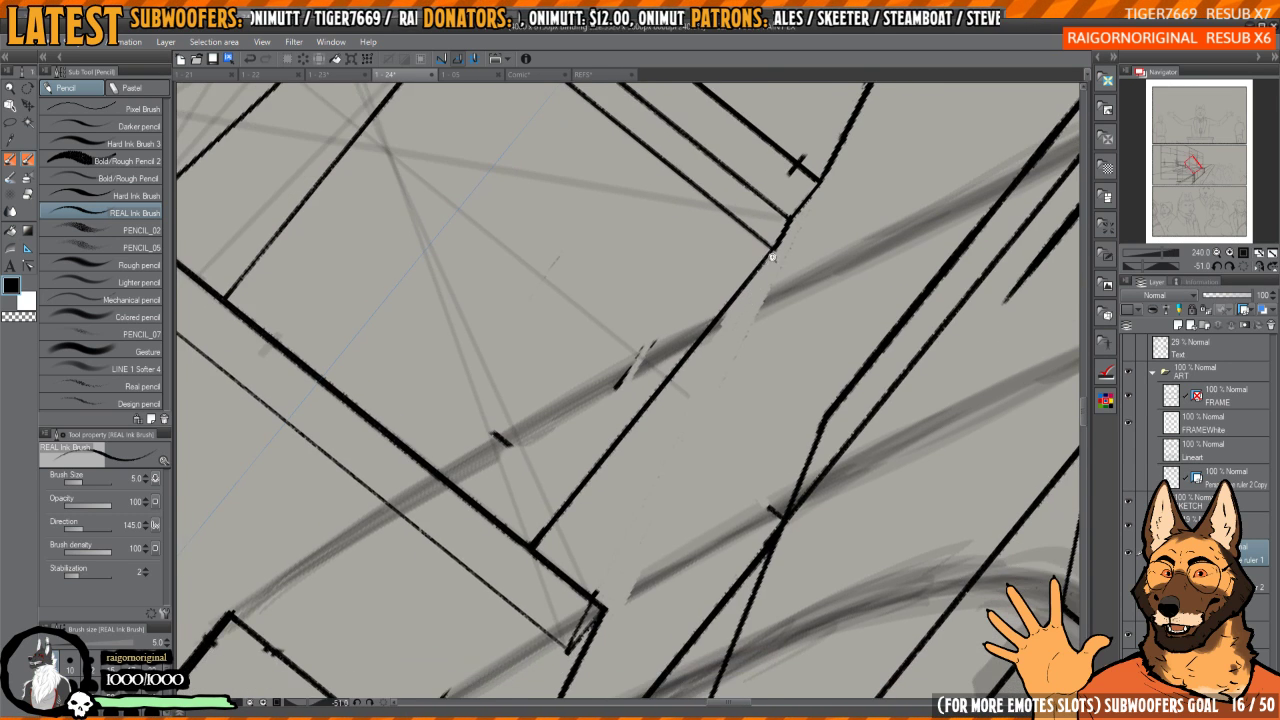
- Thicken the opening's horizontal base line and trim its end at the heavy vertical side
{"action": "mouse_move", "coordinate": [780, 244]}
{"action": "left_mouse_down"}
{"action": "mouse_move", "coordinate": [455, 660]}
{"action": "mouse_move", "coordinate": [460, 632]}
{"action": "mouse_move", "coordinate": [657, 392]}
{"action": "left_mouse_up"}
{"action": "key", "text": "c"}
{"action": "key", "text": "ctrl+z"}
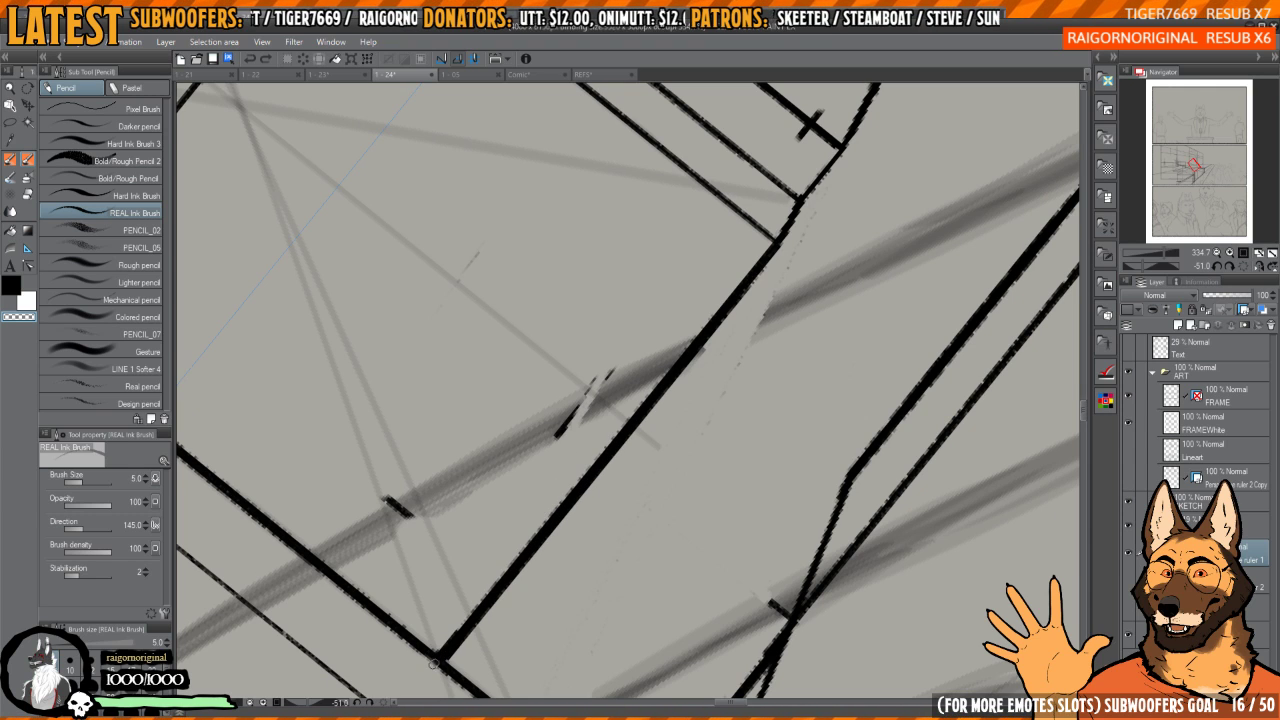
{"action": "mouse_move", "coordinate": [433, 663]}
{"action": "left_mouse_down"}
{"action": "mouse_move", "coordinate": [766, 259]}
{"action": "mouse_move", "coordinate": [462, 668]}
{"action": "mouse_move", "coordinate": [442, 660]}
{"action": "left_mouse_up"}
{"action": "key", "text": "c"}
{"action": "left_click_drag", "start_coordinate": [483, 609], "coordinate": [630, 383]}
{"action": "mouse_move", "coordinate": [460, 273]}
{"action": "left_mouse_down"}
{"action": "mouse_move", "coordinate": [600, 430]}
{"action": "mouse_move", "coordinate": [590, 482]}
{"action": "left_mouse_up"}
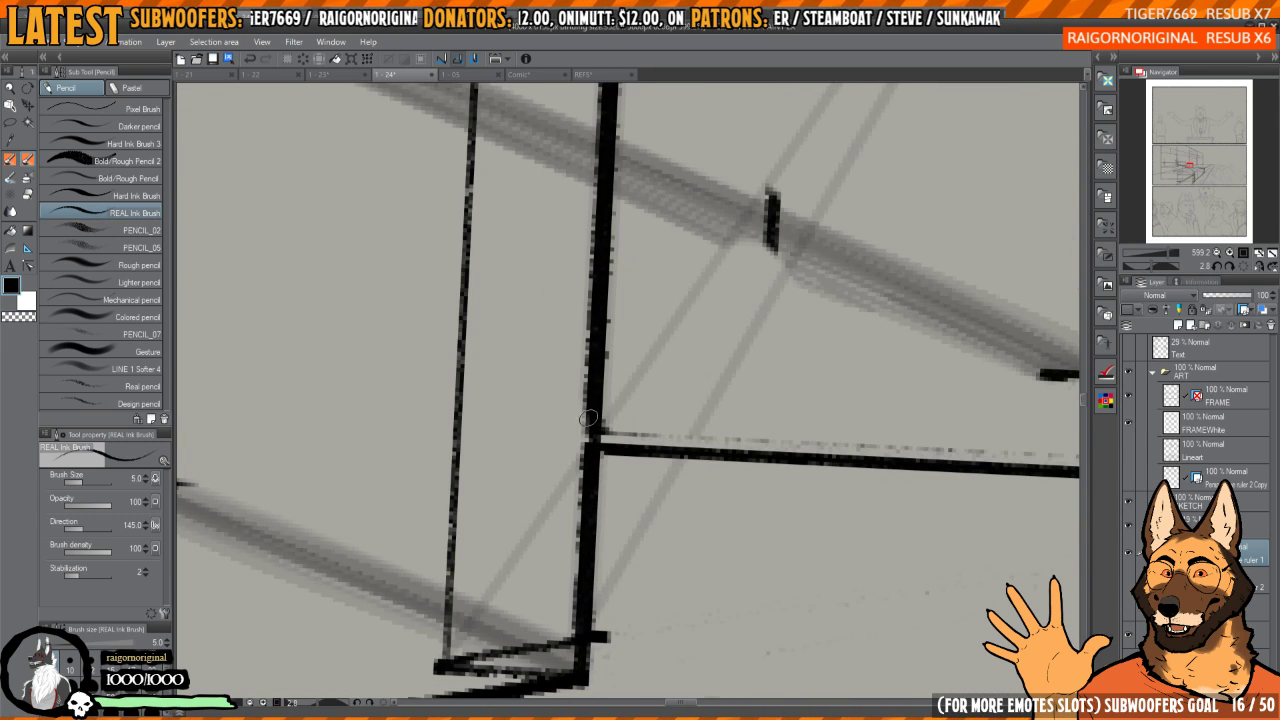
- Review the finished arch within the whole panel and up close in the straightened and mirrored views
{"action": "scroll", "coordinate": [785, 335], "scroll_direction": "down", "scroll_amount": 5}
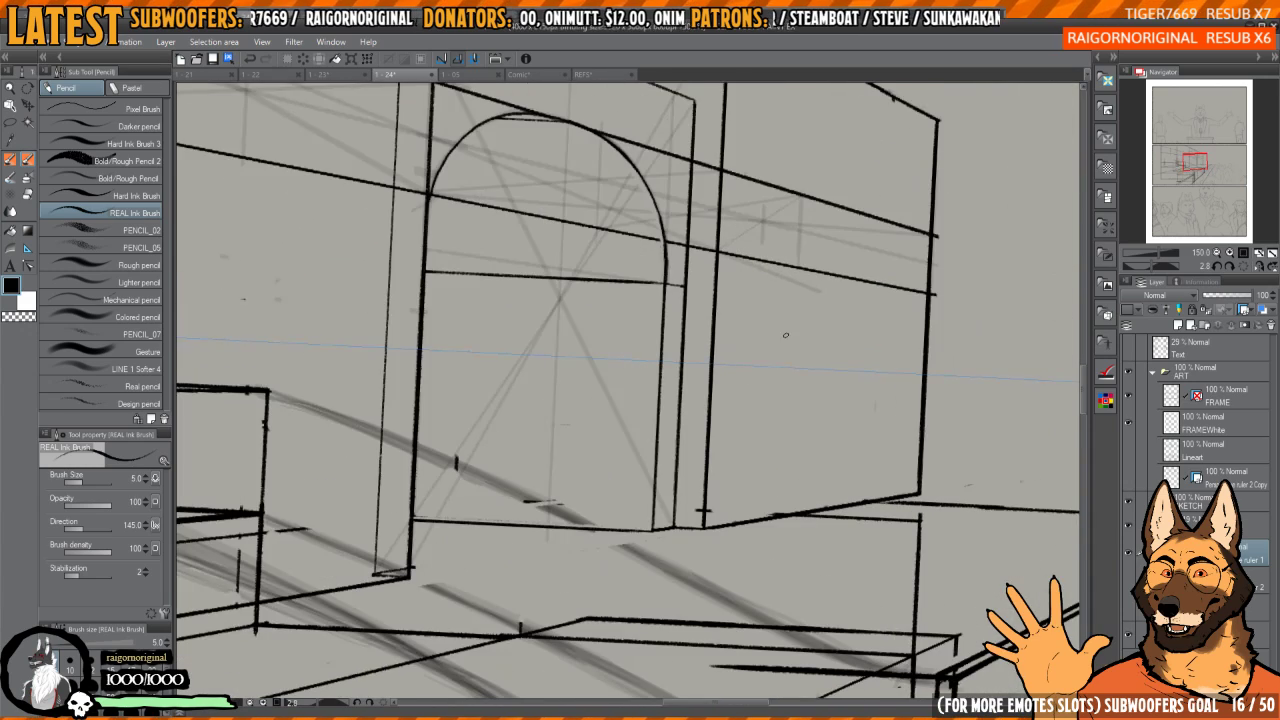
{"action": "left_click", "coordinate": [1241, 266]}
{"action": "scroll", "coordinate": [897, 312], "scroll_direction": "down", "scroll_amount": 4}
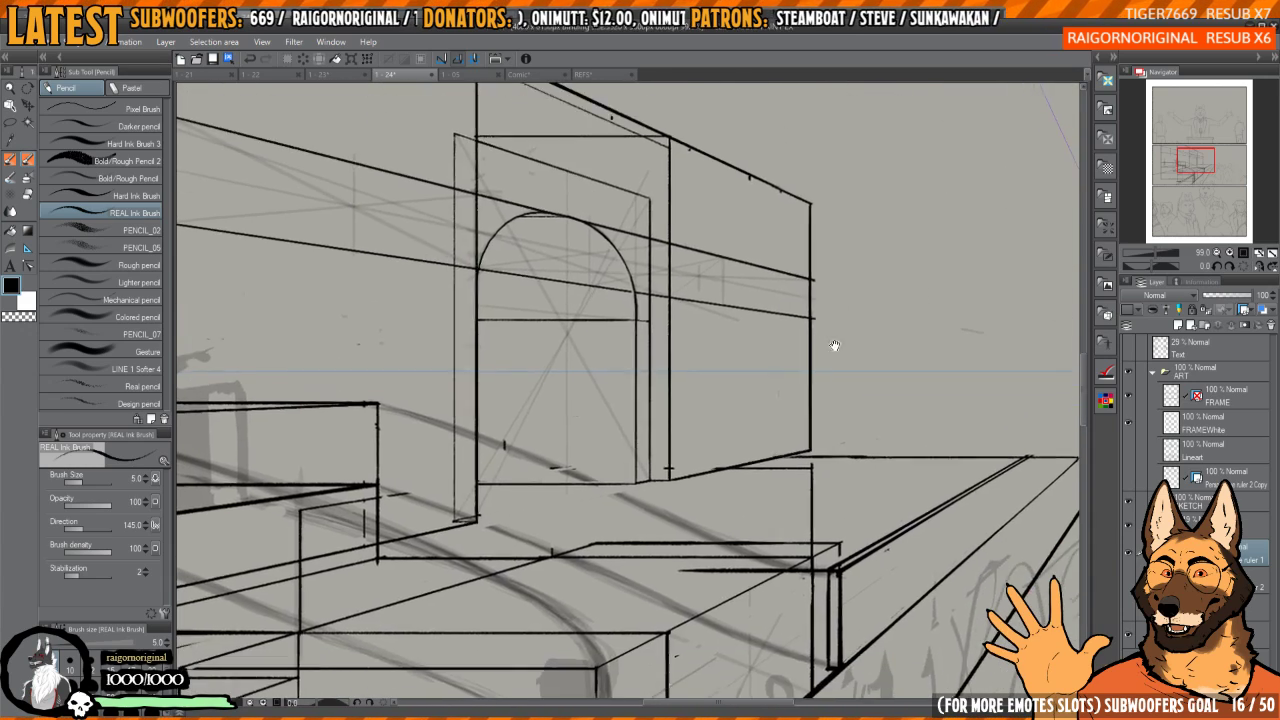
{"action": "left_click_drag", "start_coordinate": [803, 395], "coordinate": [744, 439]}
{"action": "scroll", "coordinate": [743, 441], "scroll_direction": "up", "scroll_amount": 3}
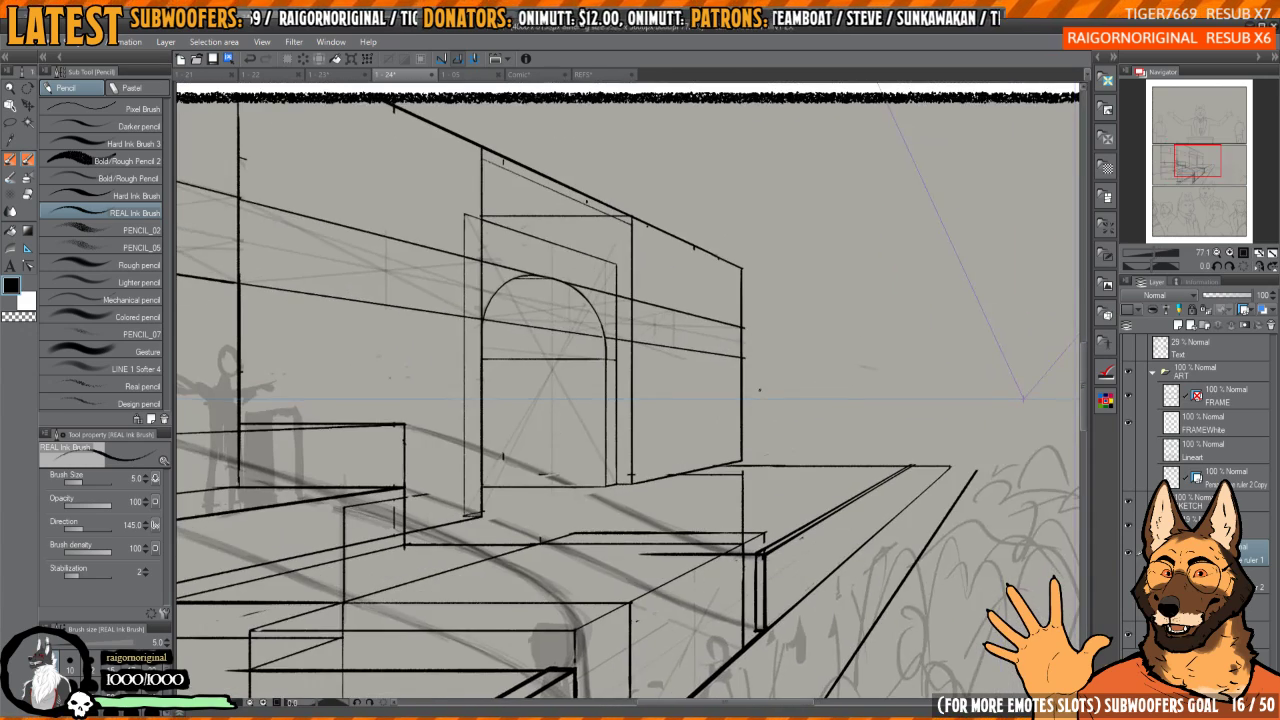
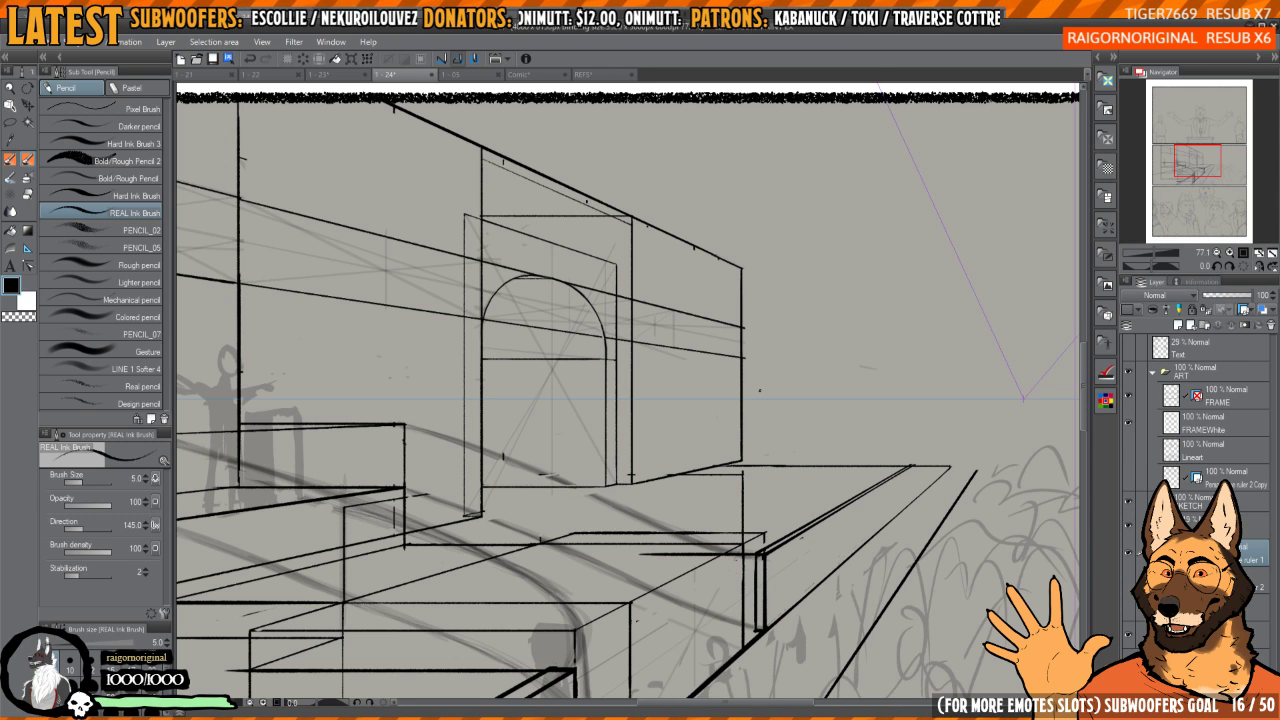
{"action": "left_click_drag", "start_coordinate": [705, 386], "coordinate": [747, 410]}
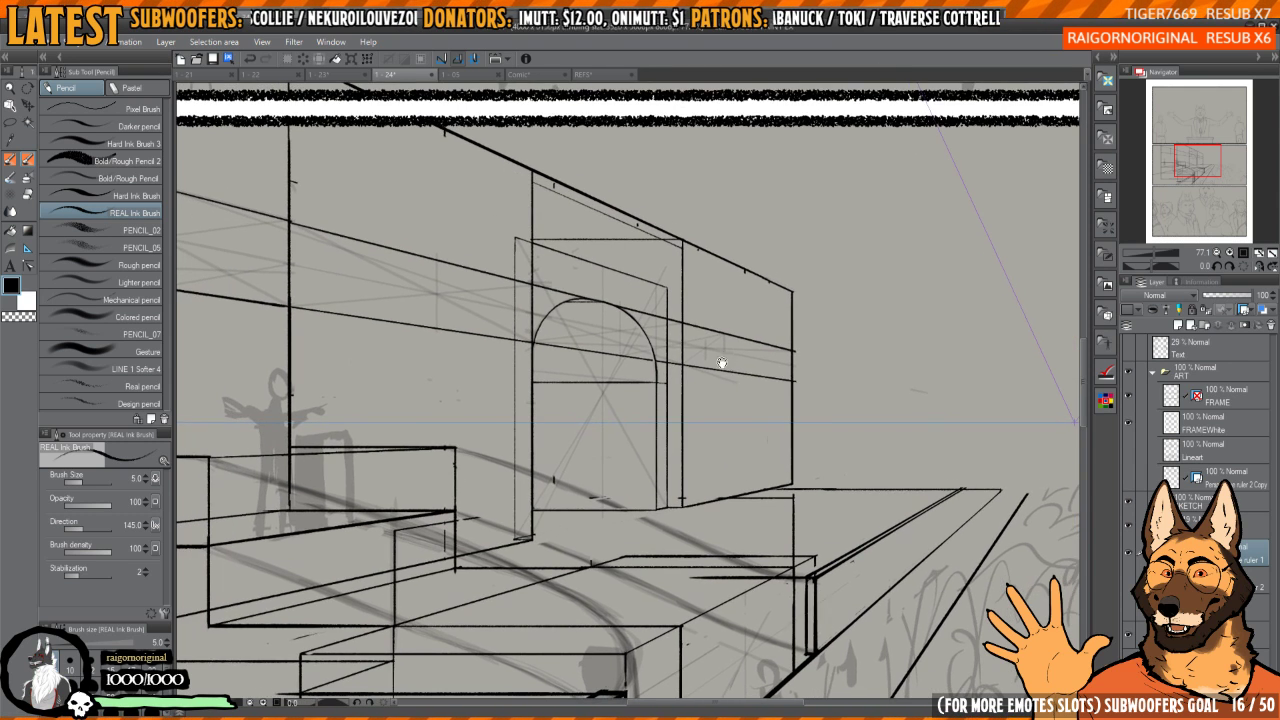
{"action": "scroll", "coordinate": [723, 363], "scroll_direction": "up", "scroll_amount": 4}
{"action": "scroll", "coordinate": [704, 352], "scroll_direction": "up", "scroll_amount": 2}
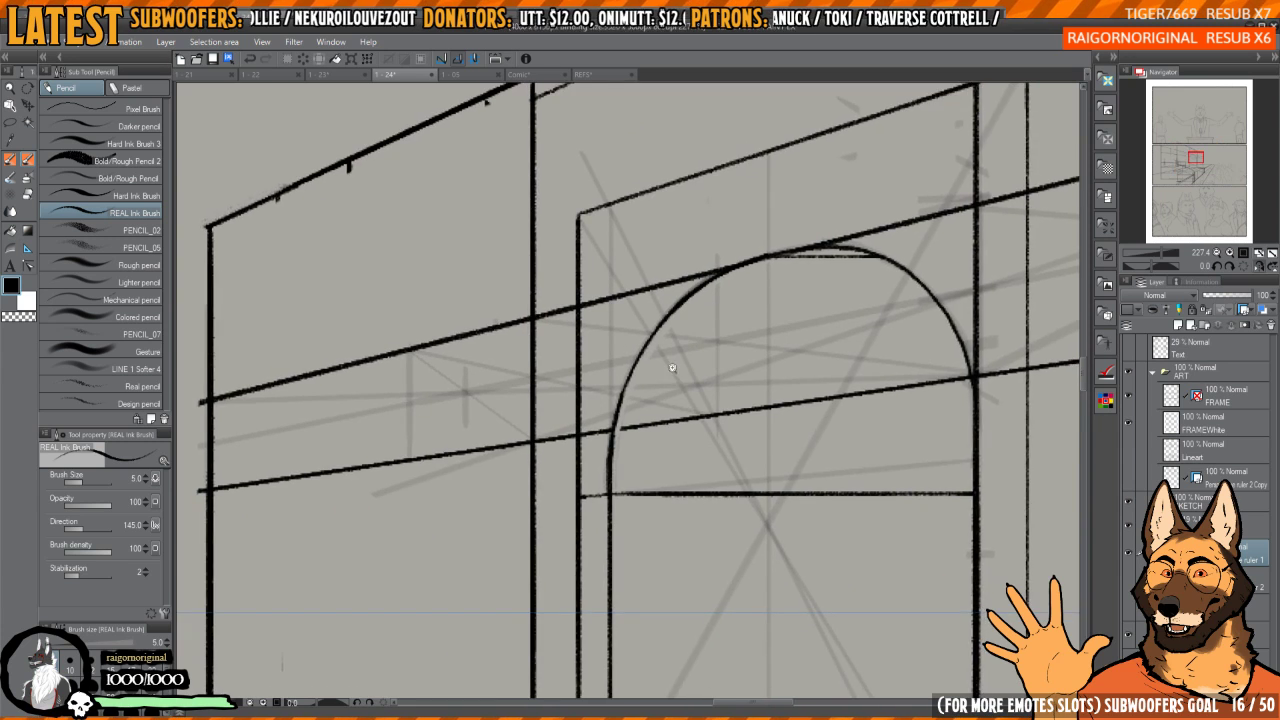
{"action": "left_click_drag", "start_coordinate": [690, 335], "coordinate": [705, 257]}
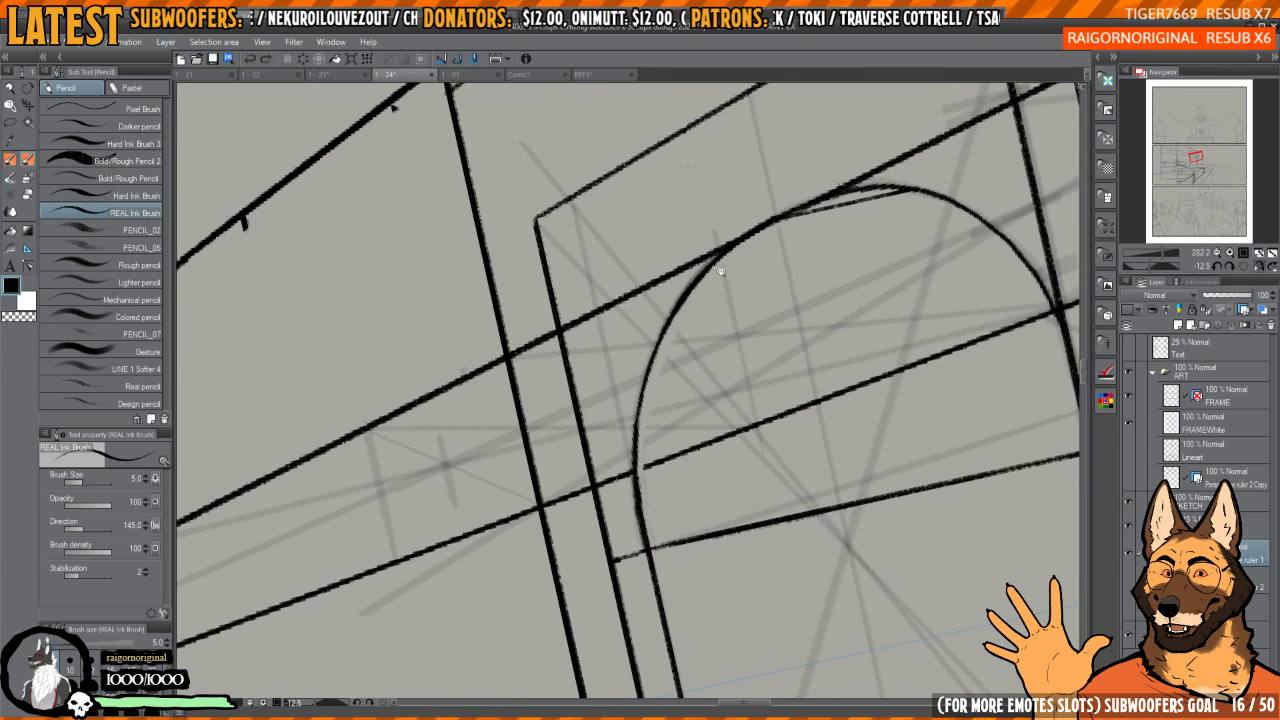
{"action": "scroll", "coordinate": [705, 257], "scroll_direction": "down", "scroll_amount": 6}
{"action": "scroll", "coordinate": [706, 337], "scroll_direction": "up", "scroll_amount": 2}
{"action": "key", "text": "ctrl+0"}
{"action": "scroll", "coordinate": [752, 443], "scroll_direction": "down", "scroll_amount": 5}
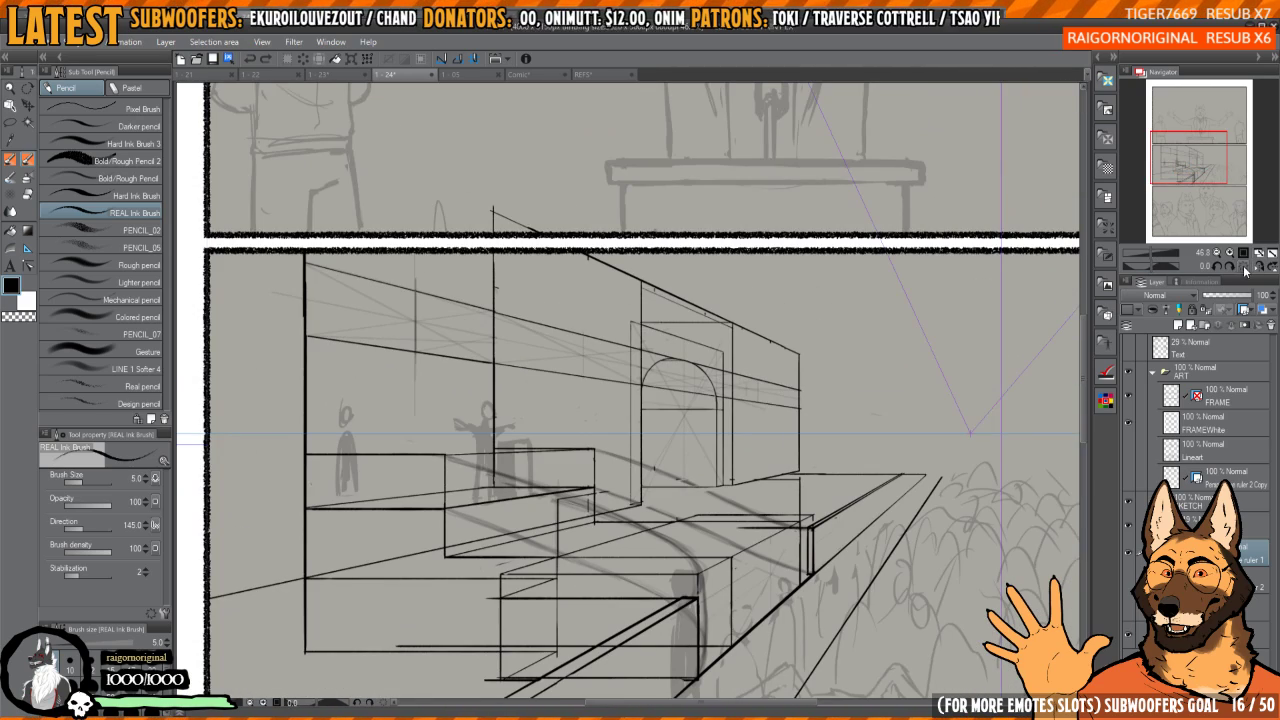
- Extend the wall's near vertical edge below its base line toward the panel's lower border using the REAL Ink Brush
{"action": "left_click_drag", "start_coordinate": [805, 520], "coordinate": [937, 474]}
{"action": "left_click_drag", "start_coordinate": [817, 428], "coordinate": [359, 337]}
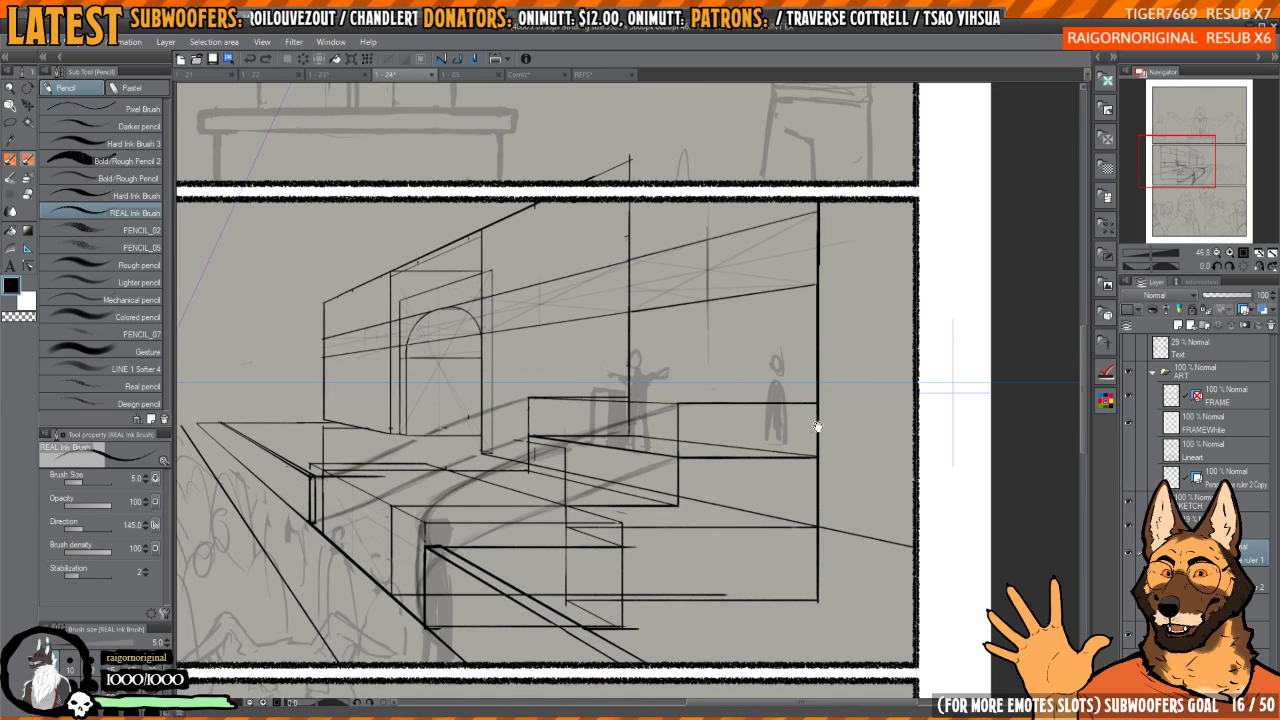
{"action": "left_click_drag", "start_coordinate": [800, 406], "coordinate": [771, 334]}
{"action": "key", "text": "b"}
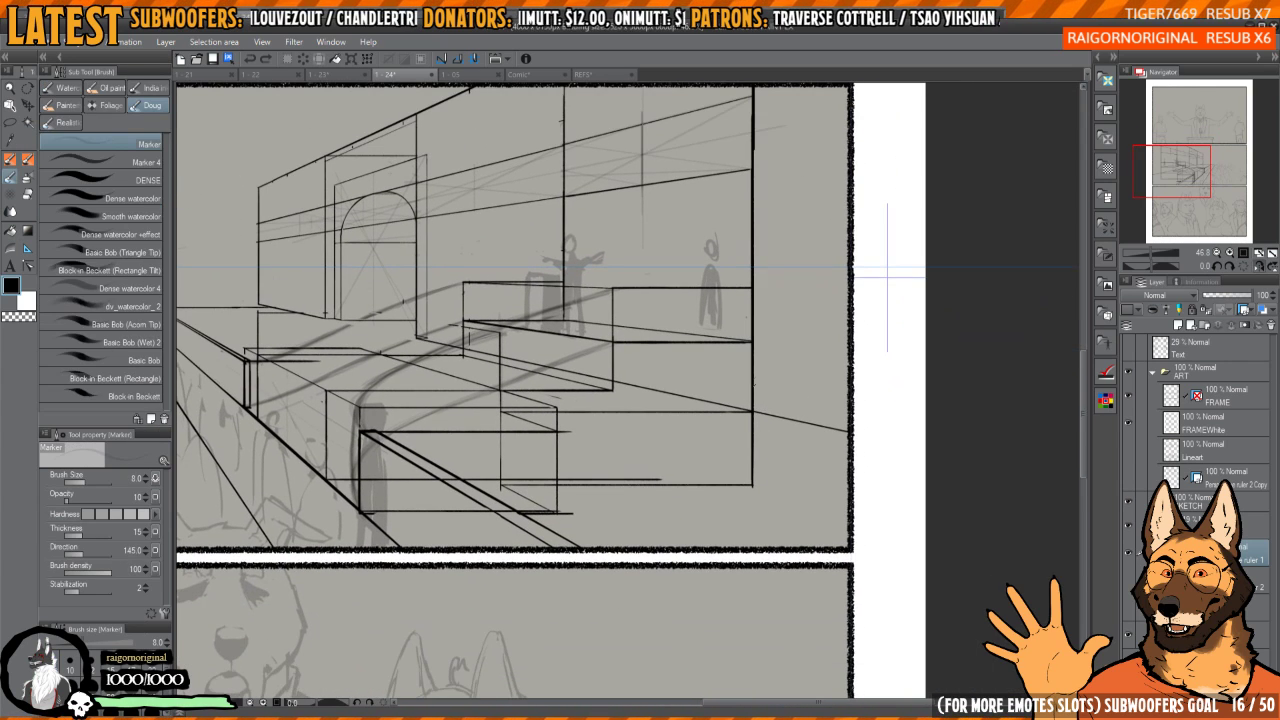
{"action": "left_click_drag", "start_coordinate": [753, 389], "coordinate": [753, 403]}
{"action": "key", "text": "c"}
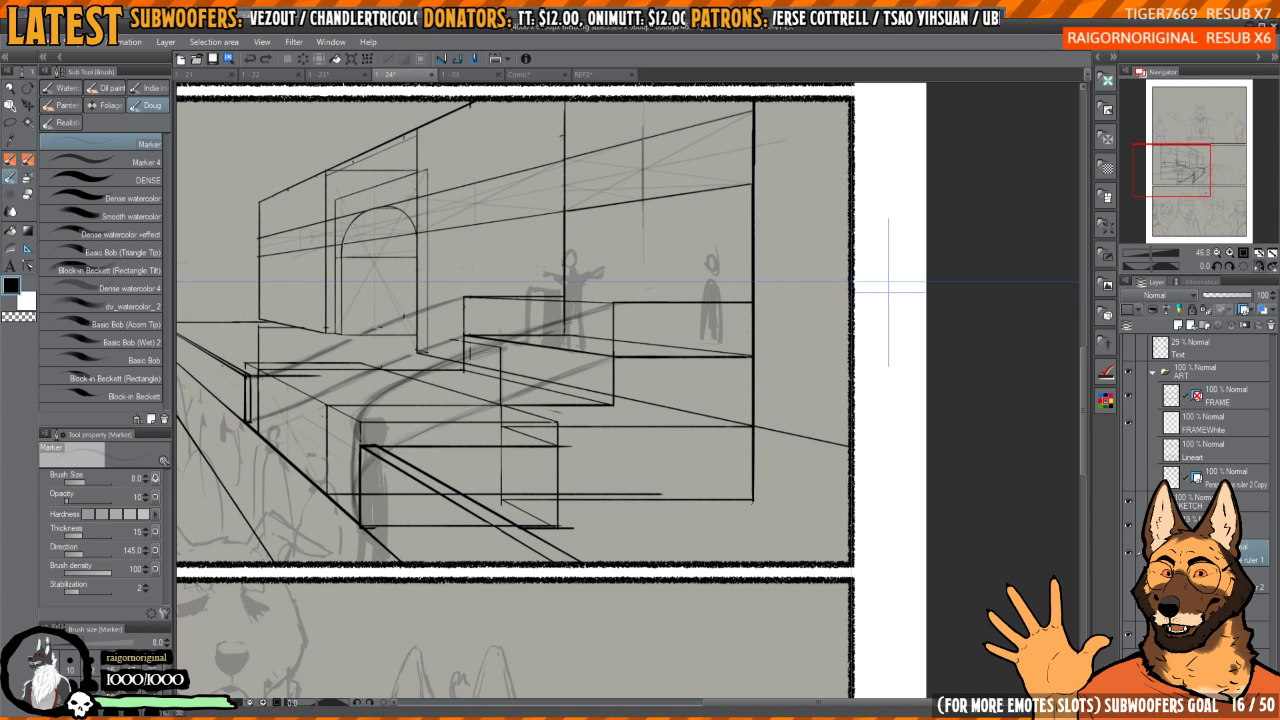
{"action": "key", "text": "p"}
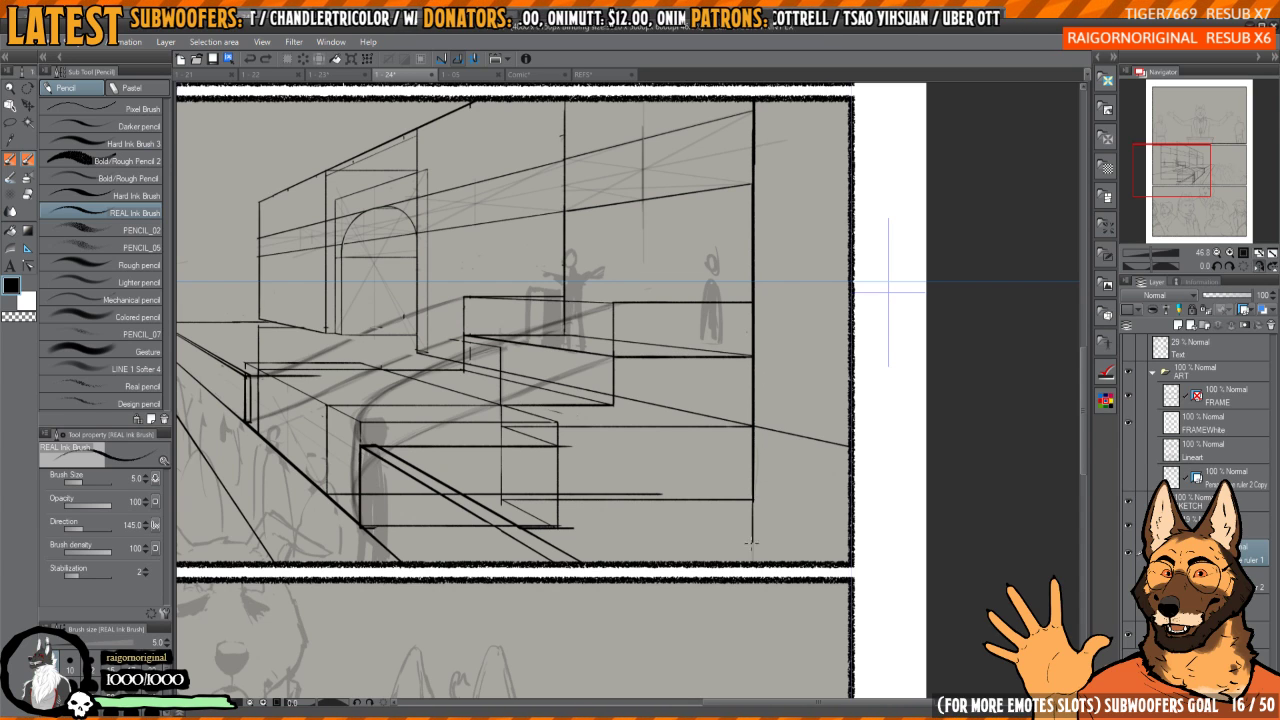
{"action": "left_click", "coordinate": [753, 510]}
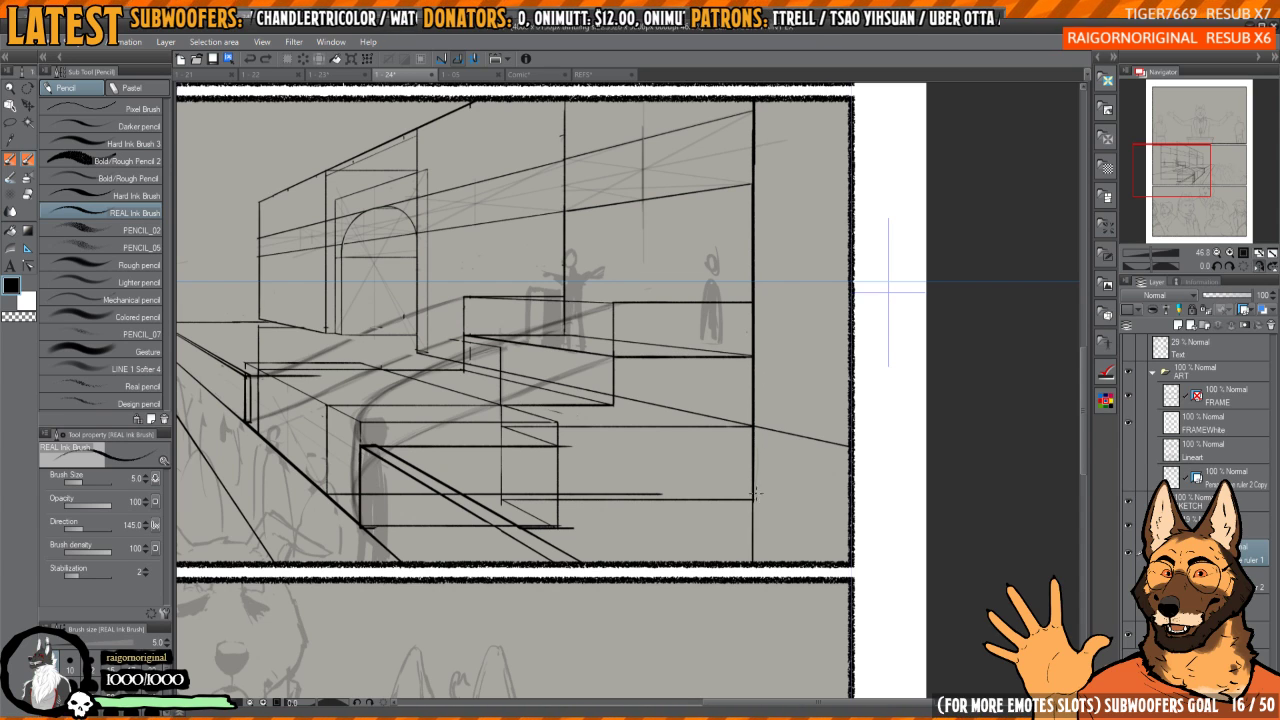
- Re-ink the downward extension of the near wall edge as one clean line meeting the panel's lower border
{"action": "key", "text": "h"}
{"action": "scroll", "coordinate": [686, 441], "scroll_direction": "up", "scroll_amount": 3}
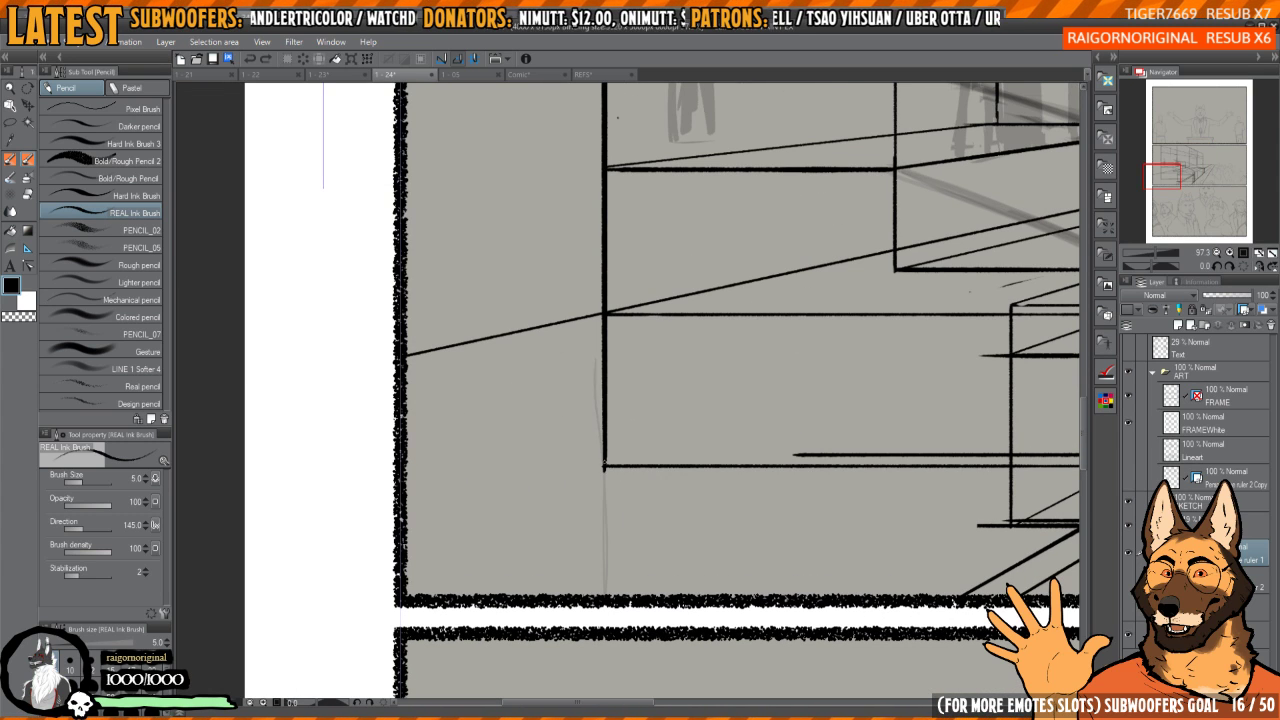
{"action": "left_click_drag", "start_coordinate": [603, 466], "coordinate": [605, 596]}
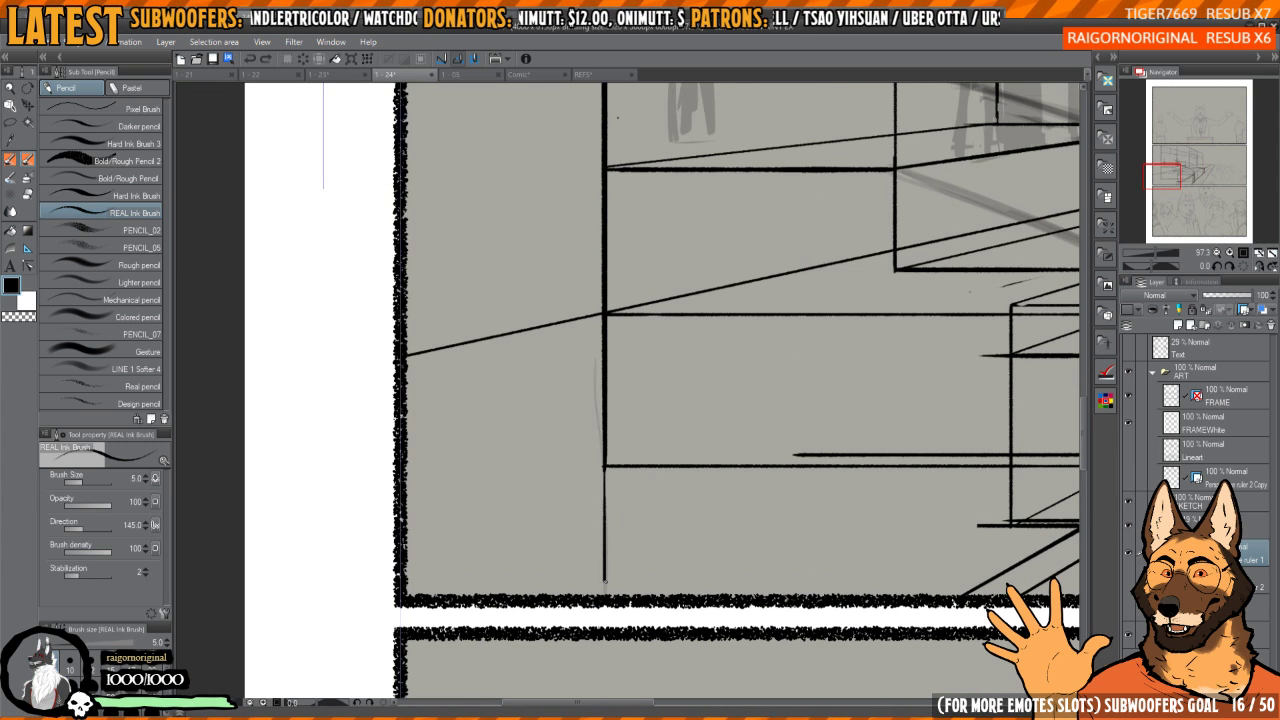
{"action": "key", "text": "e"}
{"action": "left_click_drag", "start_coordinate": [606, 480], "coordinate": [606, 596]}
{"action": "key", "text": "ctrl+z"}
{"action": "left_click_drag", "start_coordinate": [603, 466], "coordinate": [604, 551]}
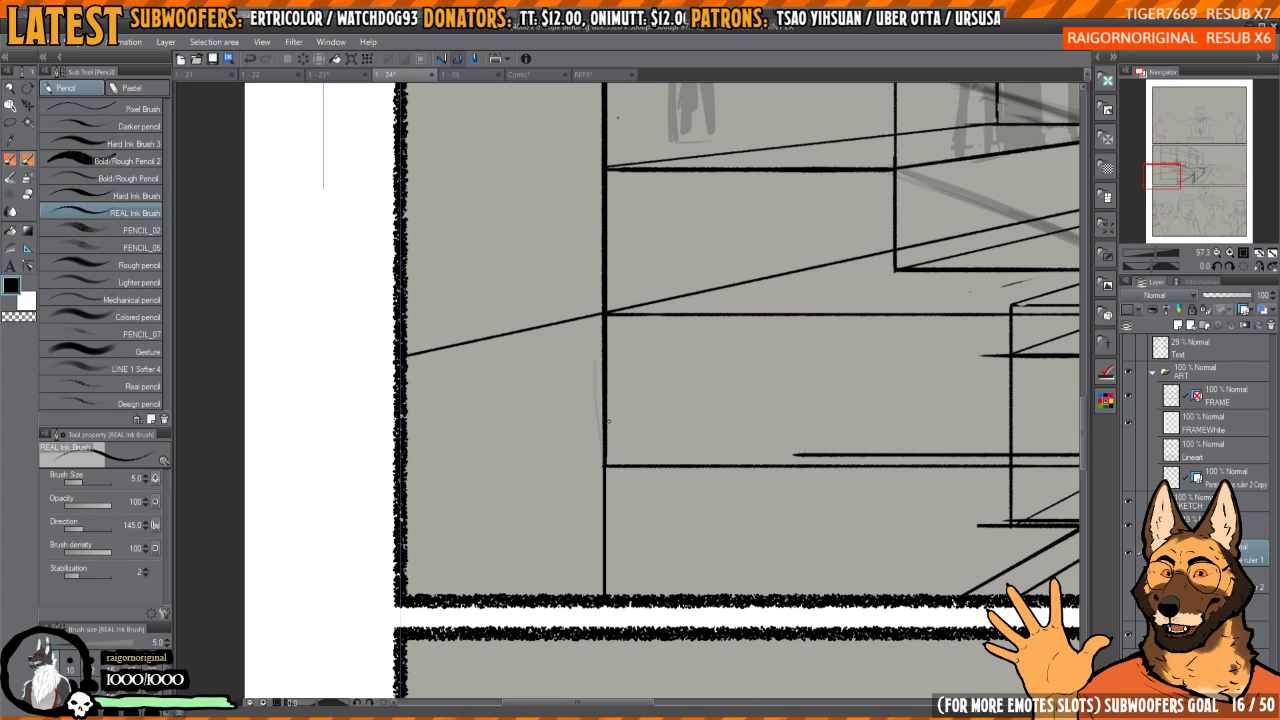
- Erase the upper heavy diagonal of the foreground pair and redraw it as a thinner perspective line up to the block's corner
{"action": "scroll", "coordinate": [594, 443], "scroll_direction": "down", "scroll_amount": 8}
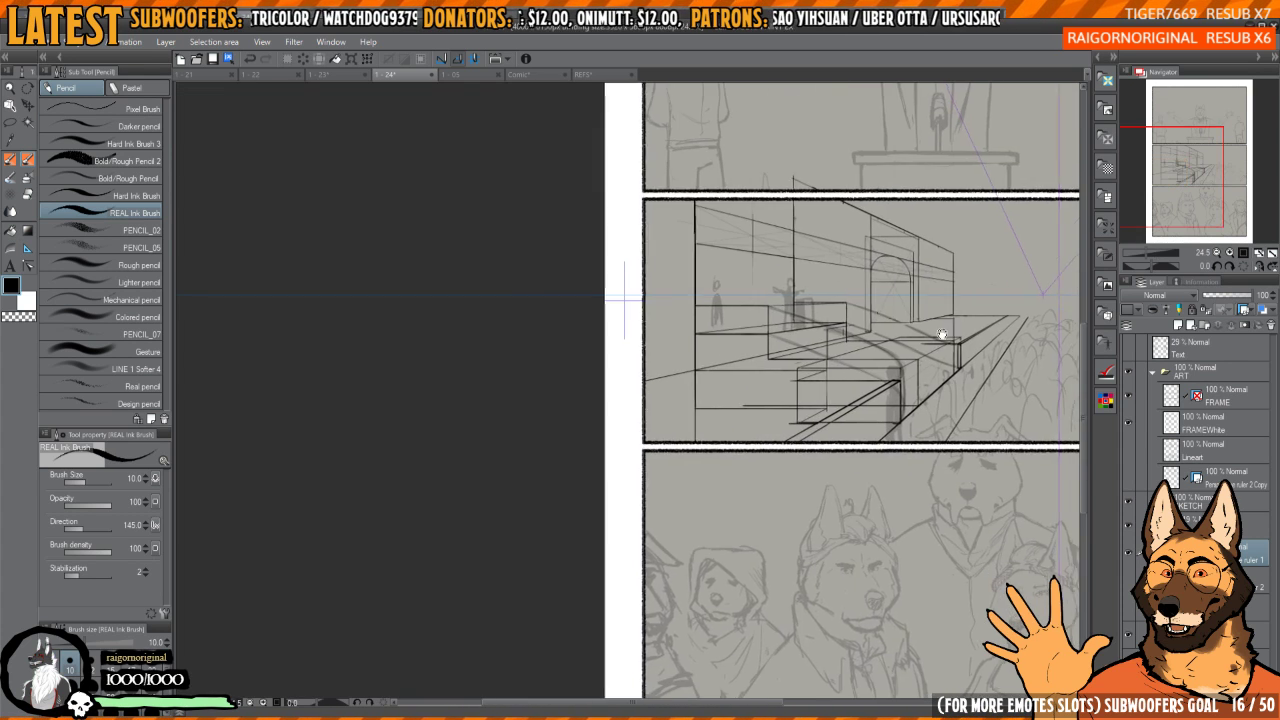
{"action": "scroll", "coordinate": [723, 396], "scroll_direction": "up", "scroll_amount": 5}
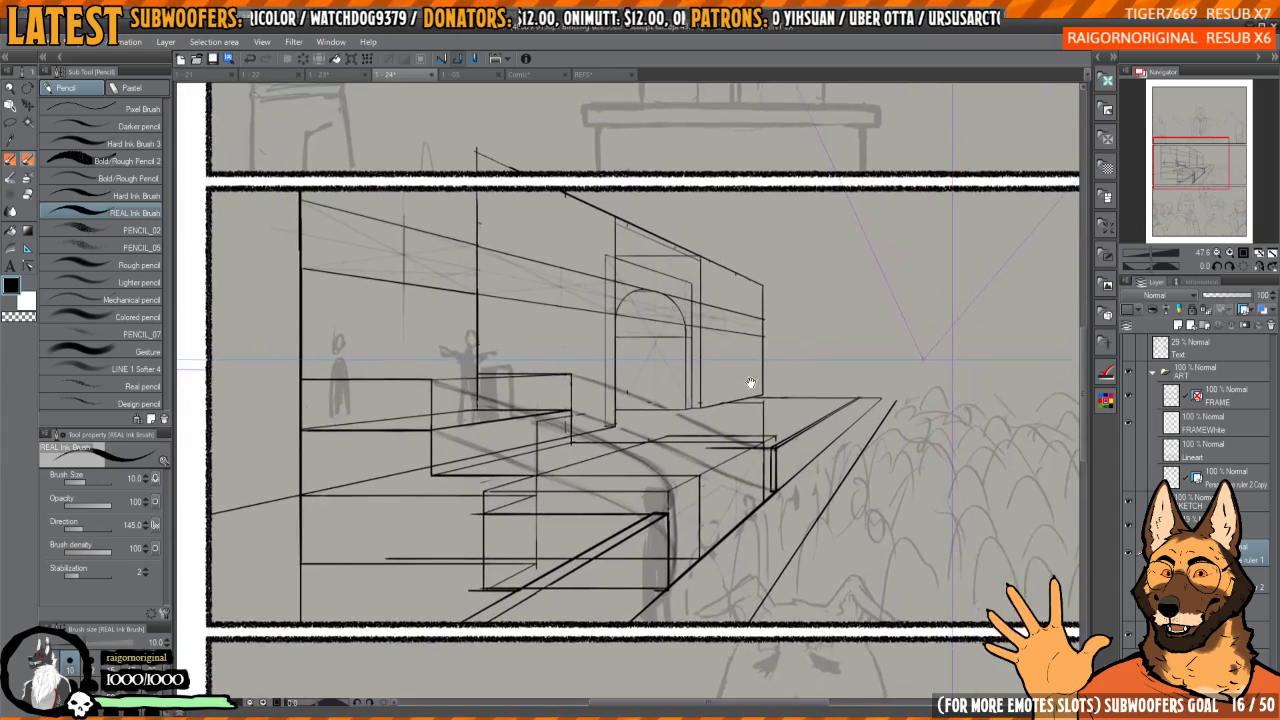
{"action": "scroll", "coordinate": [760, 333], "scroll_direction": "up", "scroll_amount": 5}
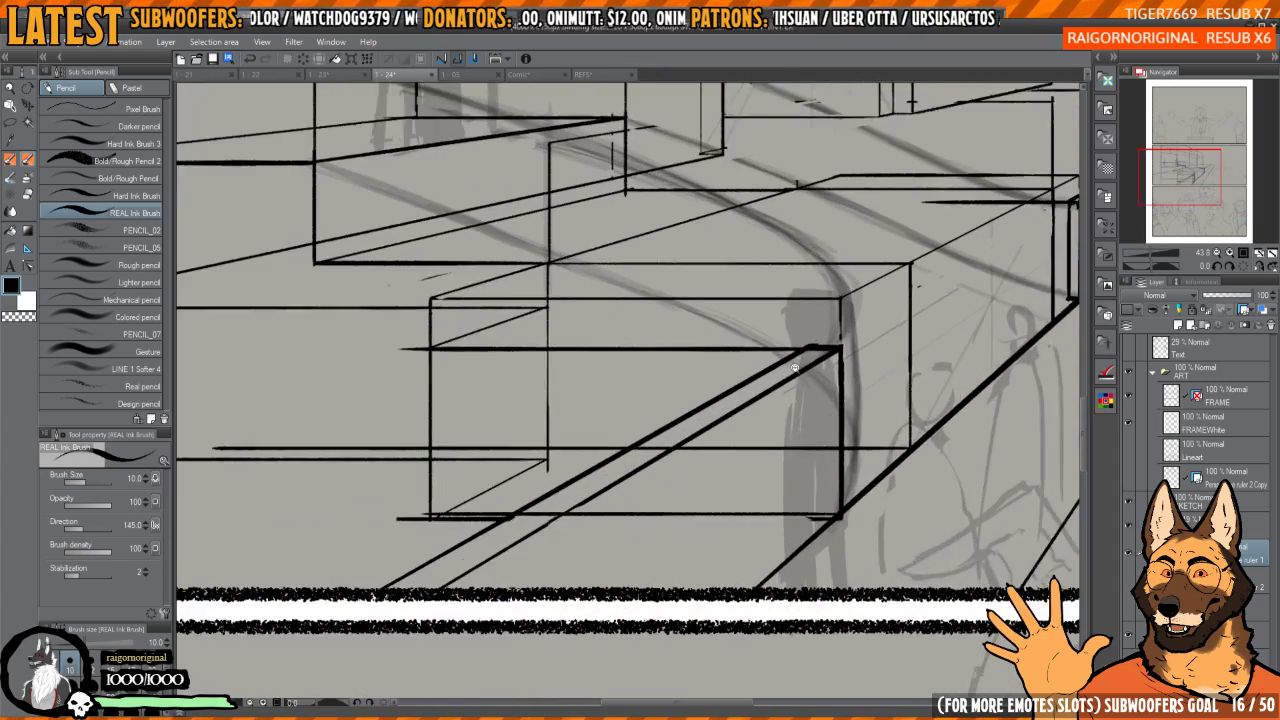
{"action": "mouse_move", "coordinate": [795, 368]}
{"action": "left_mouse_down"}
{"action": "mouse_move", "coordinate": [843, 328]}
{"action": "mouse_move", "coordinate": [818, 265]}
{"action": "mouse_move", "coordinate": [545, 562]}
{"action": "left_mouse_up"}
{"action": "scroll", "coordinate": [845, 329], "scroll_direction": "down", "scroll_amount": 1}
{"action": "key", "text": "c"}
{"action": "key", "text": "c"}
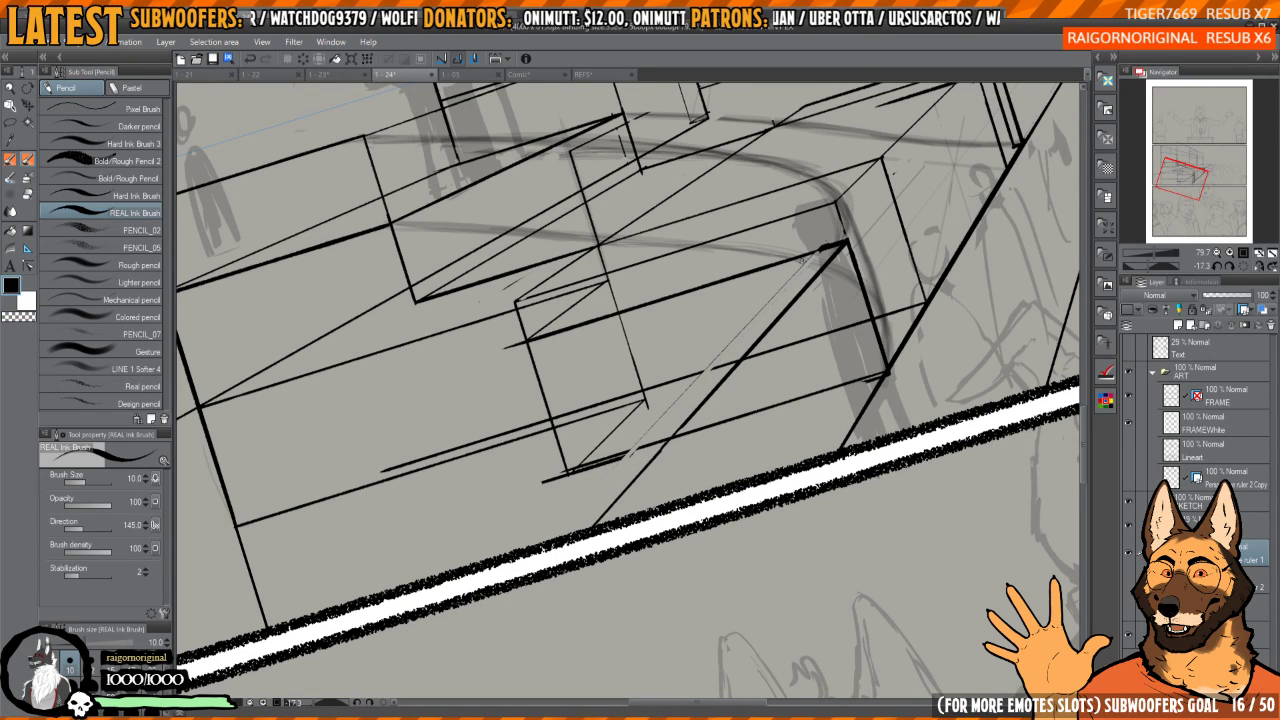
{"action": "left_click_drag", "start_coordinate": [788, 266], "coordinate": [562, 504]}
{"action": "key", "text": "ctrl+z"}
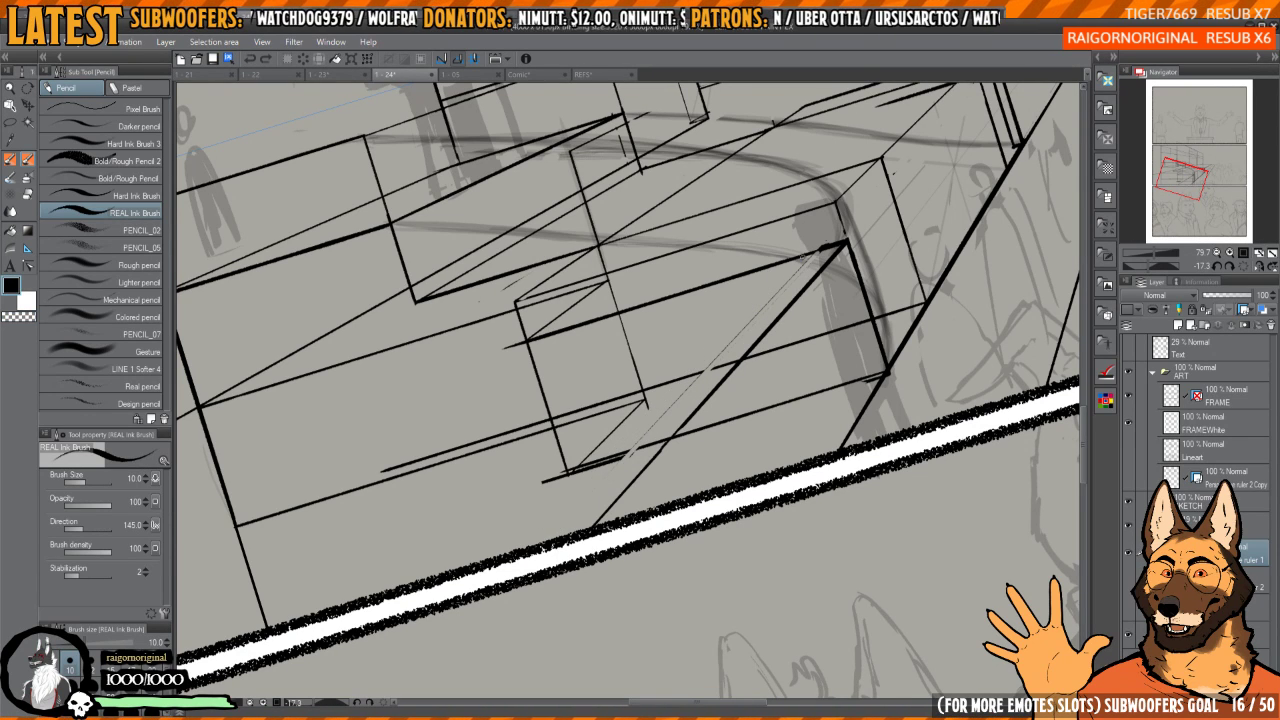
{"action": "mouse_move", "coordinate": [800, 258]}
{"action": "left_mouse_down"}
{"action": "mouse_move", "coordinate": [569, 553]}
{"action": "mouse_move", "coordinate": [518, 548]}
{"action": "left_mouse_up"}
{"action": "left_click_drag", "start_coordinate": [804, 254], "coordinate": [849, 209]}
- Ink the foreground block's receding edge back to the far floor line and erase the surplus line beside the ledge
{"action": "mouse_move", "coordinate": [856, 210]}
{"action": "left_mouse_down"}
{"action": "mouse_move", "coordinate": [606, 480]}
{"action": "mouse_move", "coordinate": [606, 466]}
{"action": "left_mouse_up"}
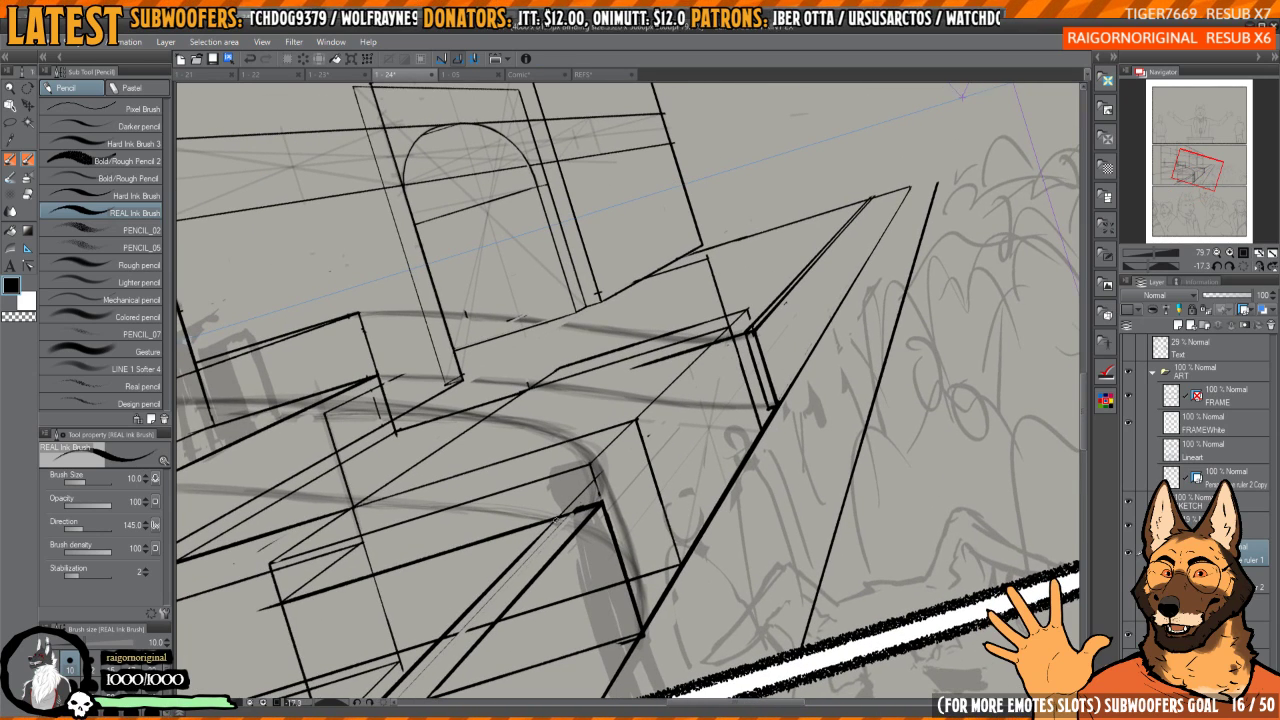
{"action": "left_click_drag", "start_coordinate": [555, 520], "coordinate": [864, 206]}
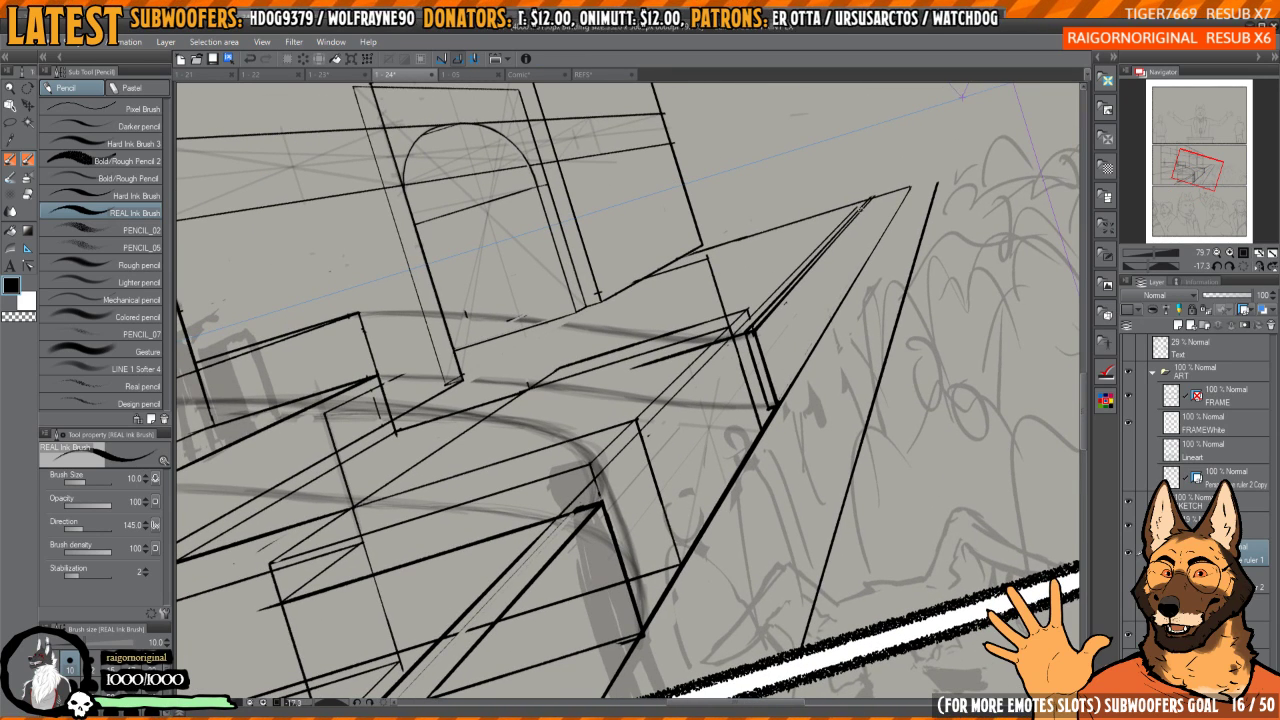
{"action": "scroll", "coordinate": [864, 208], "scroll_direction": "up", "scroll_amount": 3}
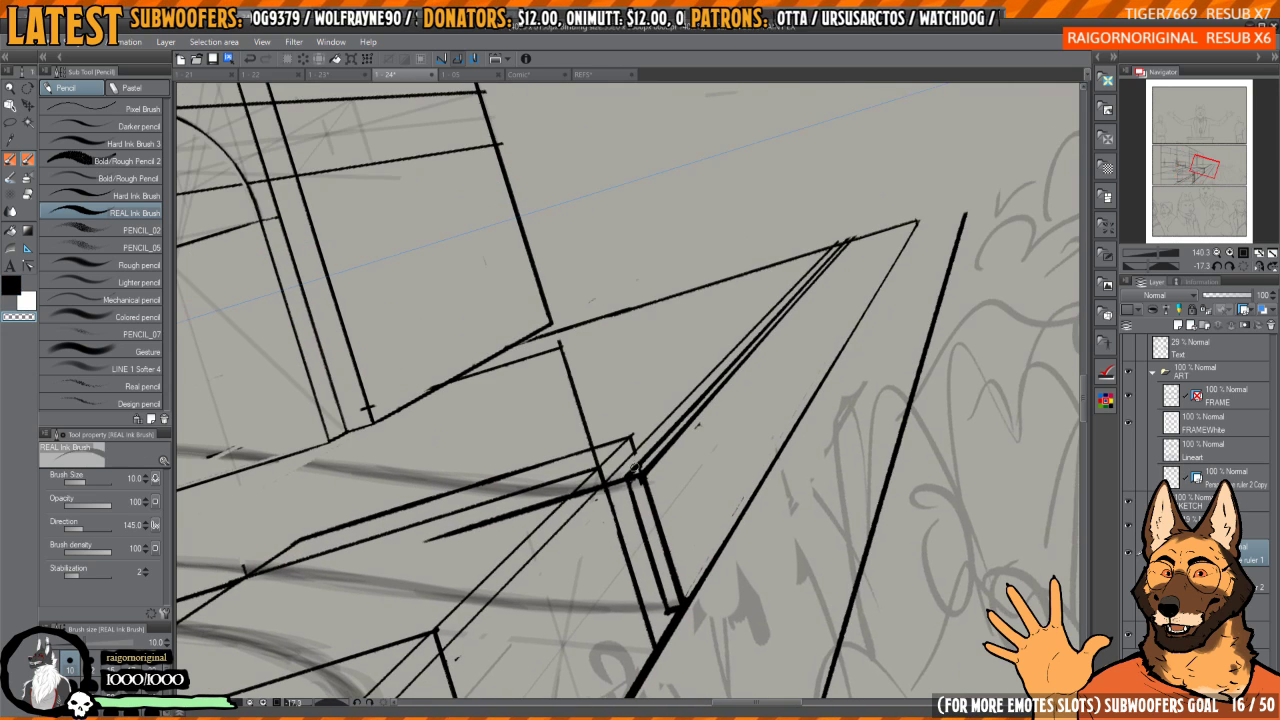
{"action": "left_click_drag", "start_coordinate": [634, 467], "coordinate": [759, 333]}
{"action": "key", "text": "ctrl+z"}
{"action": "left_click_drag", "start_coordinate": [634, 468], "coordinate": [846, 238]}
{"action": "left_click_drag", "start_coordinate": [794, 274], "coordinate": [755, 311]}
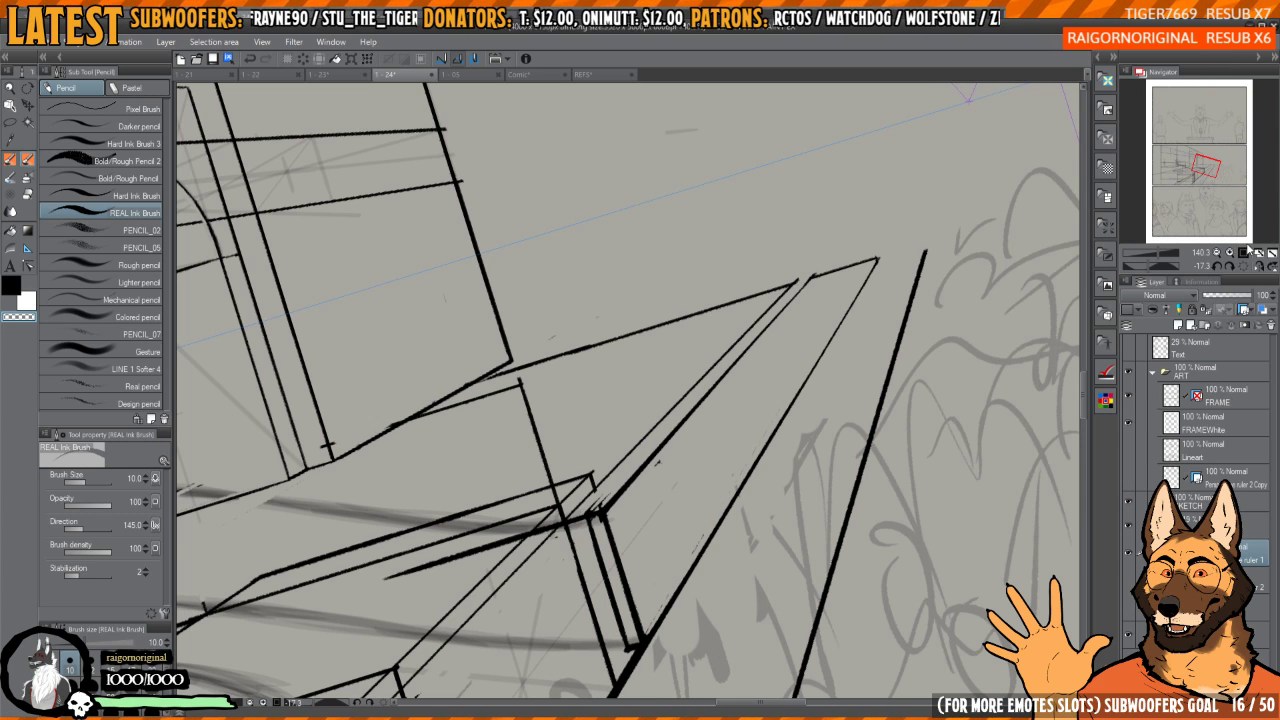
- Extend the small post's base line to the neighbouring vertical and erase the post's inner vertical edge in the straightened view
{"action": "left_click", "coordinate": [1244, 265]}
{"action": "scroll", "coordinate": [790, 368], "scroll_direction": "up", "scroll_amount": 3}
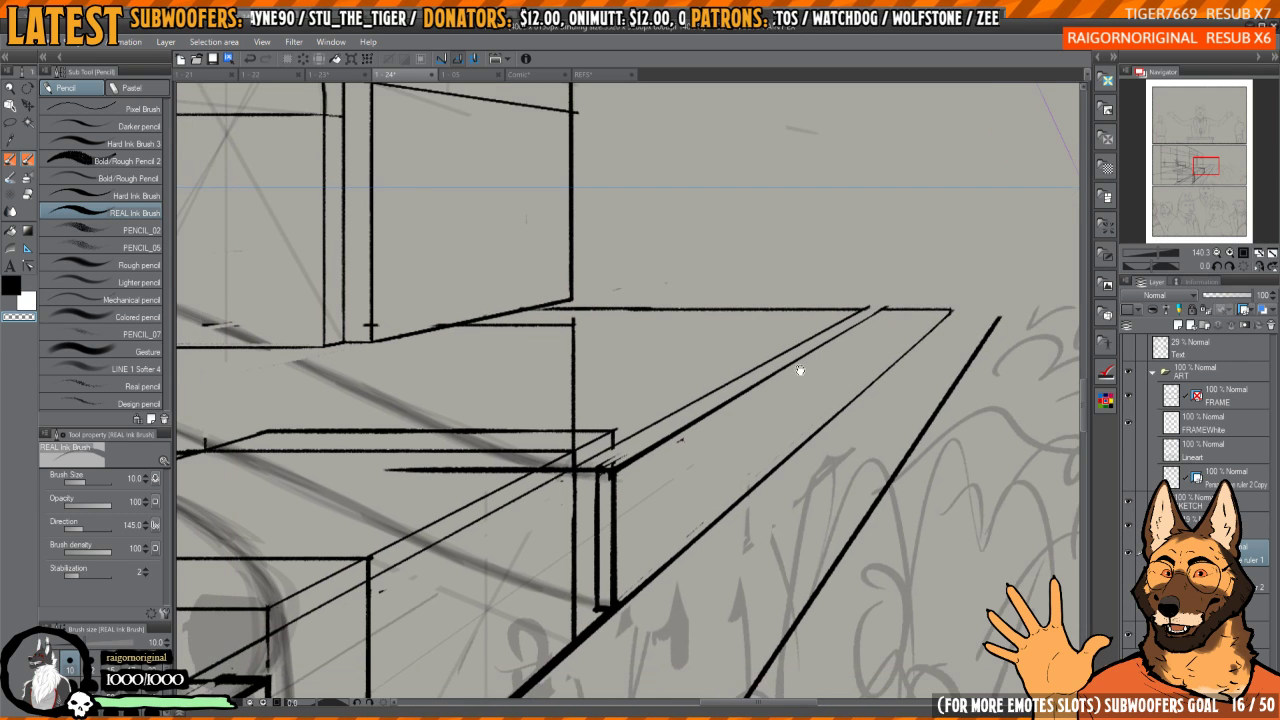
{"action": "left_click_drag", "start_coordinate": [729, 413], "coordinate": [786, 314]}
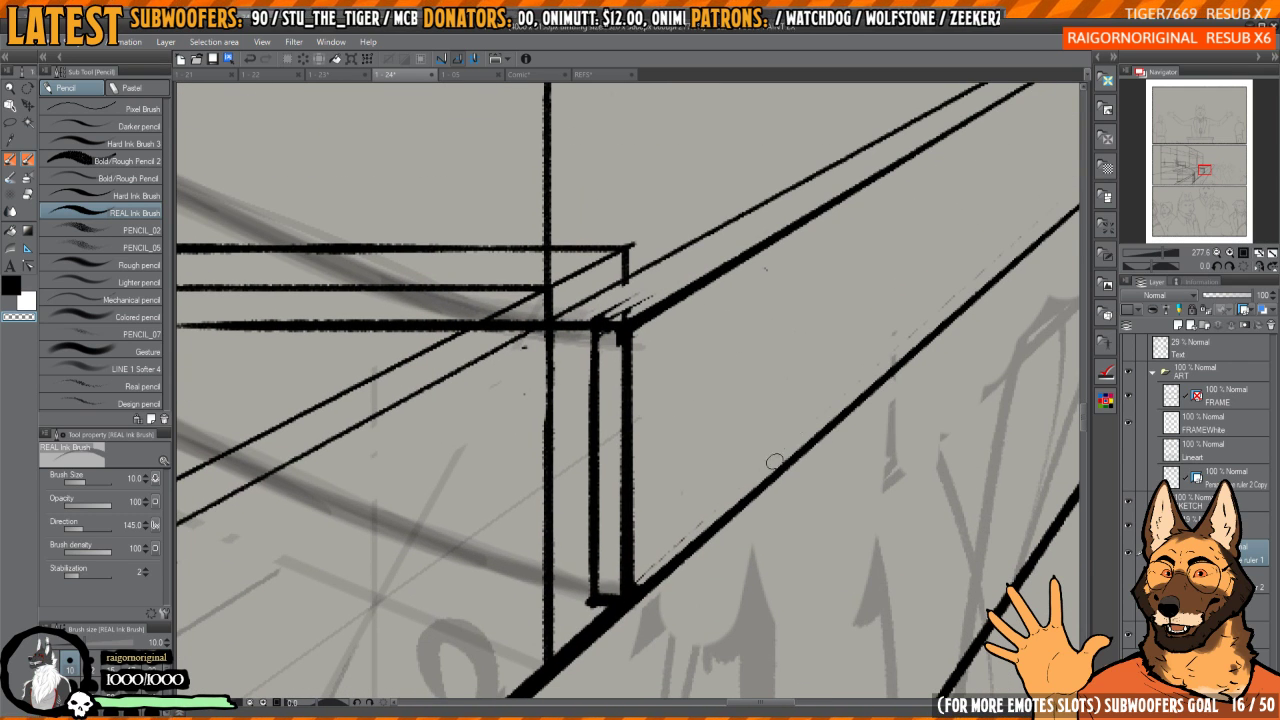
{"action": "mouse_move", "coordinate": [651, 563]}
{"action": "left_mouse_down"}
{"action": "mouse_move", "coordinate": [696, 552]}
{"action": "mouse_move", "coordinate": [606, 576]}
{"action": "left_mouse_up"}
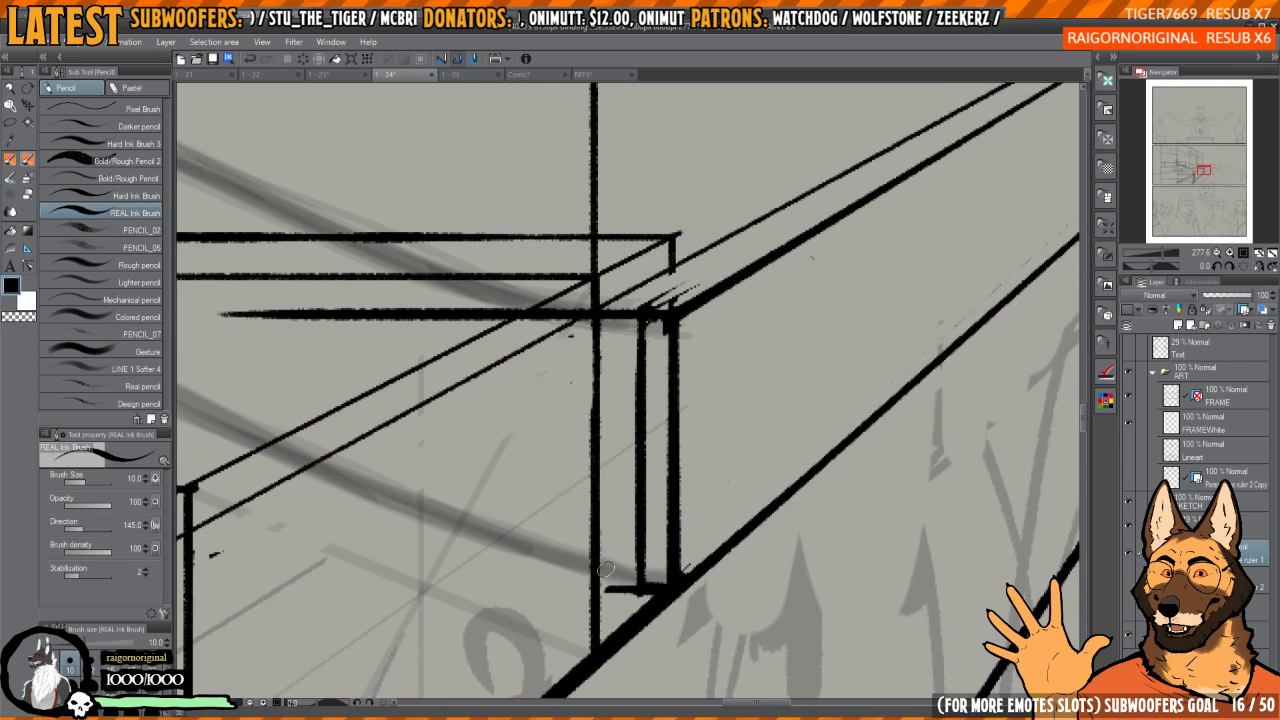
{"action": "left_click_drag", "start_coordinate": [639, 521], "coordinate": [649, 554]}
{"action": "scroll", "coordinate": [653, 520], "scroll_direction": "down", "scroll_amount": 2}
{"action": "scroll", "coordinate": [654, 522], "scroll_direction": "up", "scroll_amount": 1}
{"action": "key", "text": "c"}
{"action": "mouse_move", "coordinate": [650, 394]}
{"action": "left_mouse_down"}
{"action": "mouse_move", "coordinate": [657, 589]}
{"action": "mouse_move", "coordinate": [645, 446]}
{"action": "left_mouse_up"}
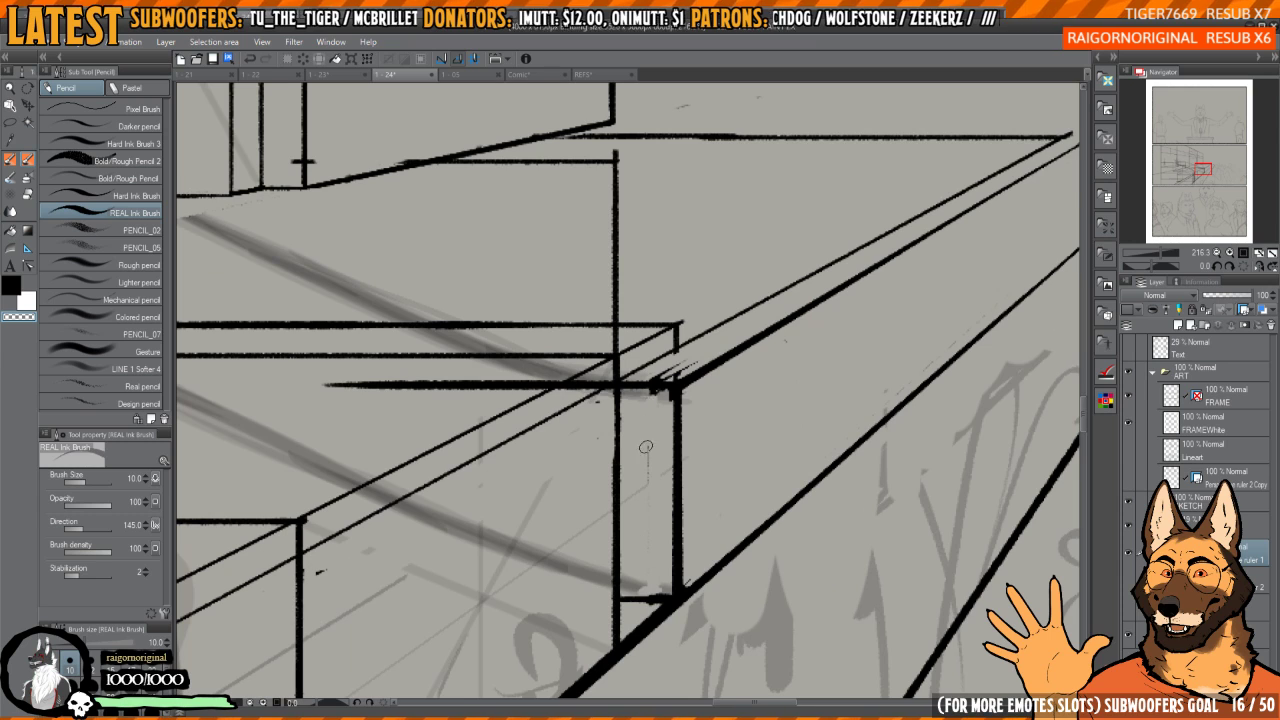
- Thin the post's remaining vertical edge by erasing along its sides and redrawing it, and clean up its upper corner
{"action": "left_click_drag", "start_coordinate": [673, 392], "coordinate": [671, 565]}
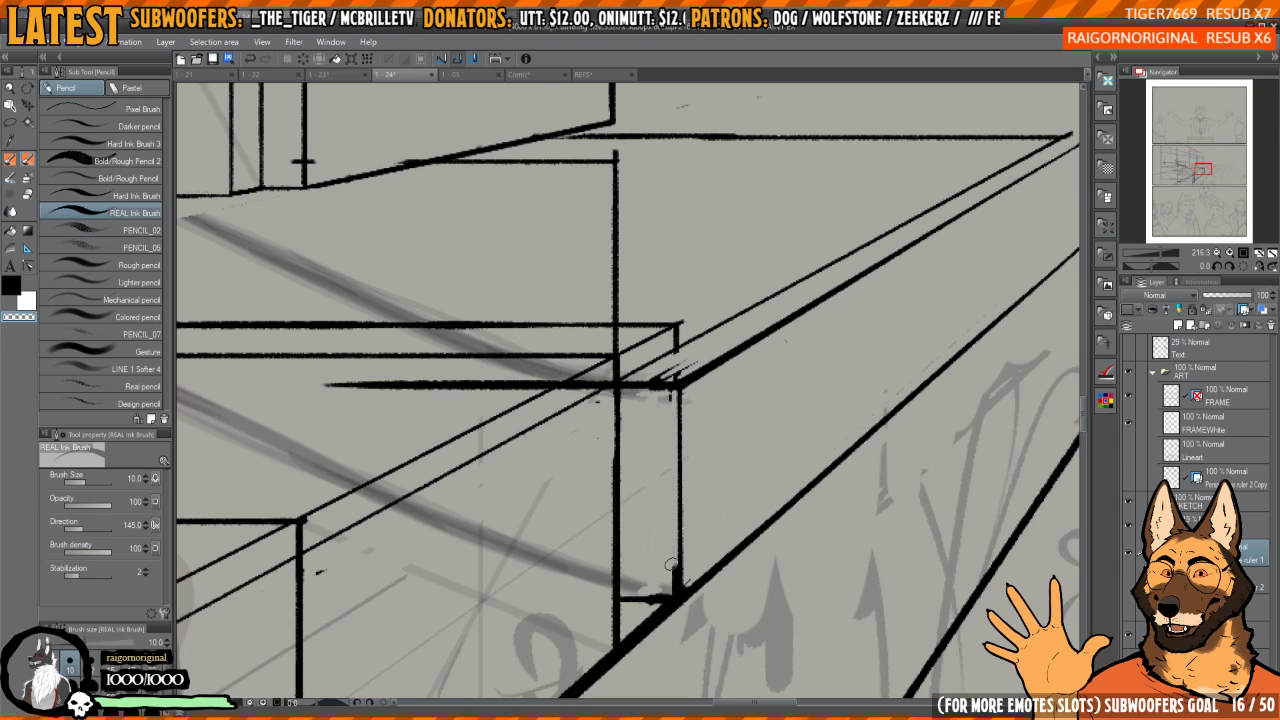
{"action": "key", "text": "c"}
{"action": "left_click_drag", "start_coordinate": [680, 400], "coordinate": [682, 596]}
{"action": "key", "text": "c"}
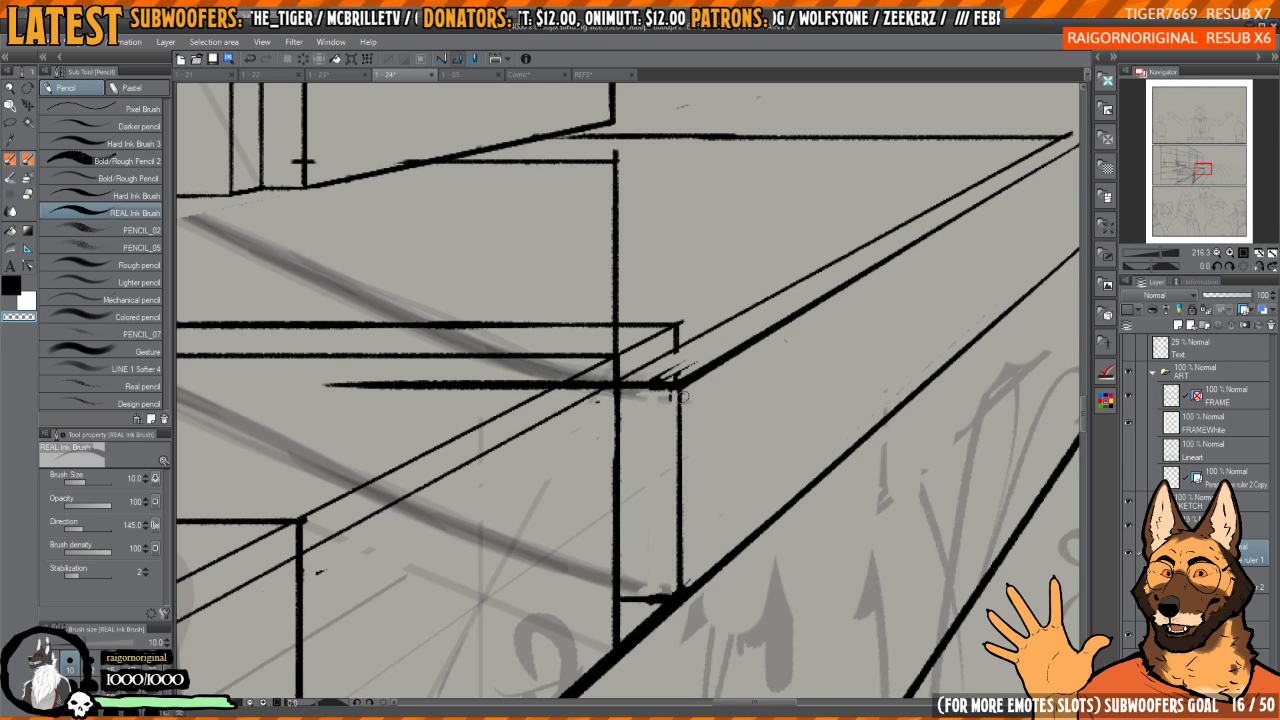
{"action": "left_click_drag", "start_coordinate": [683, 396], "coordinate": [682, 575]}
{"action": "key", "text": "c"}
{"action": "left_click_drag", "start_coordinate": [678, 388], "coordinate": [681, 596]}
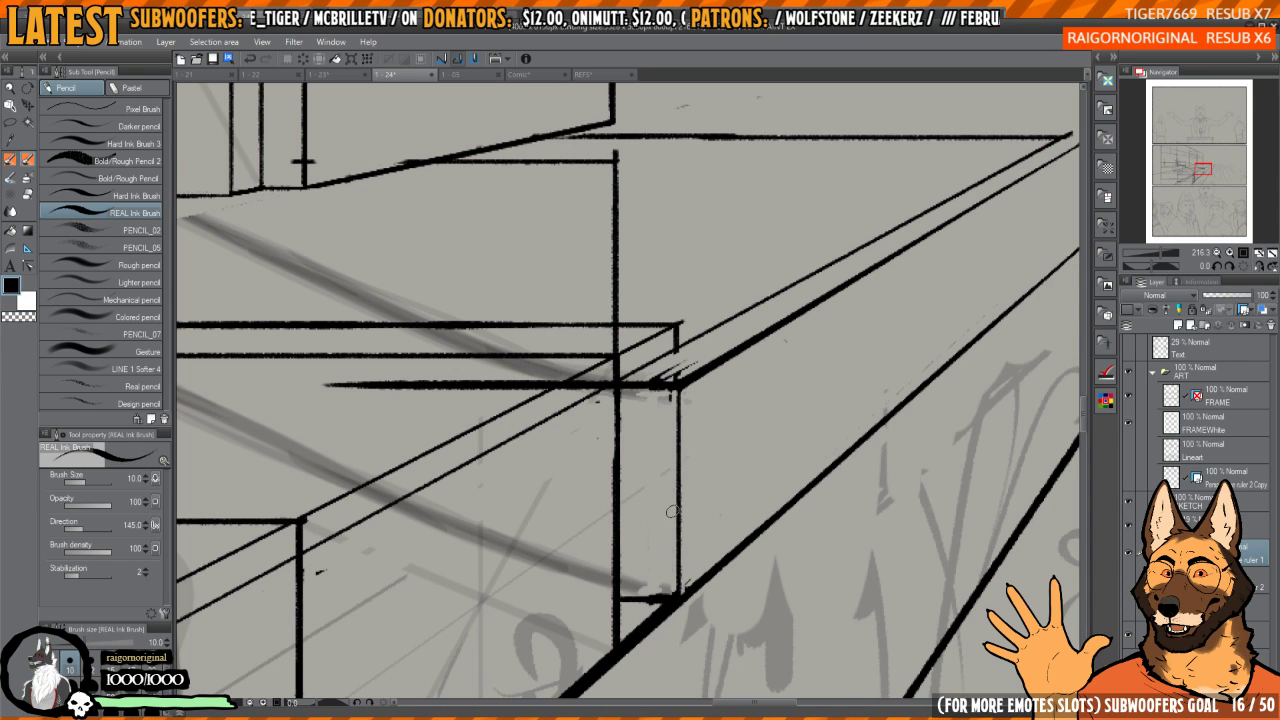
{"action": "key", "text": "c"}
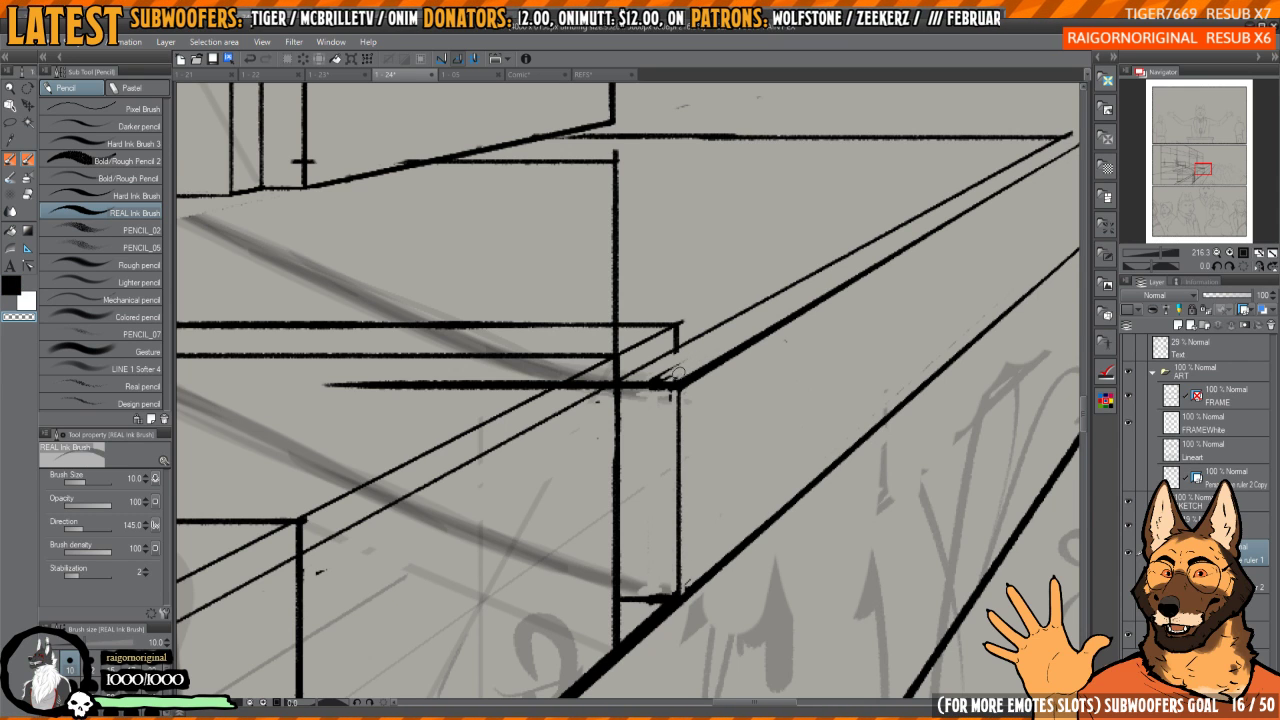
{"action": "mouse_move", "coordinate": [675, 374]}
{"action": "left_mouse_down"}
{"action": "mouse_move", "coordinate": [666, 364]}
{"action": "mouse_move", "coordinate": [690, 330]}
{"action": "mouse_move", "coordinate": [610, 334]}
{"action": "left_mouse_up"}
{"action": "mouse_move", "coordinate": [760, 312]}
{"action": "left_mouse_down"}
{"action": "mouse_move", "coordinate": [776, 312]}
{"action": "mouse_move", "coordinate": [781, 348]}
{"action": "mouse_move", "coordinate": [765, 360]}
{"action": "left_mouse_up"}
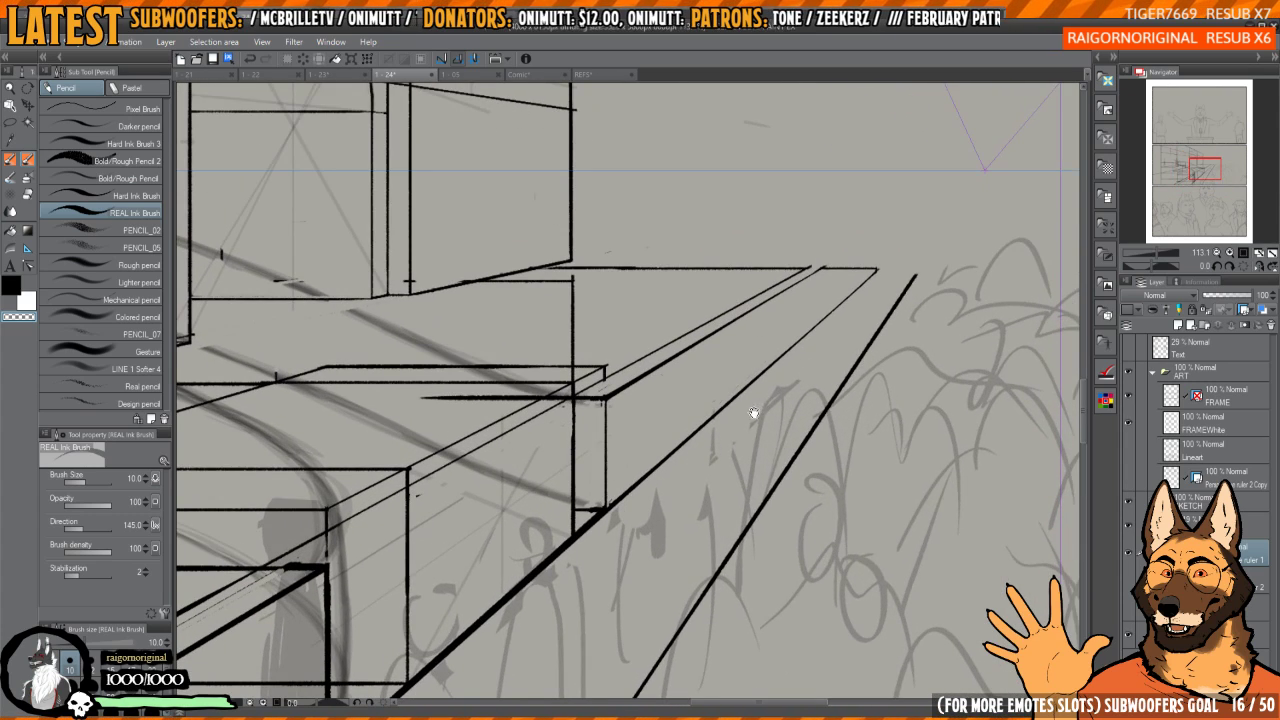
{"action": "left_click_drag", "start_coordinate": [754, 413], "coordinate": [778, 548]}
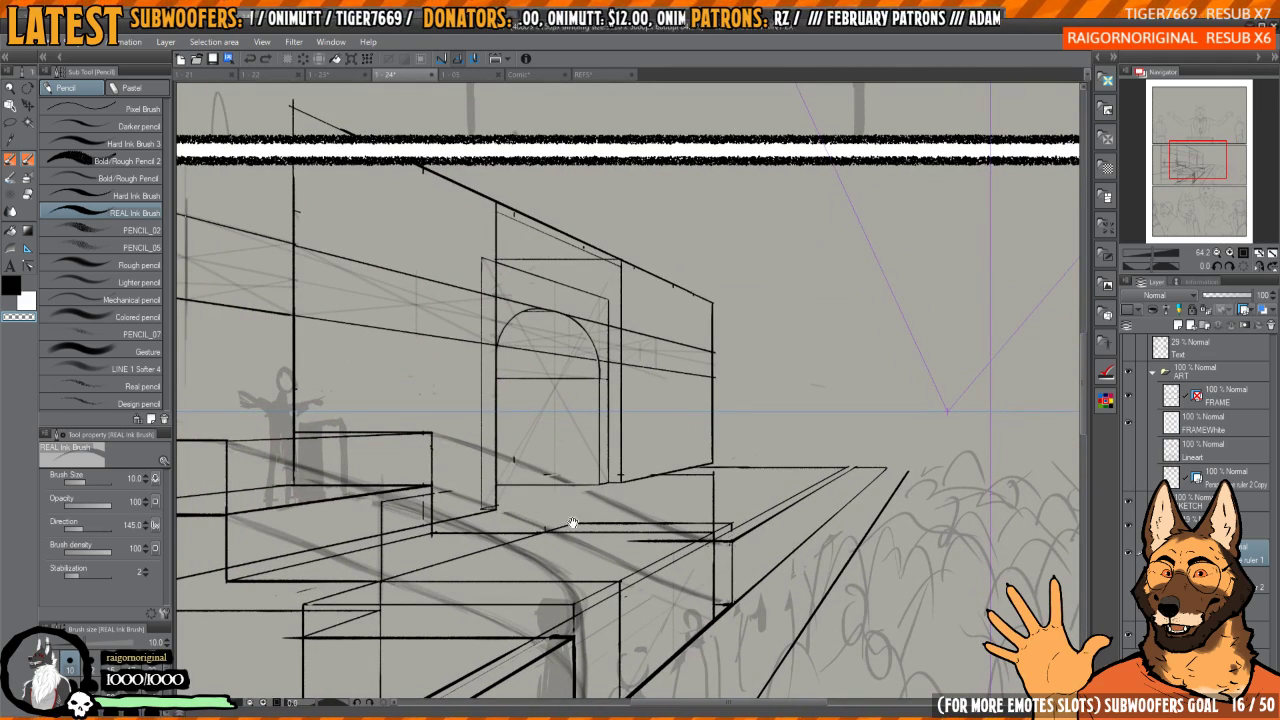
- Draw two horizontal floor lines from the near and far base corners of the arch recess toward the platform's outer edge
{"action": "mouse_move", "coordinate": [573, 523]}
{"action": "left_mouse_down"}
{"action": "mouse_move", "coordinate": [539, 509]}
{"action": "mouse_move", "coordinate": [548, 496]}
{"action": "mouse_move", "coordinate": [708, 495]}
{"action": "left_mouse_up"}
{"action": "key", "text": "ctrl+z"}
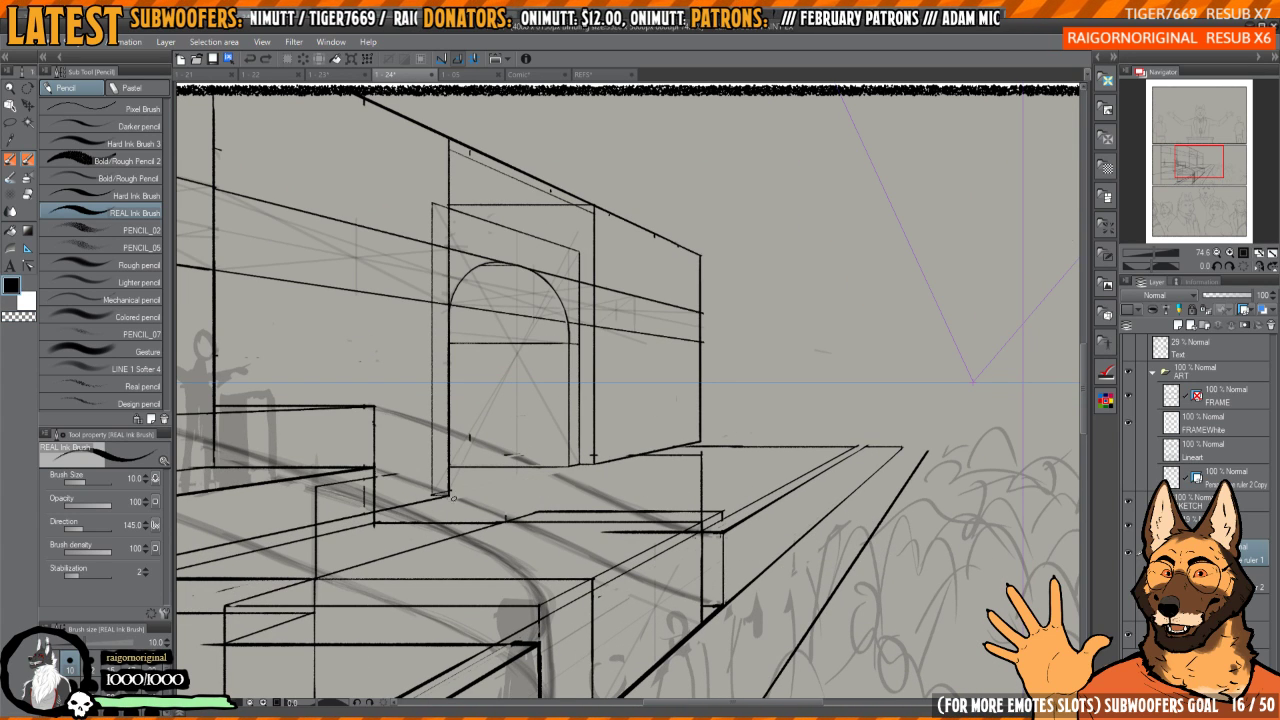
{"action": "mouse_move", "coordinate": [453, 497]}
{"action": "left_mouse_down"}
{"action": "mouse_move", "coordinate": [724, 538]}
{"action": "mouse_move", "coordinate": [863, 578]}
{"action": "left_mouse_up"}
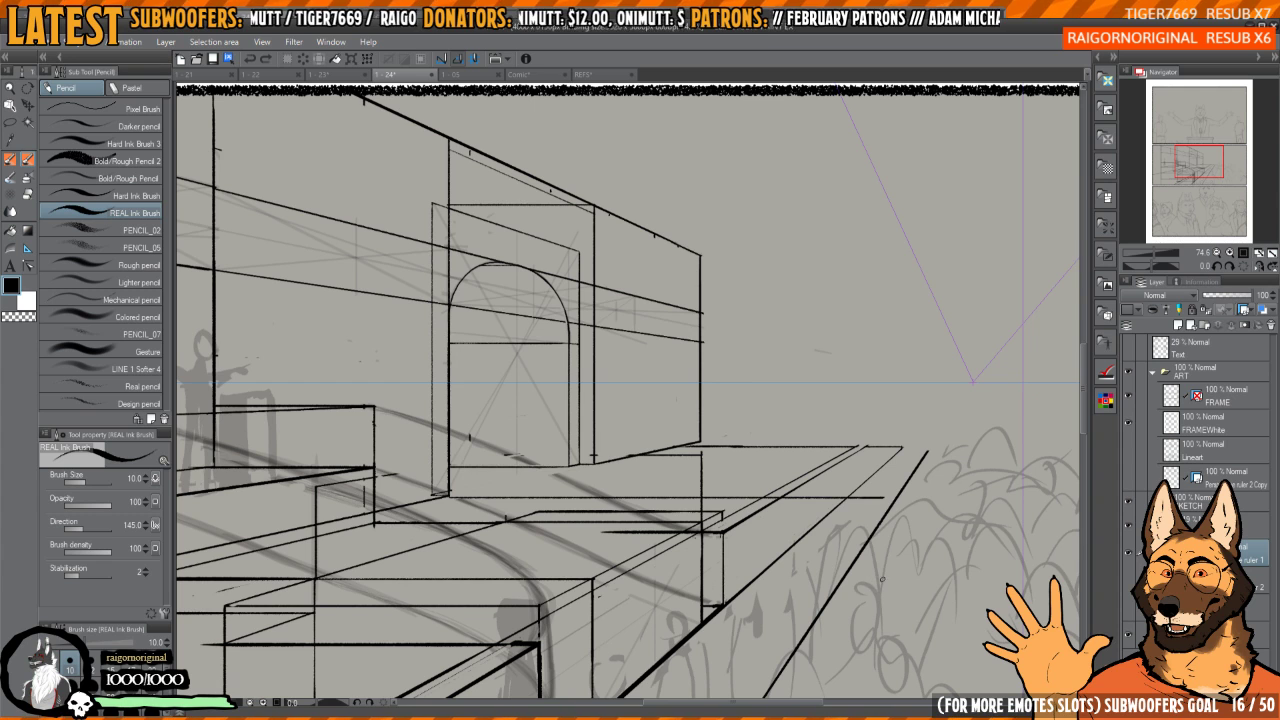
{"action": "left_click_drag", "start_coordinate": [843, 490], "coordinate": [817, 492]}
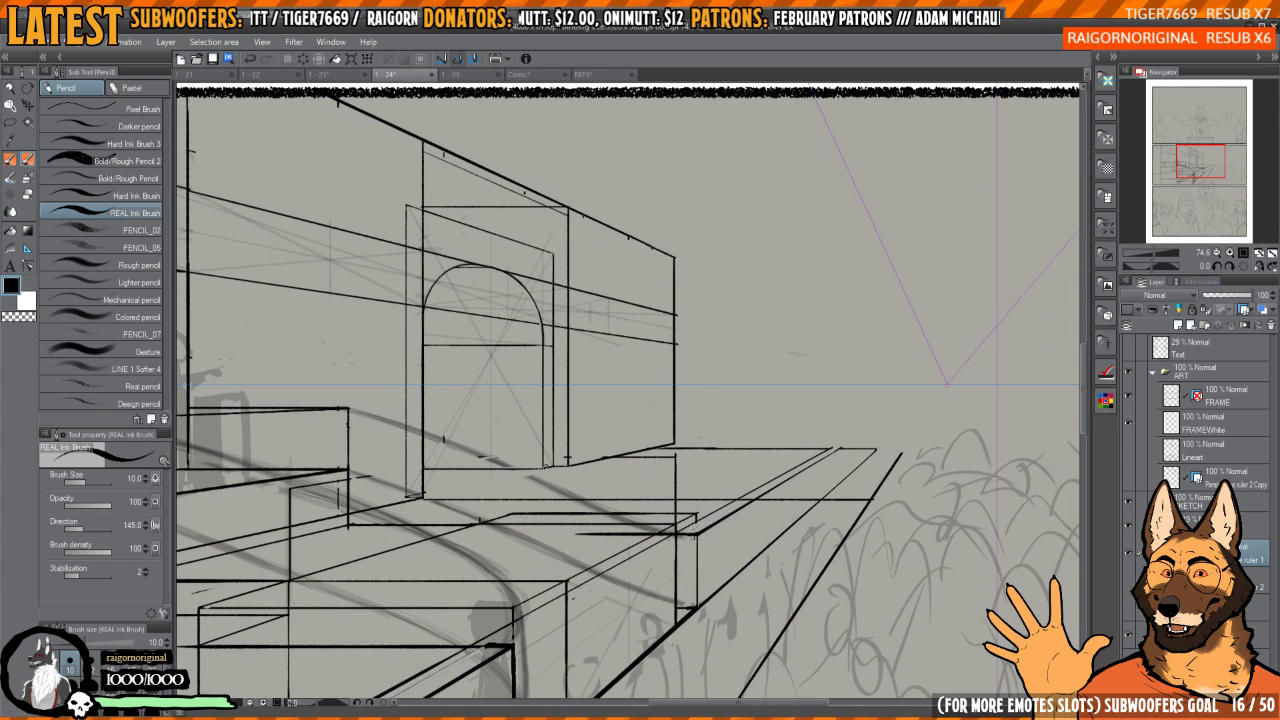
{"action": "scroll", "coordinate": [544, 466], "scroll_direction": "up", "scroll_amount": 2}
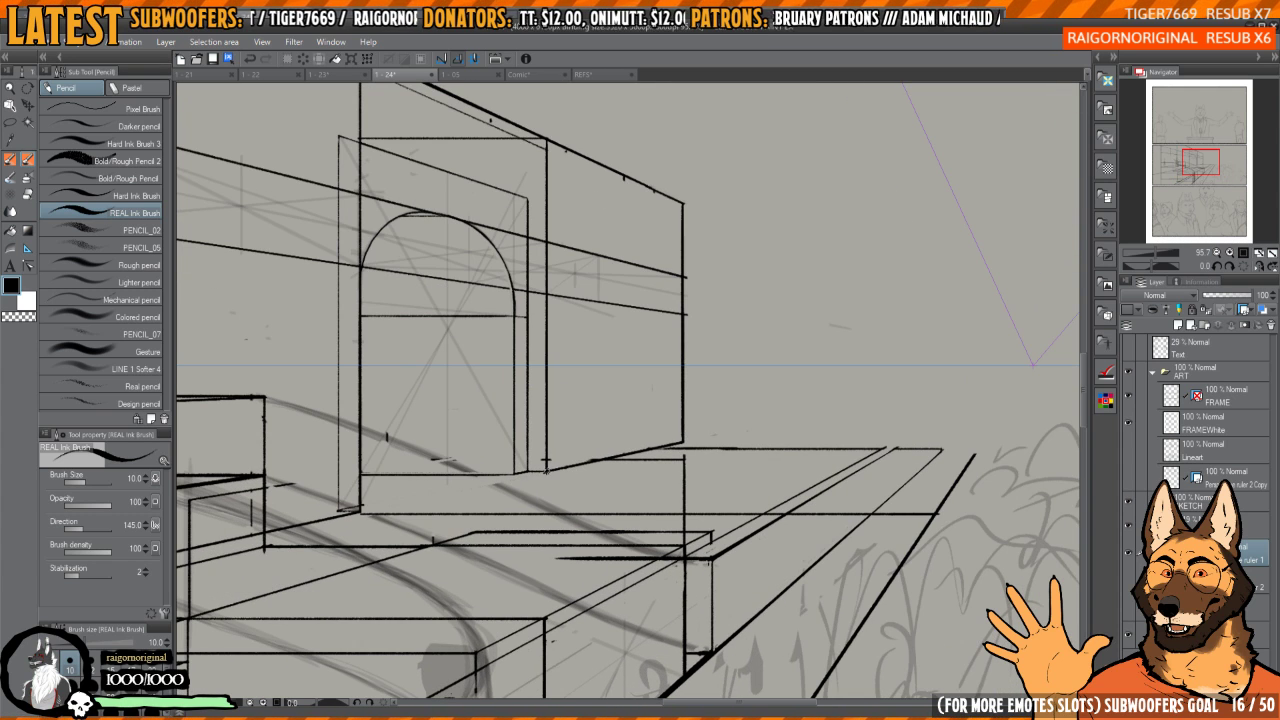
{"action": "left_click_drag", "start_coordinate": [544, 466], "coordinate": [858, 432]}
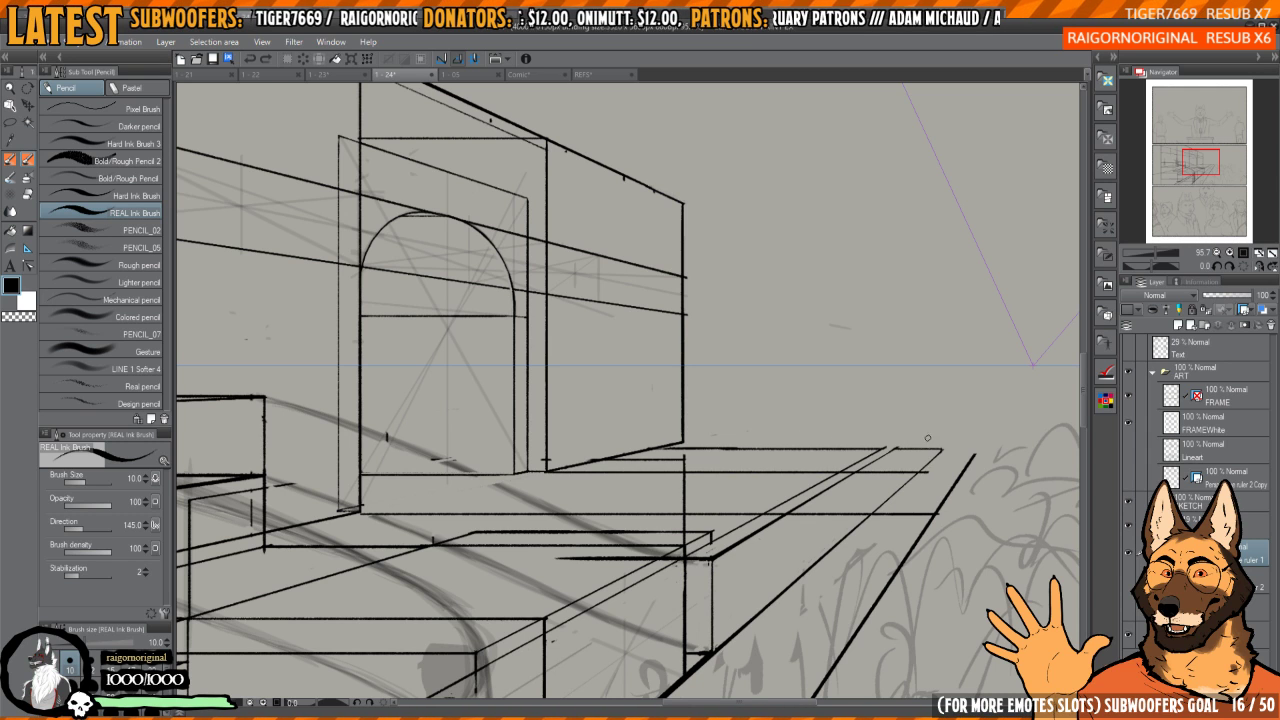
- Draw a horizontal back floor line from the wall's far base corner and extend the outer diagonal to meet it
{"action": "mouse_move", "coordinate": [952, 436]}
{"action": "left_mouse_down"}
{"action": "mouse_move", "coordinate": [731, 443]}
{"action": "mouse_move", "coordinate": [711, 466]}
{"action": "mouse_move", "coordinate": [624, 492]}
{"action": "left_mouse_up"}
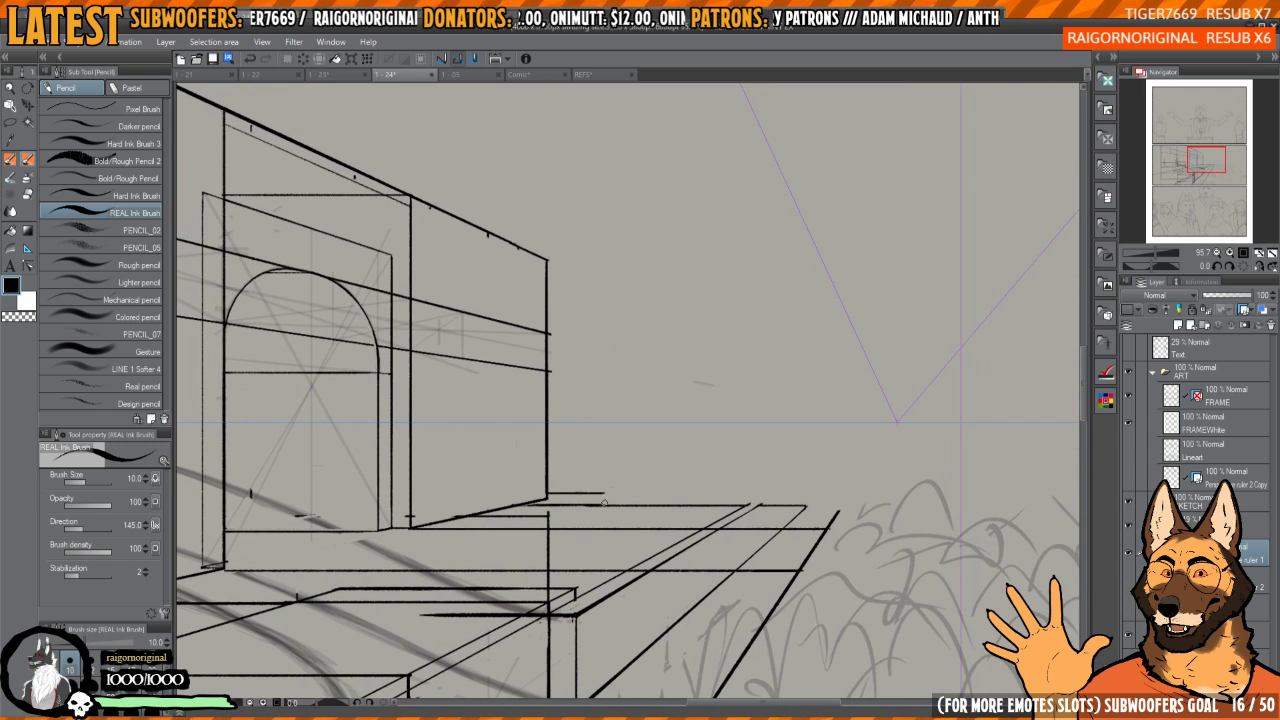
{"action": "key", "text": "ctrl+z"}
{"action": "left_click_drag", "start_coordinate": [549, 490], "coordinate": [866, 490]}
{"action": "scroll", "coordinate": [860, 488], "scroll_direction": "up", "scroll_amount": 5}
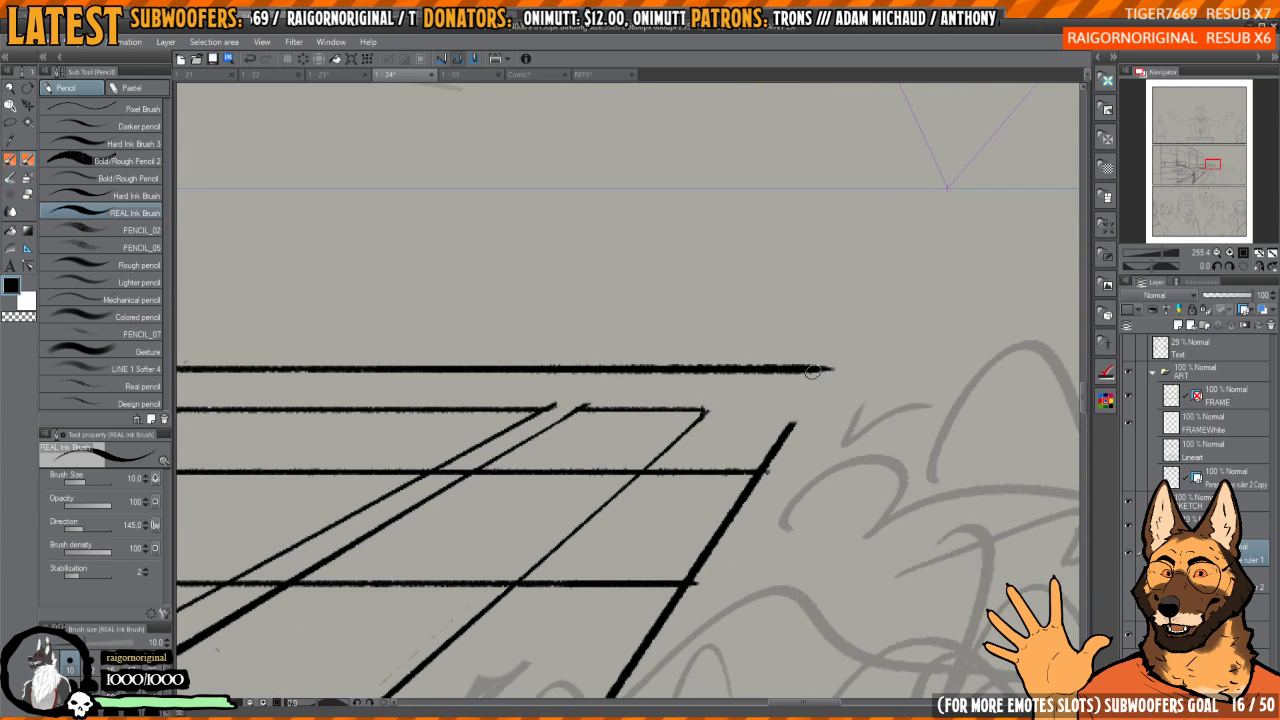
{"action": "mouse_move", "coordinate": [815, 371]}
{"action": "left_mouse_down"}
{"action": "mouse_move", "coordinate": [776, 437]}
{"action": "mouse_move", "coordinate": [828, 371]}
{"action": "left_mouse_up"}
{"action": "key", "text": "ctrl+z"}
{"action": "key", "text": "c"}
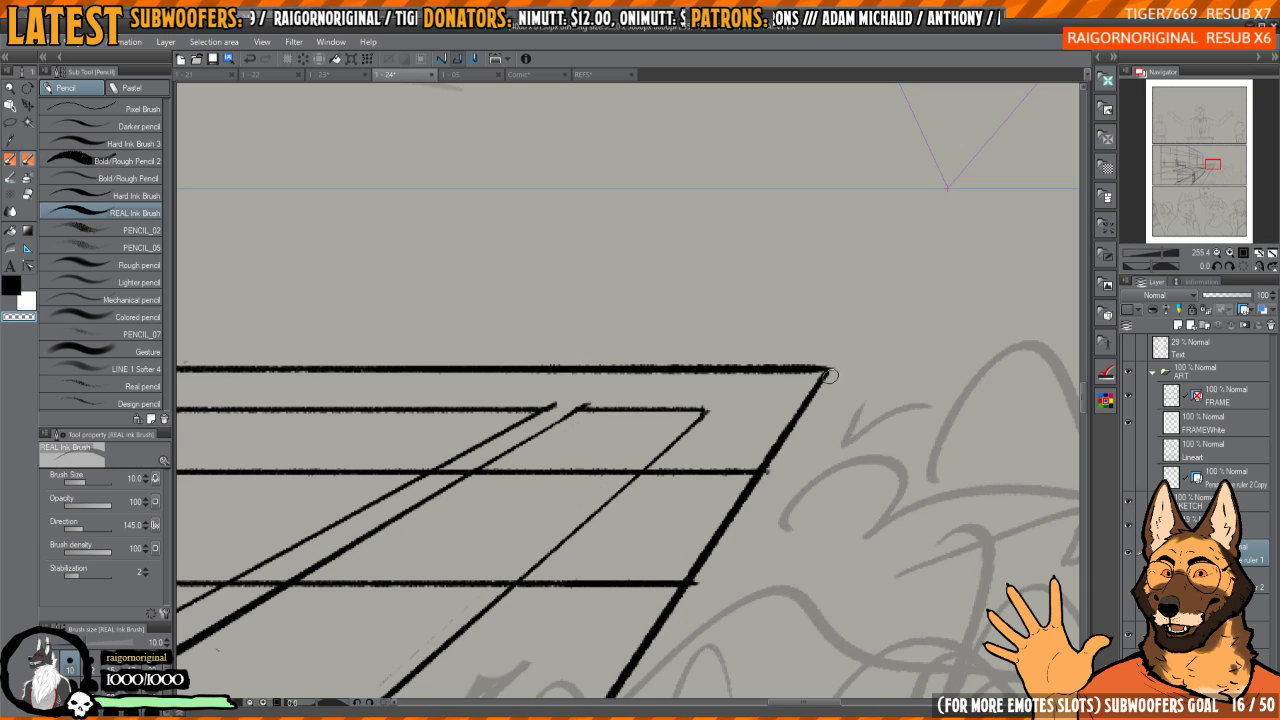
- Draw a short vertical edge up from the ledge's far corner and extend the inner diagonal to its top
{"action": "key", "text": "c"}
{"action": "scroll", "coordinate": [798, 371], "scroll_direction": "down", "scroll_amount": 4}
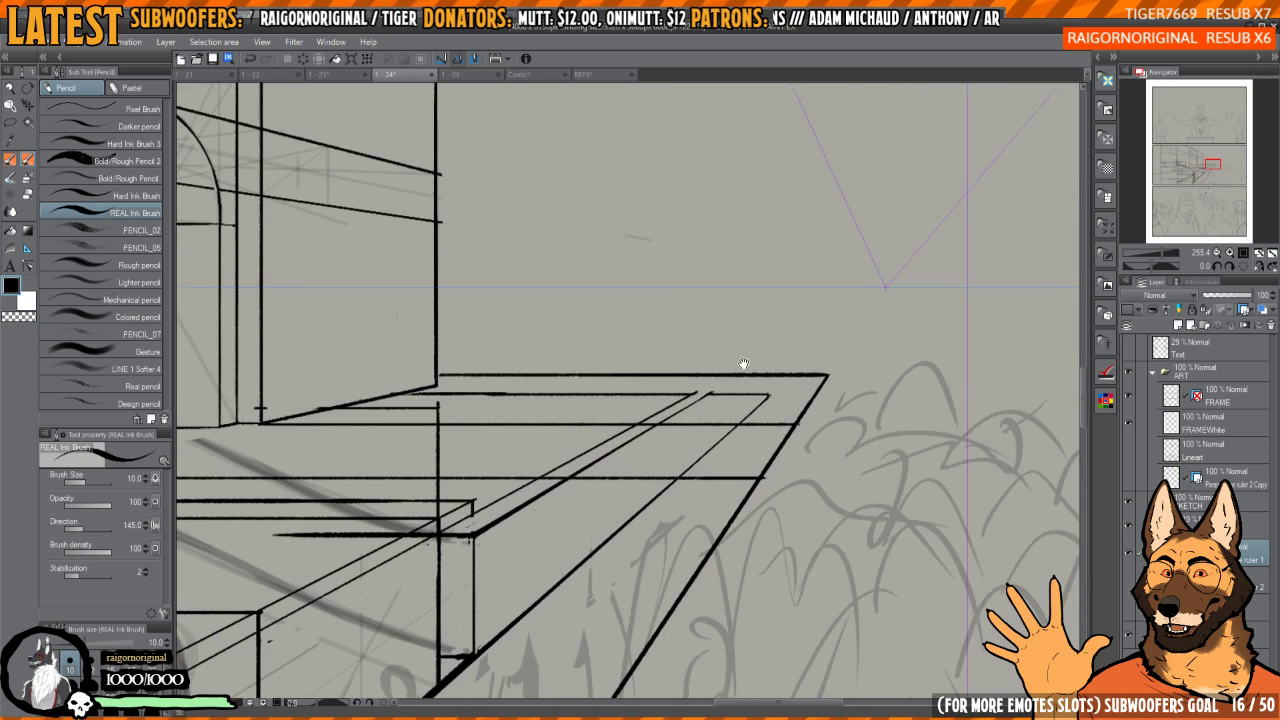
{"action": "left_click_drag", "start_coordinate": [799, 495], "coordinate": [714, 459]}
{"action": "scroll", "coordinate": [713, 458], "scroll_direction": "up", "scroll_amount": 3}
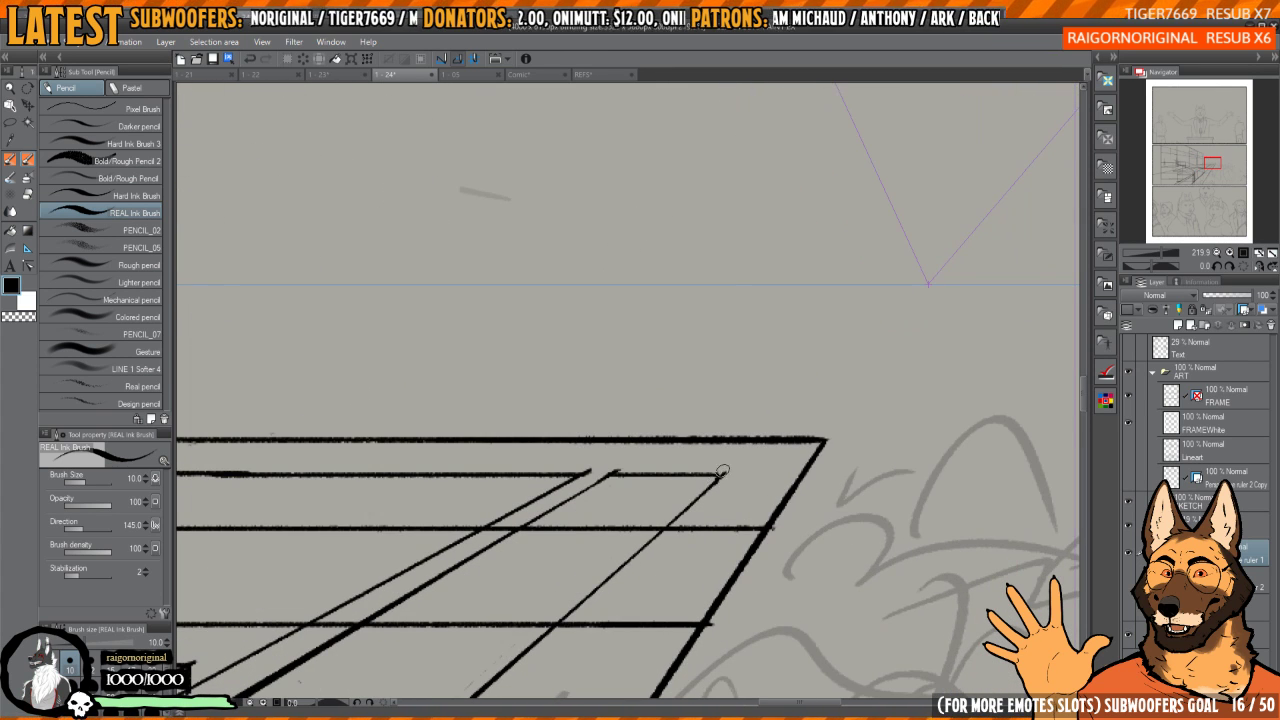
{"action": "left_click_drag", "start_coordinate": [722, 474], "coordinate": [722, 403]}
{"action": "left_click_drag", "start_coordinate": [677, 454], "coordinate": [732, 448]}
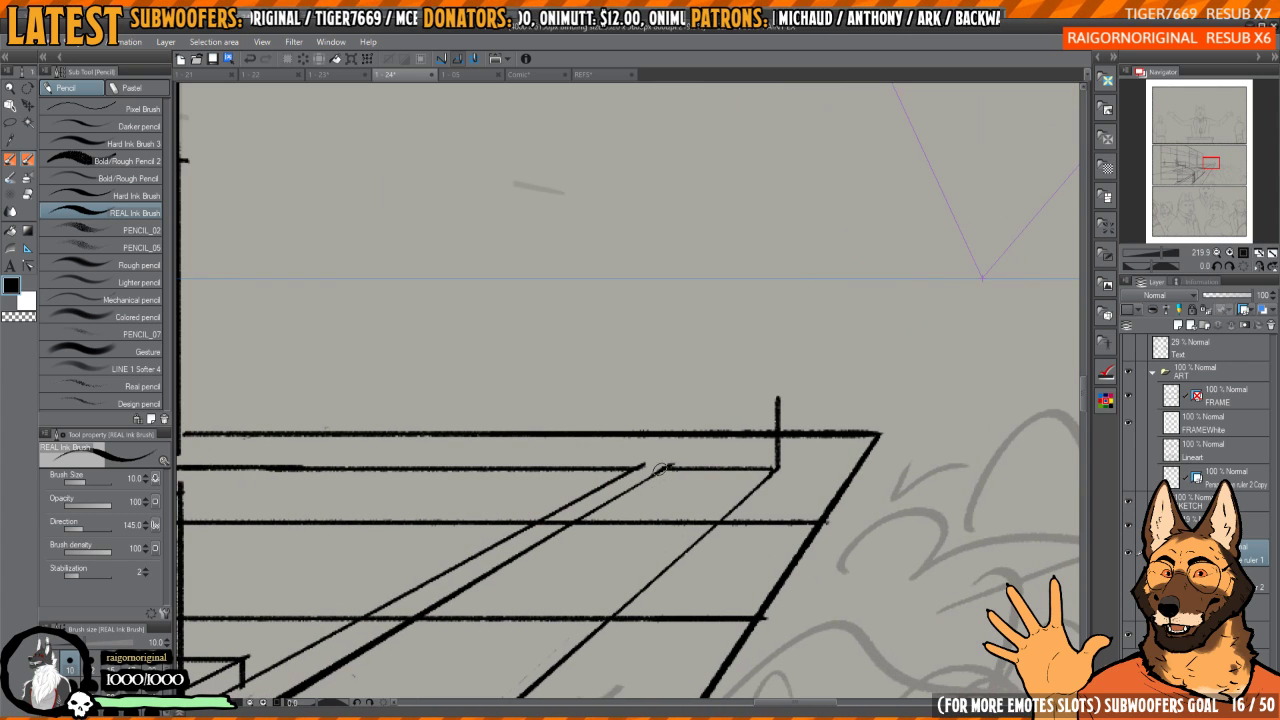
{"action": "left_click_drag", "start_coordinate": [663, 469], "coordinate": [771, 391]}
{"action": "key", "text": "ctrl+z"}
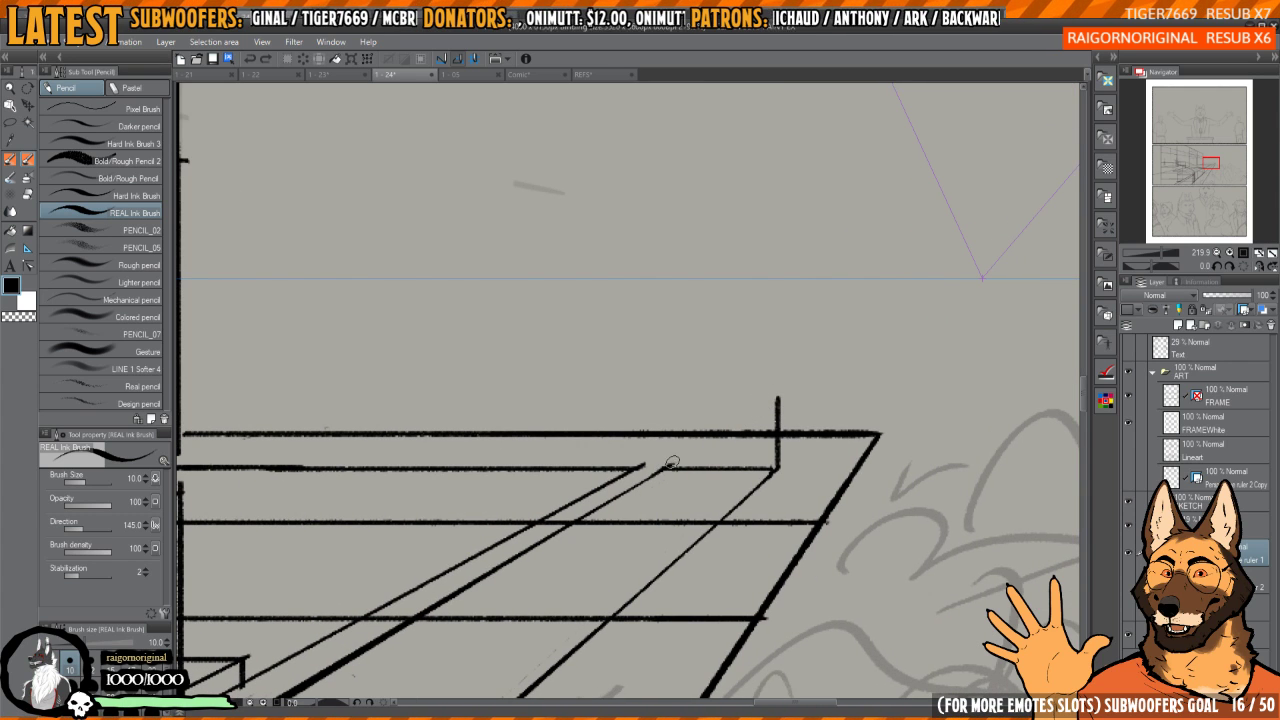
{"action": "mouse_move", "coordinate": [672, 462]}
{"action": "left_mouse_down"}
{"action": "mouse_move", "coordinate": [771, 423]}
{"action": "mouse_move", "coordinate": [780, 396]}
{"action": "left_mouse_up"}
{"action": "scroll", "coordinate": [797, 409], "scroll_direction": "down", "scroll_amount": 3}
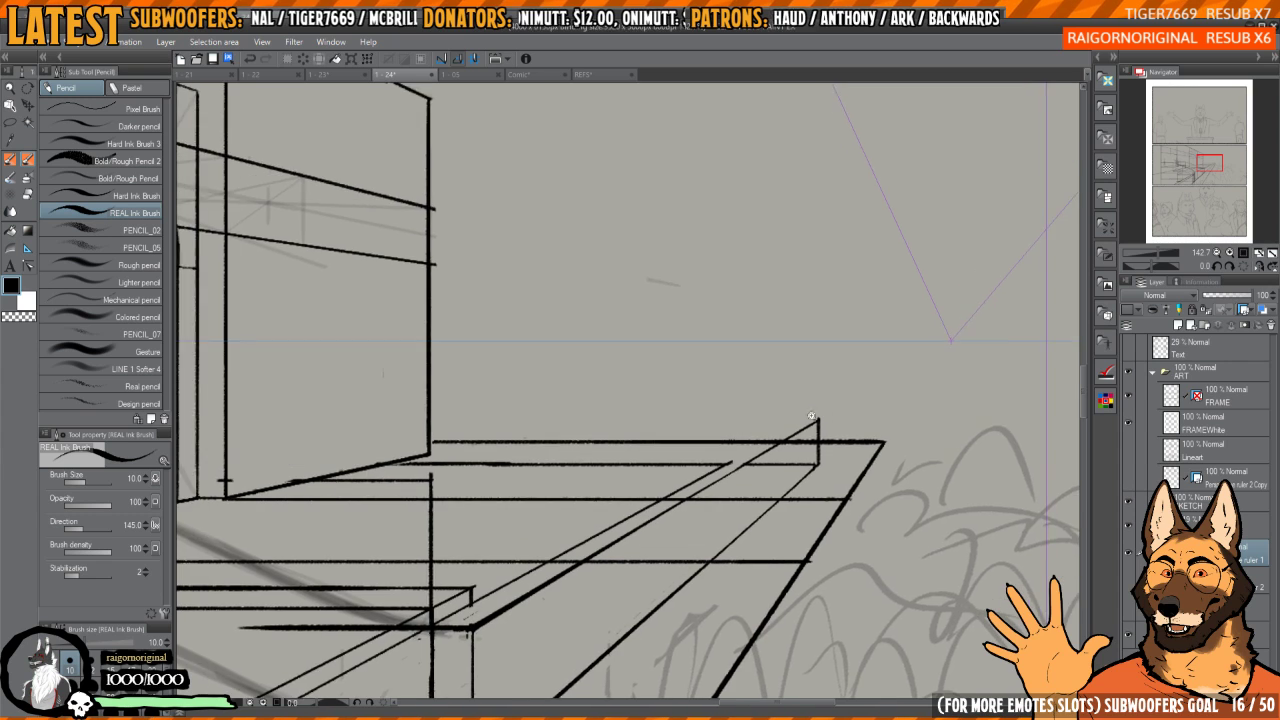
- Try horizontal lines between the wall and the raised far corner, and undo them together with the extended diagonal
{"action": "scroll", "coordinate": [811, 416], "scroll_direction": "up", "scroll_amount": 2}
{"action": "left_click_drag", "start_coordinate": [818, 420], "coordinate": [591, 357]}
{"action": "key", "text": "ctrl+z"}
{"action": "mouse_move", "coordinate": [819, 420]}
{"action": "left_mouse_down"}
{"action": "mouse_move", "coordinate": [733, 367]}
{"action": "mouse_move", "coordinate": [577, 337]}
{"action": "mouse_move", "coordinate": [295, 349]}
{"action": "mouse_move", "coordinate": [797, 414]}
{"action": "mouse_move", "coordinate": [860, 437]}
{"action": "mouse_move", "coordinate": [880, 398]}
{"action": "mouse_move", "coordinate": [858, 396]}
{"action": "left_mouse_up"}
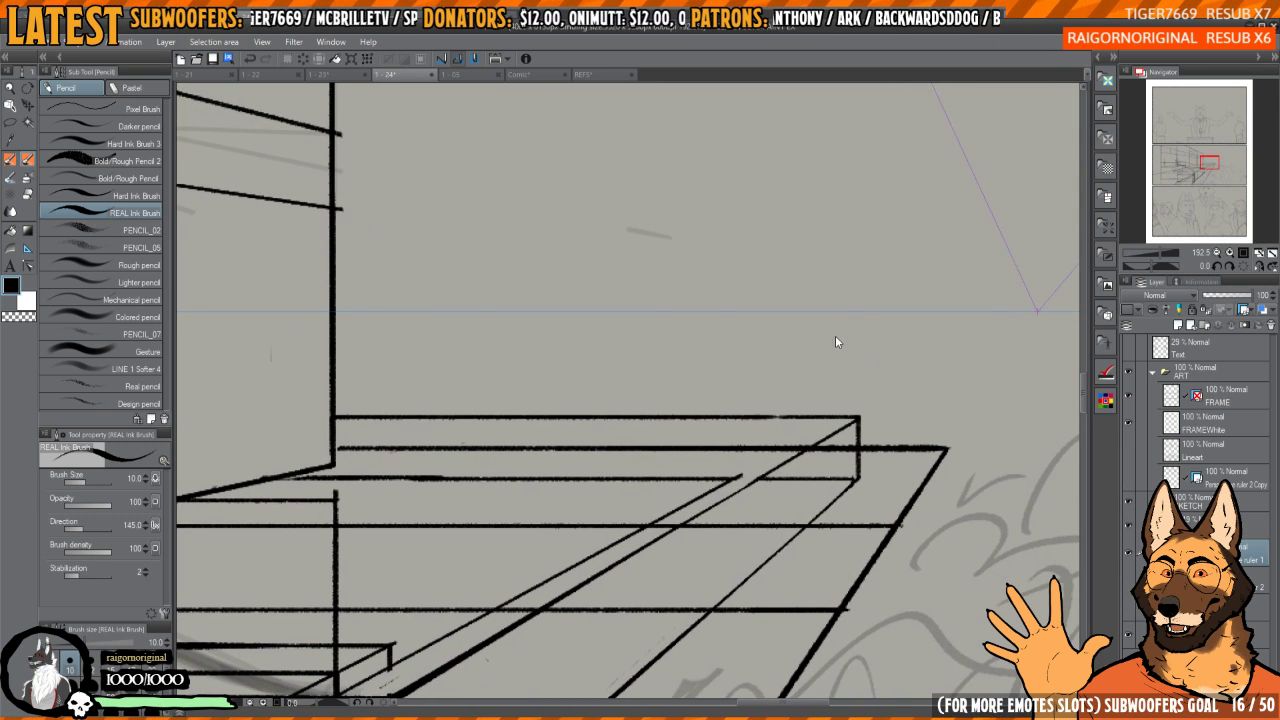
{"action": "key", "text": "ctrl+z"}
{"action": "key", "text": "ctrl+z"}
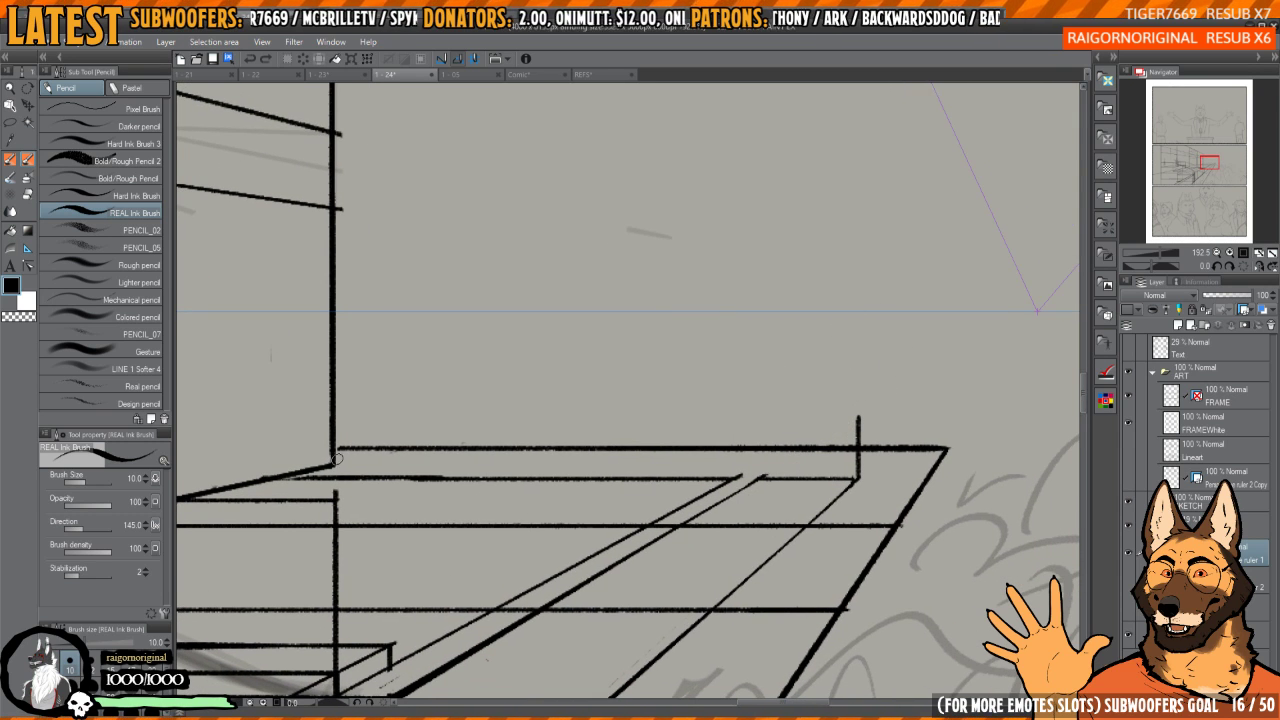
{"action": "left_click_drag", "start_coordinate": [333, 462], "coordinate": [865, 462]}
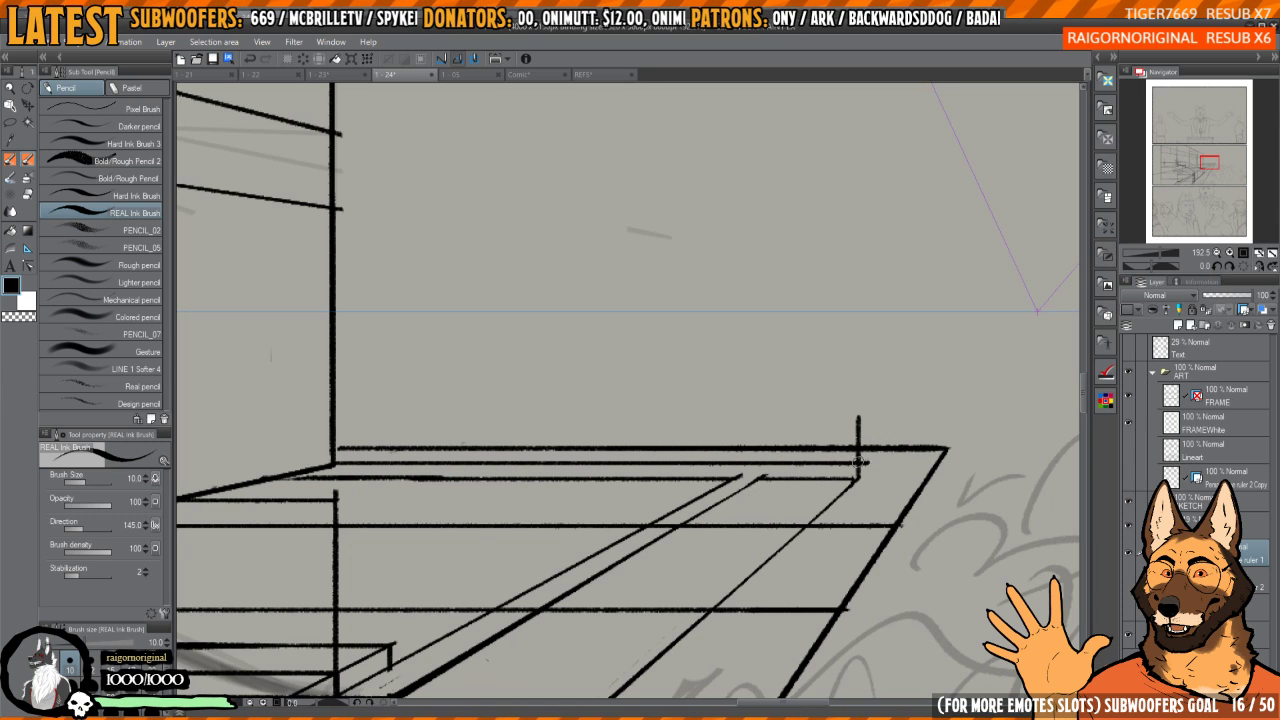
{"action": "key", "text": "ctrl+z"}
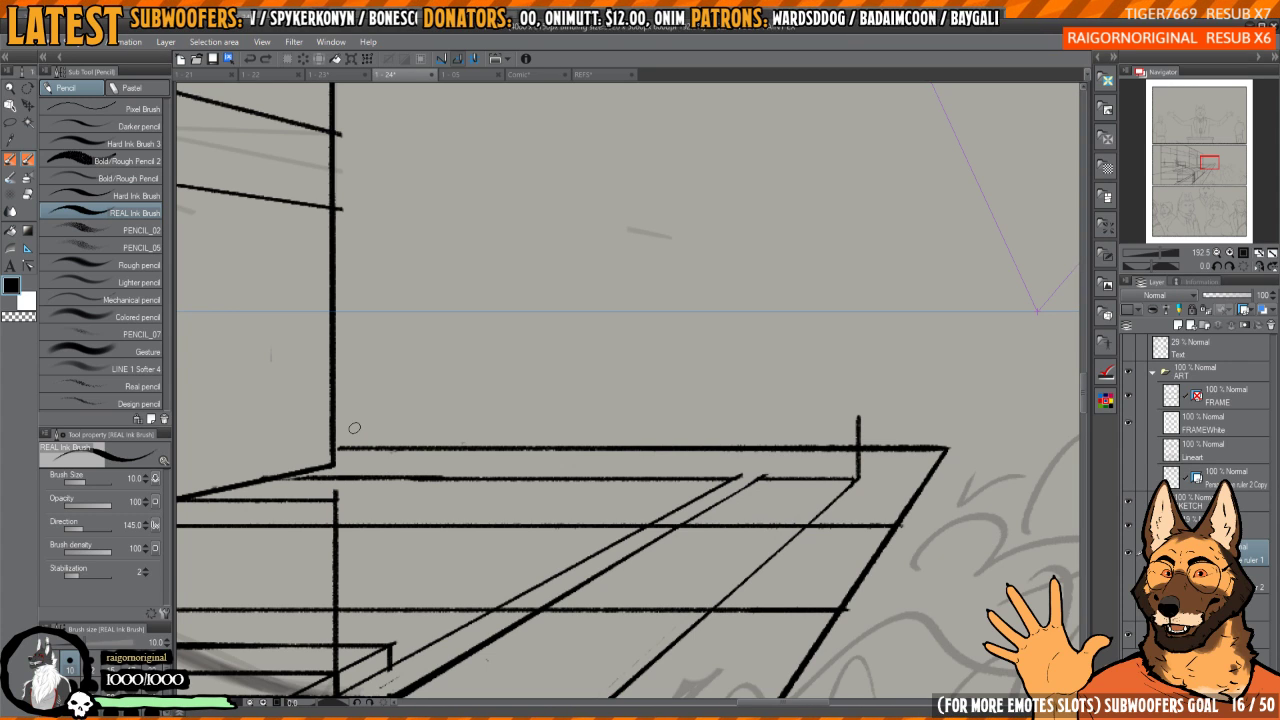
- Draw a horizontal line from the wall's far base corner and extend the ledge's outer diagonal to meet it in a clean corner
{"action": "mouse_move", "coordinate": [354, 428]}
{"action": "left_mouse_down"}
{"action": "mouse_move", "coordinate": [328, 434]}
{"action": "mouse_move", "coordinate": [530, 466]}
{"action": "mouse_move", "coordinate": [837, 471]}
{"action": "left_mouse_up"}
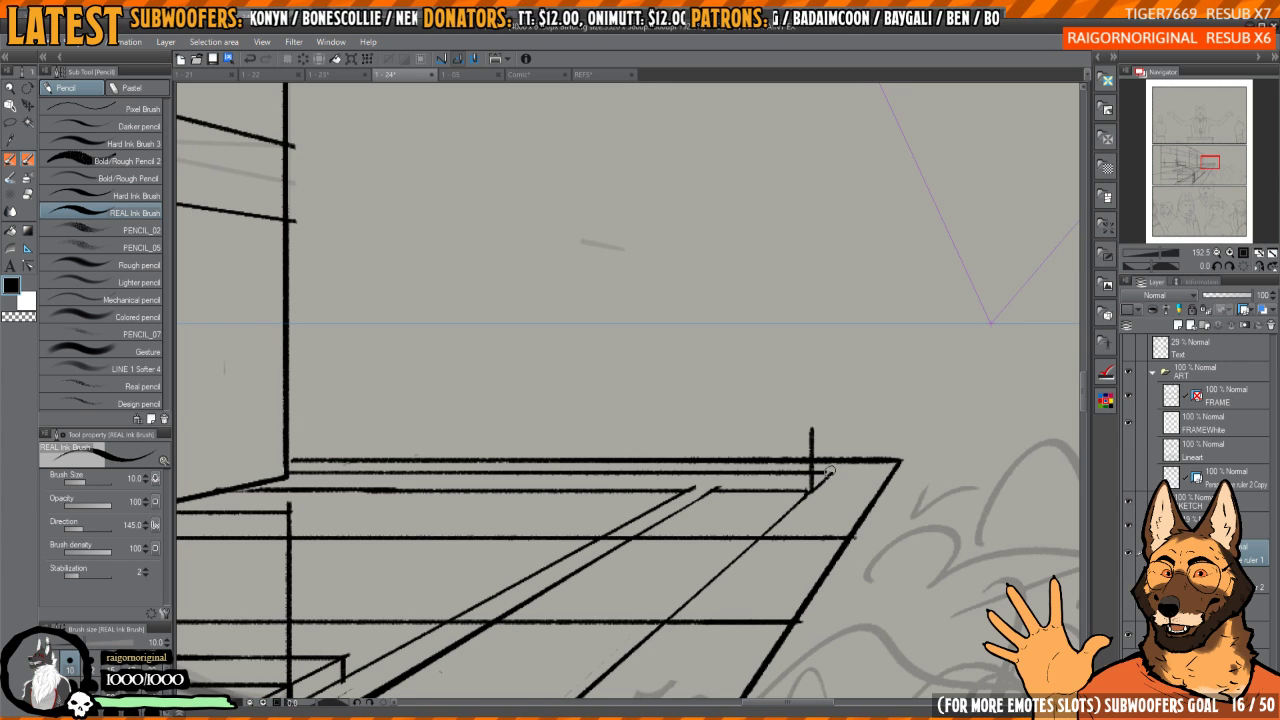
{"action": "scroll", "coordinate": [828, 481], "scroll_direction": "up", "scroll_amount": 3}
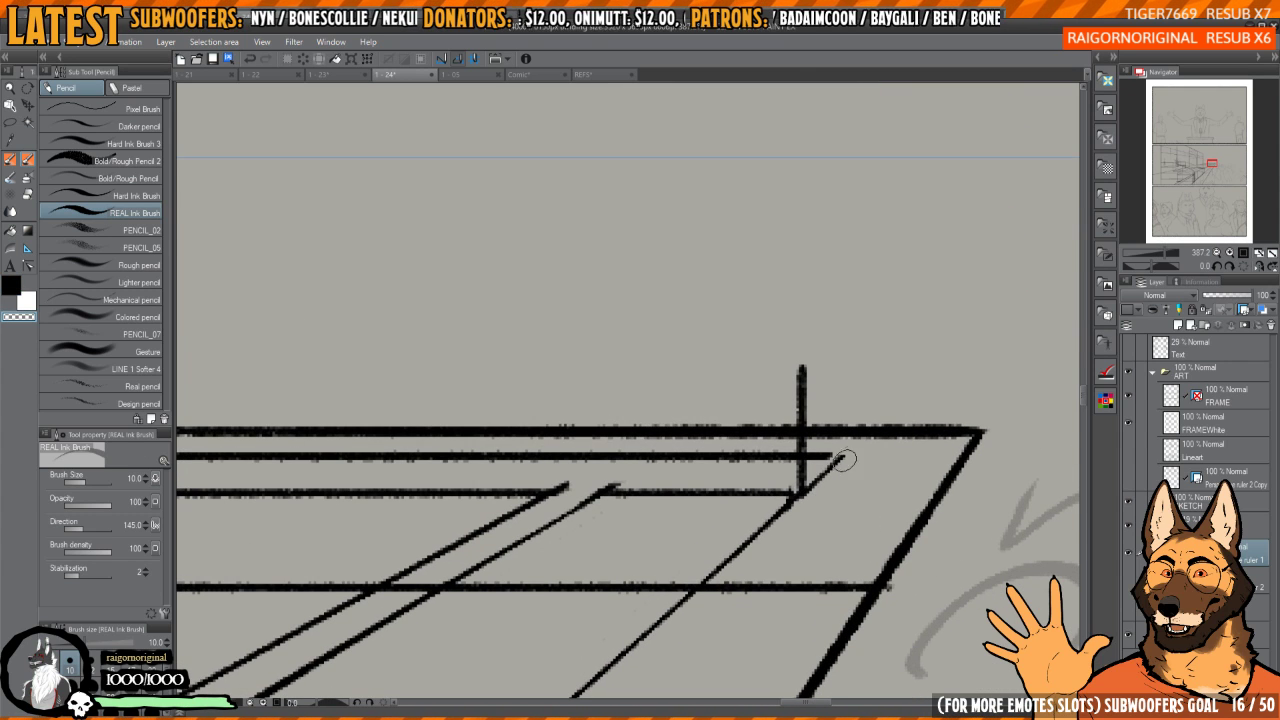
{"action": "key", "text": "c"}
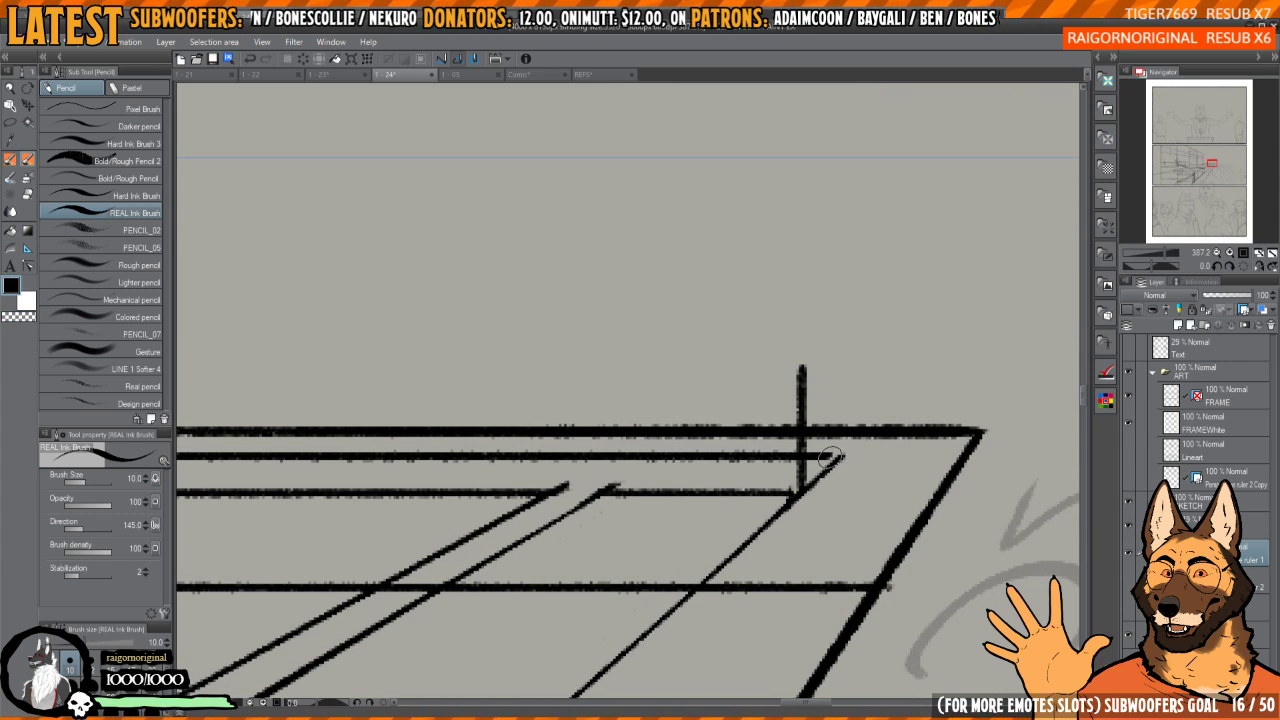
{"action": "left_click_drag", "start_coordinate": [838, 450], "coordinate": [837, 462]}
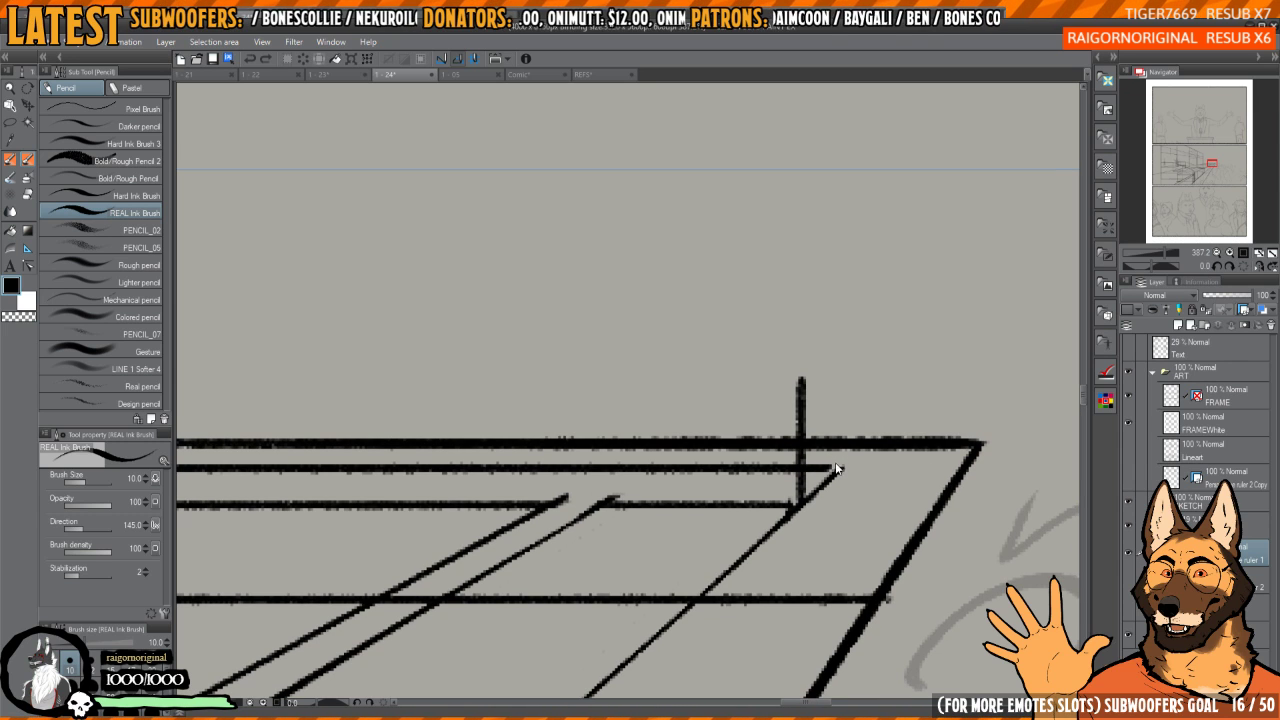
{"action": "scroll", "coordinate": [829, 455], "scroll_direction": "down", "scroll_amount": 1}
{"action": "scroll", "coordinate": [833, 454], "scroll_direction": "down", "scroll_amount": 1}
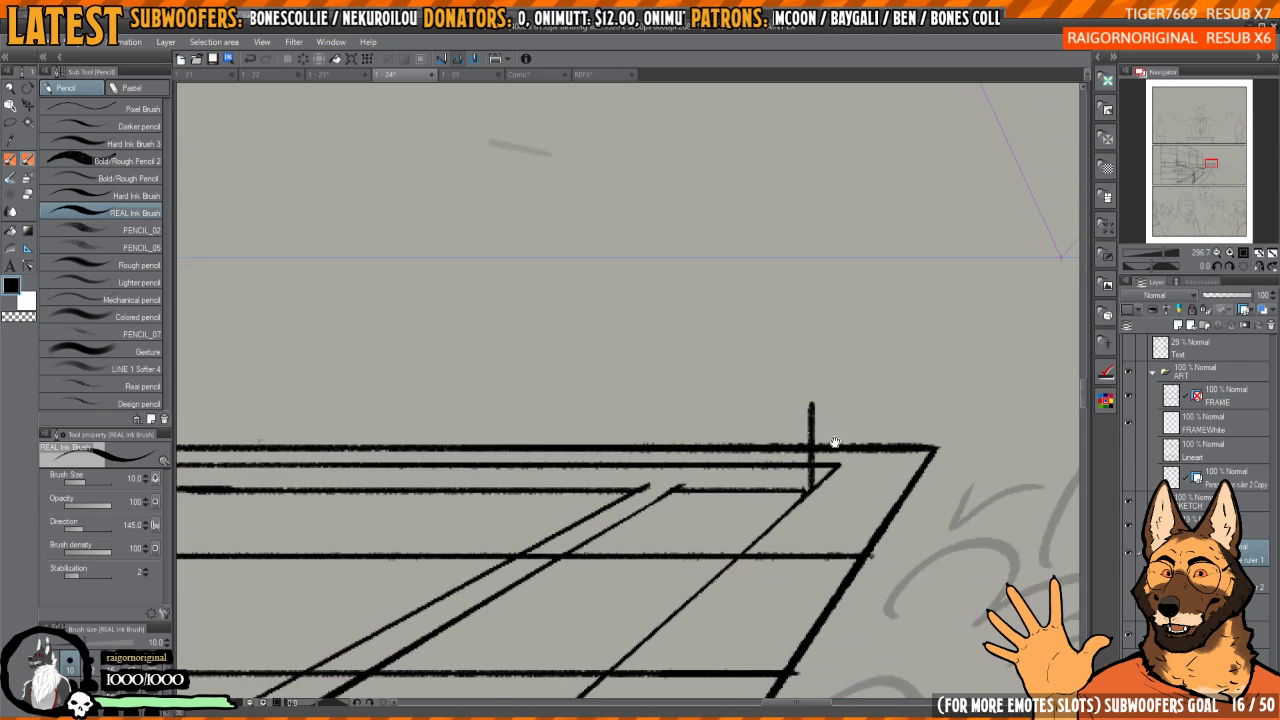
{"action": "left_click_drag", "start_coordinate": [834, 455], "coordinate": [835, 469]}
- Raise a vertical edge at the new ledge corner and join its top to the inner diagonal and, horizontally, to the wall
{"action": "left_click_drag", "start_coordinate": [674, 502], "coordinate": [825, 396]}
{"action": "mouse_move", "coordinate": [837, 484]}
{"action": "left_mouse_down"}
{"action": "mouse_move", "coordinate": [840, 400]}
{"action": "mouse_move", "coordinate": [838, 464]}
{"action": "mouse_move", "coordinate": [839, 408]}
{"action": "mouse_move", "coordinate": [346, 333]}
{"action": "left_mouse_up"}
{"action": "key", "text": "ctrl+z"}
{"action": "scroll", "coordinate": [839, 408], "scroll_direction": "down", "scroll_amount": 3}
{"action": "scroll", "coordinate": [871, 380], "scroll_direction": "up", "scroll_amount": 3}
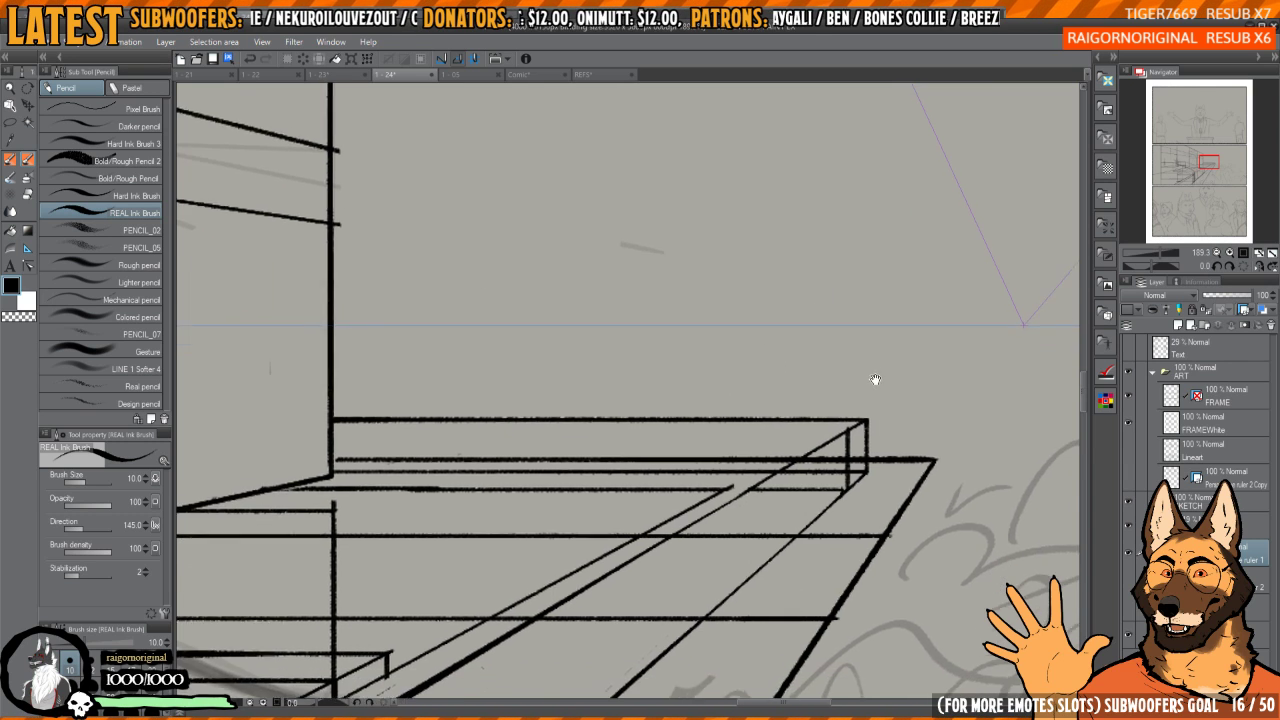
- Erase the ledge's superseded inner vertical and the old horizontal base line running back to the wall
{"action": "mouse_move", "coordinate": [829, 375]}
{"action": "left_mouse_down"}
{"action": "mouse_move", "coordinate": [829, 455]}
{"action": "mouse_move", "coordinate": [795, 481]}
{"action": "mouse_move", "coordinate": [809, 471]}
{"action": "mouse_move", "coordinate": [617, 463]}
{"action": "left_mouse_up"}
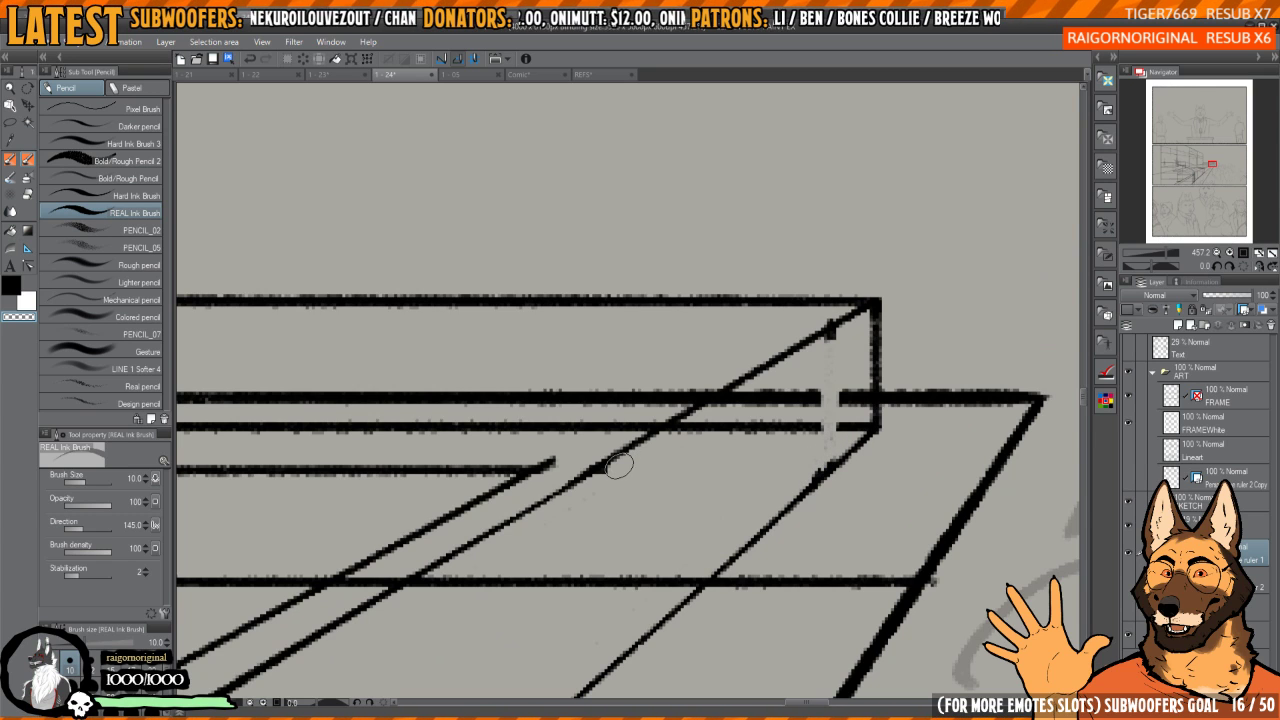
{"action": "left_click_drag", "start_coordinate": [823, 349], "coordinate": [837, 336]}
{"action": "mouse_move", "coordinate": [594, 432]}
{"action": "left_mouse_down"}
{"action": "mouse_move", "coordinate": [824, 480]}
{"action": "mouse_move", "coordinate": [772, 495]}
{"action": "left_mouse_up"}
{"action": "mouse_move", "coordinate": [772, 495]}
{"action": "left_mouse_down"}
{"action": "mouse_move", "coordinate": [800, 491]}
{"action": "mouse_move", "coordinate": [676, 496]}
{"action": "left_mouse_up"}
{"action": "key", "text": "ctrl+z"}
{"action": "mouse_move", "coordinate": [822, 497]}
{"action": "left_mouse_down"}
{"action": "mouse_move", "coordinate": [636, 479]}
{"action": "mouse_move", "coordinate": [313, 474]}
{"action": "mouse_move", "coordinate": [238, 494]}
{"action": "left_mouse_up"}
{"action": "mouse_move", "coordinate": [305, 477]}
{"action": "left_mouse_down"}
{"action": "mouse_move", "coordinate": [800, 456]}
{"action": "mouse_move", "coordinate": [757, 468]}
{"action": "mouse_move", "coordinate": [771, 443]}
{"action": "mouse_move", "coordinate": [686, 457]}
{"action": "left_mouse_up"}
- Redraw the wall's slanted base edge from its far corner toward the arch recess
{"action": "scroll", "coordinate": [783, 463], "scroll_direction": "up", "scroll_amount": 3}
{"action": "scroll", "coordinate": [773, 421], "scroll_direction": "down", "scroll_amount": 2}
{"action": "scroll", "coordinate": [774, 420], "scroll_direction": "up", "scroll_amount": 2}
{"action": "key", "text": "c"}
{"action": "left_click_drag", "start_coordinate": [785, 431], "coordinate": [634, 461]}
{"action": "scroll", "coordinate": [791, 391], "scroll_direction": "down", "scroll_amount": 2}
{"action": "key", "text": "ctrl+z"}
{"action": "mouse_move", "coordinate": [815, 408]}
{"action": "left_mouse_down"}
{"action": "mouse_move", "coordinate": [675, 453]}
{"action": "mouse_move", "coordinate": [605, 455]}
{"action": "left_mouse_up"}
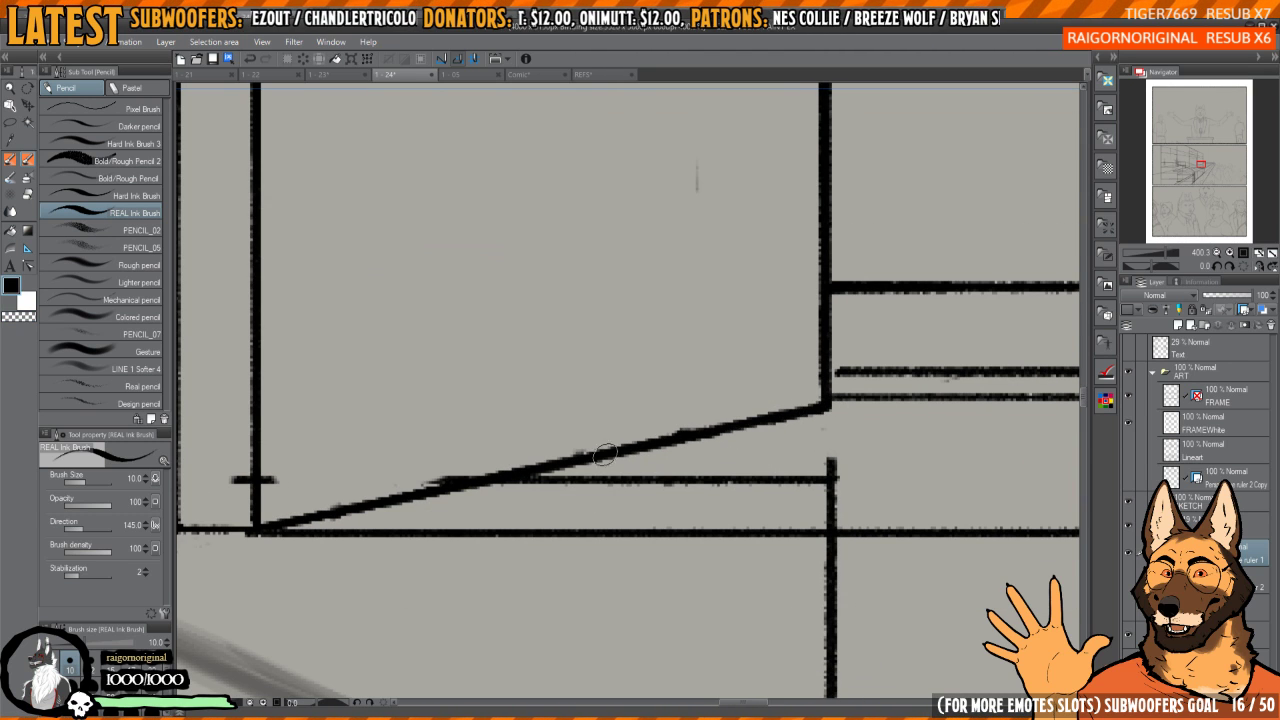
- Clean up the ink along the wall's base edge and erase the overshoot tick beside the recess's lower corner
{"action": "scroll", "coordinate": [605, 455], "scroll_direction": "down", "scroll_amount": 2}
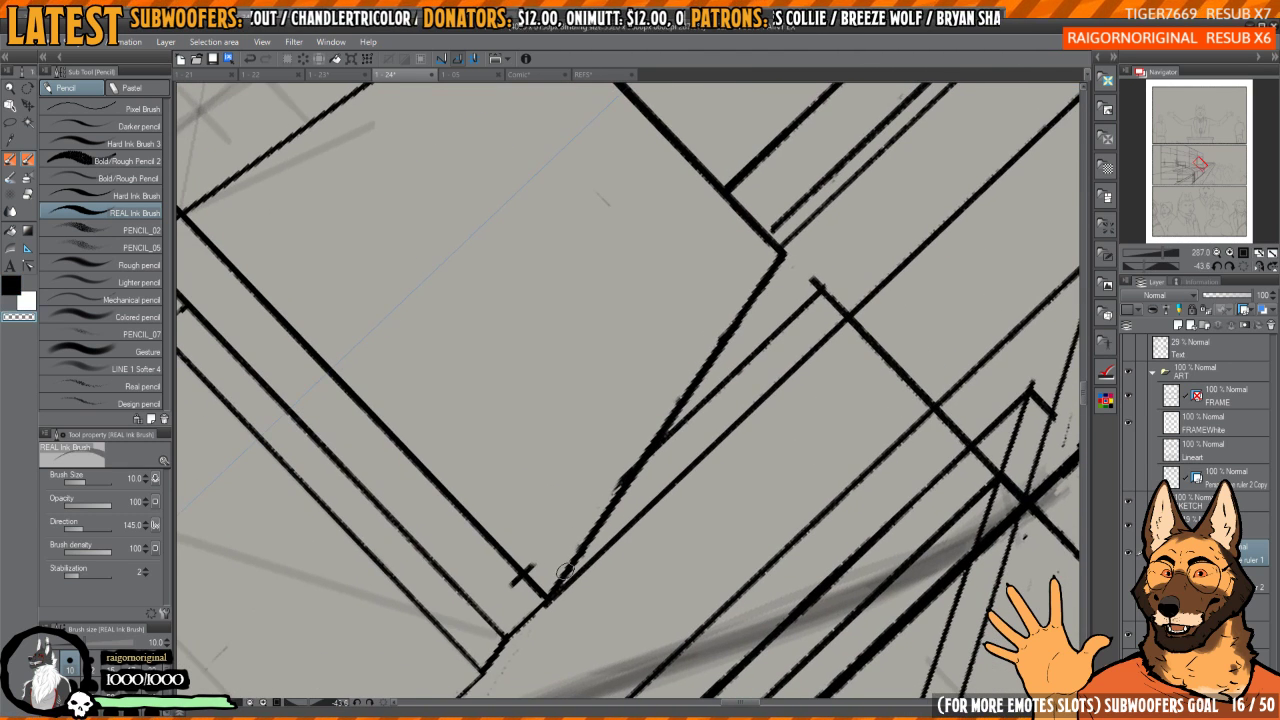
{"action": "left_click_drag", "start_coordinate": [554, 585], "coordinate": [731, 311]}
{"action": "key", "text": "ctrl+z"}
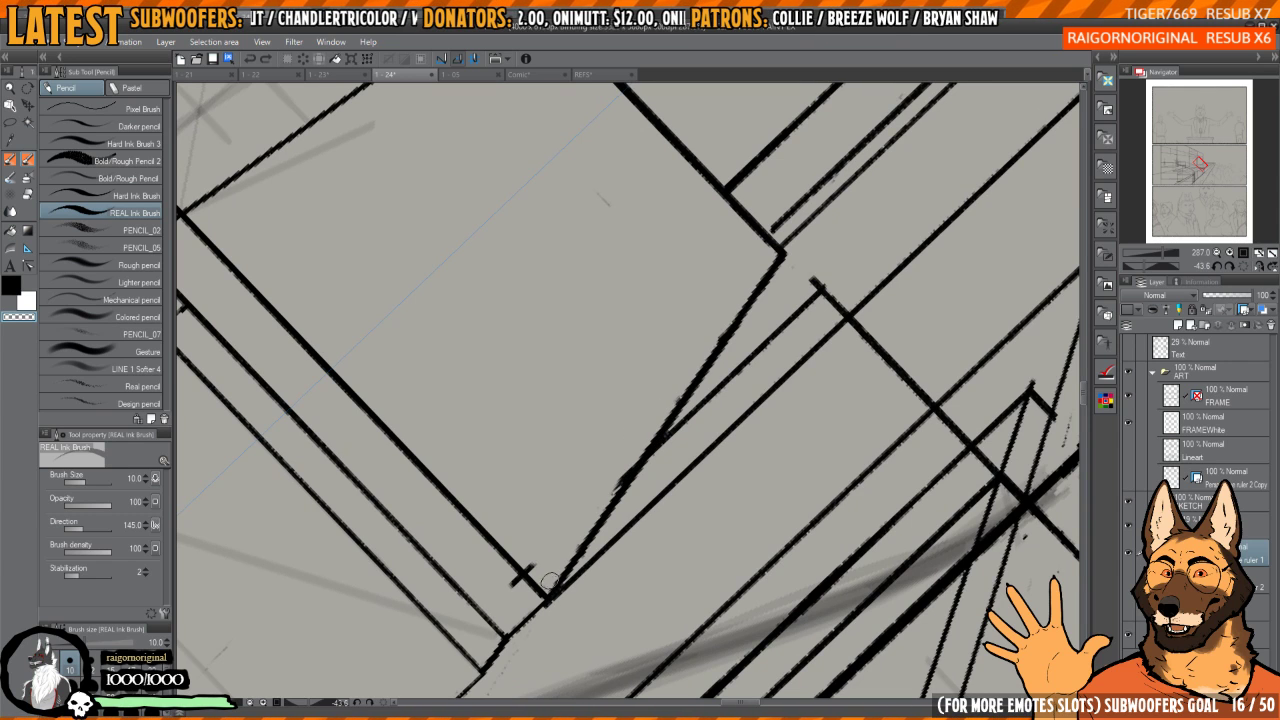
{"action": "mouse_move", "coordinate": [550, 583]}
{"action": "left_mouse_down"}
{"action": "mouse_move", "coordinate": [780, 253]}
{"action": "mouse_move", "coordinate": [555, 605]}
{"action": "left_mouse_up"}
{"action": "left_click_drag", "start_coordinate": [525, 572], "coordinate": [625, 520]}
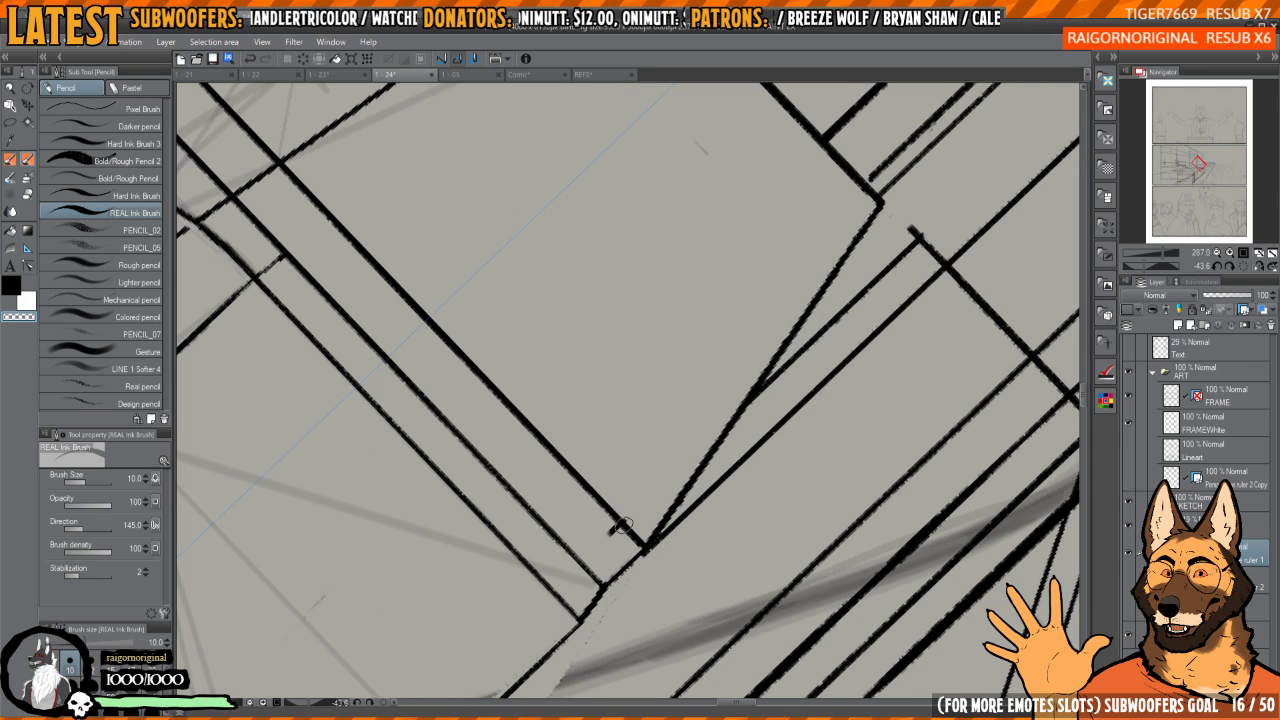
{"action": "mouse_move", "coordinate": [630, 512]}
{"action": "left_mouse_down"}
{"action": "mouse_move", "coordinate": [643, 565]}
{"action": "mouse_move", "coordinate": [732, 451]}
{"action": "mouse_move", "coordinate": [660, 480]}
{"action": "mouse_move", "coordinate": [789, 511]}
{"action": "left_mouse_up"}
- Examine the arched wall and platform lines in a mirrored view and in a rotated close-up
{"action": "key", "text": "h"}
{"action": "left_click_drag", "start_coordinate": [761, 325], "coordinate": [712, 385]}
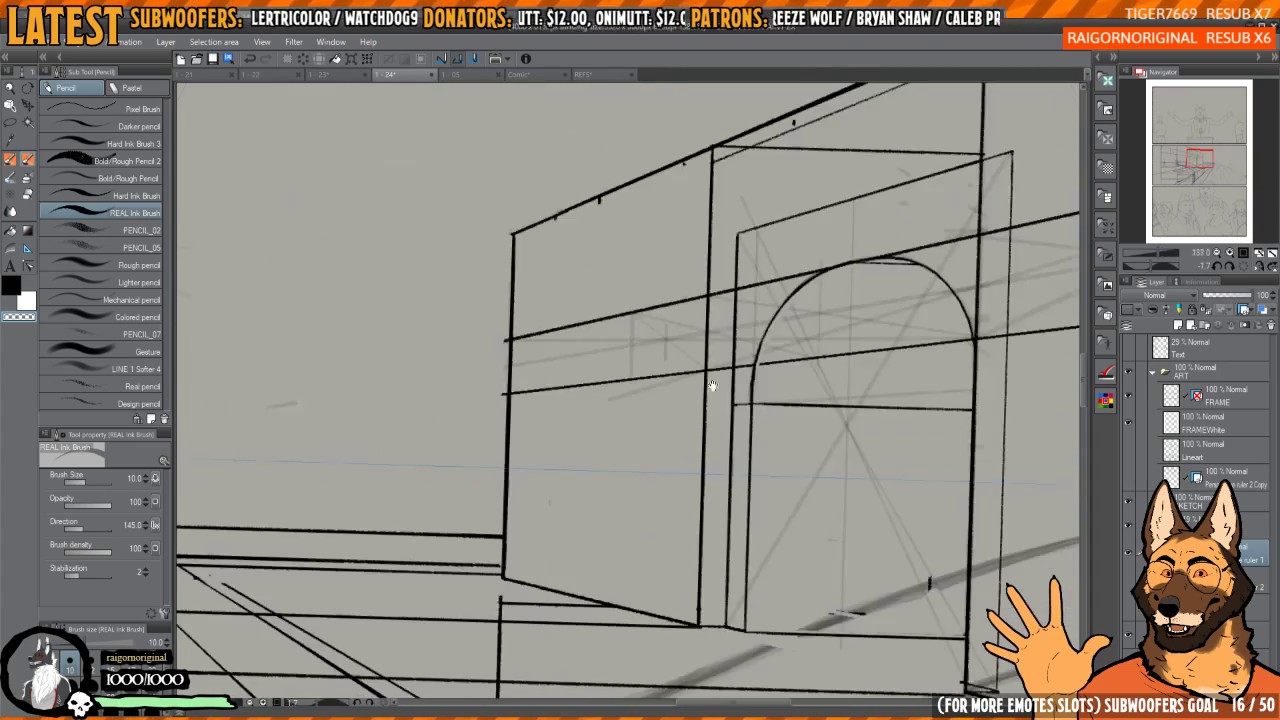
{"action": "key", "text": "h"}
{"action": "left_click_drag", "start_coordinate": [720, 432], "coordinate": [567, 286]}
{"action": "scroll", "coordinate": [646, 451], "scroll_direction": "down", "scroll_amount": 2}
{"action": "scroll", "coordinate": [817, 363], "scroll_direction": "up", "scroll_amount": 4}
{"action": "left_click_drag", "start_coordinate": [950, 372], "coordinate": [709, 294]}
{"action": "left_click_drag", "start_coordinate": [818, 321], "coordinate": [743, 336]}
{"action": "scroll", "coordinate": [717, 380], "scroll_direction": "up", "scroll_amount": 2}
{"action": "scroll", "coordinate": [574, 554], "scroll_direction": "up", "scroll_amount": 2}
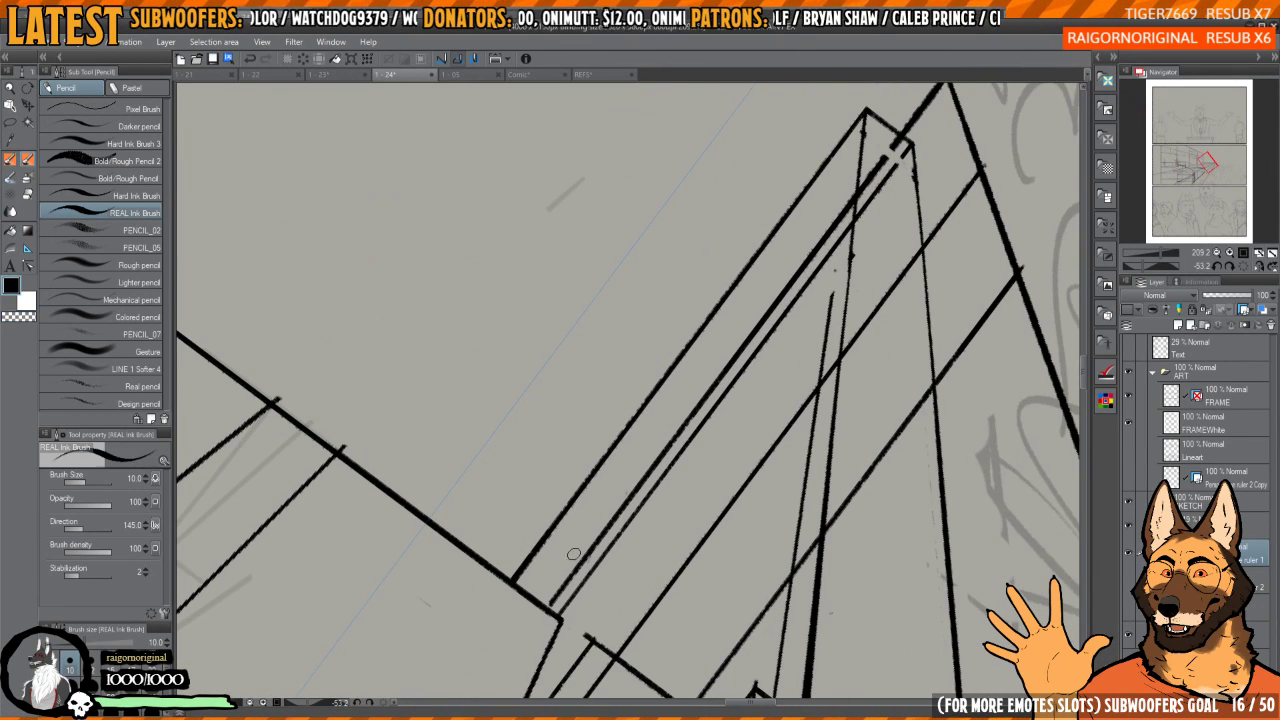
- Clean up the ends of the back floor lines where they meet the wall's far vertical
{"action": "key", "text": "c"}
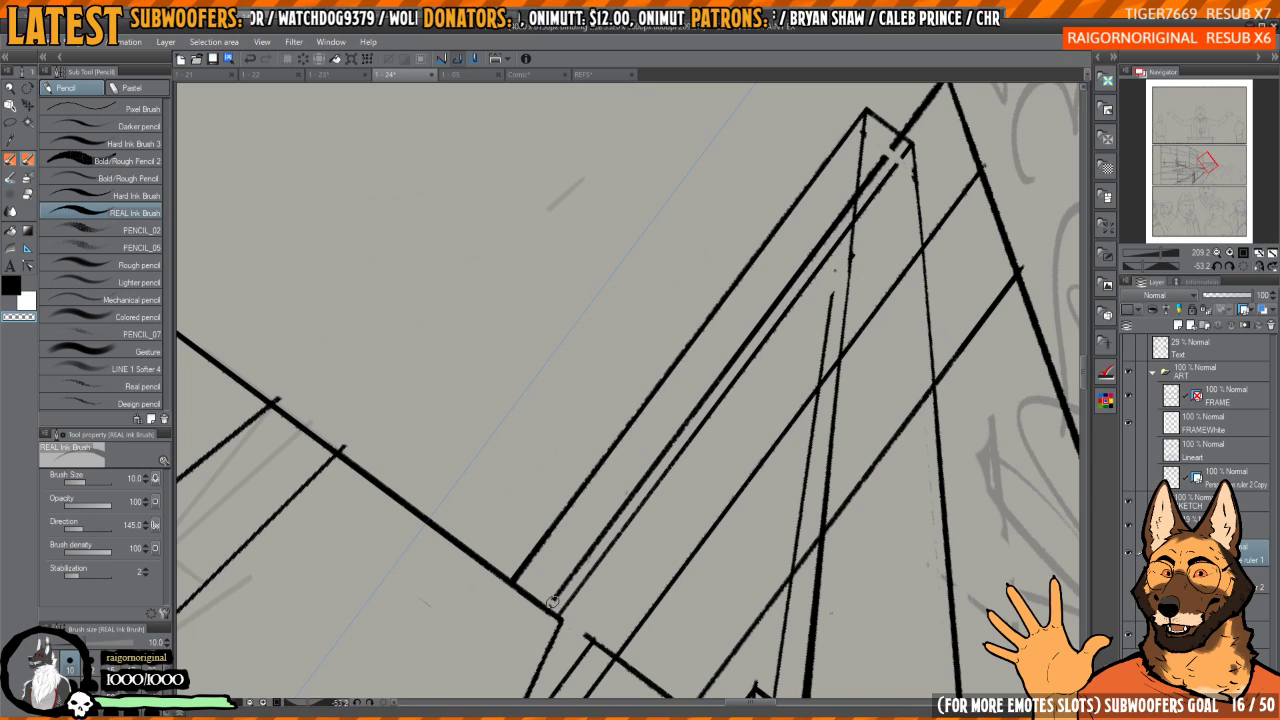
{"action": "mouse_move", "coordinate": [552, 601]}
{"action": "left_mouse_down"}
{"action": "mouse_move", "coordinate": [845, 206]}
{"action": "mouse_move", "coordinate": [758, 311]}
{"action": "mouse_move", "coordinate": [810, 364]}
{"action": "mouse_move", "coordinate": [826, 457]}
{"action": "left_mouse_up"}
{"action": "left_click_drag", "start_coordinate": [816, 410], "coordinate": [831, 371]}
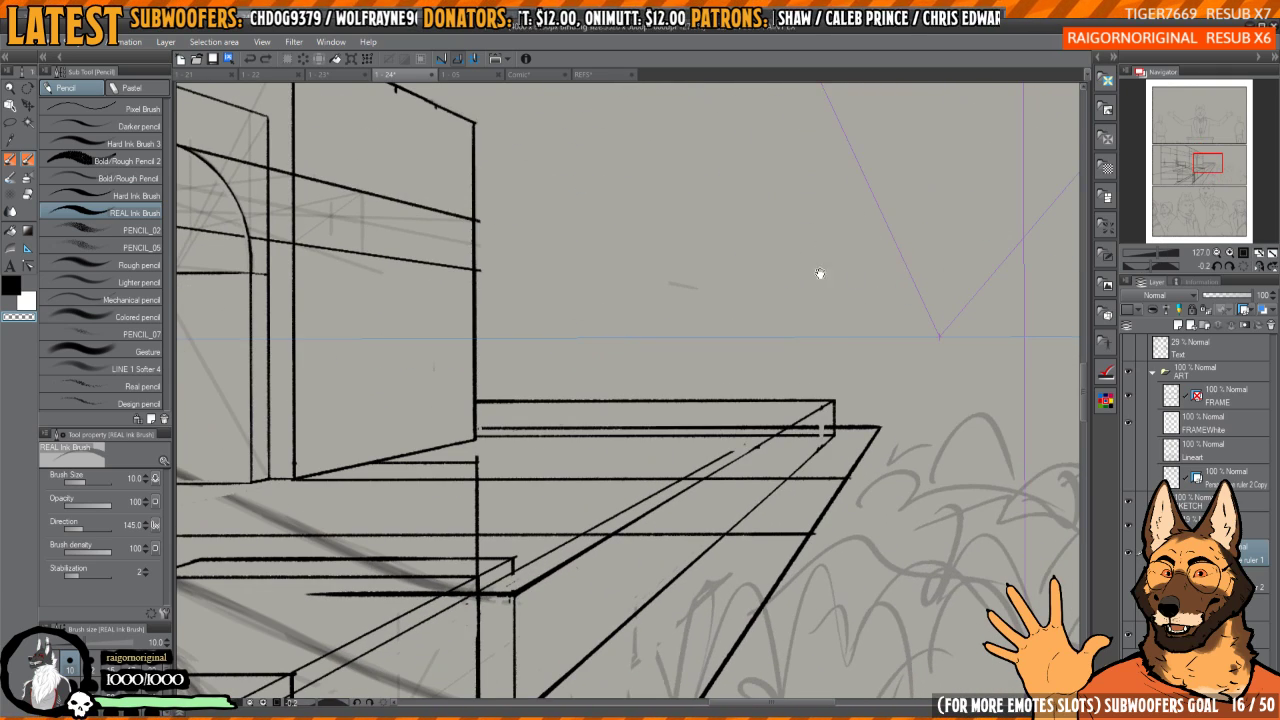
- Extend the ledge's two diagonals beyond the far corner and join their ends with a short vertical edge
{"action": "left_click_drag", "start_coordinate": [819, 273], "coordinate": [792, 269]}
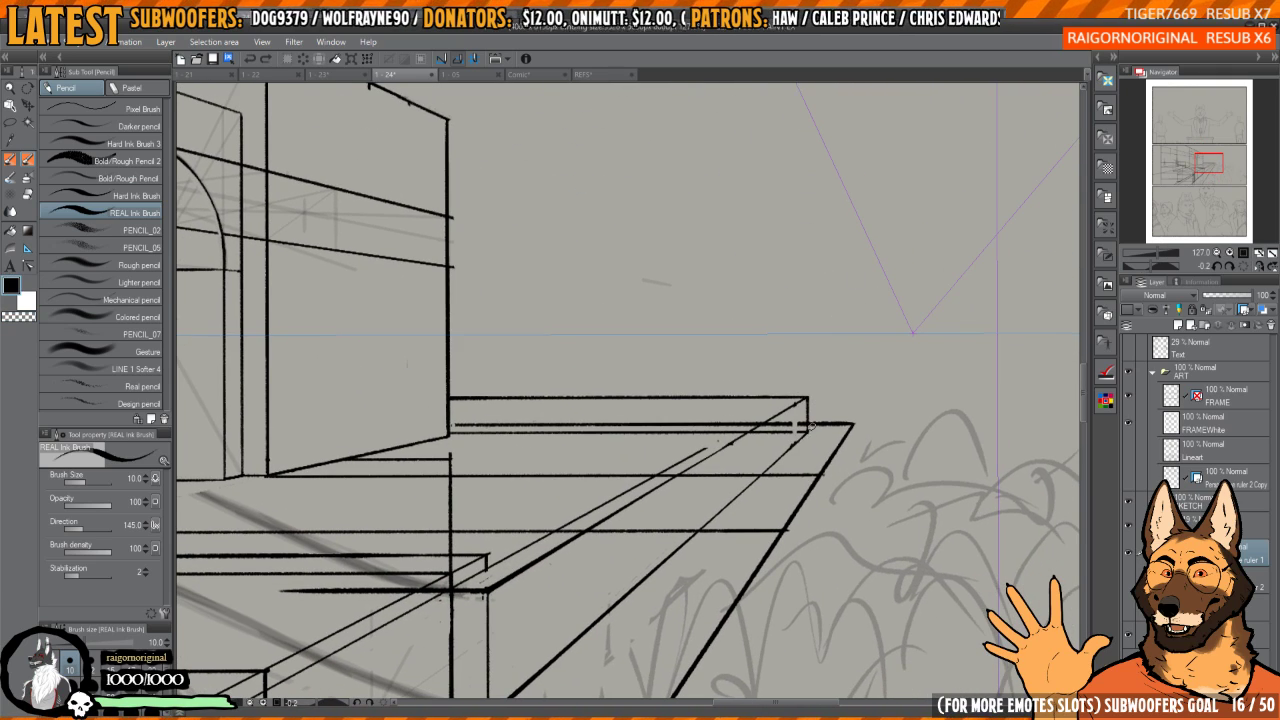
{"action": "scroll", "coordinate": [806, 420], "scroll_direction": "up", "scroll_amount": 3}
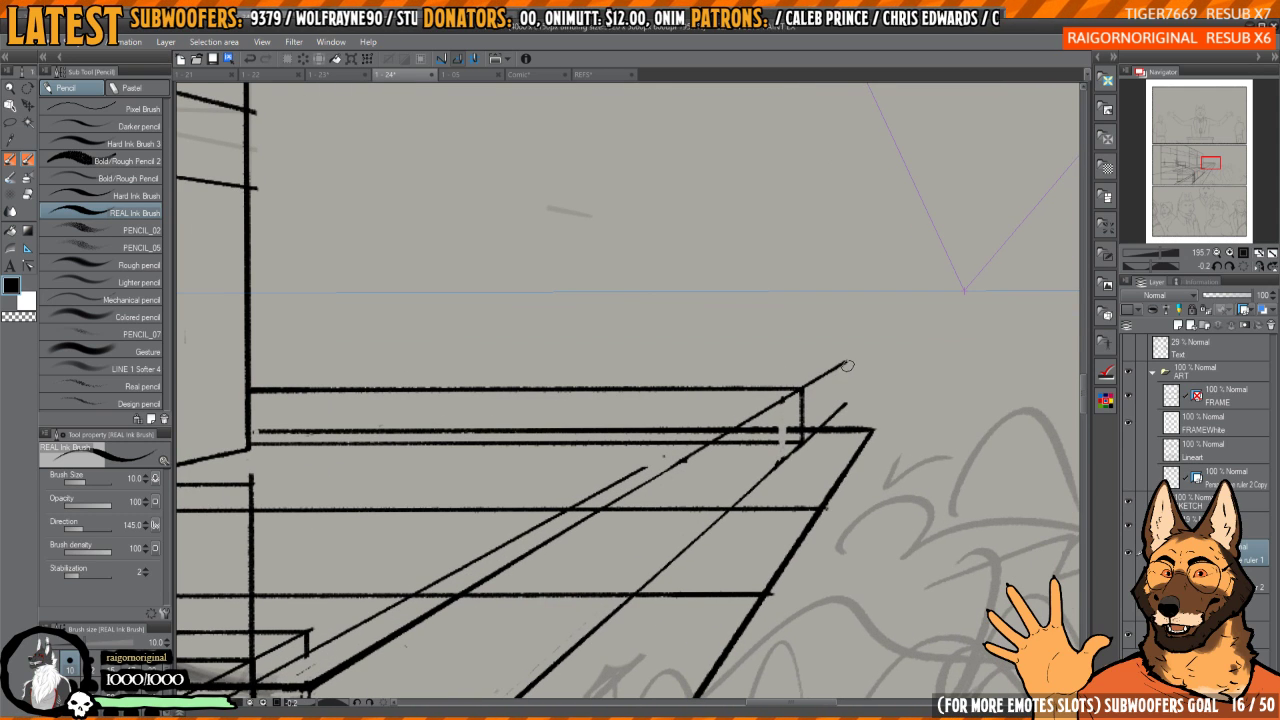
{"action": "left_click_drag", "start_coordinate": [847, 365], "coordinate": [847, 393]}
{"action": "left_click_drag", "start_coordinate": [720, 428], "coordinate": [795, 404]}
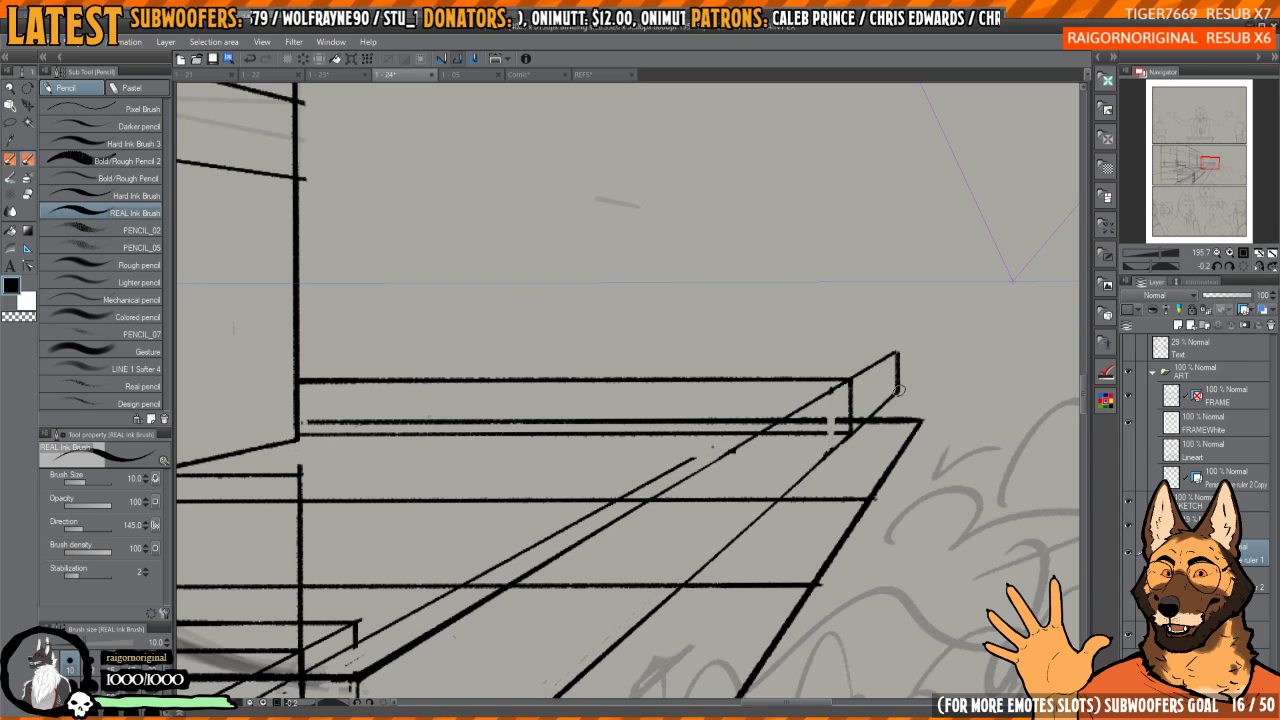
- Draw horizontal lines from the top and base of the ledge's new far edge back to the wall
{"action": "mouse_move", "coordinate": [896, 362]}
{"action": "left_mouse_down"}
{"action": "mouse_move", "coordinate": [536, 342]}
{"action": "mouse_move", "coordinate": [312, 352]}
{"action": "left_mouse_up"}
{"action": "mouse_move", "coordinate": [878, 392]}
{"action": "left_mouse_down"}
{"action": "mouse_move", "coordinate": [867, 308]}
{"action": "mouse_move", "coordinate": [839, 242]}
{"action": "mouse_move", "coordinate": [540, 520]}
{"action": "mouse_move", "coordinate": [452, 641]}
{"action": "left_mouse_up"}
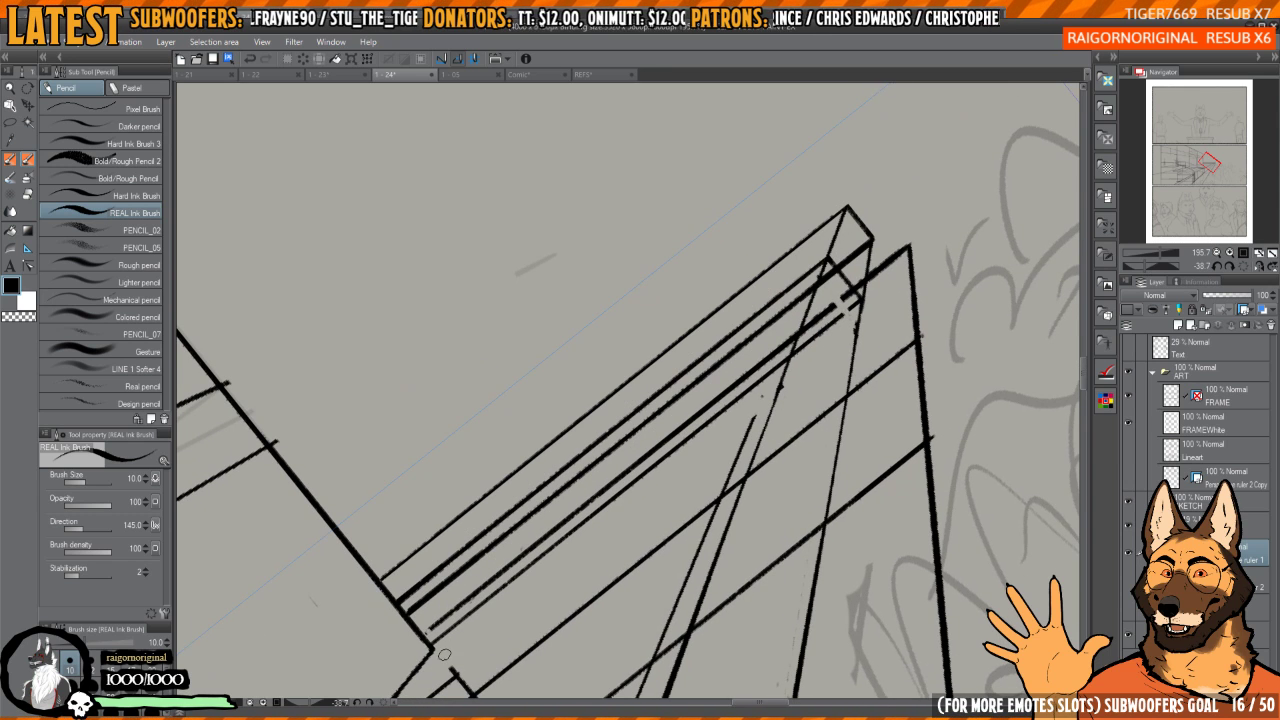
{"action": "left_click_drag", "start_coordinate": [737, 416], "coordinate": [783, 366]}
- Erase the ledge's former far vertical and the line sections crossing the face between its two diagonals
{"action": "mouse_move", "coordinate": [846, 222]}
{"action": "left_mouse_down"}
{"action": "mouse_move", "coordinate": [836, 205]}
{"action": "mouse_move", "coordinate": [481, 582]}
{"action": "left_mouse_up"}
{"action": "mouse_move", "coordinate": [874, 206]}
{"action": "left_mouse_down"}
{"action": "mouse_move", "coordinate": [834, 258]}
{"action": "mouse_move", "coordinate": [805, 337]}
{"action": "left_mouse_up"}
{"action": "mouse_move", "coordinate": [828, 241]}
{"action": "left_mouse_down"}
{"action": "mouse_move", "coordinate": [800, 368]}
{"action": "mouse_move", "coordinate": [838, 232]}
{"action": "mouse_move", "coordinate": [807, 365]}
{"action": "left_mouse_up"}
{"action": "mouse_move", "coordinate": [839, 266]}
{"action": "left_mouse_down"}
{"action": "mouse_move", "coordinate": [834, 283]}
{"action": "mouse_move", "coordinate": [851, 263]}
{"action": "mouse_move", "coordinate": [855, 292]}
{"action": "left_mouse_up"}
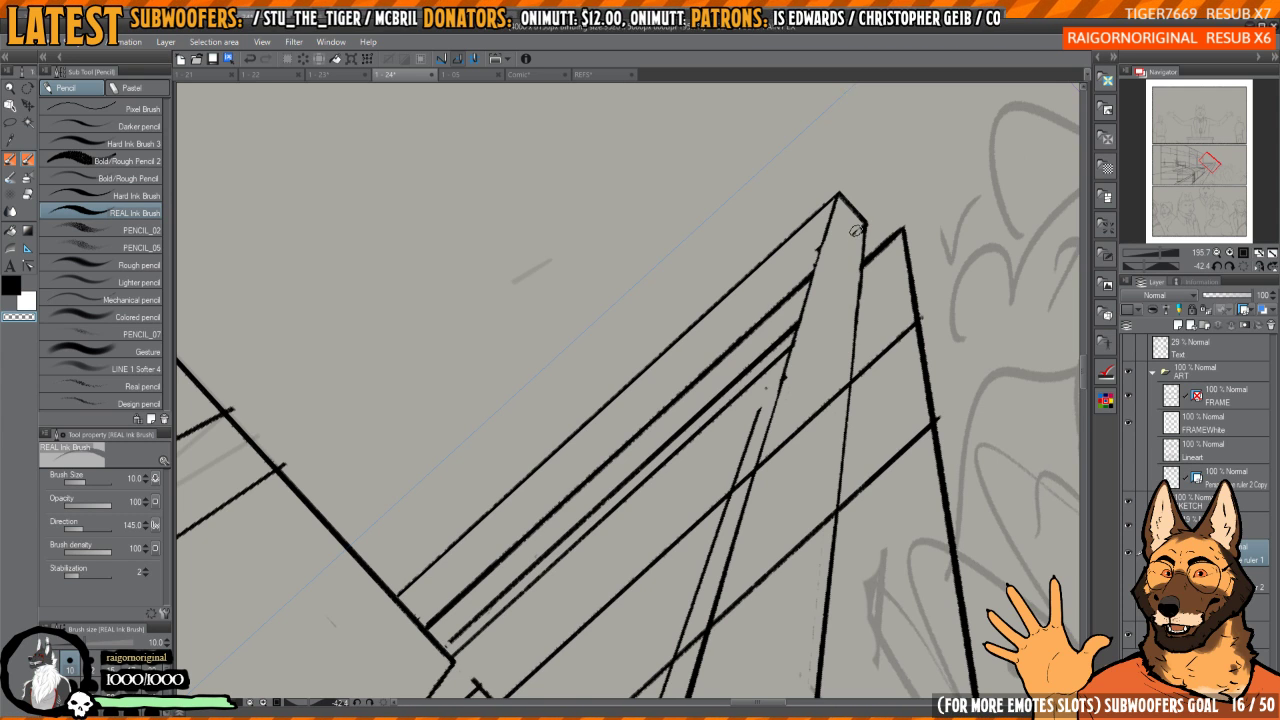
{"action": "mouse_move", "coordinate": [776, 384]}
{"action": "left_mouse_down"}
{"action": "mouse_move", "coordinate": [891, 280]}
{"action": "mouse_move", "coordinate": [858, 322]}
{"action": "left_mouse_up"}
- Draw a farther back floor line outward from the ledge's end and extend the platform's outer diagonal up to meet it
{"action": "key", "text": "c"}
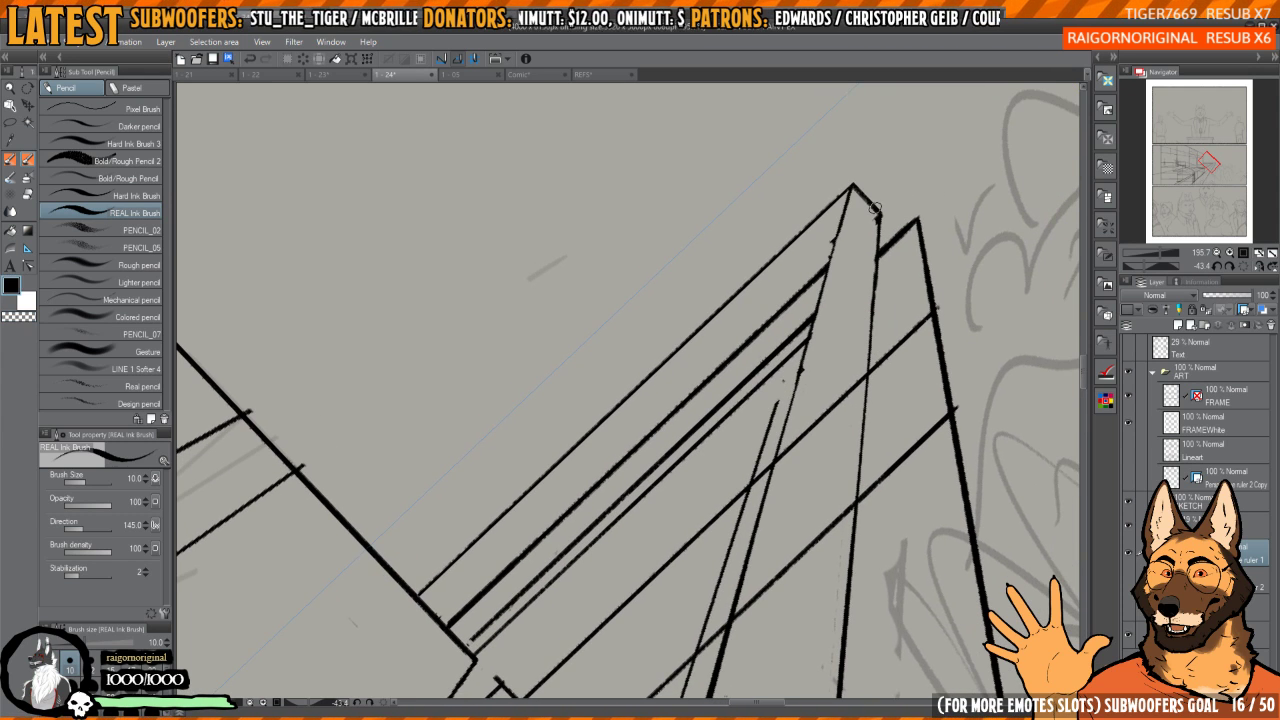
{"action": "mouse_move", "coordinate": [875, 208]}
{"action": "left_mouse_down"}
{"action": "mouse_move", "coordinate": [908, 185]}
{"action": "mouse_move", "coordinate": [919, 222]}
{"action": "mouse_move", "coordinate": [912, 180]}
{"action": "left_mouse_up"}
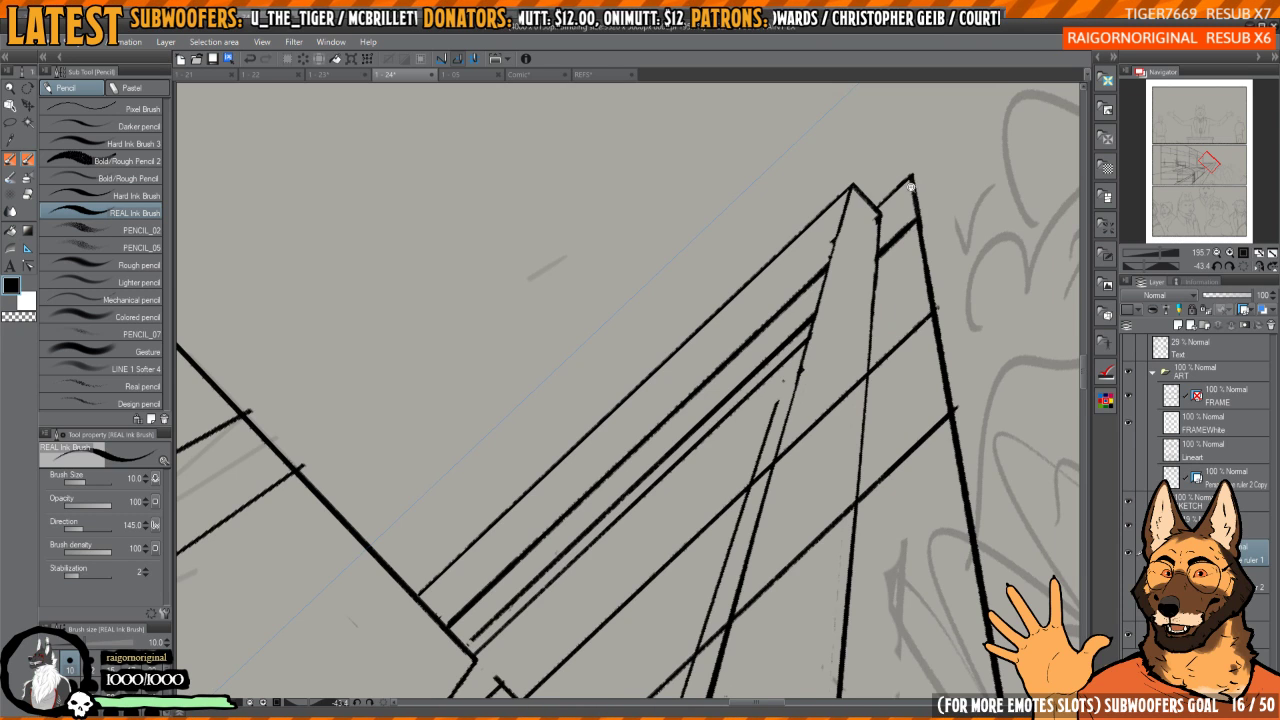
{"action": "scroll", "coordinate": [911, 187], "scroll_direction": "up", "scroll_amount": 3}
{"action": "left_click_drag", "start_coordinate": [848, 214], "coordinate": [906, 160]}
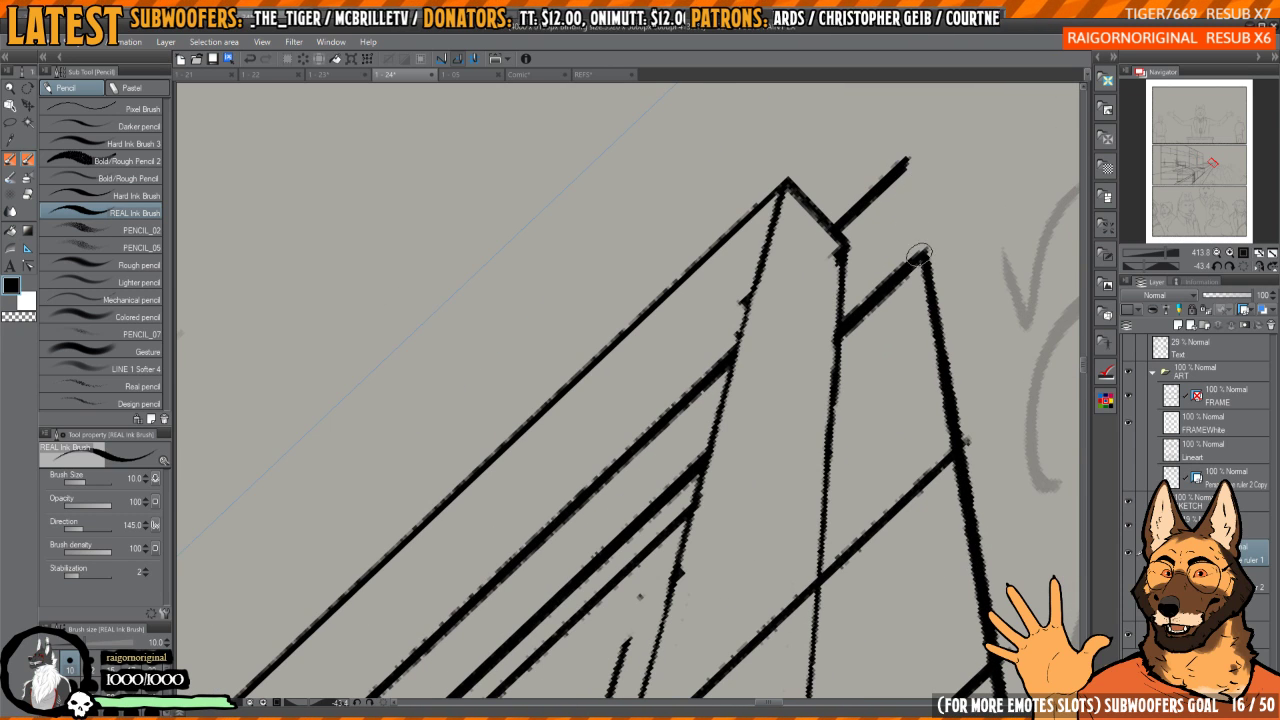
{"action": "left_click_drag", "start_coordinate": [936, 300], "coordinate": [914, 166]}
{"action": "key", "text": "ctrl+z"}
{"action": "mouse_move", "coordinate": [931, 289]}
{"action": "left_mouse_down"}
{"action": "mouse_move", "coordinate": [907, 161]}
{"action": "mouse_move", "coordinate": [928, 292]}
{"action": "mouse_move", "coordinate": [906, 254]}
{"action": "mouse_move", "coordinate": [908, 276]}
{"action": "mouse_move", "coordinate": [906, 263]}
{"action": "mouse_move", "coordinate": [865, 306]}
{"action": "mouse_move", "coordinate": [904, 265]}
{"action": "left_mouse_up"}
- Erase the old back floor line beyond the ledge and clean stray ink off the ledge's diagonals and corner
{"action": "key", "text": "c"}
{"action": "left_click_drag", "start_coordinate": [851, 305], "coordinate": [851, 363]}
{"action": "left_click_drag", "start_coordinate": [851, 306], "coordinate": [860, 326]}
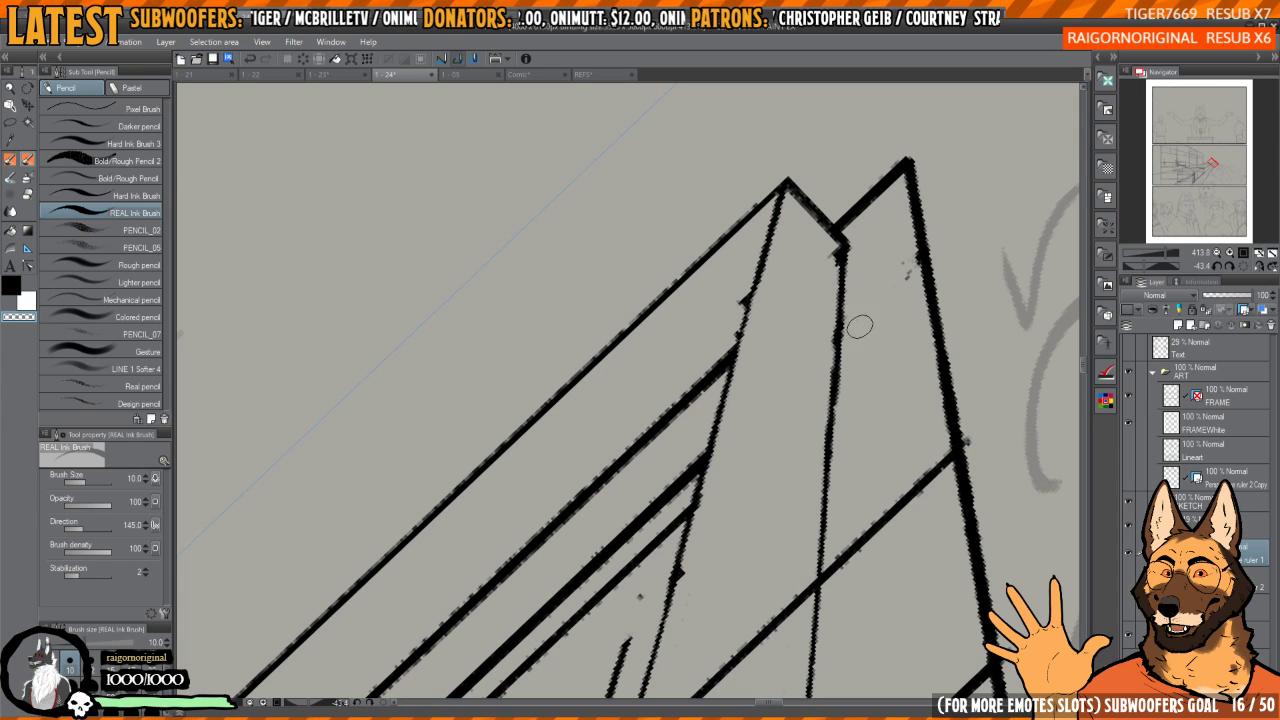
{"action": "left_click_drag", "start_coordinate": [906, 256], "coordinate": [914, 306]}
{"action": "mouse_move", "coordinate": [834, 263]}
{"action": "left_mouse_down"}
{"action": "mouse_move", "coordinate": [834, 250]}
{"action": "mouse_move", "coordinate": [817, 354]}
{"action": "mouse_move", "coordinate": [883, 215]}
{"action": "left_mouse_up"}
{"action": "scroll", "coordinate": [817, 354], "scroll_direction": "down", "scroll_amount": 2}
{"action": "scroll", "coordinate": [880, 215], "scroll_direction": "up", "scroll_amount": 4}
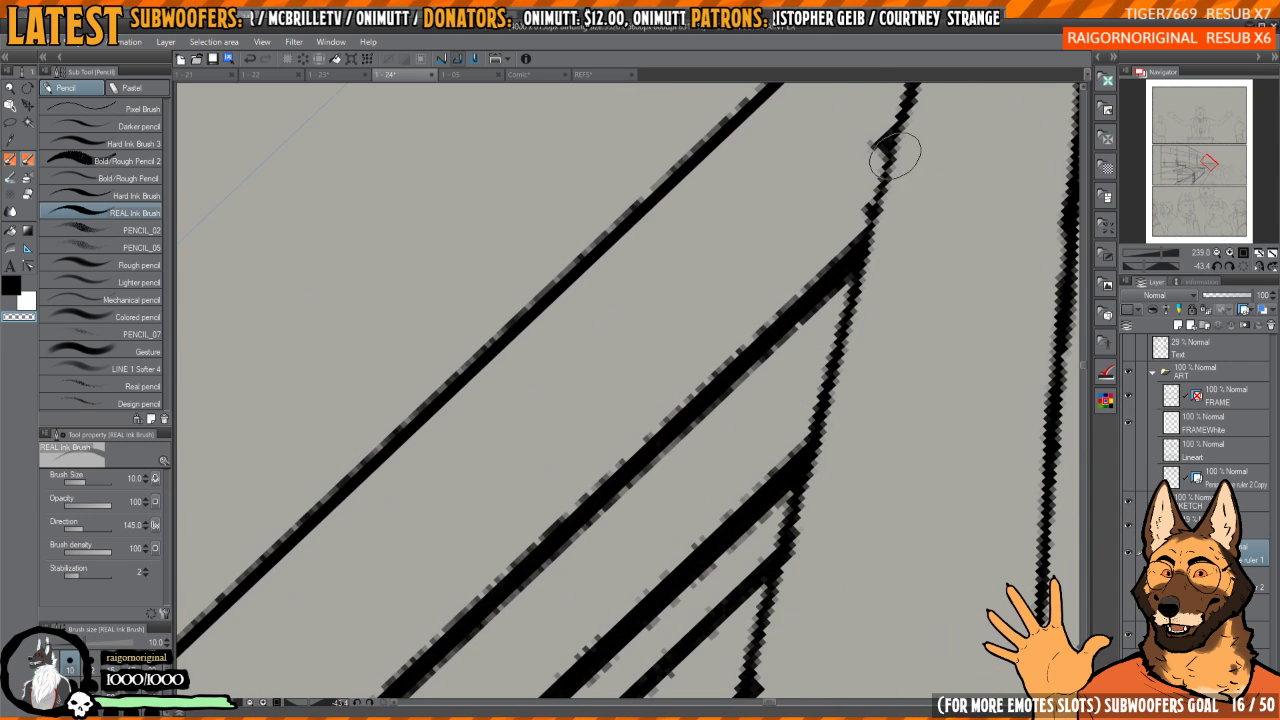
{"action": "scroll", "coordinate": [851, 200], "scroll_direction": "down", "scroll_amount": 3}
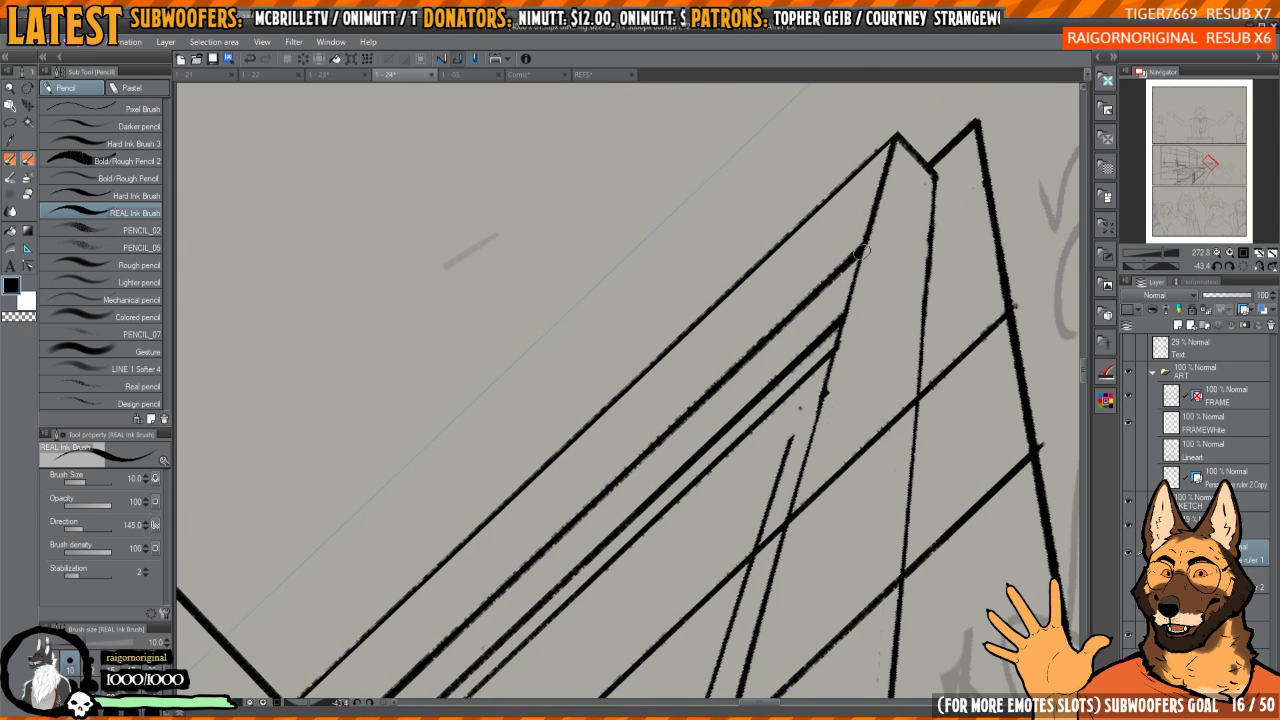
- Re-ink the ledge's upper diagonal as a bolder line running up to its far corner
{"action": "left_click_drag", "start_coordinate": [862, 252], "coordinate": [827, 380]}
{"action": "left_click_drag", "start_coordinate": [847, 297], "coordinate": [851, 283]}
{"action": "key", "text": "ctrl+z"}
{"action": "left_click_drag", "start_coordinate": [898, 127], "coordinate": [769, 515]}
{"action": "key", "text": "ctrl+z"}
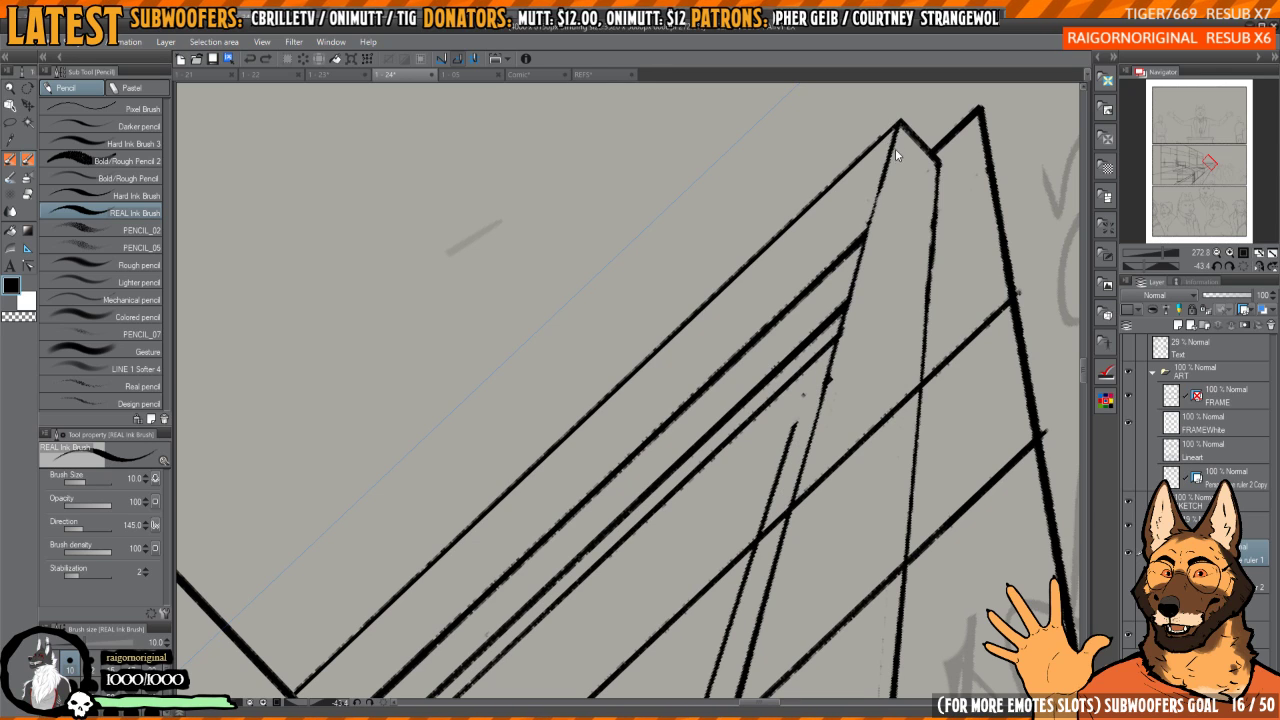
{"action": "left_click_drag", "start_coordinate": [889, 150], "coordinate": [809, 468]}
{"action": "key", "text": "ctrl+z"}
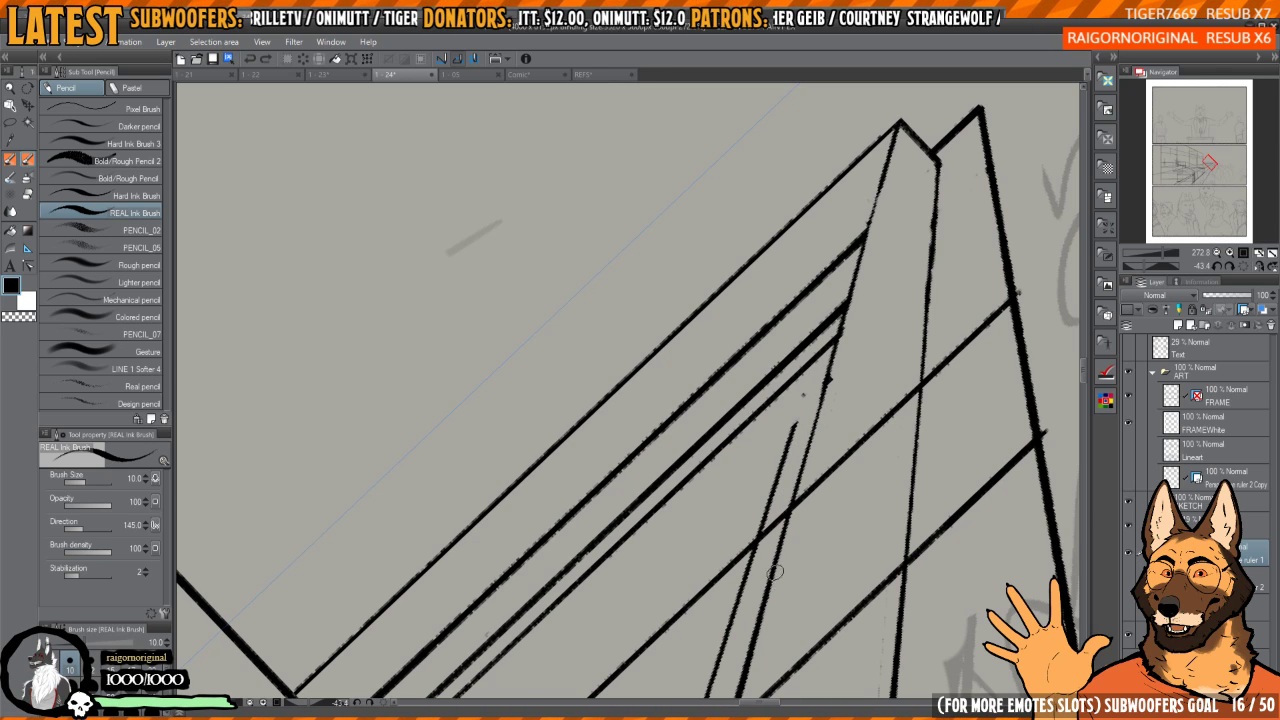
{"action": "left_click_drag", "start_coordinate": [775, 572], "coordinate": [900, 125]}
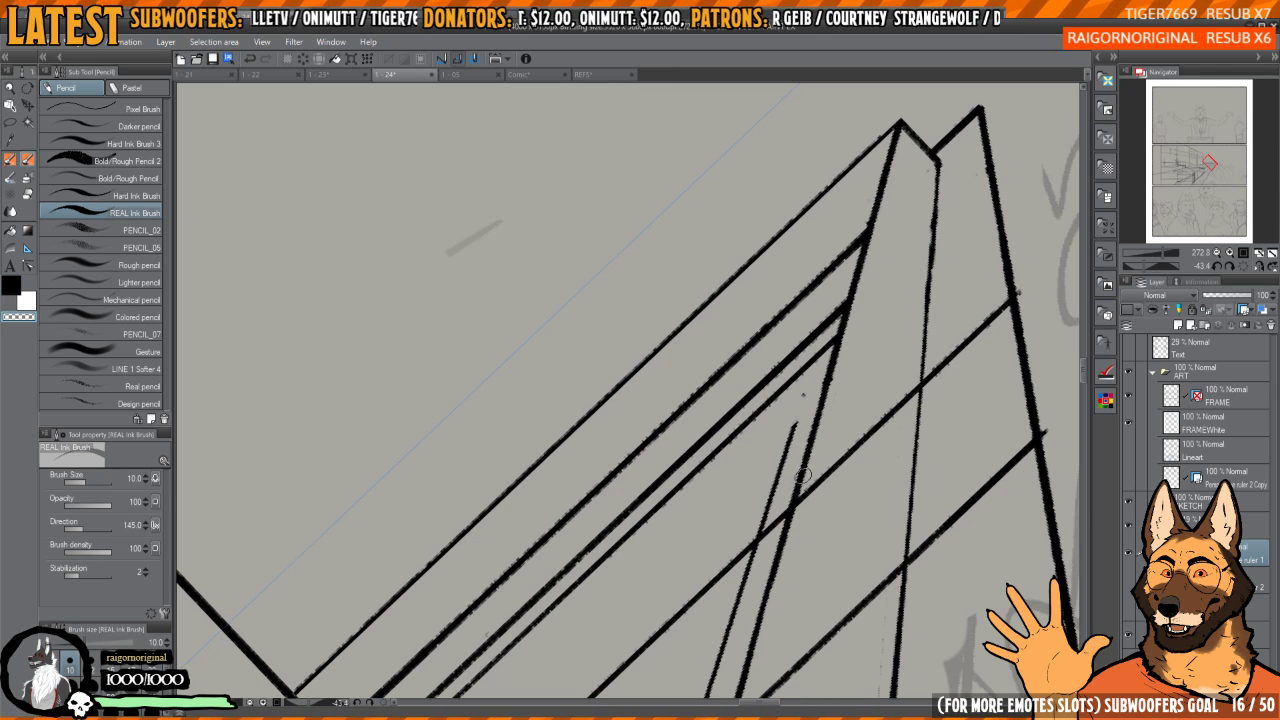
{"action": "key", "text": "ctrl+z"}
{"action": "left_click_drag", "start_coordinate": [886, 178], "coordinate": [791, 505]}
{"action": "left_click_drag", "start_coordinate": [863, 317], "coordinate": [919, 151]}
- Erase the two surplus horizontal lines between the wall corner and the ledge's upper diagonal, just in front of the far ledge's base line
{"action": "scroll", "coordinate": [897, 177], "scroll_direction": "down", "scroll_amount": 2}
{"action": "left_click_drag", "start_coordinate": [622, 290], "coordinate": [584, 315]}
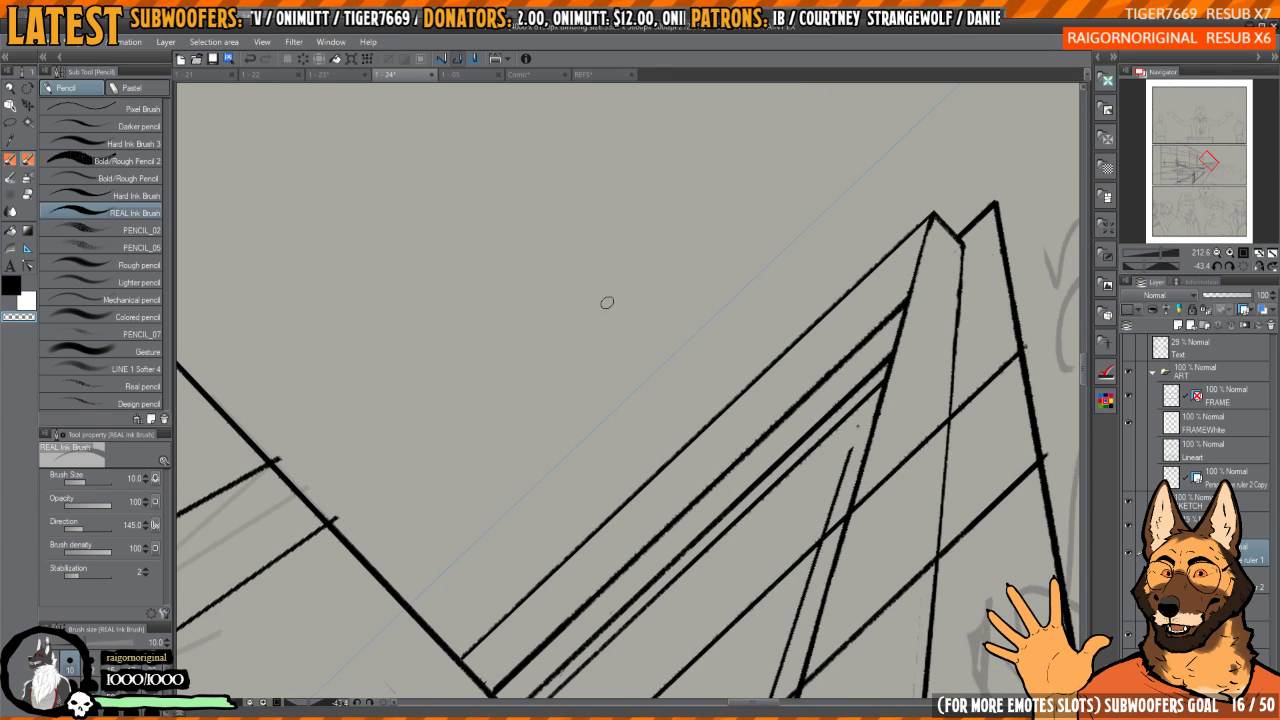
{"action": "left_click_drag", "start_coordinate": [810, 341], "coordinate": [814, 258]}
{"action": "left_click_drag", "start_coordinate": [952, 221], "coordinate": [942, 203]}
{"action": "left_click_drag", "start_coordinate": [876, 272], "coordinate": [862, 250]}
{"action": "left_click_drag", "start_coordinate": [867, 316], "coordinate": [869, 279]}
{"action": "left_click_drag", "start_coordinate": [724, 410], "coordinate": [739, 397]}
{"action": "mouse_move", "coordinate": [580, 533]}
{"action": "left_mouse_down"}
{"action": "mouse_move", "coordinate": [601, 477]}
{"action": "mouse_move", "coordinate": [749, 406]}
{"action": "mouse_move", "coordinate": [714, 380]}
{"action": "mouse_move", "coordinate": [804, 266]}
{"action": "mouse_move", "coordinate": [845, 238]}
{"action": "mouse_move", "coordinate": [685, 375]}
{"action": "mouse_move", "coordinate": [590, 493]}
{"action": "mouse_move", "coordinate": [839, 236]}
{"action": "mouse_move", "coordinate": [815, 346]}
{"action": "left_mouse_up"}
{"action": "left_click_drag", "start_coordinate": [832, 250], "coordinate": [775, 444]}
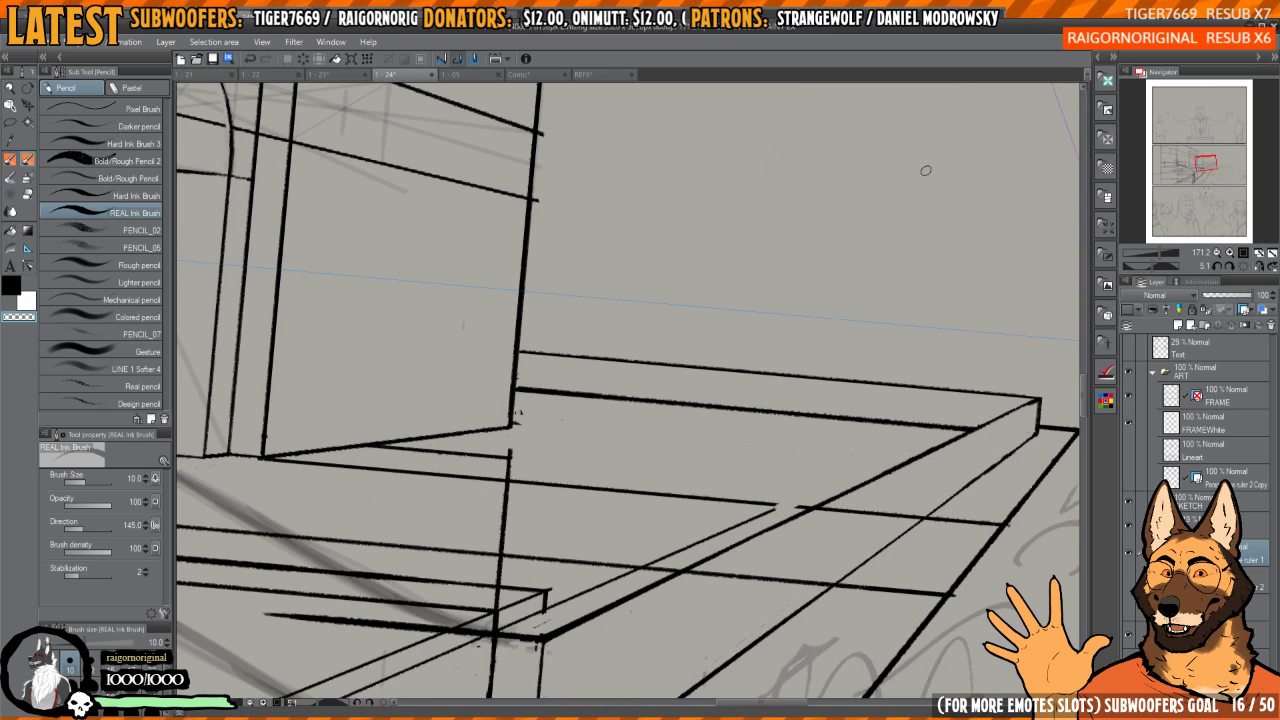
- Redraw the wall's corner vertical across the gap at the wall's base, joining it to the line below
{"action": "left_click", "coordinate": [1243, 267]}
{"action": "left_click_drag", "start_coordinate": [600, 427], "coordinate": [786, 403]}
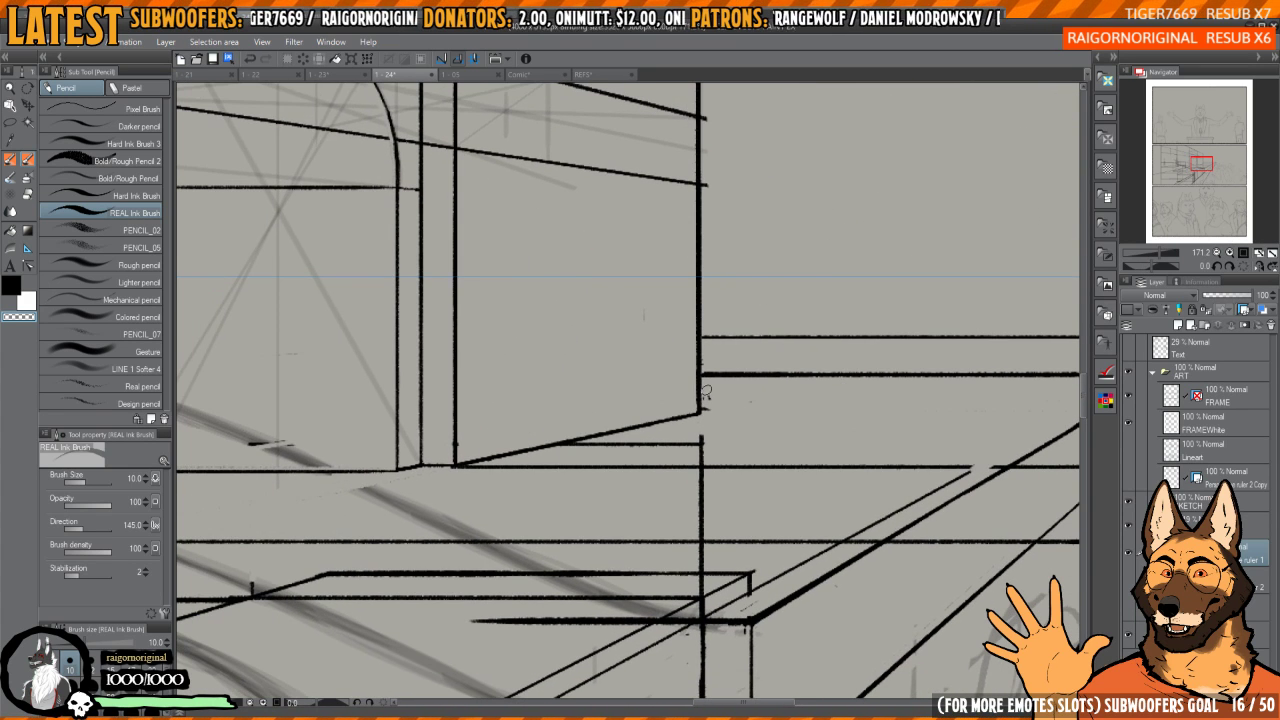
{"action": "mouse_move", "coordinate": [707, 412]}
{"action": "left_mouse_down"}
{"action": "mouse_move", "coordinate": [702, 386]}
{"action": "mouse_move", "coordinate": [695, 462]}
{"action": "left_mouse_up"}
{"action": "key", "text": "ctrl+z"}
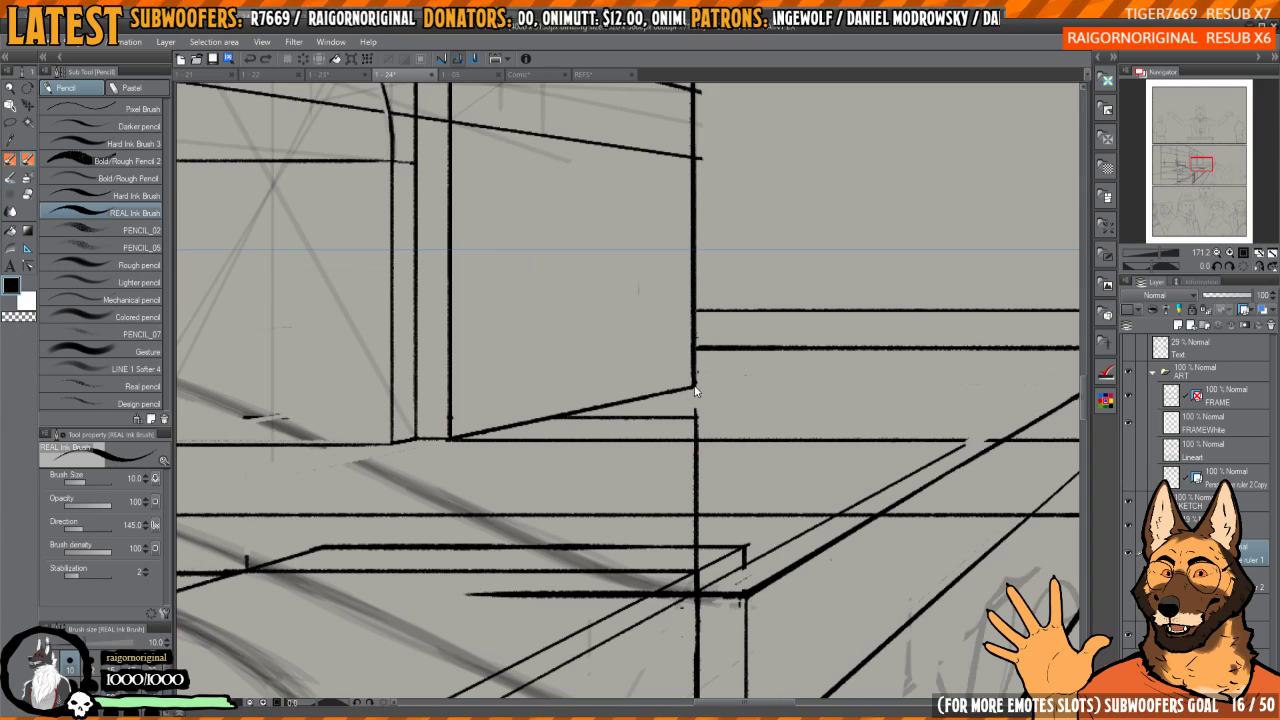
{"action": "left_click_drag", "start_coordinate": [695, 376], "coordinate": [696, 545]}
{"action": "left_click_drag", "start_coordinate": [775, 422], "coordinate": [700, 422]}
{"action": "left_click_drag", "start_coordinate": [898, 376], "coordinate": [786, 363]}
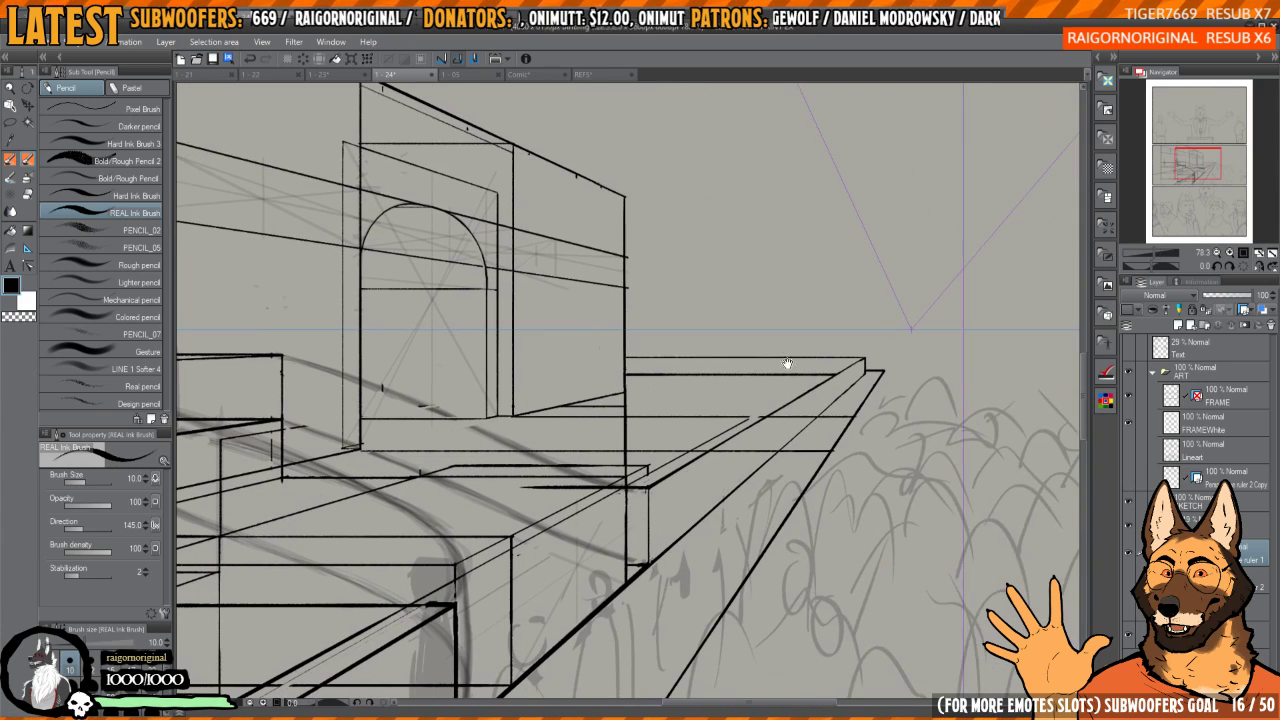
- Erase the upper end of the ledge's thin inner diagonal between the two floor lines
{"action": "mouse_move", "coordinate": [736, 408]}
{"action": "left_mouse_down"}
{"action": "mouse_move", "coordinate": [766, 420]}
{"action": "mouse_move", "coordinate": [734, 406]}
{"action": "mouse_move", "coordinate": [813, 391]}
{"action": "mouse_move", "coordinate": [857, 336]}
{"action": "mouse_move", "coordinate": [731, 337]}
{"action": "mouse_move", "coordinate": [672, 471]}
{"action": "mouse_move", "coordinate": [717, 358]}
{"action": "left_mouse_up"}
{"action": "key", "text": "ctrl+z"}
{"action": "key", "text": "c"}
{"action": "left_click_drag", "start_coordinate": [761, 318], "coordinate": [842, 267]}
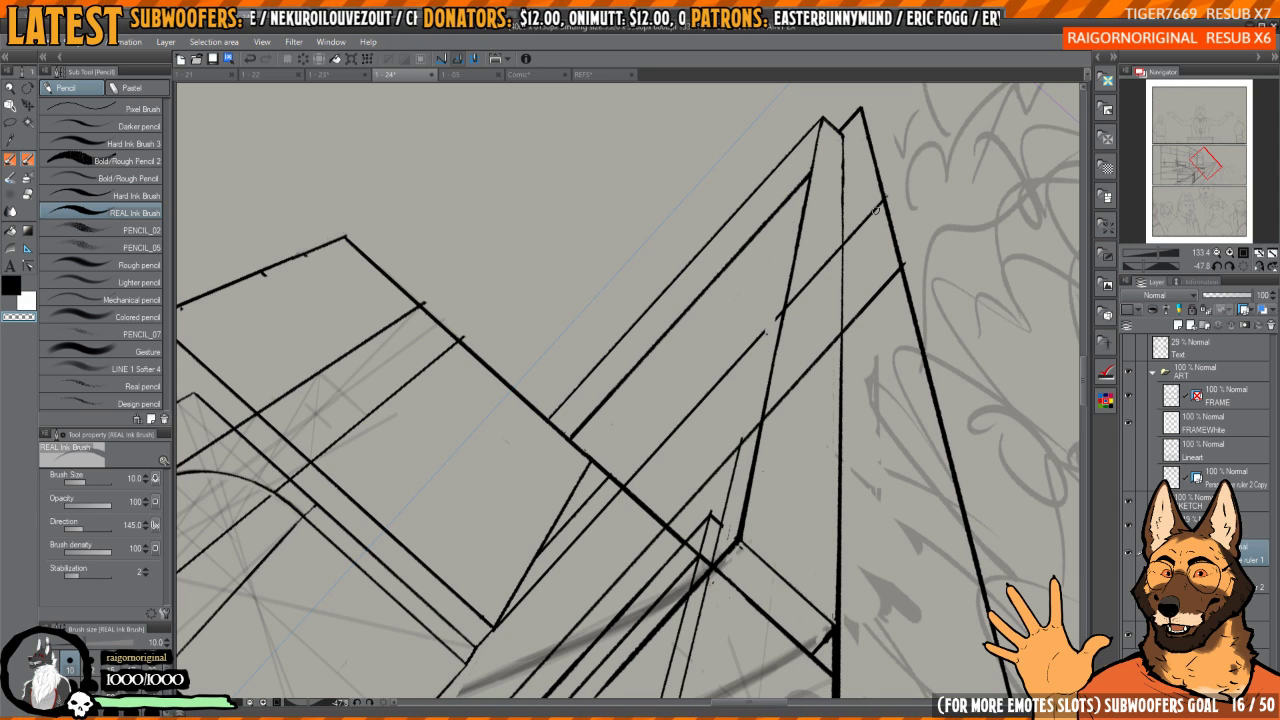
{"action": "left_click", "coordinate": [1243, 266]}
{"action": "left_click_drag", "start_coordinate": [563, 410], "coordinate": [754, 400]}
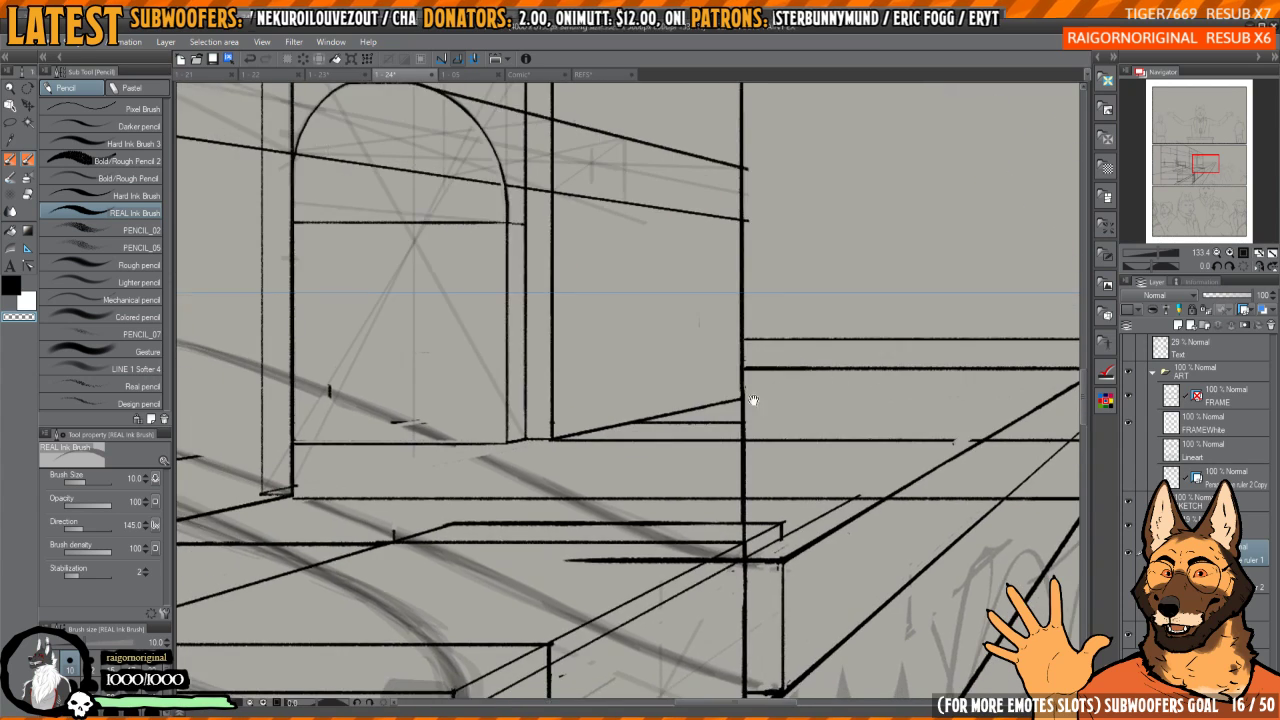
{"action": "scroll", "coordinate": [753, 400], "scroll_direction": "down", "scroll_amount": 4}
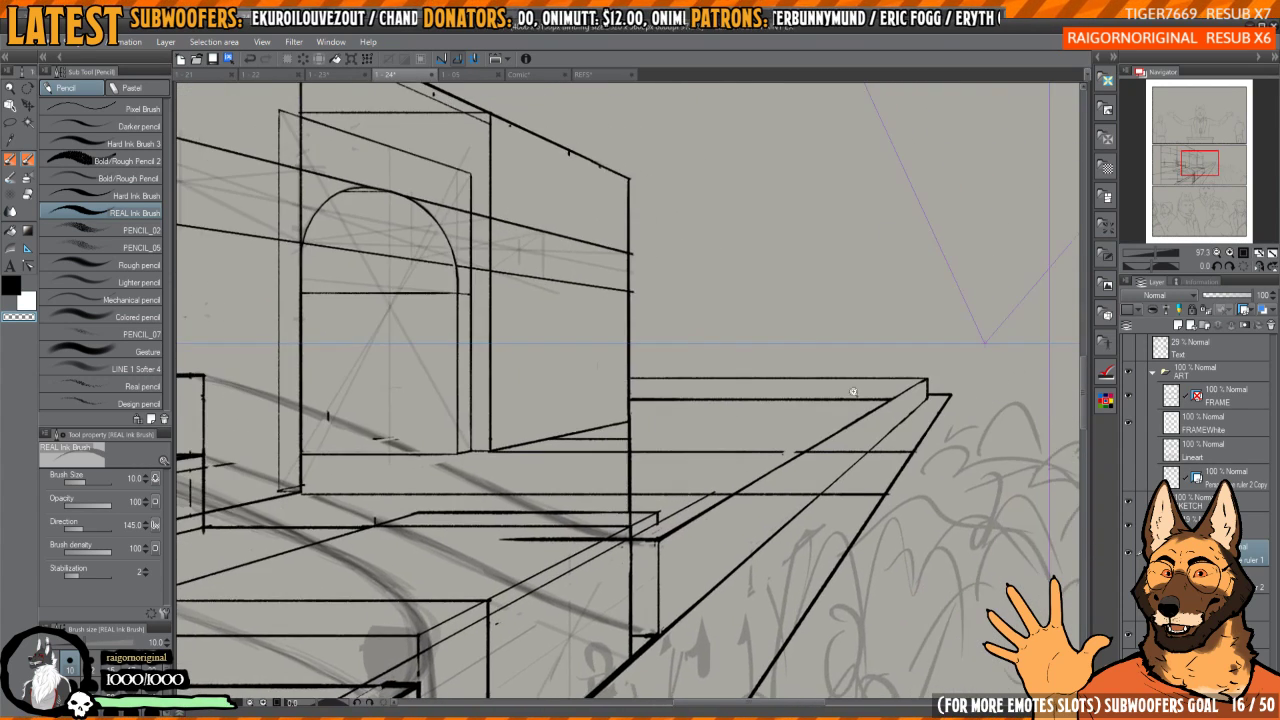
- Draw a vertical on the ledge's face from the far floor line's crossing with the lower diagonal up to the upper diagonal
{"action": "scroll", "coordinate": [855, 400], "scroll_direction": "up", "scroll_amount": 5}
{"action": "left_click_drag", "start_coordinate": [872, 460], "coordinate": [872, 403]}
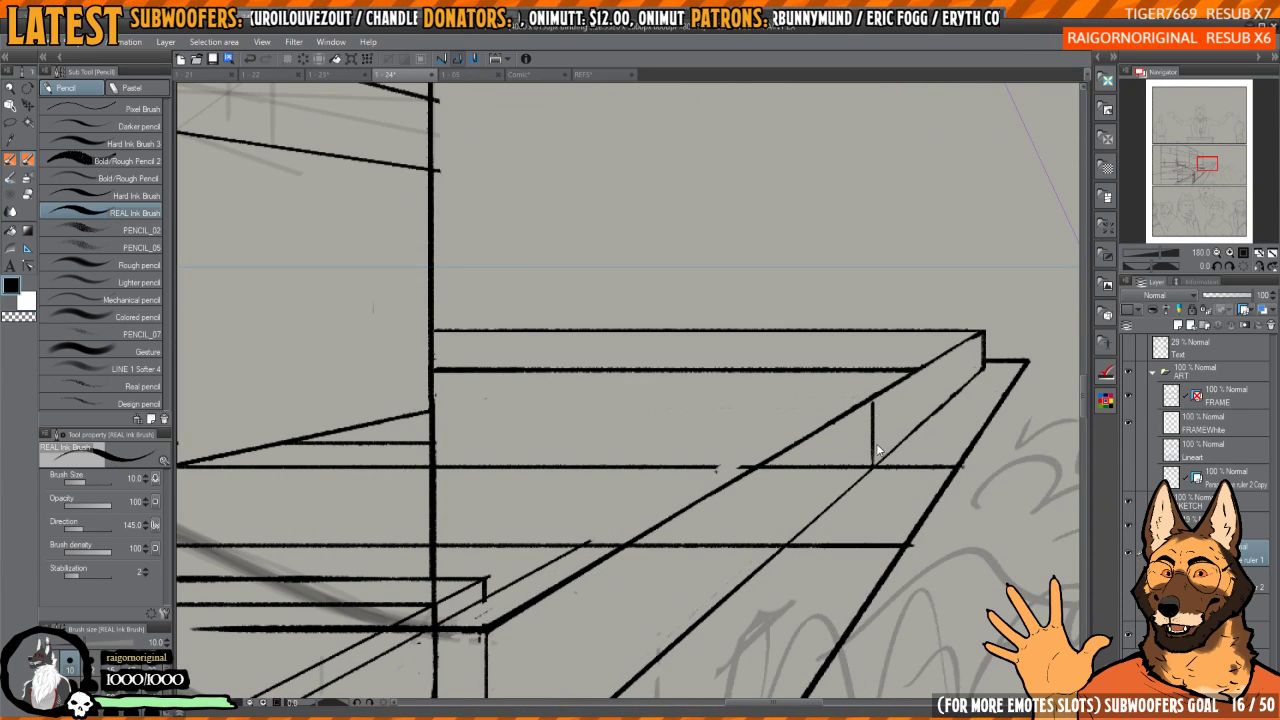
{"action": "key", "text": "ctrl+z"}
{"action": "mouse_move", "coordinate": [873, 466]}
{"action": "left_mouse_down"}
{"action": "mouse_move", "coordinate": [873, 397]}
{"action": "mouse_move", "coordinate": [859, 419]}
{"action": "left_mouse_up"}
{"action": "key", "text": "ctrl+z"}
{"action": "left_click_drag", "start_coordinate": [822, 496], "coordinate": [822, 418]}
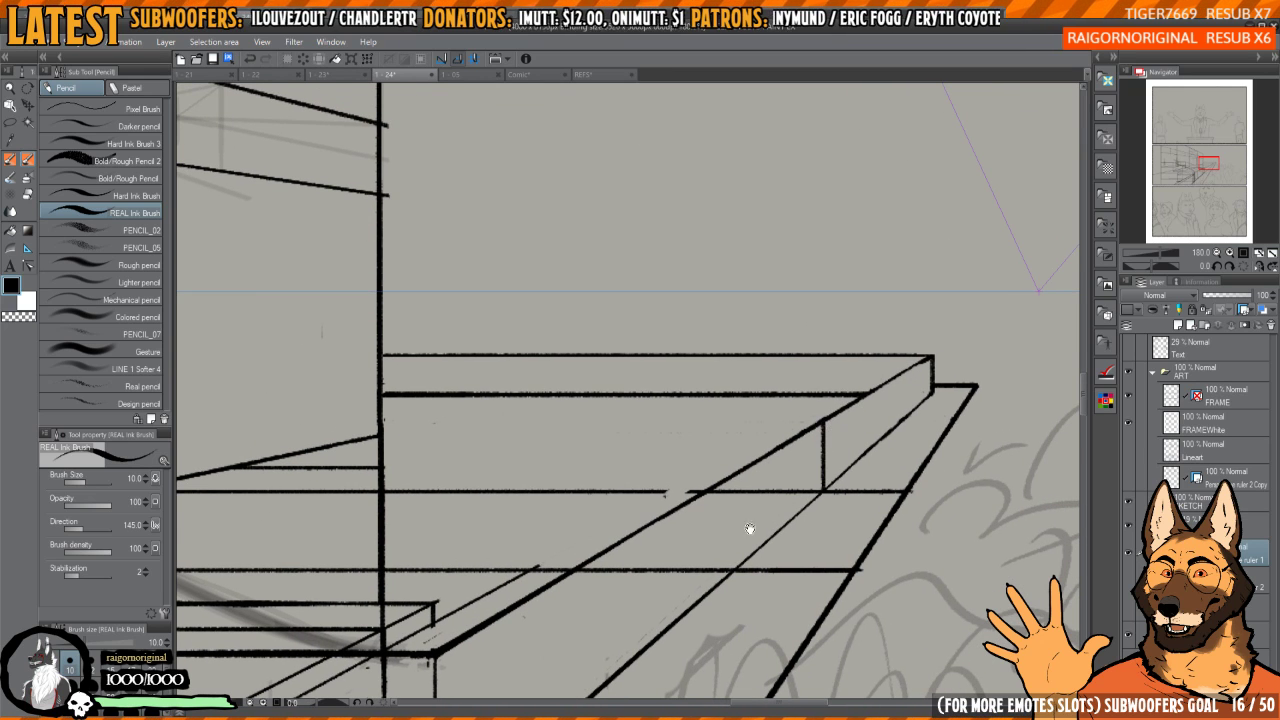
- Draw a second vertical where the nearer floor line meets the lower diagonal, and a horizontal line from its top back to the arched opening
{"action": "mouse_move", "coordinate": [750, 529]}
{"action": "left_mouse_down"}
{"action": "mouse_move", "coordinate": [743, 455]}
{"action": "mouse_move", "coordinate": [763, 434]}
{"action": "mouse_move", "coordinate": [822, 437]}
{"action": "mouse_move", "coordinate": [302, 437]}
{"action": "left_mouse_up"}
{"action": "scroll", "coordinate": [795, 416], "scroll_direction": "down", "scroll_amount": 5}
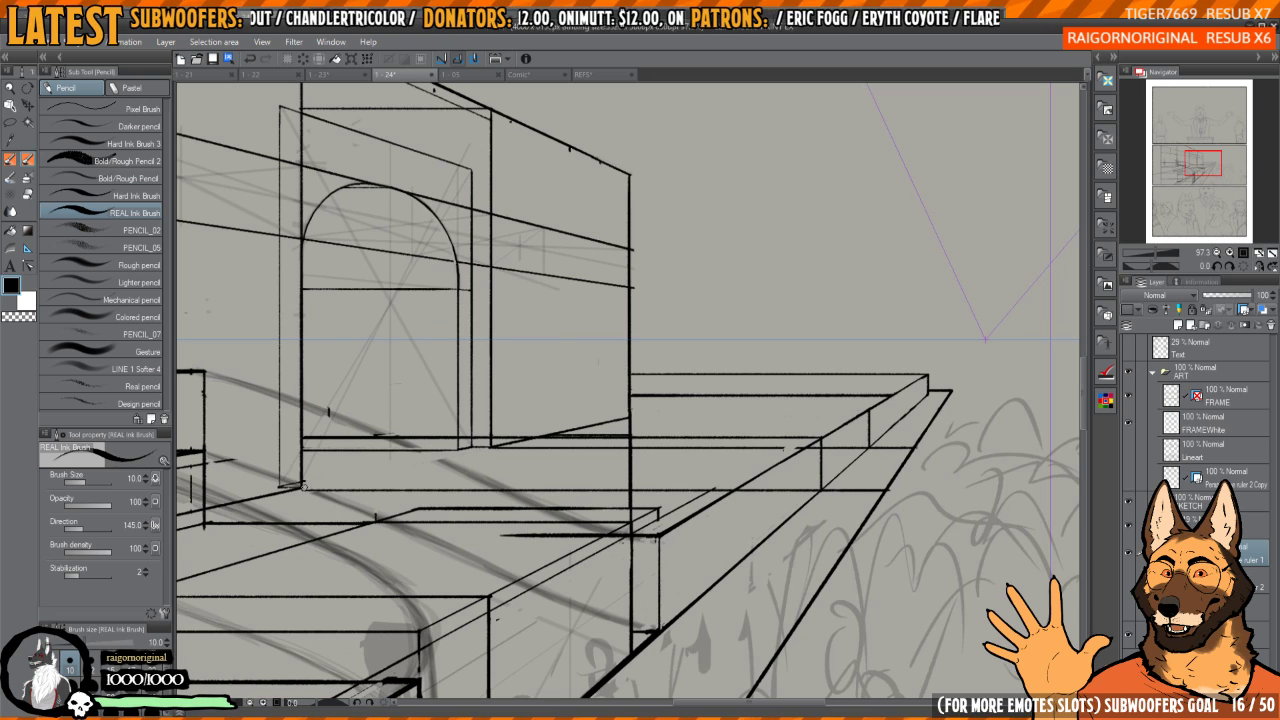
{"action": "mouse_move", "coordinate": [302, 487]}
{"action": "left_mouse_down"}
{"action": "mouse_move", "coordinate": [816, 483]}
{"action": "mouse_move", "coordinate": [306, 488]}
{"action": "left_mouse_up"}
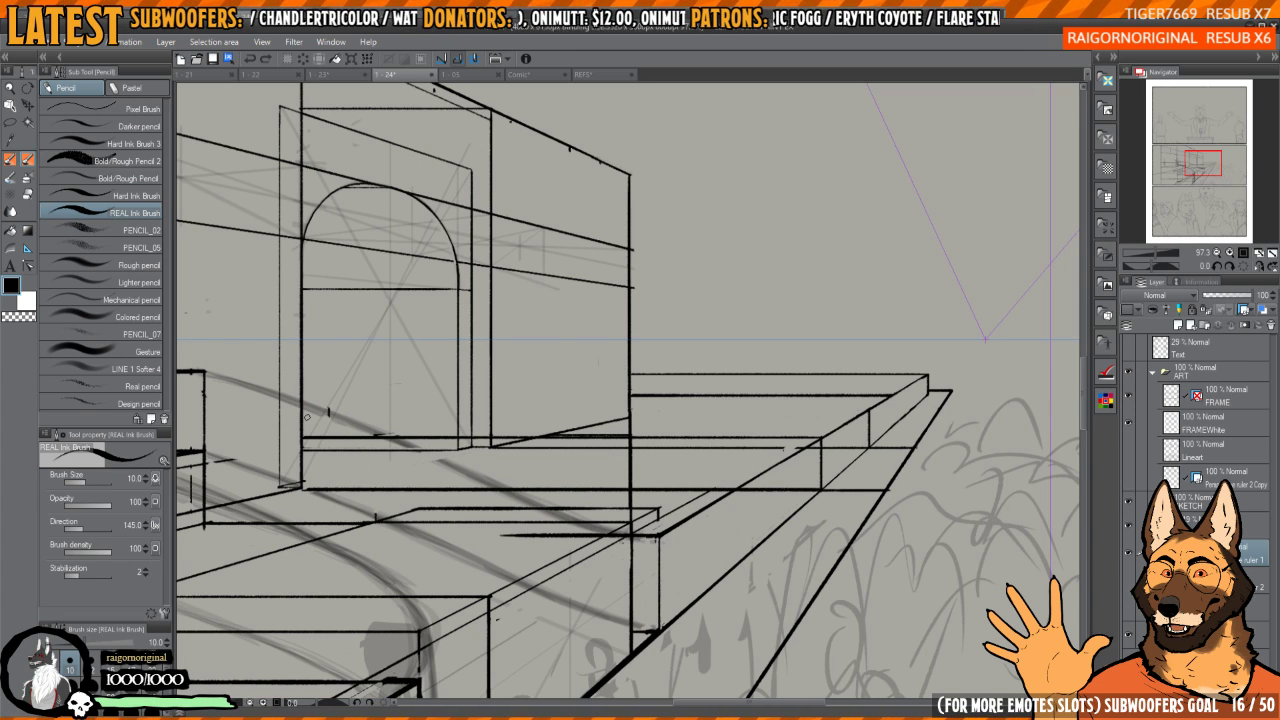
{"action": "left_click_drag", "start_coordinate": [863, 326], "coordinate": [861, 325]}
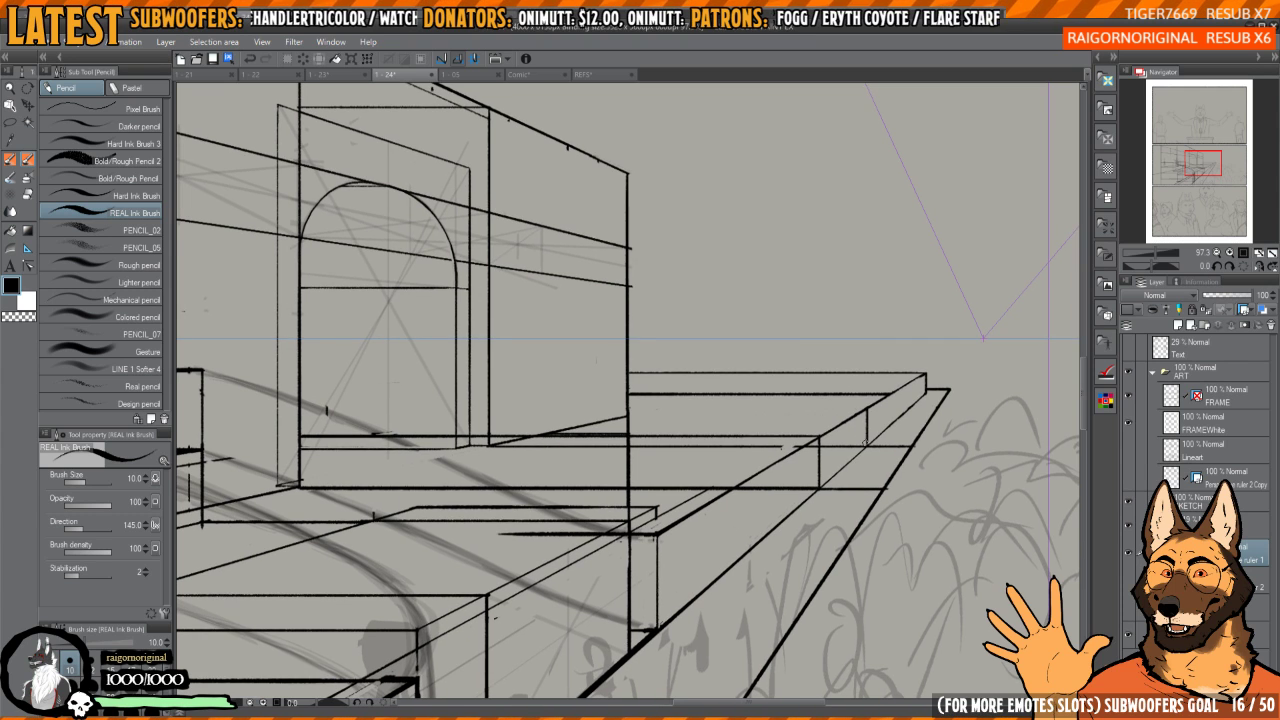
- Draw a horizontal line from the top of the farther vertical back past the wall corner to the vertical beside the arch
{"action": "mouse_move", "coordinate": [864, 443]}
{"action": "left_mouse_down"}
{"action": "mouse_move", "coordinate": [873, 458]}
{"action": "mouse_move", "coordinate": [872, 421]}
{"action": "mouse_move", "coordinate": [794, 421]}
{"action": "left_mouse_up"}
{"action": "key", "text": "ctrl+z"}
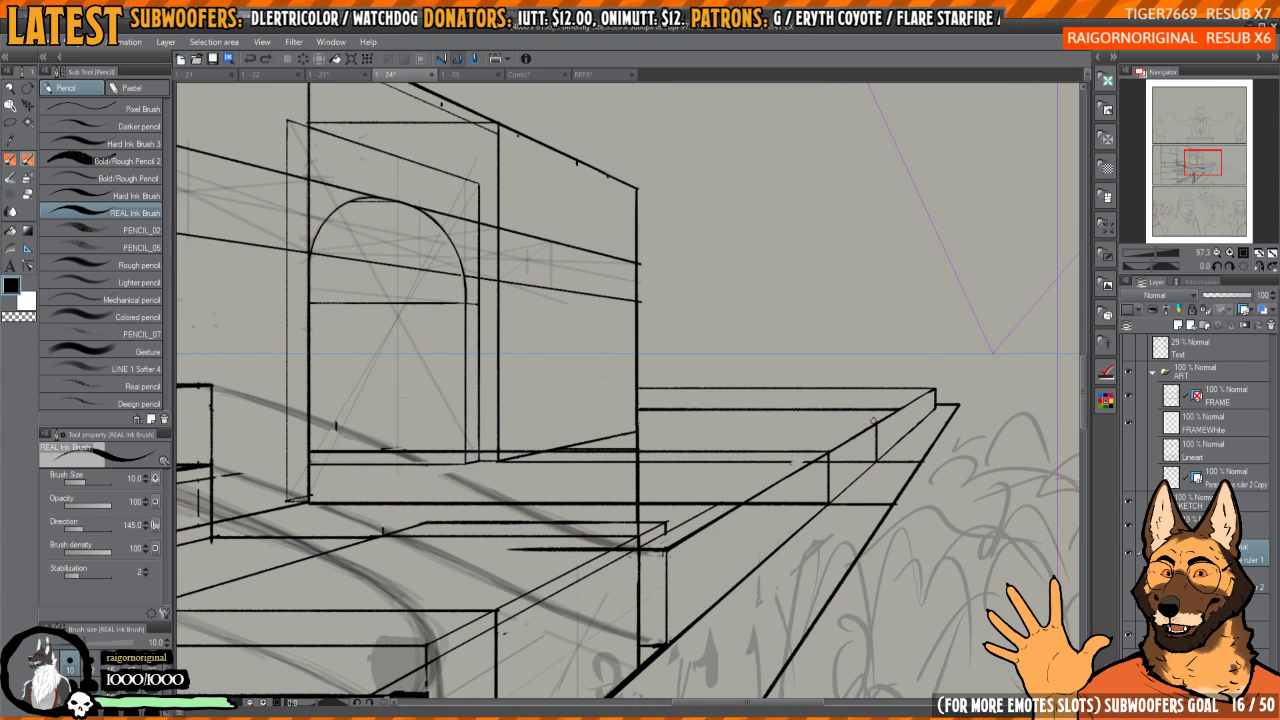
{"action": "mouse_move", "coordinate": [874, 422]}
{"action": "left_mouse_down"}
{"action": "mouse_move", "coordinate": [755, 367]}
{"action": "mouse_move", "coordinate": [510, 422]}
{"action": "left_mouse_up"}
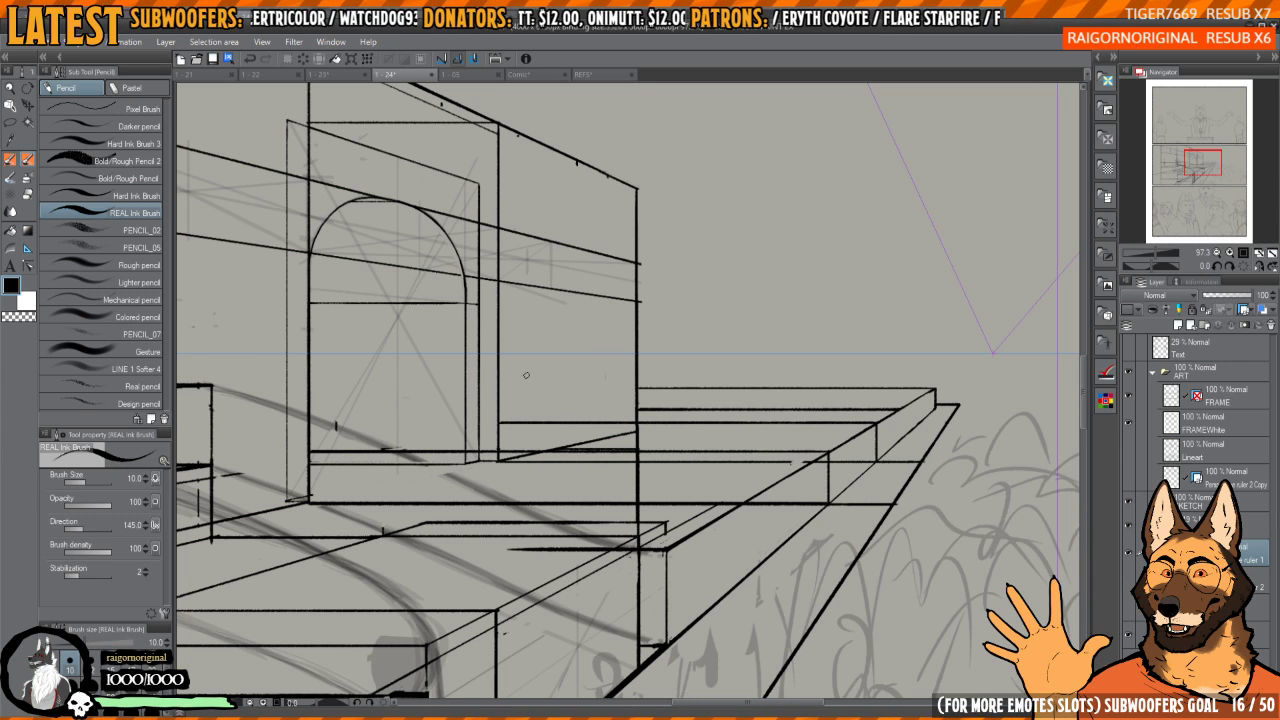
{"action": "scroll", "coordinate": [860, 400], "scroll_direction": "up", "scroll_amount": 2}
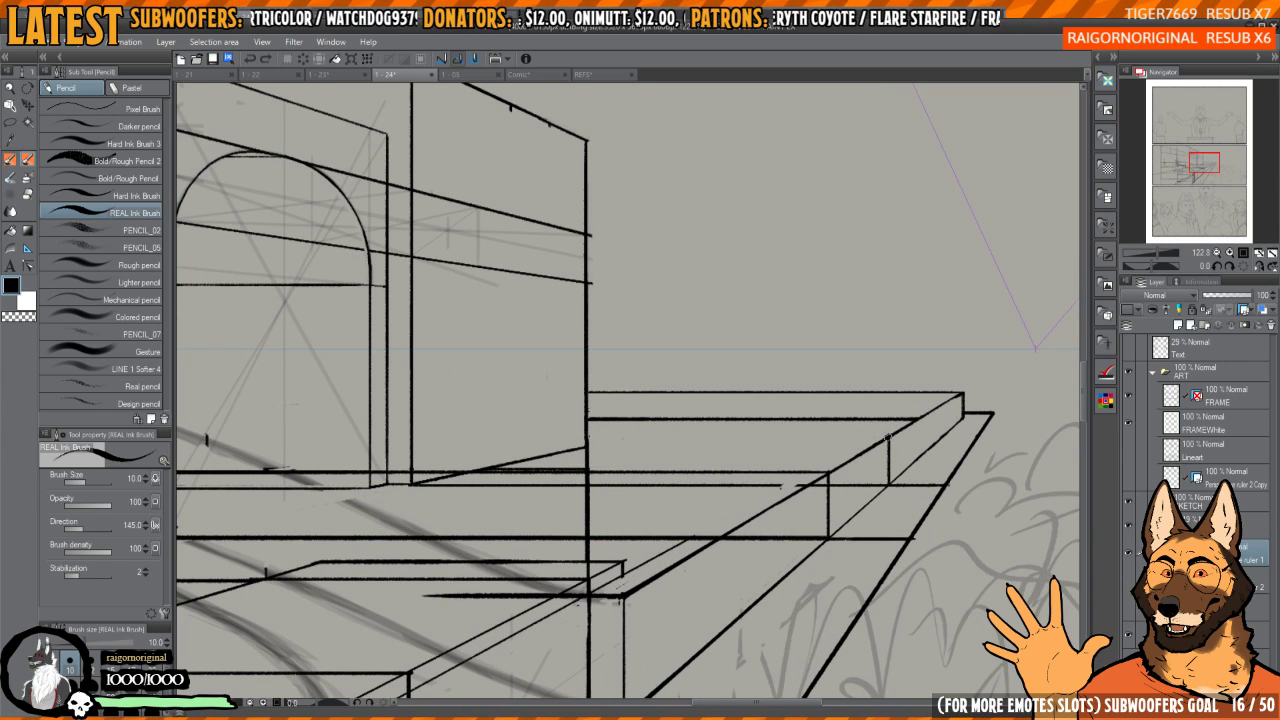
{"action": "mouse_move", "coordinate": [888, 437]}
{"action": "left_mouse_down"}
{"action": "mouse_move", "coordinate": [825, 405]}
{"action": "mouse_move", "coordinate": [812, 437]}
{"action": "left_mouse_up"}
{"action": "key", "text": "ctrl+z"}
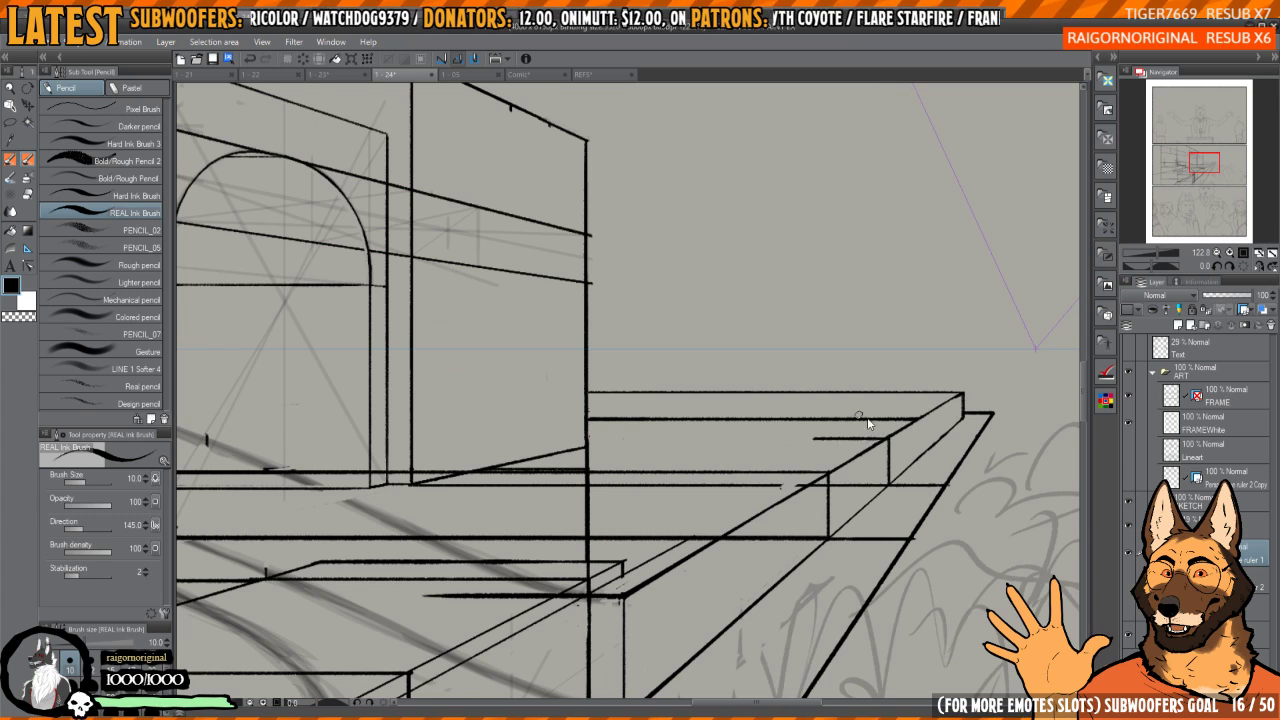
{"action": "key", "text": "ctrl+z"}
{"action": "mouse_move", "coordinate": [890, 437]}
{"action": "left_mouse_down"}
{"action": "mouse_move", "coordinate": [792, 436]}
{"action": "mouse_move", "coordinate": [636, 365]}
{"action": "mouse_move", "coordinate": [417, 363]}
{"action": "left_mouse_up"}
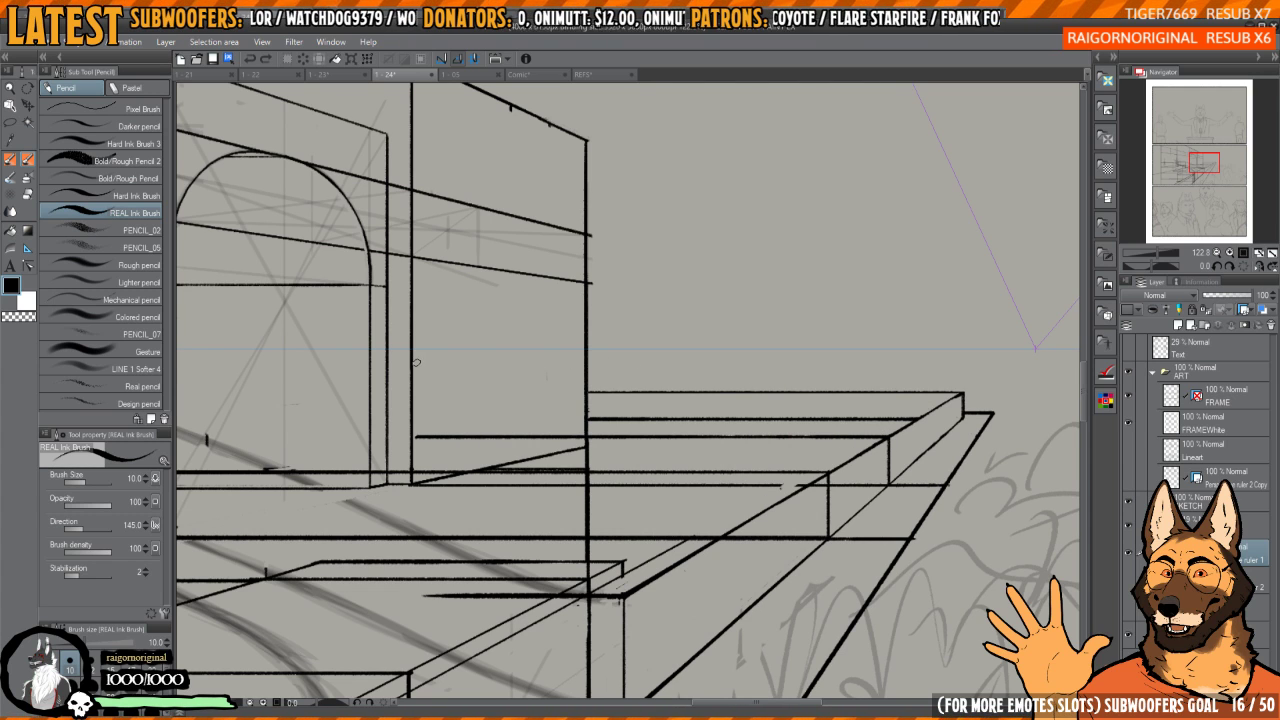
- Erase the wall's slanted base line beside the arch and the section of its corner vertical between the two new horizontal lines
{"action": "mouse_move", "coordinate": [659, 400]}
{"action": "left_mouse_down"}
{"action": "mouse_move", "coordinate": [756, 379]}
{"action": "mouse_move", "coordinate": [720, 547]}
{"action": "left_mouse_up"}
{"action": "mouse_move", "coordinate": [720, 547]}
{"action": "left_mouse_down"}
{"action": "mouse_move", "coordinate": [746, 479]}
{"action": "mouse_move", "coordinate": [686, 479]}
{"action": "mouse_move", "coordinate": [763, 446]}
{"action": "left_mouse_up"}
{"action": "left_click_drag", "start_coordinate": [655, 478], "coordinate": [688, 565]}
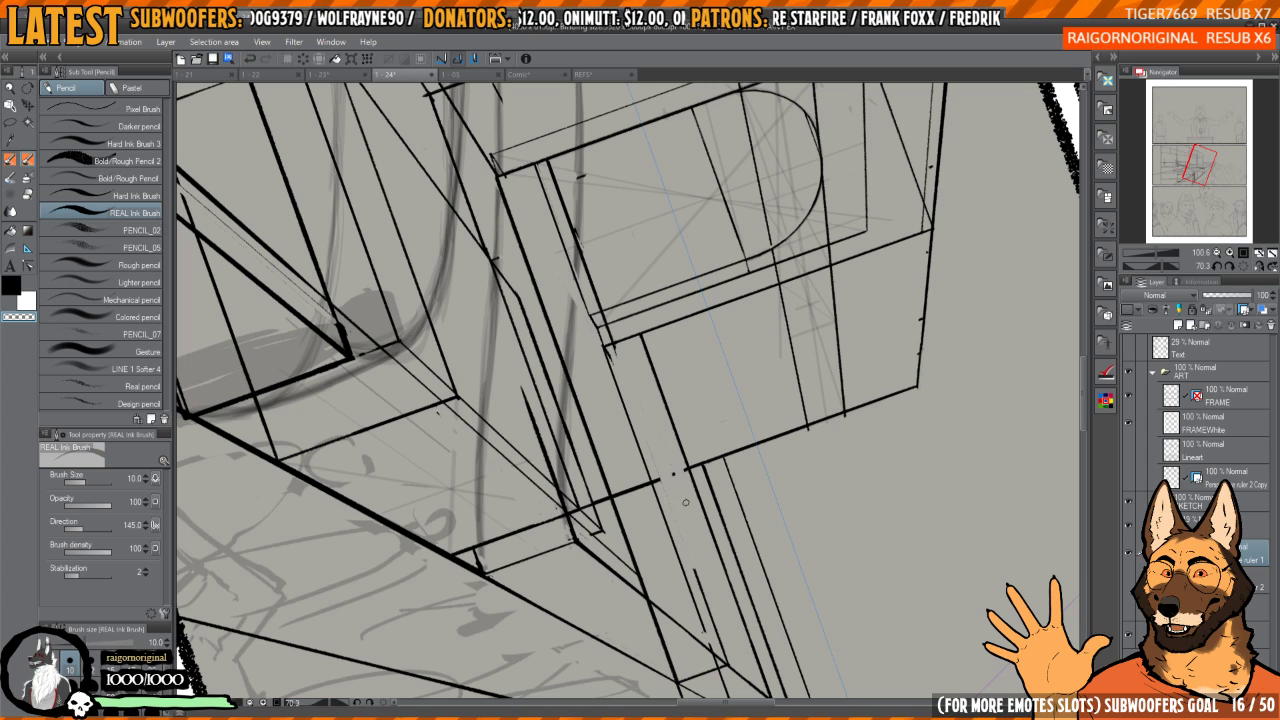
{"action": "mouse_move", "coordinate": [695, 568]}
{"action": "left_mouse_down"}
{"action": "mouse_move", "coordinate": [710, 625]}
{"action": "mouse_move", "coordinate": [642, 475]}
{"action": "mouse_move", "coordinate": [705, 514]}
{"action": "mouse_move", "coordinate": [762, 426]}
{"action": "mouse_move", "coordinate": [697, 476]}
{"action": "mouse_move", "coordinate": [700, 500]}
{"action": "mouse_move", "coordinate": [676, 400]}
{"action": "mouse_move", "coordinate": [726, 437]}
{"action": "left_mouse_up"}
{"action": "key", "text": "c"}
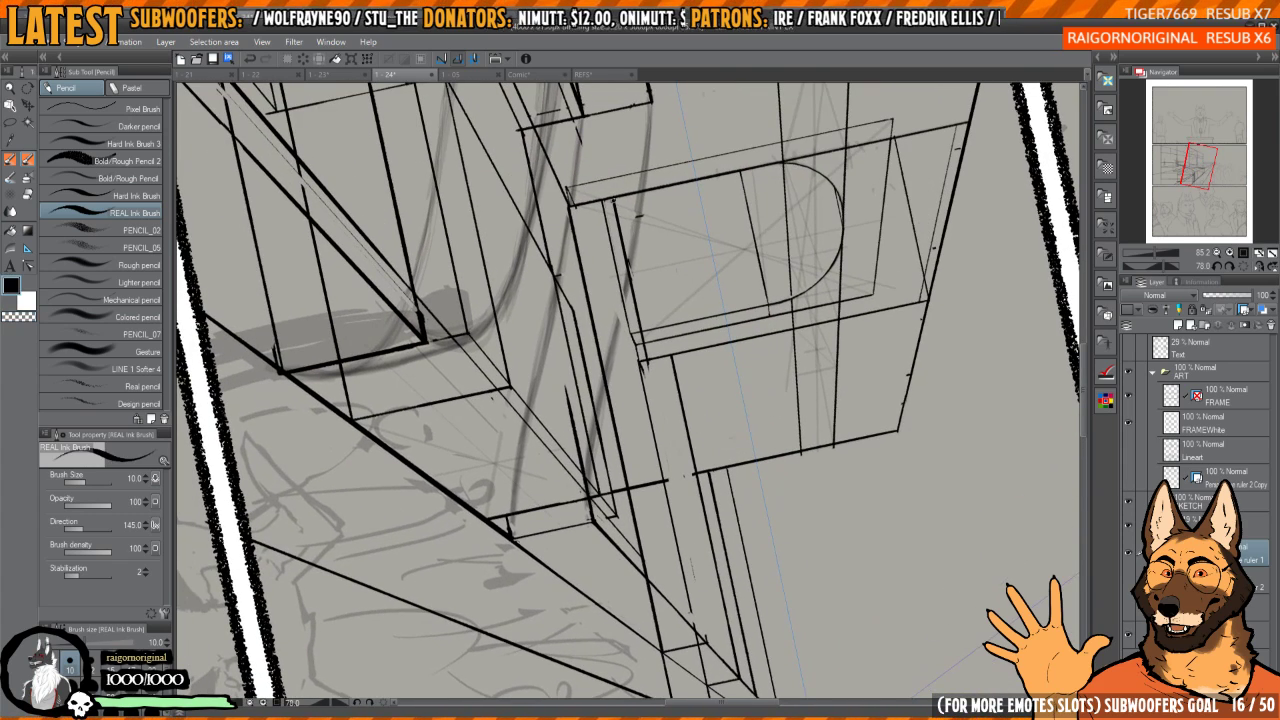
{"action": "mouse_move", "coordinate": [641, 330]}
{"action": "left_mouse_down"}
{"action": "mouse_move", "coordinate": [706, 637]}
{"action": "mouse_move", "coordinate": [703, 557]}
{"action": "mouse_move", "coordinate": [682, 568]}
{"action": "mouse_move", "coordinate": [645, 372]}
{"action": "left_mouse_up"}
{"action": "key", "text": "c"}
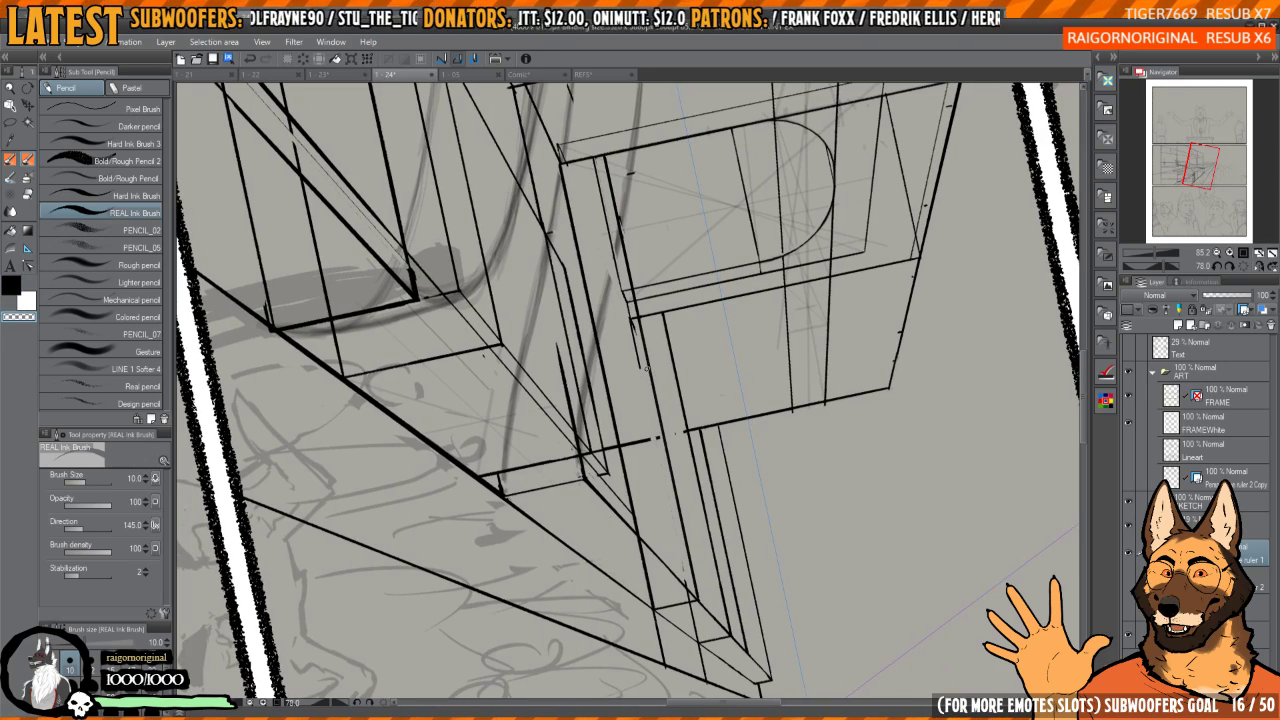
{"action": "key", "text": "ctrl+z"}
{"action": "left_click_drag", "start_coordinate": [814, 459], "coordinate": [709, 297]}
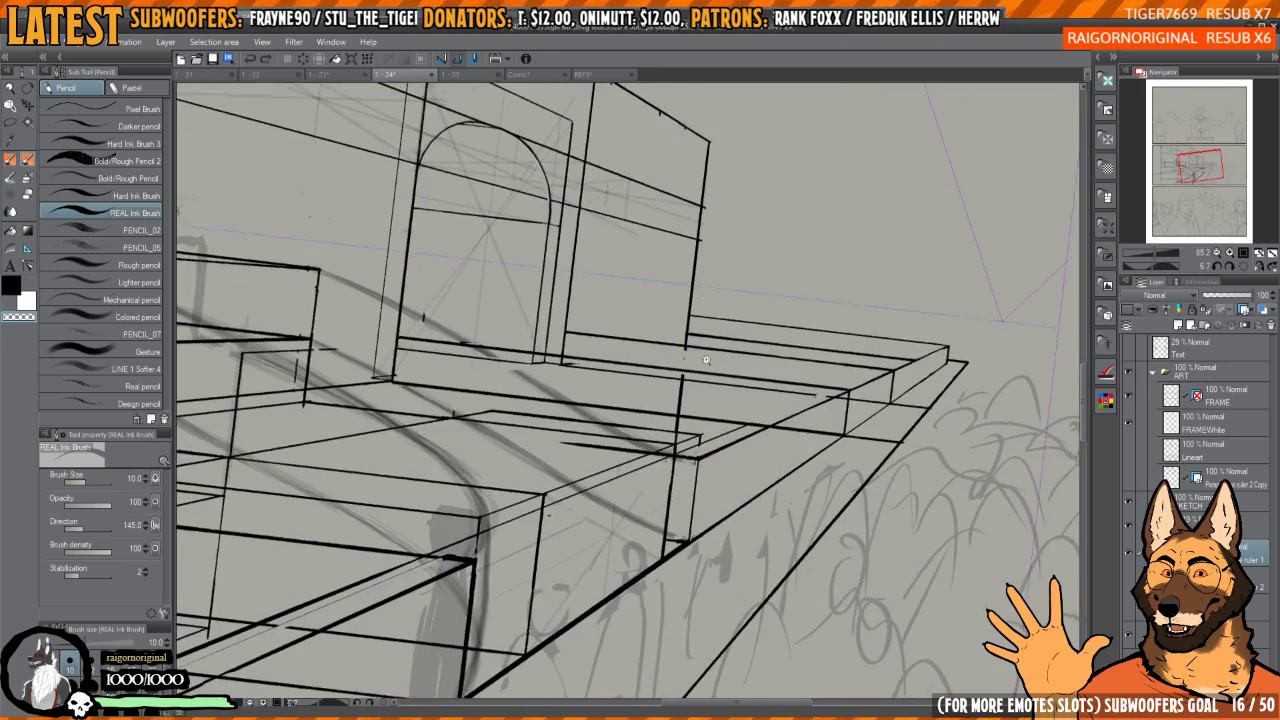
- Erase the sections of the two floor lines that cross the ledge's face between its upper diagonal and the nearer vertical
{"action": "scroll", "coordinate": [704, 356], "scroll_direction": "down", "scroll_amount": 2}
{"action": "mouse_move", "coordinate": [732, 226]}
{"action": "left_mouse_down"}
{"action": "mouse_move", "coordinate": [785, 250]}
{"action": "mouse_move", "coordinate": [712, 215]}
{"action": "left_mouse_up"}
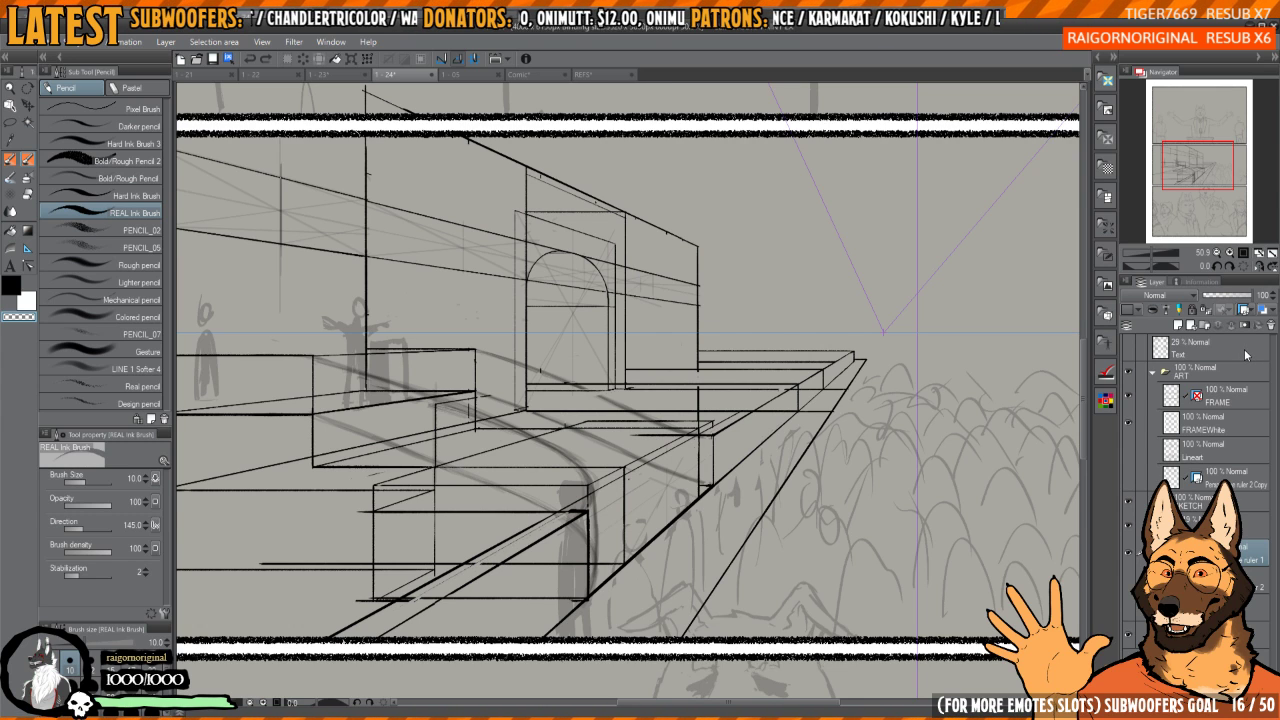
{"action": "left_click_drag", "start_coordinate": [854, 408], "coordinate": [796, 414]}
{"action": "mouse_move", "coordinate": [745, 410]}
{"action": "left_mouse_down"}
{"action": "mouse_move", "coordinate": [911, 400]}
{"action": "mouse_move", "coordinate": [760, 412]}
{"action": "mouse_move", "coordinate": [789, 464]}
{"action": "mouse_move", "coordinate": [780, 471]}
{"action": "mouse_move", "coordinate": [832, 465]}
{"action": "mouse_move", "coordinate": [751, 451]}
{"action": "mouse_move", "coordinate": [811, 472]}
{"action": "mouse_move", "coordinate": [840, 501]}
{"action": "mouse_move", "coordinate": [848, 492]}
{"action": "mouse_move", "coordinate": [842, 506]}
{"action": "mouse_move", "coordinate": [857, 459]}
{"action": "mouse_move", "coordinate": [782, 489]}
{"action": "mouse_move", "coordinate": [707, 485]}
{"action": "left_mouse_up"}
{"action": "key", "text": "ctrl+z"}
{"action": "key", "text": "c"}
{"action": "scroll", "coordinate": [707, 485], "scroll_direction": "up", "scroll_amount": 4}
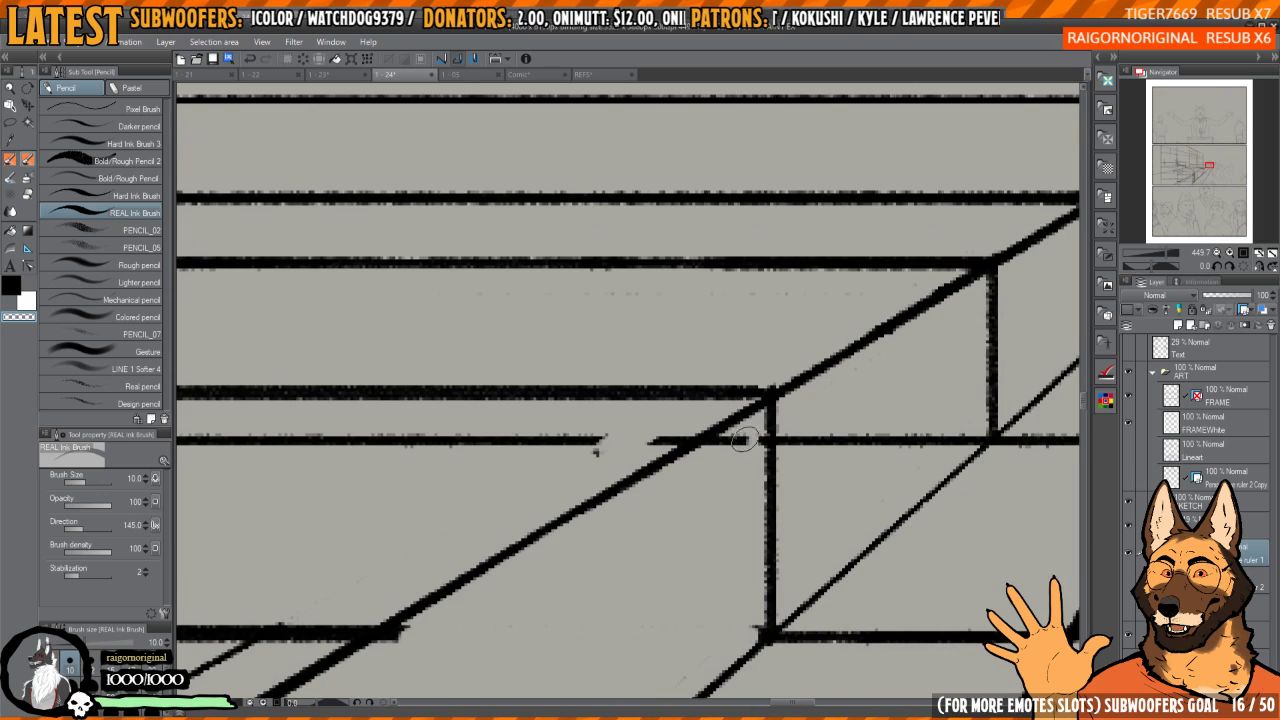
{"action": "scroll", "coordinate": [750, 438], "scroll_direction": "down", "scroll_amount": 7}
{"action": "scroll", "coordinate": [742, 407], "scroll_direction": "up", "scroll_amount": 4}
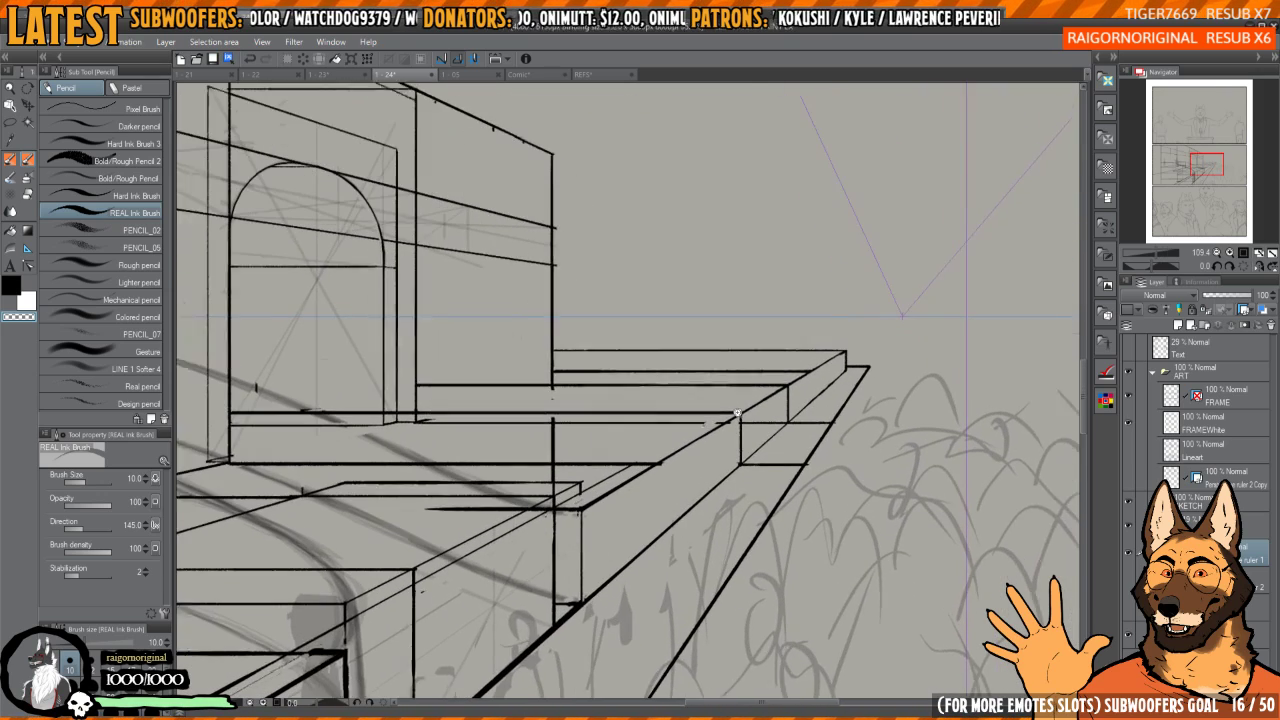
- Erase the upper diagonal between the tops of the two verticals to open a gap in the ledge
{"action": "scroll", "coordinate": [780, 412], "scroll_direction": "up", "scroll_amount": 5}
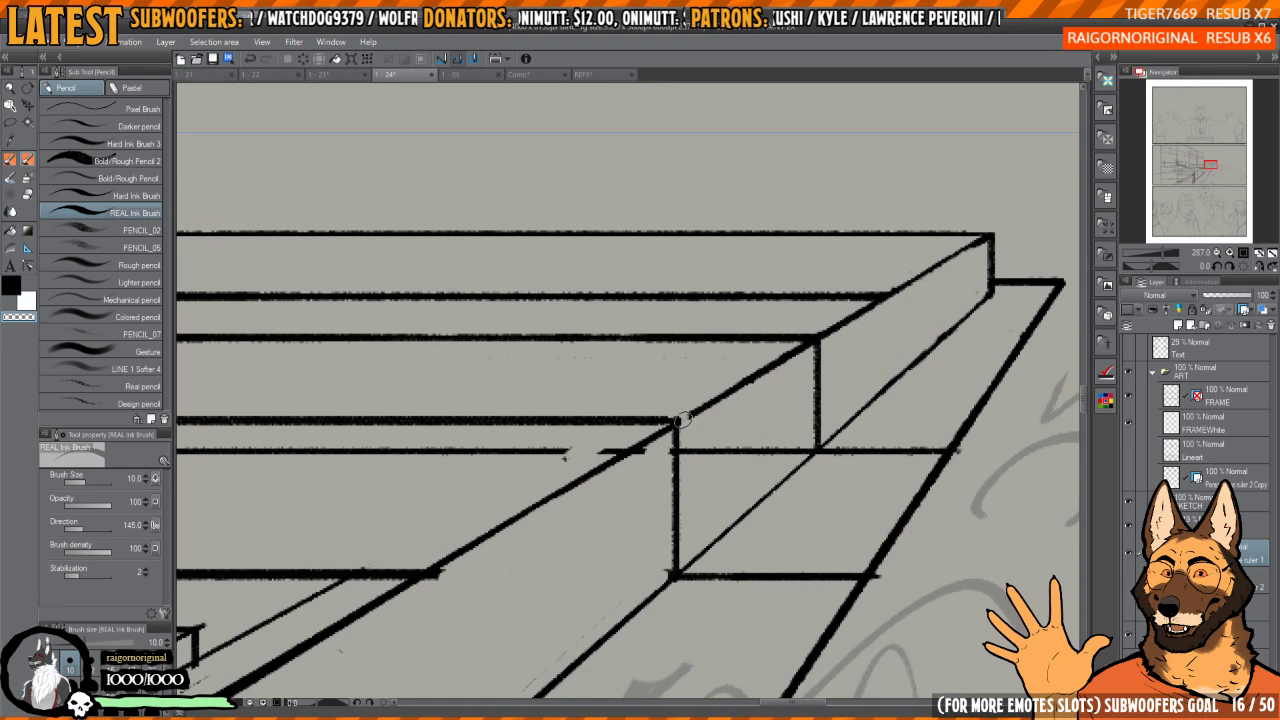
{"action": "left_click_drag", "start_coordinate": [812, 401], "coordinate": [789, 392]}
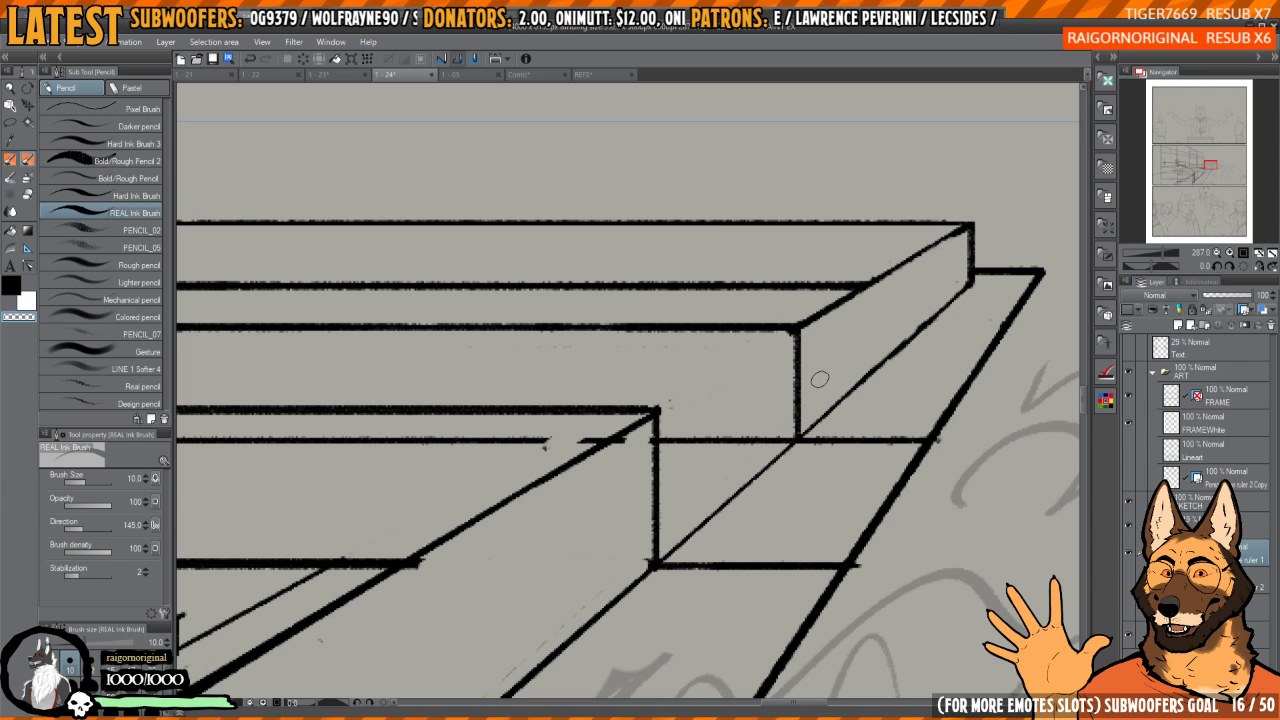
{"action": "scroll", "coordinate": [820, 378], "scroll_direction": "down", "scroll_amount": 4}
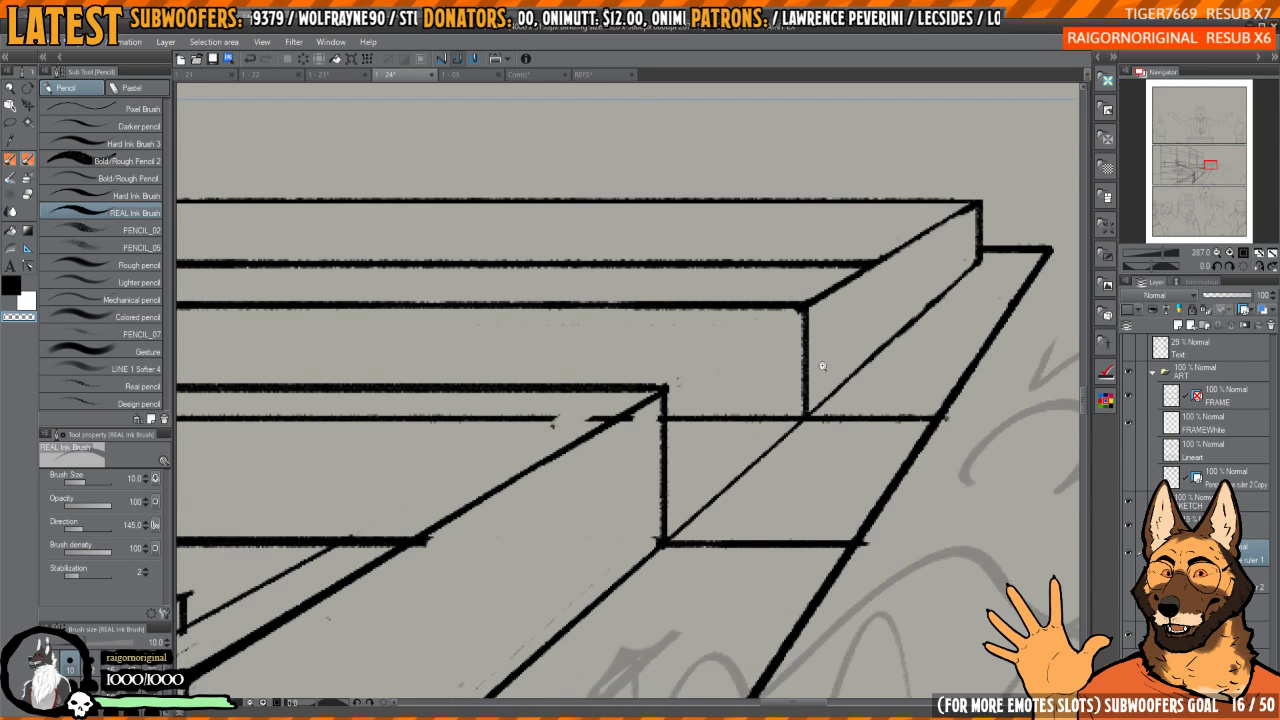
- Draw horizontal lines across the ledge's gap toward the platform's outer diagonal, just behind the near floor line and just in front of the far one
{"action": "scroll", "coordinate": [810, 381], "scroll_direction": "up", "scroll_amount": 2}
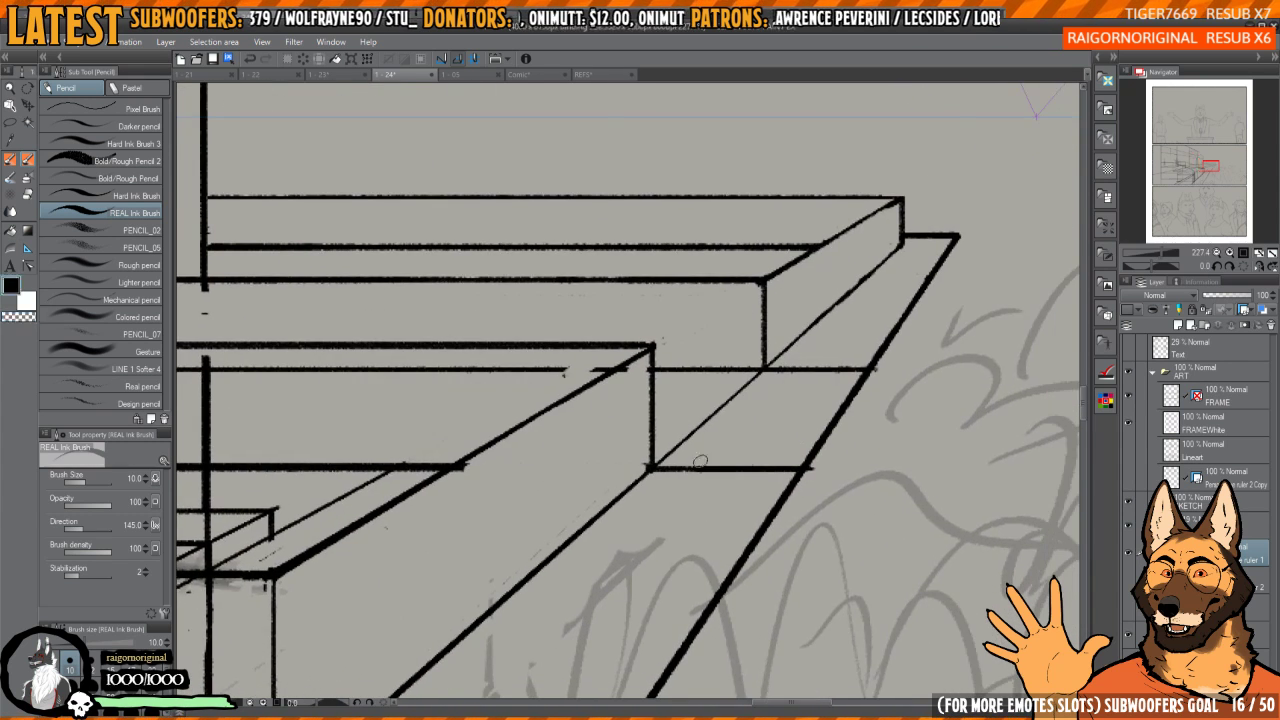
{"action": "left_click_drag", "start_coordinate": [657, 450], "coordinate": [798, 439]}
{"action": "key", "text": "ctrl+z"}
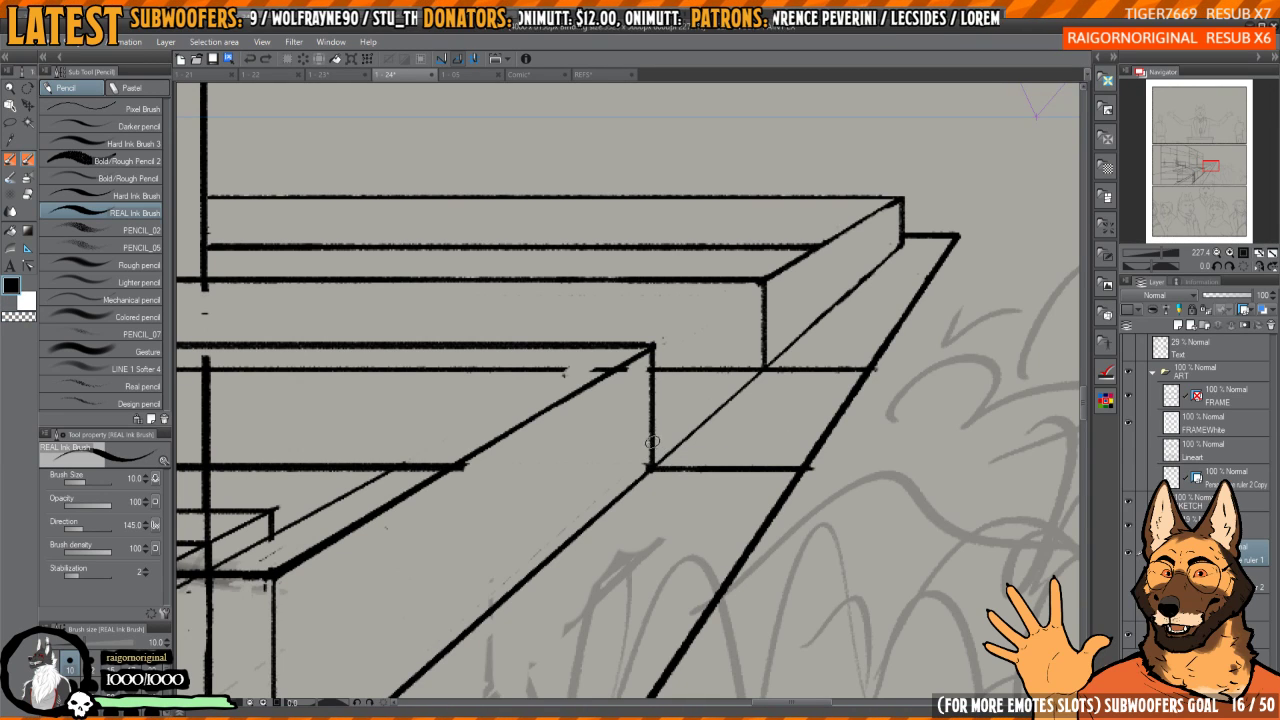
{"action": "left_click_drag", "start_coordinate": [653, 443], "coordinate": [804, 434]}
{"action": "key", "text": "ctrl+z"}
{"action": "left_click_drag", "start_coordinate": [652, 454], "coordinate": [812, 452]}
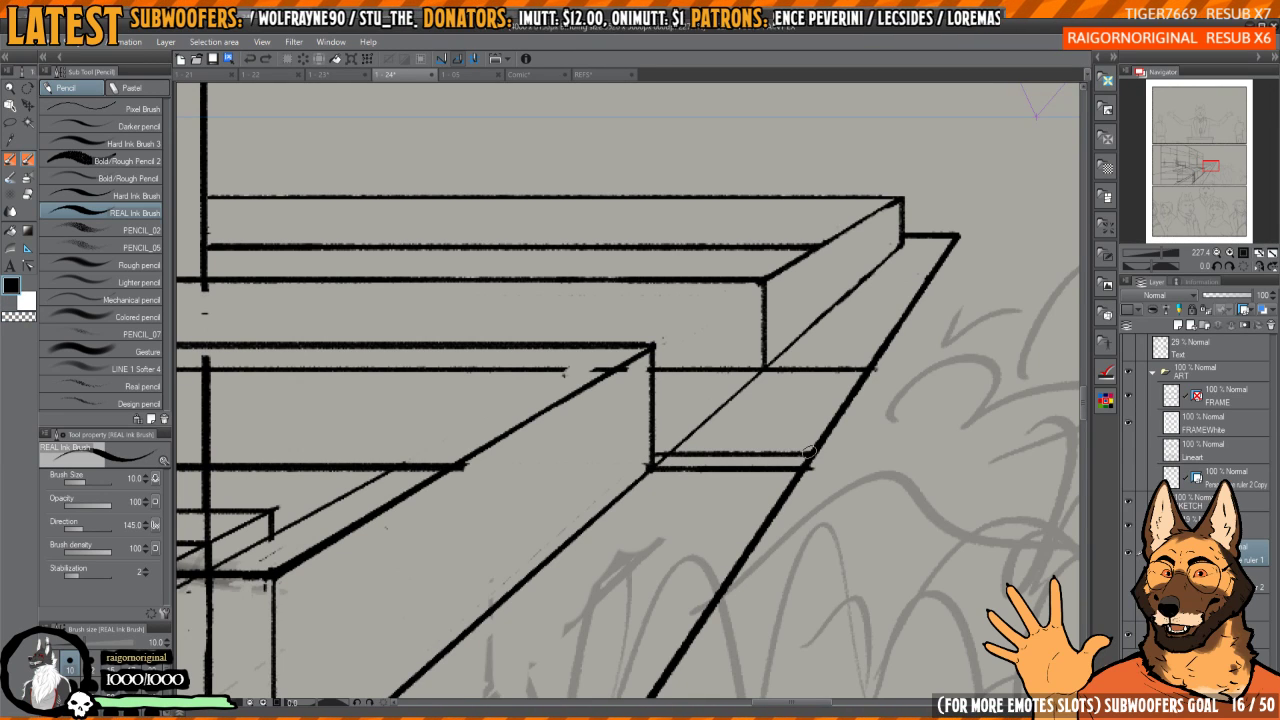
{"action": "left_click_drag", "start_coordinate": [772, 402], "coordinate": [742, 418]}
{"action": "left_click_drag", "start_coordinate": [624, 390], "coordinate": [810, 389]}
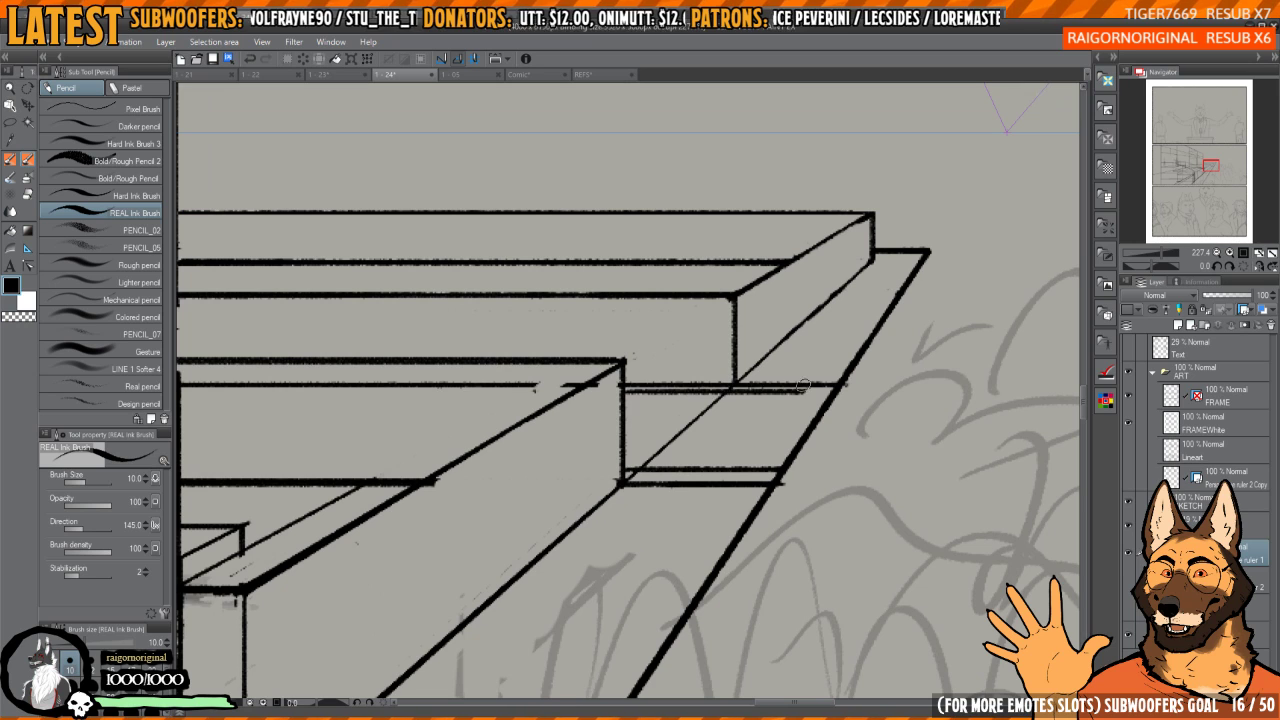
- Erase the platform's outer diagonal and the ledge's lower diagonal inside the gap, plus the extra floor line at the near ledge section
{"action": "key", "text": "ctrl+z"}
{"action": "mouse_move", "coordinate": [620, 390]}
{"action": "left_mouse_down"}
{"action": "mouse_move", "coordinate": [838, 388]}
{"action": "mouse_move", "coordinate": [709, 482]}
{"action": "mouse_move", "coordinate": [786, 350]}
{"action": "mouse_move", "coordinate": [729, 429]}
{"action": "left_mouse_up"}
{"action": "scroll", "coordinate": [832, 386], "scroll_direction": "up", "scroll_amount": 4}
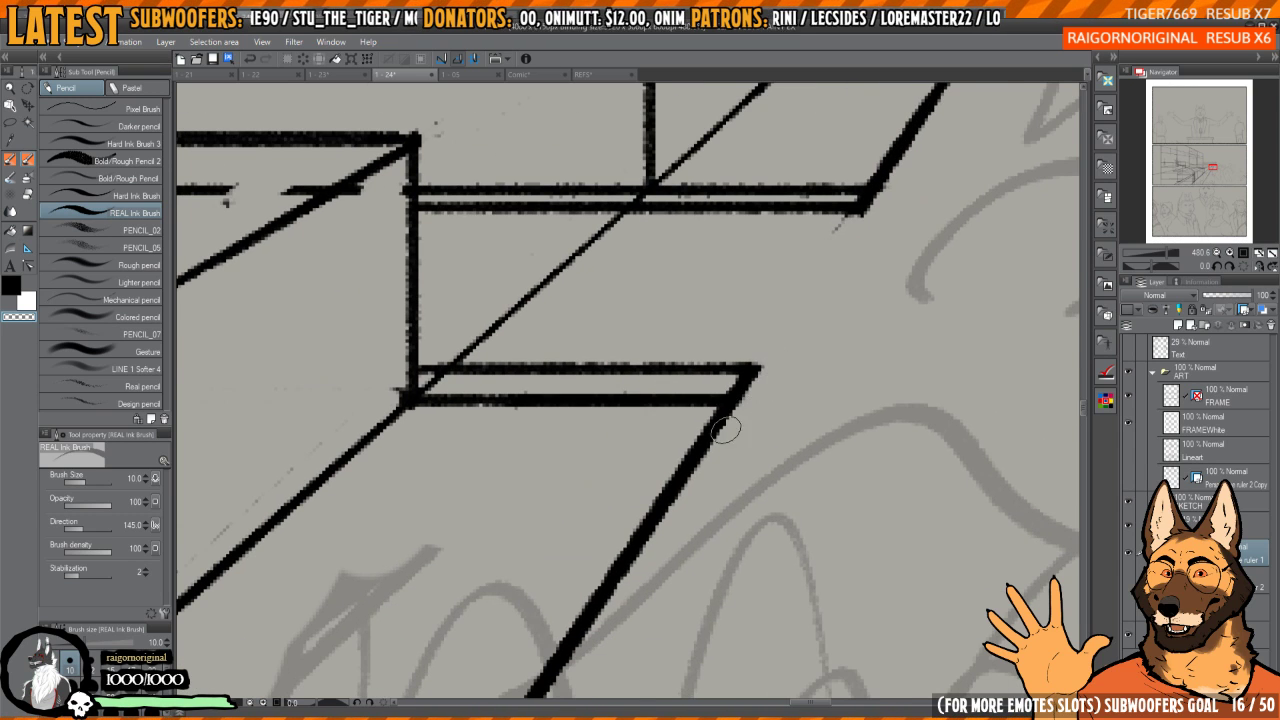
{"action": "mouse_move", "coordinate": [831, 235]}
{"action": "left_mouse_down"}
{"action": "mouse_move", "coordinate": [814, 331]}
{"action": "mouse_move", "coordinate": [760, 331]}
{"action": "mouse_move", "coordinate": [789, 365]}
{"action": "mouse_move", "coordinate": [628, 480]}
{"action": "mouse_move", "coordinate": [565, 508]}
{"action": "mouse_move", "coordinate": [557, 527]}
{"action": "mouse_move", "coordinate": [571, 473]}
{"action": "mouse_move", "coordinate": [569, 490]}
{"action": "mouse_move", "coordinate": [840, 480]}
{"action": "mouse_move", "coordinate": [846, 494]}
{"action": "mouse_move", "coordinate": [839, 468]}
{"action": "left_mouse_up"}
{"action": "mouse_move", "coordinate": [566, 492]}
{"action": "left_mouse_down"}
{"action": "mouse_move", "coordinate": [594, 443]}
{"action": "mouse_move", "coordinate": [580, 466]}
{"action": "mouse_move", "coordinate": [606, 469]}
{"action": "left_mouse_up"}
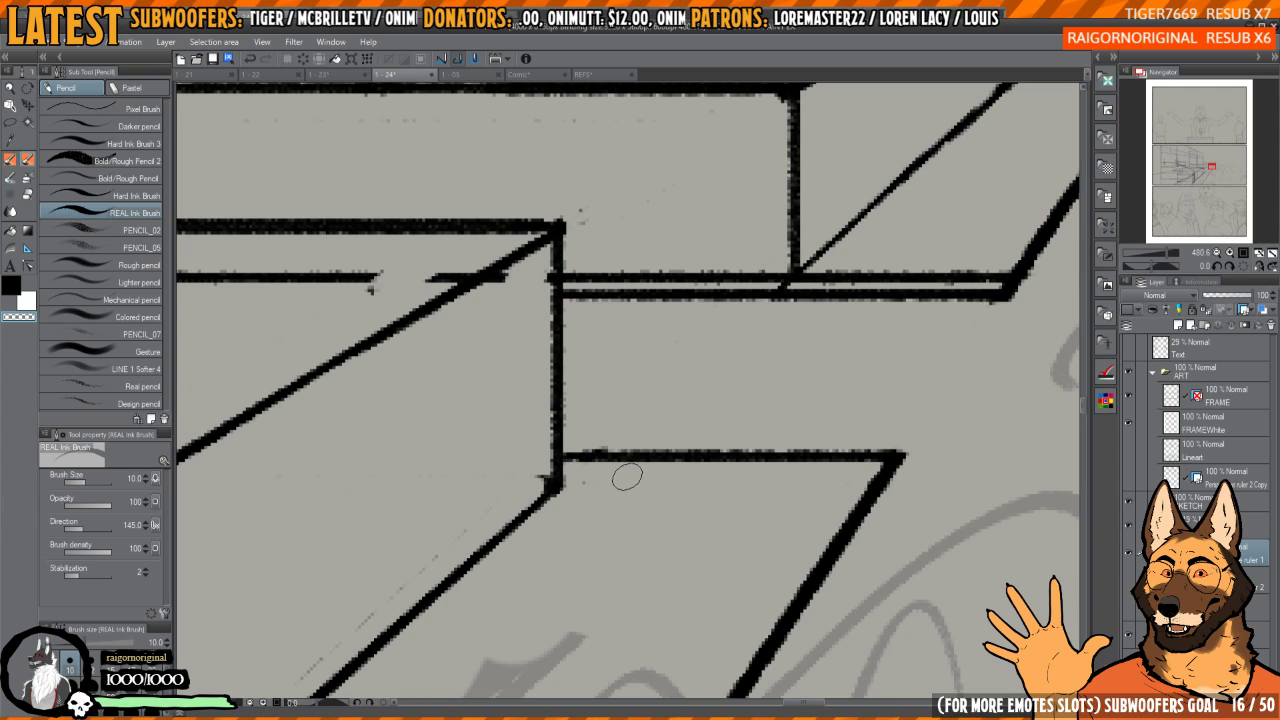
{"action": "mouse_move", "coordinate": [607, 477]}
{"action": "left_mouse_down"}
{"action": "mouse_move", "coordinate": [740, 433]}
{"action": "mouse_move", "coordinate": [697, 423]}
{"action": "mouse_move", "coordinate": [760, 417]}
{"action": "left_mouse_up"}
{"action": "left_click_drag", "start_coordinate": [703, 451], "coordinate": [819, 314]}
{"action": "left_click_drag", "start_coordinate": [819, 314], "coordinate": [756, 340]}
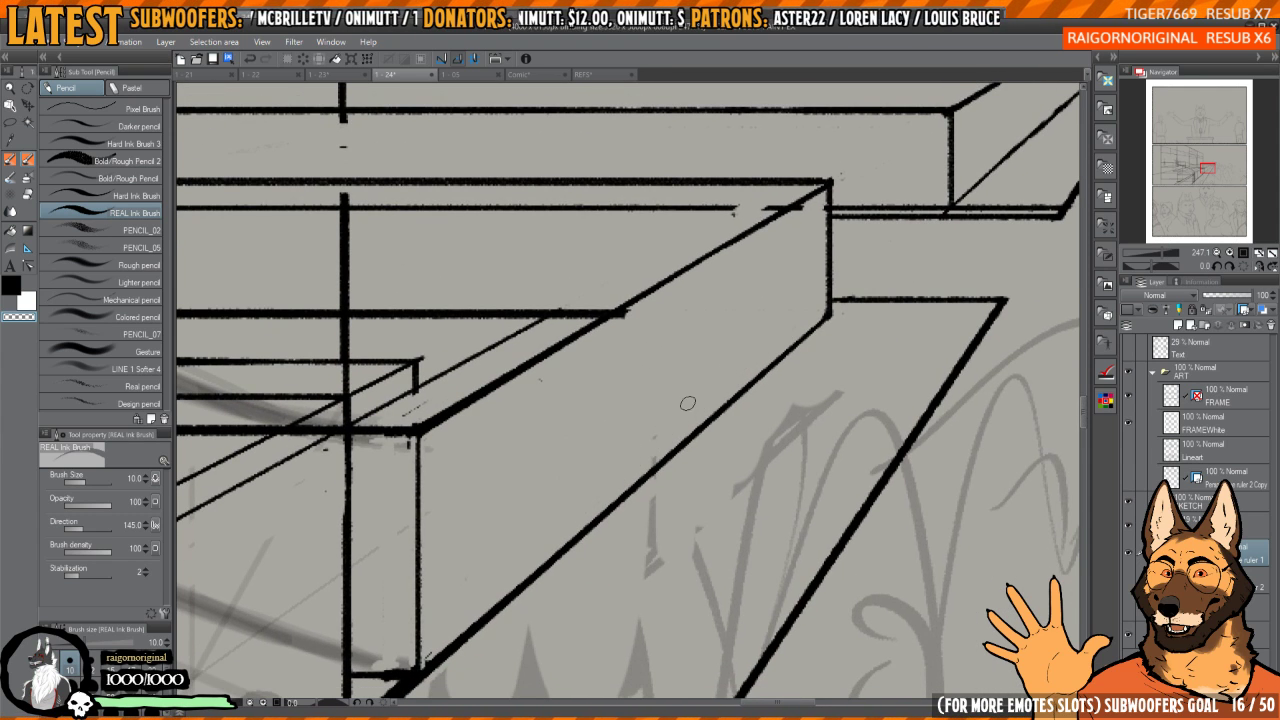
- Re-ink the near ledge's upper diagonal with a heavier line down to its front corner
{"action": "mouse_move", "coordinate": [790, 247]}
{"action": "left_mouse_down"}
{"action": "mouse_move", "coordinate": [740, 364]}
{"action": "mouse_move", "coordinate": [905, 328]}
{"action": "left_mouse_up"}
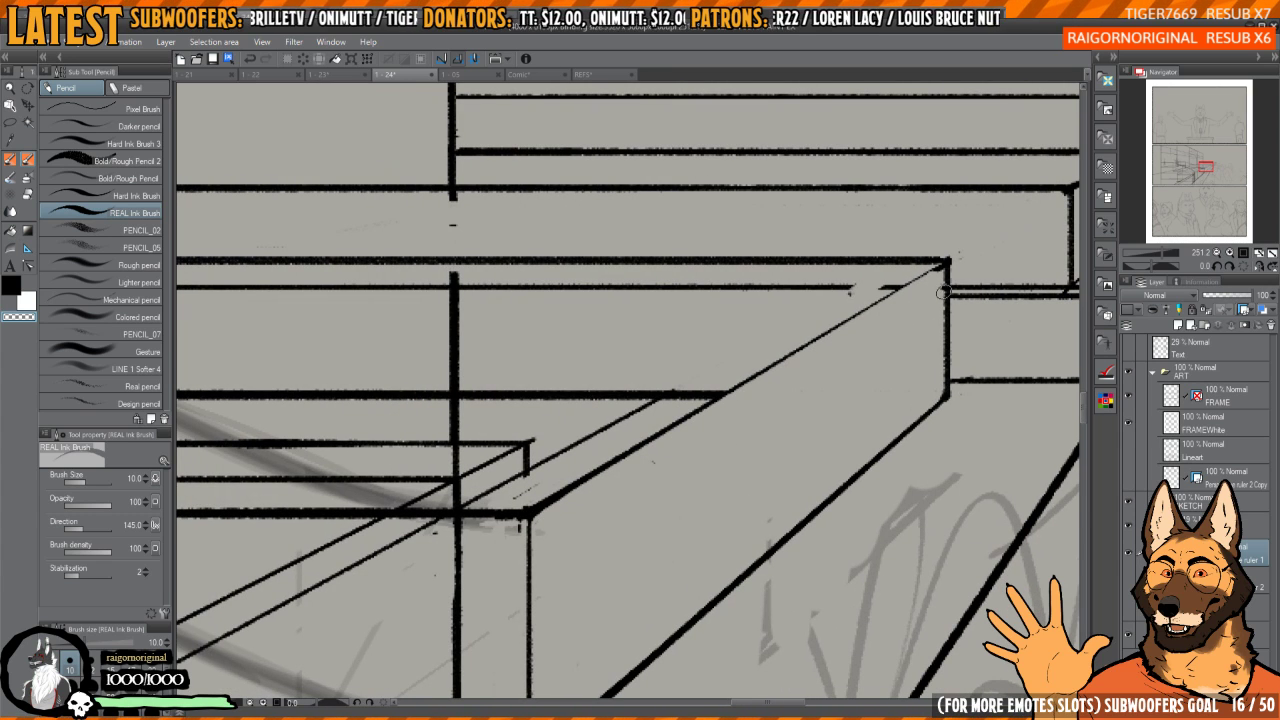
{"action": "left_click_drag", "start_coordinate": [942, 270], "coordinate": [536, 516]}
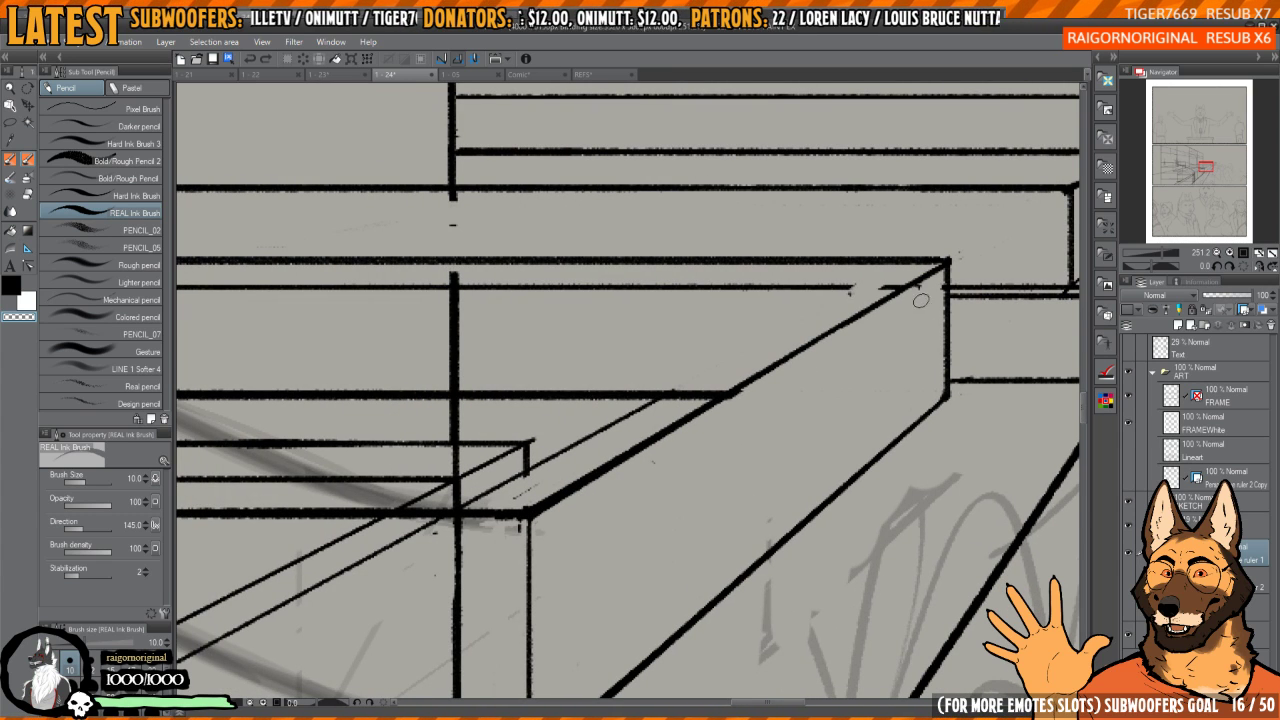
{"action": "scroll", "coordinate": [921, 301], "scroll_direction": "up", "scroll_amount": 4}
- Clean up and redraw the near ledge's end vertical from the upper corner to the lower diagonal
{"action": "left_click_drag", "start_coordinate": [782, 420], "coordinate": [781, 500]}
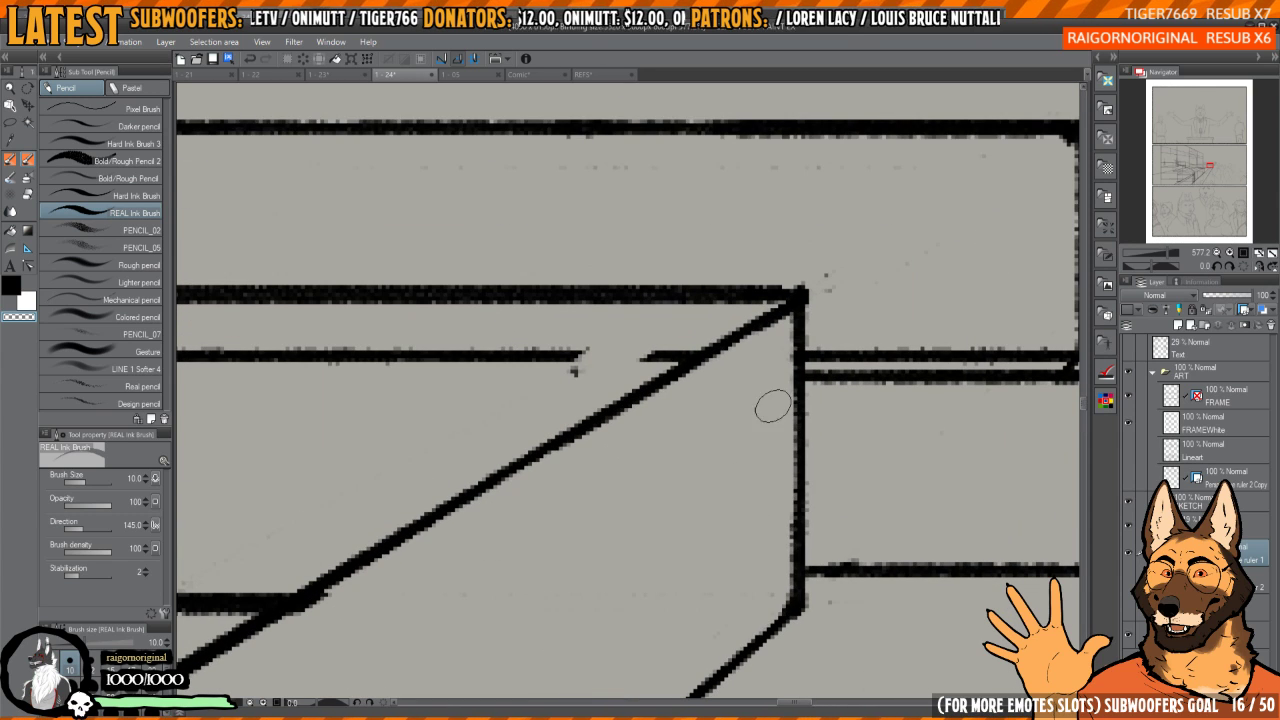
{"action": "left_click_drag", "start_coordinate": [789, 331], "coordinate": [786, 590]}
{"action": "key", "text": "c"}
{"action": "left_click_drag", "start_coordinate": [799, 304], "coordinate": [803, 604]}
{"action": "key", "text": "ctrl+z"}
{"action": "left_click_drag", "start_coordinate": [800, 298], "coordinate": [788, 580]}
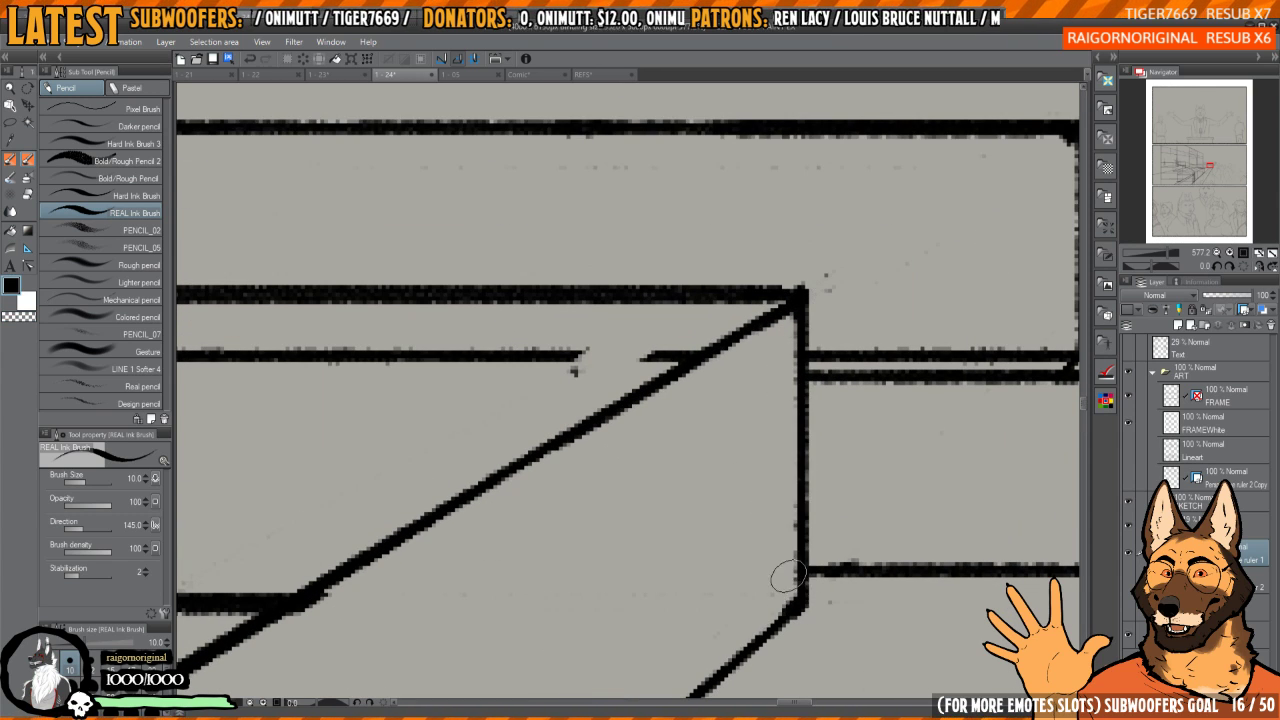
{"action": "key", "text": "ctrl+z"}
{"action": "left_click_drag", "start_coordinate": [801, 297], "coordinate": [800, 607]}
{"action": "left_click_drag", "start_coordinate": [795, 419], "coordinate": [724, 496]}
- Erase the overshoots and stray specks around the near ledge's upper outer corner
{"action": "key", "text": "c"}
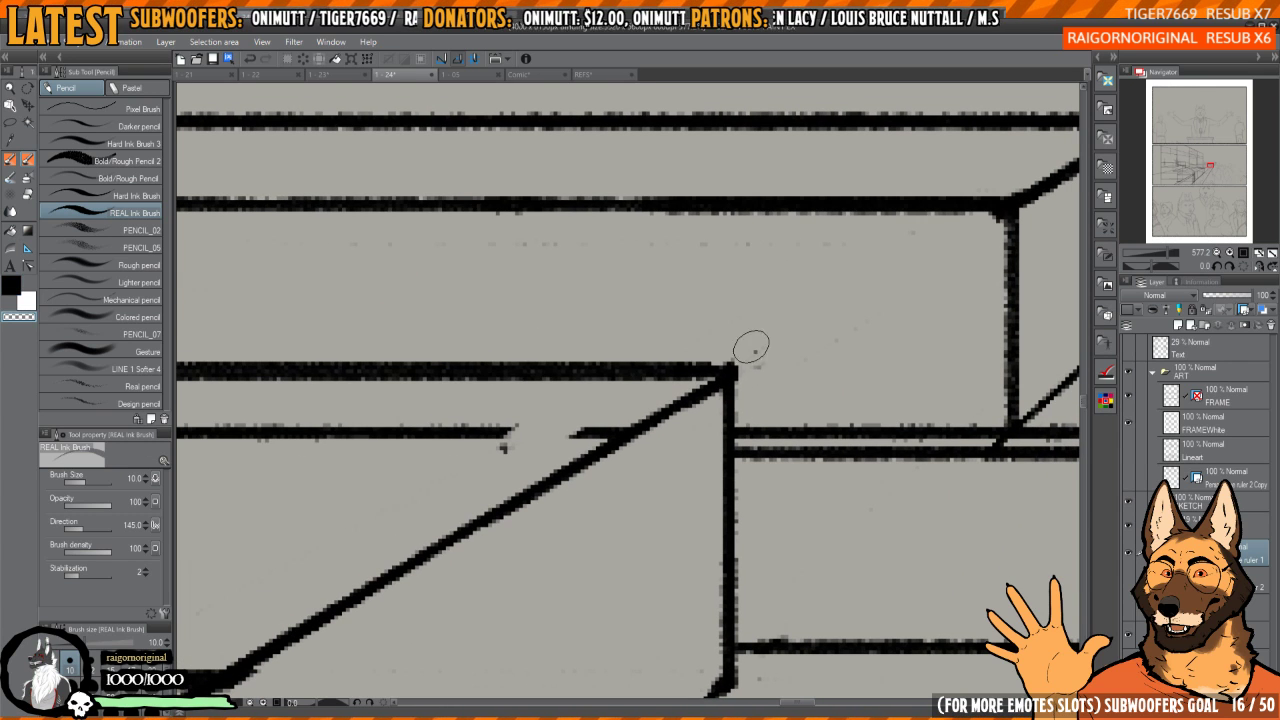
{"action": "left_click_drag", "start_coordinate": [741, 361], "coordinate": [739, 391]}
{"action": "left_click_drag", "start_coordinate": [756, 343], "coordinate": [720, 466]}
{"action": "left_click_drag", "start_coordinate": [660, 361], "coordinate": [683, 444]}
{"action": "left_click_drag", "start_coordinate": [688, 501], "coordinate": [691, 526]}
- Re-ink the near ledge's long upper edge from its outer corner back to the arch's near vertical
{"action": "key", "text": "c"}
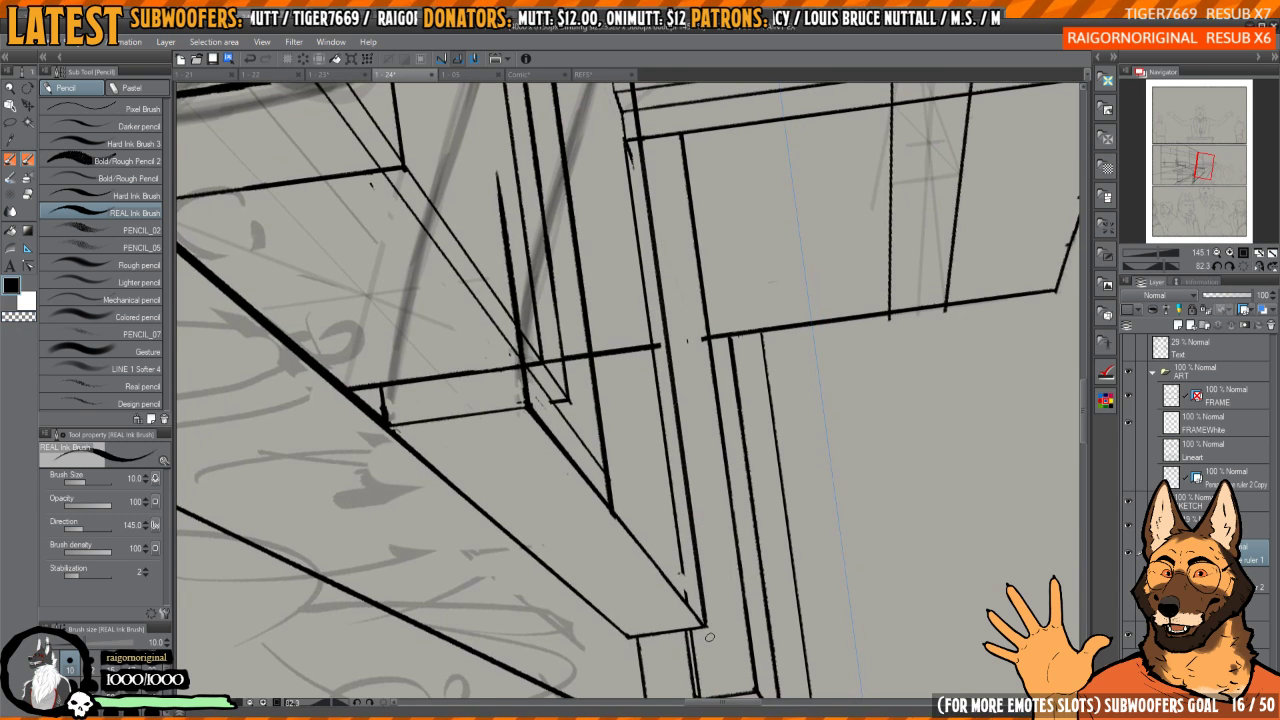
{"action": "left_click_drag", "start_coordinate": [708, 630], "coordinate": [680, 403]}
{"action": "key", "text": "ctrl+z"}
{"action": "key", "text": "c"}
{"action": "left_click_drag", "start_coordinate": [708, 630], "coordinate": [668, 150]}
{"action": "mouse_move", "coordinate": [685, 256]}
{"action": "left_mouse_down"}
{"action": "mouse_move", "coordinate": [690, 308]}
{"action": "mouse_move", "coordinate": [668, 296]}
{"action": "left_mouse_up"}
{"action": "mouse_move", "coordinate": [672, 270]}
{"action": "left_mouse_down"}
{"action": "mouse_move", "coordinate": [680, 443]}
{"action": "mouse_move", "coordinate": [654, 219]}
{"action": "left_mouse_up"}
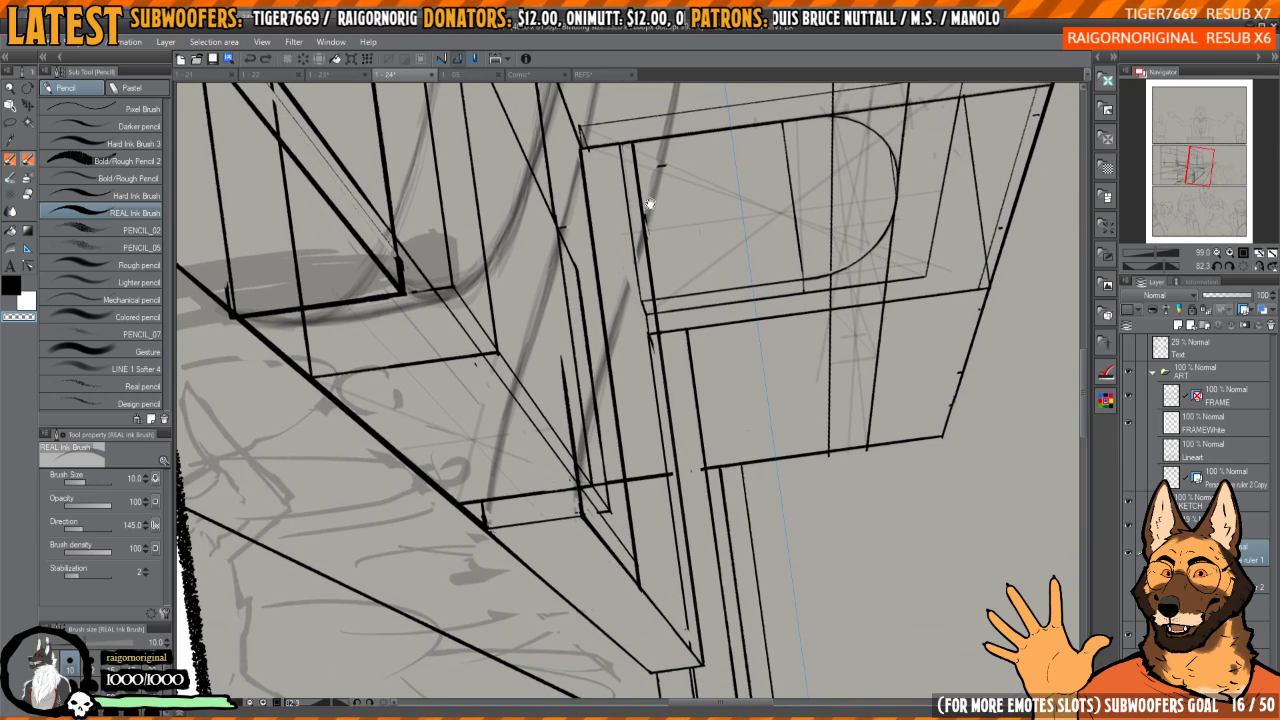
{"action": "key", "text": "c"}
{"action": "key", "text": "c"}
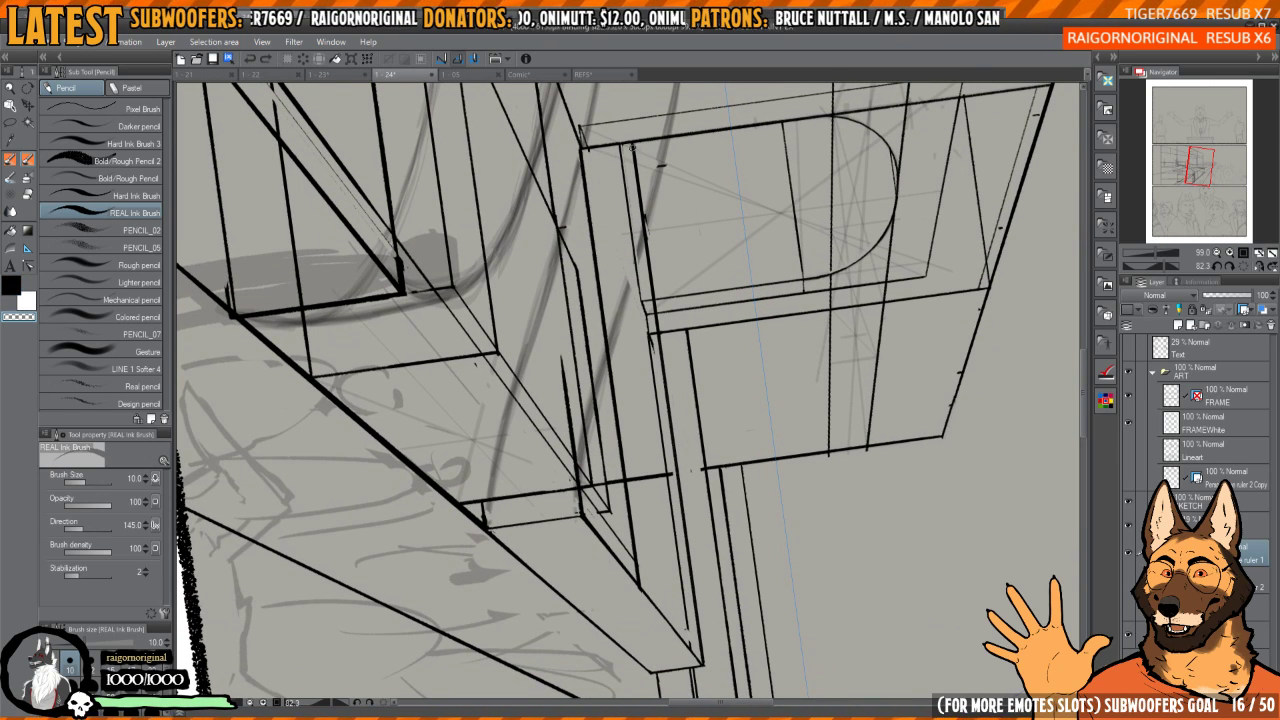
{"action": "mouse_move", "coordinate": [632, 147]}
{"action": "left_mouse_down"}
{"action": "mouse_move", "coordinate": [714, 677]}
{"action": "mouse_move", "coordinate": [701, 663]}
{"action": "mouse_move", "coordinate": [670, 414]}
{"action": "left_mouse_up"}
{"action": "key", "text": "c"}
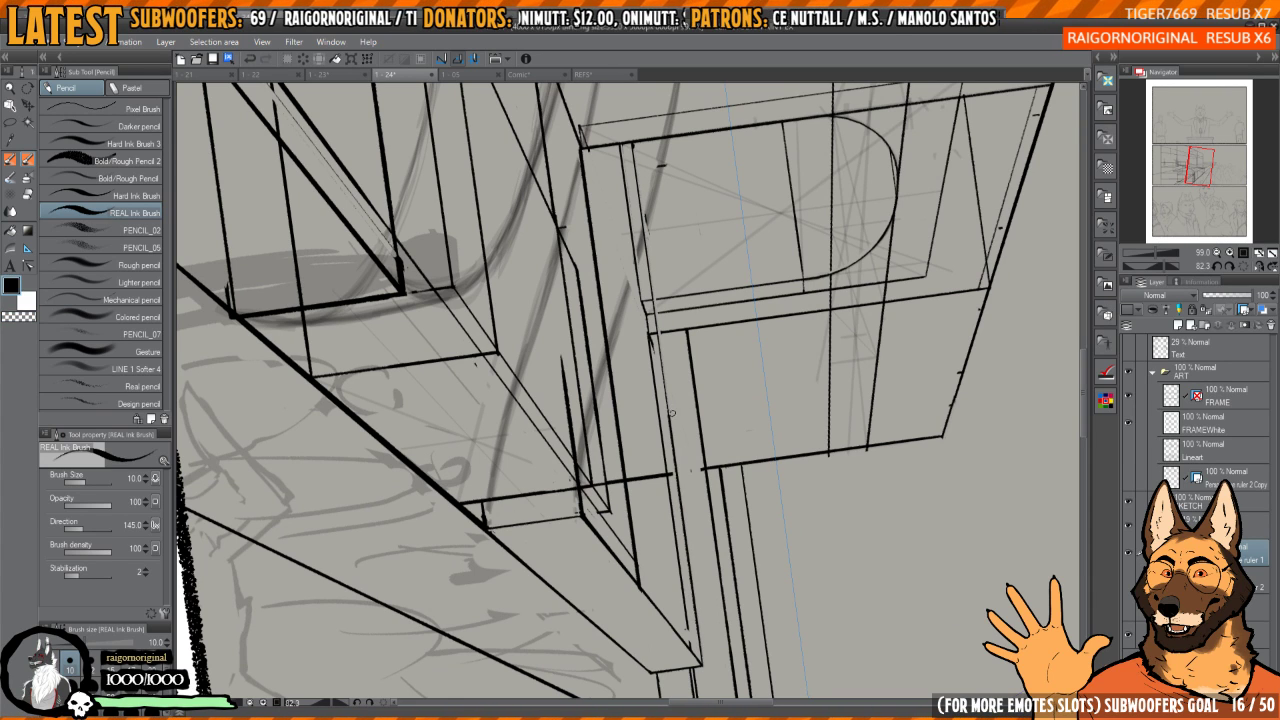
{"action": "key", "text": "ctrl+z"}
{"action": "left_click_drag", "start_coordinate": [700, 662], "coordinate": [650, 262]}
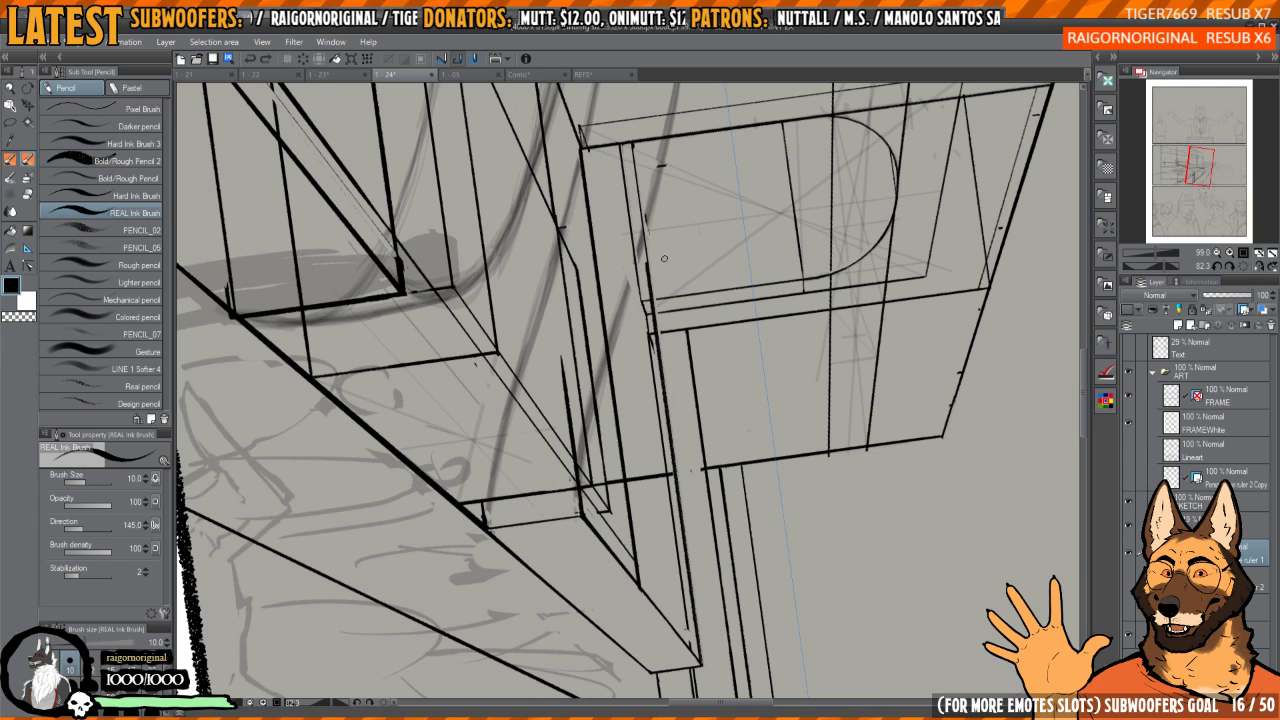
{"action": "key", "text": "ctrl+z"}
{"action": "left_click_drag", "start_coordinate": [630, 145], "coordinate": [675, 484]}
{"action": "key", "text": "ctrl+z"}
{"action": "left_click_drag", "start_coordinate": [701, 657], "coordinate": [680, 516]}
{"action": "key", "text": "ctrl+z"}
{"action": "left_click_drag", "start_coordinate": [700, 662], "coordinate": [632, 143]}
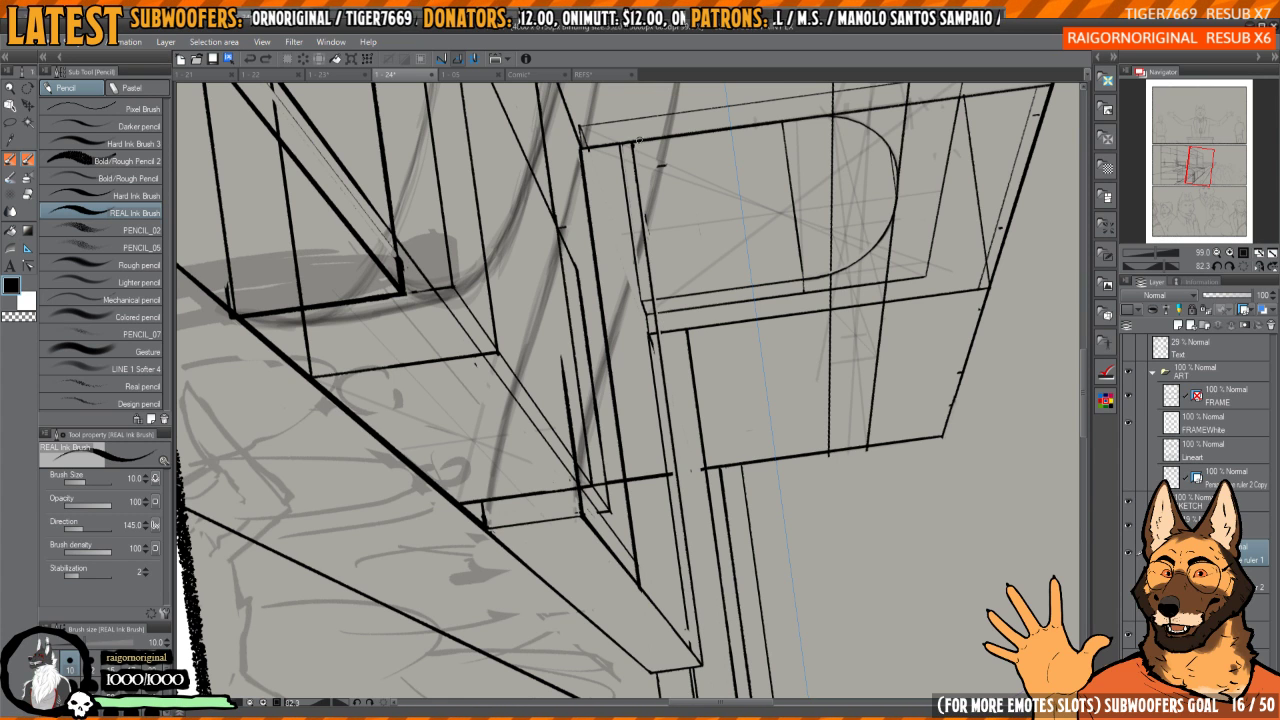
- Erase the leftover floor line that runs across the ledge's face just below its long upper edge
{"action": "left_click", "coordinate": [1242, 267]}
{"action": "left_click_drag", "start_coordinate": [815, 300], "coordinate": [804, 418]}
{"action": "mouse_move", "coordinate": [803, 412]}
{"action": "left_mouse_down"}
{"action": "mouse_move", "coordinate": [777, 403]}
{"action": "mouse_move", "coordinate": [791, 400]}
{"action": "left_mouse_up"}
{"action": "left_click_drag", "start_coordinate": [895, 378], "coordinate": [852, 270]}
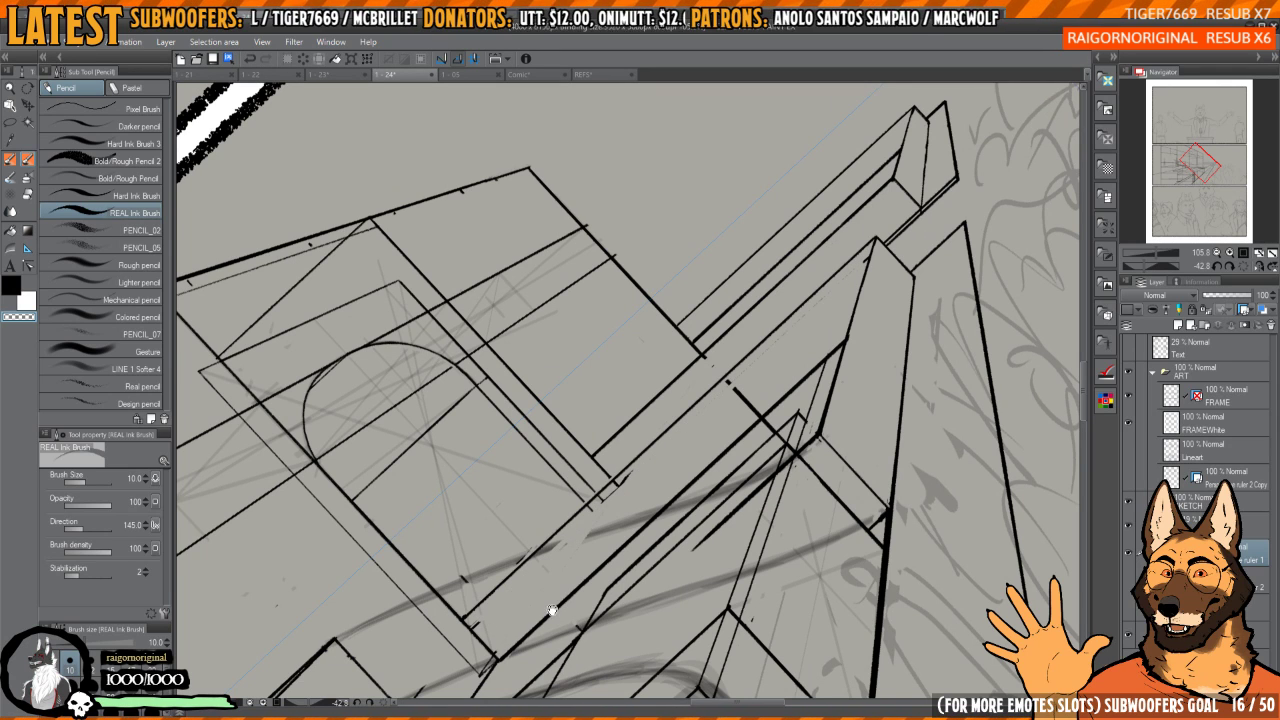
{"action": "mouse_move", "coordinate": [862, 390]}
{"action": "left_mouse_down"}
{"action": "mouse_move", "coordinate": [889, 326]}
{"action": "mouse_move", "coordinate": [901, 344]}
{"action": "left_mouse_up"}
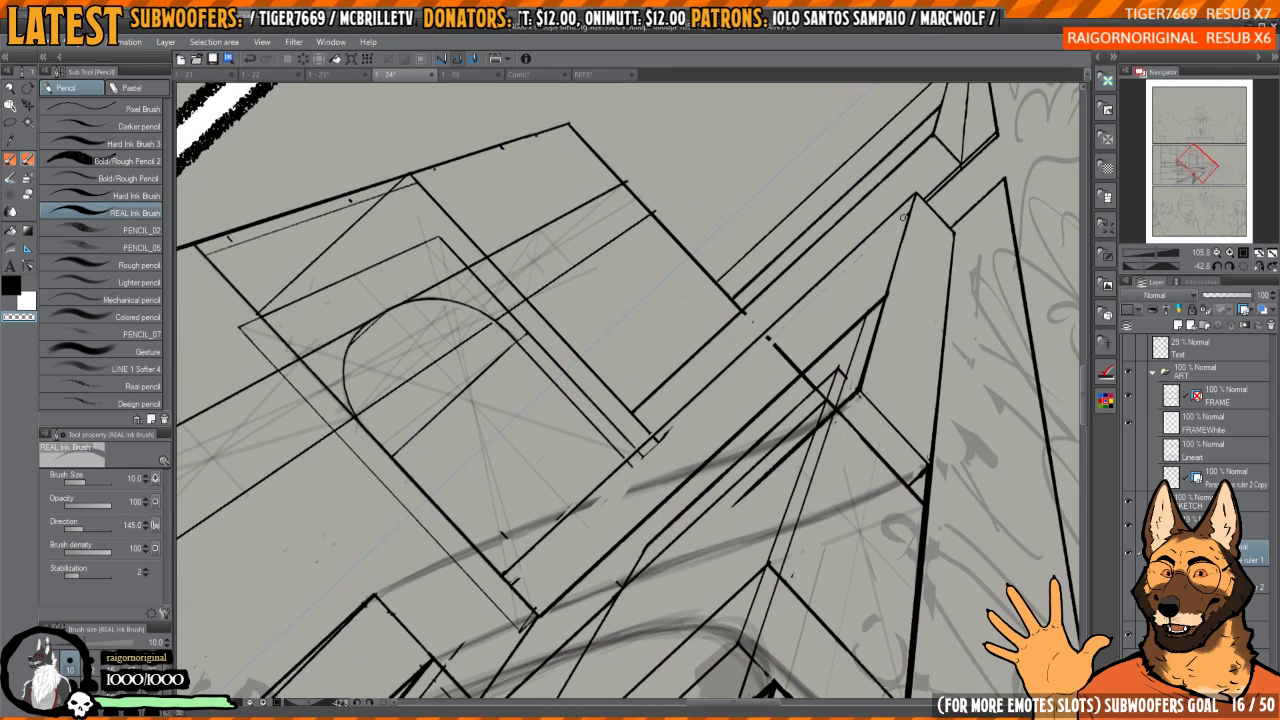
{"action": "left_click_drag", "start_coordinate": [737, 349], "coordinate": [849, 279]}
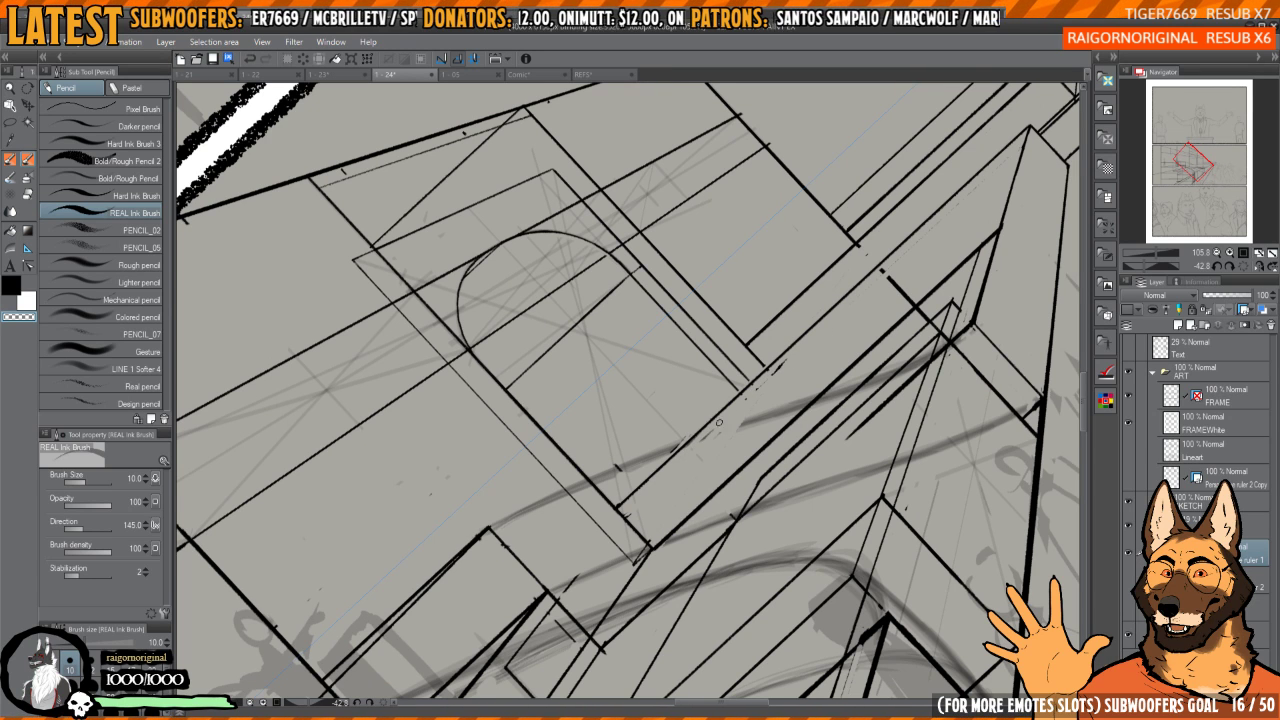
{"action": "scroll", "coordinate": [766, 396], "scroll_direction": "down", "scroll_amount": 4}
{"action": "left_click_drag", "start_coordinate": [774, 403], "coordinate": [849, 397]}
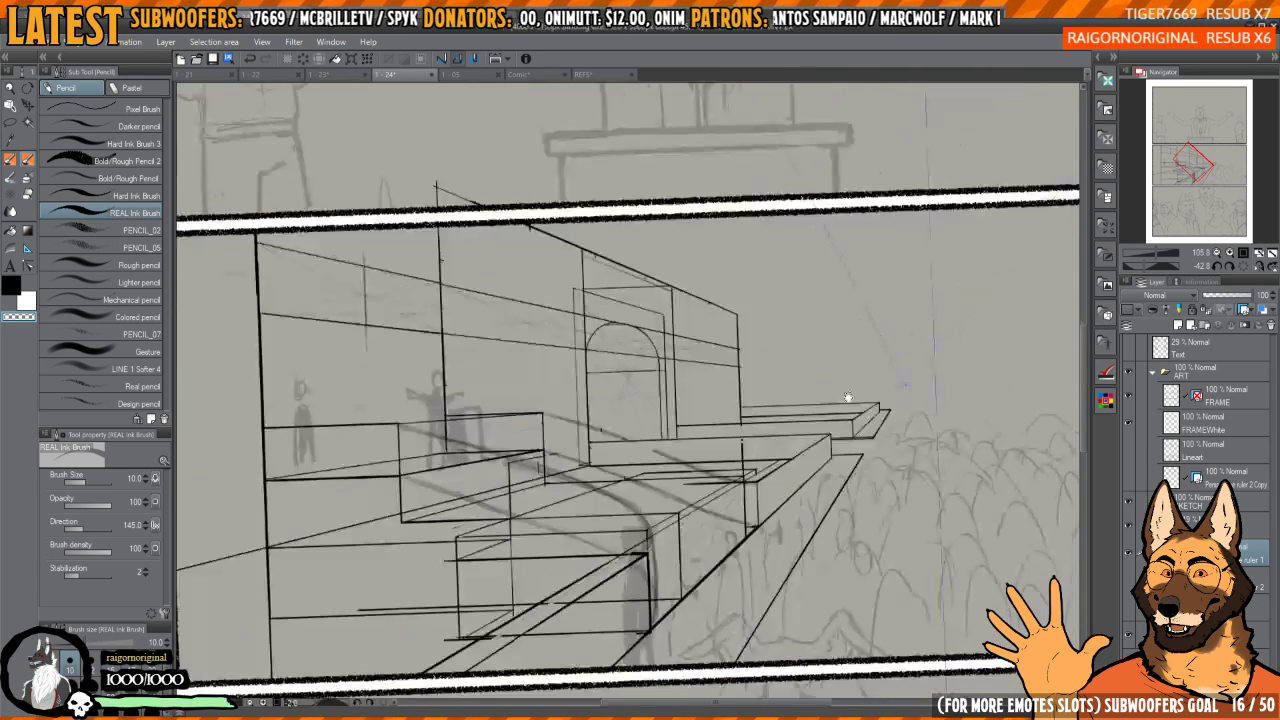
- Erase the stray ink tick inside the arch's opening, just above the ledge
{"action": "double_click", "coordinate": [809, 263]}
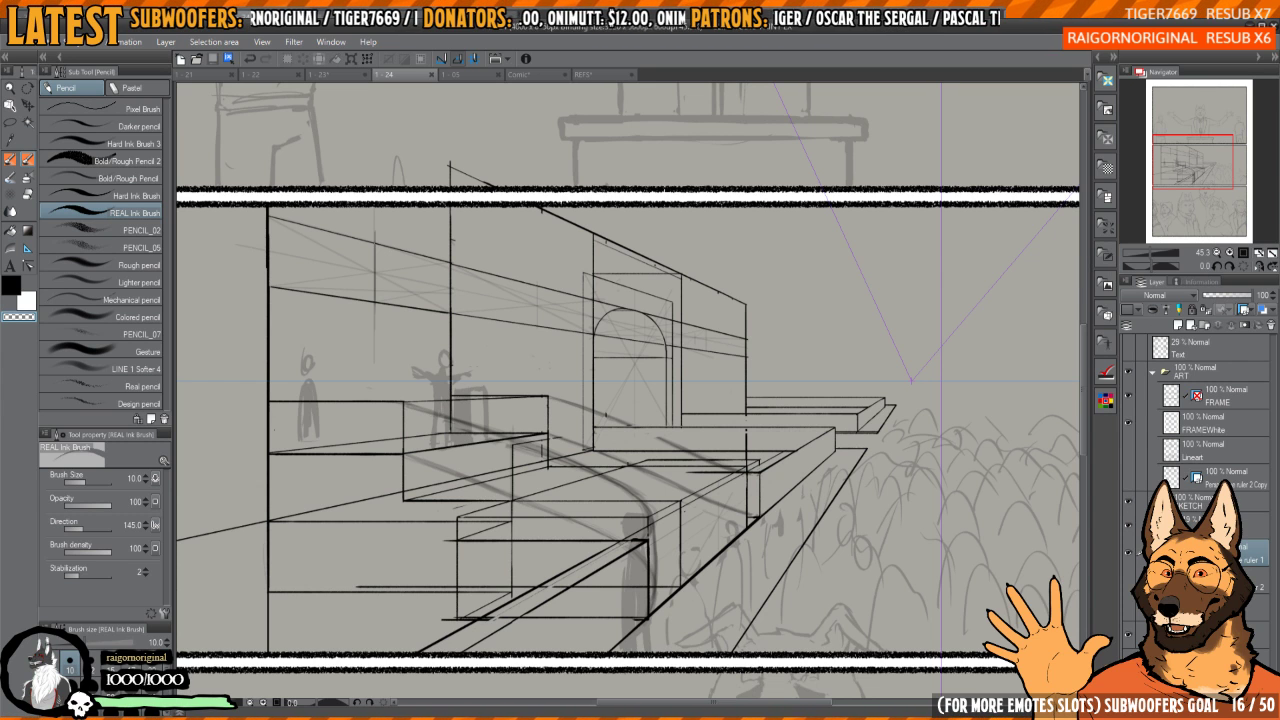
{"action": "left_click_drag", "start_coordinate": [708, 397], "coordinate": [700, 433]}
{"action": "mouse_move", "coordinate": [582, 452]}
{"action": "left_mouse_down"}
{"action": "mouse_move", "coordinate": [640, 458]}
{"action": "mouse_move", "coordinate": [685, 521]}
{"action": "mouse_move", "coordinate": [828, 514]}
{"action": "left_mouse_up"}
{"action": "key", "text": "c"}
{"action": "key", "text": "c"}
{"action": "mouse_move", "coordinate": [662, 538]}
{"action": "left_mouse_down"}
{"action": "mouse_move", "coordinate": [813, 527]}
{"action": "mouse_move", "coordinate": [818, 515]}
{"action": "mouse_move", "coordinate": [758, 518]}
{"action": "mouse_move", "coordinate": [820, 522]}
{"action": "left_mouse_up"}
{"action": "left_click_drag", "start_coordinate": [877, 562], "coordinate": [776, 438]}
{"action": "mouse_move", "coordinate": [840, 510]}
{"action": "left_mouse_down"}
{"action": "mouse_move", "coordinate": [711, 500]}
{"action": "mouse_move", "coordinate": [651, 514]}
{"action": "mouse_move", "coordinate": [655, 548]}
{"action": "left_mouse_up"}
{"action": "mouse_move", "coordinate": [629, 415]}
{"action": "left_mouse_down"}
{"action": "mouse_move", "coordinate": [749, 537]}
{"action": "mouse_move", "coordinate": [850, 607]}
{"action": "left_mouse_up"}
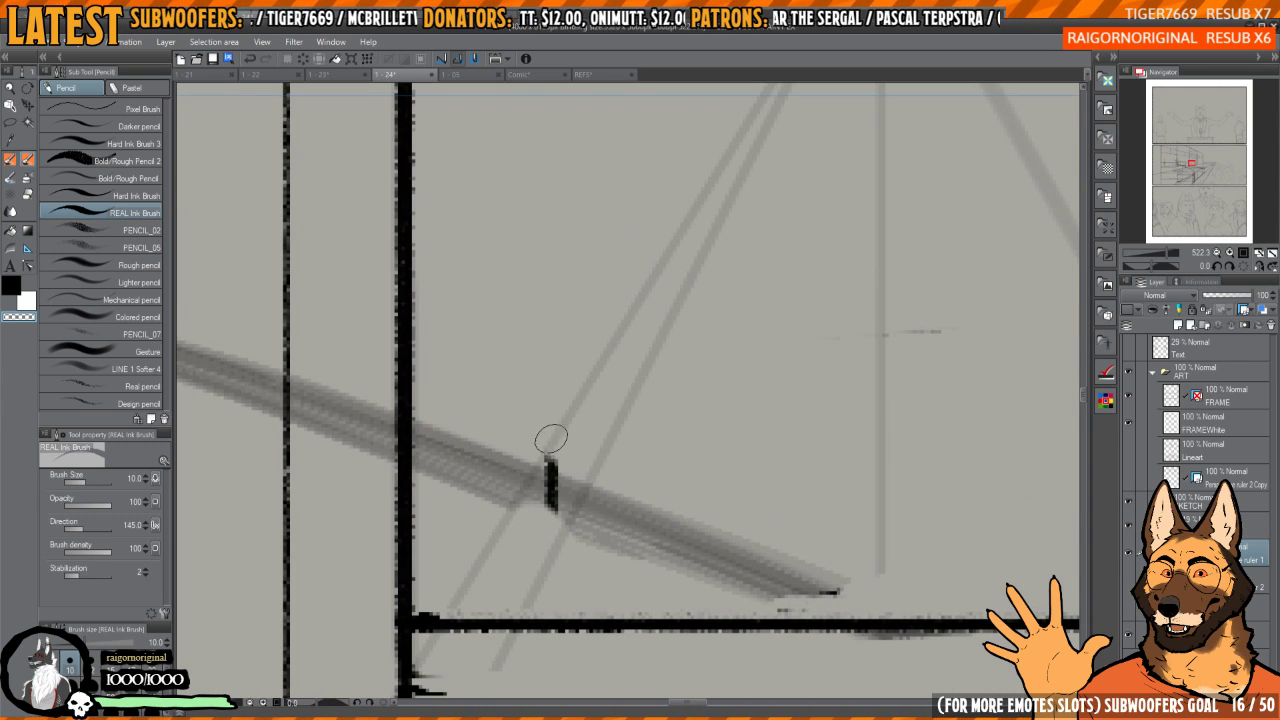
{"action": "left_click_drag", "start_coordinate": [551, 434], "coordinate": [556, 495]}
{"action": "scroll", "coordinate": [556, 495], "scroll_direction": "down", "scroll_amount": 4}
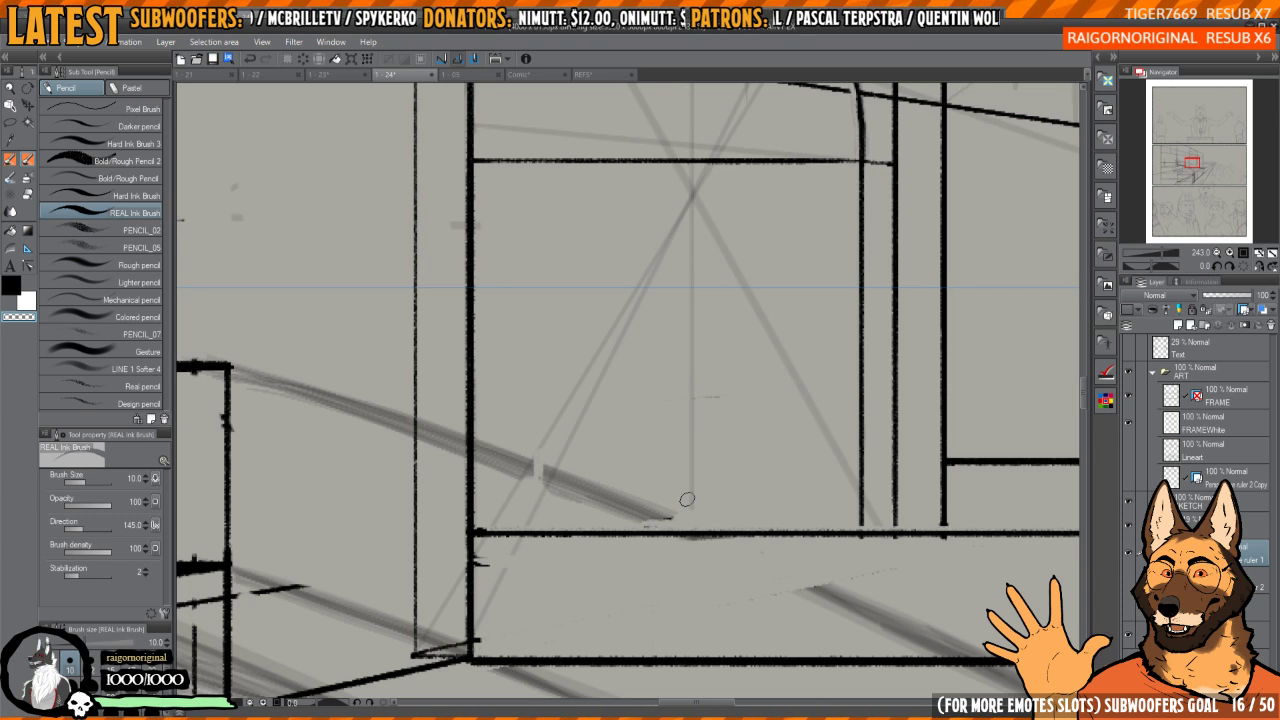
- Erase the wall's top diagonal between the arch frame's two outer verticals, along with the thin parallel line and ticks beneath it
{"action": "scroll", "coordinate": [874, 390], "scroll_direction": "down", "scroll_amount": 10}
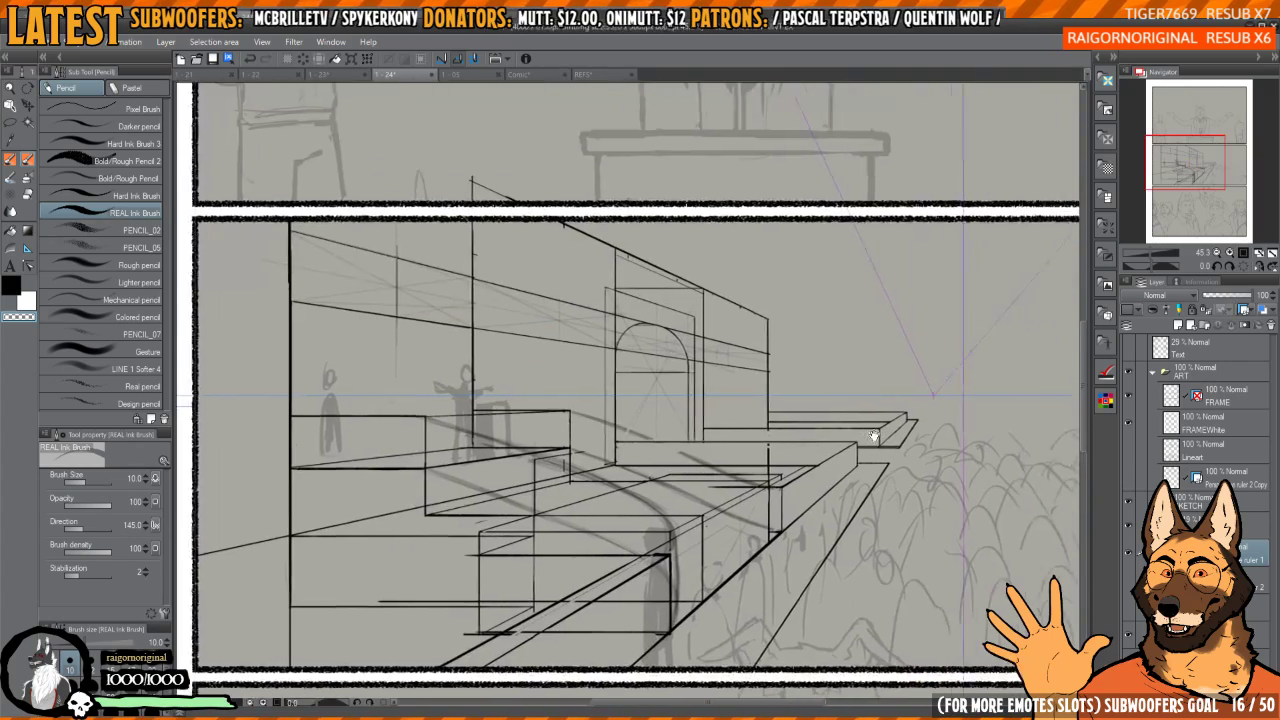
{"action": "scroll", "coordinate": [732, 438], "scroll_direction": "up", "scroll_amount": 5}
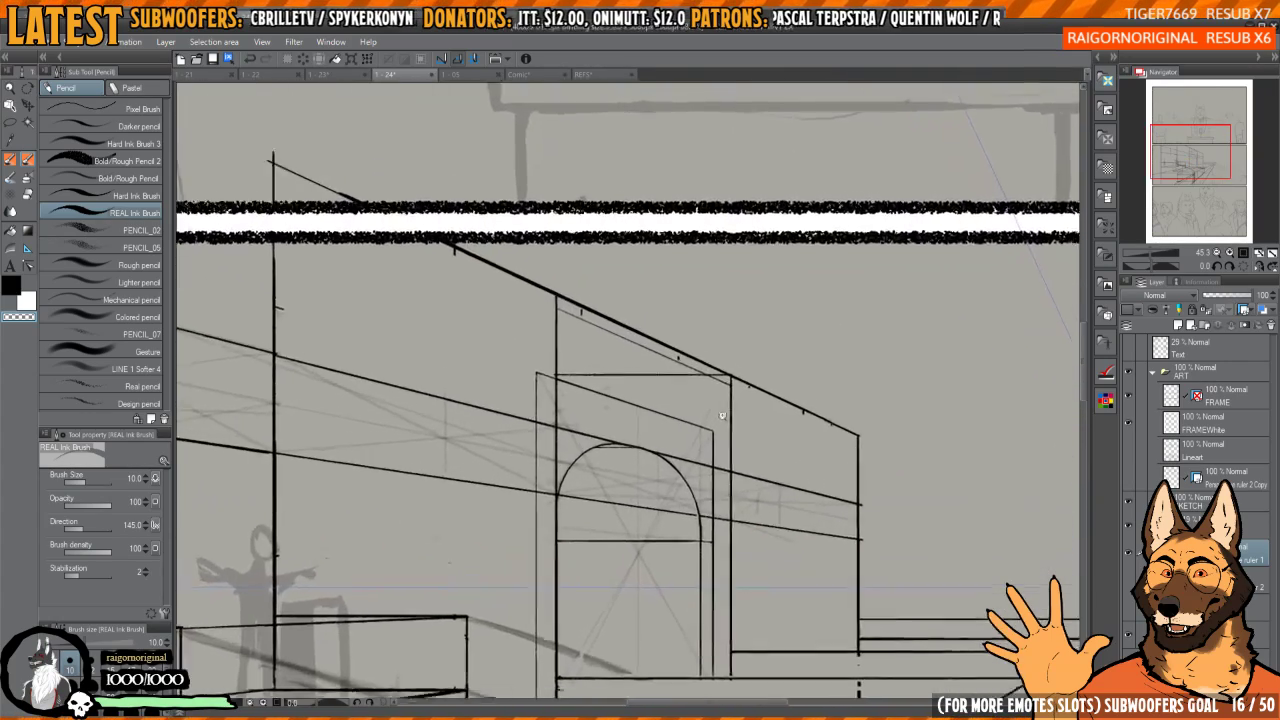
{"action": "scroll", "coordinate": [740, 423], "scroll_direction": "up", "scroll_amount": 3}
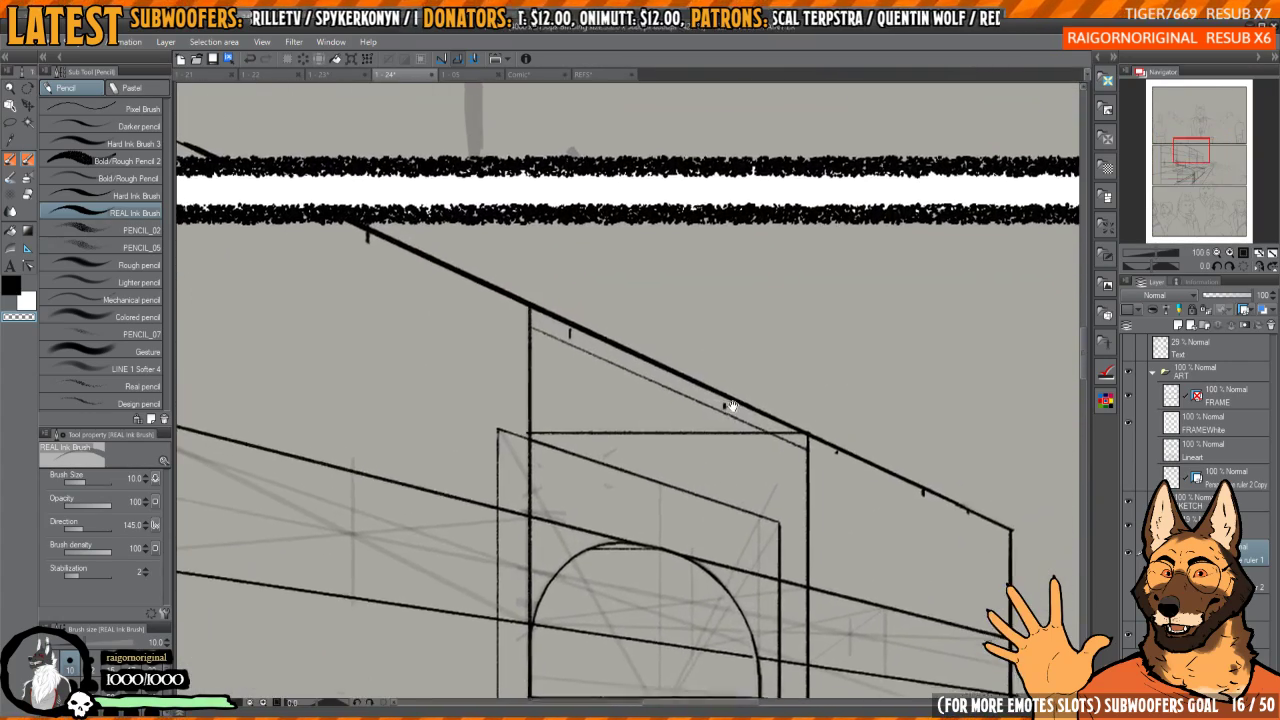
{"action": "scroll", "coordinate": [740, 423], "scroll_direction": "up", "scroll_amount": 4}
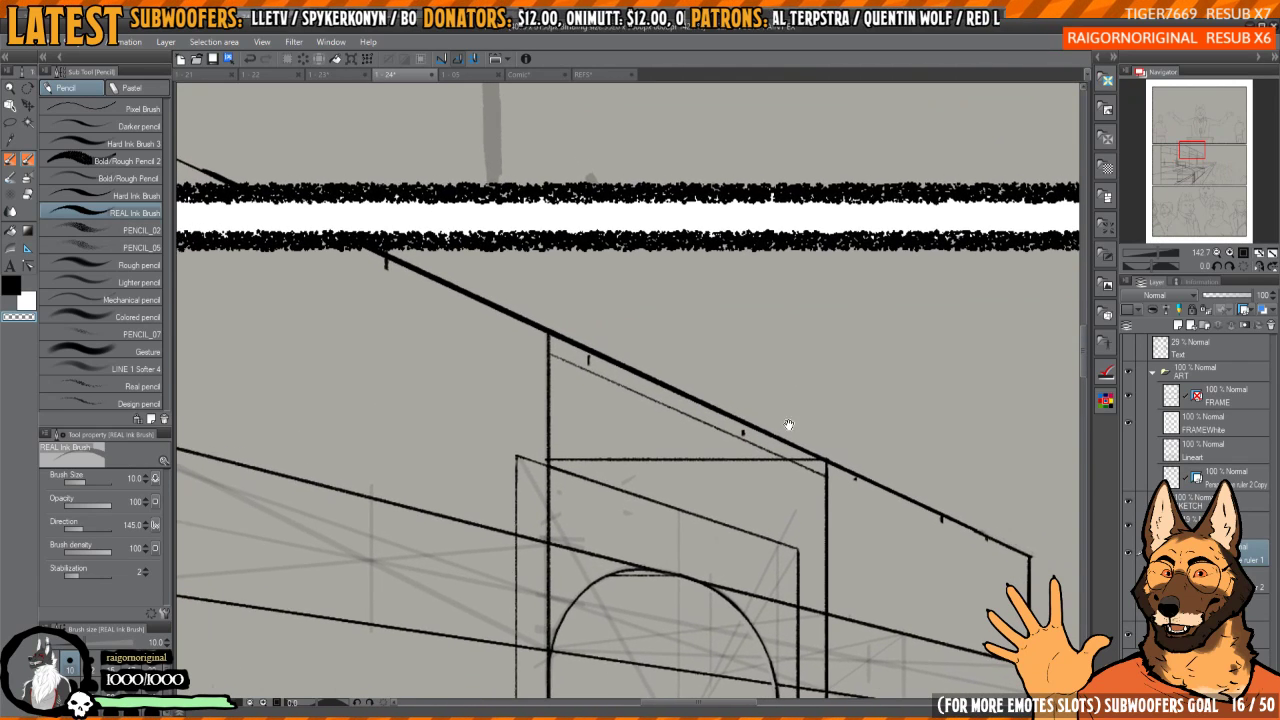
{"action": "key", "text": "ctrl+z"}
{"action": "key", "text": "c"}
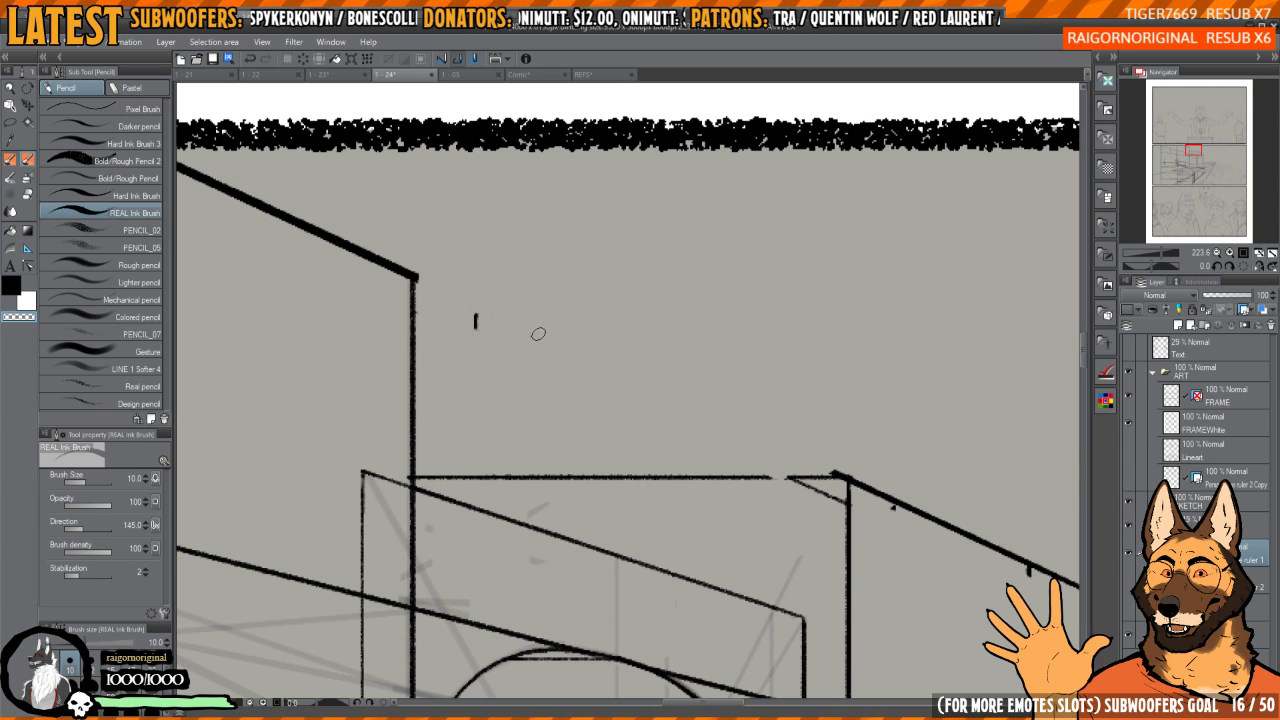
{"action": "scroll", "coordinate": [767, 473], "scroll_direction": "up", "scroll_amount": 2}
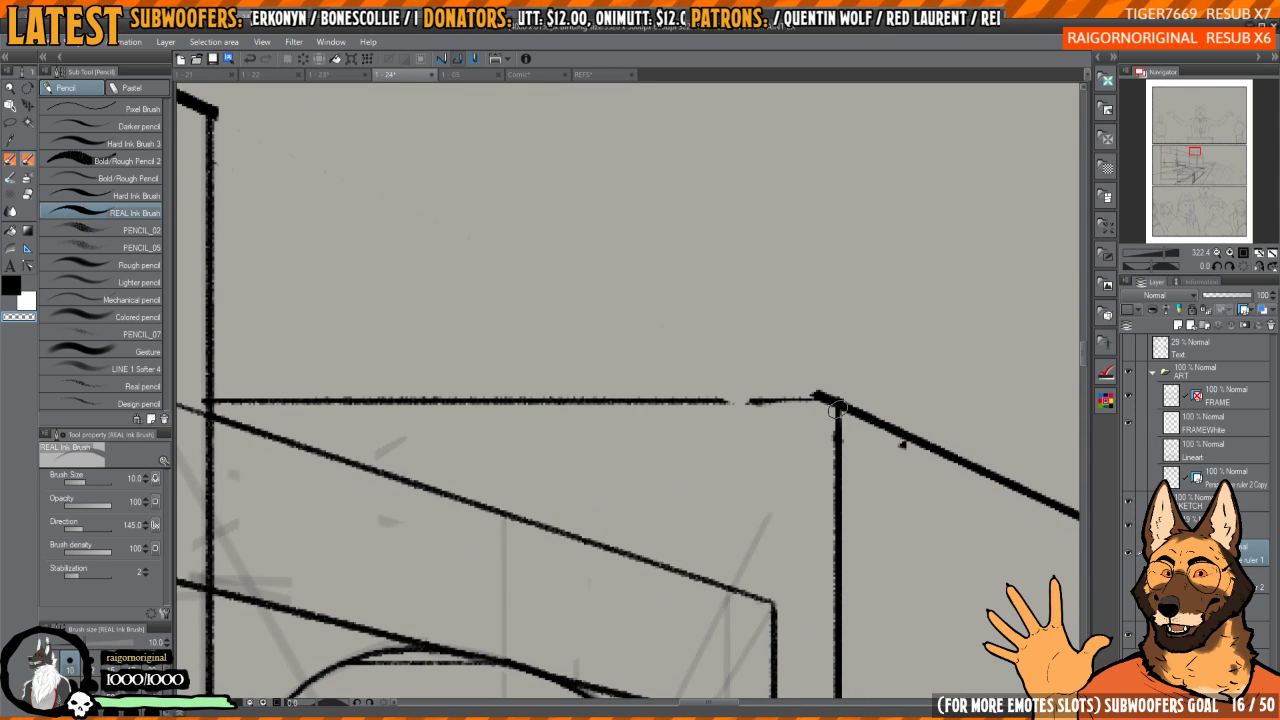
{"action": "scroll", "coordinate": [837, 408], "scroll_direction": "down", "scroll_amount": 2}
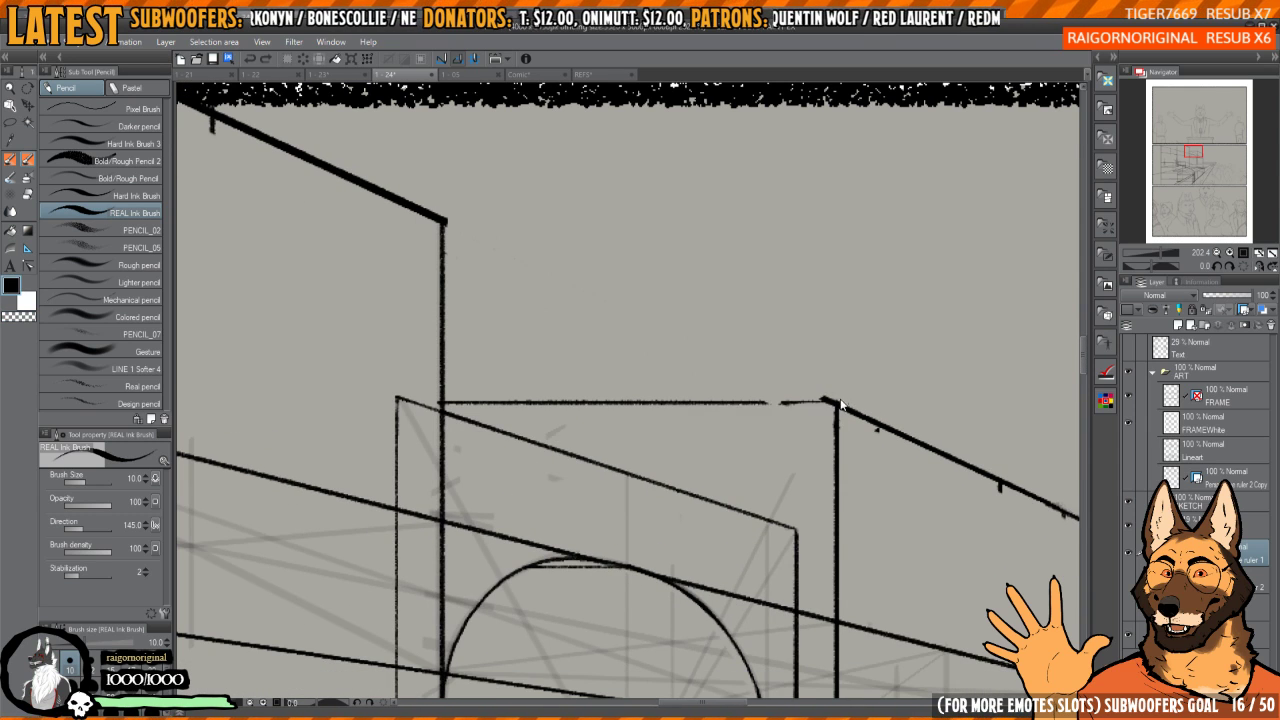
- Ink a bold horizontal line across the top of the arch recess, joining its two outer verticals
{"action": "key", "text": "ctrl+z"}
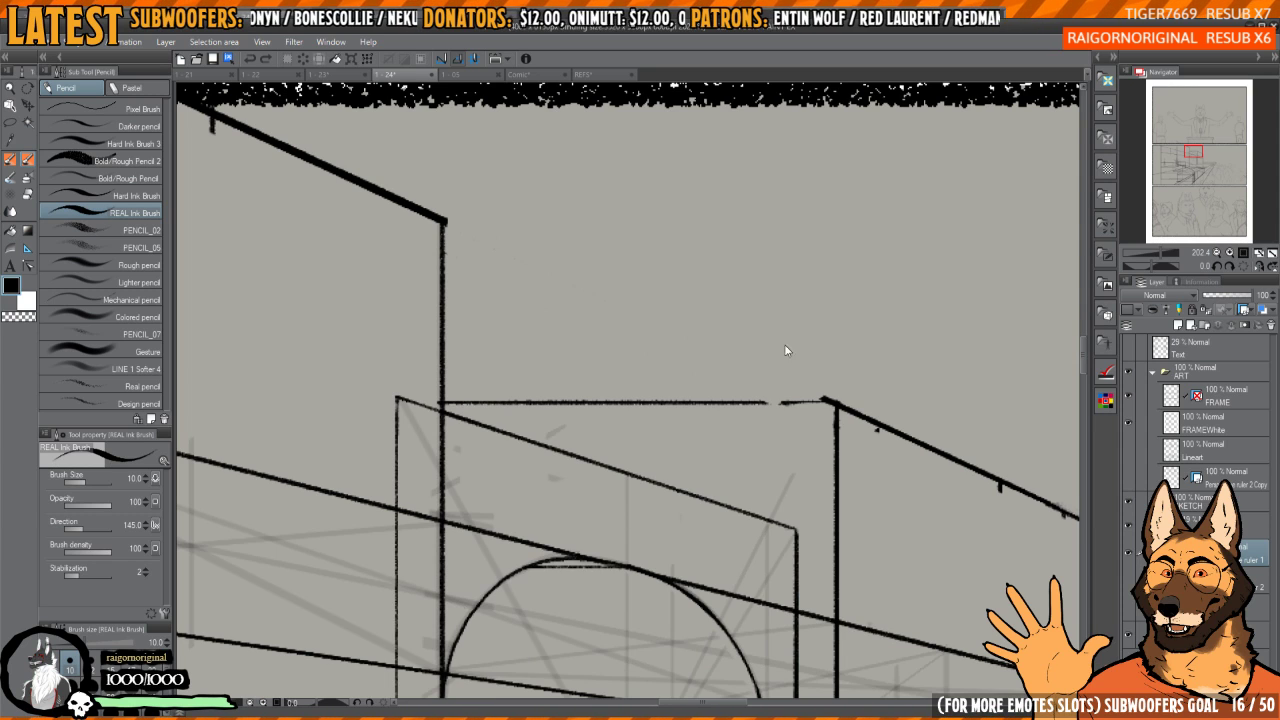
{"action": "left_click_drag", "start_coordinate": [713, 462], "coordinate": [492, 584]}
{"action": "key", "text": "ctrl+z"}
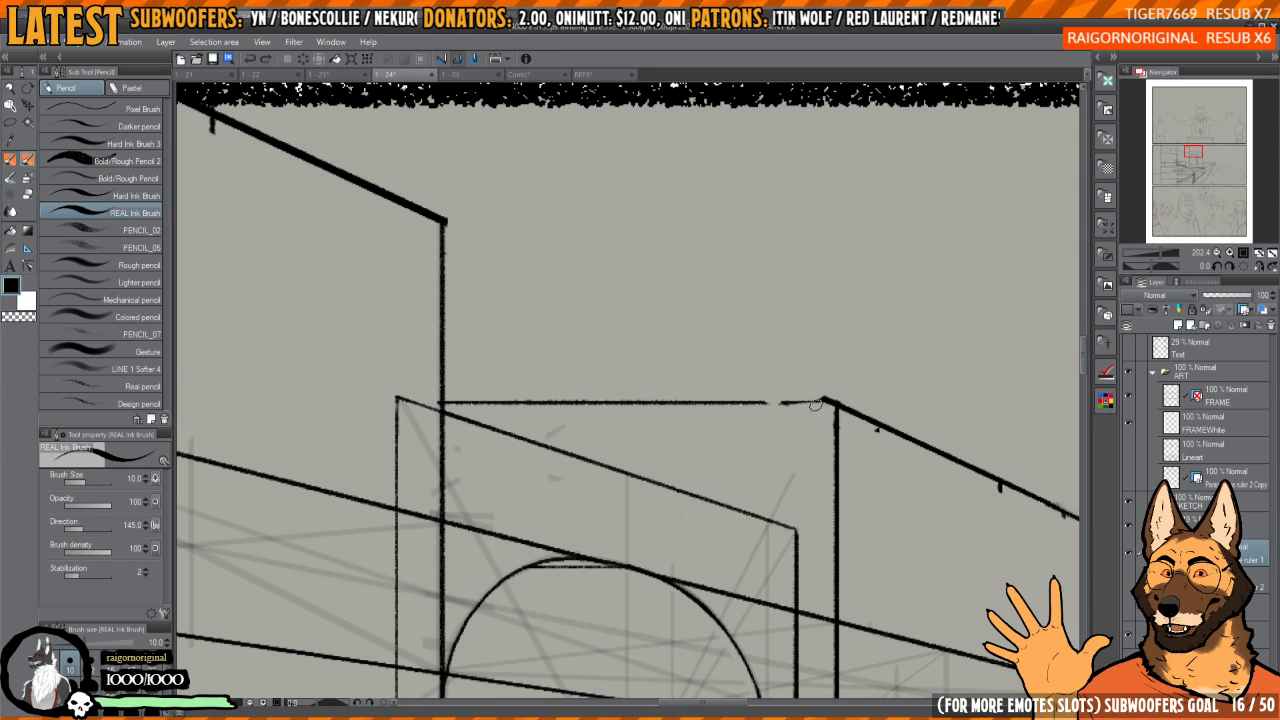
{"action": "left_click_drag", "start_coordinate": [835, 404], "coordinate": [606, 537]}
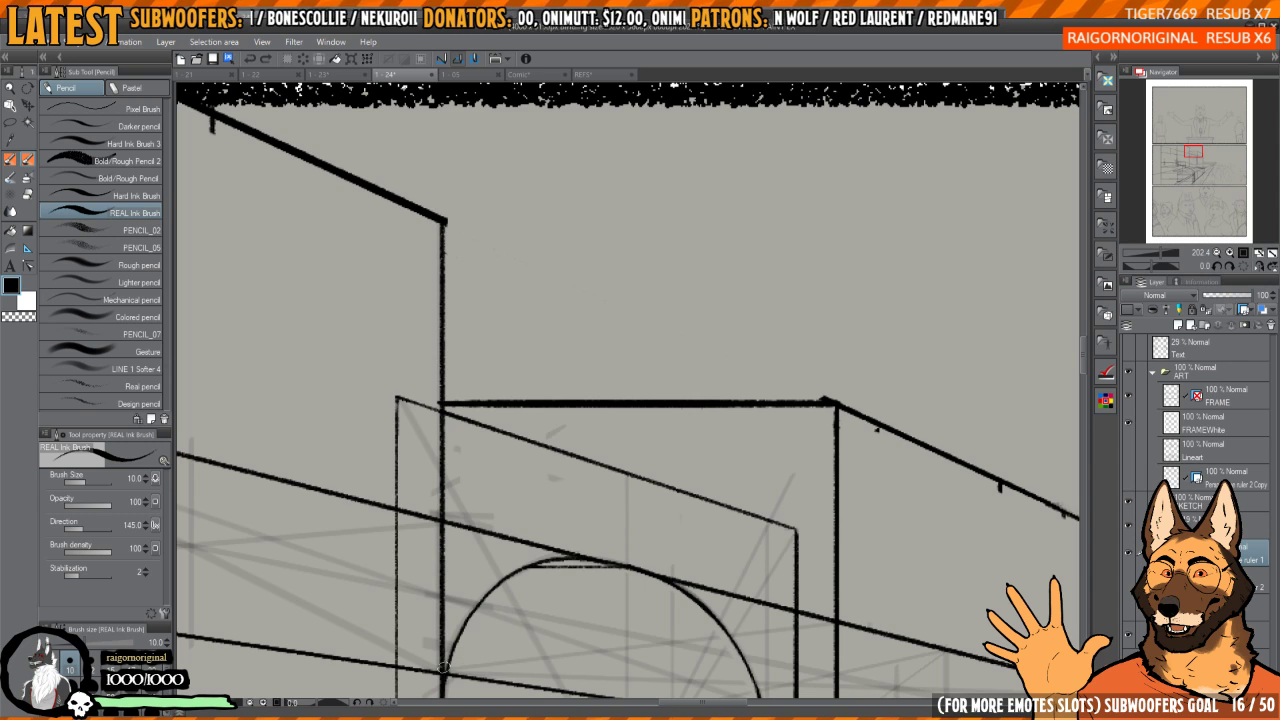
{"action": "mouse_move", "coordinate": [734, 312]}
{"action": "left_mouse_down"}
{"action": "mouse_move", "coordinate": [749, 337]}
{"action": "mouse_move", "coordinate": [717, 486]}
{"action": "left_mouse_up"}
{"action": "key", "text": "c"}
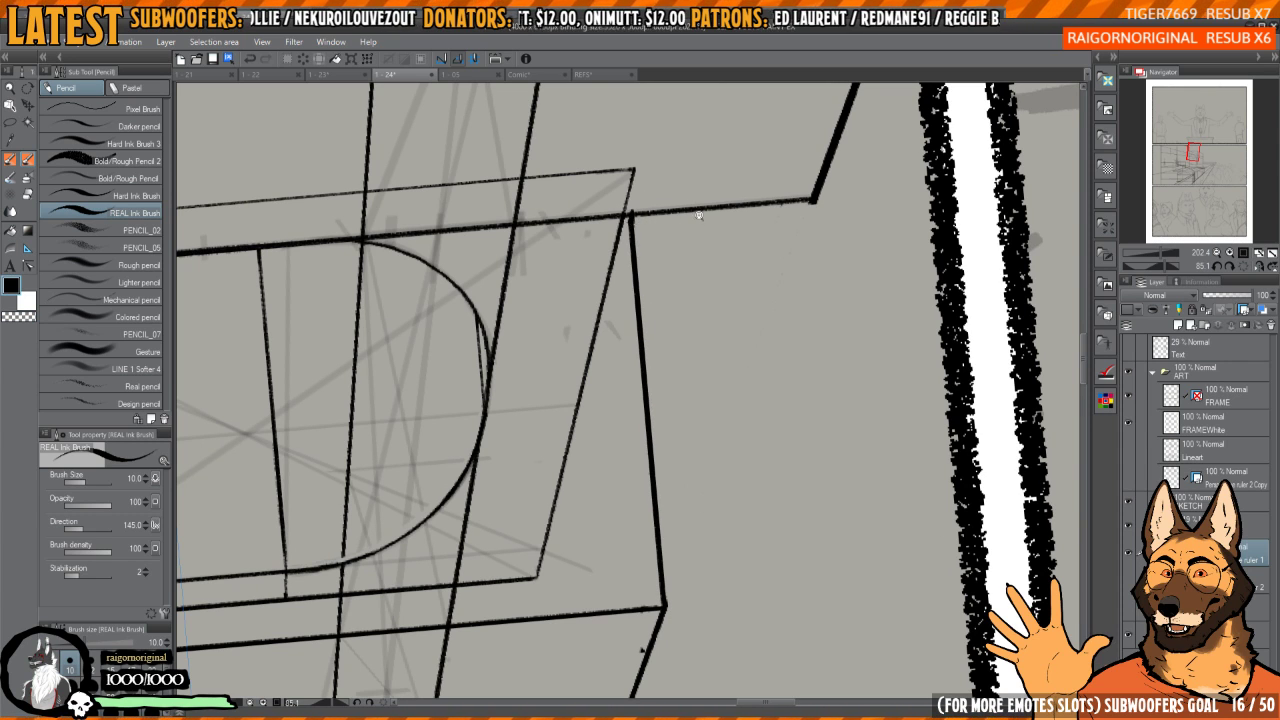
{"action": "left_click_drag", "start_coordinate": [699, 215], "coordinate": [600, 215]}
{"action": "left_click_drag", "start_coordinate": [750, 410], "coordinate": [650, 268]}
- Erase the two wall band lines where they cross the narrow strip between the arch frame and the projecting block's front corner
{"action": "key", "text": "h"}
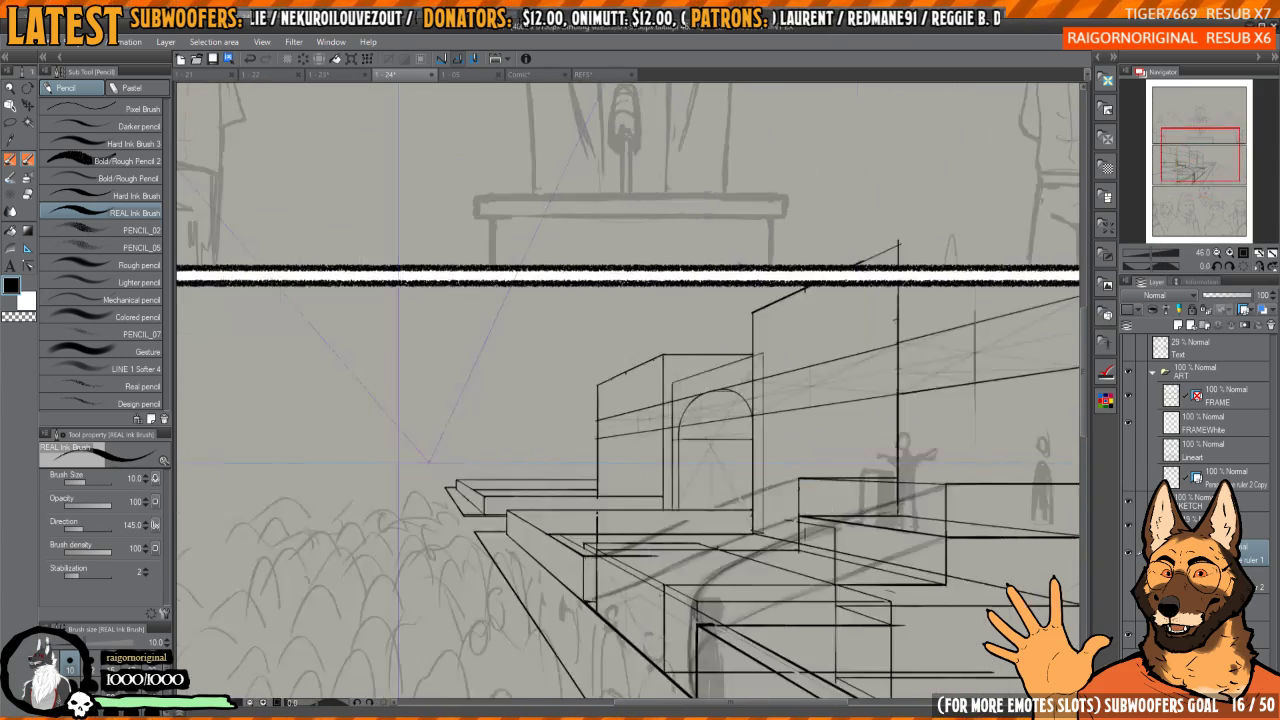
{"action": "key", "text": "h"}
{"action": "scroll", "coordinate": [690, 395], "scroll_direction": "up", "scroll_amount": 5}
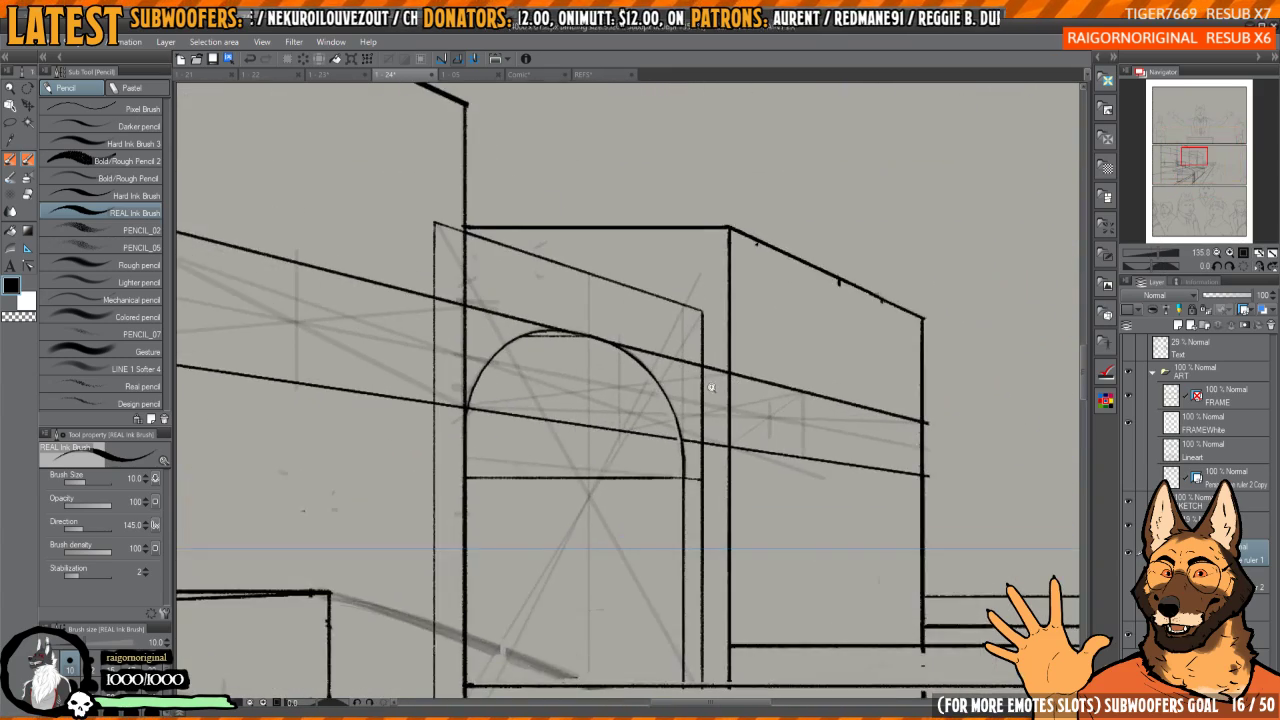
{"action": "scroll", "coordinate": [711, 388], "scroll_direction": "up", "scroll_amount": 1}
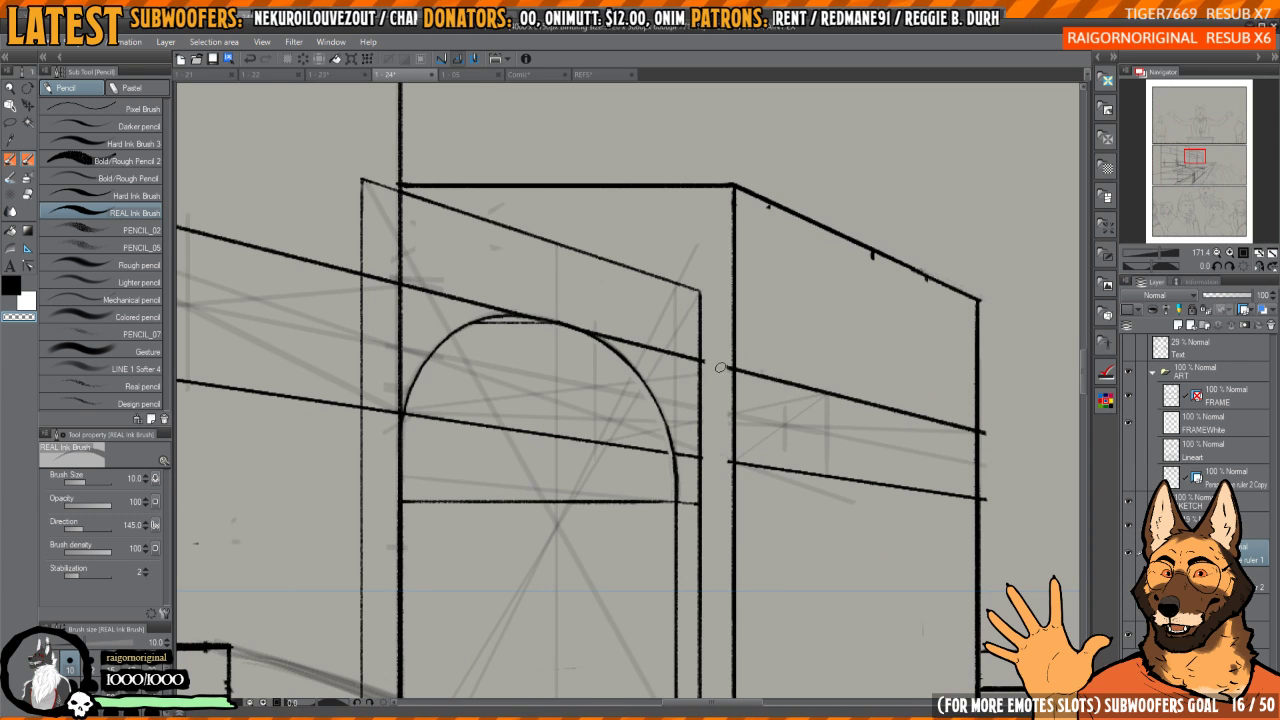
{"action": "scroll", "coordinate": [590, 367], "scroll_direction": "down", "scroll_amount": 3}
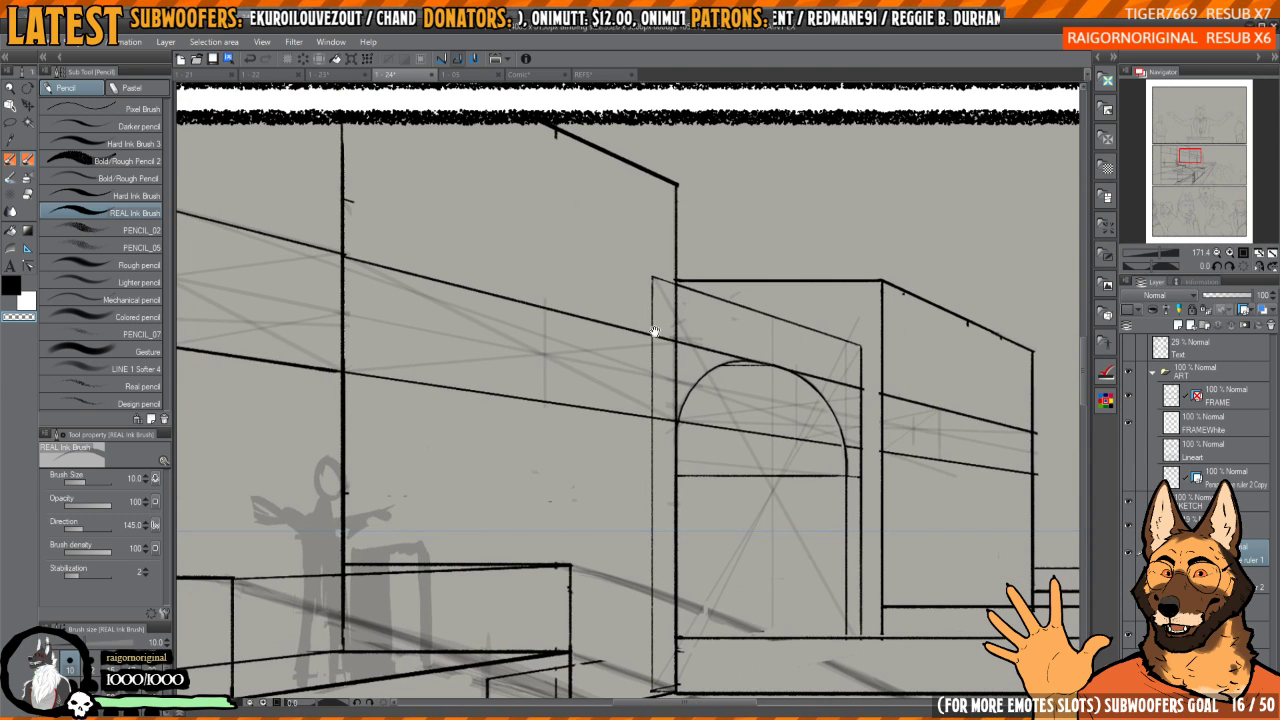
- Erase the thin vertical beside the tall wall's edge and the arch frame's top diagonal stub that sticks out past that edge
{"action": "left_click_drag", "start_coordinate": [651, 269], "coordinate": [658, 563]}
{"action": "key", "text": "ctrl+z"}
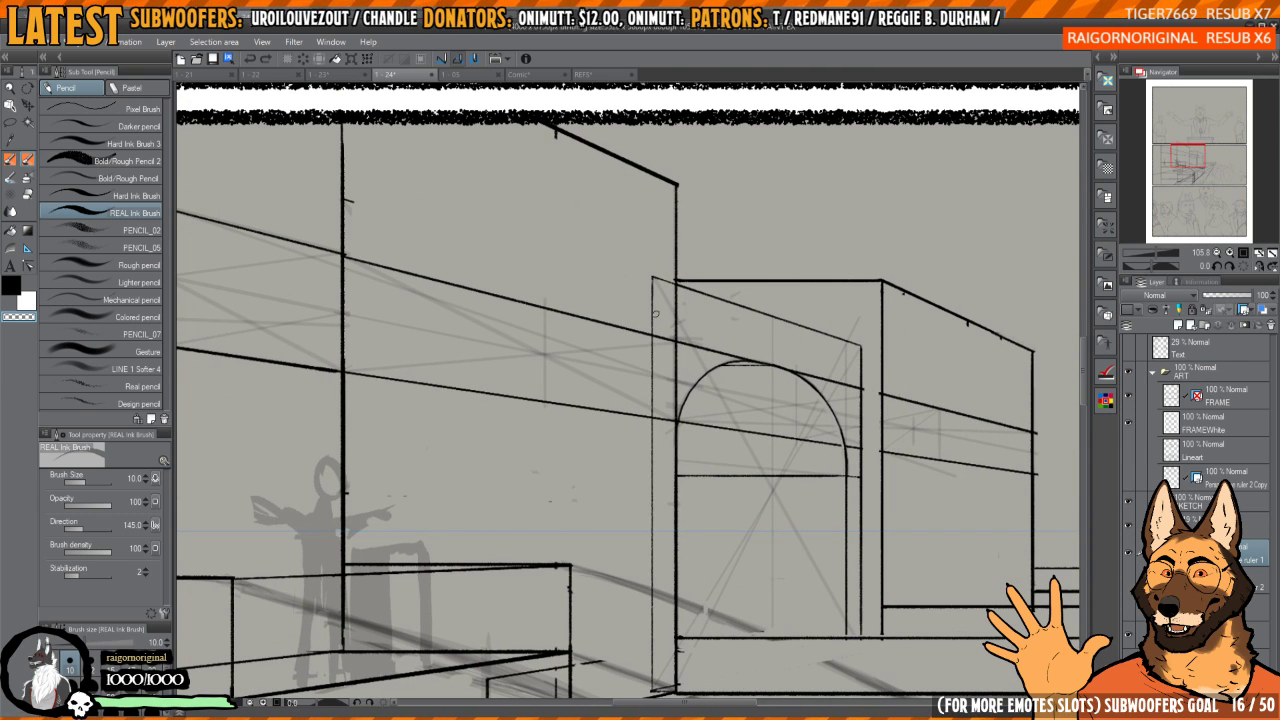
{"action": "left_click_drag", "start_coordinate": [652, 277], "coordinate": [654, 668]}
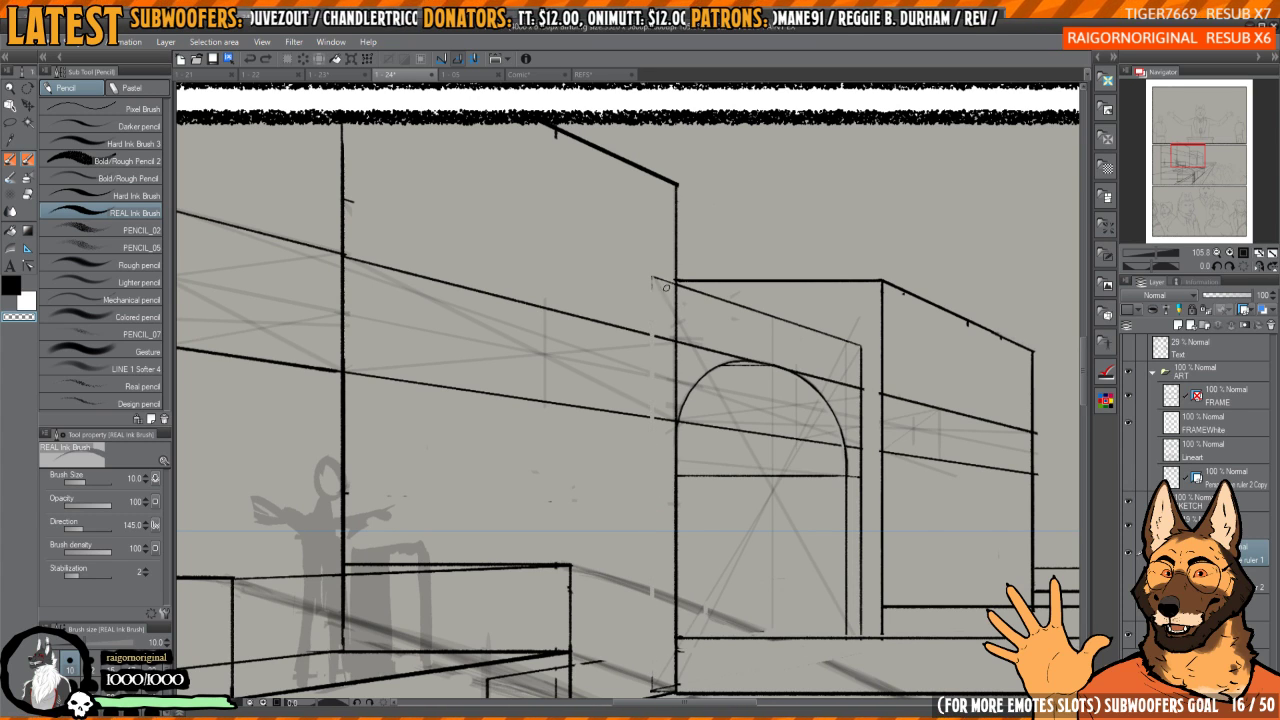
{"action": "scroll", "coordinate": [835, 352], "scroll_direction": "up", "scroll_amount": 10}
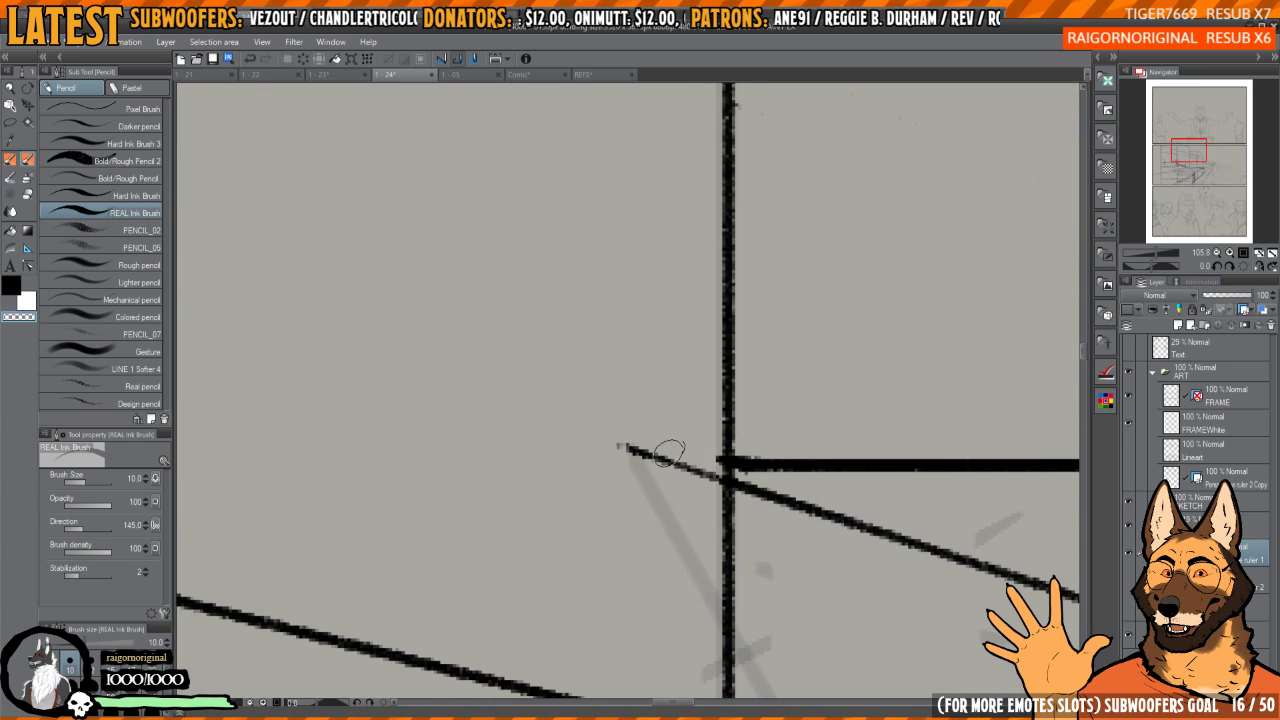
{"action": "scroll", "coordinate": [714, 486], "scroll_direction": "down", "scroll_amount": 2}
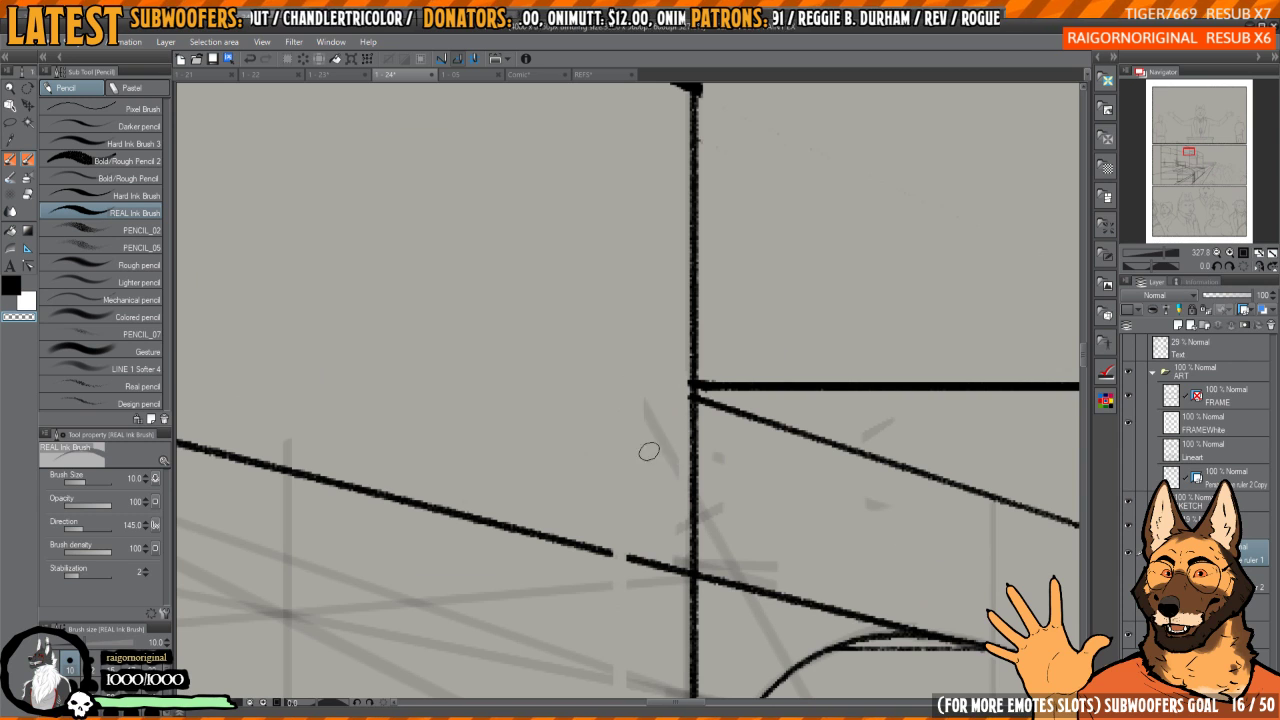
{"action": "scroll", "coordinate": [695, 535], "scroll_direction": "down", "scroll_amount": 4}
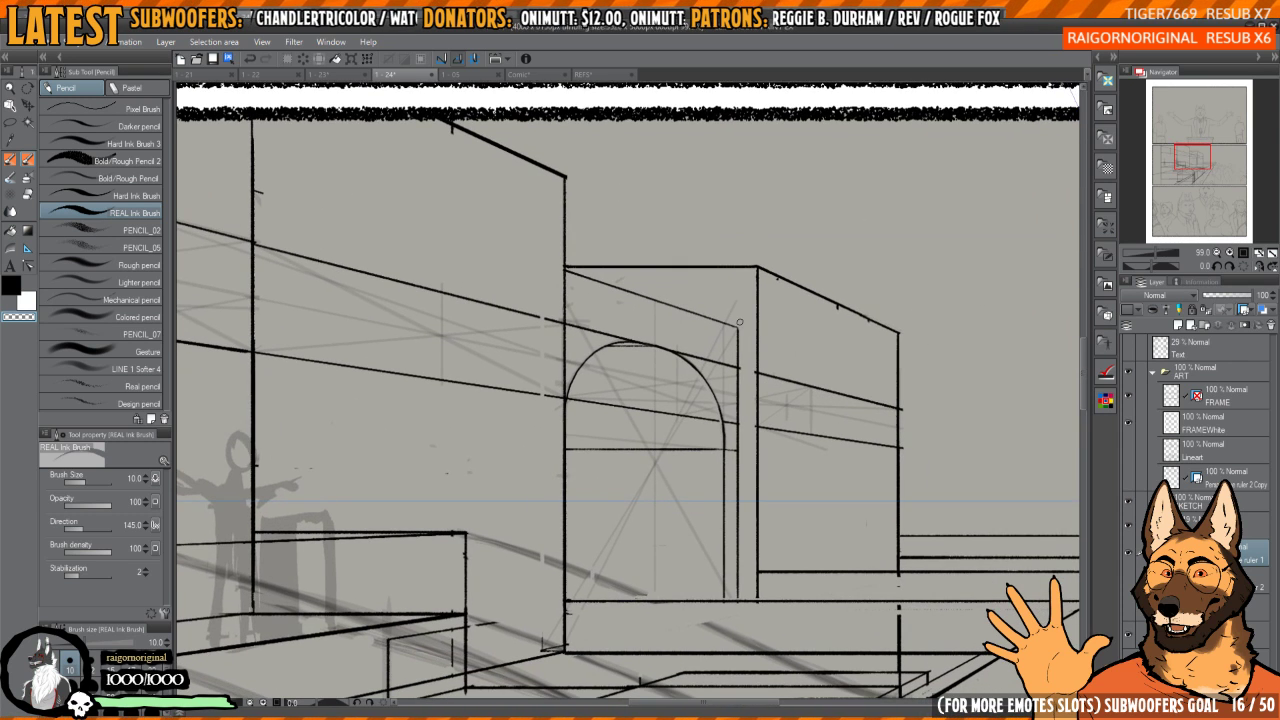
- Erase the short pieces of both band lines between the arch curve and the frame's vertical side
{"action": "scroll", "coordinate": [758, 383], "scroll_direction": "up", "scroll_amount": 3}
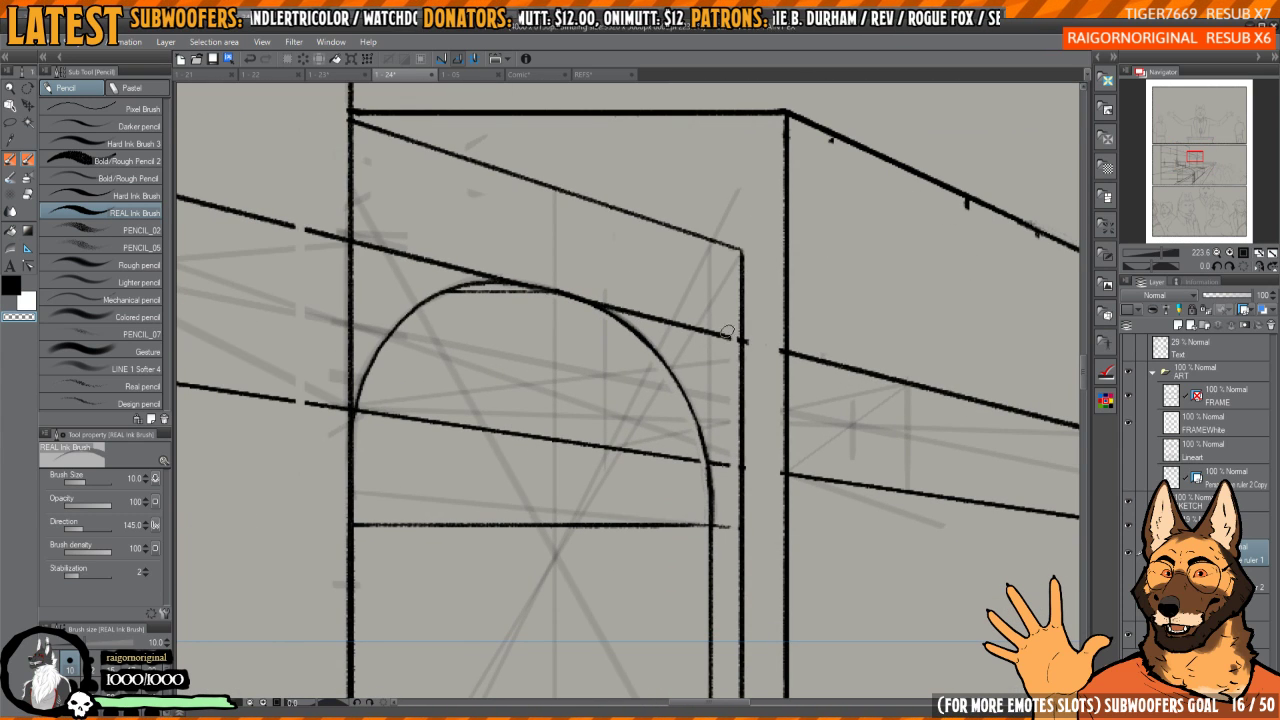
{"action": "left_click_drag", "start_coordinate": [705, 462], "coordinate": [745, 467]}
{"action": "left_click_drag", "start_coordinate": [727, 337], "coordinate": [747, 342]}
{"action": "key", "text": "ctrl+z"}
{"action": "key", "text": "ctrl+z"}
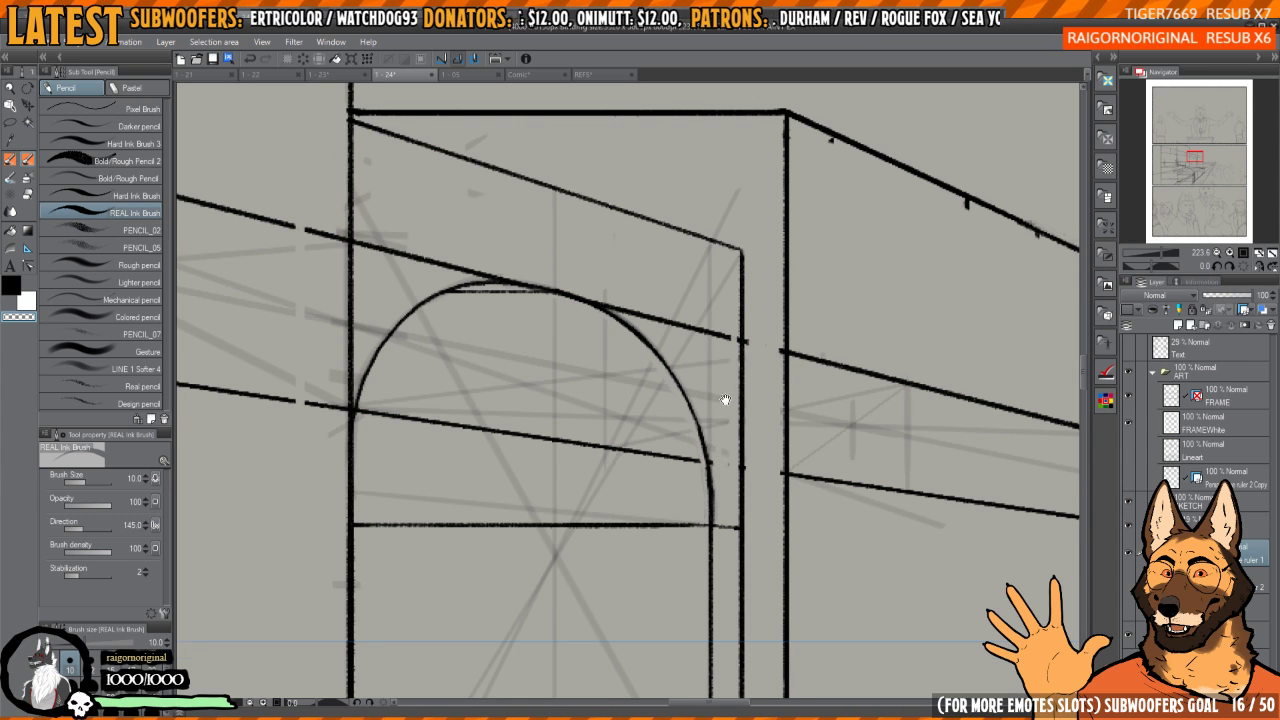
{"action": "left_click_drag", "start_coordinate": [726, 400], "coordinate": [739, 455]}
- Erase the upper band line inside the arch recess, cleaning its remnants off the arch's curve
{"action": "mouse_move", "coordinate": [548, 354]}
{"action": "left_mouse_down"}
{"action": "mouse_move", "coordinate": [669, 394]}
{"action": "mouse_move", "coordinate": [660, 329]}
{"action": "left_mouse_up"}
{"action": "mouse_move", "coordinate": [634, 371]}
{"action": "left_mouse_down"}
{"action": "mouse_move", "coordinate": [700, 371]}
{"action": "mouse_move", "coordinate": [594, 429]}
{"action": "mouse_move", "coordinate": [566, 468]}
{"action": "left_mouse_up"}
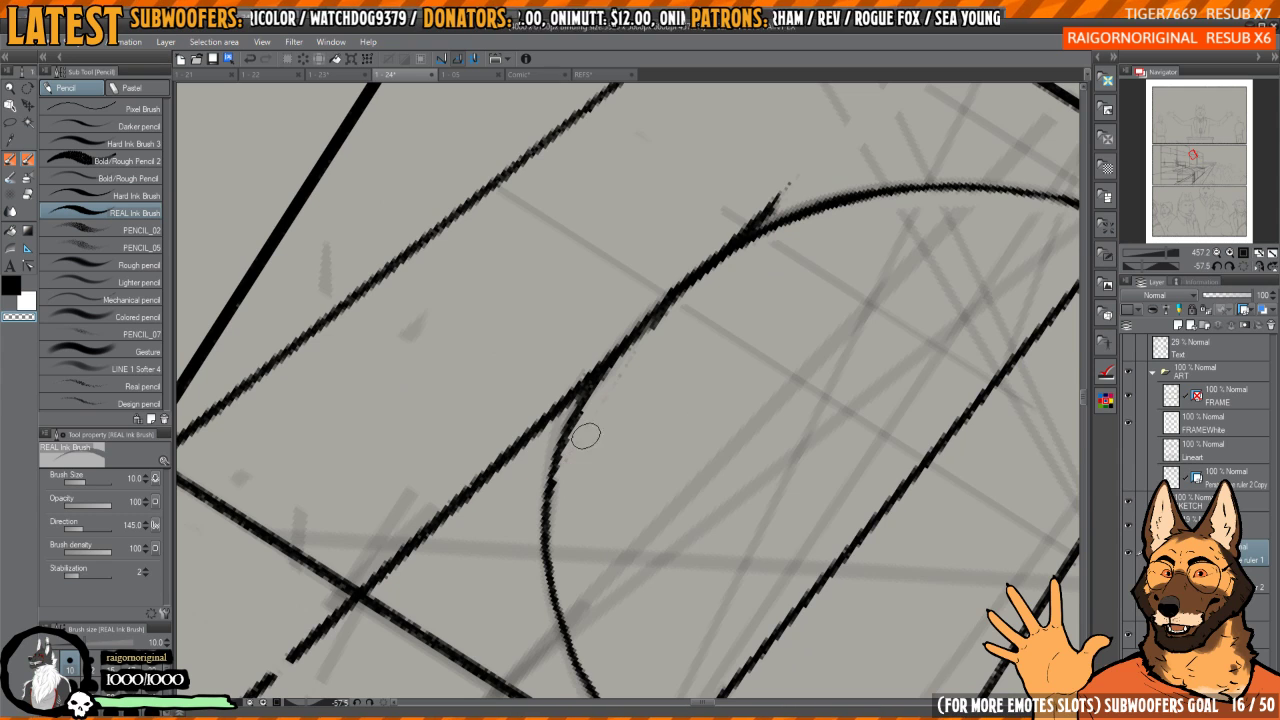
{"action": "left_click_drag", "start_coordinate": [568, 424], "coordinate": [748, 316]}
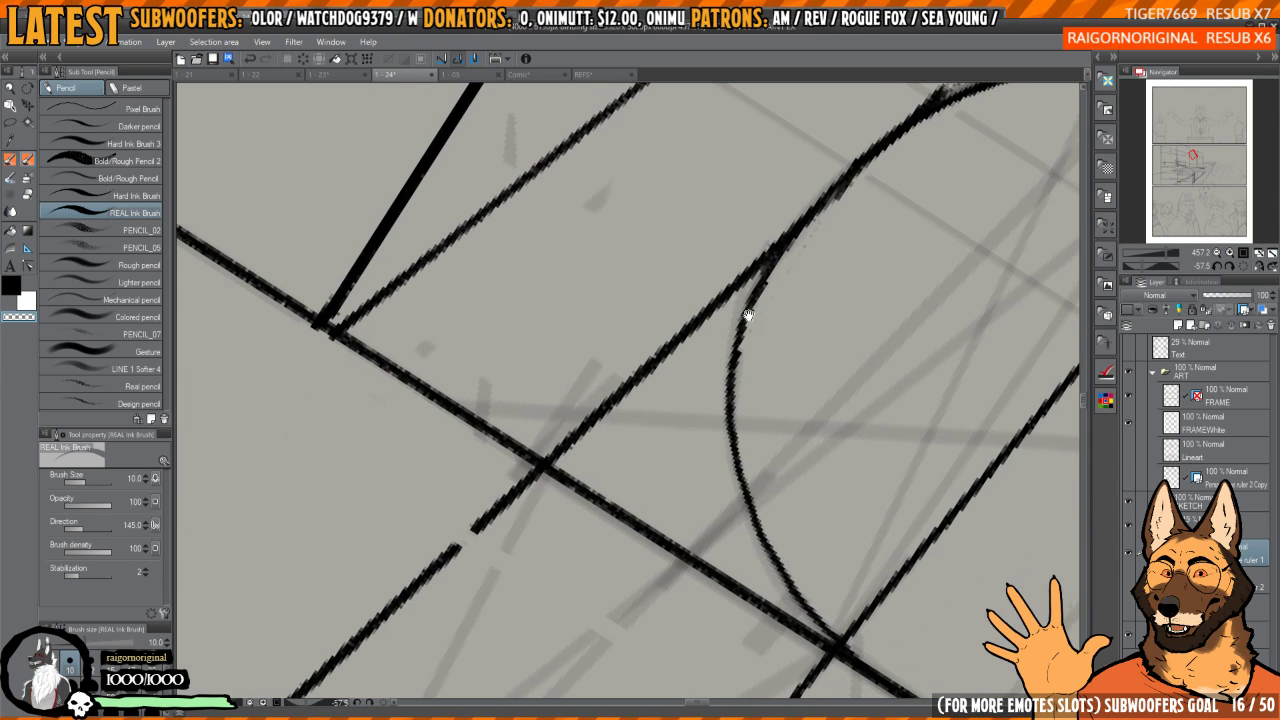
{"action": "mouse_move", "coordinate": [752, 266]}
{"action": "left_mouse_down"}
{"action": "mouse_move", "coordinate": [583, 440]}
{"action": "mouse_move", "coordinate": [555, 452]}
{"action": "left_mouse_up"}
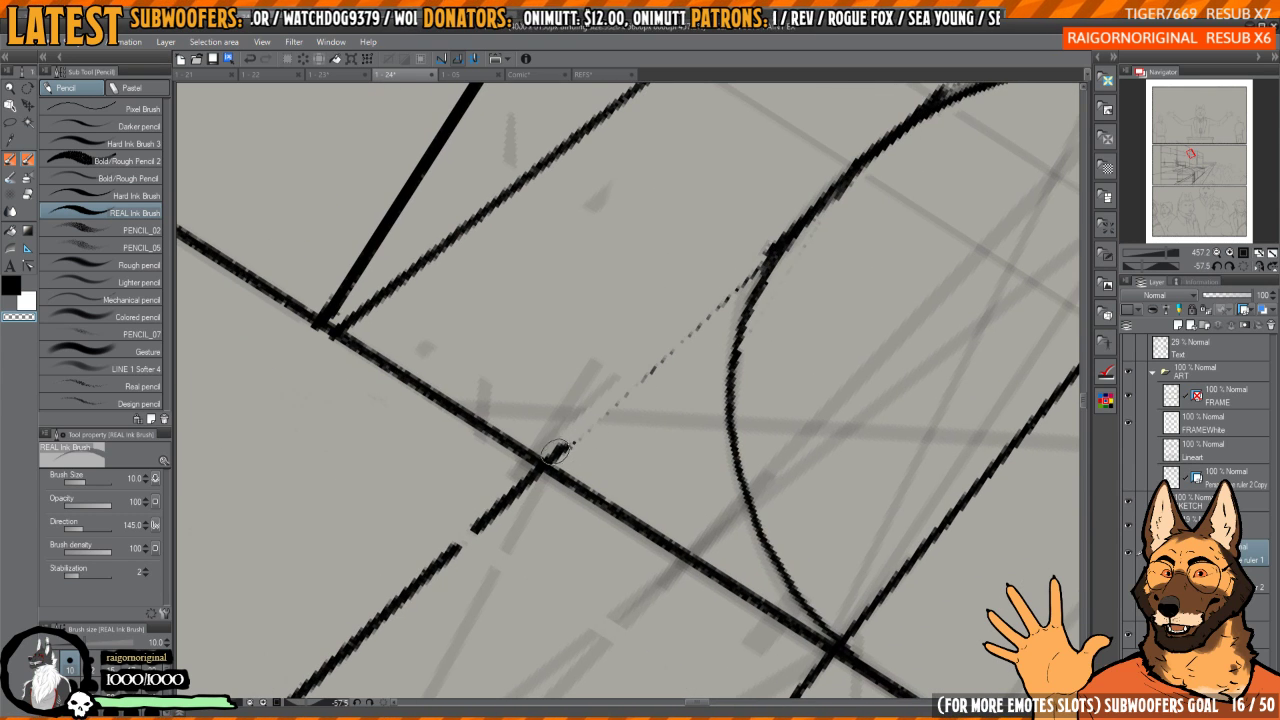
{"action": "left_click_drag", "start_coordinate": [737, 286], "coordinate": [569, 446]}
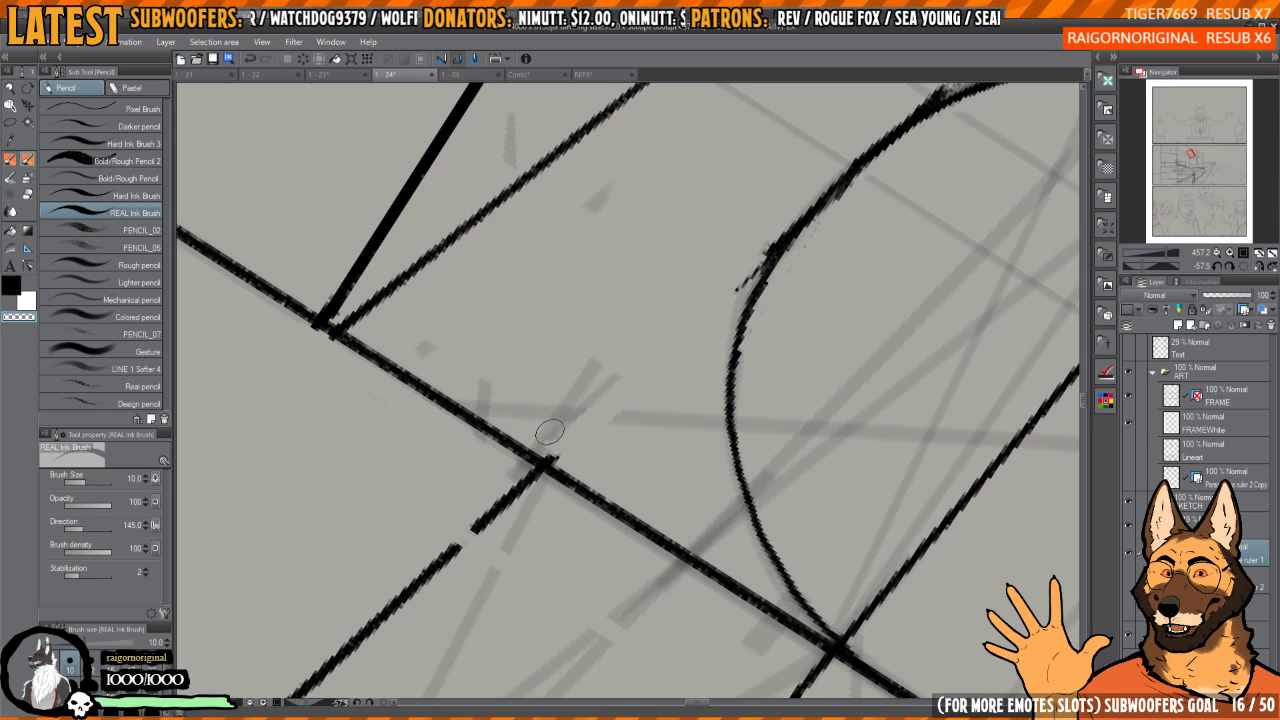
{"action": "left_click_drag", "start_coordinate": [766, 251], "coordinate": [687, 339]}
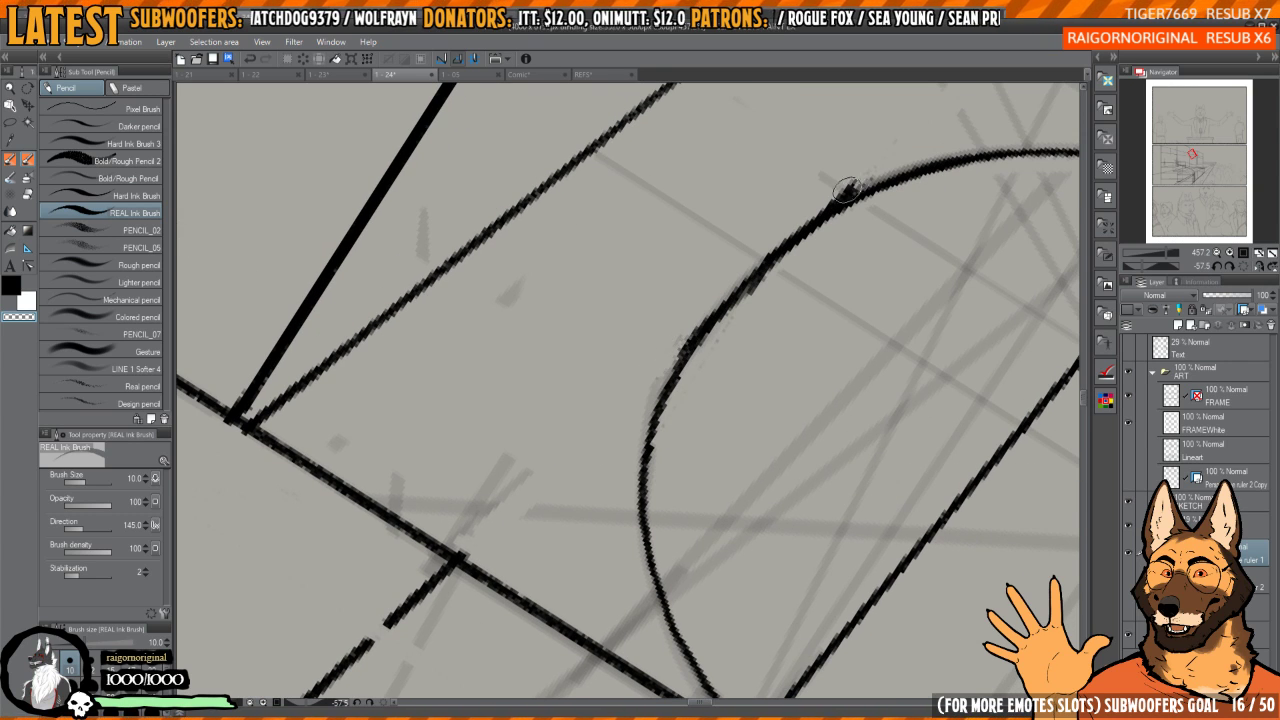
{"action": "scroll", "coordinate": [736, 320], "scroll_direction": "down", "scroll_amount": 5}
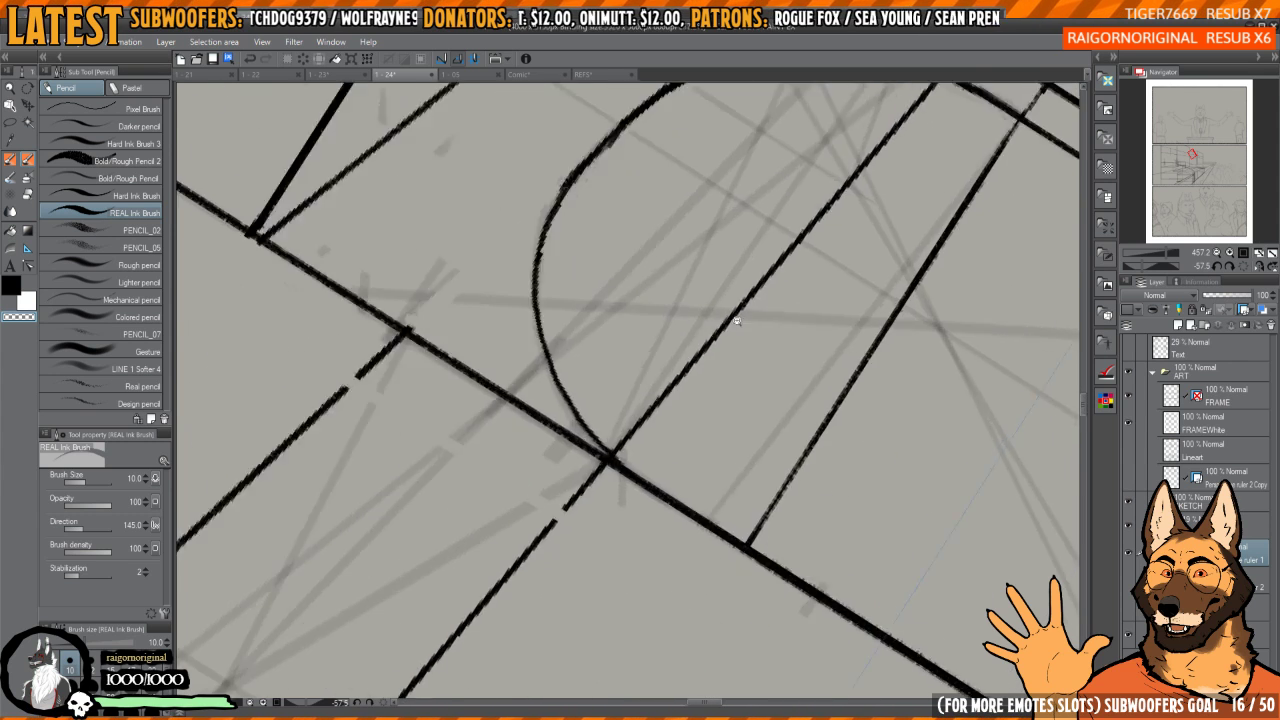
- Erase the lower band line that crosses the arch opening, leaving the horizontal line at the arch's base of curve
{"action": "scroll", "coordinate": [736, 320], "scroll_direction": "down", "scroll_amount": 4}
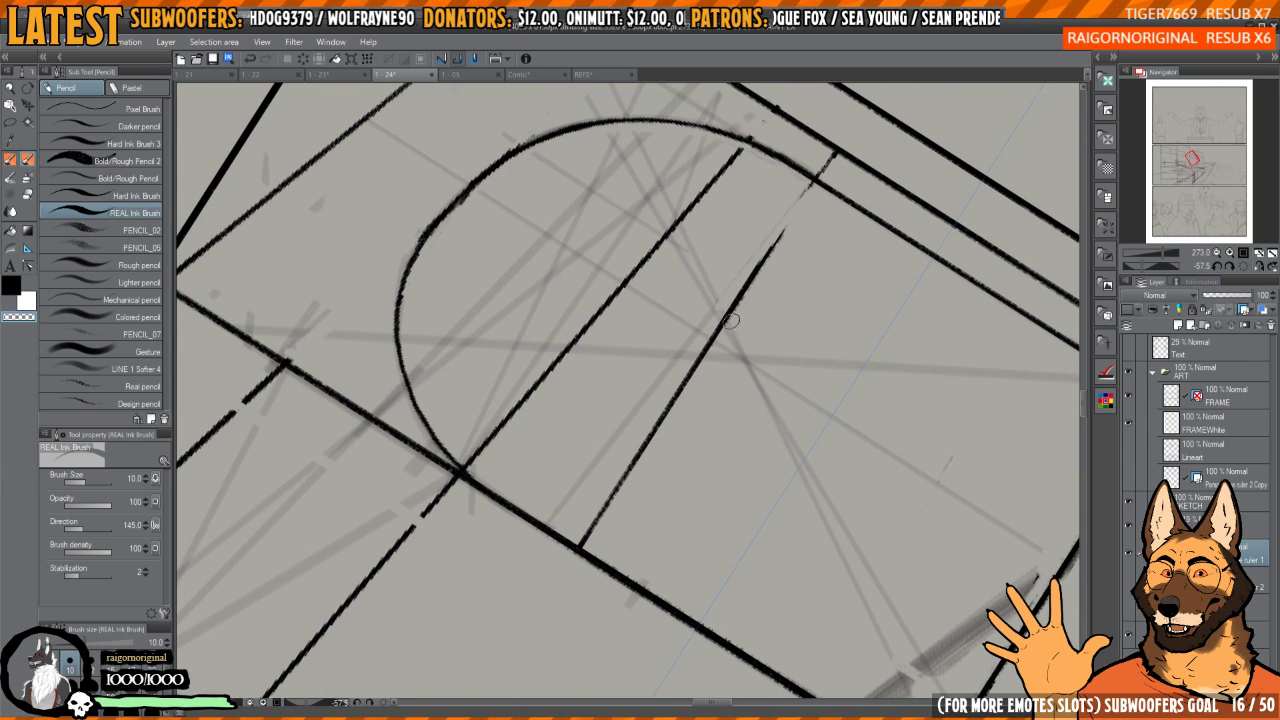
{"action": "left_click_drag", "start_coordinate": [731, 320], "coordinate": [716, 348]}
{"action": "key", "text": "ctrl+z"}
{"action": "left_click_drag", "start_coordinate": [560, 375], "coordinate": [633, 437]}
{"action": "mouse_move", "coordinate": [546, 515]}
{"action": "left_mouse_down"}
{"action": "mouse_move", "coordinate": [815, 219]}
{"action": "mouse_move", "coordinate": [777, 440]}
{"action": "left_mouse_up"}
{"action": "scroll", "coordinate": [760, 385], "scroll_direction": "down", "scroll_amount": 4}
{"action": "left_click_drag", "start_coordinate": [754, 360], "coordinate": [733, 277]}
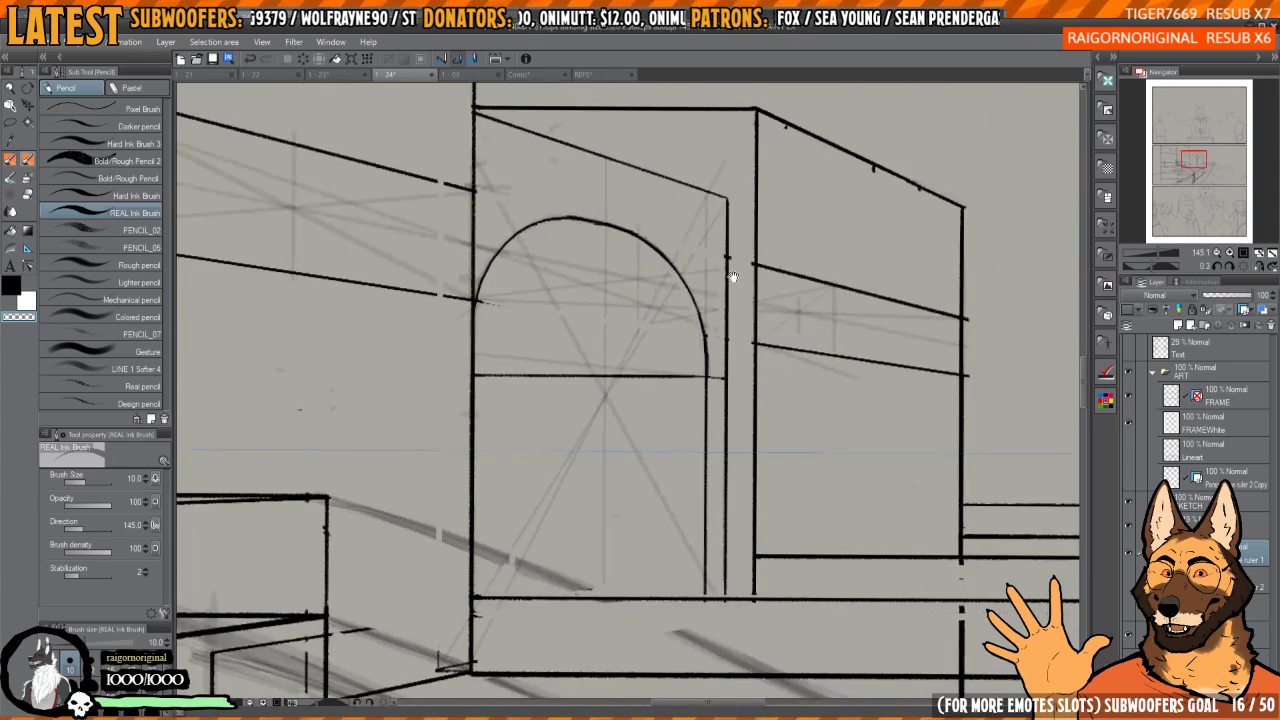
- Clean the leftover band specks beside the arch and re-ink the frame's vertical side from its top corner downward
{"action": "scroll", "coordinate": [700, 360], "scroll_direction": "up", "scroll_amount": 5}
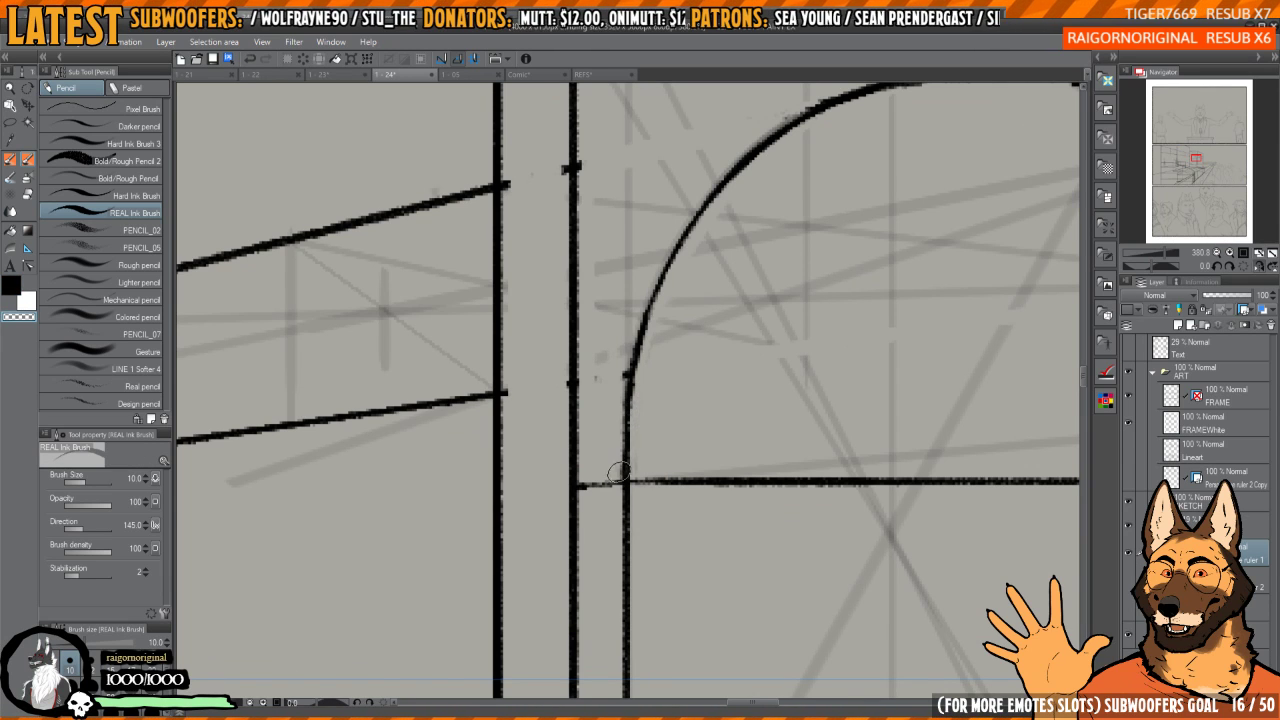
{"action": "scroll", "coordinate": [618, 386], "scroll_direction": "down", "scroll_amount": 3}
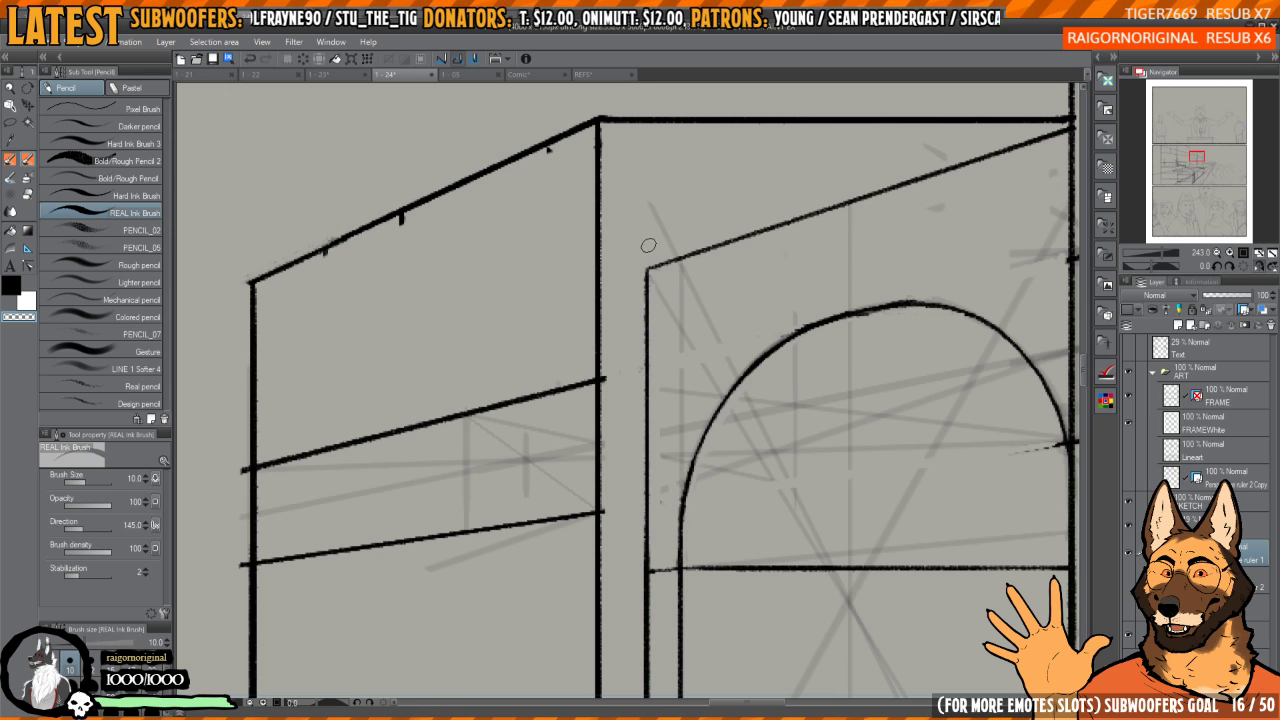
{"action": "left_click_drag", "start_coordinate": [648, 270], "coordinate": [650, 602]}
{"action": "key", "text": "ctrl+z"}
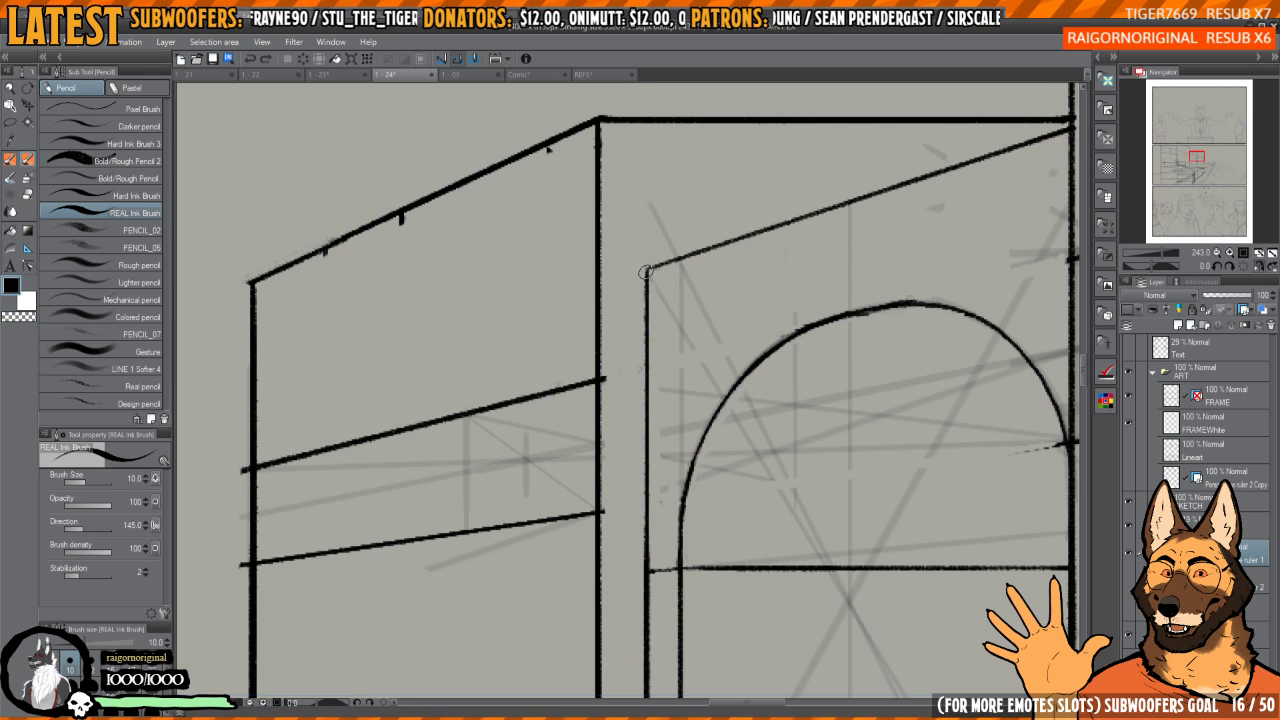
{"action": "left_click_drag", "start_coordinate": [647, 270], "coordinate": [654, 610]}
- Re-ink the arch frame's top diagonal as a bolder line up to the tall wall's edge
{"action": "scroll", "coordinate": [714, 405], "scroll_direction": "down", "scroll_amount": 5}
{"action": "key", "text": "h"}
{"action": "key", "text": "h"}
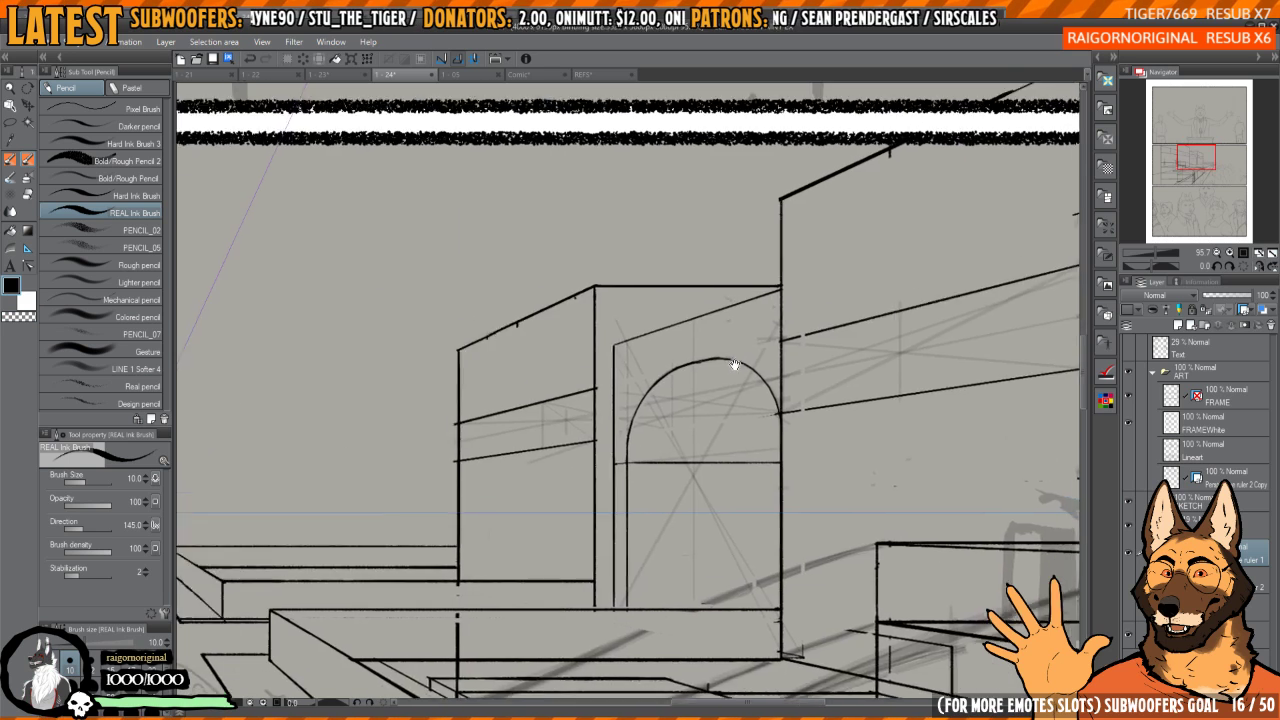
{"action": "mouse_move", "coordinate": [734, 366]}
{"action": "left_mouse_down"}
{"action": "mouse_move", "coordinate": [637, 358]}
{"action": "mouse_move", "coordinate": [836, 195]}
{"action": "left_mouse_up"}
{"action": "scroll", "coordinate": [637, 358], "scroll_direction": "up", "scroll_amount": 3}
{"action": "key", "text": "ctrl+z"}
{"action": "mouse_move", "coordinate": [587, 382]}
{"action": "left_mouse_down"}
{"action": "mouse_move", "coordinate": [838, 190]}
{"action": "mouse_move", "coordinate": [764, 249]}
{"action": "left_mouse_up"}
{"action": "left_click_drag", "start_coordinate": [849, 517], "coordinate": [846, 503]}
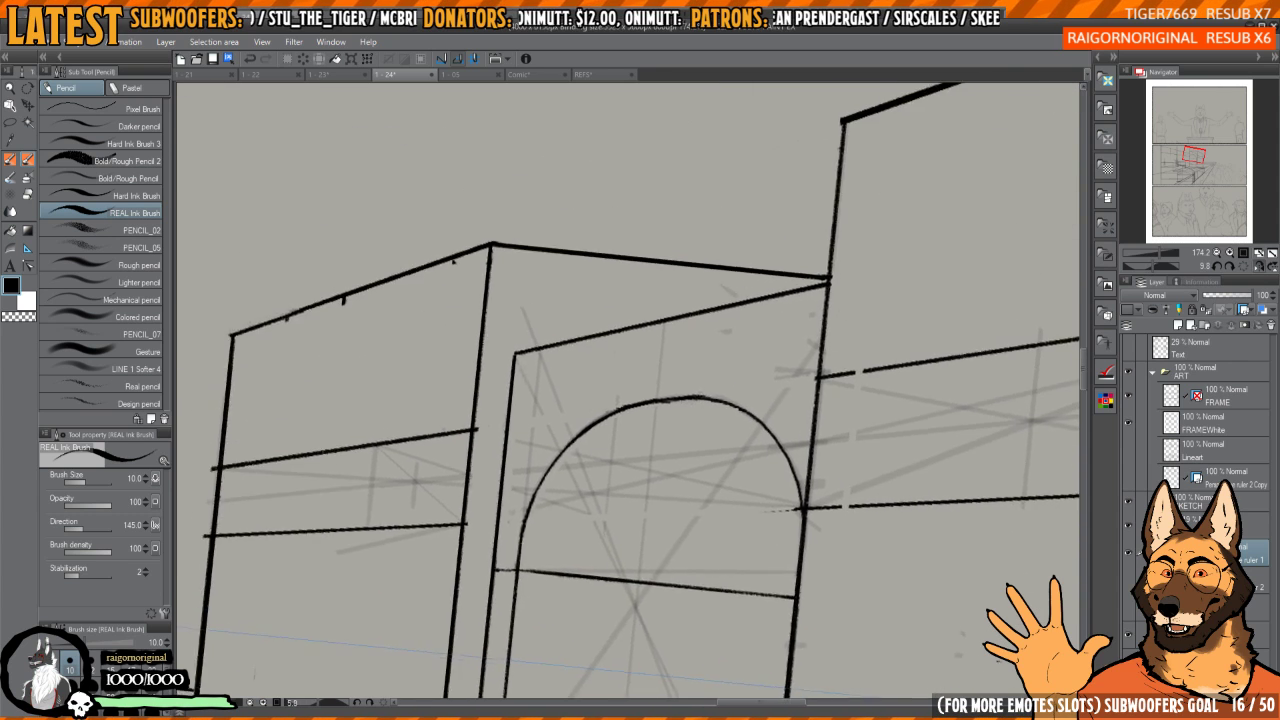
- Strengthen the straight vertical side of the arch opening below its curve
{"action": "key", "text": "h"}
{"action": "scroll", "coordinate": [746, 306], "scroll_direction": "down", "scroll_amount": 3}
{"action": "mouse_move", "coordinate": [844, 455]}
{"action": "left_mouse_down"}
{"action": "mouse_move", "coordinate": [787, 331]}
{"action": "mouse_move", "coordinate": [726, 544]}
{"action": "left_mouse_up"}
{"action": "scroll", "coordinate": [750, 318], "scroll_direction": "up", "scroll_amount": 5}
{"action": "key", "text": "ctrl+z"}
{"action": "left_click_drag", "start_coordinate": [725, 341], "coordinate": [728, 566]}
{"action": "left_click_drag", "start_coordinate": [790, 451], "coordinate": [753, 371]}
{"action": "scroll", "coordinate": [753, 371], "scroll_direction": "down", "scroll_amount": 3}
{"action": "left_click_drag", "start_coordinate": [900, 353], "coordinate": [830, 307]}
{"action": "scroll", "coordinate": [800, 312], "scroll_direction": "down", "scroll_amount": 2}
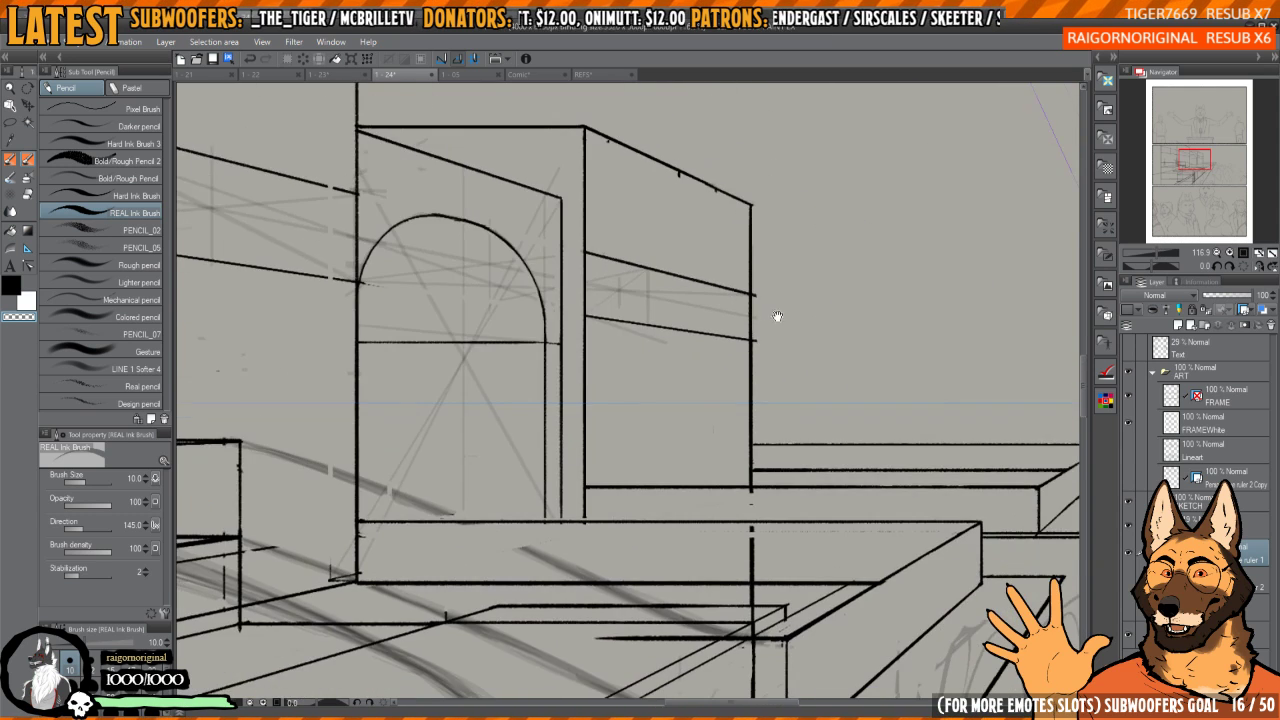
- Erase the ends of the two band lines that overshoot the projecting block's outer vertical edge
{"action": "scroll", "coordinate": [774, 317], "scroll_direction": "up", "scroll_amount": 4}
{"action": "left_click_drag", "start_coordinate": [774, 362], "coordinate": [794, 410]}
{"action": "mouse_move", "coordinate": [772, 305]}
{"action": "left_mouse_down"}
{"action": "mouse_move", "coordinate": [690, 305]}
{"action": "mouse_move", "coordinate": [789, 343]}
{"action": "mouse_move", "coordinate": [789, 466]}
{"action": "mouse_move", "coordinate": [759, 318]}
{"action": "mouse_move", "coordinate": [746, 377]}
{"action": "left_mouse_up"}
{"action": "key", "text": "ctrl+z"}
{"action": "scroll", "coordinate": [759, 318], "scroll_direction": "down", "scroll_amount": 5}
{"action": "key", "text": "h"}
{"action": "left_click_drag", "start_coordinate": [681, 334], "coordinate": [713, 401]}
{"action": "scroll", "coordinate": [680, 386], "scroll_direction": "up", "scroll_amount": 1}
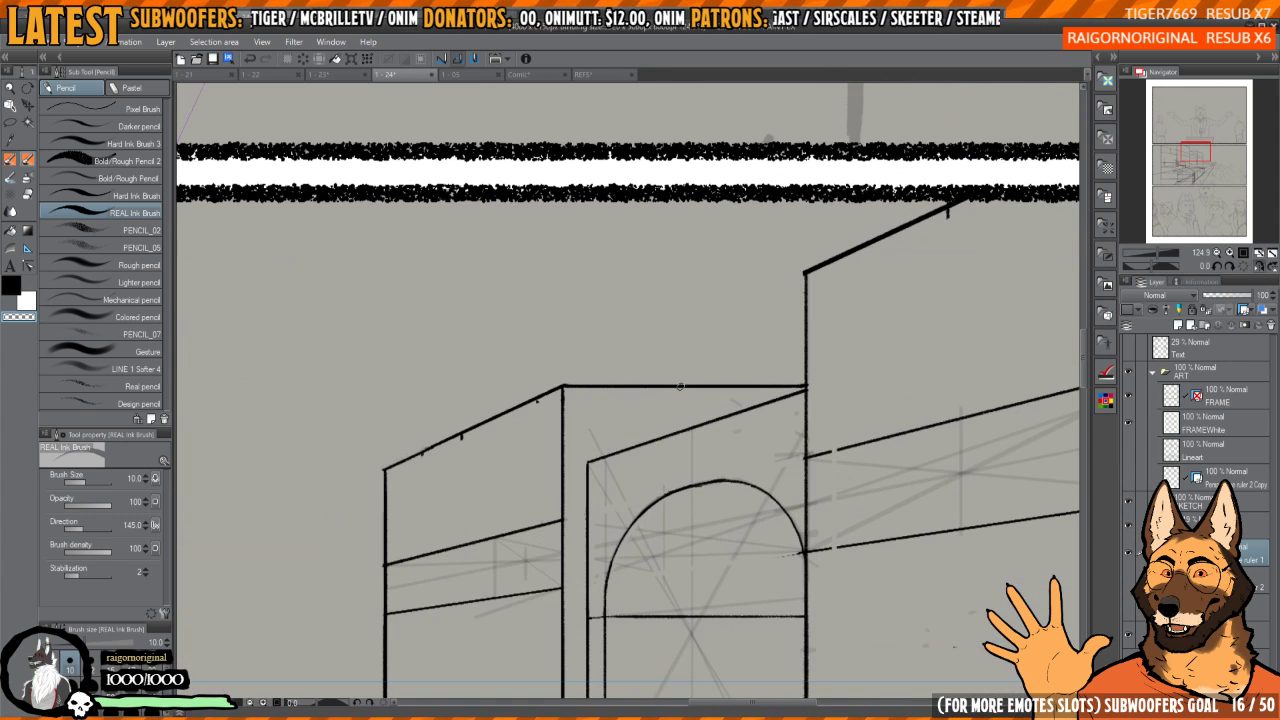
- Switch from erasing back to black ink and reduce the REAL Ink Brush size to 5
{"action": "key", "text": "c"}
{"action": "key", "text": "["}
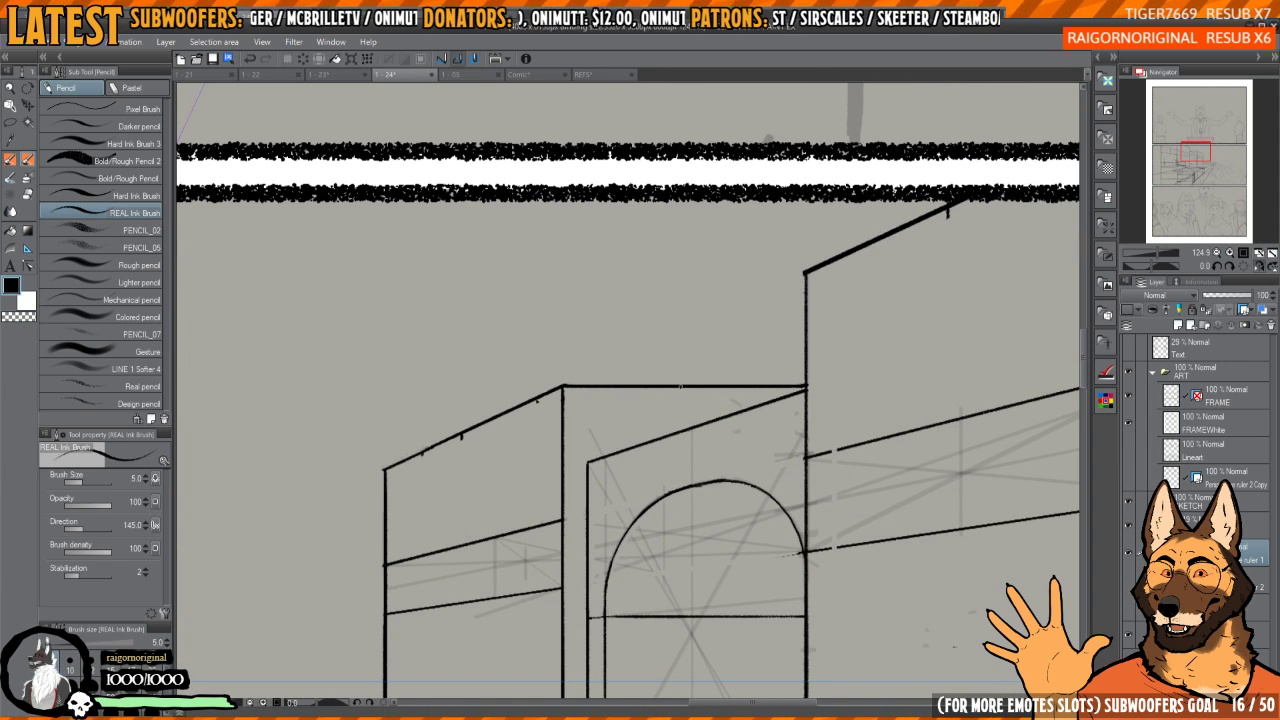
{"action": "left_click_drag", "start_coordinate": [718, 350], "coordinate": [757, 352]}
- Open page 1 - 23, hide its Perspective ruler 1 layer and examine the rooftops beside the clock tower
{"action": "key", "text": "ctrl+shift+Tab"}
{"action": "scroll", "coordinate": [807, 285], "scroll_direction": "down", "scroll_amount": 2}
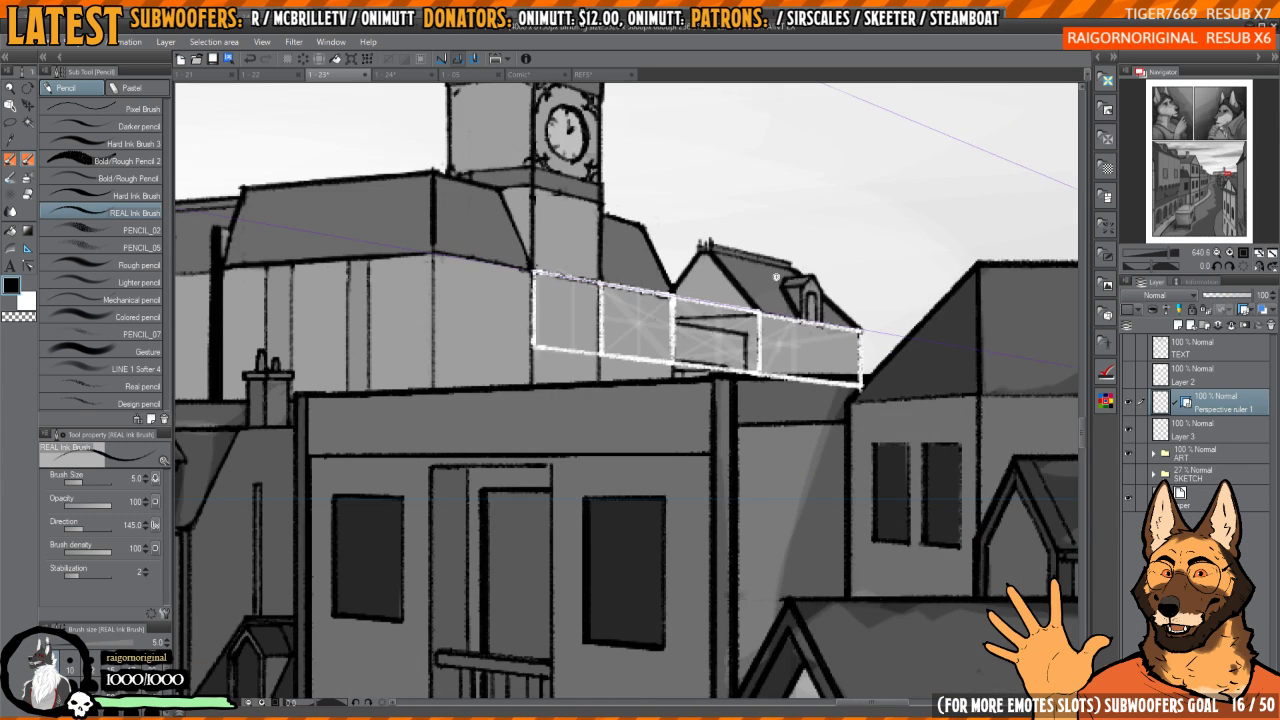
{"action": "scroll", "coordinate": [859, 291], "scroll_direction": "up", "scroll_amount": 1}
{"action": "left_click", "coordinate": [1129, 404]}
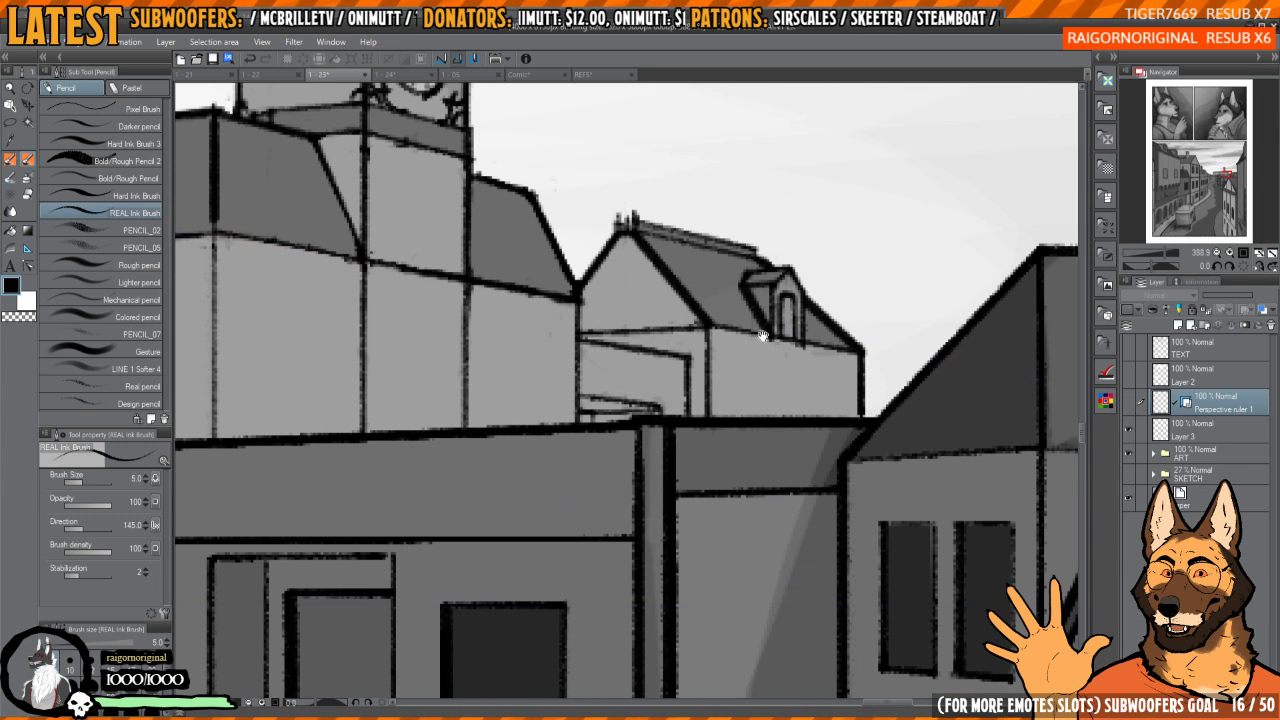
{"action": "left_click_drag", "start_coordinate": [761, 288], "coordinate": [822, 398]}
- Check the street buildings on page 1 - 22, and return to page 1 - 24
{"action": "key", "text": "ctrl+shift+Tab"}
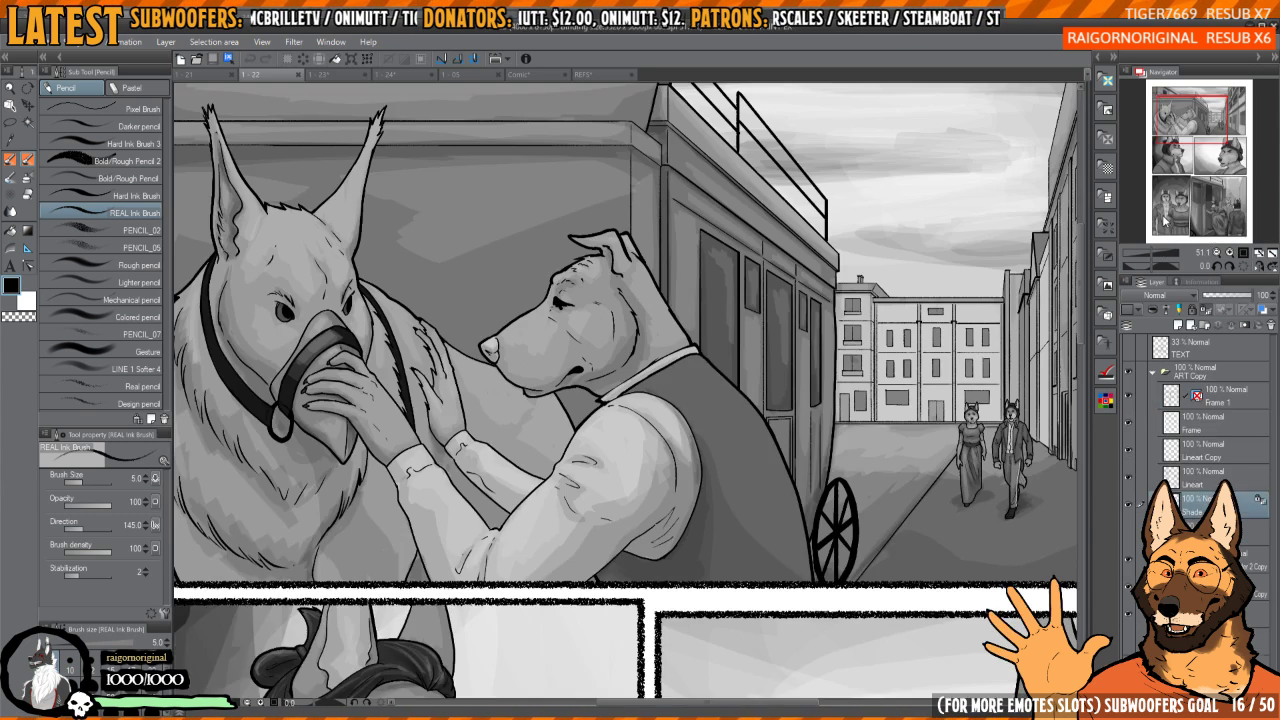
{"action": "key", "text": "ctrl+Tab"}
{"action": "key", "text": "ctrl+Tab"}
- Ink a pitched roof above the arch block with a thin vertical, a slanted edge from apex to block corner, and a receding ridge
{"action": "key", "text": "h"}
{"action": "left_click_drag", "start_coordinate": [643, 381], "coordinate": [758, 457]}
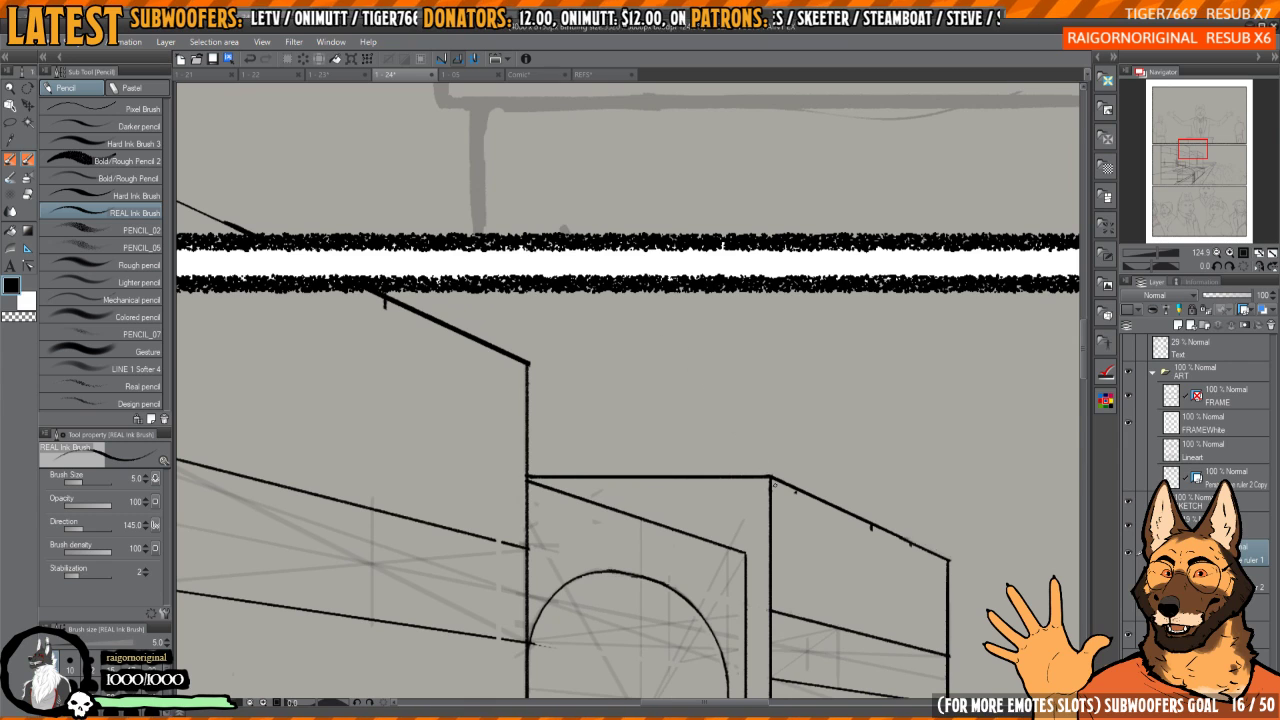
{"action": "mouse_move", "coordinate": [770, 478]}
{"action": "left_mouse_down"}
{"action": "mouse_move", "coordinate": [650, 330]}
{"action": "mouse_move", "coordinate": [804, 420]}
{"action": "left_mouse_up"}
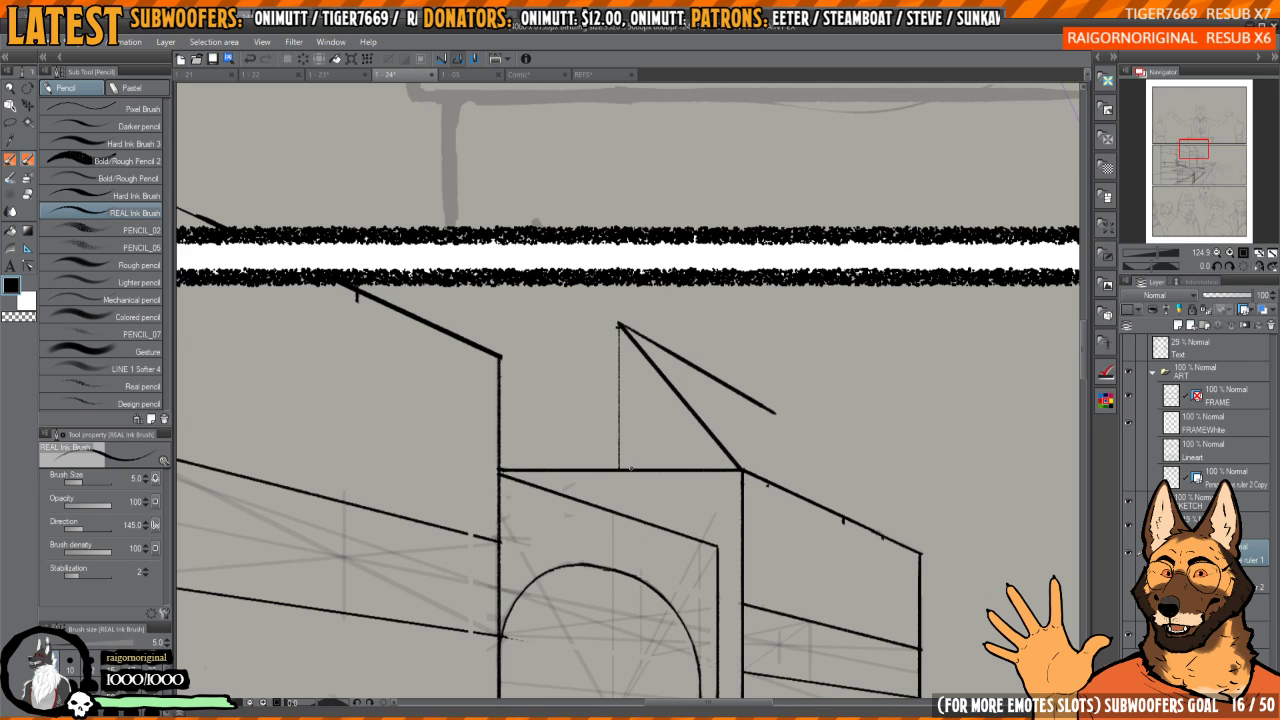
- Draw a thin receding guide line from the foot of the roof's vertical across the block's side, redoing it until it fits
{"action": "mouse_move", "coordinate": [659, 488]}
{"action": "left_mouse_down"}
{"action": "mouse_move", "coordinate": [637, 460]}
{"action": "mouse_move", "coordinate": [686, 483]}
{"action": "left_mouse_up"}
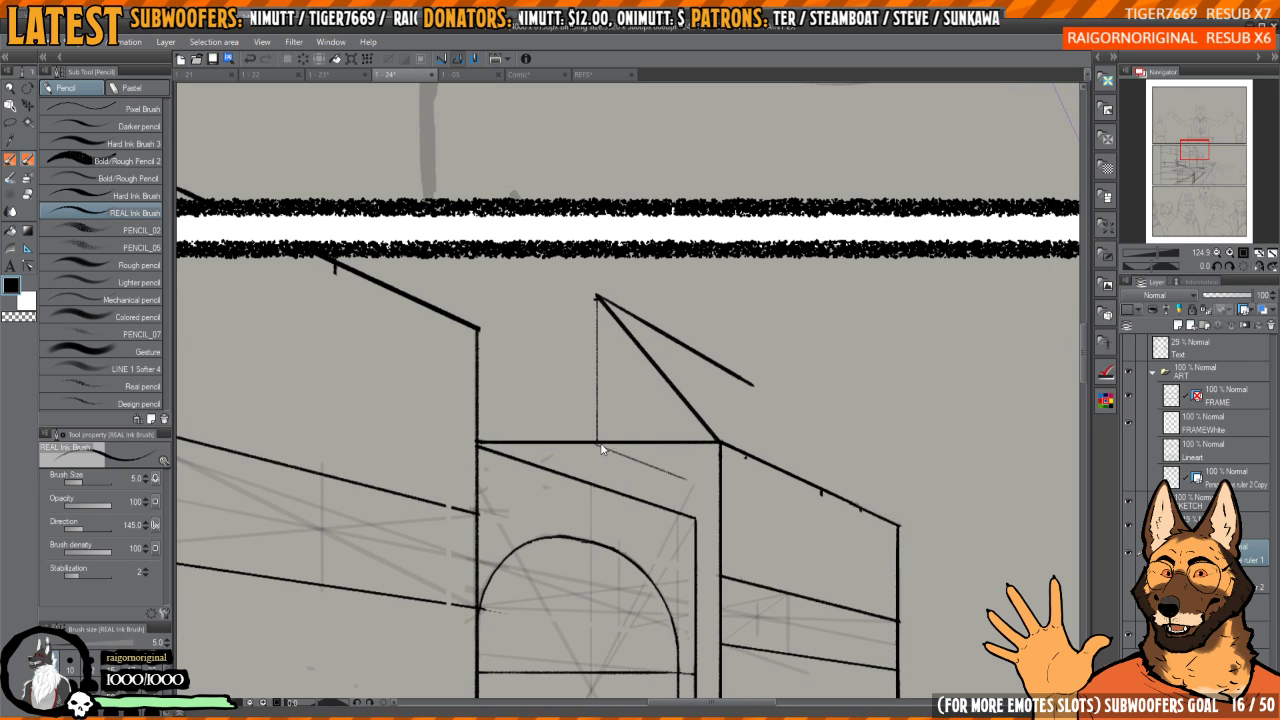
{"action": "key", "text": "ctrl+z"}
{"action": "left_click_drag", "start_coordinate": [597, 444], "coordinate": [808, 525]}
{"action": "mouse_move", "coordinate": [891, 486]}
{"action": "left_mouse_down"}
{"action": "mouse_move", "coordinate": [837, 377]}
{"action": "mouse_move", "coordinate": [708, 416]}
{"action": "mouse_move", "coordinate": [570, 415]}
{"action": "left_mouse_up"}
{"action": "scroll", "coordinate": [839, 427], "scroll_direction": "up", "scroll_amount": 2}
{"action": "mouse_move", "coordinate": [760, 331]}
{"action": "left_mouse_down"}
{"action": "mouse_move", "coordinate": [798, 370]}
{"action": "mouse_move", "coordinate": [779, 445]}
{"action": "left_mouse_up"}
{"action": "key", "text": "ctrl+z"}
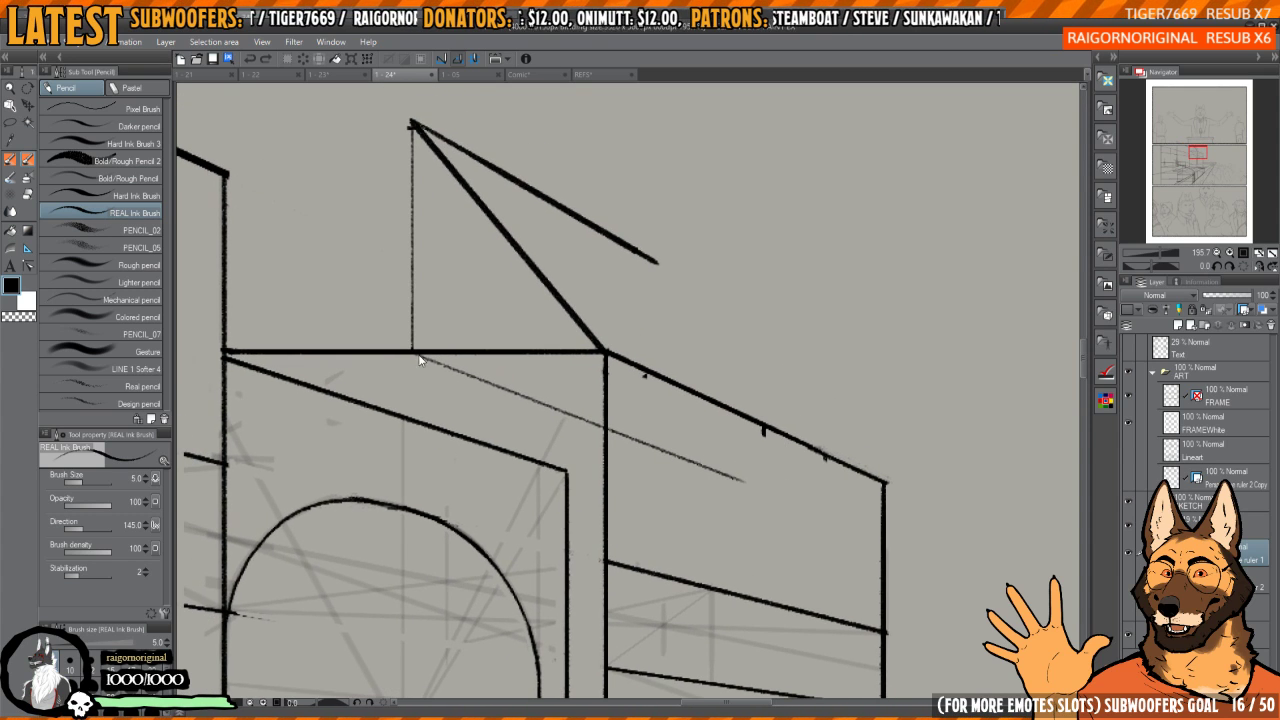
{"action": "key", "text": "ctrl+z"}
{"action": "left_click_drag", "start_coordinate": [412, 353], "coordinate": [781, 454]}
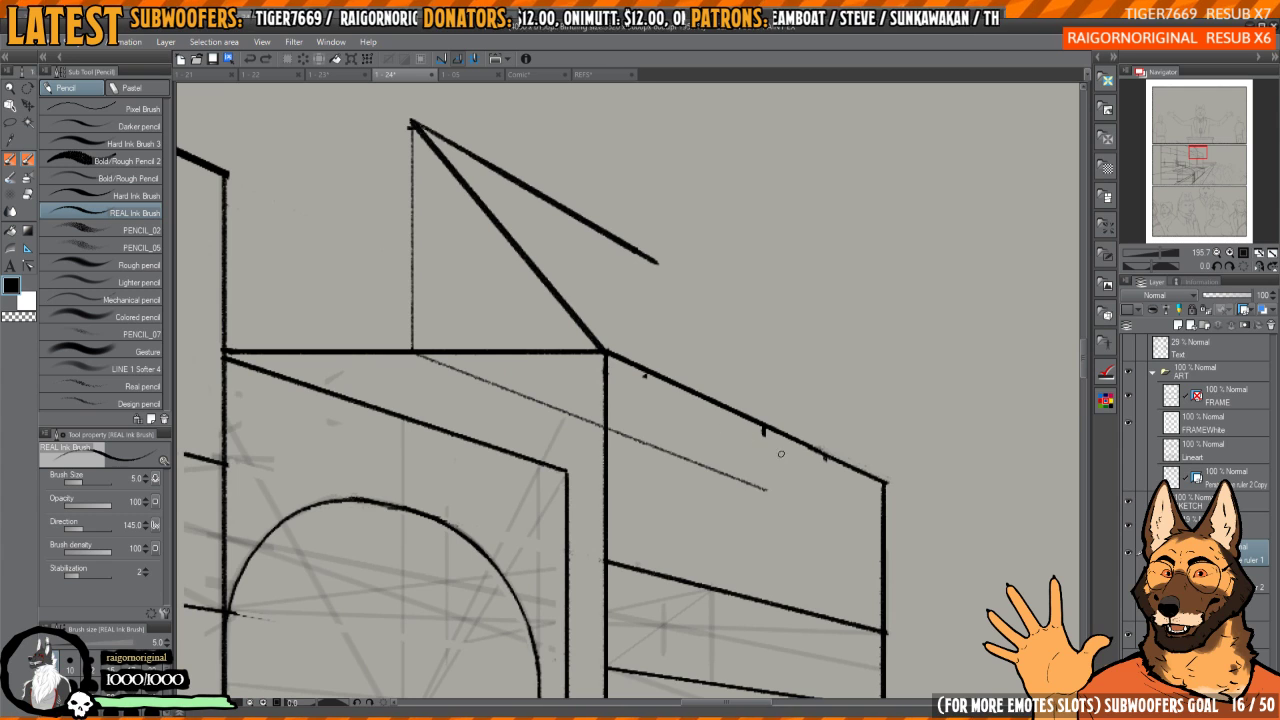
- Draw thin horizontal and vertical guides from the block's rear top corner and the receding guide, and extend the roof ridge to the vertical
{"action": "mouse_move", "coordinate": [880, 483]}
{"action": "left_mouse_down"}
{"action": "mouse_move", "coordinate": [668, 548]}
{"action": "mouse_move", "coordinate": [442, 566]}
{"action": "left_mouse_up"}
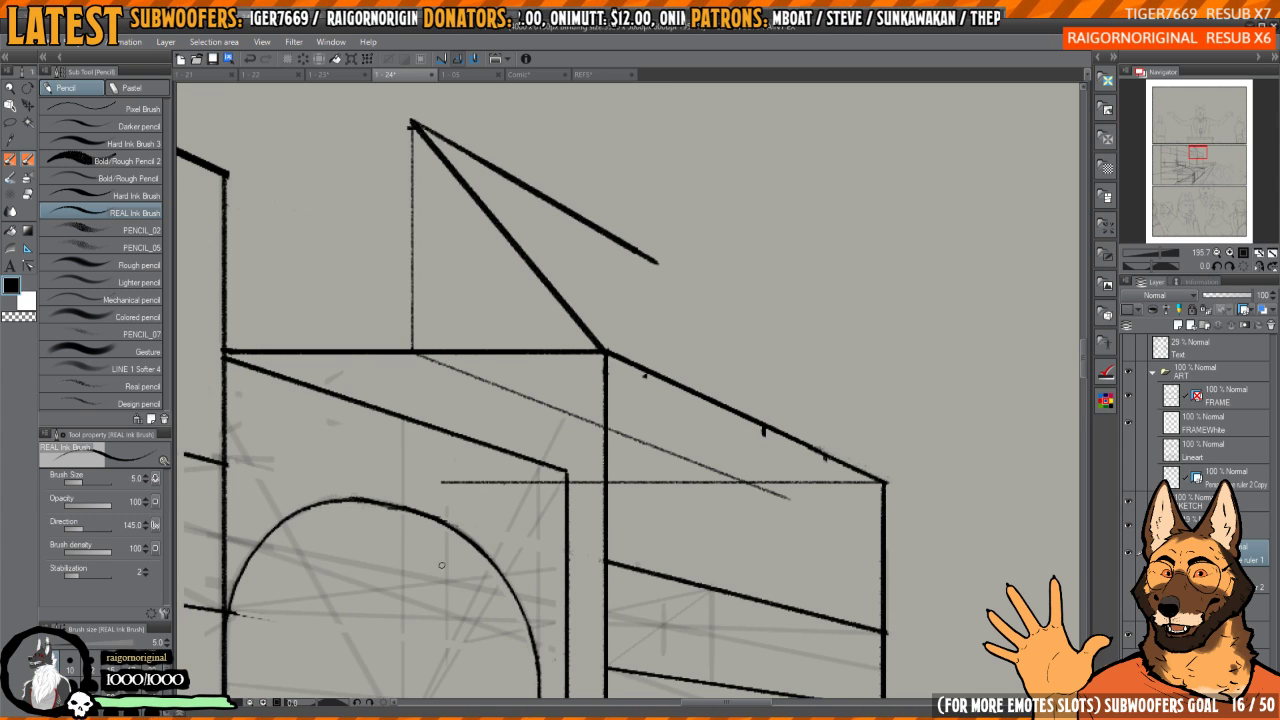
{"action": "left_click_drag", "start_coordinate": [721, 426], "coordinate": [706, 468]}
{"action": "mouse_move", "coordinate": [727, 523]}
{"action": "left_mouse_down"}
{"action": "mouse_move", "coordinate": [732, 297]}
{"action": "mouse_move", "coordinate": [688, 334]}
{"action": "mouse_move", "coordinate": [735, 354]}
{"action": "left_mouse_up"}
{"action": "key", "text": "h"}
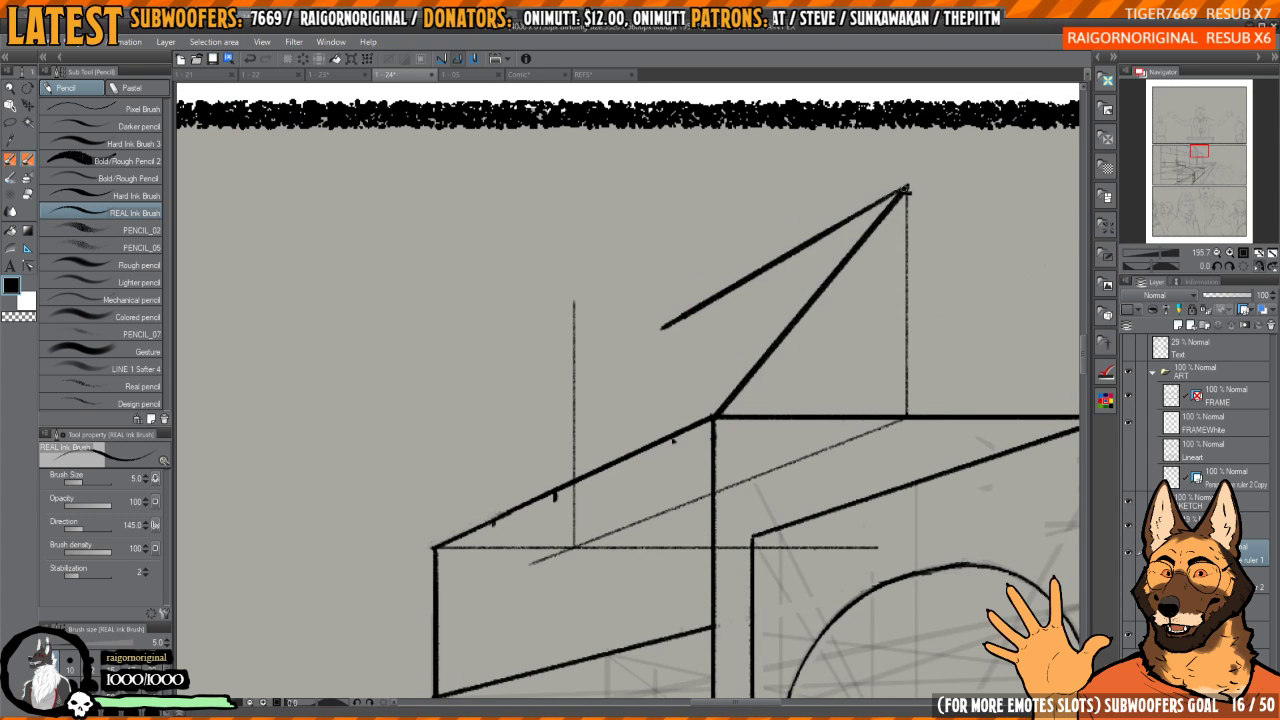
{"action": "left_click_drag", "start_coordinate": [656, 331], "coordinate": [575, 380]}
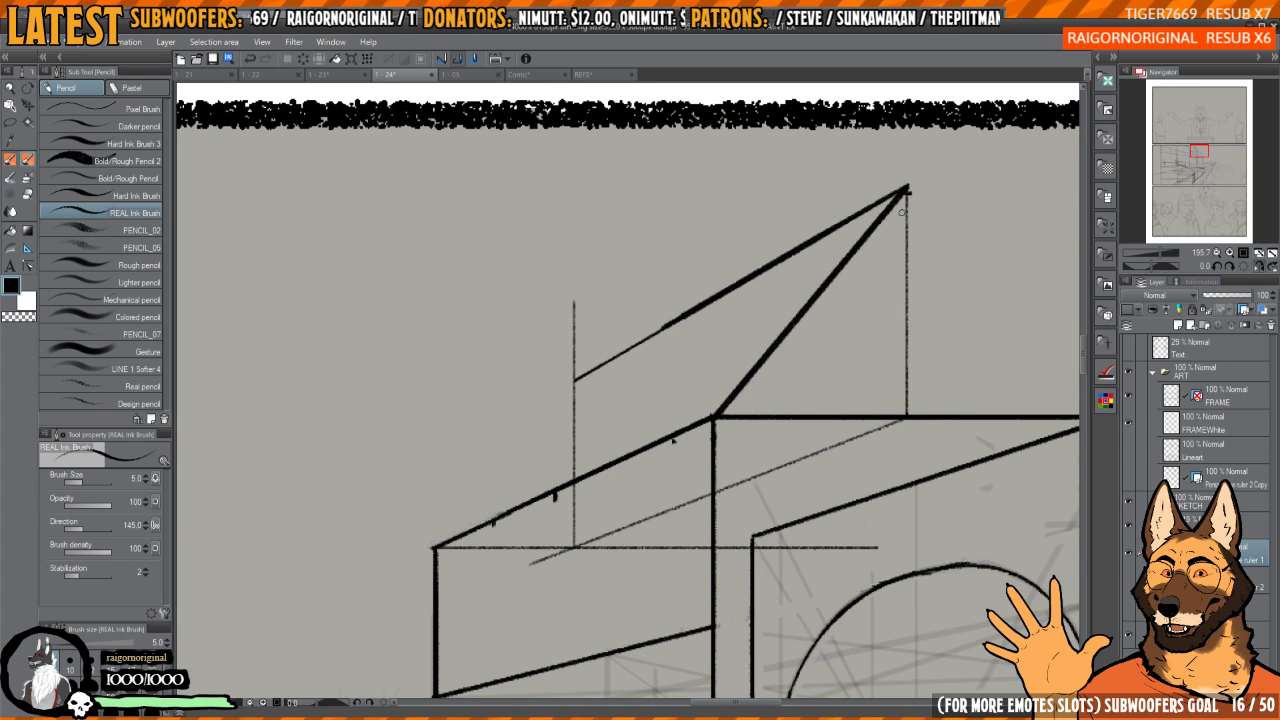
{"action": "key", "text": "h"}
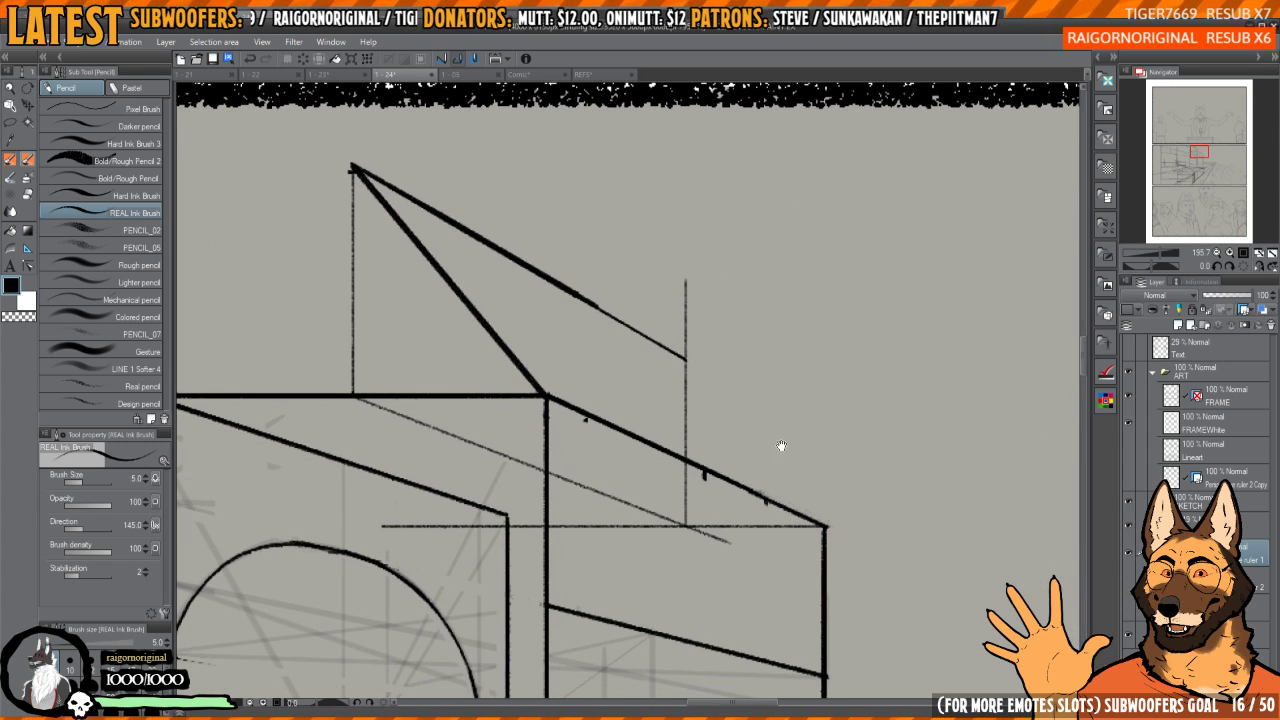
- Ink the roof's rear slanted edge from the ridge end to the block's rear corner, and thicken the ridge extension
{"action": "left_click_drag", "start_coordinate": [781, 446], "coordinate": [675, 313]}
{"action": "left_click_drag", "start_coordinate": [675, 313], "coordinate": [766, 449]}
{"action": "left_click", "coordinate": [777, 491], "text": "shift"}
{"action": "mouse_move", "coordinate": [706, 361]}
{"action": "left_mouse_down"}
{"action": "mouse_move", "coordinate": [786, 484]}
{"action": "mouse_move", "coordinate": [751, 473]}
{"action": "mouse_move", "coordinate": [671, 349]}
{"action": "mouse_move", "coordinate": [817, 260]}
{"action": "mouse_move", "coordinate": [782, 239]}
{"action": "left_mouse_up"}
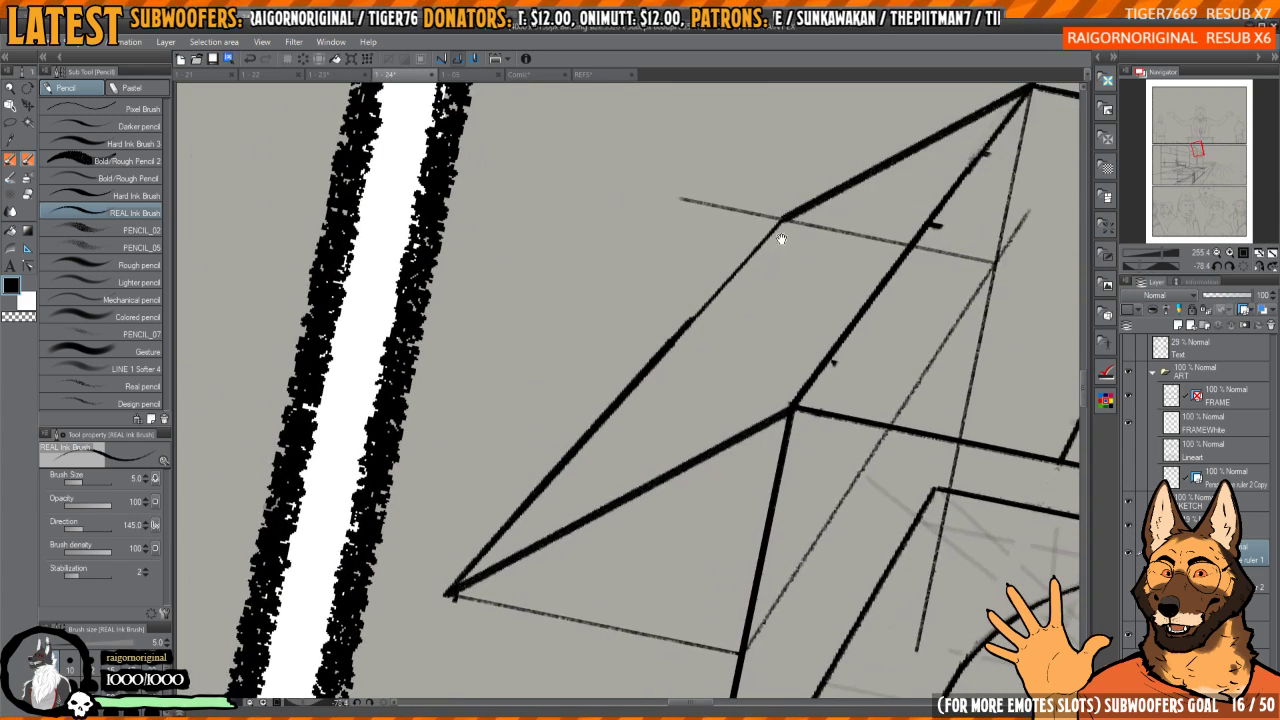
{"action": "scroll", "coordinate": [782, 239], "scroll_direction": "up", "scroll_amount": 2}
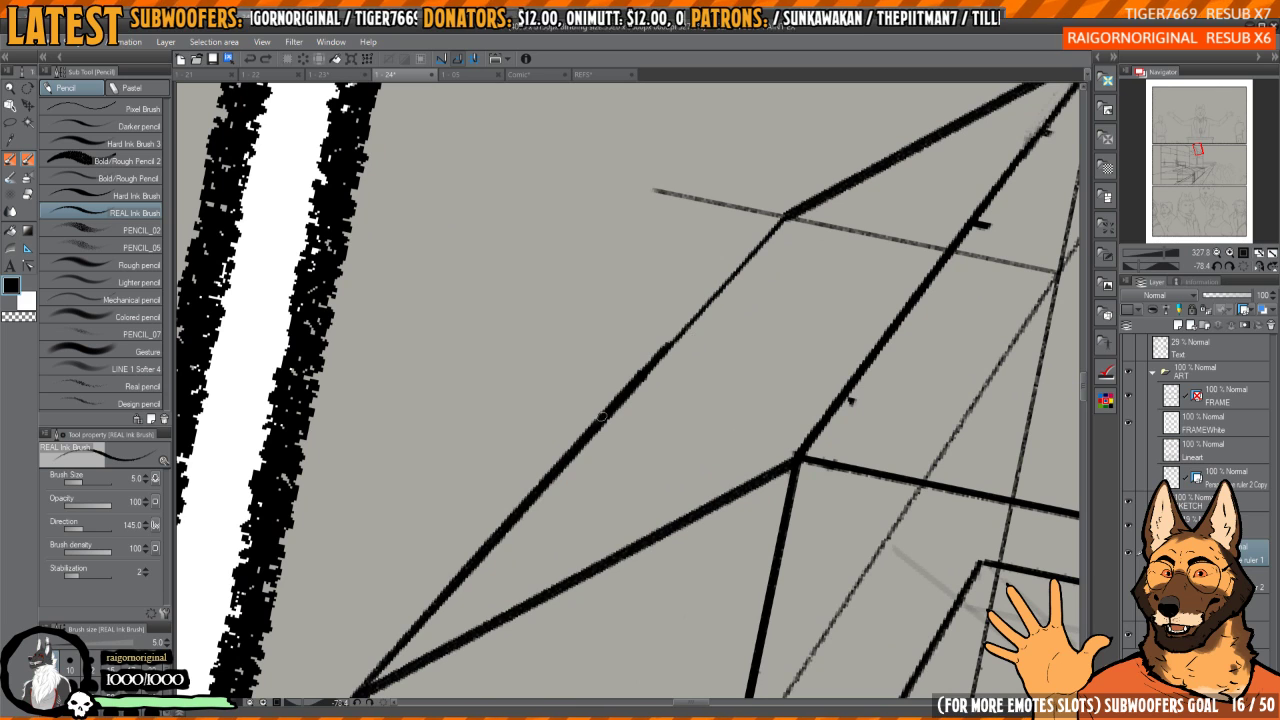
{"action": "mouse_move", "coordinate": [603, 415]}
{"action": "left_mouse_down"}
{"action": "mouse_move", "coordinate": [791, 225]}
{"action": "mouse_move", "coordinate": [680, 354]}
{"action": "mouse_move", "coordinate": [694, 269]}
{"action": "mouse_move", "coordinate": [727, 240]}
{"action": "mouse_move", "coordinate": [699, 263]}
{"action": "mouse_move", "coordinate": [743, 391]}
{"action": "left_mouse_up"}
{"action": "scroll", "coordinate": [752, 312], "scroll_direction": "up", "scroll_amount": 3}
- Erase the thin vertical guide below the rear end of the roof ridge
{"action": "key", "text": "c"}
{"action": "left_click_drag", "start_coordinate": [754, 250], "coordinate": [762, 120]}
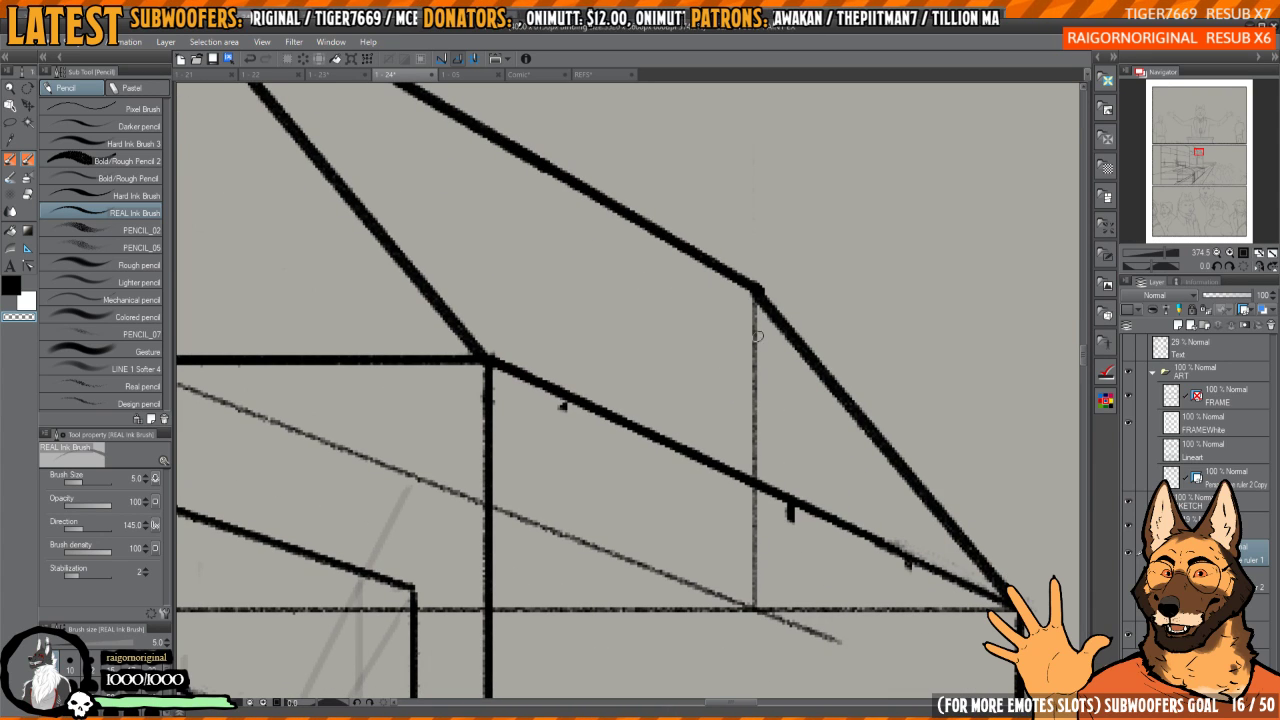
{"action": "left_click_drag", "start_coordinate": [752, 304], "coordinate": [752, 474]}
{"action": "left_click_drag", "start_coordinate": [752, 411], "coordinate": [750, 381]}
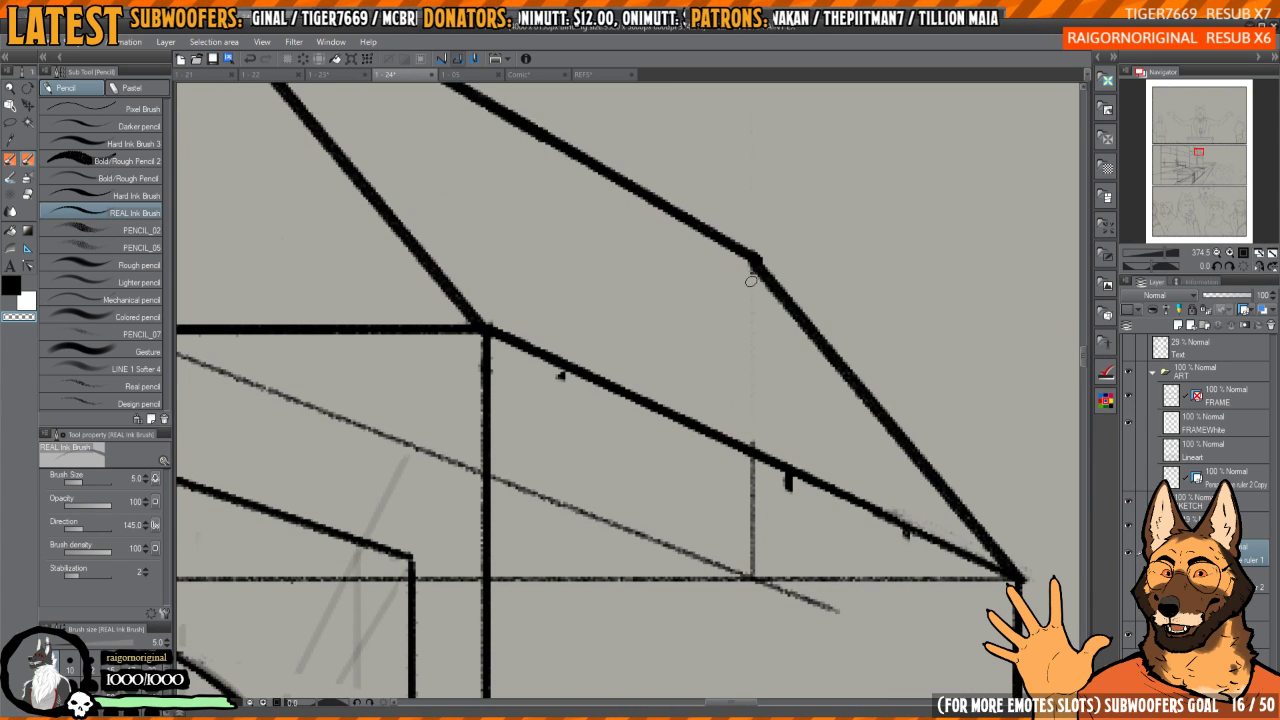
{"action": "left_click_drag", "start_coordinate": [760, 487], "coordinate": [760, 417]}
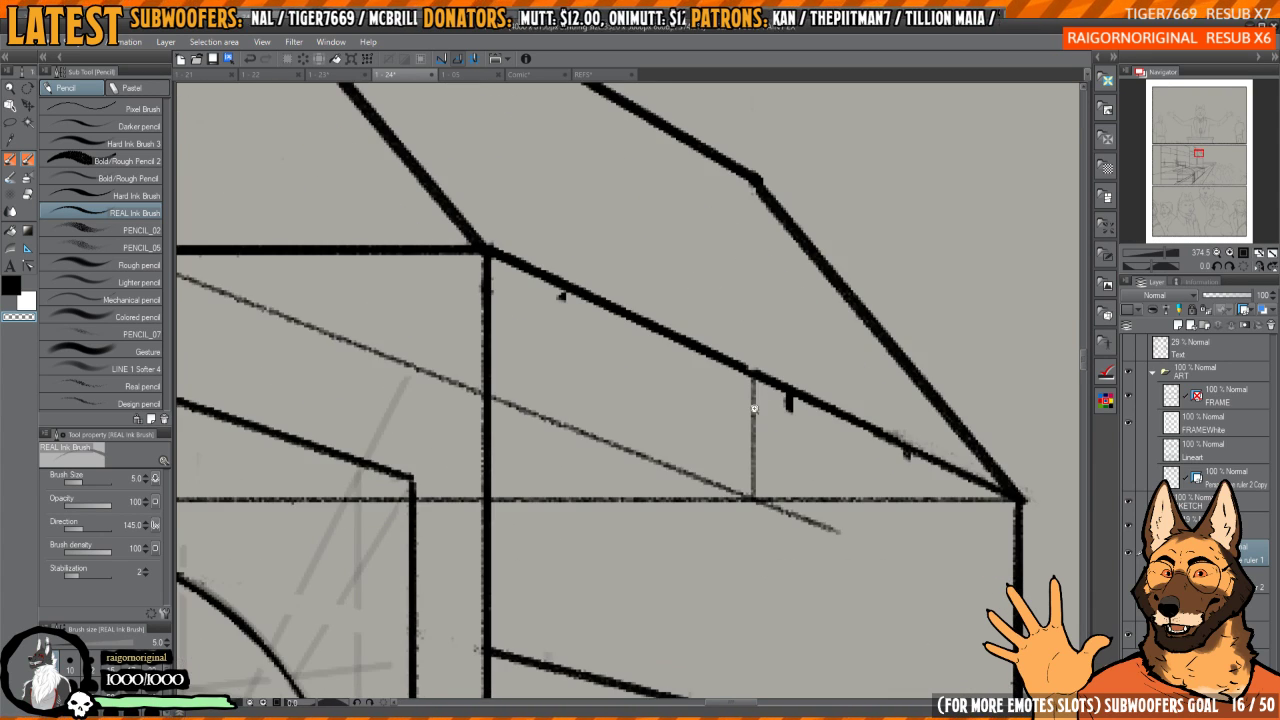
{"action": "scroll", "coordinate": [751, 428], "scroll_direction": "up", "scroll_amount": 2}
{"action": "left_click_drag", "start_coordinate": [752, 366], "coordinate": [752, 546]}
{"action": "left_click_drag", "start_coordinate": [771, 519], "coordinate": [763, 513]}
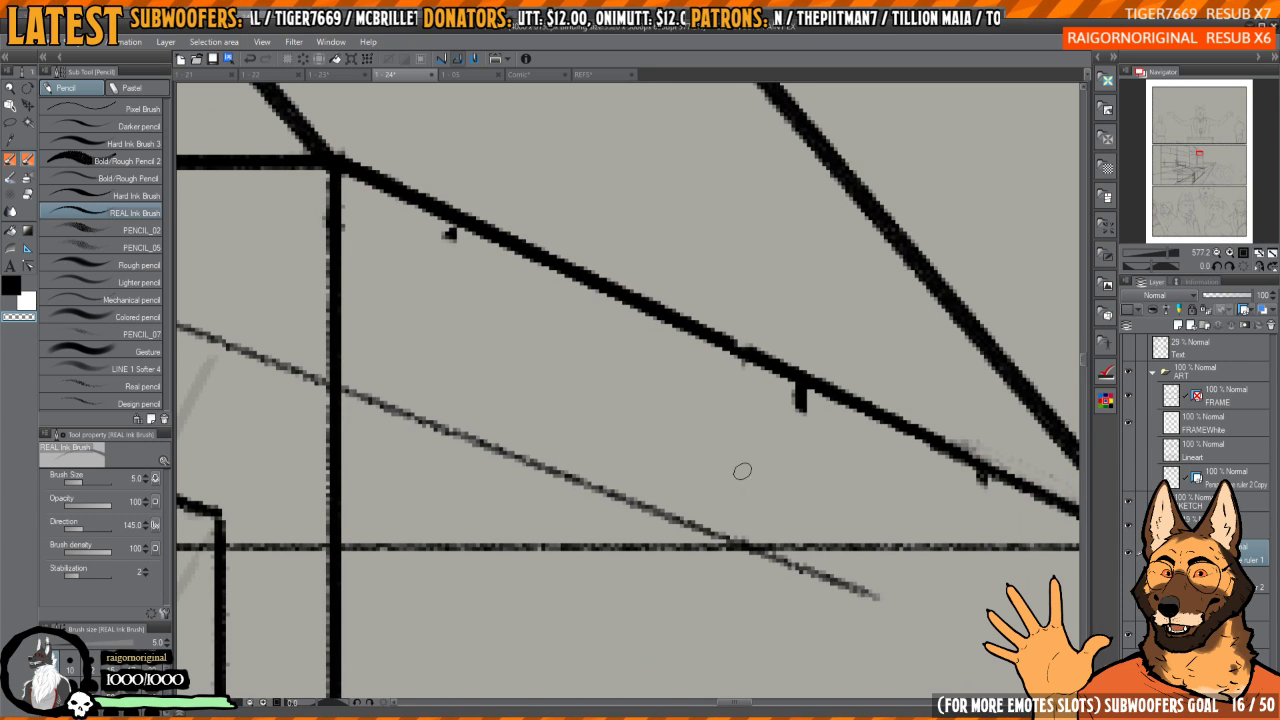
- Clean up the eave line by removing its stray stub, and erase the receding guide's overshoot past the horizontal guide
{"action": "key", "text": "c"}
{"action": "left_click_drag", "start_coordinate": [738, 346], "coordinate": [768, 358]}
{"action": "left_click_drag", "start_coordinate": [806, 453], "coordinate": [797, 394]}
{"action": "mouse_move", "coordinate": [782, 338]}
{"action": "left_mouse_down"}
{"action": "mouse_move", "coordinate": [813, 355]}
{"action": "mouse_move", "coordinate": [771, 349]}
{"action": "mouse_move", "coordinate": [817, 352]}
{"action": "left_mouse_up"}
{"action": "key", "text": "c"}
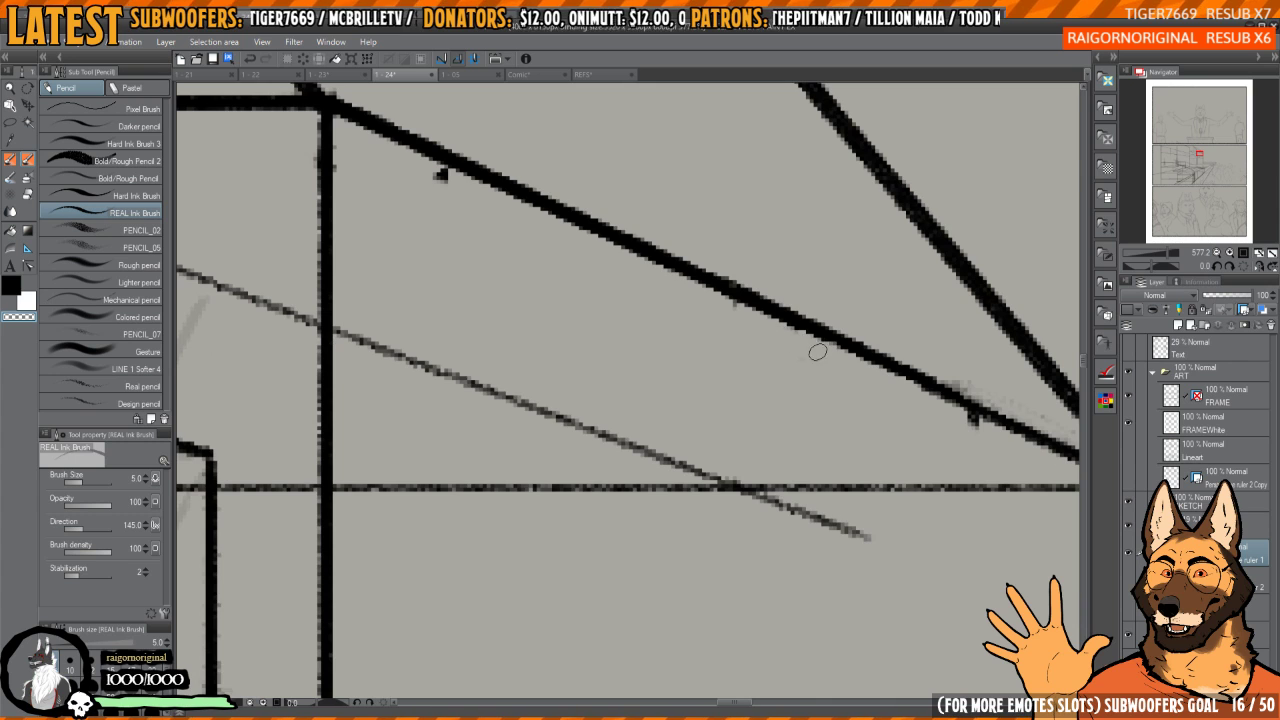
{"action": "left_click_drag", "start_coordinate": [817, 419], "coordinate": [811, 363]}
{"action": "left_click_drag", "start_coordinate": [878, 473], "coordinate": [764, 423]}
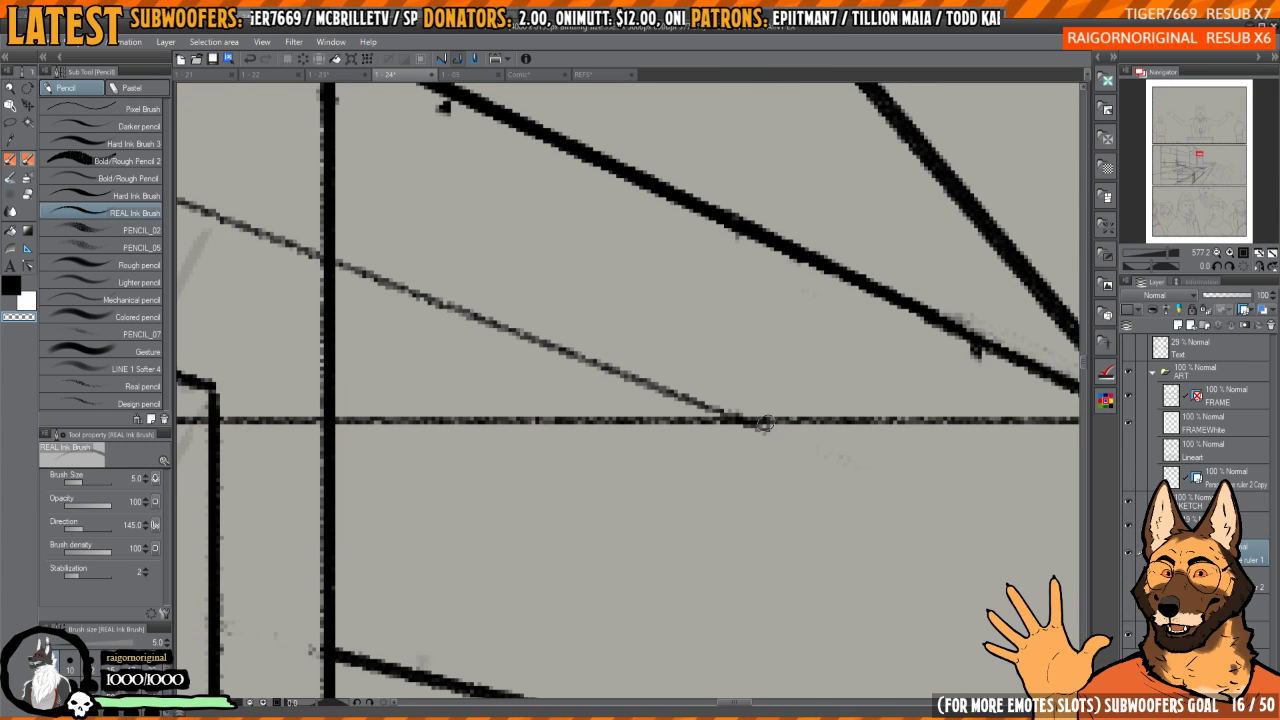
{"action": "scroll", "coordinate": [815, 445], "scroll_direction": "down", "scroll_amount": 4}
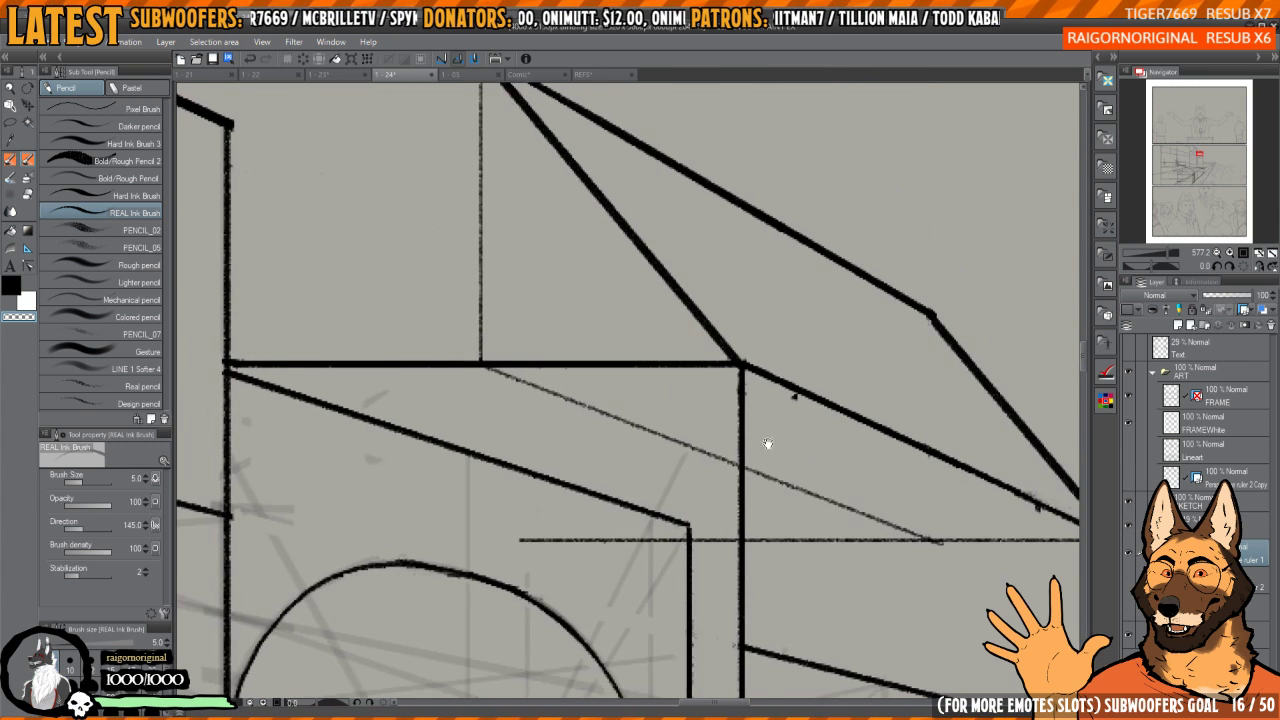
{"action": "scroll", "coordinate": [829, 402], "scroll_direction": "down", "scroll_amount": 5}
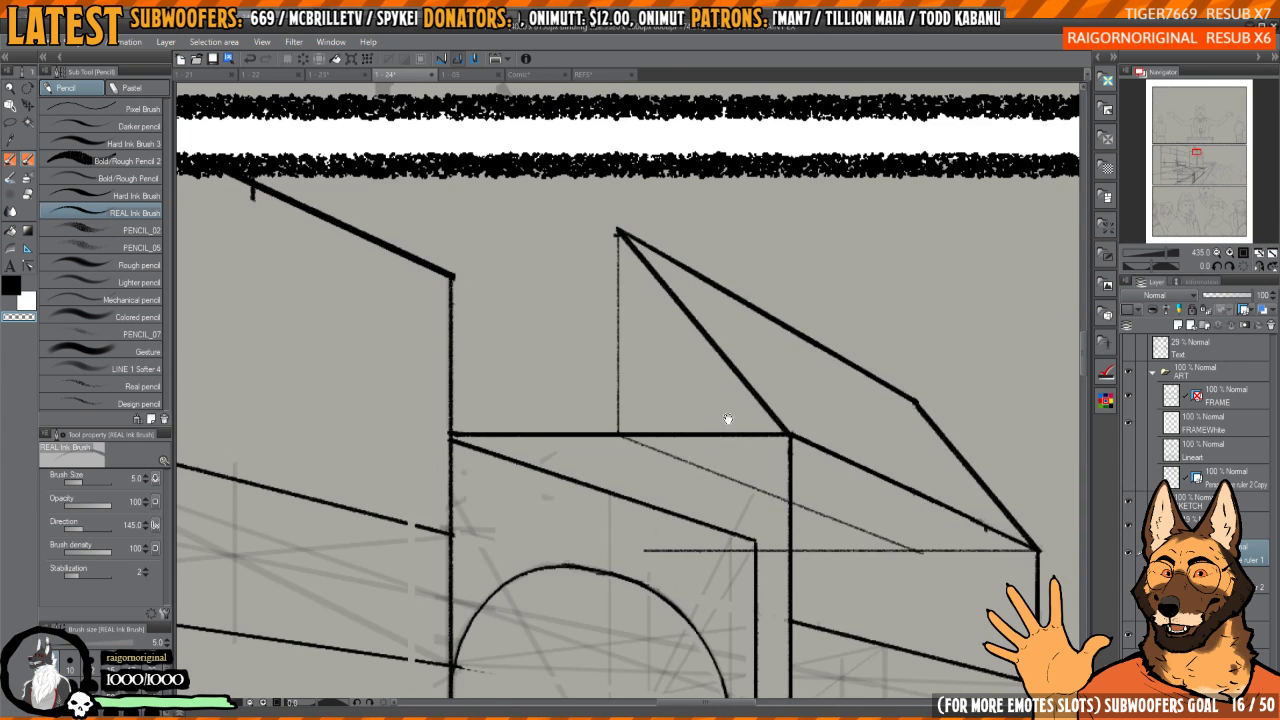
- Trim the front slanted roof edge and re-ink it as a straight line from the block corner to the apex
{"action": "scroll", "coordinate": [803, 406], "scroll_direction": "up", "scroll_amount": 3}
{"action": "key", "text": "c"}
{"action": "left_click", "coordinate": [562, 516]}
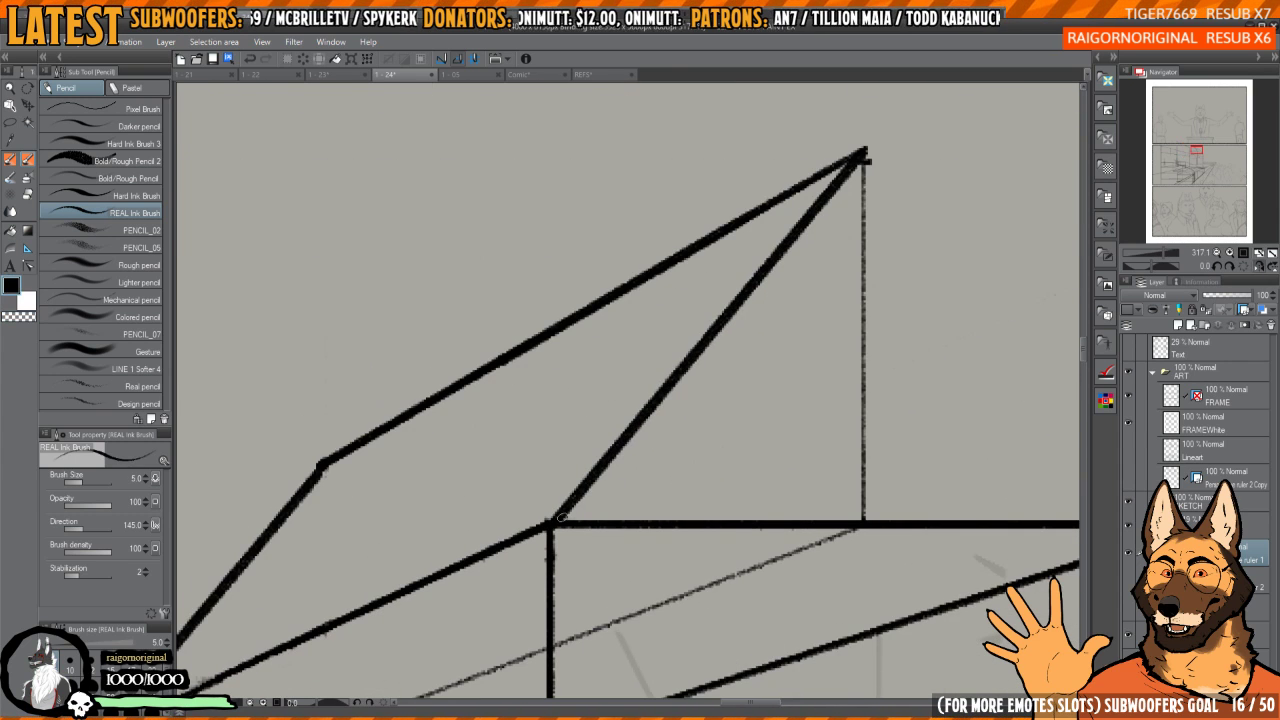
{"action": "left_click", "coordinate": [871, 155], "text": "shift"}
{"action": "key", "text": "ctrl+z"}
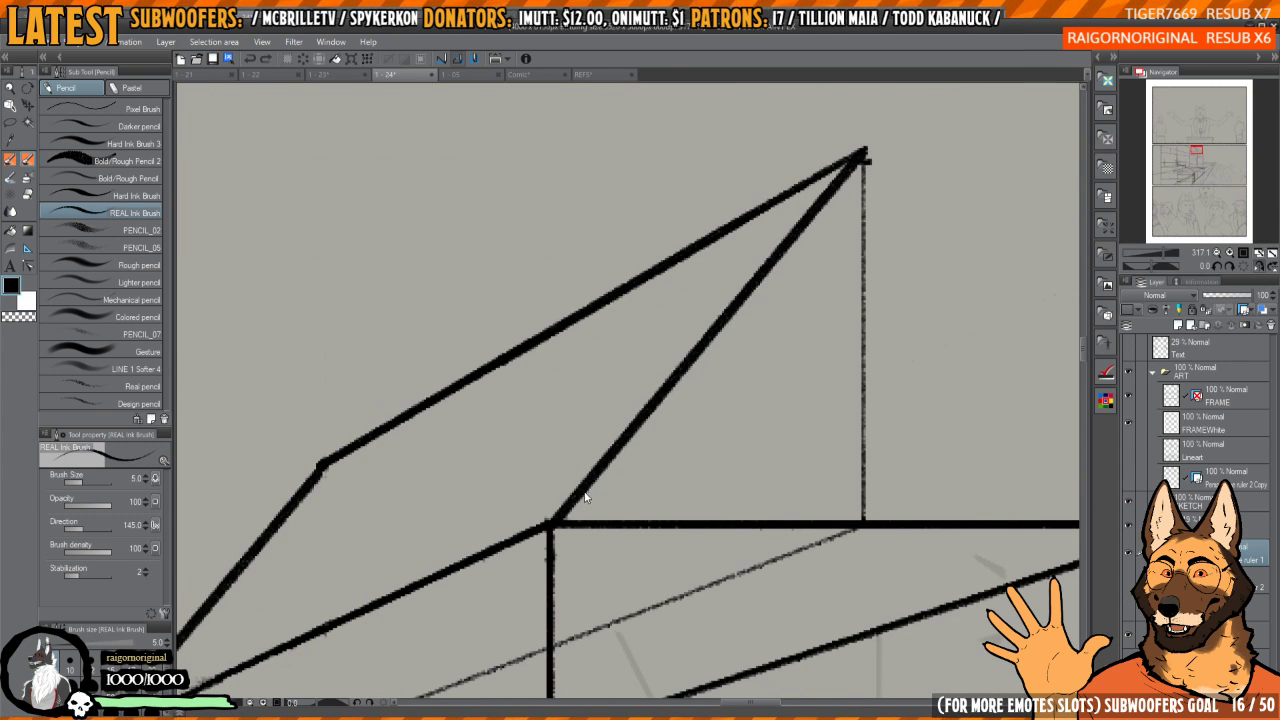
{"action": "key", "text": "c"}
{"action": "left_click", "coordinate": [563, 516]}
{"action": "left_click", "coordinate": [876, 149], "text": "shift"}
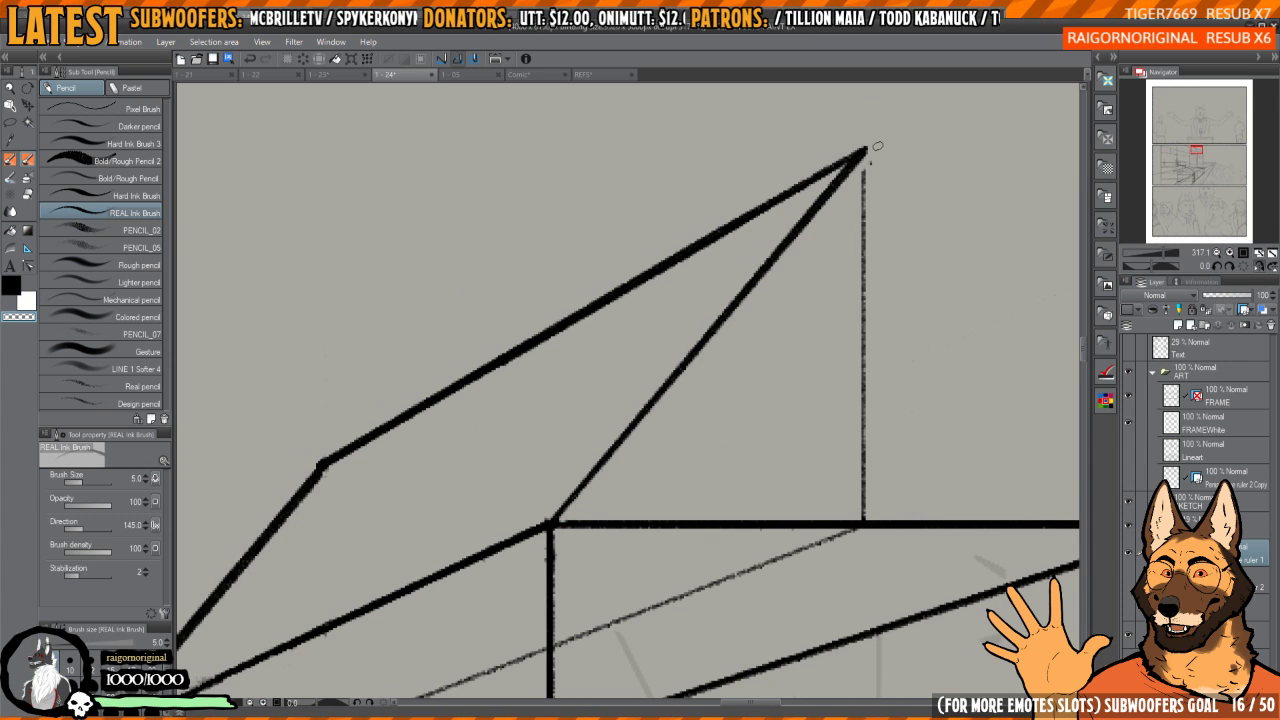
{"action": "key", "text": "c"}
{"action": "left_click", "coordinate": [548, 521]}
{"action": "left_click", "coordinate": [868, 151], "text": "shift"}
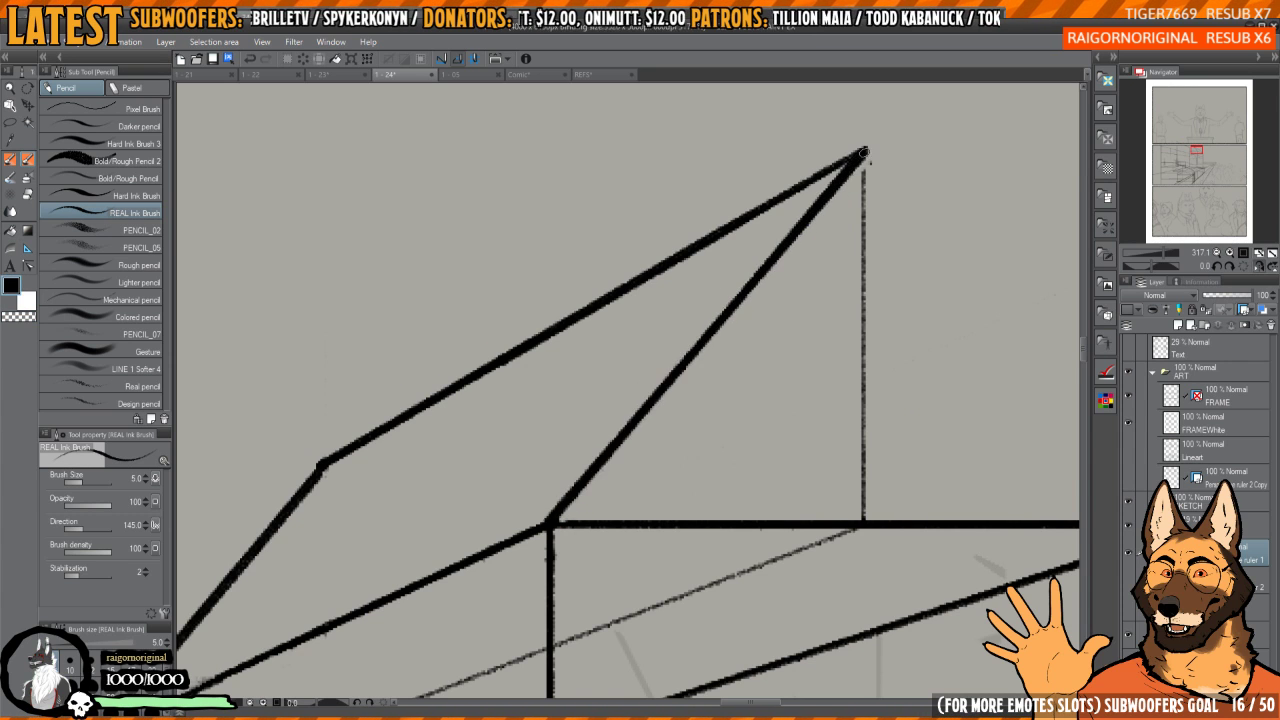
- Ink a short horizontal line outward from the roof's front apex
{"action": "mouse_move", "coordinate": [868, 151]}
{"action": "left_mouse_down"}
{"action": "mouse_move", "coordinate": [779, 252]}
{"action": "mouse_move", "coordinate": [780, 278]}
{"action": "left_mouse_up"}
{"action": "scroll", "coordinate": [749, 273], "scroll_direction": "down", "scroll_amount": 2}
{"action": "scroll", "coordinate": [749, 273], "scroll_direction": "up", "scroll_amount": 1}
{"action": "key", "text": "ctrl+z"}
{"action": "key", "text": "h"}
{"action": "mouse_move", "coordinate": [683, 364]}
{"action": "left_mouse_down"}
{"action": "mouse_move", "coordinate": [791, 327]}
{"action": "mouse_move", "coordinate": [788, 311]}
{"action": "left_mouse_up"}
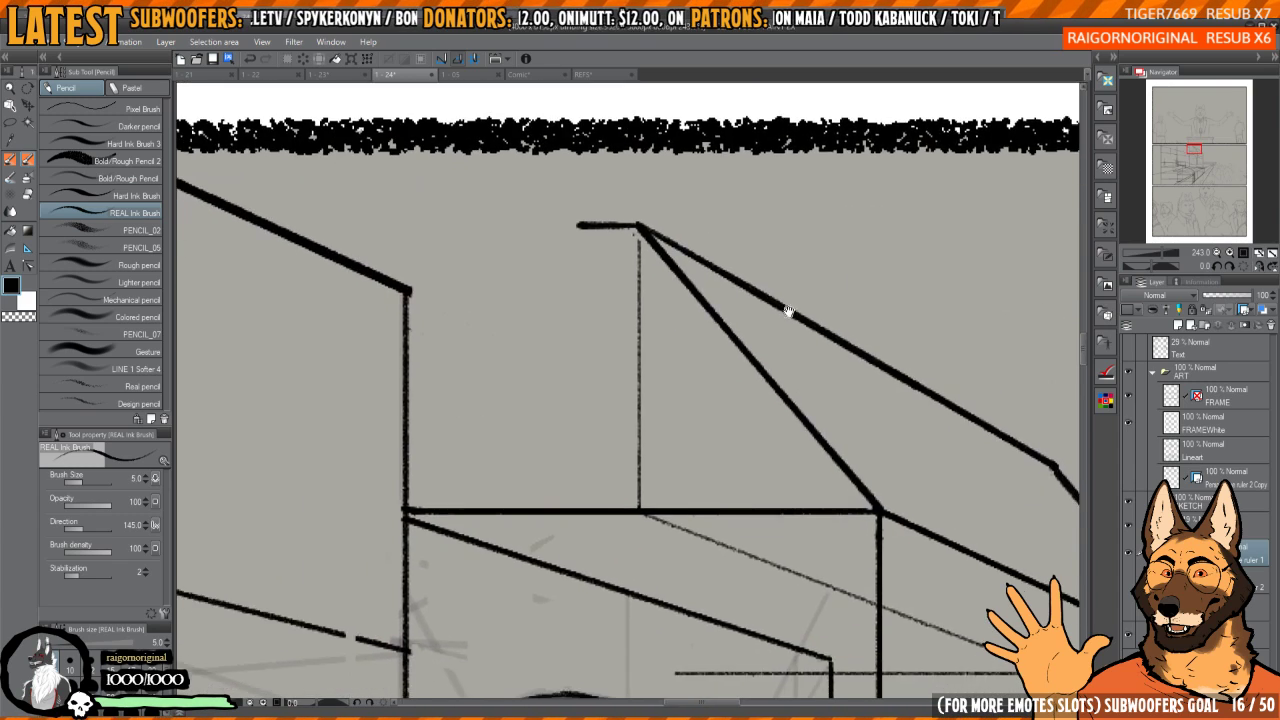
{"action": "scroll", "coordinate": [788, 311], "scroll_direction": "down", "scroll_amount": 4}
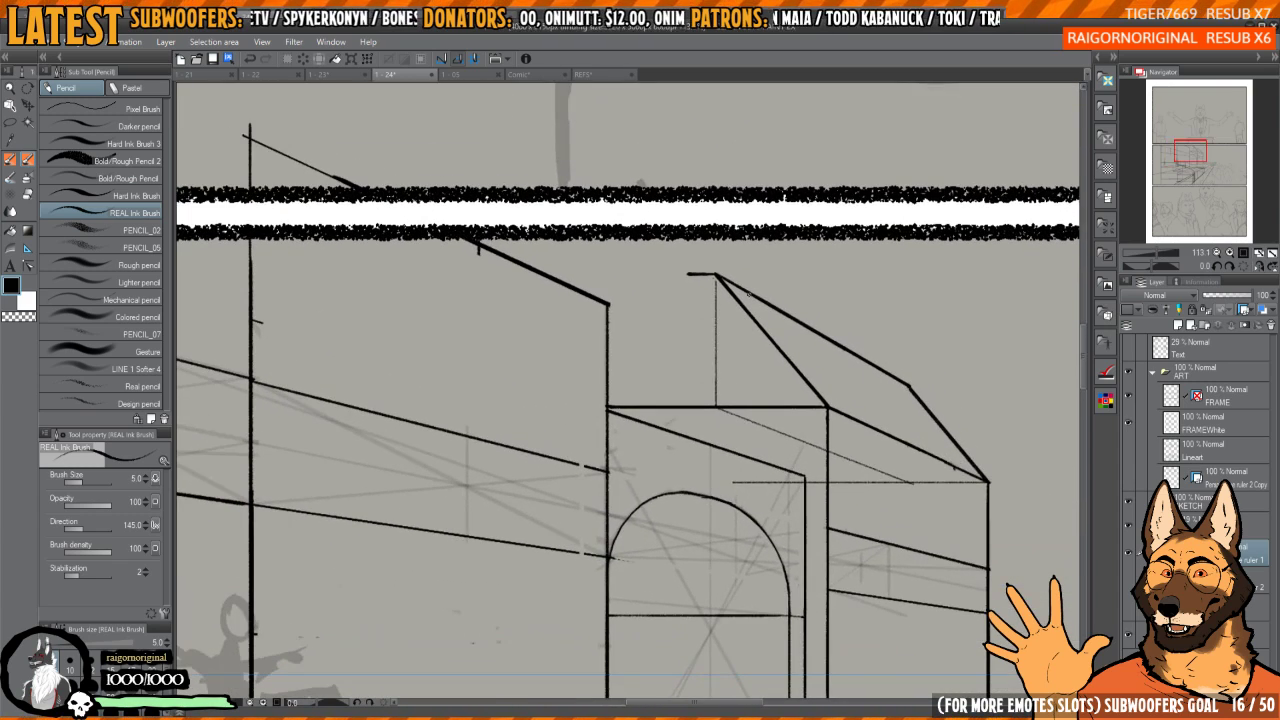
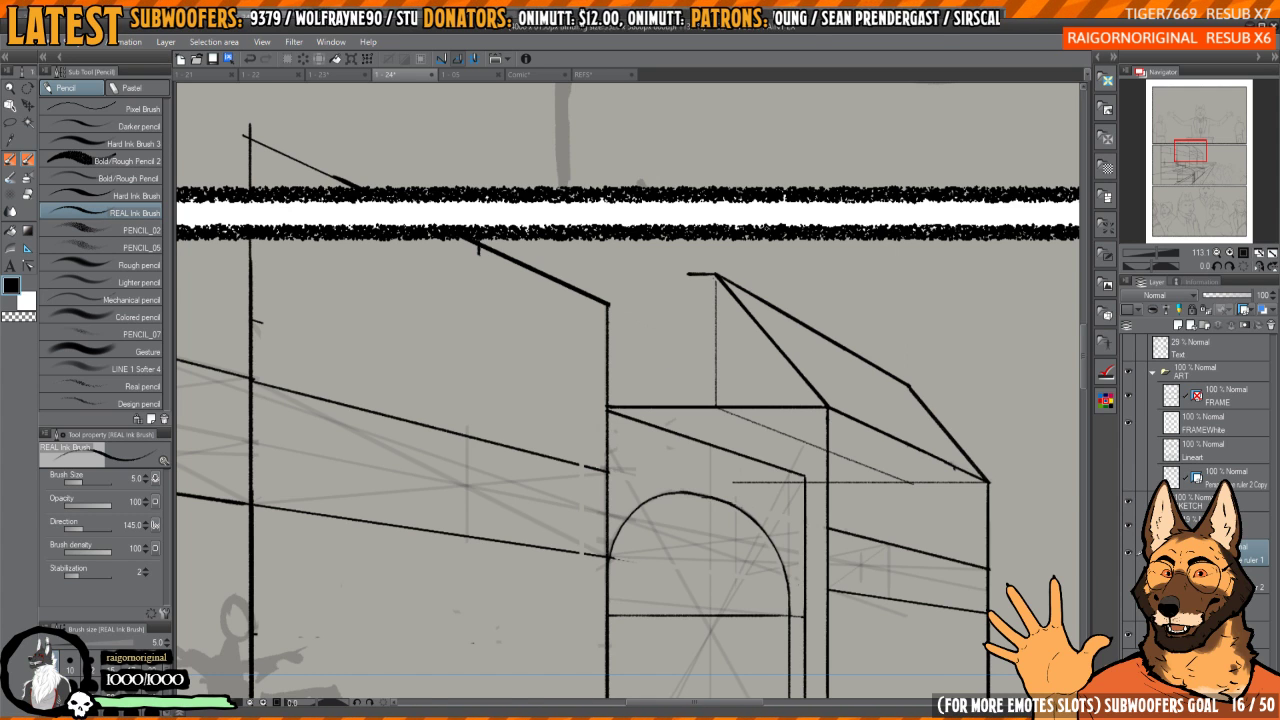
- Draw a thin horizontal guide from the taller wall's top corner and extend the receding guide back to it, redoing it until it fits
{"action": "key", "text": "h"}
{"action": "key", "text": "h"}
{"action": "left_click_drag", "start_coordinate": [727, 311], "coordinate": [781, 361]}
{"action": "key", "text": "b"}
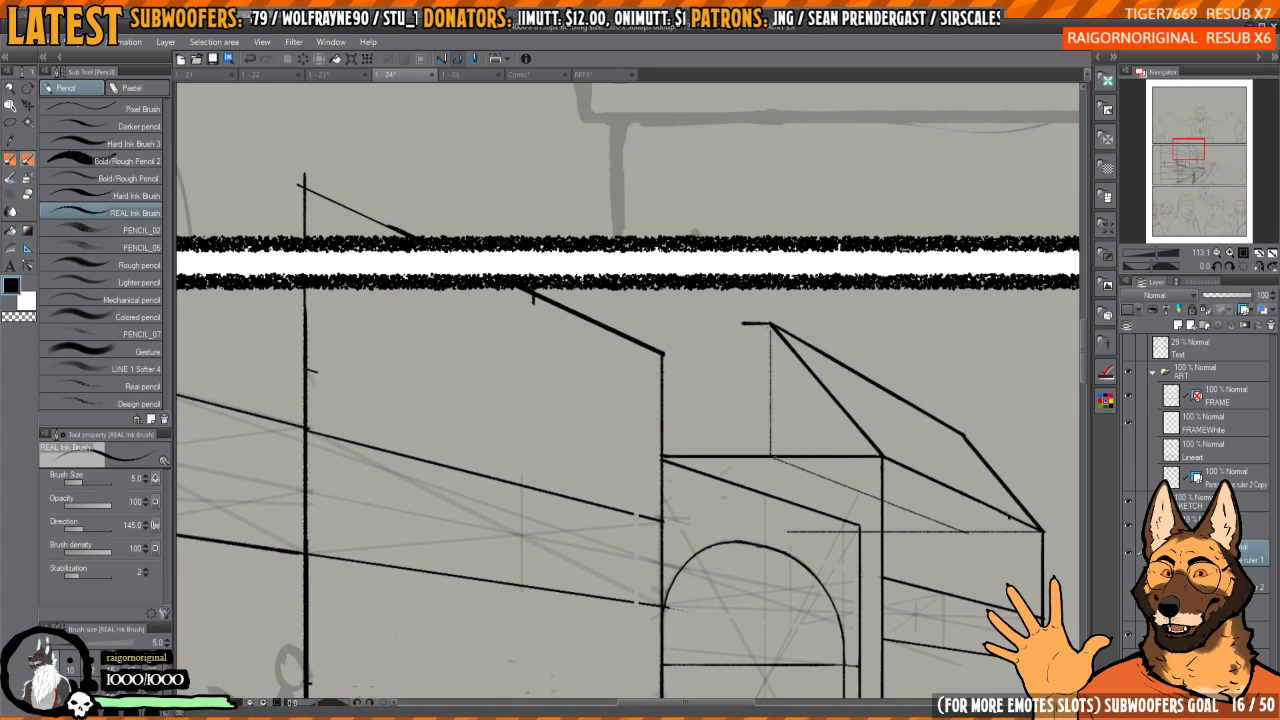
{"action": "key", "text": "p"}
{"action": "left_click_drag", "start_coordinate": [770, 456], "coordinate": [525, 360]}
{"action": "mouse_move", "coordinate": [628, 337]}
{"action": "left_mouse_down"}
{"action": "mouse_move", "coordinate": [672, 341]}
{"action": "mouse_move", "coordinate": [548, 358]}
{"action": "left_mouse_up"}
{"action": "left_click_drag", "start_coordinate": [808, 459], "coordinate": [540, 355]}
{"action": "key", "text": "ctrl+z"}
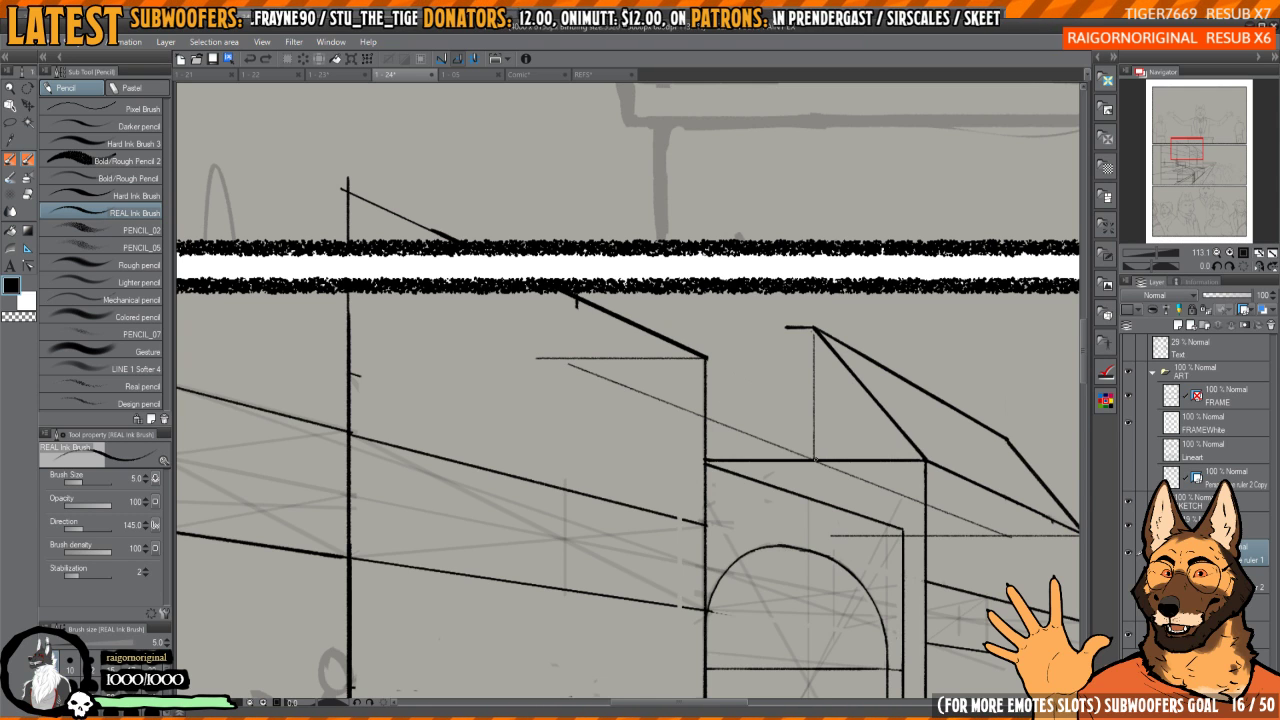
{"action": "left_click_drag", "start_coordinate": [812, 455], "coordinate": [552, 357]}
{"action": "scroll", "coordinate": [576, 300], "scroll_direction": "up", "scroll_amount": 4}
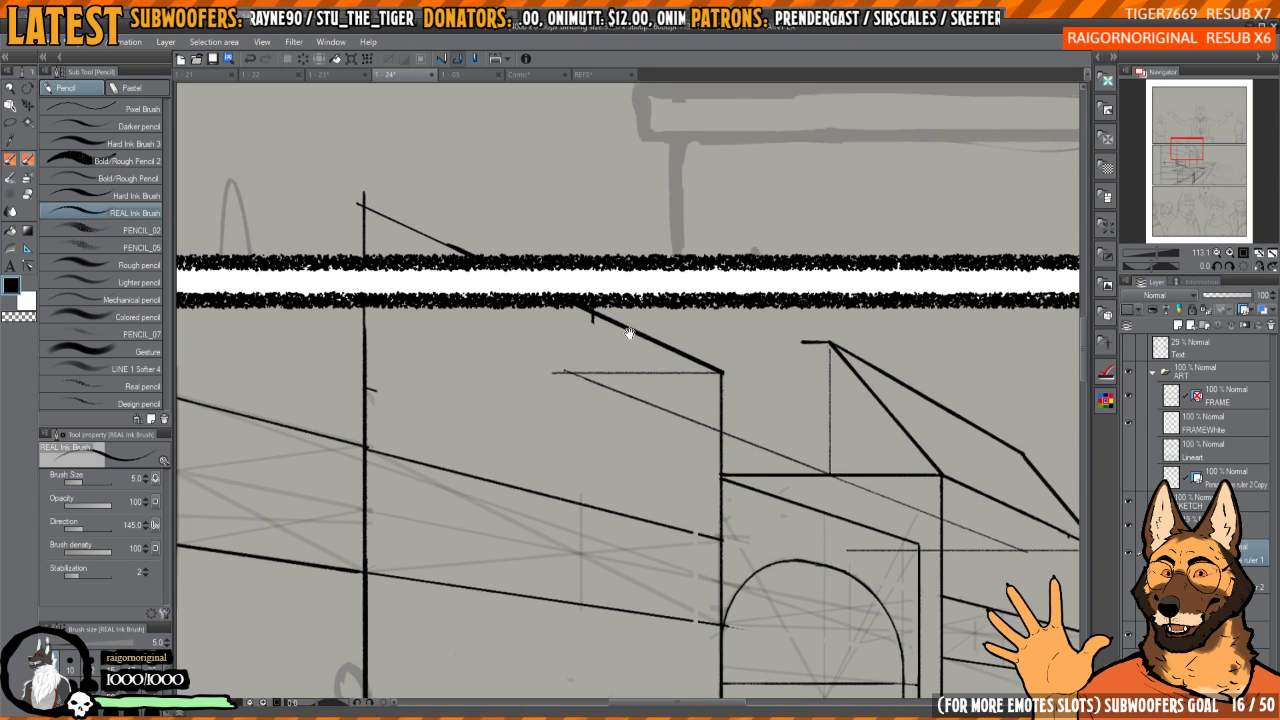
- Raise a thin vertical from the guides' crossing behind the taller wall, and extend the ridge line back past the panel border to it
{"action": "left_click_drag", "start_coordinate": [565, 403], "coordinate": [565, 308]}
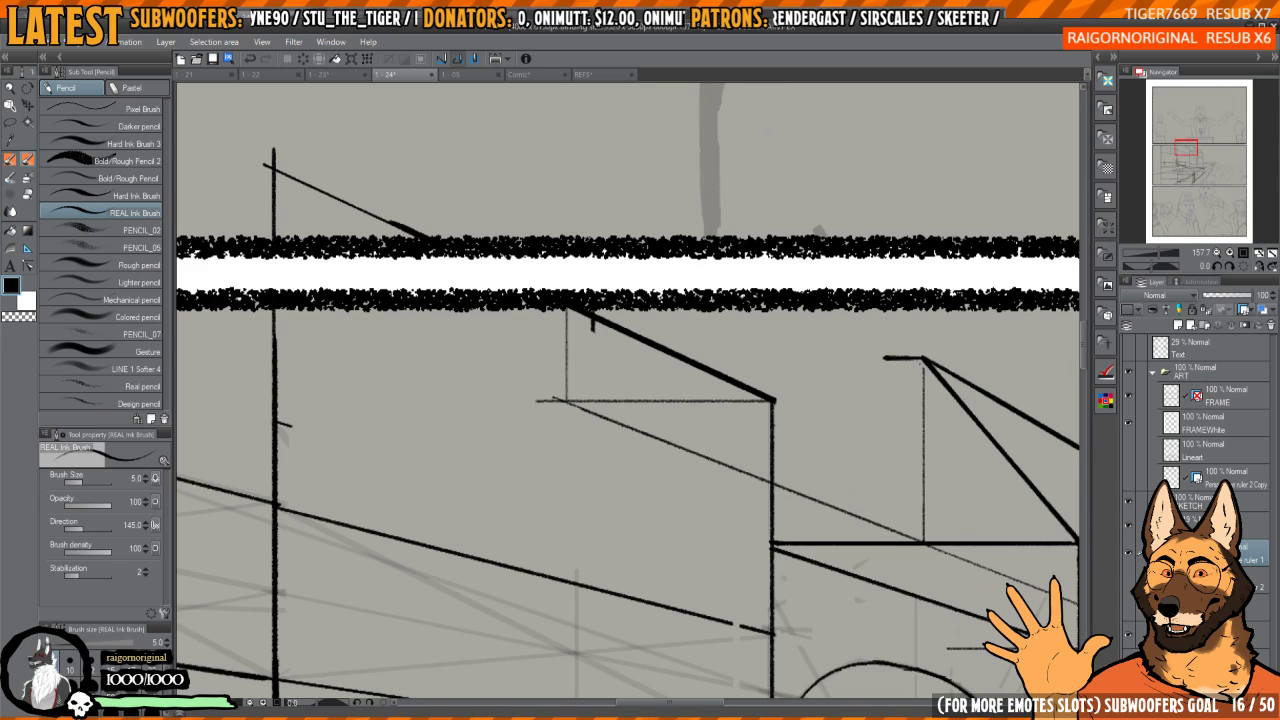
{"action": "mouse_move", "coordinate": [871, 331]}
{"action": "left_mouse_down"}
{"action": "mouse_move", "coordinate": [734, 337]}
{"action": "mouse_move", "coordinate": [744, 322]}
{"action": "mouse_move", "coordinate": [760, 333]}
{"action": "mouse_move", "coordinate": [648, 263]}
{"action": "mouse_move", "coordinate": [774, 273]}
{"action": "mouse_move", "coordinate": [718, 334]}
{"action": "left_mouse_up"}
{"action": "scroll", "coordinate": [760, 334], "scroll_direction": "up", "scroll_amount": 1}
{"action": "scroll", "coordinate": [718, 334], "scroll_direction": "down", "scroll_amount": 4}
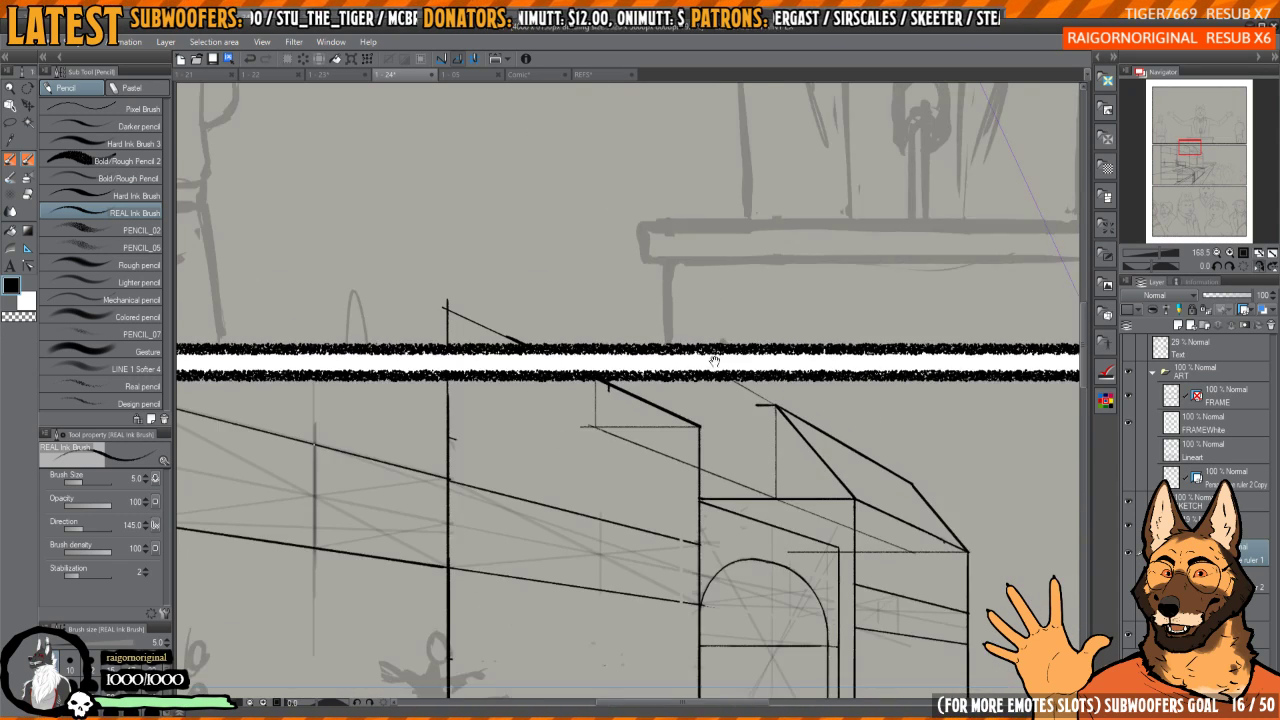
{"action": "mouse_move", "coordinate": [636, 283]}
{"action": "left_mouse_down"}
{"action": "mouse_move", "coordinate": [648, 289]}
{"action": "mouse_move", "coordinate": [556, 277]}
{"action": "left_mouse_up"}
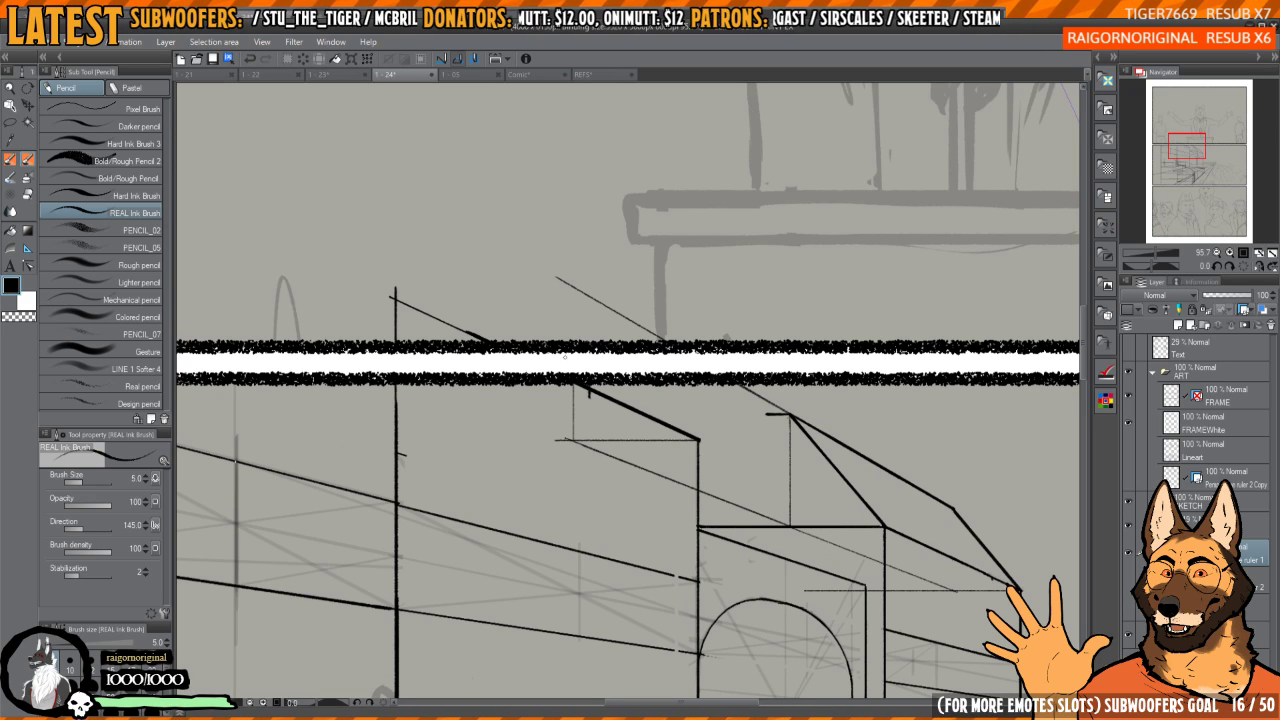
{"action": "left_click_drag", "start_coordinate": [573, 440], "coordinate": [572, 281]}
- Ink the taller block's slanted roof edge from the top of the new vertical down to the wall's top corner
{"action": "mouse_move", "coordinate": [590, 324]}
{"action": "left_mouse_down"}
{"action": "mouse_move", "coordinate": [717, 472]}
{"action": "mouse_move", "coordinate": [710, 417]}
{"action": "mouse_move", "coordinate": [709, 450]}
{"action": "left_mouse_up"}
{"action": "scroll", "coordinate": [580, 325], "scroll_direction": "up", "scroll_amount": 2}
{"action": "scroll", "coordinate": [710, 417], "scroll_direction": "up", "scroll_amount": 2}
{"action": "key", "text": "c"}
{"action": "left_click_drag", "start_coordinate": [697, 386], "coordinate": [694, 389]}
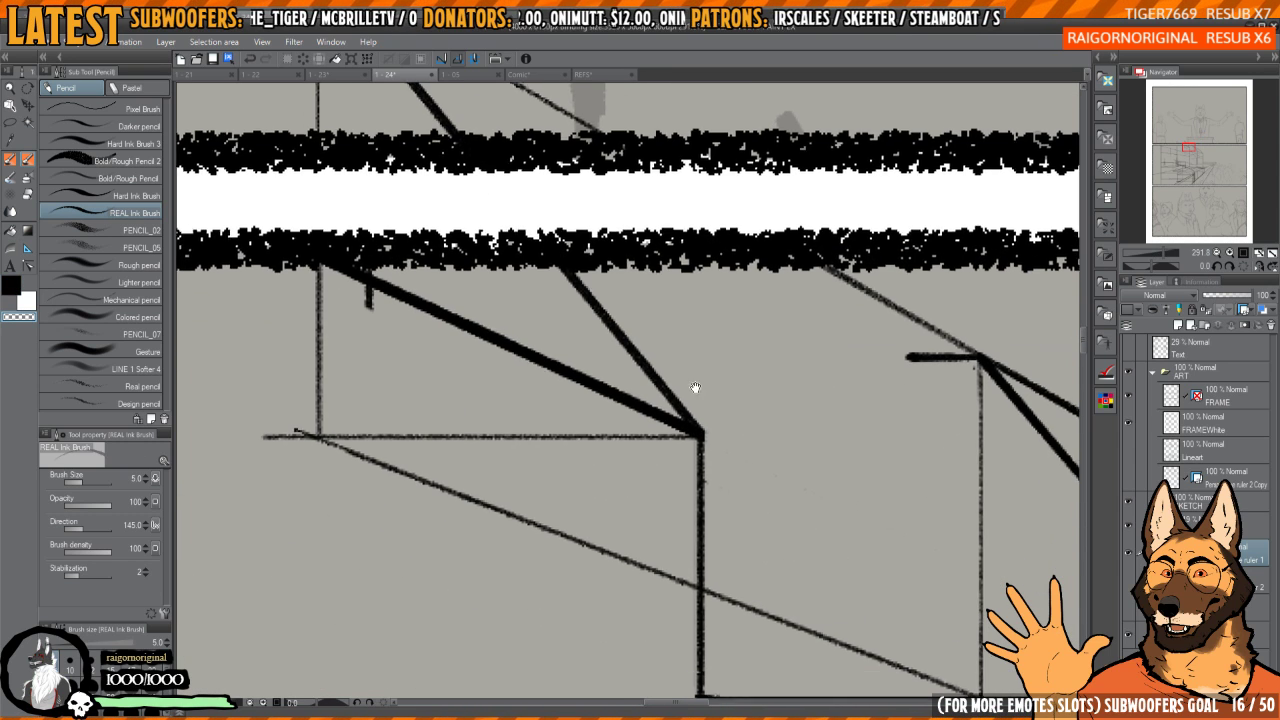
{"action": "scroll", "coordinate": [694, 389], "scroll_direction": "down", "scroll_amount": 2}
{"action": "left_click_drag", "start_coordinate": [665, 294], "coordinate": [667, 379]}
- Erase the roof and wall lines that stick out above the panel border with the Hard eraser
{"action": "key", "text": "e"}
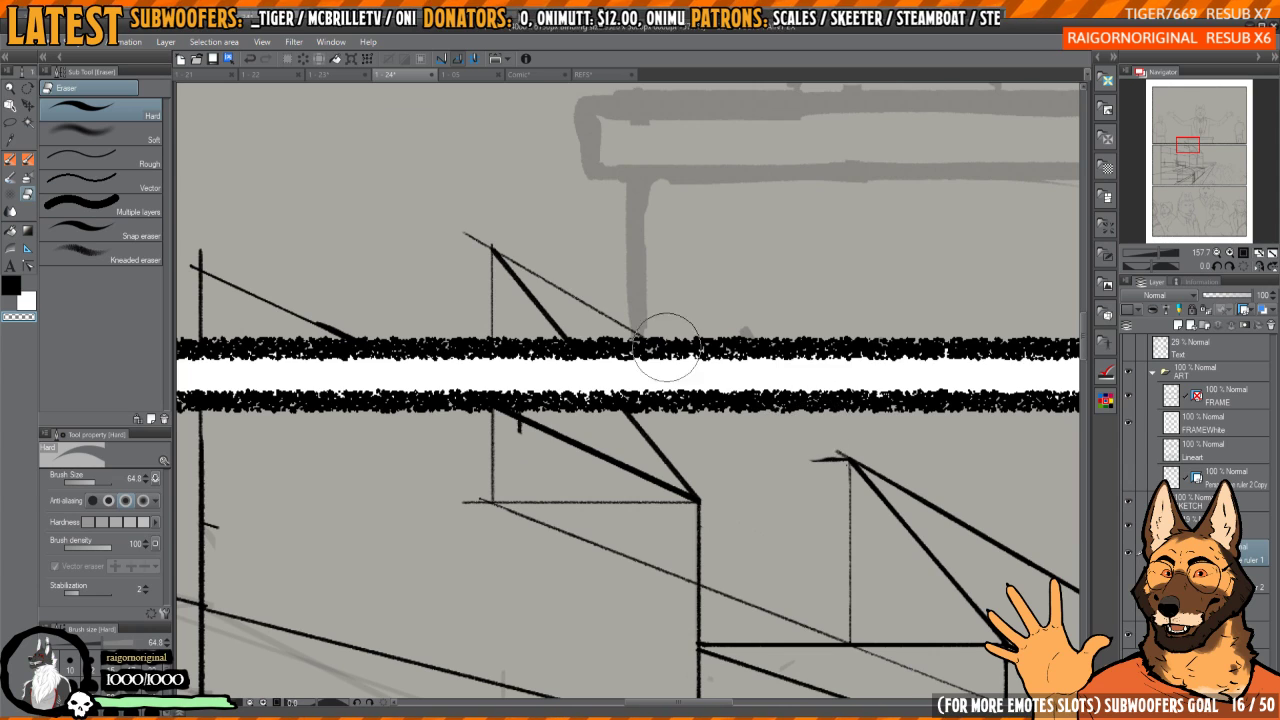
{"action": "scroll", "coordinate": [550, 255], "scroll_direction": "down", "scroll_amount": 1}
{"action": "scroll", "coordinate": [660, 330], "scroll_direction": "down", "scroll_amount": 1}
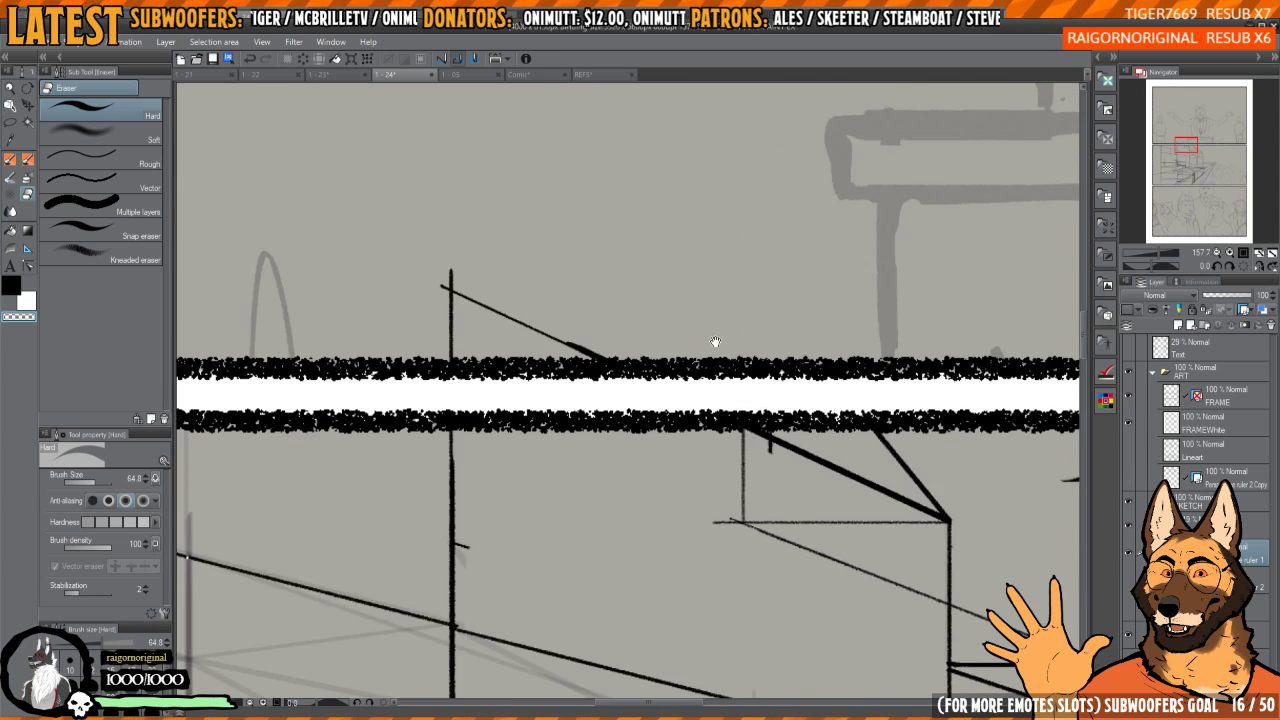
{"action": "left_click_drag", "start_coordinate": [658, 344], "coordinate": [569, 331]}
{"action": "left_click_drag", "start_coordinate": [905, 391], "coordinate": [632, 321]}
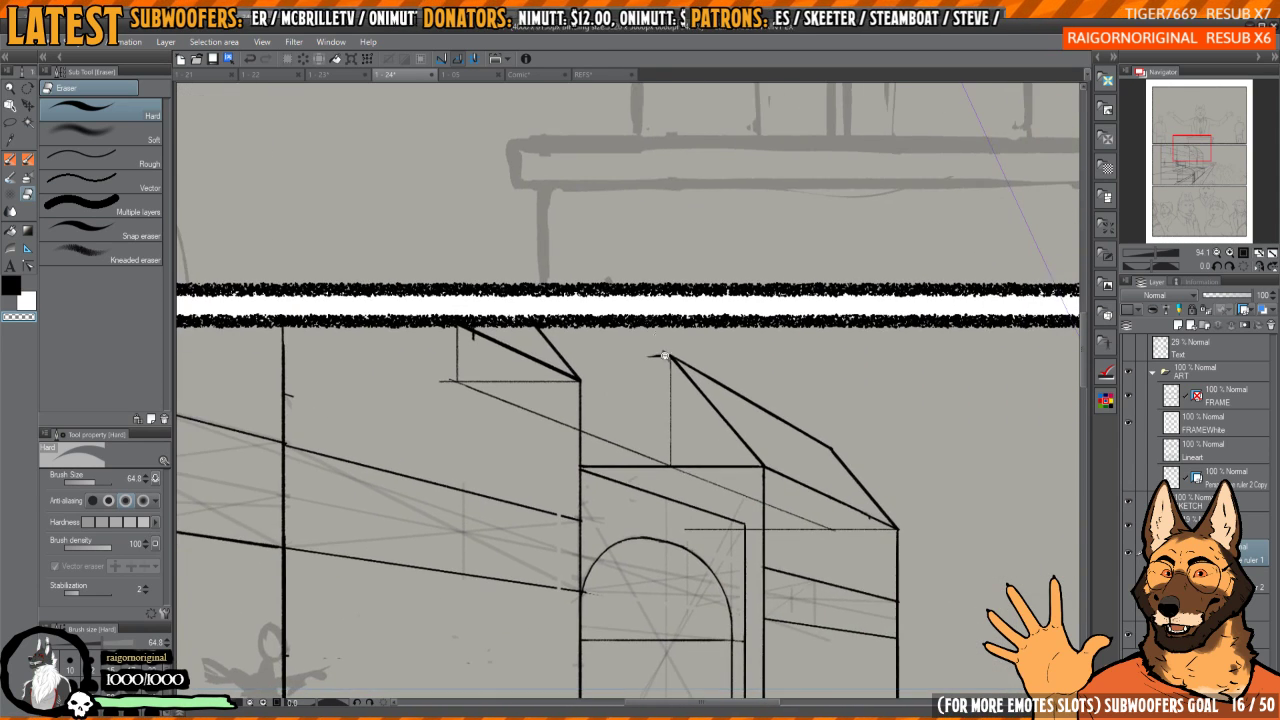
- Restore the short thick horizontal line at the front apex, and drop a thin vertical from its free end to the block's top edge
{"action": "scroll", "coordinate": [666, 362], "scroll_direction": "up", "scroll_amount": 4}
{"action": "left_click_drag", "start_coordinate": [679, 380], "coordinate": [719, 333]}
{"action": "mouse_move", "coordinate": [692, 281]}
{"action": "left_mouse_down"}
{"action": "mouse_move", "coordinate": [728, 281]}
{"action": "mouse_move", "coordinate": [682, 280]}
{"action": "mouse_move", "coordinate": [721, 281]}
{"action": "mouse_move", "coordinate": [667, 440]}
{"action": "mouse_move", "coordinate": [674, 550]}
{"action": "mouse_move", "coordinate": [665, 362]}
{"action": "mouse_move", "coordinate": [684, 560]}
{"action": "left_mouse_up"}
{"action": "key", "text": "p"}
{"action": "key", "text": "c"}
{"action": "key", "text": "ctrl+z"}
{"action": "key", "text": "ctrl+z"}
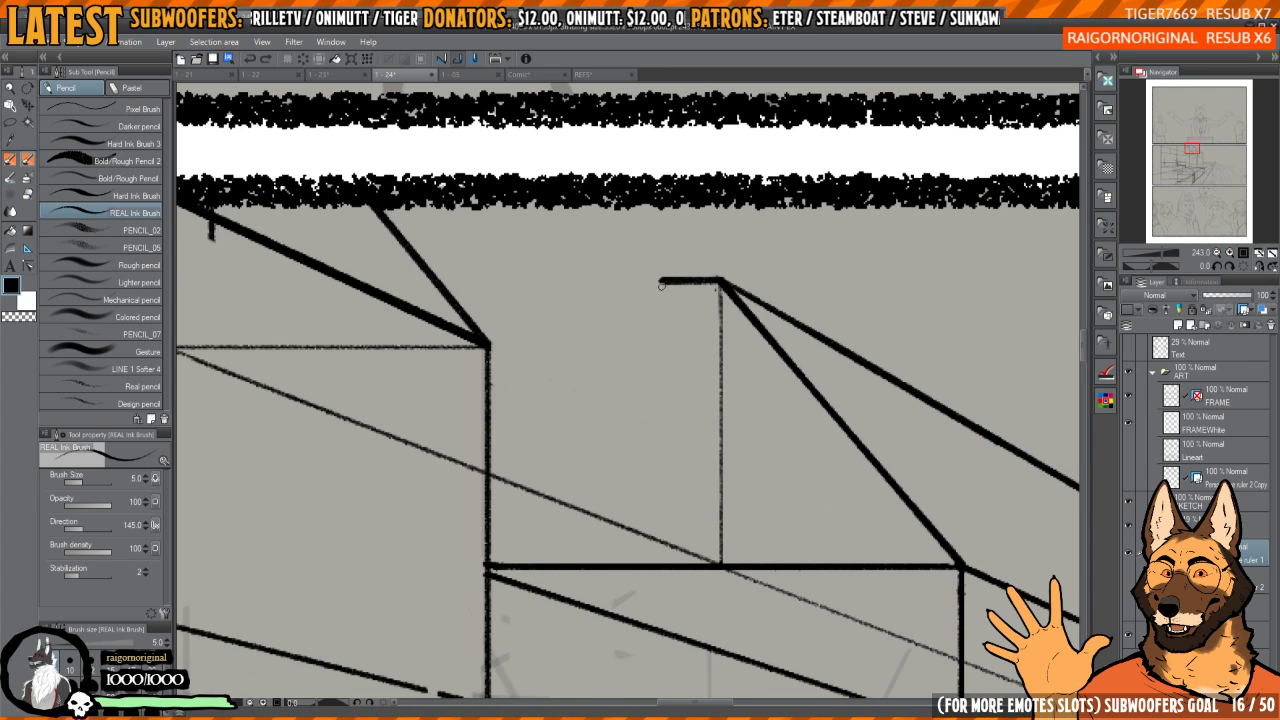
{"action": "left_click_drag", "start_coordinate": [657, 282], "coordinate": [657, 564]}
- Check the clock tower building sketch in the reference document, and return to page 1 - 24
{"action": "key", "text": "ctrl+Tab"}
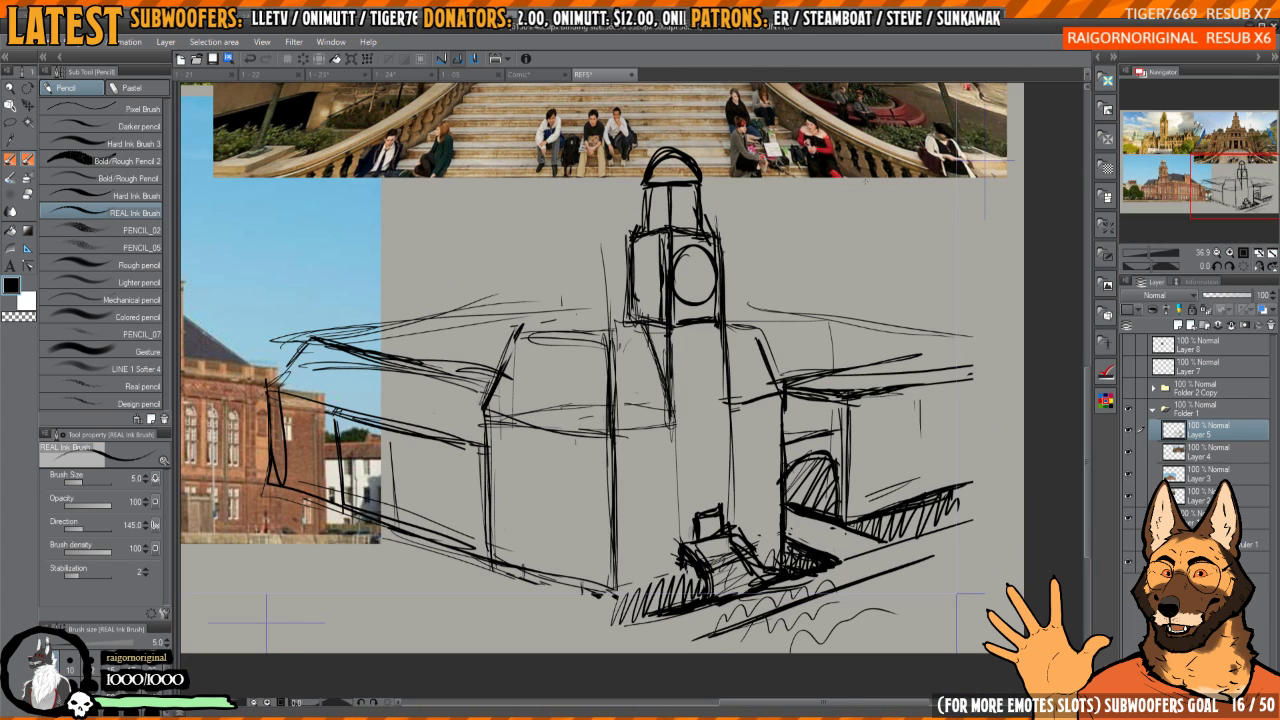
{"action": "key", "text": "ctrl+shift+Tab"}
{"action": "key", "text": "ctrl+Tab"}
{"action": "key", "text": "ctrl+shift+Tab"}
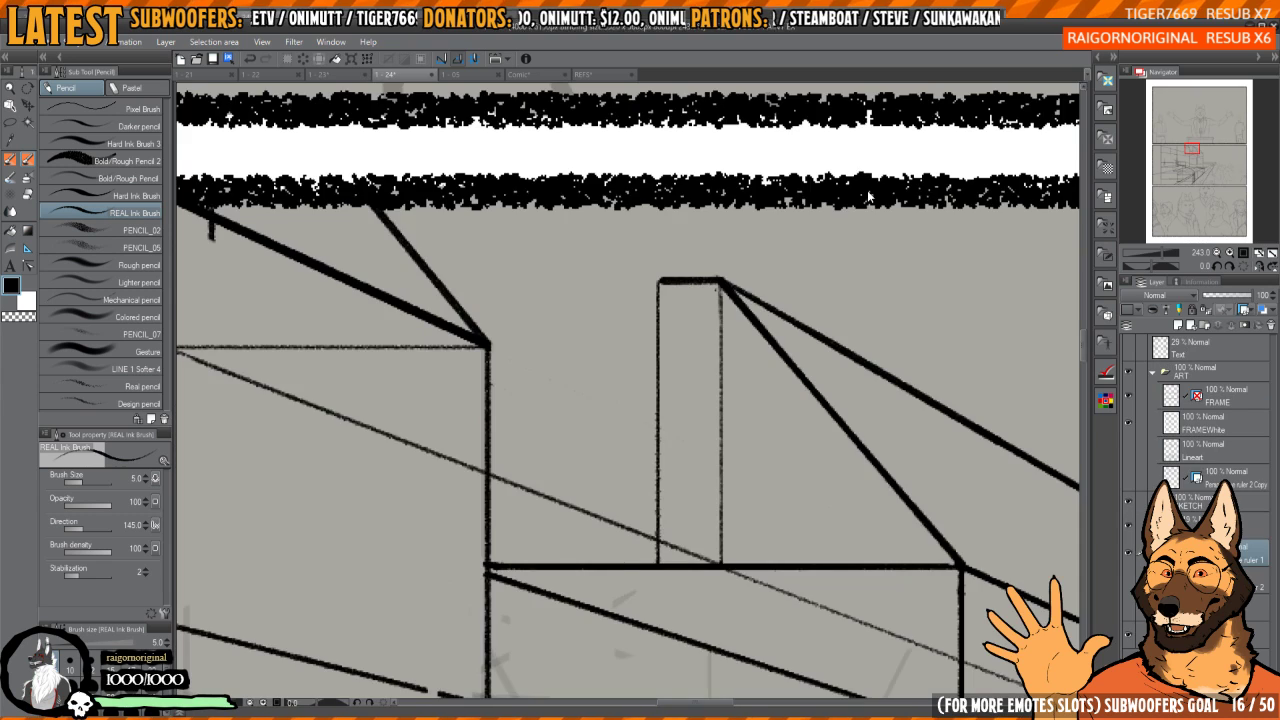
- Erase the thin vertical construction line under the free end of the thick apex line
{"action": "scroll", "coordinate": [740, 297], "scroll_direction": "down", "scroll_amount": 1}
{"action": "scroll", "coordinate": [706, 298], "scroll_direction": "up", "scroll_amount": 2}
{"action": "key", "text": "c"}
{"action": "left_click_drag", "start_coordinate": [663, 282], "coordinate": [666, 612]}
{"action": "left_click_drag", "start_coordinate": [694, 398], "coordinate": [728, 356]}
{"action": "key", "text": "c"}
- Ink a straight slanted roof edge from the apex line's free end down to the taller block's wall
{"action": "left_click", "coordinate": [704, 241]}
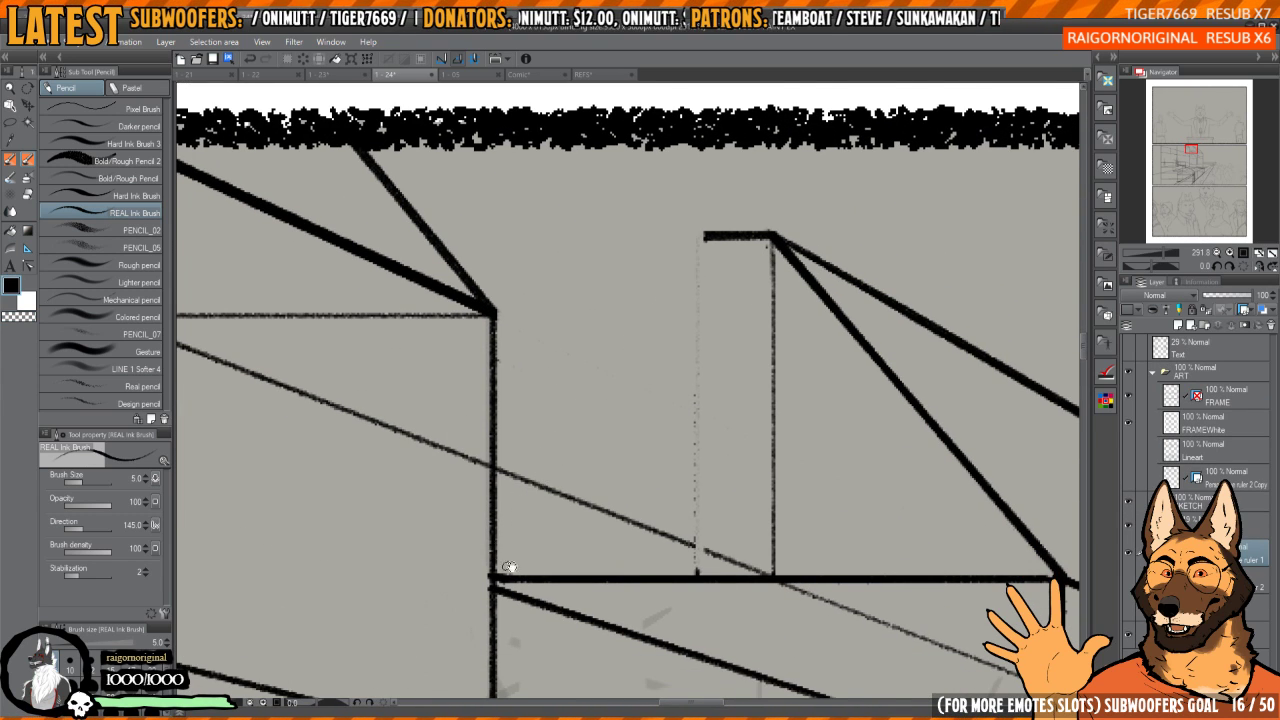
{"action": "scroll", "coordinate": [511, 566], "scroll_direction": "down", "scroll_amount": 2}
{"action": "mouse_move", "coordinate": [523, 502]}
{"action": "left_mouse_down"}
{"action": "mouse_move", "coordinate": [651, 320]}
{"action": "mouse_move", "coordinate": [636, 334]}
{"action": "left_mouse_up"}
{"action": "scroll", "coordinate": [648, 350], "scroll_direction": "up", "scroll_amount": 2}
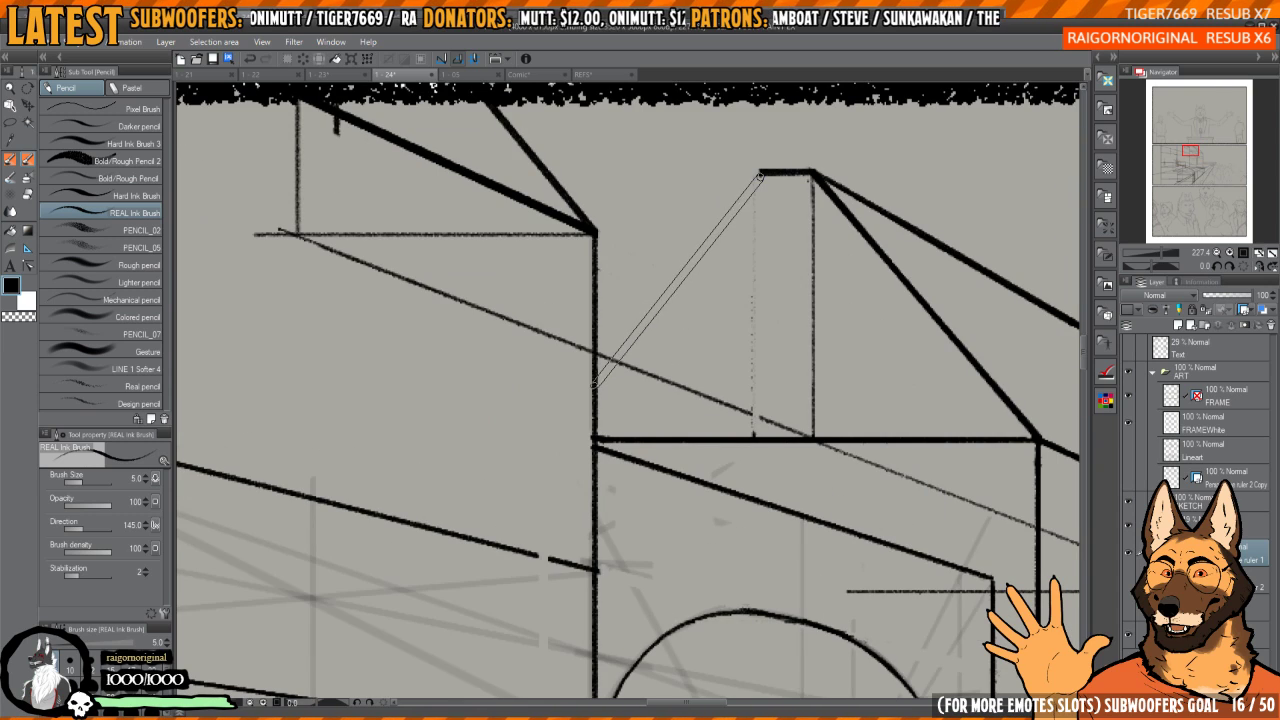
{"action": "left_click", "coordinate": [597, 388], "text": "shift"}
{"action": "left_click_drag", "start_coordinate": [869, 237], "coordinate": [734, 301]}
{"action": "scroll", "coordinate": [822, 254], "scroll_direction": "down", "scroll_amount": 2}
{"action": "scroll", "coordinate": [822, 251], "scroll_direction": "up", "scroll_amount": 1}
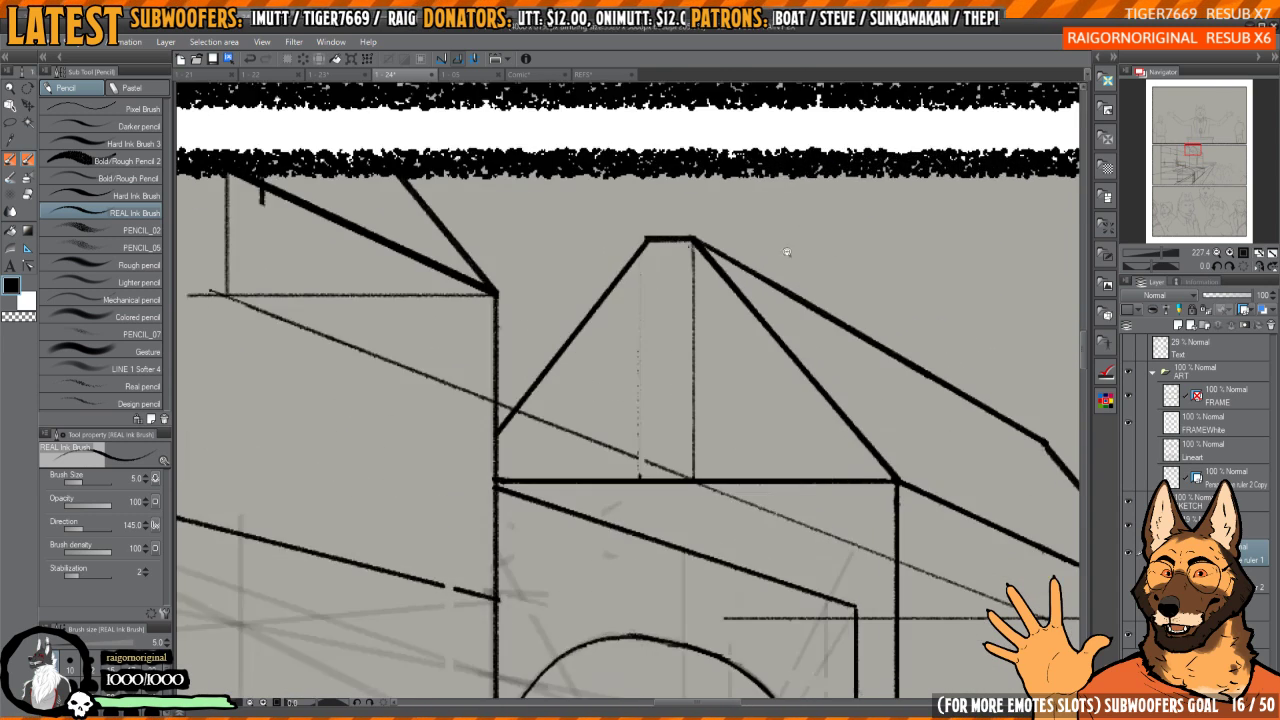
- Drop a new thin vertical from the corner of the apex line and new roof edge, and erase the old vertical's remains
{"action": "scroll", "coordinate": [661, 267], "scroll_direction": "up", "scroll_amount": 3}
{"action": "left_click_drag", "start_coordinate": [635, 226], "coordinate": [635, 628]}
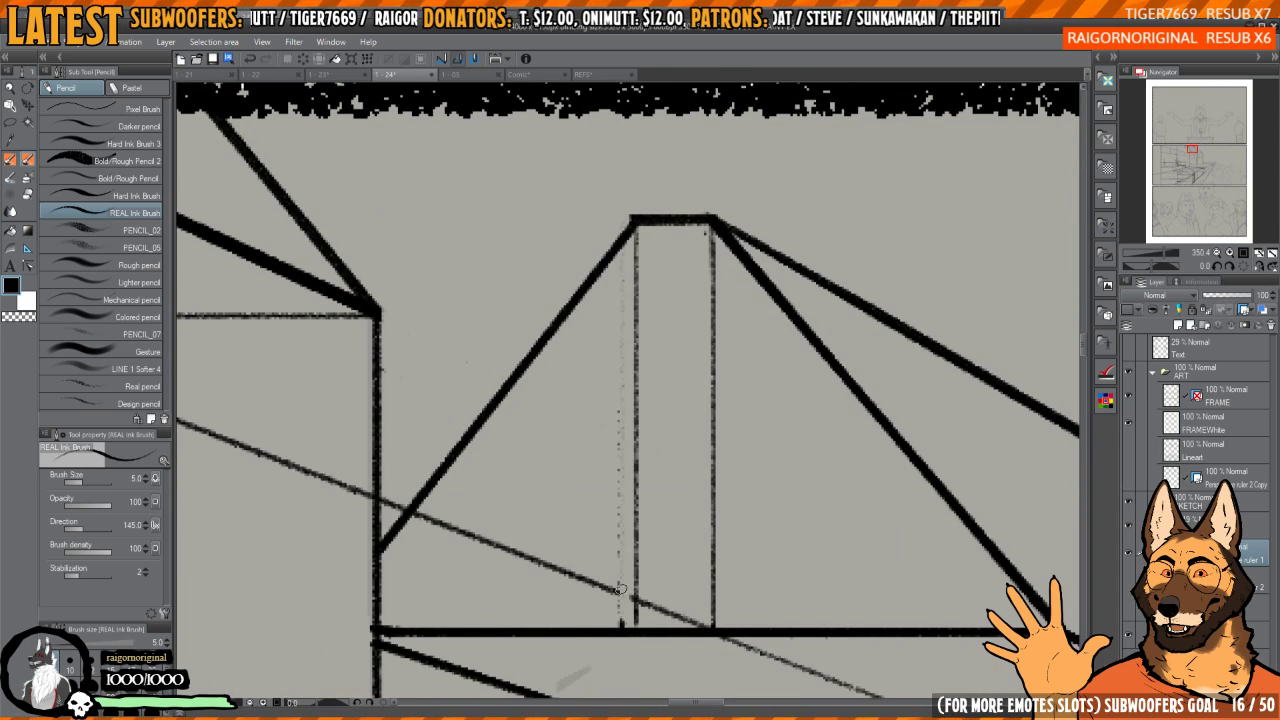
{"action": "key", "text": "c"}
{"action": "left_click_drag", "start_coordinate": [619, 264], "coordinate": [623, 622]}
- Check the front gable's shape and symmetry in mirrored and normal canvas views
{"action": "key", "text": "h"}
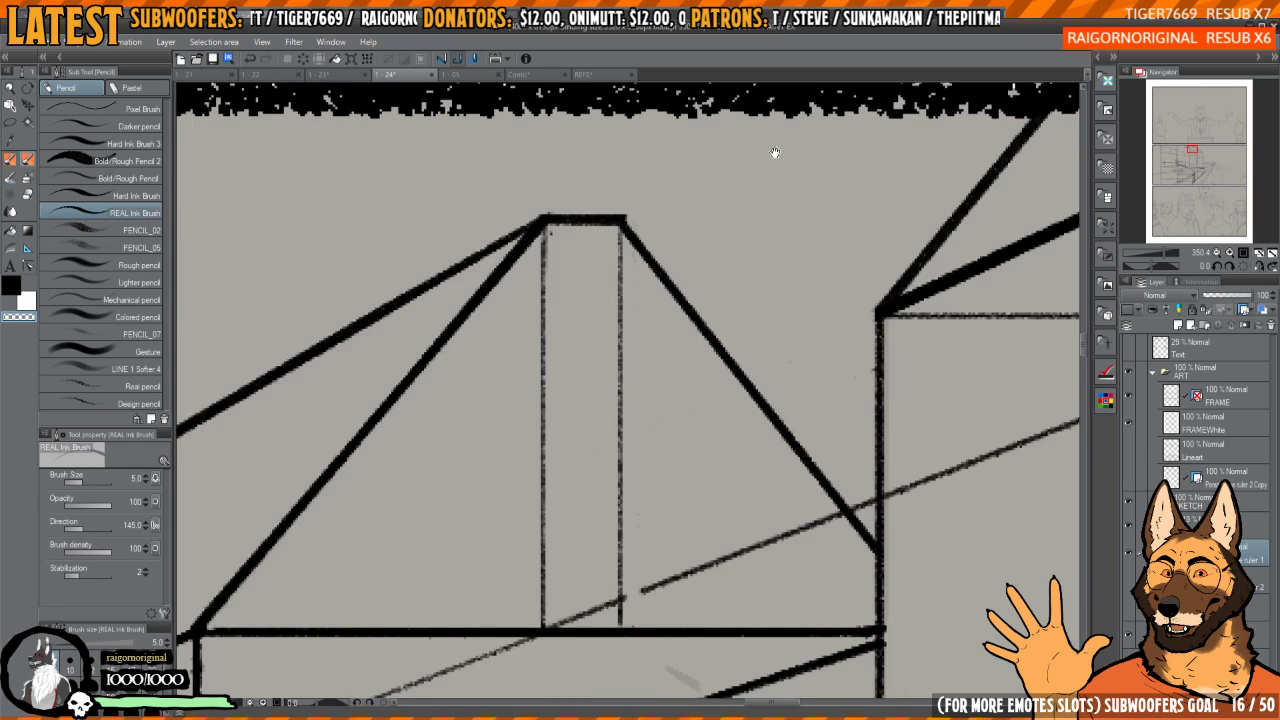
{"action": "key", "text": "h"}
{"action": "key", "text": "h"}
{"action": "key", "text": "h"}
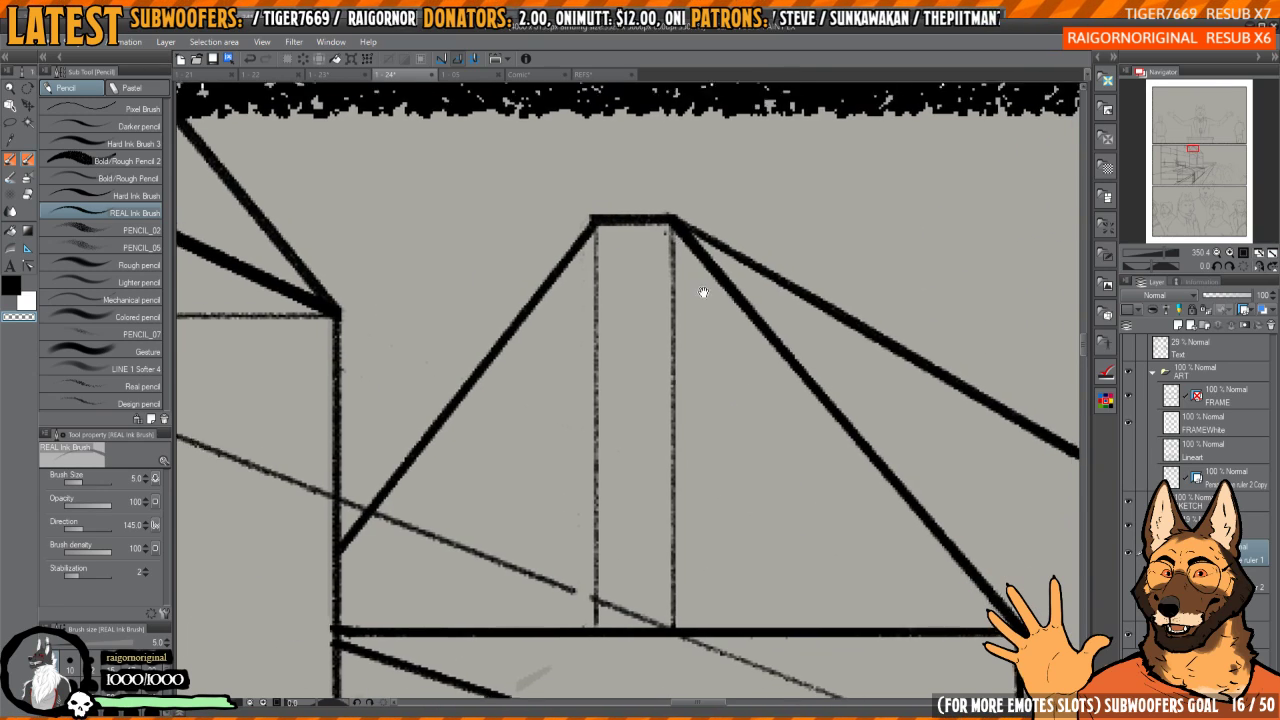
{"action": "scroll", "coordinate": [690, 282], "scroll_direction": "down", "scroll_amount": 3}
{"action": "scroll", "coordinate": [671, 279], "scroll_direction": "down", "scroll_amount": 3}
{"action": "scroll", "coordinate": [671, 279], "scroll_direction": "up", "scroll_amount": 5}
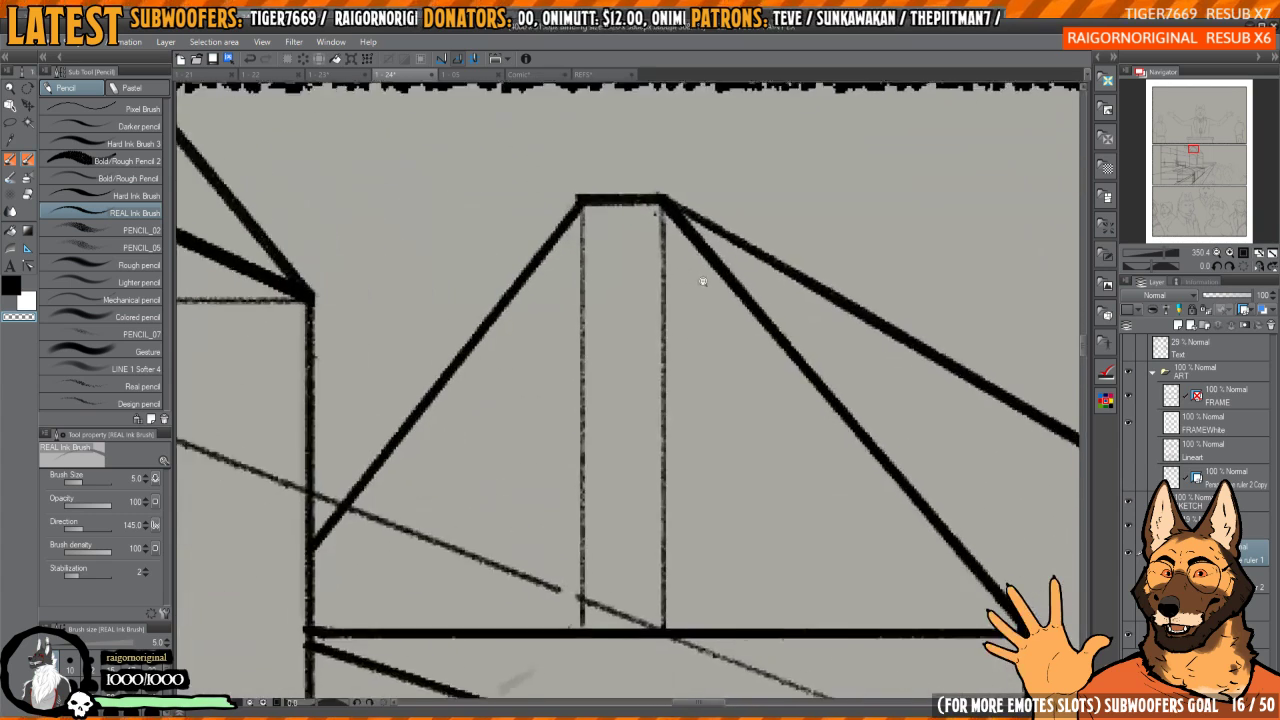
- Try outlining a raised ridge cap with short posts on the apex line and thin lines receding along the roof ridge
{"action": "scroll", "coordinate": [648, 362], "scroll_direction": "down", "scroll_amount": 2}
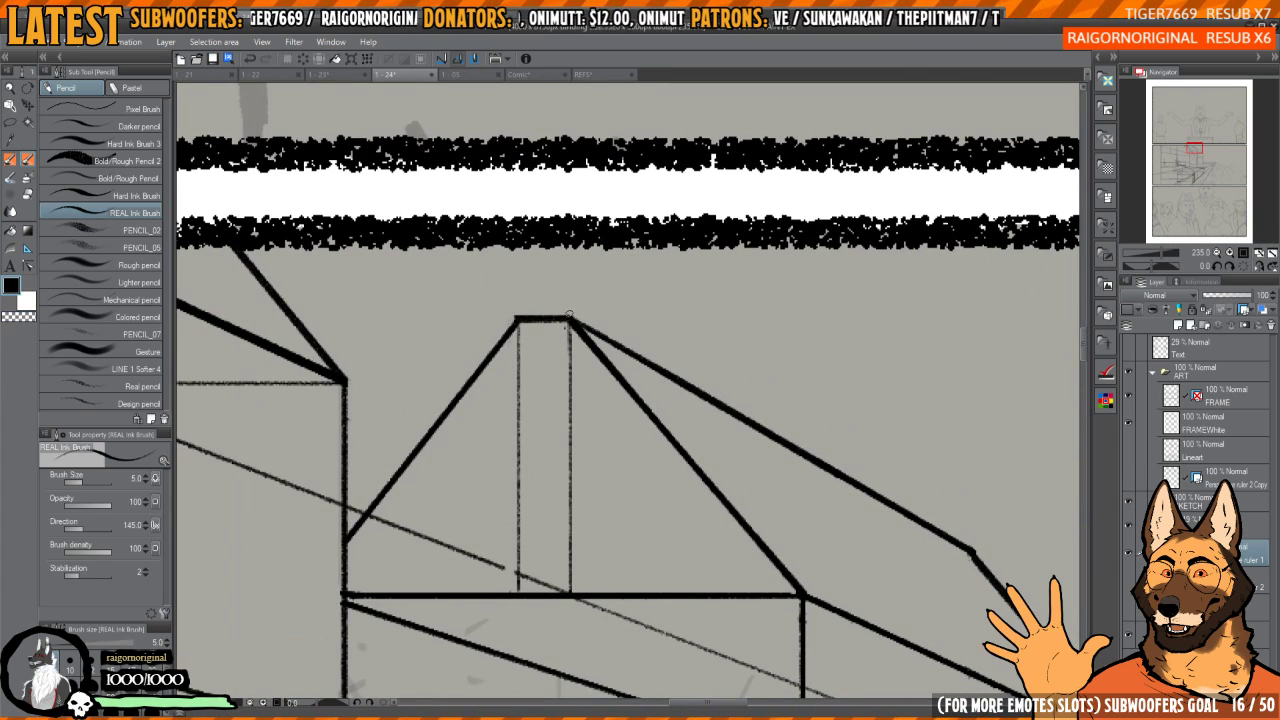
{"action": "mouse_move", "coordinate": [569, 292]}
{"action": "left_mouse_down"}
{"action": "mouse_move", "coordinate": [966, 523]}
{"action": "mouse_move", "coordinate": [938, 512]}
{"action": "left_mouse_up"}
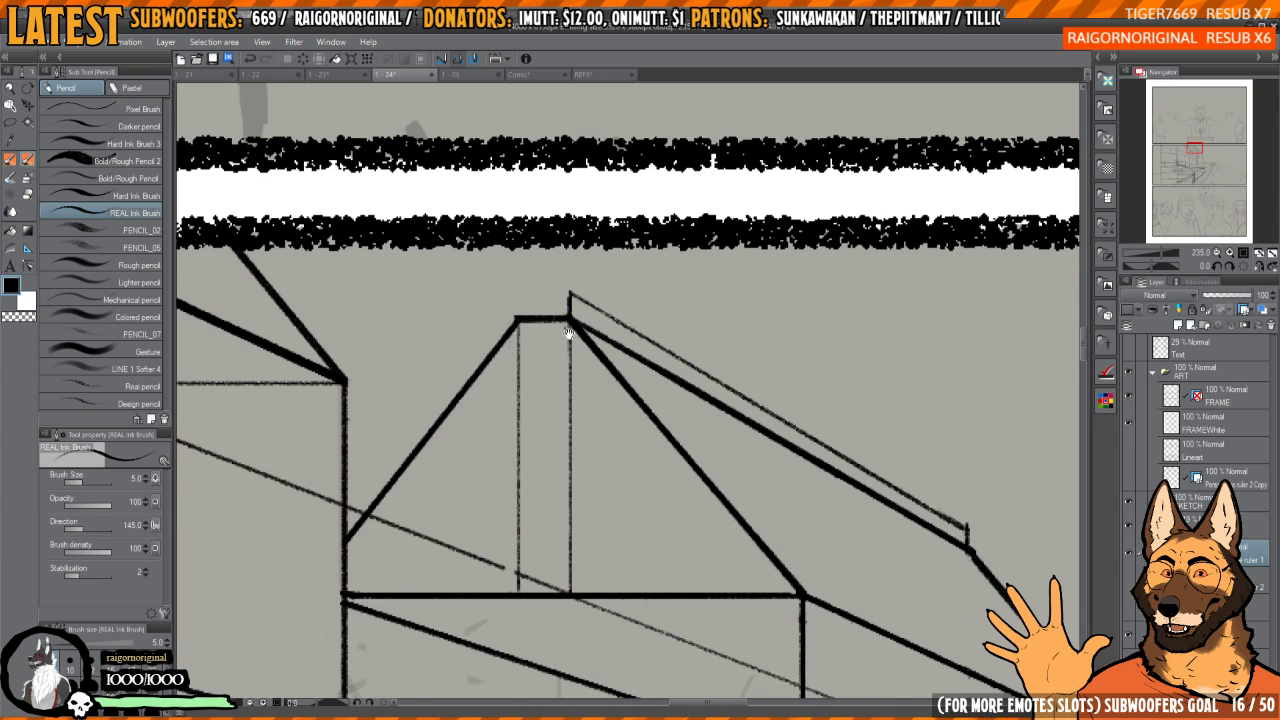
{"action": "mouse_move", "coordinate": [523, 311]}
{"action": "left_mouse_down"}
{"action": "mouse_move", "coordinate": [621, 412]}
{"action": "mouse_move", "coordinate": [617, 394]}
{"action": "mouse_move", "coordinate": [656, 413]}
{"action": "mouse_move", "coordinate": [598, 429]}
{"action": "left_mouse_up"}
{"action": "scroll", "coordinate": [662, 396], "scroll_direction": "up", "scroll_amount": 2}
{"action": "left_click_drag", "start_coordinate": [607, 397], "coordinate": [617, 429]}
{"action": "left_click_drag", "start_coordinate": [628, 407], "coordinate": [628, 429]}
{"action": "left_click_drag", "start_coordinate": [637, 411], "coordinate": [647, 430]}
{"action": "left_click_drag", "start_coordinate": [656, 420], "coordinate": [656, 431]}
{"action": "scroll", "coordinate": [601, 323], "scroll_direction": "down", "scroll_amount": 4}
{"action": "left_click_drag", "start_coordinate": [638, 358], "coordinate": [638, 376]}
{"action": "mouse_move", "coordinate": [643, 362]}
{"action": "left_mouse_down"}
{"action": "mouse_move", "coordinate": [649, 380]}
{"action": "mouse_move", "coordinate": [680, 371]}
{"action": "mouse_move", "coordinate": [675, 357]}
{"action": "left_mouse_up"}
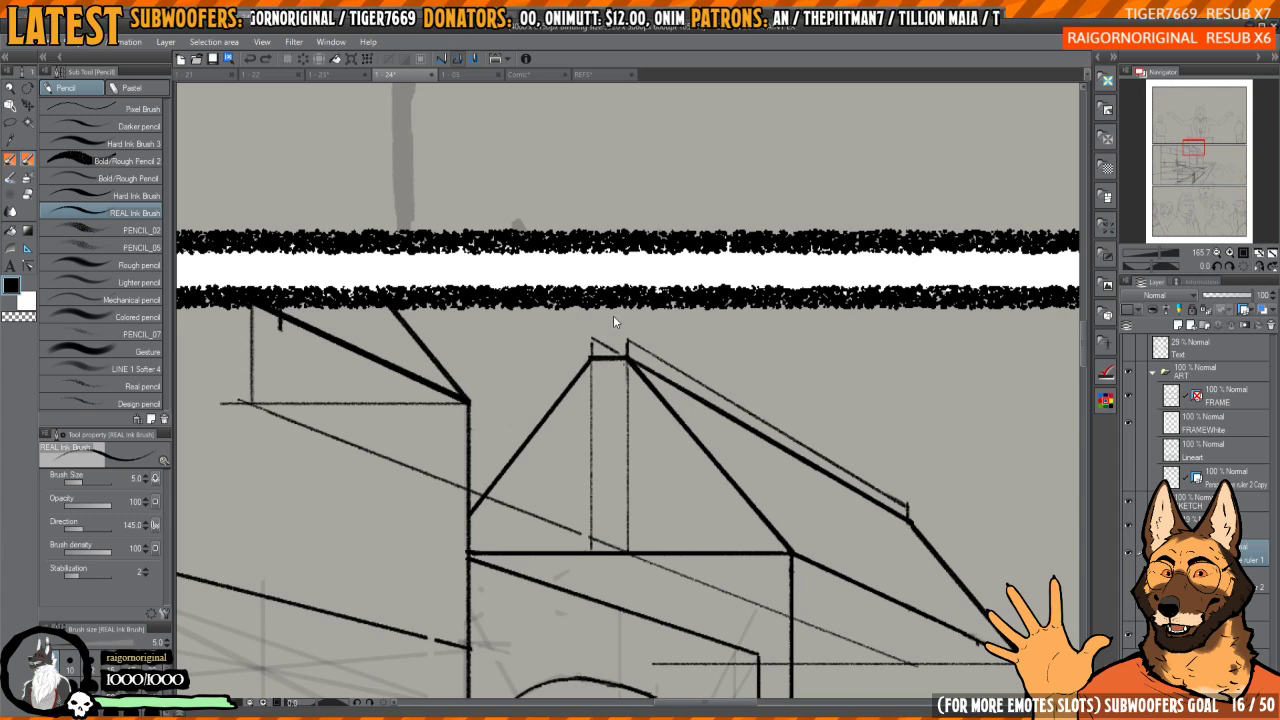
- Undo the ridge cap strokes back to the single short post at the front apex
{"action": "key", "text": "ctrl+z"}
{"action": "key", "text": "ctrl+z"}
{"action": "key", "text": "ctrl+z"}
{"action": "key", "text": "ctrl+z"}
{"action": "key", "text": "ctrl+z"}
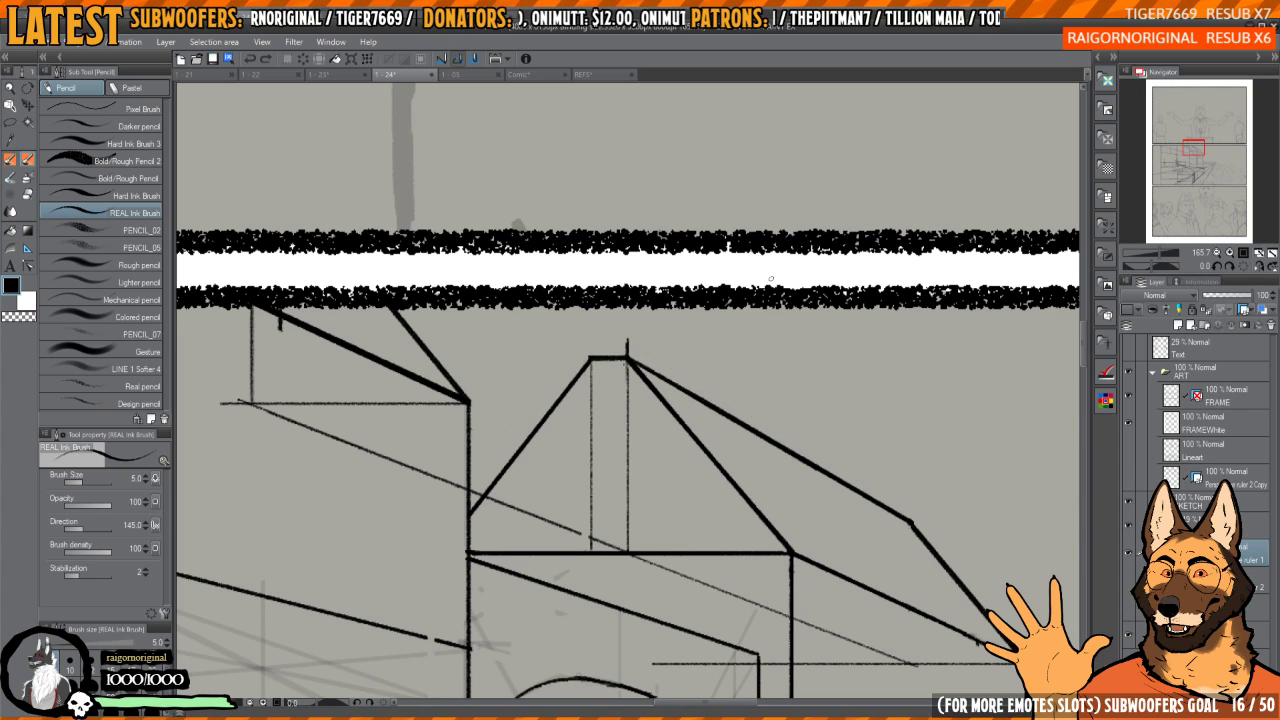
- Redraw the thin cap line parallel to the roof ridge, with short thick posts at both ends of the apex line
{"action": "mouse_move", "coordinate": [625, 357]}
{"action": "left_mouse_down"}
{"action": "mouse_move", "coordinate": [869, 473]}
{"action": "mouse_move", "coordinate": [907, 521]}
{"action": "mouse_move", "coordinate": [909, 507]}
{"action": "mouse_move", "coordinate": [882, 491]}
{"action": "left_mouse_up"}
{"action": "mouse_move", "coordinate": [594, 356]}
{"action": "left_mouse_down"}
{"action": "mouse_move", "coordinate": [602, 326]}
{"action": "mouse_move", "coordinate": [570, 326]}
{"action": "mouse_move", "coordinate": [572, 349]}
{"action": "mouse_move", "coordinate": [642, 369]}
{"action": "mouse_move", "coordinate": [594, 331]}
{"action": "left_mouse_up"}
{"action": "key", "text": "ctrl+z"}
{"action": "scroll", "coordinate": [618, 340], "scroll_direction": "up", "scroll_amount": 3}
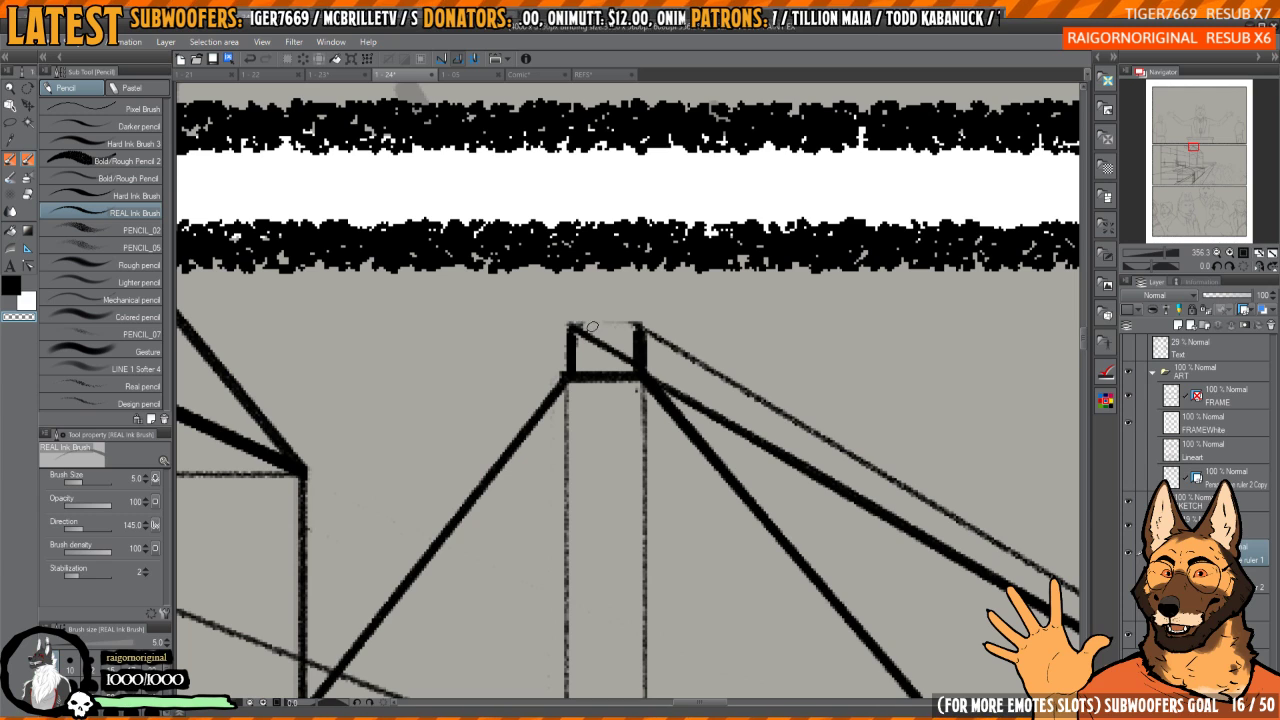
- Erase the faint line and overshoot across the tops of the two ridge cap posts
{"action": "key", "text": "c"}
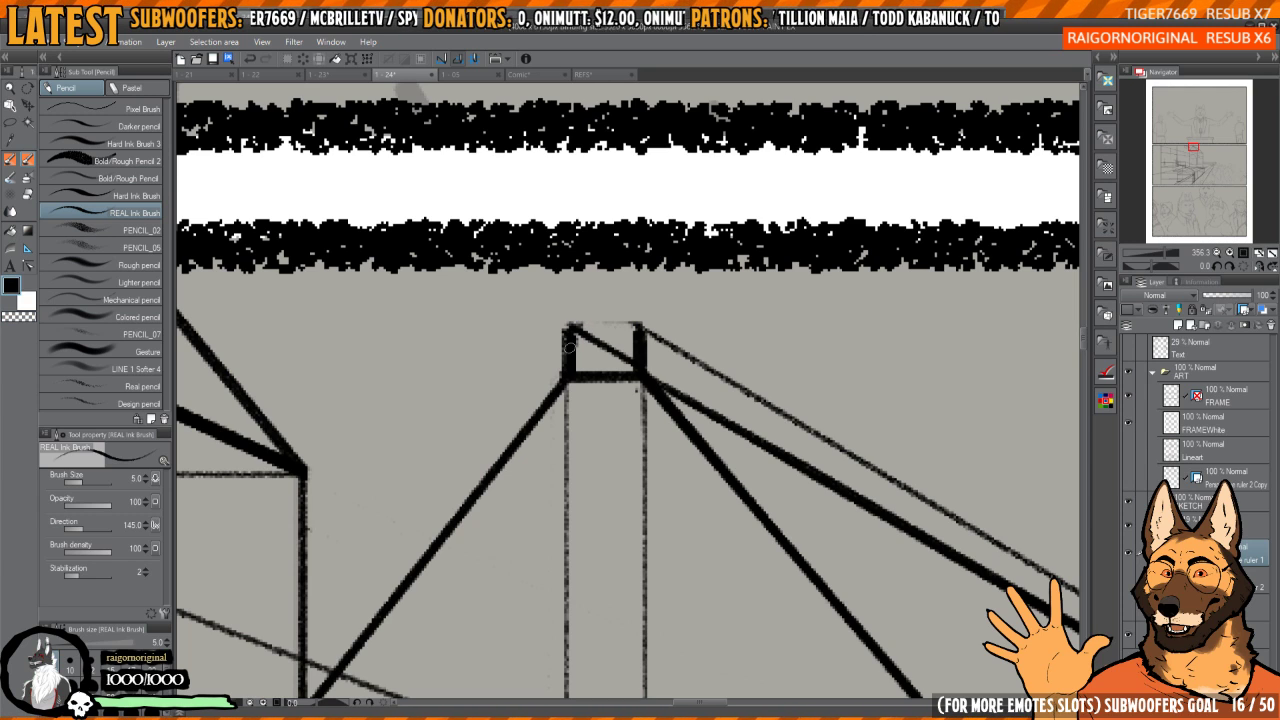
{"action": "key", "text": "c"}
{"action": "left_click_drag", "start_coordinate": [637, 322], "coordinate": [585, 320]}
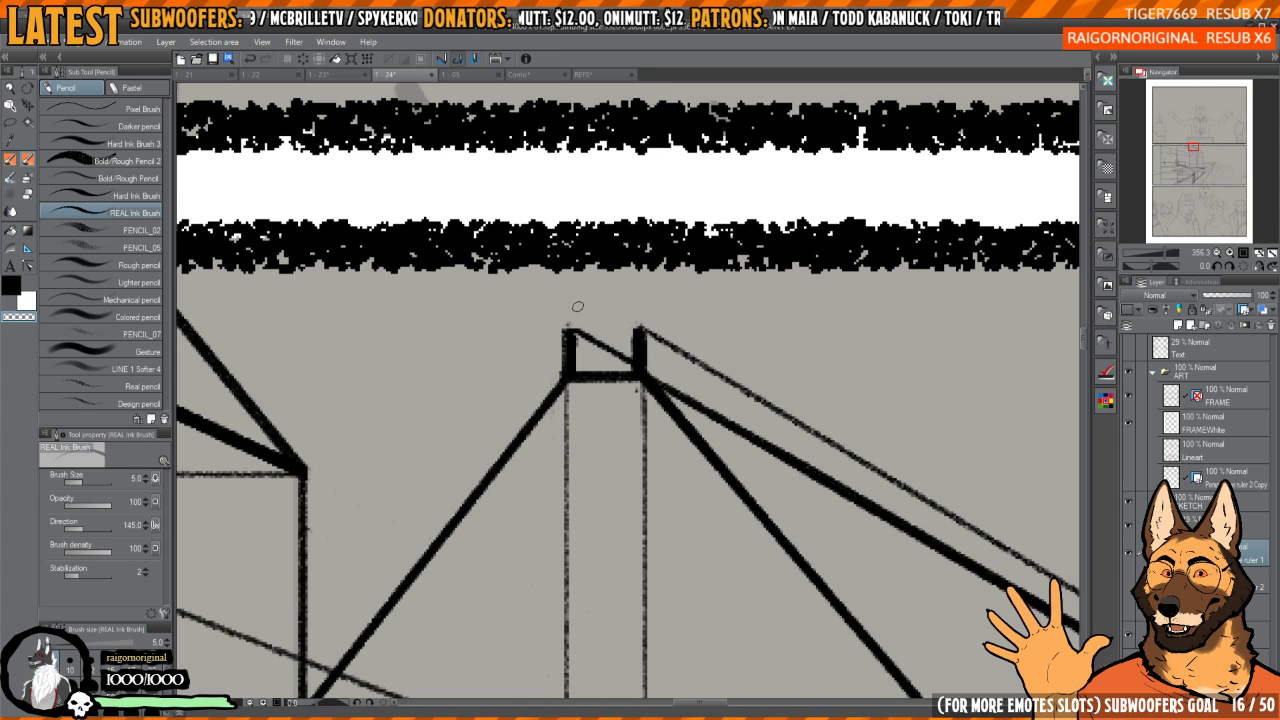
- Re-ink the receding line from the top of the post nearest the taller block down behind the other post
{"action": "key", "text": "c"}
{"action": "left_click_drag", "start_coordinate": [573, 333], "coordinate": [630, 372]}
{"action": "key", "text": "c"}
{"action": "key", "text": "ctrl+z"}
{"action": "key", "text": "c"}
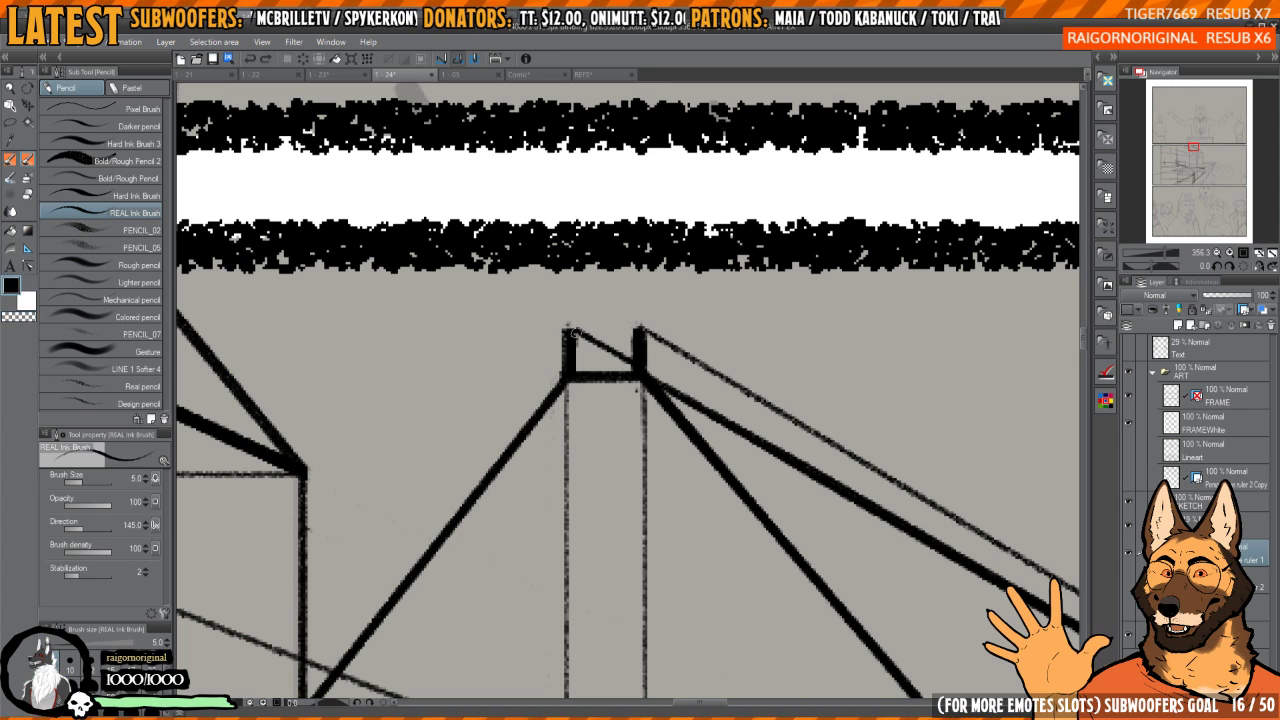
{"action": "mouse_move", "coordinate": [576, 331]}
{"action": "left_mouse_down"}
{"action": "mouse_move", "coordinate": [634, 373]}
{"action": "mouse_move", "coordinate": [794, 428]}
{"action": "left_mouse_up"}
{"action": "scroll", "coordinate": [645, 338], "scroll_direction": "down", "scroll_amount": 5}
{"action": "scroll", "coordinate": [610, 318], "scroll_direction": "up", "scroll_amount": 3}
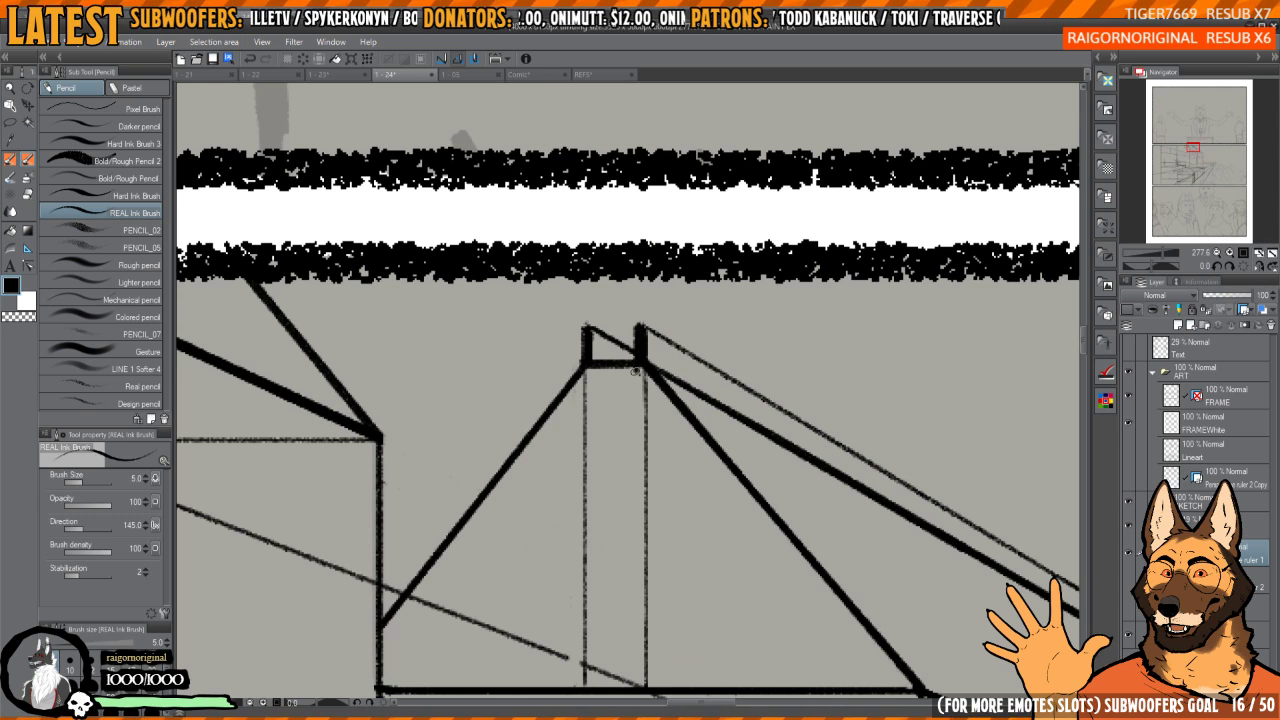
- Erase the thin vertical and diagonal construction lines inside the front gable
{"action": "scroll", "coordinate": [645, 315], "scroll_direction": "down", "scroll_amount": 1}
{"action": "scroll", "coordinate": [650, 302], "scroll_direction": "up", "scroll_amount": 2}
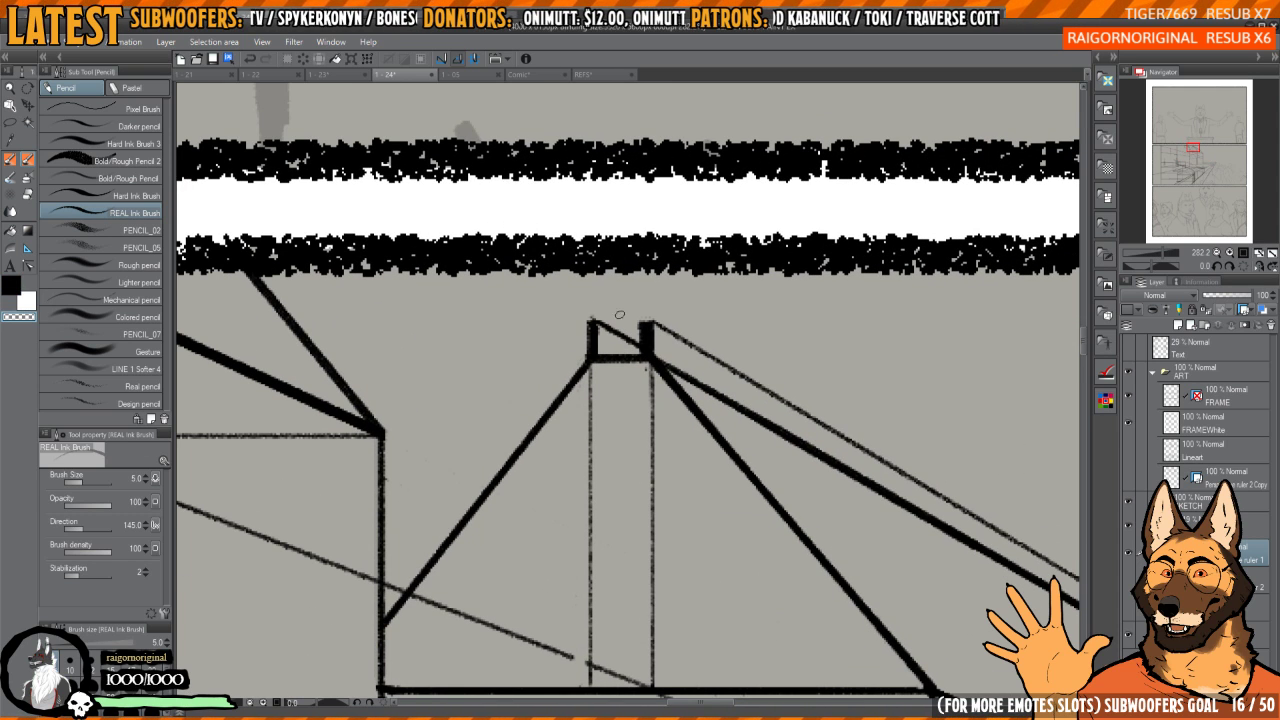
{"action": "scroll", "coordinate": [660, 318], "scroll_direction": "down", "scroll_amount": 2}
{"action": "scroll", "coordinate": [627, 273], "scroll_direction": "down", "scroll_amount": 2}
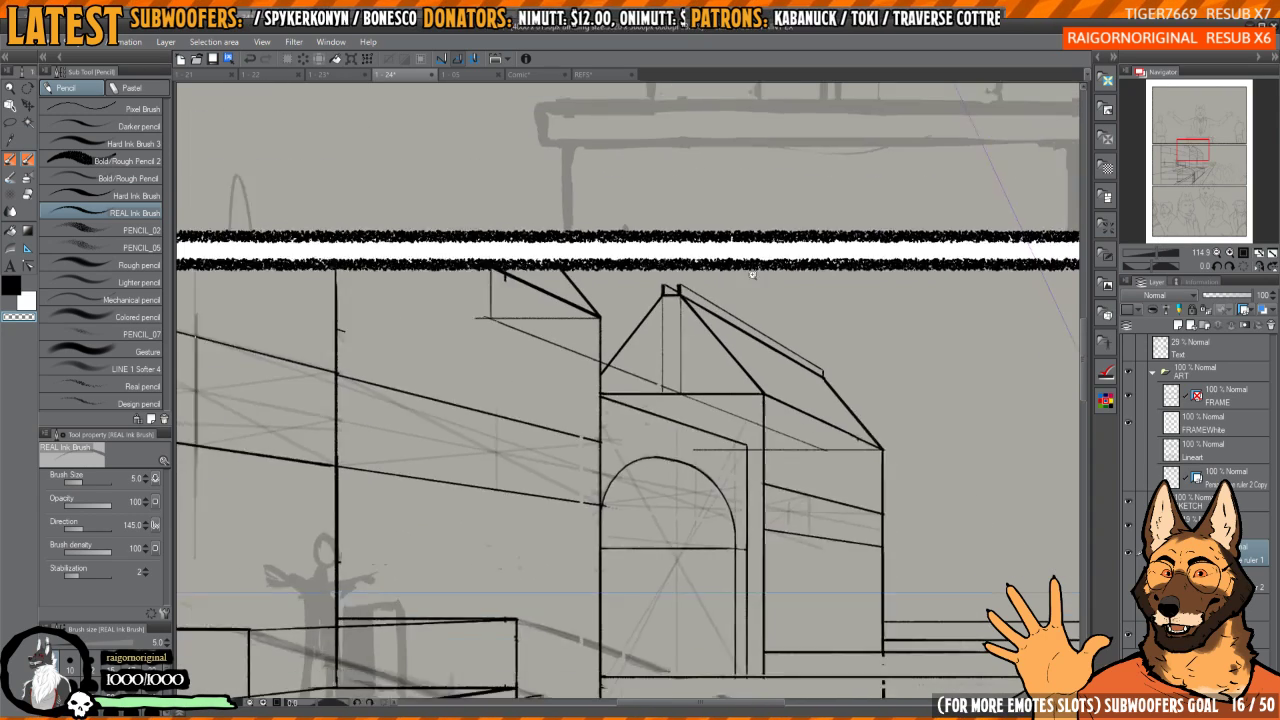
{"action": "scroll", "coordinate": [721, 281], "scroll_direction": "up", "scroll_amount": 2}
{"action": "scroll", "coordinate": [721, 281], "scroll_direction": "up", "scroll_amount": 1}
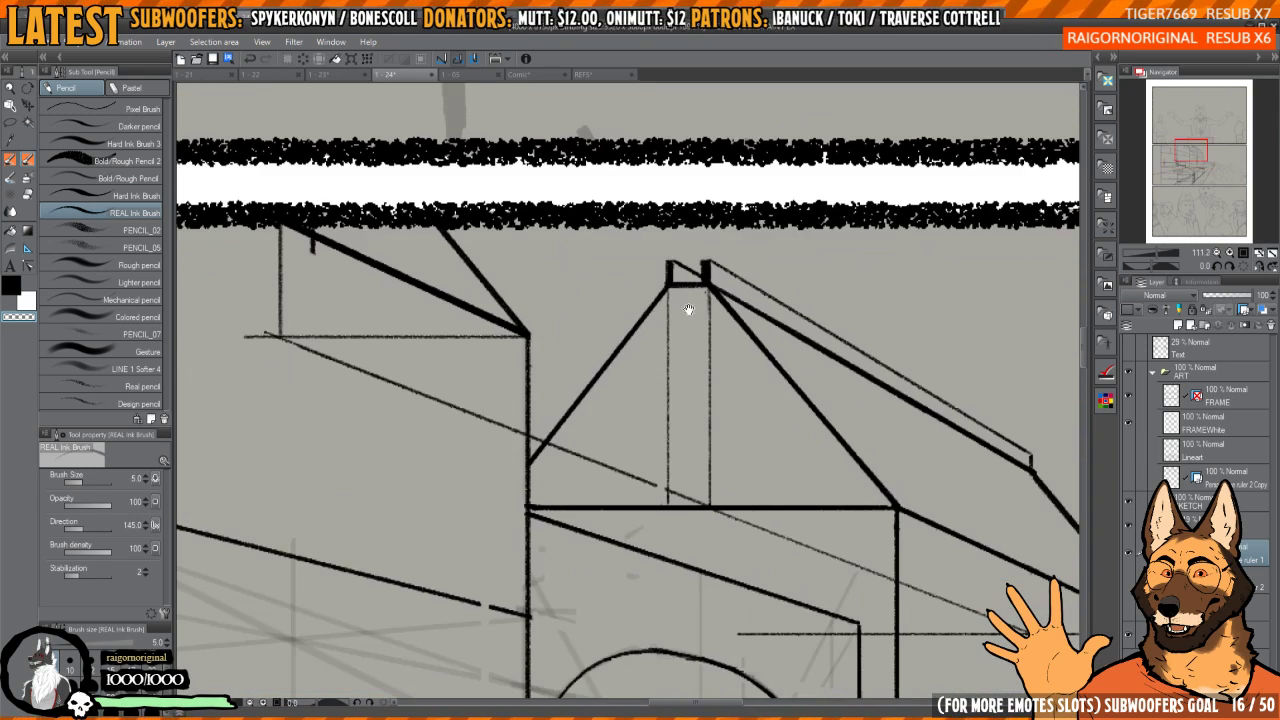
{"action": "mouse_move", "coordinate": [668, 296]}
{"action": "left_mouse_down"}
{"action": "mouse_move", "coordinate": [665, 494]}
{"action": "mouse_move", "coordinate": [669, 297]}
{"action": "mouse_move", "coordinate": [707, 296]}
{"action": "mouse_move", "coordinate": [713, 504]}
{"action": "left_mouse_up"}
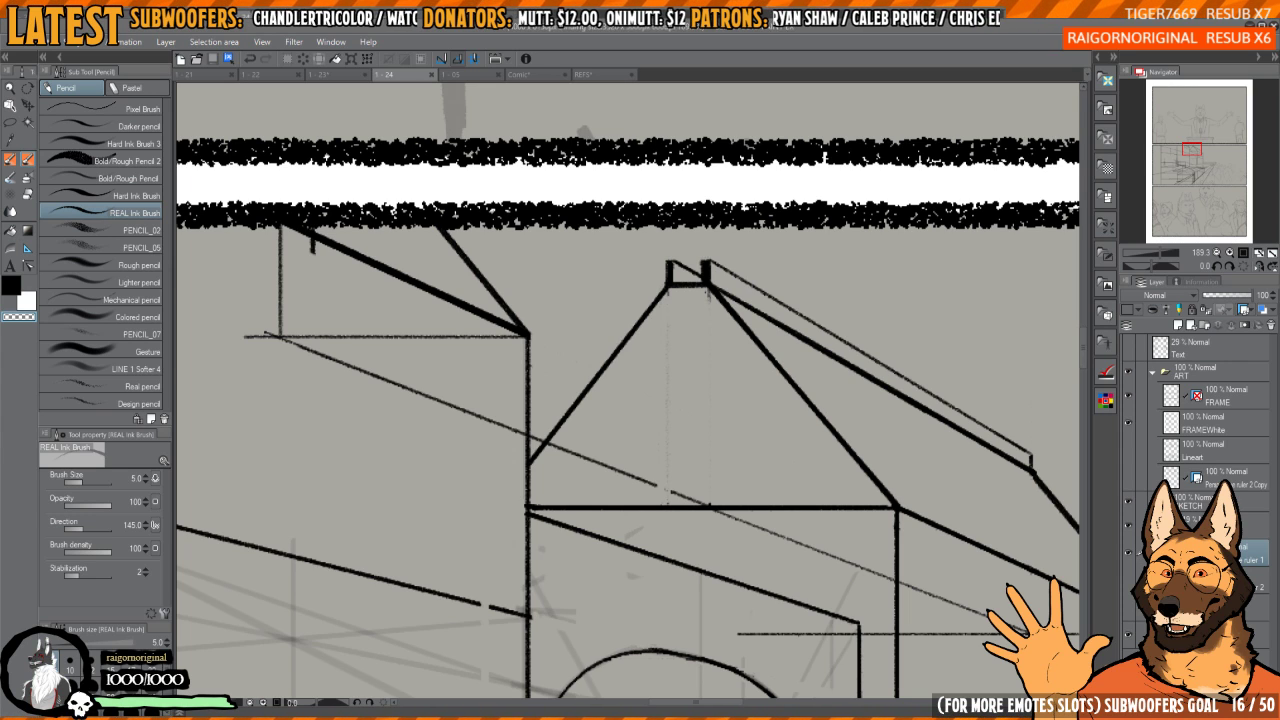
{"action": "left_click_drag", "start_coordinate": [660, 468], "coordinate": [662, 465]}
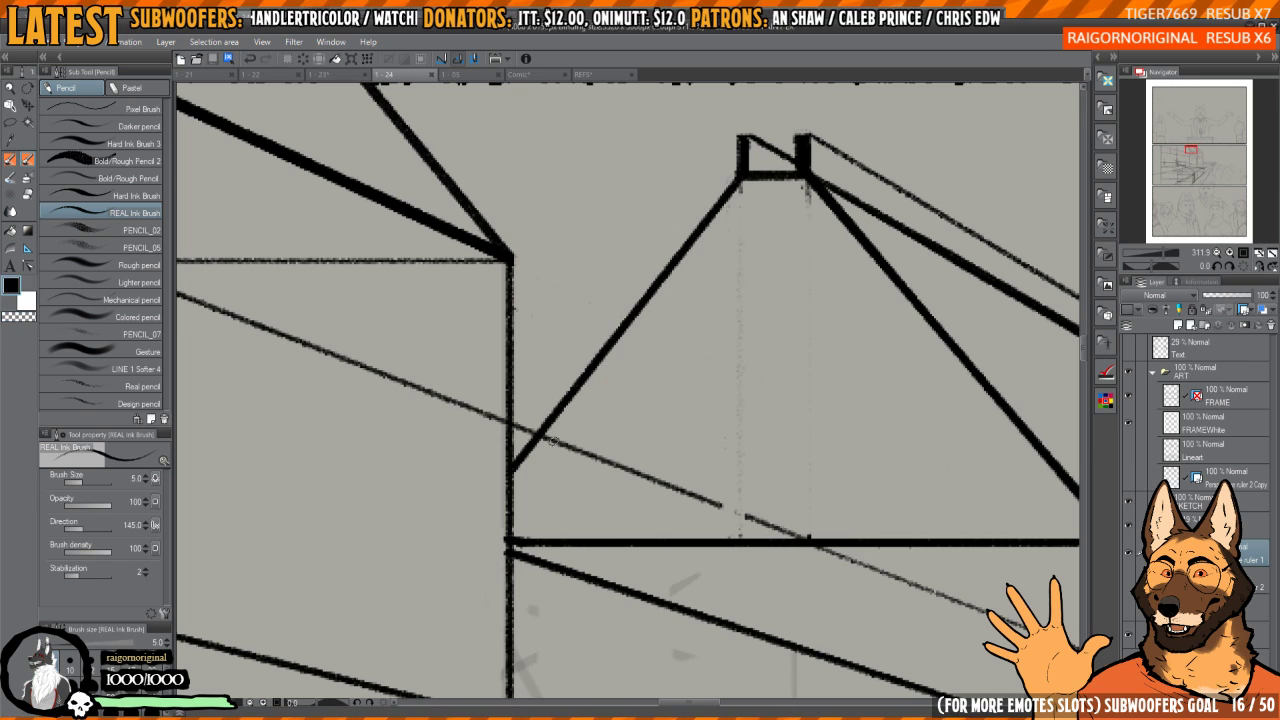
{"action": "mouse_move", "coordinate": [540, 437]}
{"action": "left_mouse_down"}
{"action": "mouse_move", "coordinate": [750, 515]}
{"action": "mouse_move", "coordinate": [552, 430]}
{"action": "mouse_move", "coordinate": [731, 437]}
{"action": "mouse_move", "coordinate": [803, 423]}
{"action": "mouse_move", "coordinate": [679, 398]}
{"action": "left_mouse_up"}
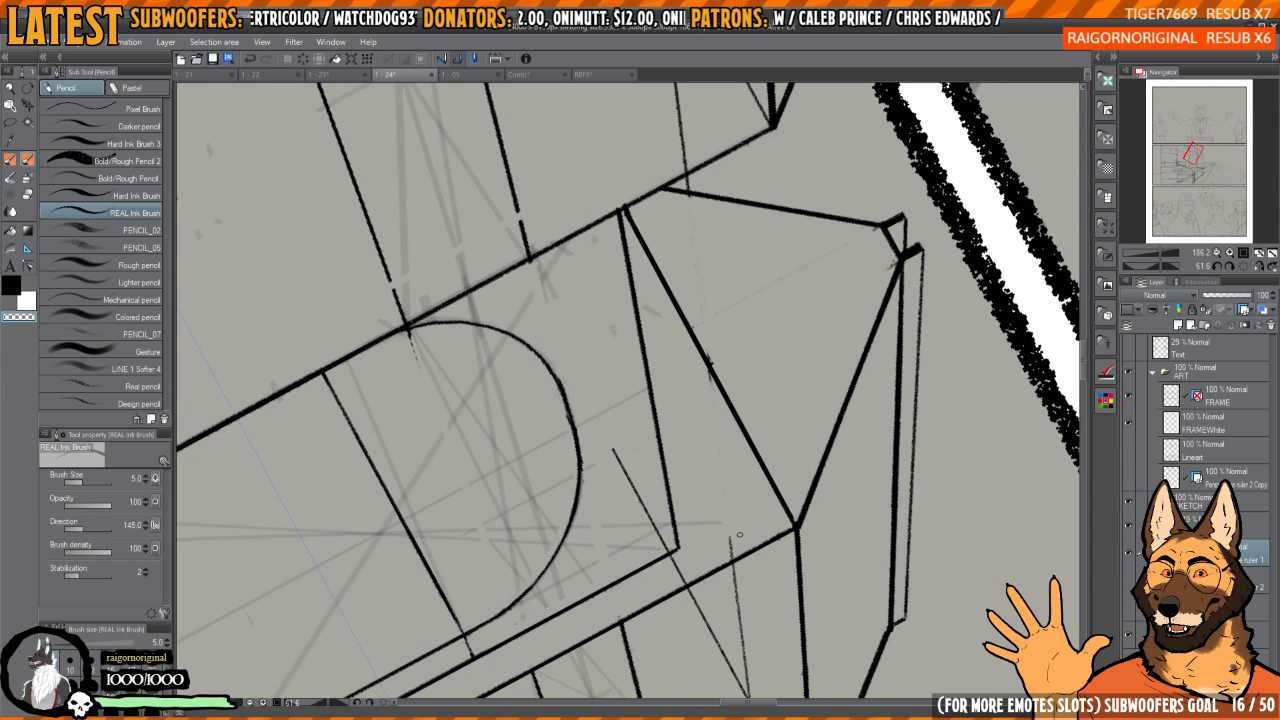
- Erase the thin guide lines near the doorway and the guide corner beneath the panel border beside the large building's roof
{"action": "left_click_drag", "start_coordinate": [739, 535], "coordinate": [711, 360]}
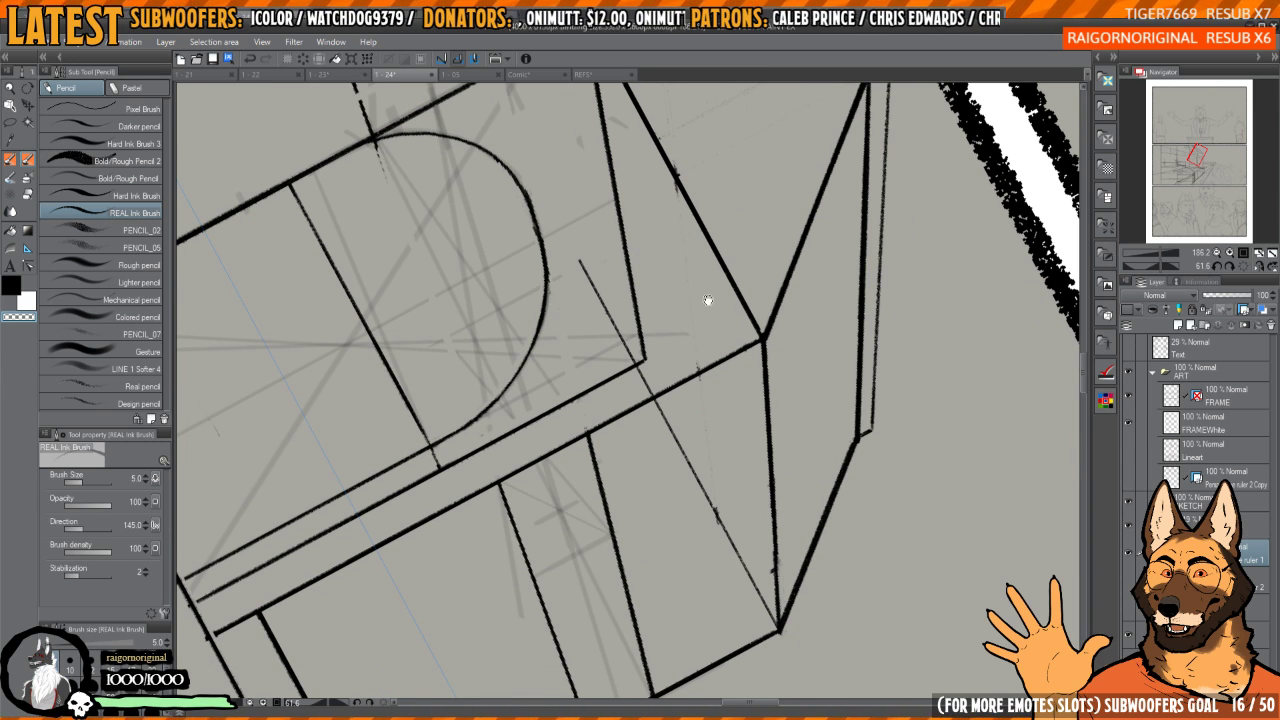
{"action": "left_click_drag", "start_coordinate": [708, 300], "coordinate": [657, 513]}
{"action": "left_click_drag", "start_coordinate": [665, 570], "coordinate": [634, 316]}
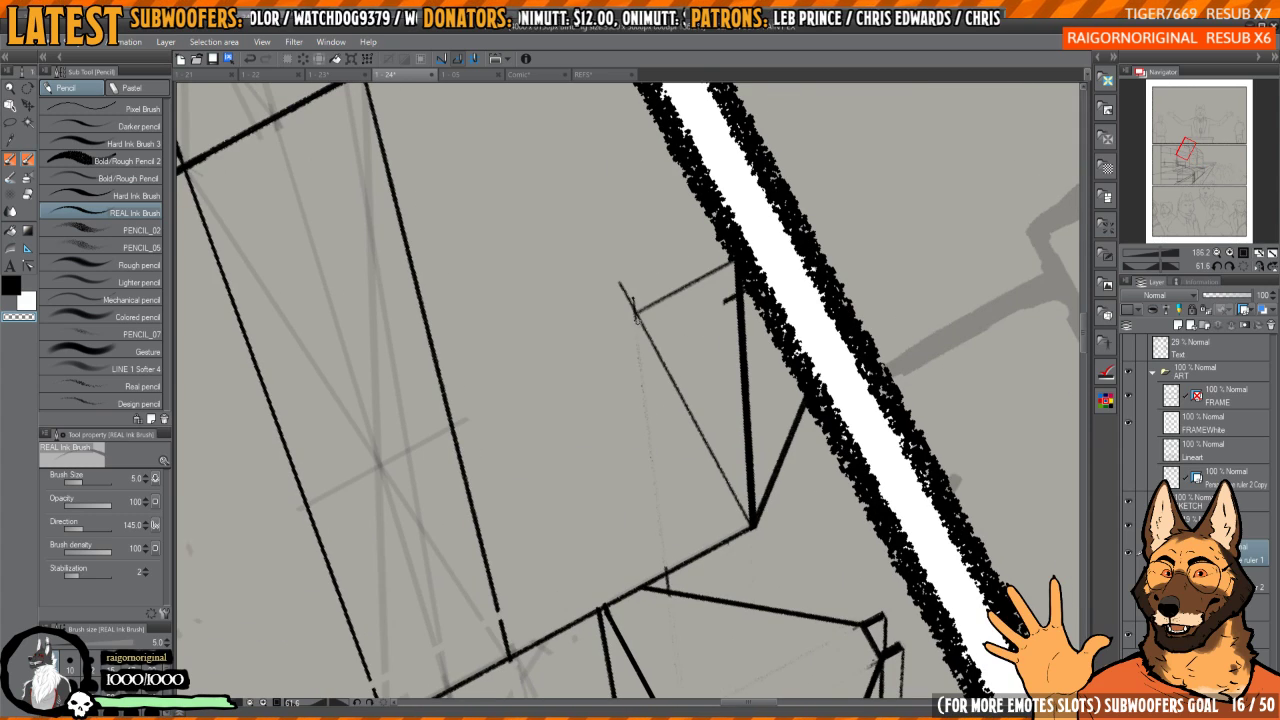
{"action": "left_click_drag", "start_coordinate": [673, 573], "coordinate": [760, 311]}
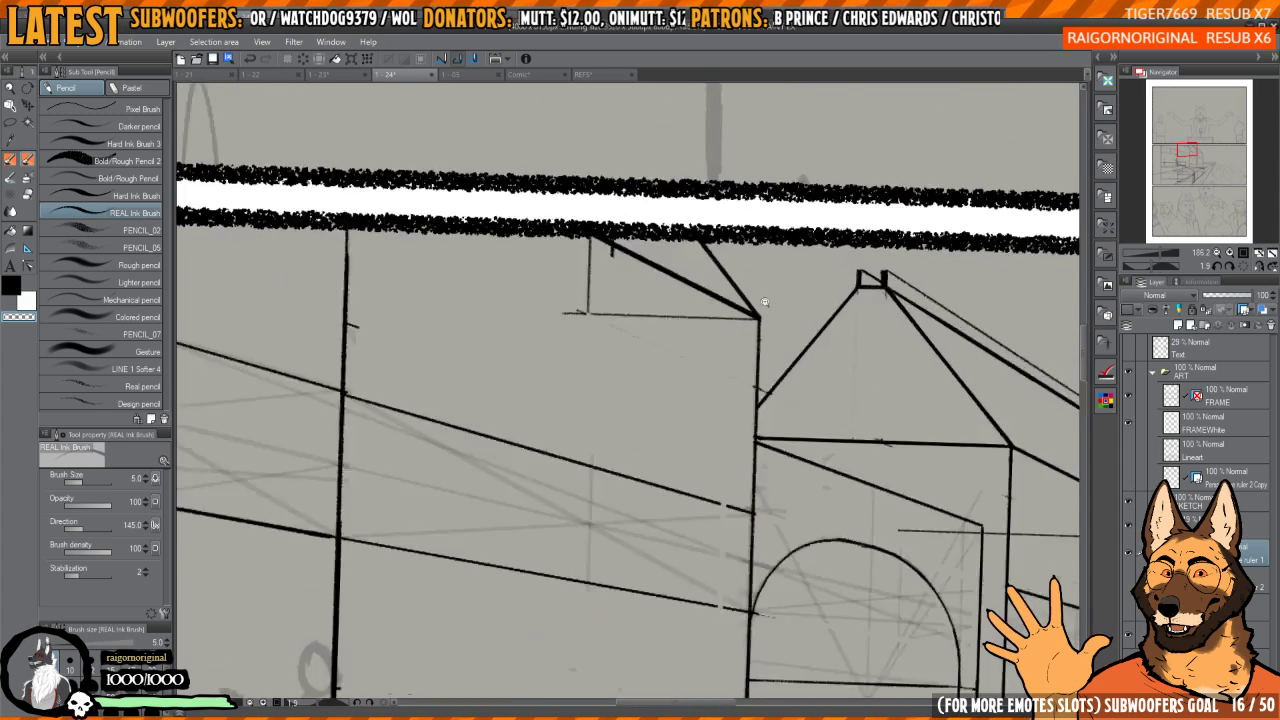
{"action": "scroll", "coordinate": [775, 311], "scroll_direction": "down", "scroll_amount": 2}
{"action": "scroll", "coordinate": [945, 379], "scroll_direction": "down", "scroll_amount": 3}
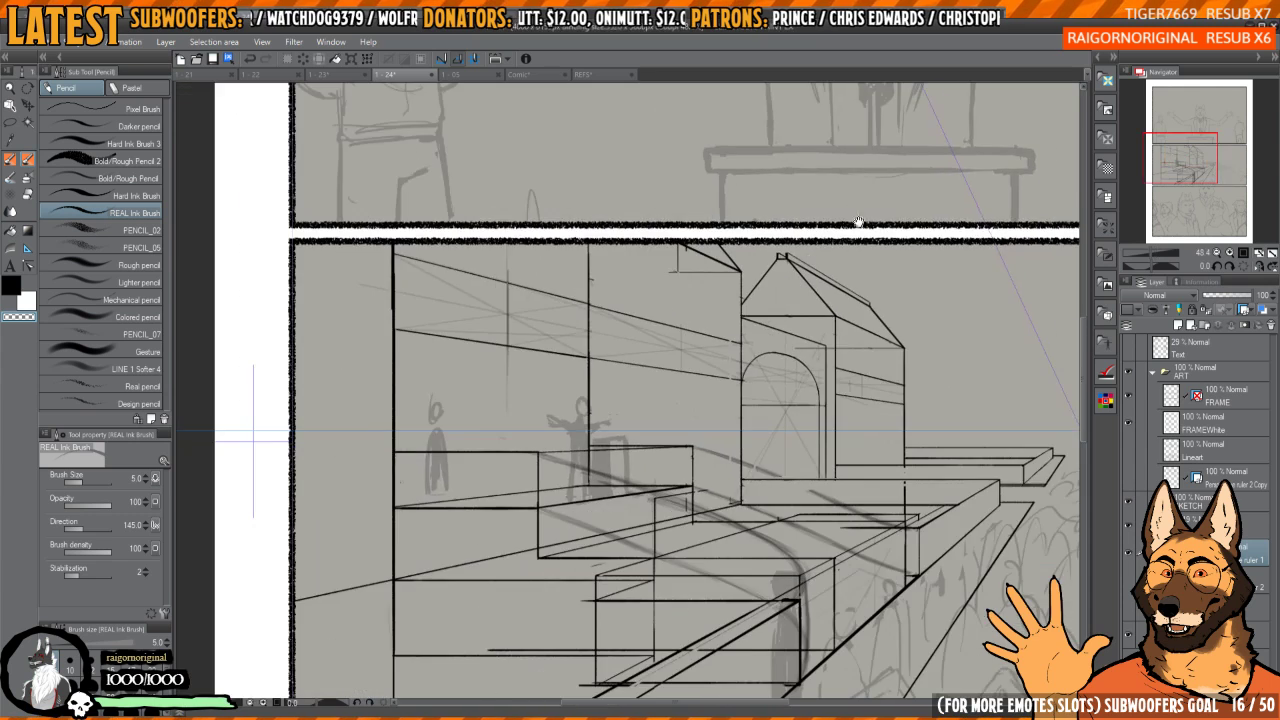
{"action": "scroll", "coordinate": [733, 352], "scroll_direction": "down", "scroll_amount": 1}
{"action": "scroll", "coordinate": [733, 352], "scroll_direction": "up", "scroll_amount": 3}
{"action": "key", "text": "e"}
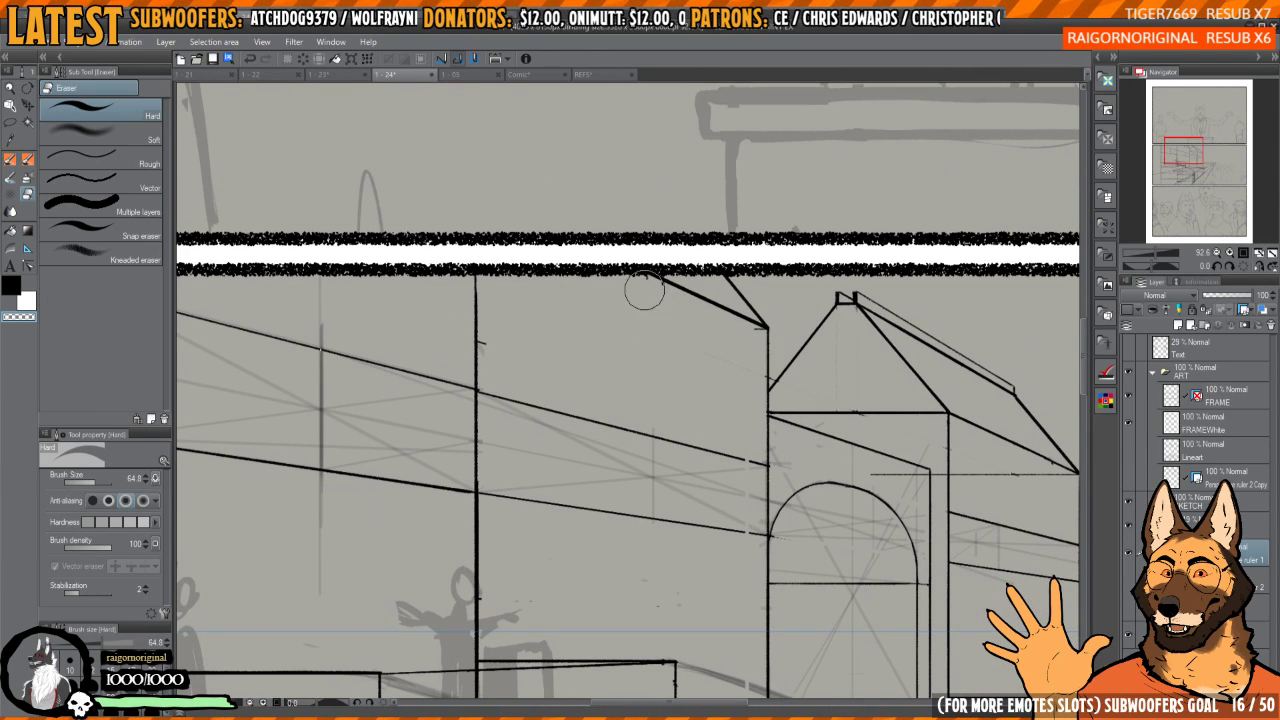
- Erase the leftover horizontal guide line running across the gabled building's walls above the arch
{"action": "left_click_drag", "start_coordinate": [880, 372], "coordinate": [712, 316]}
{"action": "scroll", "coordinate": [872, 374], "scroll_direction": "up", "scroll_amount": 4}
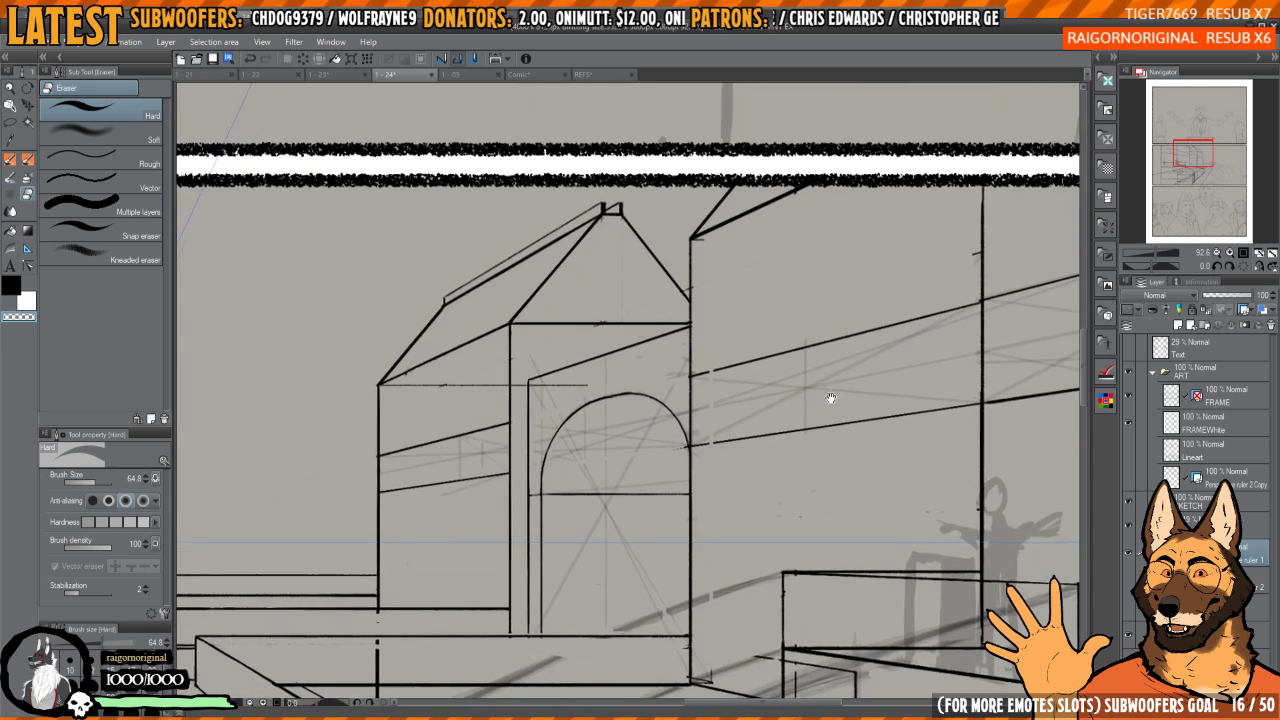
{"action": "left_click_drag", "start_coordinate": [872, 374], "coordinate": [588, 367]}
{"action": "mouse_move", "coordinate": [666, 405]}
{"action": "left_mouse_down"}
{"action": "mouse_move", "coordinate": [680, 393]}
{"action": "mouse_move", "coordinate": [720, 437]}
{"action": "mouse_move", "coordinate": [680, 326]}
{"action": "mouse_move", "coordinate": [669, 406]}
{"action": "mouse_move", "coordinate": [686, 360]}
{"action": "mouse_move", "coordinate": [627, 470]}
{"action": "left_mouse_up"}
- Clean up the doorway arch's curve with the REAL Ink Brush, alternating between black and transparent colour
{"action": "key", "text": "p"}
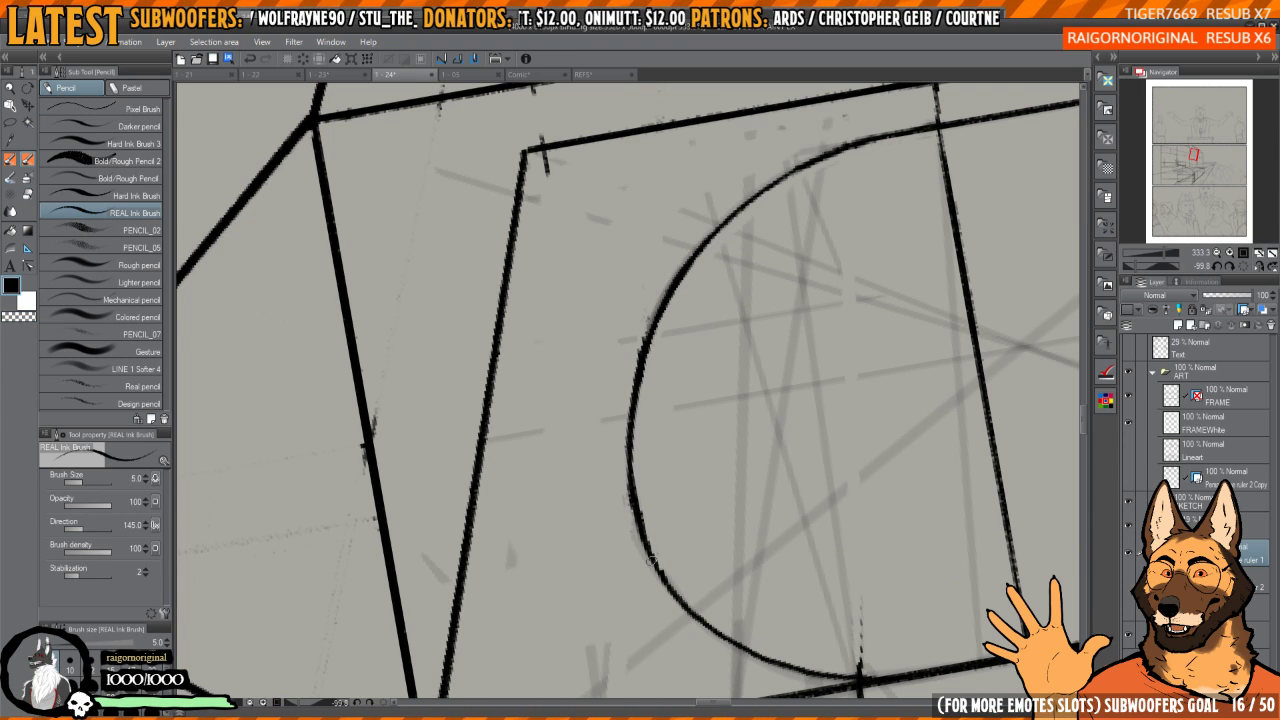
{"action": "key", "text": "c"}
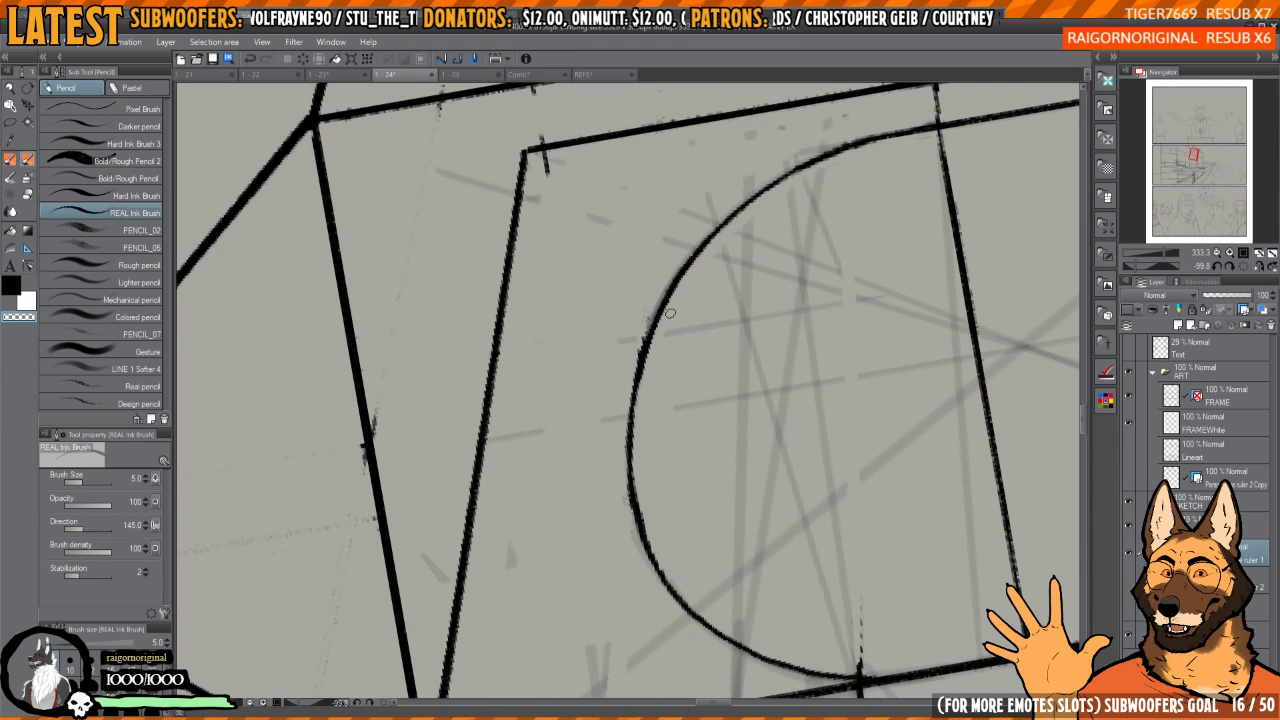
{"action": "left_click_drag", "start_coordinate": [639, 484], "coordinate": [658, 556]}
{"action": "key", "text": "c"}
{"action": "left_click_drag", "start_coordinate": [637, 382], "coordinate": [629, 470]}
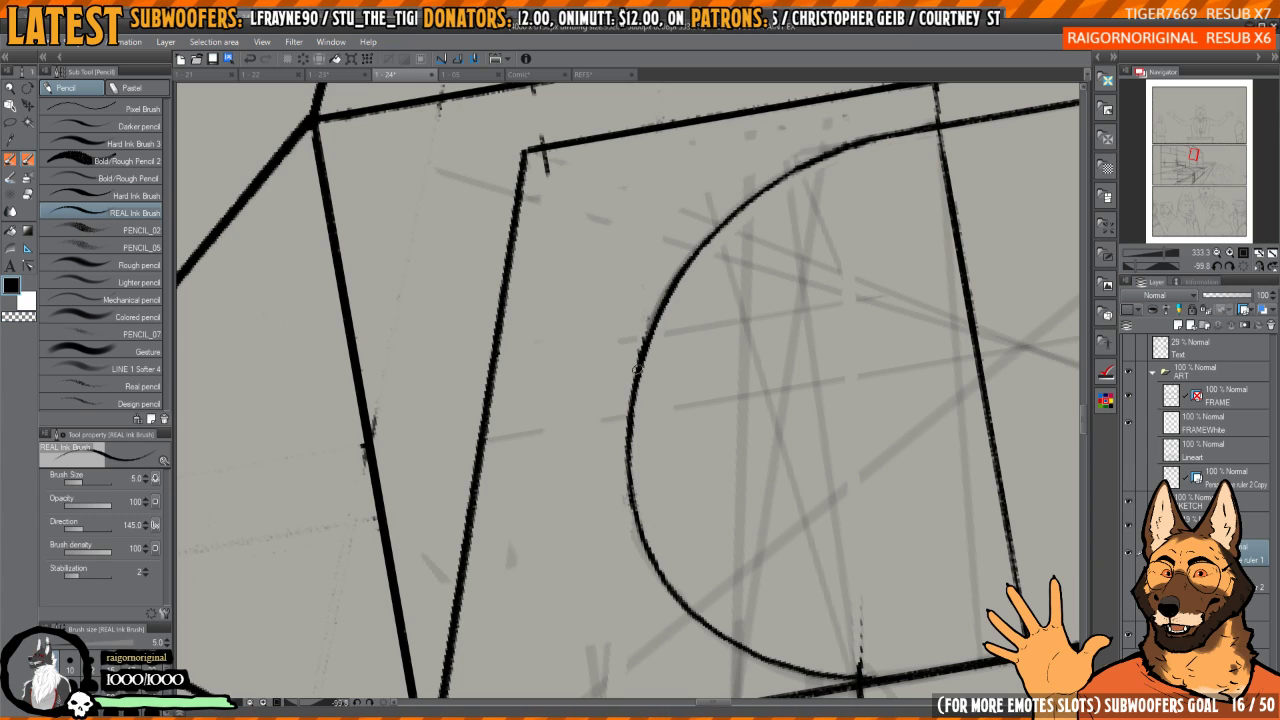
{"action": "left_click_drag", "start_coordinate": [668, 409], "coordinate": [600, 408]}
{"action": "left_click_drag", "start_coordinate": [600, 350], "coordinate": [682, 340]}
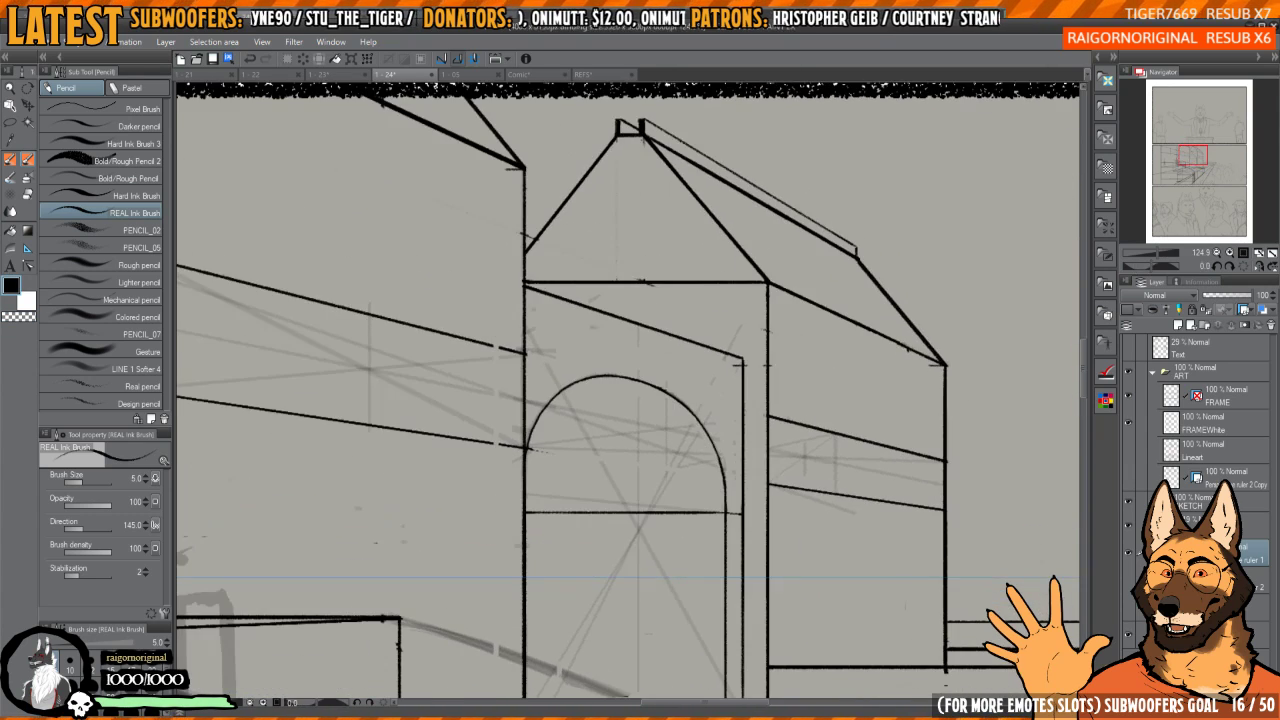
- Erase the stray guide mark between the large building's vertical wall line and the small gable's sloping edge
{"action": "scroll", "coordinate": [714, 325], "scroll_direction": "up", "scroll_amount": 8}
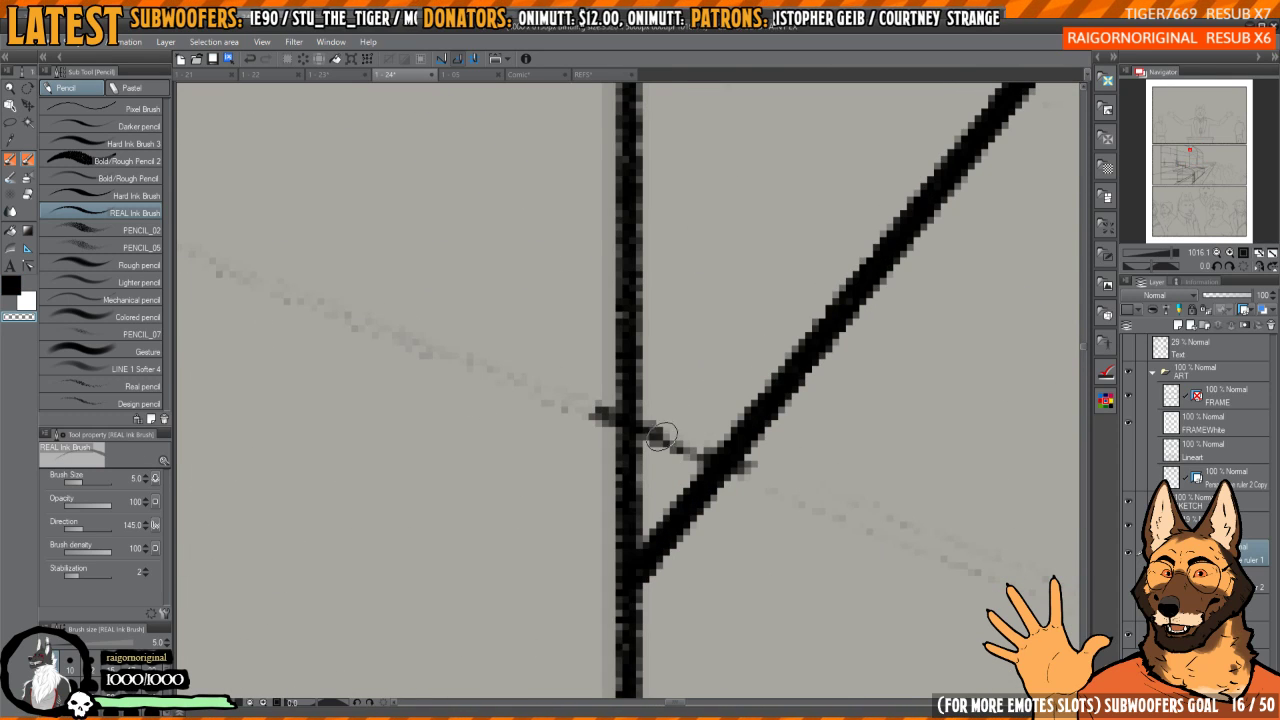
{"action": "scroll", "coordinate": [700, 455], "scroll_direction": "down", "scroll_amount": 4}
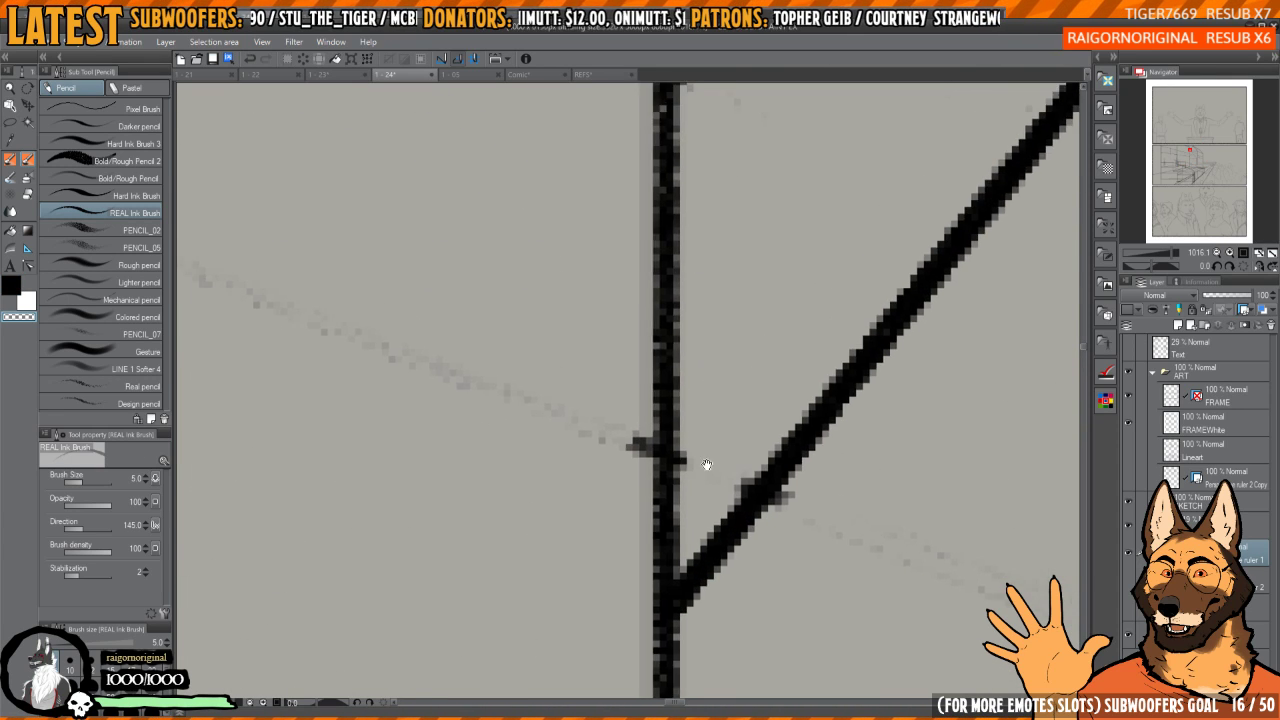
{"action": "key", "text": "h"}
{"action": "left_click_drag", "start_coordinate": [586, 431], "coordinate": [608, 413]}
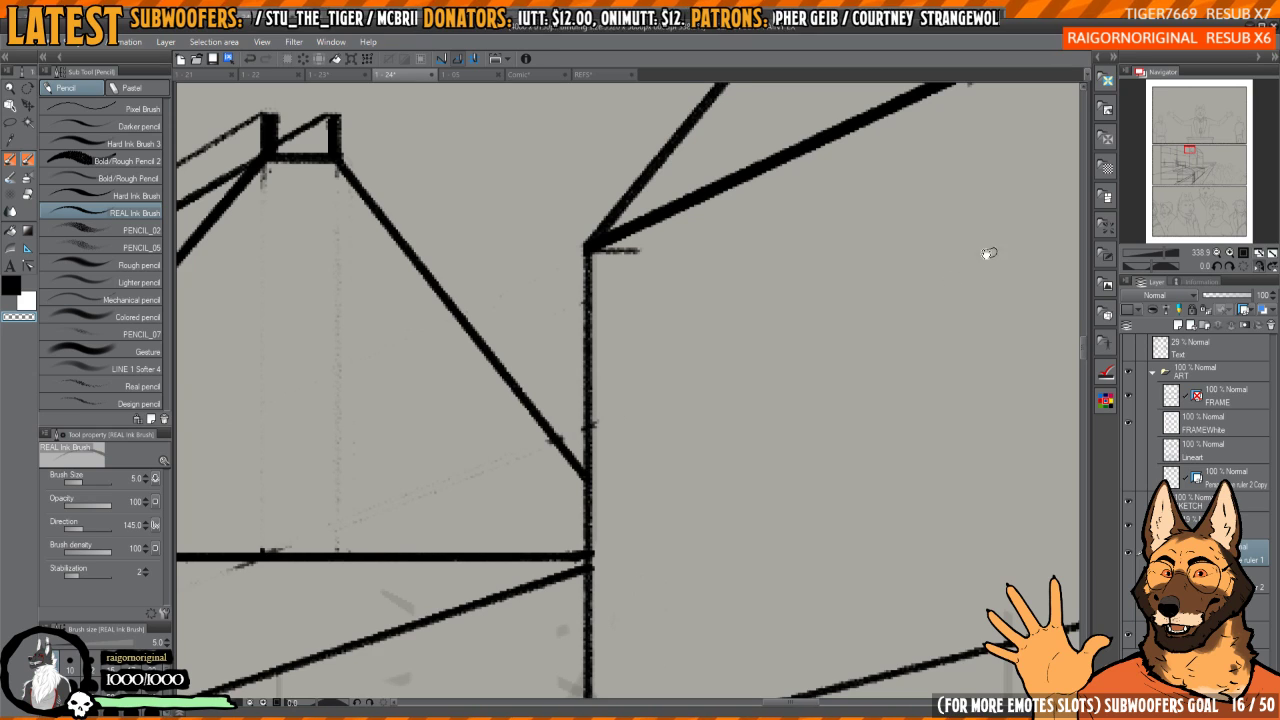
- Thin the large building's thick lower roof edge and erase the stray stubs along it and at its corner
{"action": "left_click_drag", "start_coordinate": [988, 253], "coordinate": [830, 355]}
{"action": "scroll", "coordinate": [720, 349], "scroll_direction": "down", "scroll_amount": 3}
{"action": "left_click_drag", "start_coordinate": [668, 353], "coordinate": [728, 379]}
{"action": "scroll", "coordinate": [625, 380], "scroll_direction": "up", "scroll_amount": 2}
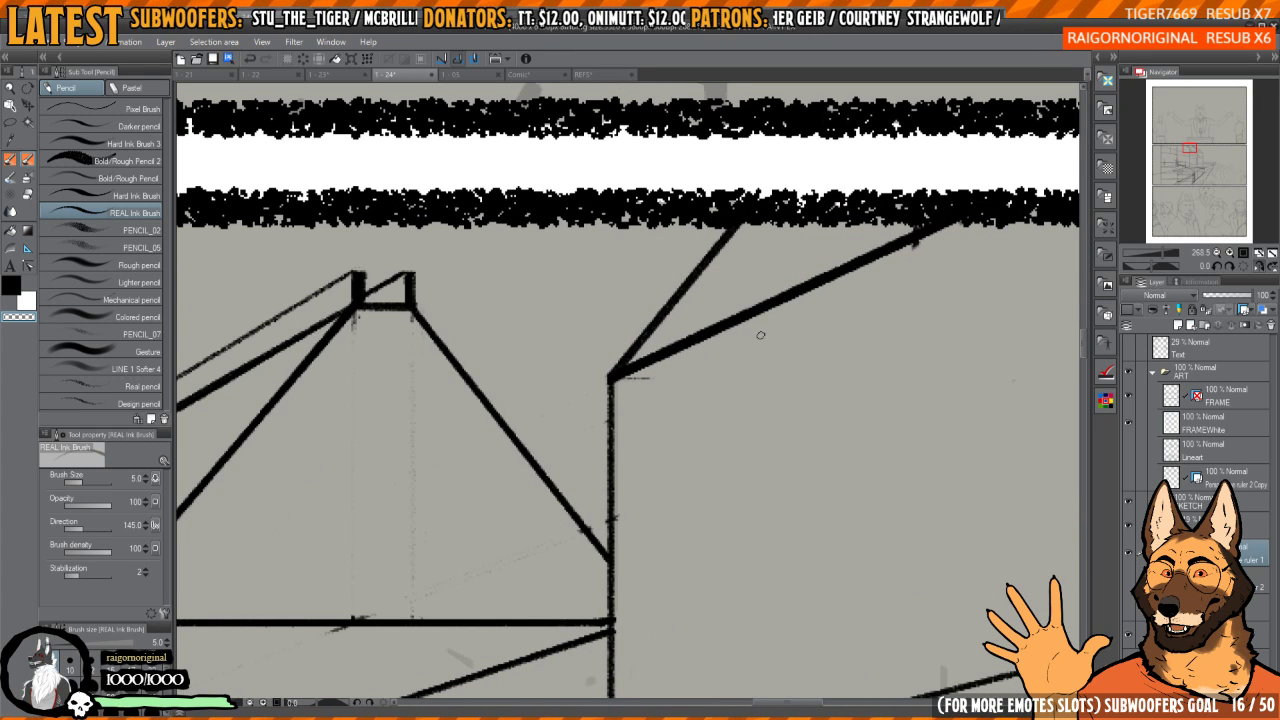
{"action": "left_click_drag", "start_coordinate": [799, 313], "coordinate": [784, 307]}
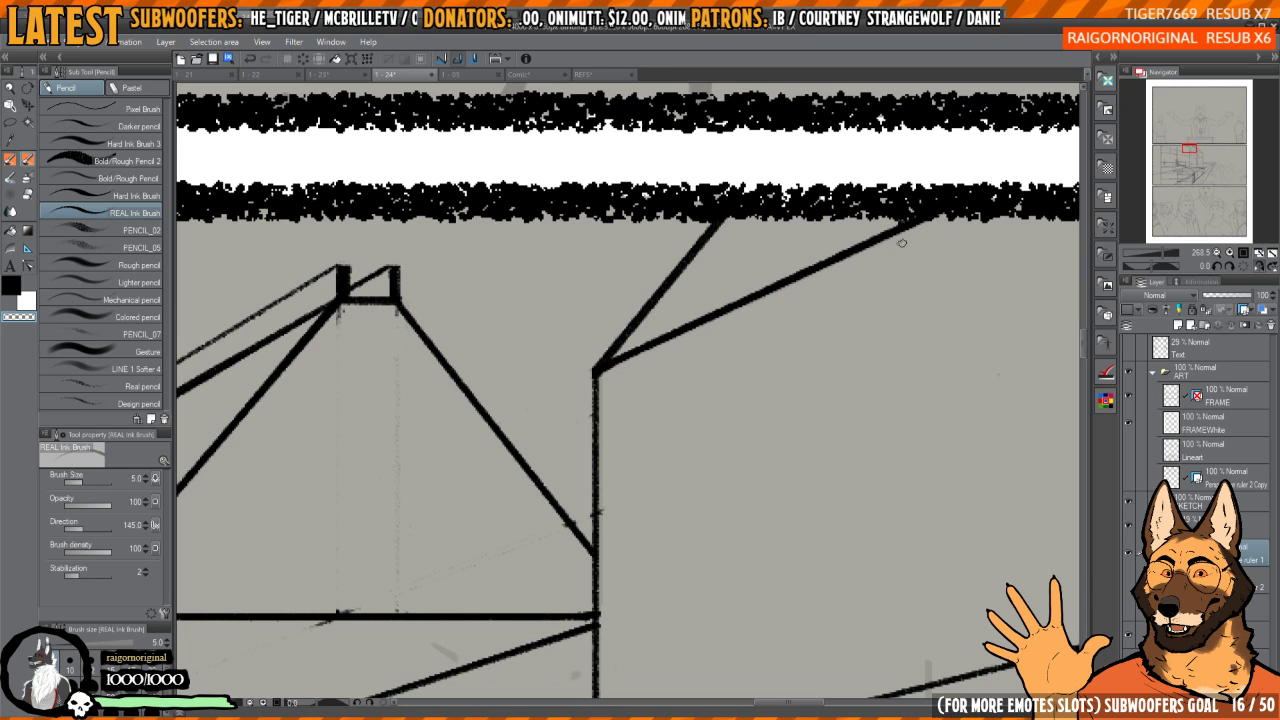
- Erase the wall band line's overshoot past the vertical wall line where it meets the doorway arch
{"action": "mouse_move", "coordinate": [978, 659]}
{"action": "left_mouse_down"}
{"action": "mouse_move", "coordinate": [766, 360]}
{"action": "mouse_move", "coordinate": [774, 429]}
{"action": "mouse_move", "coordinate": [769, 394]}
{"action": "mouse_move", "coordinate": [706, 414]}
{"action": "mouse_move", "coordinate": [649, 380]}
{"action": "left_mouse_up"}
{"action": "key", "text": "h"}
{"action": "key", "text": "h"}
{"action": "key", "text": "h"}
{"action": "left_click_drag", "start_coordinate": [680, 425], "coordinate": [760, 425]}
{"action": "key", "text": "c"}
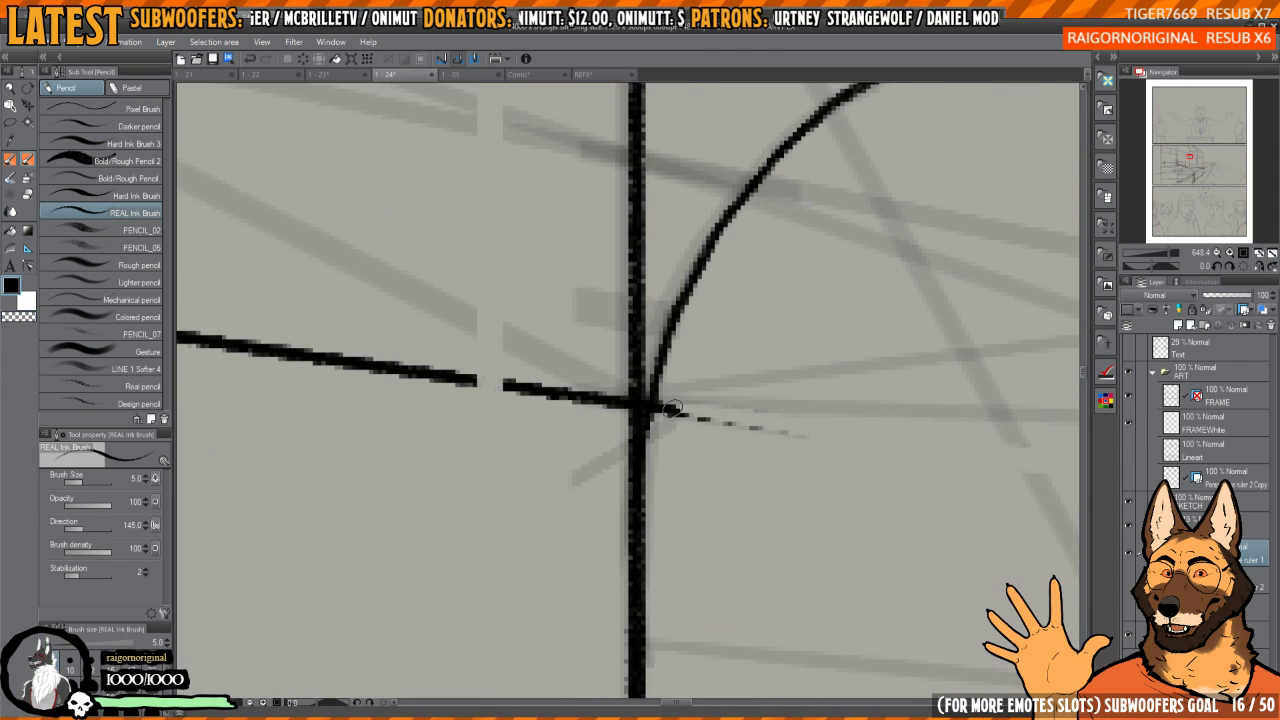
{"action": "mouse_move", "coordinate": [661, 408]}
{"action": "left_mouse_down"}
{"action": "mouse_move", "coordinate": [869, 437]}
{"action": "mouse_move", "coordinate": [664, 400]}
{"action": "mouse_move", "coordinate": [872, 426]}
{"action": "left_mouse_up"}
{"action": "key", "text": "c"}
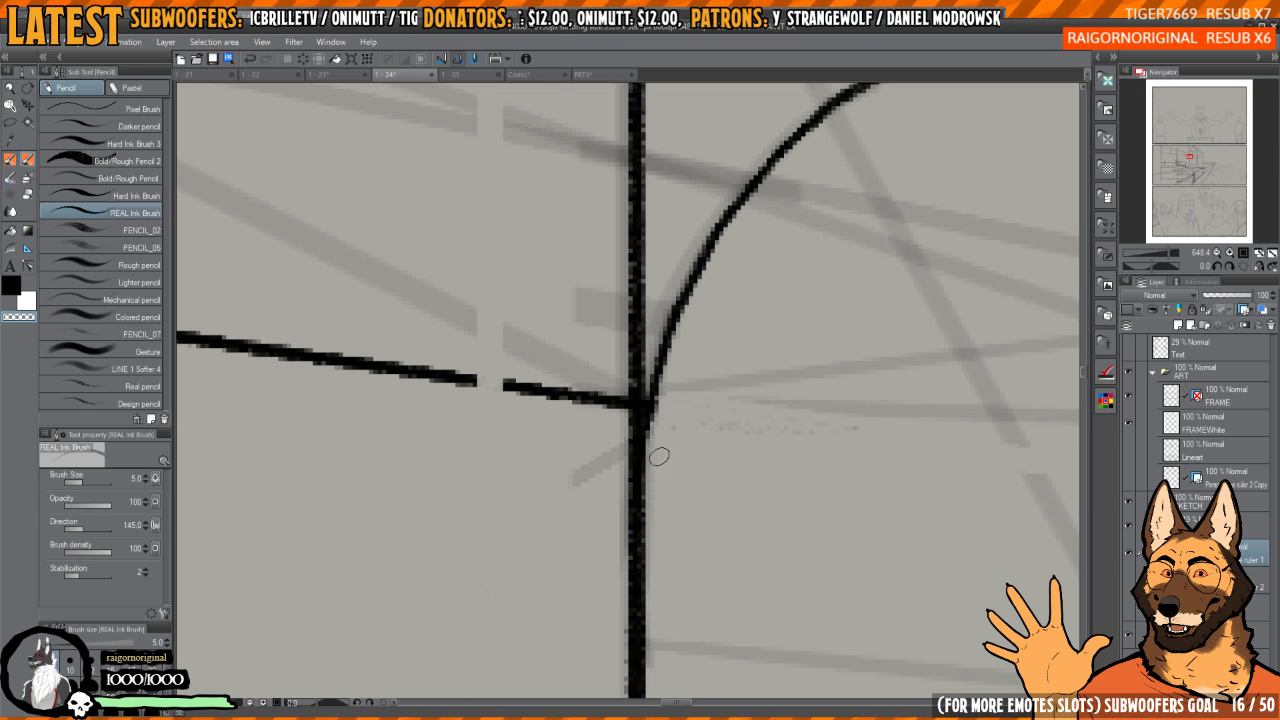
- Erase the leftover construction lines inside the upper part of the doorway arch with the Hard eraser
{"action": "scroll", "coordinate": [920, 417], "scroll_direction": "down", "scroll_amount": 5}
{"action": "key", "text": "e"}
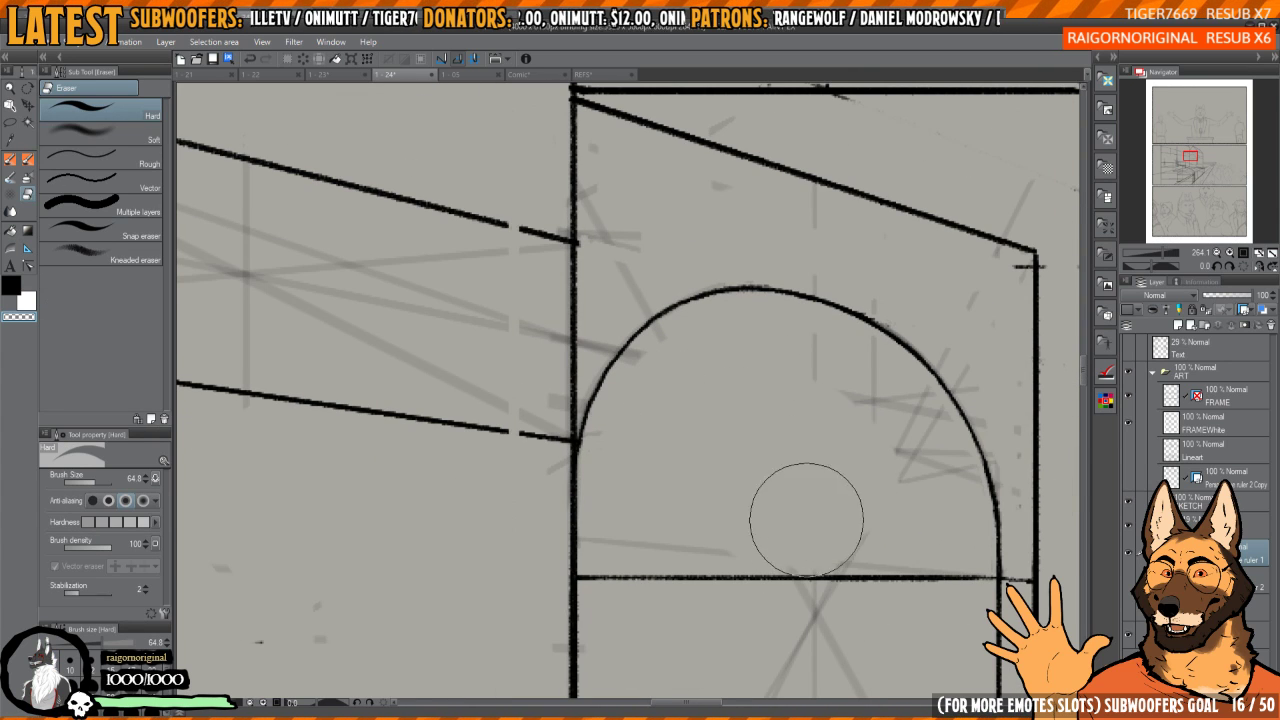
{"action": "scroll", "coordinate": [797, 437], "scroll_direction": "down", "scroll_amount": 7}
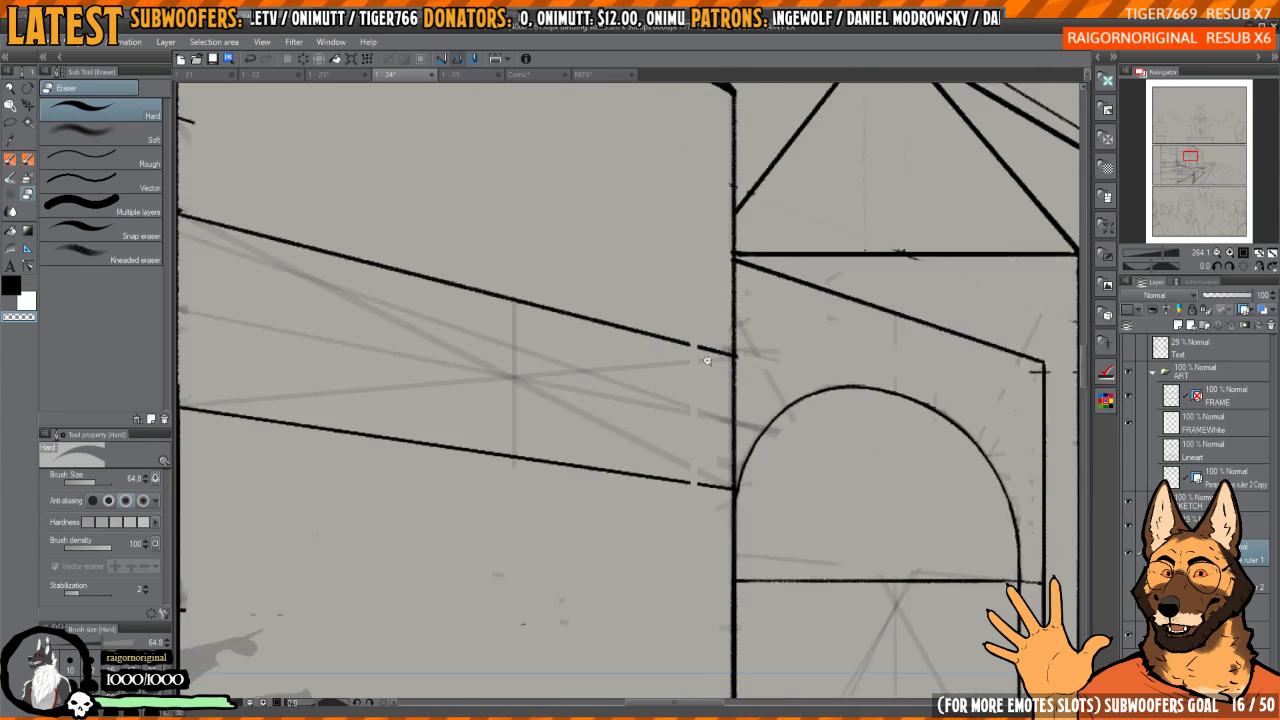
{"action": "scroll", "coordinate": [960, 359], "scroll_direction": "up", "scroll_amount": 8}
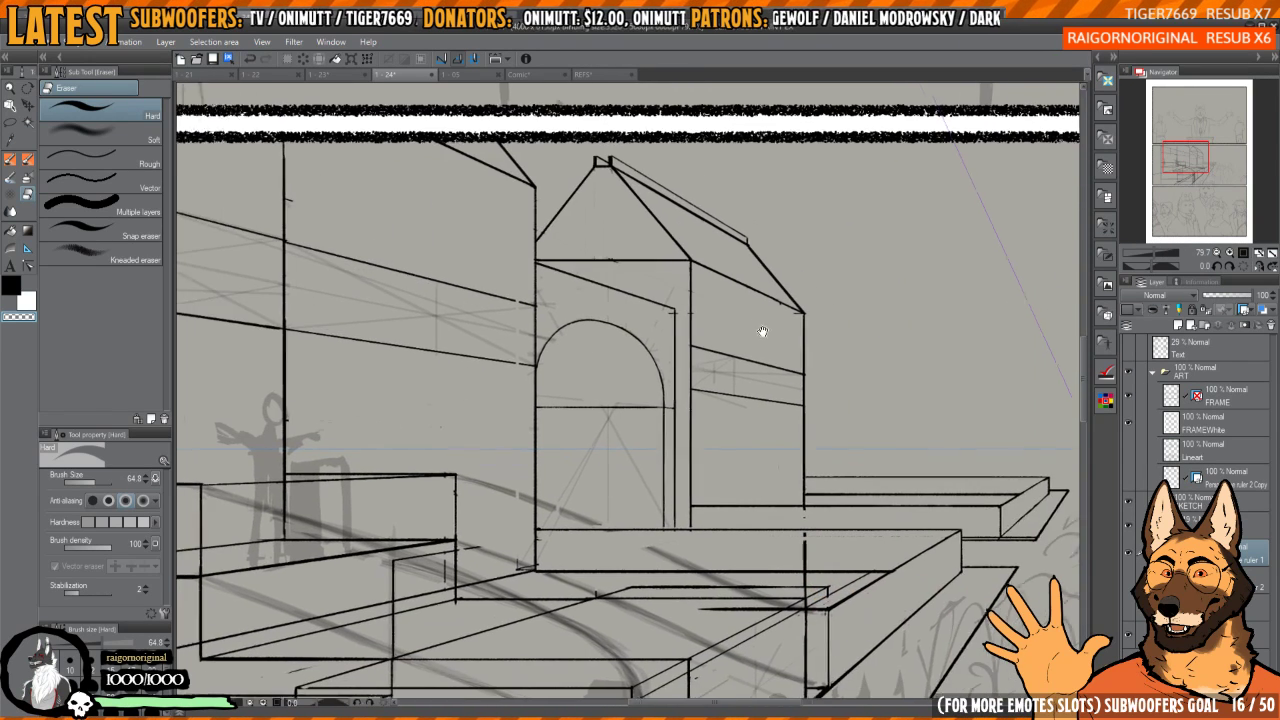
- Remove the stray horizontal tick at the outer eave corner of the gabled building with the REAL Ink Brush in transparent colour
{"action": "key", "text": "p"}
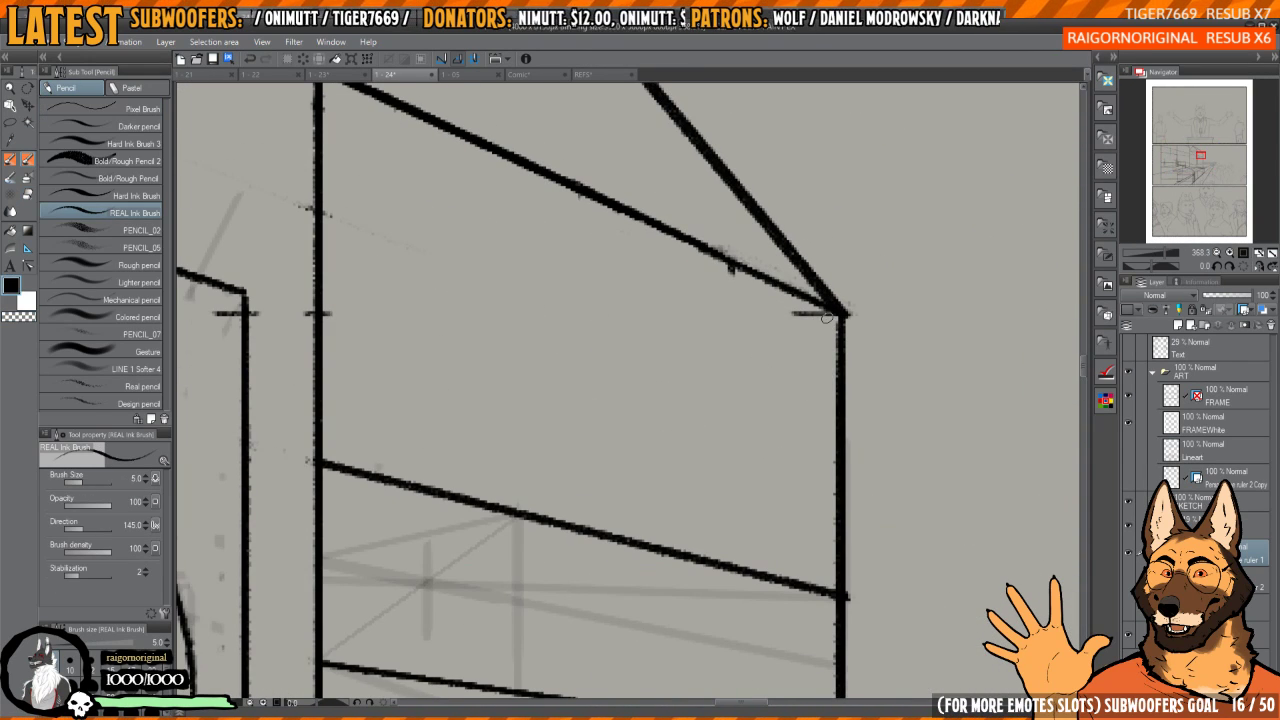
{"action": "mouse_move", "coordinate": [827, 317]}
{"action": "left_mouse_down"}
{"action": "mouse_move", "coordinate": [791, 318]}
{"action": "mouse_move", "coordinate": [836, 302]}
{"action": "mouse_move", "coordinate": [790, 316]}
{"action": "mouse_move", "coordinate": [827, 317]}
{"action": "left_mouse_up"}
{"action": "key", "text": "ctrl+z"}
{"action": "key", "text": "c"}
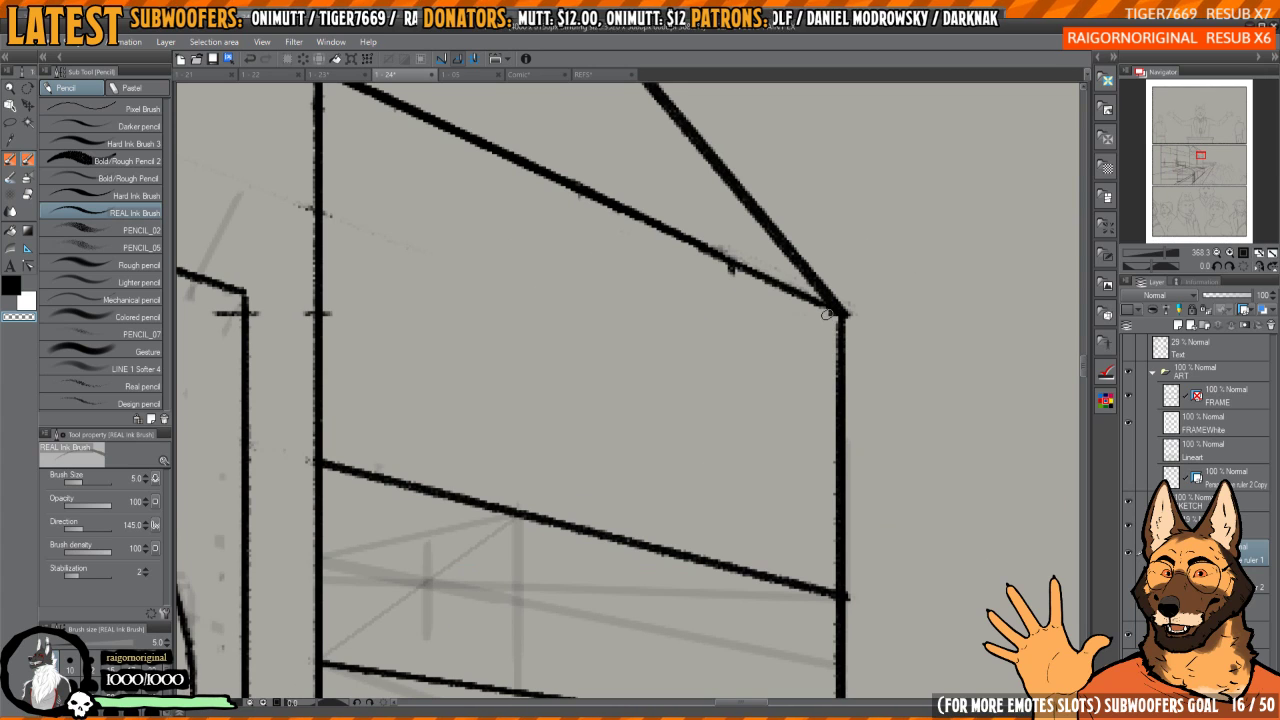
{"action": "scroll", "coordinate": [833, 334], "scroll_direction": "down", "scroll_amount": 3}
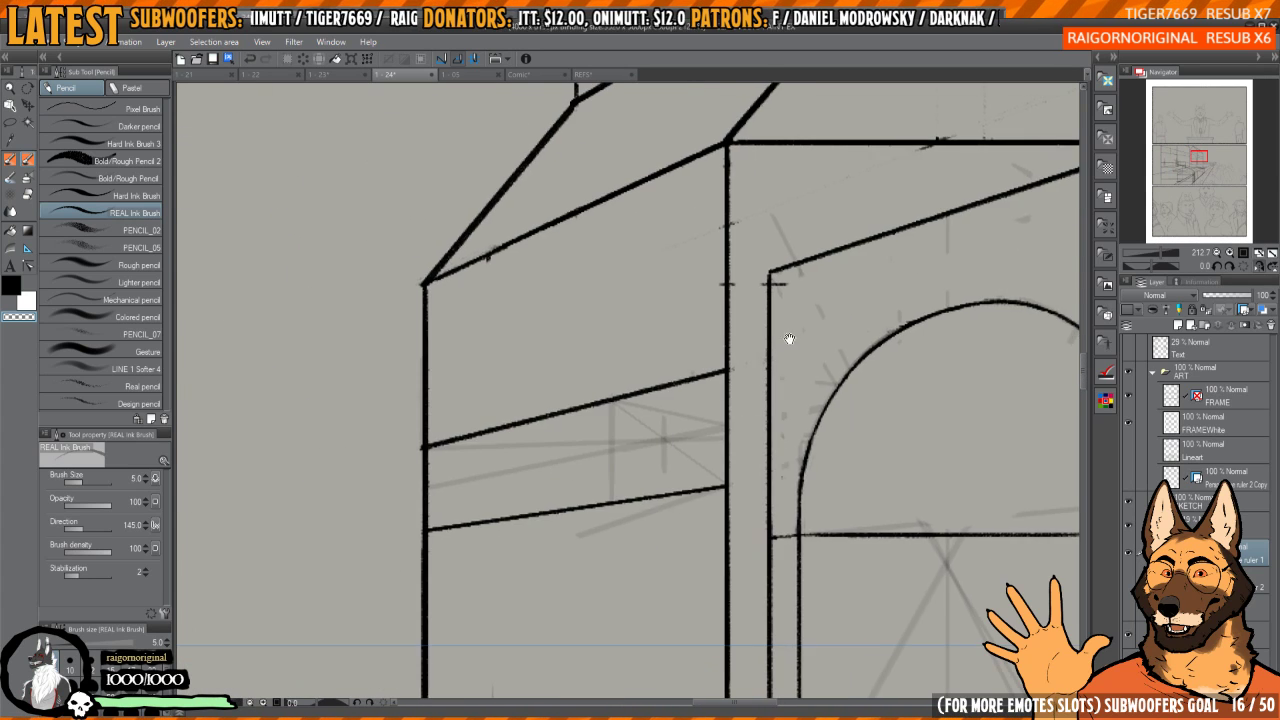
{"action": "key", "text": "h"}
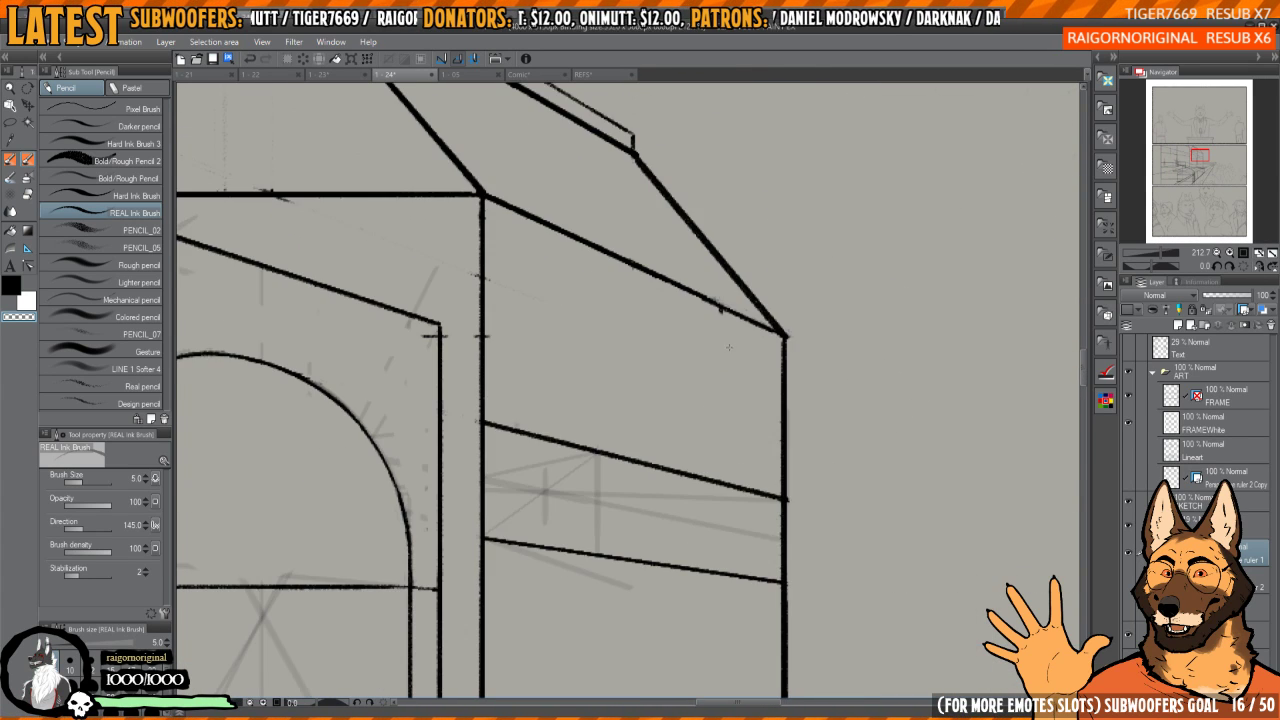
- Examine the gabled house and its roof dormer on page 1 - 23 as reference for this building
{"action": "key", "text": "ctrl+Tab"}
{"action": "key", "text": "ctrl+shift+Tab"}
{"action": "scroll", "coordinate": [734, 328], "scroll_direction": "down", "scroll_amount": 2}
{"action": "left_click_drag", "start_coordinate": [680, 225], "coordinate": [693, 375]}
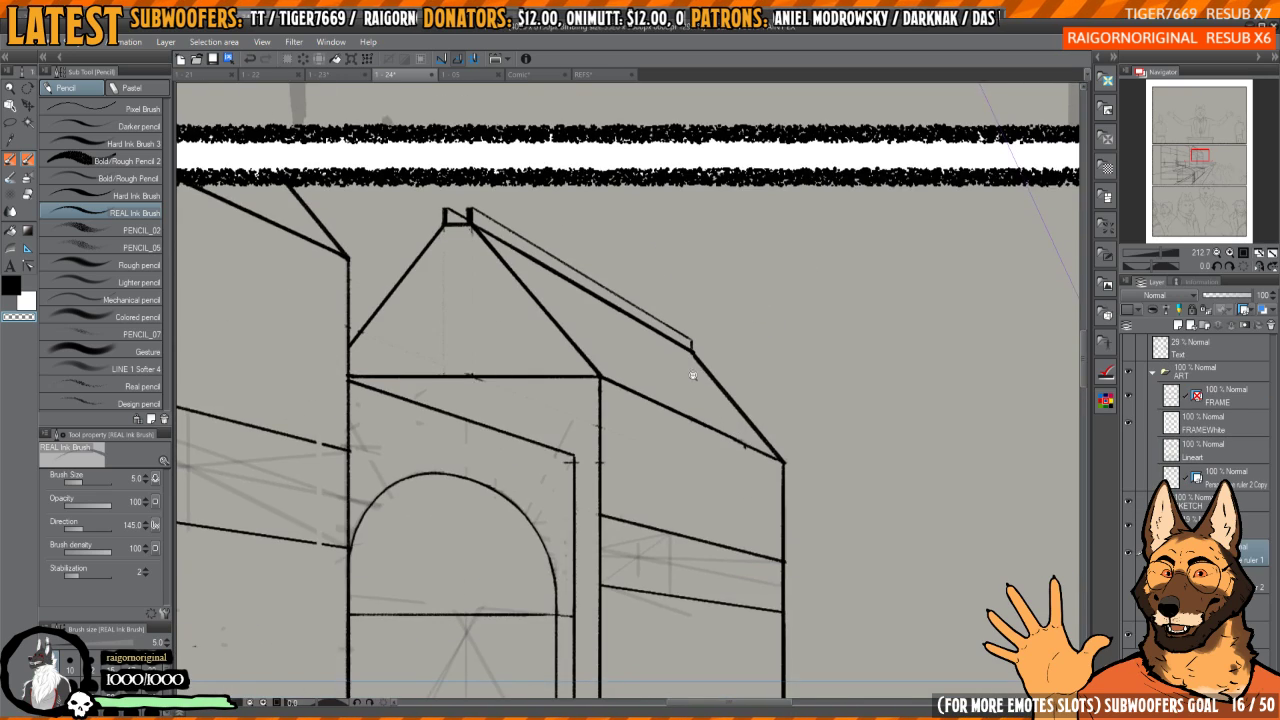
{"action": "scroll", "coordinate": [693, 375], "scroll_direction": "up", "scroll_amount": 2}
{"action": "key", "text": "ctrl+Tab"}
{"action": "key", "text": "ctrl+shift+Tab"}
{"action": "key", "text": "ctrl+shift+Tab"}
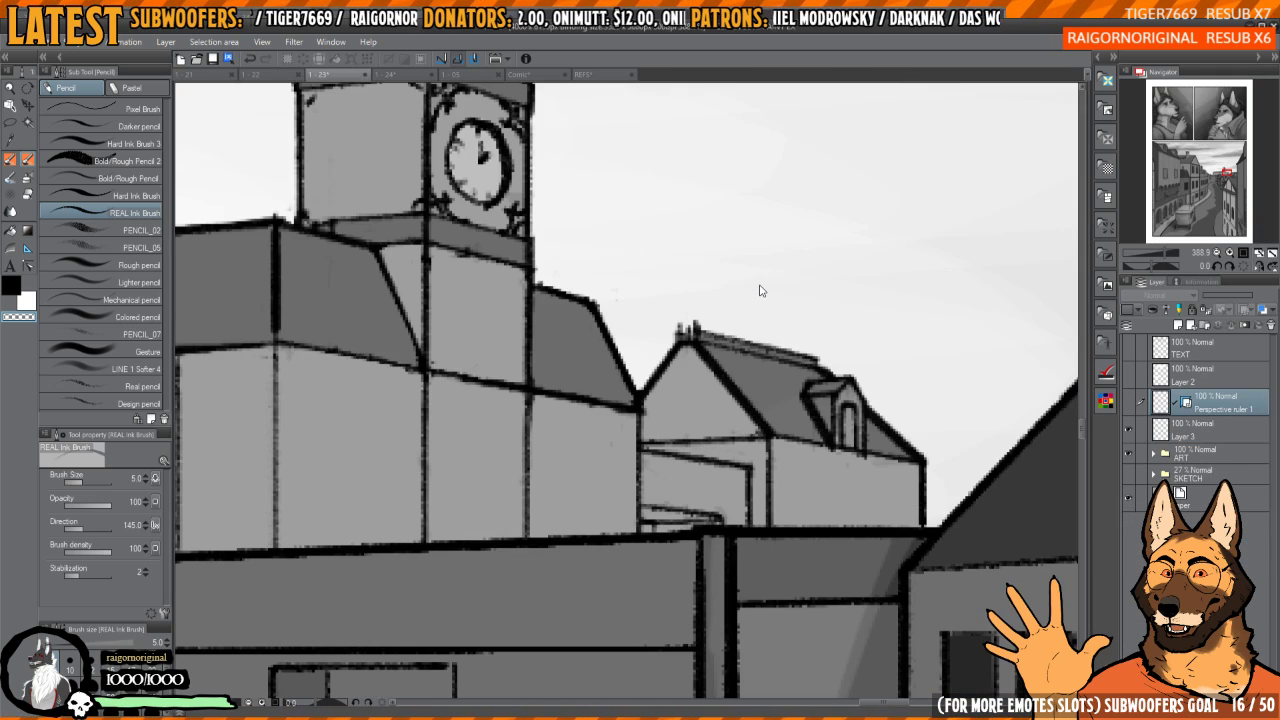
{"action": "key", "text": "ctrl+Tab"}
{"action": "scroll", "coordinate": [729, 371], "scroll_direction": "up", "scroll_amount": 3}
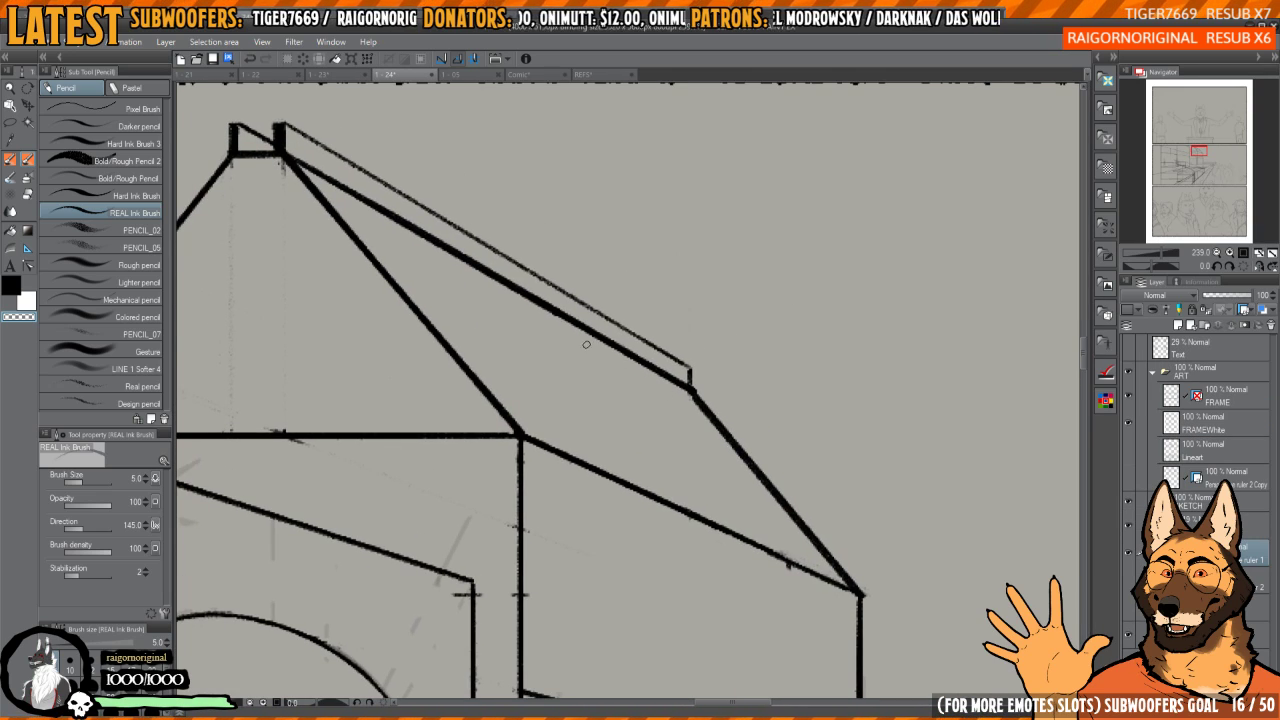
- Draw a horizontal guide line across the far end of the gabled building's roof ridge
{"action": "left_click_drag", "start_coordinate": [588, 351], "coordinate": [768, 351]}
{"action": "left_click_drag", "start_coordinate": [758, 376], "coordinate": [742, 338]}
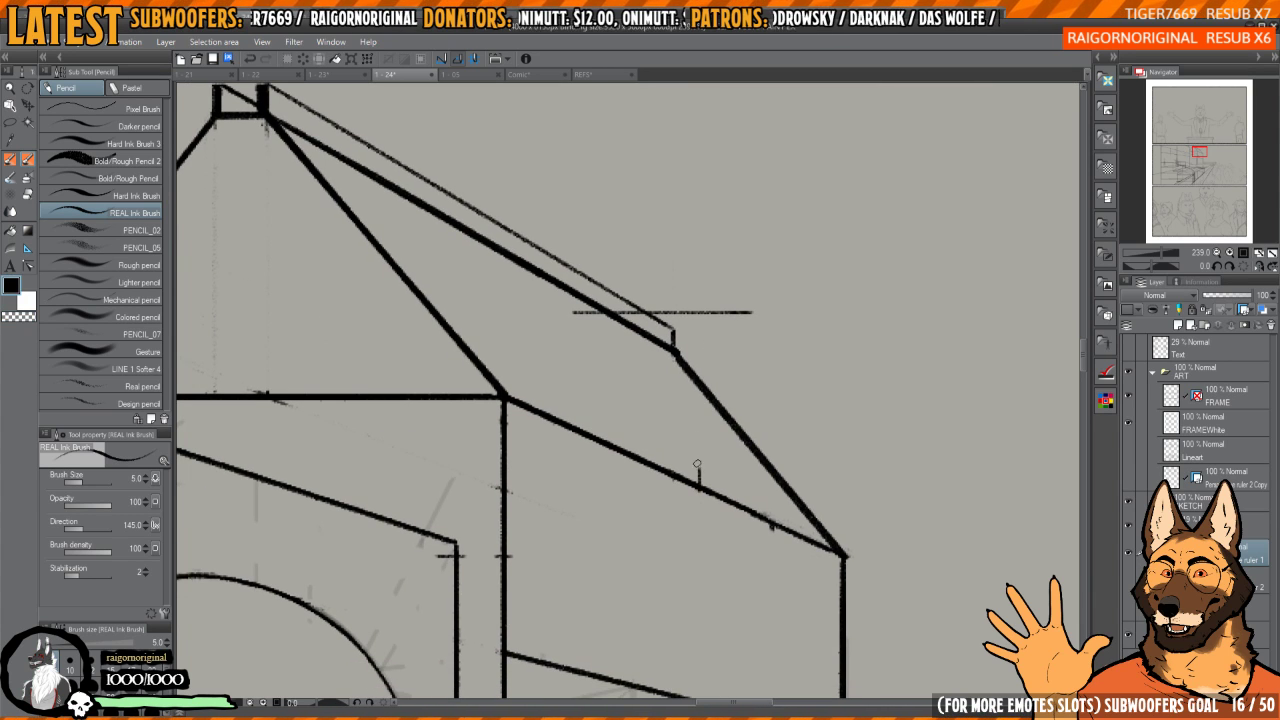
{"action": "left_click_drag", "start_coordinate": [697, 464], "coordinate": [706, 332]}
{"action": "key", "text": "ctrl+z"}
{"action": "key", "text": "ctrl+z"}
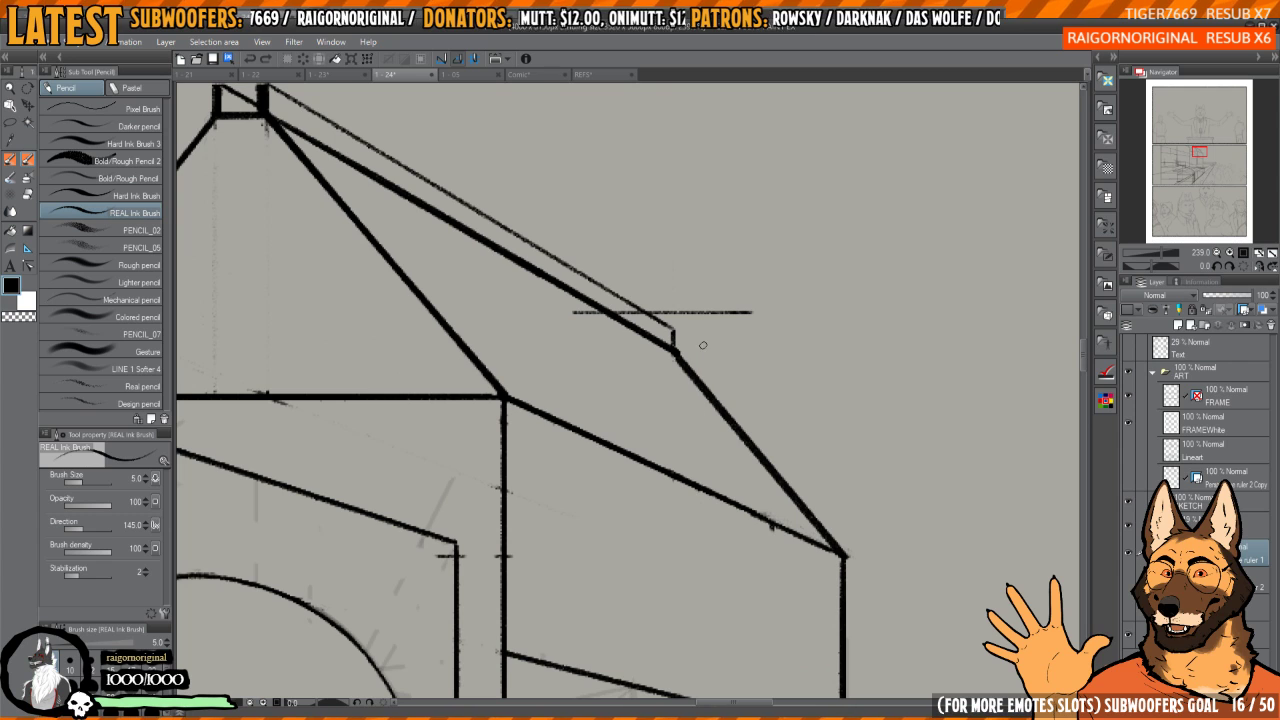
- Draw the dormer's two vertical sides and sloping cross line, and ink its bold gable edges up to the horizontal guide
{"action": "left_click_drag", "start_coordinate": [697, 487], "coordinate": [699, 344]}
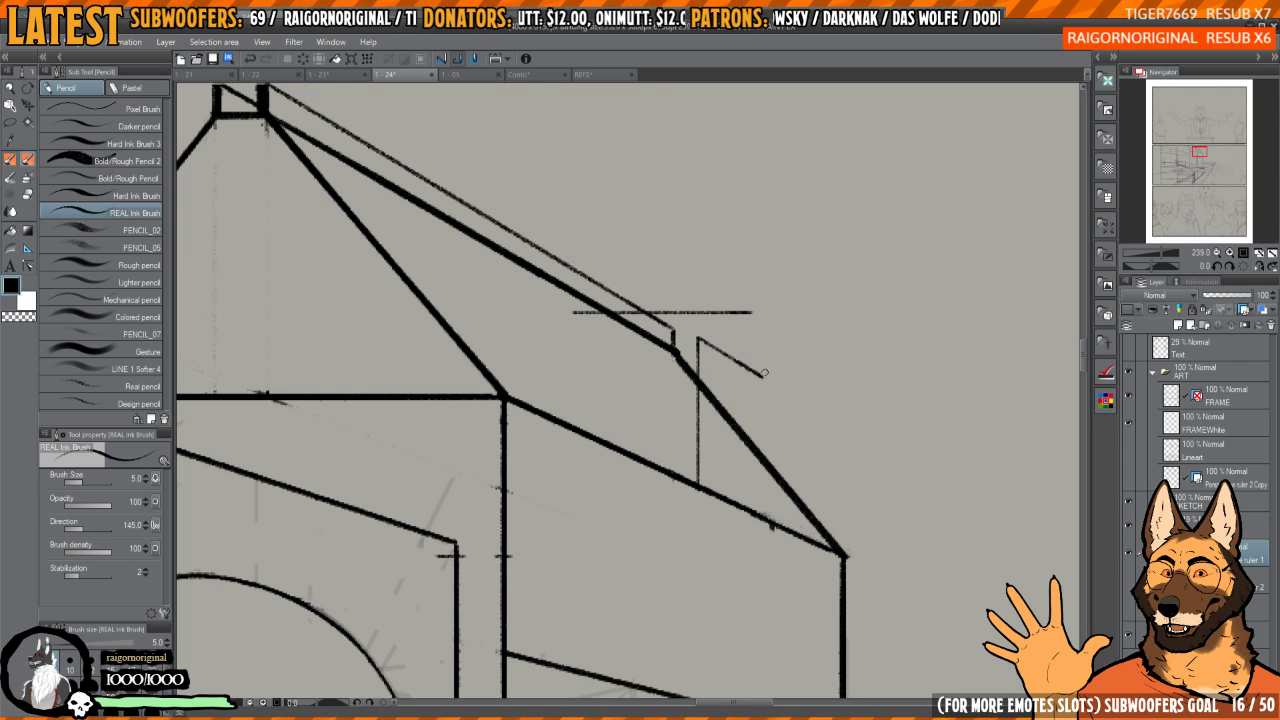
{"action": "scroll", "coordinate": [725, 334], "scroll_direction": "up", "scroll_amount": 3}
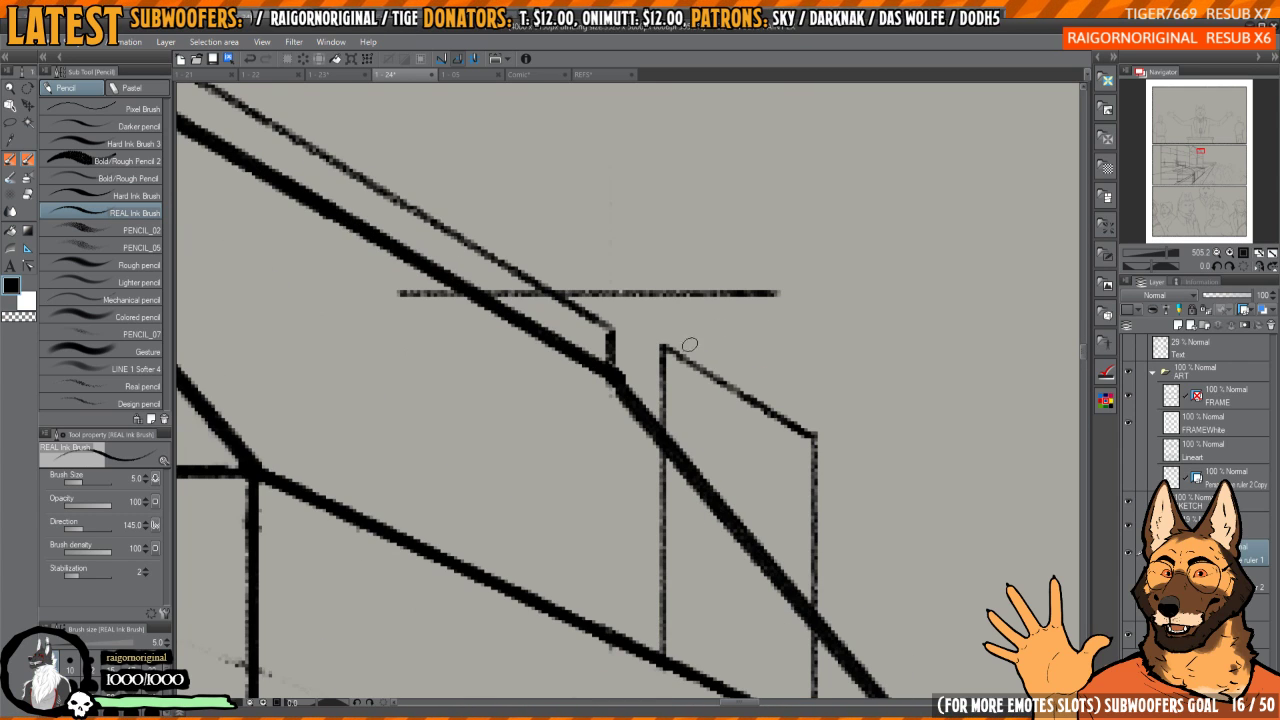
{"action": "mouse_move", "coordinate": [662, 345]}
{"action": "left_mouse_down"}
{"action": "mouse_move", "coordinate": [745, 292]}
{"action": "mouse_move", "coordinate": [812, 428]}
{"action": "left_mouse_up"}
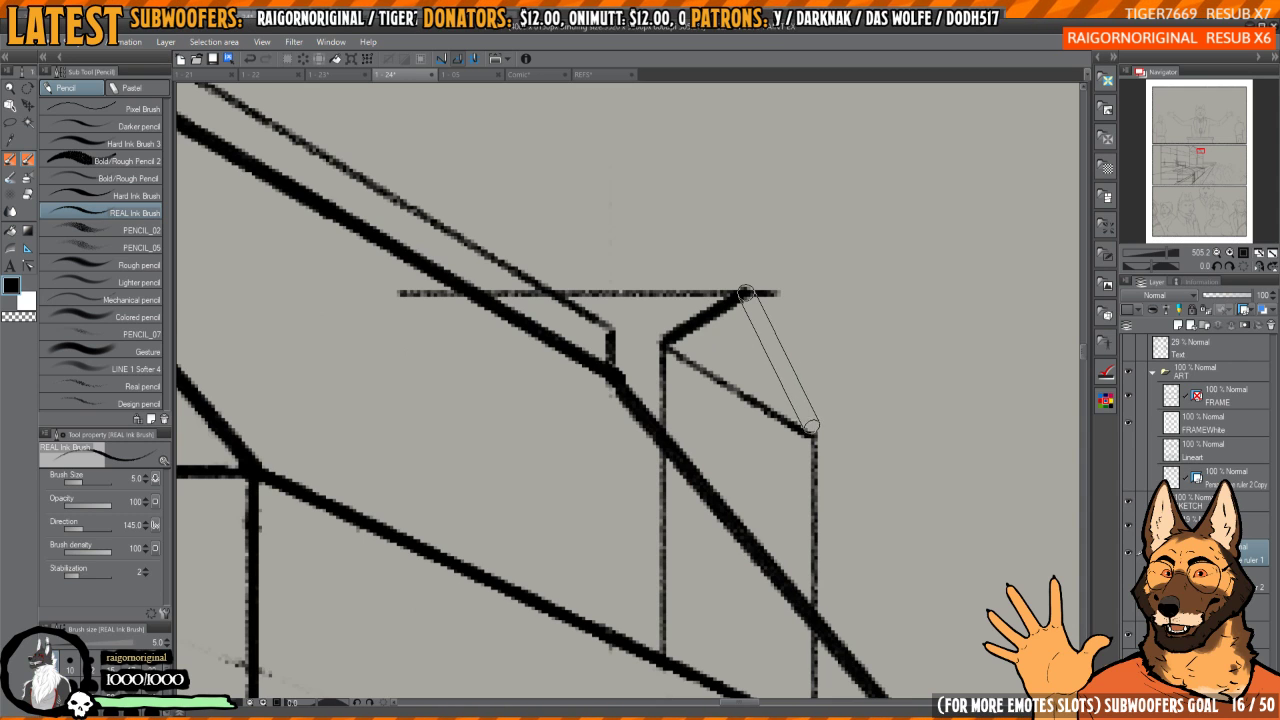
- Trim the dormer gable's outer edge and the guide's overhang past its peak, and reset the canvas rotation
{"action": "mouse_move", "coordinate": [811, 362]}
{"action": "left_mouse_down"}
{"action": "mouse_move", "coordinate": [700, 330]}
{"action": "mouse_move", "coordinate": [782, 293]}
{"action": "mouse_move", "coordinate": [877, 289]}
{"action": "mouse_move", "coordinate": [872, 358]}
{"action": "left_mouse_up"}
{"action": "left_click", "coordinate": [806, 486]}
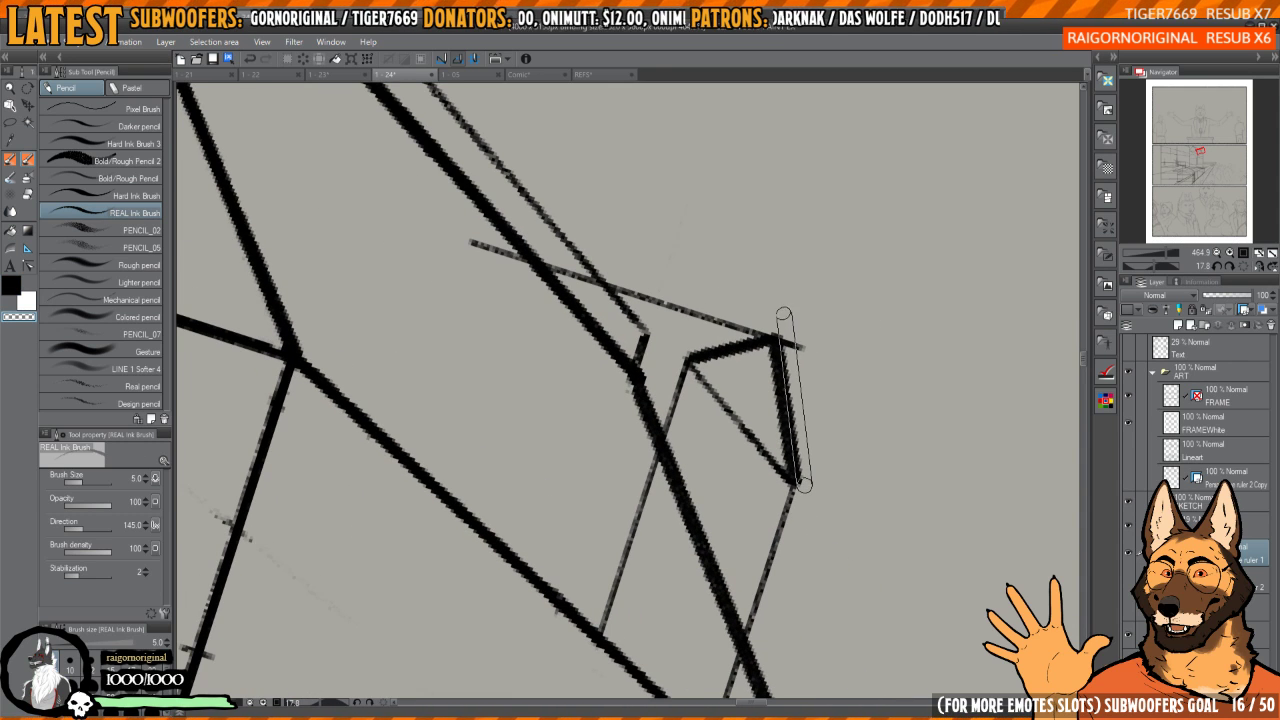
{"action": "left_click", "coordinate": [780, 312], "text": "shift"}
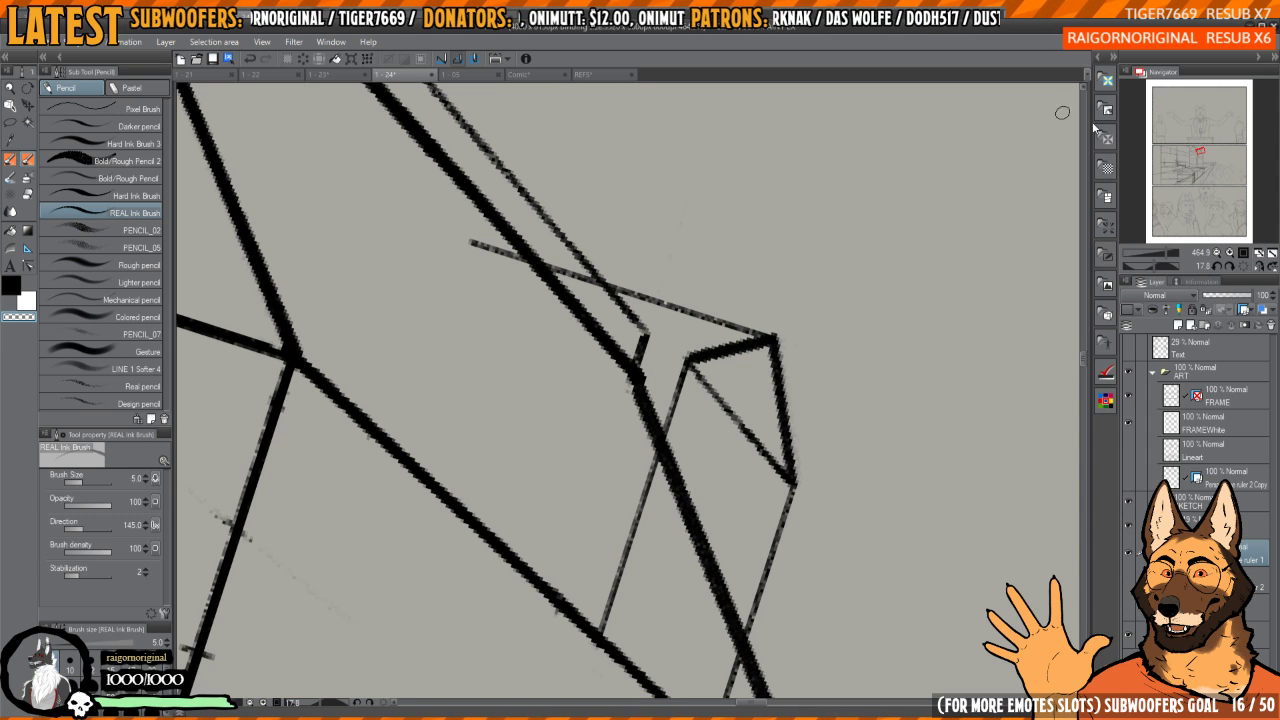
{"action": "left_click", "coordinate": [1243, 269]}
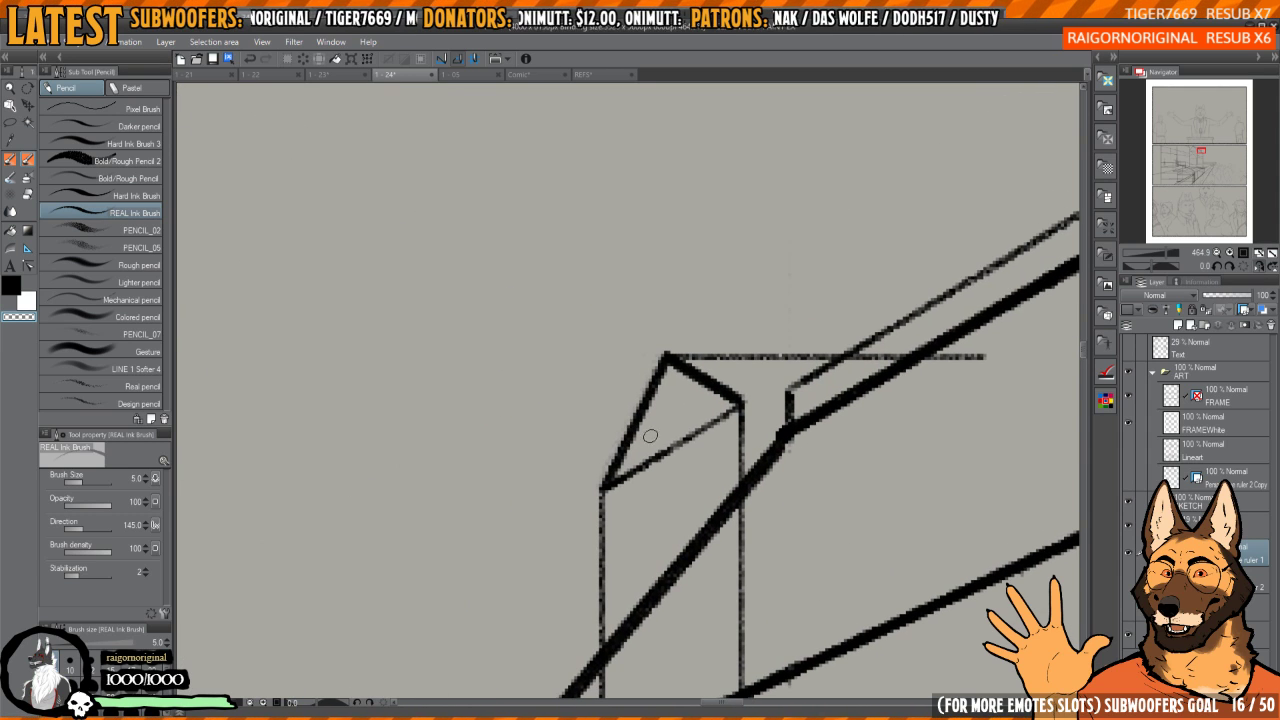
- Erase the dormer gable's bold outer sloping edge between the peak and the wall corner
{"action": "key", "text": "c"}
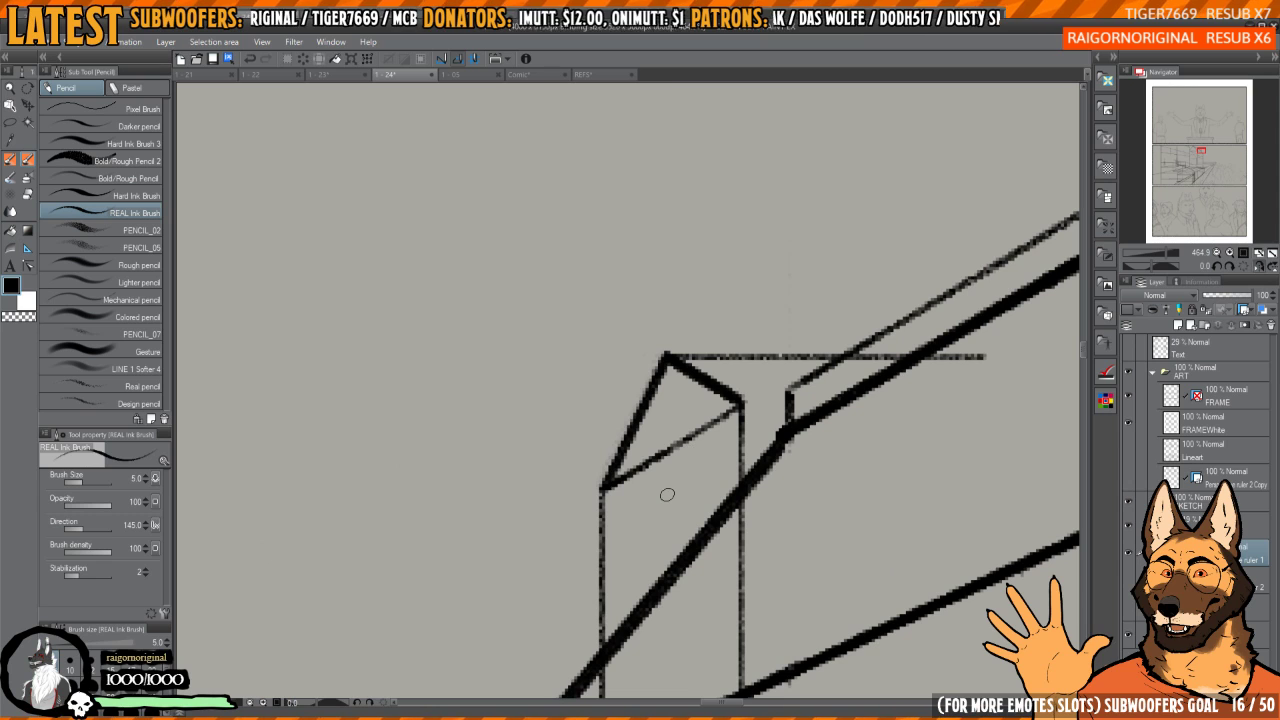
{"action": "mouse_move", "coordinate": [648, 410]}
{"action": "left_mouse_down"}
{"action": "mouse_move", "coordinate": [662, 370]}
{"action": "mouse_move", "coordinate": [616, 466]}
{"action": "left_mouse_up"}
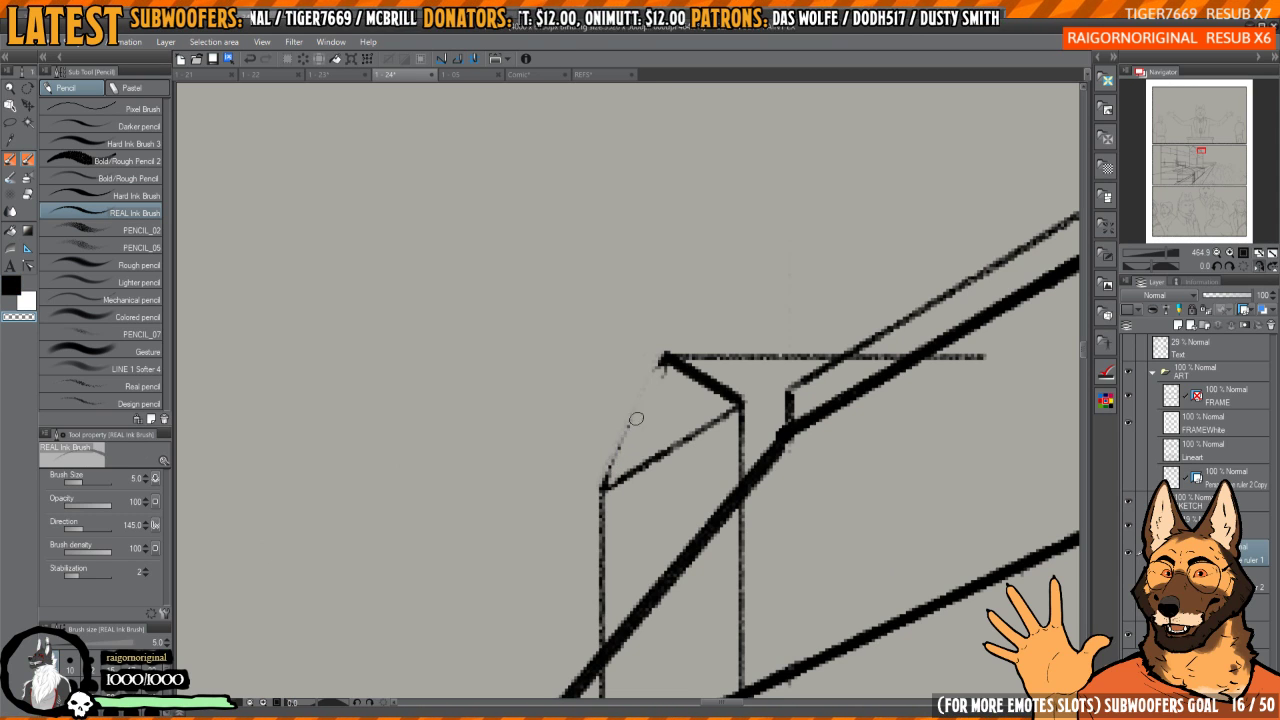
{"action": "key", "text": "c"}
{"action": "mouse_move", "coordinate": [633, 398]}
{"action": "left_mouse_down"}
{"action": "mouse_move", "coordinate": [604, 488]}
{"action": "mouse_move", "coordinate": [630, 410]}
{"action": "left_mouse_up"}
{"action": "key", "text": "ctrl+z"}
{"action": "scroll", "coordinate": [613, 455], "scroll_direction": "up", "scroll_amount": 1}
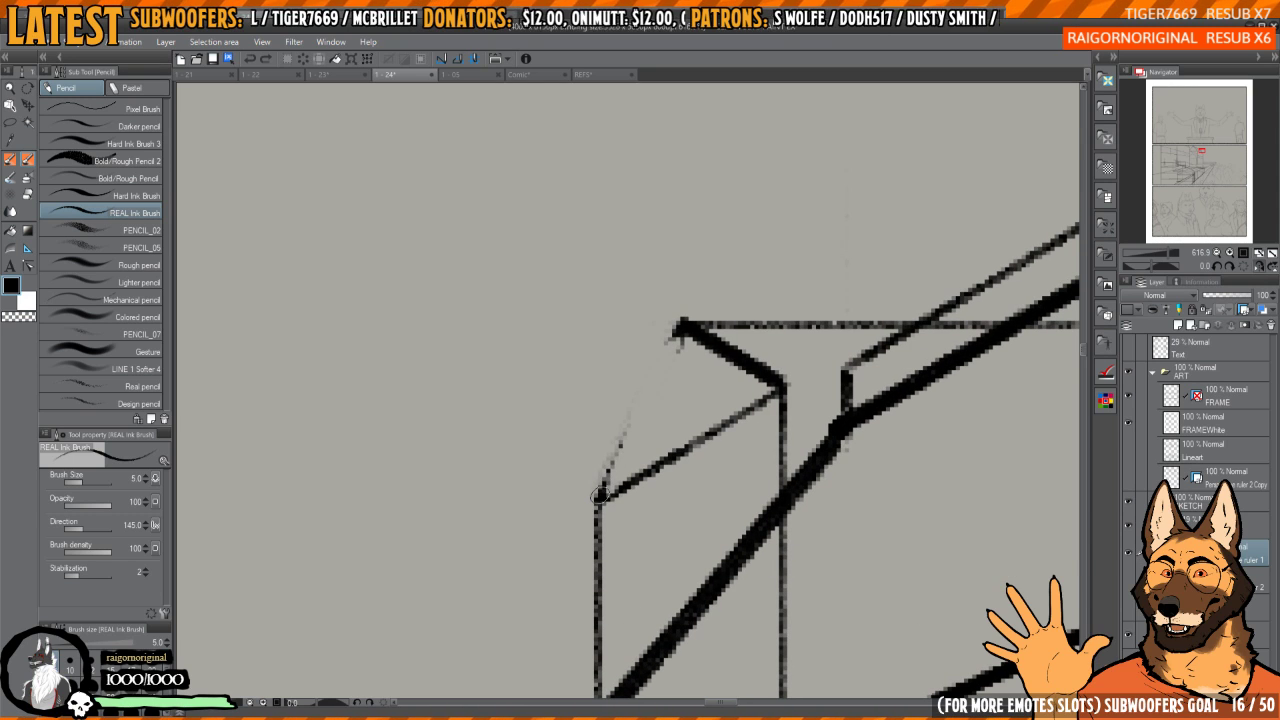
- Redraw the dormer gable's outer slope as a cleaner, thinner line from the wall corner up to the peak
{"action": "mouse_move", "coordinate": [598, 497]}
{"action": "left_mouse_down"}
{"action": "mouse_move", "coordinate": [668, 320]}
{"action": "mouse_move", "coordinate": [604, 474]}
{"action": "mouse_move", "coordinate": [656, 309]}
{"action": "mouse_move", "coordinate": [587, 490]}
{"action": "mouse_move", "coordinate": [654, 326]}
{"action": "left_mouse_up"}
{"action": "key", "text": "c"}
{"action": "left_click_drag", "start_coordinate": [599, 499], "coordinate": [662, 332]}
{"action": "key", "text": "h"}
{"action": "mouse_move", "coordinate": [643, 387]}
{"action": "left_mouse_down"}
{"action": "mouse_move", "coordinate": [651, 400]}
{"action": "mouse_move", "coordinate": [788, 417]}
{"action": "mouse_move", "coordinate": [672, 361]}
{"action": "mouse_move", "coordinate": [634, 418]}
{"action": "mouse_move", "coordinate": [664, 310]}
{"action": "left_mouse_up"}
{"action": "key", "text": "c"}
{"action": "key", "text": "c"}
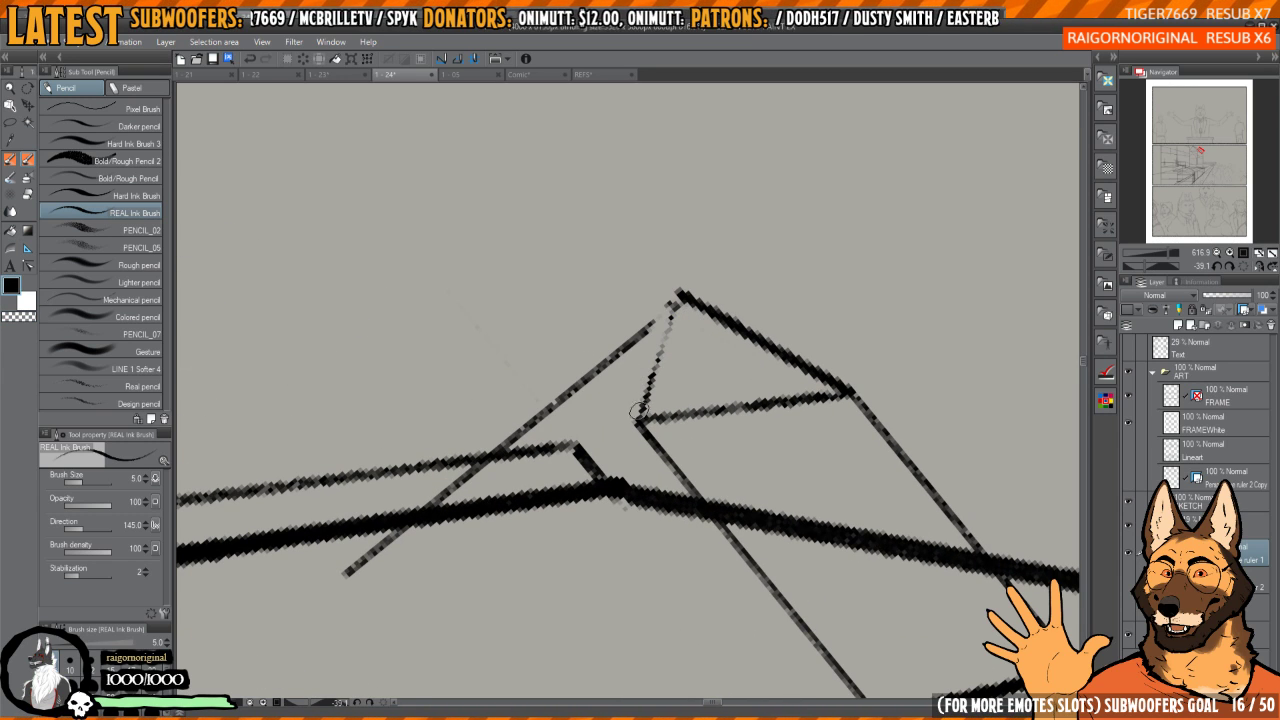
{"action": "left_click_drag", "start_coordinate": [639, 420], "coordinate": [678, 300]}
{"action": "left_click_drag", "start_coordinate": [648, 390], "coordinate": [676, 312]}
{"action": "key", "text": "ctrl+z"}
{"action": "key", "text": "ctrl+z"}
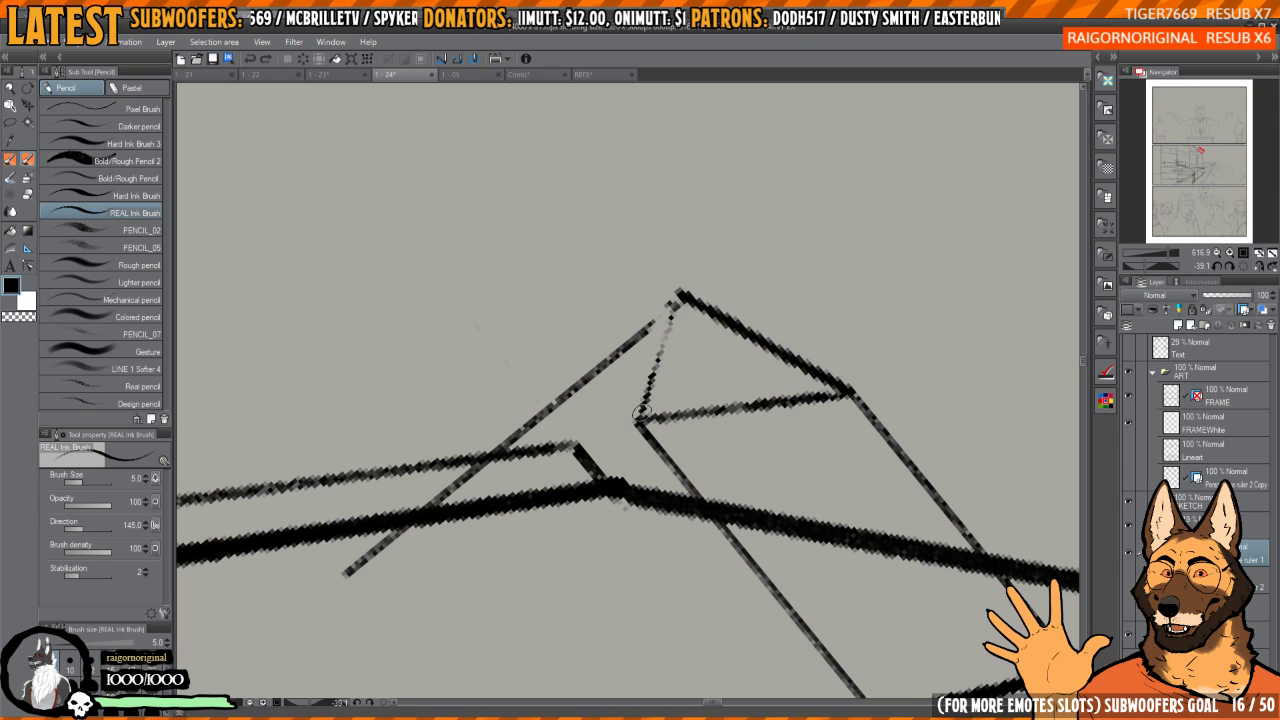
{"action": "left_click_drag", "start_coordinate": [640, 418], "coordinate": [678, 300]}
{"action": "mouse_move", "coordinate": [648, 388]}
{"action": "left_mouse_down"}
{"action": "mouse_move", "coordinate": [678, 300]}
{"action": "mouse_move", "coordinate": [646, 406]}
{"action": "mouse_move", "coordinate": [676, 310]}
{"action": "left_mouse_up"}
{"action": "key", "text": "c"}
{"action": "mouse_move", "coordinate": [675, 380]}
{"action": "left_mouse_down"}
{"action": "mouse_move", "coordinate": [691, 383]}
{"action": "mouse_move", "coordinate": [660, 315]}
{"action": "left_mouse_up"}
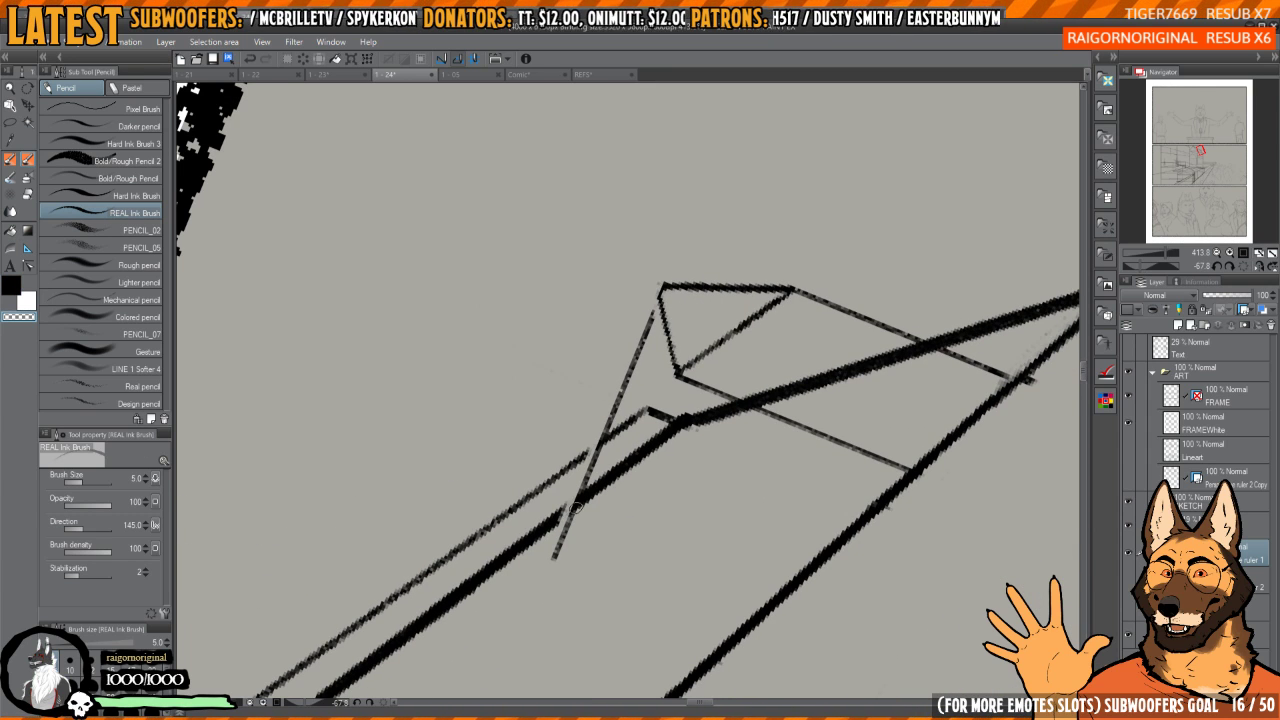
- Ink the dormer's ridge boldly along the horizontal guide from the gable peak back across the main roof, and clean along its lower side
{"action": "key", "text": "c"}
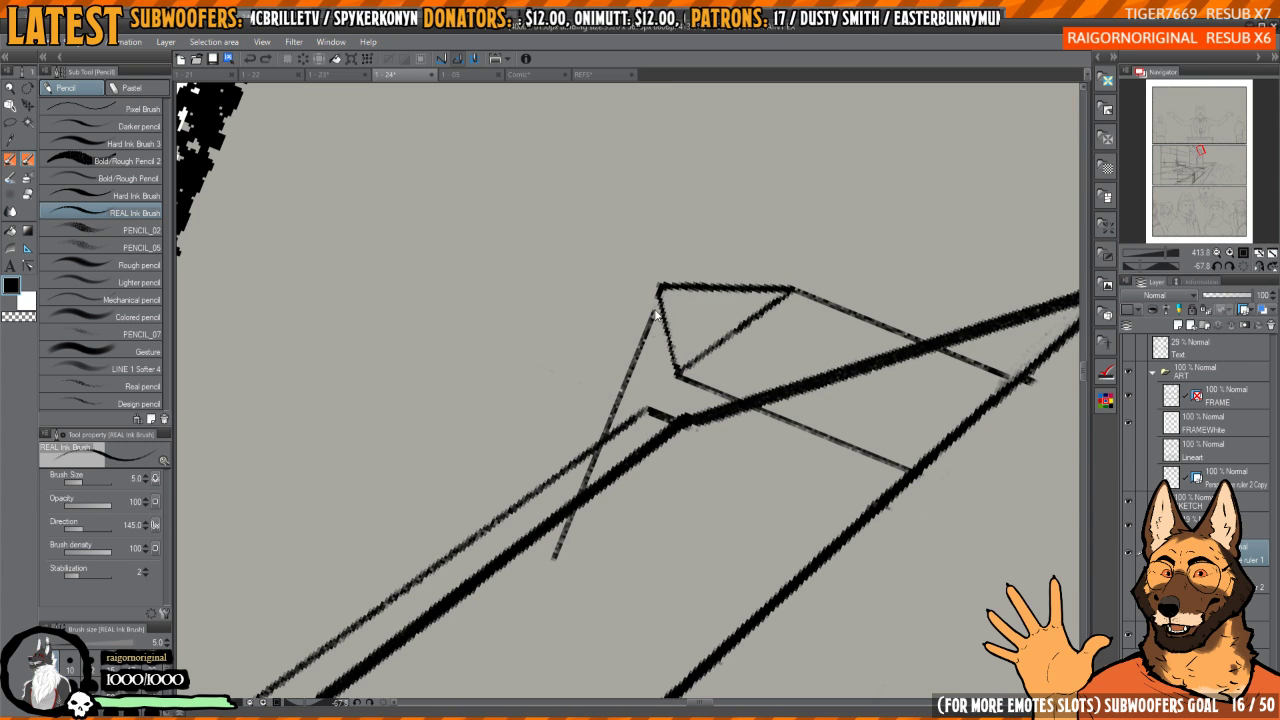
{"action": "left_click_drag", "start_coordinate": [656, 286], "coordinate": [547, 563]}
{"action": "key", "text": "c"}
{"action": "left_click_drag", "start_coordinate": [658, 310], "coordinate": [556, 556]}
{"action": "mouse_move", "coordinate": [624, 482]}
{"action": "left_mouse_down"}
{"action": "mouse_move", "coordinate": [610, 434]}
{"action": "mouse_move", "coordinate": [780, 414]}
{"action": "mouse_move", "coordinate": [757, 351]}
{"action": "mouse_move", "coordinate": [741, 384]}
{"action": "mouse_move", "coordinate": [746, 337]}
{"action": "left_mouse_up"}
{"action": "key", "text": "ctrl+at"}
- Draw the dormer's thin horizontal eave line from the inner wall corner back across the main roof edge
{"action": "key", "text": "h"}
{"action": "key", "text": "h"}
{"action": "key", "text": "h"}
{"action": "key", "text": "h"}
{"action": "scroll", "coordinate": [732, 374], "scroll_direction": "up", "scroll_amount": 3}
{"action": "mouse_move", "coordinate": [744, 335]}
{"action": "left_mouse_down"}
{"action": "mouse_move", "coordinate": [693, 341]}
{"action": "mouse_move", "coordinate": [734, 376]}
{"action": "mouse_move", "coordinate": [585, 466]}
{"action": "left_mouse_up"}
{"action": "key", "text": "c"}
{"action": "left_click_drag", "start_coordinate": [706, 426], "coordinate": [704, 414]}
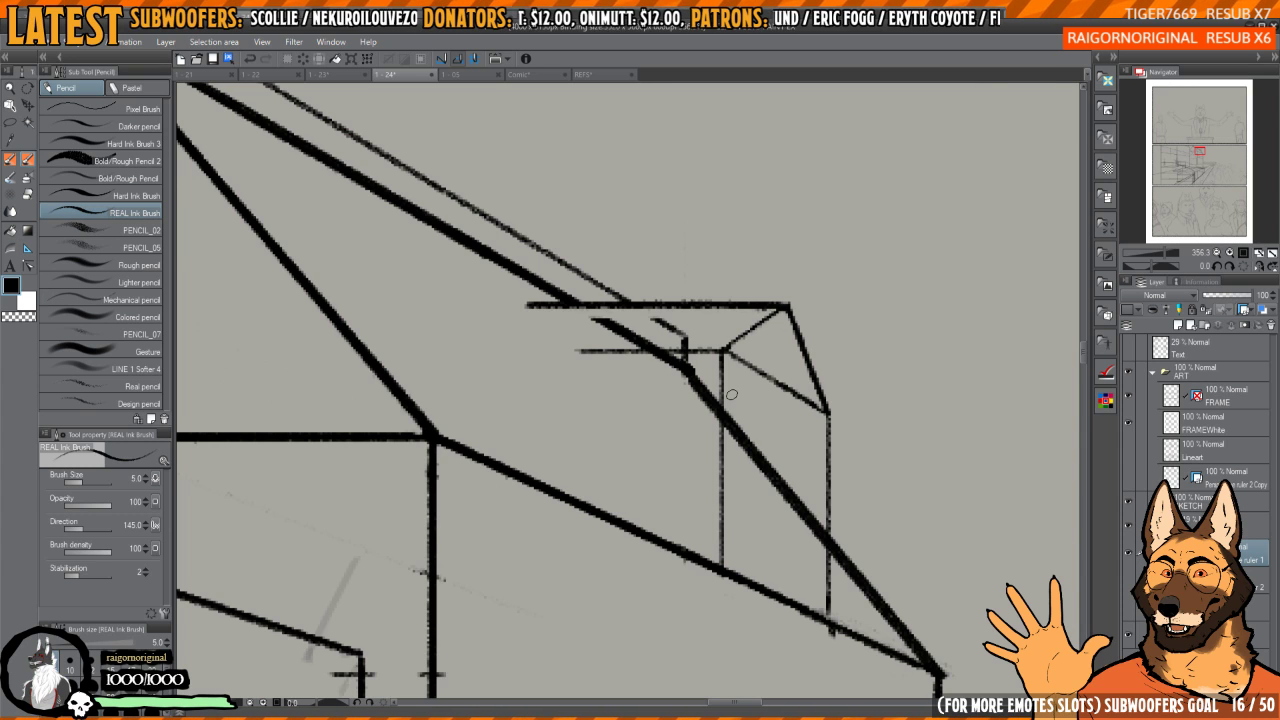
- Close the dormer's side with a bold diagonal from the inner wall's base to the extended eave line and up to the ridge end
{"action": "key", "text": "h"}
{"action": "scroll", "coordinate": [637, 457], "scroll_direction": "up", "scroll_amount": 2}
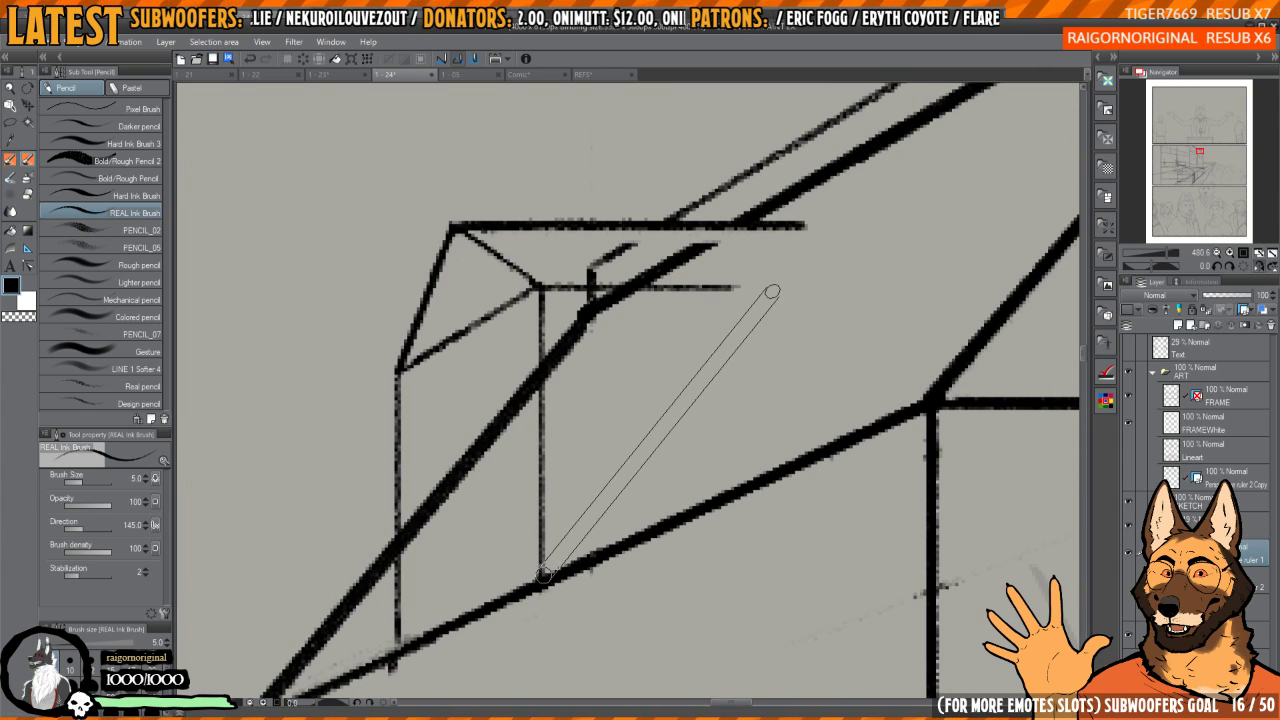
{"action": "left_click_drag", "start_coordinate": [767, 305], "coordinate": [707, 339]}
{"action": "scroll", "coordinate": [707, 339], "scroll_direction": "down", "scroll_amount": 2}
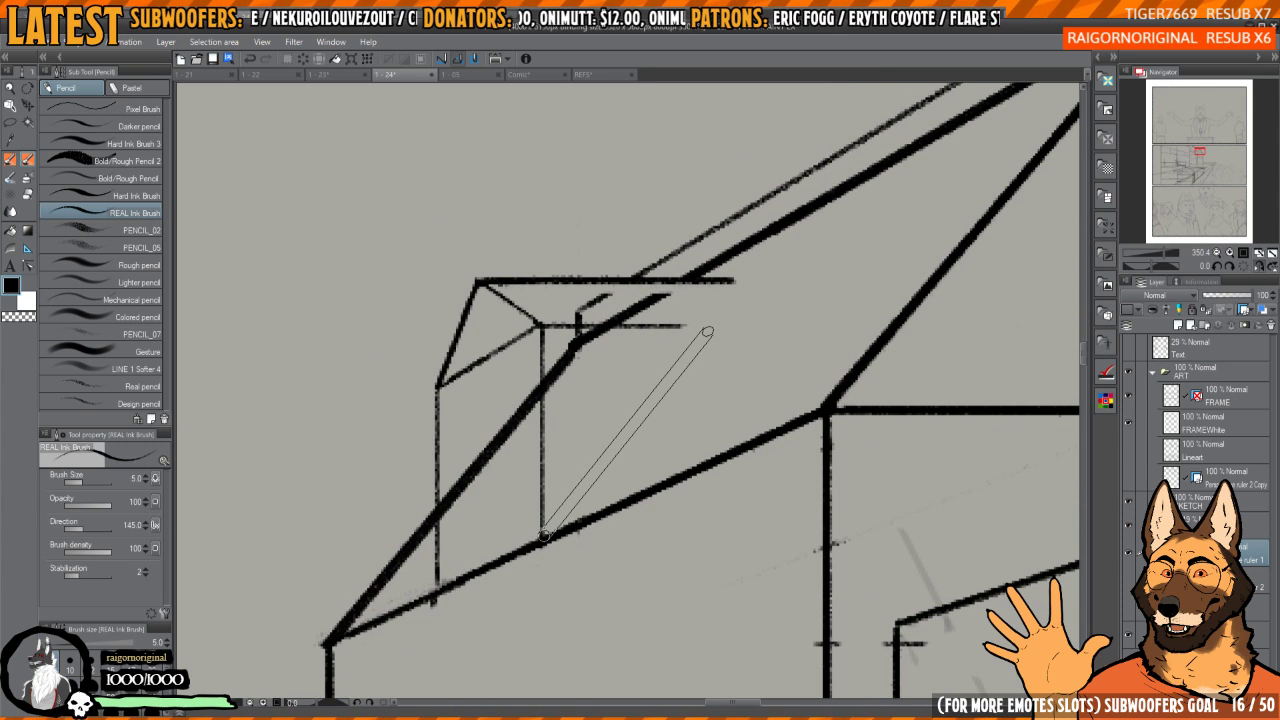
{"action": "left_click", "coordinate": [707, 328], "text": "shift"}
{"action": "scroll", "coordinate": [537, 390], "scroll_direction": "up", "scroll_amount": 3}
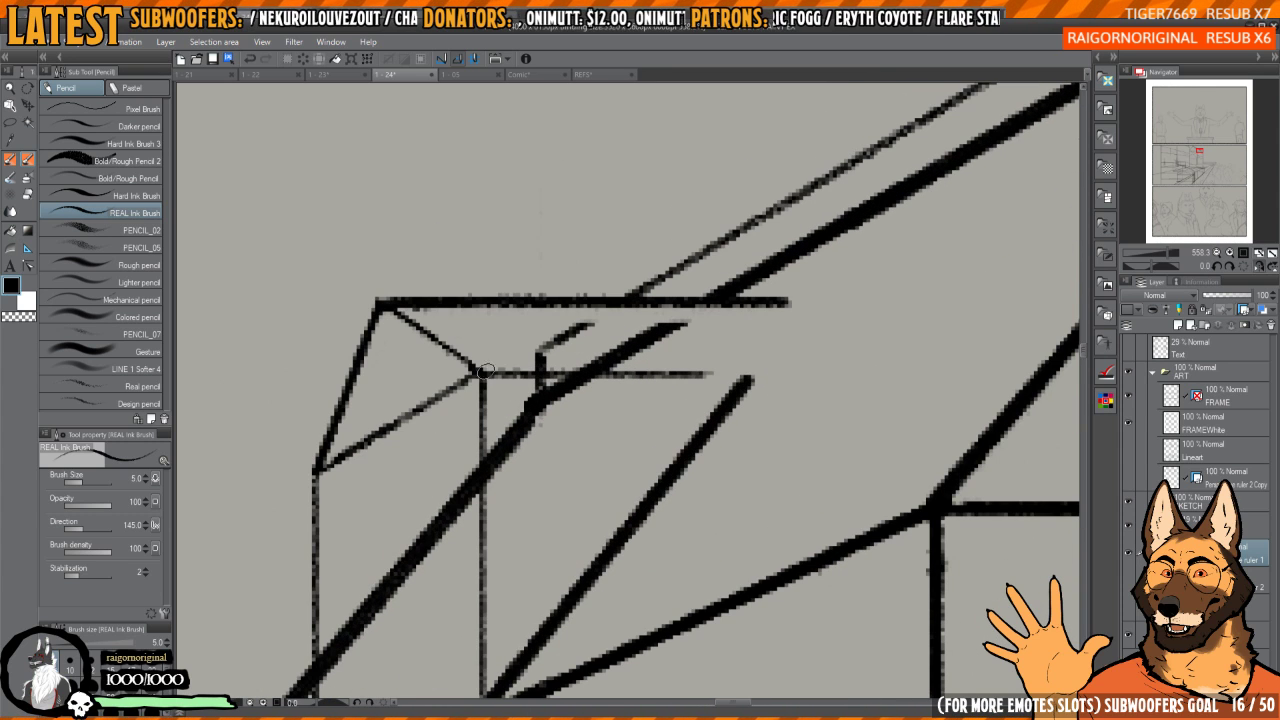
{"action": "left_click_drag", "start_coordinate": [484, 371], "coordinate": [758, 378]}
{"action": "scroll", "coordinate": [758, 378], "scroll_direction": "up", "scroll_amount": 3}
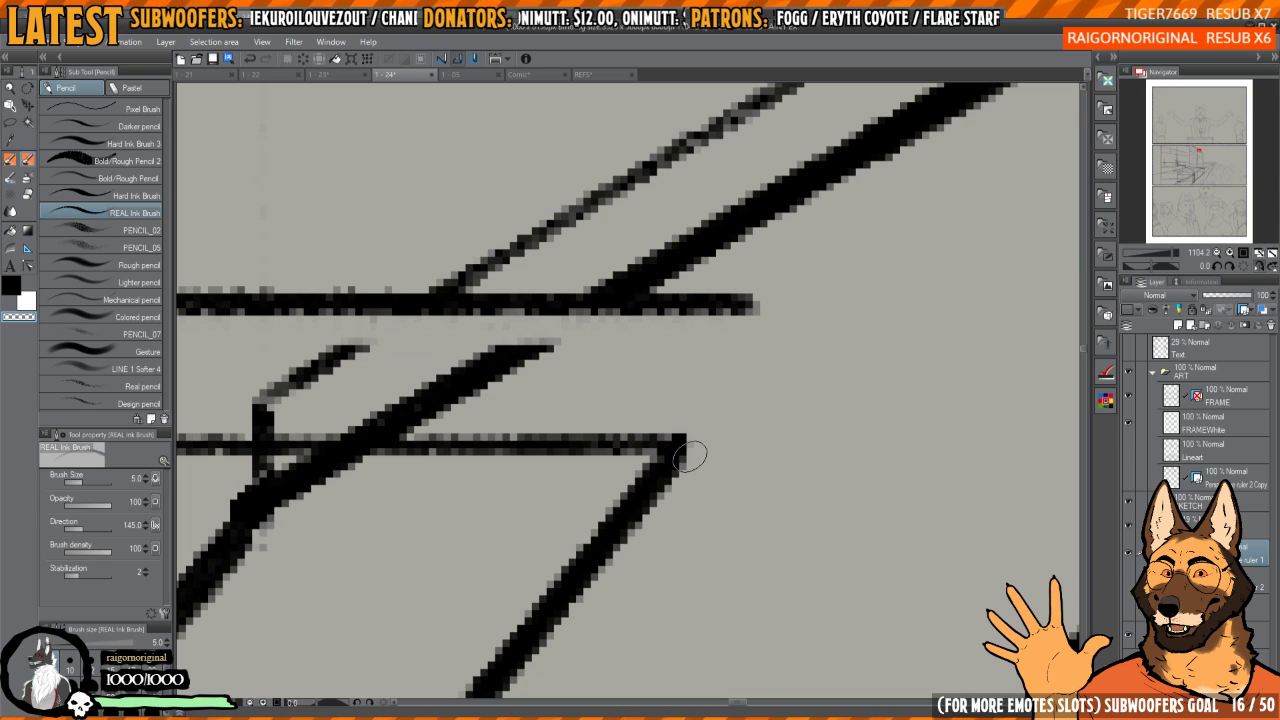
{"action": "left_click", "coordinate": [726, 306], "text": "shift"}
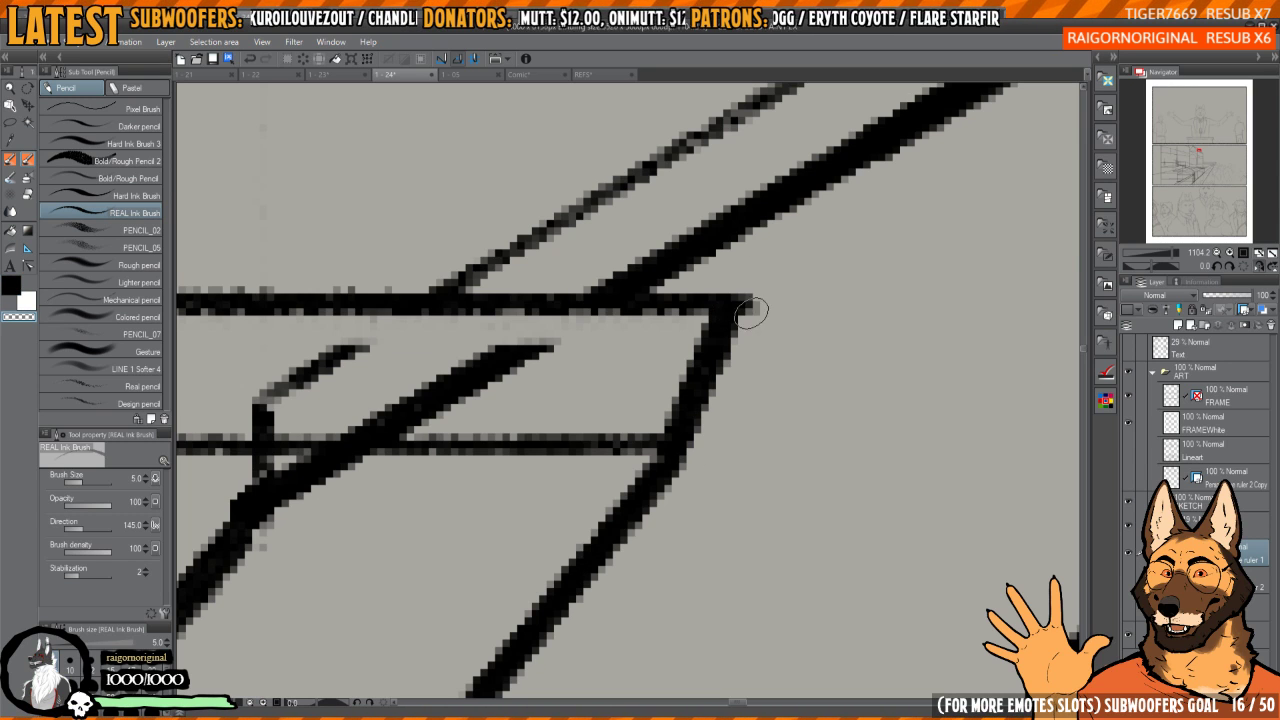
- Erase the ridge line's overhang and the main roof lines crossing the dormer's roof and side wall
{"action": "left_click_drag", "start_coordinate": [751, 295], "coordinate": [751, 312]}
{"action": "mouse_move", "coordinate": [592, 358]}
{"action": "left_mouse_down"}
{"action": "mouse_move", "coordinate": [792, 362]}
{"action": "mouse_move", "coordinate": [692, 408]}
{"action": "left_mouse_up"}
{"action": "mouse_move", "coordinate": [768, 337]}
{"action": "left_mouse_down"}
{"action": "mouse_move", "coordinate": [662, 414]}
{"action": "mouse_move", "coordinate": [606, 426]}
{"action": "left_mouse_up"}
{"action": "mouse_move", "coordinate": [576, 382]}
{"action": "left_mouse_down"}
{"action": "mouse_move", "coordinate": [685, 364]}
{"action": "mouse_move", "coordinate": [680, 332]}
{"action": "mouse_move", "coordinate": [641, 395]}
{"action": "mouse_move", "coordinate": [598, 400]}
{"action": "left_mouse_up"}
{"action": "left_click_drag", "start_coordinate": [733, 453], "coordinate": [755, 310]}
{"action": "mouse_move", "coordinate": [755, 315]}
{"action": "left_mouse_down"}
{"action": "mouse_move", "coordinate": [722, 312]}
{"action": "mouse_move", "coordinate": [762, 304]}
{"action": "mouse_move", "coordinate": [625, 319]}
{"action": "left_mouse_up"}
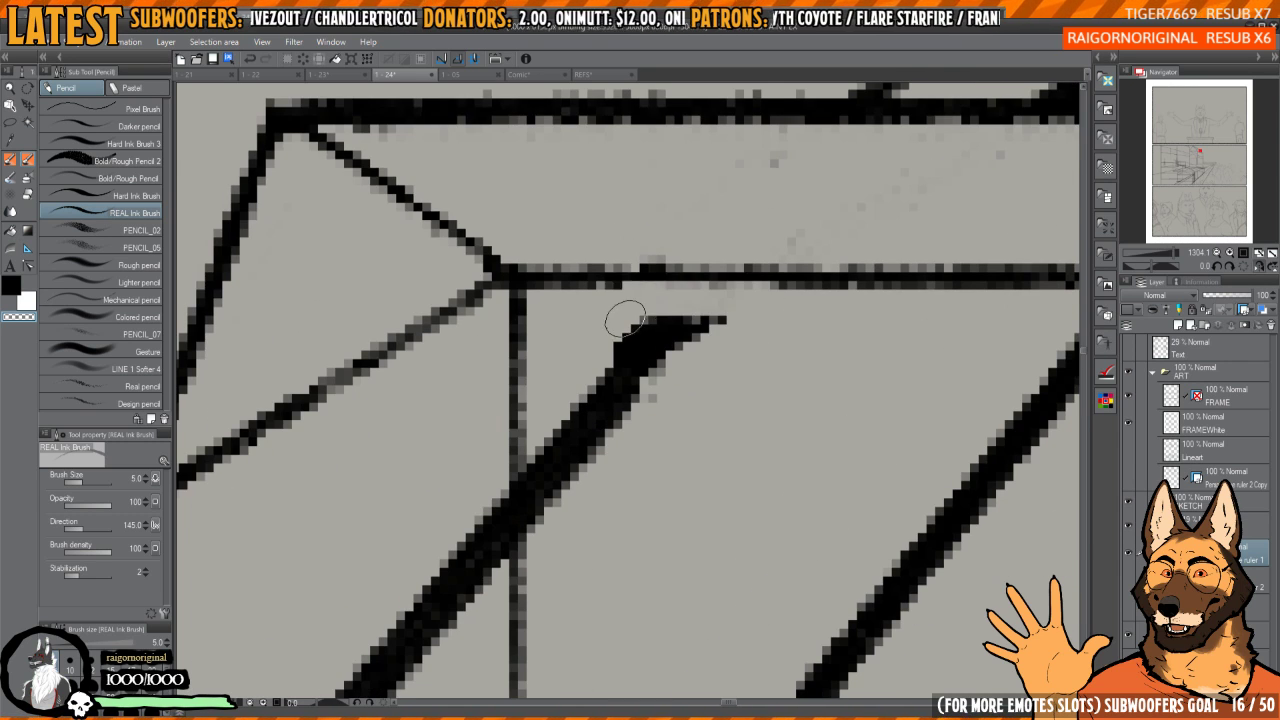
{"action": "mouse_move", "coordinate": [563, 391]}
{"action": "left_mouse_down"}
{"action": "mouse_move", "coordinate": [546, 509]}
{"action": "mouse_move", "coordinate": [580, 354]}
{"action": "mouse_move", "coordinate": [602, 497]}
{"action": "mouse_move", "coordinate": [640, 357]}
{"action": "mouse_move", "coordinate": [700, 314]}
{"action": "mouse_move", "coordinate": [649, 319]}
{"action": "mouse_move", "coordinate": [728, 316]}
{"action": "left_mouse_up"}
{"action": "left_click_drag", "start_coordinate": [798, 300], "coordinate": [696, 465]}
{"action": "left_click_drag", "start_coordinate": [700, 385], "coordinate": [694, 349]}
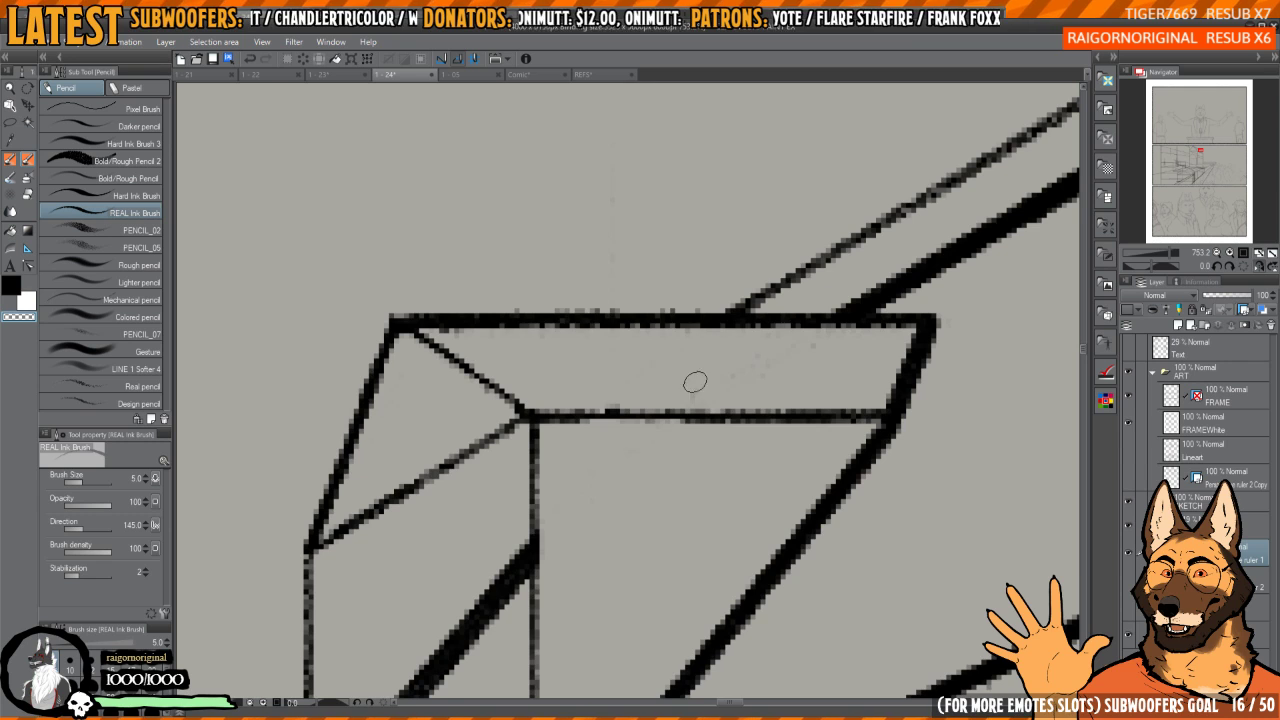
- Thin out the dormer's horizontal eave line and redraw it from the closing diagonal to the inner wall corner
{"action": "left_click_drag", "start_coordinate": [645, 432], "coordinate": [679, 410]}
{"action": "left_click_drag", "start_coordinate": [606, 386], "coordinate": [783, 393]}
{"action": "key", "text": "c"}
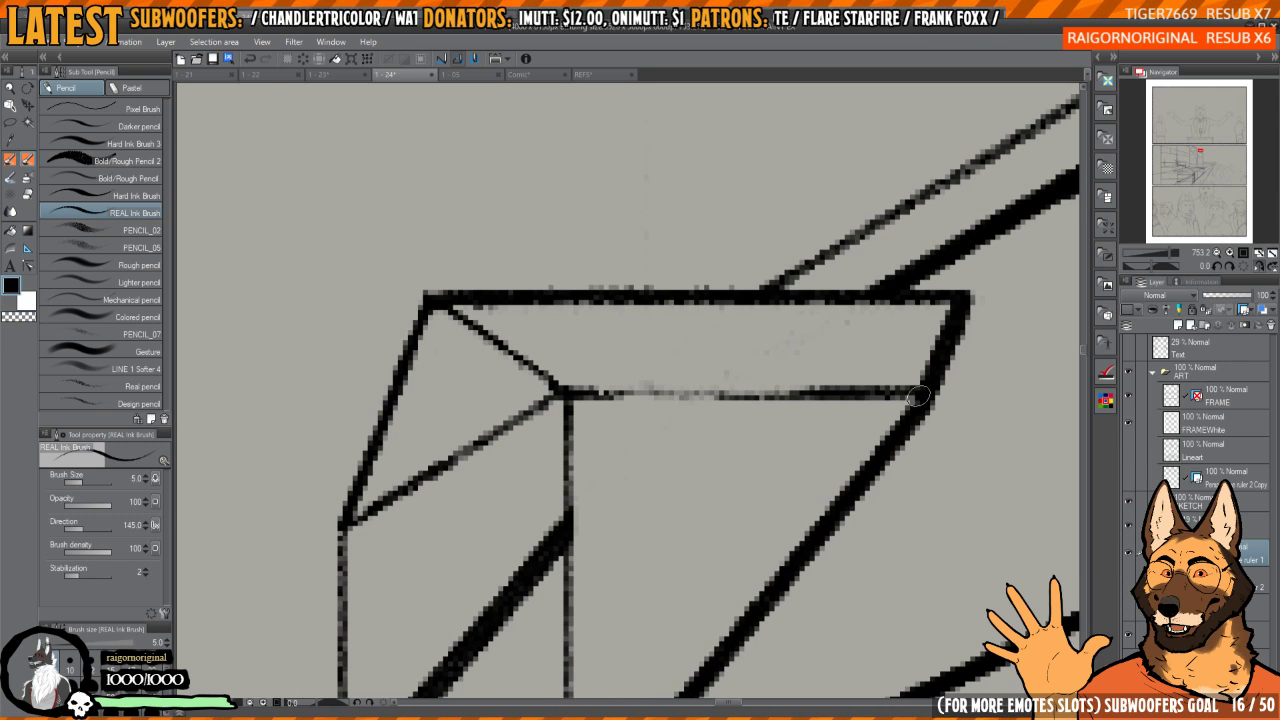
{"action": "left_click_drag", "start_coordinate": [918, 397], "coordinate": [568, 390]}
- Erase the main roof's bold edge where it crosses the dormer's front face between the two vertical sides
{"action": "mouse_move", "coordinate": [922, 328]}
{"action": "left_mouse_down"}
{"action": "mouse_move", "coordinate": [783, 327]}
{"action": "mouse_move", "coordinate": [814, 283]}
{"action": "mouse_move", "coordinate": [688, 220]}
{"action": "mouse_move", "coordinate": [638, 212]}
{"action": "left_mouse_up"}
{"action": "key", "text": "c"}
{"action": "left_click_drag", "start_coordinate": [528, 545], "coordinate": [697, 266]}
{"action": "left_click_drag", "start_coordinate": [676, 438], "coordinate": [708, 201]}
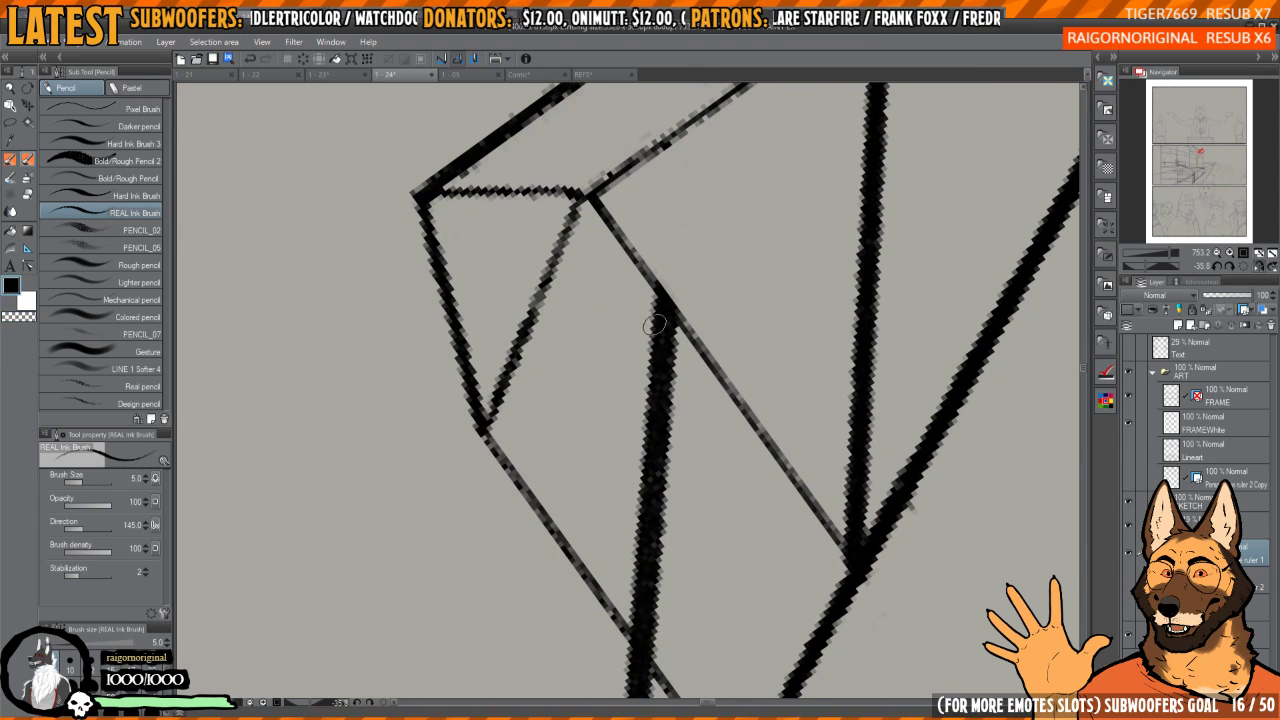
{"action": "mouse_move", "coordinate": [660, 295]}
{"action": "left_mouse_down"}
{"action": "mouse_move", "coordinate": [605, 430]}
{"action": "mouse_move", "coordinate": [550, 515]}
{"action": "left_mouse_up"}
{"action": "key", "text": "ctrl+z"}
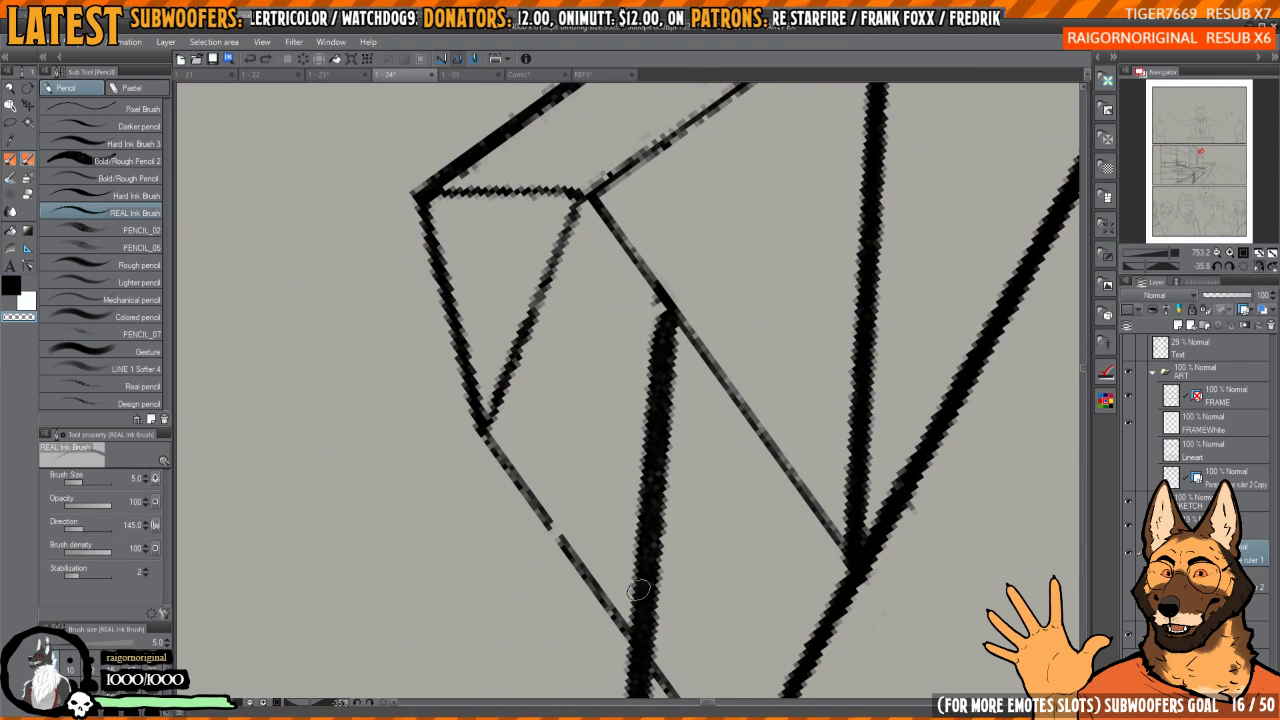
{"action": "left_click_drag", "start_coordinate": [655, 362], "coordinate": [622, 372]}
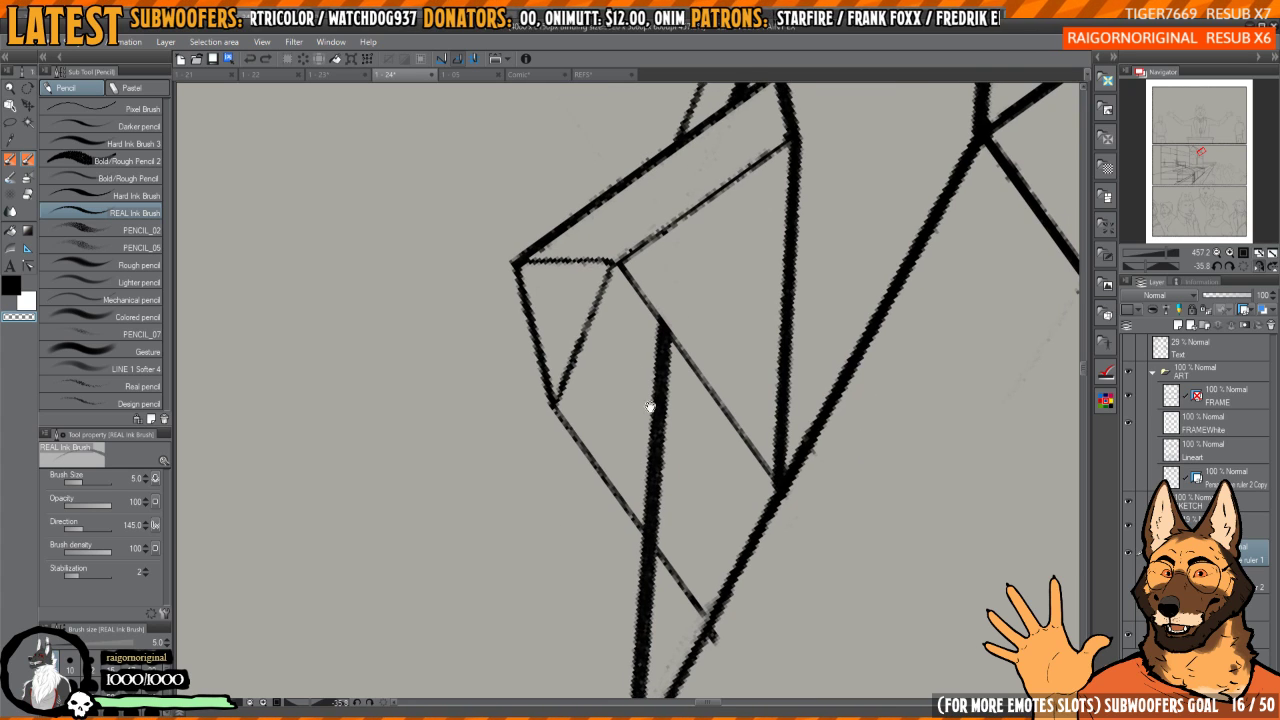
{"action": "left_click_drag", "start_coordinate": [743, 250], "coordinate": [850, 270]}
{"action": "mouse_move", "coordinate": [595, 473]}
{"action": "left_mouse_down"}
{"action": "mouse_move", "coordinate": [614, 601]}
{"action": "mouse_move", "coordinate": [589, 514]}
{"action": "mouse_move", "coordinate": [617, 594]}
{"action": "mouse_move", "coordinate": [600, 519]}
{"action": "mouse_move", "coordinate": [605, 550]}
{"action": "left_mouse_up"}
{"action": "mouse_move", "coordinate": [709, 250]}
{"action": "left_mouse_down"}
{"action": "mouse_move", "coordinate": [730, 316]}
{"action": "mouse_move", "coordinate": [716, 257]}
{"action": "mouse_move", "coordinate": [721, 313]}
{"action": "mouse_move", "coordinate": [697, 278]}
{"action": "mouse_move", "coordinate": [668, 420]}
{"action": "left_mouse_up"}
{"action": "mouse_move", "coordinate": [695, 479]}
{"action": "left_mouse_down"}
{"action": "mouse_move", "coordinate": [641, 387]}
{"action": "mouse_move", "coordinate": [620, 557]}
{"action": "left_mouse_up"}
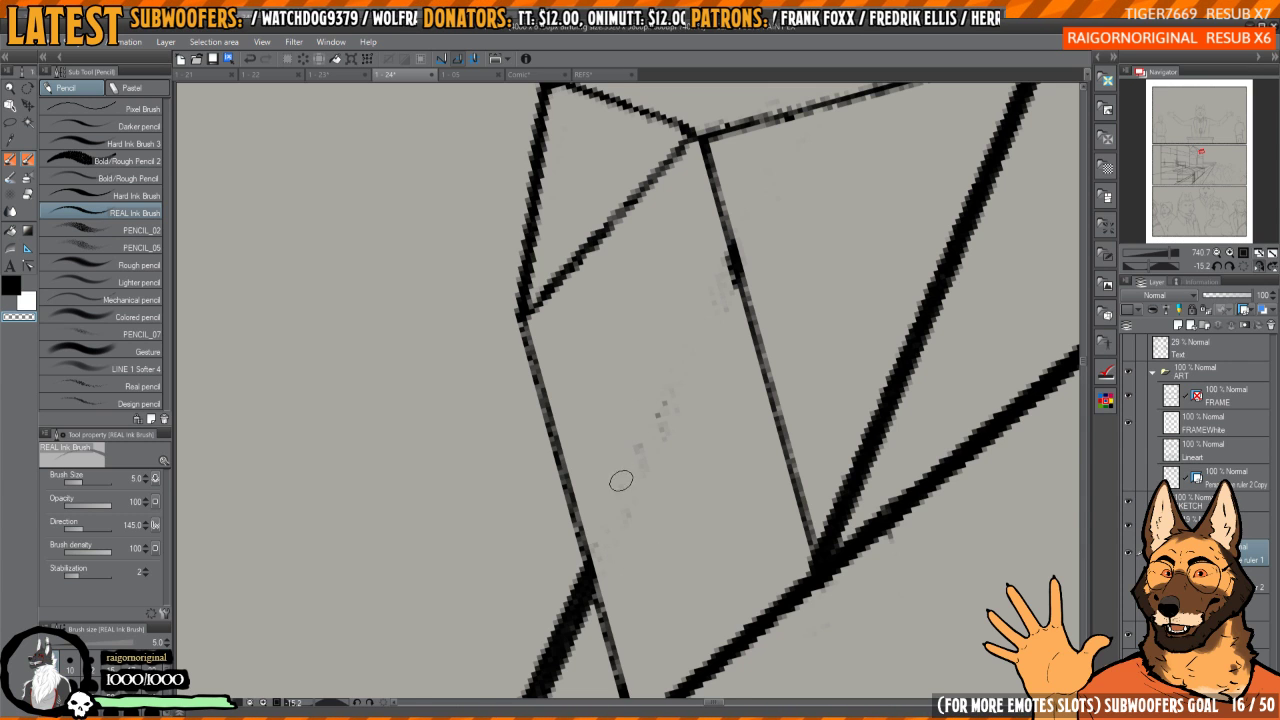
{"action": "left_click_drag", "start_coordinate": [681, 356], "coordinate": [811, 348]}
- Thicken the dormer's outer vertical side down to the roof edge and its ridge line up to the peak, and reset the canvas rotation
{"action": "key", "text": "h"}
{"action": "left_click_drag", "start_coordinate": [814, 298], "coordinate": [845, 357]}
{"action": "left_click_drag", "start_coordinate": [713, 283], "coordinate": [787, 312]}
{"action": "key", "text": "c"}
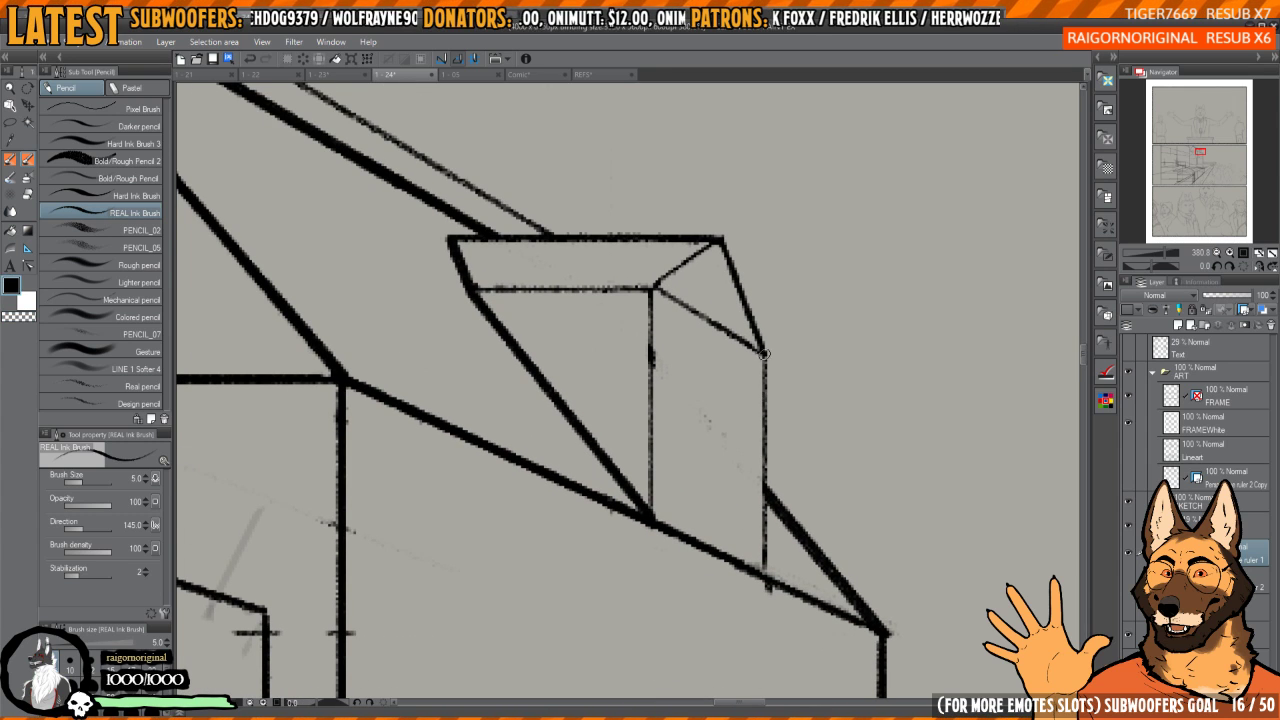
{"action": "left_click_drag", "start_coordinate": [765, 354], "coordinate": [766, 488]}
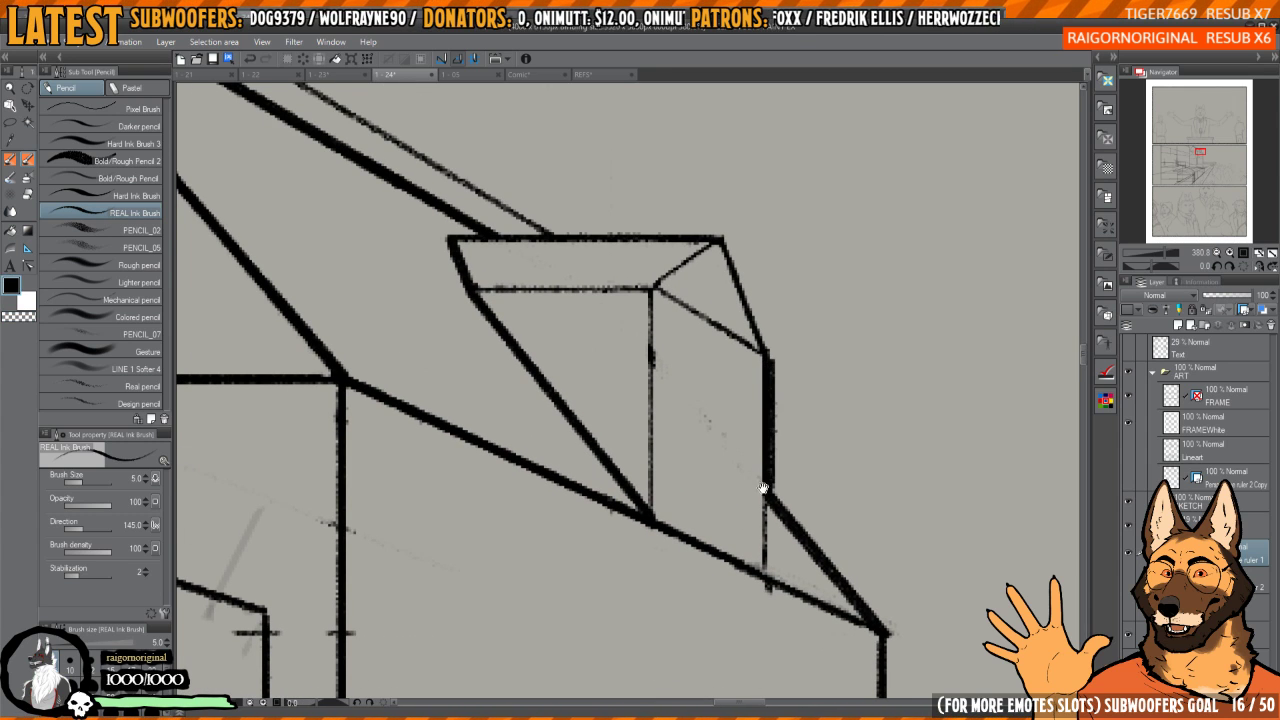
{"action": "left_click_drag", "start_coordinate": [671, 392], "coordinate": [781, 483]}
{"action": "left_click_drag", "start_coordinate": [749, 340], "coordinate": [697, 278]}
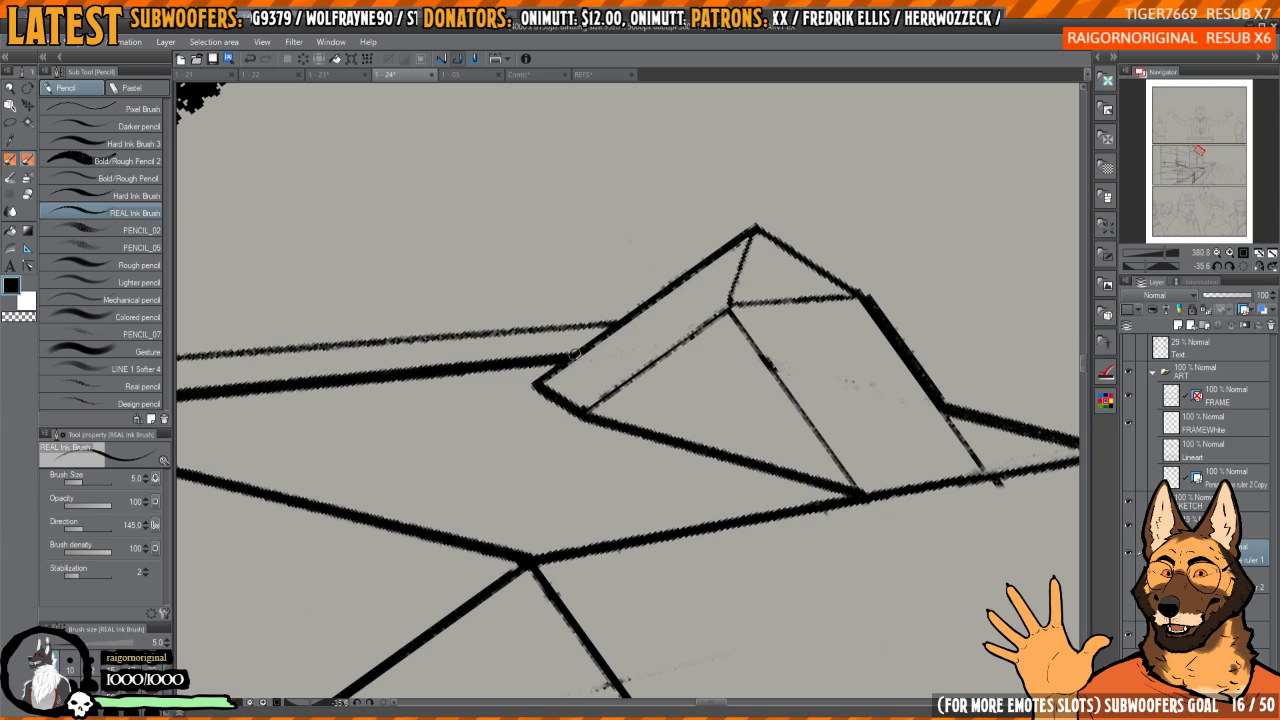
{"action": "left_click_drag", "start_coordinate": [621, 318], "coordinate": [758, 228]}
{"action": "mouse_move", "coordinate": [745, 245]}
{"action": "left_mouse_down"}
{"action": "mouse_move", "coordinate": [711, 269]}
{"action": "mouse_move", "coordinate": [760, 355]}
{"action": "left_mouse_up"}
{"action": "left_click_drag", "start_coordinate": [783, 427], "coordinate": [816, 307]}
{"action": "left_click", "coordinate": [1241, 268]}
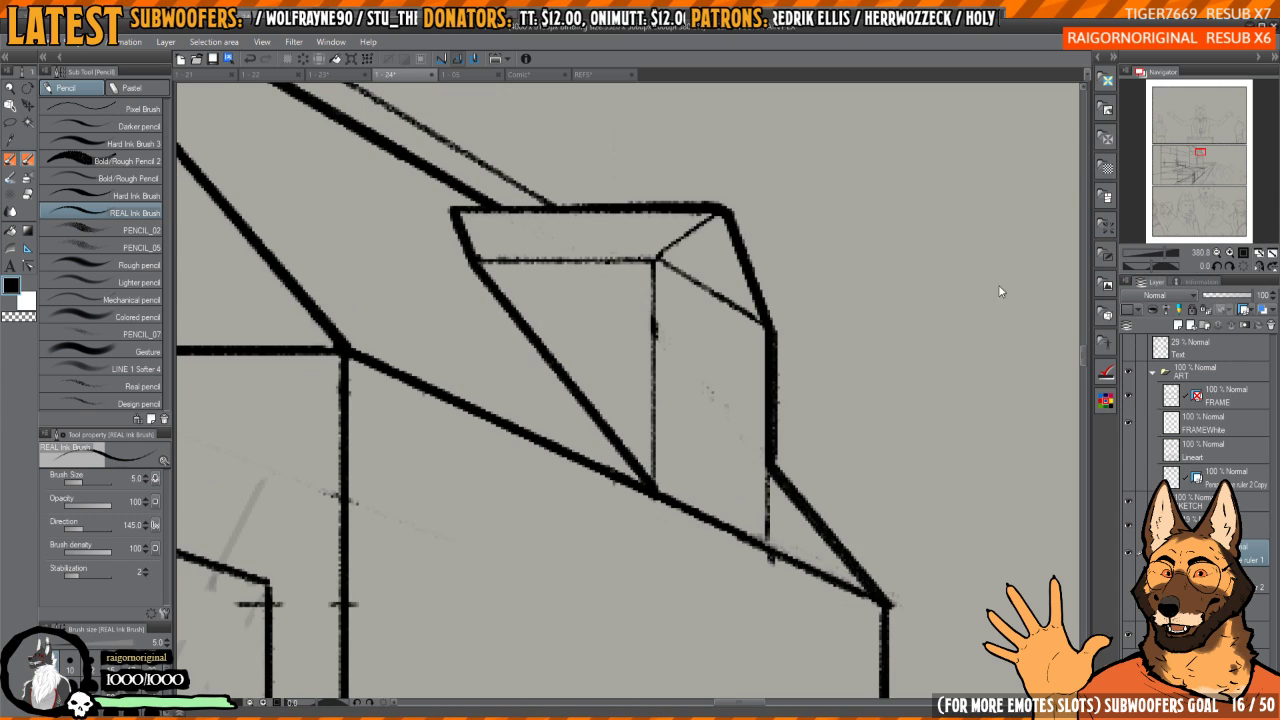
- Replace the gable's outer slope with a bold straight line from the peak to the outer wall corner
{"action": "key", "text": "ctrl+z"}
{"action": "left_click_drag", "start_coordinate": [740, 247], "coordinate": [741, 358]}
{"action": "left_click", "coordinate": [726, 321]}
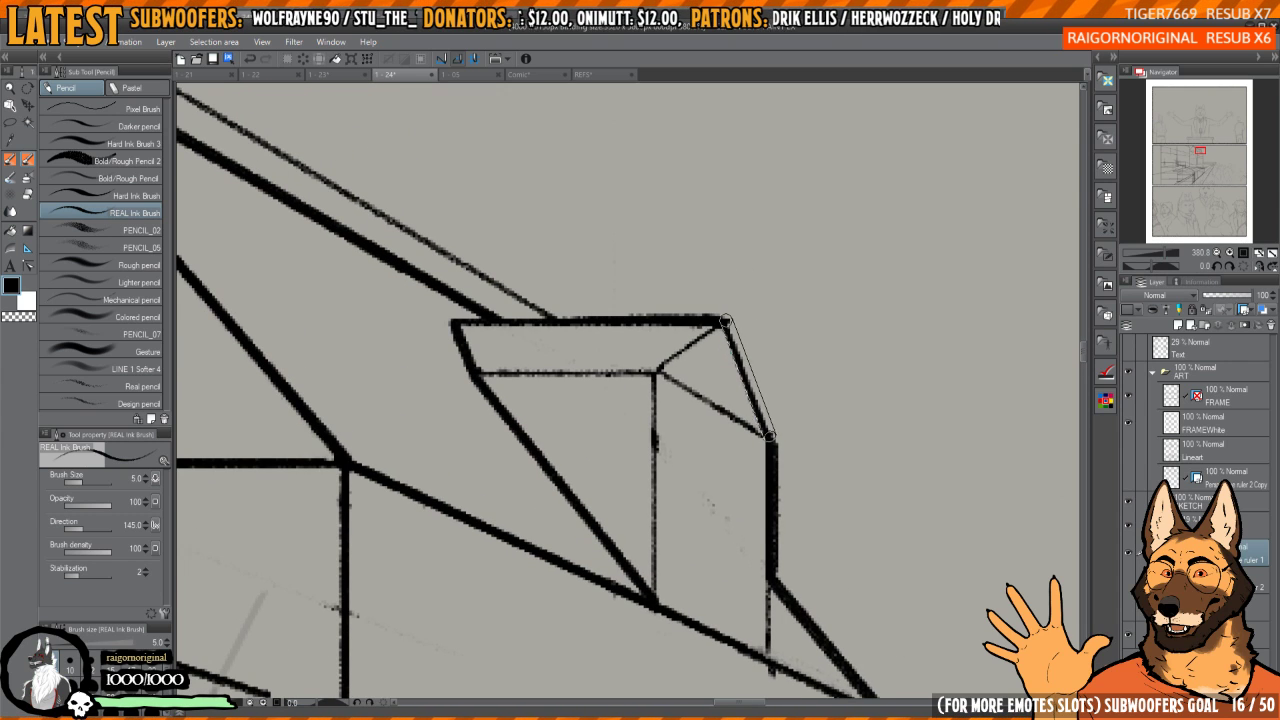
{"action": "left_click", "coordinate": [721, 323]}
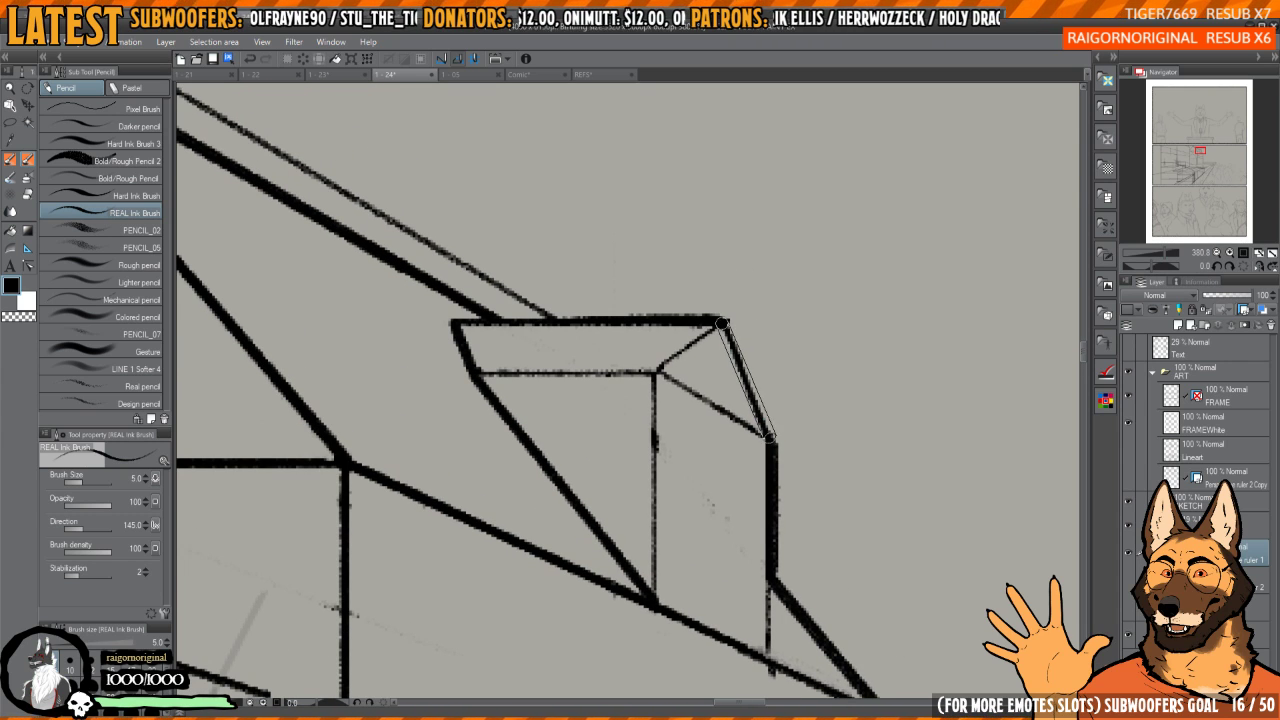
{"action": "left_click", "coordinate": [770, 437], "text": "shift"}
{"action": "key", "text": "ctrl+z"}
{"action": "mouse_move", "coordinate": [771, 456]}
{"action": "left_mouse_down"}
{"action": "mouse_move", "coordinate": [768, 313]}
{"action": "mouse_move", "coordinate": [759, 406]}
{"action": "mouse_move", "coordinate": [793, 450]}
{"action": "mouse_move", "coordinate": [762, 458]}
{"action": "left_mouse_up"}
{"action": "left_click", "coordinate": [722, 319]}
{"action": "left_click", "coordinate": [768, 435], "text": "shift"}
- Erase the outer wall line's overhang below the main roof's lower edge and the sloping cross line under the dormer's gable
{"action": "key", "text": "c"}
{"action": "left_click_drag", "start_coordinate": [741, 392], "coordinate": [785, 559]}
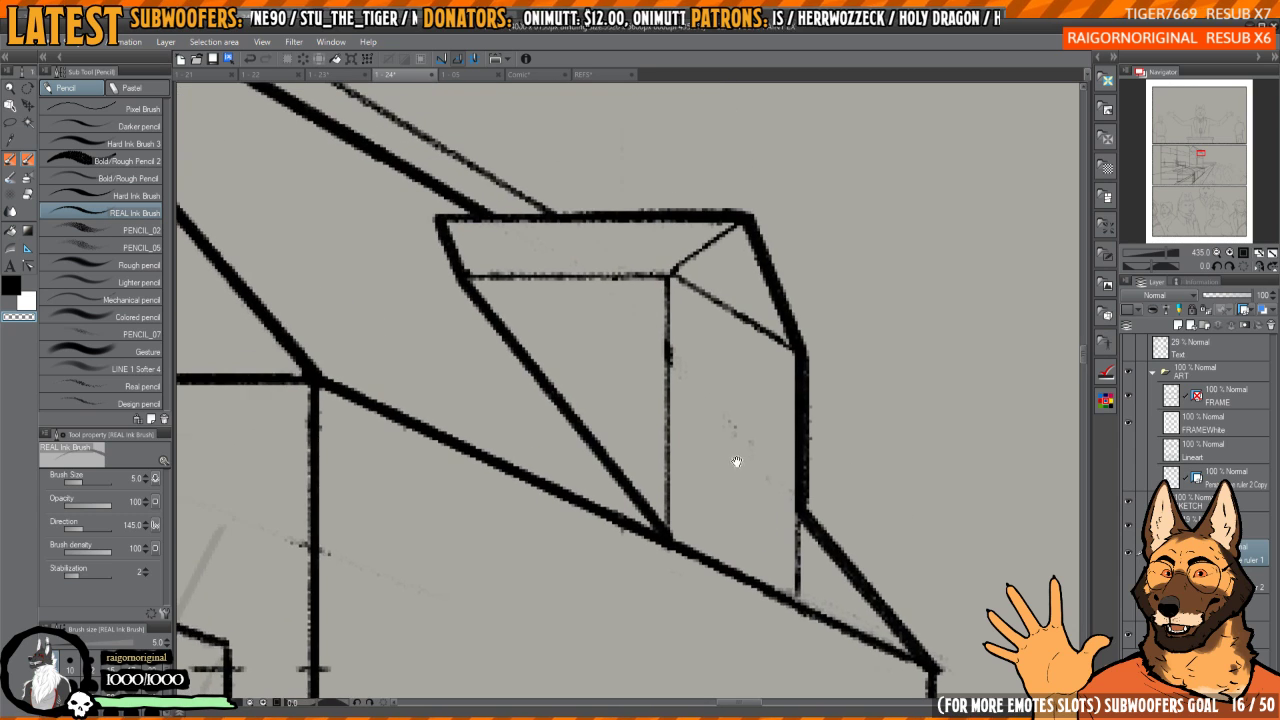
{"action": "mouse_move", "coordinate": [749, 363]}
{"action": "left_mouse_down"}
{"action": "mouse_move", "coordinate": [748, 327]}
{"action": "mouse_move", "coordinate": [774, 333]}
{"action": "mouse_move", "coordinate": [679, 292]}
{"action": "left_mouse_up"}
{"action": "key", "text": "c"}
{"action": "key", "text": "c"}
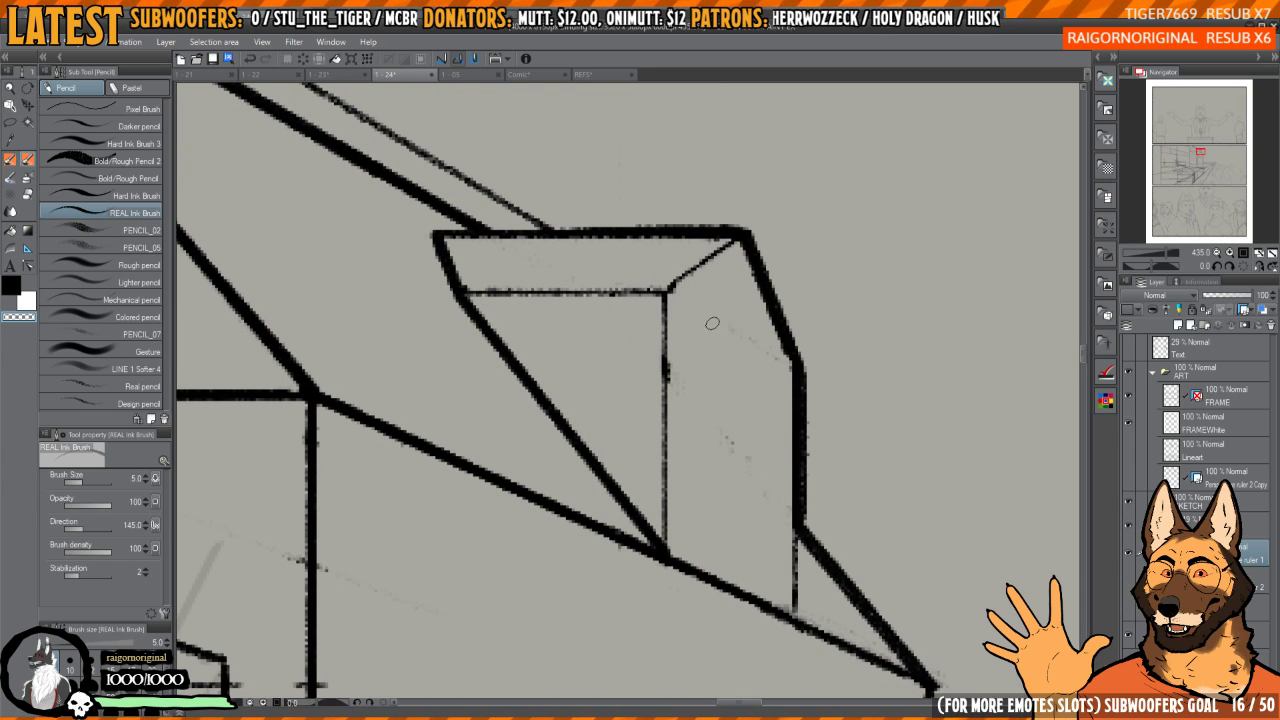
{"action": "left_click_drag", "start_coordinate": [748, 435], "coordinate": [739, 425]}
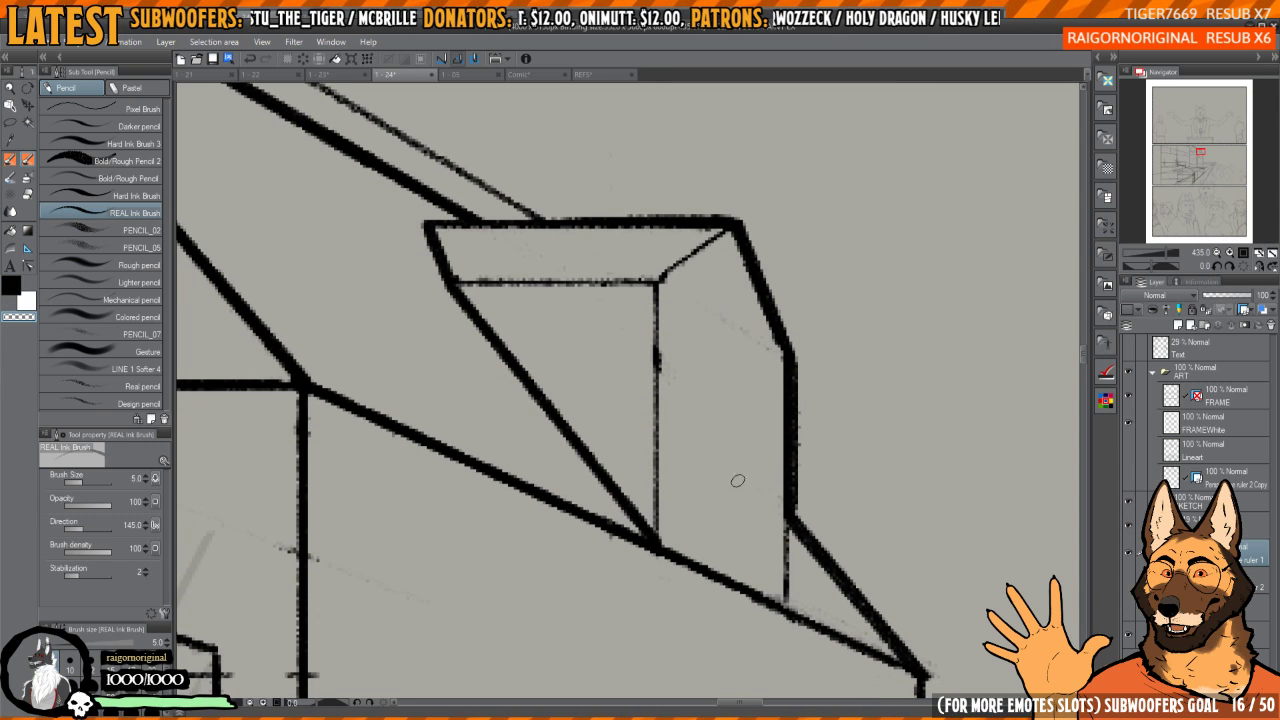
- Draw a window frame with two vertical sides and a sloping top on the dormer's front, using the dormer on page 1 - 23 as reference
{"action": "key", "text": "c"}
{"action": "left_click_drag", "start_coordinate": [673, 306], "coordinate": [674, 552]}
{"action": "key", "text": "ctrl+shift+Tab"}
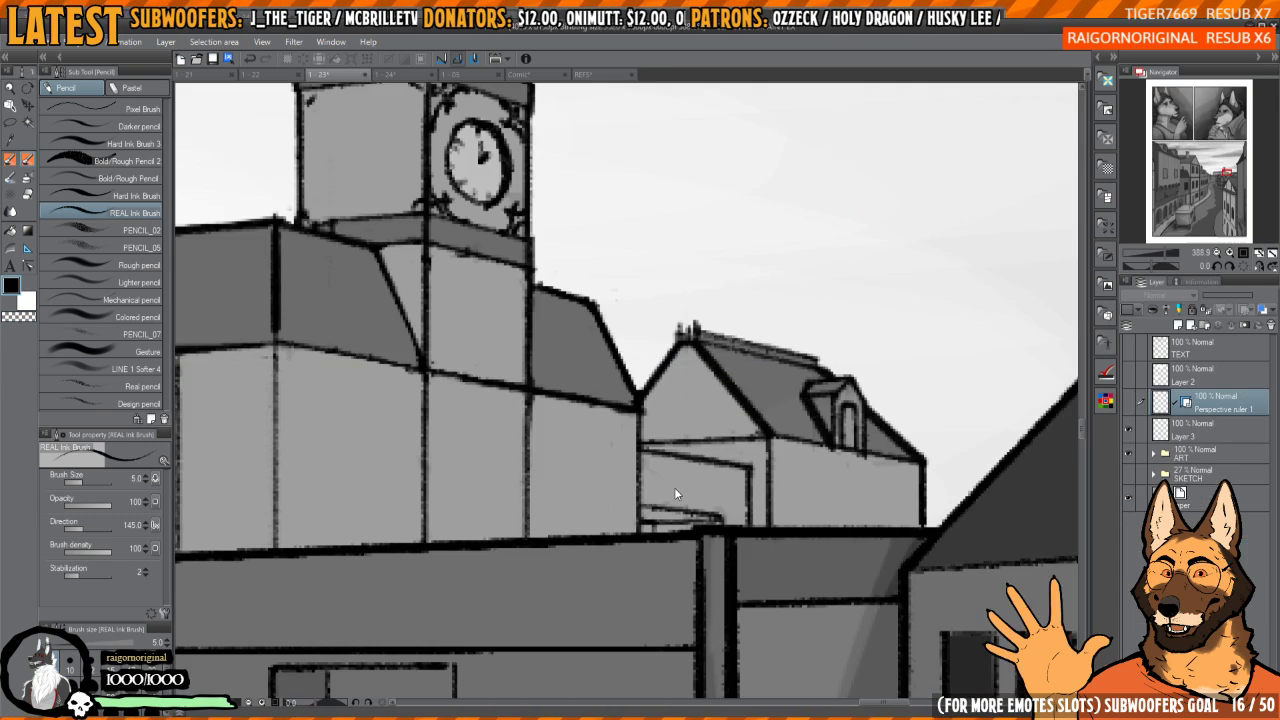
{"action": "left_click_drag", "start_coordinate": [870, 415], "coordinate": [924, 386]}
{"action": "key", "text": "ctrl+Tab"}
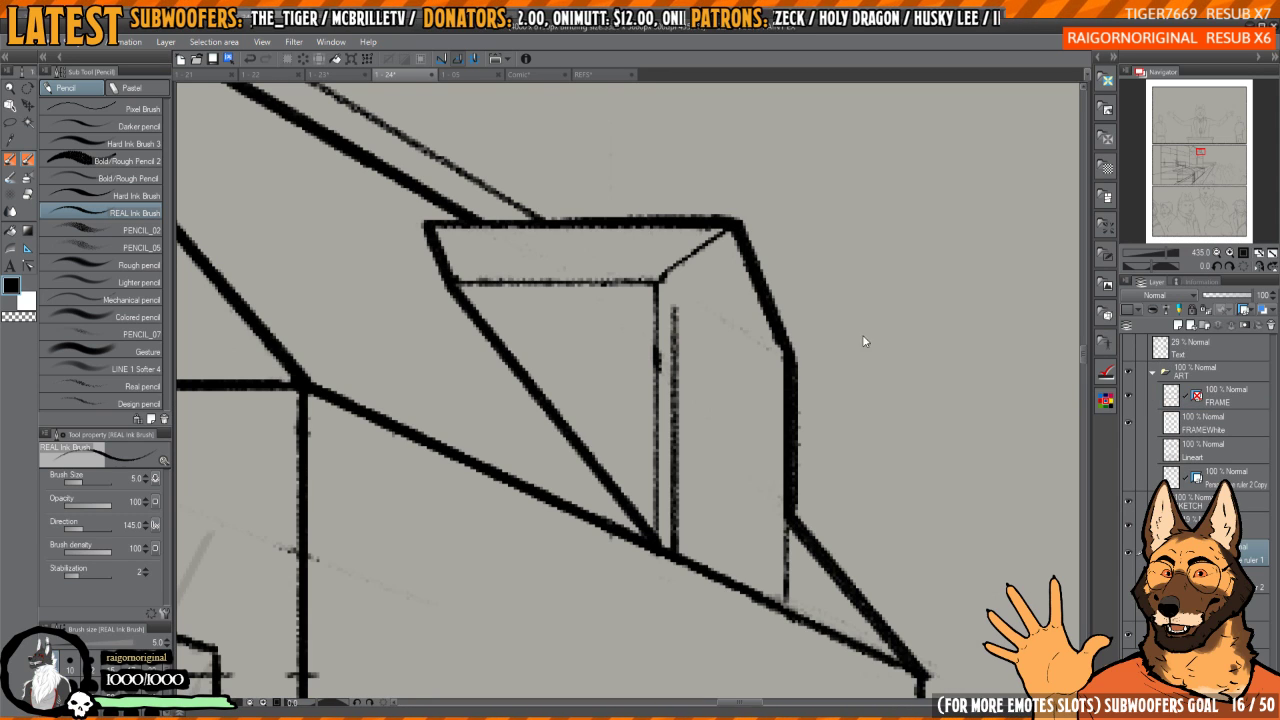
{"action": "key", "text": "ctrl+z"}
{"action": "left_click_drag", "start_coordinate": [684, 552], "coordinate": [684, 333]}
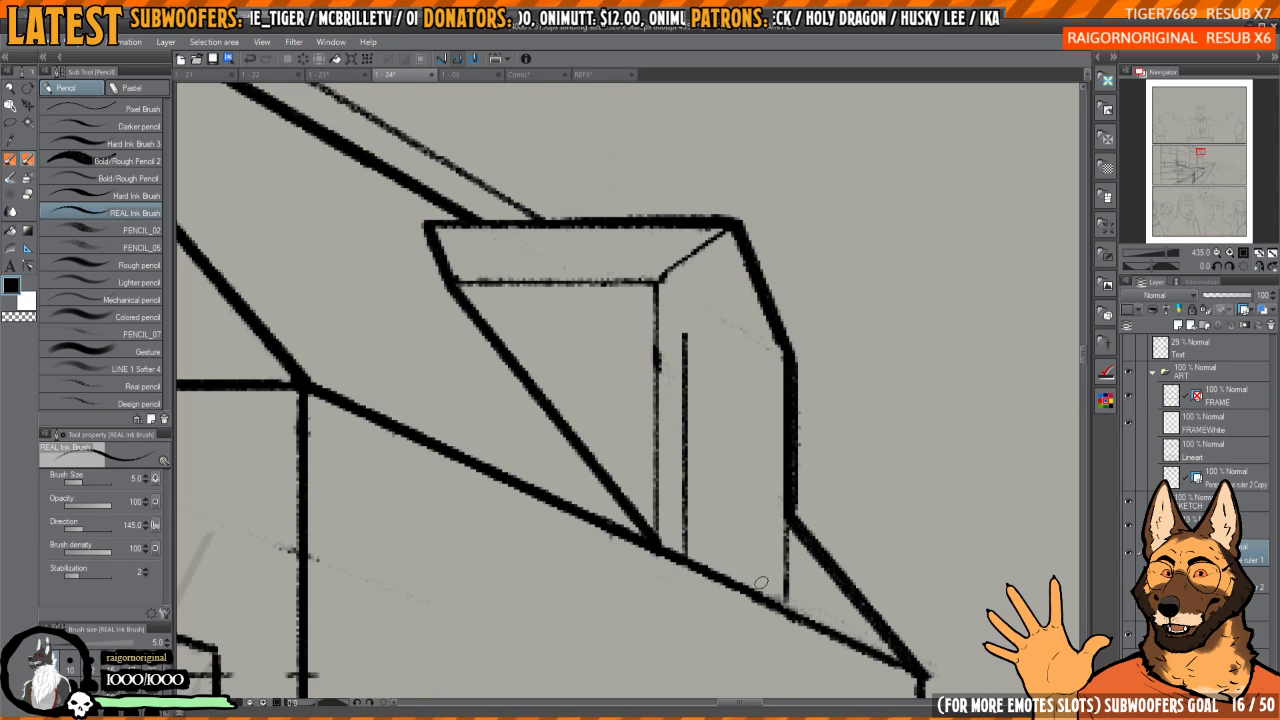
{"action": "left_click_drag", "start_coordinate": [762, 598], "coordinate": [762, 364]}
{"action": "mouse_move", "coordinate": [684, 336]}
{"action": "left_mouse_down"}
{"action": "mouse_move", "coordinate": [756, 326]}
{"action": "mouse_move", "coordinate": [762, 376]}
{"action": "left_mouse_up"}
{"action": "key", "text": "h"}
{"action": "mouse_move", "coordinate": [626, 358]}
{"action": "left_mouse_down"}
{"action": "mouse_move", "coordinate": [746, 366]}
{"action": "mouse_move", "coordinate": [626, 382]}
{"action": "mouse_move", "coordinate": [688, 335]}
{"action": "left_mouse_up"}
{"action": "key", "text": "ctrl+z"}
{"action": "key", "text": "ctrl+z"}
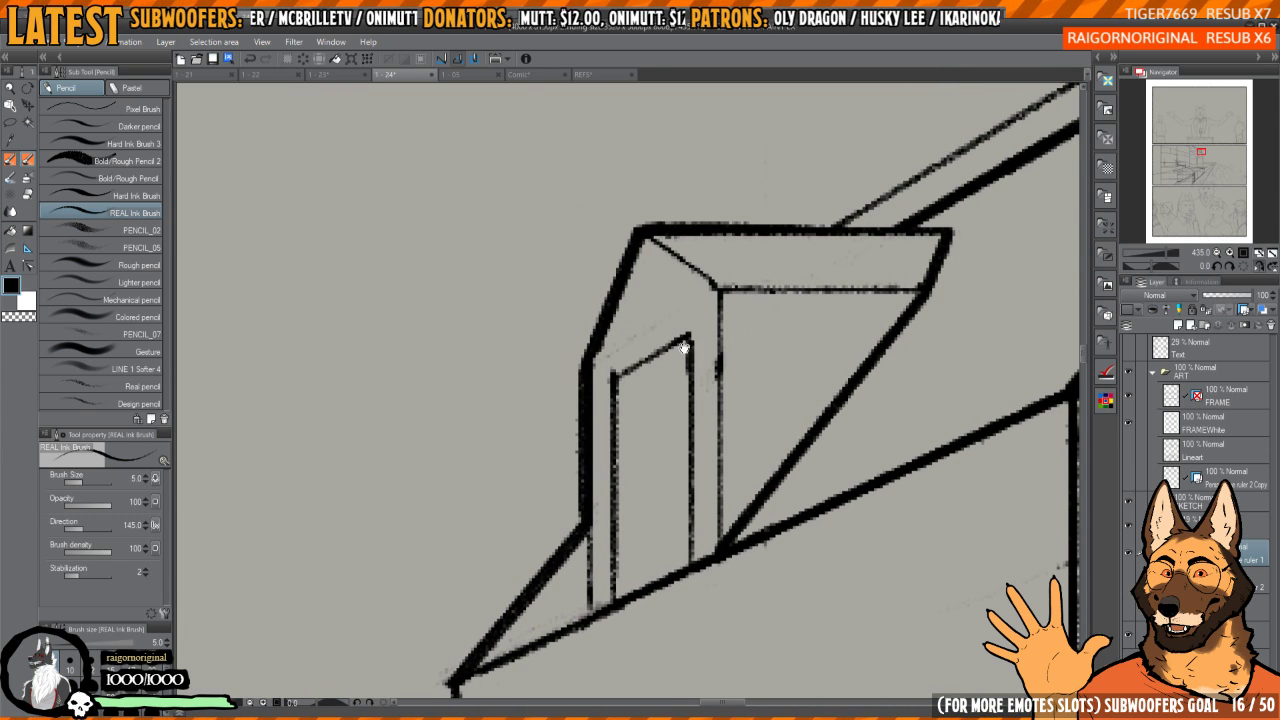
- Erase the stray marks between the window frame's outer corner and the dormer's bold outline
{"action": "scroll", "coordinate": [688, 335], "scroll_direction": "up", "scroll_amount": 2}
{"action": "key", "text": "c"}
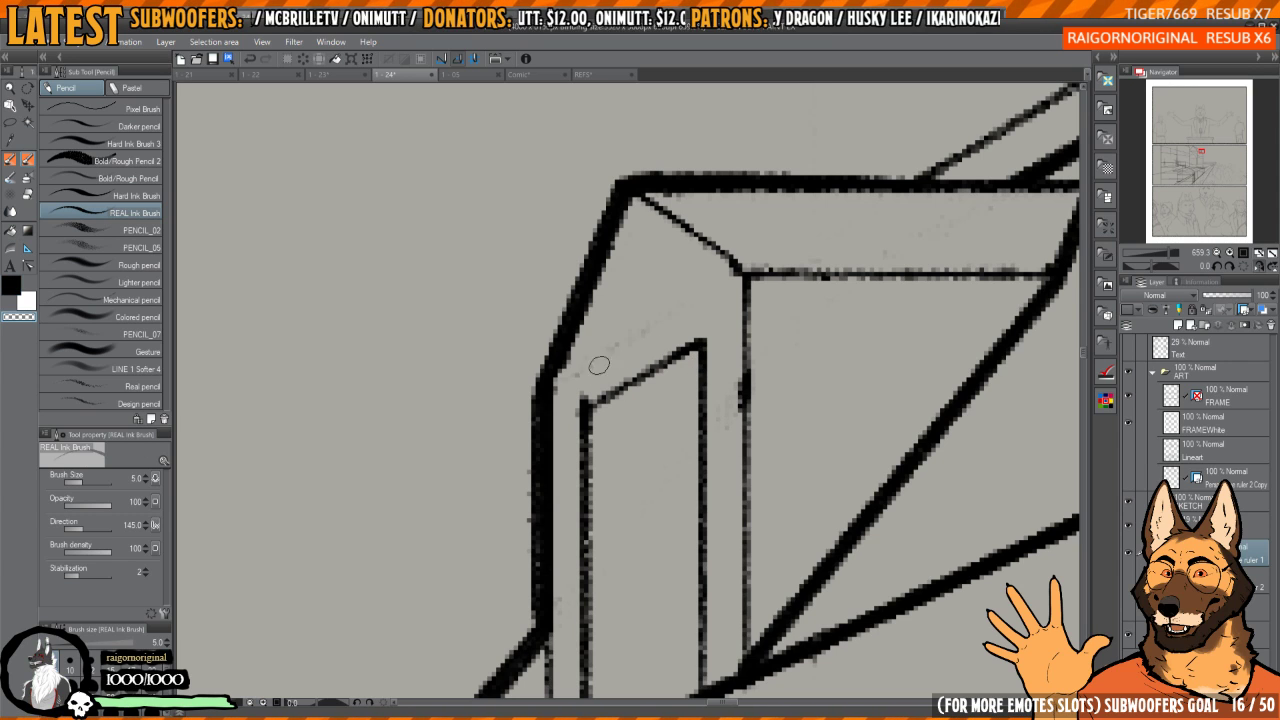
{"action": "mouse_move", "coordinate": [570, 376]}
{"action": "left_mouse_down"}
{"action": "mouse_move", "coordinate": [674, 318]}
{"action": "mouse_move", "coordinate": [622, 342]}
{"action": "mouse_move", "coordinate": [600, 630]}
{"action": "mouse_move", "coordinate": [578, 540]}
{"action": "left_mouse_up"}
{"action": "key", "text": "c"}
{"action": "key", "text": "c"}
{"action": "mouse_move", "coordinate": [625, 301]}
{"action": "left_mouse_down"}
{"action": "mouse_move", "coordinate": [610, 408]}
{"action": "mouse_move", "coordinate": [637, 337]}
{"action": "mouse_move", "coordinate": [589, 438]}
{"action": "mouse_move", "coordinate": [652, 274]}
{"action": "left_mouse_up"}
{"action": "key", "text": "c"}
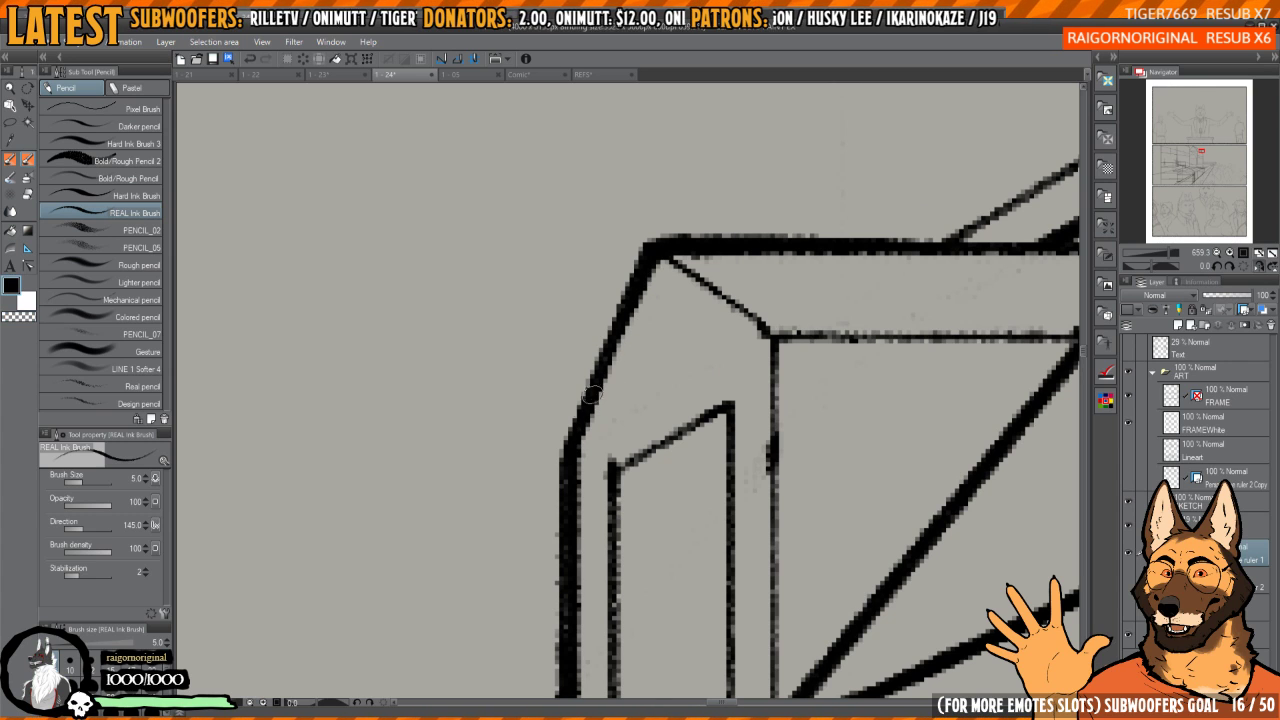
- Thicken the dormer's outer gable slope and replace the window frame's sloping top with a rounded arch
{"action": "left_click_drag", "start_coordinate": [572, 436], "coordinate": [645, 260]}
{"action": "left_click_drag", "start_coordinate": [634, 432], "coordinate": [622, 418]}
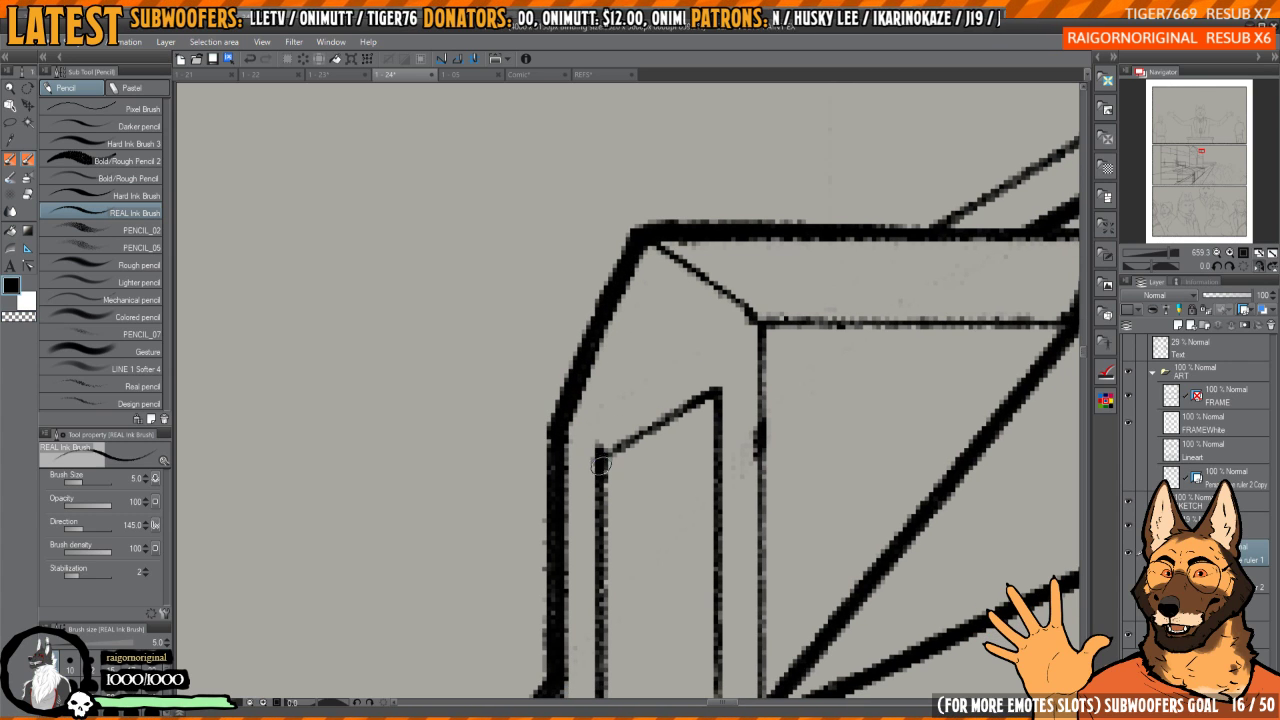
{"action": "mouse_move", "coordinate": [600, 470]}
{"action": "left_mouse_down"}
{"action": "mouse_move", "coordinate": [628, 358]}
{"action": "mouse_move", "coordinate": [654, 341]}
{"action": "mouse_move", "coordinate": [705, 363]}
{"action": "mouse_move", "coordinate": [715, 385]}
{"action": "mouse_move", "coordinate": [716, 366]}
{"action": "mouse_move", "coordinate": [675, 334]}
{"action": "mouse_move", "coordinate": [616, 385]}
{"action": "mouse_move", "coordinate": [599, 460]}
{"action": "left_mouse_up"}
{"action": "key", "text": "c"}
{"action": "left_click_drag", "start_coordinate": [719, 366], "coordinate": [703, 332]}
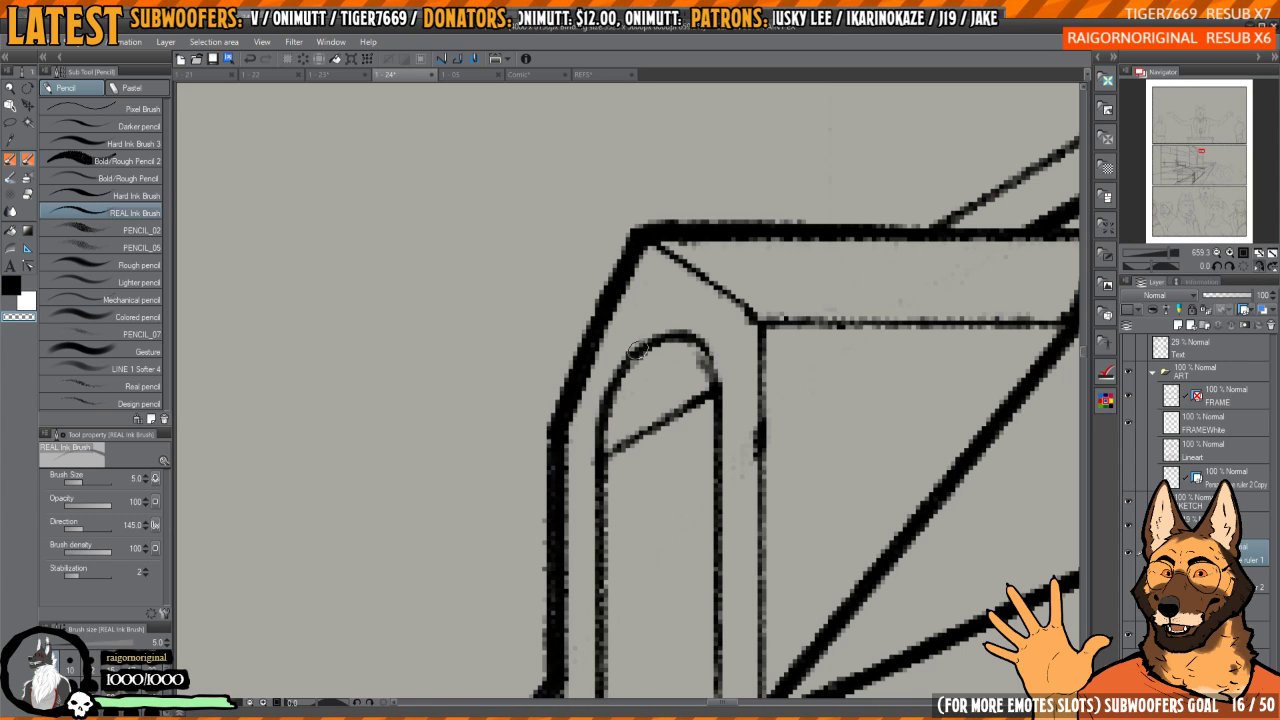
{"action": "mouse_move", "coordinate": [587, 472]}
{"action": "left_mouse_down"}
{"action": "mouse_move", "coordinate": [618, 431]}
{"action": "mouse_move", "coordinate": [618, 466]}
{"action": "left_mouse_up"}
{"action": "key", "text": "c"}
{"action": "key", "text": "c"}
{"action": "mouse_move", "coordinate": [618, 428]}
{"action": "left_mouse_down"}
{"action": "mouse_move", "coordinate": [616, 479]}
{"action": "mouse_move", "coordinate": [620, 457]}
{"action": "mouse_move", "coordinate": [631, 466]}
{"action": "mouse_move", "coordinate": [654, 446]}
{"action": "mouse_move", "coordinate": [693, 361]}
{"action": "mouse_move", "coordinate": [703, 410]}
{"action": "left_mouse_up"}
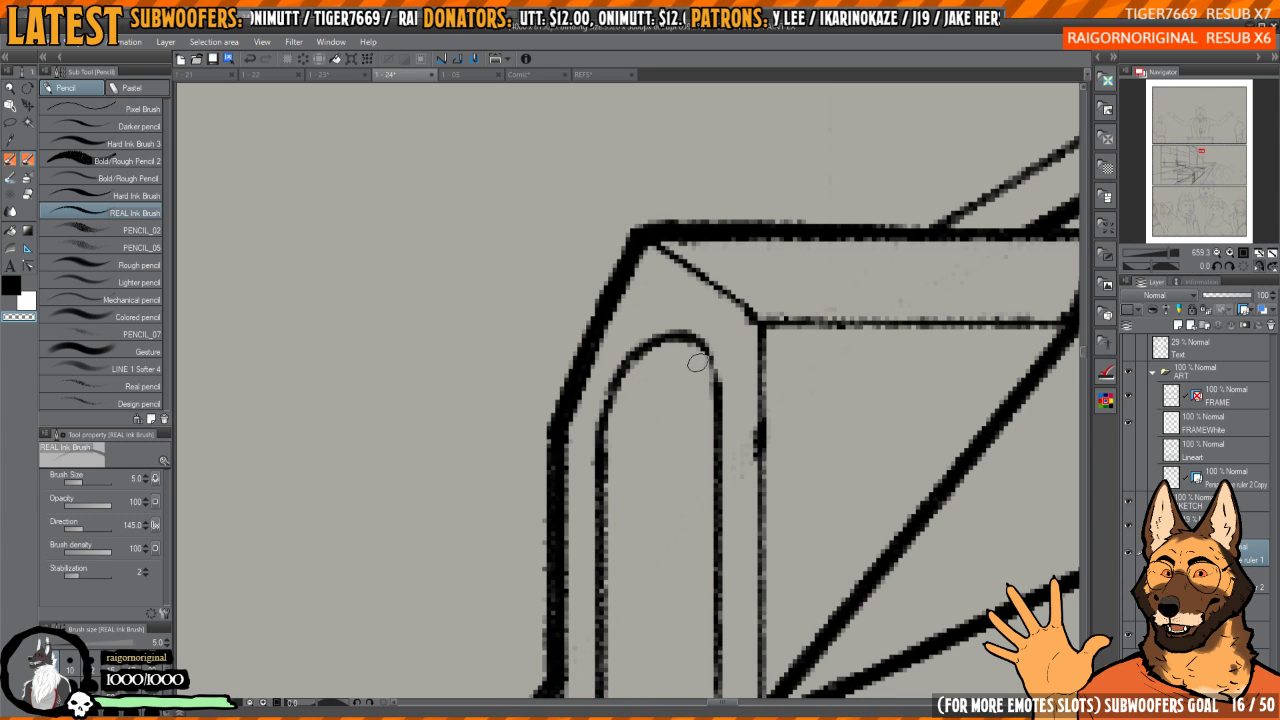
- Smooth the window arch where it meets the frame's inner side and clean up the dormer's front corner edge
{"action": "key", "text": "c"}
{"action": "mouse_move", "coordinate": [709, 358]}
{"action": "left_mouse_down"}
{"action": "mouse_move", "coordinate": [717, 375]}
{"action": "mouse_move", "coordinate": [695, 339]}
{"action": "left_mouse_up"}
{"action": "mouse_move", "coordinate": [741, 381]}
{"action": "left_mouse_down"}
{"action": "mouse_move", "coordinate": [668, 381]}
{"action": "mouse_move", "coordinate": [830, 381]}
{"action": "left_mouse_up"}
{"action": "key", "text": "c"}
{"action": "key", "text": "c"}
{"action": "mouse_move", "coordinate": [698, 389]}
{"action": "left_mouse_down"}
{"action": "mouse_move", "coordinate": [697, 416]}
{"action": "mouse_move", "coordinate": [694, 382]}
{"action": "mouse_move", "coordinate": [742, 371]}
{"action": "mouse_move", "coordinate": [706, 430]}
{"action": "left_mouse_up"}
{"action": "key", "text": "c"}
{"action": "key", "text": "c"}
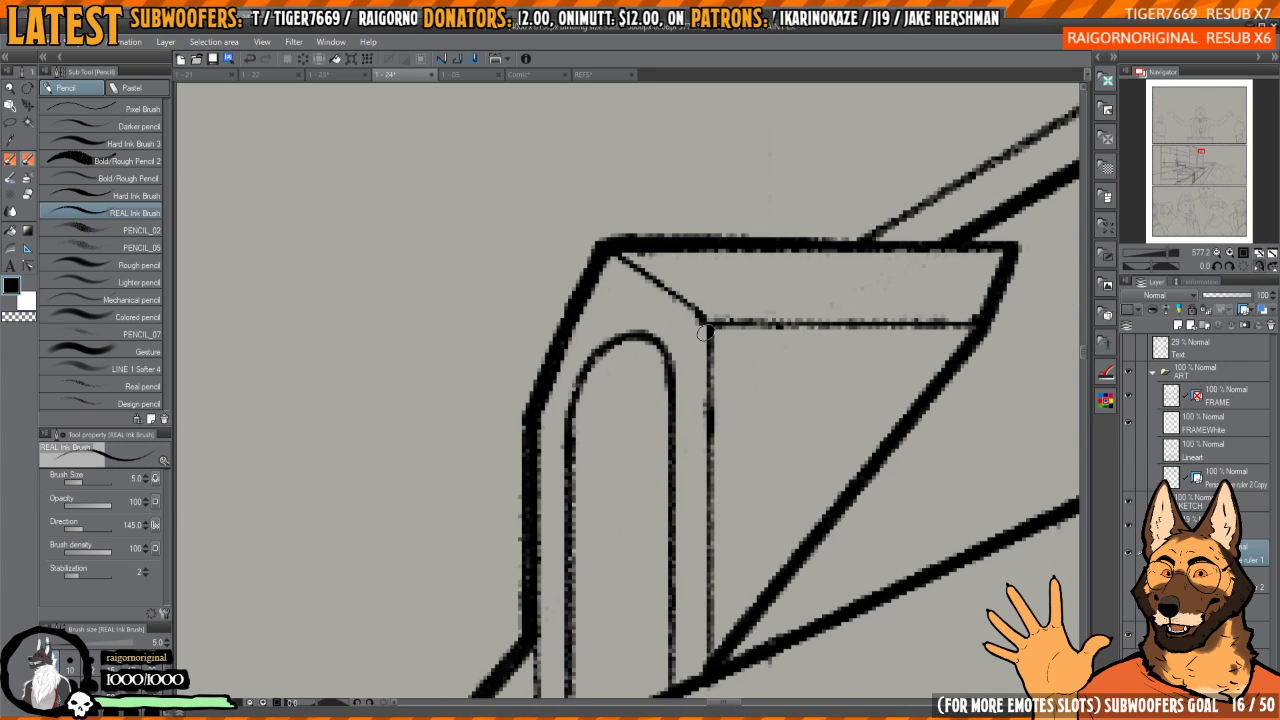
{"action": "left_click_drag", "start_coordinate": [708, 333], "coordinate": [712, 446]}
{"action": "key", "text": "h"}
{"action": "mouse_move", "coordinate": [825, 257]}
{"action": "left_mouse_down"}
{"action": "mouse_move", "coordinate": [797, 254]}
{"action": "mouse_move", "coordinate": [822, 236]}
{"action": "left_mouse_up"}
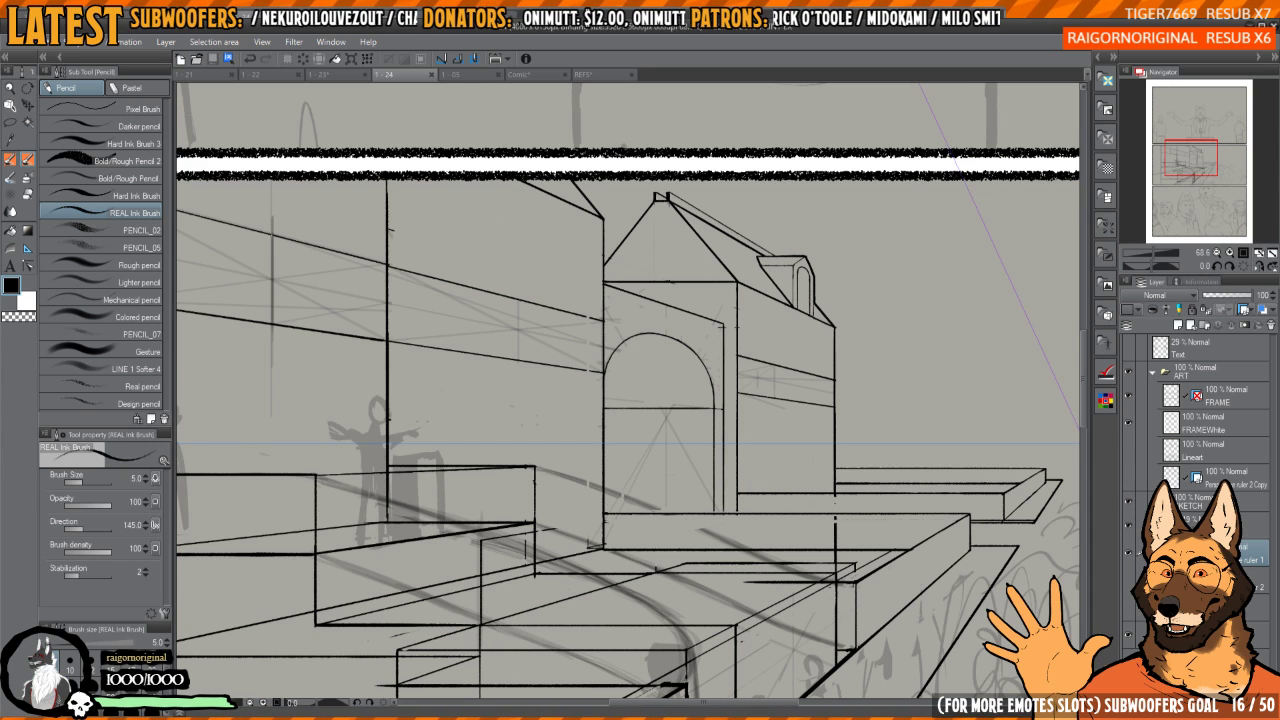
{"action": "left_click_drag", "start_coordinate": [815, 481], "coordinate": [765, 430]}
{"action": "left_click_drag", "start_coordinate": [880, 445], "coordinate": [834, 371]}
{"action": "left_click_drag", "start_coordinate": [783, 436], "coordinate": [902, 380]}
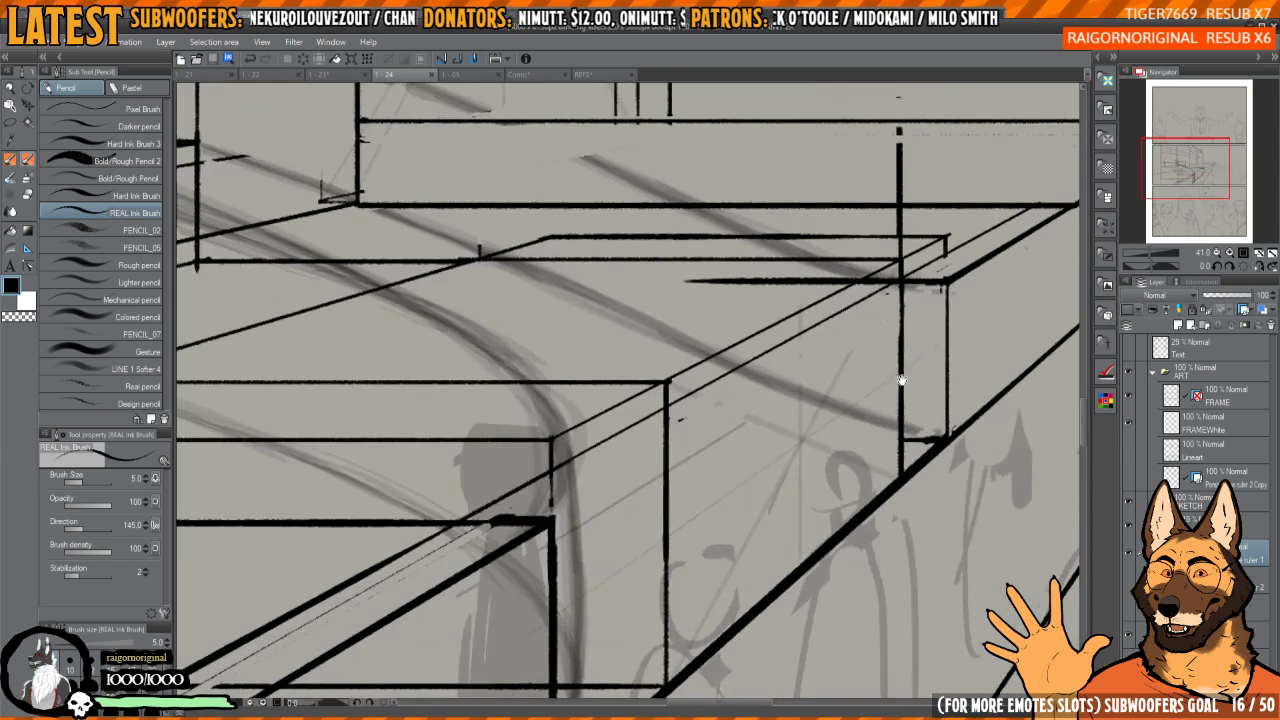
{"action": "scroll", "coordinate": [901, 381], "scroll_direction": "up", "scroll_amount": 6}
{"action": "key", "text": "b"}
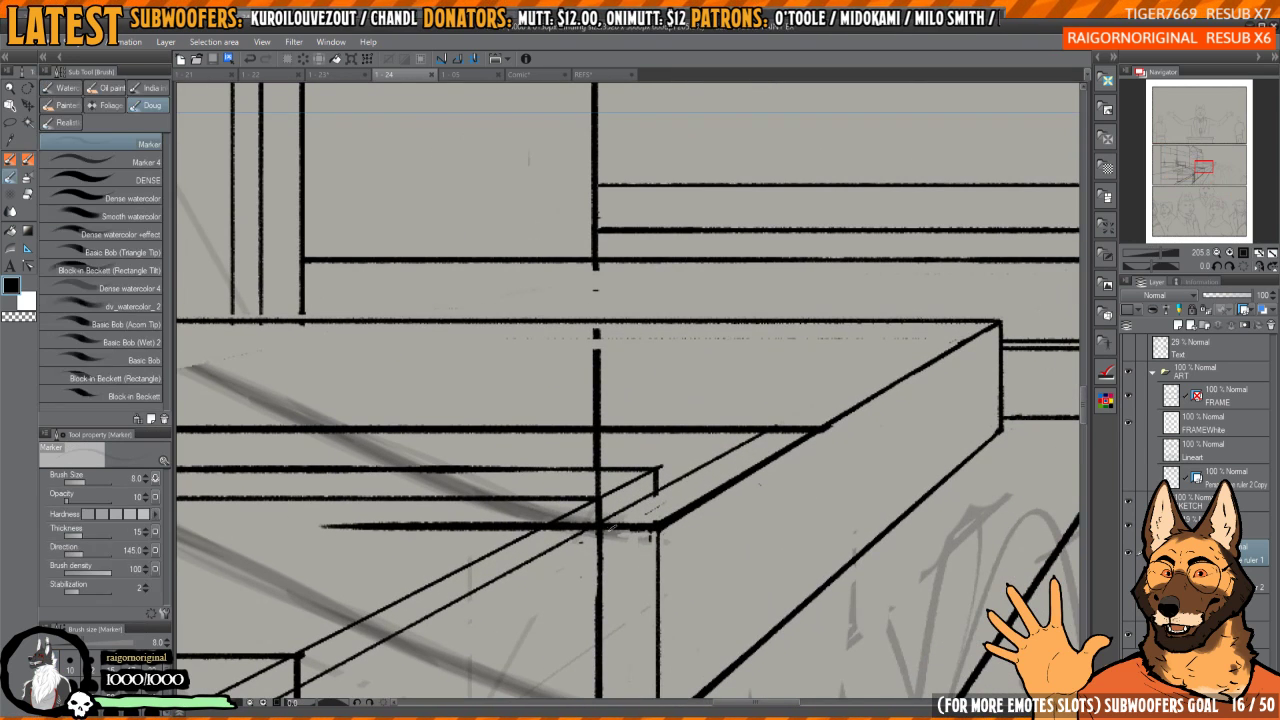
{"action": "key", "text": "p"}
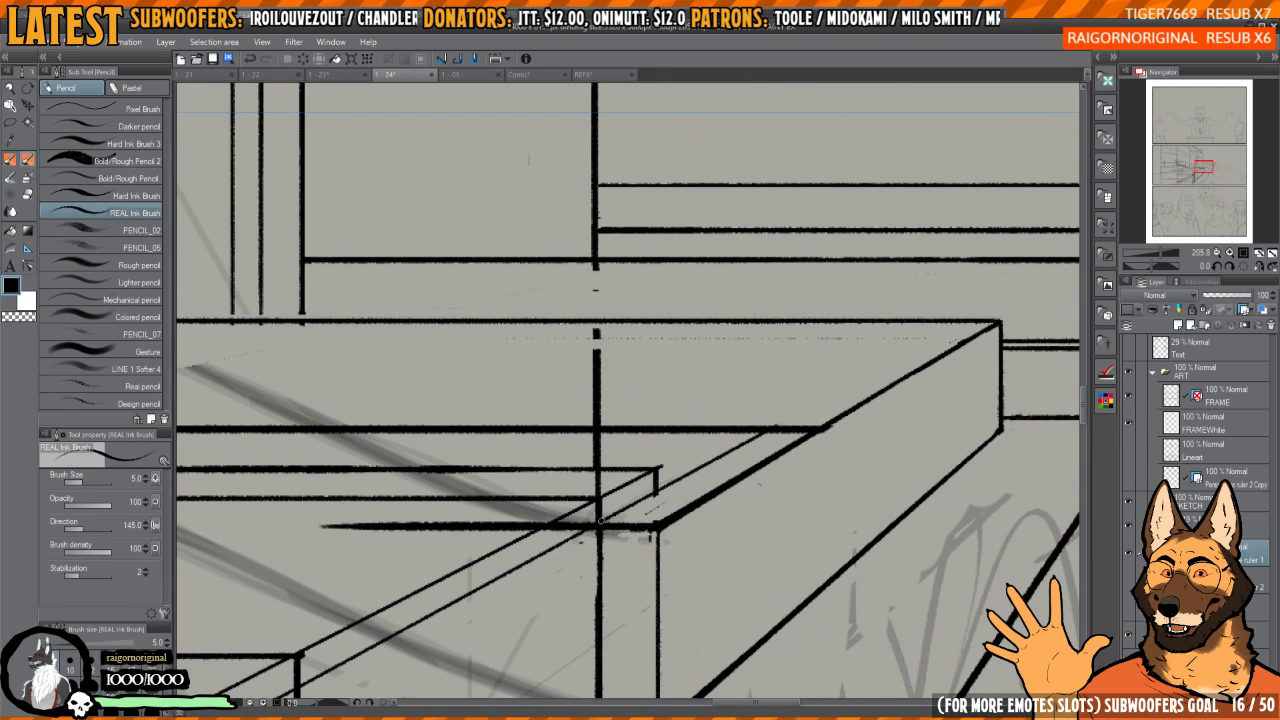
{"action": "left_click_drag", "start_coordinate": [600, 520], "coordinate": [938, 342]}
{"action": "key", "text": "ctrl+z"}
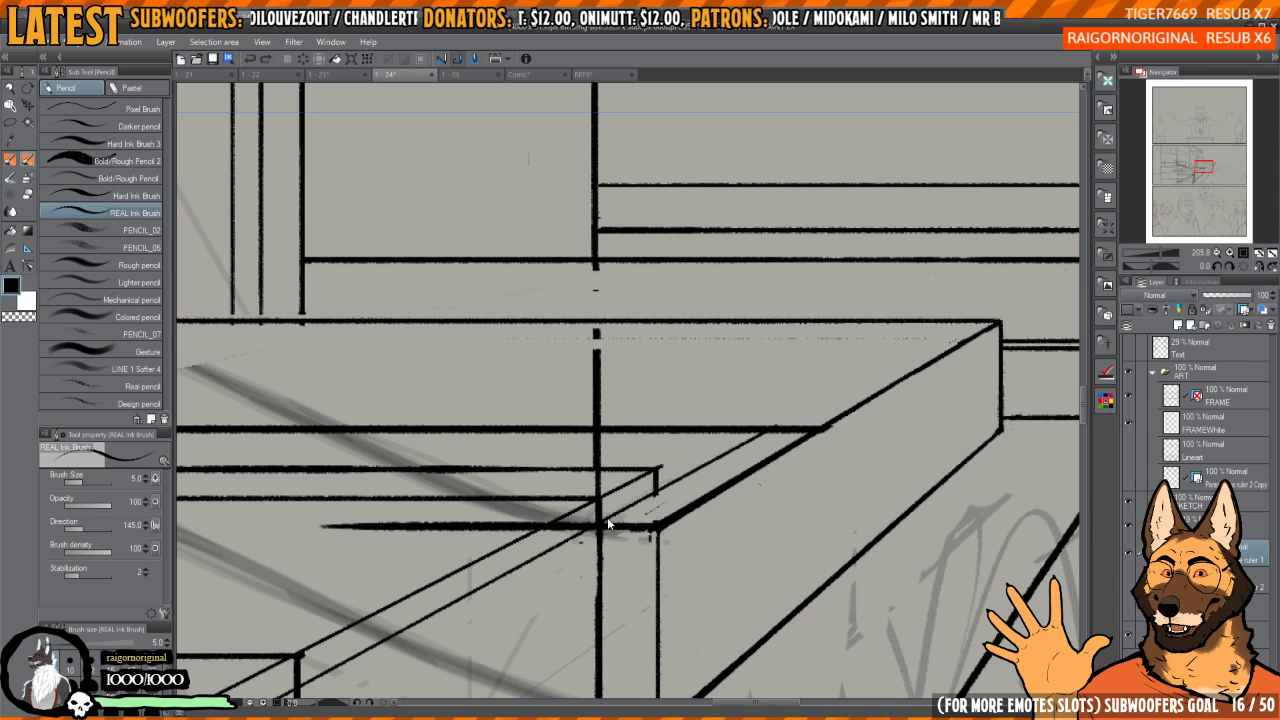
{"action": "mouse_move", "coordinate": [607, 520]}
{"action": "left_mouse_down"}
{"action": "mouse_move", "coordinate": [795, 397]}
{"action": "mouse_move", "coordinate": [970, 322]}
{"action": "mouse_move", "coordinate": [873, 343]}
{"action": "mouse_move", "coordinate": [928, 343]}
{"action": "mouse_move", "coordinate": [945, 372]}
{"action": "mouse_move", "coordinate": [852, 226]}
{"action": "left_mouse_up"}
{"action": "left_click_drag", "start_coordinate": [834, 300], "coordinate": [668, 427]}
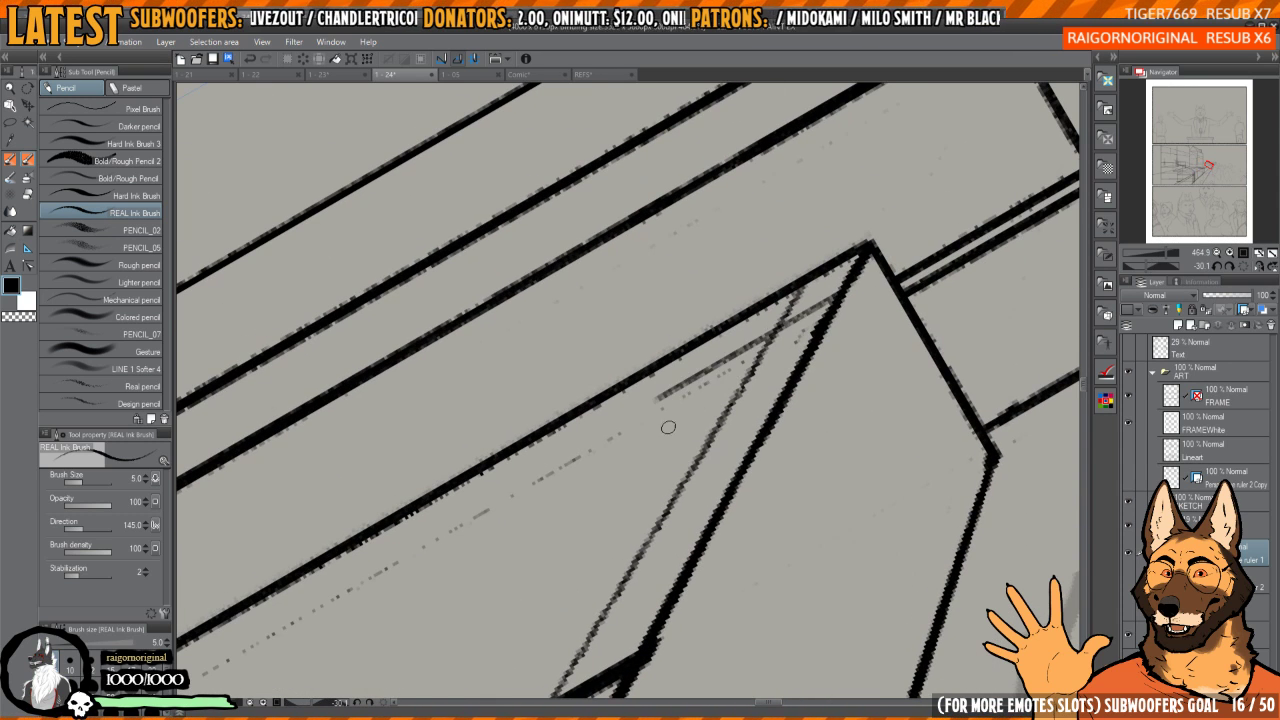
{"action": "key", "text": "ctrl+z"}
{"action": "left_click_drag", "start_coordinate": [838, 296], "coordinate": [668, 418]}
{"action": "mouse_move", "coordinate": [808, 328]}
{"action": "left_mouse_down"}
{"action": "mouse_move", "coordinate": [729, 374]}
{"action": "mouse_move", "coordinate": [912, 289]}
{"action": "mouse_move", "coordinate": [880, 240]}
{"action": "mouse_move", "coordinate": [894, 249]}
{"action": "mouse_move", "coordinate": [919, 225]}
{"action": "left_mouse_up"}
{"action": "key", "text": "ctrl+z"}
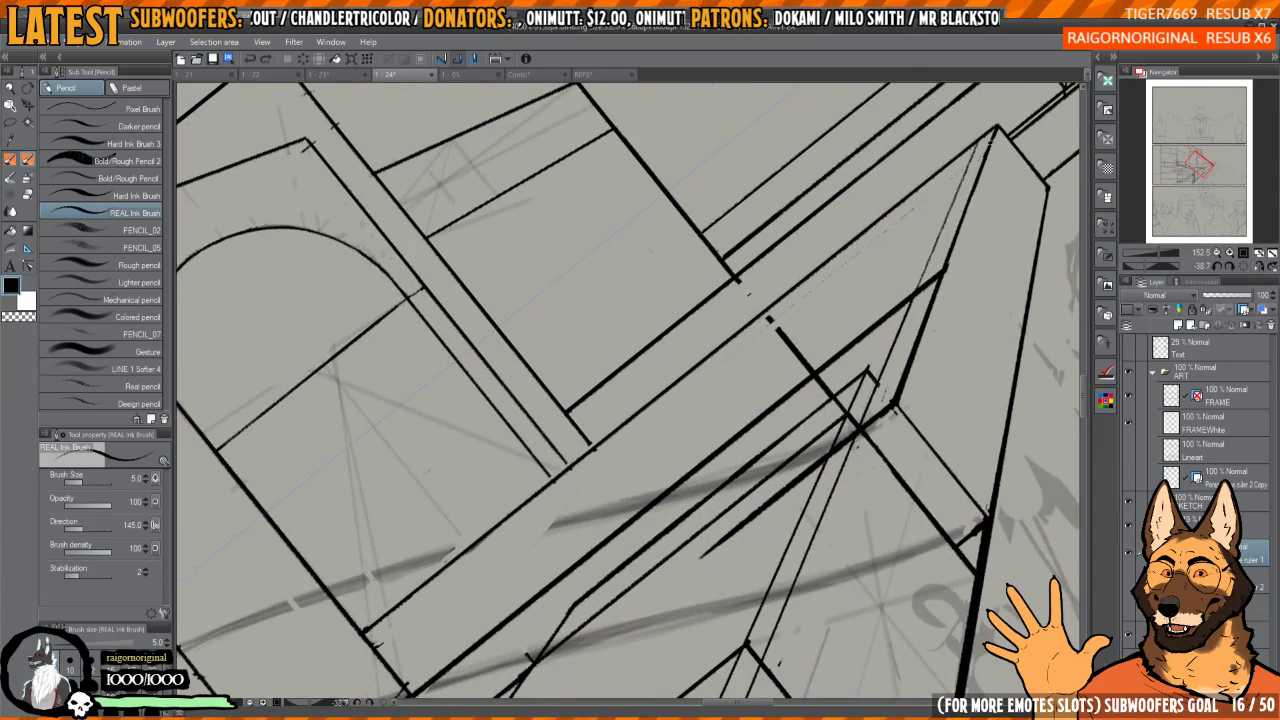
- Try to draw a parallel inner line along the low wall's long top edge, from its outer corner to the tall building's corner
{"action": "left_click_drag", "start_coordinate": [990, 141], "coordinate": [856, 252]}
{"action": "key", "text": "ctrl+z"}
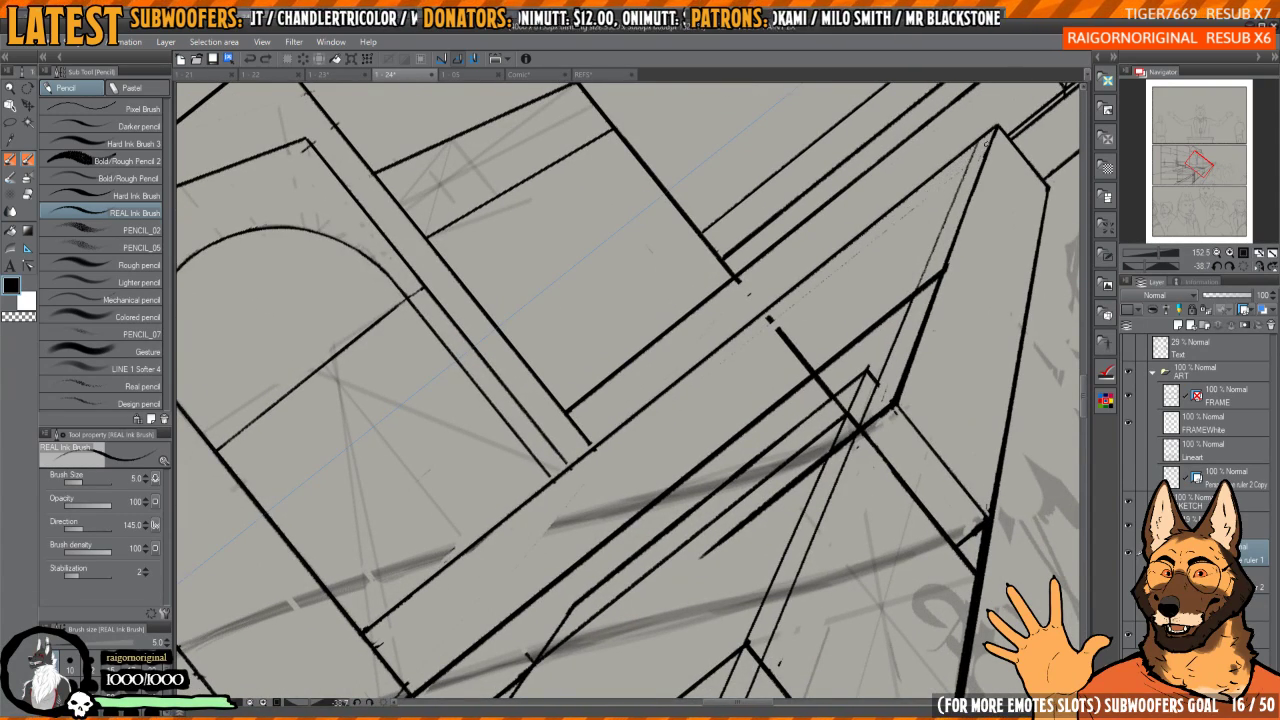
{"action": "left_click_drag", "start_coordinate": [985, 143], "coordinate": [840, 264]}
{"action": "key", "text": "ctrl+z"}
{"action": "mouse_move", "coordinate": [990, 141]}
{"action": "left_mouse_down"}
{"action": "mouse_move", "coordinate": [648, 469]}
{"action": "mouse_move", "coordinate": [354, 654]}
{"action": "left_mouse_up"}
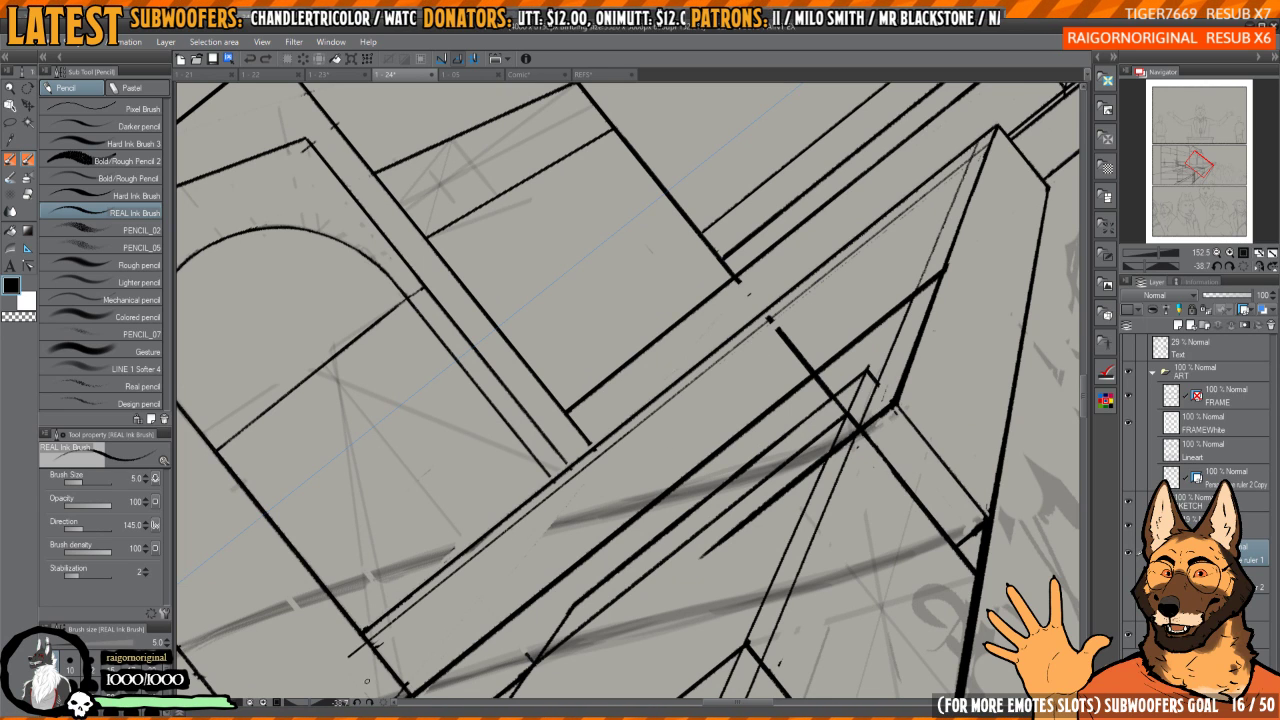
{"action": "left_click_drag", "start_coordinate": [622, 471], "coordinate": [692, 431]}
{"action": "key", "text": "ctrl+z"}
{"action": "left_click_drag", "start_coordinate": [850, 288], "coordinate": [790, 335]}
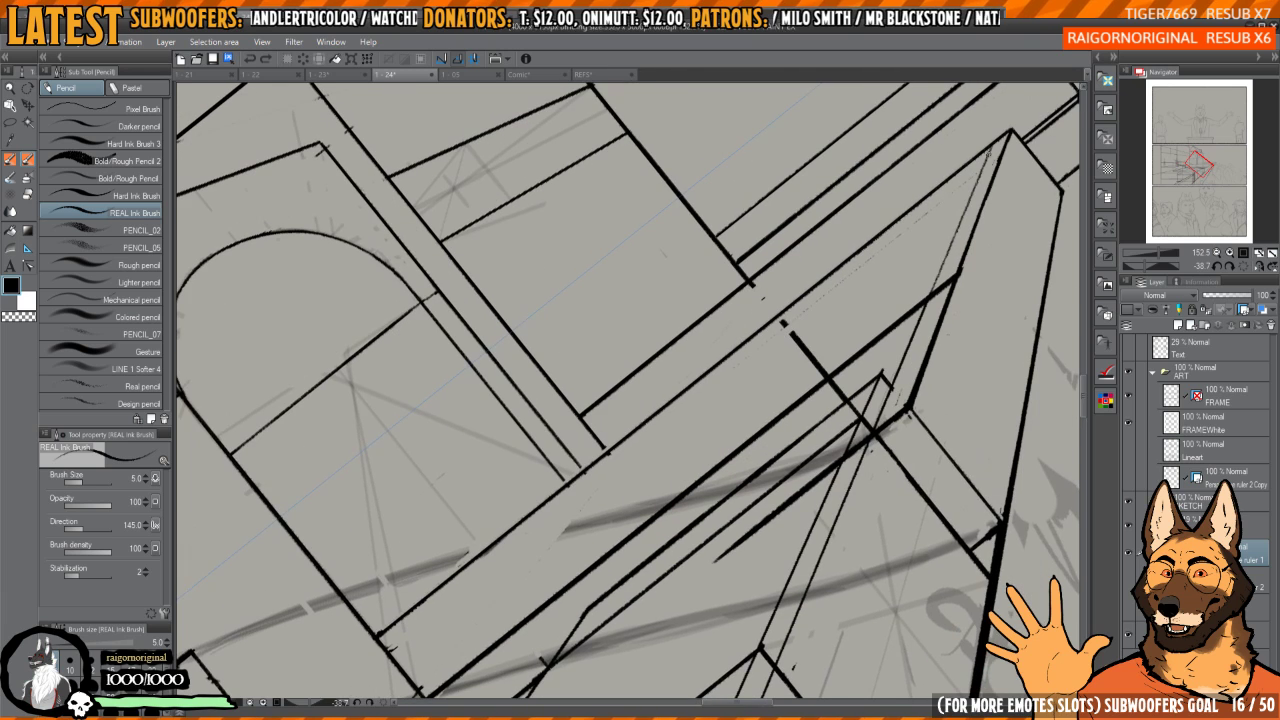
{"action": "mouse_move", "coordinate": [1005, 138]}
{"action": "left_mouse_down"}
{"action": "mouse_move", "coordinate": [850, 259]}
{"action": "mouse_move", "coordinate": [662, 451]}
{"action": "mouse_move", "coordinate": [382, 640]}
{"action": "left_mouse_up"}
{"action": "scroll", "coordinate": [600, 412], "scroll_direction": "up", "scroll_amount": 5}
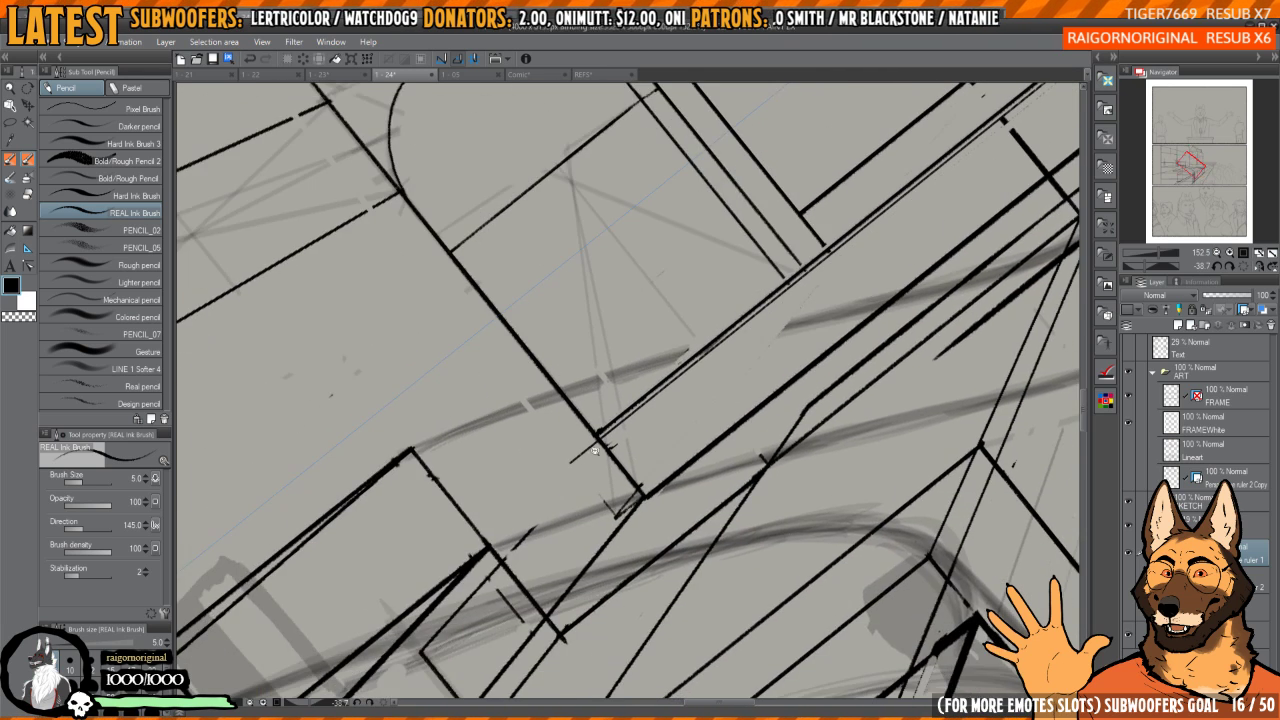
{"action": "key", "text": "ctrl+z"}
- Erase the overhang and stray tick where the low wall's top edge meets the tall building's corner, and retrace that end of the edge
{"action": "left_click_drag", "start_coordinate": [598, 414], "coordinate": [546, 469]}
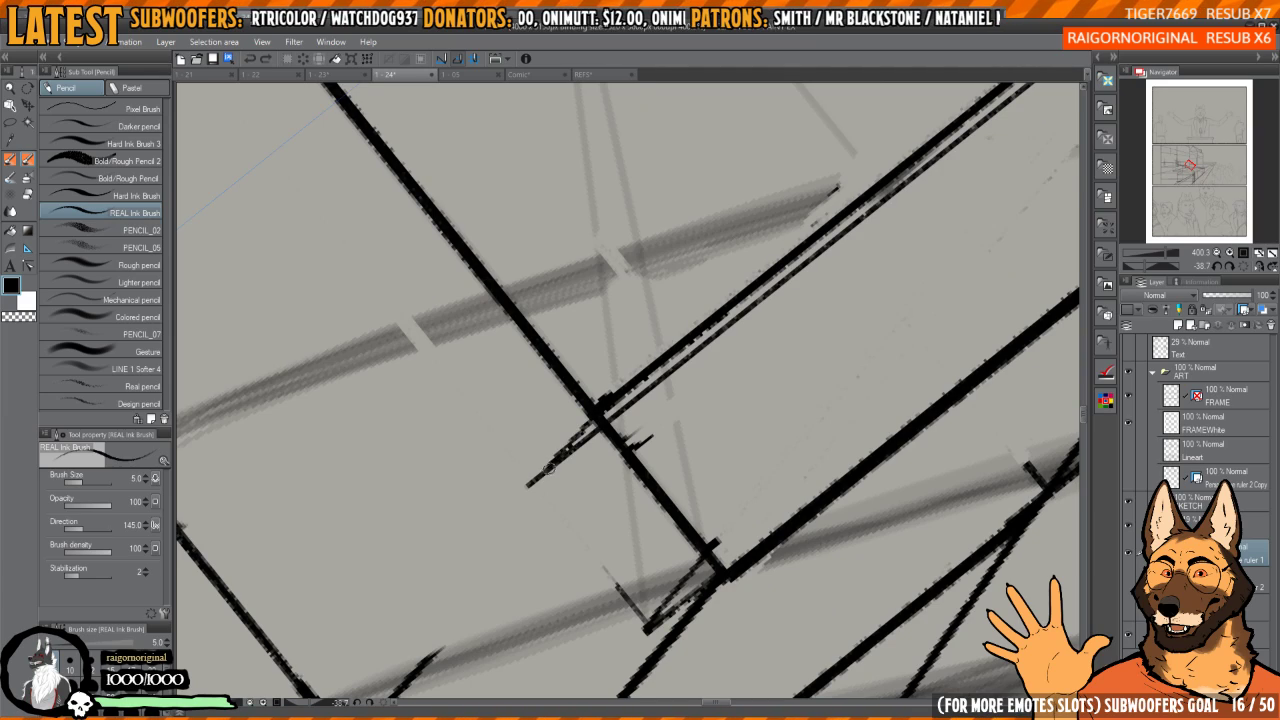
{"action": "mouse_move", "coordinate": [704, 398]}
{"action": "left_mouse_down"}
{"action": "mouse_move", "coordinate": [754, 340]}
{"action": "mouse_move", "coordinate": [734, 445]}
{"action": "left_mouse_up"}
{"action": "left_click_drag", "start_coordinate": [855, 430], "coordinate": [627, 475]}
{"action": "scroll", "coordinate": [560, 570], "scroll_direction": "up", "scroll_amount": 3}
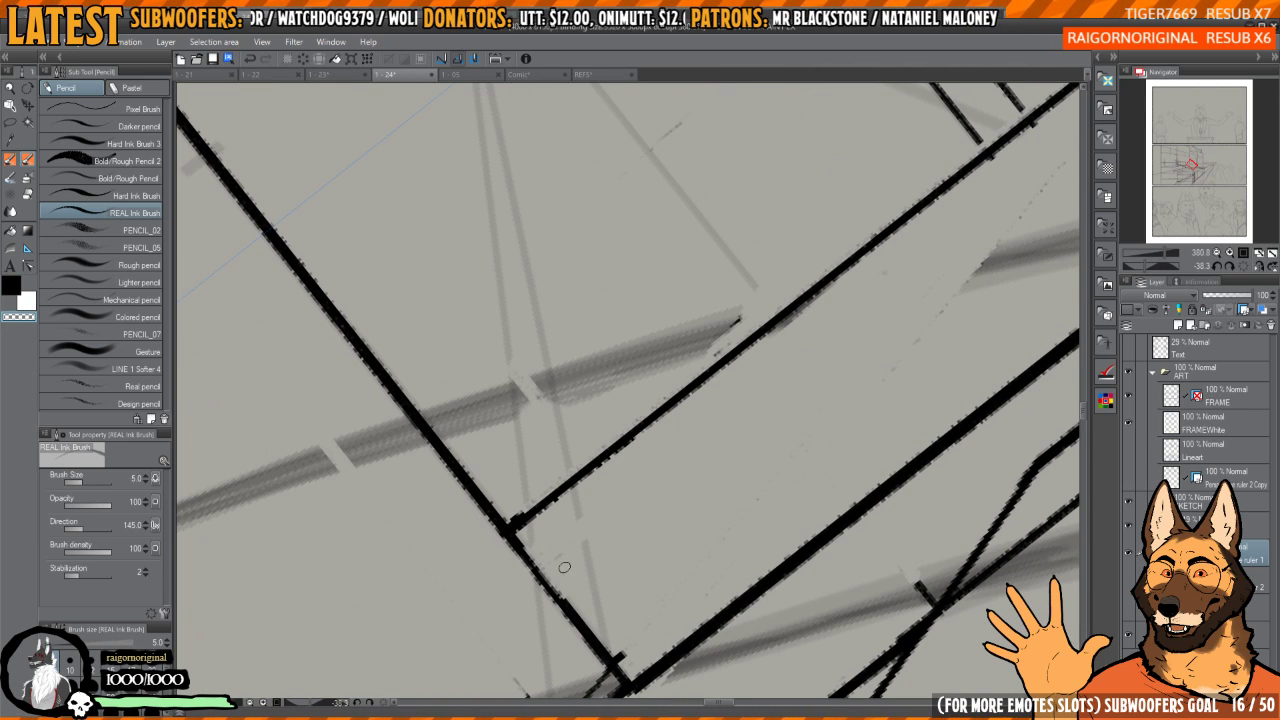
{"action": "key", "text": "c"}
{"action": "mouse_move", "coordinate": [508, 527]}
{"action": "left_mouse_down"}
{"action": "mouse_move", "coordinate": [483, 558]}
{"action": "mouse_move", "coordinate": [668, 408]}
{"action": "mouse_move", "coordinate": [476, 563]}
{"action": "mouse_move", "coordinate": [836, 280]}
{"action": "left_mouse_up"}
{"action": "scroll", "coordinate": [688, 343], "scroll_direction": "down", "scroll_amount": 3}
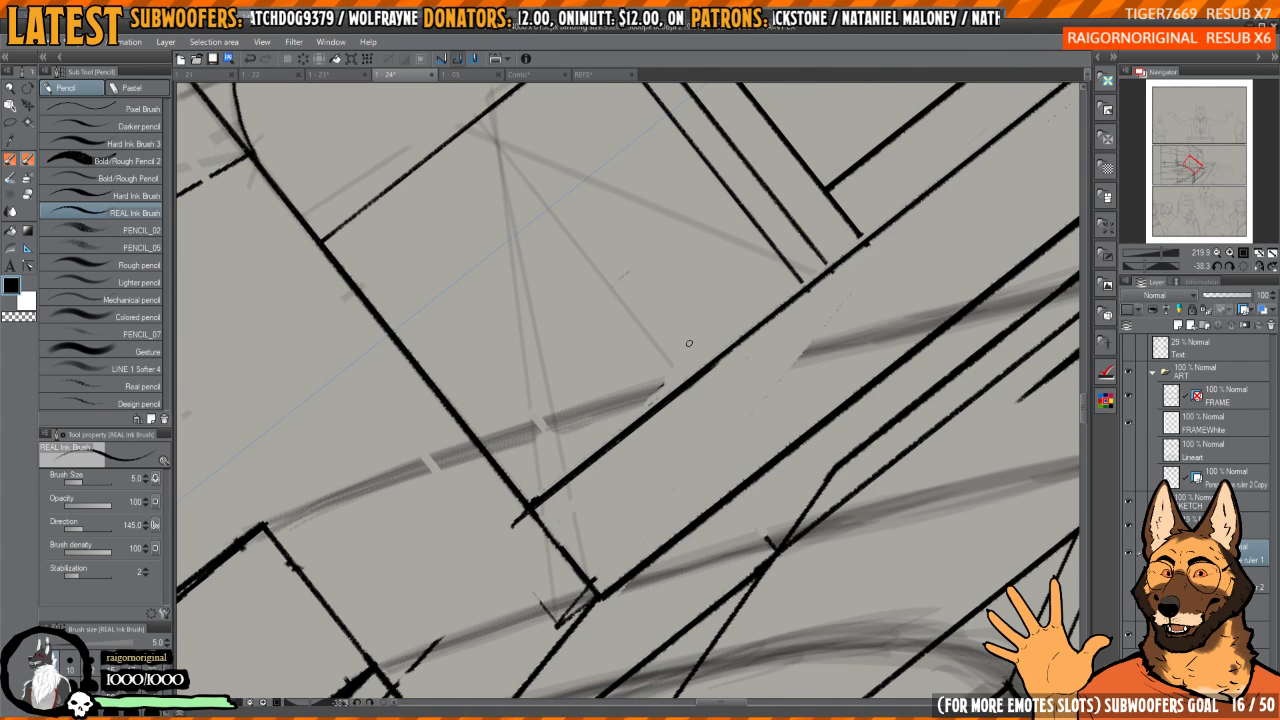
- Erase the gabled building's outer corner line where it overhangs the base and crosses the low wall's face
{"action": "scroll", "coordinate": [727, 401], "scroll_direction": "down", "scroll_amount": 5}
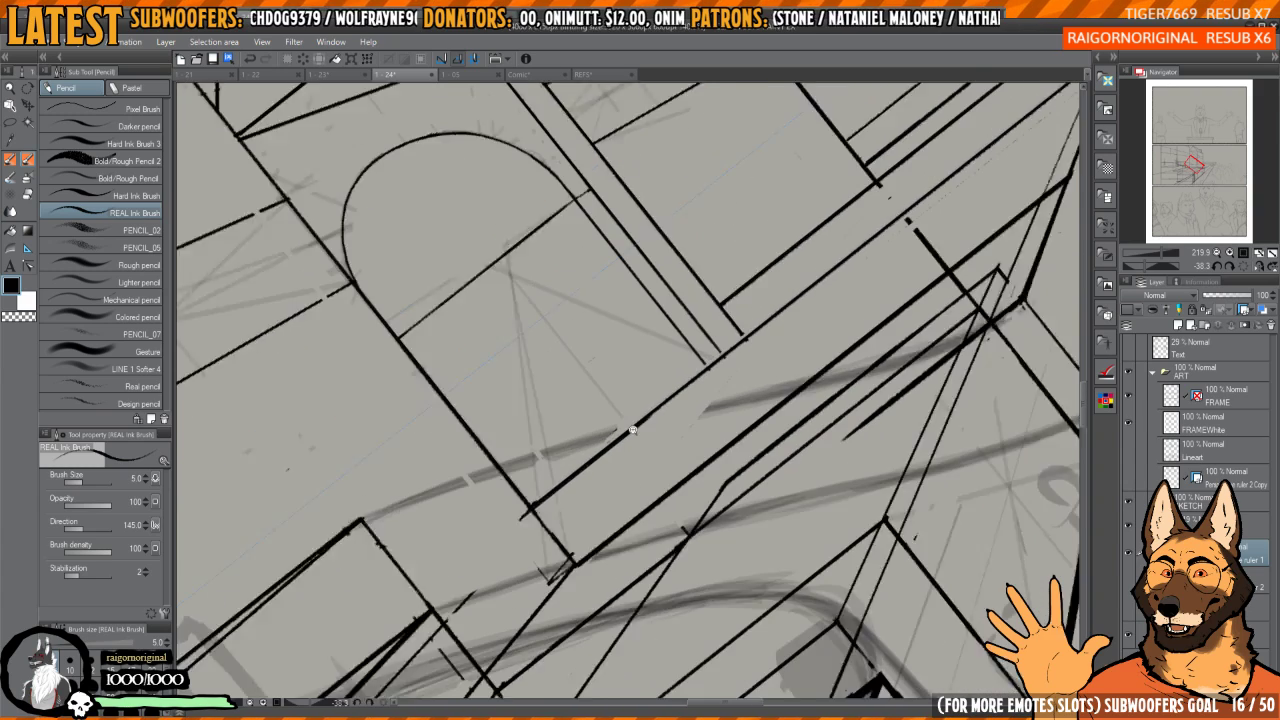
{"action": "scroll", "coordinate": [779, 305], "scroll_direction": "up", "scroll_amount": 5}
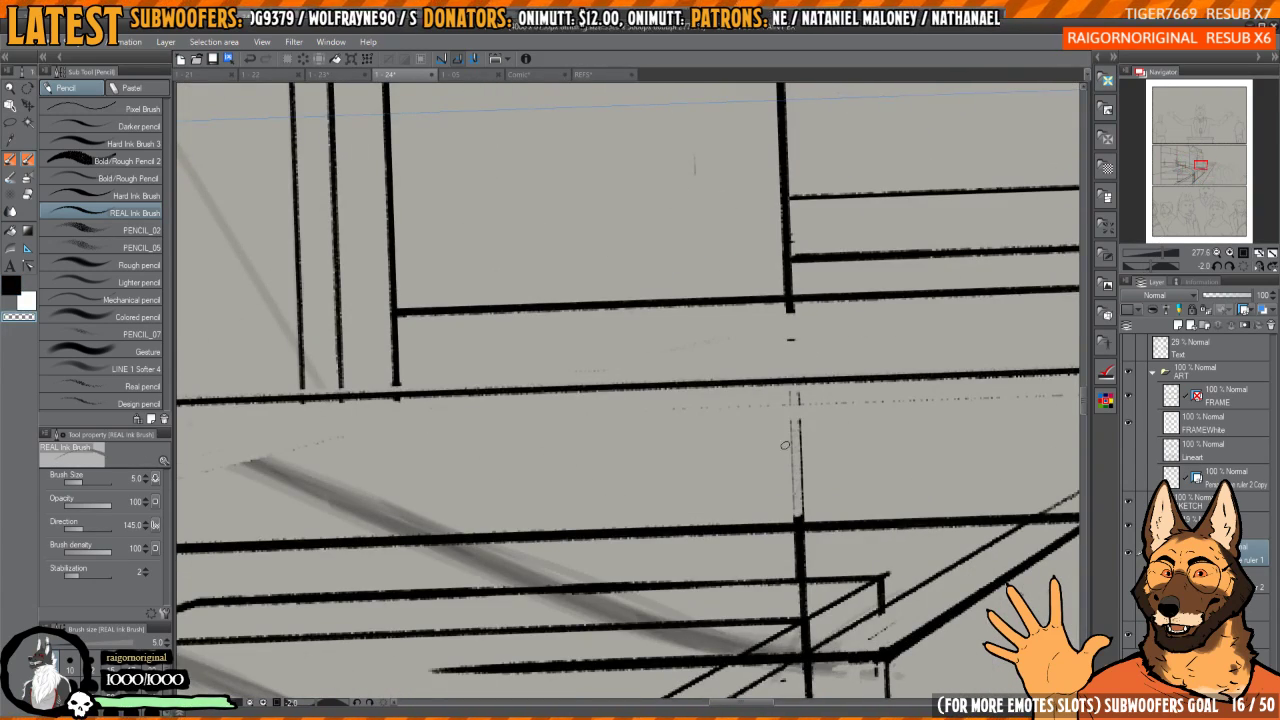
{"action": "mouse_move", "coordinate": [800, 517]}
{"action": "left_mouse_down"}
{"action": "mouse_move", "coordinate": [798, 398]}
{"action": "mouse_move", "coordinate": [846, 378]}
{"action": "mouse_move", "coordinate": [825, 331]}
{"action": "mouse_move", "coordinate": [964, 146]}
{"action": "left_mouse_up"}
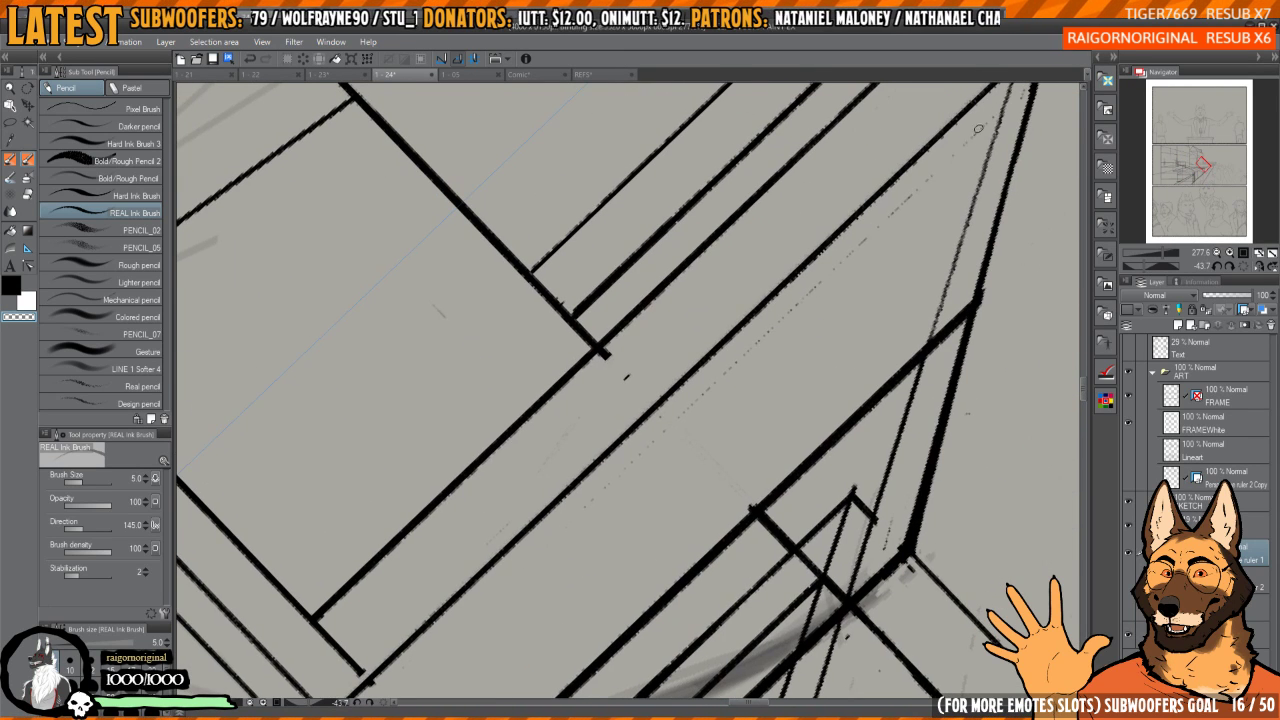
{"action": "scroll", "coordinate": [664, 444], "scroll_direction": "up", "scroll_amount": 3}
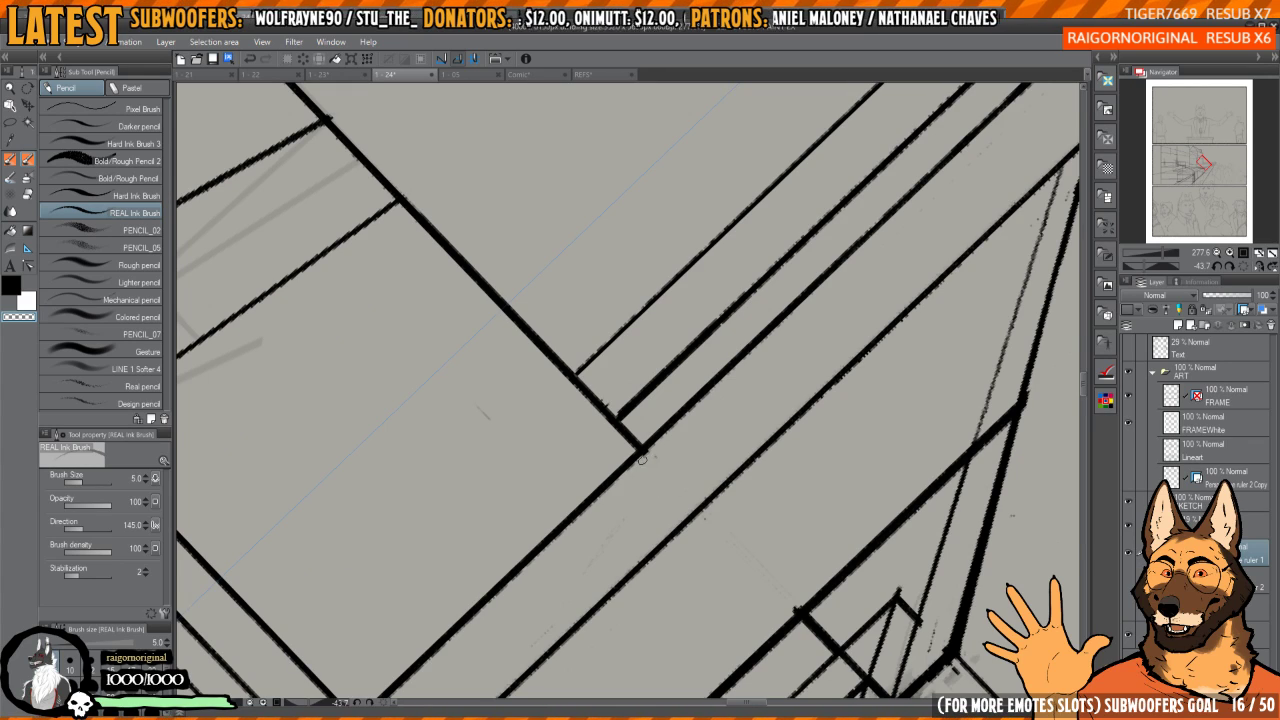
{"action": "scroll", "coordinate": [698, 432], "scroll_direction": "down", "scroll_amount": 5}
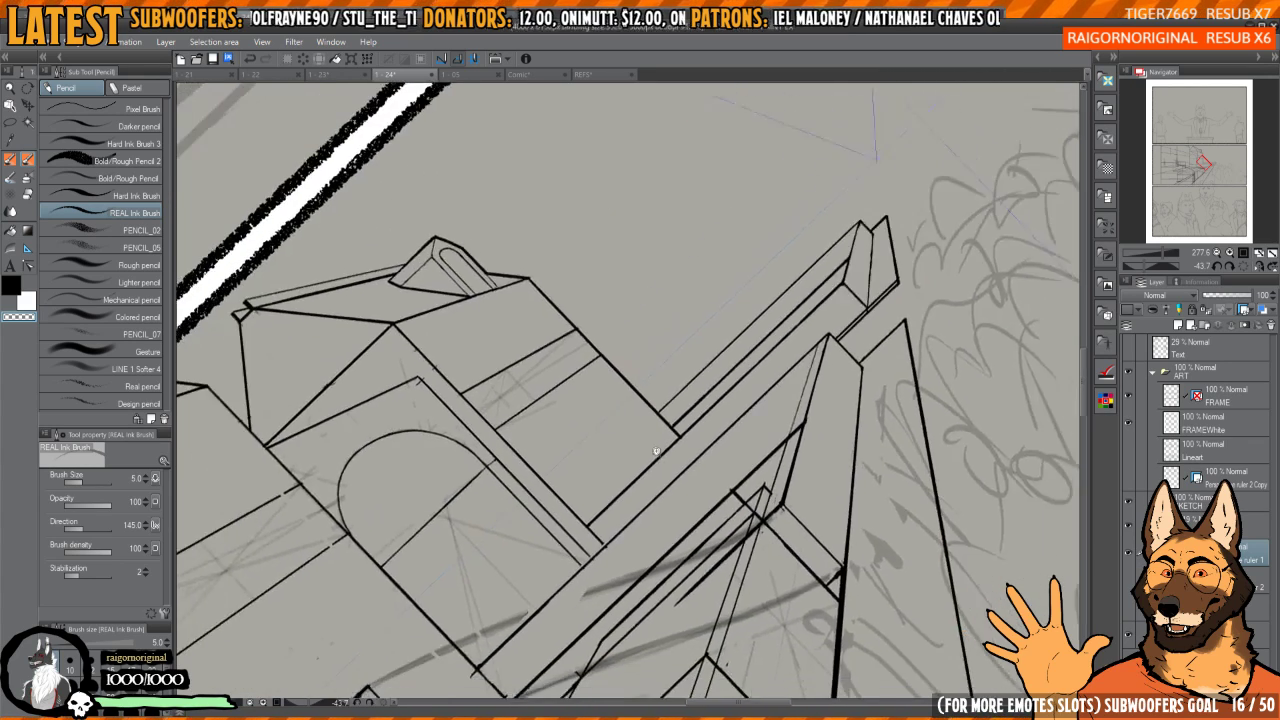
- Join the archway's outer vertical edge to the low wall's top edge and trim the overhang at their junction
{"action": "scroll", "coordinate": [652, 516], "scroll_direction": "up", "scroll_amount": 5}
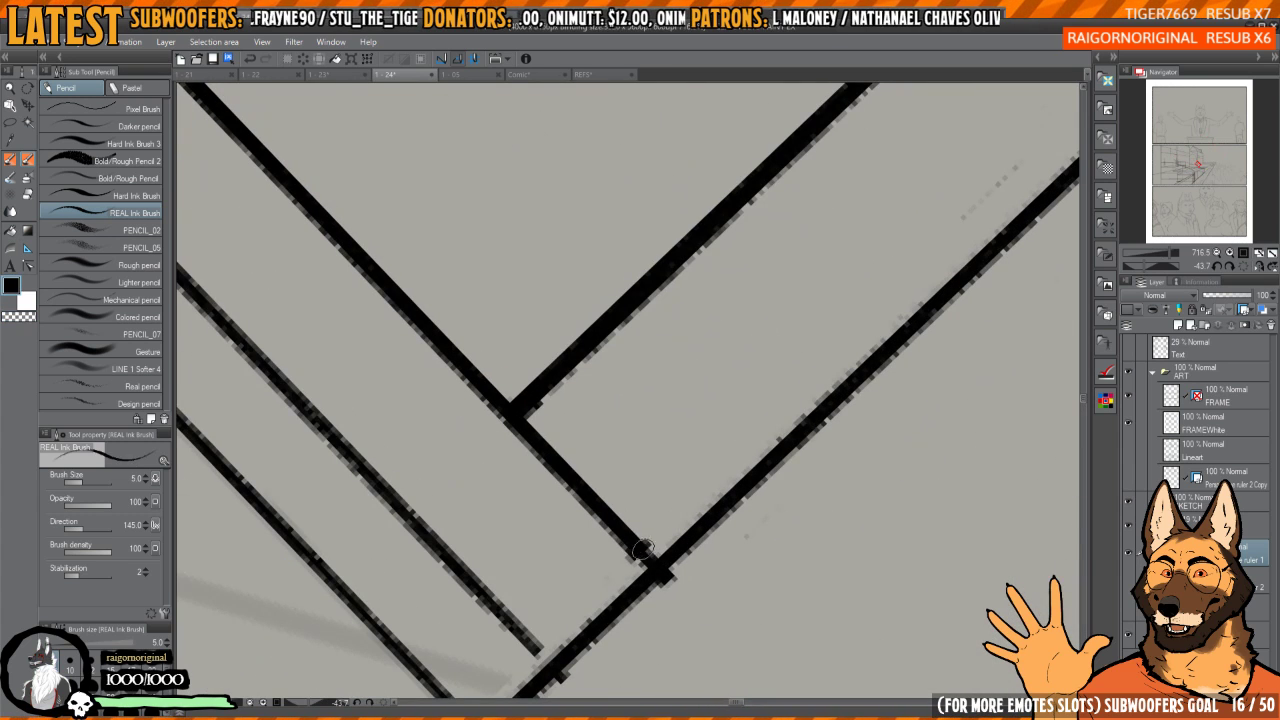
{"action": "left_click_drag", "start_coordinate": [650, 560], "coordinate": [745, 386]}
{"action": "scroll", "coordinate": [745, 386], "scroll_direction": "down", "scroll_amount": 2}
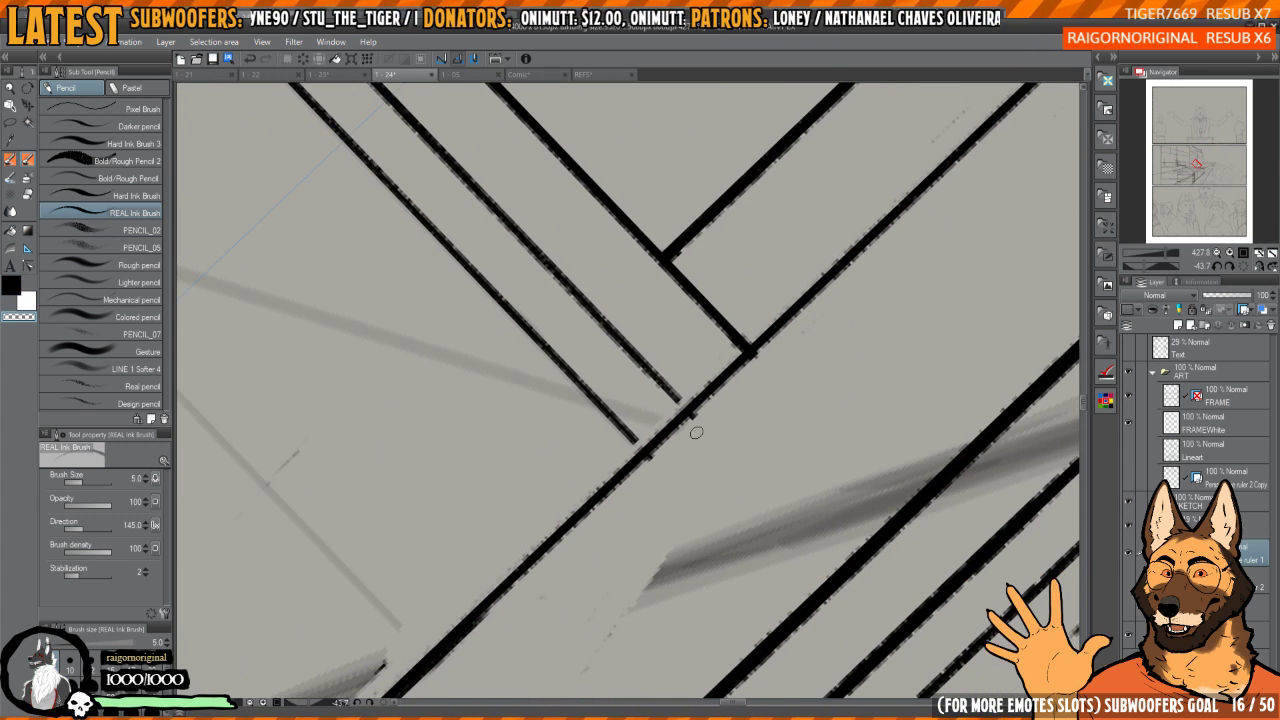
{"action": "scroll", "coordinate": [700, 405], "scroll_direction": "down", "scroll_amount": 5}
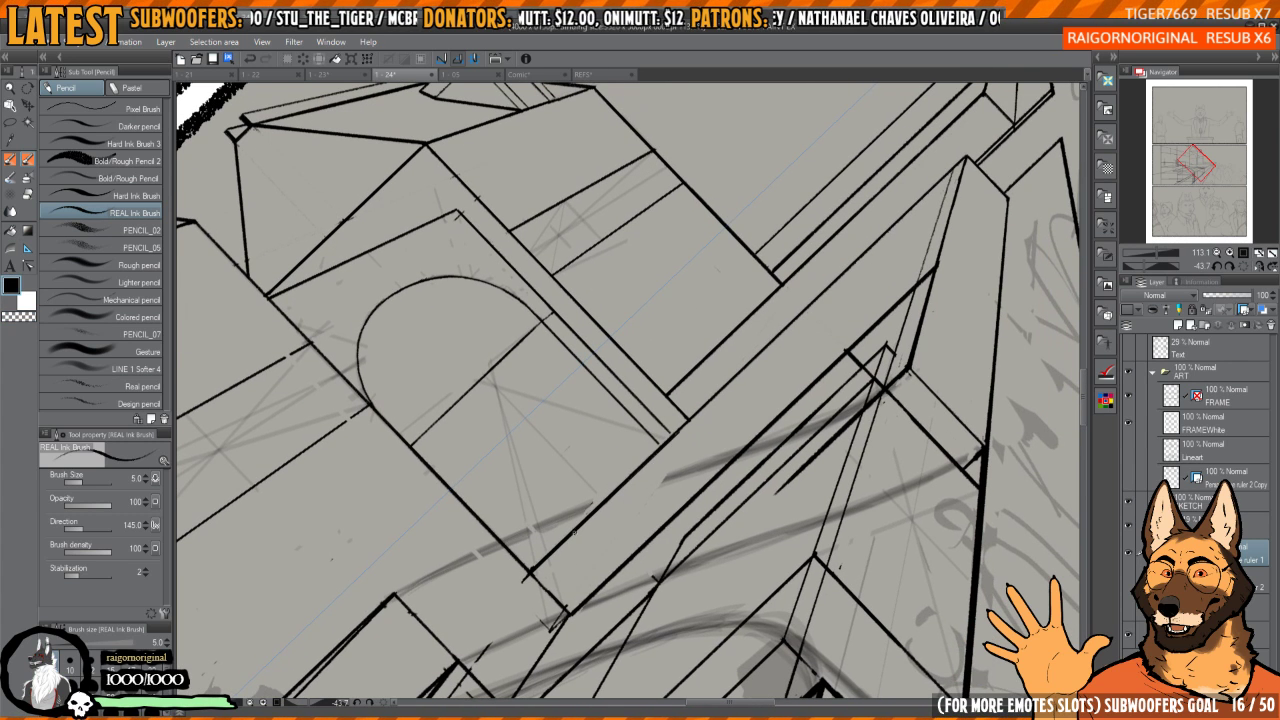
- Draw a second line closely parallel to the low wall's long top edge, from the tall building's corner to the wall's outer corner
{"action": "left_click_drag", "start_coordinate": [523, 578], "coordinate": [958, 174]}
{"action": "scroll", "coordinate": [679, 432], "scroll_direction": "up", "scroll_amount": 3}
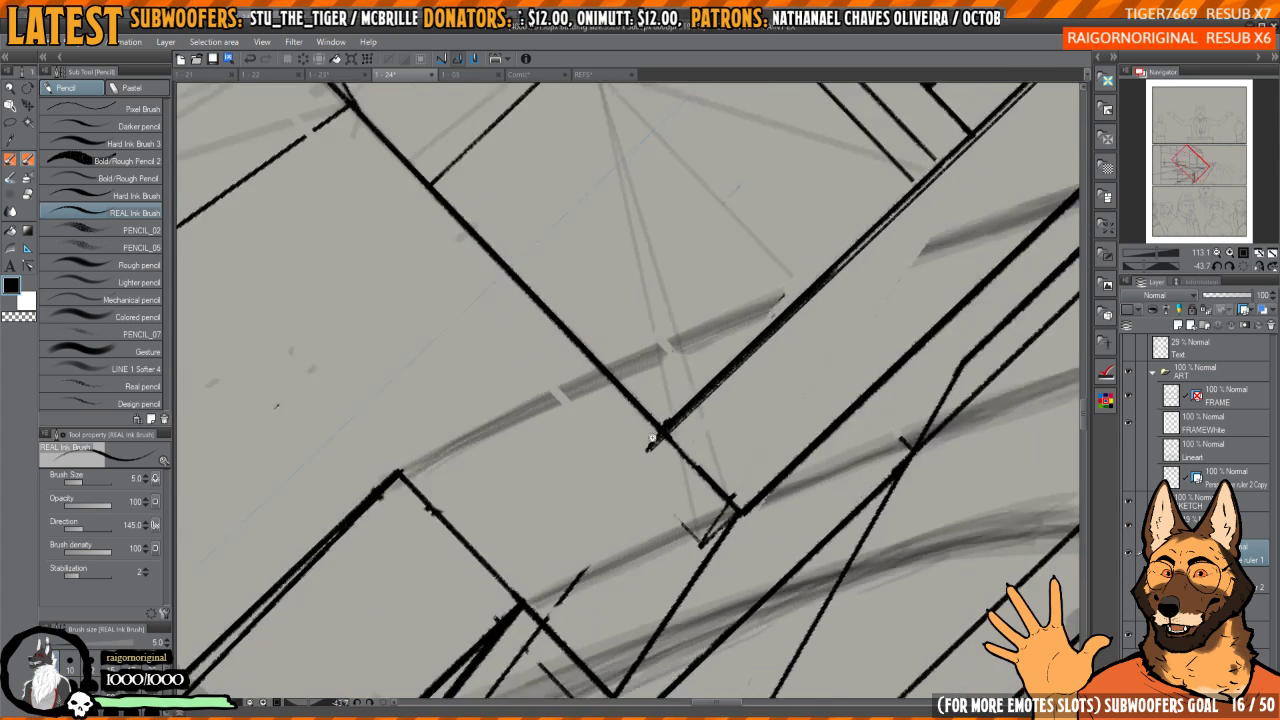
{"action": "left_click_drag", "start_coordinate": [664, 436], "coordinate": [628, 467]}
{"action": "left_click_drag", "start_coordinate": [782, 362], "coordinate": [690, 500]}
{"action": "scroll", "coordinate": [690, 500], "scroll_direction": "up", "scroll_amount": 2}
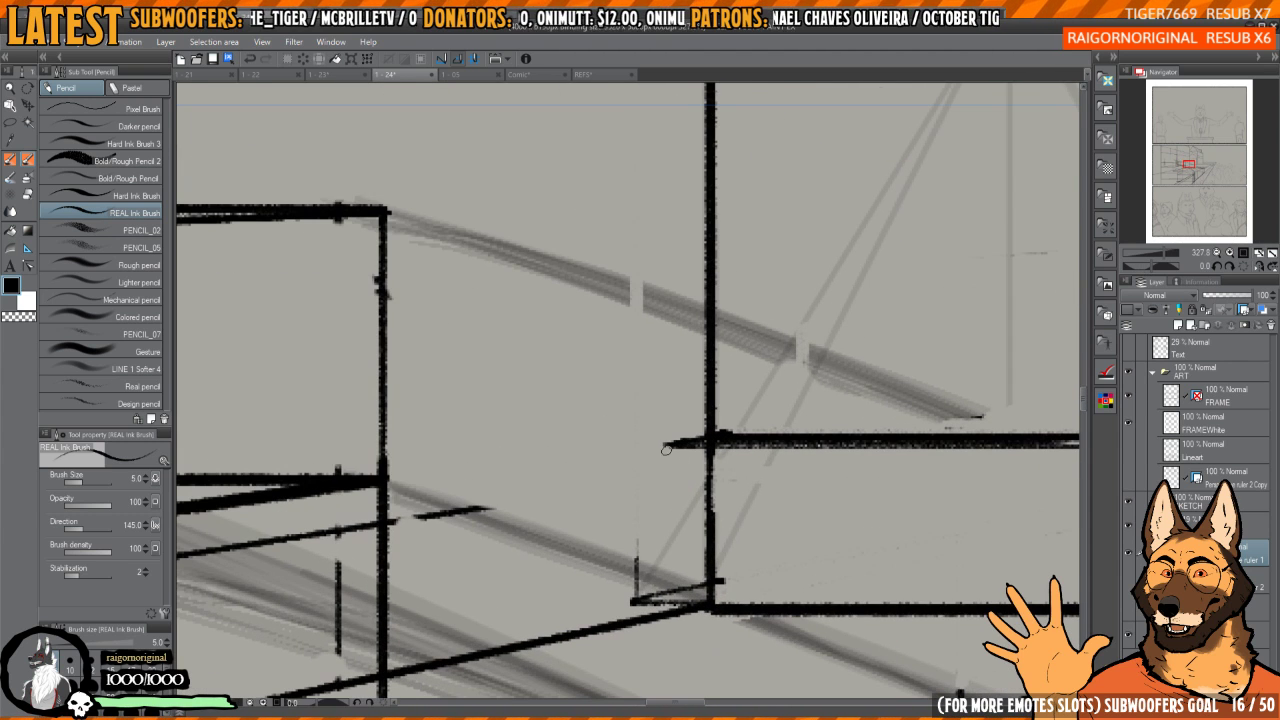
- Extend the low wall past the tall building's corner with a short top edge and a vertical end, erasing the old stray marks
{"action": "mouse_move", "coordinate": [666, 446]}
{"action": "left_mouse_down"}
{"action": "mouse_move", "coordinate": [672, 618]}
{"action": "mouse_move", "coordinate": [662, 505]}
{"action": "mouse_move", "coordinate": [634, 494]}
{"action": "mouse_move", "coordinate": [650, 440]}
{"action": "mouse_move", "coordinate": [650, 495]}
{"action": "mouse_move", "coordinate": [622, 505]}
{"action": "mouse_move", "coordinate": [630, 520]}
{"action": "mouse_move", "coordinate": [634, 484]}
{"action": "left_mouse_up"}
{"action": "key", "text": "c"}
{"action": "left_click_drag", "start_coordinate": [692, 502], "coordinate": [707, 466]}
{"action": "left_click_drag", "start_coordinate": [702, 378], "coordinate": [707, 505]}
{"action": "left_click_drag", "start_coordinate": [726, 347], "coordinate": [704, 437]}
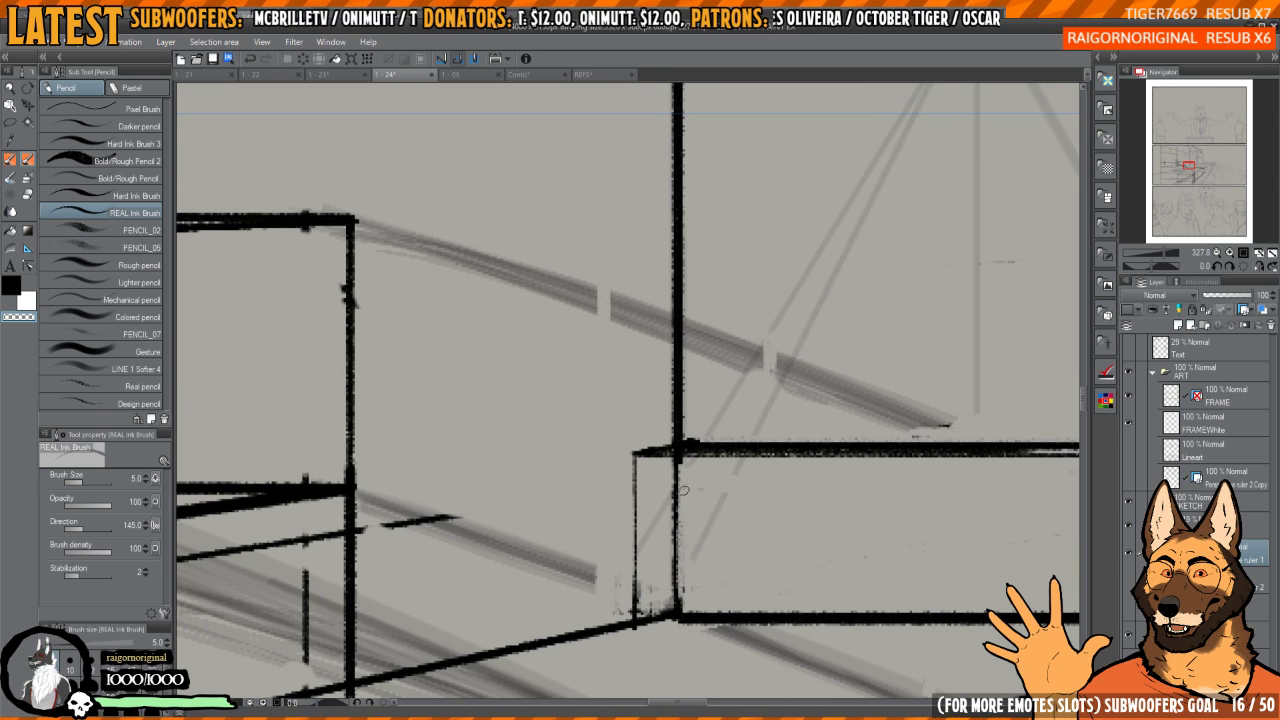
{"action": "key", "text": "c"}
{"action": "key", "text": "c"}
{"action": "scroll", "coordinate": [685, 436], "scroll_direction": "down", "scroll_amount": 1}
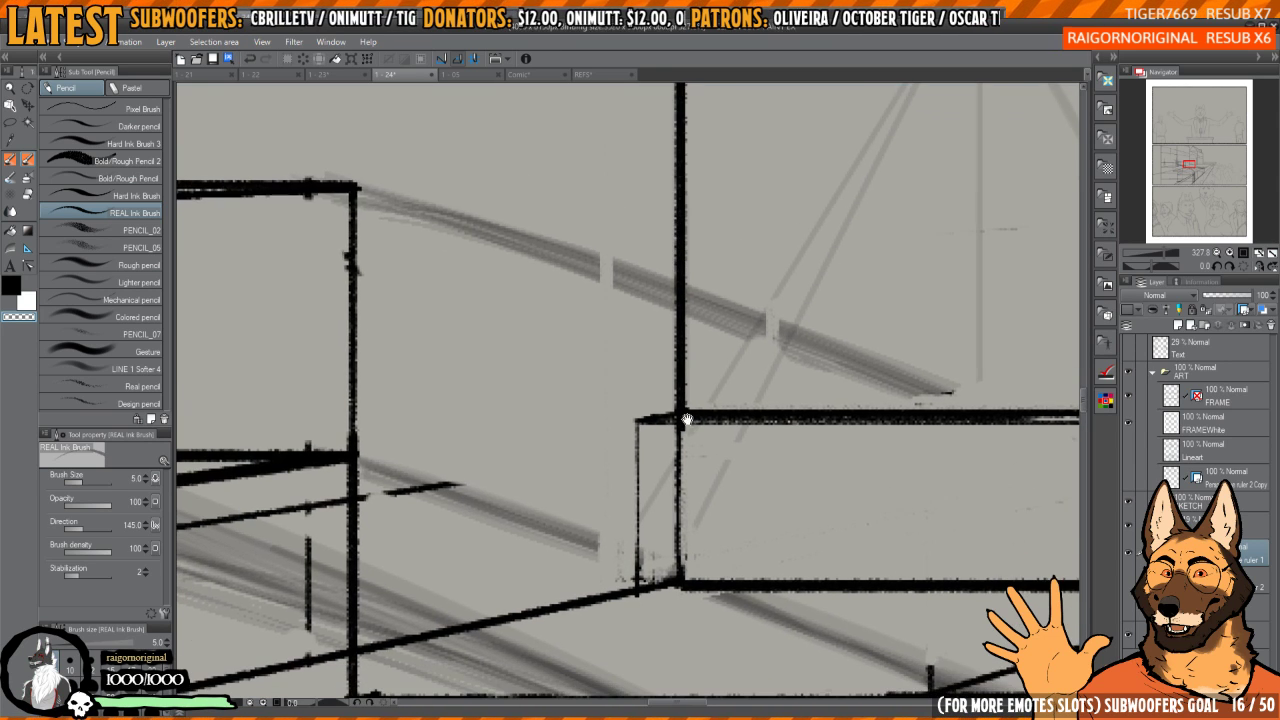
{"action": "key", "text": "c"}
{"action": "mouse_move", "coordinate": [637, 430]}
{"action": "left_mouse_down"}
{"action": "mouse_move", "coordinate": [639, 578]}
{"action": "mouse_move", "coordinate": [639, 422]}
{"action": "mouse_move", "coordinate": [639, 576]}
{"action": "mouse_move", "coordinate": [576, 530]}
{"action": "left_mouse_up"}
{"action": "key", "text": "ctrl+z"}
- Draw a thin inner line along the far low wall's slanted top edge and a bolder line along its long front edge
{"action": "left_click_drag", "start_coordinate": [833, 439], "coordinate": [929, 413]}
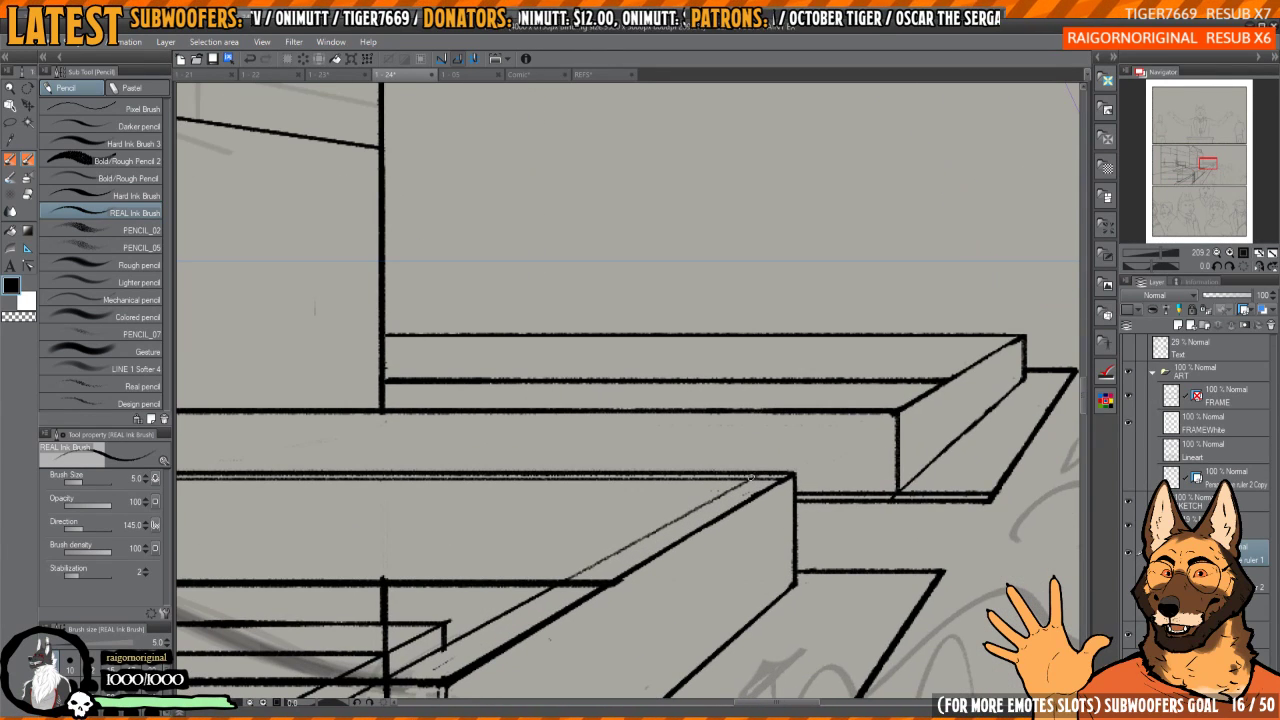
{"action": "left_click_drag", "start_coordinate": [752, 476], "coordinate": [928, 383]}
{"action": "mouse_move", "coordinate": [921, 380]}
{"action": "left_mouse_down"}
{"action": "mouse_move", "coordinate": [876, 399]}
{"action": "mouse_move", "coordinate": [764, 464]}
{"action": "left_mouse_up"}
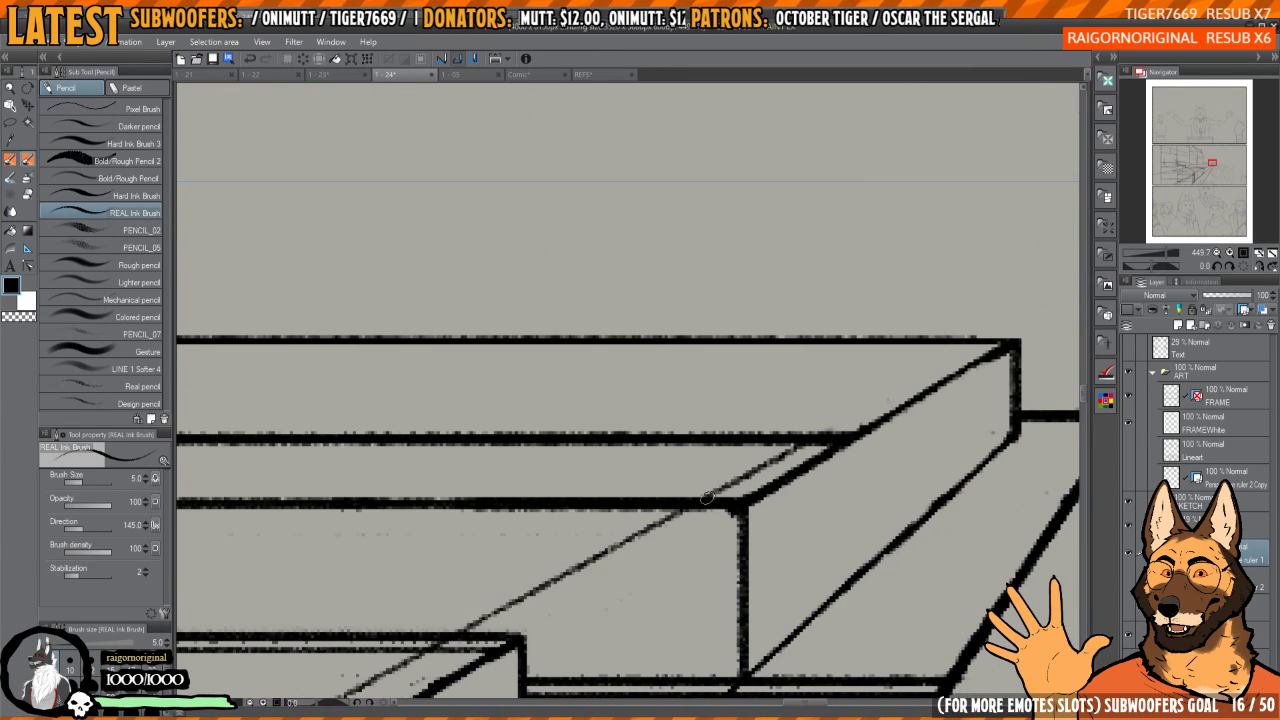
{"action": "key", "text": "ctrl+z"}
{"action": "mouse_move", "coordinate": [703, 497]}
{"action": "left_mouse_down"}
{"action": "mouse_move", "coordinate": [952, 334]}
{"action": "mouse_move", "coordinate": [859, 404]}
{"action": "mouse_move", "coordinate": [799, 274]}
{"action": "mouse_move", "coordinate": [765, 285]}
{"action": "mouse_move", "coordinate": [888, 287]}
{"action": "mouse_move", "coordinate": [848, 251]}
{"action": "mouse_move", "coordinate": [828, 284]}
{"action": "mouse_move", "coordinate": [903, 302]}
{"action": "mouse_move", "coordinate": [895, 215]}
{"action": "left_mouse_up"}
{"action": "scroll", "coordinate": [842, 250], "scroll_direction": "down", "scroll_amount": 2}
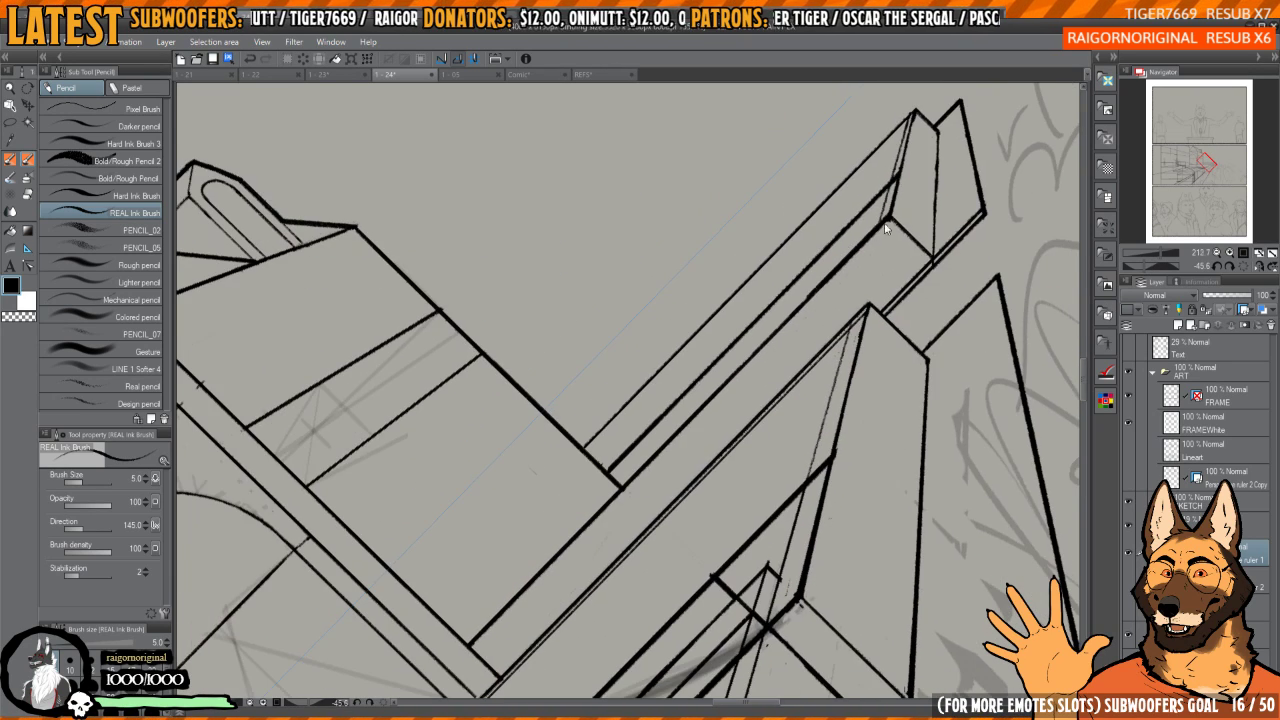
{"action": "mouse_move", "coordinate": [889, 212]}
{"action": "left_mouse_down"}
{"action": "mouse_move", "coordinate": [626, 482]}
{"action": "mouse_move", "coordinate": [516, 622]}
{"action": "left_mouse_up"}
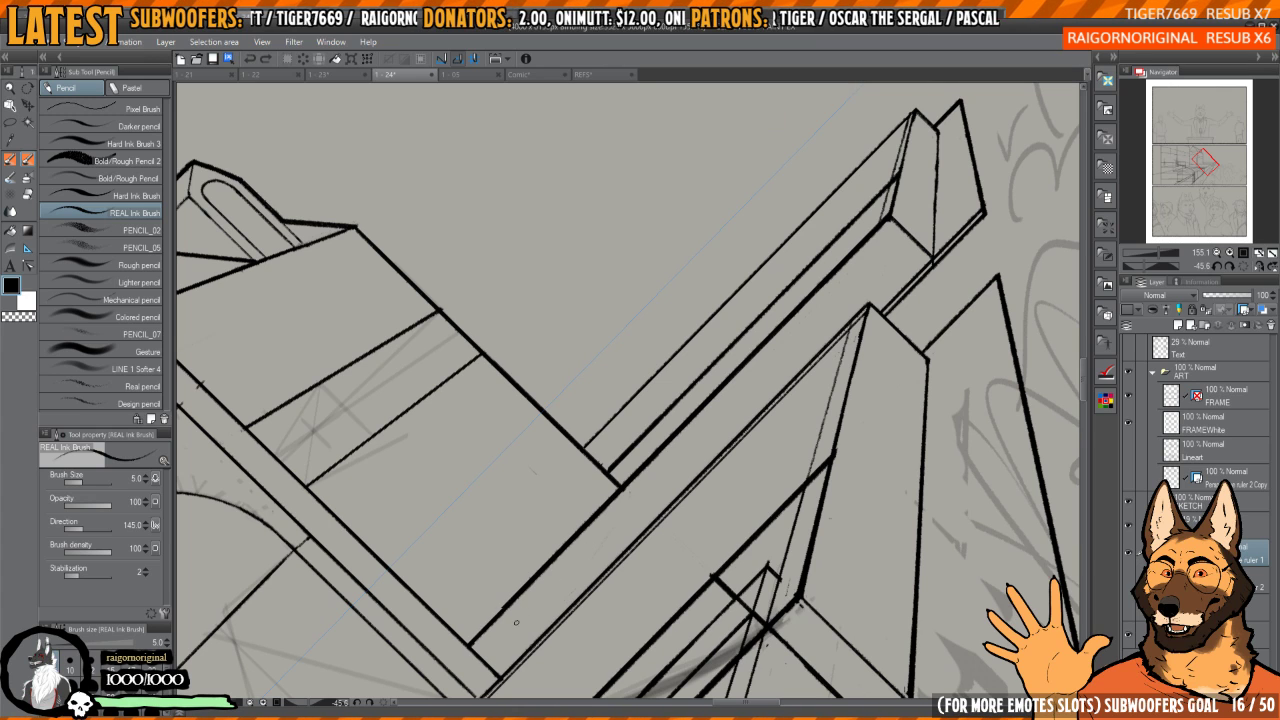
{"action": "scroll", "coordinate": [703, 349], "scroll_direction": "up", "scroll_amount": 2}
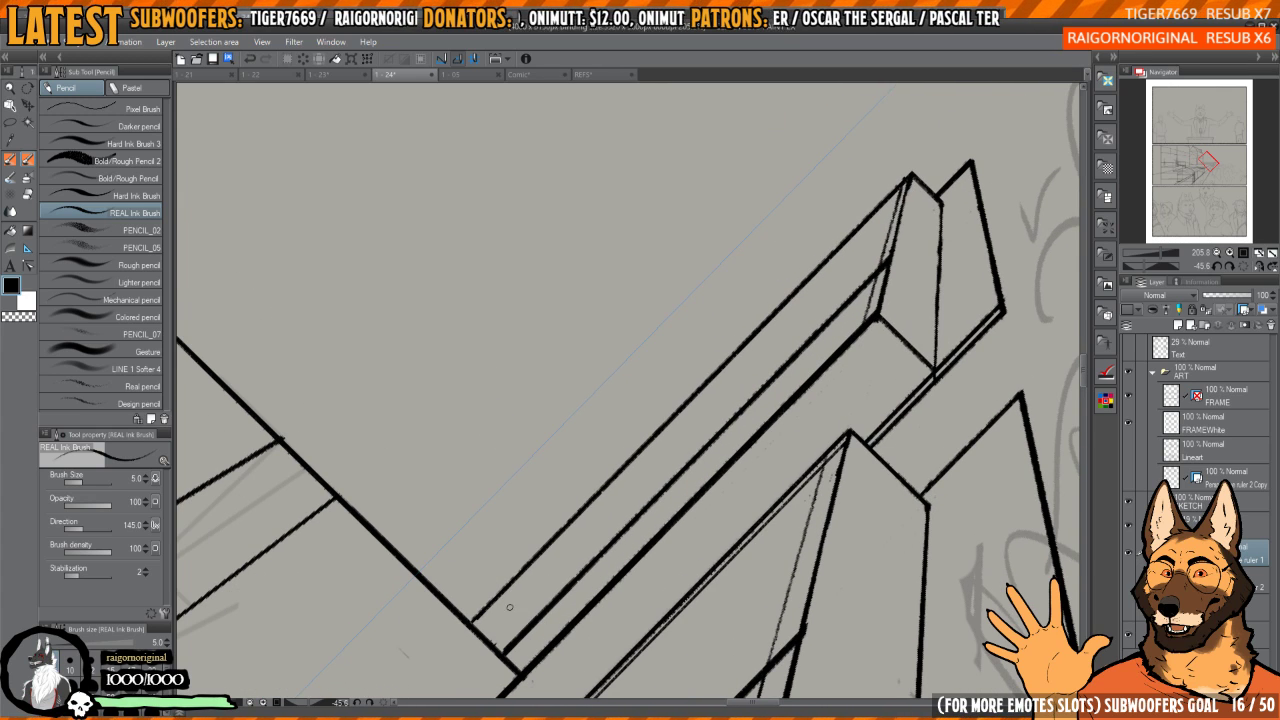
- Redraw the far low wall's long upper edge as a bolder line along its full length
{"action": "left_click_drag", "start_coordinate": [908, 176], "coordinate": [510, 603]}
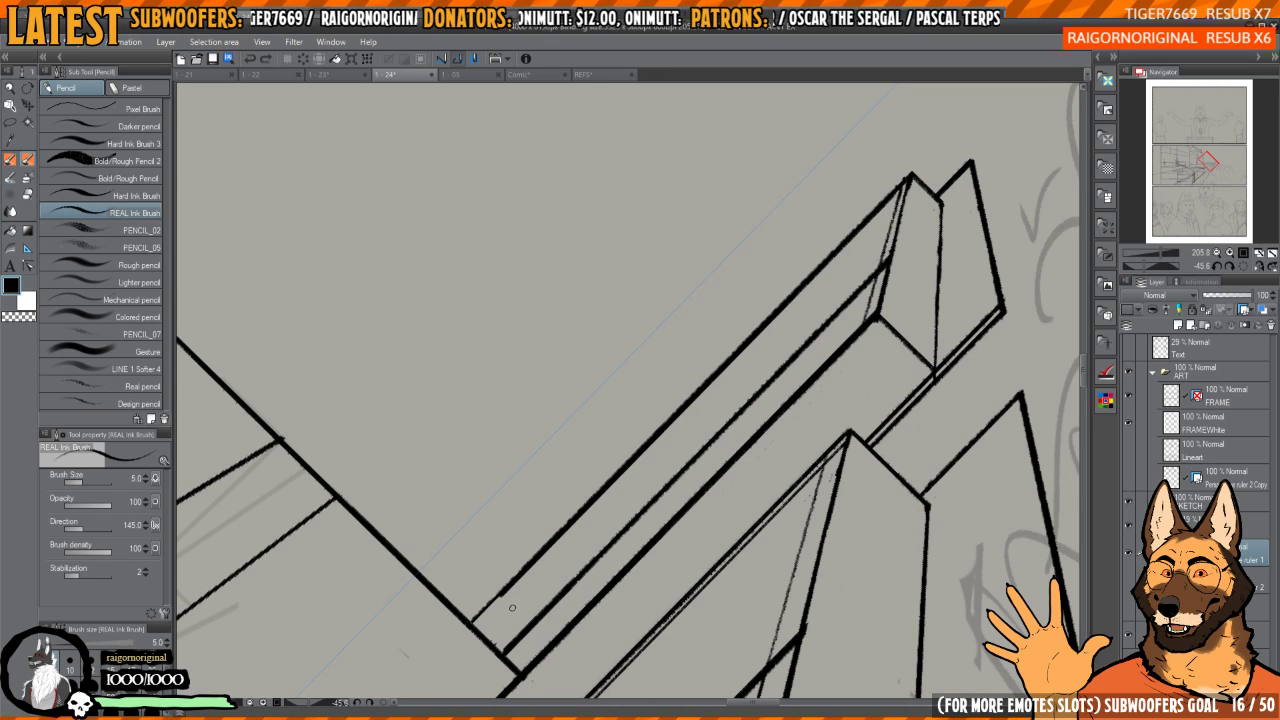
{"action": "scroll", "coordinate": [743, 383], "scroll_direction": "down", "scroll_amount": 5}
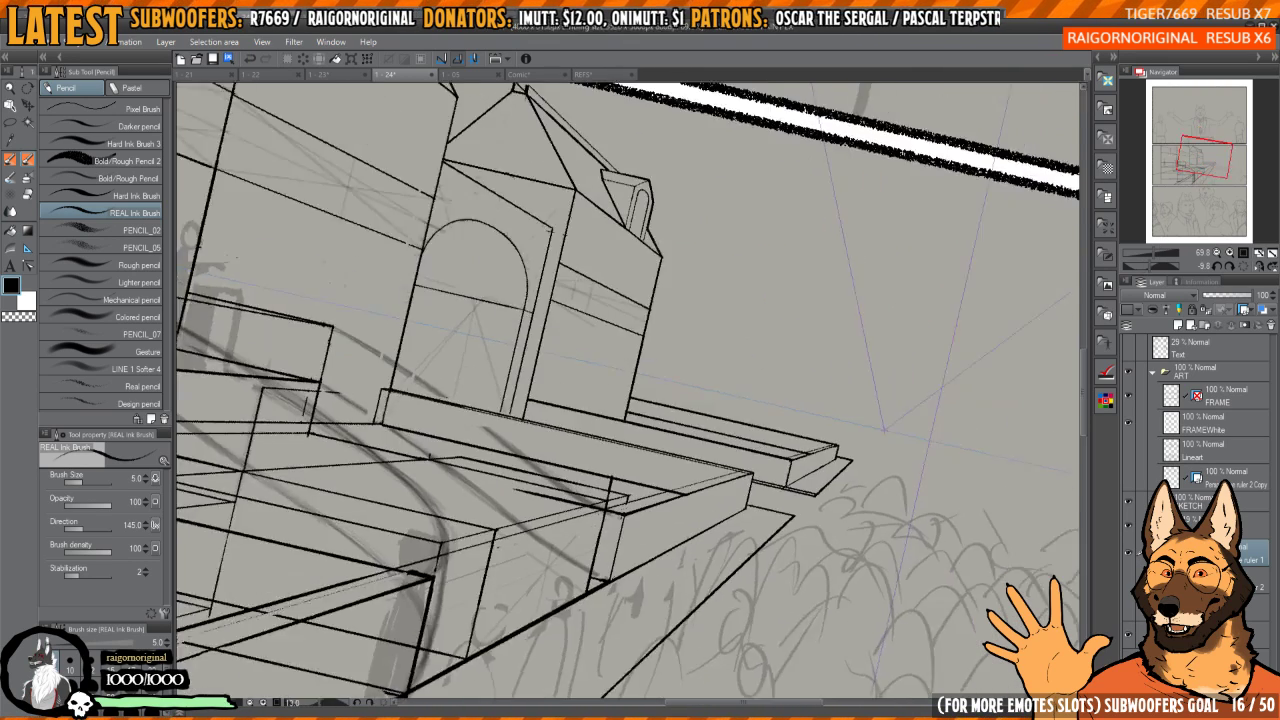
{"action": "scroll", "coordinate": [865, 368], "scroll_direction": "down", "scroll_amount": 3}
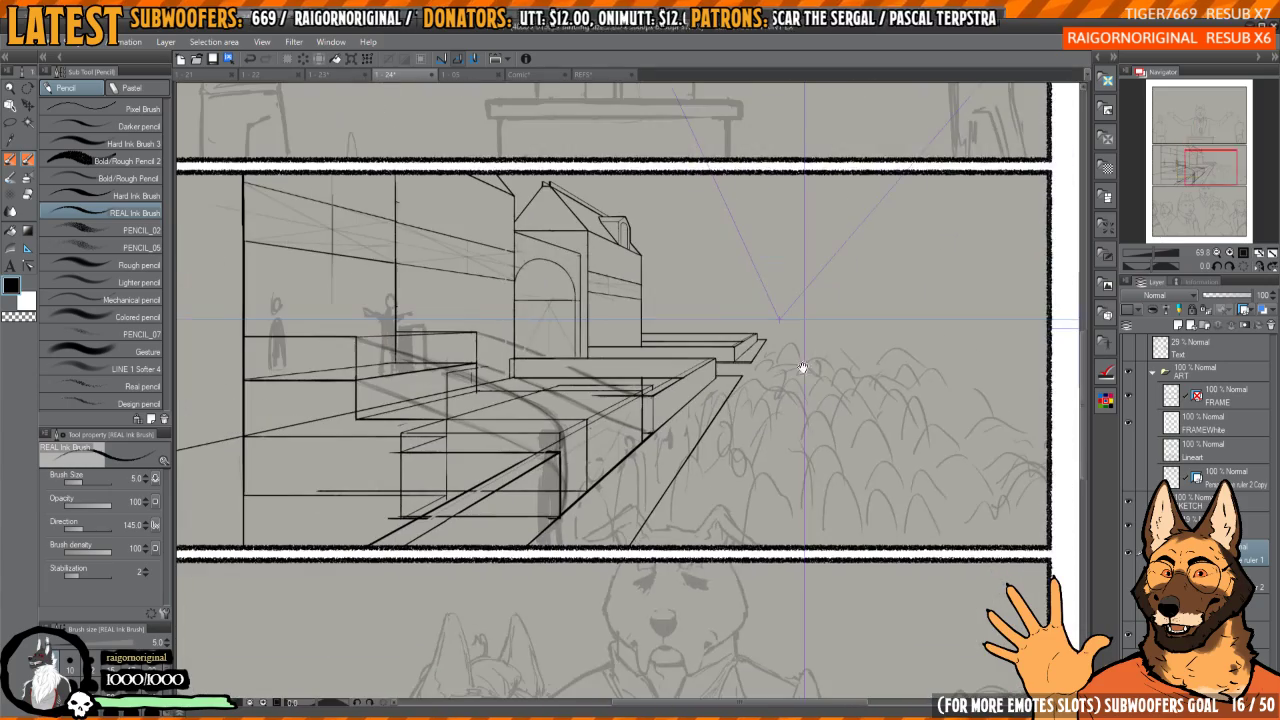
- Examine the middle panel's buildings and compare them with the finished clock tower buildings on page 1-23
{"action": "scroll", "coordinate": [807, 320], "scroll_direction": "up", "scroll_amount": 4}
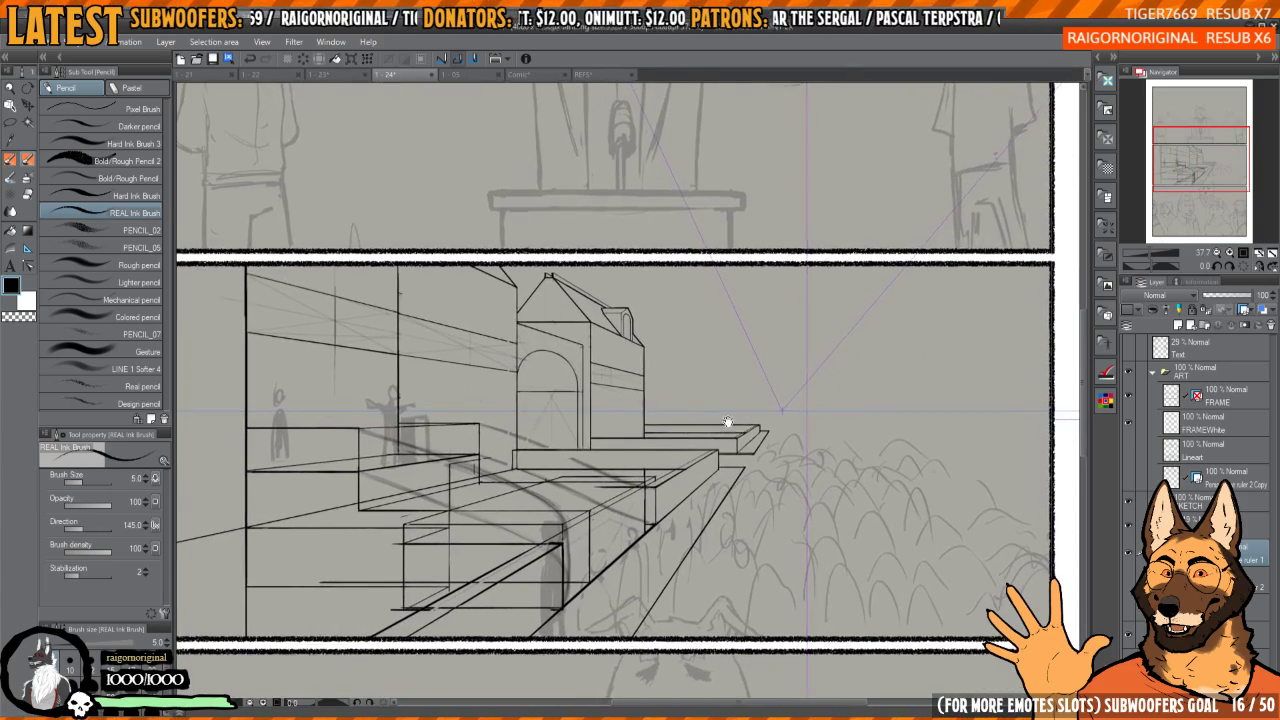
{"action": "scroll", "coordinate": [697, 485], "scroll_direction": "down", "scroll_amount": 4}
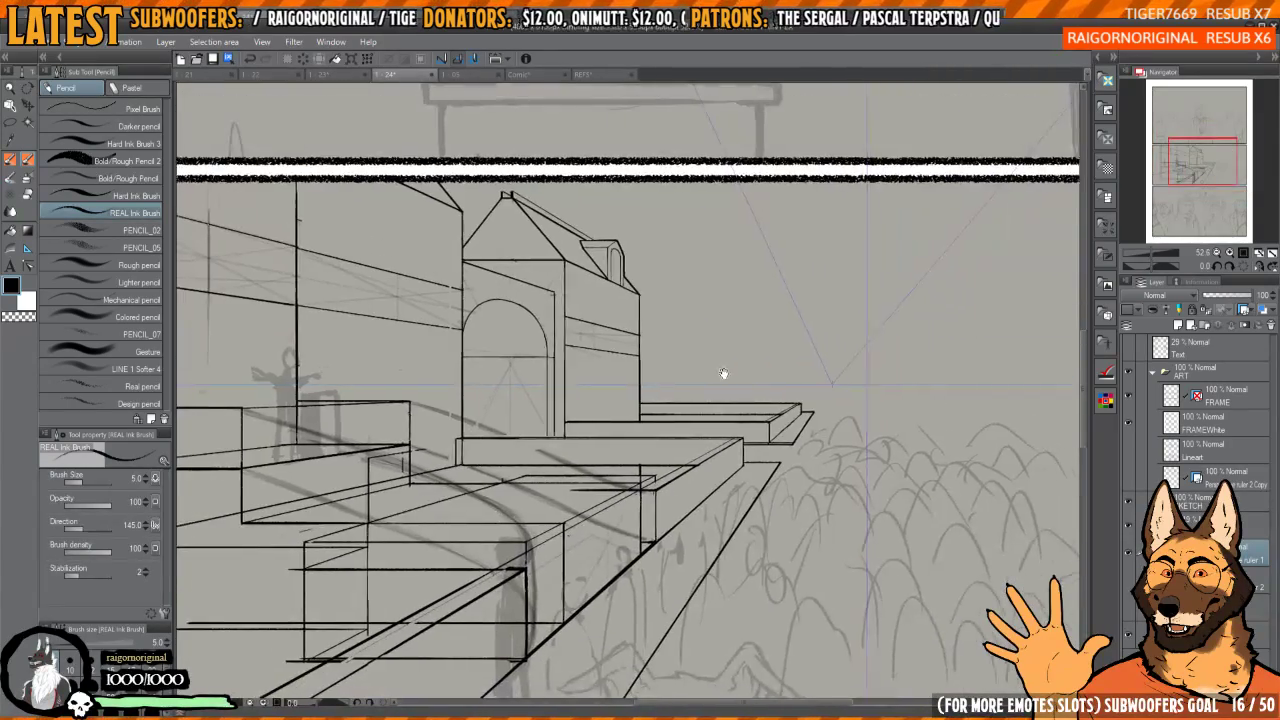
{"action": "scroll", "coordinate": [740, 300], "scroll_direction": "up", "scroll_amount": 2}
{"action": "scroll", "coordinate": [755, 373], "scroll_direction": "down", "scroll_amount": 2}
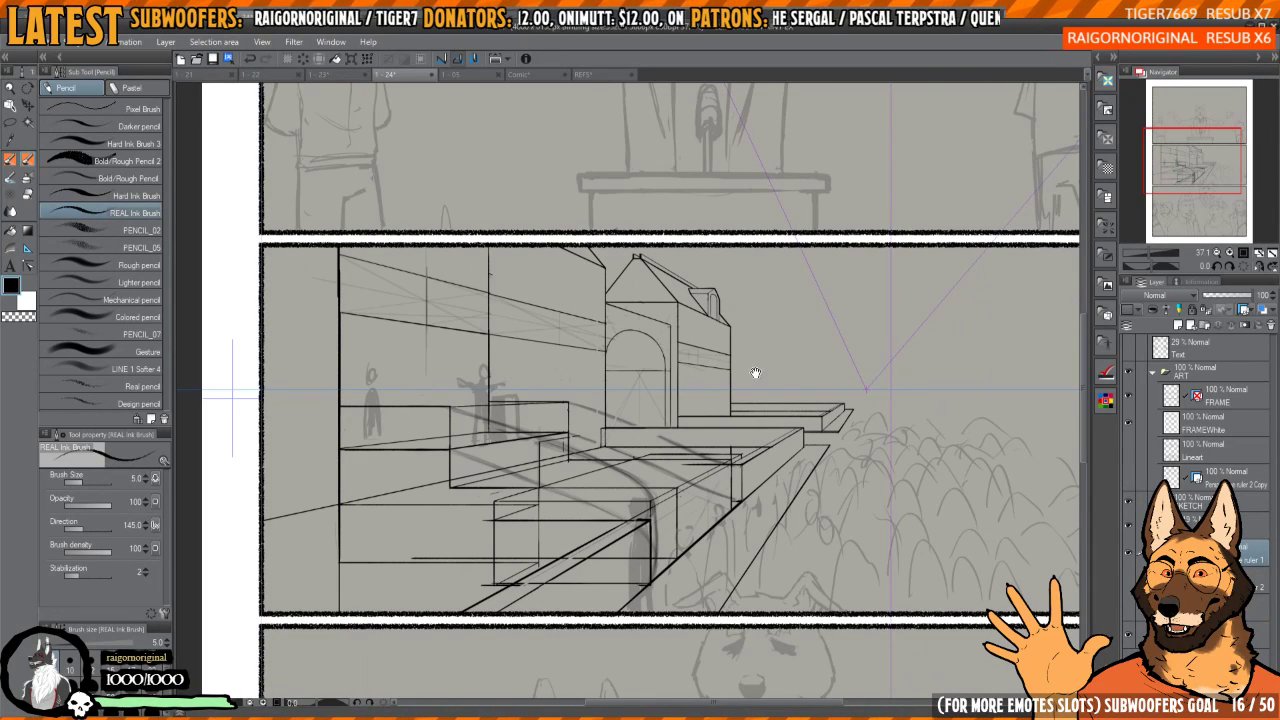
{"action": "scroll", "coordinate": [737, 377], "scroll_direction": "down", "scroll_amount": 6}
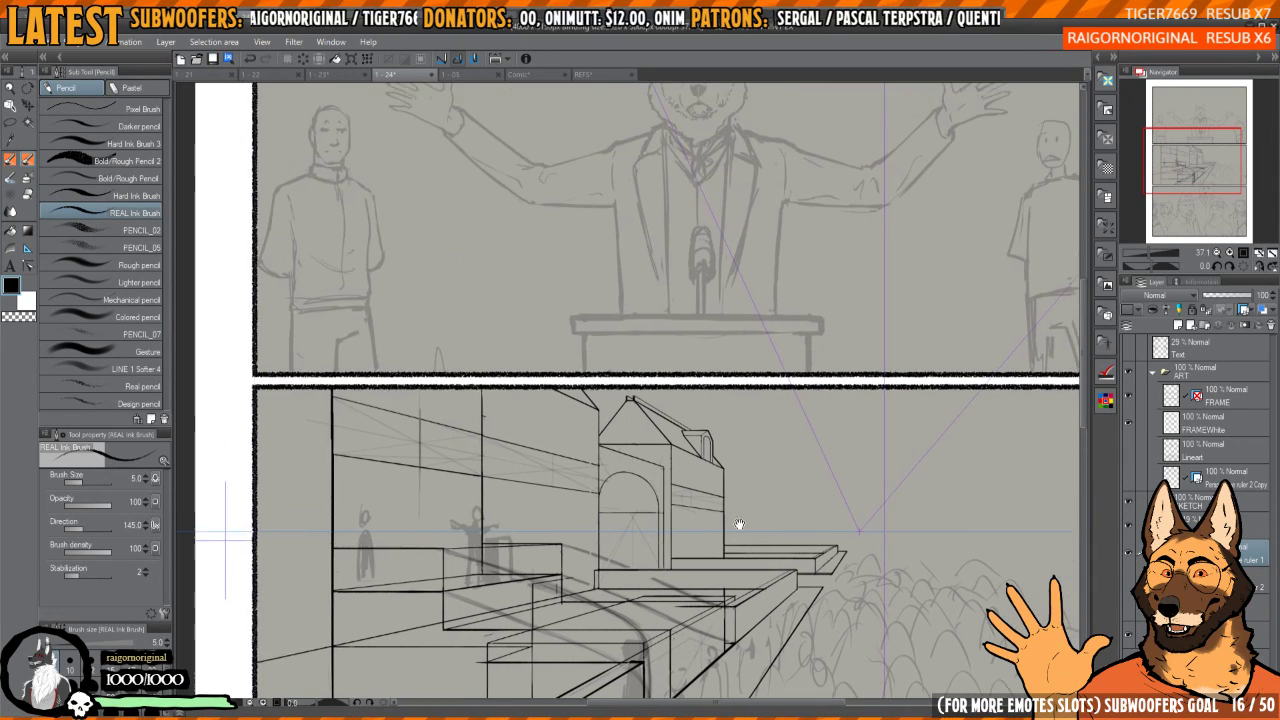
{"action": "scroll", "coordinate": [694, 497], "scroll_direction": "up", "scroll_amount": 5}
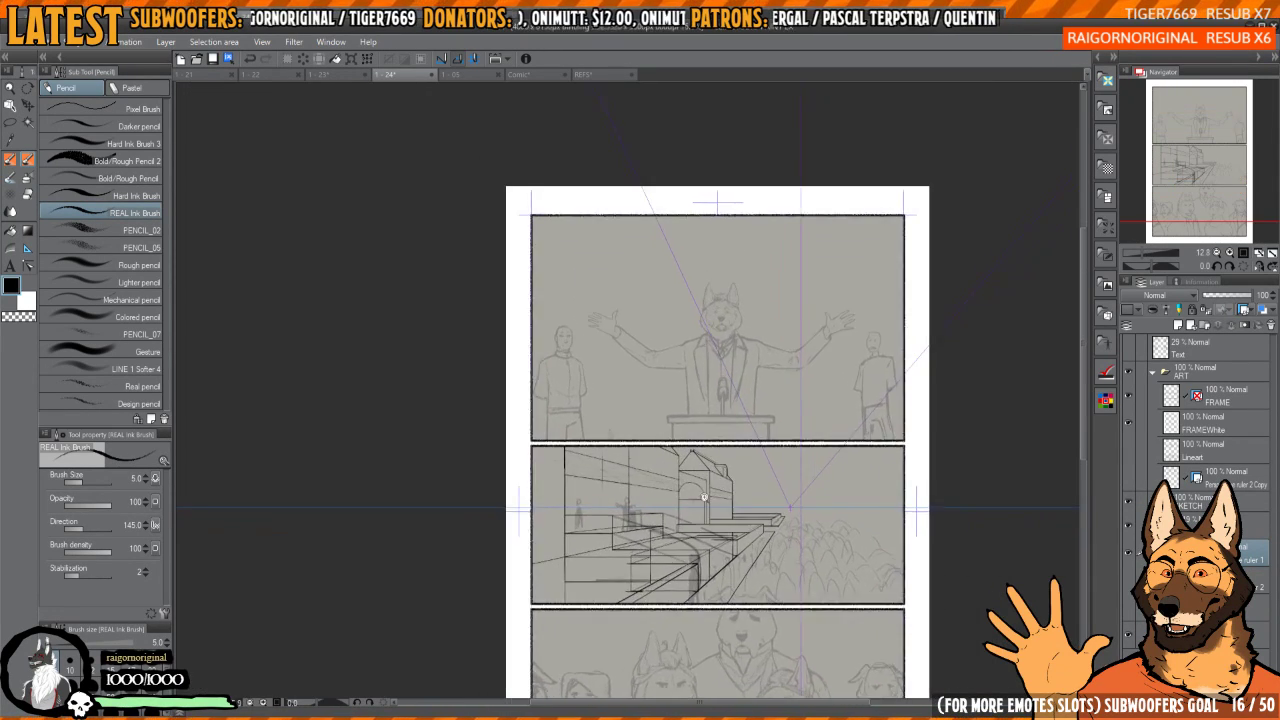
{"action": "scroll", "coordinate": [592, 563], "scroll_direction": "up", "scroll_amount": 2}
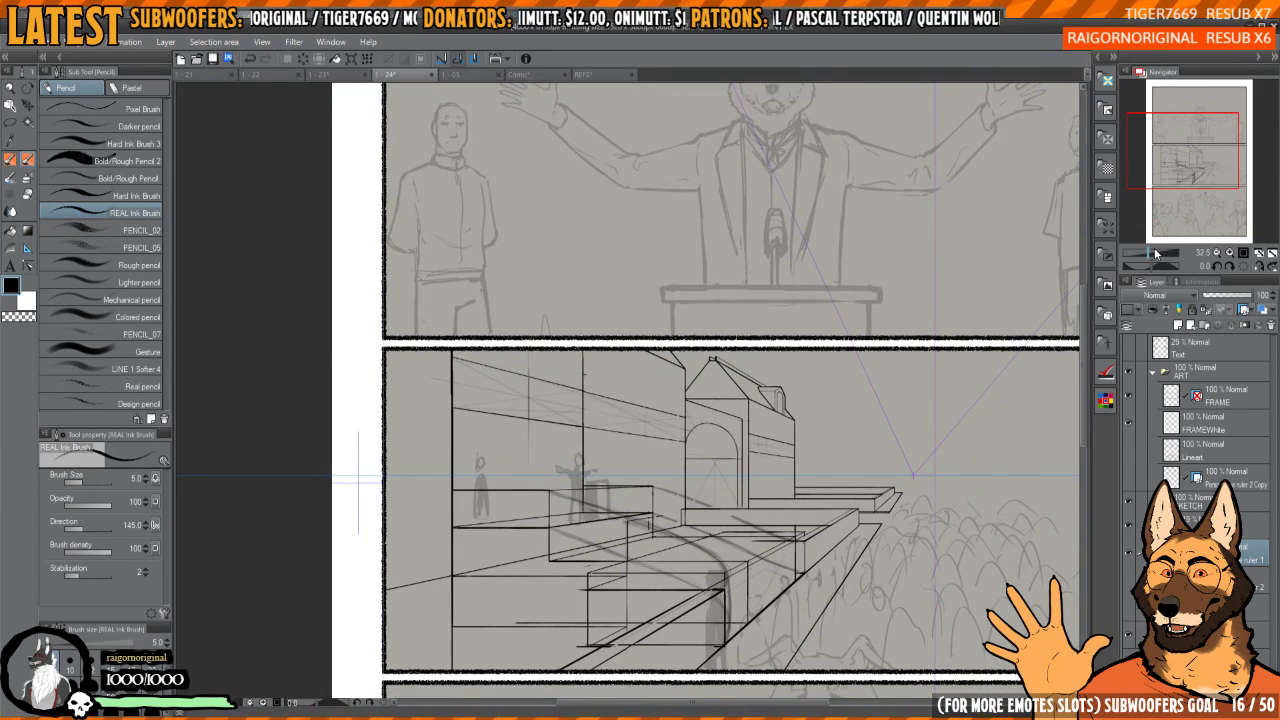
{"action": "key", "text": "ctrl+shift+Tab"}
{"action": "scroll", "coordinate": [798, 441], "scroll_direction": "down", "scroll_amount": 3}
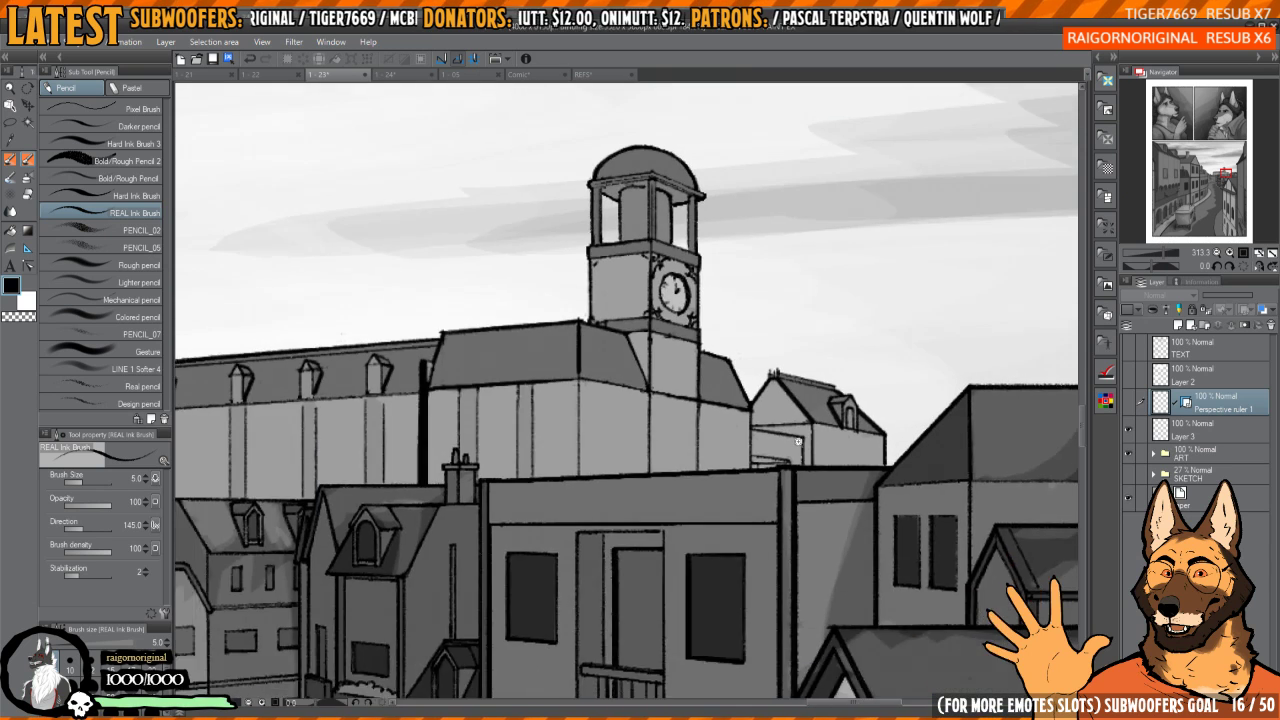
{"action": "scroll", "coordinate": [798, 441], "scroll_direction": "up", "scroll_amount": 1}
{"action": "key", "text": "ctrl+Tab"}
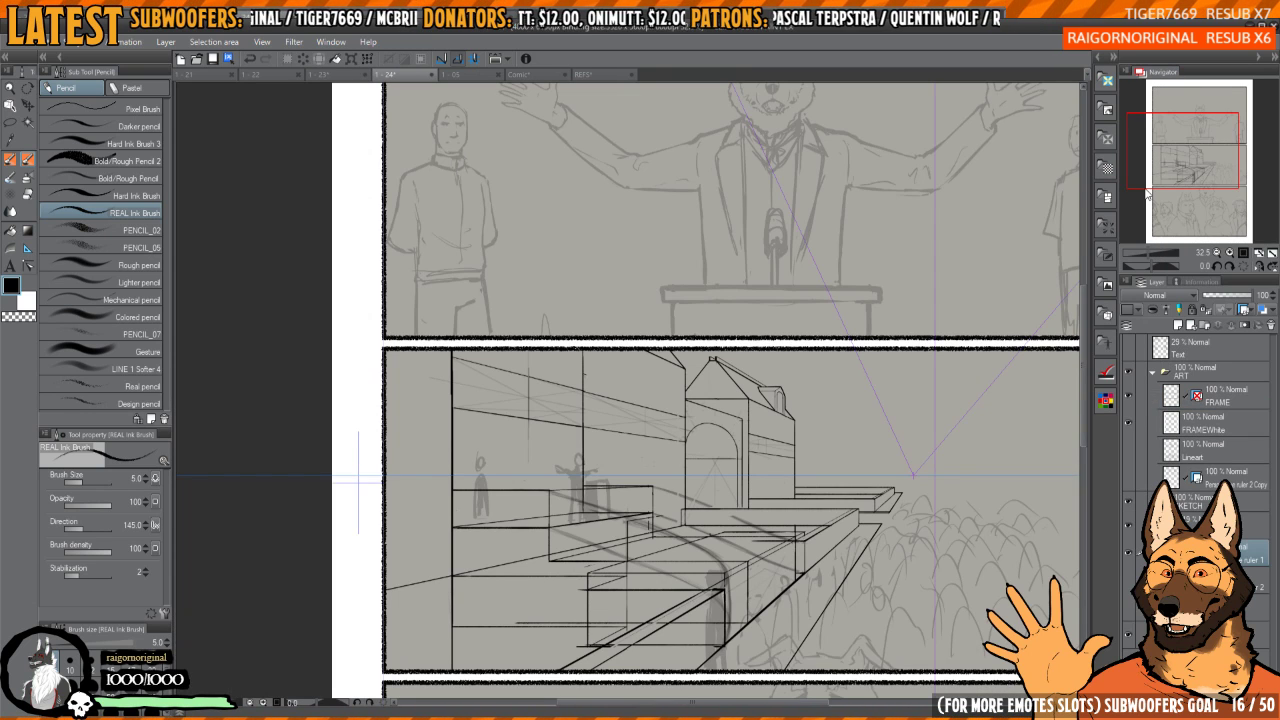
{"action": "key", "text": "ctrl+shift+Tab"}
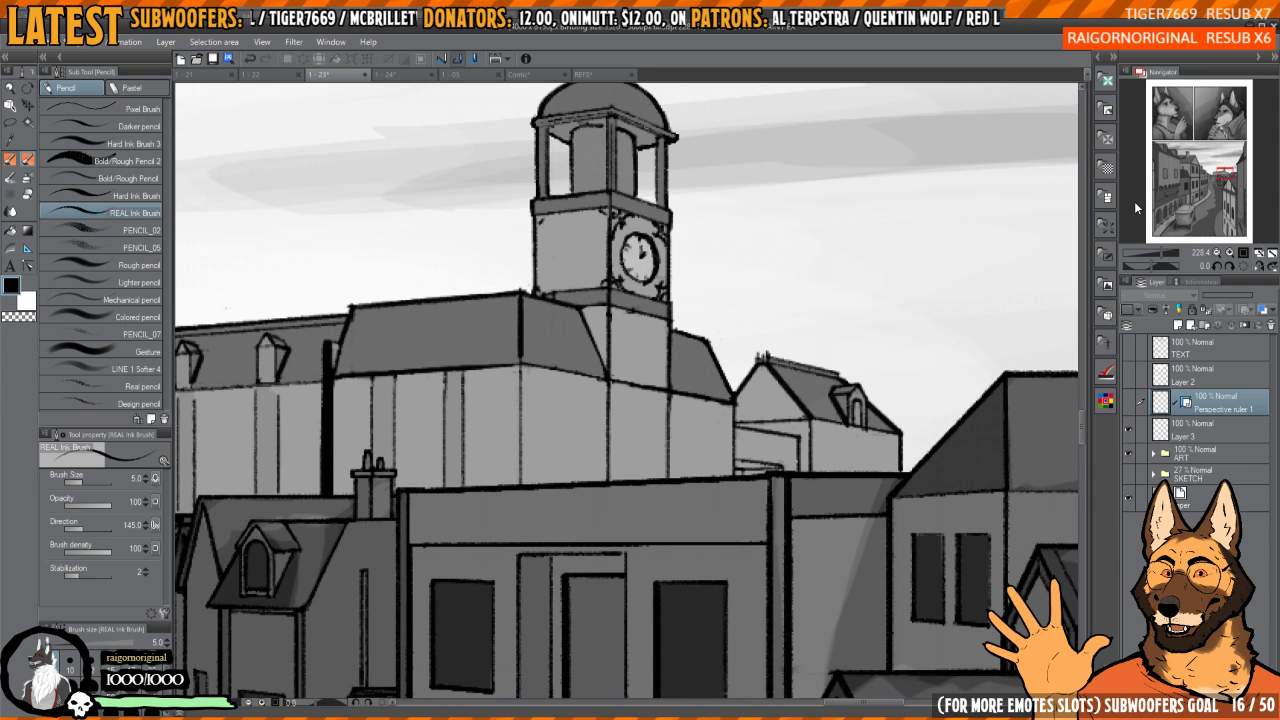
{"action": "key", "text": "ctrl+Tab"}
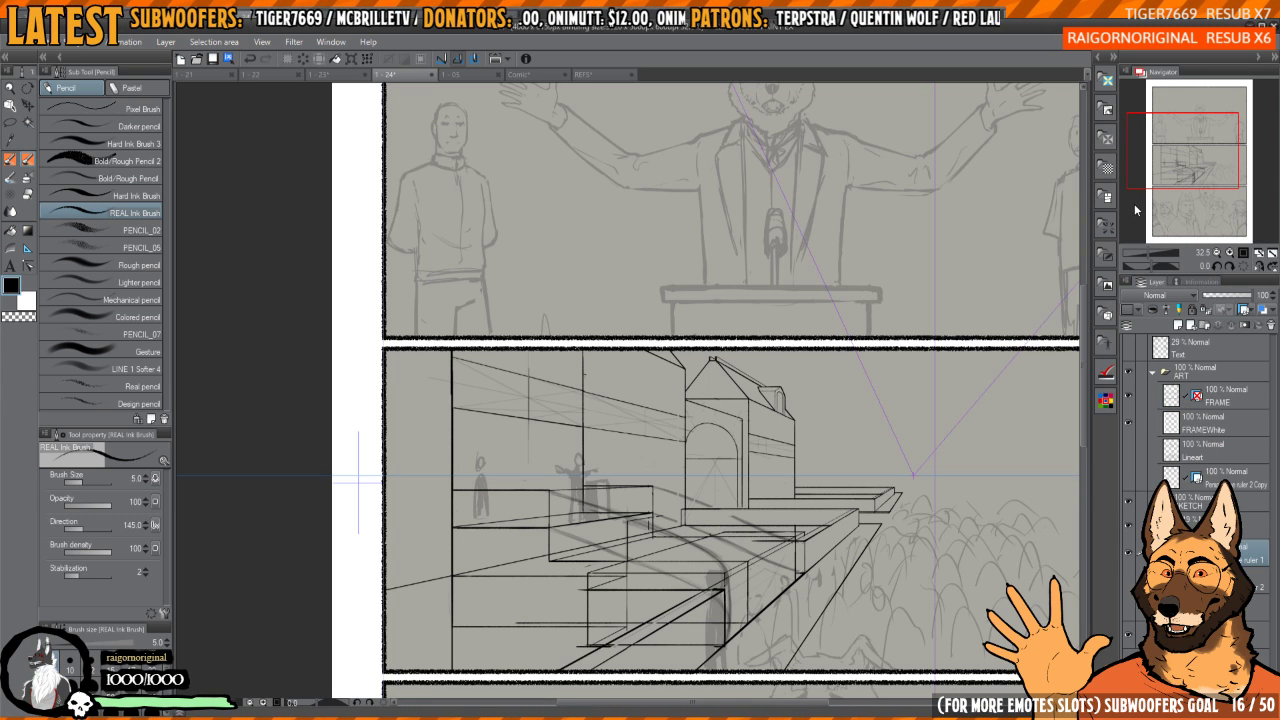
{"action": "scroll", "coordinate": [576, 513], "scroll_direction": "up", "scroll_amount": 4}
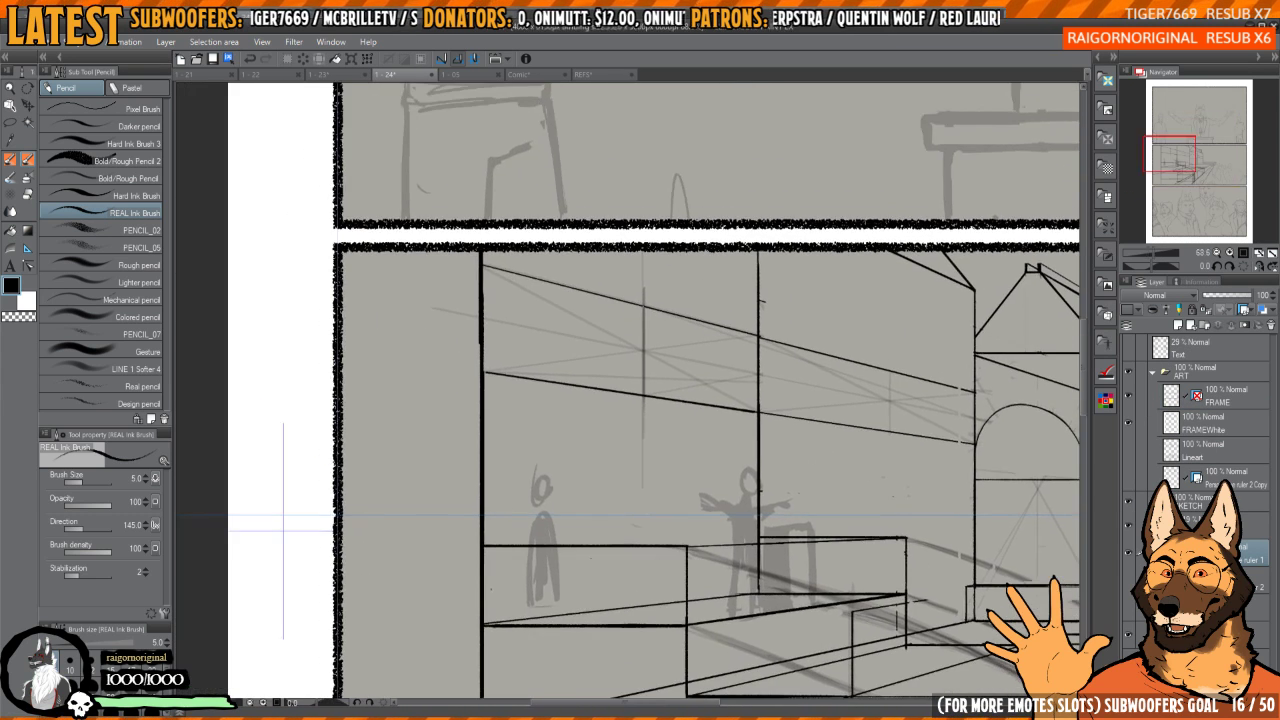
{"action": "left_click_drag", "start_coordinate": [567, 595], "coordinate": [568, 427]}
{"action": "key", "text": "ctrl+z"}
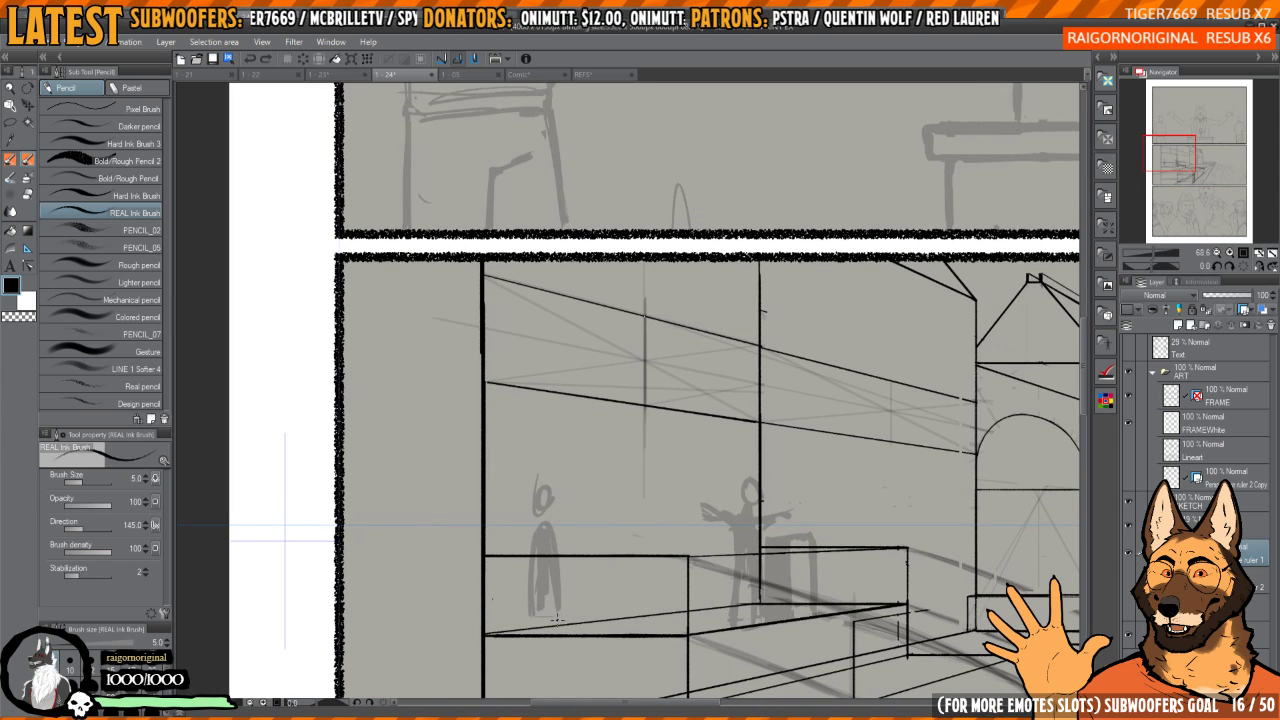
{"action": "left_click_drag", "start_coordinate": [560, 626], "coordinate": [566, 388]}
{"action": "key", "text": "ctrl+z"}
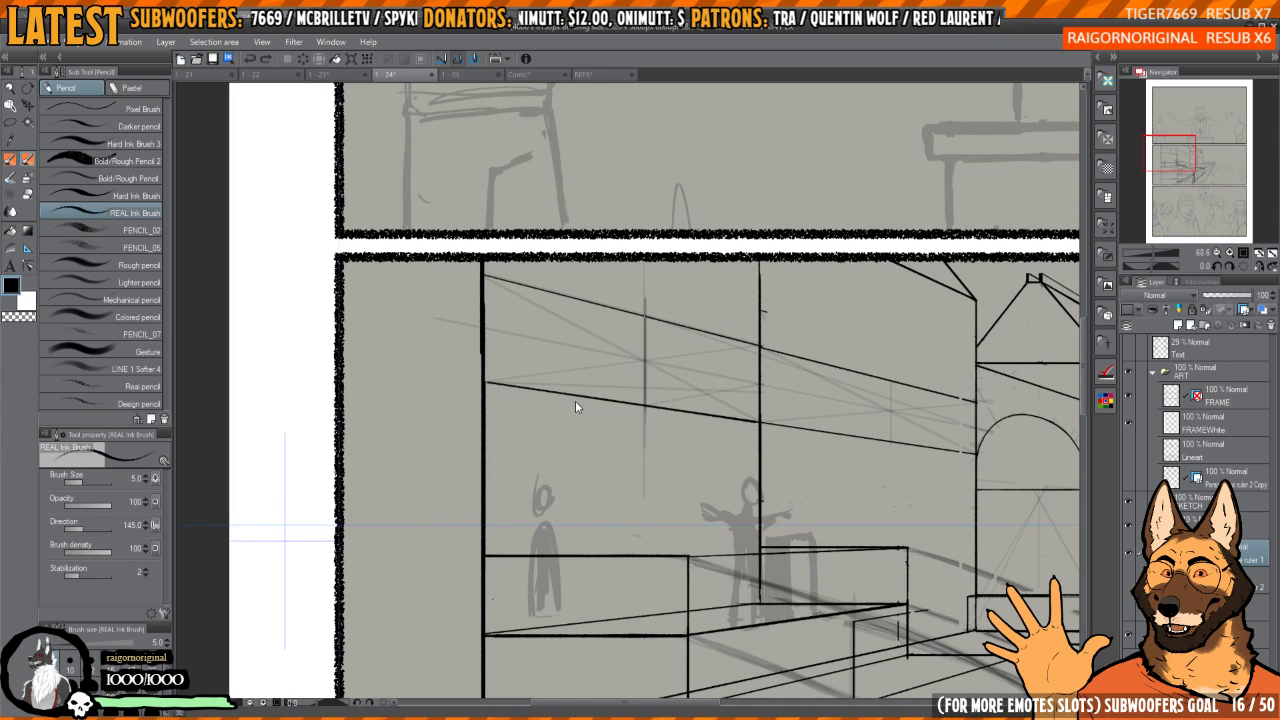
{"action": "left_click_drag", "start_coordinate": [560, 632], "coordinate": [556, 362]}
{"action": "key", "text": "ctrl+z"}
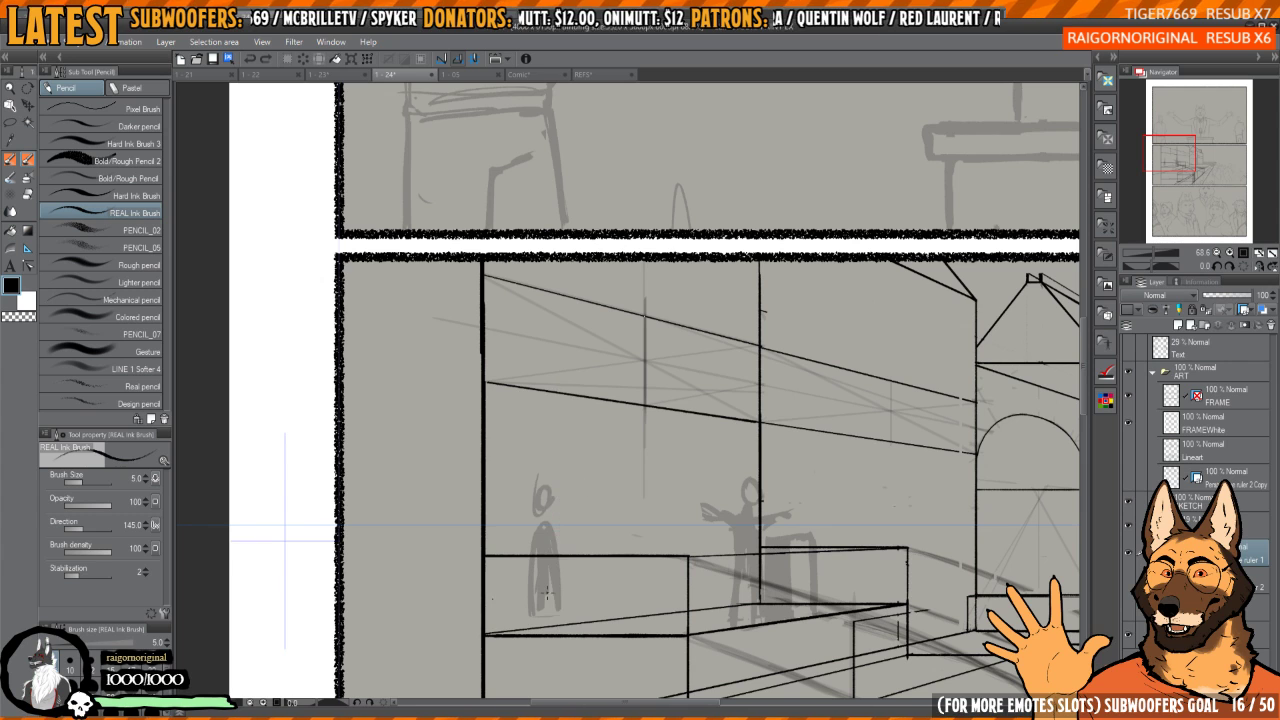
{"action": "left_click_drag", "start_coordinate": [548, 556], "coordinate": [549, 388]}
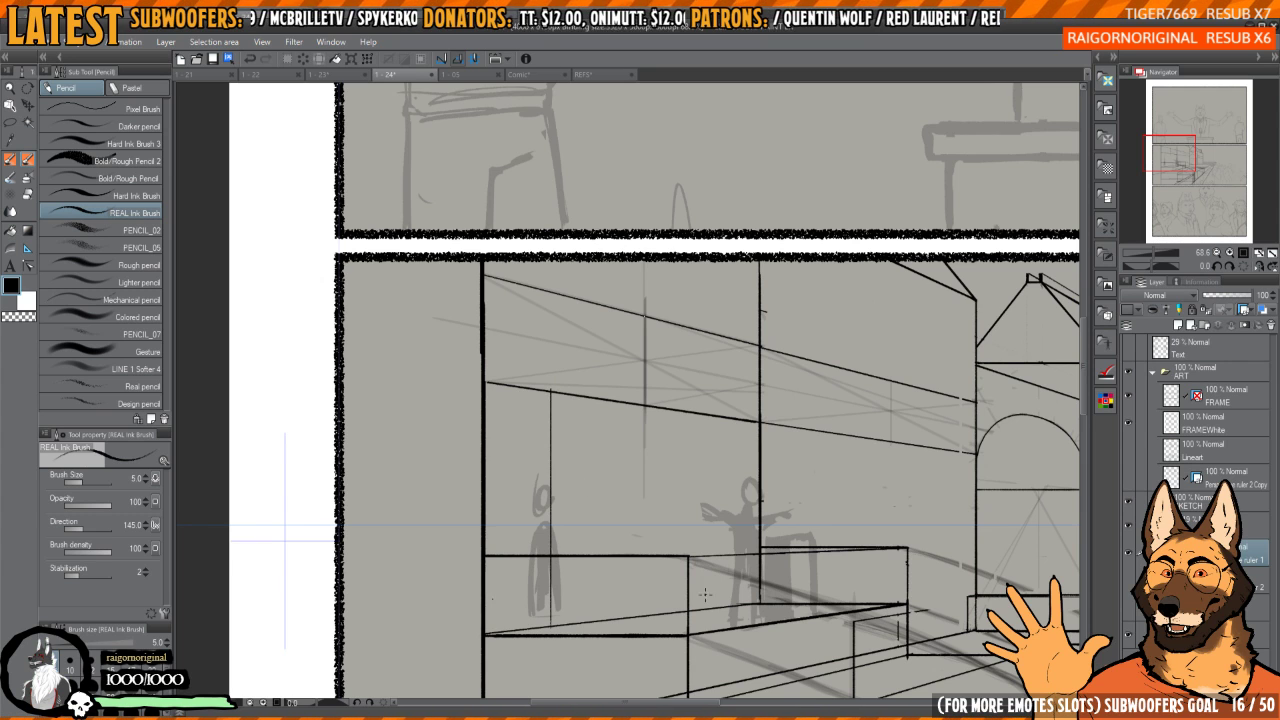
{"action": "left_click_drag", "start_coordinate": [706, 606], "coordinate": [702, 434]}
{"action": "key", "text": "ctrl+z"}
{"action": "left_click_drag", "start_coordinate": [586, 571], "coordinate": [569, 531]}
{"action": "scroll", "coordinate": [569, 531], "scroll_direction": "up", "scroll_amount": 1}
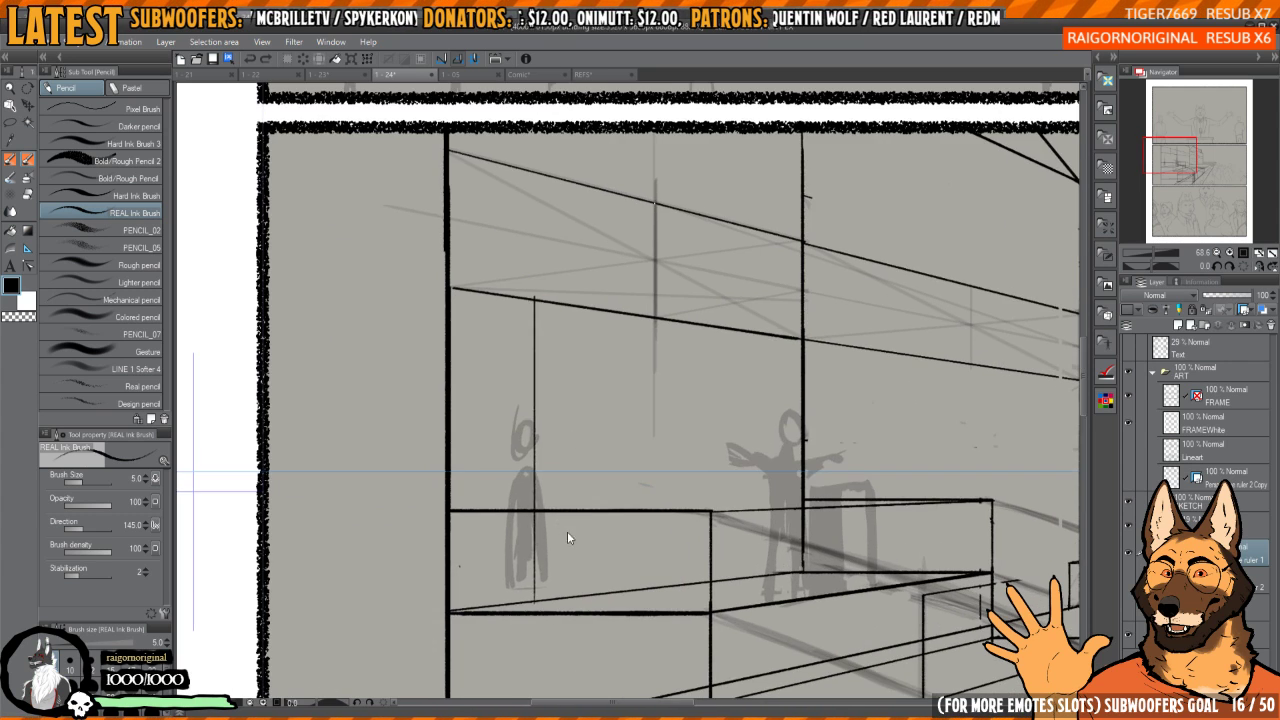
{"action": "key", "text": "ctrl+z"}
- With the Marker brush, draw faint corner-to-corner diagonals on the nearest wall section below the band, plus vertical and horizontal centre lines through their crossing
{"action": "key", "text": "b"}
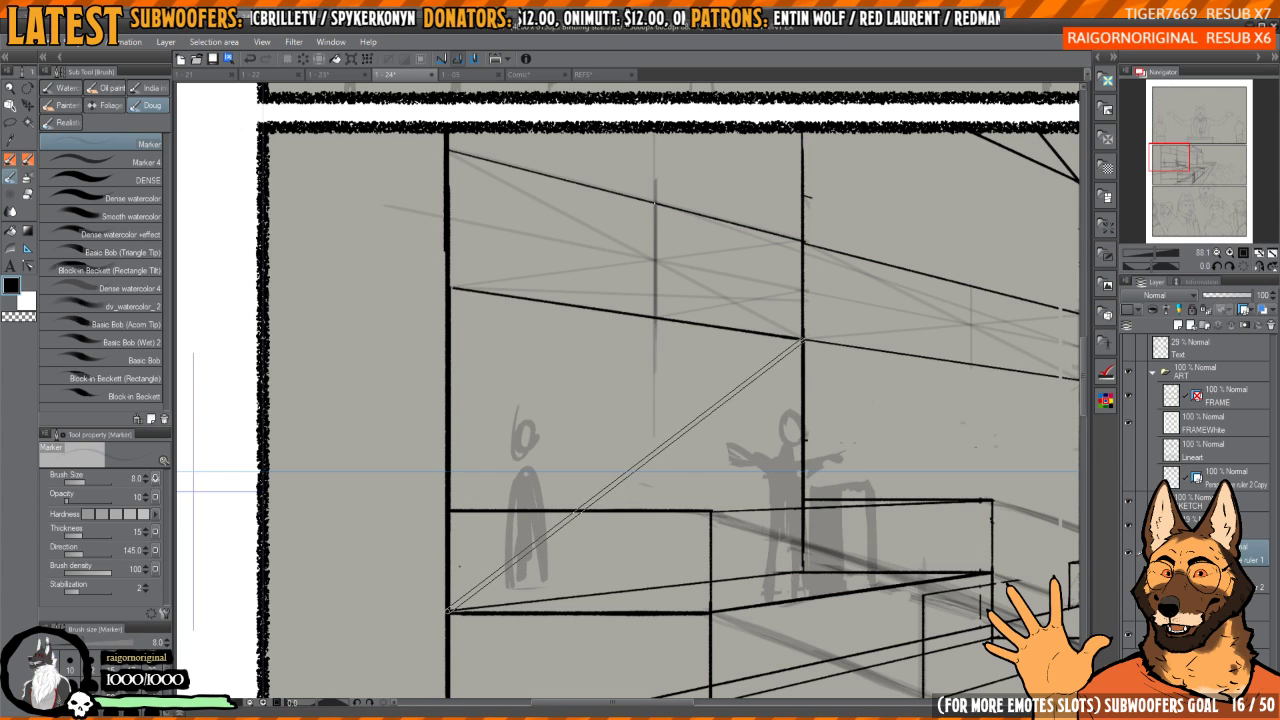
{"action": "left_click", "coordinate": [452, 288]}
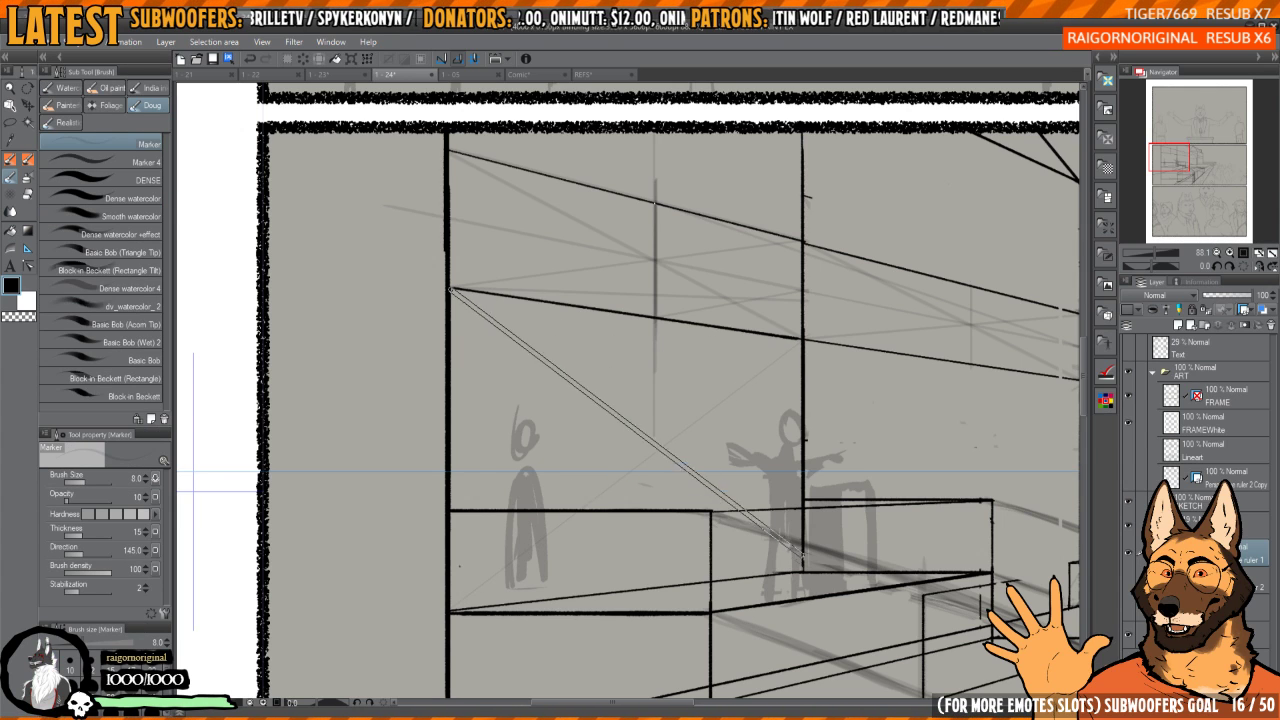
{"action": "left_click", "coordinate": [804, 571], "text": "shift"}
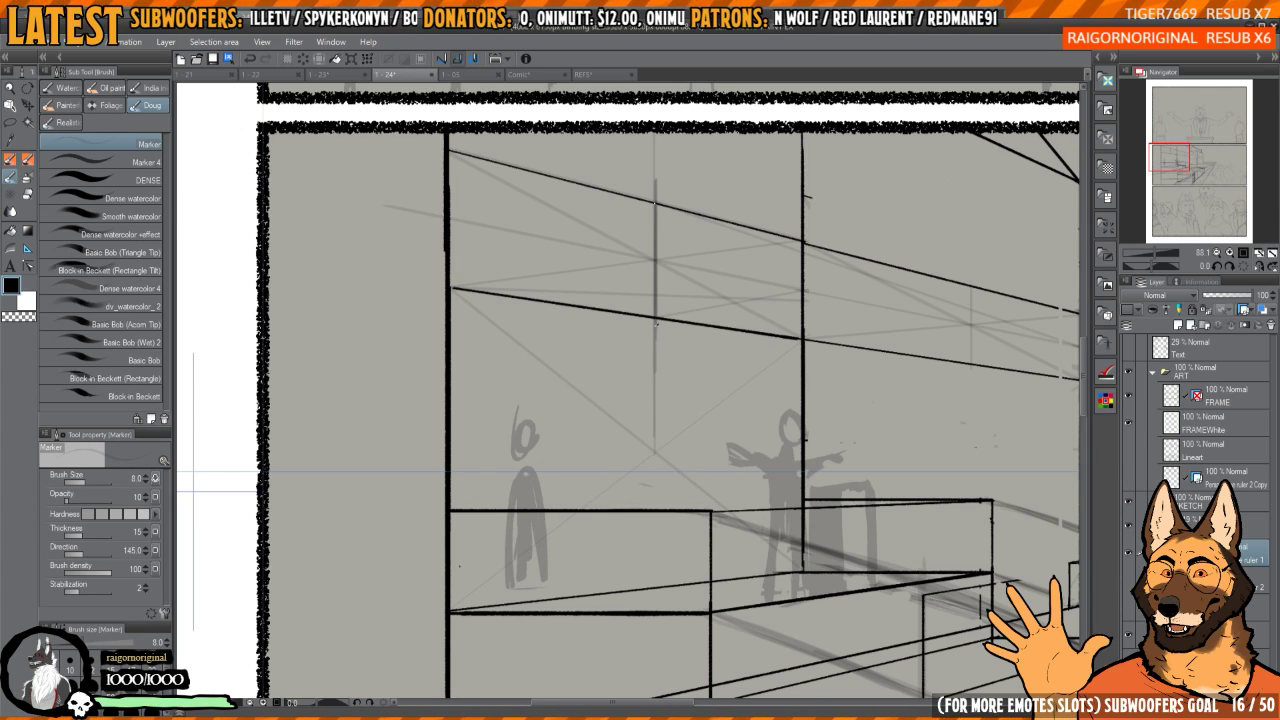
{"action": "left_click_drag", "start_coordinate": [656, 456], "coordinate": [659, 572]}
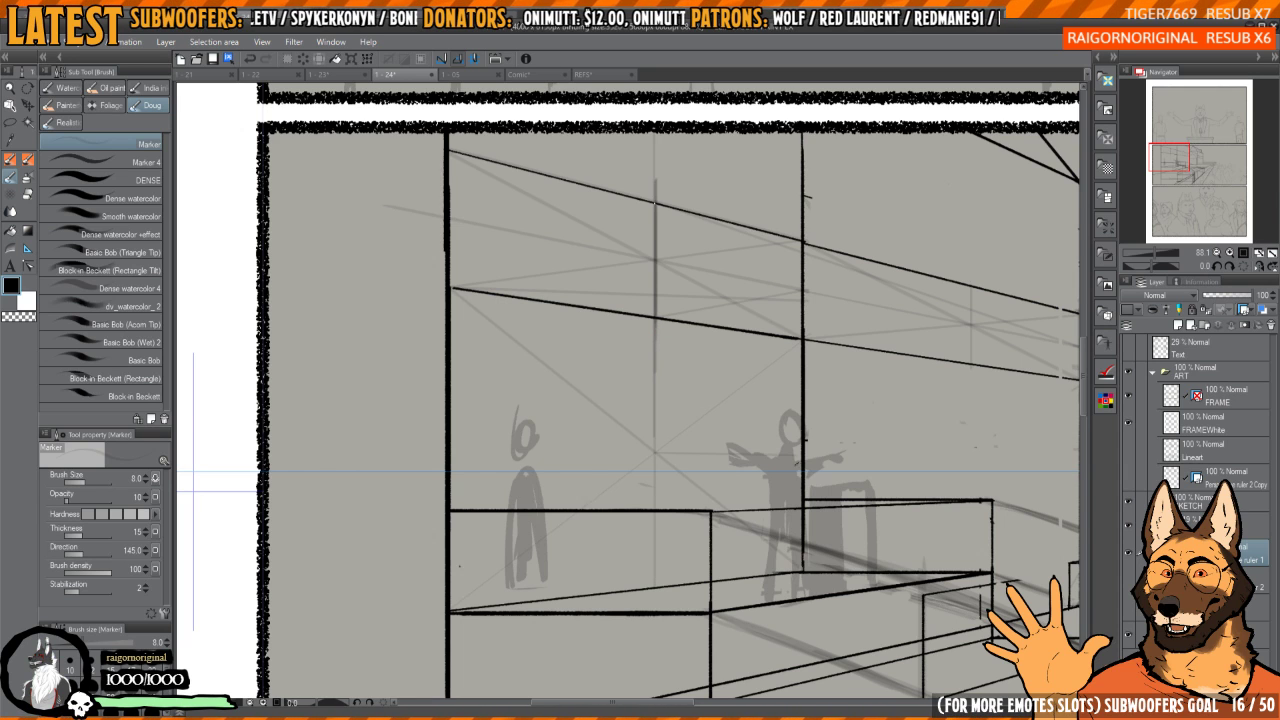
{"action": "left_click_drag", "start_coordinate": [691, 411], "coordinate": [674, 428]}
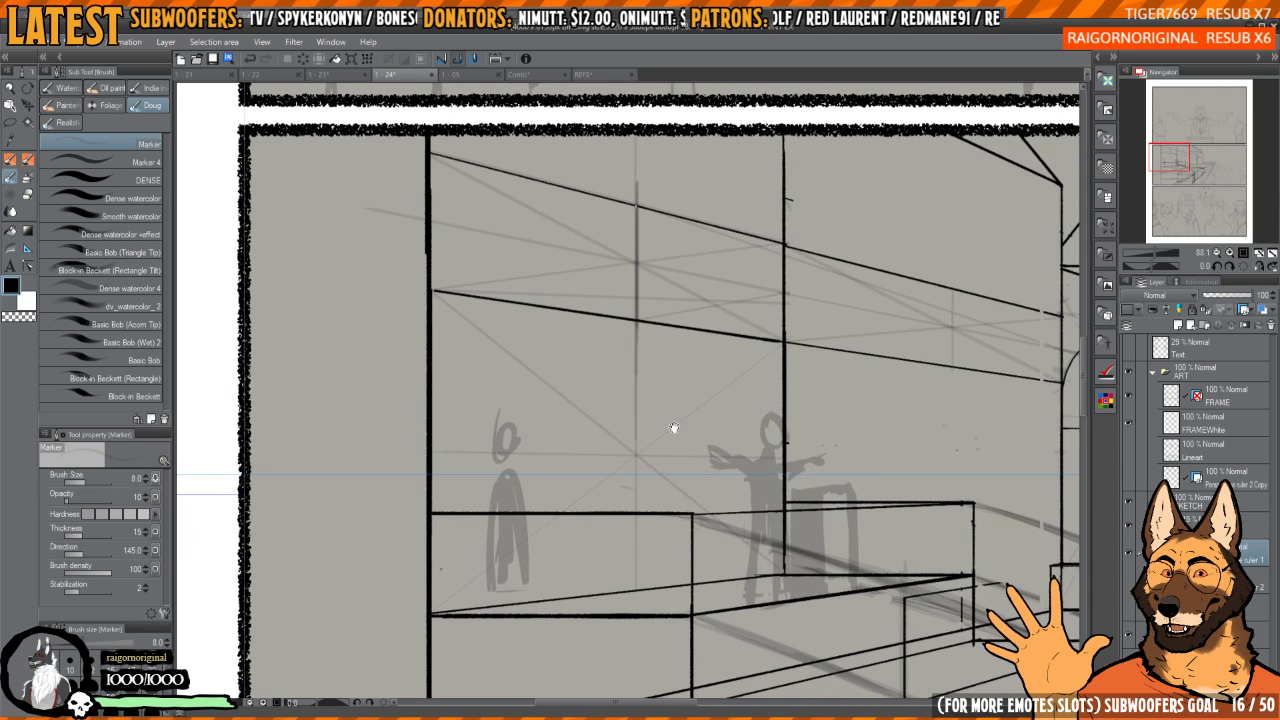
- Add a faint vertical guide near the wall section's outer side and mirror it across the centre using a diagonal through the crossing
{"action": "left_click_drag", "start_coordinate": [590, 438], "coordinate": [567, 401]}
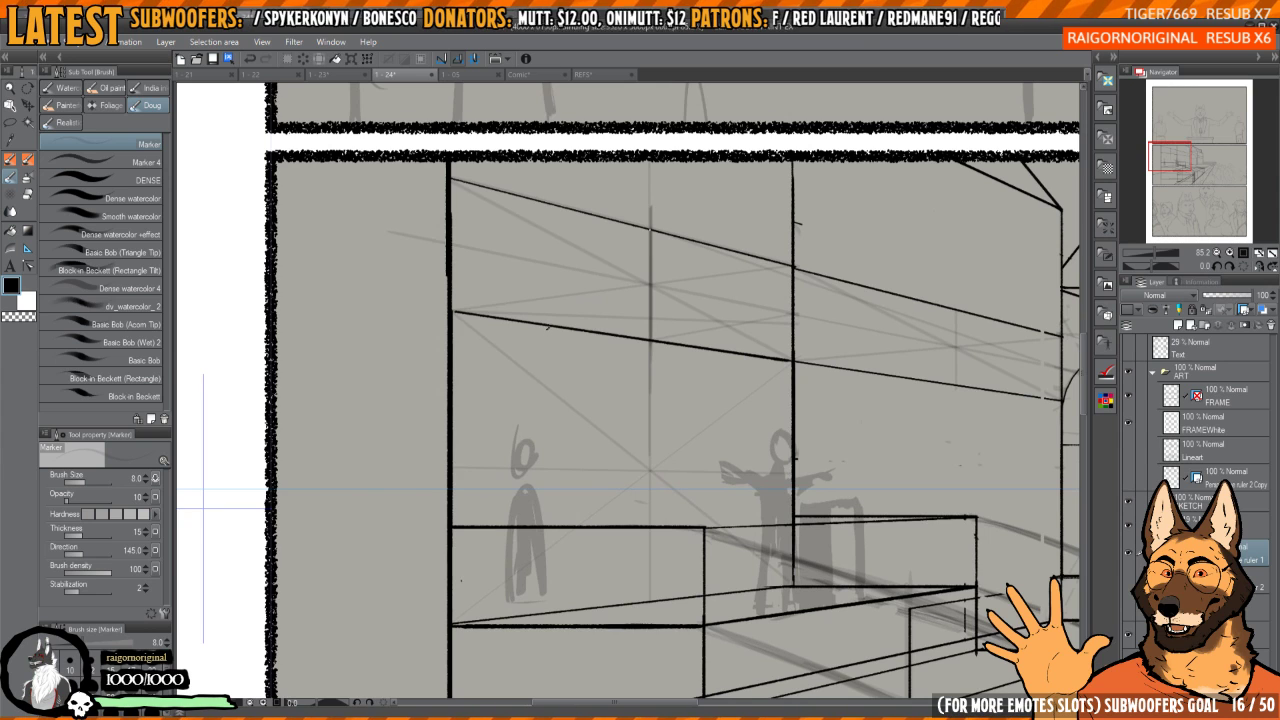
{"action": "left_click_drag", "start_coordinate": [550, 609], "coordinate": [521, 573]}
{"action": "scroll", "coordinate": [521, 573], "scroll_direction": "up", "scroll_amount": 1}
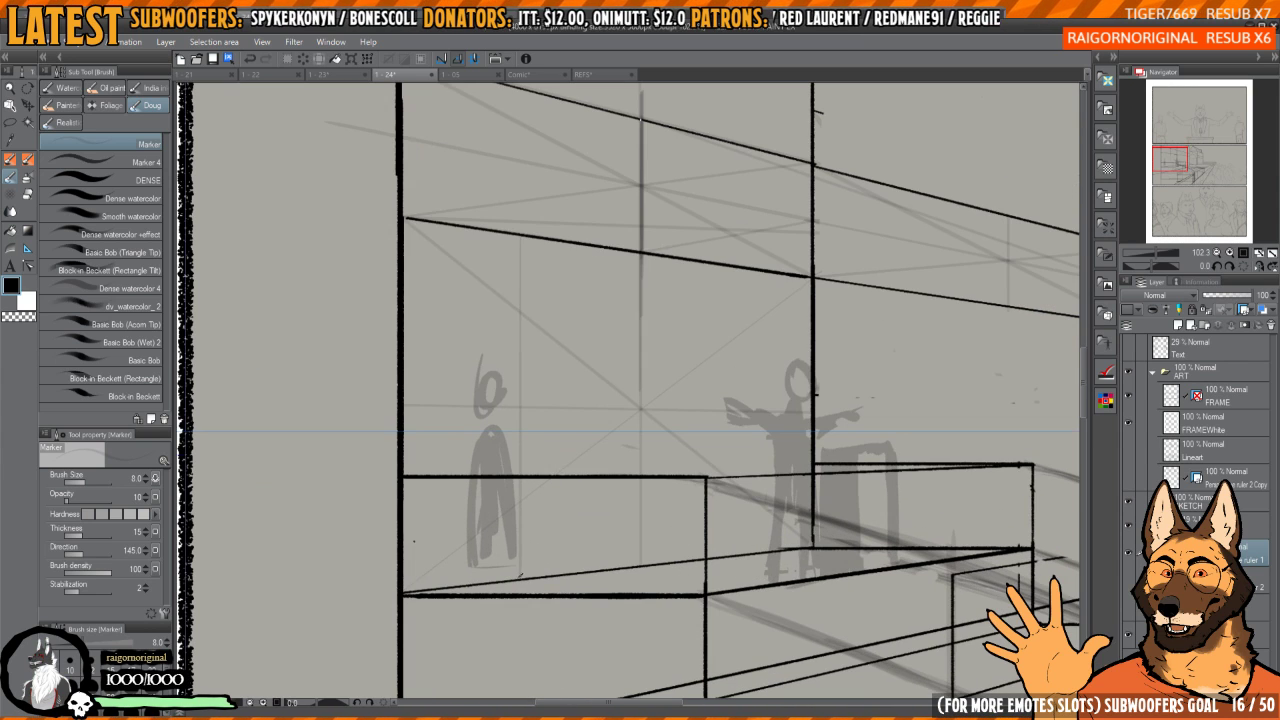
{"action": "left_click", "coordinate": [521, 573]}
{"action": "left_click", "coordinate": [744, 266]}
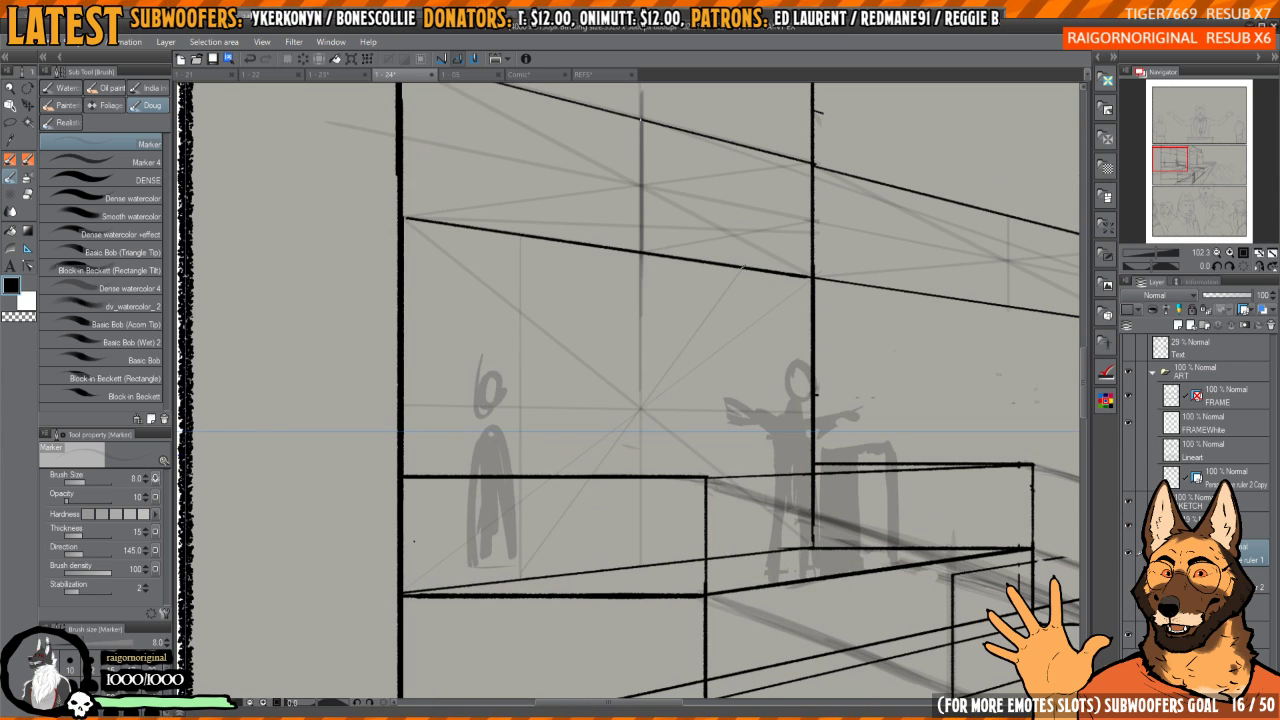
{"action": "left_click_drag", "start_coordinate": [738, 302], "coordinate": [741, 543]}
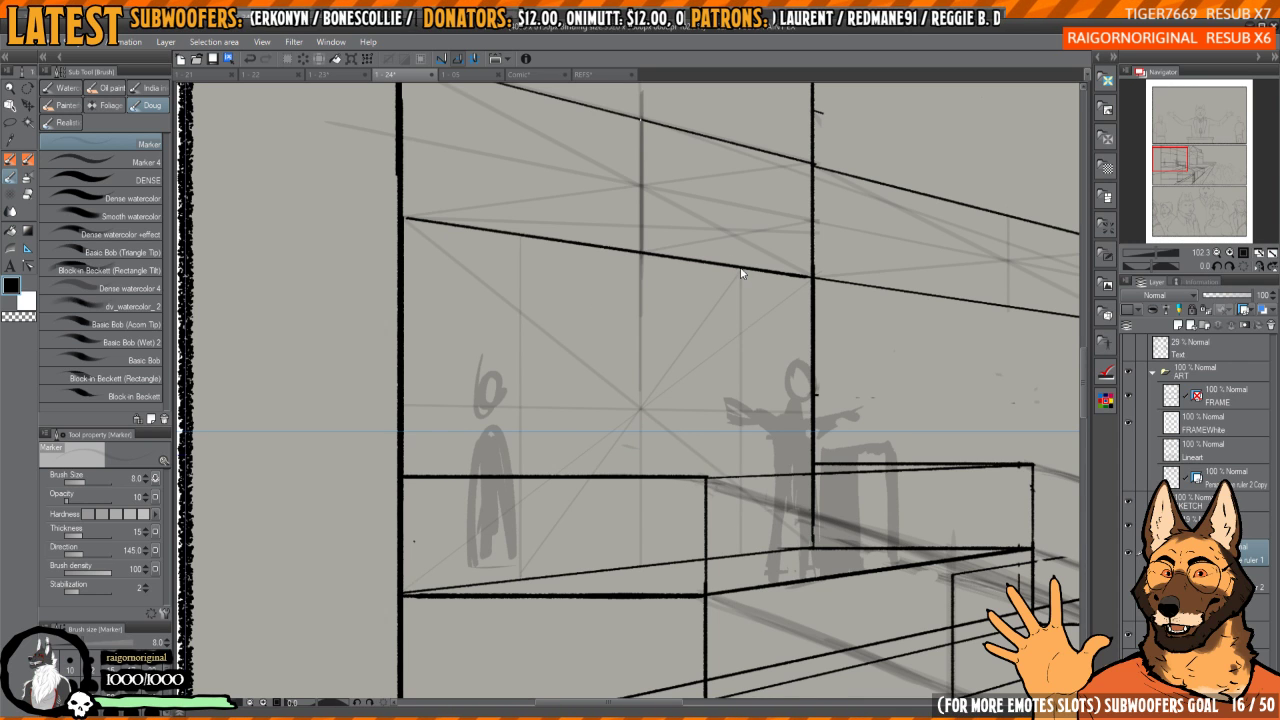
{"action": "key", "text": "ctrl+z"}
{"action": "scroll", "coordinate": [735, 300], "scroll_direction": "up", "scroll_amount": 1}
{"action": "left_click_drag", "start_coordinate": [742, 281], "coordinate": [740, 591]}
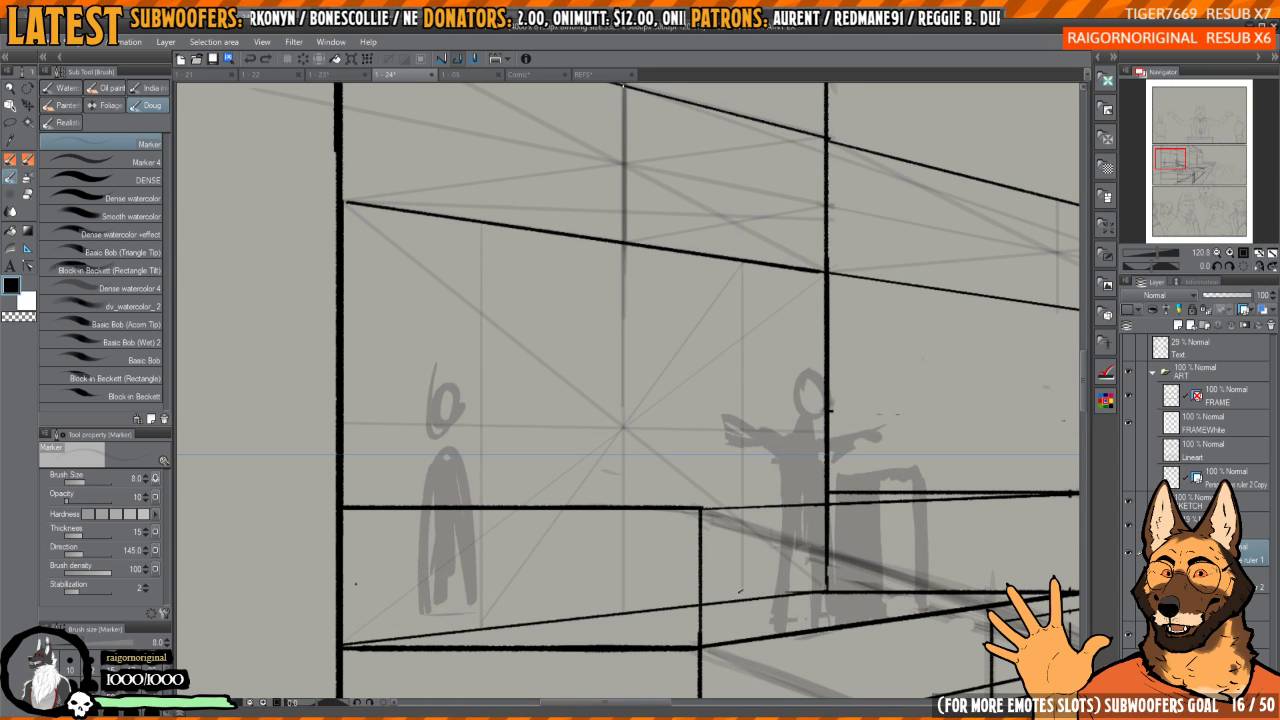
- With the REAL Ink Brush, draw the opening's vertical edge along the guide beside the standing figure and its slanted top edge below the band
{"action": "scroll", "coordinate": [738, 355], "scroll_direction": "down", "scroll_amount": 12}
{"action": "left_click_drag", "start_coordinate": [980, 432], "coordinate": [706, 383]}
{"action": "scroll", "coordinate": [669, 337], "scroll_direction": "up", "scroll_amount": 7}
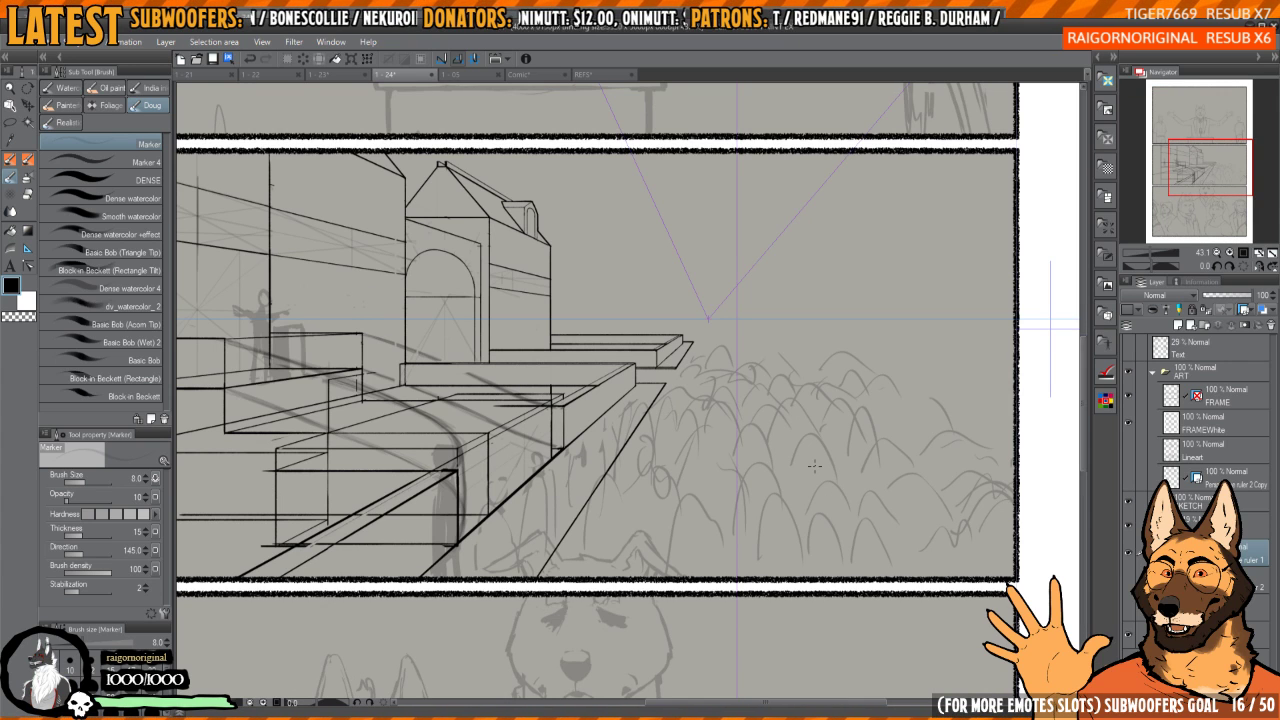
{"action": "scroll", "coordinate": [815, 467], "scroll_direction": "up", "scroll_amount": 5}
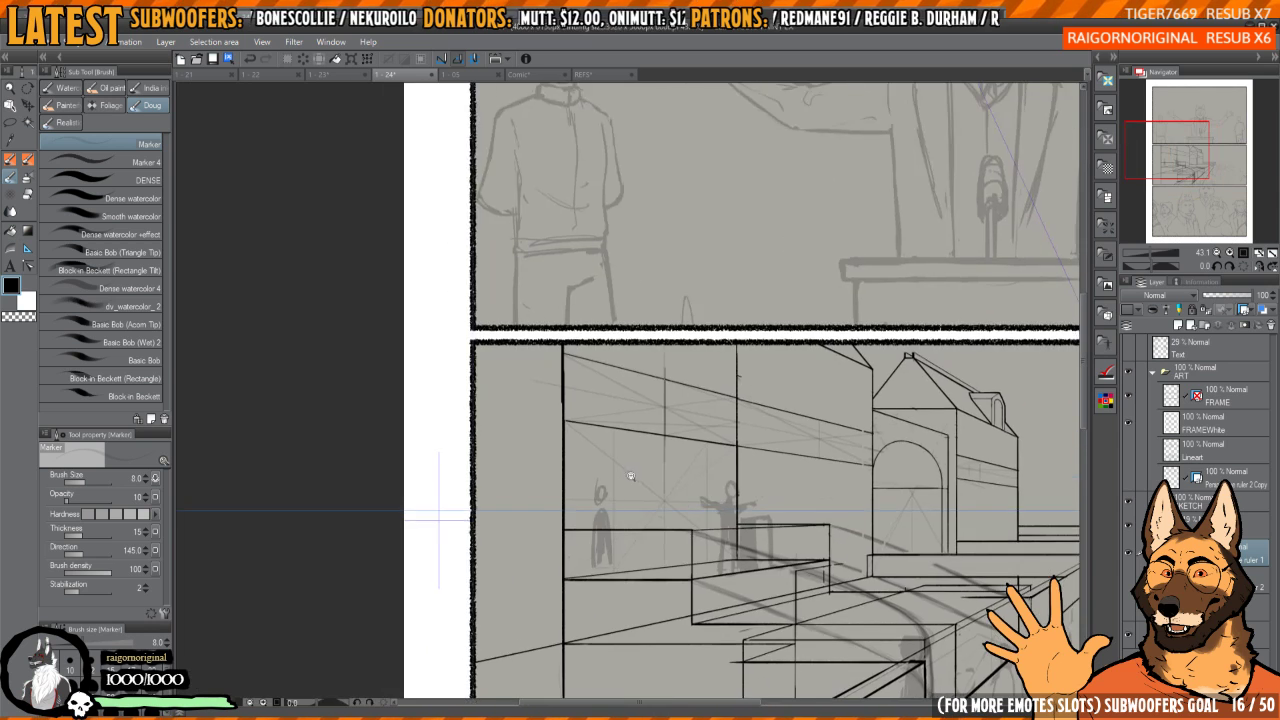
{"action": "left_click_drag", "start_coordinate": [643, 497], "coordinate": [635, 439]}
{"action": "key", "text": "p"}
{"action": "left_click_drag", "start_coordinate": [590, 598], "coordinate": [594, 383]}
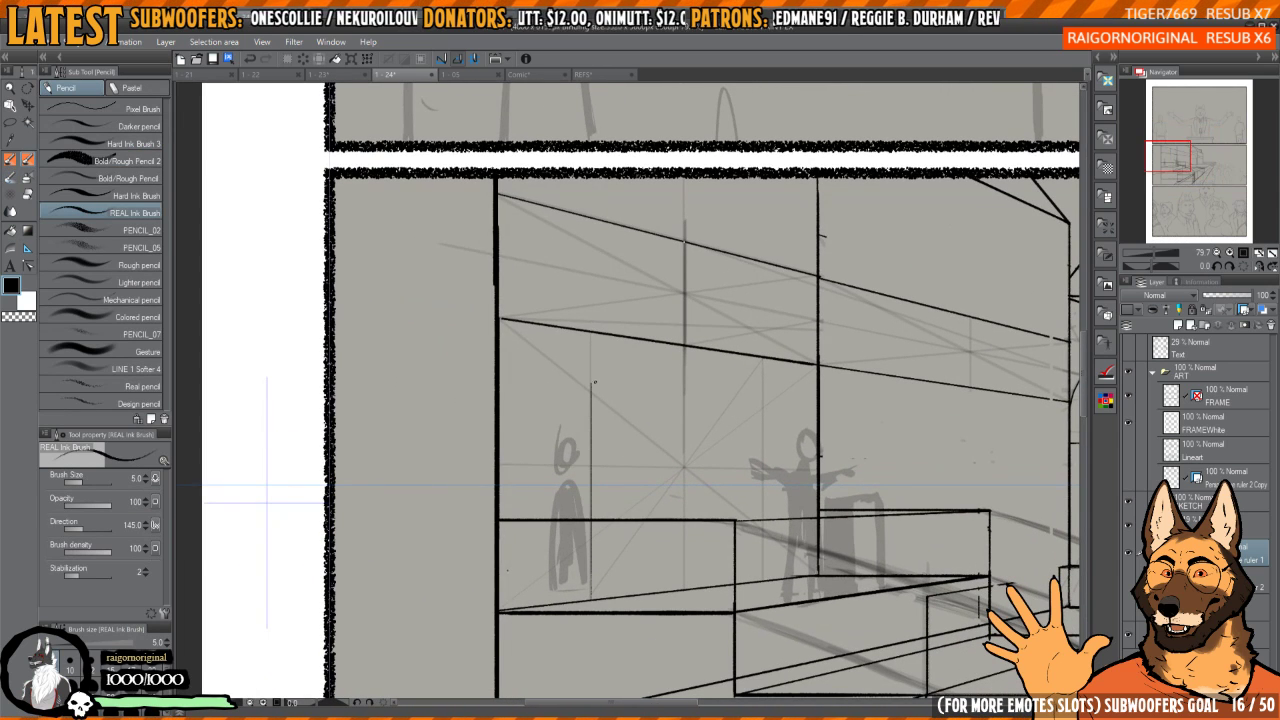
{"action": "key", "text": "ctrl+z"}
{"action": "mouse_move", "coordinate": [590, 603]}
{"action": "left_mouse_down"}
{"action": "mouse_move", "coordinate": [591, 384]}
{"action": "mouse_move", "coordinate": [712, 384]}
{"action": "left_mouse_up"}
{"action": "scroll", "coordinate": [712, 384], "scroll_direction": "up", "scroll_amount": 2}
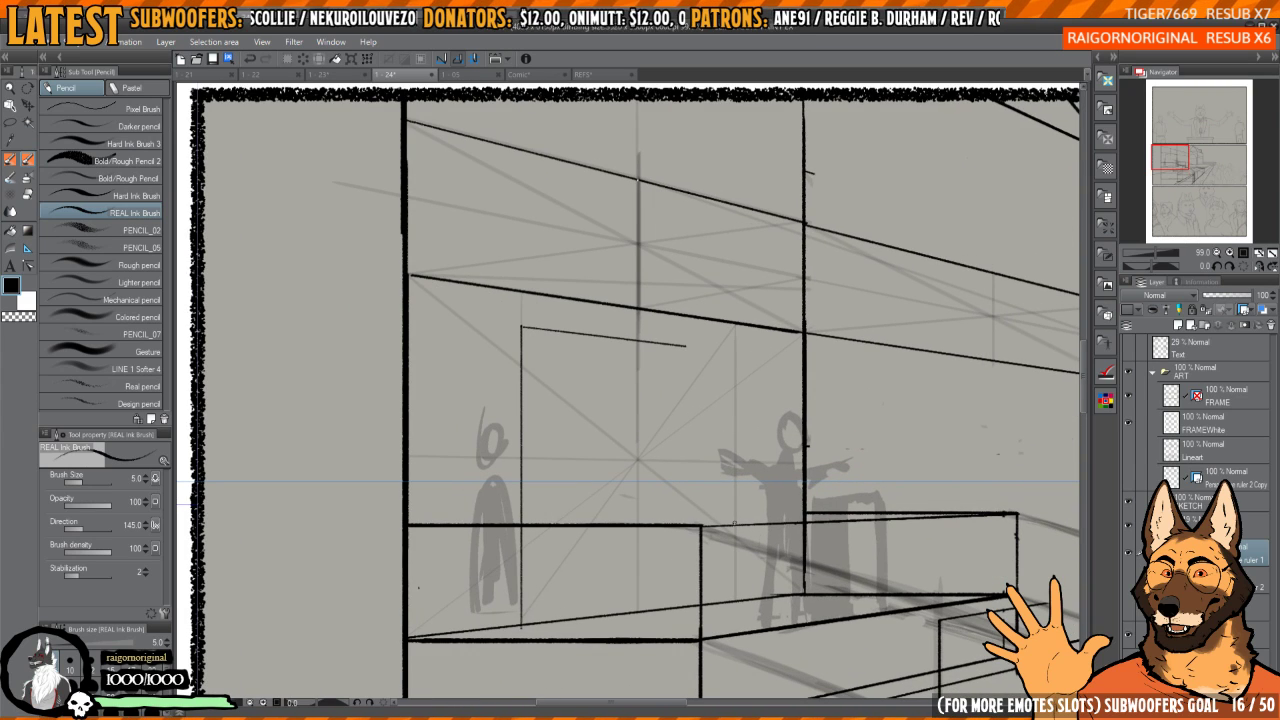
{"action": "left_click_drag", "start_coordinate": [734, 600], "coordinate": [734, 348]}
{"action": "left_click_drag", "start_coordinate": [727, 355], "coordinate": [739, 426]}
{"action": "key", "text": "ctrl+z"}
{"action": "key", "text": "ctrl+z"}
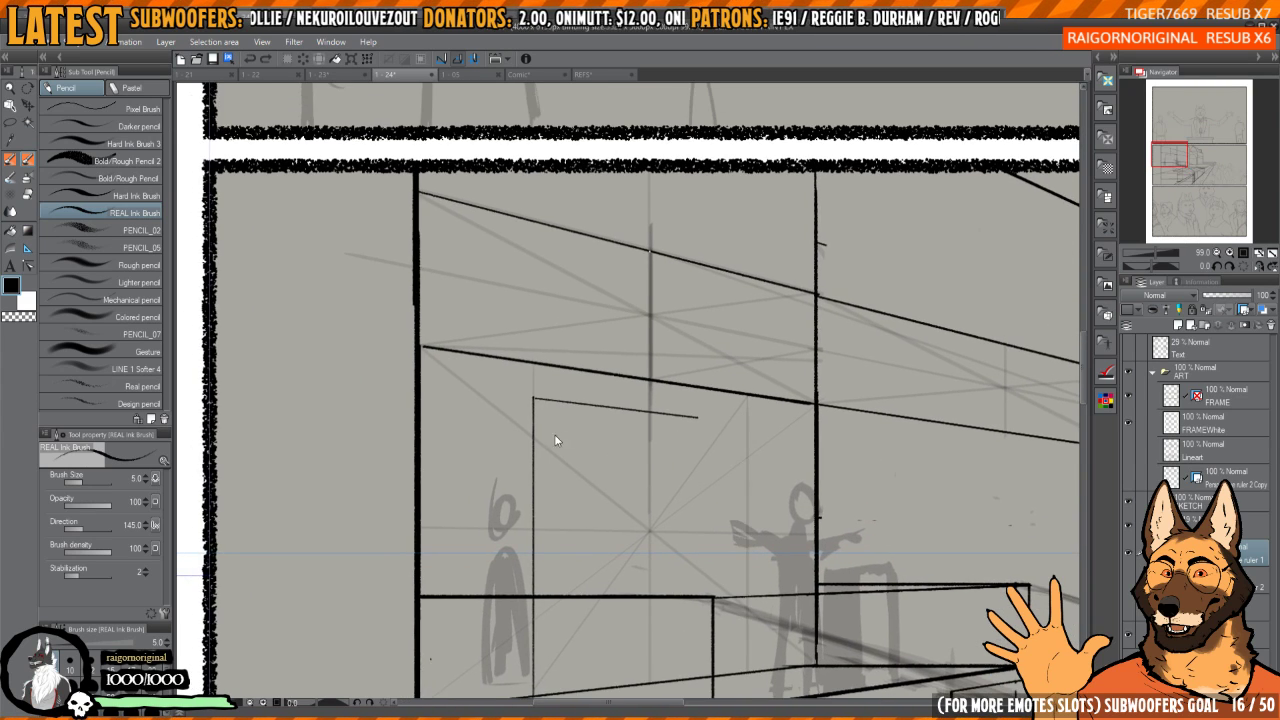
{"action": "scroll", "coordinate": [663, 411], "scroll_direction": "down", "scroll_amount": 8}
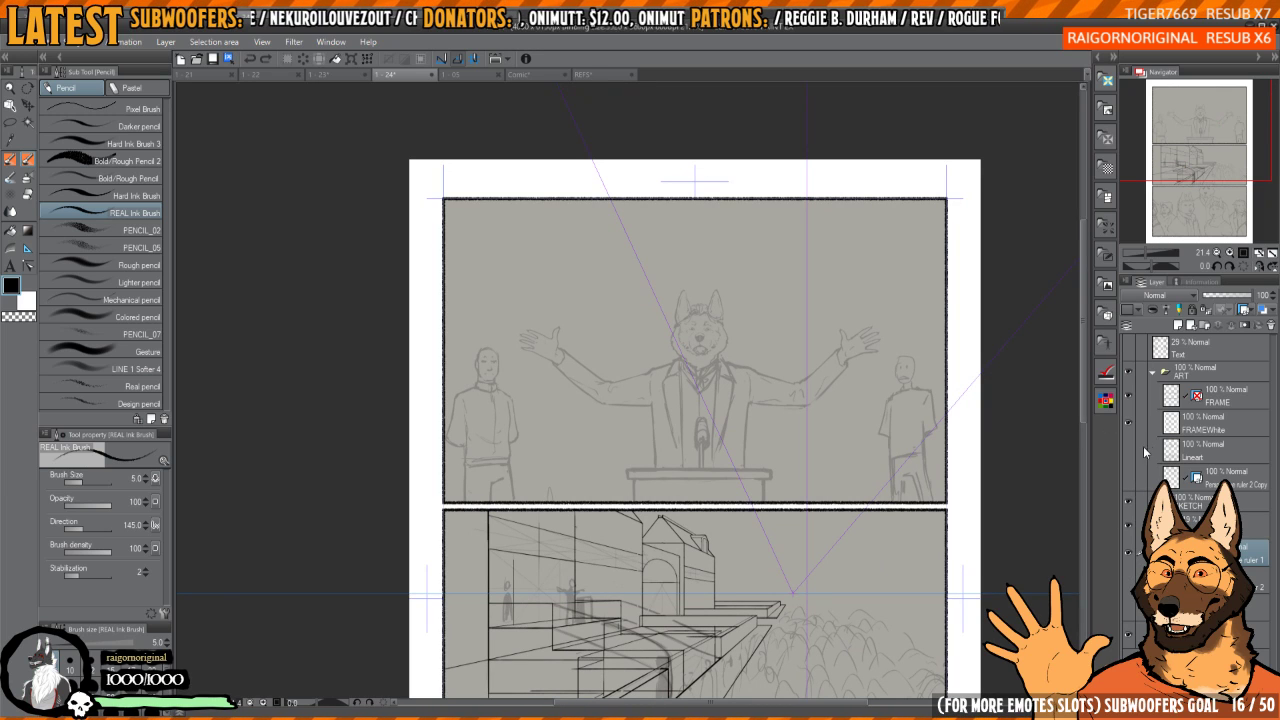
- Show the hidden perspective line layer to examine the top panel's doorway, and hide it again
{"action": "left_click", "coordinate": [1128, 476]}
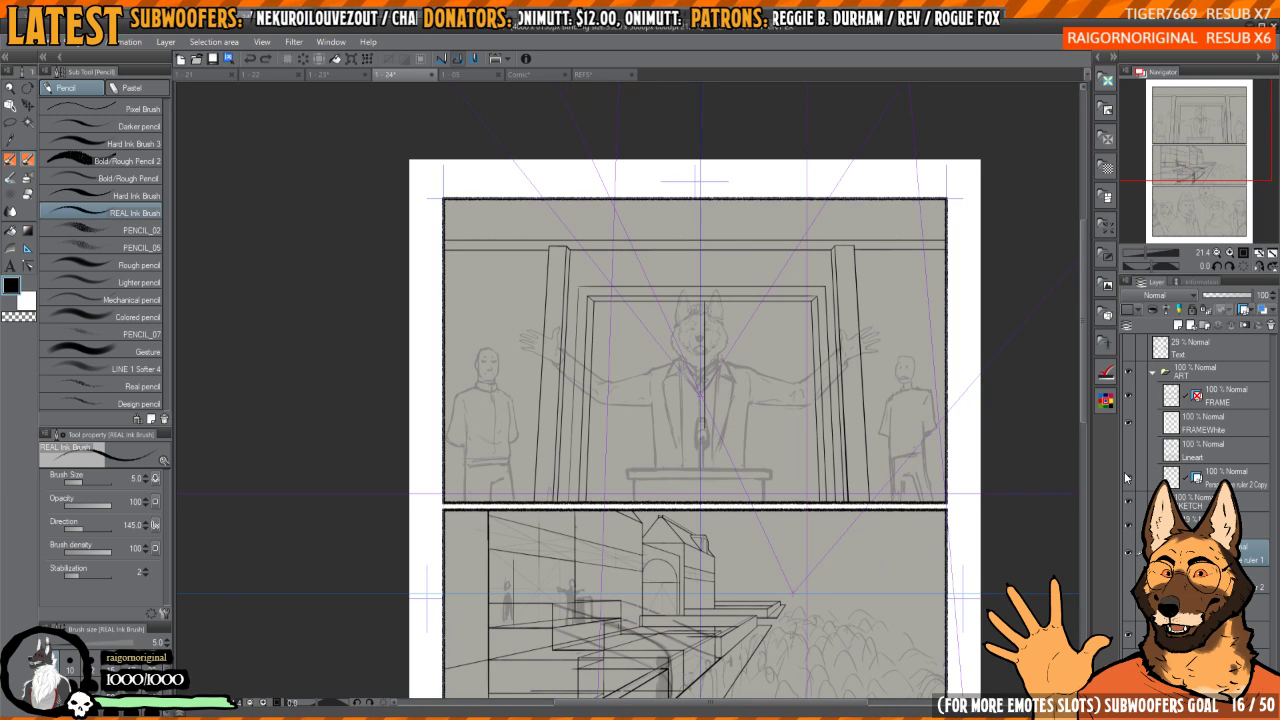
{"action": "left_click_drag", "start_coordinate": [856, 492], "coordinate": [829, 459]}
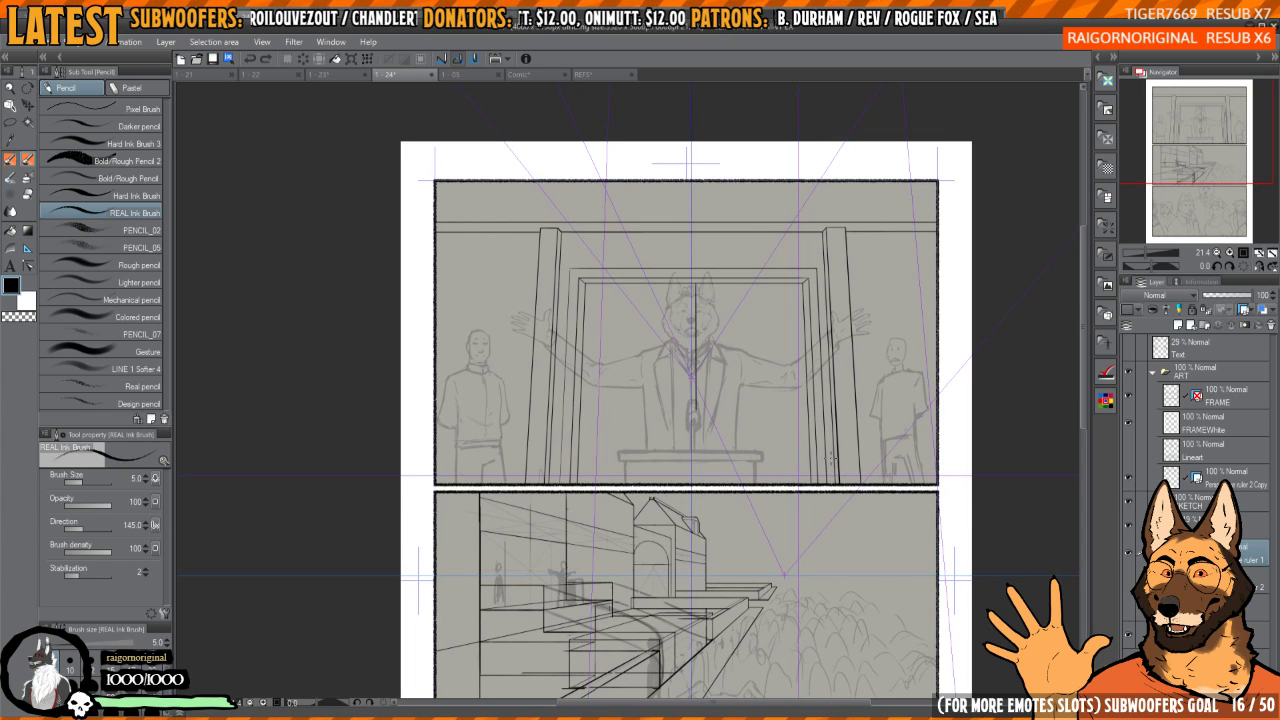
{"action": "left_click", "coordinate": [1128, 478]}
{"action": "left_click_drag", "start_coordinate": [670, 486], "coordinate": [760, 456]}
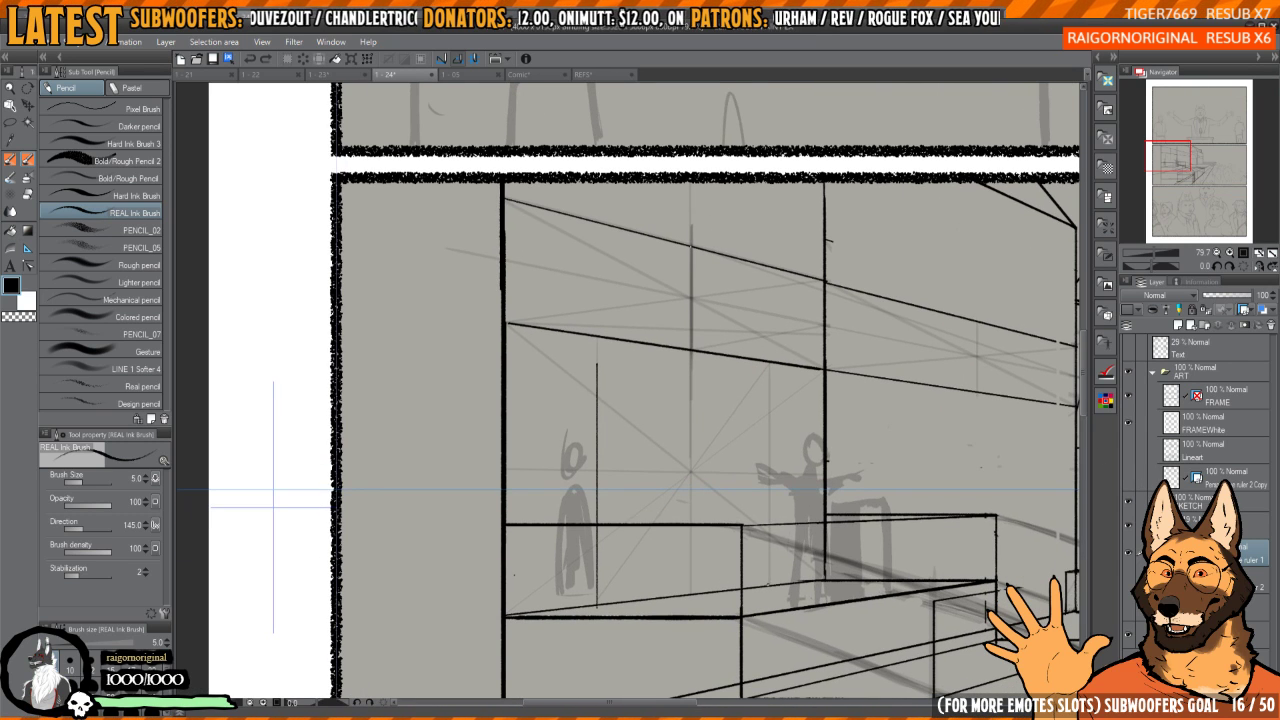
- Draw the opening's far vertical edge, extend the near edge up to the band, and add a parallel line beside each to form two pillars
{"action": "left_click_drag", "start_coordinate": [768, 586], "coordinate": [770, 407]}
{"action": "left_click_drag", "start_coordinate": [660, 471], "coordinate": [748, 489]}
{"action": "mouse_move", "coordinate": [686, 608]}
{"action": "left_mouse_down"}
{"action": "mouse_move", "coordinate": [708, 608]}
{"action": "mouse_move", "coordinate": [685, 526]}
{"action": "mouse_move", "coordinate": [688, 292]}
{"action": "left_mouse_up"}
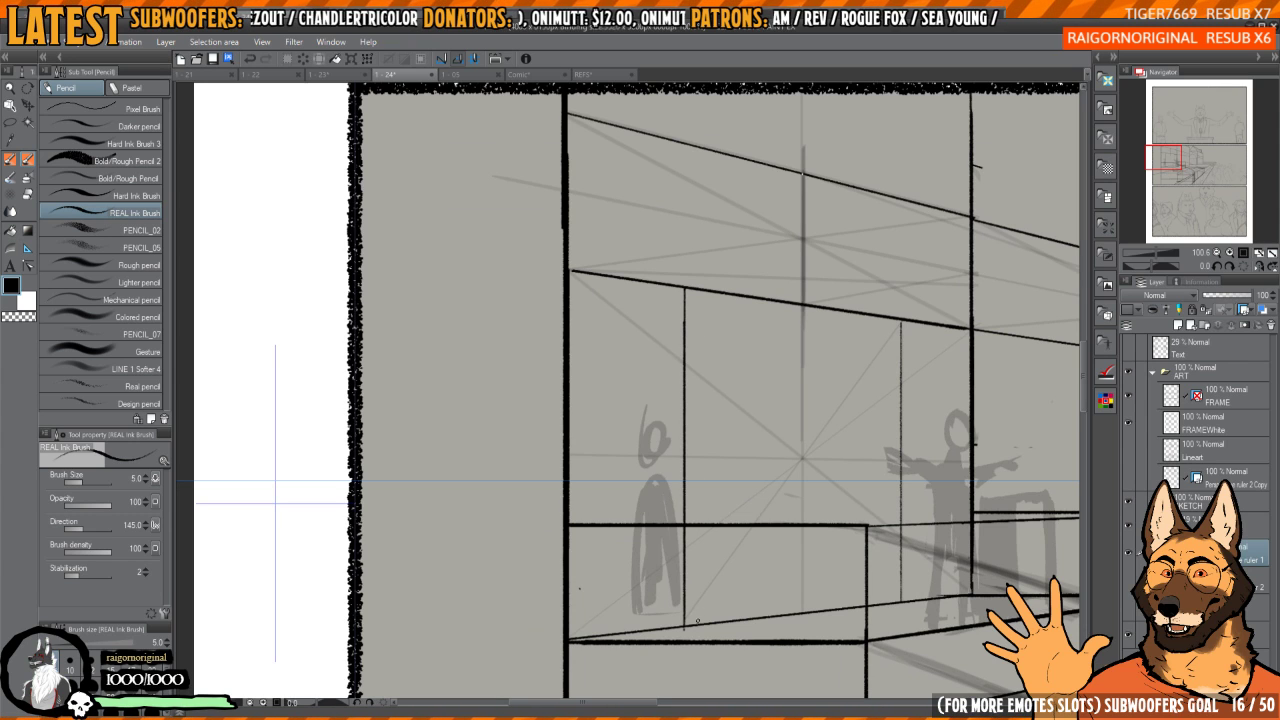
{"action": "left_click_drag", "start_coordinate": [698, 627], "coordinate": [699, 291]}
{"action": "mouse_move", "coordinate": [916, 395]}
{"action": "left_mouse_down"}
{"action": "mouse_move", "coordinate": [818, 375]}
{"action": "mouse_move", "coordinate": [842, 375]}
{"action": "left_mouse_up"}
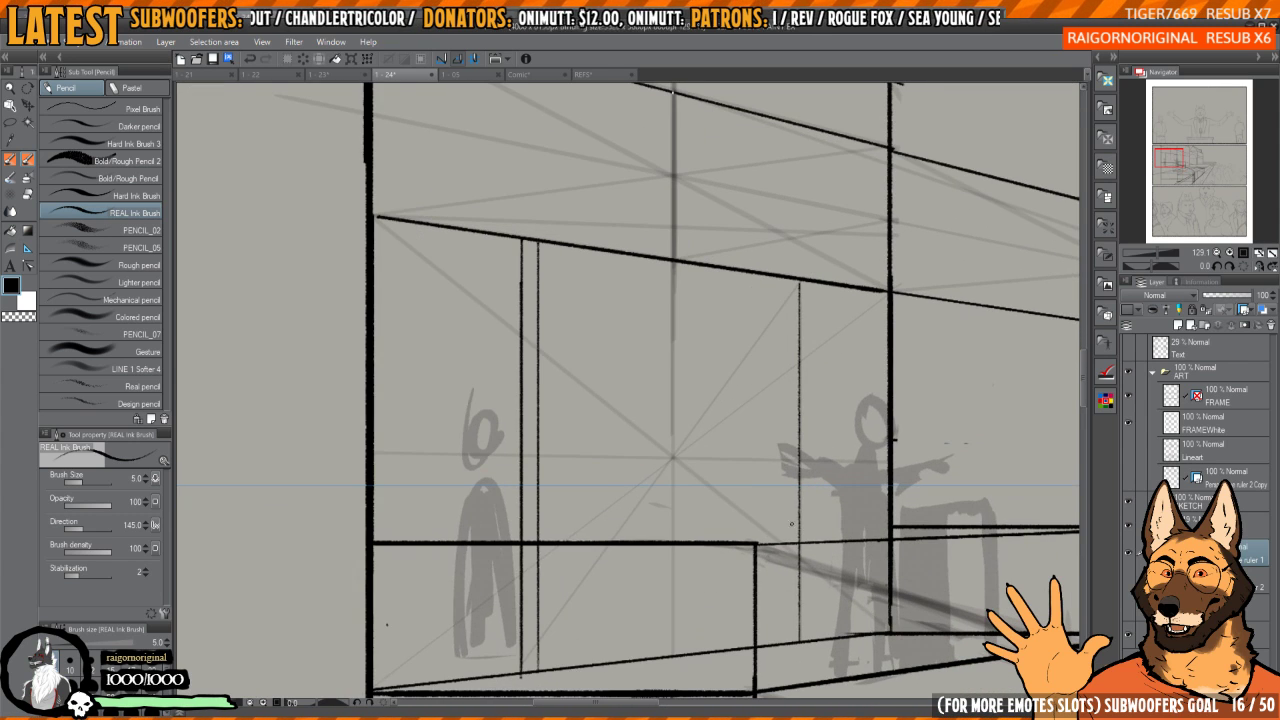
{"action": "left_click_drag", "start_coordinate": [788, 643], "coordinate": [791, 283]}
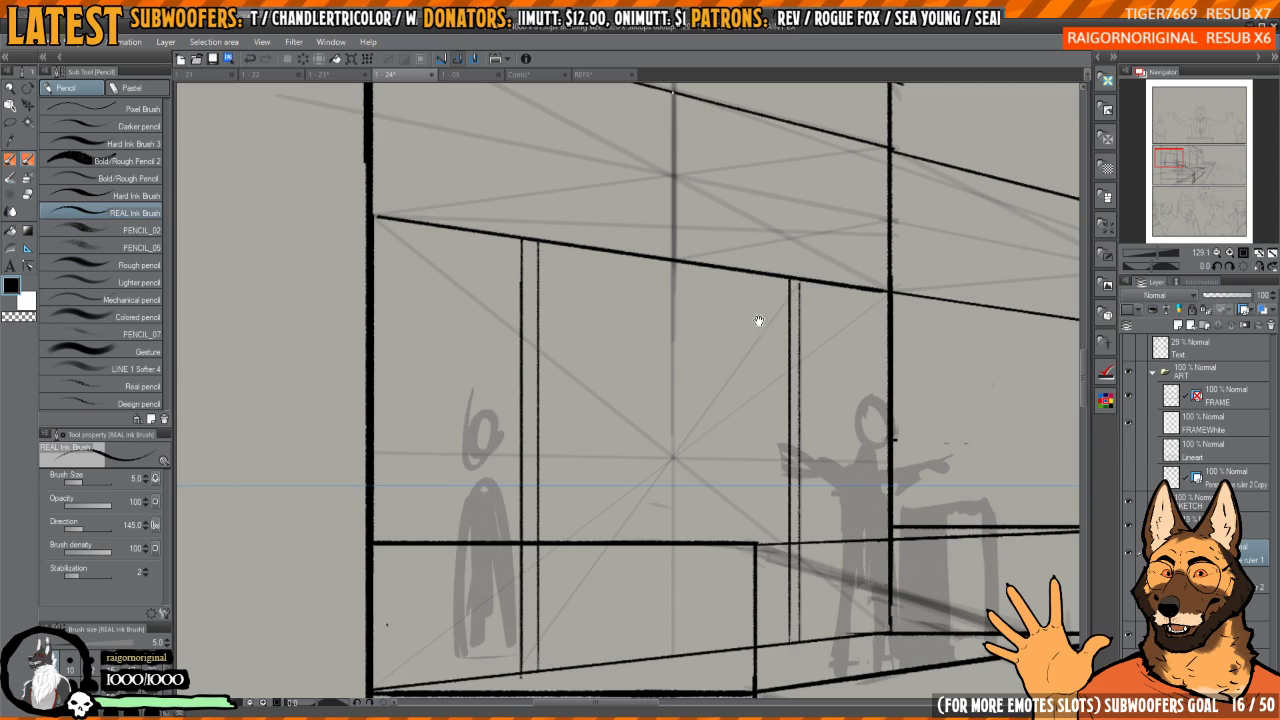
- Thicken the band's lower line across the nearest wall section and draw a thin parallel line just above it
{"action": "mouse_move", "coordinate": [757, 323]}
{"action": "left_mouse_down"}
{"action": "mouse_move", "coordinate": [797, 452]}
{"action": "mouse_move", "coordinate": [674, 389]}
{"action": "mouse_move", "coordinate": [654, 464]}
{"action": "mouse_move", "coordinate": [684, 393]}
{"action": "left_mouse_up"}
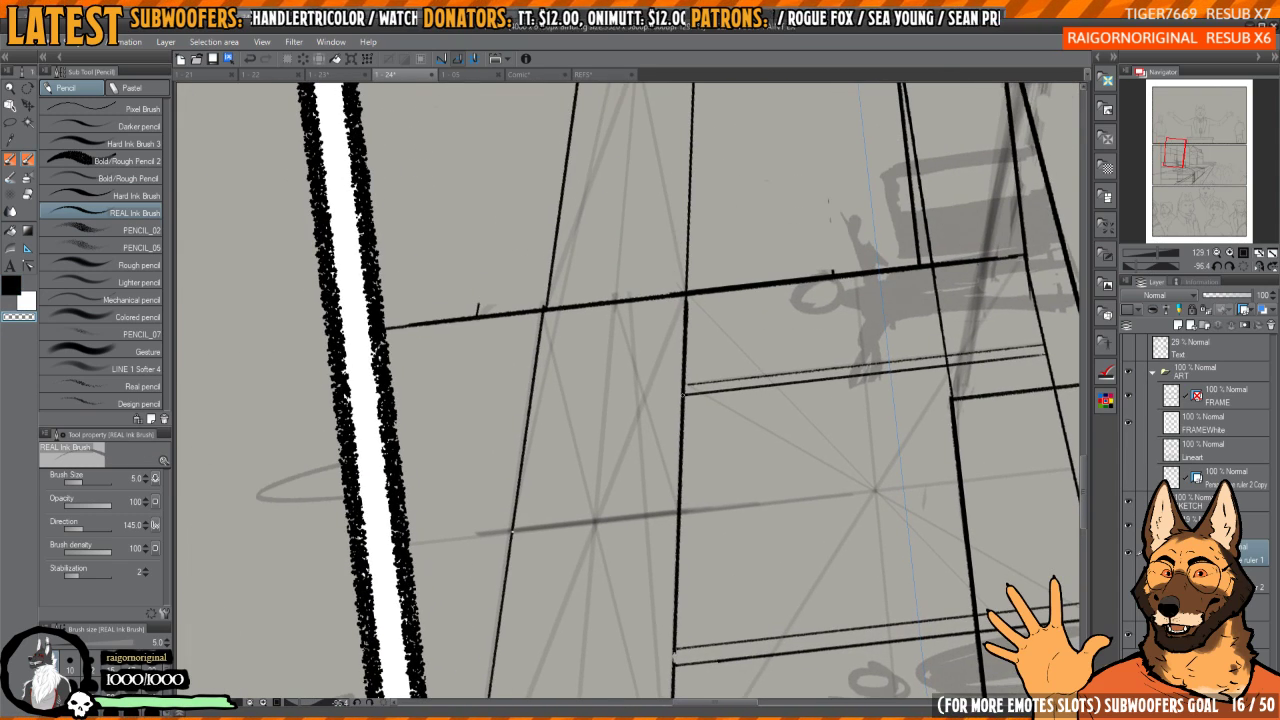
{"action": "key", "text": "c"}
{"action": "left_click_drag", "start_coordinate": [686, 296], "coordinate": [680, 512]}
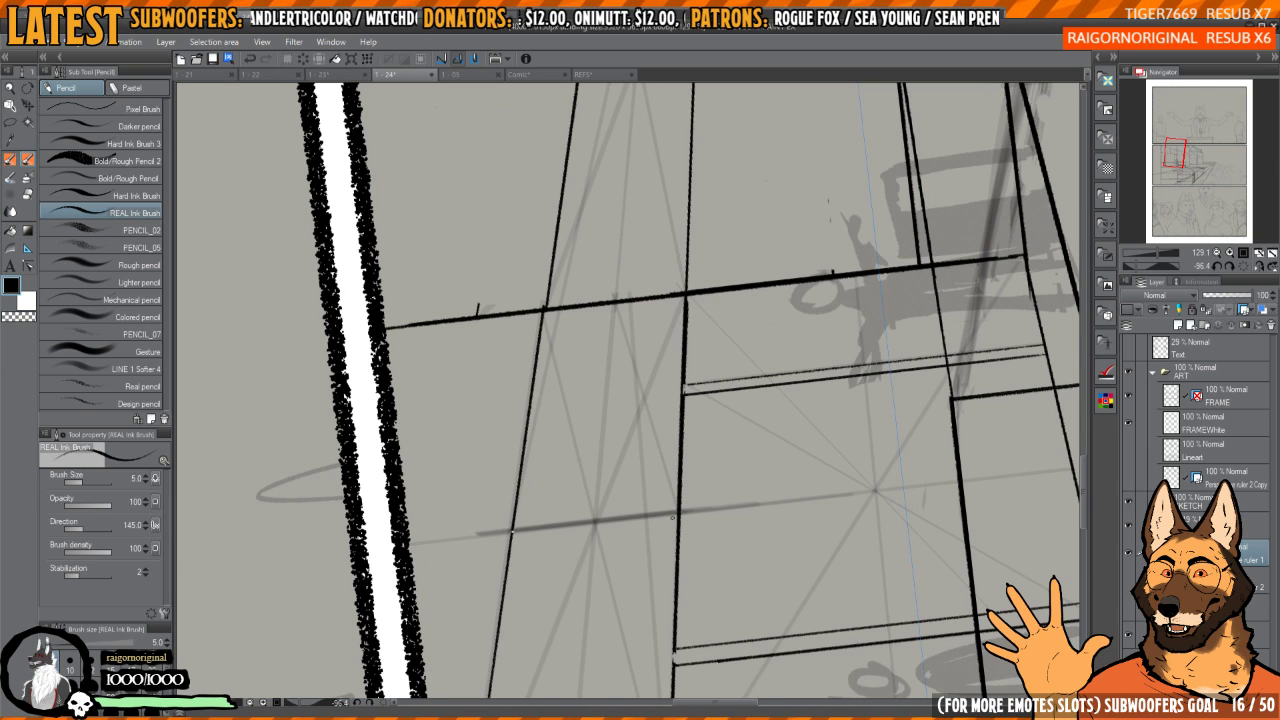
{"action": "mouse_move", "coordinate": [709, 242]}
{"action": "left_mouse_down"}
{"action": "mouse_move", "coordinate": [689, 311]}
{"action": "mouse_move", "coordinate": [678, 632]}
{"action": "left_mouse_up"}
{"action": "key", "text": "ctrl+z"}
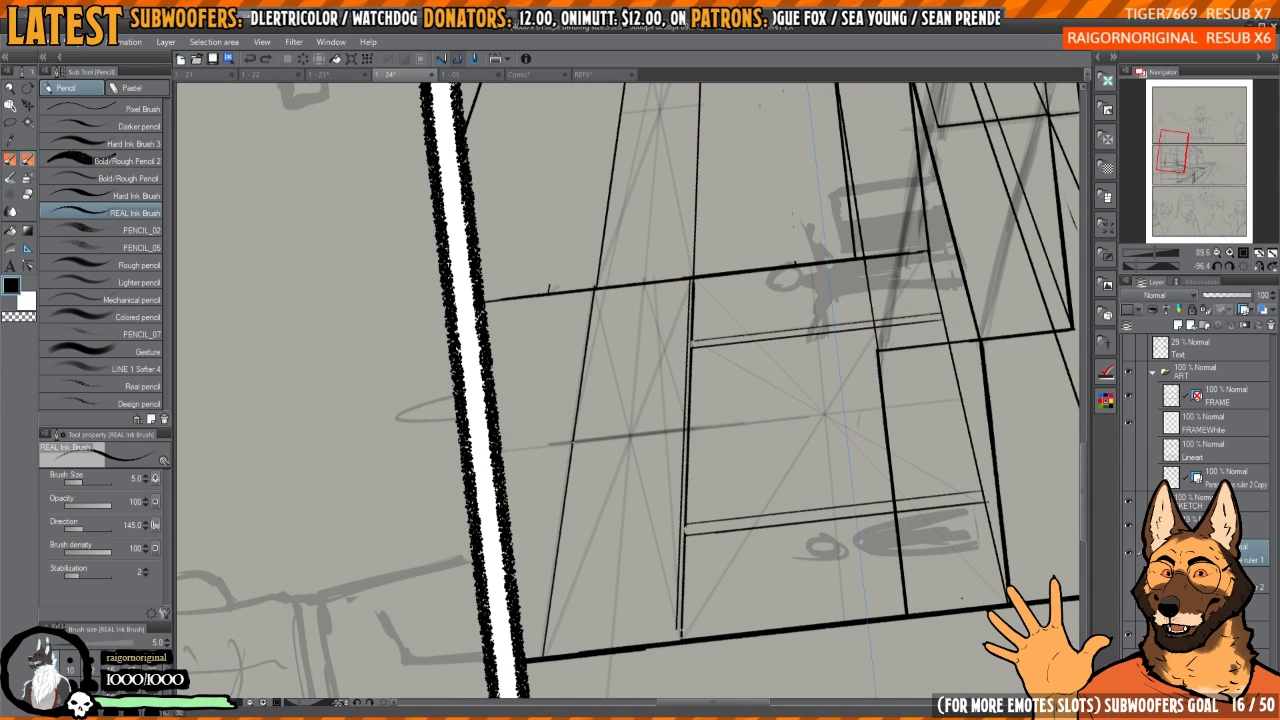
- Erase the band's thick lower line where it crosses the two pillar tops and close each top with a thin line
{"action": "left_click_drag", "start_coordinate": [675, 564], "coordinate": [713, 463]}
{"action": "key", "text": "c"}
{"action": "left_click_drag", "start_coordinate": [708, 400], "coordinate": [712, 436]}
{"action": "left_click_drag", "start_coordinate": [718, 369], "coordinate": [694, 563]}
{"action": "left_click_drag", "start_coordinate": [723, 166], "coordinate": [697, 488]}
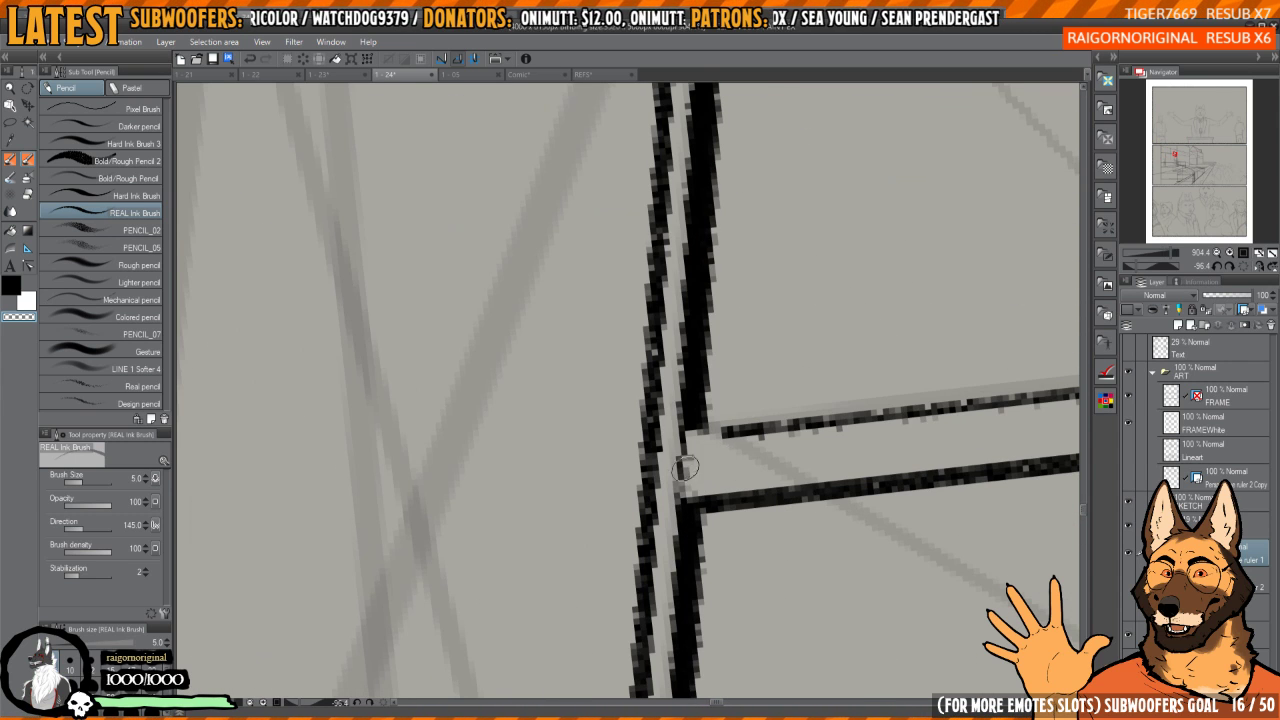
{"action": "key", "text": "c"}
{"action": "left_click_drag", "start_coordinate": [683, 434], "coordinate": [677, 496]}
{"action": "scroll", "coordinate": [828, 507], "scroll_direction": "down", "scroll_amount": 5}
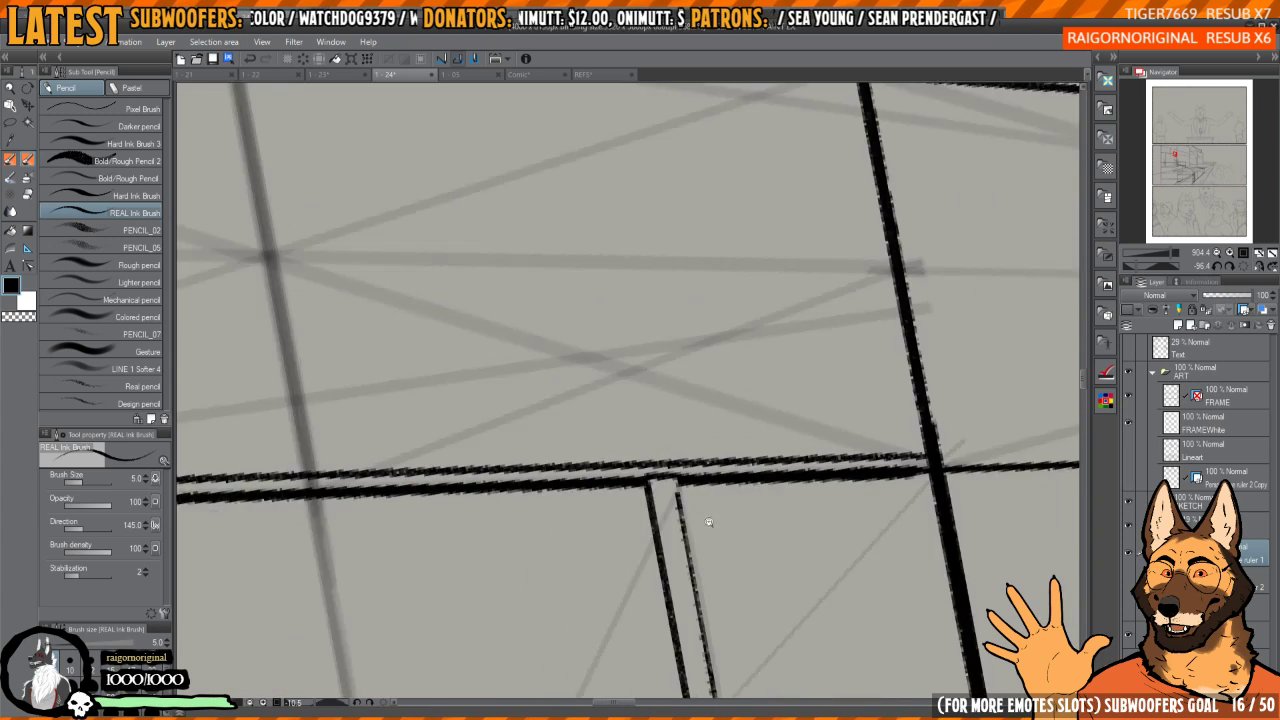
{"action": "left_click_drag", "start_coordinate": [794, 446], "coordinate": [810, 390]}
{"action": "scroll", "coordinate": [808, 388], "scroll_direction": "down", "scroll_amount": 2}
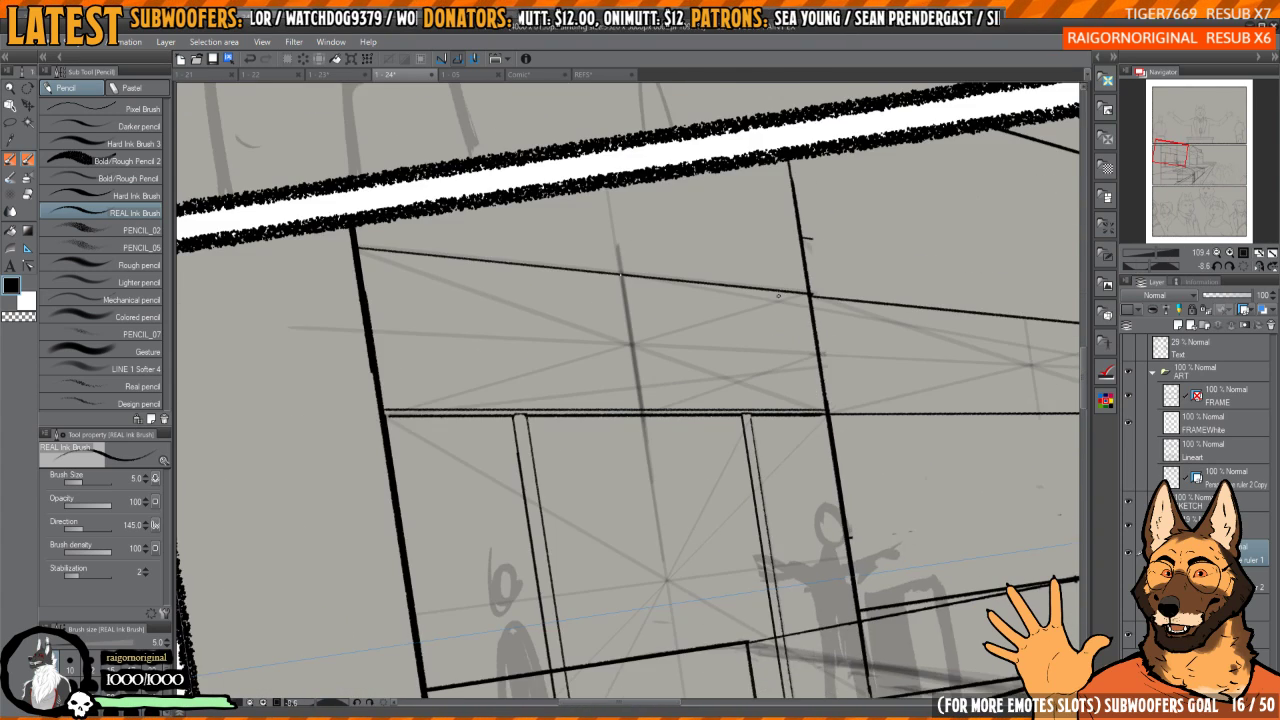
- Widen the far pillar by erasing its vertical line nearest the arms-spread figure and redrawing it slightly further out
{"action": "key", "text": "ctrl+at"}
{"action": "left_click_drag", "start_coordinate": [790, 452], "coordinate": [798, 413]}
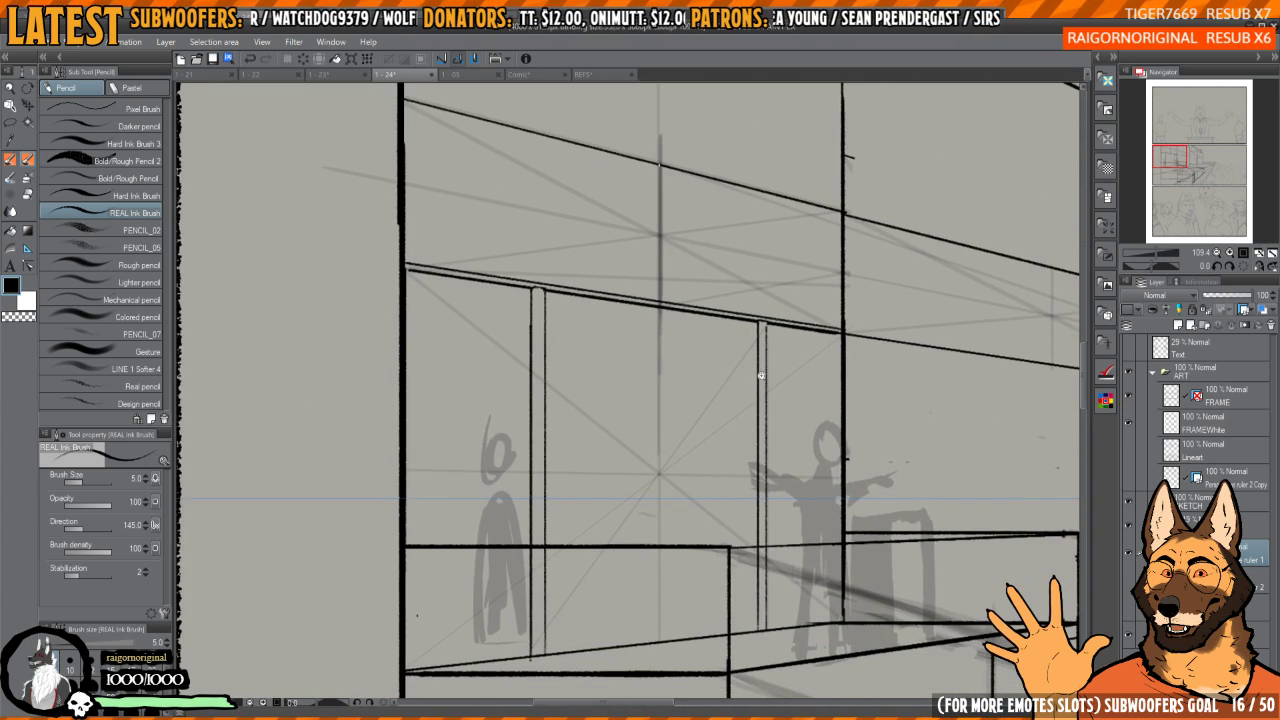
{"action": "scroll", "coordinate": [769, 339], "scroll_direction": "up", "scroll_amount": 2}
{"action": "left_click_drag", "start_coordinate": [765, 318], "coordinate": [768, 660]}
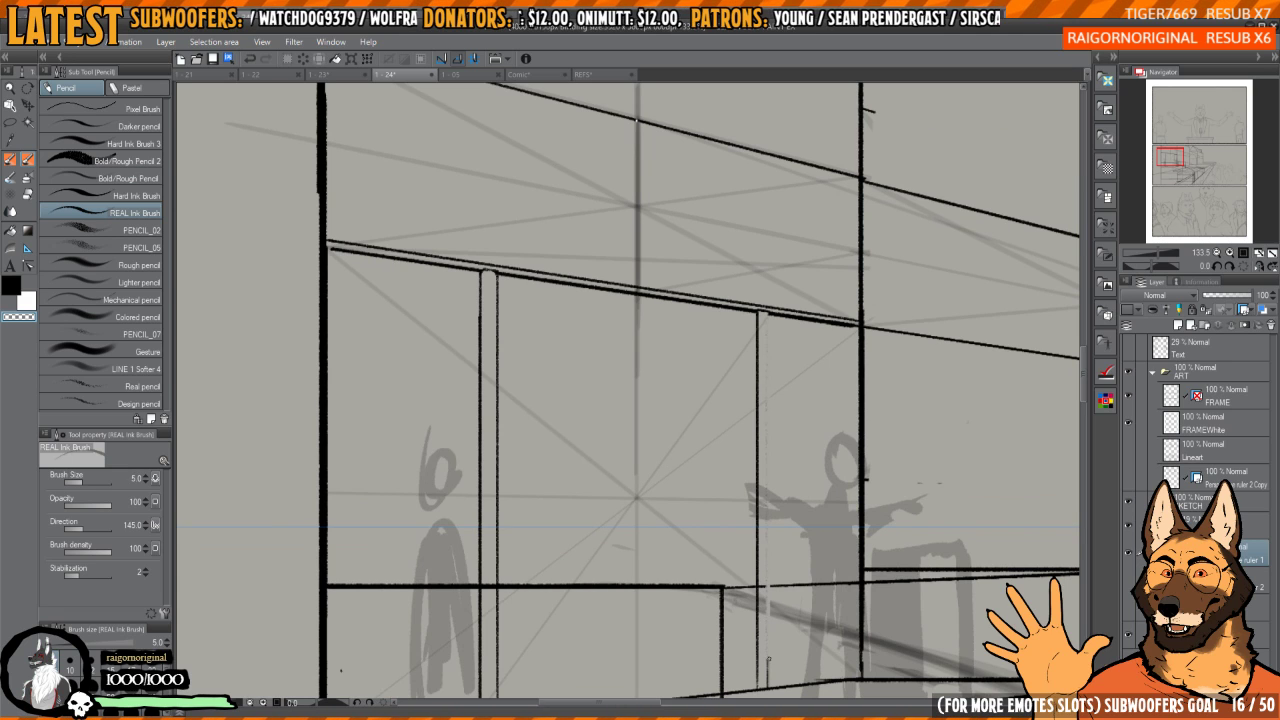
{"action": "key", "text": "c"}
{"action": "left_click_drag", "start_coordinate": [770, 312], "coordinate": [769, 641]}
{"action": "key", "text": "ctrl+z"}
{"action": "mouse_move", "coordinate": [770, 312]}
{"action": "left_mouse_down"}
{"action": "mouse_move", "coordinate": [773, 633]}
{"action": "mouse_move", "coordinate": [786, 296]}
{"action": "mouse_move", "coordinate": [786, 596]}
{"action": "left_mouse_up"}
{"action": "key", "text": "ctrl+z"}
{"action": "key", "text": "ctrl+z"}
{"action": "left_click_drag", "start_coordinate": [784, 270], "coordinate": [787, 636]}
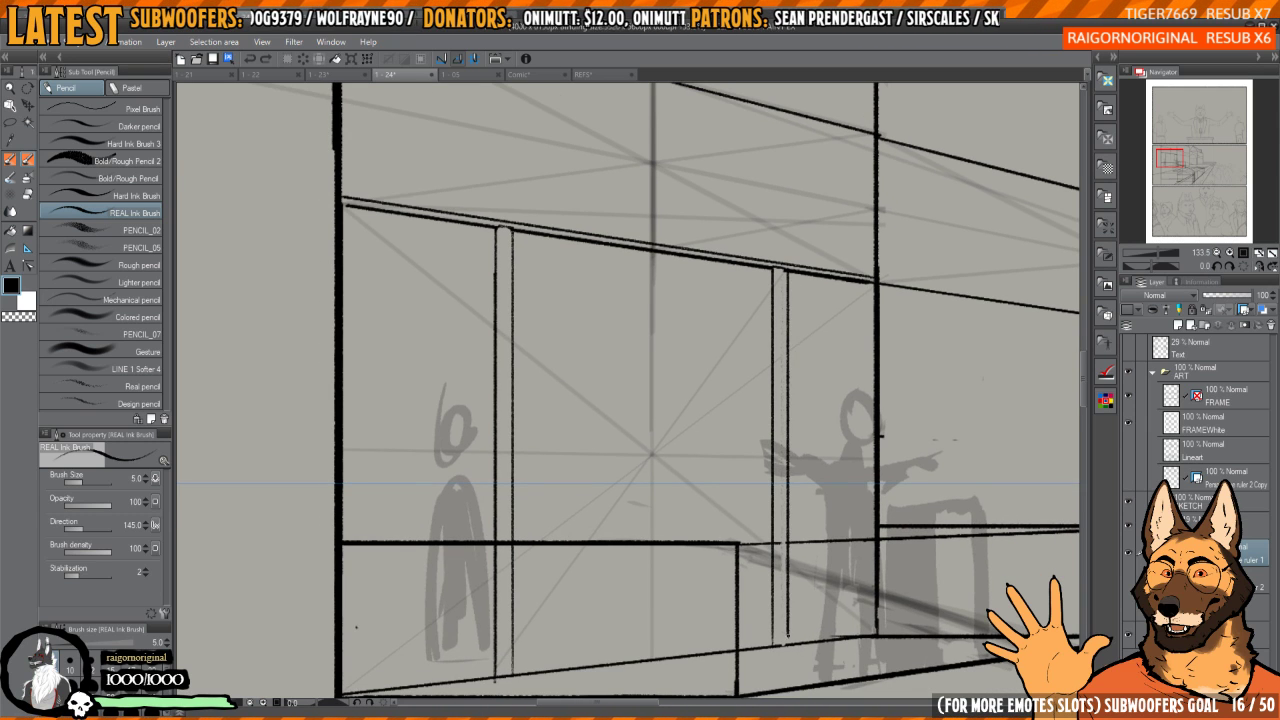
- Erase the floor line inside both pillar bases and close each base with a short line slightly below the floor line
{"action": "scroll", "coordinate": [784, 630], "scroll_direction": "up", "scroll_amount": 5}
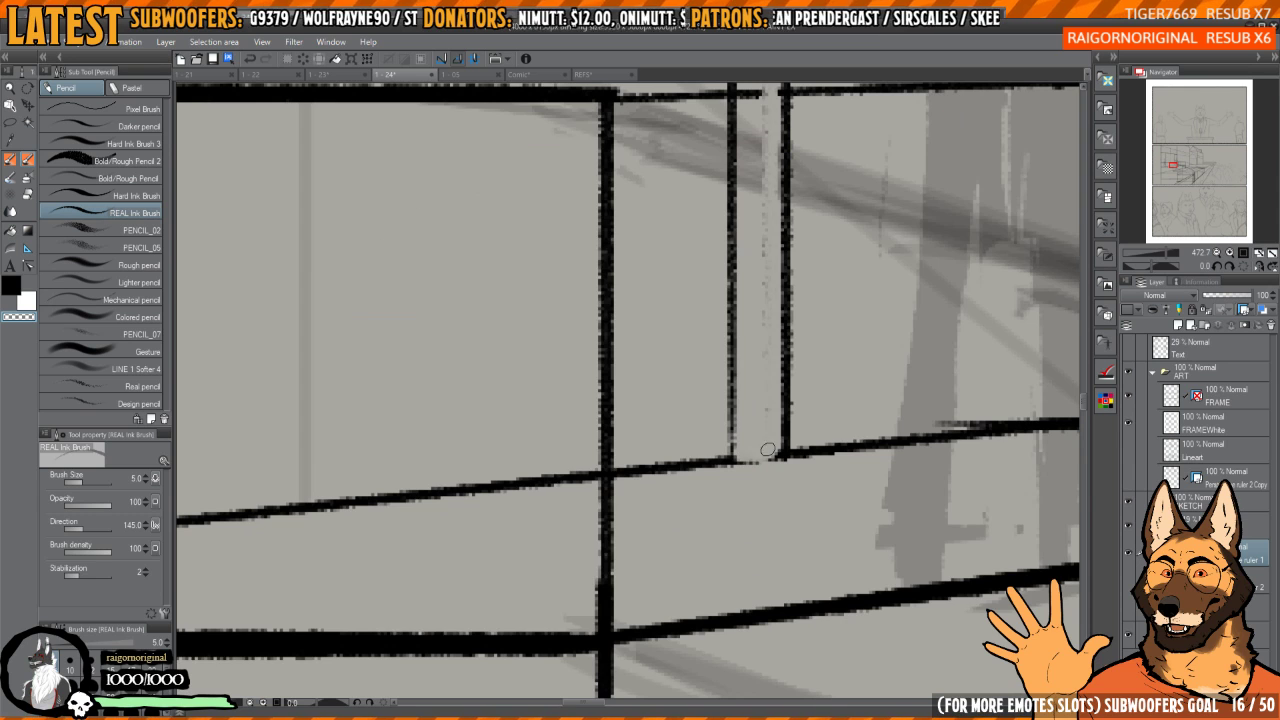
{"action": "left_click_drag", "start_coordinate": [749, 461], "coordinate": [782, 455]}
{"action": "left_click_drag", "start_coordinate": [849, 404], "coordinate": [717, 417]}
{"action": "mouse_move", "coordinate": [411, 489]}
{"action": "left_mouse_down"}
{"action": "mouse_move", "coordinate": [637, 526]}
{"action": "mouse_move", "coordinate": [640, 508]}
{"action": "mouse_move", "coordinate": [681, 508]}
{"action": "mouse_move", "coordinate": [681, 422]}
{"action": "left_mouse_up"}
{"action": "key", "text": "c"}
{"action": "key", "text": "c"}
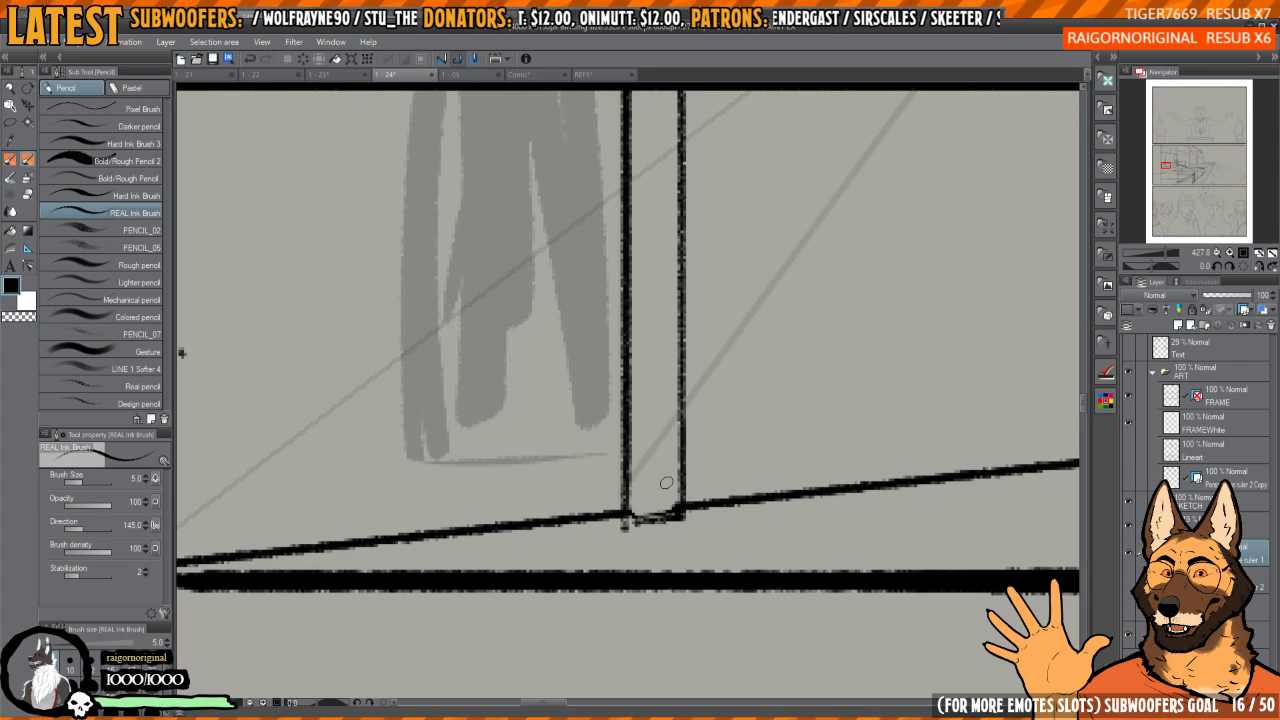
{"action": "key", "text": "c"}
{"action": "mouse_move", "coordinate": [682, 516]}
{"action": "left_mouse_down"}
{"action": "mouse_move", "coordinate": [624, 523]}
{"action": "mouse_move", "coordinate": [680, 507]}
{"action": "left_mouse_up"}
{"action": "key", "text": "c"}
{"action": "mouse_move", "coordinate": [824, 493]}
{"action": "left_mouse_down"}
{"action": "mouse_move", "coordinate": [1013, 424]}
{"action": "mouse_move", "coordinate": [792, 423]}
{"action": "mouse_move", "coordinate": [862, 467]}
{"action": "left_mouse_up"}
{"action": "scroll", "coordinate": [800, 497], "scroll_direction": "down", "scroll_amount": 3}
{"action": "scroll", "coordinate": [800, 497], "scroll_direction": "up", "scroll_amount": 5}
- Erase the leftover traces of the old vertical line inside the far pillar
{"action": "key", "text": "c"}
{"action": "scroll", "coordinate": [837, 391], "scroll_direction": "down", "scroll_amount": 5}
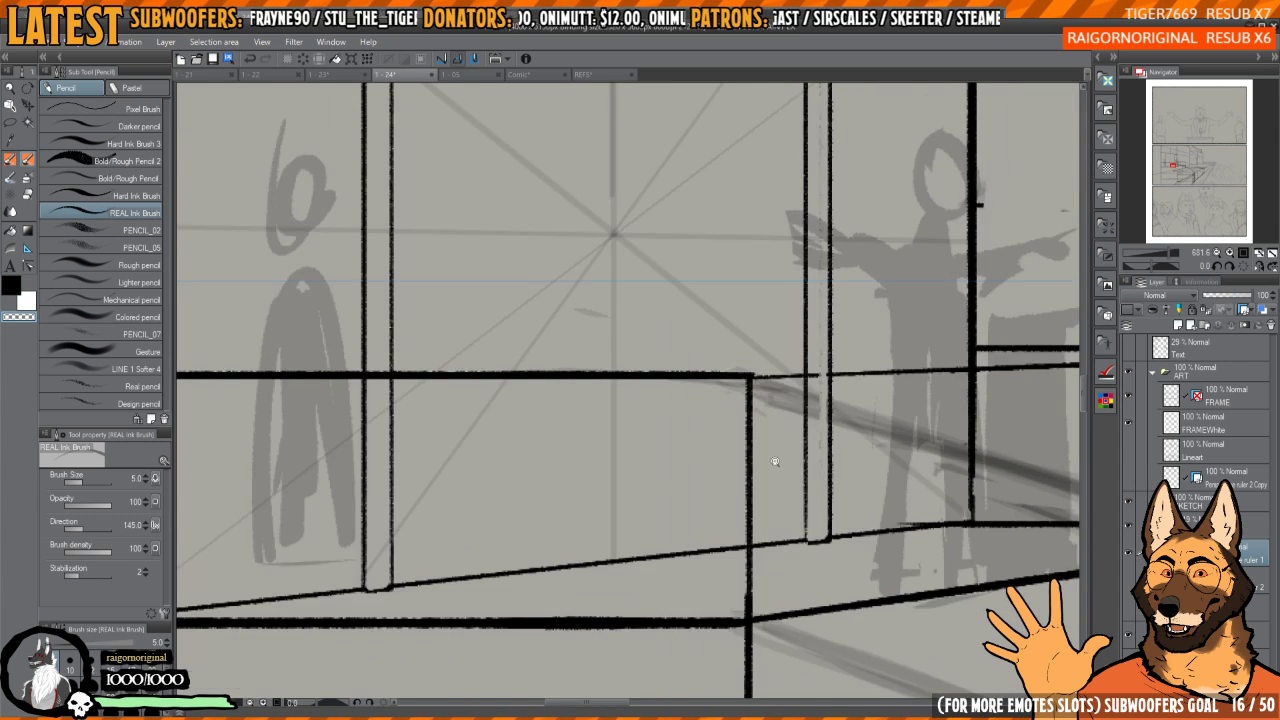
{"action": "mouse_move", "coordinate": [824, 347]}
{"action": "left_mouse_down"}
{"action": "mouse_move", "coordinate": [770, 433]}
{"action": "mouse_move", "coordinate": [775, 507]}
{"action": "left_mouse_up"}
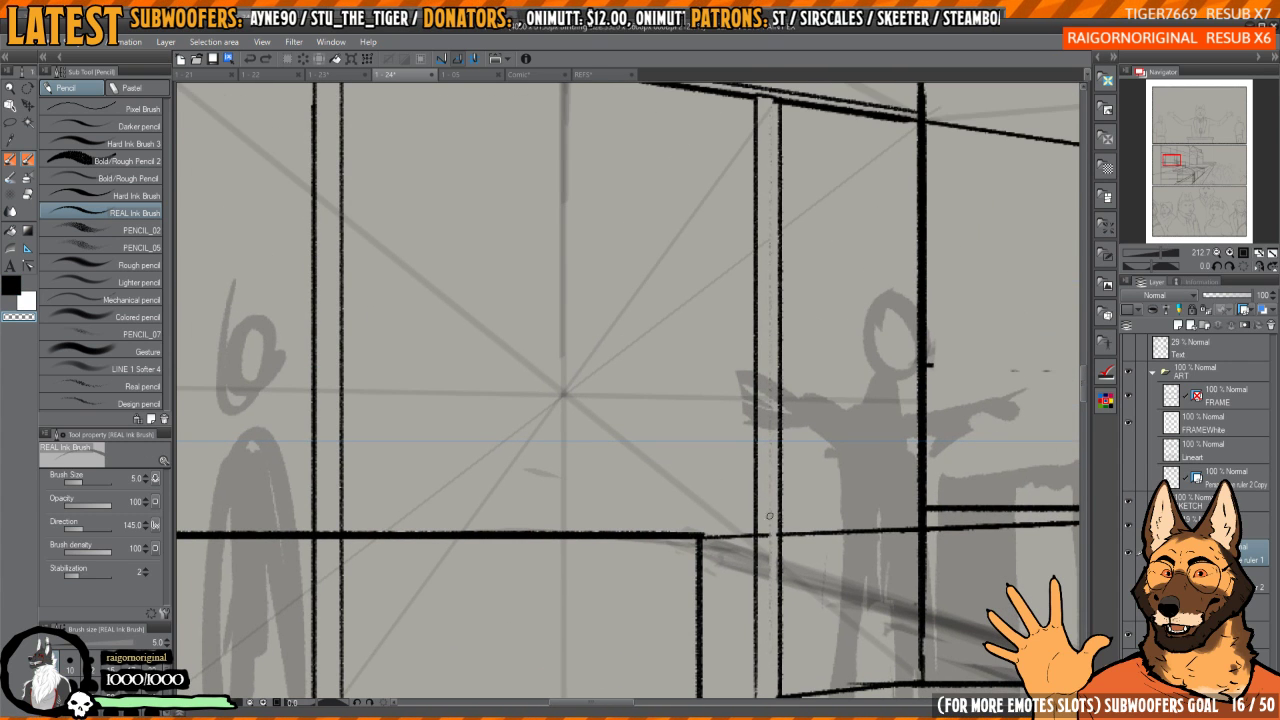
{"action": "scroll", "coordinate": [770, 406], "scroll_direction": "up", "scroll_amount": 3}
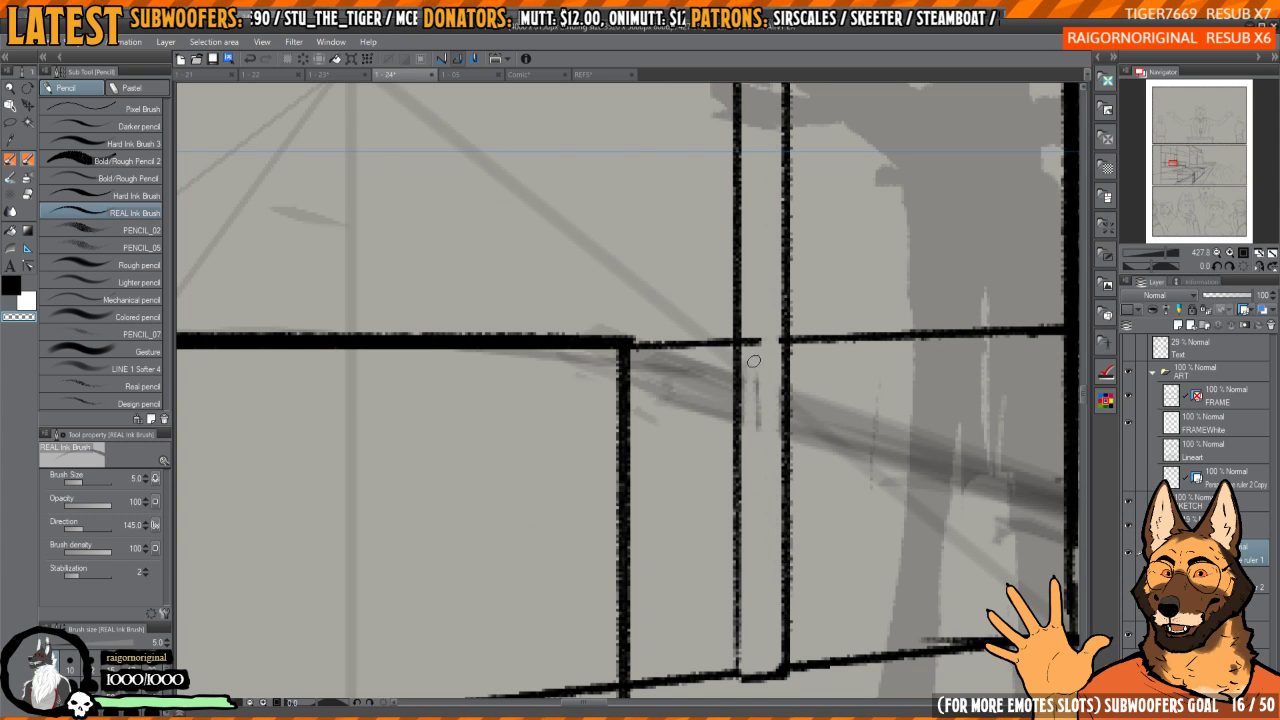
{"action": "scroll", "coordinate": [763, 420], "scroll_direction": "down", "scroll_amount": 2}
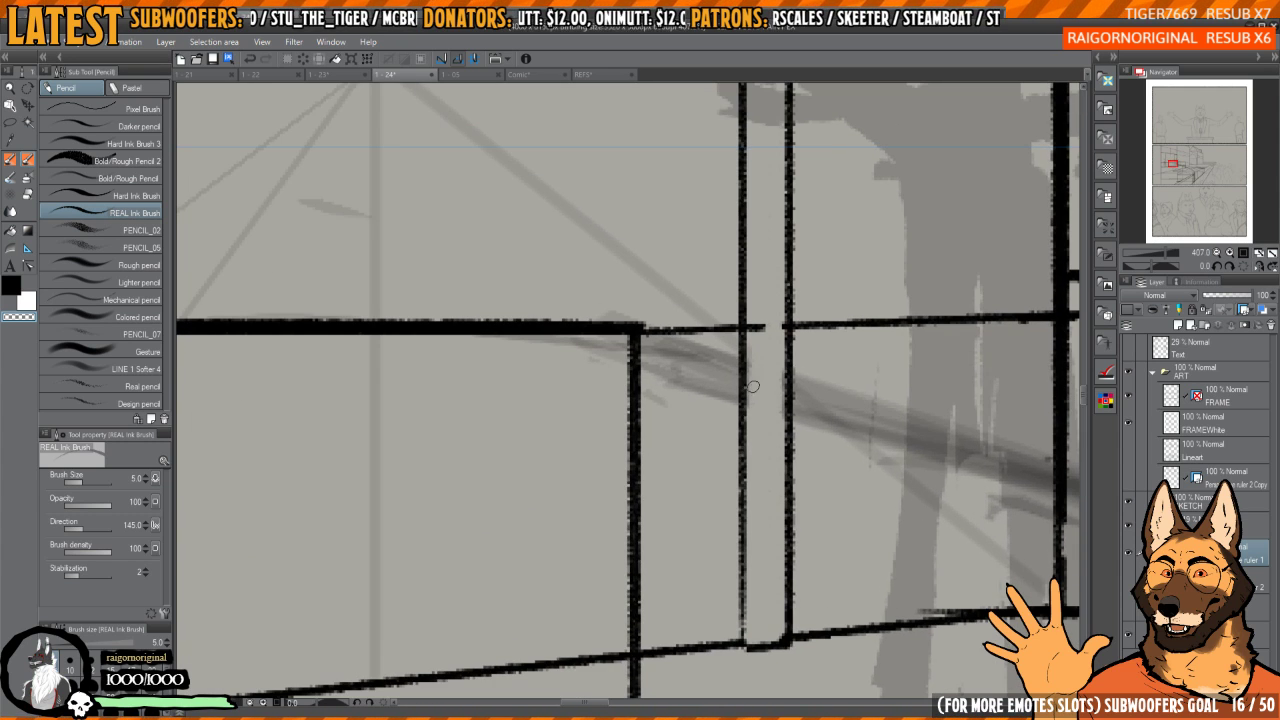
{"action": "scroll", "coordinate": [768, 375], "scroll_direction": "down", "scroll_amount": 2}
- Thicken the edge of each pillar nearest the panel's side frame with a second vertical line drawn close alongside
{"action": "mouse_move", "coordinate": [750, 322]}
{"action": "left_mouse_down"}
{"action": "mouse_move", "coordinate": [754, 565]}
{"action": "mouse_move", "coordinate": [757, 512]}
{"action": "mouse_move", "coordinate": [741, 579]}
{"action": "mouse_move", "coordinate": [719, 514]}
{"action": "mouse_move", "coordinate": [732, 518]}
{"action": "mouse_move", "coordinate": [735, 557]}
{"action": "mouse_move", "coordinate": [743, 252]}
{"action": "mouse_move", "coordinate": [742, 599]}
{"action": "mouse_move", "coordinate": [737, 264]}
{"action": "left_mouse_up"}
{"action": "scroll", "coordinate": [757, 512], "scroll_direction": "down", "scroll_amount": 5}
{"action": "key", "text": "ctrl+z"}
{"action": "key", "text": "ctrl+z"}
{"action": "key", "text": "ctrl+z"}
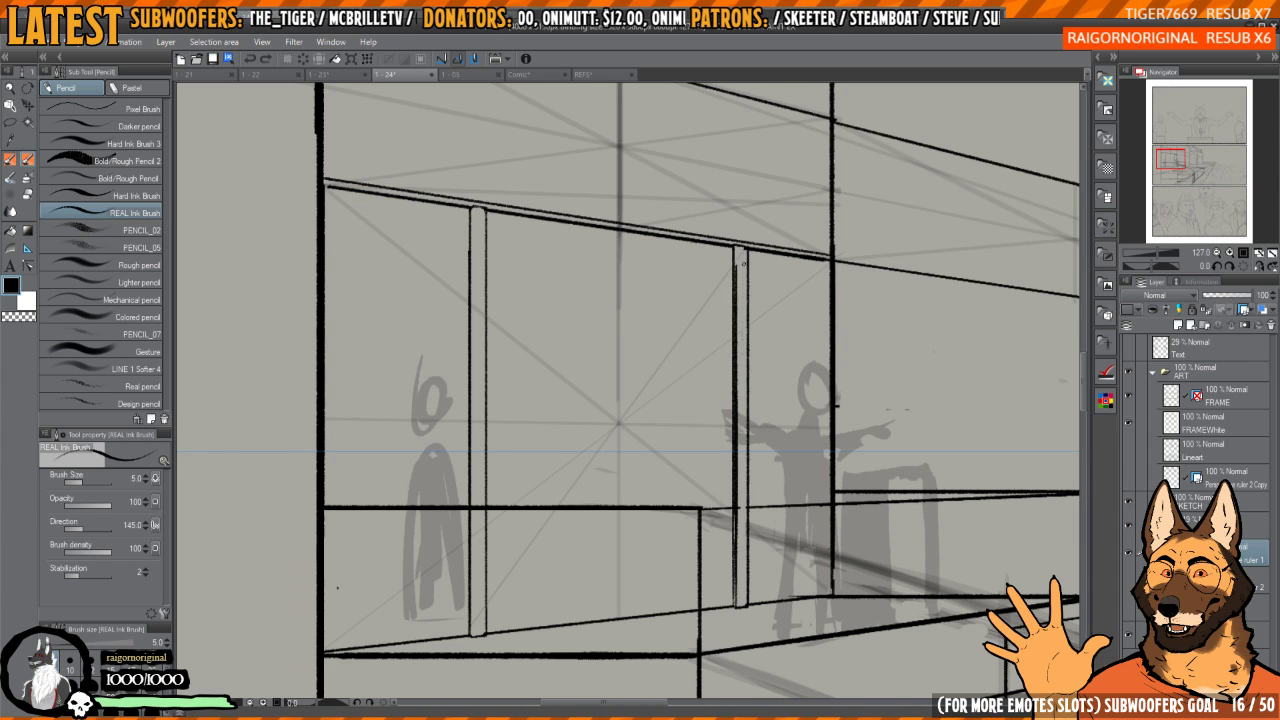
{"action": "left_click_drag", "start_coordinate": [586, 424], "coordinate": [779, 443]}
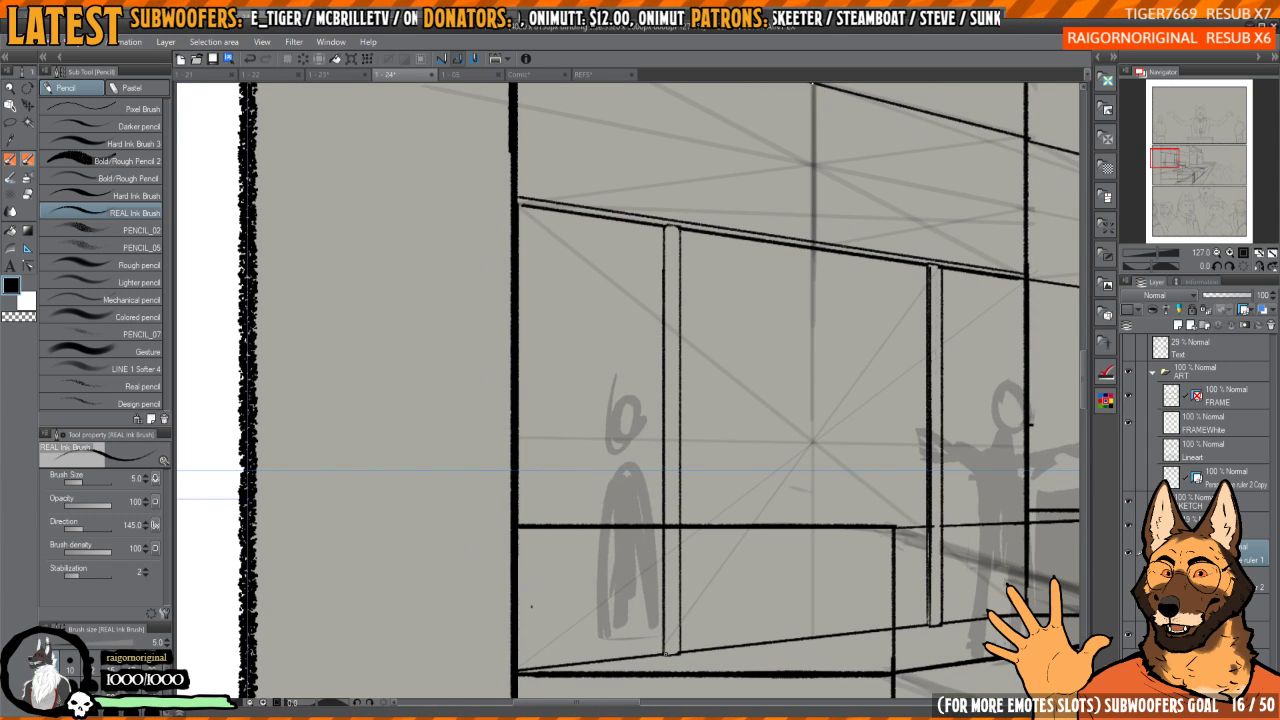
{"action": "left_click_drag", "start_coordinate": [666, 656], "coordinate": [665, 444]}
{"action": "key", "text": "ctrl+z"}
{"action": "left_click_drag", "start_coordinate": [667, 658], "coordinate": [665, 227]}
{"action": "left_click_drag", "start_coordinate": [921, 351], "coordinate": [788, 341]}
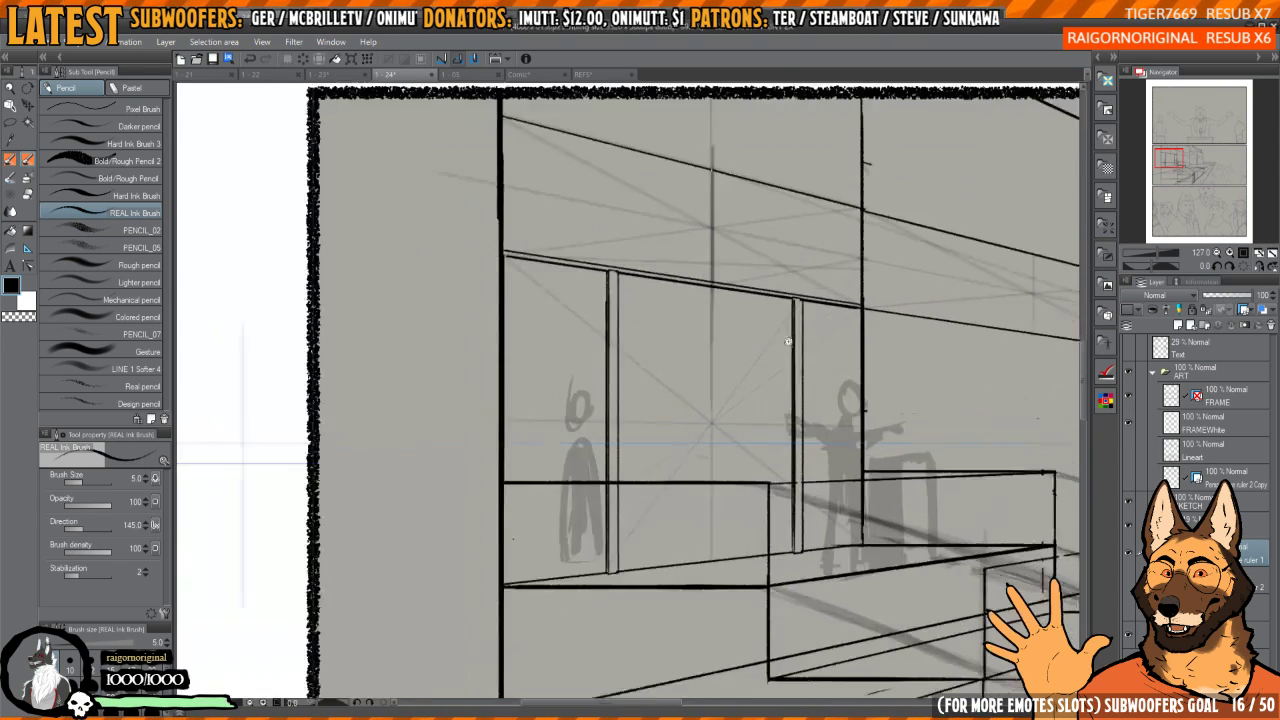
- Redraw the far pillar's thin vertical edge slightly further out and erase the remains of the old line up to the band
{"action": "scroll", "coordinate": [788, 341], "scroll_direction": "up", "scroll_amount": 3}
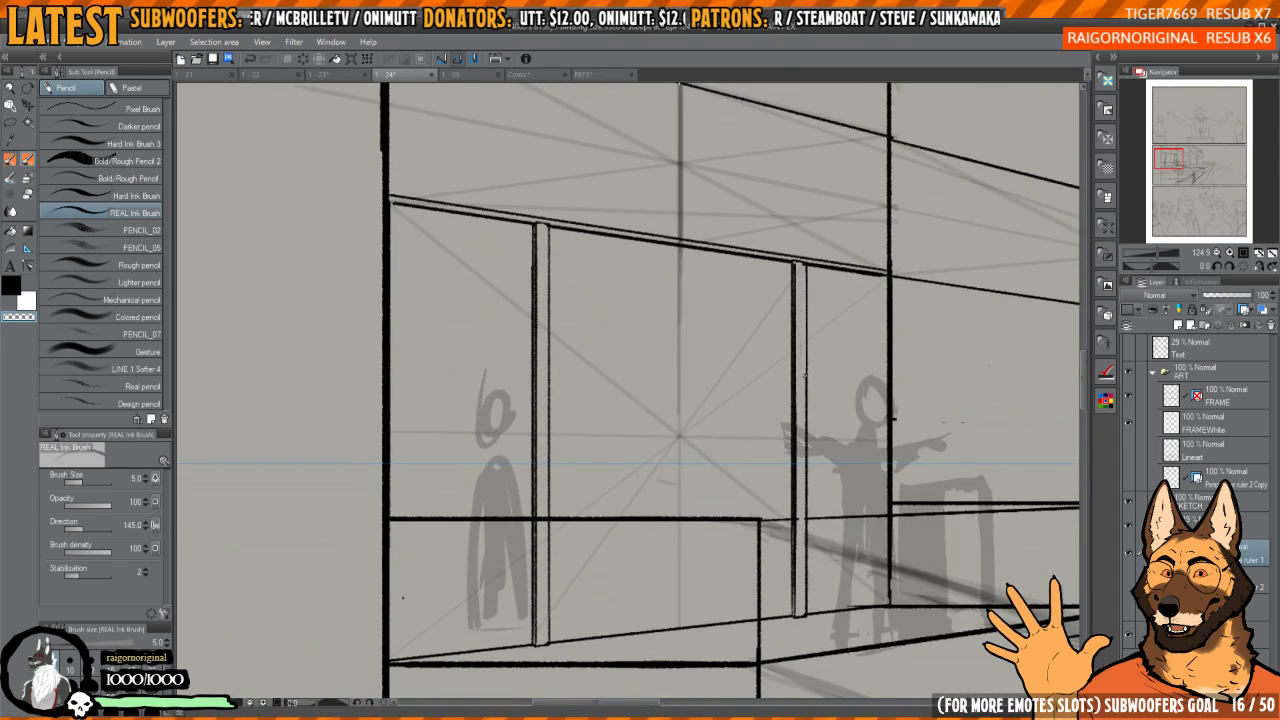
{"action": "key", "text": "ctrl+z"}
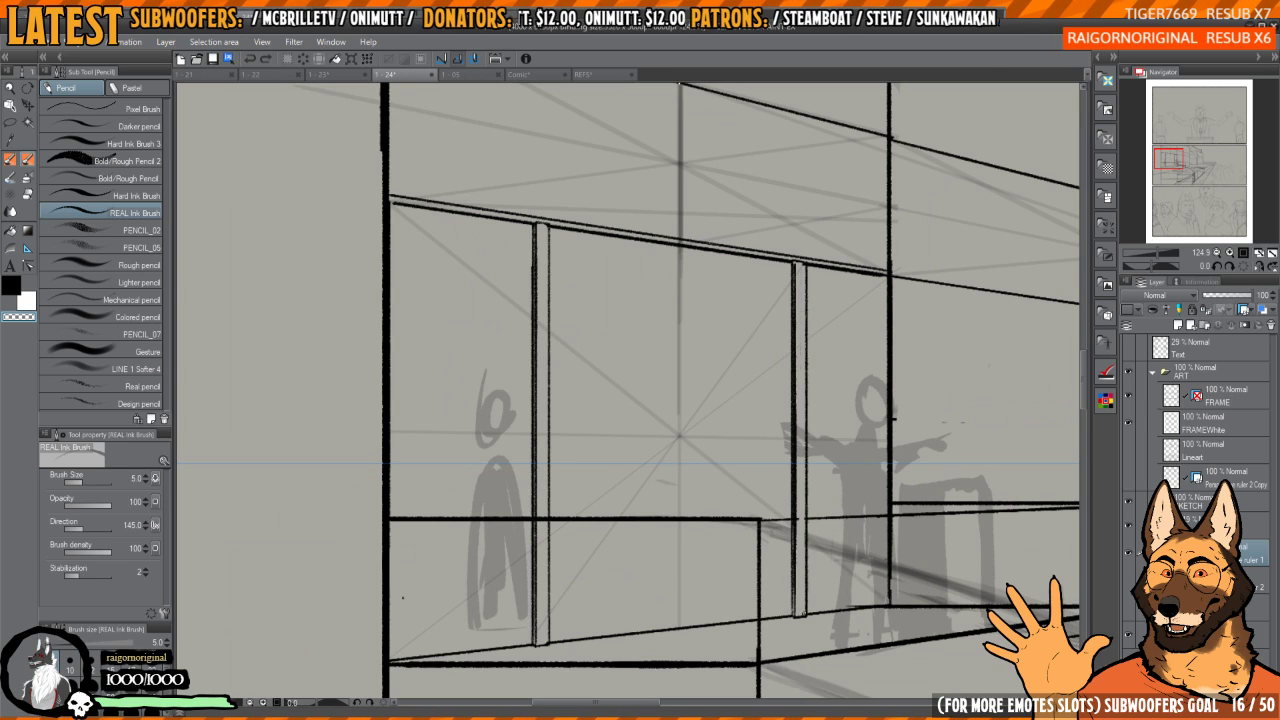
{"action": "left_click_drag", "start_coordinate": [807, 614], "coordinate": [810, 264]}
{"action": "key", "text": "c"}
{"action": "scroll", "coordinate": [812, 263], "scroll_direction": "up", "scroll_amount": 5}
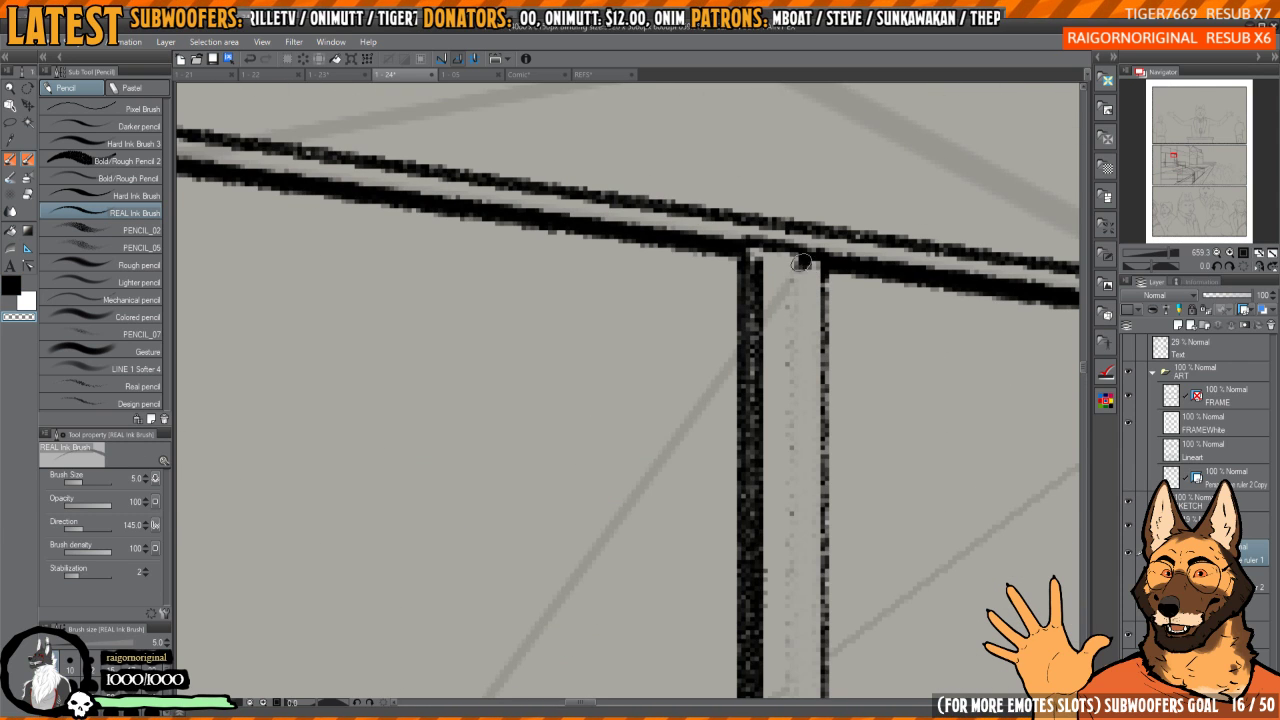
{"action": "key", "text": "c"}
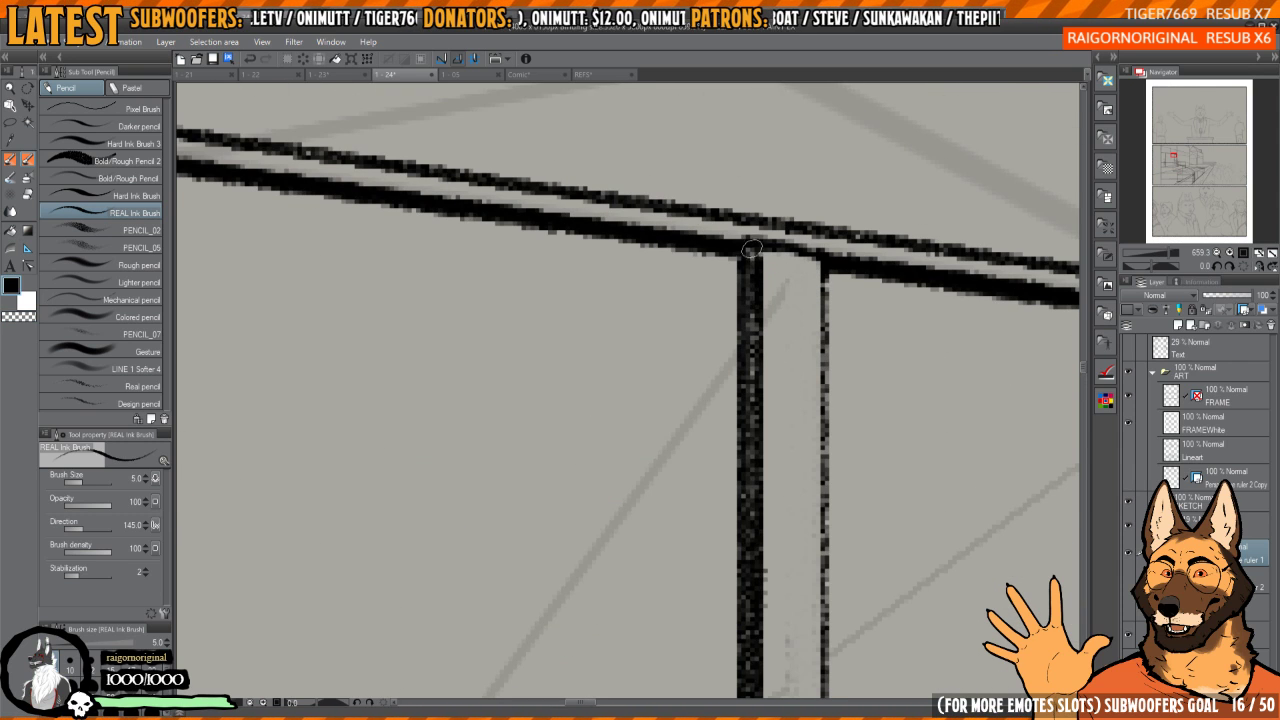
- Erase the part of the low wall's top line that runs inside the far pillar
{"action": "scroll", "coordinate": [776, 272], "scroll_direction": "down", "scroll_amount": 5}
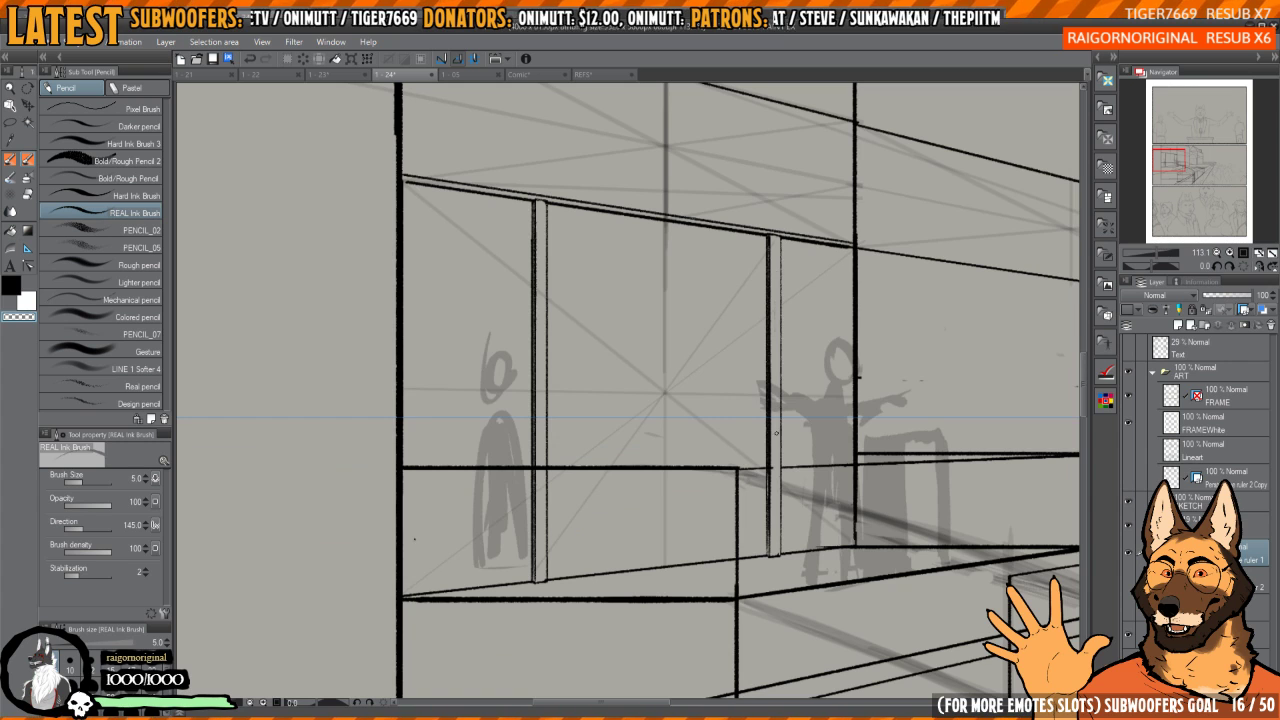
{"action": "scroll", "coordinate": [775, 405], "scroll_direction": "up", "scroll_amount": 5}
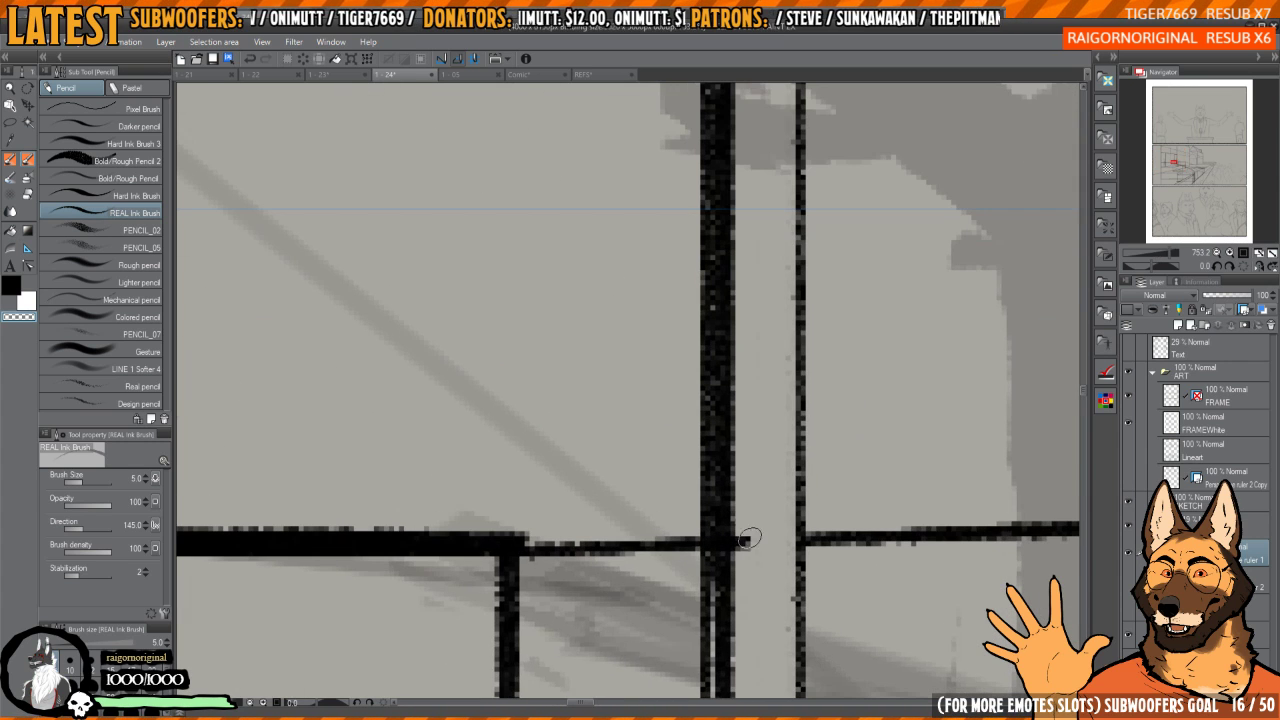
{"action": "scroll", "coordinate": [741, 580], "scroll_direction": "down", "scroll_amount": 1}
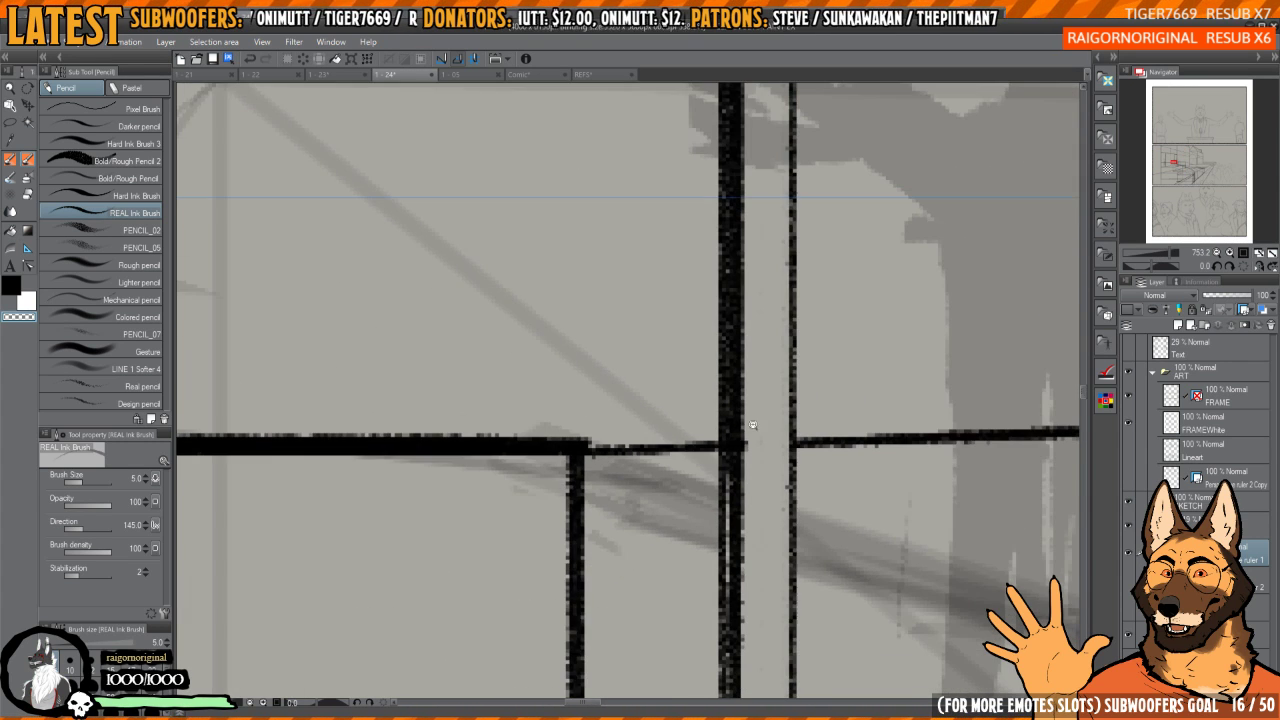
{"action": "scroll", "coordinate": [750, 500], "scroll_direction": "down", "scroll_amount": 1}
- Redraw the far pillar's short base line between its two edges and erase the overshoot at the thickened edge
{"action": "scroll", "coordinate": [766, 640], "scroll_direction": "up", "scroll_amount": 3}
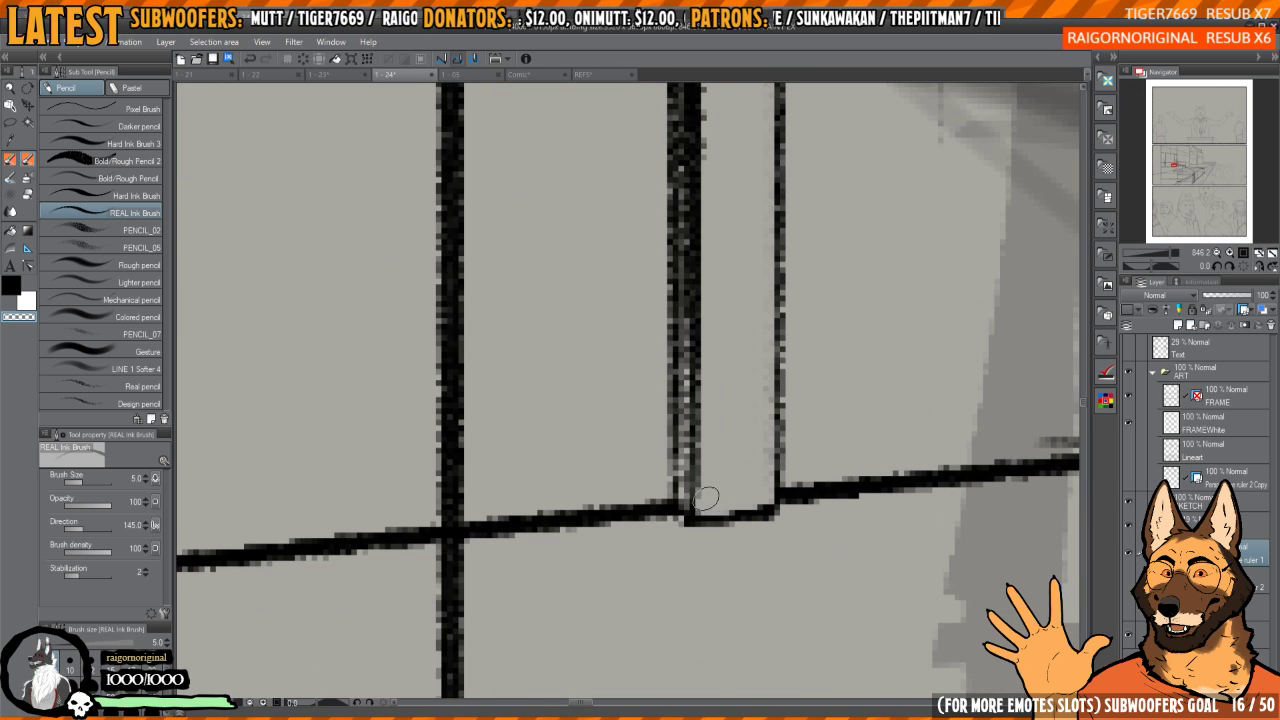
{"action": "key", "text": "c"}
{"action": "key", "text": "c"}
{"action": "mouse_move", "coordinate": [699, 520]}
{"action": "left_mouse_down"}
{"action": "mouse_move", "coordinate": [706, 531]}
{"action": "mouse_move", "coordinate": [692, 516]}
{"action": "mouse_move", "coordinate": [776, 510]}
{"action": "mouse_move", "coordinate": [777, 498]}
{"action": "left_mouse_up"}
{"action": "key", "text": "c"}
{"action": "key", "text": "ctrl+z"}
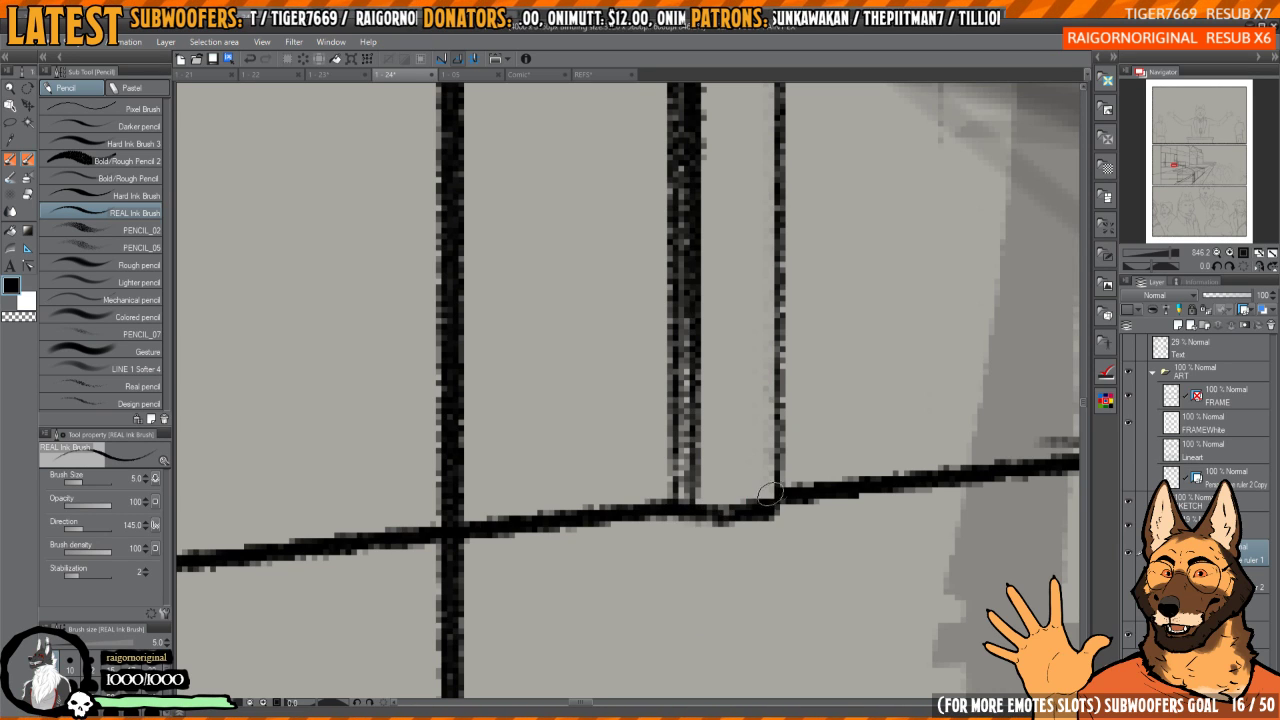
{"action": "key", "text": "c"}
{"action": "mouse_move", "coordinate": [703, 528]}
{"action": "left_mouse_down"}
{"action": "mouse_move", "coordinate": [777, 511]}
{"action": "mouse_move", "coordinate": [705, 513]}
{"action": "left_mouse_up"}
{"action": "key", "text": "c"}
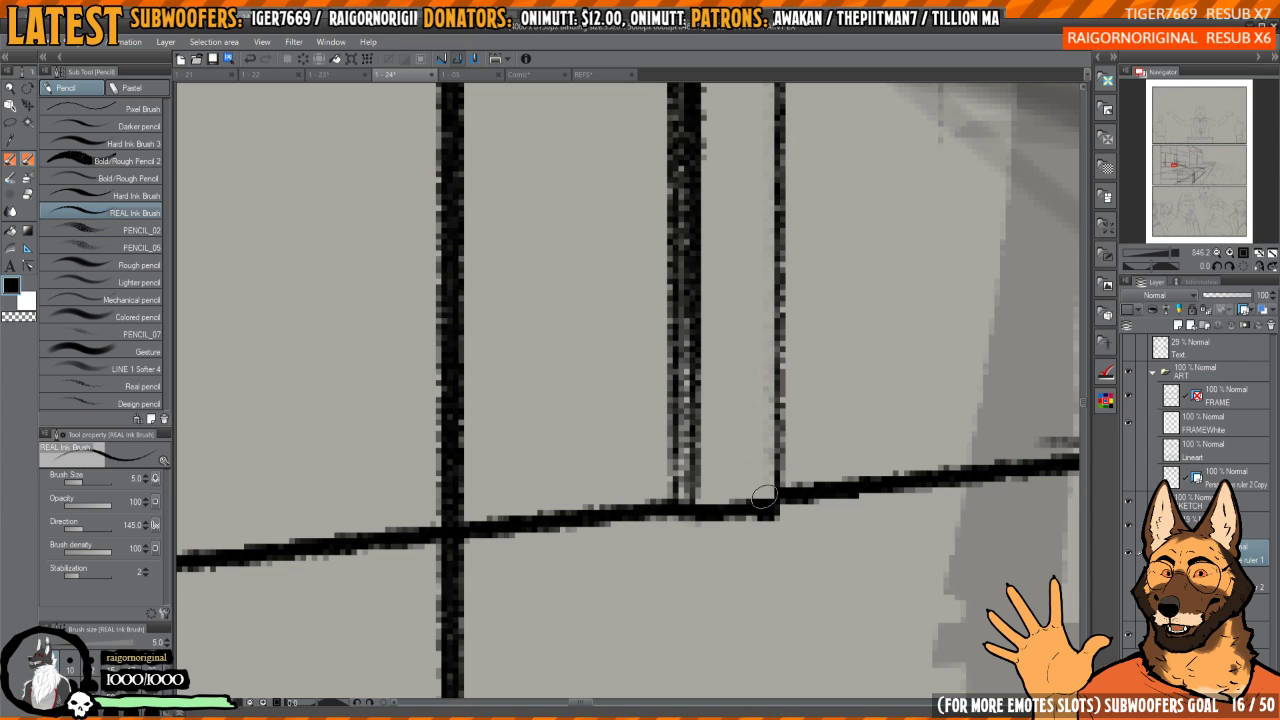
{"action": "key", "text": "c"}
{"action": "key", "text": "c"}
{"action": "key", "text": "c"}
{"action": "left_click_drag", "start_coordinate": [683, 500], "coordinate": [683, 430]}
{"action": "key", "text": "c"}
- Draw the near pillar's short base line between its two edges, slightly below the low wall's line, and tidy the corners
{"action": "mouse_move", "coordinate": [708, 400]}
{"action": "left_mouse_down"}
{"action": "mouse_move", "coordinate": [723, 526]}
{"action": "mouse_move", "coordinate": [640, 452]}
{"action": "mouse_move", "coordinate": [560, 458]}
{"action": "left_mouse_up"}
{"action": "mouse_move", "coordinate": [560, 458]}
{"action": "left_mouse_down"}
{"action": "mouse_move", "coordinate": [694, 494]}
{"action": "mouse_move", "coordinate": [729, 522]}
{"action": "mouse_move", "coordinate": [706, 605]}
{"action": "mouse_move", "coordinate": [729, 523]}
{"action": "mouse_move", "coordinate": [750, 503]}
{"action": "left_mouse_up"}
{"action": "key", "text": "c"}
{"action": "key", "text": "c"}
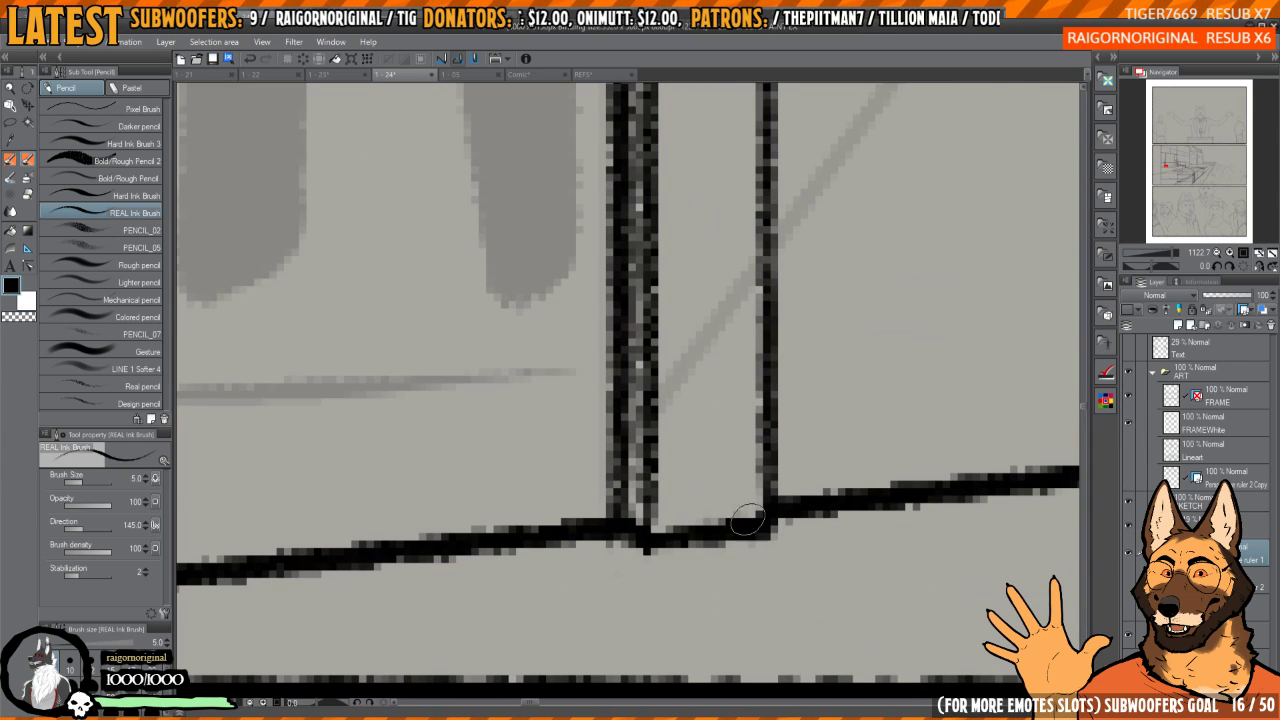
{"action": "mouse_move", "coordinate": [738, 452]}
{"action": "left_mouse_down"}
{"action": "mouse_move", "coordinate": [697, 456]}
{"action": "mouse_move", "coordinate": [737, 363]}
{"action": "mouse_move", "coordinate": [660, 532]}
{"action": "left_mouse_up"}
{"action": "mouse_move", "coordinate": [694, 452]}
{"action": "left_mouse_down"}
{"action": "mouse_move", "coordinate": [726, 457]}
{"action": "mouse_move", "coordinate": [740, 497]}
{"action": "mouse_move", "coordinate": [794, 457]}
{"action": "mouse_move", "coordinate": [791, 383]}
{"action": "mouse_move", "coordinate": [775, 383]}
{"action": "mouse_move", "coordinate": [817, 376]}
{"action": "mouse_move", "coordinate": [769, 357]}
{"action": "left_mouse_up"}
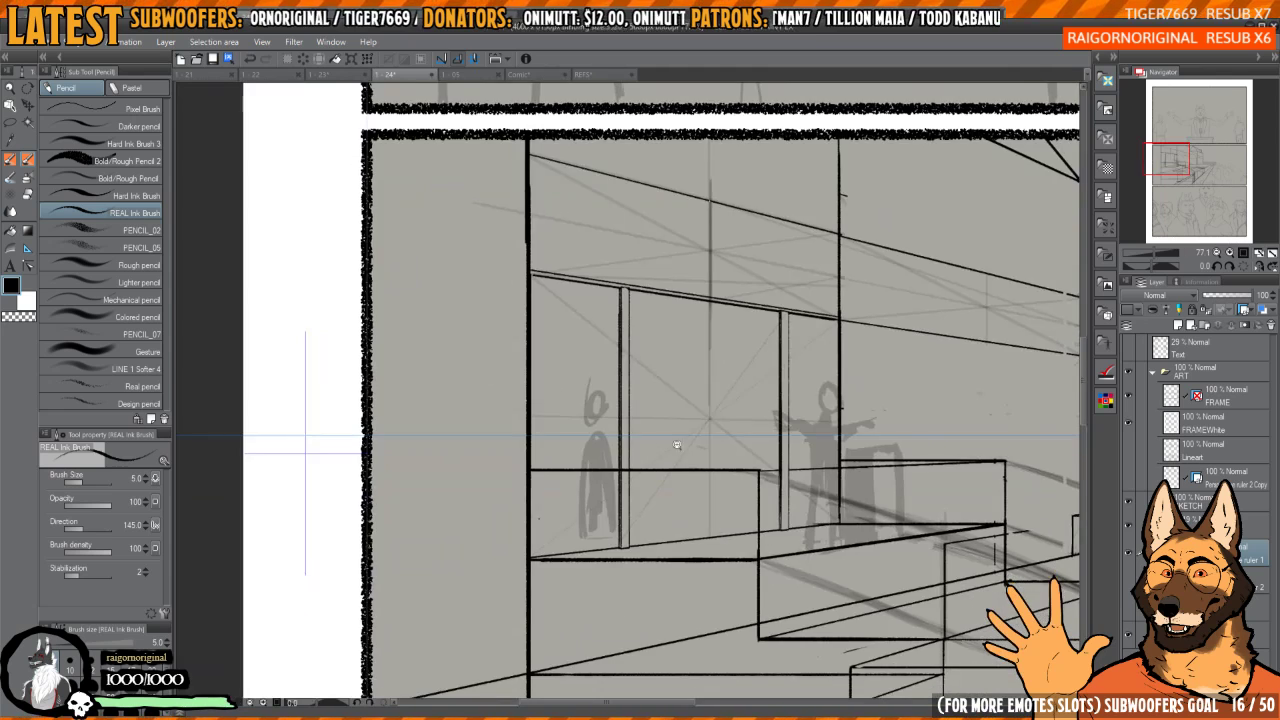
- Try a vertical door edge from the wall's base line up, just inside the near pillar
{"action": "left_click_drag", "start_coordinate": [711, 322], "coordinate": [760, 322]}
{"action": "left_click_drag", "start_coordinate": [600, 654], "coordinate": [600, 506]}
{"action": "key", "text": "ctrl+z"}
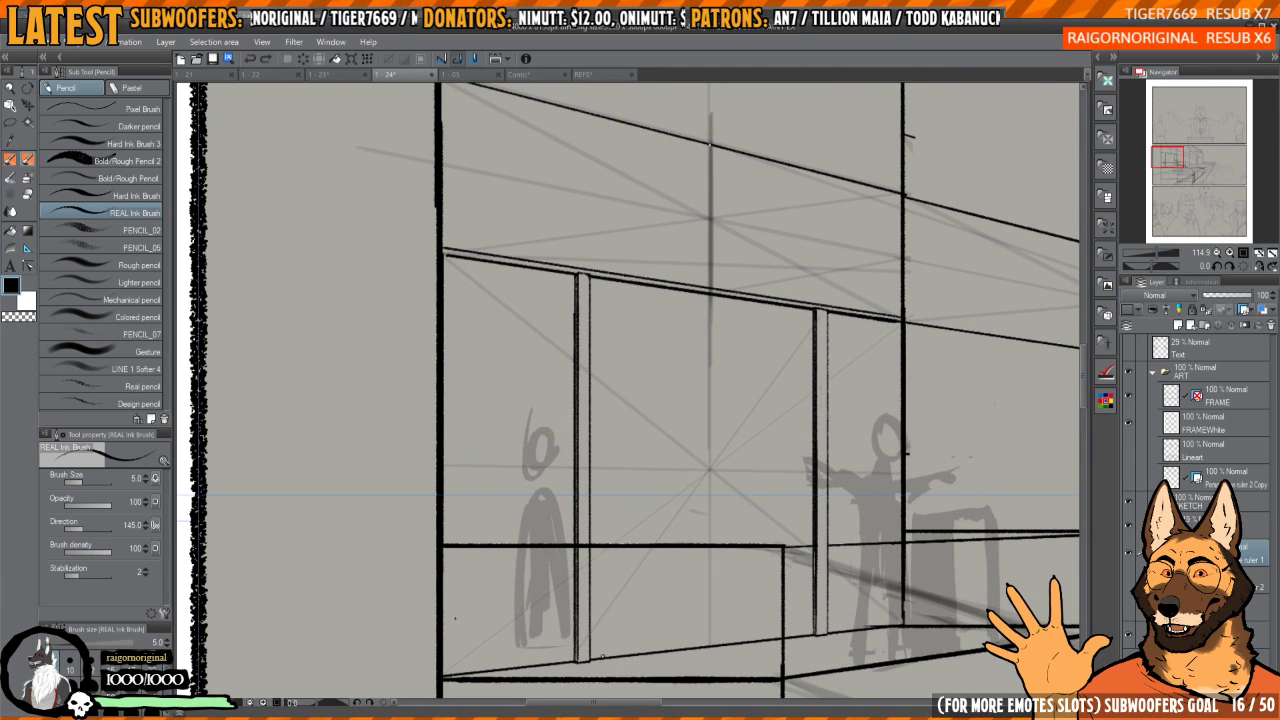
{"action": "left_click_drag", "start_coordinate": [598, 662], "coordinate": [598, 378]}
{"action": "key", "text": "ctrl+z"}
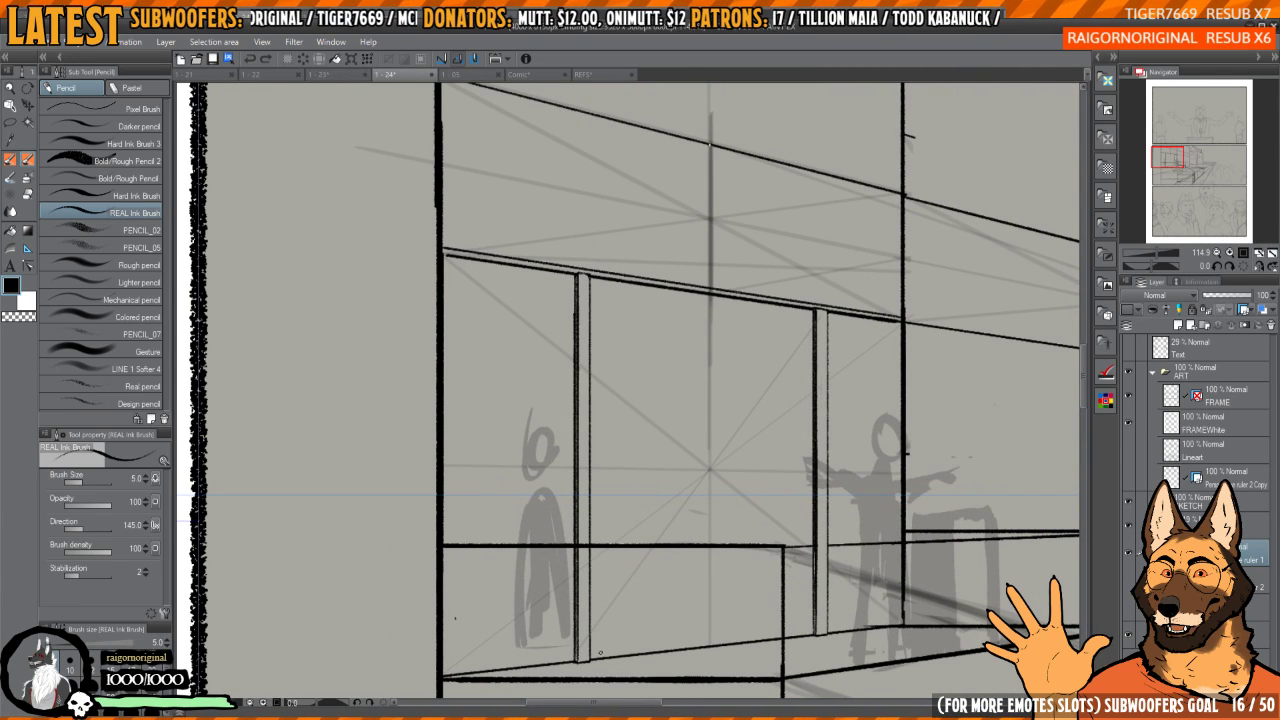
{"action": "left_click_drag", "start_coordinate": [603, 660], "coordinate": [607, 380]}
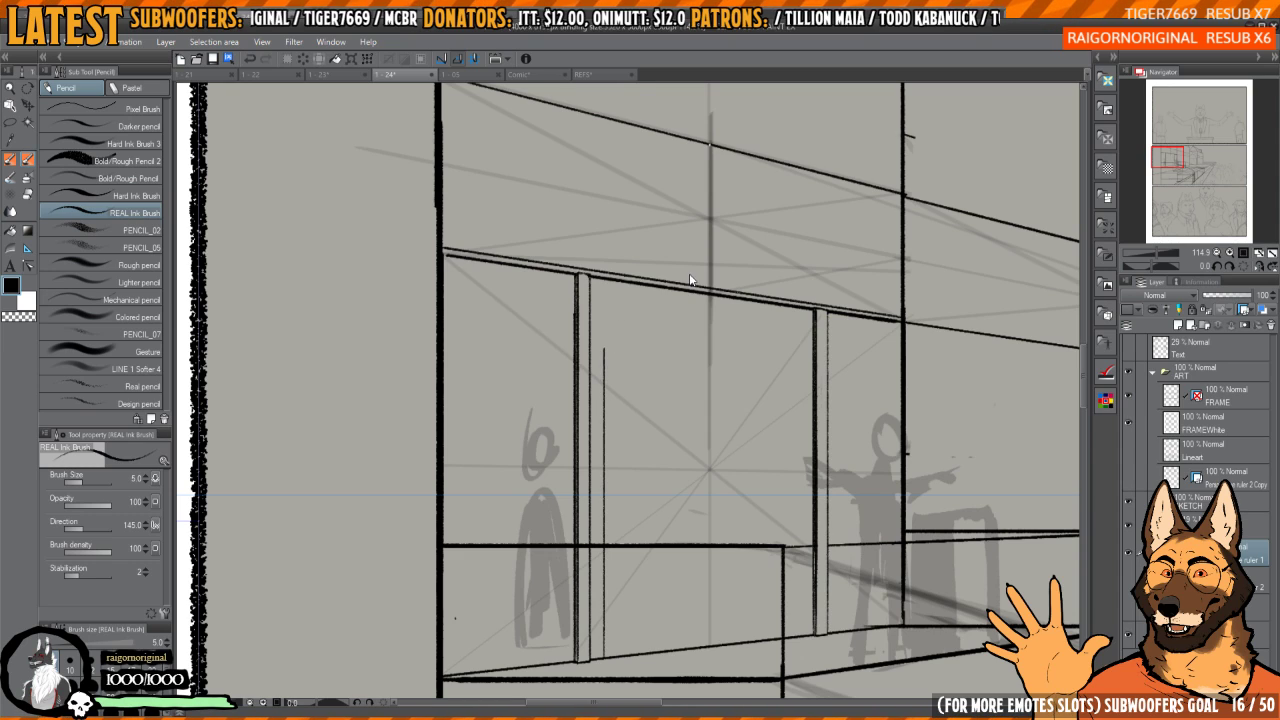
- Temporarily show the ruler 2 Copy layer to examine how the top panel's pillars and doorway are spaced
{"action": "key", "text": "ctrl+Tab"}
{"action": "key", "text": "ctrl+shift+Tab"}
{"action": "left_click_drag", "start_coordinate": [814, 333], "coordinate": [694, 333]}
{"action": "left_click_drag", "start_coordinate": [831, 345], "coordinate": [694, 537]}
{"action": "left_click_drag", "start_coordinate": [753, 412], "coordinate": [709, 421]}
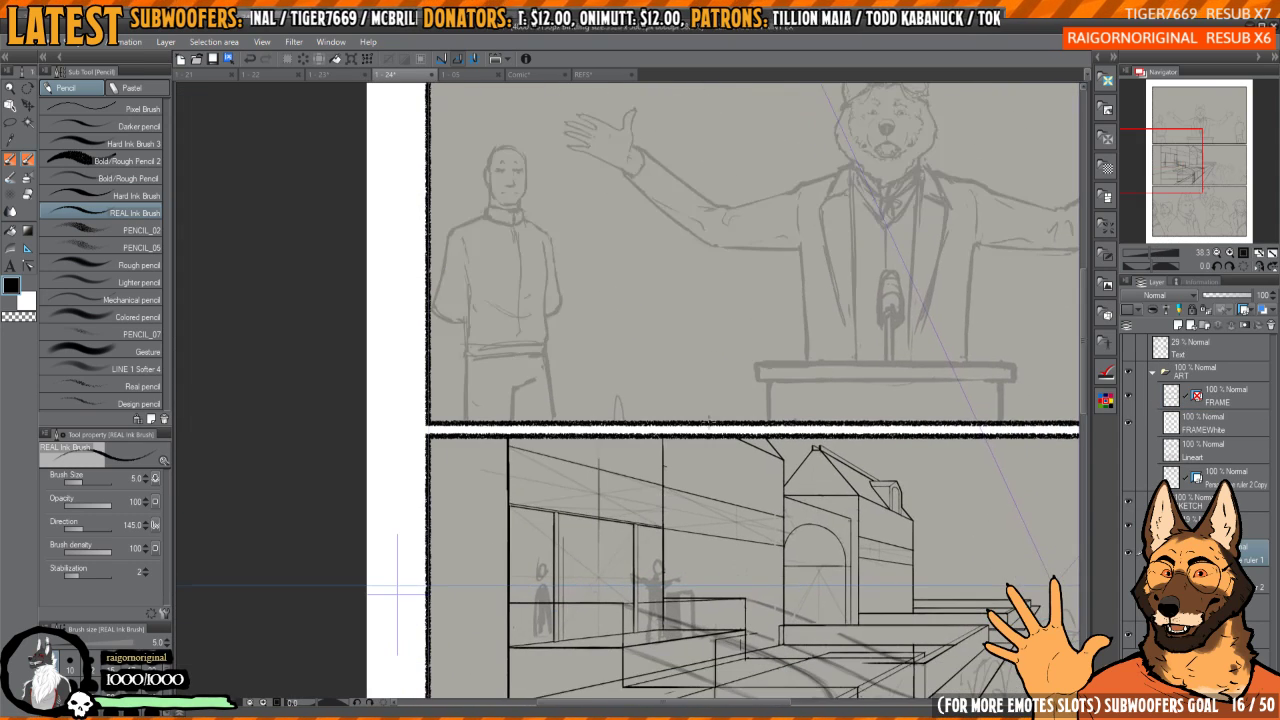
{"action": "left_click", "coordinate": [1129, 475]}
{"action": "mouse_move", "coordinate": [1010, 324]}
{"action": "left_mouse_down"}
{"action": "mouse_move", "coordinate": [863, 527]}
{"action": "mouse_move", "coordinate": [929, 252]}
{"action": "left_mouse_up"}
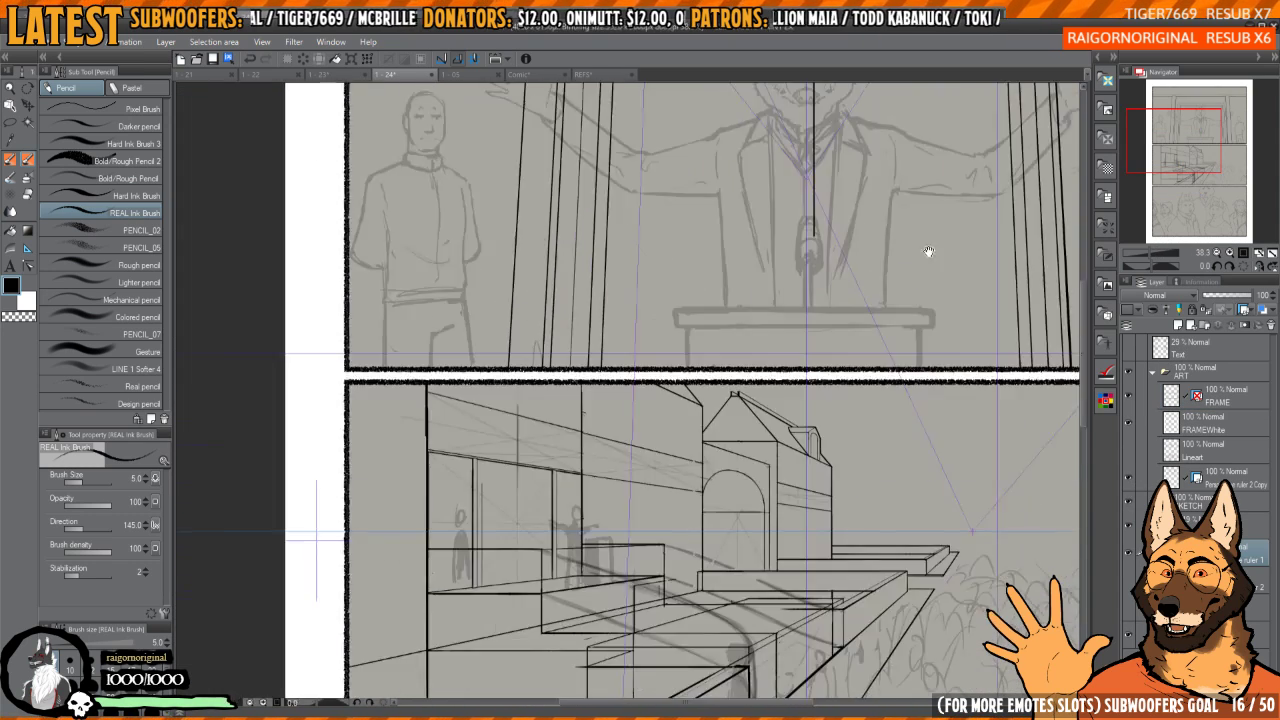
{"action": "left_click_drag", "start_coordinate": [680, 634], "coordinate": [812, 514]}
{"action": "left_click_drag", "start_coordinate": [631, 399], "coordinate": [697, 384]}
{"action": "left_click", "coordinate": [1130, 475]}
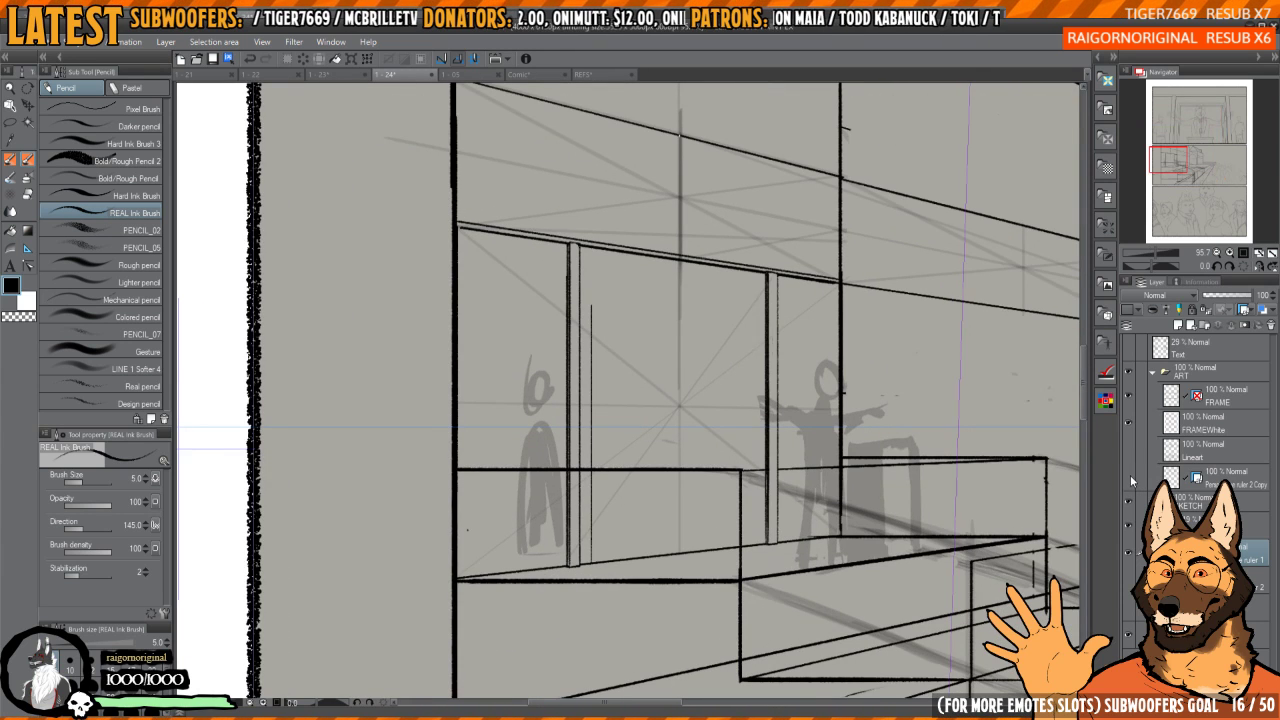
- Replace the trial door edge with a vertical line slightly different in spacing from the near pillar, stopping well below the band
{"action": "left_click_drag", "start_coordinate": [722, 478], "coordinate": [746, 528]}
{"action": "scroll", "coordinate": [667, 521], "scroll_direction": "up", "scroll_amount": 1}
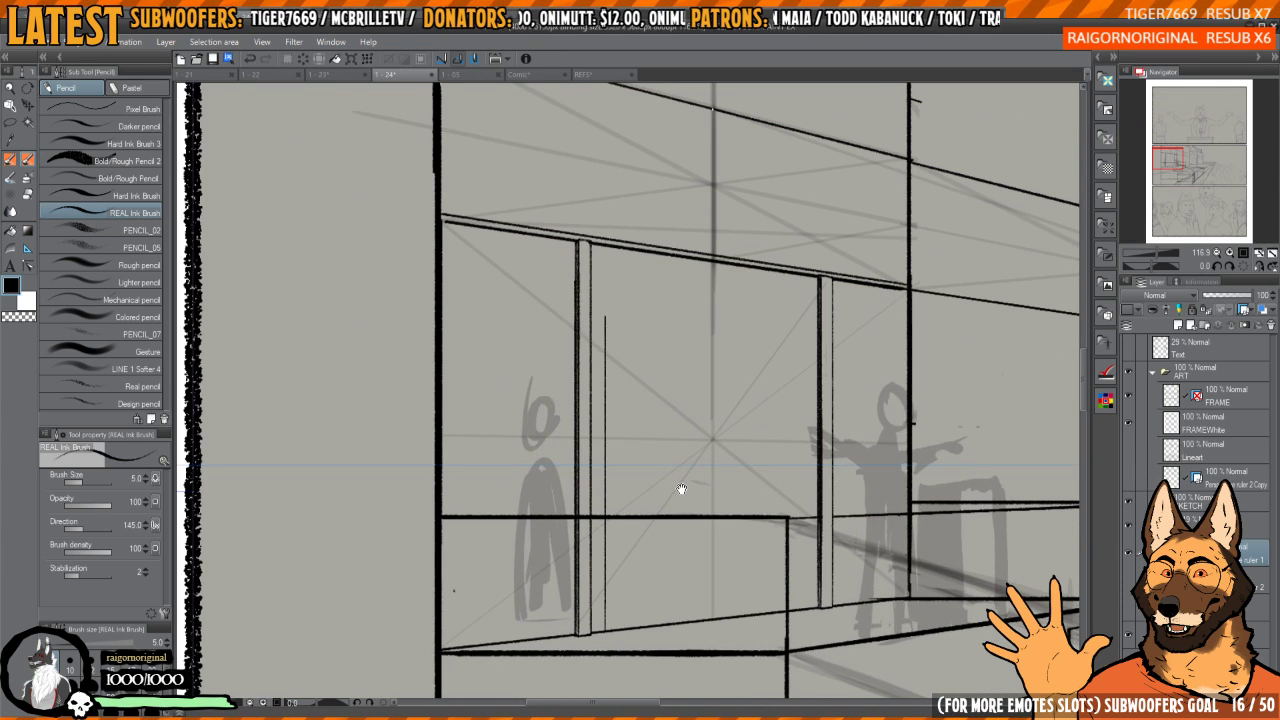
{"action": "left_click_drag", "start_coordinate": [681, 489], "coordinate": [667, 489]}
{"action": "key", "text": "ctrl+z"}
{"action": "left_click_drag", "start_coordinate": [594, 636], "coordinate": [598, 343]}
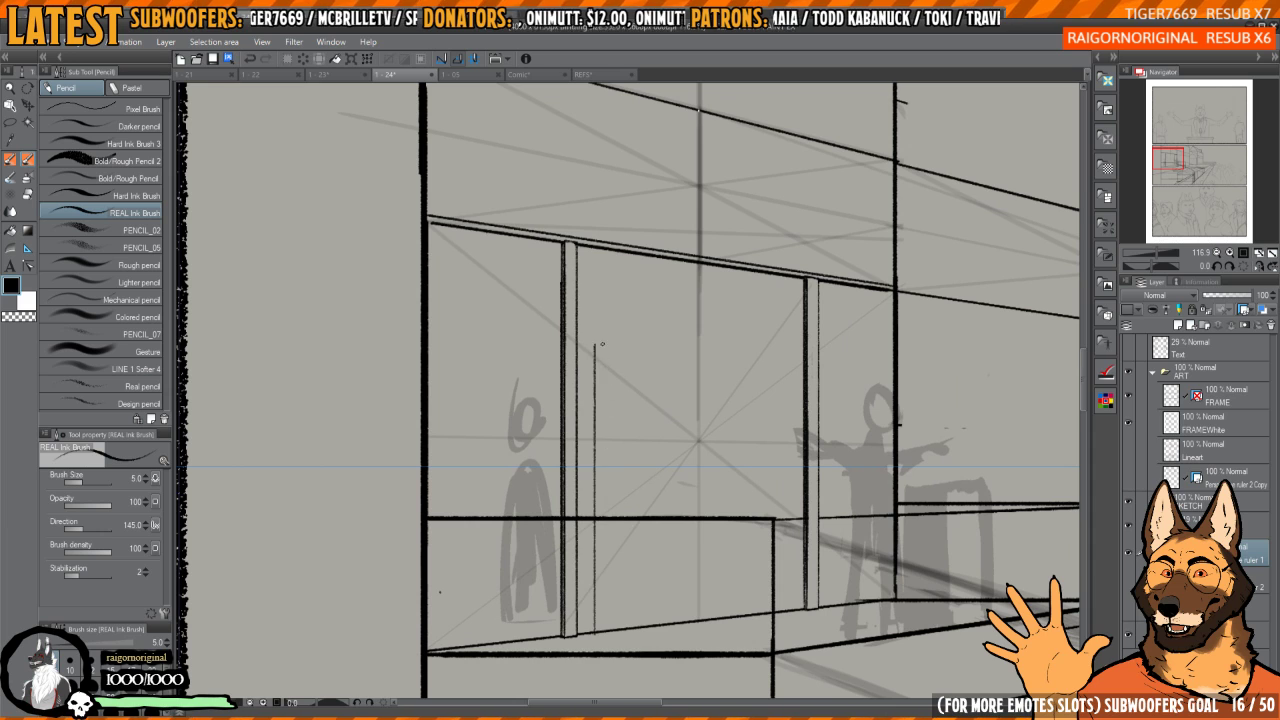
{"action": "key", "text": "ctrl+z"}
{"action": "left_click_drag", "start_coordinate": [594, 636], "coordinate": [597, 338]}
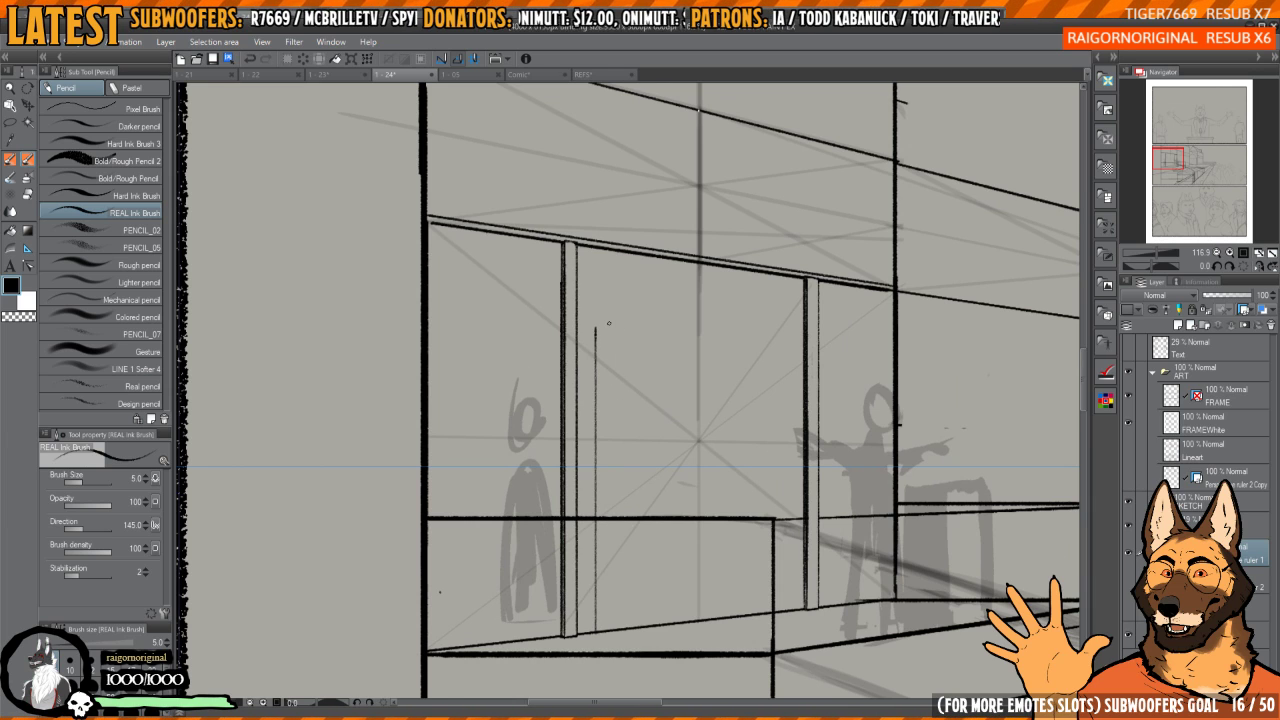
- Complete the door opening with a top edge in perspective and a vertical far edge just inside the far pillar
{"action": "scroll", "coordinate": [639, 354], "scroll_direction": "up", "scroll_amount": 1}
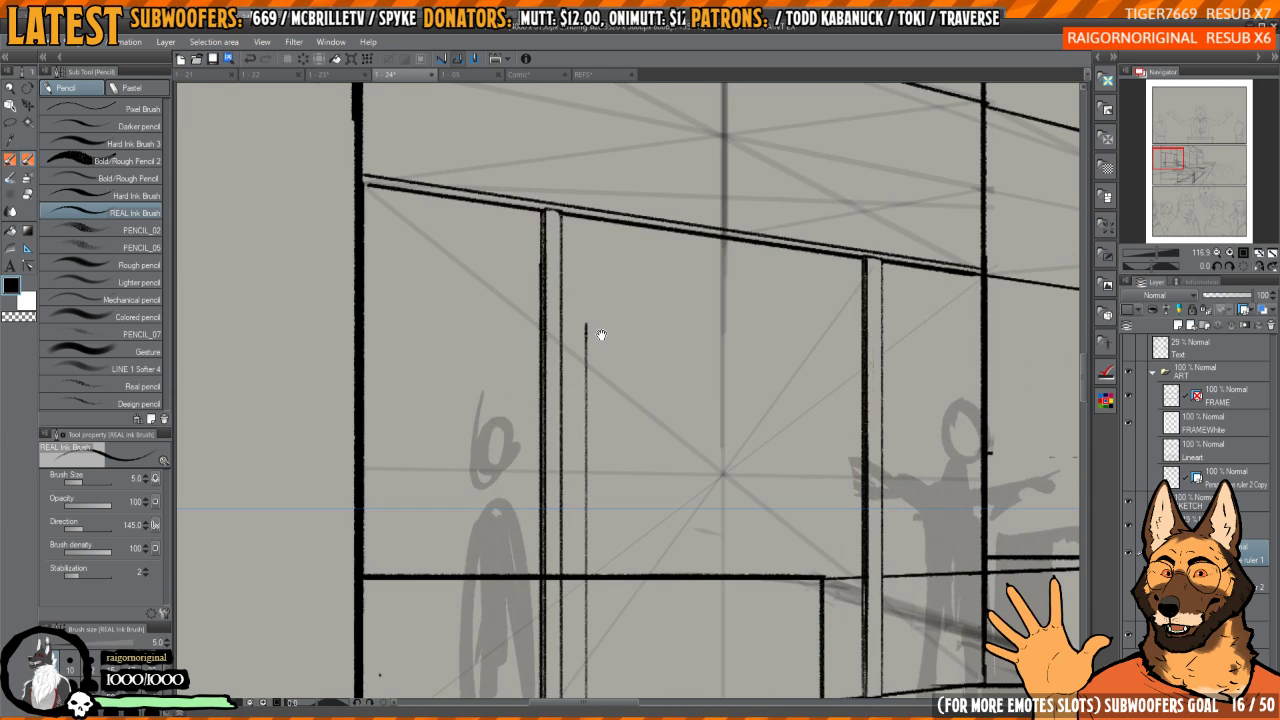
{"action": "mouse_move", "coordinate": [587, 332]}
{"action": "left_mouse_down"}
{"action": "mouse_move", "coordinate": [585, 297]}
{"action": "mouse_move", "coordinate": [679, 303]}
{"action": "mouse_move", "coordinate": [846, 326]}
{"action": "left_mouse_up"}
{"action": "scroll", "coordinate": [846, 326], "scroll_direction": "down", "scroll_amount": 1}
{"action": "left_click_drag", "start_coordinate": [818, 256], "coordinate": [822, 548]}
{"action": "key", "text": "ctrl+z"}
{"action": "left_click_drag", "start_coordinate": [807, 504], "coordinate": [810, 515]}
{"action": "scroll", "coordinate": [809, 275], "scroll_direction": "up", "scroll_amount": 4}
{"action": "scroll", "coordinate": [843, 220], "scroll_direction": "up", "scroll_amount": 3}
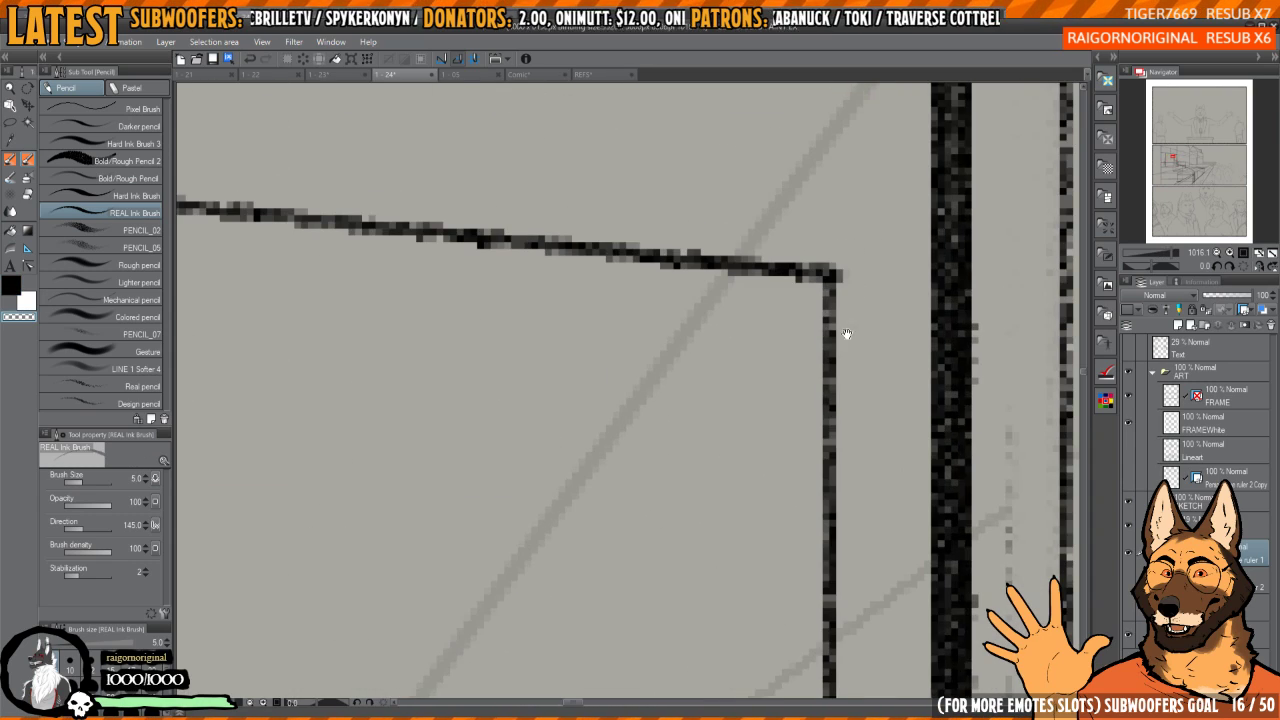
{"action": "scroll", "coordinate": [843, 334], "scroll_direction": "down", "scroll_amount": 2}
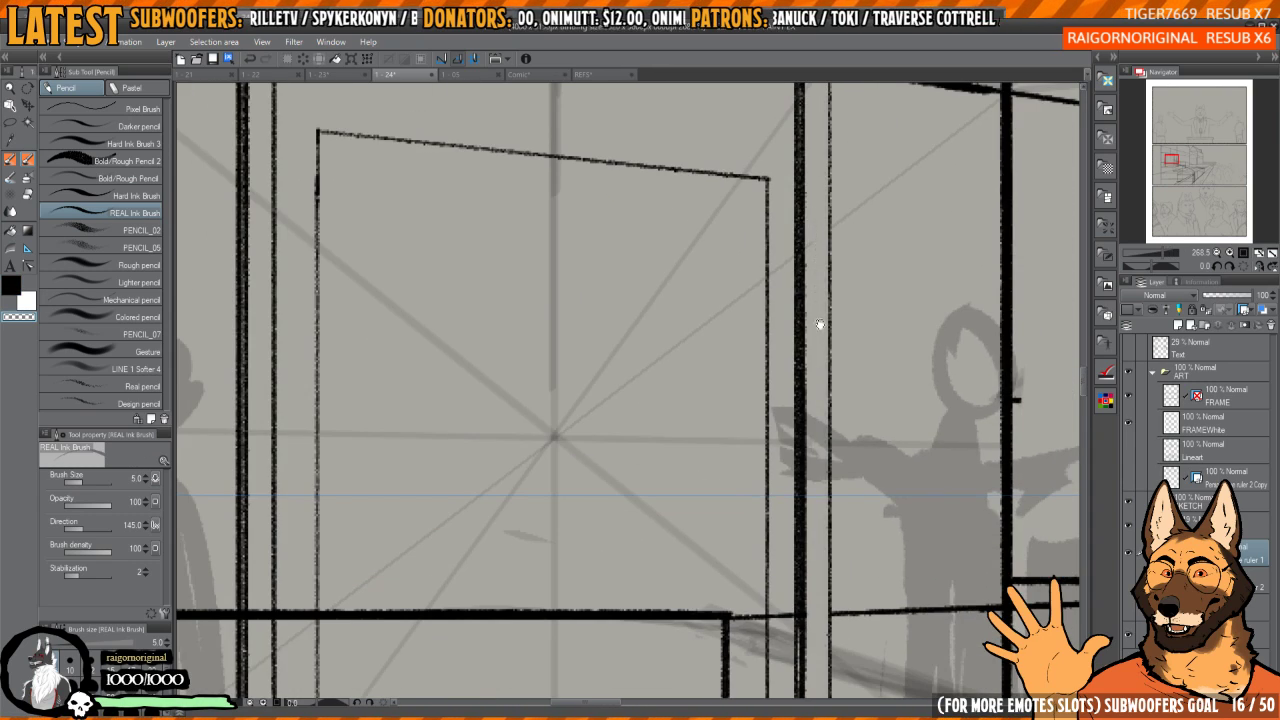
{"action": "scroll", "coordinate": [814, 323], "scroll_direction": "down", "scroll_amount": 4}
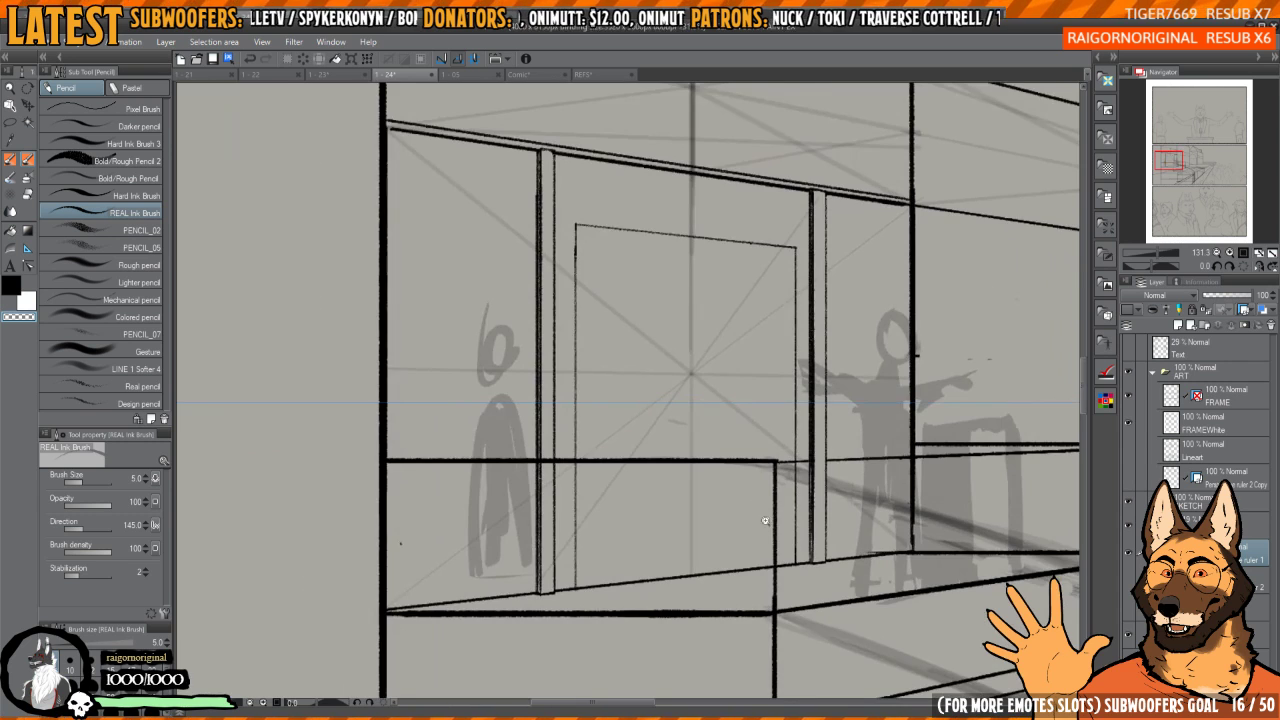
- Draw a second outline close around the door opening's near side, top and far side to form a door frame
{"action": "left_click_drag", "start_coordinate": [766, 522], "coordinate": [703, 460]}
{"action": "mouse_move", "coordinate": [590, 423]}
{"action": "left_mouse_down"}
{"action": "mouse_move", "coordinate": [617, 554]}
{"action": "mouse_move", "coordinate": [567, 640]}
{"action": "mouse_move", "coordinate": [566, 216]}
{"action": "left_mouse_up"}
{"action": "left_click_drag", "start_coordinate": [765, 294], "coordinate": [747, 308]}
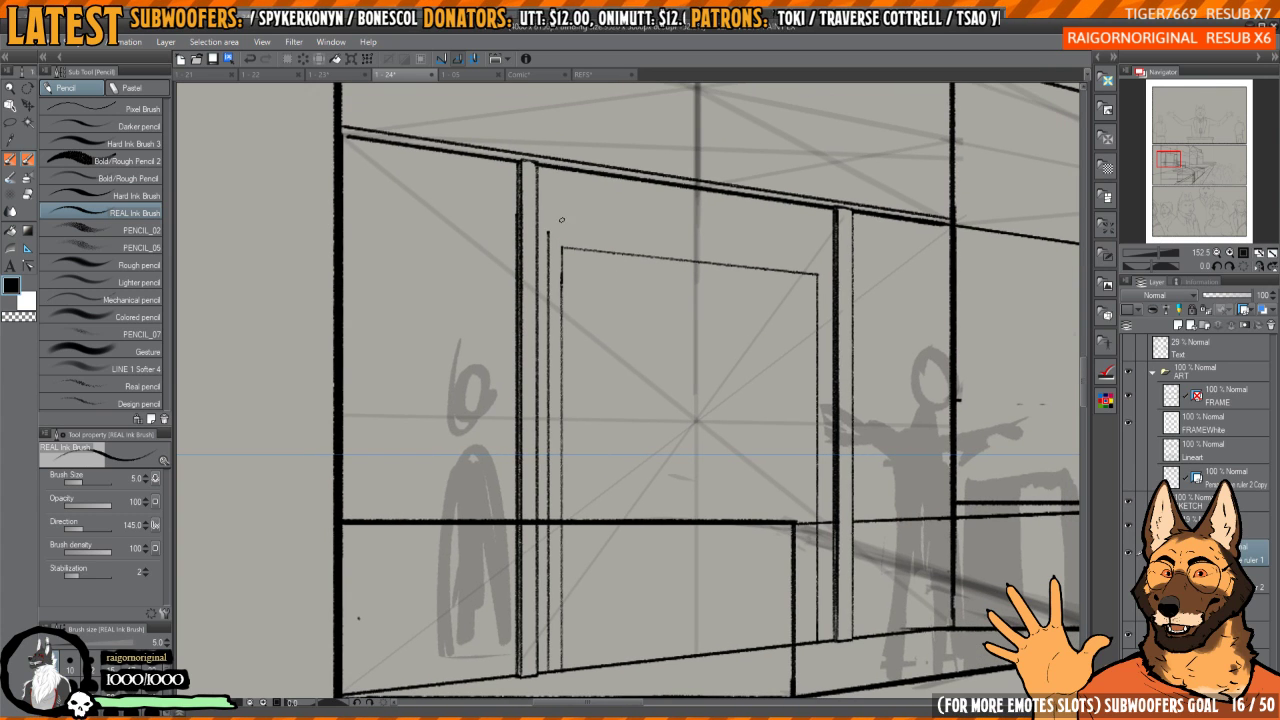
{"action": "left_click_drag", "start_coordinate": [547, 234], "coordinate": [769, 258]}
{"action": "key", "text": "ctrl+z"}
{"action": "key", "text": "ctrl+z"}
{"action": "mouse_move", "coordinate": [548, 234]}
{"action": "left_mouse_down"}
{"action": "mouse_move", "coordinate": [790, 258]}
{"action": "mouse_move", "coordinate": [829, 502]}
{"action": "mouse_move", "coordinate": [832, 628]}
{"action": "left_mouse_up"}
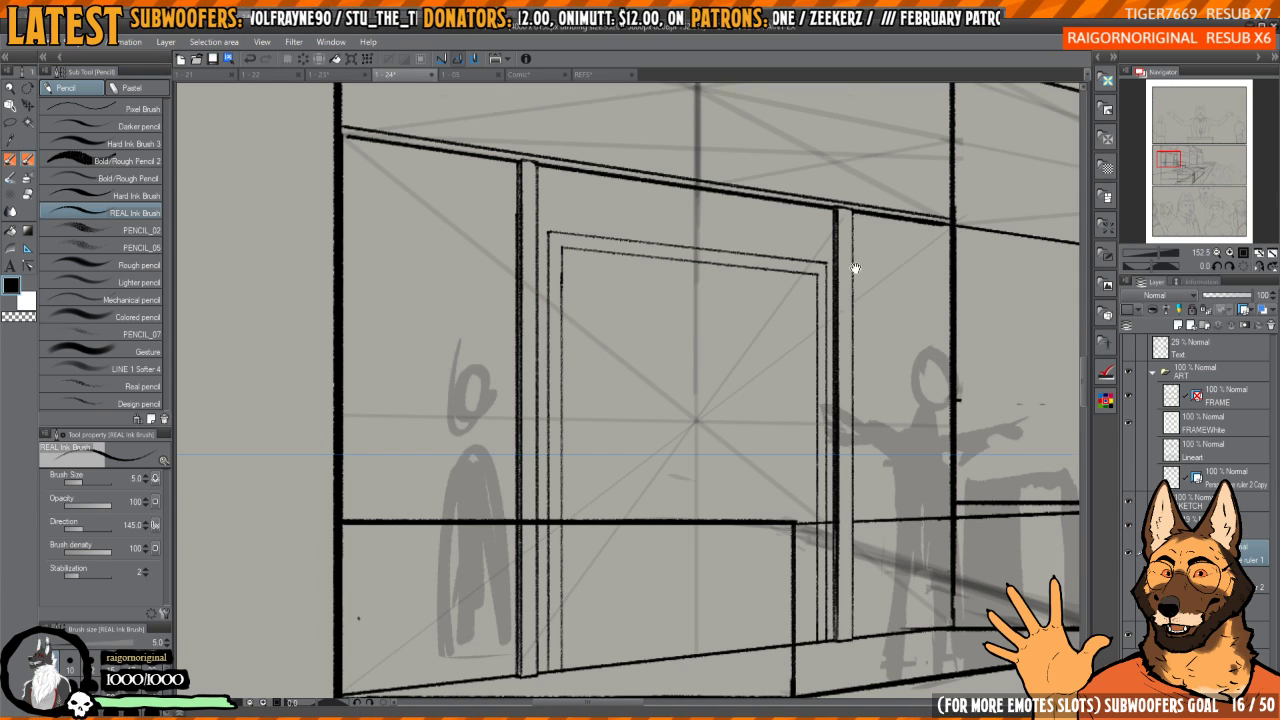
- Thicken the inner vertical edge of the door frame's far side
{"action": "scroll", "coordinate": [851, 266], "scroll_direction": "up", "scroll_amount": 2}
{"action": "left_click_drag", "start_coordinate": [800, 229], "coordinate": [806, 630]}
{"action": "key", "text": "c"}
{"action": "key", "text": "c"}
{"action": "mouse_move", "coordinate": [802, 226]}
{"action": "left_mouse_down"}
{"action": "mouse_move", "coordinate": [804, 634]}
{"action": "mouse_move", "coordinate": [800, 374]}
{"action": "mouse_move", "coordinate": [808, 628]}
{"action": "mouse_move", "coordinate": [855, 441]}
{"action": "mouse_move", "coordinate": [840, 355]}
{"action": "mouse_move", "coordinate": [688, 464]}
{"action": "left_mouse_up"}
{"action": "key", "text": "ctrl+z"}
- Draw the short base line under the near side of the door frame and erase the old base line across the doorway
{"action": "scroll", "coordinate": [808, 630], "scroll_direction": "up", "scroll_amount": 2}
{"action": "scroll", "coordinate": [688, 464], "scroll_direction": "up", "scroll_amount": 3}
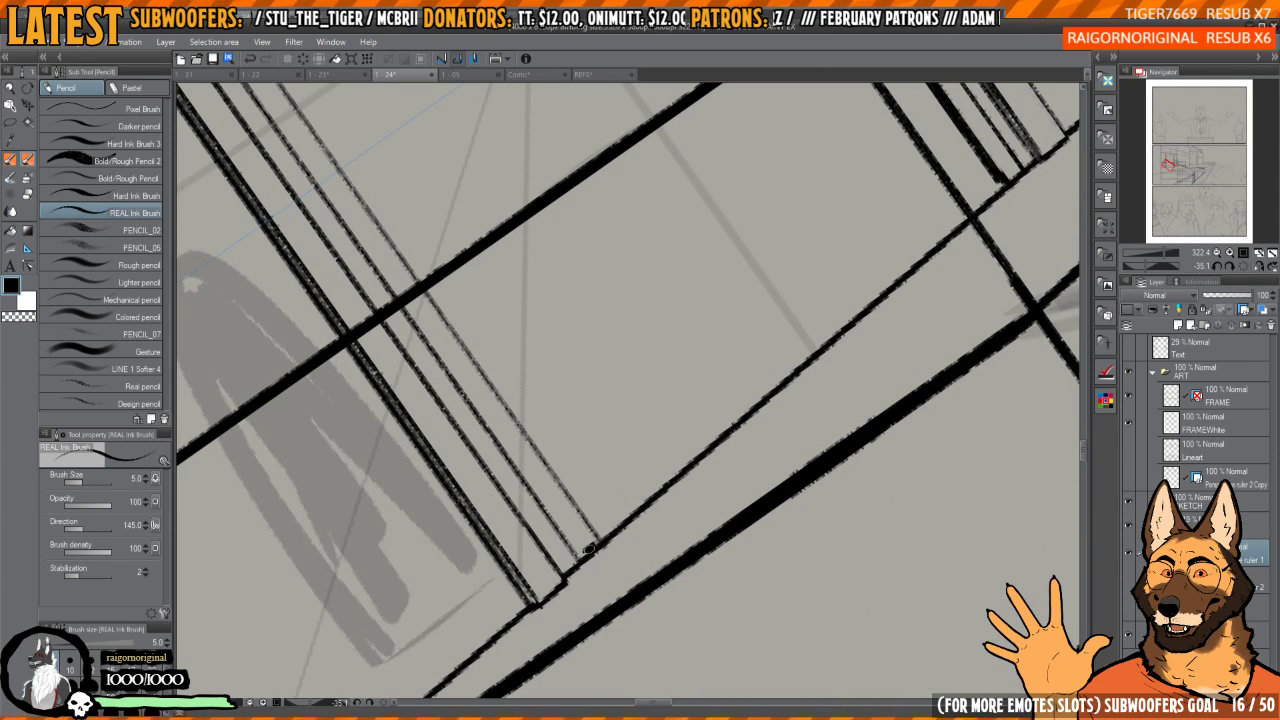
{"action": "key", "text": "c"}
{"action": "left_click_drag", "start_coordinate": [610, 537], "coordinate": [700, 456]}
{"action": "left_click_drag", "start_coordinate": [605, 537], "coordinate": [1005, 205]}
{"action": "key", "text": "c"}
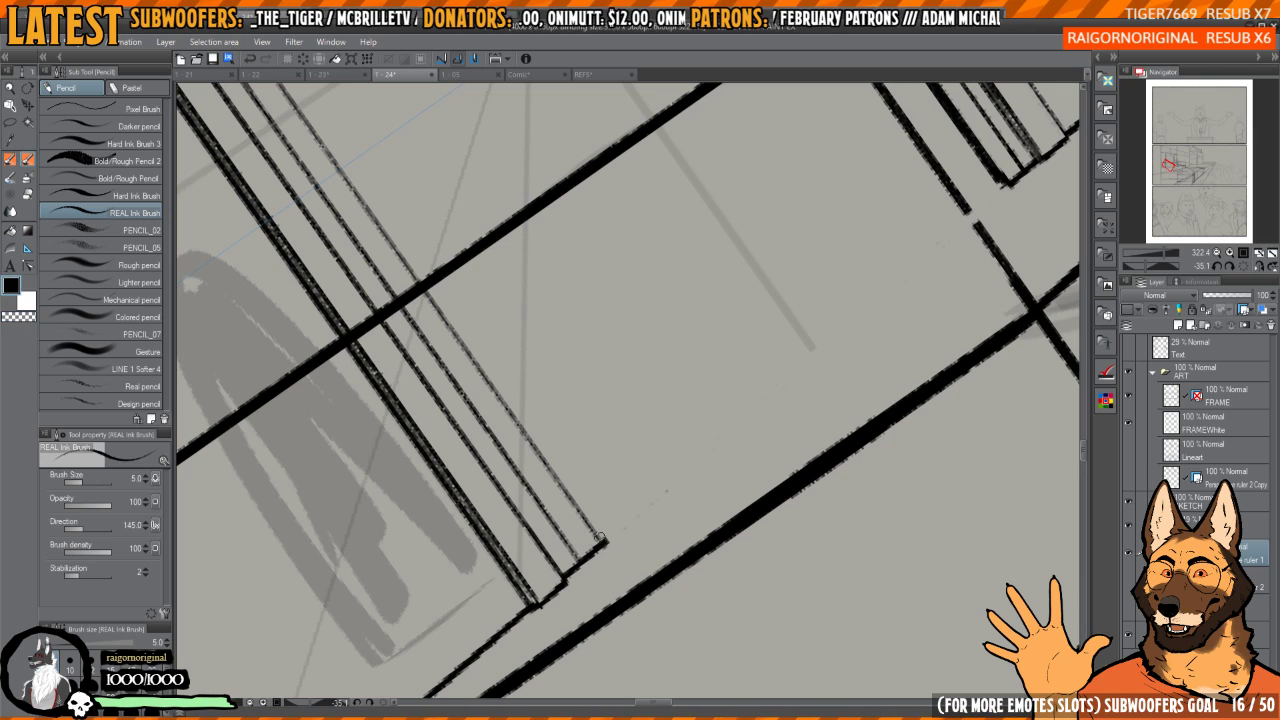
- Redraw the threshold line across the doorway in perspective between the frame's two feet and clean its near end
{"action": "left_click_drag", "start_coordinate": [600, 537], "coordinate": [974, 235]}
{"action": "key", "text": "ctrl+z"}
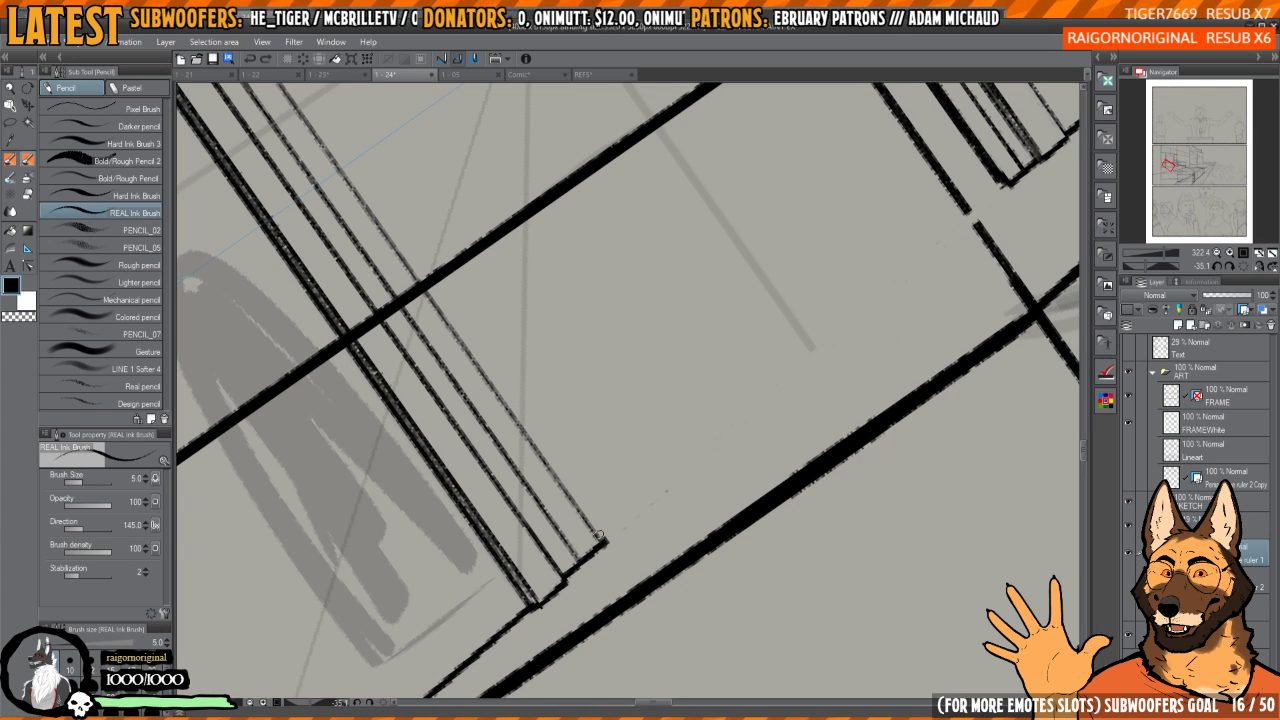
{"action": "mouse_move", "coordinate": [598, 537]}
{"action": "left_mouse_down"}
{"action": "mouse_move", "coordinate": [698, 432]}
{"action": "mouse_move", "coordinate": [1005, 188]}
{"action": "left_mouse_up"}
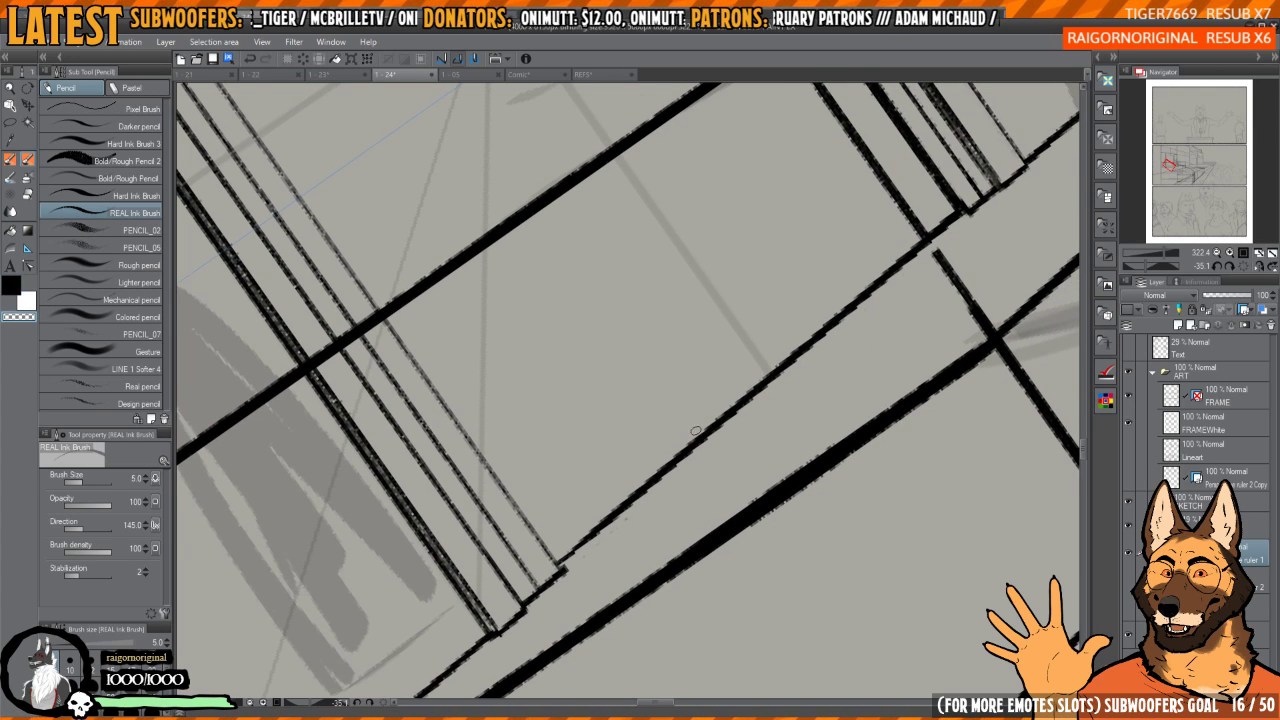
{"action": "mouse_move", "coordinate": [562, 565]}
{"action": "left_mouse_down"}
{"action": "mouse_move", "coordinate": [880, 300]}
{"action": "mouse_move", "coordinate": [963, 208]}
{"action": "left_mouse_up"}
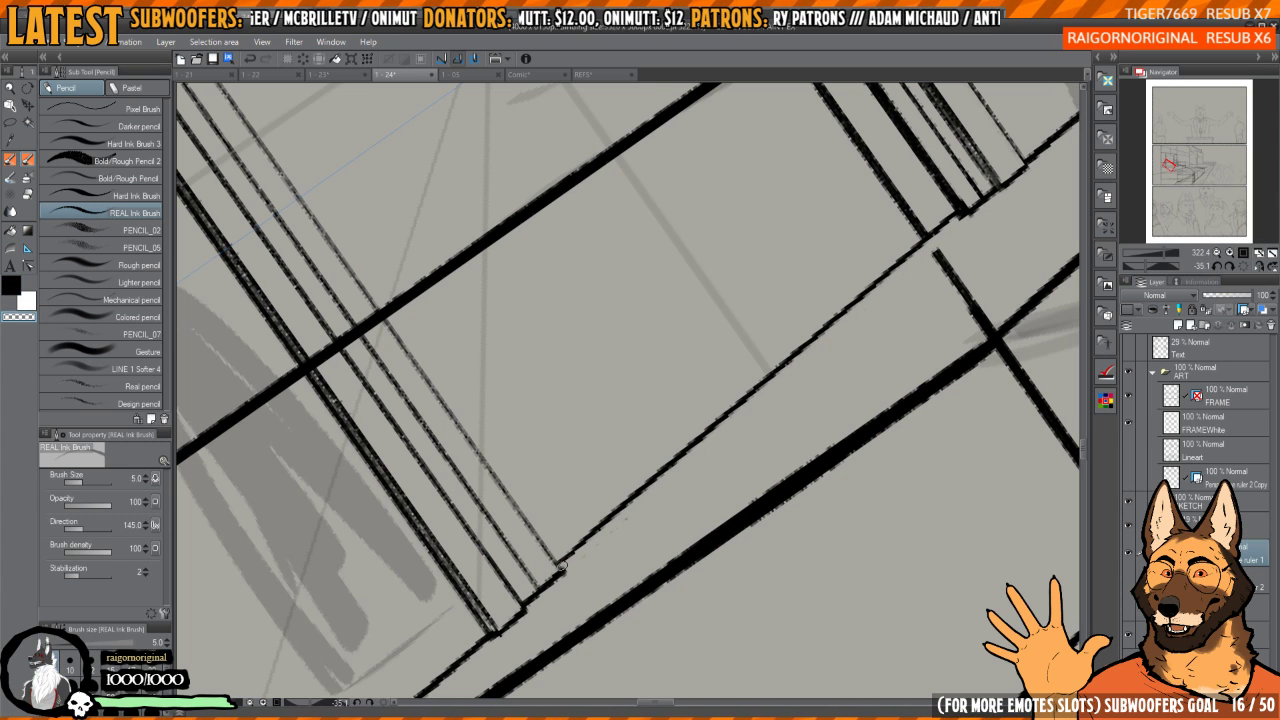
- Draw a vertical centre line from the threshold to the inner top edge, splitting the doorway into two doors
{"action": "left_click_drag", "start_coordinate": [771, 332], "coordinate": [727, 442]}
{"action": "left_click_drag", "start_coordinate": [840, 340], "coordinate": [839, 465]}
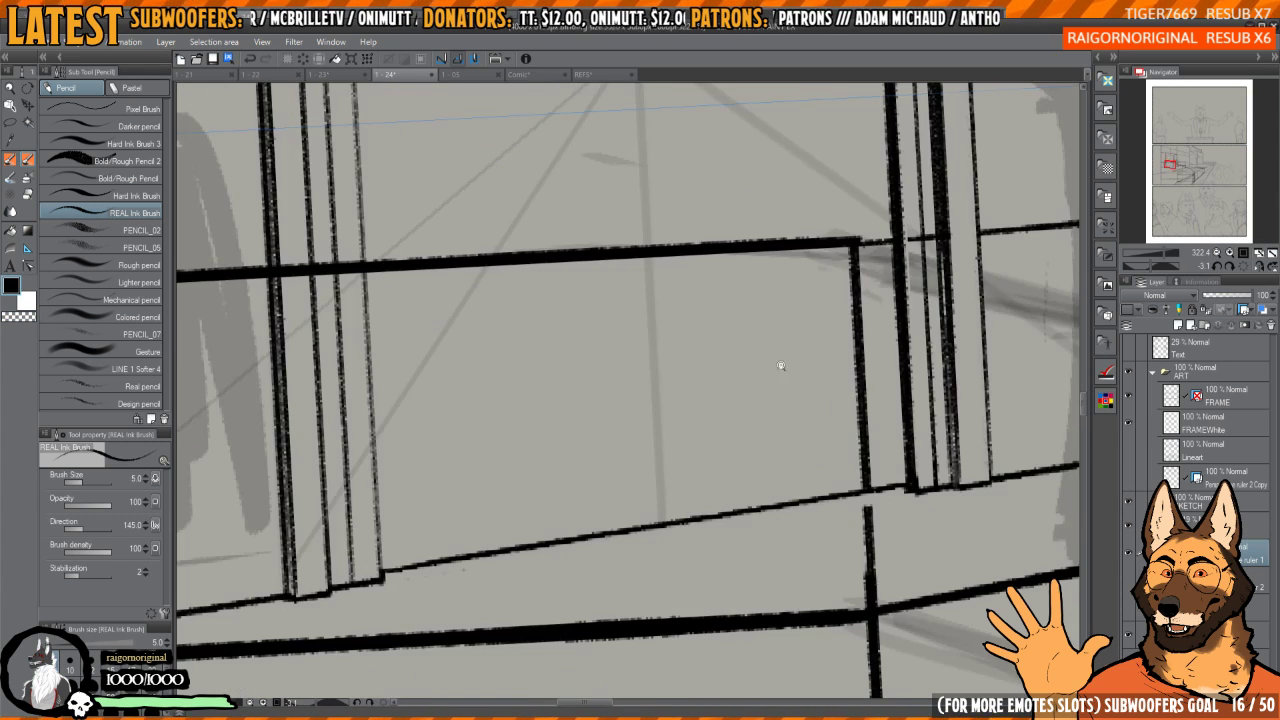
{"action": "left_click_drag", "start_coordinate": [780, 366], "coordinate": [730, 315]}
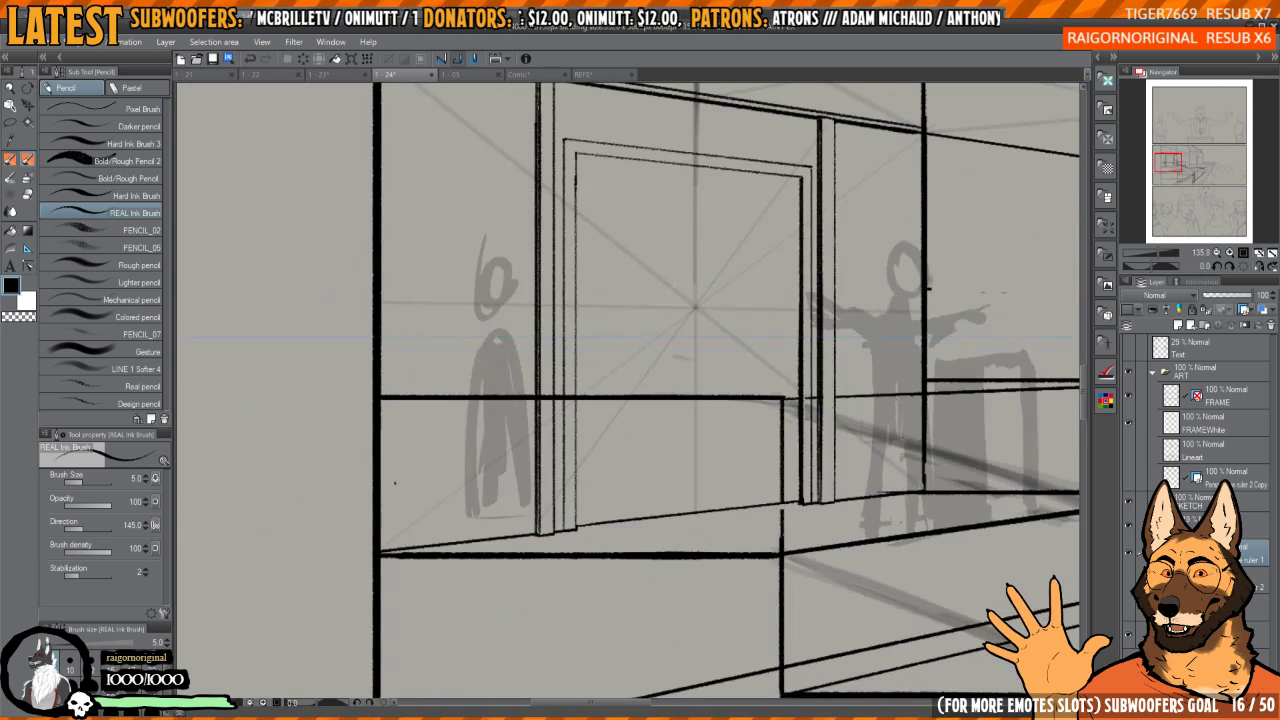
{"action": "left_click_drag", "start_coordinate": [681, 442], "coordinate": [680, 488]}
{"action": "left_click_drag", "start_coordinate": [694, 557], "coordinate": [694, 216]}
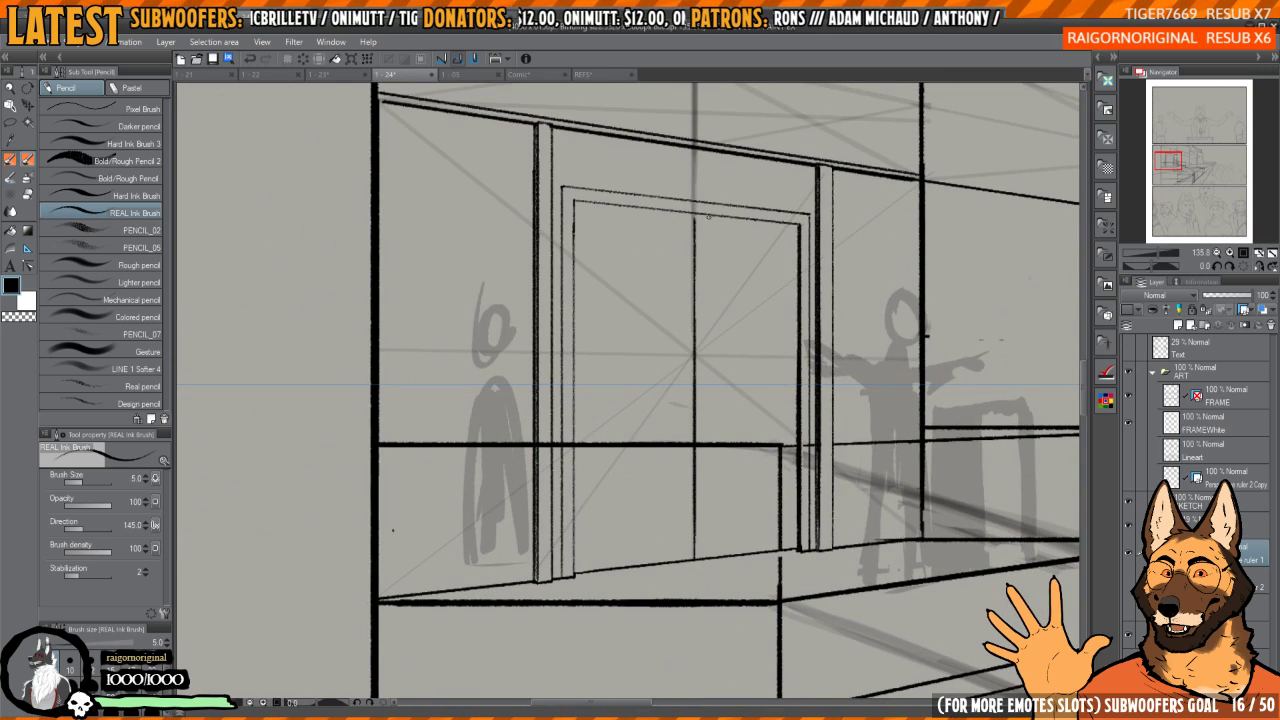
- Thicken the inner top edge of the door frame along its full length
{"action": "key", "text": "h"}
{"action": "left_click_drag", "start_coordinate": [760, 240], "coordinate": [616, 192]}
{"action": "left_click_drag", "start_coordinate": [538, 222], "coordinate": [645, 300]}
{"action": "scroll", "coordinate": [645, 300], "scroll_direction": "up", "scroll_amount": 4}
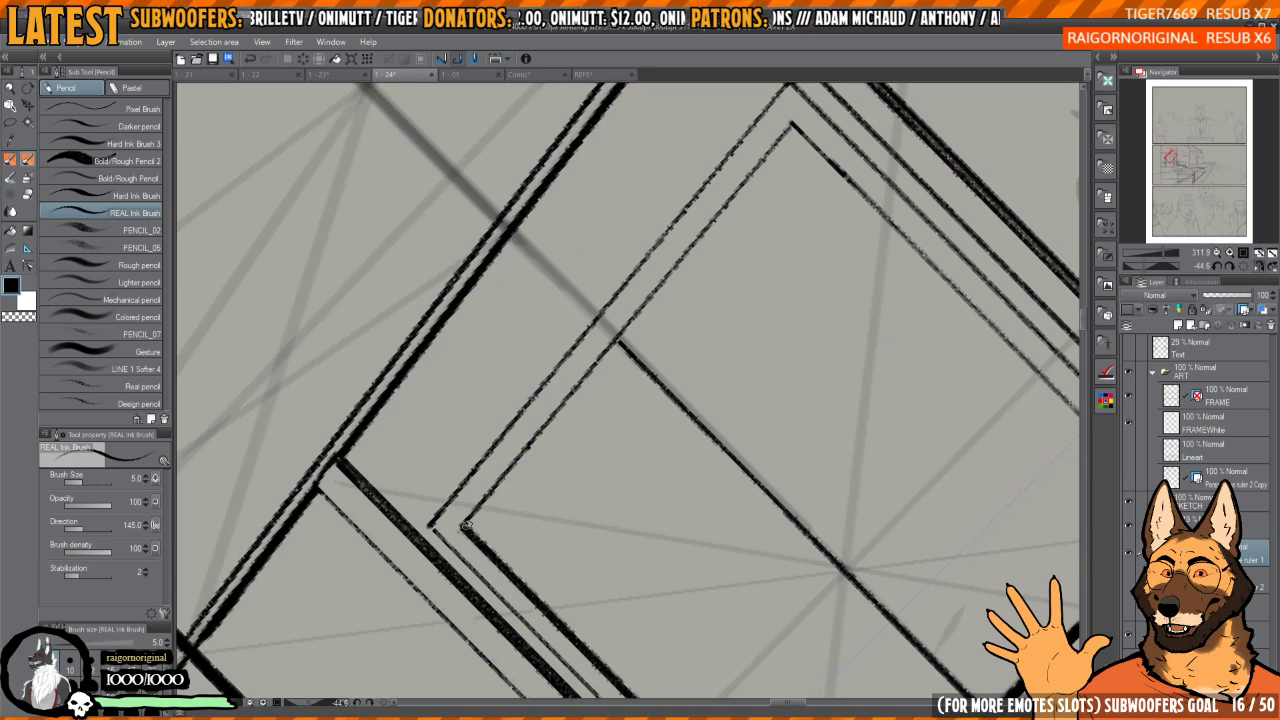
{"action": "mouse_move", "coordinate": [464, 527]}
{"action": "left_mouse_down"}
{"action": "mouse_move", "coordinate": [805, 142]}
{"action": "mouse_move", "coordinate": [566, 396]}
{"action": "left_mouse_up"}
{"action": "scroll", "coordinate": [805, 155], "scroll_direction": "down", "scroll_amount": 5}
{"action": "key", "text": "h"}
{"action": "scroll", "coordinate": [658, 415], "scroll_direction": "up", "scroll_amount": 3}
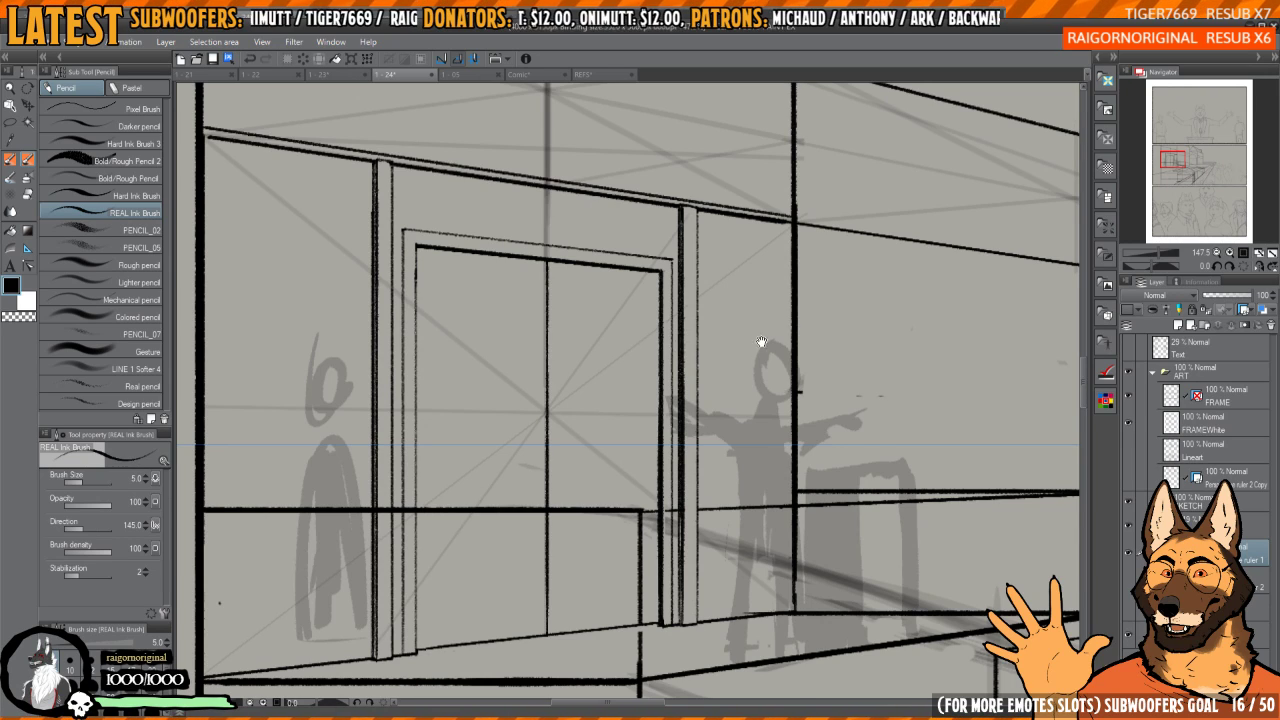
- Erase most of the building's vertical corner line where it crosses the lower half of the band above the door
{"action": "scroll", "coordinate": [761, 342], "scroll_direction": "down", "scroll_amount": 4}
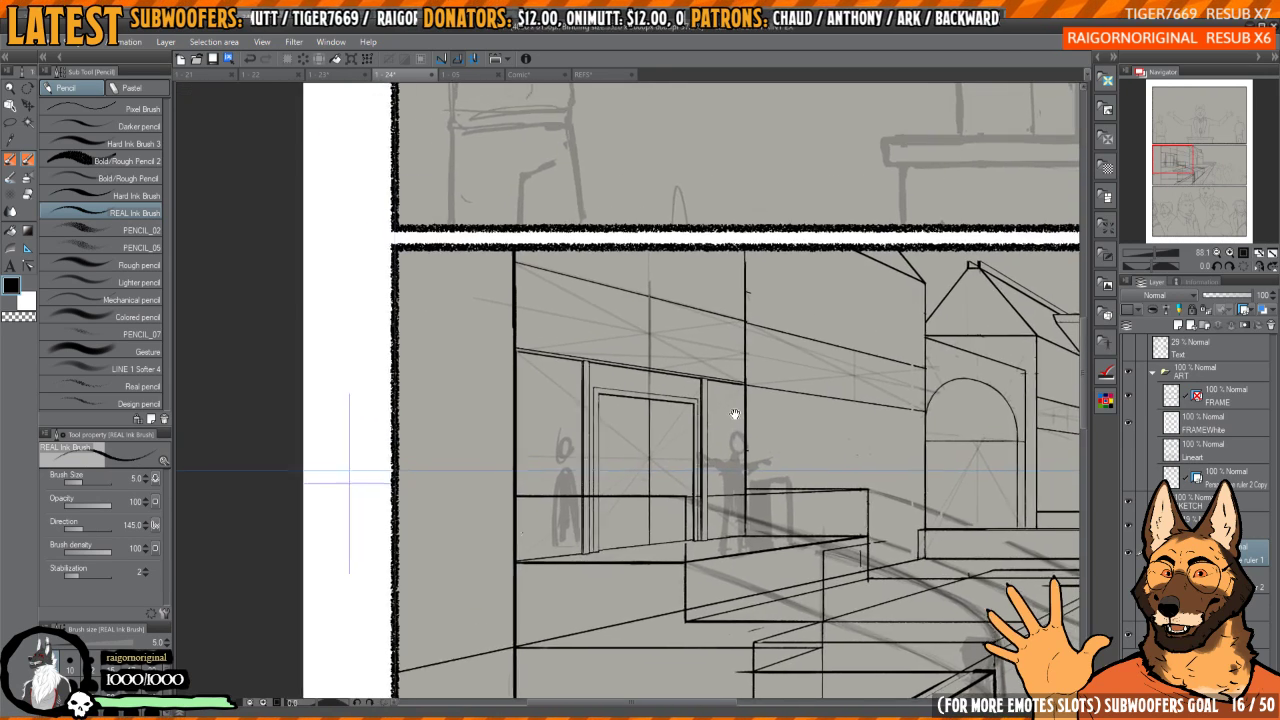
{"action": "scroll", "coordinate": [735, 413], "scroll_direction": "up", "scroll_amount": 5}
{"action": "left_click_drag", "start_coordinate": [762, 384], "coordinate": [762, 458]}
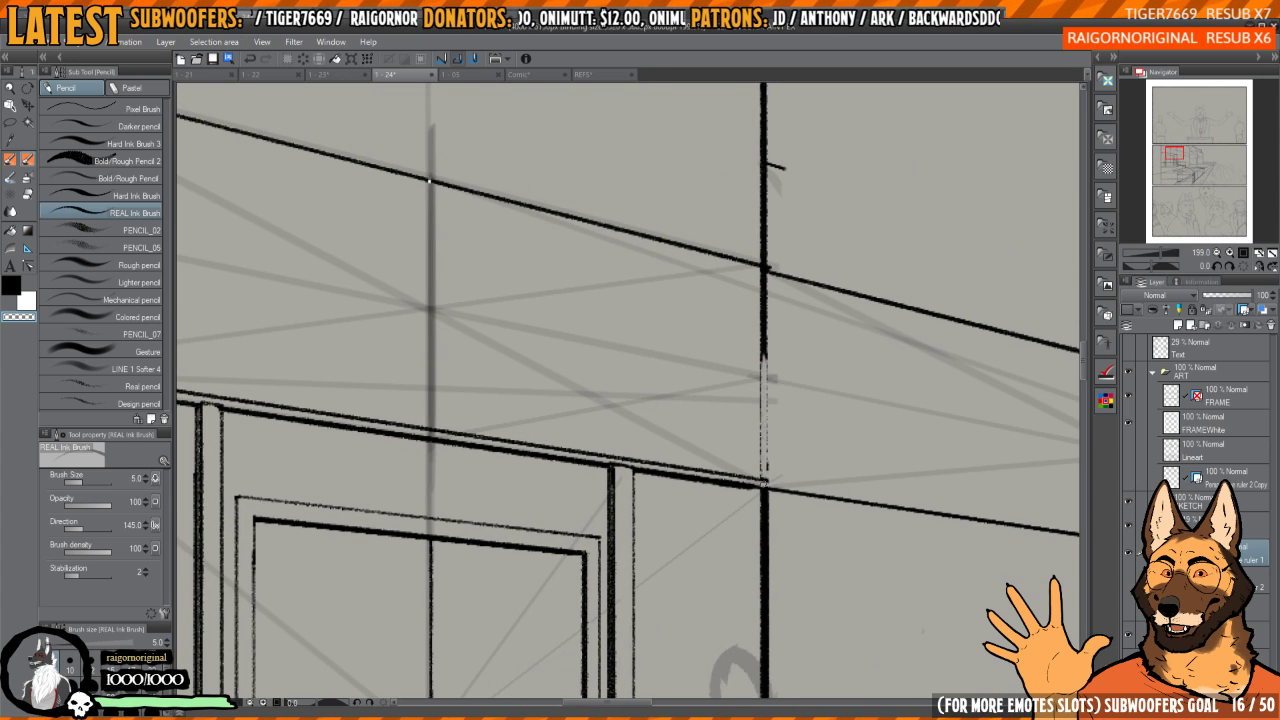
- Extend the band's lower ledge lines slightly past the building's vertical corner
{"action": "scroll", "coordinate": [763, 484], "scroll_direction": "up", "scroll_amount": 4}
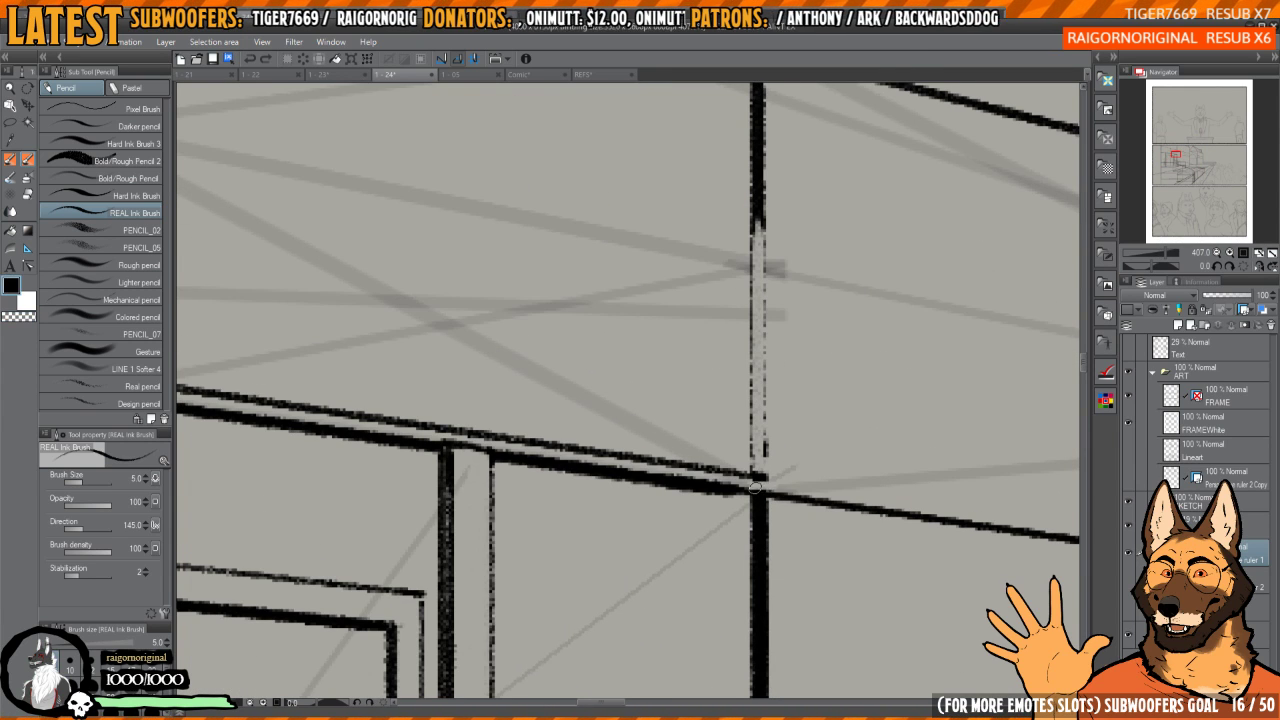
{"action": "left_click_drag", "start_coordinate": [755, 488], "coordinate": [803, 482]}
{"action": "scroll", "coordinate": [790, 478], "scroll_direction": "down", "scroll_amount": 4}
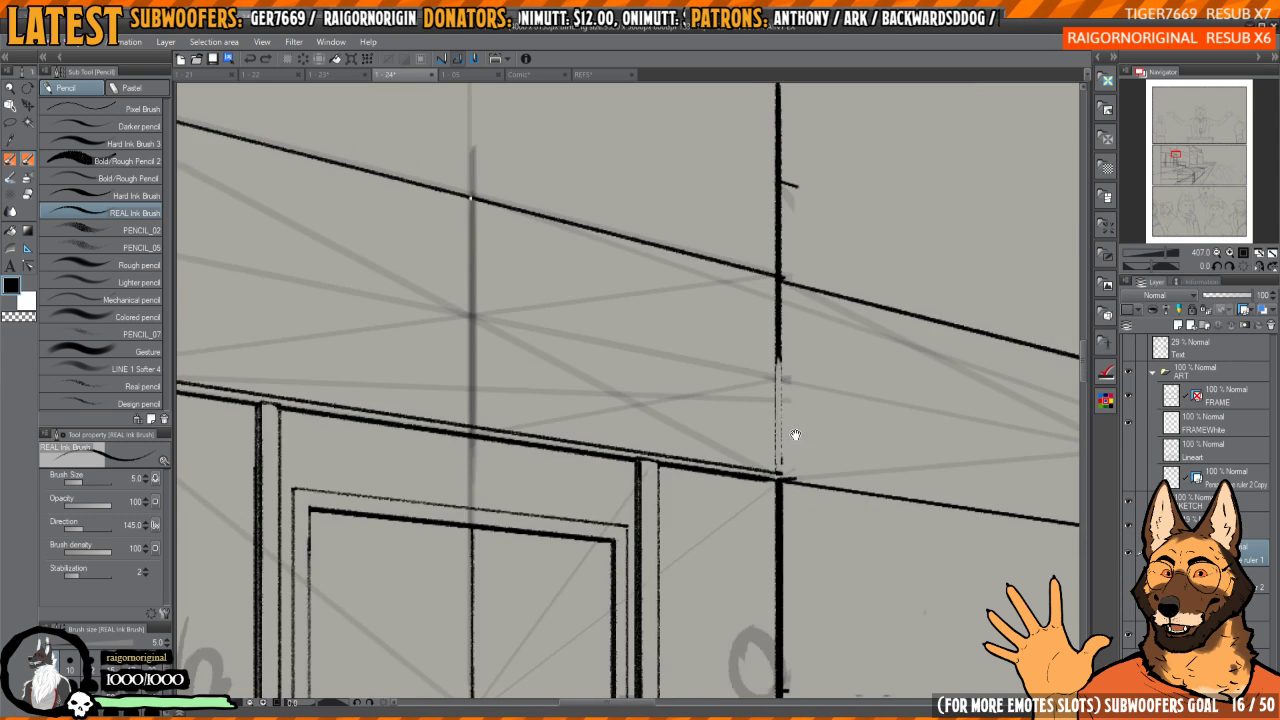
{"action": "scroll", "coordinate": [685, 436], "scroll_direction": "up", "scroll_amount": 5}
{"action": "mouse_move", "coordinate": [685, 436]}
{"action": "left_mouse_down"}
{"action": "mouse_move", "coordinate": [730, 419]}
{"action": "mouse_move", "coordinate": [687, 435]}
{"action": "mouse_move", "coordinate": [734, 424]}
{"action": "mouse_move", "coordinate": [660, 437]}
{"action": "mouse_move", "coordinate": [684, 444]}
{"action": "mouse_move", "coordinate": [743, 430]}
{"action": "mouse_move", "coordinate": [681, 434]}
{"action": "mouse_move", "coordinate": [745, 425]}
{"action": "mouse_move", "coordinate": [685, 421]}
{"action": "mouse_move", "coordinate": [758, 423]}
{"action": "mouse_move", "coordinate": [710, 417]}
{"action": "mouse_move", "coordinate": [684, 421]}
{"action": "mouse_move", "coordinate": [765, 434]}
{"action": "left_mouse_up"}
{"action": "key", "text": "ctrl+z"}
{"action": "key", "text": "ctrl+z"}
- Erase the rest of the vertical corner line between the band's top and bottom edges with the Hard eraser
{"action": "scroll", "coordinate": [766, 411], "scroll_direction": "down", "scroll_amount": 2}
{"action": "key", "text": "h"}
{"action": "key", "text": "h"}
{"action": "mouse_move", "coordinate": [740, 392]}
{"action": "left_mouse_down"}
{"action": "mouse_move", "coordinate": [740, 470]}
{"action": "mouse_move", "coordinate": [726, 263]}
{"action": "mouse_move", "coordinate": [716, 281]}
{"action": "left_mouse_up"}
{"action": "key", "text": "e"}
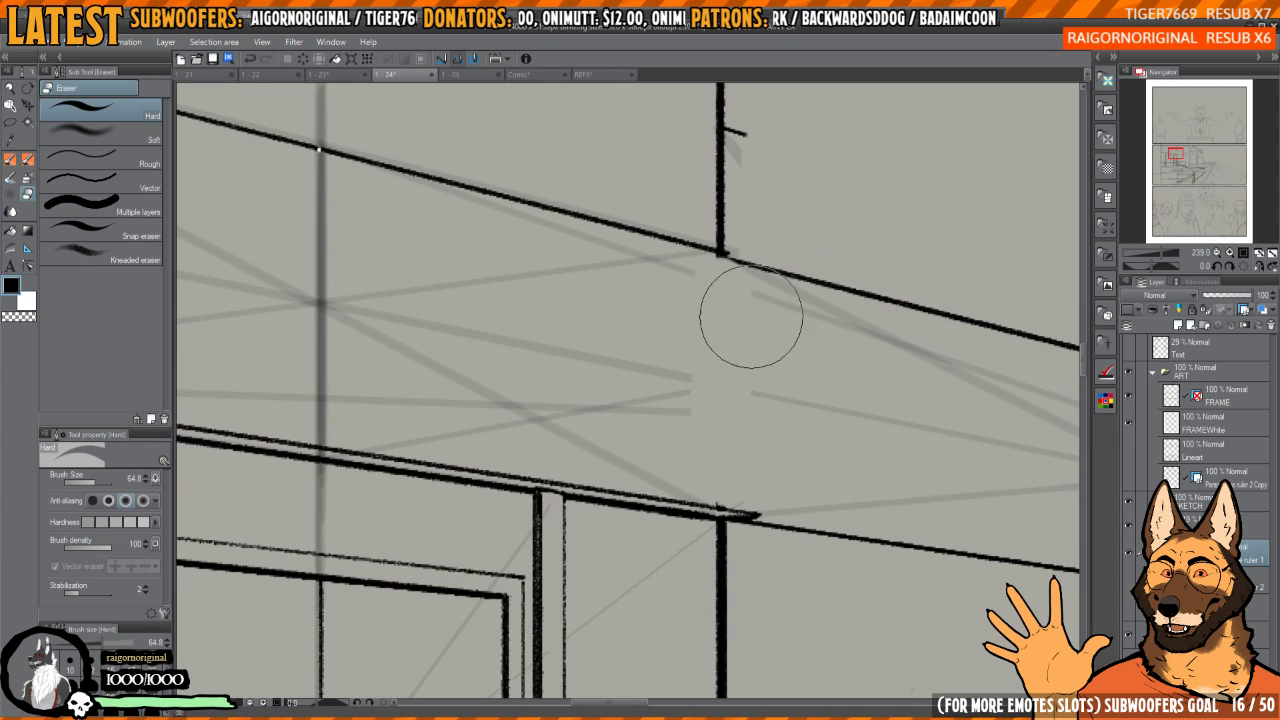
{"action": "key", "text": "p"}
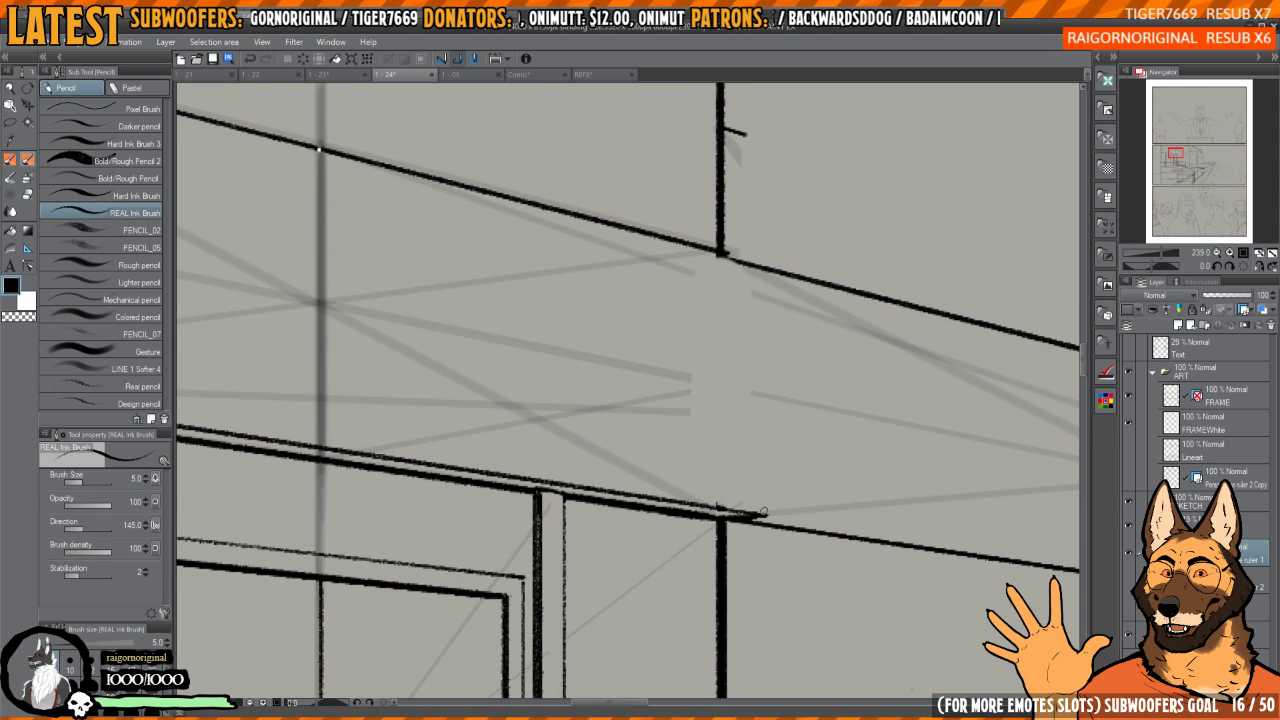
- Draw the band's vertical end edge slightly beyond the building's corner, starting at the tip of the extended ledge
{"action": "left_click_drag", "start_coordinate": [764, 514], "coordinate": [769, 262]}
{"action": "key", "text": "h"}
{"action": "mouse_move", "coordinate": [596, 267]}
{"action": "left_mouse_down"}
{"action": "mouse_move", "coordinate": [686, 349]}
{"action": "mouse_move", "coordinate": [754, 355]}
{"action": "mouse_move", "coordinate": [648, 353]}
{"action": "mouse_move", "coordinate": [672, 352]}
{"action": "mouse_move", "coordinate": [651, 359]}
{"action": "mouse_move", "coordinate": [654, 588]}
{"action": "left_mouse_up"}
{"action": "key", "text": "c"}
{"action": "key", "text": "ctrl+z"}
{"action": "key", "text": "c"}
{"action": "key", "text": "ctrl+z"}
{"action": "left_click_drag", "start_coordinate": [646, 352], "coordinate": [650, 600]}
{"action": "key", "text": "ctrl+z"}
- Tidy the corners where the band's new end edge meets its top line and lower ledge
{"action": "mouse_move", "coordinate": [664, 586]}
{"action": "left_mouse_down"}
{"action": "mouse_move", "coordinate": [649, 479]}
{"action": "mouse_move", "coordinate": [689, 518]}
{"action": "mouse_move", "coordinate": [700, 505]}
{"action": "mouse_move", "coordinate": [608, 534]}
{"action": "left_mouse_up"}
{"action": "key", "text": "c"}
{"action": "key", "text": "c"}
{"action": "mouse_move", "coordinate": [718, 513]}
{"action": "left_mouse_down"}
{"action": "mouse_move", "coordinate": [614, 498]}
{"action": "mouse_move", "coordinate": [770, 491]}
{"action": "left_mouse_up"}
{"action": "left_click_drag", "start_coordinate": [877, 446], "coordinate": [634, 434]}
{"action": "left_click_drag", "start_coordinate": [781, 319], "coordinate": [723, 337]}
{"action": "key", "text": "h"}
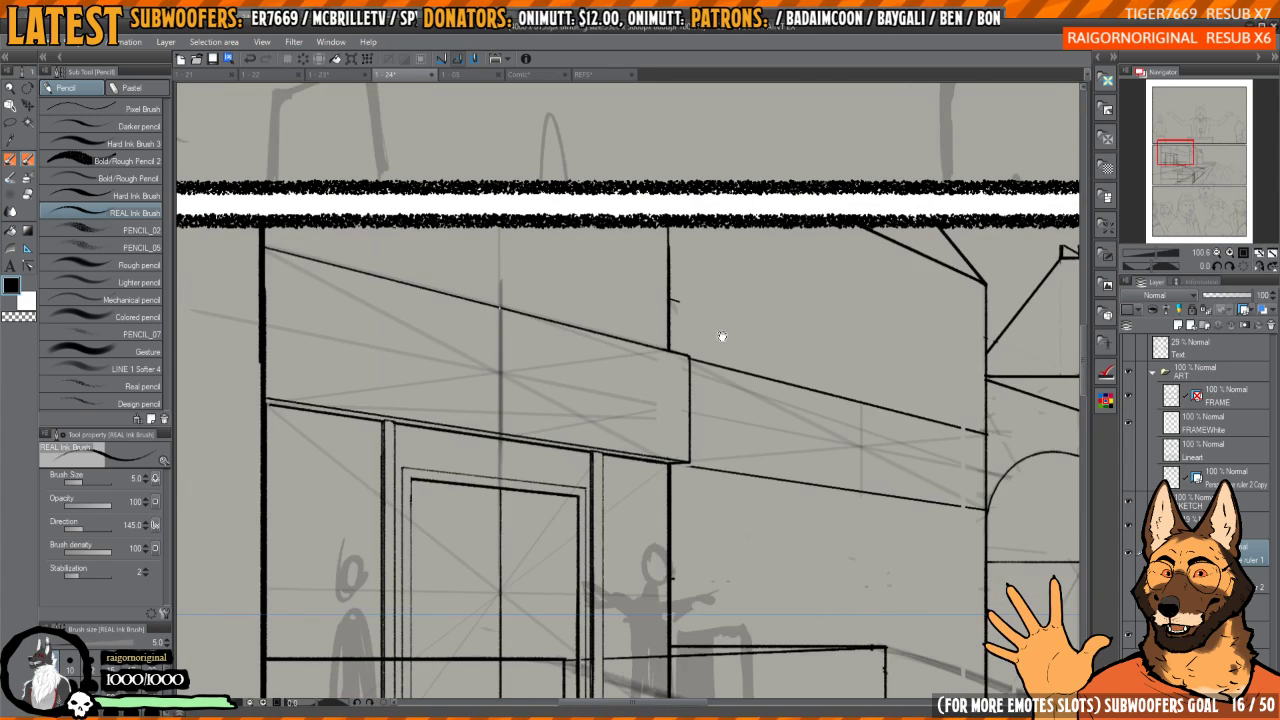
- Draw a vertical line across the band close to the building's near corner, from the lower ledge to the top line
{"action": "key", "text": "h"}
{"action": "key", "text": "h"}
{"action": "key", "text": "h"}
{"action": "key", "text": "h"}
{"action": "left_click_drag", "start_coordinate": [603, 493], "coordinate": [1000, 571]}
{"action": "mouse_move", "coordinate": [670, 478]}
{"action": "left_mouse_down"}
{"action": "mouse_move", "coordinate": [700, 481]}
{"action": "mouse_move", "coordinate": [707, 313]}
{"action": "left_mouse_up"}
{"action": "key", "text": "ctrl+z"}
{"action": "scroll", "coordinate": [693, 461], "scroll_direction": "down", "scroll_amount": 2}
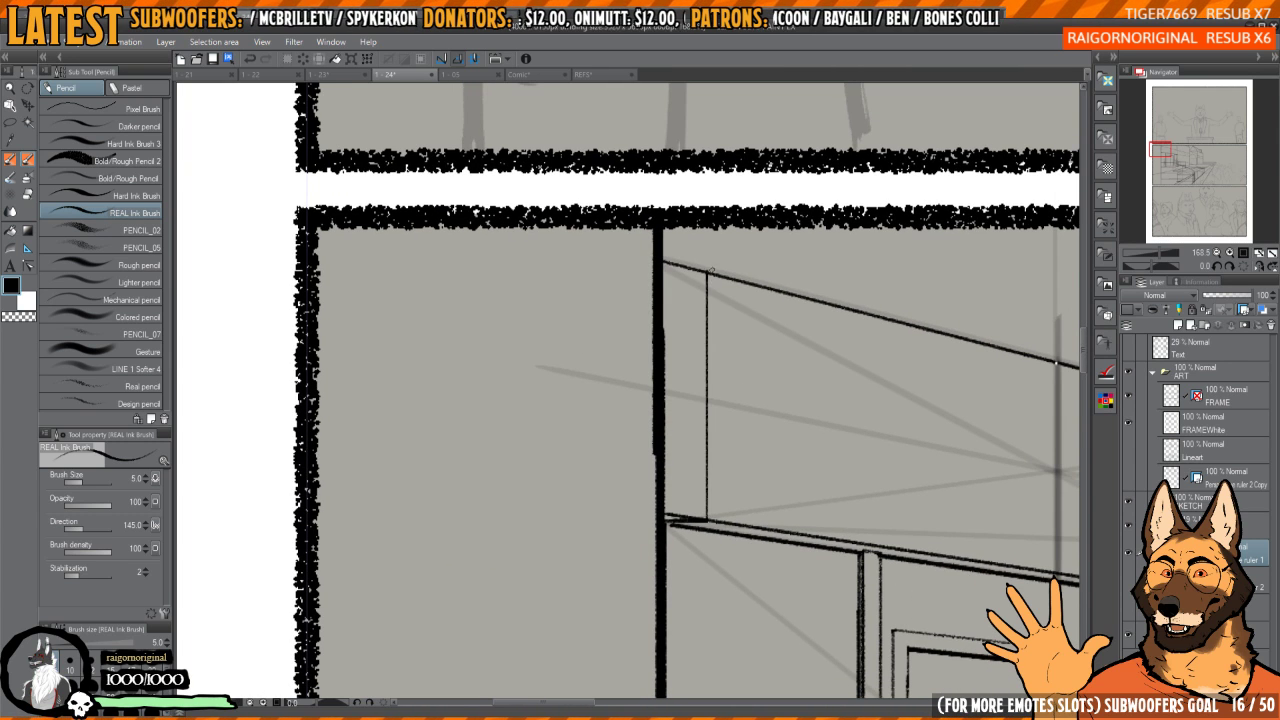
- Draw a short horizontal line from the top of the band's inner vertical line across to the building's near corner line
{"action": "left_click_drag", "start_coordinate": [712, 268], "coordinate": [709, 337]}
{"action": "scroll", "coordinate": [690, 320], "scroll_direction": "up", "scroll_amount": 2}
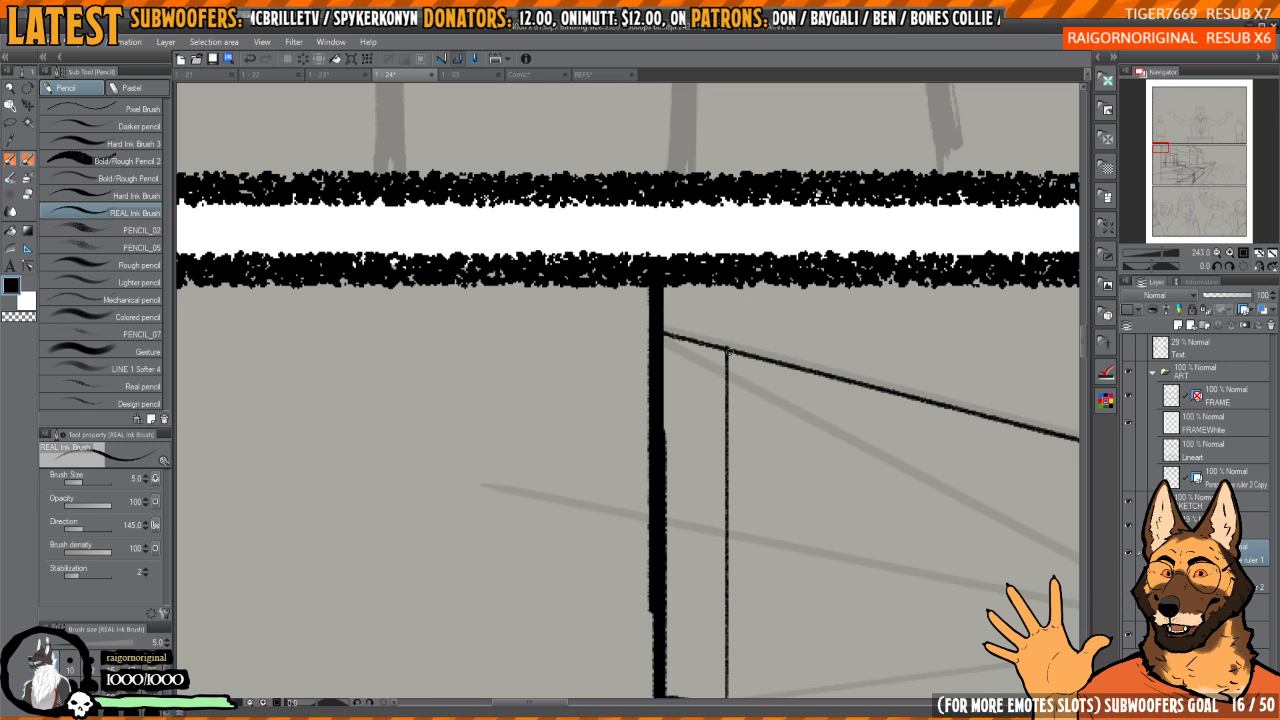
{"action": "scroll", "coordinate": [769, 316], "scroll_direction": "down", "scroll_amount": 4}
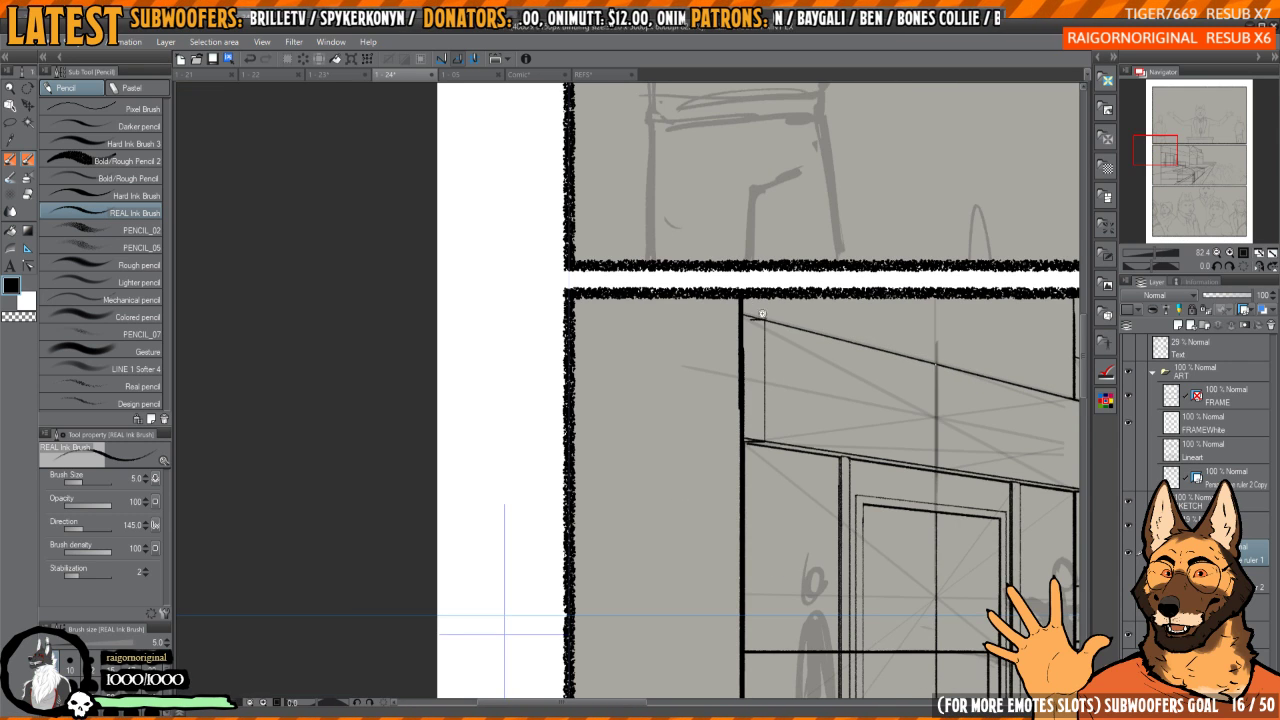
{"action": "scroll", "coordinate": [762, 314], "scroll_direction": "up", "scroll_amount": 4}
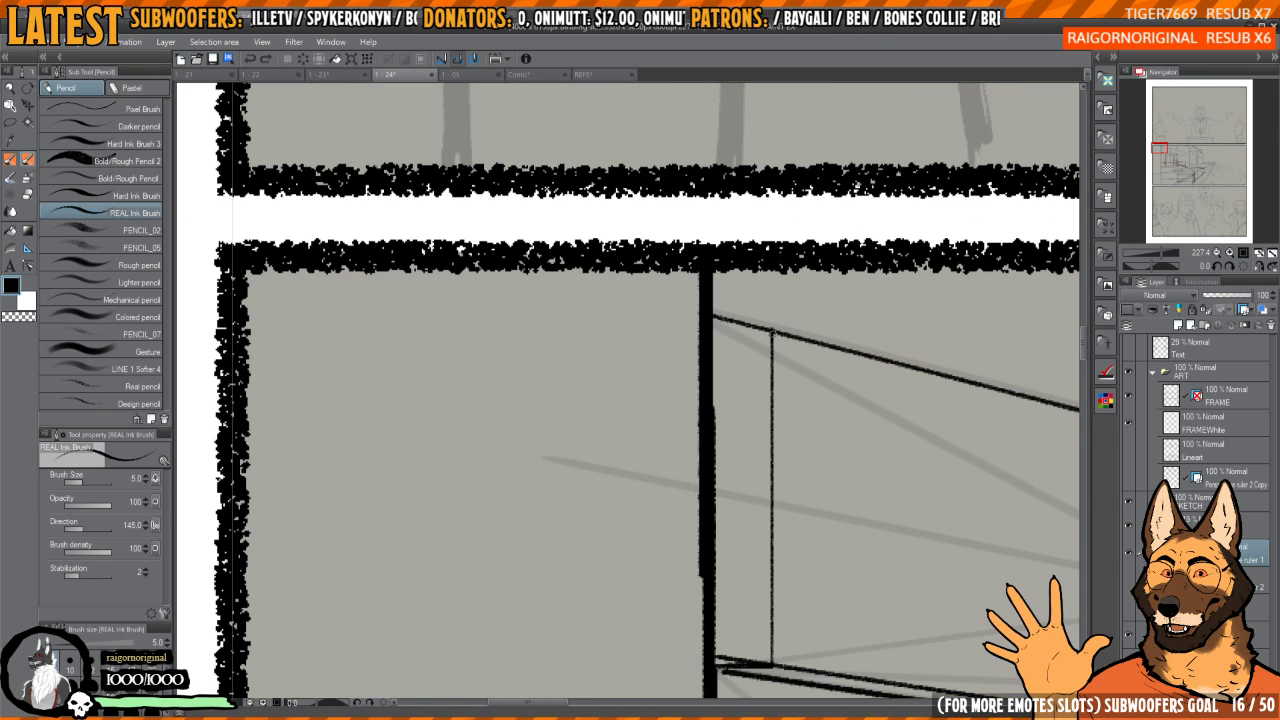
{"action": "key", "text": "ctrl+z"}
{"action": "mouse_move", "coordinate": [770, 332]}
{"action": "left_mouse_down"}
{"action": "mouse_move", "coordinate": [714, 338]}
{"action": "mouse_move", "coordinate": [722, 308]}
{"action": "mouse_move", "coordinate": [720, 331]}
{"action": "left_mouse_up"}
{"action": "key", "text": "ctrl+z"}
{"action": "key", "text": "c"}
{"action": "key", "text": "ctrl+z"}
{"action": "key", "text": "ctrl+z"}
{"action": "key", "text": "c"}
{"action": "scroll", "coordinate": [750, 441], "scroll_direction": "up", "scroll_amount": 4}
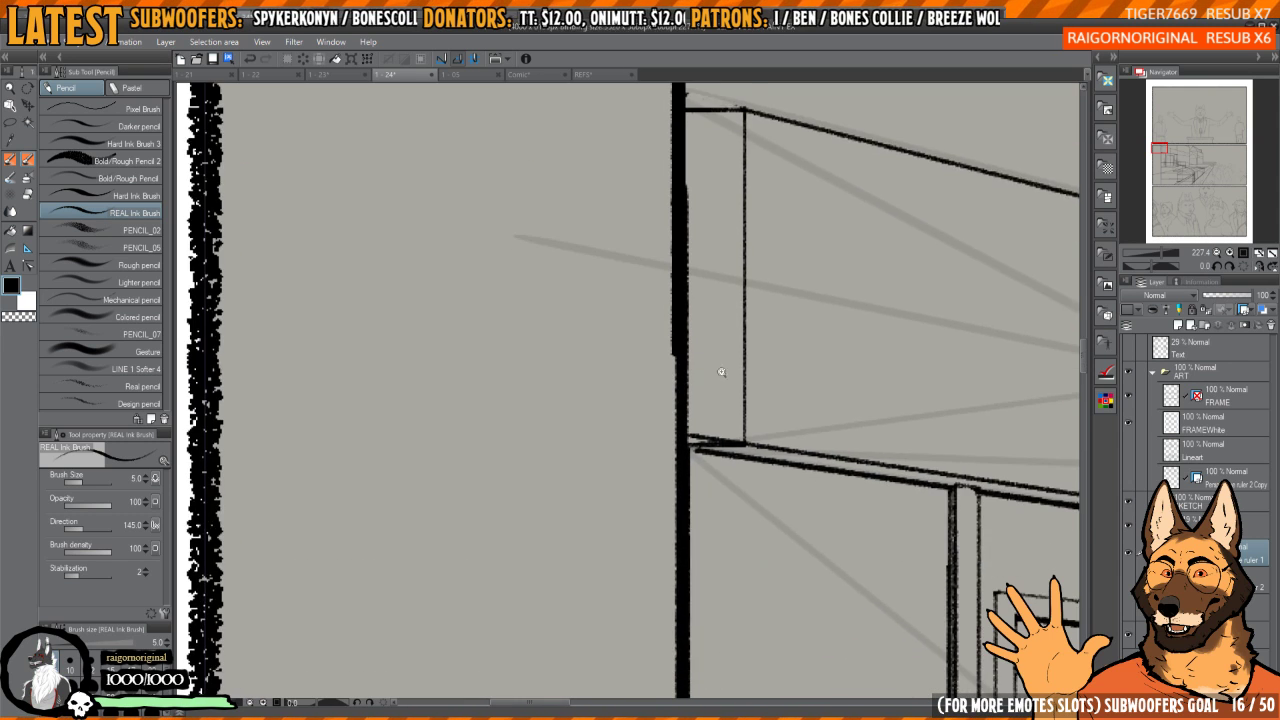
- Erase the part of the thick corner line that runs through the end of the band's lower ledge
{"action": "key", "text": "h"}
{"action": "key", "text": "h"}
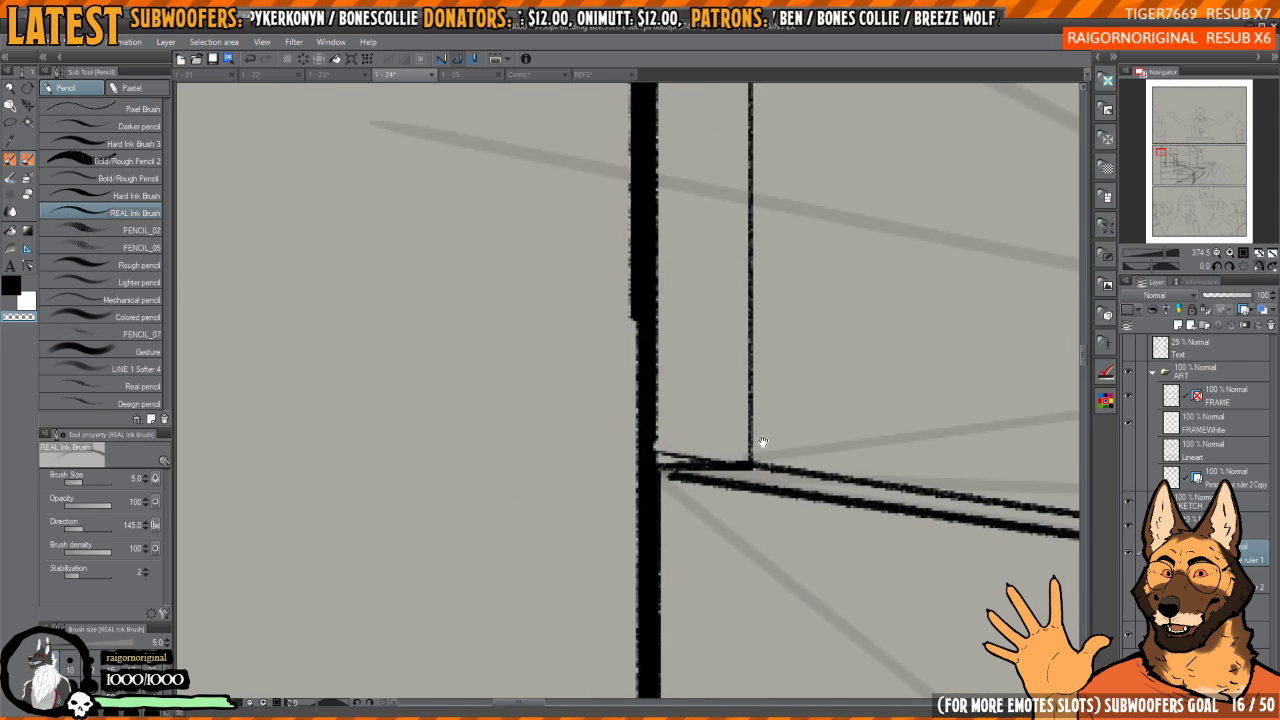
{"action": "left_click_drag", "start_coordinate": [763, 446], "coordinate": [666, 306]}
{"action": "left_click_drag", "start_coordinate": [739, 349], "coordinate": [715, 319]}
{"action": "left_click_drag", "start_coordinate": [671, 368], "coordinate": [679, 454]}
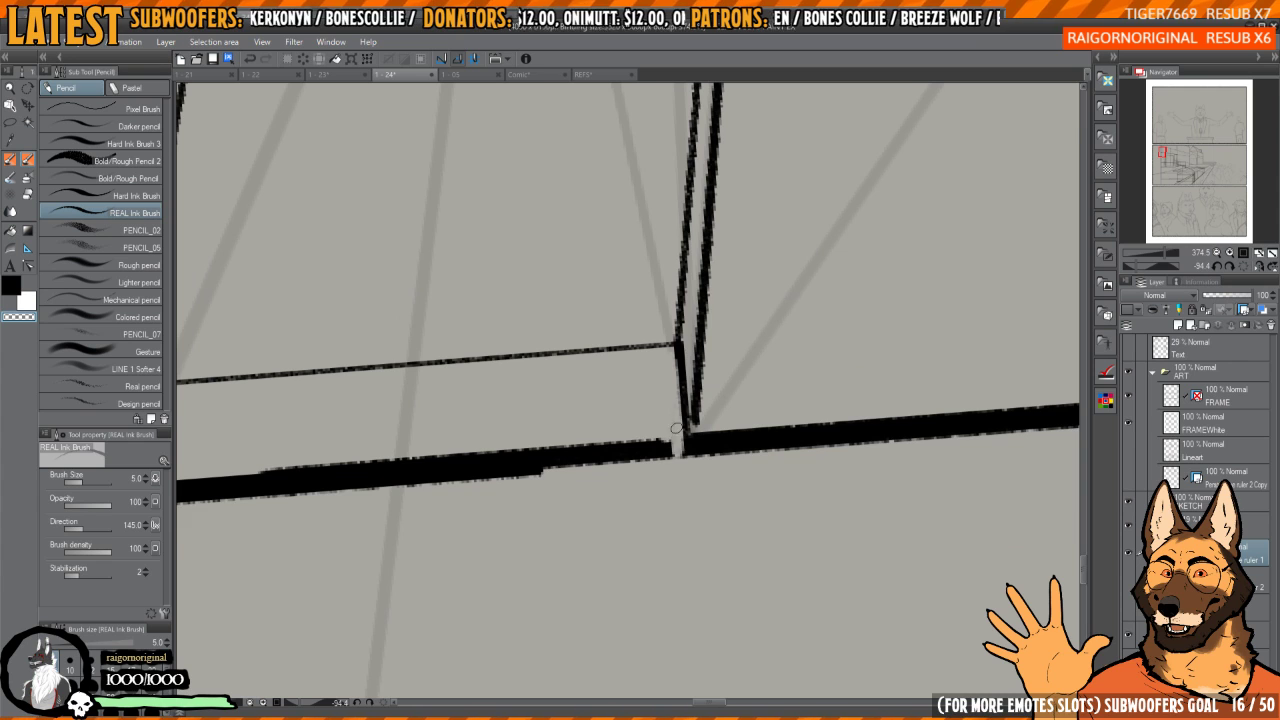
{"action": "left_click_drag", "start_coordinate": [672, 392], "coordinate": [696, 478]}
{"action": "mouse_move", "coordinate": [688, 392]}
{"action": "left_mouse_down"}
{"action": "mouse_move", "coordinate": [694, 459]}
{"action": "mouse_move", "coordinate": [703, 401]}
{"action": "mouse_move", "coordinate": [698, 480]}
{"action": "left_mouse_up"}
- Redraw the short edge joining the foot of the band's inner vertical line to the end of the lower ledge
{"action": "key", "text": "c"}
{"action": "left_click_drag", "start_coordinate": [702, 420], "coordinate": [696, 492]}
{"action": "left_click_drag", "start_coordinate": [680, 407], "coordinate": [692, 490]}
{"action": "mouse_move", "coordinate": [691, 443]}
{"action": "left_mouse_down"}
{"action": "mouse_move", "coordinate": [675, 431]}
{"action": "mouse_move", "coordinate": [697, 409]}
{"action": "mouse_move", "coordinate": [708, 434]}
{"action": "mouse_move", "coordinate": [700, 532]}
{"action": "left_mouse_up"}
{"action": "left_click_drag", "start_coordinate": [700, 490], "coordinate": [600, 420]}
{"action": "mouse_move", "coordinate": [585, 413]}
{"action": "left_mouse_down"}
{"action": "mouse_move", "coordinate": [743, 351]}
{"action": "mouse_move", "coordinate": [747, 366]}
{"action": "mouse_move", "coordinate": [660, 412]}
{"action": "mouse_move", "coordinate": [595, 482]}
{"action": "left_mouse_up"}
{"action": "left_click_drag", "start_coordinate": [817, 451], "coordinate": [557, 376]}
{"action": "left_click_drag", "start_coordinate": [826, 297], "coordinate": [670, 305]}
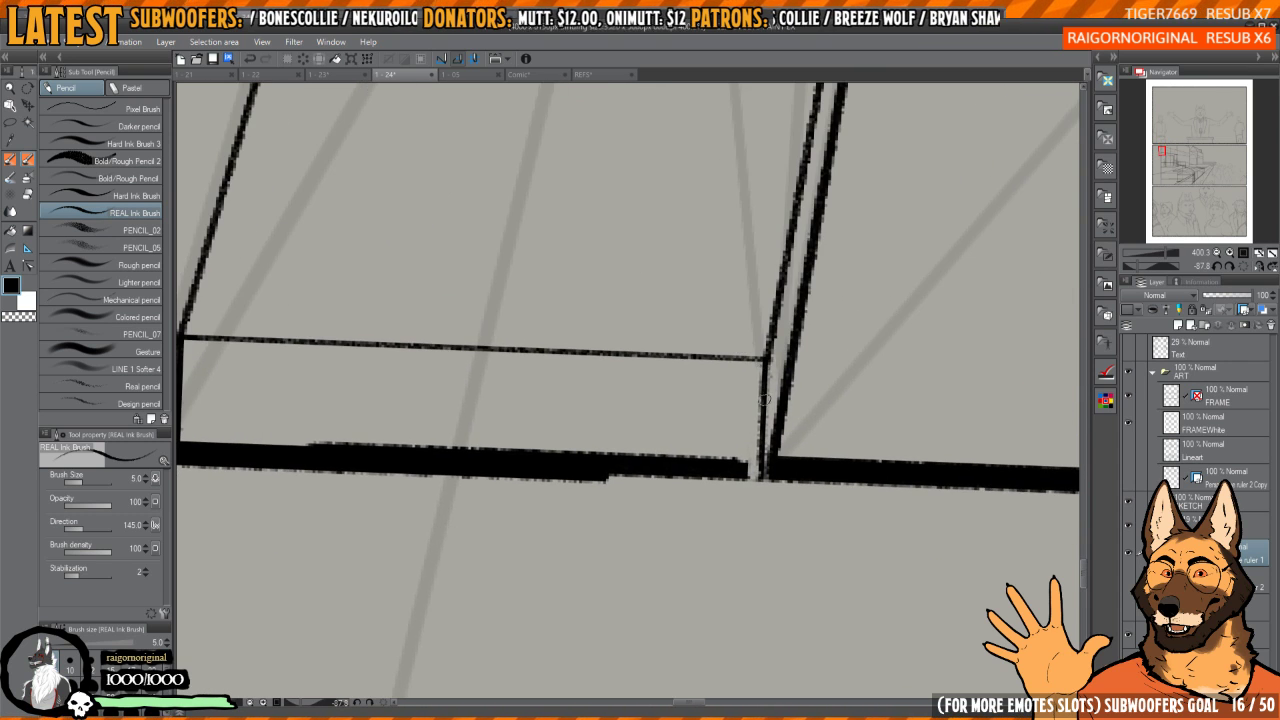
{"action": "left_click_drag", "start_coordinate": [765, 361], "coordinate": [756, 468]}
- Thin the thick corner line beside the band by erasing along its outer side with transparent colour
{"action": "key", "text": "c"}
{"action": "left_click_drag", "start_coordinate": [700, 270], "coordinate": [737, 439]}
{"action": "left_click_drag", "start_coordinate": [737, 439], "coordinate": [691, 414]}
{"action": "key", "text": "ctrl+@"}
{"action": "key", "text": "h"}
{"action": "key", "text": "h"}
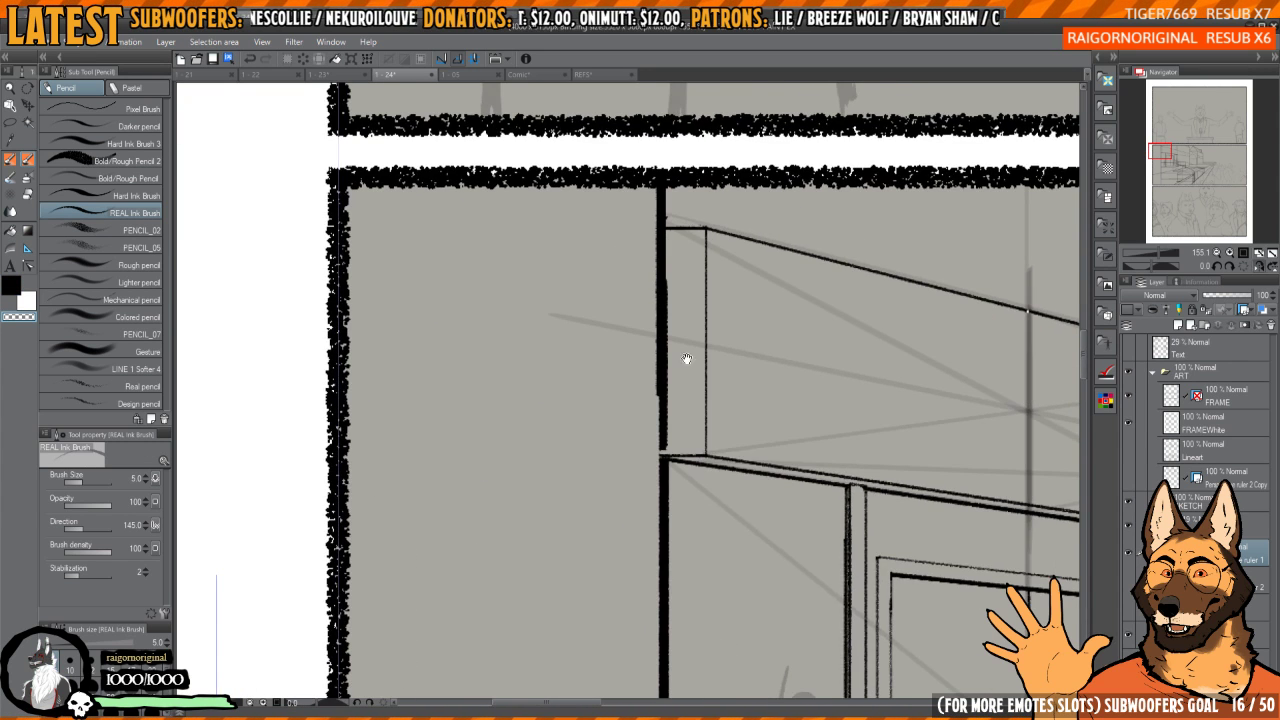
{"action": "left_click_drag", "start_coordinate": [655, 374], "coordinate": [702, 453]}
{"action": "key", "text": "c"}
{"action": "left_click_drag", "start_coordinate": [710, 522], "coordinate": [701, 268]}
{"action": "key", "text": "c"}
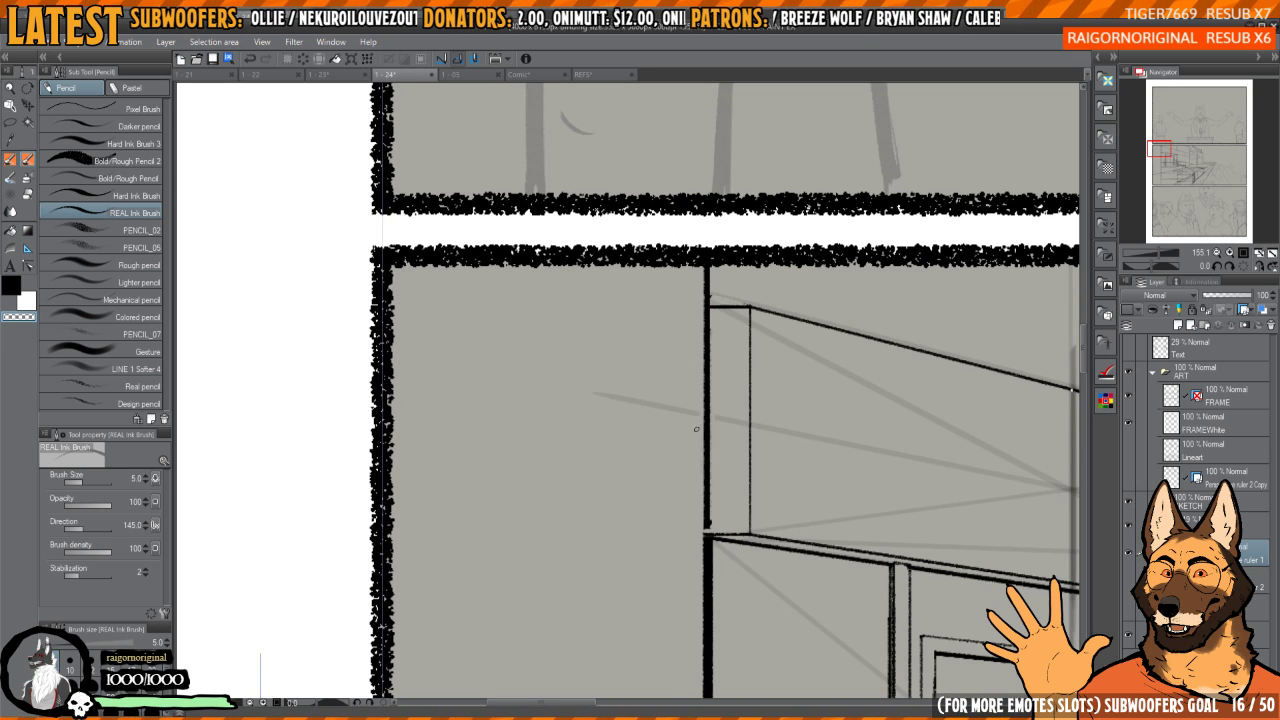
- Draw two full-height vertical lines on either side of the building's near corner line, down to the panel's lower border
{"action": "mouse_move", "coordinate": [719, 469]}
{"action": "left_mouse_down"}
{"action": "mouse_move", "coordinate": [696, 362]}
{"action": "mouse_move", "coordinate": [630, 362]}
{"action": "left_mouse_up"}
{"action": "key", "text": "h"}
{"action": "key", "text": "h"}
{"action": "left_click_drag", "start_coordinate": [788, 466], "coordinate": [774, 395]}
{"action": "key", "text": "h"}
{"action": "mouse_move", "coordinate": [704, 374]}
{"action": "left_mouse_down"}
{"action": "mouse_move", "coordinate": [746, 377]}
{"action": "mouse_move", "coordinate": [713, 358]}
{"action": "left_mouse_up"}
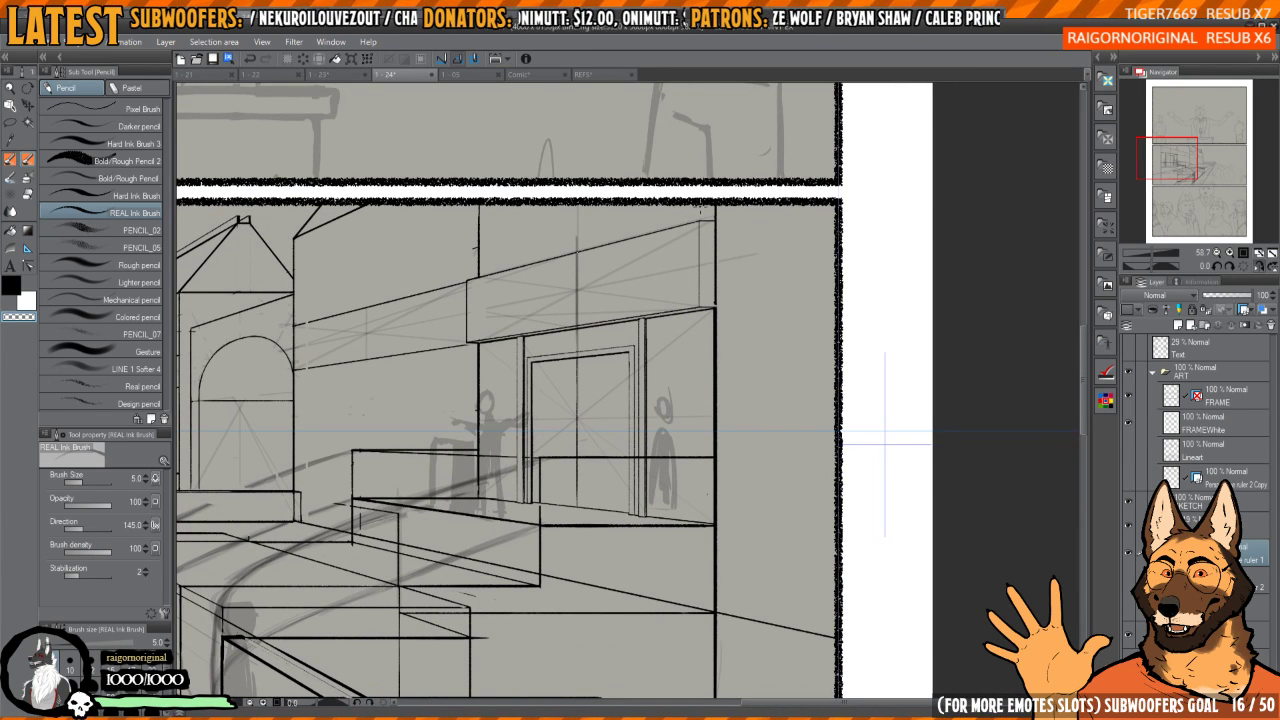
{"action": "key", "text": "c"}
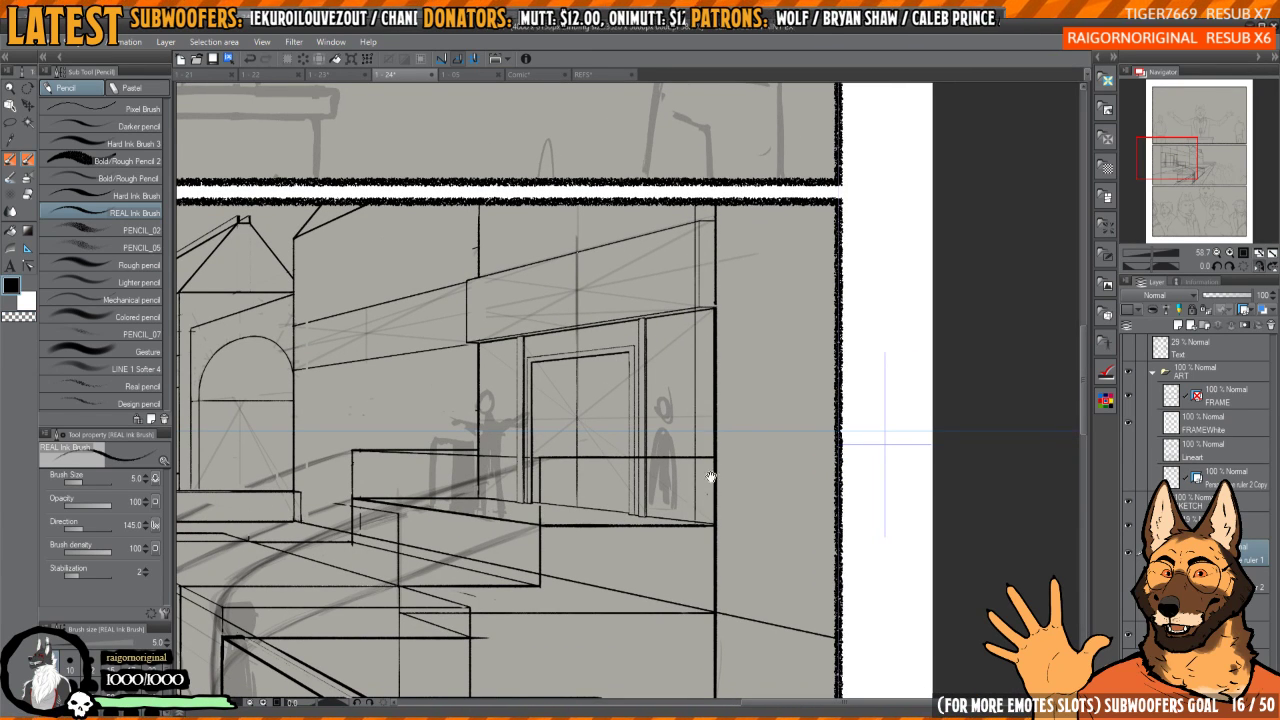
{"action": "scroll", "coordinate": [700, 235], "scroll_direction": "down", "scroll_amount": 1}
{"action": "left_click_drag", "start_coordinate": [698, 207], "coordinate": [706, 597]}
{"action": "left_click_drag", "start_coordinate": [733, 326], "coordinate": [738, 349]}
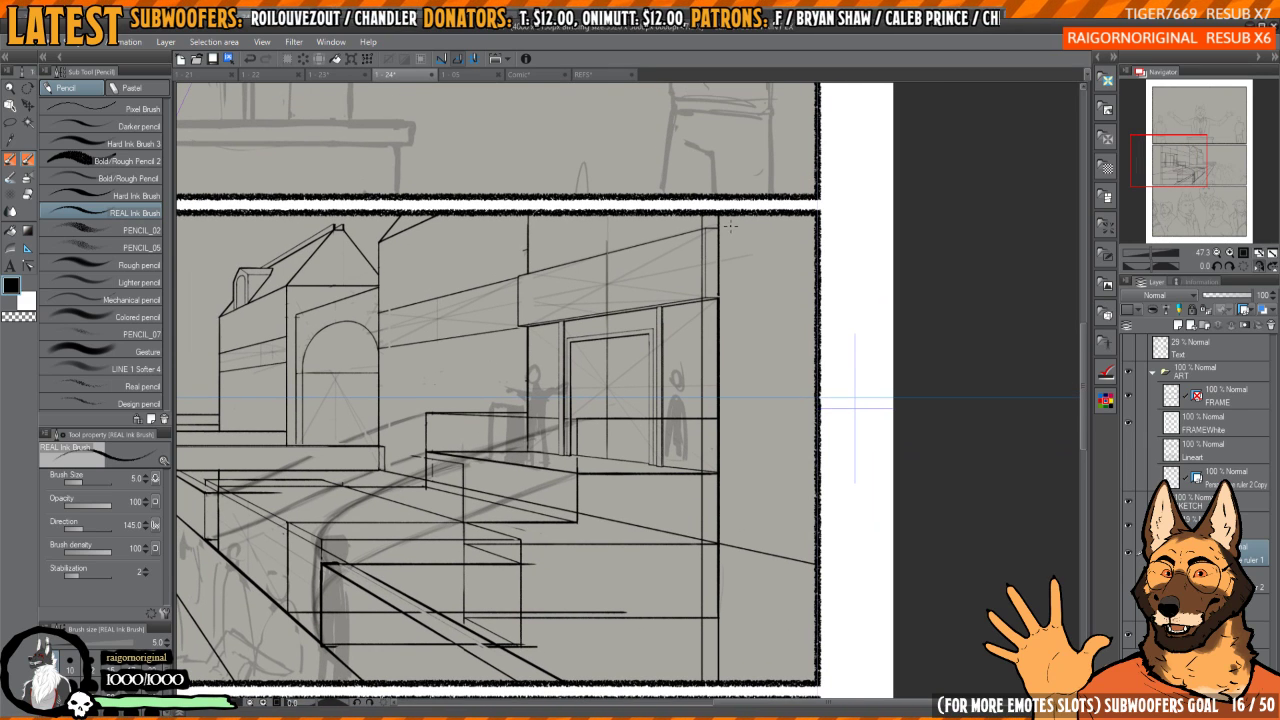
{"action": "left_click_drag", "start_coordinate": [727, 214], "coordinate": [722, 628]}
- Erase the old thick corner line between the two new verticals with the Hard eraser, and return to the REAL Ink Brush
{"action": "key", "text": "e"}
{"action": "mouse_move", "coordinate": [715, 258]}
{"action": "left_mouse_down"}
{"action": "mouse_move", "coordinate": [708, 230]}
{"action": "mouse_move", "coordinate": [711, 430]}
{"action": "left_mouse_up"}
{"action": "mouse_move", "coordinate": [711, 446]}
{"action": "left_mouse_down"}
{"action": "mouse_move", "coordinate": [715, 367]}
{"action": "mouse_move", "coordinate": [708, 425]}
{"action": "left_mouse_up"}
{"action": "left_click_drag", "start_coordinate": [712, 372], "coordinate": [714, 468]}
{"action": "left_click_drag", "start_coordinate": [712, 420], "coordinate": [713, 512]}
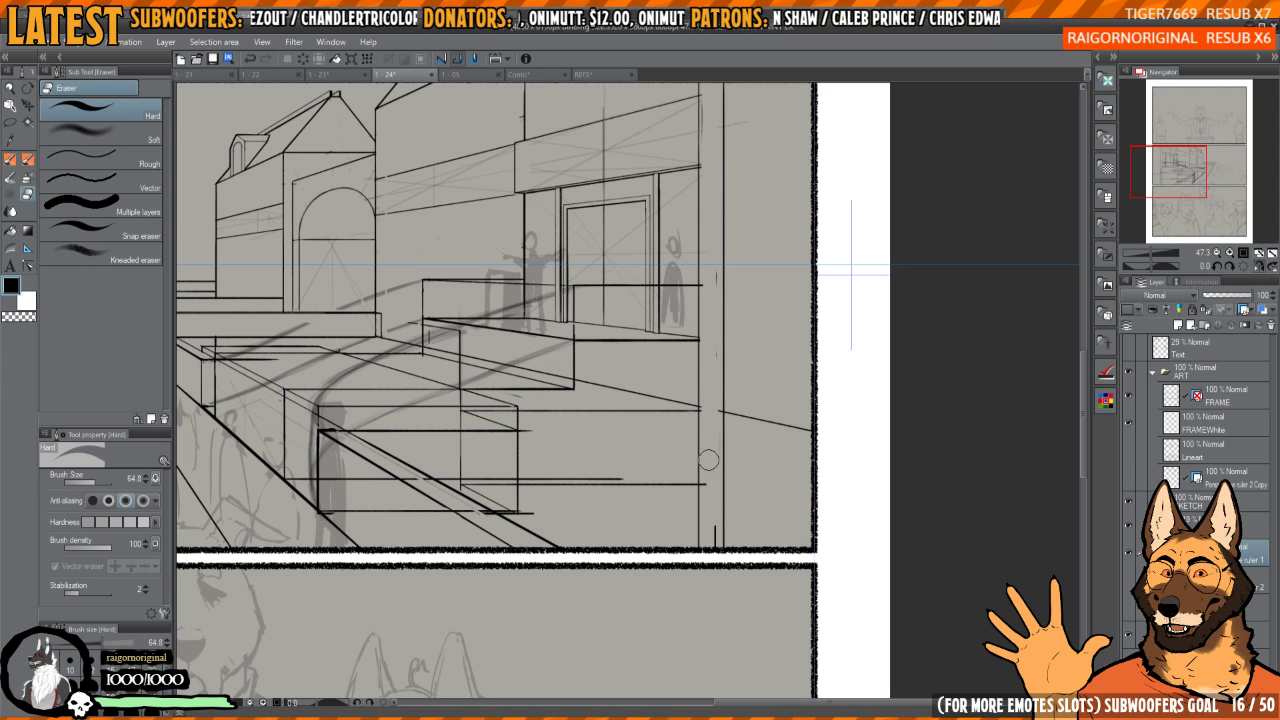
{"action": "left_click_drag", "start_coordinate": [708, 460], "coordinate": [712, 552]}
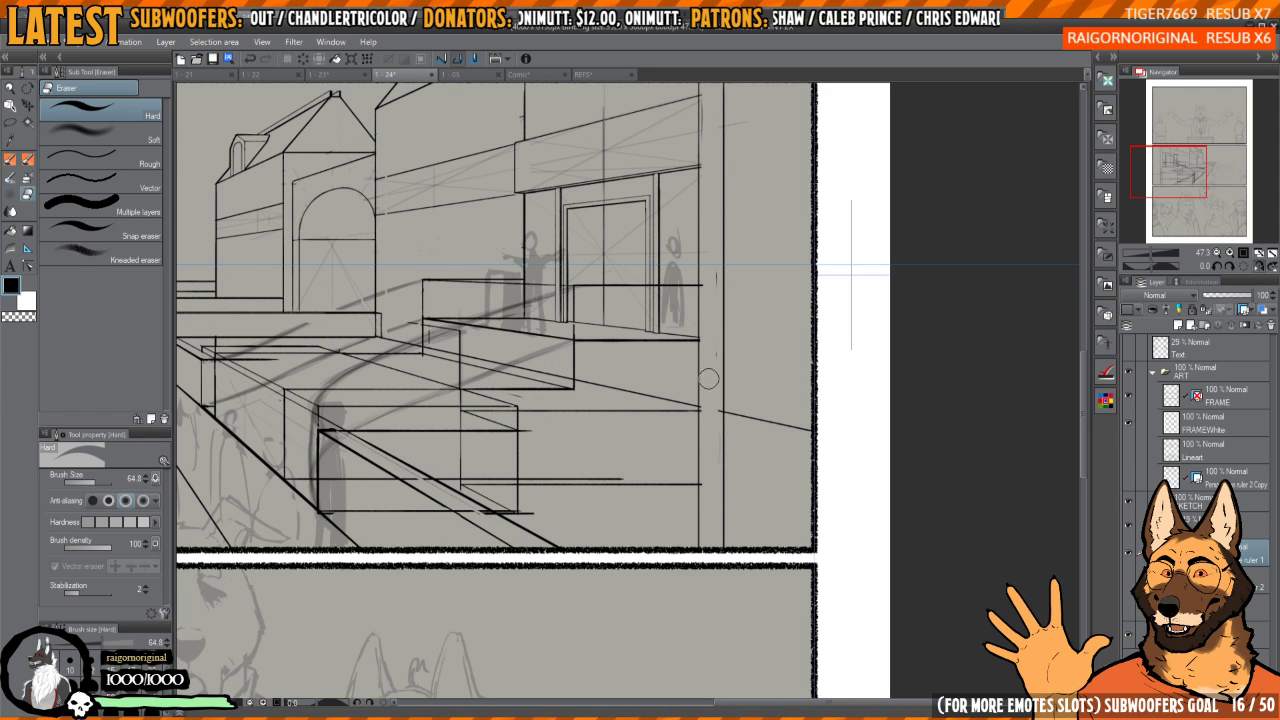
{"action": "key", "text": "h"}
{"action": "key", "text": "h"}
{"action": "left_click_drag", "start_coordinate": [705, 287], "coordinate": [703, 389]}
{"action": "left_click_drag", "start_coordinate": [700, 261], "coordinate": [704, 305]}
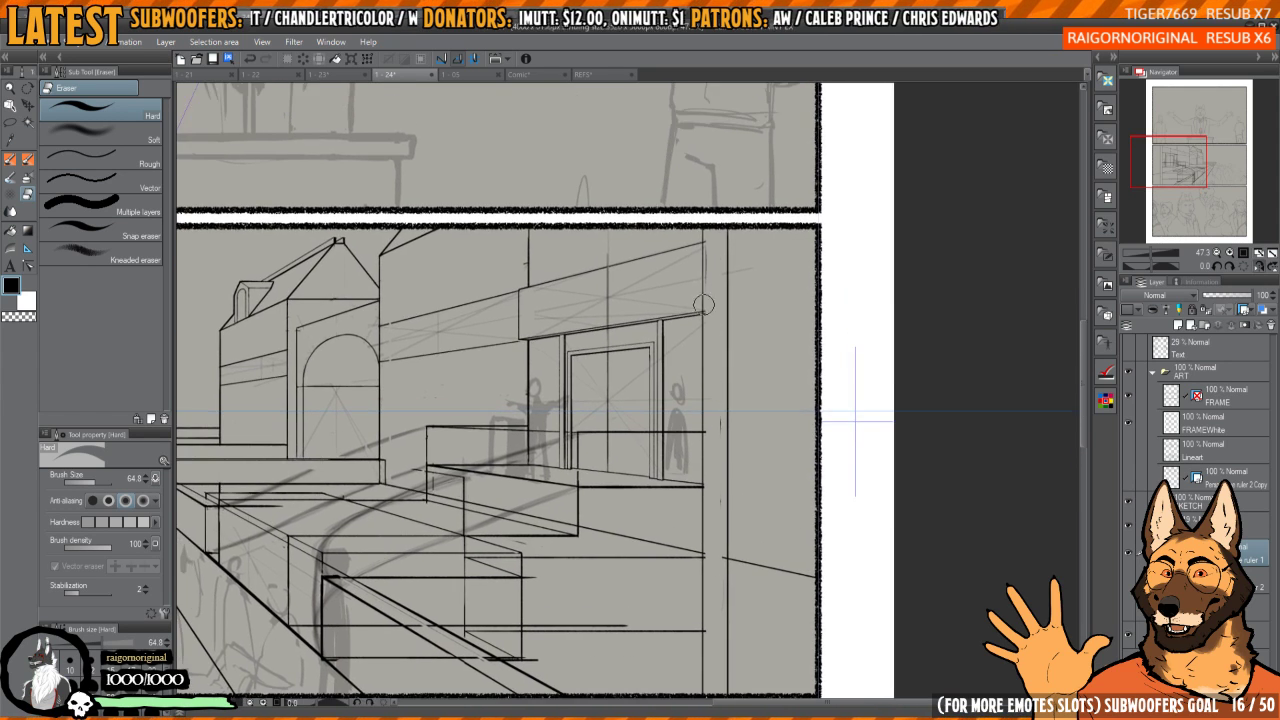
{"action": "key", "text": "p"}
{"action": "left_click_drag", "start_coordinate": [711, 237], "coordinate": [712, 430]}
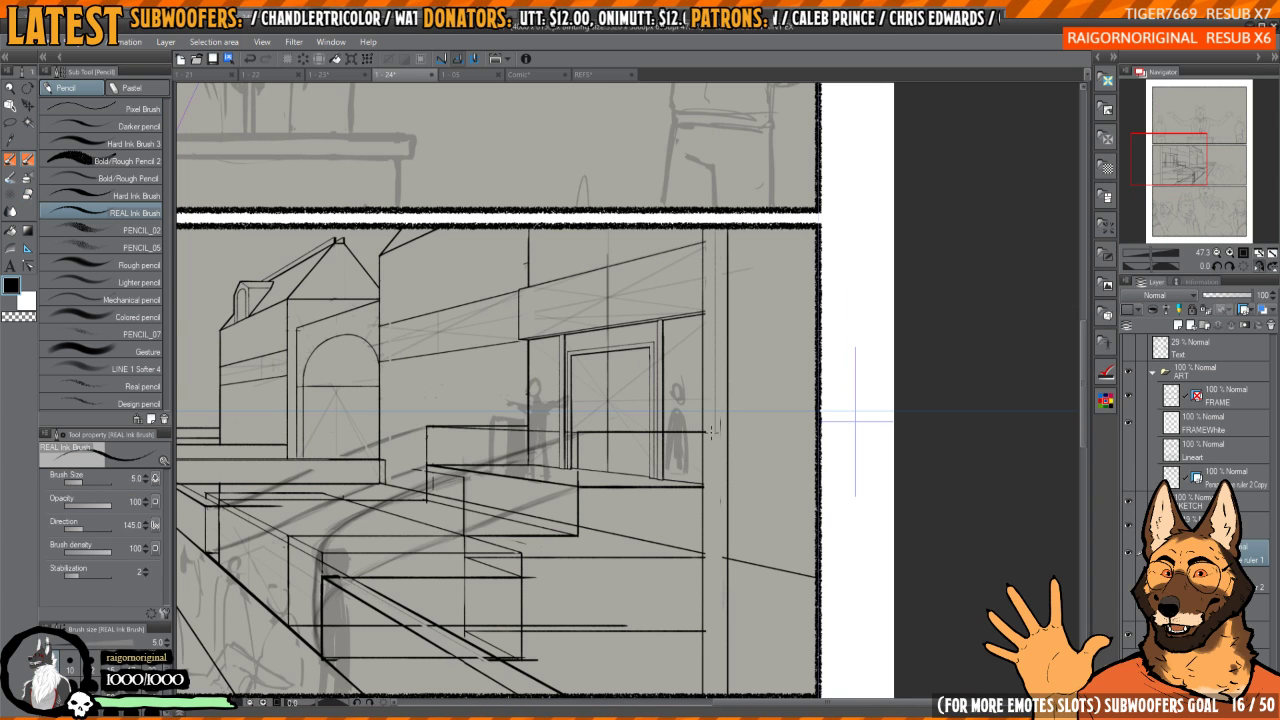
{"action": "key", "text": "ctrl+z"}
{"action": "left_click_drag", "start_coordinate": [716, 254], "coordinate": [718, 405]}
{"action": "scroll", "coordinate": [726, 300], "scroll_direction": "down", "scroll_amount": 1}
{"action": "key", "text": "ctrl+z"}
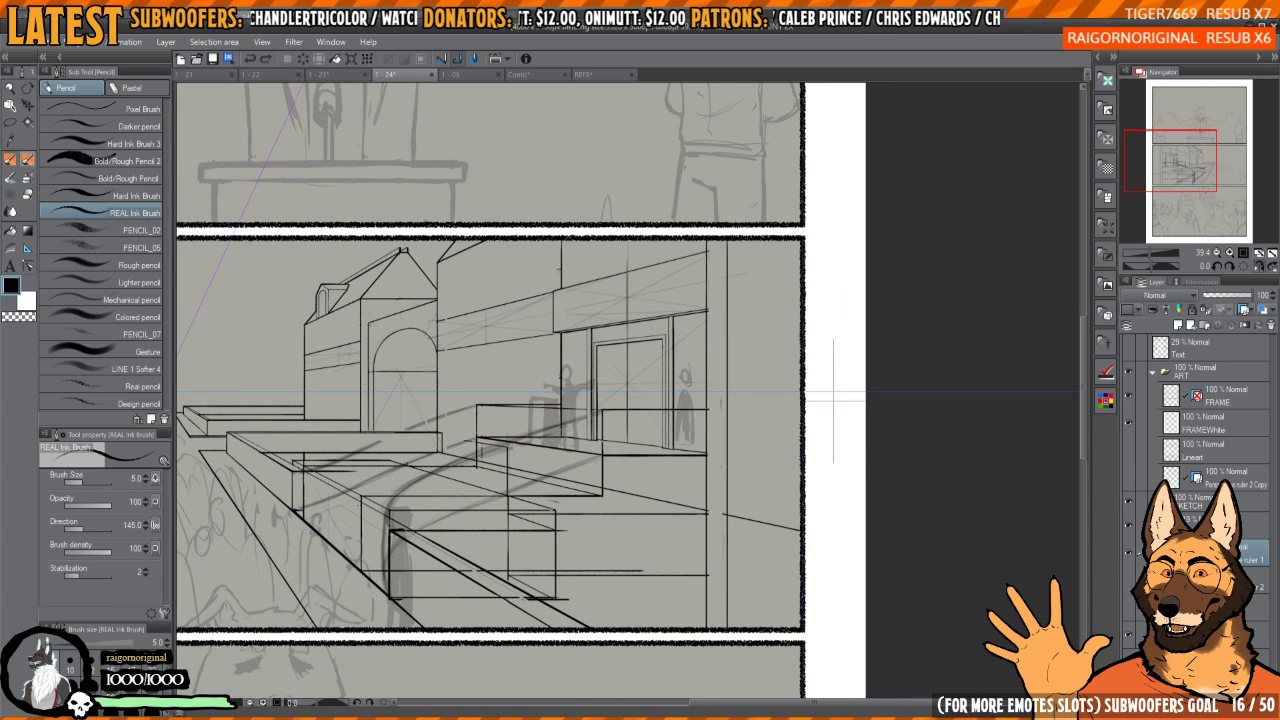
{"action": "left_click_drag", "start_coordinate": [711, 247], "coordinate": [719, 638]}
{"action": "key", "text": "ctrl+z"}
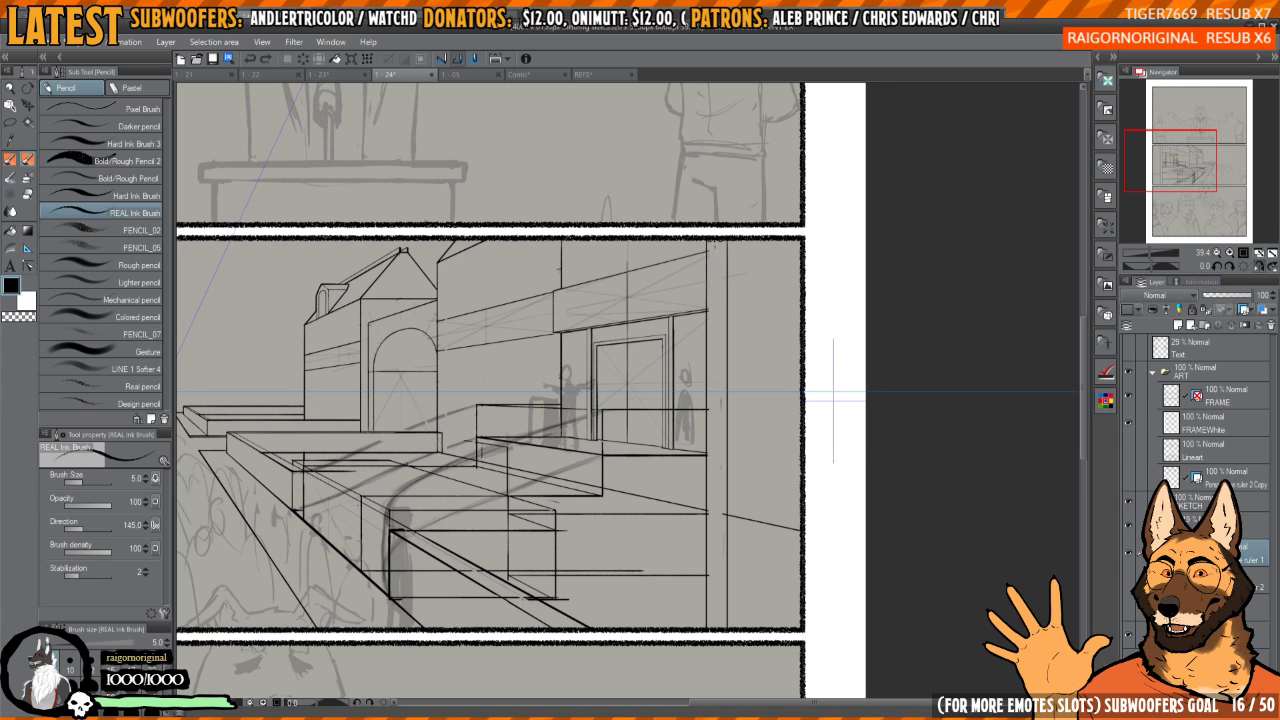
{"action": "left_click_drag", "start_coordinate": [713, 241], "coordinate": [715, 572]}
{"action": "key", "text": "ctrl+z"}
- Draw several thin parallel vertical lines inside the corner strip, close to its two edges, over the full panel height
{"action": "left_click_drag", "start_coordinate": [713, 240], "coordinate": [716, 628]}
{"action": "left_click_drag", "start_coordinate": [719, 277], "coordinate": [731, 600]}
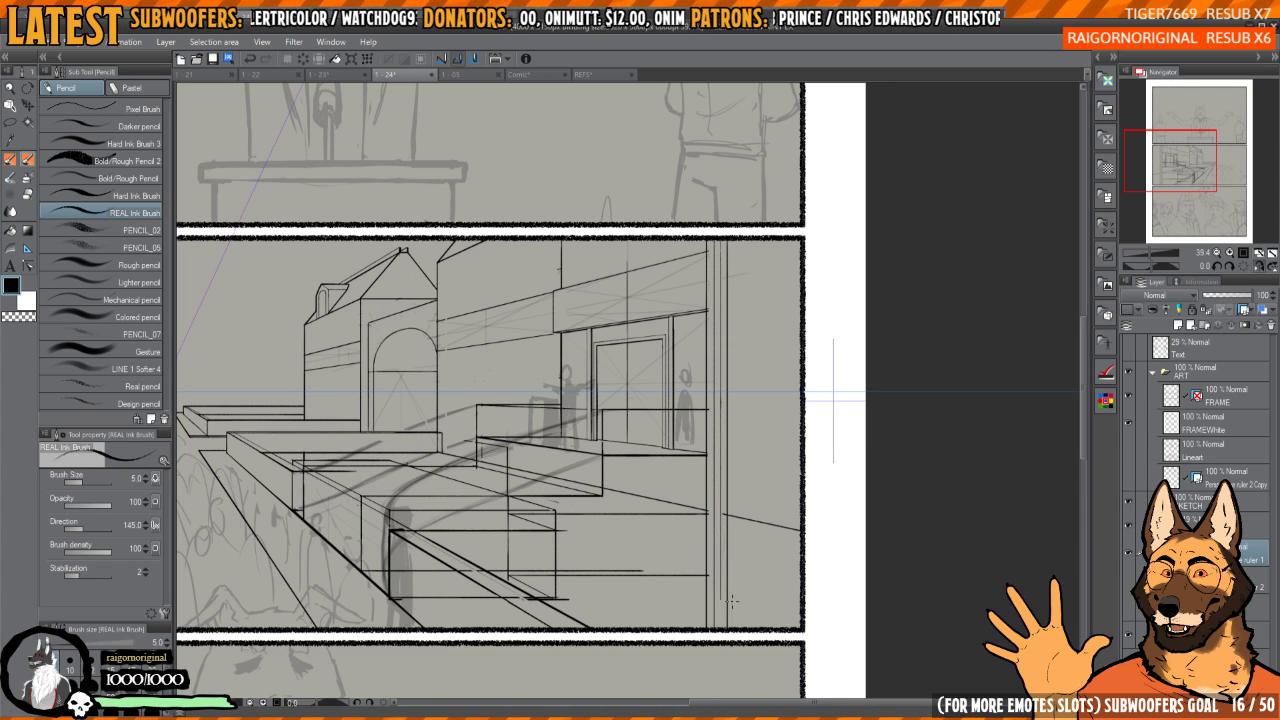
{"action": "scroll", "coordinate": [704, 385], "scroll_direction": "up", "scroll_amount": 3}
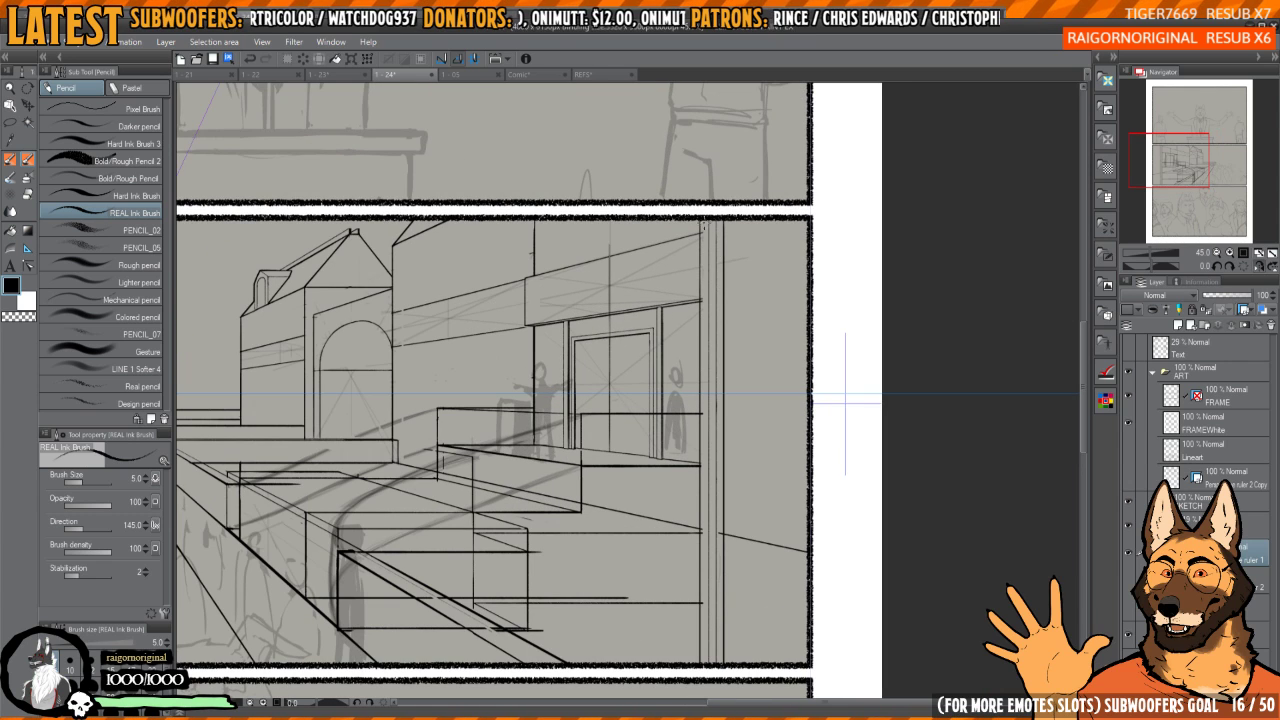
{"action": "left_click_drag", "start_coordinate": [705, 240], "coordinate": [717, 592]}
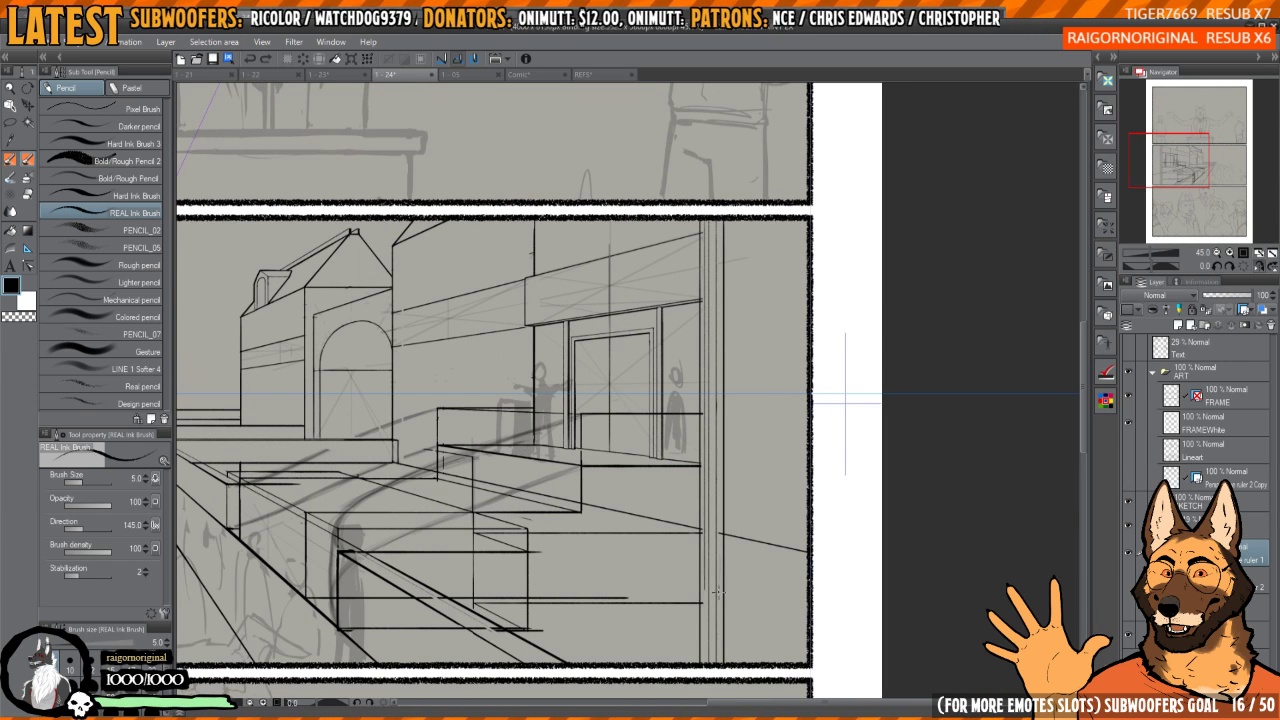
{"action": "left_click_drag", "start_coordinate": [702, 224], "coordinate": [703, 642]}
{"action": "key", "text": "ctrl+z"}
{"action": "key", "text": "h"}
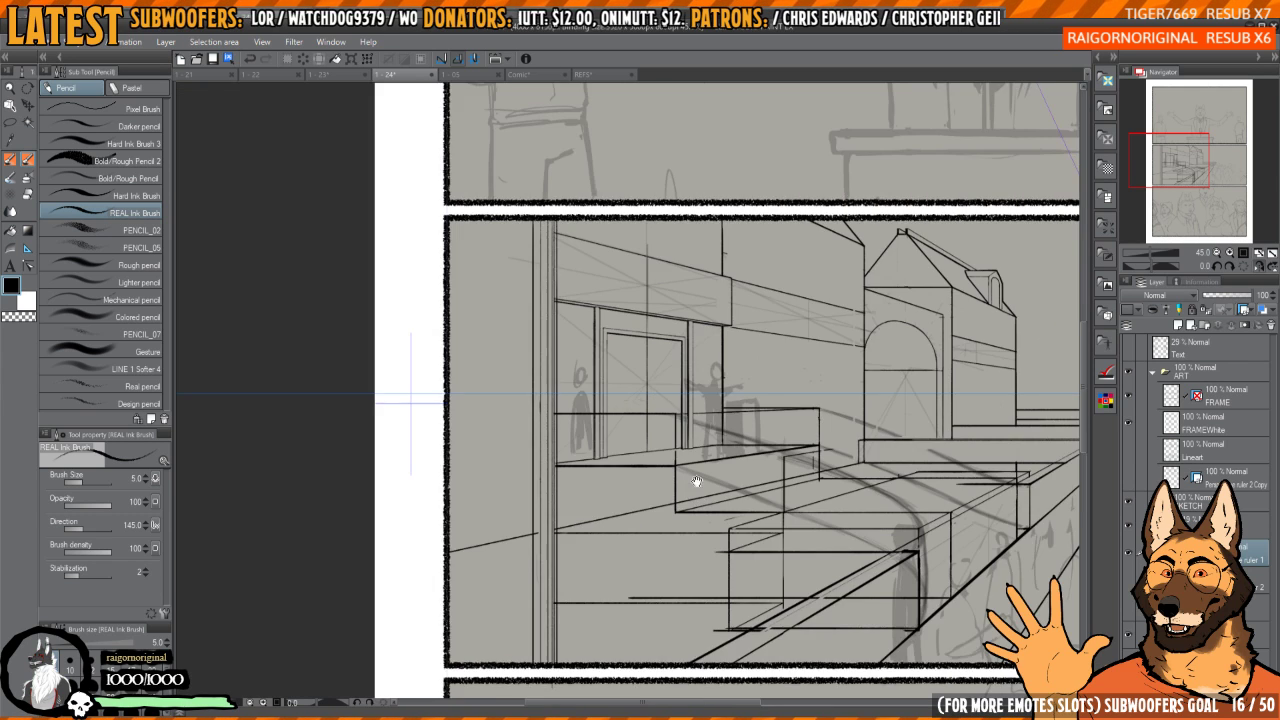
{"action": "mouse_move", "coordinate": [603, 384]}
{"action": "left_mouse_down"}
{"action": "mouse_move", "coordinate": [669, 374]}
{"action": "mouse_move", "coordinate": [733, 386]}
{"action": "left_mouse_up"}
{"action": "left_click_drag", "start_coordinate": [662, 224], "coordinate": [666, 528]}
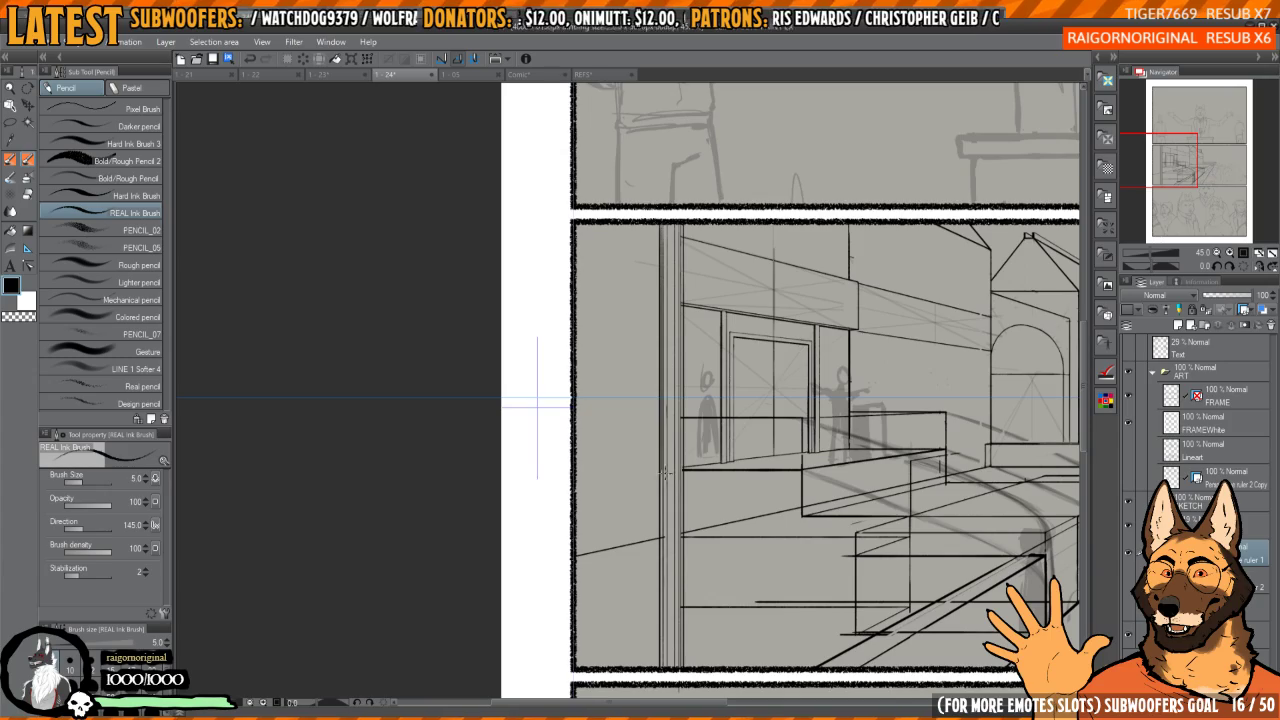
- Erase the ends of the band's top line and lower ledge that overshoot the corner strip's inner edge
{"action": "scroll", "coordinate": [537, 405], "scroll_direction": "down", "scroll_amount": 3}
{"action": "scroll", "coordinate": [734, 383], "scroll_direction": "up", "scroll_amount": 5}
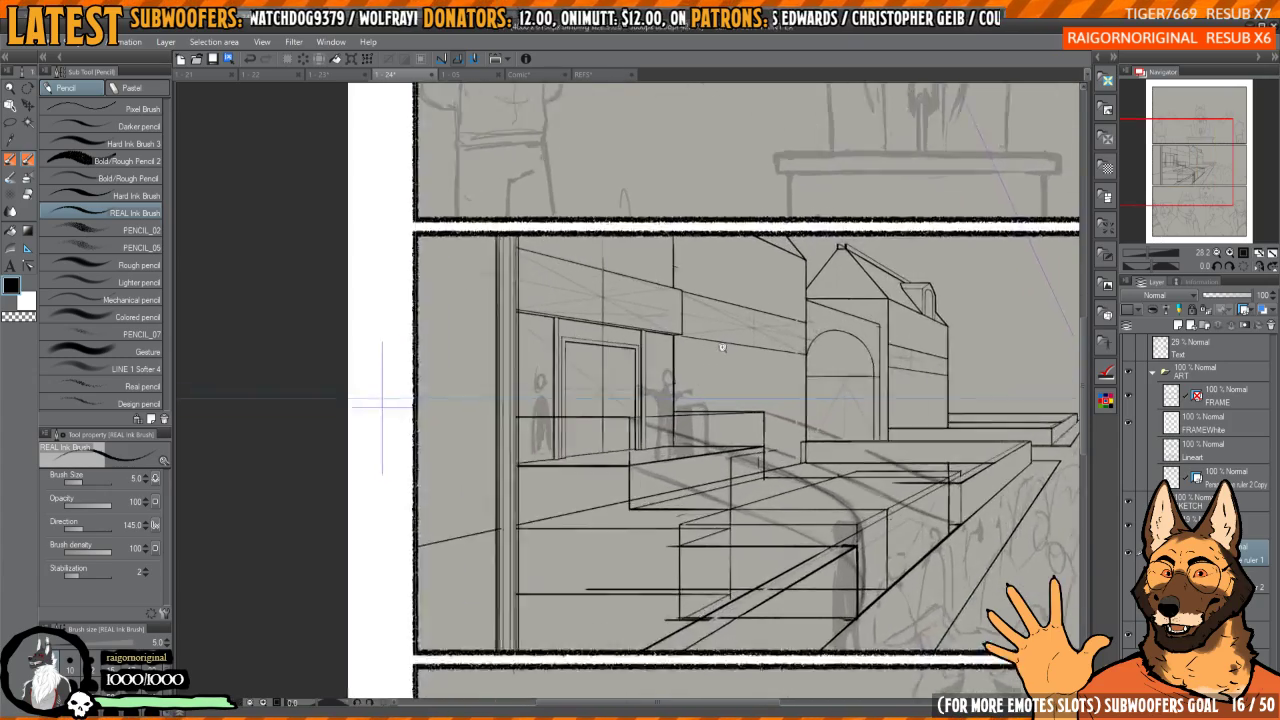
{"action": "scroll", "coordinate": [751, 348], "scroll_direction": "up", "scroll_amount": 6}
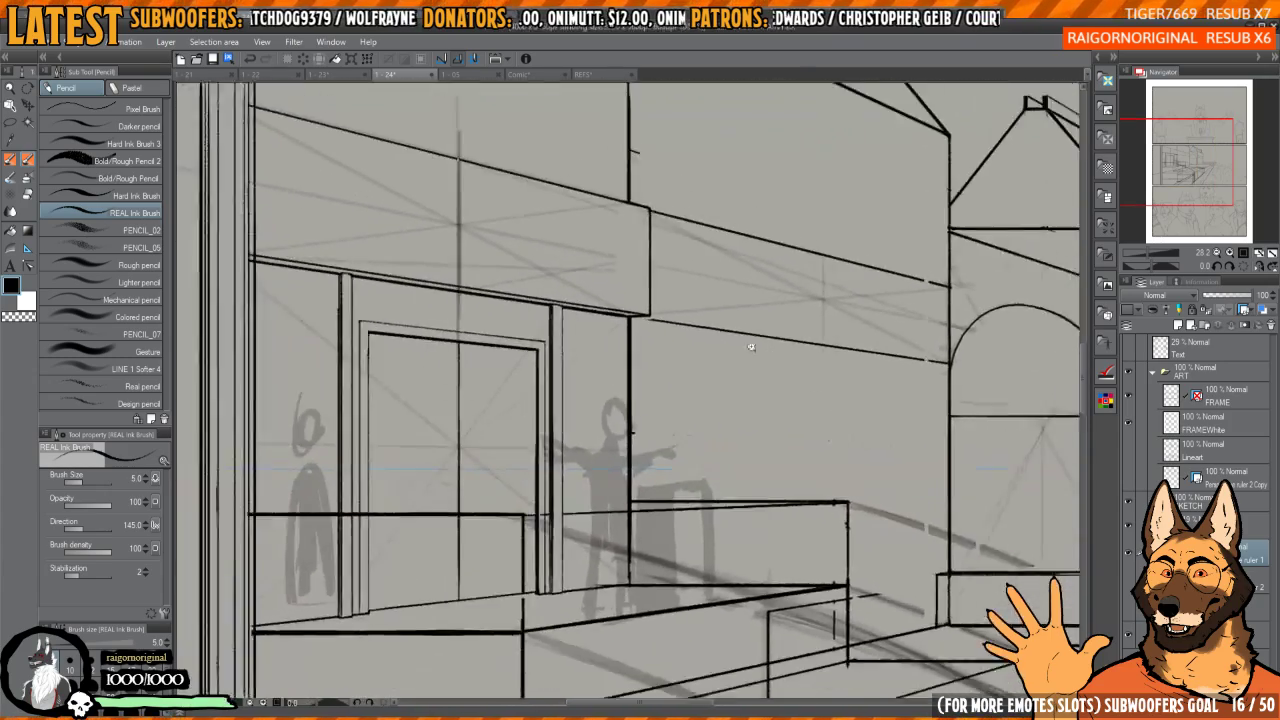
{"action": "scroll", "coordinate": [720, 330], "scroll_direction": "up", "scroll_amount": 2}
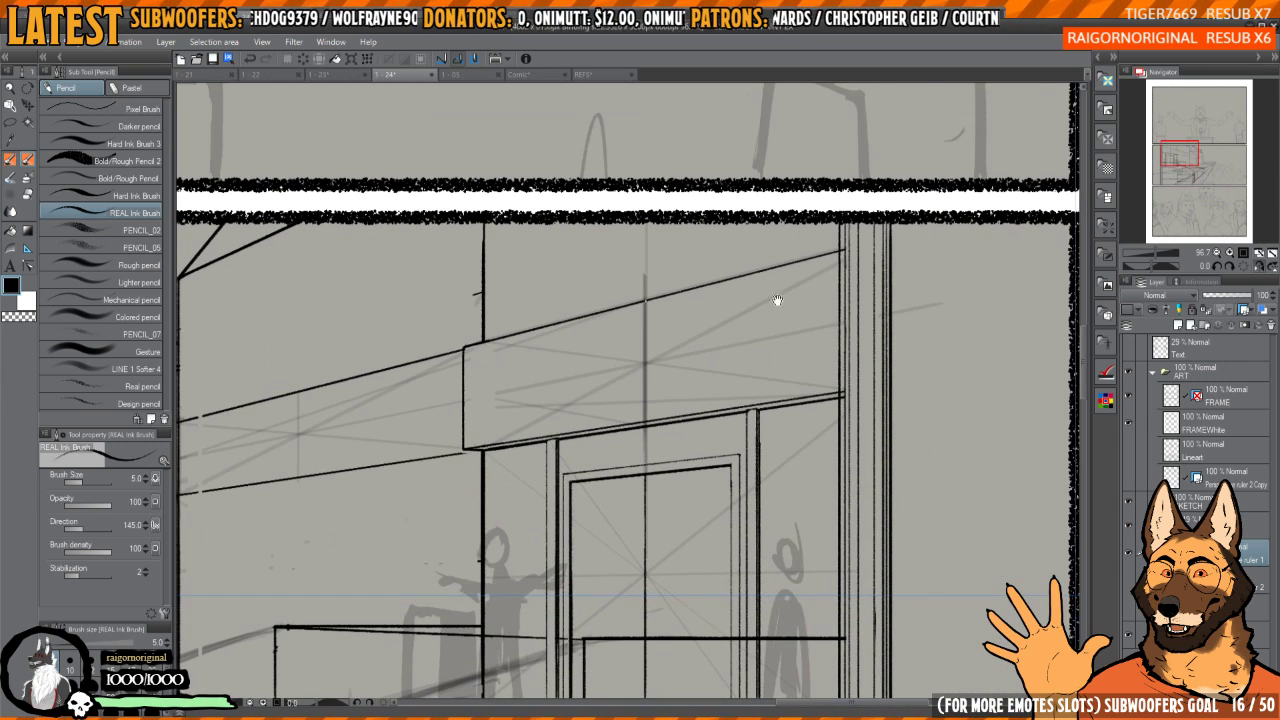
{"action": "scroll", "coordinate": [846, 329], "scroll_direction": "up", "scroll_amount": 3}
{"action": "left_click_drag", "start_coordinate": [844, 254], "coordinate": [830, 282]}
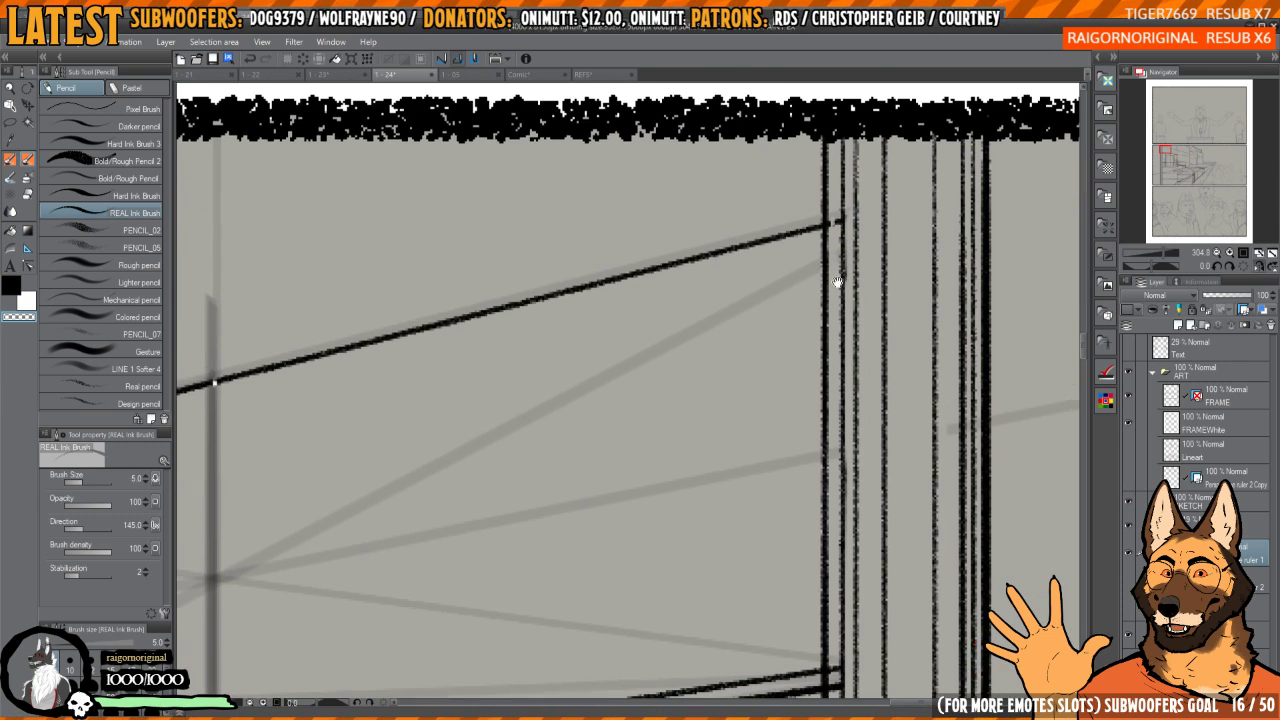
{"action": "left_click_drag", "start_coordinate": [842, 219], "coordinate": [830, 223]}
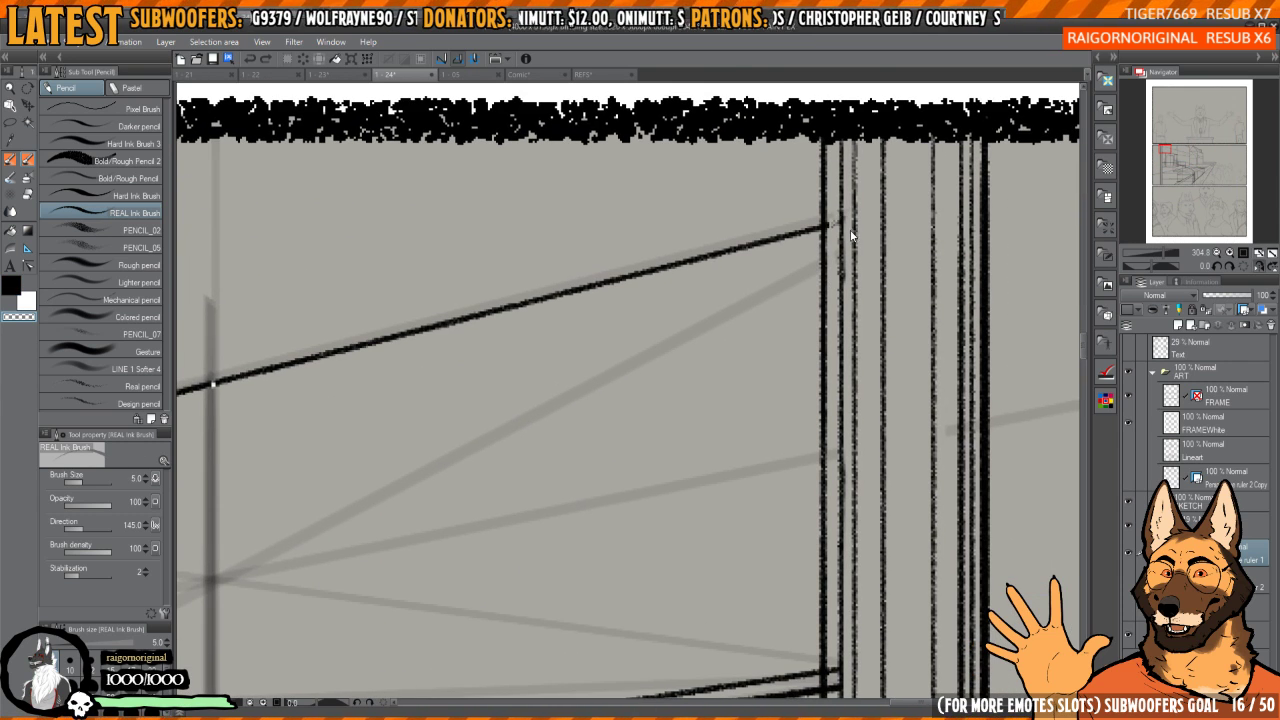
{"action": "mouse_move", "coordinate": [796, 150]}
{"action": "left_mouse_down"}
{"action": "mouse_move", "coordinate": [737, 217]}
{"action": "mouse_move", "coordinate": [866, 236]}
{"action": "left_mouse_up"}
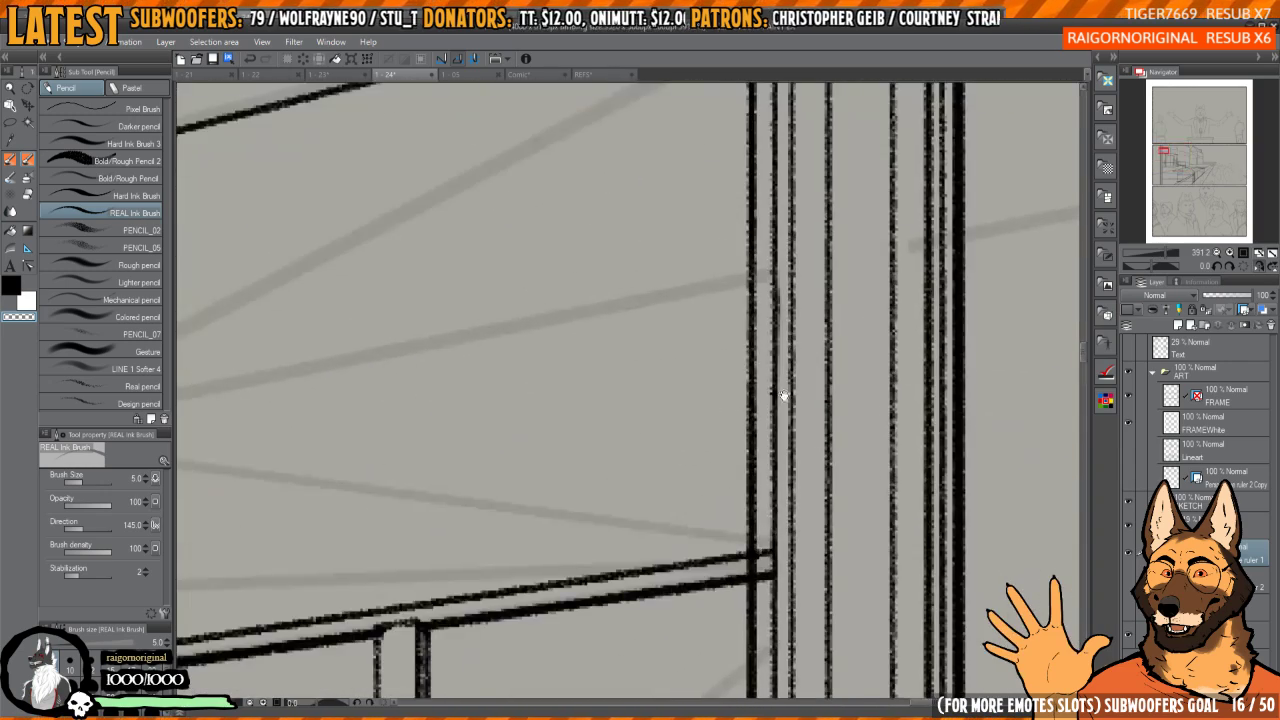
{"action": "left_click_drag", "start_coordinate": [783, 394], "coordinate": [783, 362]}
{"action": "mouse_move", "coordinate": [783, 335]}
{"action": "left_mouse_down"}
{"action": "mouse_move", "coordinate": [748, 335]}
{"action": "mouse_move", "coordinate": [762, 361]}
{"action": "left_mouse_up"}
{"action": "mouse_move", "coordinate": [771, 424]}
{"action": "left_mouse_down"}
{"action": "mouse_move", "coordinate": [788, 425]}
{"action": "mouse_move", "coordinate": [770, 429]}
{"action": "left_mouse_up"}
{"action": "left_click_drag", "start_coordinate": [771, 300], "coordinate": [768, 620]}
{"action": "left_click_drag", "start_coordinate": [772, 308], "coordinate": [782, 224]}
{"action": "left_click_drag", "start_coordinate": [782, 224], "coordinate": [740, 224]}
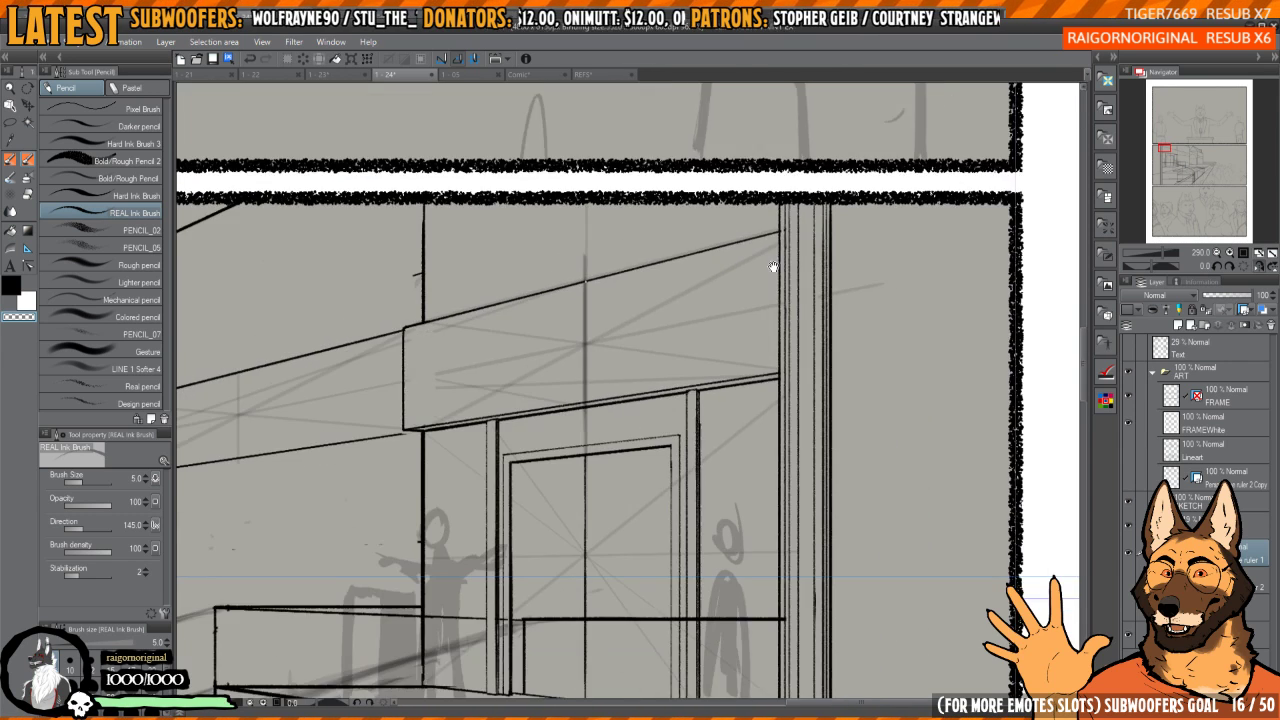
{"action": "left_click_drag", "start_coordinate": [771, 269], "coordinate": [780, 183]}
- Go over the corner strip's door-side edge with a heavier vertical line from the panel's top border downward
{"action": "key", "text": "c"}
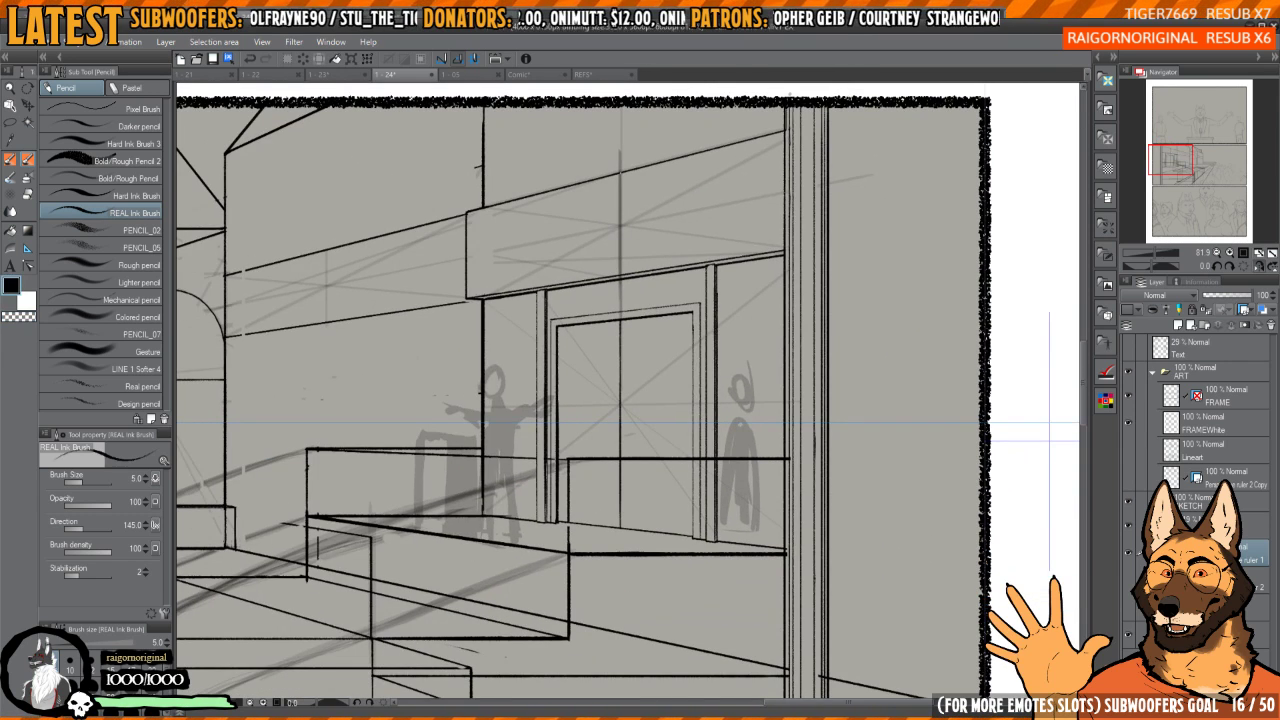
{"action": "left_click_drag", "start_coordinate": [786, 108], "coordinate": [787, 666]}
{"action": "scroll", "coordinate": [788, 363], "scroll_direction": "up", "scroll_amount": 1}
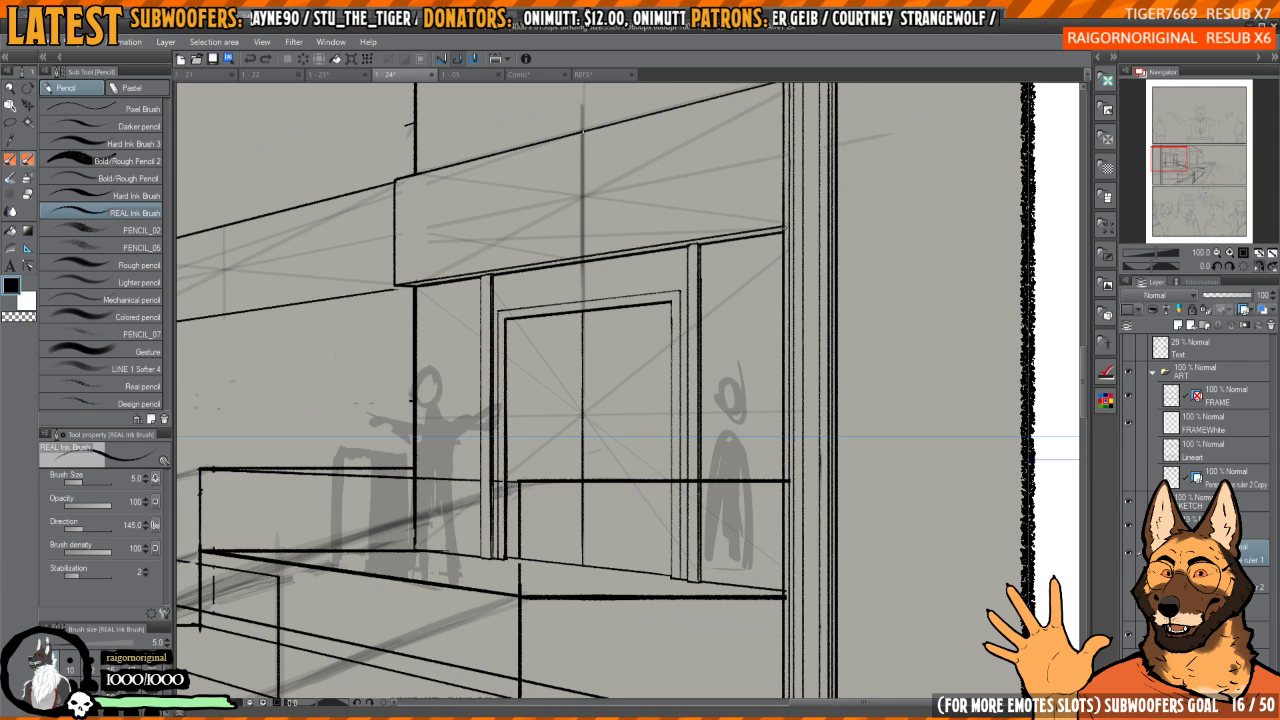
{"action": "scroll", "coordinate": [786, 226], "scroll_direction": "down", "scroll_amount": 1}
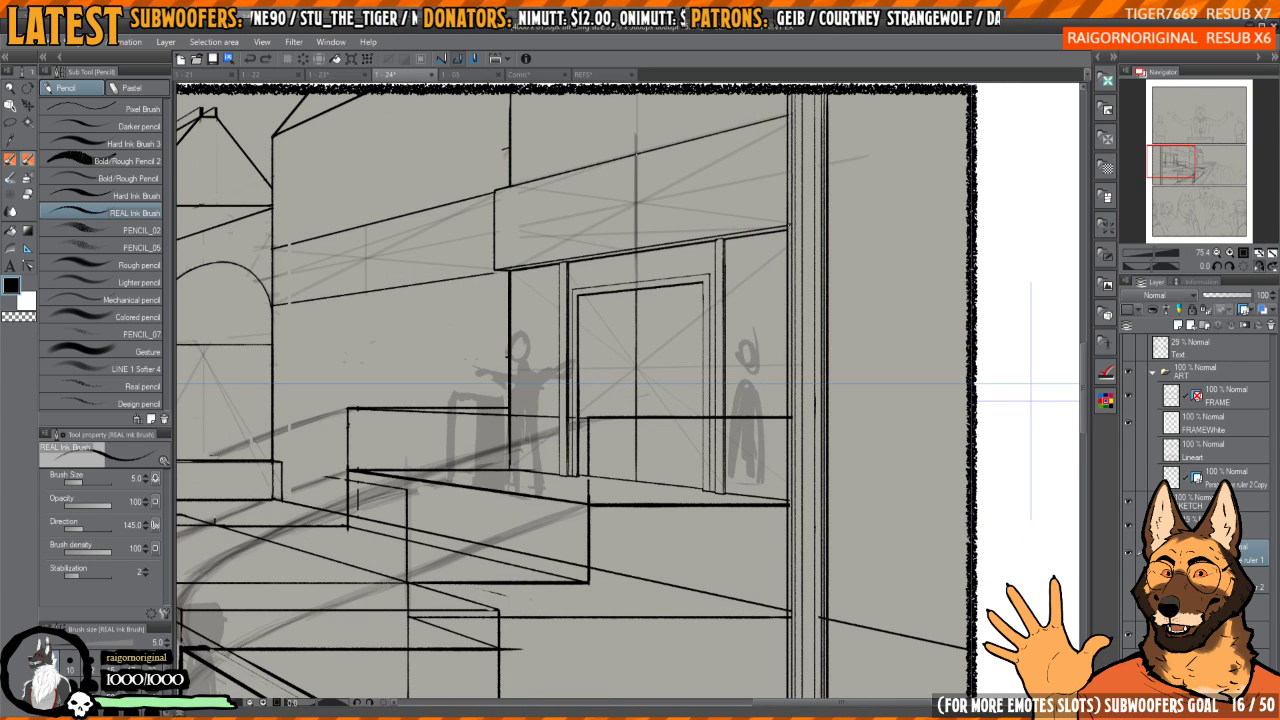
{"action": "mouse_move", "coordinate": [790, 228]}
{"action": "left_mouse_down"}
{"action": "mouse_move", "coordinate": [790, 100]}
{"action": "mouse_move", "coordinate": [790, 698]}
{"action": "left_mouse_up"}
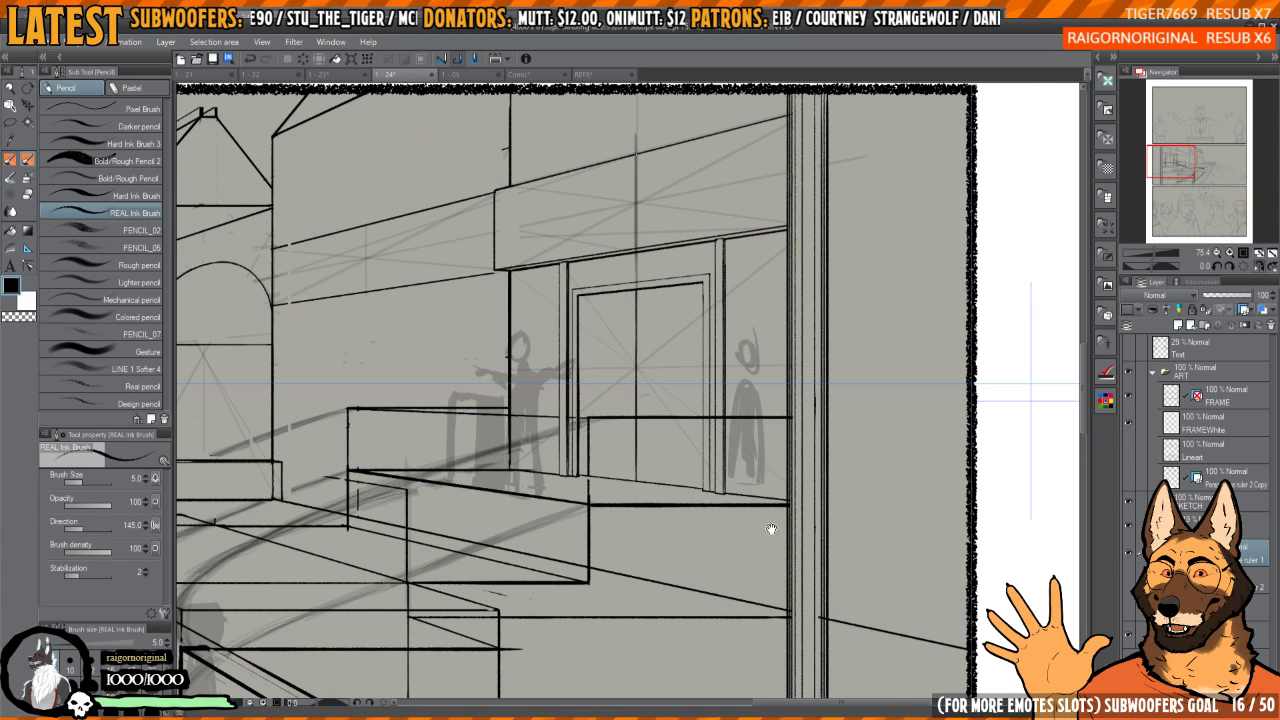
{"action": "scroll", "coordinate": [780, 510], "scroll_direction": "down", "scroll_amount": 2}
{"action": "left_click_drag", "start_coordinate": [789, 443], "coordinate": [794, 349]}
{"action": "left_click_drag", "start_coordinate": [770, 540], "coordinate": [774, 406]}
{"action": "scroll", "coordinate": [795, 435], "scroll_direction": "up", "scroll_amount": 5}
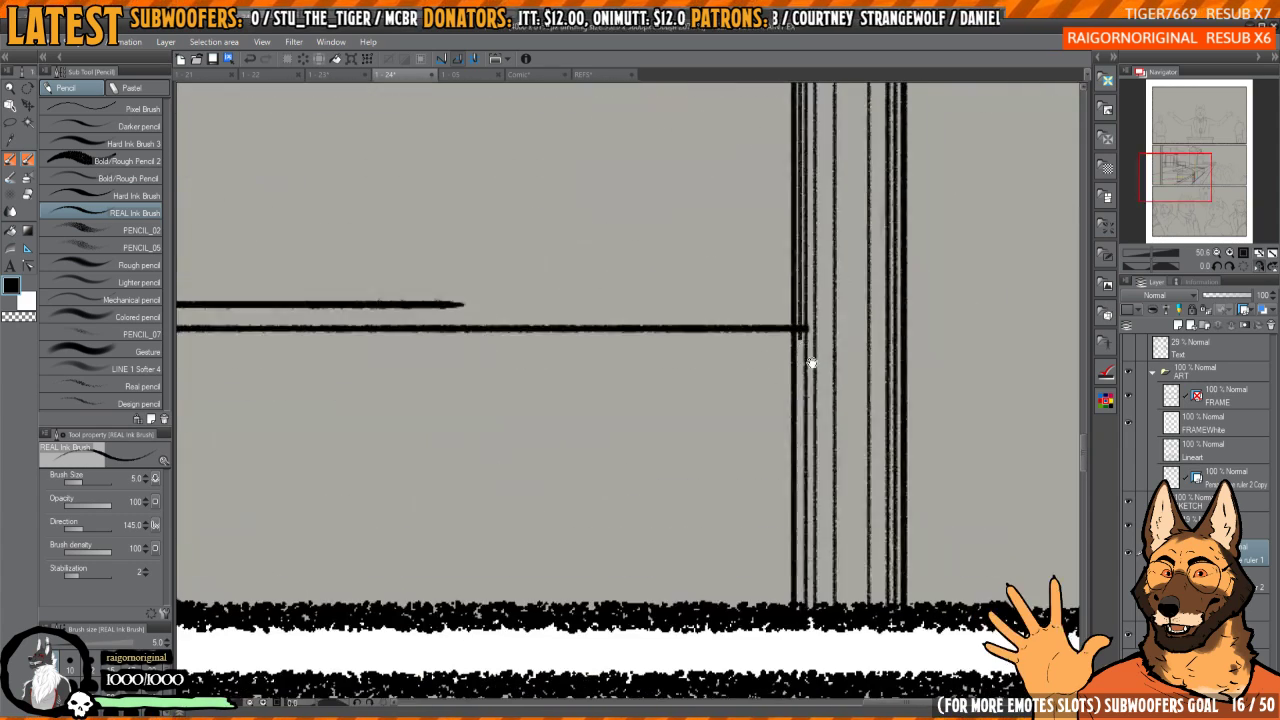
- Erase the end of the dark horizontal ledge line where it overshoots the corner pillar's door-side edge
{"action": "mouse_move", "coordinate": [797, 331]}
{"action": "left_mouse_down"}
{"action": "mouse_move", "coordinate": [795, 485]}
{"action": "mouse_move", "coordinate": [746, 303]}
{"action": "mouse_move", "coordinate": [742, 385]}
{"action": "left_mouse_up"}
{"action": "scroll", "coordinate": [788, 300], "scroll_direction": "down", "scroll_amount": 5}
{"action": "scroll", "coordinate": [742, 385], "scroll_direction": "down", "scroll_amount": 2}
{"action": "scroll", "coordinate": [748, 350], "scroll_direction": "up", "scroll_amount": 6}
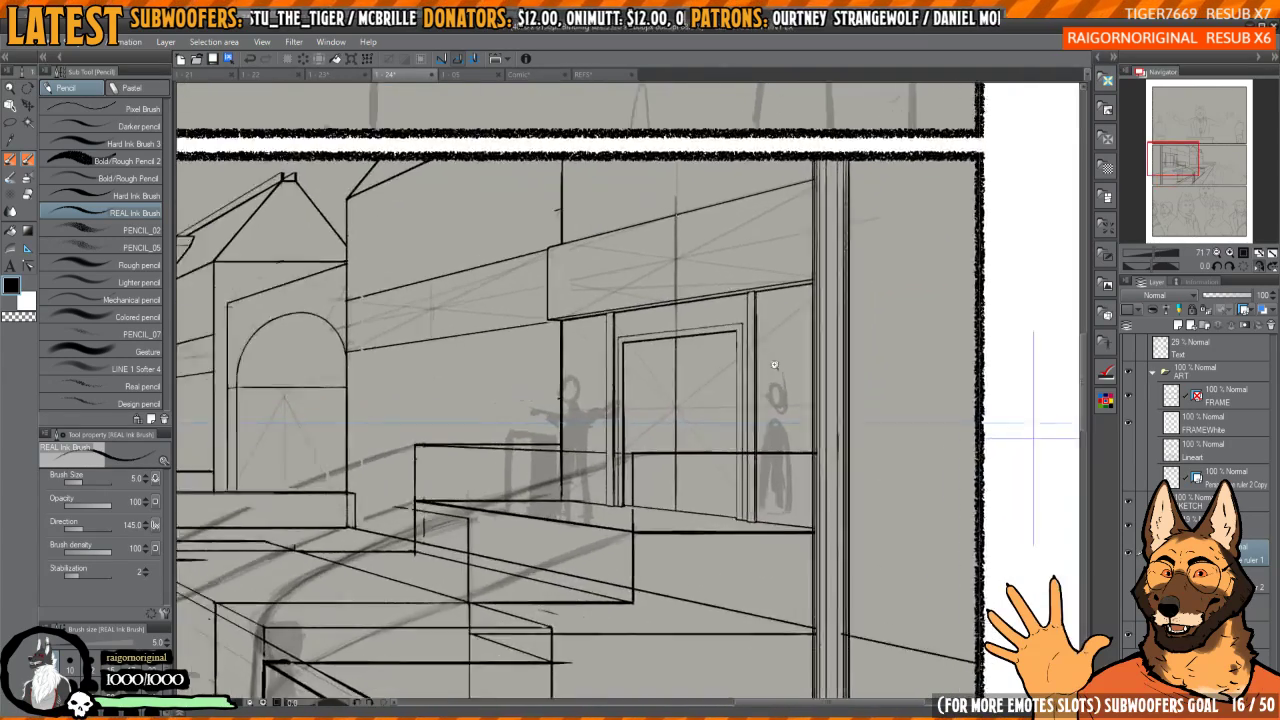
{"action": "scroll", "coordinate": [750, 331], "scroll_direction": "up", "scroll_amount": 4}
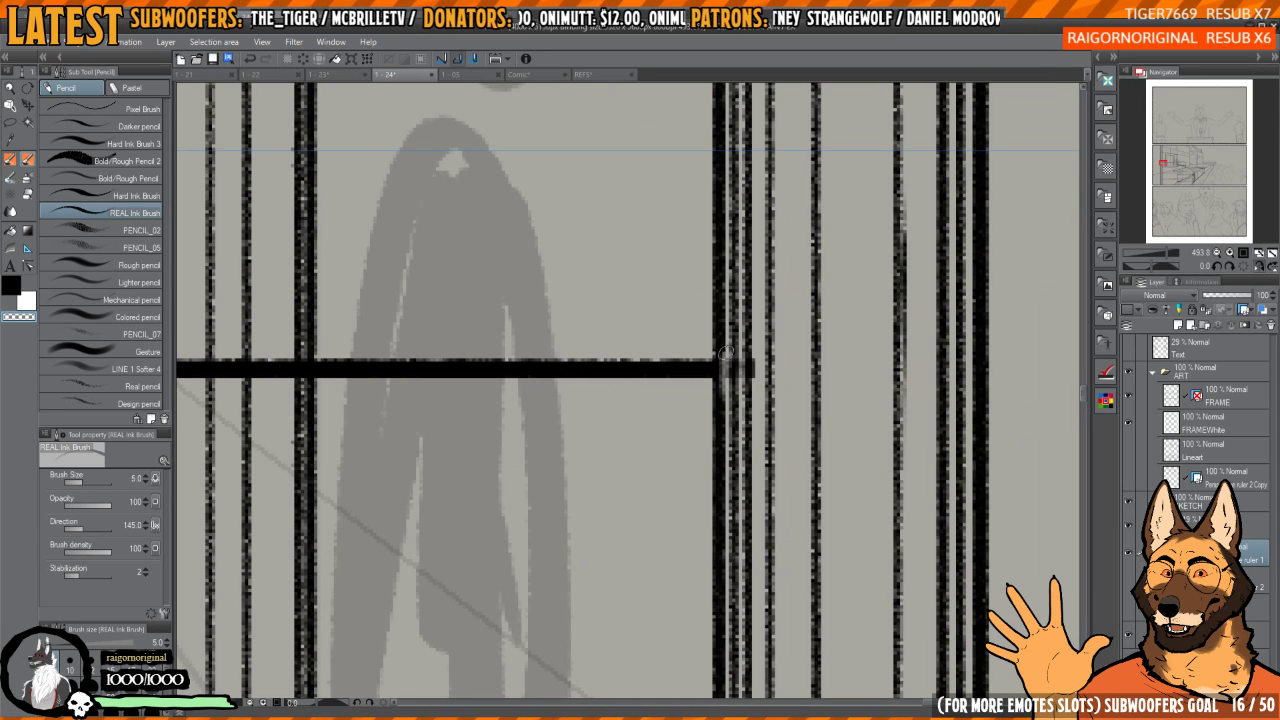
{"action": "key", "text": "c"}
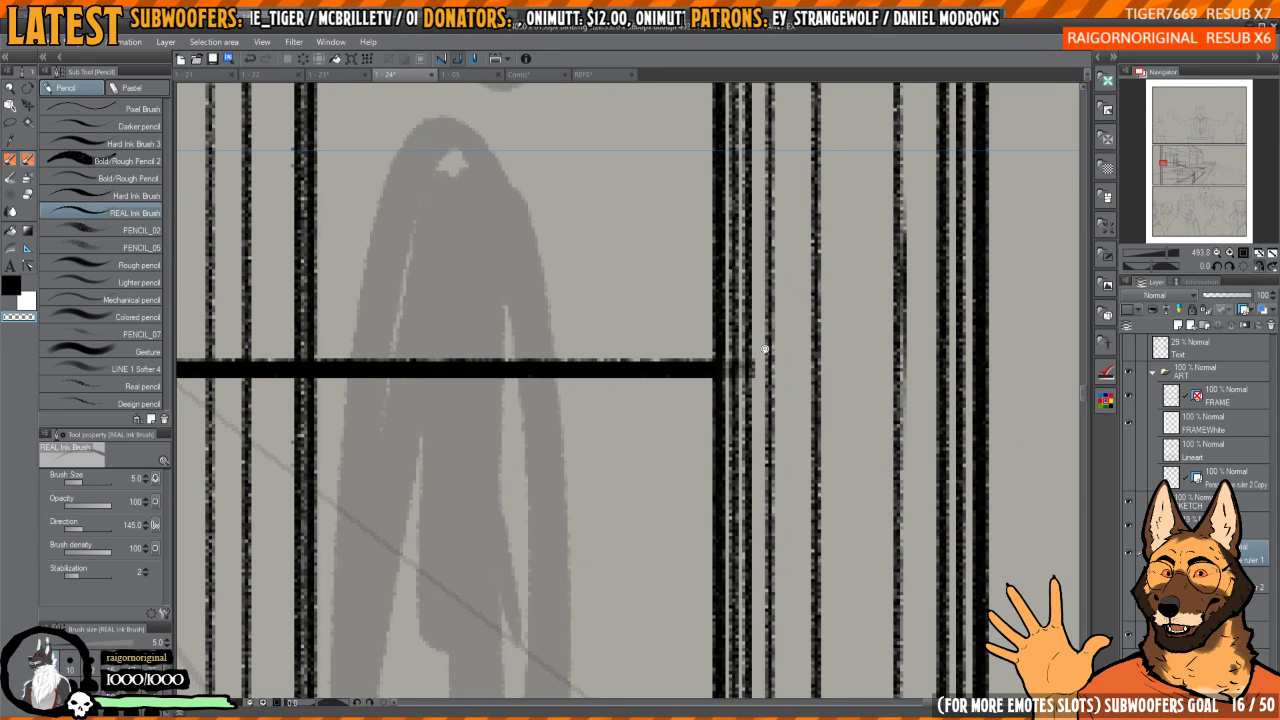
{"action": "scroll", "coordinate": [766, 350], "scroll_direction": "down", "scroll_amount": 4}
{"action": "scroll", "coordinate": [893, 300], "scroll_direction": "down", "scroll_amount": 3}
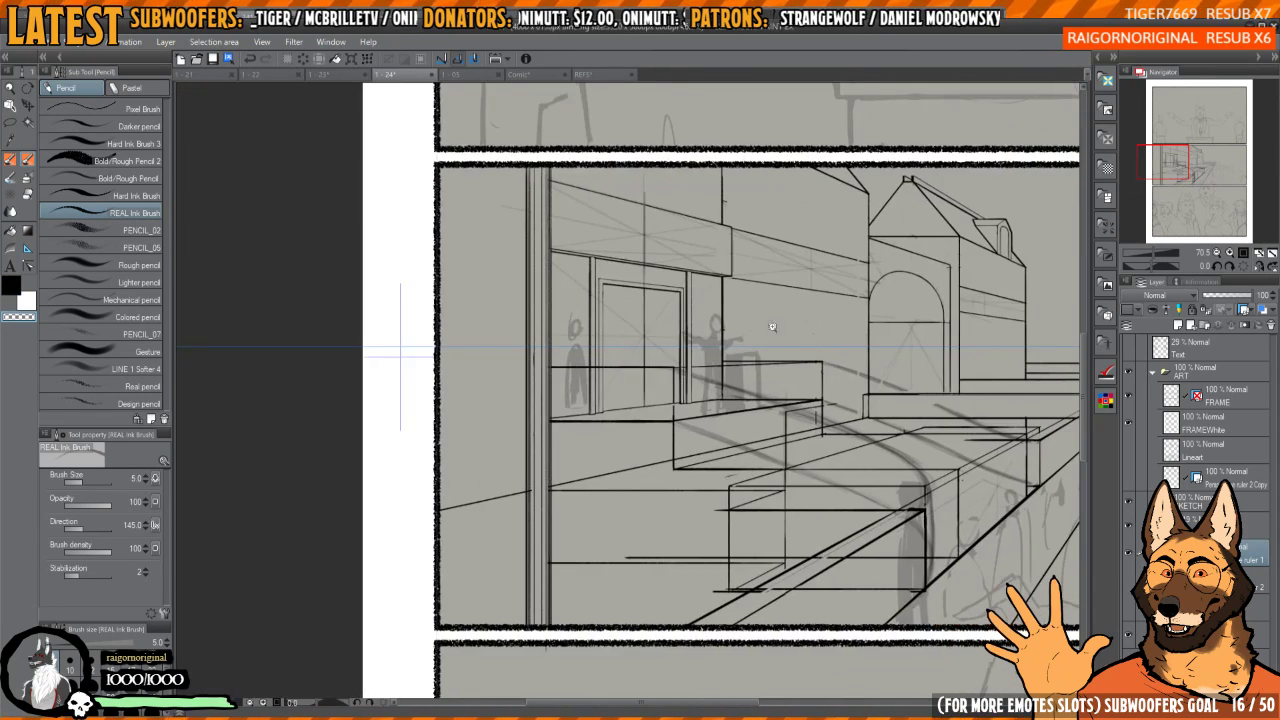
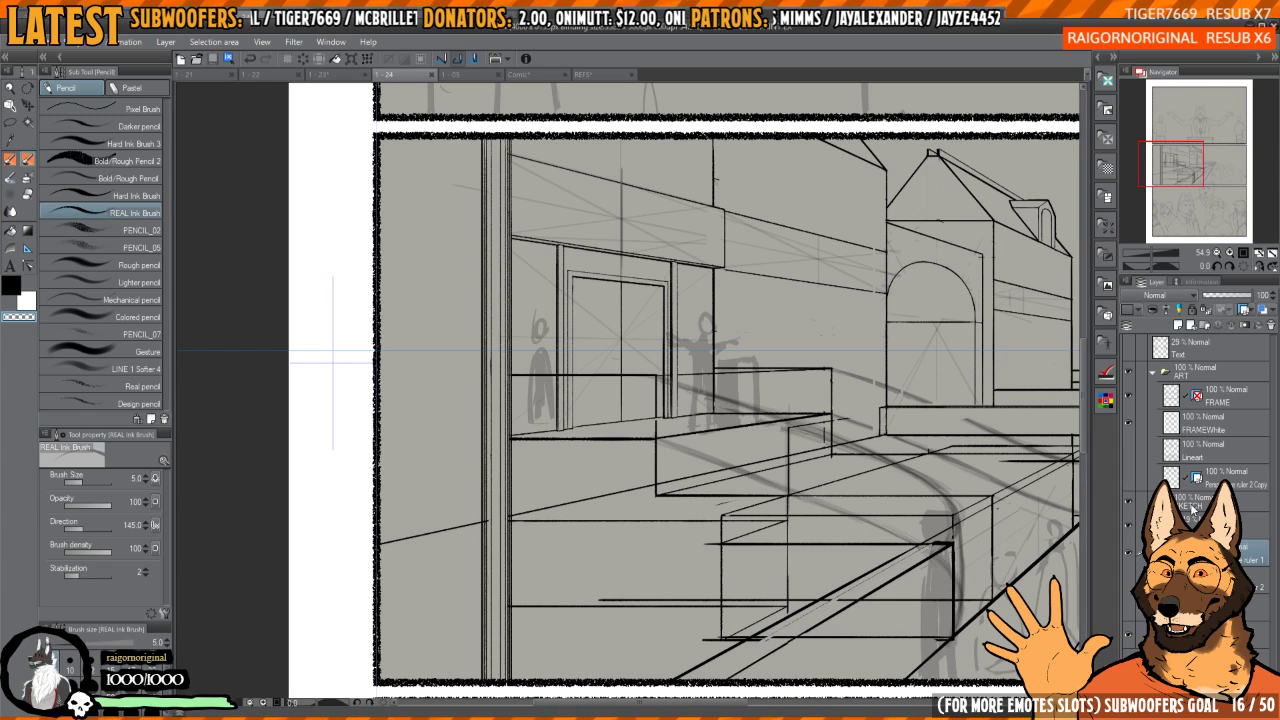
- Draw thin parallel vertical lines beside the wall corner at the band's far end, from the panel's top border to the terrace
{"action": "scroll", "coordinate": [720, 300], "scroll_direction": "up", "scroll_amount": 4}
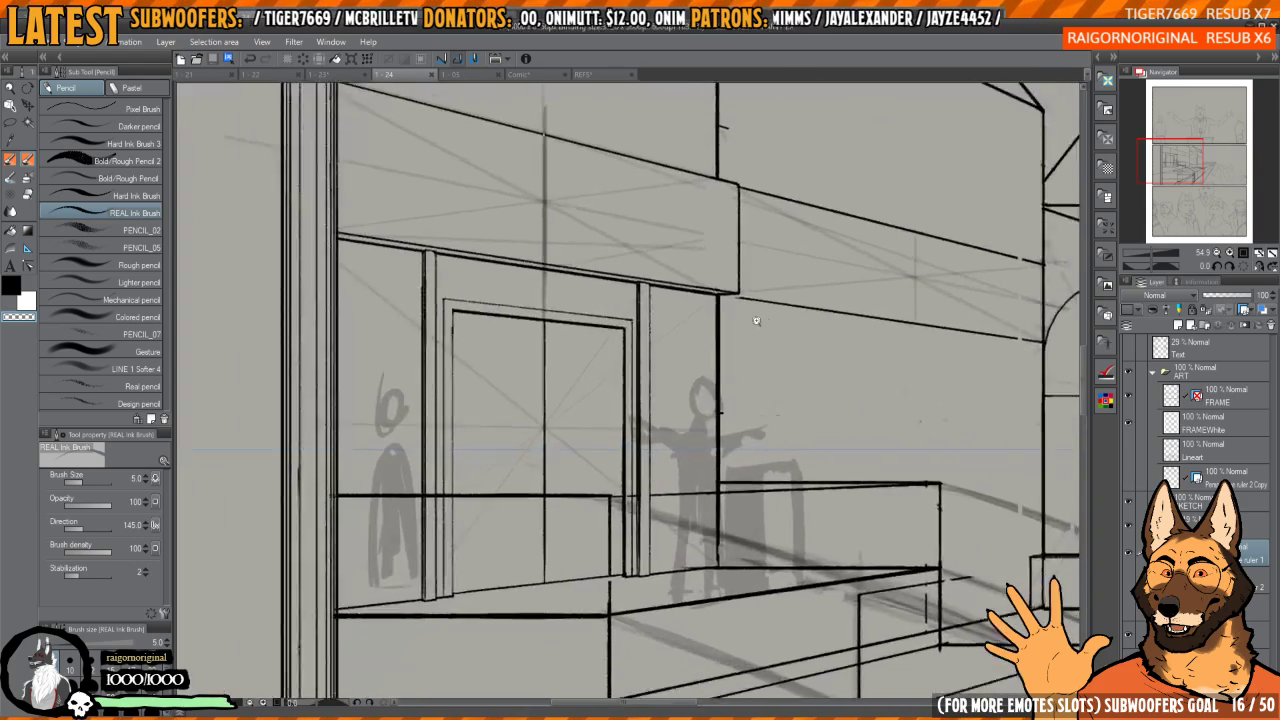
{"action": "left_click_drag", "start_coordinate": [757, 321], "coordinate": [700, 331]}
{"action": "key", "text": "h"}
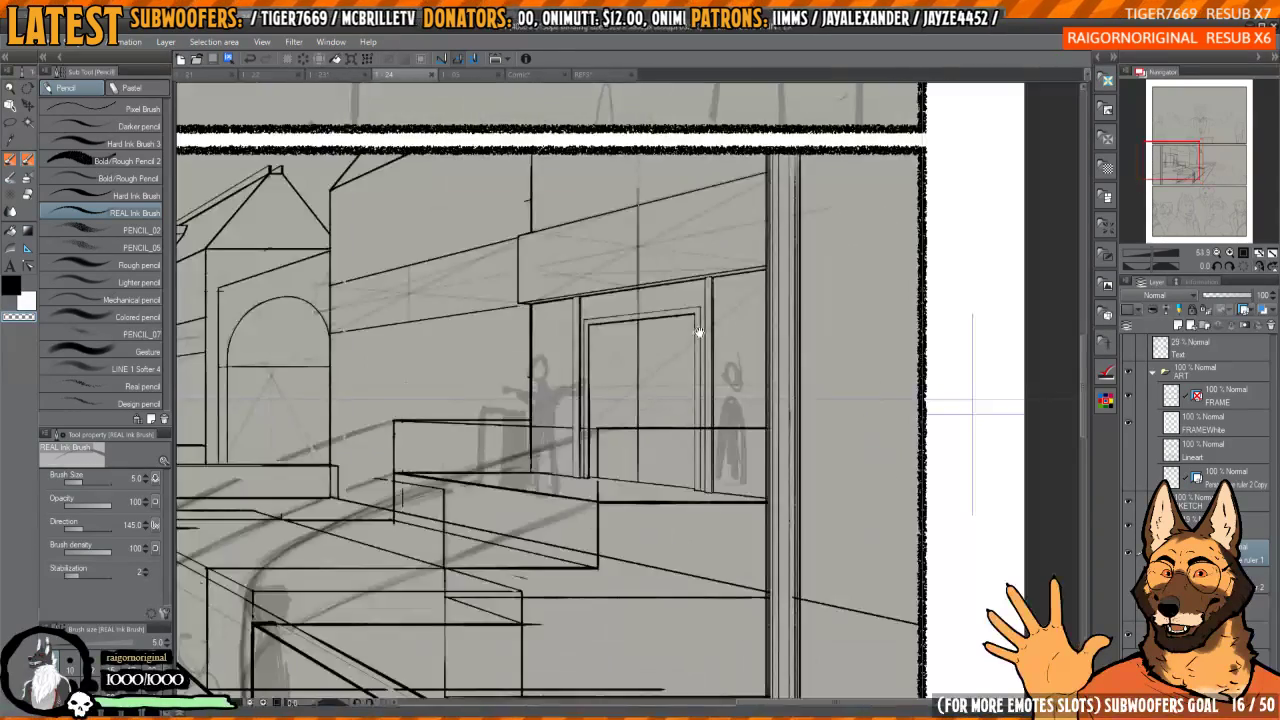
{"action": "left_click_drag", "start_coordinate": [546, 291], "coordinate": [629, 408]}
{"action": "mouse_move", "coordinate": [390, 388]}
{"action": "left_mouse_down"}
{"action": "mouse_move", "coordinate": [669, 371]}
{"action": "mouse_move", "coordinate": [672, 197]}
{"action": "mouse_move", "coordinate": [672, 630]}
{"action": "mouse_move", "coordinate": [673, 218]}
{"action": "left_mouse_up"}
{"action": "key", "text": "c"}
{"action": "scroll", "coordinate": [695, 211], "scroll_direction": "up", "scroll_amount": 2}
{"action": "mouse_move", "coordinate": [688, 272]}
{"action": "left_mouse_down"}
{"action": "mouse_move", "coordinate": [683, 345]}
{"action": "mouse_move", "coordinate": [679, 258]}
{"action": "mouse_move", "coordinate": [683, 355]}
{"action": "left_mouse_up"}
{"action": "mouse_move", "coordinate": [684, 469]}
{"action": "left_mouse_down"}
{"action": "mouse_move", "coordinate": [677, 310]}
{"action": "mouse_move", "coordinate": [676, 638]}
{"action": "left_mouse_up"}
{"action": "scroll", "coordinate": [677, 310], "scroll_direction": "up", "scroll_amount": 1}
{"action": "left_click_drag", "start_coordinate": [694, 509], "coordinate": [684, 520]}
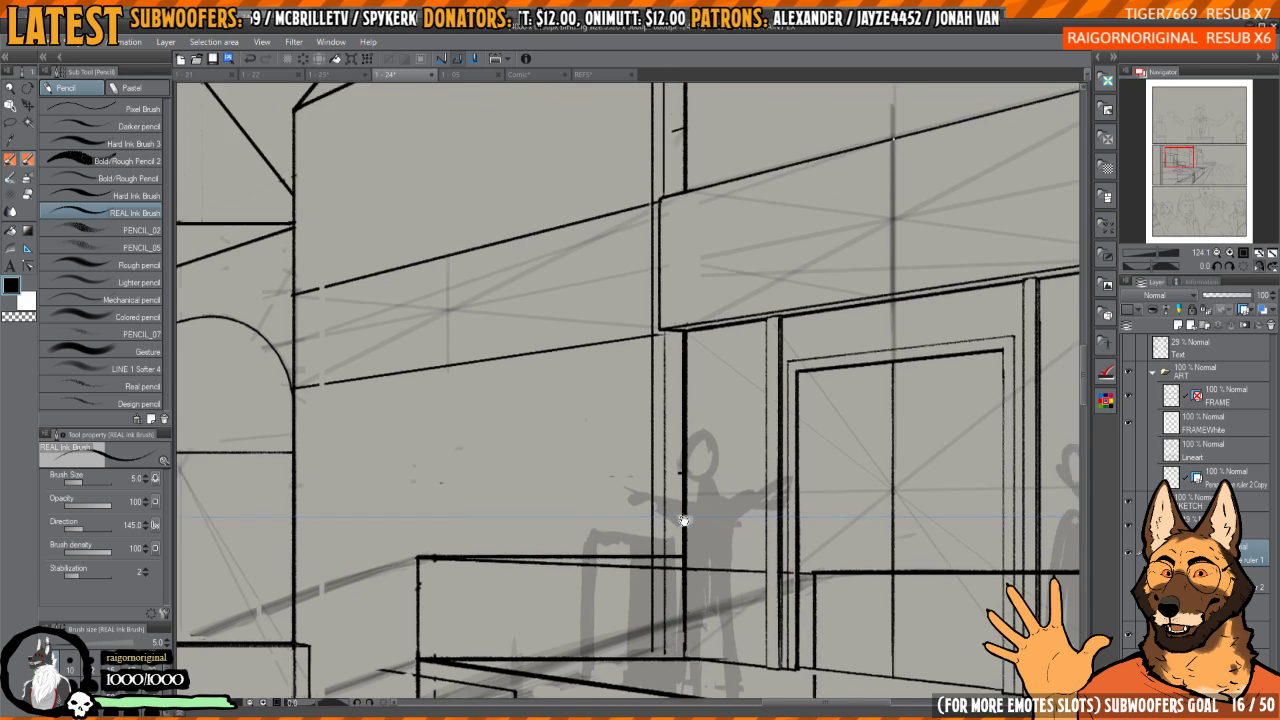
- Draw thin vertical moulding lines inside the new far corner strip, redoing the uneven strokes
{"action": "scroll", "coordinate": [684, 520], "scroll_direction": "down", "scroll_amount": 4}
{"action": "mouse_move", "coordinate": [661, 600]}
{"action": "left_mouse_down"}
{"action": "mouse_move", "coordinate": [661, 250]}
{"action": "mouse_move", "coordinate": [656, 302]}
{"action": "left_mouse_up"}
{"action": "key", "text": "ctrl+z"}
{"action": "key", "text": "ctrl+z"}
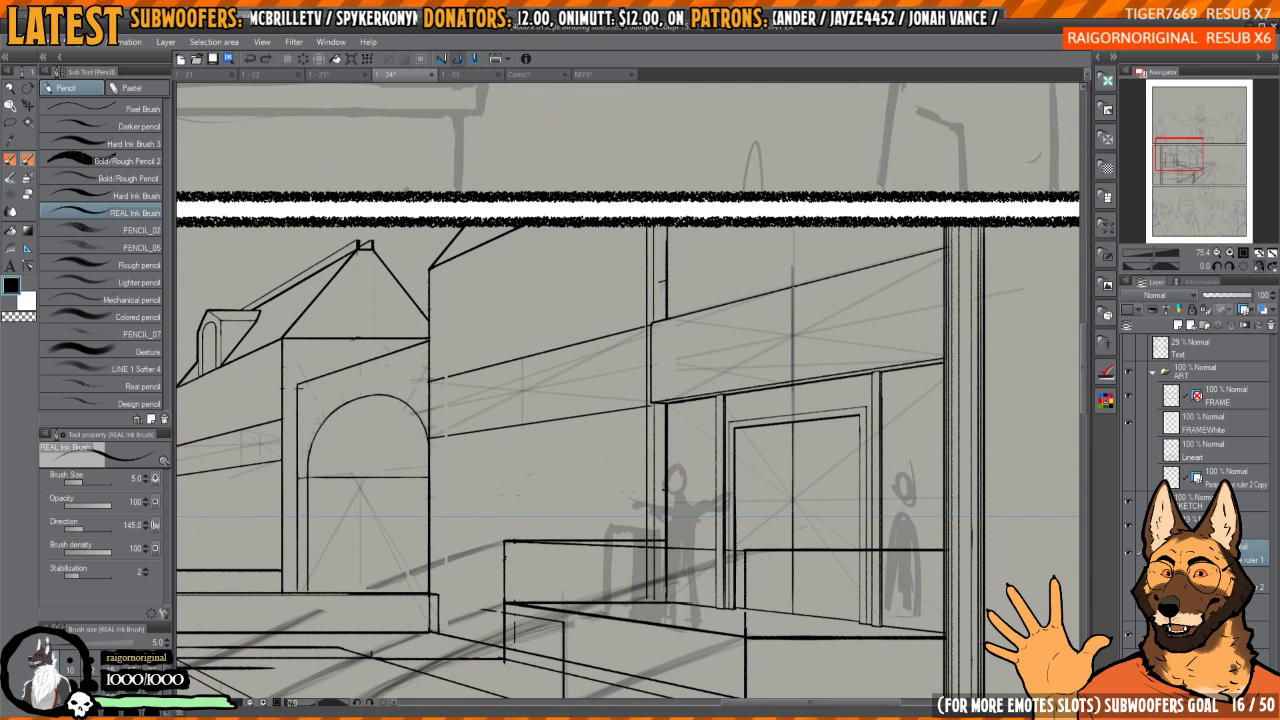
{"action": "mouse_move", "coordinate": [660, 226]}
{"action": "left_mouse_down"}
{"action": "mouse_move", "coordinate": [660, 588]}
{"action": "mouse_move", "coordinate": [664, 312]}
{"action": "left_mouse_up"}
{"action": "key", "text": "ctrl+z"}
{"action": "left_click_drag", "start_coordinate": [664, 226], "coordinate": [662, 596]}
{"action": "key", "text": "ctrl+z"}
{"action": "mouse_move", "coordinate": [655, 291]}
{"action": "left_mouse_down"}
{"action": "mouse_move", "coordinate": [707, 263]}
{"action": "mouse_move", "coordinate": [687, 263]}
{"action": "mouse_move", "coordinate": [698, 285]}
{"action": "mouse_move", "coordinate": [680, 287]}
{"action": "mouse_move", "coordinate": [685, 200]}
{"action": "mouse_move", "coordinate": [686, 392]}
{"action": "left_mouse_up"}
{"action": "key", "text": "ctrl+z"}
{"action": "key", "text": "ctrl+z"}
- Add a full-height vertical line close against the far strip's thick corner line, starting at the panel's top border
{"action": "left_click_drag", "start_coordinate": [686, 193], "coordinate": [686, 305]}
{"action": "key", "text": "ctrl+z"}
{"action": "left_click_drag", "start_coordinate": [685, 193], "coordinate": [685, 257]}
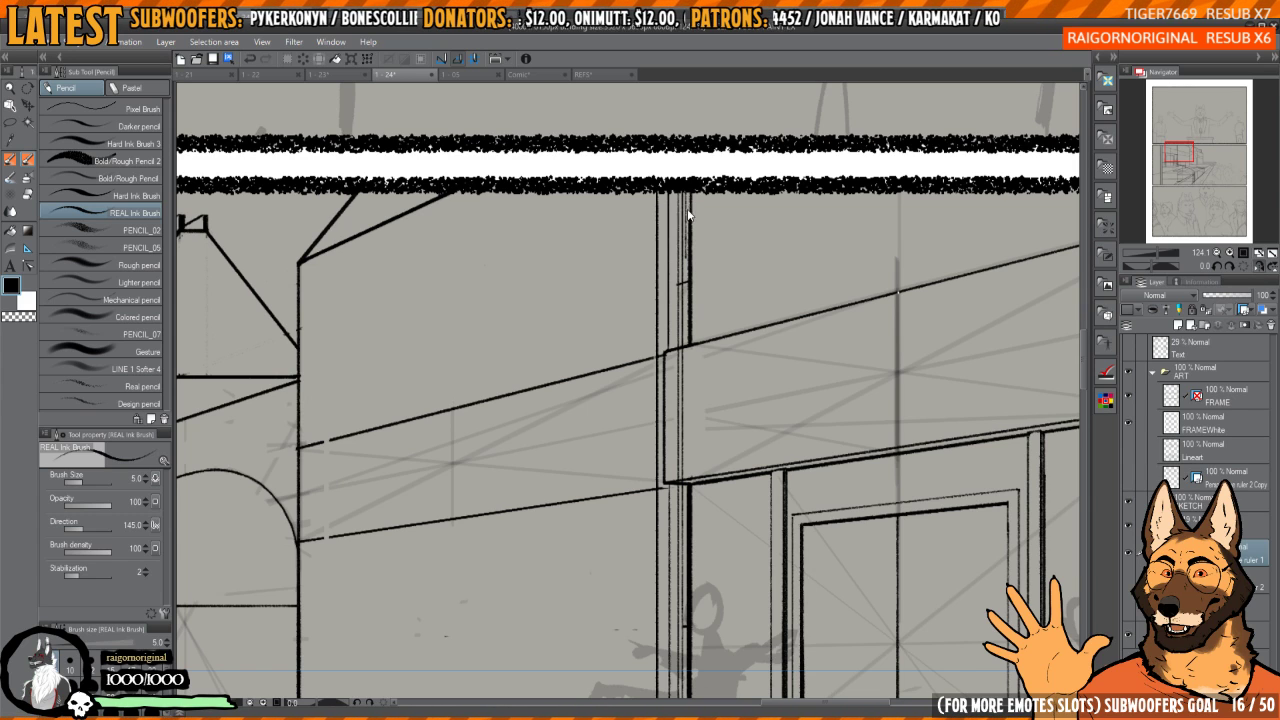
{"action": "key", "text": "ctrl+z"}
{"action": "left_click_drag", "start_coordinate": [686, 192], "coordinate": [685, 697]}
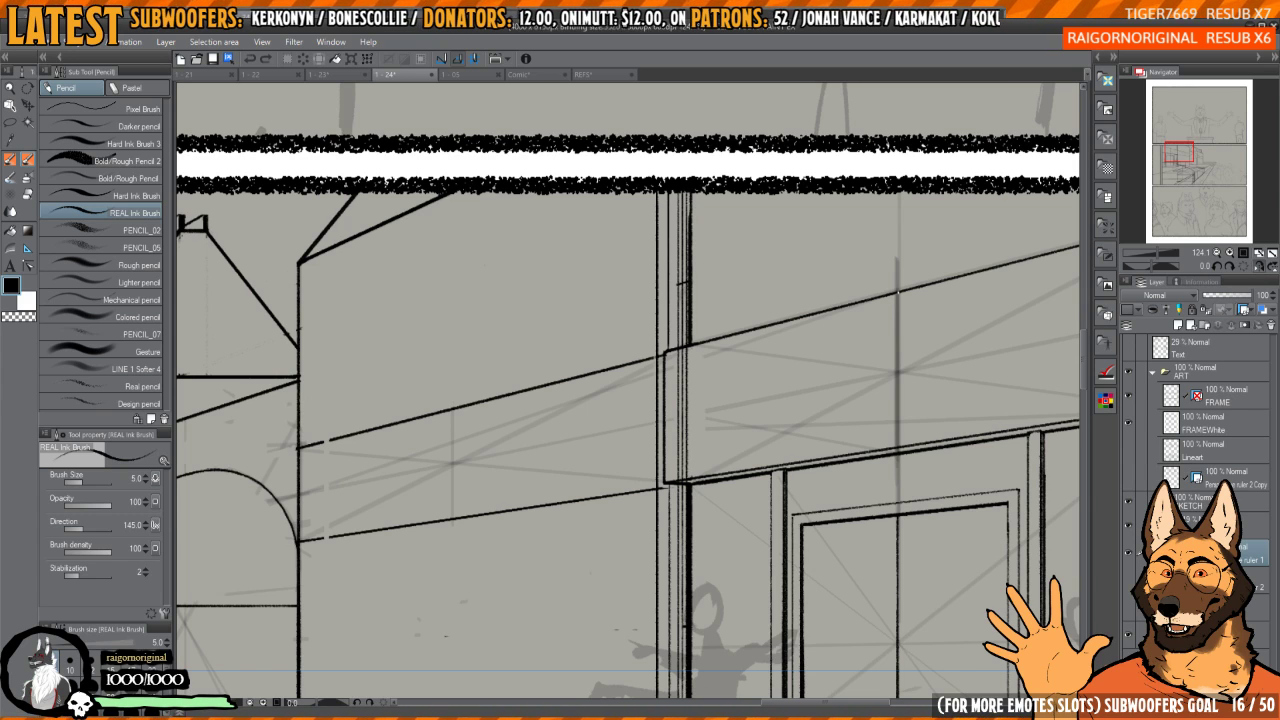
{"action": "left_click_drag", "start_coordinate": [686, 478], "coordinate": [686, 193]}
{"action": "scroll", "coordinate": [686, 260], "scroll_direction": "down", "scroll_amount": 4}
{"action": "scroll", "coordinate": [688, 357], "scroll_direction": "up", "scroll_amount": 3}
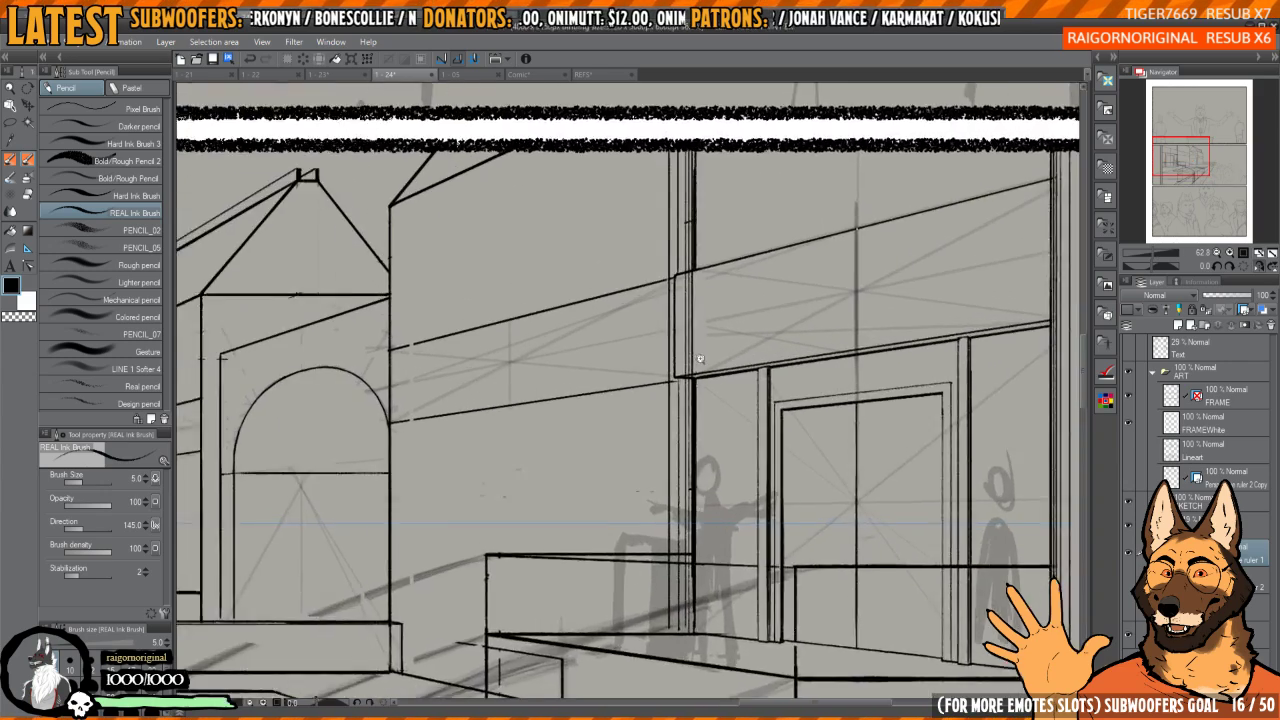
- Go over the far strip's outer edge with a heavier vertical line from the panel's top border to the terrace
{"action": "left_click_drag", "start_coordinate": [668, 137], "coordinate": [670, 648]}
{"action": "scroll", "coordinate": [701, 458], "scroll_direction": "down", "scroll_amount": 5}
{"action": "key", "text": "h"}
{"action": "key", "text": "h"}
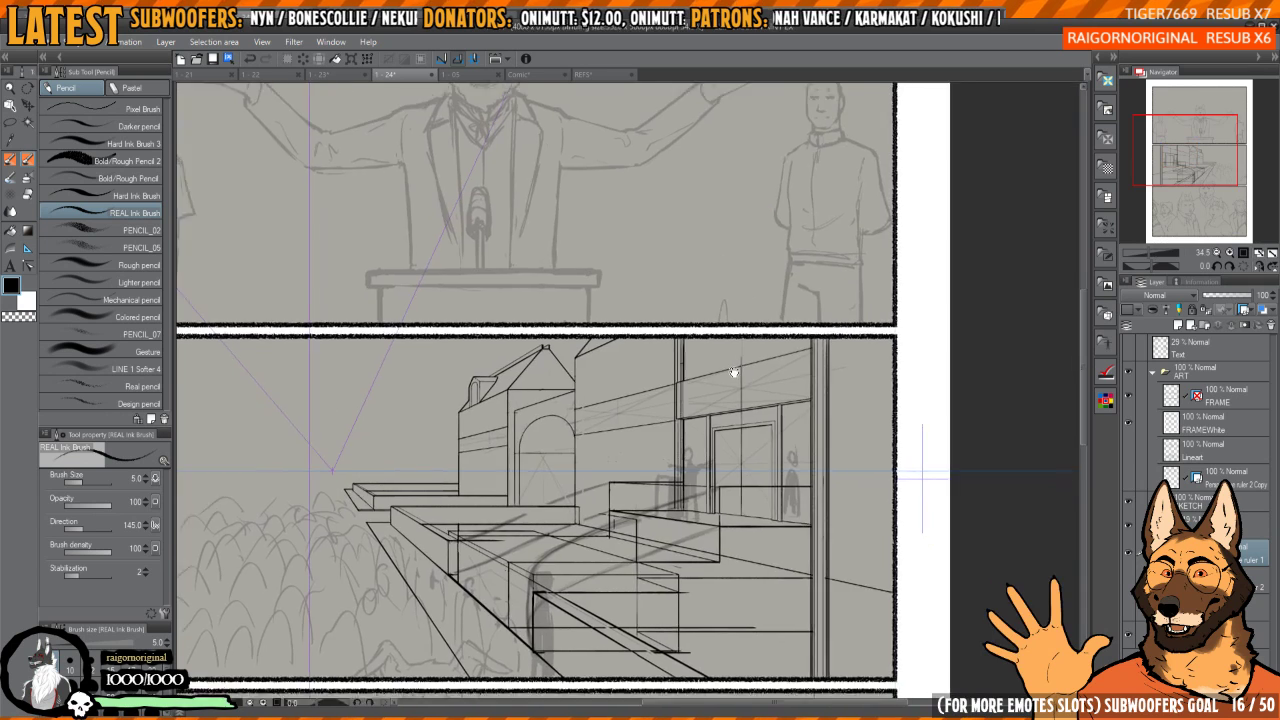
- Erase the far strip's vertical lines where they cross the face of the projecting band, using transparent ink
{"action": "scroll", "coordinate": [714, 374], "scroll_direction": "up", "scroll_amount": 7}
{"action": "key", "text": "c"}
{"action": "mouse_move", "coordinate": [659, 312]}
{"action": "left_mouse_down"}
{"action": "mouse_move", "coordinate": [661, 601]}
{"action": "mouse_move", "coordinate": [680, 598]}
{"action": "mouse_move", "coordinate": [672, 305]}
{"action": "mouse_move", "coordinate": [675, 593]}
{"action": "mouse_move", "coordinate": [667, 459]}
{"action": "mouse_move", "coordinate": [681, 306]}
{"action": "mouse_move", "coordinate": [670, 324]}
{"action": "left_mouse_up"}
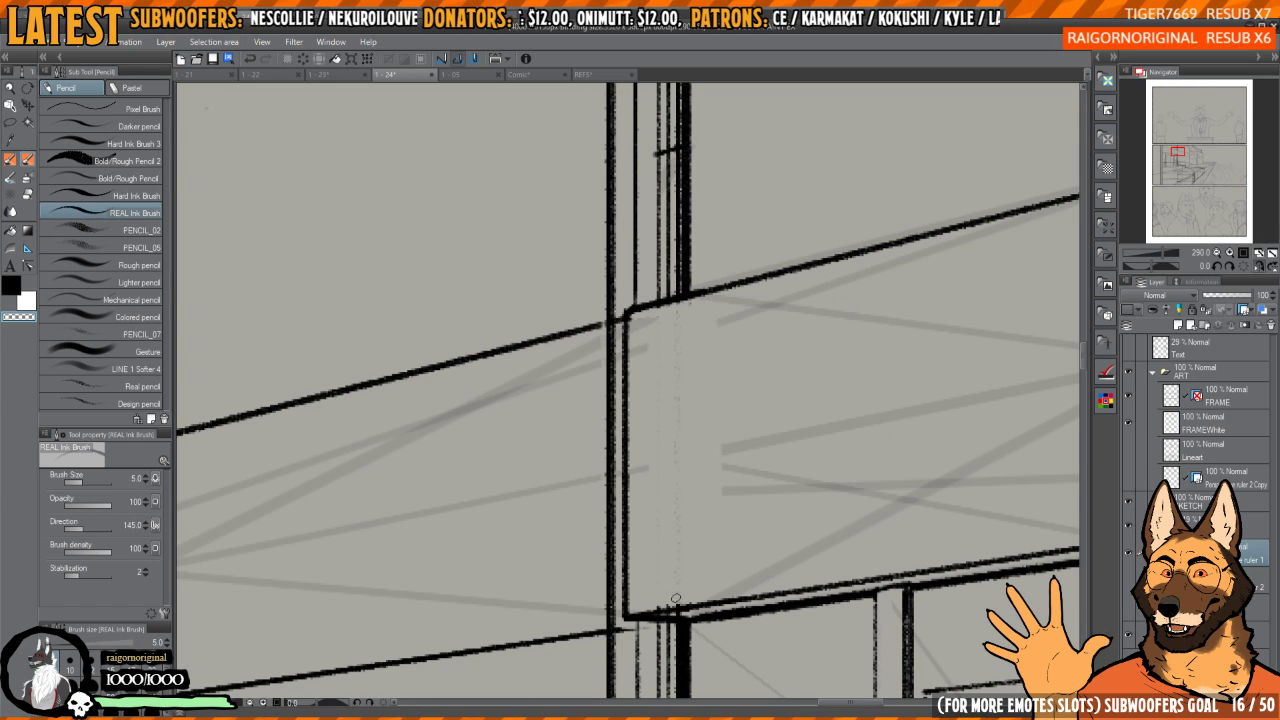
{"action": "left_click_drag", "start_coordinate": [652, 608], "coordinate": [674, 598]}
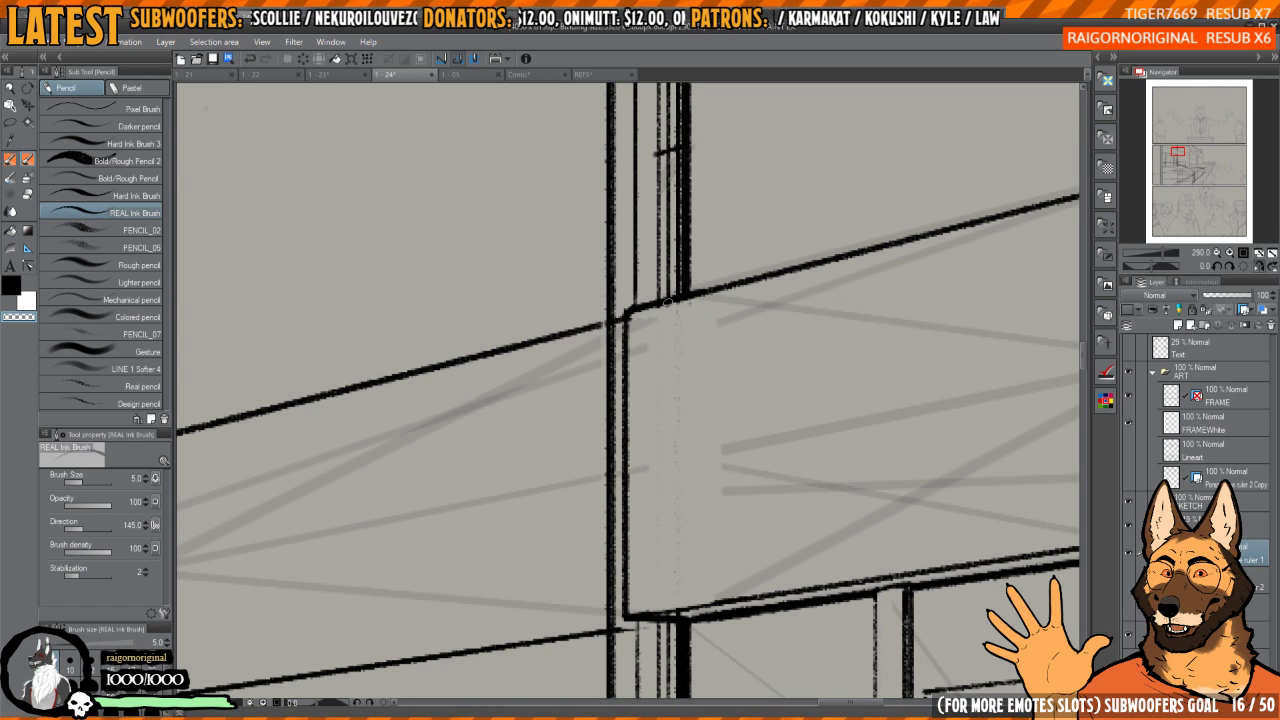
{"action": "mouse_move", "coordinate": [795, 300]}
{"action": "left_mouse_down"}
{"action": "mouse_move", "coordinate": [748, 365]}
{"action": "mouse_move", "coordinate": [811, 314]}
{"action": "left_mouse_up"}
{"action": "key", "text": "h"}
{"action": "scroll", "coordinate": [814, 420], "scroll_direction": "down", "scroll_amount": 3}
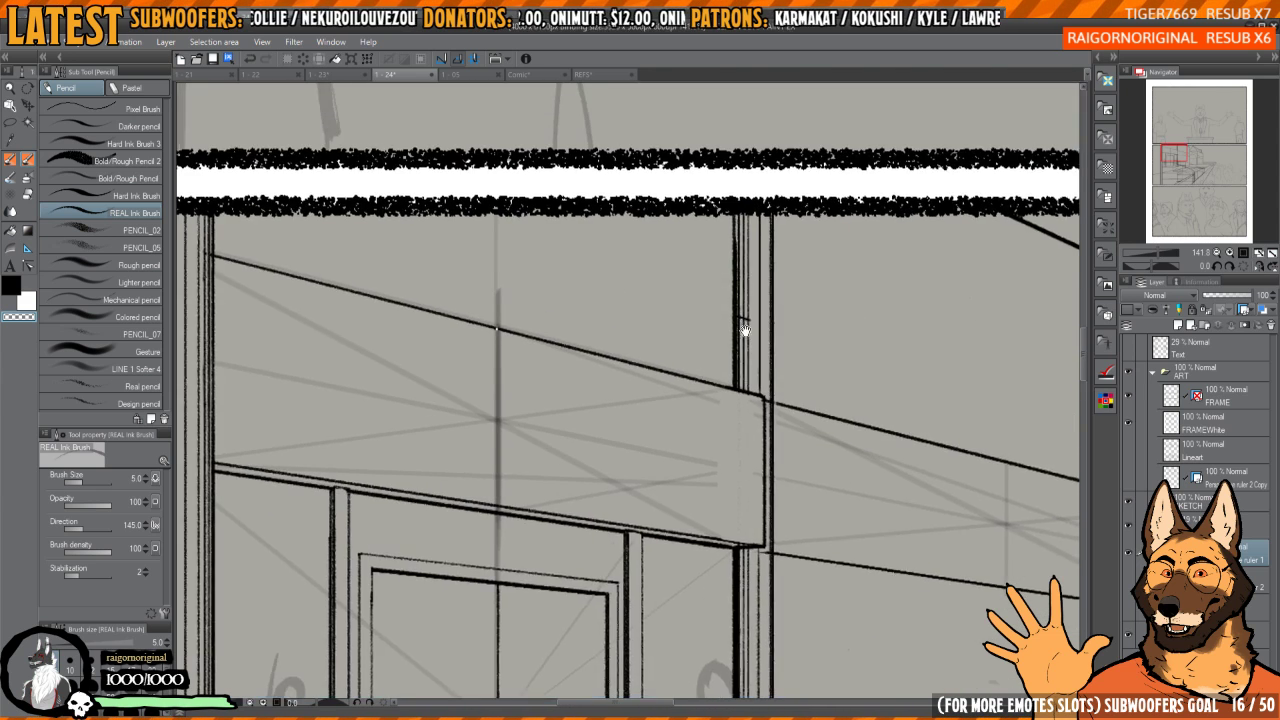
- Erase the small stray tick across the far strip's vertical lines above the band
{"action": "scroll", "coordinate": [740, 332], "scroll_direction": "up", "scroll_amount": 7}
{"action": "mouse_move", "coordinate": [708, 391]}
{"action": "left_mouse_down"}
{"action": "mouse_move", "coordinate": [706, 424]}
{"action": "mouse_move", "coordinate": [706, 367]}
{"action": "mouse_move", "coordinate": [704, 428]}
{"action": "mouse_move", "coordinate": [736, 405]}
{"action": "mouse_move", "coordinate": [734, 386]}
{"action": "mouse_move", "coordinate": [707, 427]}
{"action": "mouse_move", "coordinate": [678, 364]}
{"action": "mouse_move", "coordinate": [677, 429]}
{"action": "mouse_move", "coordinate": [677, 398]}
{"action": "left_mouse_up"}
{"action": "key", "text": "c"}
{"action": "scroll", "coordinate": [680, 415], "scroll_direction": "down", "scroll_amount": 5}
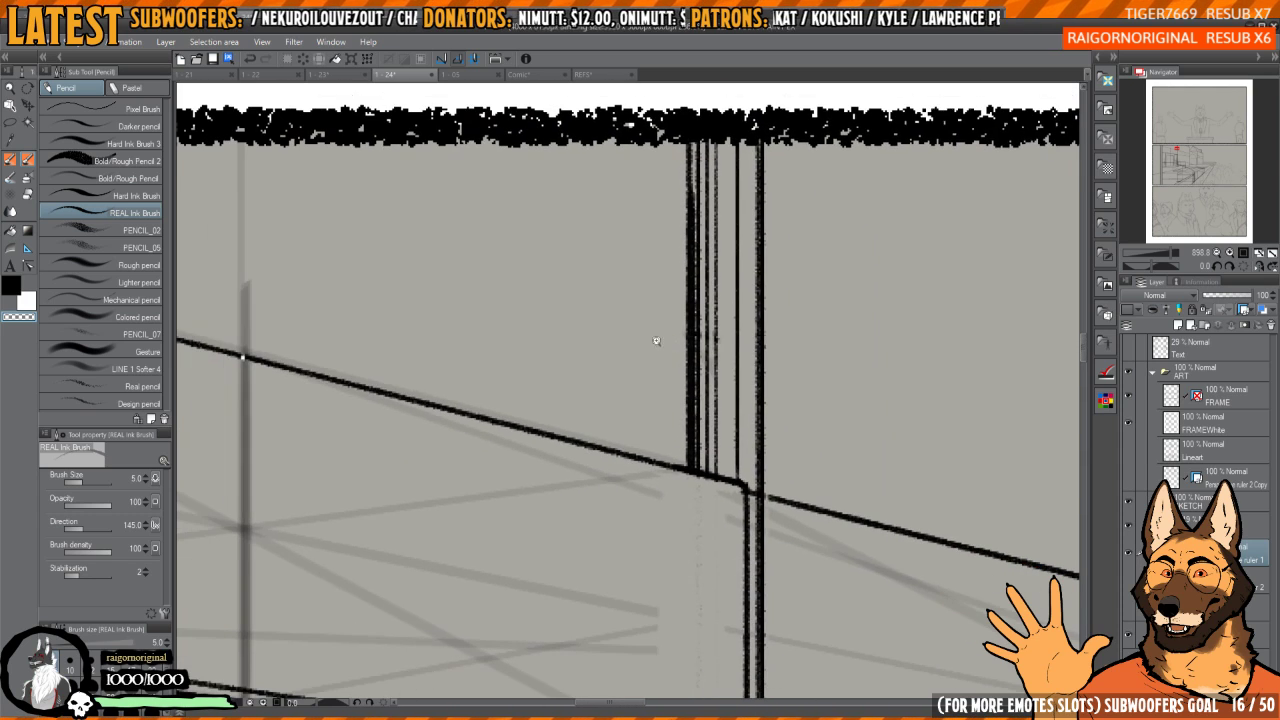
{"action": "mouse_move", "coordinate": [745, 343]}
{"action": "left_mouse_down"}
{"action": "mouse_move", "coordinate": [789, 339]}
{"action": "mouse_move", "coordinate": [733, 339]}
{"action": "left_mouse_up"}
{"action": "scroll", "coordinate": [789, 339], "scroll_direction": "up", "scroll_amount": 2}
{"action": "scroll", "coordinate": [760, 340], "scroll_direction": "down", "scroll_amount": 6}
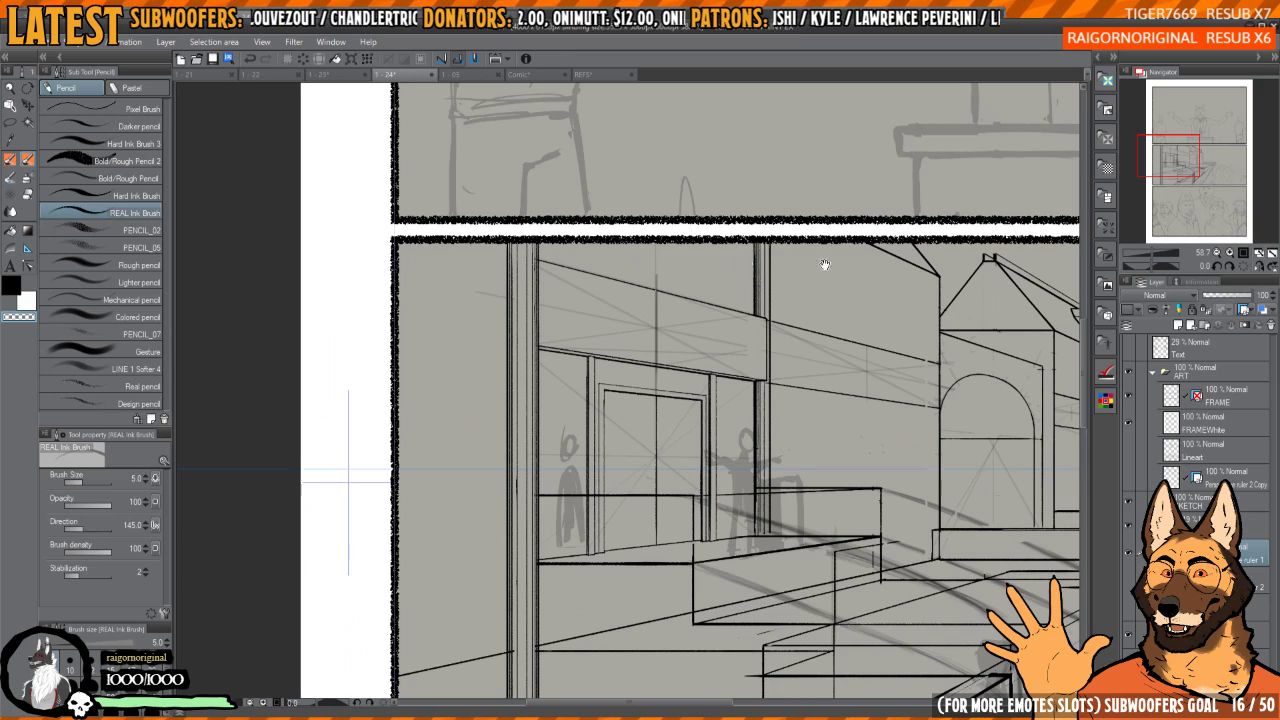
- Erase the band's two slanted lines and rough guides from the wall between the far strip and the arched building with the Hard eraser
{"action": "scroll", "coordinate": [815, 266], "scroll_direction": "up", "scroll_amount": 3}
{"action": "mouse_move", "coordinate": [871, 279]}
{"action": "left_mouse_down"}
{"action": "mouse_move", "coordinate": [822, 326]}
{"action": "mouse_move", "coordinate": [808, 306]}
{"action": "mouse_move", "coordinate": [759, 319]}
{"action": "mouse_move", "coordinate": [800, 336]}
{"action": "mouse_move", "coordinate": [797, 390]}
{"action": "mouse_move", "coordinate": [724, 329]}
{"action": "mouse_move", "coordinate": [699, 327]}
{"action": "mouse_move", "coordinate": [688, 292]}
{"action": "mouse_move", "coordinate": [660, 313]}
{"action": "mouse_move", "coordinate": [655, 345]}
{"action": "mouse_move", "coordinate": [654, 290]}
{"action": "left_mouse_up"}
{"action": "key", "text": "e"}
{"action": "left_click_drag", "start_coordinate": [809, 320], "coordinate": [789, 286]}
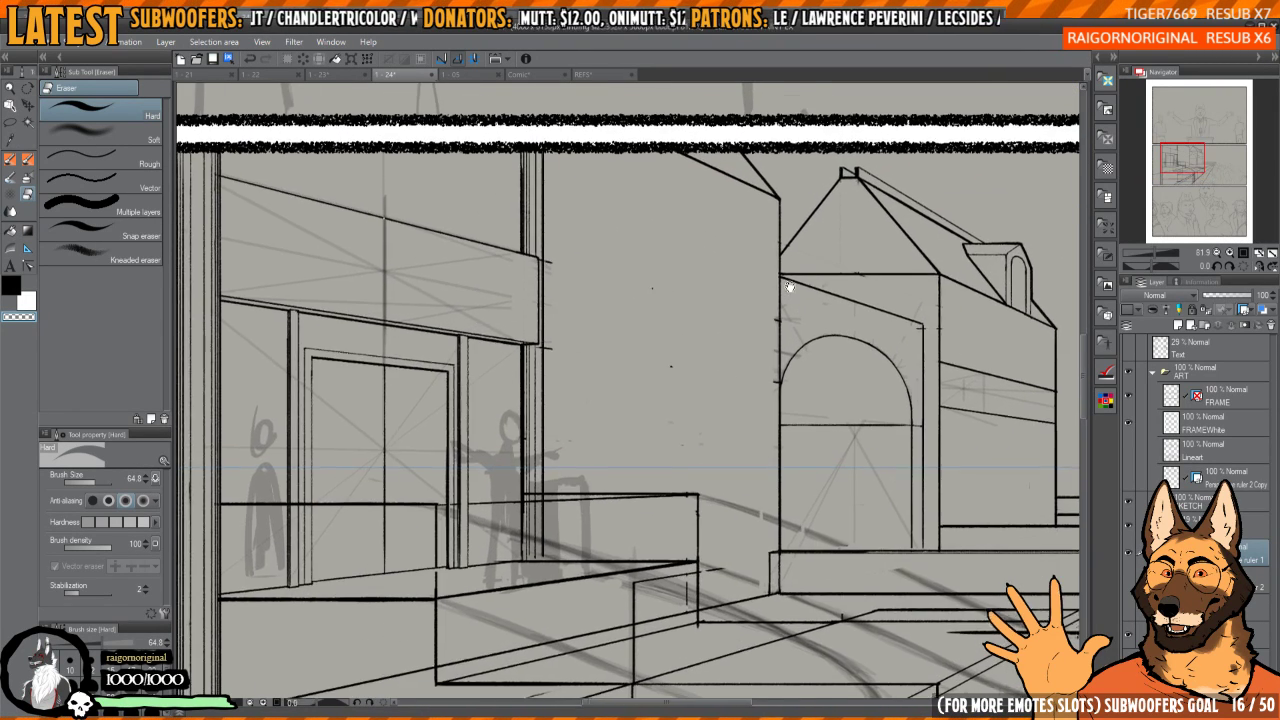
{"action": "key", "text": "h"}
{"action": "left_click_drag", "start_coordinate": [549, 311], "coordinate": [749, 336]}
- With the REAL Ink Brush, draw a vertical line just inside the wall's edge beside the arched building, from the roof slope to the ledge
{"action": "key", "text": "p"}
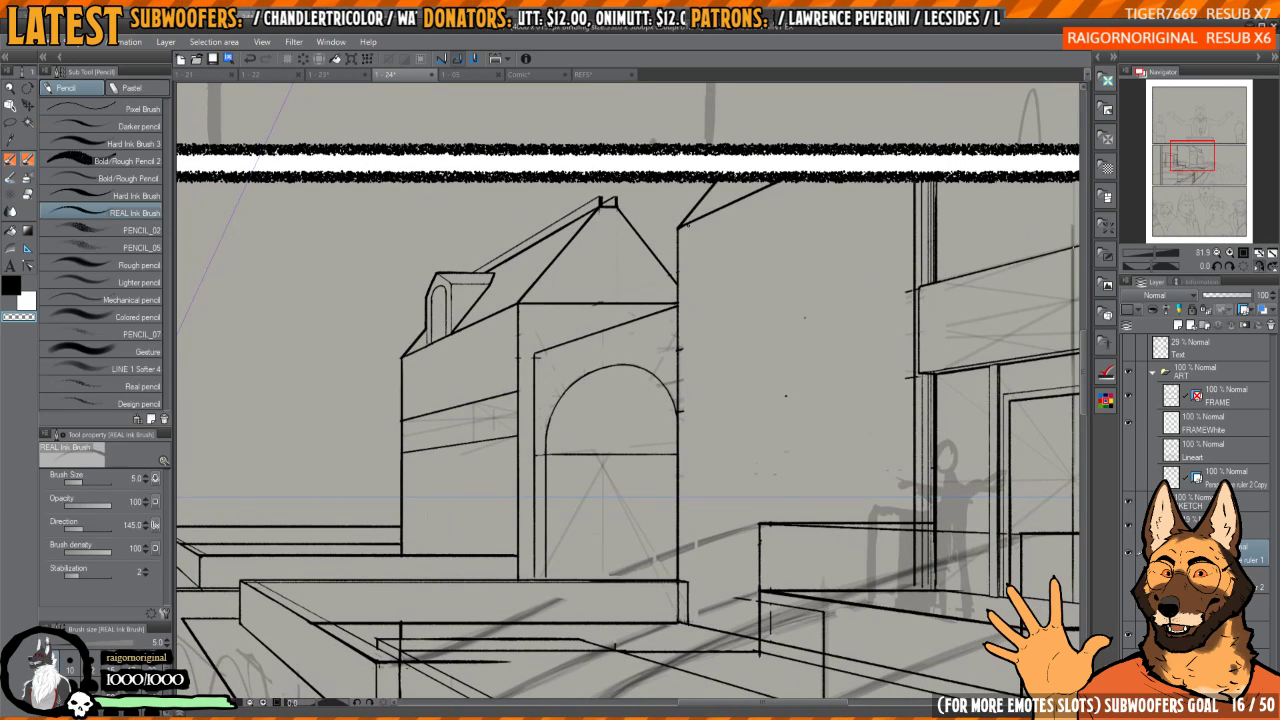
{"action": "mouse_move", "coordinate": [690, 224]}
{"action": "left_mouse_down"}
{"action": "mouse_move", "coordinate": [691, 618]}
{"action": "mouse_move", "coordinate": [690, 224]}
{"action": "left_mouse_up"}
{"action": "key", "text": "ctrl+z"}
{"action": "key", "text": "ctrl+z"}
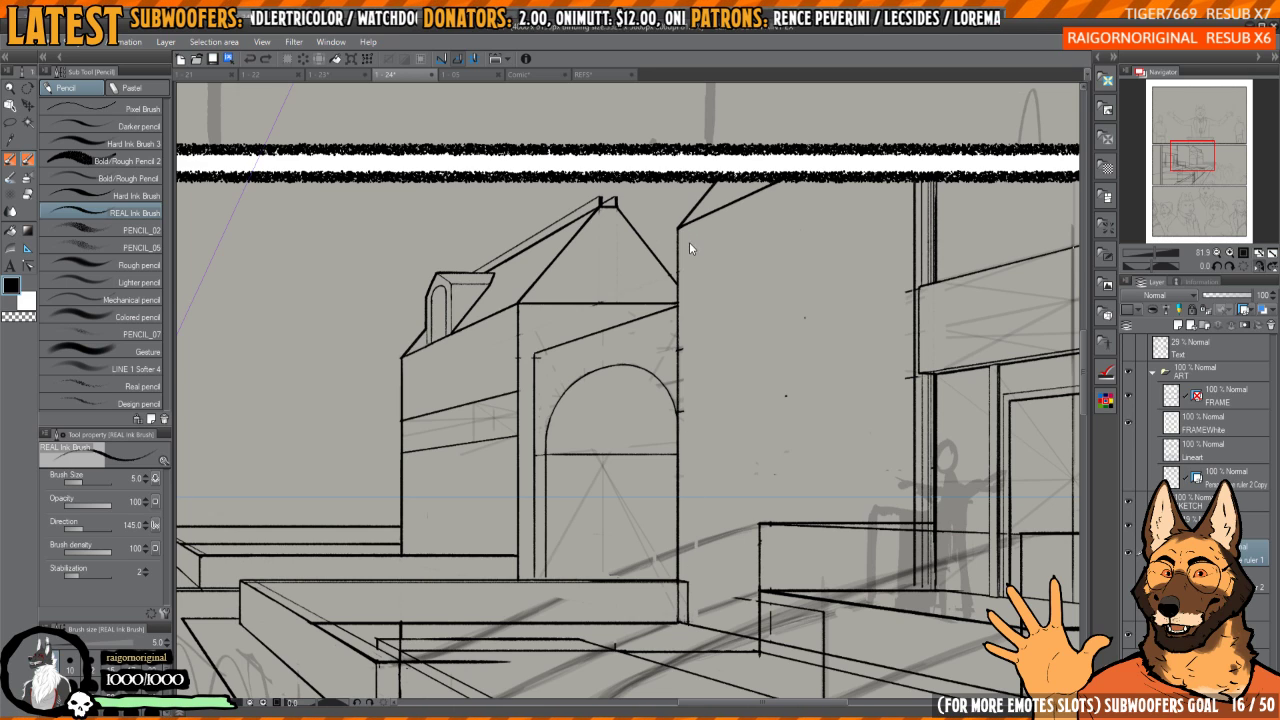
{"action": "left_click_drag", "start_coordinate": [689, 618], "coordinate": [690, 512]}
{"action": "key", "text": "ctrl+z"}
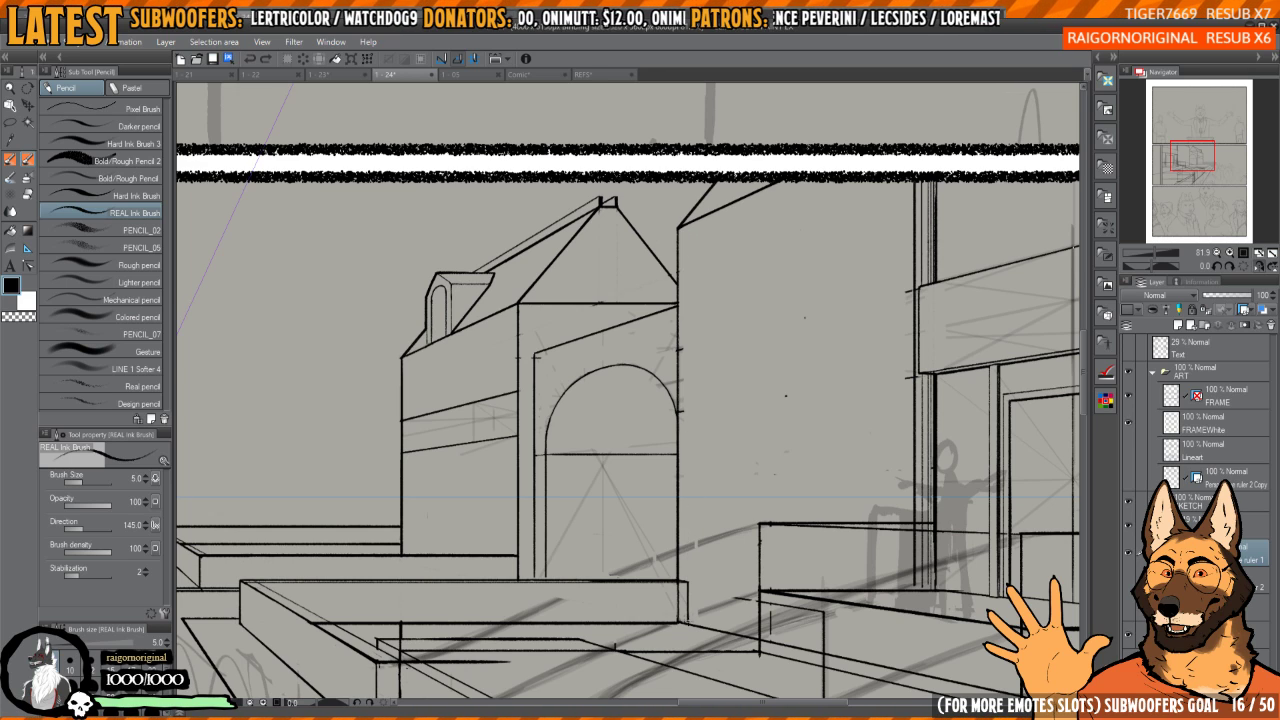
{"action": "left_click_drag", "start_coordinate": [689, 624], "coordinate": [691, 240]}
{"action": "key", "text": "ctrl+z"}
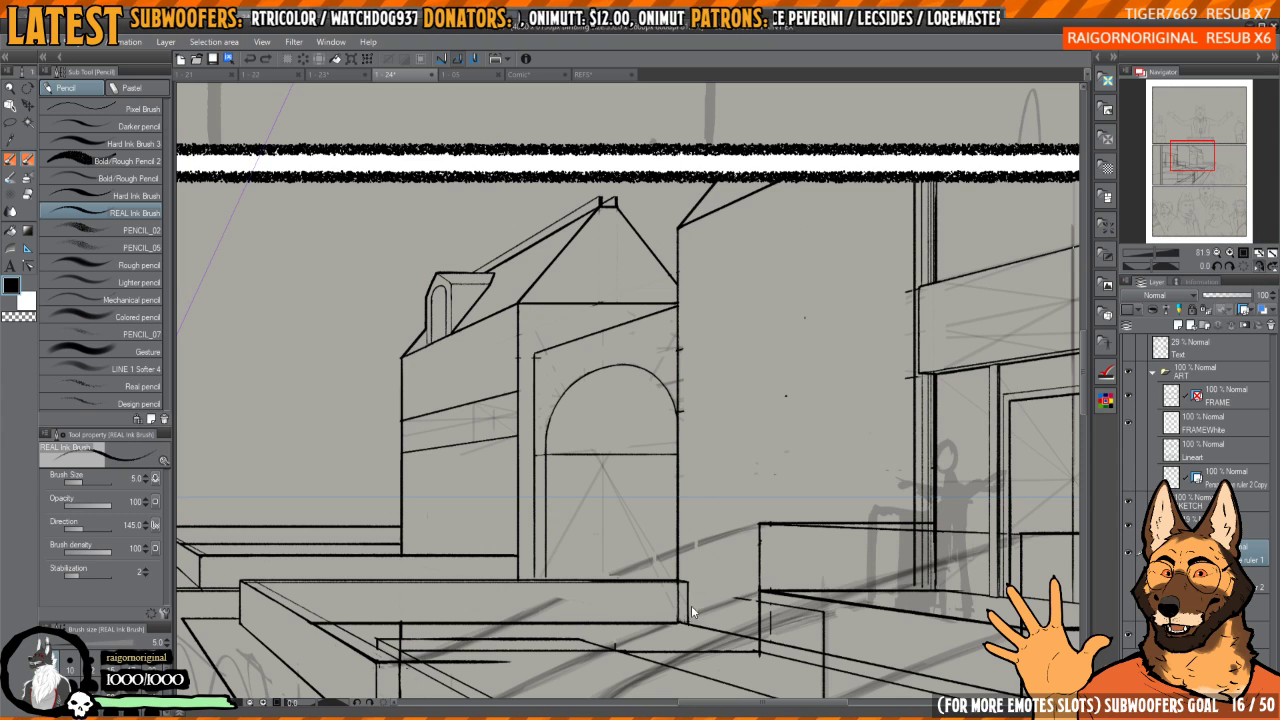
{"action": "mouse_move", "coordinate": [689, 624]}
{"action": "left_mouse_down"}
{"action": "mouse_move", "coordinate": [690, 226]}
{"action": "mouse_move", "coordinate": [691, 632]}
{"action": "left_mouse_up"}
{"action": "key", "text": "ctrl+z"}
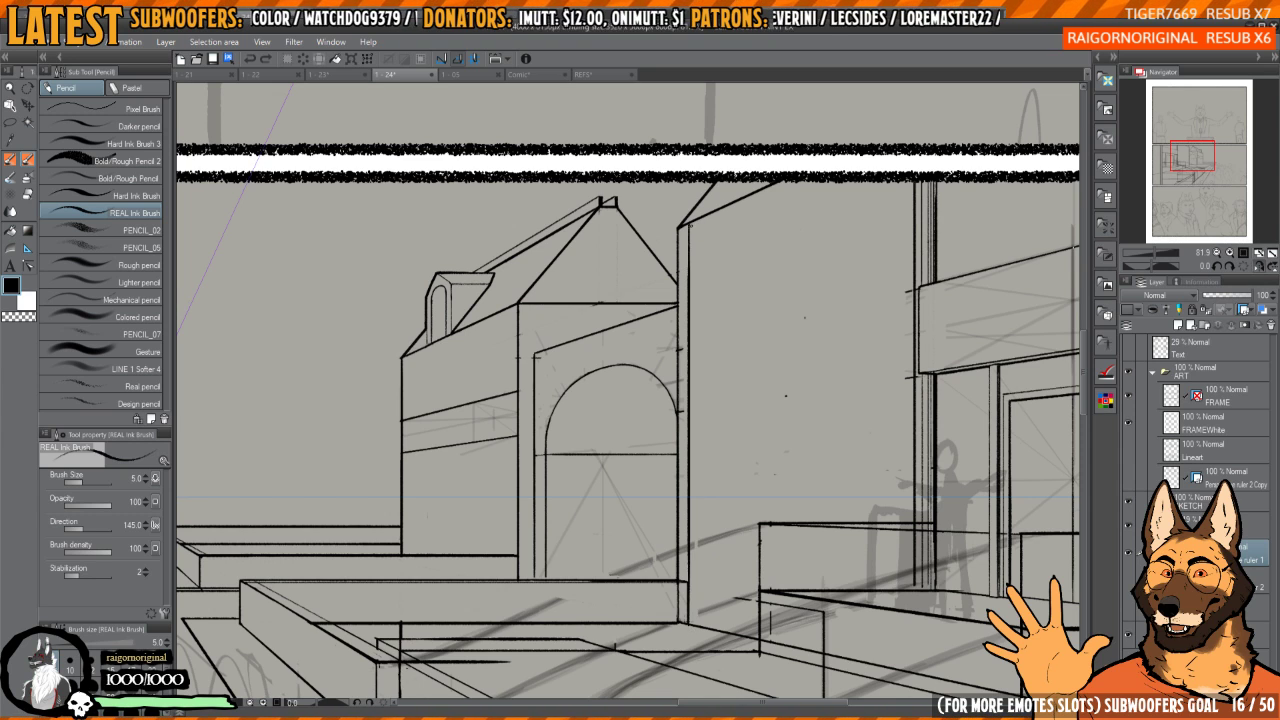
- Draw a second, thinner vertical line right beside the new one, from the roof slope down to the ledge's base
{"action": "left_click_drag", "start_coordinate": [692, 224], "coordinate": [693, 652]}
{"action": "left_click_drag", "start_coordinate": [708, 554], "coordinate": [640, 418]}
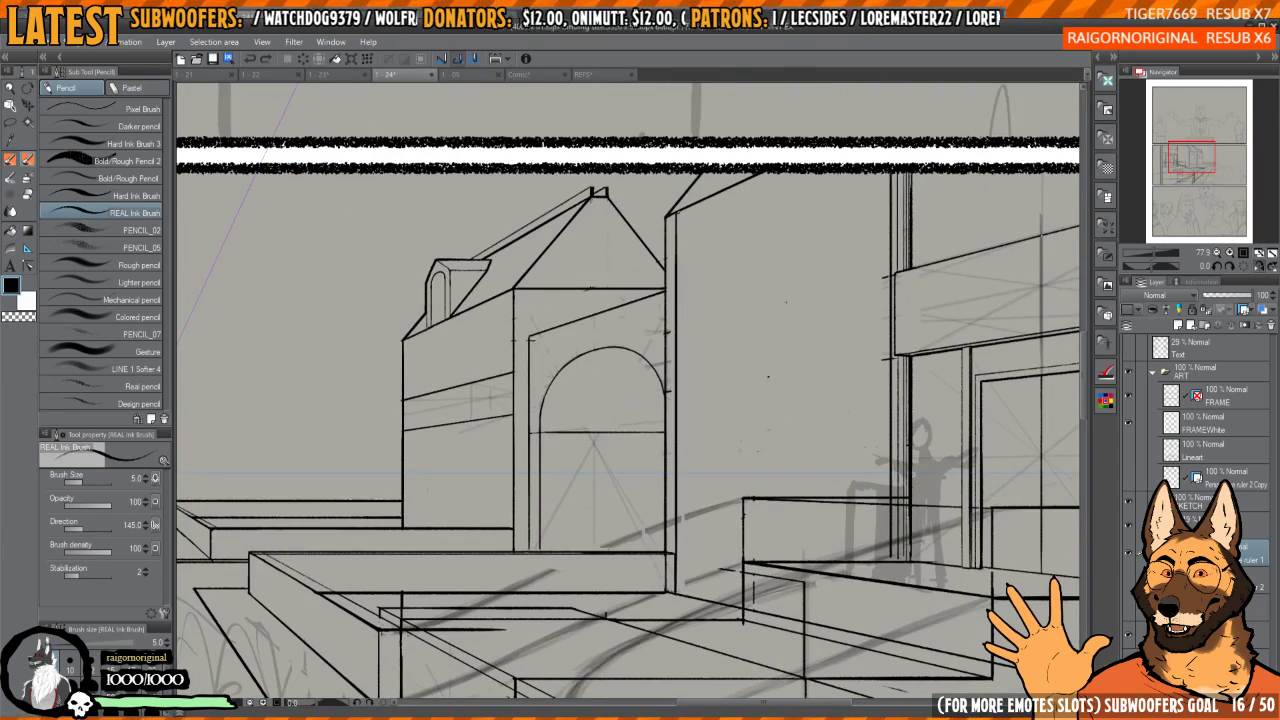
{"action": "left_click_drag", "start_coordinate": [677, 212], "coordinate": [679, 590]}
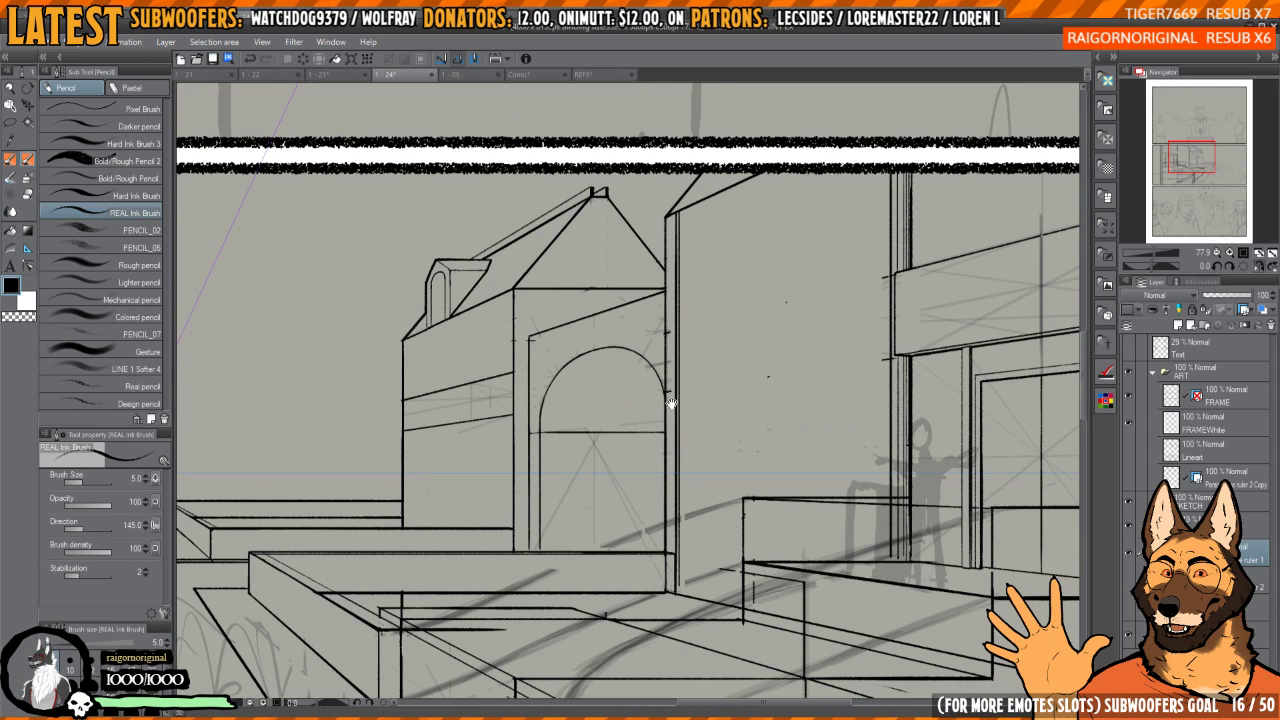
{"action": "left_click_drag", "start_coordinate": [672, 403], "coordinate": [672, 533]}
- Trim the tops of the two new vertical lines where they reach the sloping roof line
{"action": "mouse_move", "coordinate": [681, 326]}
{"action": "left_mouse_down"}
{"action": "mouse_move", "coordinate": [694, 366]}
{"action": "mouse_move", "coordinate": [668, 428]}
{"action": "mouse_move", "coordinate": [660, 418]}
{"action": "left_mouse_up"}
{"action": "key", "text": "c"}
{"action": "key", "text": "c"}
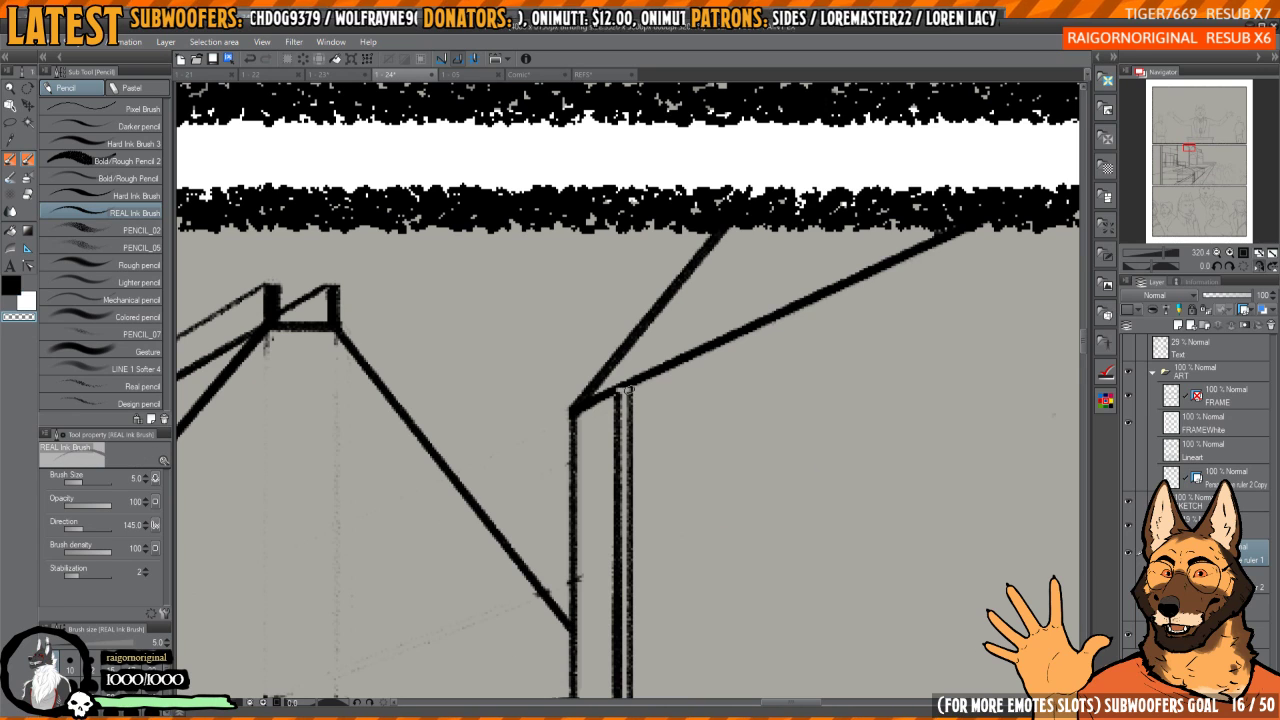
{"action": "key", "text": "c"}
{"action": "scroll", "coordinate": [628, 388], "scroll_direction": "down", "scroll_amount": 2}
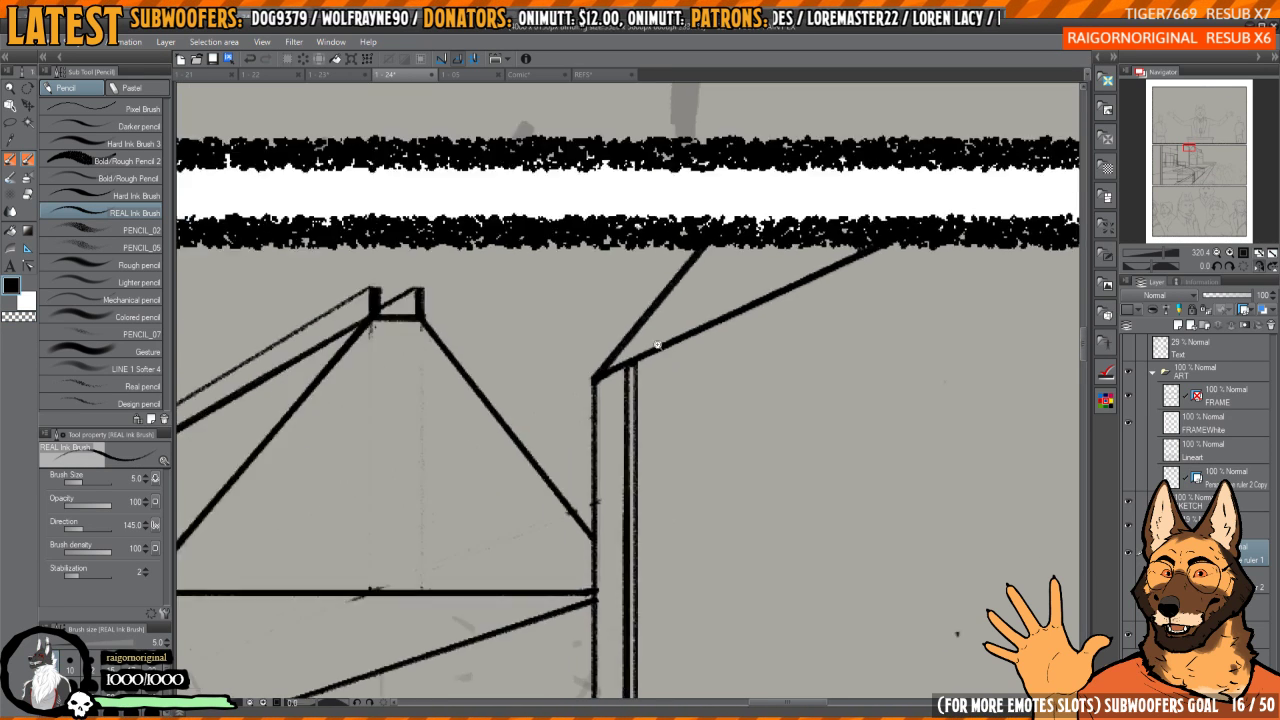
- Draw a second slanted line along the underside of the sloping roof line, from the new verticals to the panel border
{"action": "mouse_move", "coordinate": [628, 388]}
{"action": "left_mouse_down"}
{"action": "mouse_move", "coordinate": [591, 372]}
{"action": "mouse_move", "coordinate": [830, 160]}
{"action": "left_mouse_up"}
{"action": "scroll", "coordinate": [640, 350], "scroll_direction": "down", "scroll_amount": 3}
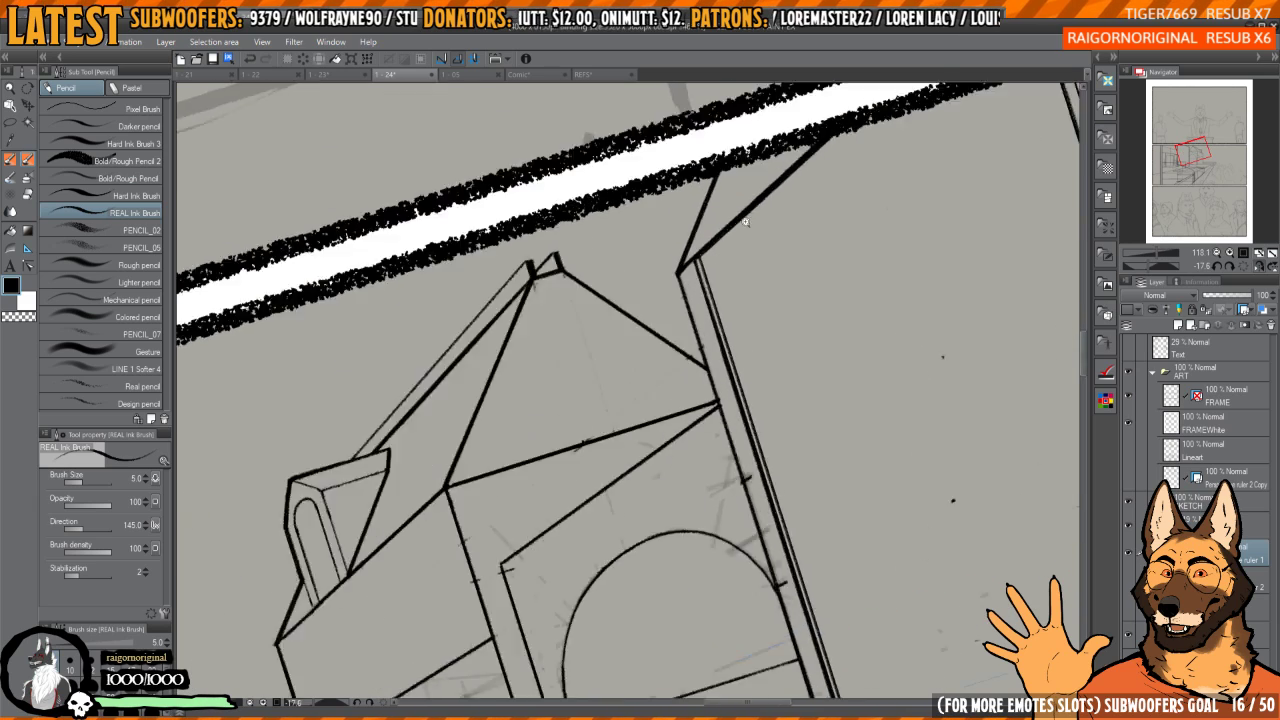
{"action": "scroll", "coordinate": [657, 353], "scroll_direction": "up", "scroll_amount": 3}
{"action": "scroll", "coordinate": [630, 378], "scroll_direction": "down", "scroll_amount": 1}
{"action": "left_click_drag", "start_coordinate": [594, 404], "coordinate": [838, 184]}
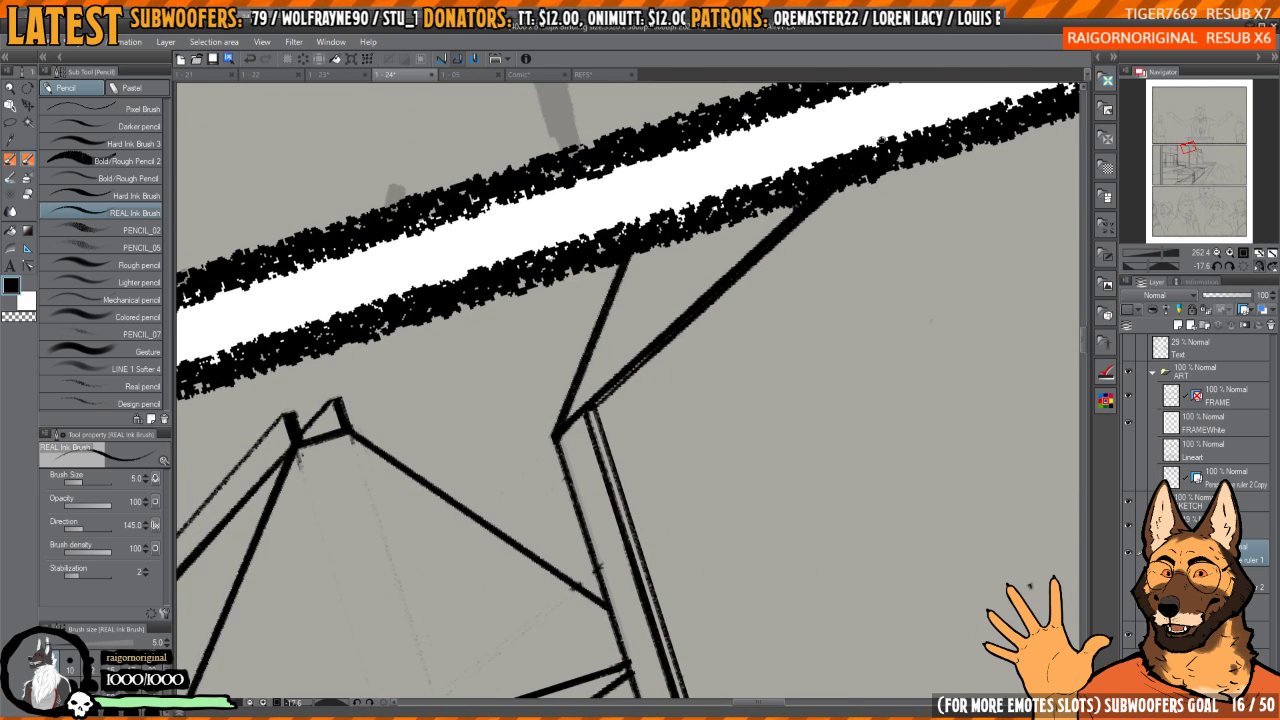
{"action": "scroll", "coordinate": [594, 404], "scroll_direction": "up", "scroll_amount": 4}
{"action": "scroll", "coordinate": [568, 450], "scroll_direction": "down", "scroll_amount": 2}
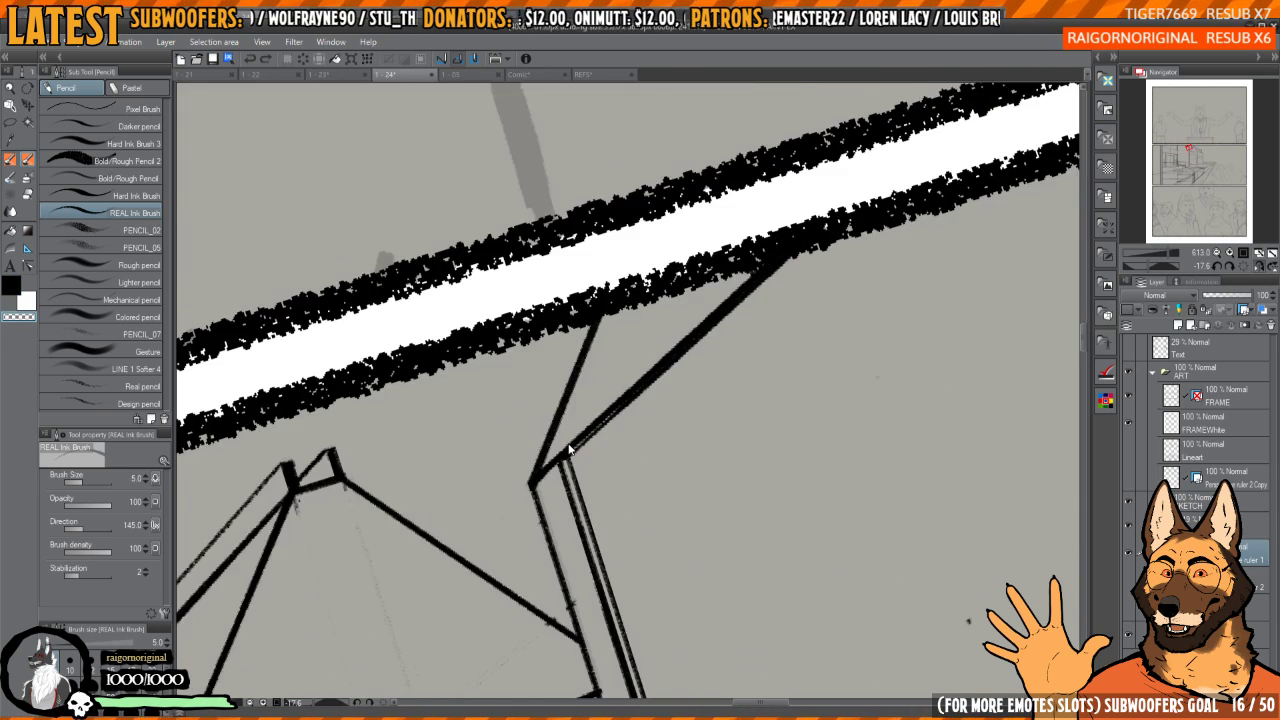
- Erase a thin gap along the thickened roof line with transparent ink and redraw its lower line up to the panel border
{"action": "left_click_drag", "start_coordinate": [565, 452], "coordinate": [879, 188]}
{"action": "key", "text": "ctrl+z"}
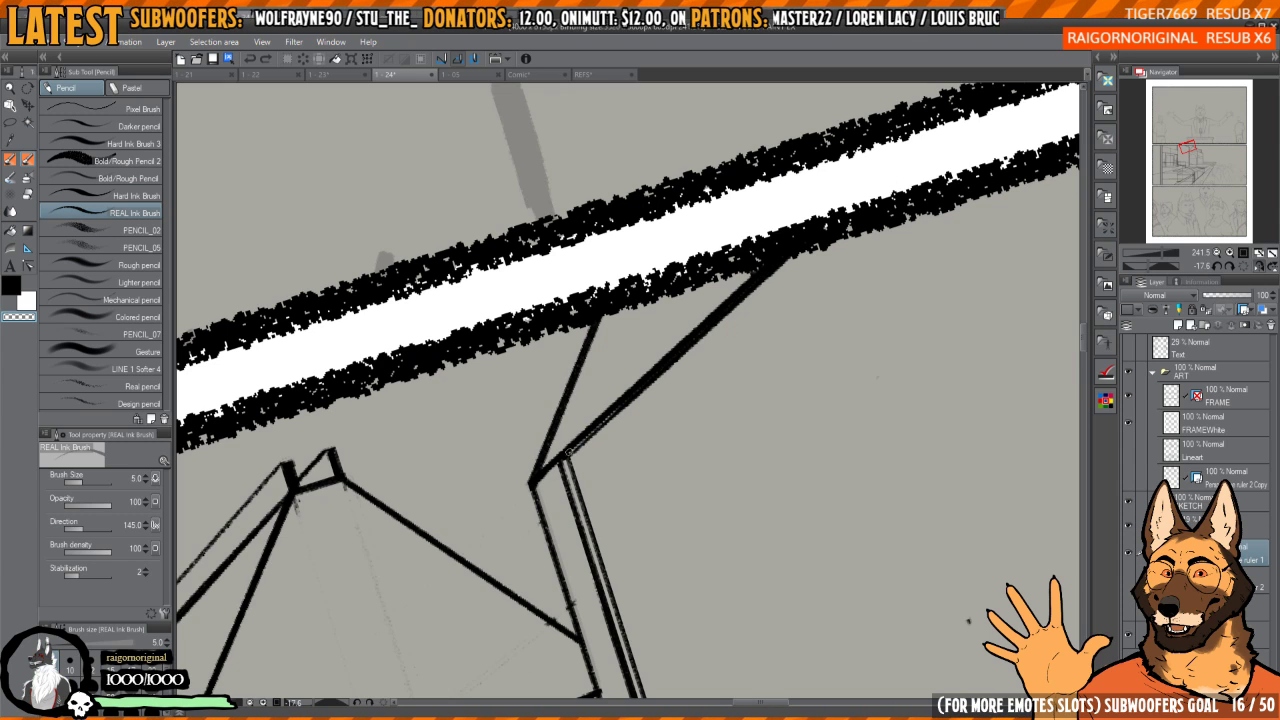
{"action": "left_click_drag", "start_coordinate": [566, 455], "coordinate": [868, 201]}
{"action": "left_click_drag", "start_coordinate": [665, 383], "coordinate": [669, 371]}
{"action": "key", "text": "c"}
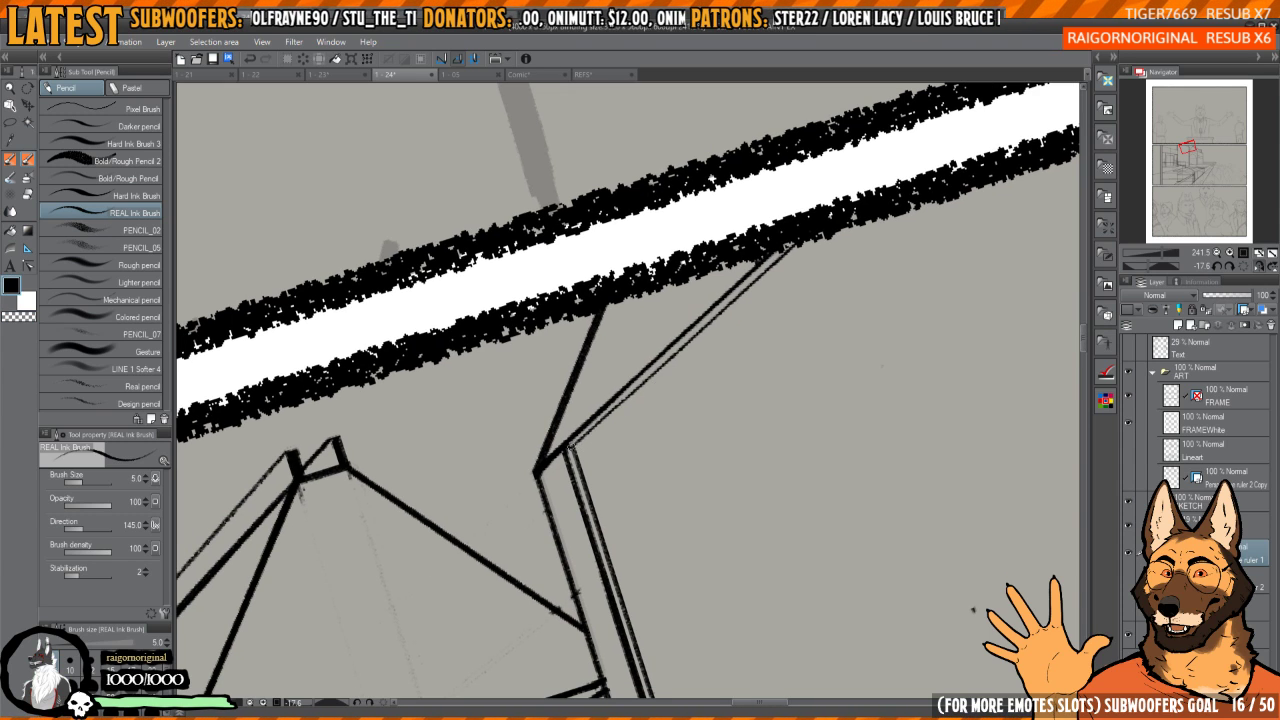
{"action": "left_click_drag", "start_coordinate": [570, 446], "coordinate": [868, 196]}
- Close the joint where the second roof-edge line meets the tops of the tall building's paired verticals
{"action": "scroll", "coordinate": [567, 449], "scroll_direction": "up", "scroll_amount": 4}
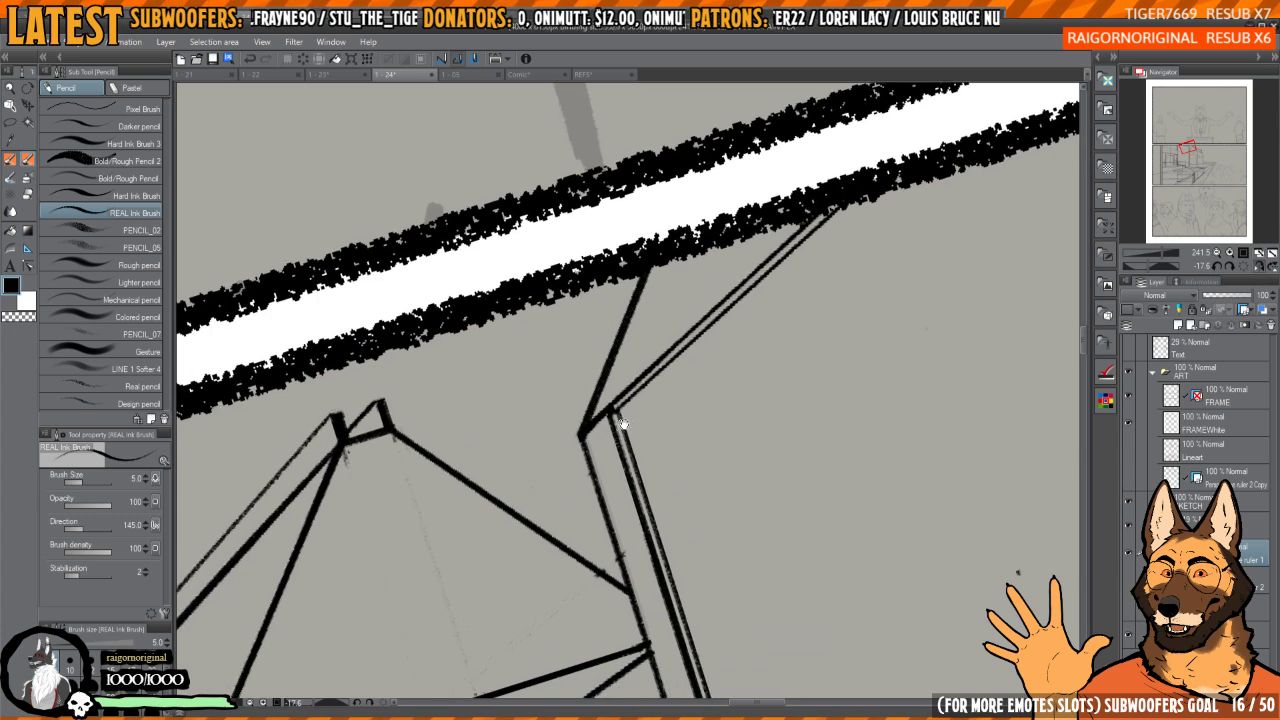
{"action": "key", "text": "c"}
{"action": "left_click_drag", "start_coordinate": [650, 392], "coordinate": [598, 441]}
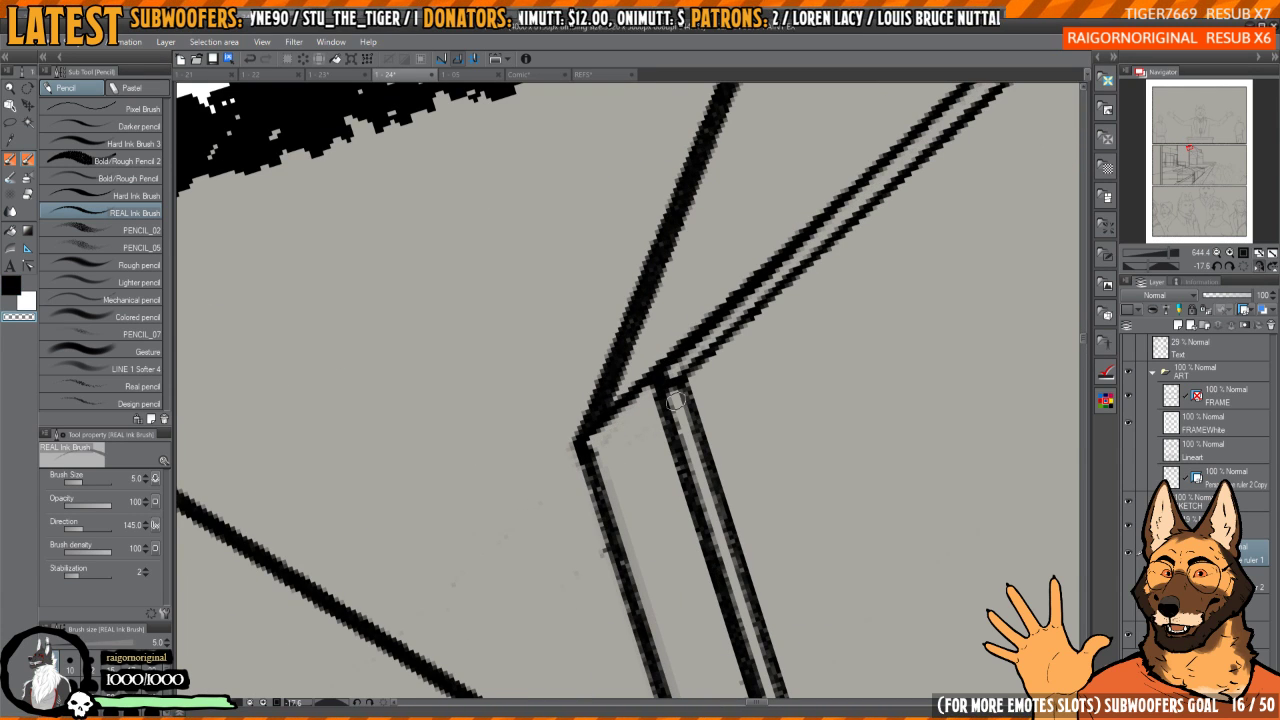
{"action": "key", "text": "c"}
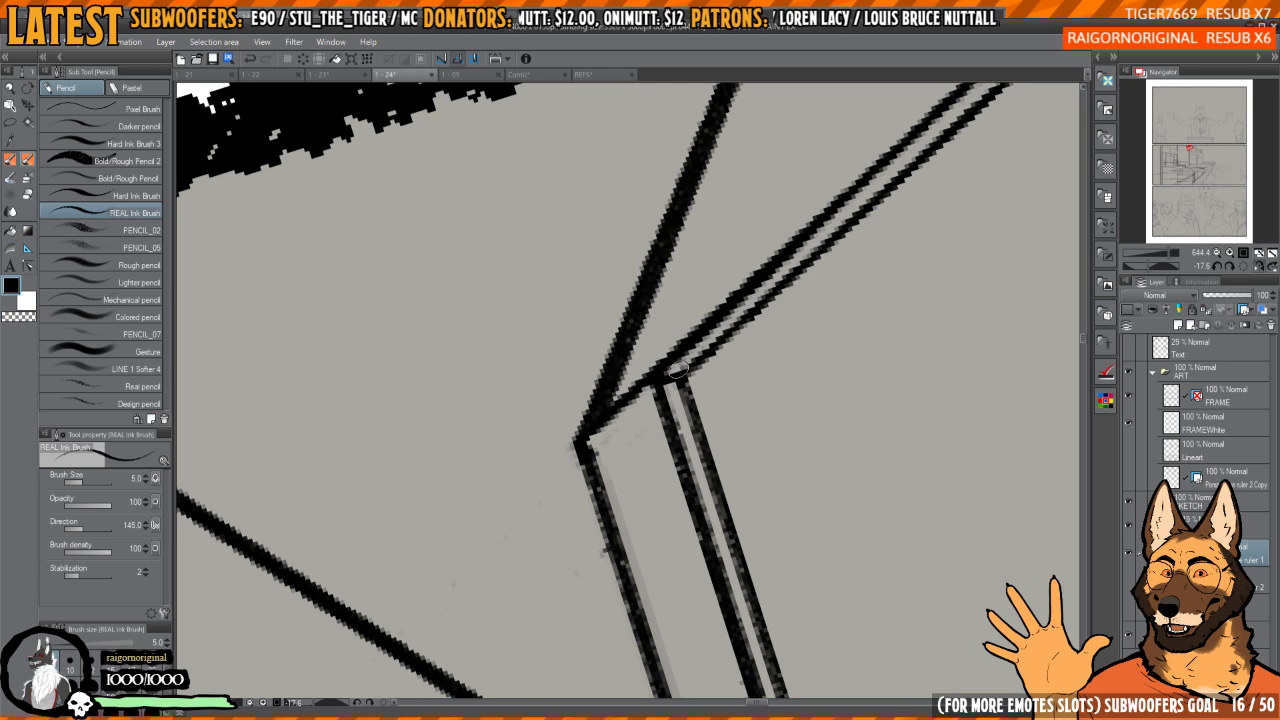
{"action": "left_click_drag", "start_coordinate": [691, 321], "coordinate": [751, 371]}
{"action": "key", "text": "h"}
{"action": "mouse_move", "coordinate": [592, 396]}
{"action": "left_mouse_down"}
{"action": "mouse_move", "coordinate": [614, 374]}
{"action": "mouse_move", "coordinate": [606, 396]}
{"action": "left_mouse_up"}
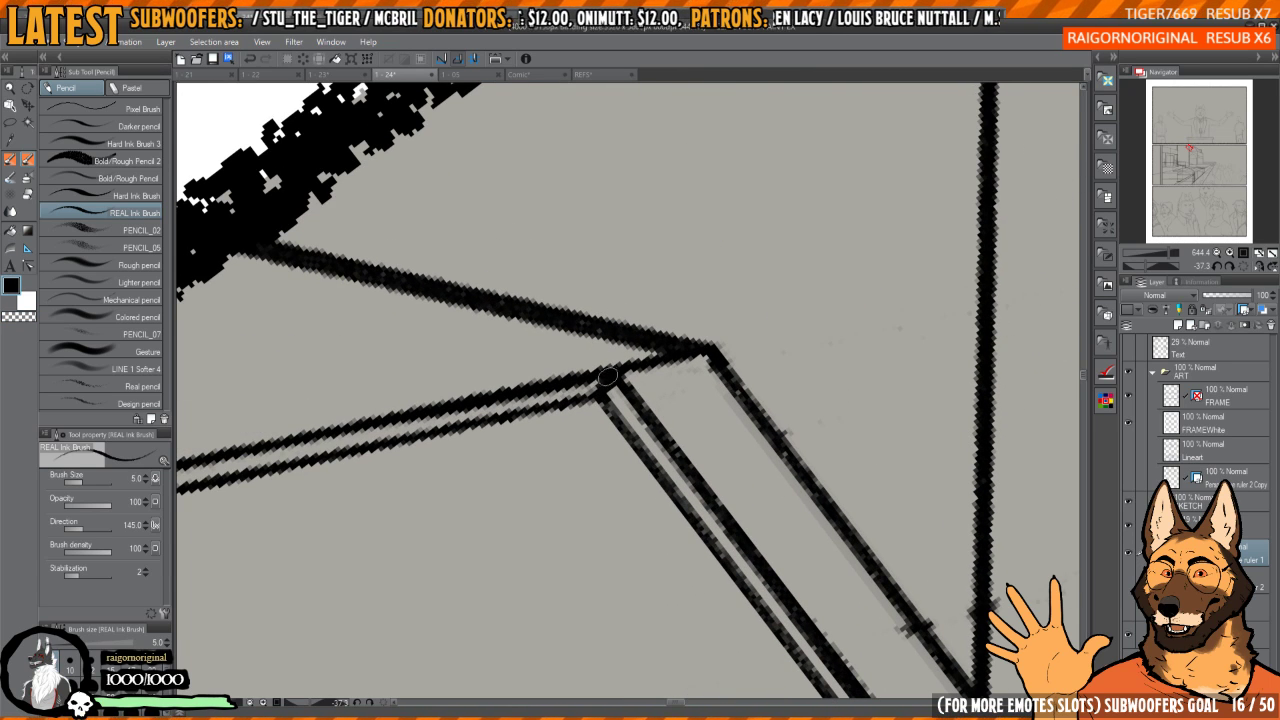
- Clean up the inner roof-edge segment between the paired verticals and the tall building's outer corner with transparent and black ink
{"action": "key", "text": "c"}
{"action": "key", "text": "h"}
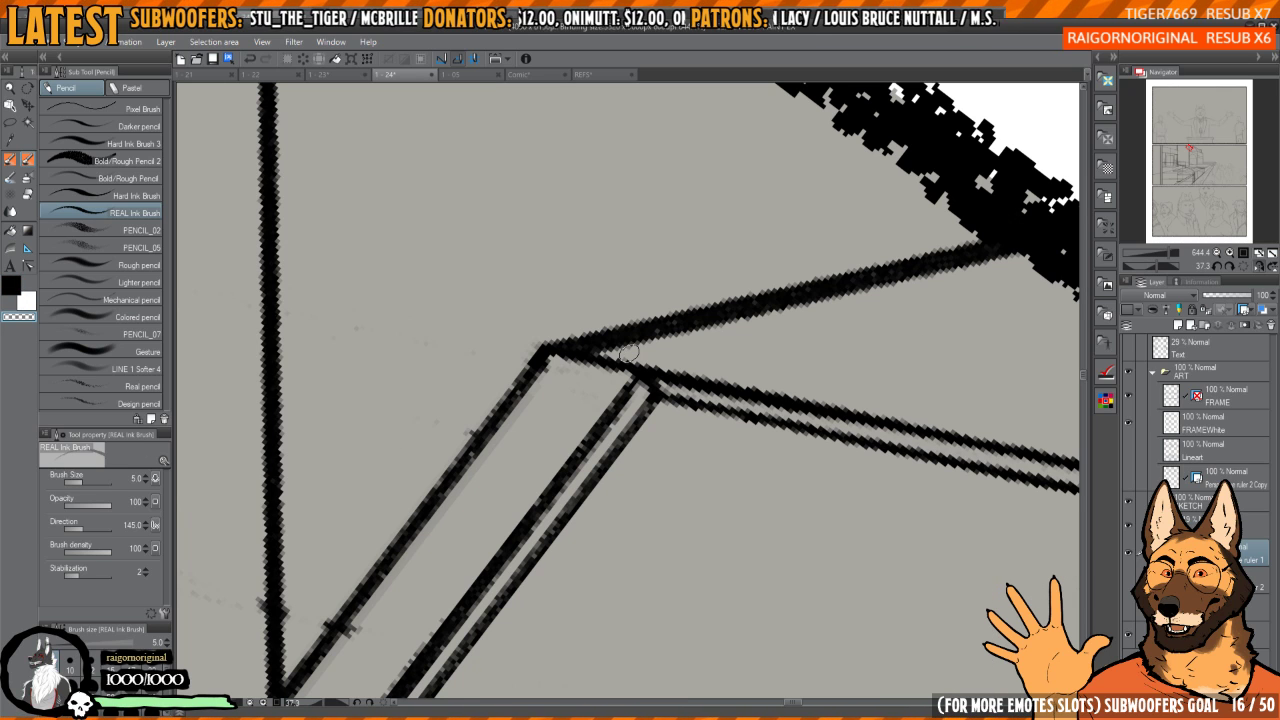
{"action": "left_click_drag", "start_coordinate": [815, 437], "coordinate": [712, 393]}
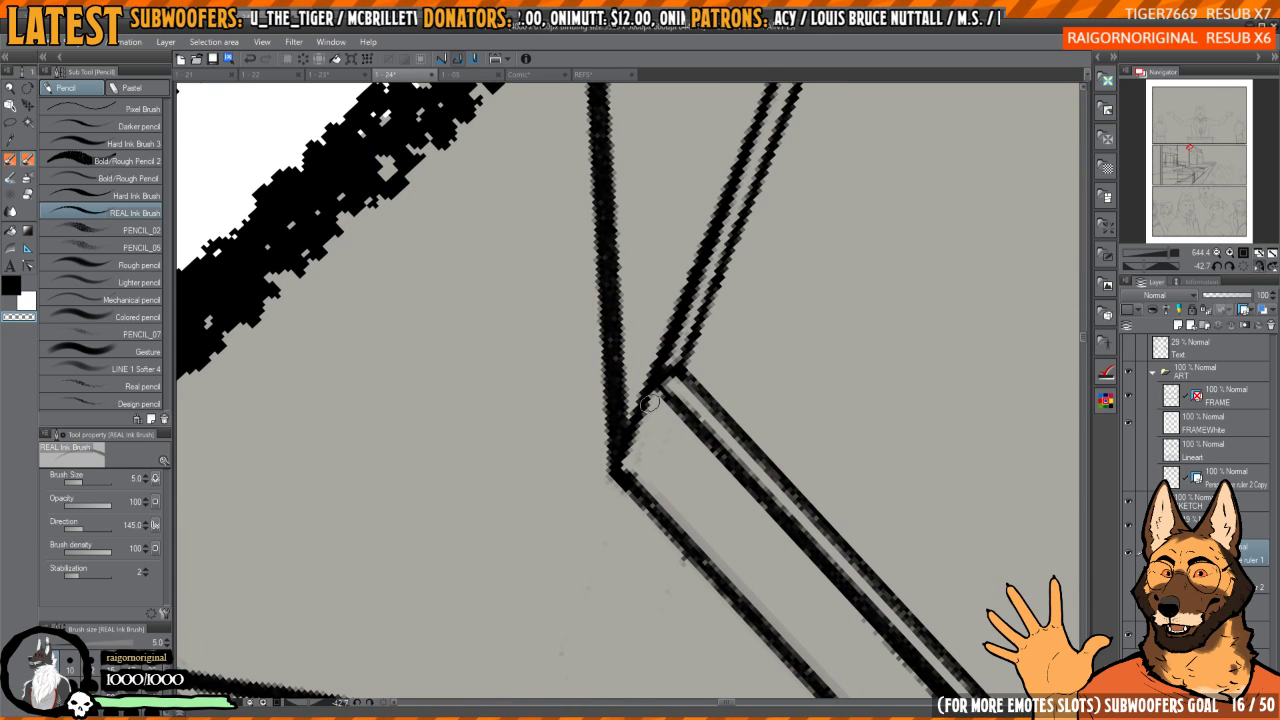
{"action": "key", "text": "c"}
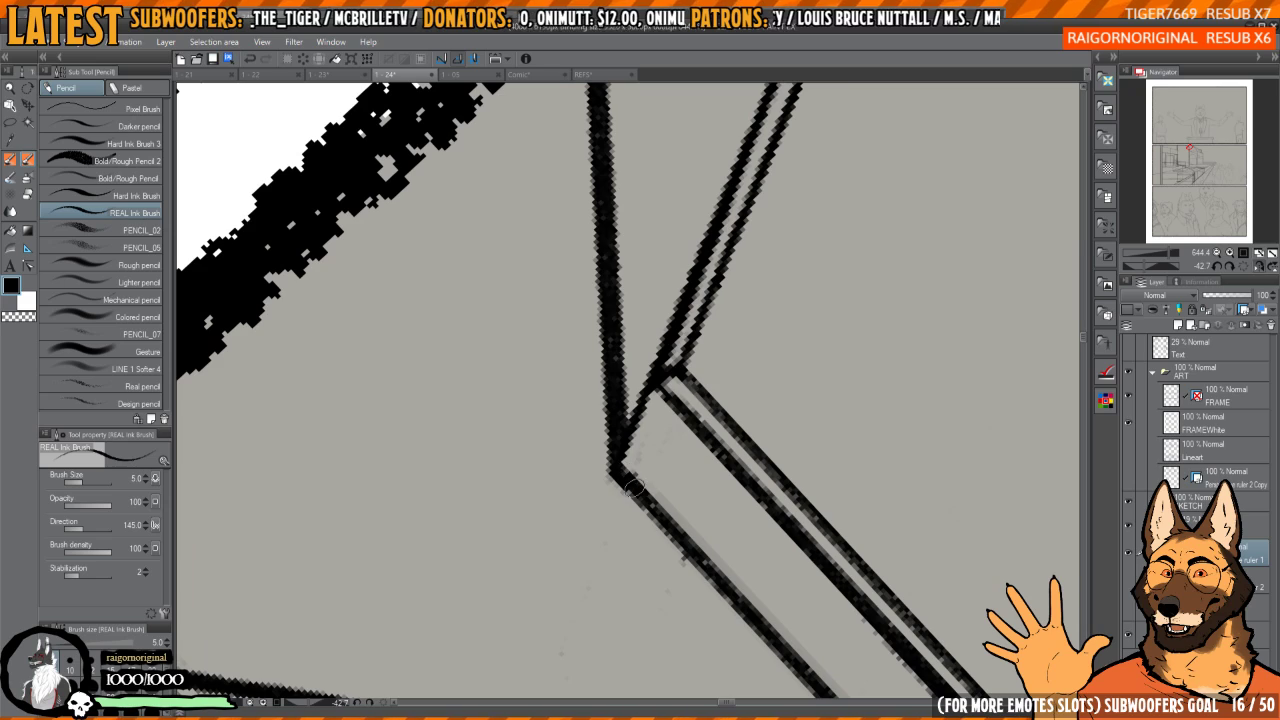
{"action": "left_click_drag", "start_coordinate": [658, 395], "coordinate": [573, 567]}
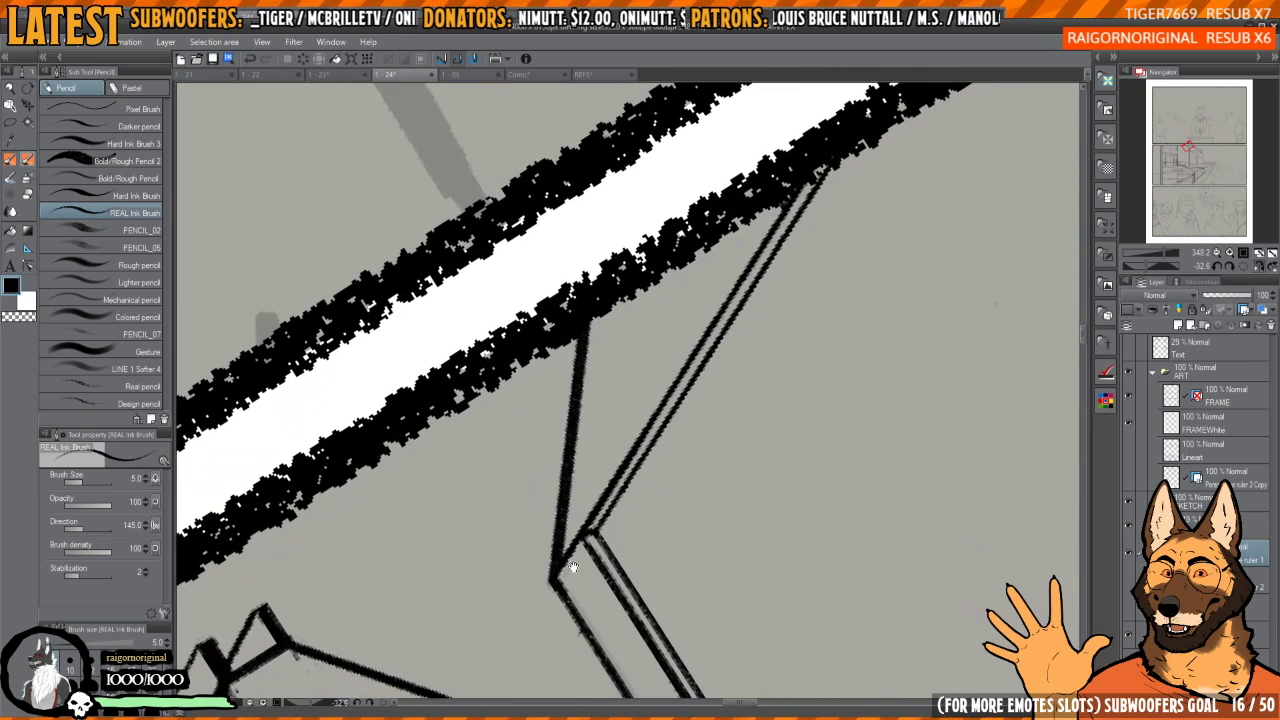
{"action": "scroll", "coordinate": [553, 578], "scroll_direction": "down", "scroll_amount": 6}
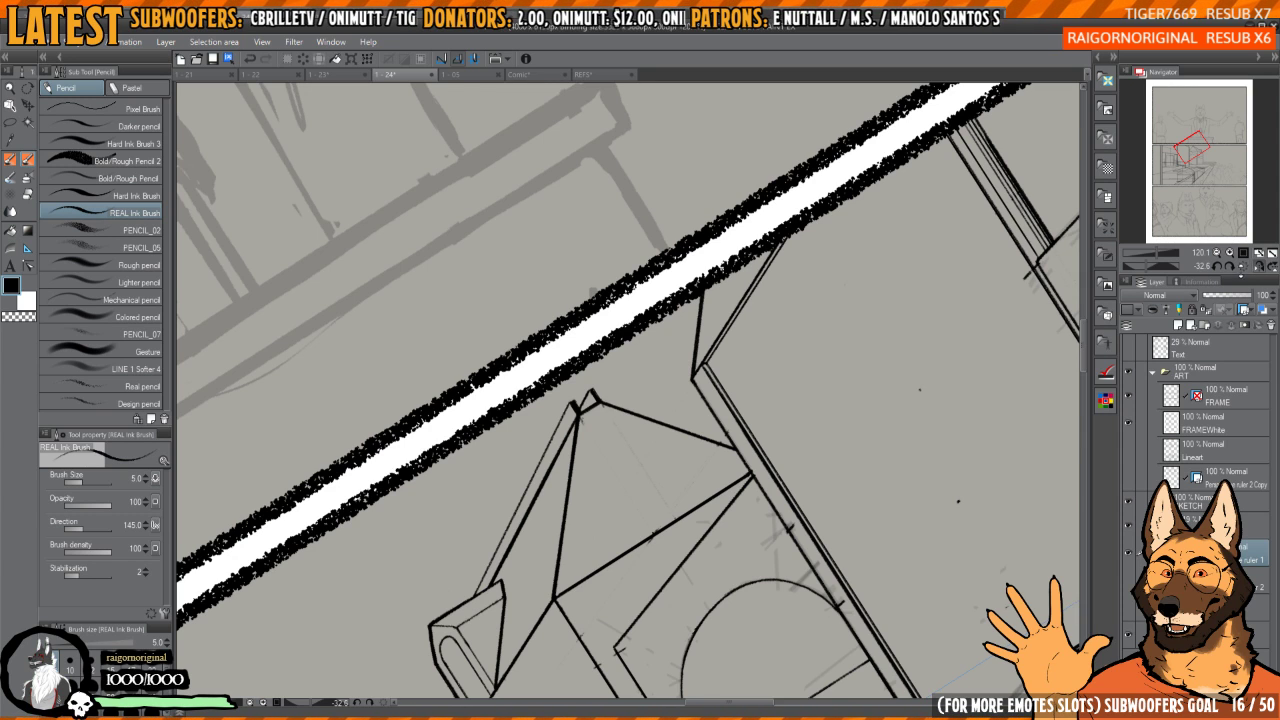
- Thin the slanting eave line below the dormer with transparent ink, then return to black ink
{"action": "left_click", "coordinate": [1242, 266]}
{"action": "left_click_drag", "start_coordinate": [720, 366], "coordinate": [805, 281]}
{"action": "left_click_drag", "start_coordinate": [699, 427], "coordinate": [901, 224]}
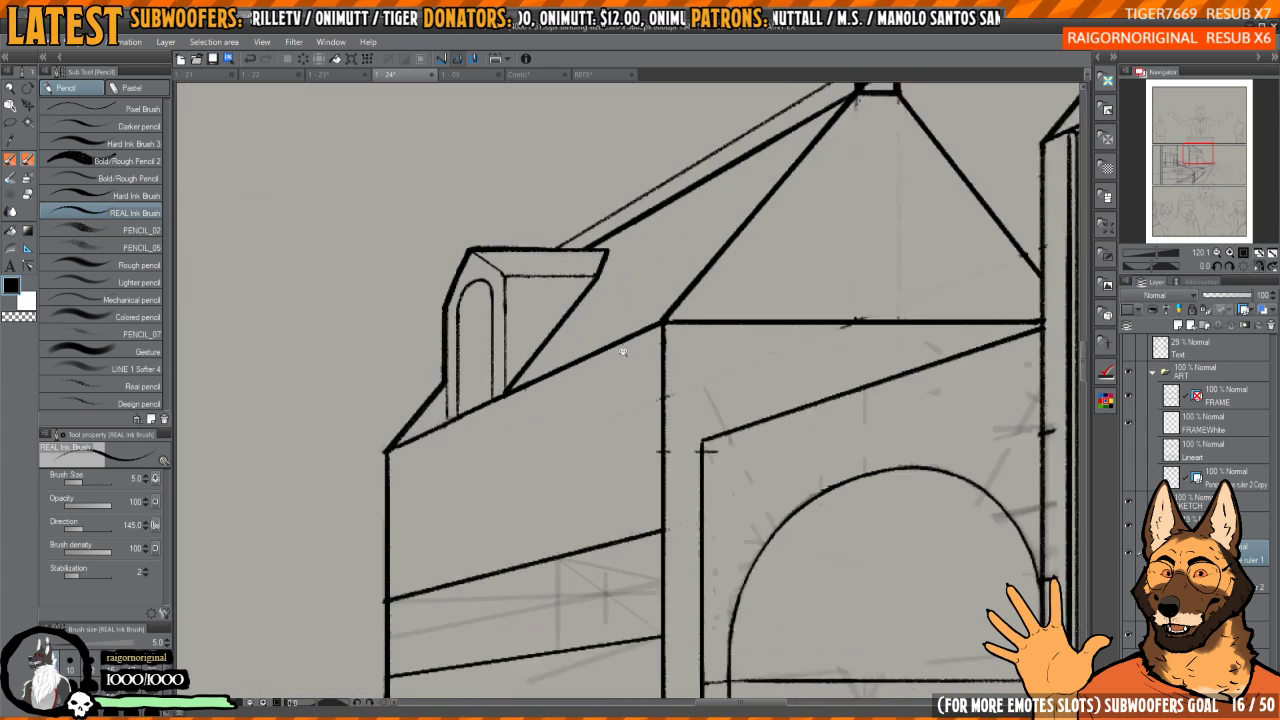
{"action": "left_click_drag", "start_coordinate": [623, 352], "coordinate": [688, 358]}
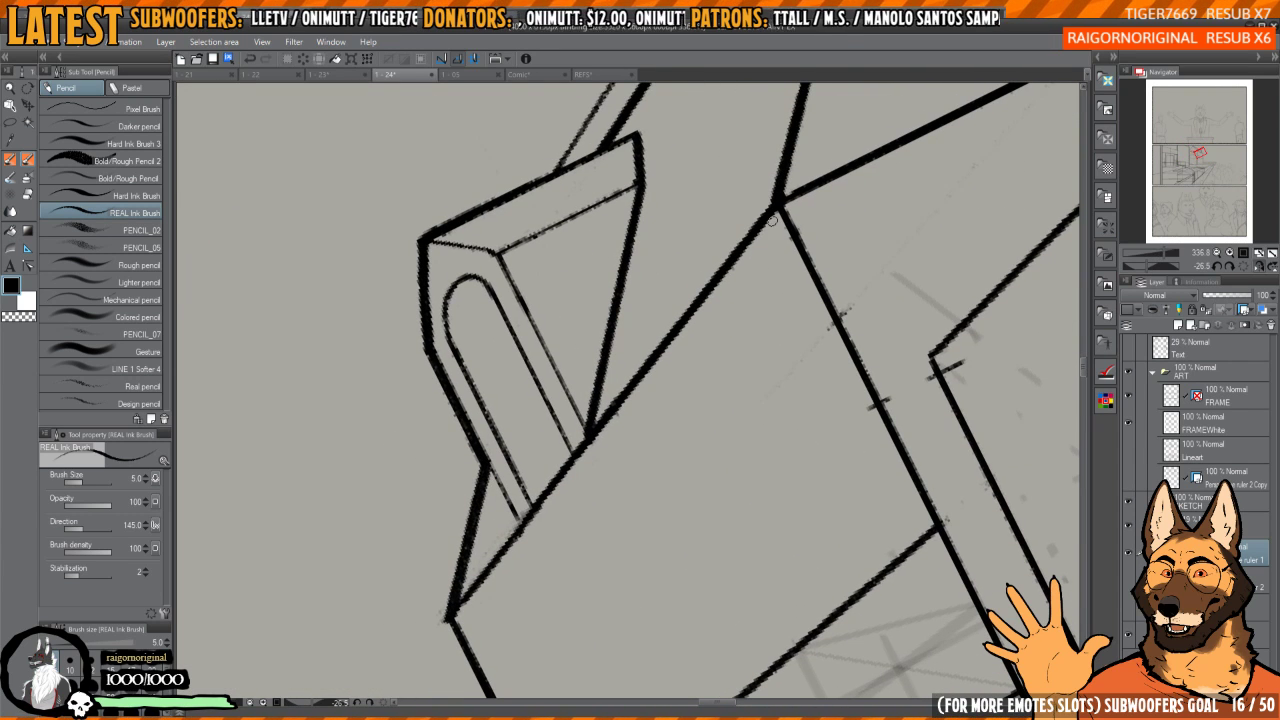
{"action": "key", "text": "c"}
{"action": "left_click_drag", "start_coordinate": [772, 215], "coordinate": [634, 412]}
{"action": "mouse_move", "coordinate": [559, 518]}
{"action": "left_mouse_down"}
{"action": "mouse_move", "coordinate": [485, 615]}
{"action": "mouse_move", "coordinate": [359, 525]}
{"action": "left_mouse_up"}
{"action": "left_click_drag", "start_coordinate": [694, 299], "coordinate": [632, 296]}
{"action": "key", "text": "ctrl+at"}
{"action": "key", "text": "h"}
{"action": "key", "text": "h"}
{"action": "left_click_drag", "start_coordinate": [729, 338], "coordinate": [776, 338]}
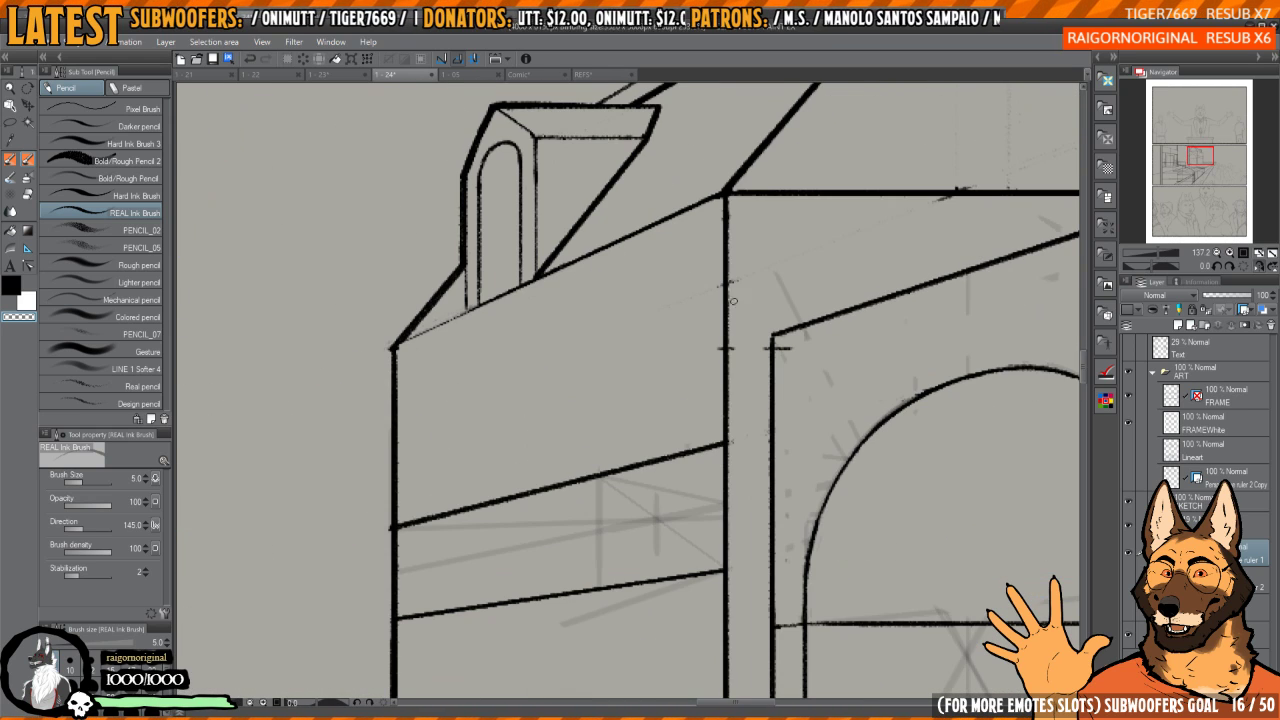
{"action": "key", "text": "c"}
{"action": "left_click_drag", "start_coordinate": [719, 216], "coordinate": [718, 390]}
{"action": "key", "text": "ctrl+z"}
{"action": "left_click_drag", "start_coordinate": [730, 250], "coordinate": [700, 258]}
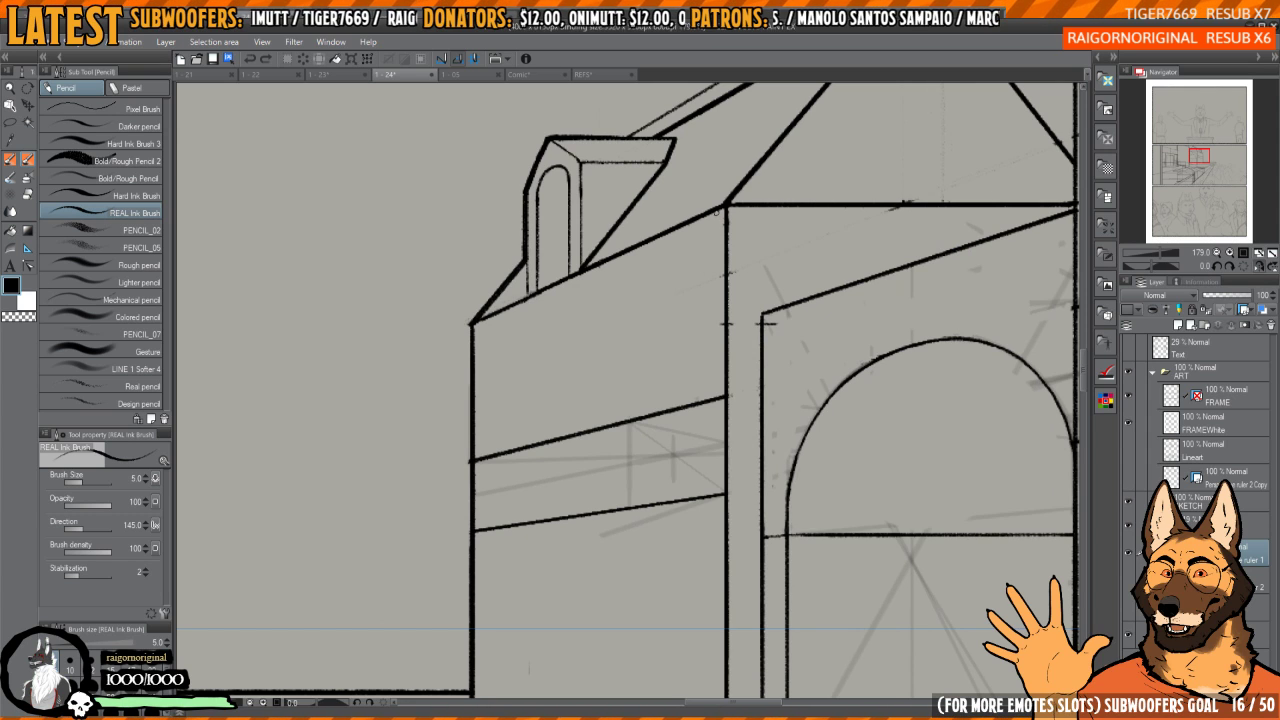
{"action": "left_click_drag", "start_coordinate": [717, 211], "coordinate": [717, 436]}
{"action": "scroll", "coordinate": [727, 209], "scroll_direction": "down", "scroll_amount": 2}
{"action": "key", "text": "ctrl+z"}
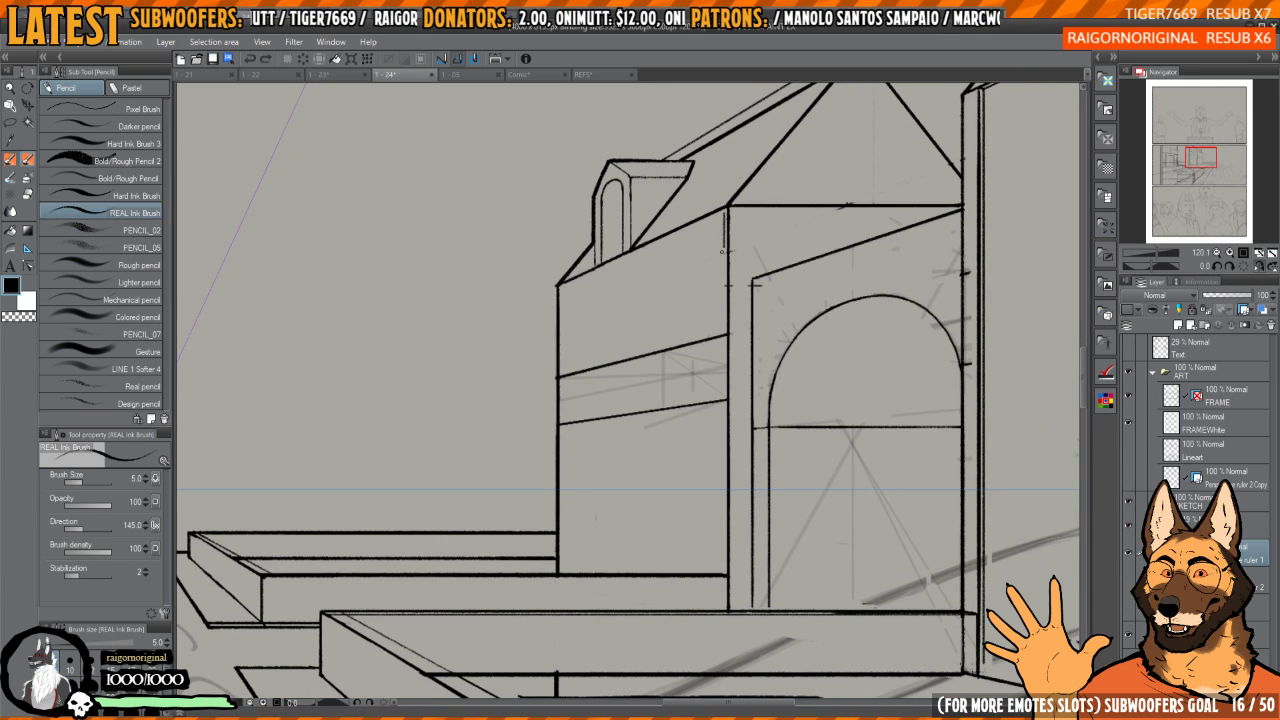
- Draw thin second vertical lines just inside the side wall's front corner and far edge, from the eave down to the base
{"action": "left_click_drag", "start_coordinate": [722, 250], "coordinate": [727, 541]}
{"action": "left_click_drag", "start_coordinate": [726, 305], "coordinate": [822, 296]}
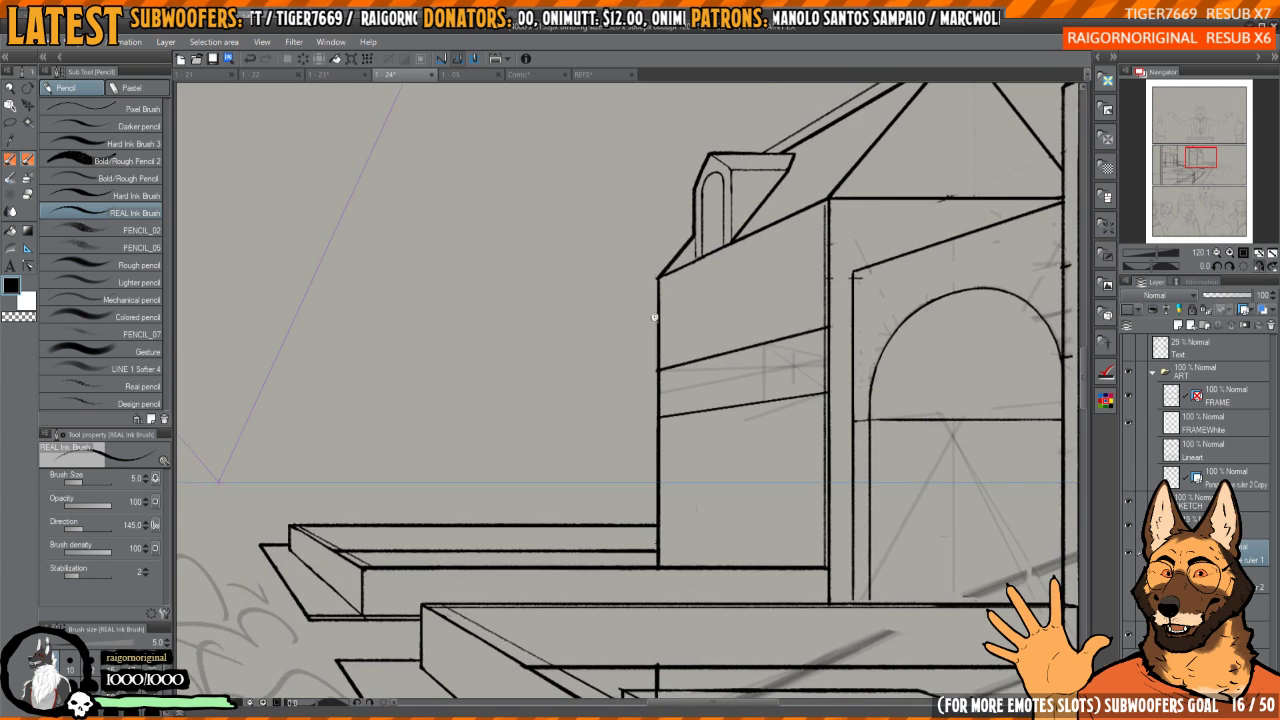
{"action": "scroll", "coordinate": [655, 314], "scroll_direction": "up", "scroll_amount": 1}
{"action": "left_click_drag", "start_coordinate": [662, 274], "coordinate": [664, 455]}
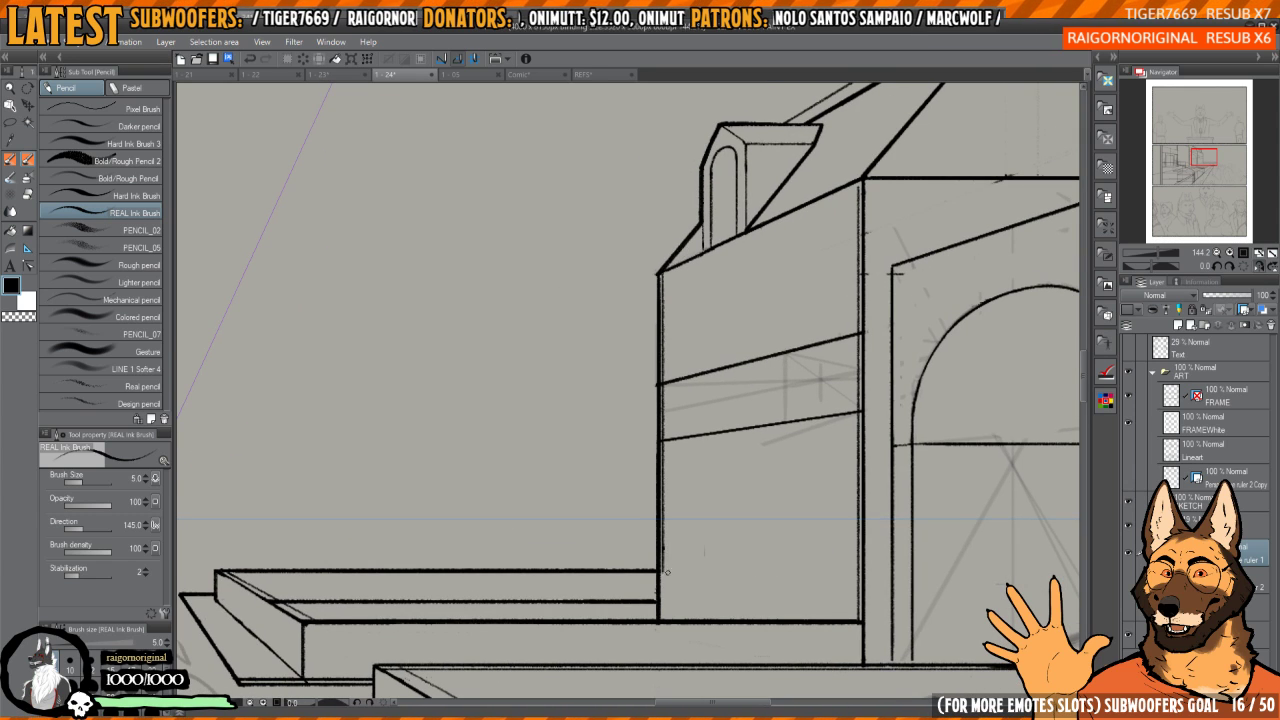
{"action": "left_click_drag", "start_coordinate": [667, 572], "coordinate": [667, 586]}
{"action": "key", "text": "ctrl+z"}
{"action": "left_click_drag", "start_coordinate": [659, 272], "coordinate": [663, 536]}
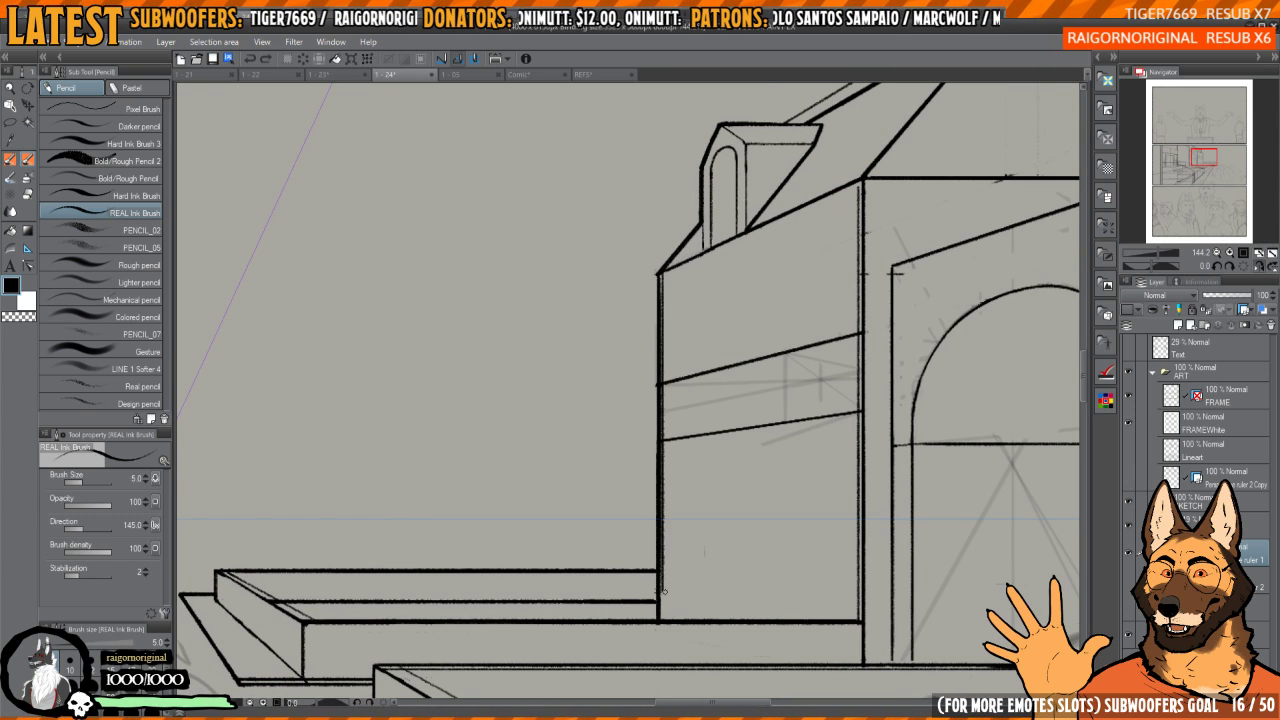
- Erase the stub of the far edge's outer vertical between the ledge's lower inner line and the base line
{"action": "scroll", "coordinate": [666, 415], "scroll_direction": "up", "scroll_amount": 6}
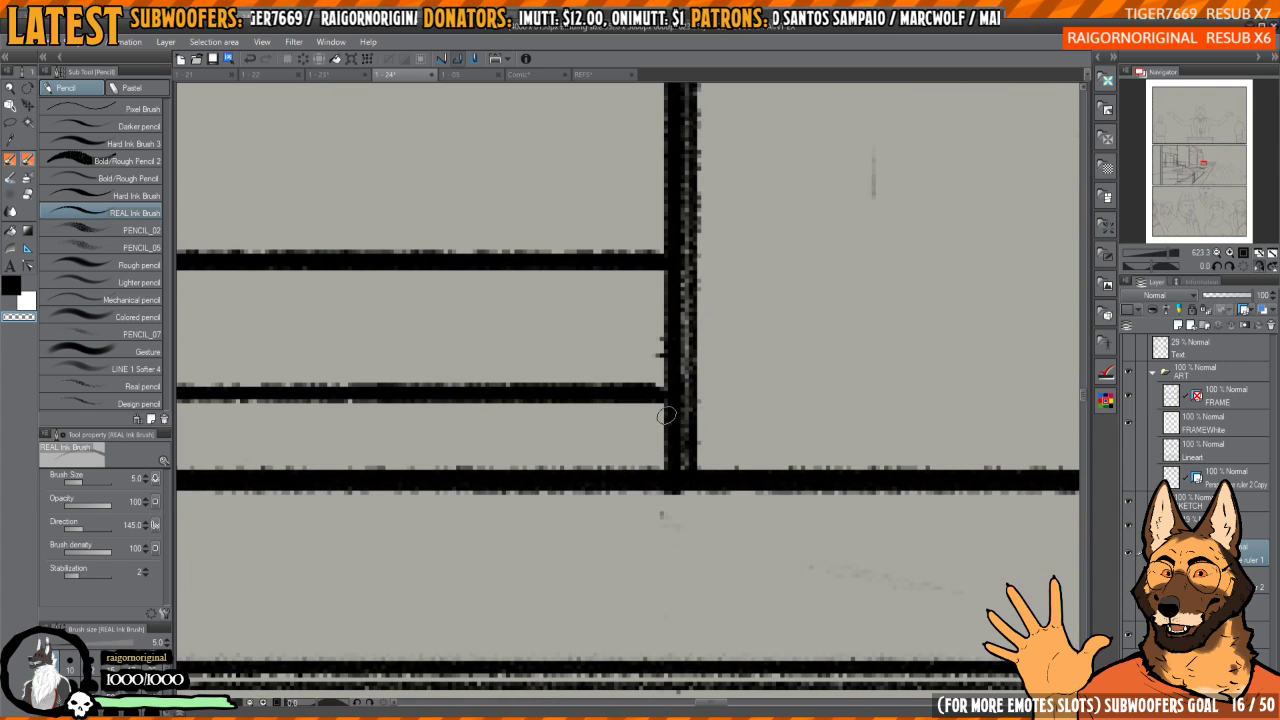
{"action": "left_click_drag", "start_coordinate": [666, 423], "coordinate": [678, 465]}
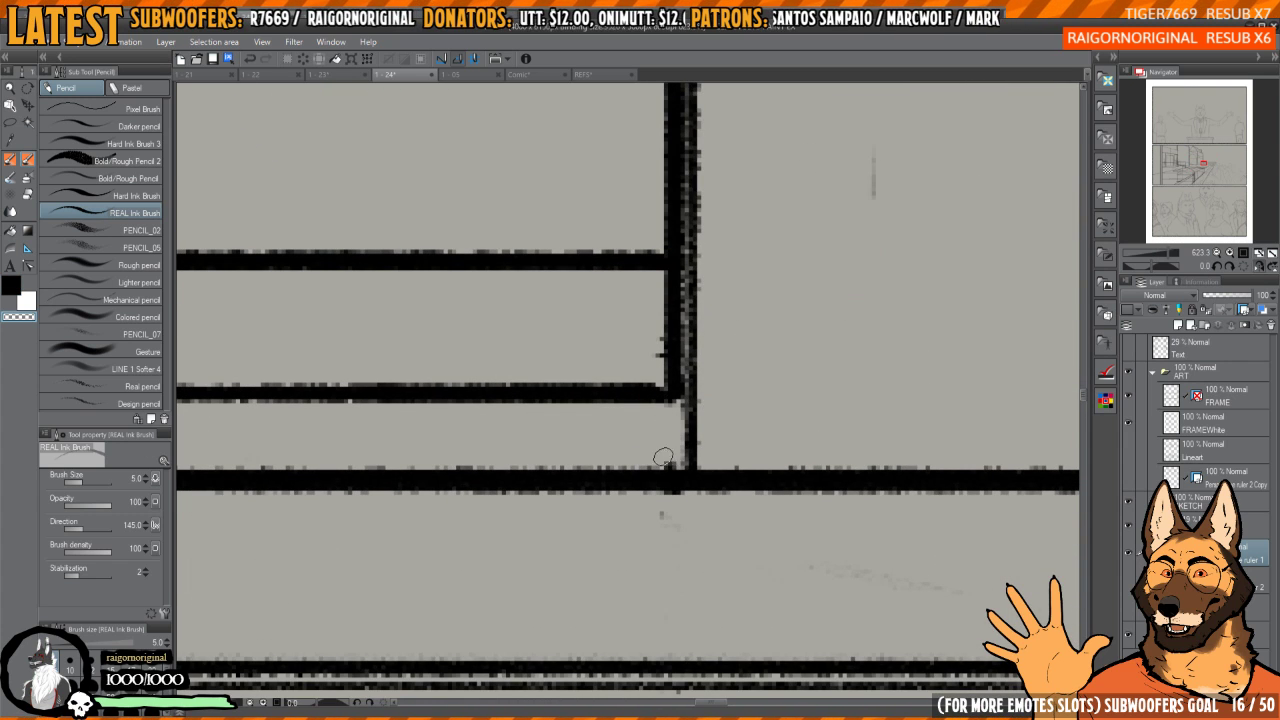
{"action": "key", "text": "c"}
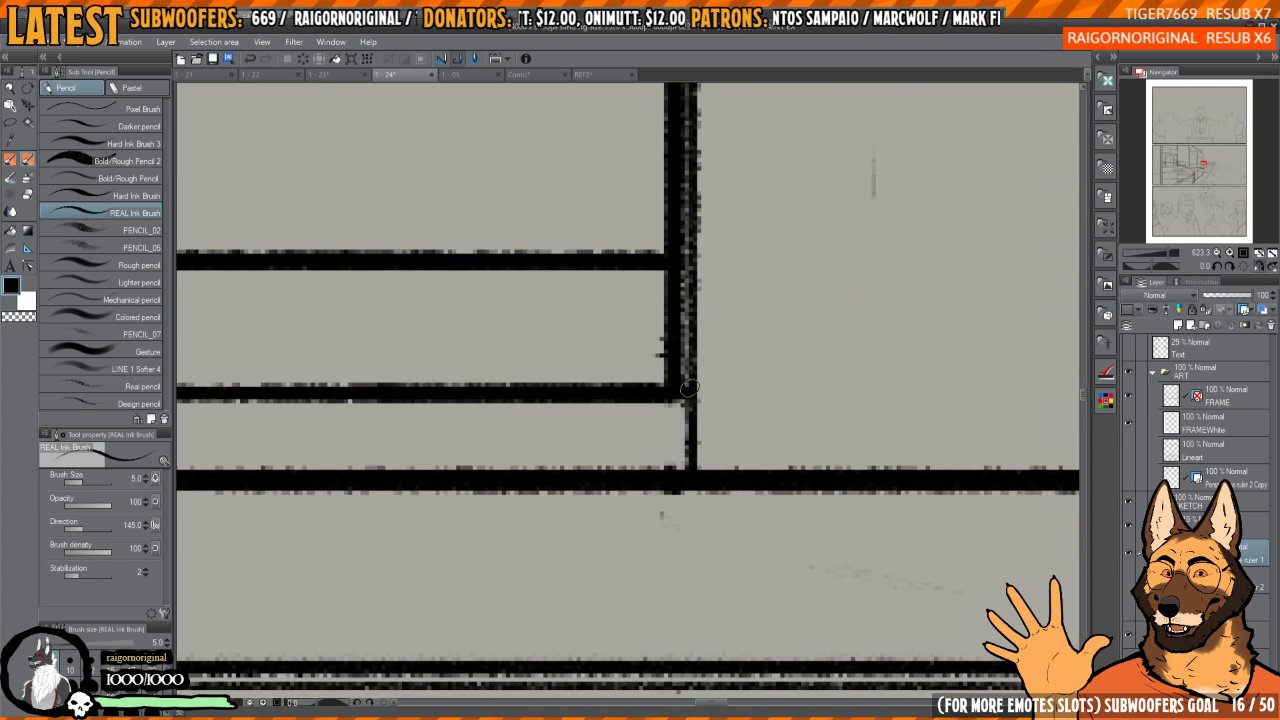
{"action": "scroll", "coordinate": [687, 424], "scroll_direction": "down", "scroll_amount": 2}
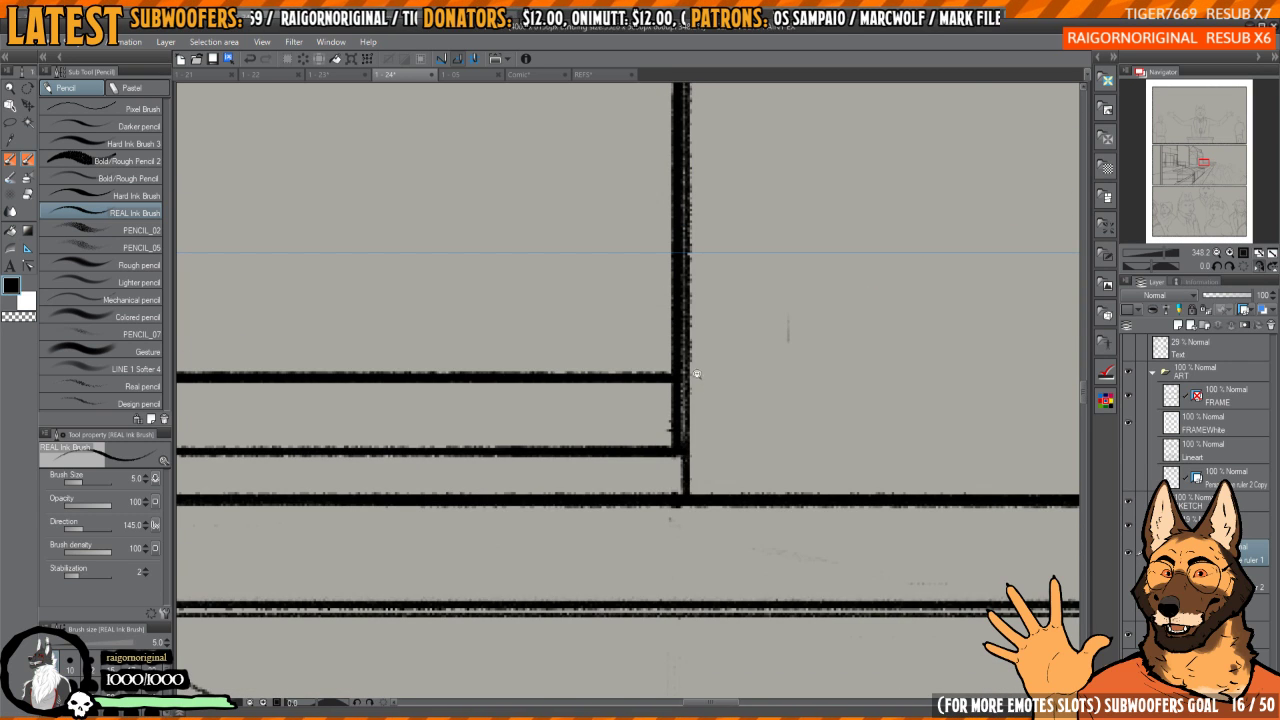
- Trim the far ends of the two slanted band lines where they cross the side wall's doubled far edge
{"action": "scroll", "coordinate": [697, 374], "scroll_direction": "down", "scroll_amount": 4}
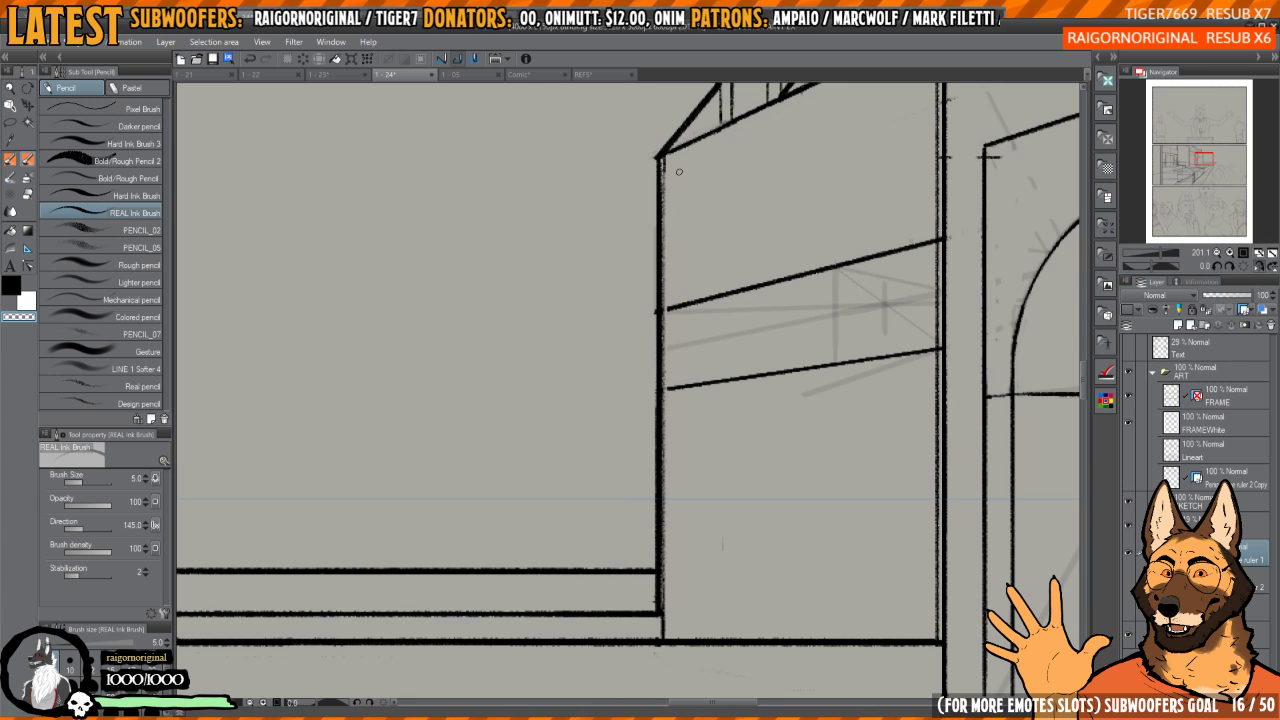
{"action": "left_click_drag", "start_coordinate": [680, 158], "coordinate": [617, 339]}
{"action": "left_click_drag", "start_coordinate": [755, 302], "coordinate": [699, 300]}
{"action": "key", "text": "c"}
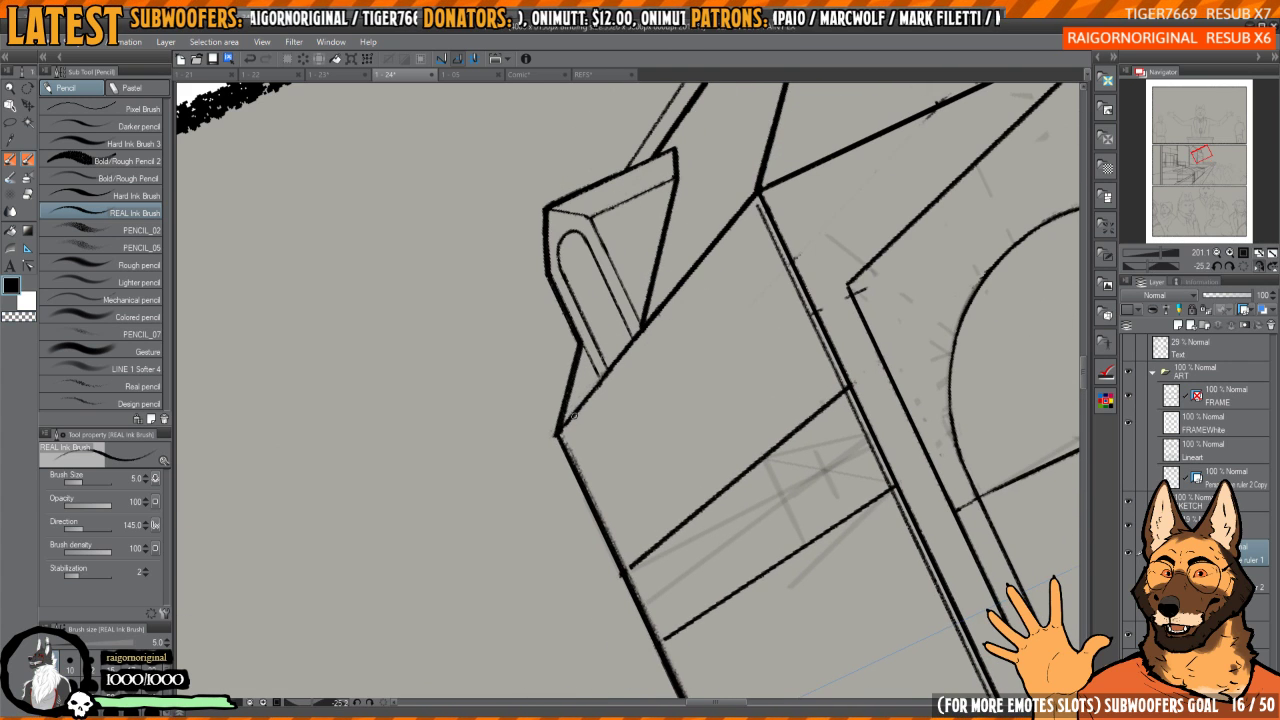
- Redraw the lower end of the slanting eave line in black, from the dormer's base to the far wall corner
{"action": "scroll", "coordinate": [619, 374], "scroll_direction": "up", "scroll_amount": 2}
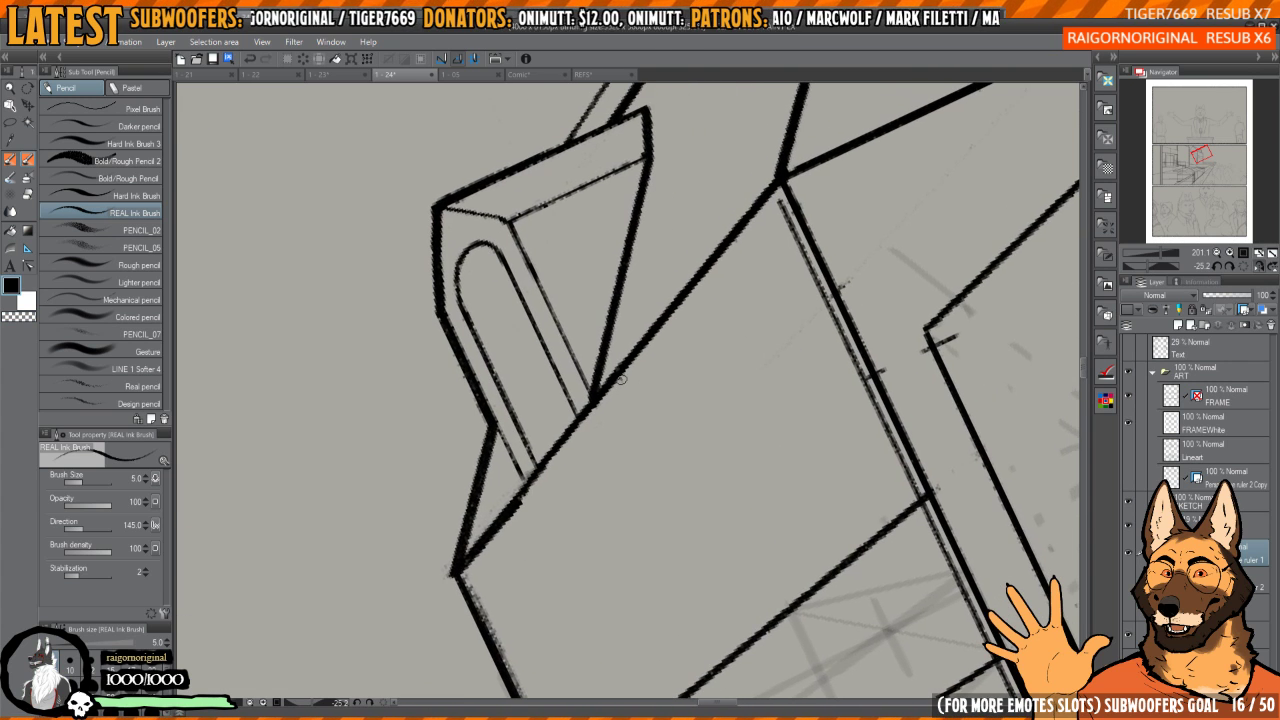
{"action": "mouse_move", "coordinate": [624, 370]}
{"action": "left_mouse_down"}
{"action": "mouse_move", "coordinate": [775, 190]}
{"action": "mouse_move", "coordinate": [595, 393]}
{"action": "mouse_move", "coordinate": [624, 370]}
{"action": "left_mouse_up"}
{"action": "left_click_drag", "start_coordinate": [572, 448], "coordinate": [698, 311]}
{"action": "key", "text": "c"}
{"action": "key", "text": "c"}
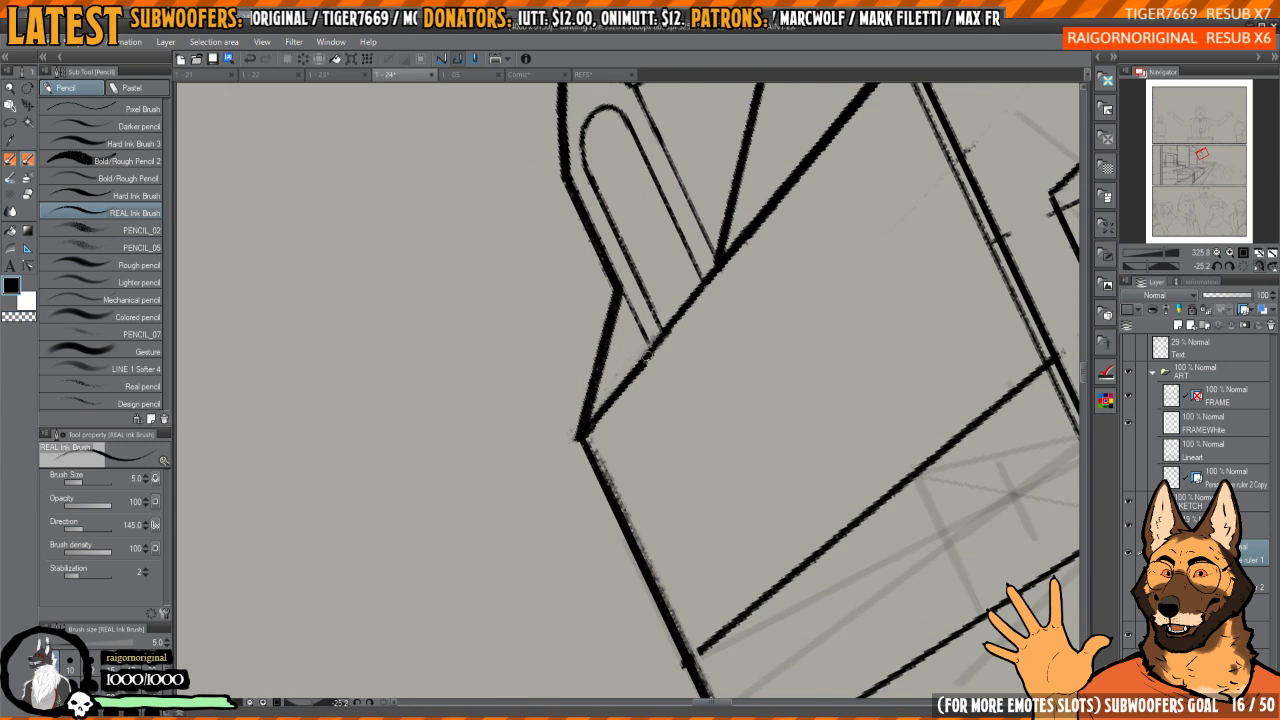
{"action": "left_click_drag", "start_coordinate": [646, 368], "coordinate": [581, 438]}
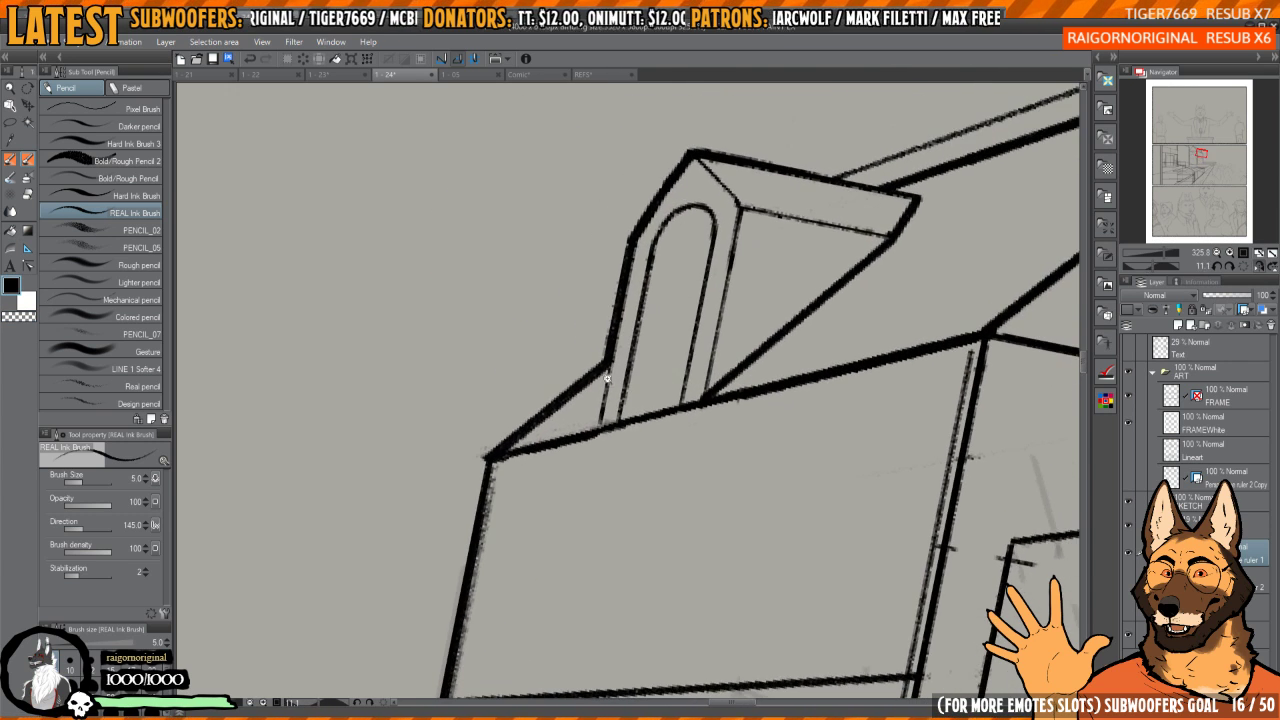
{"action": "scroll", "coordinate": [607, 379], "scroll_direction": "up", "scroll_amount": 2}
{"action": "mouse_move", "coordinate": [616, 340]}
{"action": "left_mouse_down"}
{"action": "mouse_move", "coordinate": [589, 478]}
{"action": "mouse_move", "coordinate": [587, 455]}
{"action": "mouse_move", "coordinate": [671, 415]}
{"action": "mouse_move", "coordinate": [772, 275]}
{"action": "mouse_move", "coordinate": [621, 422]}
{"action": "mouse_move", "coordinate": [677, 349]}
{"action": "left_mouse_up"}
{"action": "key", "text": "ctrl+z"}
{"action": "scroll", "coordinate": [605, 462], "scroll_direction": "down", "scroll_amount": 1}
{"action": "scroll", "coordinate": [587, 454], "scroll_direction": "down", "scroll_amount": 1}
{"action": "scroll", "coordinate": [677, 349], "scroll_direction": "down", "scroll_amount": 1}
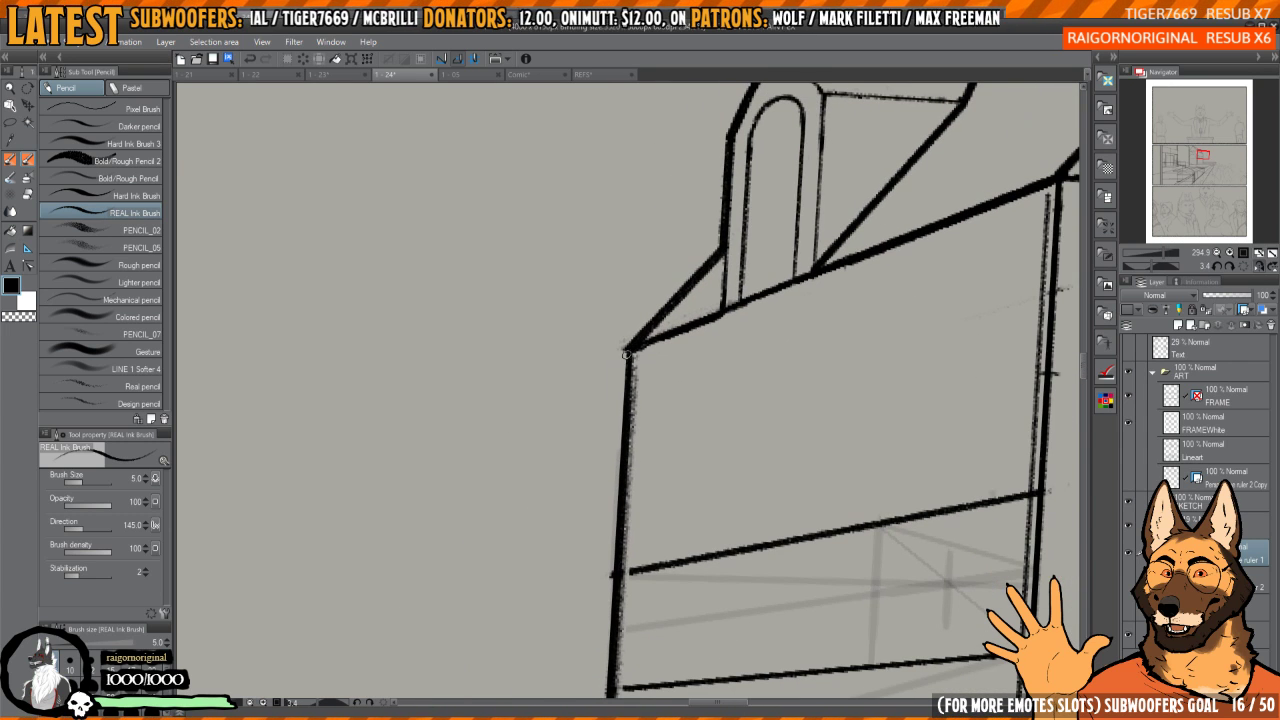
- Extend the far ends of the two slanted band lines to meet the thin vertical at the wall's far edge
{"action": "left_click_drag", "start_coordinate": [649, 391], "coordinate": [654, 337]}
{"action": "scroll", "coordinate": [652, 330], "scroll_direction": "down", "scroll_amount": 1}
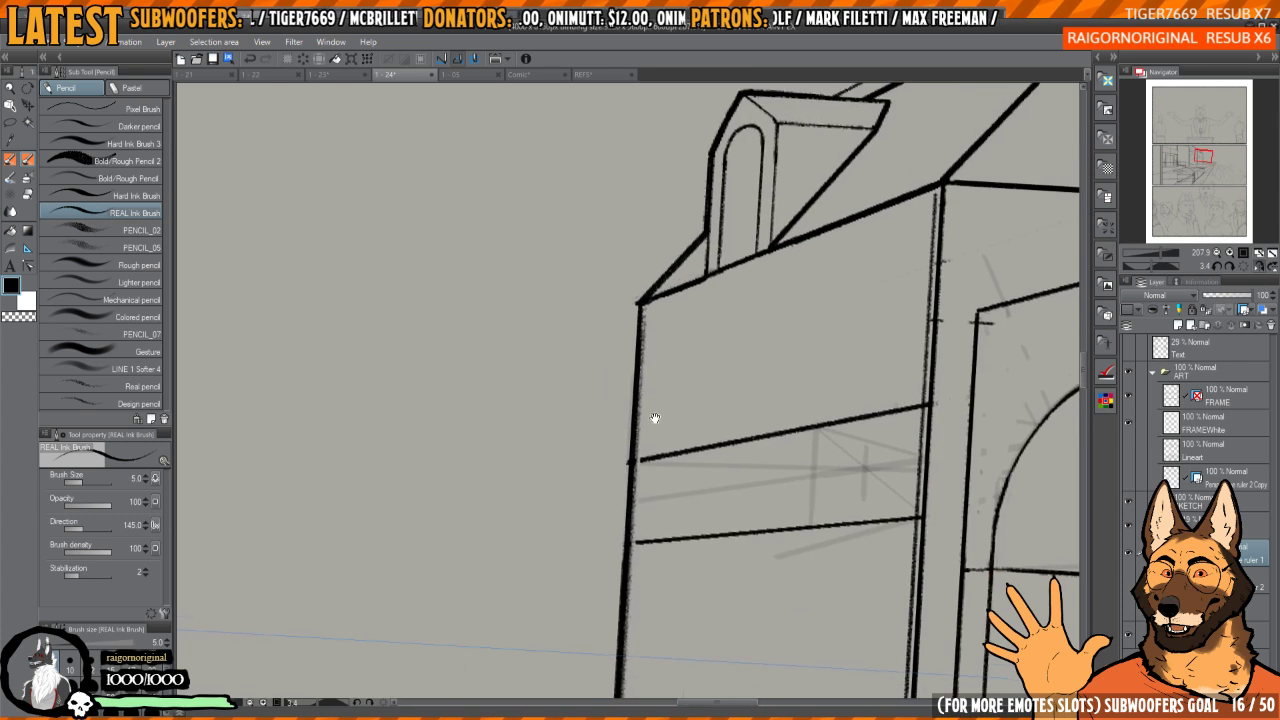
{"action": "left_click_drag", "start_coordinate": [654, 417], "coordinate": [648, 359]}
{"action": "scroll", "coordinate": [630, 396], "scroll_direction": "up", "scroll_amount": 3}
{"action": "scroll", "coordinate": [628, 401], "scroll_direction": "down", "scroll_amount": 3}
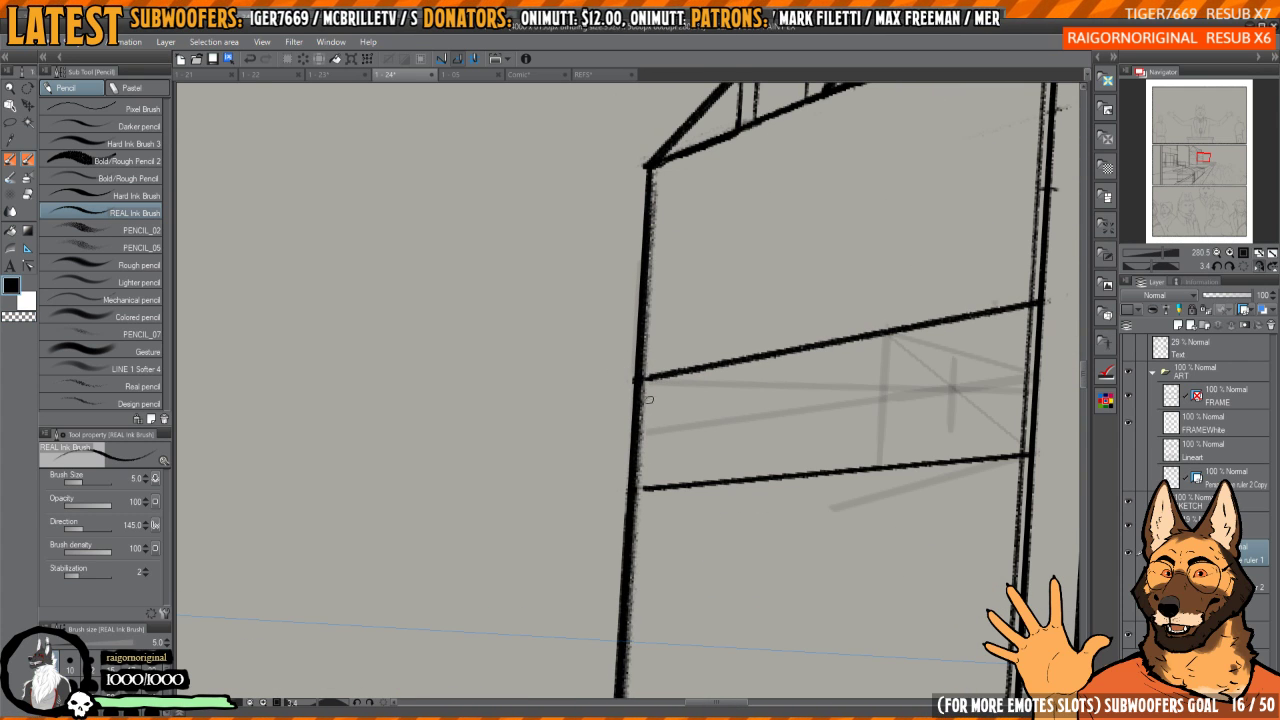
{"action": "left_click_drag", "start_coordinate": [695, 472], "coordinate": [703, 330]}
{"action": "scroll", "coordinate": [703, 328], "scroll_direction": "up", "scroll_amount": 1}
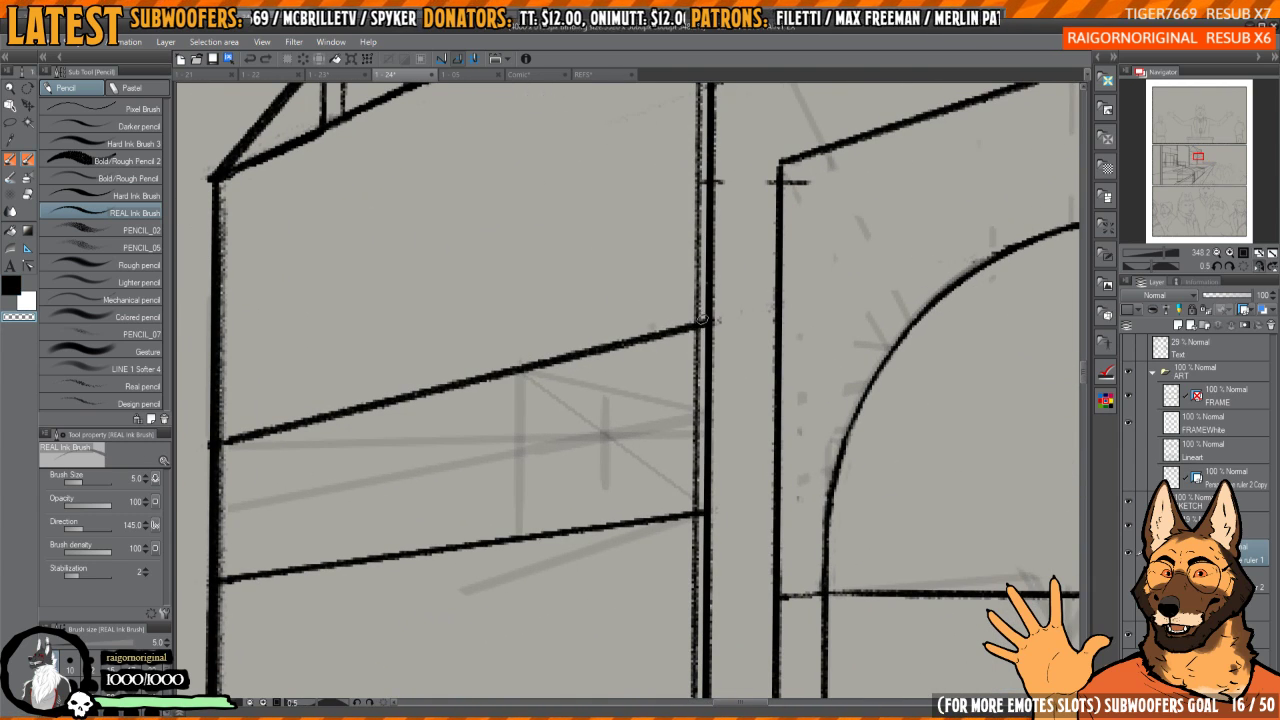
- Redraw the lower slanted band line more heavily across the side wall, from the front corner's thin vertical to the far edge
{"action": "mouse_move", "coordinate": [703, 516]}
{"action": "left_mouse_down"}
{"action": "mouse_move", "coordinate": [820, 387]}
{"action": "mouse_move", "coordinate": [790, 256]}
{"action": "mouse_move", "coordinate": [680, 364]}
{"action": "left_mouse_up"}
{"action": "key", "text": "ctrl+z"}
{"action": "key", "text": "c"}
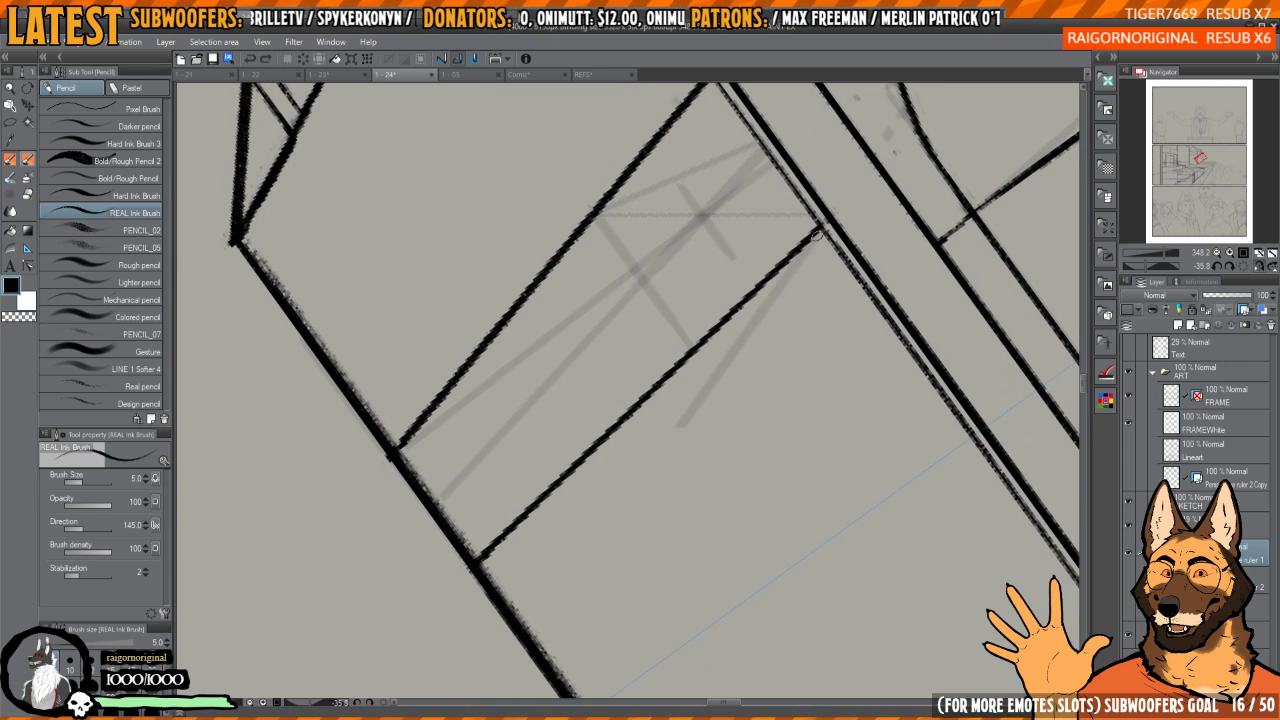
{"action": "mouse_move", "coordinate": [820, 229]}
{"action": "left_mouse_down"}
{"action": "mouse_move", "coordinate": [588, 458]}
{"action": "mouse_move", "coordinate": [520, 566]}
{"action": "left_mouse_up"}
{"action": "left_click_drag", "start_coordinate": [559, 509], "coordinate": [503, 517]}
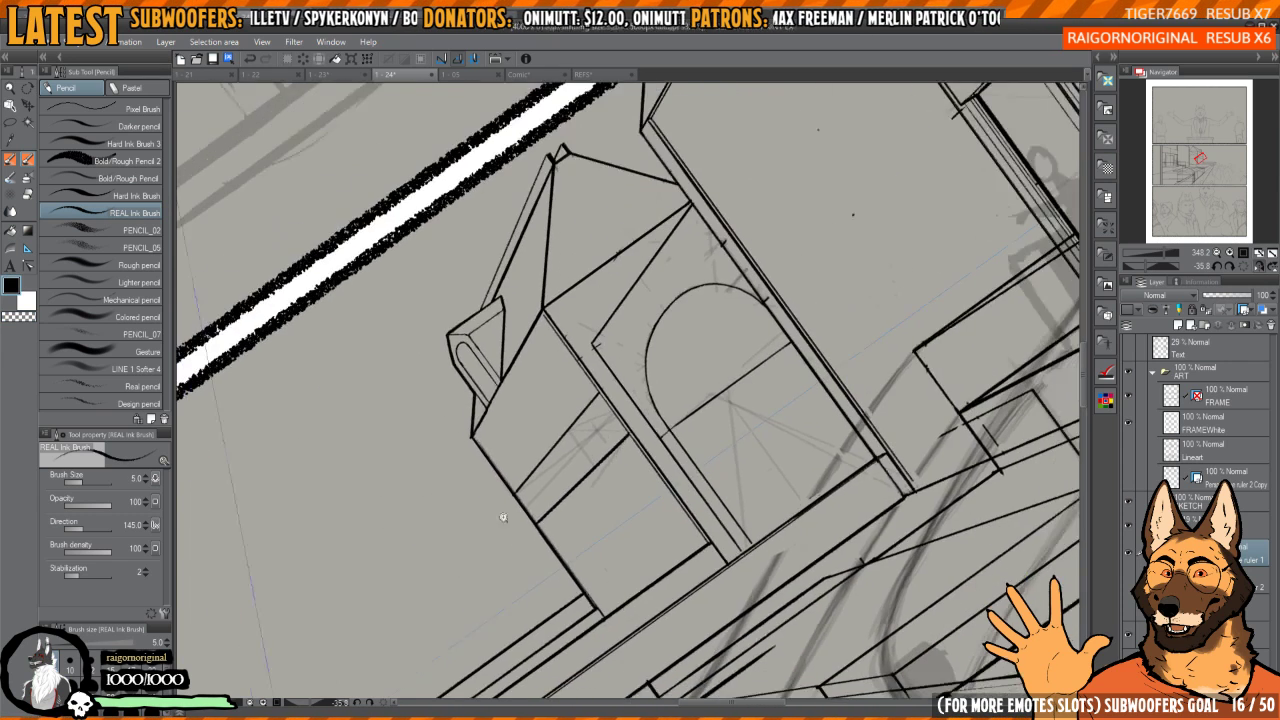
- Trim the upper ends of the doubled corner verticals where they meet the tall building's slanted roof edge
{"action": "left_click_drag", "start_coordinate": [723, 280], "coordinate": [750, 368]}
{"action": "left_click_drag", "start_coordinate": [854, 297], "coordinate": [794, 261]}
{"action": "mouse_move", "coordinate": [703, 405]}
{"action": "left_mouse_down"}
{"action": "mouse_move", "coordinate": [731, 405]}
{"action": "mouse_move", "coordinate": [721, 564]}
{"action": "left_mouse_up"}
{"action": "key", "text": "c"}
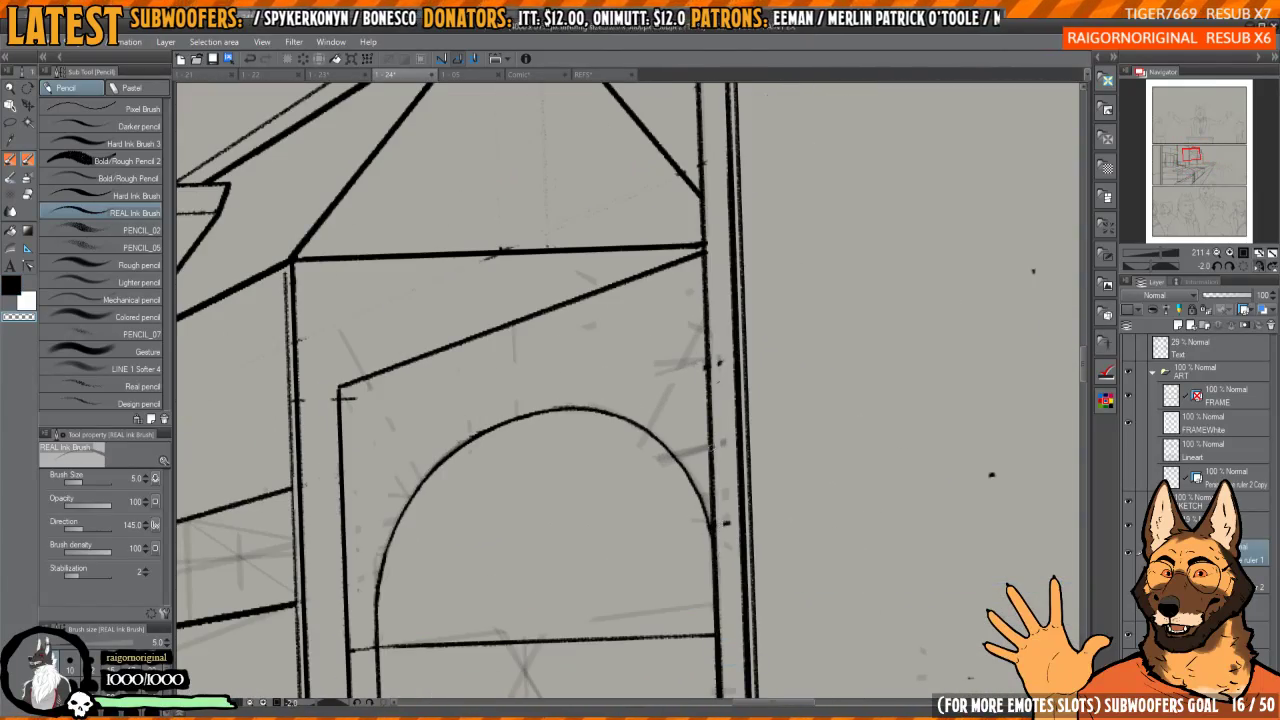
{"action": "left_click_drag", "start_coordinate": [730, 233], "coordinate": [714, 502]}
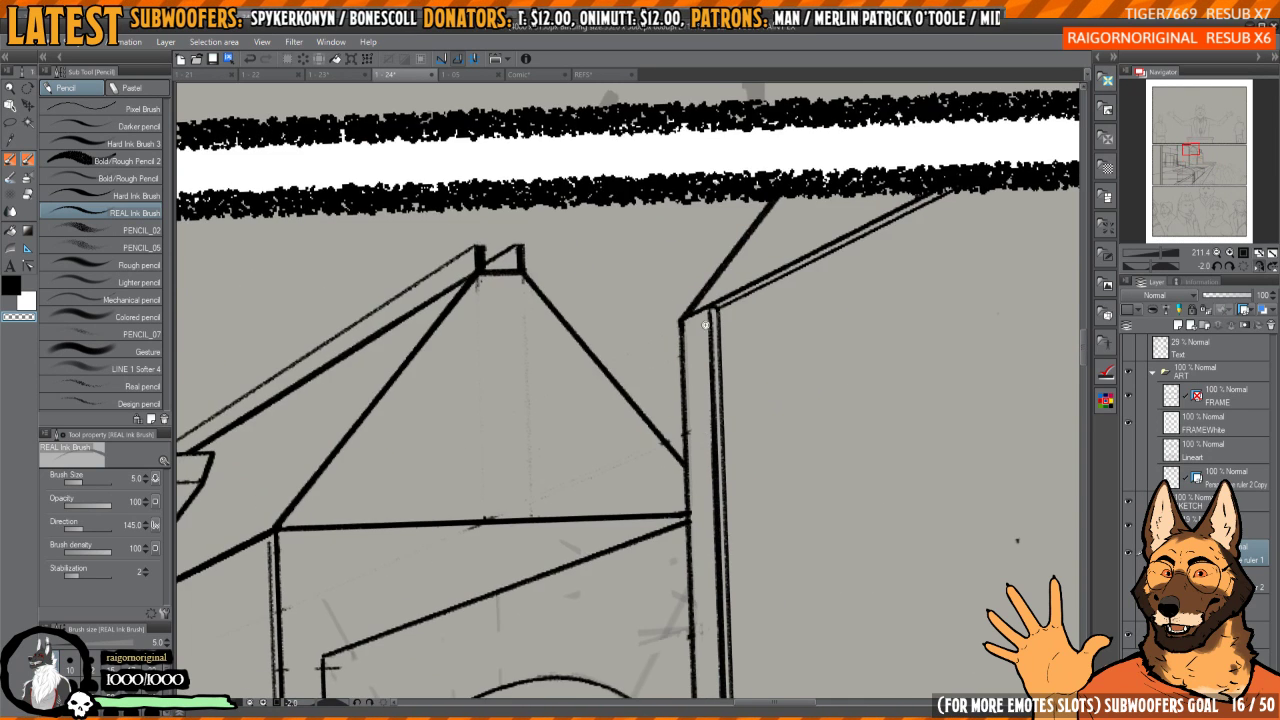
{"action": "mouse_move", "coordinate": [679, 374]}
{"action": "left_mouse_down"}
{"action": "mouse_move", "coordinate": [703, 374]}
{"action": "mouse_move", "coordinate": [679, 404]}
{"action": "left_mouse_up"}
{"action": "key", "text": "c"}
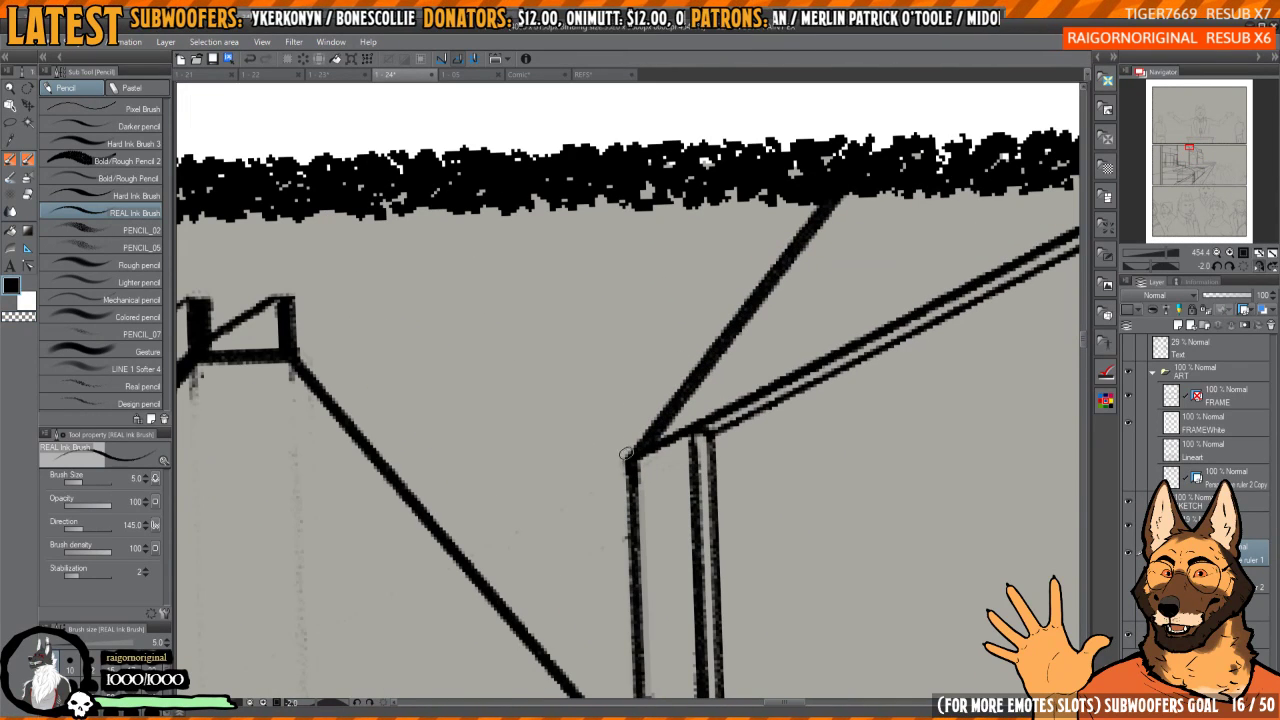
- Thicken the tall building's steep roof line from the wall corner to the panel border and trim its side straight
{"action": "mouse_move", "coordinate": [622, 459]}
{"action": "left_mouse_down"}
{"action": "mouse_move", "coordinate": [805, 204]}
{"action": "mouse_move", "coordinate": [838, 178]}
{"action": "left_mouse_up"}
{"action": "key", "text": "c"}
{"action": "left_click", "coordinate": [662, 434]}
{"action": "key", "text": "c"}
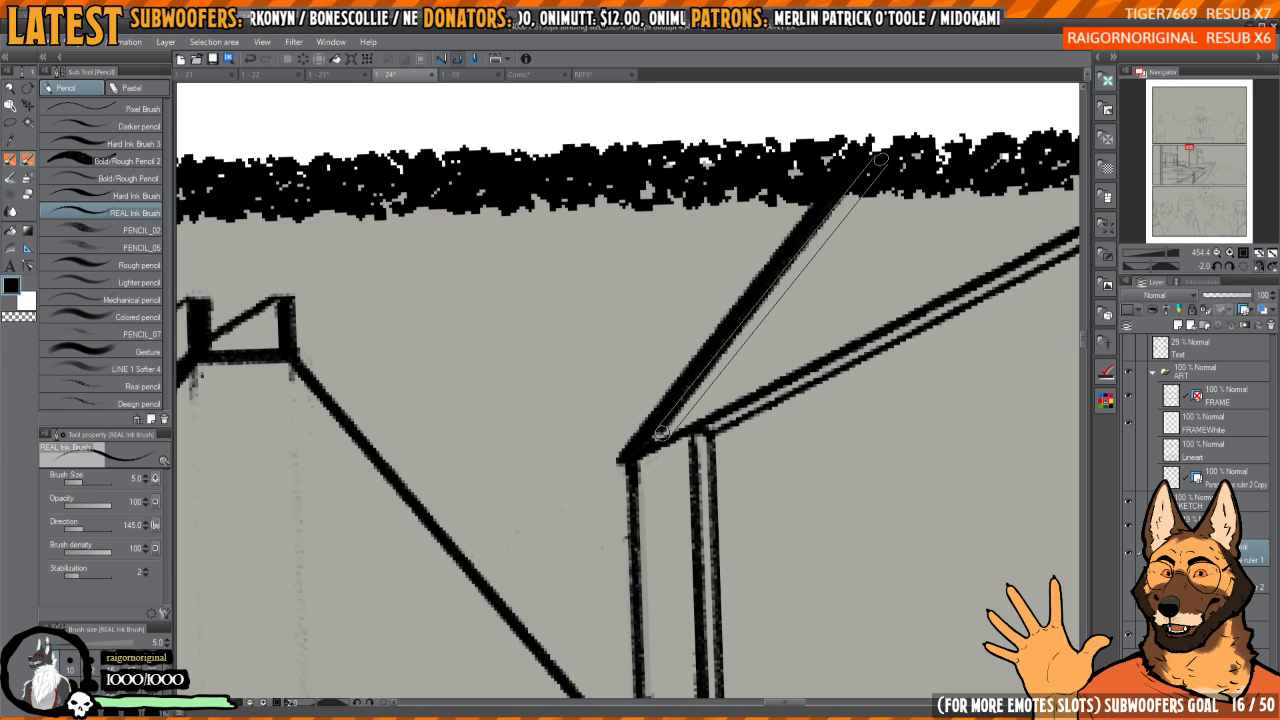
{"action": "left_click", "coordinate": [878, 152], "text": "shift"}
{"action": "key", "text": "ctrl+z"}
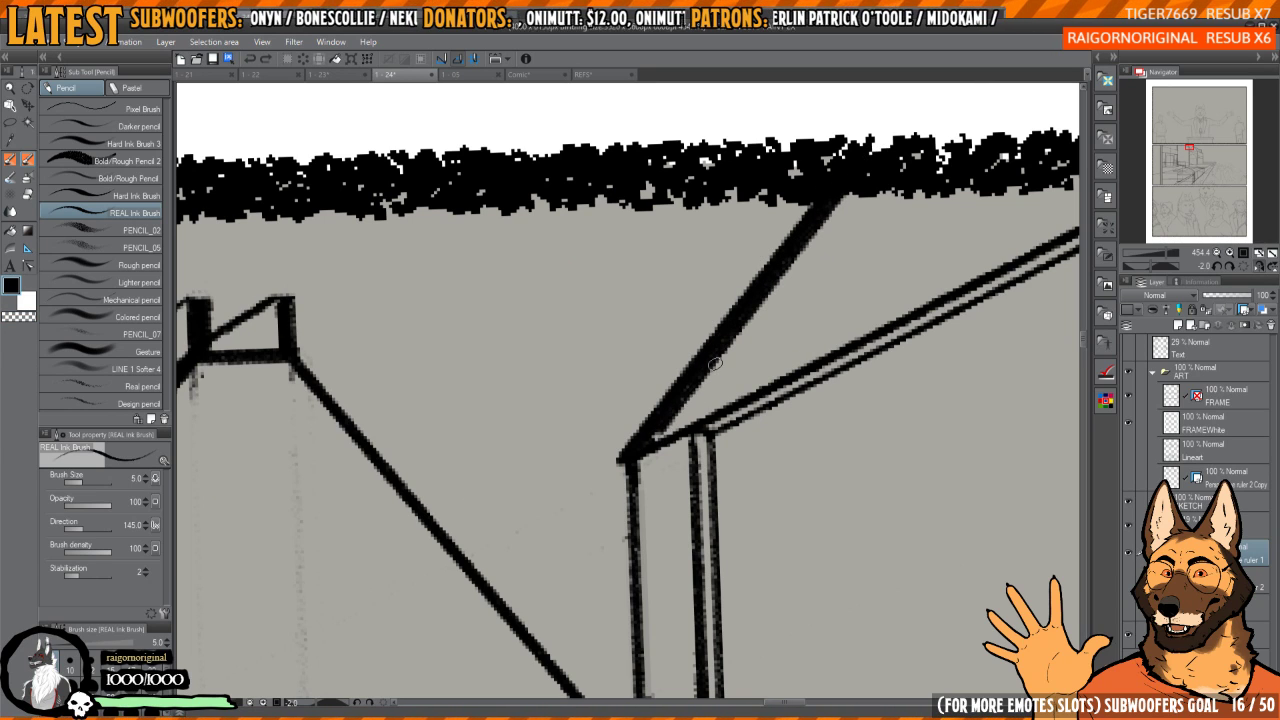
{"action": "key", "text": "c"}
{"action": "left_click", "coordinate": [658, 440]}
{"action": "left_click", "coordinate": [870, 168], "text": "shift"}
- Reinforce the lower slanted roof-edge line of the tall building, from its wall corner up towards the panel border
{"action": "scroll", "coordinate": [668, 417], "scroll_direction": "up", "scroll_amount": 2}
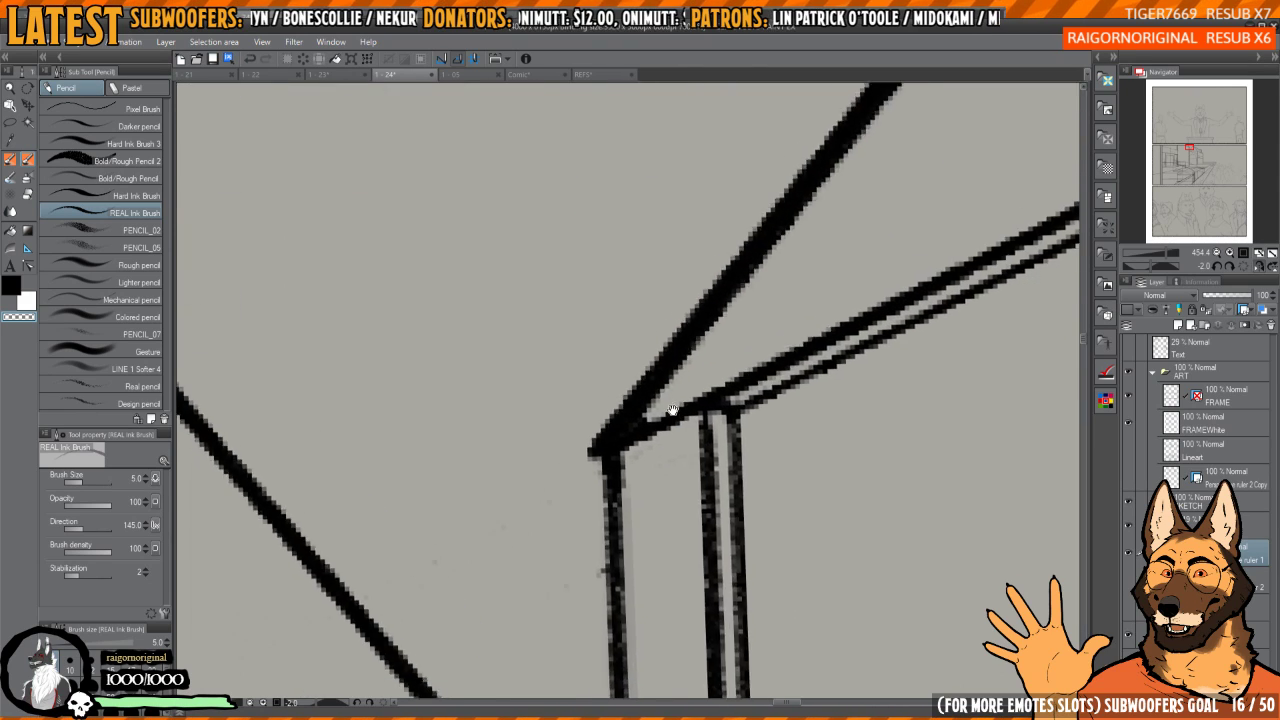
{"action": "left_click_drag", "start_coordinate": [669, 414], "coordinate": [740, 331]}
{"action": "scroll", "coordinate": [740, 331], "scroll_direction": "down", "scroll_amount": 2}
{"action": "key", "text": "c"}
{"action": "scroll", "coordinate": [633, 416], "scroll_direction": "down", "scroll_amount": 2}
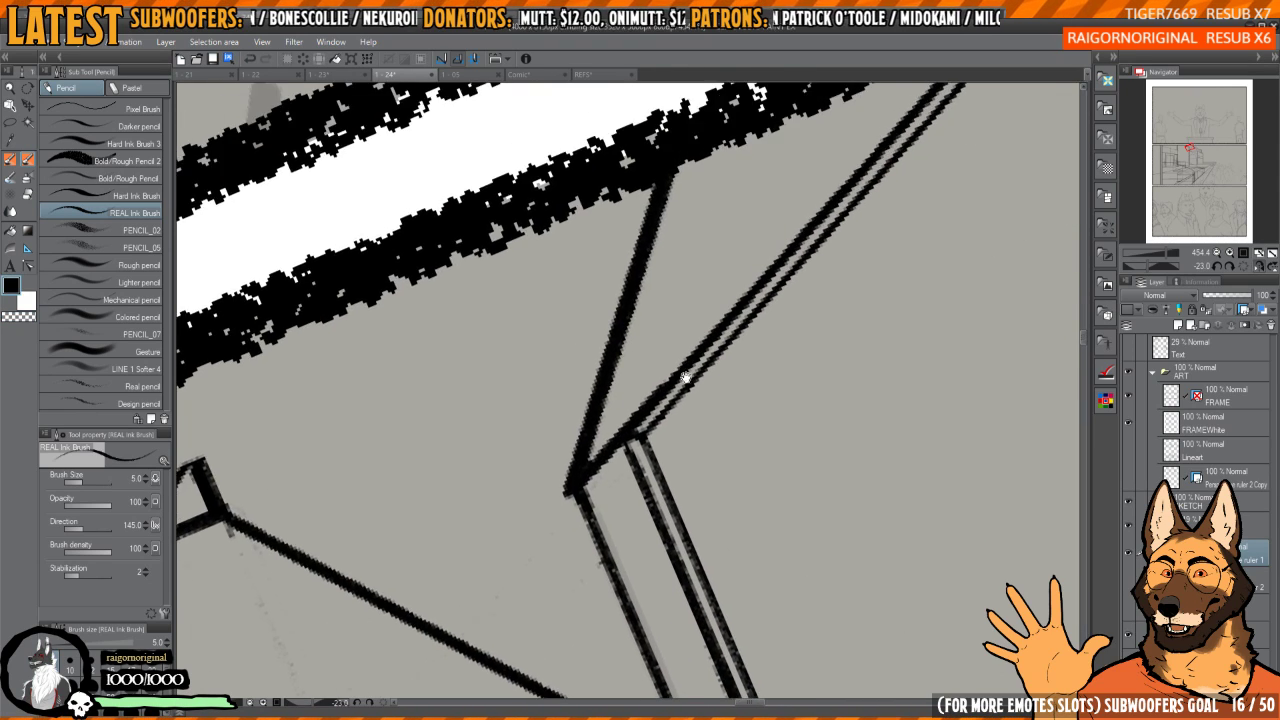
{"action": "left_click_drag", "start_coordinate": [617, 440], "coordinate": [868, 170]}
{"action": "scroll", "coordinate": [653, 391], "scroll_direction": "down", "scroll_amount": 5}
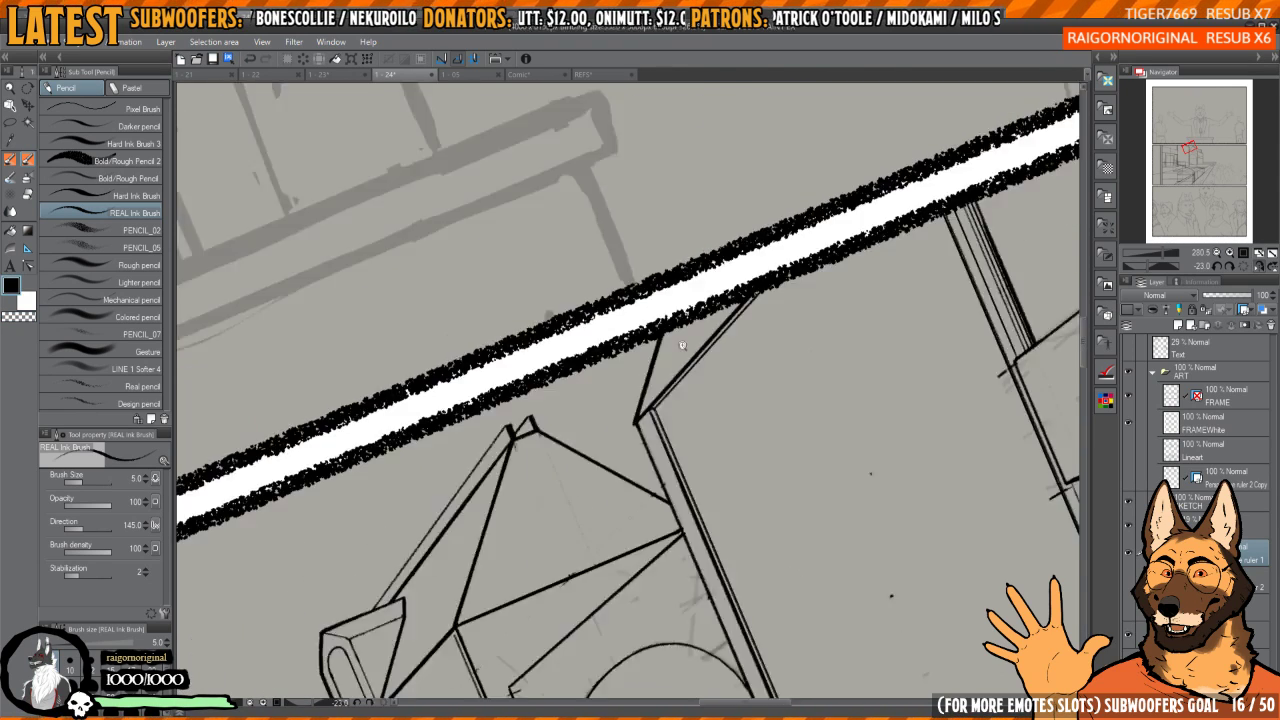
- Examine the middle panel's buildings in normal and mirrored view, checking the rooflines and the dormer
{"action": "left_click_drag", "start_coordinate": [653, 391], "coordinate": [540, 400]}
{"action": "left_click_drag", "start_coordinate": [719, 203], "coordinate": [786, 252]}
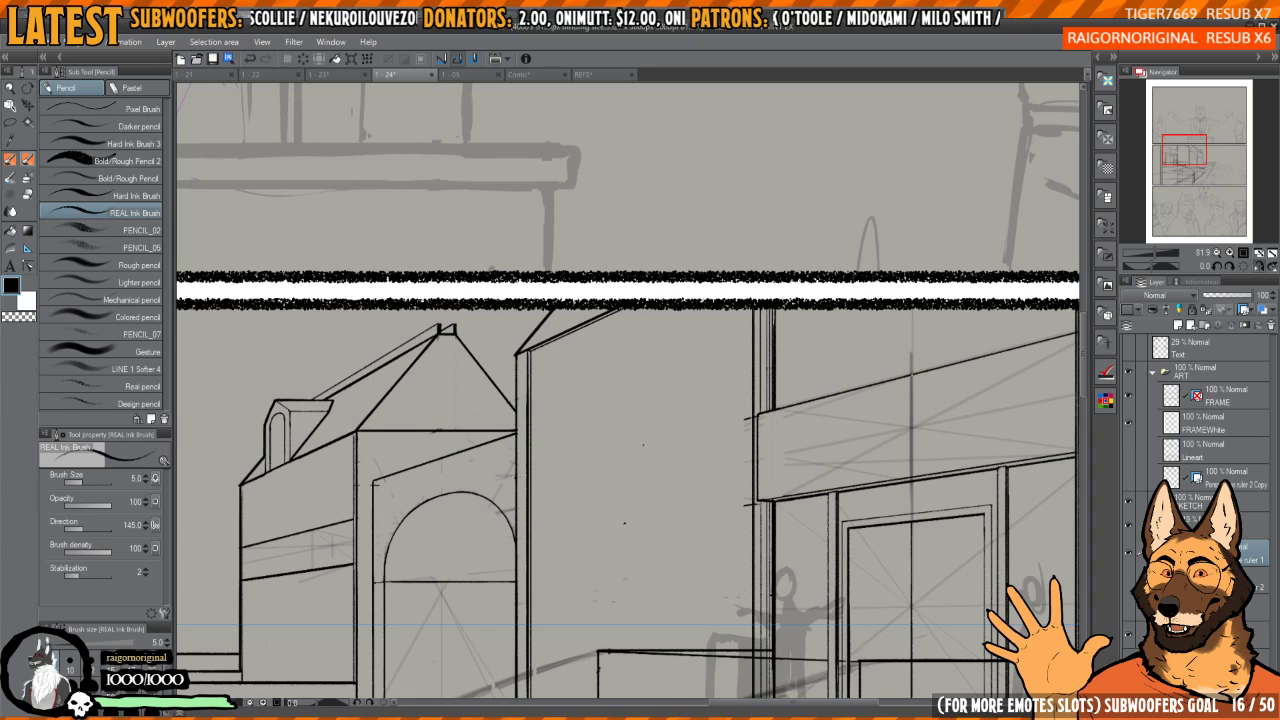
{"action": "mouse_move", "coordinate": [784, 339]}
{"action": "left_mouse_down"}
{"action": "mouse_move", "coordinate": [780, 357]}
{"action": "mouse_move", "coordinate": [757, 311]}
{"action": "mouse_move", "coordinate": [783, 363]}
{"action": "left_mouse_up"}
{"action": "scroll", "coordinate": [757, 311], "scroll_direction": "down", "scroll_amount": 3}
{"action": "key", "text": "h"}
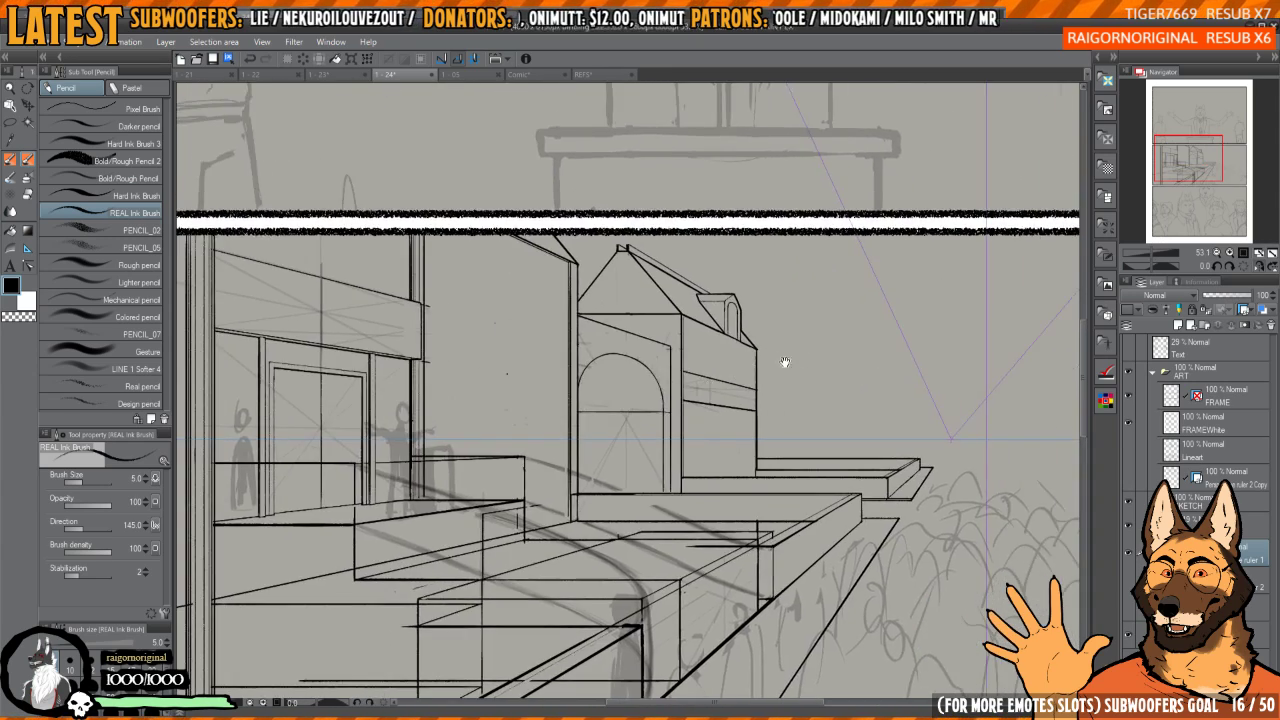
{"action": "scroll", "coordinate": [777, 360], "scroll_direction": "down", "scroll_amount": 2}
{"action": "scroll", "coordinate": [755, 325], "scroll_direction": "up", "scroll_amount": 4}
{"action": "scroll", "coordinate": [746, 293], "scroll_direction": "up", "scroll_amount": 8}
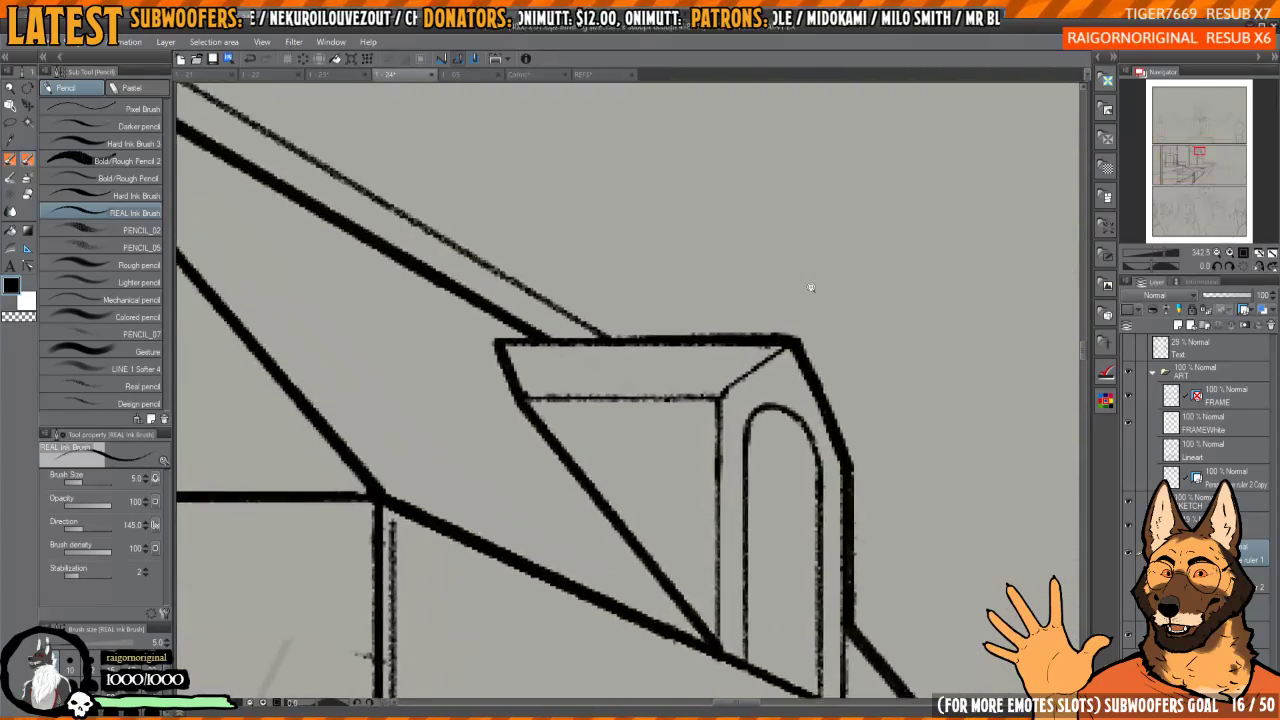
{"action": "scroll", "coordinate": [818, 286], "scroll_direction": "down", "scroll_amount": 8}
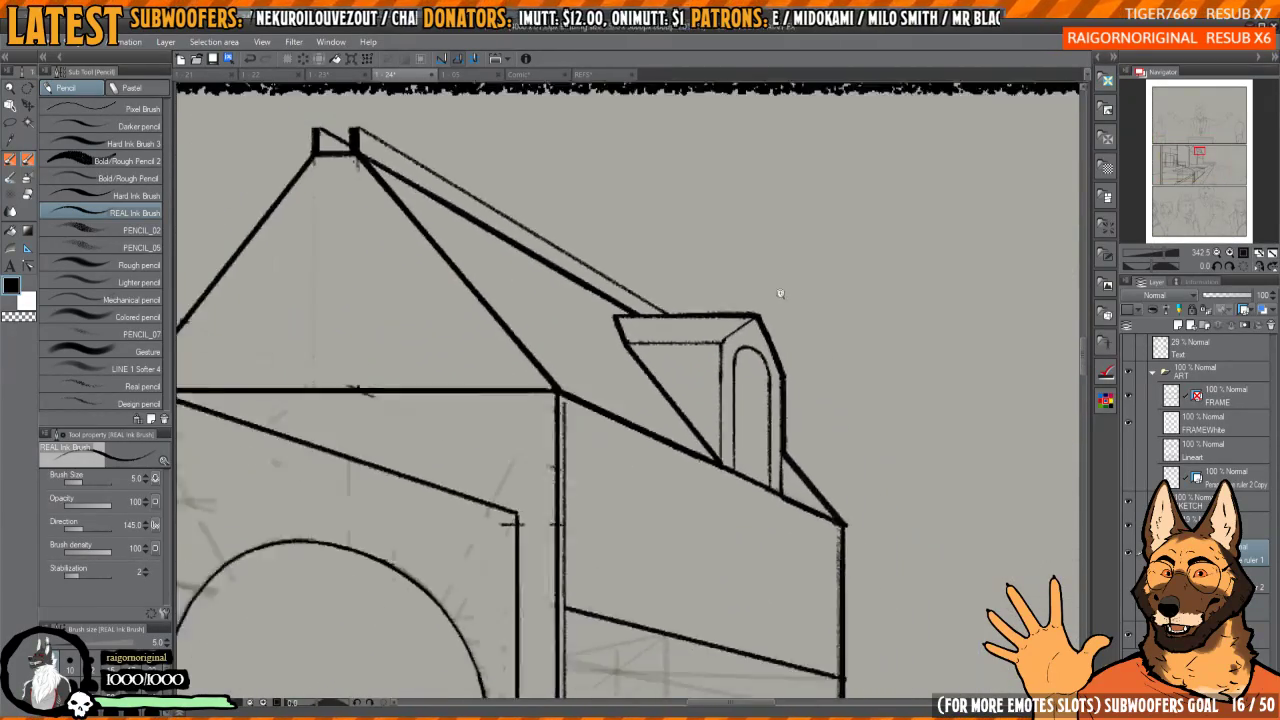
- Draw a thin slanted line across the dormer's front, from the gable's inner corner to the outer wall edge
{"action": "scroll", "coordinate": [750, 299], "scroll_direction": "up", "scroll_amount": 5}
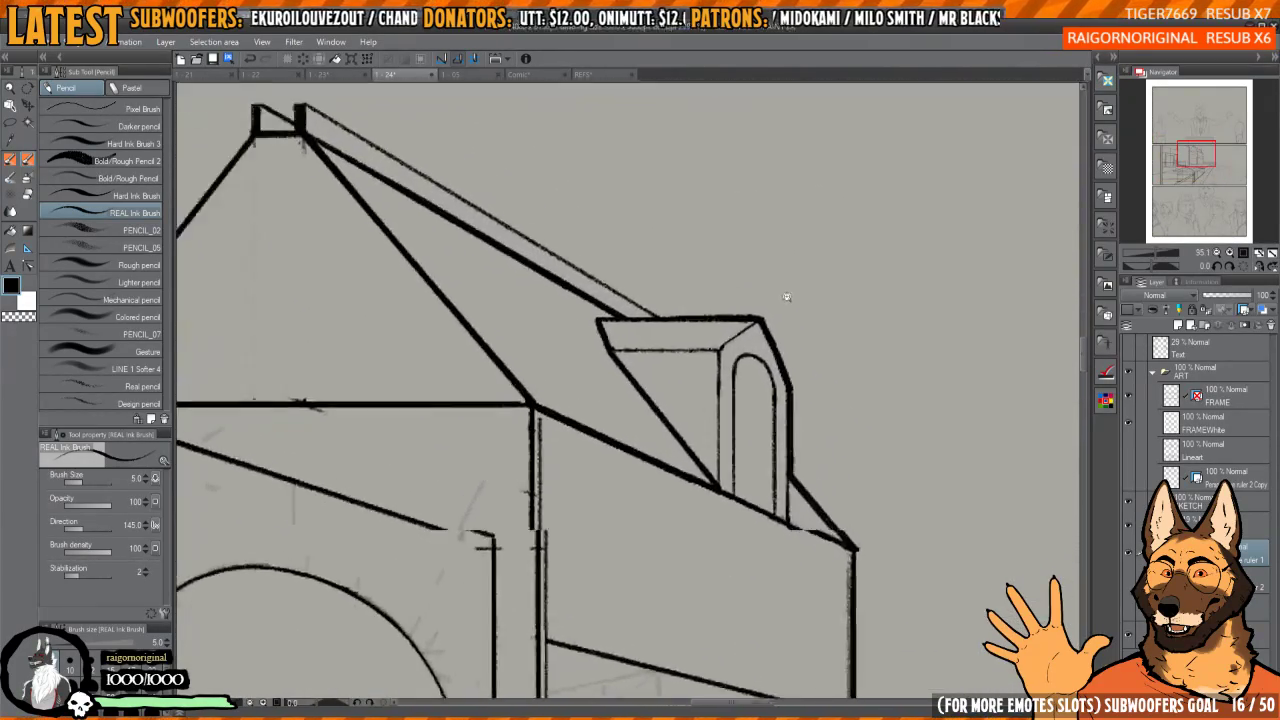
{"action": "scroll", "coordinate": [782, 297], "scroll_direction": "up", "scroll_amount": 3}
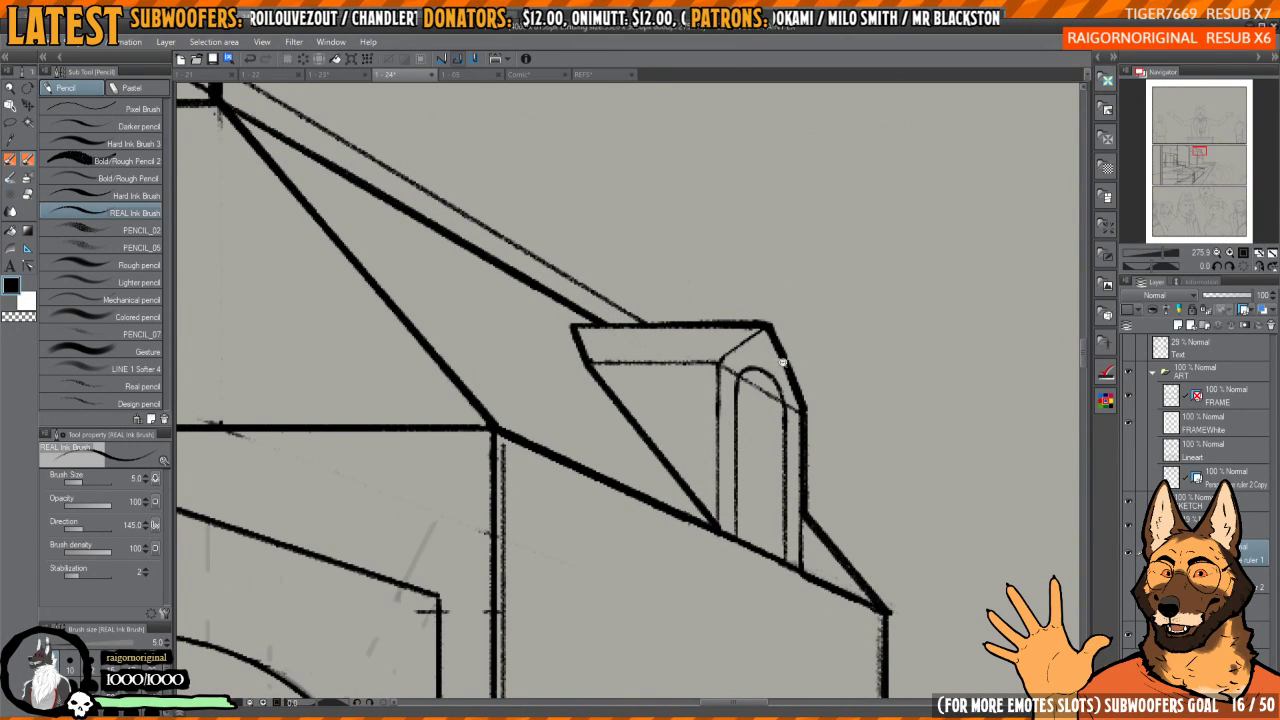
{"action": "scroll", "coordinate": [783, 362], "scroll_direction": "up", "scroll_amount": 3}
{"action": "left_click_drag", "start_coordinate": [672, 362], "coordinate": [740, 403]}
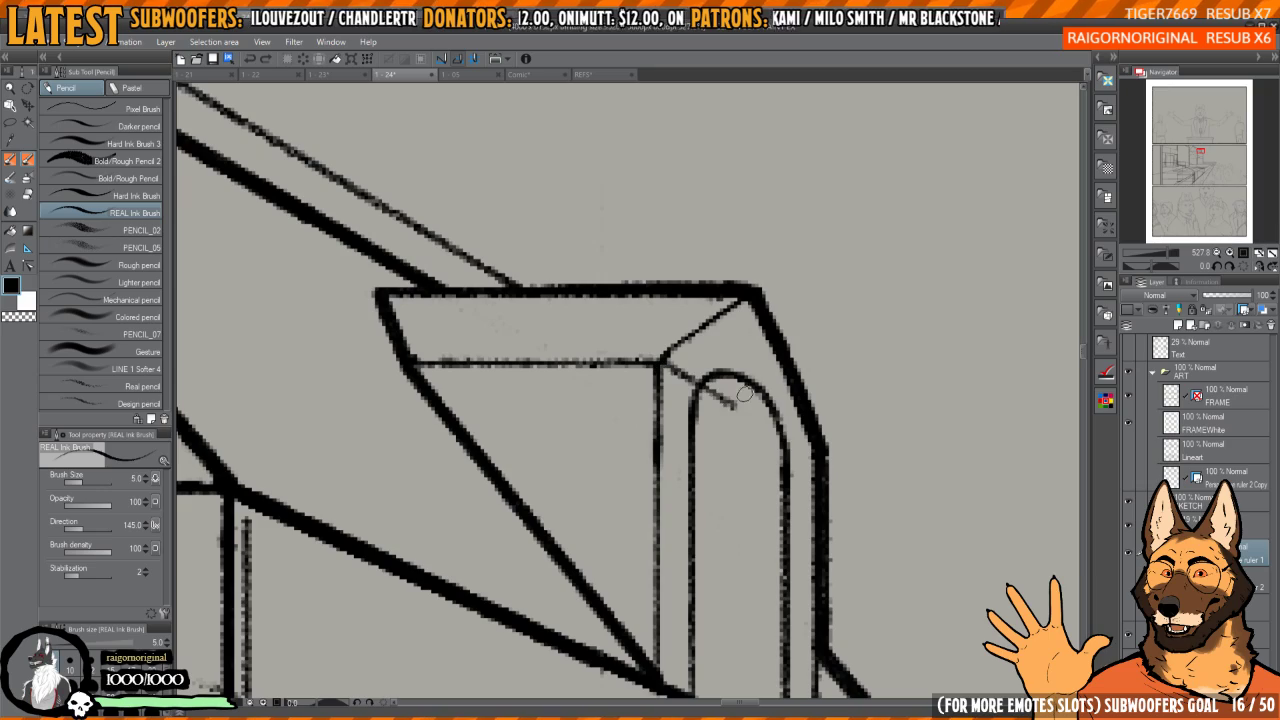
{"action": "key", "text": "ctrl+z"}
{"action": "scroll", "coordinate": [670, 369], "scroll_direction": "down", "scroll_amount": 6}
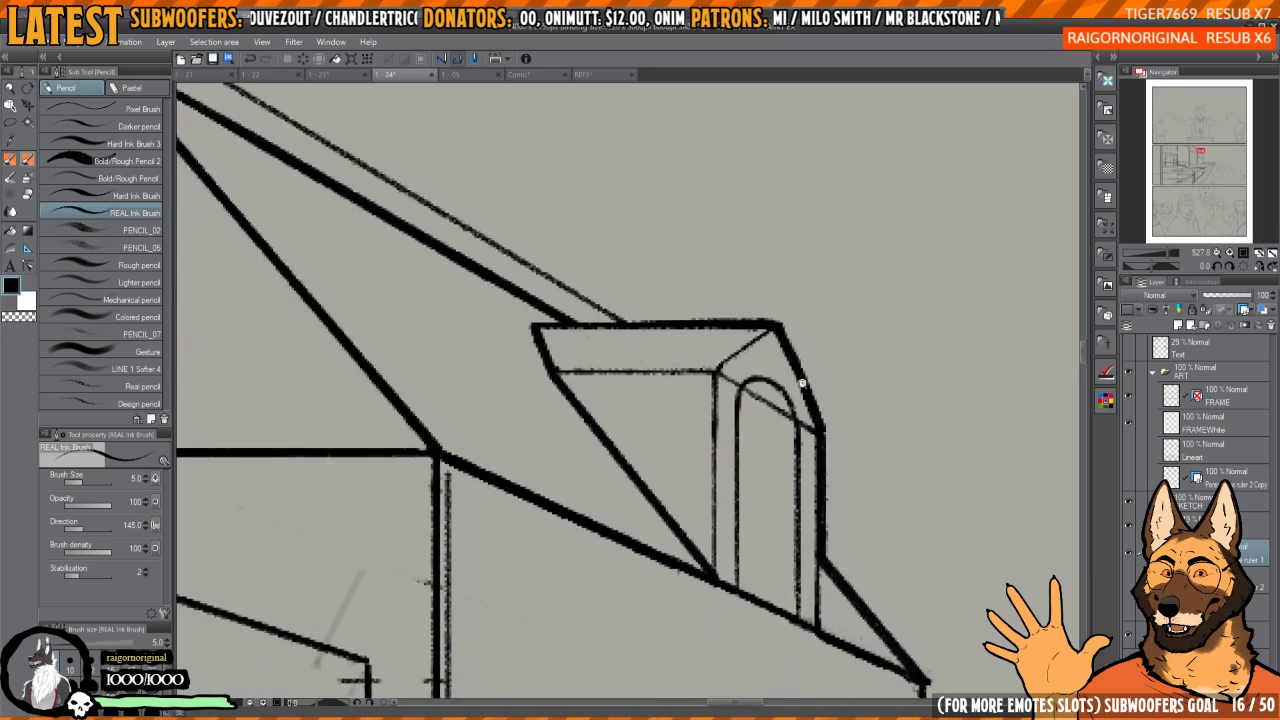
{"action": "scroll", "coordinate": [797, 397], "scroll_direction": "down", "scroll_amount": 3}
{"action": "scroll", "coordinate": [810, 390], "scroll_direction": "up", "scroll_amount": 3}
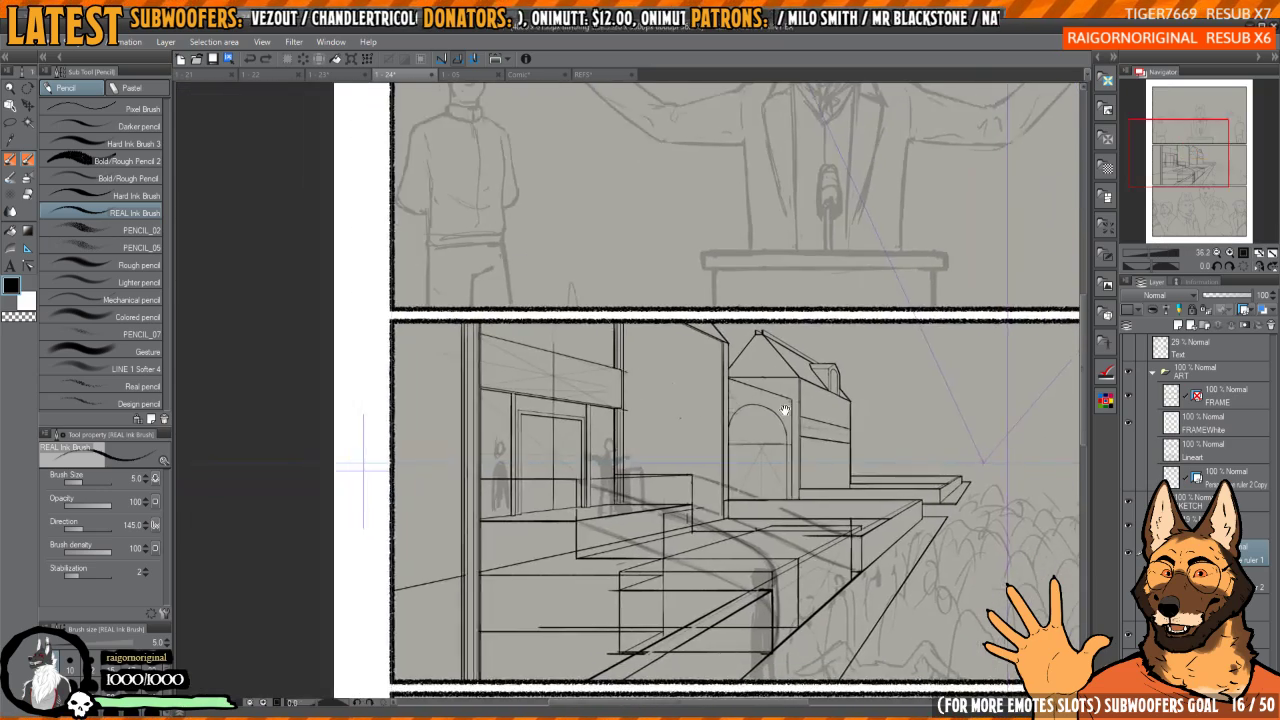
{"action": "left_click_drag", "start_coordinate": [827, 381], "coordinate": [826, 377]}
- Erase the construction lines inside the archway and the stray marks around it with the Hard eraser
{"action": "key", "text": "e"}
{"action": "left_click_drag", "start_coordinate": [805, 319], "coordinate": [791, 303]}
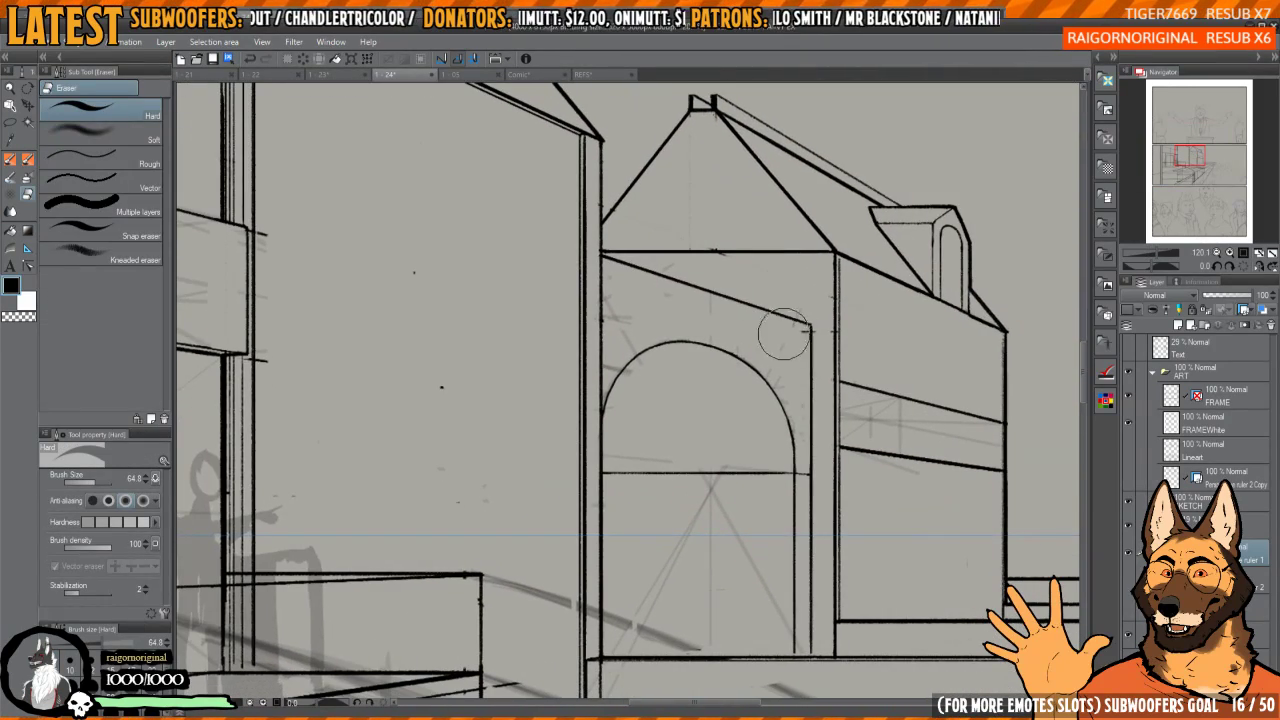
{"action": "left_click_drag", "start_coordinate": [721, 348], "coordinate": [831, 404]}
{"action": "left_click_drag", "start_coordinate": [831, 404], "coordinate": [870, 404]}
{"action": "left_click_drag", "start_coordinate": [680, 351], "coordinate": [674, 323]}
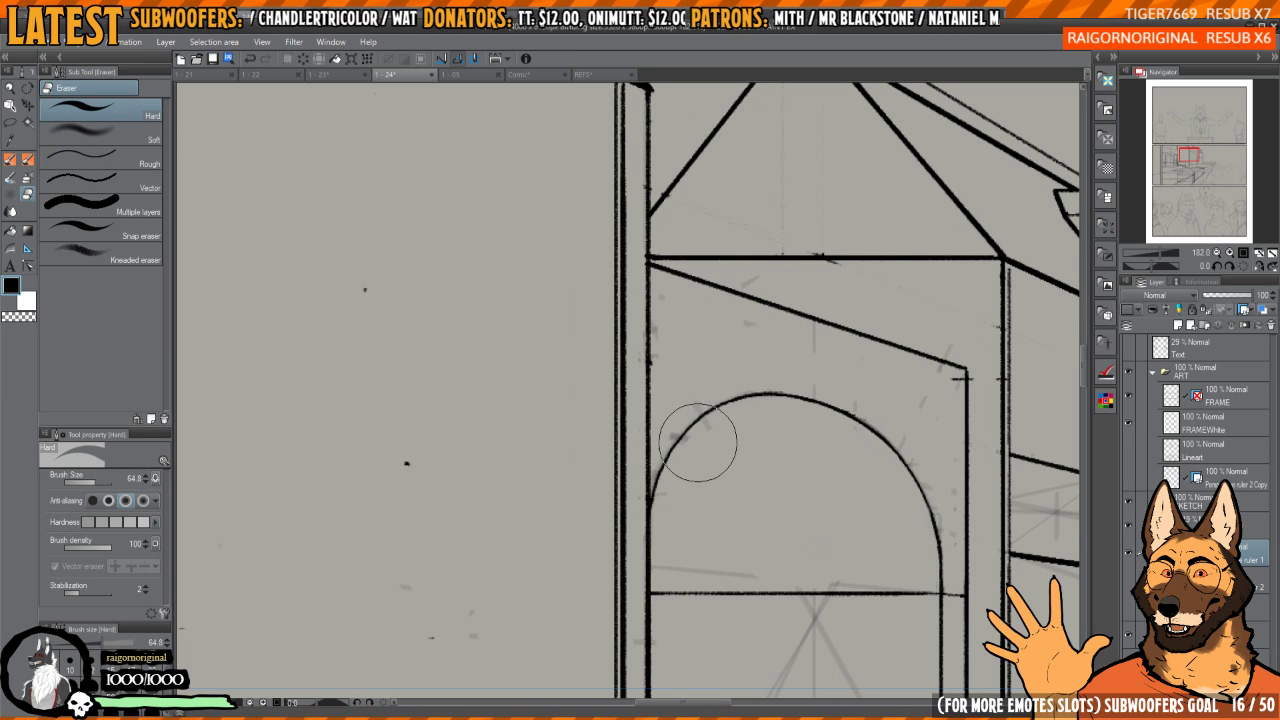
{"action": "left_click_drag", "start_coordinate": [700, 443], "coordinate": [739, 359]}
{"action": "scroll", "coordinate": [739, 359], "scroll_direction": "down", "scroll_amount": 2}
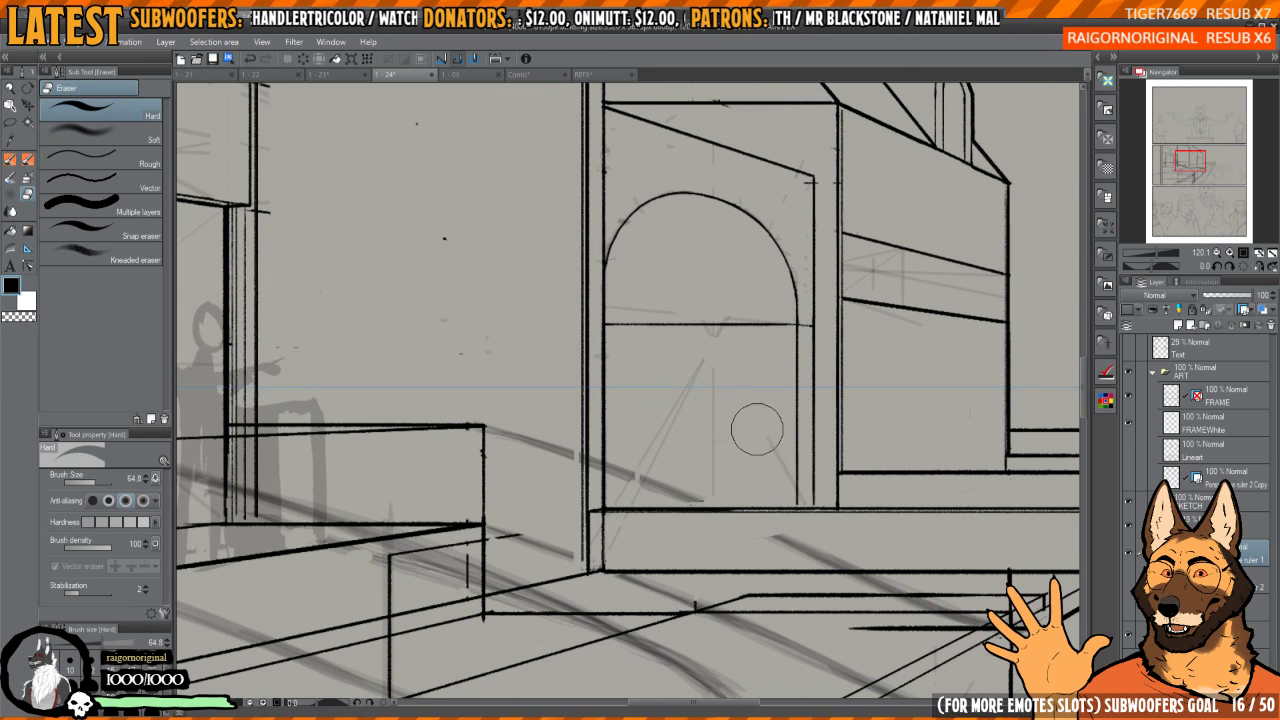
{"action": "mouse_move", "coordinate": [689, 477]}
{"action": "left_mouse_down"}
{"action": "mouse_move", "coordinate": [646, 449]}
{"action": "mouse_move", "coordinate": [650, 477]}
{"action": "left_mouse_up"}
{"action": "mouse_move", "coordinate": [727, 418]}
{"action": "left_mouse_down"}
{"action": "mouse_move", "coordinate": [723, 362]}
{"action": "mouse_move", "coordinate": [654, 386]}
{"action": "mouse_move", "coordinate": [694, 314]}
{"action": "mouse_move", "coordinate": [751, 382]}
{"action": "mouse_move", "coordinate": [700, 410]}
{"action": "mouse_move", "coordinate": [674, 383]}
{"action": "mouse_move", "coordinate": [633, 403]}
{"action": "left_mouse_up"}
- Examine the archway building's base and the foreground terrace lines in mirrored, rotated and full-panel views
{"action": "key", "text": "h"}
{"action": "scroll", "coordinate": [765, 379], "scroll_direction": "up", "scroll_amount": 2}
{"action": "key", "text": "p"}
{"action": "key", "text": "b"}
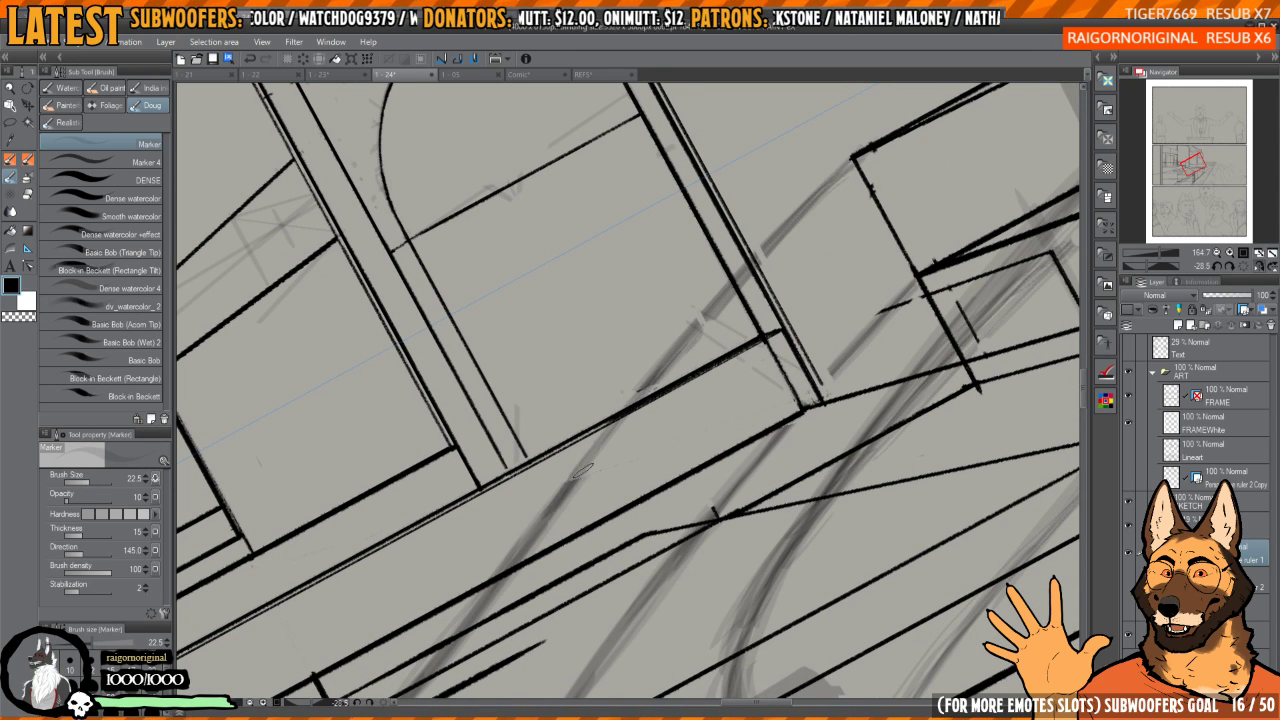
{"action": "left_click_drag", "start_coordinate": [673, 361], "coordinate": [790, 429]}
{"action": "key", "text": "h"}
{"action": "left_click_drag", "start_coordinate": [692, 341], "coordinate": [806, 376]}
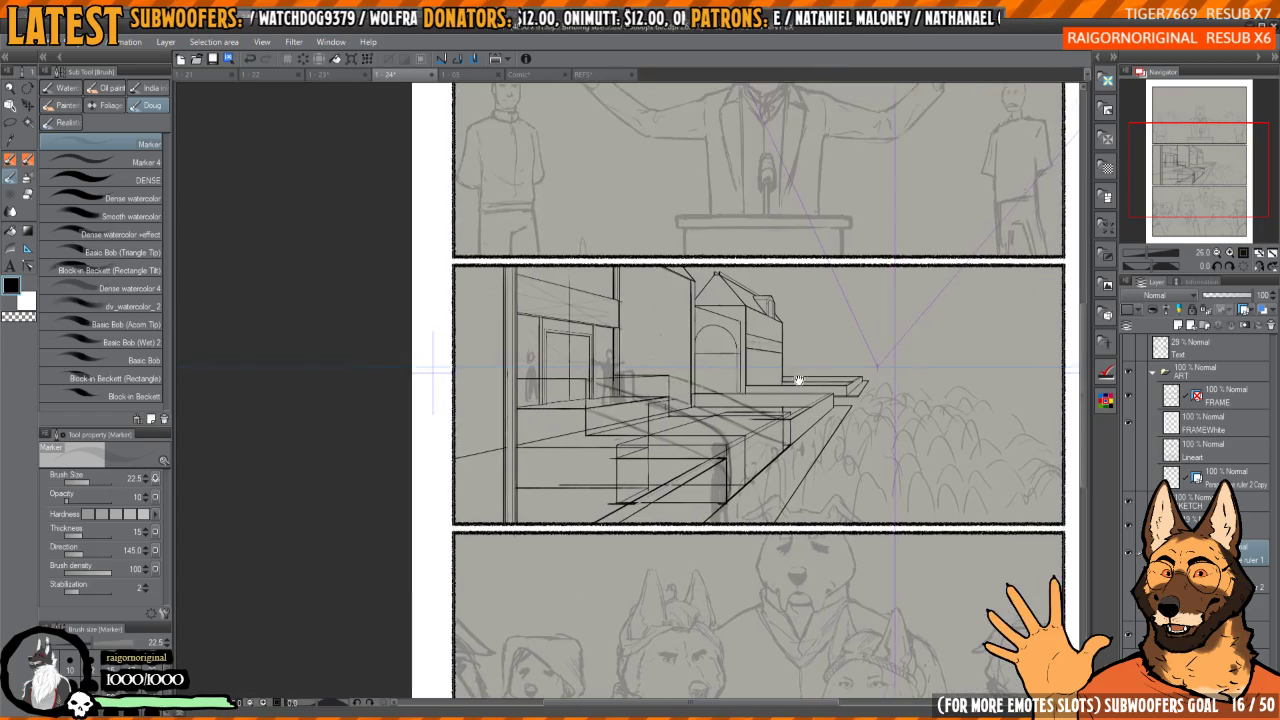
{"action": "mouse_move", "coordinate": [619, 368]}
{"action": "left_mouse_down"}
{"action": "mouse_move", "coordinate": [676, 366]}
{"action": "mouse_move", "coordinate": [640, 366]}
{"action": "left_mouse_up"}
{"action": "left_click_drag", "start_coordinate": [654, 364], "coordinate": [703, 443]}
{"action": "mouse_move", "coordinate": [703, 354]}
{"action": "left_mouse_down"}
{"action": "mouse_move", "coordinate": [740, 363]}
{"action": "mouse_move", "coordinate": [671, 383]}
{"action": "mouse_move", "coordinate": [750, 372]}
{"action": "mouse_move", "coordinate": [688, 366]}
{"action": "left_mouse_up"}
{"action": "key", "text": "c"}
{"action": "key", "text": "e"}
{"action": "left_click_drag", "start_coordinate": [693, 501], "coordinate": [691, 520]}
{"action": "left_click_drag", "start_coordinate": [725, 440], "coordinate": [620, 440]}
{"action": "left_click_drag", "start_coordinate": [846, 426], "coordinate": [770, 350]}
{"action": "mouse_move", "coordinate": [750, 365]}
{"action": "left_mouse_down"}
{"action": "mouse_move", "coordinate": [771, 371]}
{"action": "mouse_move", "coordinate": [730, 369]}
{"action": "mouse_move", "coordinate": [787, 342]}
{"action": "left_mouse_up"}
{"action": "left_click_drag", "start_coordinate": [787, 336], "coordinate": [745, 332]}
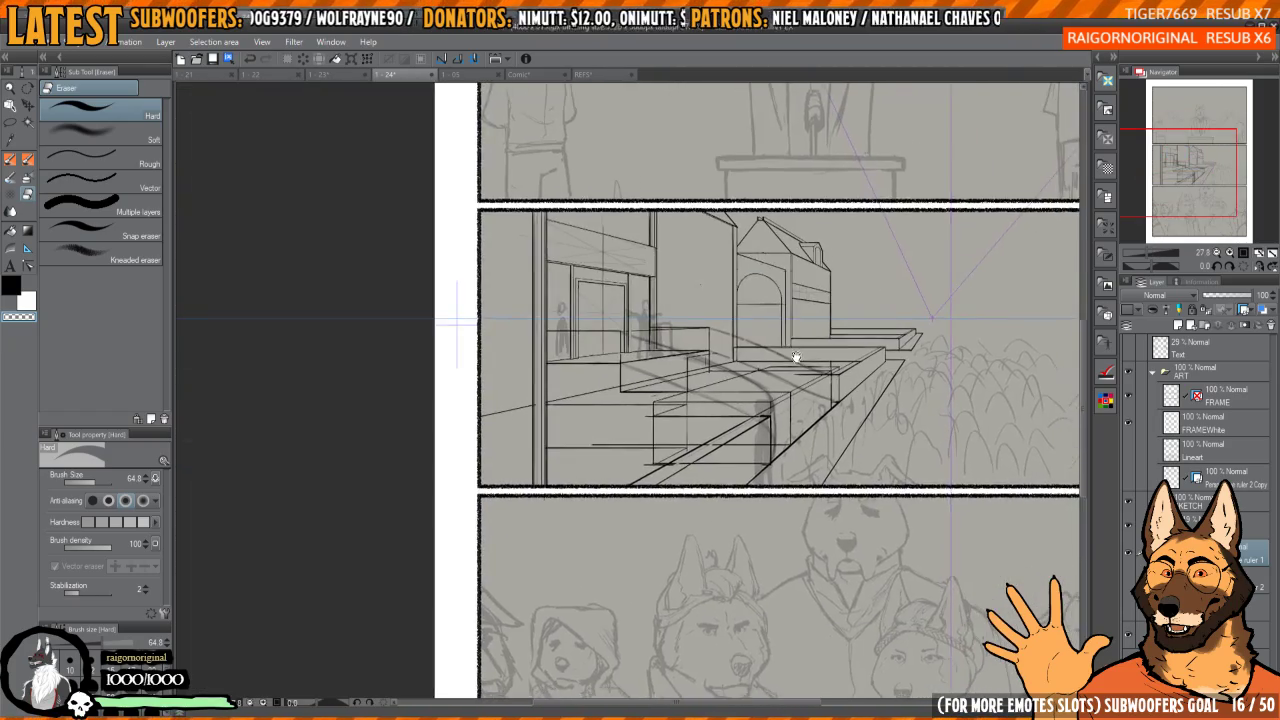
{"action": "scroll", "coordinate": [772, 418], "scroll_direction": "up", "scroll_amount": 5}
{"action": "scroll", "coordinate": [772, 418], "scroll_direction": "down", "scroll_amount": 2}
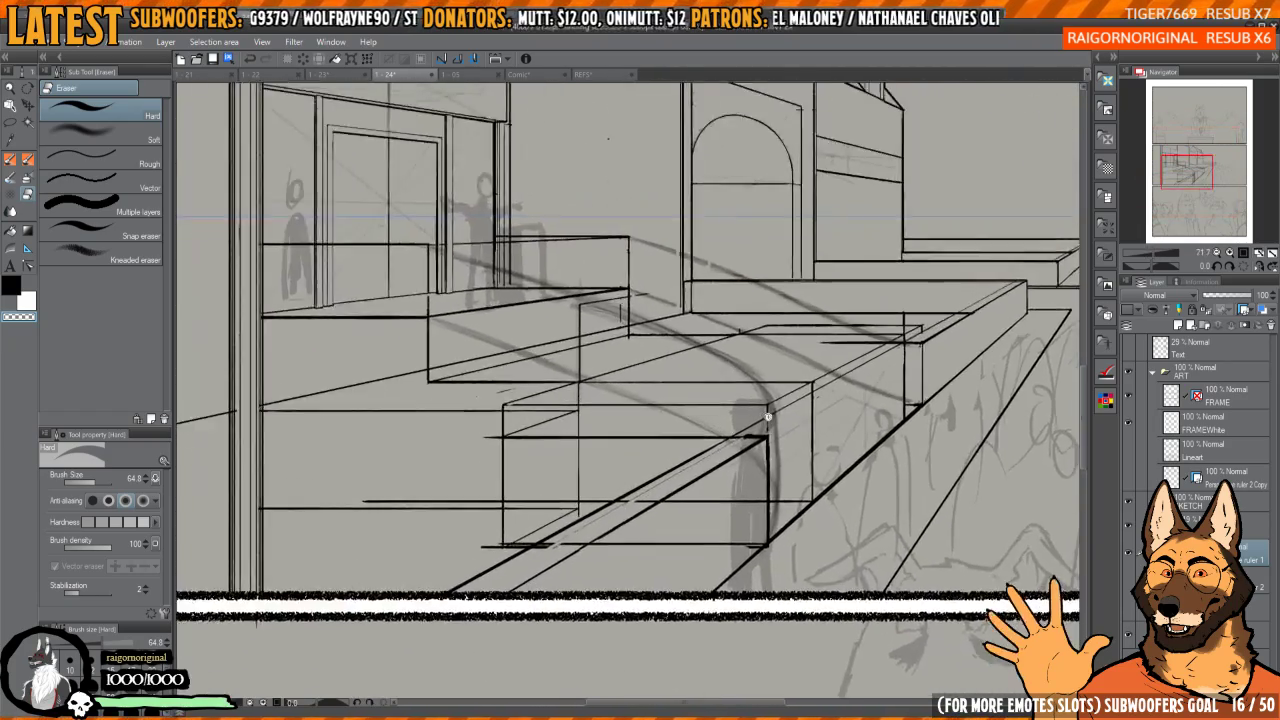
{"action": "scroll", "coordinate": [770, 416], "scroll_direction": "up", "scroll_amount": 1}
{"action": "left_click_drag", "start_coordinate": [778, 405], "coordinate": [738, 446]}
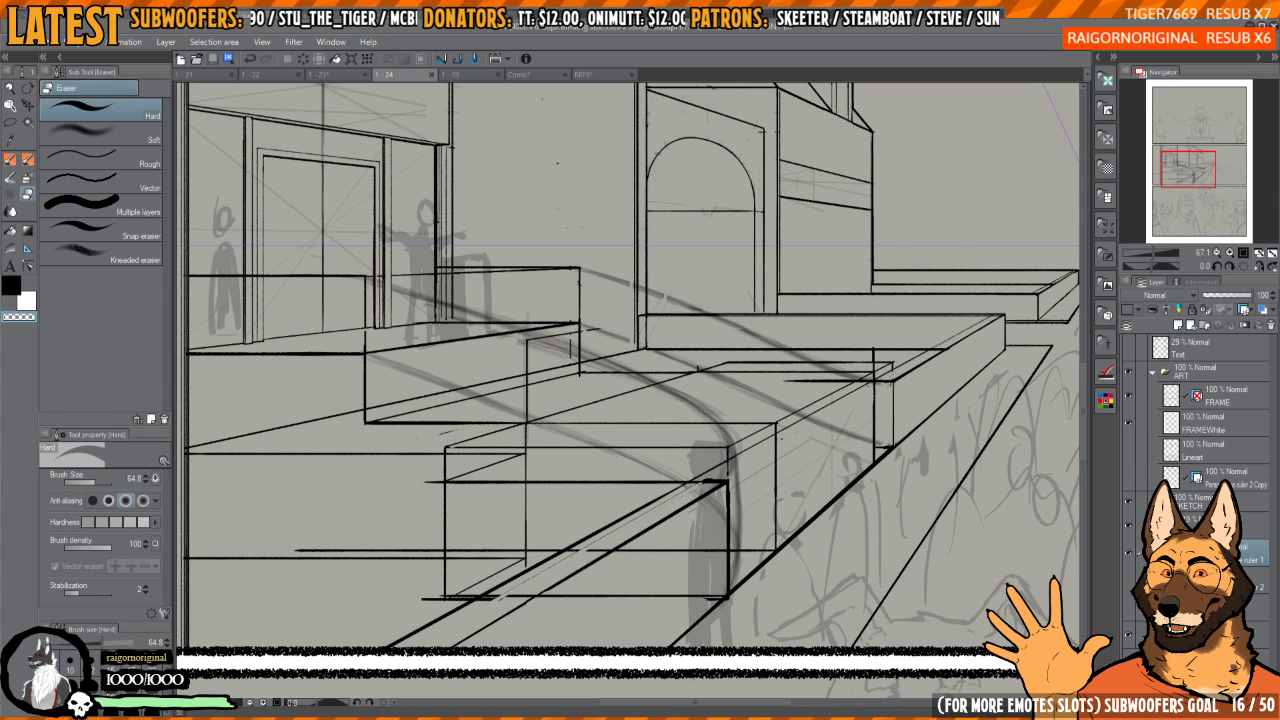
- Hide and reshow the perspective line layers to compare the sketch, and switch to REAL Ink Brush 2 in mirrored view
{"action": "left_click", "coordinate": [1132, 555], "text": "alt"}
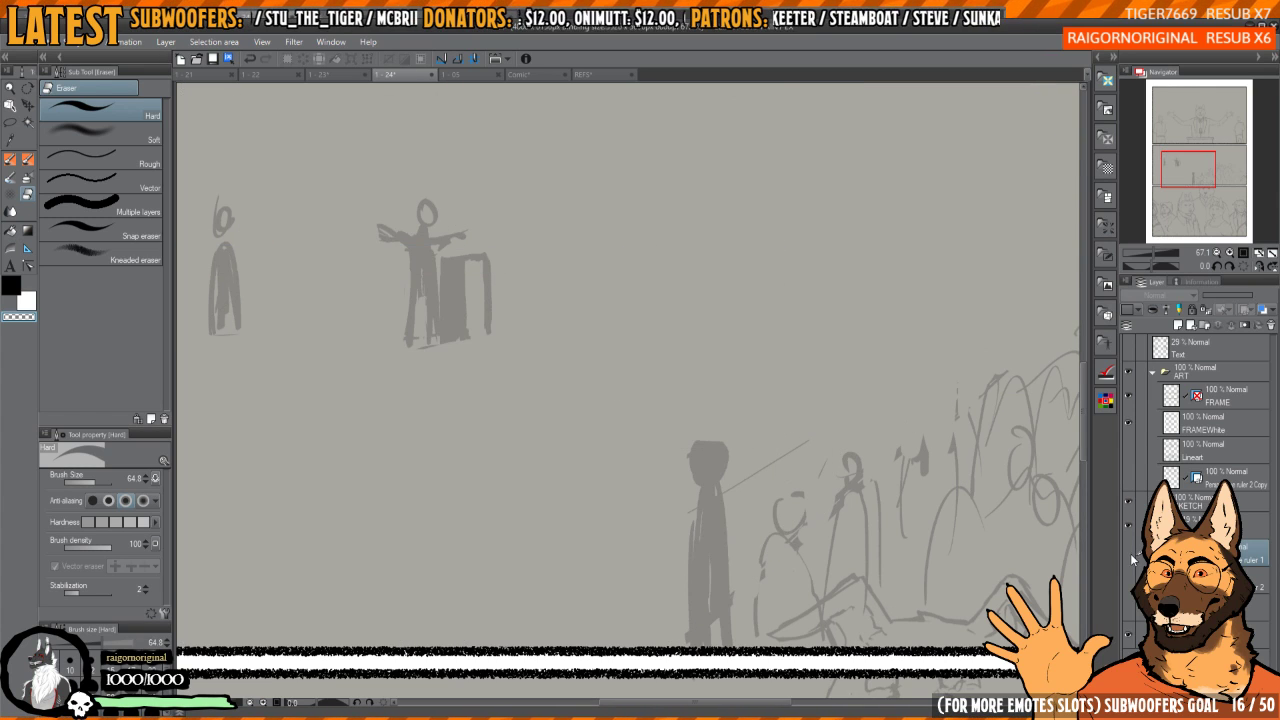
{"action": "left_click", "coordinate": [1132, 553], "text": "alt"}
{"action": "scroll", "coordinate": [876, 414], "scroll_direction": "up", "scroll_amount": 2}
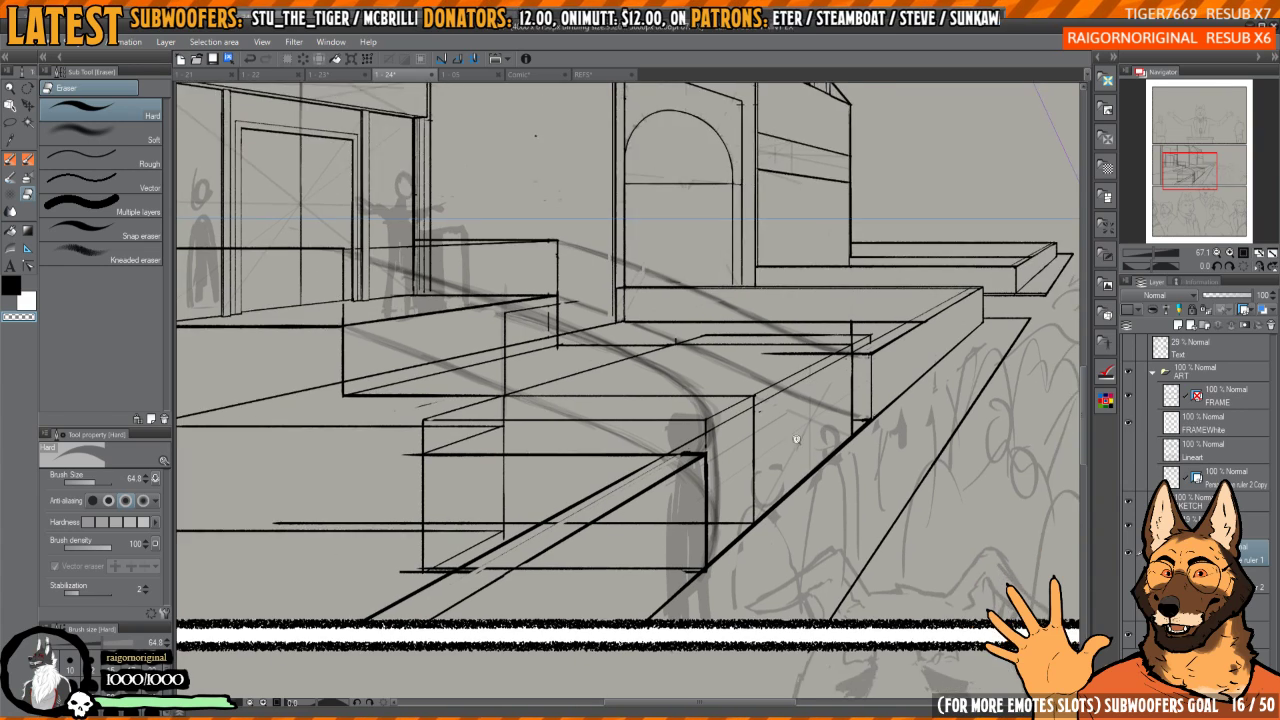
{"action": "key", "text": "p"}
{"action": "key", "text": "h"}
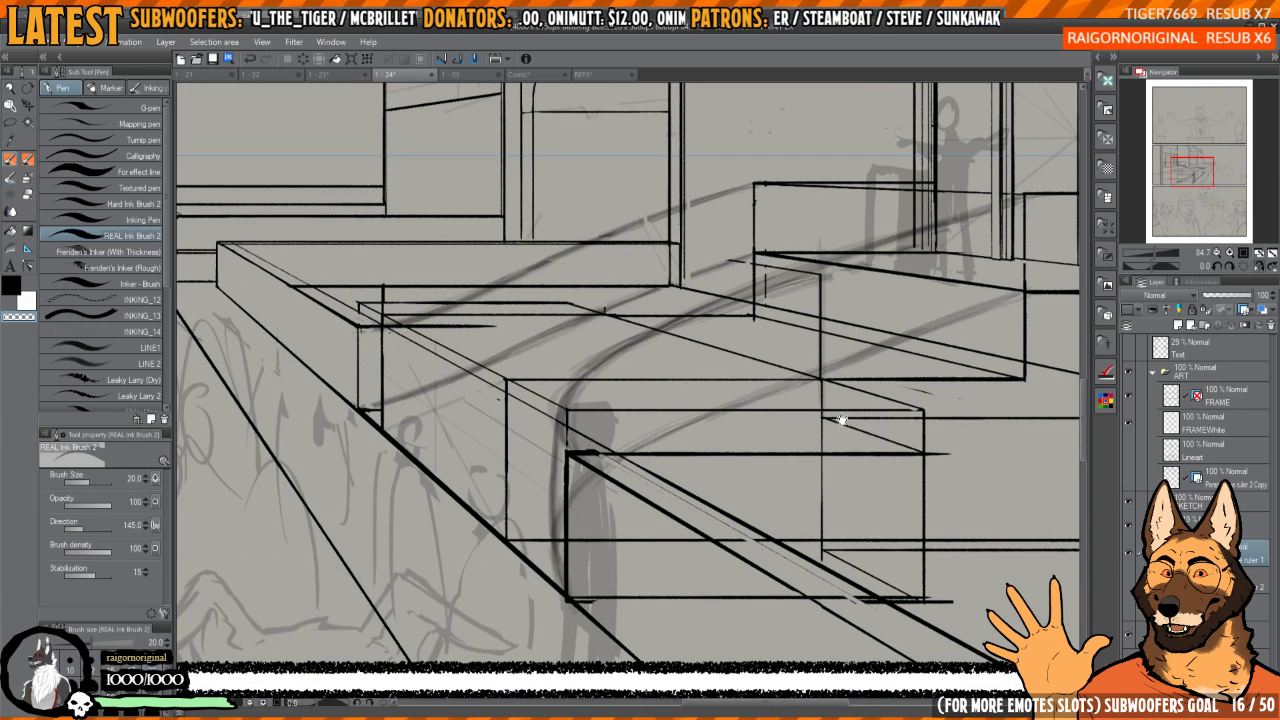
{"action": "left_click_drag", "start_coordinate": [849, 391], "coordinate": [843, 370]}
- Try to ink the rounded bend of the gray sketch curve beside the foreground terrace corner at brush size 20
{"action": "scroll", "coordinate": [680, 392], "scroll_direction": "up", "scroll_amount": 5}
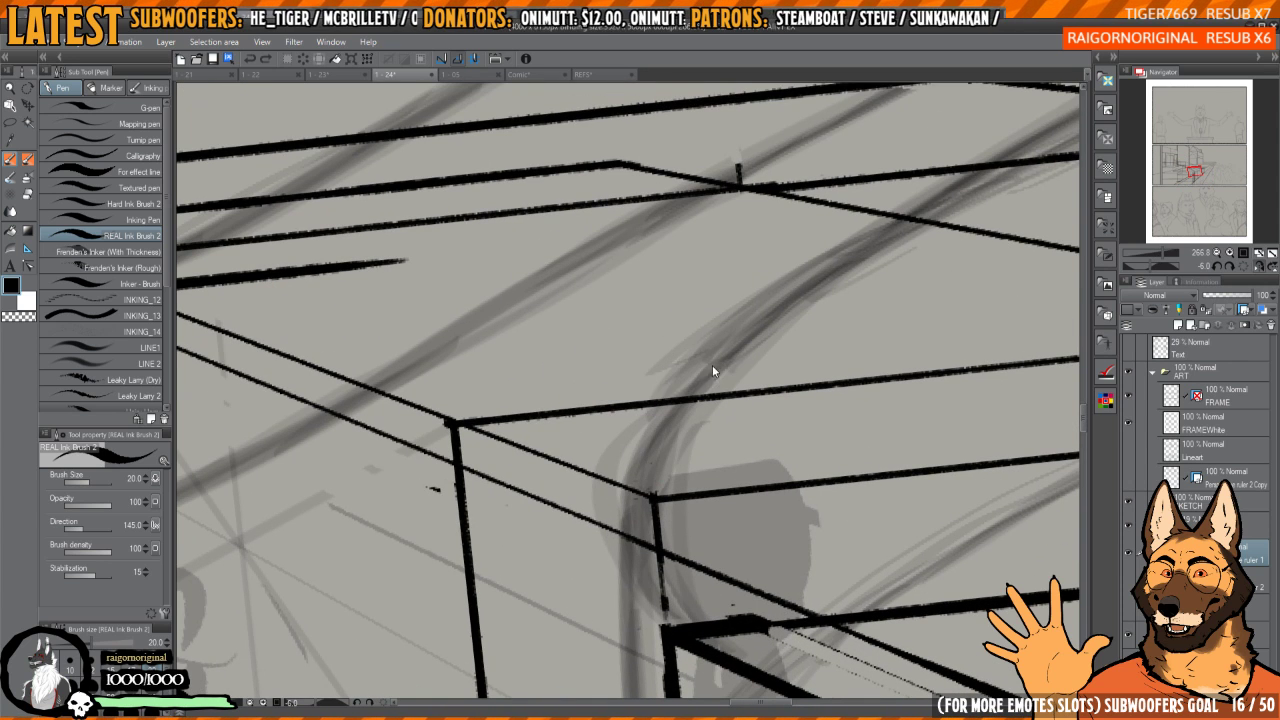
{"action": "mouse_move", "coordinate": [715, 338]}
{"action": "left_mouse_down"}
{"action": "mouse_move", "coordinate": [635, 460]}
{"action": "mouse_move", "coordinate": [647, 568]}
{"action": "left_mouse_up"}
{"action": "key", "text": "ctrl+z"}
{"action": "mouse_move", "coordinate": [760, 302]}
{"action": "left_mouse_down"}
{"action": "mouse_move", "coordinate": [659, 403]}
{"action": "mouse_move", "coordinate": [606, 502]}
{"action": "mouse_move", "coordinate": [627, 589]}
{"action": "mouse_move", "coordinate": [668, 612]}
{"action": "left_mouse_up"}
{"action": "scroll", "coordinate": [657, 540], "scroll_direction": "down", "scroll_amount": 1}
{"action": "scroll", "coordinate": [657, 540], "scroll_direction": "down", "scroll_amount": 6}
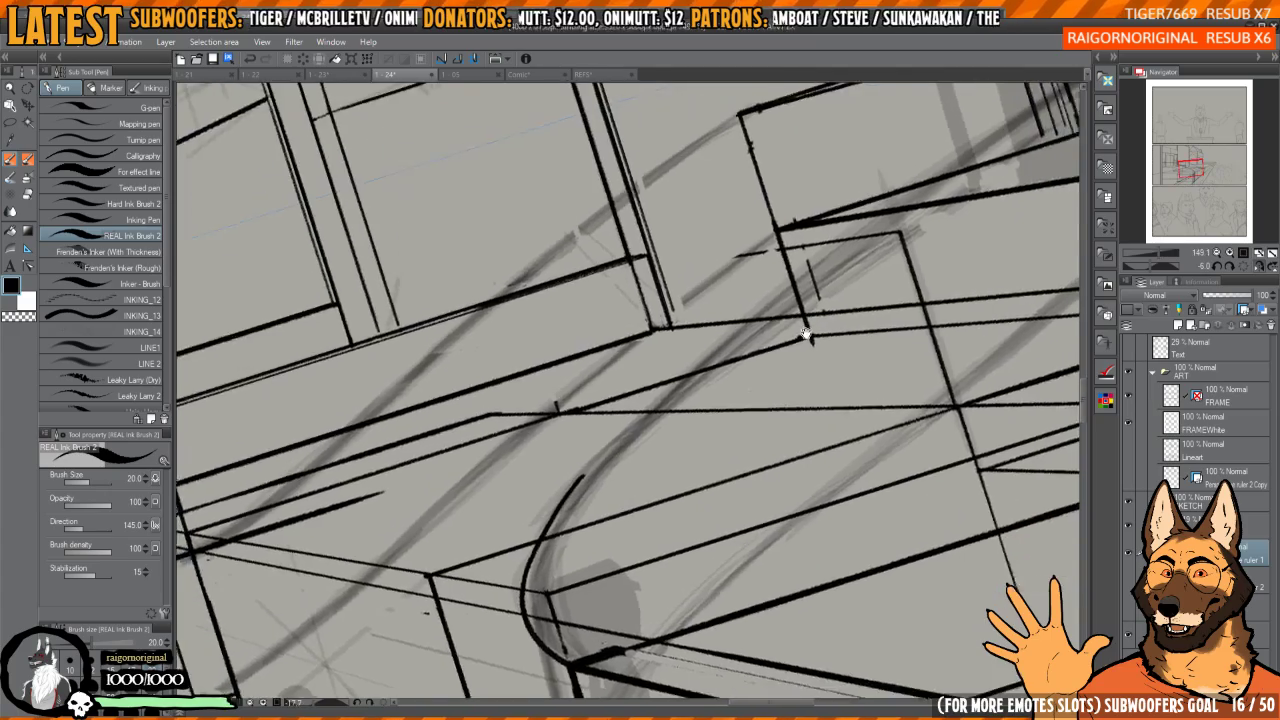
{"action": "scroll", "coordinate": [699, 411], "scroll_direction": "up", "scroll_amount": 1}
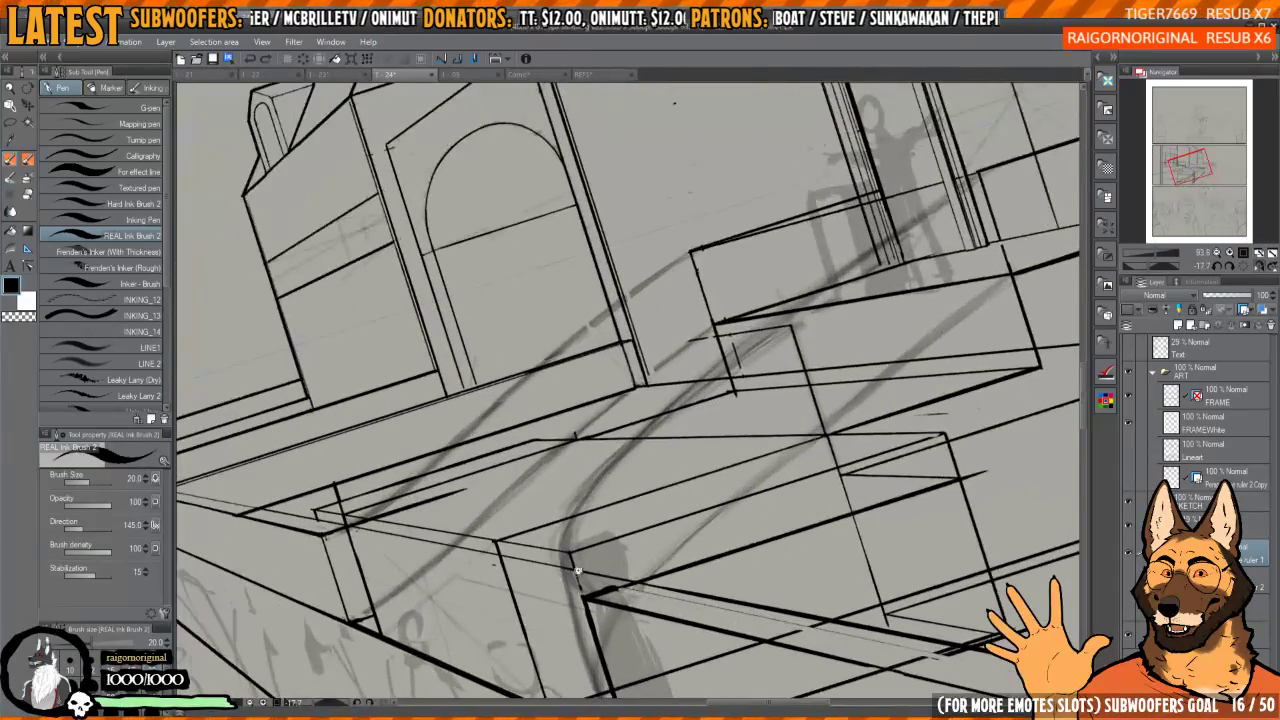
{"action": "scroll", "coordinate": [688, 440], "scroll_direction": "up", "scroll_amount": 1}
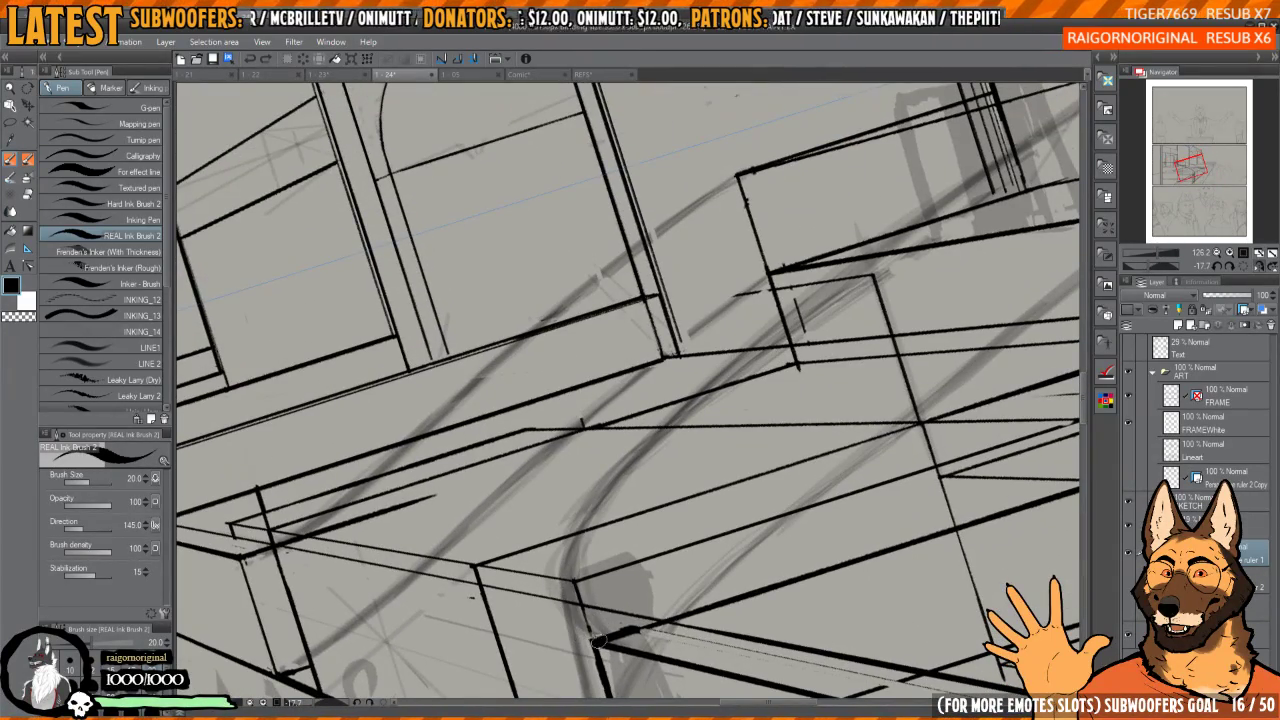
- Try to ink the gray curve's bend again in longer strokes, reducing the brush size to 15
{"action": "mouse_move", "coordinate": [570, 622]}
{"action": "left_mouse_down"}
{"action": "mouse_move", "coordinate": [559, 570]}
{"action": "mouse_move", "coordinate": [624, 453]}
{"action": "mouse_move", "coordinate": [718, 354]}
{"action": "left_mouse_up"}
{"action": "mouse_move", "coordinate": [799, 330]}
{"action": "left_mouse_down"}
{"action": "mouse_move", "coordinate": [737, 352]}
{"action": "mouse_move", "coordinate": [735, 337]}
{"action": "mouse_move", "coordinate": [740, 360]}
{"action": "left_mouse_up"}
{"action": "key", "text": "ctrl+z"}
{"action": "key", "text": "bracketleft"}
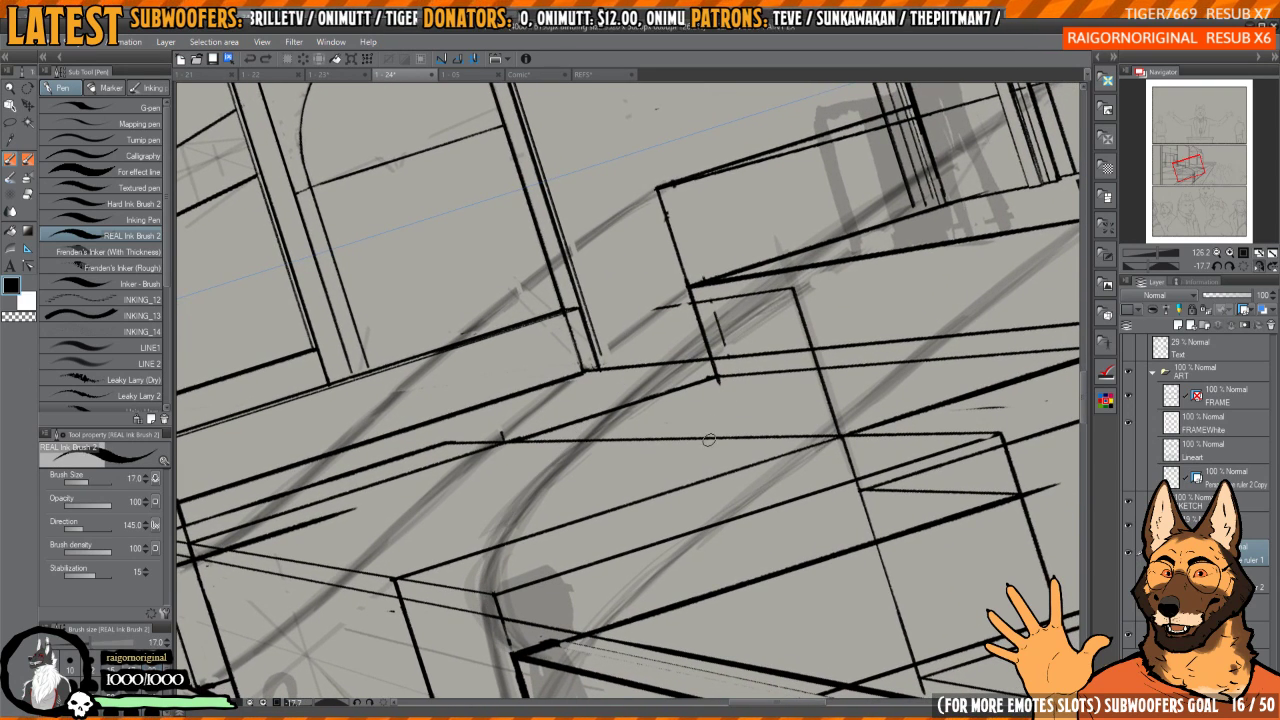
{"action": "scroll", "coordinate": [694, 477], "scroll_direction": "up", "scroll_amount": 2}
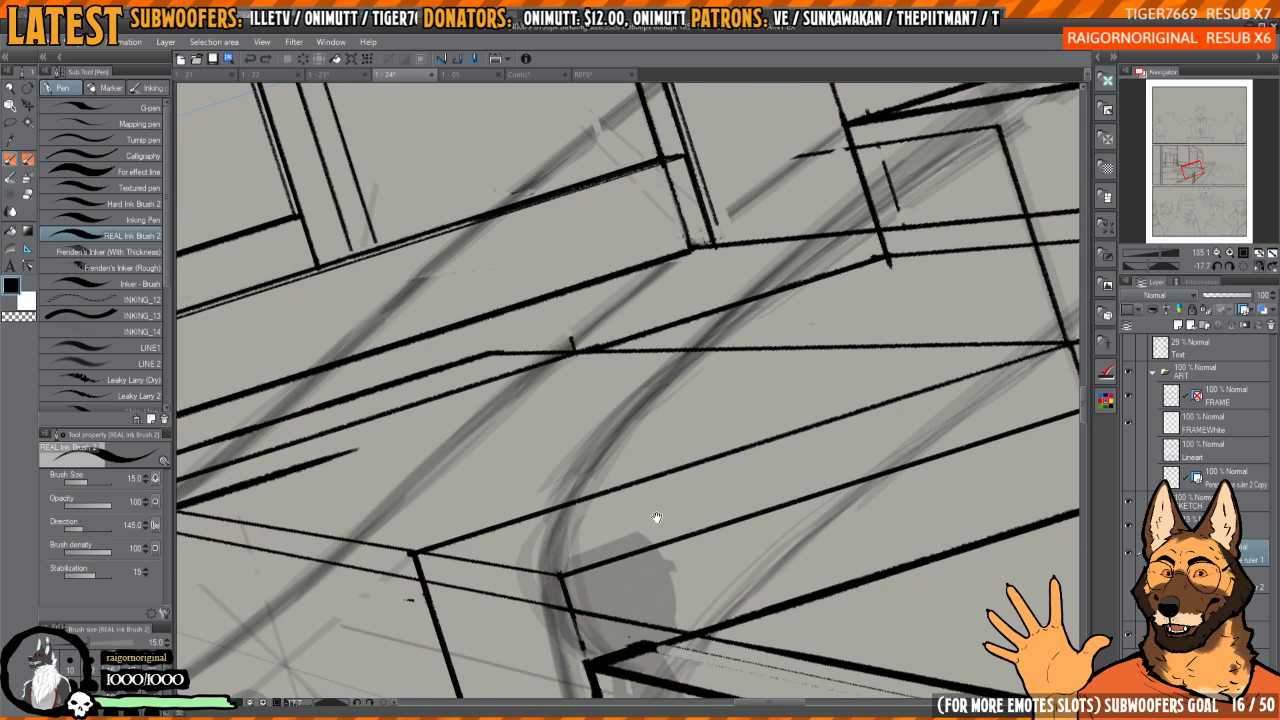
{"action": "left_click_drag", "start_coordinate": [657, 517], "coordinate": [675, 513]}
{"action": "mouse_move", "coordinate": [690, 385]}
{"action": "left_mouse_down"}
{"action": "mouse_move", "coordinate": [699, 441]}
{"action": "mouse_move", "coordinate": [596, 466]}
{"action": "mouse_move", "coordinate": [549, 582]}
{"action": "mouse_move", "coordinate": [609, 658]}
{"action": "mouse_move", "coordinate": [577, 583]}
{"action": "left_mouse_up"}
{"action": "key", "text": "ctrl+z"}
{"action": "key", "text": "ctrl+z"}
{"action": "key", "text": "ctrl+z"}
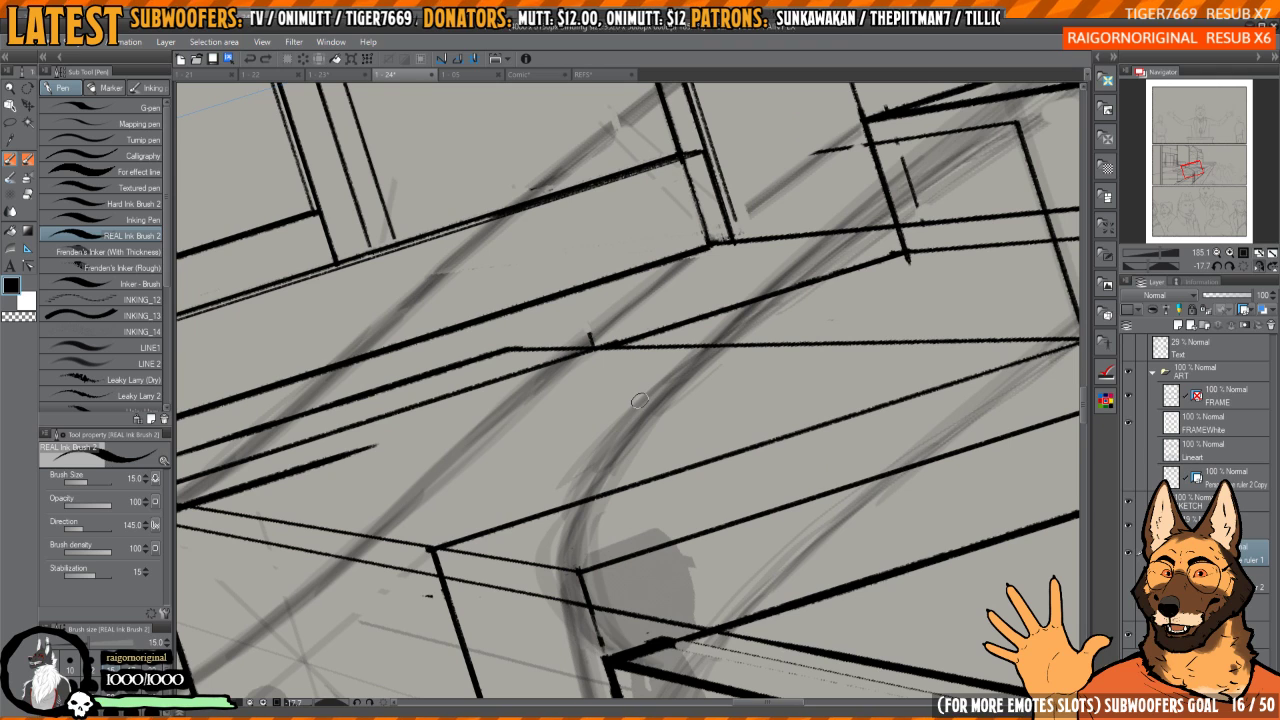
- Ink the rounded bend of the gray sketch curve around the foreground terrace corner at brush size 12
{"action": "key", "text": "bracketleft"}
{"action": "key", "text": "bracketleft"}
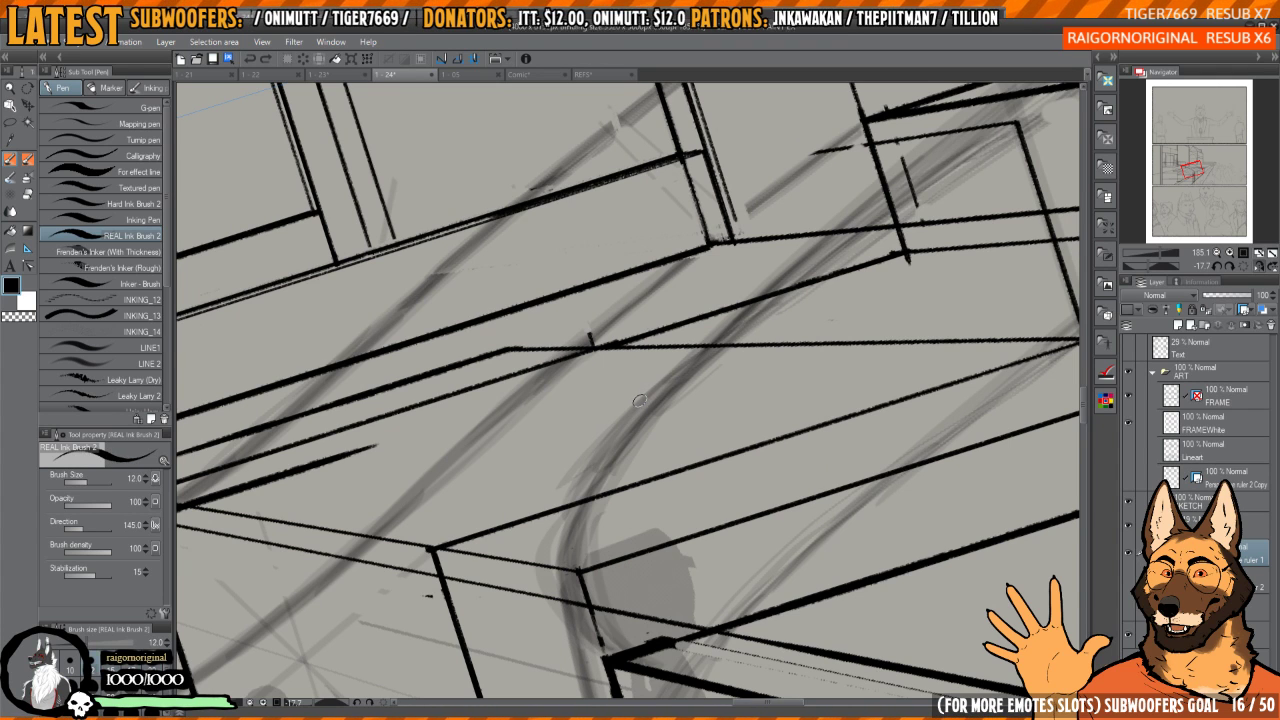
{"action": "mouse_move", "coordinate": [640, 401]}
{"action": "left_mouse_down"}
{"action": "mouse_move", "coordinate": [678, 369]}
{"action": "mouse_move", "coordinate": [611, 500]}
{"action": "left_mouse_up"}
{"action": "key", "text": "ctrl+z"}
{"action": "mouse_move", "coordinate": [690, 370]}
{"action": "left_mouse_down"}
{"action": "mouse_move", "coordinate": [662, 398]}
{"action": "mouse_move", "coordinate": [592, 560]}
{"action": "mouse_move", "coordinate": [658, 626]}
{"action": "mouse_move", "coordinate": [640, 432]}
{"action": "mouse_move", "coordinate": [595, 605]}
{"action": "mouse_move", "coordinate": [650, 632]}
{"action": "left_mouse_up"}
{"action": "key", "text": "ctrl+z"}
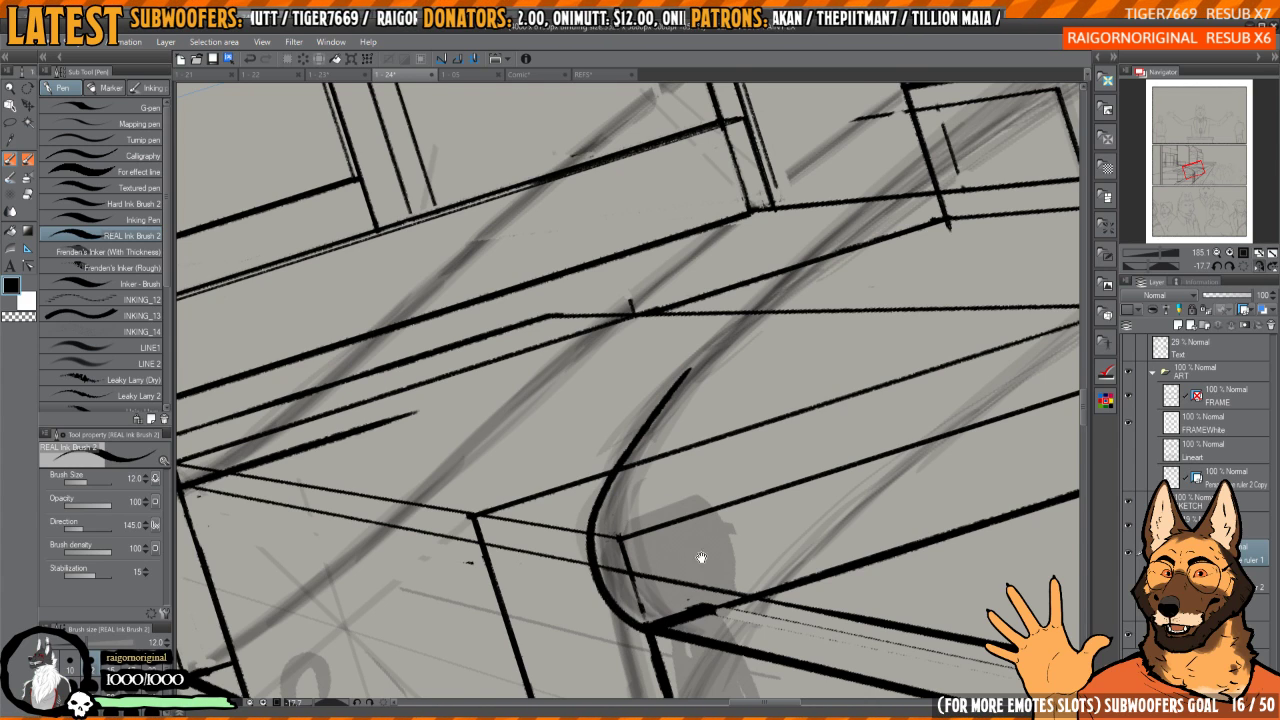
- Extend the inked curve from the bend along the gray sketch line, across the terrace lines toward the upper block
{"action": "scroll", "coordinate": [658, 473], "scroll_direction": "down", "scroll_amount": 3}
{"action": "left_click_drag", "start_coordinate": [658, 473], "coordinate": [765, 365]}
{"action": "left_click_drag", "start_coordinate": [889, 288], "coordinate": [850, 242]}
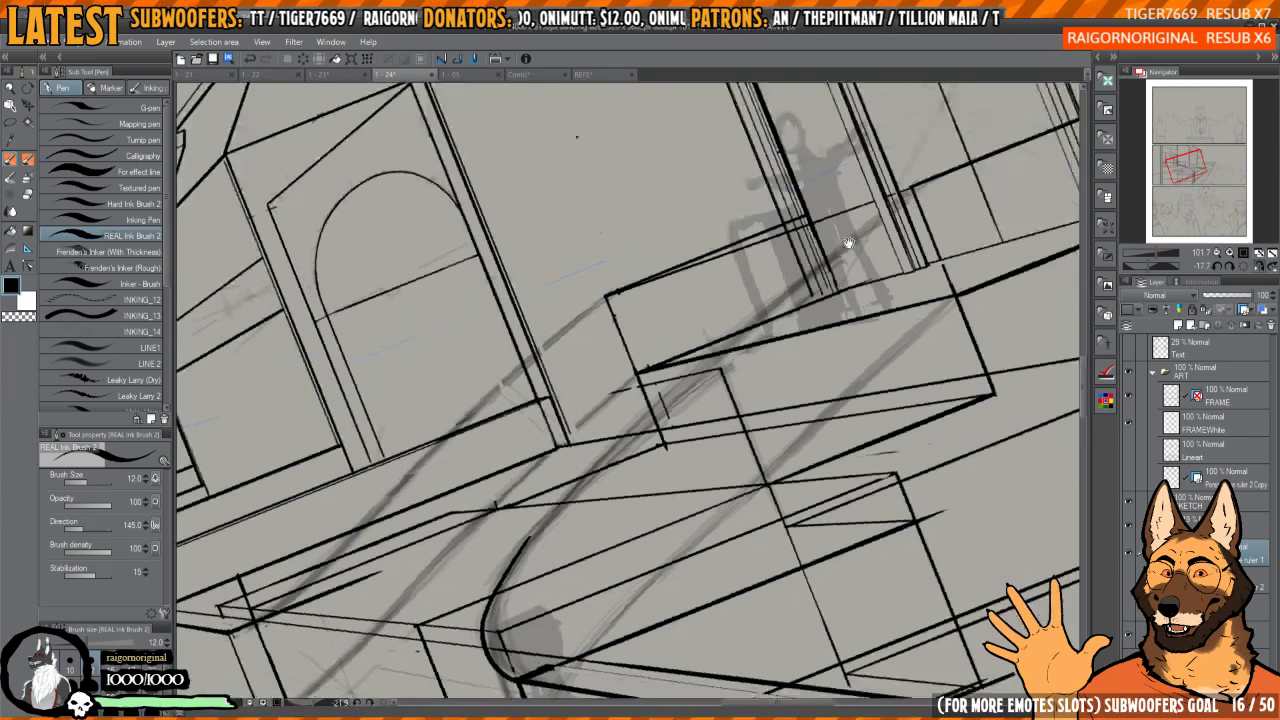
{"action": "left_click_drag", "start_coordinate": [640, 459], "coordinate": [628, 445]}
{"action": "scroll", "coordinate": [556, 481], "scroll_direction": "up", "scroll_amount": 3}
{"action": "mouse_move", "coordinate": [591, 372]}
{"action": "left_mouse_down"}
{"action": "mouse_move", "coordinate": [497, 600]}
{"action": "mouse_move", "coordinate": [578, 682]}
{"action": "mouse_move", "coordinate": [648, 303]}
{"action": "mouse_move", "coordinate": [760, 193]}
{"action": "left_mouse_up"}
{"action": "key", "text": "ctrl+z"}
{"action": "left_click_drag", "start_coordinate": [771, 212], "coordinate": [554, 497]}
{"action": "scroll", "coordinate": [571, 480], "scroll_direction": "down", "scroll_amount": 3}
{"action": "scroll", "coordinate": [554, 497], "scroll_direction": "up", "scroll_amount": 2}
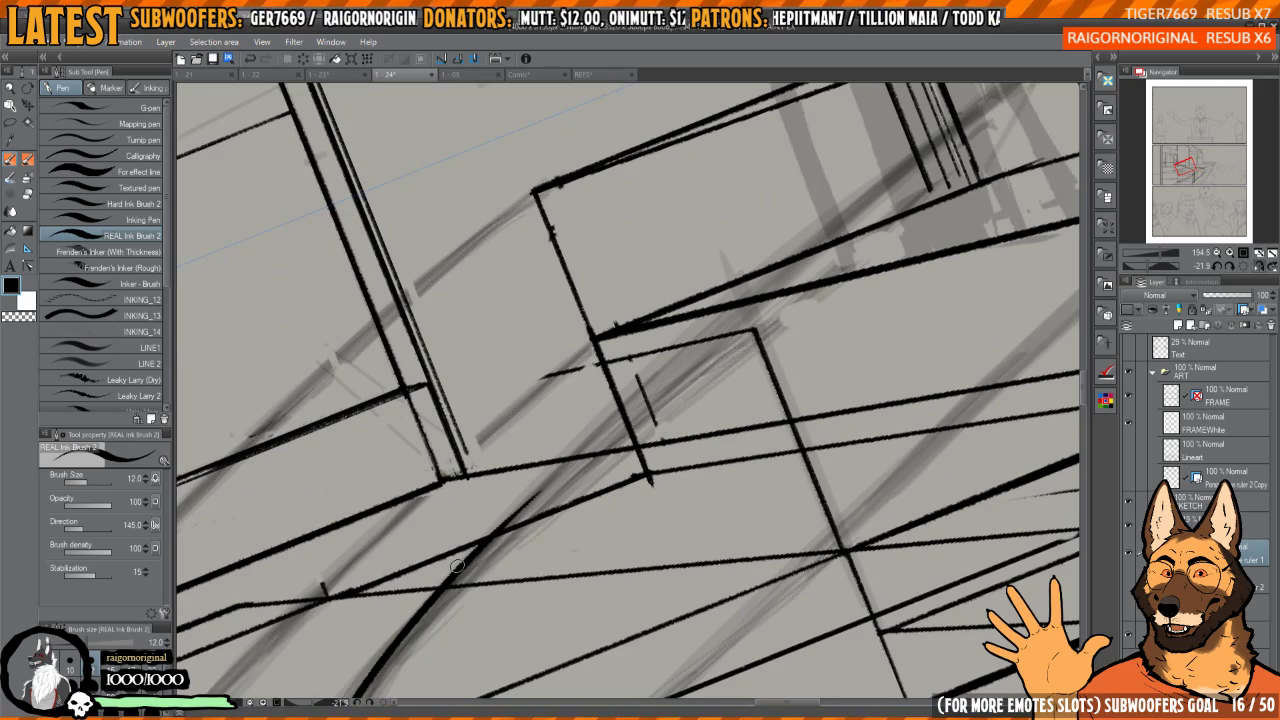
- Carry the curve's long stroke past the upper terrace block to the doorway behind the sketched figure
{"action": "mouse_move", "coordinate": [456, 566]}
{"action": "left_mouse_down"}
{"action": "mouse_move", "coordinate": [654, 362]}
{"action": "mouse_move", "coordinate": [828, 206]}
{"action": "mouse_move", "coordinate": [881, 181]}
{"action": "mouse_move", "coordinate": [801, 239]}
{"action": "mouse_move", "coordinate": [793, 273]}
{"action": "mouse_move", "coordinate": [782, 251]}
{"action": "mouse_move", "coordinate": [600, 407]}
{"action": "left_mouse_up"}
{"action": "scroll", "coordinate": [860, 195], "scroll_direction": "down", "scroll_amount": 3}
{"action": "mouse_move", "coordinate": [928, 171]}
{"action": "left_mouse_down"}
{"action": "mouse_move", "coordinate": [898, 185]}
{"action": "mouse_move", "coordinate": [737, 389]}
{"action": "mouse_move", "coordinate": [643, 483]}
{"action": "mouse_move", "coordinate": [634, 466]}
{"action": "left_mouse_up"}
{"action": "left_click_drag", "start_coordinate": [861, 242], "coordinate": [759, 325]}
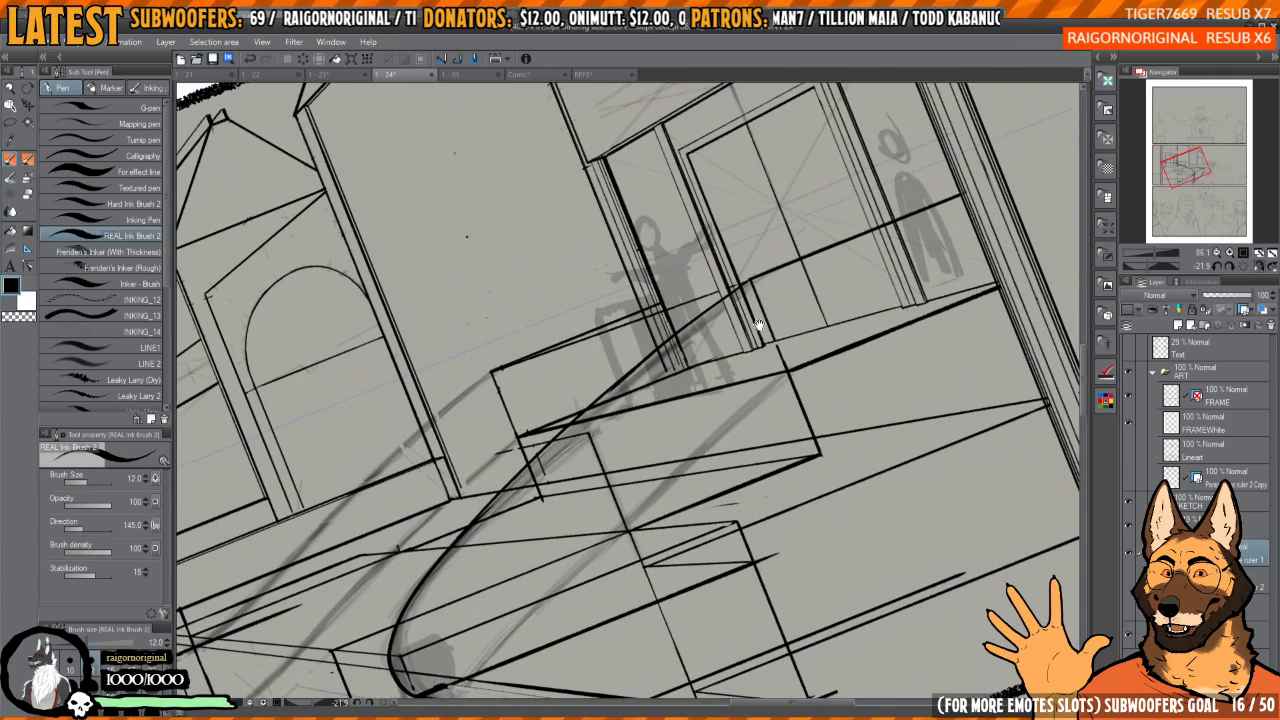
- Try to ink a short inner bend parallel to the main curve inside the terrace corner
{"action": "scroll", "coordinate": [759, 325], "scroll_direction": "up", "scroll_amount": 5}
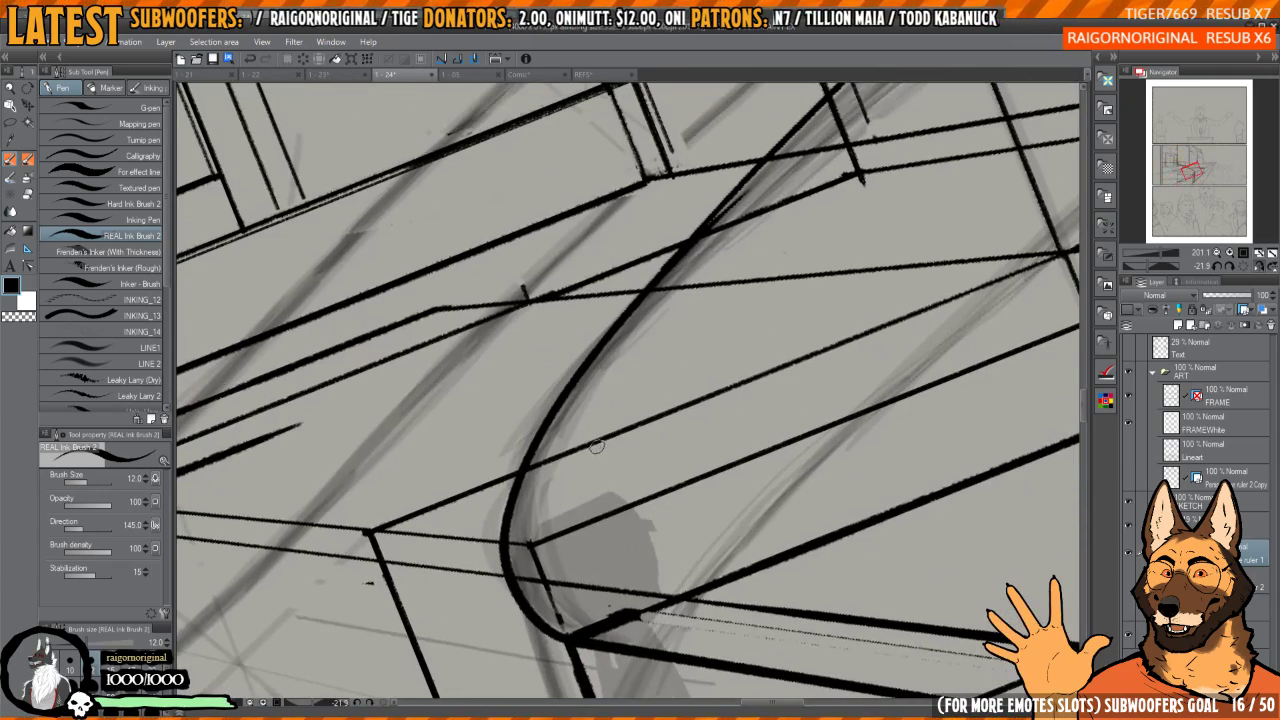
{"action": "mouse_move", "coordinate": [595, 445]}
{"action": "left_mouse_down"}
{"action": "mouse_move", "coordinate": [570, 538]}
{"action": "mouse_move", "coordinate": [571, 500]}
{"action": "mouse_move", "coordinate": [630, 608]}
{"action": "mouse_move", "coordinate": [583, 560]}
{"action": "mouse_move", "coordinate": [591, 445]}
{"action": "left_mouse_up"}
{"action": "key", "text": "ctrl+z"}
{"action": "left_click_drag", "start_coordinate": [652, 486], "coordinate": [676, 500]}
{"action": "left_click_drag", "start_coordinate": [600, 486], "coordinate": [639, 464]}
- Erase the terrace corner and line ends lying between the main curve and its inner bend using transparent color
{"action": "key", "text": "c"}
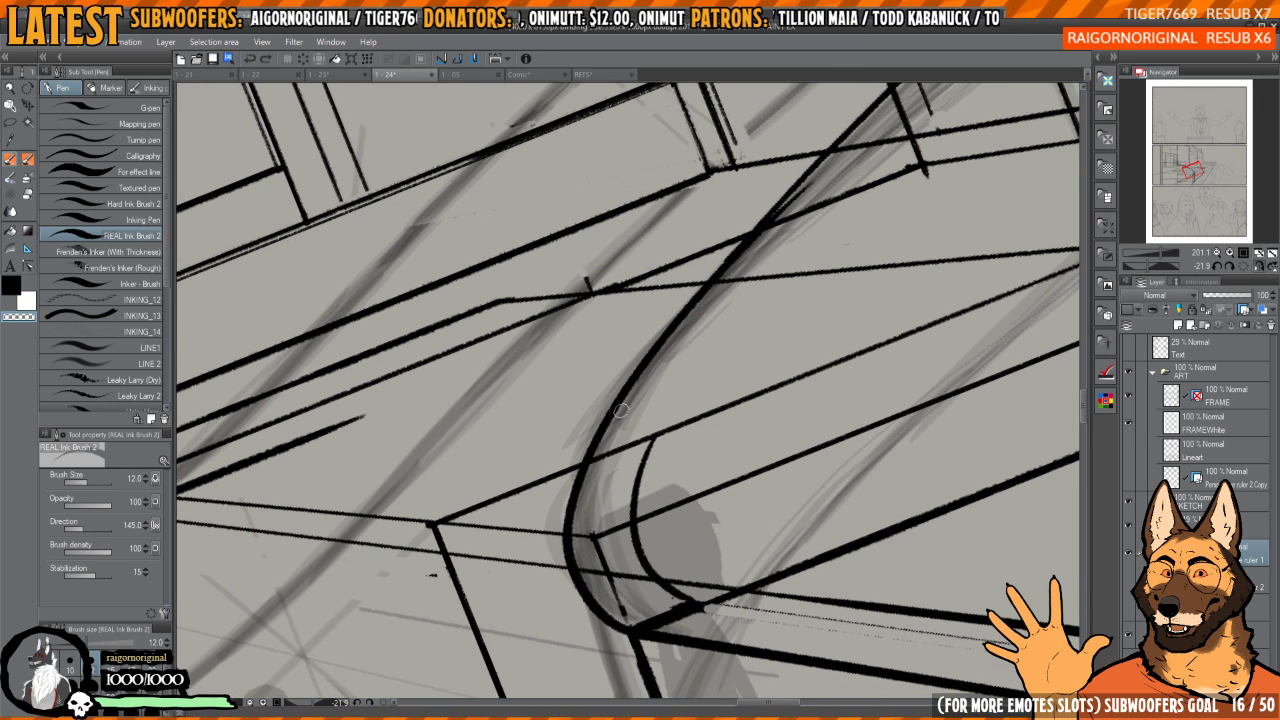
{"action": "left_click_drag", "start_coordinate": [652, 370], "coordinate": [572, 537]}
{"action": "key", "text": "ctrl+z"}
{"action": "mouse_move", "coordinate": [658, 360]}
{"action": "left_mouse_down"}
{"action": "mouse_move", "coordinate": [601, 448]}
{"action": "mouse_move", "coordinate": [578, 540]}
{"action": "mouse_move", "coordinate": [577, 519]}
{"action": "mouse_move", "coordinate": [588, 583]}
{"action": "mouse_move", "coordinate": [587, 569]}
{"action": "mouse_move", "coordinate": [601, 597]}
{"action": "mouse_move", "coordinate": [584, 543]}
{"action": "mouse_move", "coordinate": [630, 625]}
{"action": "mouse_move", "coordinate": [599, 491]}
{"action": "mouse_move", "coordinate": [614, 558]}
{"action": "mouse_move", "coordinate": [643, 600]}
{"action": "mouse_move", "coordinate": [685, 614]}
{"action": "mouse_move", "coordinate": [625, 611]}
{"action": "left_mouse_up"}
{"action": "mouse_move", "coordinate": [608, 556]}
{"action": "left_mouse_down"}
{"action": "mouse_move", "coordinate": [636, 439]}
{"action": "mouse_move", "coordinate": [595, 502]}
{"action": "mouse_move", "coordinate": [619, 430]}
{"action": "mouse_move", "coordinate": [594, 558]}
{"action": "mouse_move", "coordinate": [614, 598]}
{"action": "left_mouse_up"}
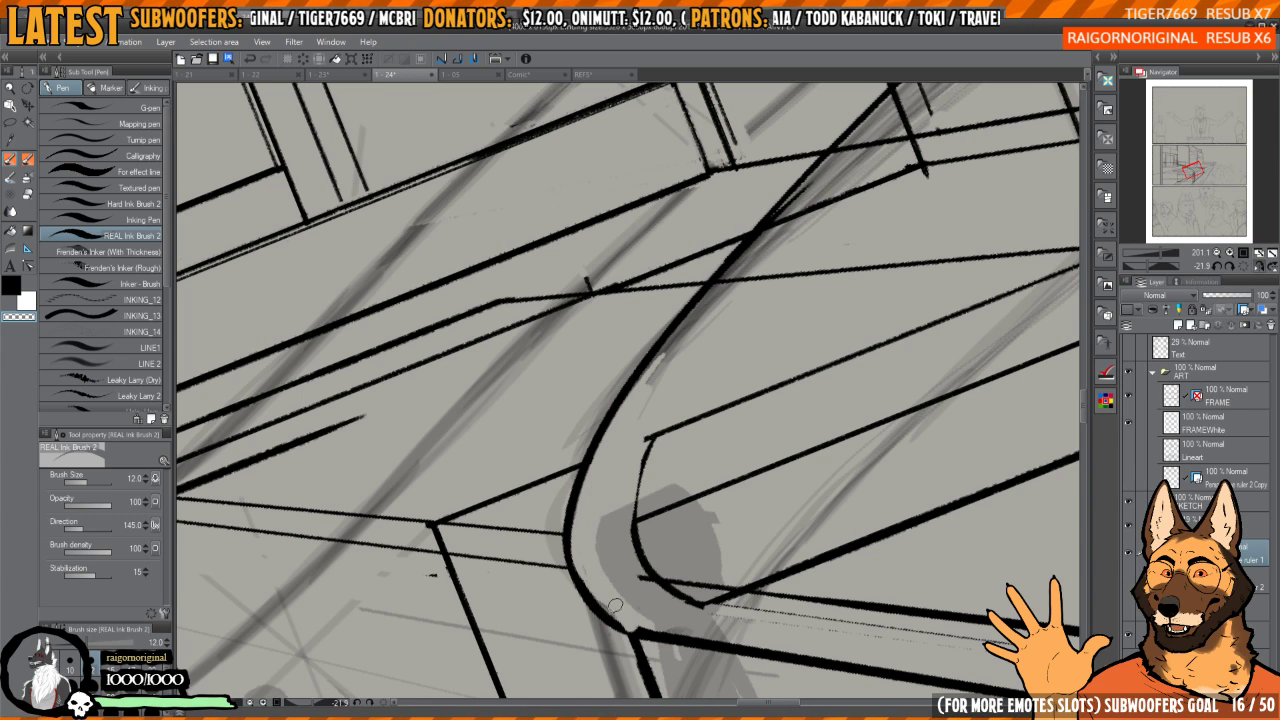
- Ink a longer inner curve farther from the main curve, and erase the first inner bend and overlapping terrace lines
{"action": "key", "text": "c"}
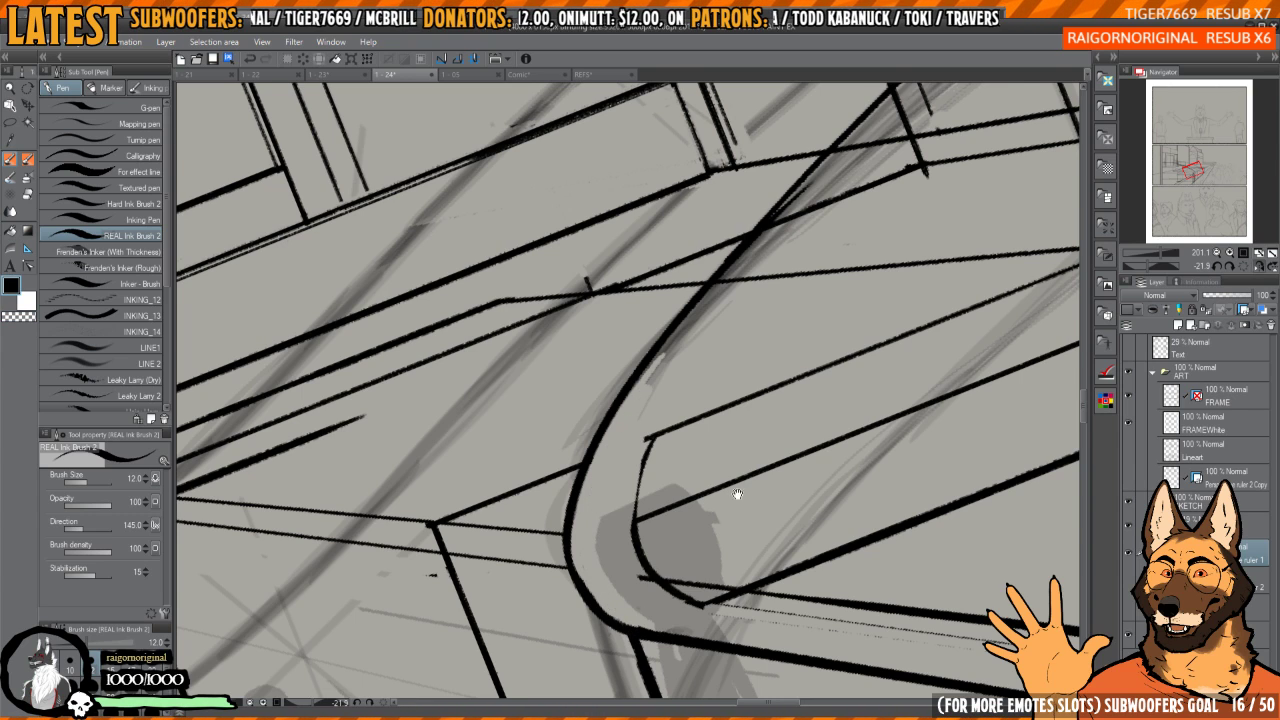
{"action": "mouse_move", "coordinate": [738, 494]}
{"action": "left_mouse_down"}
{"action": "mouse_move", "coordinate": [703, 460]}
{"action": "mouse_move", "coordinate": [761, 410]}
{"action": "mouse_move", "coordinate": [714, 491]}
{"action": "mouse_move", "coordinate": [635, 545]}
{"action": "mouse_move", "coordinate": [669, 535]}
{"action": "mouse_move", "coordinate": [706, 449]}
{"action": "mouse_move", "coordinate": [654, 549]}
{"action": "mouse_move", "coordinate": [680, 624]}
{"action": "mouse_move", "coordinate": [630, 545]}
{"action": "mouse_move", "coordinate": [672, 440]}
{"action": "mouse_move", "coordinate": [759, 327]}
{"action": "mouse_move", "coordinate": [645, 482]}
{"action": "mouse_move", "coordinate": [630, 605]}
{"action": "left_mouse_up"}
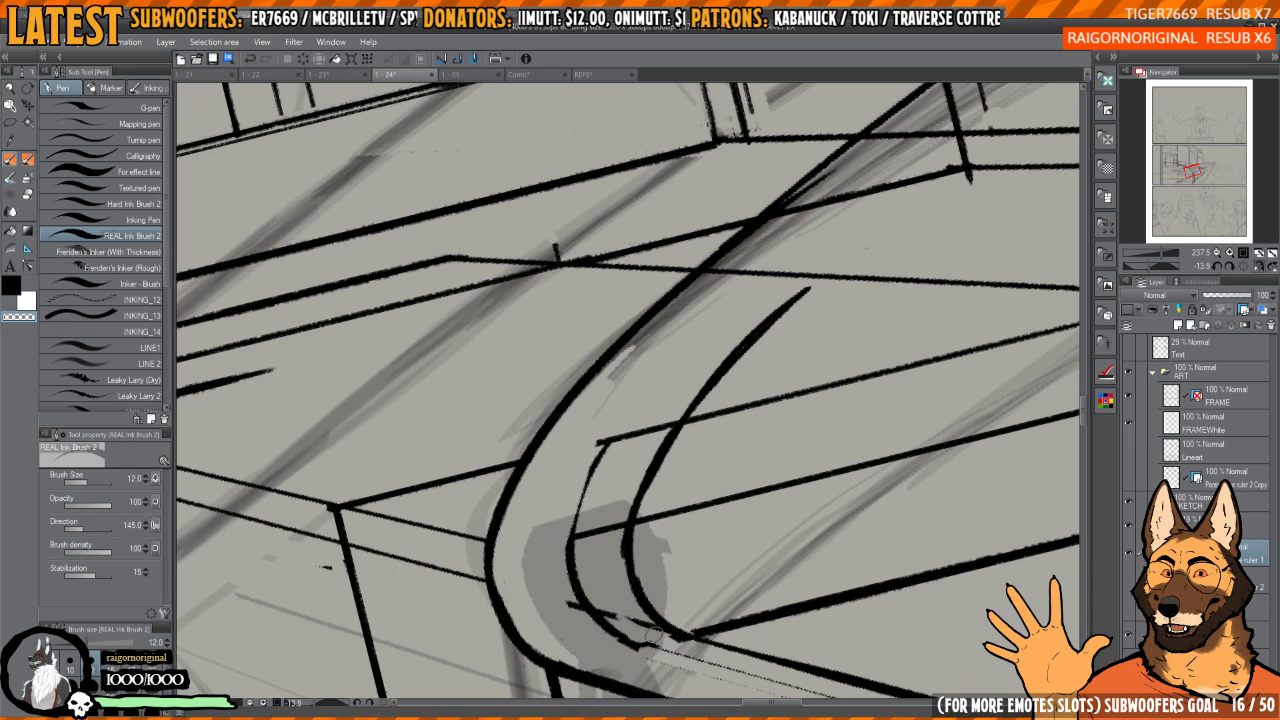
{"action": "mouse_move", "coordinate": [651, 661]}
{"action": "left_mouse_down"}
{"action": "mouse_move", "coordinate": [571, 575]}
{"action": "mouse_move", "coordinate": [572, 594]}
{"action": "mouse_move", "coordinate": [607, 428]}
{"action": "mouse_move", "coordinate": [622, 477]}
{"action": "left_mouse_up"}
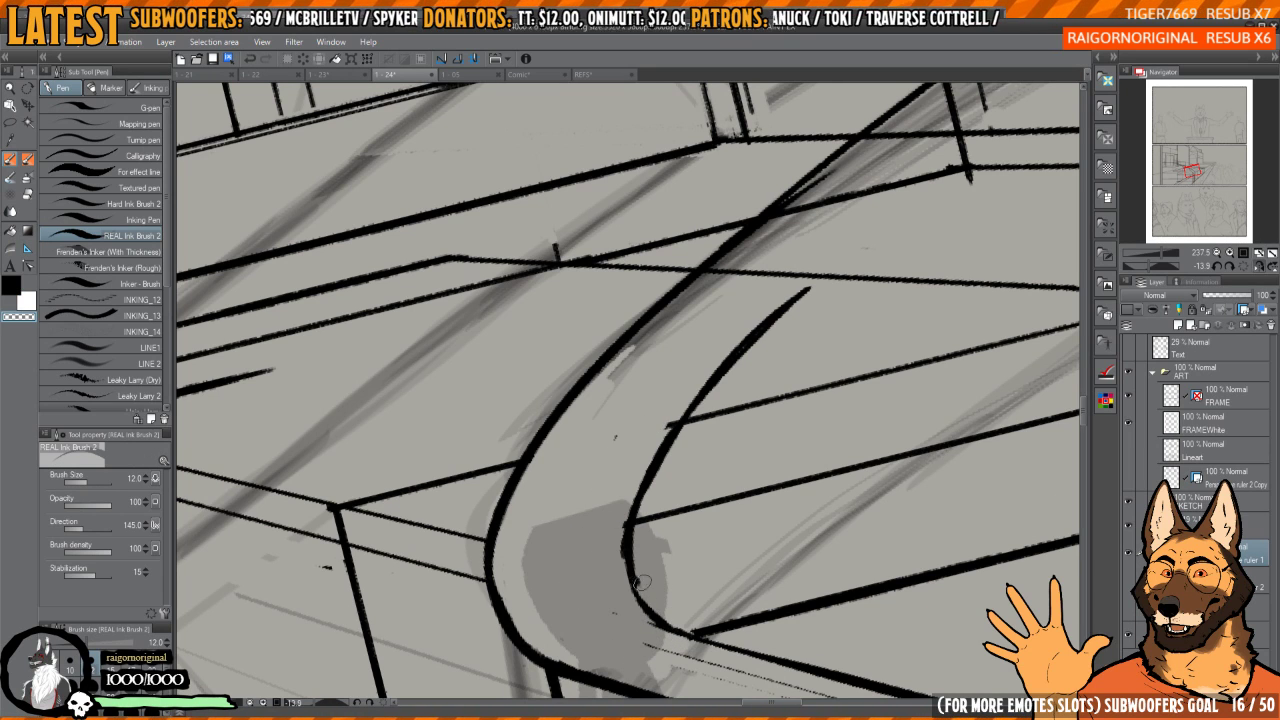
- Erase the terrace line segments crossing the band beside the main curve, and trim back the inner curve
{"action": "scroll", "coordinate": [768, 343], "scroll_direction": "down", "scroll_amount": 4}
{"action": "scroll", "coordinate": [611, 443], "scroll_direction": "up", "scroll_amount": 3}
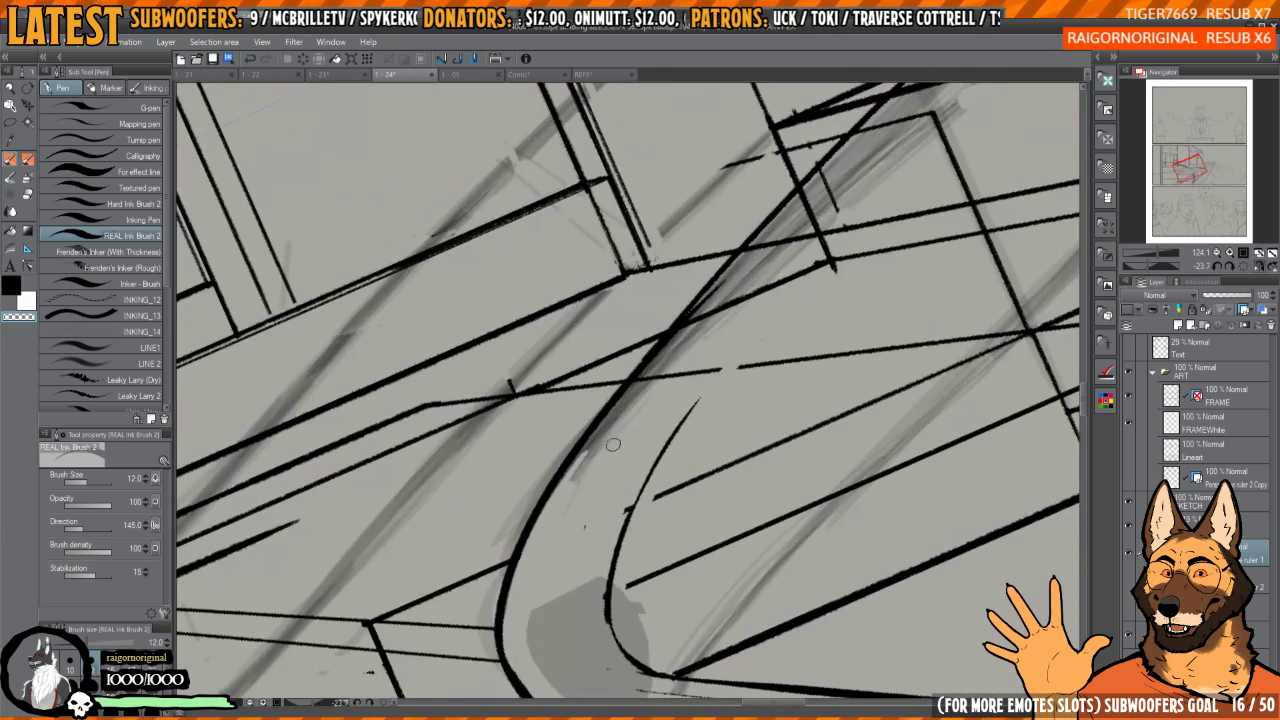
{"action": "mouse_move", "coordinate": [620, 415]}
{"action": "left_mouse_down"}
{"action": "mouse_move", "coordinate": [583, 465]}
{"action": "mouse_move", "coordinate": [680, 342]}
{"action": "left_mouse_up"}
{"action": "mouse_move", "coordinate": [589, 454]}
{"action": "left_mouse_down"}
{"action": "mouse_move", "coordinate": [697, 322]}
{"action": "mouse_move", "coordinate": [705, 335]}
{"action": "left_mouse_up"}
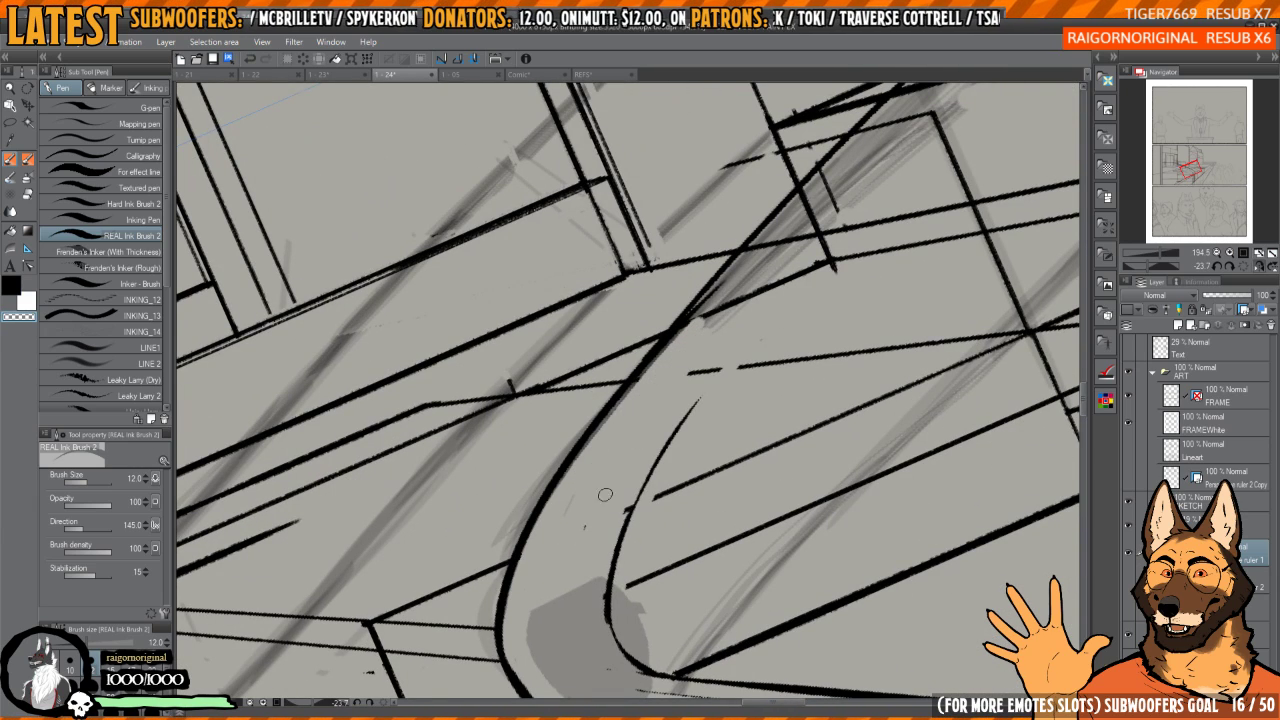
{"action": "mouse_move", "coordinate": [606, 494]}
{"action": "left_mouse_down"}
{"action": "mouse_move", "coordinate": [731, 345]}
{"action": "mouse_move", "coordinate": [623, 507]}
{"action": "mouse_move", "coordinate": [701, 369]}
{"action": "left_mouse_up"}
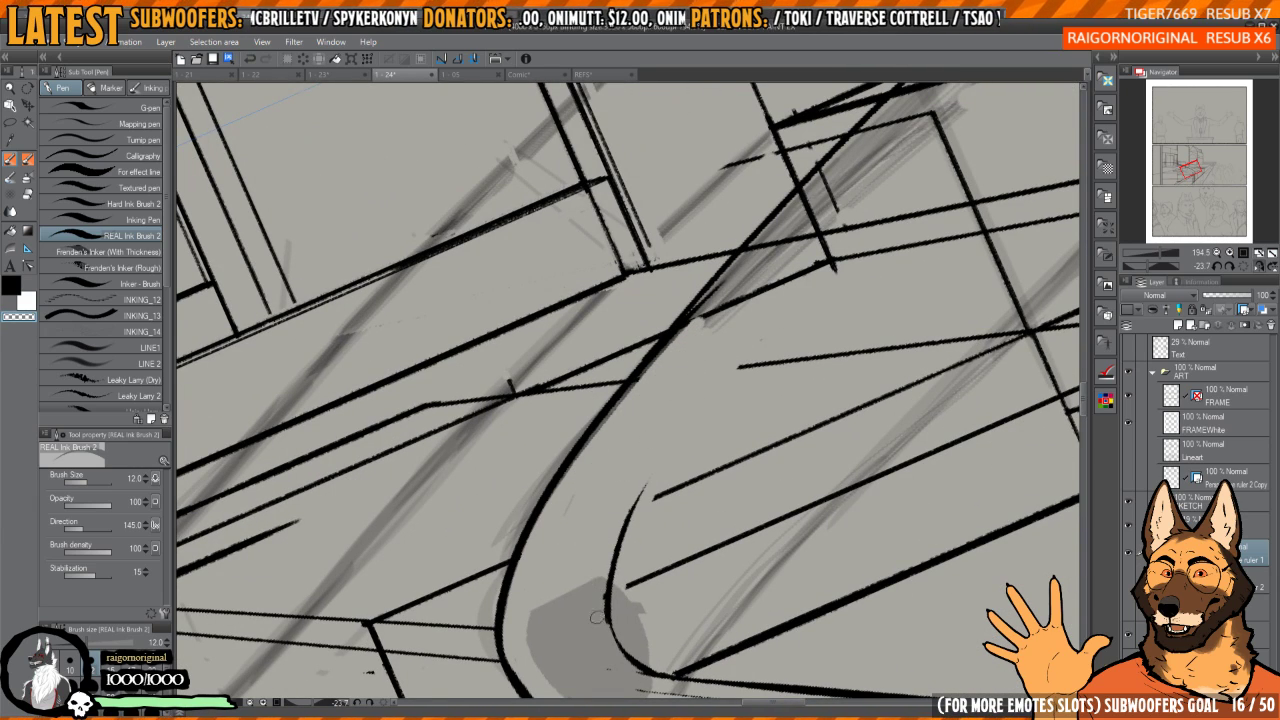
{"action": "left_click_drag", "start_coordinate": [606, 638], "coordinate": [697, 386]}
{"action": "left_click_drag", "start_coordinate": [673, 455], "coordinate": [643, 455]}
- Try to re-ink the inner curve as one stroke, and erase its bend and the terrace line ends crossing the band
{"action": "scroll", "coordinate": [593, 576], "scroll_direction": "down", "scroll_amount": 4}
{"action": "key", "text": "c"}
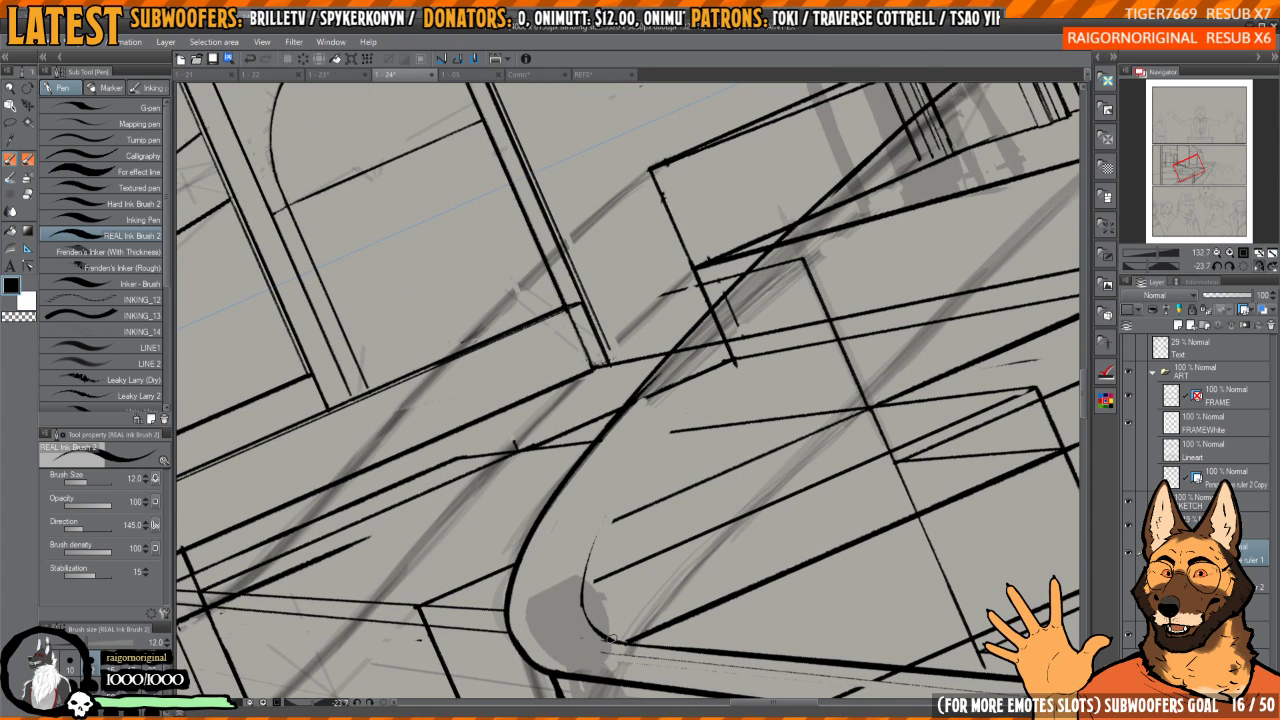
{"action": "mouse_move", "coordinate": [610, 637]}
{"action": "left_mouse_down"}
{"action": "mouse_move", "coordinate": [579, 592]}
{"action": "mouse_move", "coordinate": [665, 420]}
{"action": "left_mouse_up"}
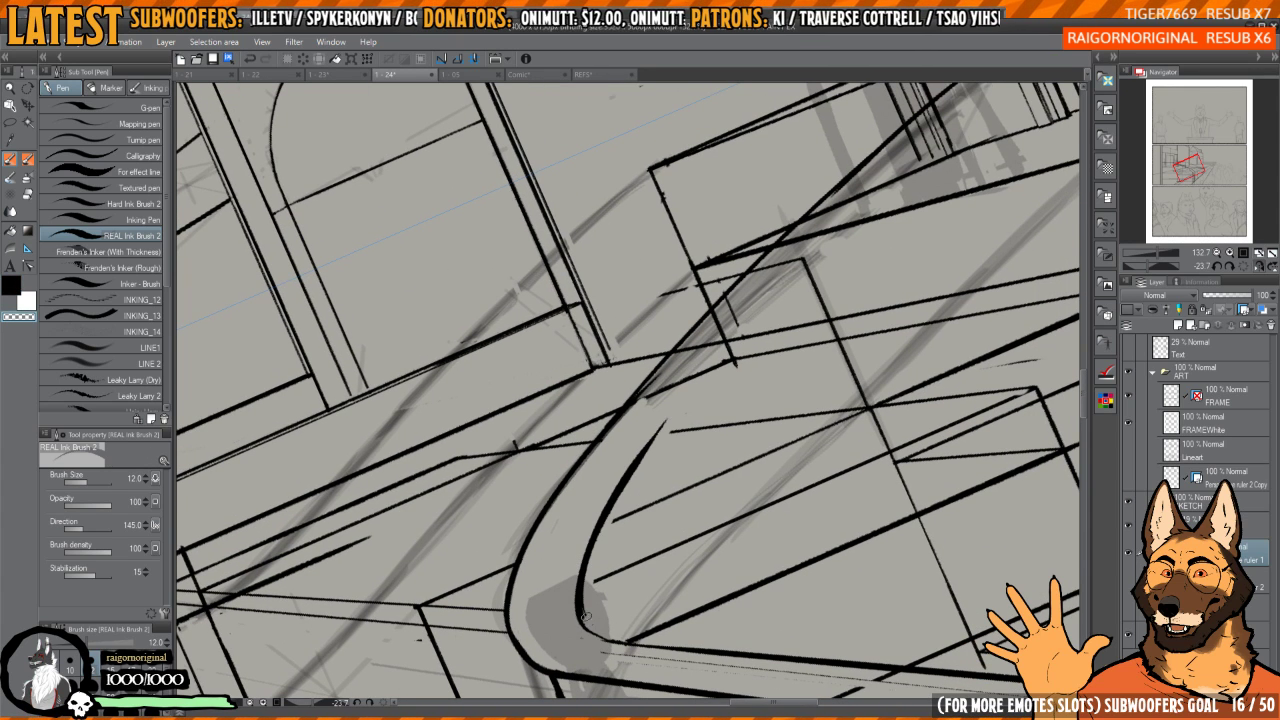
{"action": "mouse_move", "coordinate": [586, 615]}
{"action": "left_mouse_down"}
{"action": "mouse_move", "coordinate": [604, 524]}
{"action": "mouse_move", "coordinate": [727, 350]}
{"action": "left_mouse_up"}
{"action": "mouse_move", "coordinate": [613, 634]}
{"action": "left_mouse_down"}
{"action": "mouse_move", "coordinate": [579, 615]}
{"action": "mouse_move", "coordinate": [660, 434]}
{"action": "left_mouse_up"}
{"action": "key", "text": "c"}
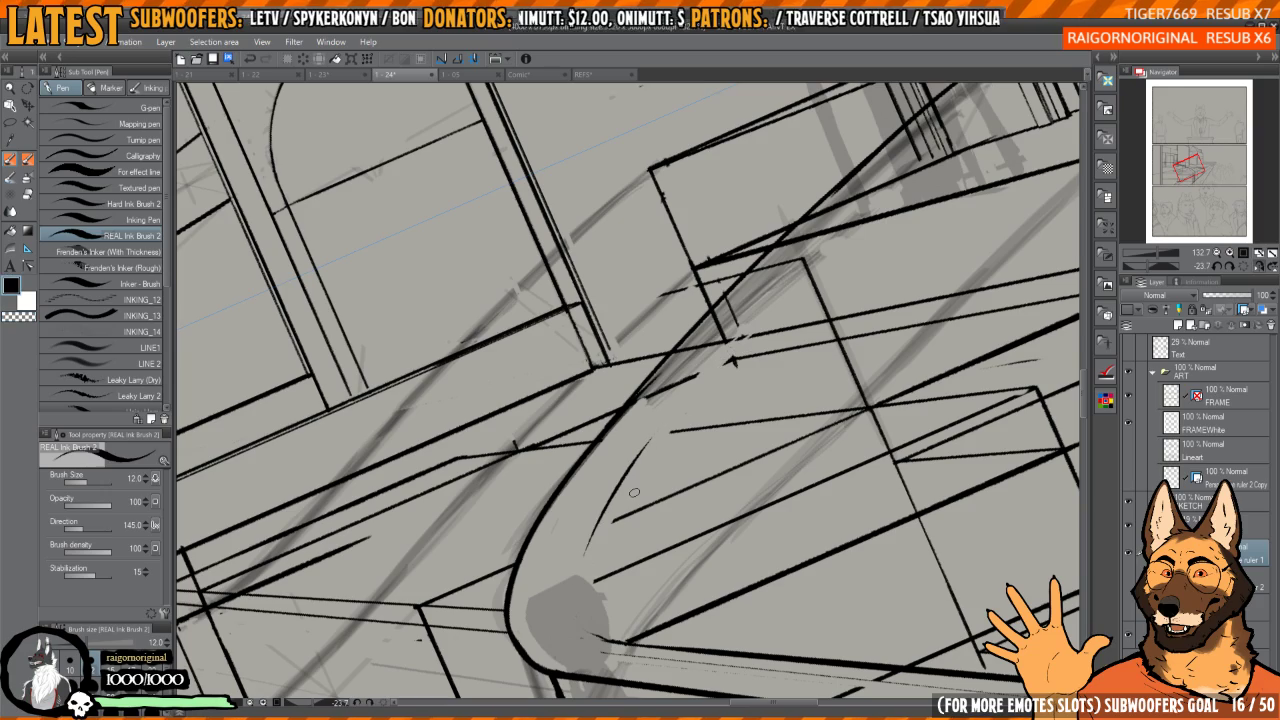
- Ink the outer vertical edge of the curved wall from its bend down to the base corner
{"action": "left_click_drag", "start_coordinate": [652, 492], "coordinate": [820, 491]}
{"action": "scroll", "coordinate": [660, 400], "scroll_direction": "up", "scroll_amount": 3}
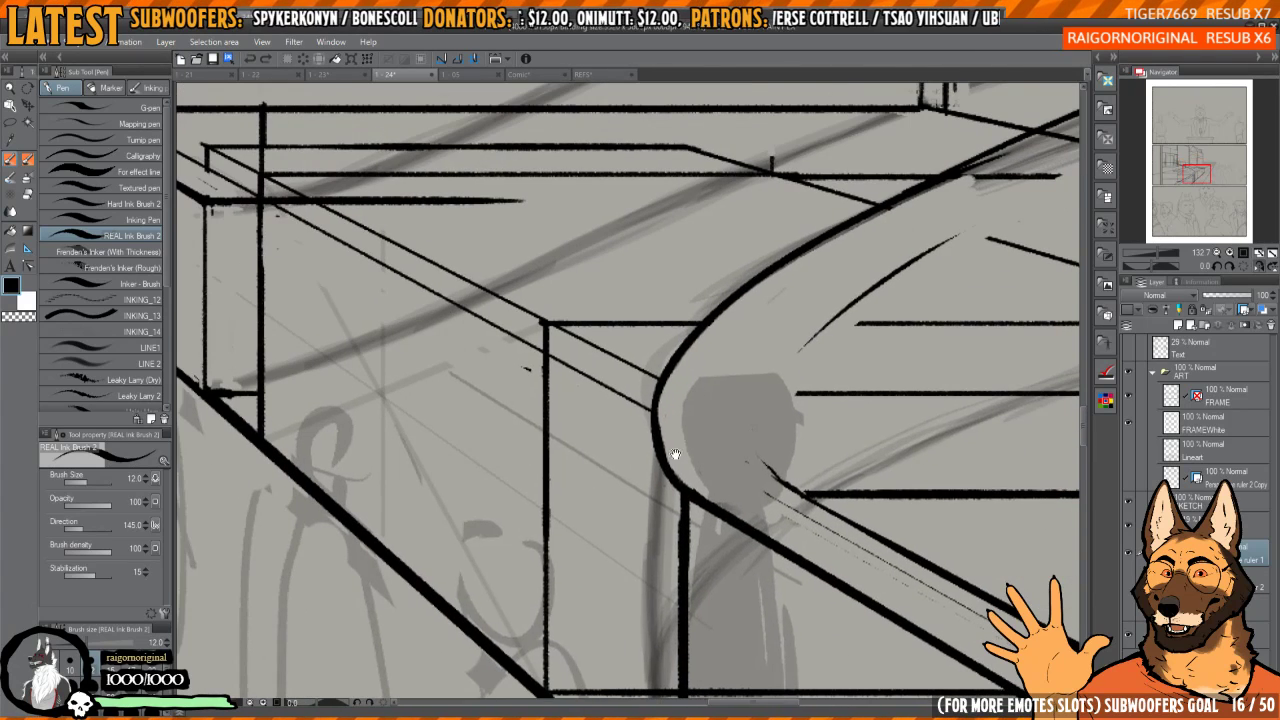
{"action": "key", "text": "c"}
{"action": "scroll", "coordinate": [688, 497], "scroll_direction": "down", "scroll_amount": 3}
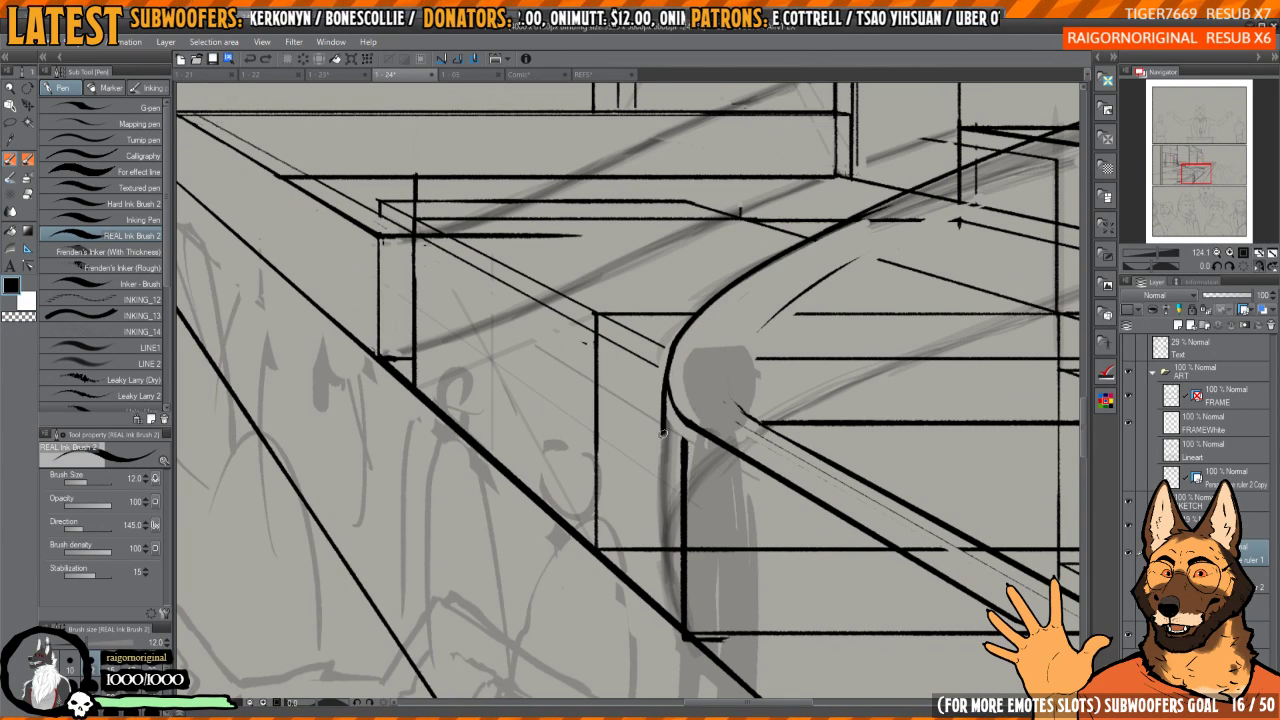
{"action": "left_click_drag", "start_coordinate": [666, 570], "coordinate": [684, 622]}
{"action": "scroll", "coordinate": [684, 622], "scroll_direction": "up", "scroll_amount": 2}
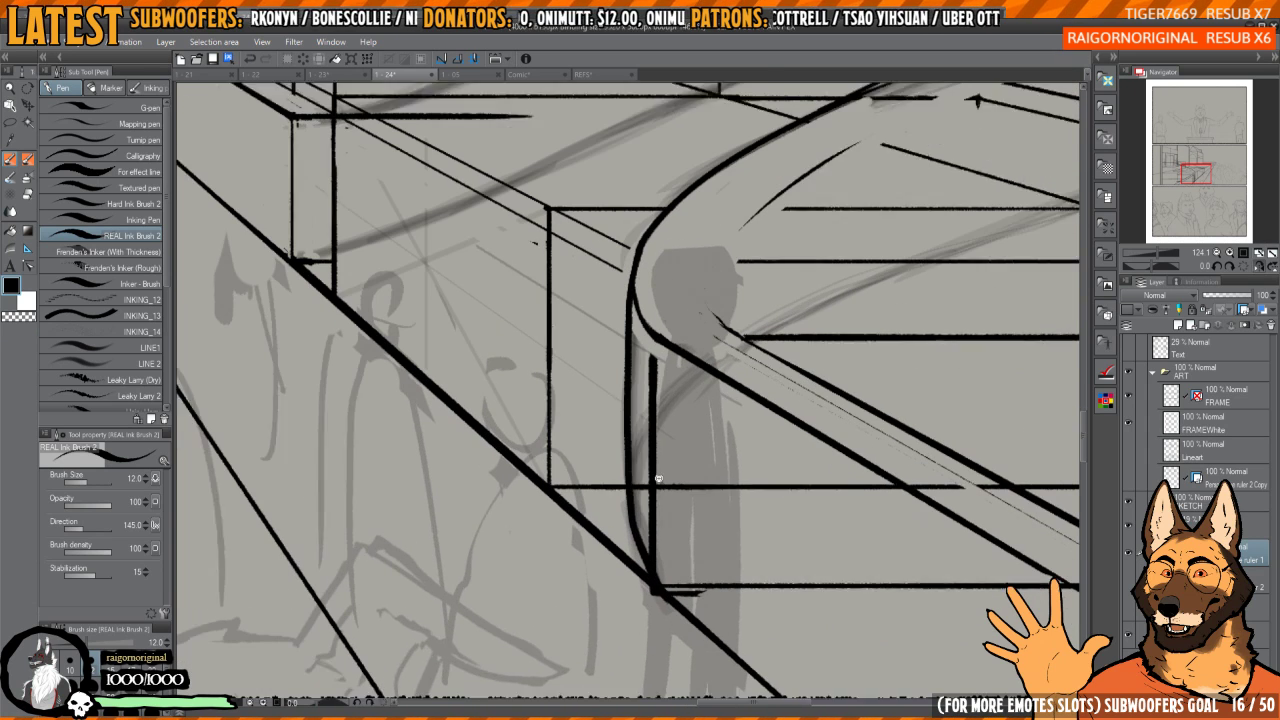
- Erase the old straight vertical line inside the curved wall's outer edge
{"action": "key", "text": "c"}
{"action": "mouse_move", "coordinate": [653, 346]}
{"action": "left_mouse_down"}
{"action": "mouse_move", "coordinate": [656, 559]}
{"action": "mouse_move", "coordinate": [674, 598]}
{"action": "left_mouse_up"}
{"action": "left_click_drag", "start_coordinate": [634, 365], "coordinate": [640, 530]}
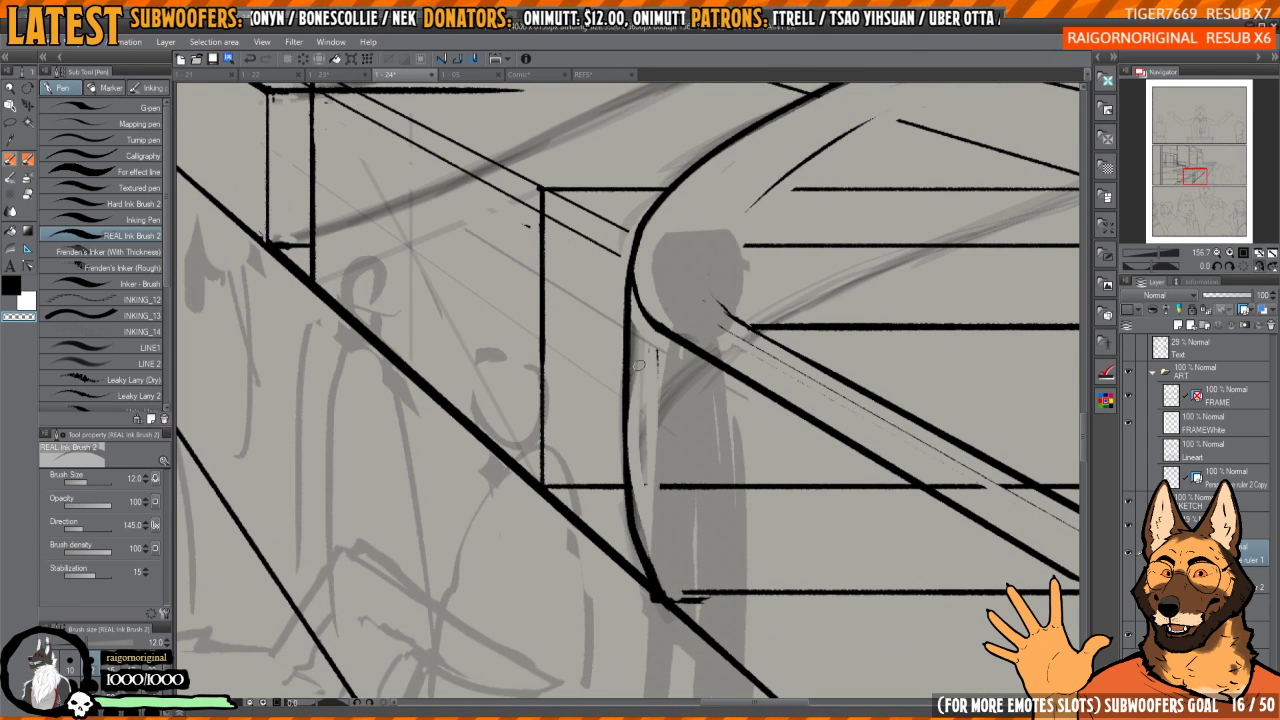
{"action": "mouse_move", "coordinate": [640, 460]}
{"action": "left_mouse_down"}
{"action": "mouse_move", "coordinate": [644, 527]}
{"action": "mouse_move", "coordinate": [637, 373]}
{"action": "mouse_move", "coordinate": [648, 411]}
{"action": "left_mouse_up"}
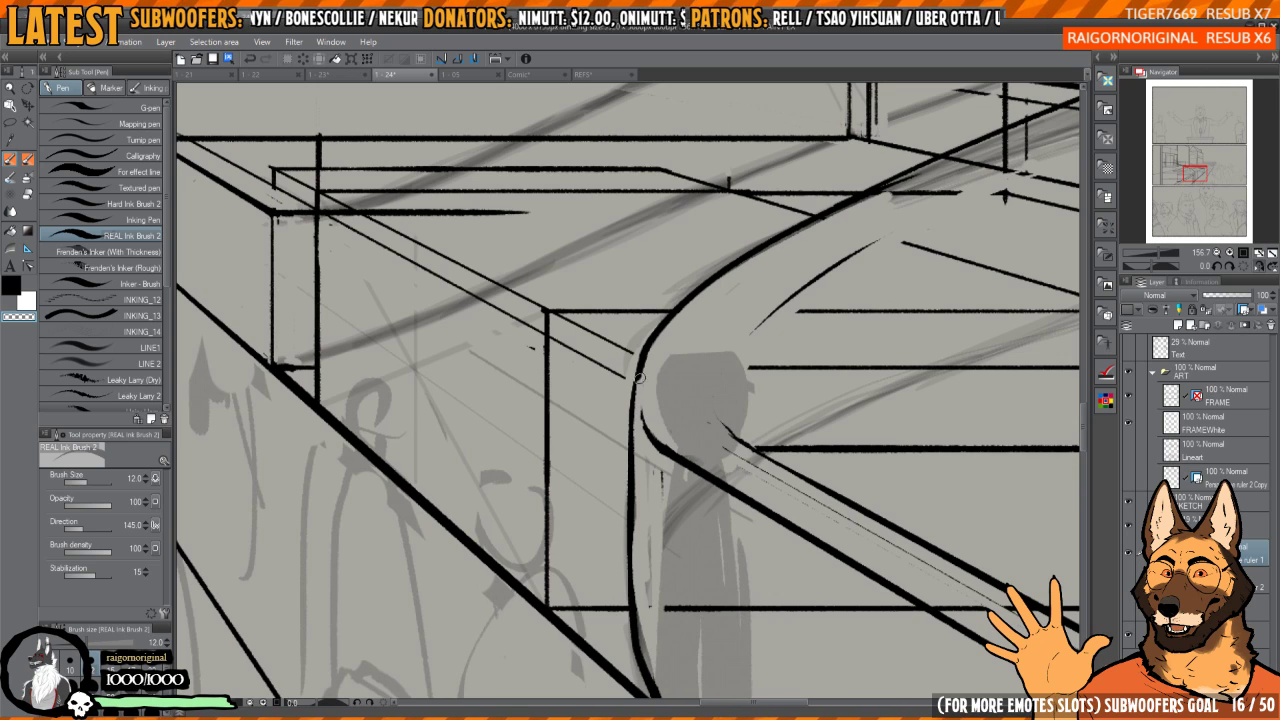
- Smooth the outer bend where the wall's top curve runs into its vertical edge and clean up stray marks
{"action": "left_click_drag", "start_coordinate": [649, 358], "coordinate": [653, 374]}
{"action": "key", "text": "c"}
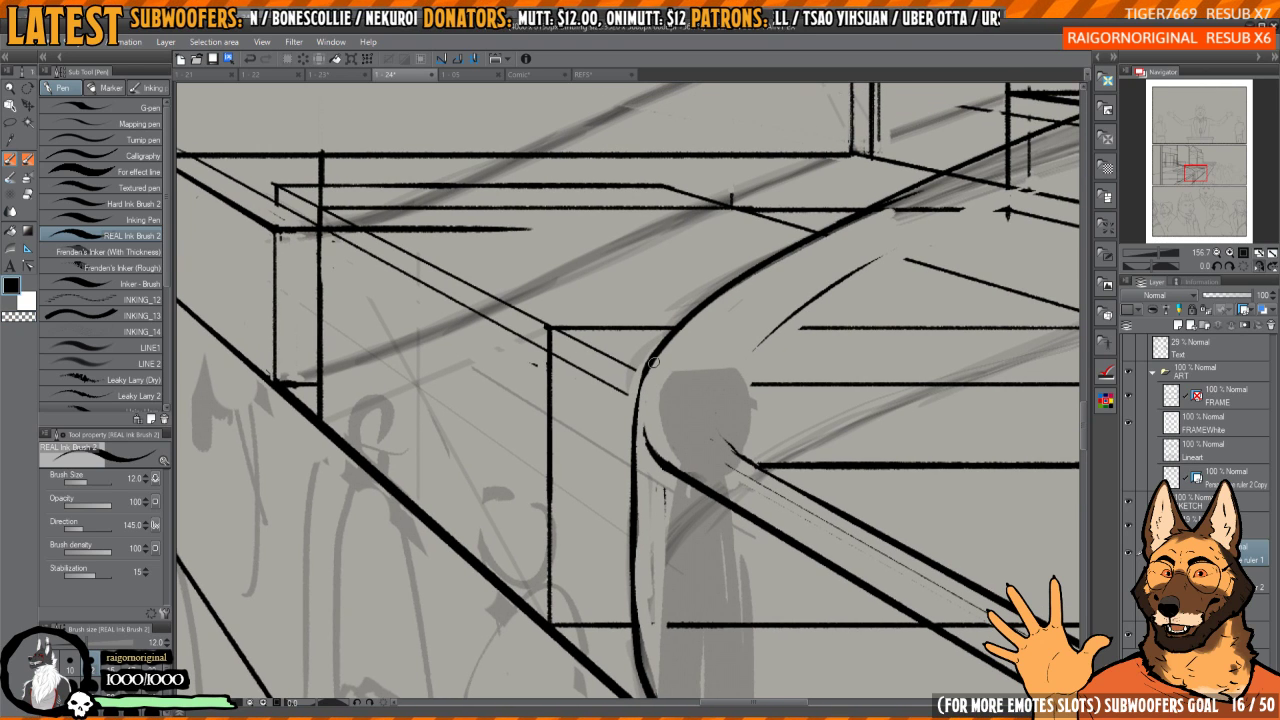
{"action": "mouse_move", "coordinate": [646, 365]}
{"action": "left_mouse_down"}
{"action": "mouse_move", "coordinate": [633, 563]}
{"action": "mouse_move", "coordinate": [633, 480]}
{"action": "left_mouse_up"}
{"action": "key", "text": "c"}
{"action": "mouse_move", "coordinate": [637, 402]}
{"action": "left_mouse_down"}
{"action": "mouse_move", "coordinate": [638, 549]}
{"action": "mouse_move", "coordinate": [650, 594]}
{"action": "mouse_move", "coordinate": [694, 656]}
{"action": "left_mouse_up"}
{"action": "left_click_drag", "start_coordinate": [823, 334], "coordinate": [678, 474]}
{"action": "key", "text": "c"}
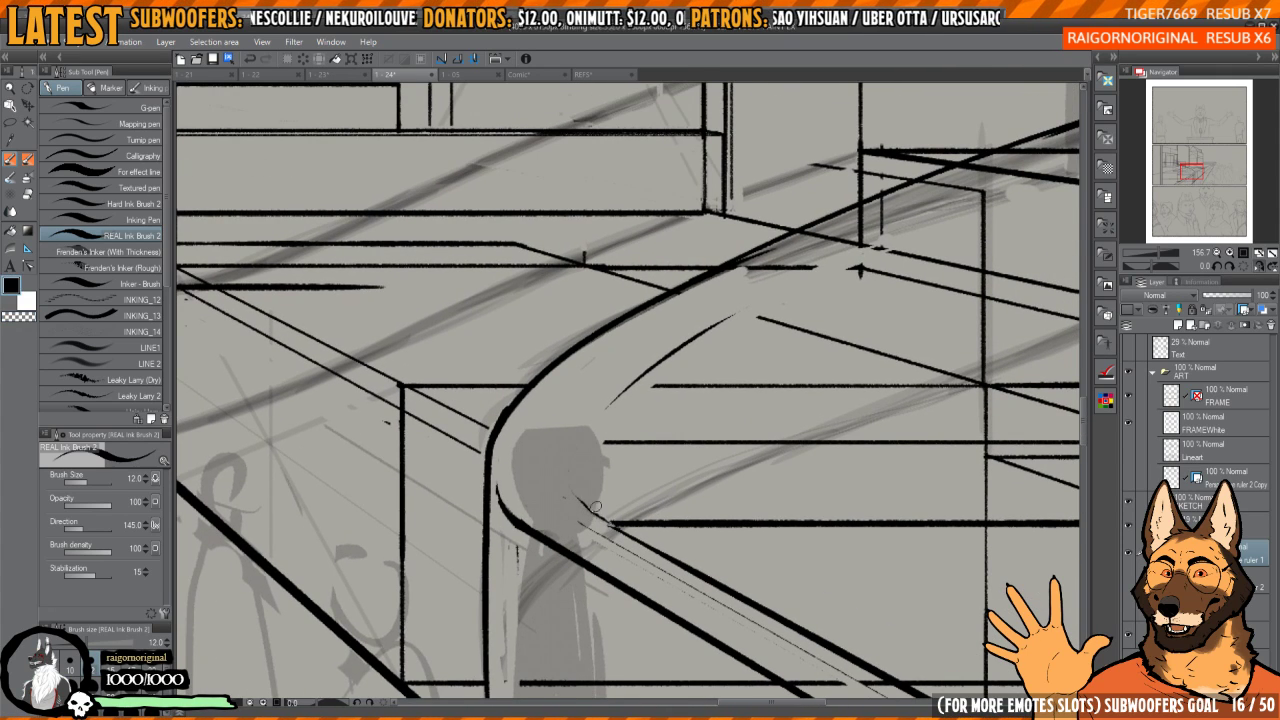
- Ink the inner curve of the wall's top, following the outer curve from the bend up to the doorway
{"action": "left_click_drag", "start_coordinate": [568, 458], "coordinate": [606, 408]}
{"action": "mouse_move", "coordinate": [746, 334]}
{"action": "left_mouse_down"}
{"action": "mouse_move", "coordinate": [720, 297]}
{"action": "mouse_move", "coordinate": [604, 462]}
{"action": "left_mouse_up"}
{"action": "scroll", "coordinate": [720, 297], "scroll_direction": "down", "scroll_amount": 2}
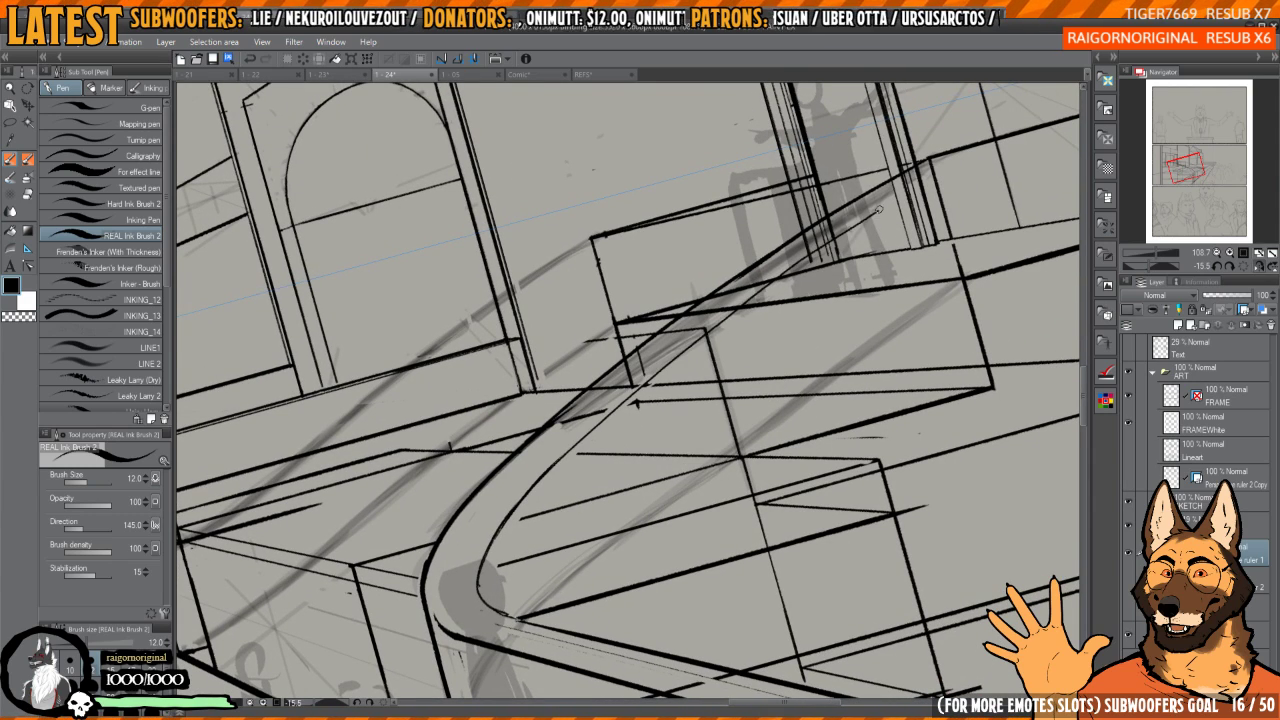
{"action": "left_click_drag", "start_coordinate": [938, 176], "coordinate": [896, 202]}
{"action": "scroll", "coordinate": [860, 150], "scroll_direction": "down", "scroll_amount": 5}
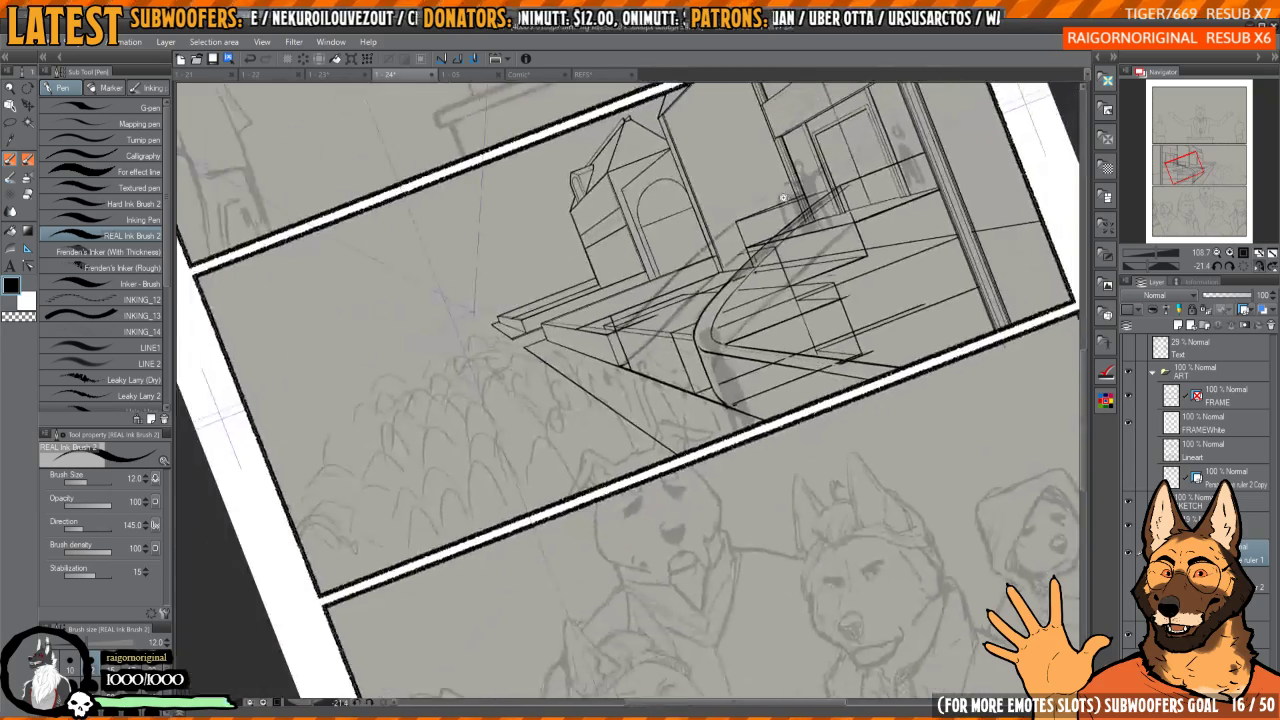
- Examine the curved wall's shape and perspective in mirrored and normal views
{"action": "scroll", "coordinate": [850, 130], "scroll_direction": "up", "scroll_amount": 2}
{"action": "key", "text": "ctrl+at"}
{"action": "key", "text": "h"}
{"action": "left_click_drag", "start_coordinate": [706, 414], "coordinate": [698, 534]}
{"action": "scroll", "coordinate": [698, 534], "scroll_direction": "up", "scroll_amount": 5}
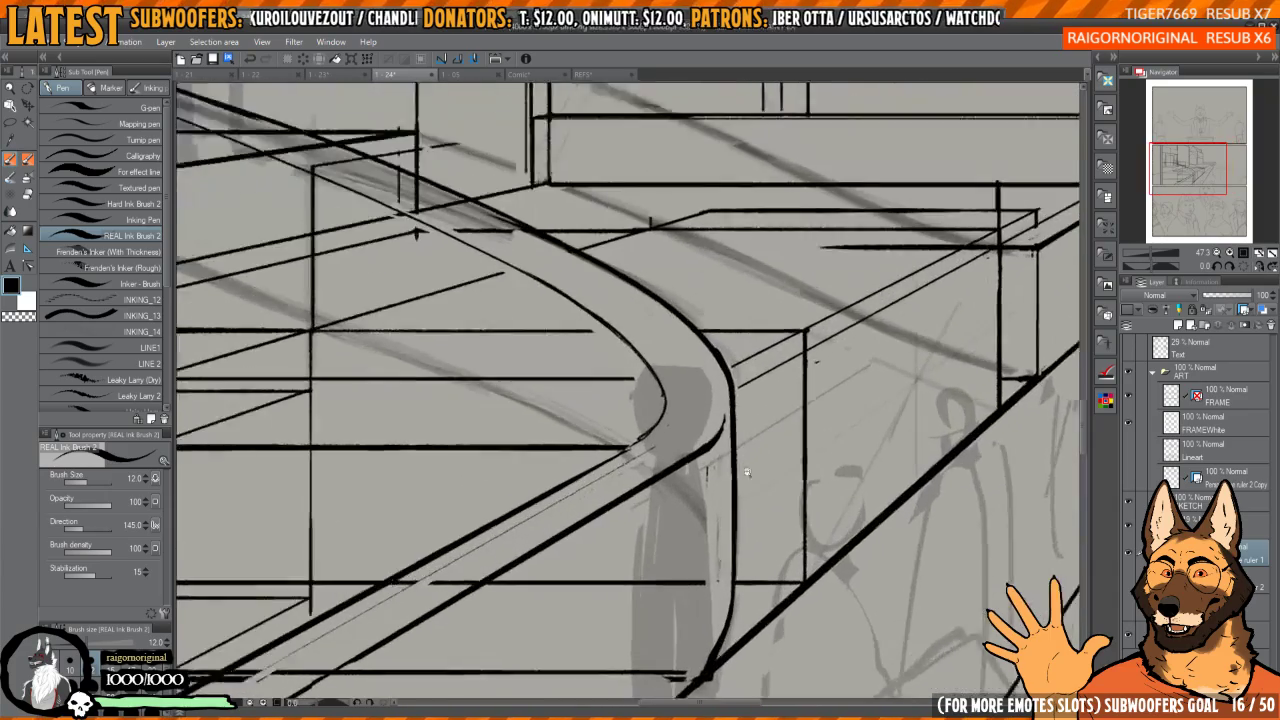
{"action": "mouse_move", "coordinate": [733, 476]}
{"action": "left_mouse_down"}
{"action": "mouse_move", "coordinate": [704, 483]}
{"action": "mouse_move", "coordinate": [727, 482]}
{"action": "left_mouse_up"}
{"action": "key", "text": "h"}
{"action": "left_click_drag", "start_coordinate": [869, 352], "coordinate": [784, 418]}
{"action": "key", "text": "h"}
{"action": "left_click_drag", "start_coordinate": [735, 336], "coordinate": [824, 453]}
{"action": "key", "text": "h"}
- Ink a short near-horizontal line between the pillar and the panel border, and try a second line converging with it
{"action": "mouse_move", "coordinate": [766, 417]}
{"action": "left_mouse_down"}
{"action": "mouse_move", "coordinate": [862, 487]}
{"action": "mouse_move", "coordinate": [823, 466]}
{"action": "mouse_move", "coordinate": [894, 466]}
{"action": "left_mouse_up"}
{"action": "mouse_move", "coordinate": [871, 456]}
{"action": "left_mouse_down"}
{"action": "mouse_move", "coordinate": [839, 442]}
{"action": "mouse_move", "coordinate": [928, 453]}
{"action": "mouse_move", "coordinate": [857, 439]}
{"action": "mouse_move", "coordinate": [938, 437]}
{"action": "left_mouse_up"}
{"action": "key", "text": "ctrl+z"}
{"action": "scroll", "coordinate": [864, 449], "scroll_direction": "up", "scroll_amount": 3}
{"action": "key", "text": "ctrl+z"}
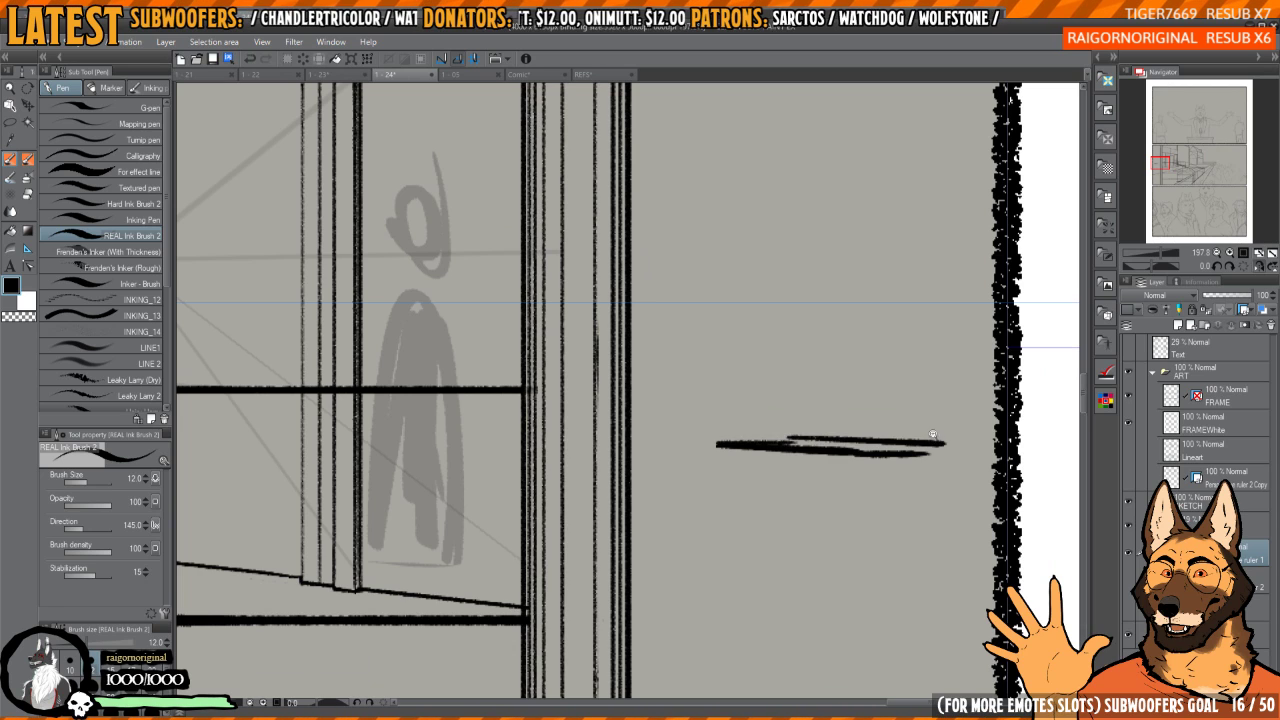
{"action": "key", "text": "ctrl+z"}
{"action": "left_click_drag", "start_coordinate": [792, 437], "coordinate": [940, 446]}
{"action": "key", "text": "ctrl+z"}
{"action": "left_click_drag", "start_coordinate": [788, 438], "coordinate": [930, 449]}
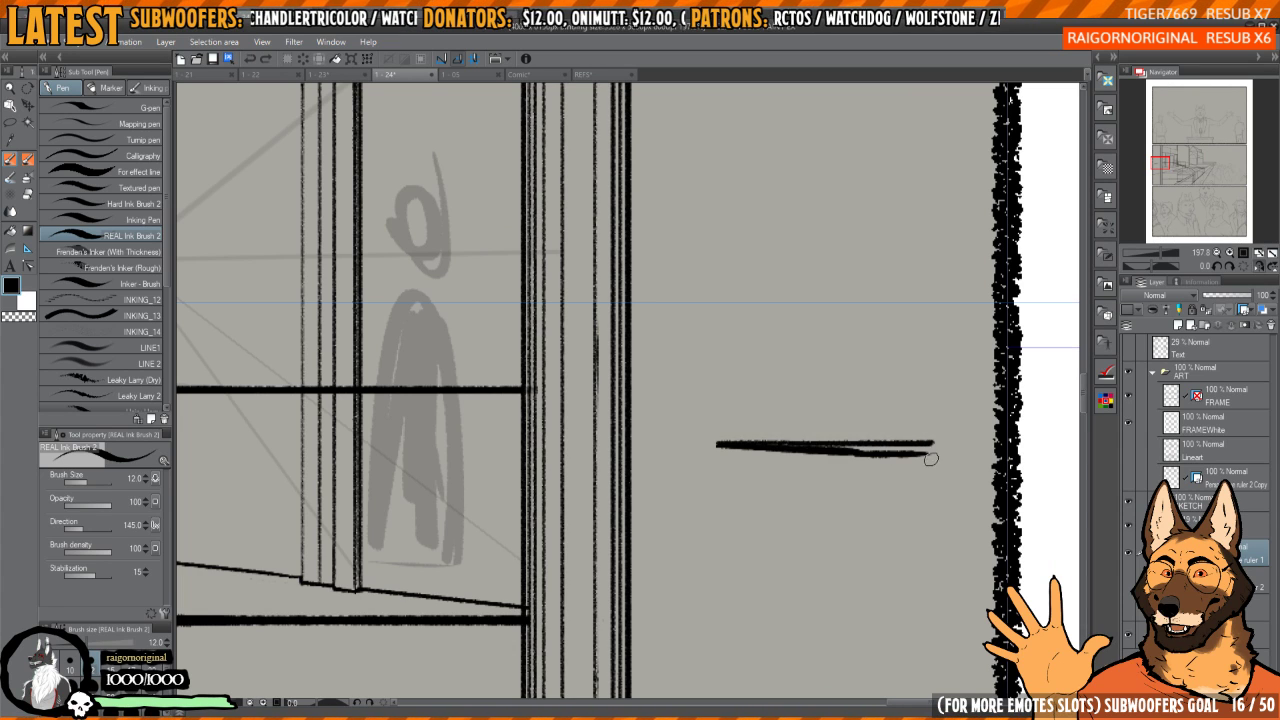
{"action": "key", "text": "ctrl+z"}
{"action": "mouse_move", "coordinate": [788, 438]}
{"action": "left_mouse_down"}
{"action": "mouse_move", "coordinate": [929, 460]}
{"action": "mouse_move", "coordinate": [944, 449]}
{"action": "mouse_move", "coordinate": [846, 463]}
{"action": "mouse_move", "coordinate": [922, 450]}
{"action": "mouse_move", "coordinate": [790, 454]}
{"action": "mouse_move", "coordinate": [840, 455]}
{"action": "left_mouse_up"}
{"action": "key", "text": "ctrl+z"}
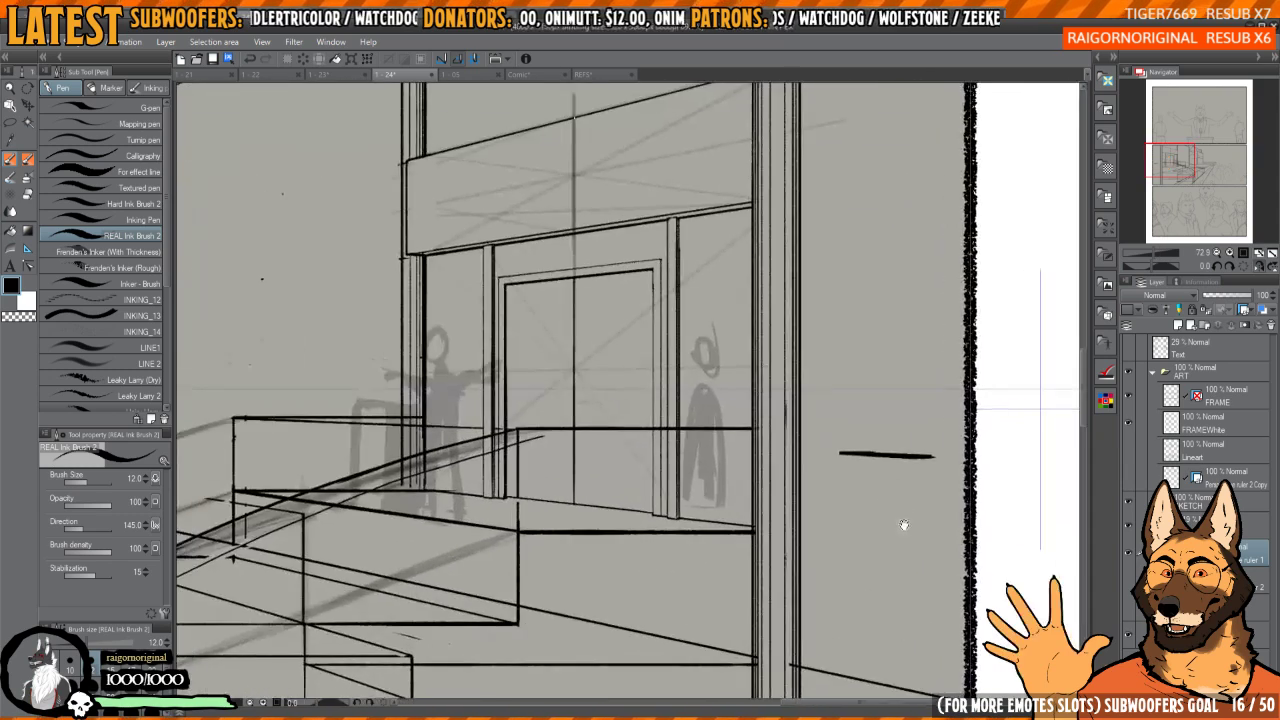
- Draw a tall narrow box below the short line beside the pillar, with side edges, an inner vertical edge and bottom edges
{"action": "left_click_drag", "start_coordinate": [909, 586], "coordinate": [837, 389]}
{"action": "left_click_drag", "start_coordinate": [825, 256], "coordinate": [825, 688]}
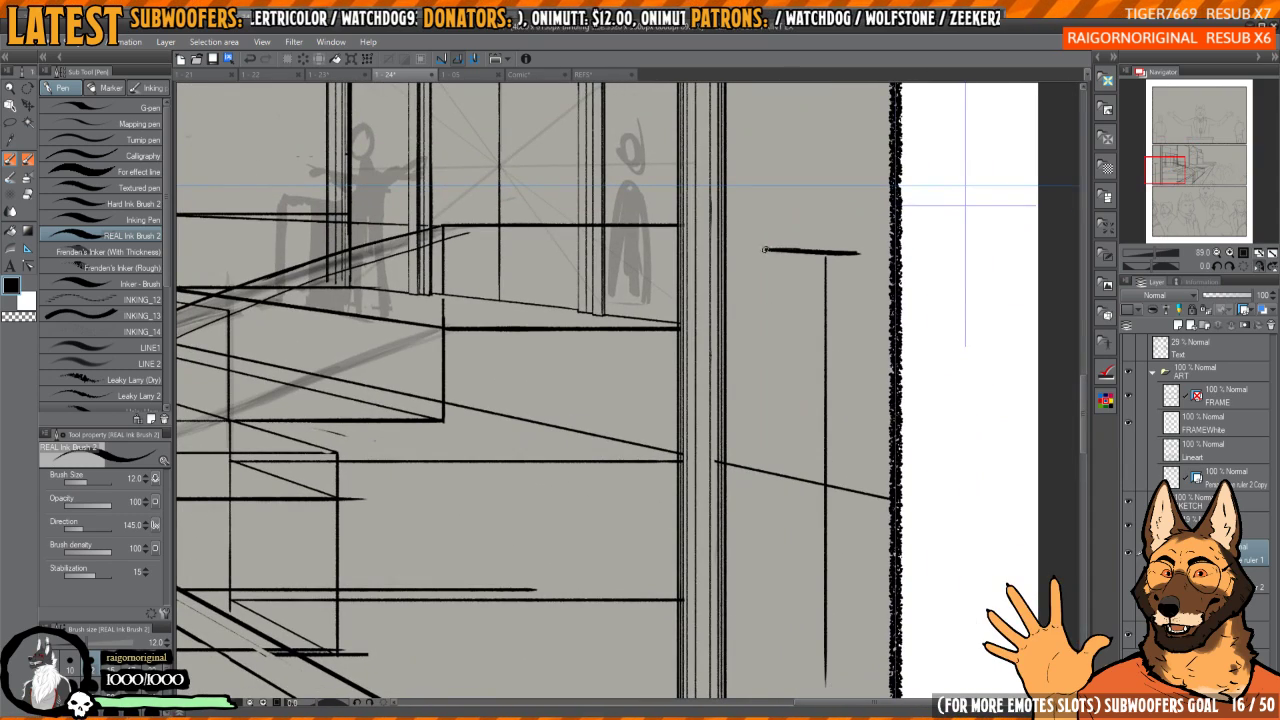
{"action": "mouse_move", "coordinate": [765, 250]}
{"action": "left_mouse_down"}
{"action": "mouse_move", "coordinate": [766, 688]}
{"action": "mouse_move", "coordinate": [760, 497]}
{"action": "left_mouse_up"}
{"action": "left_click_drag", "start_coordinate": [821, 157], "coordinate": [832, 581]}
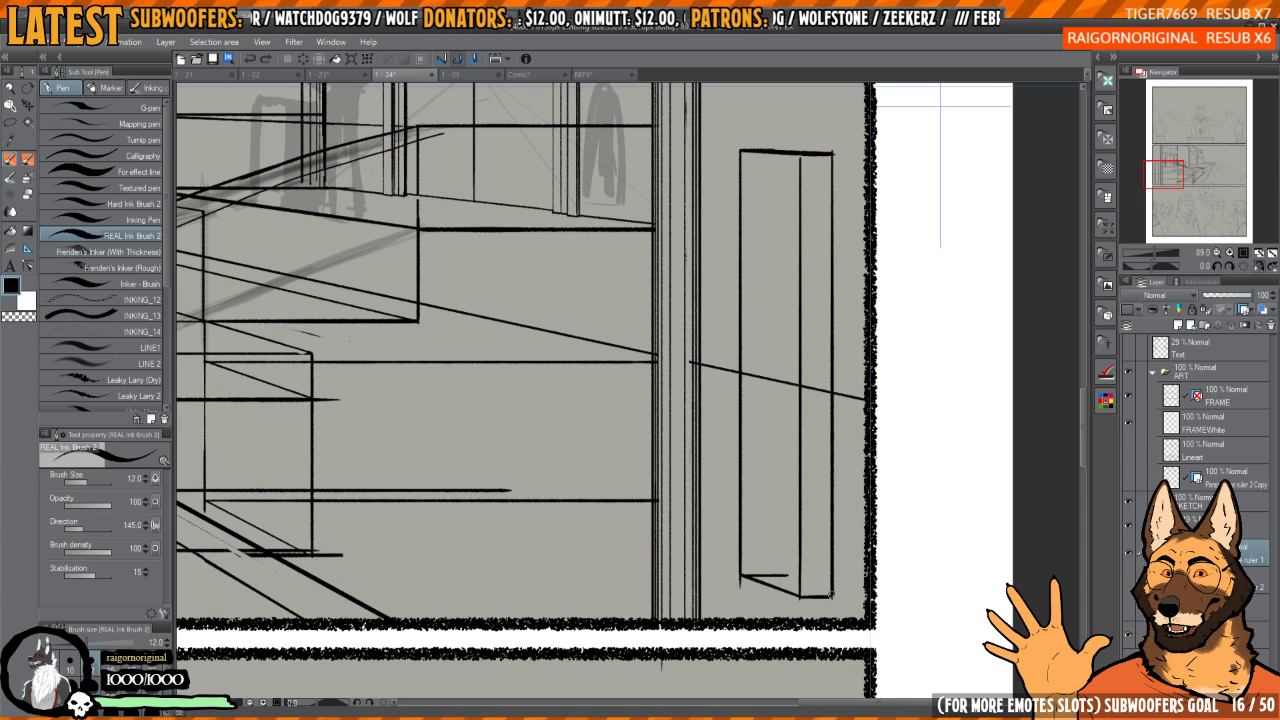
- Add a second inner vertical line to the tall box for its rear corner
{"action": "left_click_drag", "start_coordinate": [779, 549], "coordinate": [772, 150]}
{"action": "left_click_drag", "start_coordinate": [777, 278], "coordinate": [774, 289]}
{"action": "key", "text": "ctrl+z"}
{"action": "left_click_drag", "start_coordinate": [779, 586], "coordinate": [776, 165]}
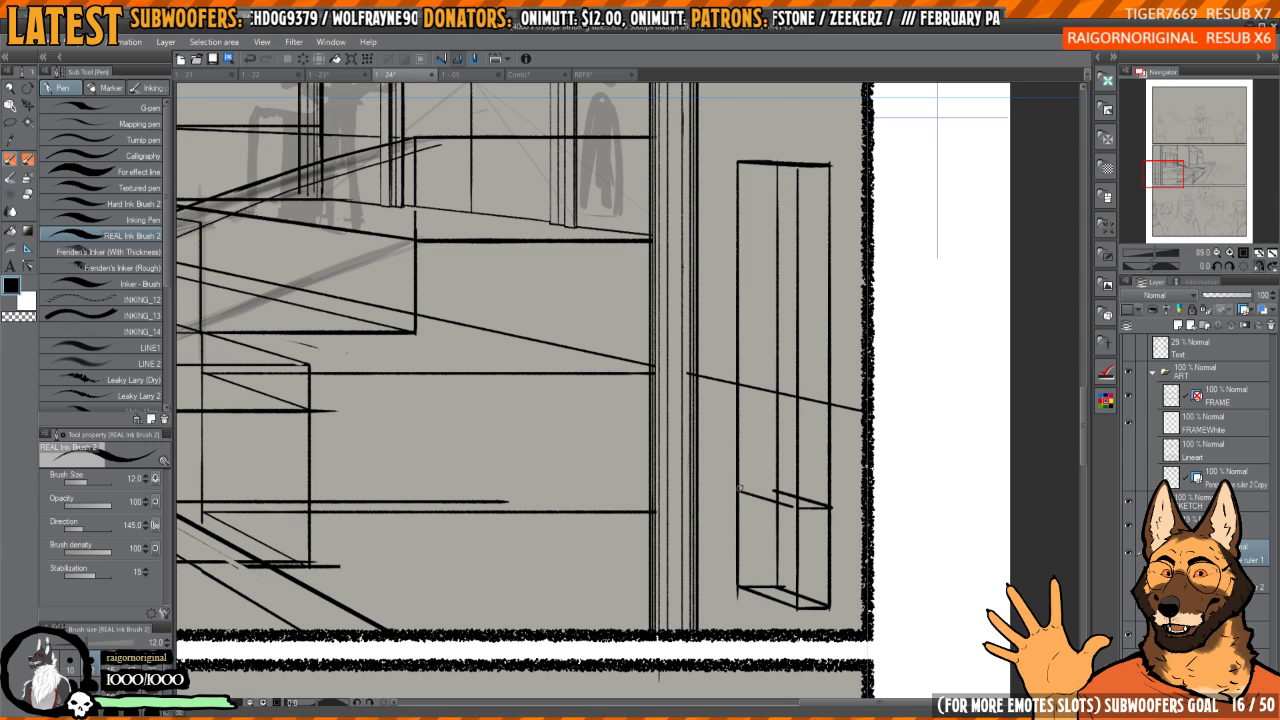
- Divide the tall box into stacked compartments with perspective shelf lines up its height
{"action": "scroll", "coordinate": [769, 487], "scroll_direction": "up", "scroll_amount": 2}
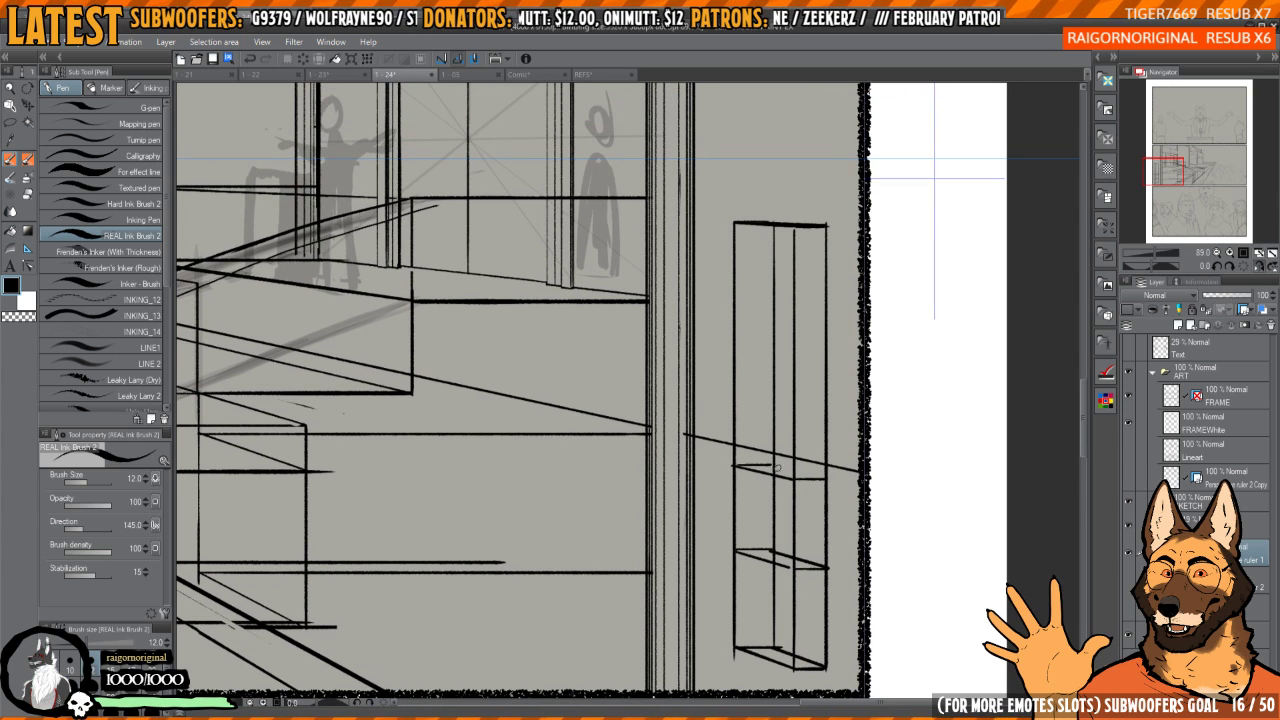
{"action": "scroll", "coordinate": [805, 475], "scroll_direction": "up", "scroll_amount": 2}
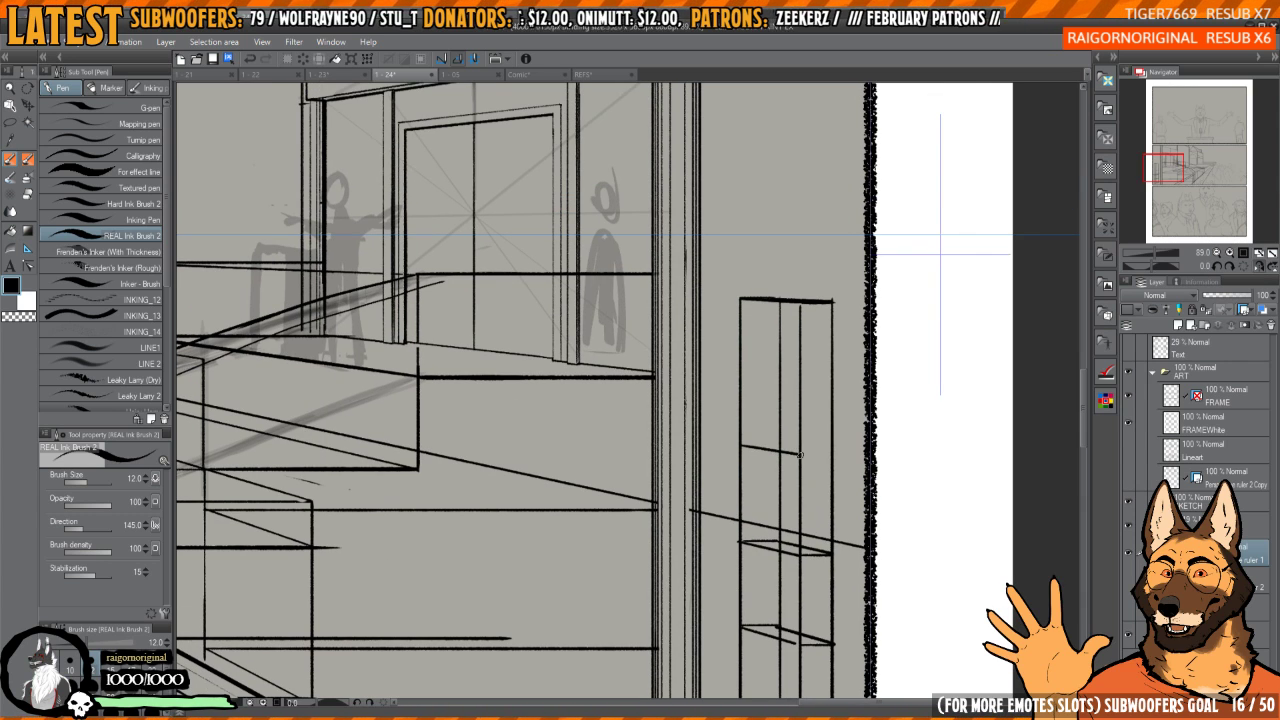
{"action": "mouse_move", "coordinate": [797, 456]}
{"action": "left_mouse_down"}
{"action": "mouse_move", "coordinate": [832, 444]}
{"action": "mouse_move", "coordinate": [810, 451]}
{"action": "mouse_move", "coordinate": [832, 451]}
{"action": "mouse_move", "coordinate": [775, 432]}
{"action": "mouse_move", "coordinate": [740, 445]}
{"action": "mouse_move", "coordinate": [781, 449]}
{"action": "left_mouse_up"}
{"action": "key", "text": "ctrl+z"}
{"action": "scroll", "coordinate": [780, 405], "scroll_direction": "up", "scroll_amount": 1}
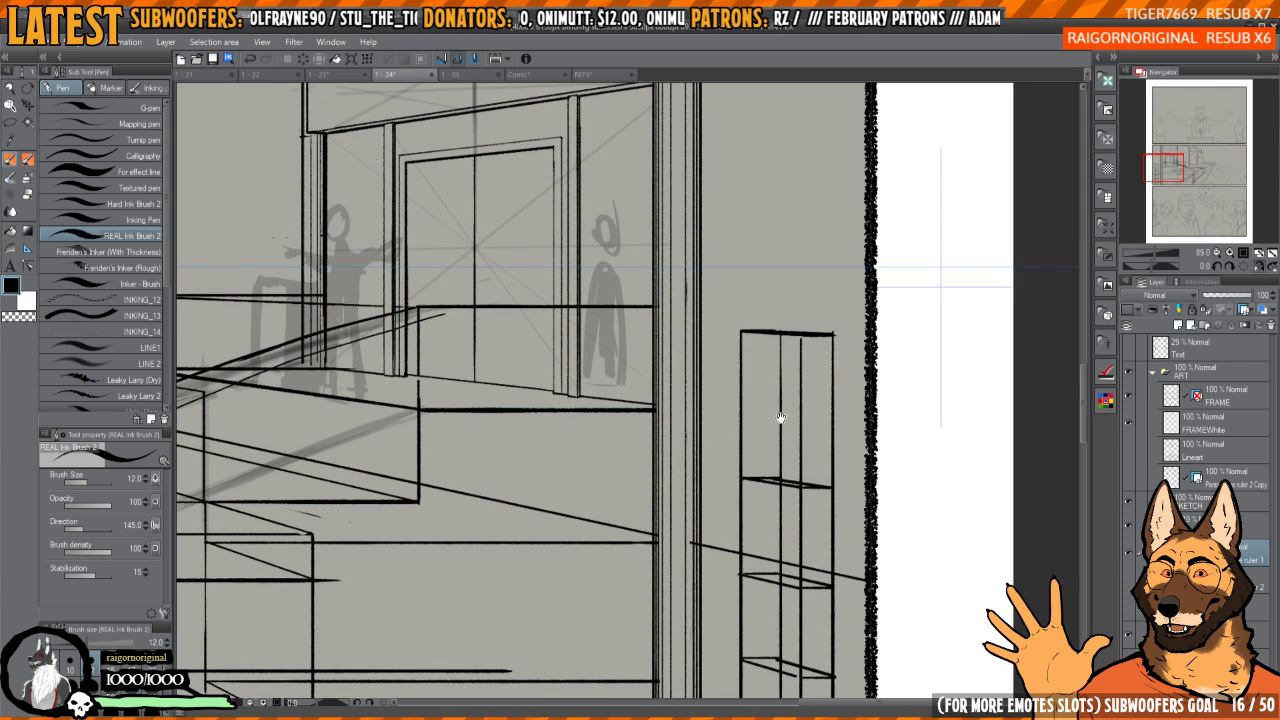
{"action": "left_click_drag", "start_coordinate": [742, 393], "coordinate": [827, 393]}
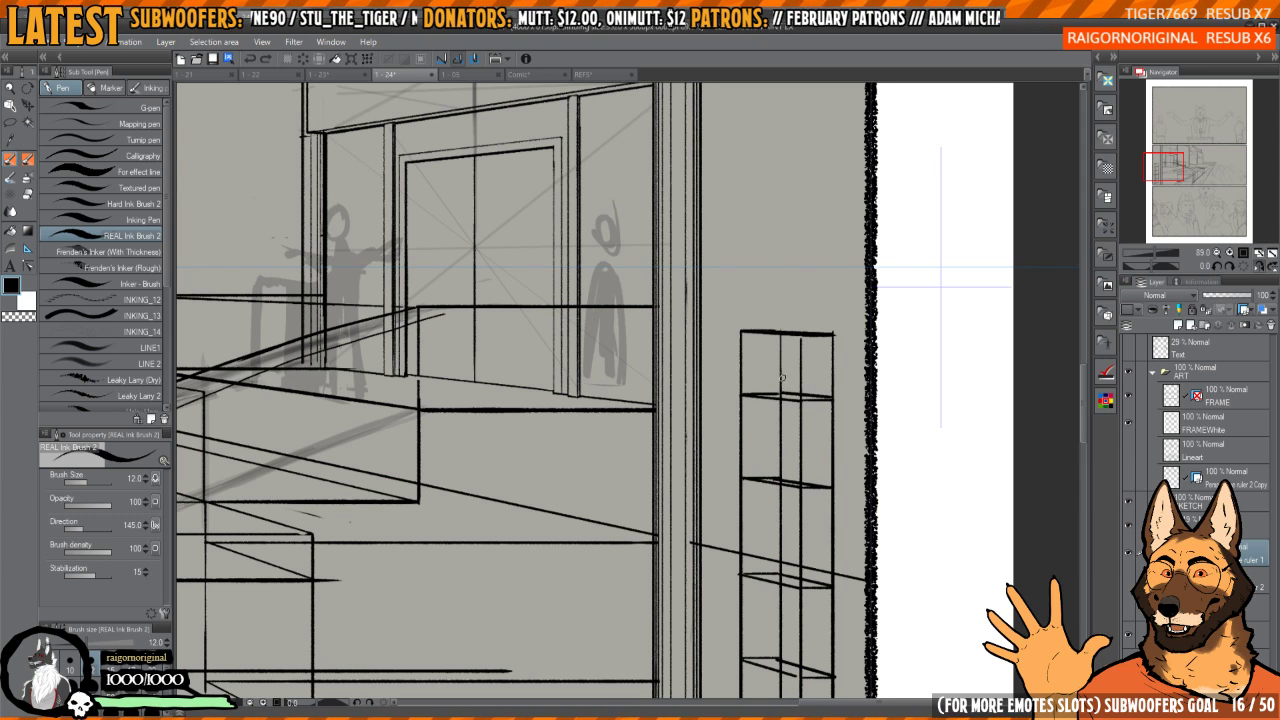
- Try thickening the top line of the curved wall's straight front section
{"action": "scroll", "coordinate": [805, 390], "scroll_direction": "down", "scroll_amount": 3}
{"action": "left_click_drag", "start_coordinate": [806, 358], "coordinate": [883, 336]}
{"action": "left_click_drag", "start_coordinate": [711, 406], "coordinate": [804, 409]}
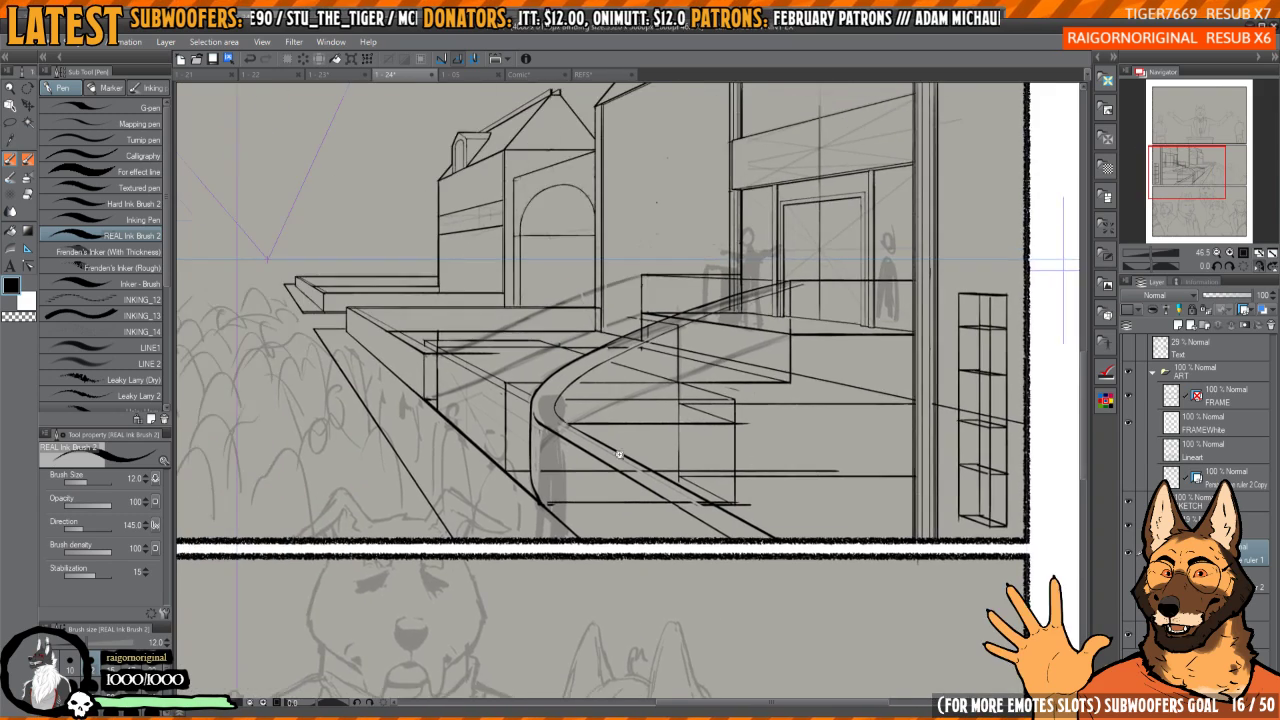
{"action": "scroll", "coordinate": [620, 447], "scroll_direction": "up", "scroll_amount": 3}
{"action": "mouse_move", "coordinate": [677, 494]}
{"action": "left_mouse_down"}
{"action": "mouse_move", "coordinate": [684, 517]}
{"action": "mouse_move", "coordinate": [800, 606]}
{"action": "left_mouse_up"}
{"action": "left_click_drag", "start_coordinate": [576, 469], "coordinate": [678, 530]}
{"action": "left_click_drag", "start_coordinate": [506, 430], "coordinate": [578, 473]}
{"action": "mouse_move", "coordinate": [608, 393]}
{"action": "left_mouse_down"}
{"action": "mouse_move", "coordinate": [653, 521]}
{"action": "mouse_move", "coordinate": [633, 557]}
{"action": "left_mouse_up"}
{"action": "scroll", "coordinate": [616, 470], "scroll_direction": "down", "scroll_amount": 3}
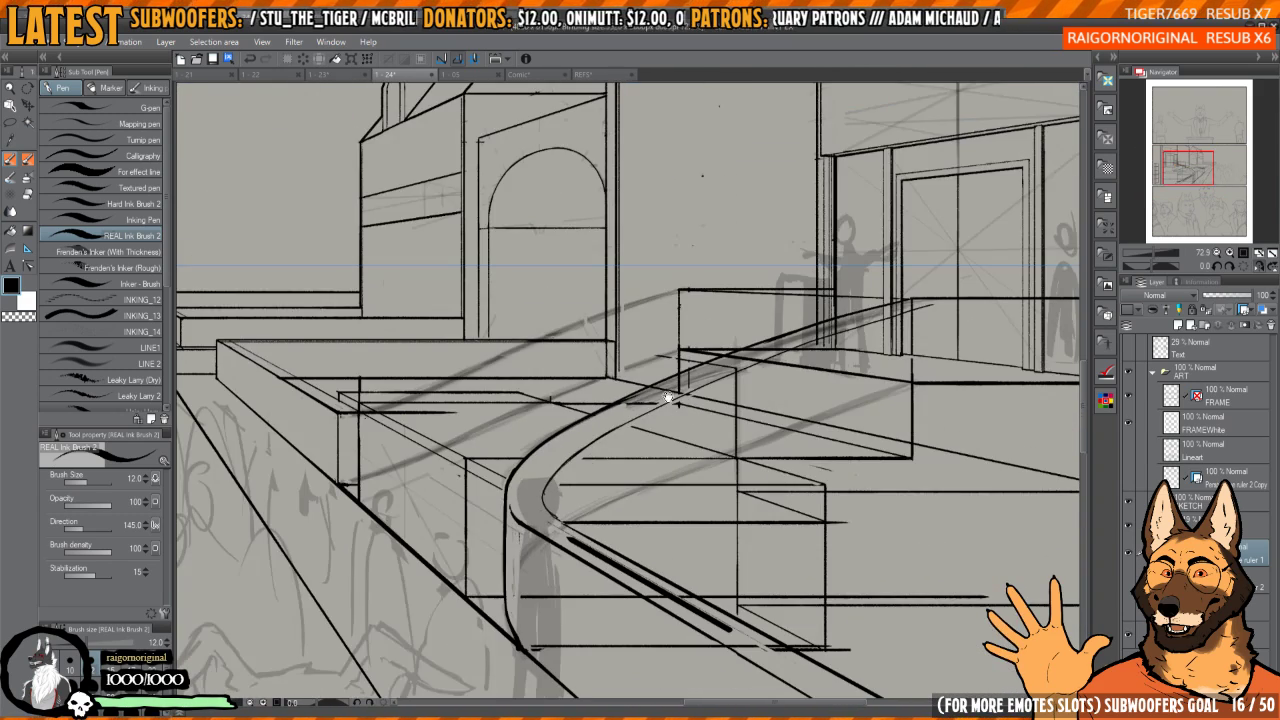
{"action": "mouse_move", "coordinate": [810, 369]}
{"action": "left_mouse_down"}
{"action": "mouse_move", "coordinate": [792, 373]}
{"action": "mouse_move", "coordinate": [778, 323]}
{"action": "left_mouse_up"}
{"action": "key", "text": "ctrl+z"}
{"action": "scroll", "coordinate": [633, 481], "scroll_direction": "up", "scroll_amount": 4}
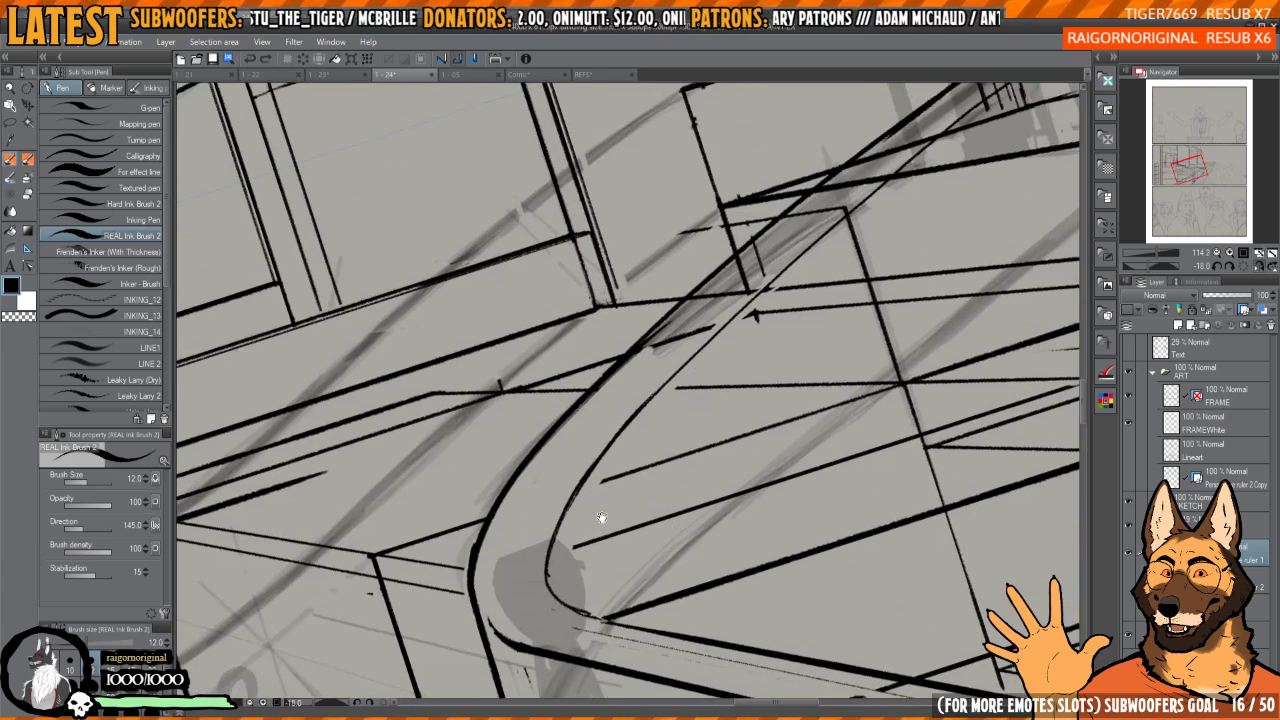
{"action": "key", "text": "ctrl+z"}
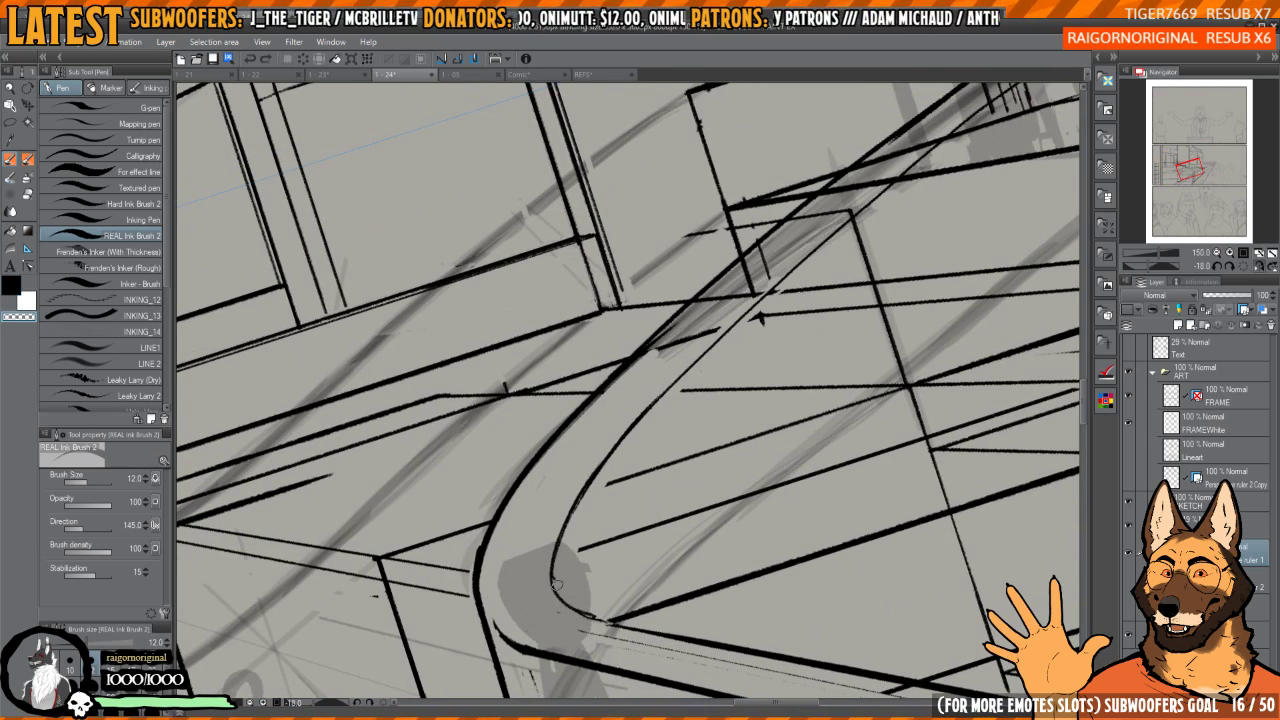
- Clean up the wall's inner curve and redraw it as one long sweep between the doorway and the bend
{"action": "mouse_move", "coordinate": [557, 585]}
{"action": "left_mouse_down"}
{"action": "mouse_move", "coordinate": [580, 501]}
{"action": "mouse_move", "coordinate": [664, 394]}
{"action": "left_mouse_up"}
{"action": "key", "text": "c"}
{"action": "mouse_move", "coordinate": [562, 513]}
{"action": "left_mouse_down"}
{"action": "mouse_move", "coordinate": [680, 355]}
{"action": "mouse_move", "coordinate": [806, 237]}
{"action": "left_mouse_up"}
{"action": "scroll", "coordinate": [806, 237], "scroll_direction": "down", "scroll_amount": 3}
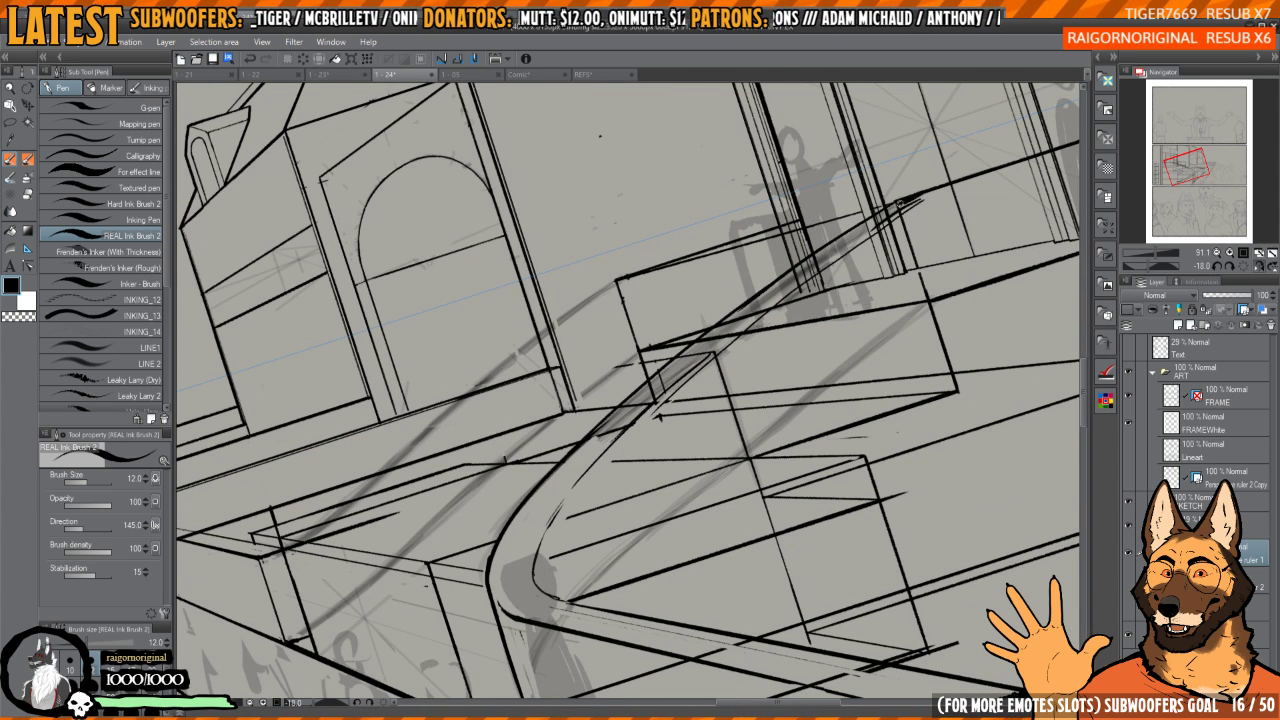
{"action": "left_click_drag", "start_coordinate": [913, 197], "coordinate": [809, 271]}
{"action": "key", "text": "ctrl+z"}
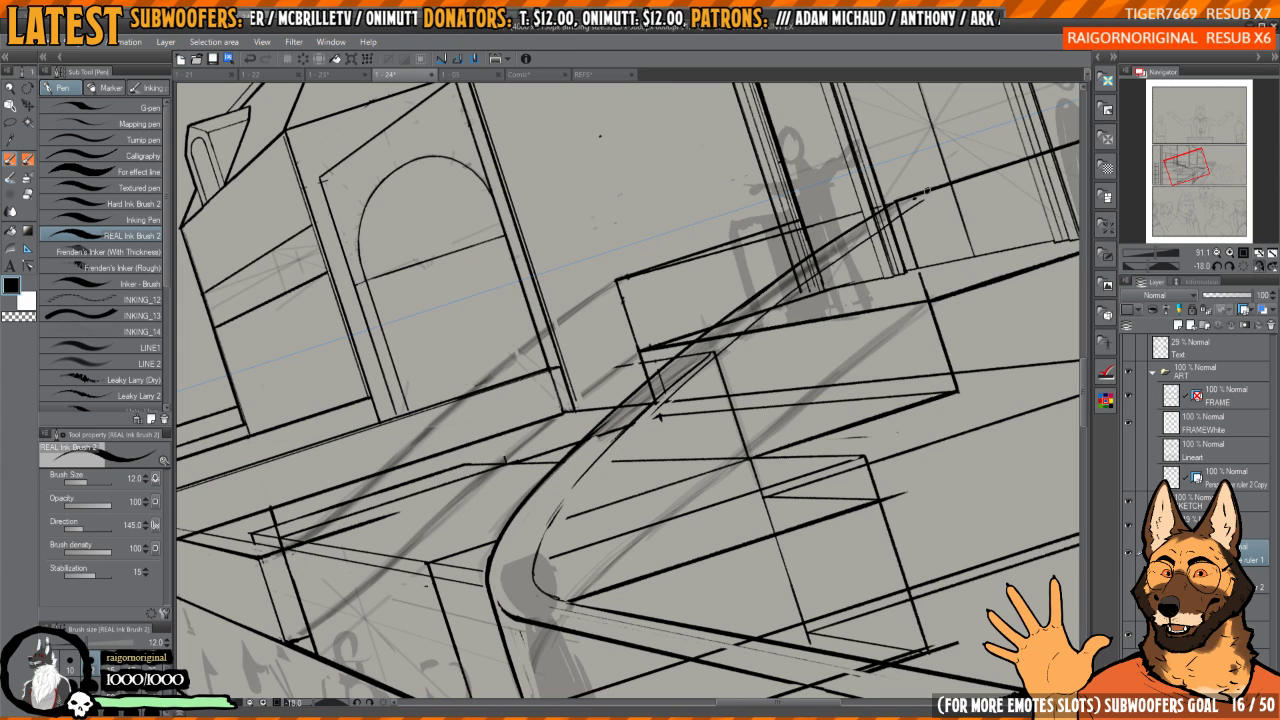
{"action": "mouse_move", "coordinate": [927, 190]}
{"action": "left_mouse_down"}
{"action": "mouse_move", "coordinate": [781, 291]}
{"action": "mouse_move", "coordinate": [573, 477]}
{"action": "mouse_move", "coordinate": [533, 560]}
{"action": "mouse_move", "coordinate": [537, 586]}
{"action": "left_mouse_up"}
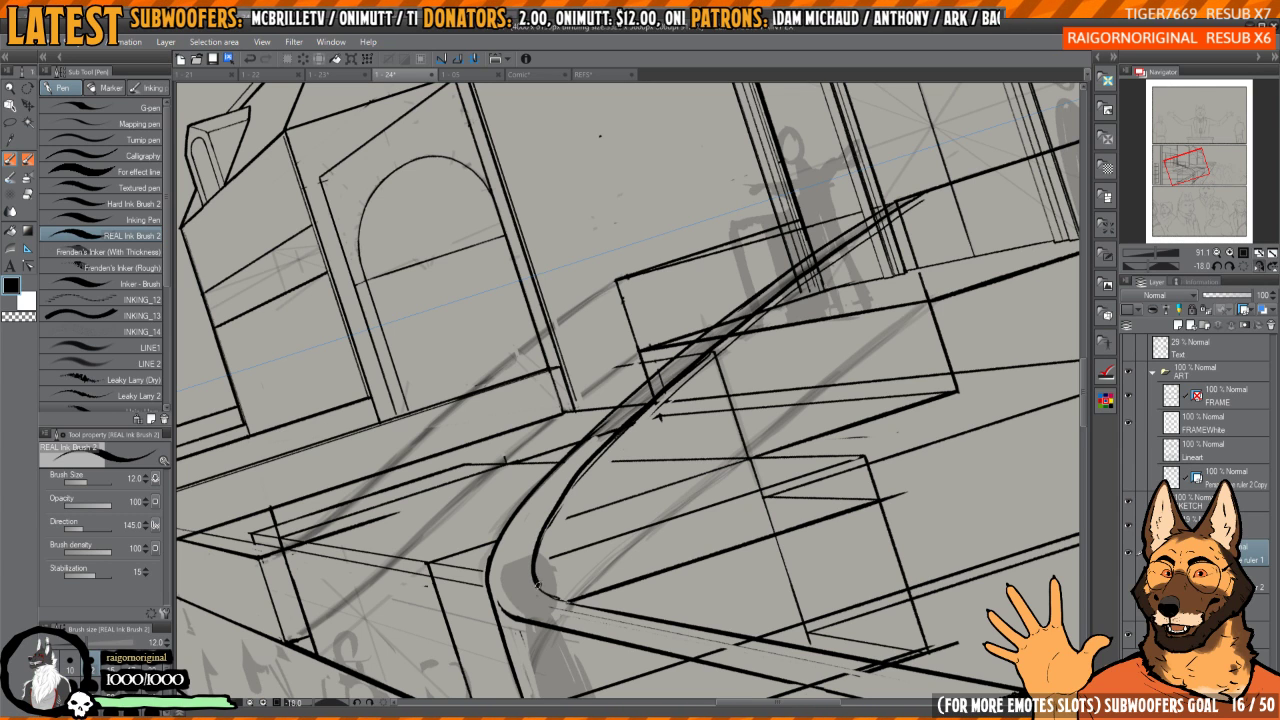
- Erase the excess lines along the inner side of the wall's curve up to the doorway
{"action": "left_click_drag", "start_coordinate": [698, 428], "coordinate": [688, 434]}
{"action": "mouse_move", "coordinate": [814, 323]}
{"action": "left_mouse_down"}
{"action": "mouse_move", "coordinate": [800, 309]}
{"action": "mouse_move", "coordinate": [794, 327]}
{"action": "left_mouse_up"}
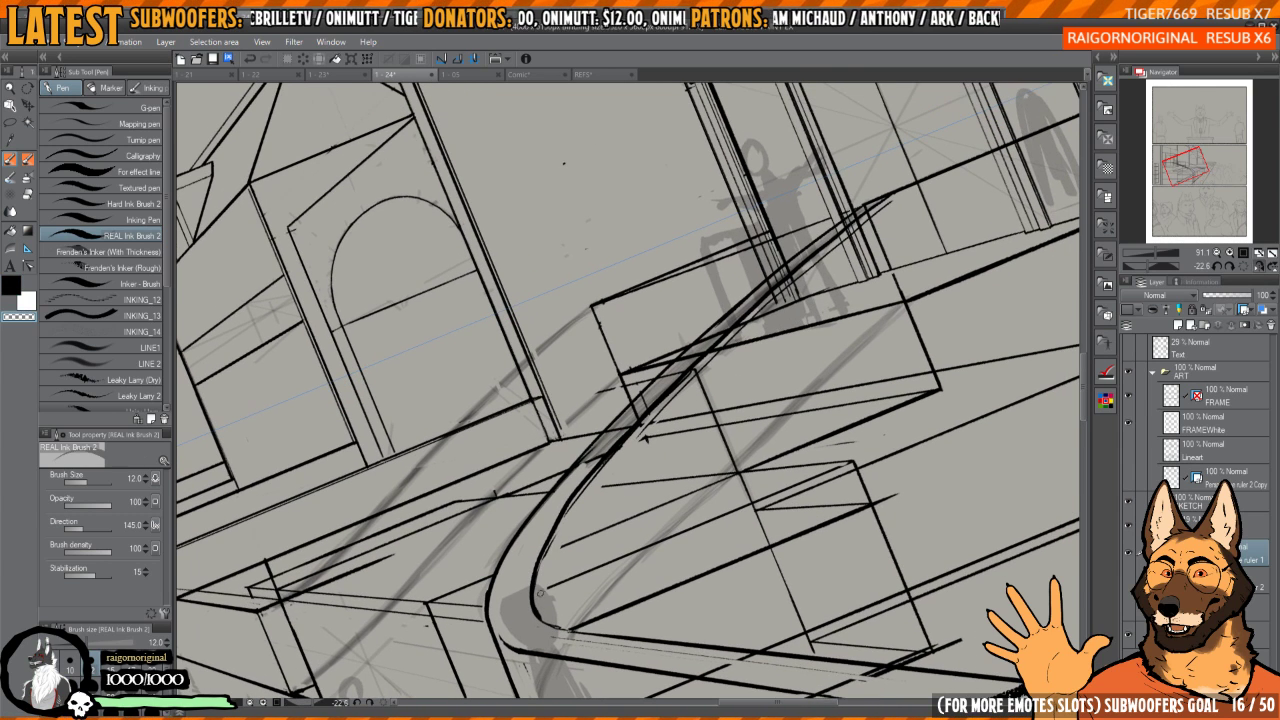
{"action": "mouse_move", "coordinate": [542, 614]}
{"action": "left_mouse_down"}
{"action": "mouse_move", "coordinate": [550, 540]}
{"action": "mouse_move", "coordinate": [620, 448]}
{"action": "mouse_move", "coordinate": [772, 290]}
{"action": "mouse_move", "coordinate": [898, 191]}
{"action": "left_mouse_up"}
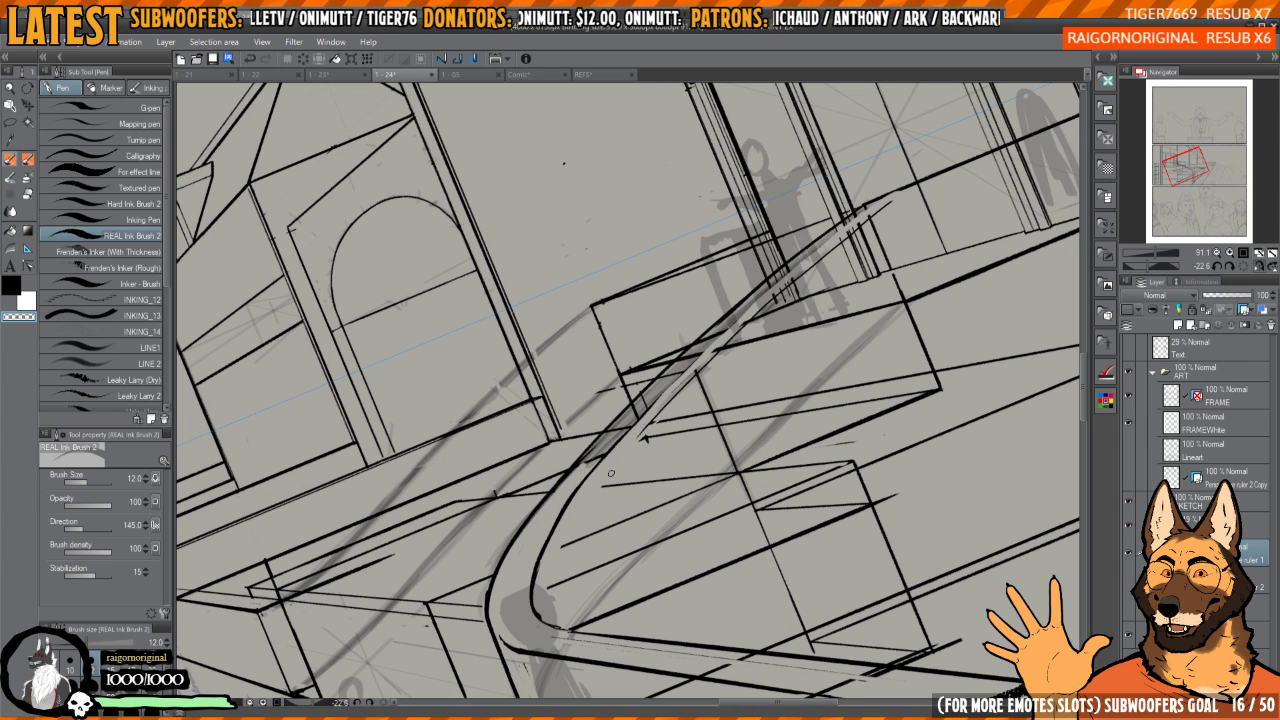
{"action": "mouse_move", "coordinate": [640, 436]}
{"action": "left_mouse_down"}
{"action": "mouse_move", "coordinate": [840, 242]}
{"action": "mouse_move", "coordinate": [912, 197]}
{"action": "left_mouse_up"}
{"action": "left_click_drag", "start_coordinate": [845, 215], "coordinate": [811, 258]}
{"action": "mouse_move", "coordinate": [630, 432]}
{"action": "left_mouse_down"}
{"action": "mouse_move", "coordinate": [662, 432]}
{"action": "mouse_move", "coordinate": [653, 441]}
{"action": "left_mouse_up"}
{"action": "left_click_drag", "start_coordinate": [684, 392], "coordinate": [868, 211]}
- Re-ink the wall's curve from the bend toward the doorway and check it in a mirrored view
{"action": "key", "text": "c"}
{"action": "mouse_move", "coordinate": [520, 568]}
{"action": "left_mouse_down"}
{"action": "mouse_move", "coordinate": [725, 327]}
{"action": "mouse_move", "coordinate": [913, 158]}
{"action": "mouse_move", "coordinate": [794, 249]}
{"action": "left_mouse_up"}
{"action": "key", "text": "ctrl+@"}
{"action": "key", "text": "h"}
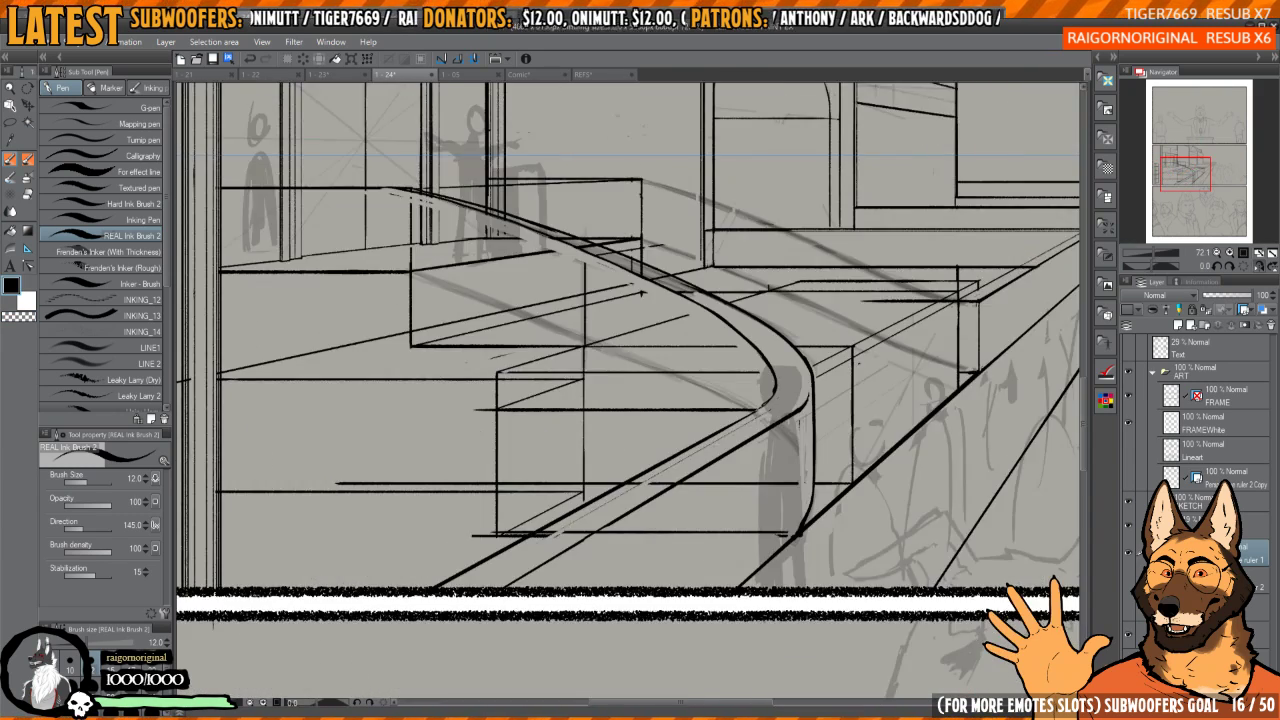
- Refine the inner curve's line around the bend above the grey silhouette figure
{"action": "scroll", "coordinate": [642, 291], "scroll_direction": "up", "scroll_amount": 8}
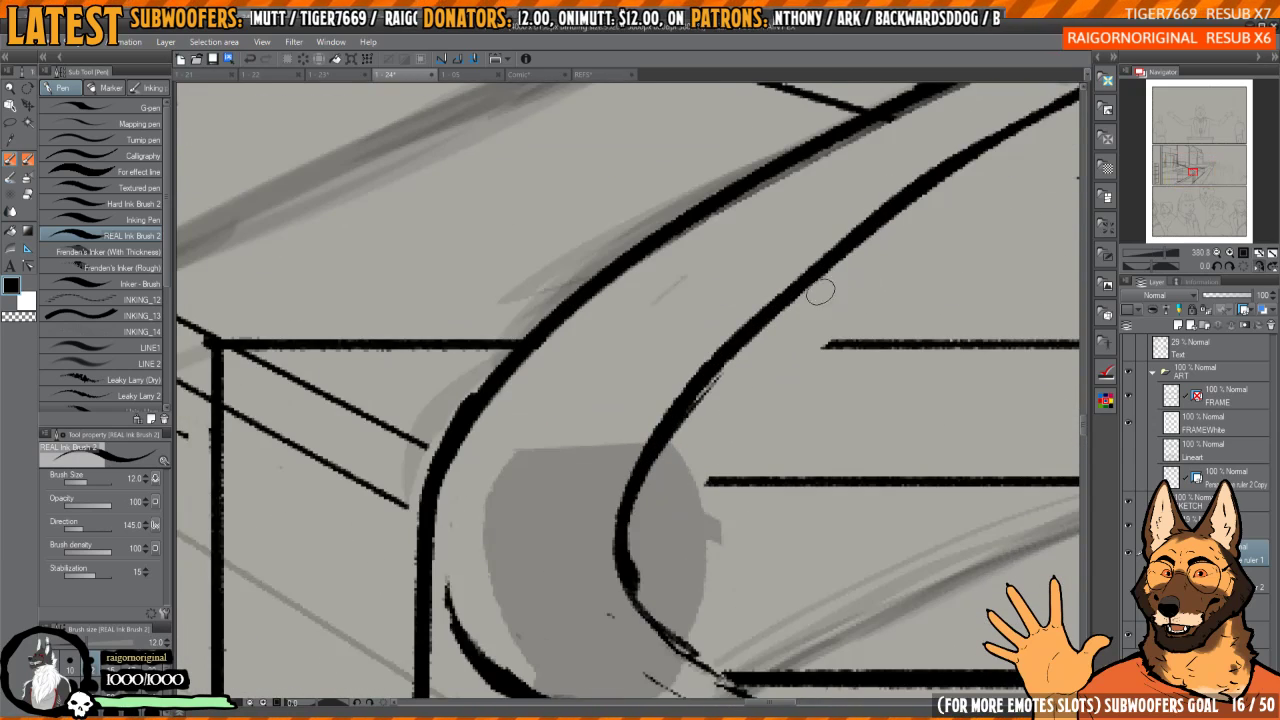
{"action": "left_click_drag", "start_coordinate": [920, 214], "coordinate": [783, 318]}
{"action": "scroll", "coordinate": [874, 257], "scroll_direction": "down", "scroll_amount": 2}
{"action": "key", "text": "ctrl+z"}
{"action": "mouse_move", "coordinate": [915, 216]}
{"action": "left_mouse_down"}
{"action": "mouse_move", "coordinate": [775, 321]}
{"action": "mouse_move", "coordinate": [935, 204]}
{"action": "mouse_move", "coordinate": [835, 273]}
{"action": "mouse_move", "coordinate": [727, 386]}
{"action": "mouse_move", "coordinate": [718, 468]}
{"action": "left_mouse_up"}
{"action": "key", "text": "c"}
{"action": "key", "text": "c"}
{"action": "mouse_move", "coordinate": [961, 176]}
{"action": "left_mouse_down"}
{"action": "mouse_move", "coordinate": [771, 316]}
{"action": "mouse_move", "coordinate": [705, 403]}
{"action": "mouse_move", "coordinate": [900, 212]}
{"action": "mouse_move", "coordinate": [760, 323]}
{"action": "mouse_move", "coordinate": [705, 408]}
{"action": "mouse_move", "coordinate": [742, 503]}
{"action": "left_mouse_up"}
{"action": "key", "text": "ctrl+z"}
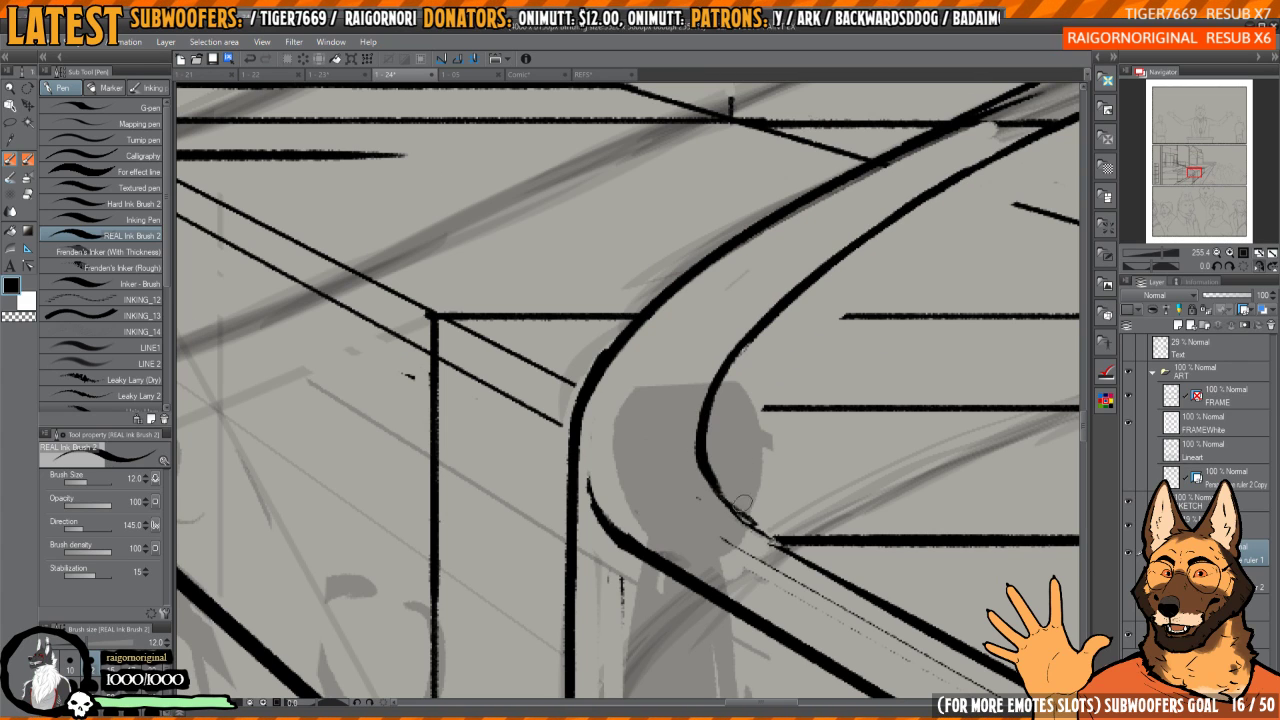
{"action": "left_click_drag", "start_coordinate": [734, 451], "coordinate": [778, 509]}
- Ink a rounded outer bend joining the wall's top curve to its lower front edge, and erase the old corner lines
{"action": "mouse_move", "coordinate": [676, 596]}
{"action": "left_mouse_down"}
{"action": "mouse_move", "coordinate": [639, 549]}
{"action": "mouse_move", "coordinate": [662, 414]}
{"action": "left_mouse_up"}
{"action": "mouse_move", "coordinate": [733, 321]}
{"action": "left_mouse_down"}
{"action": "mouse_move", "coordinate": [652, 436]}
{"action": "mouse_move", "coordinate": [653, 572]}
{"action": "left_mouse_up"}
{"action": "key", "text": "c"}
{"action": "left_click_drag", "start_coordinate": [636, 460], "coordinate": [654, 618]}
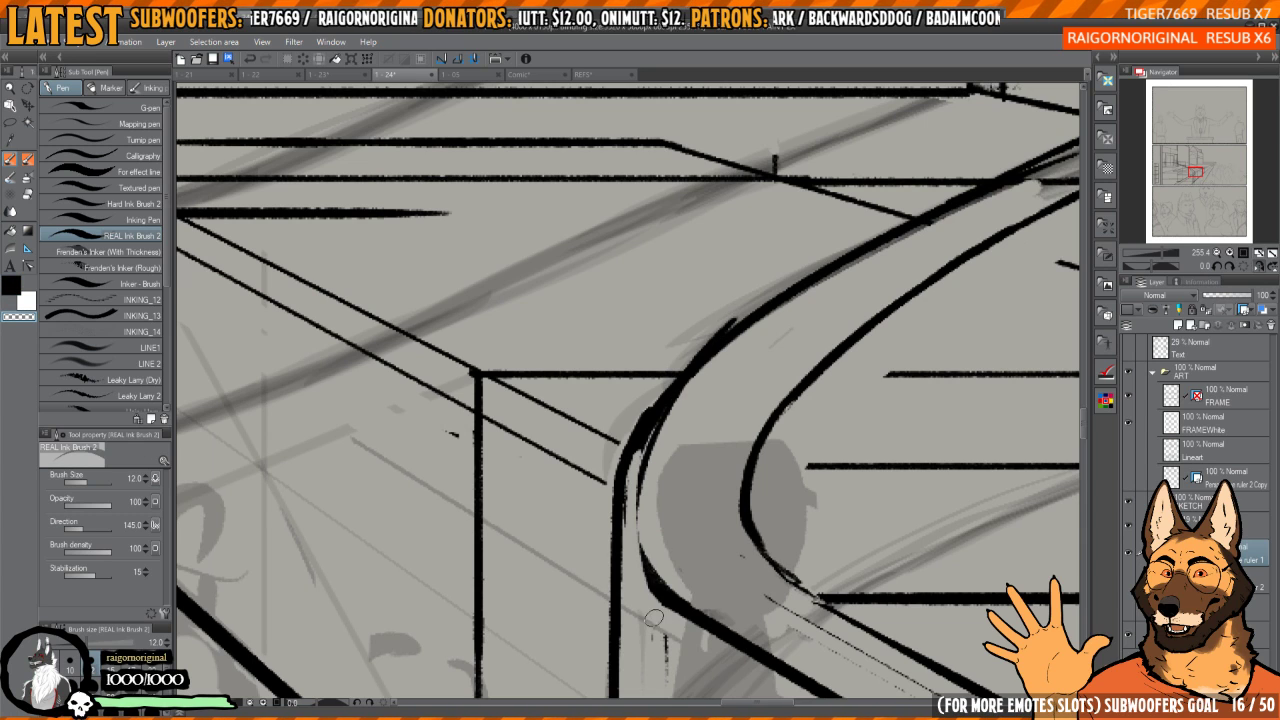
{"action": "left_click_drag", "start_coordinate": [625, 538], "coordinate": [690, 620]}
{"action": "mouse_move", "coordinate": [666, 672]}
{"action": "left_mouse_down"}
{"action": "mouse_move", "coordinate": [664, 406]}
{"action": "mouse_move", "coordinate": [750, 312]}
{"action": "mouse_move", "coordinate": [636, 422]}
{"action": "left_mouse_up"}
- Erase the surplus strokes around the rounded outer bend and tidy where the vertical edge meets it
{"action": "key", "text": "c"}
{"action": "key", "text": "c"}
{"action": "left_click_drag", "start_coordinate": [710, 328], "coordinate": [606, 468]}
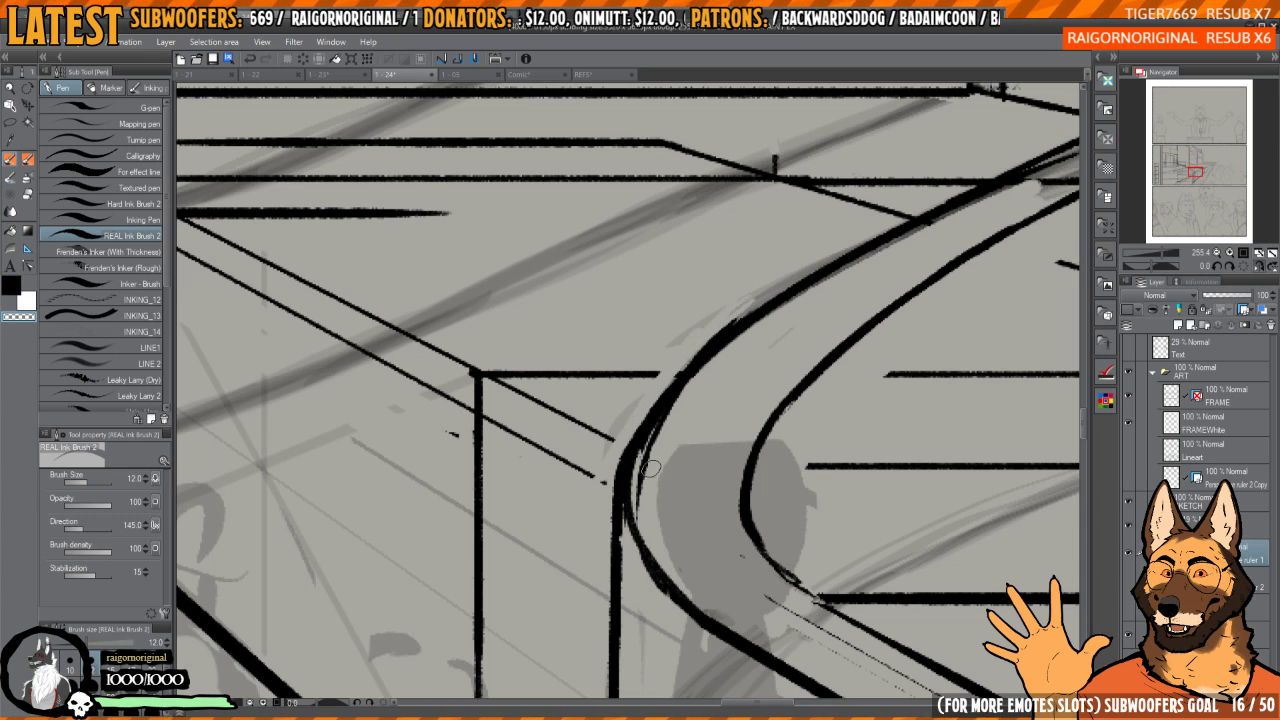
{"action": "mouse_move", "coordinate": [645, 507]}
{"action": "left_mouse_down"}
{"action": "mouse_move", "coordinate": [680, 406]}
{"action": "mouse_move", "coordinate": [757, 324]}
{"action": "mouse_move", "coordinate": [691, 382]}
{"action": "mouse_move", "coordinate": [754, 311]}
{"action": "mouse_move", "coordinate": [677, 392]}
{"action": "mouse_move", "coordinate": [776, 299]}
{"action": "mouse_move", "coordinate": [677, 391]}
{"action": "mouse_move", "coordinate": [640, 494]}
{"action": "mouse_move", "coordinate": [668, 583]}
{"action": "left_mouse_up"}
{"action": "key", "text": "c"}
{"action": "key", "text": "c"}
{"action": "left_click_drag", "start_coordinate": [658, 379], "coordinate": [612, 564]}
{"action": "mouse_move", "coordinate": [628, 402]}
{"action": "left_mouse_down"}
{"action": "mouse_move", "coordinate": [624, 557]}
{"action": "mouse_move", "coordinate": [655, 378]}
{"action": "left_mouse_up"}
{"action": "scroll", "coordinate": [651, 434], "scroll_direction": "down", "scroll_amount": 4}
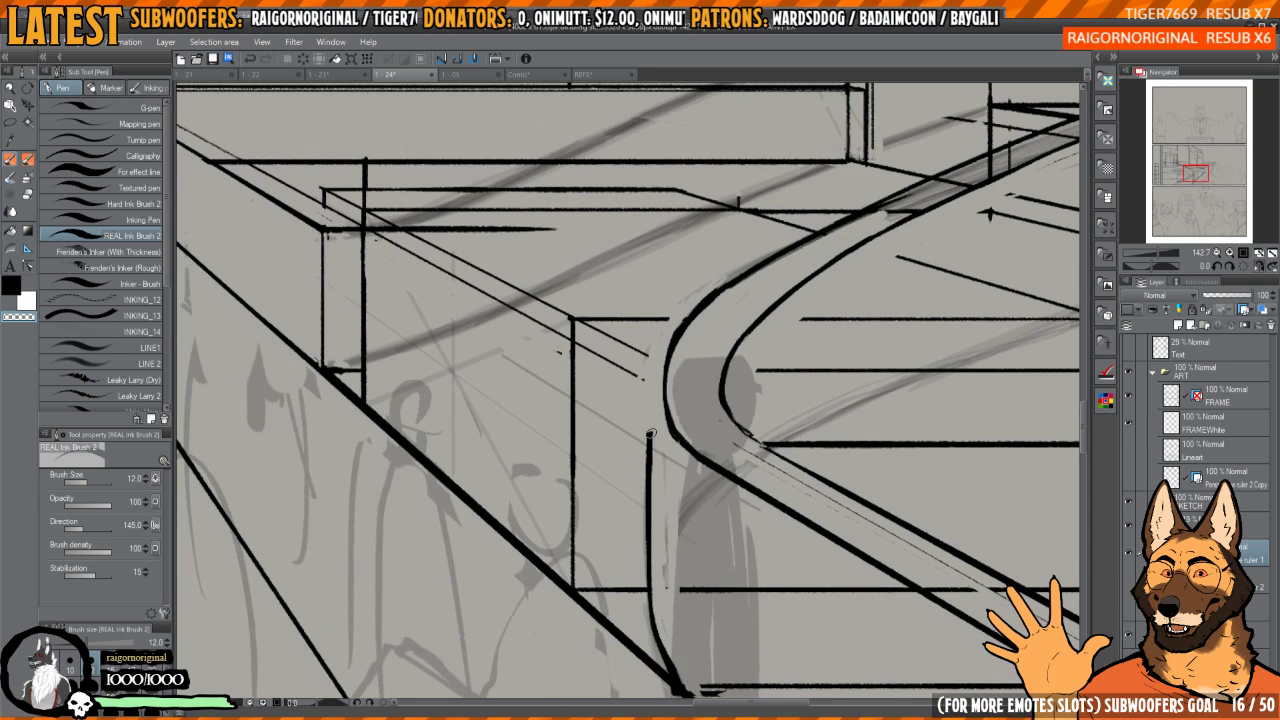
- Erase the old vertical edge below the wall's bend and ink a new one descending straight from the bend beside the grey silhouette
{"action": "mouse_move", "coordinate": [651, 434]}
{"action": "left_mouse_down"}
{"action": "mouse_move", "coordinate": [649, 598]}
{"action": "mouse_move", "coordinate": [648, 442]}
{"action": "left_mouse_up"}
{"action": "key", "text": "c"}
{"action": "left_click_drag", "start_coordinate": [668, 348], "coordinate": [658, 546]}
{"action": "left_click_drag", "start_coordinate": [664, 380], "coordinate": [665, 629]}
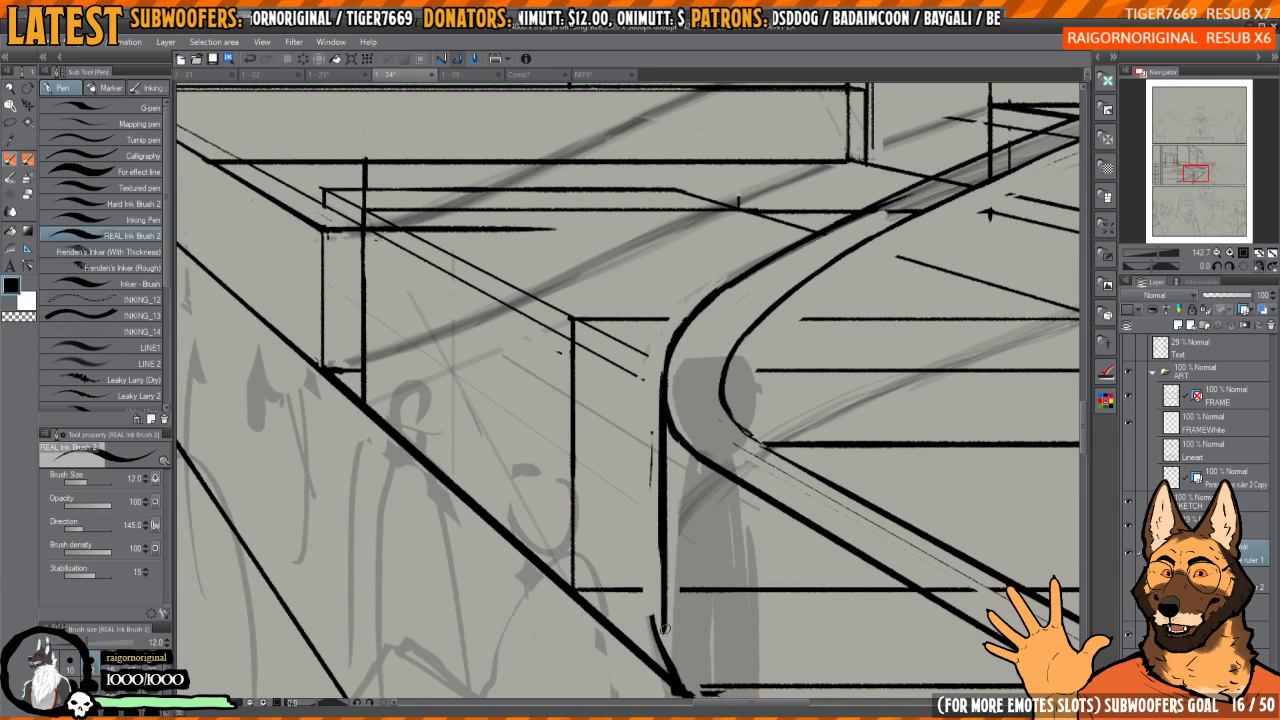
{"action": "left_click_drag", "start_coordinate": [665, 562], "coordinate": [657, 482]}
{"action": "key", "text": "c"}
{"action": "left_click_drag", "start_coordinate": [660, 352], "coordinate": [660, 556]}
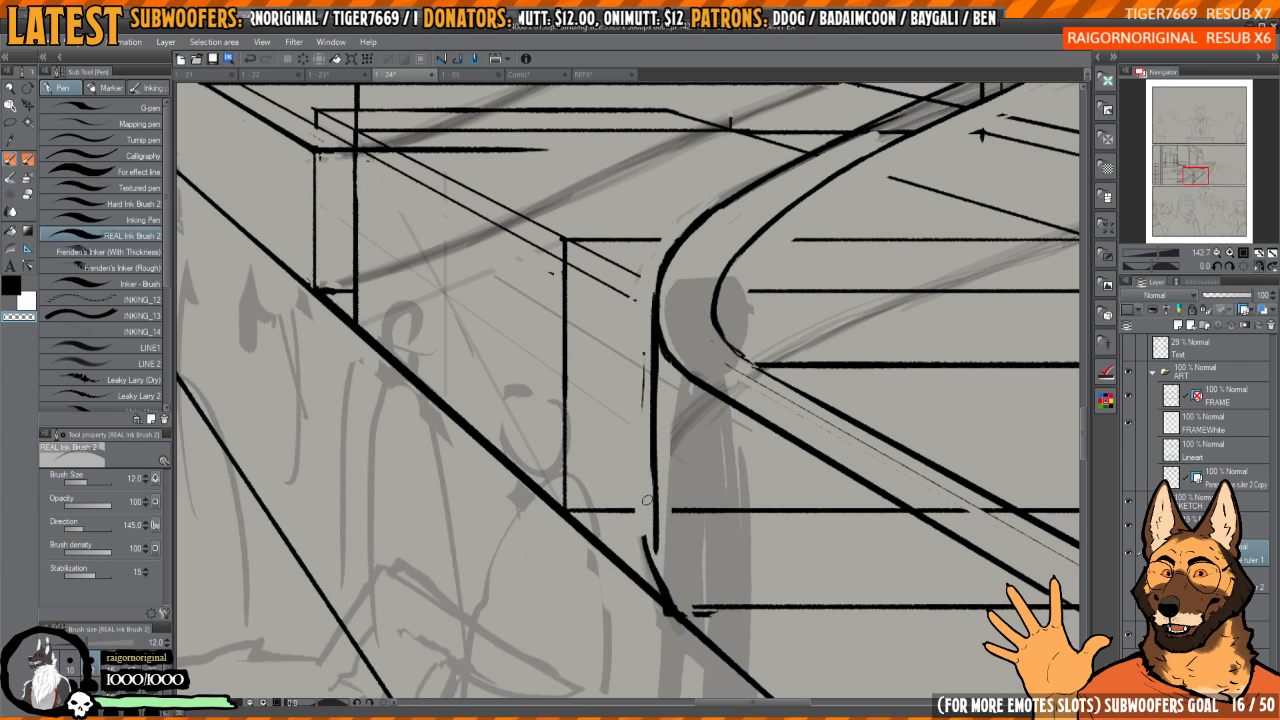
- Join the new vertical edge to the corner on the thick diagonal base line and erase the stray ink beside it
{"action": "mouse_move", "coordinate": [647, 500]}
{"action": "left_mouse_down"}
{"action": "mouse_move", "coordinate": [648, 555]}
{"action": "mouse_move", "coordinate": [649, 448]}
{"action": "mouse_move", "coordinate": [655, 575]}
{"action": "left_mouse_up"}
{"action": "key", "text": "c"}
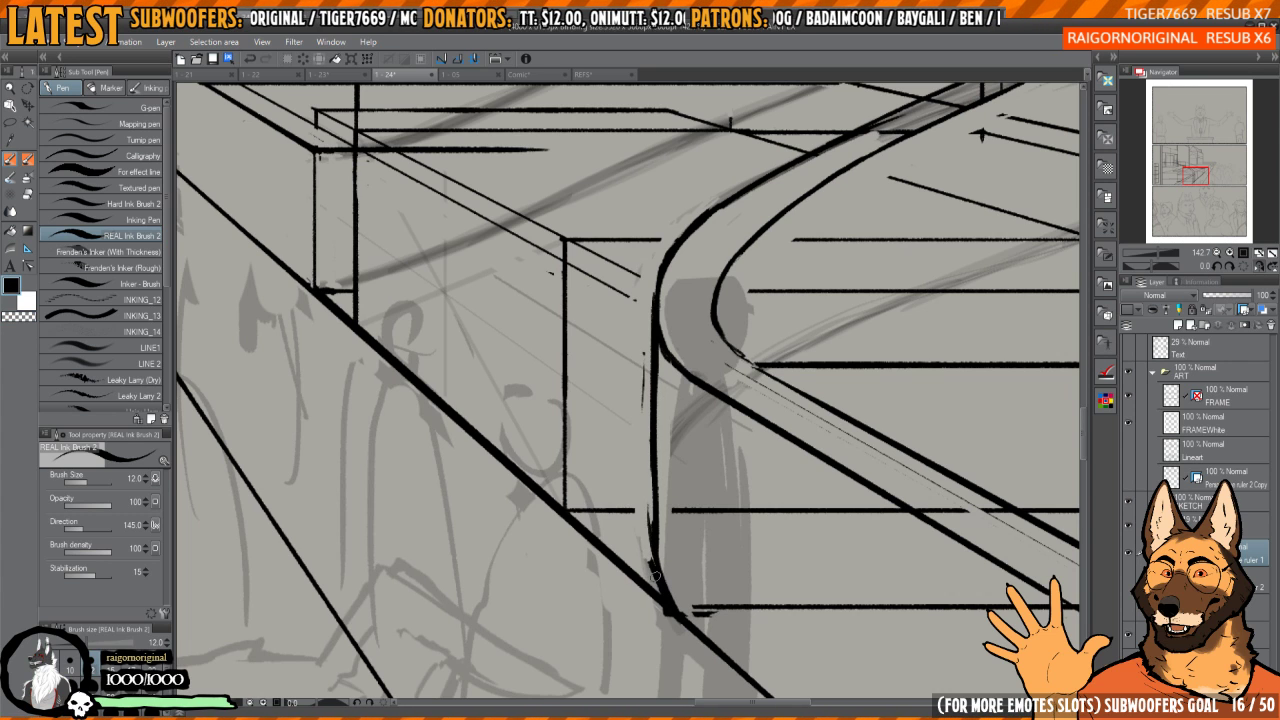
{"action": "left_click_drag", "start_coordinate": [648, 472], "coordinate": [649, 526]}
{"action": "mouse_move", "coordinate": [648, 464]}
{"action": "left_mouse_down"}
{"action": "mouse_move", "coordinate": [652, 376]}
{"action": "mouse_move", "coordinate": [660, 556]}
{"action": "left_mouse_up"}
{"action": "key", "text": "c"}
{"action": "left_click_drag", "start_coordinate": [709, 434], "coordinate": [610, 434]}
{"action": "left_click_drag", "start_coordinate": [923, 343], "coordinate": [669, 463]}
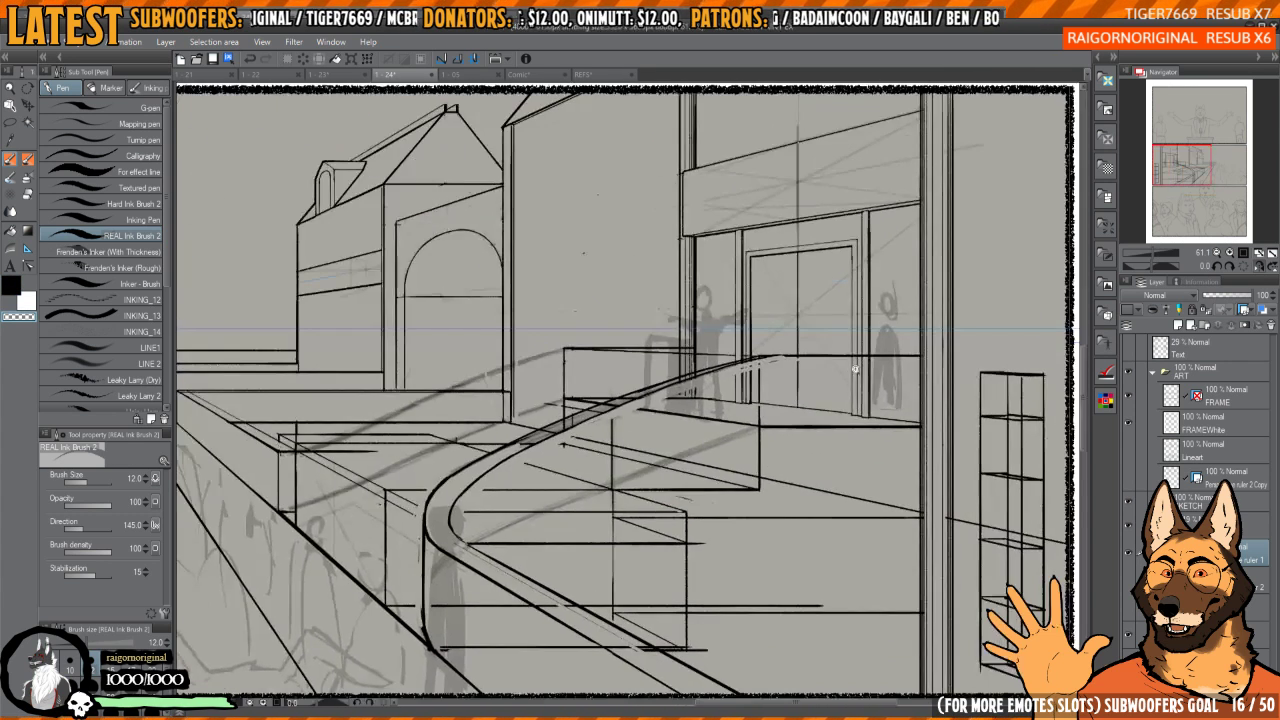
{"action": "scroll", "coordinate": [855, 370], "scroll_direction": "down", "scroll_amount": 2}
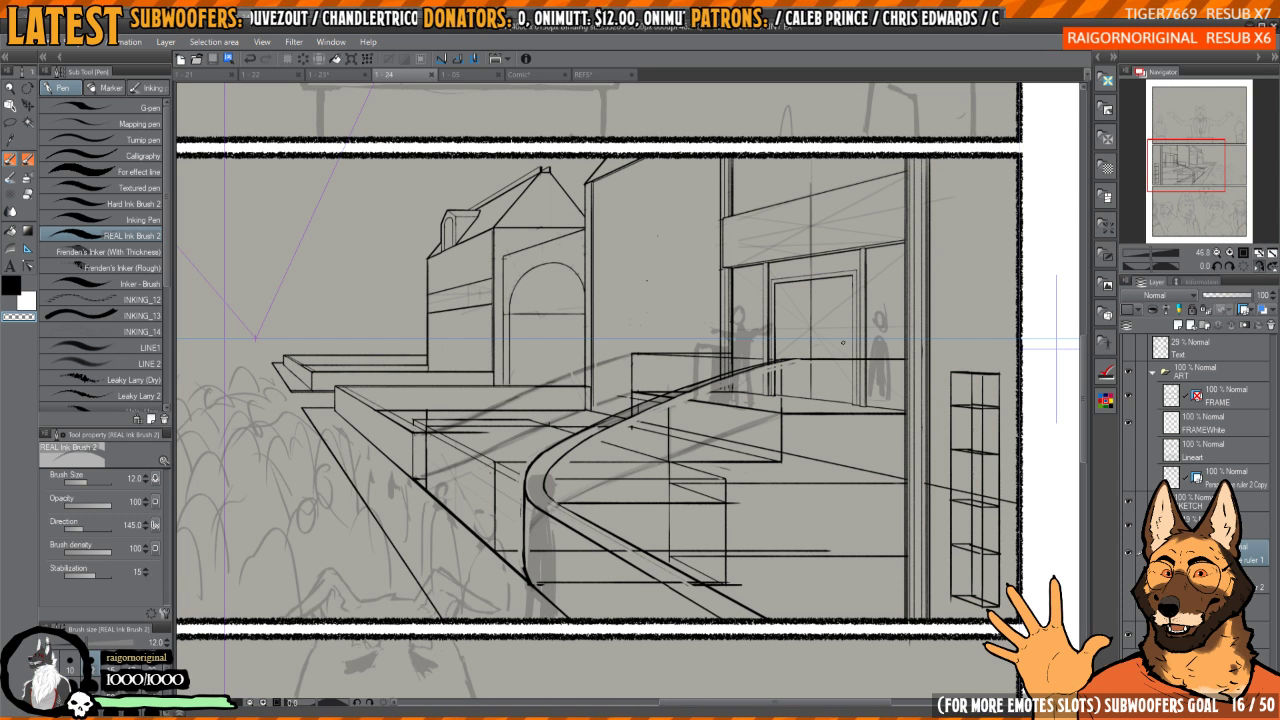
- Ink a smoother outer line for the curved wall, slightly inside the old one, from the bend toward the doorway
{"action": "scroll", "coordinate": [647, 432], "scroll_direction": "up", "scroll_amount": 6}
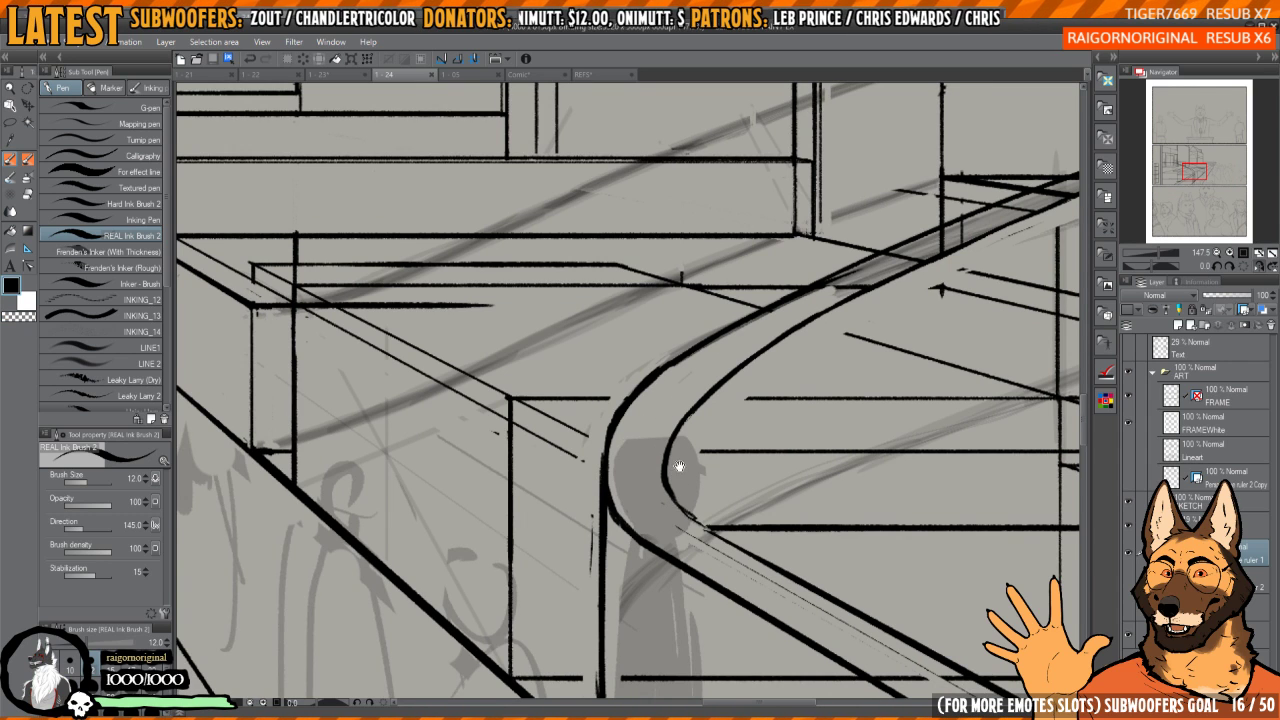
{"action": "left_click_drag", "start_coordinate": [679, 466], "coordinate": [646, 469]}
{"action": "left_click_drag", "start_coordinate": [792, 344], "coordinate": [745, 365]}
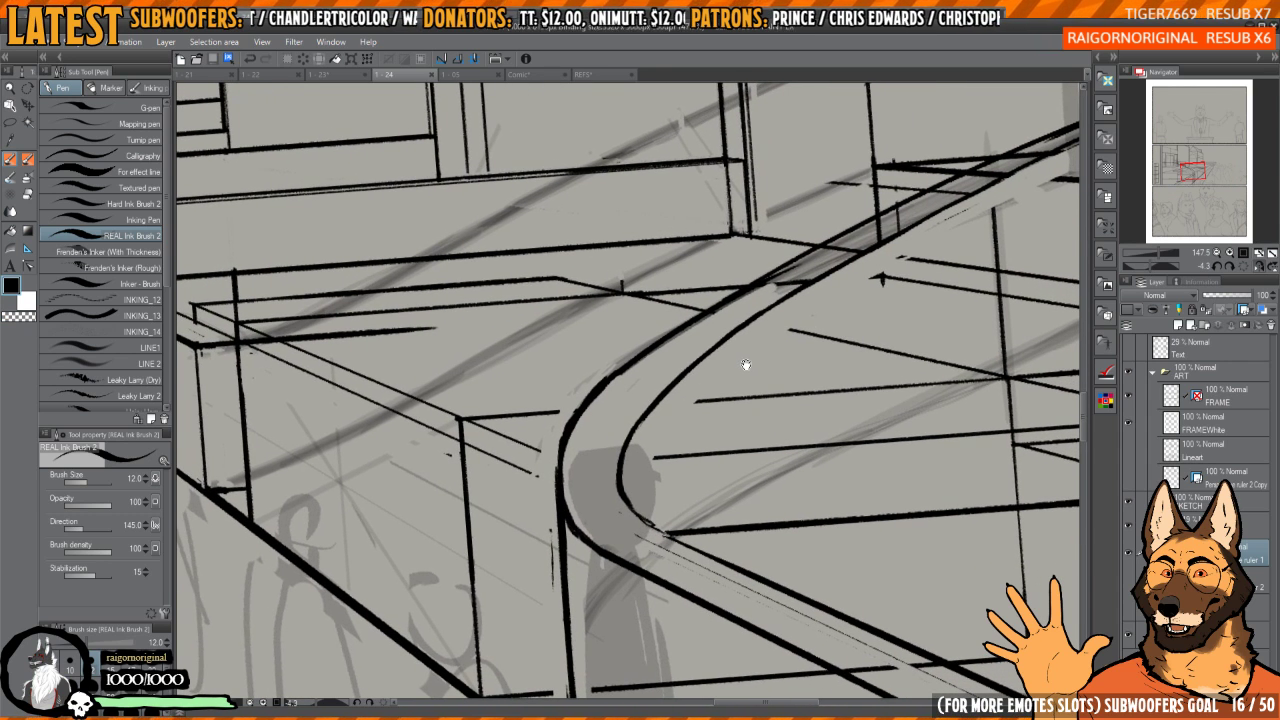
{"action": "scroll", "coordinate": [700, 406], "scroll_direction": "left", "scroll_amount": 1}
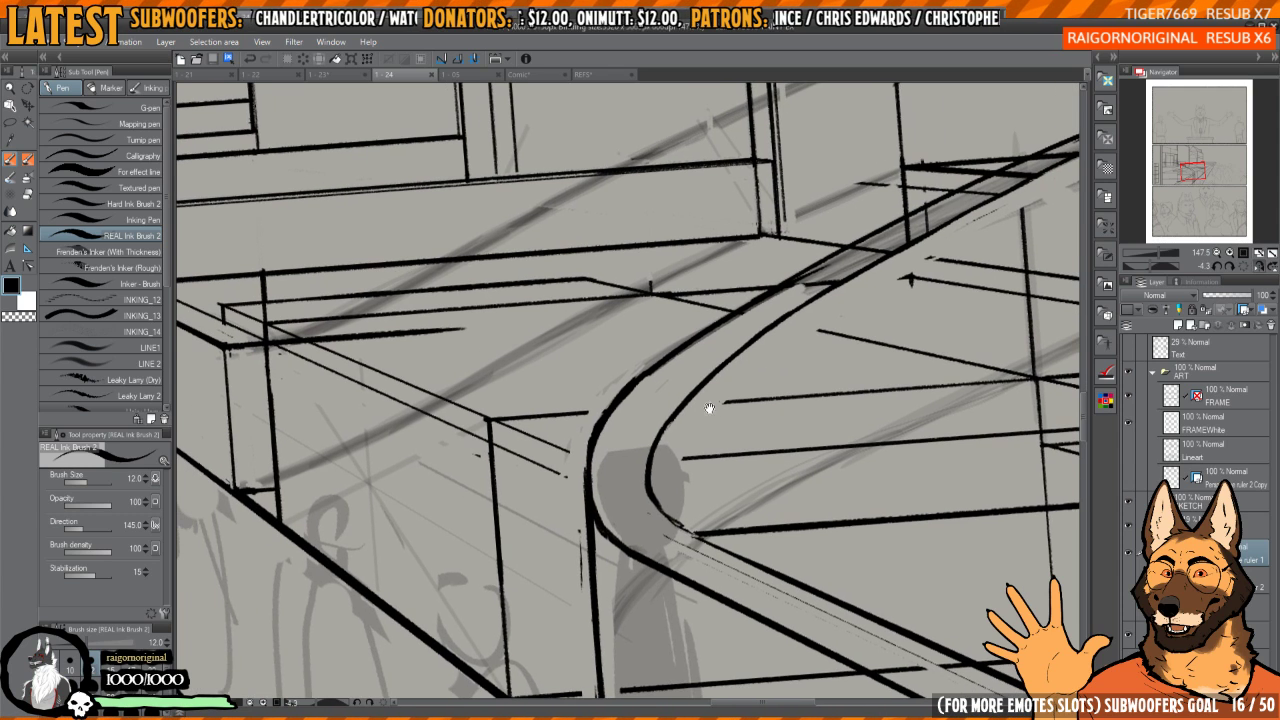
{"action": "mouse_move", "coordinate": [590, 468]}
{"action": "left_mouse_down"}
{"action": "mouse_move", "coordinate": [606, 420]}
{"action": "mouse_move", "coordinate": [652, 378]}
{"action": "mouse_move", "coordinate": [786, 290]}
{"action": "left_mouse_up"}
{"action": "left_click_drag", "start_coordinate": [707, 338], "coordinate": [592, 470]}
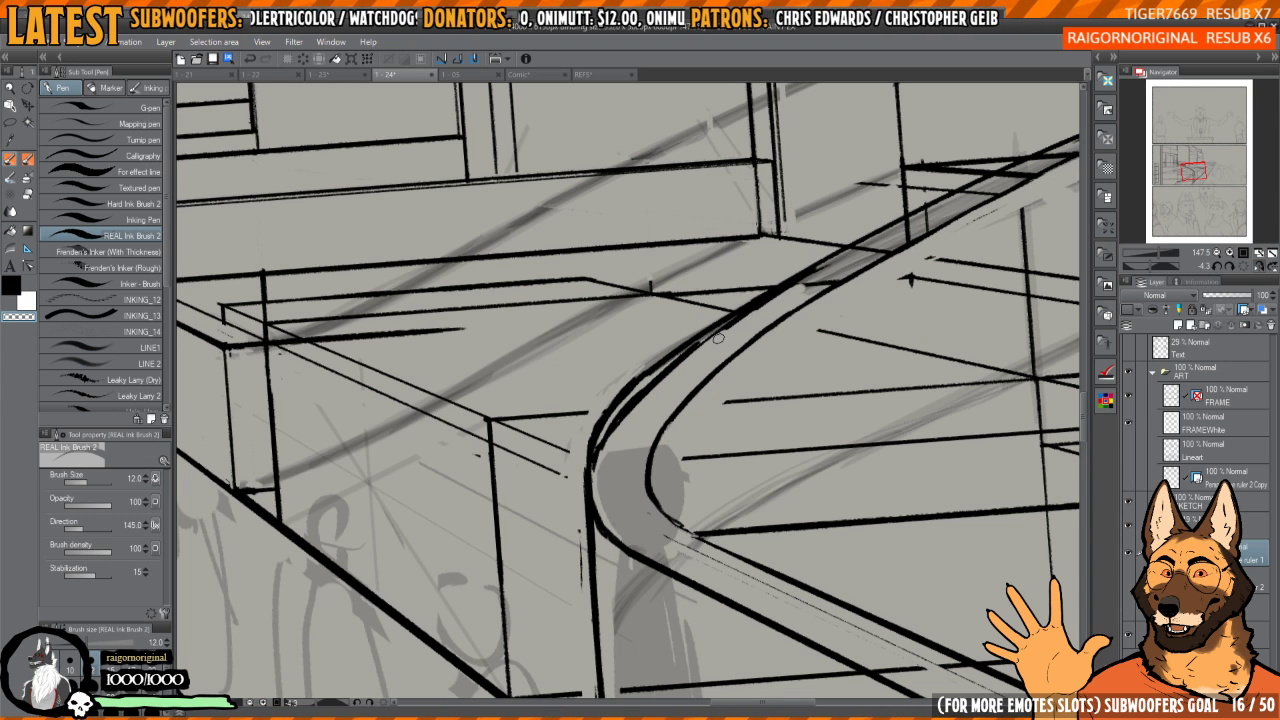
- Erase the old outer line around the bend, re-ink the curve as one clean line, and clear the overlapping ends beside it
{"action": "scroll", "coordinate": [633, 422], "scroll_direction": "up", "scroll_amount": 2}
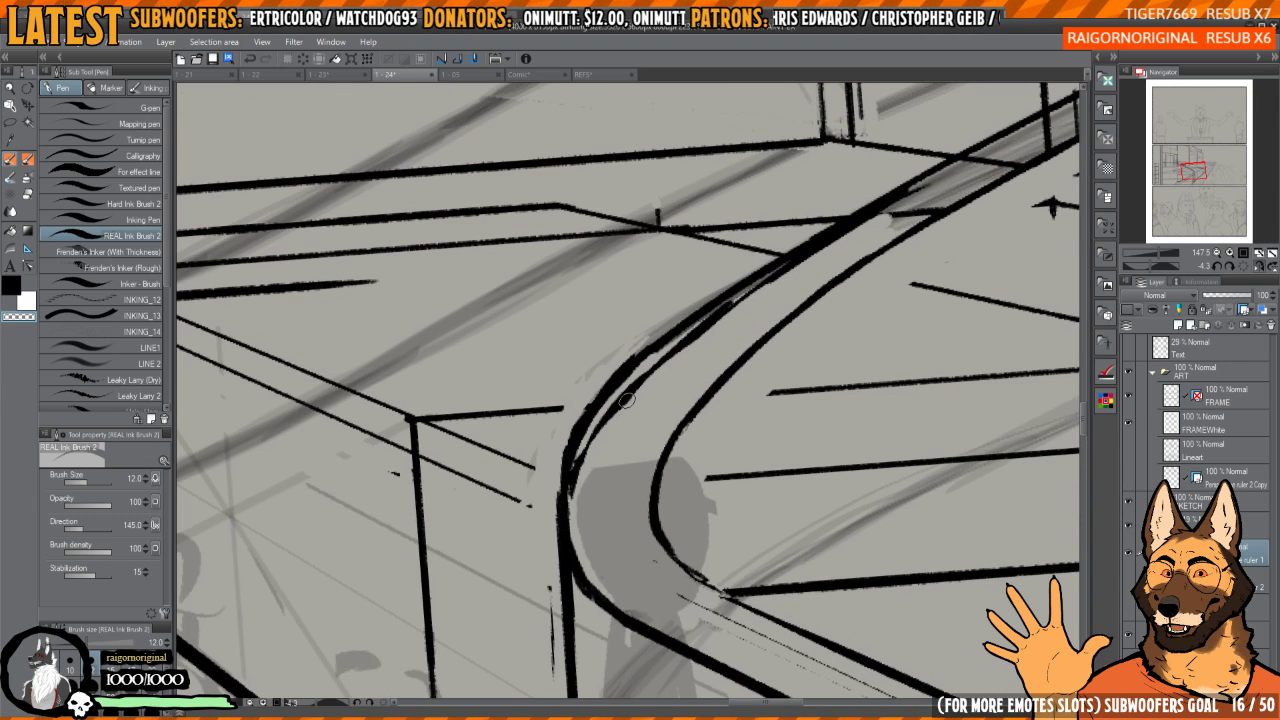
{"action": "key", "text": "c"}
{"action": "mouse_move", "coordinate": [630, 372]}
{"action": "left_mouse_down"}
{"action": "mouse_move", "coordinate": [550, 482]}
{"action": "mouse_move", "coordinate": [544, 516]}
{"action": "mouse_move", "coordinate": [582, 428]}
{"action": "mouse_move", "coordinate": [630, 365]}
{"action": "left_mouse_up"}
{"action": "key", "text": "c"}
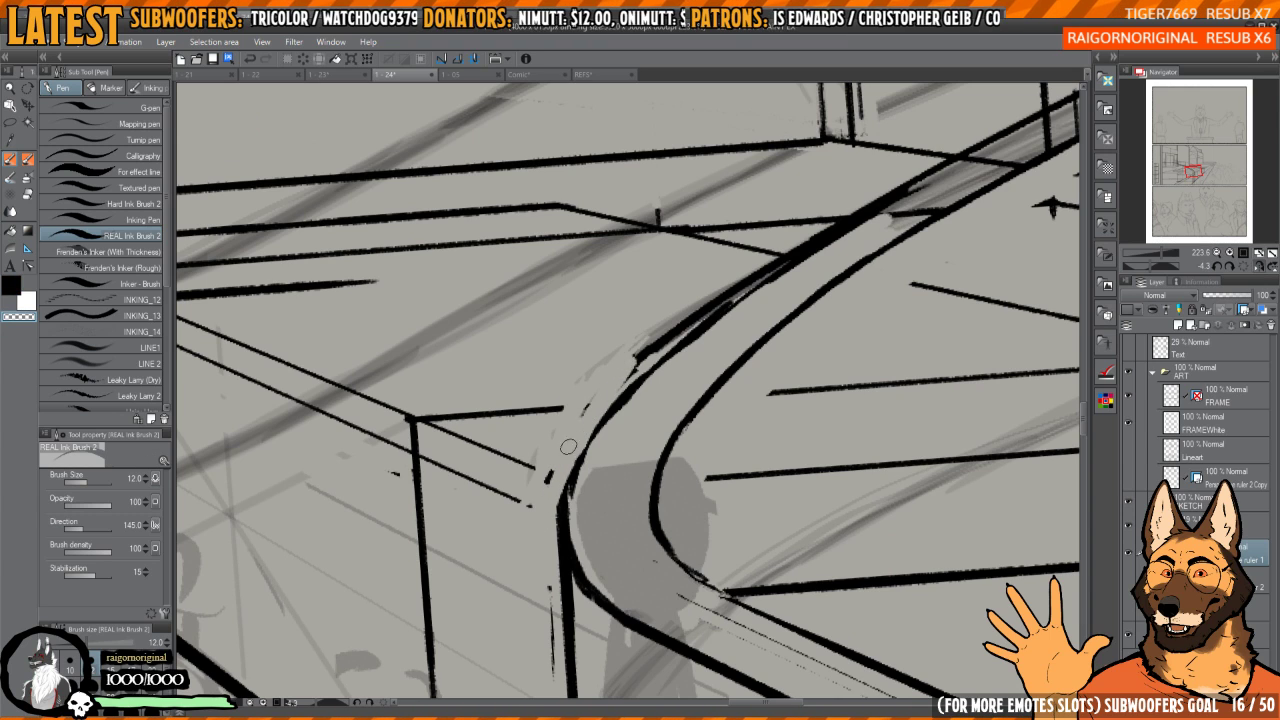
{"action": "left_click_drag", "start_coordinate": [569, 447], "coordinate": [725, 290]}
{"action": "left_click_drag", "start_coordinate": [645, 365], "coordinate": [840, 222]}
{"action": "mouse_move", "coordinate": [700, 320]}
{"action": "left_mouse_down"}
{"action": "mouse_move", "coordinate": [860, 210]}
{"action": "mouse_move", "coordinate": [681, 348]}
{"action": "left_mouse_up"}
{"action": "key", "text": "c"}
{"action": "mouse_move", "coordinate": [818, 243]}
{"action": "left_mouse_down"}
{"action": "mouse_move", "coordinate": [596, 432]}
{"action": "mouse_move", "coordinate": [564, 505]}
{"action": "left_mouse_up"}
{"action": "key", "text": "c"}
{"action": "mouse_move", "coordinate": [593, 460]}
{"action": "left_mouse_down"}
{"action": "mouse_move", "coordinate": [572, 500]}
{"action": "mouse_move", "coordinate": [716, 332]}
{"action": "left_mouse_up"}
{"action": "mouse_move", "coordinate": [616, 418]}
{"action": "left_mouse_down"}
{"action": "mouse_move", "coordinate": [588, 458]}
{"action": "mouse_move", "coordinate": [569, 548]}
{"action": "mouse_move", "coordinate": [582, 608]}
{"action": "mouse_move", "coordinate": [594, 594]}
{"action": "left_mouse_up"}
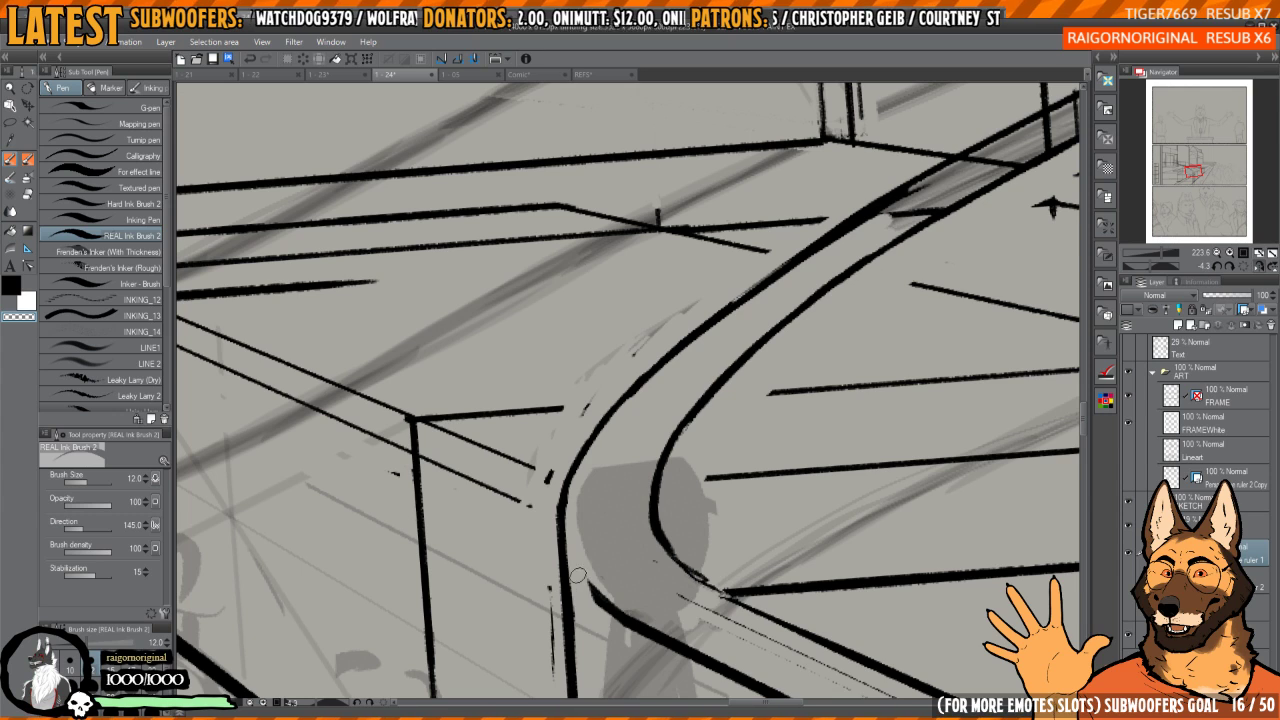
- Ink the rounded front of the bend so the outer curve flows into the wall's lower front edge
{"action": "key", "text": "c"}
{"action": "left_click_drag", "start_coordinate": [567, 496], "coordinate": [604, 608]}
{"action": "left_click_drag", "start_coordinate": [578, 567], "coordinate": [603, 605]}
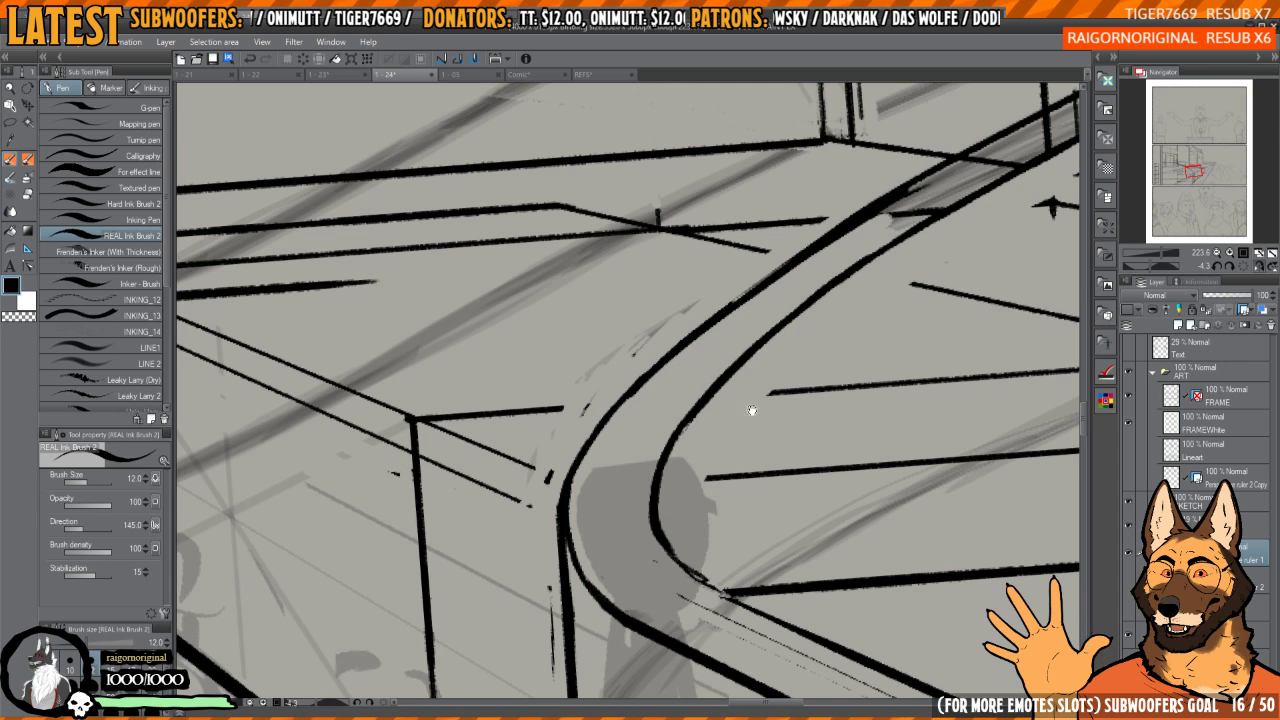
- Re-ink the inner curve around the bend over the grey silhouette until it meets the lower edge, and trim its thickness
{"action": "mouse_move", "coordinate": [751, 410]}
{"action": "left_mouse_down"}
{"action": "mouse_move", "coordinate": [689, 449]}
{"action": "mouse_move", "coordinate": [783, 474]}
{"action": "left_mouse_up"}
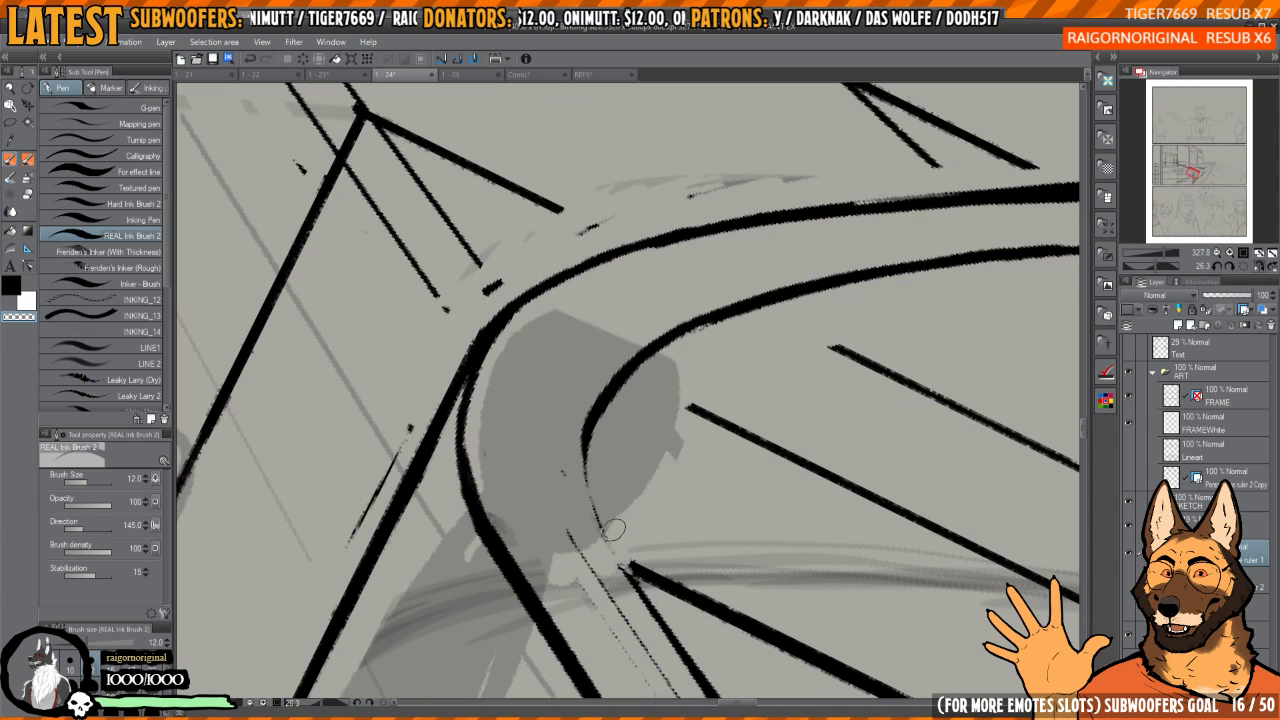
{"action": "mouse_move", "coordinate": [666, 370]}
{"action": "left_mouse_down"}
{"action": "mouse_move", "coordinate": [634, 416]}
{"action": "mouse_move", "coordinate": [628, 391]}
{"action": "mouse_move", "coordinate": [617, 399]}
{"action": "mouse_move", "coordinate": [641, 363]}
{"action": "mouse_move", "coordinate": [616, 400]}
{"action": "mouse_move", "coordinate": [644, 347]}
{"action": "mouse_move", "coordinate": [592, 485]}
{"action": "mouse_move", "coordinate": [588, 440]}
{"action": "mouse_move", "coordinate": [652, 560]}
{"action": "left_mouse_up"}
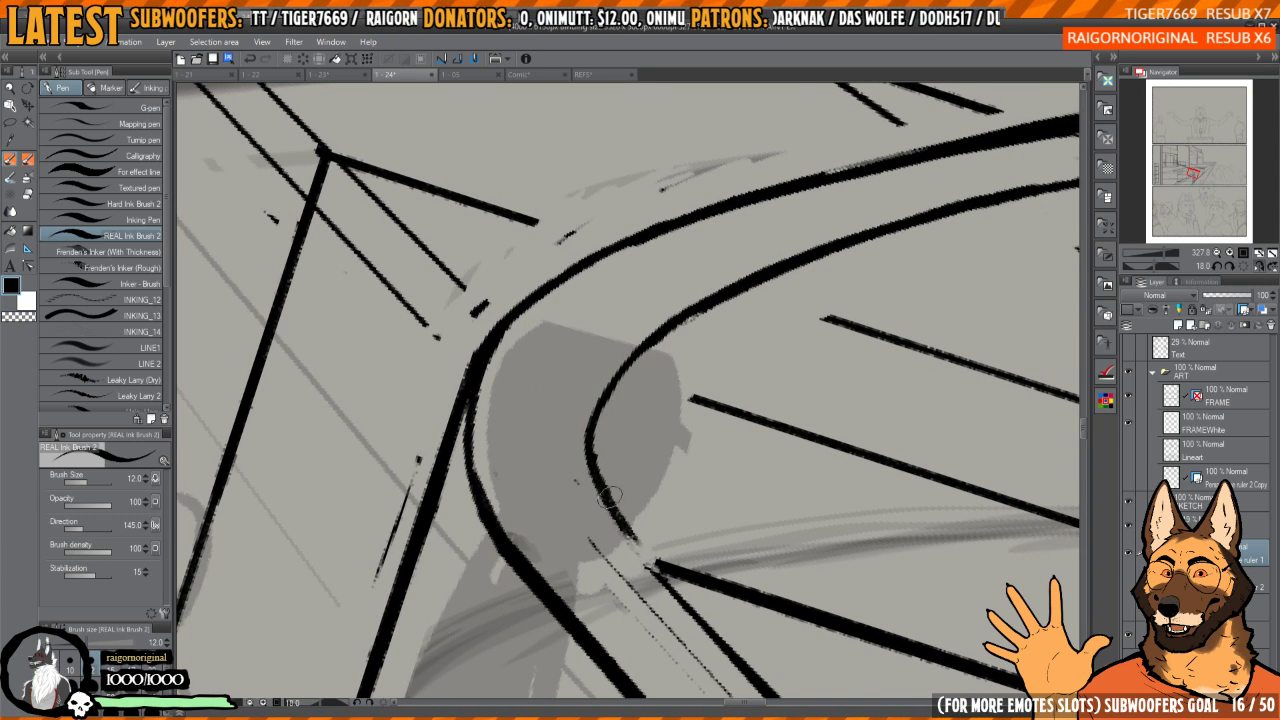
{"action": "left_click_drag", "start_coordinate": [604, 488], "coordinate": [662, 574]}
{"action": "key", "text": "c"}
{"action": "left_click_drag", "start_coordinate": [632, 530], "coordinate": [660, 566]}
{"action": "left_click_drag", "start_coordinate": [607, 468], "coordinate": [628, 518]}
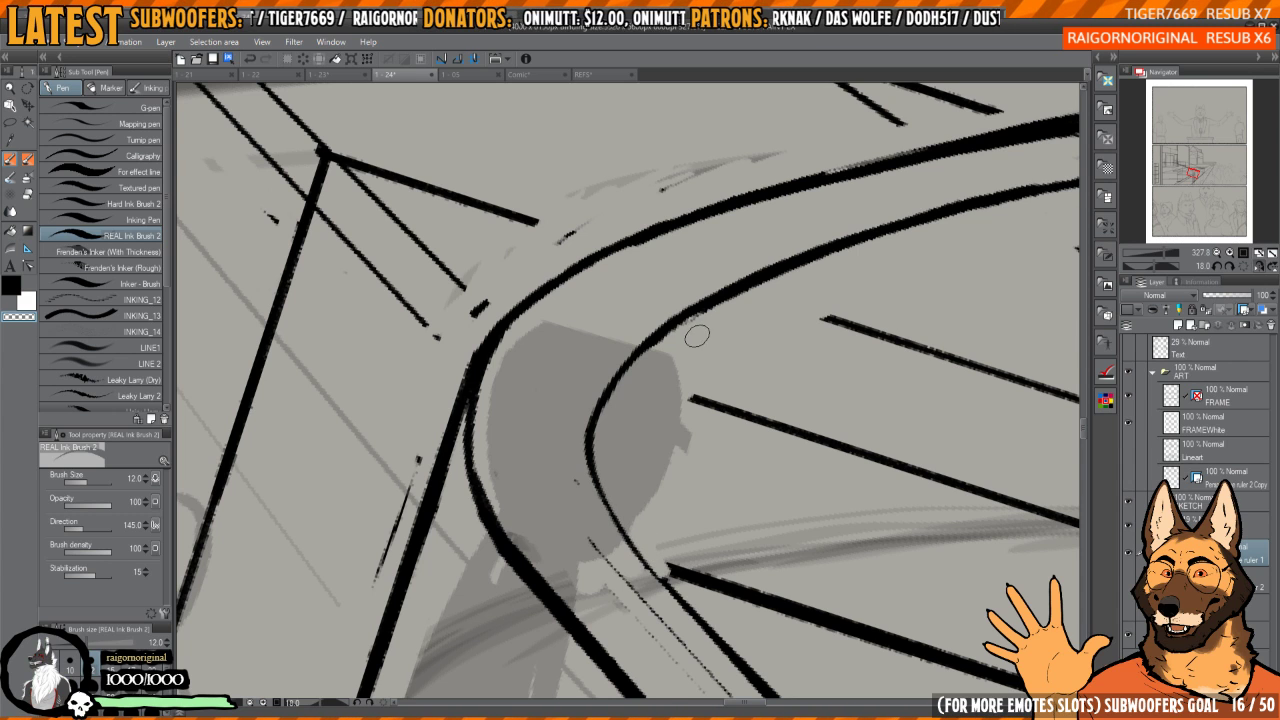
- Smooth the inner curve's line from the grey silhouette up toward the doorway and trim the excess ink
{"action": "mouse_move", "coordinate": [697, 334]}
{"action": "left_mouse_down"}
{"action": "mouse_move", "coordinate": [691, 298]}
{"action": "mouse_move", "coordinate": [710, 316]}
{"action": "left_mouse_up"}
{"action": "scroll", "coordinate": [585, 386], "scroll_direction": "down", "scroll_amount": 2}
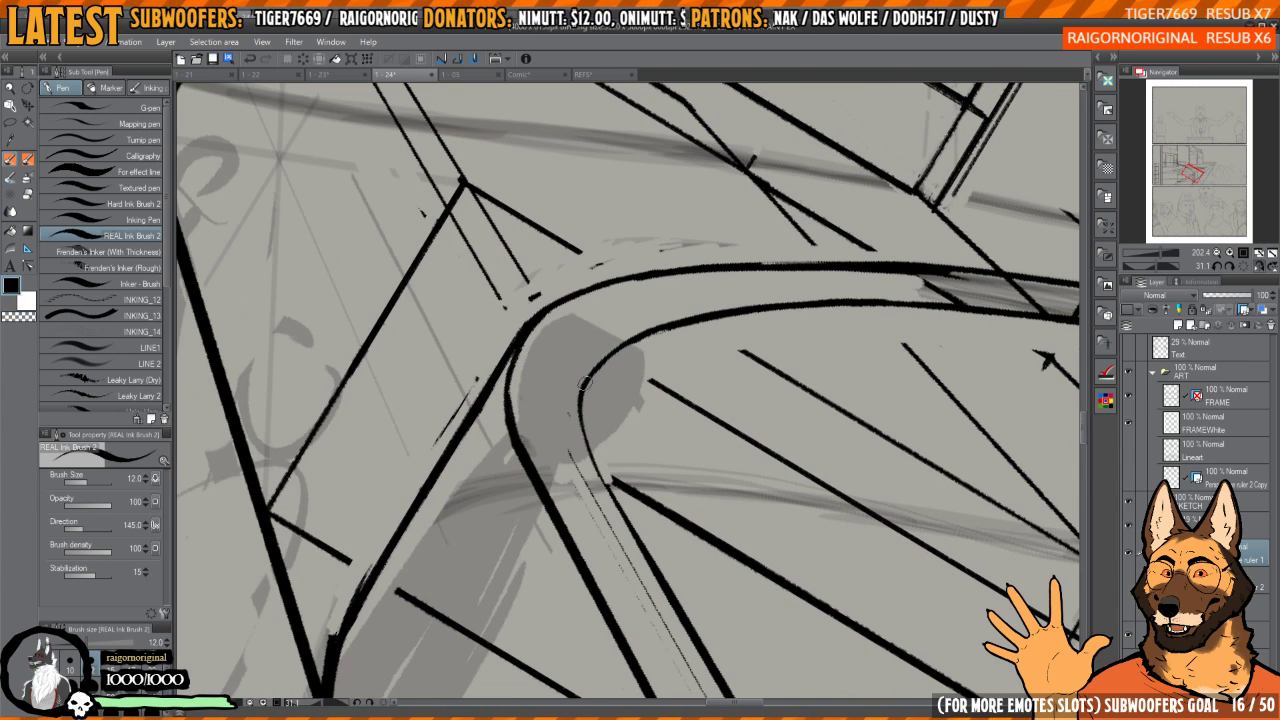
{"action": "mouse_move", "coordinate": [574, 456]}
{"action": "left_mouse_down"}
{"action": "mouse_move", "coordinate": [610, 542]}
{"action": "mouse_move", "coordinate": [728, 506]}
{"action": "left_mouse_up"}
{"action": "mouse_move", "coordinate": [612, 400]}
{"action": "left_mouse_down"}
{"action": "mouse_move", "coordinate": [655, 399]}
{"action": "mouse_move", "coordinate": [637, 445]}
{"action": "left_mouse_up"}
{"action": "key", "text": "c"}
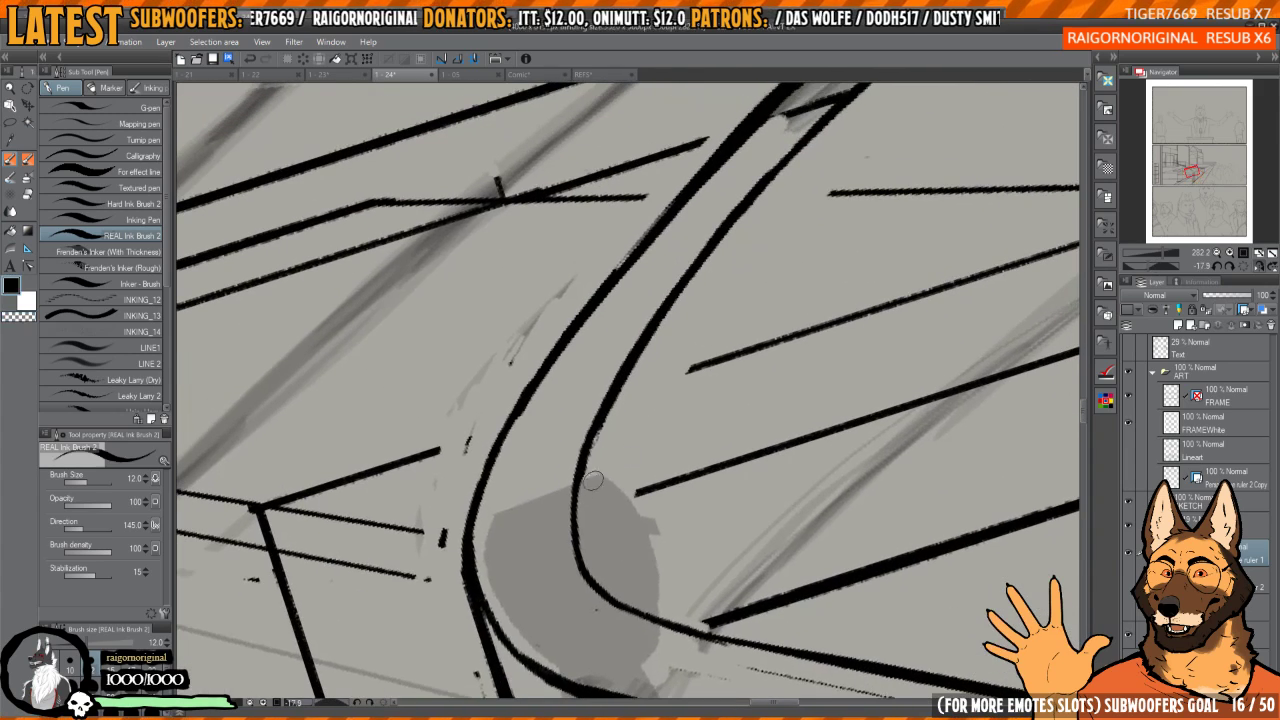
{"action": "left_click_drag", "start_coordinate": [590, 488], "coordinate": [654, 330]}
{"action": "key", "text": "c"}
{"action": "left_click_drag", "start_coordinate": [732, 276], "coordinate": [645, 358]}
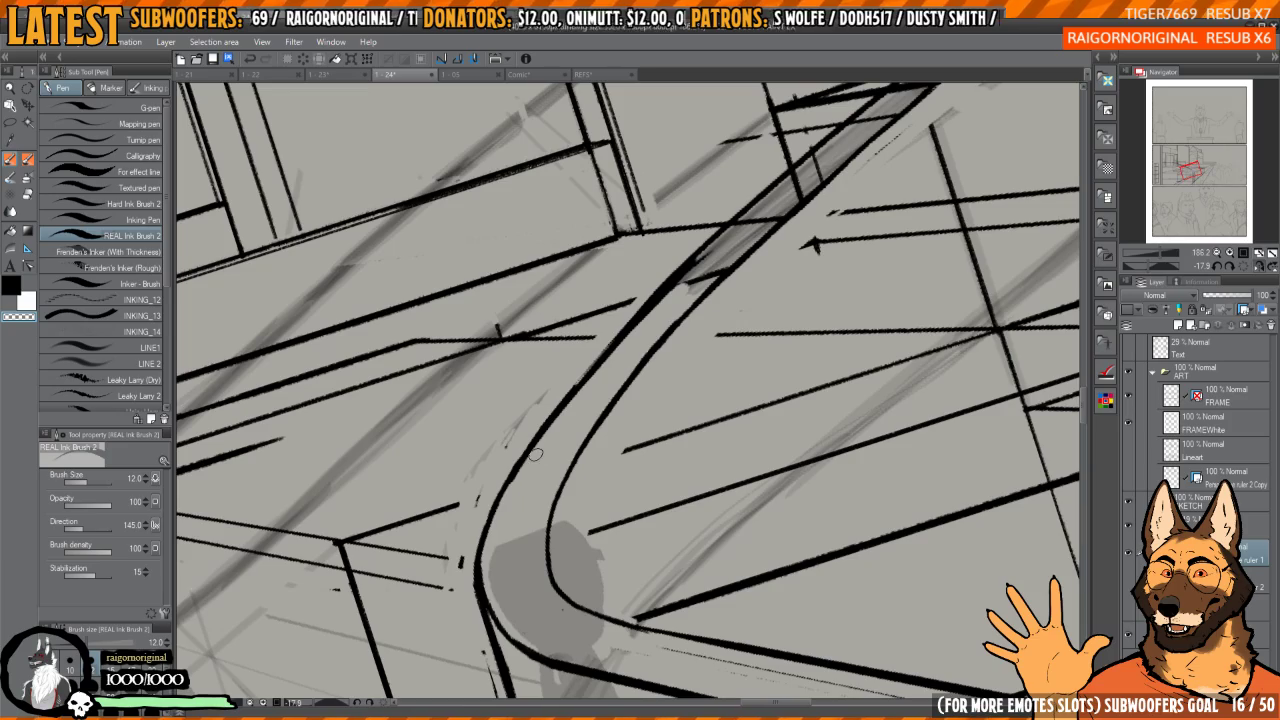
- Erase the uneven outer line between the bend and the grey-shaded stretch, and re-ink it as a single smooth stroke
{"action": "mouse_move", "coordinate": [572, 400]}
{"action": "left_mouse_down"}
{"action": "mouse_move", "coordinate": [706, 255]}
{"action": "mouse_move", "coordinate": [615, 371]}
{"action": "left_mouse_up"}
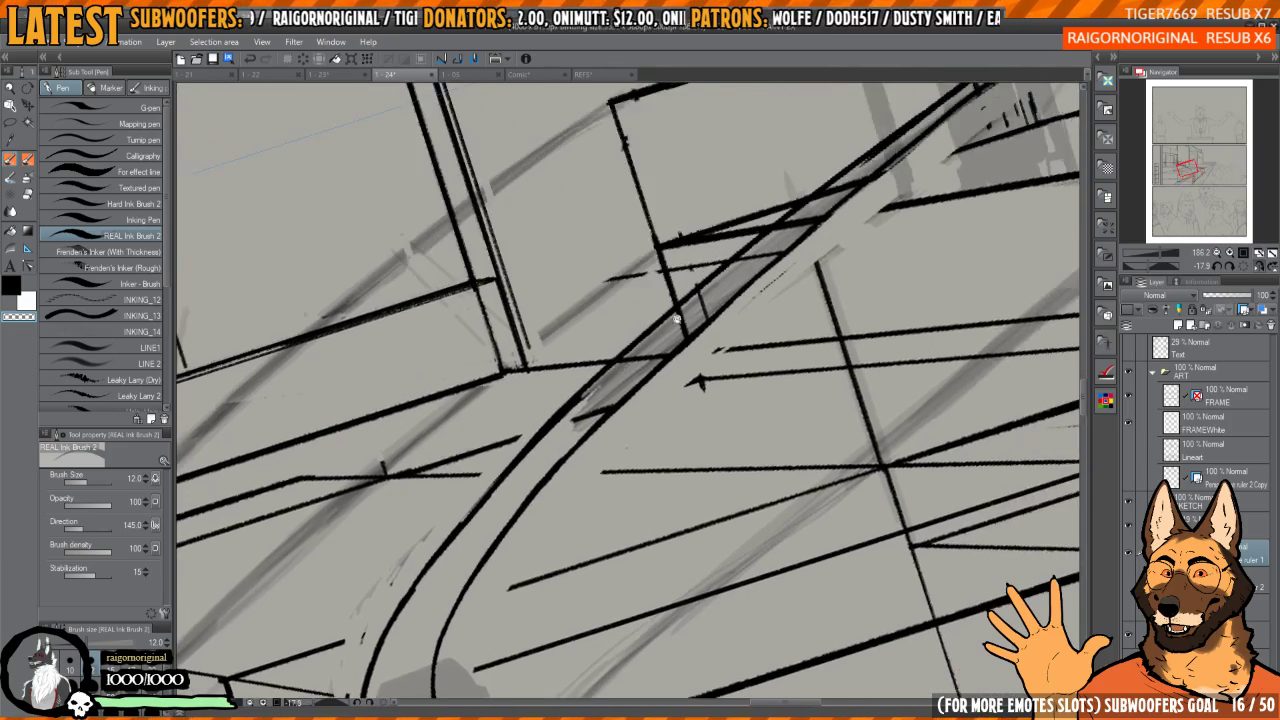
{"action": "mouse_move", "coordinate": [677, 320]}
{"action": "left_mouse_down"}
{"action": "mouse_move", "coordinate": [635, 335]}
{"action": "mouse_move", "coordinate": [740, 262]}
{"action": "left_mouse_up"}
{"action": "mouse_move", "coordinate": [566, 422]}
{"action": "left_mouse_down"}
{"action": "mouse_move", "coordinate": [710, 264]}
{"action": "mouse_move", "coordinate": [536, 467]}
{"action": "left_mouse_up"}
{"action": "key", "text": "c"}
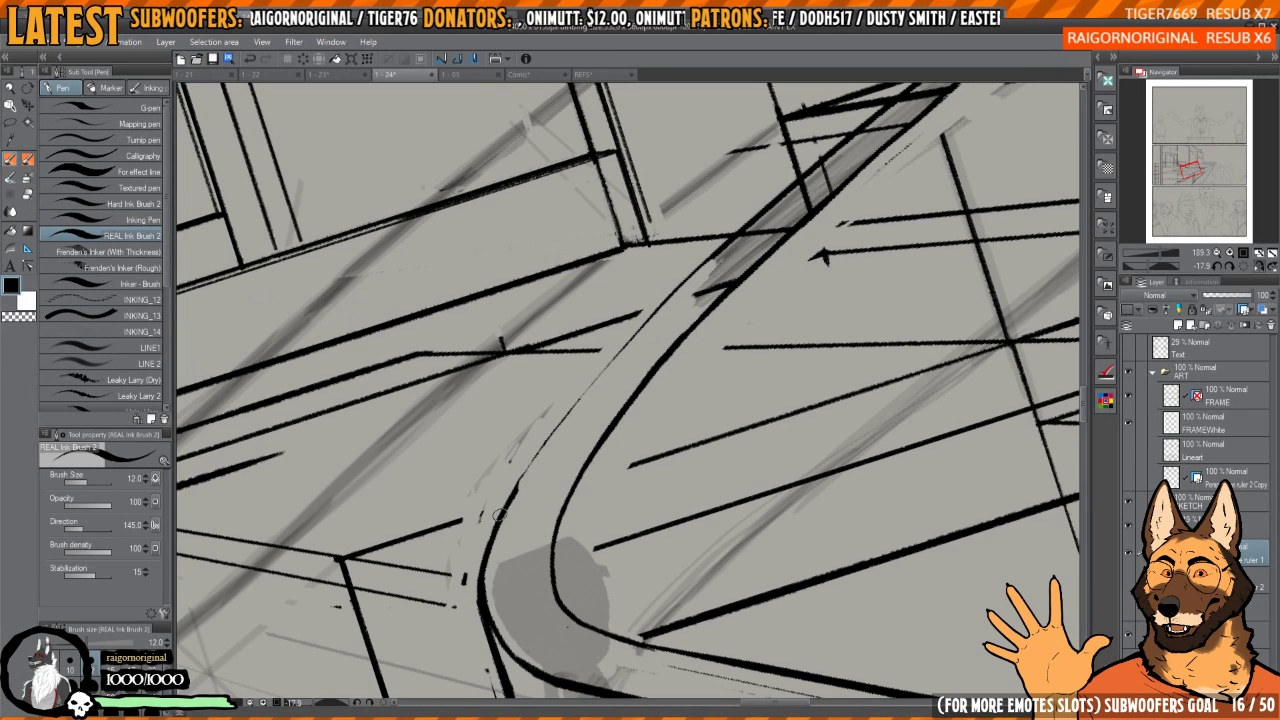
{"action": "left_click_drag", "start_coordinate": [505, 508], "coordinate": [628, 340]}
{"action": "key", "text": "ctrl+z"}
{"action": "mouse_move", "coordinate": [494, 520]}
{"action": "left_mouse_down"}
{"action": "mouse_move", "coordinate": [669, 293]}
{"action": "mouse_move", "coordinate": [629, 331]}
{"action": "mouse_move", "coordinate": [499, 512]}
{"action": "mouse_move", "coordinate": [607, 362]}
{"action": "mouse_move", "coordinate": [740, 217]}
{"action": "left_mouse_up"}
{"action": "key", "text": "ctrl+z"}
{"action": "key", "text": "ctrl+z"}
{"action": "mouse_move", "coordinate": [506, 505]}
{"action": "left_mouse_down"}
{"action": "mouse_move", "coordinate": [568, 413]}
{"action": "mouse_move", "coordinate": [748, 221]}
{"action": "left_mouse_up"}
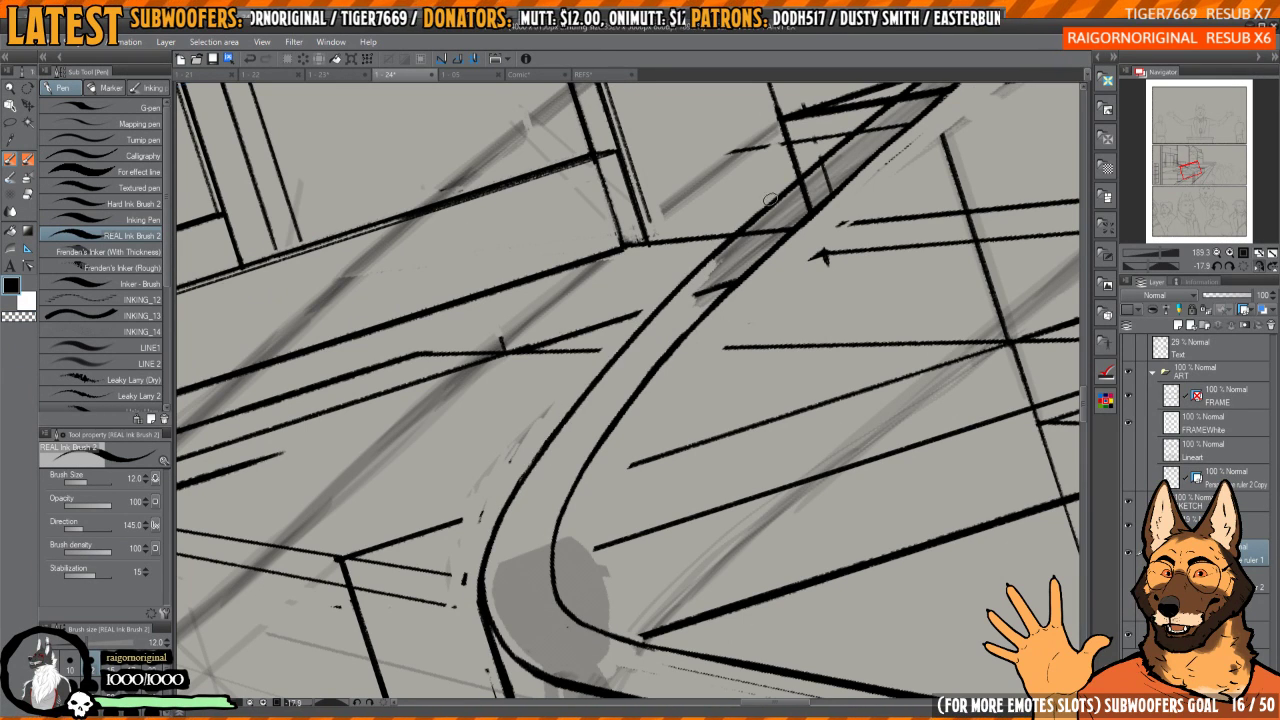
- Erase the inner line along the grey-shaded stretch, re-ink it closer to the outer line toward the doorway, and remove the surplus strokes
{"action": "left_click_drag", "start_coordinate": [704, 297], "coordinate": [628, 359]}
{"action": "scroll", "coordinate": [626, 360], "scroll_direction": "down", "scroll_amount": 3}
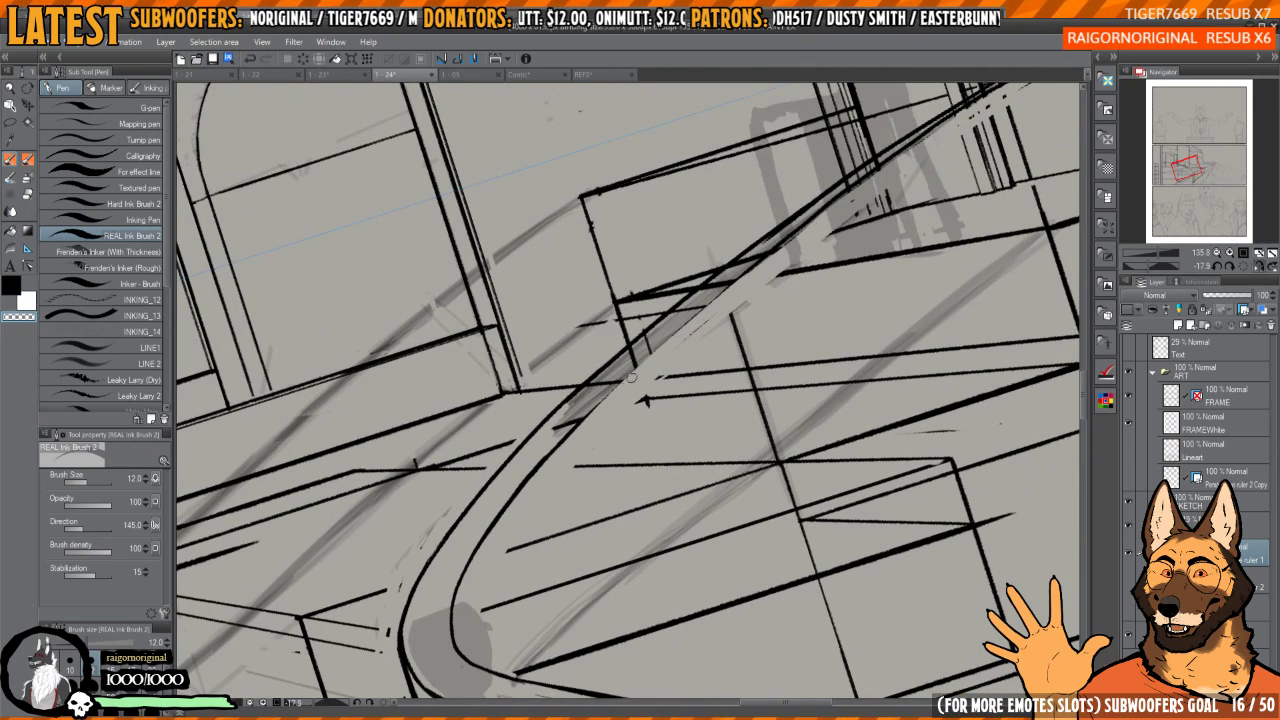
{"action": "mouse_move", "coordinate": [800, 232]}
{"action": "left_mouse_down"}
{"action": "mouse_move", "coordinate": [837, 205]}
{"action": "mouse_move", "coordinate": [700, 310]}
{"action": "left_mouse_up"}
{"action": "left_click_drag", "start_coordinate": [600, 420], "coordinate": [547, 478]}
{"action": "key", "text": "c"}
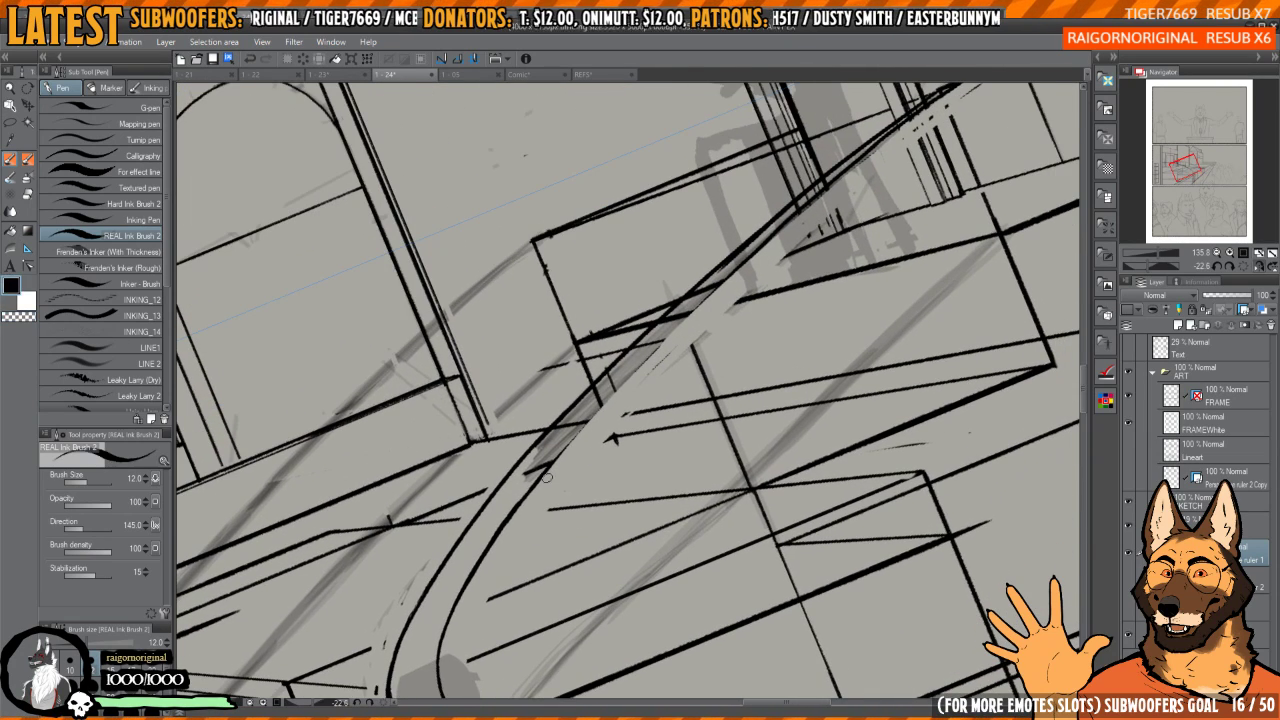
{"action": "left_click_drag", "start_coordinate": [502, 528], "coordinate": [626, 388]}
{"action": "key", "text": "ctrl+z"}
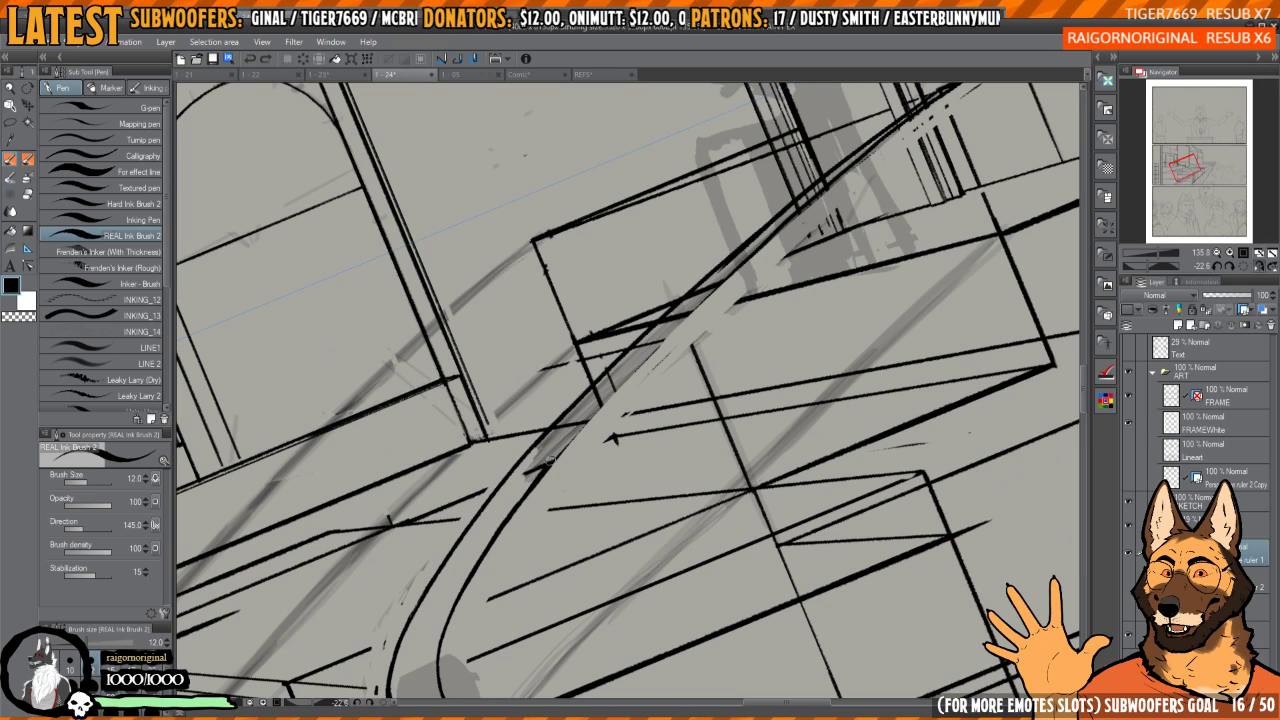
{"action": "mouse_move", "coordinate": [550, 461]}
{"action": "left_mouse_down"}
{"action": "mouse_move", "coordinate": [718, 279]}
{"action": "mouse_move", "coordinate": [890, 142]}
{"action": "left_mouse_up"}
{"action": "left_click_drag", "start_coordinate": [587, 428], "coordinate": [563, 446]}
{"action": "key", "text": "c"}
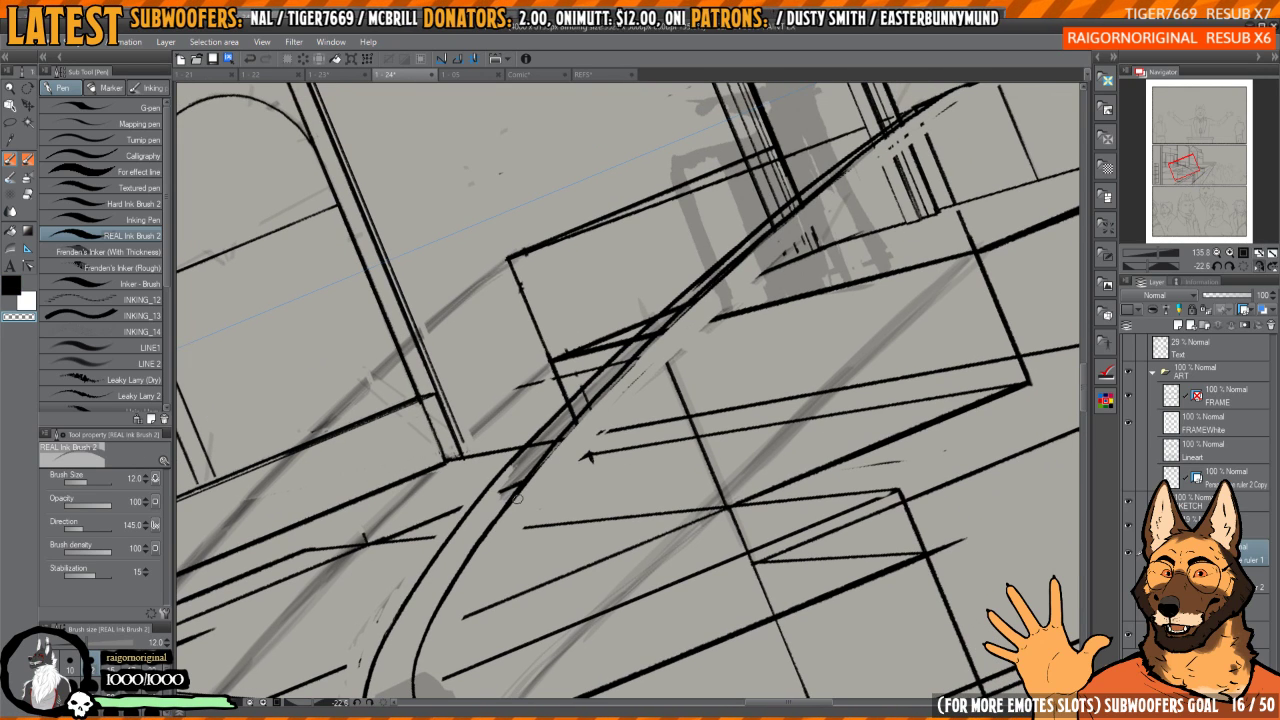
{"action": "left_click_drag", "start_coordinate": [517, 497], "coordinate": [768, 236]}
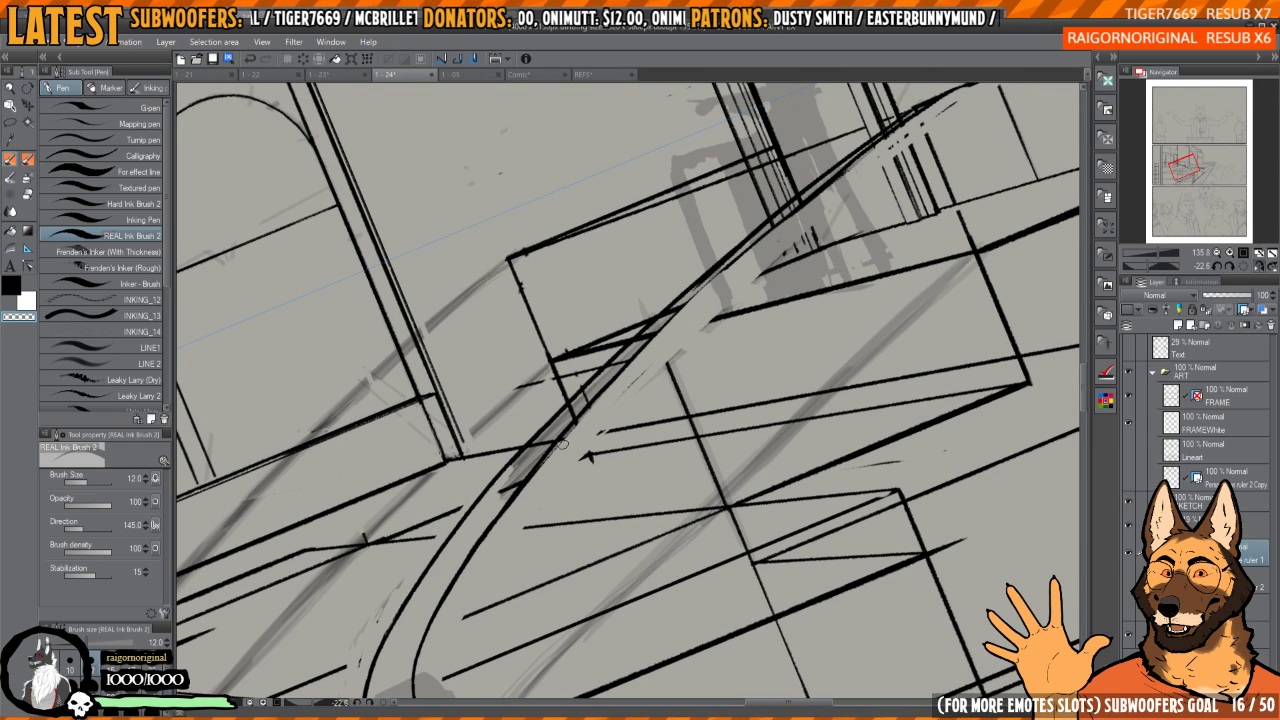
- Extend and even out the curved wall's converging lines up to the doorway, cleaning away the overlapping ink
{"action": "key", "text": "c"}
{"action": "key", "text": "c"}
{"action": "left_click_drag", "start_coordinate": [567, 462], "coordinate": [549, 488]}
{"action": "key", "text": "c"}
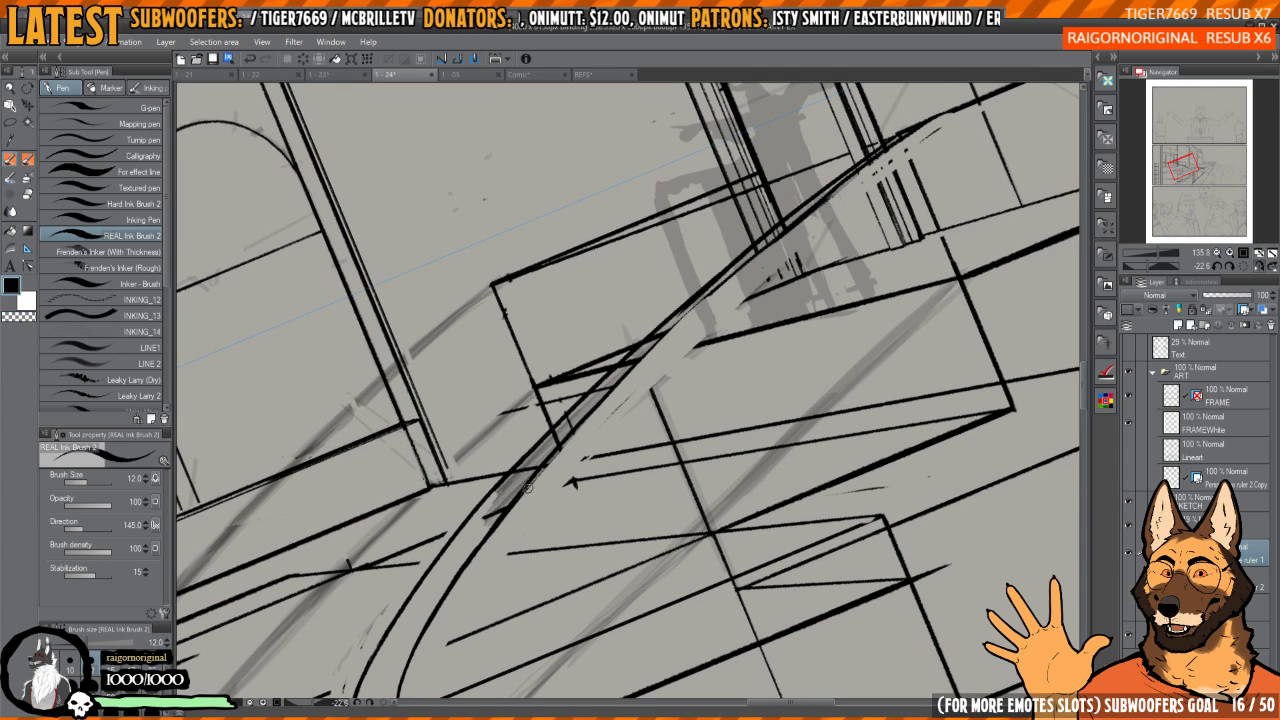
{"action": "mouse_move", "coordinate": [566, 437]}
{"action": "left_mouse_down"}
{"action": "mouse_move", "coordinate": [753, 251]}
{"action": "mouse_move", "coordinate": [878, 160]}
{"action": "left_mouse_up"}
{"action": "left_click_drag", "start_coordinate": [860, 188], "coordinate": [780, 262]}
{"action": "key", "text": "c"}
{"action": "left_click_drag", "start_coordinate": [698, 314], "coordinate": [840, 203]}
{"action": "key", "text": "c"}
{"action": "left_click_drag", "start_coordinate": [655, 341], "coordinate": [840, 200]}
{"action": "mouse_move", "coordinate": [700, 308]}
{"action": "left_mouse_down"}
{"action": "mouse_move", "coordinate": [756, 250]}
{"action": "mouse_move", "coordinate": [728, 282]}
{"action": "mouse_move", "coordinate": [770, 282]}
{"action": "left_mouse_up"}
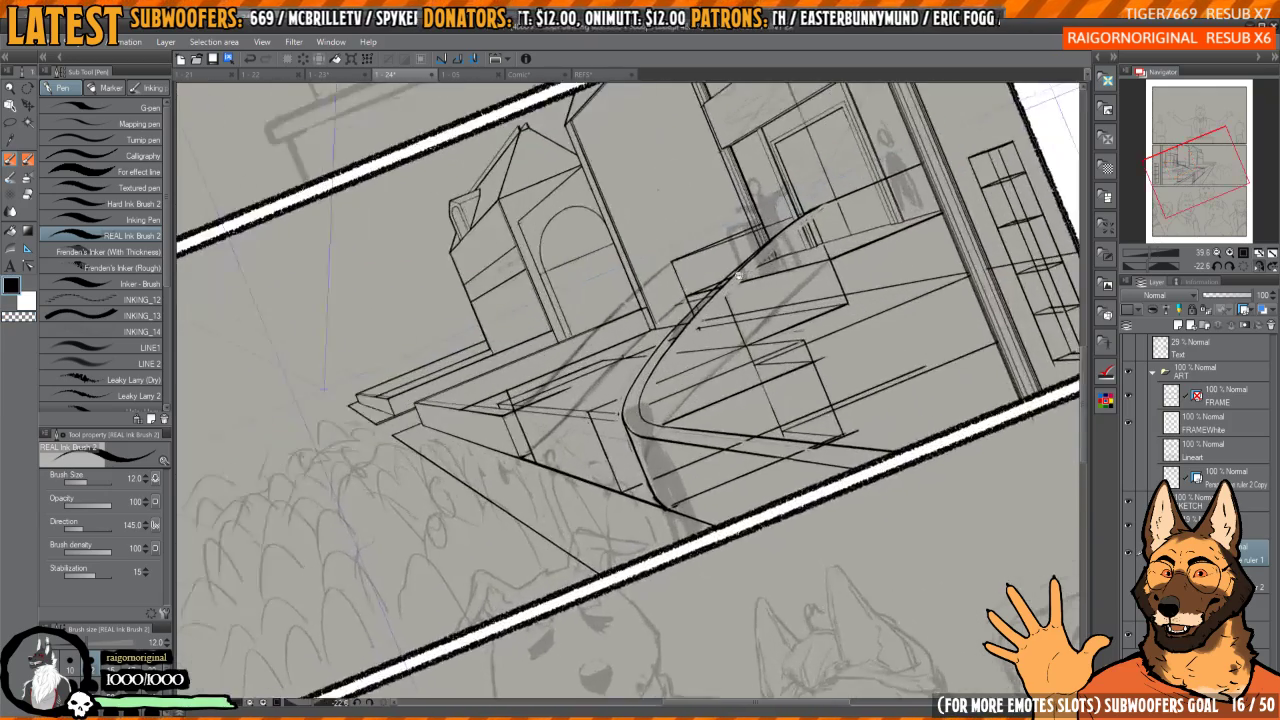
- Ink a second long curve over the grey guide stroke on the bend's outer side, ending at the low wall's corner
{"action": "left_click_drag", "start_coordinate": [670, 326], "coordinate": [748, 230]}
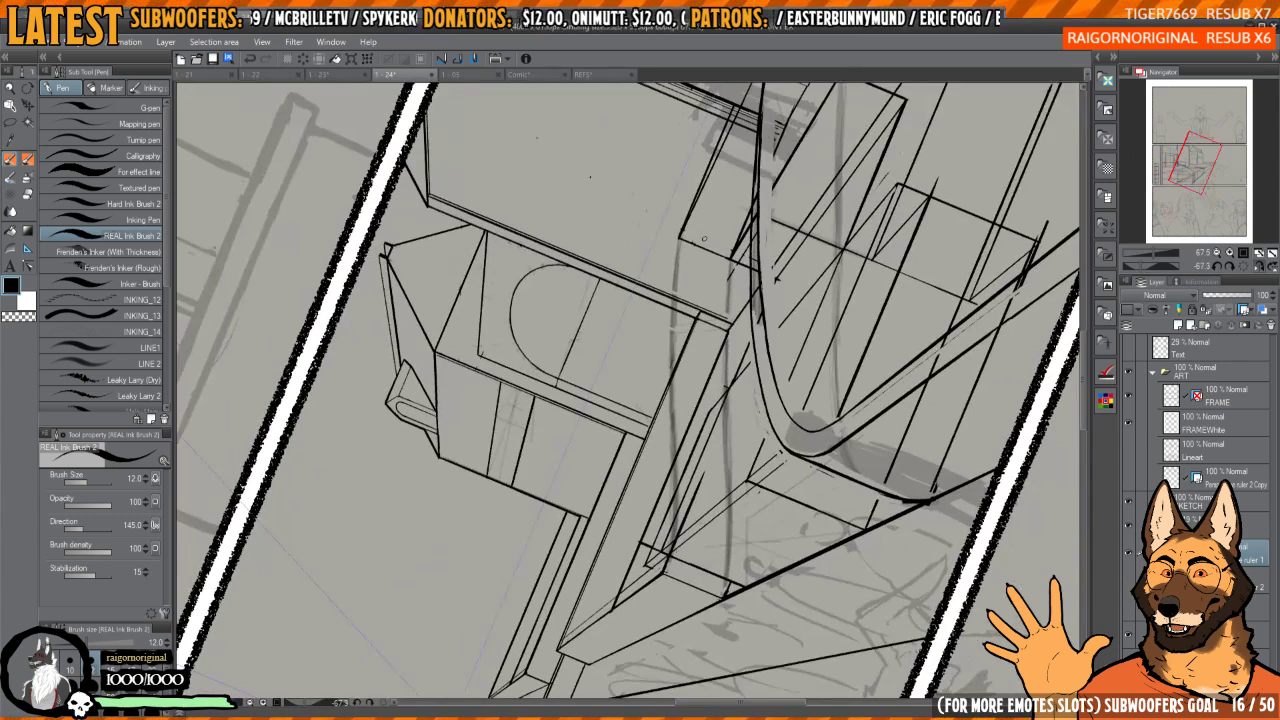
{"action": "left_click_drag", "start_coordinate": [684, 319], "coordinate": [708, 305]}
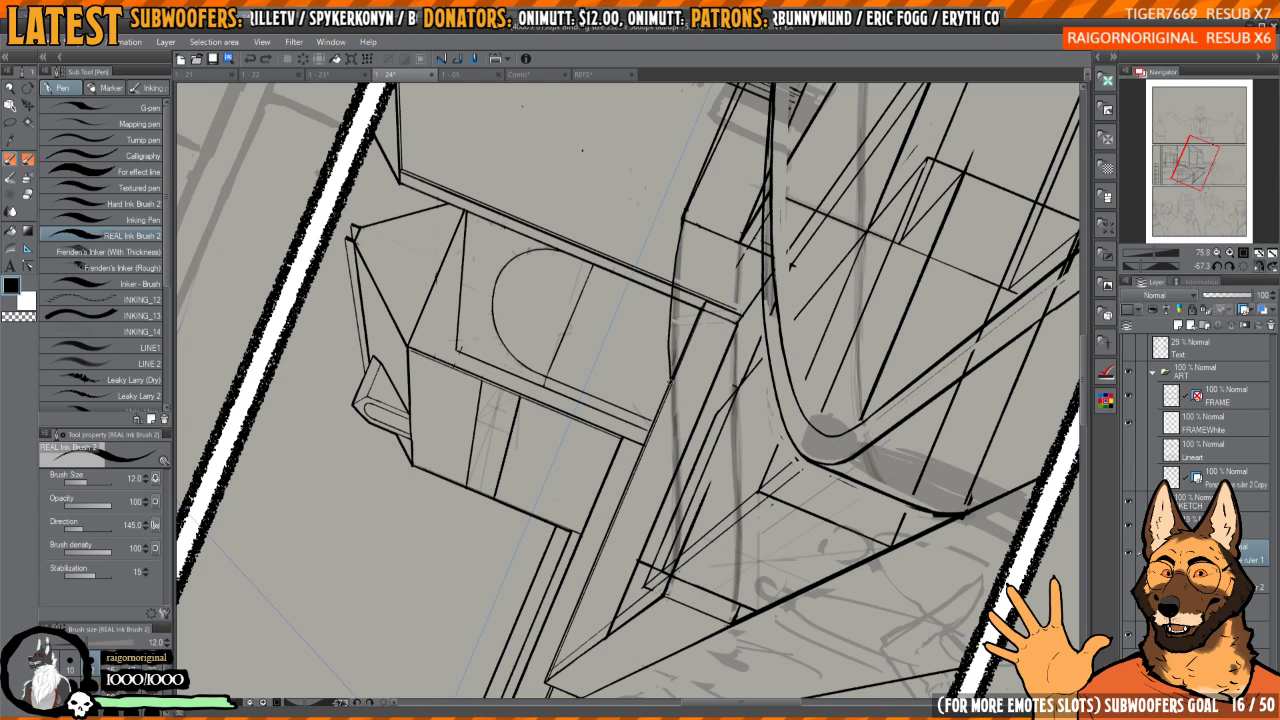
{"action": "left_click_drag", "start_coordinate": [666, 487], "coordinate": [662, 485]}
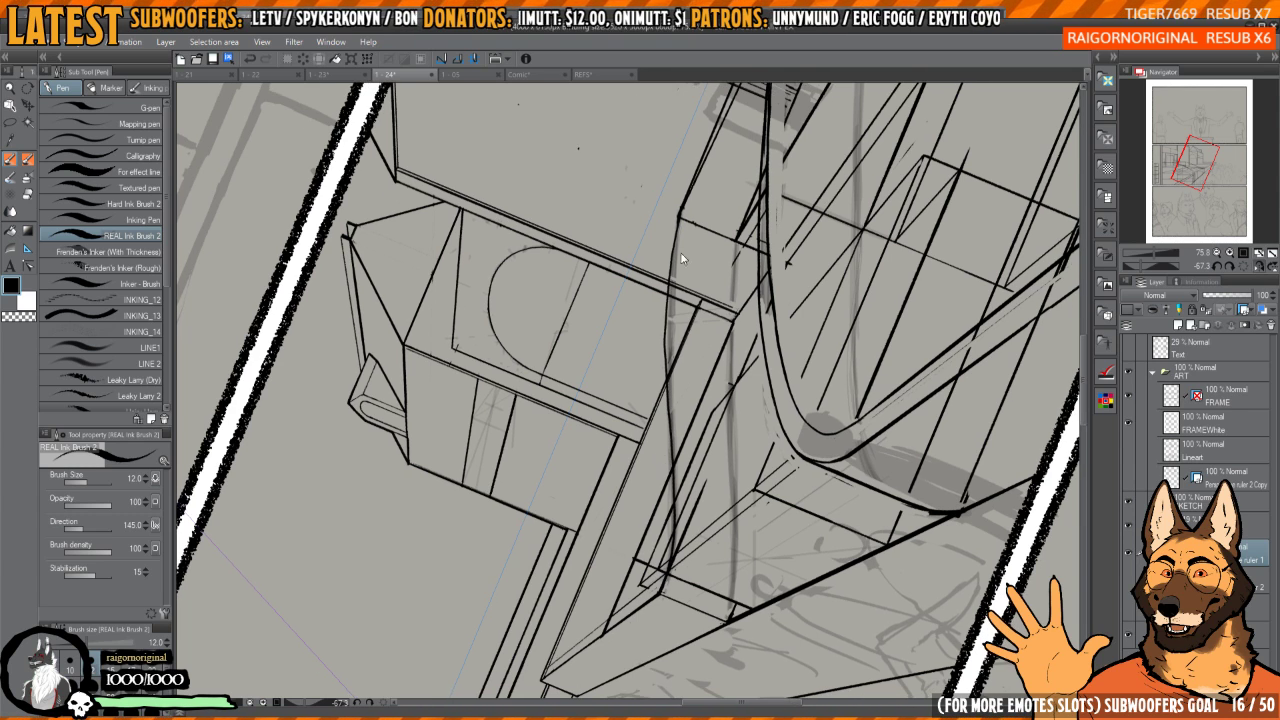
{"action": "key", "text": "ctrl+z"}
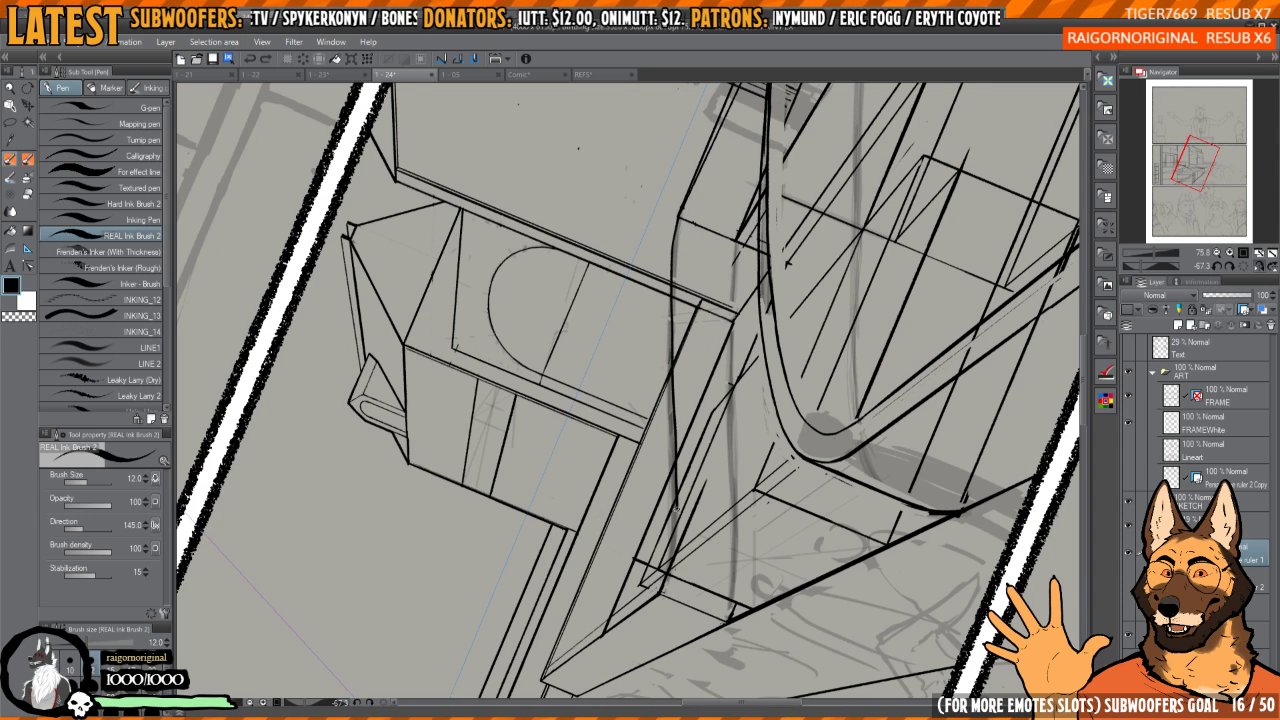
{"action": "scroll", "coordinate": [675, 543], "scroll_direction": "up", "scroll_amount": 6}
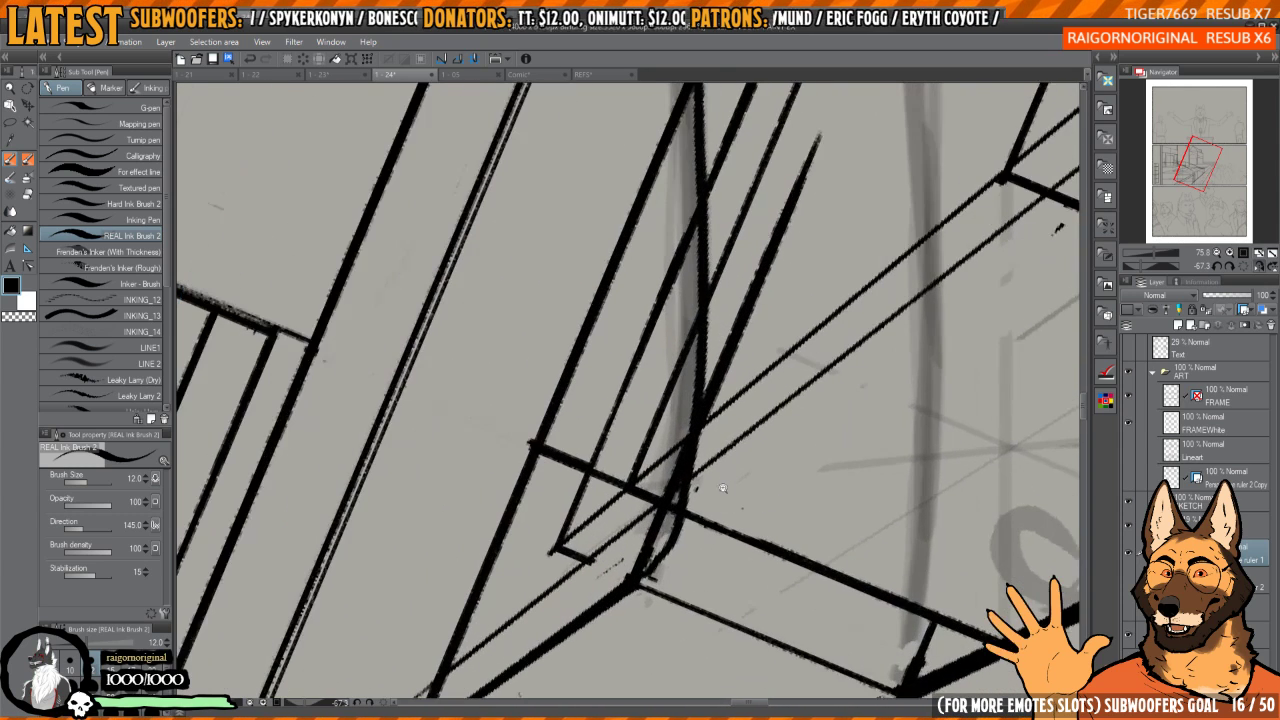
{"action": "left_click_drag", "start_coordinate": [636, 585], "coordinate": [697, 420]}
{"action": "scroll", "coordinate": [697, 420], "scroll_direction": "down", "scroll_amount": 5}
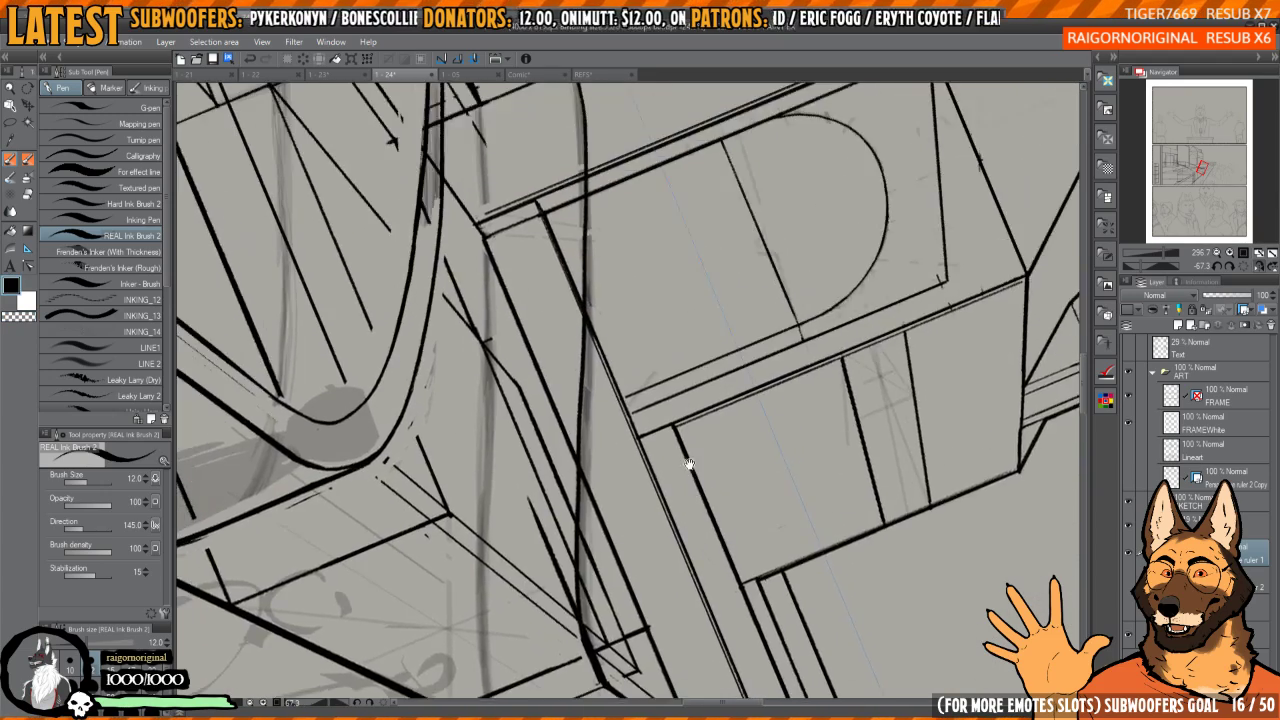
- Trim and smooth the top of the second curve where it leaves the wall corner above the arched doorway
{"action": "key", "text": "h"}
{"action": "left_click_drag", "start_coordinate": [689, 282], "coordinate": [691, 398]}
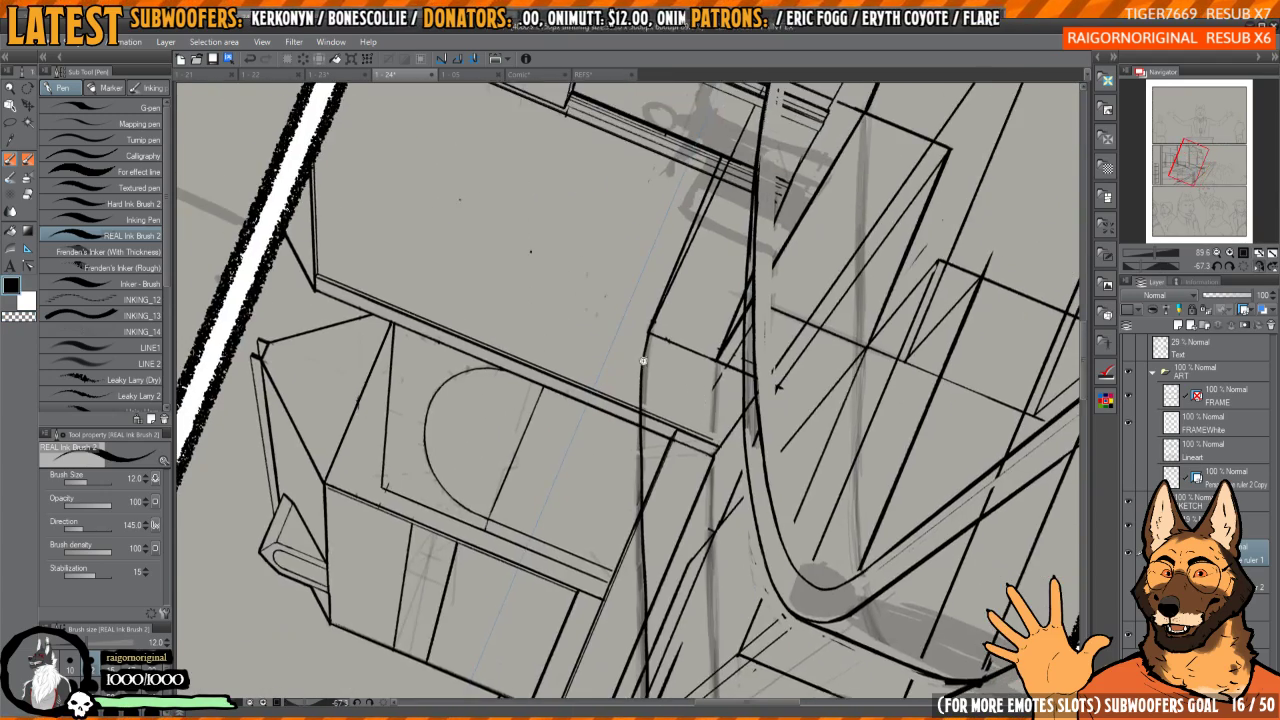
{"action": "scroll", "coordinate": [643, 363], "scroll_direction": "up", "scroll_amount": 5}
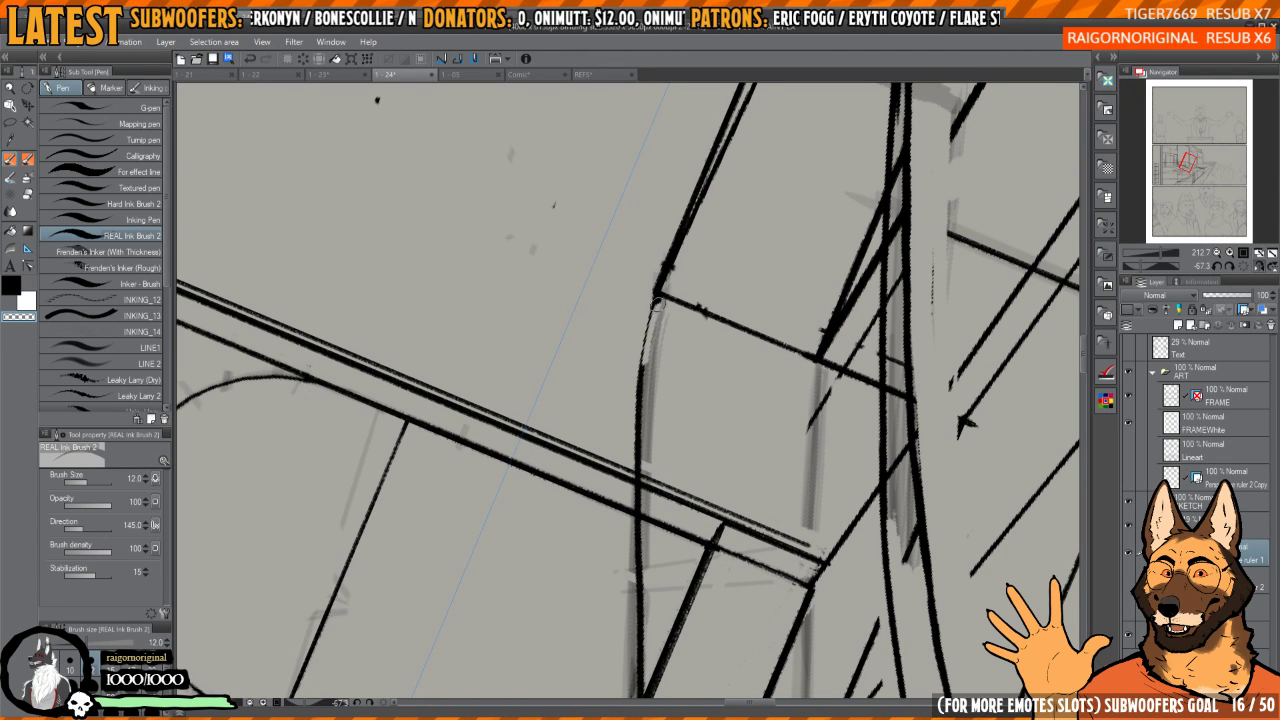
{"action": "mouse_move", "coordinate": [659, 300]}
{"action": "left_mouse_down"}
{"action": "mouse_move", "coordinate": [646, 429]}
{"action": "mouse_move", "coordinate": [672, 270]}
{"action": "mouse_move", "coordinate": [641, 355]}
{"action": "left_mouse_up"}
{"action": "key", "text": "c"}
{"action": "scroll", "coordinate": [655, 370], "scroll_direction": "down", "scroll_amount": 5}
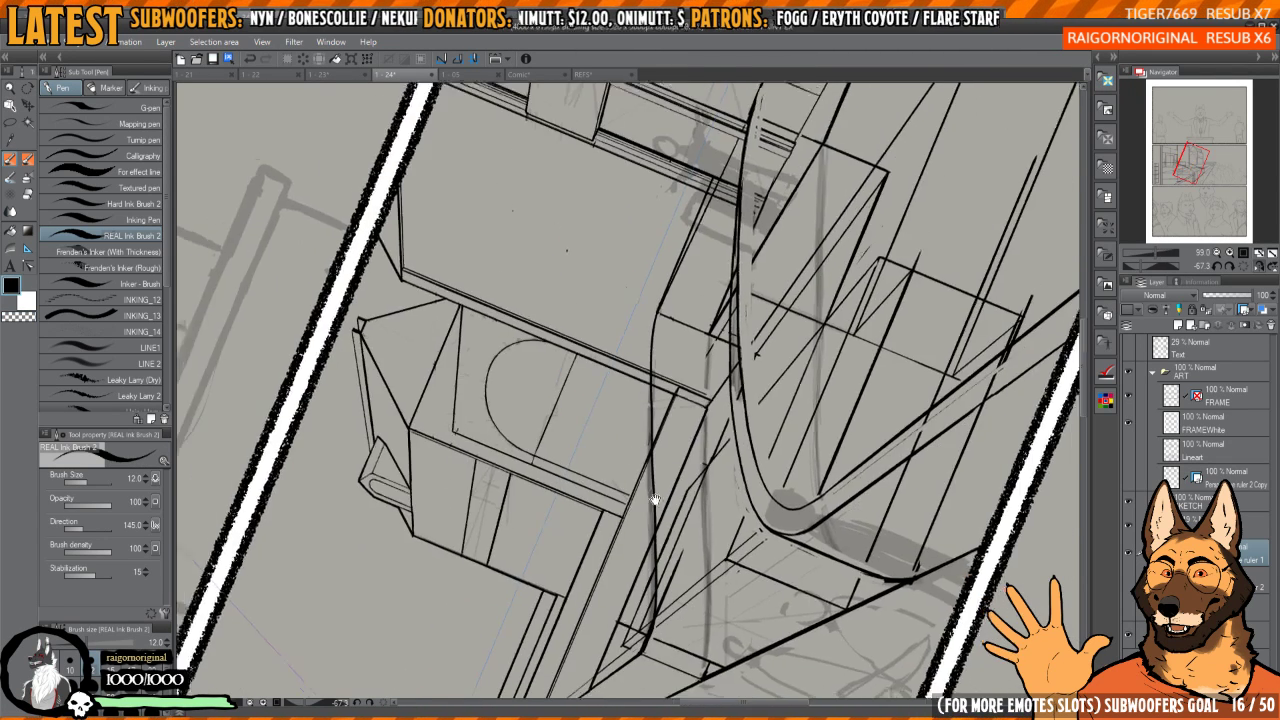
- Reshape the second curve's foot into a rounded bend meeting the low wall's corner, and erase the overlapping ink inside it
{"action": "scroll", "coordinate": [659, 376], "scroll_direction": "up", "scroll_amount": 6}
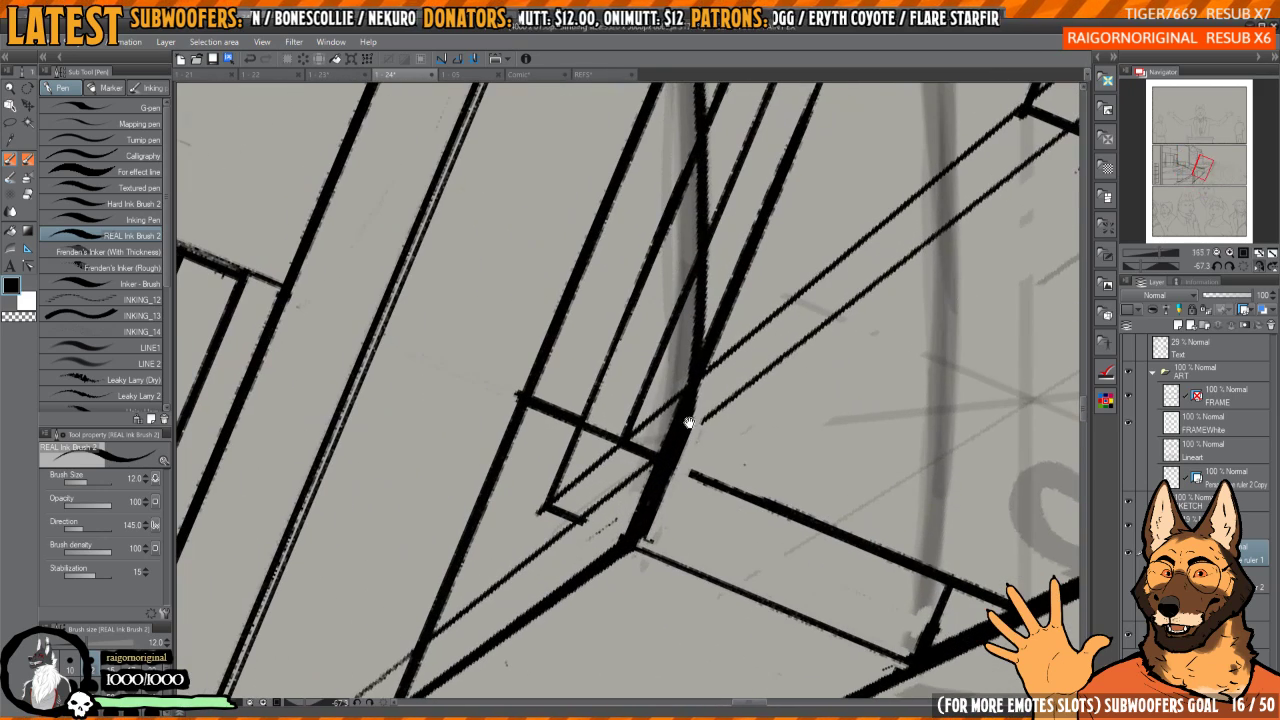
{"action": "mouse_move", "coordinate": [683, 395]}
{"action": "left_mouse_down"}
{"action": "mouse_move", "coordinate": [628, 518]}
{"action": "mouse_move", "coordinate": [687, 372]}
{"action": "left_mouse_up"}
{"action": "scroll", "coordinate": [650, 502], "scroll_direction": "down", "scroll_amount": 3}
{"action": "key", "text": "c"}
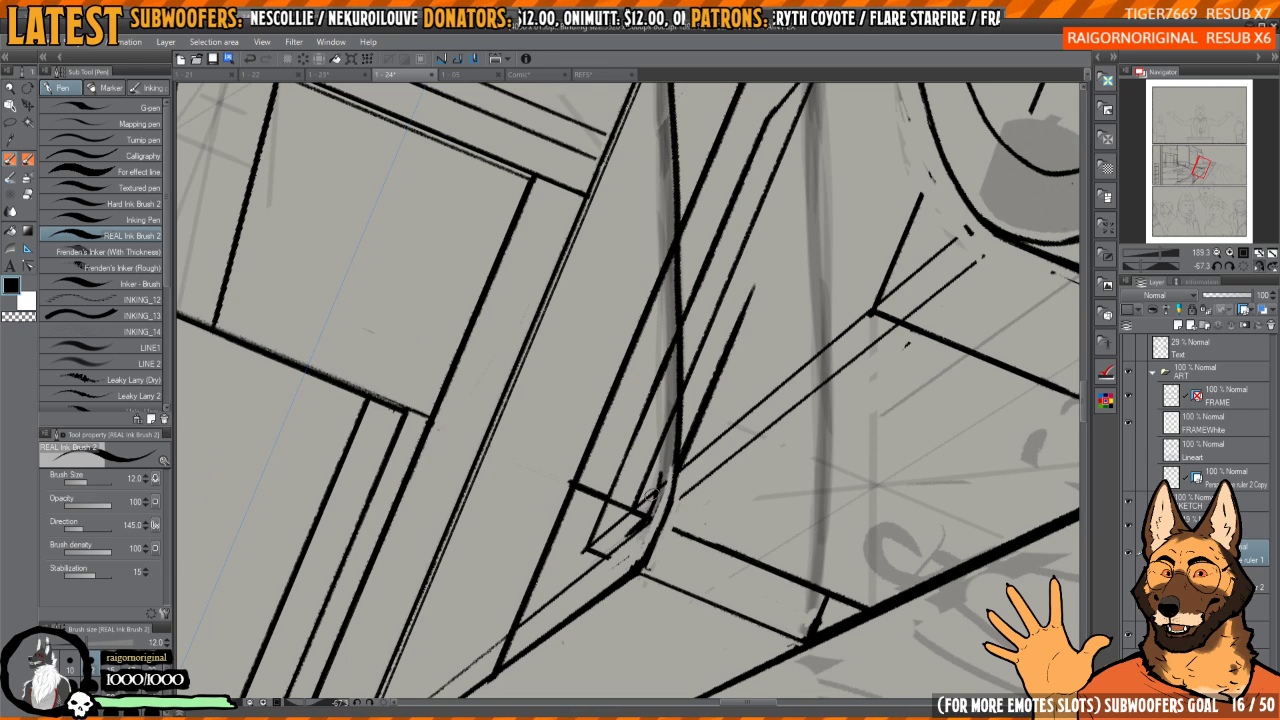
{"action": "left_click_drag", "start_coordinate": [658, 481], "coordinate": [665, 338]}
{"action": "key", "text": "c"}
{"action": "left_click_drag", "start_coordinate": [665, 385], "coordinate": [664, 478]}
{"action": "mouse_move", "coordinate": [664, 478]}
{"action": "left_mouse_down"}
{"action": "mouse_move", "coordinate": [672, 332]}
{"action": "mouse_move", "coordinate": [652, 515]}
{"action": "mouse_move", "coordinate": [634, 522]}
{"action": "left_mouse_up"}
{"action": "key", "text": "c"}
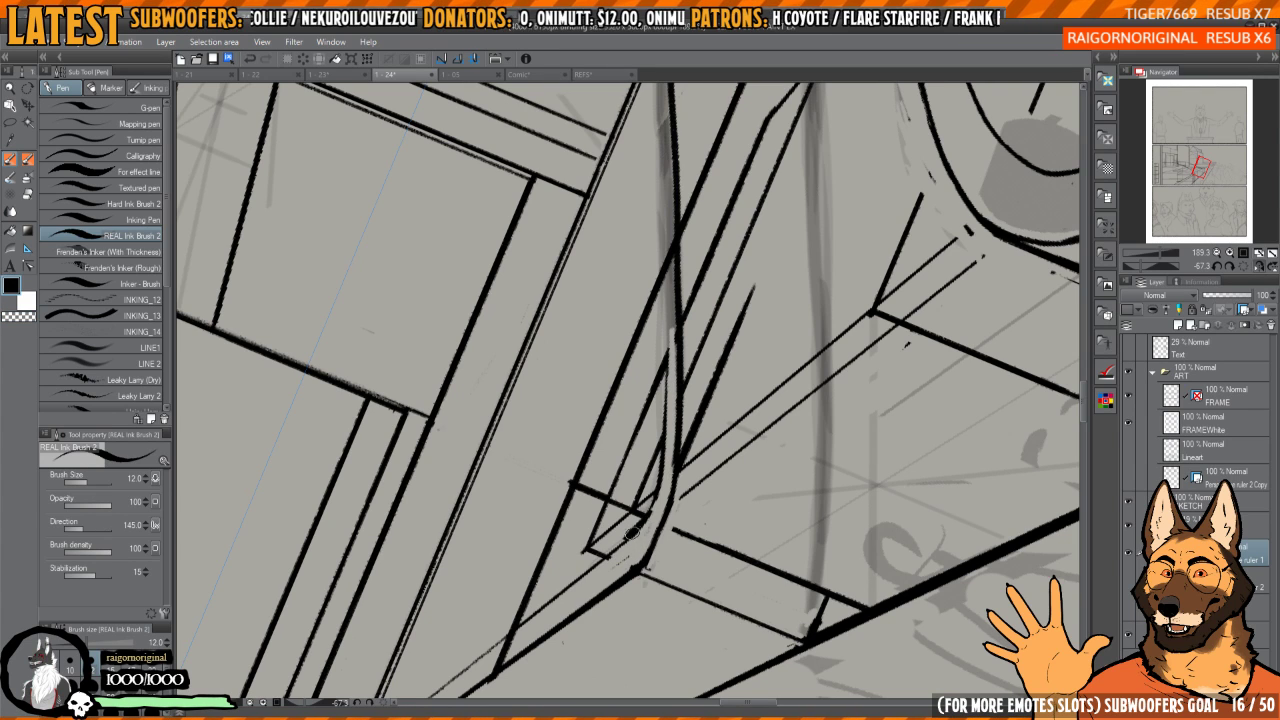
- Re-ink the second curve's middle and upper stretch as a heavier continuous line reaching the wall corner
{"action": "scroll", "coordinate": [626, 446], "scroll_direction": "down", "scroll_amount": 4}
{"action": "scroll", "coordinate": [648, 374], "scroll_direction": "up", "scroll_amount": 2}
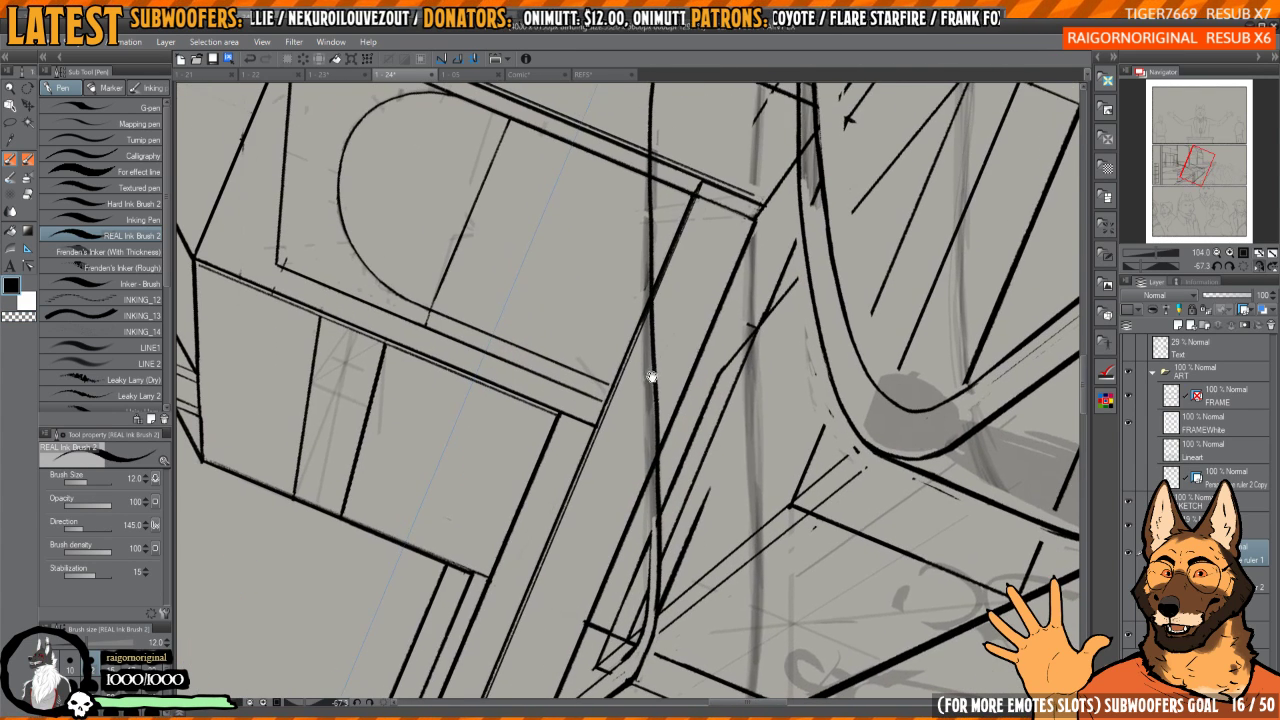
{"action": "key", "text": "c"}
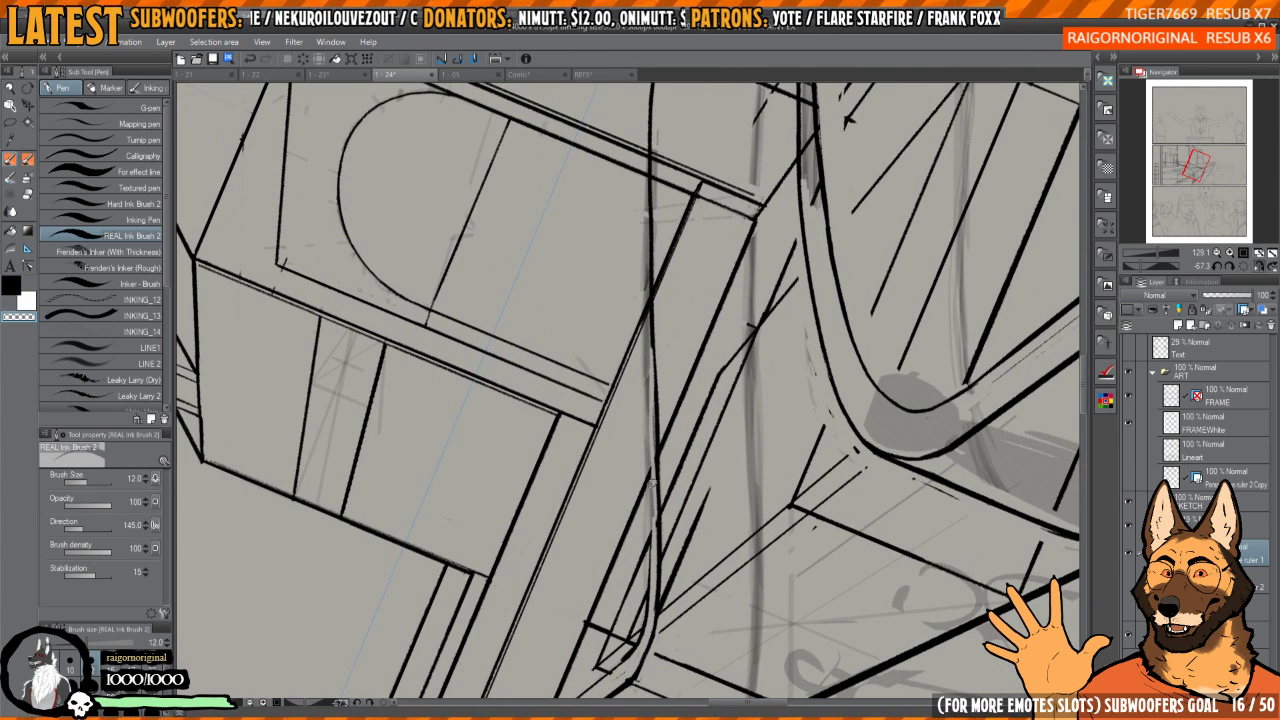
{"action": "key", "text": "c"}
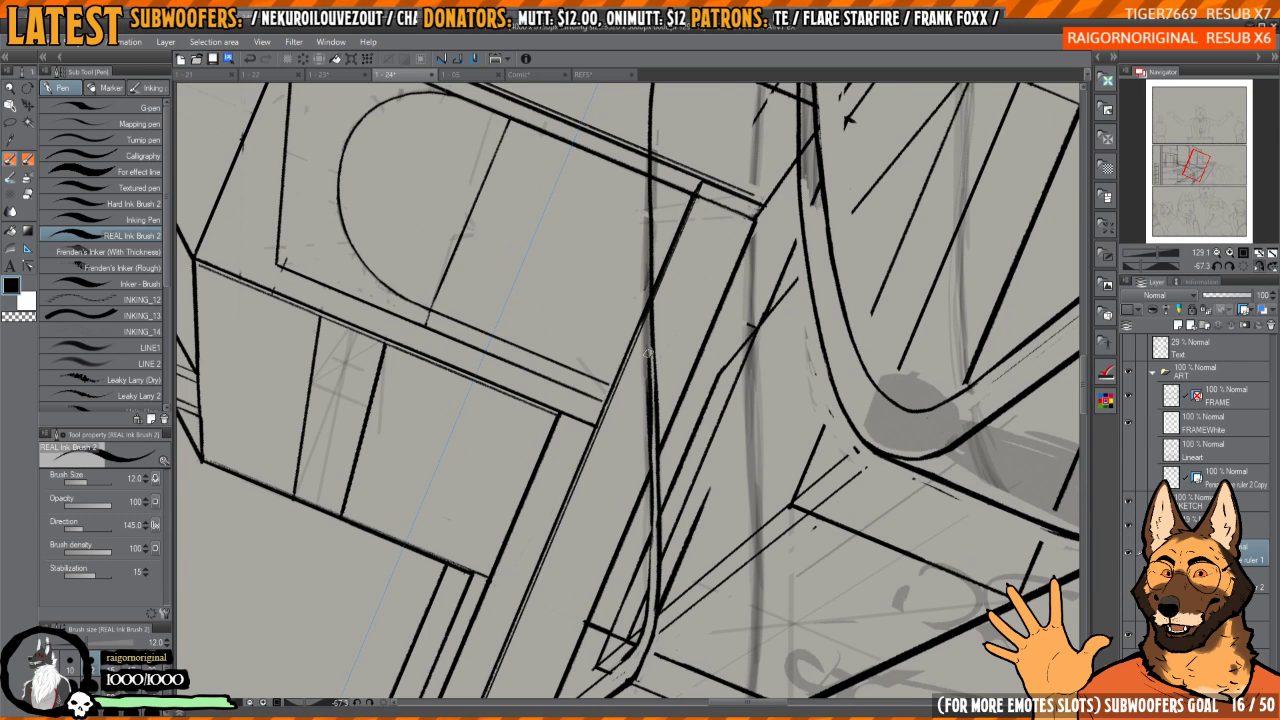
{"action": "left_click_drag", "start_coordinate": [648, 279], "coordinate": [651, 414]}
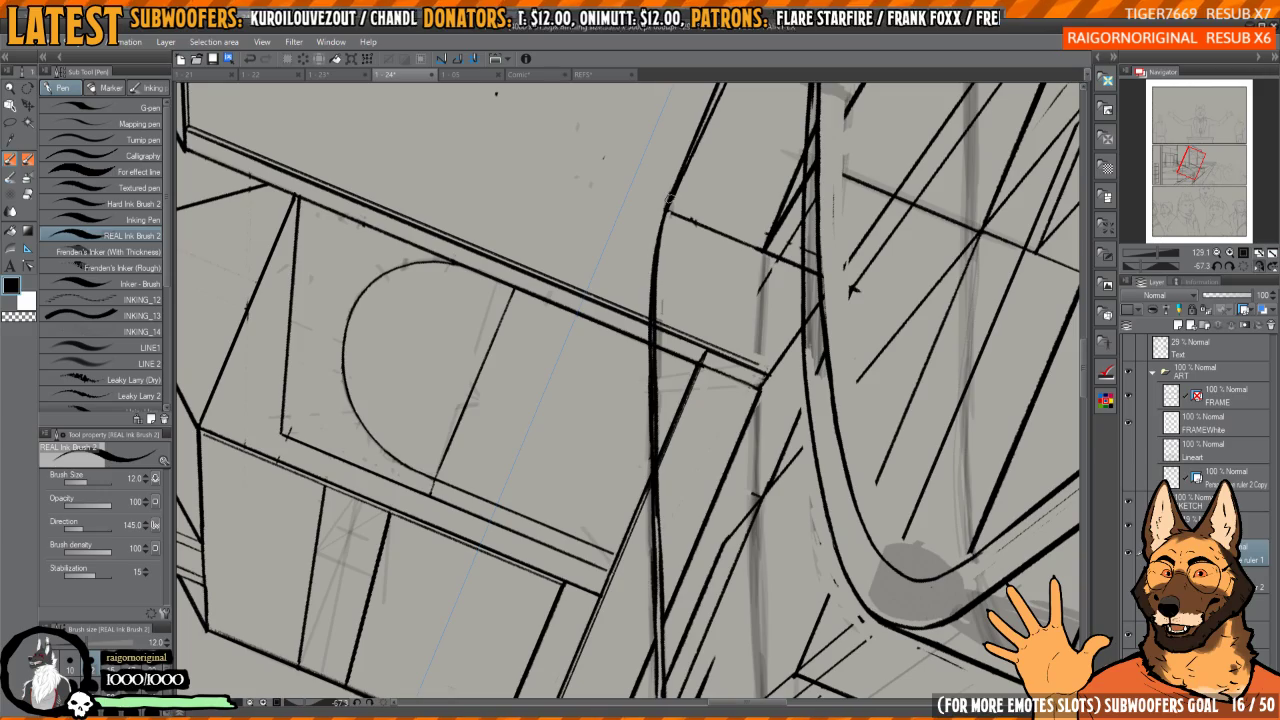
{"action": "left_click_drag", "start_coordinate": [651, 280], "coordinate": [652, 318]}
{"action": "mouse_move", "coordinate": [678, 363]}
{"action": "left_mouse_down"}
{"action": "mouse_move", "coordinate": [623, 428]}
{"action": "mouse_move", "coordinate": [520, 428]}
{"action": "mouse_move", "coordinate": [530, 335]}
{"action": "mouse_move", "coordinate": [553, 310]}
{"action": "mouse_move", "coordinate": [640, 300]}
{"action": "mouse_move", "coordinate": [710, 413]}
{"action": "mouse_move", "coordinate": [775, 390]}
{"action": "mouse_move", "coordinate": [714, 423]}
{"action": "mouse_move", "coordinate": [686, 337]}
{"action": "left_mouse_up"}
{"action": "key", "text": "h"}
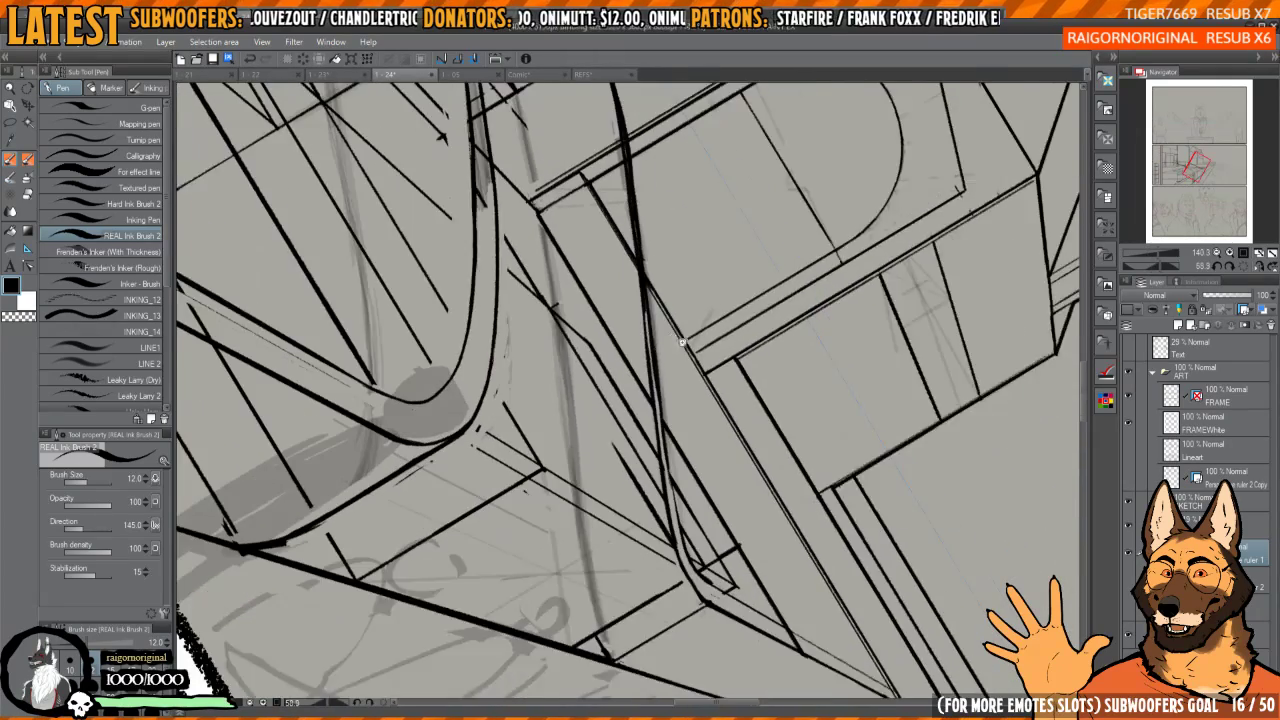
- Erase the excess ink along the second curve's middle stretch and break the construction lines running through it
{"action": "left_click_drag", "start_coordinate": [608, 318], "coordinate": [623, 398]}
{"action": "key", "text": "c"}
{"action": "left_click_drag", "start_coordinate": [634, 314], "coordinate": [637, 336]}
{"action": "left_click_drag", "start_coordinate": [637, 336], "coordinate": [647, 448]}
{"action": "left_click_drag", "start_coordinate": [637, 334], "coordinate": [639, 363]}
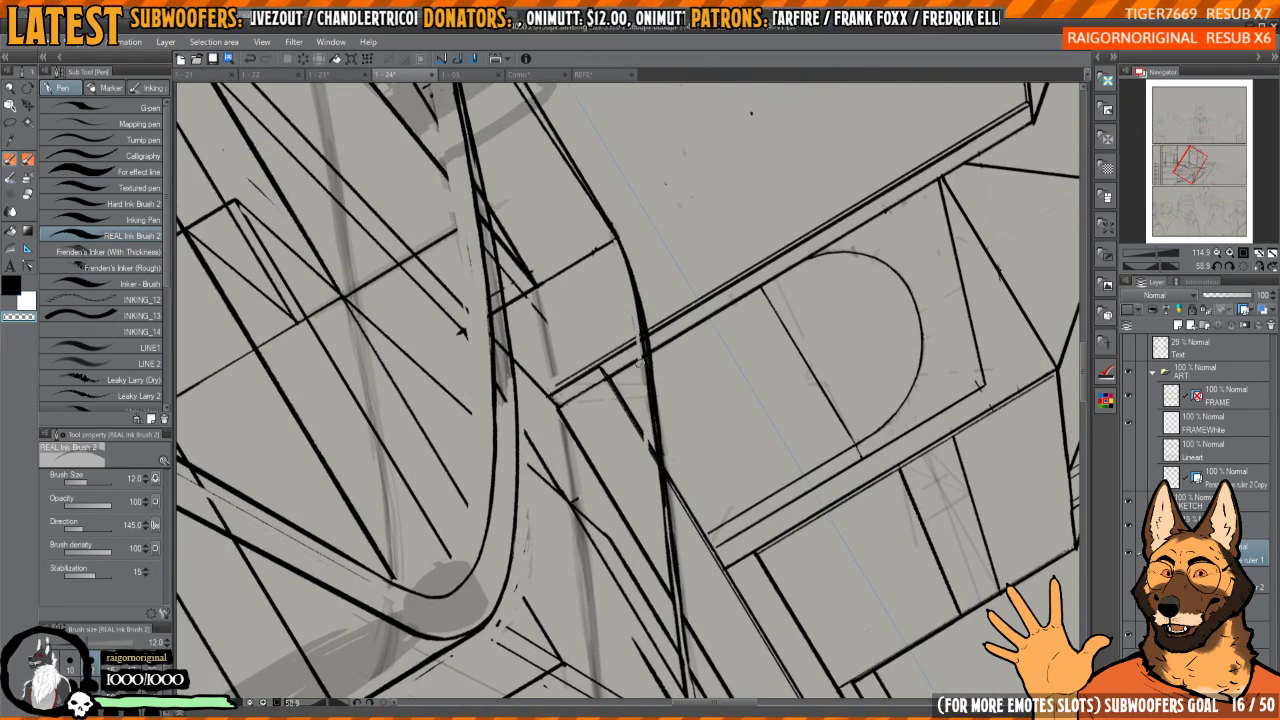
- Thin the second curve's upper stretch below the wall corner and clear the ledge lines next to it
{"action": "key", "text": "h"}
{"action": "key", "text": "h"}
{"action": "key", "text": "h"}
{"action": "left_click_drag", "start_coordinate": [617, 284], "coordinate": [645, 342]}
{"action": "scroll", "coordinate": [644, 342], "scroll_direction": "up", "scroll_amount": 2}
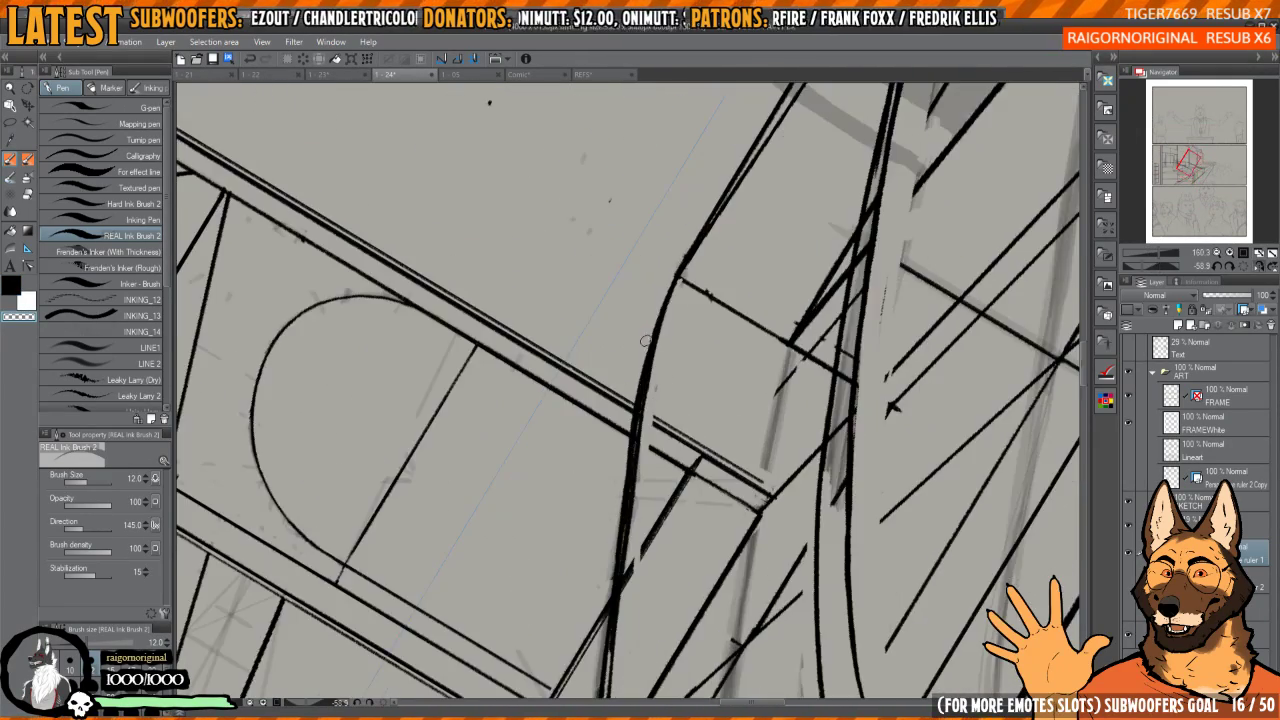
{"action": "left_click_drag", "start_coordinate": [630, 430], "coordinate": [656, 310]}
{"action": "mouse_move", "coordinate": [672, 207]}
{"action": "left_mouse_down"}
{"action": "mouse_move", "coordinate": [633, 440]}
{"action": "mouse_move", "coordinate": [590, 429]}
{"action": "left_mouse_up"}
{"action": "left_click_drag", "start_coordinate": [699, 272], "coordinate": [674, 258]}
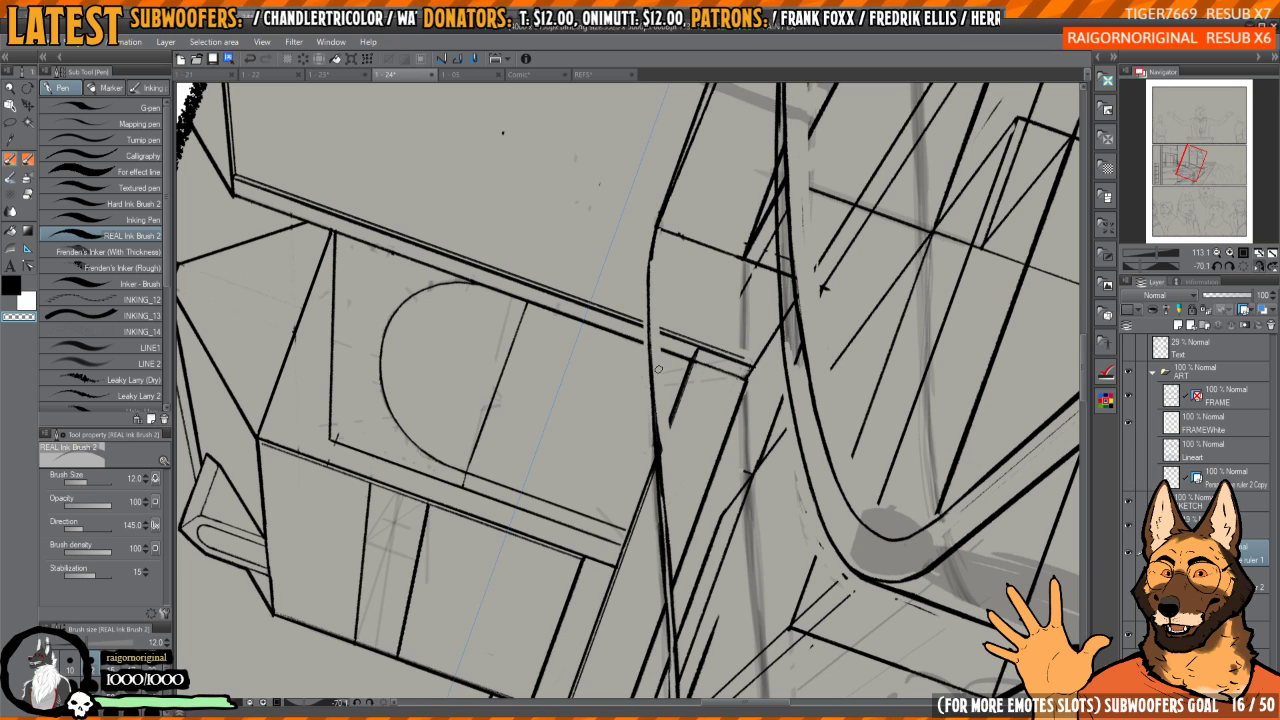
- Even out the second curve's lower stretch with fresh ink and shave off its uneven side down to the rounded foot
{"action": "key", "text": "c"}
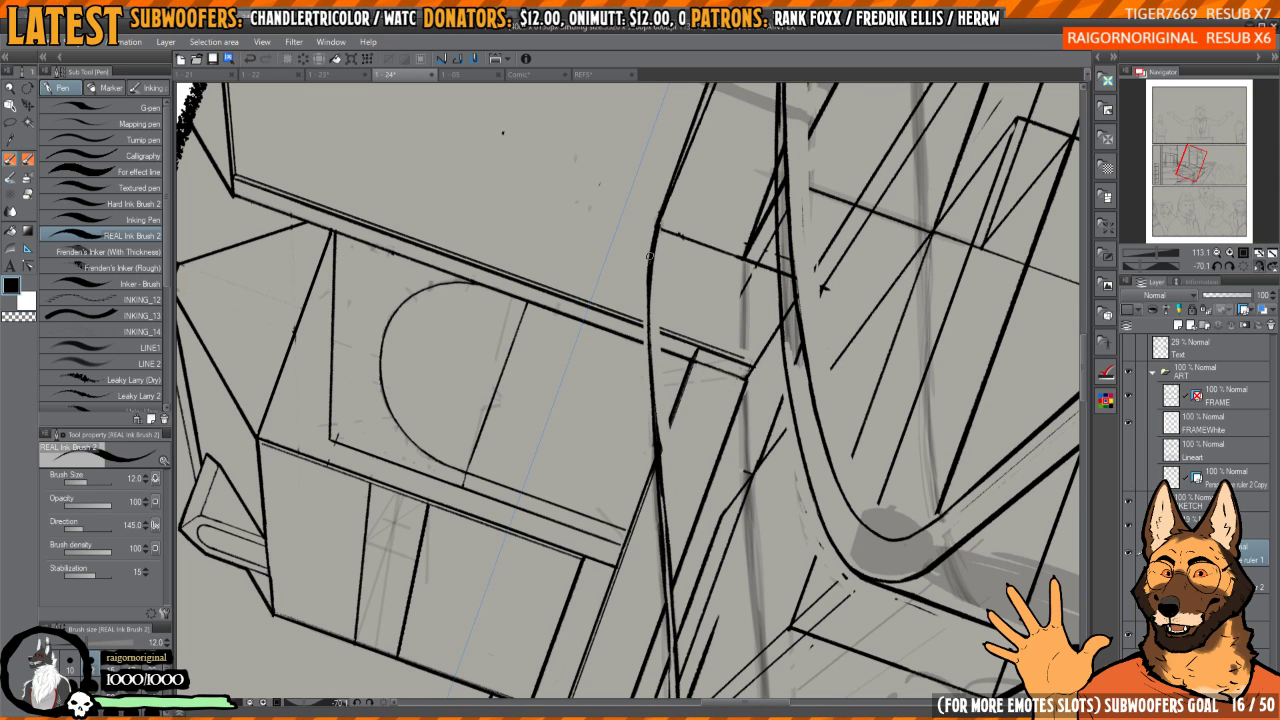
{"action": "scroll", "coordinate": [648, 340], "scroll_direction": "down", "scroll_amount": 2}
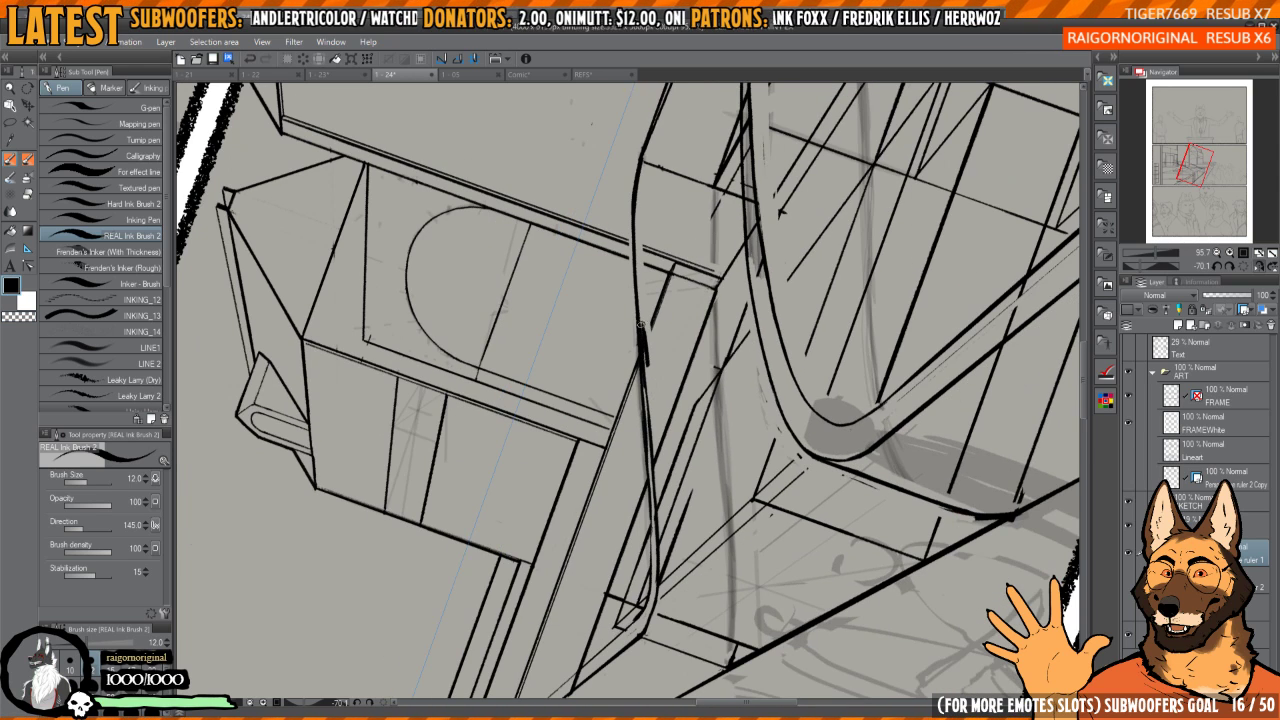
{"action": "key", "text": "c"}
{"action": "left_click_drag", "start_coordinate": [654, 442], "coordinate": [653, 387]}
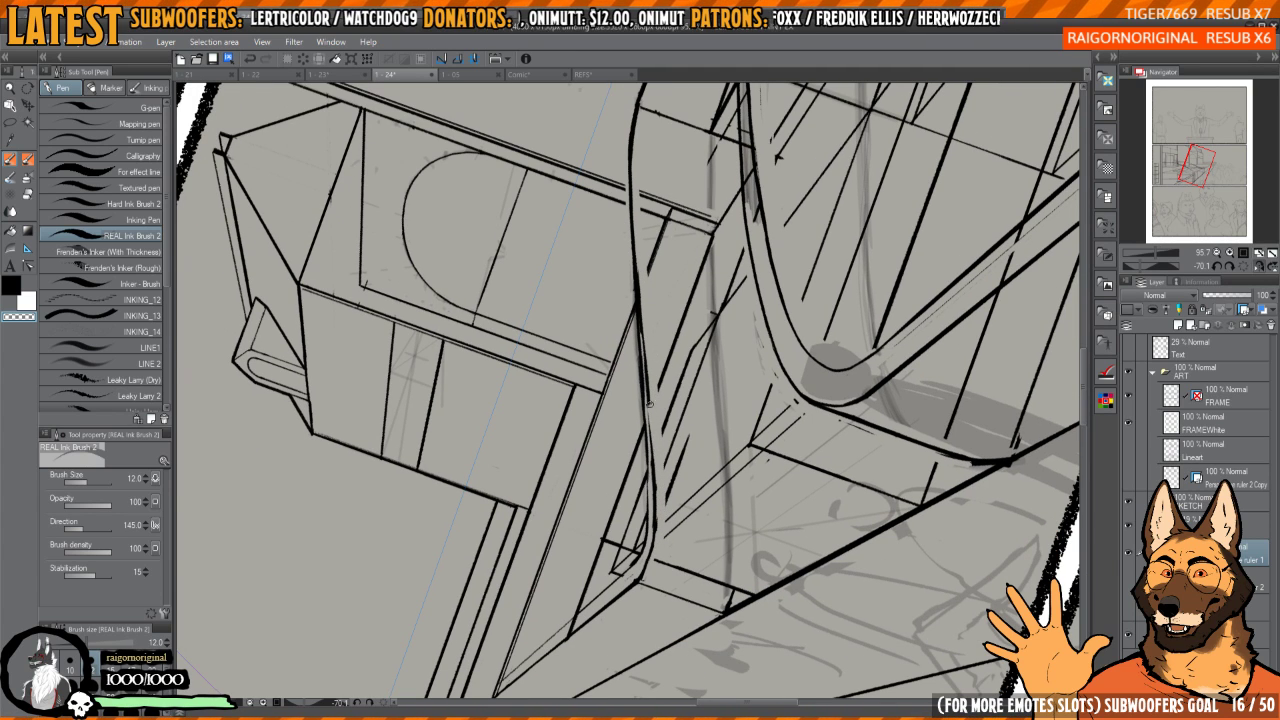
{"action": "key", "text": "c"}
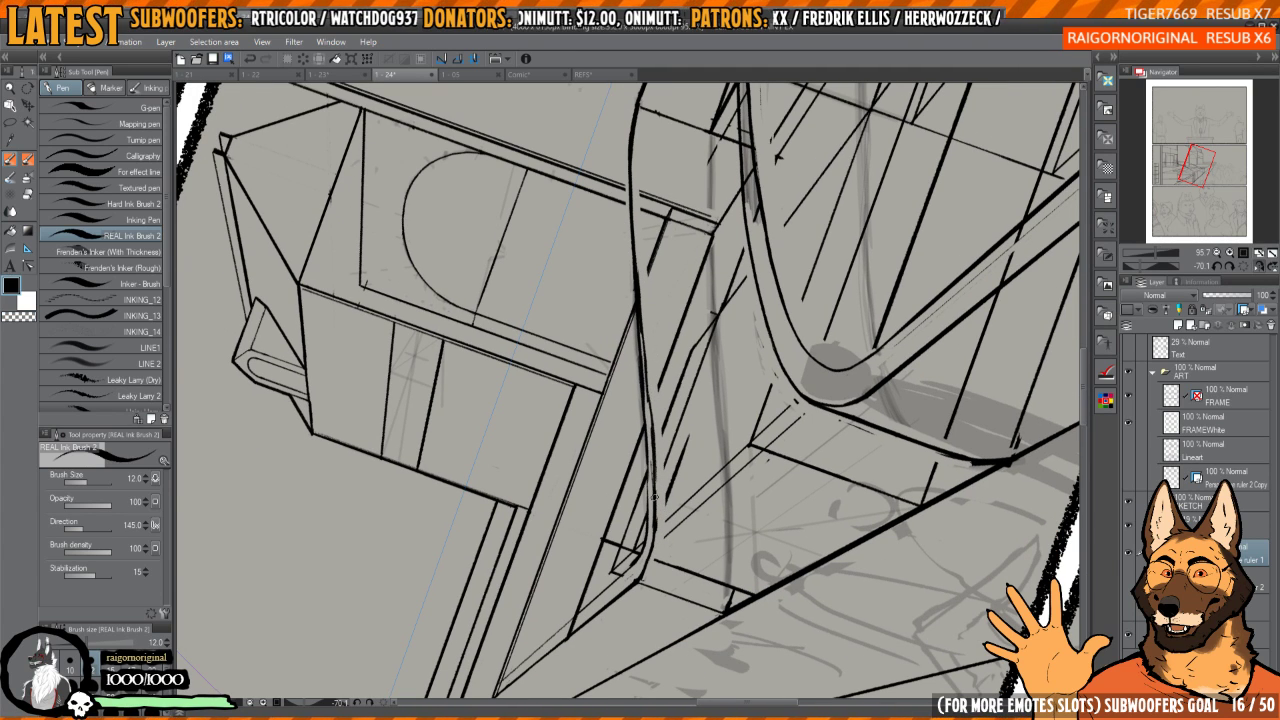
{"action": "key", "text": "c"}
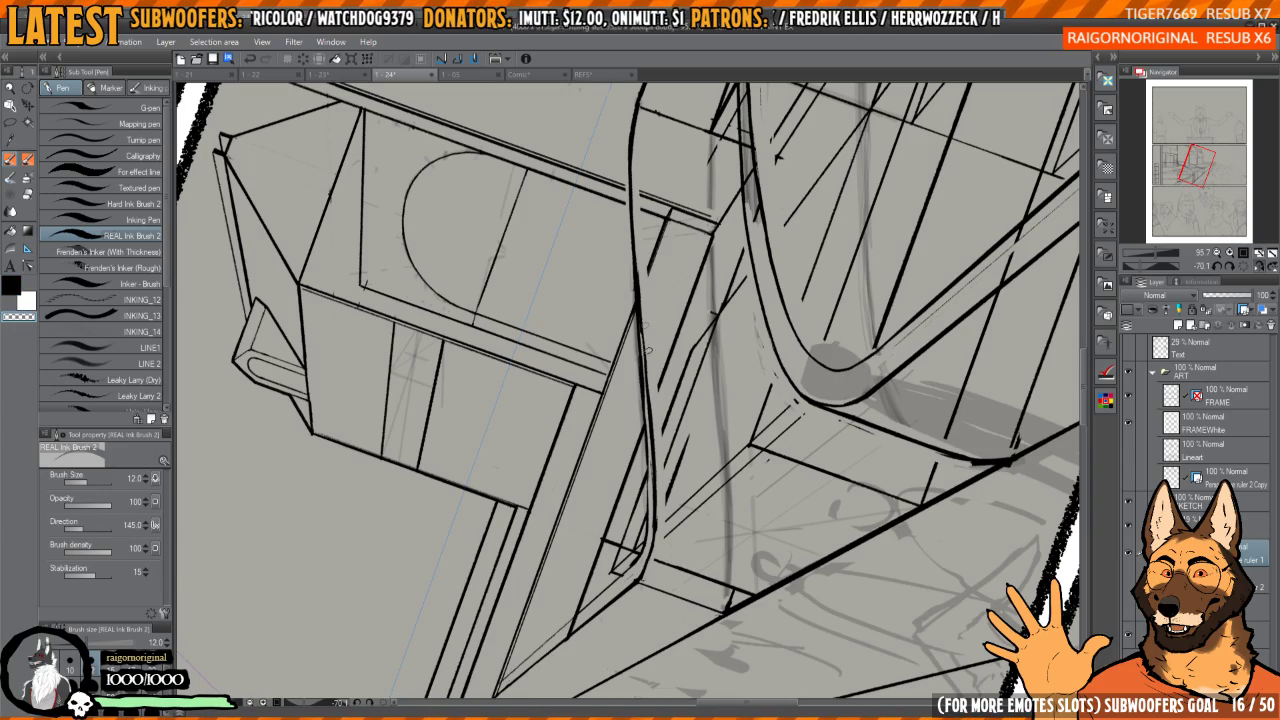
{"action": "mouse_move", "coordinate": [693, 424]}
{"action": "left_mouse_down"}
{"action": "mouse_move", "coordinate": [752, 363]}
{"action": "mouse_move", "coordinate": [781, 395]}
{"action": "mouse_move", "coordinate": [778, 315]}
{"action": "mouse_move", "coordinate": [753, 242]}
{"action": "mouse_move", "coordinate": [659, 277]}
{"action": "left_mouse_up"}
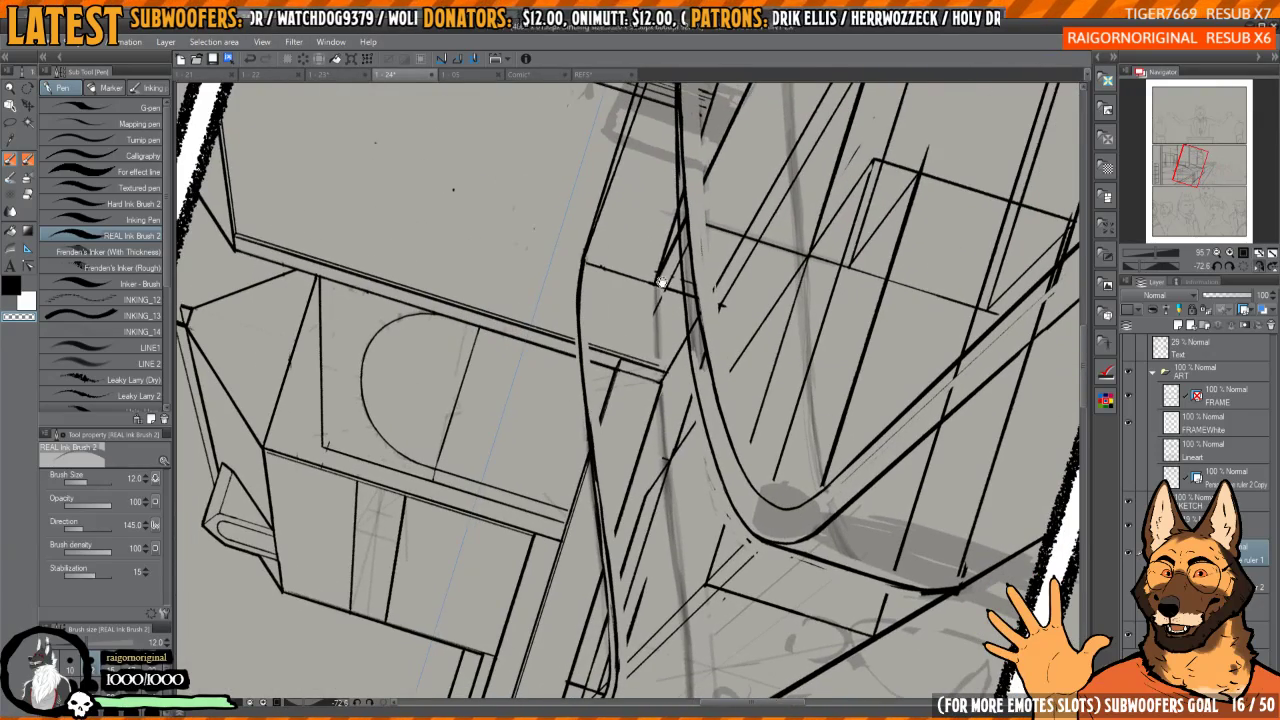
- Ink another curve over the neighbouring grey guide stroke and round its foot into the low wall's thick base edge
{"action": "scroll", "coordinate": [659, 277], "scroll_direction": "down", "scroll_amount": 2}
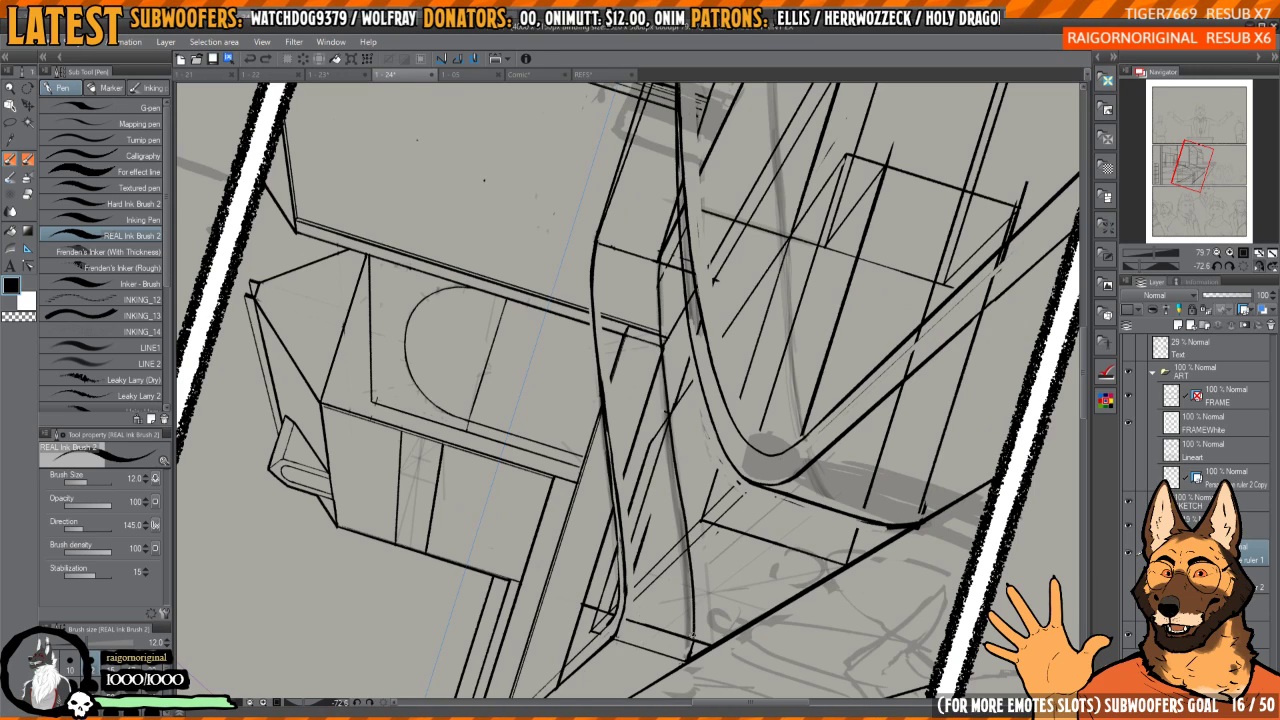
{"action": "scroll", "coordinate": [598, 524], "scroll_direction": "up", "scroll_amount": 5}
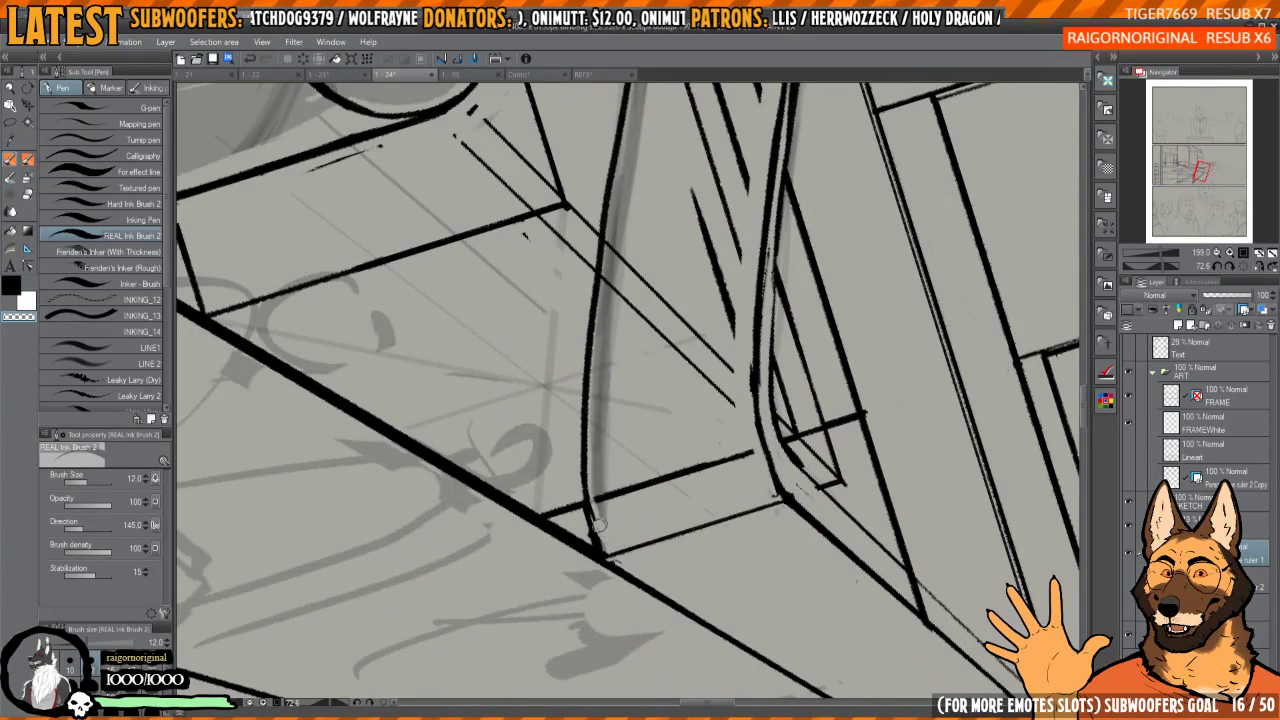
{"action": "mouse_move", "coordinate": [599, 525]}
{"action": "left_mouse_down"}
{"action": "mouse_move", "coordinate": [600, 336]}
{"action": "mouse_move", "coordinate": [590, 396]}
{"action": "mouse_move", "coordinate": [598, 385]}
{"action": "mouse_move", "coordinate": [604, 539]}
{"action": "left_mouse_up"}
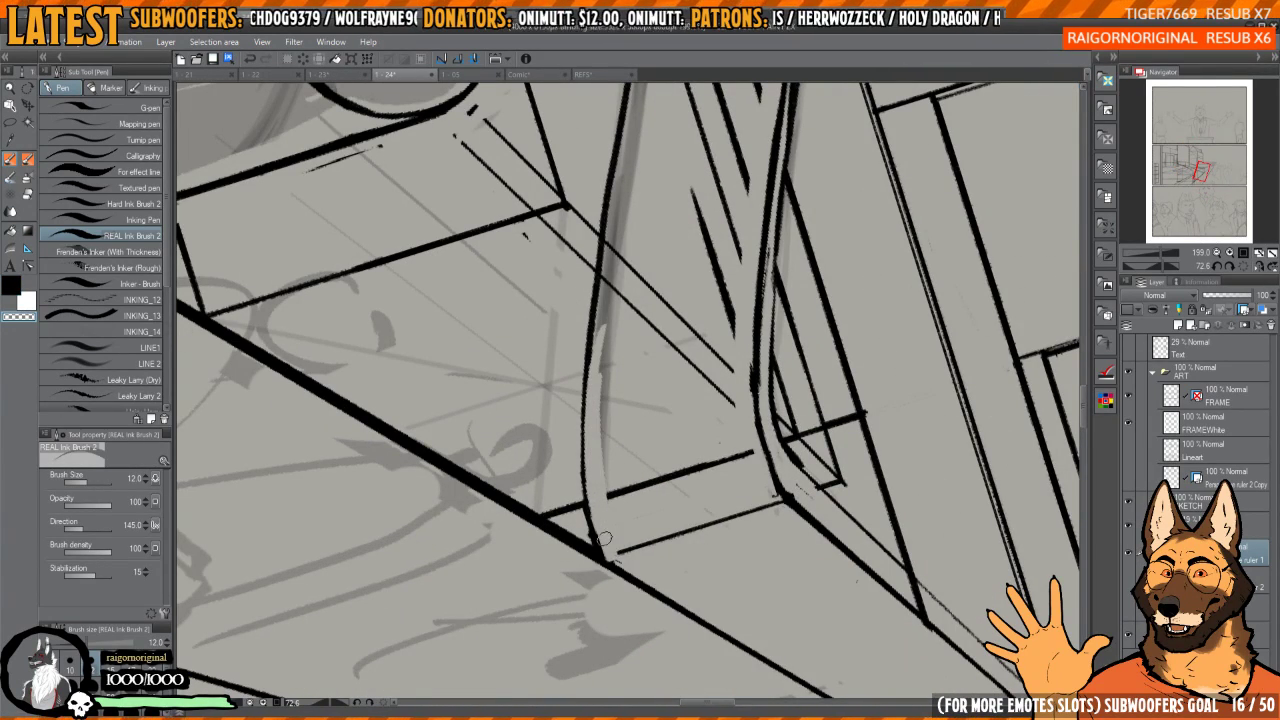
{"action": "key", "text": "c"}
{"action": "left_click_drag", "start_coordinate": [585, 490], "coordinate": [608, 559]}
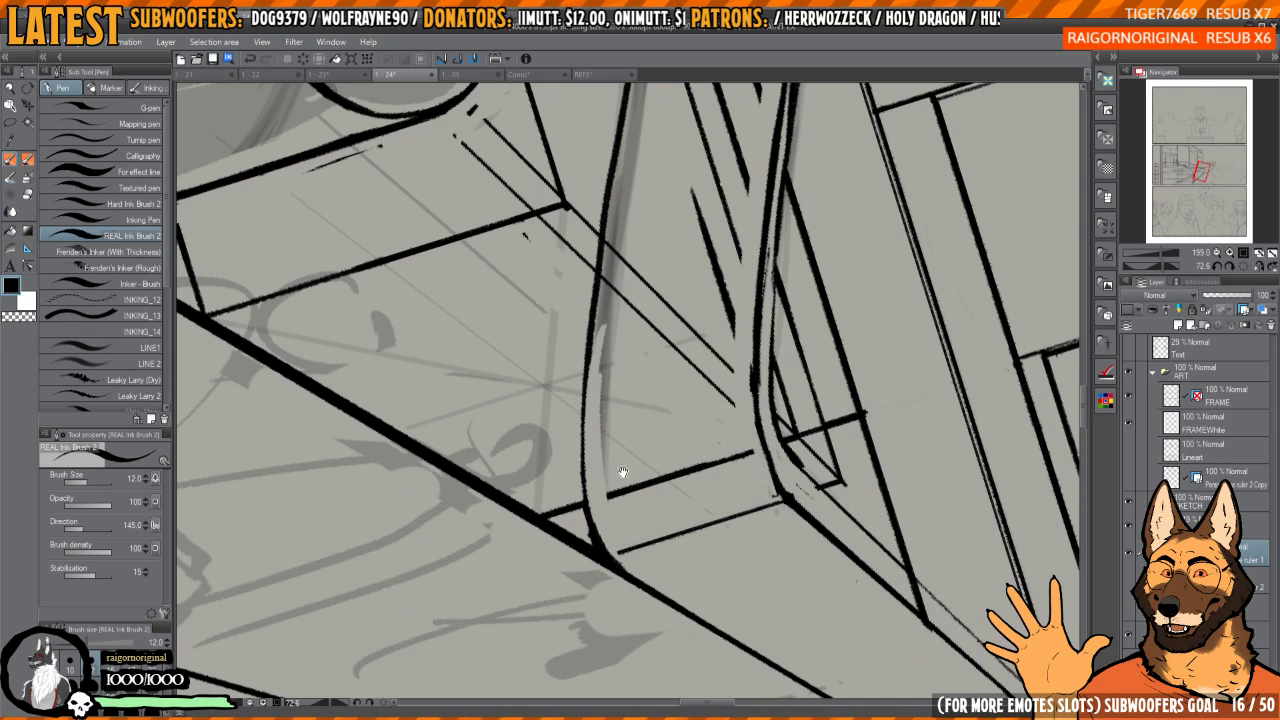
- Refine the new curve's upper and middle stretch, erasing the rough ink and the construction lines that cross it
{"action": "scroll", "coordinate": [623, 472], "scroll_direction": "down", "scroll_amount": 3}
{"action": "mouse_move", "coordinate": [651, 331]}
{"action": "left_mouse_down"}
{"action": "mouse_move", "coordinate": [651, 406]}
{"action": "mouse_move", "coordinate": [614, 349]}
{"action": "mouse_move", "coordinate": [621, 382]}
{"action": "left_mouse_up"}
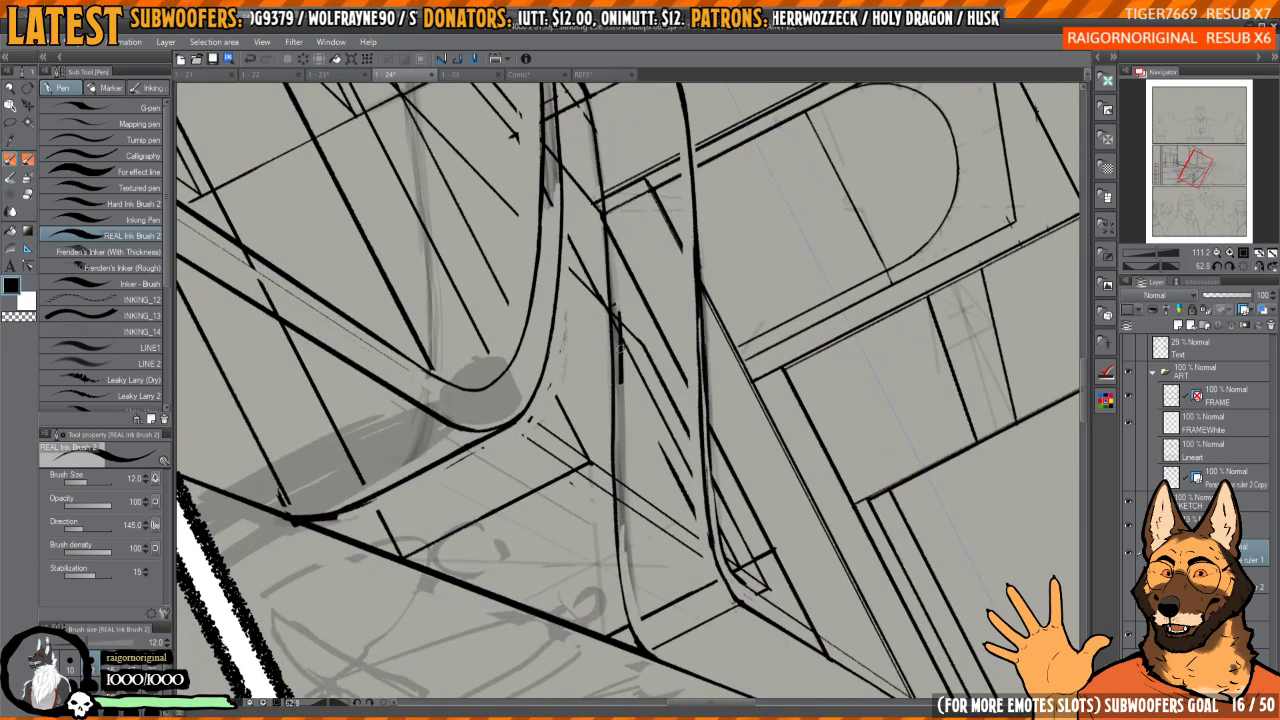
{"action": "key", "text": "c"}
{"action": "left_click_drag", "start_coordinate": [618, 295], "coordinate": [620, 548]}
{"action": "scroll", "coordinate": [614, 440], "scroll_direction": "up", "scroll_amount": 3}
{"action": "key", "text": "h"}
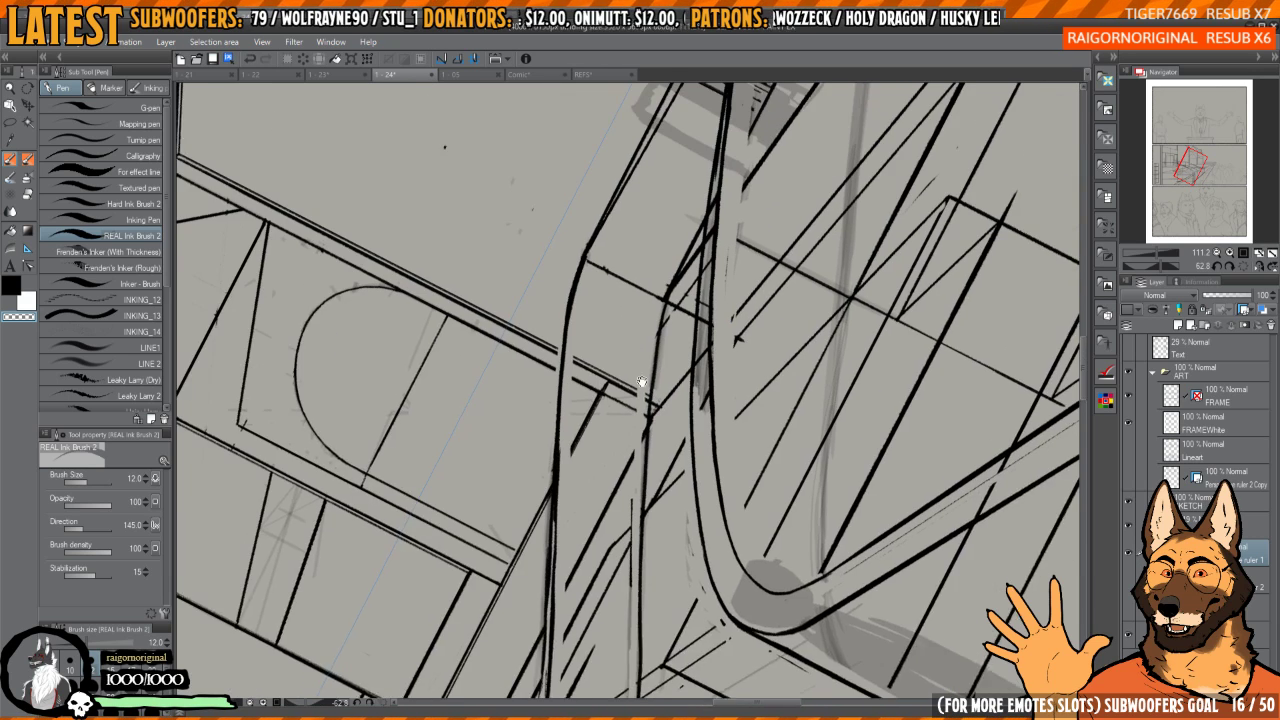
{"action": "mouse_move", "coordinate": [611, 283]}
{"action": "left_mouse_down"}
{"action": "mouse_move", "coordinate": [726, 292]}
{"action": "mouse_move", "coordinate": [706, 276]}
{"action": "mouse_move", "coordinate": [650, 430]}
{"action": "left_mouse_up"}
{"action": "key", "text": "ctrl+z"}
{"action": "key", "text": "c"}
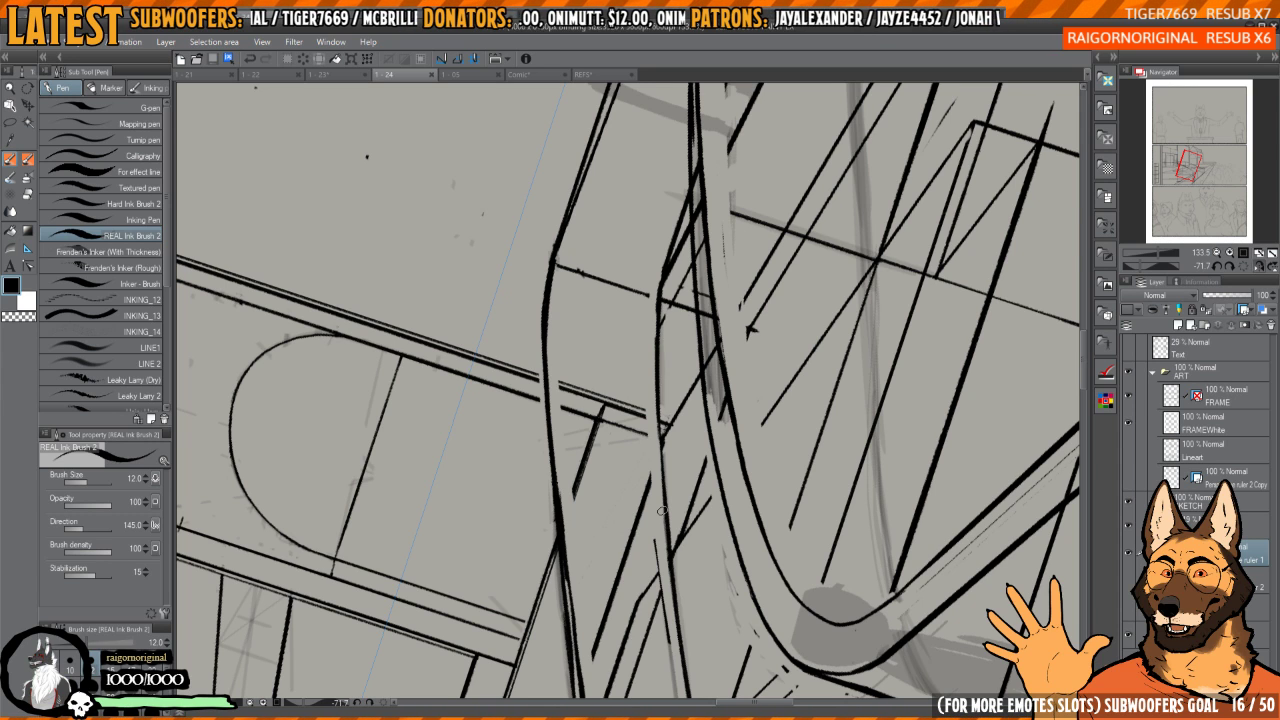
- Reset the canvas rotation and erase the construction box's vertical edge and base line beside the curved wall's bend
{"action": "left_click", "coordinate": [1243, 266]}
{"action": "left_click_drag", "start_coordinate": [814, 354], "coordinate": [844, 287]}
{"action": "scroll", "coordinate": [803, 285], "scroll_direction": "down", "scroll_amount": 2}
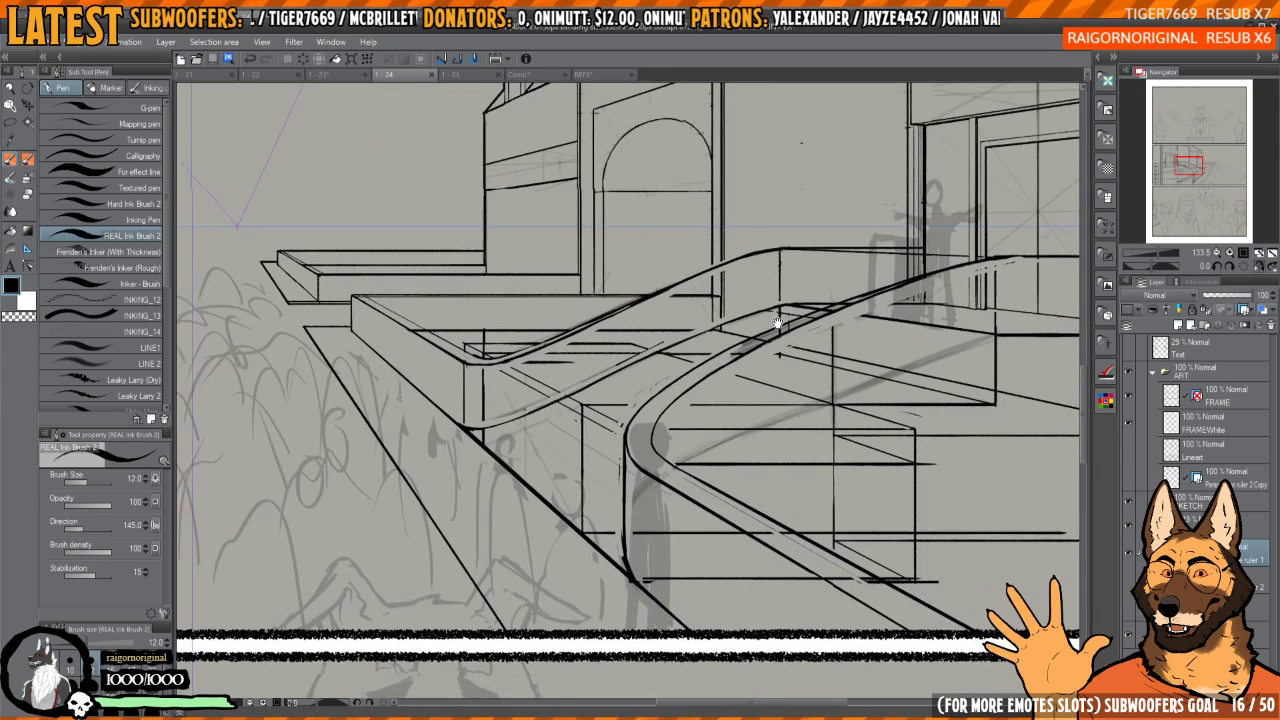
{"action": "key", "text": "h"}
{"action": "left_click_drag", "start_coordinate": [778, 323], "coordinate": [700, 340]}
{"action": "left_click_drag", "start_coordinate": [770, 452], "coordinate": [754, 437]}
{"action": "scroll", "coordinate": [663, 408], "scroll_direction": "up", "scroll_amount": 2}
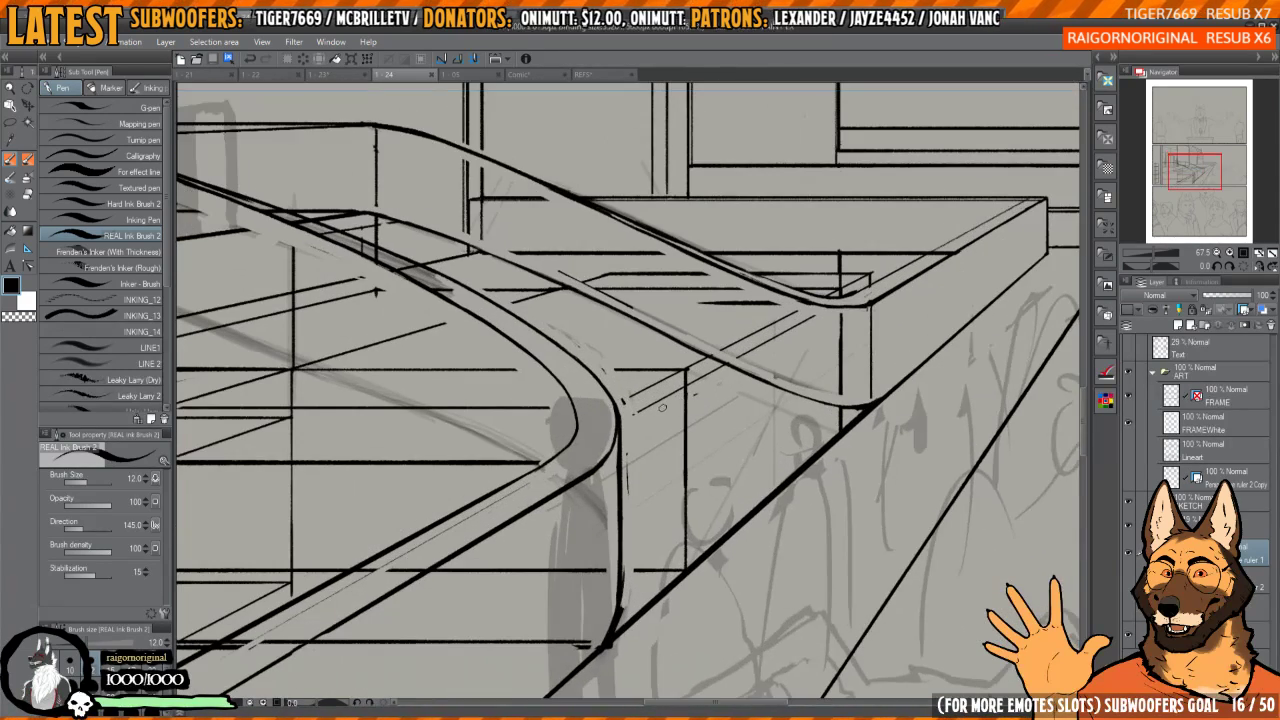
{"action": "scroll", "coordinate": [688, 500], "scroll_direction": "up", "scroll_amount": 2}
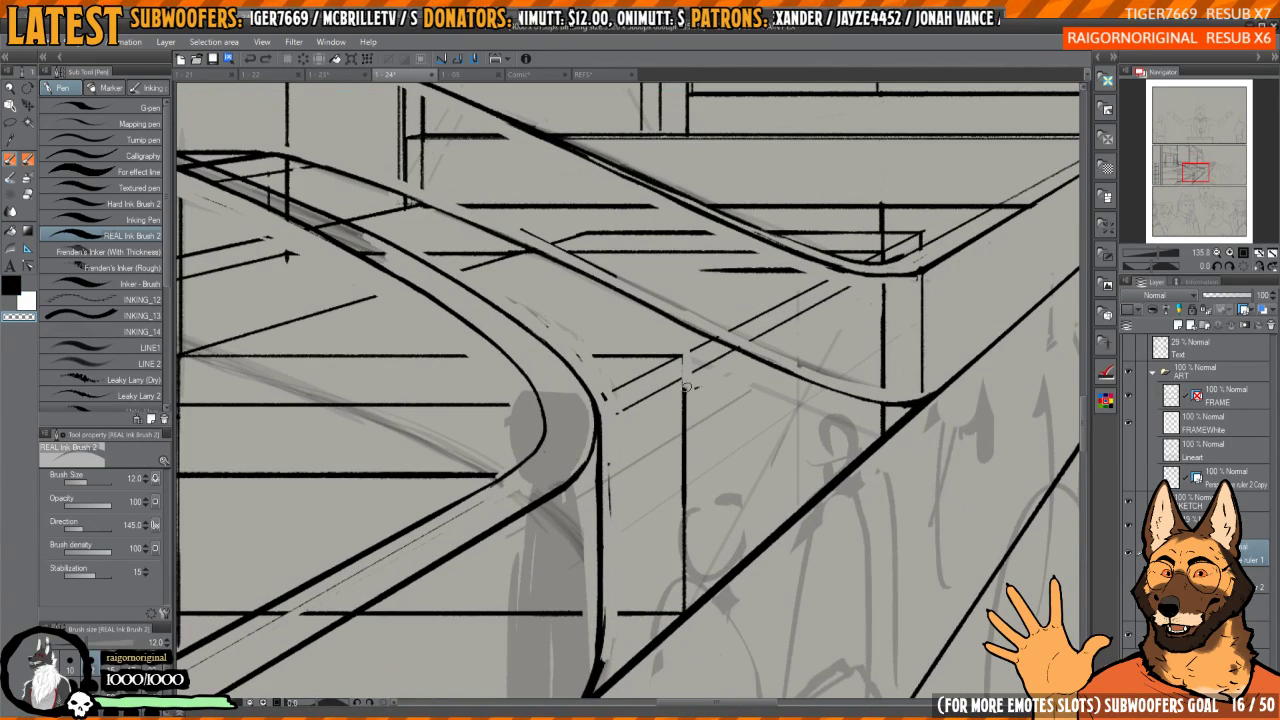
{"action": "mouse_move", "coordinate": [686, 386]}
{"action": "left_mouse_down"}
{"action": "mouse_move", "coordinate": [686, 586]}
{"action": "mouse_move", "coordinate": [668, 533]}
{"action": "mouse_move", "coordinate": [688, 599]}
{"action": "mouse_move", "coordinate": [634, 608]}
{"action": "left_mouse_up"}
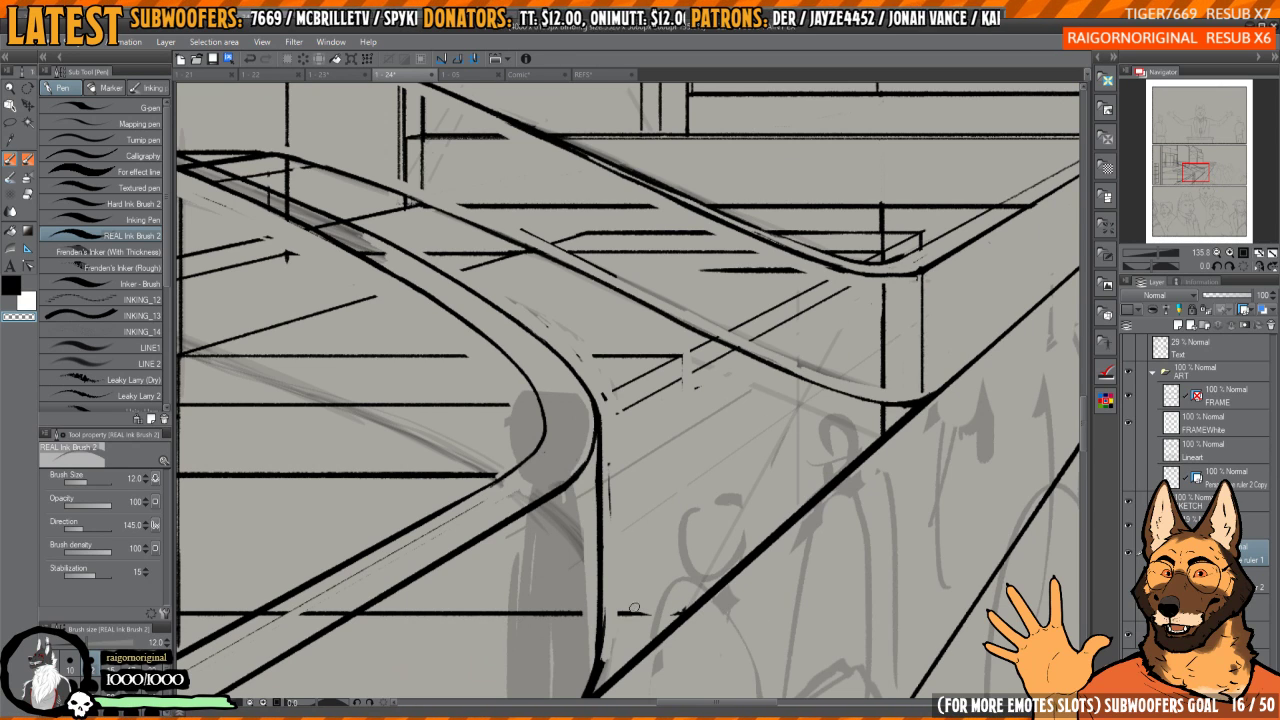
- Erase the leftover construction lines between the bend and the lower curve with the Hard eraser
{"action": "key", "text": "e"}
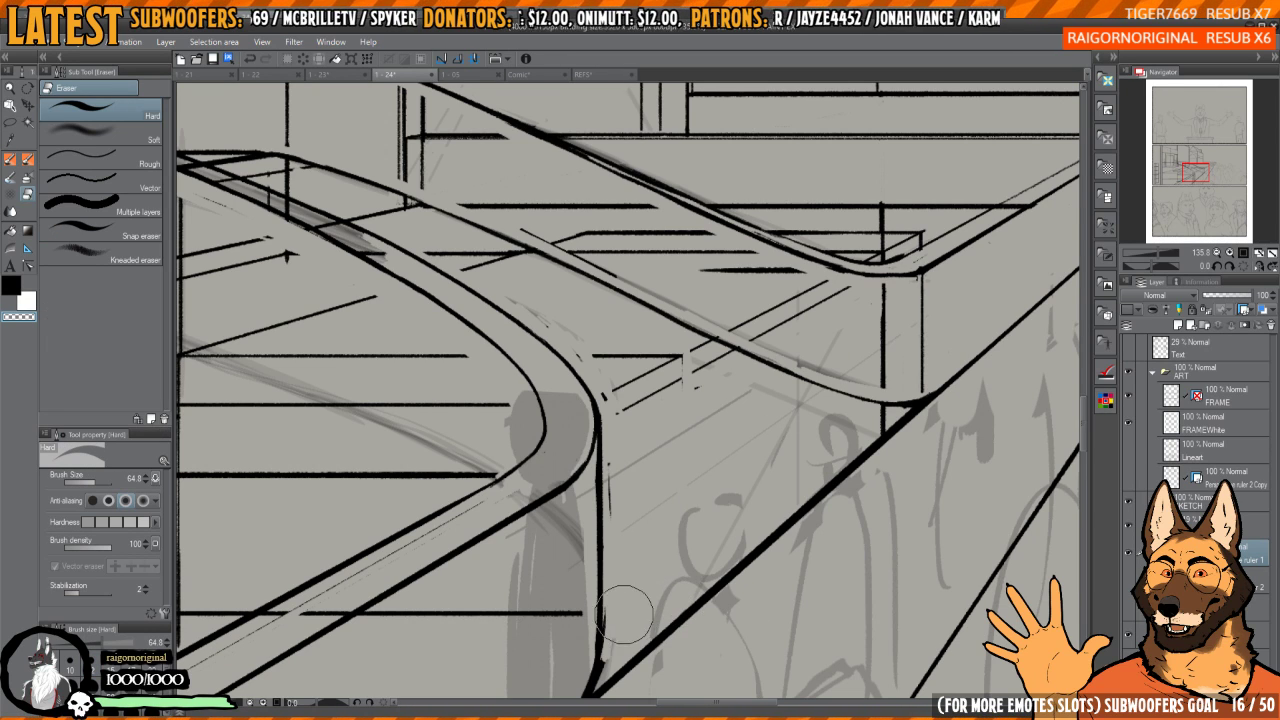
{"action": "left_click_drag", "start_coordinate": [618, 502], "coordinate": [620, 465]}
{"action": "left_click_drag", "start_coordinate": [674, 434], "coordinate": [670, 494]}
{"action": "mouse_move", "coordinate": [640, 452]}
{"action": "left_mouse_down"}
{"action": "mouse_move", "coordinate": [602, 436]}
{"action": "mouse_move", "coordinate": [656, 474]}
{"action": "mouse_move", "coordinate": [671, 420]}
{"action": "left_mouse_up"}
{"action": "left_click_drag", "start_coordinate": [828, 414], "coordinate": [798, 408]}
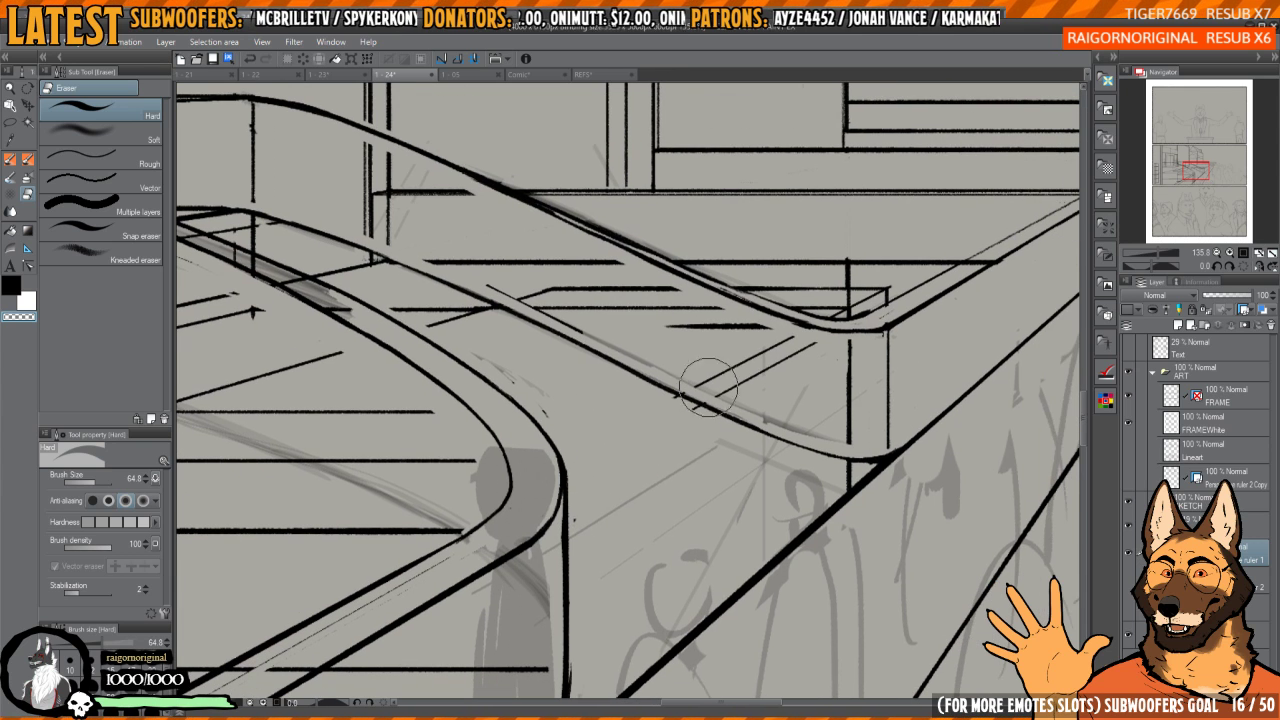
{"action": "mouse_move", "coordinate": [708, 387]}
{"action": "left_mouse_down"}
{"action": "mouse_move", "coordinate": [780, 380]}
{"action": "mouse_move", "coordinate": [774, 354]}
{"action": "mouse_move", "coordinate": [740, 346]}
{"action": "mouse_move", "coordinate": [759, 409]}
{"action": "mouse_move", "coordinate": [750, 346]}
{"action": "left_mouse_up"}
- Erase the column lines and construction lines crossing the far curved wall's face with the Hard eraser
{"action": "key", "text": "h"}
{"action": "left_click_drag", "start_coordinate": [672, 326], "coordinate": [538, 469]}
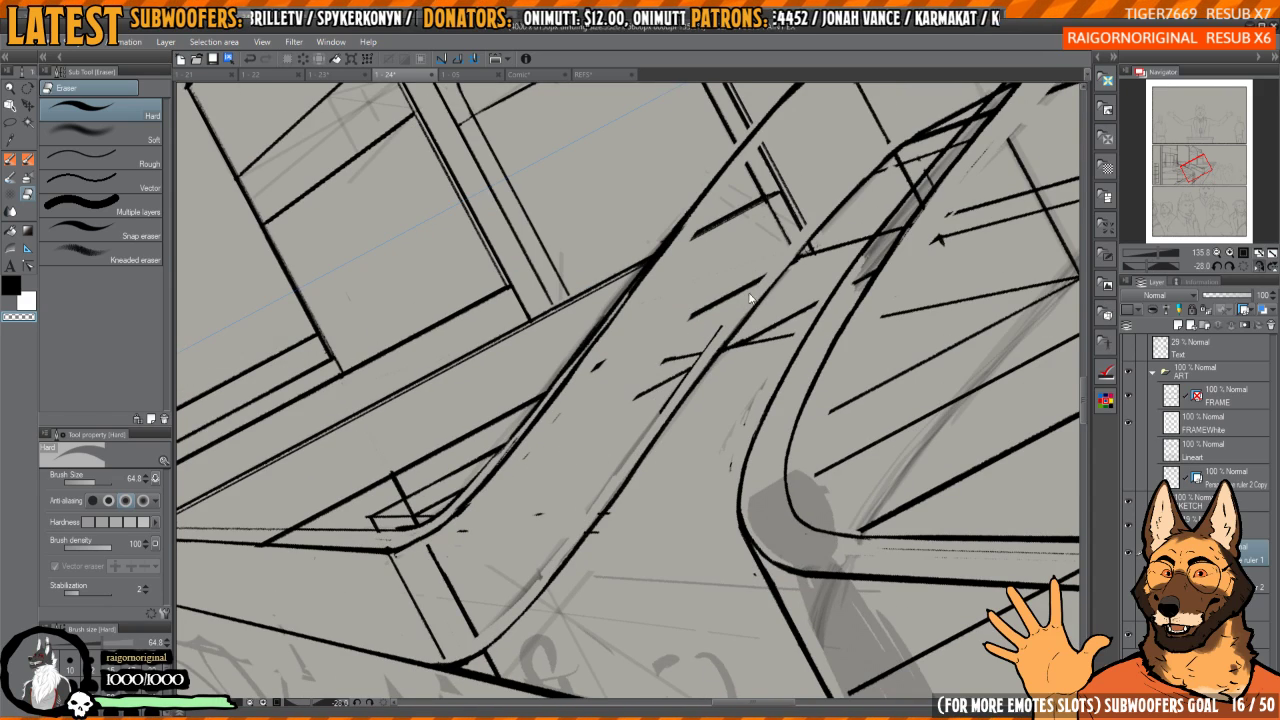
{"action": "key", "text": "ctrl+z"}
{"action": "left_click_drag", "start_coordinate": [766, 140], "coordinate": [804, 140]}
{"action": "left_click_drag", "start_coordinate": [804, 140], "coordinate": [724, 290]}
{"action": "mouse_move", "coordinate": [652, 322]}
{"action": "left_mouse_down"}
{"action": "mouse_move", "coordinate": [692, 288]}
{"action": "mouse_move", "coordinate": [730, 387]}
{"action": "left_mouse_up"}
{"action": "key", "text": "ctrl+z"}
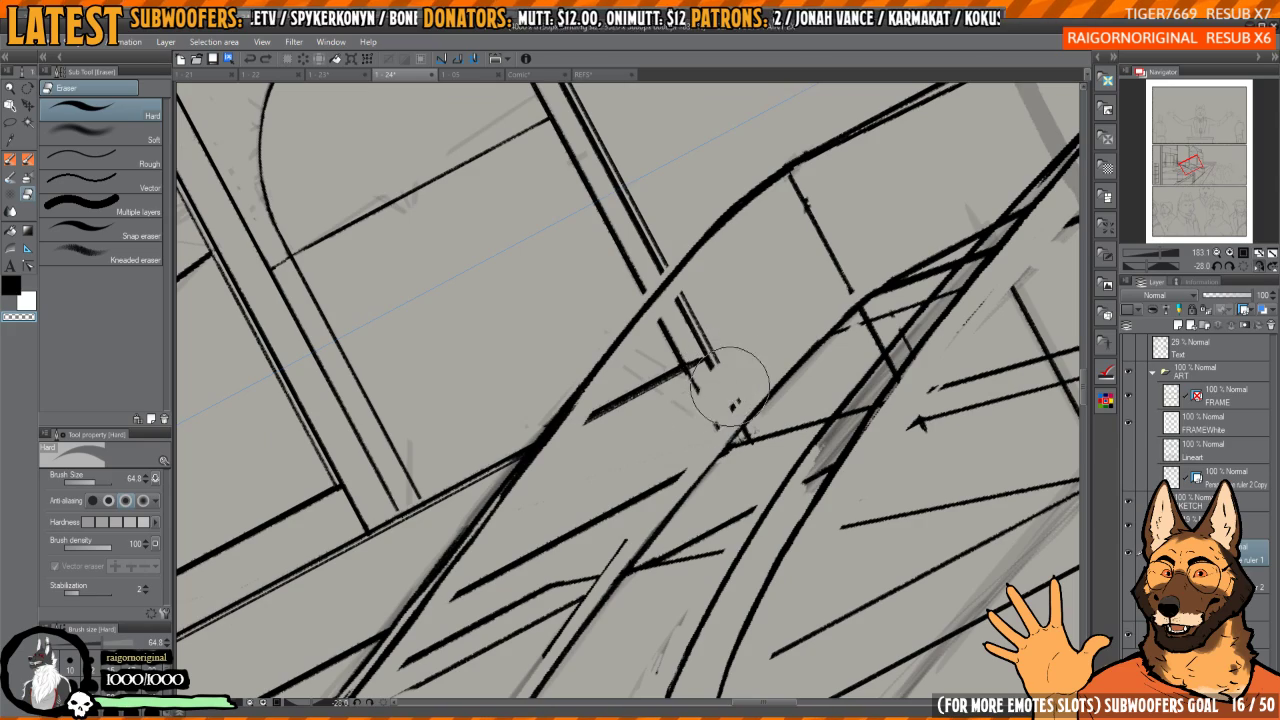
{"action": "mouse_move", "coordinate": [708, 320]}
{"action": "left_mouse_down"}
{"action": "mouse_move", "coordinate": [688, 305]}
{"action": "mouse_move", "coordinate": [697, 286]}
{"action": "mouse_move", "coordinate": [802, 263]}
{"action": "left_mouse_up"}
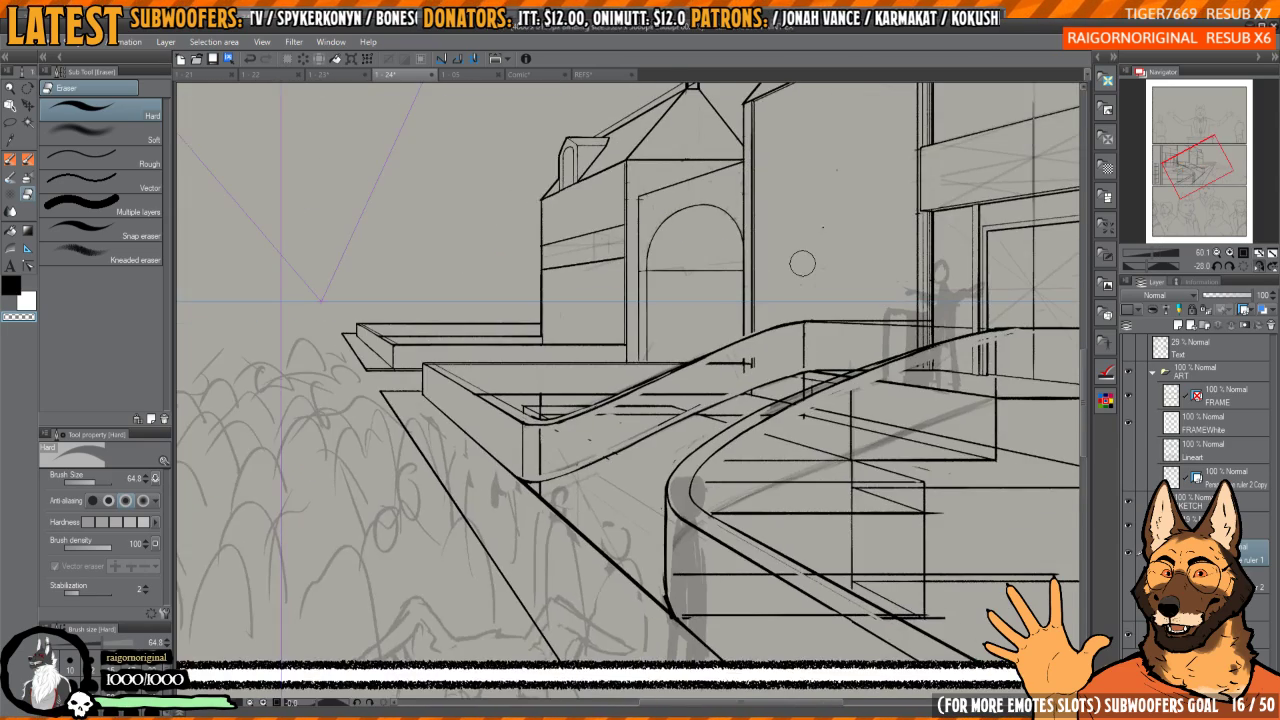
- Erase the construction box and horizontal guide lines from the open floor between the near curved wall and the columns
{"action": "left_click_drag", "start_coordinate": [905, 348], "coordinate": [792, 343]}
{"action": "left_click_drag", "start_coordinate": [903, 419], "coordinate": [861, 382]}
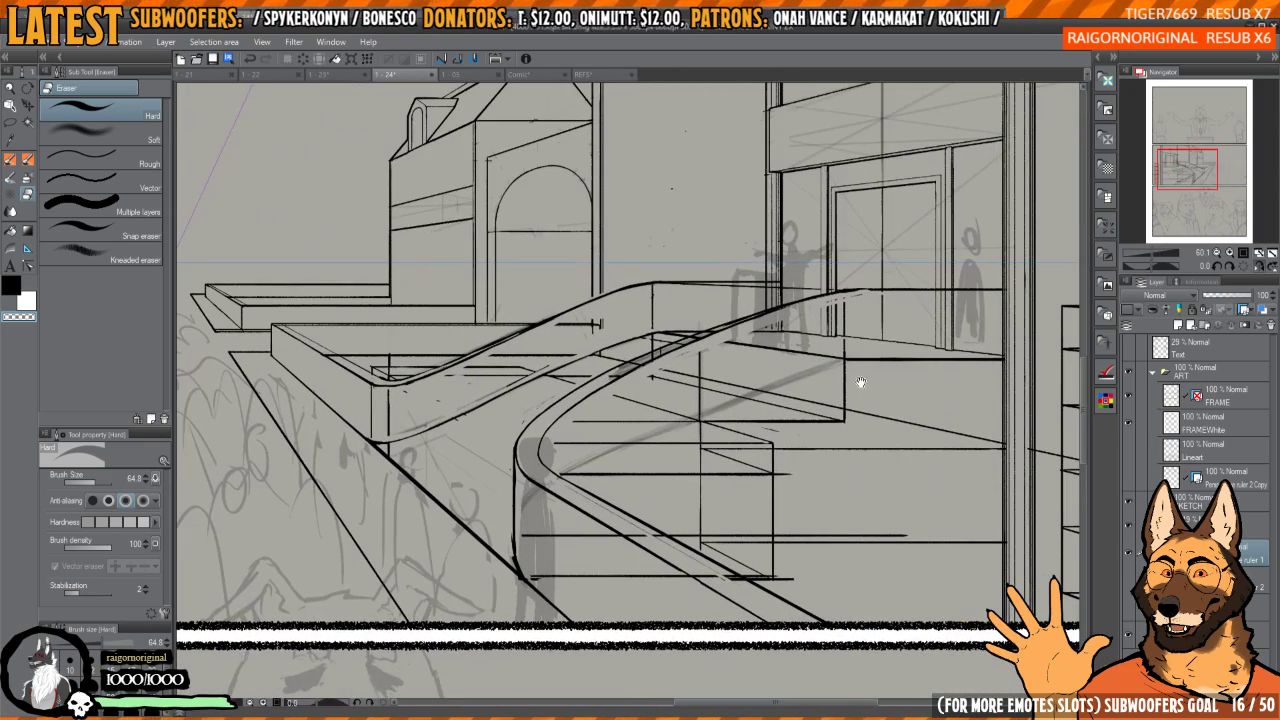
{"action": "mouse_move", "coordinate": [750, 437]}
{"action": "left_mouse_down"}
{"action": "mouse_move", "coordinate": [737, 530]}
{"action": "mouse_move", "coordinate": [764, 562]}
{"action": "left_mouse_up"}
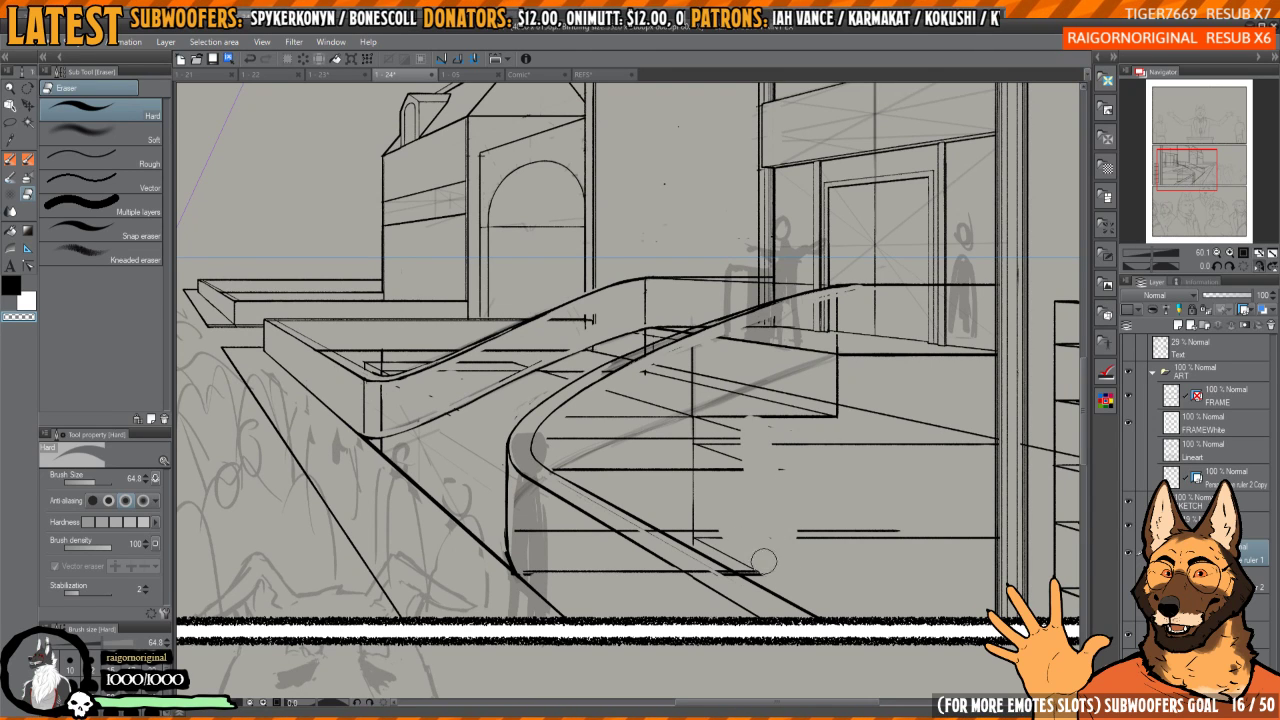
{"action": "mouse_move", "coordinate": [948, 366]}
{"action": "left_mouse_down"}
{"action": "mouse_move", "coordinate": [943, 355]}
{"action": "mouse_move", "coordinate": [951, 377]}
{"action": "mouse_move", "coordinate": [946, 368]}
{"action": "left_mouse_up"}
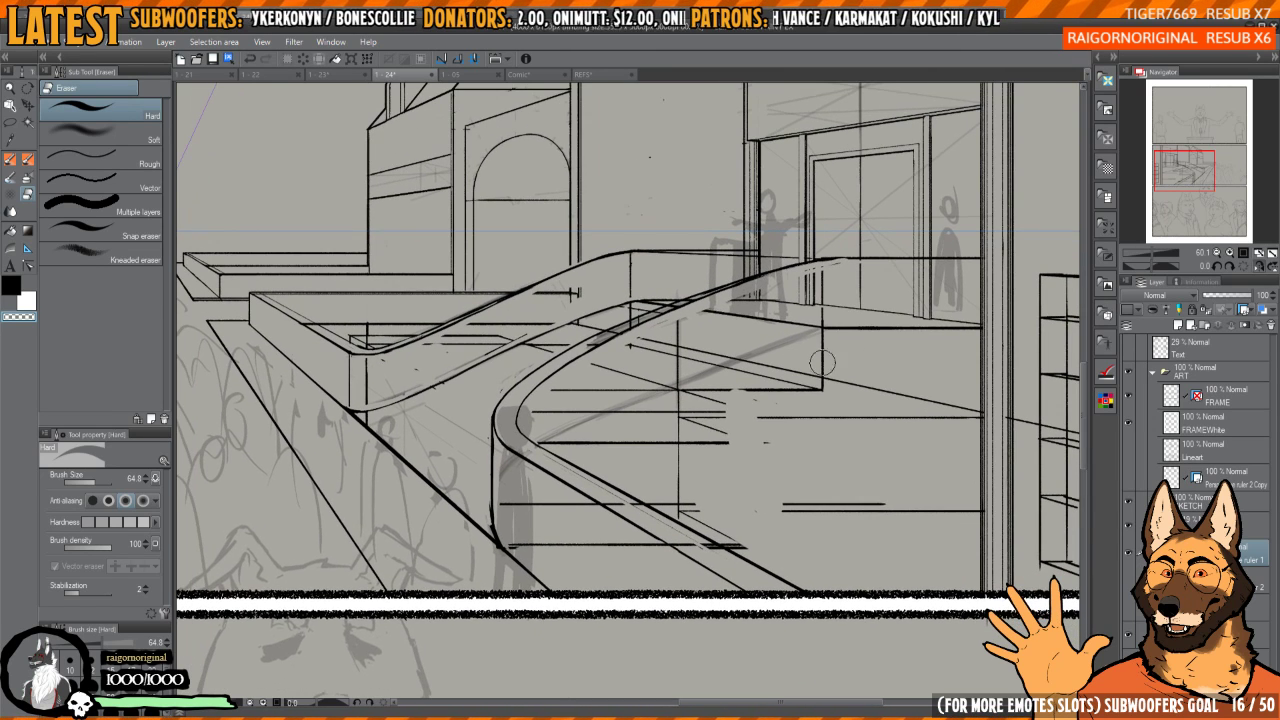
{"action": "mouse_move", "coordinate": [822, 362]}
{"action": "left_mouse_down"}
{"action": "mouse_move", "coordinate": [707, 402]}
{"action": "mouse_move", "coordinate": [785, 370]}
{"action": "mouse_move", "coordinate": [634, 438]}
{"action": "mouse_move", "coordinate": [732, 468]}
{"action": "mouse_move", "coordinate": [749, 435]}
{"action": "mouse_move", "coordinate": [610, 446]}
{"action": "mouse_move", "coordinate": [754, 539]}
{"action": "mouse_move", "coordinate": [719, 506]}
{"action": "mouse_move", "coordinate": [815, 494]}
{"action": "mouse_move", "coordinate": [857, 510]}
{"action": "mouse_move", "coordinate": [953, 502]}
{"action": "mouse_move", "coordinate": [956, 432]}
{"action": "mouse_move", "coordinate": [932, 421]}
{"action": "mouse_move", "coordinate": [754, 428]}
{"action": "mouse_move", "coordinate": [822, 412]}
{"action": "mouse_move", "coordinate": [827, 376]}
{"action": "mouse_move", "coordinate": [914, 409]}
{"action": "mouse_move", "coordinate": [951, 406]}
{"action": "mouse_move", "coordinate": [953, 422]}
{"action": "mouse_move", "coordinate": [790, 422]}
{"action": "mouse_move", "coordinate": [836, 384]}
{"action": "mouse_move", "coordinate": [768, 446]}
{"action": "left_mouse_up"}
{"action": "left_click_drag", "start_coordinate": [905, 463], "coordinate": [769, 354]}
{"action": "scroll", "coordinate": [819, 382], "scroll_direction": "up", "scroll_amount": 2}
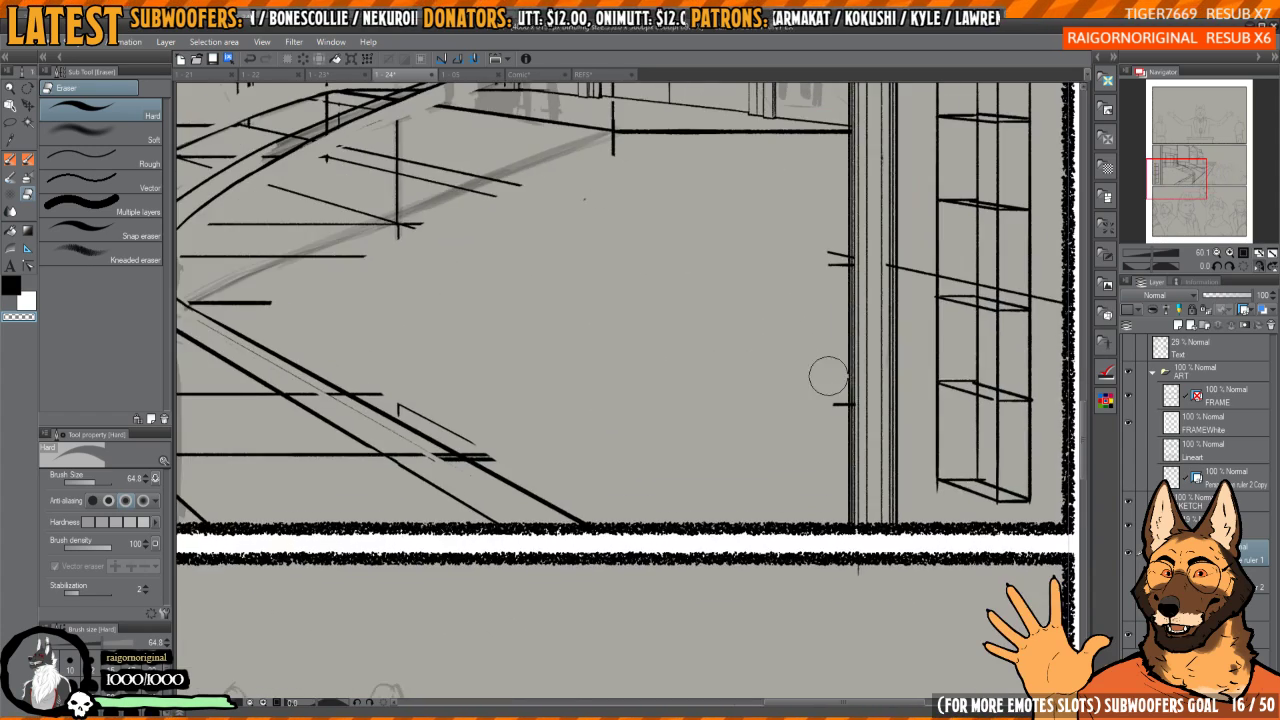
- Erase the construction lines crossing the near curved wall's lower stretch and the area below it
{"action": "mouse_move", "coordinate": [640, 428]}
{"action": "left_mouse_down"}
{"action": "mouse_move", "coordinate": [694, 446]}
{"action": "mouse_move", "coordinate": [657, 549]}
{"action": "left_mouse_up"}
{"action": "mouse_move", "coordinate": [654, 470]}
{"action": "left_mouse_down"}
{"action": "mouse_move", "coordinate": [682, 504]}
{"action": "mouse_move", "coordinate": [700, 492]}
{"action": "left_mouse_up"}
{"action": "left_click_drag", "start_coordinate": [646, 382], "coordinate": [672, 516]}
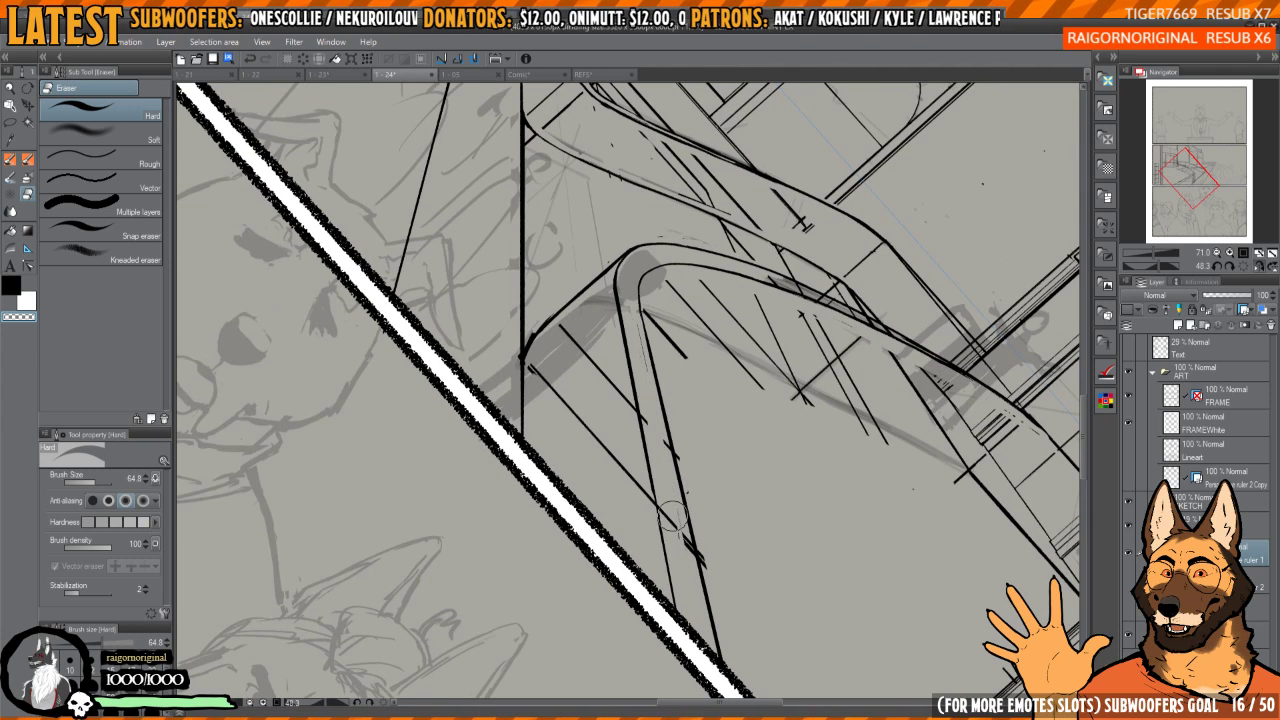
{"action": "left_click_drag", "start_coordinate": [662, 470], "coordinate": [676, 552]}
{"action": "mouse_move", "coordinate": [639, 474]}
{"action": "left_mouse_down"}
{"action": "mouse_move", "coordinate": [674, 554]}
{"action": "mouse_move", "coordinate": [657, 488]}
{"action": "mouse_move", "coordinate": [667, 582]}
{"action": "mouse_move", "coordinate": [614, 532]}
{"action": "mouse_move", "coordinate": [578, 462]}
{"action": "mouse_move", "coordinate": [595, 497]}
{"action": "left_mouse_up"}
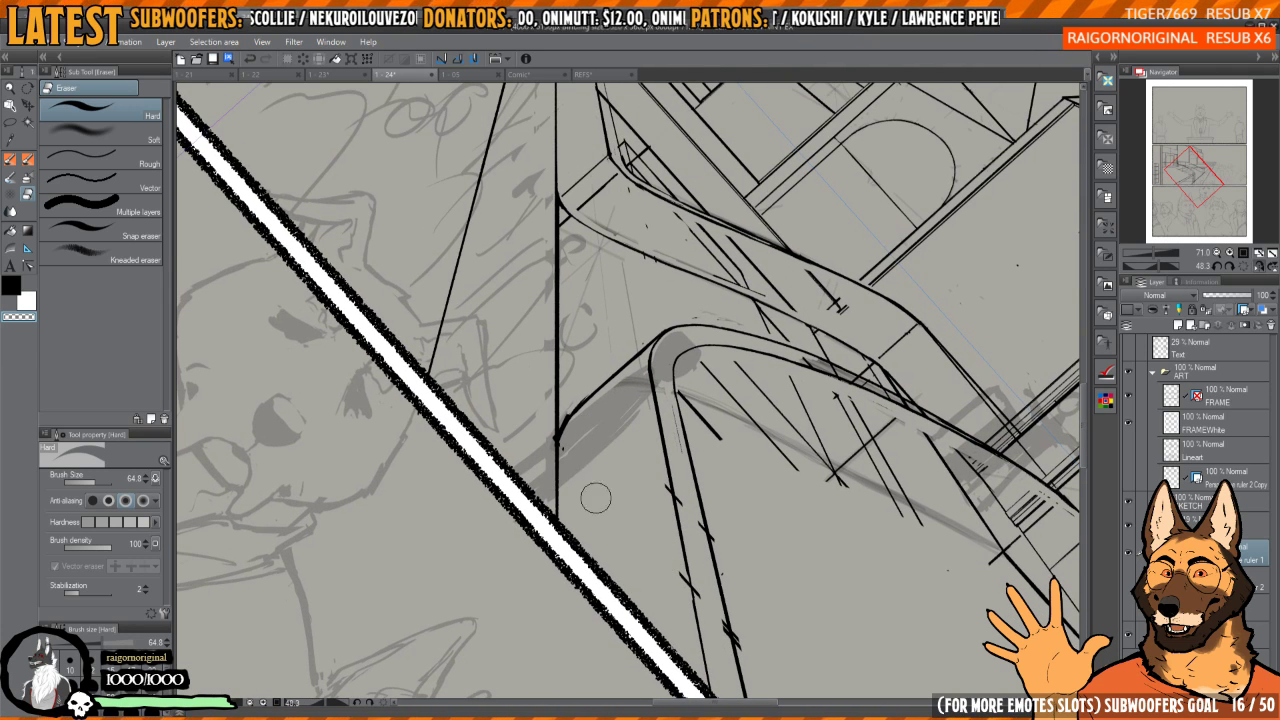
- Erase the upright construction box edges from the far wall's rounded corner
{"action": "left_click_drag", "start_coordinate": [624, 380], "coordinate": [649, 508]}
{"action": "key", "text": "h"}
{"action": "key", "text": "h"}
{"action": "left_click_drag", "start_coordinate": [646, 377], "coordinate": [661, 505]}
{"action": "scroll", "coordinate": [640, 452], "scroll_direction": "up", "scroll_amount": 3}
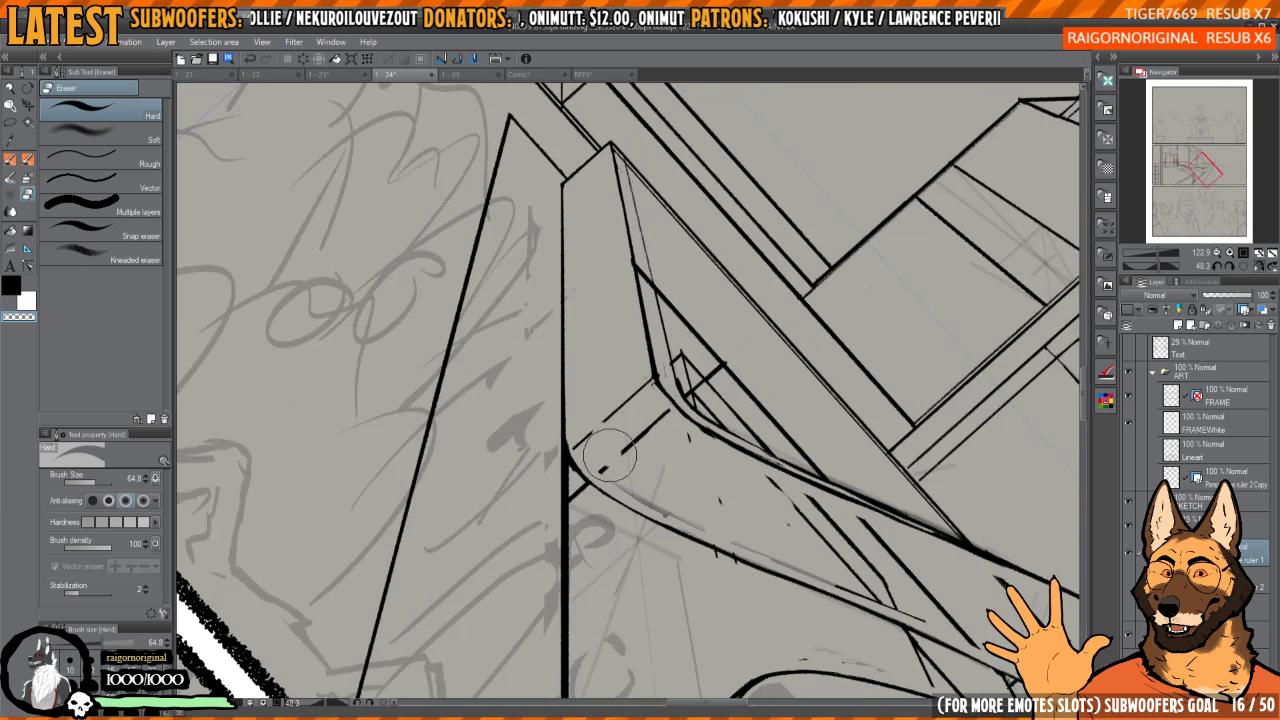
{"action": "mouse_move", "coordinate": [607, 455]}
{"action": "left_mouse_down"}
{"action": "mouse_move", "coordinate": [662, 385]}
{"action": "mouse_move", "coordinate": [658, 459]}
{"action": "mouse_move", "coordinate": [611, 444]}
{"action": "left_mouse_up"}
- Thicken the far wall's rounded top edge with REAL Ink Brush 2 and trim the stroke's outer side with transparent colour
{"action": "key", "text": "p"}
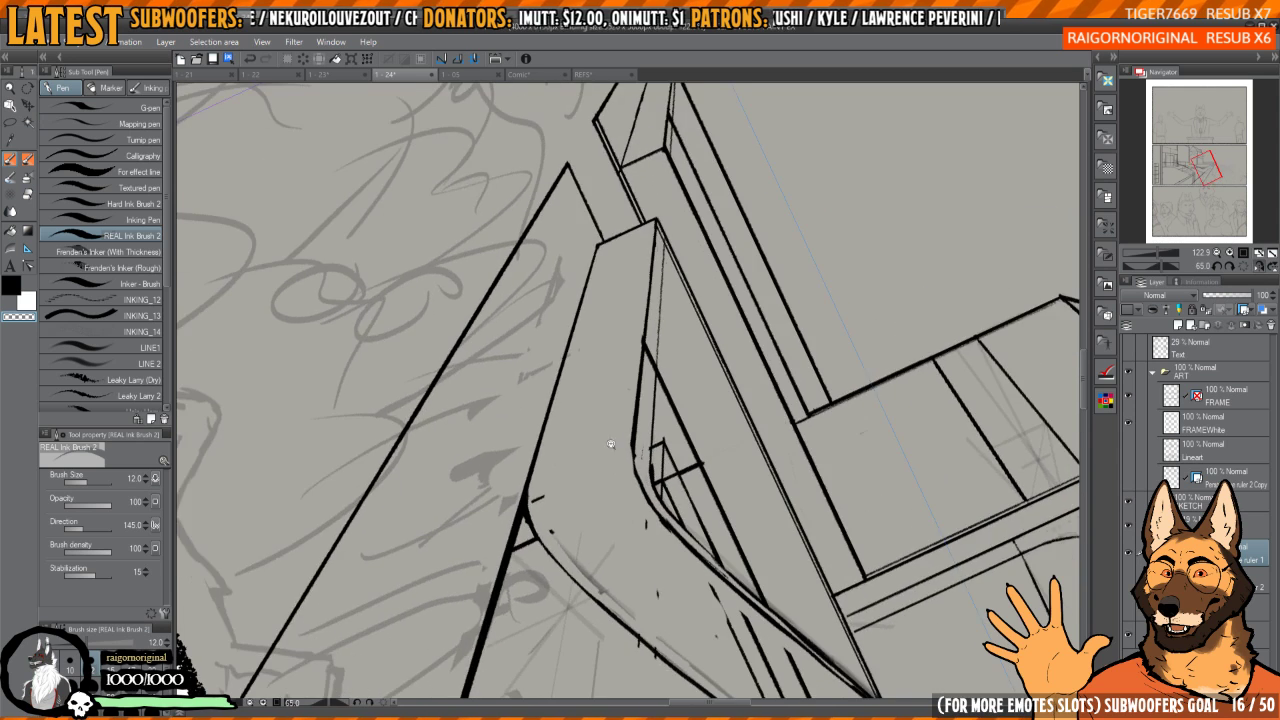
{"action": "scroll", "coordinate": [611, 444], "scroll_direction": "up", "scroll_amount": 3}
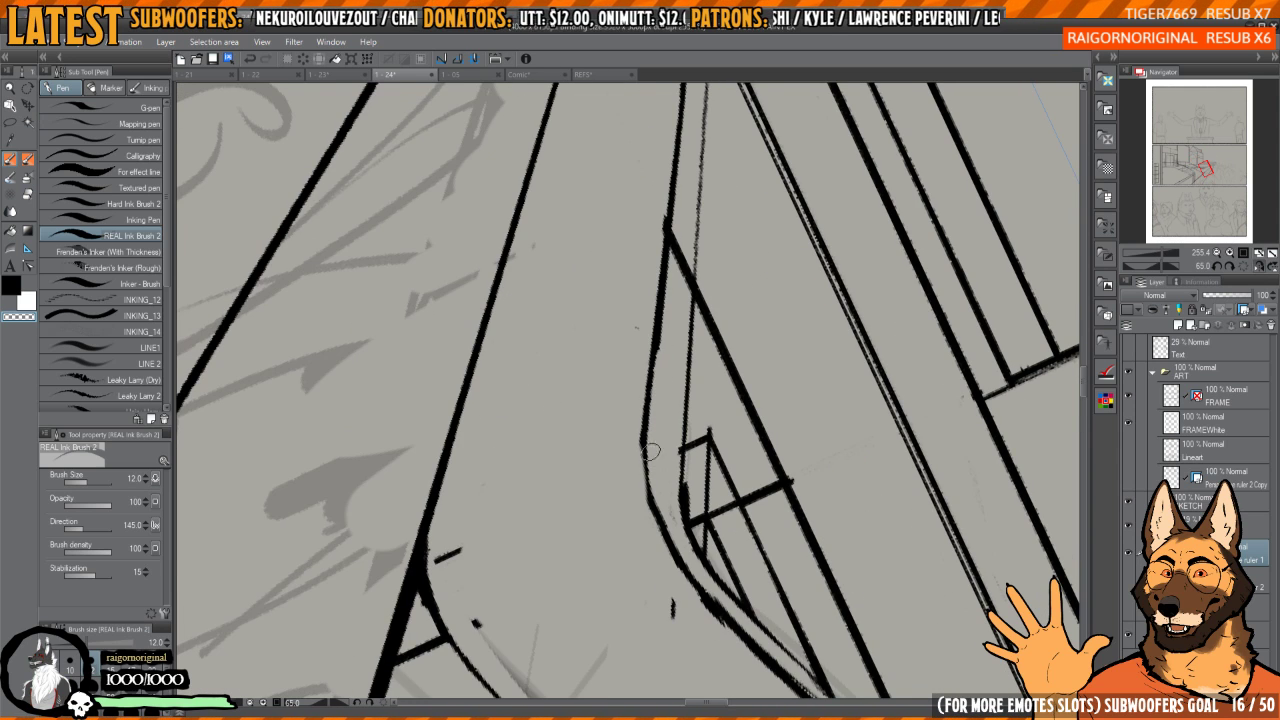
{"action": "key", "text": "c"}
{"action": "left_click_drag", "start_coordinate": [660, 334], "coordinate": [645, 450]}
{"action": "left_click_drag", "start_coordinate": [650, 375], "coordinate": [651, 485]}
{"action": "left_click_drag", "start_coordinate": [646, 400], "coordinate": [676, 550]}
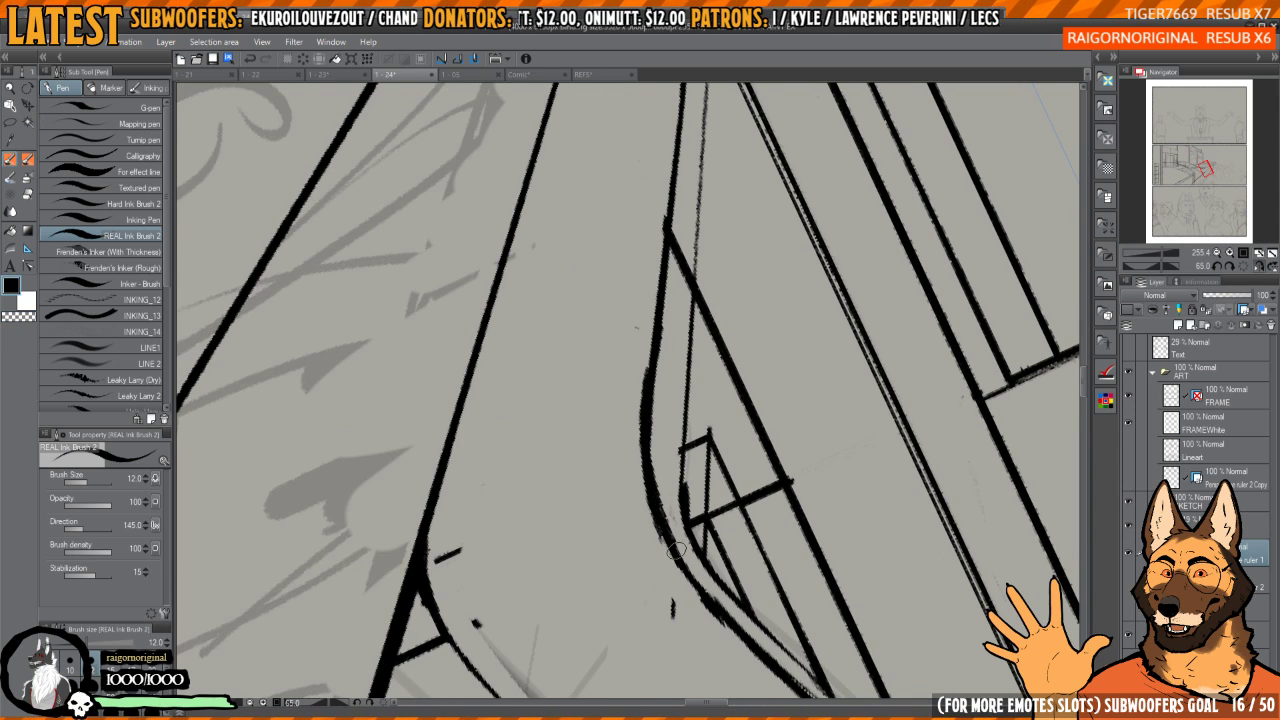
{"action": "key", "text": "c"}
{"action": "mouse_move", "coordinate": [646, 352]}
{"action": "left_mouse_down"}
{"action": "mouse_move", "coordinate": [640, 463]}
{"action": "mouse_move", "coordinate": [660, 535]}
{"action": "left_mouse_up"}
{"action": "left_click_drag", "start_coordinate": [637, 446], "coordinate": [665, 565]}
{"action": "mouse_move", "coordinate": [649, 506]}
{"action": "left_mouse_down"}
{"action": "mouse_move", "coordinate": [679, 610]}
{"action": "mouse_move", "coordinate": [672, 497]}
{"action": "mouse_move", "coordinate": [714, 592]}
{"action": "left_mouse_up"}
- Ink the inner edge line of the far wall's bend, clearing the blot beside it and refining the lower curve
{"action": "key", "text": "c"}
{"action": "key", "text": "c"}
{"action": "mouse_move", "coordinate": [684, 524]}
{"action": "left_mouse_down"}
{"action": "mouse_move", "coordinate": [672, 455]}
{"action": "mouse_move", "coordinate": [684, 490]}
{"action": "left_mouse_up"}
{"action": "key", "text": "c"}
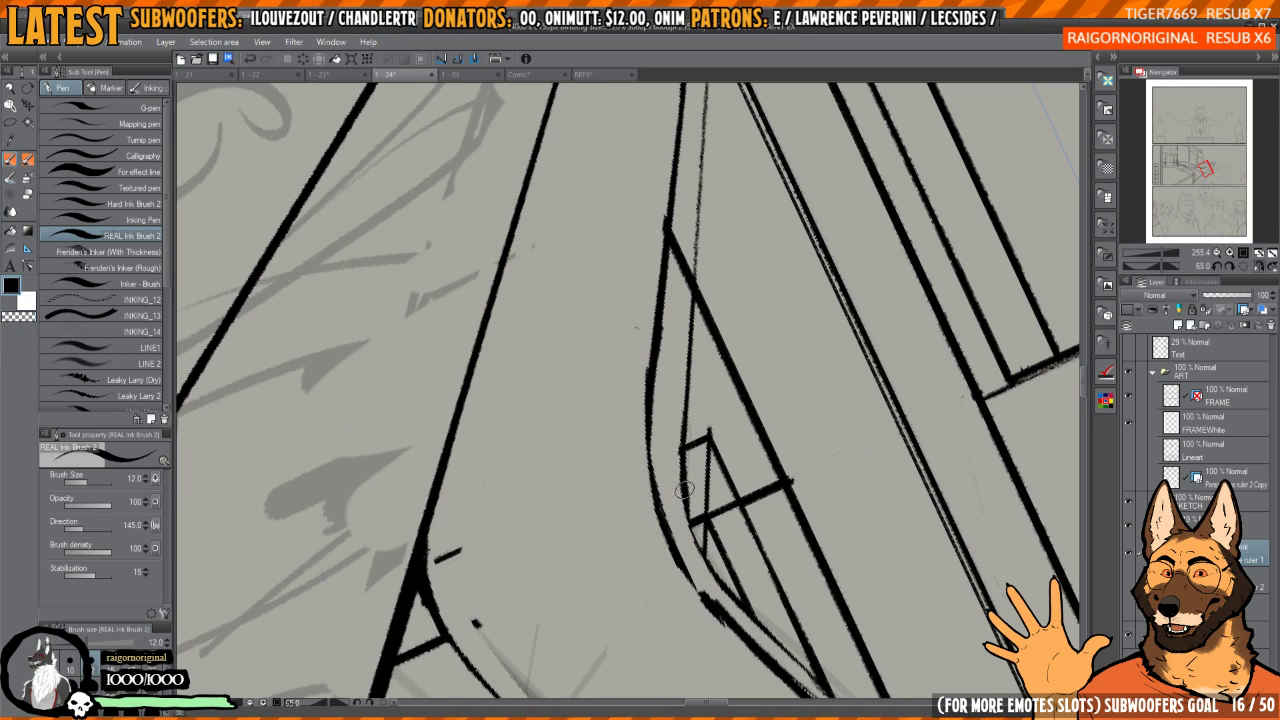
{"action": "left_click_drag", "start_coordinate": [681, 414], "coordinate": [685, 486]}
{"action": "left_click_drag", "start_coordinate": [694, 532], "coordinate": [710, 574]}
{"action": "mouse_move", "coordinate": [664, 535]}
{"action": "left_mouse_down"}
{"action": "mouse_move", "coordinate": [727, 637]}
{"action": "mouse_move", "coordinate": [661, 542]}
{"action": "mouse_move", "coordinate": [640, 437]}
{"action": "mouse_move", "coordinate": [647, 338]}
{"action": "mouse_move", "coordinate": [666, 522]}
{"action": "mouse_move", "coordinate": [732, 627]}
{"action": "left_mouse_up"}
{"action": "key", "text": "c"}
{"action": "key", "text": "c"}
- Reshape the bend's inner line to run parallel to the outer curve and remove the spur at its upper end
{"action": "mouse_move", "coordinate": [729, 623]}
{"action": "left_mouse_down"}
{"action": "mouse_move", "coordinate": [692, 519]}
{"action": "mouse_move", "coordinate": [749, 309]}
{"action": "mouse_move", "coordinate": [737, 413]}
{"action": "left_mouse_up"}
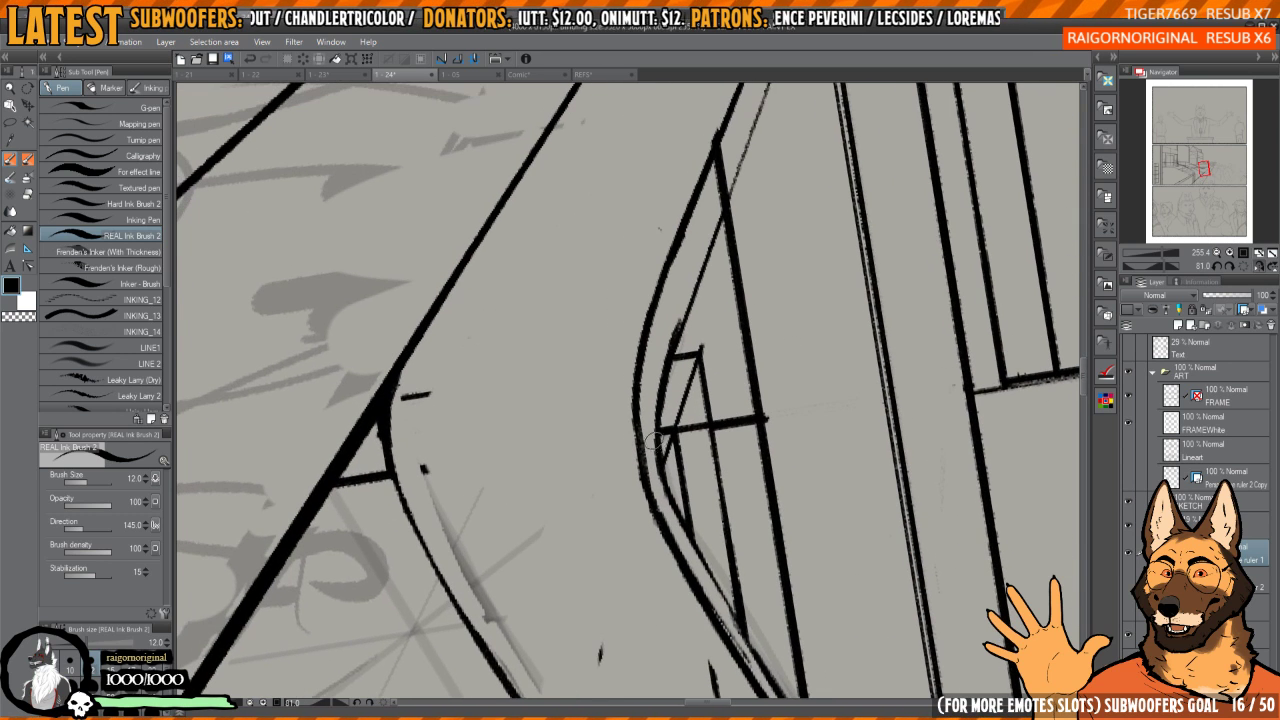
{"action": "key", "text": "c"}
{"action": "key", "text": "c"}
{"action": "left_click_drag", "start_coordinate": [642, 441], "coordinate": [663, 515]}
{"action": "key", "text": "c"}
{"action": "left_click_drag", "start_coordinate": [665, 416], "coordinate": [668, 518]}
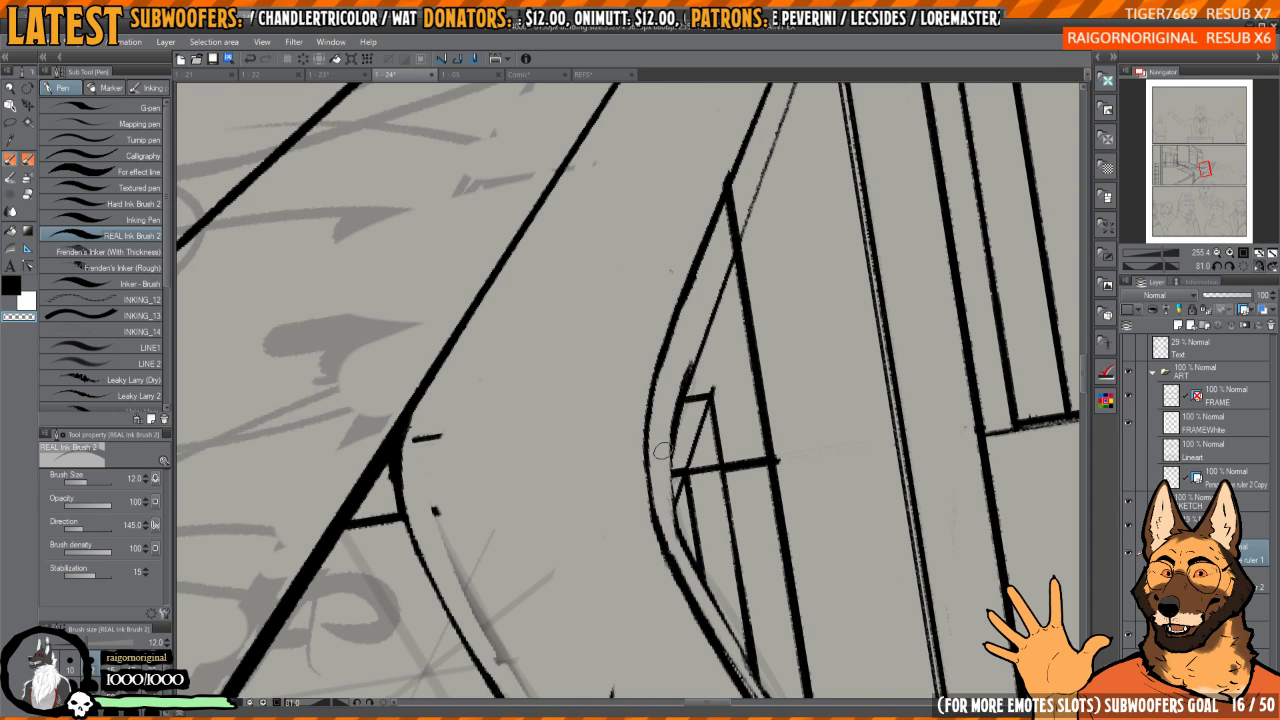
{"action": "left_click_drag", "start_coordinate": [665, 462], "coordinate": [693, 582]}
{"action": "left_click_drag", "start_coordinate": [672, 518], "coordinate": [690, 570]}
{"action": "key", "text": "c"}
{"action": "left_click_drag", "start_coordinate": [676, 420], "coordinate": [678, 525]}
{"action": "left_click_drag", "start_coordinate": [673, 457], "coordinate": [695, 564]}
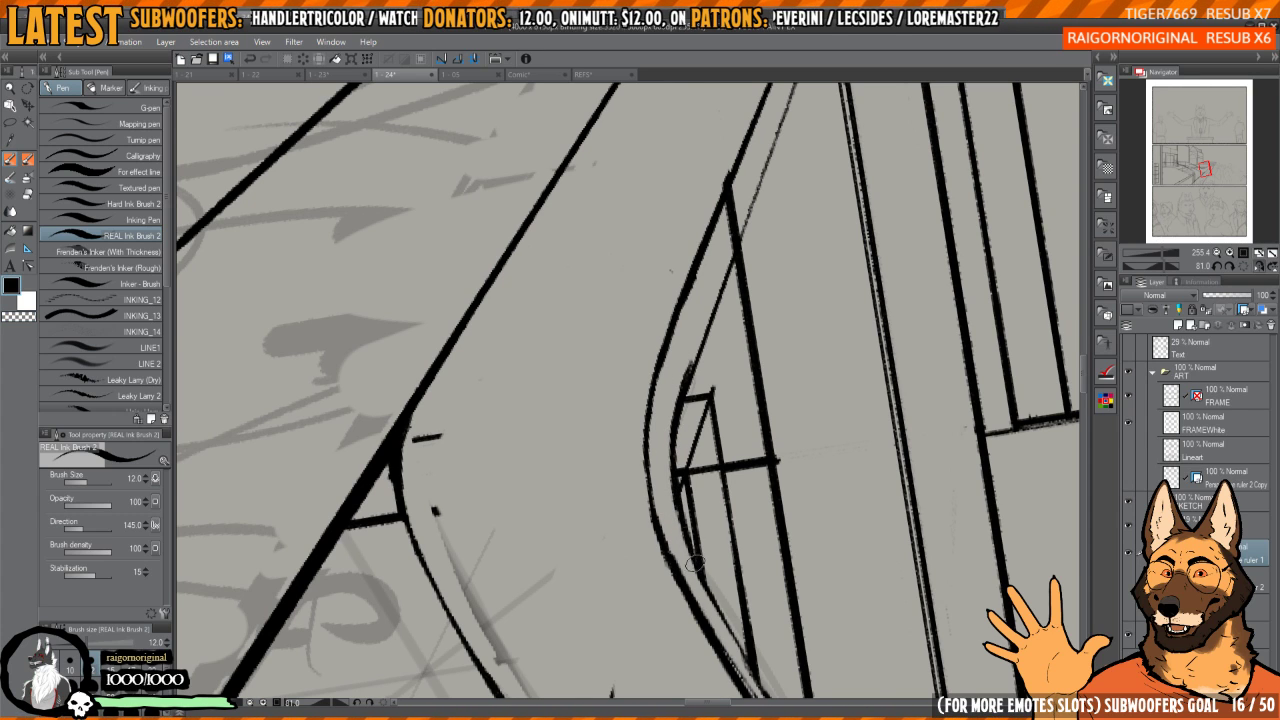
{"action": "key", "text": "c"}
{"action": "mouse_move", "coordinate": [688, 366]}
{"action": "left_mouse_down"}
{"action": "mouse_move", "coordinate": [666, 450]}
{"action": "mouse_move", "coordinate": [668, 574]}
{"action": "mouse_move", "coordinate": [647, 384]}
{"action": "left_mouse_up"}
{"action": "key", "text": "c"}
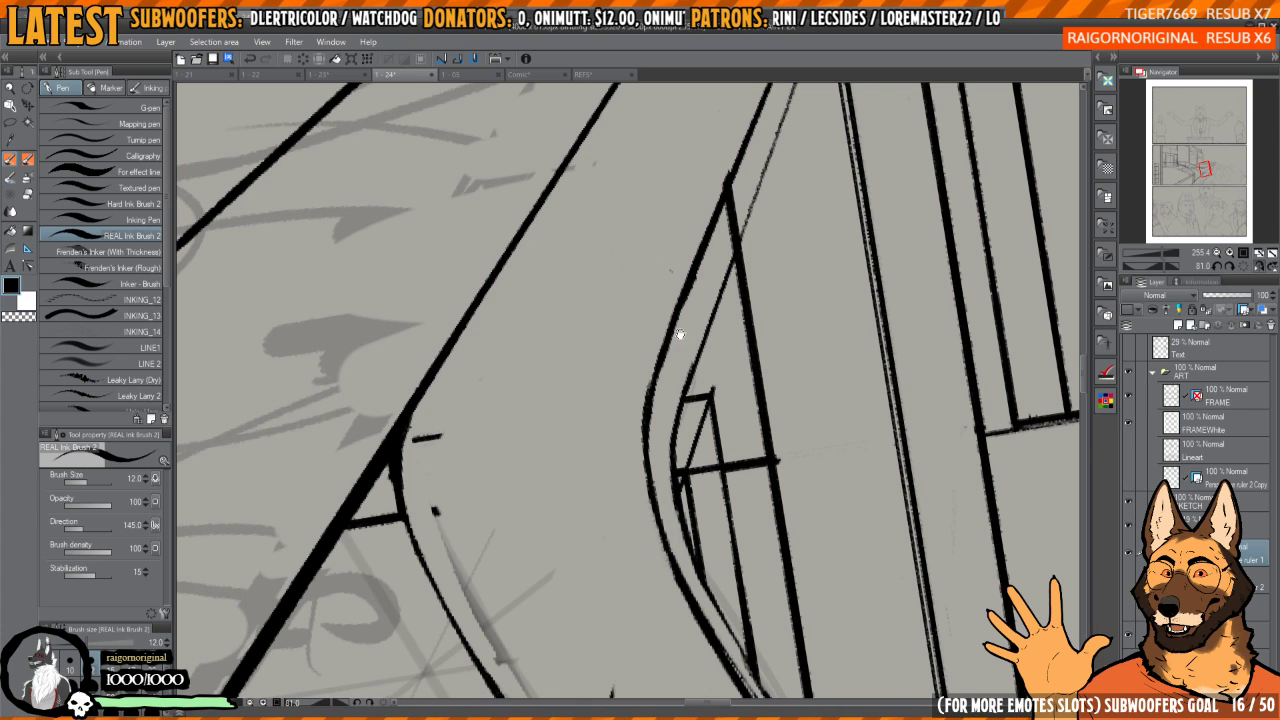
- Smooth the far wall's top edge where the straight stretch runs into the bend
{"action": "left_click_drag", "start_coordinate": [680, 334], "coordinate": [632, 497]}
{"action": "left_click_drag", "start_coordinate": [757, 334], "coordinate": [720, 284]}
{"action": "key", "text": "c"}
{"action": "left_click_drag", "start_coordinate": [700, 300], "coordinate": [664, 456]}
{"action": "mouse_move", "coordinate": [650, 410]}
{"action": "left_mouse_down"}
{"action": "mouse_move", "coordinate": [674, 486]}
{"action": "mouse_move", "coordinate": [676, 438]}
{"action": "left_mouse_up"}
{"action": "left_click_drag", "start_coordinate": [676, 406], "coordinate": [580, 406]}
{"action": "left_click_drag", "start_coordinate": [660, 380], "coordinate": [668, 372]}
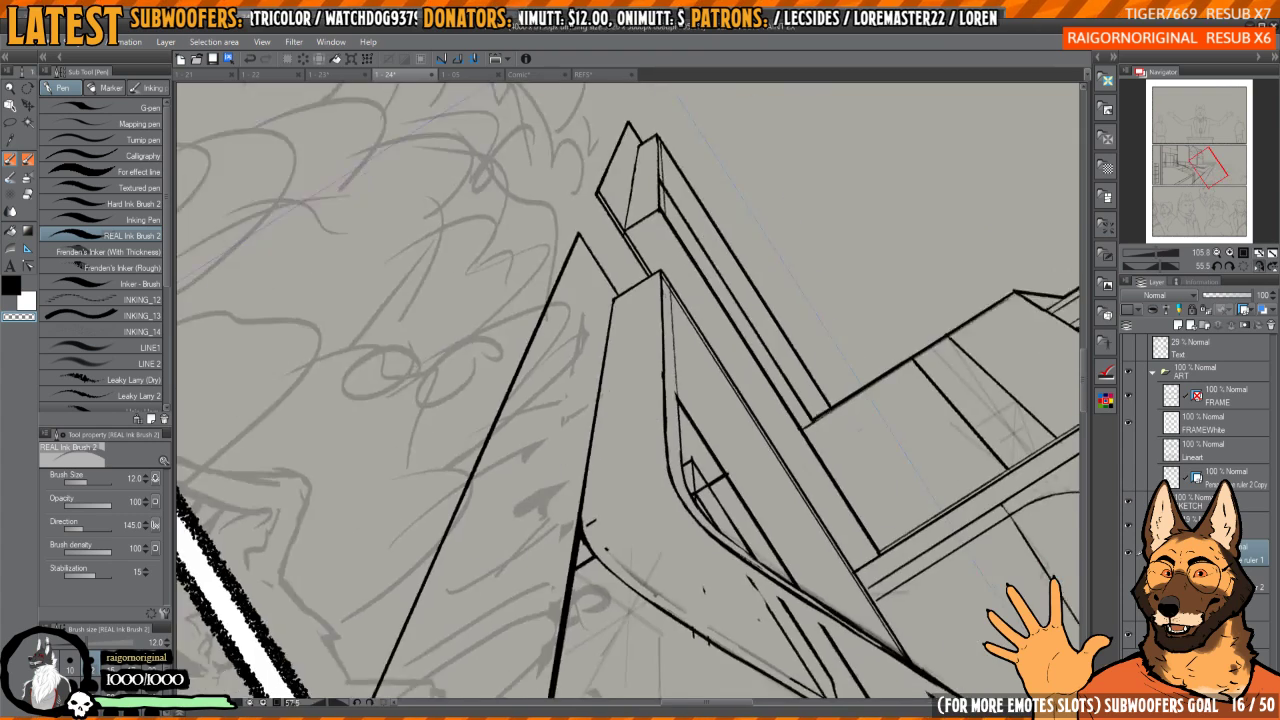
{"action": "left_click_drag", "start_coordinate": [660, 270], "coordinate": [663, 433]}
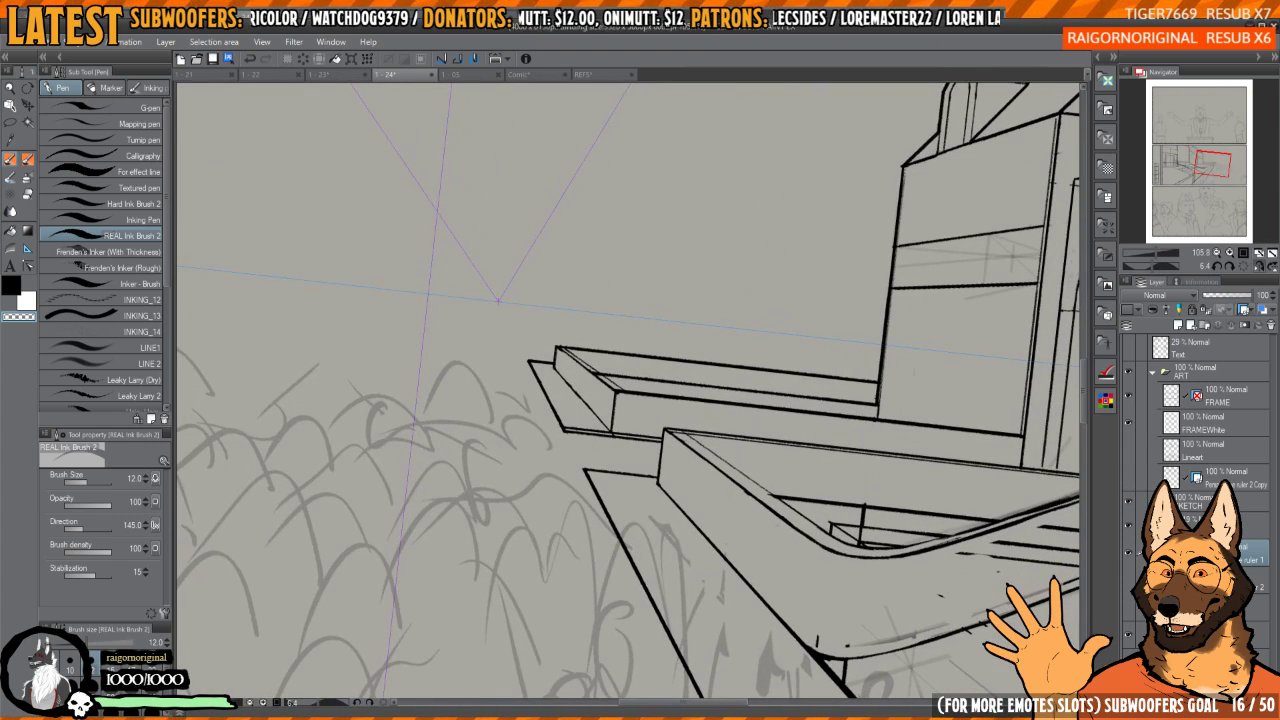
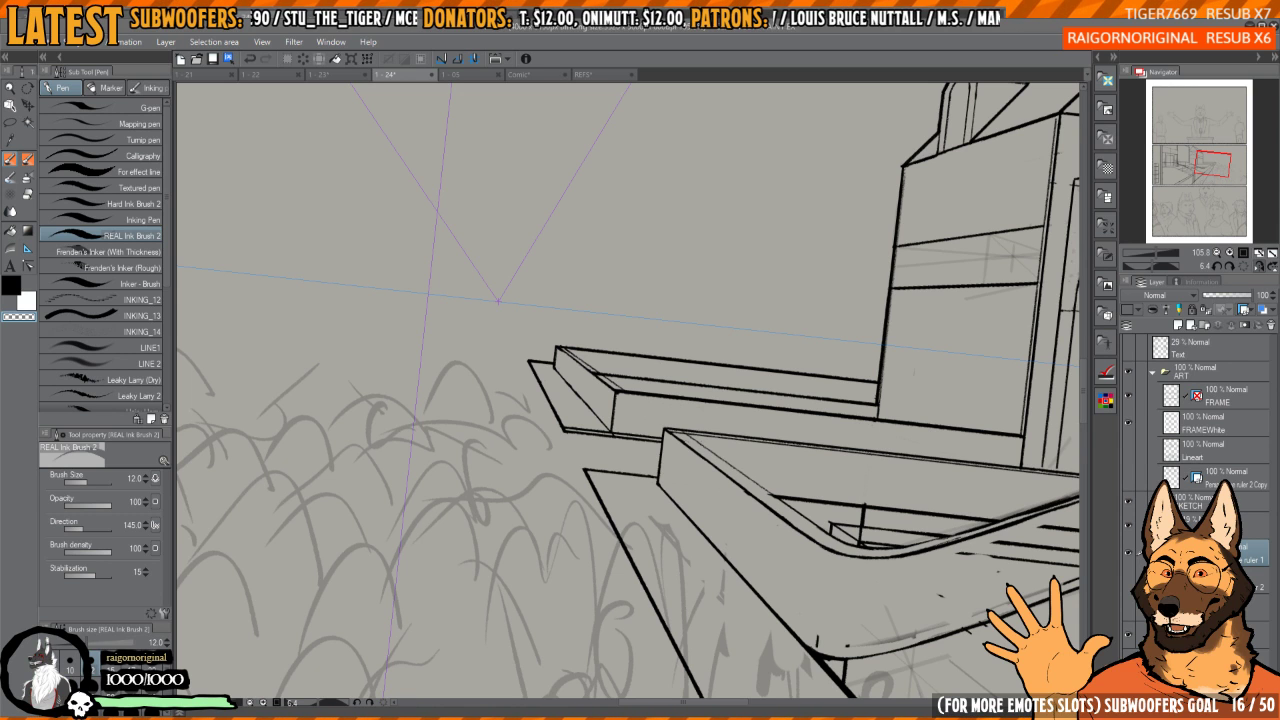
- Redraw the rough inner edge line across the end of the distant low wall as a clean stroke
{"action": "left_click_drag", "start_coordinate": [799, 273], "coordinate": [769, 267]}
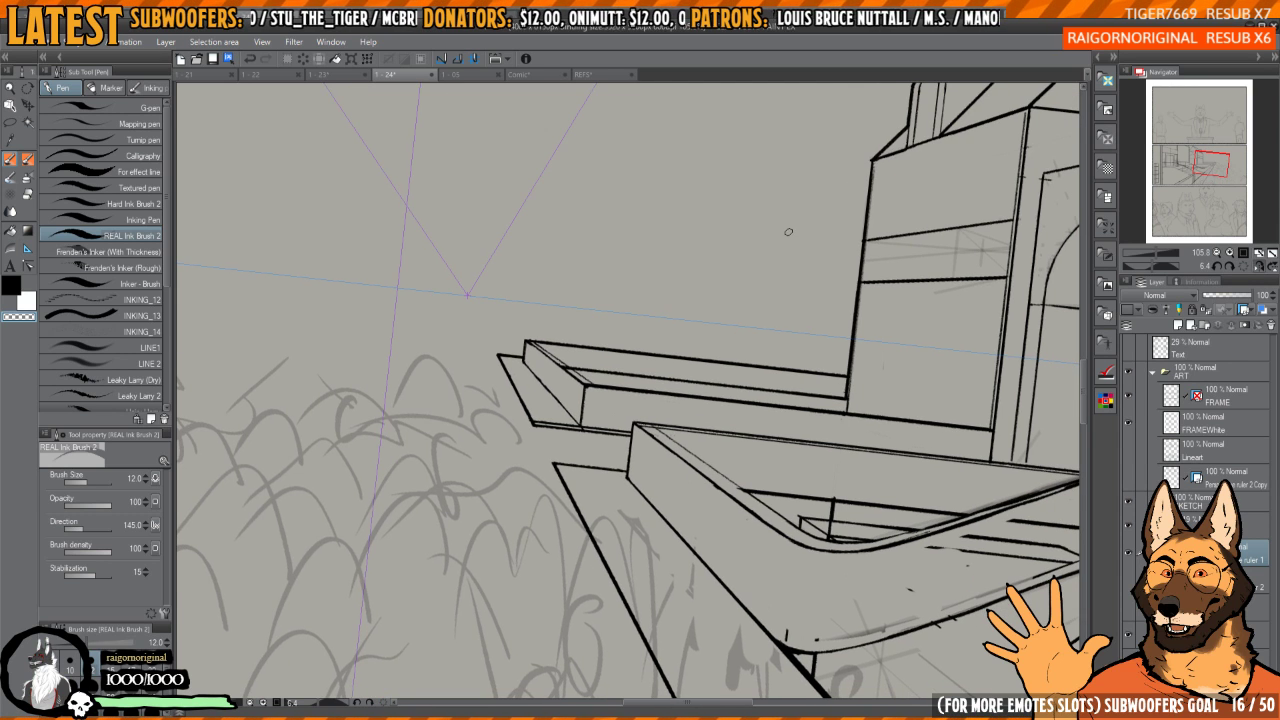
{"action": "scroll", "coordinate": [837, 309], "scroll_direction": "up", "scroll_amount": 6}
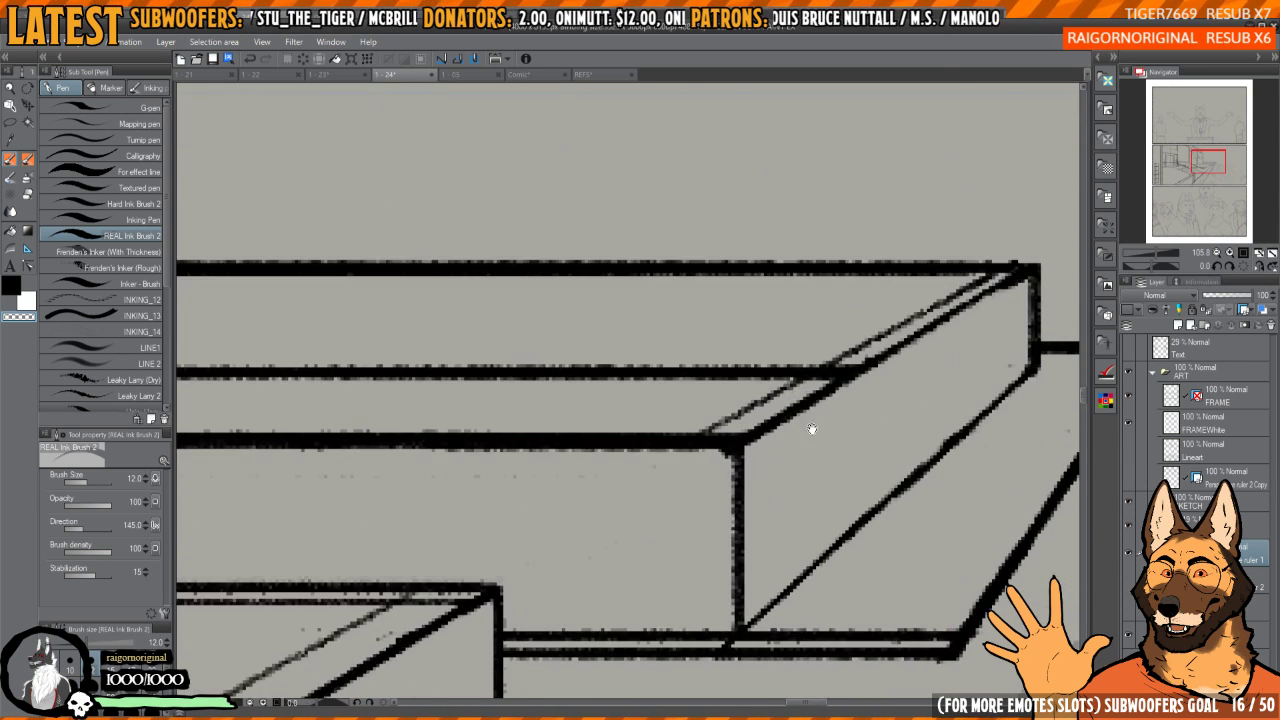
{"action": "mouse_move", "coordinate": [857, 343]}
{"action": "left_mouse_down"}
{"action": "mouse_move", "coordinate": [737, 443]}
{"action": "mouse_move", "coordinate": [737, 414]}
{"action": "left_mouse_up"}
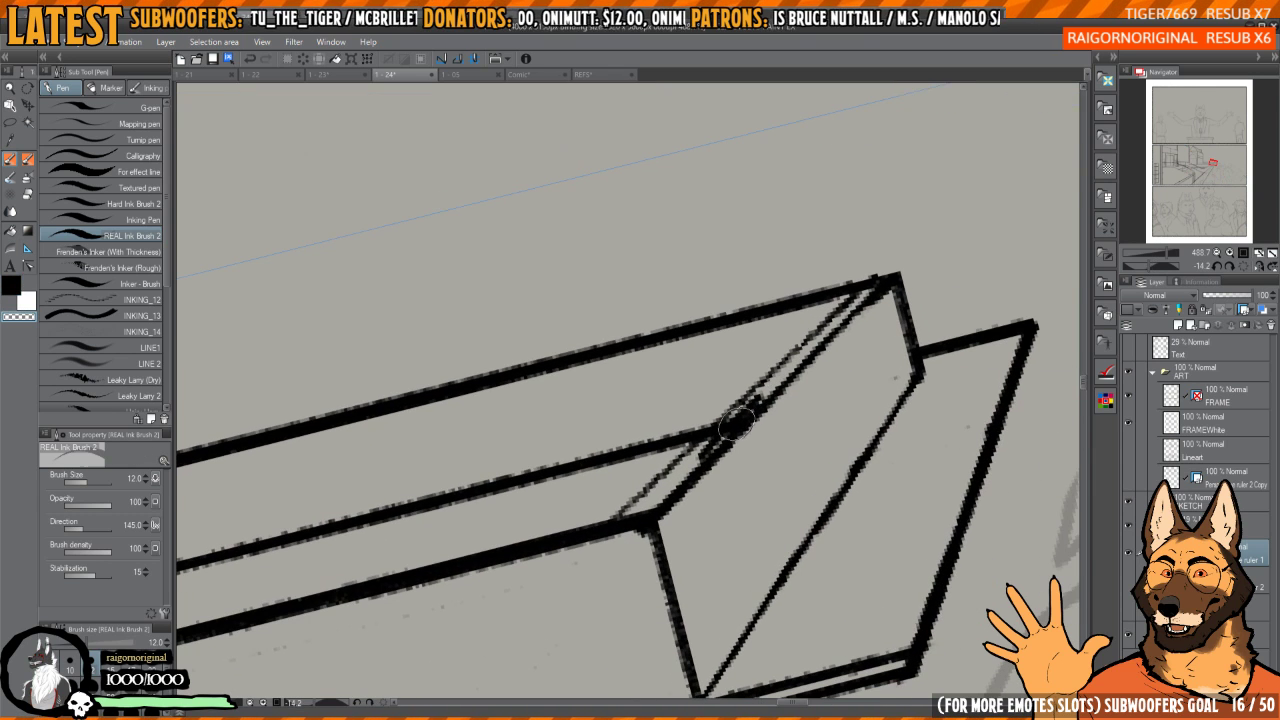
{"action": "key", "text": "c"}
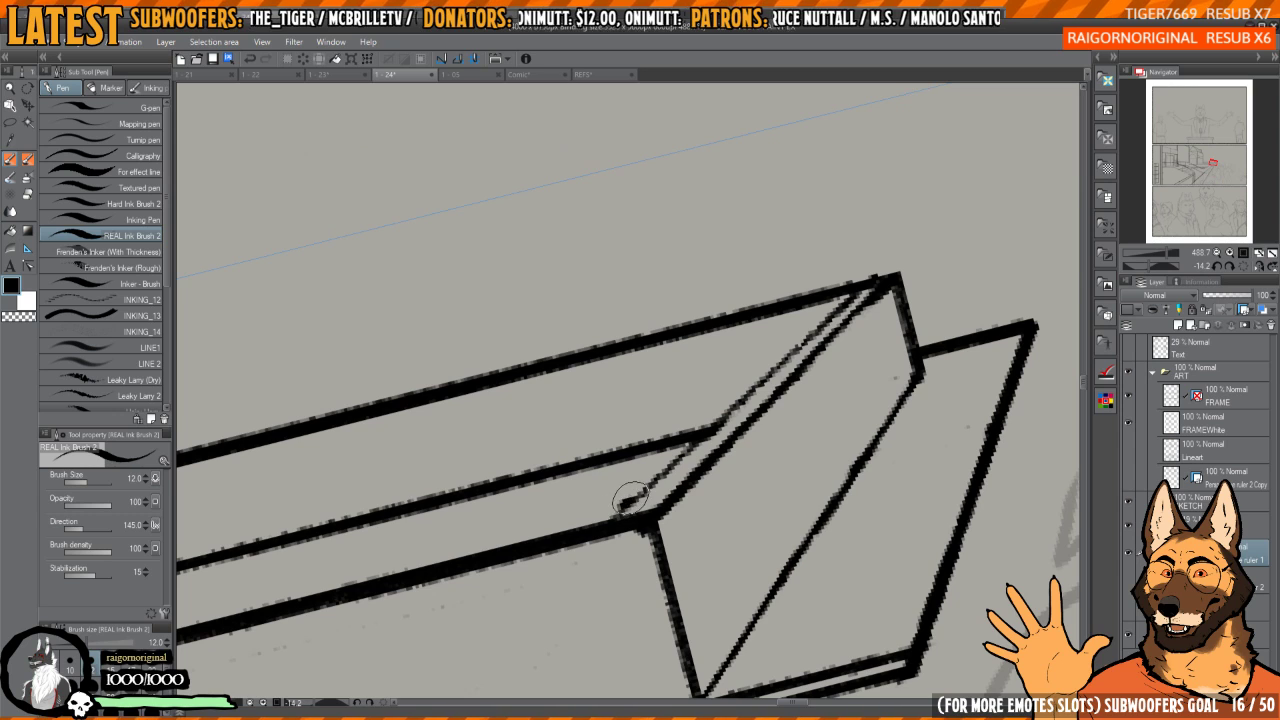
{"action": "mouse_move", "coordinate": [632, 510]}
{"action": "left_mouse_down"}
{"action": "mouse_move", "coordinate": [862, 293]}
{"action": "mouse_move", "coordinate": [896, 278]}
{"action": "mouse_move", "coordinate": [857, 400]}
{"action": "left_mouse_up"}
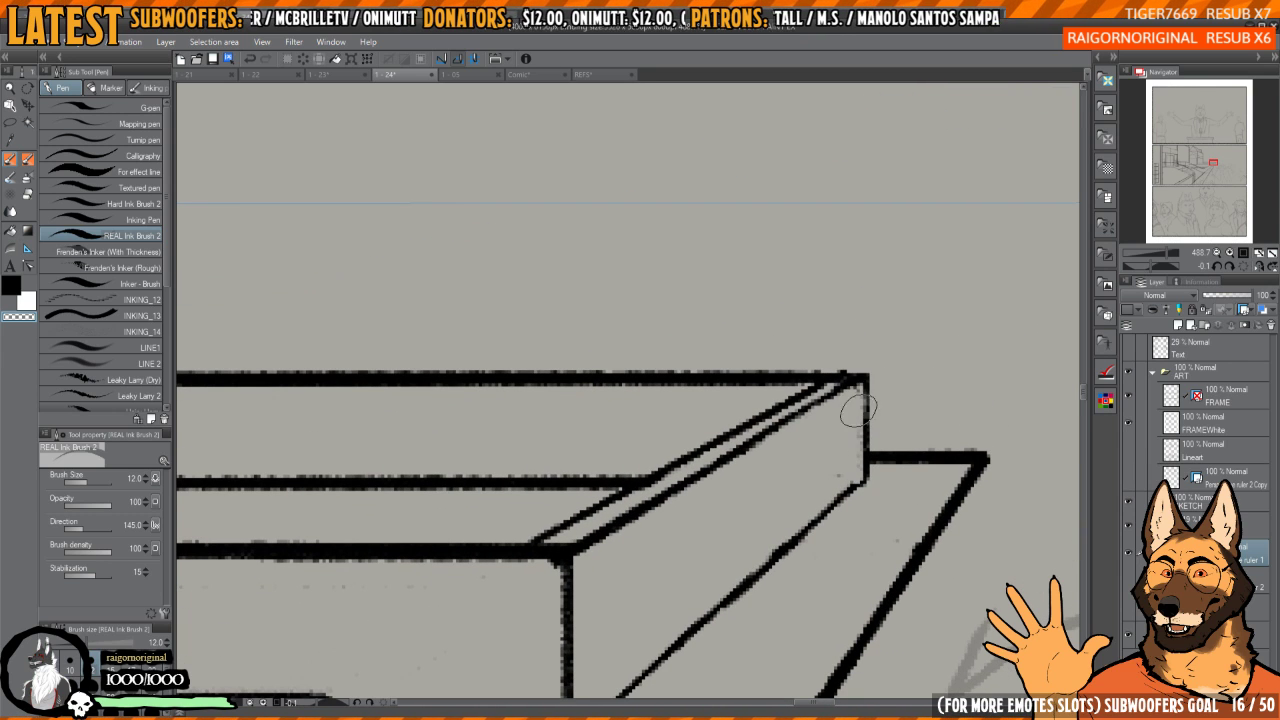
- Reduce the brush size to 5.0 and touch up the distant low wall's back top edge and its corner tip
{"action": "key", "text": "c"}
{"action": "scroll", "coordinate": [854, 373], "scroll_direction": "down", "scroll_amount": 3}
{"action": "left_click_drag", "start_coordinate": [854, 373], "coordinate": [808, 329]}
{"action": "key", "text": "bracketleft"}
{"action": "key", "text": "bracketleft"}
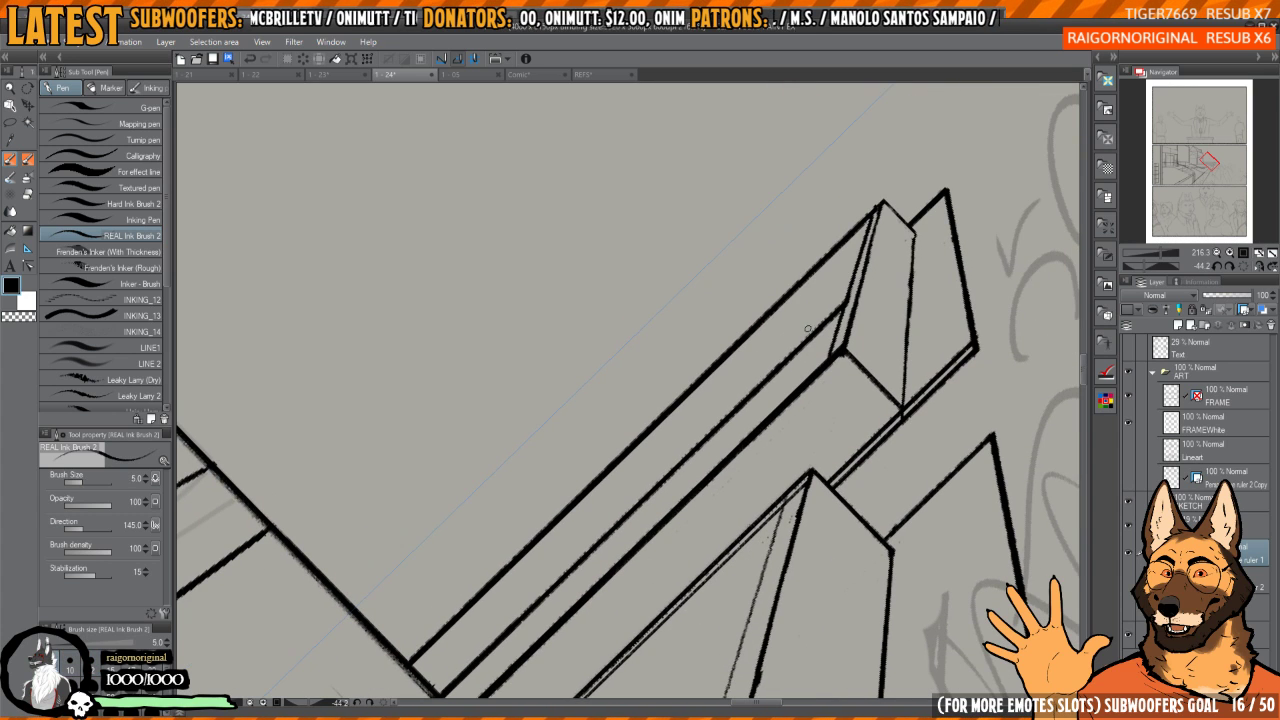
{"action": "left_click_drag", "start_coordinate": [869, 275], "coordinate": [907, 297]}
{"action": "left_click_drag", "start_coordinate": [909, 229], "coordinate": [495, 658]}
{"action": "scroll", "coordinate": [792, 324], "scroll_direction": "up", "scroll_amount": 5}
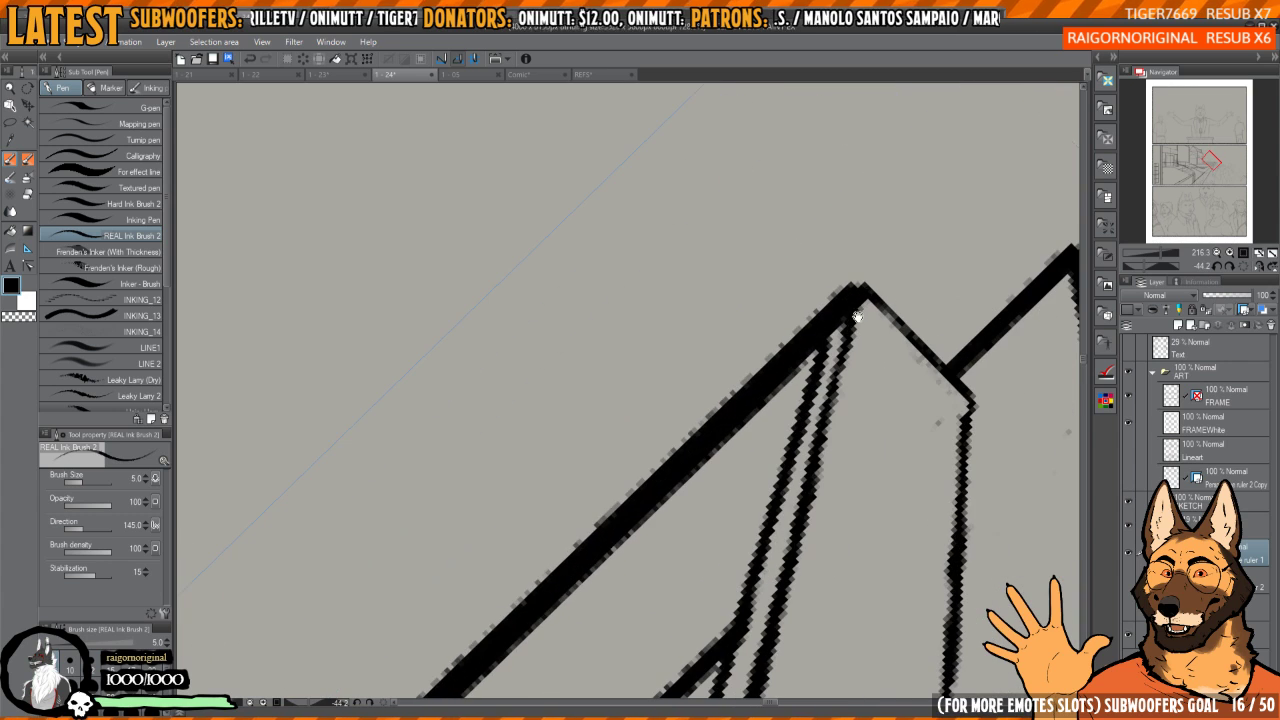
{"action": "left_click_drag", "start_coordinate": [843, 316], "coordinate": [855, 296]}
{"action": "key", "text": "c"}
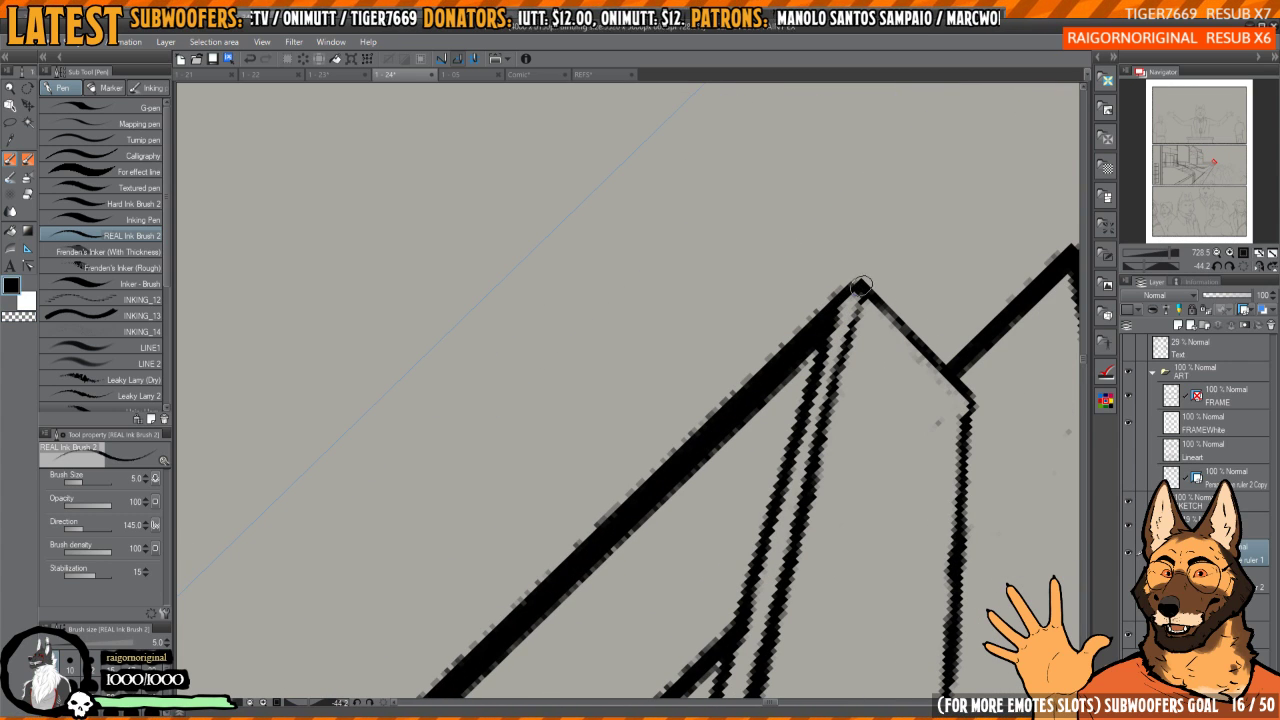
- Split the distant low wall's thick back edge into a double line with a thin transparent stroke along its length
{"action": "scroll", "coordinate": [860, 287], "scroll_direction": "down", "scroll_amount": 5}
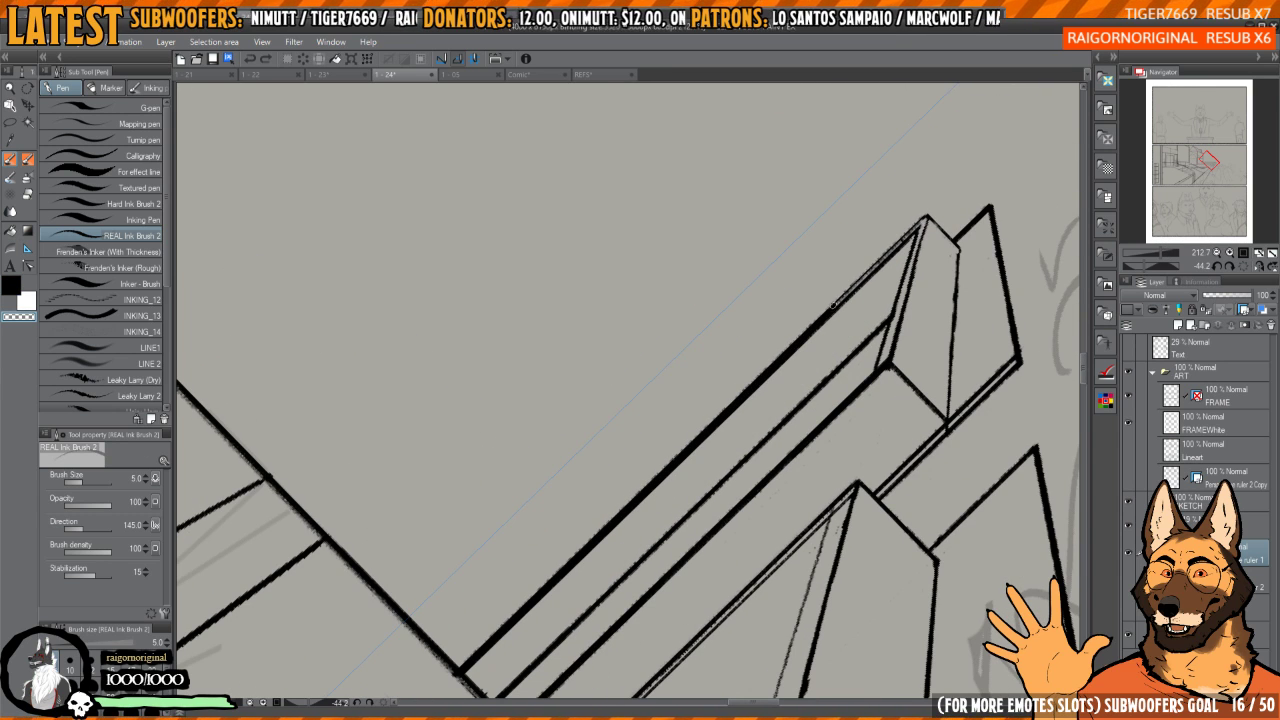
{"action": "left_click_drag", "start_coordinate": [884, 258], "coordinate": [507, 645]}
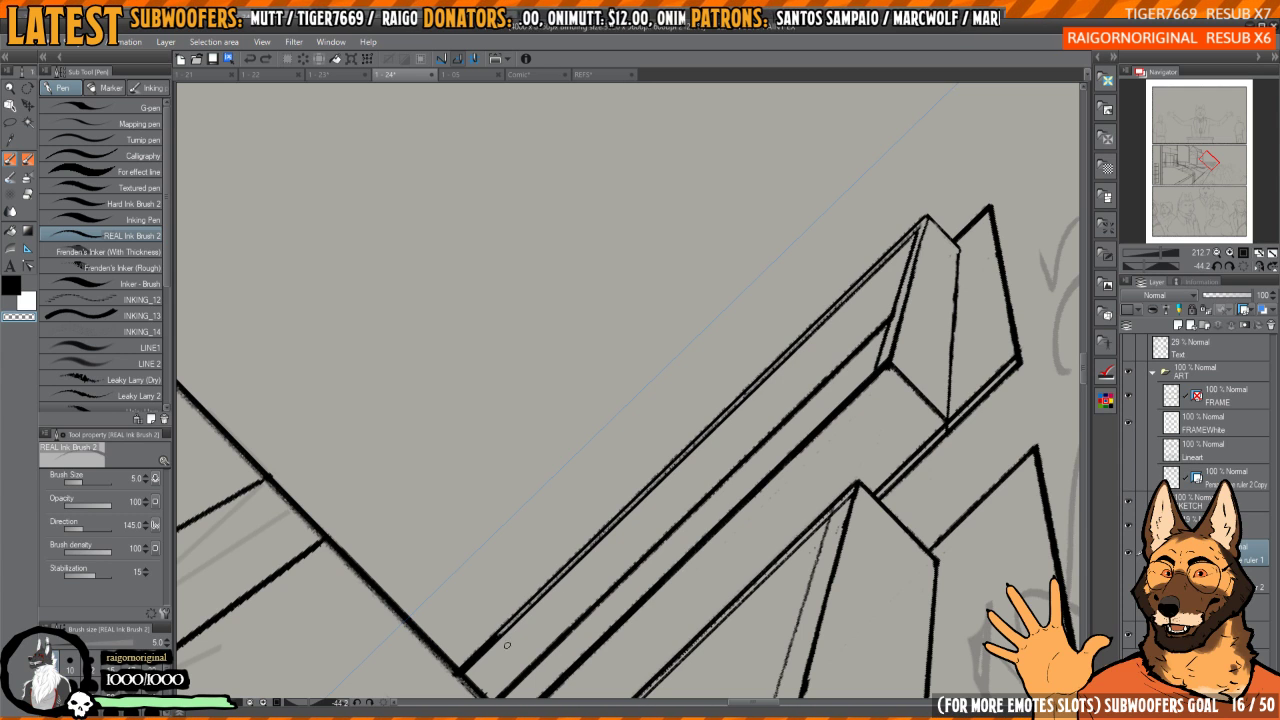
{"action": "left_click_drag", "start_coordinate": [602, 550], "coordinate": [980, 213]}
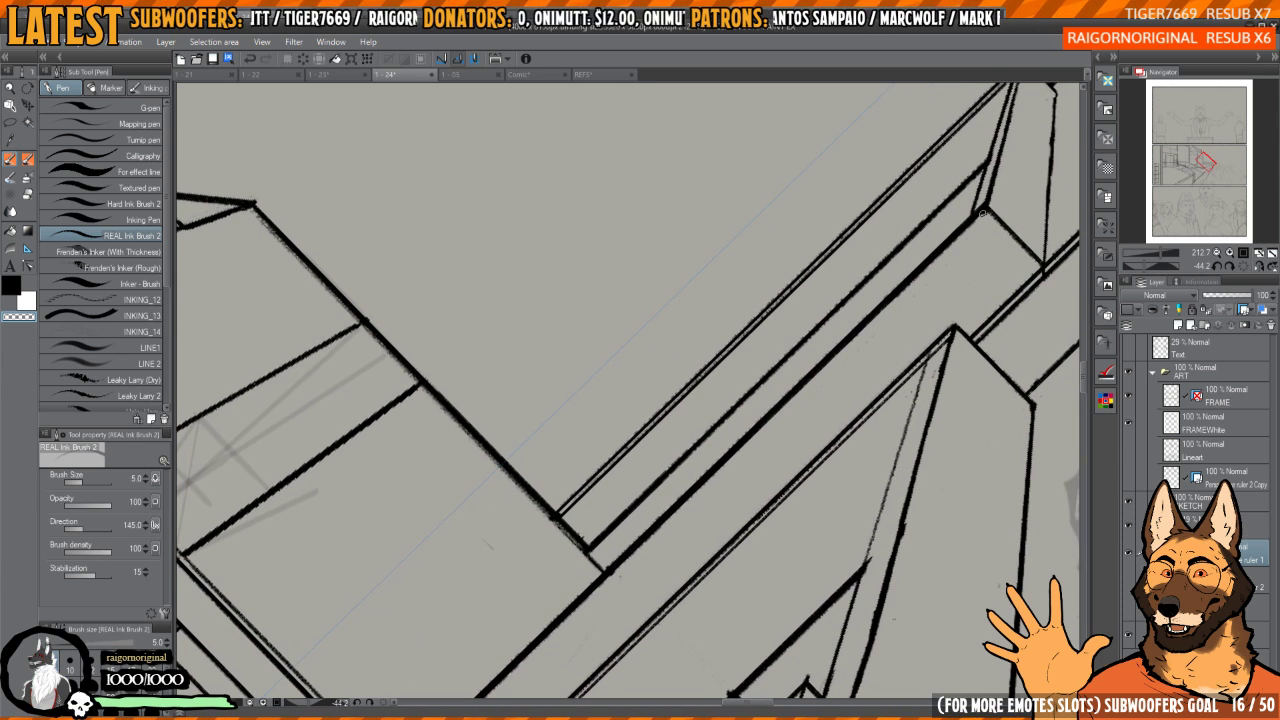
- Try to cut the same thin transparent gap along the distant low wall's front top edge
{"action": "scroll", "coordinate": [926, 257], "scroll_direction": "down", "scroll_amount": 2}
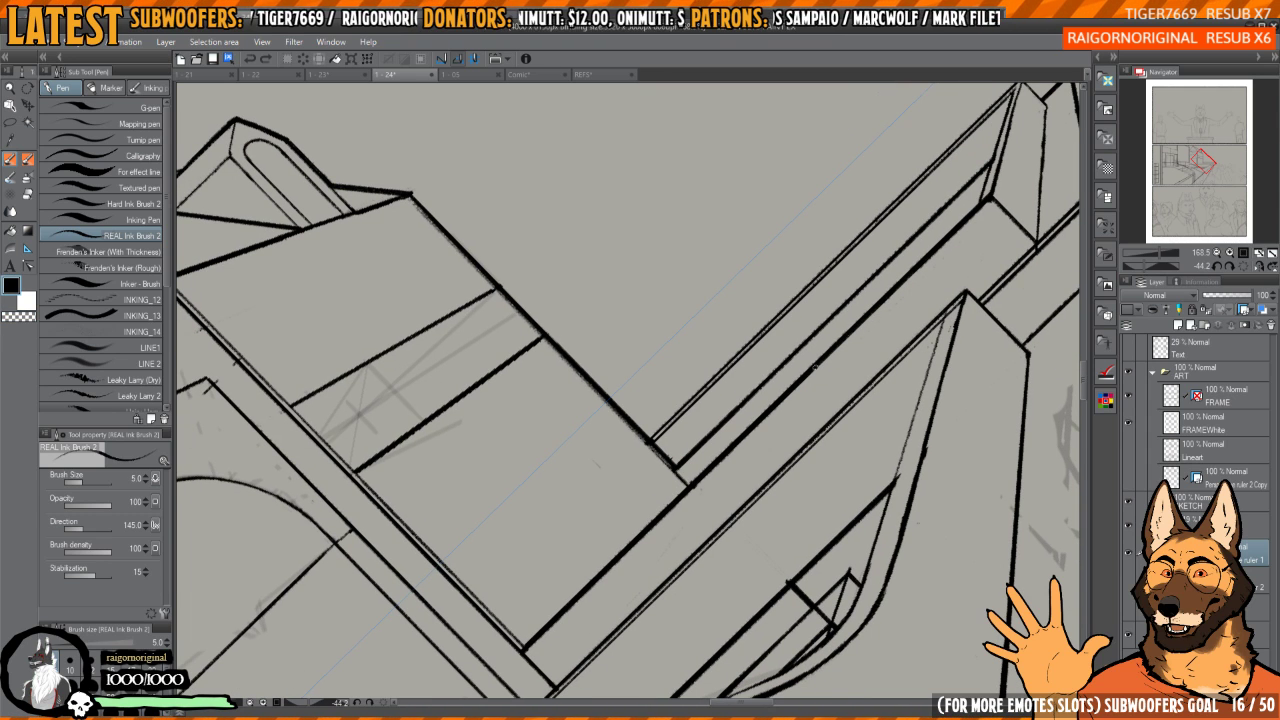
{"action": "key", "text": "c"}
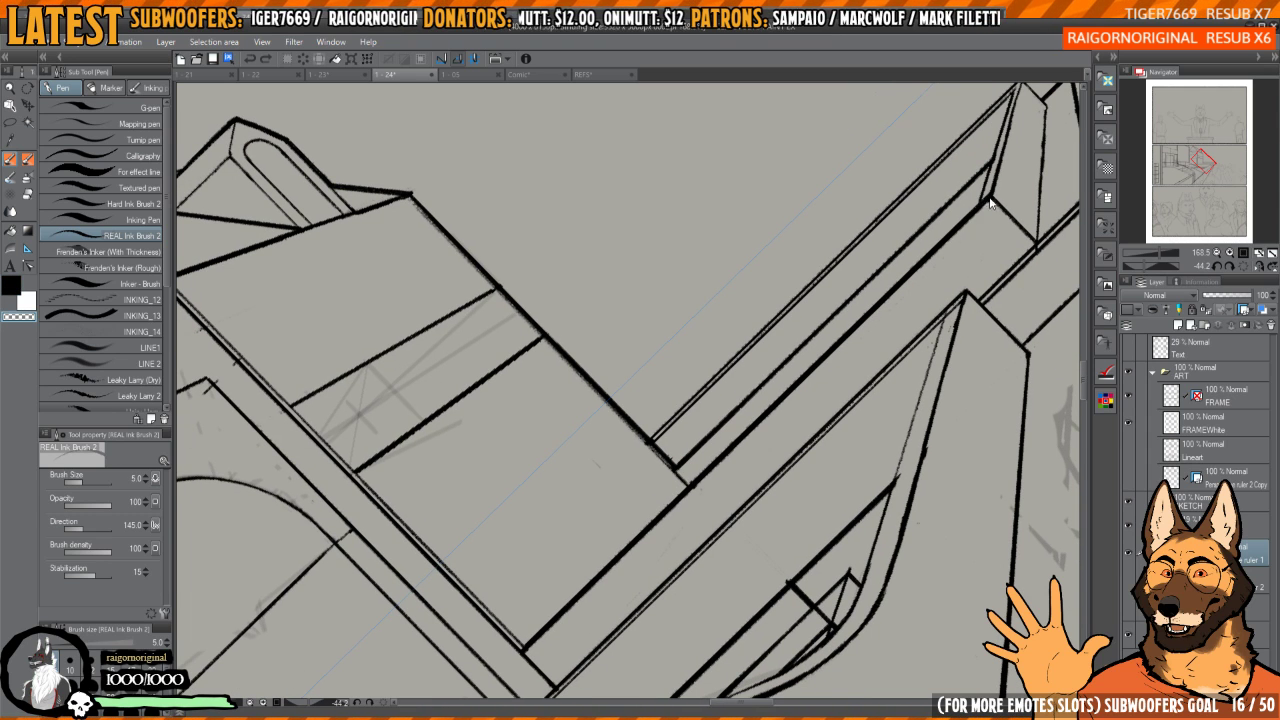
{"action": "mouse_move", "coordinate": [968, 210]}
{"action": "left_mouse_down"}
{"action": "mouse_move", "coordinate": [739, 434]}
{"action": "mouse_move", "coordinate": [583, 612]}
{"action": "left_mouse_up"}
{"action": "key", "text": "ctrl+z"}
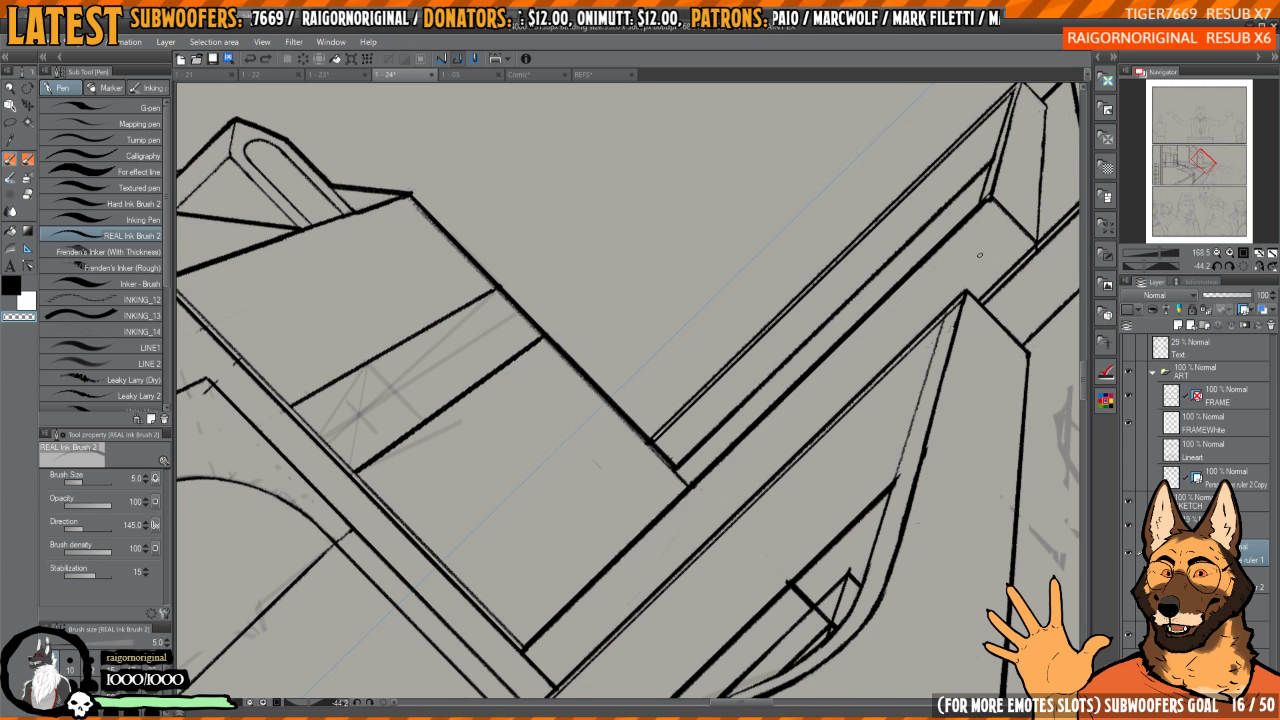
- Thin the distant low wall's front top edge with one long transparent stroke down to the building's near corner
{"action": "left_click_drag", "start_coordinate": [980, 254], "coordinate": [977, 251]}
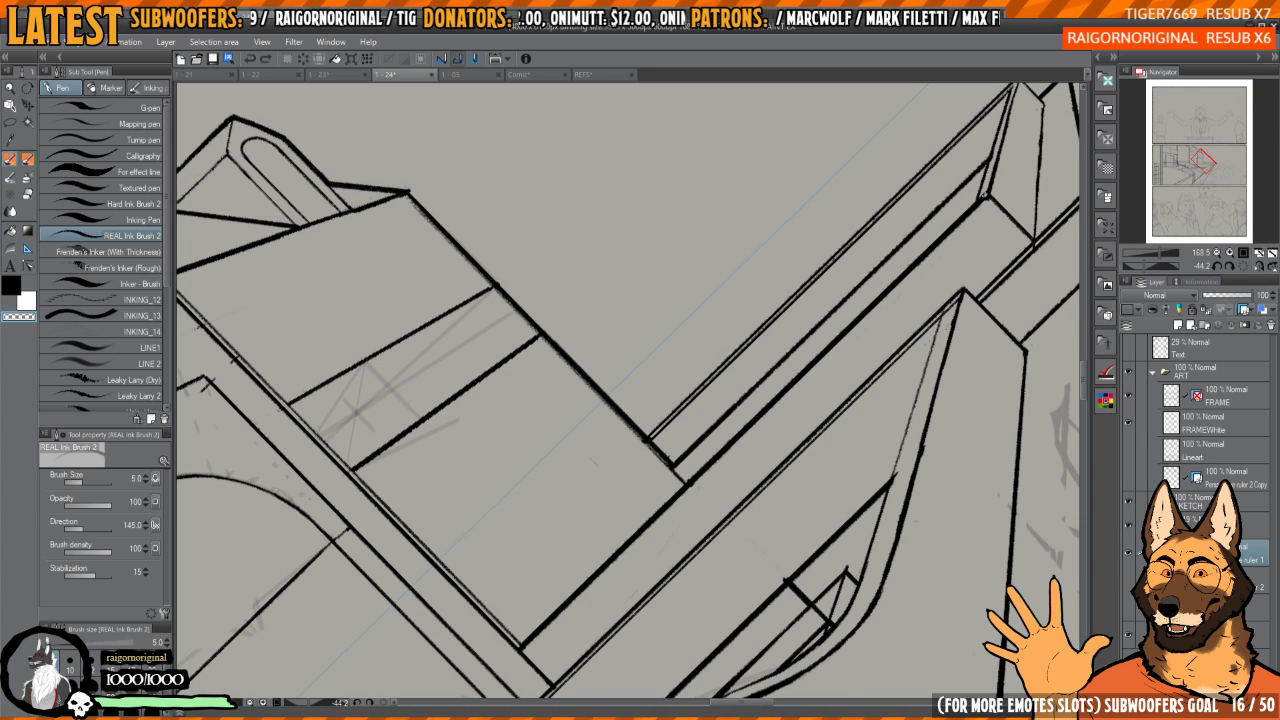
{"action": "left_click_drag", "start_coordinate": [983, 196], "coordinate": [732, 442]}
{"action": "key", "text": "ctrl+z"}
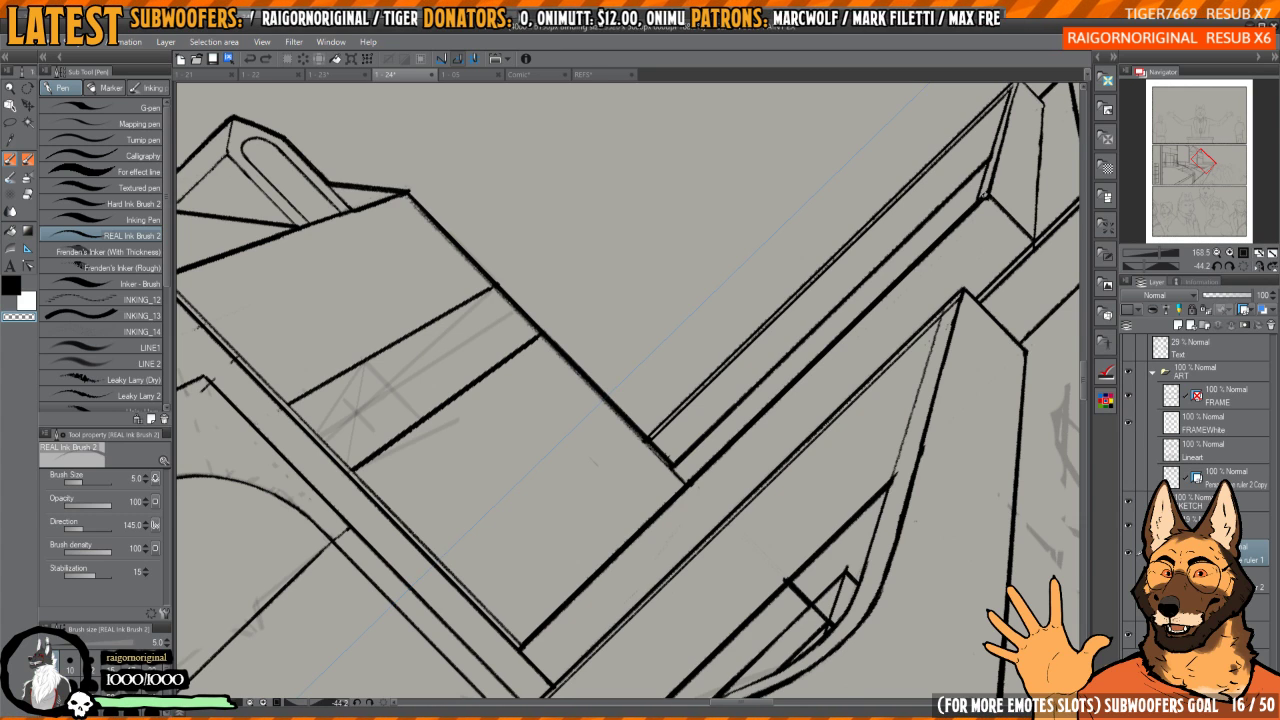
{"action": "left_click_drag", "start_coordinate": [982, 195], "coordinate": [676, 500]}
{"action": "key", "text": "ctrl+z"}
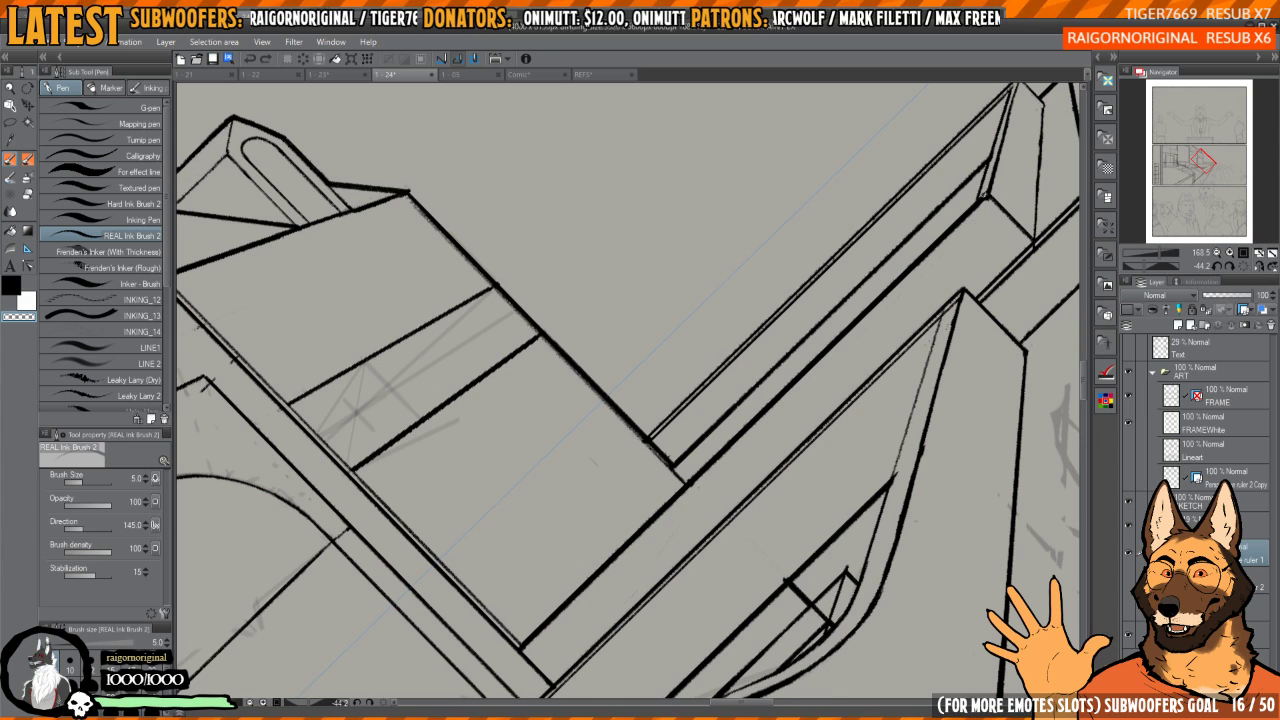
{"action": "left_click_drag", "start_coordinate": [983, 196], "coordinate": [650, 518]}
{"action": "key", "text": "ctrl+z"}
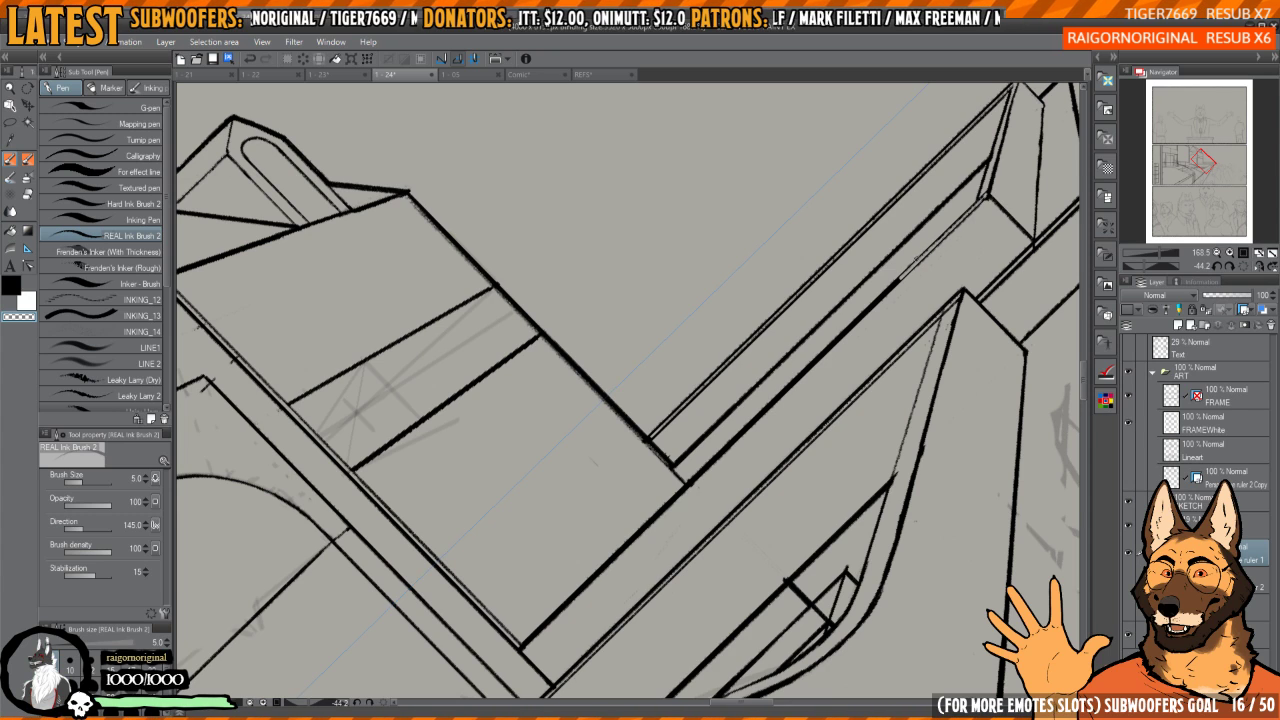
{"action": "key", "text": "ctrl+z"}
{"action": "mouse_move", "coordinate": [970, 205]}
{"action": "left_mouse_down"}
{"action": "mouse_move", "coordinate": [709, 466]}
{"action": "mouse_move", "coordinate": [543, 655]}
{"action": "left_mouse_up"}
- Draw a thin black line alongside the remaining strip of the distant low wall's front top edge
{"action": "key", "text": "c"}
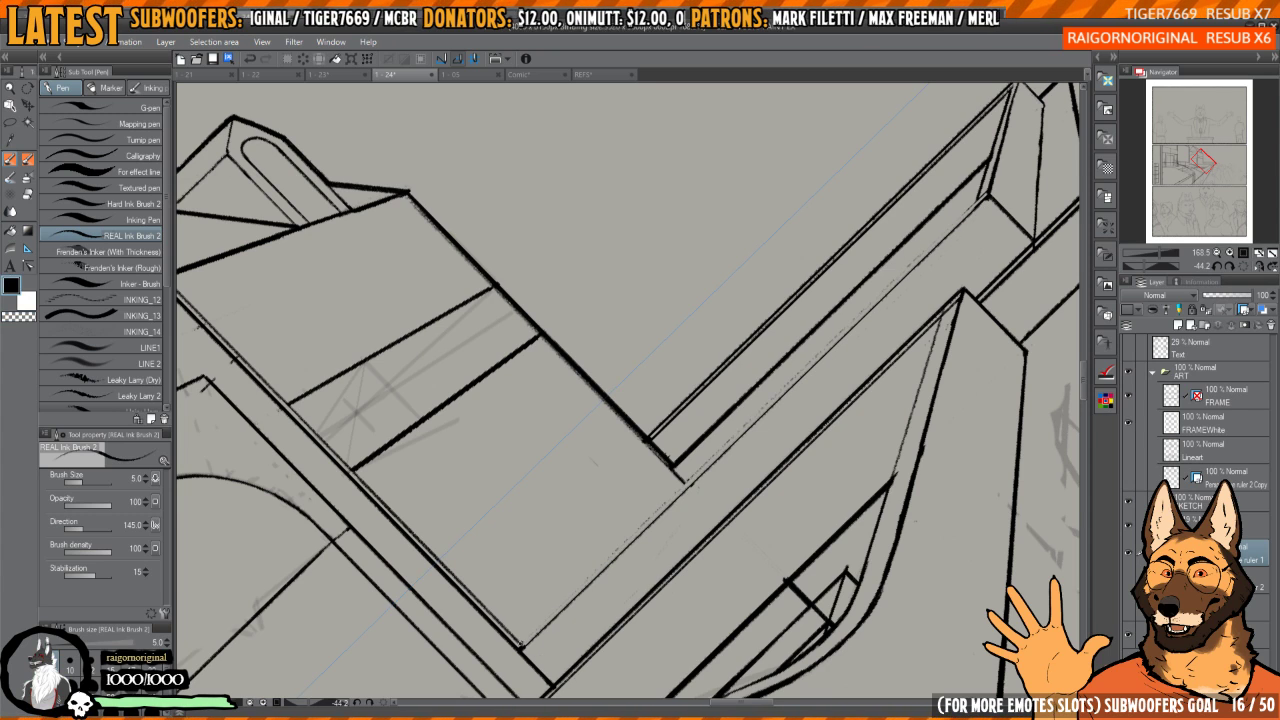
{"action": "key", "text": "c"}
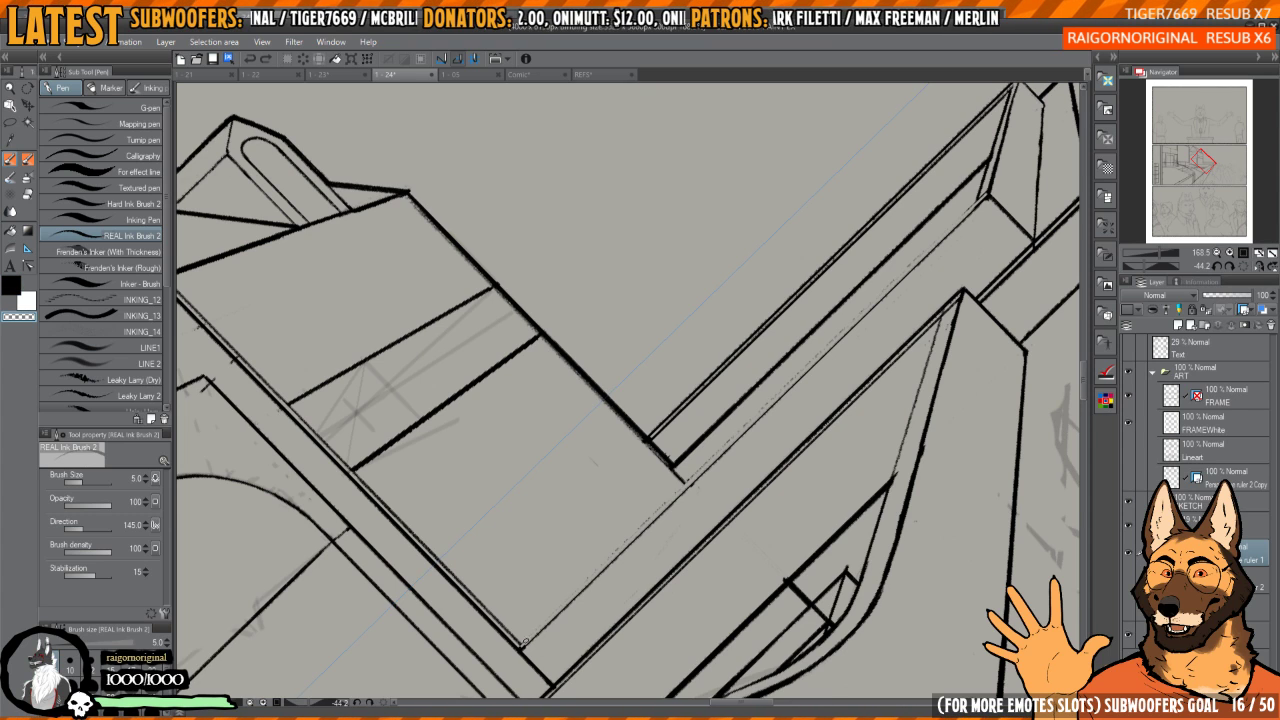
{"action": "key", "text": "c"}
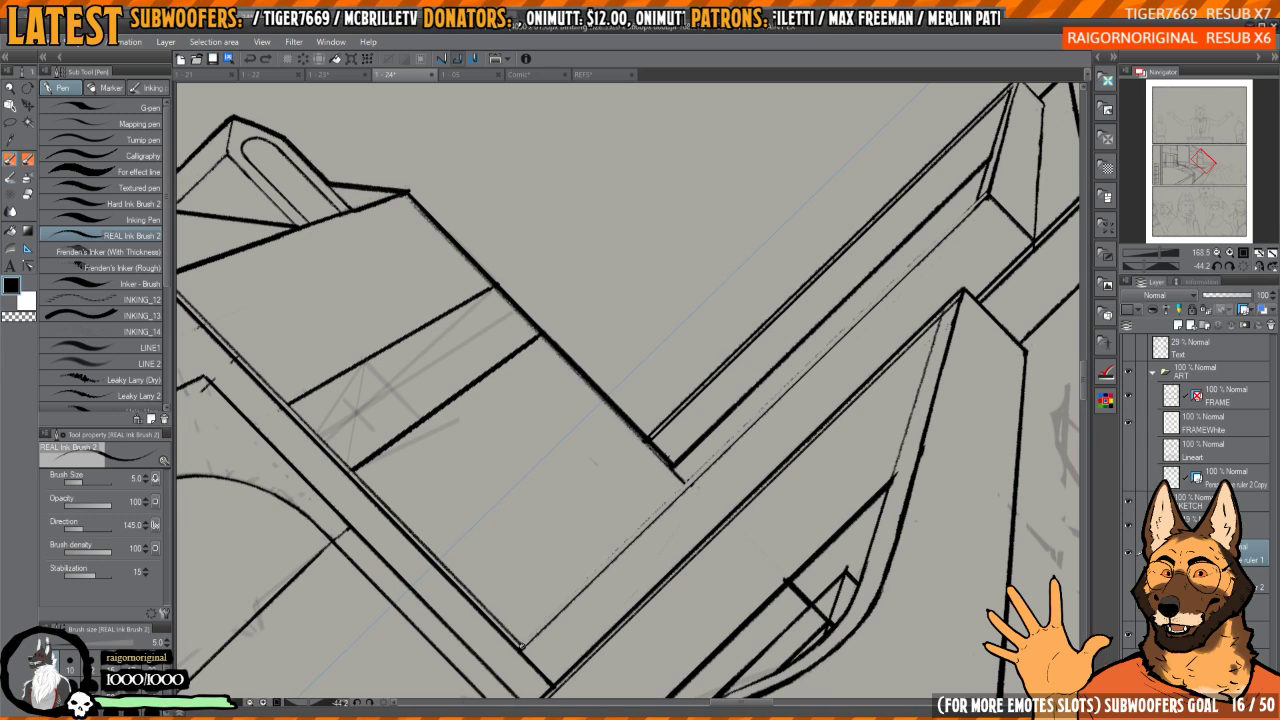
{"action": "mouse_move", "coordinate": [572, 598]}
{"action": "left_mouse_down"}
{"action": "mouse_move", "coordinate": [965, 234]}
{"action": "mouse_move", "coordinate": [680, 488]}
{"action": "left_mouse_up"}
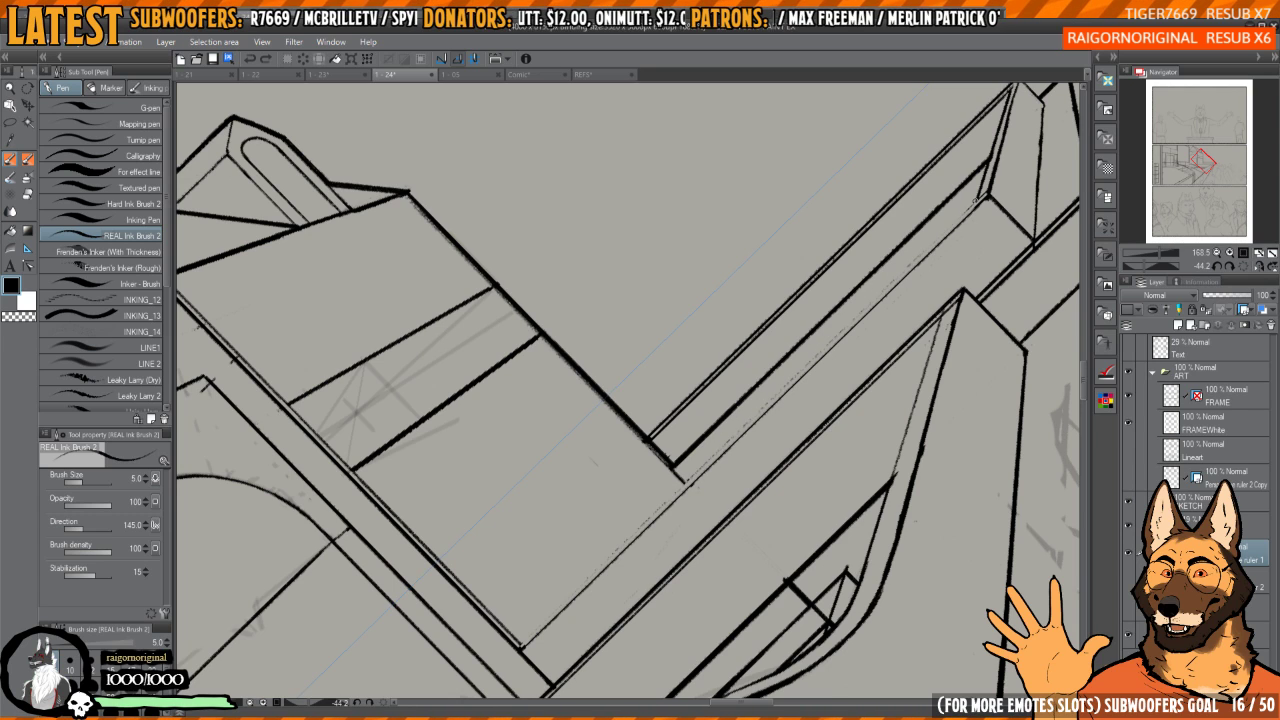
{"action": "left_click_drag", "start_coordinate": [974, 202], "coordinate": [864, 308]}
{"action": "key", "text": "ctrl+z"}
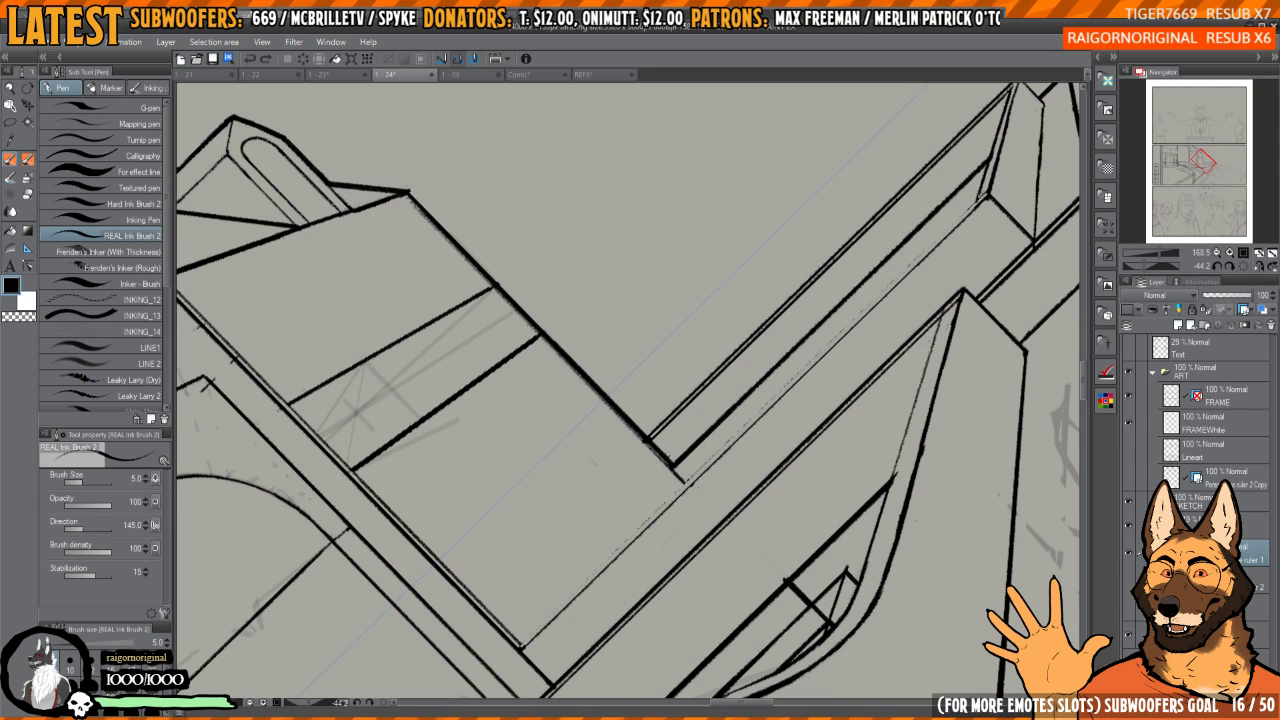
{"action": "left_click_drag", "start_coordinate": [975, 200], "coordinate": [573, 601]}
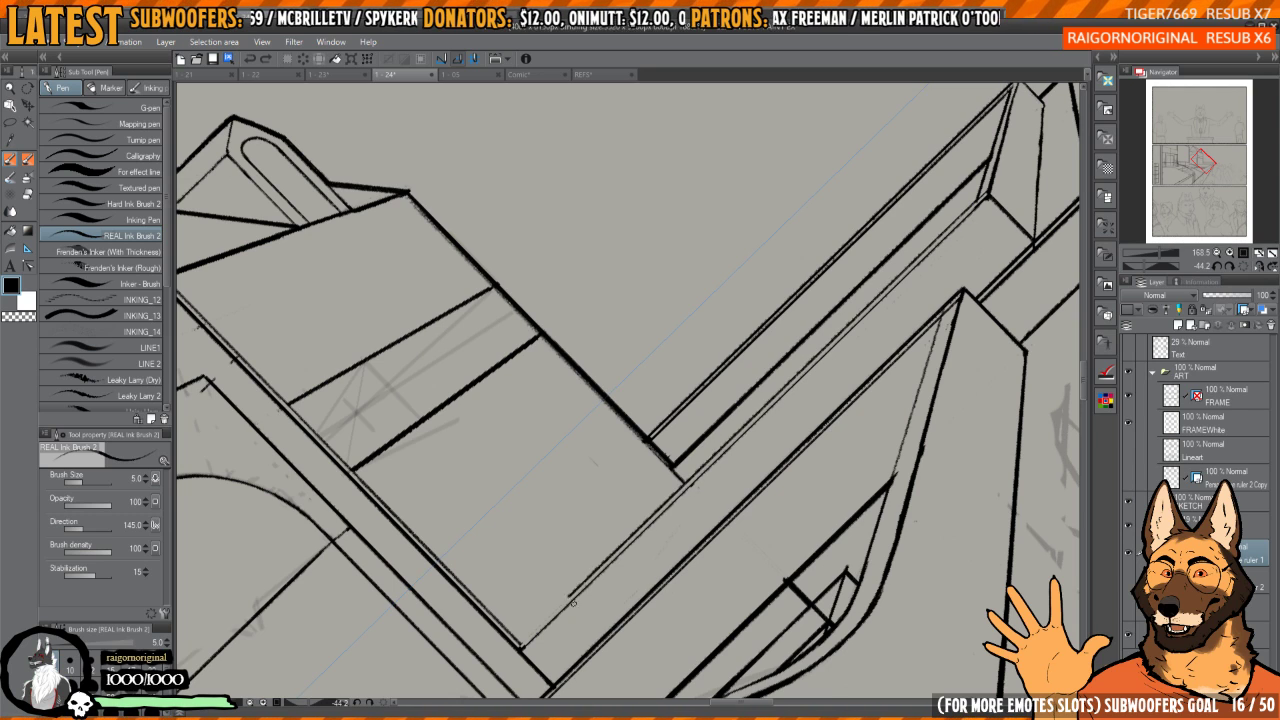
- Touch up the corner where the front top edge meets the building and erase the rough upper strip beside it with transparent strokes
{"action": "scroll", "coordinate": [534, 657], "scroll_direction": "up", "scroll_amount": 10}
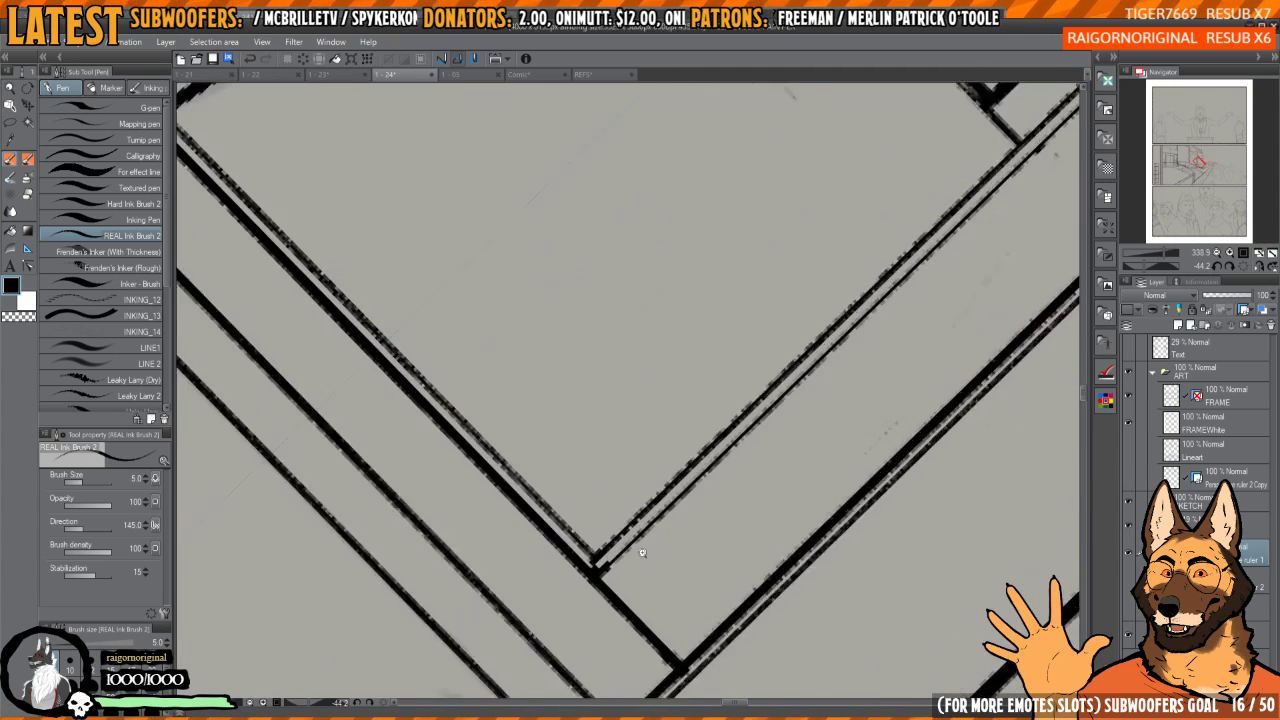
{"action": "left_click_drag", "start_coordinate": [568, 584], "coordinate": [611, 519]}
{"action": "key", "text": "c"}
{"action": "left_click_drag", "start_coordinate": [563, 555], "coordinate": [576, 556]}
{"action": "mouse_move", "coordinate": [638, 504]}
{"action": "left_mouse_down"}
{"action": "mouse_move", "coordinate": [584, 545]}
{"action": "mouse_move", "coordinate": [786, 355]}
{"action": "left_mouse_up"}
{"action": "scroll", "coordinate": [626, 524], "scroll_direction": "down", "scroll_amount": 1}
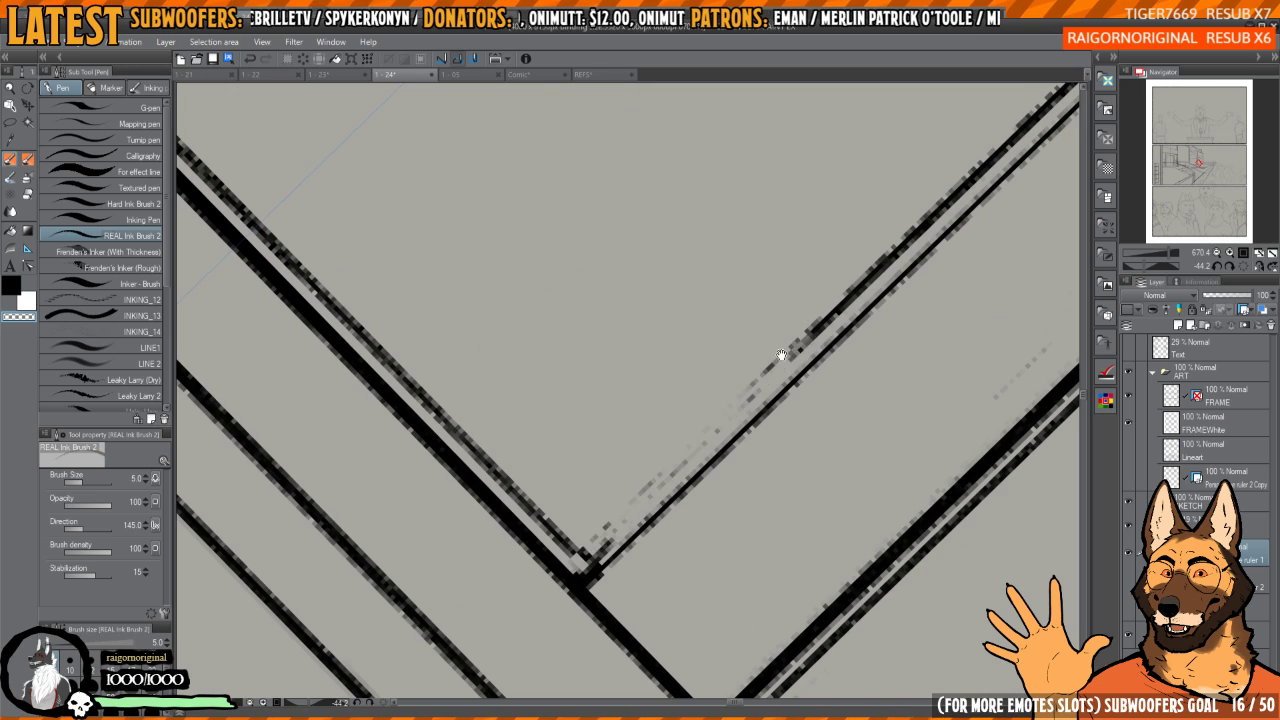
{"action": "scroll", "coordinate": [630, 505], "scroll_direction": "down", "scroll_amount": 4}
{"action": "left_click_drag", "start_coordinate": [655, 480], "coordinate": [549, 600]}
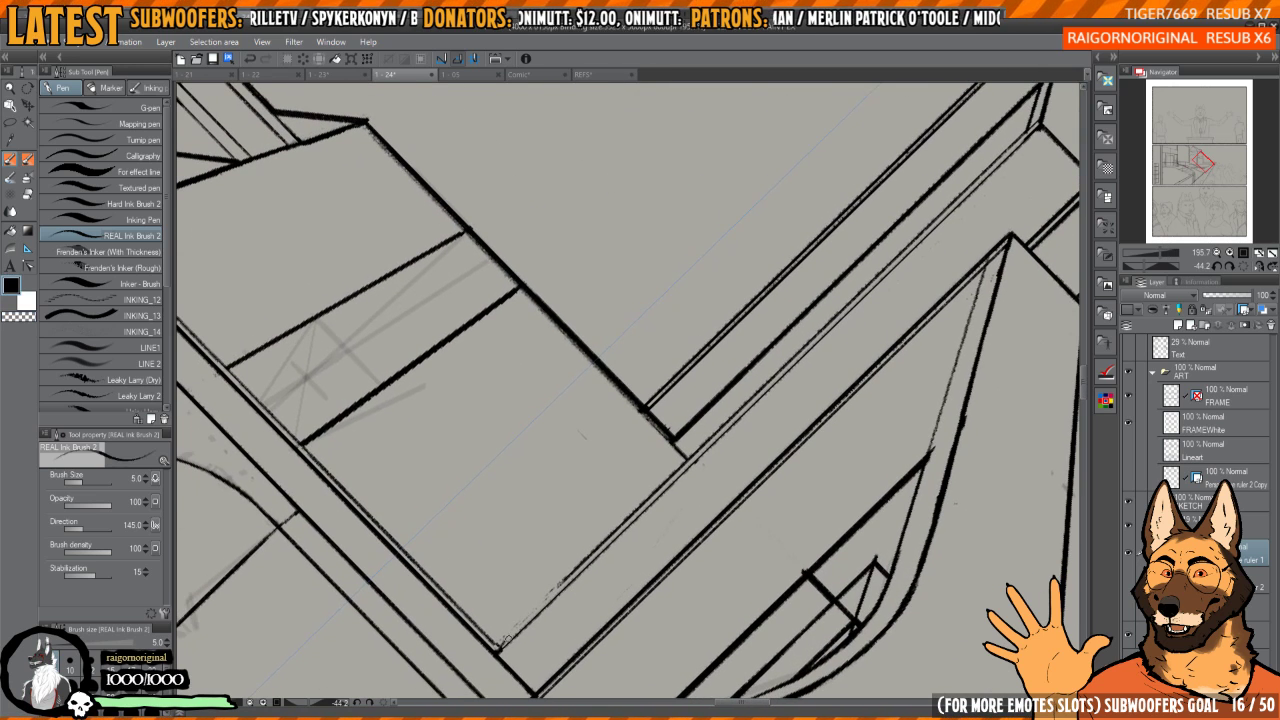
- Redraw the distant low wall's front top edge as one continuous stroke and clear the leftover parallel strip with transparent colour
{"action": "left_click_drag", "start_coordinate": [500, 646], "coordinate": [576, 550]}
{"action": "key", "text": "ctrl+z"}
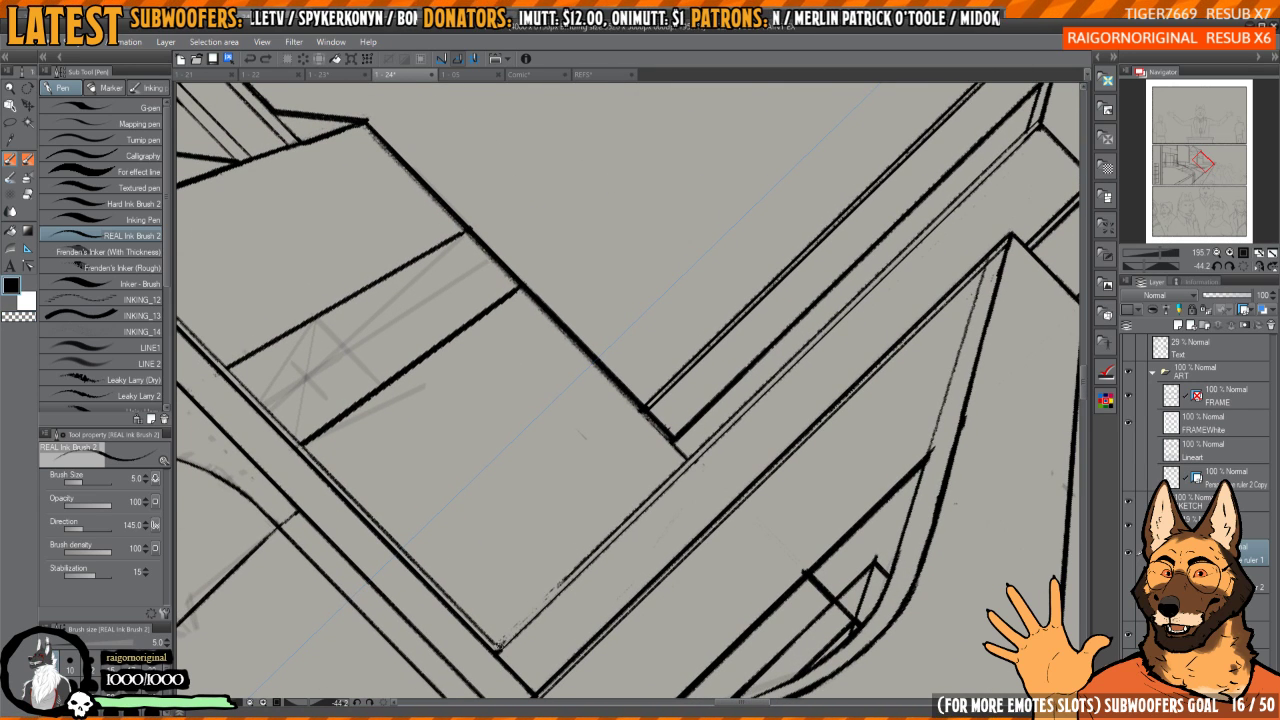
{"action": "left_click_drag", "start_coordinate": [500, 646], "coordinate": [560, 592]}
{"action": "key", "text": "ctrl+z"}
{"action": "left_click_drag", "start_coordinate": [498, 648], "coordinate": [1022, 168]}
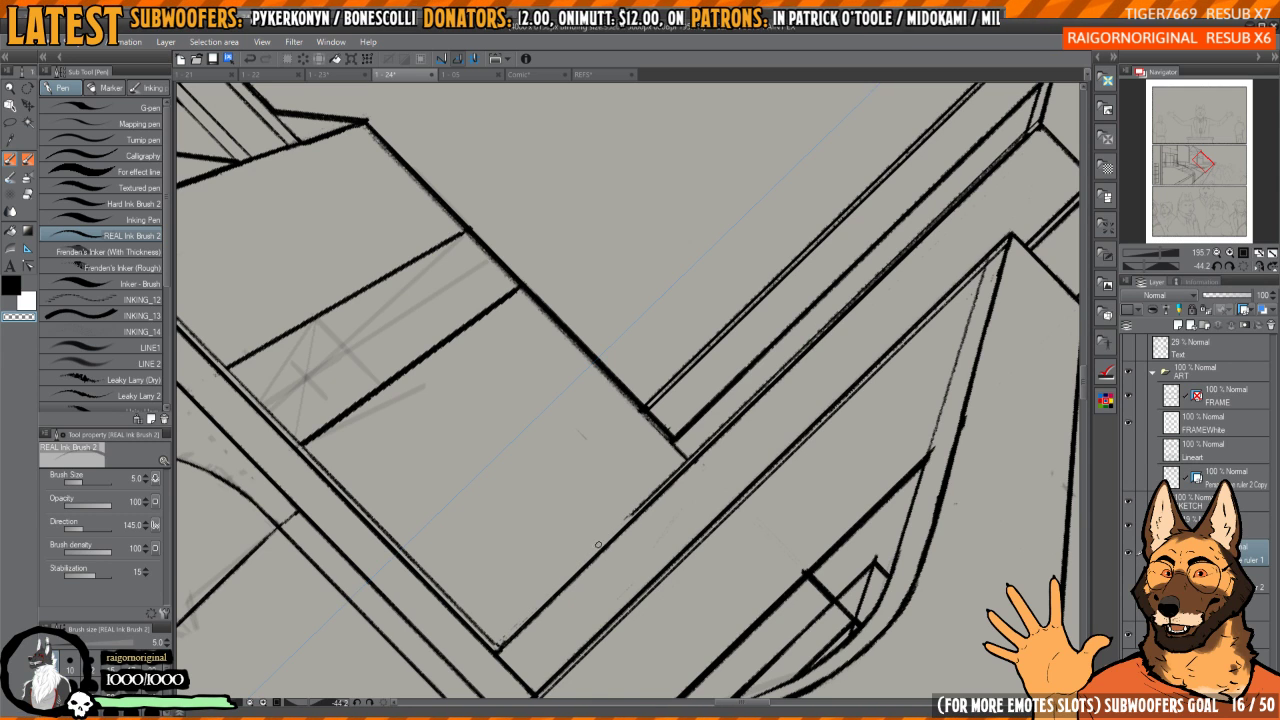
{"action": "left_click_drag", "start_coordinate": [606, 538], "coordinate": [984, 182]}
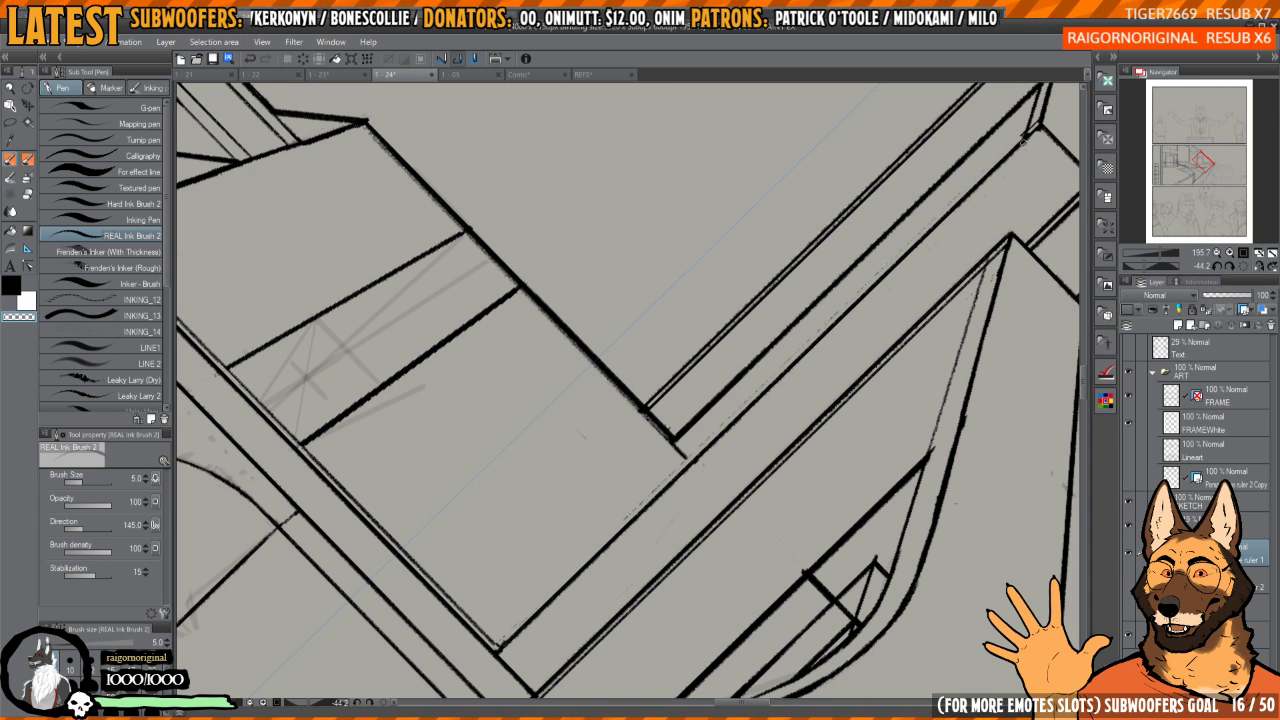
- Remove the outer half of the distant low wall's doubled back top edge and redraw it as a single black line
{"action": "left_click_drag", "start_coordinate": [1023, 142], "coordinate": [877, 329]}
{"action": "left_click_drag", "start_coordinate": [500, 590], "coordinate": [954, 150]}
{"action": "key", "text": "c"}
{"action": "left_click_drag", "start_coordinate": [504, 590], "coordinate": [802, 242]}
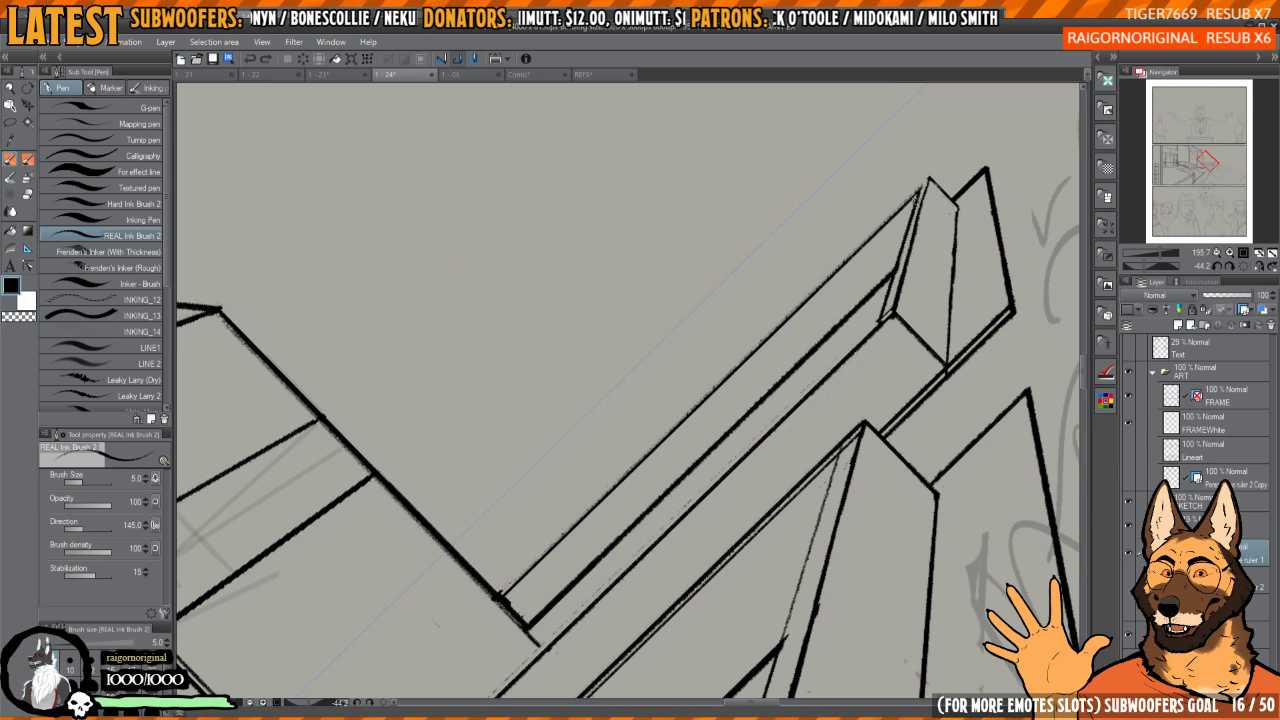
{"action": "mouse_move", "coordinate": [928, 177]}
{"action": "left_mouse_down"}
{"action": "mouse_move", "coordinate": [505, 597]}
{"action": "mouse_move", "coordinate": [440, 603]}
{"action": "left_mouse_up"}
{"action": "key", "text": "ctrl+z"}
- Clean up the junction of the distant low wall's back edges with the building's outer vertical edge, alternating black and transparent strokes
{"action": "left_click_drag", "start_coordinate": [736, 409], "coordinate": [694, 477]}
{"action": "left_click_drag", "start_coordinate": [559, 455], "coordinate": [700, 455]}
{"action": "left_click_drag", "start_coordinate": [523, 494], "coordinate": [686, 488]}
{"action": "key", "text": "c"}
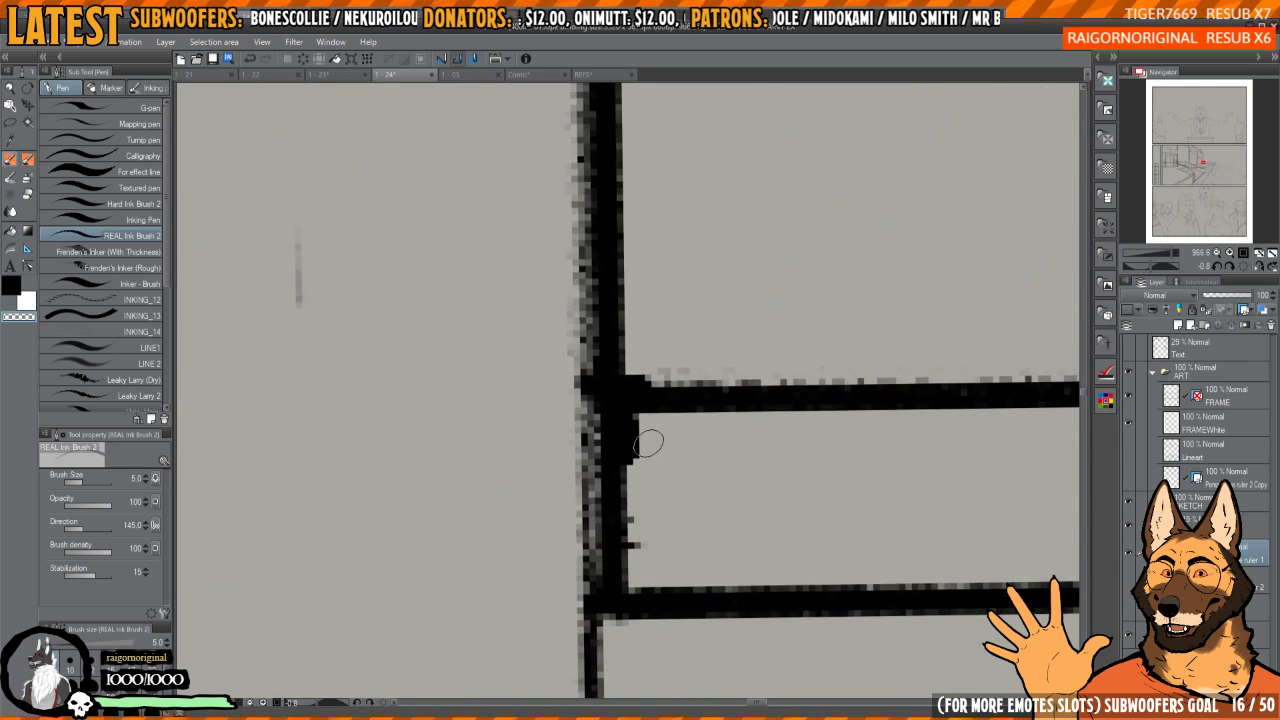
{"action": "mouse_move", "coordinate": [630, 432]}
{"action": "left_mouse_down"}
{"action": "mouse_move", "coordinate": [627, 563]}
{"action": "mouse_move", "coordinate": [627, 503]}
{"action": "mouse_move", "coordinate": [608, 560]}
{"action": "left_mouse_up"}
{"action": "key", "text": "c"}
{"action": "left_click_drag", "start_coordinate": [614, 574], "coordinate": [626, 514]}
{"action": "left_click_drag", "start_coordinate": [632, 420], "coordinate": [575, 420]}
{"action": "key", "text": "c"}
{"action": "mouse_move", "coordinate": [610, 340]}
{"action": "left_mouse_down"}
{"action": "mouse_move", "coordinate": [610, 543]}
{"action": "mouse_move", "coordinate": [614, 340]}
{"action": "mouse_move", "coordinate": [621, 557]}
{"action": "left_mouse_up"}
{"action": "key", "text": "c"}
{"action": "left_click_drag", "start_coordinate": [620, 372], "coordinate": [560, 375]}
{"action": "mouse_move", "coordinate": [591, 372]}
{"action": "left_mouse_down"}
{"action": "mouse_move", "coordinate": [640, 514]}
{"action": "mouse_move", "coordinate": [682, 419]}
{"action": "mouse_move", "coordinate": [681, 577]}
{"action": "mouse_move", "coordinate": [711, 112]}
{"action": "mouse_move", "coordinate": [688, 474]}
{"action": "left_mouse_up"}
{"action": "key", "text": "c"}
{"action": "key", "text": "c"}
{"action": "mouse_move", "coordinate": [693, 384]}
{"action": "left_mouse_down"}
{"action": "mouse_move", "coordinate": [690, 288]}
{"action": "mouse_move", "coordinate": [699, 590]}
{"action": "mouse_move", "coordinate": [711, 460]}
{"action": "mouse_move", "coordinate": [760, 520]}
{"action": "mouse_move", "coordinate": [687, 363]}
{"action": "left_mouse_up"}
- Flip the canvas view and thicken the roof's eave line from the outer corner past the dormer to the building's near corner
{"action": "key", "text": "h"}
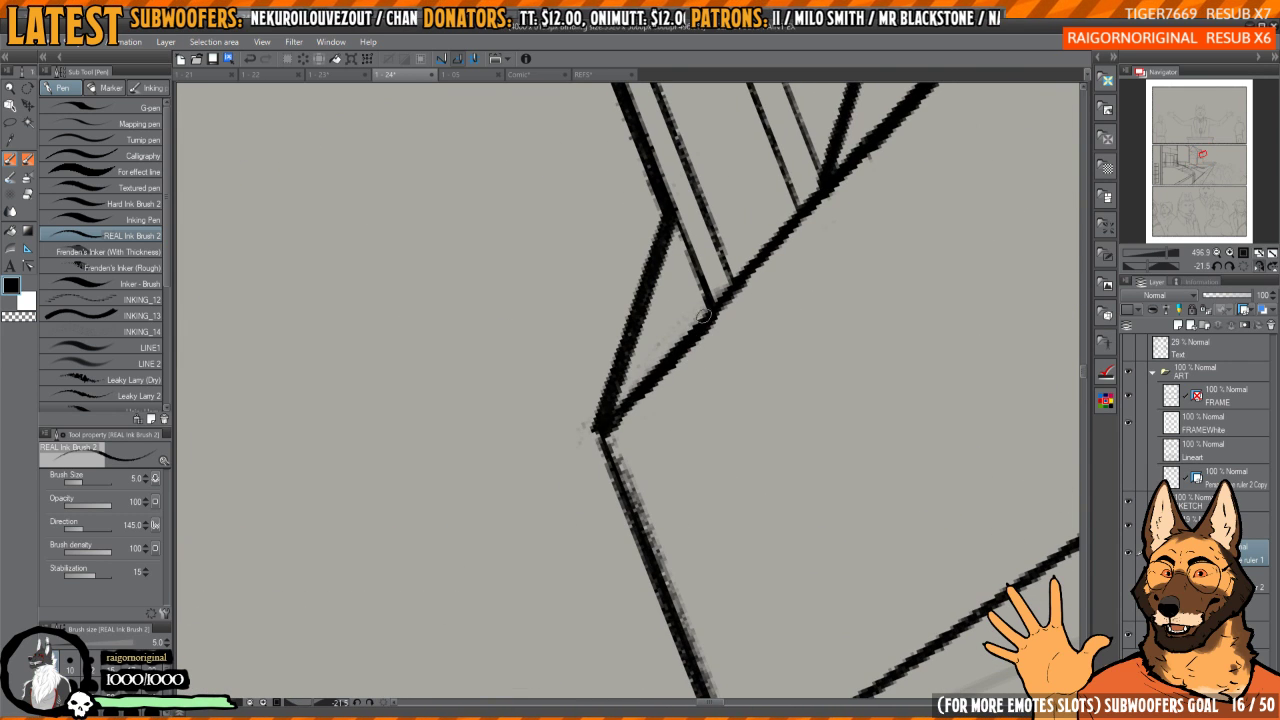
{"action": "mouse_move", "coordinate": [712, 312]}
{"action": "left_mouse_down"}
{"action": "mouse_move", "coordinate": [595, 440]}
{"action": "mouse_move", "coordinate": [694, 323]}
{"action": "left_mouse_up"}
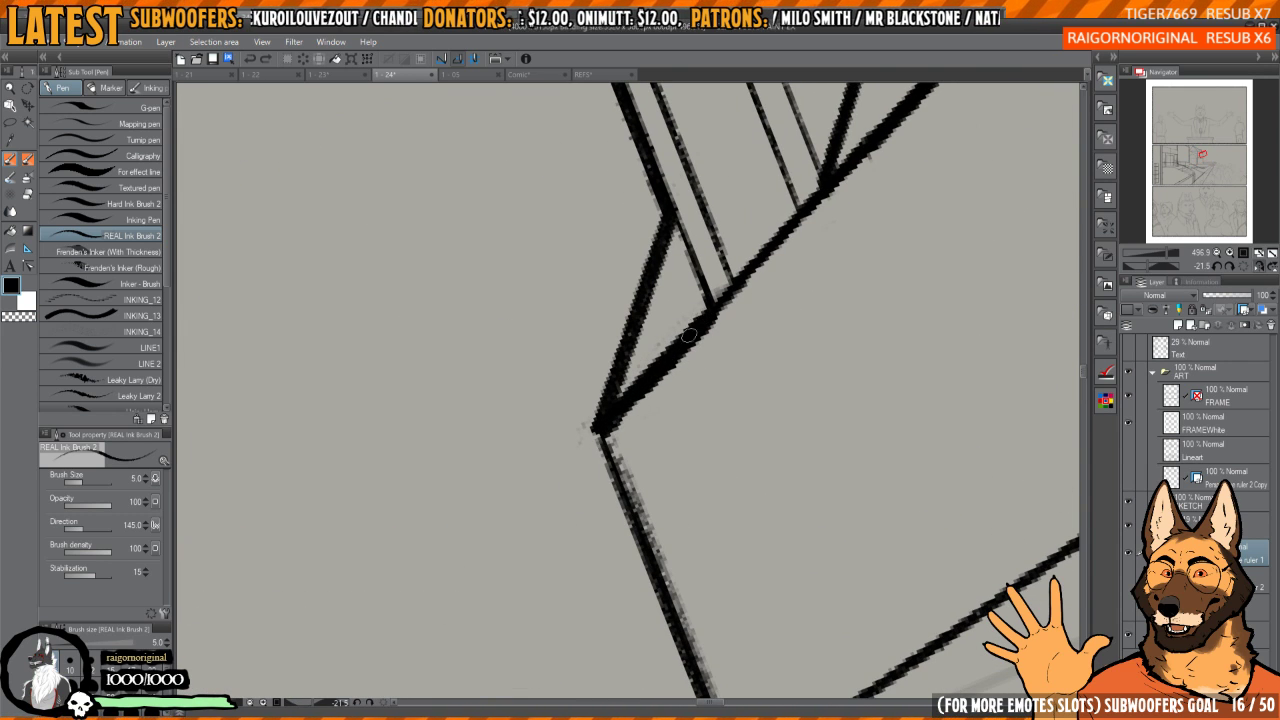
{"action": "left_click_drag", "start_coordinate": [594, 431], "coordinate": [690, 325]}
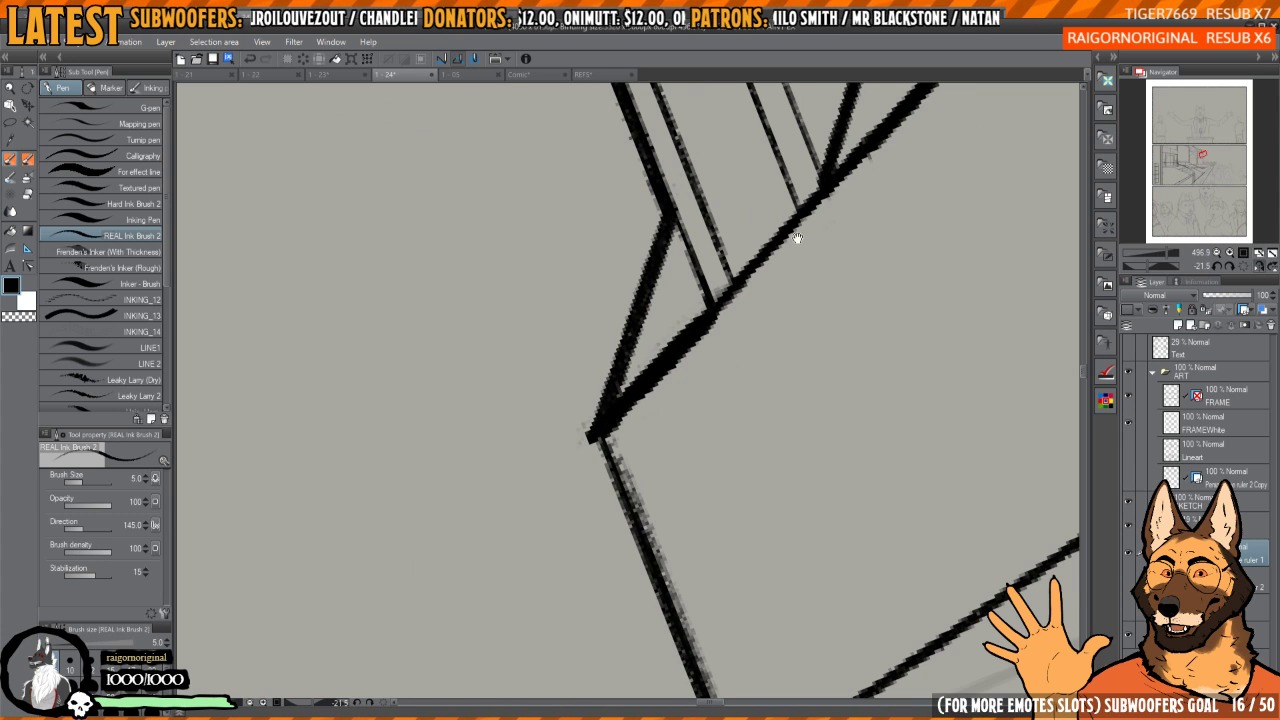
{"action": "left_click_drag", "start_coordinate": [797, 237], "coordinate": [632, 437]}
{"action": "mouse_move", "coordinate": [632, 437]}
{"action": "left_mouse_down"}
{"action": "mouse_move", "coordinate": [639, 402]}
{"action": "mouse_move", "coordinate": [852, 212]}
{"action": "left_mouse_up"}
{"action": "key", "text": "ctrl+z"}
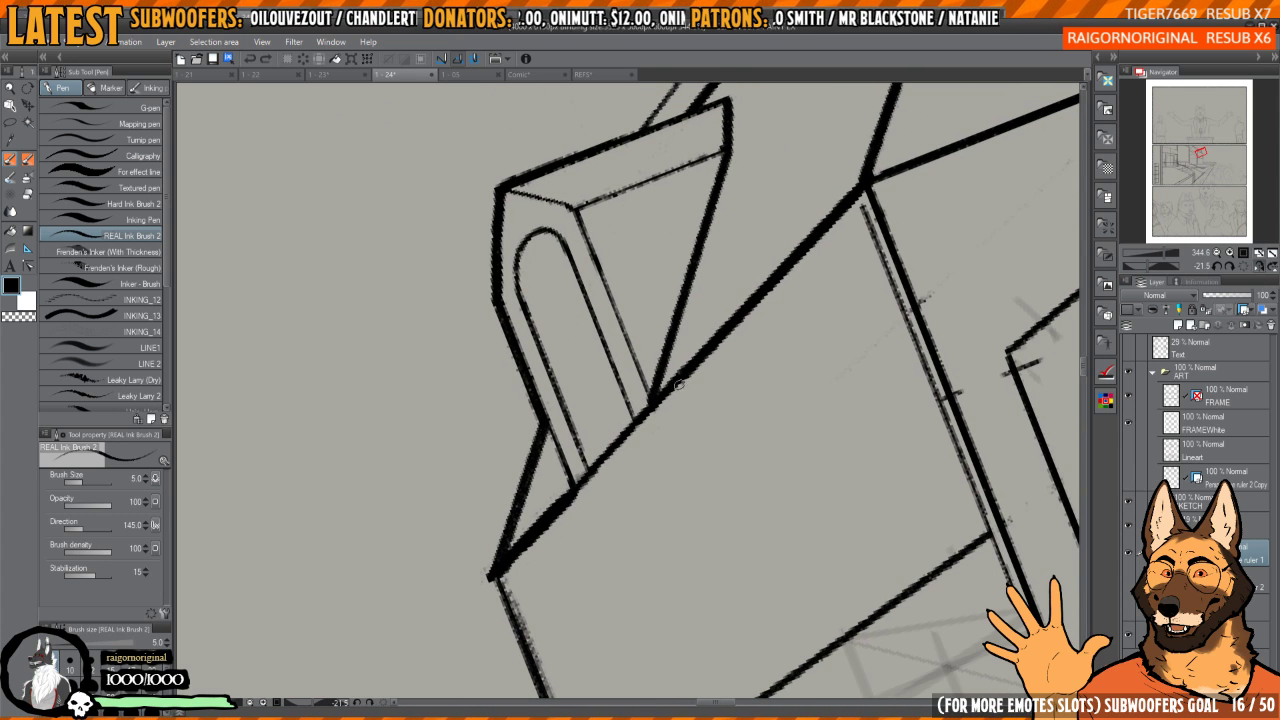
{"action": "left_click_drag", "start_coordinate": [652, 405], "coordinate": [850, 208]}
- Redraw the building's outer vertical edge below the eave as a solid line and trim the roughness along its inner side
{"action": "left_click_drag", "start_coordinate": [774, 338], "coordinate": [802, 294]}
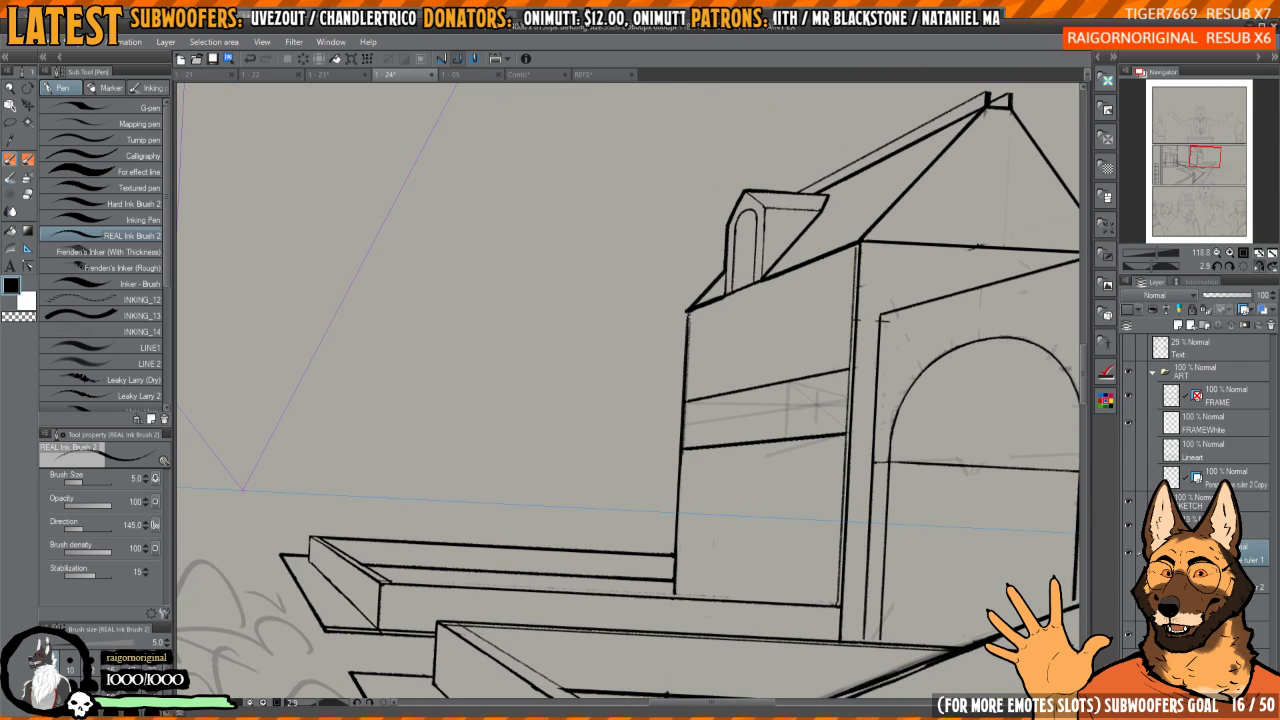
{"action": "left_click_drag", "start_coordinate": [688, 313], "coordinate": [674, 544]}
{"action": "left_click_drag", "start_coordinate": [673, 390], "coordinate": [677, 371]}
{"action": "key", "text": "ctrl+z"}
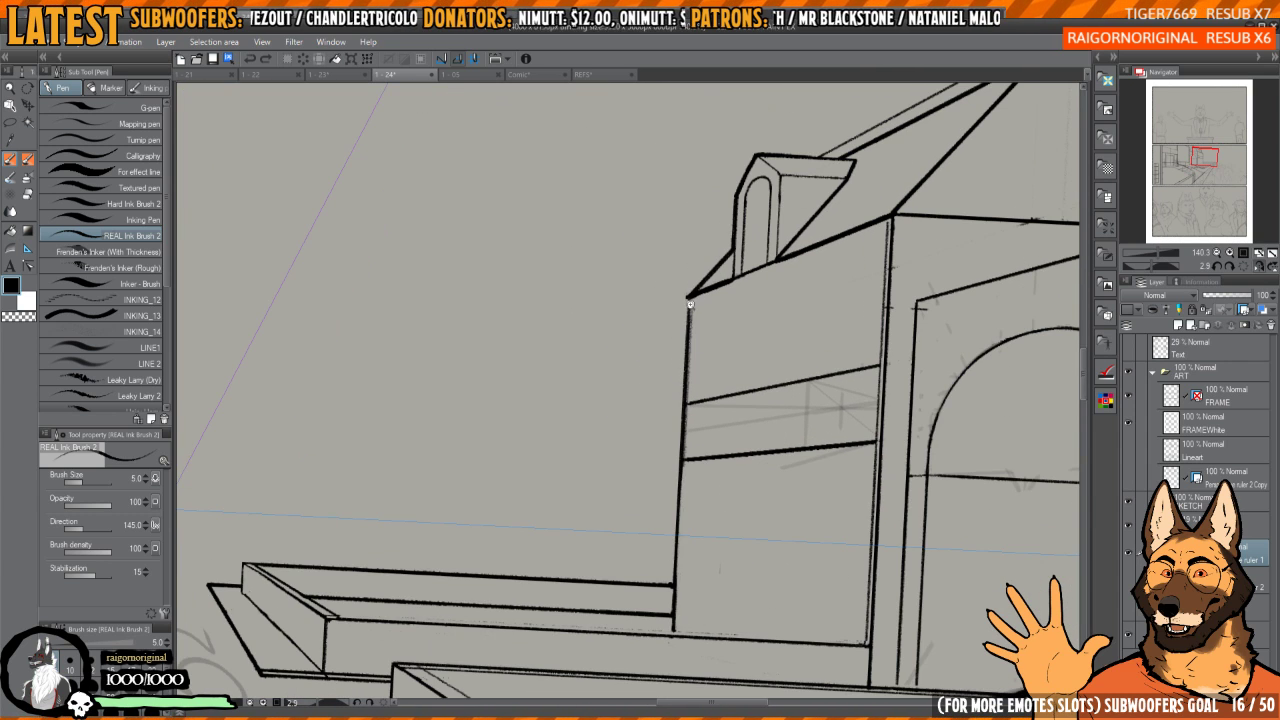
{"action": "mouse_move", "coordinate": [690, 305]}
{"action": "left_mouse_down"}
{"action": "mouse_move", "coordinate": [689, 272]}
{"action": "mouse_move", "coordinate": [698, 454]}
{"action": "left_mouse_up"}
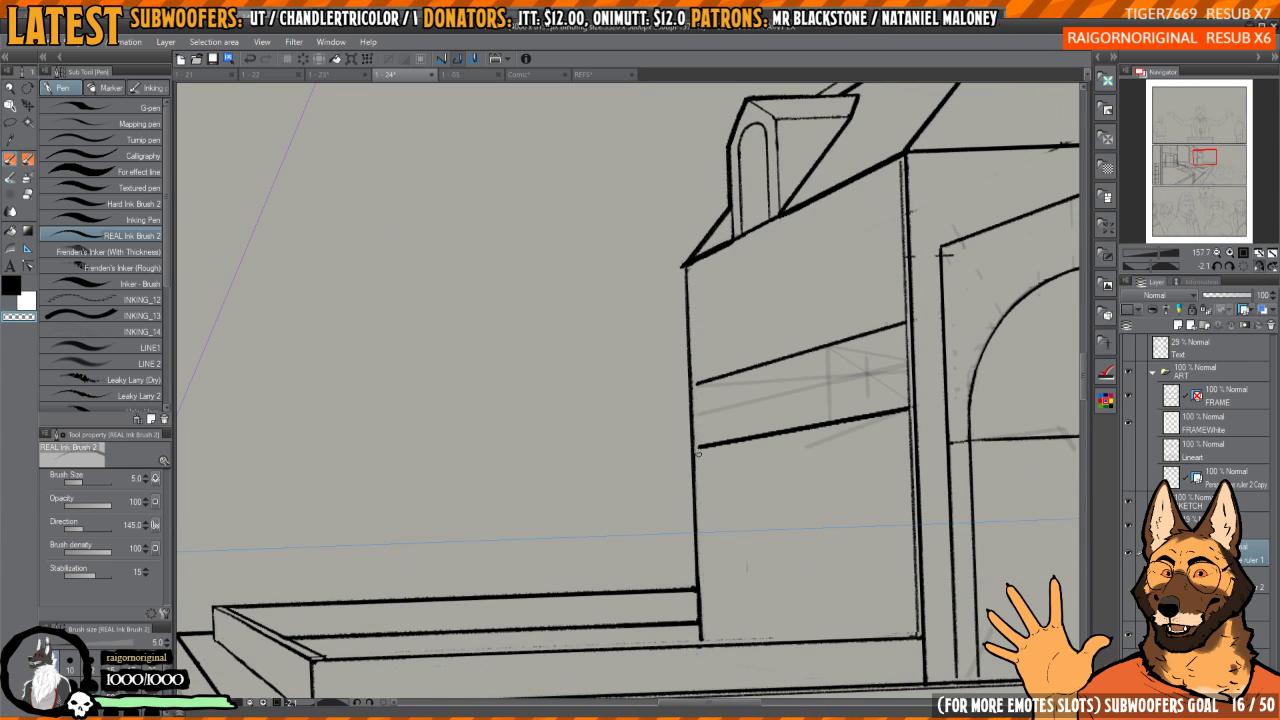
{"action": "mouse_move", "coordinate": [687, 272]}
{"action": "left_mouse_down"}
{"action": "mouse_move", "coordinate": [697, 552]}
{"action": "mouse_move", "coordinate": [763, 471]}
{"action": "mouse_move", "coordinate": [580, 466]}
{"action": "mouse_move", "coordinate": [774, 414]}
{"action": "mouse_move", "coordinate": [855, 306]}
{"action": "mouse_move", "coordinate": [845, 312]}
{"action": "left_mouse_up"}
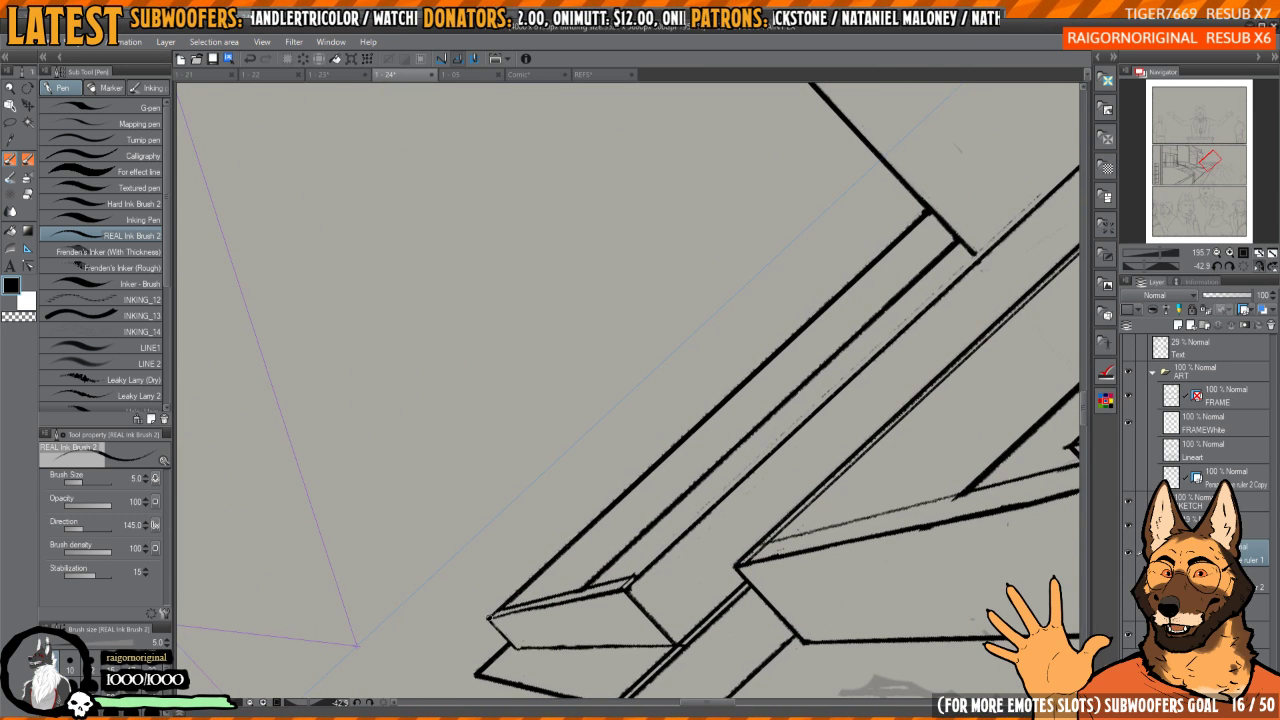
- Clear stray marks where the low wall's back top edge meets the building and along its front top edge with transparent strokes
{"action": "scroll", "coordinate": [930, 232], "scroll_direction": "up", "scroll_amount": 5}
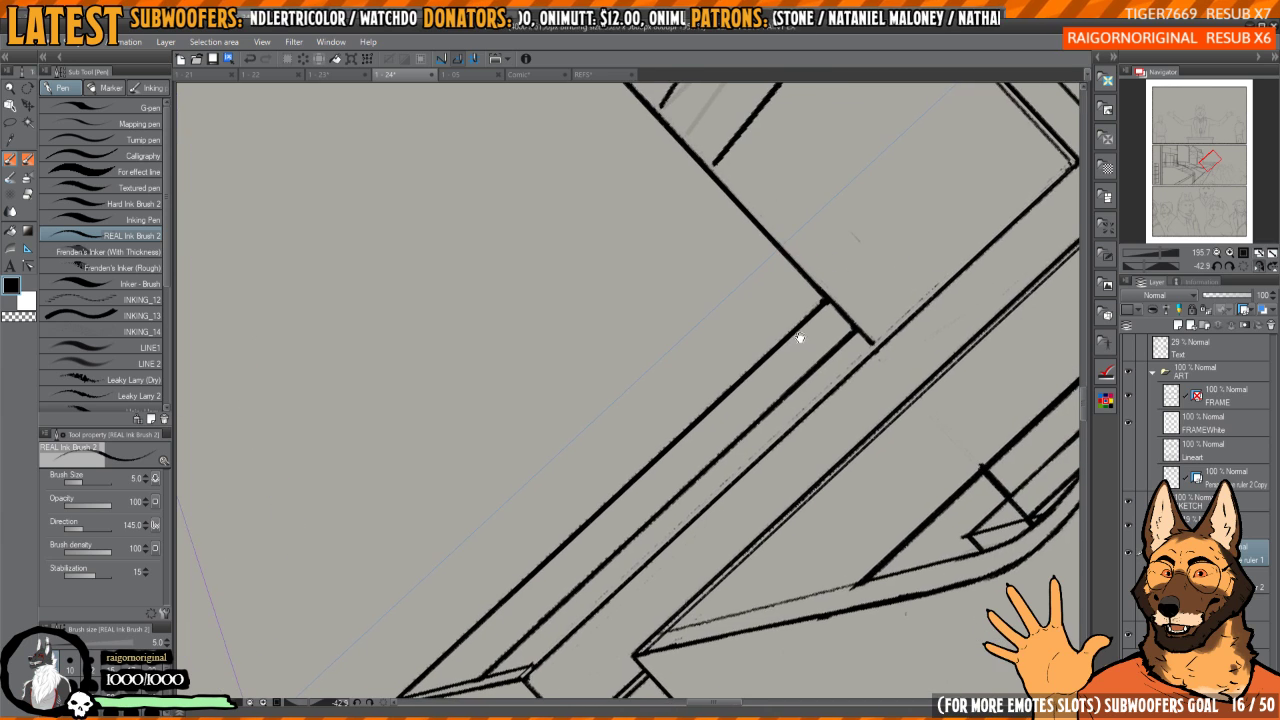
{"action": "left_click_drag", "start_coordinate": [860, 247], "coordinate": [747, 347]}
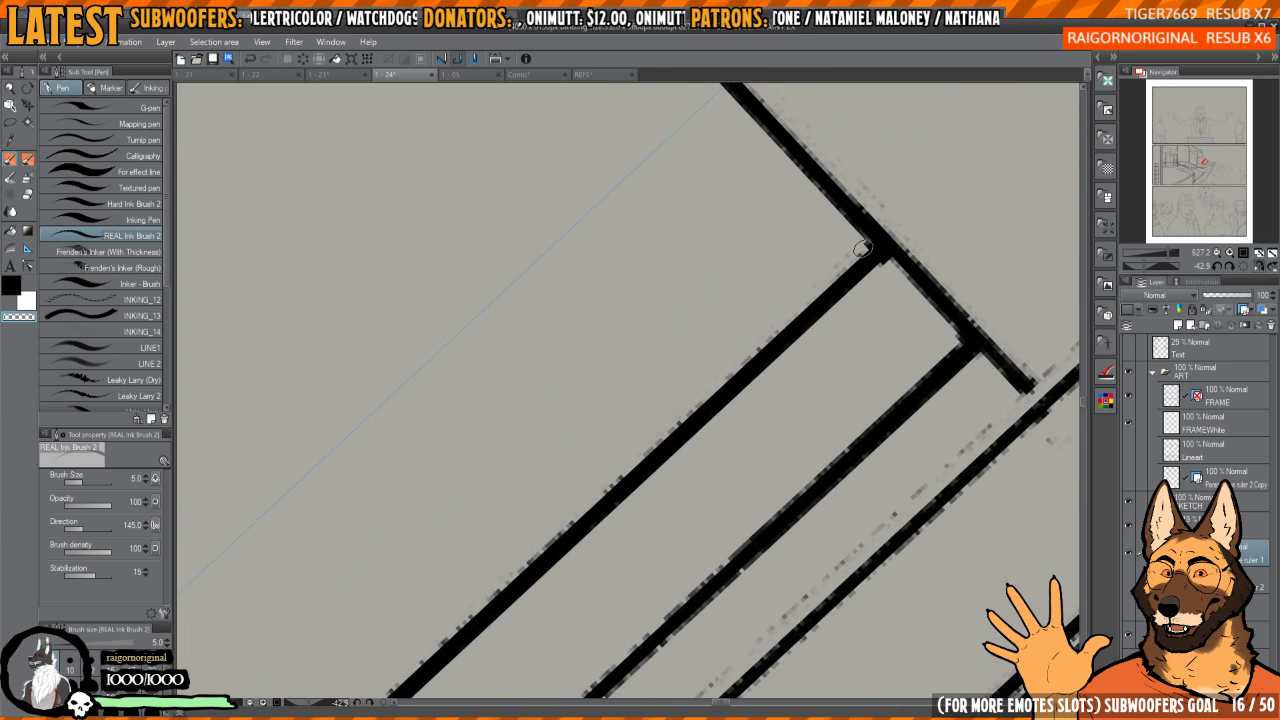
{"action": "mouse_move", "coordinate": [834, 269]}
{"action": "left_mouse_down"}
{"action": "mouse_move", "coordinate": [846, 443]}
{"action": "mouse_move", "coordinate": [885, 380]}
{"action": "mouse_move", "coordinate": [900, 306]}
{"action": "mouse_move", "coordinate": [831, 288]}
{"action": "left_mouse_up"}
{"action": "scroll", "coordinate": [825, 391], "scroll_direction": "down", "scroll_amount": 3}
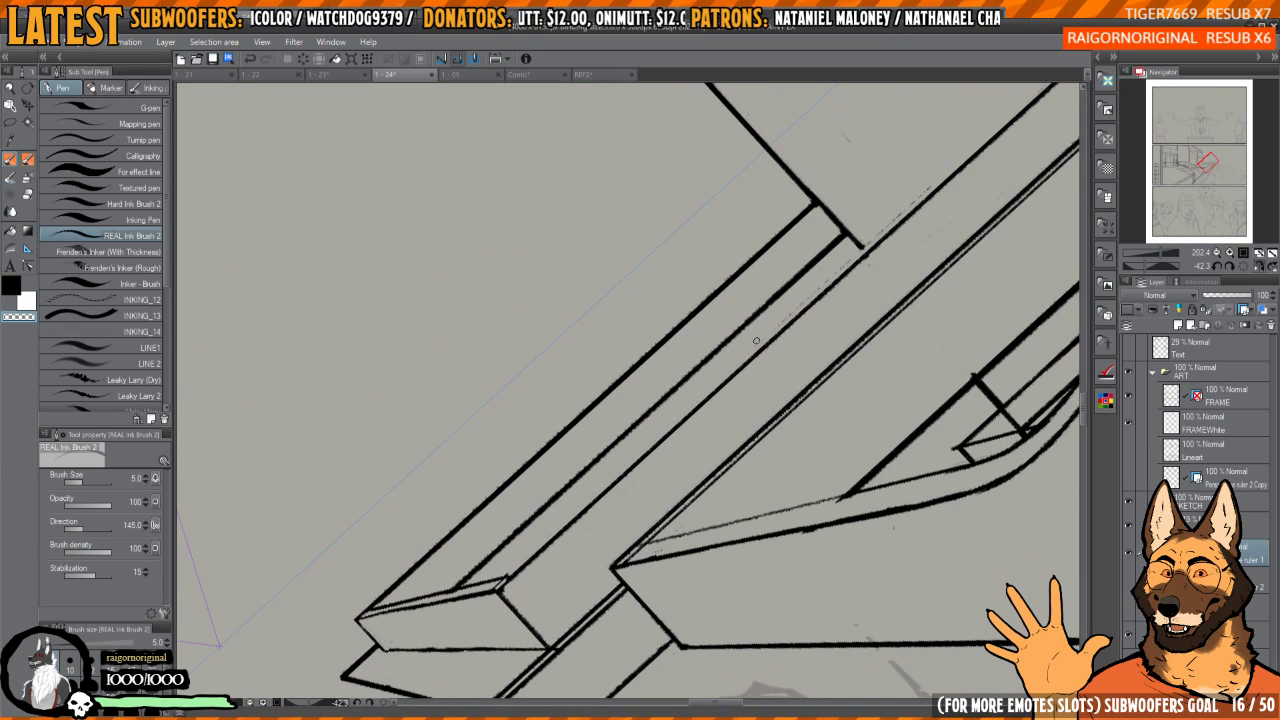
{"action": "left_click_drag", "start_coordinate": [964, 154], "coordinate": [771, 326]}
- Extend the building's outer vertical edge down to the distant low wall's front top edge in black
{"action": "scroll", "coordinate": [719, 360], "scroll_direction": "up", "scroll_amount": 3}
{"action": "mouse_move", "coordinate": [725, 420]}
{"action": "left_mouse_down"}
{"action": "mouse_move", "coordinate": [708, 449]}
{"action": "mouse_move", "coordinate": [666, 456]}
{"action": "left_mouse_up"}
{"action": "key", "text": "c"}
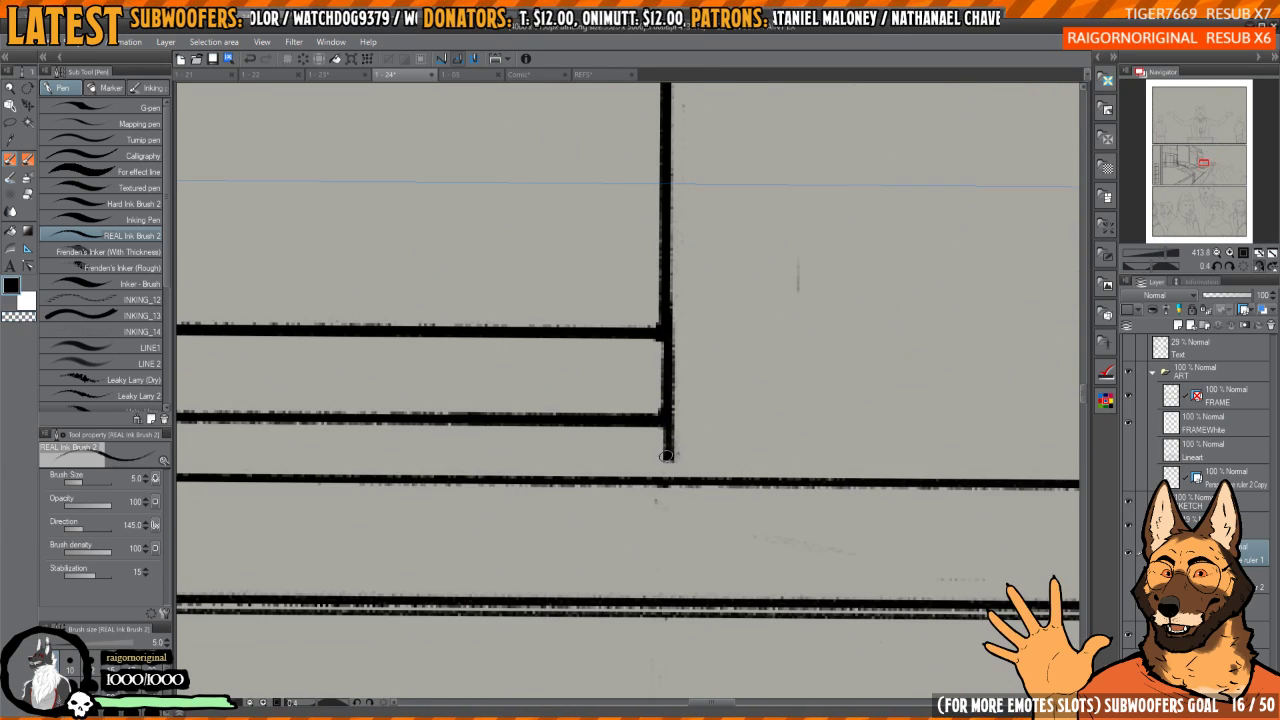
{"action": "scroll", "coordinate": [700, 410], "scroll_direction": "down", "scroll_amount": 4}
{"action": "key", "text": "h"}
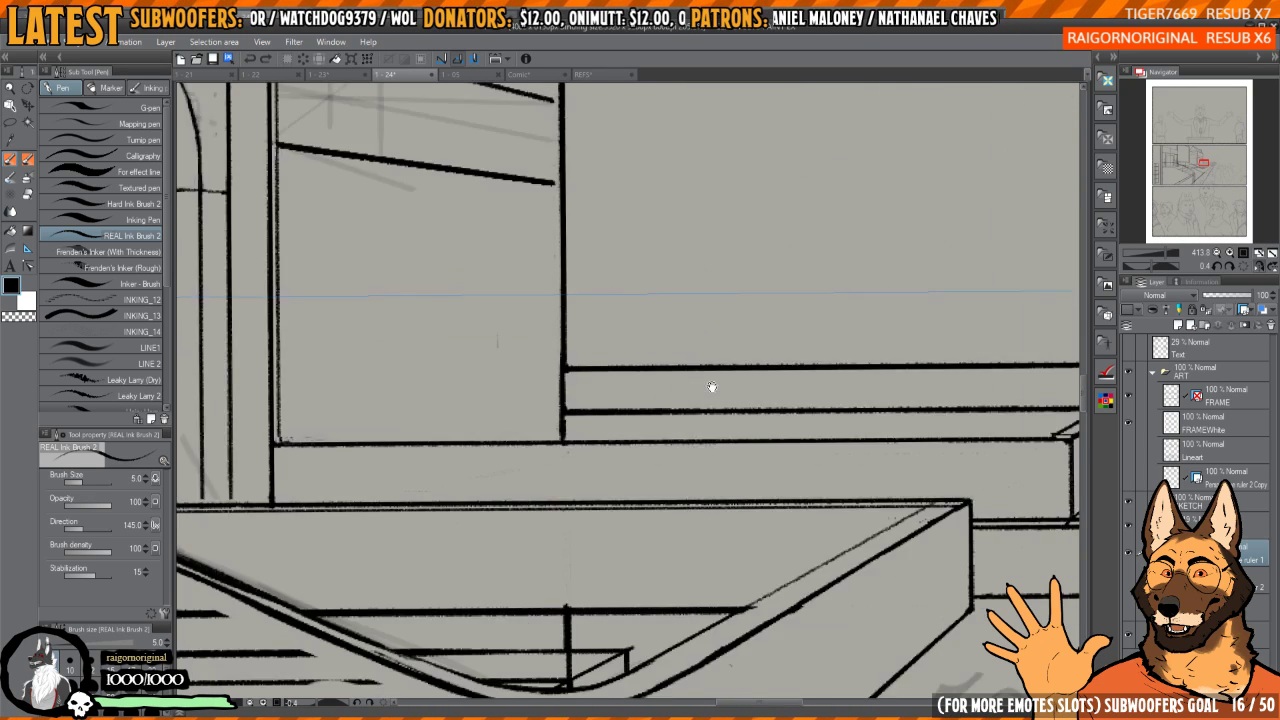
{"action": "mouse_move", "coordinate": [563, 360]}
{"action": "left_mouse_down"}
{"action": "mouse_move", "coordinate": [654, 451]}
{"action": "mouse_move", "coordinate": [648, 560]}
{"action": "left_mouse_up"}
- Even out the thickness of the building's outer vertical edge where it passes the low wall, using transparent and black strokes
{"action": "scroll", "coordinate": [654, 454], "scroll_direction": "up", "scroll_amount": 3}
{"action": "key", "text": "c"}
{"action": "key", "text": "h"}
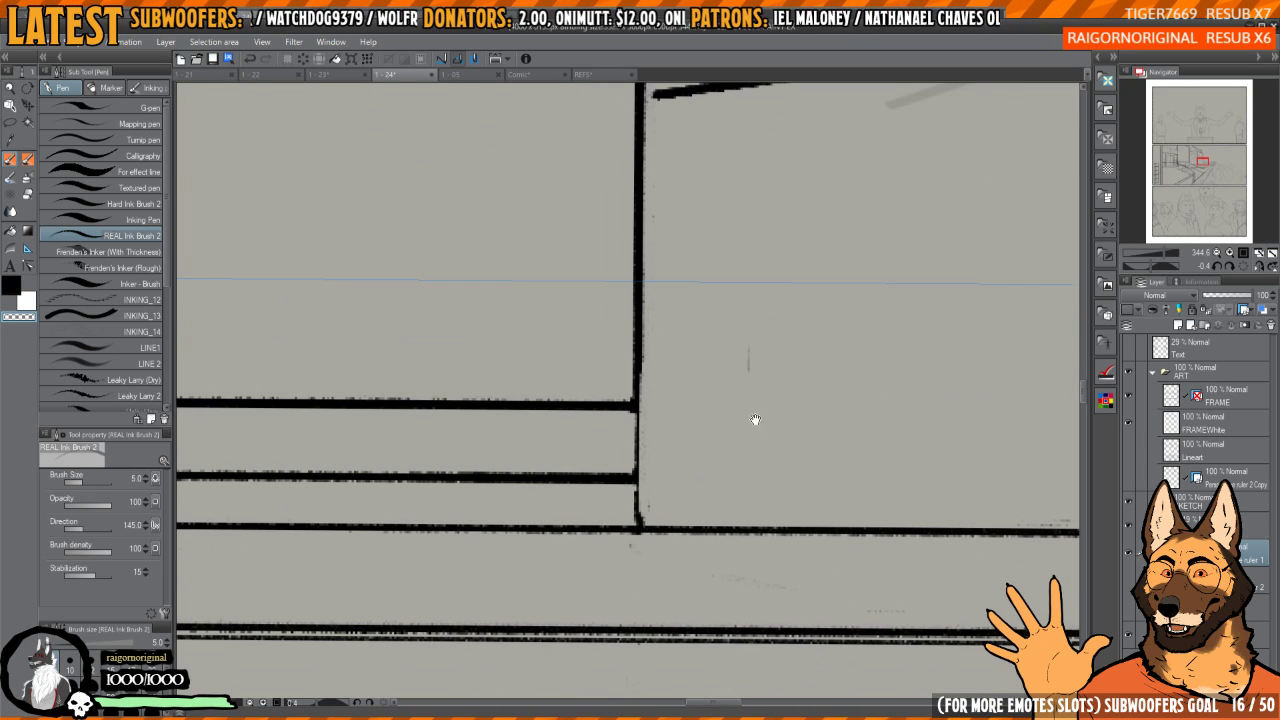
{"action": "left_click_drag", "start_coordinate": [651, 360], "coordinate": [645, 468]}
{"action": "key", "text": "c"}
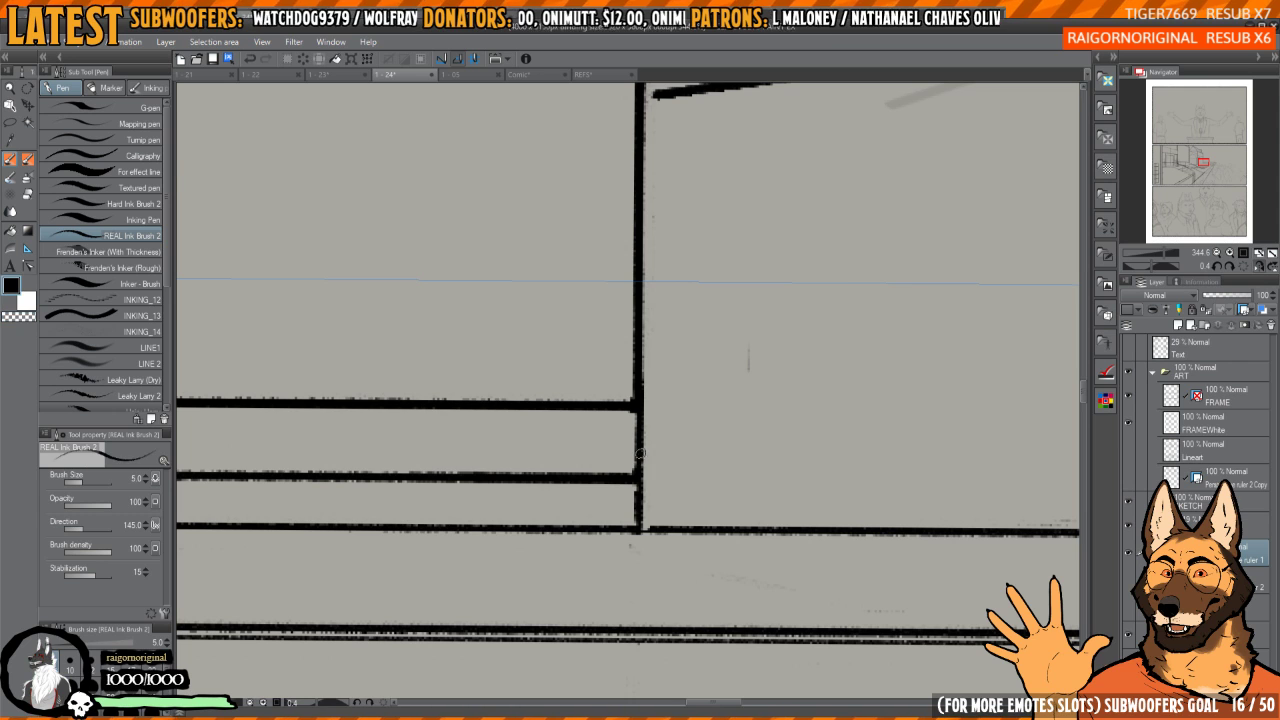
{"action": "key", "text": "c"}
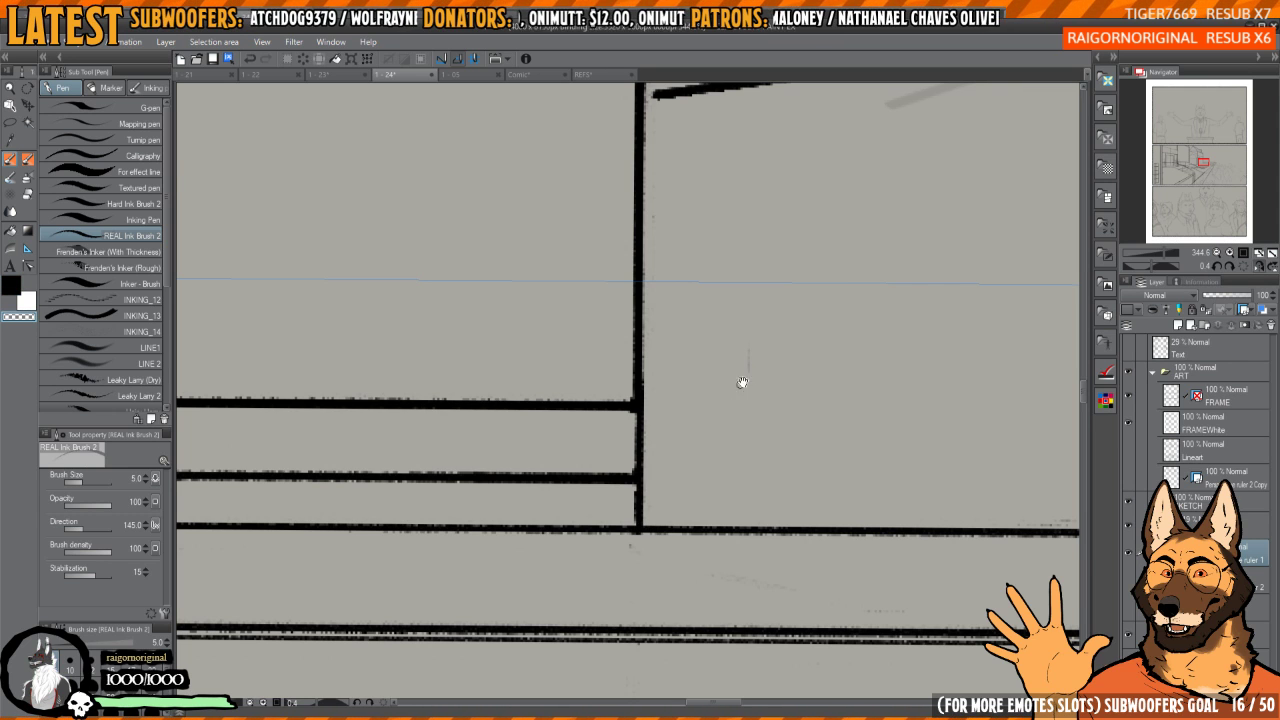
- Erase the faint construction marks around the gable and arched wall of the small building
{"action": "mouse_move", "coordinate": [742, 382]}
{"action": "left_mouse_down"}
{"action": "mouse_move", "coordinate": [564, 630]}
{"action": "mouse_move", "coordinate": [678, 441]}
{"action": "mouse_move", "coordinate": [633, 441]}
{"action": "left_mouse_up"}
{"action": "key", "text": "e"}
{"action": "left_click_drag", "start_coordinate": [642, 395], "coordinate": [776, 468]}
{"action": "mouse_move", "coordinate": [748, 318]}
{"action": "left_mouse_down"}
{"action": "mouse_move", "coordinate": [726, 323]}
{"action": "mouse_move", "coordinate": [551, 549]}
{"action": "left_mouse_up"}
{"action": "mouse_move", "coordinate": [729, 329]}
{"action": "left_mouse_down"}
{"action": "mouse_move", "coordinate": [706, 347]}
{"action": "mouse_move", "coordinate": [743, 337]}
{"action": "mouse_move", "coordinate": [771, 257]}
{"action": "mouse_move", "coordinate": [766, 322]}
{"action": "mouse_move", "coordinate": [723, 431]}
{"action": "mouse_move", "coordinate": [624, 578]}
{"action": "mouse_move", "coordinate": [758, 527]}
{"action": "left_mouse_up"}
{"action": "left_click", "coordinate": [683, 428]}
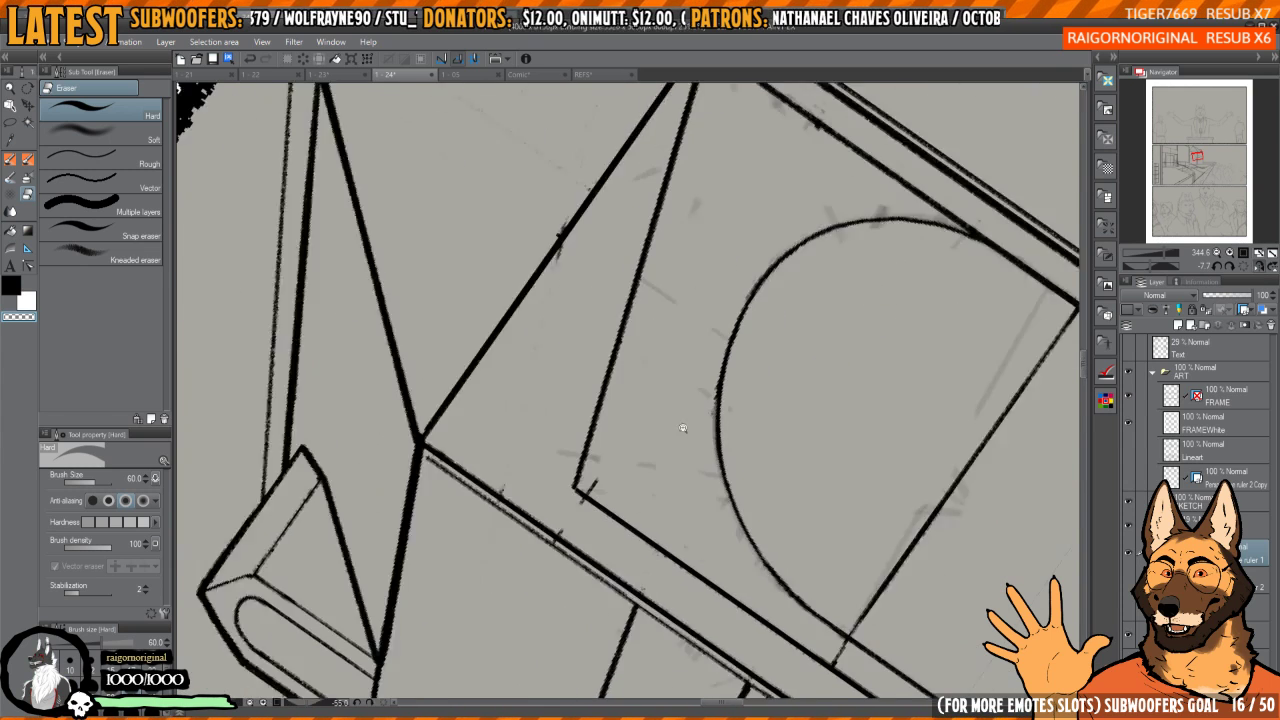
{"action": "left_click_drag", "start_coordinate": [683, 428], "coordinate": [754, 383]}
{"action": "mouse_move", "coordinate": [724, 321]}
{"action": "left_mouse_down"}
{"action": "mouse_move", "coordinate": [703, 346]}
{"action": "mouse_move", "coordinate": [696, 457]}
{"action": "mouse_move", "coordinate": [675, 489]}
{"action": "left_mouse_up"}
{"action": "left_click_drag", "start_coordinate": [572, 490], "coordinate": [592, 516]}
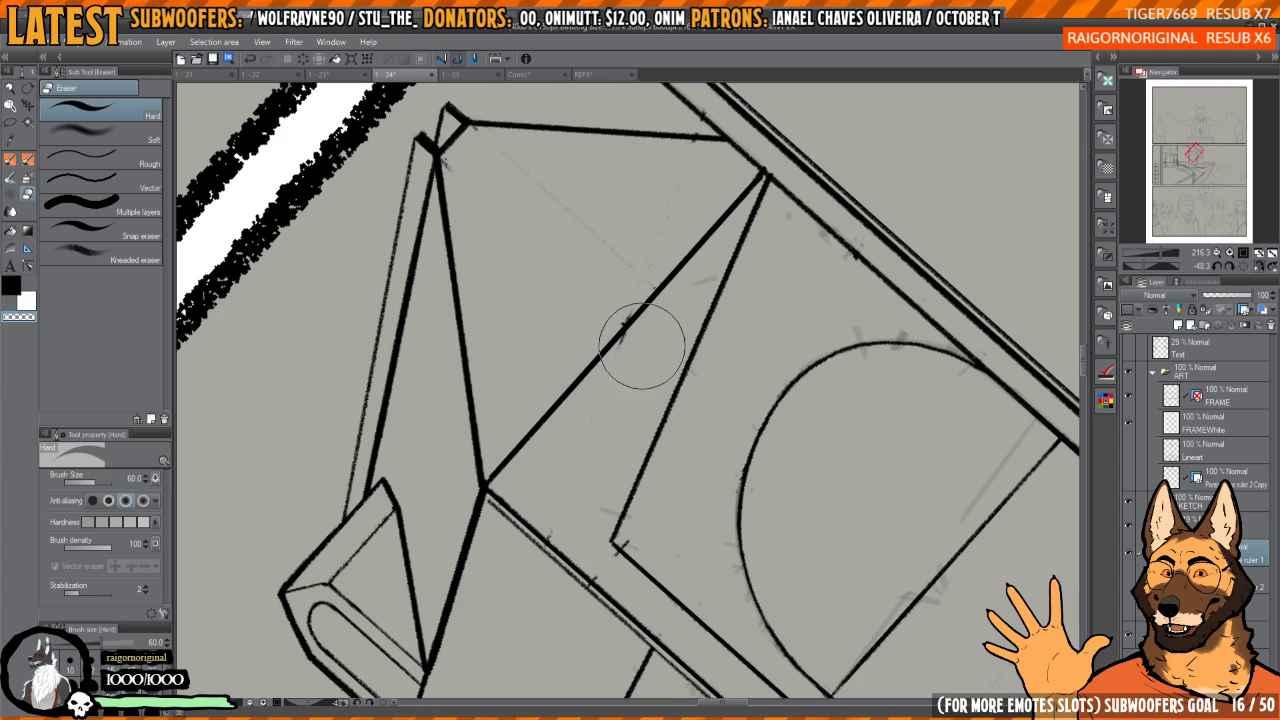
{"action": "mouse_move", "coordinate": [688, 298]}
{"action": "left_mouse_down"}
{"action": "mouse_move", "coordinate": [694, 346]}
{"action": "mouse_move", "coordinate": [717, 380]}
{"action": "mouse_move", "coordinate": [641, 362]}
{"action": "left_mouse_up"}
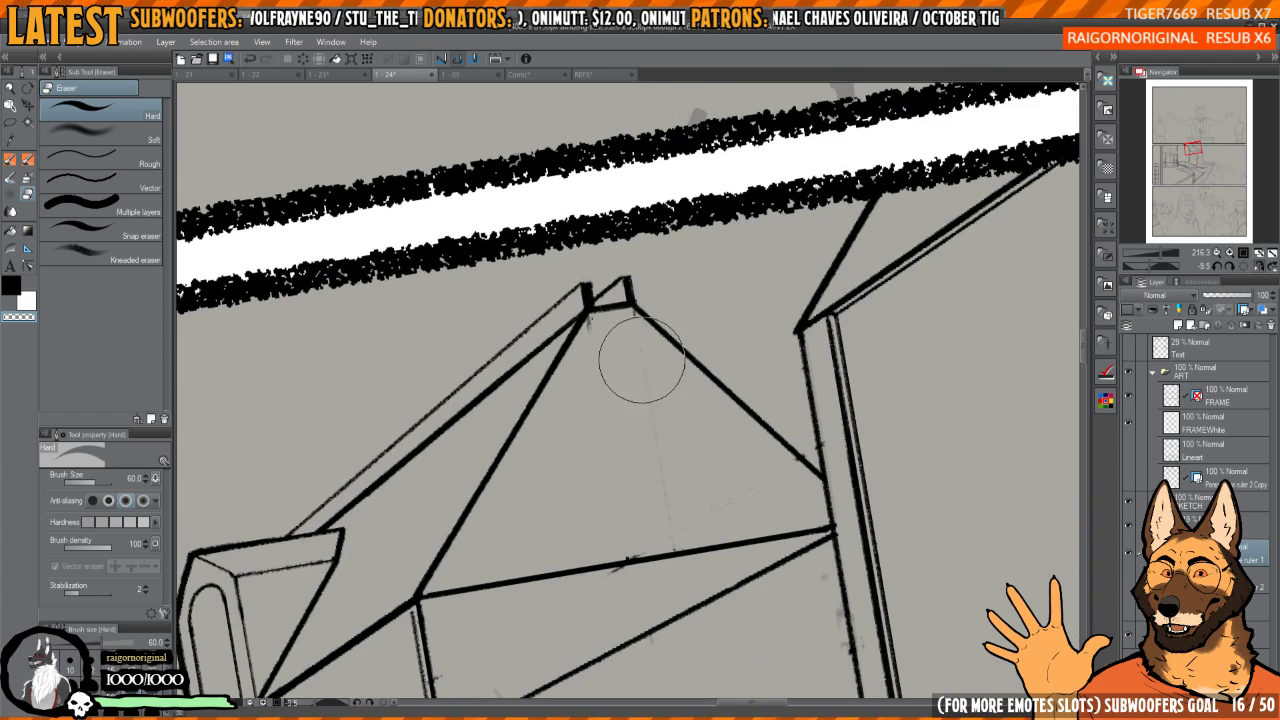
{"action": "mouse_move", "coordinate": [666, 506]}
{"action": "left_mouse_down"}
{"action": "mouse_move", "coordinate": [737, 334]}
{"action": "mouse_move", "coordinate": [728, 183]}
{"action": "mouse_move", "coordinate": [716, 221]}
{"action": "left_mouse_up"}
{"action": "mouse_move", "coordinate": [952, 626]}
{"action": "left_mouse_down"}
{"action": "mouse_move", "coordinate": [877, 491]}
{"action": "mouse_move", "coordinate": [762, 519]}
{"action": "mouse_move", "coordinate": [791, 351]}
{"action": "mouse_move", "coordinate": [812, 433]}
{"action": "left_mouse_up"}
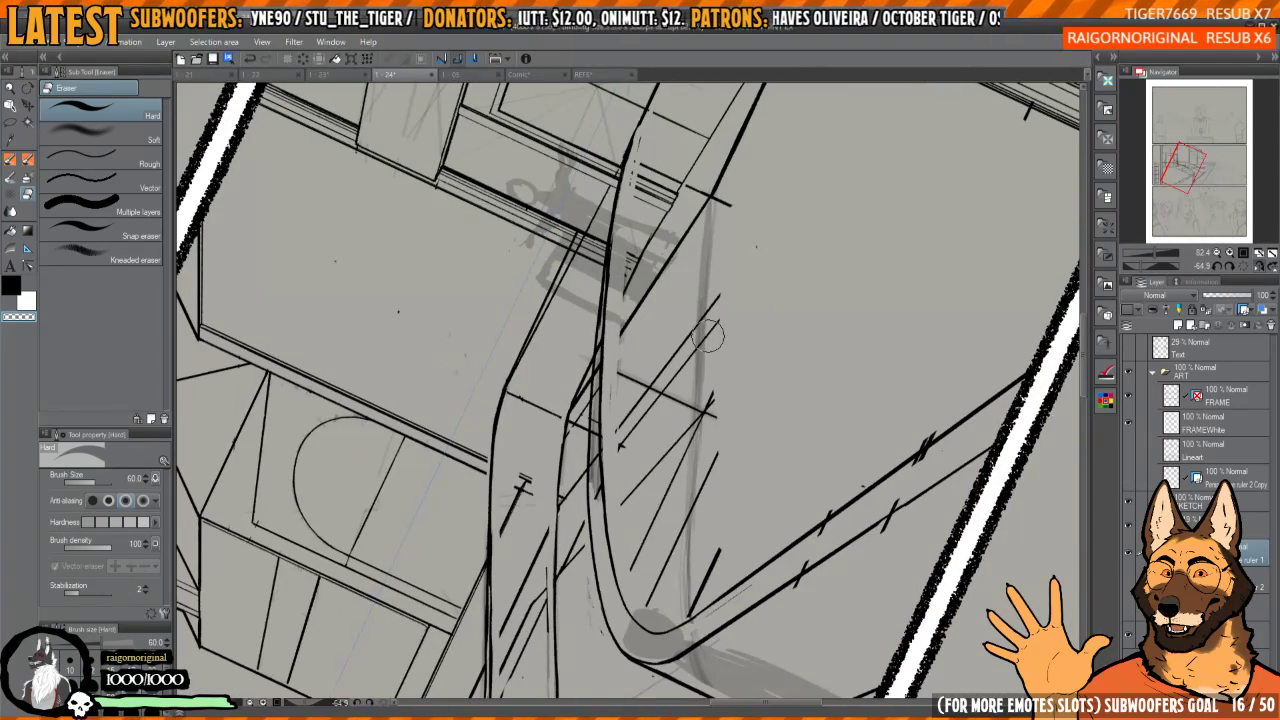
- Set the REAL Ink Brush 2 to size 10 for inking the curved low wall
{"action": "key", "text": "p"}
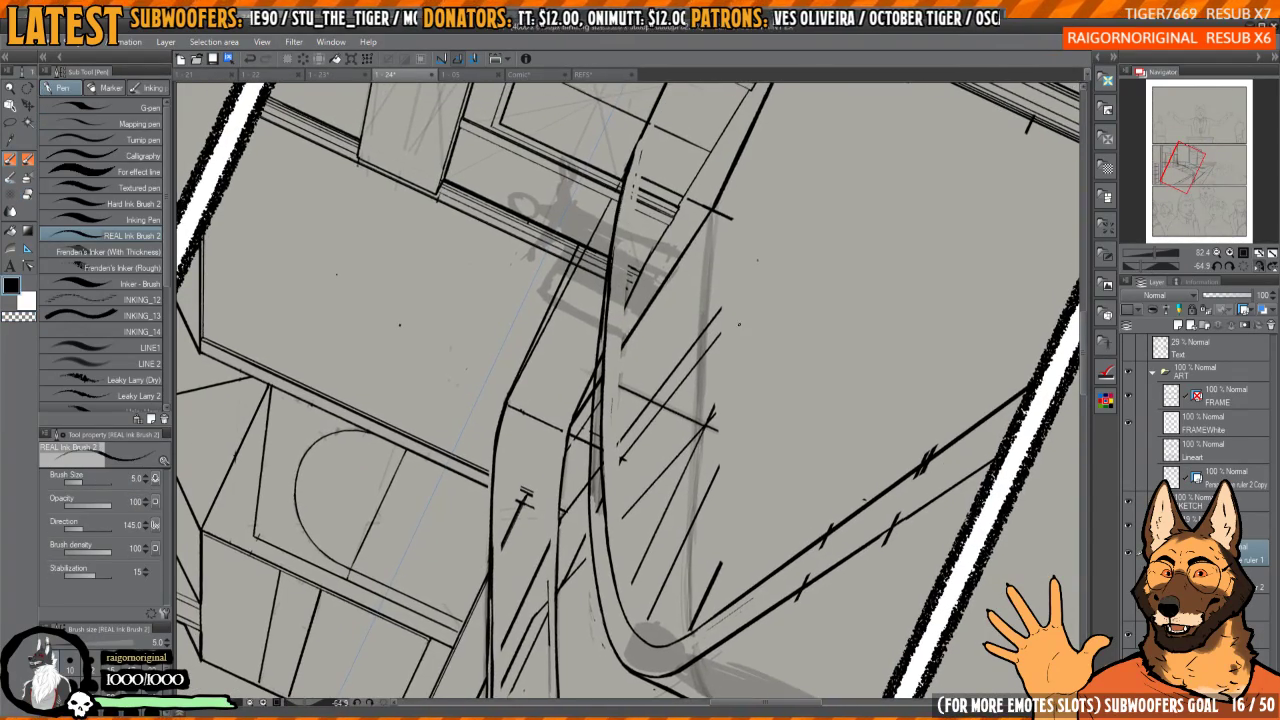
{"action": "key", "text": "bracketright"}
{"action": "key", "text": "bracketright"}
{"action": "key", "text": "bracketright"}
{"action": "key", "text": "bracketright"}
{"action": "mouse_move", "coordinate": [777, 284]}
{"action": "left_mouse_down"}
{"action": "mouse_move", "coordinate": [707, 228]}
{"action": "mouse_move", "coordinate": [702, 300]}
{"action": "left_mouse_up"}
{"action": "key", "text": "ctrl+z"}
{"action": "mouse_move", "coordinate": [716, 228]}
{"action": "left_mouse_down"}
{"action": "mouse_move", "coordinate": [775, 229]}
{"action": "mouse_move", "coordinate": [721, 230]}
{"action": "mouse_move", "coordinate": [700, 418]}
{"action": "left_mouse_up"}
{"action": "scroll", "coordinate": [720, 230], "scroll_direction": "down", "scroll_amount": 2}
{"action": "key", "text": "ctrl+z"}
{"action": "left_click_drag", "start_coordinate": [717, 232], "coordinate": [690, 418]}
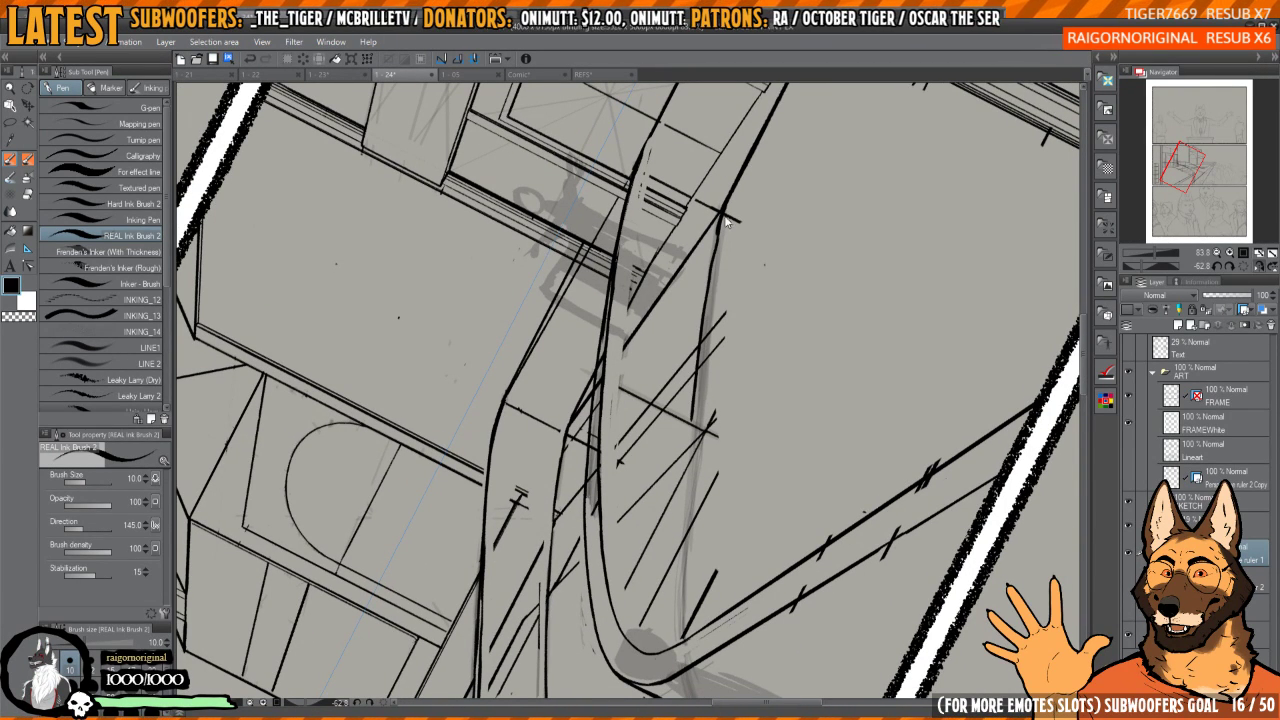
{"action": "key", "text": "ctrl+z"}
{"action": "key", "text": "ctrl+z"}
{"action": "left_click_drag", "start_coordinate": [718, 212], "coordinate": [688, 636]}
{"action": "mouse_move", "coordinate": [760, 481]}
{"action": "left_mouse_down"}
{"action": "mouse_move", "coordinate": [737, 261]}
{"action": "mouse_move", "coordinate": [737, 434]}
{"action": "mouse_move", "coordinate": [689, 340]}
{"action": "left_mouse_up"}
{"action": "key", "text": "ctrl+z"}
{"action": "scroll", "coordinate": [689, 340], "scroll_direction": "down", "scroll_amount": 1}
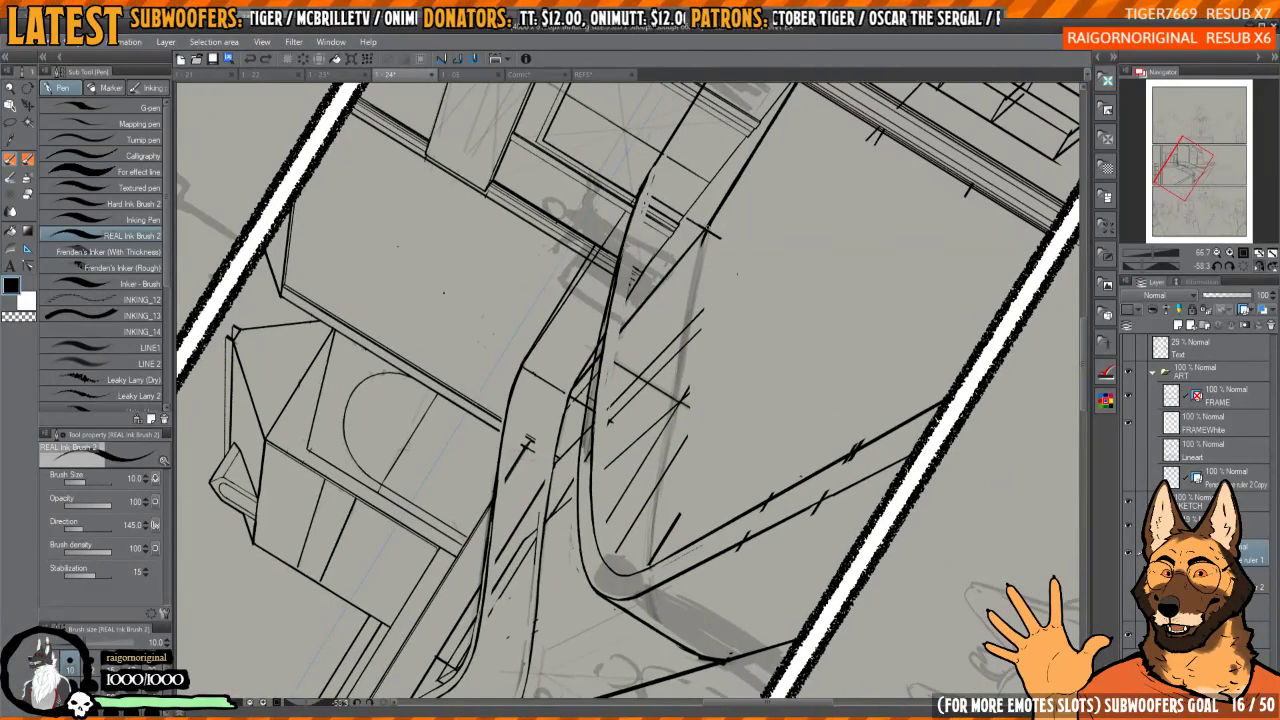
{"action": "left_click_drag", "start_coordinate": [706, 236], "coordinate": [674, 372]}
{"action": "key", "text": "ctrl+z"}
{"action": "left_click_drag", "start_coordinate": [706, 236], "coordinate": [656, 494]}
{"action": "key", "text": "ctrl+z"}
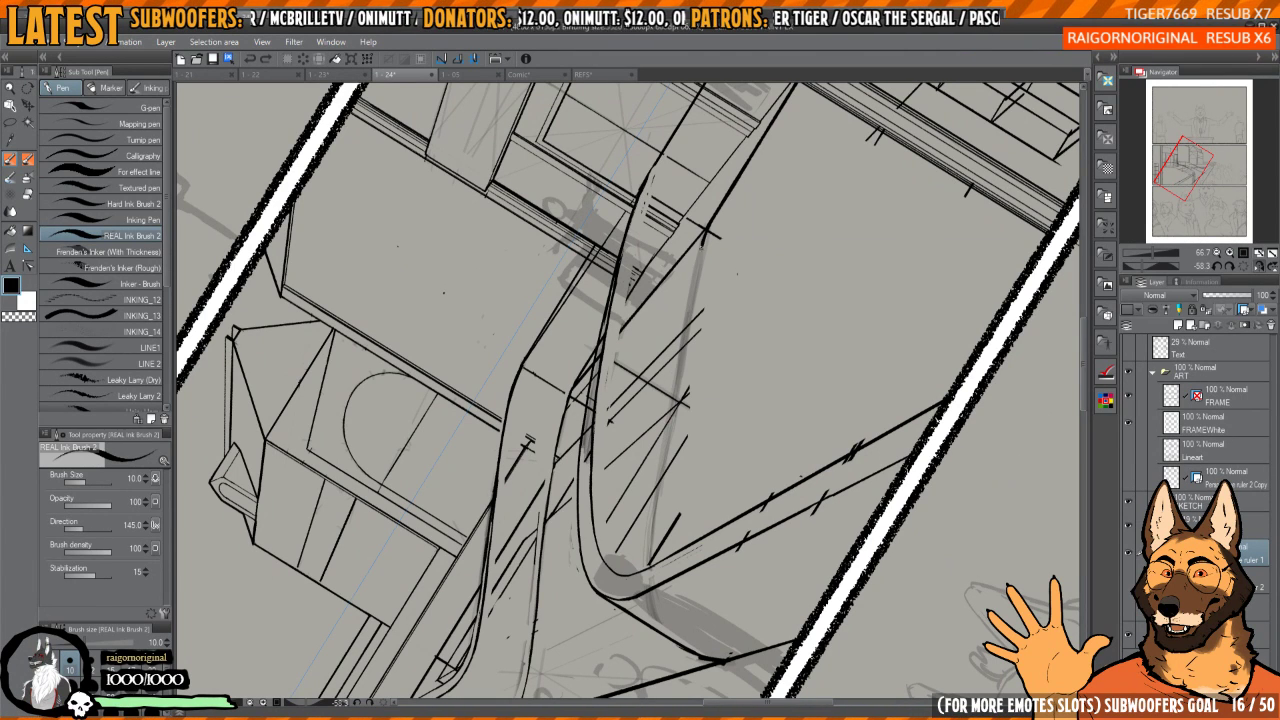
{"action": "left_click_drag", "start_coordinate": [704, 244], "coordinate": [686, 300]}
{"action": "key", "text": "ctrl+z"}
- Draw the curved low wall's inner edge from the end tick to its straight section in black and thin its lower end with transparent strokes
{"action": "mouse_move", "coordinate": [704, 244]}
{"action": "left_mouse_down"}
{"action": "mouse_move", "coordinate": [668, 396]}
{"action": "mouse_move", "coordinate": [655, 546]}
{"action": "mouse_move", "coordinate": [647, 519]}
{"action": "mouse_move", "coordinate": [660, 490]}
{"action": "mouse_move", "coordinate": [640, 492]}
{"action": "mouse_move", "coordinate": [730, 527]}
{"action": "left_mouse_up"}
{"action": "key", "text": "c"}
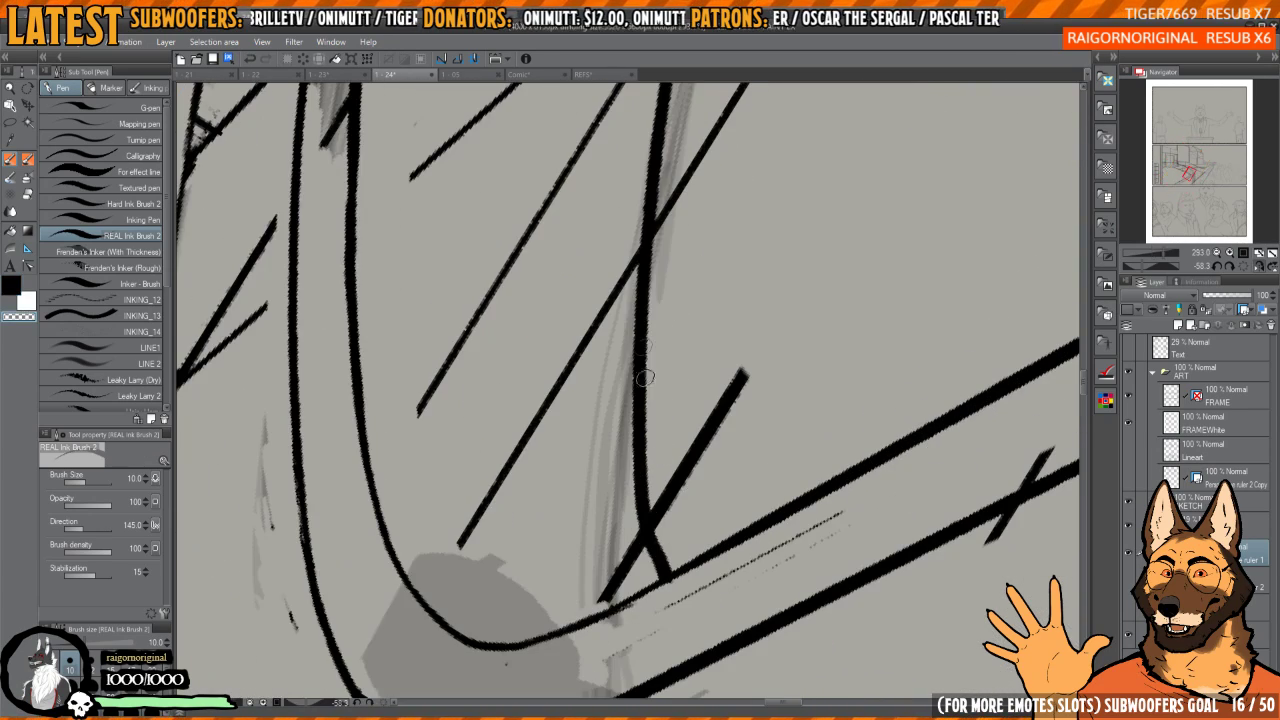
{"action": "mouse_move", "coordinate": [654, 298]}
{"action": "left_mouse_down"}
{"action": "mouse_move", "coordinate": [664, 561]}
{"action": "mouse_move", "coordinate": [662, 504]}
{"action": "mouse_move", "coordinate": [729, 406]}
{"action": "left_mouse_up"}
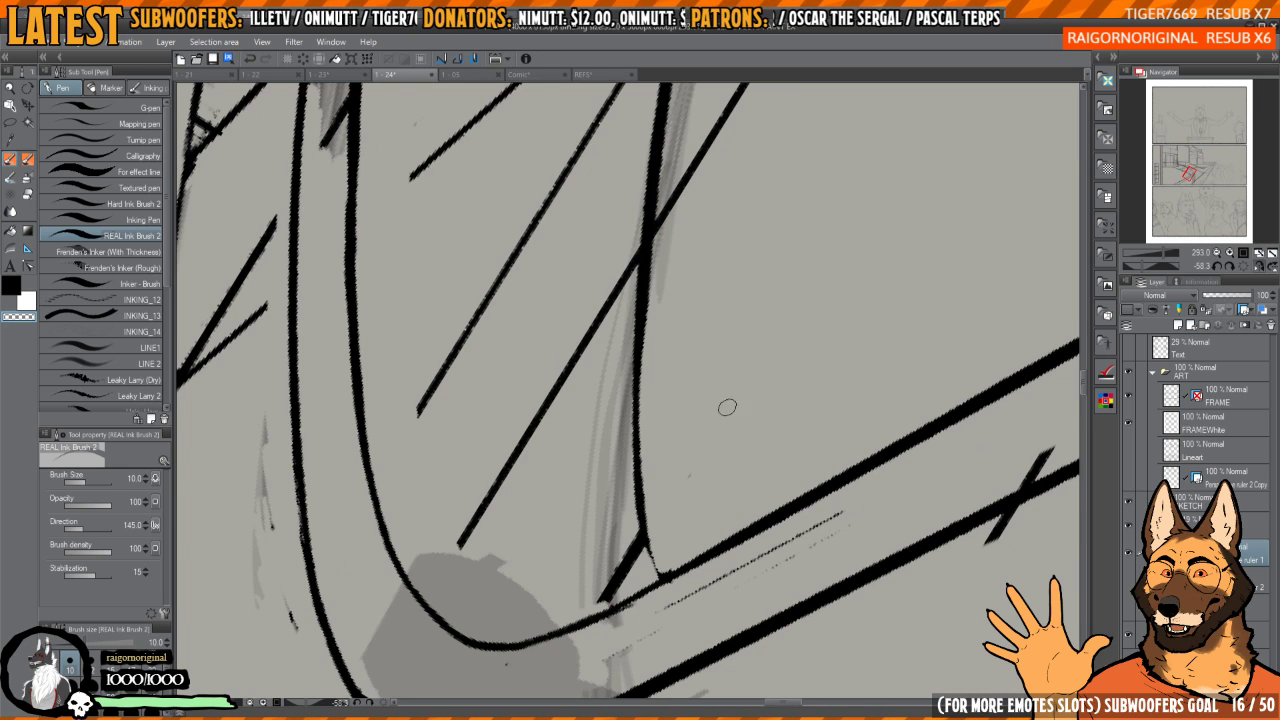
{"action": "mouse_move", "coordinate": [745, 353]}
{"action": "left_mouse_down"}
{"action": "mouse_move", "coordinate": [709, 397]}
{"action": "mouse_move", "coordinate": [715, 443]}
{"action": "left_mouse_up"}
{"action": "key", "text": "c"}
{"action": "mouse_move", "coordinate": [715, 443]}
{"action": "left_mouse_down"}
{"action": "mouse_move", "coordinate": [667, 440]}
{"action": "mouse_move", "coordinate": [662, 477]}
{"action": "left_mouse_up"}
{"action": "key", "text": "ctrl+z"}
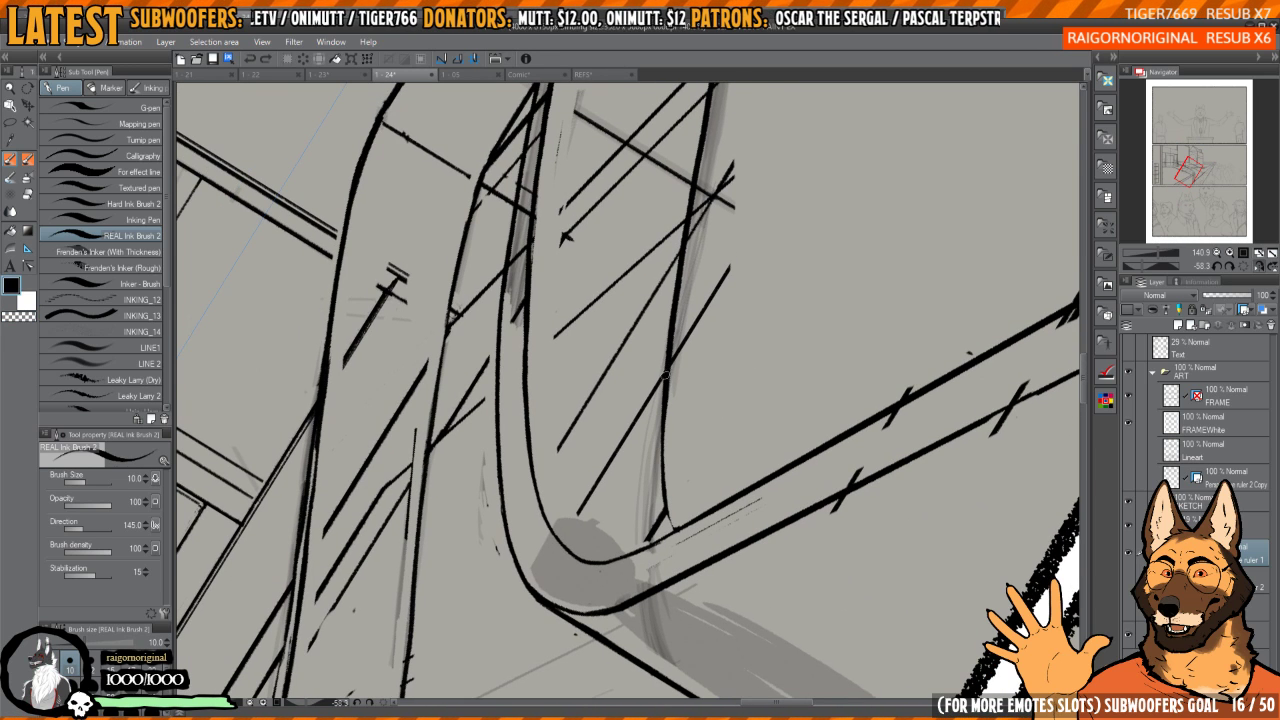
{"action": "left_click_drag", "start_coordinate": [665, 368], "coordinate": [675, 529]}
{"action": "left_click_drag", "start_coordinate": [665, 472], "coordinate": [618, 472]}
{"action": "left_click_drag", "start_coordinate": [701, 371], "coordinate": [695, 451]}
- Erase the diagonal guide lines and stray marks across the curved wall's top surface between its two edges
{"action": "key", "text": "e"}
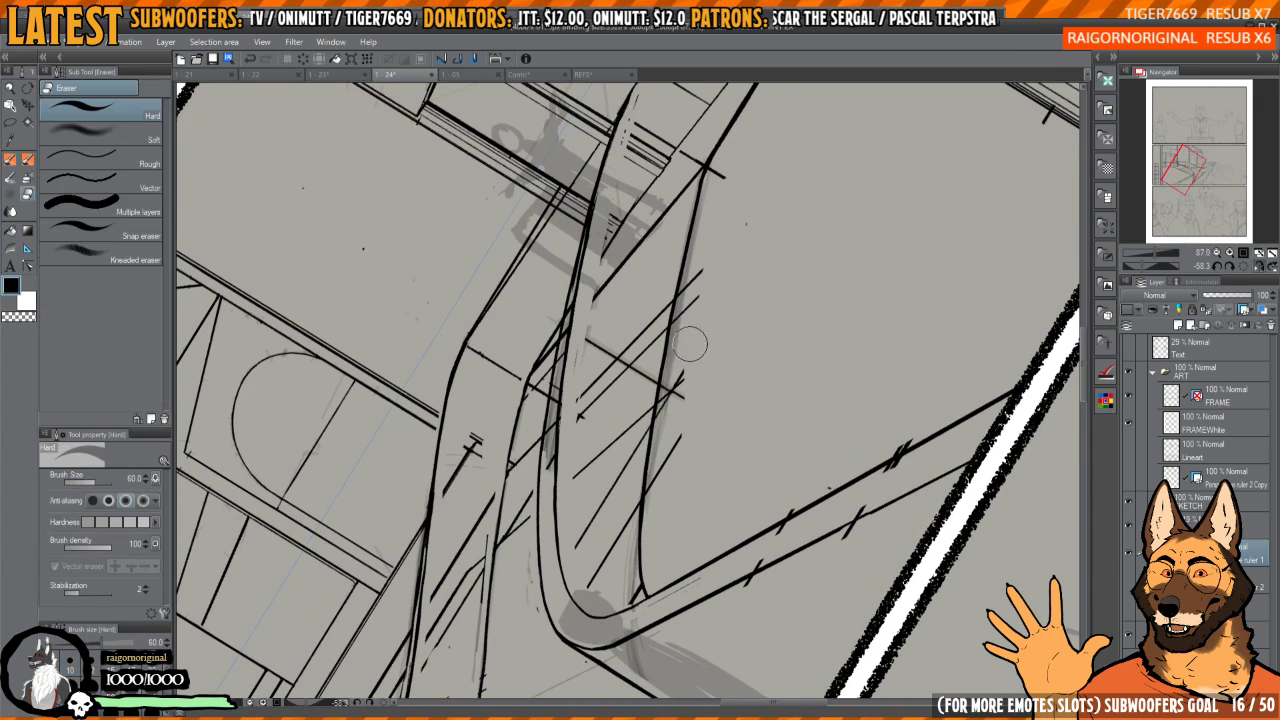
{"action": "mouse_move", "coordinate": [705, 261]}
{"action": "left_mouse_down"}
{"action": "mouse_move", "coordinate": [667, 471]}
{"action": "mouse_move", "coordinate": [678, 405]}
{"action": "left_mouse_up"}
{"action": "mouse_move", "coordinate": [682, 378]}
{"action": "left_mouse_down"}
{"action": "mouse_move", "coordinate": [670, 389]}
{"action": "mouse_move", "coordinate": [698, 401]}
{"action": "left_mouse_up"}
{"action": "mouse_move", "coordinate": [672, 342]}
{"action": "left_mouse_down"}
{"action": "mouse_move", "coordinate": [664, 429]}
{"action": "mouse_move", "coordinate": [678, 372]}
{"action": "mouse_move", "coordinate": [651, 503]}
{"action": "mouse_move", "coordinate": [620, 581]}
{"action": "mouse_move", "coordinate": [640, 321]}
{"action": "mouse_move", "coordinate": [650, 383]}
{"action": "left_mouse_up"}
{"action": "left_click_drag", "start_coordinate": [676, 290], "coordinate": [646, 476]}
{"action": "mouse_move", "coordinate": [635, 425]}
{"action": "left_mouse_down"}
{"action": "mouse_move", "coordinate": [611, 497]}
{"action": "mouse_move", "coordinate": [626, 378]}
{"action": "mouse_move", "coordinate": [630, 445]}
{"action": "mouse_move", "coordinate": [654, 302]}
{"action": "mouse_move", "coordinate": [637, 473]}
{"action": "mouse_move", "coordinate": [680, 365]}
{"action": "left_mouse_up"}
{"action": "mouse_move", "coordinate": [761, 226]}
{"action": "left_mouse_down"}
{"action": "mouse_move", "coordinate": [715, 332]}
{"action": "mouse_move", "coordinate": [744, 298]}
{"action": "mouse_move", "coordinate": [677, 299]}
{"action": "mouse_move", "coordinate": [615, 393]}
{"action": "left_mouse_up"}
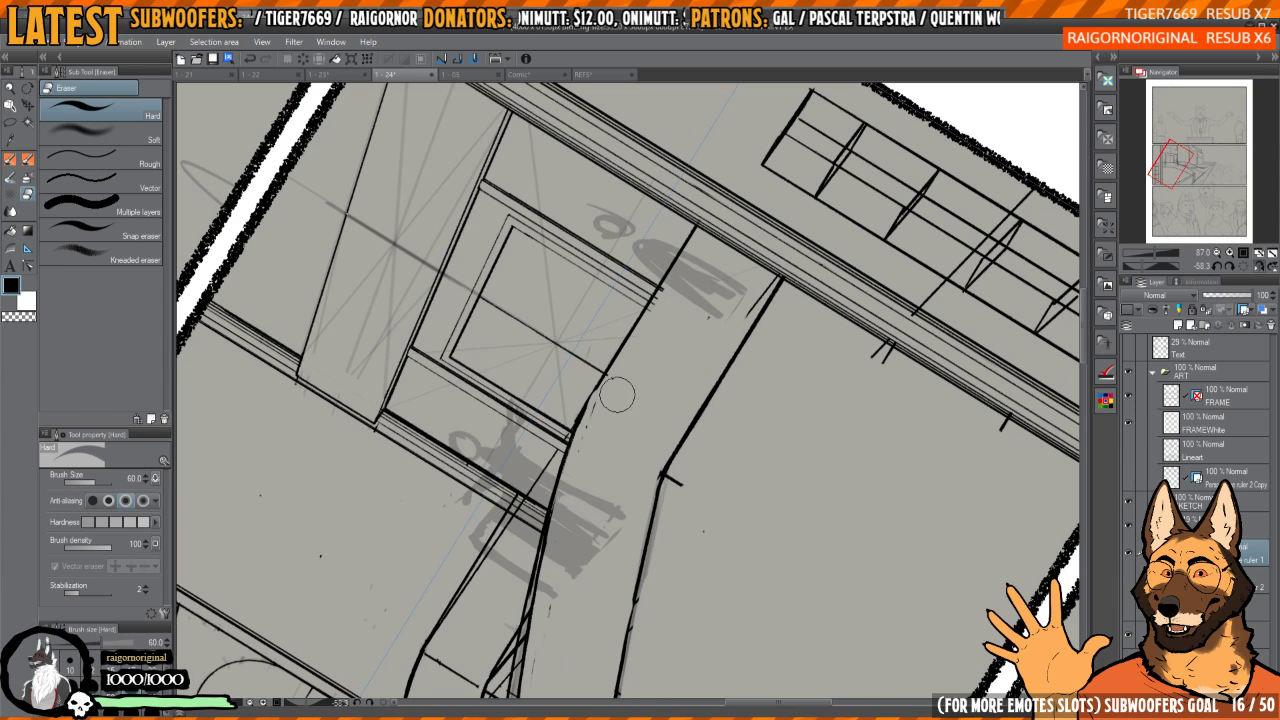
{"action": "left_click_drag", "start_coordinate": [630, 346], "coordinate": [674, 283]}
{"action": "left_click_drag", "start_coordinate": [708, 241], "coordinate": [733, 258]}
{"action": "mouse_move", "coordinate": [601, 421]}
{"action": "left_mouse_down"}
{"action": "mouse_move", "coordinate": [666, 393]}
{"action": "mouse_move", "coordinate": [674, 358]}
{"action": "left_mouse_up"}
- Reinforce the curved wall's outer edge beside the building and clear stray marks and overrunning siding lines with transparent strokes
{"action": "key", "text": "p"}
{"action": "mouse_move", "coordinate": [602, 450]}
{"action": "left_mouse_down"}
{"action": "mouse_move", "coordinate": [630, 405]}
{"action": "mouse_move", "coordinate": [564, 546]}
{"action": "left_mouse_up"}
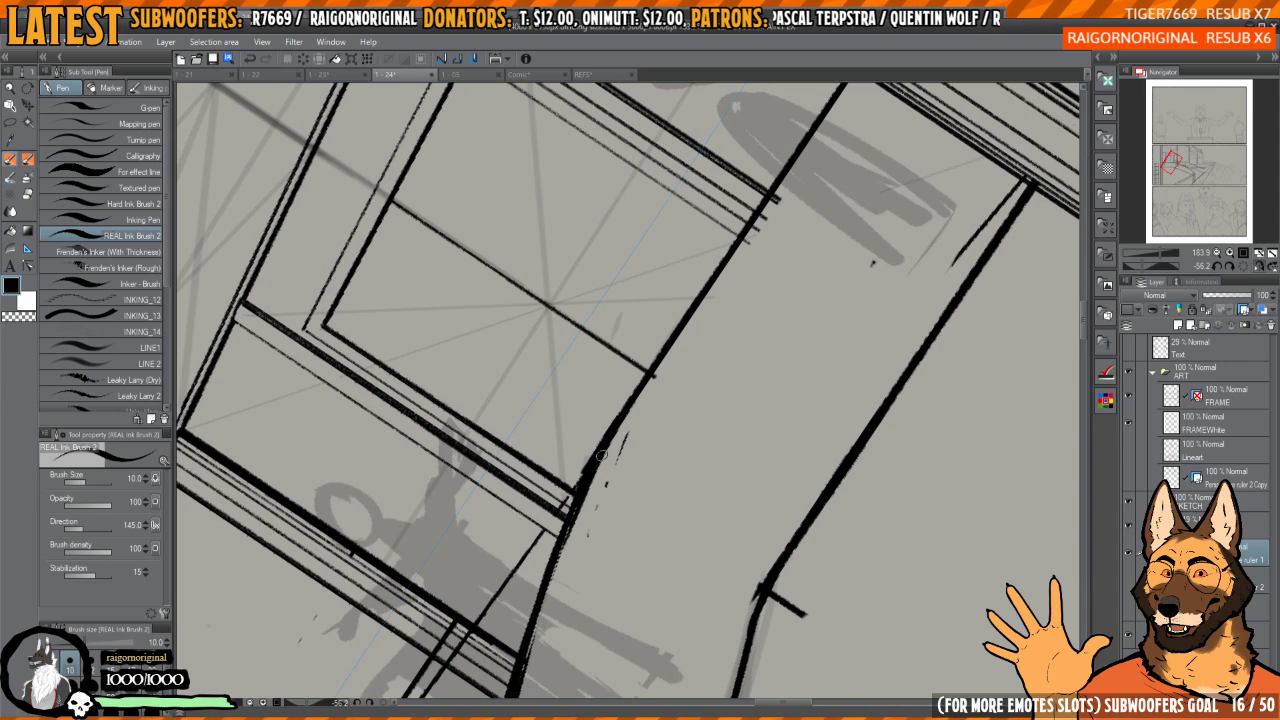
{"action": "key", "text": "c"}
{"action": "left_click_drag", "start_coordinate": [604, 490], "coordinate": [633, 428]}
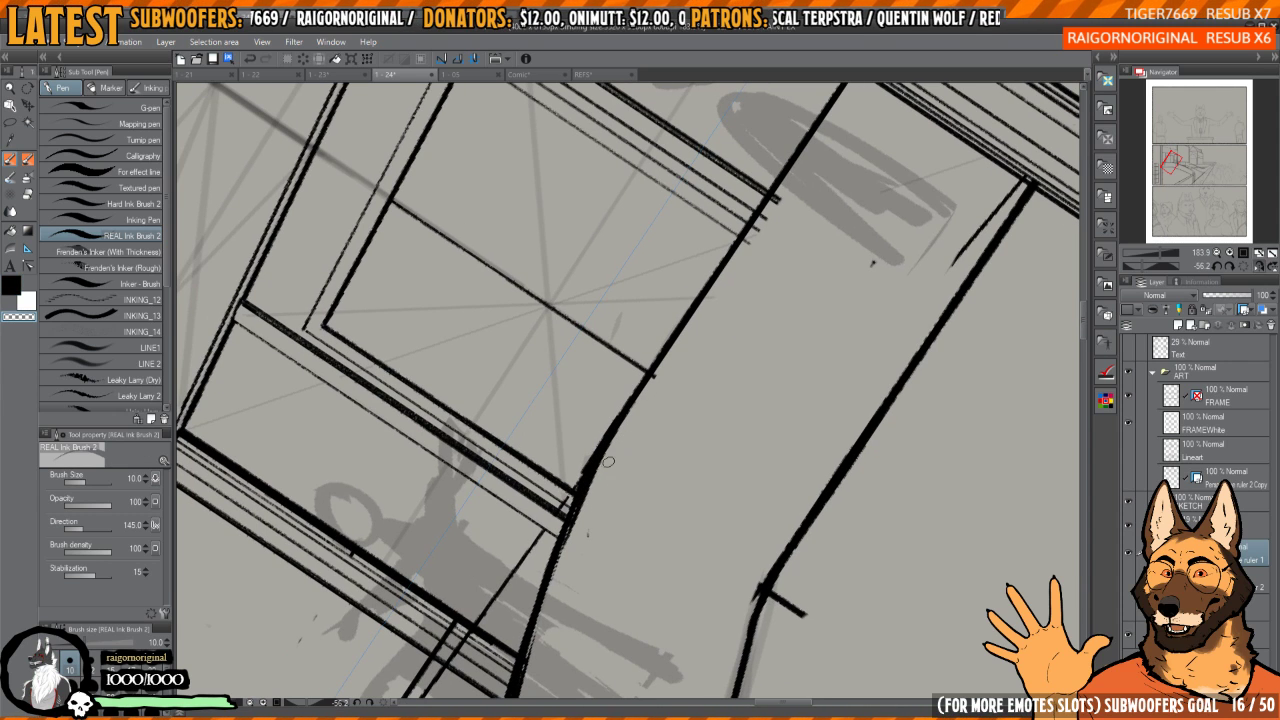
{"action": "left_click_drag", "start_coordinate": [664, 376], "coordinate": [622, 446]}
{"action": "key", "text": "c"}
{"action": "key", "text": "c"}
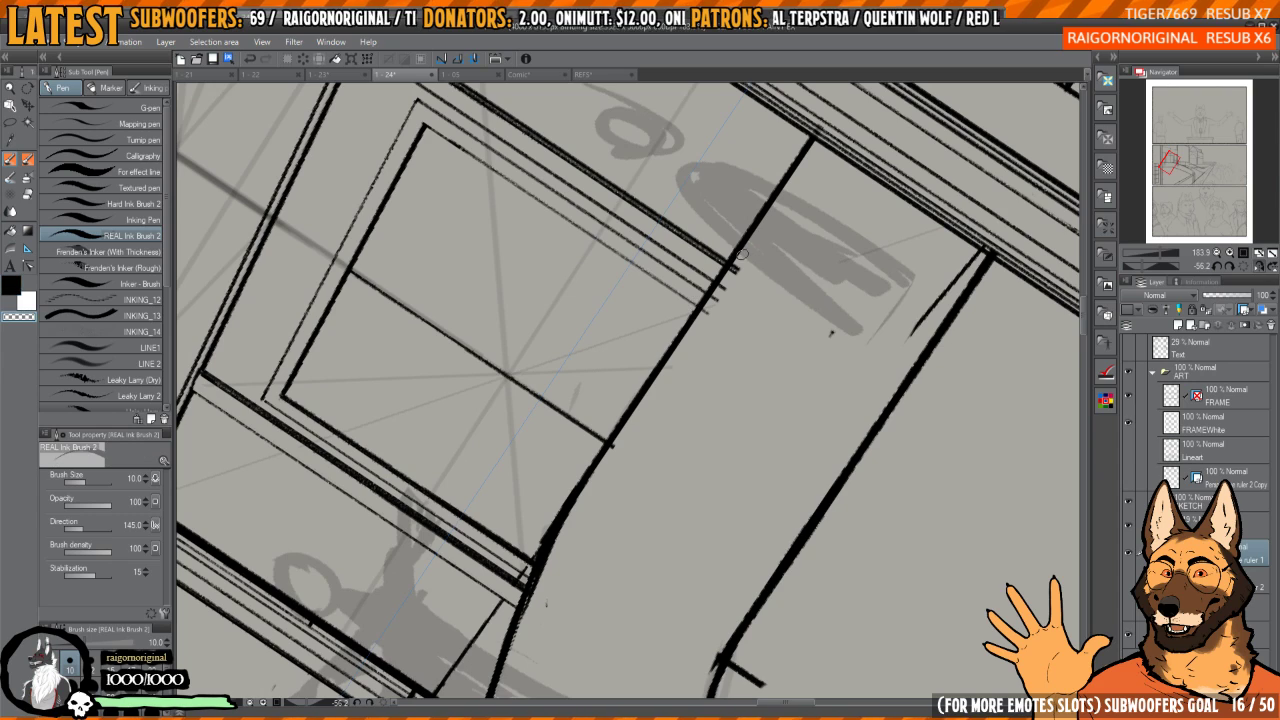
{"action": "left_click_drag", "start_coordinate": [738, 266], "coordinate": [726, 286]}
{"action": "left_click_drag", "start_coordinate": [783, 328], "coordinate": [783, 294]}
{"action": "scroll", "coordinate": [783, 294], "scroll_direction": "down", "scroll_amount": 4}
{"action": "scroll", "coordinate": [783, 400], "scroll_direction": "up", "scroll_amount": 2}
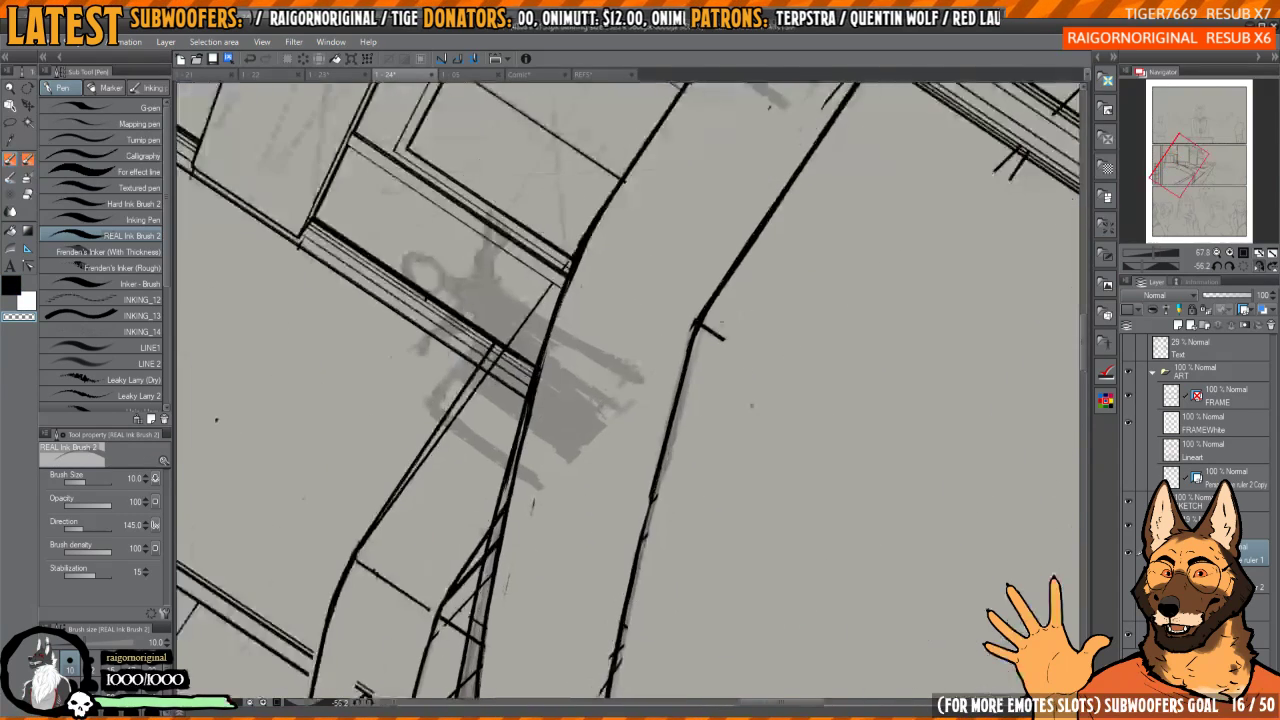
- Erase the cross tick at the bend of the curved wall's inner edge and redraw the bend in black
{"action": "key", "text": "e"}
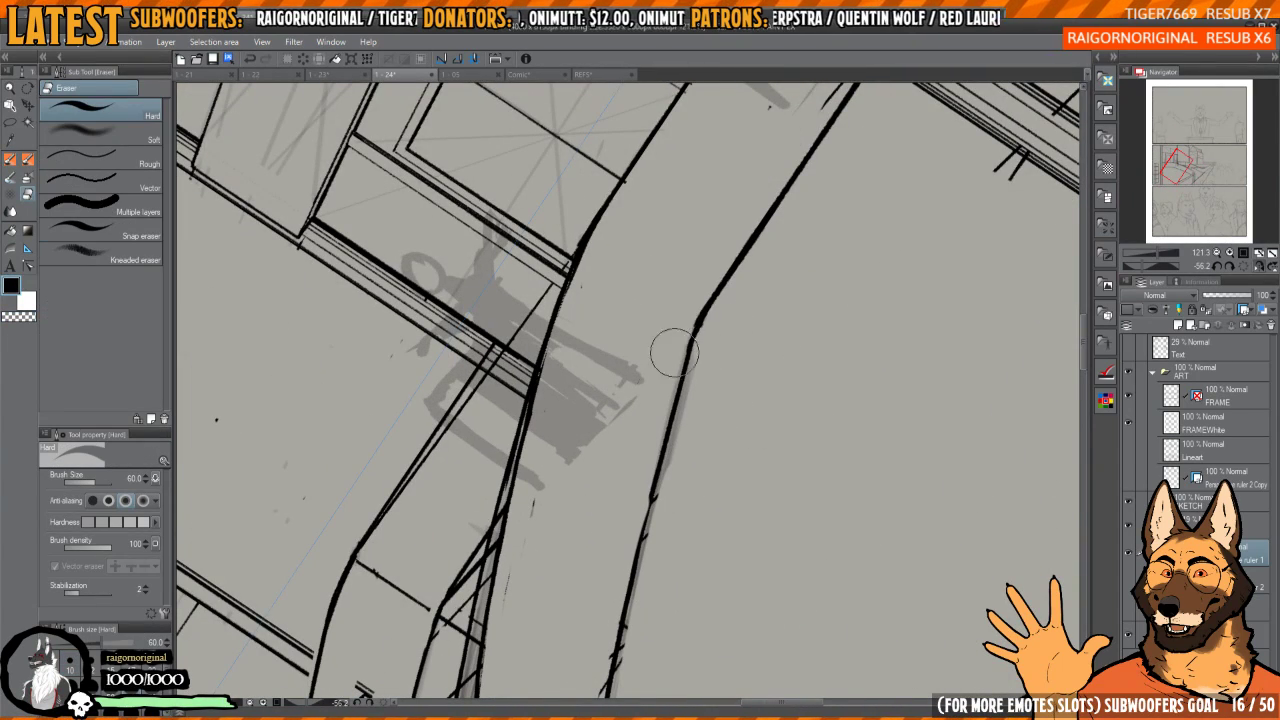
{"action": "left_click_drag", "start_coordinate": [674, 352], "coordinate": [643, 380]}
{"action": "scroll", "coordinate": [643, 380], "scroll_direction": "down", "scroll_amount": 3}
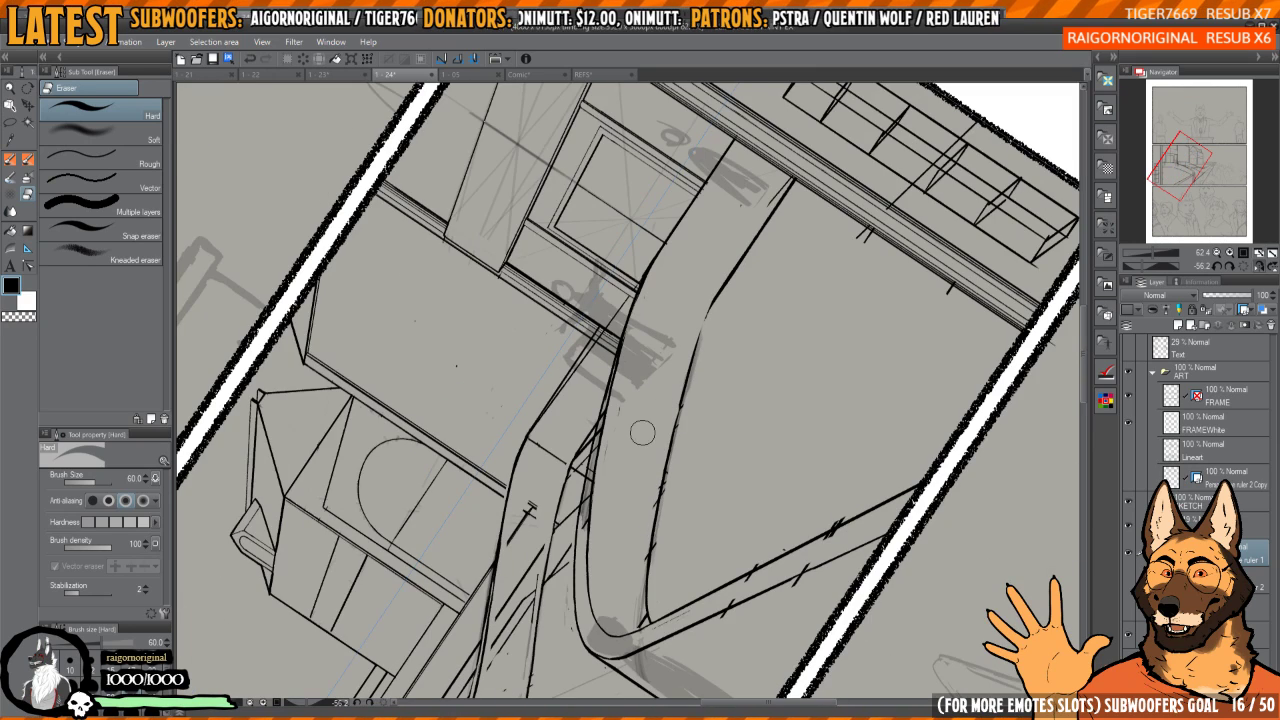
{"action": "key", "text": "p"}
{"action": "scroll", "coordinate": [697, 304], "scroll_direction": "up", "scroll_amount": 6}
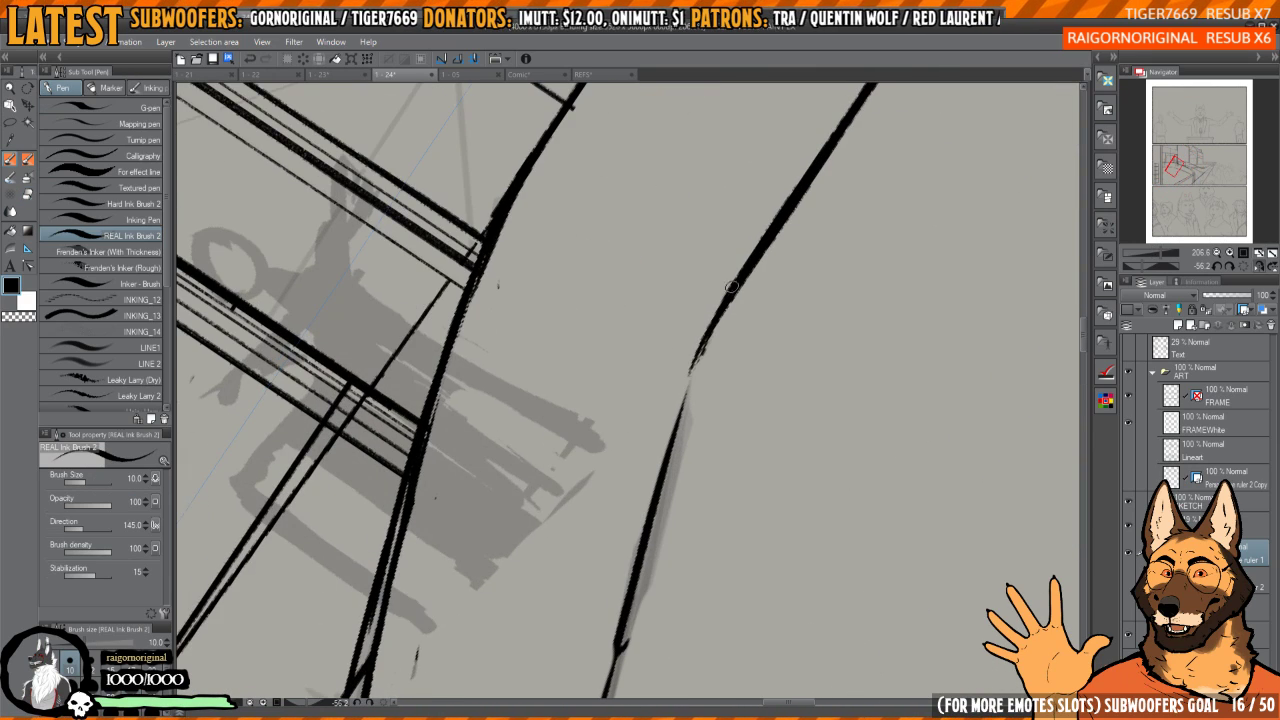
{"action": "left_click_drag", "start_coordinate": [732, 287], "coordinate": [662, 458]}
{"action": "scroll", "coordinate": [738, 267], "scroll_direction": "down", "scroll_amount": 3}
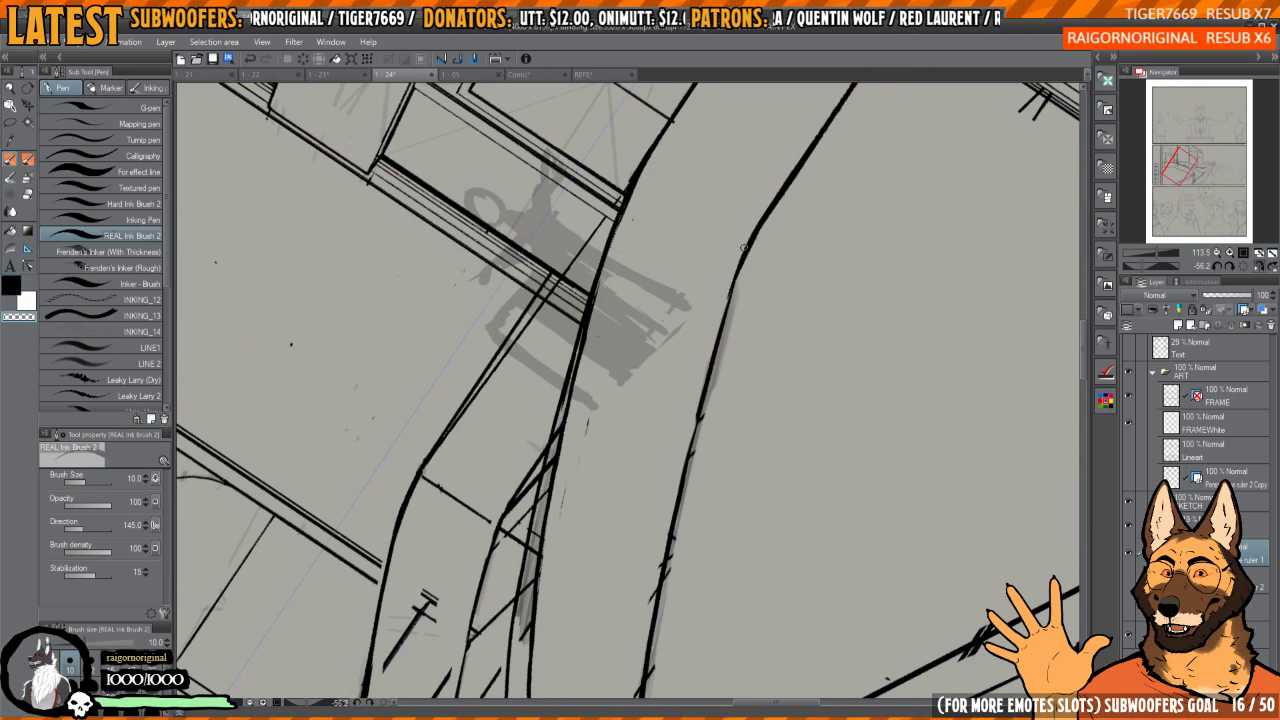
- Soften the inner edge just below the bend, alternating transparent trimming and black strokes
{"action": "scroll", "coordinate": [725, 247], "scroll_direction": "down", "scroll_amount": 2}
{"action": "key", "text": "c"}
{"action": "left_click_drag", "start_coordinate": [727, 213], "coordinate": [699, 316]}
{"action": "key", "text": "c"}
{"action": "key", "text": "ctrl+z"}
{"action": "key", "text": "ctrl+z"}
{"action": "left_click_drag", "start_coordinate": [720, 259], "coordinate": [701, 374]}
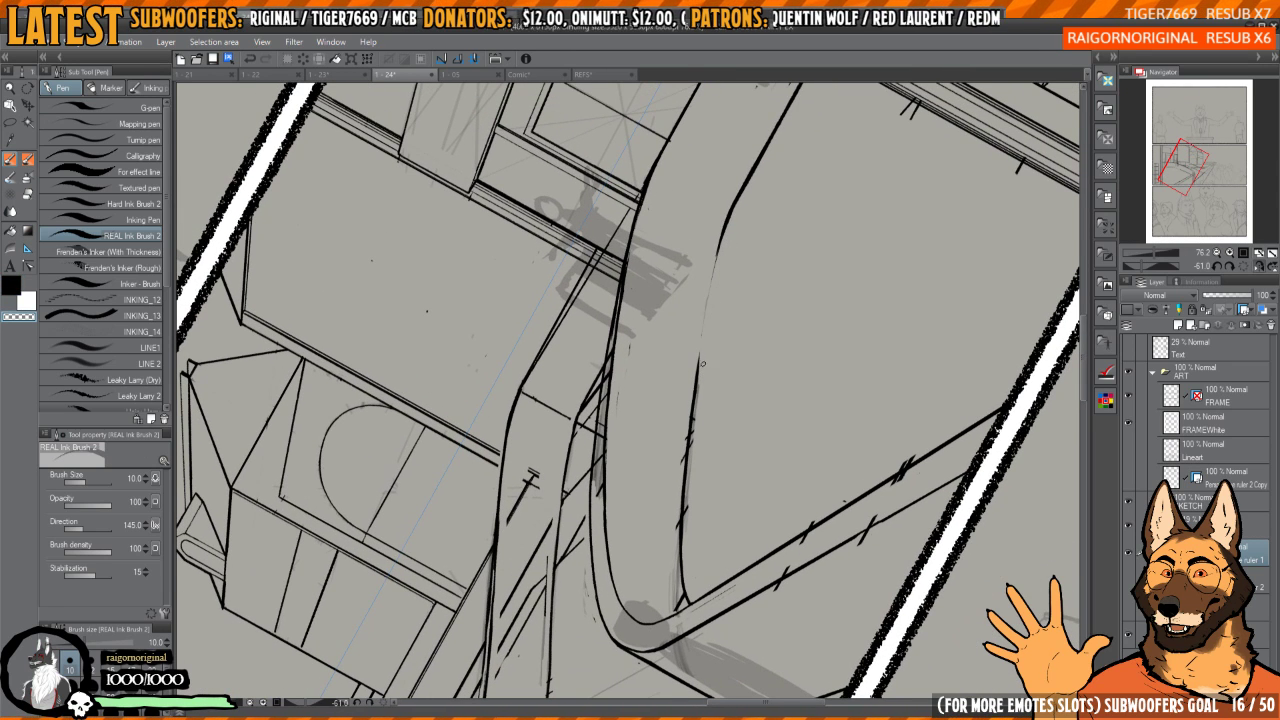
{"action": "key", "text": "c"}
{"action": "left_click_drag", "start_coordinate": [729, 222], "coordinate": [710, 294]}
{"action": "key", "text": "c"}
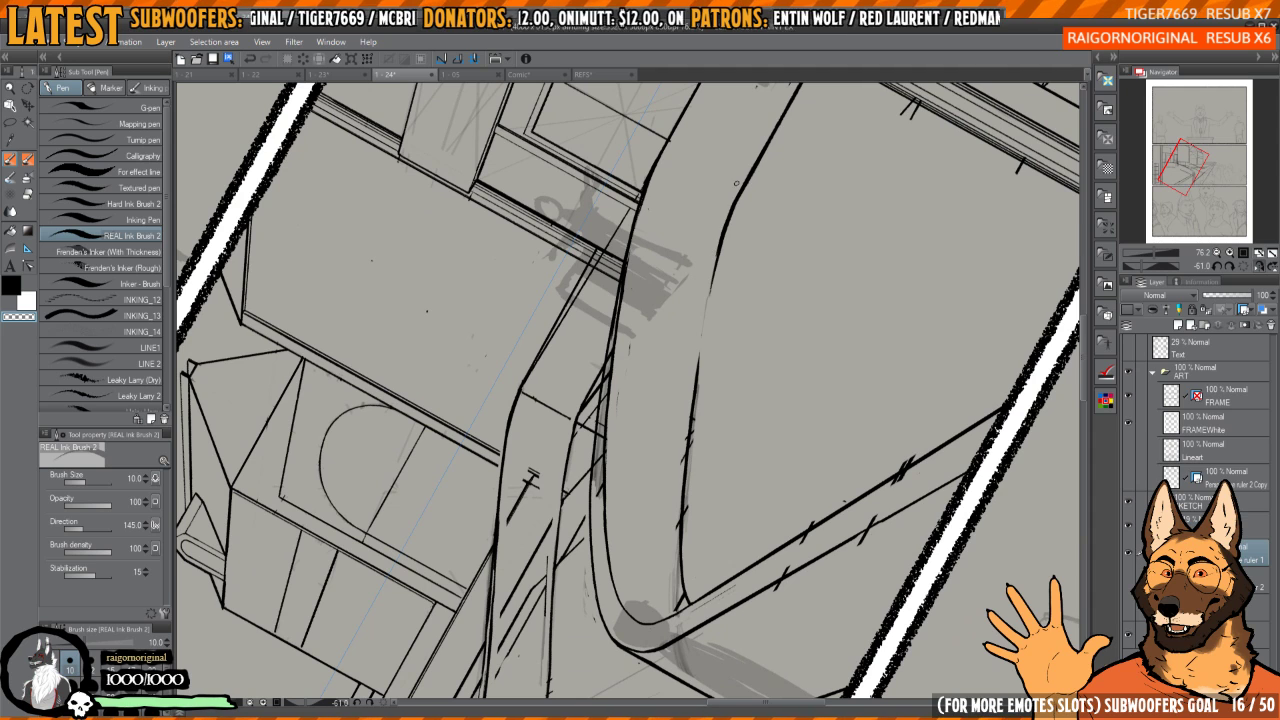
{"action": "mouse_move", "coordinate": [733, 203]}
{"action": "left_mouse_down"}
{"action": "mouse_move", "coordinate": [712, 262]}
{"action": "mouse_move", "coordinate": [722, 277]}
{"action": "mouse_move", "coordinate": [733, 256]}
{"action": "mouse_move", "coordinate": [692, 356]}
{"action": "left_mouse_up"}
{"action": "scroll", "coordinate": [734, 206], "scroll_direction": "up", "scroll_amount": 2}
{"action": "key", "text": "c"}
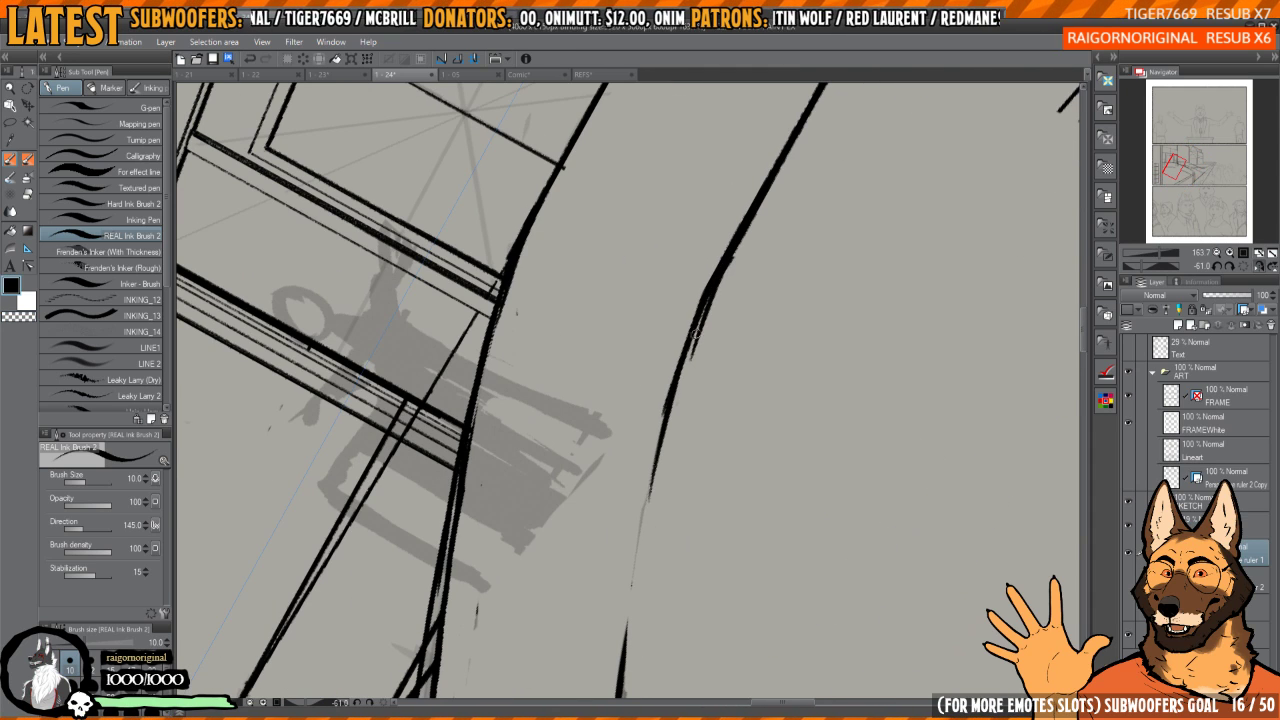
- Round off the inner edge's bend by shaving its sides with transparent strokes
{"action": "left_click_drag", "start_coordinate": [706, 300], "coordinate": [682, 380]}
{"action": "key", "text": "ctrl+z"}
{"action": "key", "text": "ctrl+z"}
{"action": "scroll", "coordinate": [682, 204], "scroll_direction": "down", "scroll_amount": 2}
{"action": "key", "text": "c"}
{"action": "key", "text": "c"}
{"action": "mouse_move", "coordinate": [714, 215]}
{"action": "left_mouse_down"}
{"action": "mouse_move", "coordinate": [688, 205]}
{"action": "mouse_move", "coordinate": [660, 314]}
{"action": "left_mouse_up"}
{"action": "left_click_drag", "start_coordinate": [681, 210], "coordinate": [660, 313]}
{"action": "key", "text": "c"}
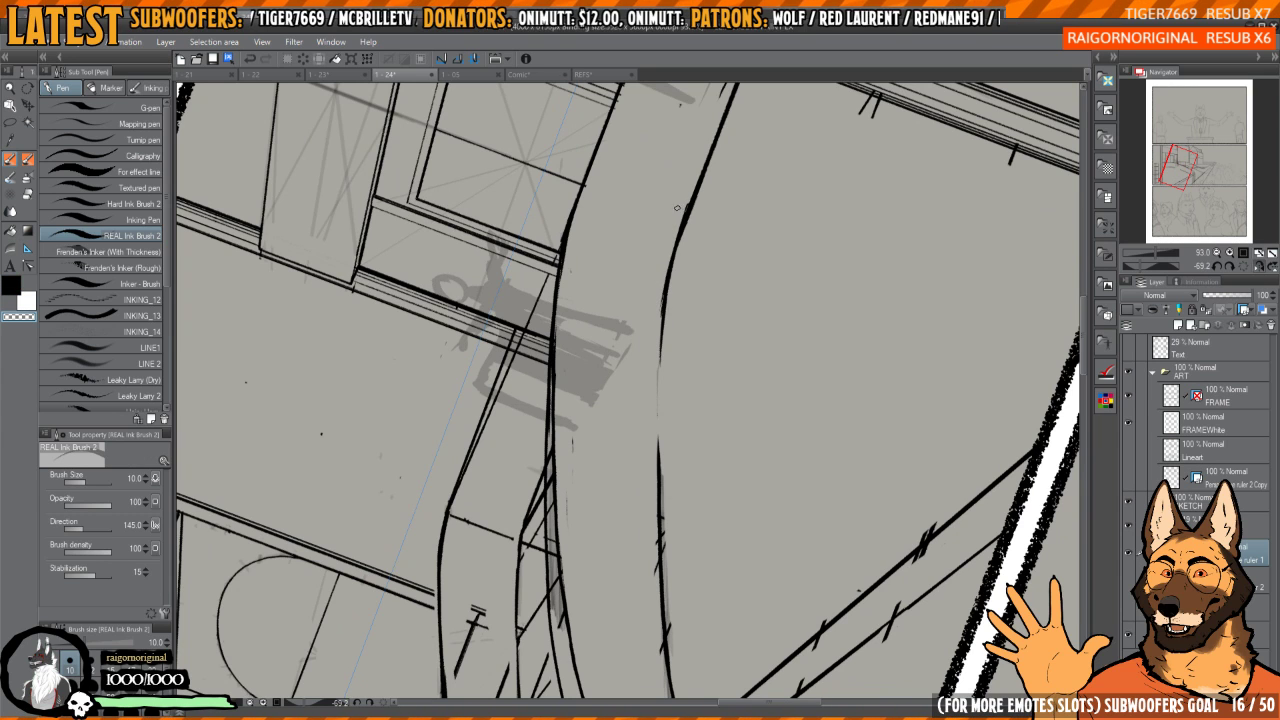
{"action": "left_click_drag", "start_coordinate": [676, 238], "coordinate": [662, 305]}
{"action": "left_click_drag", "start_coordinate": [685, 206], "coordinate": [662, 339]}
- Redraw the inner edge in black from the bend down along its lower stretch and trim its roughness
{"action": "key", "text": "c"}
{"action": "left_click_drag", "start_coordinate": [668, 283], "coordinate": [660, 374]}
{"action": "left_click_drag", "start_coordinate": [671, 386], "coordinate": [674, 291]}
{"action": "scroll", "coordinate": [706, 258], "scroll_direction": "down", "scroll_amount": 2}
{"action": "mouse_move", "coordinate": [695, 244]}
{"action": "left_mouse_down"}
{"action": "mouse_move", "coordinate": [708, 251]}
{"action": "mouse_move", "coordinate": [676, 345]}
{"action": "left_mouse_up"}
{"action": "key", "text": "c"}
{"action": "key", "text": "c"}
{"action": "left_click_drag", "start_coordinate": [682, 277], "coordinate": [666, 535]}
{"action": "key", "text": "c"}
{"action": "left_click_drag", "start_coordinate": [672, 398], "coordinate": [668, 527]}
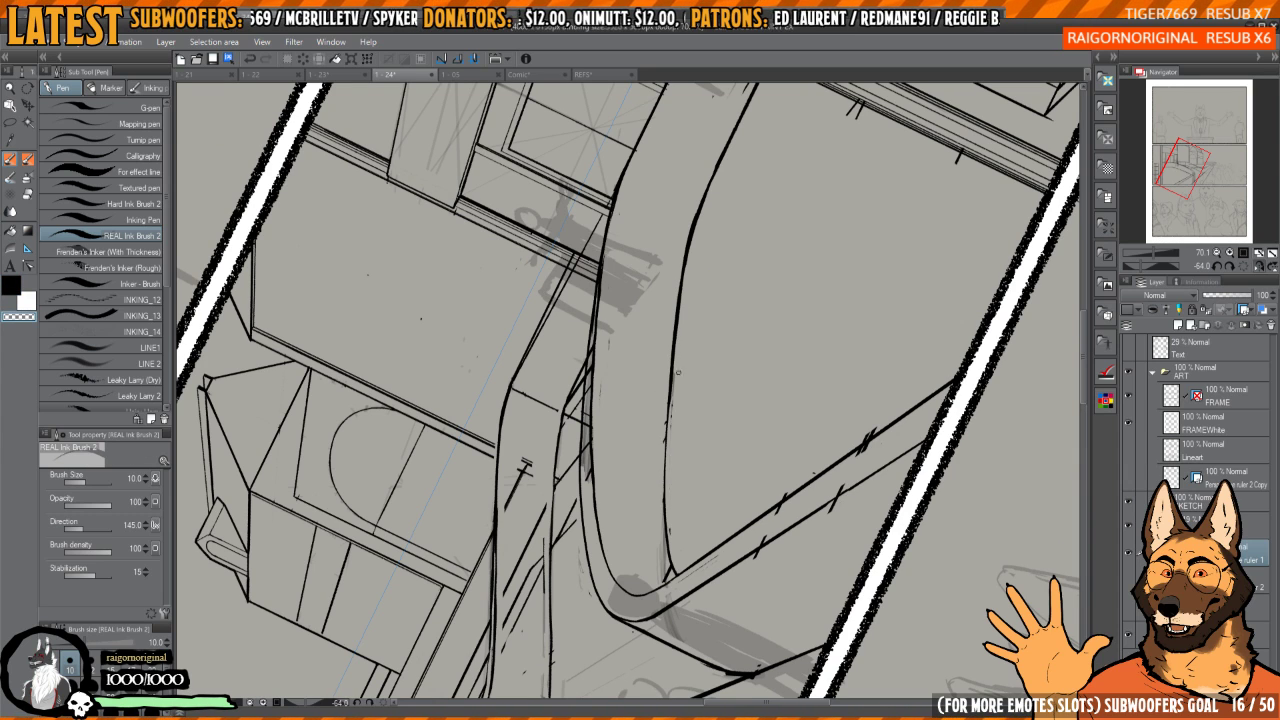
{"action": "key", "text": "c"}
{"action": "left_click_drag", "start_coordinate": [668, 400], "coordinate": [669, 552]}
{"action": "left_click_drag", "start_coordinate": [666, 500], "coordinate": [671, 558]}
{"action": "key", "text": "ctrl+z"}
{"action": "key", "text": "ctrl+z"}
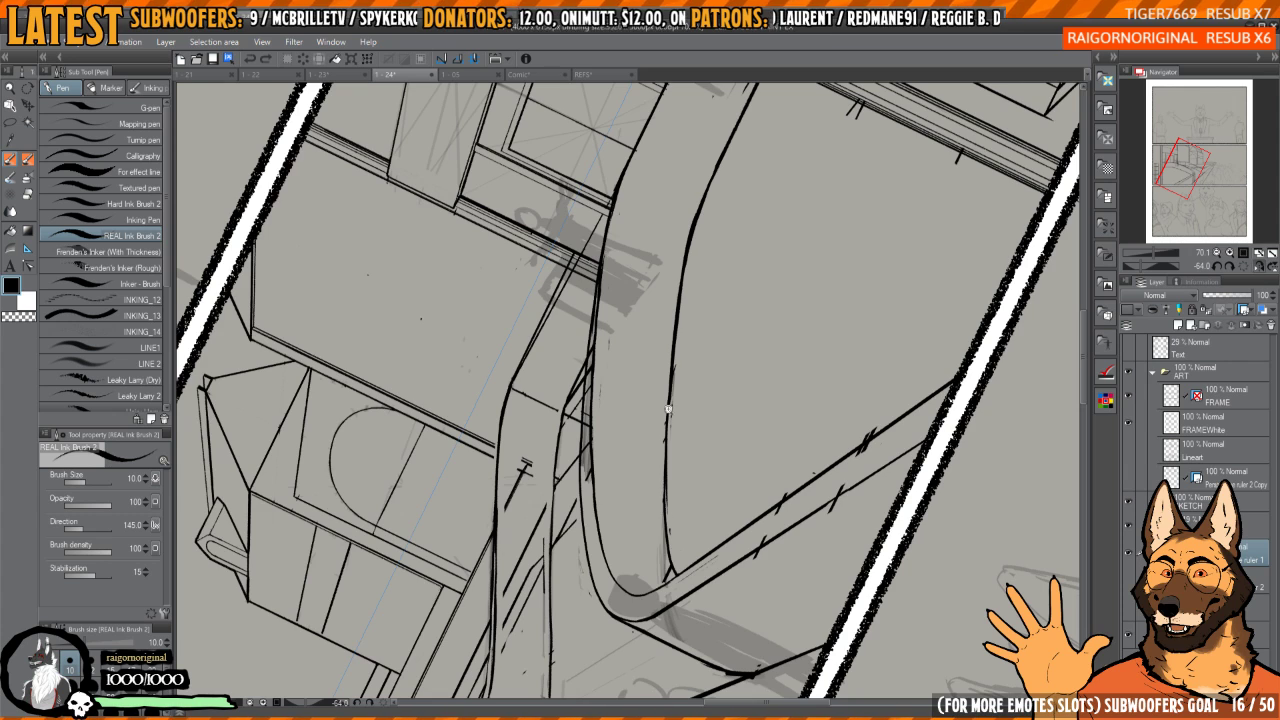
{"action": "scroll", "coordinate": [668, 409], "scroll_direction": "up", "scroll_amount": 2}
{"action": "mouse_move", "coordinate": [668, 401]}
{"action": "left_mouse_down"}
{"action": "mouse_move", "coordinate": [672, 368]}
{"action": "mouse_move", "coordinate": [668, 452]}
{"action": "left_mouse_up"}
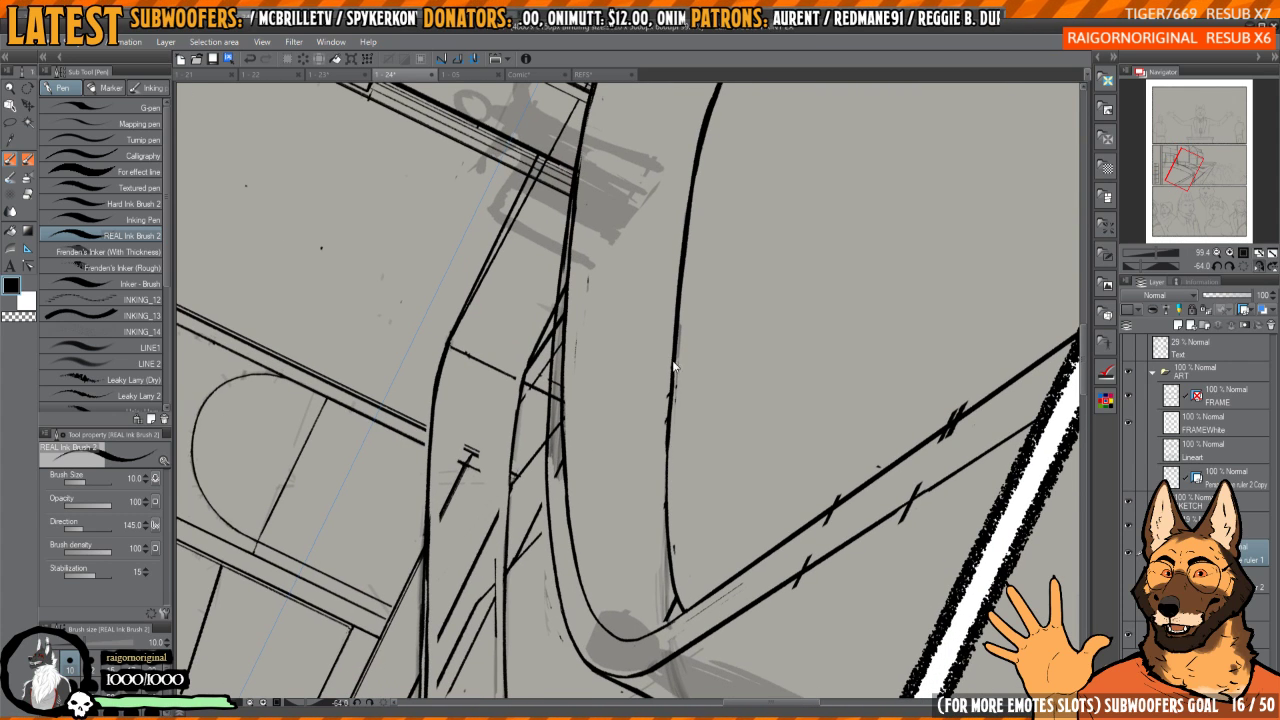
{"action": "key", "text": "ctrl+z"}
{"action": "mouse_move", "coordinate": [676, 350]}
{"action": "left_mouse_down"}
{"action": "mouse_move", "coordinate": [677, 580]}
{"action": "mouse_move", "coordinate": [662, 384]}
{"action": "mouse_move", "coordinate": [678, 605]}
{"action": "mouse_move", "coordinate": [663, 606]}
{"action": "left_mouse_up"}
{"action": "key", "text": "ctrl+z"}
{"action": "key", "text": "ctrl+z"}
- Redraw the lower end of the inner edge in black down to the wall's straight section
{"action": "key", "text": "c"}
{"action": "key", "text": "c"}
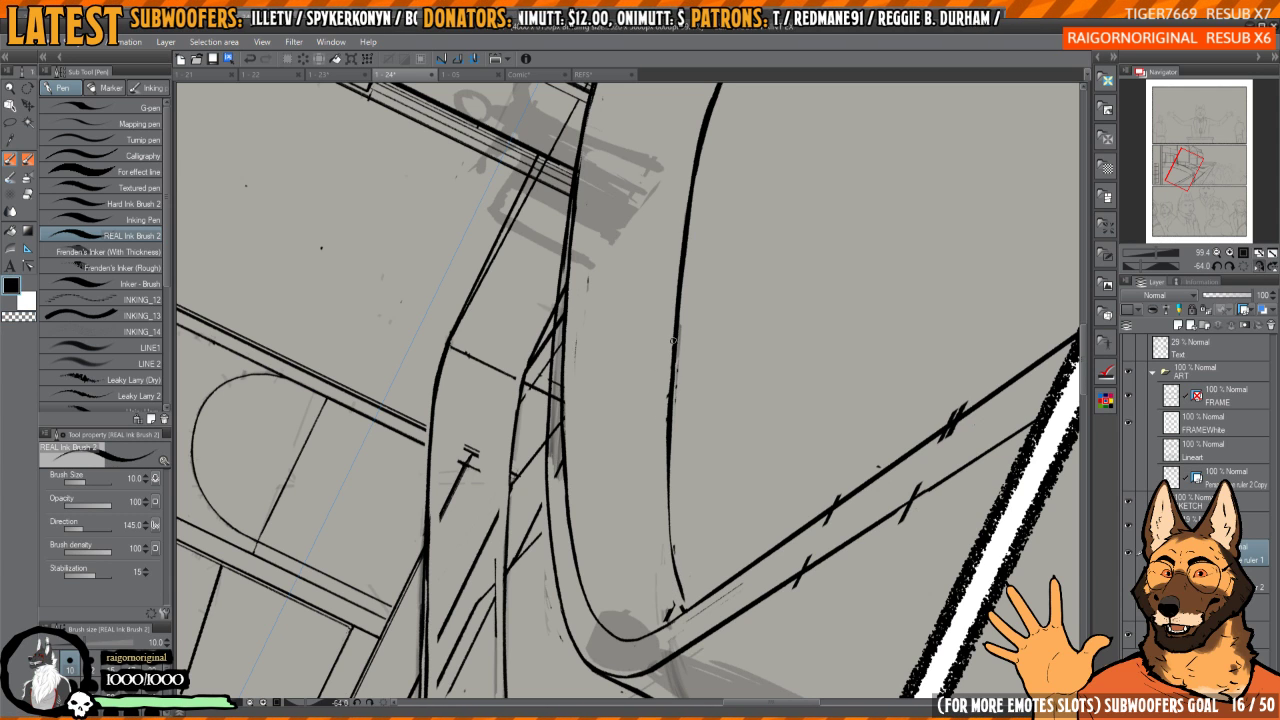
{"action": "mouse_move", "coordinate": [673, 341]}
{"action": "left_mouse_down"}
{"action": "mouse_move", "coordinate": [670, 566]}
{"action": "mouse_move", "coordinate": [687, 605]}
{"action": "left_mouse_up"}
{"action": "mouse_move", "coordinate": [703, 376]}
{"action": "left_mouse_down"}
{"action": "mouse_move", "coordinate": [706, 431]}
{"action": "mouse_move", "coordinate": [822, 334]}
{"action": "mouse_move", "coordinate": [791, 500]}
{"action": "mouse_move", "coordinate": [783, 470]}
{"action": "mouse_move", "coordinate": [826, 389]}
{"action": "mouse_move", "coordinate": [820, 355]}
{"action": "left_mouse_up"}
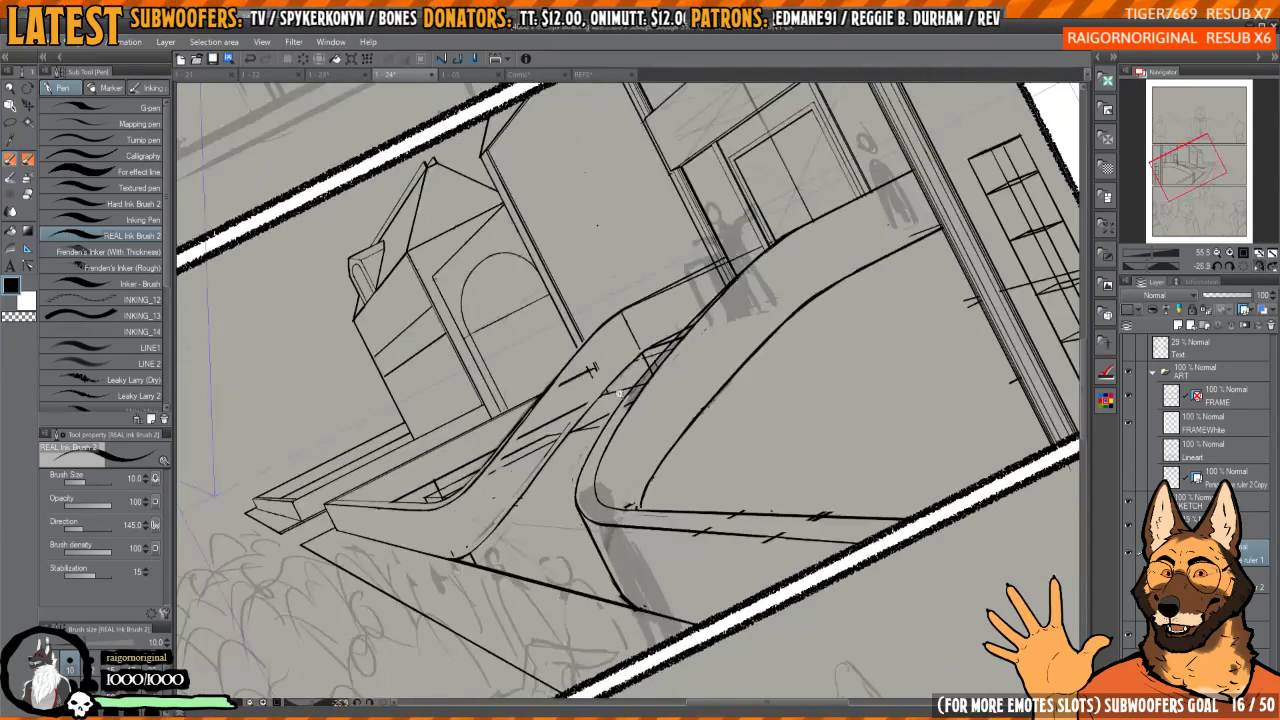
- Trim the curved wall's outer edge with short transparent strokes to smooth its thickness along the curve
{"action": "mouse_move", "coordinate": [620, 394]}
{"action": "left_mouse_down"}
{"action": "mouse_move", "coordinate": [680, 394]}
{"action": "mouse_move", "coordinate": [622, 452]}
{"action": "left_mouse_up"}
{"action": "key", "text": "c"}
{"action": "key", "text": "c"}
{"action": "key", "text": "c"}
{"action": "left_click_drag", "start_coordinate": [670, 386], "coordinate": [616, 454]}
{"action": "left_click_drag", "start_coordinate": [670, 376], "coordinate": [628, 460]}
{"action": "left_click_drag", "start_coordinate": [720, 315], "coordinate": [686, 362]}
{"action": "left_click_drag", "start_coordinate": [744, 290], "coordinate": [700, 344]}
{"action": "left_click_drag", "start_coordinate": [768, 268], "coordinate": [712, 330]}
{"action": "mouse_move", "coordinate": [784, 249]}
{"action": "left_mouse_down"}
{"action": "mouse_move", "coordinate": [751, 283]}
{"action": "mouse_move", "coordinate": [772, 262]}
{"action": "left_mouse_up"}
{"action": "left_click_drag", "start_coordinate": [822, 210], "coordinate": [768, 272]}
{"action": "left_click_drag", "start_coordinate": [560, 456], "coordinate": [500, 456]}
{"action": "left_click_drag", "start_coordinate": [692, 312], "coordinate": [772, 312]}
{"action": "mouse_move", "coordinate": [676, 376]}
{"action": "left_mouse_down"}
{"action": "mouse_move", "coordinate": [800, 238]}
{"action": "mouse_move", "coordinate": [757, 293]}
{"action": "left_mouse_up"}
{"action": "scroll", "coordinate": [672, 357], "scroll_direction": "down", "scroll_amount": 3}
- Reinforce the curved wall's outer edge in black where it passes in front of the building's siding and window
{"action": "key", "text": "c"}
{"action": "left_click_drag", "start_coordinate": [799, 250], "coordinate": [719, 331]}
{"action": "left_click_drag", "start_coordinate": [638, 450], "coordinate": [622, 468]}
{"action": "left_click_drag", "start_coordinate": [842, 245], "coordinate": [754, 322]}
{"action": "mouse_move", "coordinate": [754, 322]}
{"action": "left_mouse_down"}
{"action": "mouse_move", "coordinate": [877, 200]}
{"action": "mouse_move", "coordinate": [814, 271]}
{"action": "mouse_move", "coordinate": [751, 275]}
{"action": "mouse_move", "coordinate": [731, 296]}
{"action": "mouse_move", "coordinate": [852, 195]}
{"action": "left_mouse_up"}
{"action": "scroll", "coordinate": [796, 252], "scroll_direction": "up", "scroll_amount": 4}
{"action": "mouse_move", "coordinate": [738, 306]}
{"action": "left_mouse_down"}
{"action": "mouse_move", "coordinate": [752, 278]}
{"action": "mouse_move", "coordinate": [672, 386]}
{"action": "mouse_move", "coordinate": [809, 249]}
{"action": "left_mouse_up"}
{"action": "scroll", "coordinate": [752, 280], "scroll_direction": "down", "scroll_amount": 2}
{"action": "mouse_move", "coordinate": [612, 440]}
{"action": "left_mouse_down"}
{"action": "mouse_move", "coordinate": [705, 325]}
{"action": "mouse_move", "coordinate": [841, 194]}
{"action": "left_mouse_up"}
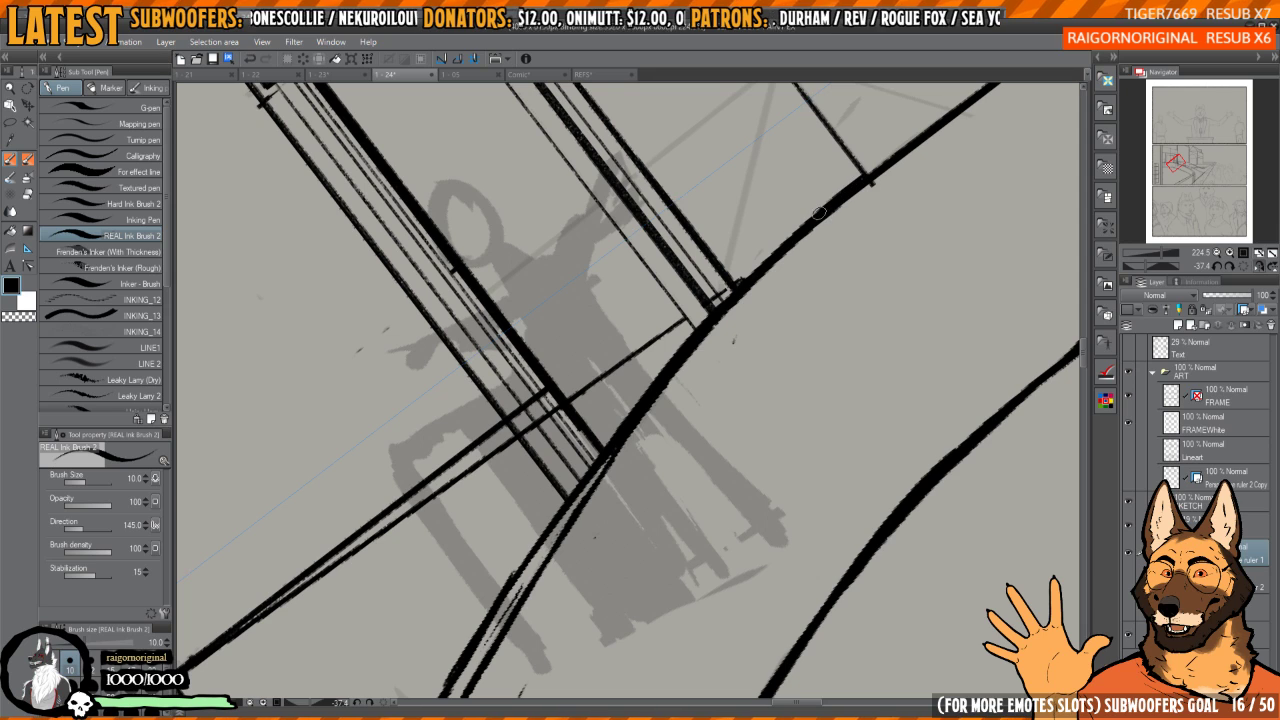
- Undo the last strokes and redraw the curved wall's outer edge in black where it passes the building's columns
{"action": "key", "text": "ctrl+z"}
{"action": "key", "text": "ctrl+z"}
{"action": "key", "text": "ctrl+z"}
{"action": "left_click_drag", "start_coordinate": [598, 456], "coordinate": [664, 372]}
{"action": "left_click_drag", "start_coordinate": [652, 384], "coordinate": [700, 328]}
{"action": "key", "text": "ctrl+z"}
{"action": "key", "text": "ctrl+z"}
{"action": "left_click_drag", "start_coordinate": [606, 446], "coordinate": [682, 350]}
{"action": "left_click_drag", "start_coordinate": [760, 270], "coordinate": [830, 208]}
{"action": "left_click_drag", "start_coordinate": [730, 301], "coordinate": [856, 190]}
- Trim that stretch of the outer edge with transparent strokes and reinforce it in black past the columns
{"action": "key", "text": "c"}
{"action": "left_click_drag", "start_coordinate": [722, 326], "coordinate": [776, 268]}
{"action": "mouse_move", "coordinate": [694, 356]}
{"action": "left_mouse_down"}
{"action": "mouse_move", "coordinate": [774, 267]}
{"action": "mouse_move", "coordinate": [610, 465]}
{"action": "mouse_move", "coordinate": [748, 282]}
{"action": "left_mouse_up"}
{"action": "key", "text": "c"}
{"action": "left_click_drag", "start_coordinate": [650, 398], "coordinate": [746, 280]}
{"action": "left_click_drag", "start_coordinate": [664, 368], "coordinate": [864, 180]}
{"action": "scroll", "coordinate": [851, 194], "scroll_direction": "down", "scroll_amount": 5}
{"action": "scroll", "coordinate": [807, 229], "scroll_direction": "down", "scroll_amount": 10}
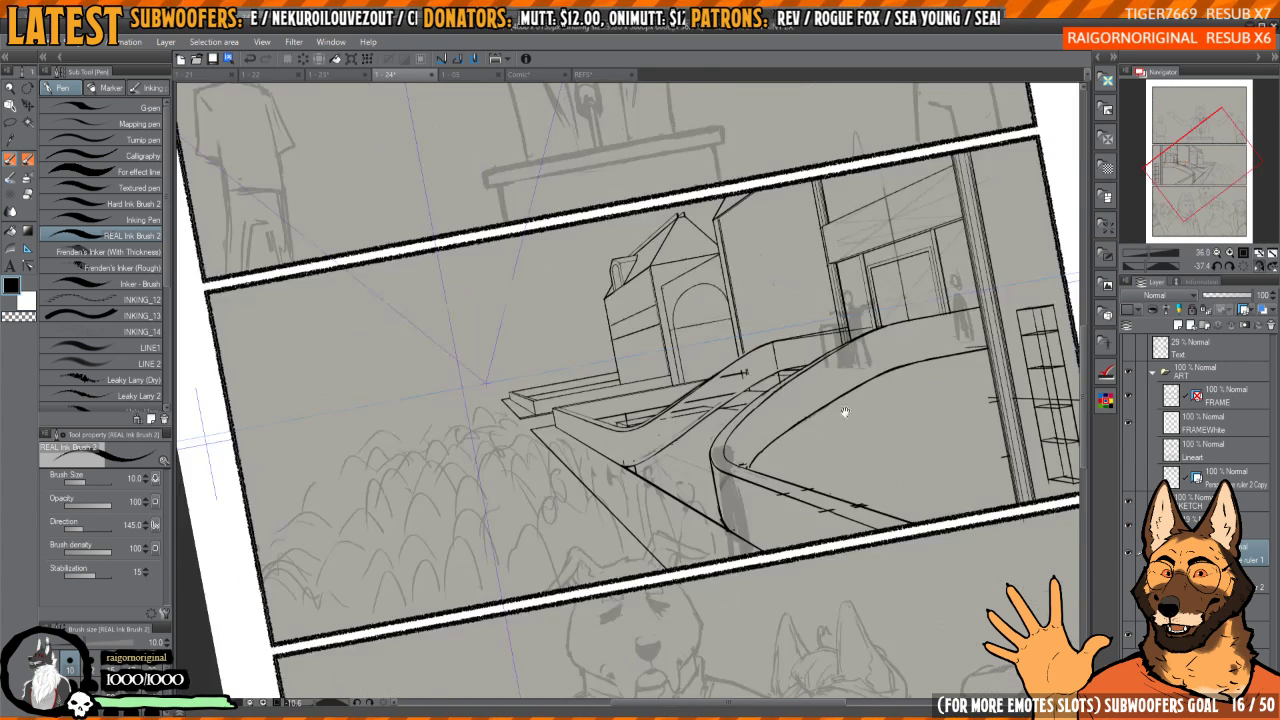
- Check the middle panel's perspective and line weight with the canvas mirrored and unmirrored
{"action": "key", "text": "h"}
{"action": "key", "text": "h"}
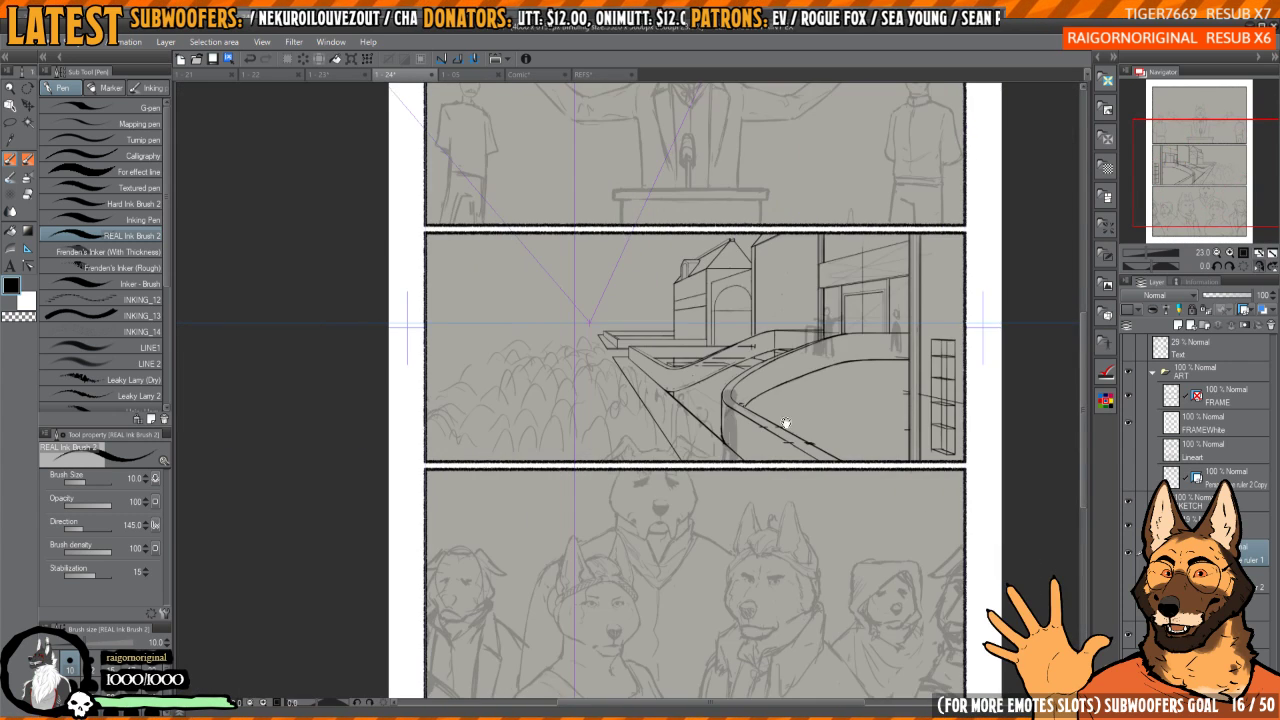
{"action": "key", "text": "h"}
{"action": "left_click_drag", "start_coordinate": [752, 412], "coordinate": [780, 434]}
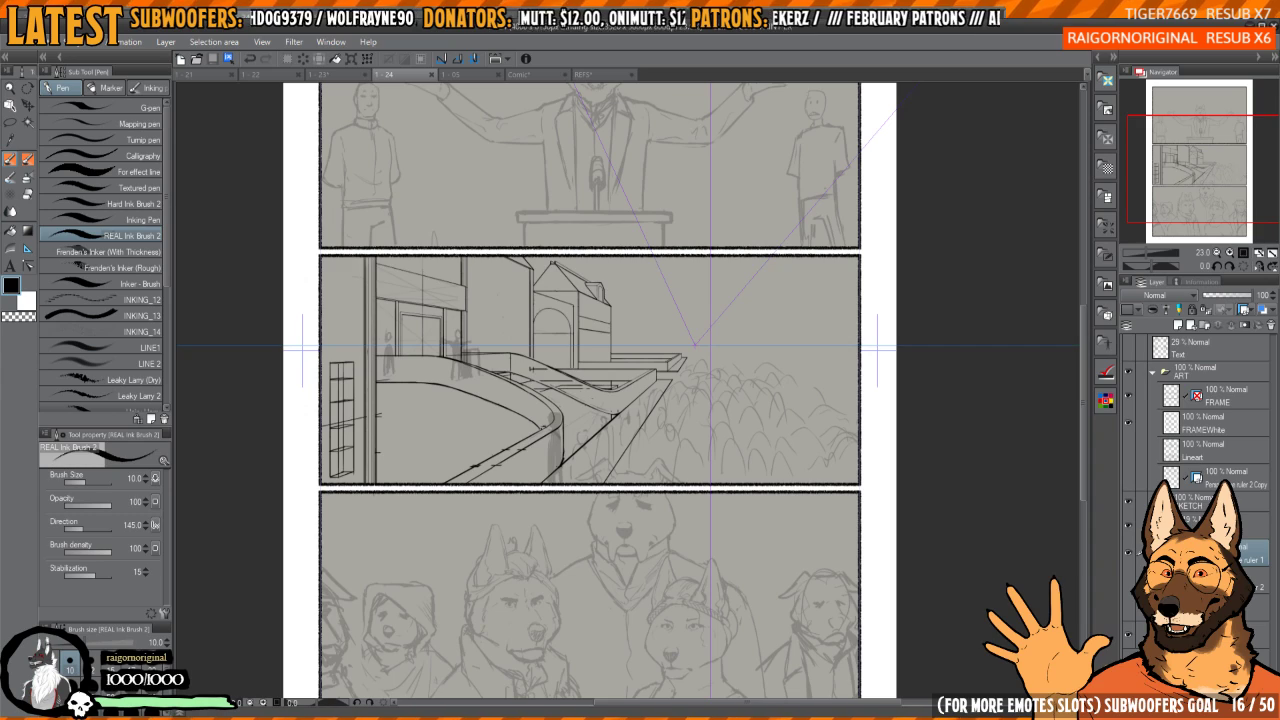
{"action": "key", "text": "h"}
{"action": "left_click_drag", "start_coordinate": [670, 431], "coordinate": [700, 423]}
{"action": "key", "text": "h"}
{"action": "left_click_drag", "start_coordinate": [583, 415], "coordinate": [734, 391]}
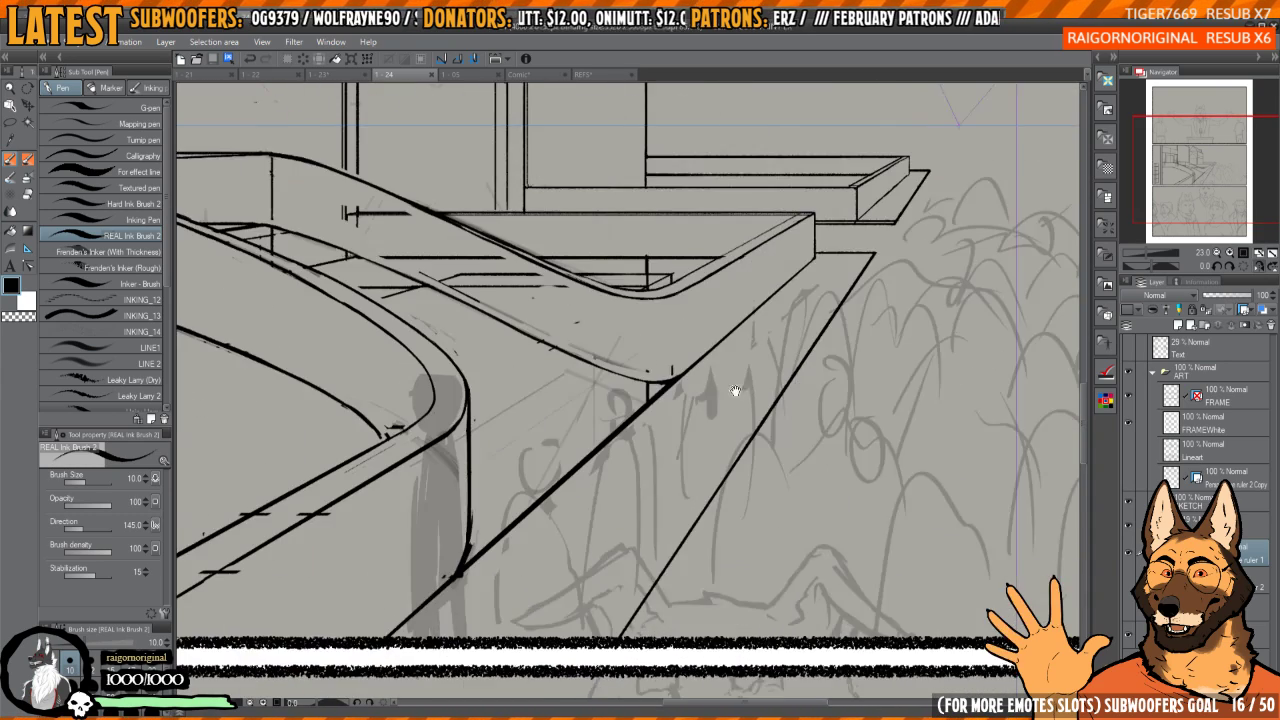
- Thin the long diagonal edge from the low wall's rounded corner to the curved wall's foot, trimming its junction with the corner, using transparent strokes
{"action": "left_click_drag", "start_coordinate": [634, 466], "coordinate": [719, 407]}
{"action": "left_click_drag", "start_coordinate": [535, 492], "coordinate": [642, 471]}
{"action": "key", "text": "c"}
{"action": "mouse_move", "coordinate": [564, 515]}
{"action": "left_mouse_down"}
{"action": "mouse_move", "coordinate": [807, 289]}
{"action": "mouse_move", "coordinate": [513, 494]}
{"action": "mouse_move", "coordinate": [680, 412]}
{"action": "mouse_move", "coordinate": [878, 243]}
{"action": "mouse_move", "coordinate": [809, 323]}
{"action": "mouse_move", "coordinate": [814, 294]}
{"action": "left_mouse_up"}
{"action": "mouse_move", "coordinate": [746, 330]}
{"action": "left_mouse_down"}
{"action": "mouse_move", "coordinate": [737, 383]}
{"action": "mouse_move", "coordinate": [750, 310]}
{"action": "left_mouse_up"}
{"action": "mouse_move", "coordinate": [746, 385]}
{"action": "left_mouse_down"}
{"action": "mouse_move", "coordinate": [834, 308]}
{"action": "mouse_move", "coordinate": [872, 294]}
{"action": "left_mouse_up"}
{"action": "mouse_move", "coordinate": [776, 298]}
{"action": "left_mouse_down"}
{"action": "mouse_move", "coordinate": [795, 342]}
{"action": "mouse_move", "coordinate": [688, 553]}
{"action": "left_mouse_up"}
{"action": "mouse_move", "coordinate": [776, 471]}
{"action": "left_mouse_down"}
{"action": "mouse_move", "coordinate": [731, 394]}
{"action": "mouse_move", "coordinate": [737, 323]}
{"action": "left_mouse_up"}
{"action": "left_click_drag", "start_coordinate": [676, 527], "coordinate": [774, 260]}
{"action": "mouse_move", "coordinate": [657, 404]}
{"action": "left_mouse_down"}
{"action": "mouse_move", "coordinate": [651, 369]}
{"action": "mouse_move", "coordinate": [635, 464]}
{"action": "mouse_move", "coordinate": [675, 348]}
{"action": "mouse_move", "coordinate": [662, 386]}
{"action": "mouse_move", "coordinate": [669, 362]}
{"action": "mouse_move", "coordinate": [662, 557]}
{"action": "left_mouse_up"}
{"action": "key", "text": "c"}
{"action": "key", "text": "c"}
{"action": "mouse_move", "coordinate": [637, 446]}
{"action": "left_mouse_down"}
{"action": "mouse_move", "coordinate": [642, 496]}
{"action": "mouse_move", "coordinate": [636, 467]}
{"action": "mouse_move", "coordinate": [654, 462]}
{"action": "mouse_move", "coordinate": [652, 530]}
{"action": "left_mouse_up"}
{"action": "mouse_move", "coordinate": [662, 462]}
{"action": "left_mouse_down"}
{"action": "mouse_move", "coordinate": [674, 549]}
{"action": "mouse_move", "coordinate": [714, 617]}
{"action": "left_mouse_up"}
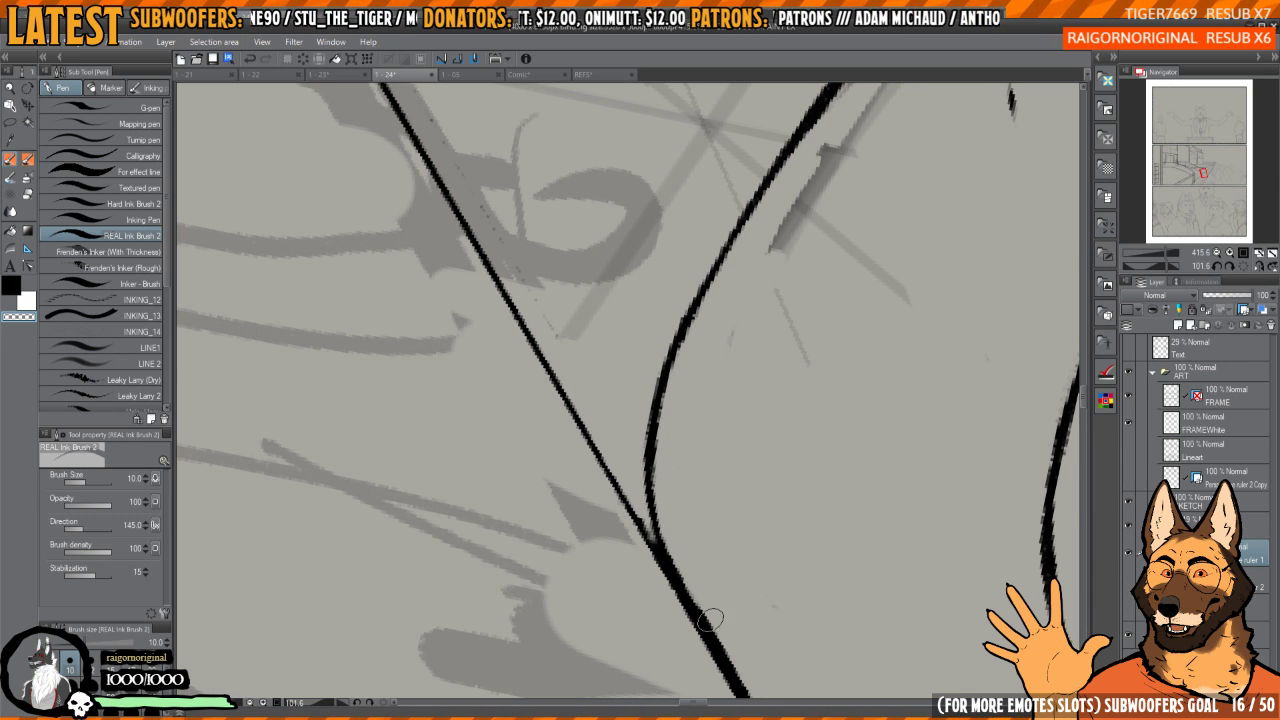
- Clean up the junction at the curved wall's foot, where its vertical edge meets the diagonal line
{"action": "mouse_move", "coordinate": [690, 368]}
{"action": "left_mouse_down", "text": "ctrl"}
{"action": "mouse_move", "coordinate": [659, 415]}
{"action": "mouse_move", "coordinate": [697, 594]}
{"action": "mouse_move", "coordinate": [768, 671]}
{"action": "left_mouse_up", "text": "ctrl"}
{"action": "left_click_drag", "start_coordinate": [768, 470], "coordinate": [640, 560], "text": "shift"}
{"action": "mouse_move", "coordinate": [596, 357]}
{"action": "left_mouse_down"}
{"action": "mouse_move", "coordinate": [634, 429]}
{"action": "mouse_move", "coordinate": [655, 430]}
{"action": "left_mouse_up"}
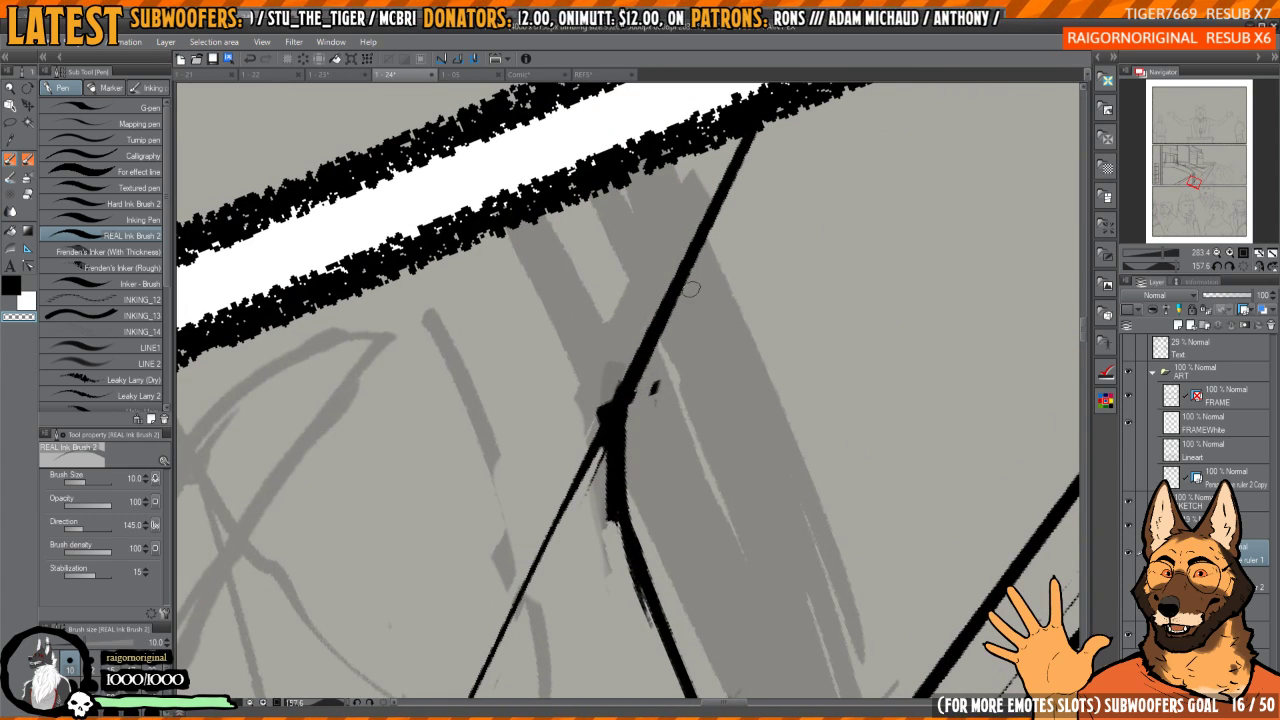
{"action": "scroll", "coordinate": [689, 307], "scroll_direction": "down", "scroll_amount": 2}
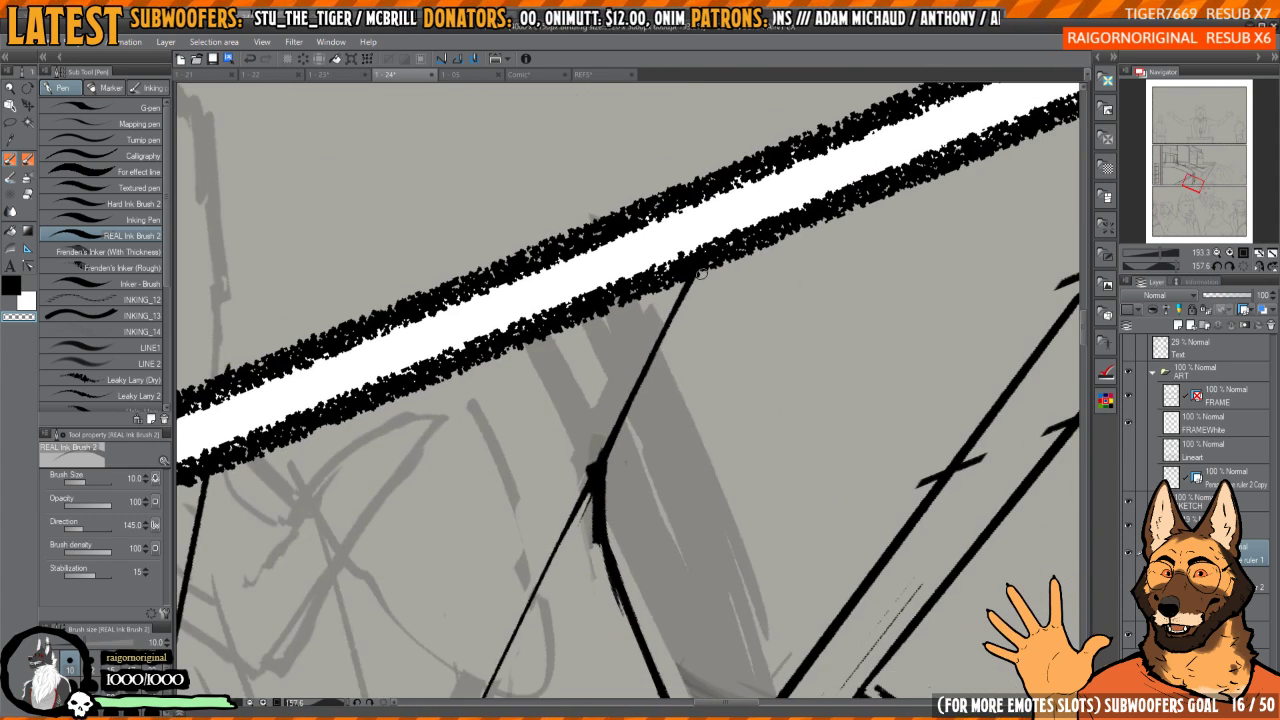
{"action": "scroll", "coordinate": [663, 363], "scroll_direction": "up", "scroll_amount": 2}
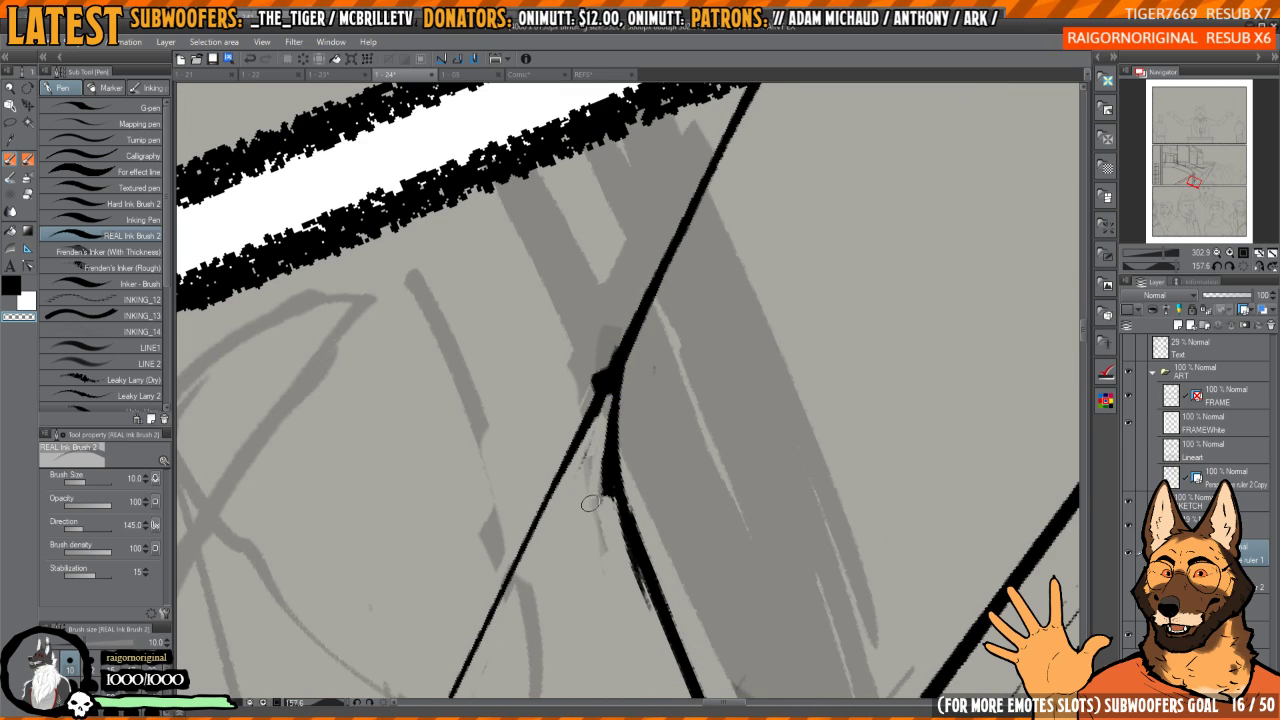
{"action": "mouse_move", "coordinate": [590, 503]}
{"action": "left_mouse_down"}
{"action": "mouse_move", "coordinate": [604, 435]}
{"action": "mouse_move", "coordinate": [610, 531]}
{"action": "mouse_move", "coordinate": [639, 602]}
{"action": "mouse_move", "coordinate": [608, 473]}
{"action": "mouse_move", "coordinate": [613, 379]}
{"action": "mouse_move", "coordinate": [603, 404]}
{"action": "mouse_move", "coordinate": [610, 445]}
{"action": "mouse_move", "coordinate": [610, 394]}
{"action": "mouse_move", "coordinate": [633, 337]}
{"action": "mouse_move", "coordinate": [618, 452]}
{"action": "mouse_move", "coordinate": [631, 344]}
{"action": "left_mouse_up"}
{"action": "key", "text": "c"}
{"action": "scroll", "coordinate": [631, 344], "scroll_direction": "down", "scroll_amount": 5}
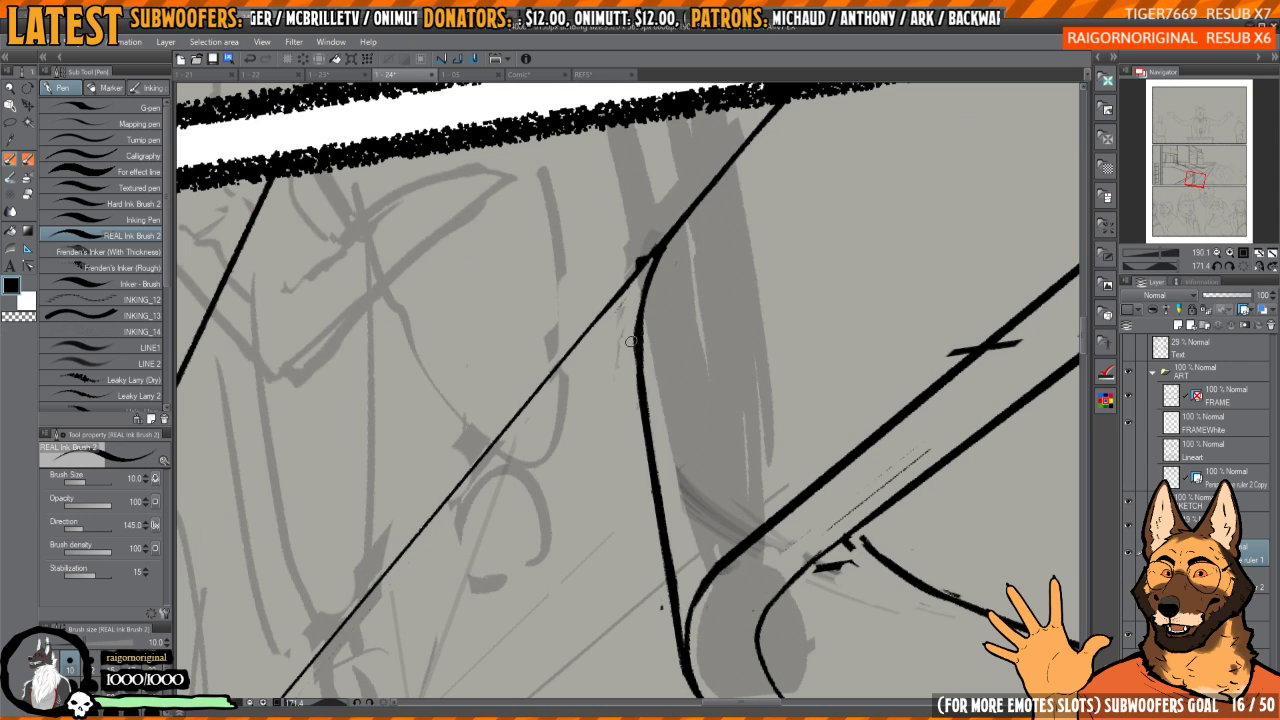
- Thin the curved wall's vertical edge with transparent strokes from its foot up to the bend
{"action": "key", "text": "c"}
{"action": "mouse_move", "coordinate": [642, 350]}
{"action": "left_mouse_down"}
{"action": "mouse_move", "coordinate": [659, 385]}
{"action": "mouse_move", "coordinate": [759, 252]}
{"action": "mouse_move", "coordinate": [646, 361]}
{"action": "left_mouse_up"}
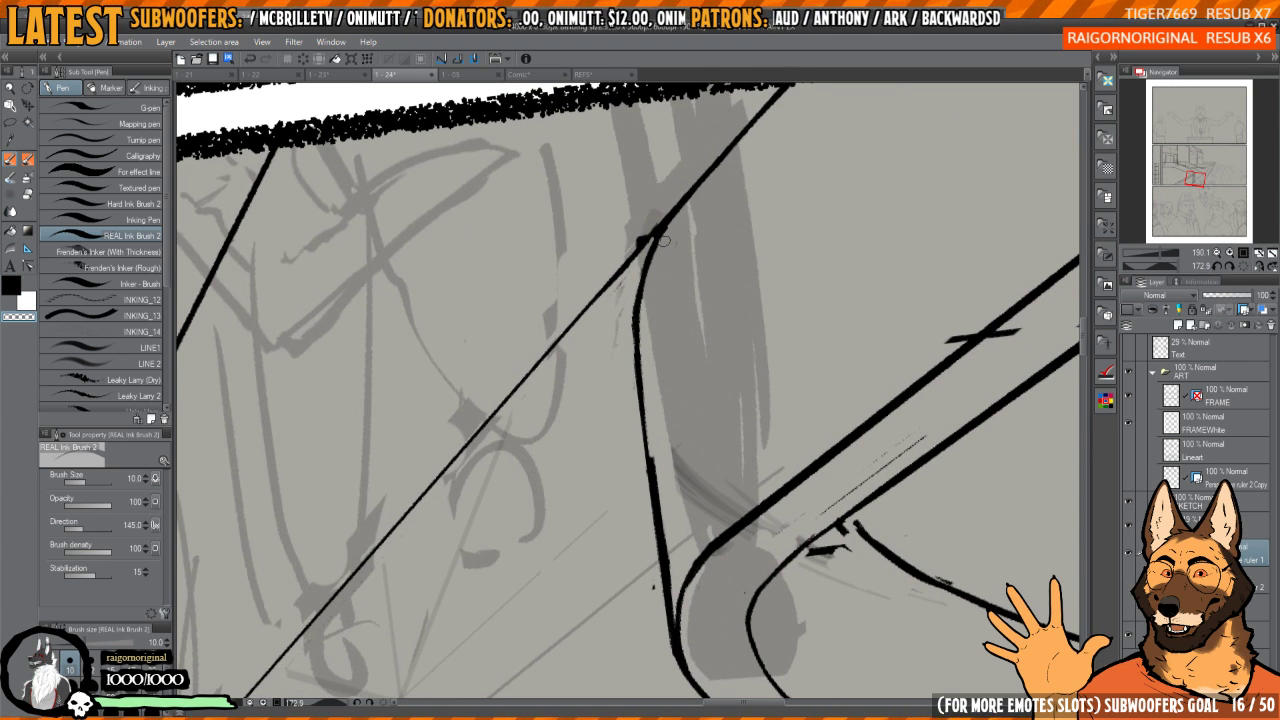
{"action": "left_click_drag", "start_coordinate": [647, 397], "coordinate": [660, 550]}
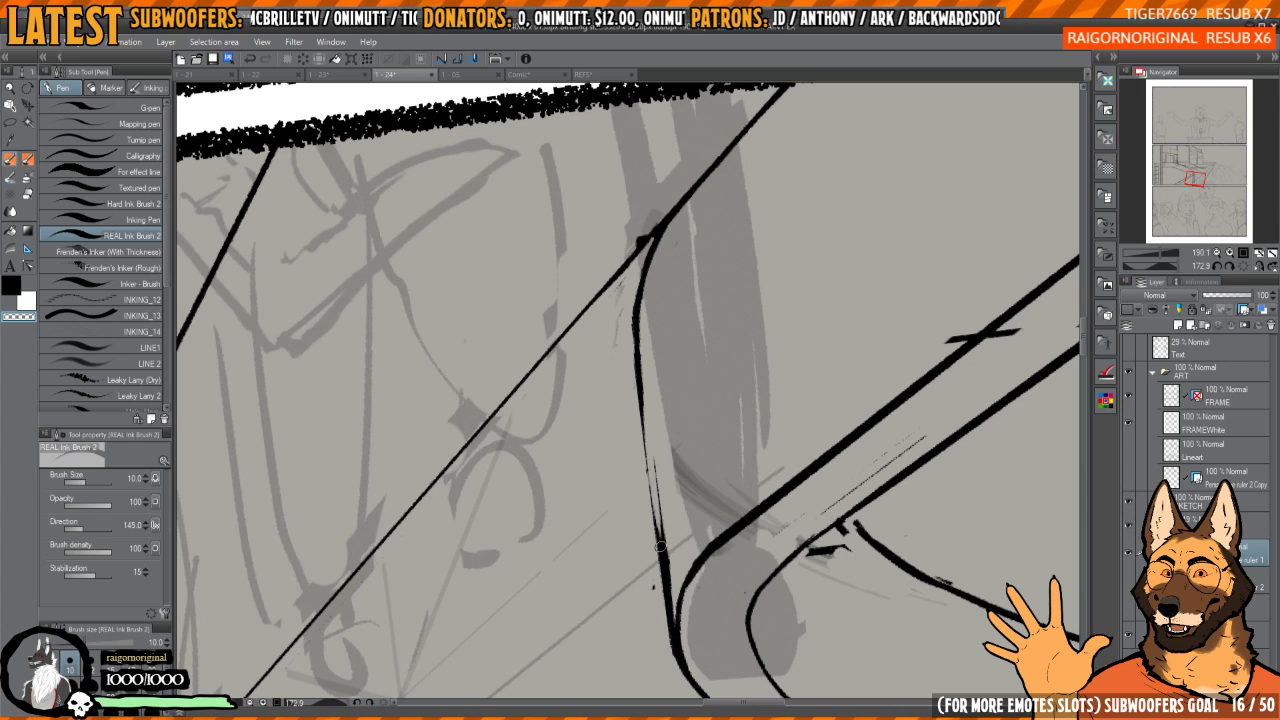
{"action": "mouse_move", "coordinate": [652, 445]}
{"action": "left_mouse_down"}
{"action": "mouse_move", "coordinate": [663, 554]}
{"action": "mouse_move", "coordinate": [640, 385]}
{"action": "mouse_move", "coordinate": [660, 543]}
{"action": "mouse_move", "coordinate": [652, 486]}
{"action": "left_mouse_up"}
{"action": "key", "text": "c"}
{"action": "scroll", "coordinate": [658, 537], "scroll_direction": "up", "scroll_amount": 1}
{"action": "left_click_drag", "start_coordinate": [658, 537], "coordinate": [638, 452]}
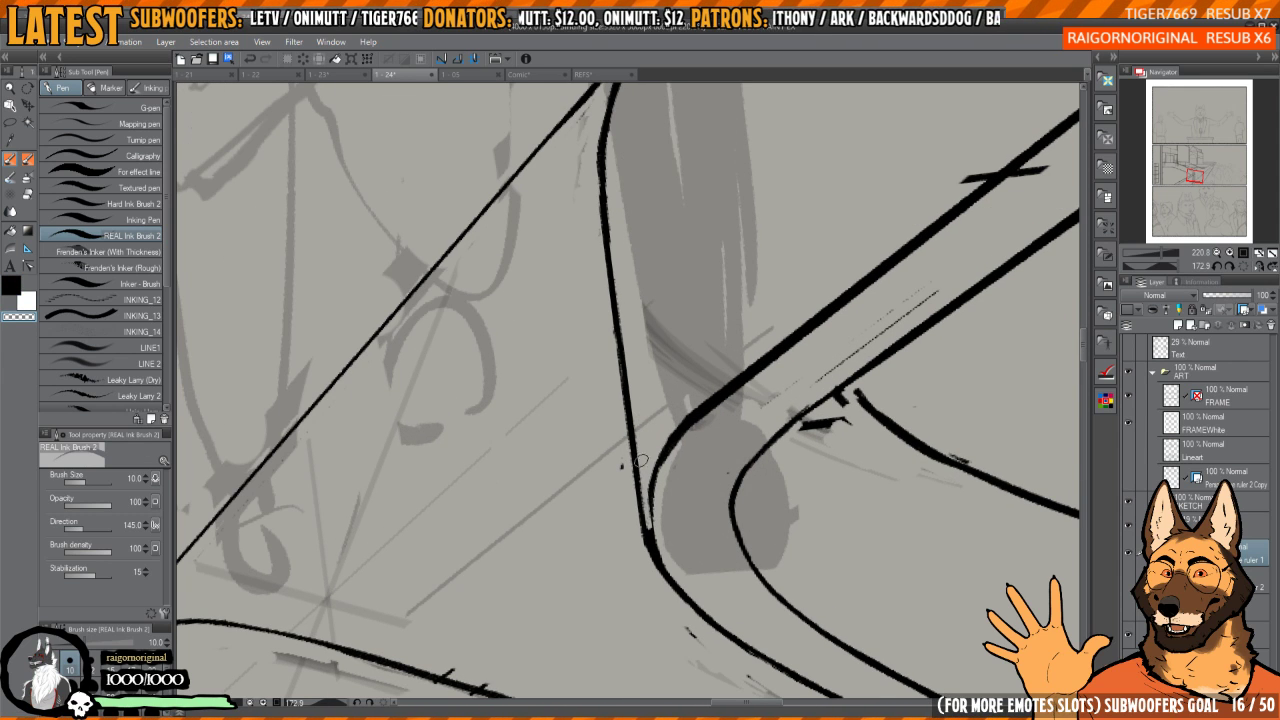
- Taper the front edge of the curved wall's top at the bend and thin the adjoining straight stretch with transparent strokes
{"action": "mouse_move", "coordinate": [661, 558]}
{"action": "left_mouse_down"}
{"action": "mouse_move", "coordinate": [651, 437]}
{"action": "mouse_move", "coordinate": [636, 455]}
{"action": "mouse_move", "coordinate": [640, 468]}
{"action": "mouse_move", "coordinate": [668, 336]}
{"action": "mouse_move", "coordinate": [662, 347]}
{"action": "left_mouse_up"}
{"action": "scroll", "coordinate": [651, 491], "scroll_direction": "up", "scroll_amount": 2}
{"action": "left_click_drag", "start_coordinate": [645, 503], "coordinate": [655, 540]}
{"action": "key", "text": "c"}
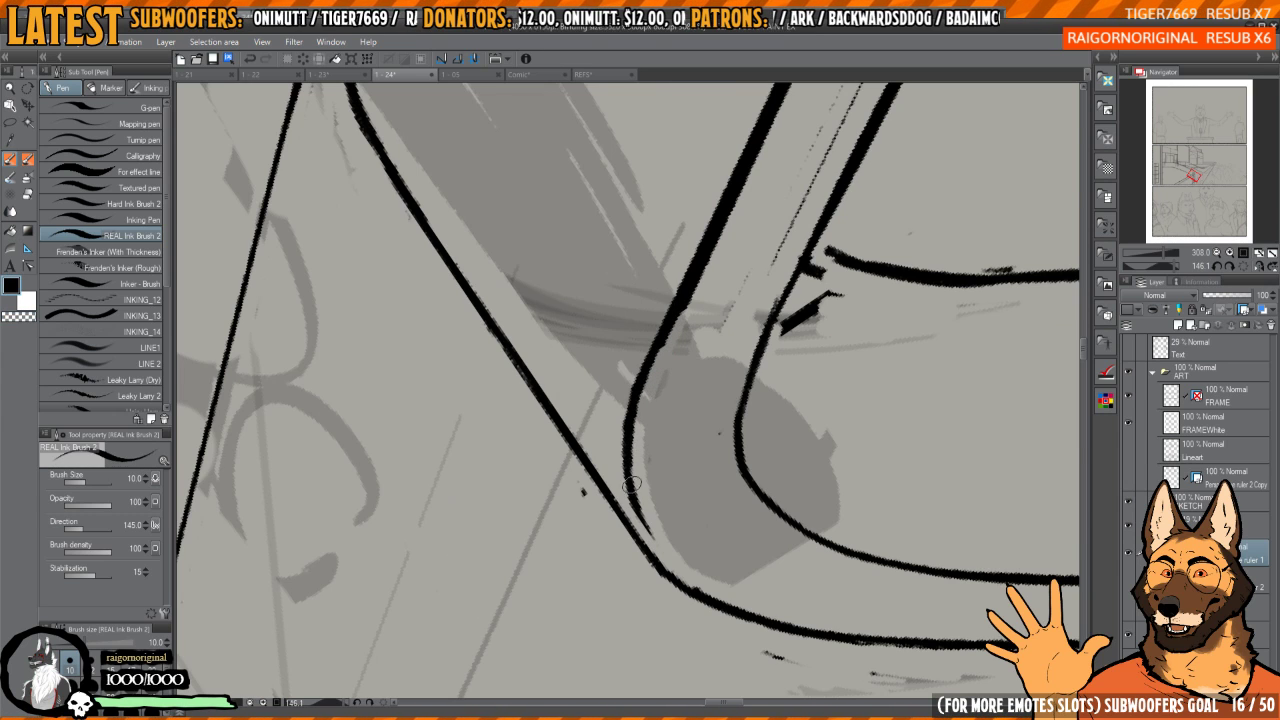
{"action": "key", "text": "c"}
{"action": "left_click_drag", "start_coordinate": [640, 496], "coordinate": [658, 537]}
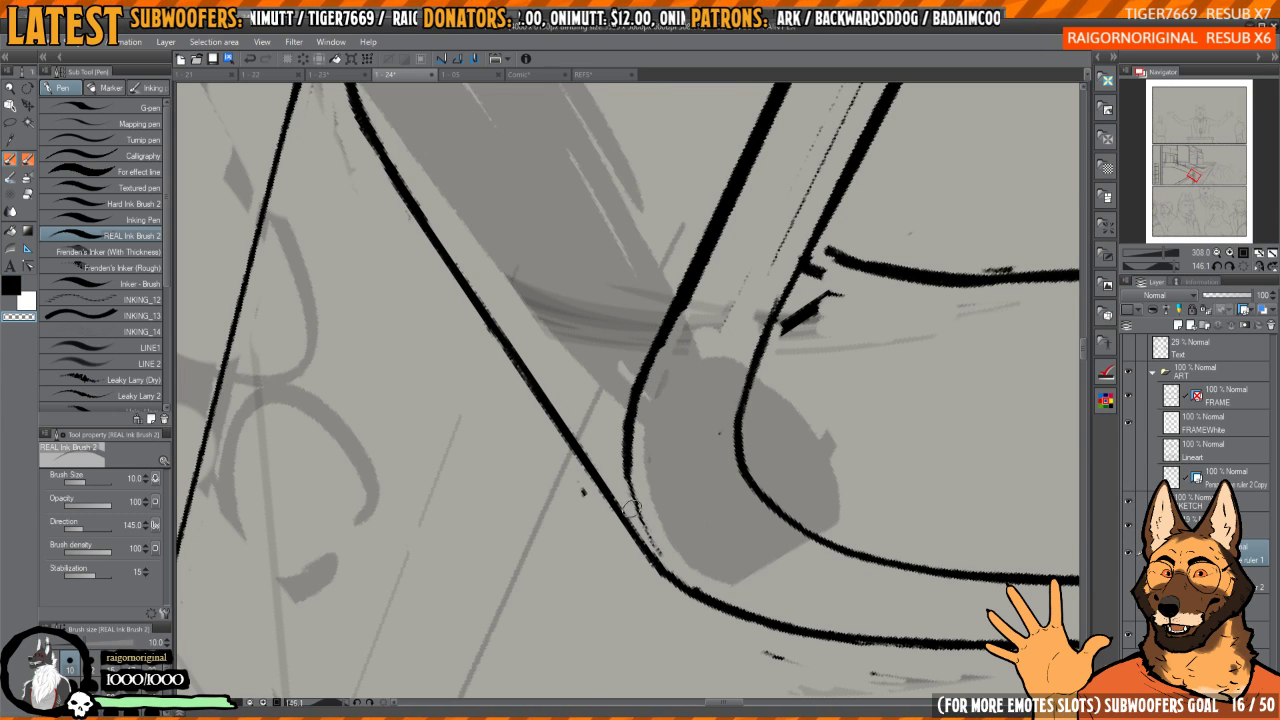
{"action": "left_click_drag", "start_coordinate": [636, 468], "coordinate": [700, 290]}
{"action": "scroll", "coordinate": [643, 374], "scroll_direction": "down", "scroll_amount": 4}
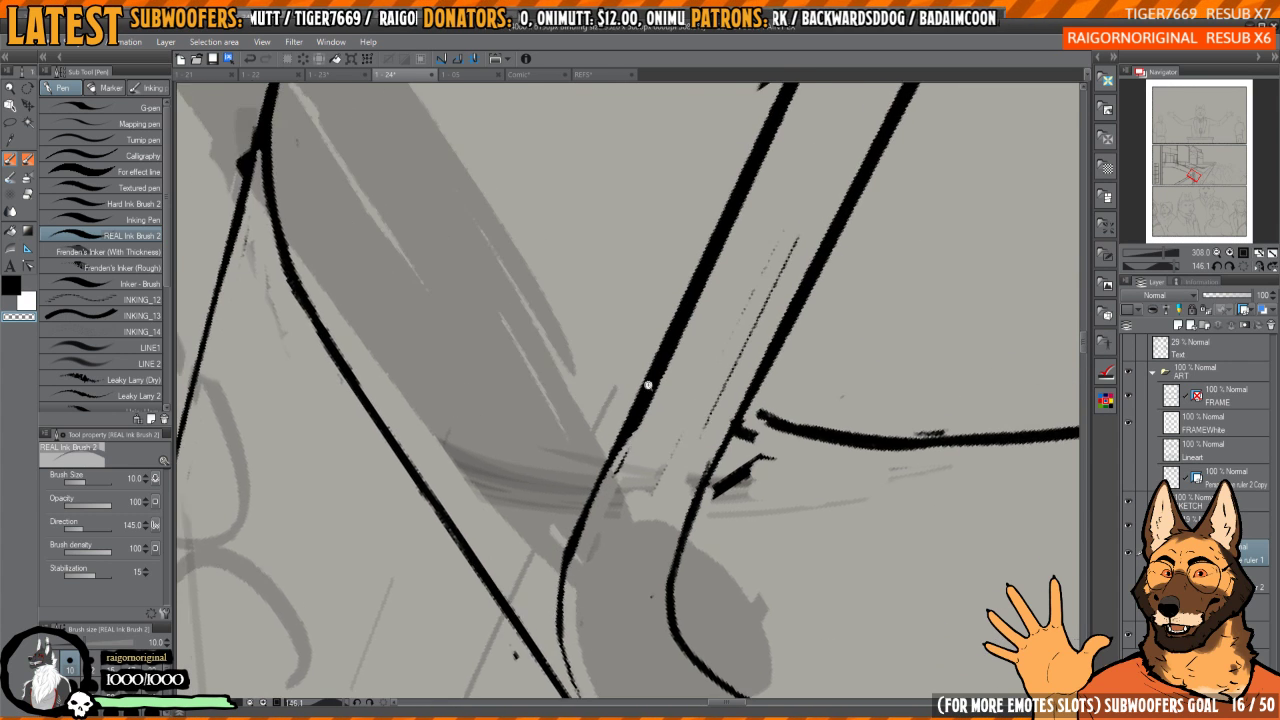
{"action": "mouse_move", "coordinate": [823, 289]}
{"action": "left_mouse_down"}
{"action": "mouse_move", "coordinate": [710, 380]}
{"action": "mouse_move", "coordinate": [631, 480]}
{"action": "mouse_move", "coordinate": [695, 387]}
{"action": "mouse_move", "coordinate": [895, 184]}
{"action": "left_mouse_up"}
- Redraw the front edge in black where the straight stretch enters the bend and trim the overshoot to a smooth curve
{"action": "scroll", "coordinate": [783, 308], "scroll_direction": "up", "scroll_amount": 5}
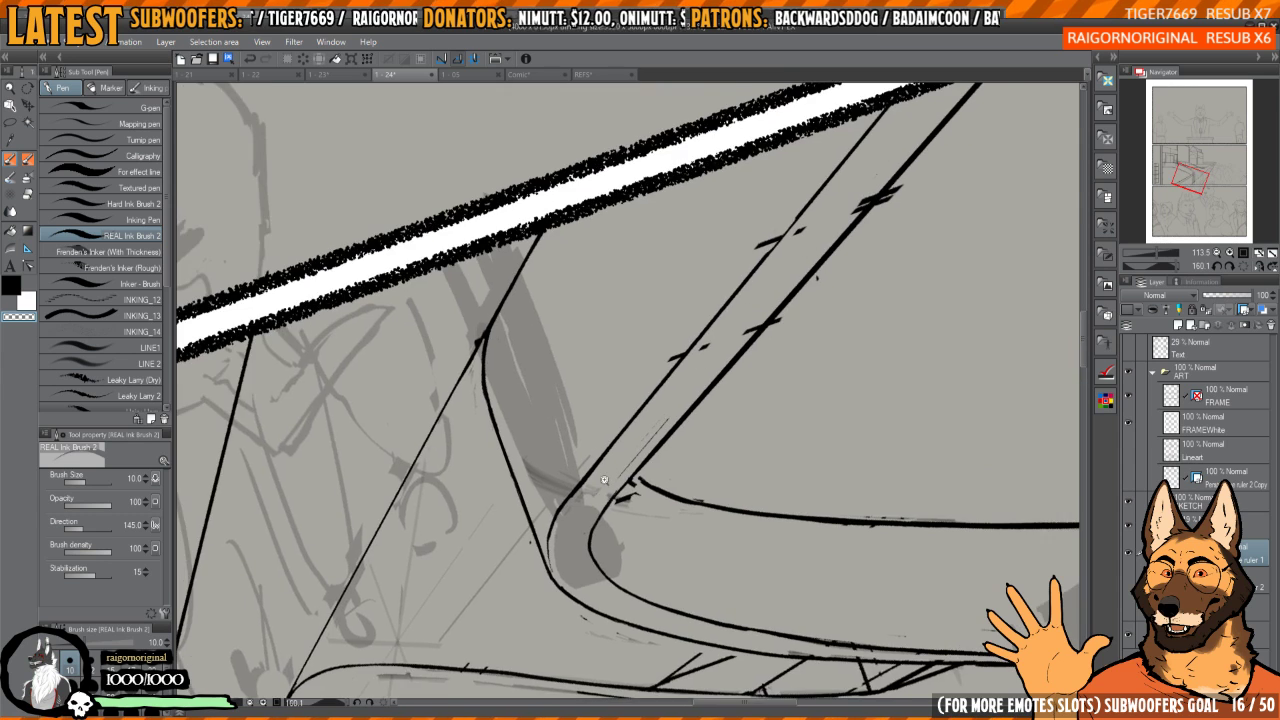
{"action": "left_click_drag", "start_coordinate": [665, 330], "coordinate": [545, 516]}
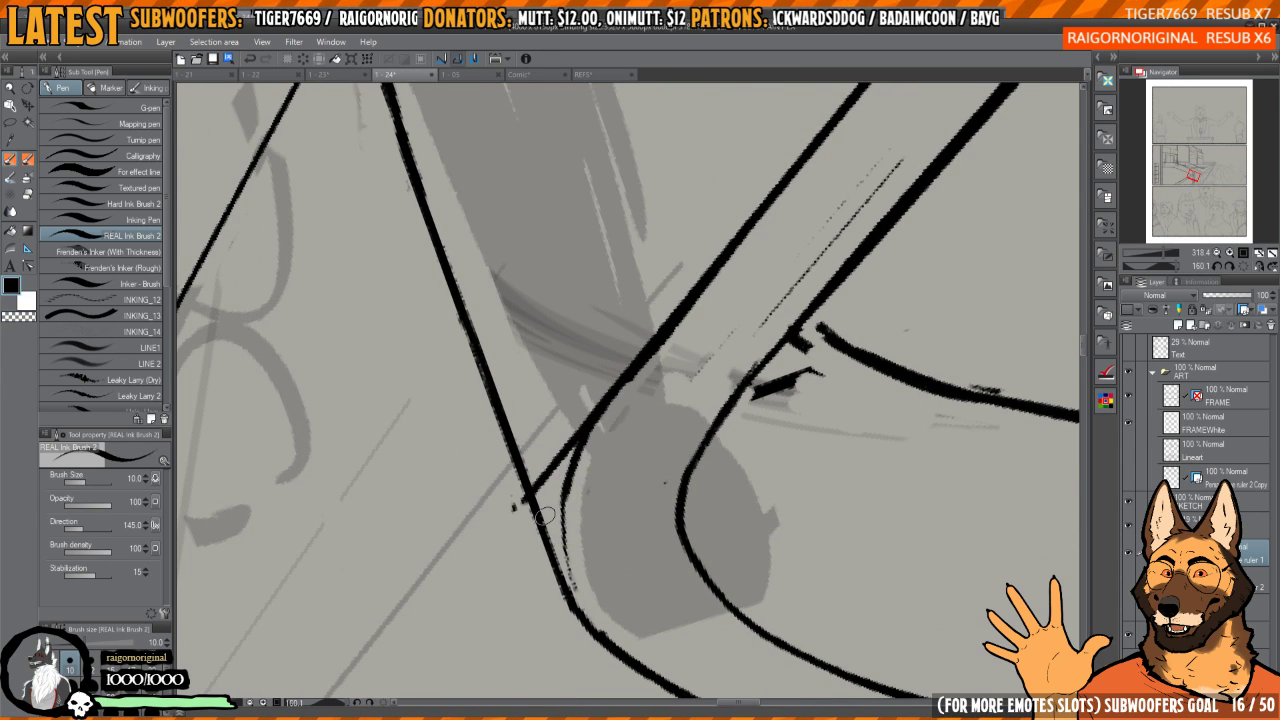
{"action": "key", "text": "ctrl+z"}
{"action": "left_click_drag", "start_coordinate": [673, 328], "coordinate": [585, 443]}
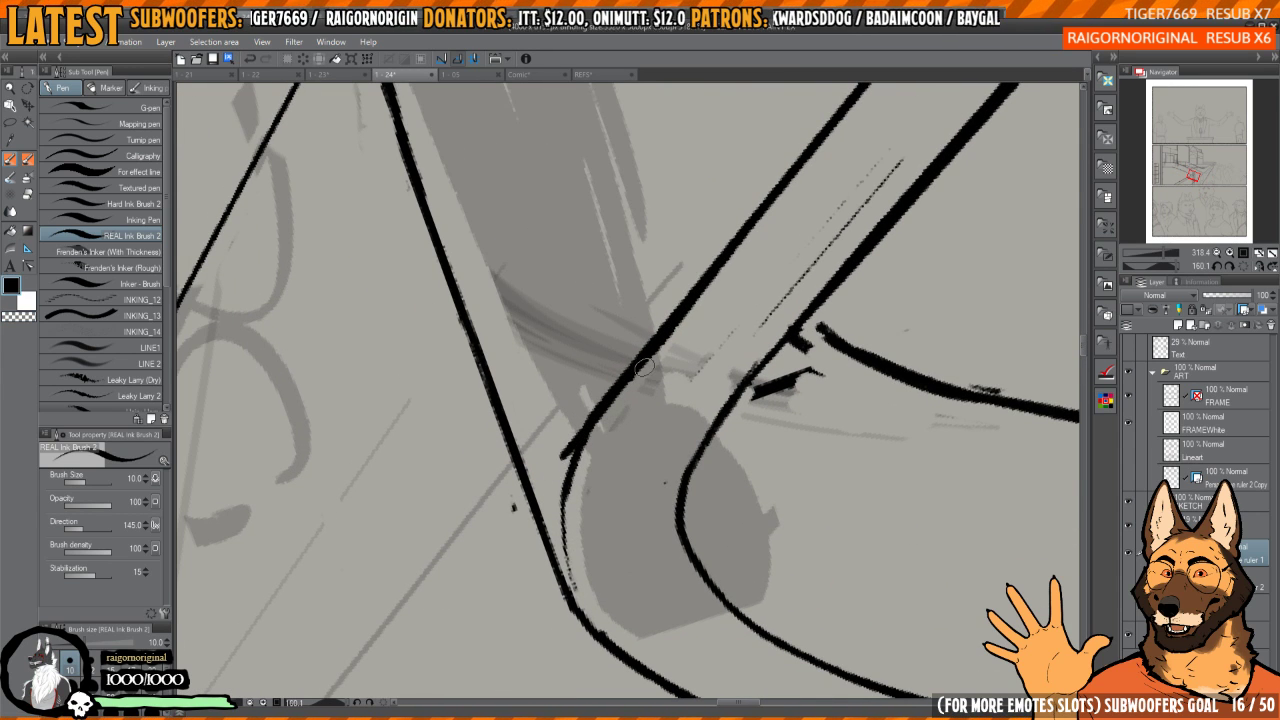
{"action": "key", "text": "c"}
{"action": "mouse_move", "coordinate": [643, 367]}
{"action": "left_mouse_down"}
{"action": "mouse_move", "coordinate": [566, 444]}
{"action": "mouse_move", "coordinate": [626, 350]}
{"action": "mouse_move", "coordinate": [571, 439]}
{"action": "mouse_move", "coordinate": [580, 434]}
{"action": "mouse_move", "coordinate": [572, 426]}
{"action": "mouse_move", "coordinate": [569, 441]}
{"action": "mouse_move", "coordinate": [568, 429]}
{"action": "mouse_move", "coordinate": [563, 459]}
{"action": "mouse_move", "coordinate": [621, 355]}
{"action": "mouse_move", "coordinate": [571, 445]}
{"action": "mouse_move", "coordinate": [605, 387]}
{"action": "left_mouse_up"}
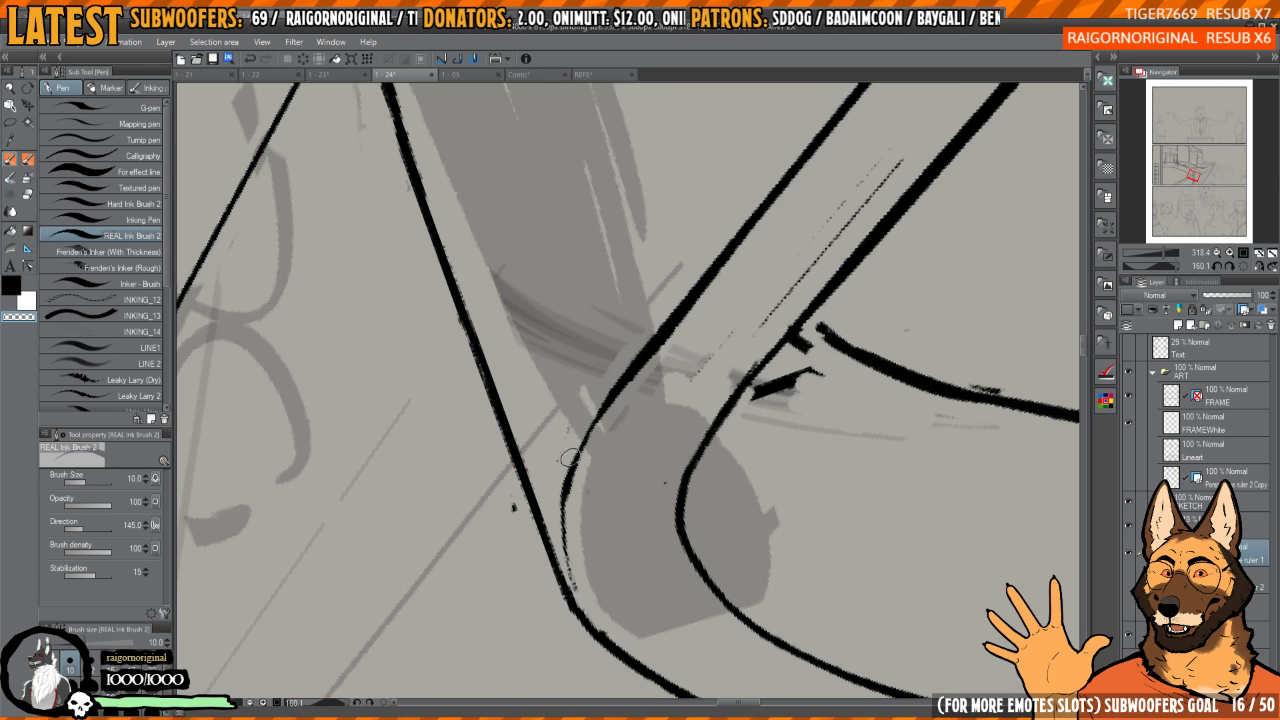
{"action": "key", "text": "c"}
{"action": "scroll", "coordinate": [573, 477], "scroll_direction": "down", "scroll_amount": 5}
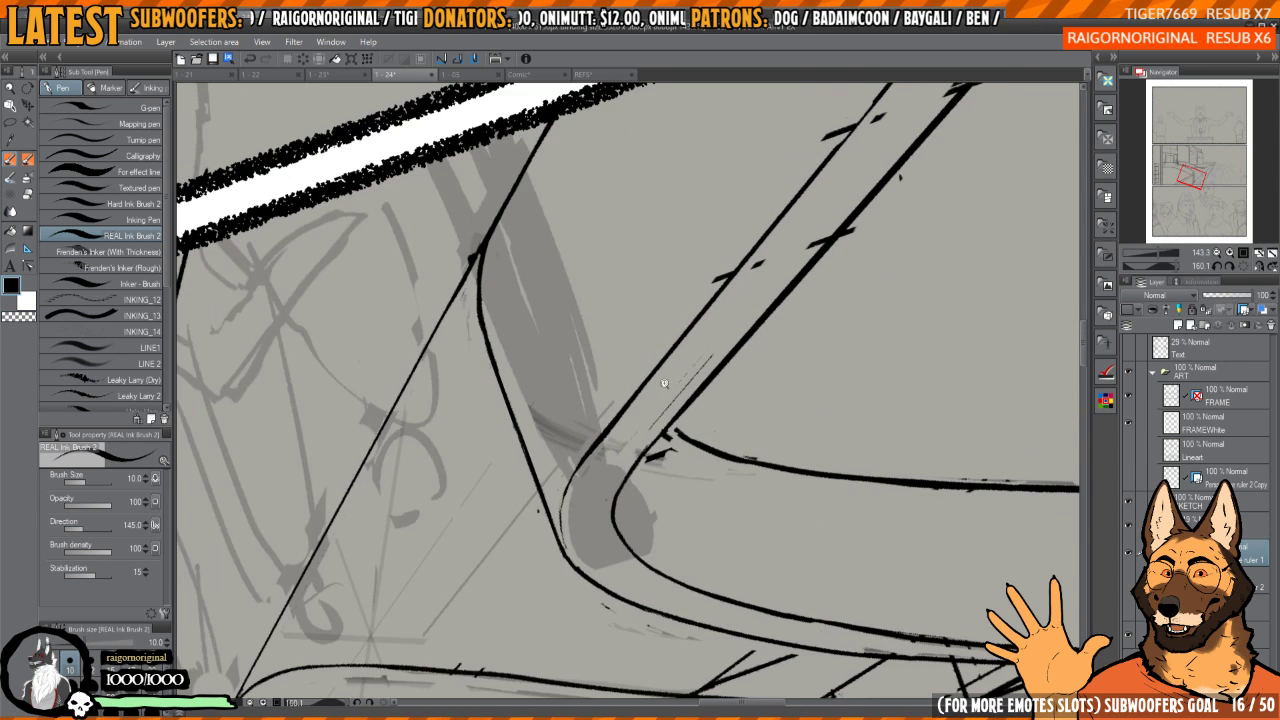
- Erase most of the thickness of the front edge's straight stretch and redraw it in black from the bend towards the panel frame
{"action": "key", "text": "c"}
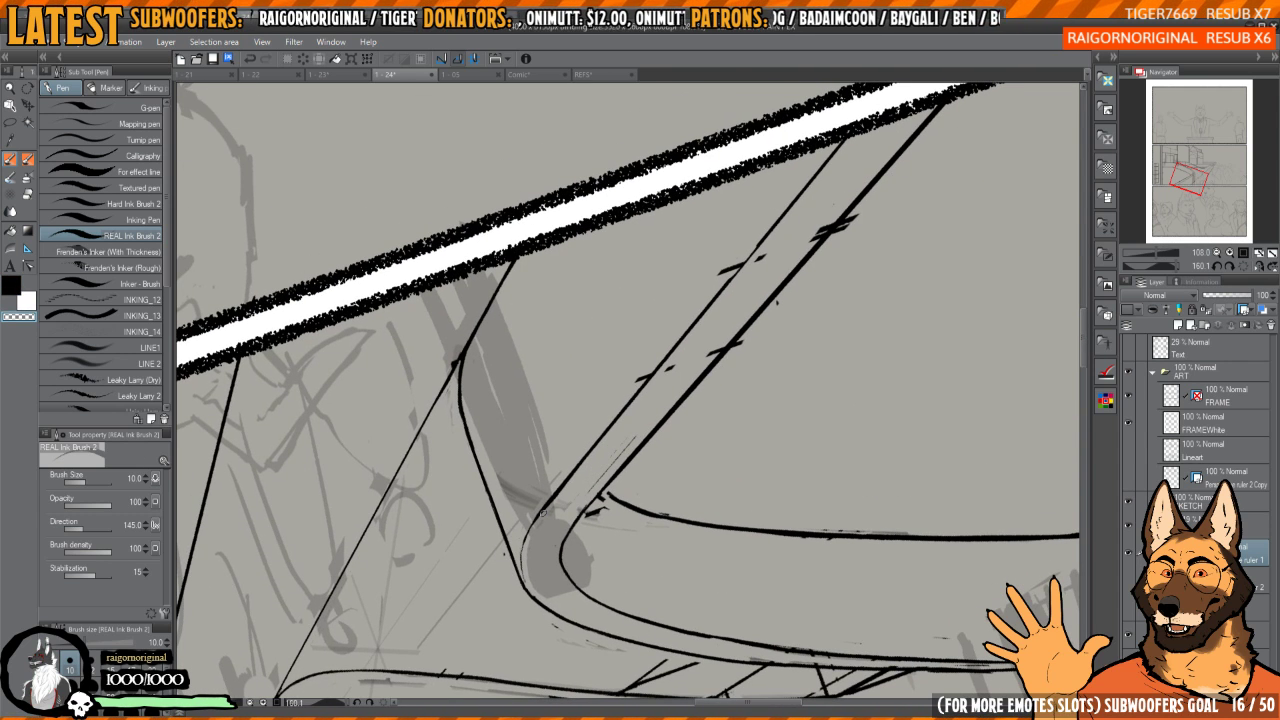
{"action": "left_click_drag", "start_coordinate": [579, 465], "coordinate": [825, 207]}
{"action": "key", "text": "c"}
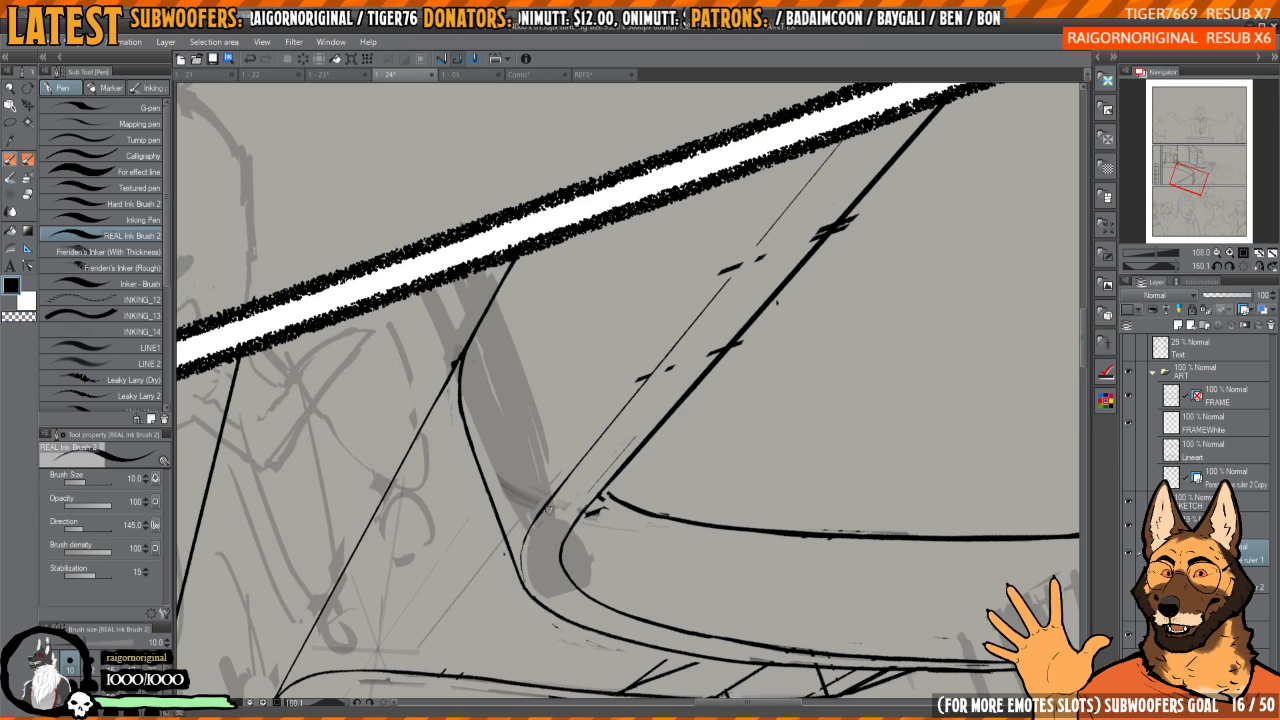
{"action": "left_click_drag", "start_coordinate": [577, 465], "coordinate": [796, 209]}
{"action": "mouse_move", "coordinate": [833, 161]}
{"action": "left_mouse_down"}
{"action": "mouse_move", "coordinate": [597, 424]}
{"action": "mouse_move", "coordinate": [548, 511]}
{"action": "mouse_move", "coordinate": [790, 208]}
{"action": "left_mouse_up"}
{"action": "key", "text": "ctrl+z"}
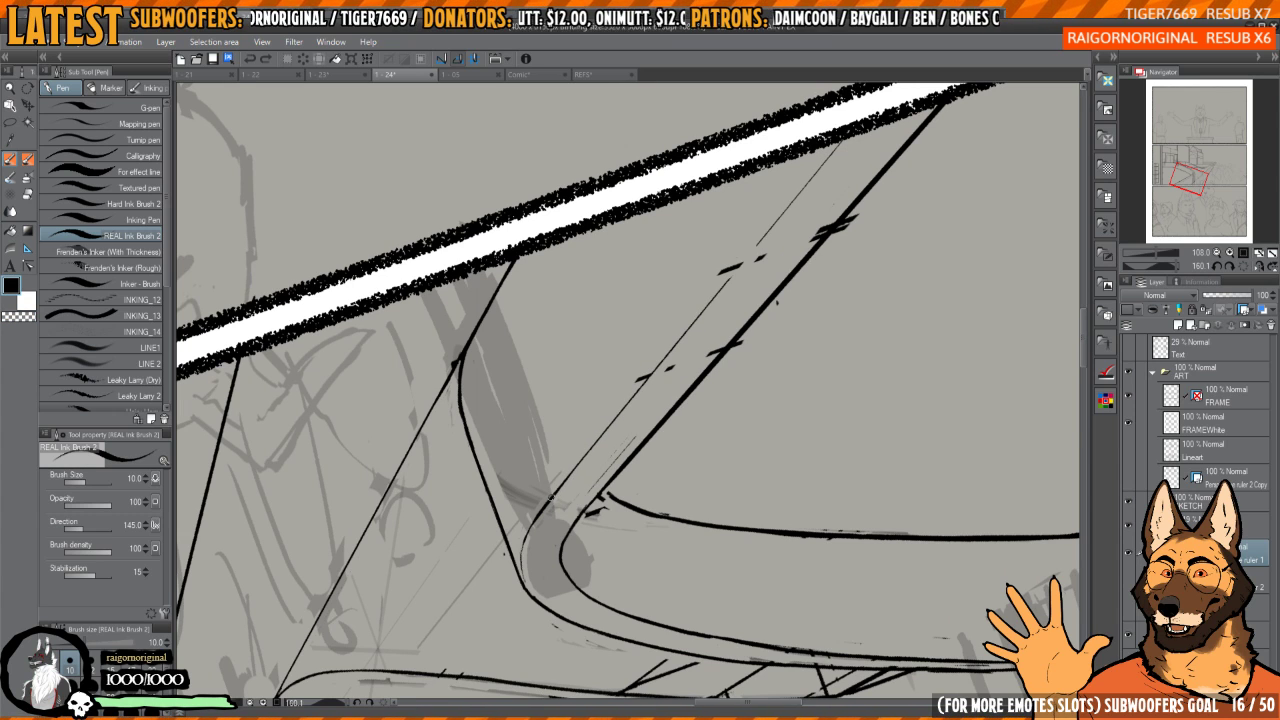
{"action": "left_click_drag", "start_coordinate": [549, 497], "coordinate": [709, 302]}
{"action": "key", "text": "ctrl+z"}
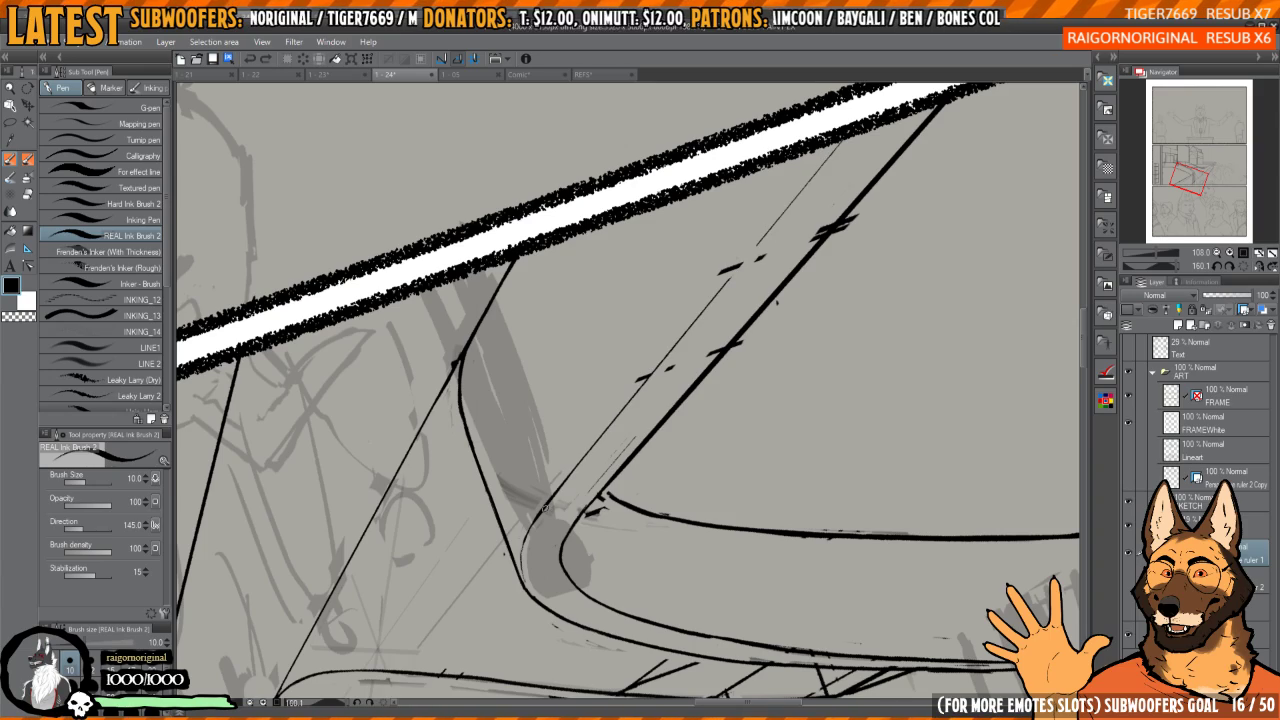
{"action": "left_click_drag", "start_coordinate": [551, 497], "coordinate": [785, 238]}
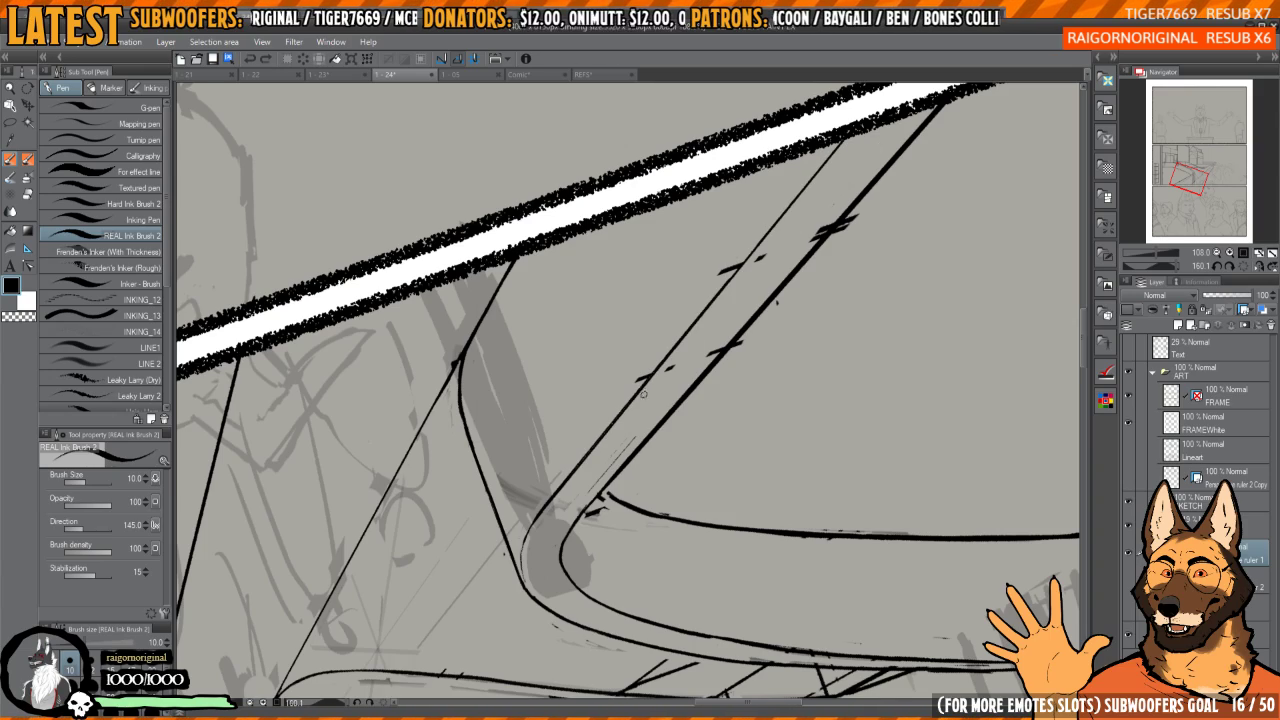
- Draw a black line alongside the long diagonal edge from the curved wall's foot to the low wall's rounded corner
{"action": "left_click_drag", "start_coordinate": [607, 475], "coordinate": [640, 366]}
{"action": "left_click_drag", "start_coordinate": [750, 420], "coordinate": [686, 231]}
{"action": "left_click_drag", "start_coordinate": [786, 391], "coordinate": [837, 391]}
{"action": "left_click_drag", "start_coordinate": [708, 485], "coordinate": [708, 421]}
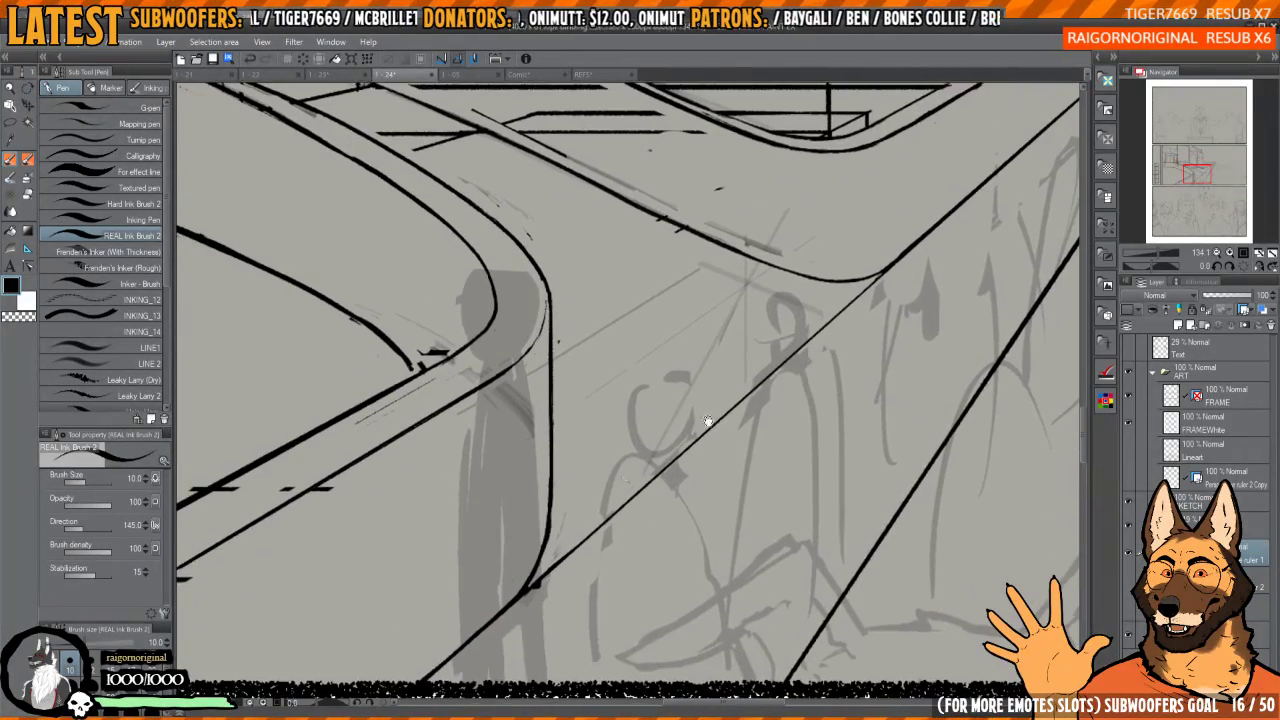
{"action": "scroll", "coordinate": [555, 530], "scroll_direction": "up", "scroll_amount": 2}
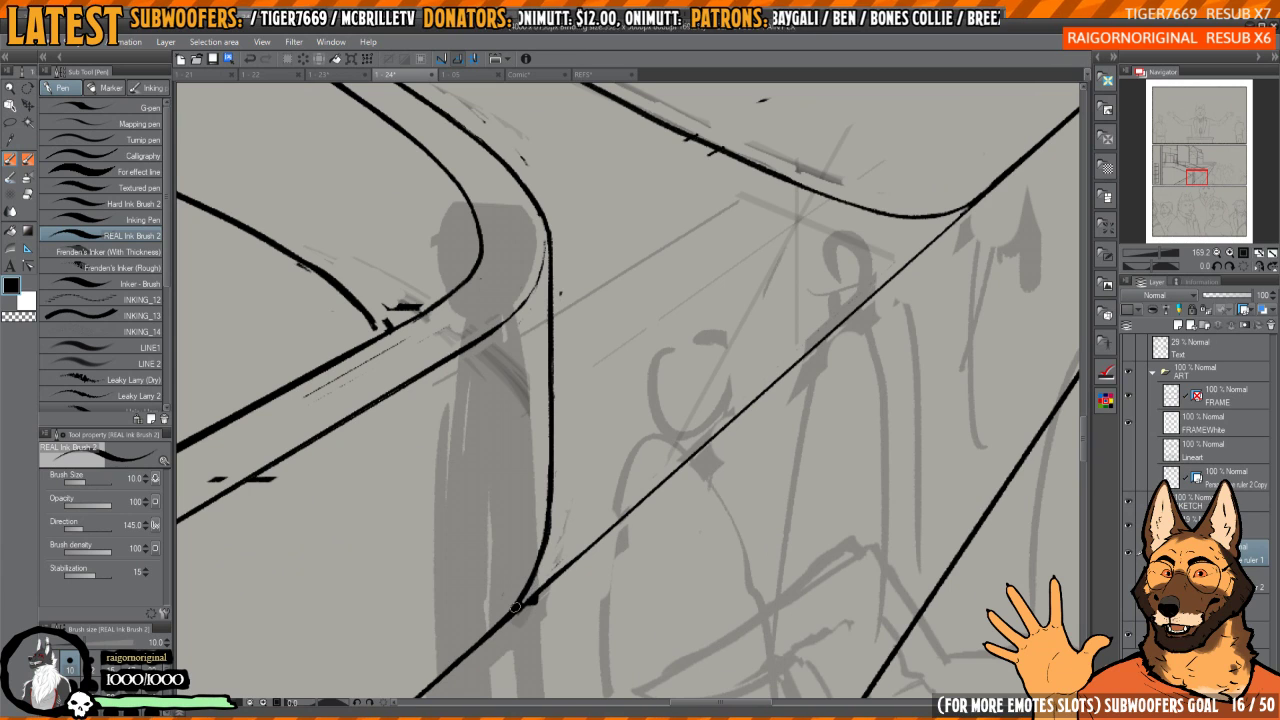
{"action": "left_click_drag", "start_coordinate": [521, 561], "coordinate": [916, 226]}
{"action": "key", "text": "ctrl+z"}
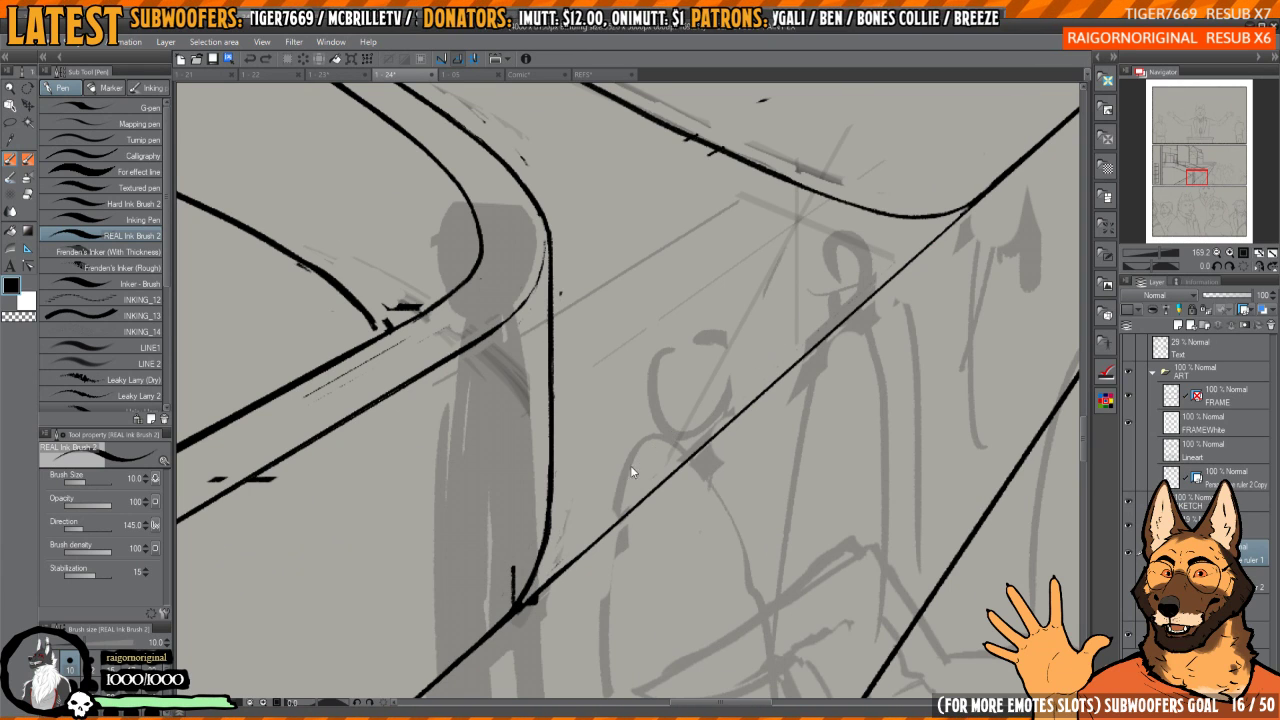
{"action": "left_click_drag", "start_coordinate": [514, 574], "coordinate": [940, 230]}
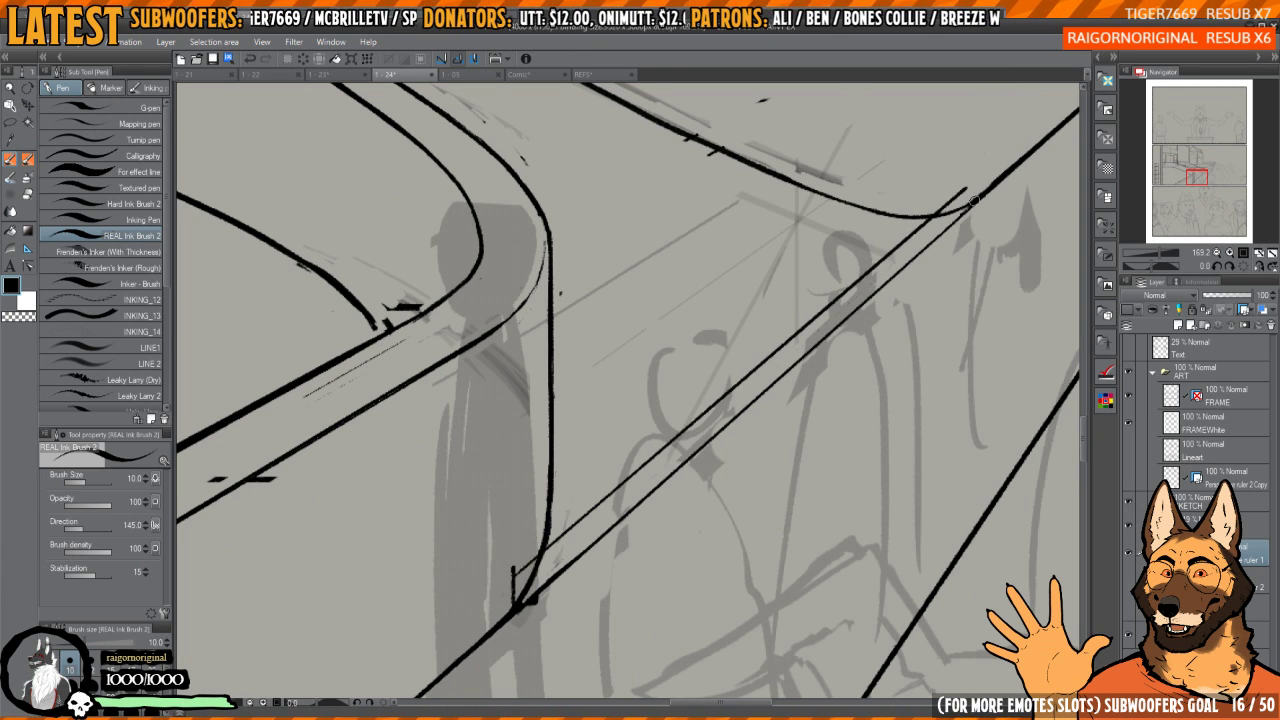
{"action": "key", "text": "ctrl+z"}
{"action": "mouse_move", "coordinate": [523, 576]}
{"action": "left_mouse_down"}
{"action": "mouse_move", "coordinate": [982, 191]}
{"action": "mouse_move", "coordinate": [870, 264]}
{"action": "left_mouse_up"}
{"action": "scroll", "coordinate": [870, 264], "scroll_direction": "up", "scroll_amount": 2}
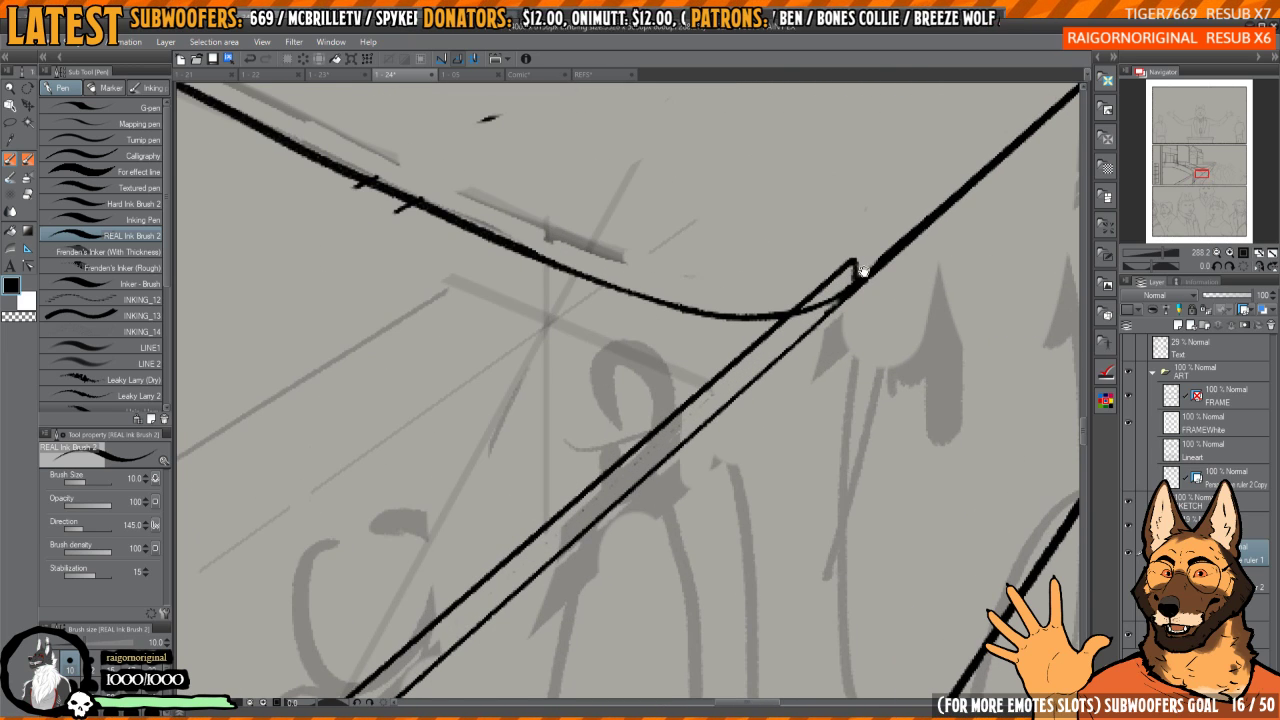
- Add a second parallel black line above the diagonal, from the curved wall's vertical edge to the low wall's rounded corner
{"action": "scroll", "coordinate": [864, 271], "scroll_direction": "down", "scroll_amount": 4}
{"action": "left_click_drag", "start_coordinate": [766, 351], "coordinate": [816, 327]}
{"action": "scroll", "coordinate": [611, 506], "scroll_direction": "up", "scroll_amount": 2}
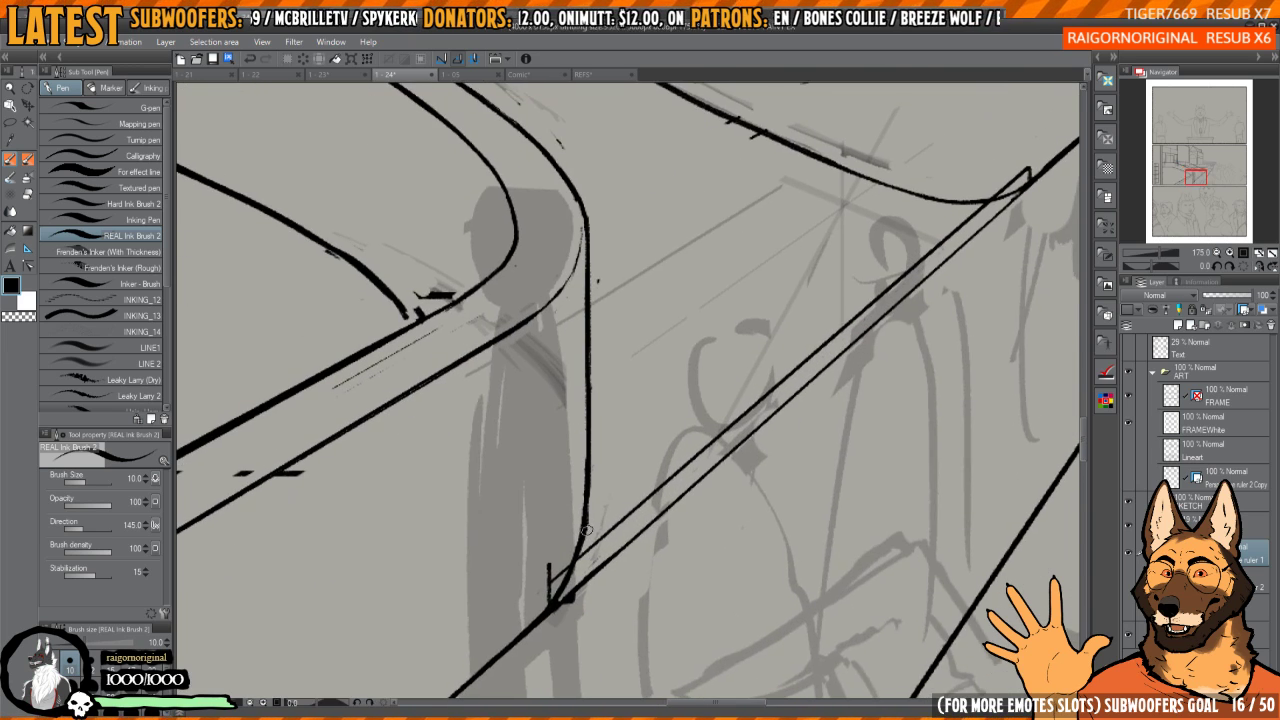
{"action": "left_click_drag", "start_coordinate": [587, 530], "coordinate": [968, 213]}
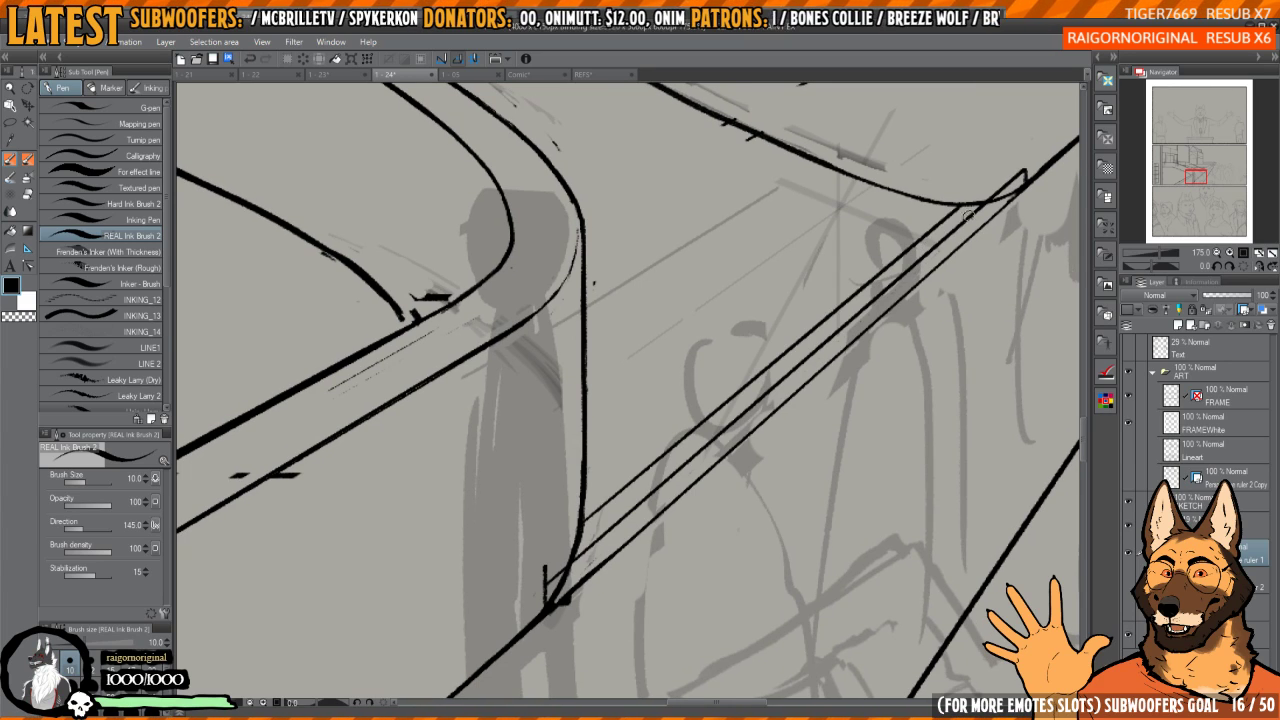
{"action": "scroll", "coordinate": [995, 198], "scroll_direction": "down", "scroll_amount": 3}
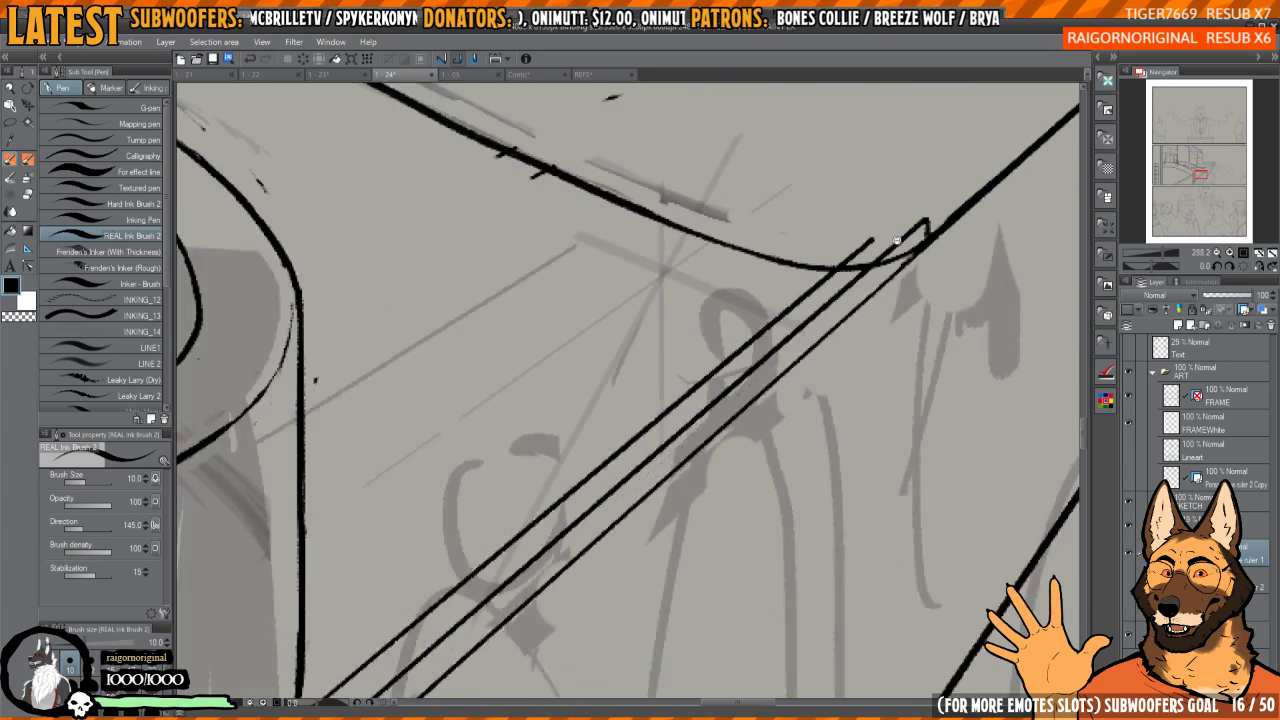
{"action": "left_click_drag", "start_coordinate": [644, 457], "coordinate": [690, 427]}
- Draw a short curve from the step's lower corner up to the curved wall's vertical edge and erase the excess strokes around it
{"action": "scroll", "coordinate": [690, 427], "scroll_direction": "up", "scroll_amount": 4}
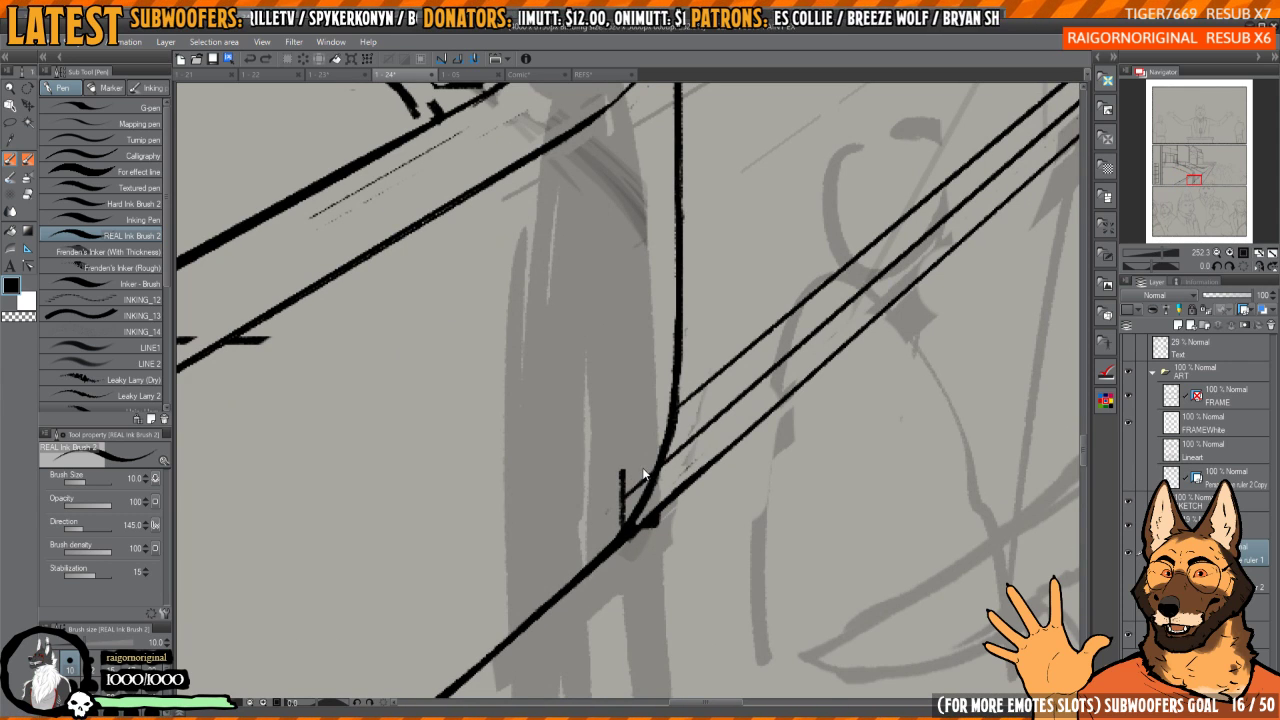
{"action": "scroll", "coordinate": [644, 476], "scroll_direction": "up", "scroll_amount": 2}
{"action": "left_click_drag", "start_coordinate": [620, 500], "coordinate": [690, 372]}
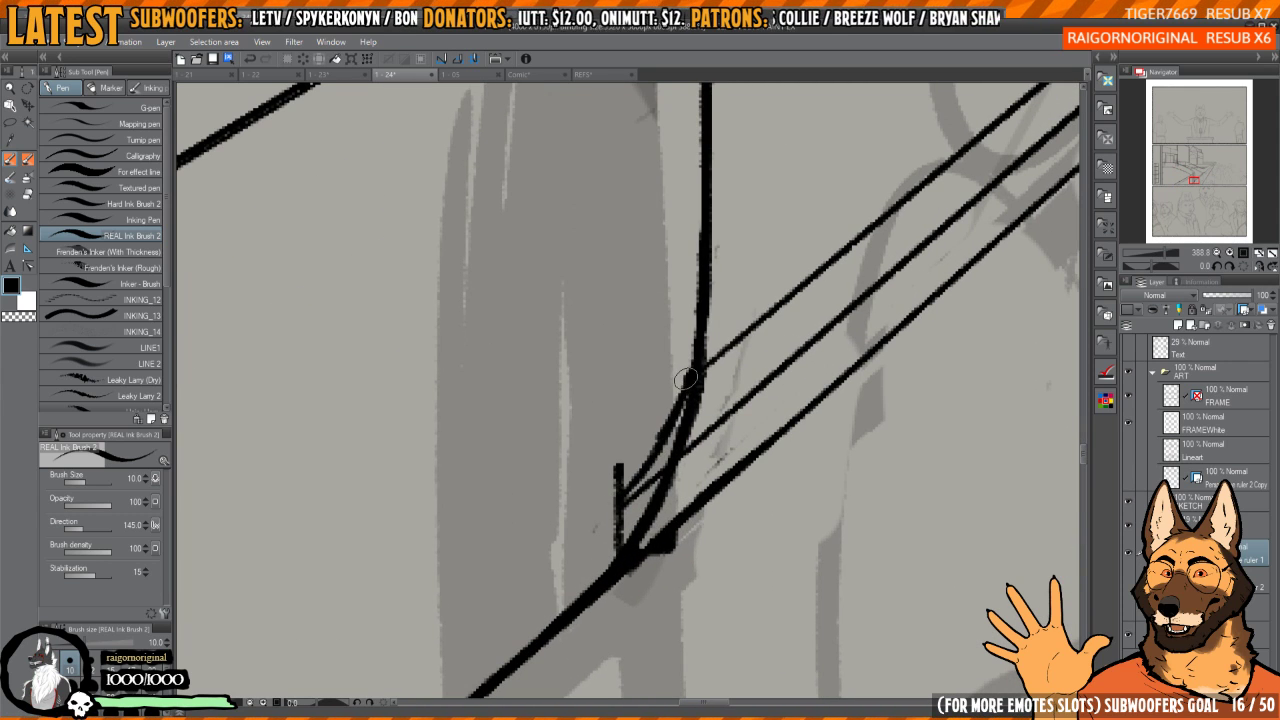
{"action": "key", "text": "c"}
{"action": "left_click_drag", "start_coordinate": [603, 511], "coordinate": [674, 394]}
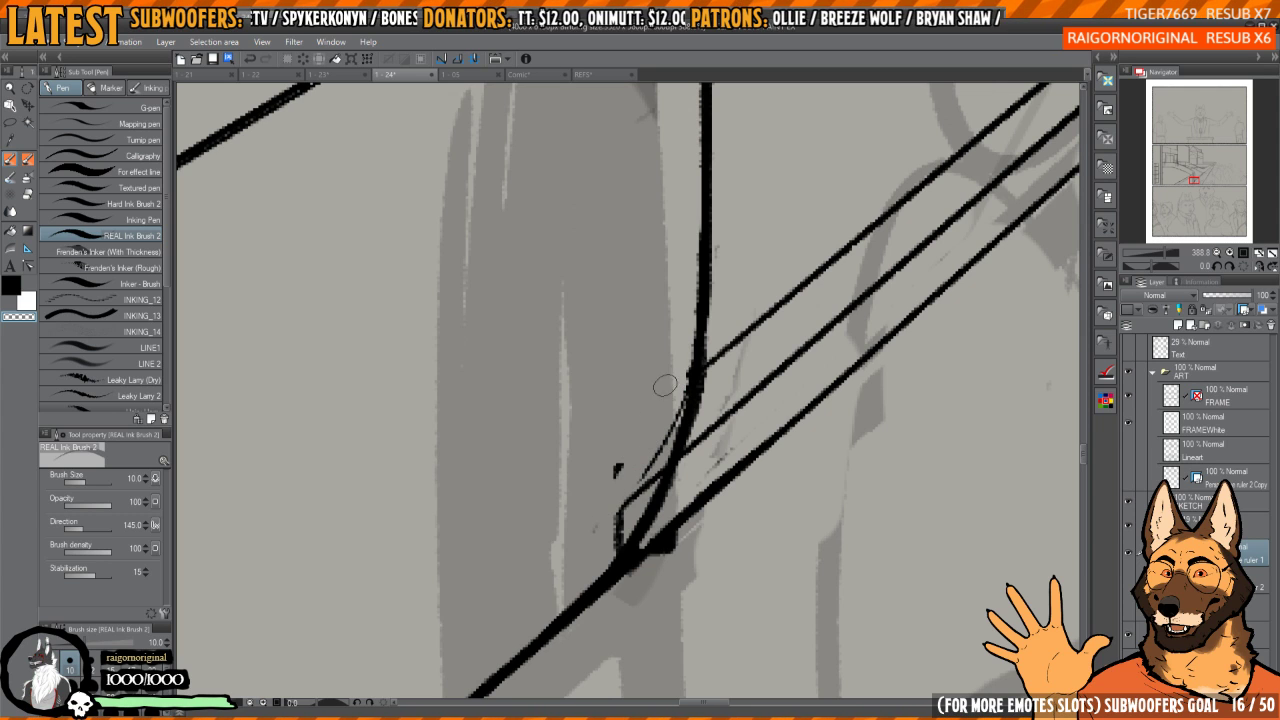
{"action": "left_click_drag", "start_coordinate": [614, 470], "coordinate": [640, 478]}
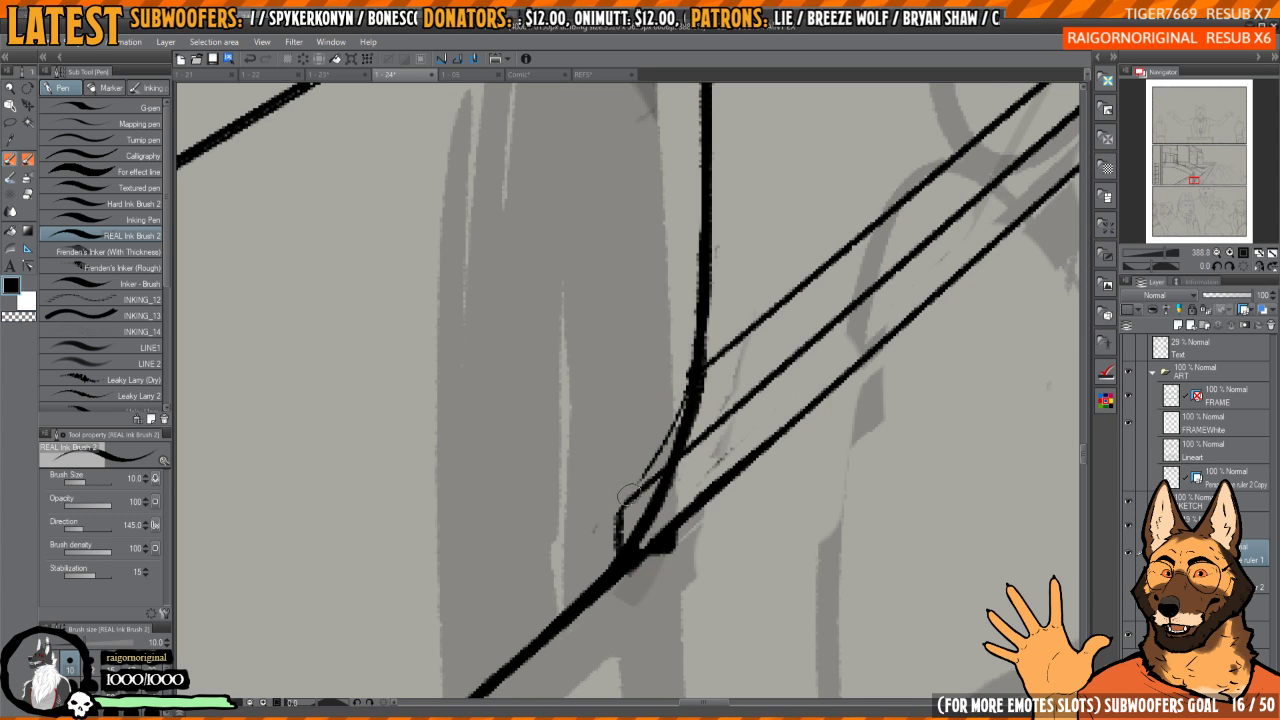
{"action": "scroll", "coordinate": [676, 418], "scroll_direction": "down", "scroll_amount": 5}
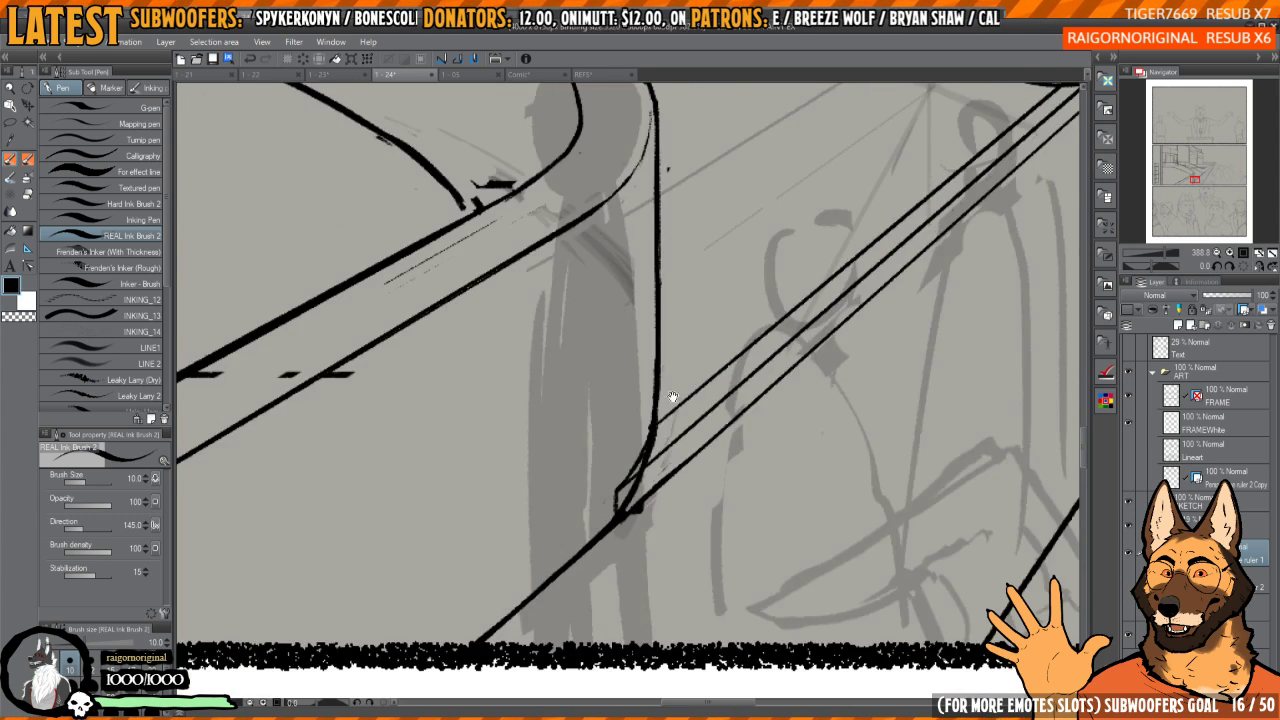
- Connect the upper ends of the two parallel lines beside the low wall's rounded corner with a short slanted line, forming a step's tread
{"action": "scroll", "coordinate": [842, 347], "scroll_direction": "up", "scroll_amount": 6}
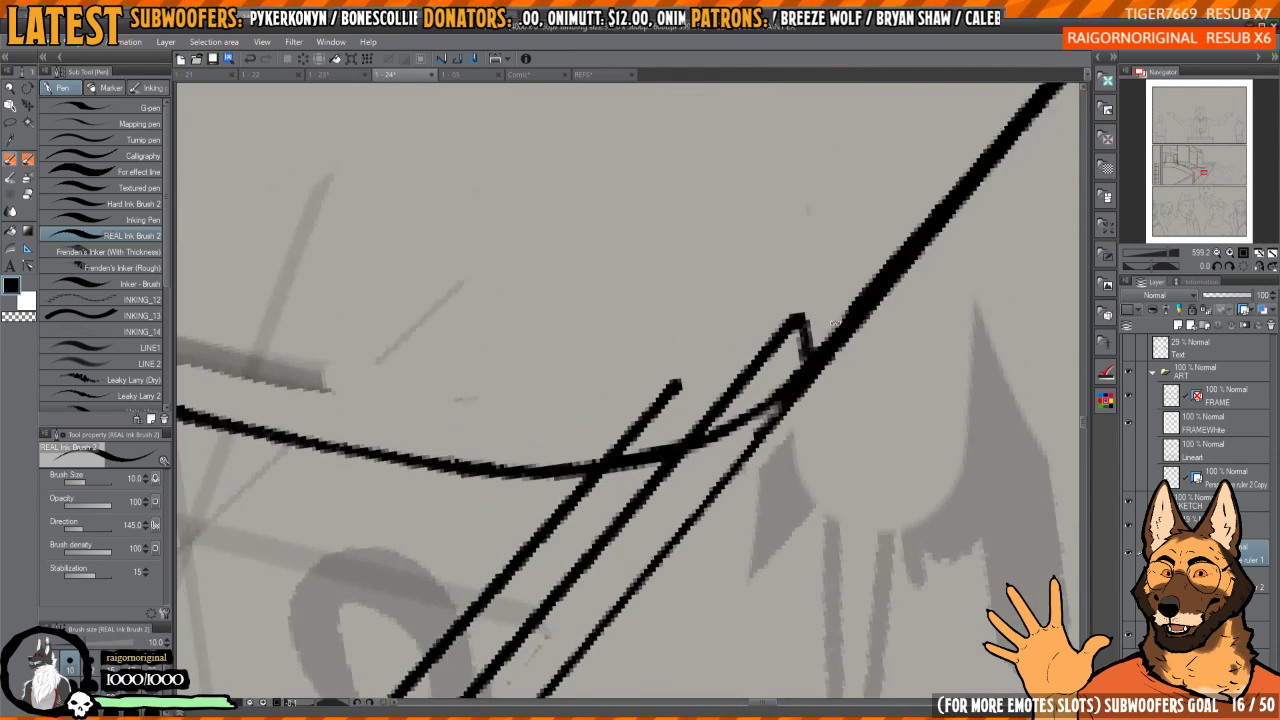
{"action": "mouse_move", "coordinate": [694, 348]}
{"action": "left_mouse_down"}
{"action": "mouse_move", "coordinate": [755, 279]}
{"action": "mouse_move", "coordinate": [676, 361]}
{"action": "mouse_move", "coordinate": [752, 267]}
{"action": "left_mouse_up"}
{"action": "key", "text": "c"}
{"action": "key", "text": "c"}
{"action": "mouse_move", "coordinate": [704, 330]}
{"action": "left_mouse_down"}
{"action": "mouse_move", "coordinate": [766, 266]}
{"action": "mouse_move", "coordinate": [675, 360]}
{"action": "mouse_move", "coordinate": [652, 405]}
{"action": "mouse_move", "coordinate": [697, 322]}
{"action": "left_mouse_up"}
{"action": "scroll", "coordinate": [697, 322], "scroll_direction": "down", "scroll_amount": 6}
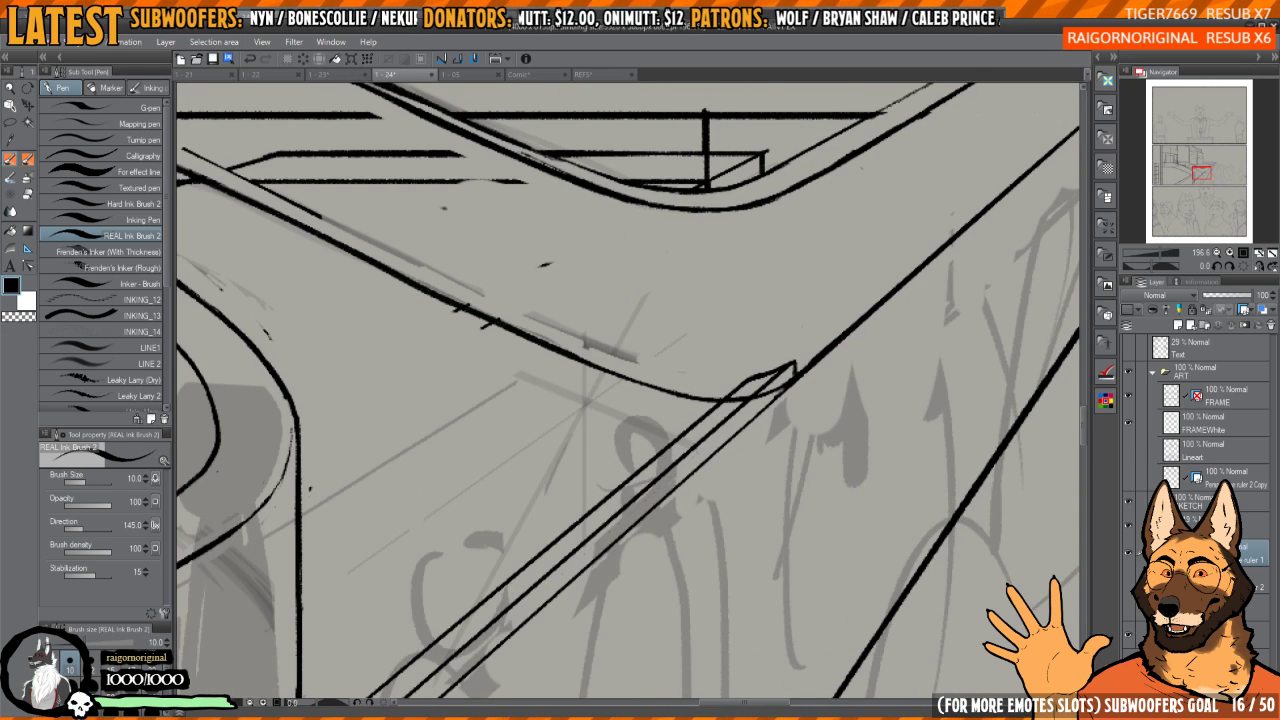
- Draw a short vertical riser above the tread and another parallel line from its tip down to the curved wall's vertical edge
{"action": "mouse_move", "coordinate": [783, 364]}
{"action": "left_mouse_down"}
{"action": "mouse_move", "coordinate": [743, 386]}
{"action": "mouse_move", "coordinate": [788, 366]}
{"action": "mouse_move", "coordinate": [789, 352]}
{"action": "left_mouse_up"}
{"action": "mouse_move", "coordinate": [840, 222]}
{"action": "left_mouse_down"}
{"action": "mouse_move", "coordinate": [778, 290]}
{"action": "mouse_move", "coordinate": [755, 296]}
{"action": "mouse_move", "coordinate": [822, 310]}
{"action": "mouse_move", "coordinate": [835, 298]}
{"action": "left_mouse_up"}
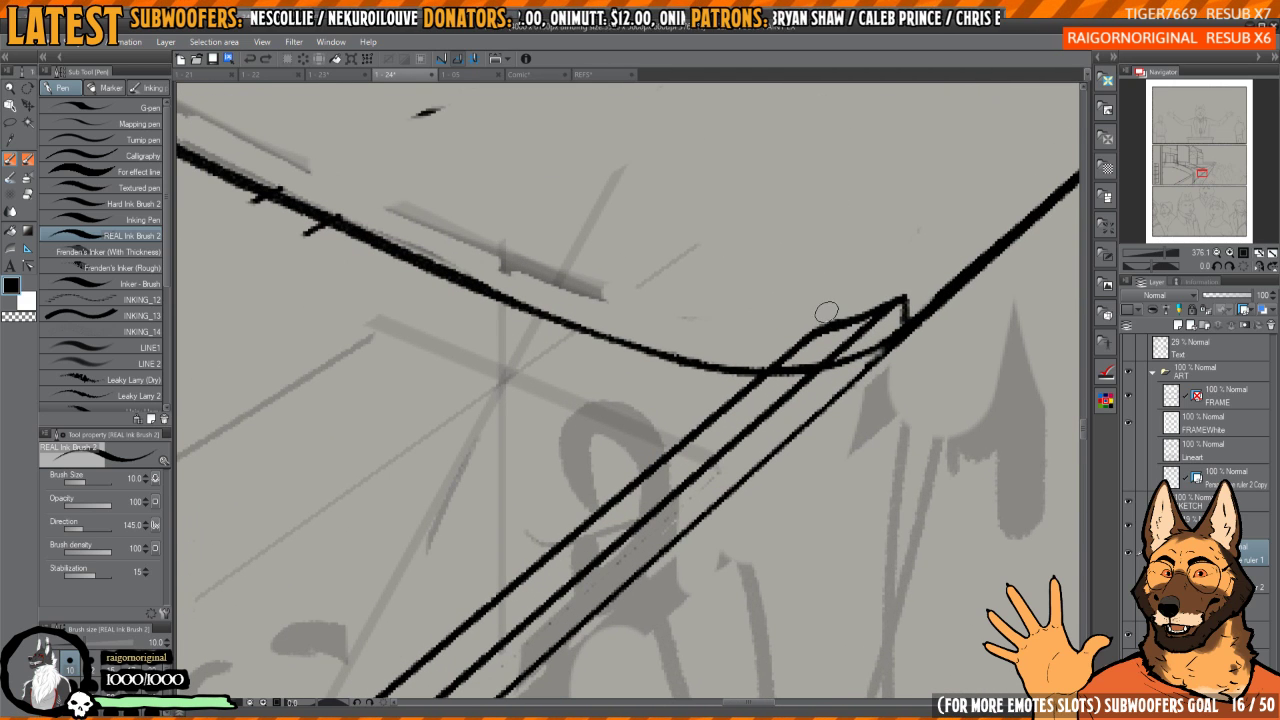
{"action": "scroll", "coordinate": [826, 310], "scroll_direction": "down", "scroll_amount": 2}
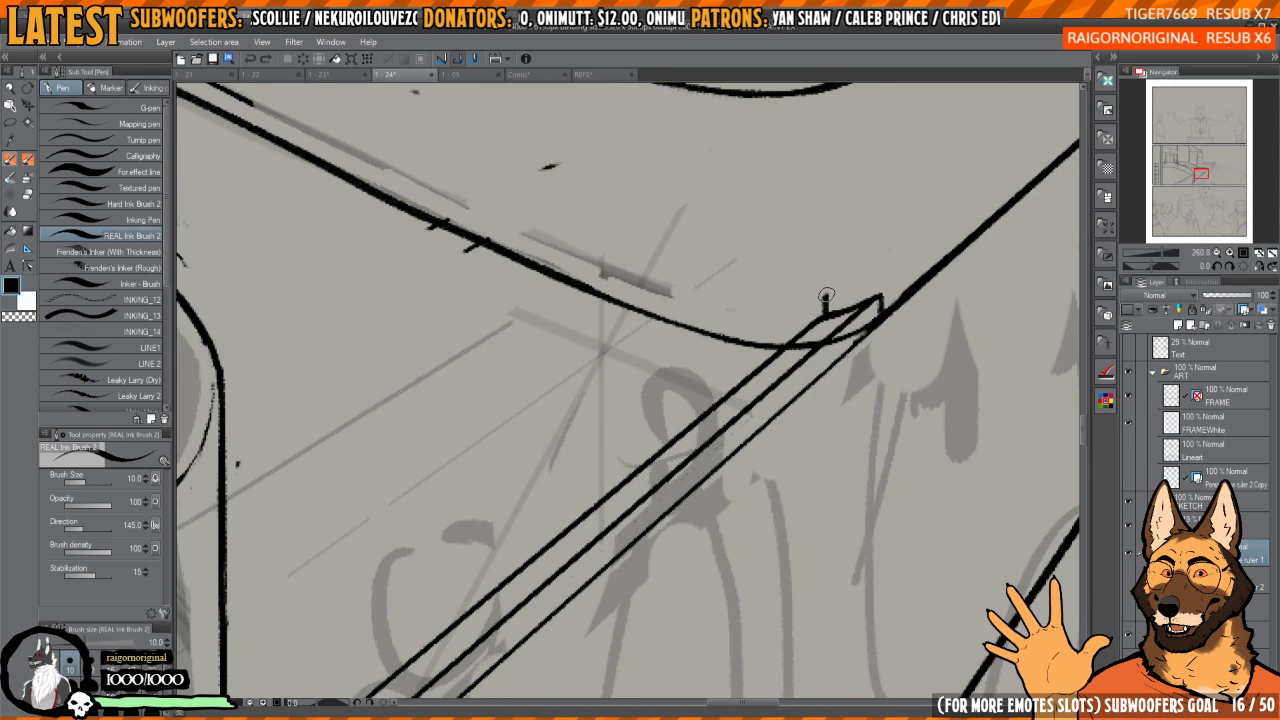
{"action": "scroll", "coordinate": [826, 296], "scroll_direction": "down", "scroll_amount": 2}
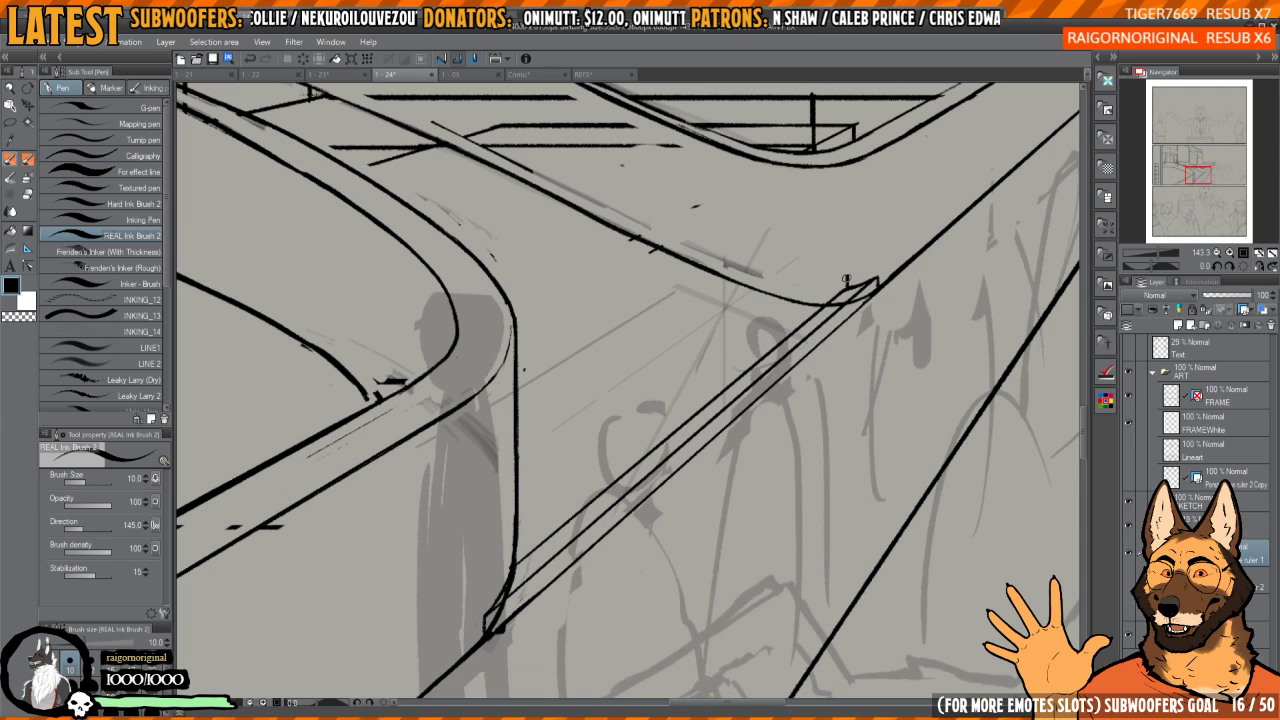
{"action": "left_click_drag", "start_coordinate": [810, 316], "coordinate": [636, 447]}
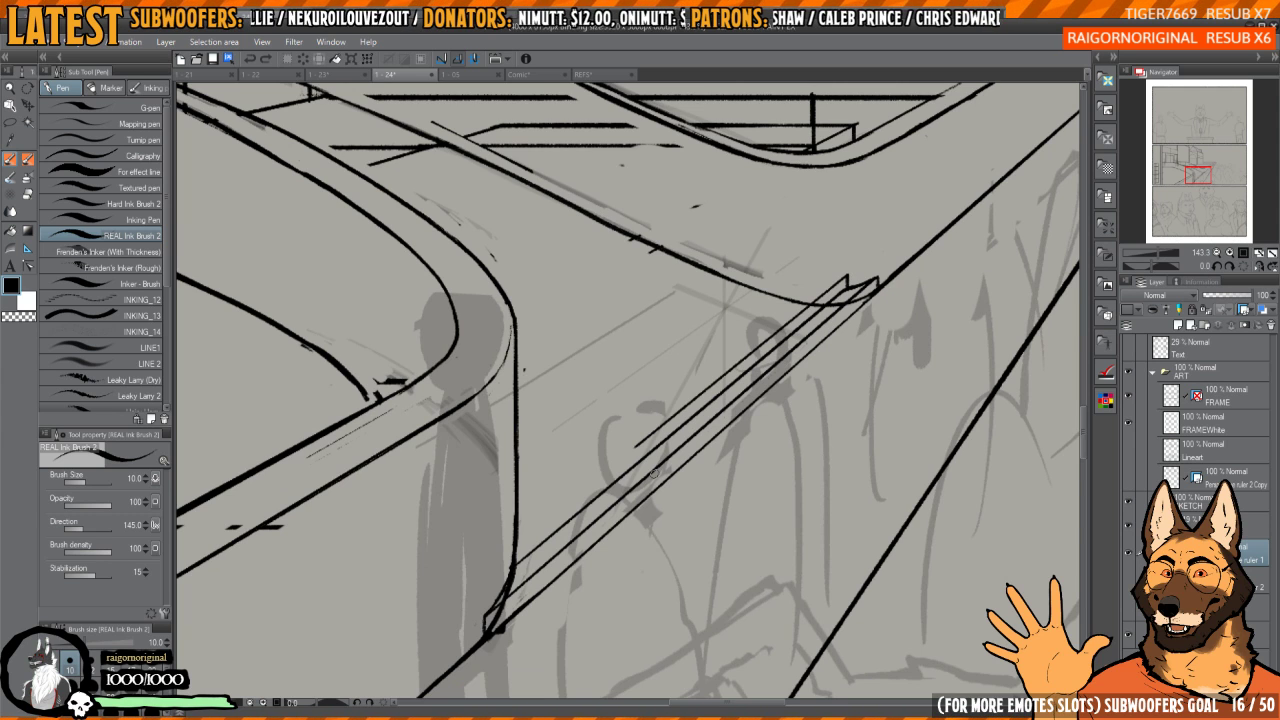
{"action": "scroll", "coordinate": [545, 589], "scroll_direction": "up", "scroll_amount": 4}
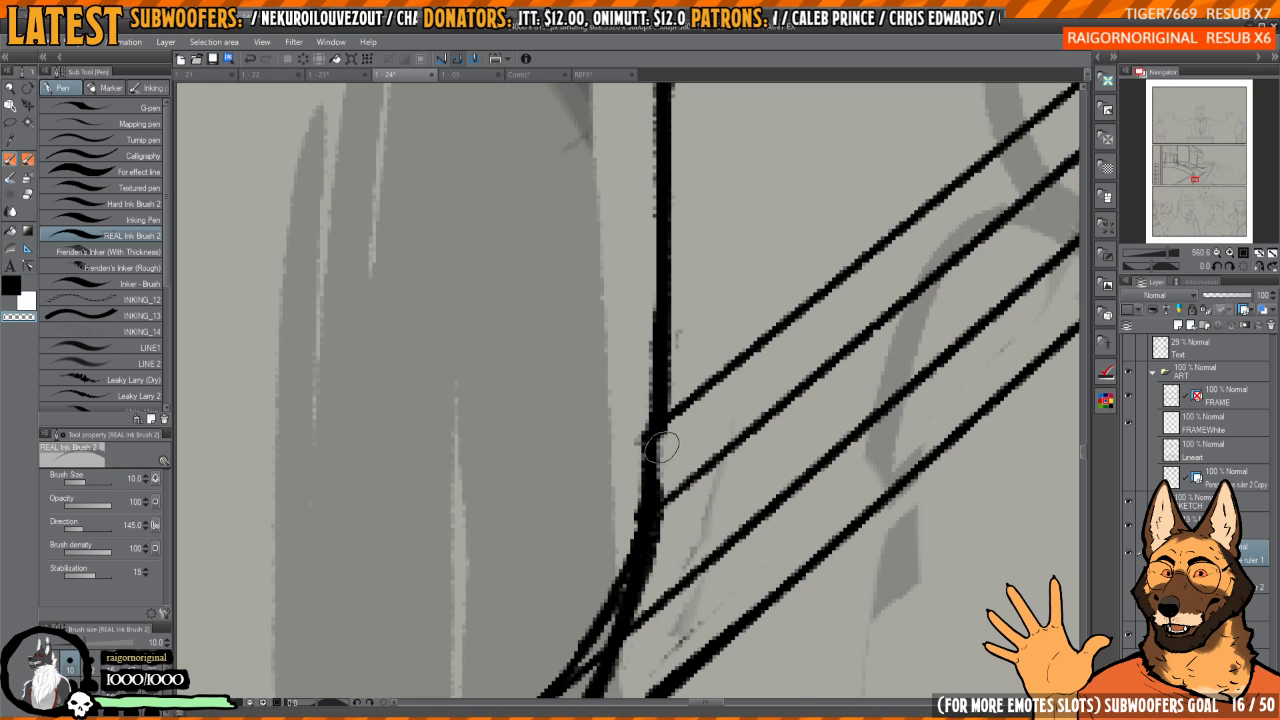
- Thin the curved wall's edge where the step lines meet it and erase the old curve inside the lowest step's end
{"action": "left_click_drag", "start_coordinate": [660, 494], "coordinate": [674, 384]}
{"action": "scroll", "coordinate": [668, 410], "scroll_direction": "down", "scroll_amount": 2}
{"action": "scroll", "coordinate": [661, 440], "scroll_direction": "up", "scroll_amount": 2}
{"action": "key", "text": "ctrl+z"}
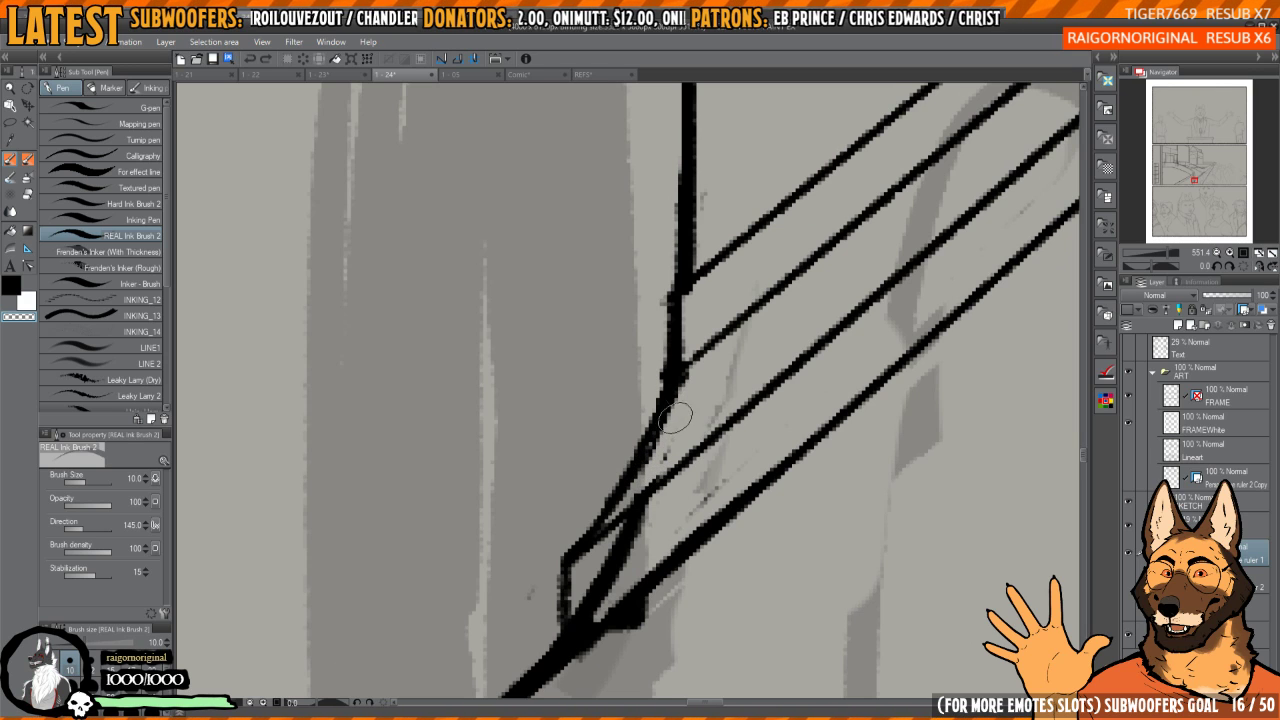
{"action": "left_click_drag", "start_coordinate": [661, 476], "coordinate": [686, 391]}
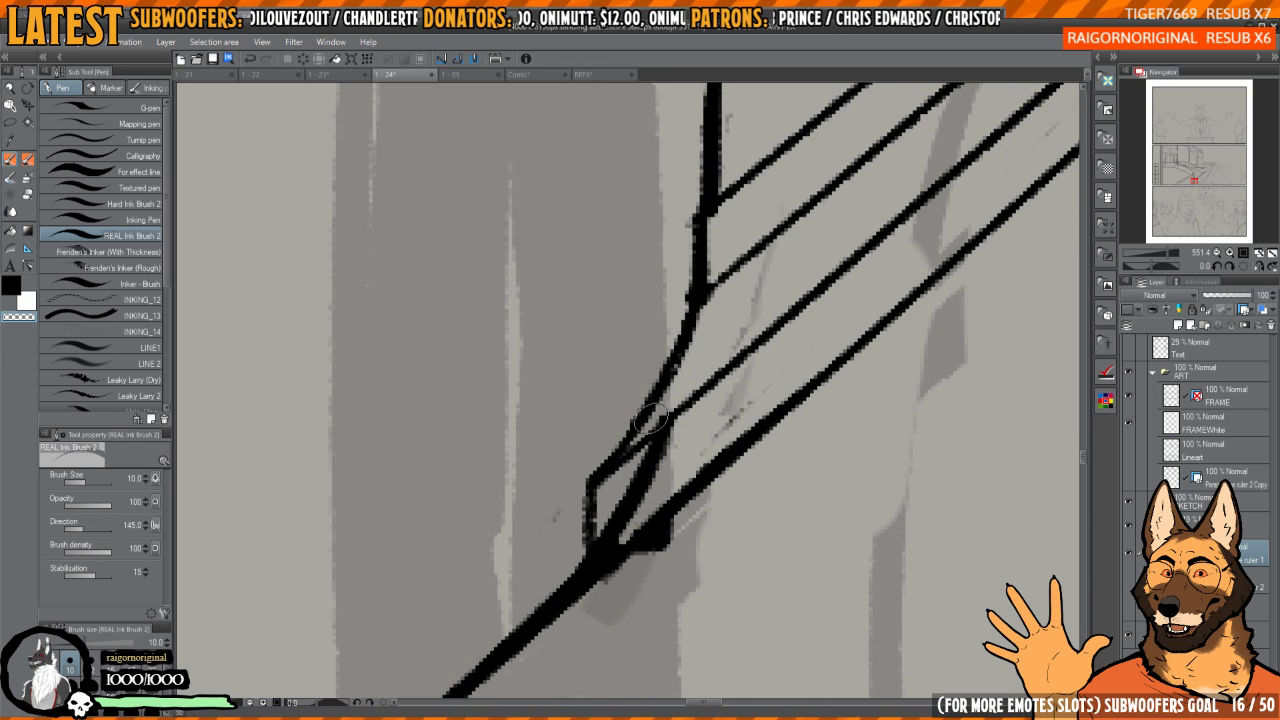
{"action": "key", "text": "ctrl+z"}
{"action": "key", "text": "ctrl+z"}
{"action": "key", "text": "ctrl+z"}
{"action": "key", "text": "ctrl+z"}
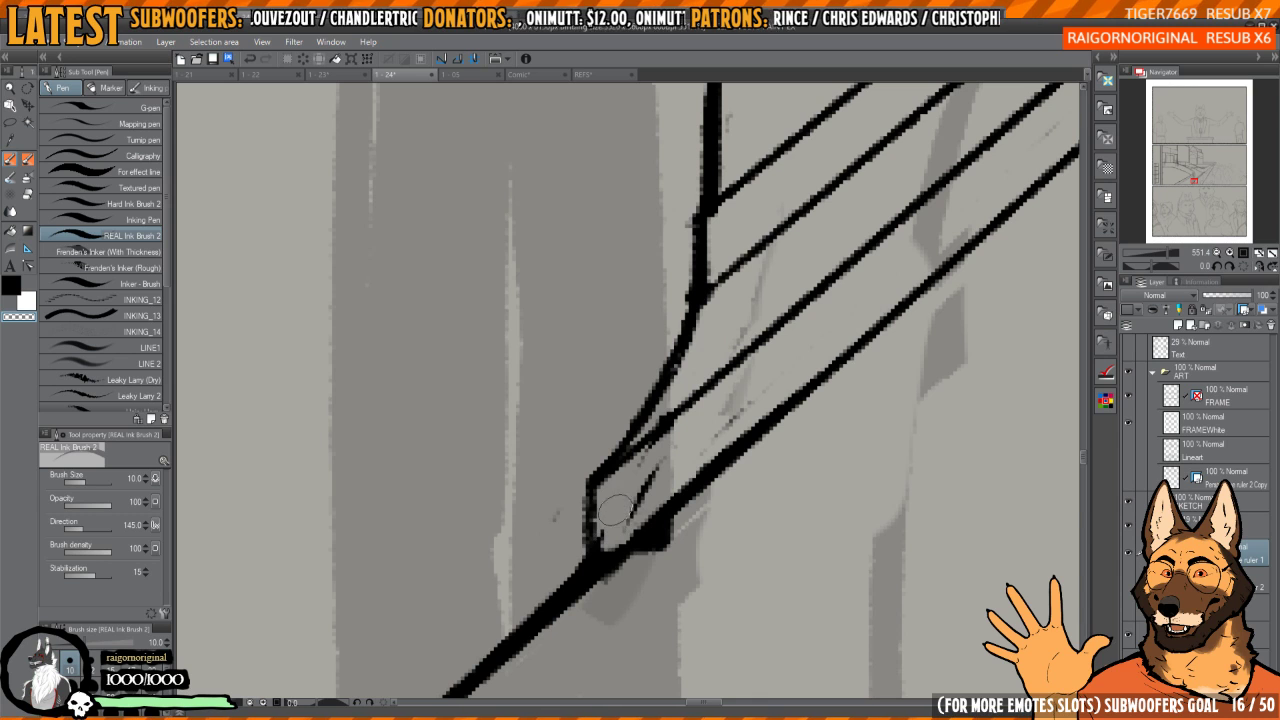
{"action": "mouse_move", "coordinate": [688, 521]}
{"action": "left_mouse_down"}
{"action": "mouse_move", "coordinate": [627, 566]}
{"action": "mouse_move", "coordinate": [690, 510]}
{"action": "left_mouse_up"}
{"action": "left_click_drag", "start_coordinate": [795, 408], "coordinate": [643, 466]}
{"action": "scroll", "coordinate": [643, 466], "scroll_direction": "down", "scroll_amount": 5}
{"action": "scroll", "coordinate": [815, 338], "scroll_direction": "up", "scroll_amount": 6}
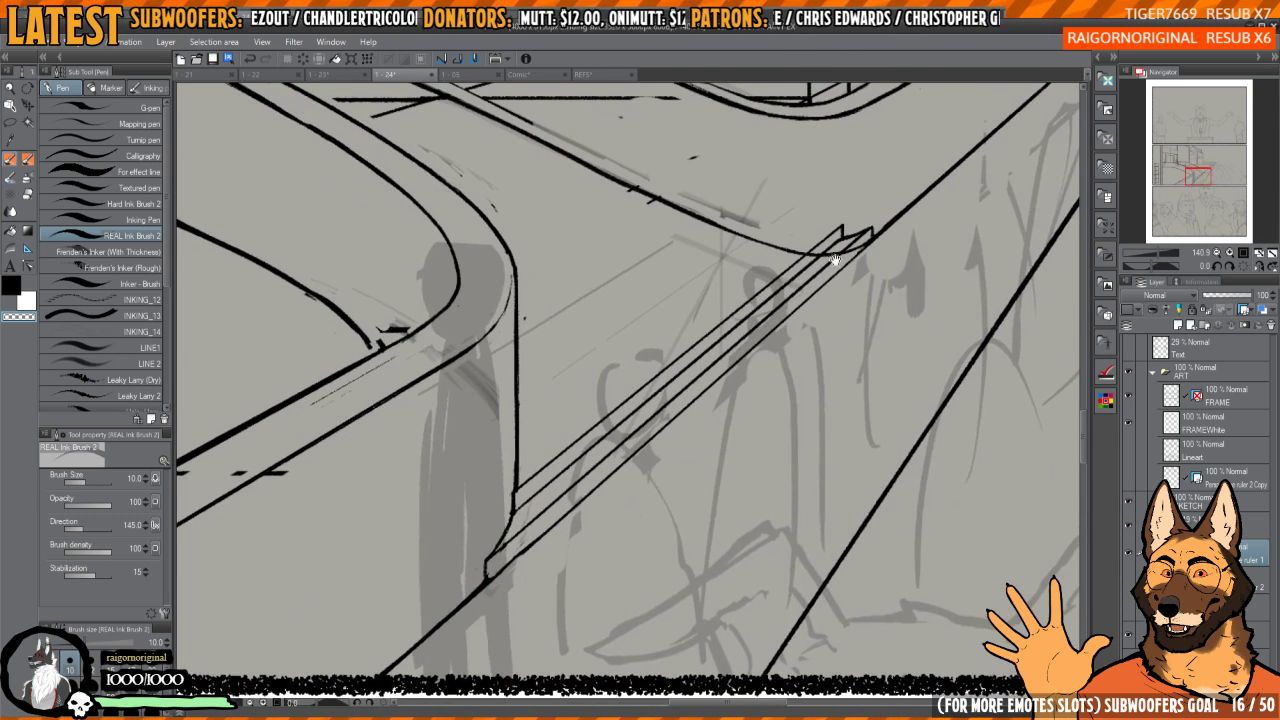
- Erase the low wall's curve where it crosses the steps and clean up the risers and treads at their upper end
{"action": "left_click_drag", "start_coordinate": [815, 338], "coordinate": [718, 378]}
{"action": "mouse_move", "coordinate": [798, 316]}
{"action": "left_mouse_down"}
{"action": "mouse_move", "coordinate": [881, 299]}
{"action": "mouse_move", "coordinate": [705, 383]}
{"action": "mouse_move", "coordinate": [630, 358]}
{"action": "left_mouse_up"}
{"action": "left_click_drag", "start_coordinate": [856, 307], "coordinate": [722, 384]}
{"action": "left_click_drag", "start_coordinate": [762, 346], "coordinate": [645, 346]}
{"action": "left_click_drag", "start_coordinate": [694, 296], "coordinate": [717, 466]}
{"action": "mouse_move", "coordinate": [648, 438]}
{"action": "left_mouse_down"}
{"action": "mouse_move", "coordinate": [743, 343]}
{"action": "mouse_move", "coordinate": [692, 440]}
{"action": "mouse_move", "coordinate": [700, 483]}
{"action": "mouse_move", "coordinate": [697, 431]}
{"action": "left_mouse_up"}
{"action": "left_click_drag", "start_coordinate": [697, 482], "coordinate": [692, 420]}
{"action": "left_click_drag", "start_coordinate": [700, 496], "coordinate": [694, 454]}
{"action": "key", "text": "c"}
{"action": "mouse_move", "coordinate": [672, 367]}
{"action": "left_mouse_down"}
{"action": "mouse_move", "coordinate": [692, 444]}
{"action": "mouse_move", "coordinate": [691, 399]}
{"action": "mouse_move", "coordinate": [680, 471]}
{"action": "mouse_move", "coordinate": [684, 414]}
{"action": "mouse_move", "coordinate": [678, 452]}
{"action": "left_mouse_up"}
{"action": "key", "text": "c"}
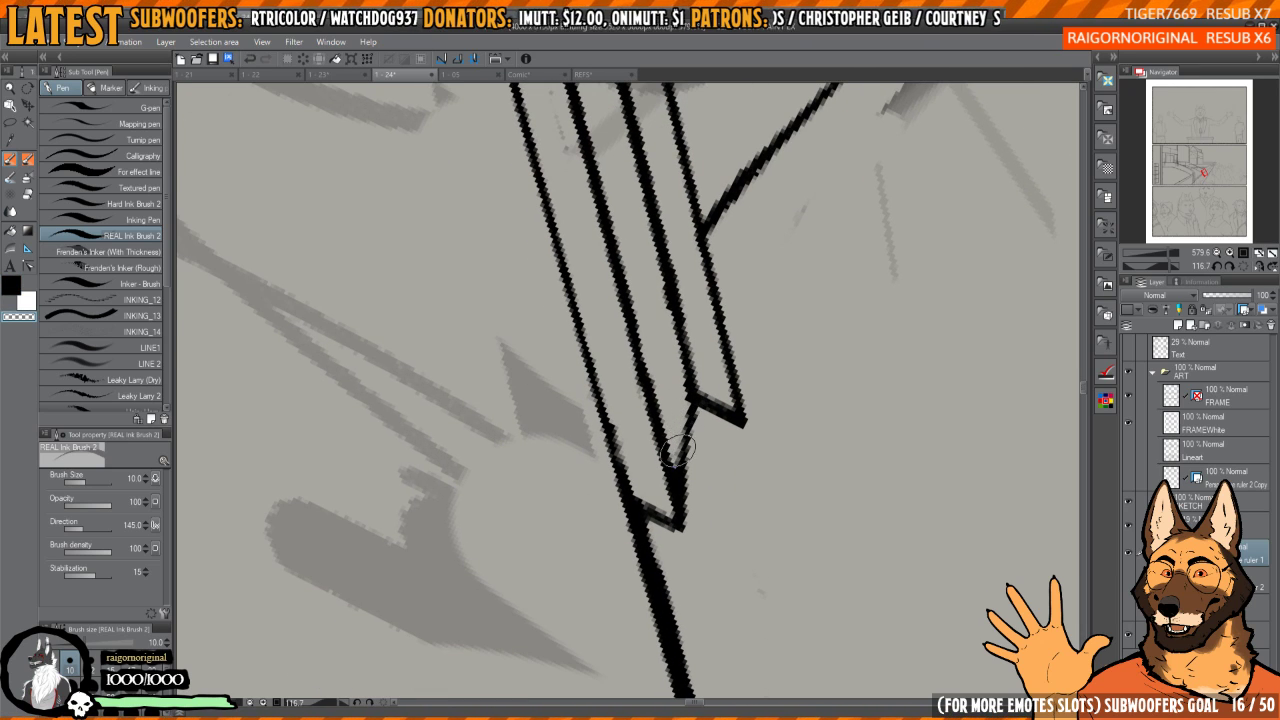
{"action": "left_click_drag", "start_coordinate": [688, 501], "coordinate": [677, 436]}
{"action": "mouse_move", "coordinate": [677, 436]}
{"action": "left_mouse_down"}
{"action": "mouse_move", "coordinate": [643, 489]}
{"action": "mouse_move", "coordinate": [694, 300]}
{"action": "mouse_move", "coordinate": [591, 363]}
{"action": "mouse_move", "coordinate": [637, 206]}
{"action": "mouse_move", "coordinate": [796, 182]}
{"action": "mouse_move", "coordinate": [711, 135]}
{"action": "left_mouse_up"}
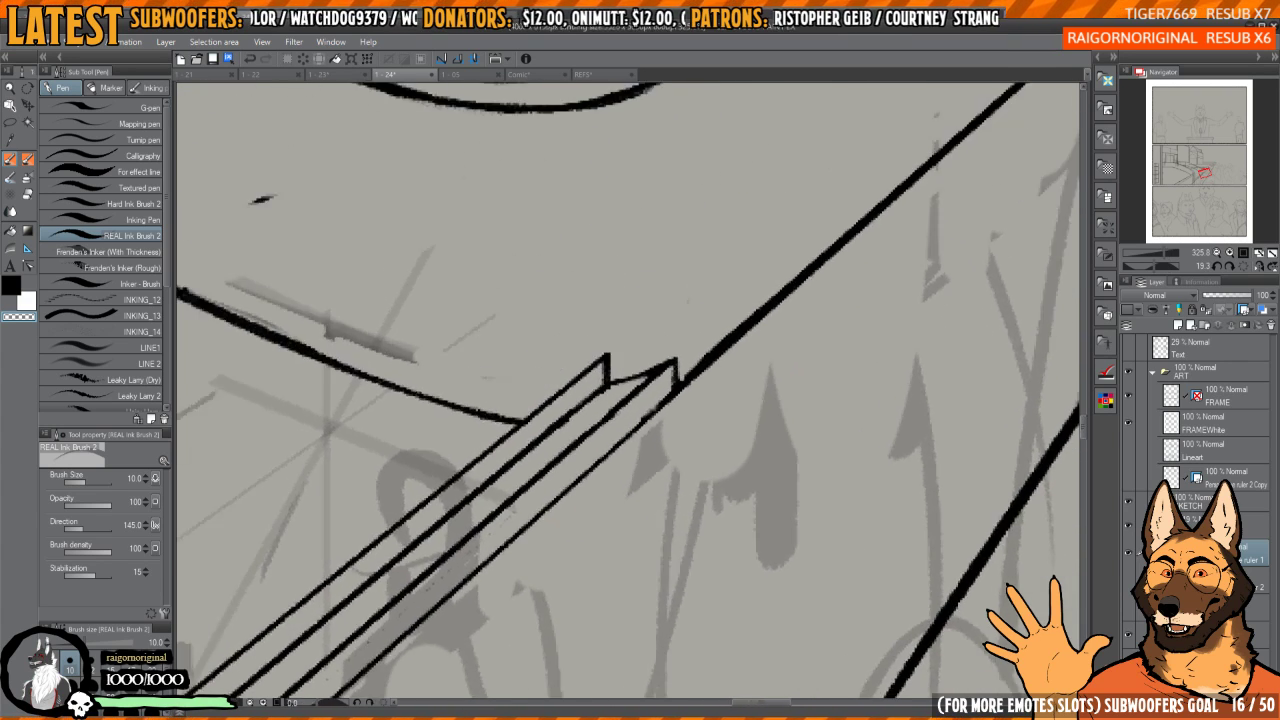
- Erase part of the thickness of the long diagonal line running from the steps towards the low wall's far vertical corner
{"action": "mouse_move", "coordinate": [844, 257]}
{"action": "left_mouse_down"}
{"action": "mouse_move", "coordinate": [672, 425]}
{"action": "mouse_move", "coordinate": [872, 222]}
{"action": "left_mouse_up"}
{"action": "mouse_move", "coordinate": [838, 263]}
{"action": "left_mouse_down"}
{"action": "mouse_move", "coordinate": [641, 455]}
{"action": "mouse_move", "coordinate": [844, 252]}
{"action": "left_mouse_up"}
{"action": "key", "text": "ctrl+z"}
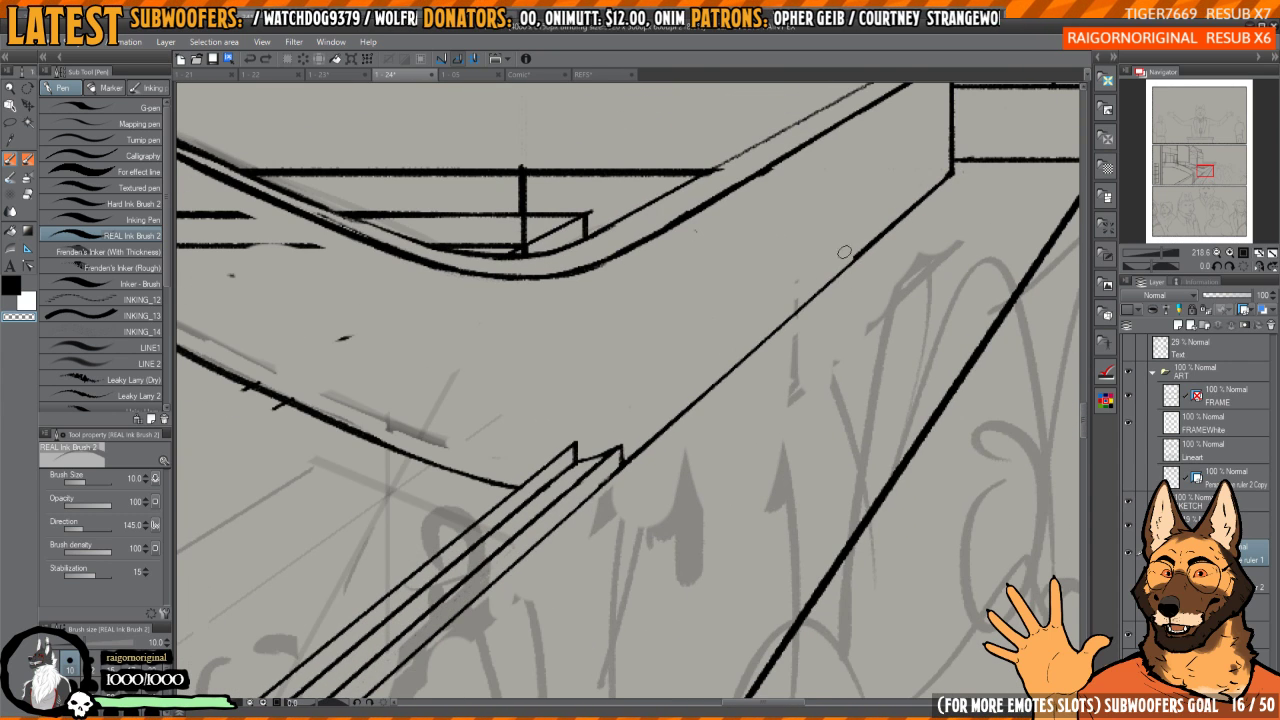
- Trim the outer side of the low wall's far vertical edge and erase the adjoining ends of the horizontal lines beside it
{"action": "scroll", "coordinate": [933, 178], "scroll_direction": "up", "scroll_amount": 6}
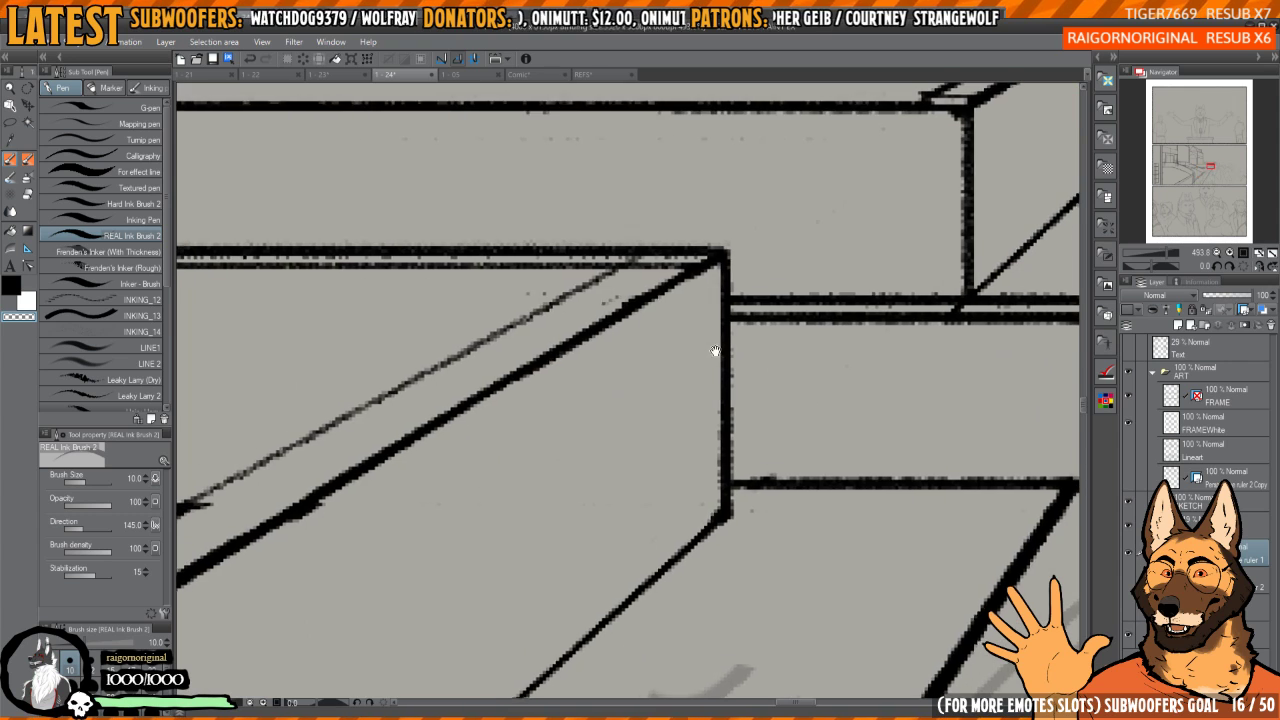
{"action": "mouse_move", "coordinate": [731, 250]}
{"action": "left_mouse_down"}
{"action": "mouse_move", "coordinate": [734, 510]}
{"action": "mouse_move", "coordinate": [725, 454]}
{"action": "mouse_move", "coordinate": [723, 515]}
{"action": "mouse_move", "coordinate": [726, 485]}
{"action": "left_mouse_up"}
{"action": "key", "text": "c"}
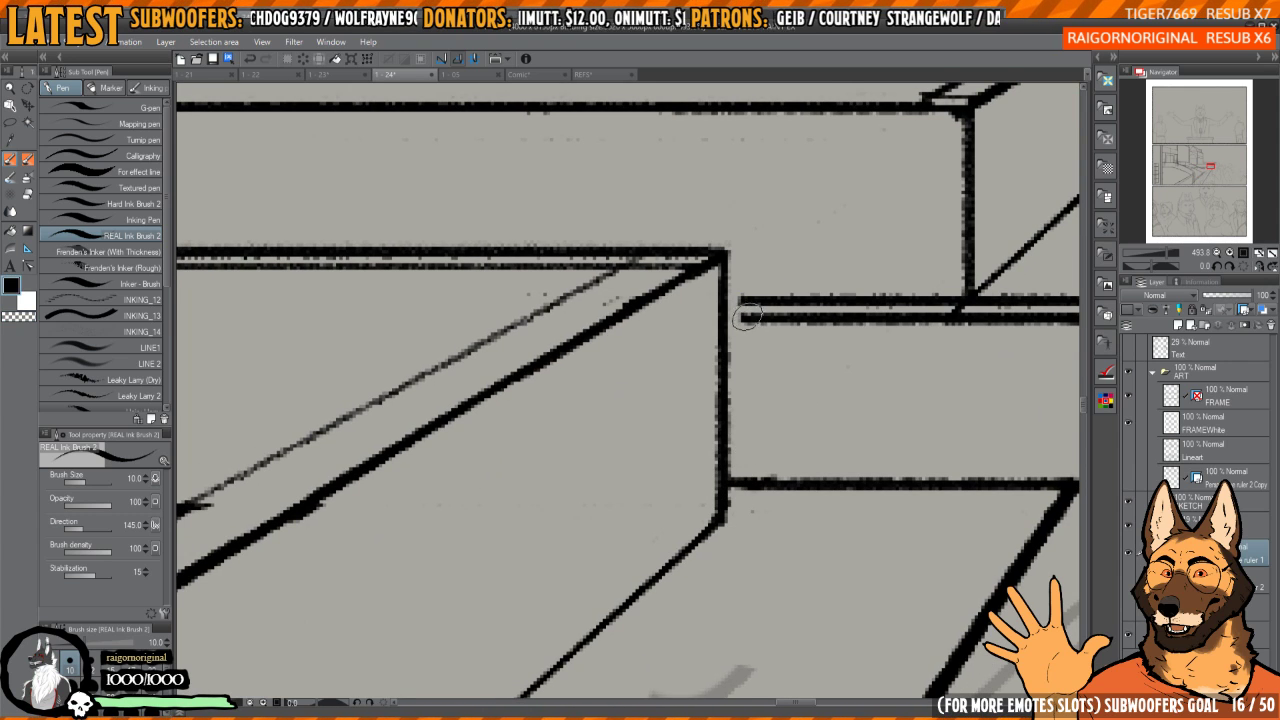
{"action": "mouse_move", "coordinate": [748, 317]}
{"action": "left_mouse_down"}
{"action": "mouse_move", "coordinate": [726, 317]}
{"action": "mouse_move", "coordinate": [727, 300]}
{"action": "mouse_move", "coordinate": [726, 319]}
{"action": "mouse_move", "coordinate": [964, 130]}
{"action": "left_mouse_up"}
- Draw a top step with a short riser, a short tread and a parallel line down to the curved wall's vertical edge
{"action": "scroll", "coordinate": [750, 290], "scroll_direction": "down", "scroll_amount": 4}
{"action": "scroll", "coordinate": [985, 135], "scroll_direction": "down", "scroll_amount": 1}
{"action": "scroll", "coordinate": [798, 316], "scroll_direction": "up", "scroll_amount": 1}
{"action": "scroll", "coordinate": [798, 316], "scroll_direction": "up", "scroll_amount": 2}
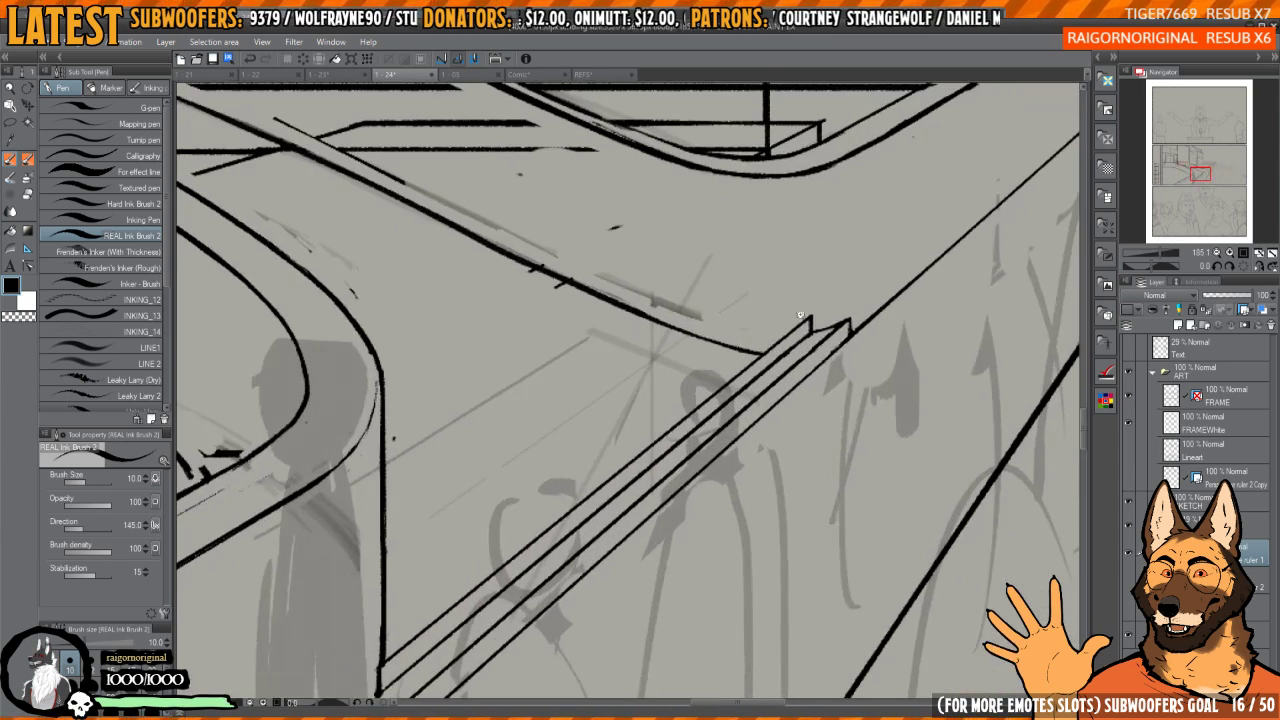
{"action": "scroll", "coordinate": [798, 316], "scroll_direction": "down", "scroll_amount": 1}
{"action": "left_click_drag", "start_coordinate": [806, 316], "coordinate": [833, 299]}
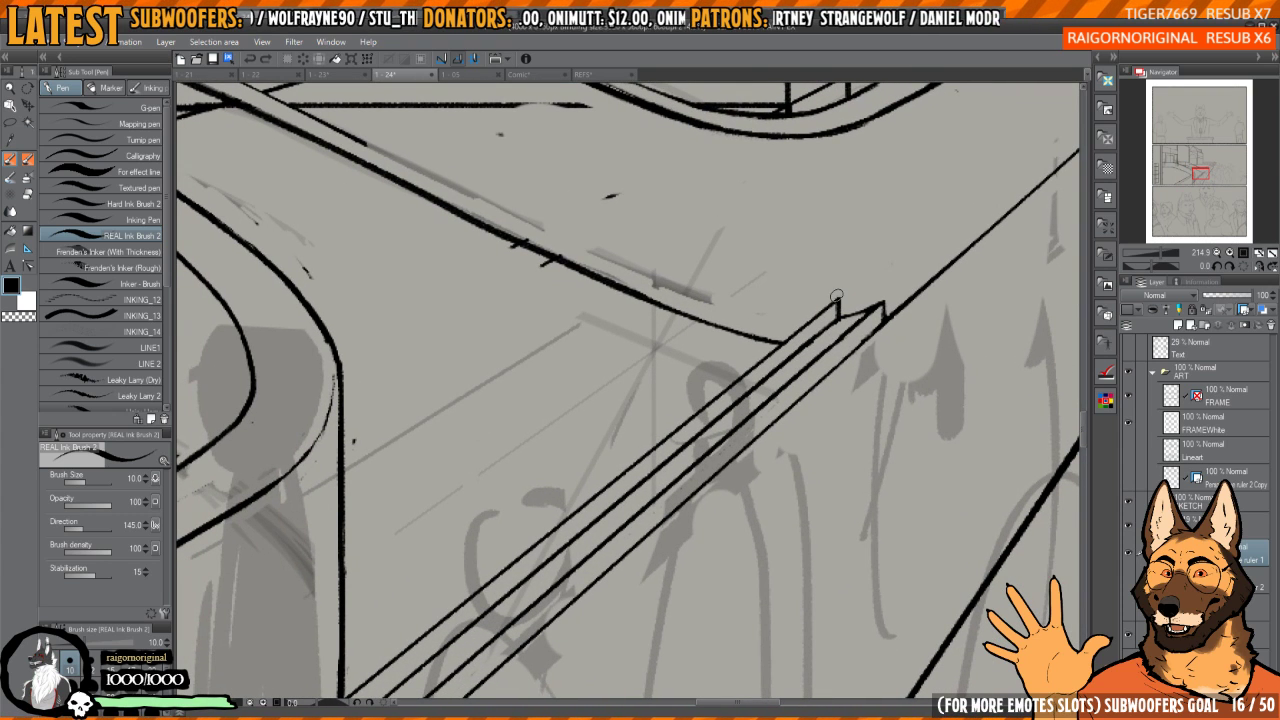
{"action": "scroll", "coordinate": [801, 284], "scroll_direction": "down", "scroll_amount": 2}
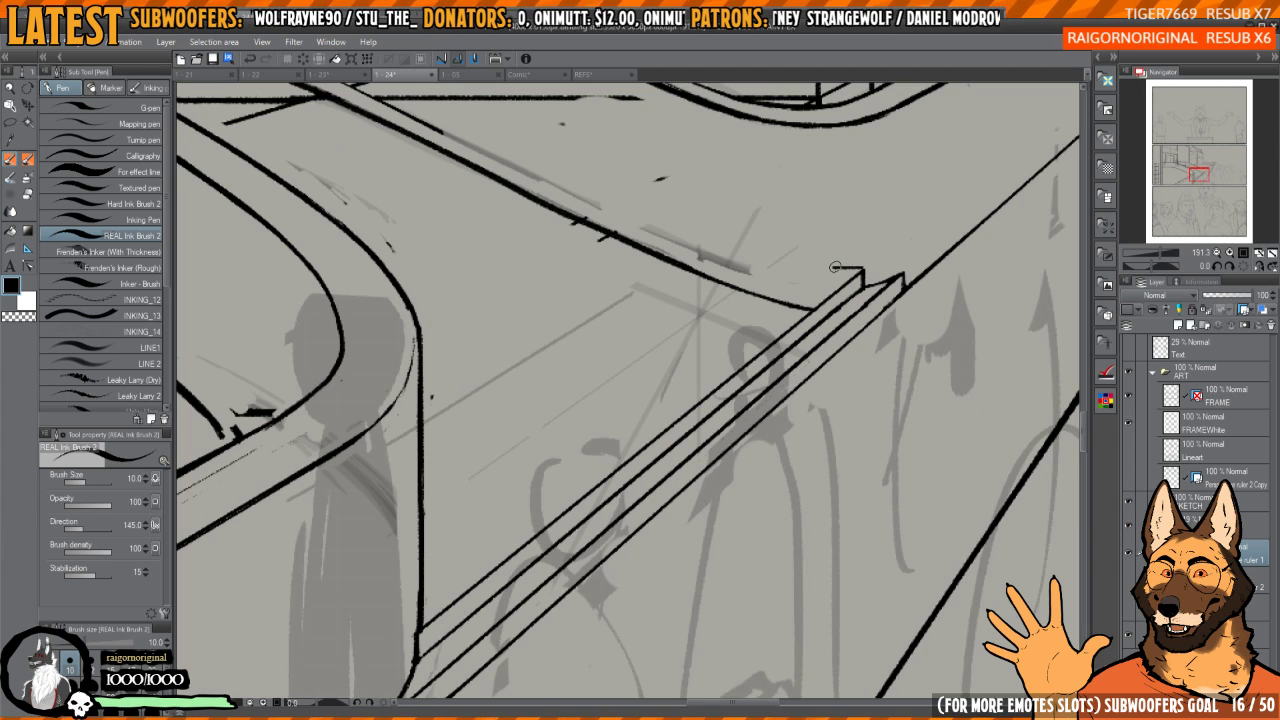
{"action": "left_click_drag", "start_coordinate": [835, 267], "coordinate": [693, 378]}
{"action": "key", "text": "ctrl+z"}
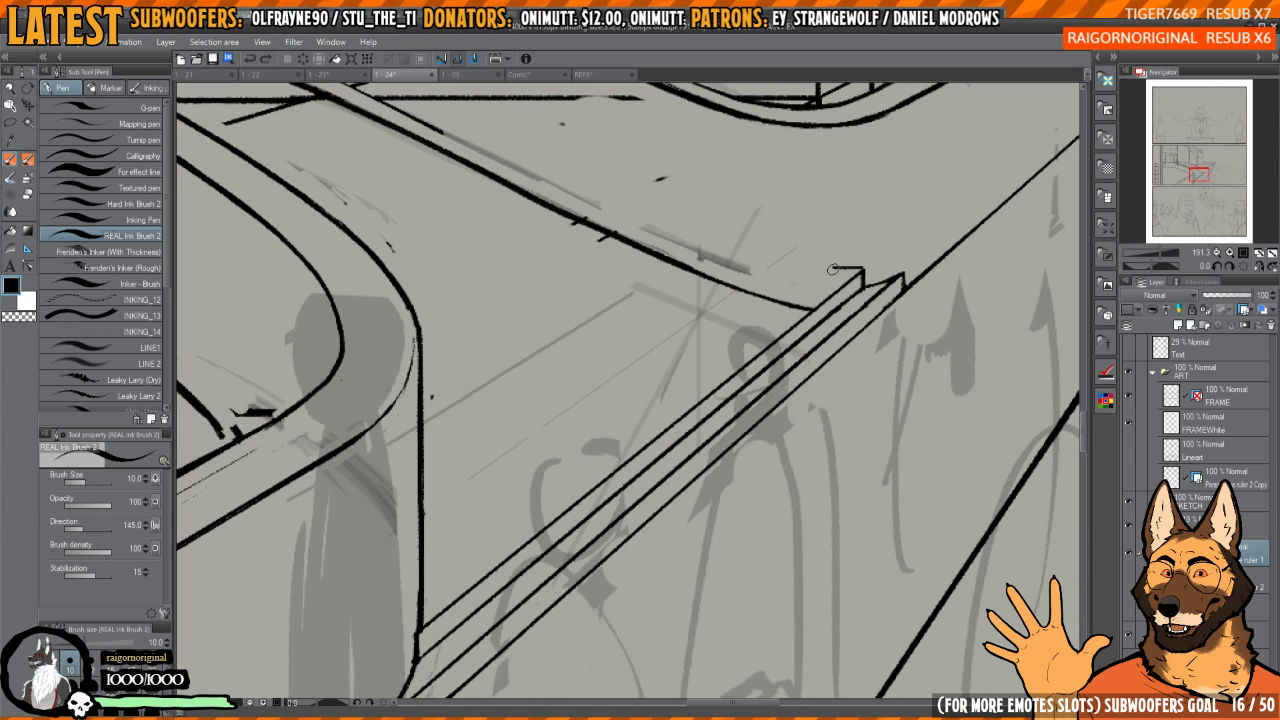
{"action": "mouse_move", "coordinate": [833, 270]}
{"action": "left_mouse_down"}
{"action": "mouse_move", "coordinate": [730, 362]}
{"action": "mouse_move", "coordinate": [425, 583]}
{"action": "left_mouse_up"}
- Extend the uppermost step line diagonally past the curved wall's vertical edge
{"action": "left_click_drag", "start_coordinate": [518, 578], "coordinate": [687, 466]}
{"action": "mouse_move", "coordinate": [577, 523]}
{"action": "left_mouse_down"}
{"action": "mouse_move", "coordinate": [600, 501]}
{"action": "mouse_move", "coordinate": [534, 522]}
{"action": "left_mouse_up"}
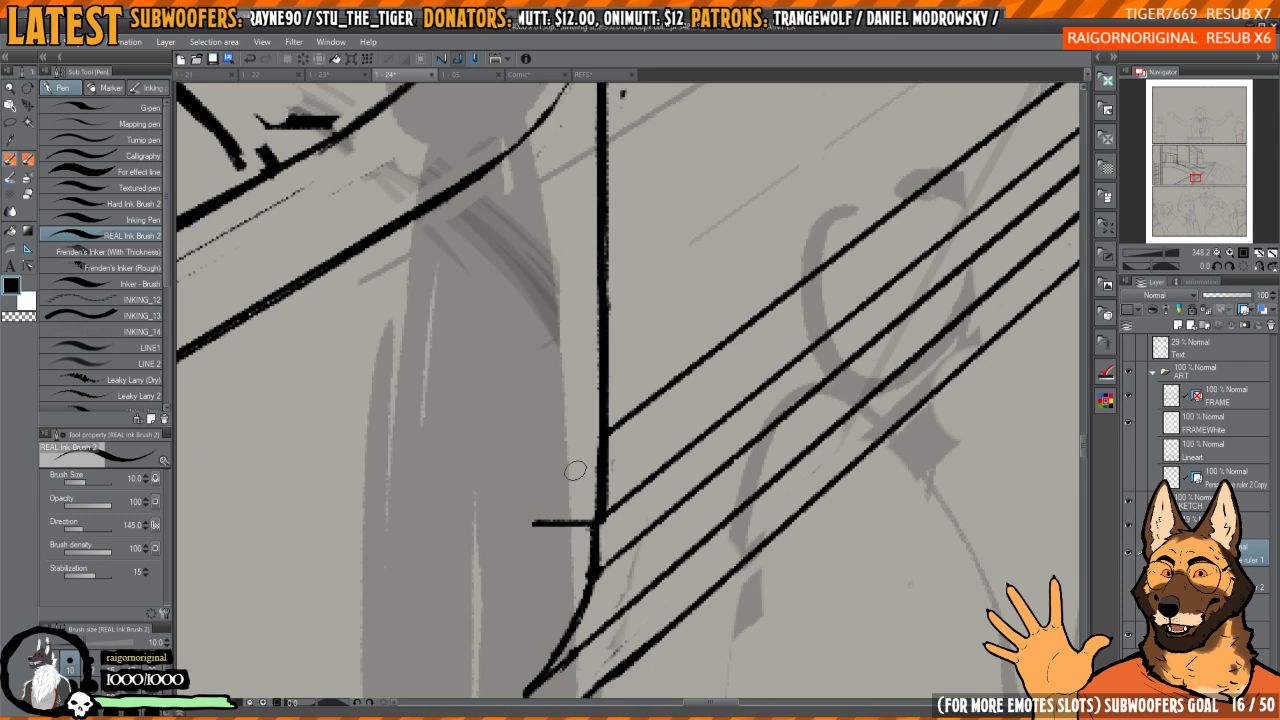
{"action": "key", "text": "ctrl+z"}
{"action": "left_click_drag", "start_coordinate": [604, 434], "coordinate": [500, 519]}
{"action": "key", "text": "ctrl+z"}
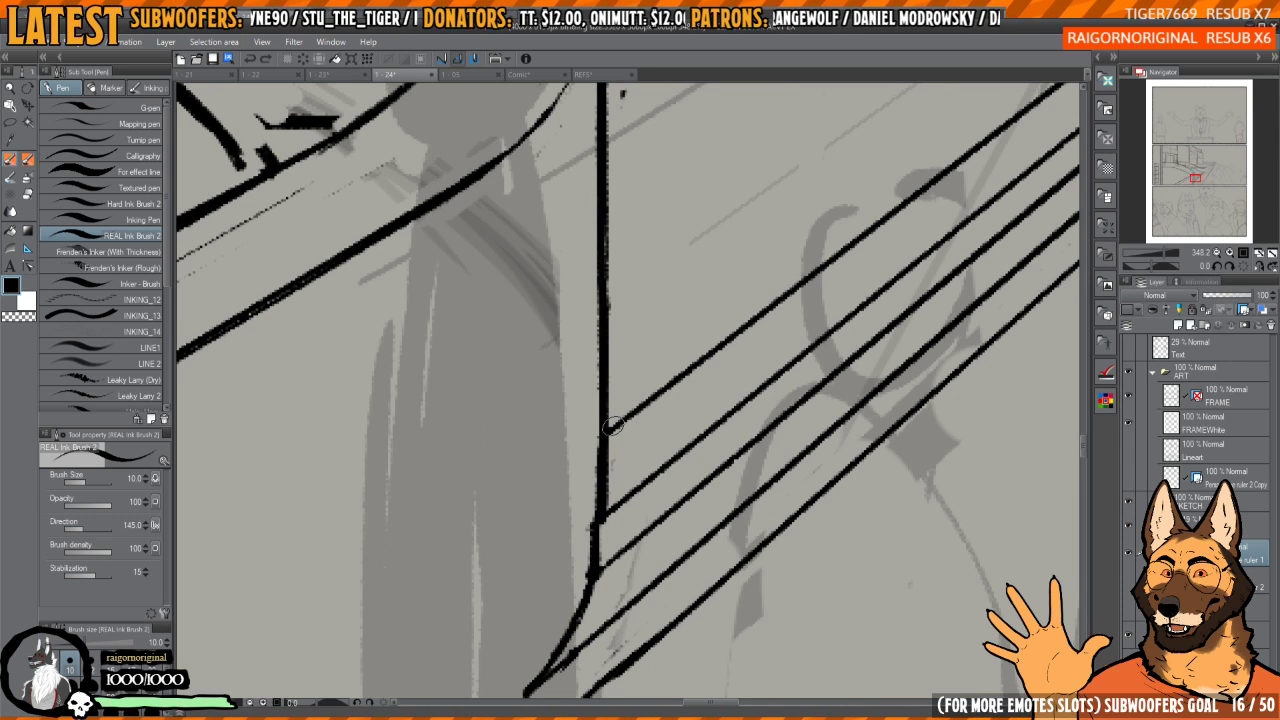
{"action": "mouse_move", "coordinate": [604, 433]}
{"action": "left_mouse_down"}
{"action": "mouse_move", "coordinate": [459, 525]}
{"action": "mouse_move", "coordinate": [412, 587]}
{"action": "left_mouse_up"}
{"action": "left_click_drag", "start_coordinate": [412, 587], "coordinate": [370, 600]}
- Thin and straighten the short lines closing the upper end of the top step
{"action": "left_click_drag", "start_coordinate": [690, 369], "coordinate": [717, 480]}
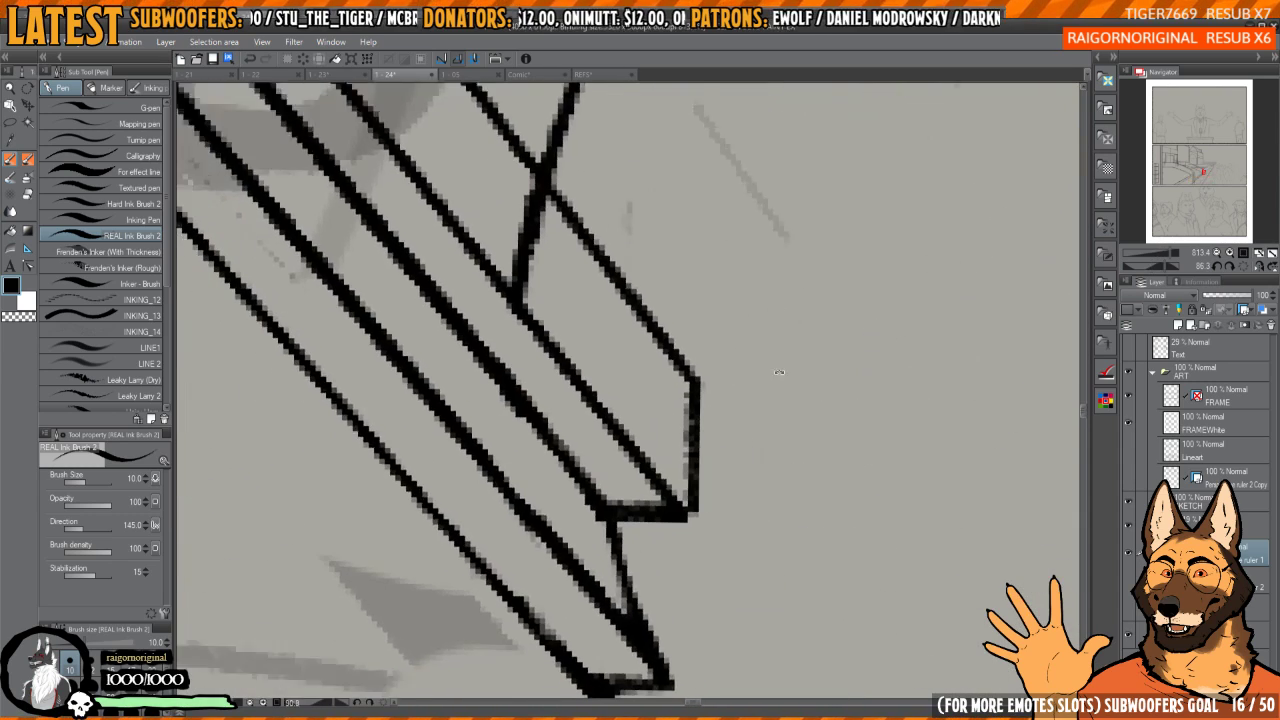
{"action": "mouse_move", "coordinate": [783, 374]}
{"action": "left_mouse_down"}
{"action": "mouse_move", "coordinate": [688, 460]}
{"action": "mouse_move", "coordinate": [763, 306]}
{"action": "mouse_move", "coordinate": [706, 449]}
{"action": "left_mouse_up"}
{"action": "key", "text": "ctrl+z"}
{"action": "key", "text": "c"}
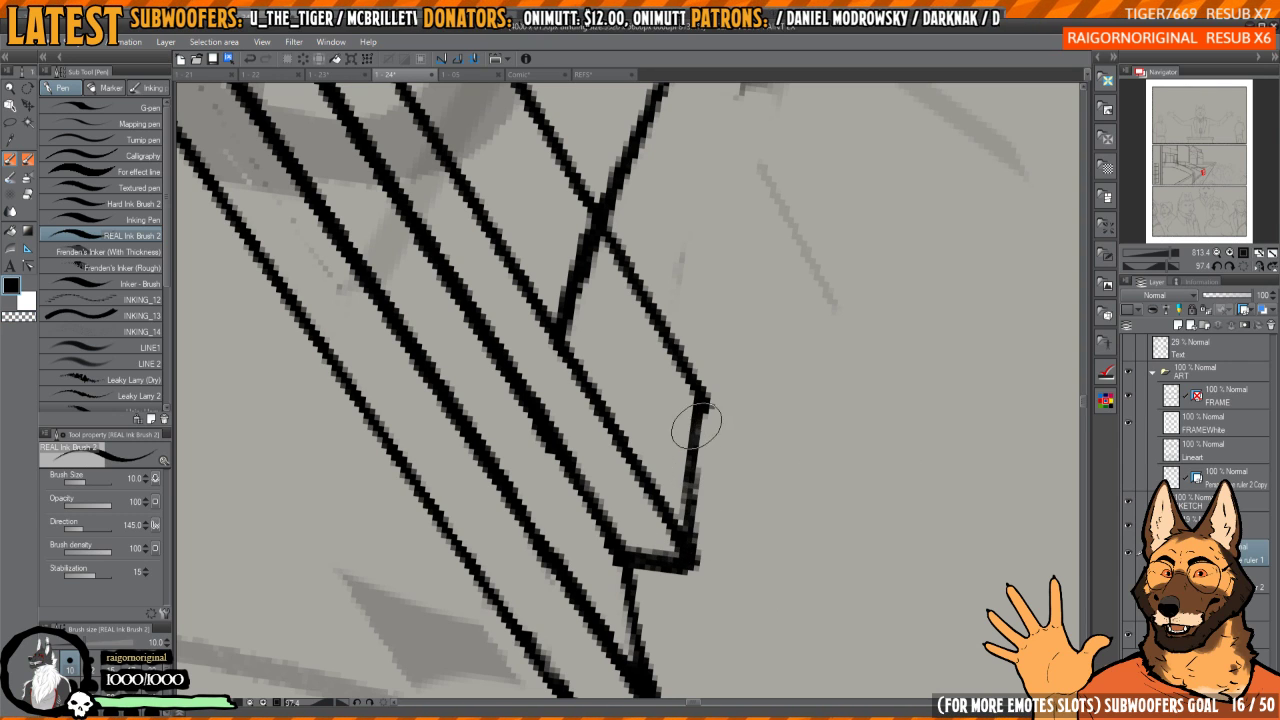
{"action": "left_click_drag", "start_coordinate": [714, 394], "coordinate": [705, 580]}
{"action": "key", "text": "c"}
{"action": "left_click_drag", "start_coordinate": [703, 388], "coordinate": [690, 427]}
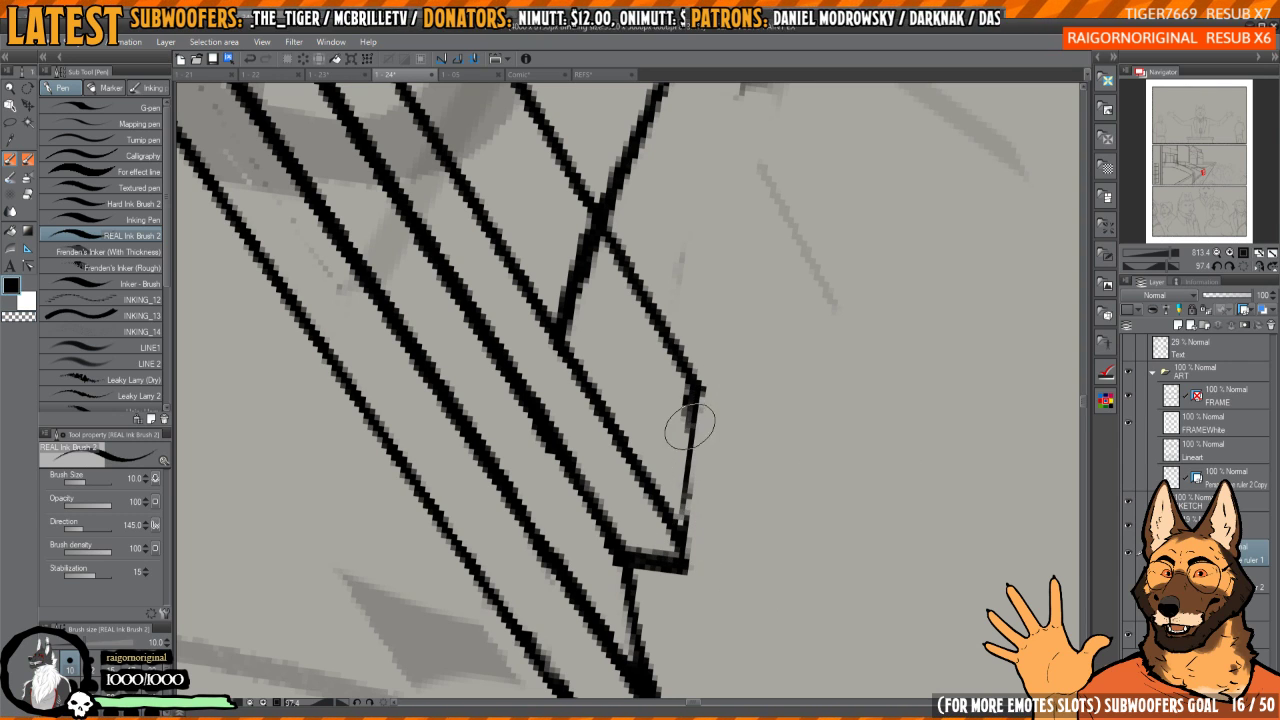
{"action": "scroll", "coordinate": [686, 481], "scroll_direction": "down", "scroll_amount": 5}
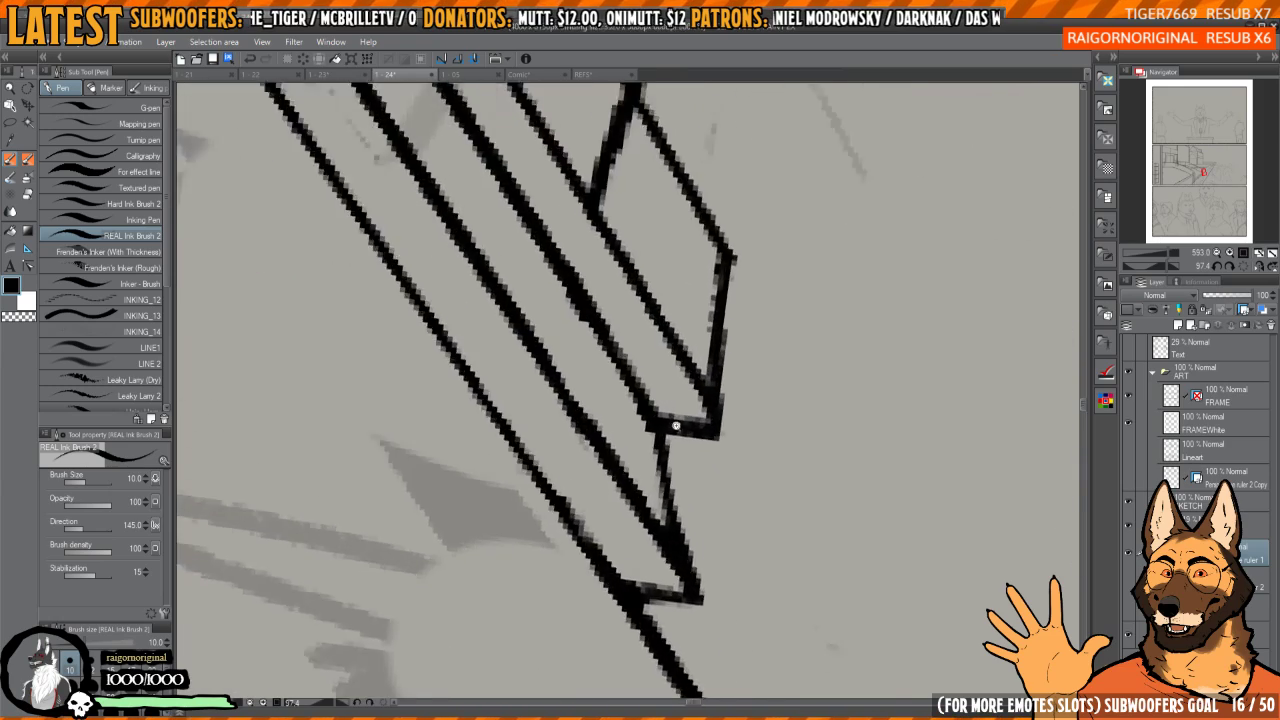
- Erase the end of the low wall's curve where it overlaps the top step's tread
{"action": "left_click_drag", "start_coordinate": [689, 553], "coordinate": [742, 355]}
{"action": "scroll", "coordinate": [742, 355], "scroll_direction": "up", "scroll_amount": 3}
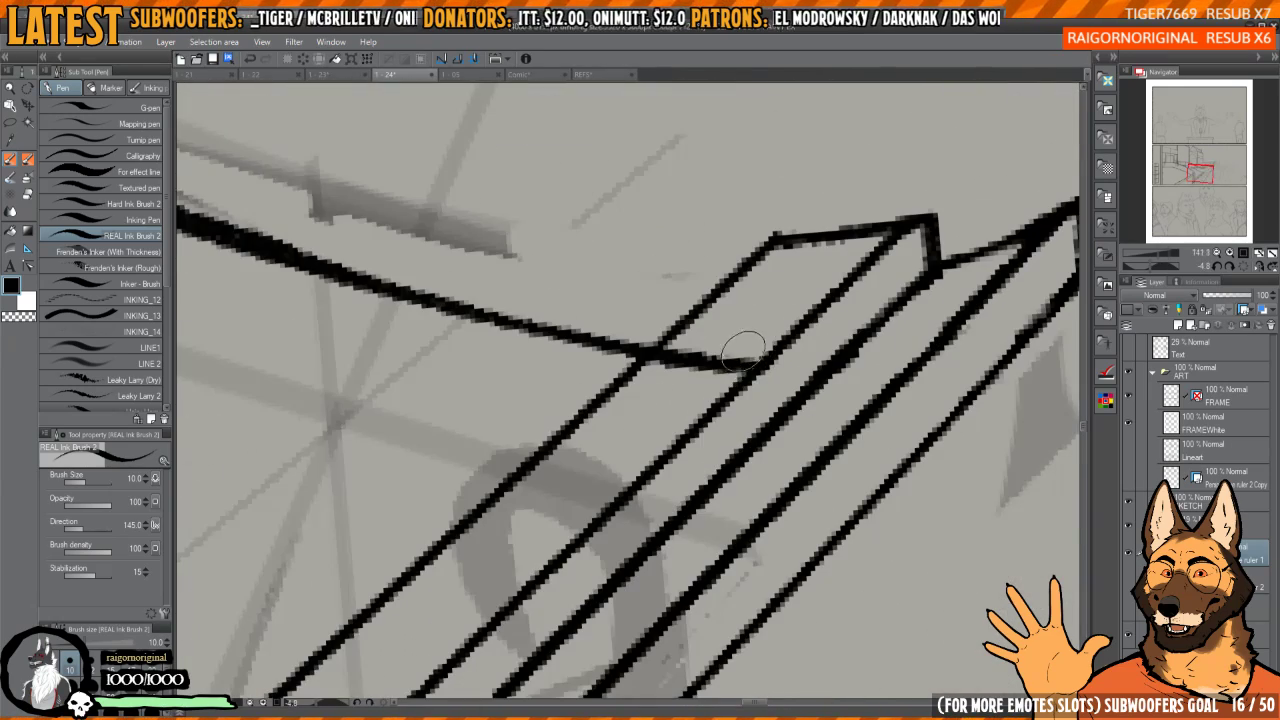
{"action": "key", "text": "ctrl+z"}
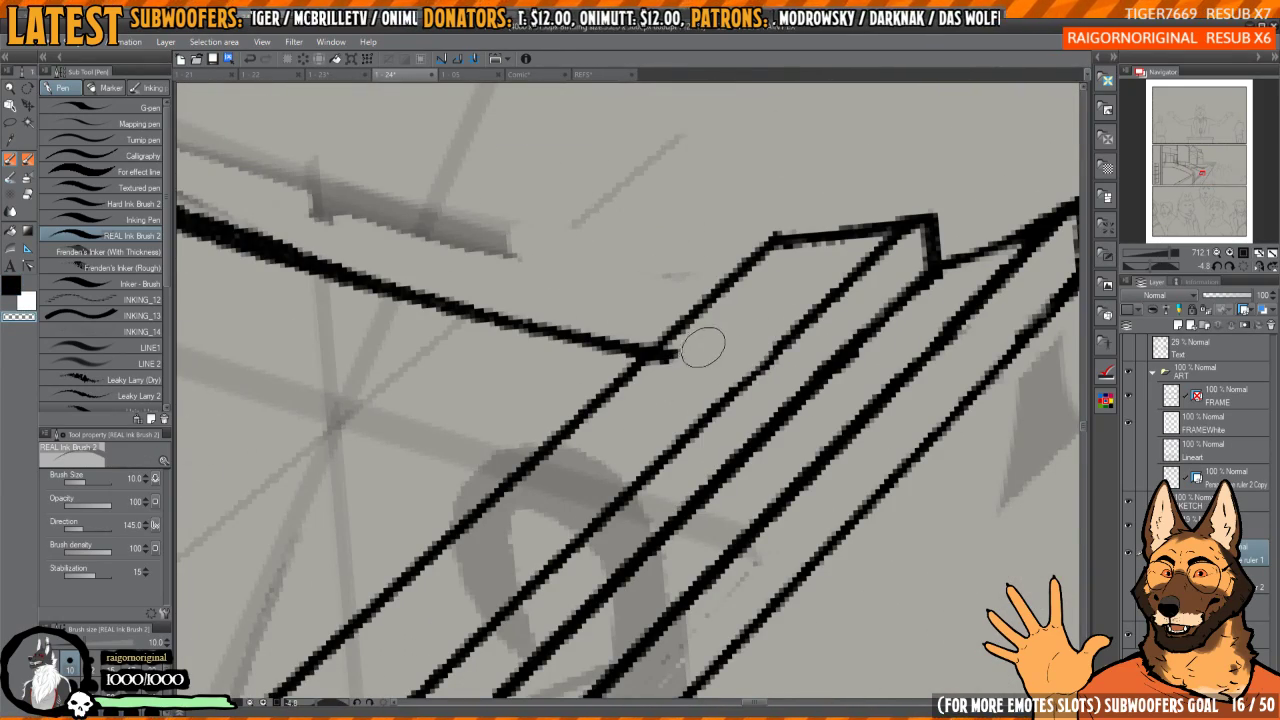
{"action": "scroll", "coordinate": [690, 351], "scroll_direction": "down", "scroll_amount": 8}
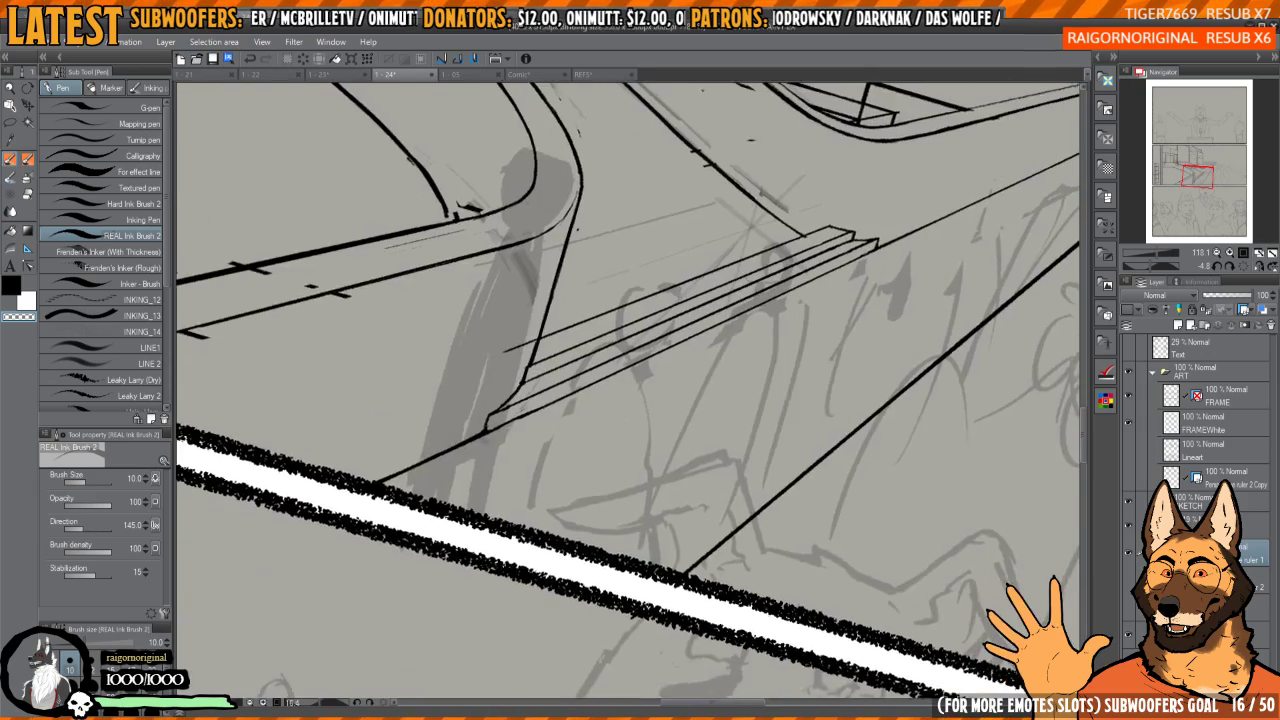
{"action": "scroll", "coordinate": [677, 418], "scroll_direction": "up", "scroll_amount": 6}
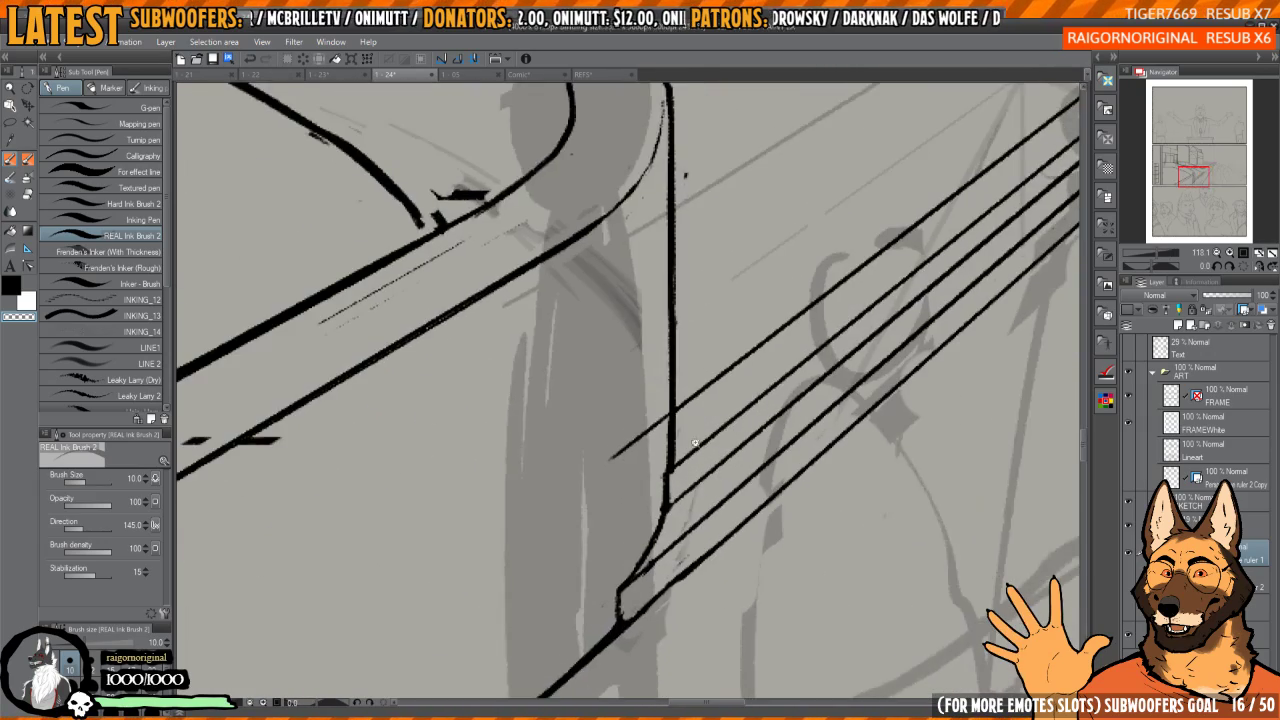
- Erase the end of the uppermost step line where it overshoots the curved wall's vertical edge
{"action": "scroll", "coordinate": [685, 410], "scroll_direction": "up", "scroll_amount": 2}
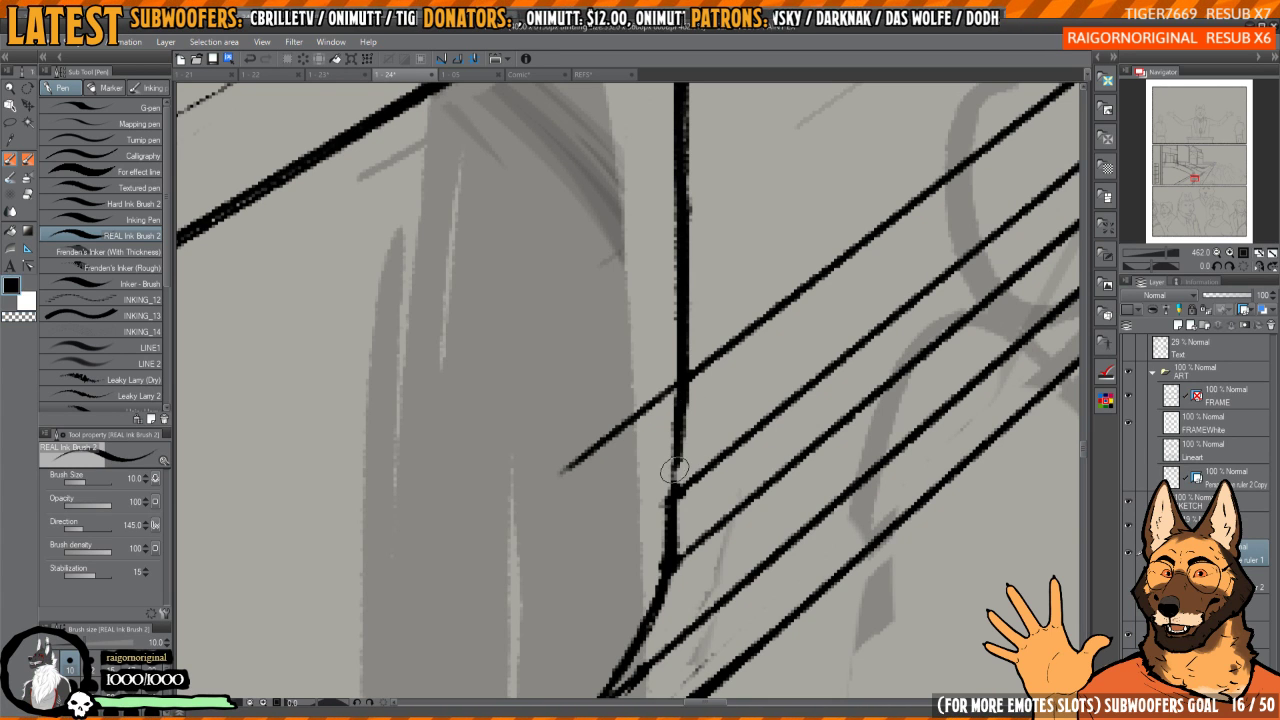
{"action": "mouse_move", "coordinate": [670, 380]}
{"action": "left_mouse_down"}
{"action": "mouse_move", "coordinate": [620, 432]}
{"action": "mouse_move", "coordinate": [548, 466]}
{"action": "mouse_move", "coordinate": [652, 482]}
{"action": "mouse_move", "coordinate": [642, 436]}
{"action": "left_mouse_up"}
{"action": "scroll", "coordinate": [652, 482], "scroll_direction": "down", "scroll_amount": 5}
{"action": "scroll", "coordinate": [642, 436], "scroll_direction": "up", "scroll_amount": 3}
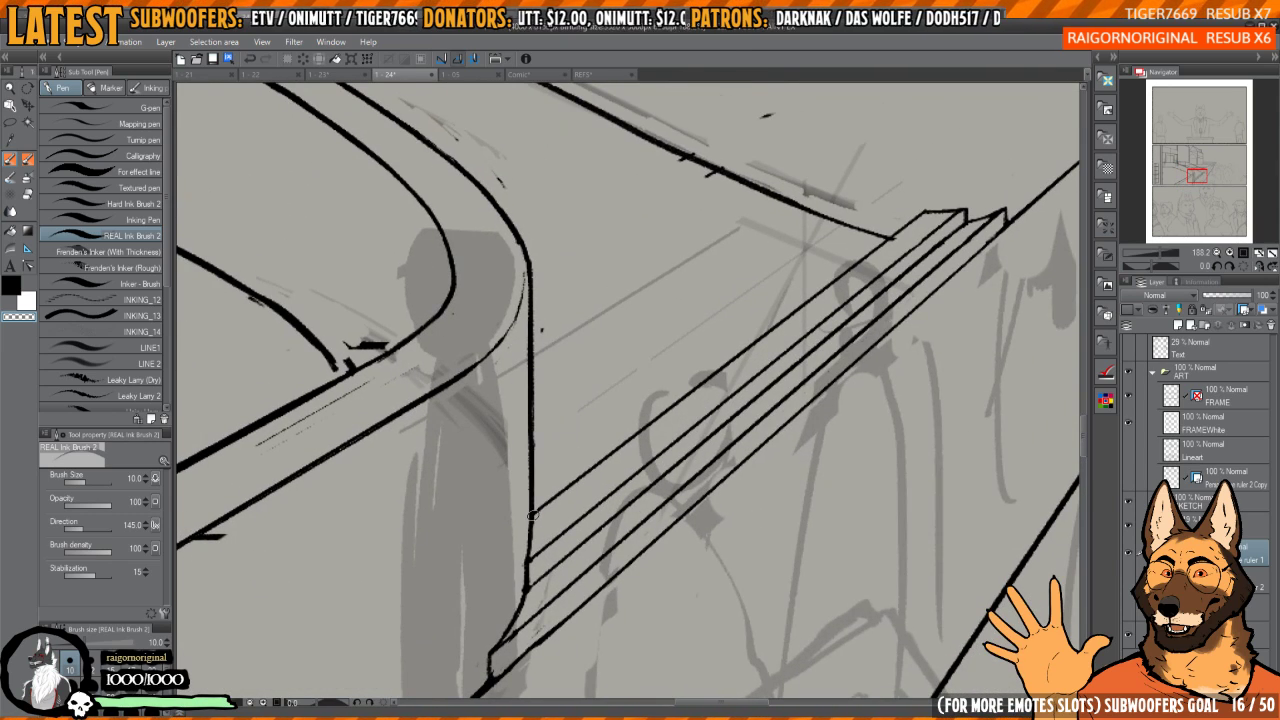
- Go over the uppermost step line from the curved wall's vertical edge toward the stairs' upper end
{"action": "key", "text": "c"}
{"action": "left_click_drag", "start_coordinate": [533, 515], "coordinate": [891, 258]}
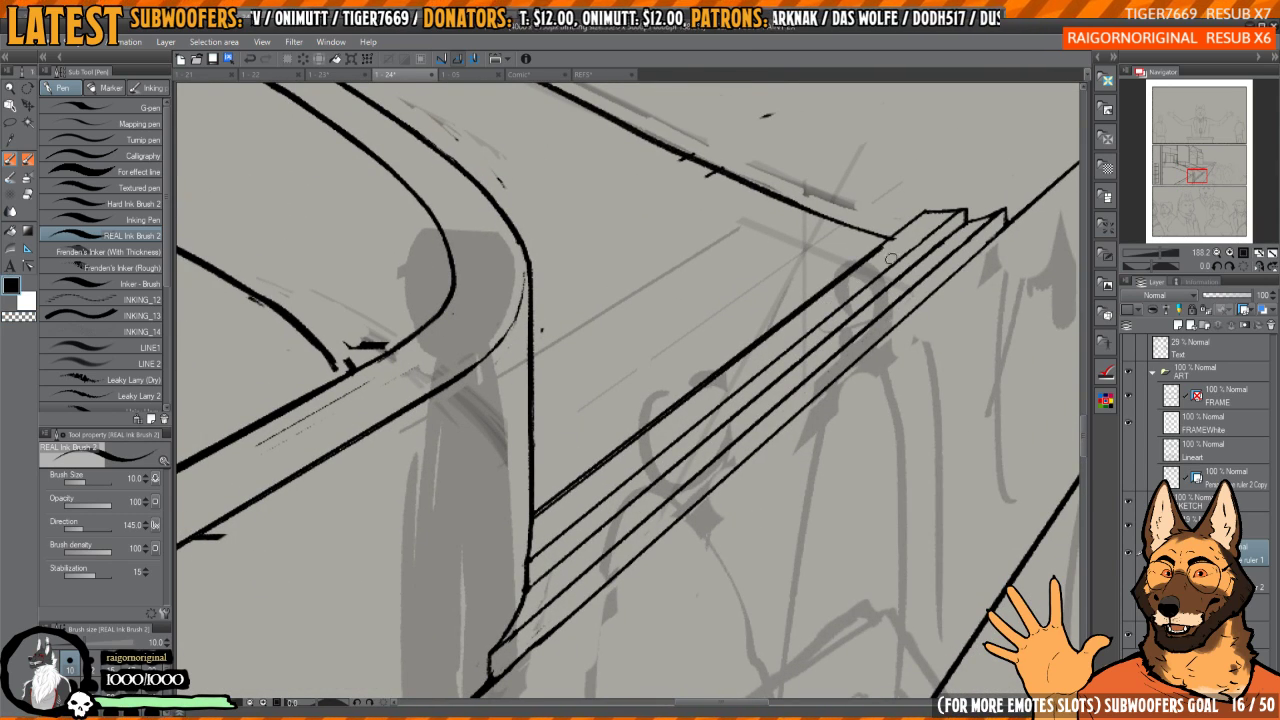
{"action": "key", "text": "c"}
{"action": "mouse_move", "coordinate": [535, 510]}
{"action": "left_mouse_down"}
{"action": "mouse_move", "coordinate": [930, 198]}
{"action": "mouse_move", "coordinate": [855, 272]}
{"action": "mouse_move", "coordinate": [924, 226]}
{"action": "mouse_move", "coordinate": [807, 328]}
{"action": "left_mouse_up"}
{"action": "scroll", "coordinate": [855, 272], "scroll_direction": "up", "scroll_amount": 2}
{"action": "key", "text": "c"}
{"action": "key", "text": "ctrl+z"}
- Draw a parallel line close beside the uppermost step line, from the stairs' upper end to the curved wall's vertical edge
{"action": "left_click_drag", "start_coordinate": [913, 234], "coordinate": [531, 589]}
{"action": "left_click_drag", "start_coordinate": [745, 392], "coordinate": [745, 300]}
{"action": "scroll", "coordinate": [500, 518], "scroll_direction": "up", "scroll_amount": 2}
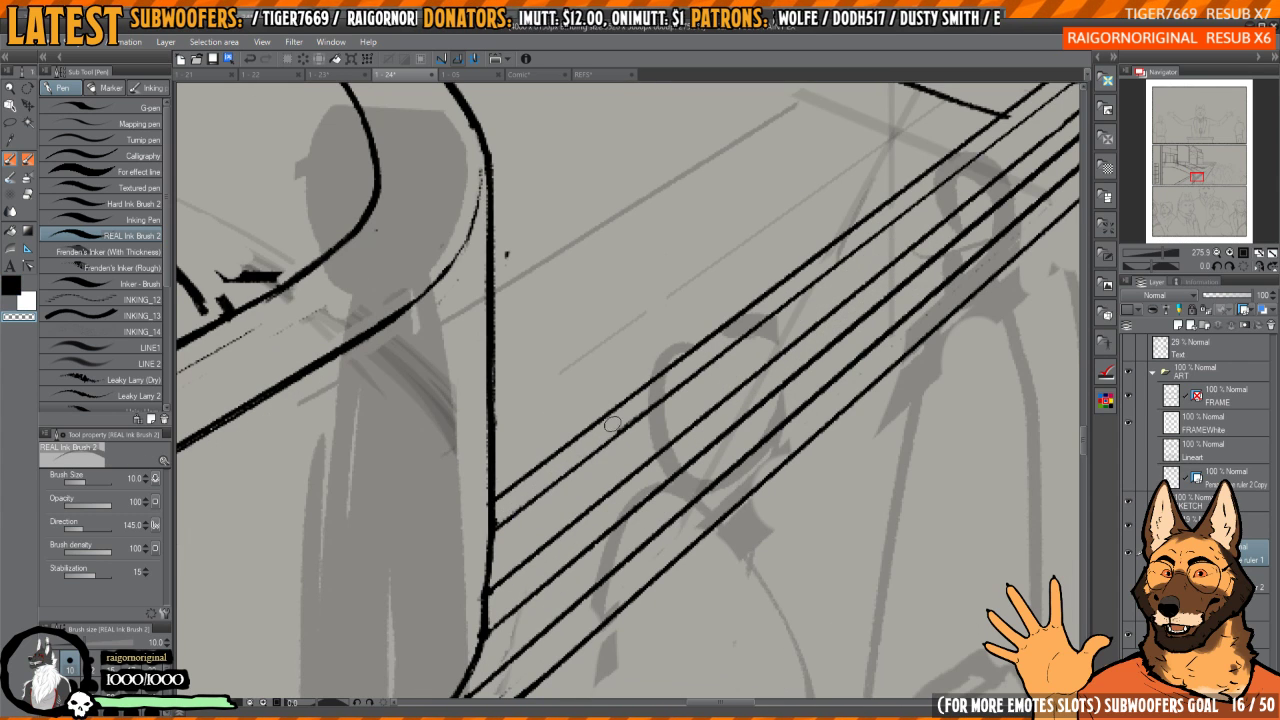
{"action": "mouse_move", "coordinate": [820, 272]}
{"action": "left_mouse_down"}
{"action": "mouse_move", "coordinate": [752, 375]}
{"action": "mouse_move", "coordinate": [855, 285]}
{"action": "mouse_move", "coordinate": [837, 264]}
{"action": "mouse_move", "coordinate": [862, 279]}
{"action": "mouse_move", "coordinate": [648, 456]}
{"action": "mouse_move", "coordinate": [576, 484]}
{"action": "left_mouse_up"}
{"action": "key", "text": "ctrl+z"}
{"action": "scroll", "coordinate": [876, 265], "scroll_direction": "down", "scroll_amount": 3}
{"action": "left_click_drag", "start_coordinate": [665, 396], "coordinate": [667, 470]}
{"action": "scroll", "coordinate": [905, 323], "scroll_direction": "up", "scroll_amount": 2}
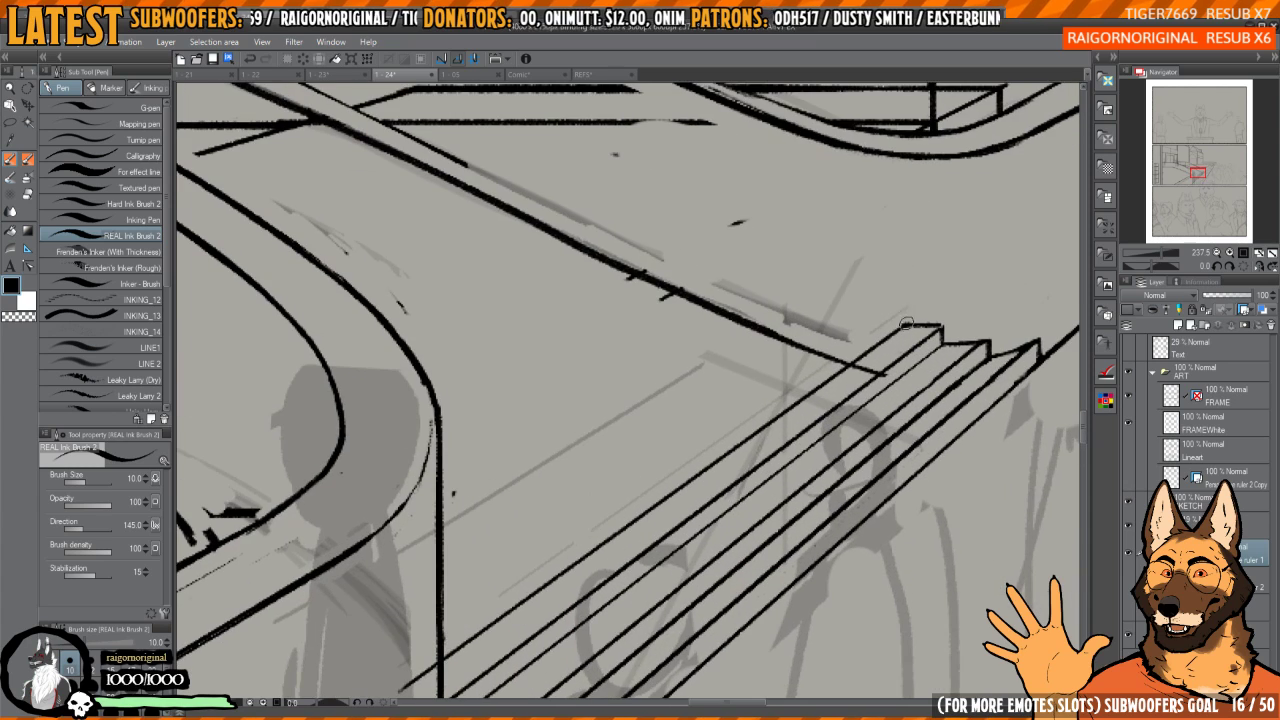
- Add a higher step with a short riser, a short tread and two parallel lines running down past the curved wall's edge
{"action": "scroll", "coordinate": [905, 315], "scroll_direction": "up", "scroll_amount": 2}
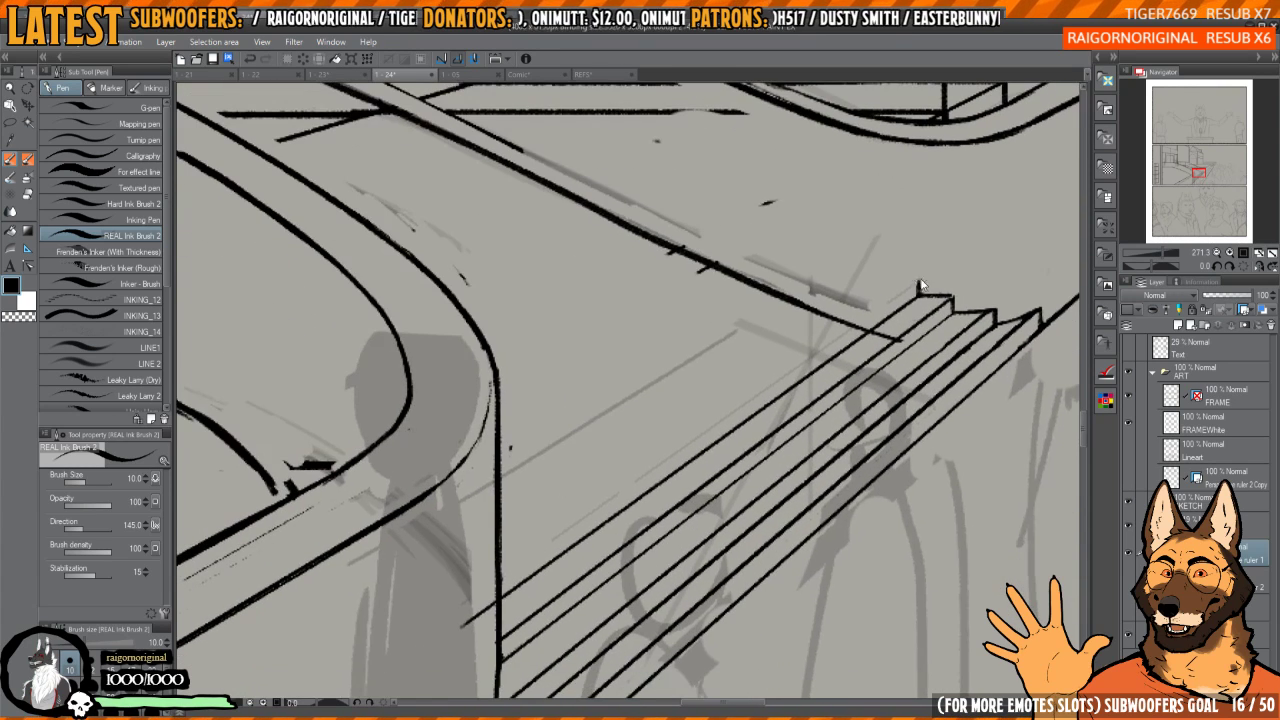
{"action": "left_click_drag", "start_coordinate": [917, 283], "coordinate": [460, 605]}
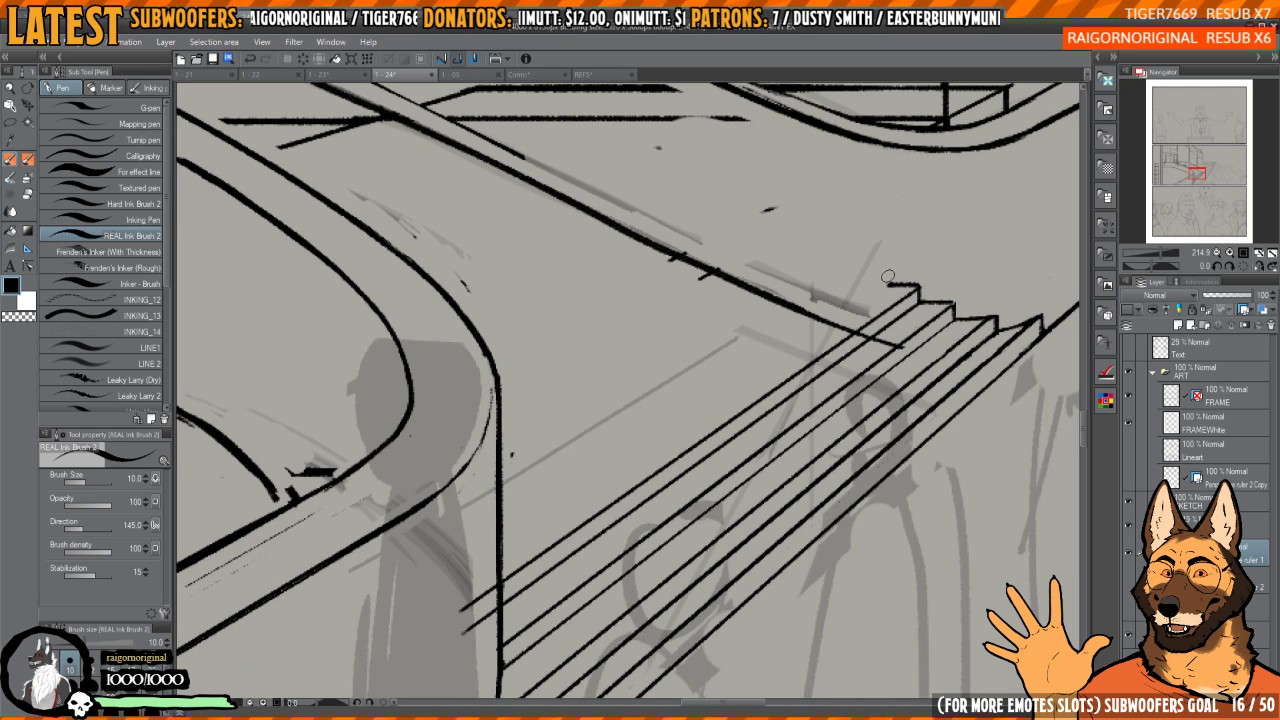
{"action": "left_click_drag", "start_coordinate": [883, 285], "coordinate": [500, 545]}
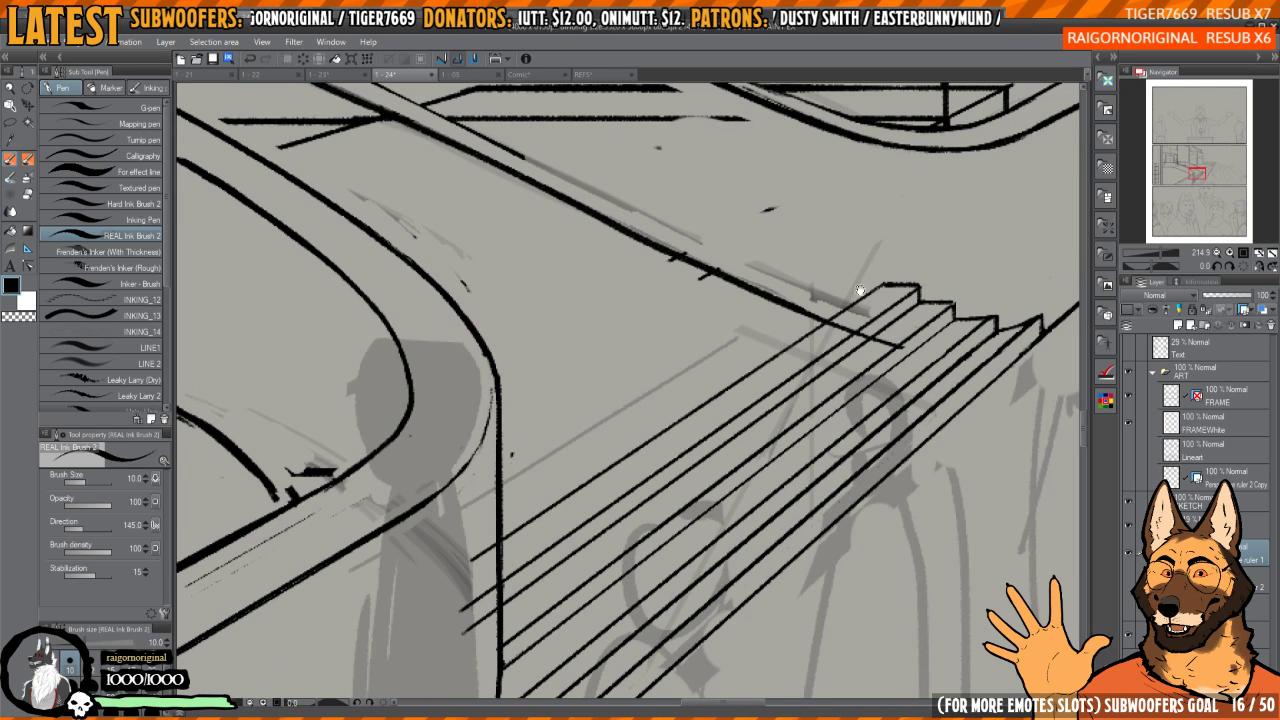
{"action": "key", "text": "ctrl+z"}
{"action": "left_click_drag", "start_coordinate": [875, 316], "coordinate": [542, 538]}
{"action": "key", "text": "ctrl+z"}
{"action": "left_click_drag", "start_coordinate": [892, 300], "coordinate": [464, 590]}
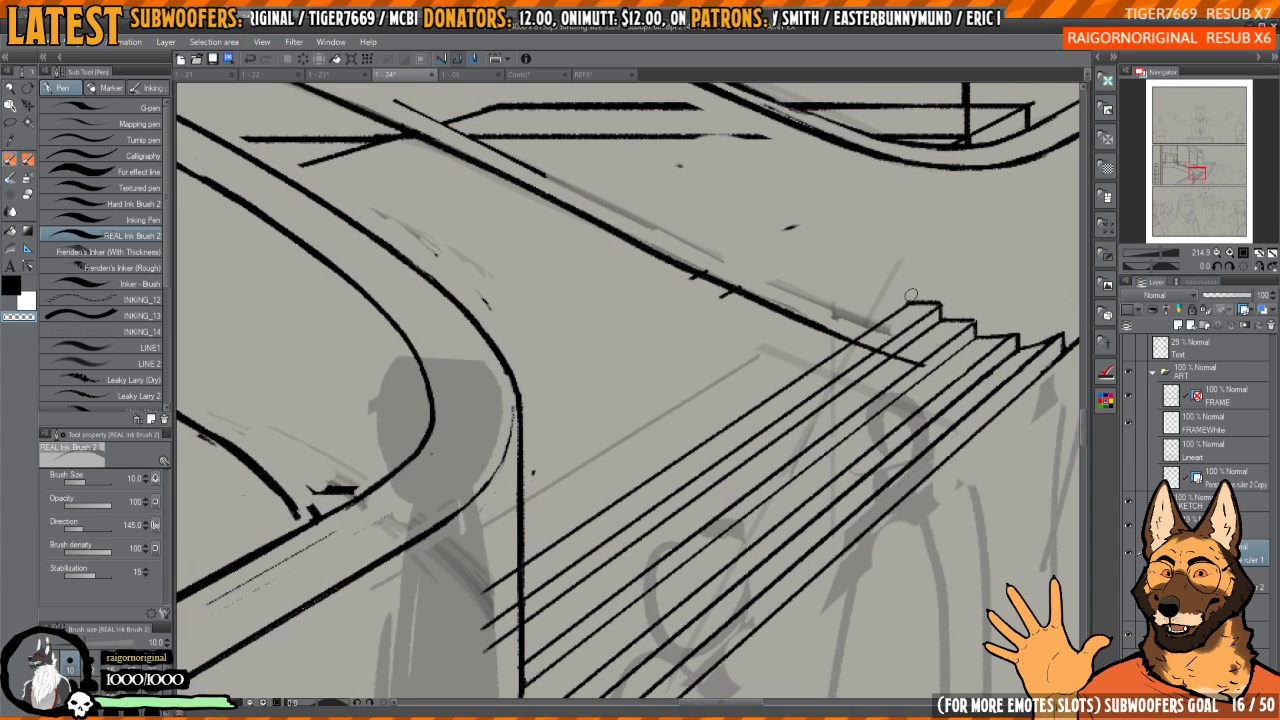
- Draw a short riser above the newest tread and a parallel line from its top down past the curved wall's edge
{"action": "key", "text": "c"}
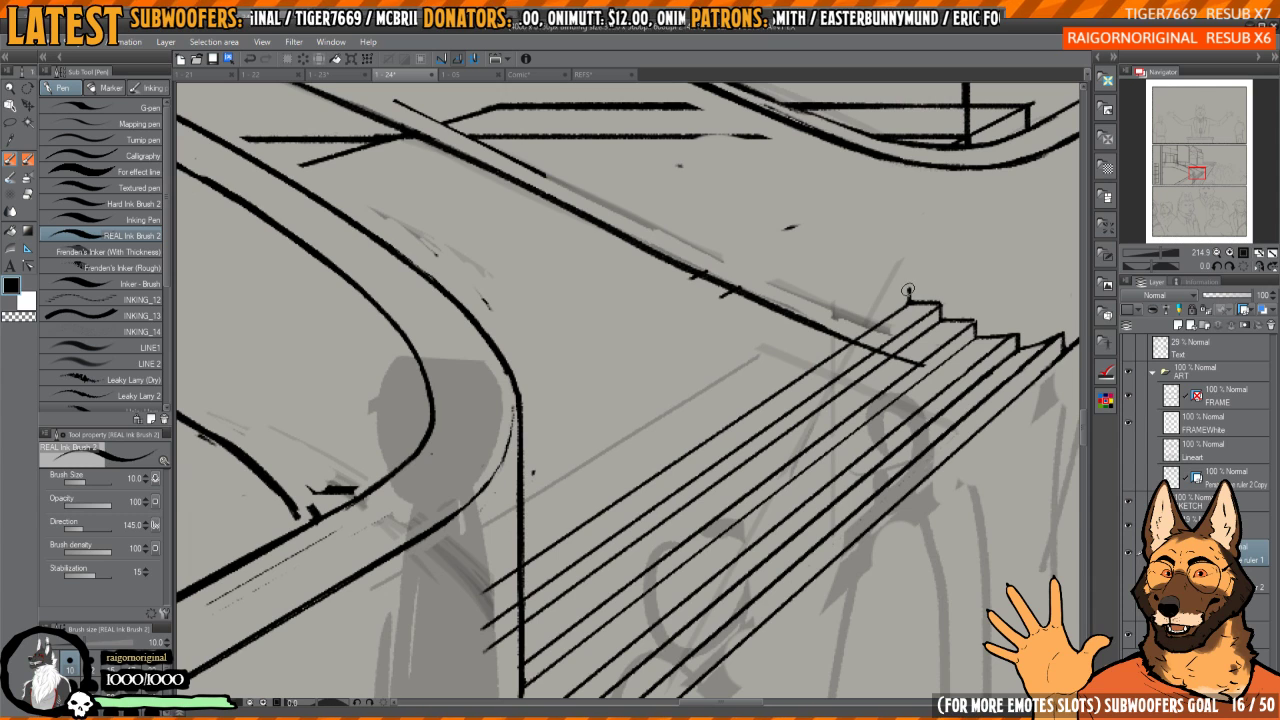
{"action": "left_click_drag", "start_coordinate": [894, 302], "coordinate": [482, 572]}
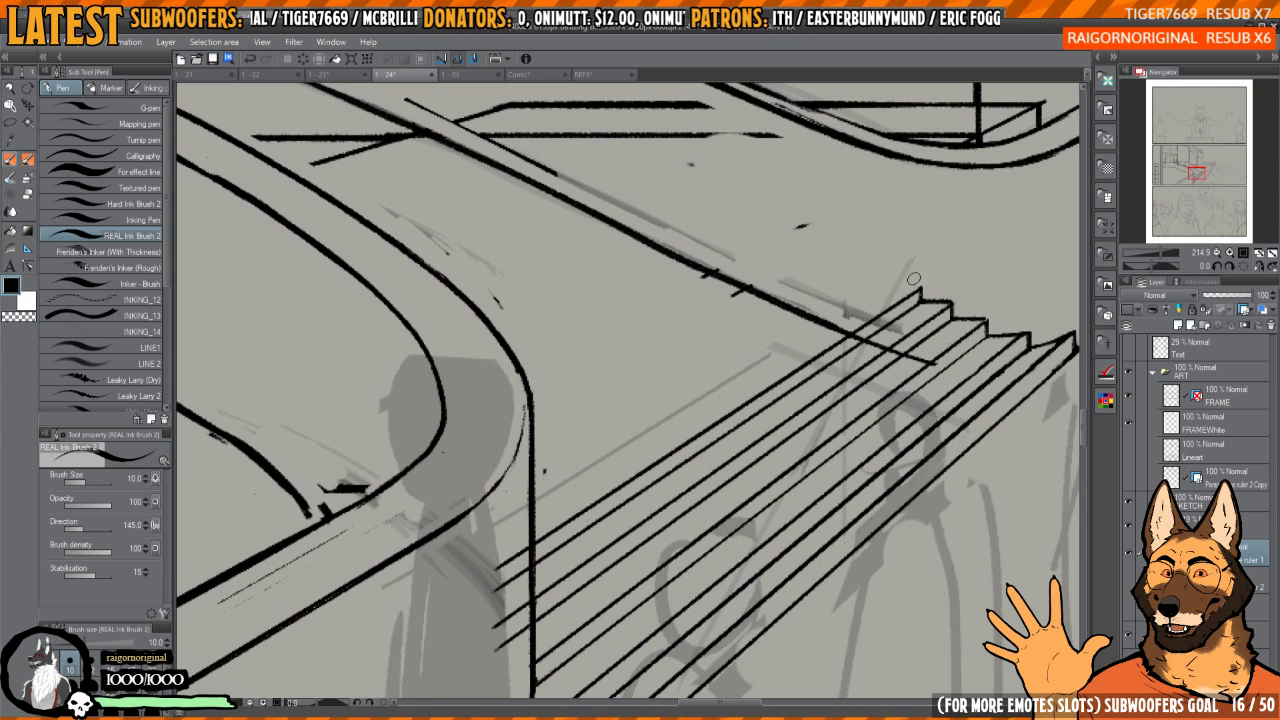
{"action": "key", "text": "ctrl+z"}
{"action": "mouse_move", "coordinate": [918, 290]}
{"action": "left_mouse_down"}
{"action": "mouse_move", "coordinate": [740, 420]}
{"action": "mouse_move", "coordinate": [494, 570]}
{"action": "left_mouse_up"}
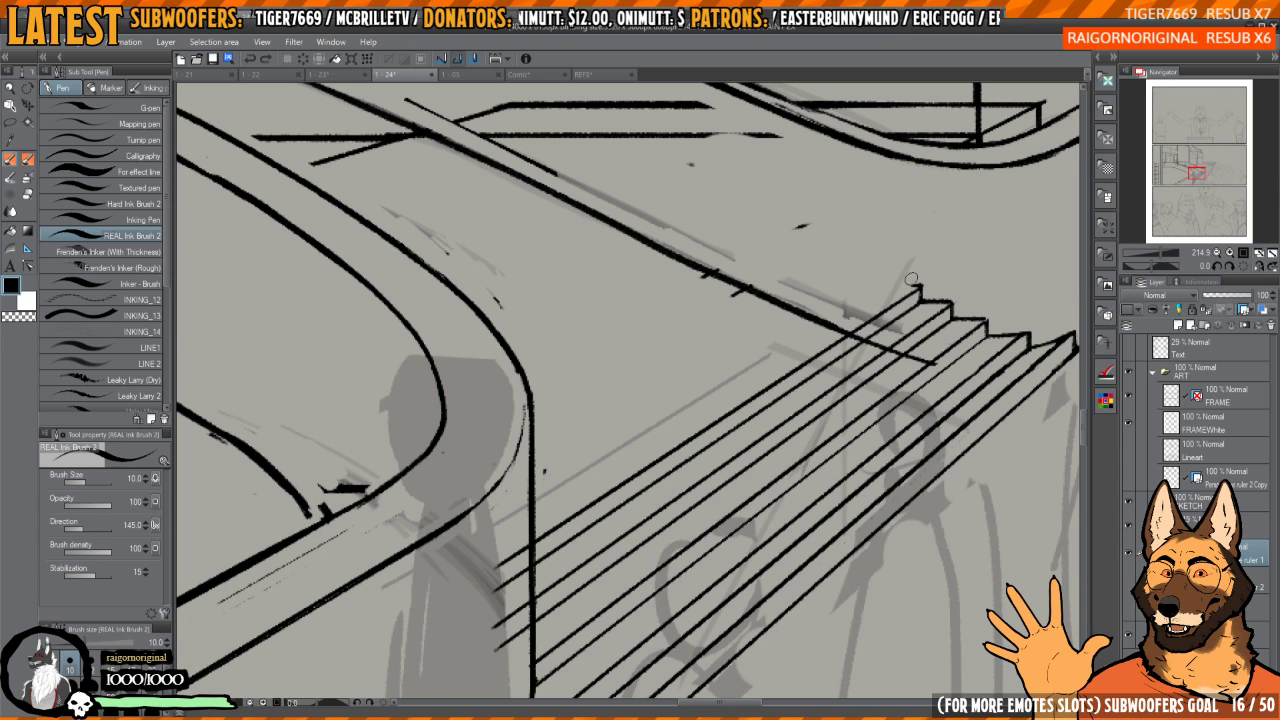
{"action": "key", "text": "ctrl+z"}
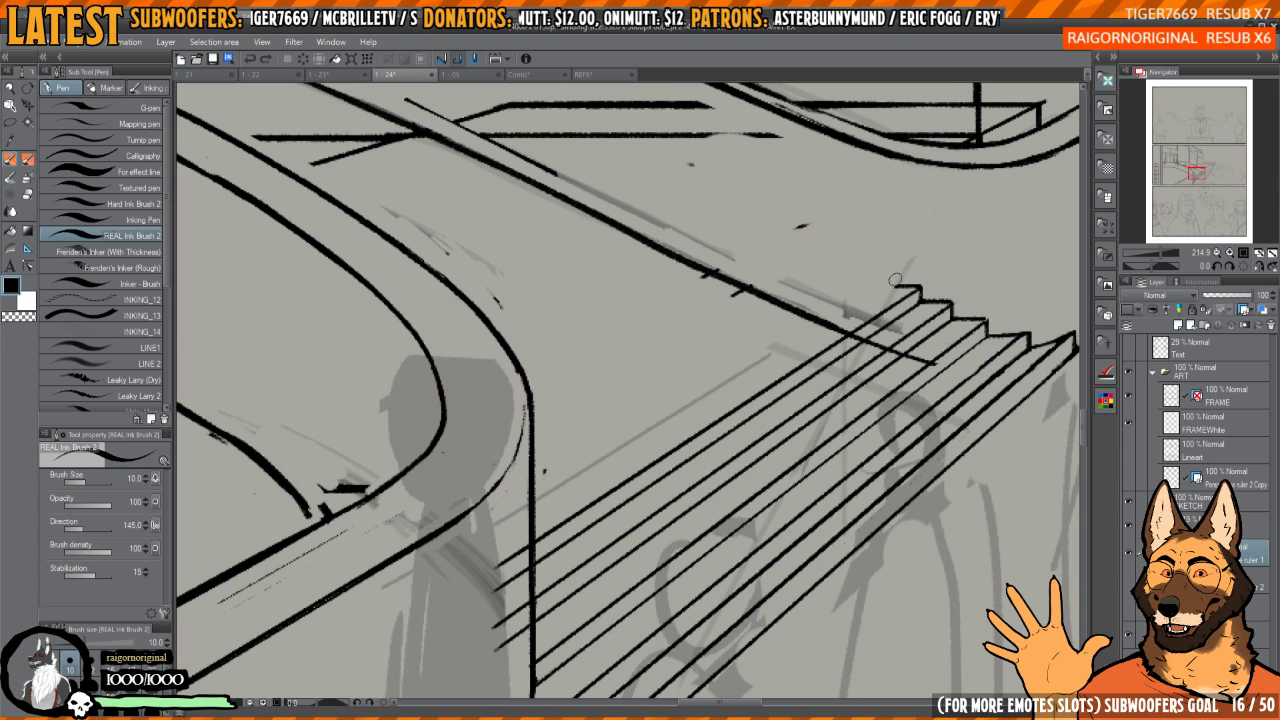
- Close the step with a short tread and a parallel line from its far end down past the curved wall's edge
{"action": "mouse_move", "coordinate": [886, 286]}
{"action": "left_mouse_down"}
{"action": "mouse_move", "coordinate": [834, 334]}
{"action": "mouse_move", "coordinate": [486, 546]}
{"action": "left_mouse_up"}
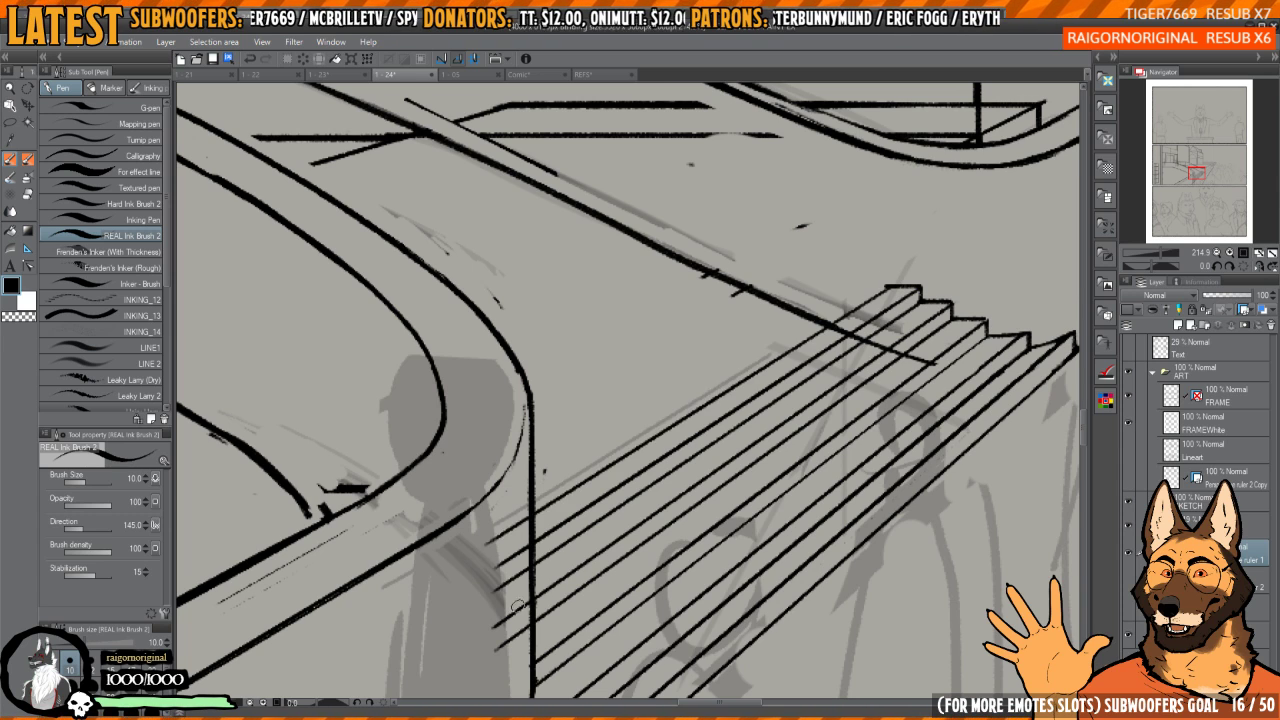
{"action": "key", "text": "ctrl+z"}
{"action": "left_click_drag", "start_coordinate": [889, 285], "coordinate": [490, 540]}
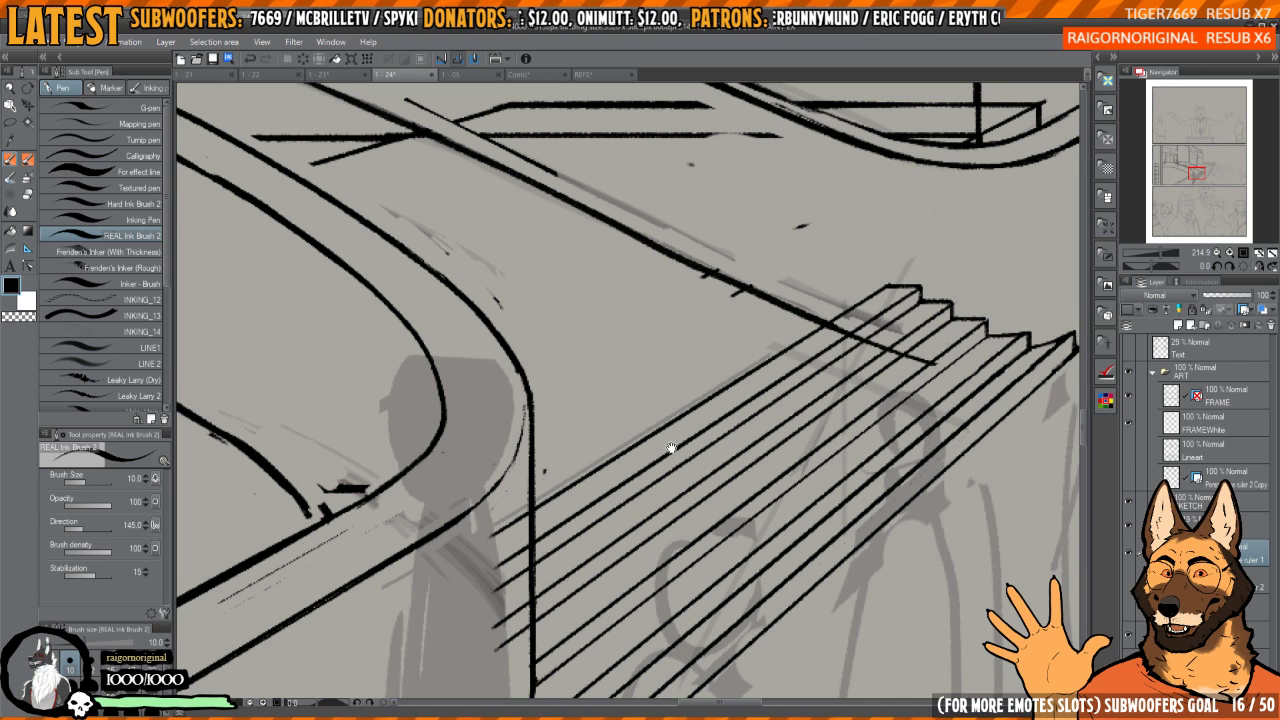
{"action": "key", "text": "ctrl+z"}
{"action": "left_click_drag", "start_coordinate": [886, 286], "coordinate": [495, 622]}
{"action": "mouse_move", "coordinate": [891, 278]}
{"action": "left_mouse_down"}
{"action": "mouse_move", "coordinate": [917, 266]}
{"action": "mouse_move", "coordinate": [517, 518]}
{"action": "left_mouse_up"}
{"action": "key", "text": "ctrl+z"}
{"action": "left_click_drag", "start_coordinate": [752, 370], "coordinate": [745, 368]}
{"action": "key", "text": "ctrl+z"}
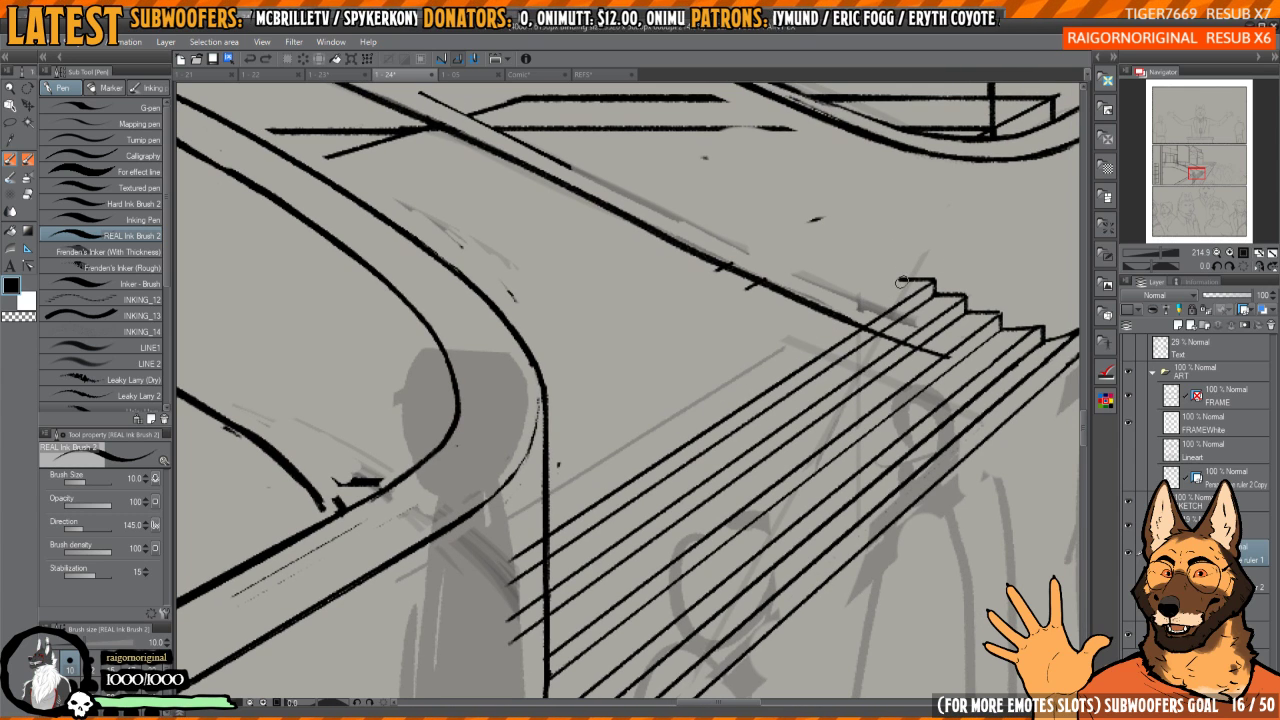
{"action": "left_click_drag", "start_coordinate": [904, 279], "coordinate": [490, 542]}
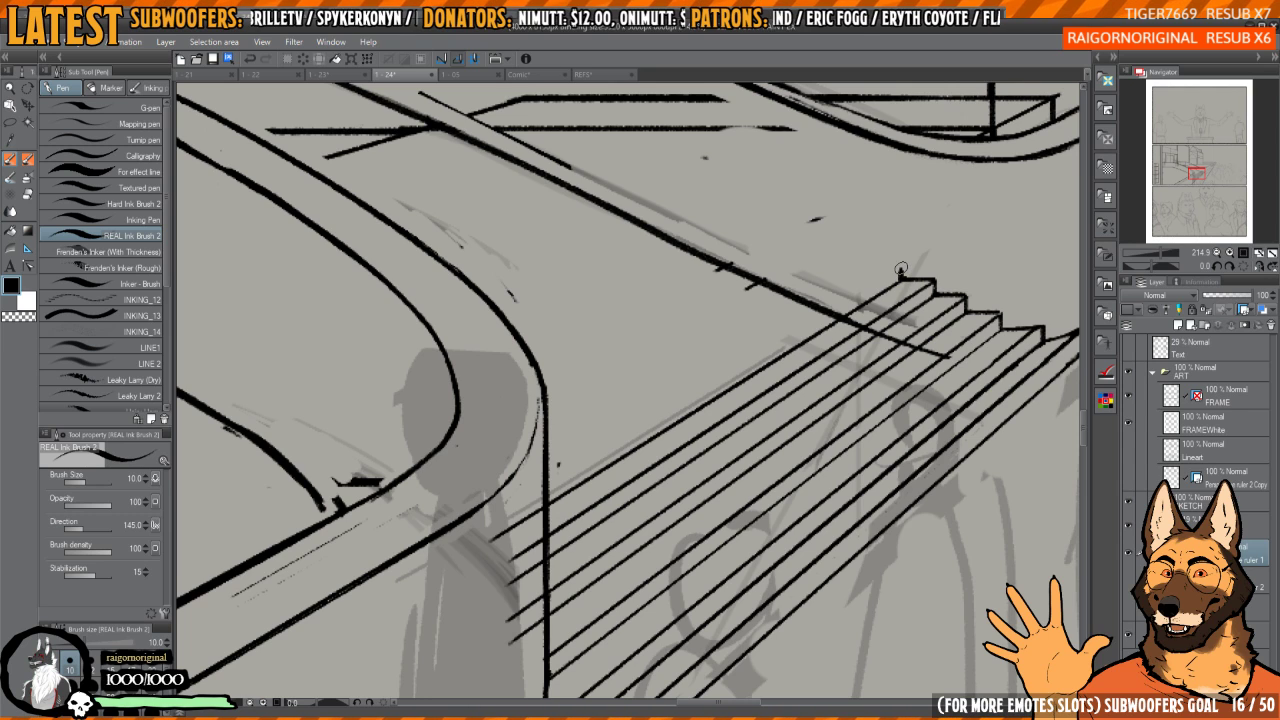
- Draw the following step's short riser and its parallel line down past the curved wall's edge
{"action": "left_click_drag", "start_coordinate": [899, 270], "coordinate": [494, 520]}
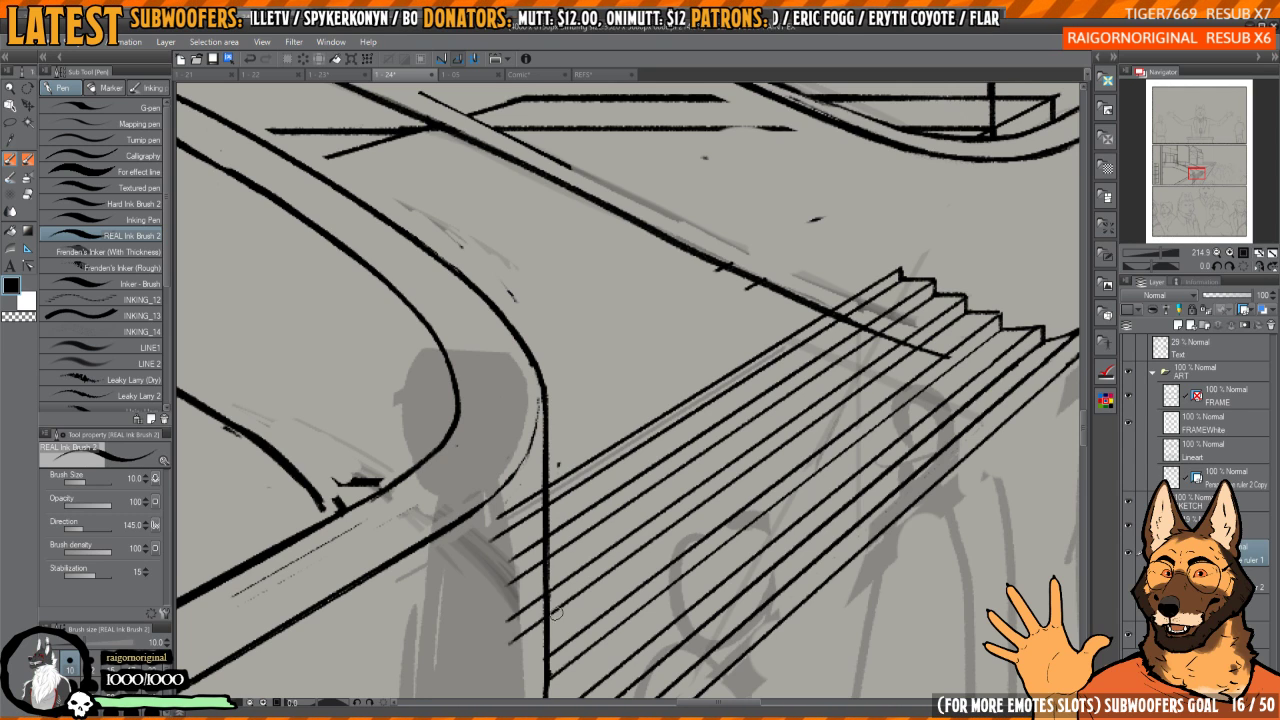
{"action": "key", "text": "ctrl+z"}
{"action": "left_click_drag", "start_coordinate": [899, 268], "coordinate": [480, 525]}
{"action": "left_click_drag", "start_coordinate": [900, 267], "coordinate": [899, 262]}
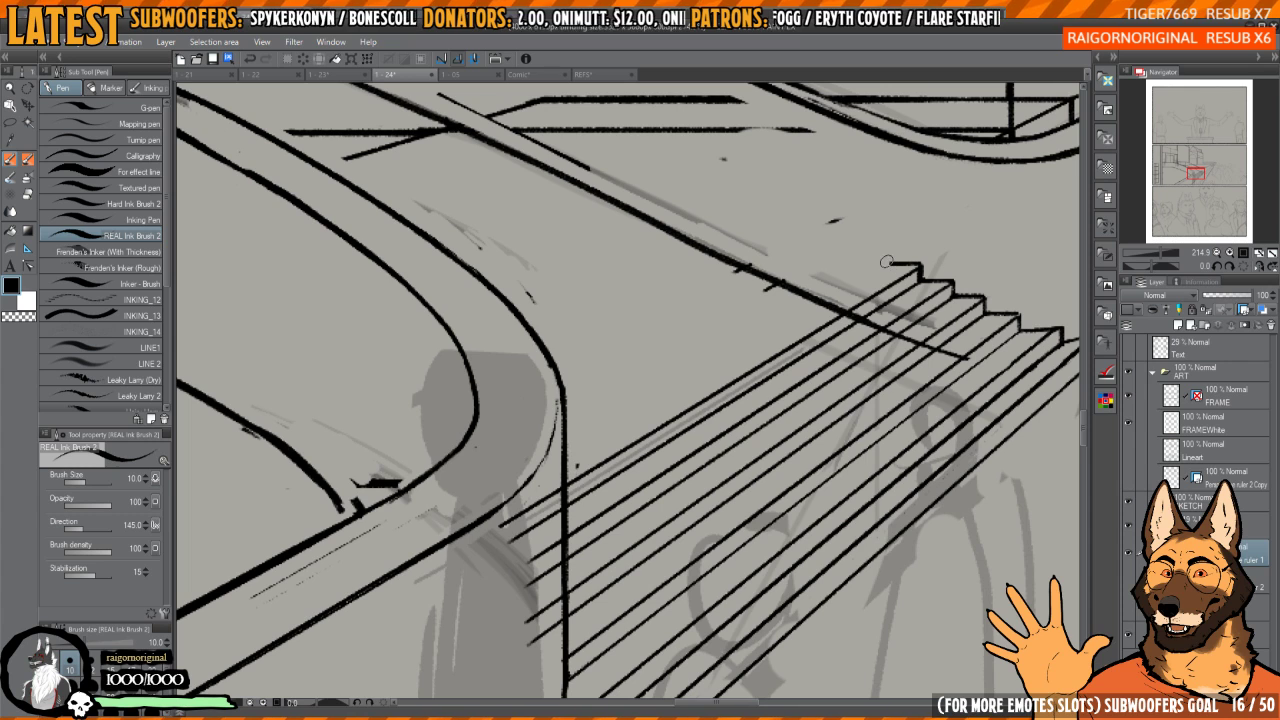
- Add the tread on this riser and another riser above it, each with a parallel line down to the curved wall
{"action": "left_click_drag", "start_coordinate": [886, 262], "coordinate": [545, 466]}
{"action": "left_click_drag", "start_coordinate": [716, 423], "coordinate": [727, 426]}
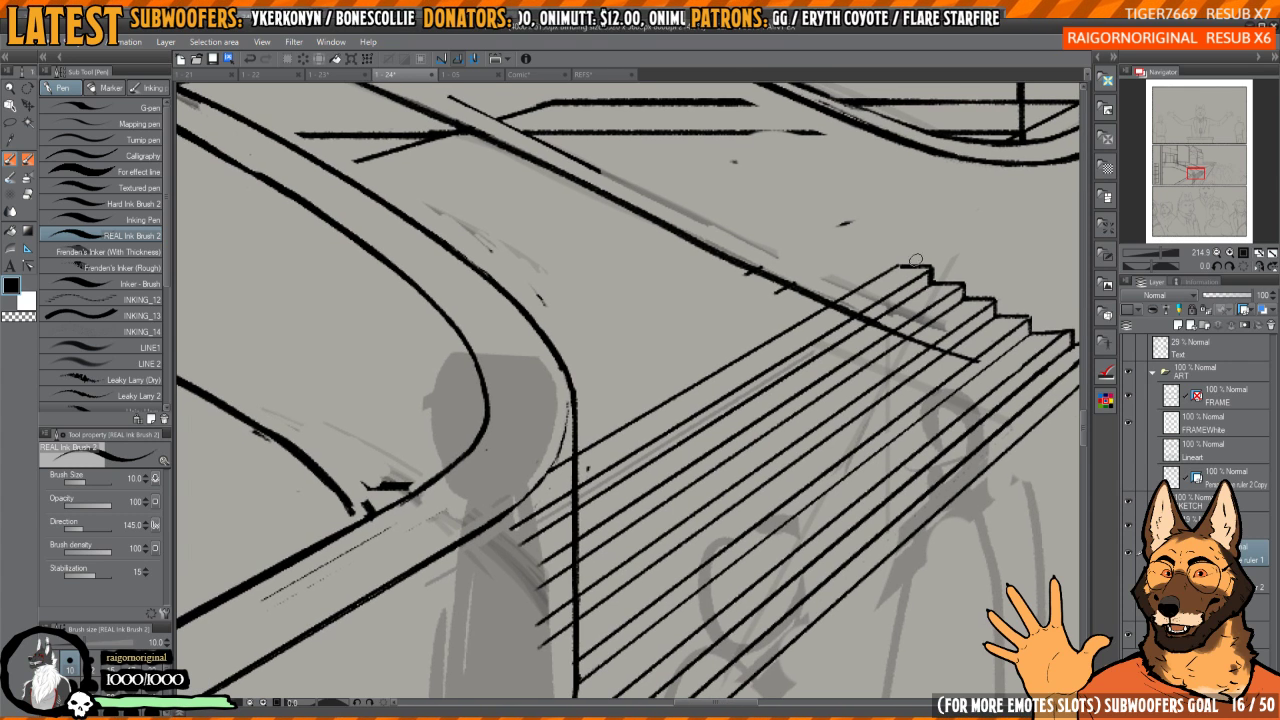
{"action": "key", "text": "ctrl+z"}
{"action": "mouse_move", "coordinate": [903, 262]}
{"action": "left_mouse_down"}
{"action": "mouse_move", "coordinate": [553, 474]}
{"action": "mouse_move", "coordinate": [915, 265]}
{"action": "mouse_move", "coordinate": [636, 422]}
{"action": "left_mouse_up"}
{"action": "key", "text": "ctrl+z"}
{"action": "mouse_move", "coordinate": [904, 266]}
{"action": "left_mouse_down"}
{"action": "mouse_move", "coordinate": [623, 508]}
{"action": "mouse_move", "coordinate": [651, 459]}
{"action": "mouse_move", "coordinate": [933, 275]}
{"action": "left_mouse_up"}
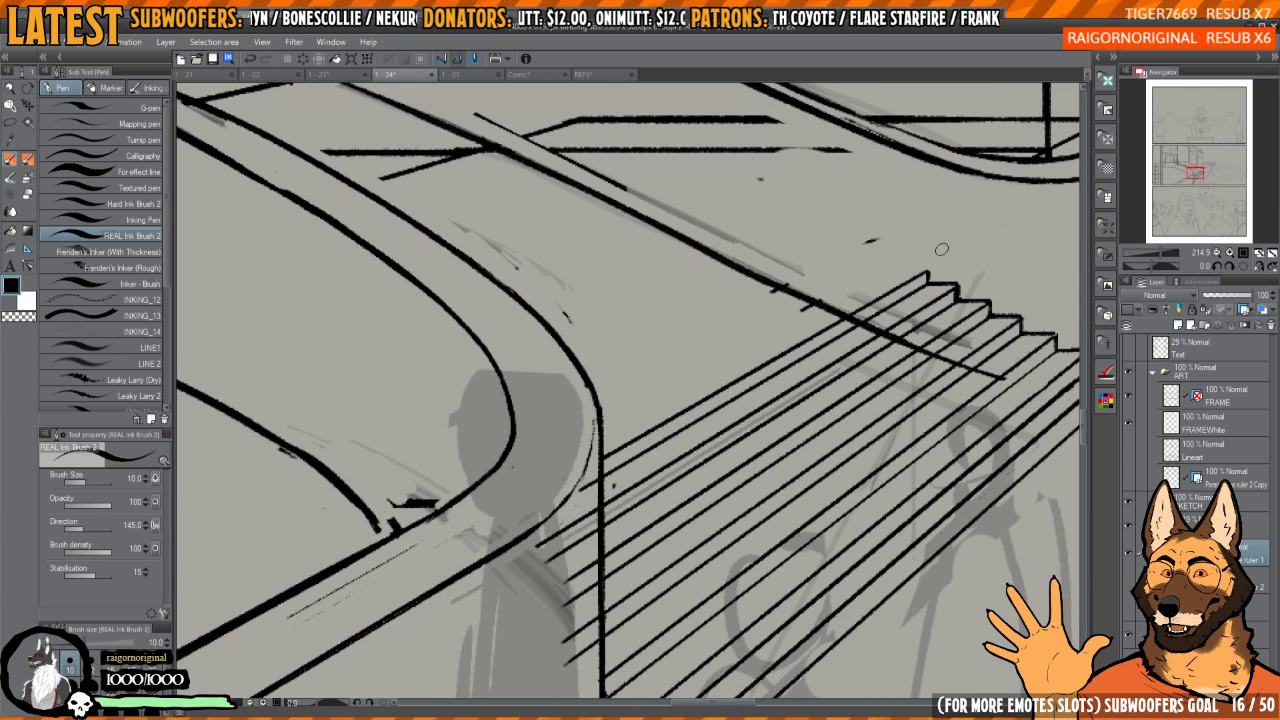
- Draw the topmost short tread and its parallel line down to the curved wall's vertical edge
{"action": "scroll", "coordinate": [941, 249], "scroll_direction": "down", "scroll_amount": 5}
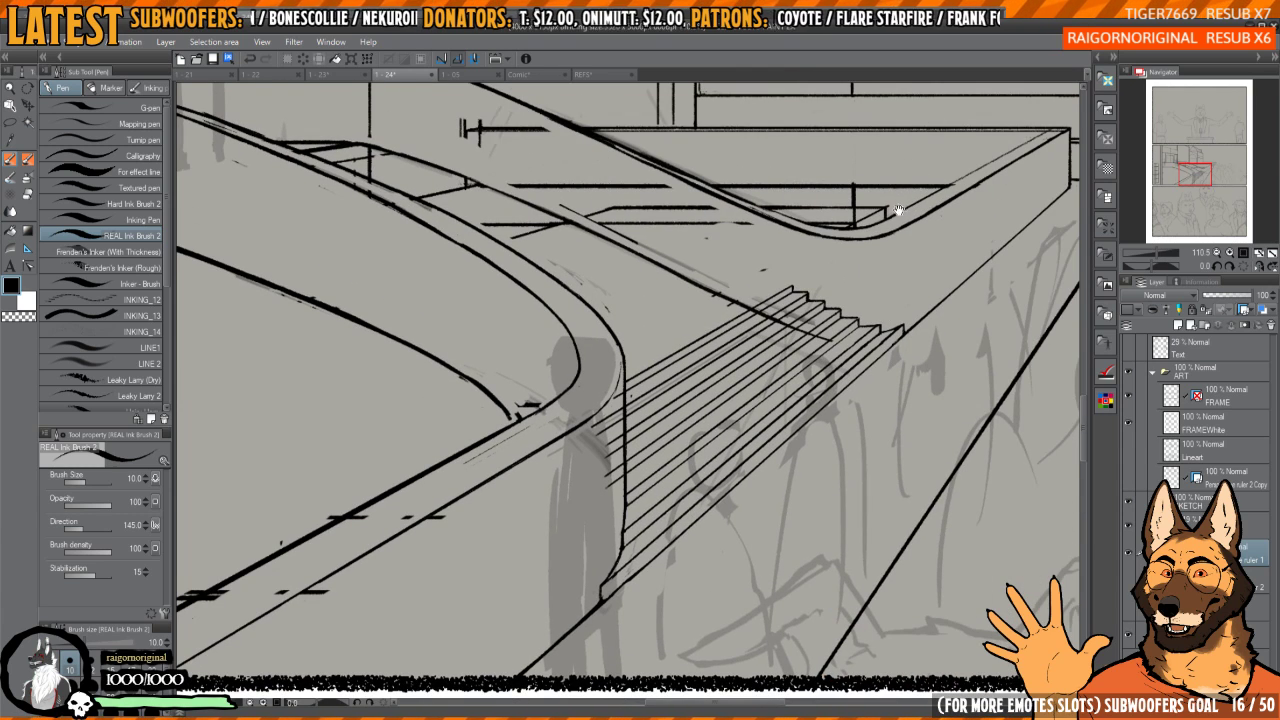
{"action": "scroll", "coordinate": [790, 284], "scroll_direction": "up", "scroll_amount": 4}
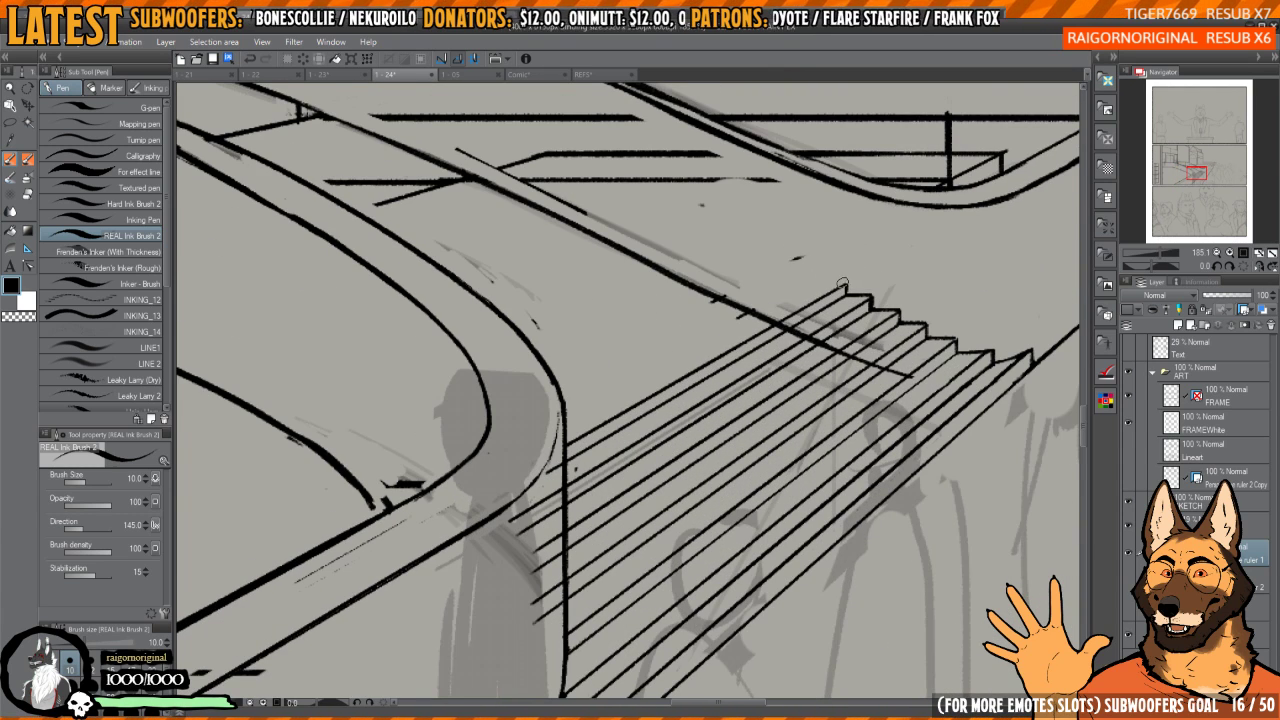
{"action": "left_click_drag", "start_coordinate": [815, 284], "coordinate": [583, 413]}
{"action": "scroll", "coordinate": [699, 396], "scroll_direction": "down", "scroll_amount": 6}
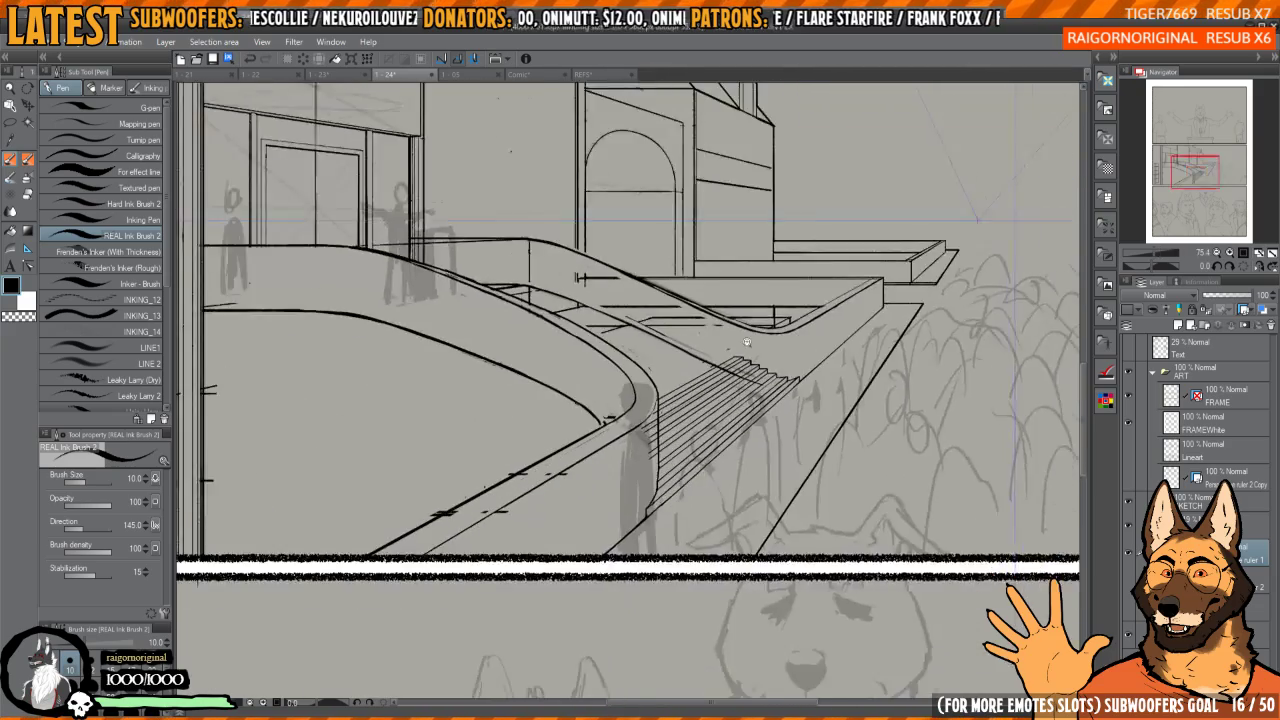
- Erase a middle riser at the stairs' upper end and redraw it slightly further in, against the step line's end
{"action": "scroll", "coordinate": [773, 347], "scroll_direction": "up", "scroll_amount": 3}
{"action": "scroll", "coordinate": [773, 347], "scroll_direction": "up", "scroll_amount": 10}
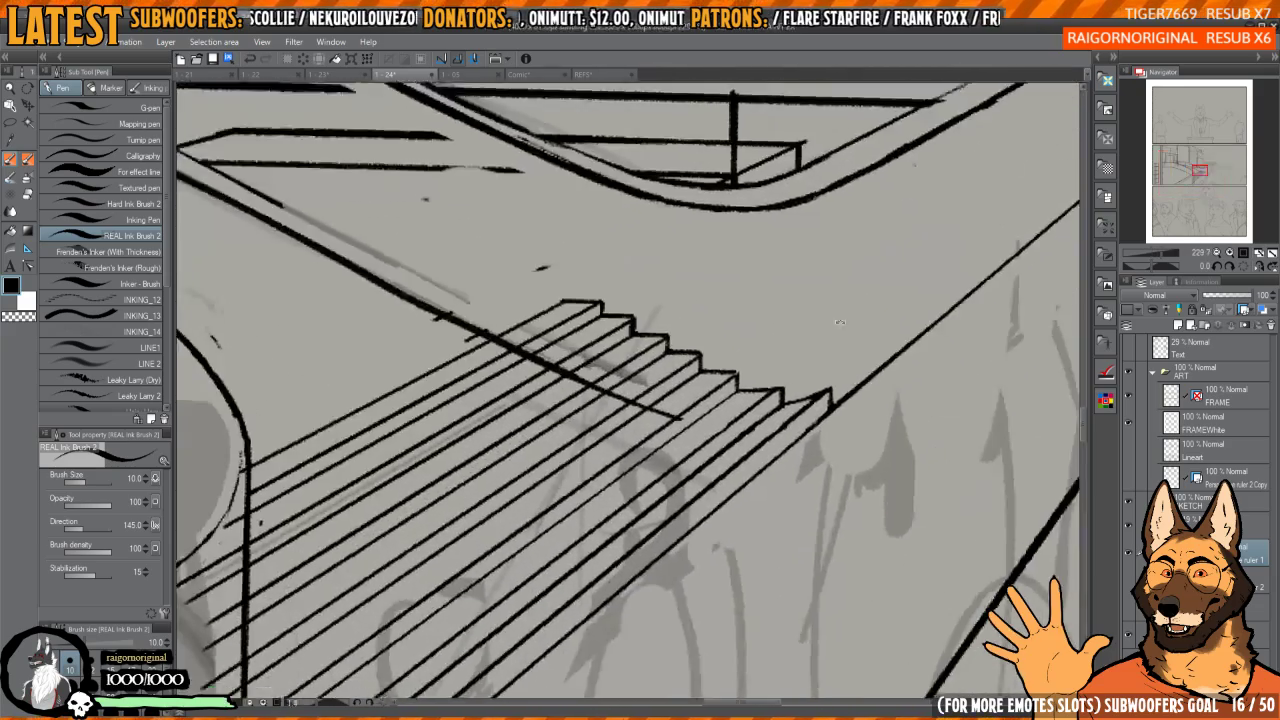
{"action": "scroll", "coordinate": [701, 427], "scroll_direction": "up", "scroll_amount": 3}
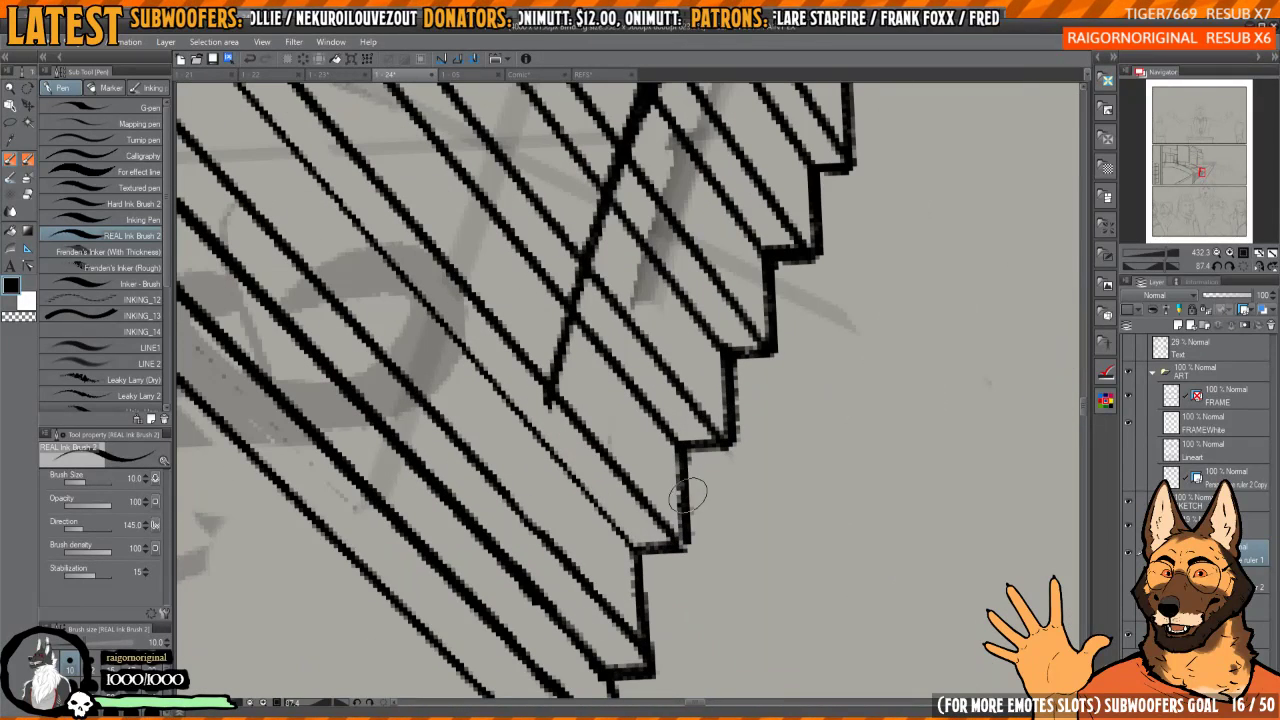
{"action": "key", "text": "c"}
{"action": "mouse_move", "coordinate": [680, 481]}
{"action": "left_mouse_down"}
{"action": "mouse_move", "coordinate": [682, 532]}
{"action": "mouse_move", "coordinate": [678, 509]}
{"action": "left_mouse_up"}
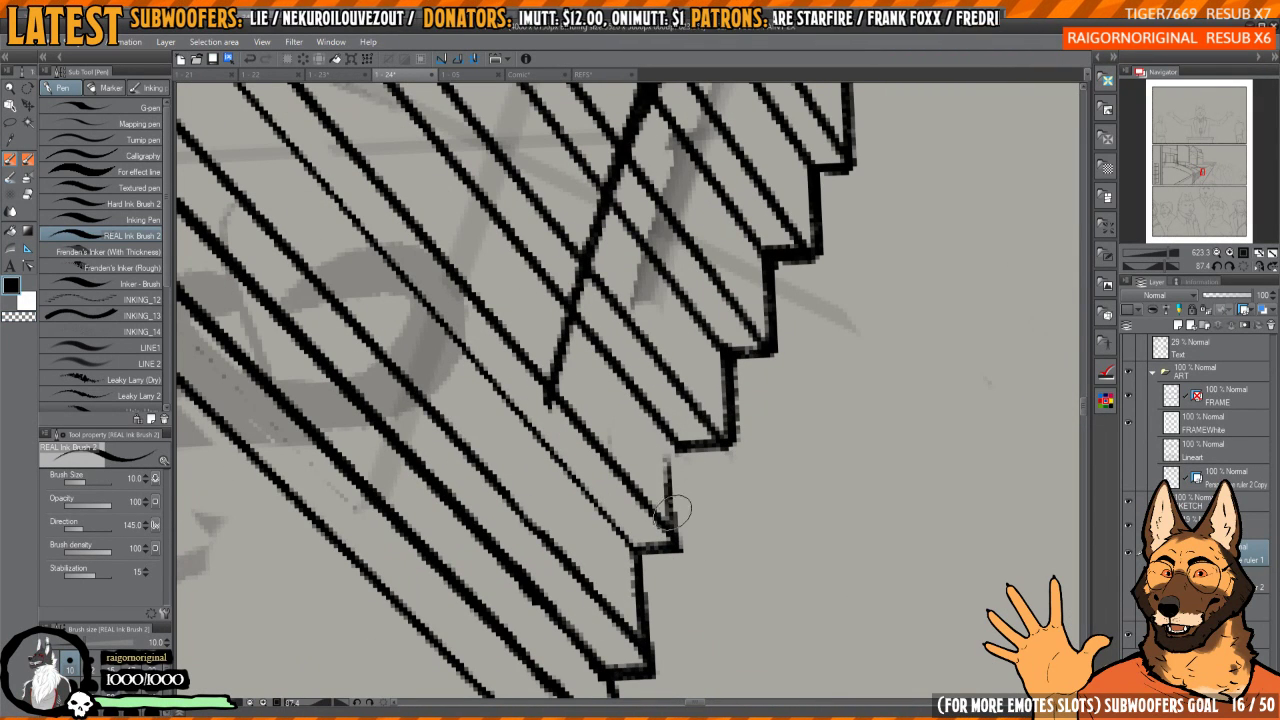
{"action": "mouse_move", "coordinate": [671, 446]}
{"action": "left_mouse_down"}
{"action": "mouse_move", "coordinate": [671, 526]}
{"action": "mouse_move", "coordinate": [691, 470]}
{"action": "mouse_move", "coordinate": [678, 462]}
{"action": "mouse_move", "coordinate": [721, 459]}
{"action": "mouse_move", "coordinate": [678, 450]}
{"action": "mouse_move", "coordinate": [707, 442]}
{"action": "mouse_move", "coordinate": [705, 348]}
{"action": "left_mouse_up"}
{"action": "key", "text": "c"}
- Erase and redraw the adjoining higher risers and treads so the stairs' stepped outline stays even
{"action": "key", "text": "c"}
{"action": "mouse_move", "coordinate": [707, 430]}
{"action": "left_mouse_down"}
{"action": "mouse_move", "coordinate": [706, 345]}
{"action": "mouse_move", "coordinate": [730, 478]}
{"action": "mouse_move", "coordinate": [730, 423]}
{"action": "mouse_move", "coordinate": [716, 374]}
{"action": "mouse_move", "coordinate": [712, 522]}
{"action": "left_mouse_up"}
{"action": "key", "text": "c"}
{"action": "mouse_move", "coordinate": [714, 506]}
{"action": "left_mouse_down"}
{"action": "mouse_move", "coordinate": [710, 491]}
{"action": "mouse_move", "coordinate": [697, 535]}
{"action": "mouse_move", "coordinate": [697, 443]}
{"action": "mouse_move", "coordinate": [742, 434]}
{"action": "mouse_move", "coordinate": [737, 388]}
{"action": "mouse_move", "coordinate": [740, 418]}
{"action": "mouse_move", "coordinate": [714, 458]}
{"action": "mouse_move", "coordinate": [743, 452]}
{"action": "mouse_move", "coordinate": [718, 437]}
{"action": "mouse_move", "coordinate": [755, 405]}
{"action": "left_mouse_up"}
{"action": "key", "text": "c"}
{"action": "key", "text": "c"}
{"action": "key", "text": "c"}
{"action": "scroll", "coordinate": [738, 411], "scroll_direction": "up", "scroll_amount": 1}
{"action": "key", "text": "c"}
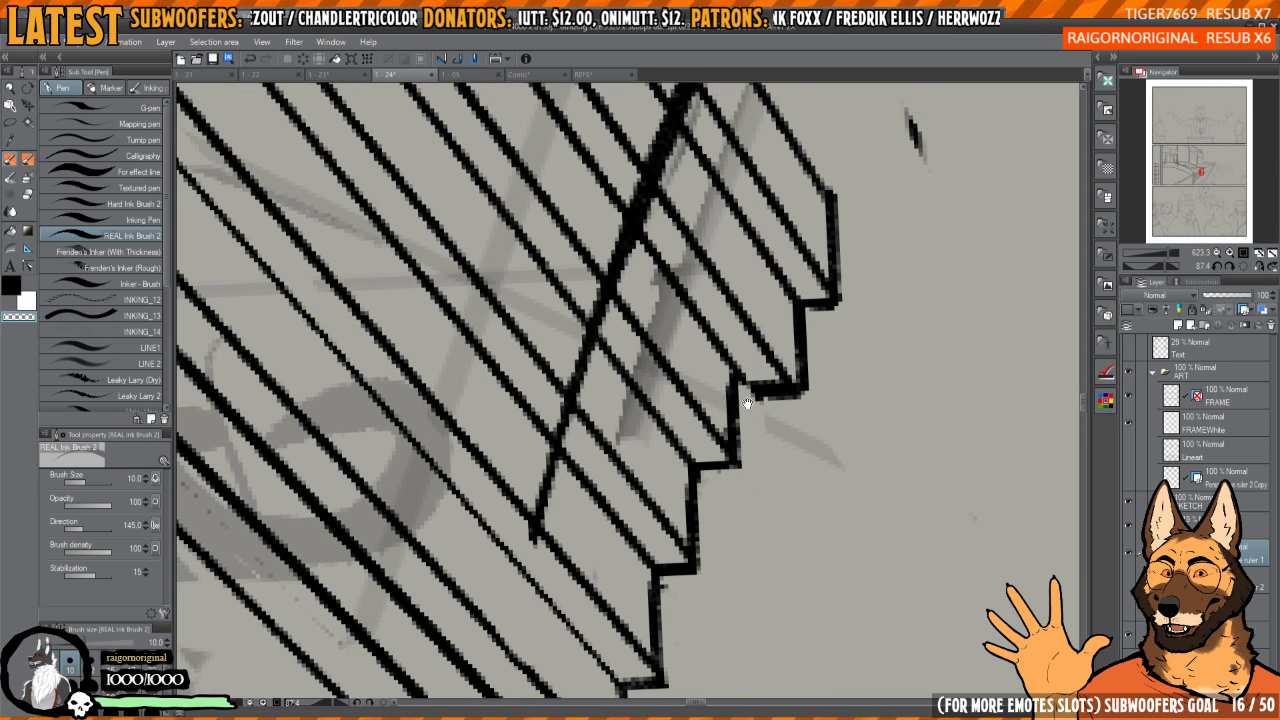
- Replace the second riser from the top with a line set further in, and trim the leftover ink beside it
{"action": "scroll", "coordinate": [747, 403], "scroll_direction": "up", "scroll_amount": 1}
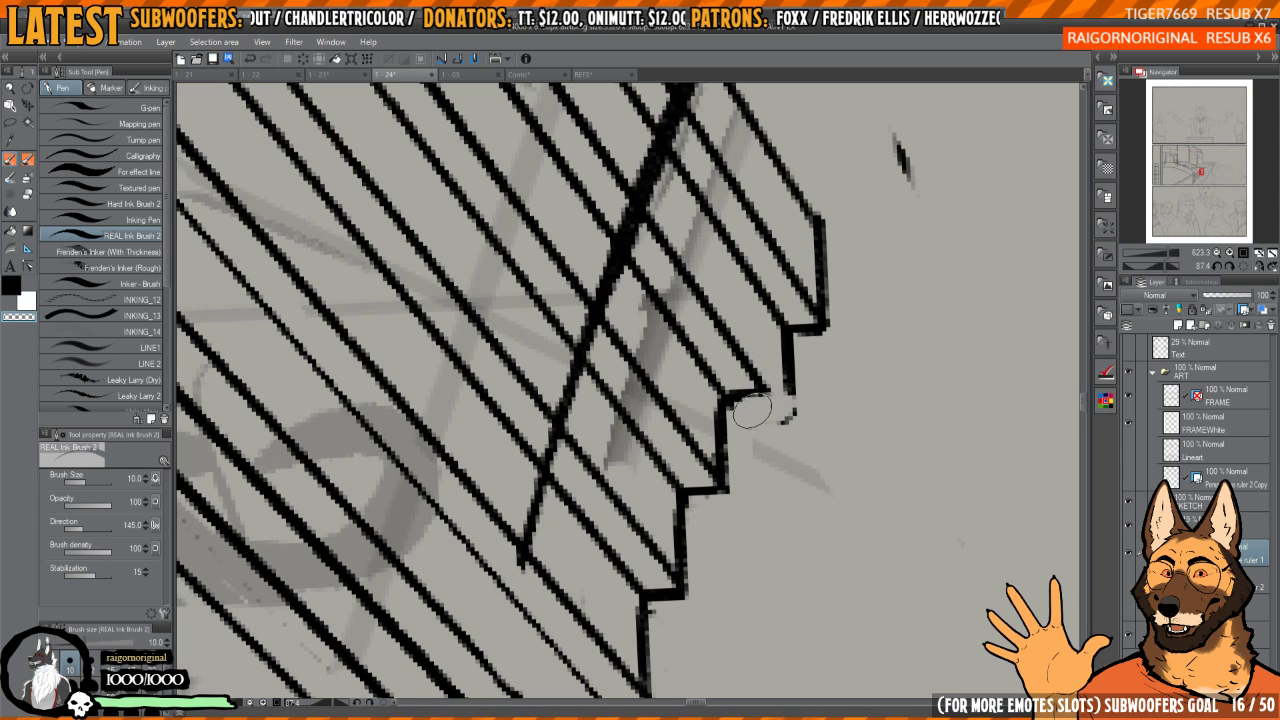
{"action": "scroll", "coordinate": [774, 337], "scroll_direction": "up", "scroll_amount": 3}
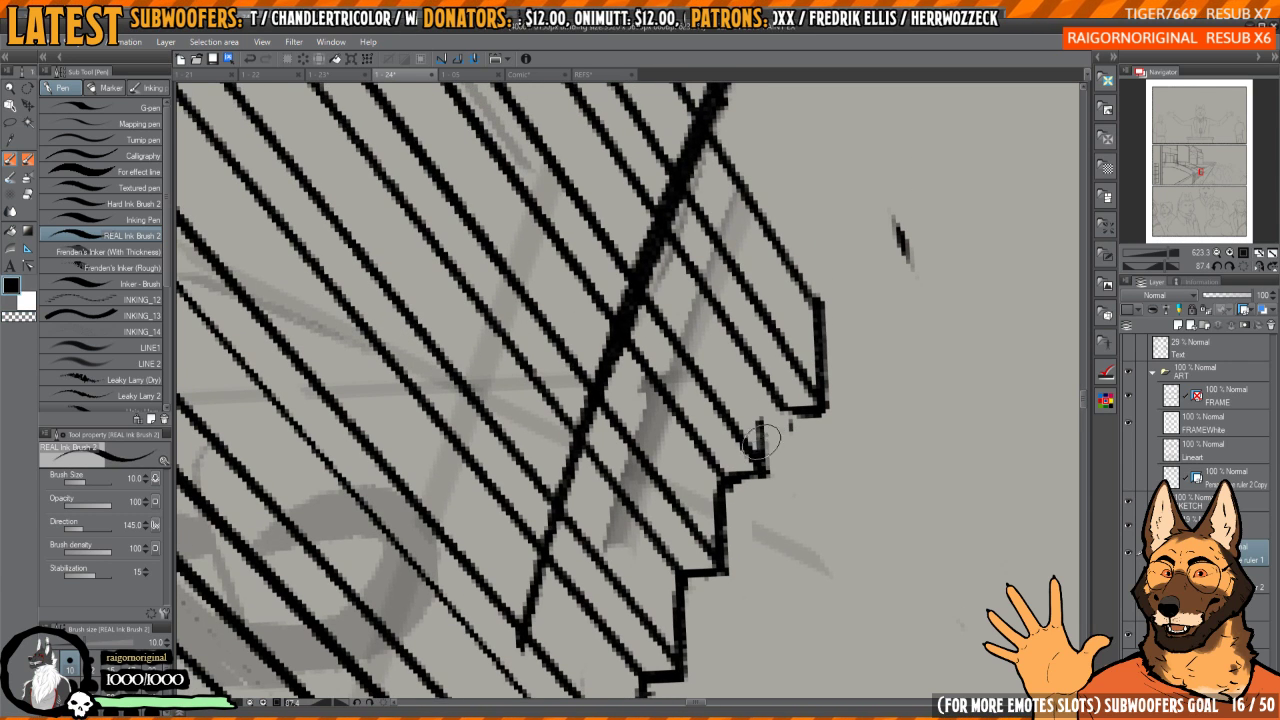
{"action": "mouse_move", "coordinate": [800, 378]}
{"action": "left_mouse_down"}
{"action": "mouse_move", "coordinate": [762, 385]}
{"action": "mouse_move", "coordinate": [756, 442]}
{"action": "left_mouse_up"}
{"action": "key", "text": "c"}
{"action": "scroll", "coordinate": [787, 413], "scroll_direction": "up", "scroll_amount": 2}
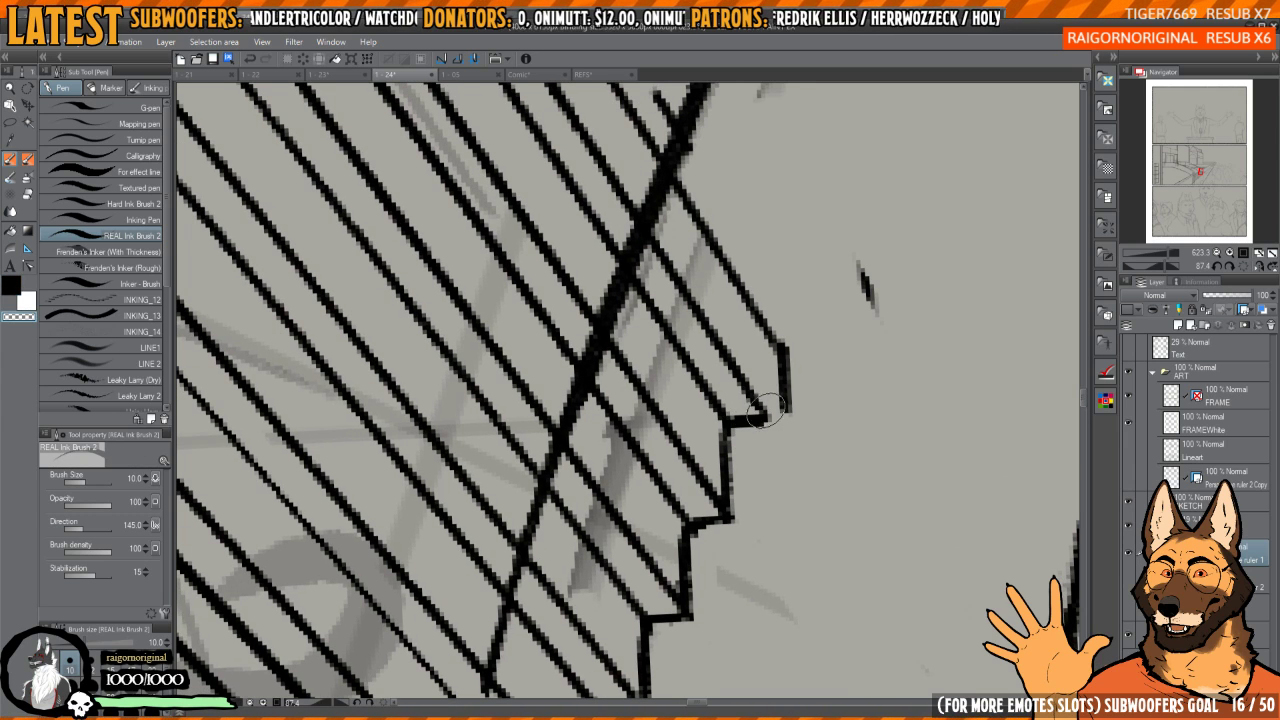
- Redraw the topmost riser further in and thin the short tread line at its foot
{"action": "mouse_move", "coordinate": [764, 410]}
{"action": "left_mouse_down"}
{"action": "mouse_move", "coordinate": [769, 334]}
{"action": "mouse_move", "coordinate": [783, 406]}
{"action": "mouse_move", "coordinate": [783, 326]}
{"action": "mouse_move", "coordinate": [786, 374]}
{"action": "mouse_move", "coordinate": [777, 334]}
{"action": "mouse_move", "coordinate": [770, 377]}
{"action": "mouse_move", "coordinate": [763, 328]}
{"action": "left_mouse_up"}
{"action": "key", "text": "c"}
{"action": "key", "text": "c"}
{"action": "key", "text": "c"}
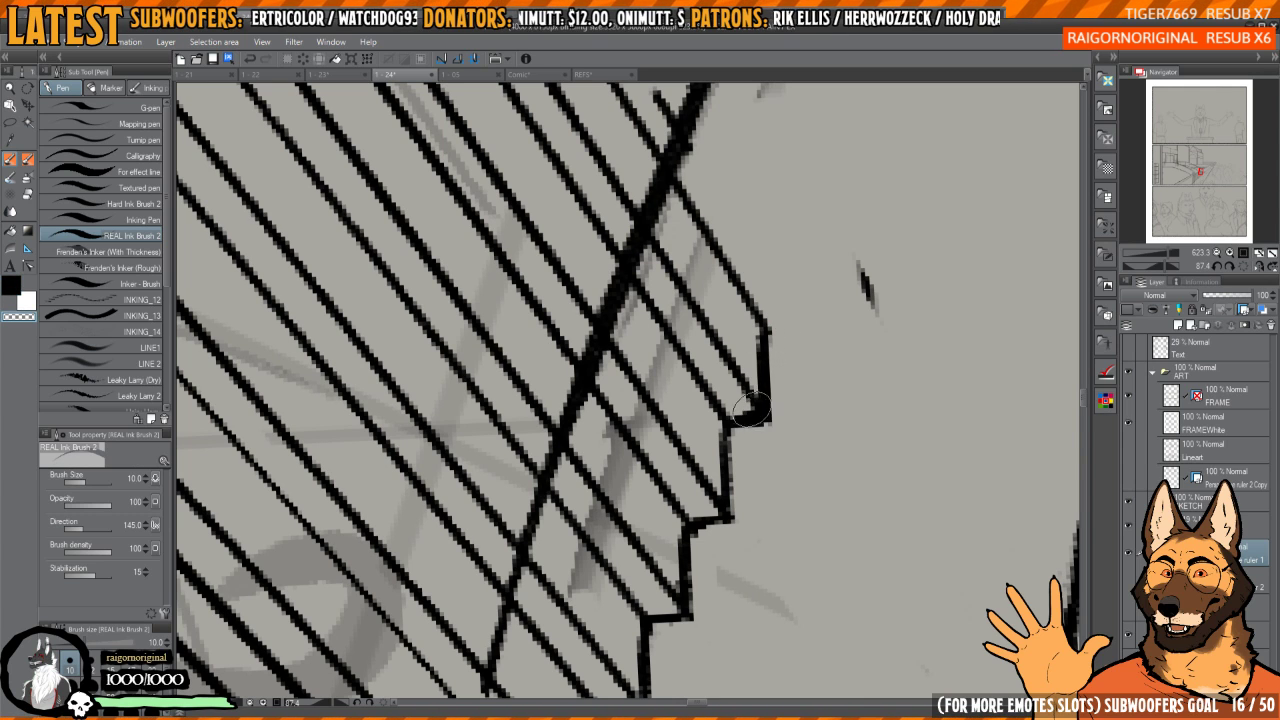
{"action": "key", "text": "c"}
{"action": "left_click_drag", "start_coordinate": [735, 422], "coordinate": [746, 420]}
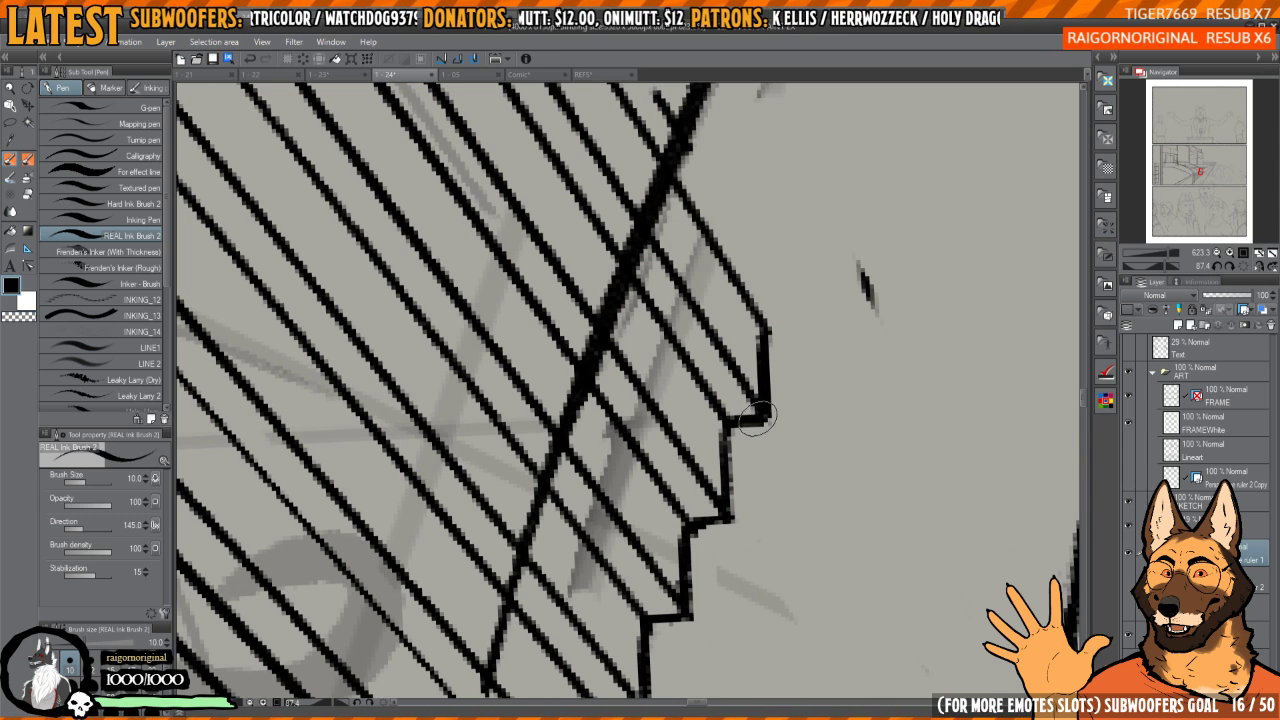
- Add a new riser above the topmost tread and a parallel line from its top toward the curved wall
{"action": "scroll", "coordinate": [762, 333], "scroll_direction": "down", "scroll_amount": 4}
{"action": "left_click_drag", "start_coordinate": [762, 333], "coordinate": [672, 336]}
{"action": "scroll", "coordinate": [734, 346], "scroll_direction": "up", "scroll_amount": 2}
{"action": "key", "text": "c"}
{"action": "scroll", "coordinate": [693, 364], "scroll_direction": "down", "scroll_amount": 4}
{"action": "mouse_move", "coordinate": [745, 428]}
{"action": "left_mouse_down"}
{"action": "mouse_move", "coordinate": [784, 393]}
{"action": "mouse_move", "coordinate": [690, 393]}
{"action": "mouse_move", "coordinate": [800, 395]}
{"action": "mouse_move", "coordinate": [771, 400]}
{"action": "mouse_move", "coordinate": [785, 388]}
{"action": "mouse_move", "coordinate": [762, 443]}
{"action": "mouse_move", "coordinate": [833, 418]}
{"action": "mouse_move", "coordinate": [892, 358]}
{"action": "left_mouse_up"}
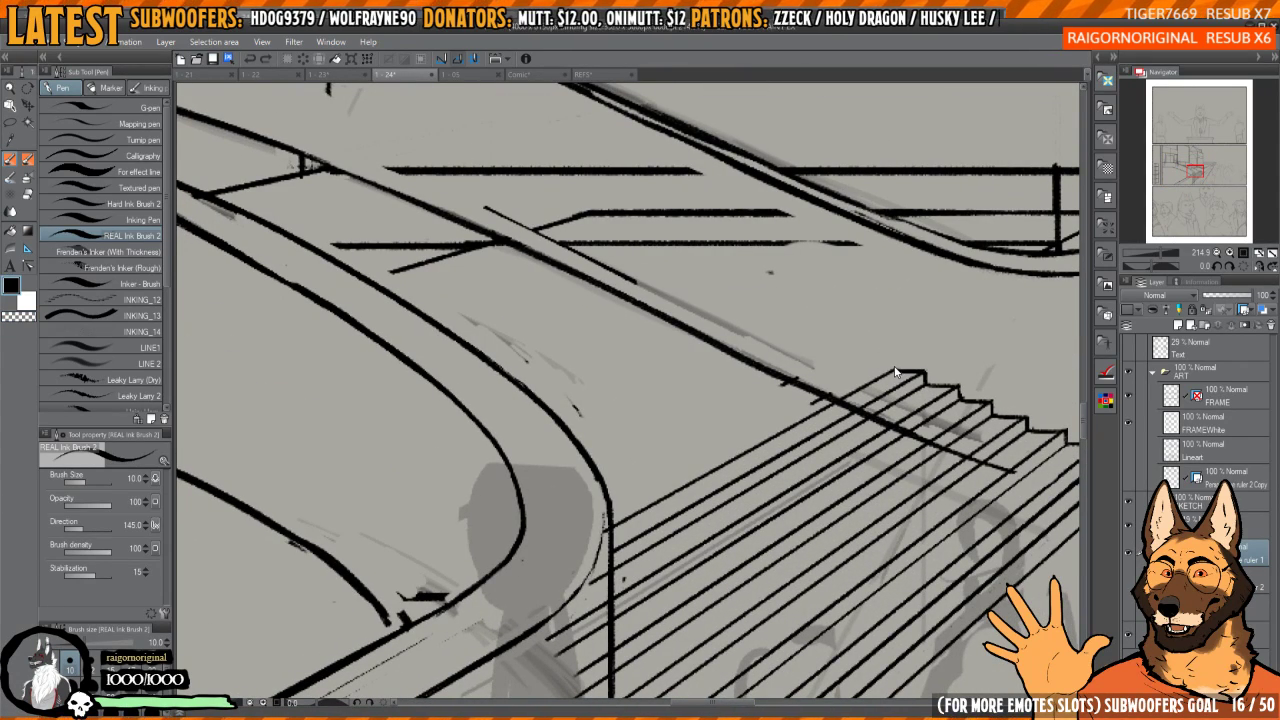
{"action": "left_click_drag", "start_coordinate": [894, 357], "coordinate": [653, 488]}
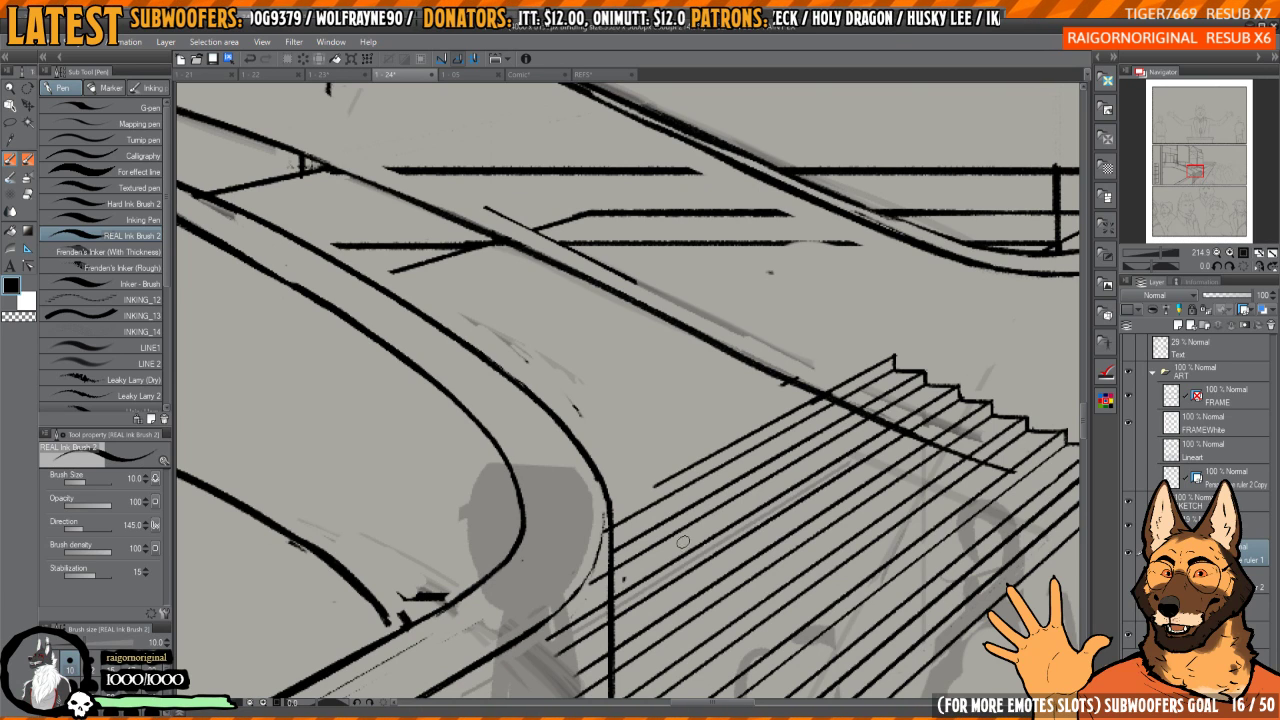
- Draw the topmost tread's edge line to the curved wall, and add another riser above it with the start of its parallel line
{"action": "mouse_move", "coordinate": [901, 339]}
{"action": "left_mouse_down"}
{"action": "mouse_move", "coordinate": [927, 317]}
{"action": "mouse_move", "coordinate": [636, 464]}
{"action": "left_mouse_up"}
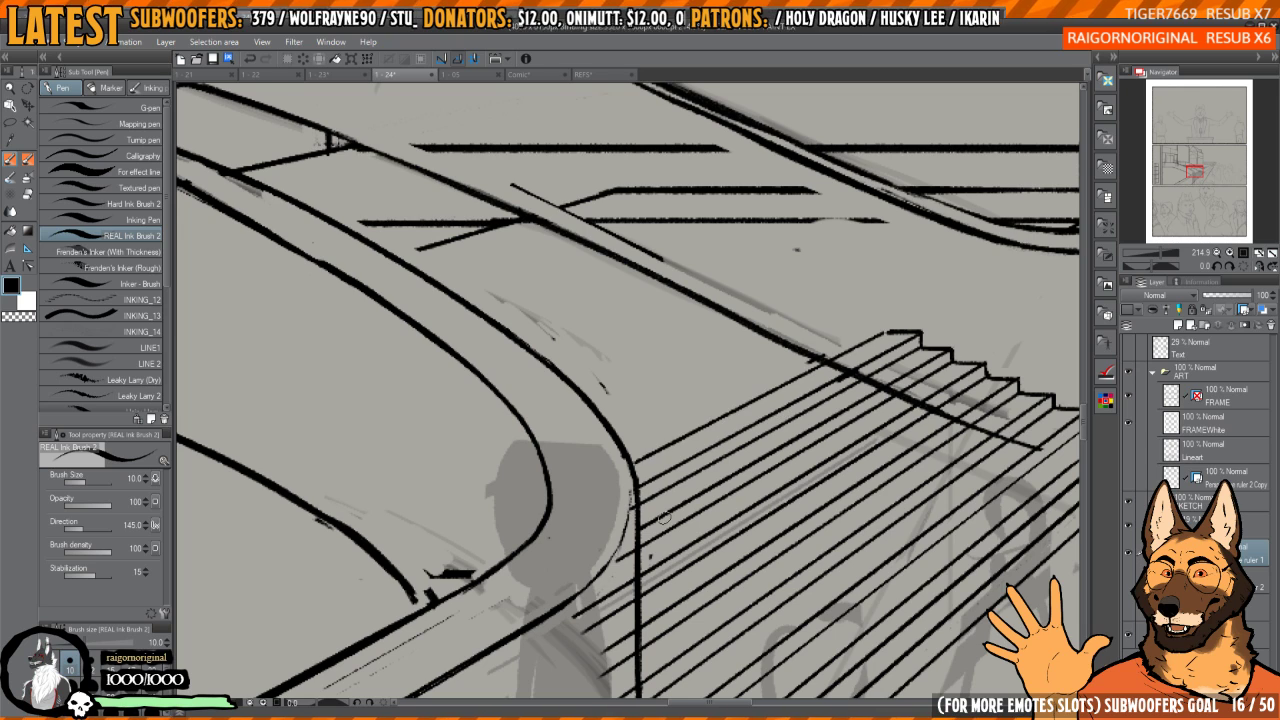
{"action": "left_click_drag", "start_coordinate": [946, 300], "coordinate": [954, 300]}
{"action": "key", "text": "ctrl+z"}
{"action": "left_click_drag", "start_coordinate": [894, 335], "coordinate": [697, 486]}
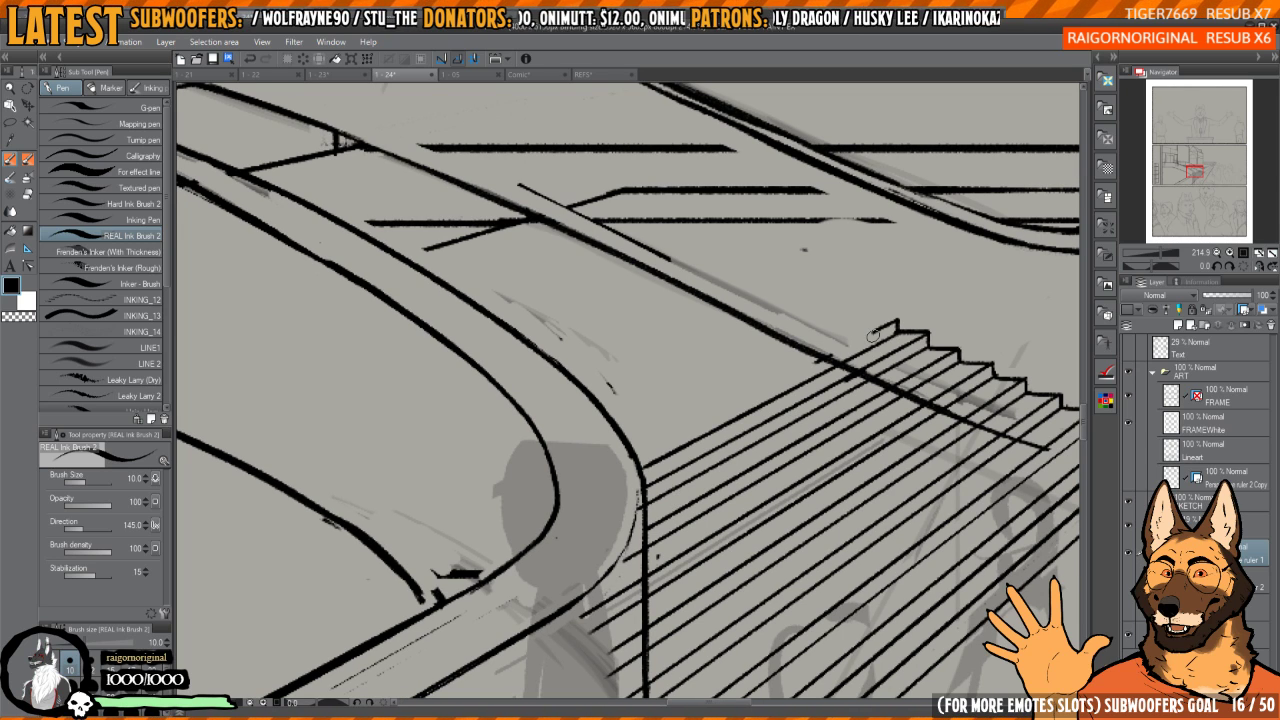
{"action": "mouse_move", "coordinate": [873, 336]}
{"action": "left_mouse_down"}
{"action": "mouse_move", "coordinate": [662, 497]}
{"action": "mouse_move", "coordinate": [722, 378]}
{"action": "left_mouse_up"}
- Mirror the canvas and erase the stair line ends that overshoot the curved wall's vertical edge
{"action": "key", "text": "h"}
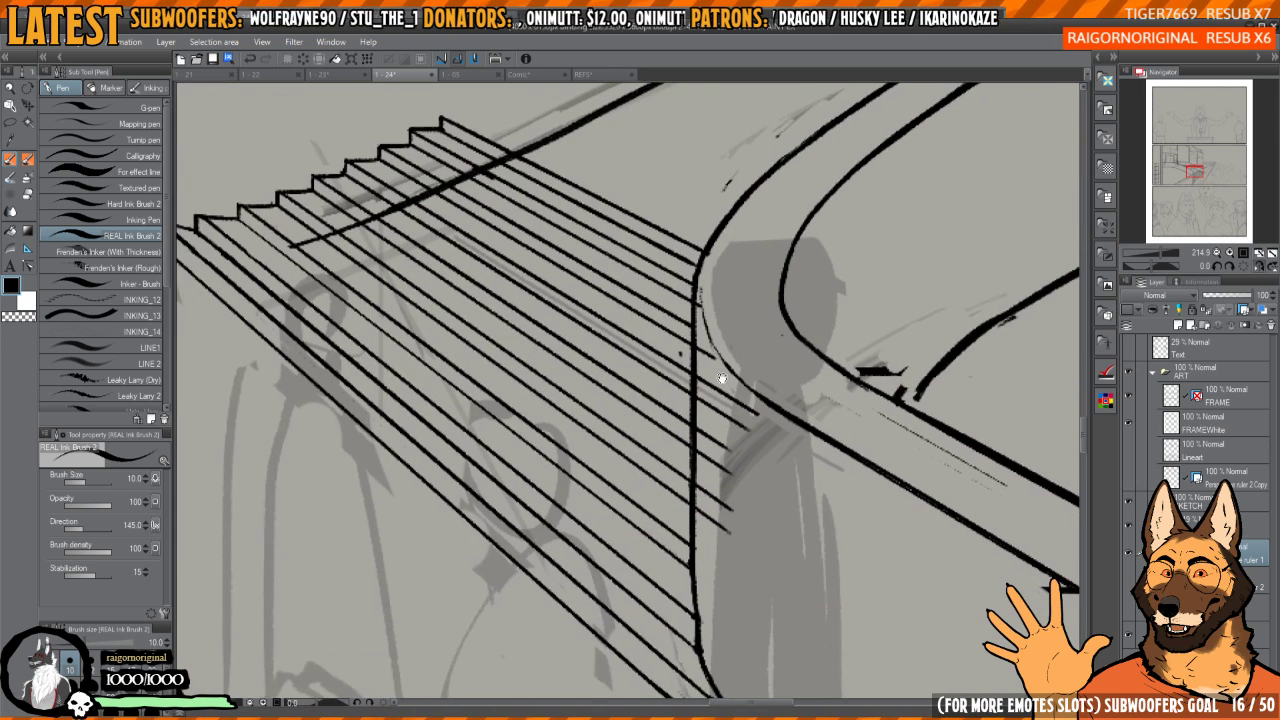
{"action": "key", "text": "e"}
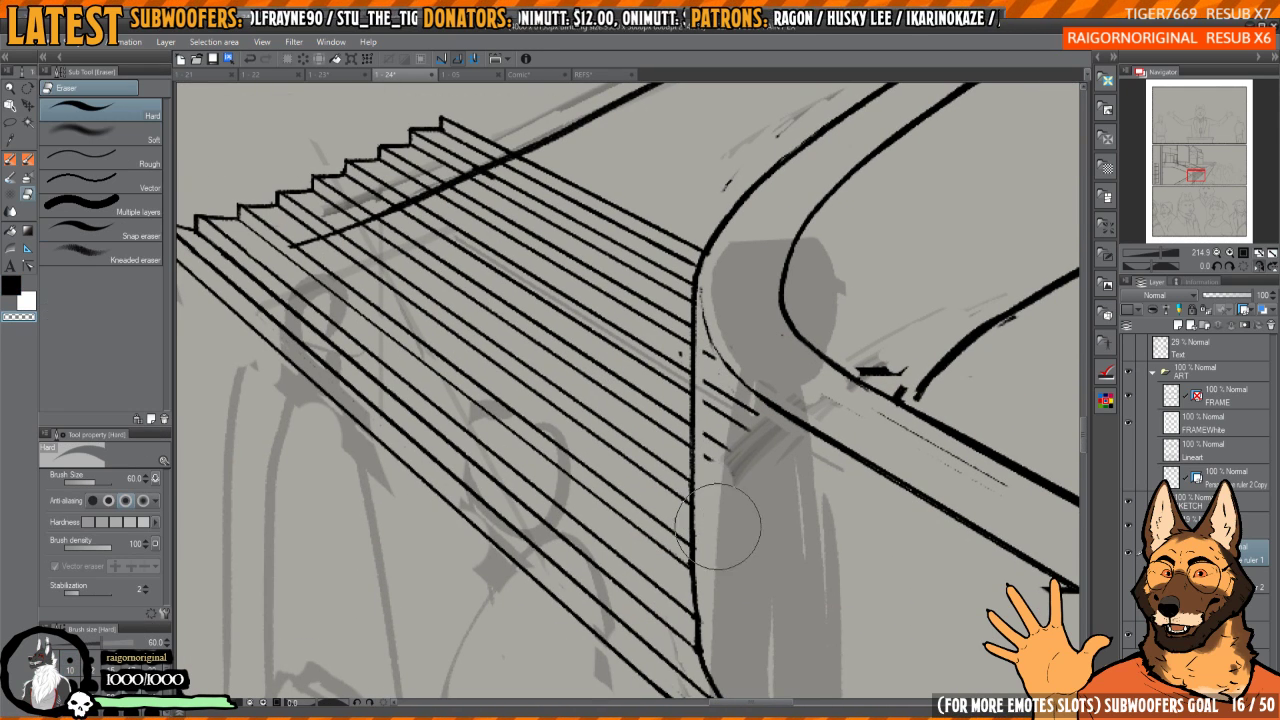
{"action": "left_click_drag", "start_coordinate": [728, 456], "coordinate": [732, 411]}
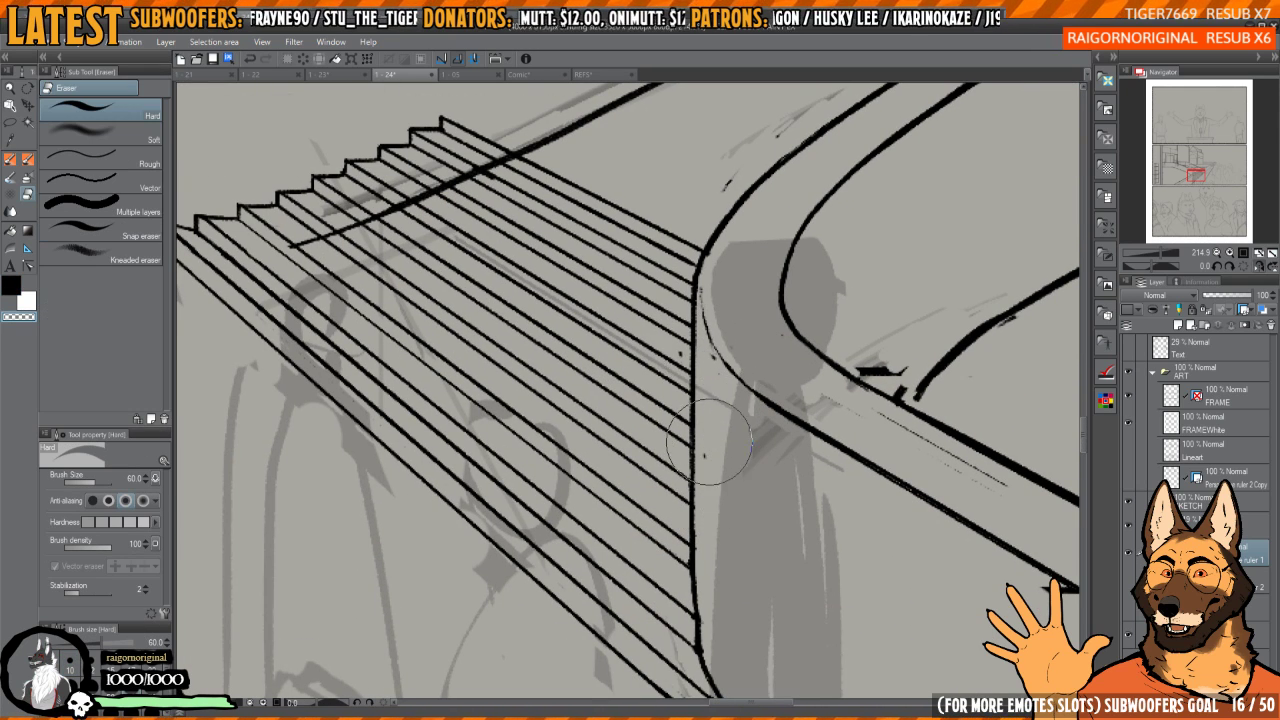
- Unmirror the canvas and stack a short tread and a riser on the stairs, each with a parallel line to the curved wall
{"action": "key", "text": "h"}
{"action": "mouse_move", "coordinate": [808, 168]}
{"action": "left_mouse_down"}
{"action": "mouse_move", "coordinate": [845, 378]}
{"action": "mouse_move", "coordinate": [853, 360]}
{"action": "mouse_move", "coordinate": [885, 352]}
{"action": "mouse_move", "coordinate": [965, 395]}
{"action": "left_mouse_up"}
{"action": "key", "text": "p"}
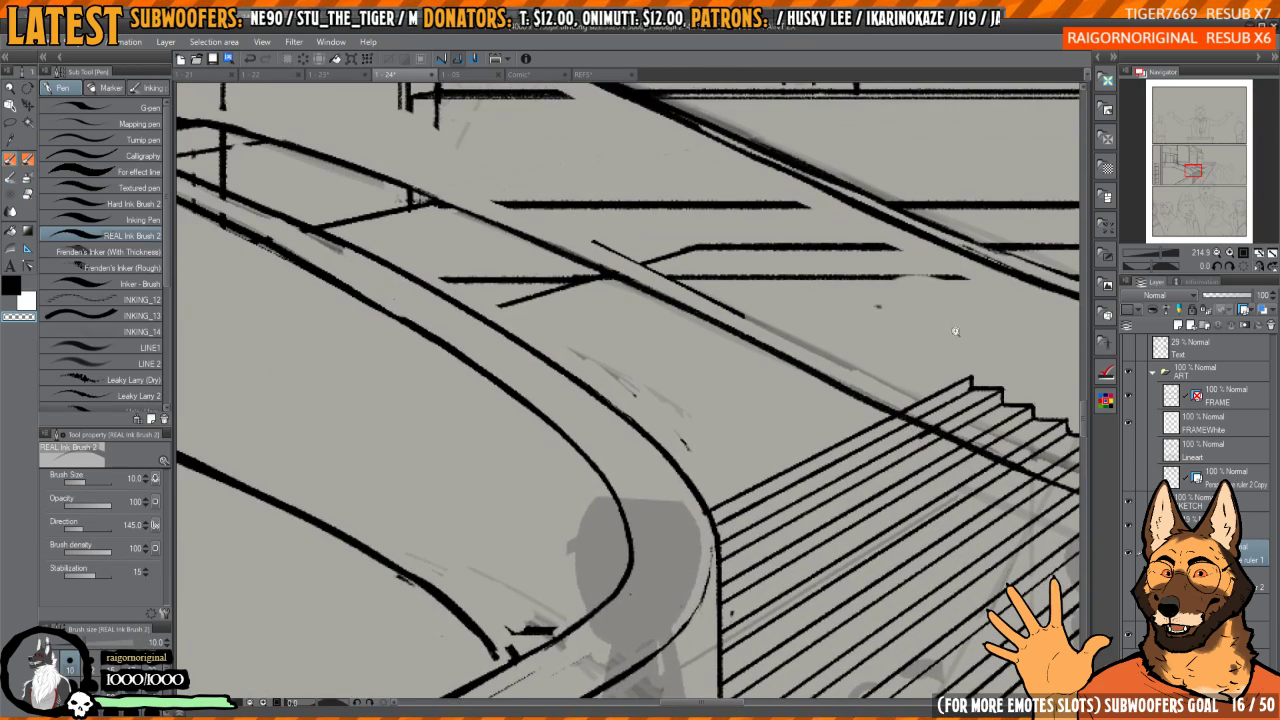
{"action": "scroll", "coordinate": [955, 331], "scroll_direction": "up", "scroll_amount": 2}
{"action": "mouse_move", "coordinate": [978, 380]}
{"action": "left_mouse_down"}
{"action": "mouse_move", "coordinate": [926, 358]}
{"action": "mouse_move", "coordinate": [595, 600]}
{"action": "left_mouse_up"}
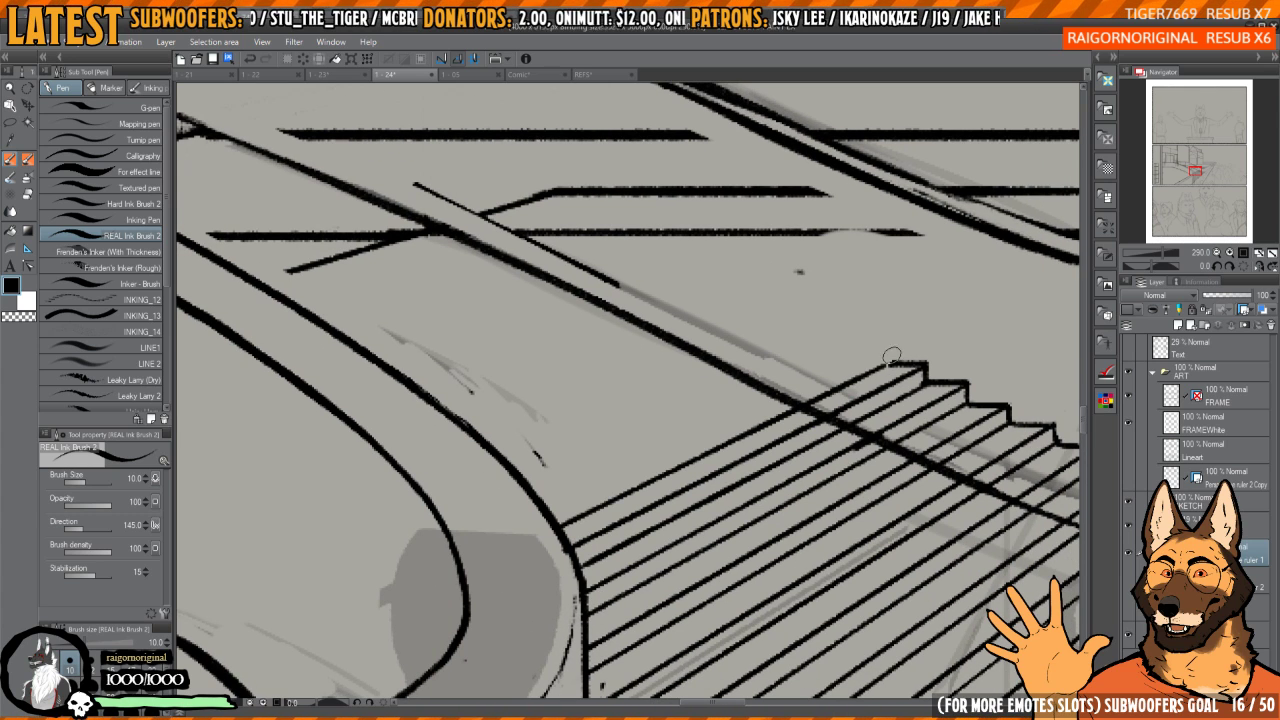
{"action": "key", "text": "c"}
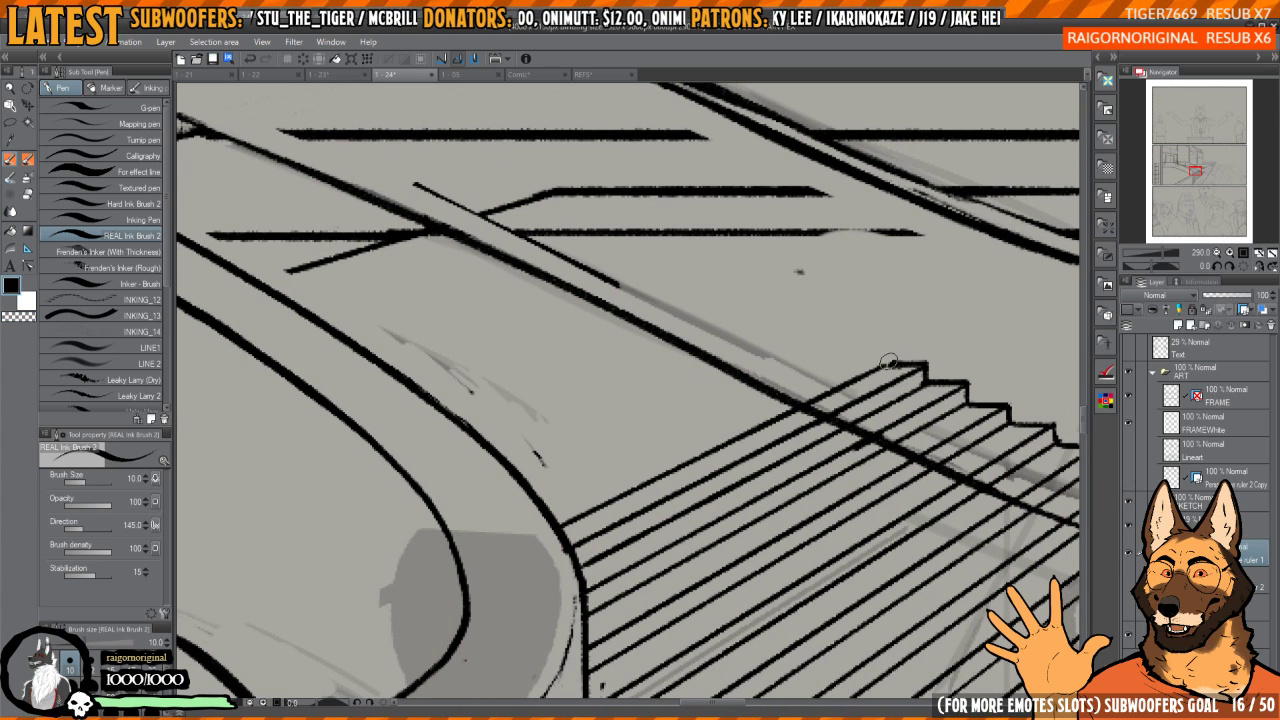
{"action": "left_click_drag", "start_coordinate": [888, 347], "coordinate": [600, 580]}
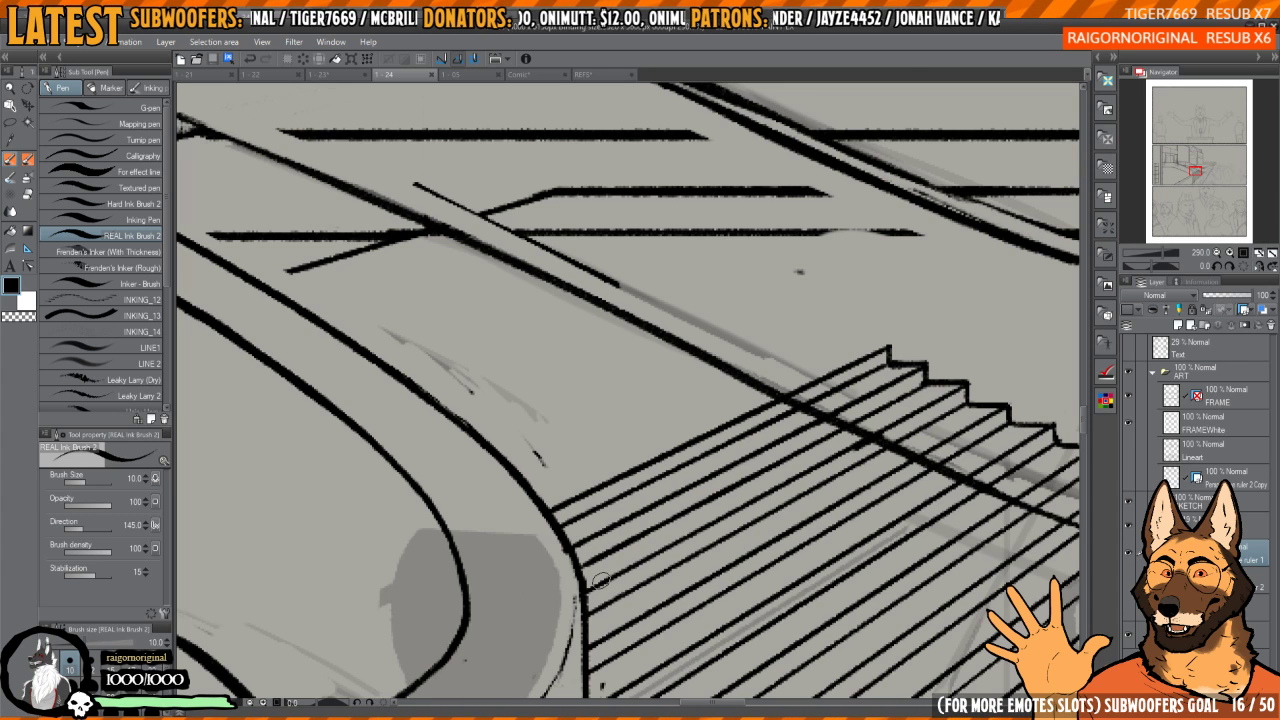
- Add a short tread behind the newest riser and draw its edge line to the curved wall
{"action": "scroll", "coordinate": [894, 180], "scroll_direction": "up", "scroll_amount": 3}
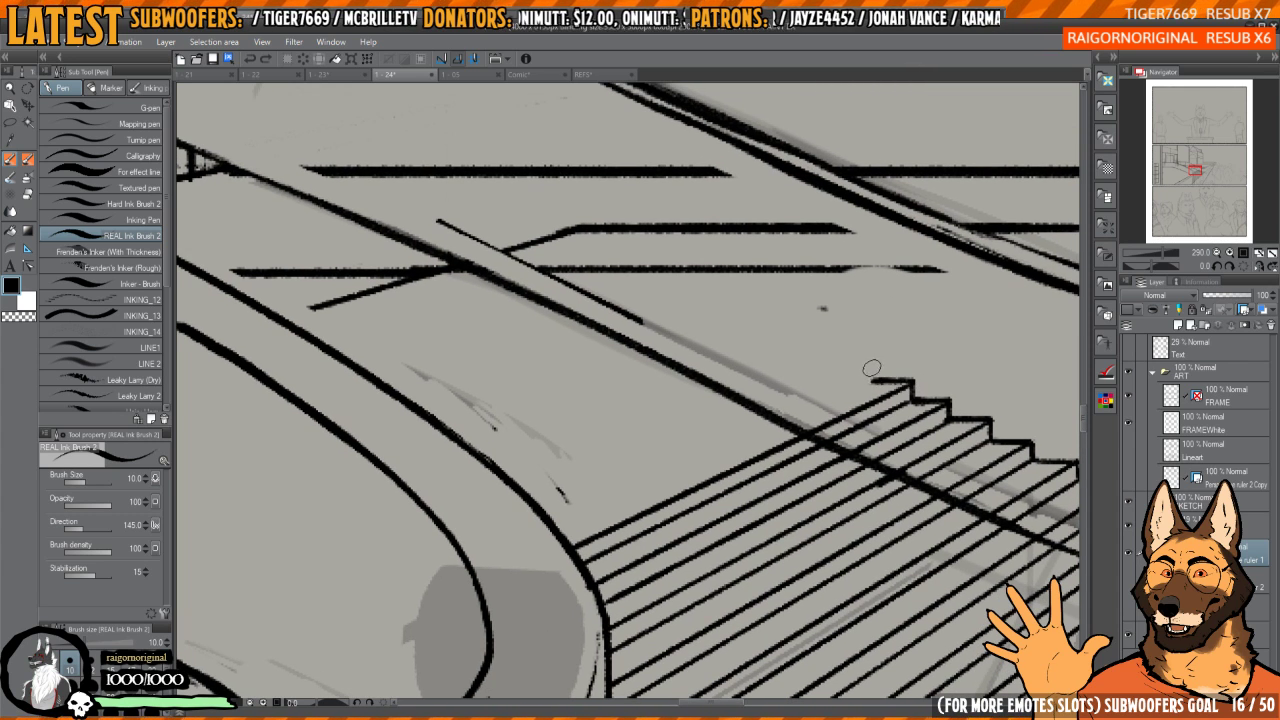
{"action": "left_click_drag", "start_coordinate": [869, 383], "coordinate": [734, 446]}
{"action": "key", "text": "ctrl+z"}
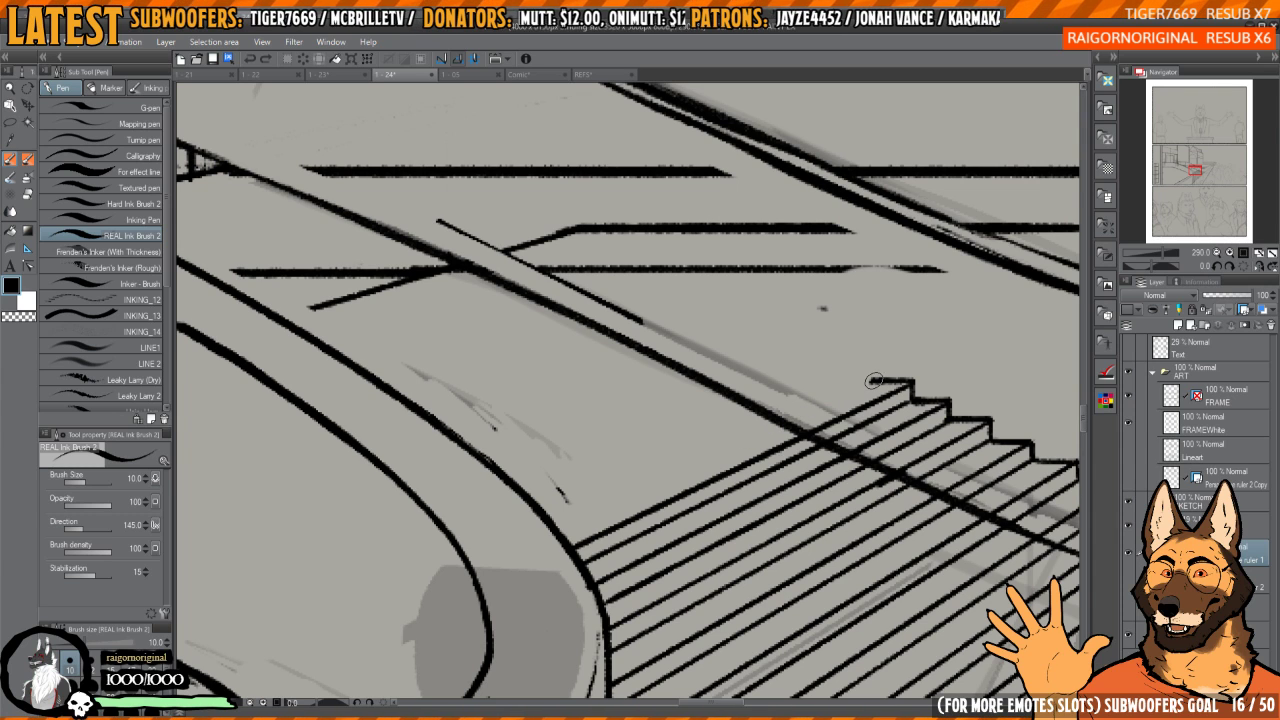
{"action": "left_click_drag", "start_coordinate": [872, 381], "coordinate": [563, 529]}
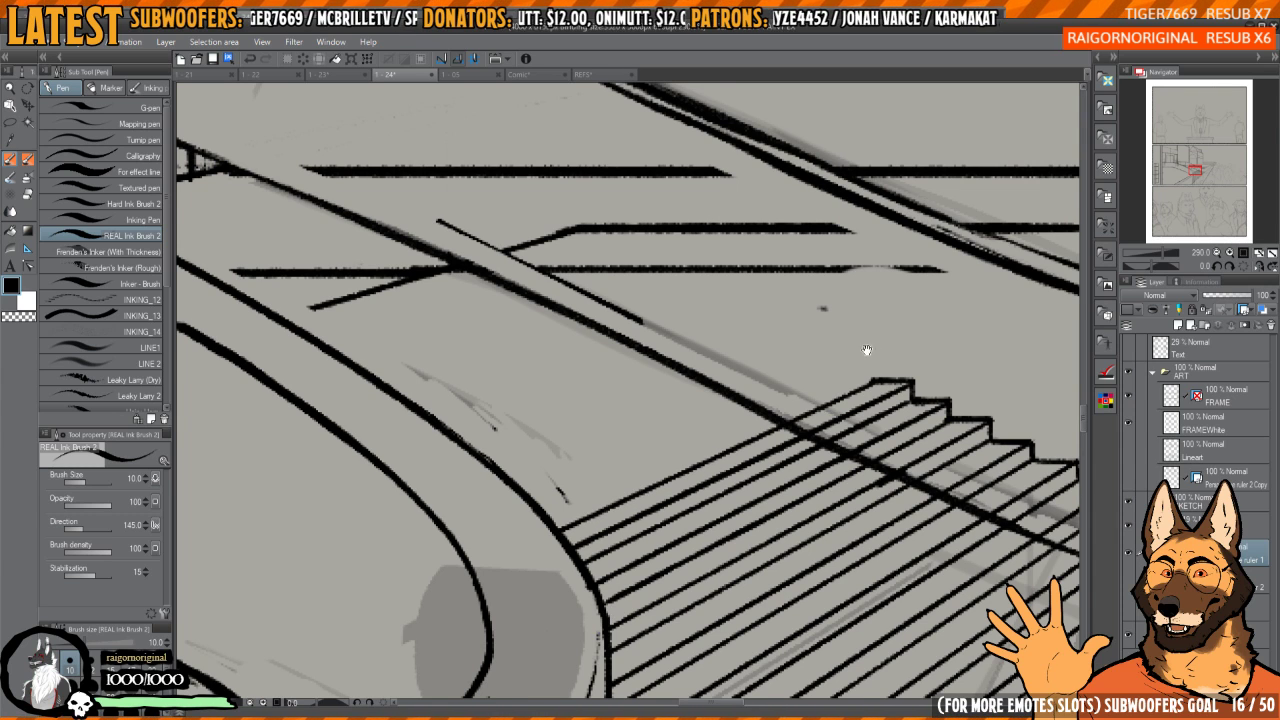
- Draw a small riser above the highest tread and redo its edge line until it runs parallel to the curved wall
{"action": "mouse_move", "coordinate": [868, 350]}
{"action": "left_mouse_down"}
{"action": "mouse_move", "coordinate": [900, 384]}
{"action": "mouse_move", "coordinate": [726, 466]}
{"action": "left_mouse_up"}
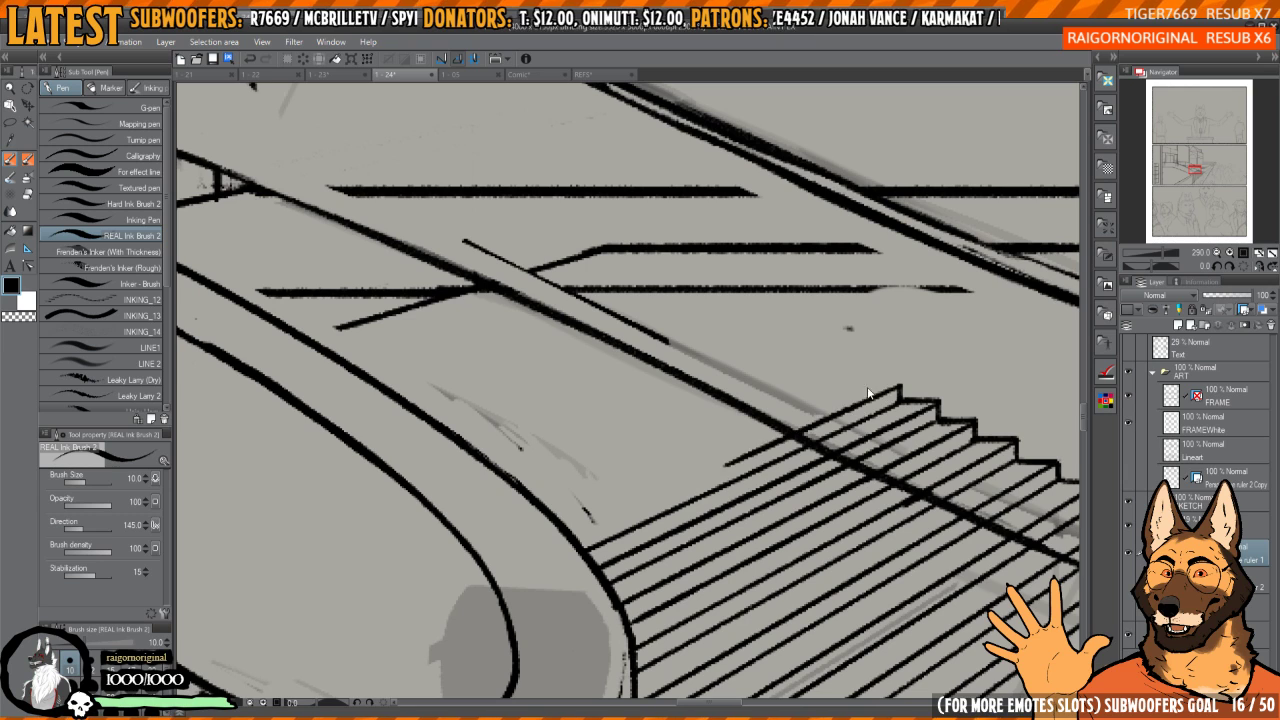
{"action": "key", "text": "ctrl+z"}
{"action": "left_click_drag", "start_coordinate": [896, 390], "coordinate": [582, 532]}
{"action": "key", "text": "ctrl+z"}
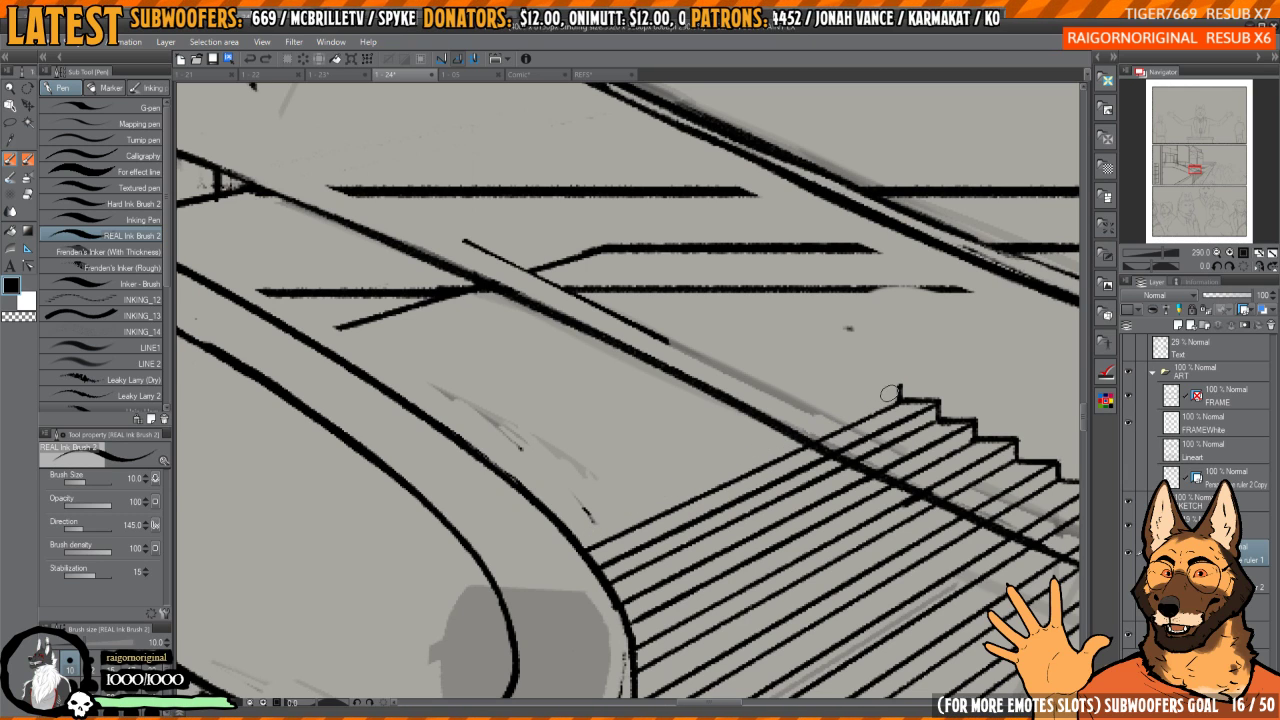
{"action": "left_click_drag", "start_coordinate": [899, 386], "coordinate": [580, 536]}
- Draw the short tread at the top of that riser and redo its parallel line toward the curved wall
{"action": "mouse_move", "coordinate": [860, 400]}
{"action": "left_mouse_down"}
{"action": "mouse_move", "coordinate": [891, 388]}
{"action": "mouse_move", "coordinate": [590, 515]}
{"action": "left_mouse_up"}
{"action": "key", "text": "ctrl+z"}
{"action": "mouse_move", "coordinate": [893, 384]}
{"action": "left_mouse_down"}
{"action": "mouse_move", "coordinate": [756, 460]}
{"action": "mouse_move", "coordinate": [618, 577]}
{"action": "left_mouse_up"}
{"action": "left_click_drag", "start_coordinate": [741, 443], "coordinate": [745, 460]}
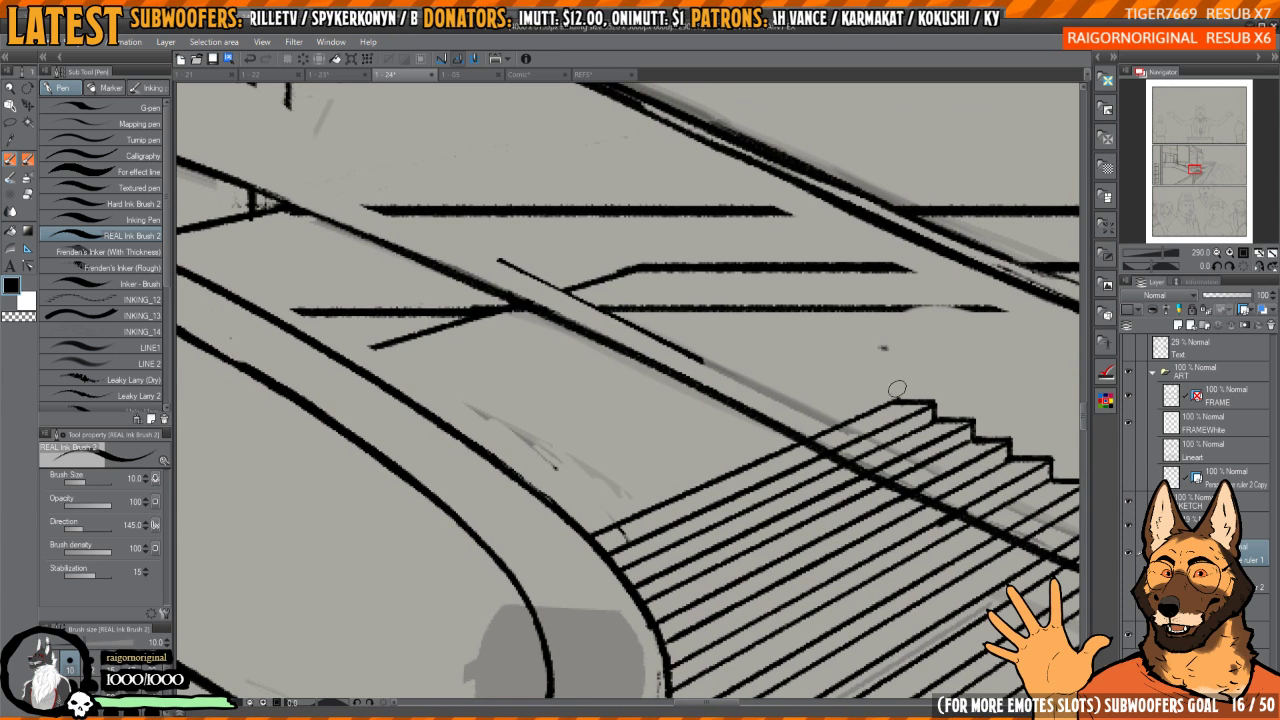
- Add the next riser and tread at the stairs' upper end, retrying the edge line to the curved wall and undoing misplaced strokes
{"action": "left_click_drag", "start_coordinate": [893, 385], "coordinate": [580, 516]}
{"action": "key", "text": "ctrl+z"}
{"action": "mouse_move", "coordinate": [893, 385]}
{"action": "left_mouse_down"}
{"action": "mouse_move", "coordinate": [575, 520]}
{"action": "mouse_move", "coordinate": [903, 363]}
{"action": "mouse_move", "coordinate": [814, 440]}
{"action": "mouse_move", "coordinate": [592, 512]}
{"action": "left_mouse_up"}
{"action": "key", "text": "ctrl+z"}
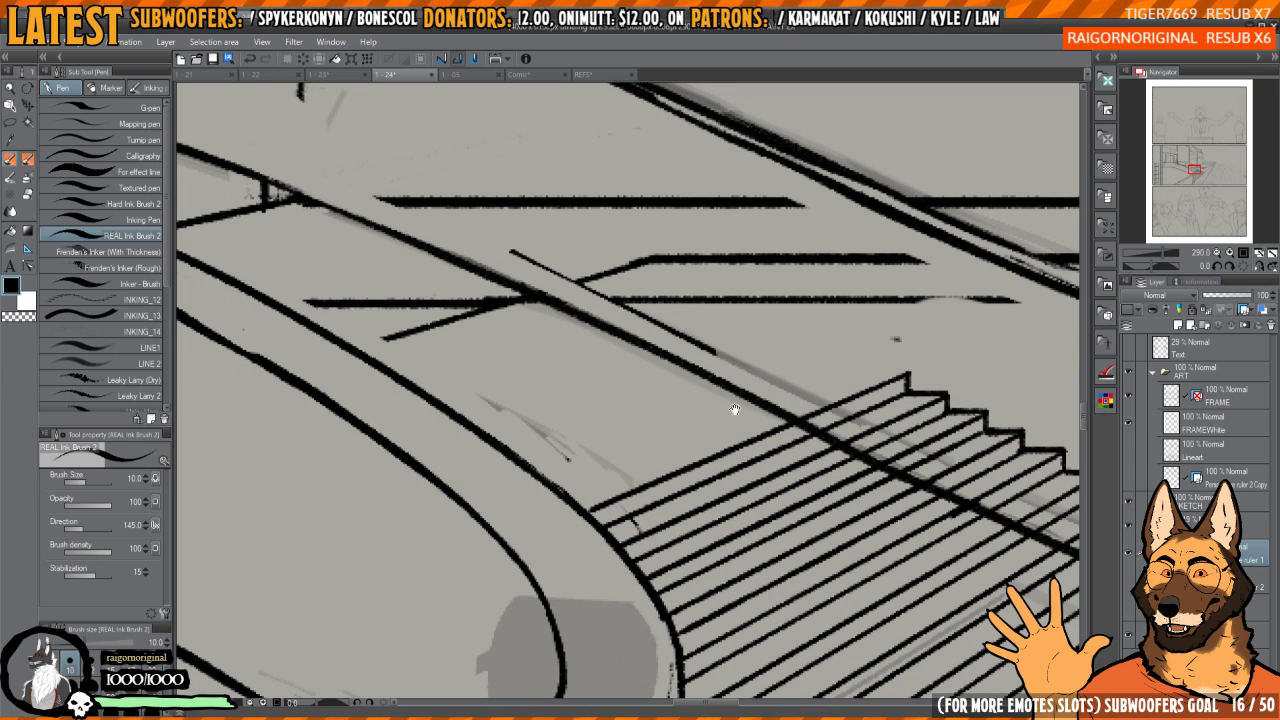
{"action": "mouse_move", "coordinate": [903, 364]}
{"action": "left_mouse_down"}
{"action": "mouse_move", "coordinate": [866, 371]}
{"action": "mouse_move", "coordinate": [915, 376]}
{"action": "mouse_move", "coordinate": [890, 371]}
{"action": "mouse_move", "coordinate": [585, 505]}
{"action": "left_mouse_up"}
{"action": "key", "text": "ctrl+z"}
{"action": "key", "text": "ctrl+z"}
{"action": "key", "text": "ctrl+z"}
- Erase the middle stretches of the horizontal guide lines crossing the open wall face above the stairs, and reset the canvas rotation
{"action": "left_click_drag", "start_coordinate": [929, 317], "coordinate": [775, 344]}
{"action": "mouse_move", "coordinate": [920, 409]}
{"action": "left_mouse_down"}
{"action": "mouse_move", "coordinate": [883, 386]}
{"action": "mouse_move", "coordinate": [740, 554]}
{"action": "mouse_move", "coordinate": [745, 628]}
{"action": "left_mouse_up"}
{"action": "key", "text": "e"}
{"action": "left_click_drag", "start_coordinate": [707, 500], "coordinate": [706, 463]}
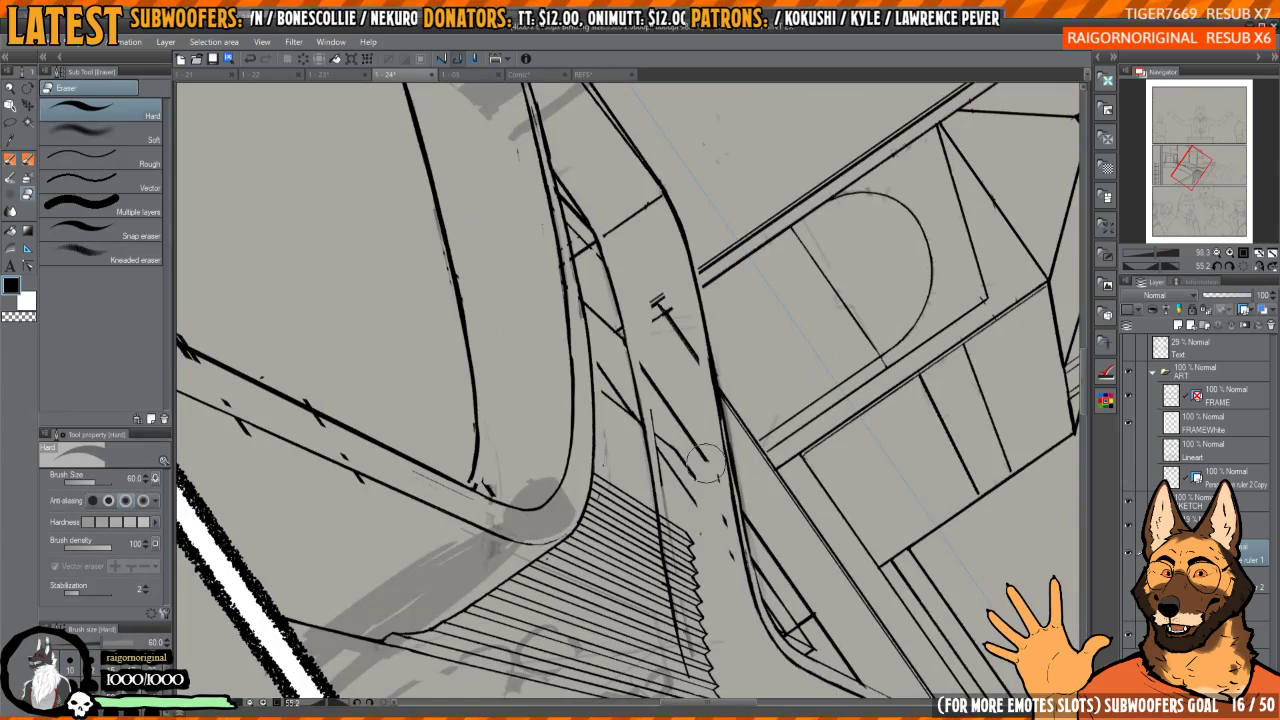
{"action": "left_click_drag", "start_coordinate": [728, 565], "coordinate": [726, 561]}
{"action": "mouse_move", "coordinate": [700, 440]}
{"action": "left_mouse_down"}
{"action": "mouse_move", "coordinate": [664, 313]}
{"action": "mouse_move", "coordinate": [674, 342]}
{"action": "left_mouse_up"}
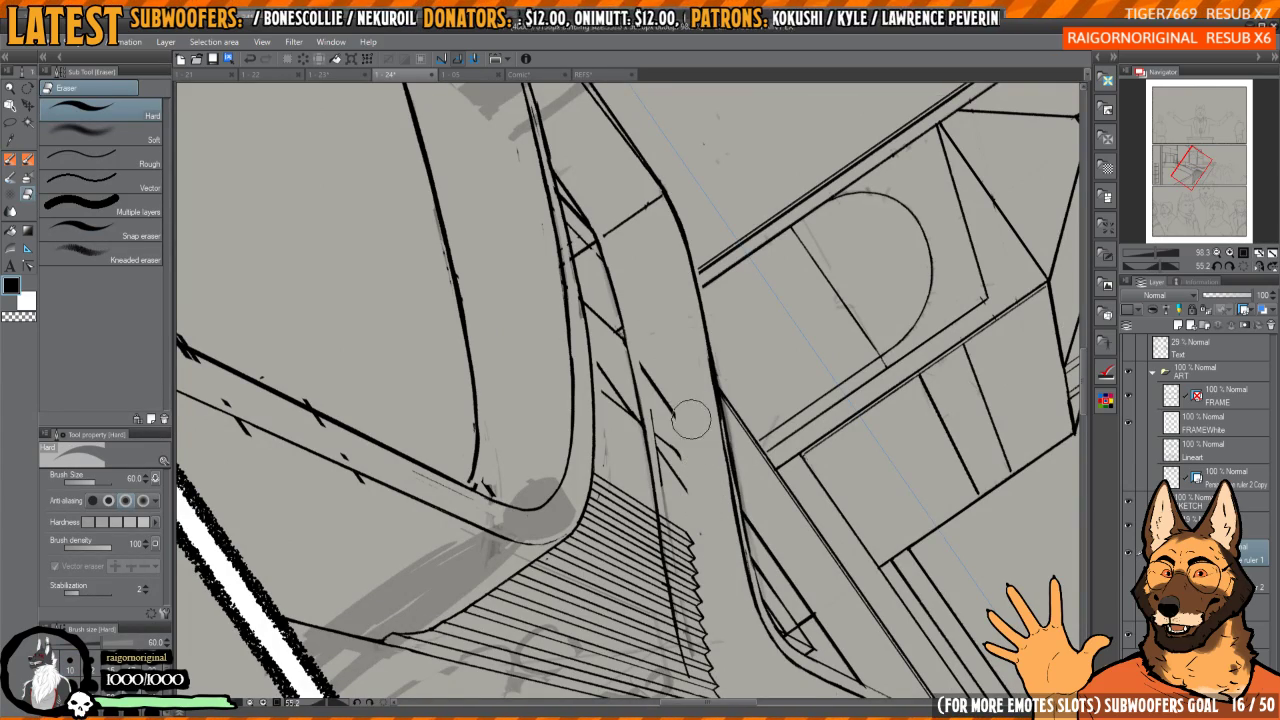
{"action": "mouse_move", "coordinate": [691, 531]}
{"action": "left_mouse_down"}
{"action": "mouse_move", "coordinate": [723, 547]}
{"action": "mouse_move", "coordinate": [801, 458]}
{"action": "mouse_move", "coordinate": [840, 337]}
{"action": "left_mouse_up"}
{"action": "left_click_drag", "start_coordinate": [929, 535], "coordinate": [834, 409]}
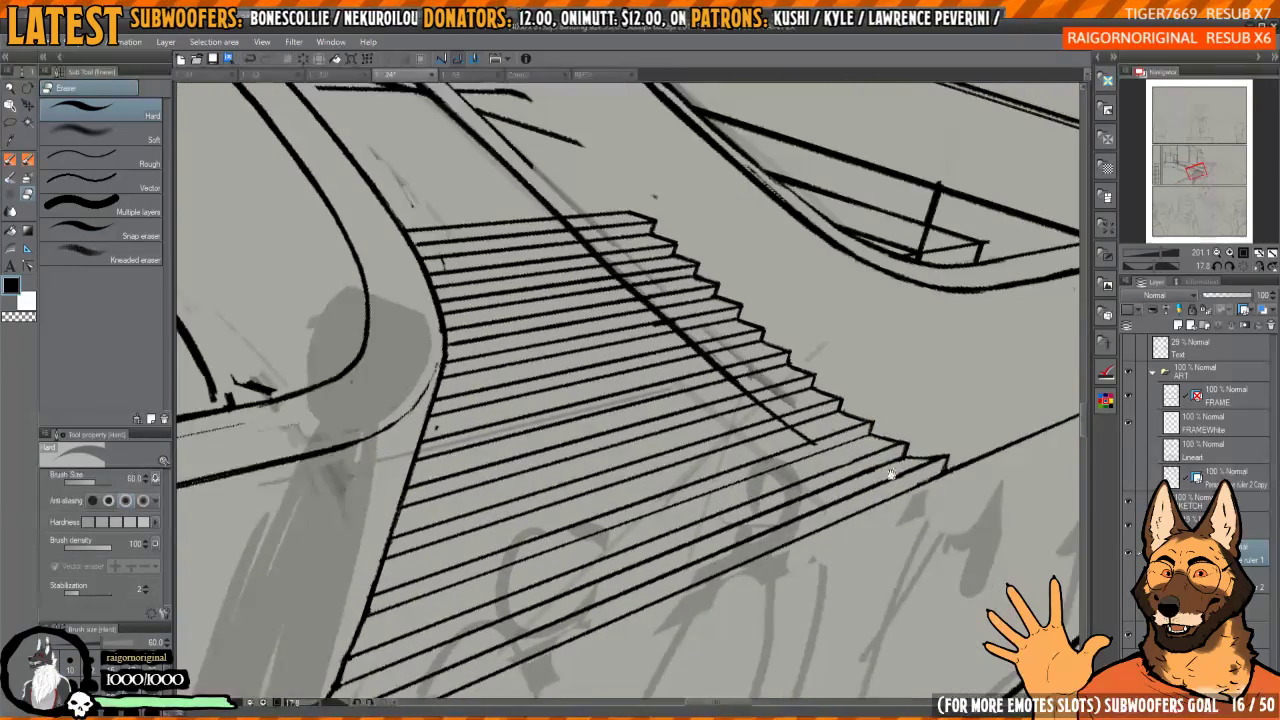
{"action": "left_click_drag", "start_coordinate": [722, 328], "coordinate": [866, 519]}
{"action": "left_click", "coordinate": [1246, 268]}
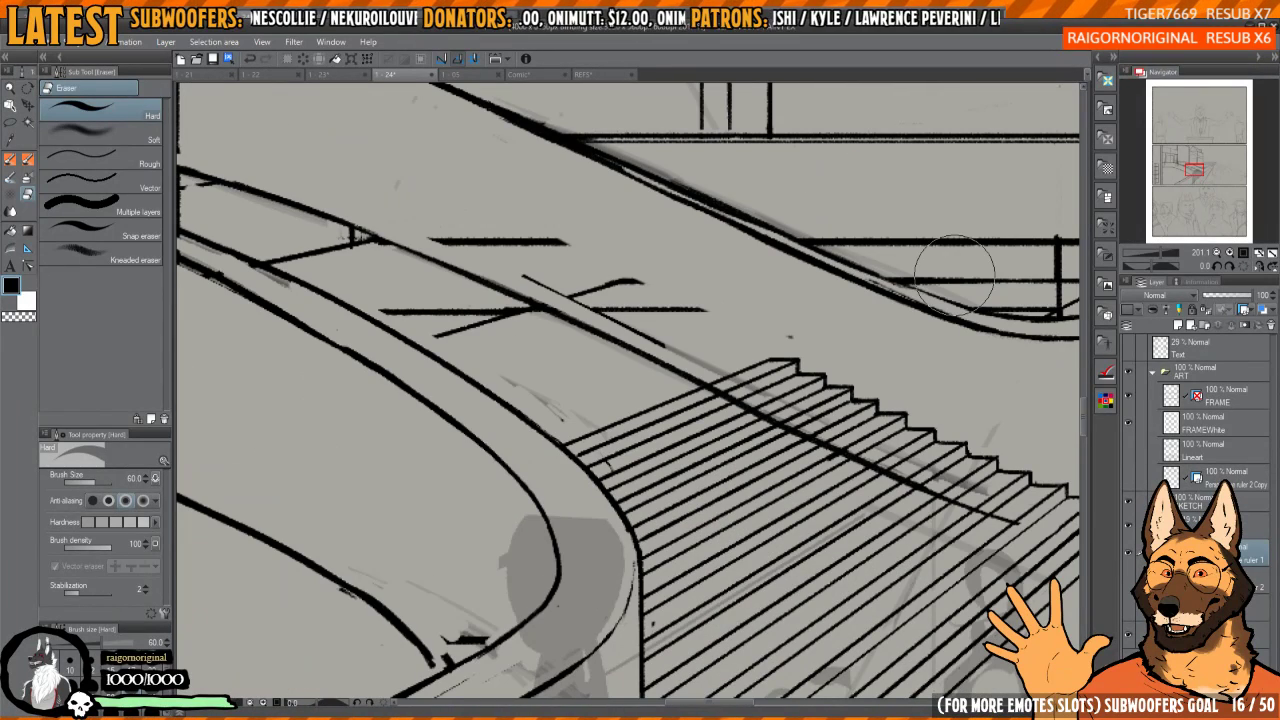
- Add another riser and short tread above the stairs' top, each with a parallel line to the curved wall
{"action": "key", "text": "p"}
{"action": "left_click_drag", "start_coordinate": [765, 401], "coordinate": [928, 402]}
{"action": "scroll", "coordinate": [939, 350], "scroll_direction": "up", "scroll_amount": 2}
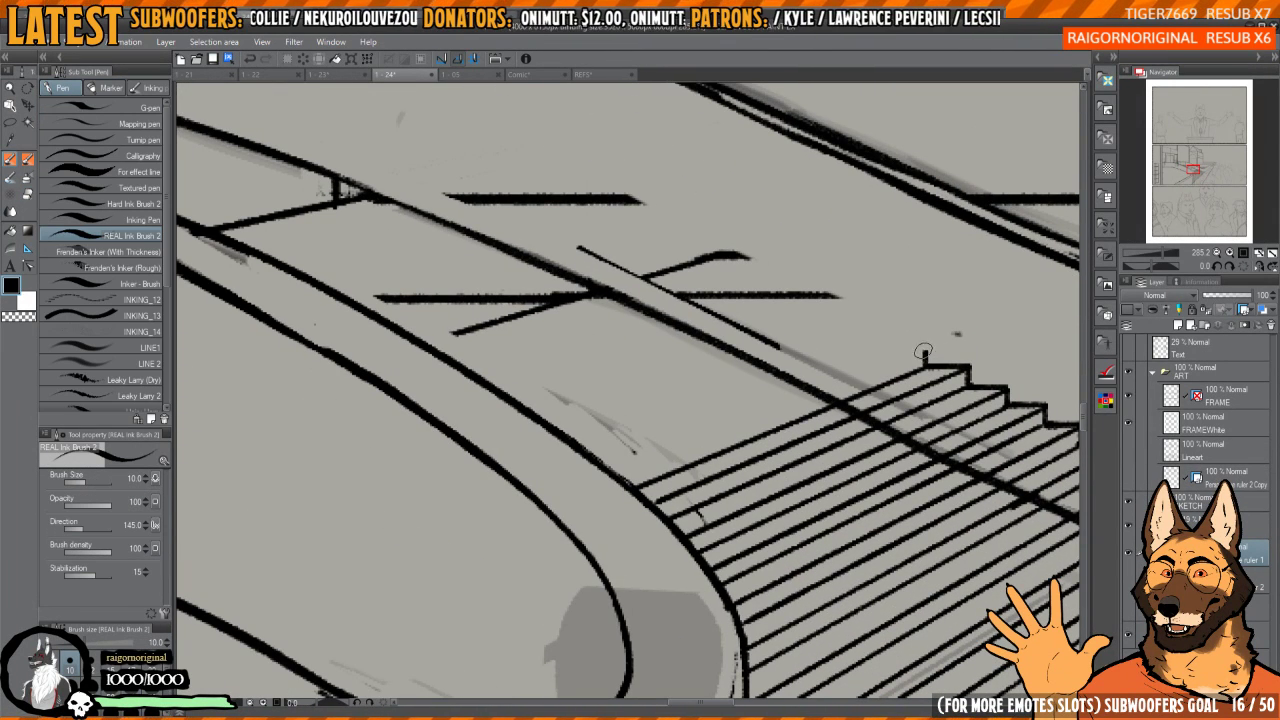
{"action": "left_click_drag", "start_coordinate": [924, 351], "coordinate": [650, 515]}
{"action": "mouse_move", "coordinate": [942, 326]}
{"action": "left_mouse_down"}
{"action": "mouse_move", "coordinate": [954, 332]}
{"action": "mouse_move", "coordinate": [615, 470]}
{"action": "left_mouse_up"}
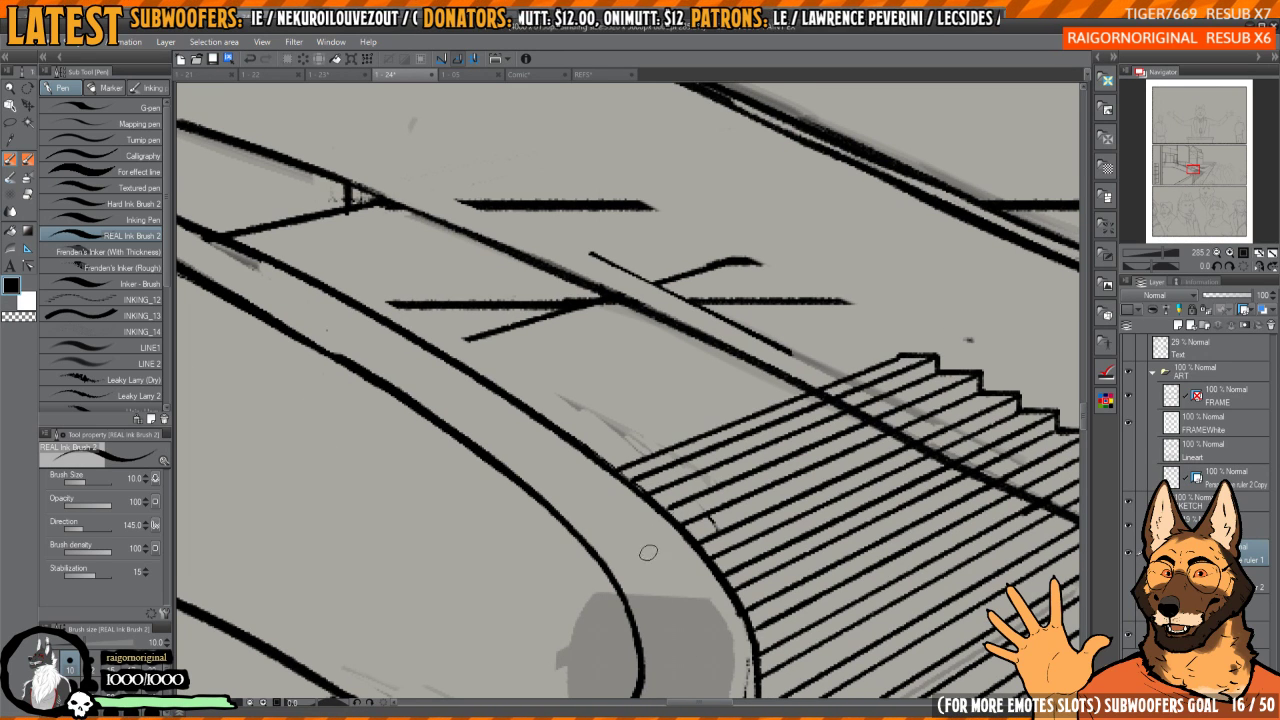
- Redraw the topmost edge line from the highest tread's inner end to the curved wall
{"action": "mouse_move", "coordinate": [899, 363]}
{"action": "left_mouse_down"}
{"action": "mouse_move", "coordinate": [911, 367]}
{"action": "mouse_move", "coordinate": [625, 469]}
{"action": "left_mouse_up"}
{"action": "key", "text": "ctrl+z"}
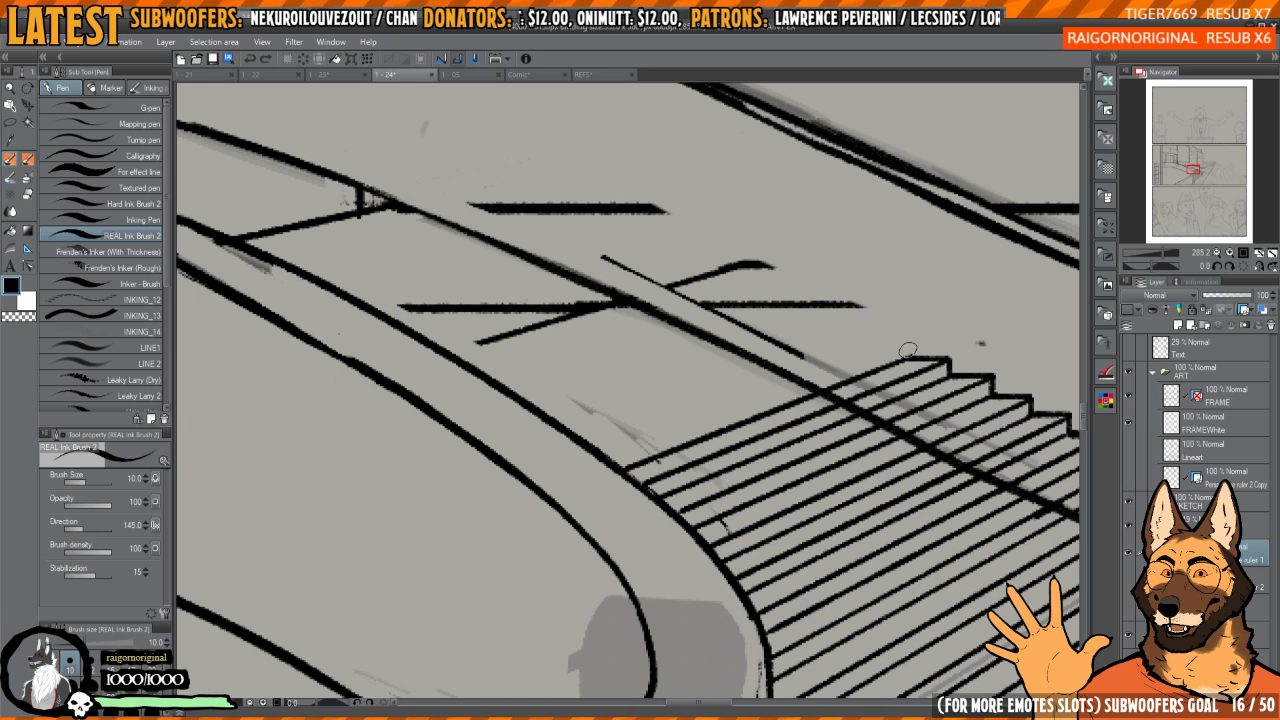
{"action": "left_click_drag", "start_coordinate": [904, 350], "coordinate": [613, 458]}
{"action": "mouse_move", "coordinate": [909, 348]}
{"action": "left_mouse_down"}
{"action": "mouse_move", "coordinate": [925, 360]}
{"action": "mouse_move", "coordinate": [898, 350]}
{"action": "mouse_move", "coordinate": [877, 407]}
{"action": "mouse_move", "coordinate": [864, 391]}
{"action": "mouse_move", "coordinate": [820, 543]}
{"action": "mouse_move", "coordinate": [860, 589]}
{"action": "left_mouse_up"}
- Erase the remaining guide line stubs beyond the sloped line above the stairs, and straighten the canvas
{"action": "key", "text": "e"}
{"action": "left_click", "coordinate": [864, 391]}
{"action": "mouse_move", "coordinate": [726, 426]}
{"action": "left_mouse_down"}
{"action": "mouse_move", "coordinate": [777, 537]}
{"action": "mouse_move", "coordinate": [756, 387]}
{"action": "mouse_move", "coordinate": [709, 257]}
{"action": "left_mouse_up"}
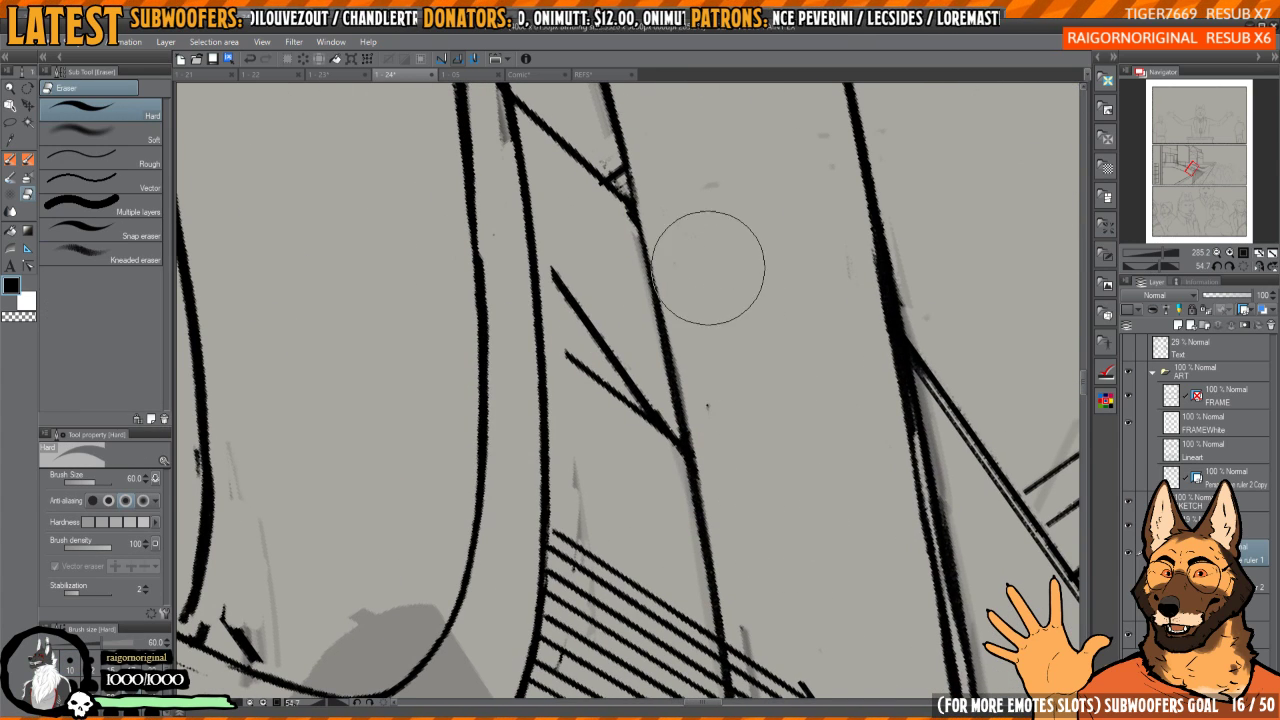
{"action": "left_click", "coordinate": [1246, 268]}
{"action": "scroll", "coordinate": [880, 405], "scroll_direction": "up", "scroll_amount": 2}
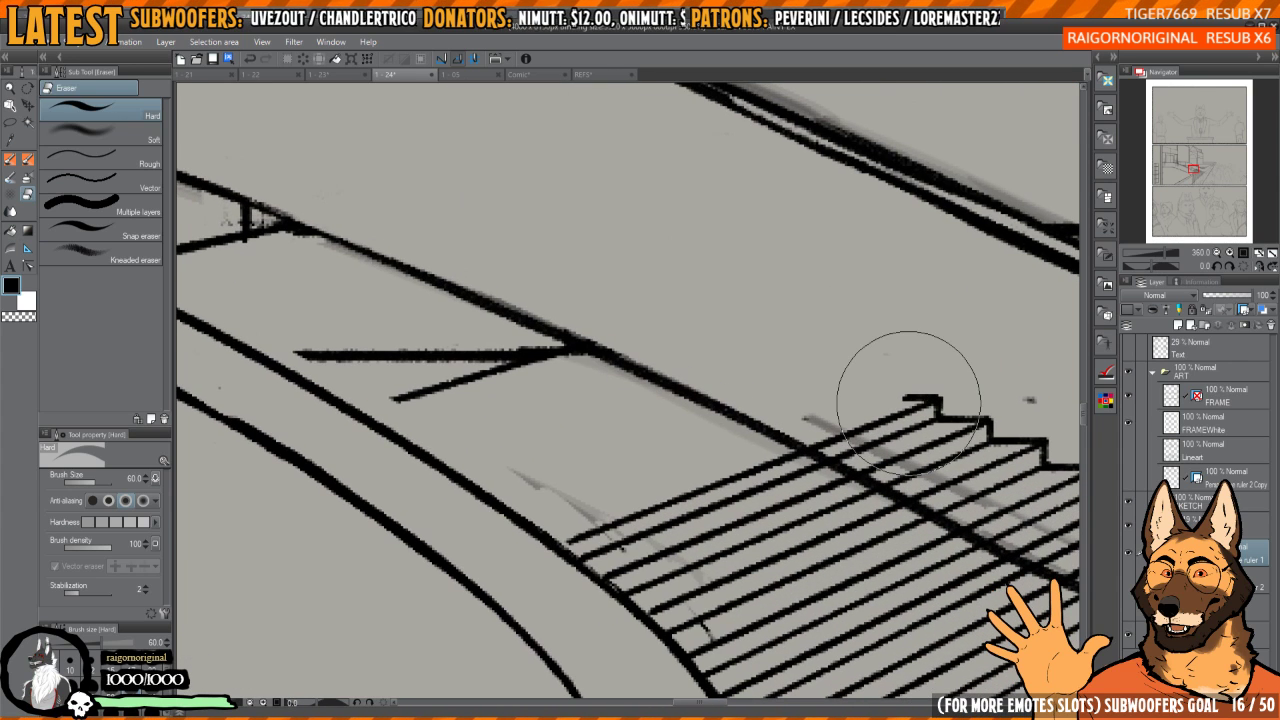
- Redraw the highest tread's edge line to the curved wall, and add a further riser with its own parallel line
{"action": "key", "text": "p"}
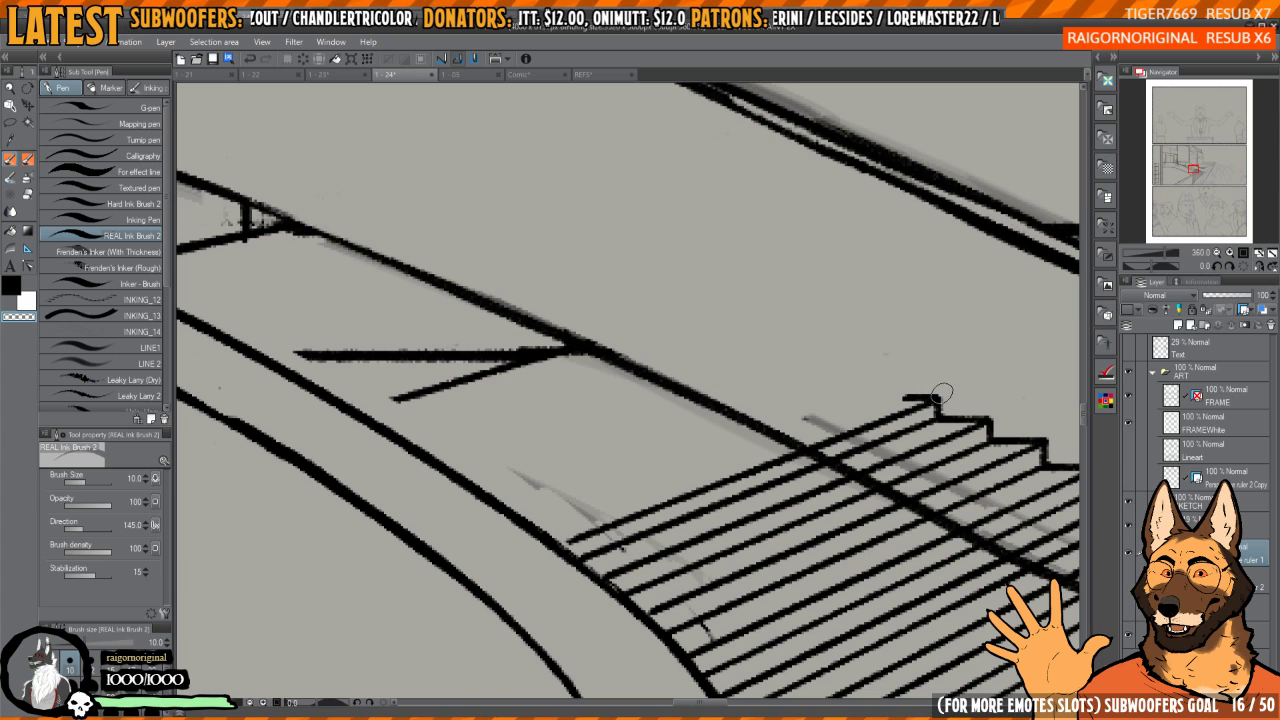
{"action": "left_click_drag", "start_coordinate": [942, 395], "coordinate": [976, 369]}
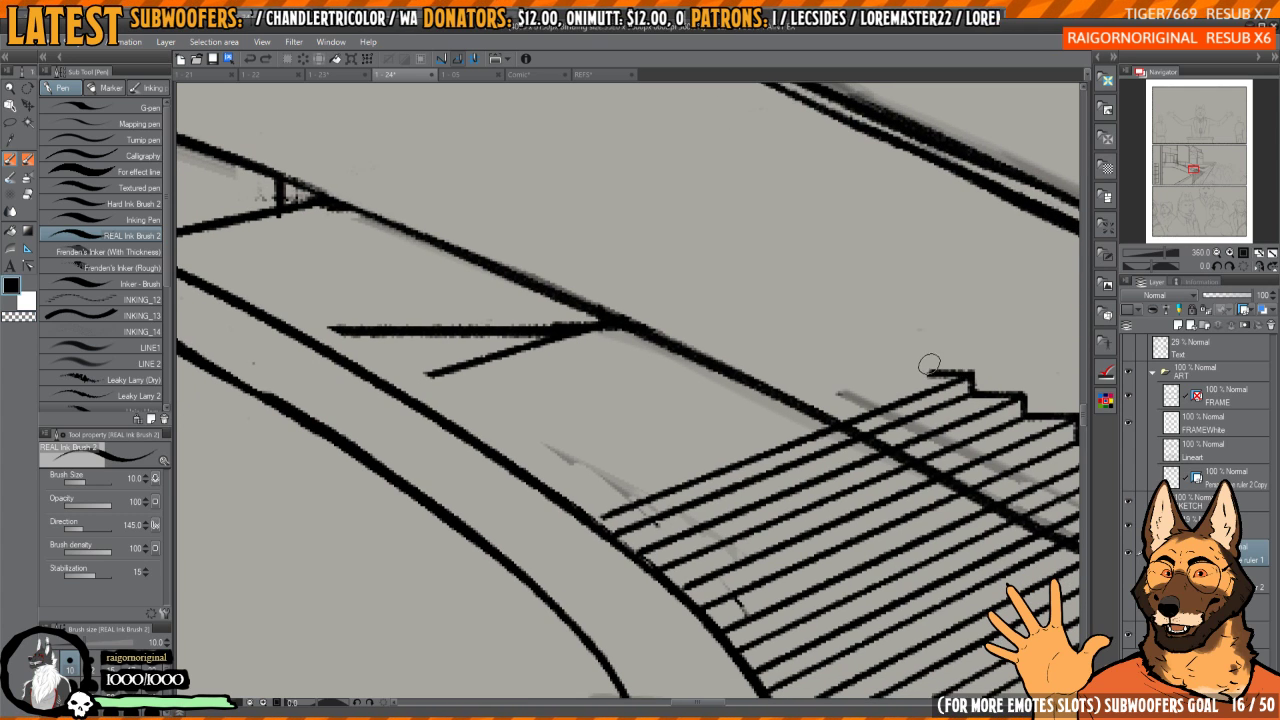
{"action": "left_click_drag", "start_coordinate": [928, 372], "coordinate": [612, 620]}
{"action": "mouse_move", "coordinate": [984, 399]}
{"action": "left_mouse_down"}
{"action": "mouse_move", "coordinate": [906, 394]}
{"action": "mouse_move", "coordinate": [880, 372]}
{"action": "mouse_move", "coordinate": [601, 566]}
{"action": "left_mouse_up"}
{"action": "key", "text": "ctrl+z"}
{"action": "mouse_move", "coordinate": [813, 373]}
{"action": "left_mouse_down"}
{"action": "mouse_move", "coordinate": [838, 376]}
{"action": "mouse_move", "coordinate": [630, 528]}
{"action": "left_mouse_up"}
{"action": "key", "text": "ctrl+z"}
{"action": "left_click_drag", "start_coordinate": [886, 359], "coordinate": [587, 469]}
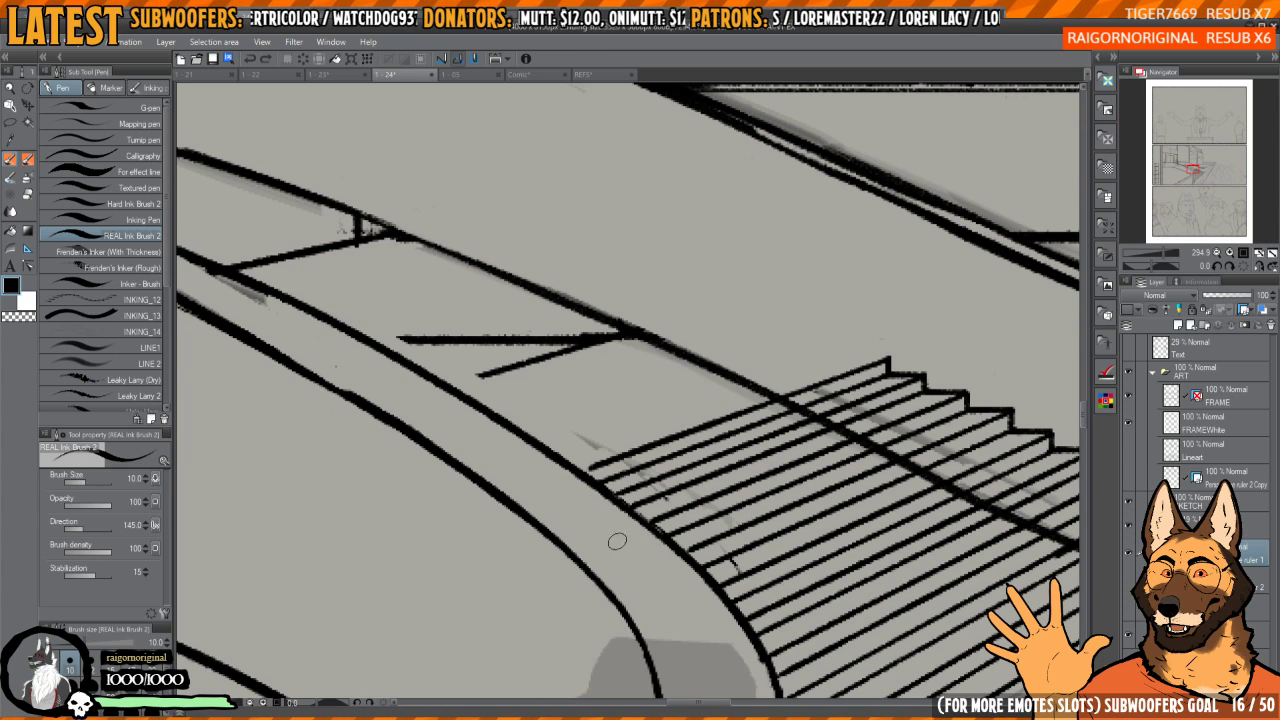
- Add a short tread behind the last riser and redraw its edge line down to the curved wall
{"action": "left_click_drag", "start_coordinate": [864, 308], "coordinate": [886, 314]}
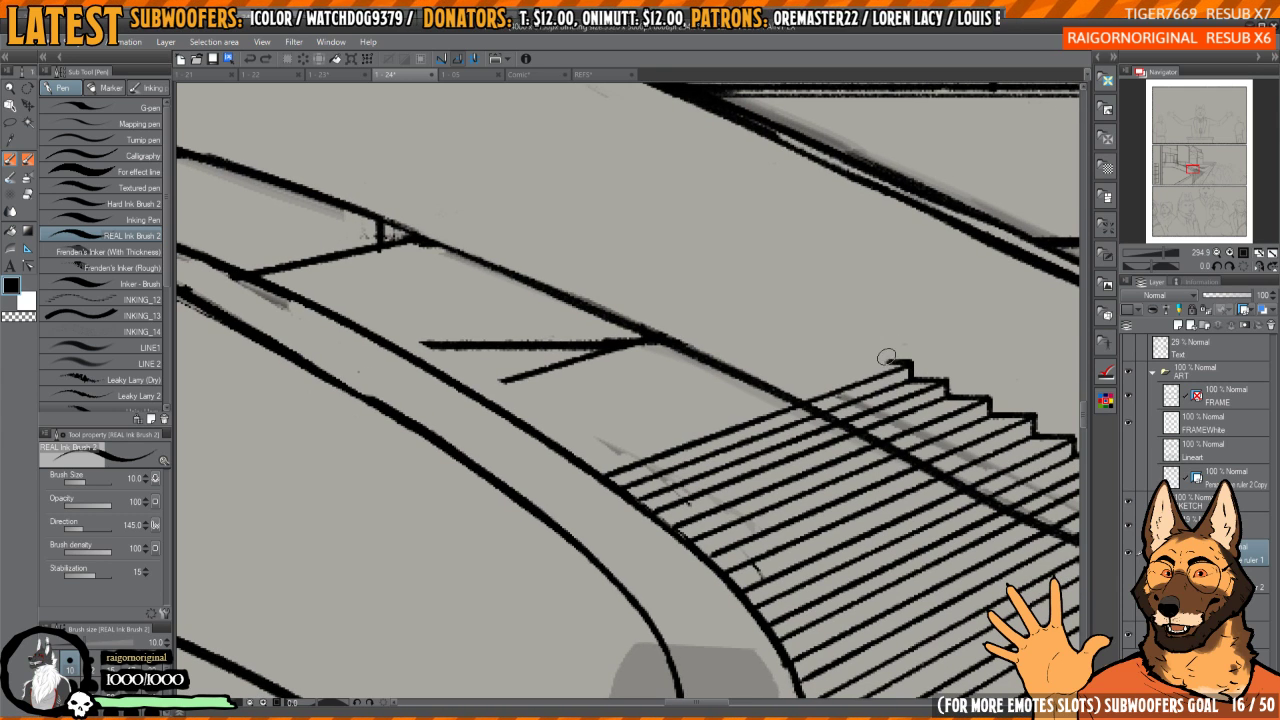
{"action": "mouse_move", "coordinate": [911, 362]}
{"action": "left_mouse_down"}
{"action": "mouse_move", "coordinate": [876, 362]}
{"action": "mouse_move", "coordinate": [590, 465]}
{"action": "left_mouse_up"}
{"action": "scroll", "coordinate": [822, 419], "scroll_direction": "down", "scroll_amount": 4}
{"action": "key", "text": "h"}
{"action": "key", "text": "h"}
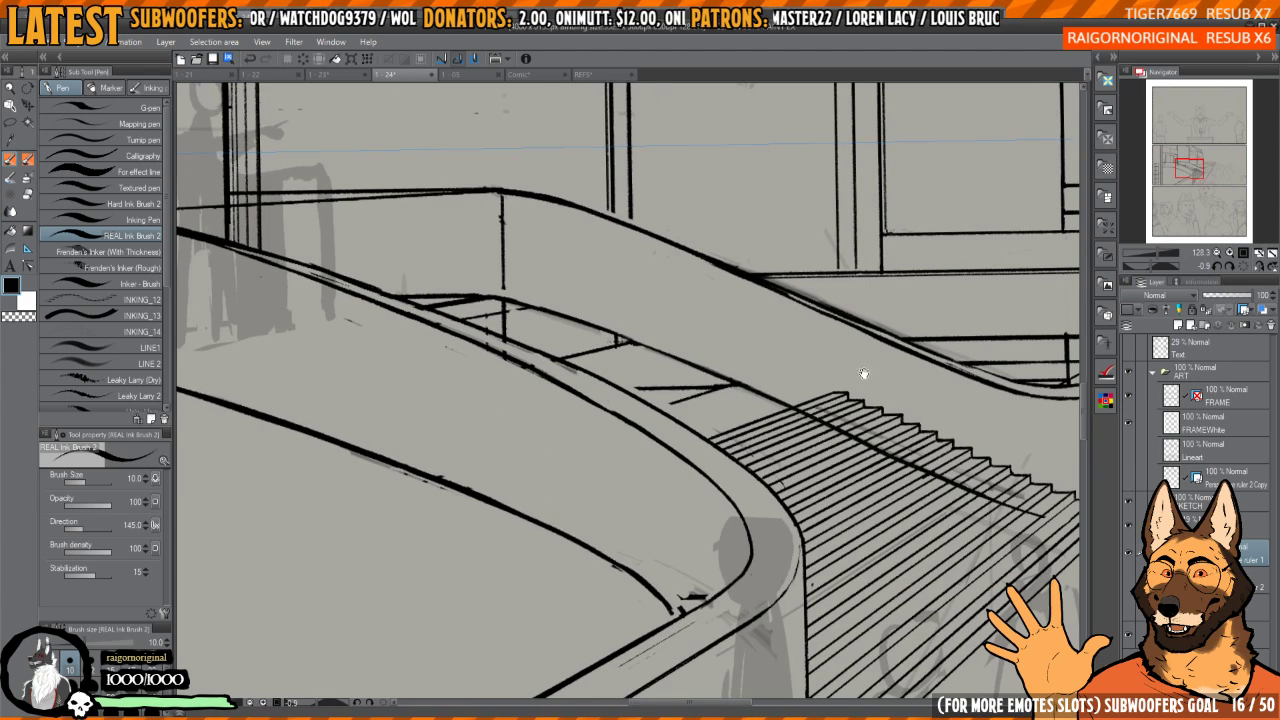
{"action": "scroll", "coordinate": [858, 390], "scroll_direction": "up", "scroll_amount": 4}
{"action": "key", "text": "ctrl+z"}
{"action": "mouse_move", "coordinate": [843, 416]}
{"action": "left_mouse_down"}
{"action": "mouse_move", "coordinate": [810, 414]}
{"action": "mouse_move", "coordinate": [505, 530]}
{"action": "left_mouse_up"}
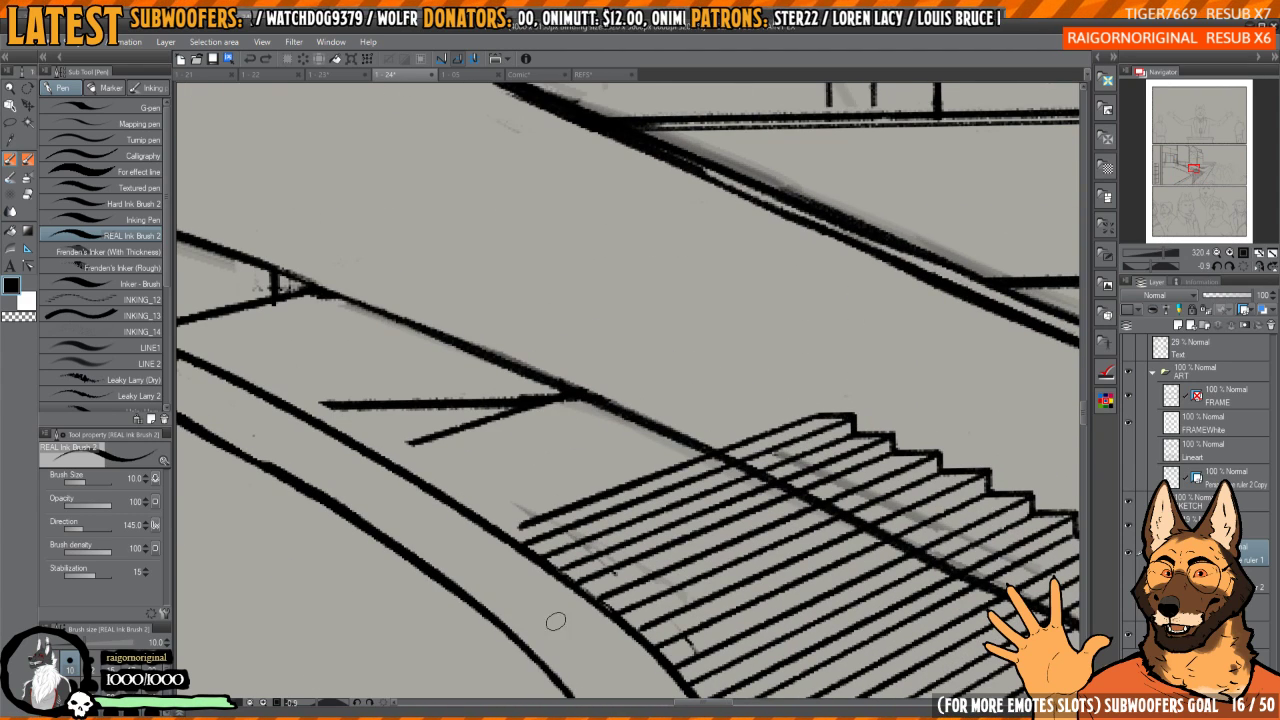
- Reduce the brush size to 5 and try the next step's edge line from above the highest tread to the curved wall
{"action": "scroll", "coordinate": [765, 440], "scroll_direction": "down", "scroll_amount": 5}
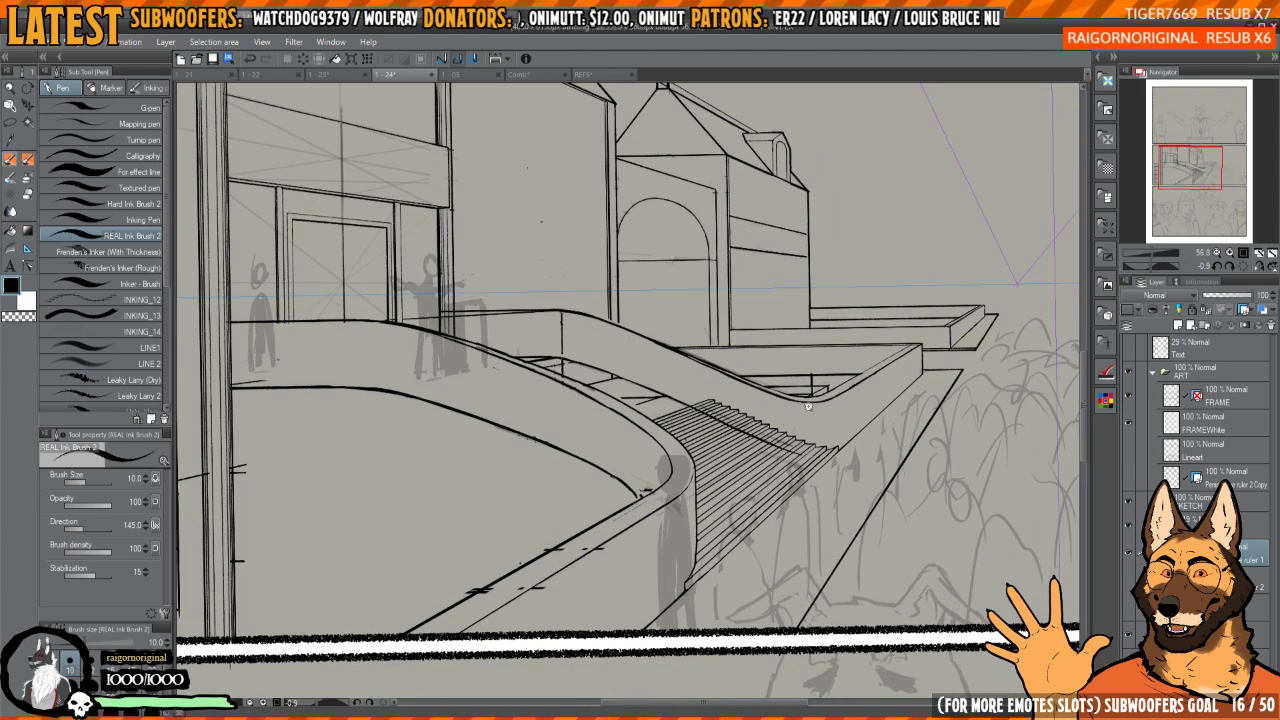
{"action": "mouse_move", "coordinate": [777, 435]}
{"action": "left_mouse_down"}
{"action": "mouse_move", "coordinate": [797, 432]}
{"action": "mouse_move", "coordinate": [758, 436]}
{"action": "mouse_move", "coordinate": [770, 416]}
{"action": "mouse_move", "coordinate": [810, 418]}
{"action": "mouse_move", "coordinate": [793, 420]}
{"action": "left_mouse_up"}
{"action": "mouse_move", "coordinate": [809, 350]}
{"action": "left_mouse_down"}
{"action": "mouse_move", "coordinate": [806, 420]}
{"action": "mouse_move", "coordinate": [809, 350]}
{"action": "left_mouse_up"}
{"action": "key", "text": "h"}
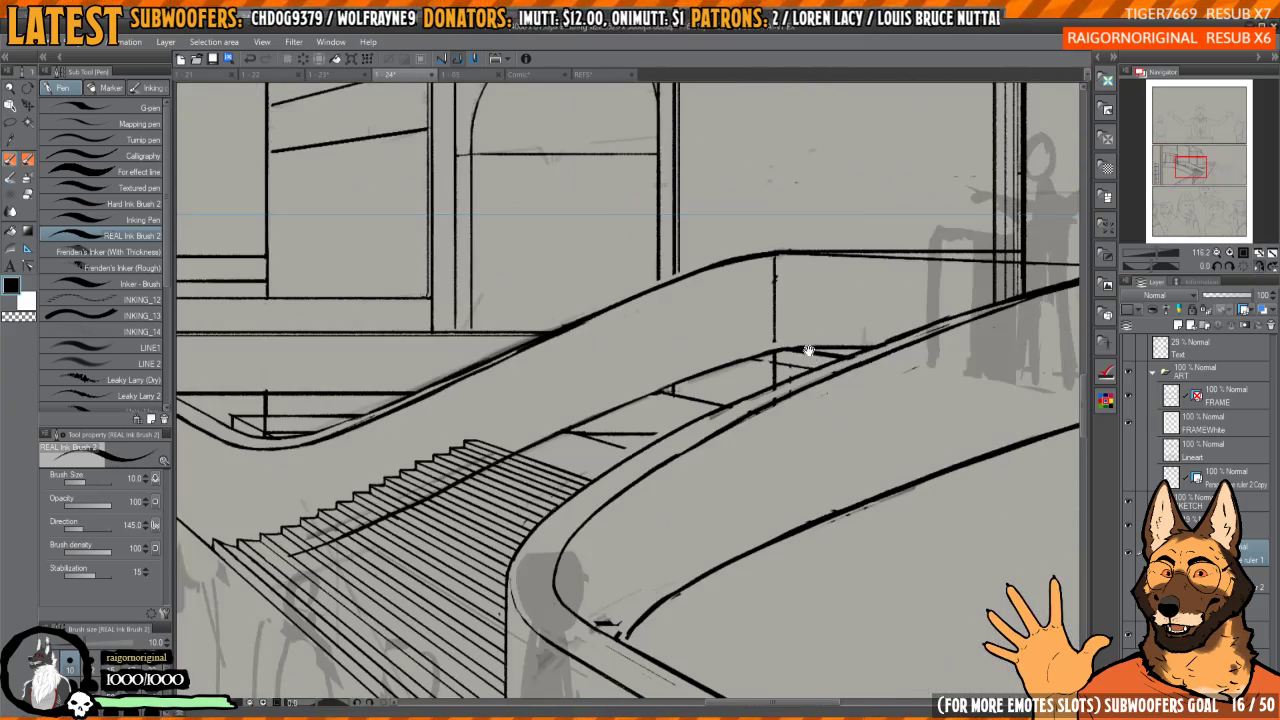
{"action": "key", "text": "h"}
{"action": "left_click_drag", "start_coordinate": [860, 422], "coordinate": [905, 437]}
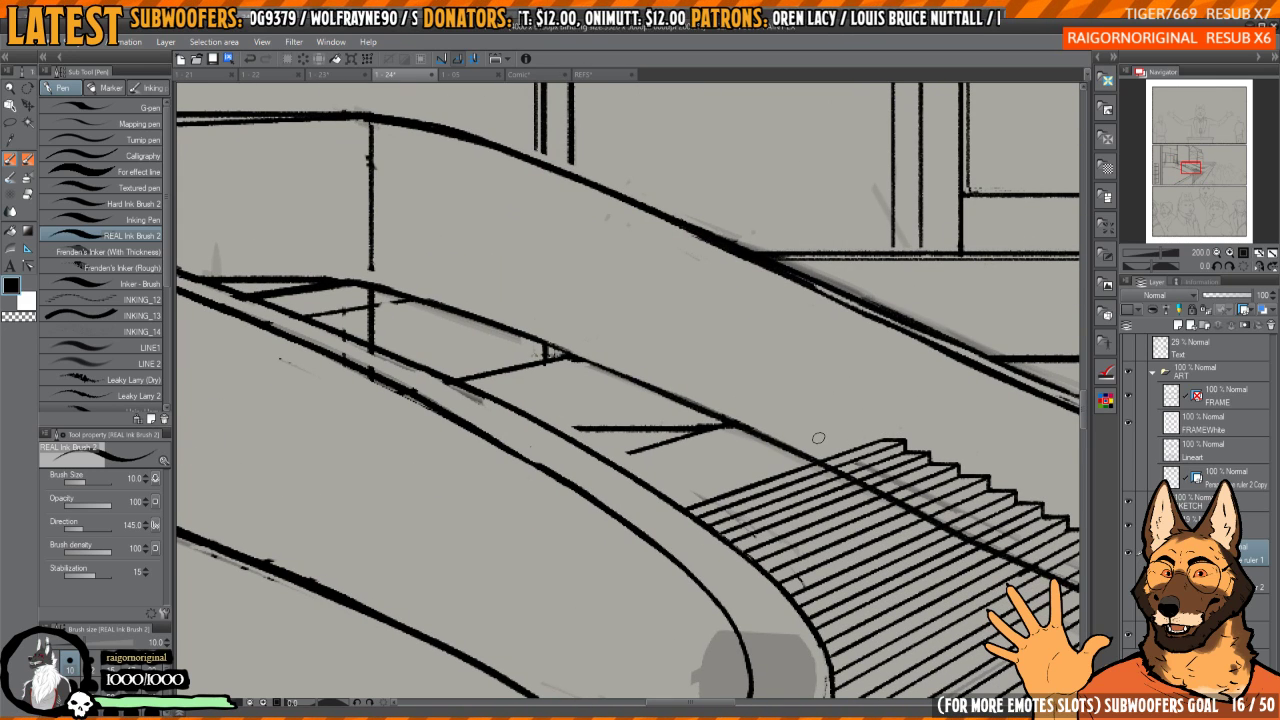
{"action": "key", "text": "["}
{"action": "mouse_move", "coordinate": [819, 439]}
{"action": "left_mouse_down"}
{"action": "mouse_move", "coordinate": [878, 416]}
{"action": "mouse_move", "coordinate": [598, 499]}
{"action": "left_mouse_up"}
{"action": "key", "text": "ctrl+z"}
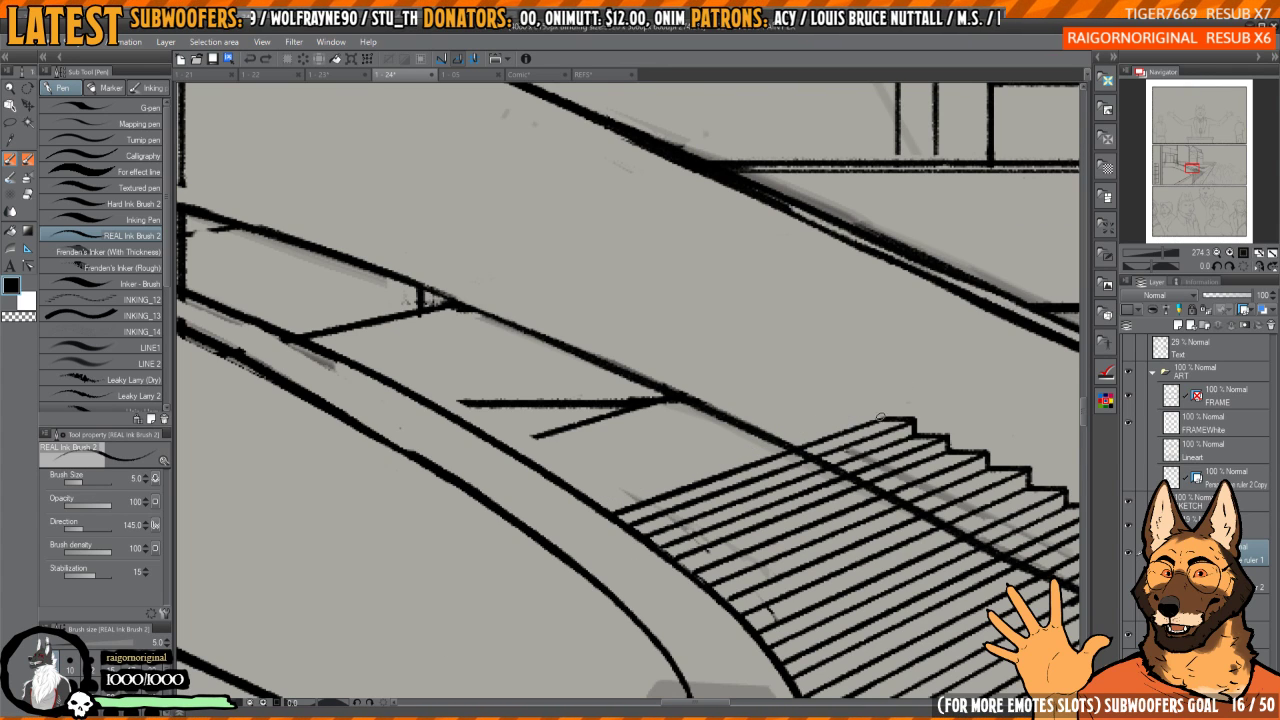
{"action": "mouse_move", "coordinate": [880, 402]}
{"action": "left_mouse_down"}
{"action": "mouse_move", "coordinate": [596, 501]}
{"action": "mouse_move", "coordinate": [890, 409]}
{"action": "mouse_move", "coordinate": [592, 502]}
{"action": "left_mouse_up"}
{"action": "mouse_move", "coordinate": [858, 412]}
{"action": "left_mouse_down"}
{"action": "mouse_move", "coordinate": [890, 424]}
{"action": "mouse_move", "coordinate": [740, 459]}
{"action": "left_mouse_up"}
{"action": "key", "text": "ctrl+z"}
- Draw the edge line from the top of the short riser above the highest tread down to the curved wall
{"action": "key", "text": "c"}
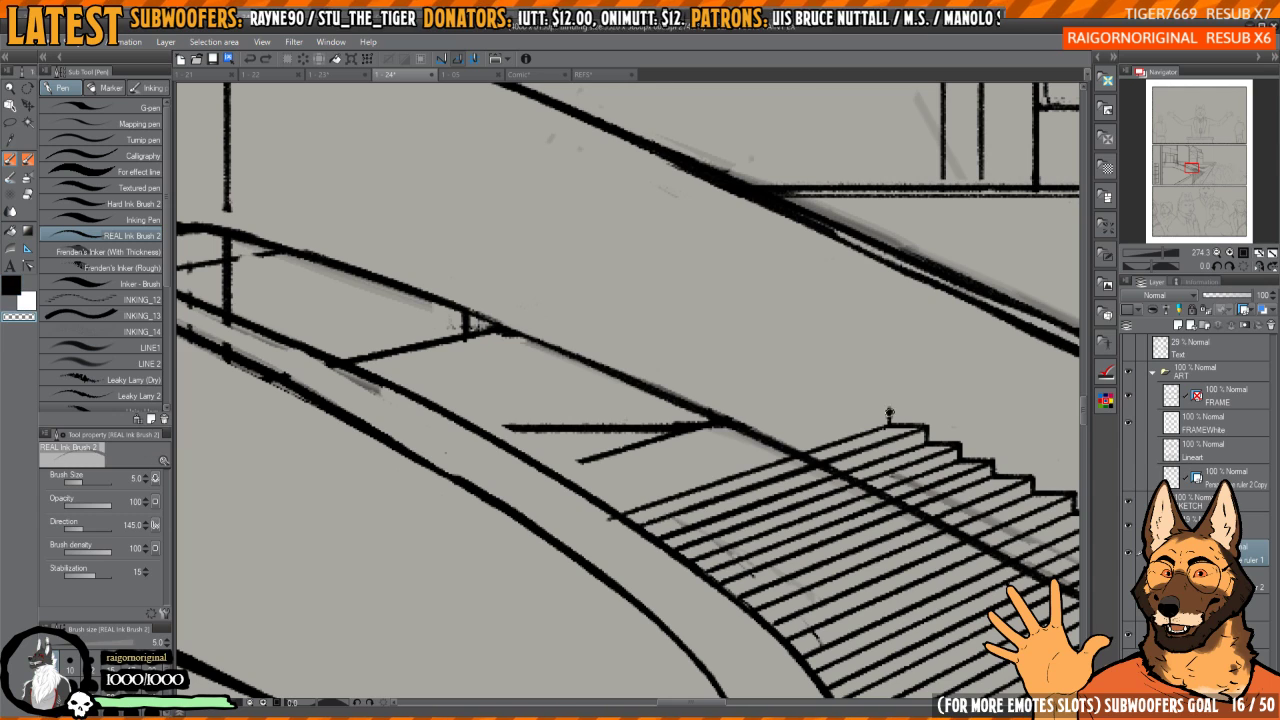
{"action": "key", "text": "c"}
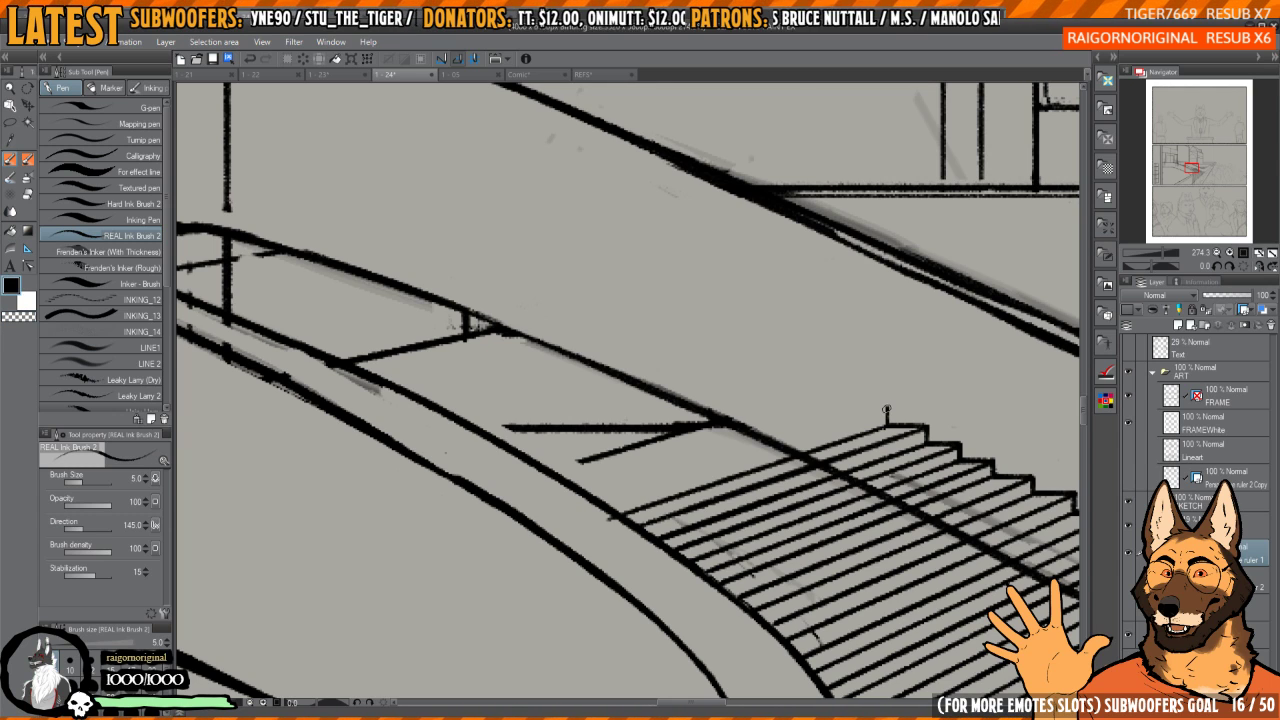
{"action": "left_click_drag", "start_coordinate": [886, 409], "coordinate": [797, 455]}
{"action": "key", "text": "ctrl+z"}
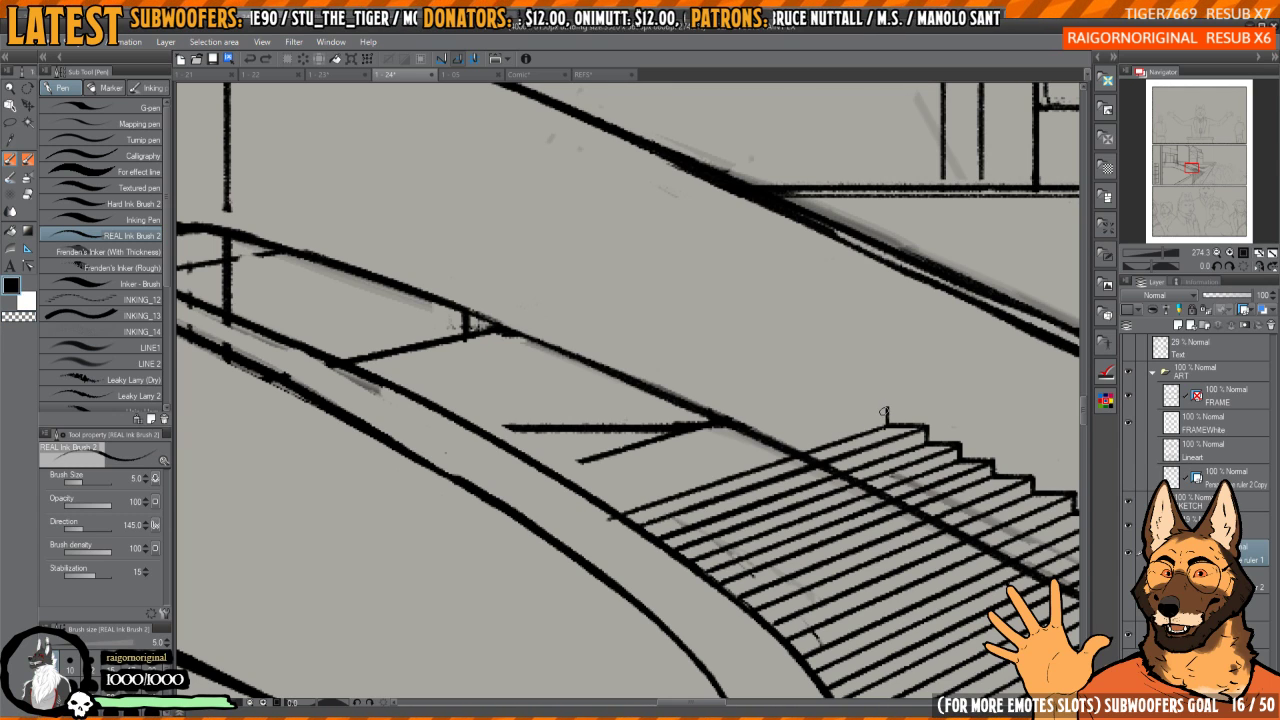
{"action": "left_click_drag", "start_coordinate": [884, 411], "coordinate": [606, 502]}
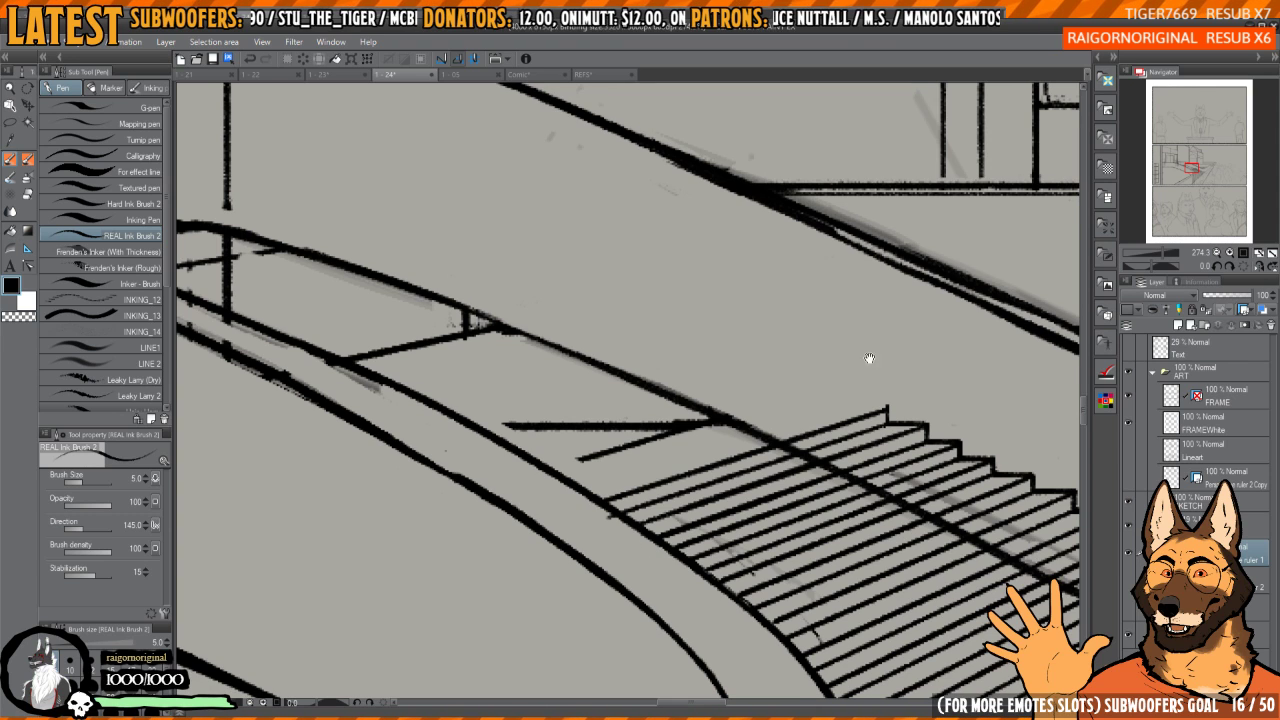
- Add a short tread behind the newest riser and draw its edge line down toward the curved wall
{"action": "left_click_drag", "start_coordinate": [869, 358], "coordinate": [872, 356]}
{"action": "key", "text": "c"}
{"action": "key", "text": "c"}
{"action": "mouse_move", "coordinate": [886, 403]}
{"action": "left_mouse_down"}
{"action": "mouse_move", "coordinate": [604, 490]}
{"action": "mouse_move", "coordinate": [878, 421]}
{"action": "mouse_move", "coordinate": [592, 496]}
{"action": "mouse_move", "coordinate": [880, 397]}
{"action": "left_mouse_up"}
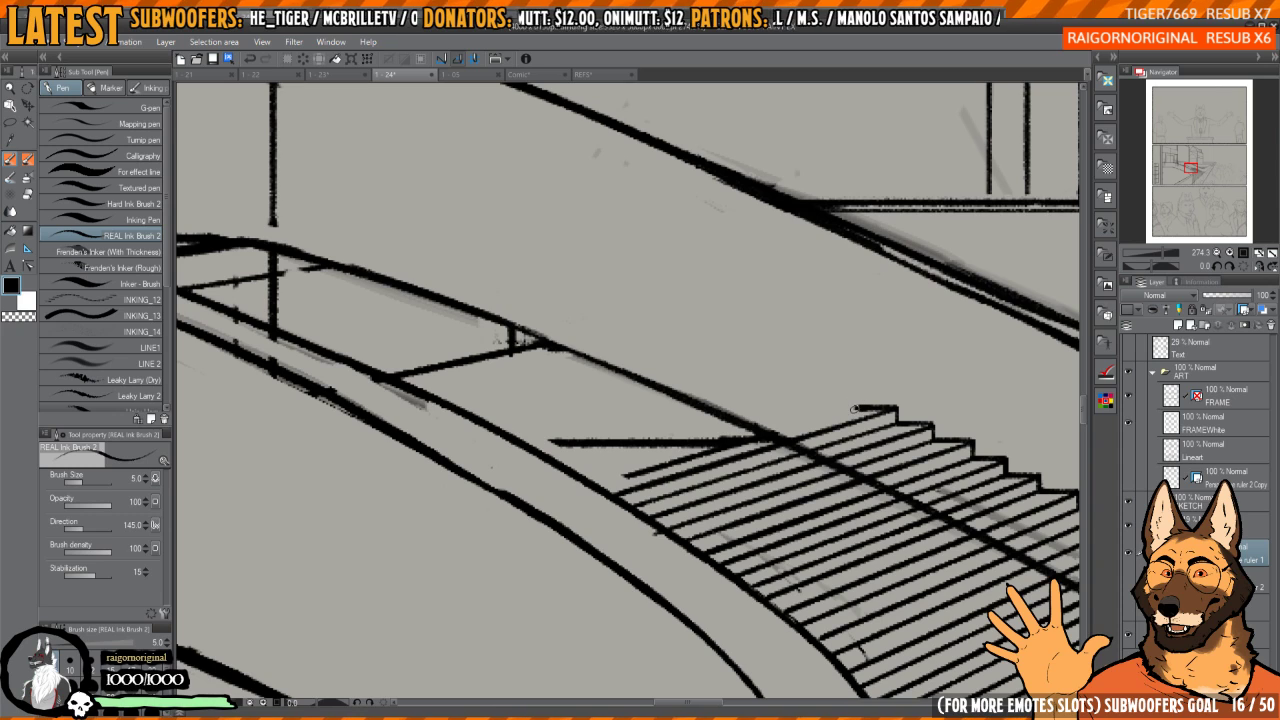
{"action": "left_click_drag", "start_coordinate": [853, 409], "coordinate": [776, 432]}
- Erase the thick sloped line where it crosses the gaps between the uppermost step edges
{"action": "scroll", "coordinate": [790, 472], "scroll_direction": "up", "scroll_amount": 5}
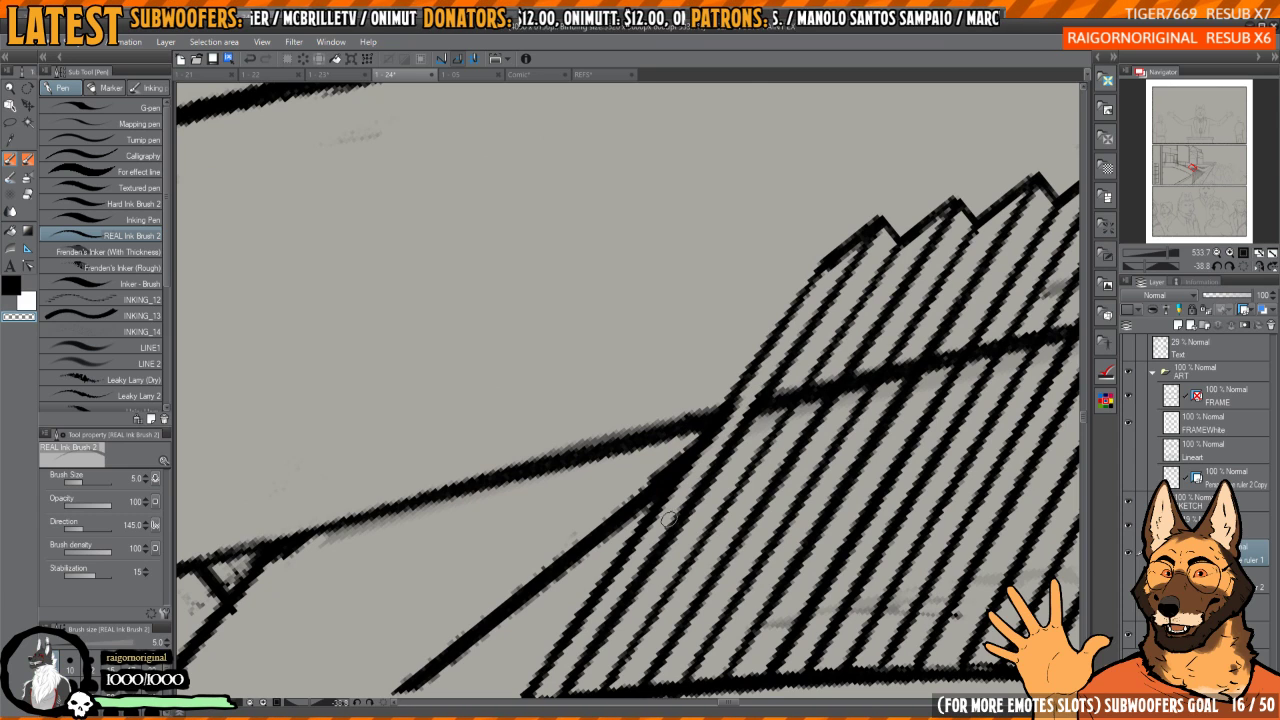
{"action": "key", "text": "ctrl+z"}
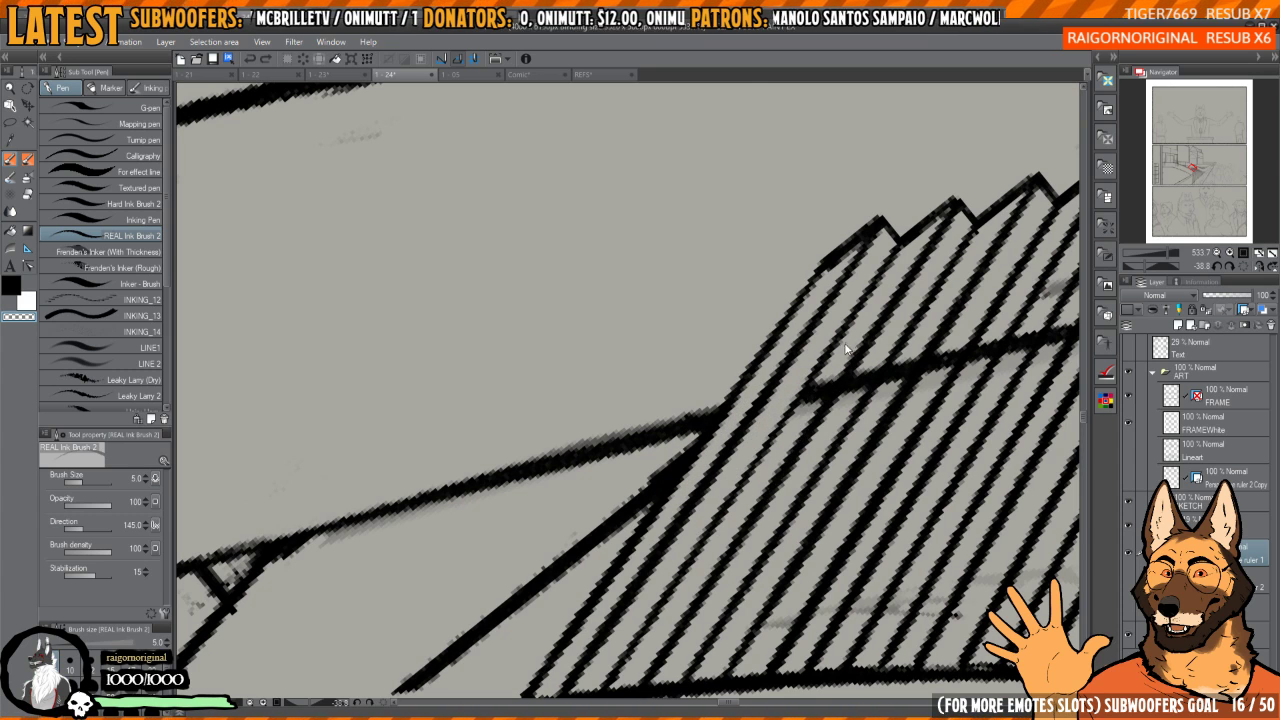
{"action": "key", "text": "ctrl+z"}
{"action": "left_click_drag", "start_coordinate": [756, 495], "coordinate": [728, 473]}
{"action": "key", "text": "ctrl+z"}
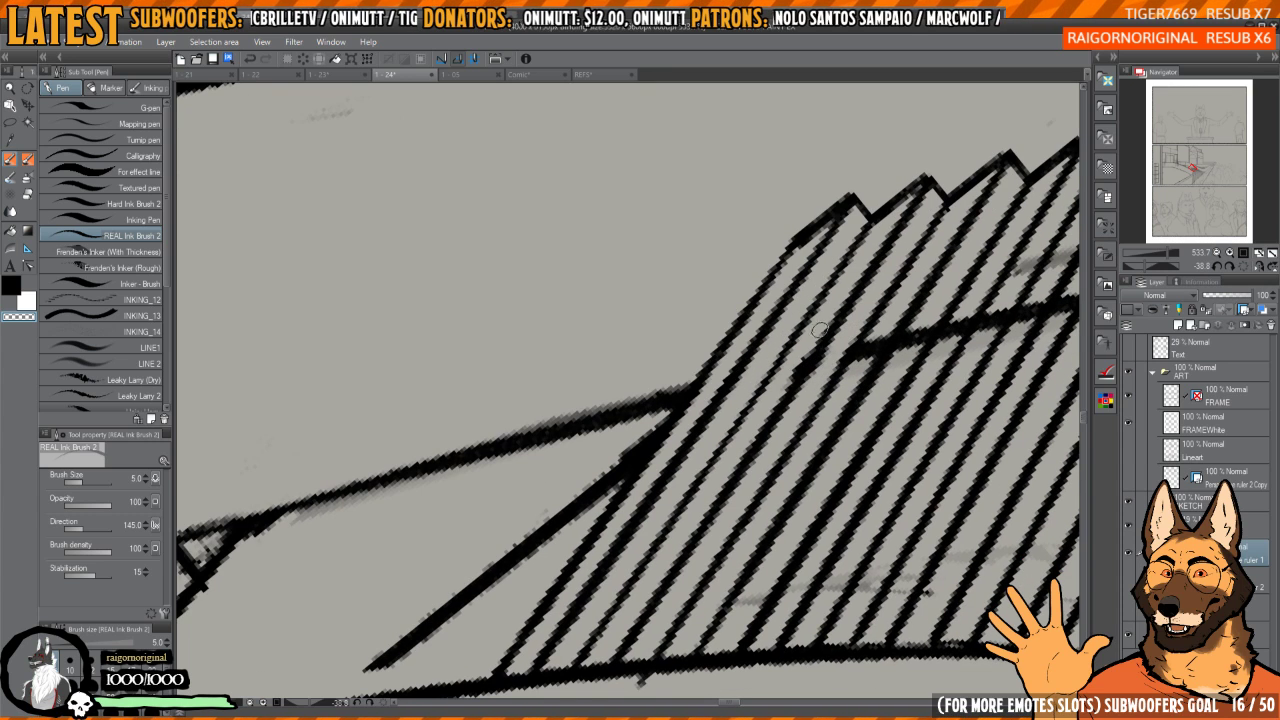
{"action": "key", "text": "ctrl+z"}
{"action": "left_click_drag", "start_coordinate": [740, 573], "coordinate": [722, 541]}
{"action": "key", "text": "ctrl+z"}
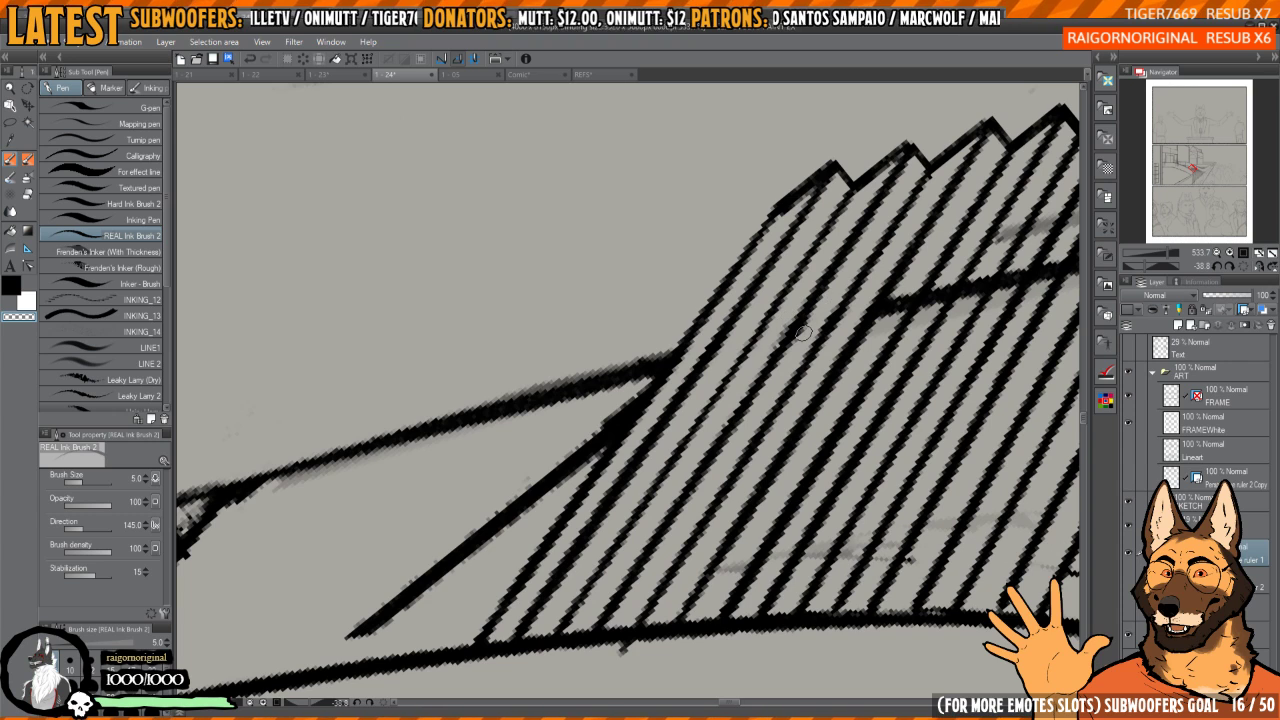
{"action": "left_click_drag", "start_coordinate": [871, 303], "coordinate": [813, 330]}
{"action": "key", "text": "ctrl+z"}
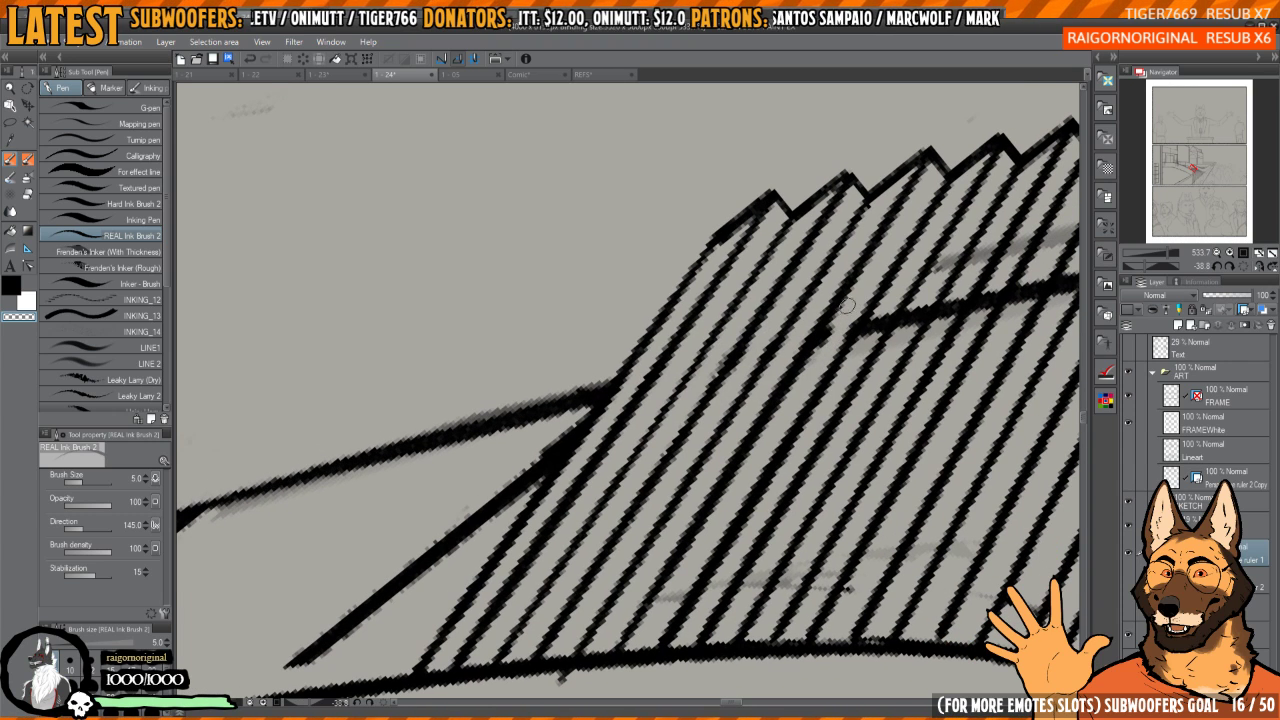
- Erase further pieces of the sloped line across the stairs and the leftover sketch marks between the step edges near the curved wall
{"action": "scroll", "coordinate": [774, 445], "scroll_direction": "down", "scroll_amount": 3}
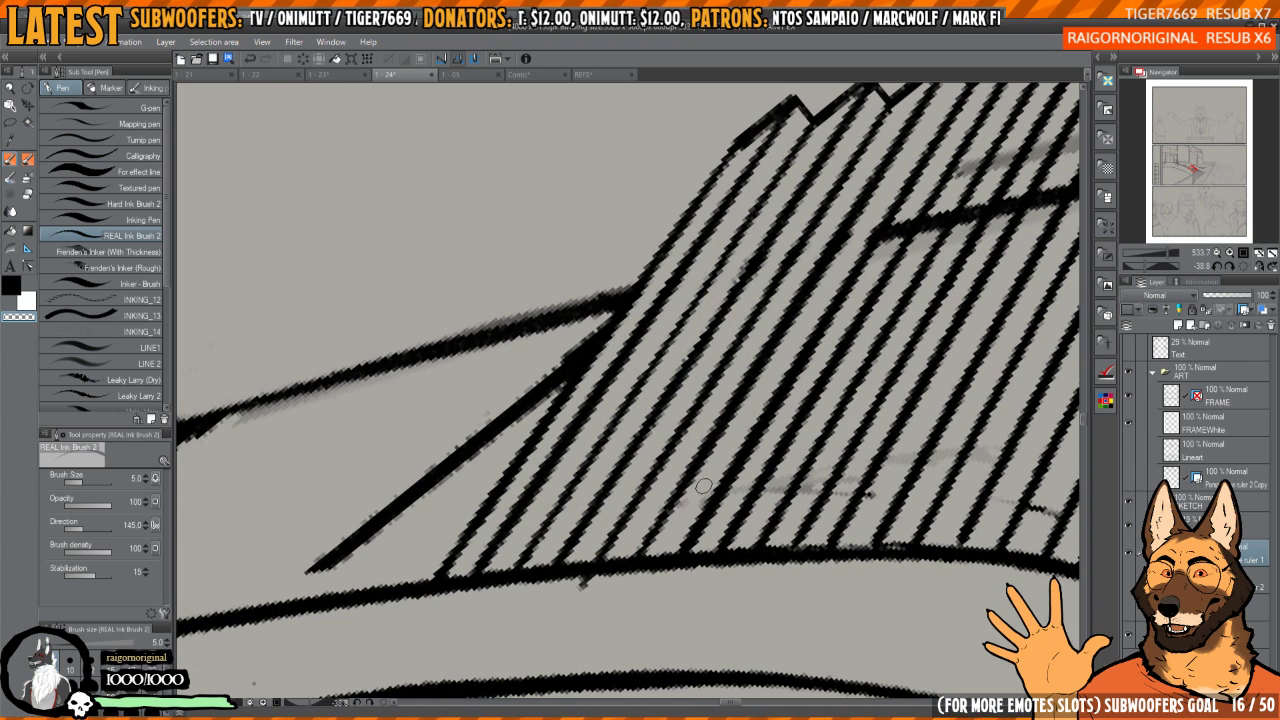
{"action": "left_click_drag", "start_coordinate": [692, 492], "coordinate": [632, 552]}
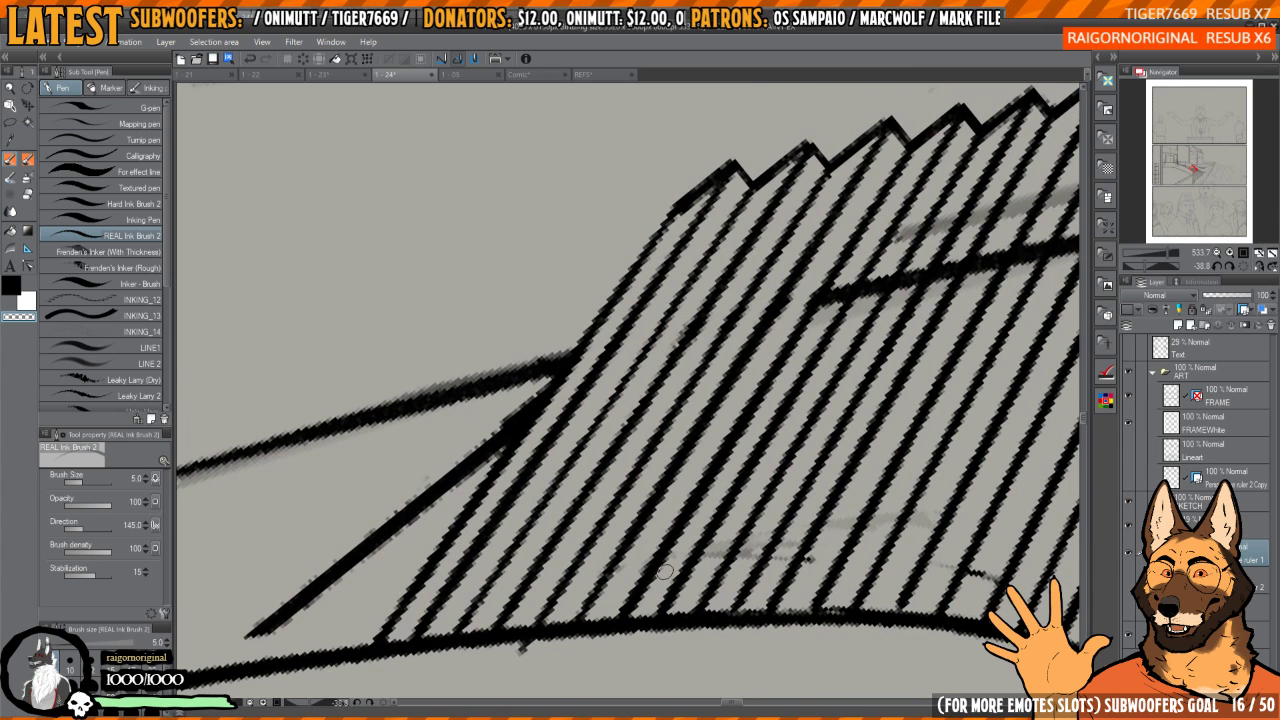
{"action": "key", "text": "ctrl+z"}
{"action": "key", "text": "ctrl+z"}
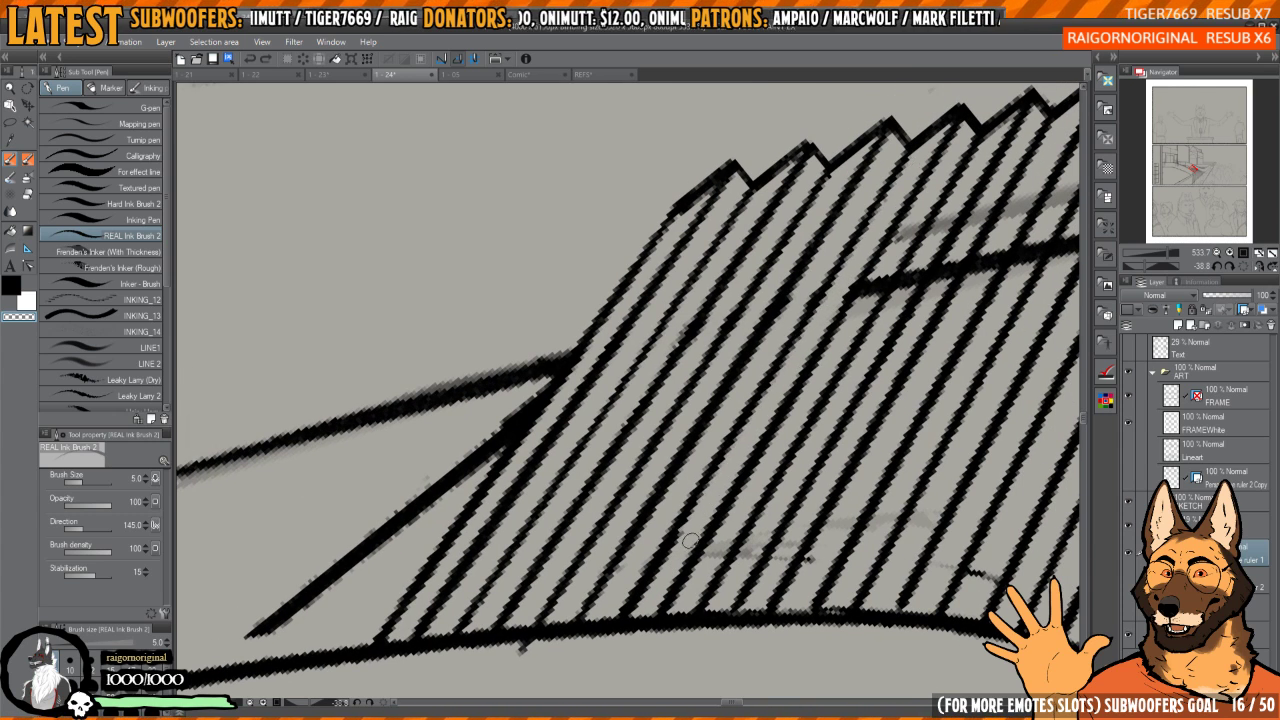
{"action": "scroll", "coordinate": [790, 295], "scroll_direction": "up", "scroll_amount": 2}
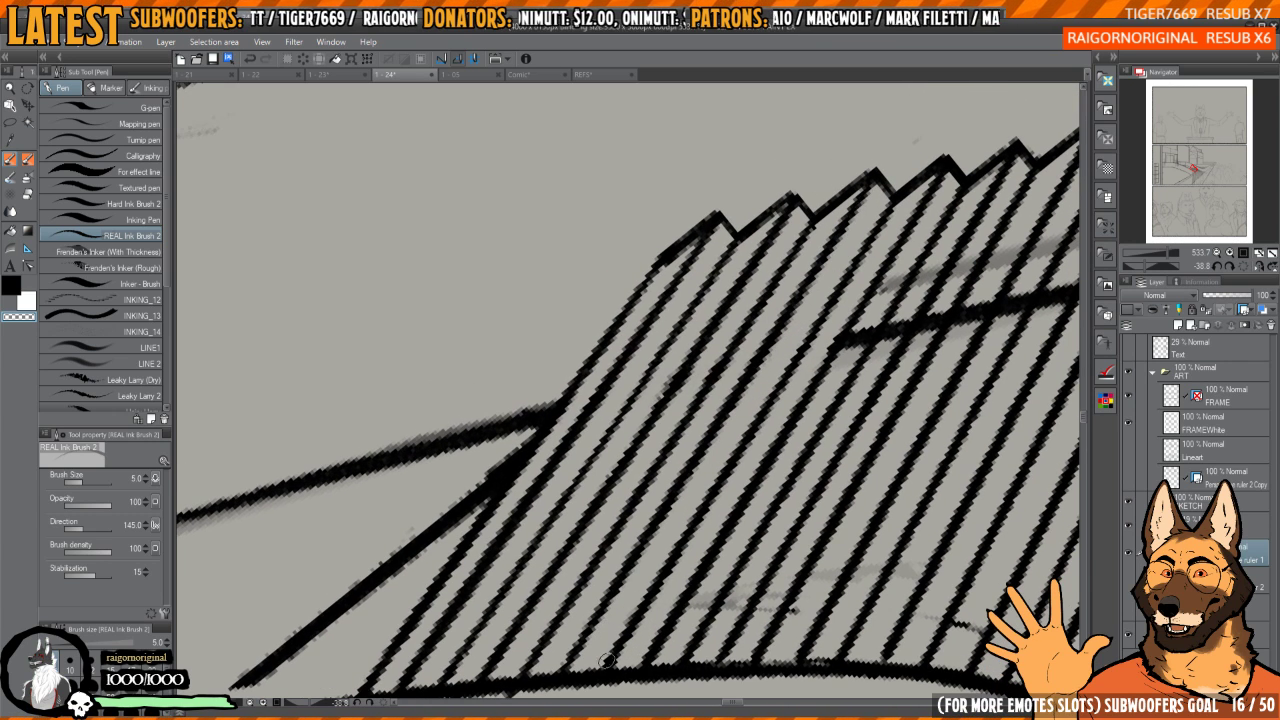
{"action": "scroll", "coordinate": [767, 394], "scroll_direction": "up", "scroll_amount": 1}
{"action": "key", "text": "ctrl+z"}
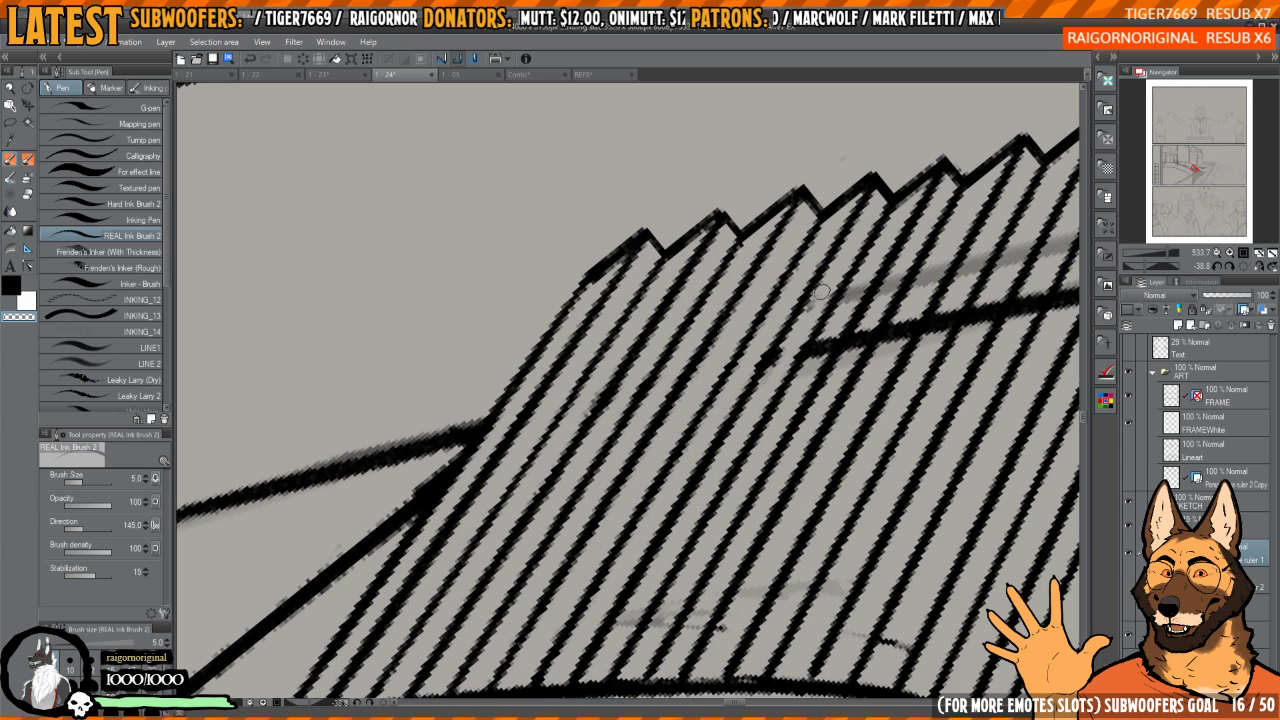
{"action": "scroll", "coordinate": [729, 423], "scroll_direction": "down", "scroll_amount": 1}
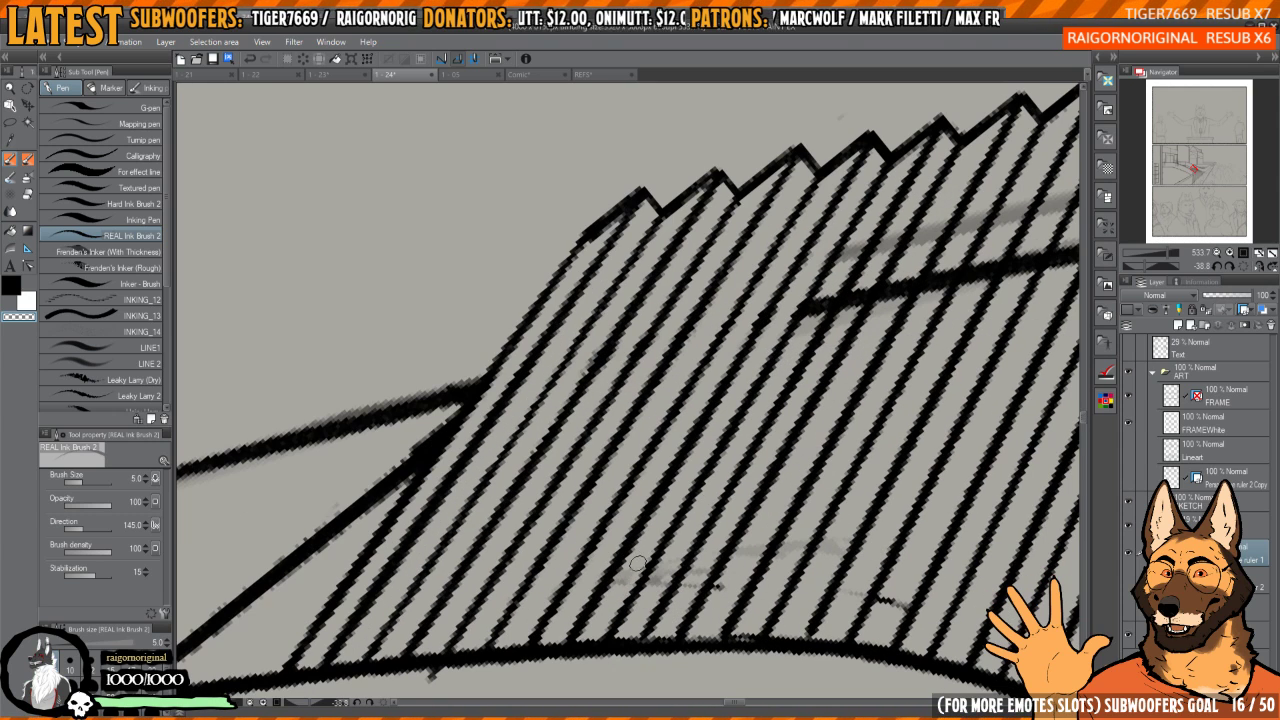
{"action": "scroll", "coordinate": [628, 570], "scroll_direction": "up", "scroll_amount": 1}
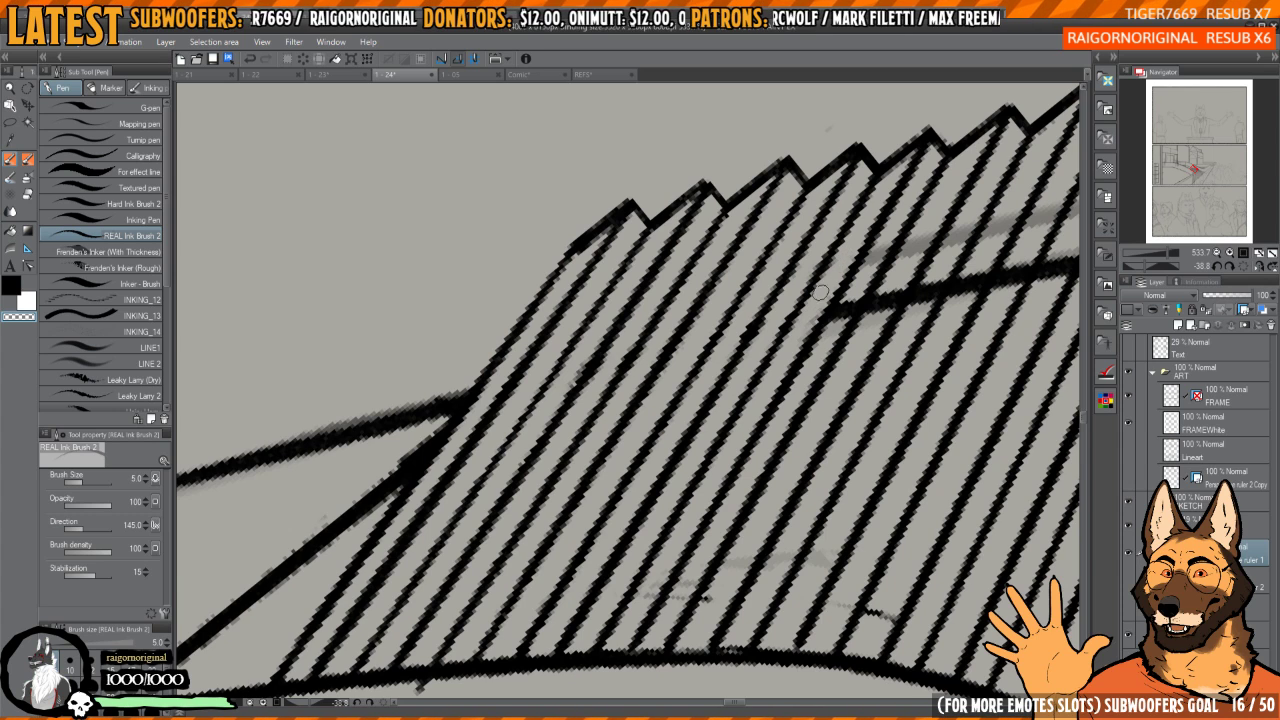
{"action": "scroll", "coordinate": [773, 461], "scroll_direction": "up", "scroll_amount": 1}
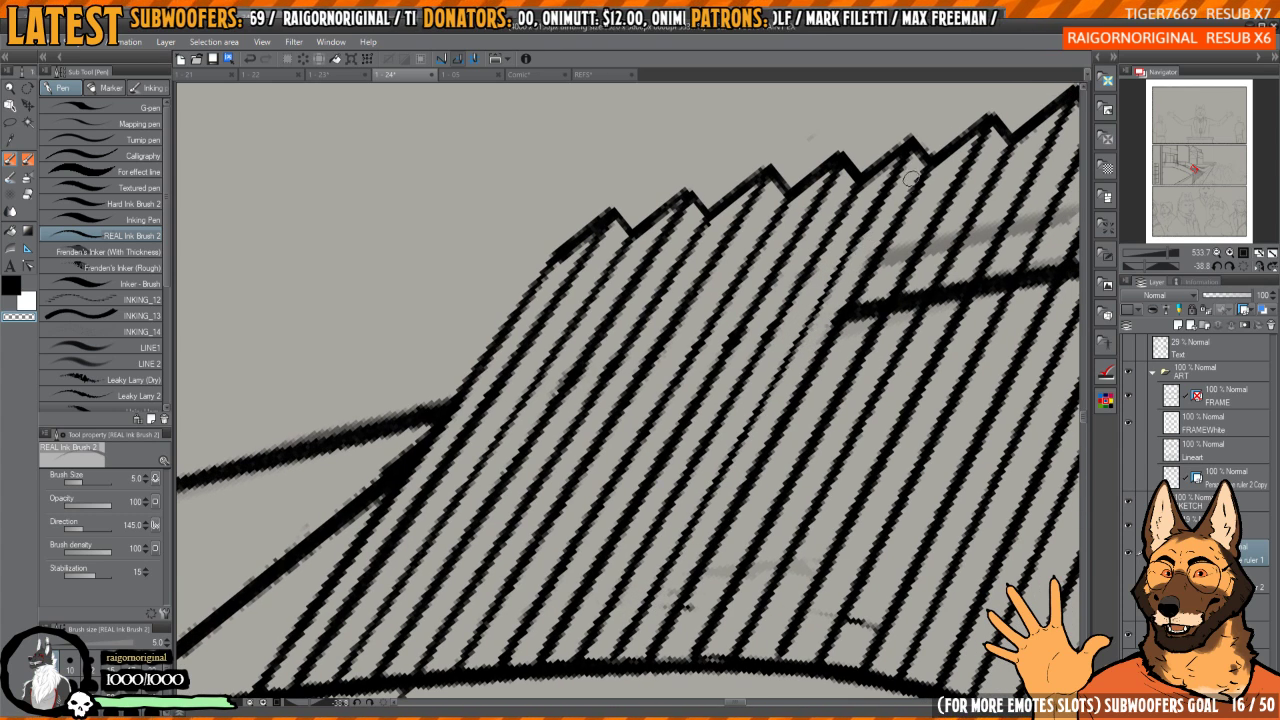
{"action": "scroll", "coordinate": [732, 480], "scroll_direction": "right", "scroll_amount": 1}
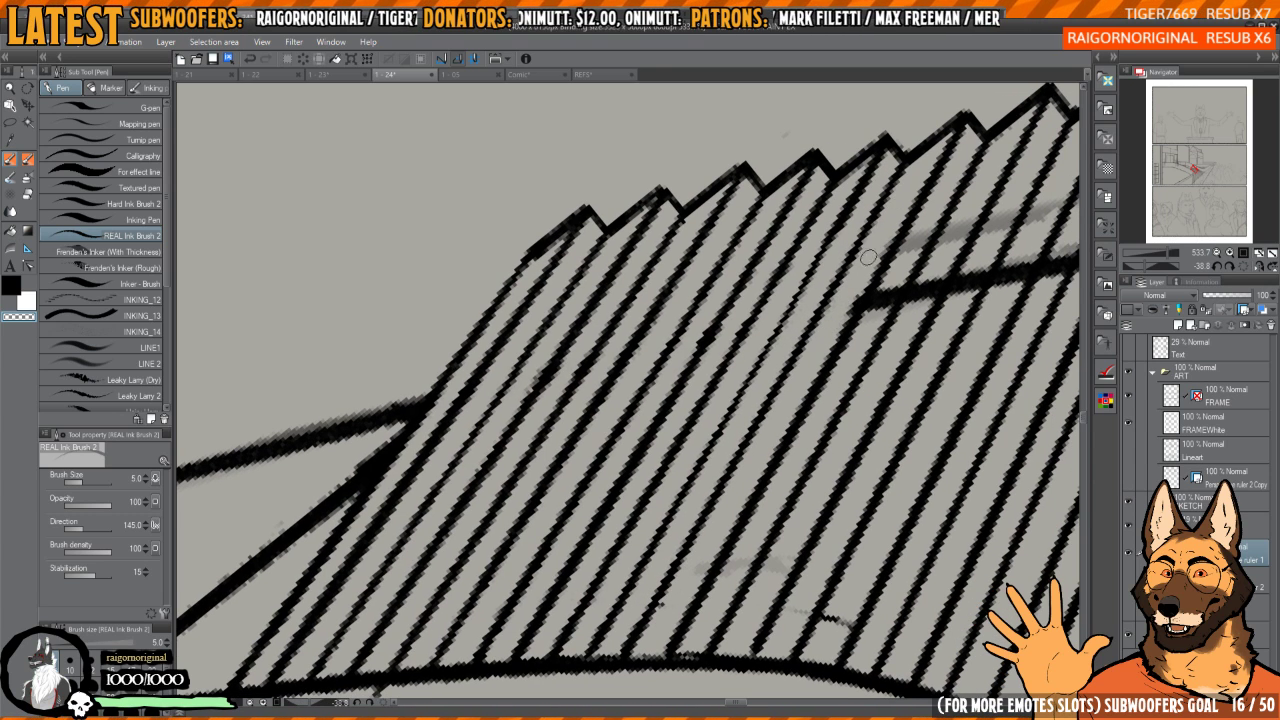
- Erase the outer end of the thick bar crossing the slanted lines and clean smudges between the lines further down
{"action": "scroll", "coordinate": [869, 250], "scroll_direction": "right", "scroll_amount": 1}
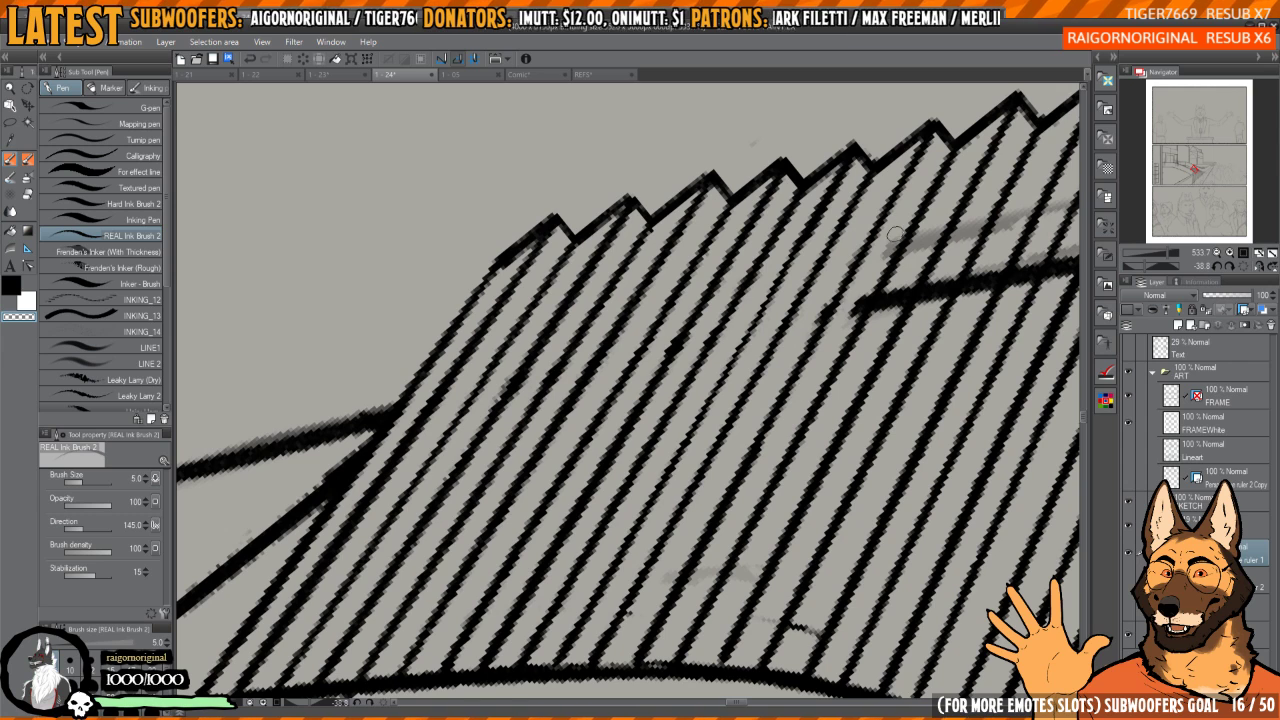
{"action": "left_click_drag", "start_coordinate": [829, 297], "coordinate": [817, 330]}
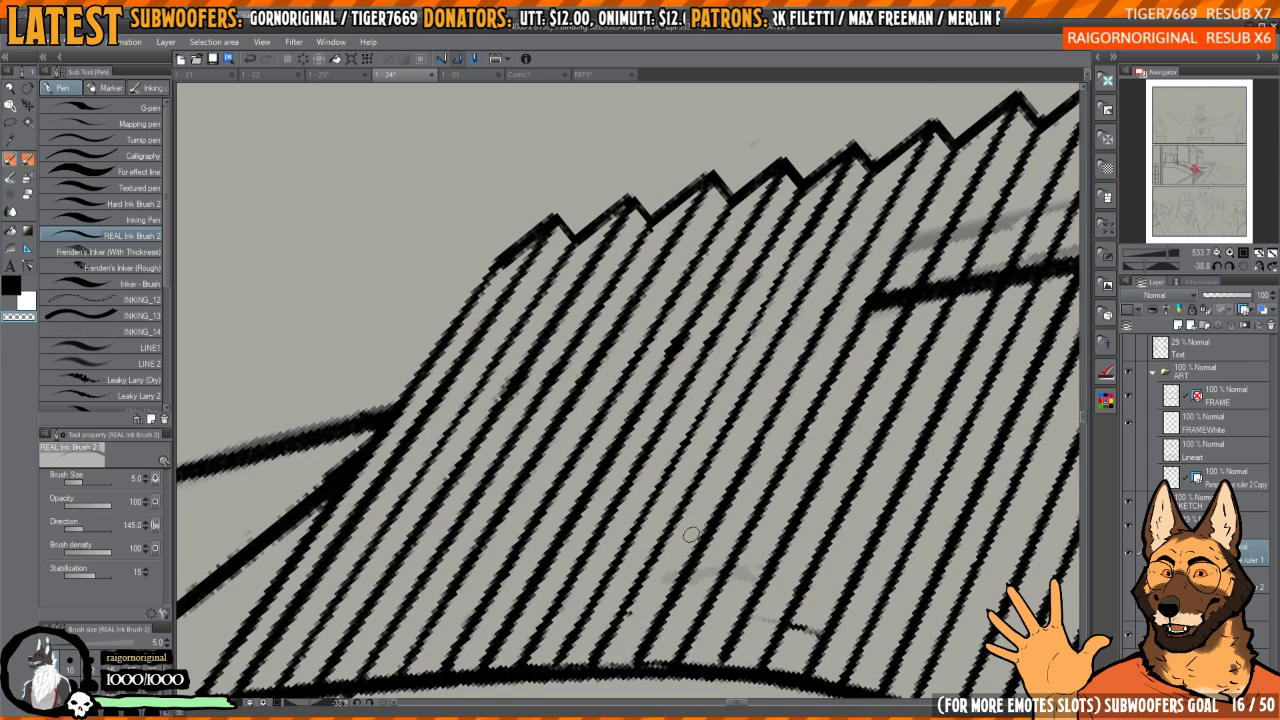
{"action": "left_click_drag", "start_coordinate": [786, 475], "coordinate": [764, 437]}
{"action": "left_click_drag", "start_coordinate": [657, 520], "coordinate": [629, 549]}
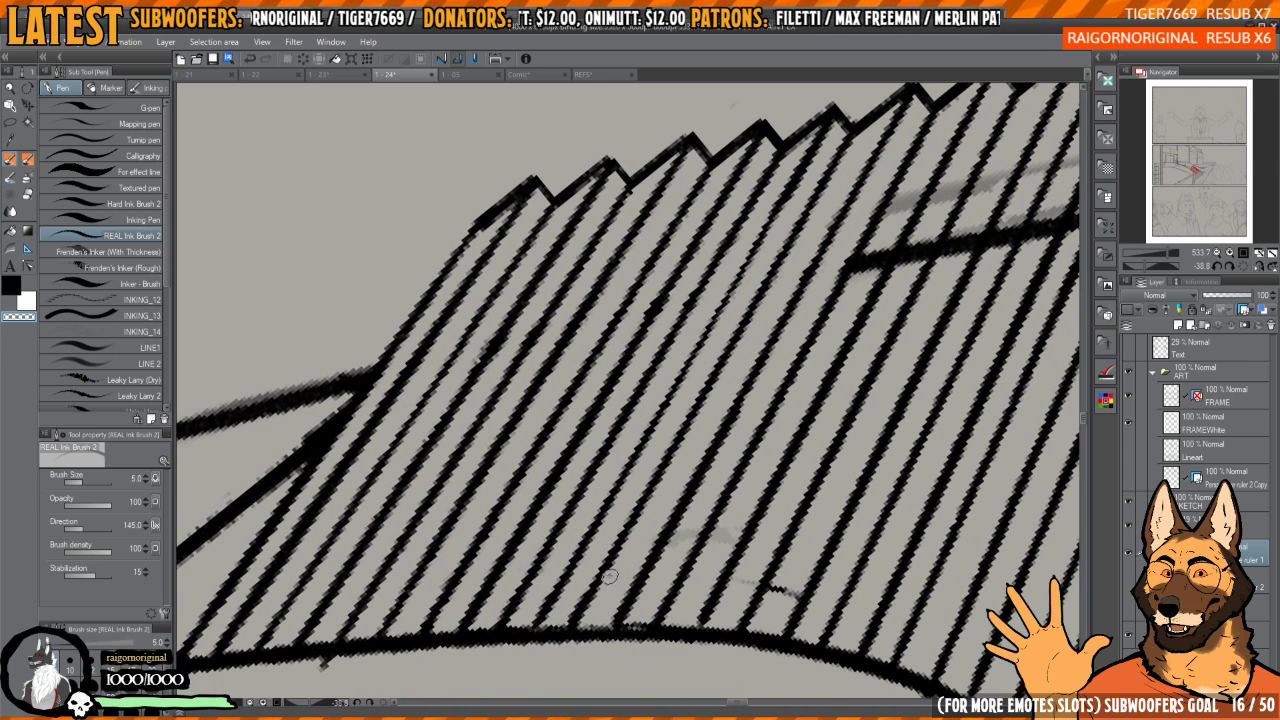
{"action": "left_click_drag", "start_coordinate": [690, 522], "coordinate": [661, 566]}
{"action": "left_click_drag", "start_coordinate": [806, 358], "coordinate": [728, 421]}
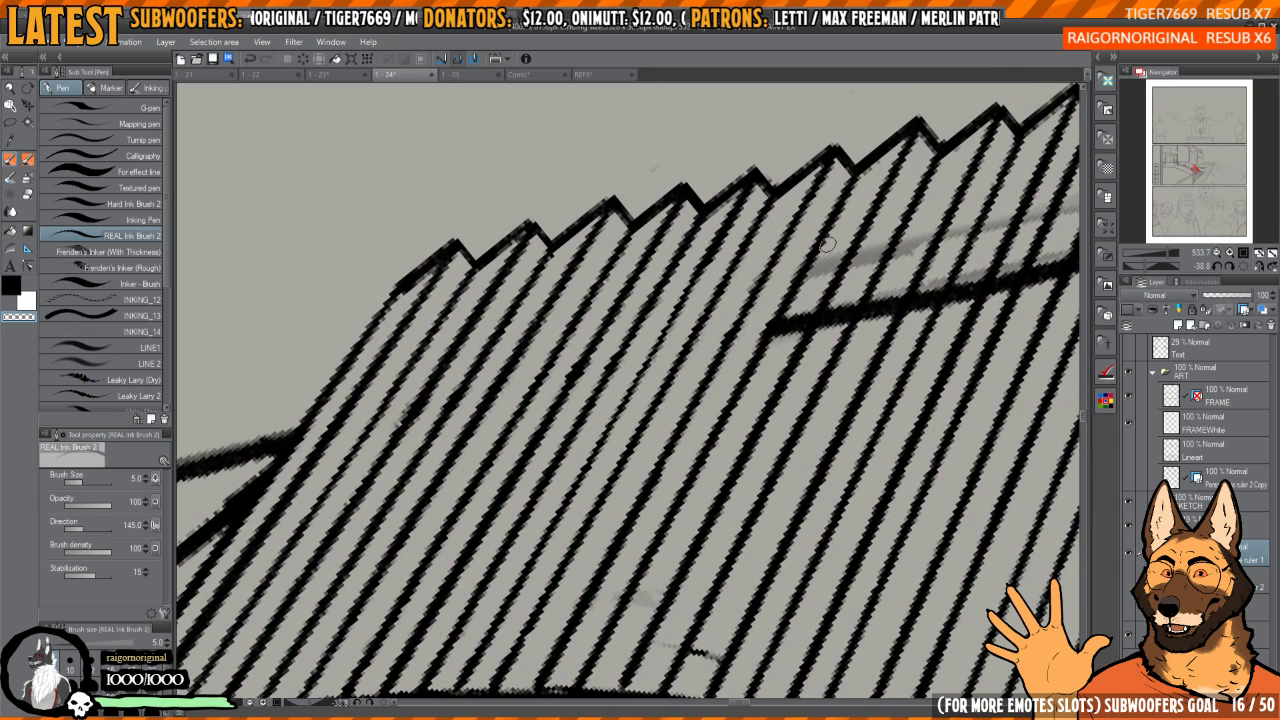
- Erase the bar across the next gaps between slanted lines and remove the stray dash above the curved lower edge
{"action": "left_click_drag", "start_coordinate": [800, 305], "coordinate": [775, 340]}
{"action": "left_click_drag", "start_coordinate": [810, 300], "coordinate": [790, 330]}
{"action": "mouse_move", "coordinate": [855, 257]}
{"action": "left_mouse_down"}
{"action": "mouse_move", "coordinate": [843, 245]}
{"action": "mouse_move", "coordinate": [808, 322]}
{"action": "left_mouse_up"}
{"action": "mouse_move", "coordinate": [858, 238]}
{"action": "left_mouse_down"}
{"action": "mouse_move", "coordinate": [815, 325]}
{"action": "mouse_move", "coordinate": [805, 318]}
{"action": "left_mouse_up"}
{"action": "left_click_drag", "start_coordinate": [733, 513], "coordinate": [737, 455]}
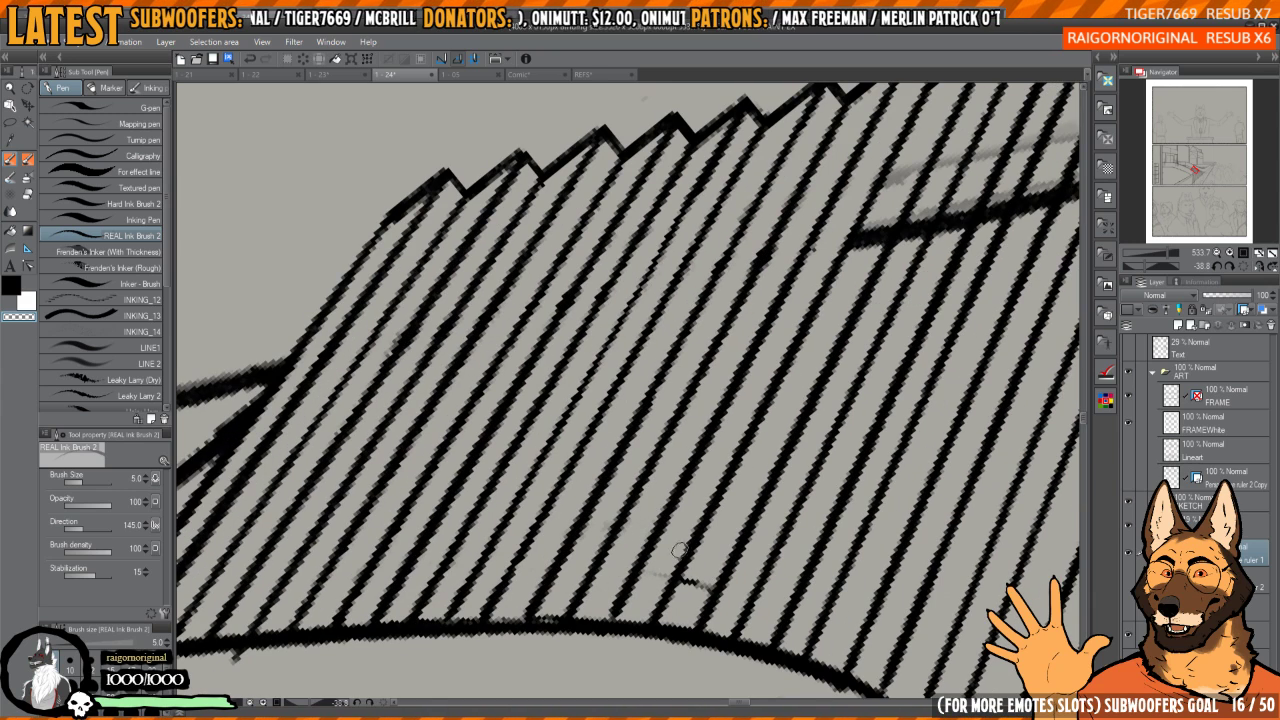
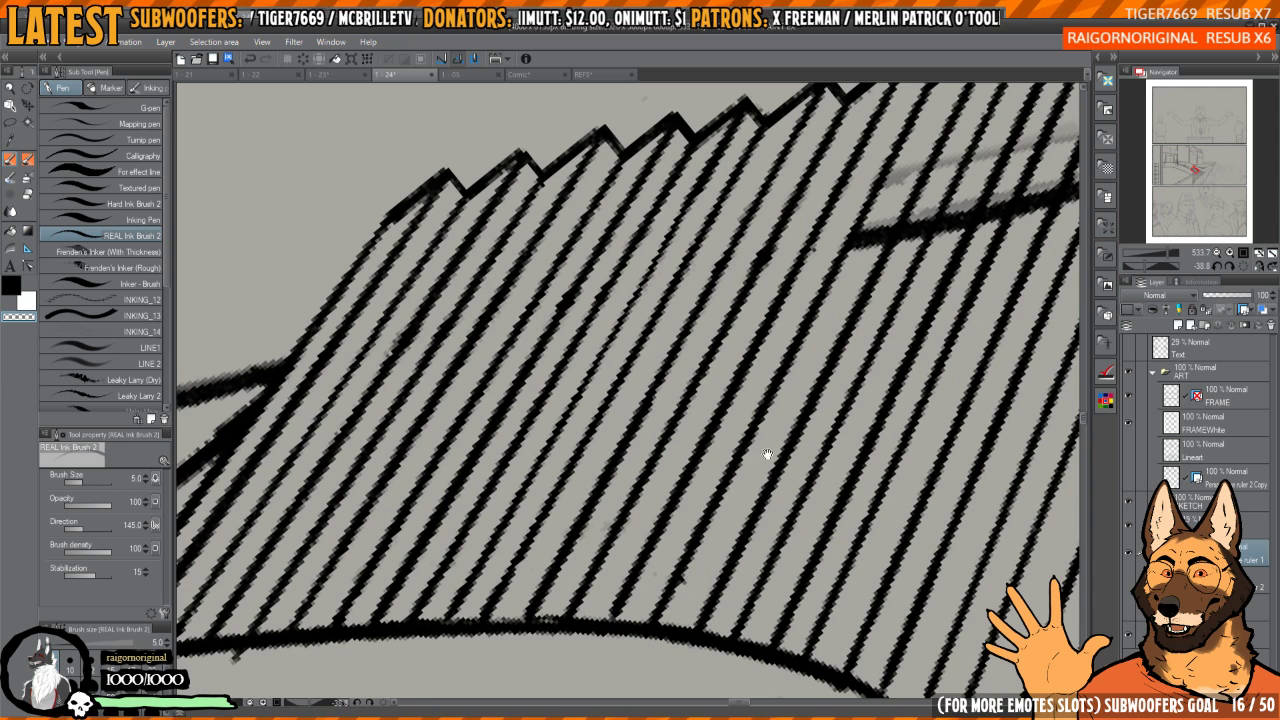
- Shorten the crossing bar further by erasing it between the neighbouring slanted lines
{"action": "left_click_drag", "start_coordinate": [856, 238], "coordinate": [743, 393]}
{"action": "mouse_move", "coordinate": [787, 316]}
{"action": "left_mouse_down"}
{"action": "mouse_move", "coordinate": [747, 393]}
{"action": "mouse_move", "coordinate": [795, 309]}
{"action": "mouse_move", "coordinate": [765, 398]}
{"action": "left_mouse_up"}
{"action": "mouse_move", "coordinate": [835, 308]}
{"action": "left_mouse_down"}
{"action": "mouse_move", "coordinate": [785, 398]}
{"action": "mouse_move", "coordinate": [792, 357]}
{"action": "mouse_move", "coordinate": [822, 322]}
{"action": "mouse_move", "coordinate": [804, 368]}
{"action": "left_mouse_up"}
{"action": "left_click_drag", "start_coordinate": [838, 286], "coordinate": [788, 382]}
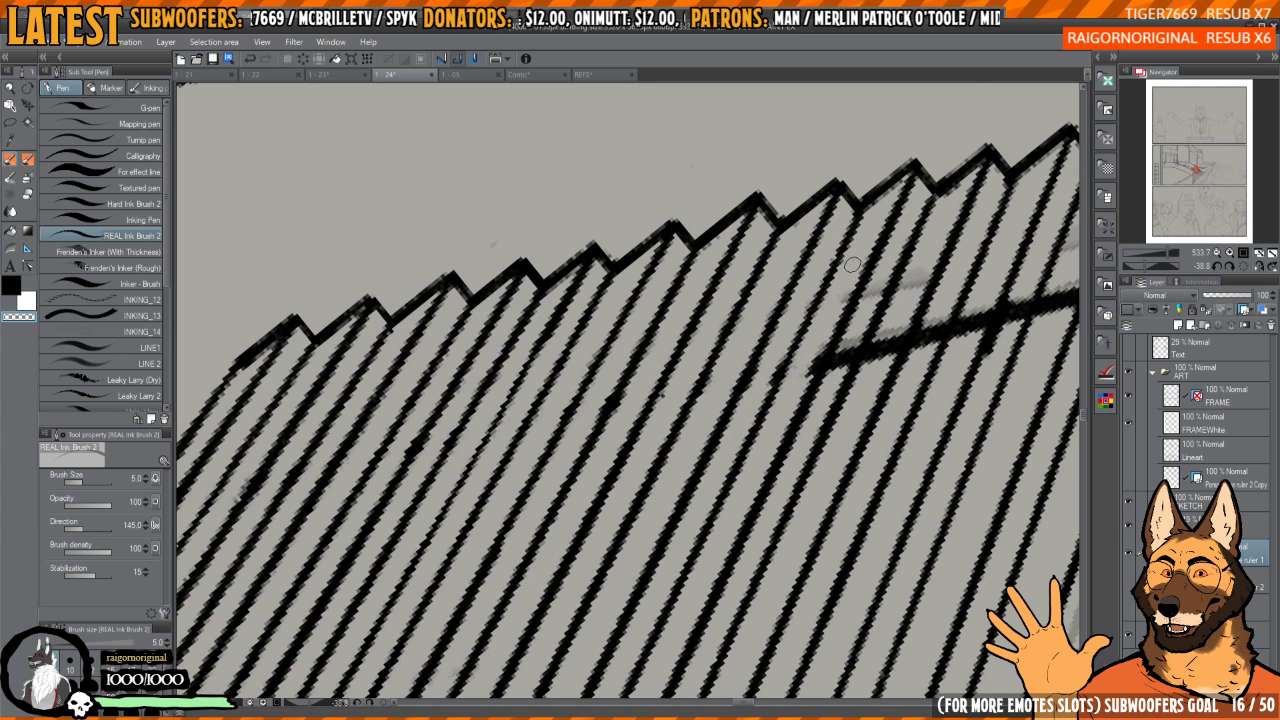
- Erase the bar's remaining outer end and grey sketch smudges in the gaps below the zigzag edge, keeping the slanted lines
{"action": "mouse_move", "coordinate": [852, 264]}
{"action": "left_mouse_down"}
{"action": "mouse_move", "coordinate": [802, 389]}
{"action": "mouse_move", "coordinate": [839, 304]}
{"action": "mouse_move", "coordinate": [784, 381]}
{"action": "left_mouse_up"}
{"action": "mouse_move", "coordinate": [807, 293]}
{"action": "left_mouse_down"}
{"action": "mouse_move", "coordinate": [762, 381]}
{"action": "mouse_move", "coordinate": [713, 407]}
{"action": "left_mouse_up"}
{"action": "mouse_move", "coordinate": [850, 272]}
{"action": "left_mouse_down"}
{"action": "mouse_move", "coordinate": [811, 350]}
{"action": "mouse_move", "coordinate": [847, 273]}
{"action": "mouse_move", "coordinate": [832, 260]}
{"action": "mouse_move", "coordinate": [740, 460]}
{"action": "left_mouse_up"}
{"action": "mouse_move", "coordinate": [833, 252]}
{"action": "left_mouse_down"}
{"action": "mouse_move", "coordinate": [817, 258]}
{"action": "mouse_move", "coordinate": [726, 453]}
{"action": "left_mouse_up"}
{"action": "mouse_move", "coordinate": [857, 303]}
{"action": "left_mouse_down"}
{"action": "mouse_move", "coordinate": [853, 268]}
{"action": "mouse_move", "coordinate": [806, 378]}
{"action": "left_mouse_up"}
{"action": "mouse_move", "coordinate": [858, 279]}
{"action": "left_mouse_down"}
{"action": "mouse_move", "coordinate": [821, 366]}
{"action": "mouse_move", "coordinate": [836, 345]}
{"action": "left_mouse_up"}
{"action": "mouse_move", "coordinate": [897, 269]}
{"action": "left_mouse_down"}
{"action": "mouse_move", "coordinate": [858, 362]}
{"action": "mouse_move", "coordinate": [868, 350]}
{"action": "left_mouse_up"}
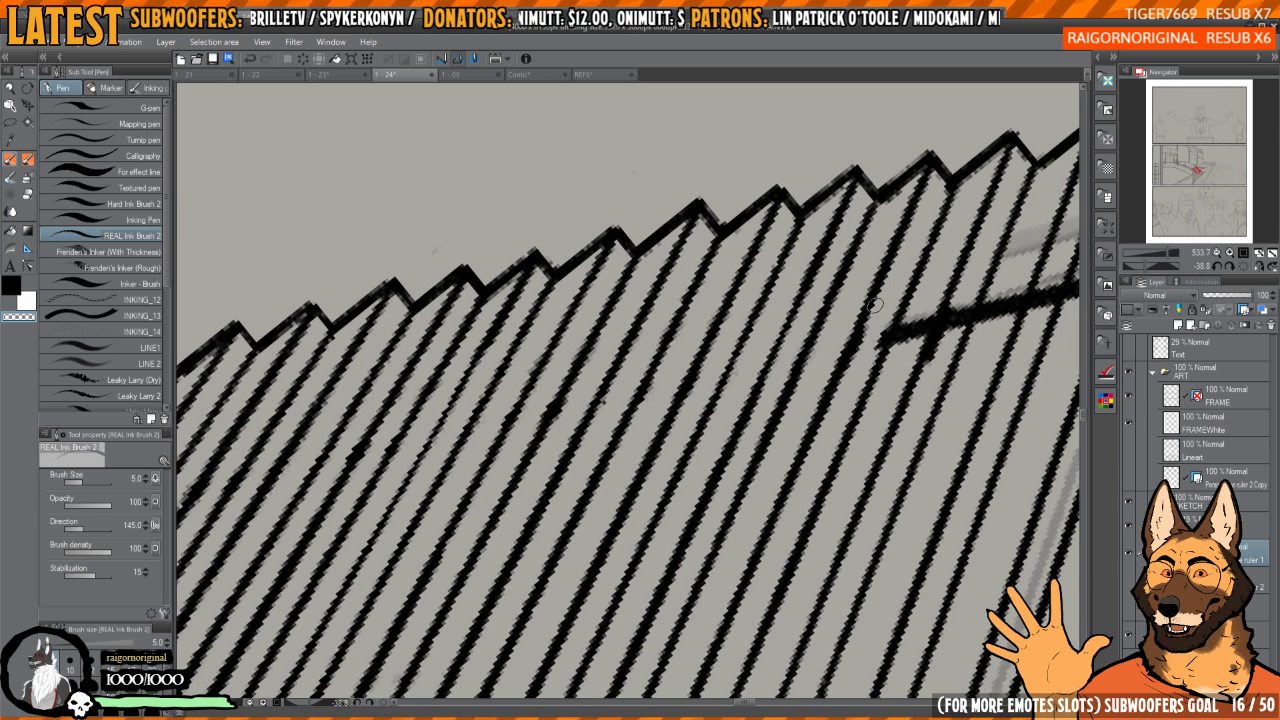
- Continue erasing the thick bar gap by gap, clearing the leftover stubs beside the slanted lines
{"action": "mouse_move", "coordinate": [906, 269]}
{"action": "left_mouse_down"}
{"action": "mouse_move", "coordinate": [866, 358]}
{"action": "mouse_move", "coordinate": [880, 354]}
{"action": "left_mouse_up"}
{"action": "left_click_drag", "start_coordinate": [895, 323], "coordinate": [832, 323]}
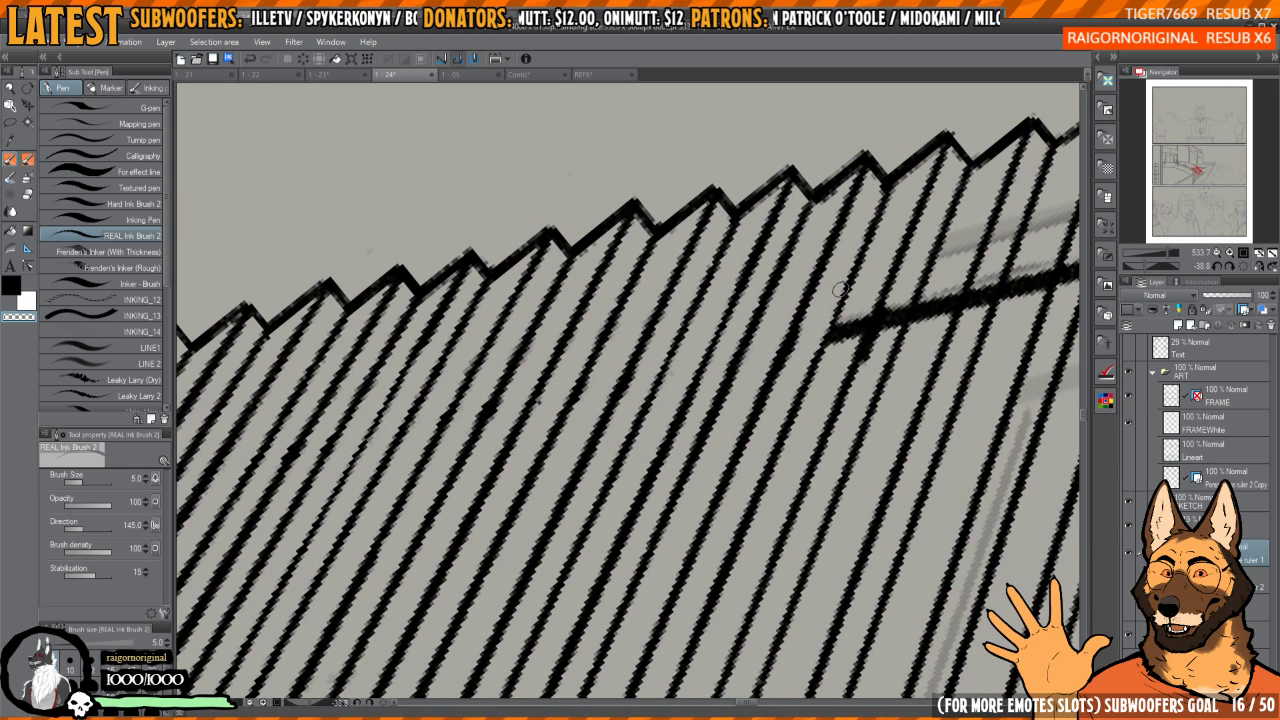
{"action": "mouse_move", "coordinate": [866, 278]}
{"action": "left_mouse_down"}
{"action": "mouse_move", "coordinate": [834, 346]}
{"action": "mouse_move", "coordinate": [872, 334]}
{"action": "left_mouse_up"}
{"action": "left_click_drag", "start_coordinate": [906, 276], "coordinate": [866, 362]}
{"action": "mouse_move", "coordinate": [902, 306]}
{"action": "left_mouse_down"}
{"action": "mouse_move", "coordinate": [868, 370]}
{"action": "mouse_move", "coordinate": [888, 346]}
{"action": "left_mouse_up"}
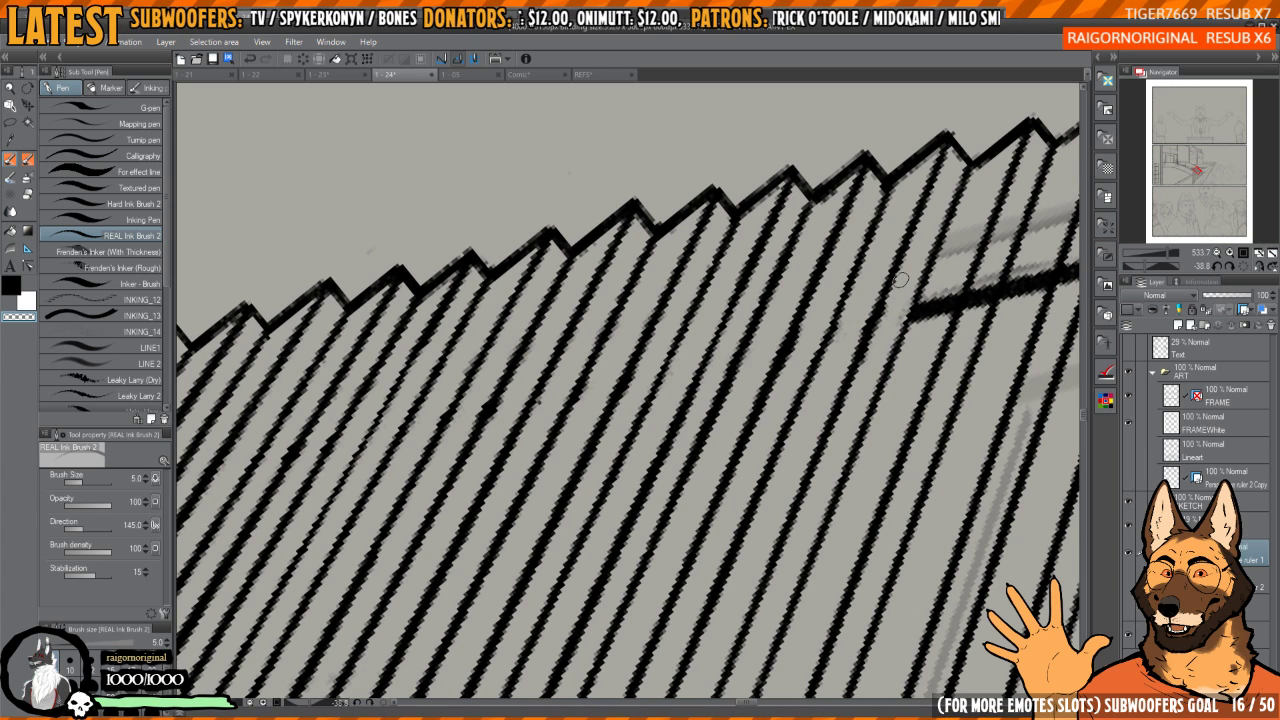
{"action": "left_click_drag", "start_coordinate": [894, 282], "coordinate": [850, 388]}
{"action": "left_click_drag", "start_coordinate": [908, 356], "coordinate": [820, 382]}
- Redraw the slanted lines in black where the erasing thinned them and trim the rough edge of the neighbouring line
{"action": "key", "text": "c"}
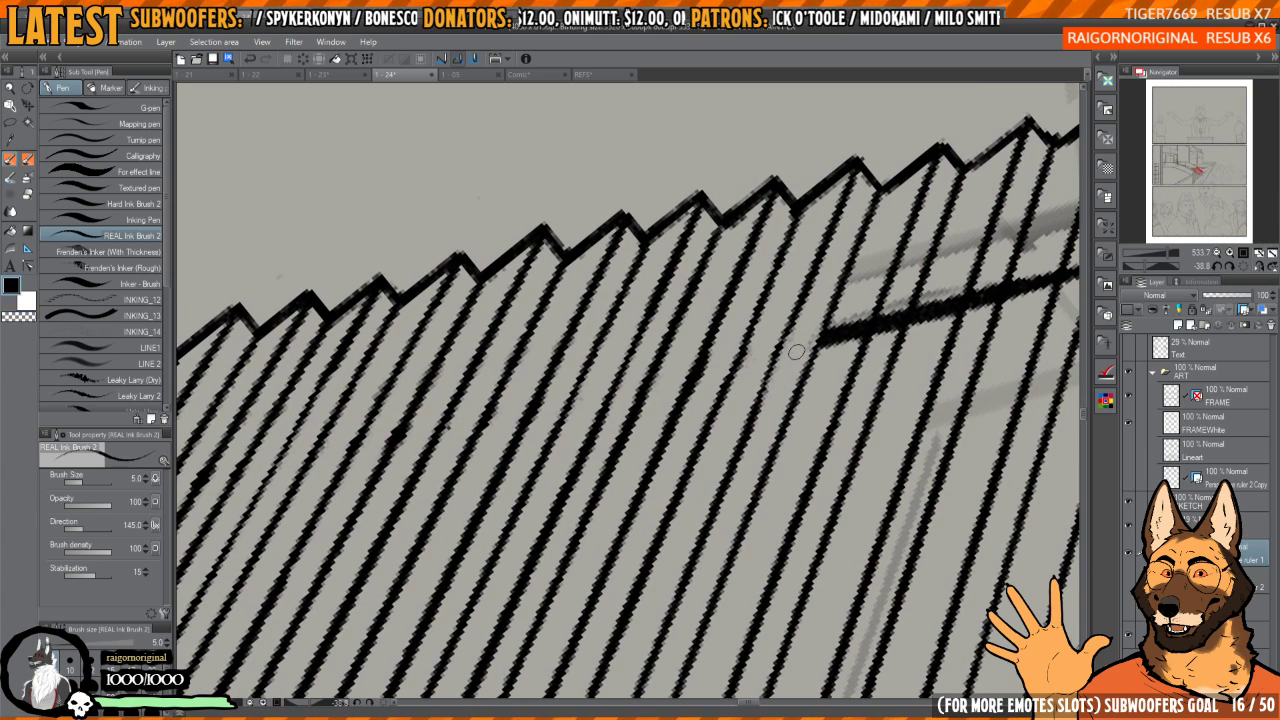
{"action": "left_click_drag", "start_coordinate": [789, 322], "coordinate": [760, 405]}
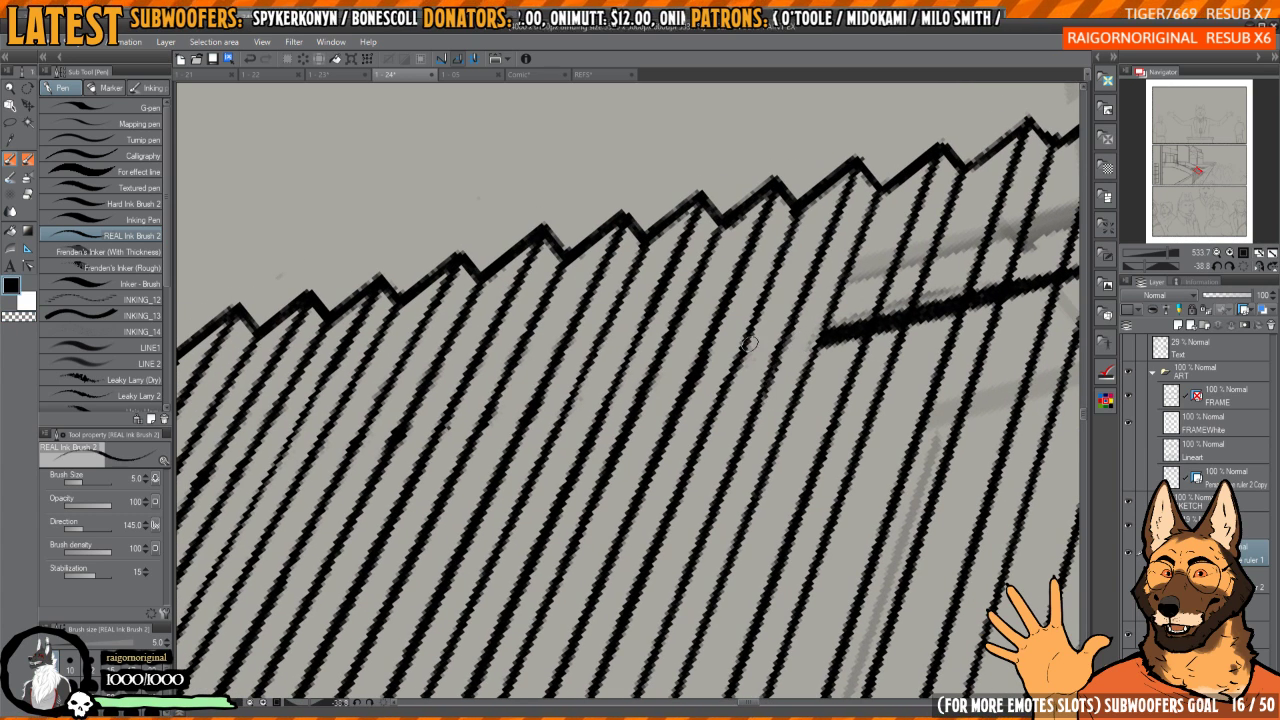
{"action": "key", "text": "c"}
{"action": "left_click_drag", "start_coordinate": [710, 345], "coordinate": [647, 487]}
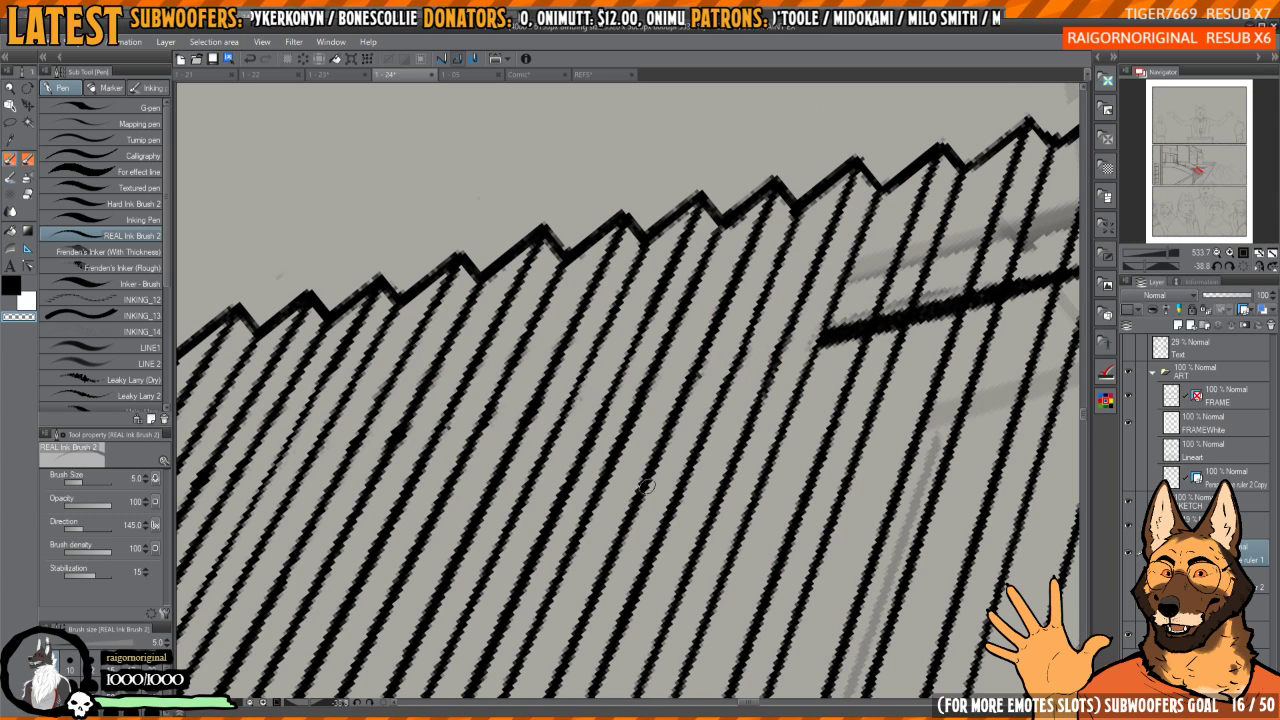
{"action": "left_click_drag", "start_coordinate": [855, 368], "coordinate": [831, 366]}
{"action": "key", "text": "c"}
{"action": "mouse_move", "coordinate": [841, 250]}
{"action": "left_mouse_down"}
{"action": "mouse_move", "coordinate": [786, 386]}
{"action": "mouse_move", "coordinate": [786, 329]}
{"action": "mouse_move", "coordinate": [828, 330]}
{"action": "mouse_move", "coordinate": [749, 421]}
{"action": "left_mouse_up"}
{"action": "key", "text": "c"}
- Erase the thick end of the bar and its residue from the next gaps, following the edges of the slanted lines
{"action": "left_click_drag", "start_coordinate": [809, 307], "coordinate": [755, 446]}
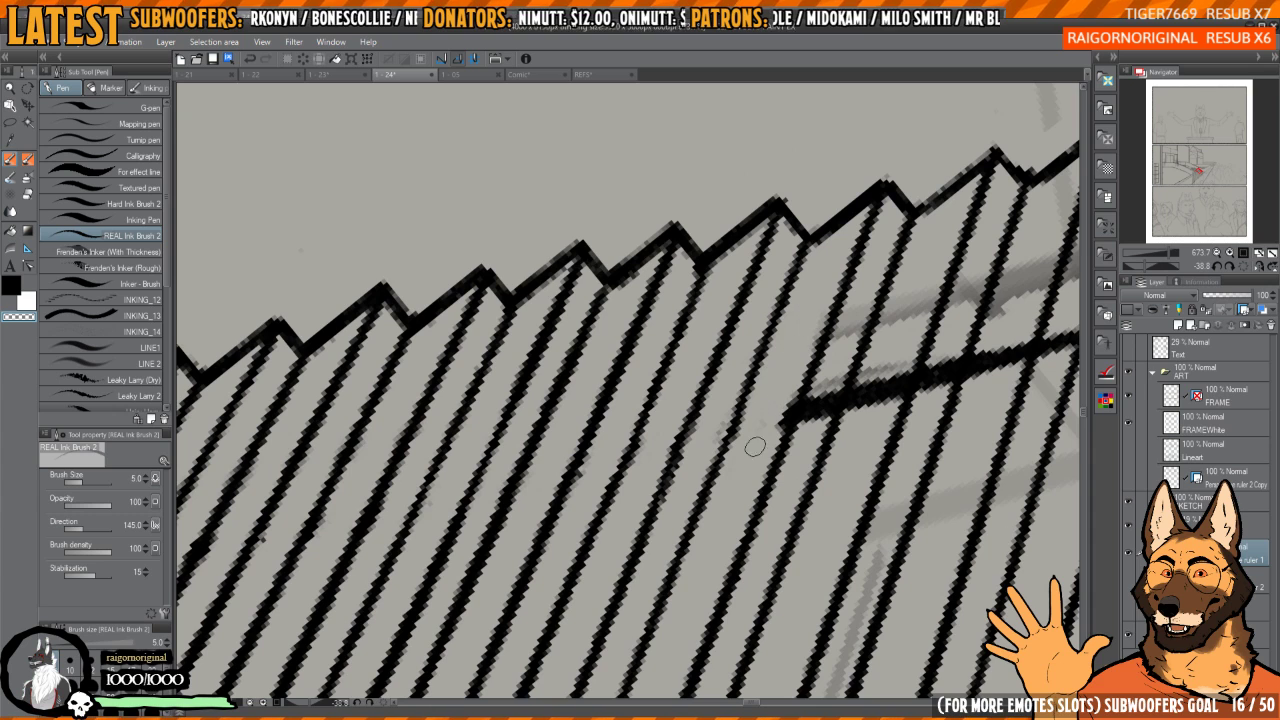
{"action": "left_click_drag", "start_coordinate": [832, 343], "coordinate": [829, 343]}
{"action": "mouse_move", "coordinate": [850, 299]}
{"action": "left_mouse_down"}
{"action": "mouse_move", "coordinate": [799, 425]}
{"action": "mouse_move", "coordinate": [821, 410]}
{"action": "left_mouse_up"}
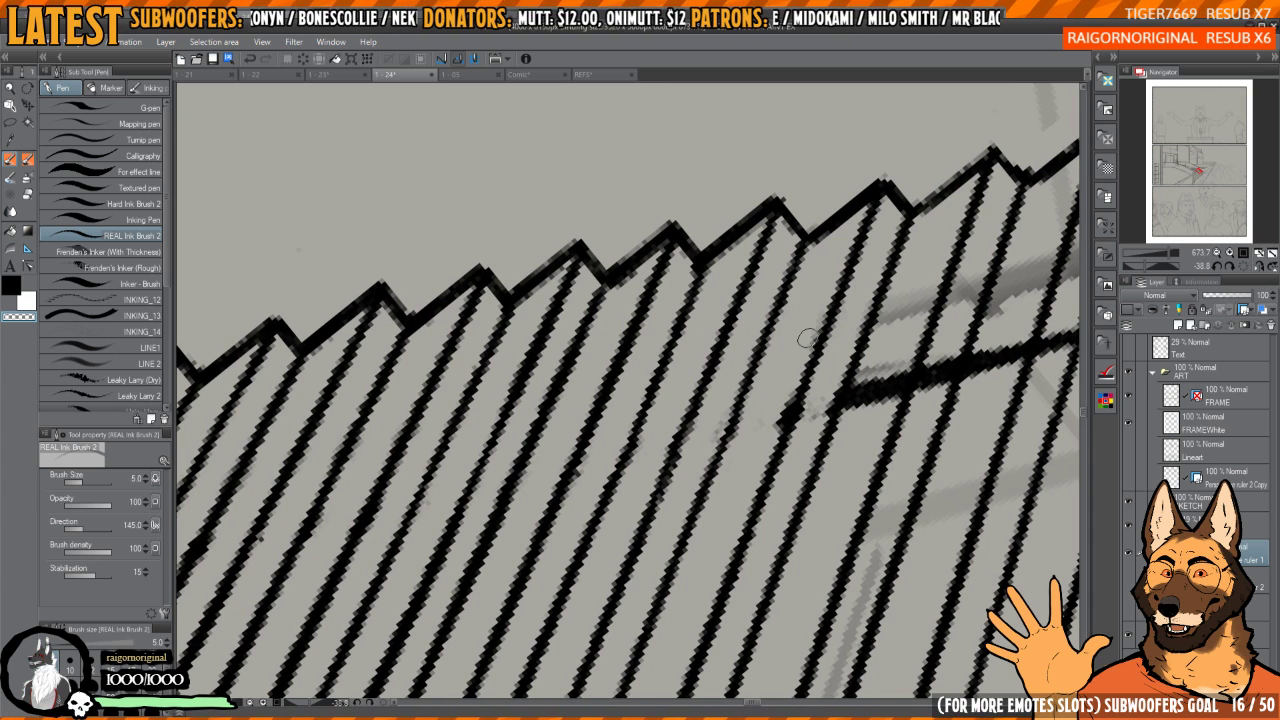
{"action": "left_click_drag", "start_coordinate": [808, 339], "coordinate": [775, 437]}
{"action": "left_click_drag", "start_coordinate": [831, 418], "coordinate": [765, 406]}
{"action": "mouse_move", "coordinate": [836, 264]}
{"action": "left_mouse_down"}
{"action": "mouse_move", "coordinate": [771, 430]}
{"action": "mouse_move", "coordinate": [808, 388]}
{"action": "left_mouse_up"}
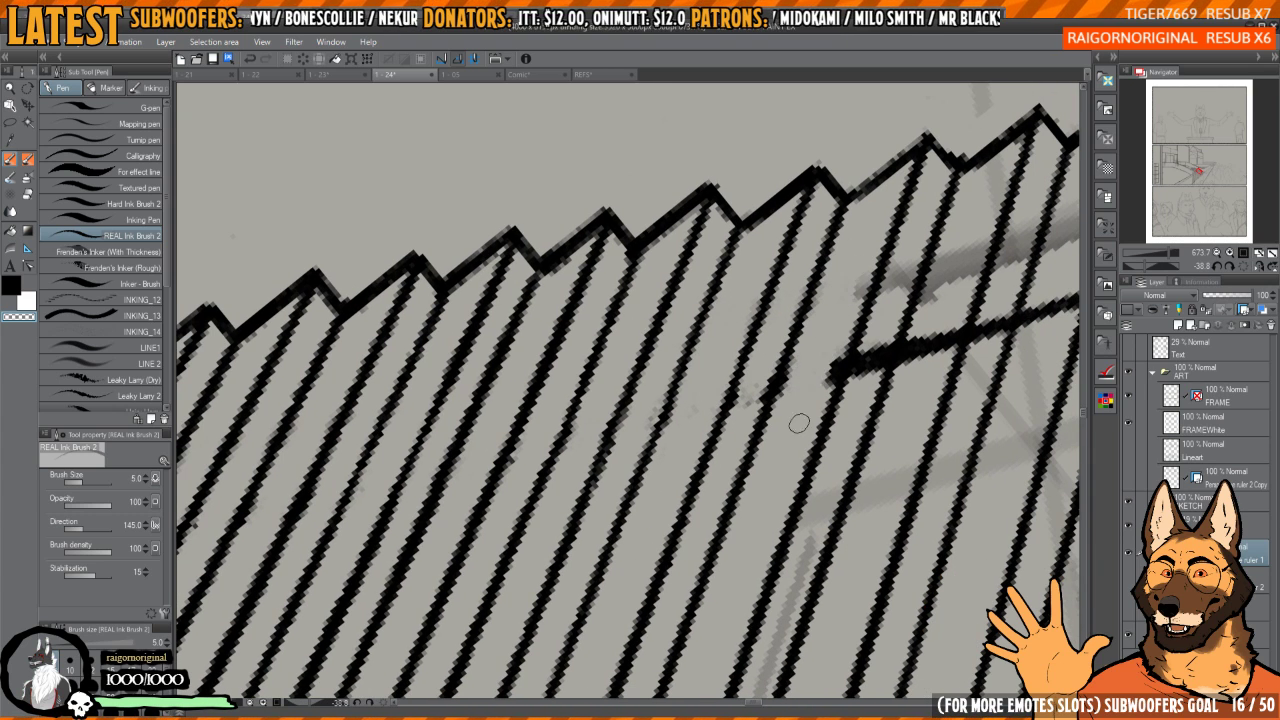
{"action": "left_click_drag", "start_coordinate": [838, 322], "coordinate": [828, 386]}
{"action": "left_click_drag", "start_coordinate": [860, 270], "coordinate": [832, 388]}
{"action": "mouse_move", "coordinate": [771, 344]}
{"action": "left_mouse_down"}
{"action": "mouse_move", "coordinate": [744, 456]}
{"action": "mouse_move", "coordinate": [767, 431]}
{"action": "left_mouse_up"}
{"action": "left_click_drag", "start_coordinate": [776, 374], "coordinate": [754, 374]}
- Restore the damaged slanted line beside the shortened bar with a black ink stroke
{"action": "key", "text": "c"}
{"action": "left_click_drag", "start_coordinate": [799, 290], "coordinate": [766, 398]}
{"action": "left_click_drag", "start_coordinate": [849, 397], "coordinate": [796, 379]}
{"action": "key", "text": "c"}
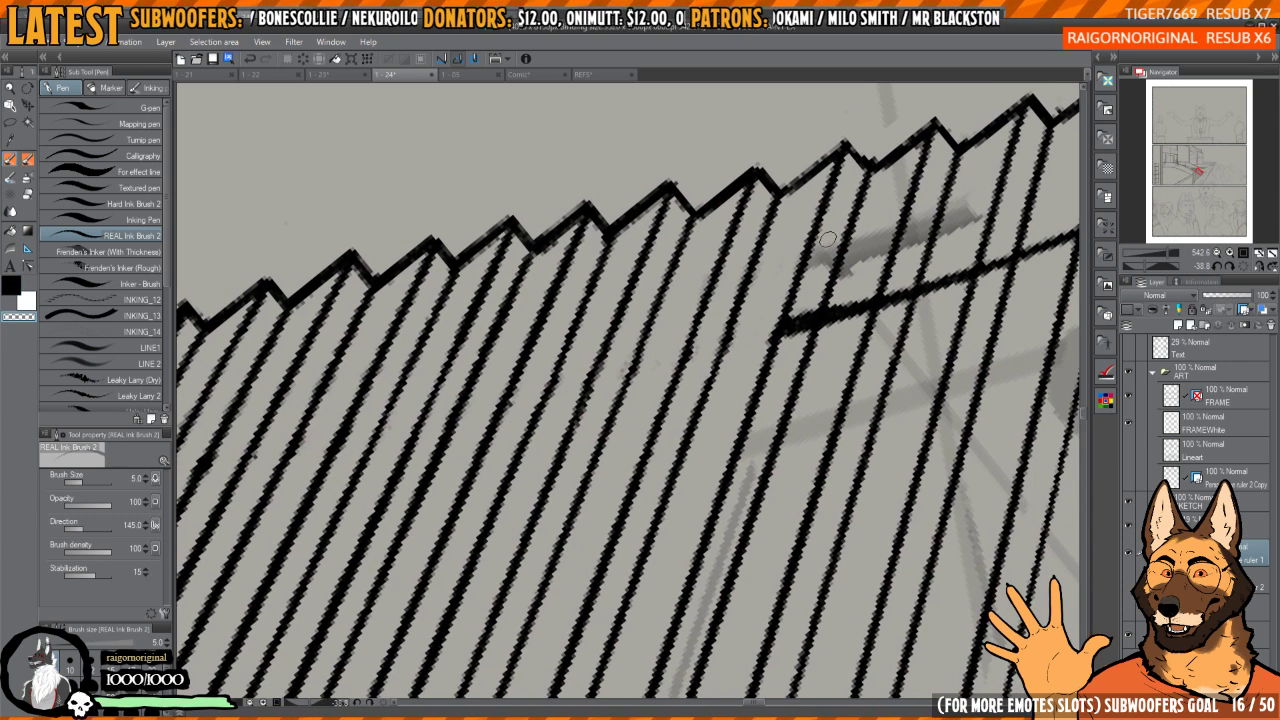
- Erase the bar from one more gap and touch up the stray spot beside the curved lower edge
{"action": "mouse_move", "coordinate": [828, 237]}
{"action": "left_mouse_down"}
{"action": "mouse_move", "coordinate": [780, 372]}
{"action": "mouse_move", "coordinate": [790, 355]}
{"action": "left_mouse_up"}
{"action": "left_click_drag", "start_coordinate": [735, 513], "coordinate": [786, 332]}
{"action": "left_click_drag", "start_coordinate": [786, 332], "coordinate": [730, 332]}
{"action": "left_click_drag", "start_coordinate": [709, 577], "coordinate": [726, 507]}
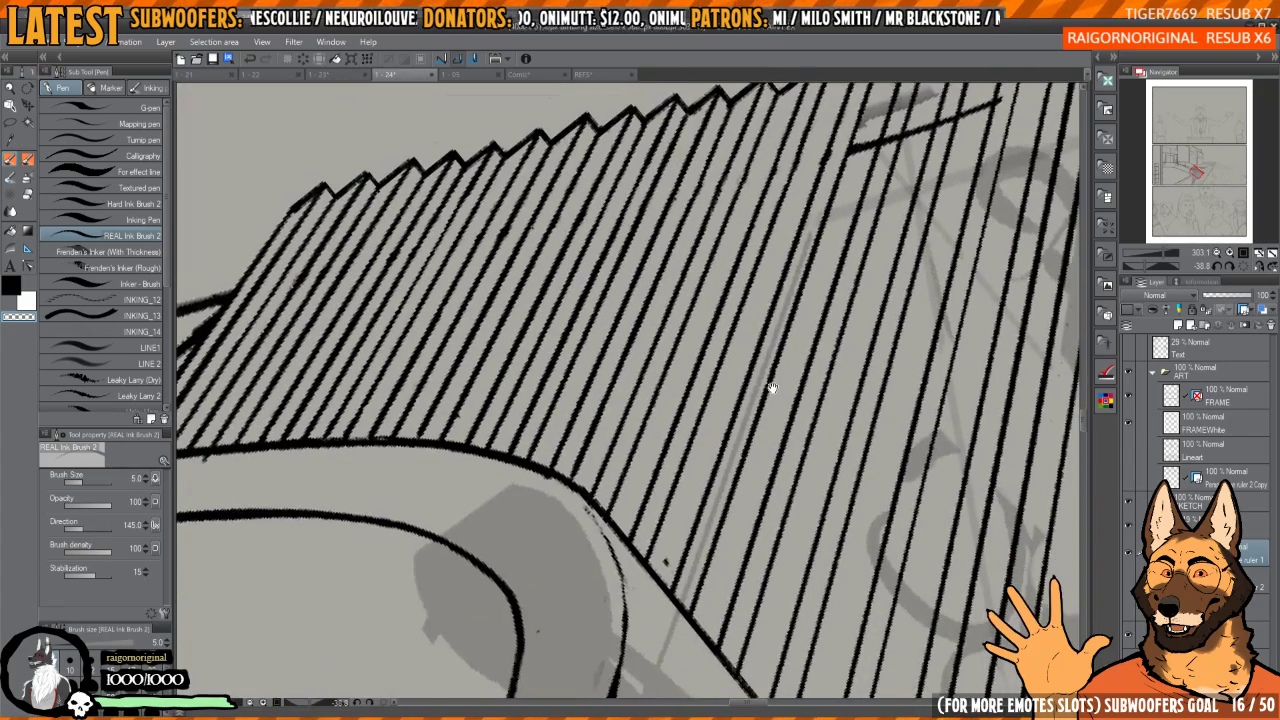
{"action": "left_click_drag", "start_coordinate": [773, 388], "coordinate": [781, 362]}
{"action": "left_click_drag", "start_coordinate": [665, 541], "coordinate": [703, 571]}
{"action": "key", "text": "c"}
{"action": "left_click", "coordinate": [691, 528]}
{"action": "key", "text": "e"}
{"action": "mouse_move", "coordinate": [691, 523]}
{"action": "left_mouse_down"}
{"action": "mouse_move", "coordinate": [671, 580]}
{"action": "mouse_move", "coordinate": [766, 400]}
{"action": "mouse_move", "coordinate": [734, 366]}
{"action": "mouse_move", "coordinate": [708, 369]}
{"action": "left_mouse_up"}
{"action": "key", "text": "p"}
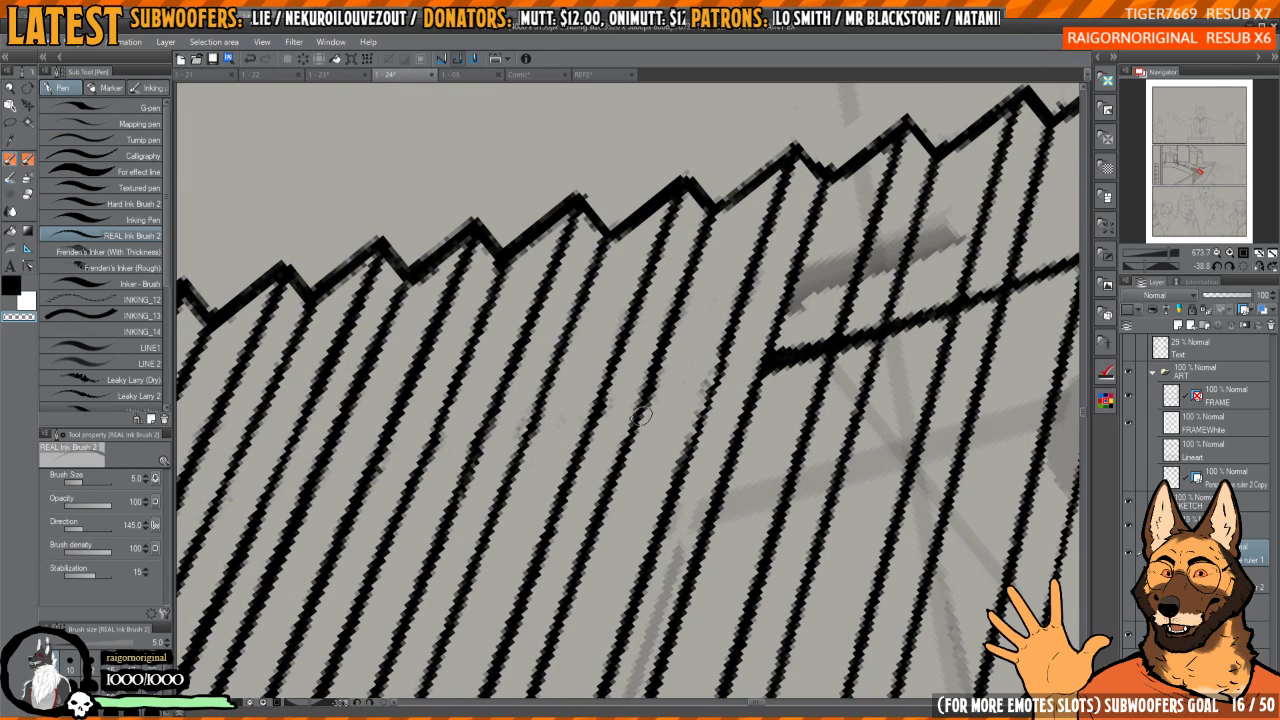
- Ink over the broken part of the slanted line just outside the bar's end
{"action": "key", "text": "c"}
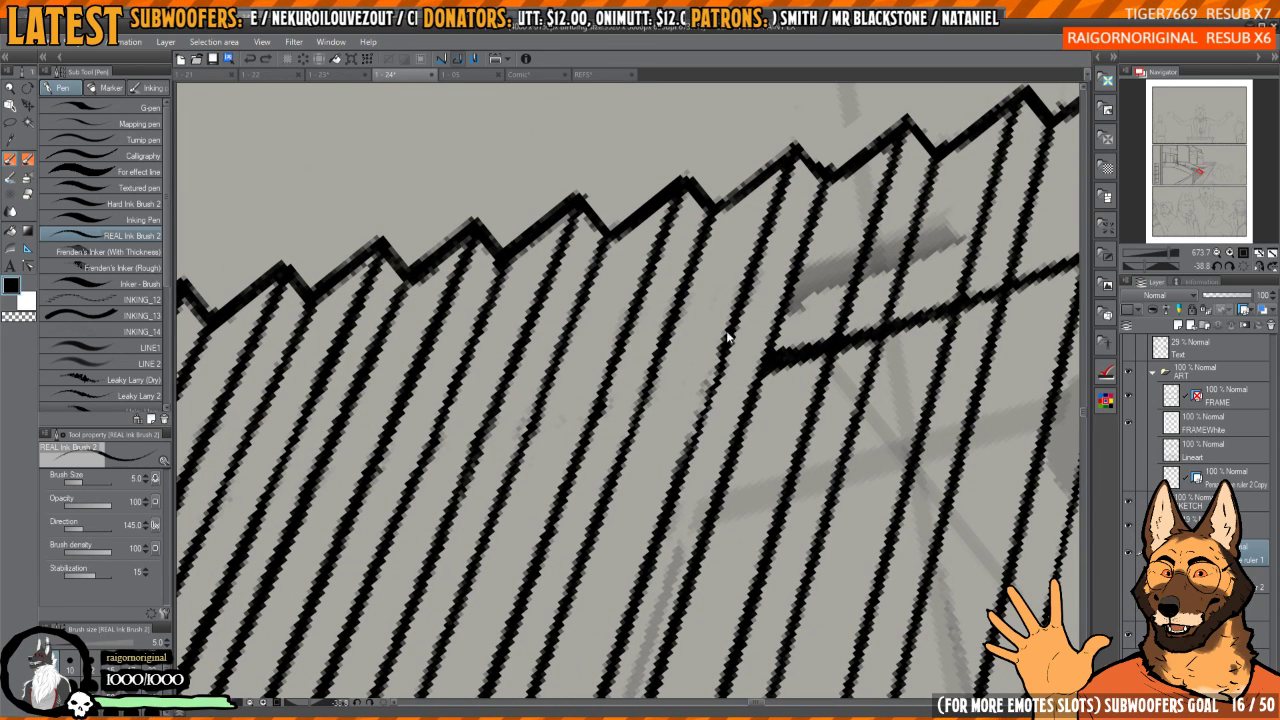
{"action": "left_click_drag", "start_coordinate": [815, 240], "coordinate": [768, 368]}
{"action": "key", "text": "ctrl+z"}
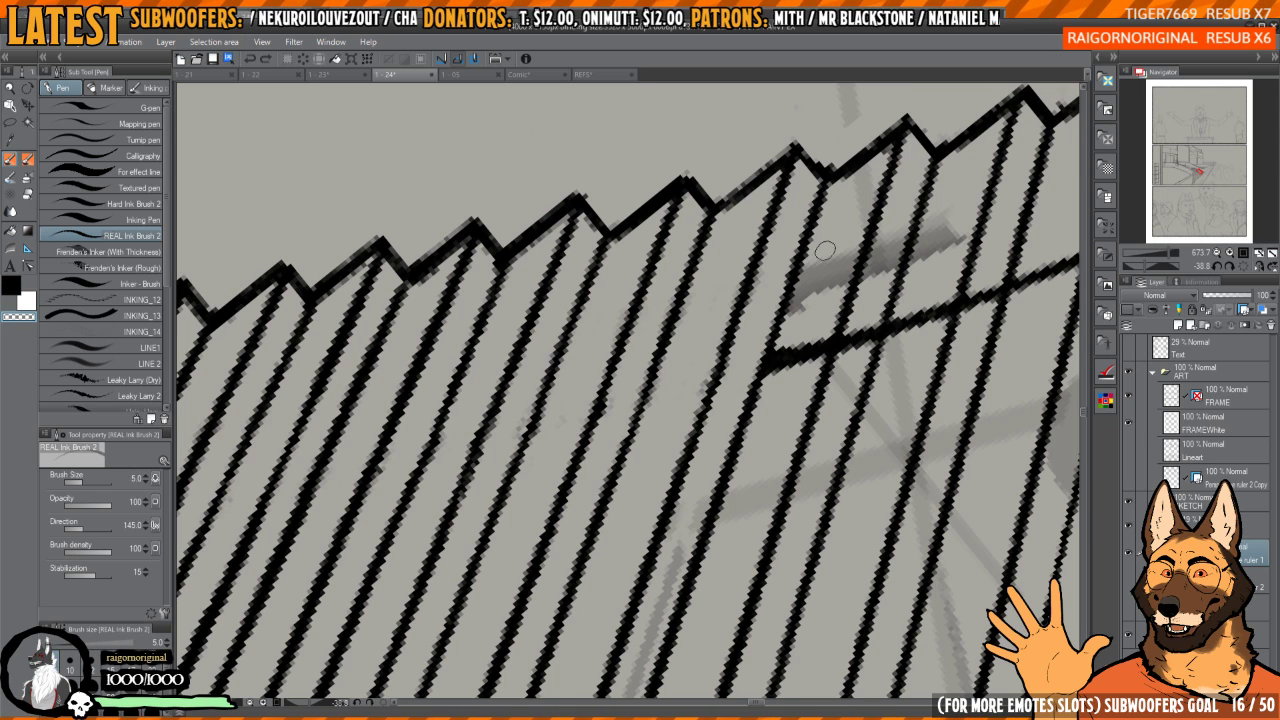
- Erase the next stretch of the crossing bar, its leftover specks and the grey sketch mark above it
{"action": "left_click_drag", "start_coordinate": [827, 225], "coordinate": [764, 389]}
{"action": "mouse_move", "coordinate": [856, 196]}
{"action": "left_mouse_down"}
{"action": "mouse_move", "coordinate": [765, 408]}
{"action": "mouse_move", "coordinate": [750, 499]}
{"action": "left_mouse_up"}
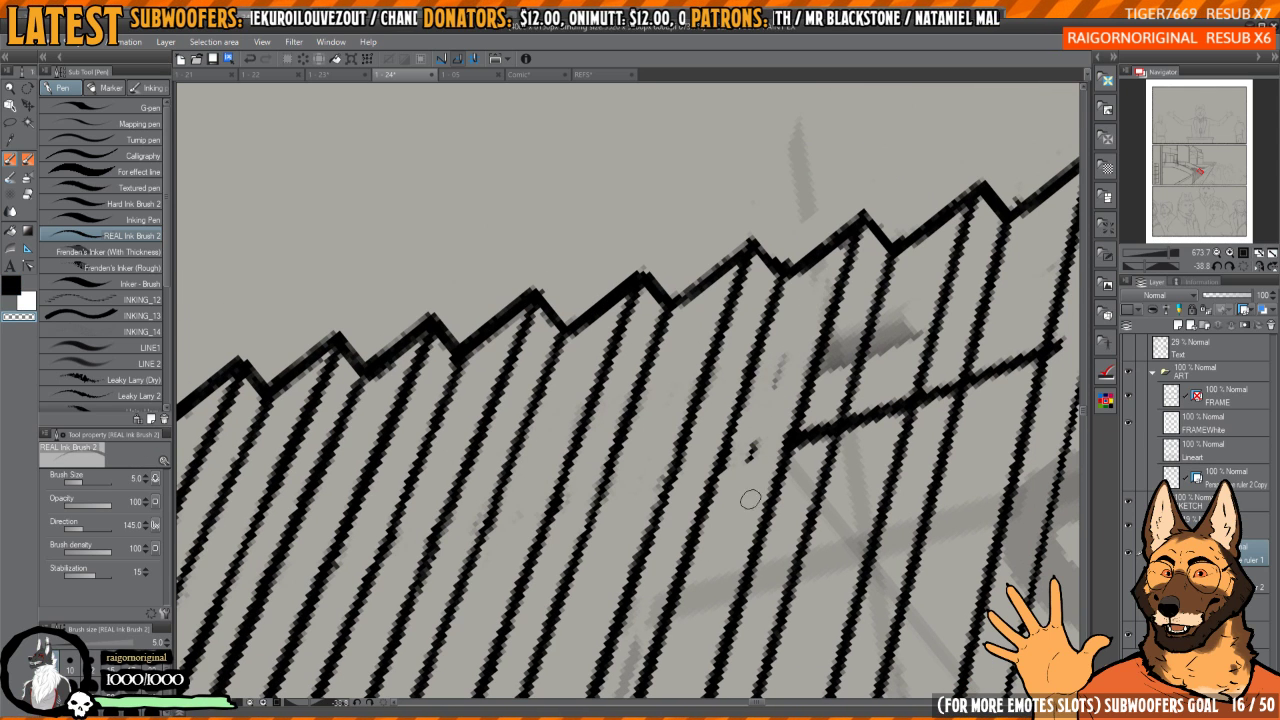
{"action": "mouse_move", "coordinate": [829, 262]}
{"action": "left_mouse_down"}
{"action": "mouse_move", "coordinate": [803, 290]}
{"action": "mouse_move", "coordinate": [759, 442]}
{"action": "mouse_move", "coordinate": [800, 308]}
{"action": "mouse_move", "coordinate": [778, 340]}
{"action": "left_mouse_up"}
{"action": "mouse_move", "coordinate": [758, 382]}
{"action": "left_mouse_down"}
{"action": "mouse_move", "coordinate": [742, 420]}
{"action": "mouse_move", "coordinate": [777, 390]}
{"action": "left_mouse_up"}
{"action": "left_click_drag", "start_coordinate": [808, 342], "coordinate": [788, 346]}
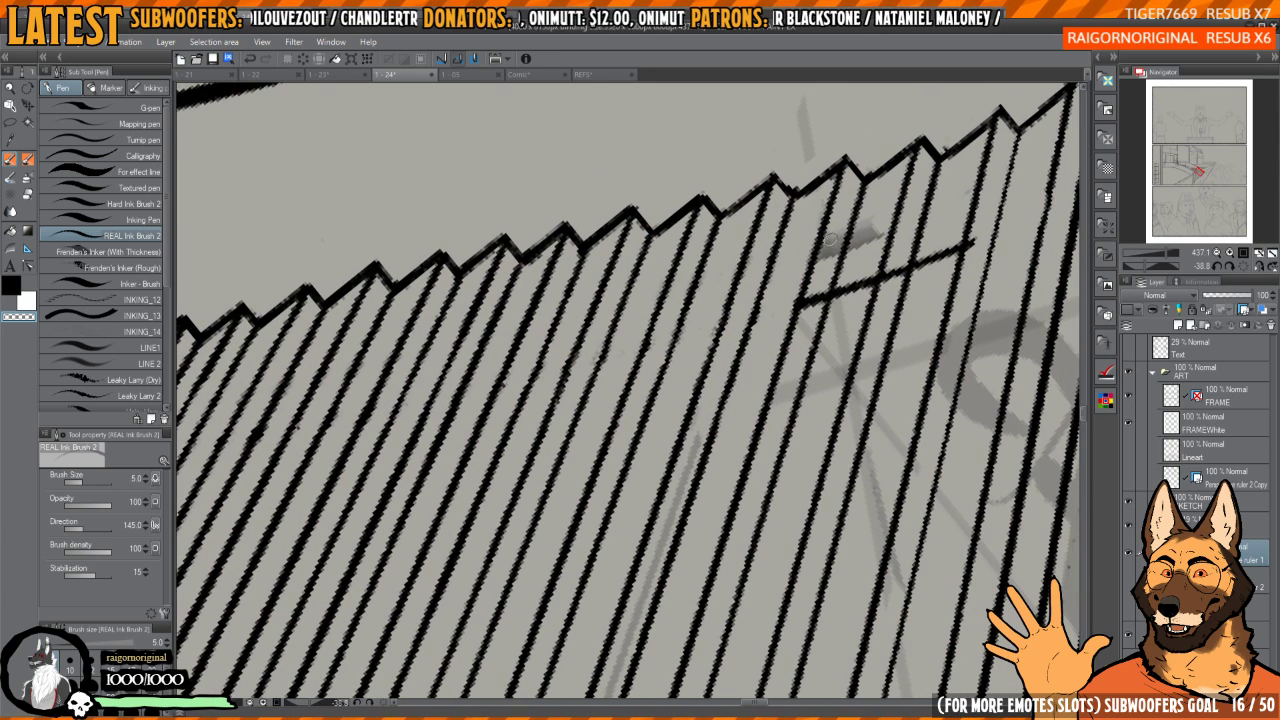
{"action": "mouse_move", "coordinate": [832, 226]}
{"action": "left_mouse_down"}
{"action": "mouse_move", "coordinate": [792, 353]}
{"action": "mouse_move", "coordinate": [793, 396]}
{"action": "left_mouse_up"}
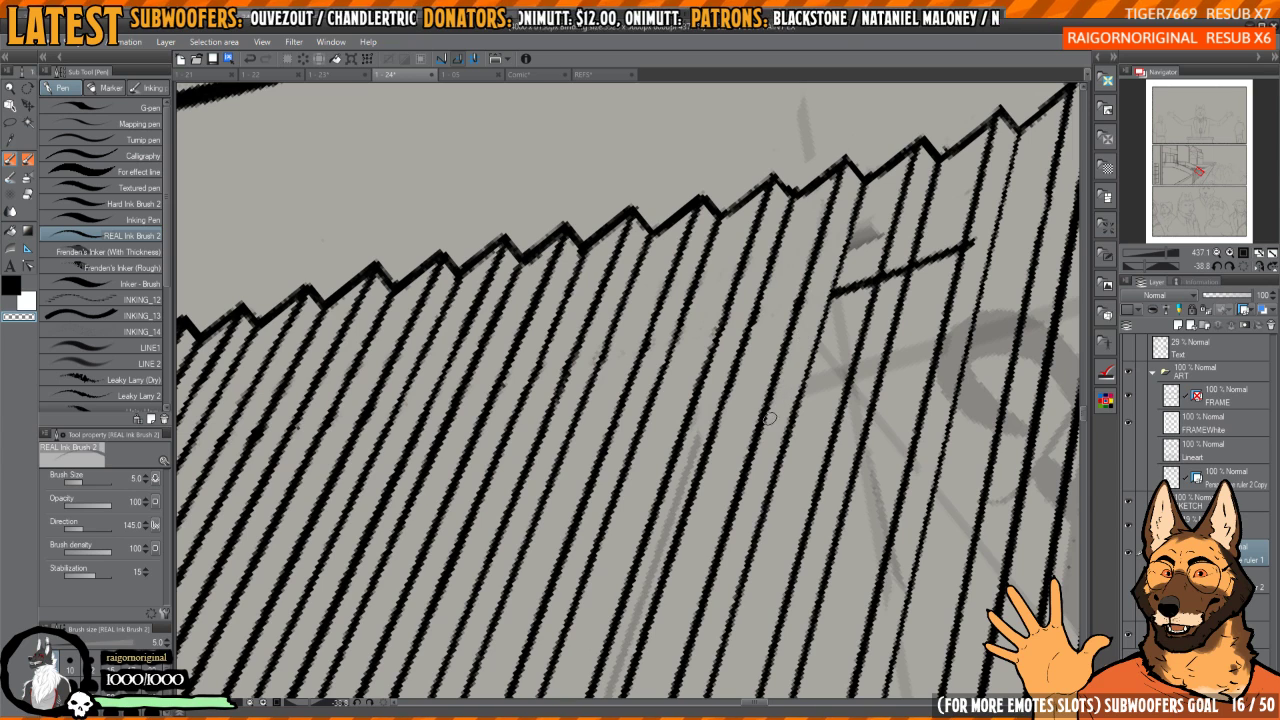
{"action": "left_click_drag", "start_coordinate": [804, 258], "coordinate": [794, 316]}
- Redraw the slanted line next to the bar's new end in black, undoing strokes that miss its course
{"action": "key", "text": "c"}
{"action": "left_click_drag", "start_coordinate": [829, 234], "coordinate": [805, 305]}
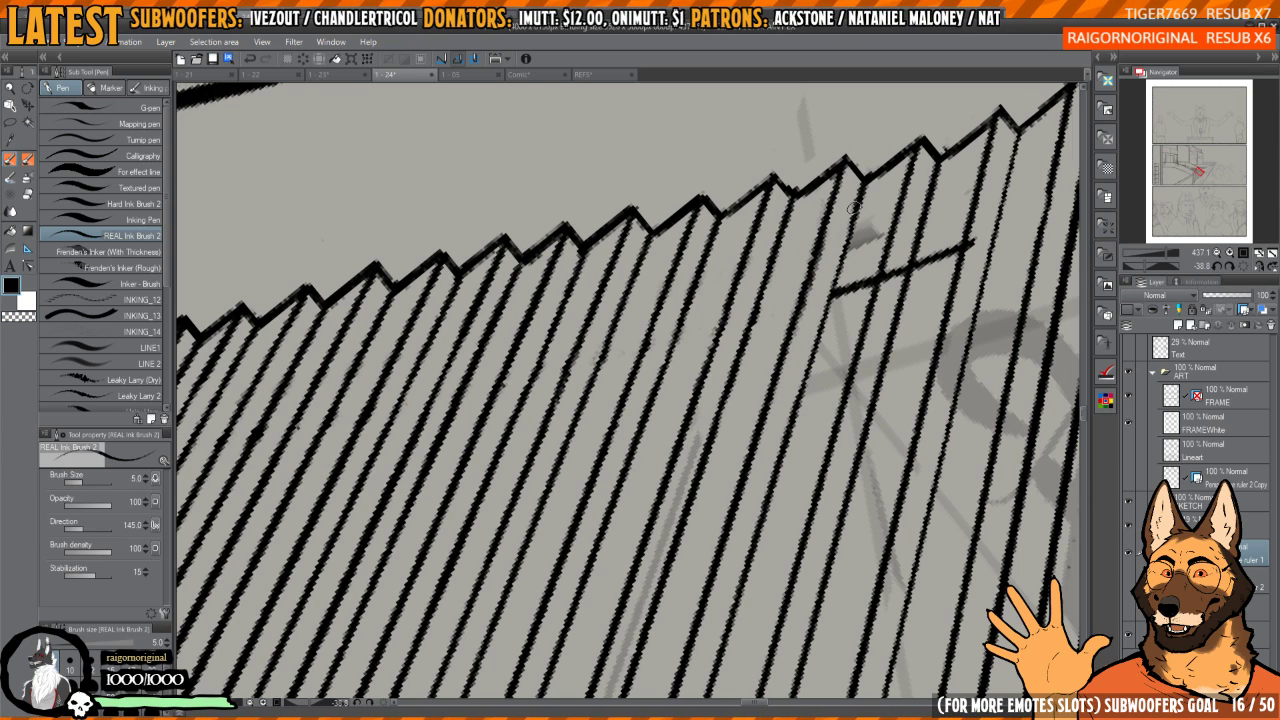
{"action": "left_click_drag", "start_coordinate": [854, 208], "coordinate": [786, 424]}
{"action": "key", "text": "ctrl+z"}
{"action": "key", "text": "ctrl+z"}
{"action": "left_click_drag", "start_coordinate": [857, 195], "coordinate": [758, 528]}
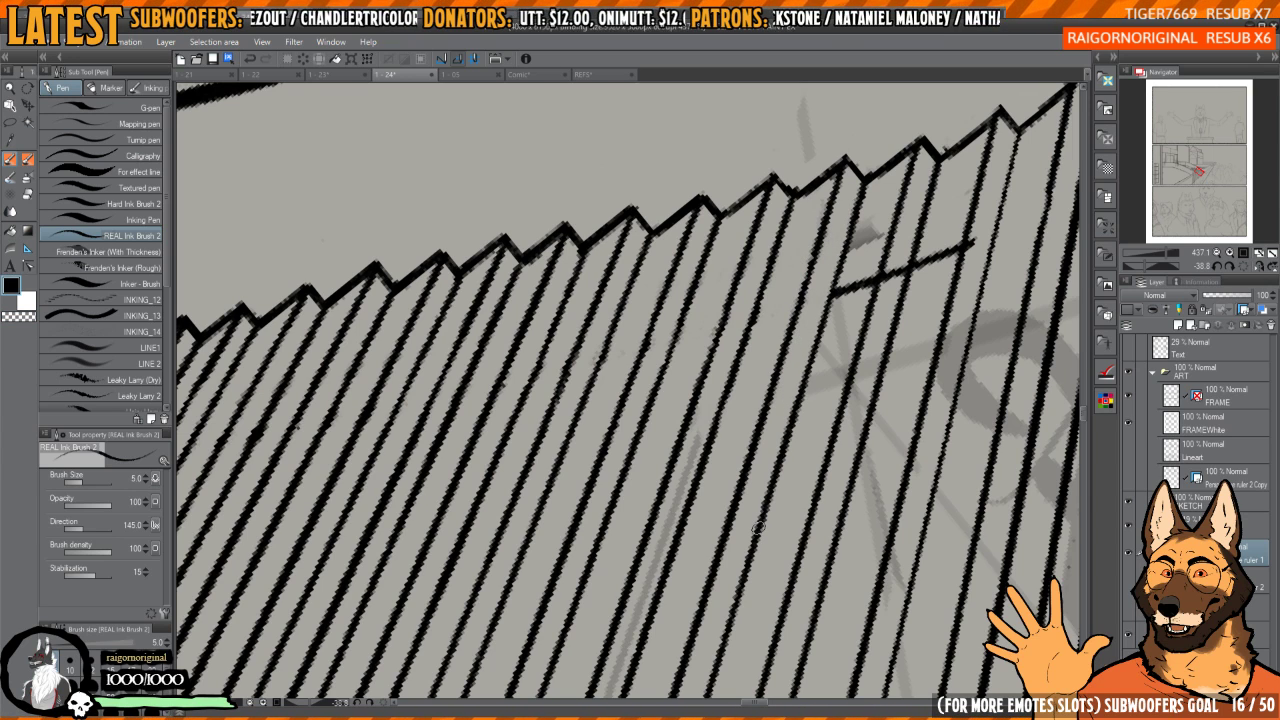
- Erase the bar up to the following slanted line and clean both sides of that line
{"action": "key", "text": "c"}
{"action": "left_click_drag", "start_coordinate": [862, 214], "coordinate": [818, 406]}
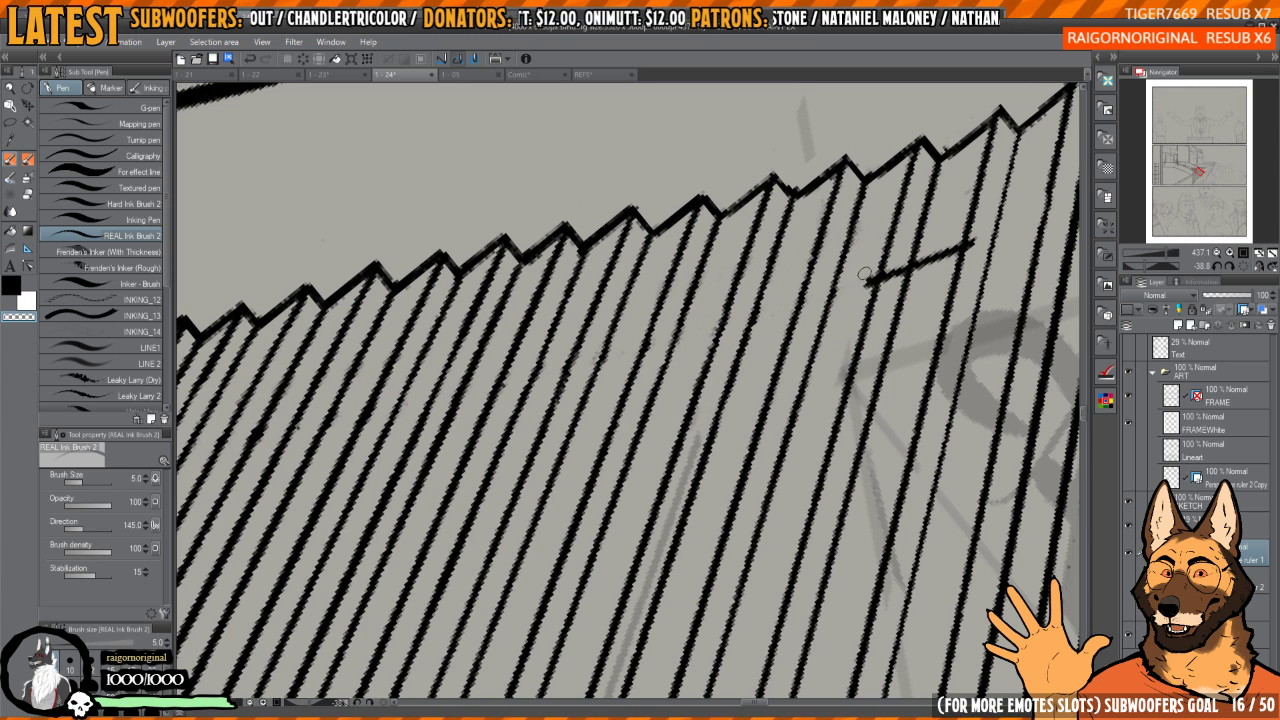
{"action": "left_click_drag", "start_coordinate": [864, 273], "coordinate": [818, 442]}
{"action": "left_click_drag", "start_coordinate": [860, 232], "coordinate": [814, 446]}
- Re-ink the thinned slanted line beside the short remaining bar, replacing the first stroke
{"action": "key", "text": "c"}
{"action": "left_click_drag", "start_coordinate": [870, 188], "coordinate": [784, 496]}
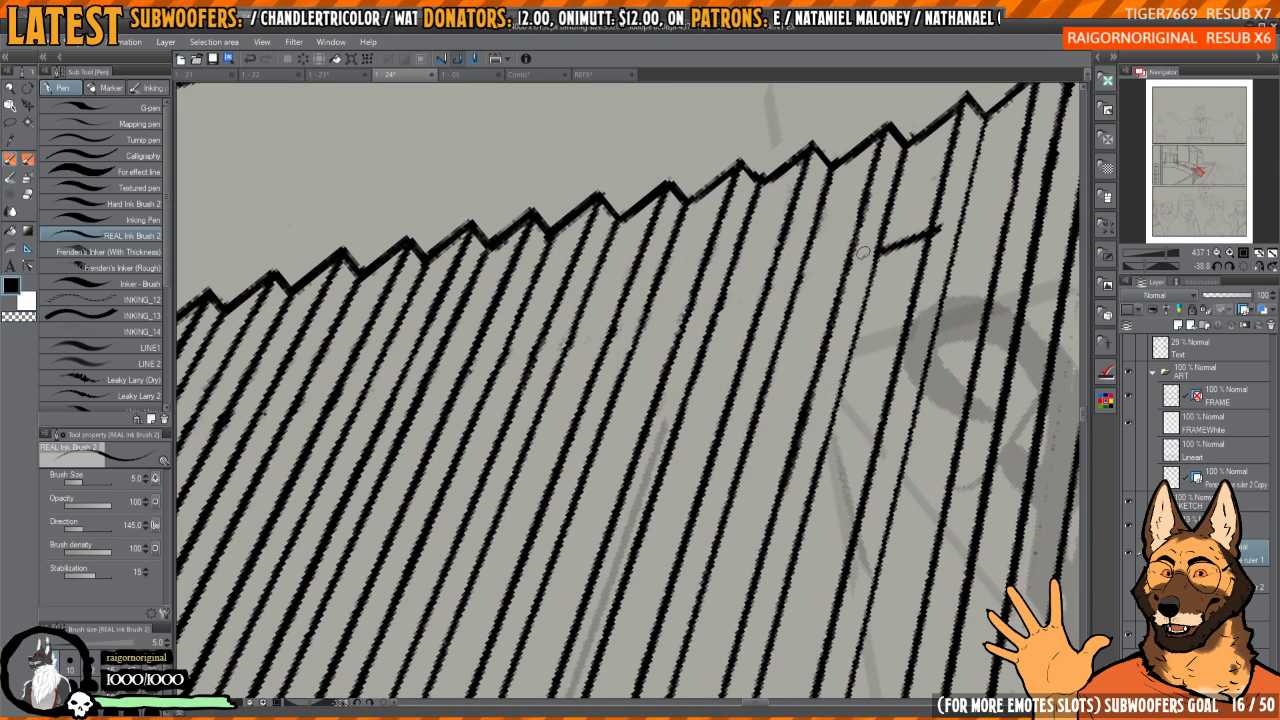
{"action": "key", "text": "ctrl+z"}
{"action": "left_click_drag", "start_coordinate": [866, 205], "coordinate": [806, 396]}
{"action": "key", "text": "c"}
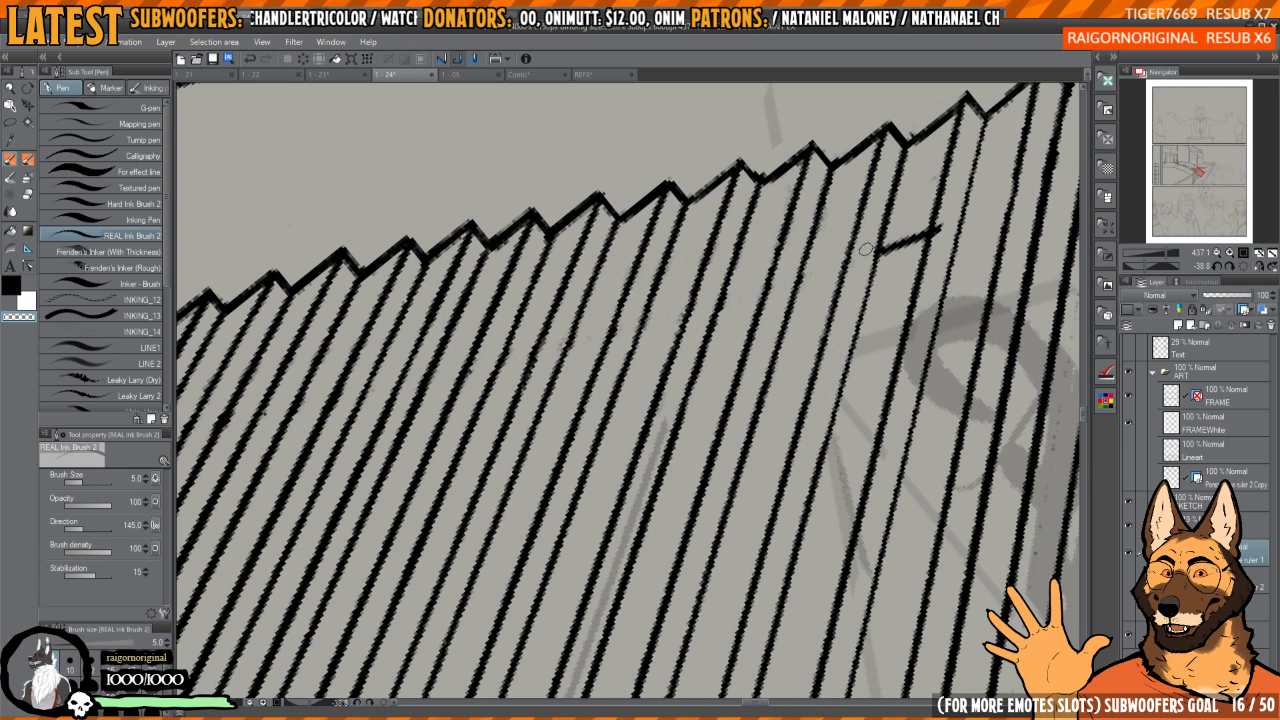
- Thicken the slanted line at the bar's remaining stub with a long black stroke, undoing the unsuitable attempts
{"action": "key", "text": "c"}
{"action": "left_click_drag", "start_coordinate": [885, 220], "coordinate": [828, 436]}
{"action": "key", "text": "ctrl+z"}
{"action": "left_click_drag", "start_coordinate": [880, 226], "coordinate": [804, 512]}
{"action": "key", "text": "ctrl+z"}
{"action": "left_click_drag", "start_coordinate": [878, 240], "coordinate": [800, 505]}
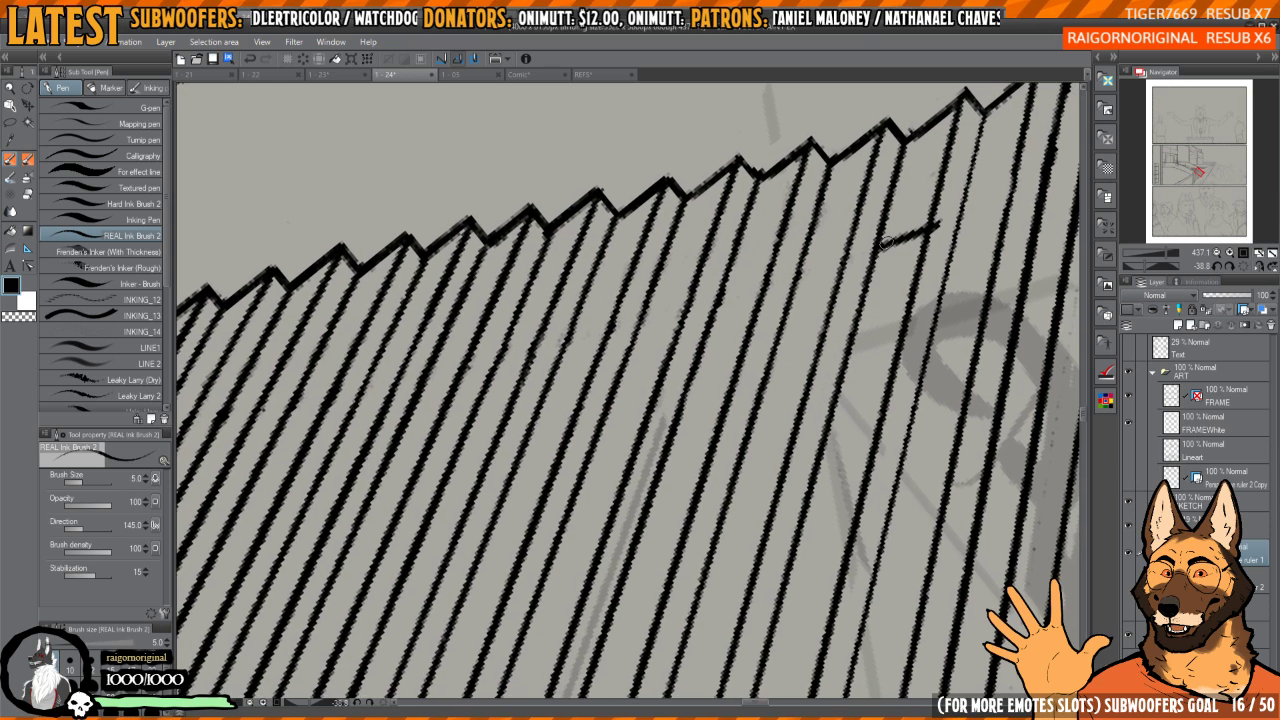
- Erase the last piece of the crossing bar and the stubs left on the adjacent slanted lines
{"action": "key", "text": "c"}
{"action": "left_click_drag", "start_coordinate": [886, 243], "coordinate": [854, 351]}
{"action": "key", "text": "ctrl+z"}
{"action": "left_click_drag", "start_coordinate": [888, 234], "coordinate": [817, 504]}
{"action": "left_click_drag", "start_coordinate": [874, 292], "coordinate": [844, 298]}
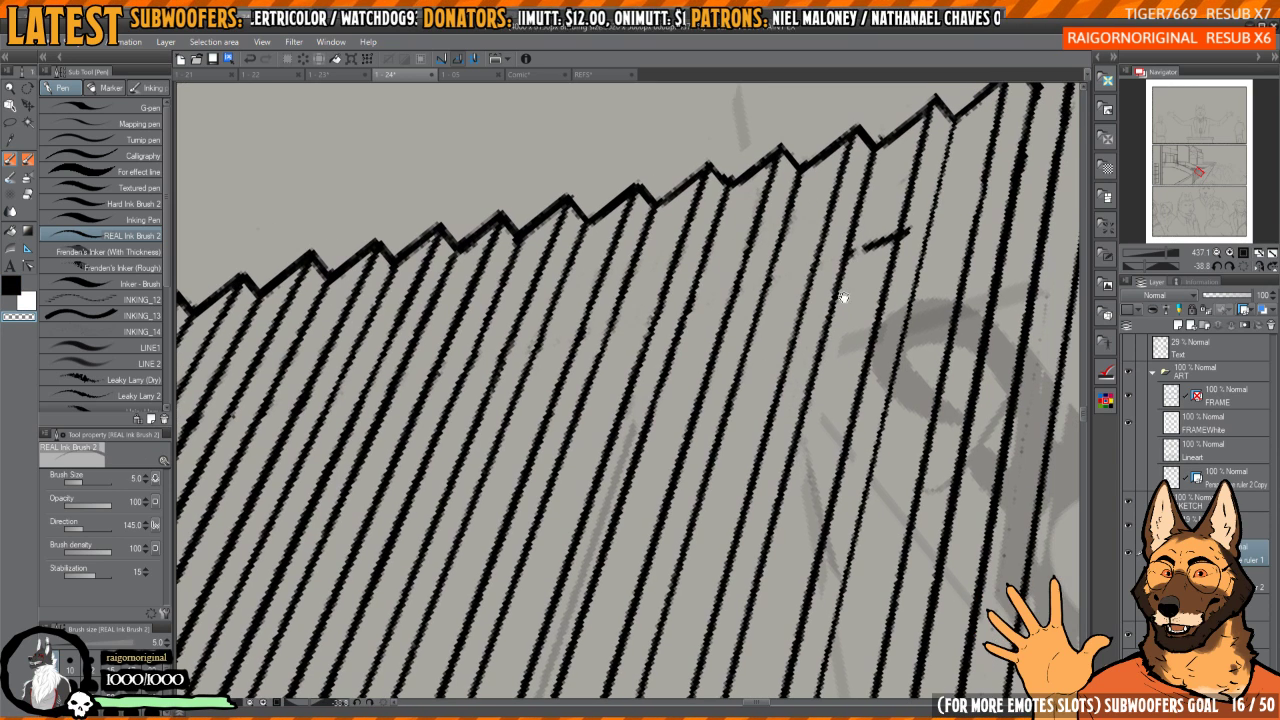
{"action": "left_click_drag", "start_coordinate": [873, 224], "coordinate": [787, 527]}
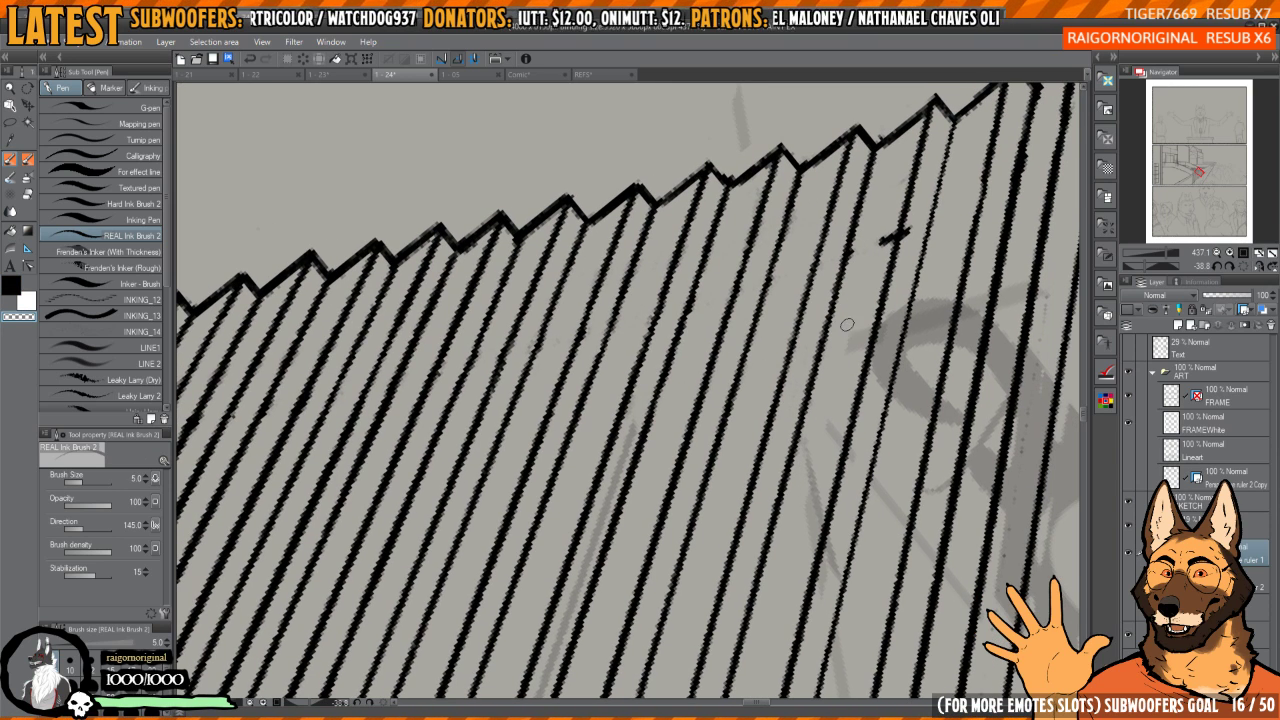
{"action": "mouse_move", "coordinate": [894, 222]}
{"action": "left_mouse_down"}
{"action": "mouse_move", "coordinate": [862, 306]}
{"action": "mouse_move", "coordinate": [848, 242]}
{"action": "left_mouse_up"}
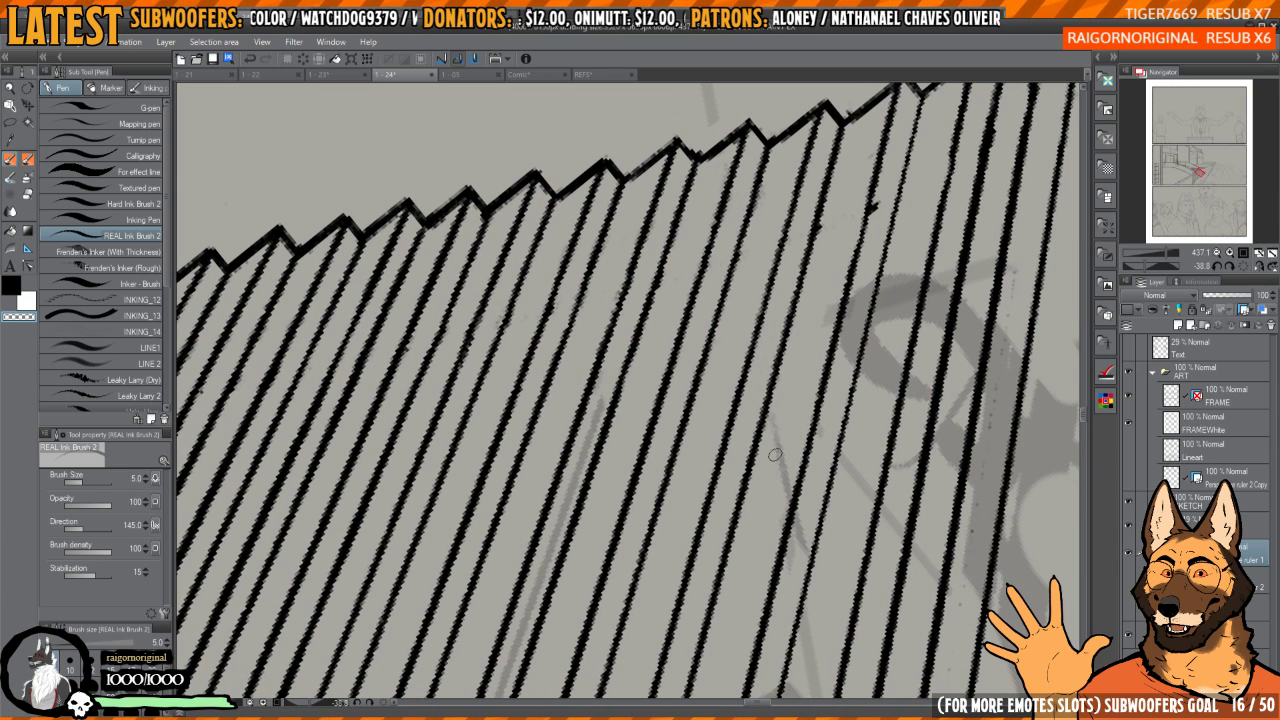
{"action": "left_click_drag", "start_coordinate": [775, 455], "coordinate": [746, 522]}
- Redraw the slanted line in black where the last piece of the bar crossed it
{"action": "key", "text": "c"}
{"action": "left_click_drag", "start_coordinate": [842, 246], "coordinate": [809, 396]}
{"action": "key", "text": "c"}
{"action": "scroll", "coordinate": [834, 300], "scroll_direction": "down", "scroll_amount": 2}
{"action": "scroll", "coordinate": [836, 262], "scroll_direction": "up", "scroll_amount": 2}
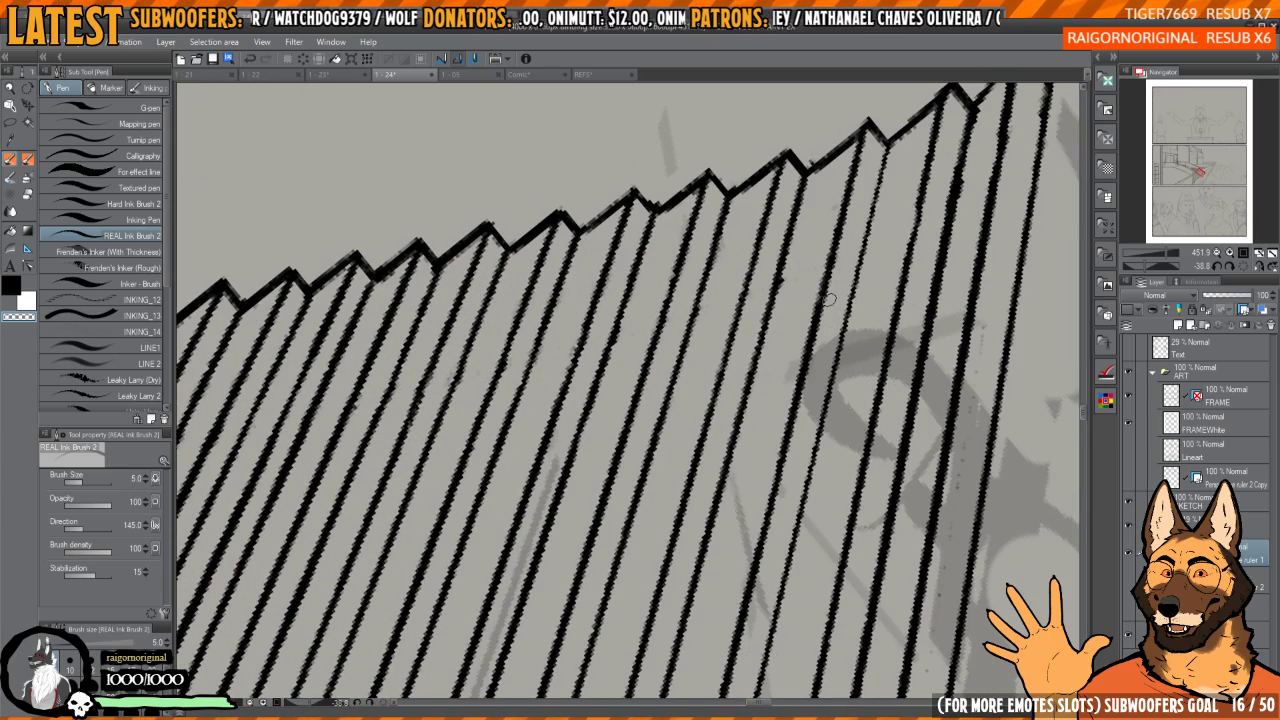
{"action": "mouse_move", "coordinate": [855, 234]}
{"action": "left_mouse_down"}
{"action": "mouse_move", "coordinate": [831, 333]}
{"action": "mouse_move", "coordinate": [795, 335]}
{"action": "left_mouse_up"}
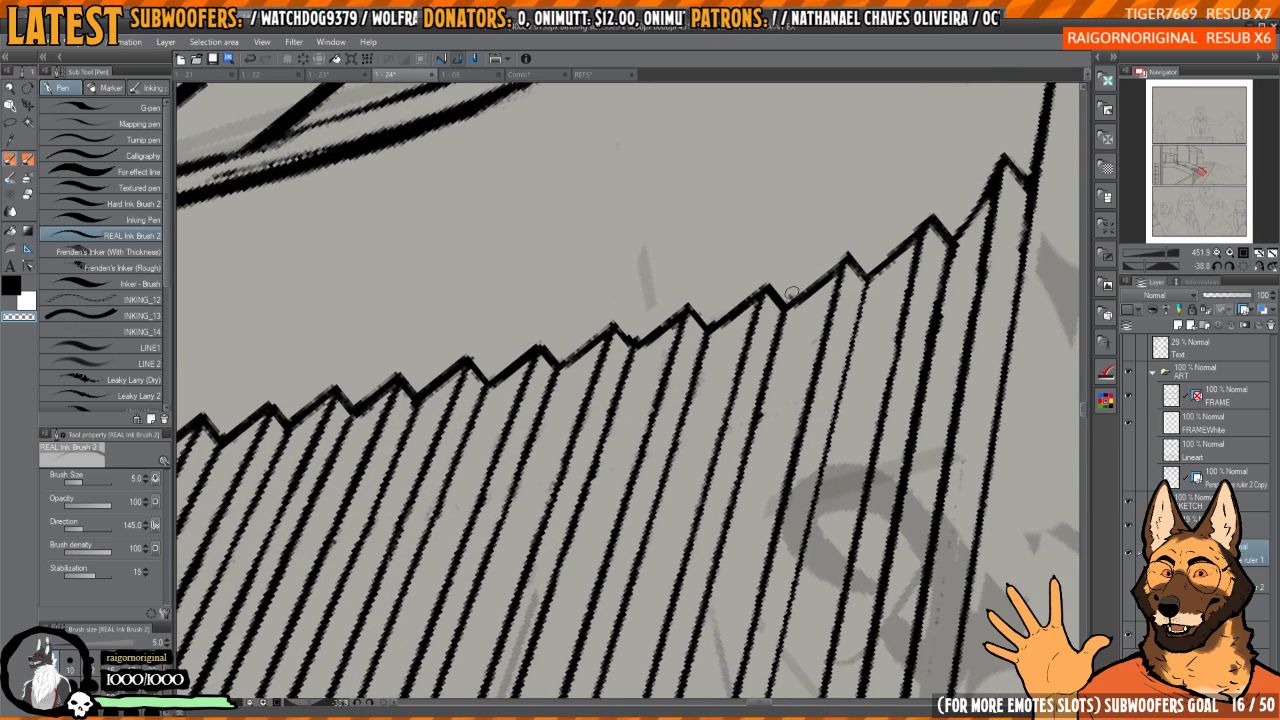
- Hide the layer with the rough character sketch behind the slanted parallel lines
{"action": "scroll", "coordinate": [800, 338], "scroll_direction": "down", "scroll_amount": 3}
{"action": "scroll", "coordinate": [783, 350], "scroll_direction": "up", "scroll_amount": 2}
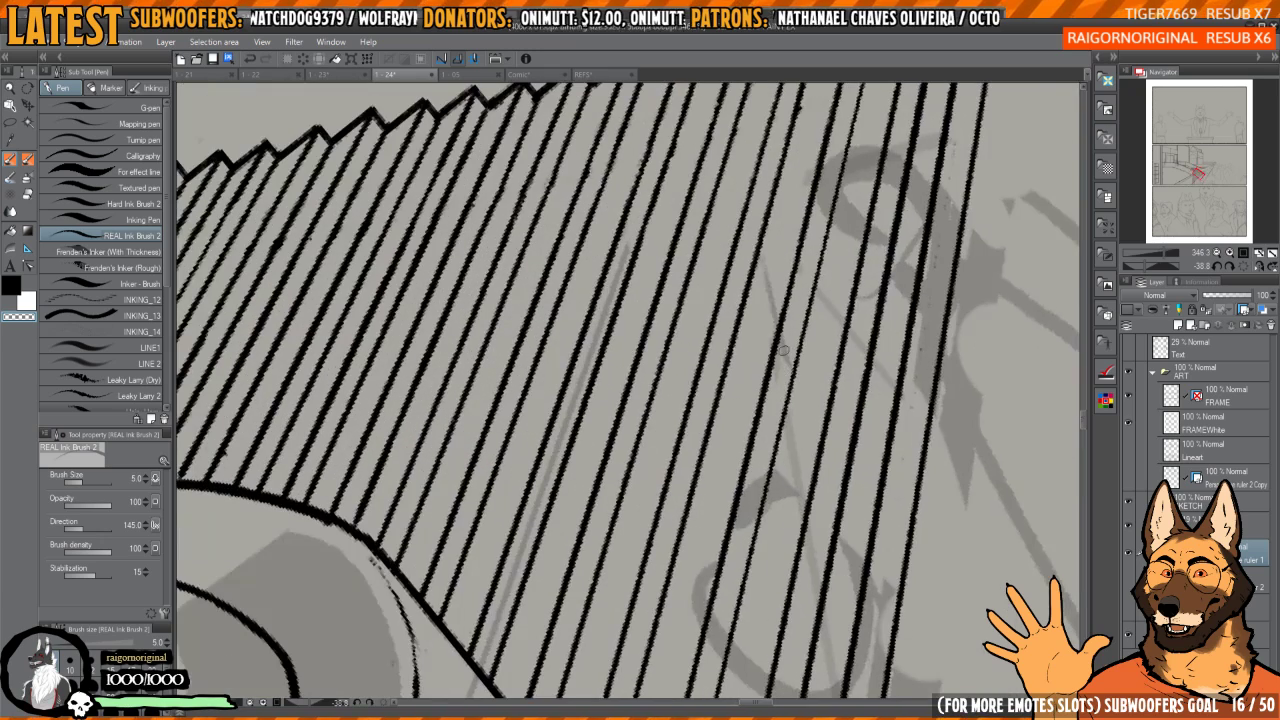
{"action": "scroll", "coordinate": [775, 380], "scroll_direction": "up", "scroll_amount": 3}
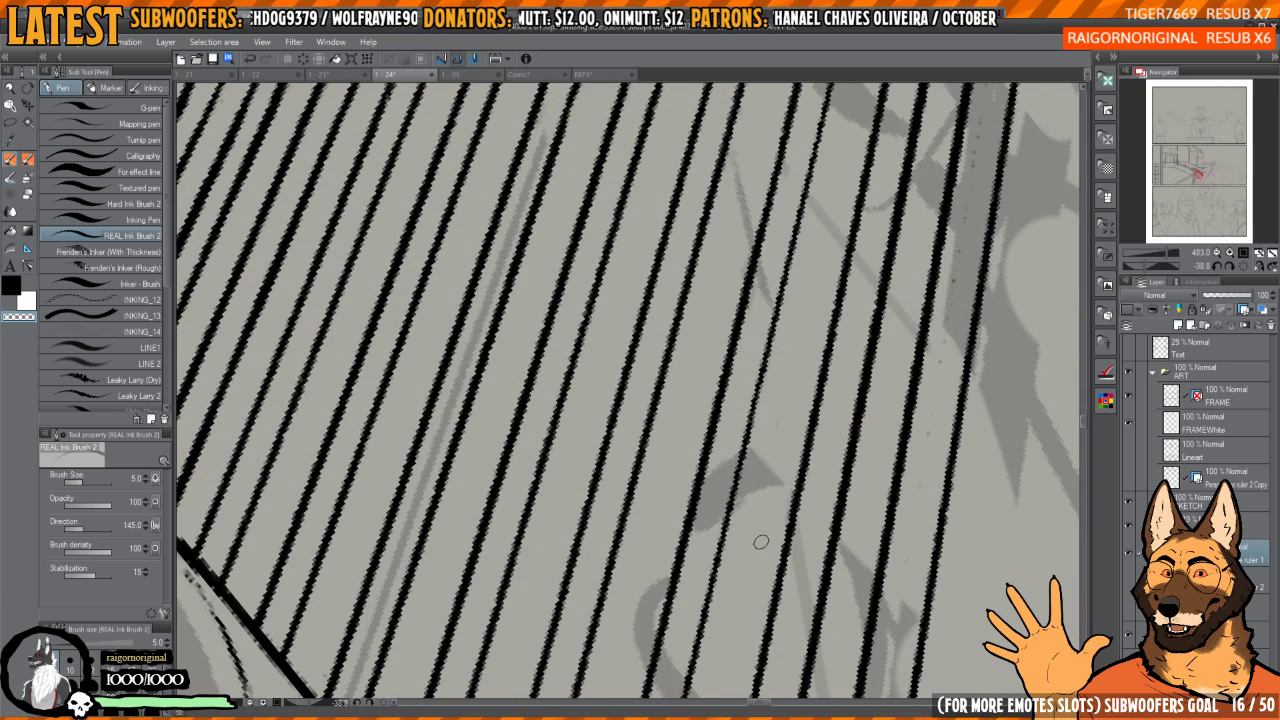
{"action": "left_click", "coordinate": [1128, 525]}
{"action": "left_click_drag", "start_coordinate": [898, 432], "coordinate": [878, 472]}
- Erase the leftover grey smudges and specks between the slanted parallel lines with REAL Ink Brush 2 in transparent colour
{"action": "scroll", "coordinate": [746, 394], "scroll_direction": "down", "scroll_amount": 3}
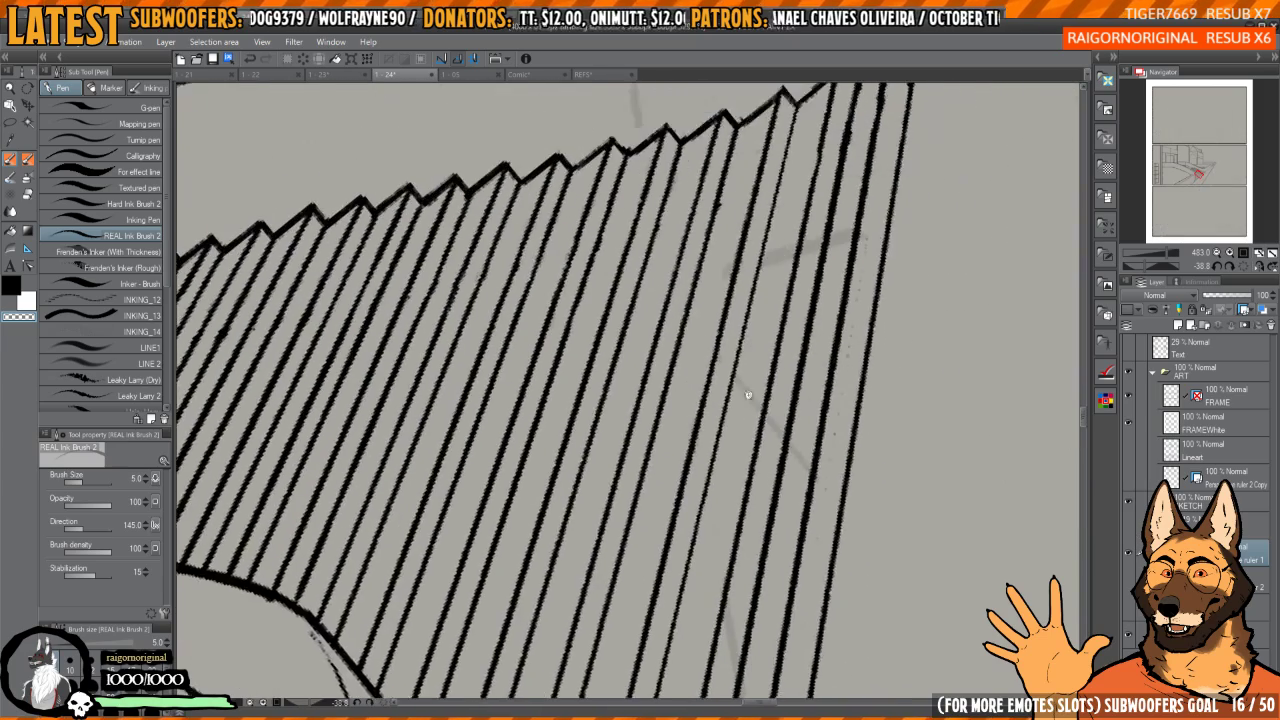
{"action": "scroll", "coordinate": [742, 400], "scroll_direction": "up", "scroll_amount": 4}
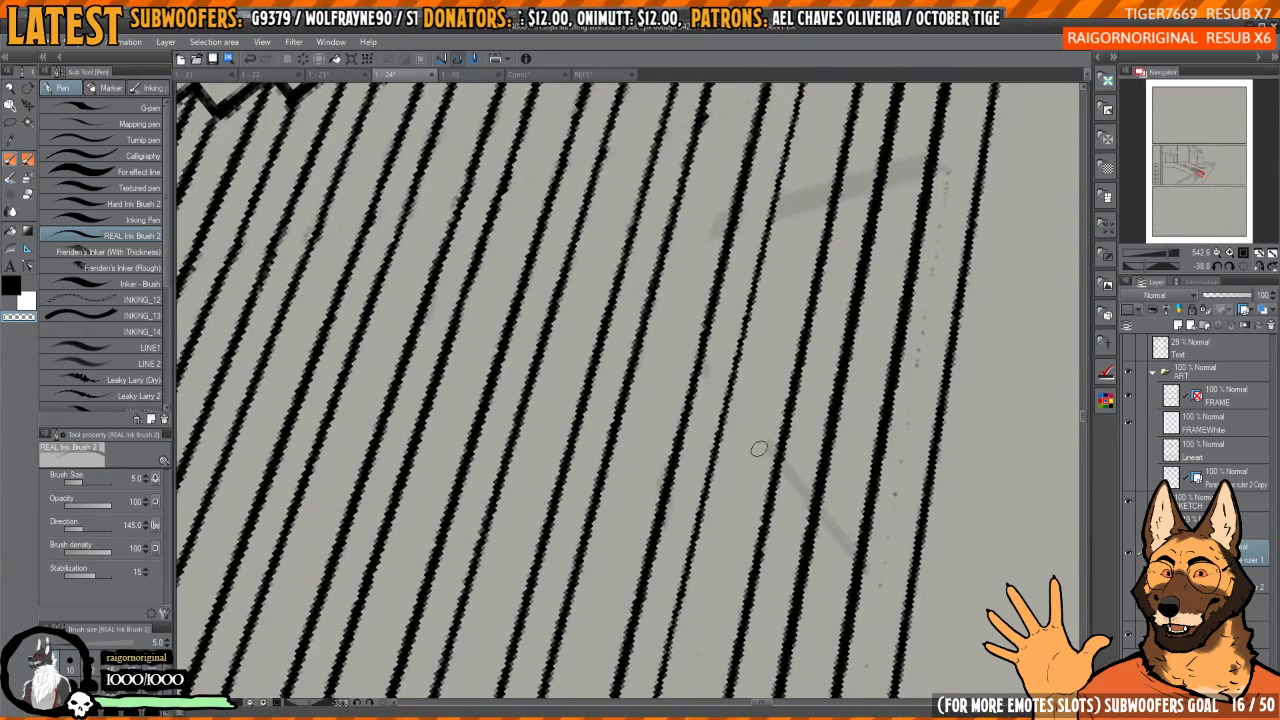
{"action": "left_click_drag", "start_coordinate": [784, 338], "coordinate": [770, 500]}
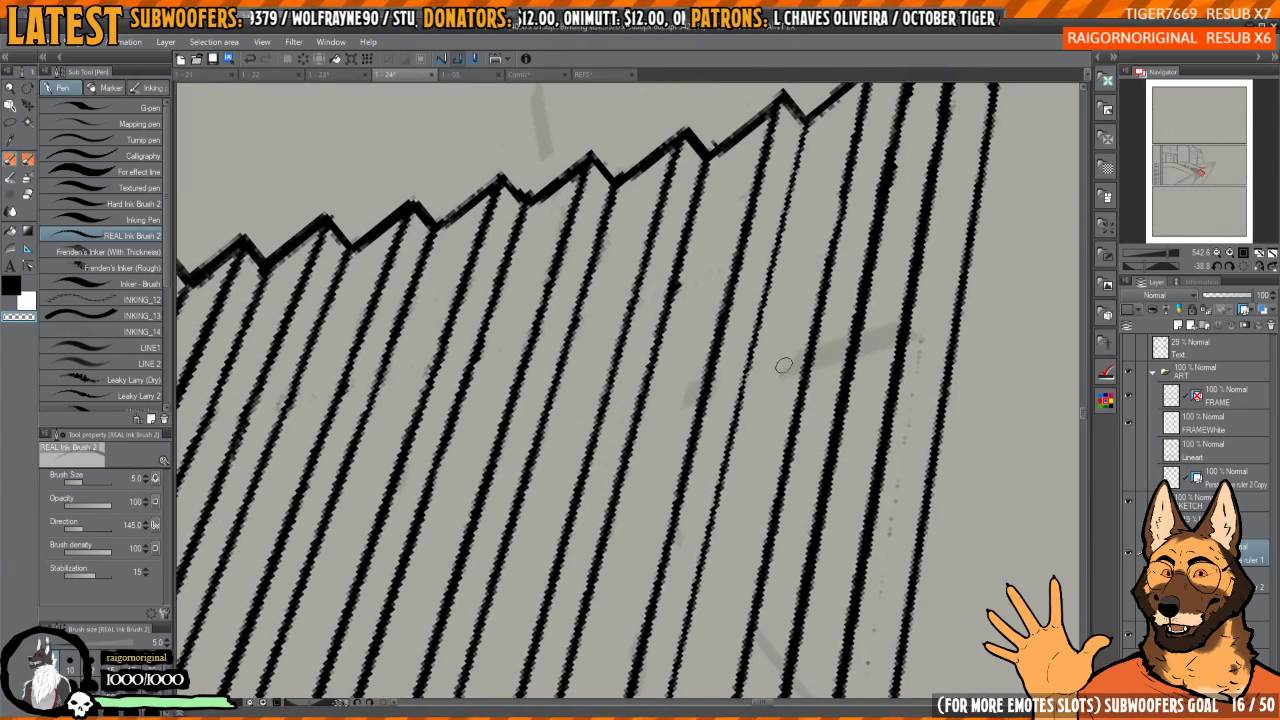
{"action": "left_click_drag", "start_coordinate": [682, 595], "coordinate": [757, 386]}
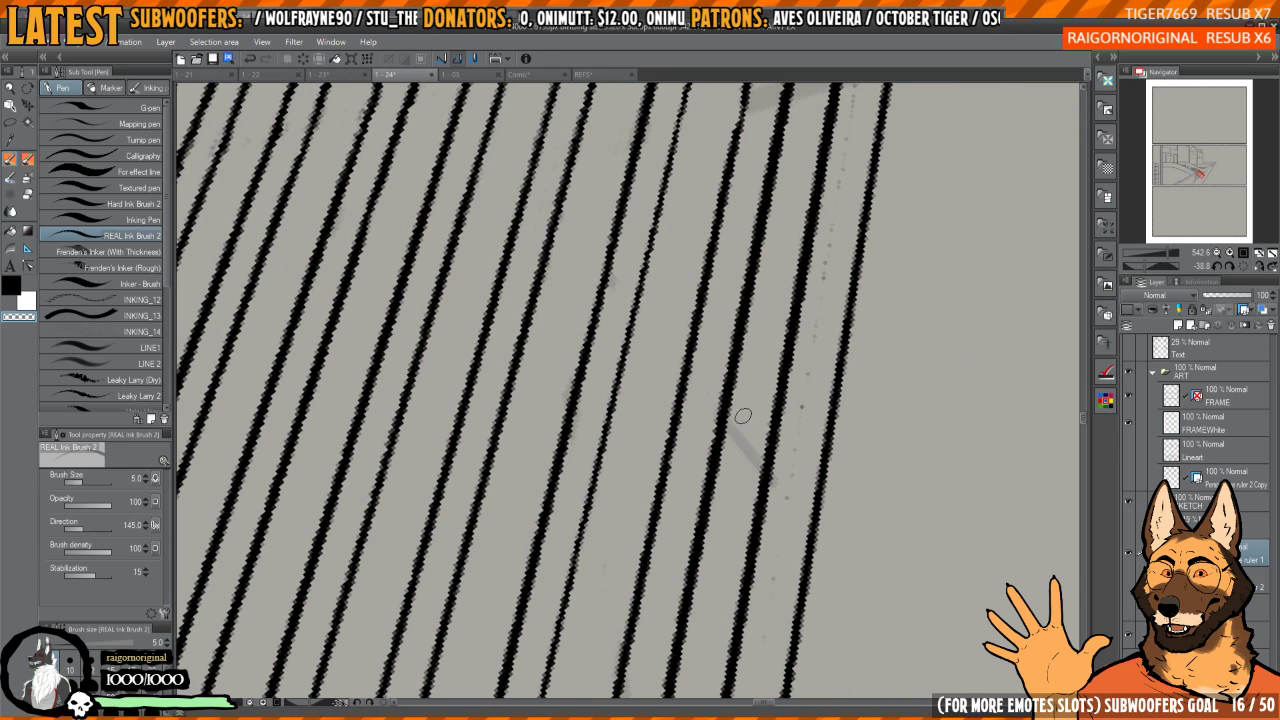
{"action": "scroll", "coordinate": [757, 434], "scroll_direction": "up", "scroll_amount": 5}
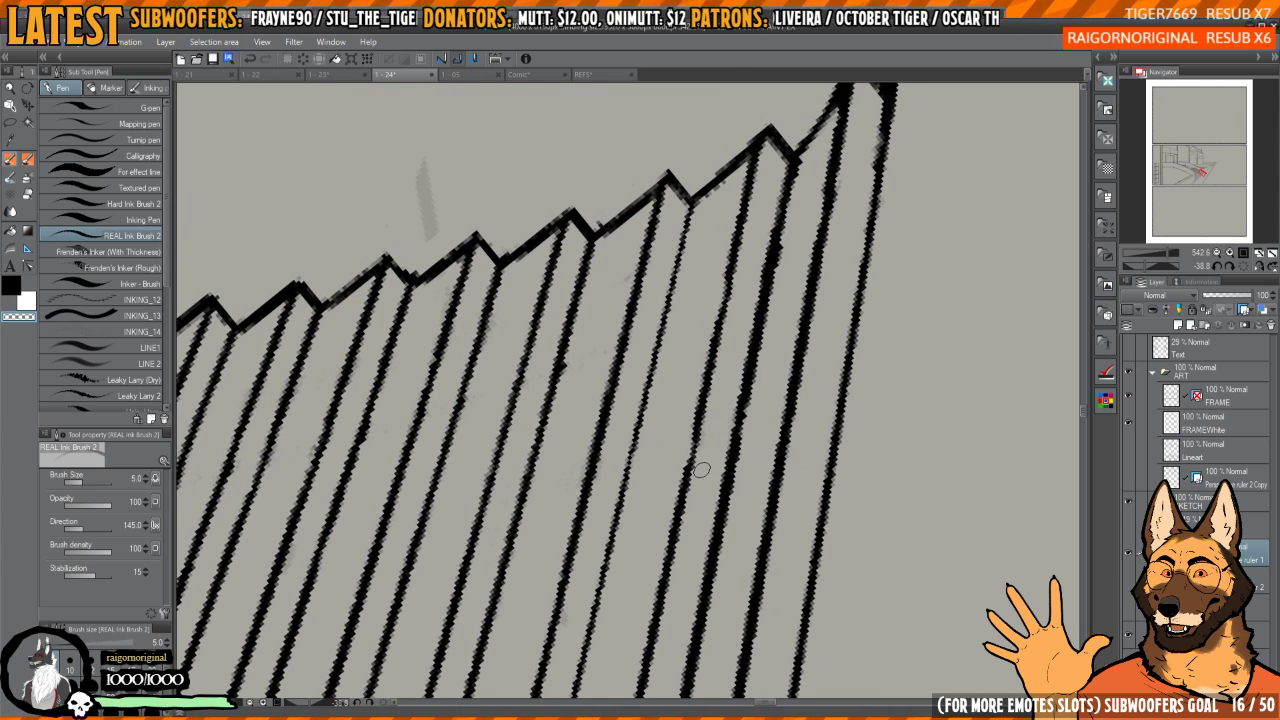
{"action": "scroll", "coordinate": [697, 468], "scroll_direction": "down", "scroll_amount": 3}
{"action": "scroll", "coordinate": [787, 288], "scroll_direction": "up", "scroll_amount": 4}
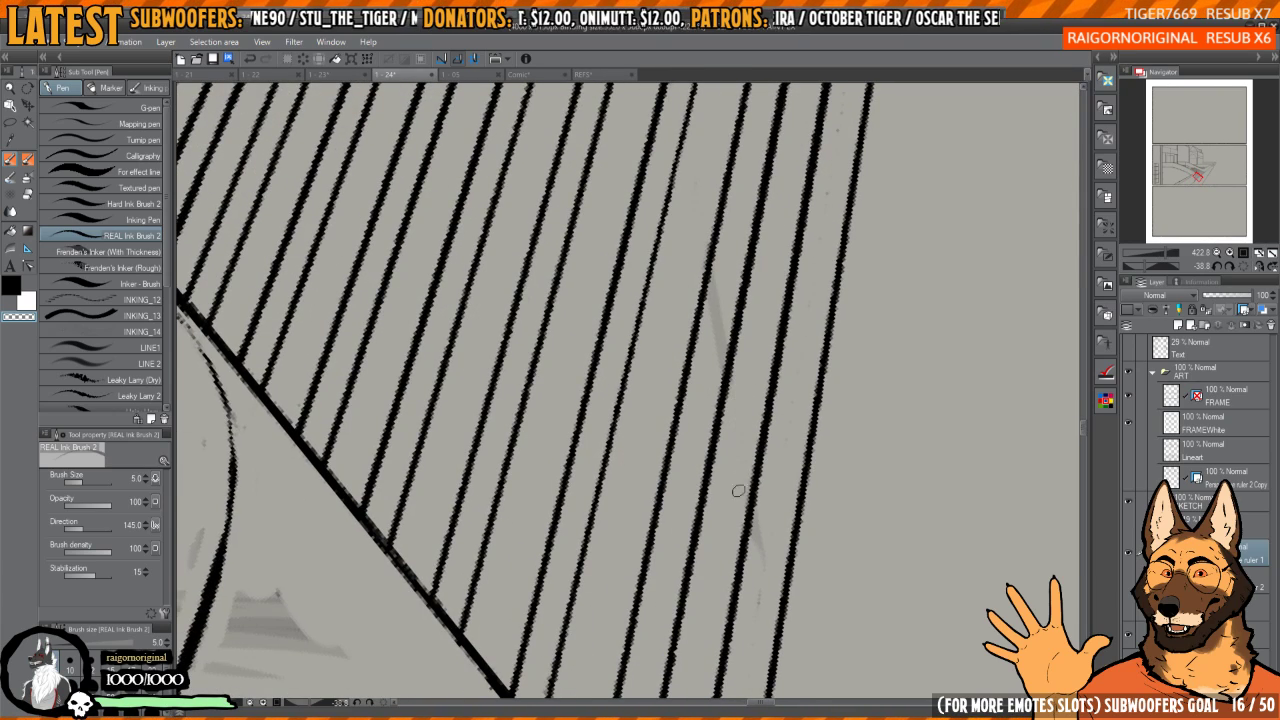
{"action": "scroll", "coordinate": [766, 372], "scroll_direction": "down", "scroll_amount": 2}
{"action": "scroll", "coordinate": [745, 441], "scroll_direction": "up", "scroll_amount": 3}
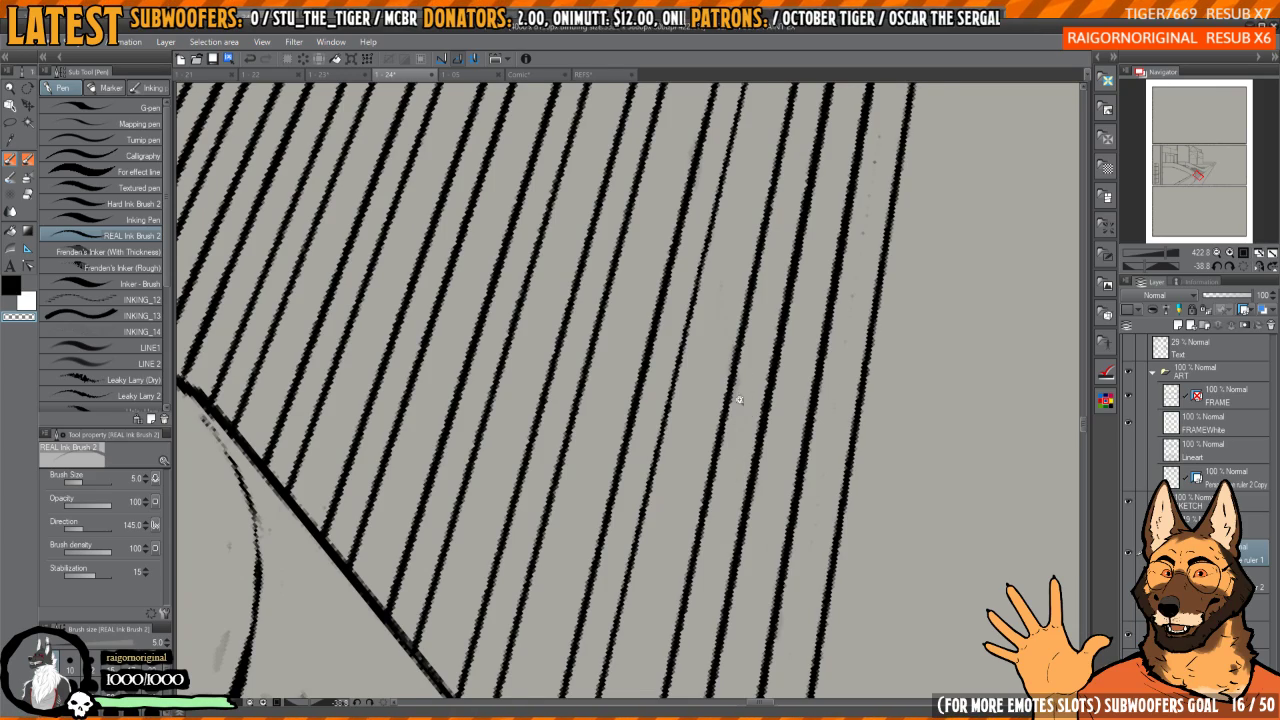
- Erase the grey smudges and stray marks around the bend of the curved band with the Hard eraser
{"action": "scroll", "coordinate": [739, 400], "scroll_direction": "down", "scroll_amount": 5}
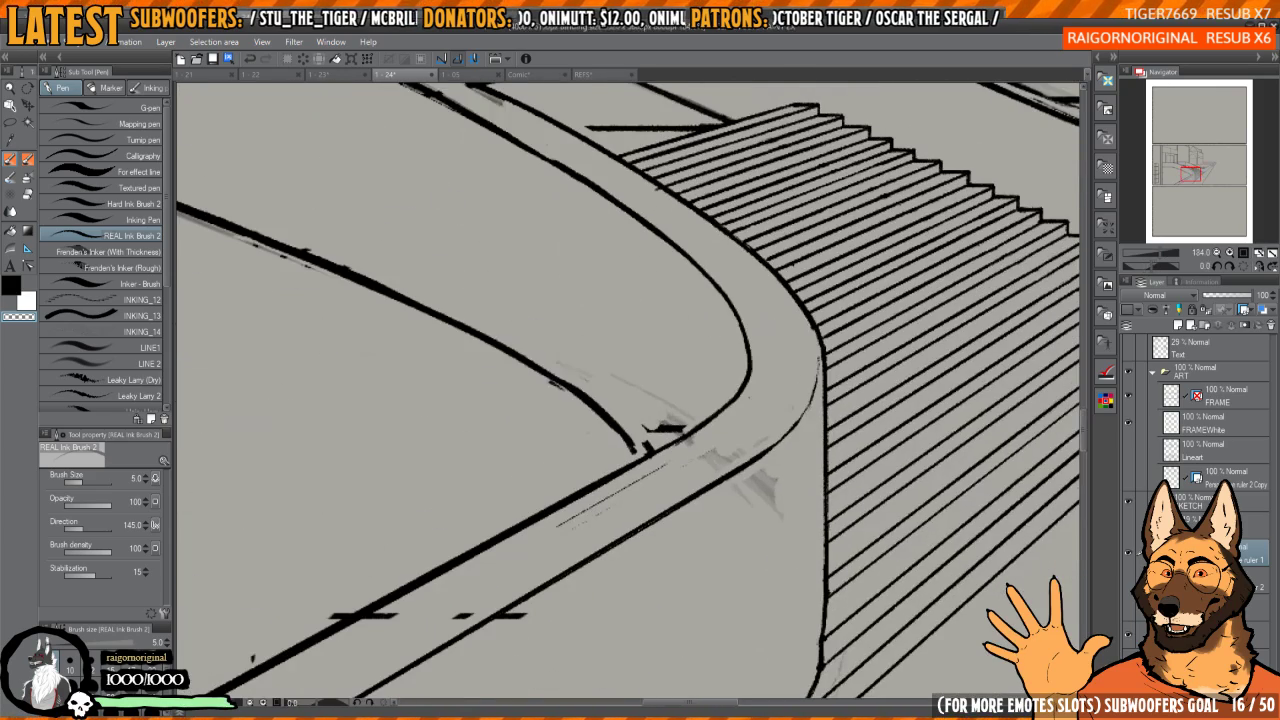
{"action": "scroll", "coordinate": [731, 377], "scroll_direction": "up", "scroll_amount": 2}
{"action": "key", "text": "e"}
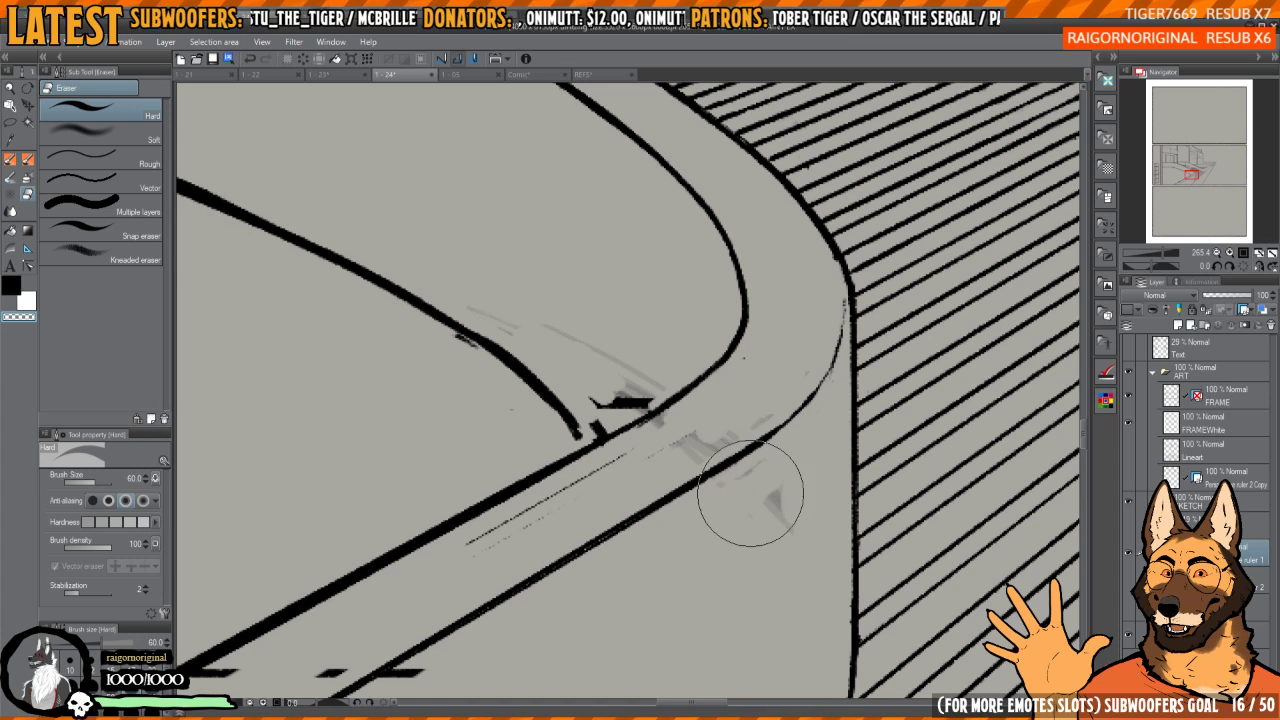
{"action": "mouse_move", "coordinate": [744, 504]}
{"action": "left_mouse_down"}
{"action": "mouse_move", "coordinate": [760, 403]}
{"action": "mouse_move", "coordinate": [700, 434]}
{"action": "mouse_move", "coordinate": [821, 310]}
{"action": "mouse_move", "coordinate": [808, 284]}
{"action": "left_mouse_up"}
{"action": "left_click_drag", "start_coordinate": [711, 434], "coordinate": [594, 583]}
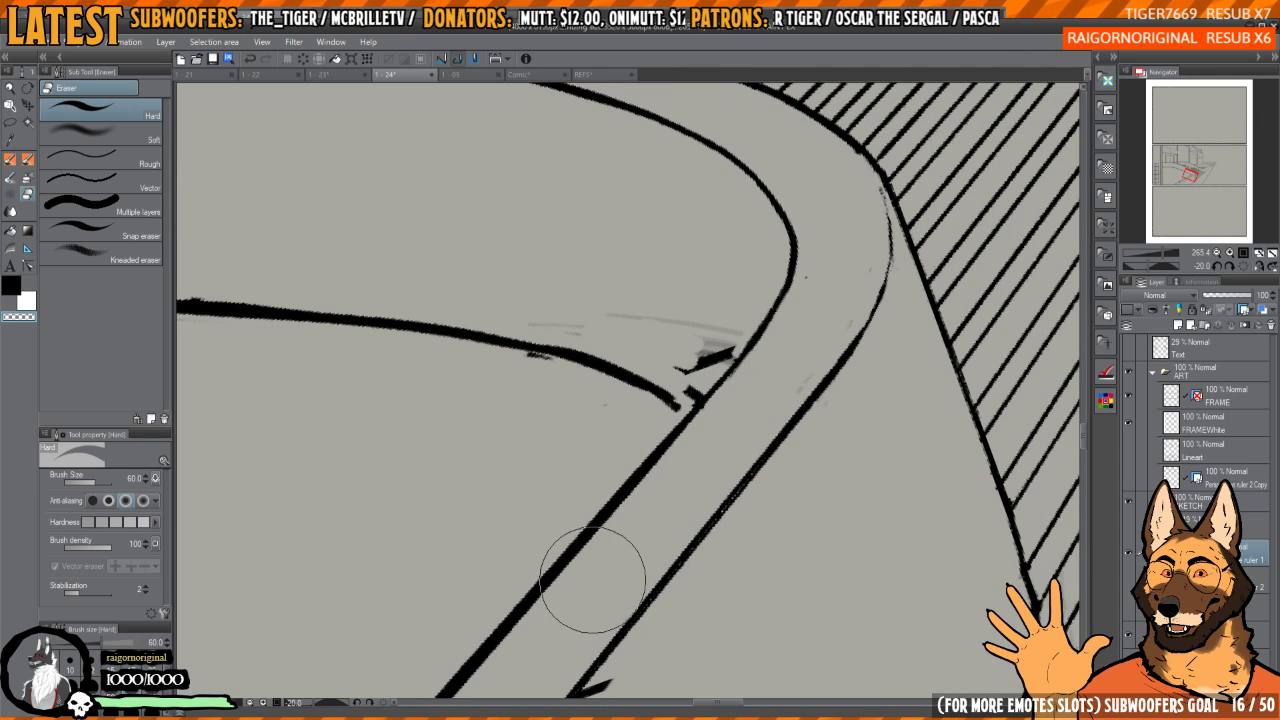
{"action": "left_click_drag", "start_coordinate": [809, 268], "coordinate": [838, 350]}
{"action": "mouse_move", "coordinate": [737, 400]}
{"action": "left_mouse_down"}
{"action": "mouse_move", "coordinate": [720, 451]}
{"action": "mouse_move", "coordinate": [637, 394]}
{"action": "mouse_move", "coordinate": [856, 415]}
{"action": "mouse_move", "coordinate": [742, 226]}
{"action": "left_mouse_up"}
{"action": "mouse_move", "coordinate": [697, 309]}
{"action": "left_mouse_down"}
{"action": "mouse_move", "coordinate": [690, 350]}
{"action": "mouse_move", "coordinate": [706, 409]}
{"action": "mouse_move", "coordinate": [609, 374]}
{"action": "mouse_move", "coordinate": [592, 453]}
{"action": "mouse_move", "coordinate": [657, 464]}
{"action": "left_mouse_up"}
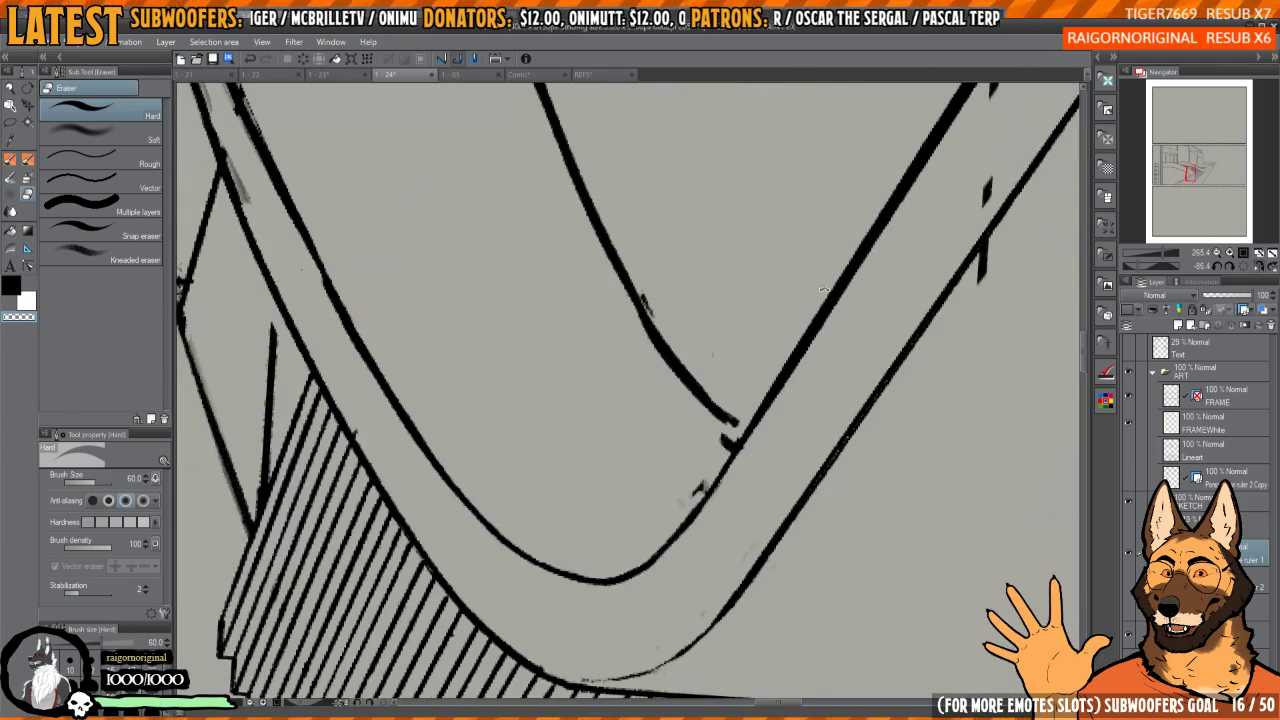
{"action": "mouse_move", "coordinate": [754, 458]}
{"action": "left_mouse_down"}
{"action": "mouse_move", "coordinate": [691, 520]}
{"action": "mouse_move", "coordinate": [688, 555]}
{"action": "left_mouse_up"}
- Trim the overly thick end of the inner curved line near the band with REAL Ink Brush 2 in transparent colour
{"action": "key", "text": "p"}
{"action": "scroll", "coordinate": [673, 383], "scroll_direction": "up", "scroll_amount": 1}
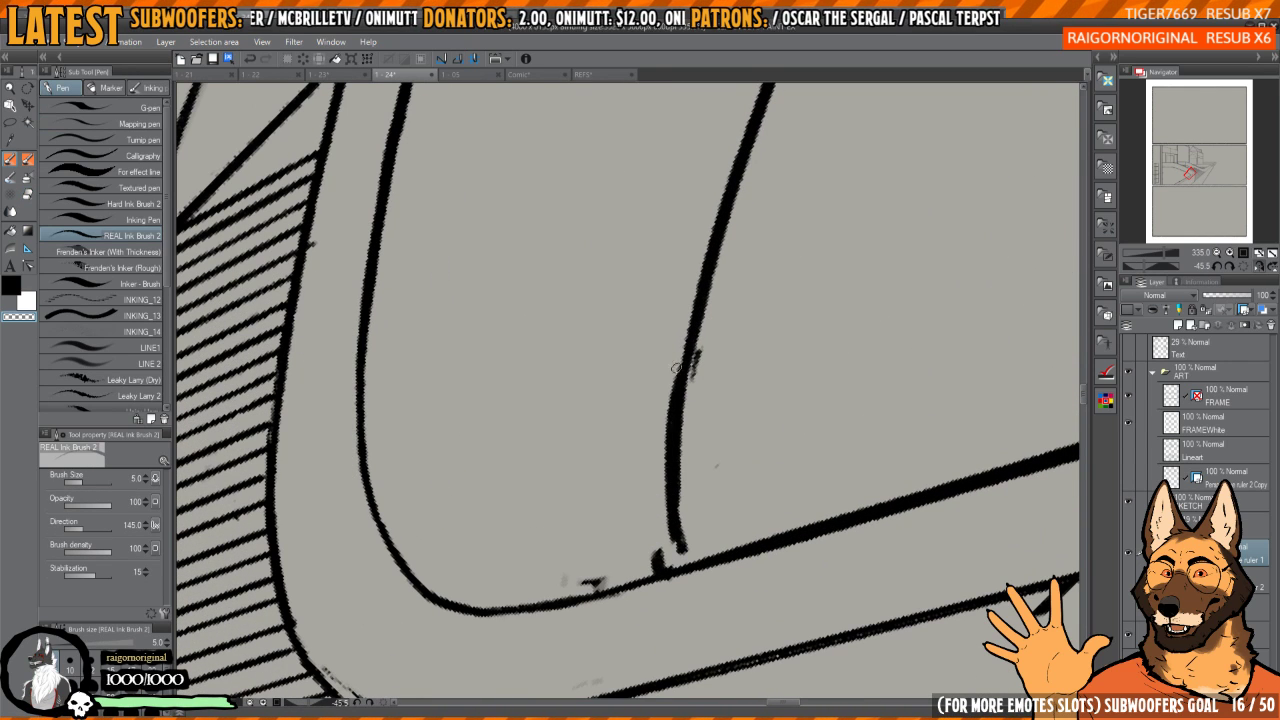
{"action": "left_click_drag", "start_coordinate": [676, 368], "coordinate": [664, 500]}
{"action": "left_click_drag", "start_coordinate": [663, 451], "coordinate": [668, 540]}
{"action": "mouse_move", "coordinate": [664, 500]}
{"action": "left_mouse_down"}
{"action": "mouse_move", "coordinate": [678, 550]}
{"action": "mouse_move", "coordinate": [624, 545]}
{"action": "left_mouse_up"}
- Re-ink the end of the inner curved line in black at brush size 10, joining it to the band's edge
{"action": "key", "text": "]"}
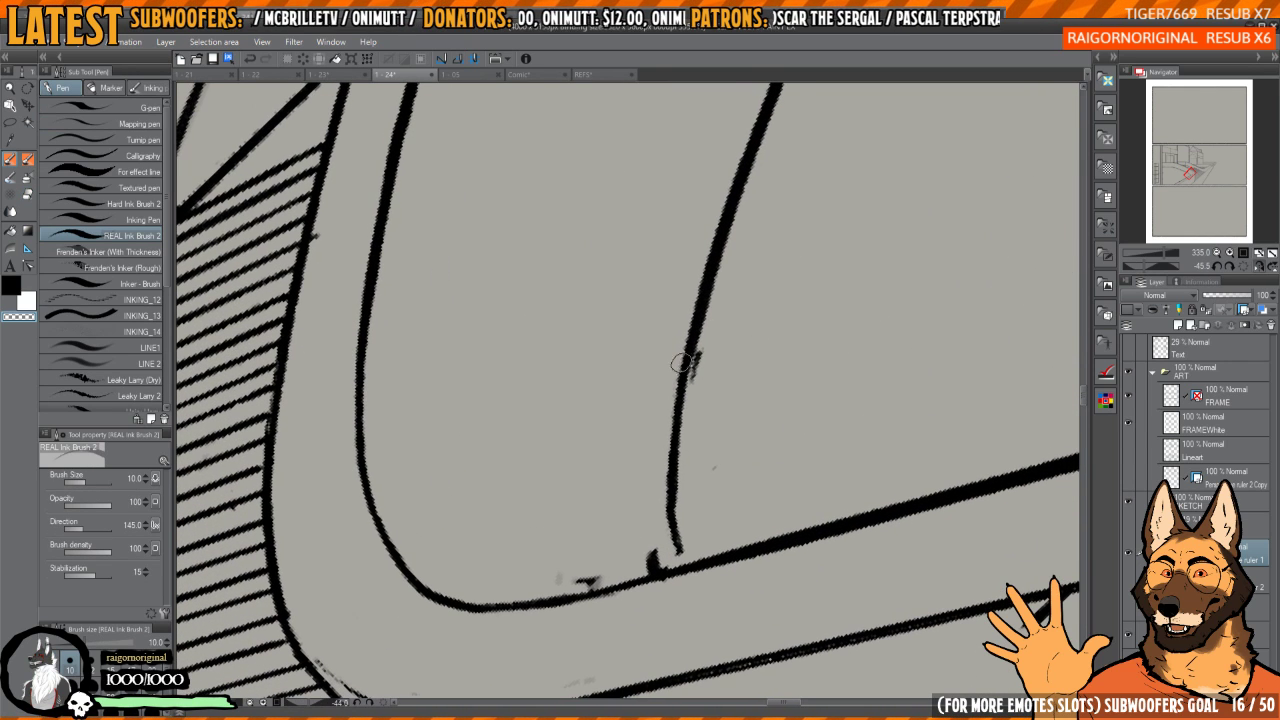
{"action": "key", "text": "c"}
{"action": "mouse_move", "coordinate": [697, 326]}
{"action": "left_mouse_down"}
{"action": "mouse_move", "coordinate": [673, 479]}
{"action": "mouse_move", "coordinate": [690, 566]}
{"action": "left_mouse_up"}
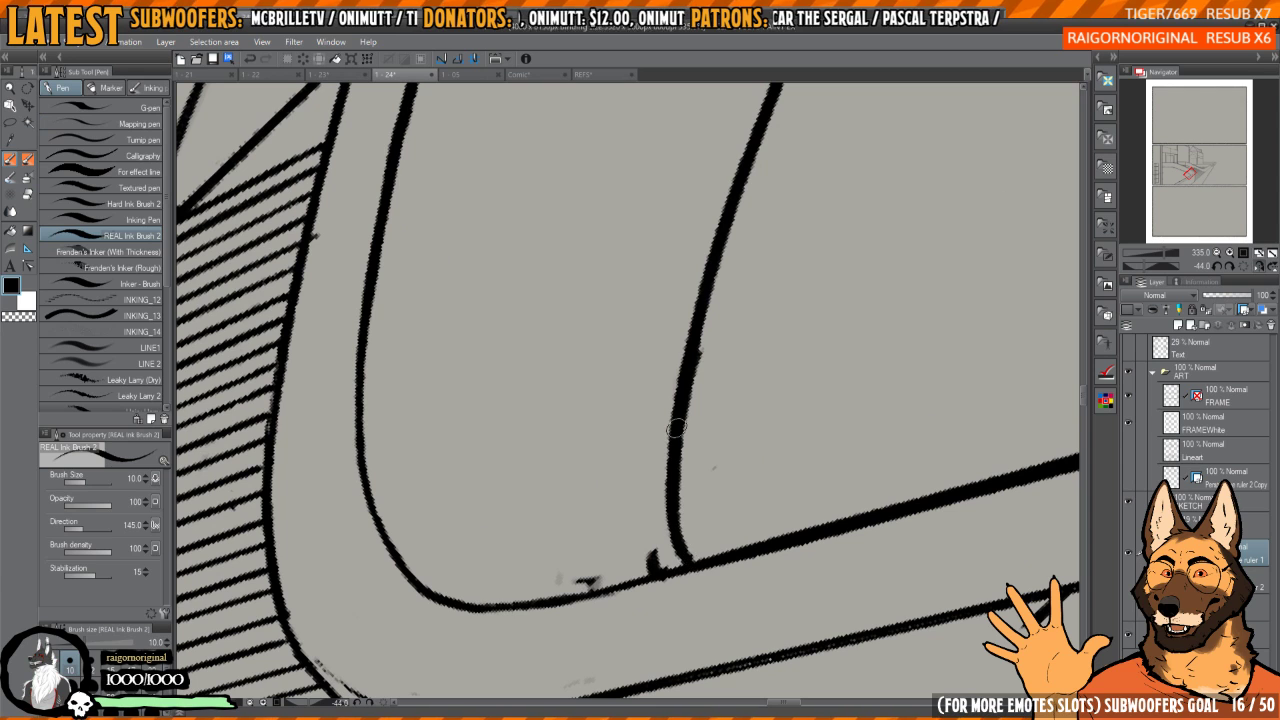
- Erase the stray marks and the small stub beside the junction of the inner curved line and the band
{"action": "key", "text": "c"}
{"action": "mouse_move", "coordinate": [648, 500]}
{"action": "left_mouse_down"}
{"action": "mouse_move", "coordinate": [708, 446]}
{"action": "mouse_move", "coordinate": [629, 488]}
{"action": "mouse_move", "coordinate": [632, 515]}
{"action": "left_mouse_up"}
{"action": "scroll", "coordinate": [708, 446], "scroll_direction": "up", "scroll_amount": 1}
{"action": "mouse_move", "coordinate": [610, 460]}
{"action": "left_mouse_down"}
{"action": "mouse_move", "coordinate": [628, 560]}
{"action": "mouse_move", "coordinate": [620, 463]}
{"action": "left_mouse_up"}
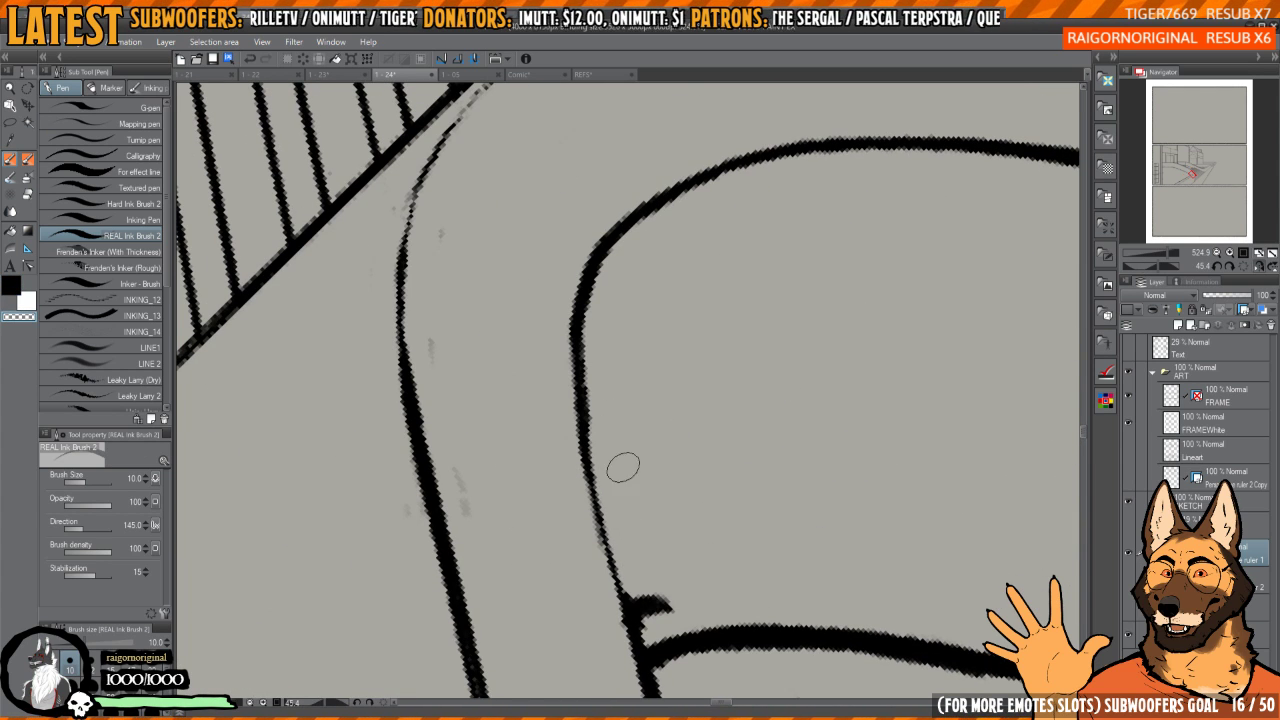
{"action": "mouse_move", "coordinate": [642, 592]}
{"action": "left_mouse_down"}
{"action": "mouse_move", "coordinate": [648, 613]}
{"action": "mouse_move", "coordinate": [663, 603]}
{"action": "left_mouse_up"}
{"action": "left_click_drag", "start_coordinate": [664, 525], "coordinate": [725, 533]}
- Re-ink the thin stretch of the band's inner edge above the junction in black and trim its outline in transparent colour
{"action": "key", "text": "c"}
{"action": "left_click_drag", "start_coordinate": [647, 410], "coordinate": [697, 637]}
{"action": "left_click_drag", "start_coordinate": [594, 446], "coordinate": [694, 532]}
{"action": "key", "text": "c"}
{"action": "mouse_move", "coordinate": [620, 590]}
{"action": "left_mouse_down"}
{"action": "mouse_move", "coordinate": [606, 337]}
{"action": "mouse_move", "coordinate": [688, 276]}
{"action": "left_mouse_up"}
{"action": "key", "text": "c"}
{"action": "mouse_move", "coordinate": [652, 391]}
{"action": "left_mouse_down"}
{"action": "mouse_move", "coordinate": [654, 481]}
{"action": "mouse_move", "coordinate": [628, 465]}
{"action": "mouse_move", "coordinate": [640, 400]}
{"action": "mouse_move", "coordinate": [716, 243]}
{"action": "mouse_move", "coordinate": [760, 208]}
{"action": "left_mouse_up"}
- Erase the short diagonal ticks crossing the thick inner edge of the band's straight section
{"action": "left_click_drag", "start_coordinate": [717, 289], "coordinate": [691, 251]}
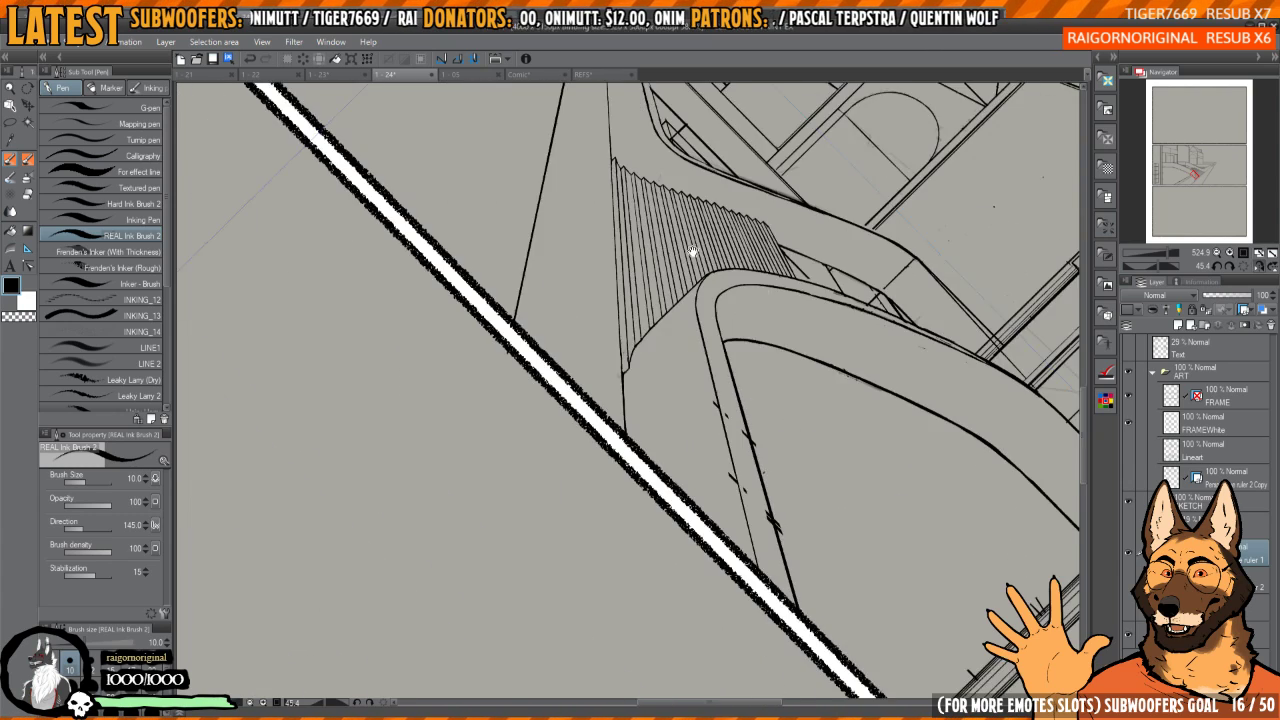
{"action": "mouse_move", "coordinate": [776, 388]}
{"action": "left_mouse_down"}
{"action": "mouse_move", "coordinate": [734, 348]}
{"action": "mouse_move", "coordinate": [694, 388]}
{"action": "left_mouse_up"}
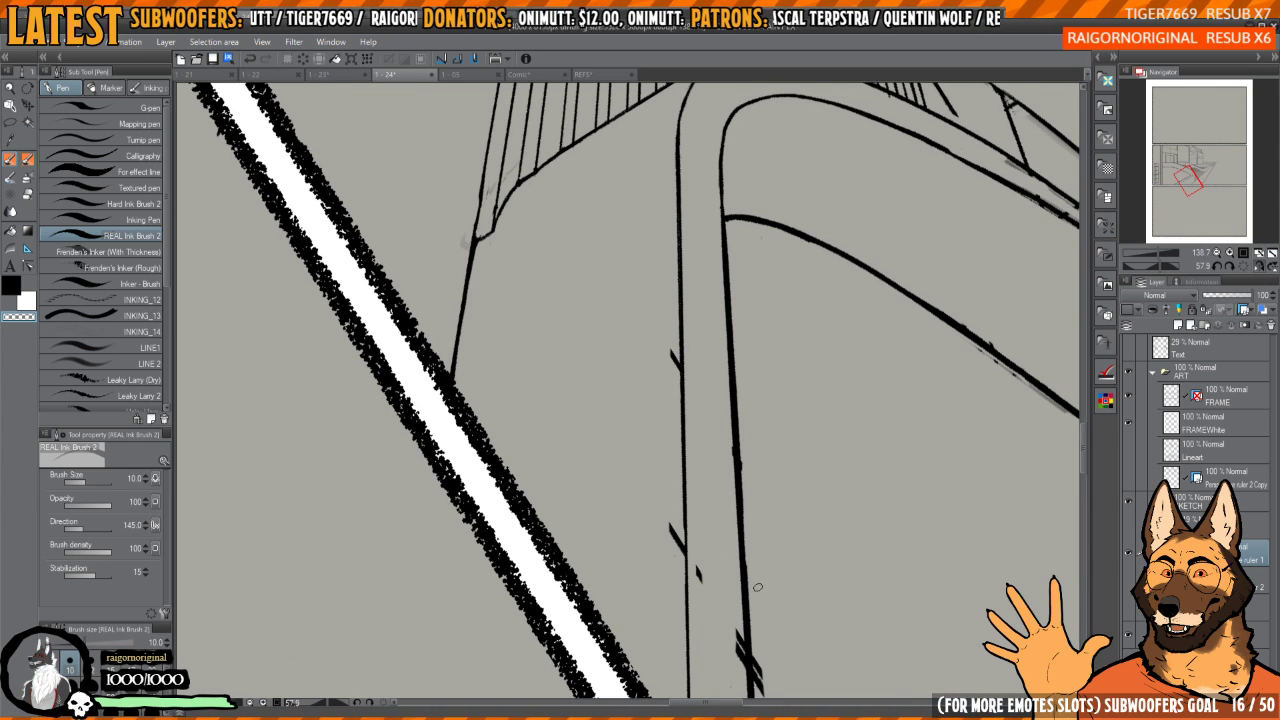
{"action": "left_click_drag", "start_coordinate": [757, 587], "coordinate": [735, 492]}
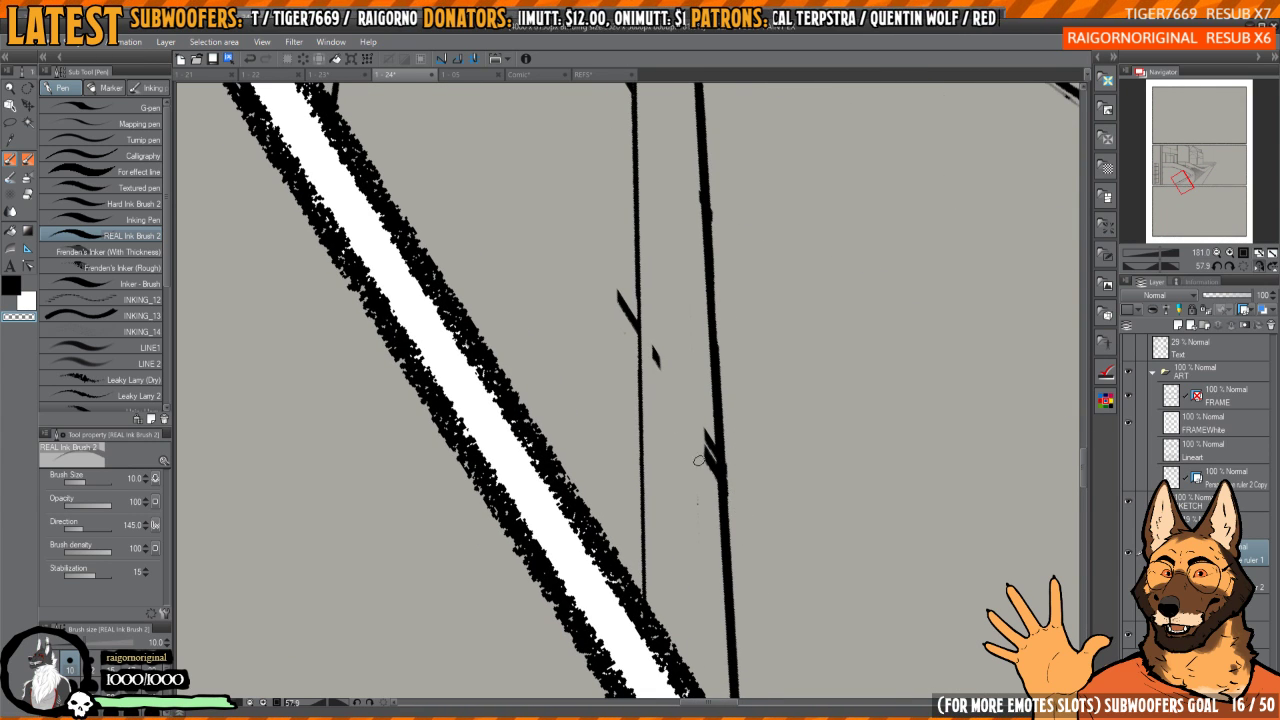
{"action": "left_click_drag", "start_coordinate": [700, 360], "coordinate": [712, 540]}
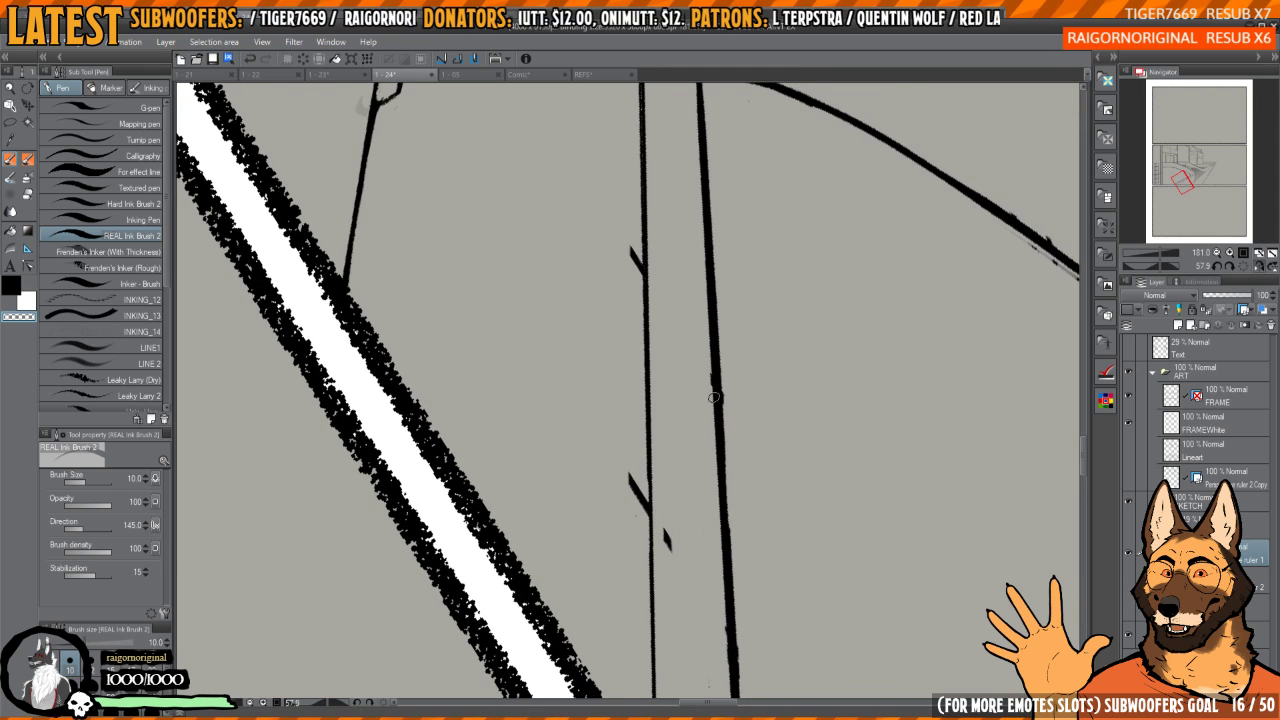
{"action": "mouse_move", "coordinate": [727, 402]}
{"action": "left_mouse_down"}
{"action": "mouse_move", "coordinate": [766, 394]}
{"action": "mouse_move", "coordinate": [730, 409]}
{"action": "left_mouse_up"}
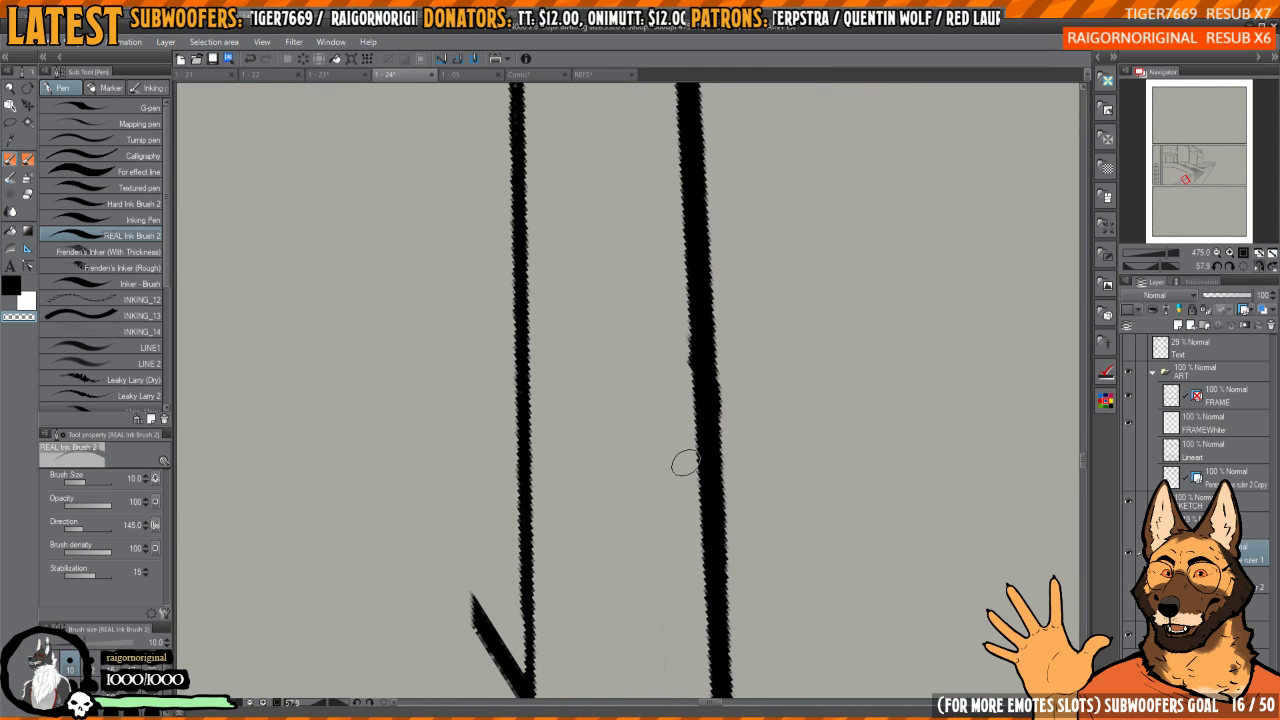
{"action": "scroll", "coordinate": [686, 457], "scroll_direction": "down", "scroll_amount": 6}
{"action": "left_click_drag", "start_coordinate": [692, 452], "coordinate": [697, 481]}
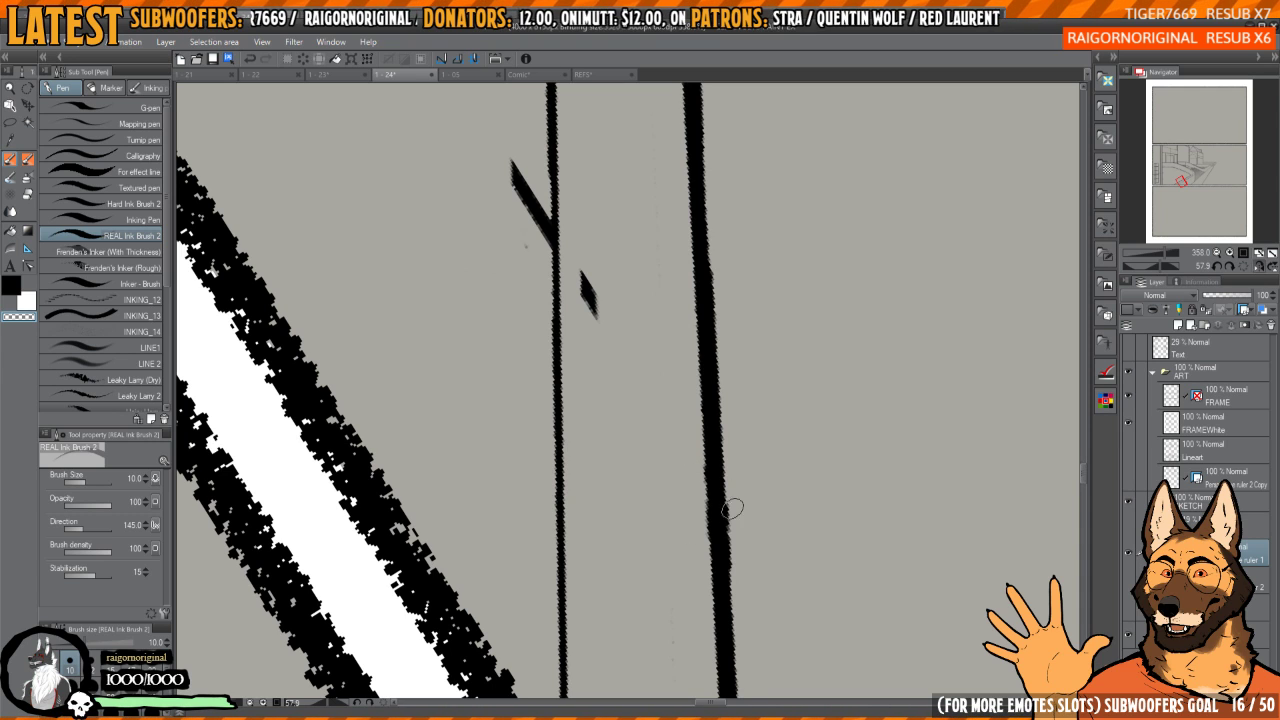
- Erase the diagonal ticks and the detached fragment along the thin outer edge of the band's straight section
{"action": "left_click_drag", "start_coordinate": [601, 315], "coordinate": [663, 474]}
{"action": "left_click_drag", "start_coordinate": [645, 432], "coordinate": [657, 483]}
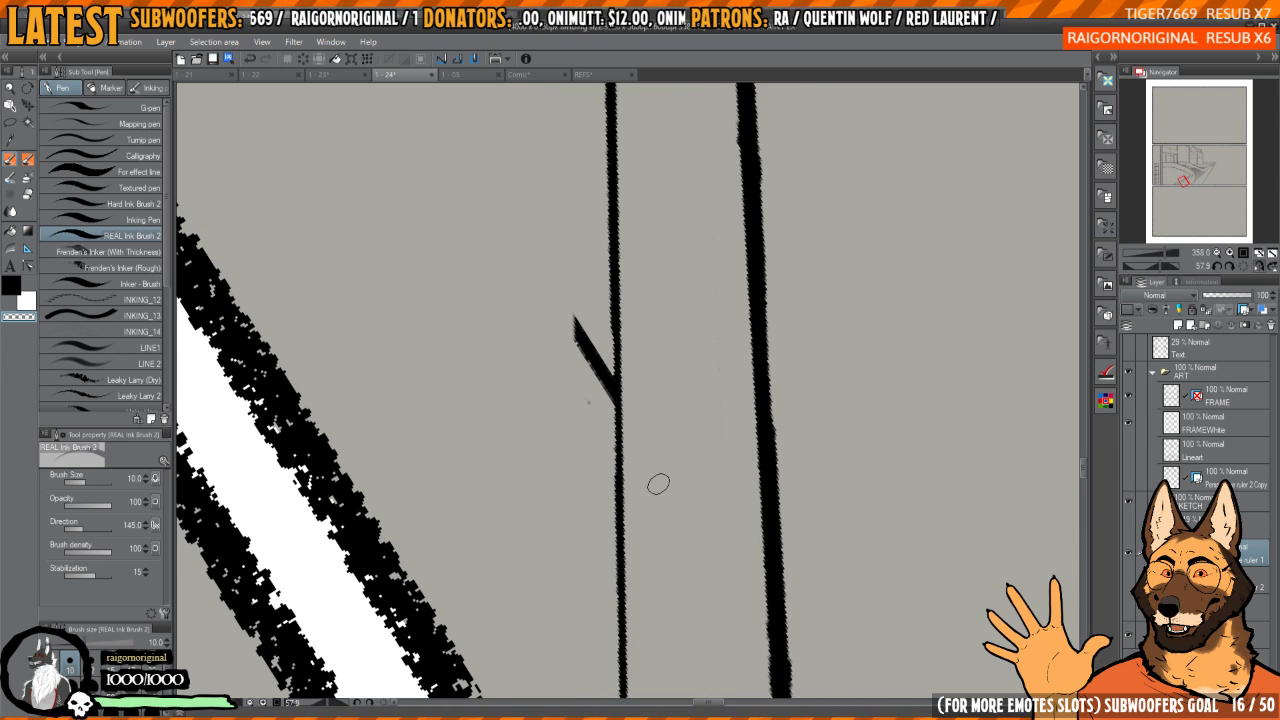
{"action": "mouse_move", "coordinate": [598, 394]}
{"action": "left_mouse_down"}
{"action": "mouse_move", "coordinate": [656, 488]}
{"action": "mouse_move", "coordinate": [620, 428]}
{"action": "left_mouse_up"}
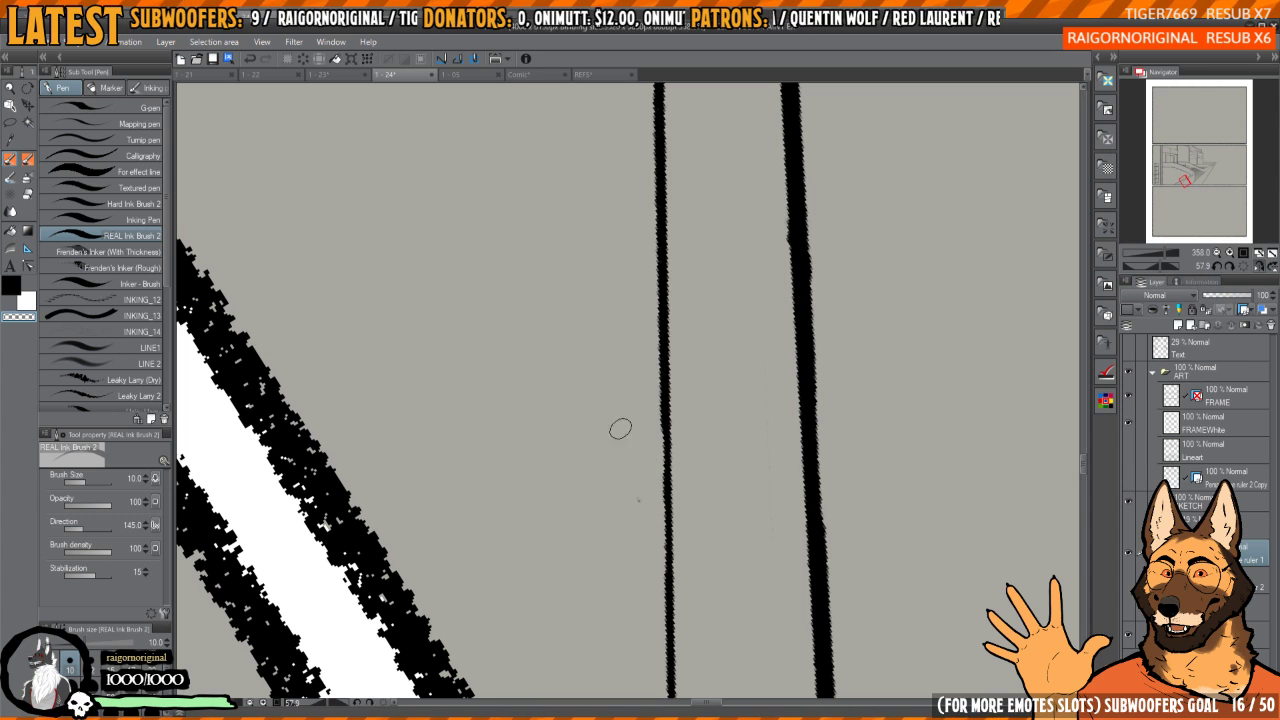
{"action": "left_click_drag", "start_coordinate": [693, 317], "coordinate": [667, 526]}
{"action": "mouse_move", "coordinate": [660, 394]}
{"action": "left_mouse_down"}
{"action": "mouse_move", "coordinate": [688, 615]}
{"action": "mouse_move", "coordinate": [629, 403]}
{"action": "mouse_move", "coordinate": [646, 431]}
{"action": "left_mouse_up"}
{"action": "scroll", "coordinate": [691, 391], "scroll_direction": "down", "scroll_amount": 8}
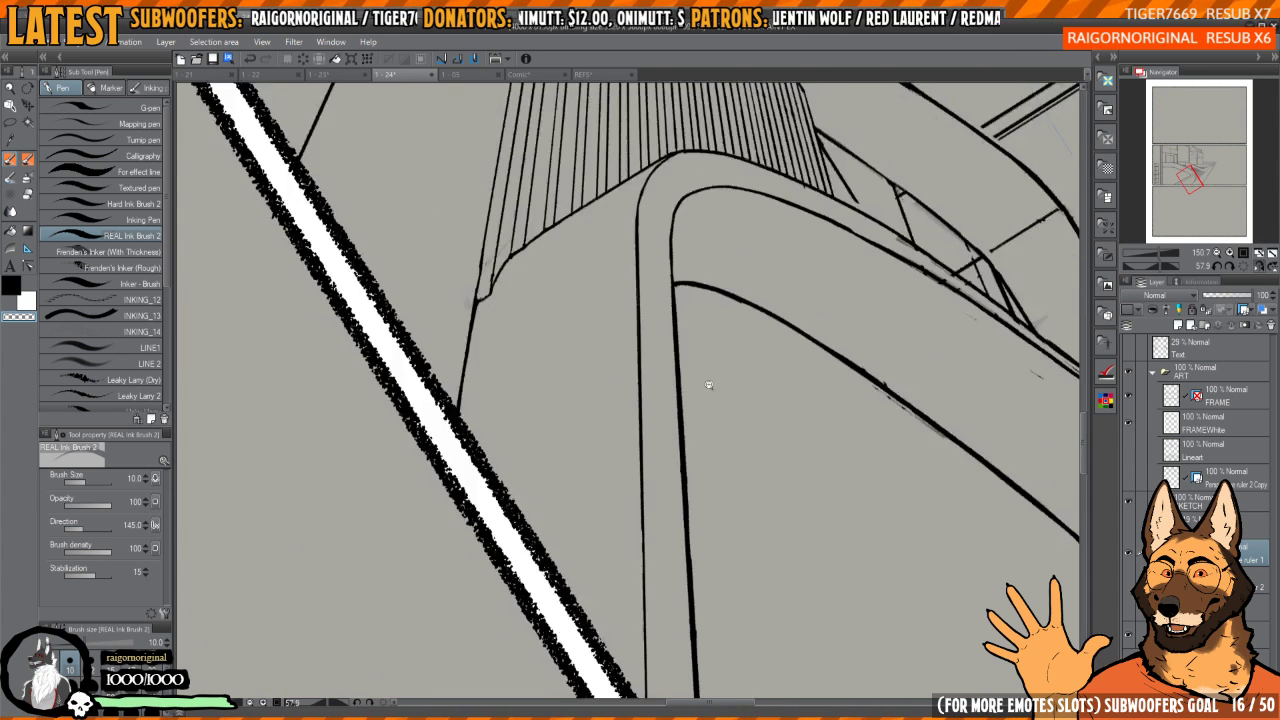
{"action": "scroll", "coordinate": [728, 383], "scroll_direction": "up", "scroll_amount": 2}
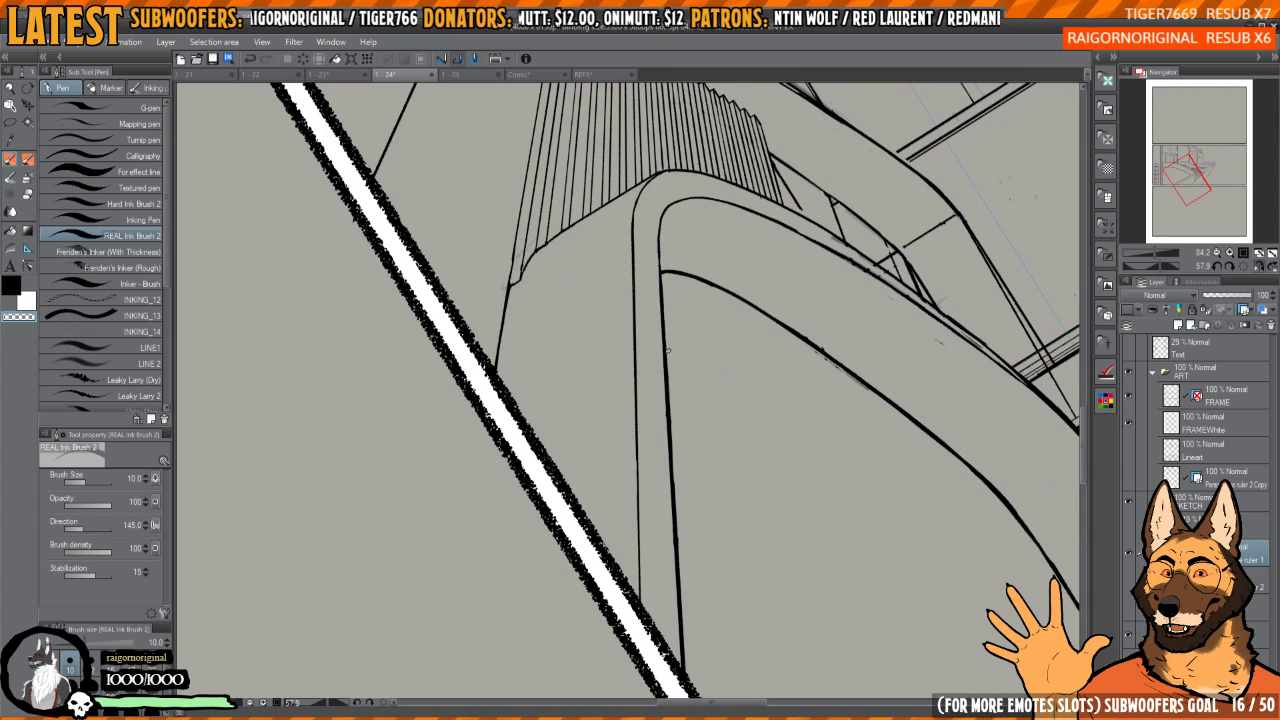
{"action": "left_click_drag", "start_coordinate": [660, 284], "coordinate": [687, 670]}
{"action": "left_click_drag", "start_coordinate": [697, 562], "coordinate": [683, 514]}
- Erase the short stubs sticking out of the tall column's side facing the boat, redoing the pass that cut into its edge
{"action": "scroll", "coordinate": [707, 440], "scroll_direction": "down", "scroll_amount": 5}
{"action": "left_click_drag", "start_coordinate": [861, 382], "coordinate": [821, 438]}
{"action": "scroll", "coordinate": [813, 370], "scroll_direction": "up", "scroll_amount": 5}
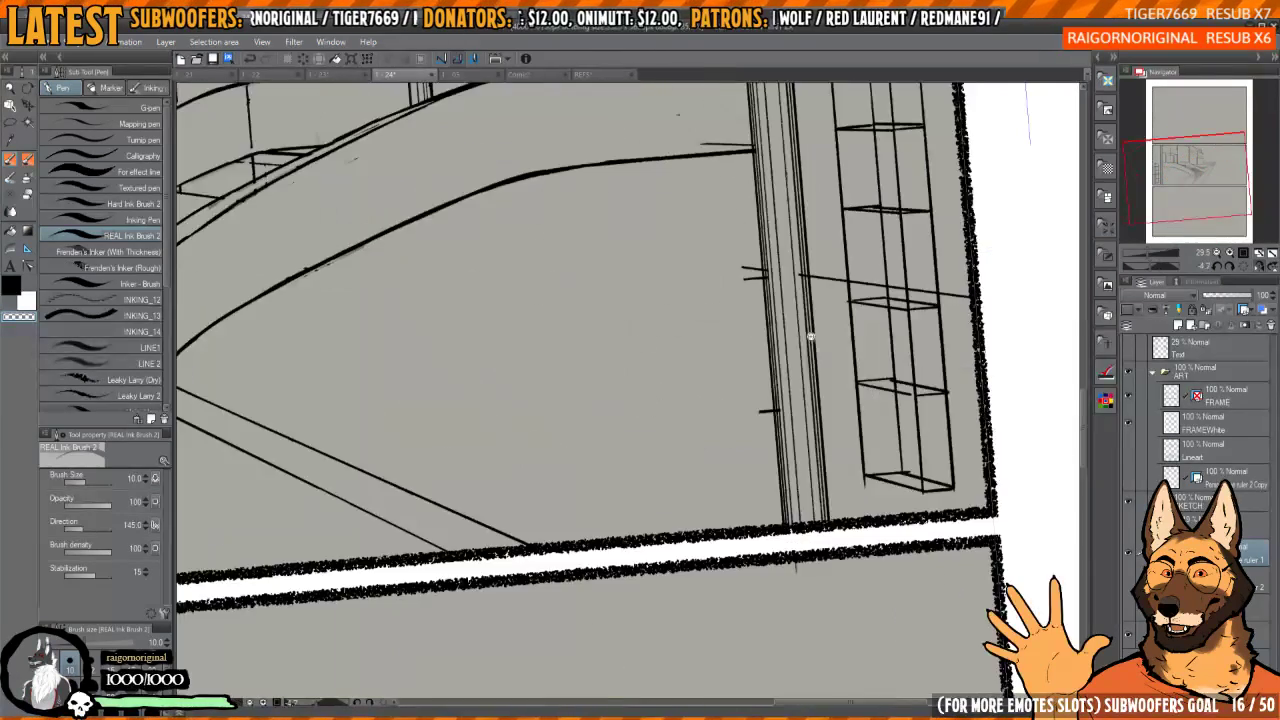
{"action": "scroll", "coordinate": [800, 330], "scroll_direction": "up", "scroll_amount": 4}
{"action": "key", "text": "h"}
{"action": "key", "text": "h"}
{"action": "key", "text": "h"}
{"action": "mouse_move", "coordinate": [716, 317]}
{"action": "left_mouse_down"}
{"action": "mouse_move", "coordinate": [845, 400]}
{"action": "mouse_move", "coordinate": [801, 329]}
{"action": "mouse_move", "coordinate": [814, 257]}
{"action": "left_mouse_up"}
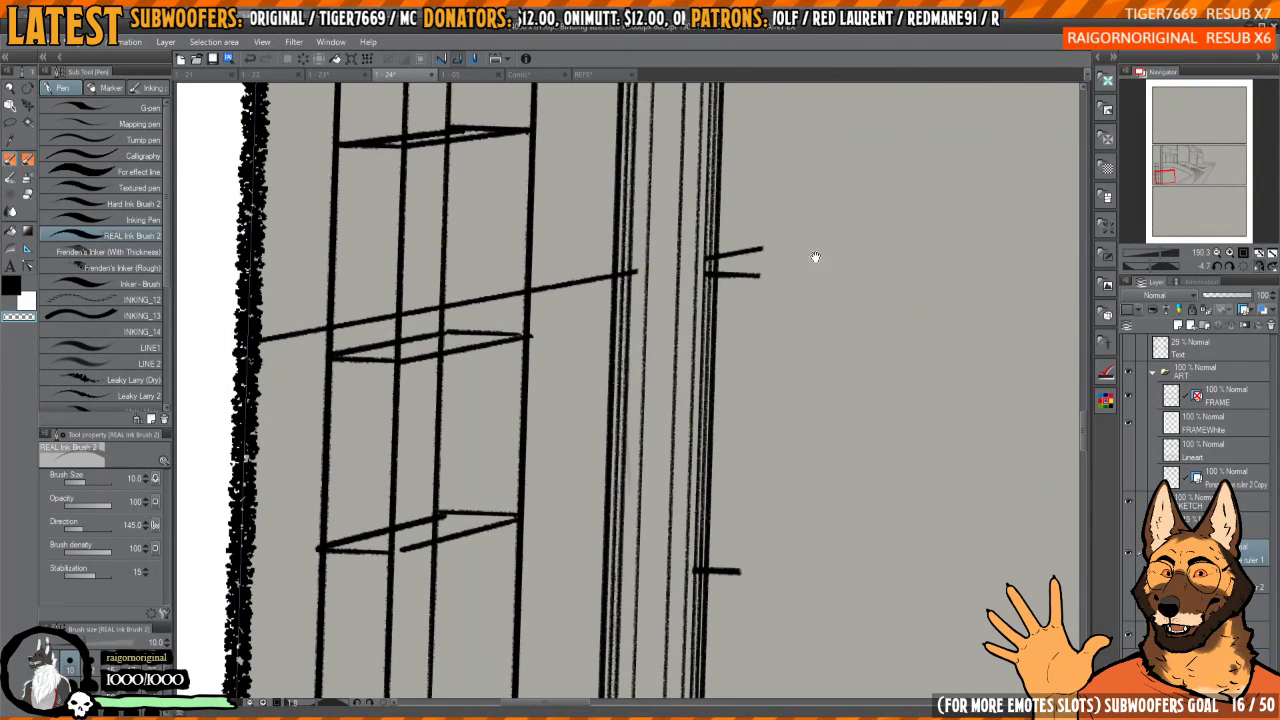
{"action": "key", "text": "e"}
{"action": "mouse_move", "coordinate": [723, 246]}
{"action": "left_mouse_down"}
{"action": "mouse_move", "coordinate": [723, 278]}
{"action": "mouse_move", "coordinate": [750, 251]}
{"action": "mouse_move", "coordinate": [758, 312]}
{"action": "left_mouse_up"}
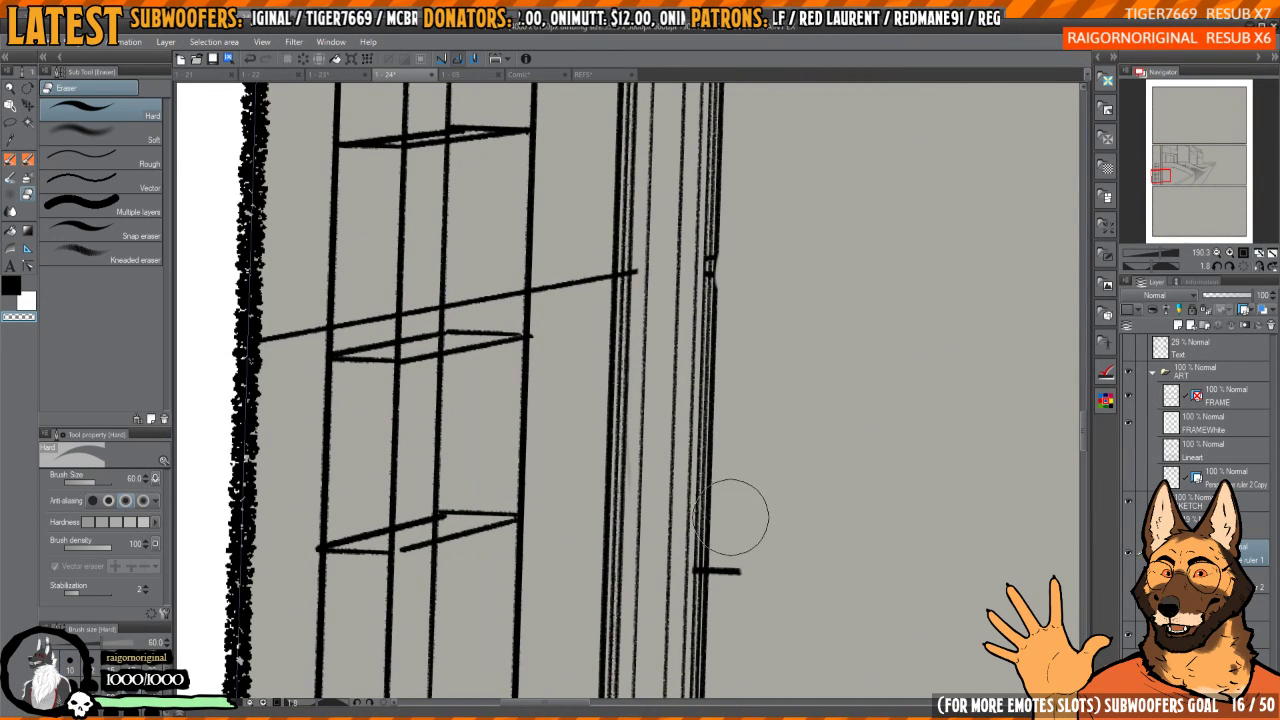
{"action": "key", "text": "ctrl+z"}
{"action": "left_click_drag", "start_coordinate": [738, 247], "coordinate": [749, 257]}
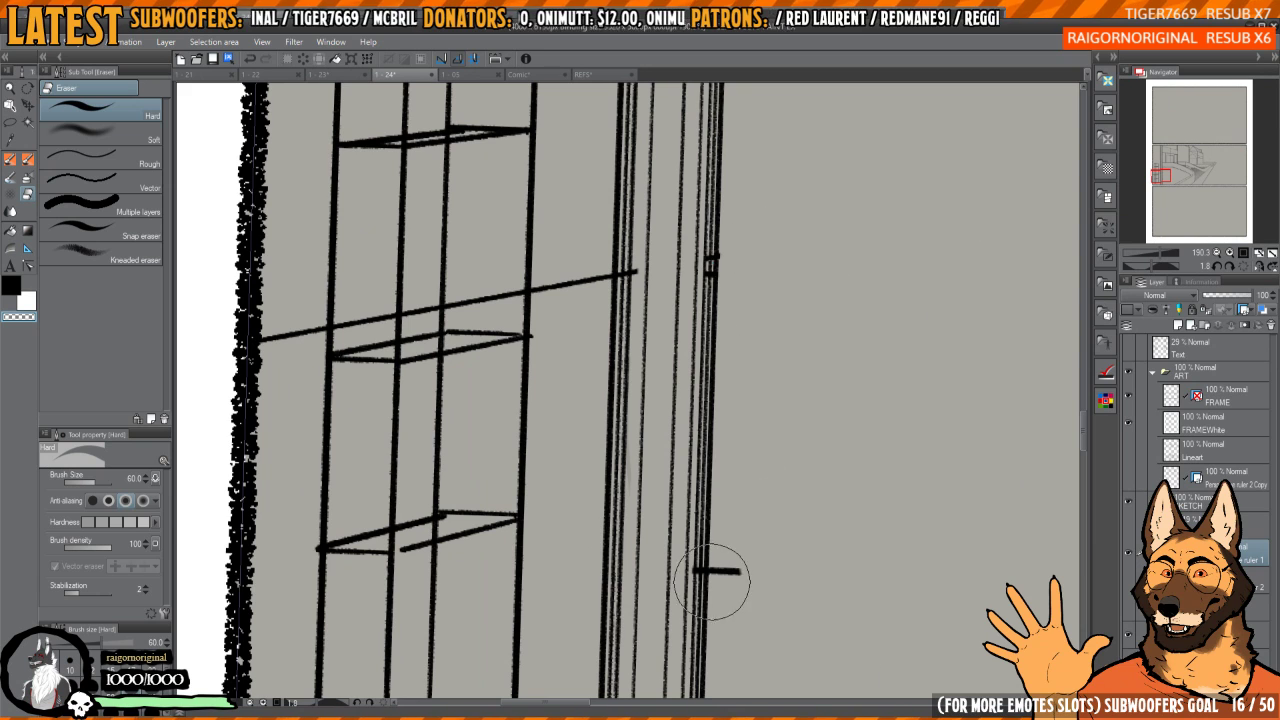
{"action": "left_click_drag", "start_coordinate": [731, 571], "coordinate": [750, 578]}
{"action": "left_click_drag", "start_coordinate": [767, 506], "coordinate": [680, 506]}
- Erase the ladder-like shelf structure and the slanted line crossing it between the column and the panel border
{"action": "key", "text": "h"}
{"action": "left_click_drag", "start_coordinate": [783, 397], "coordinate": [903, 437]}
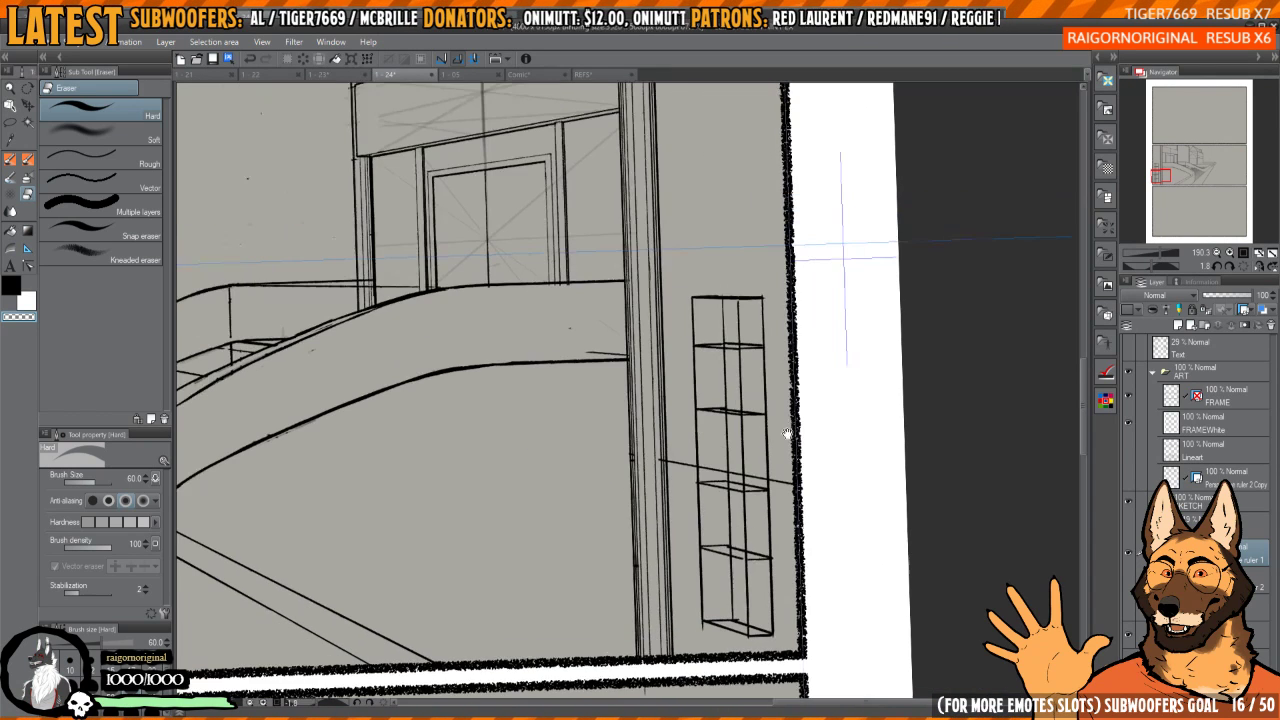
{"action": "mouse_move", "coordinate": [699, 303]}
{"action": "left_mouse_down"}
{"action": "mouse_move", "coordinate": [708, 486]}
{"action": "mouse_move", "coordinate": [694, 557]}
{"action": "left_mouse_up"}
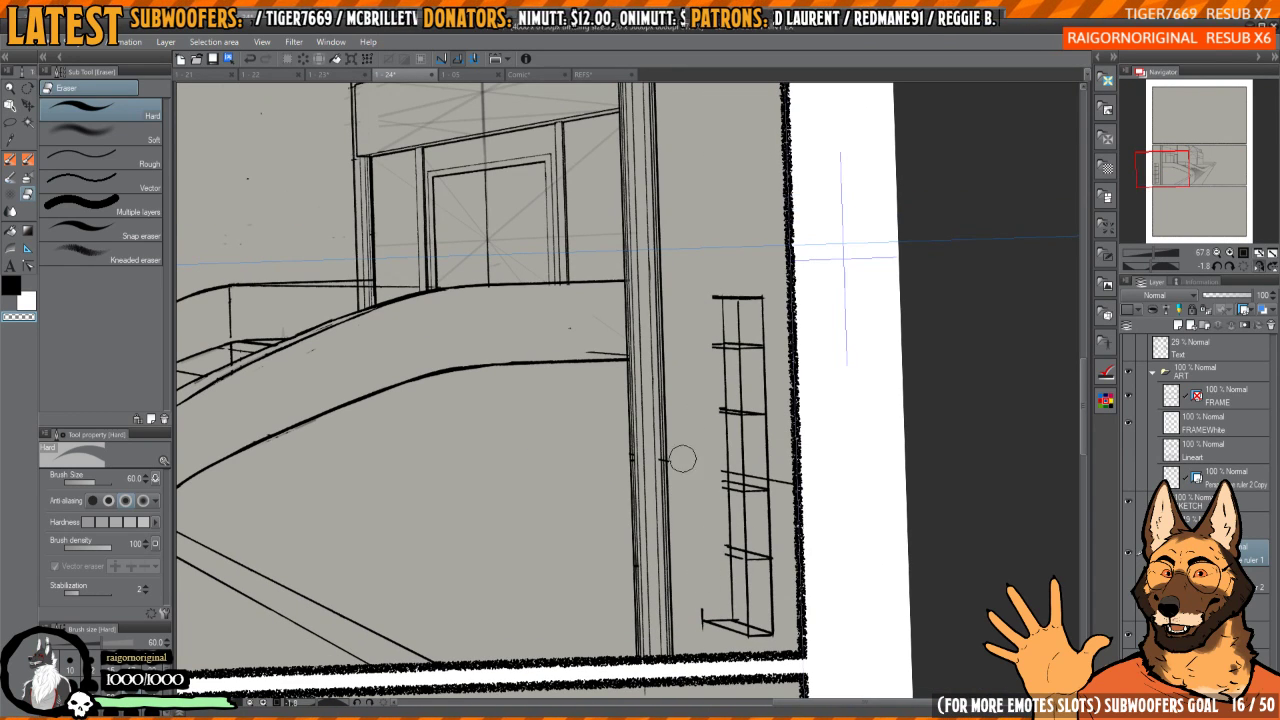
{"action": "left_click_drag", "start_coordinate": [680, 457], "coordinate": [696, 465]}
{"action": "mouse_move", "coordinate": [714, 571]}
{"action": "left_mouse_down"}
{"action": "mouse_move", "coordinate": [751, 629]}
{"action": "mouse_move", "coordinate": [728, 490]}
{"action": "mouse_move", "coordinate": [738, 556]}
{"action": "mouse_move", "coordinate": [771, 624]}
{"action": "mouse_move", "coordinate": [770, 554]}
{"action": "mouse_move", "coordinate": [722, 411]}
{"action": "mouse_move", "coordinate": [801, 490]}
{"action": "left_mouse_up"}
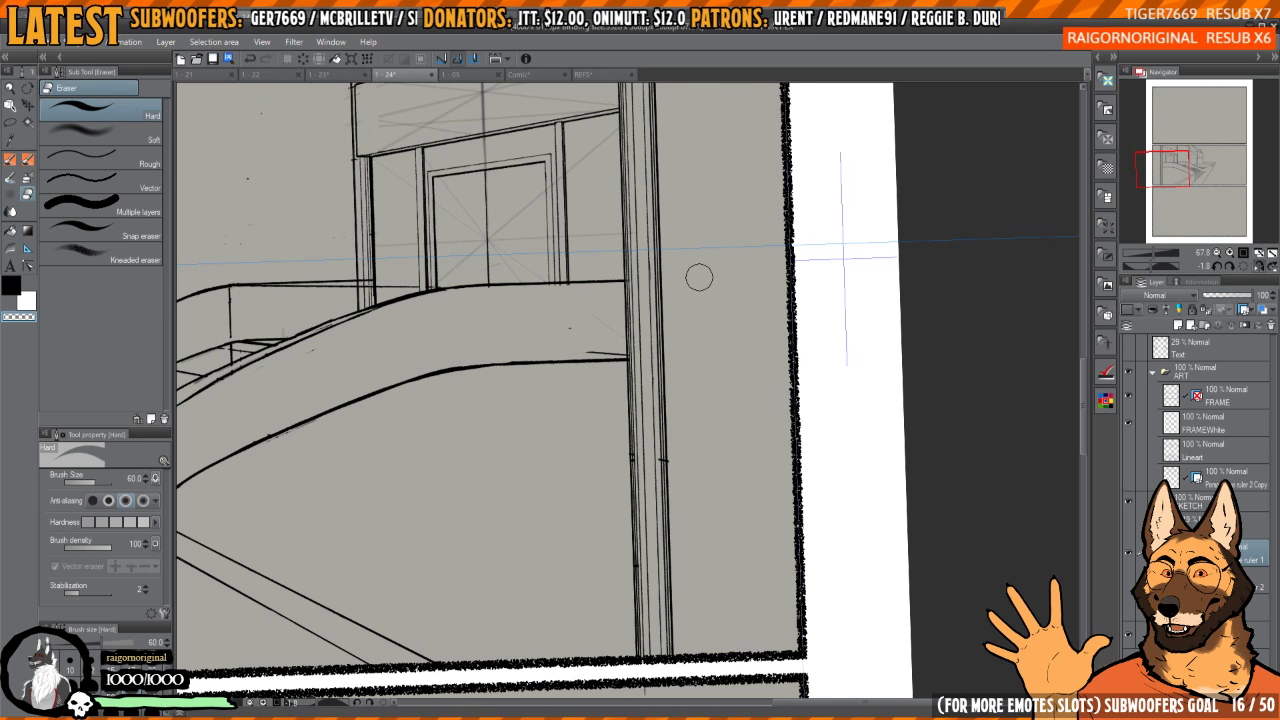
- Erase the slanted tick crossing the tall column's edge lines on the side facing the panel border
{"action": "key", "text": "ctrl+at"}
{"action": "left_click_drag", "start_coordinate": [650, 480], "coordinate": [760, 474]}
{"action": "key", "text": "p"}
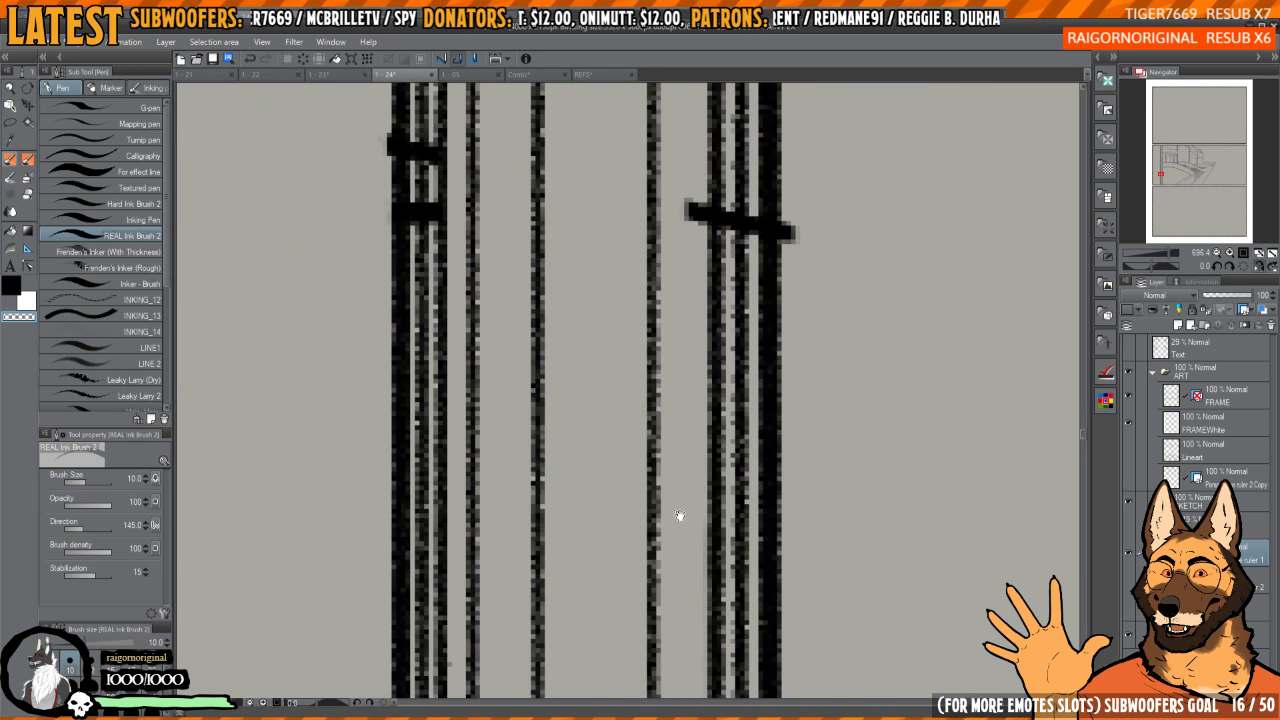
{"action": "left_click_drag", "start_coordinate": [703, 200], "coordinate": [670, 405]}
{"action": "mouse_move", "coordinate": [670, 405]}
{"action": "left_mouse_down"}
{"action": "mouse_move", "coordinate": [703, 403]}
{"action": "mouse_move", "coordinate": [733, 470]}
{"action": "mouse_move", "coordinate": [766, 423]}
{"action": "mouse_move", "coordinate": [806, 409]}
{"action": "mouse_move", "coordinate": [806, 489]}
{"action": "mouse_move", "coordinate": [808, 414]}
{"action": "left_mouse_up"}
{"action": "key", "text": "ctrl+z"}
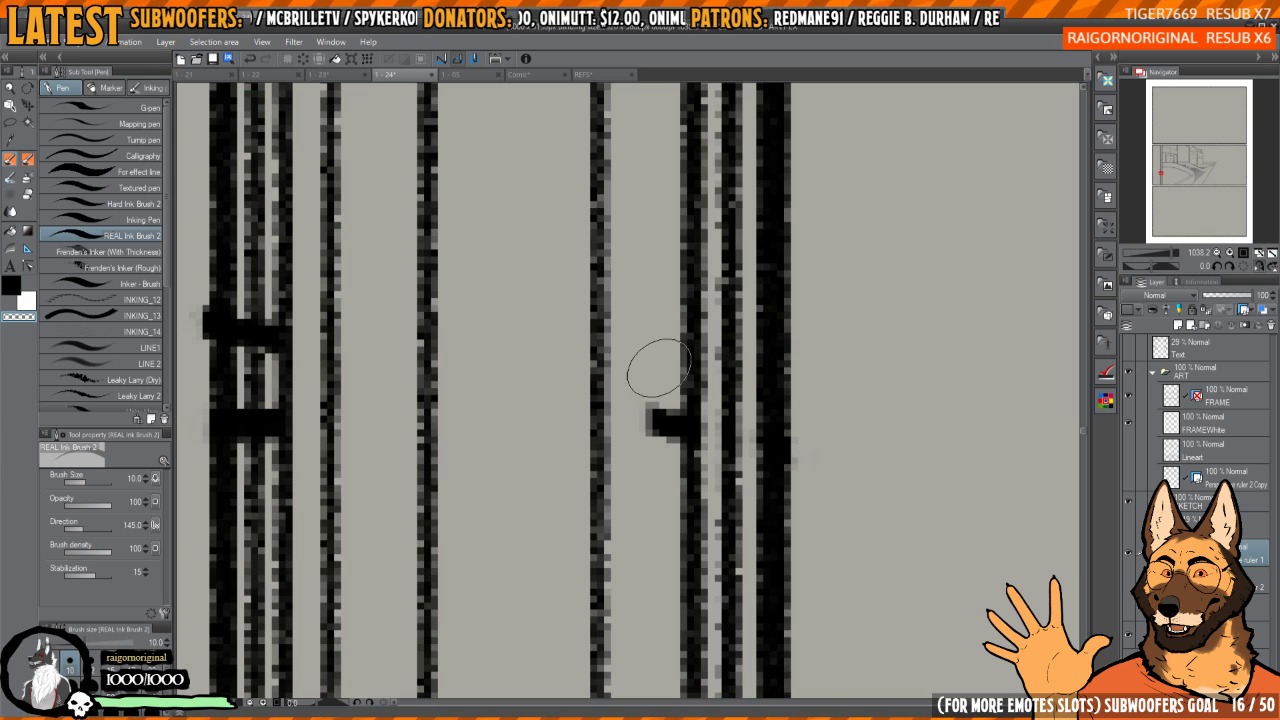
{"action": "left_click_drag", "start_coordinate": [657, 366], "coordinate": [667, 485]}
{"action": "left_click_drag", "start_coordinate": [648, 438], "coordinate": [798, 432]}
{"action": "mouse_move", "coordinate": [473, 408]}
{"action": "left_mouse_down"}
{"action": "mouse_move", "coordinate": [766, 423]}
{"action": "mouse_move", "coordinate": [795, 451]}
{"action": "left_mouse_up"}
{"action": "mouse_move", "coordinate": [668, 349]}
{"action": "left_mouse_down"}
{"action": "mouse_move", "coordinate": [671, 392]}
{"action": "mouse_move", "coordinate": [729, 355]}
{"action": "mouse_move", "coordinate": [715, 337]}
{"action": "mouse_move", "coordinate": [715, 534]}
{"action": "mouse_move", "coordinate": [744, 346]}
{"action": "mouse_move", "coordinate": [744, 458]}
{"action": "mouse_move", "coordinate": [744, 344]}
{"action": "mouse_move", "coordinate": [747, 526]}
{"action": "mouse_move", "coordinate": [746, 358]}
{"action": "mouse_move", "coordinate": [751, 432]}
{"action": "left_mouse_up"}
{"action": "left_click_drag", "start_coordinate": [757, 563], "coordinate": [749, 289]}
- Erase the ticks crossing the column's edge lines on the side facing the stairs and repair the lines there
{"action": "scroll", "coordinate": [755, 446], "scroll_direction": "down", "scroll_amount": 3}
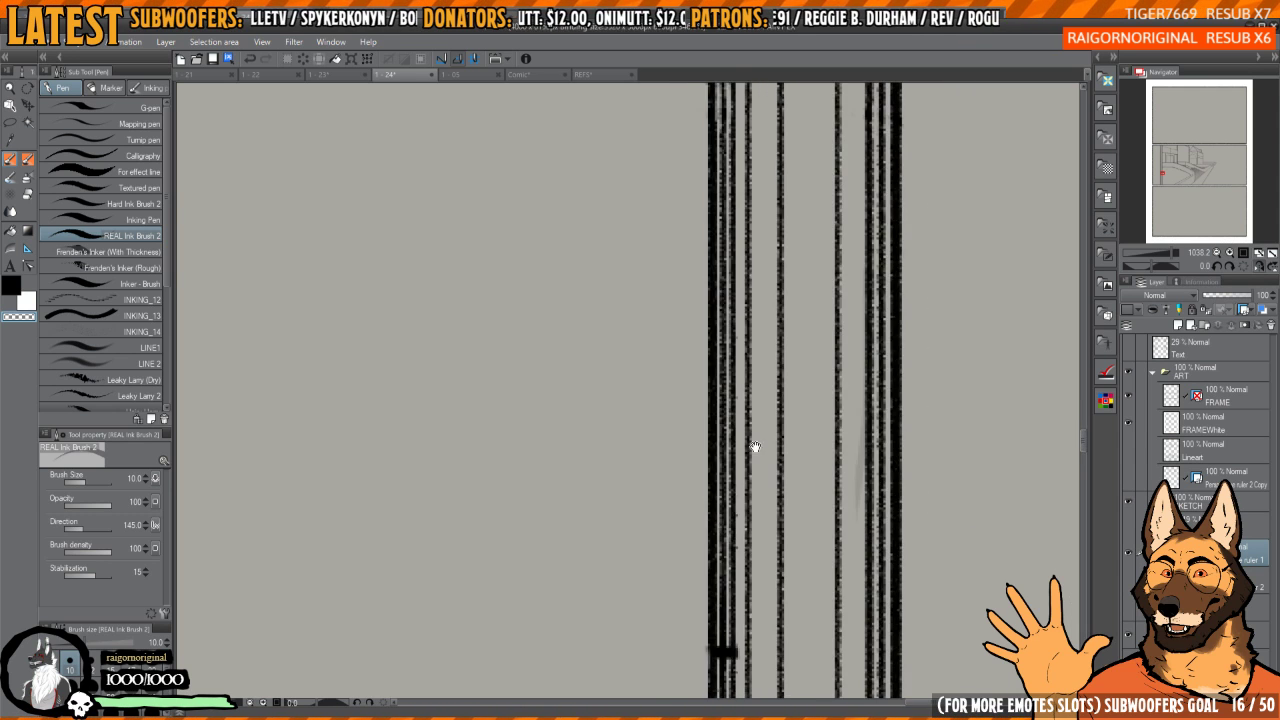
{"action": "scroll", "coordinate": [755, 446], "scroll_direction": "up", "scroll_amount": 2}
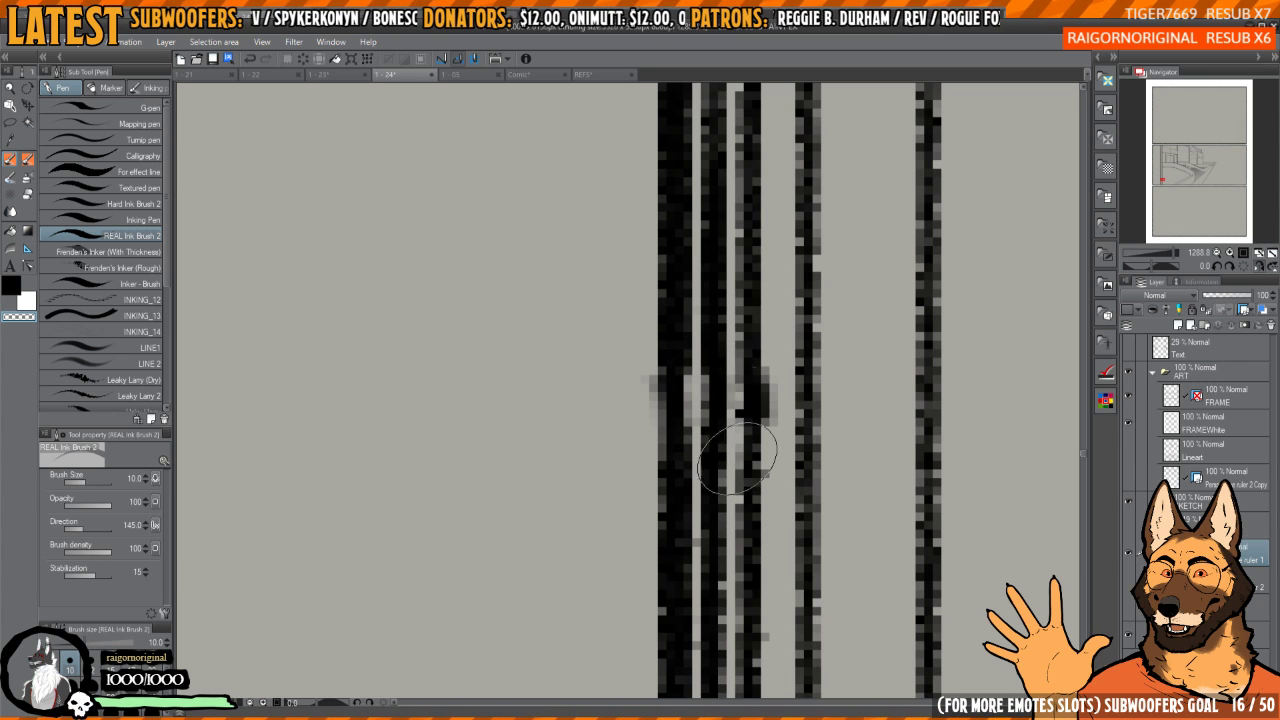
{"action": "left_click_drag", "start_coordinate": [755, 405], "coordinate": [777, 480]}
{"action": "key", "text": "c"}
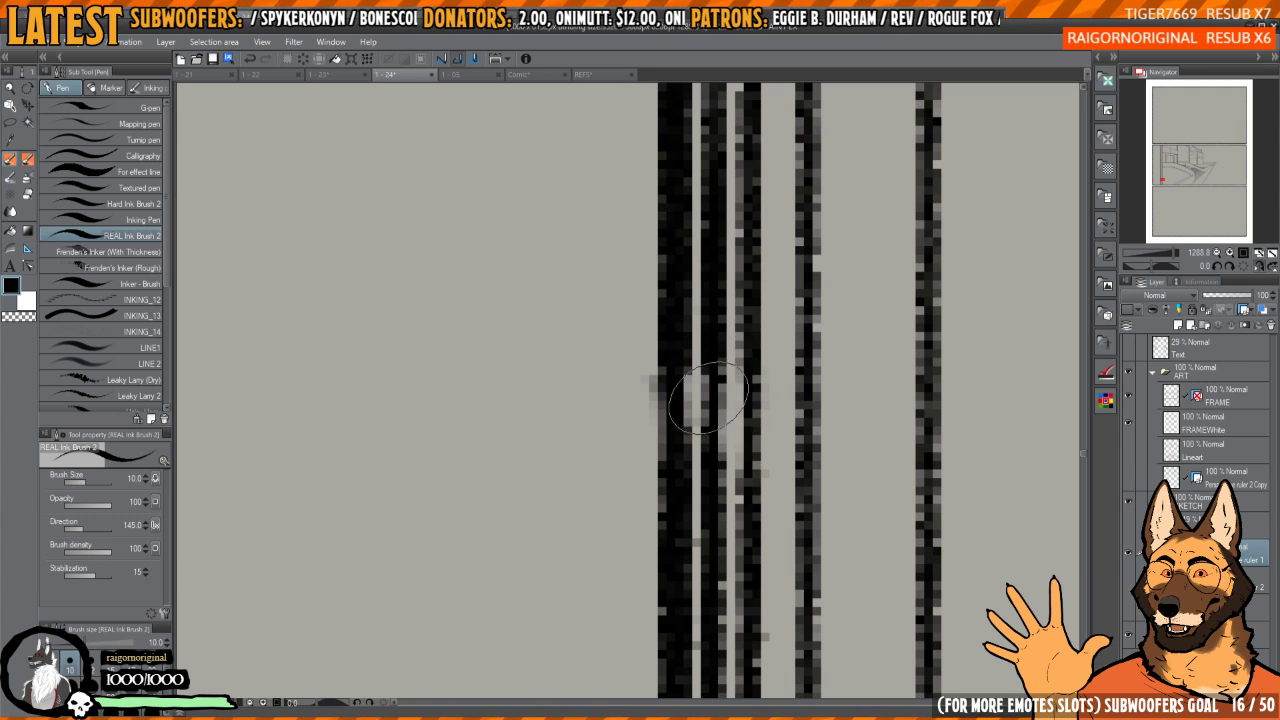
{"action": "left_click_drag", "start_coordinate": [708, 398], "coordinate": [697, 526]}
{"action": "mouse_move", "coordinate": [674, 343]}
{"action": "left_mouse_down"}
{"action": "mouse_move", "coordinate": [666, 478]}
{"action": "mouse_move", "coordinate": [699, 548]}
{"action": "left_mouse_up"}
{"action": "key", "text": "c"}
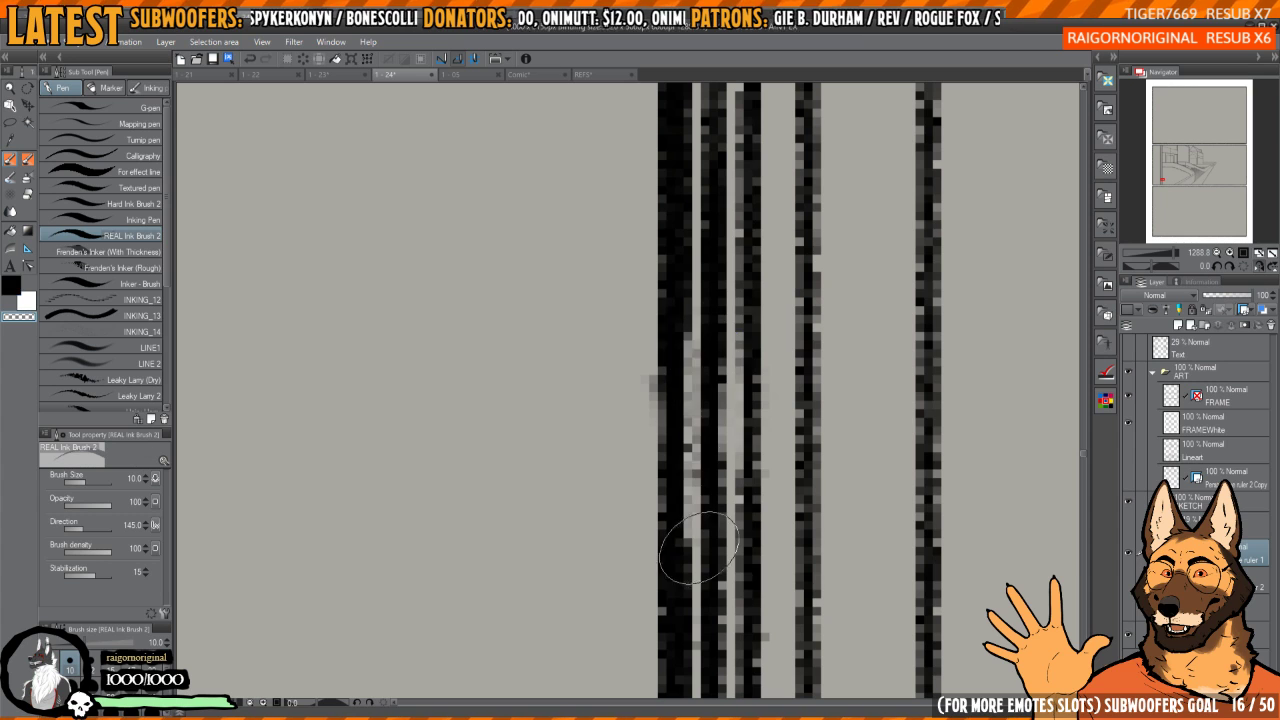
{"action": "key", "text": "c"}
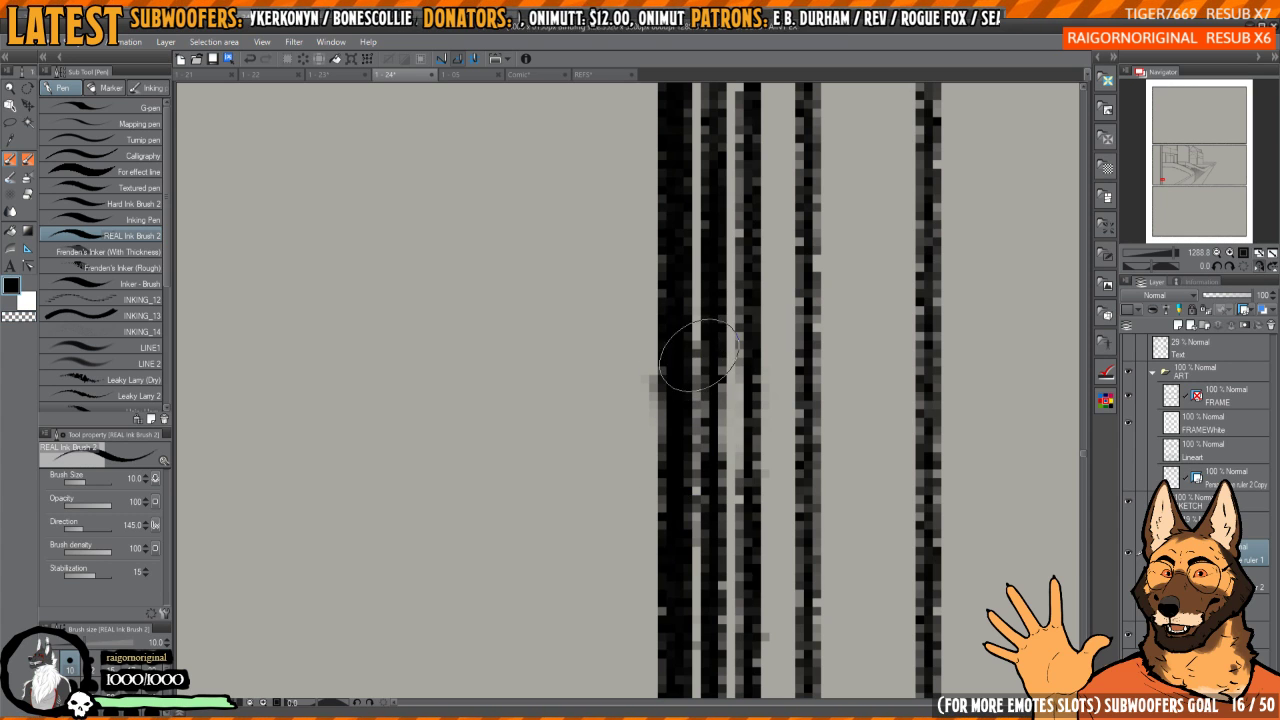
{"action": "key", "text": "c"}
{"action": "left_click_drag", "start_coordinate": [699, 355], "coordinate": [698, 556]}
{"action": "key", "text": "c"}
{"action": "left_click_drag", "start_coordinate": [677, 392], "coordinate": [687, 580]}
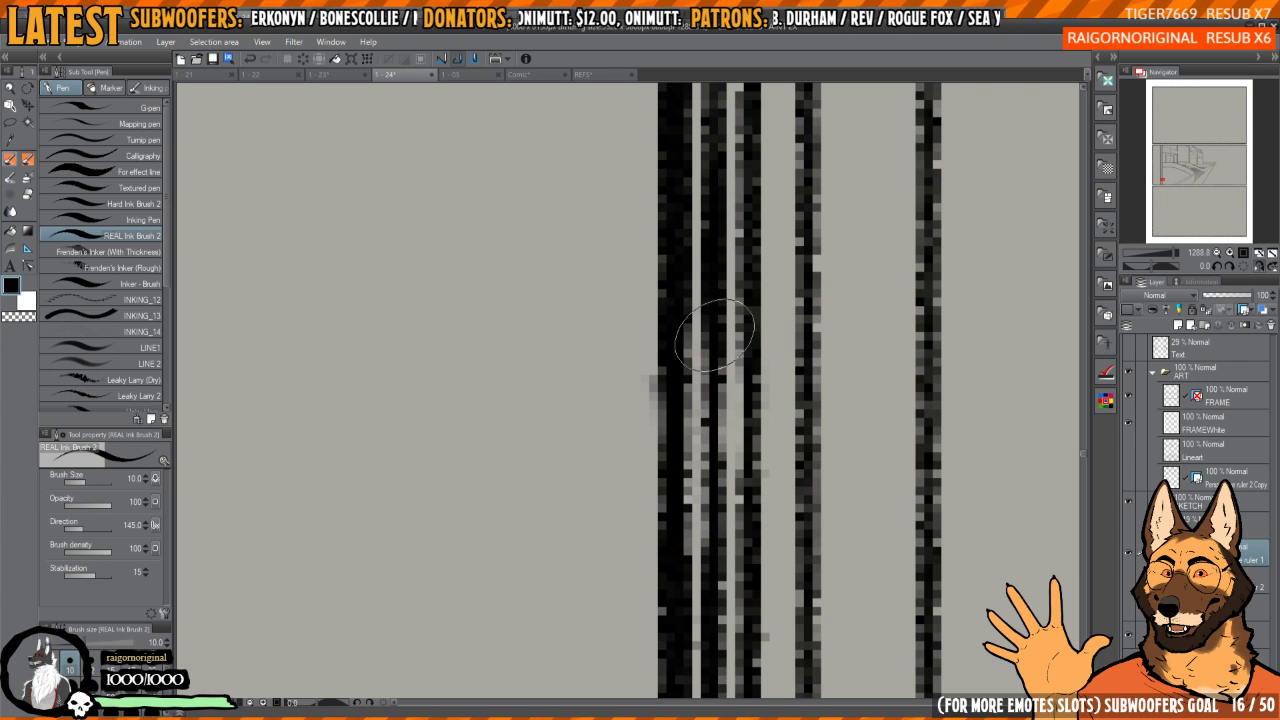
- Trim the thickened spot on the column's thin inner line beside the curved band's lower edge
{"action": "scroll", "coordinate": [714, 336], "scroll_direction": "down", "scroll_amount": 10}
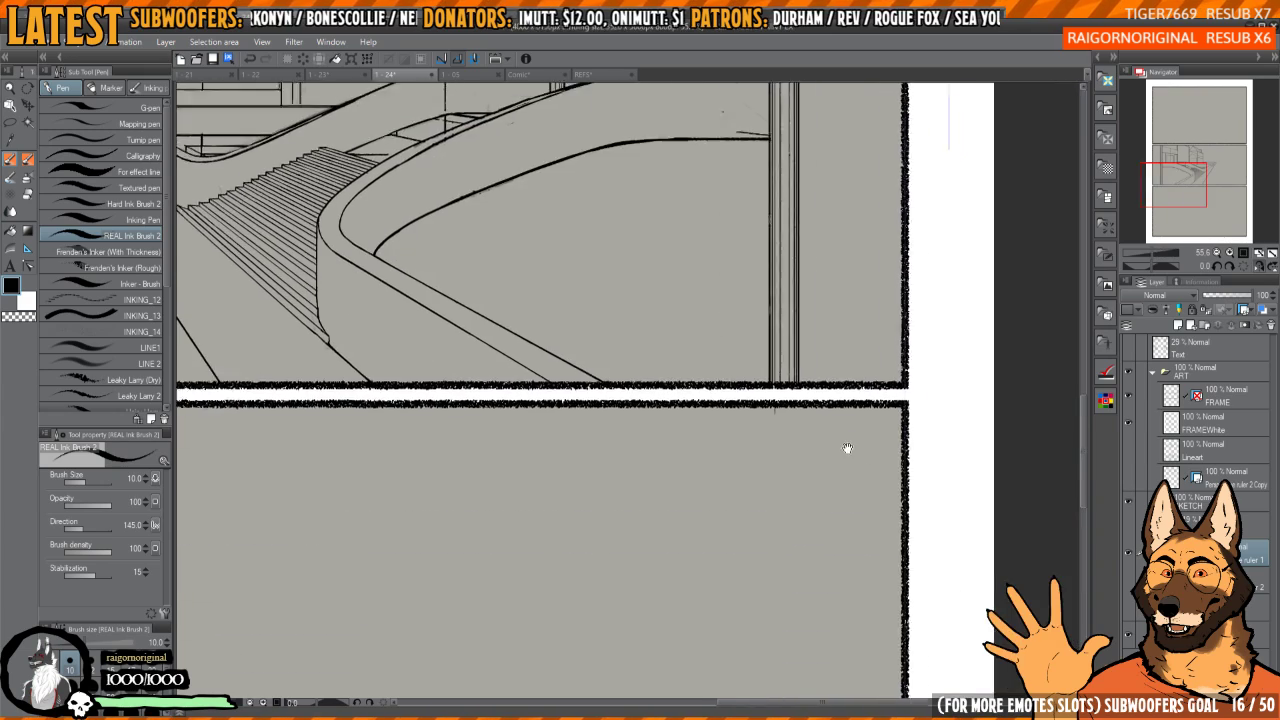
{"action": "scroll", "coordinate": [847, 448], "scroll_direction": "up", "scroll_amount": 5}
{"action": "key", "text": "e"}
{"action": "left_click_drag", "start_coordinate": [722, 241], "coordinate": [754, 451]}
{"action": "scroll", "coordinate": [753, 349], "scroll_direction": "down", "scroll_amount": 5}
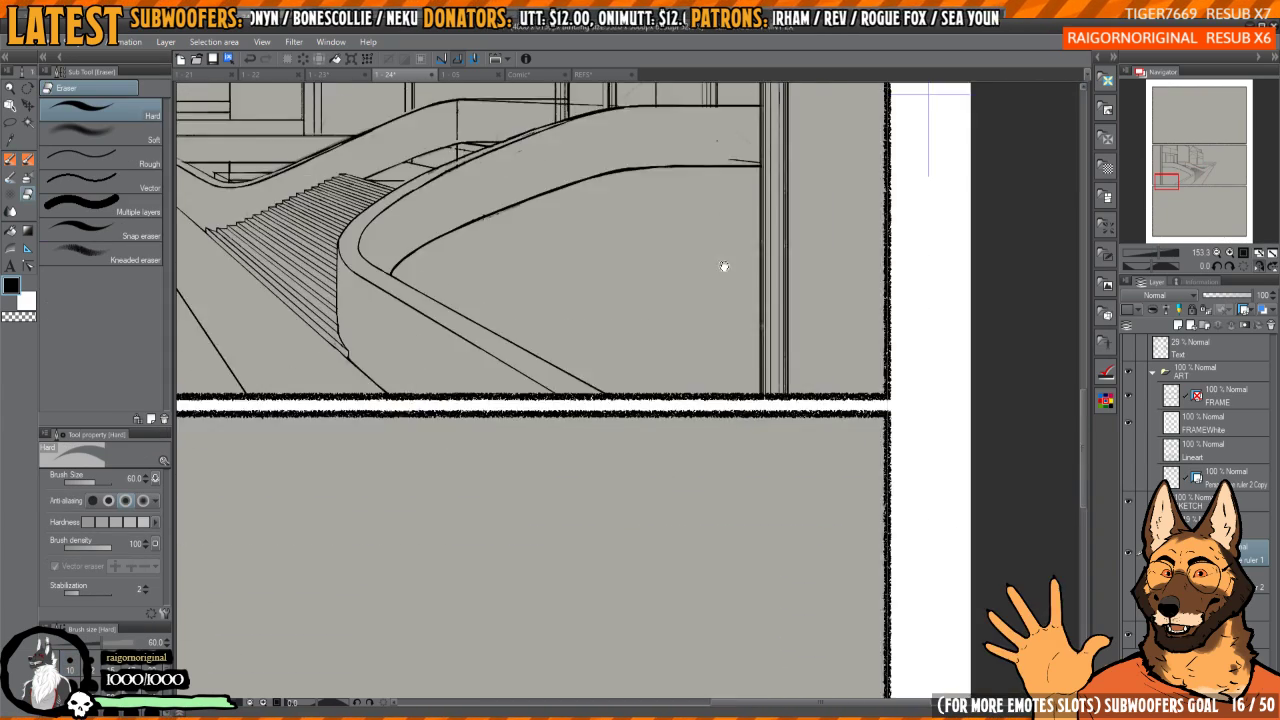
{"action": "left_click_drag", "start_coordinate": [766, 98], "coordinate": [757, 374]}
{"action": "scroll", "coordinate": [760, 374], "scroll_direction": "up", "scroll_amount": 5}
{"action": "scroll", "coordinate": [722, 510], "scroll_direction": "up", "scroll_amount": 5}
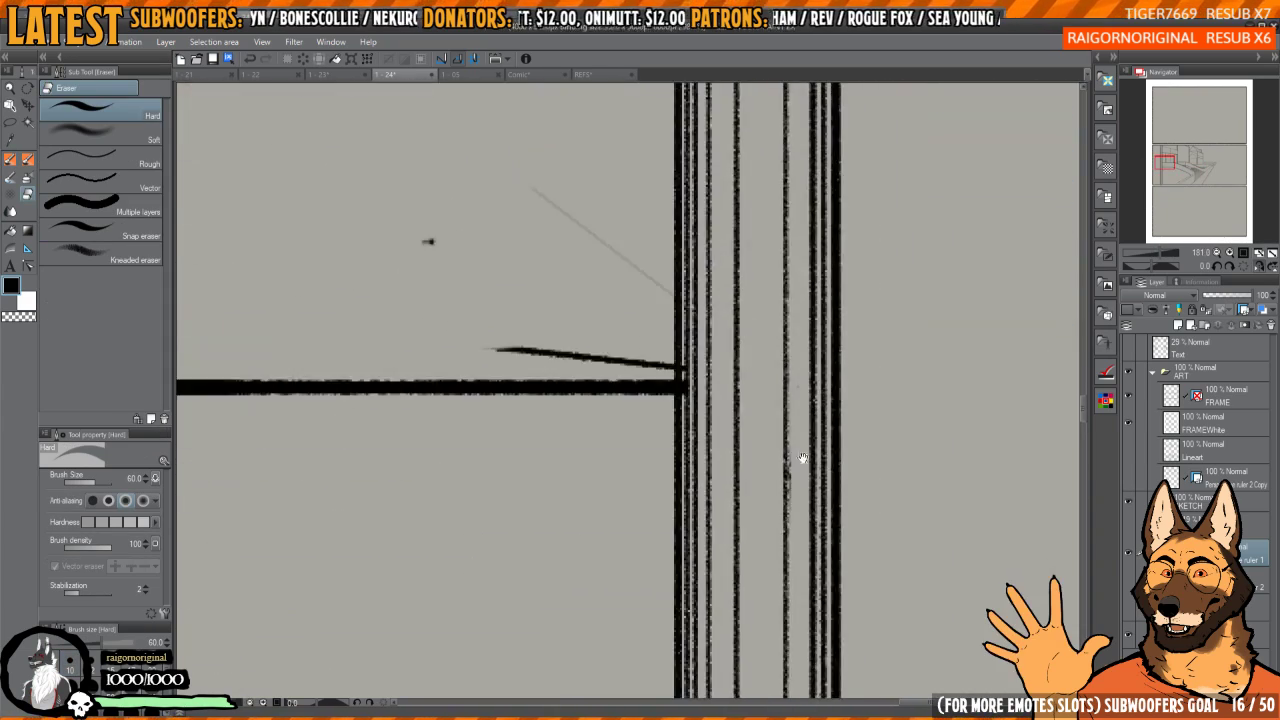
{"action": "key", "text": "p"}
{"action": "scroll", "coordinate": [770, 330], "scroll_direction": "up", "scroll_amount": 3}
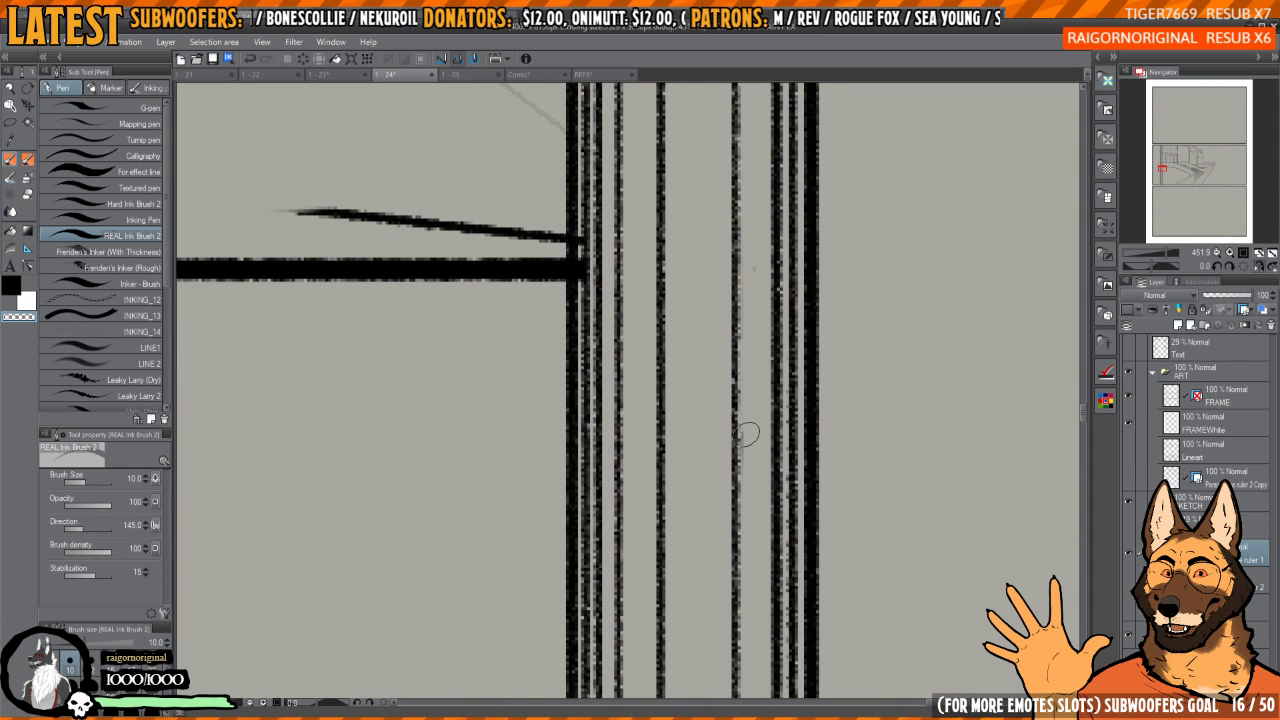
{"action": "left_click_drag", "start_coordinate": [745, 433], "coordinate": [769, 517]}
- With brush size 5, clear the overrun between the column's edge lines where the band's thick lower line meets them
{"action": "key", "text": "["}
{"action": "key", "text": "["}
{"action": "key", "text": "["}
{"action": "key", "text": "["}
{"action": "mouse_move", "coordinate": [698, 387]}
{"action": "left_mouse_down"}
{"action": "mouse_move", "coordinate": [751, 448]}
{"action": "mouse_move", "coordinate": [731, 447]}
{"action": "mouse_move", "coordinate": [733, 517]}
{"action": "left_mouse_up"}
{"action": "scroll", "coordinate": [707, 391], "scroll_direction": "up", "scroll_amount": 4}
{"action": "key", "text": "c"}
{"action": "key", "text": "c"}
{"action": "key", "text": "c"}
{"action": "key", "text": "c"}
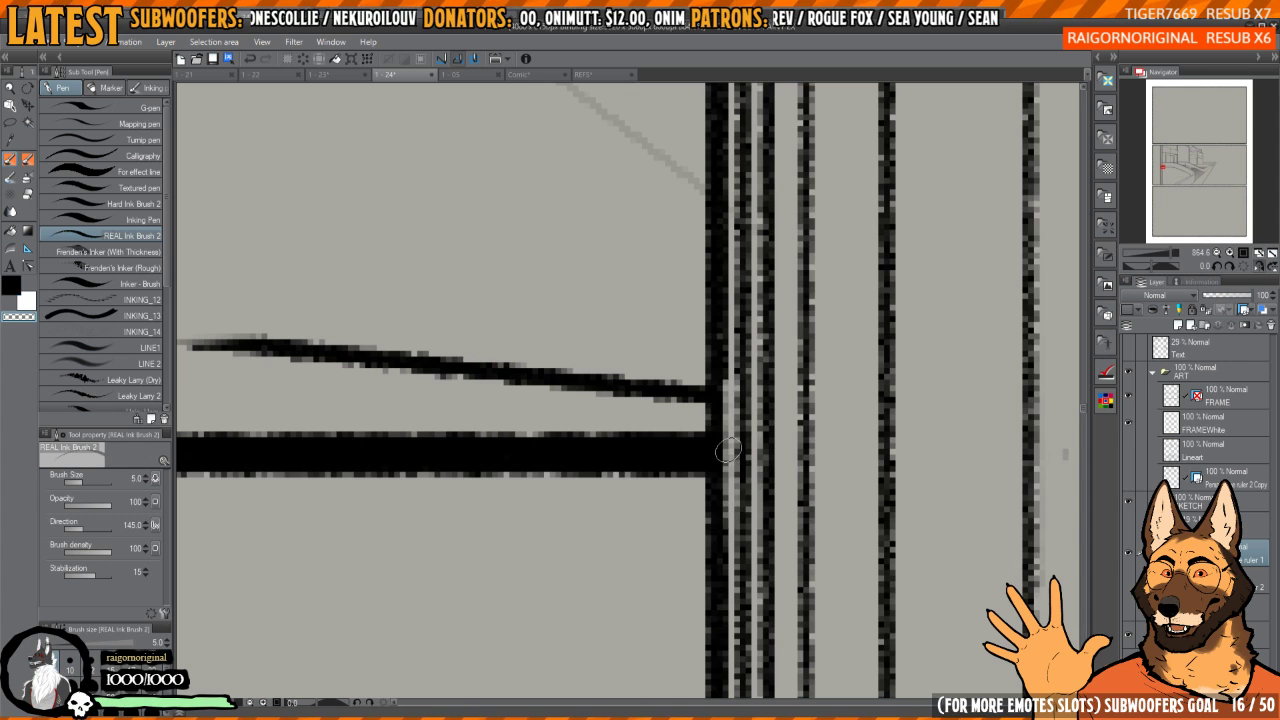
{"action": "key", "text": "c"}
{"action": "mouse_move", "coordinate": [722, 428]}
{"action": "left_mouse_down"}
{"action": "mouse_move", "coordinate": [722, 565]}
{"action": "mouse_move", "coordinate": [743, 505]}
{"action": "left_mouse_up"}
{"action": "scroll", "coordinate": [751, 360], "scroll_direction": "down", "scroll_amount": 4}
- Clear the overrun between the column's edge lines where the band's upper line meets them
{"action": "left_click_drag", "start_coordinate": [751, 109], "coordinate": [717, 426]}
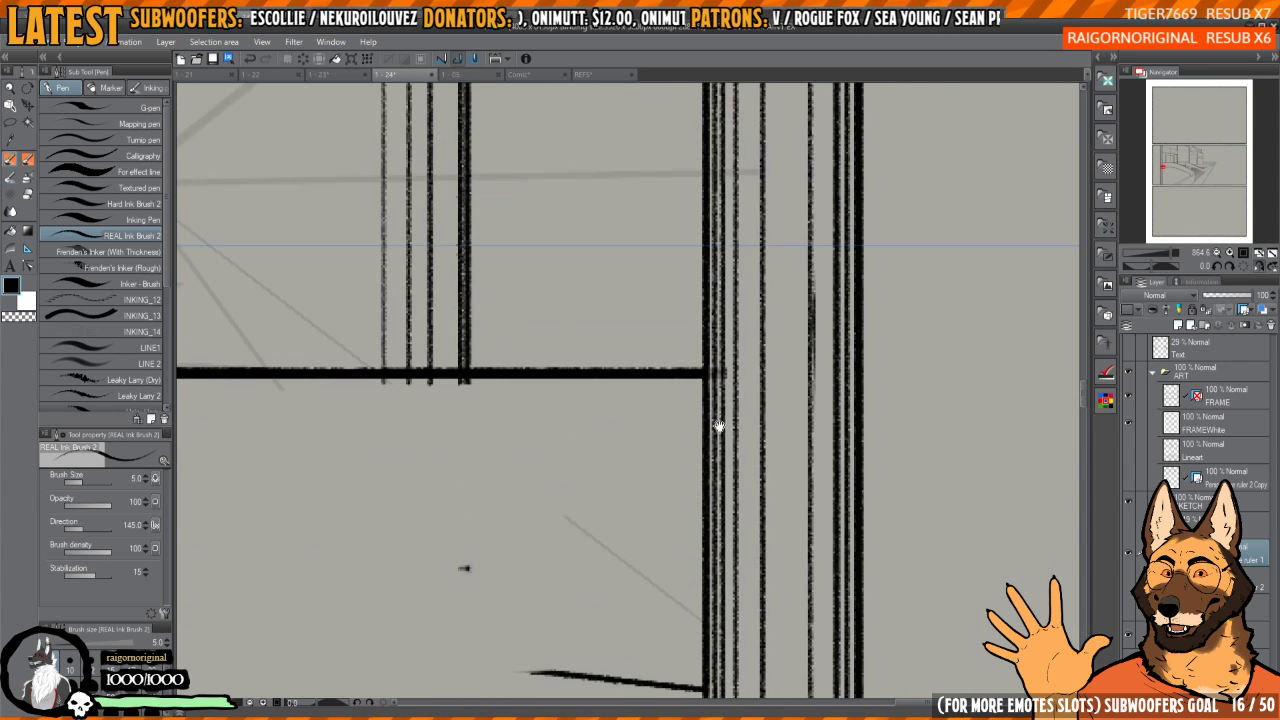
{"action": "scroll", "coordinate": [707, 368], "scroll_direction": "up", "scroll_amount": 5}
{"action": "key", "text": "c"}
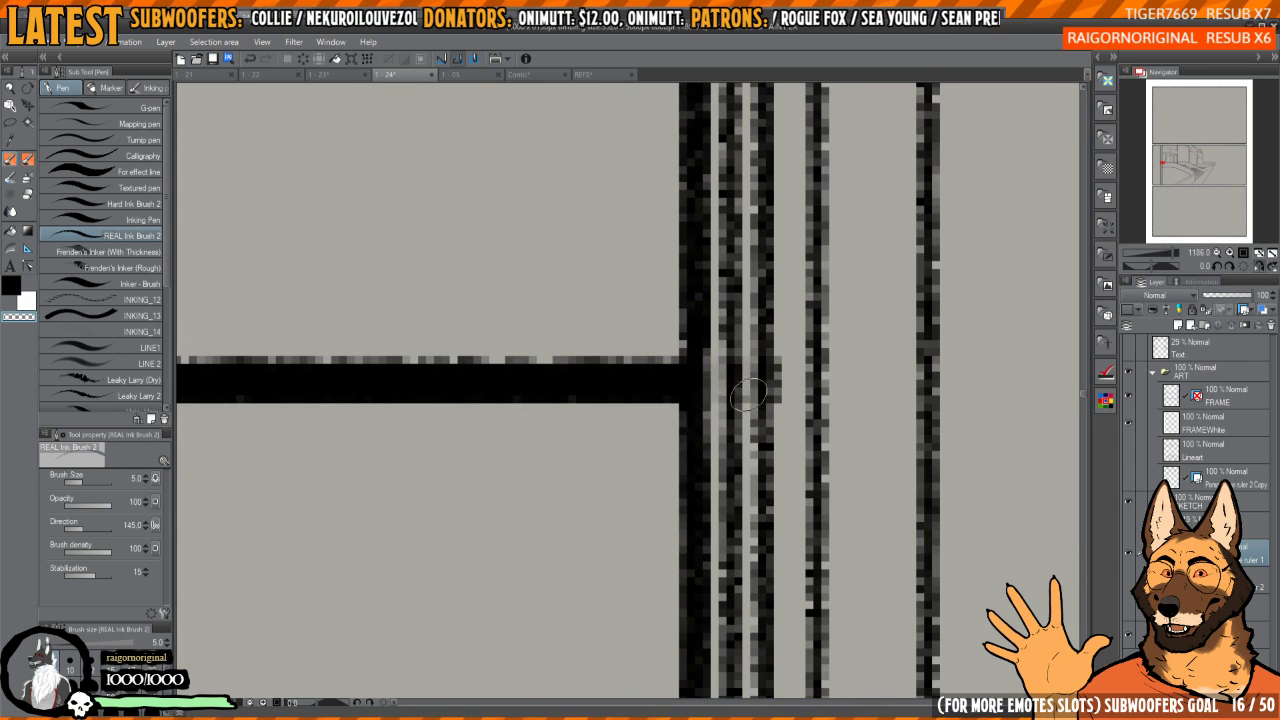
{"action": "key", "text": "c"}
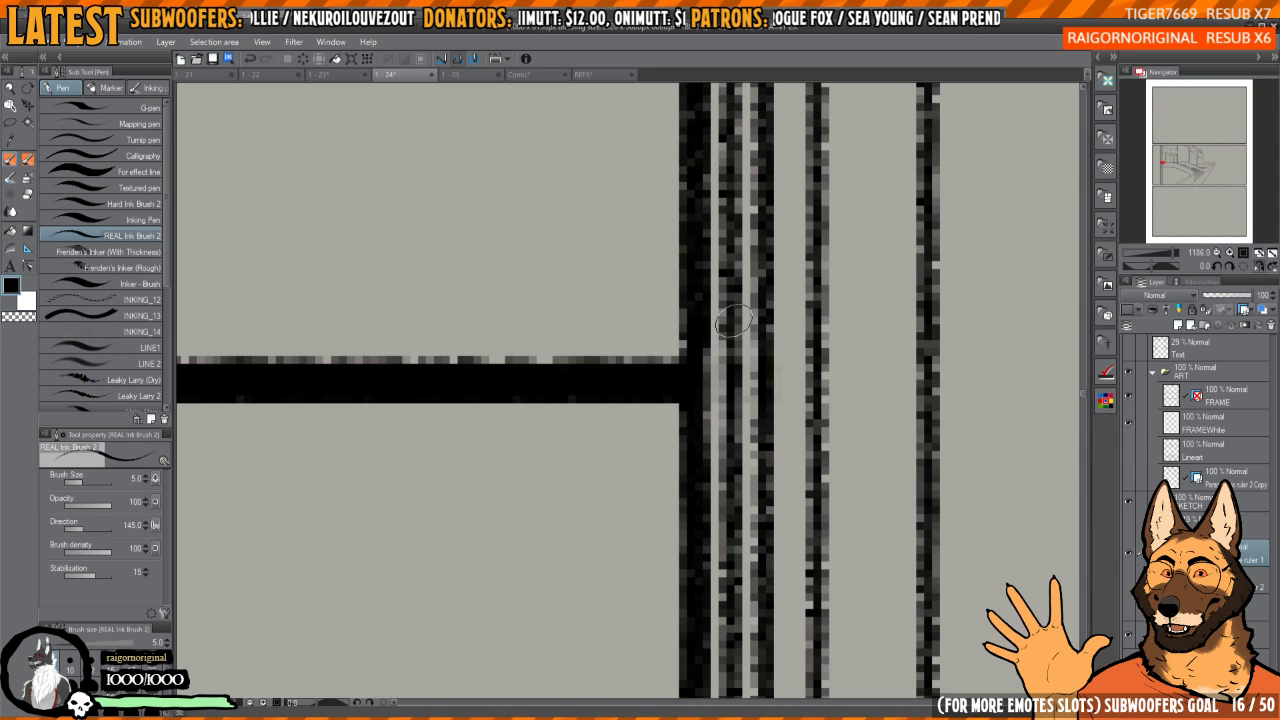
{"action": "left_click_drag", "start_coordinate": [707, 346], "coordinate": [714, 600]}
{"action": "scroll", "coordinate": [714, 600], "scroll_direction": "down", "scroll_amount": 3}
- Erase the faint horizontal guide line where it crosses the column and re-ink the column lines at that spot
{"action": "left_click_drag", "start_coordinate": [727, 438], "coordinate": [700, 528]}
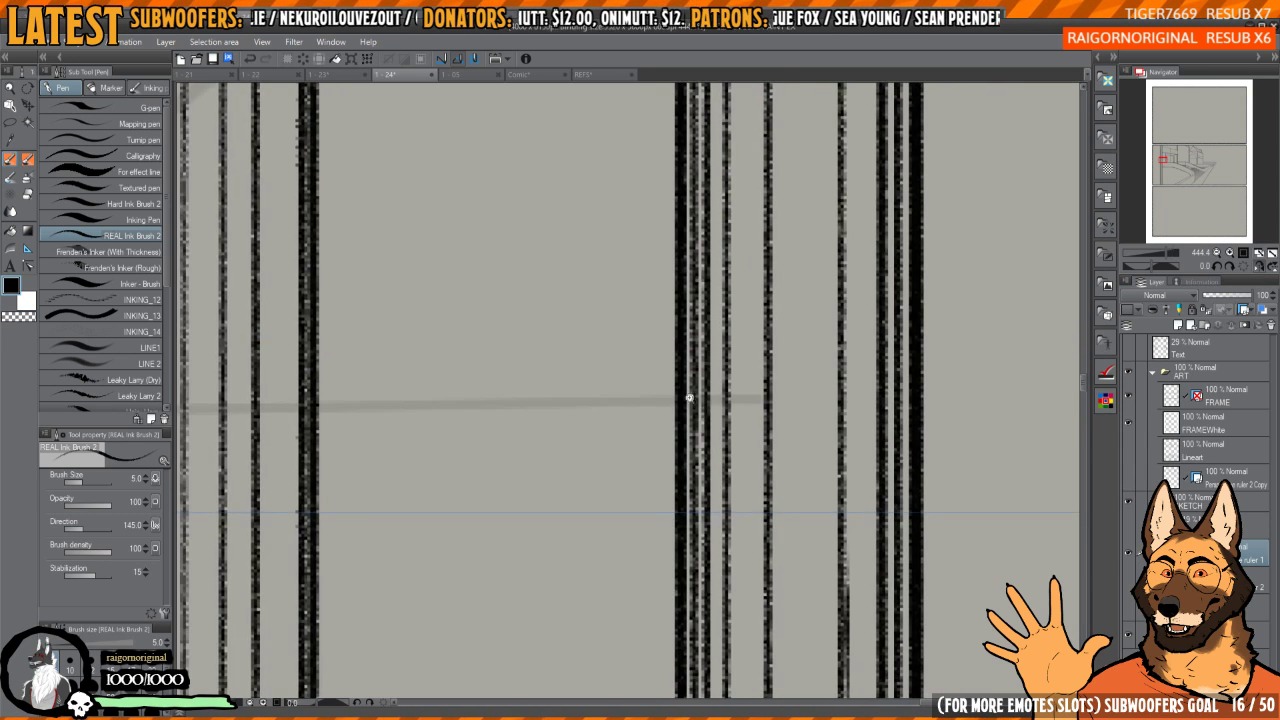
{"action": "scroll", "coordinate": [689, 398], "scroll_direction": "up", "scroll_amount": 4}
{"action": "key", "text": "c"}
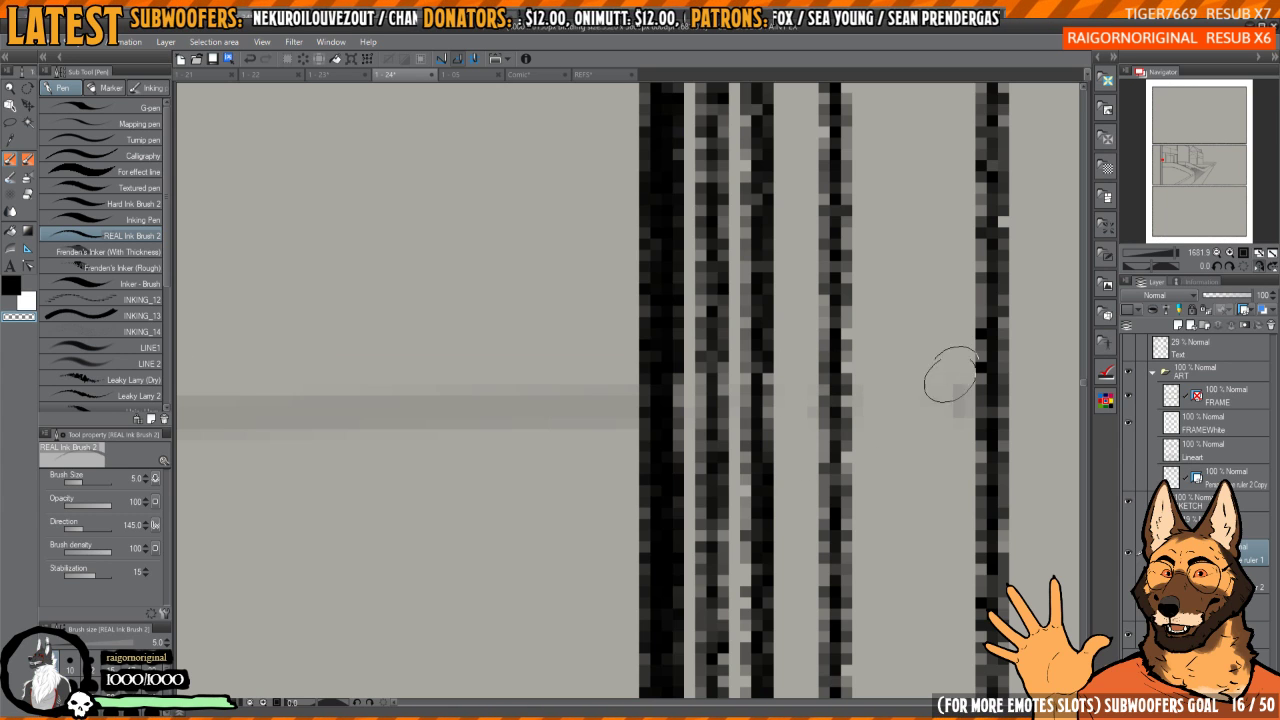
{"action": "left_click_drag", "start_coordinate": [950, 374], "coordinate": [962, 396]}
{"action": "key", "text": "c"}
{"action": "left_click_drag", "start_coordinate": [832, 322], "coordinate": [832, 433]}
{"action": "left_click_drag", "start_coordinate": [761, 342], "coordinate": [762, 500]}
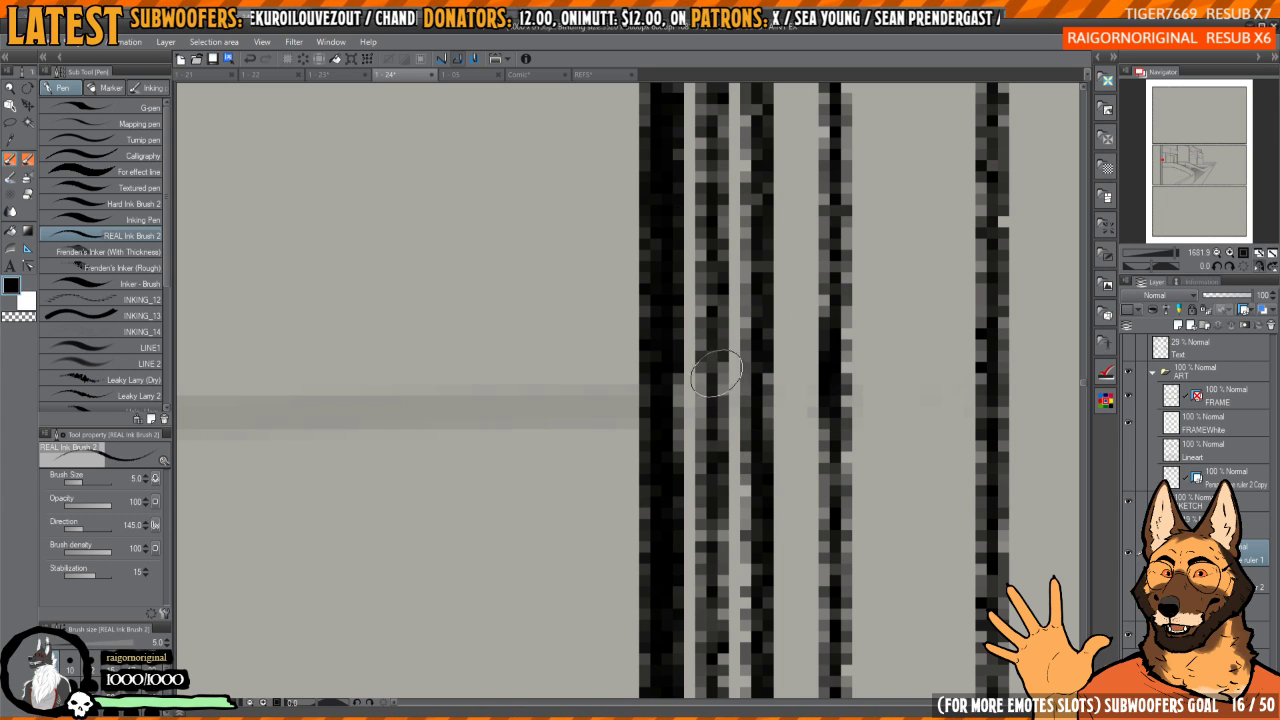
{"action": "left_click_drag", "start_coordinate": [710, 352], "coordinate": [674, 498]}
{"action": "mouse_move", "coordinate": [662, 387]}
{"action": "left_mouse_down"}
{"action": "mouse_move", "coordinate": [603, 400]}
{"action": "mouse_move", "coordinate": [782, 387]}
{"action": "mouse_move", "coordinate": [577, 386]}
{"action": "left_mouse_up"}
- Erase the remains of the faint guide line beside the column with the Hard eraser
{"action": "key", "text": "e"}
{"action": "mouse_move", "coordinate": [801, 147]}
{"action": "left_mouse_down"}
{"action": "mouse_move", "coordinate": [683, 462]}
{"action": "mouse_move", "coordinate": [771, 386]}
{"action": "mouse_move", "coordinate": [714, 320]}
{"action": "mouse_move", "coordinate": [757, 514]}
{"action": "left_mouse_up"}
{"action": "mouse_move", "coordinate": [848, 400]}
{"action": "left_mouse_down"}
{"action": "mouse_move", "coordinate": [656, 324]}
{"action": "mouse_move", "coordinate": [563, 429]}
{"action": "mouse_move", "coordinate": [686, 214]}
{"action": "mouse_move", "coordinate": [691, 149]}
{"action": "mouse_move", "coordinate": [651, 358]}
{"action": "mouse_move", "coordinate": [737, 231]}
{"action": "mouse_move", "coordinate": [597, 506]}
{"action": "mouse_move", "coordinate": [563, 540]}
{"action": "mouse_move", "coordinate": [549, 464]}
{"action": "mouse_move", "coordinate": [500, 505]}
{"action": "left_mouse_up"}
{"action": "left_click_drag", "start_coordinate": [688, 270], "coordinate": [553, 562]}
{"action": "left_click_drag", "start_coordinate": [775, 326], "coordinate": [793, 390]}
{"action": "left_click_drag", "start_coordinate": [681, 418], "coordinate": [739, 316]}
{"action": "mouse_move", "coordinate": [739, 316]}
{"action": "left_mouse_down"}
{"action": "mouse_move", "coordinate": [709, 366]}
{"action": "mouse_move", "coordinate": [774, 257]}
{"action": "left_mouse_up"}
- Clean up the column's upper lines and erase the faint grey strokes on their panel-border side
{"action": "key", "text": "p"}
{"action": "mouse_move", "coordinate": [752, 368]}
{"action": "left_mouse_down"}
{"action": "mouse_move", "coordinate": [790, 368]}
{"action": "mouse_move", "coordinate": [729, 465]}
{"action": "mouse_move", "coordinate": [732, 392]}
{"action": "mouse_move", "coordinate": [732, 458]}
{"action": "left_mouse_up"}
{"action": "key", "text": "c"}
{"action": "left_click_drag", "start_coordinate": [898, 391], "coordinate": [841, 377]}
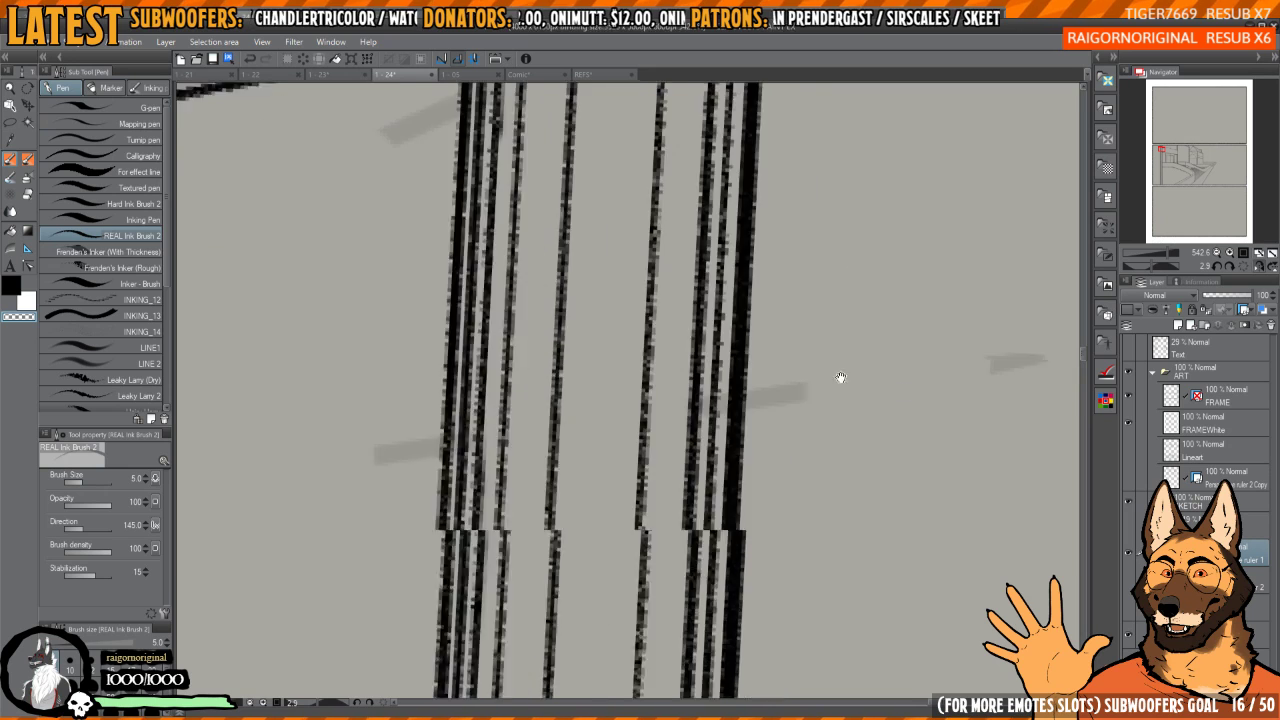
{"action": "scroll", "coordinate": [840, 377], "scroll_direction": "down", "scroll_amount": 2}
{"action": "key", "text": "e"}
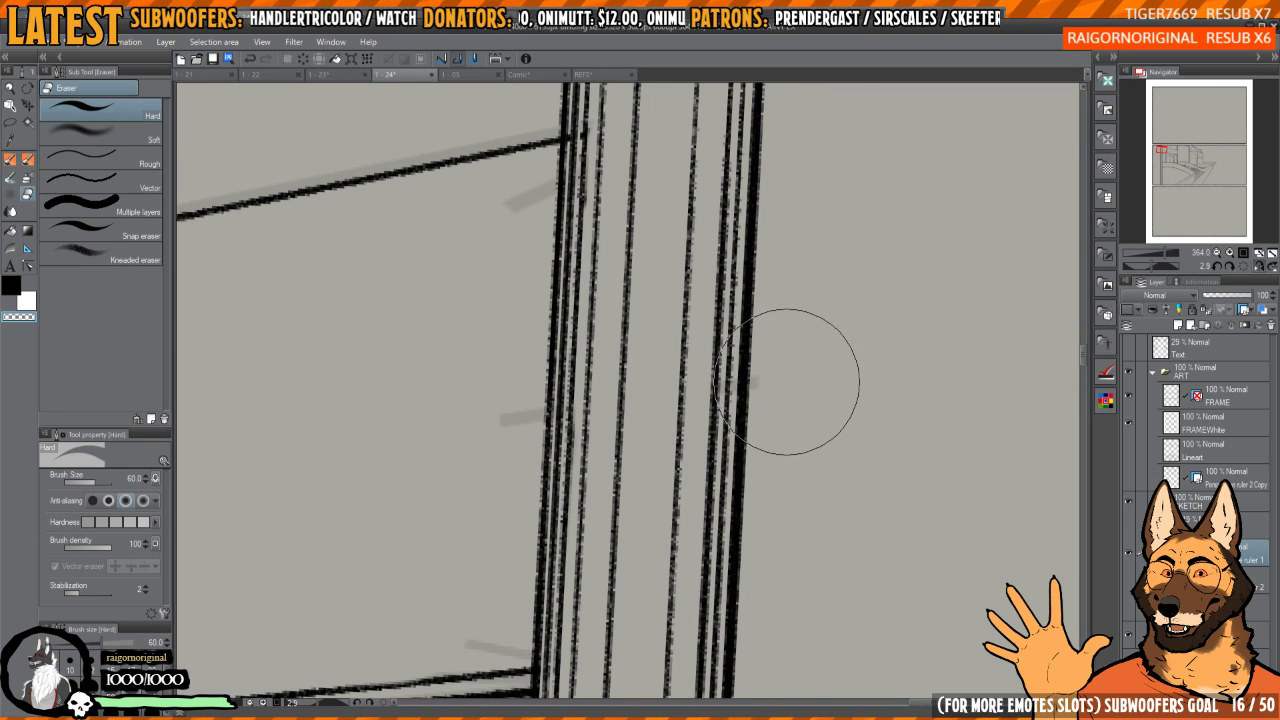
{"action": "key", "text": "ctrl+0"}
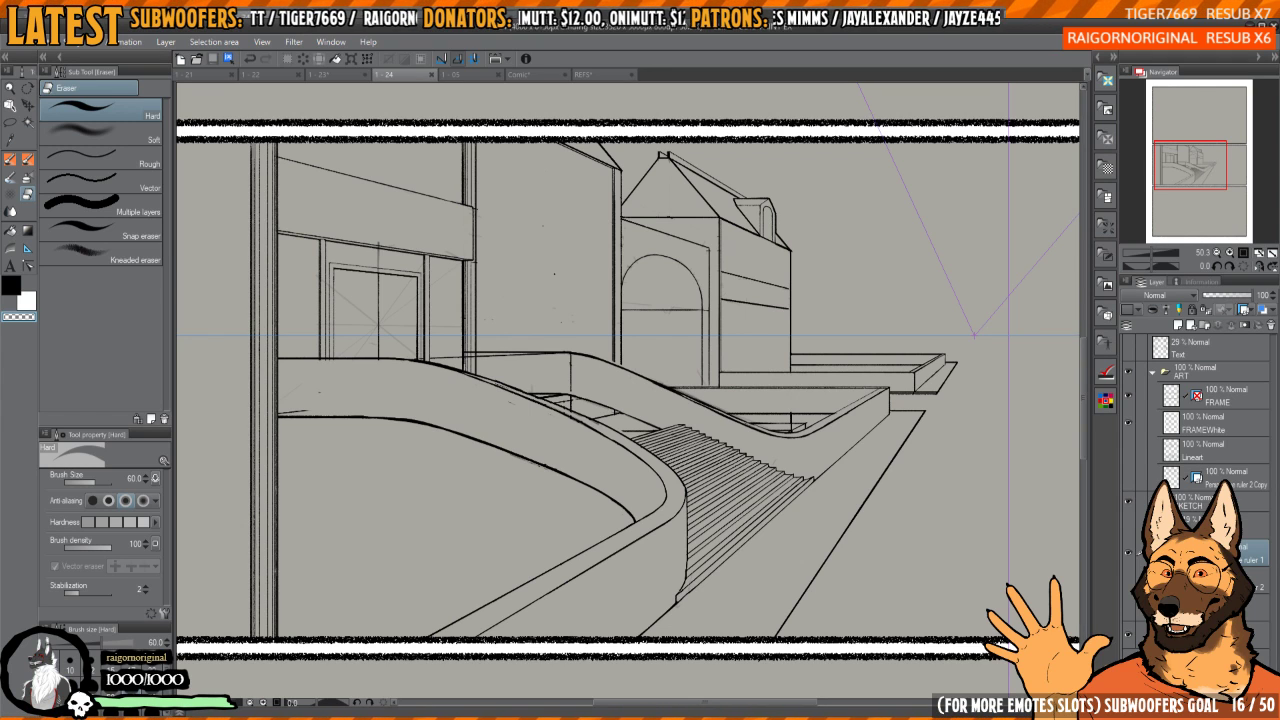
- Trim the overshooting cross-line ends and grey smudges along the curved rail line just above the stairs
{"action": "scroll", "coordinate": [729, 471], "scroll_direction": "up", "scroll_amount": 5}
{"action": "scroll", "coordinate": [706, 404], "scroll_direction": "down", "scroll_amount": 3}
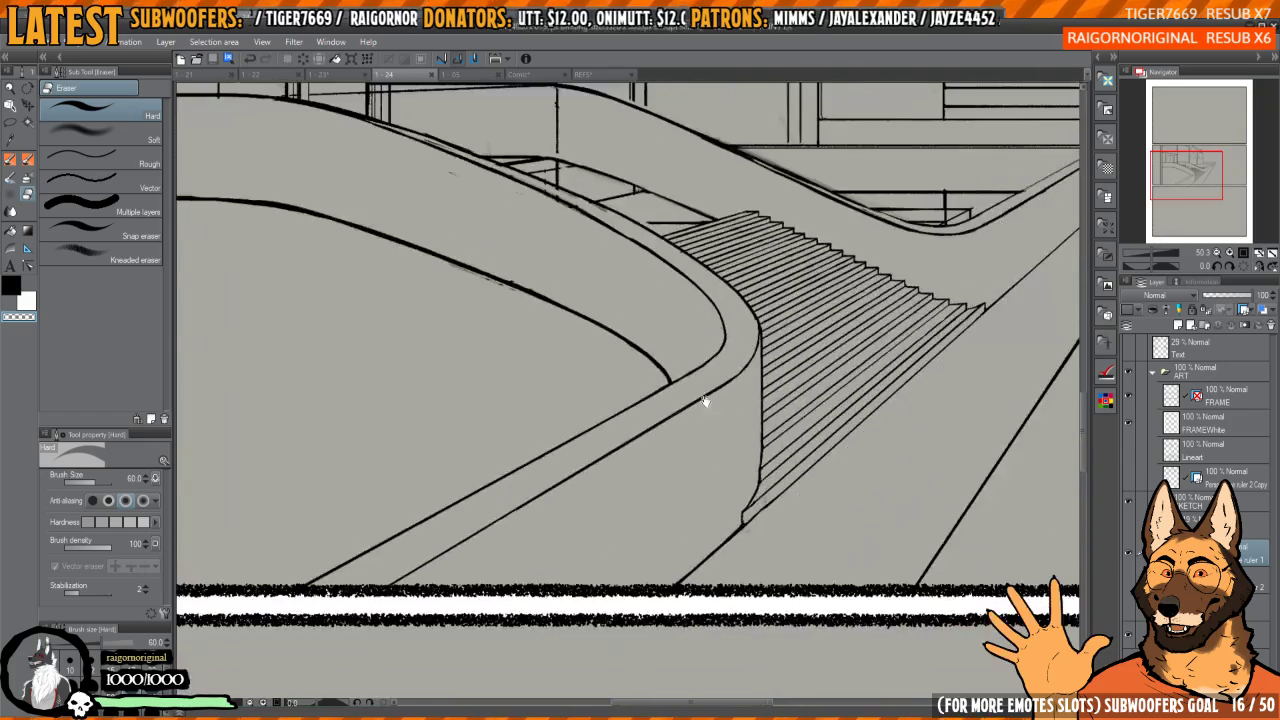
{"action": "key", "text": "h"}
{"action": "left_click_drag", "start_coordinate": [914, 340], "coordinate": [877, 411]}
{"action": "key", "text": "minus"}
{"action": "key", "text": "minus"}
{"action": "key", "text": "minus"}
{"action": "key", "text": "minus"}
{"action": "key", "text": "minus"}
{"action": "left_click_drag", "start_coordinate": [570, 442], "coordinate": [625, 492]}
{"action": "scroll", "coordinate": [625, 492], "scroll_direction": "up", "scroll_amount": 2}
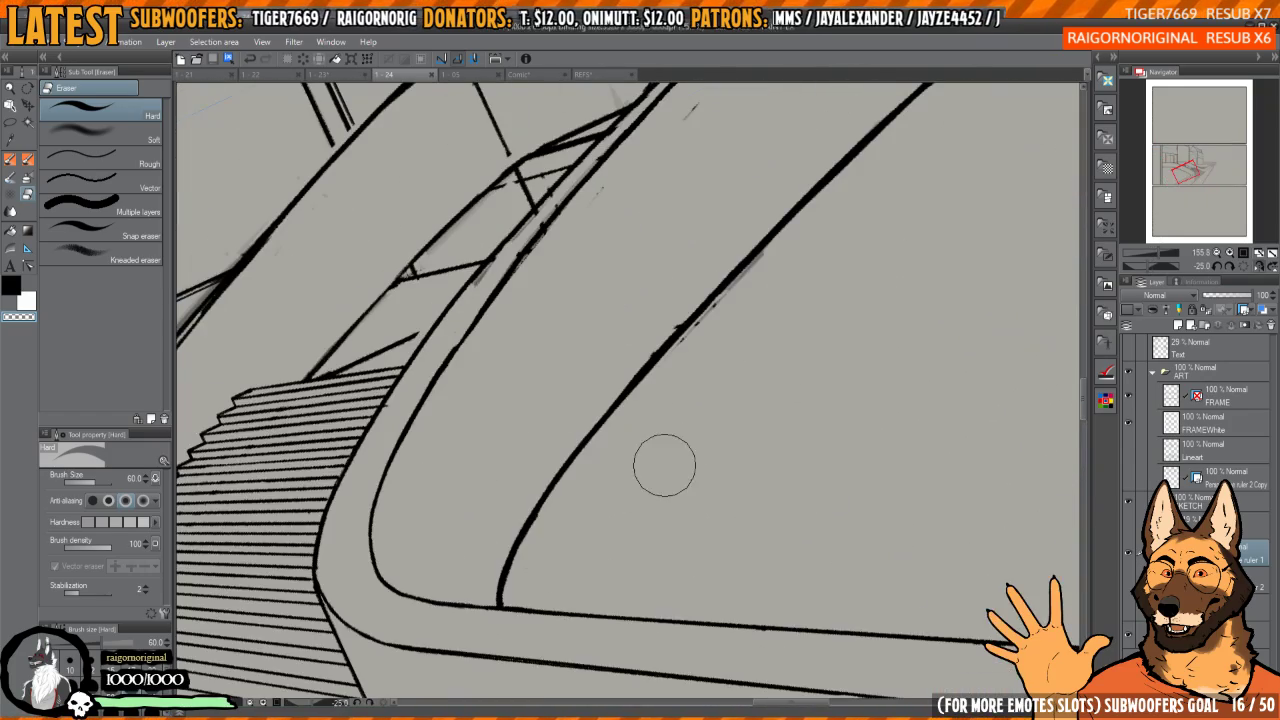
{"action": "key", "text": "p"}
{"action": "scroll", "coordinate": [789, 363], "scroll_direction": "up", "scroll_amount": 2}
{"action": "left_click_drag", "start_coordinate": [787, 328], "coordinate": [807, 488]}
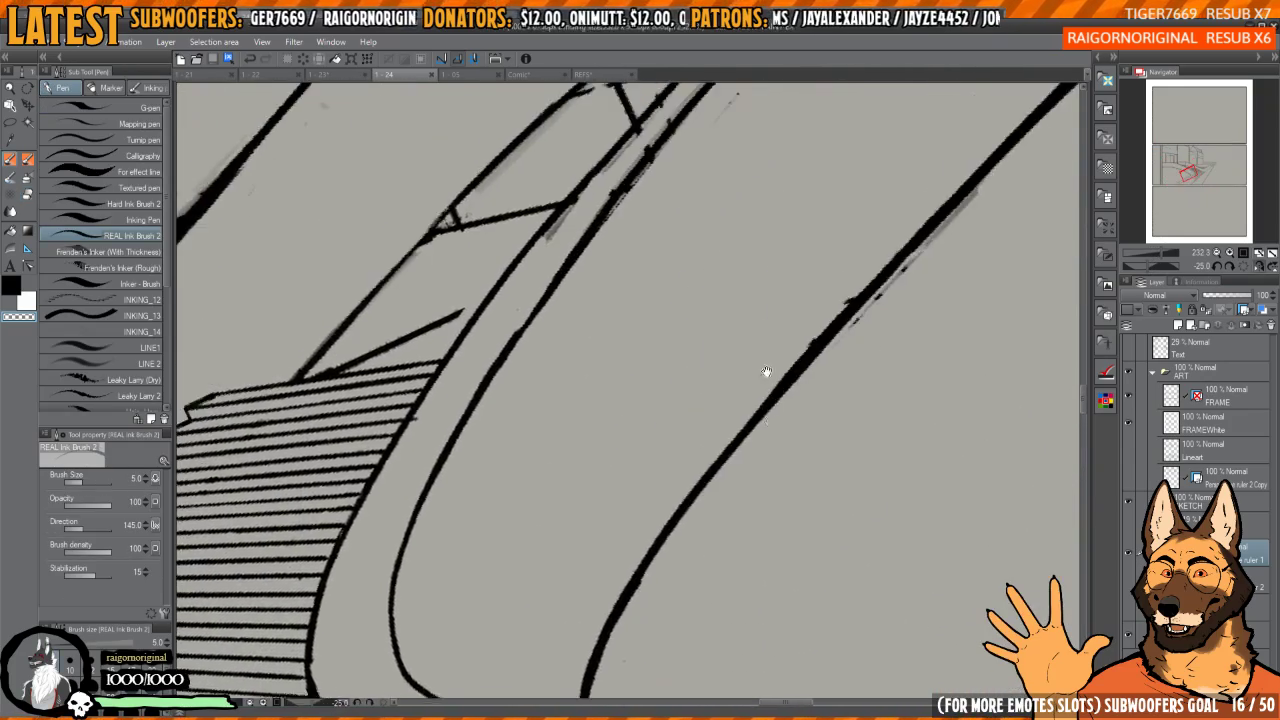
{"action": "scroll", "coordinate": [610, 356], "scroll_direction": "up", "scroll_amount": 2}
{"action": "left_click_drag", "start_coordinate": [610, 356], "coordinate": [794, 571]}
{"action": "scroll", "coordinate": [680, 418], "scroll_direction": "up", "scroll_amount": 2}
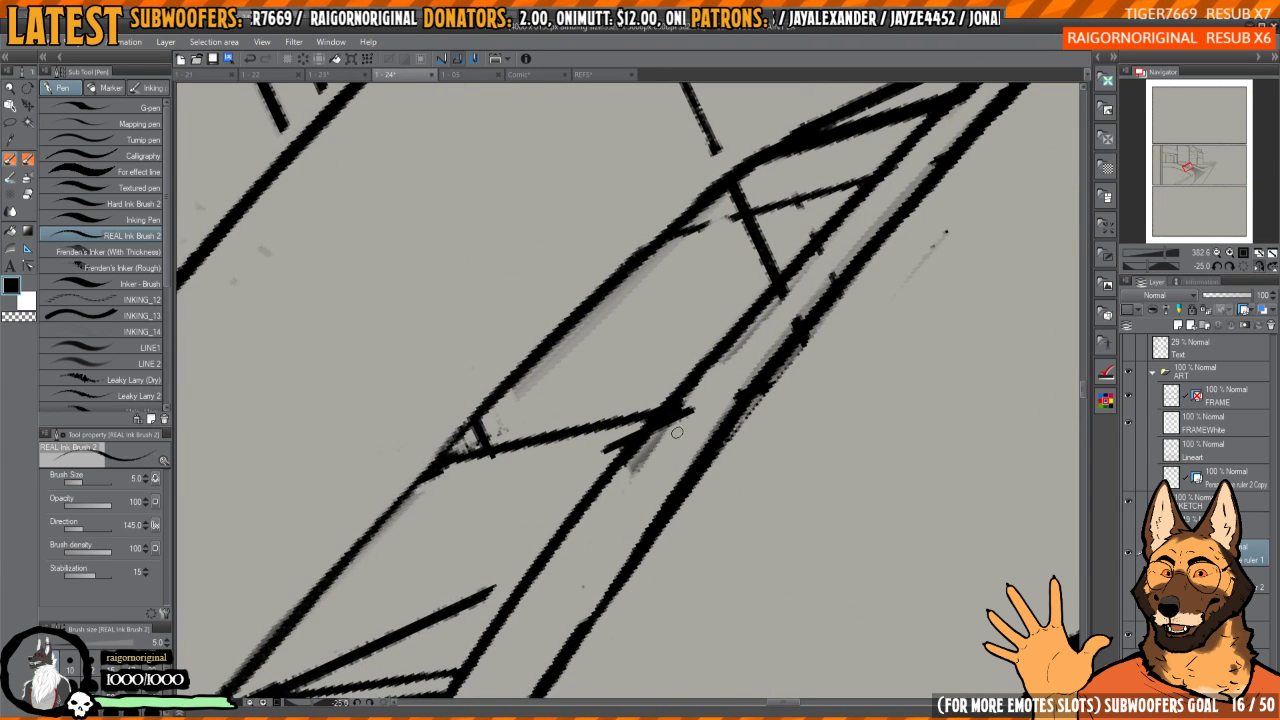
{"action": "left_click_drag", "start_coordinate": [688, 408], "coordinate": [614, 494]}
{"action": "key", "text": "ctrl+z"}
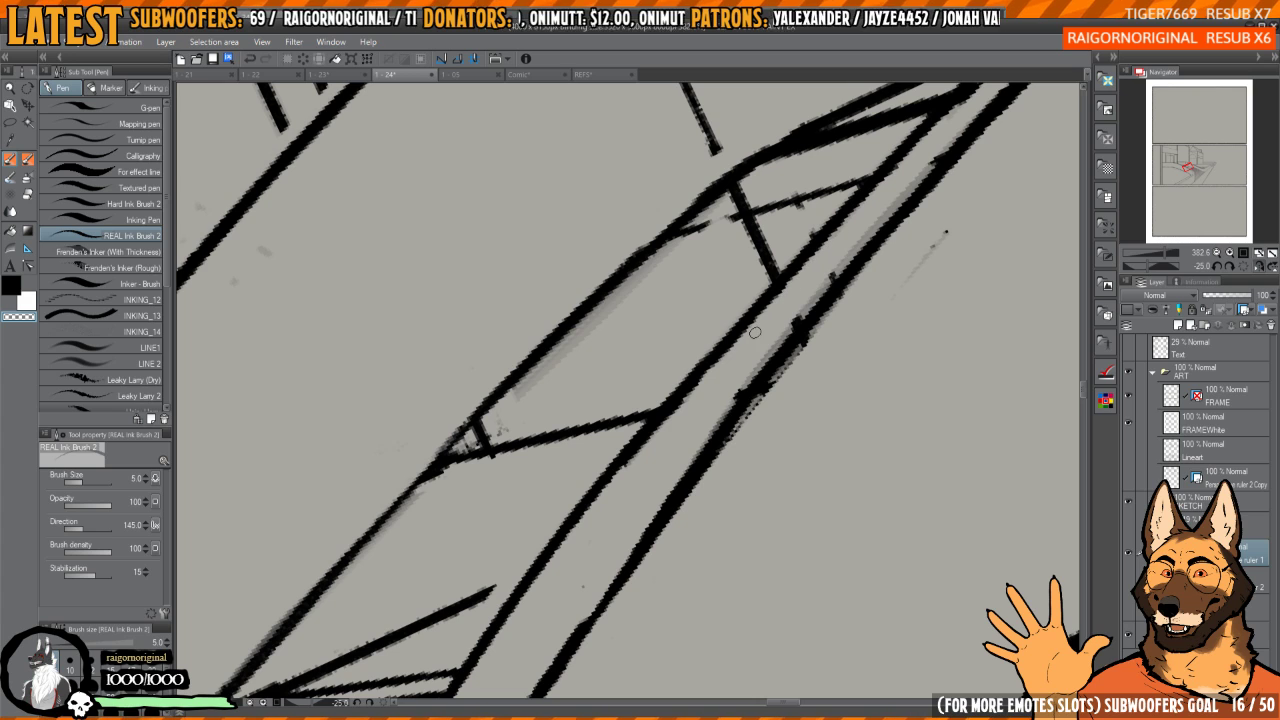
- Smooth the ragged edges of the curved rail line farther from the stairs and erase the stray flecks beside it
{"action": "left_click_drag", "start_coordinate": [839, 261], "coordinate": [730, 410]}
{"action": "left_click_drag", "start_coordinate": [815, 293], "coordinate": [734, 408]}
{"action": "left_click_drag", "start_coordinate": [762, 360], "coordinate": [714, 428]}
{"action": "mouse_move", "coordinate": [777, 351]}
{"action": "left_mouse_down"}
{"action": "mouse_move", "coordinate": [785, 309]}
{"action": "mouse_move", "coordinate": [722, 312]}
{"action": "left_mouse_up"}
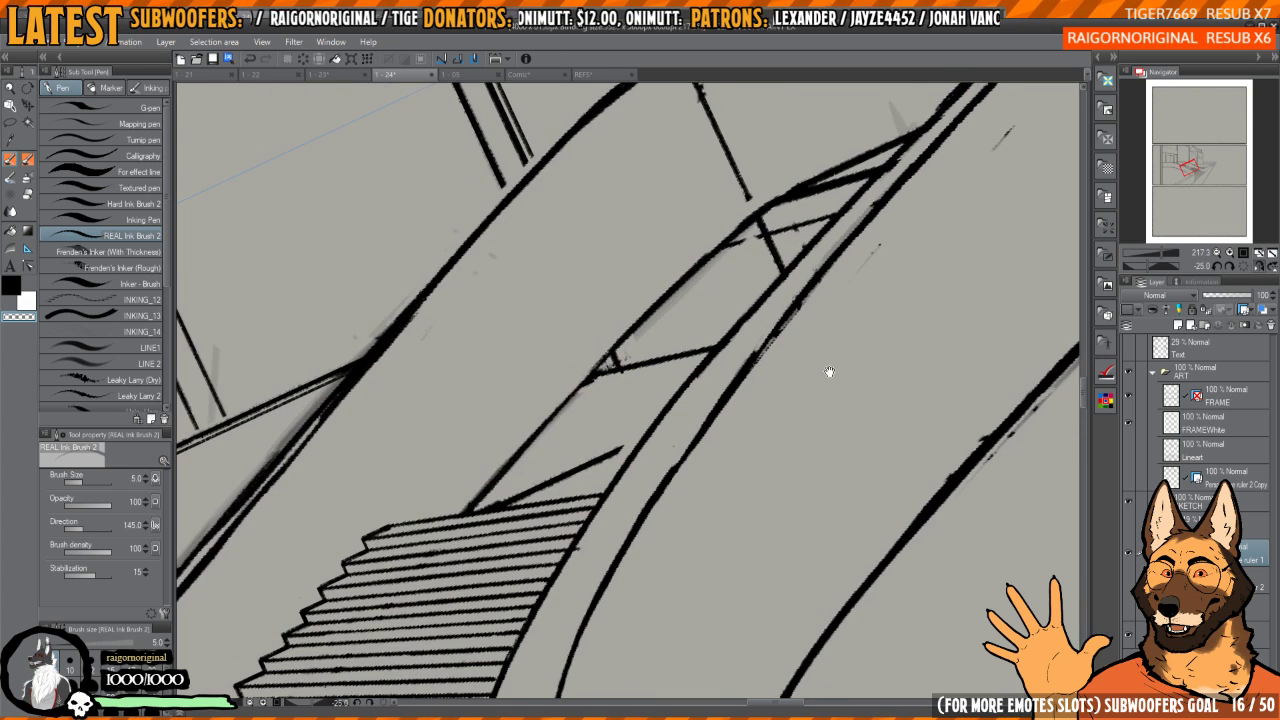
{"action": "left_click_drag", "start_coordinate": [831, 374], "coordinate": [726, 254]}
{"action": "mouse_move", "coordinate": [695, 543]}
{"action": "left_mouse_down"}
{"action": "mouse_move", "coordinate": [760, 538]}
{"action": "mouse_move", "coordinate": [700, 563]}
{"action": "mouse_move", "coordinate": [701, 401]}
{"action": "mouse_move", "coordinate": [707, 482]}
{"action": "left_mouse_up"}
{"action": "left_click_drag", "start_coordinate": [706, 416], "coordinate": [710, 539]}
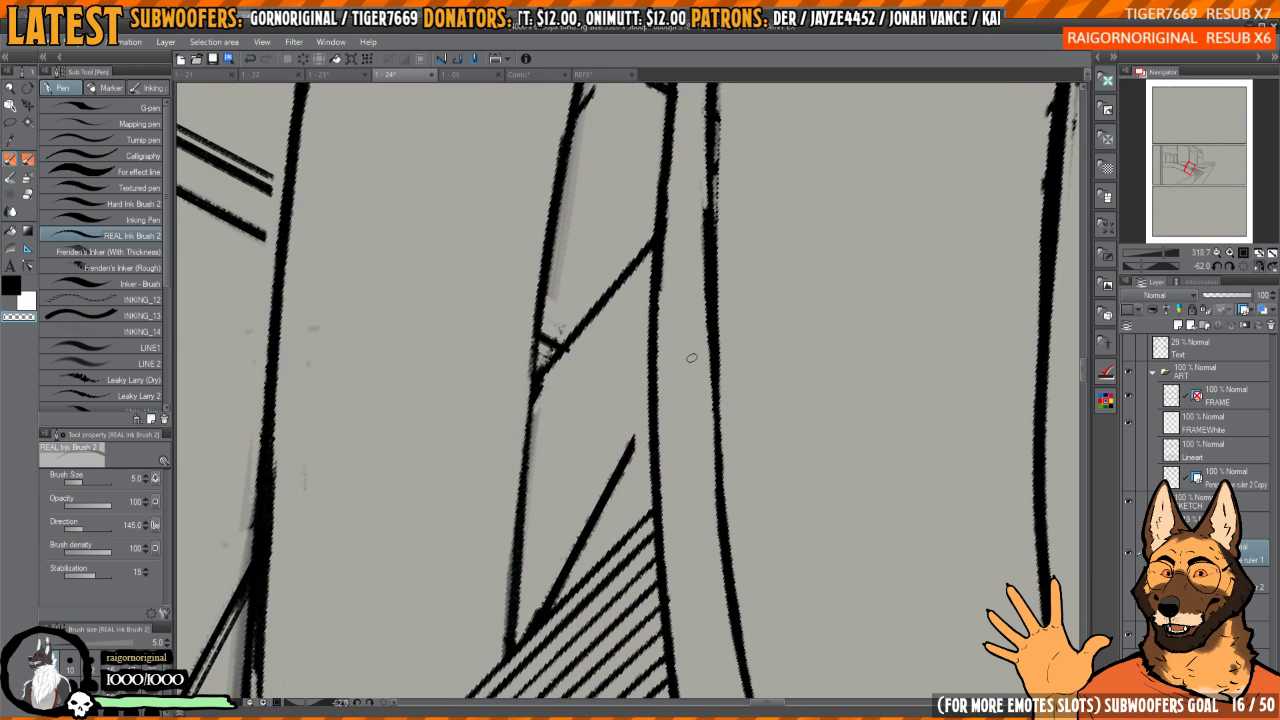
{"action": "left_click_drag", "start_coordinate": [706, 413], "coordinate": [712, 591]}
{"action": "left_click_drag", "start_coordinate": [709, 376], "coordinate": [709, 496]}
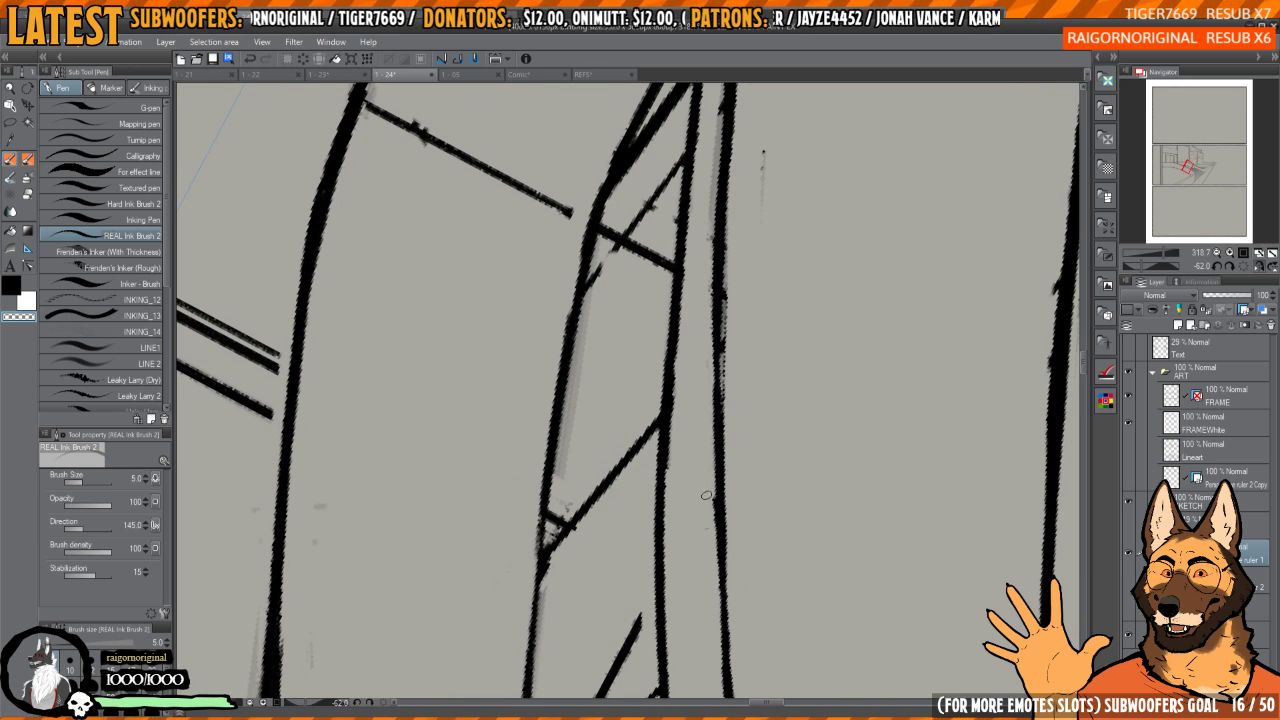
{"action": "mouse_move", "coordinate": [716, 568]}
{"action": "left_mouse_down"}
{"action": "mouse_move", "coordinate": [711, 349]}
{"action": "mouse_move", "coordinate": [760, 380]}
{"action": "mouse_move", "coordinate": [761, 351]}
{"action": "left_mouse_up"}
{"action": "key", "text": "e"}
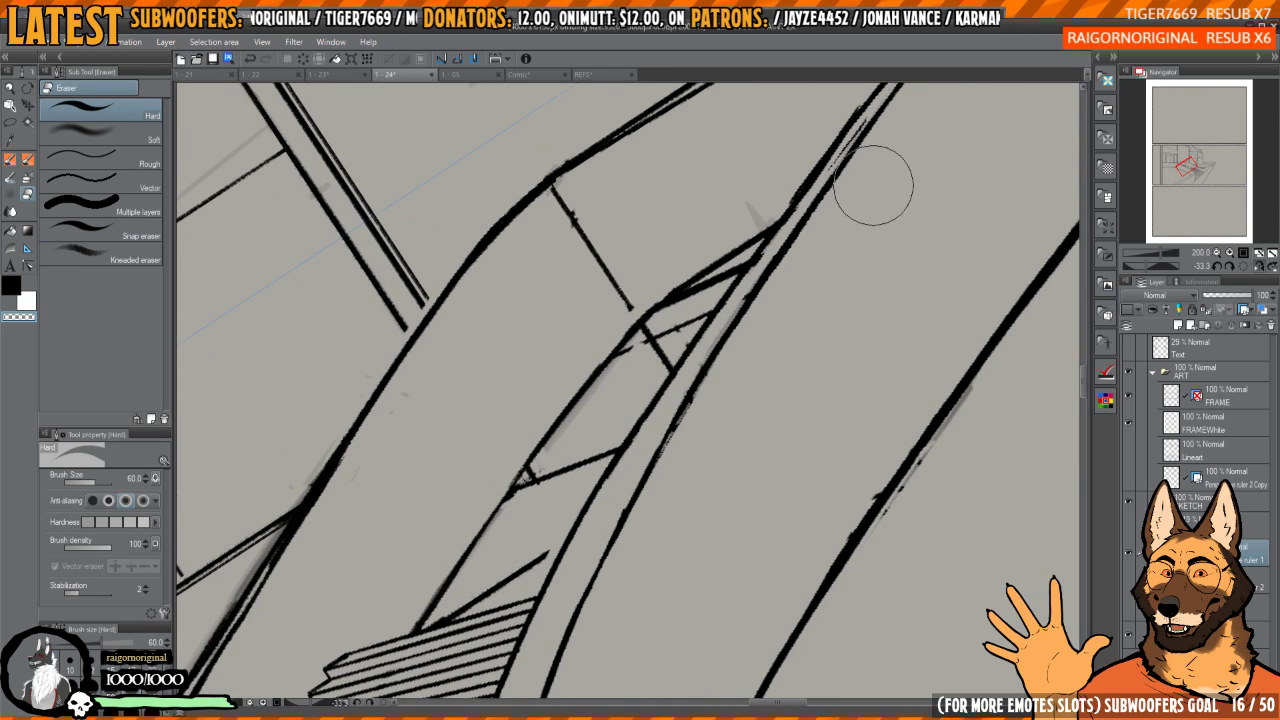
{"action": "mouse_move", "coordinate": [866, 177]}
{"action": "left_mouse_down"}
{"action": "mouse_move", "coordinate": [766, 380]}
{"action": "mouse_move", "coordinate": [766, 297]}
{"action": "mouse_move", "coordinate": [881, 338]}
{"action": "mouse_move", "coordinate": [703, 386]}
{"action": "left_mouse_up"}
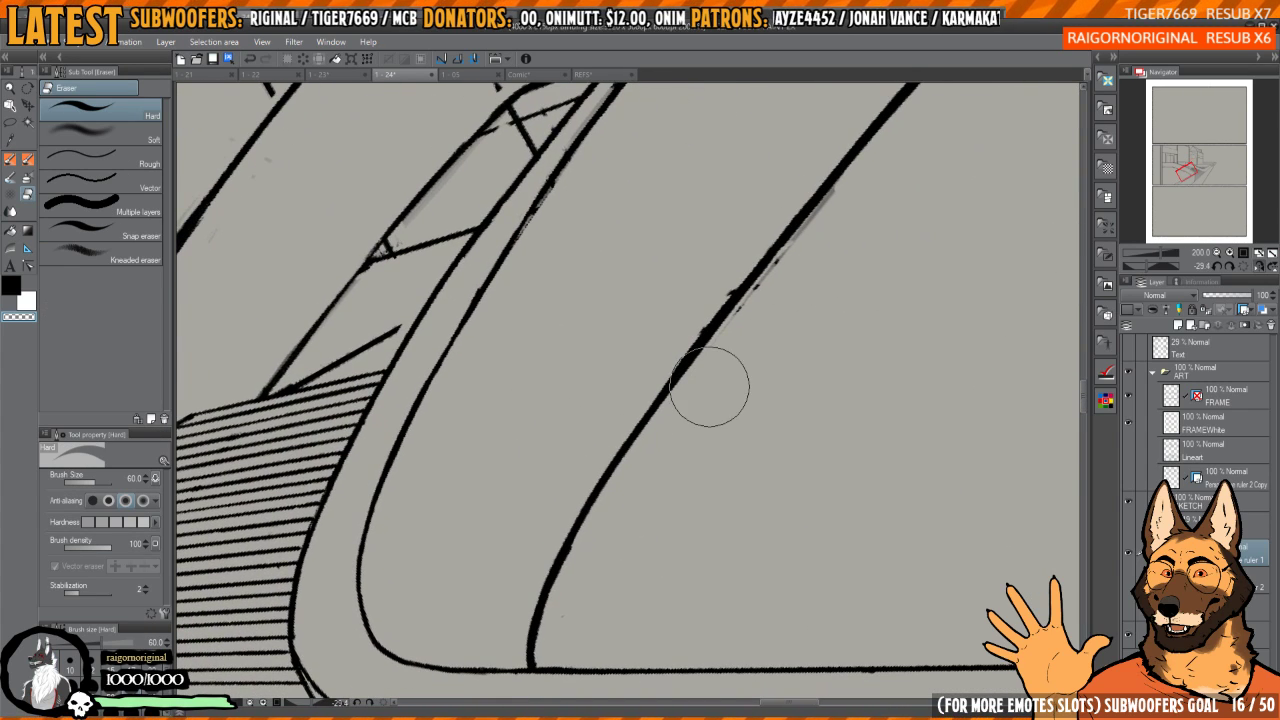
- Clean up the lower stretch of the outer curved line and re-ink its junction with the baseline using REAL Ink Brush 2
{"action": "key", "text": "p"}
{"action": "key", "text": "]"}
{"action": "mouse_move", "coordinate": [656, 480]}
{"action": "left_mouse_down"}
{"action": "mouse_move", "coordinate": [687, 421]}
{"action": "mouse_move", "coordinate": [625, 552]}
{"action": "mouse_move", "coordinate": [640, 487]}
{"action": "mouse_move", "coordinate": [605, 565]}
{"action": "mouse_move", "coordinate": [666, 384]}
{"action": "mouse_move", "coordinate": [650, 412]}
{"action": "left_mouse_up"}
{"action": "mouse_move", "coordinate": [606, 574]}
{"action": "left_mouse_down"}
{"action": "mouse_move", "coordinate": [672, 374]}
{"action": "mouse_move", "coordinate": [610, 563]}
{"action": "mouse_move", "coordinate": [618, 499]}
{"action": "mouse_move", "coordinate": [696, 341]}
{"action": "left_mouse_up"}
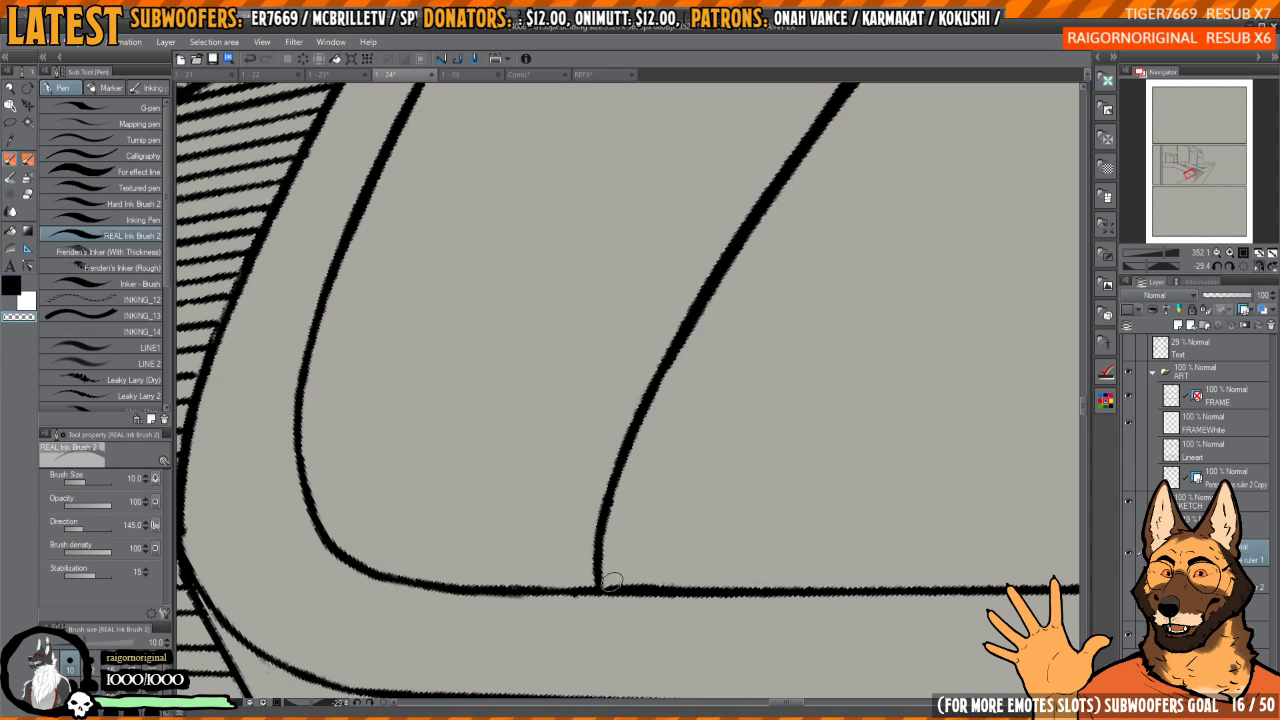
{"action": "key", "text": "c"}
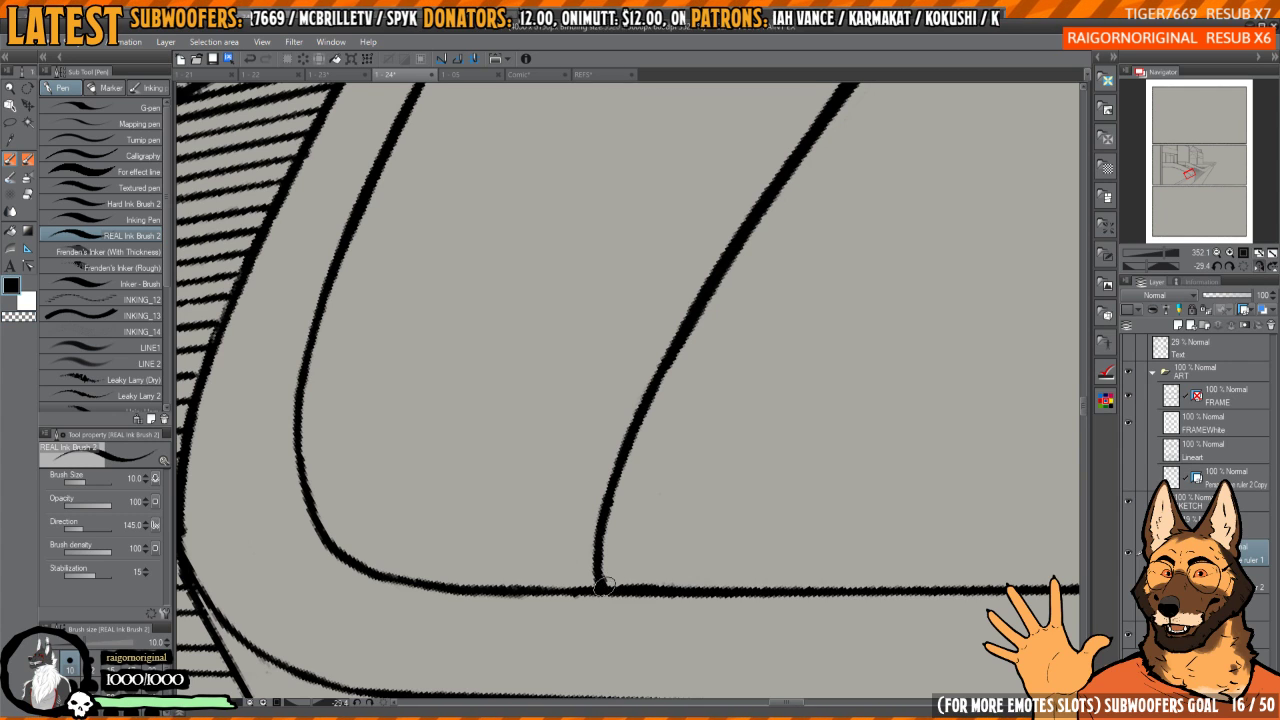
{"action": "left_click_drag", "start_coordinate": [604, 586], "coordinate": [524, 686]}
{"action": "key", "text": "c"}
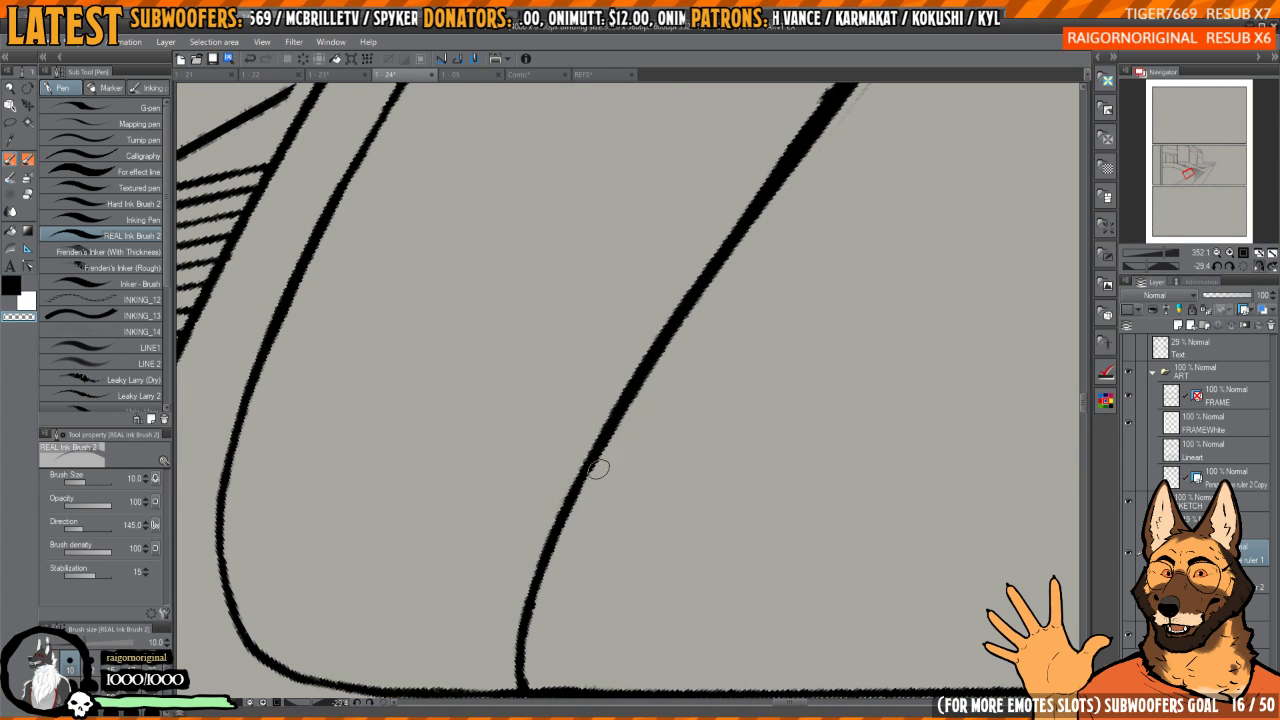
- Thin and smooth the middle stretch of the outer curved line, trimming its ragged edges with transparent ink
{"action": "mouse_move", "coordinate": [604, 458]}
{"action": "left_mouse_down"}
{"action": "mouse_move", "coordinate": [743, 241]}
{"action": "mouse_move", "coordinate": [646, 378]}
{"action": "mouse_move", "coordinate": [615, 449]}
{"action": "mouse_move", "coordinate": [743, 312]}
{"action": "mouse_move", "coordinate": [569, 461]}
{"action": "mouse_move", "coordinate": [910, 140]}
{"action": "left_mouse_up"}
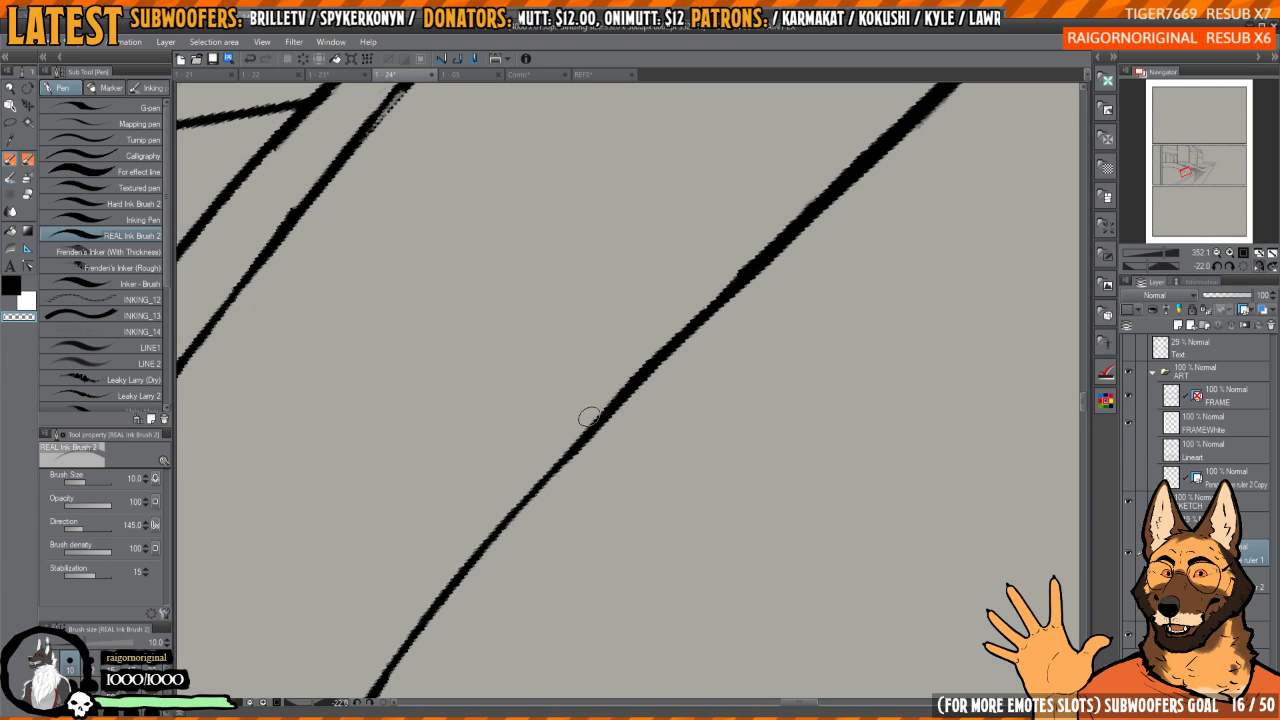
{"action": "mouse_move", "coordinate": [589, 429]}
{"action": "left_mouse_down"}
{"action": "mouse_move", "coordinate": [793, 237]}
{"action": "mouse_move", "coordinate": [775, 255]}
{"action": "left_mouse_up"}
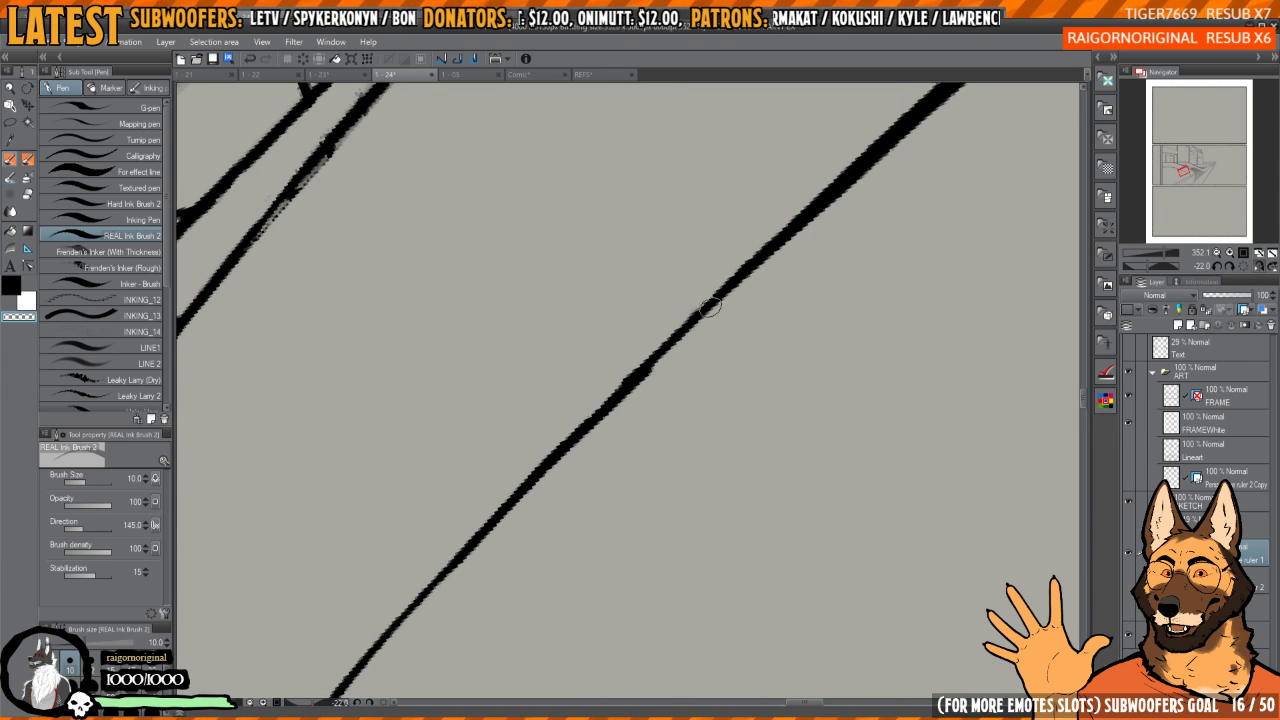
{"action": "left_click_drag", "start_coordinate": [674, 357], "coordinate": [686, 337]}
{"action": "left_click_drag", "start_coordinate": [625, 395], "coordinate": [749, 277]}
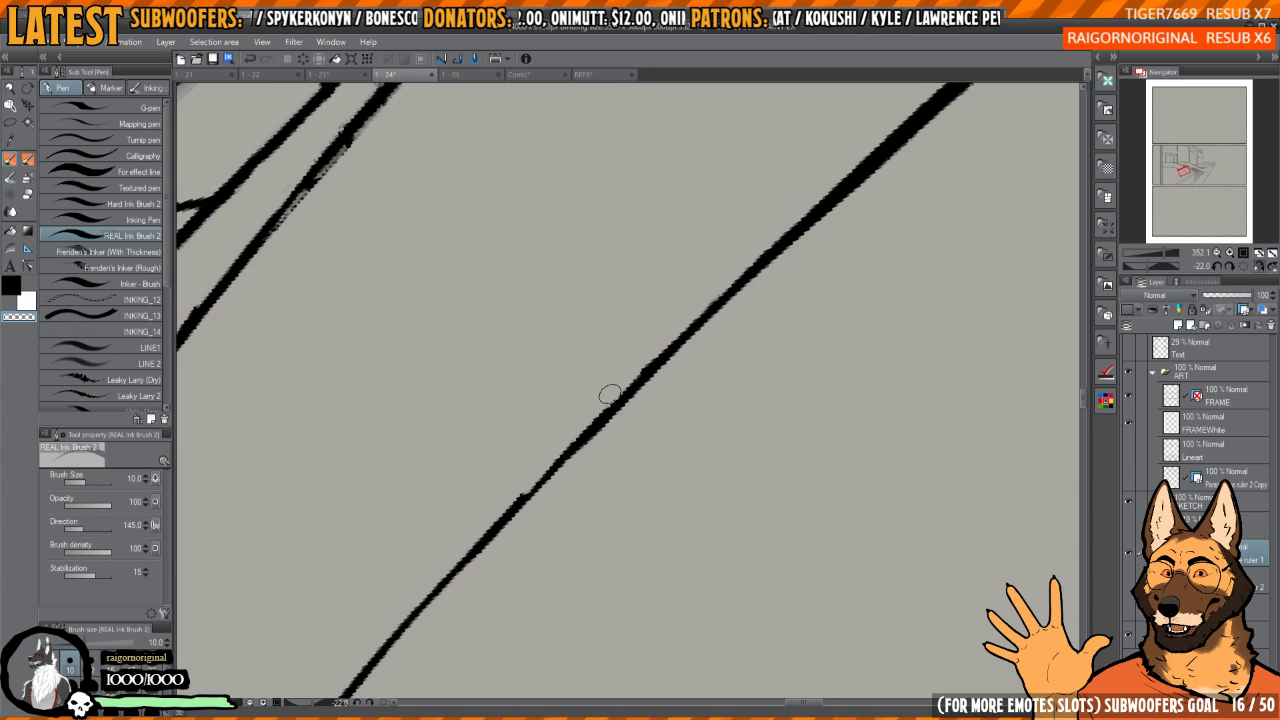
{"action": "key", "text": "c"}
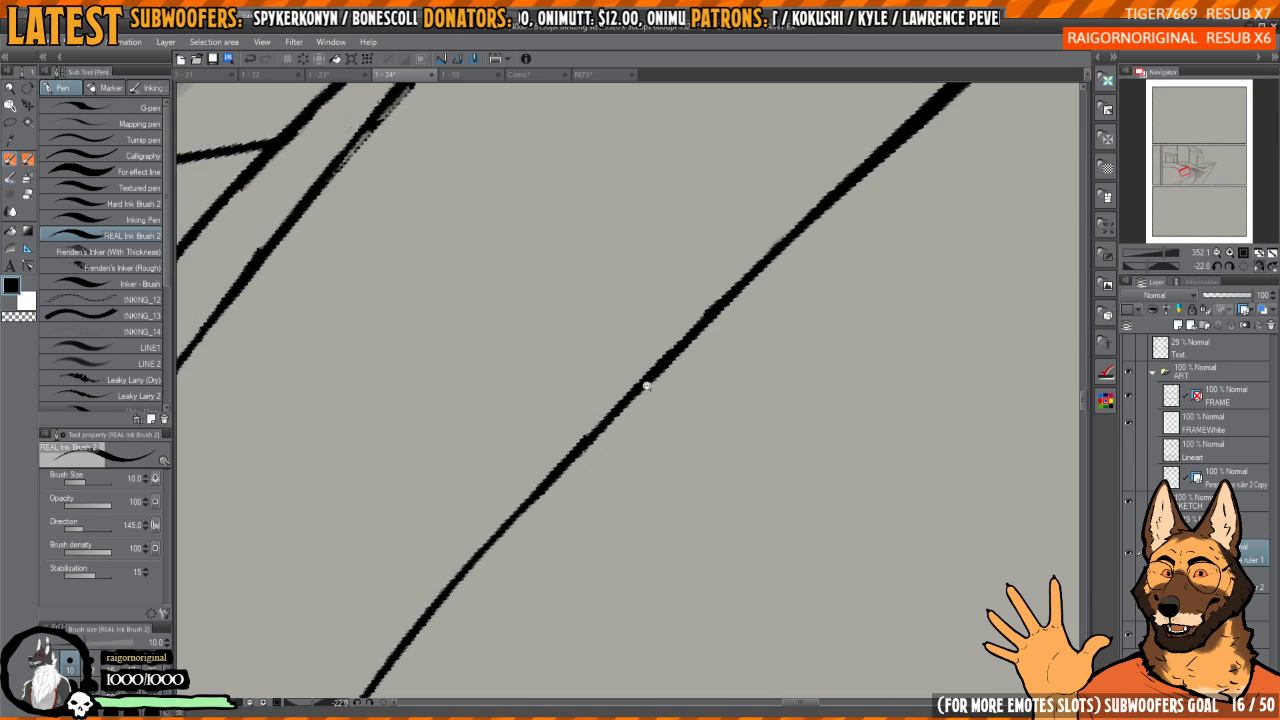
{"action": "scroll", "coordinate": [500, 546], "scroll_direction": "up", "scroll_amount": 3}
{"action": "scroll", "coordinate": [816, 240], "scroll_direction": "down", "scroll_amount": 4}
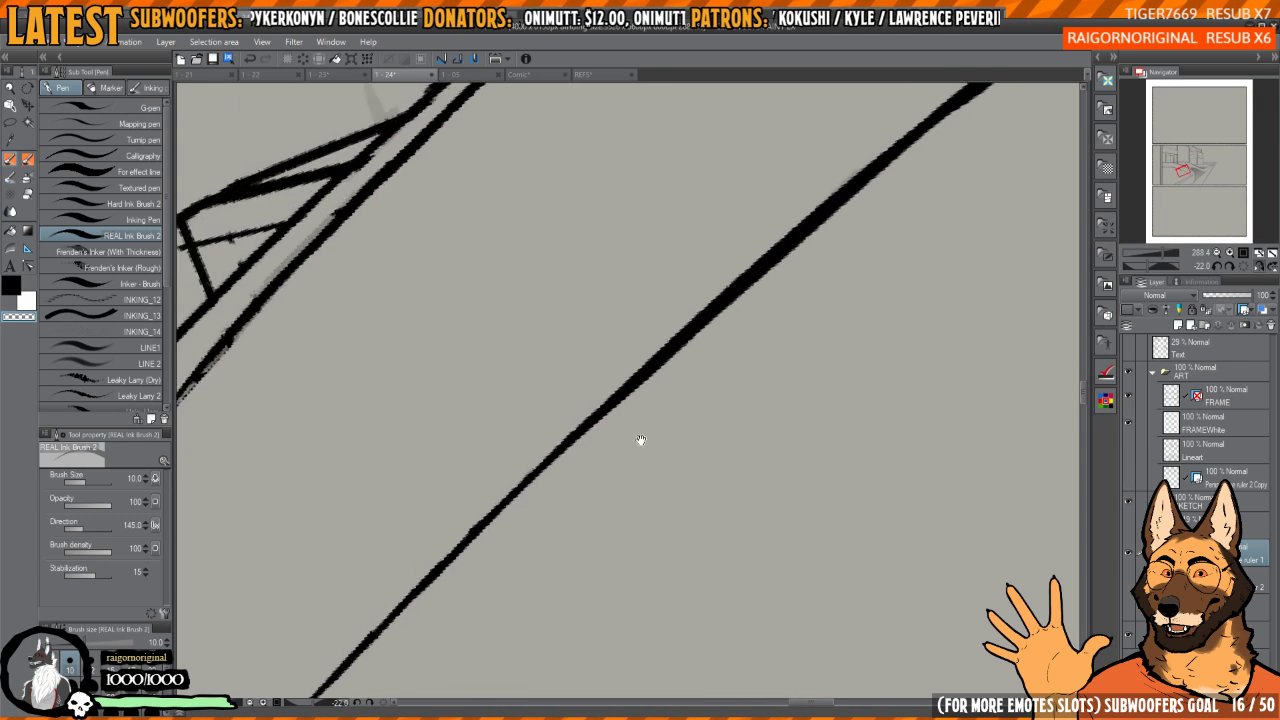
{"action": "key", "text": "c"}
{"action": "left_click_drag", "start_coordinate": [532, 492], "coordinate": [686, 350]}
{"action": "left_click_drag", "start_coordinate": [688, 348], "coordinate": [672, 332]}
{"action": "key", "text": "ctrl+z"}
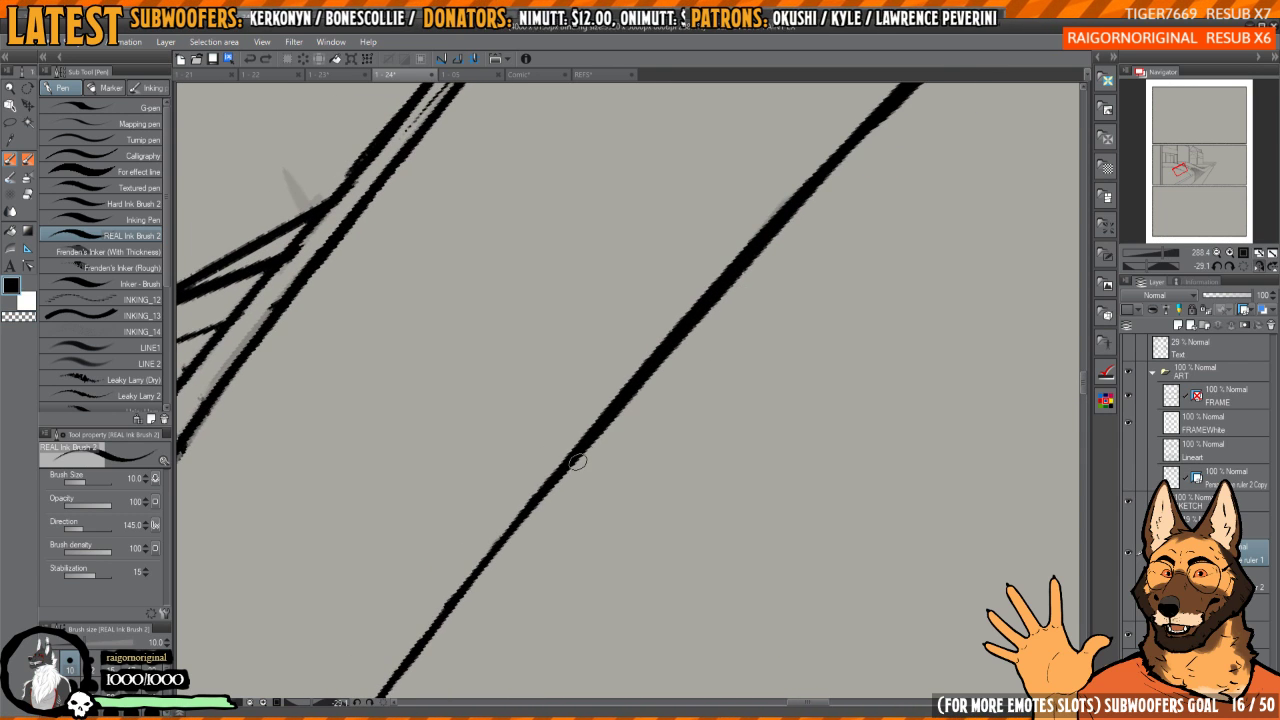
- Even out the thick stretch of the outer curved line through the bend towards the column and trim its grey fringe
{"action": "key", "text": "c"}
{"action": "mouse_move", "coordinate": [564, 477]}
{"action": "left_mouse_down"}
{"action": "mouse_move", "coordinate": [608, 422]}
{"action": "mouse_move", "coordinate": [543, 498]}
{"action": "mouse_move", "coordinate": [652, 377]}
{"action": "left_mouse_up"}
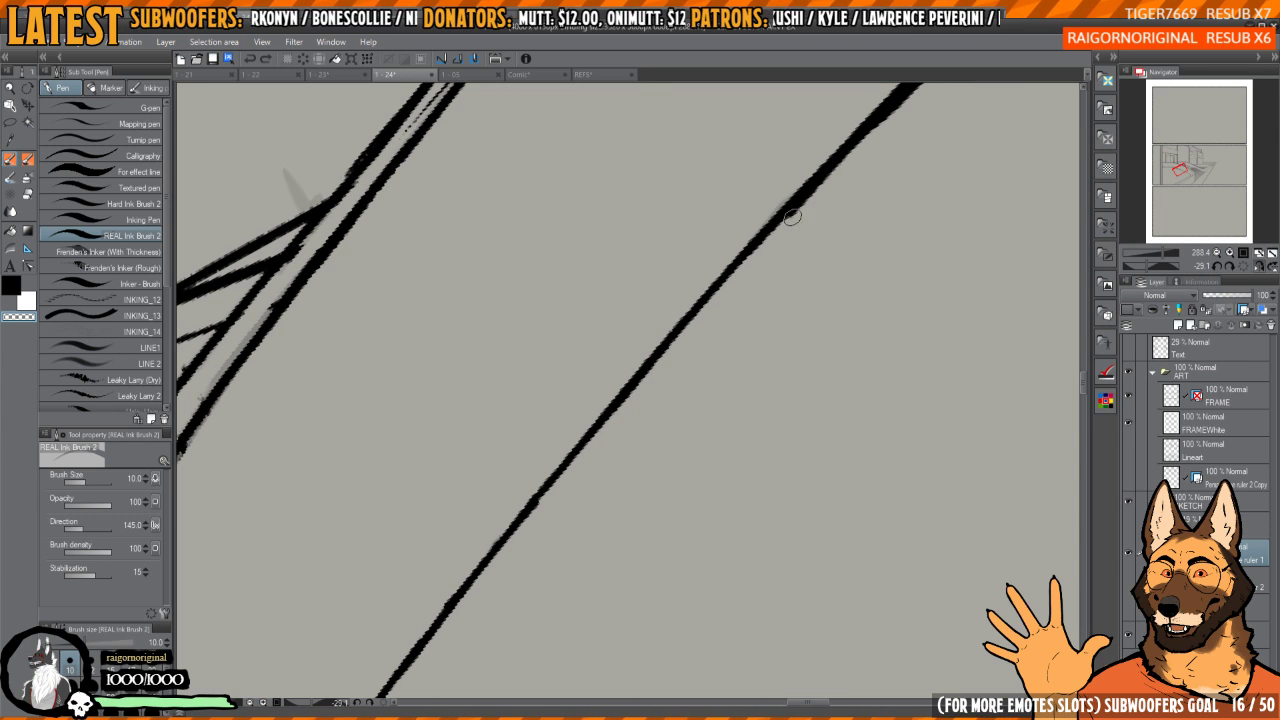
{"action": "mouse_move", "coordinate": [792, 212]}
{"action": "left_mouse_down"}
{"action": "mouse_move", "coordinate": [856, 148]}
{"action": "mouse_move", "coordinate": [732, 291]}
{"action": "left_mouse_up"}
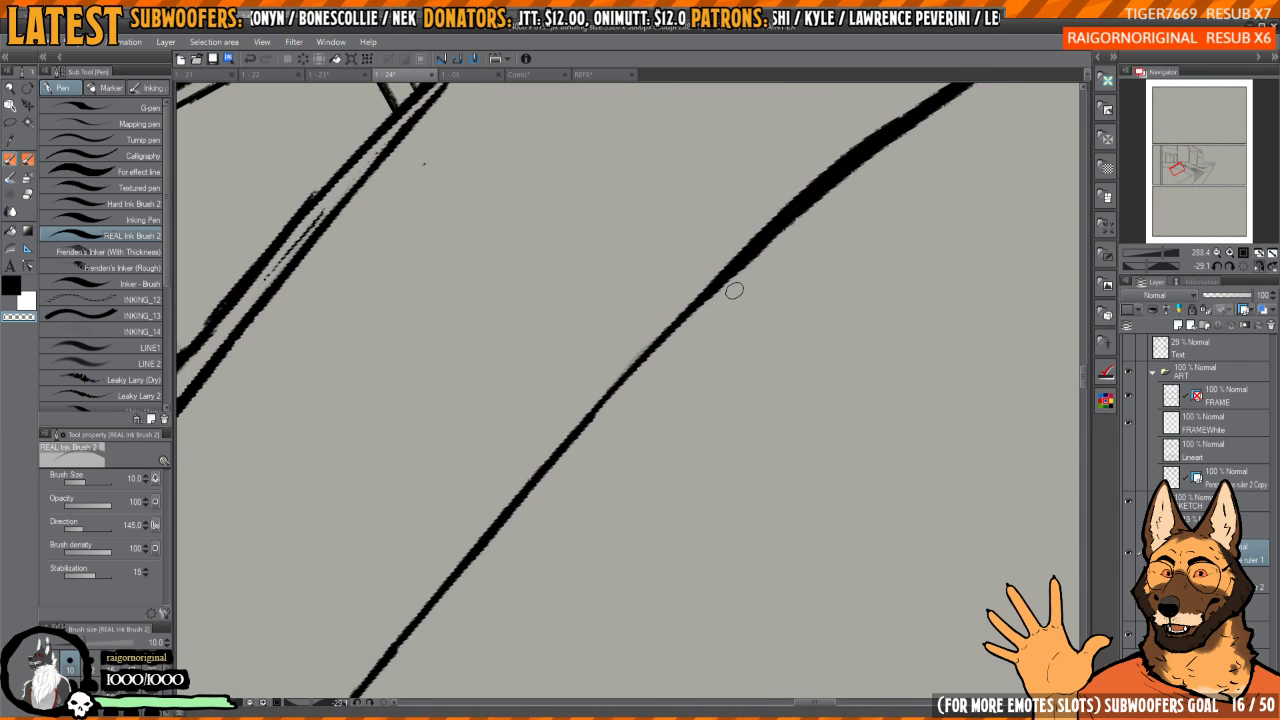
{"action": "left_click_drag", "start_coordinate": [672, 334], "coordinate": [762, 245]}
{"action": "left_click_drag", "start_coordinate": [824, 192], "coordinate": [639, 367]}
{"action": "scroll", "coordinate": [743, 277], "scroll_direction": "down", "scroll_amount": 1}
{"action": "key", "text": "c"}
{"action": "key", "text": "c"}
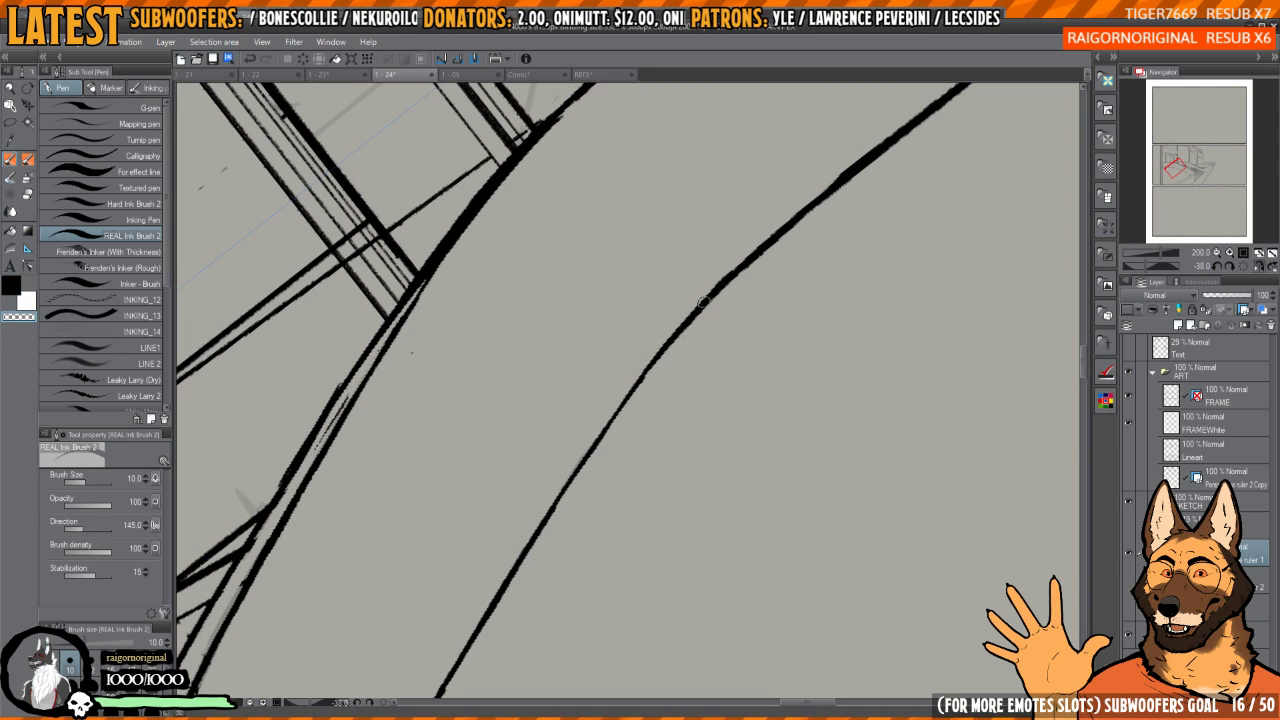
{"action": "mouse_move", "coordinate": [626, 370]}
{"action": "left_mouse_down"}
{"action": "mouse_move", "coordinate": [748, 286]}
{"action": "mouse_move", "coordinate": [777, 129]}
{"action": "mouse_move", "coordinate": [567, 503]}
{"action": "mouse_move", "coordinate": [558, 576]}
{"action": "left_mouse_up"}
- Erase the faint grey strokes between the curved band's two lines near the column with the Hard eraser
{"action": "key", "text": "e"}
{"action": "left_click", "coordinate": [746, 243]}
{"action": "mouse_move", "coordinate": [848, 221]}
{"action": "left_mouse_down"}
{"action": "mouse_move", "coordinate": [831, 223]}
{"action": "mouse_move", "coordinate": [814, 258]}
{"action": "left_mouse_up"}
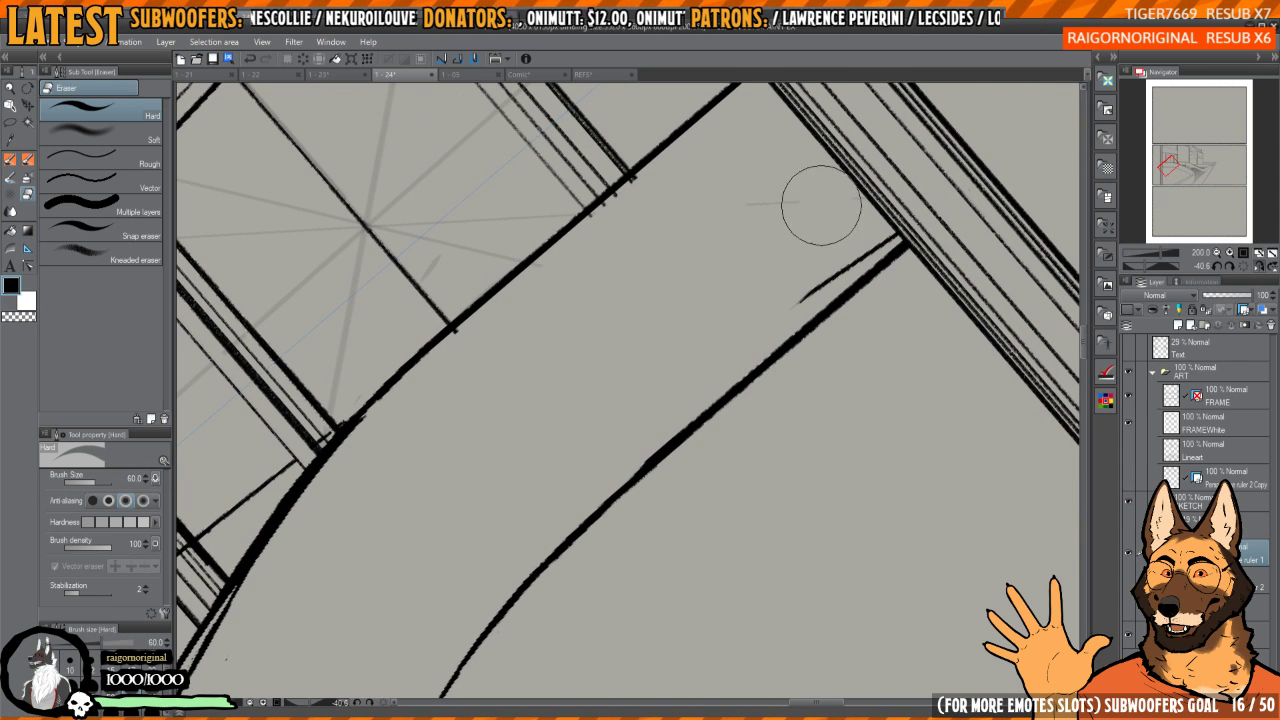
{"action": "left_click_drag", "start_coordinate": [820, 206], "coordinate": [705, 248]}
{"action": "left_click_drag", "start_coordinate": [832, 334], "coordinate": [803, 220]}
- Remove the short offshoot beside the outer line near the column and thin the line with REAL Ink Brush 2
{"action": "key", "text": "p"}
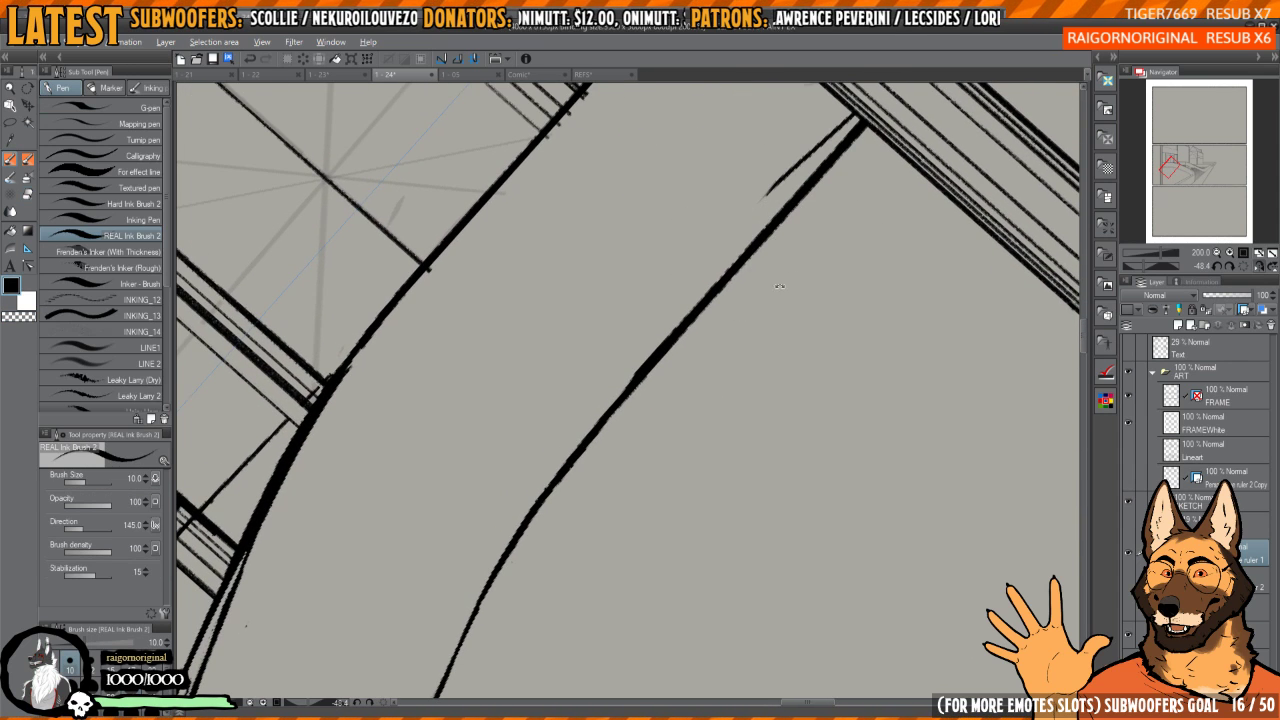
{"action": "left_click_drag", "start_coordinate": [780, 286], "coordinate": [785, 292]}
{"action": "key", "text": "c"}
{"action": "left_click_drag", "start_coordinate": [703, 326], "coordinate": [646, 380]}
{"action": "mouse_move", "coordinate": [573, 474]}
{"action": "left_mouse_down"}
{"action": "mouse_move", "coordinate": [563, 466]}
{"action": "mouse_move", "coordinate": [516, 519]}
{"action": "mouse_move", "coordinate": [534, 474]}
{"action": "left_mouse_up"}
{"action": "mouse_move", "coordinate": [628, 374]}
{"action": "left_mouse_down"}
{"action": "mouse_move", "coordinate": [743, 251]}
{"action": "mouse_move", "coordinate": [686, 286]}
{"action": "mouse_move", "coordinate": [651, 334]}
{"action": "left_mouse_up"}
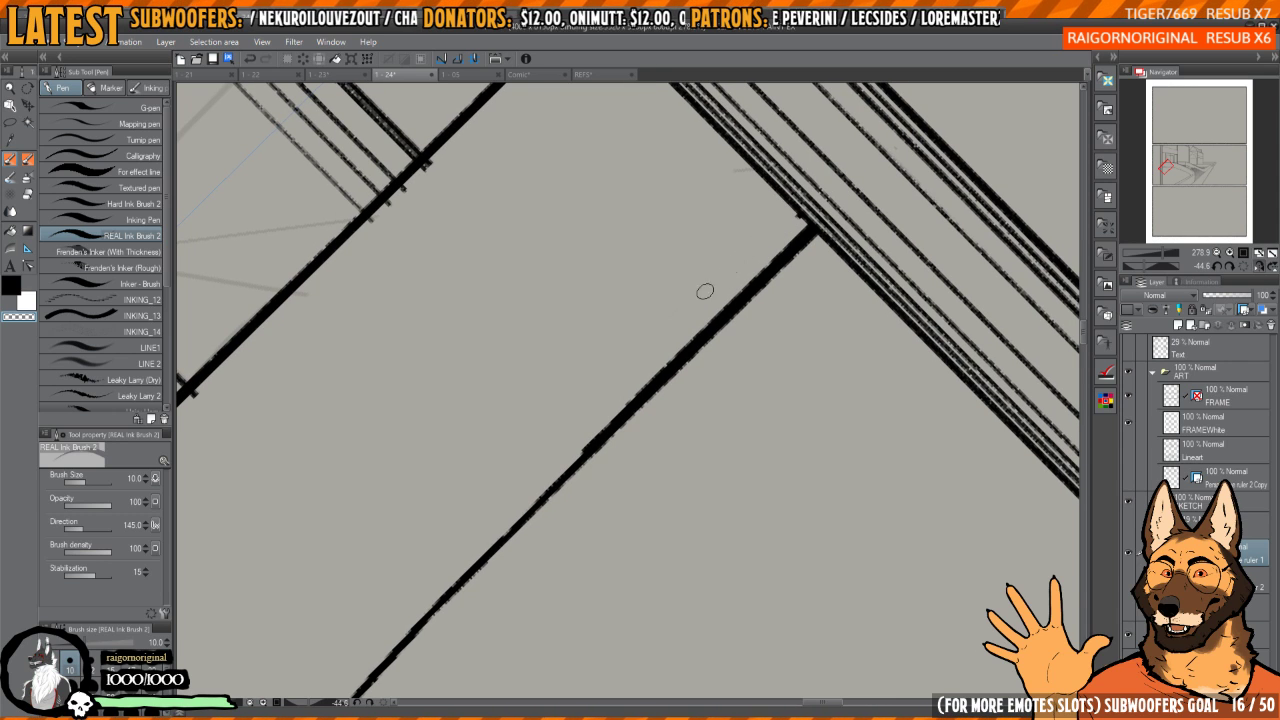
- Straighten the outer line's end at the column and trim the stray bits in the corner where they meet
{"action": "mouse_move", "coordinate": [795, 209]}
{"action": "left_mouse_down"}
{"action": "mouse_move", "coordinate": [814, 420]}
{"action": "mouse_move", "coordinate": [746, 260]}
{"action": "mouse_move", "coordinate": [598, 462]}
{"action": "mouse_move", "coordinate": [726, 343]}
{"action": "mouse_move", "coordinate": [610, 426]}
{"action": "mouse_move", "coordinate": [732, 319]}
{"action": "left_mouse_up"}
{"action": "left_click_drag", "start_coordinate": [650, 396], "coordinate": [928, 158]}
{"action": "mouse_move", "coordinate": [928, 158]}
{"action": "left_mouse_down"}
{"action": "mouse_move", "coordinate": [883, 214]}
{"action": "mouse_move", "coordinate": [821, 359]}
{"action": "left_mouse_up"}
{"action": "scroll", "coordinate": [821, 359], "scroll_direction": "up", "scroll_amount": 3}
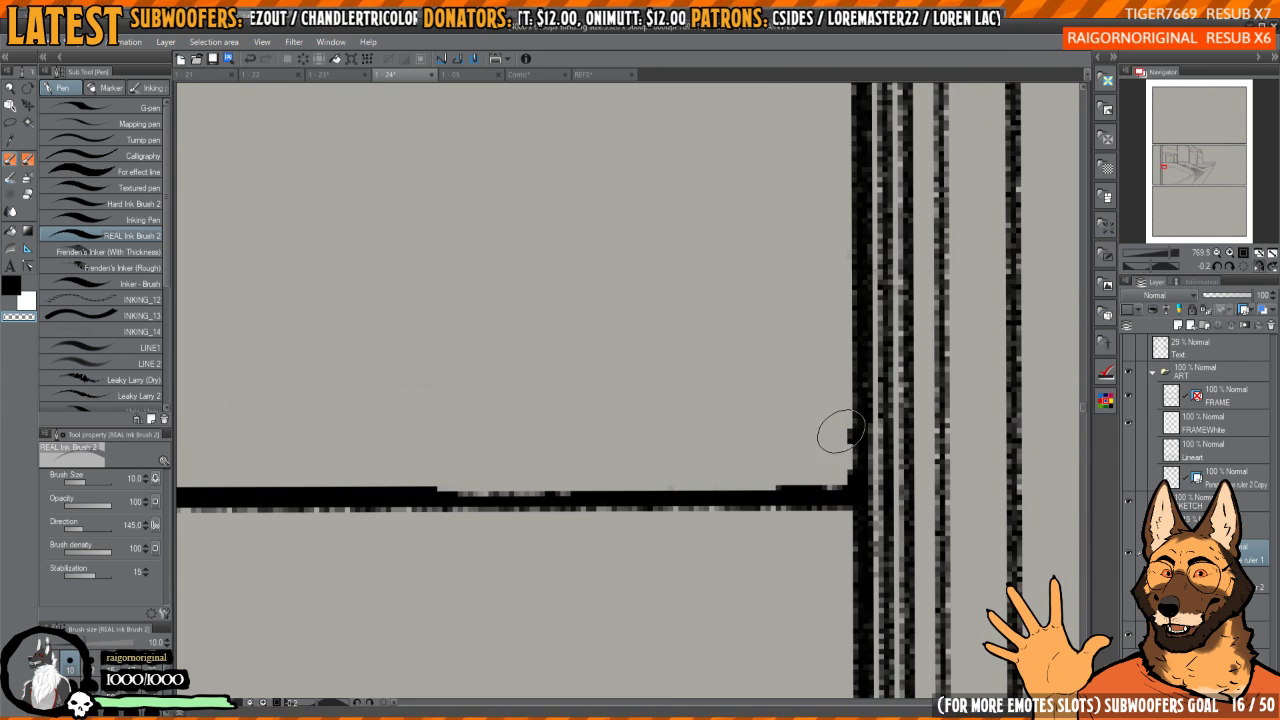
{"action": "left_click_drag", "start_coordinate": [818, 468], "coordinate": [763, 477]}
{"action": "scroll", "coordinate": [811, 434], "scroll_direction": "down", "scroll_amount": 4}
- Trim the vertical line ends overshooting the base line below the doorway and smooth that line's edge
{"action": "mouse_move", "coordinate": [766, 356]}
{"action": "left_mouse_down"}
{"action": "mouse_move", "coordinate": [820, 428]}
{"action": "mouse_move", "coordinate": [674, 354]}
{"action": "mouse_move", "coordinate": [714, 318]}
{"action": "left_mouse_up"}
{"action": "scroll", "coordinate": [664, 370], "scroll_direction": "up", "scroll_amount": 4}
{"action": "left_click_drag", "start_coordinate": [641, 392], "coordinate": [770, 262]}
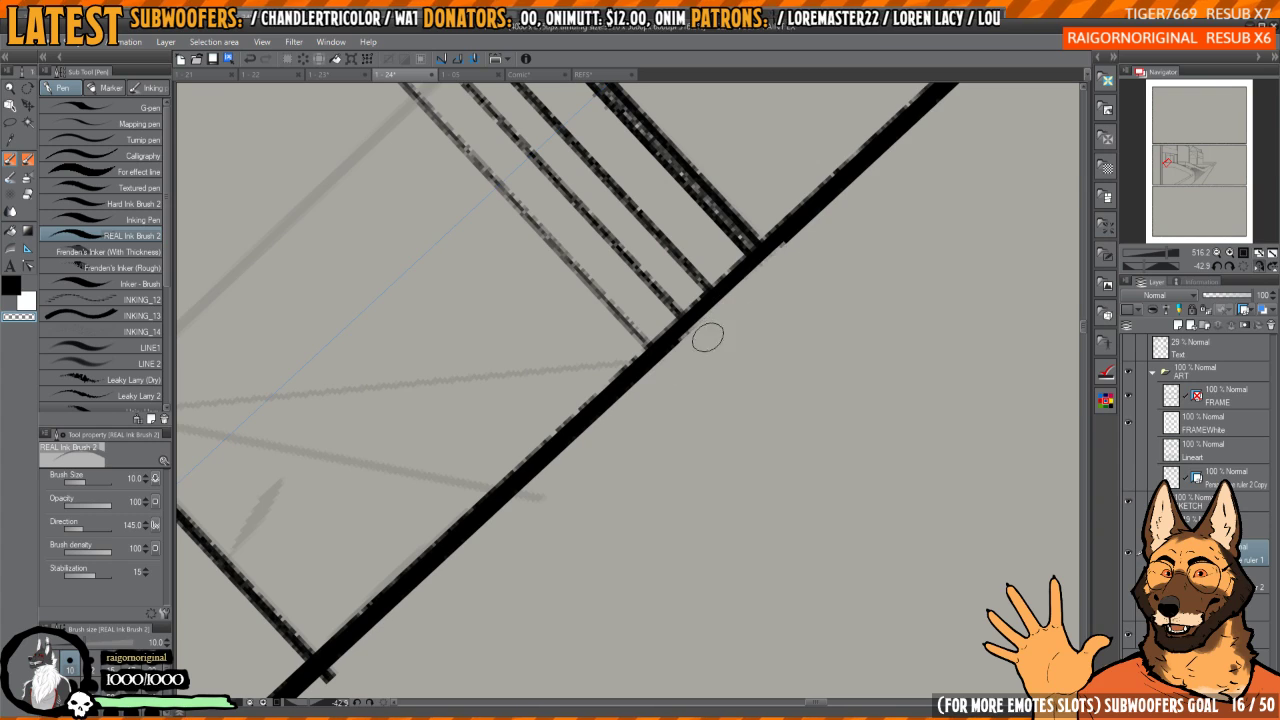
{"action": "mouse_move", "coordinate": [737, 322]}
{"action": "left_mouse_down"}
{"action": "mouse_move", "coordinate": [808, 362]}
{"action": "mouse_move", "coordinate": [778, 305]}
{"action": "mouse_move", "coordinate": [766, 360]}
{"action": "left_mouse_up"}
{"action": "scroll", "coordinate": [808, 362], "scroll_direction": "down", "scroll_amount": 4}
{"action": "scroll", "coordinate": [766, 360], "scroll_direction": "up", "scroll_amount": 4}
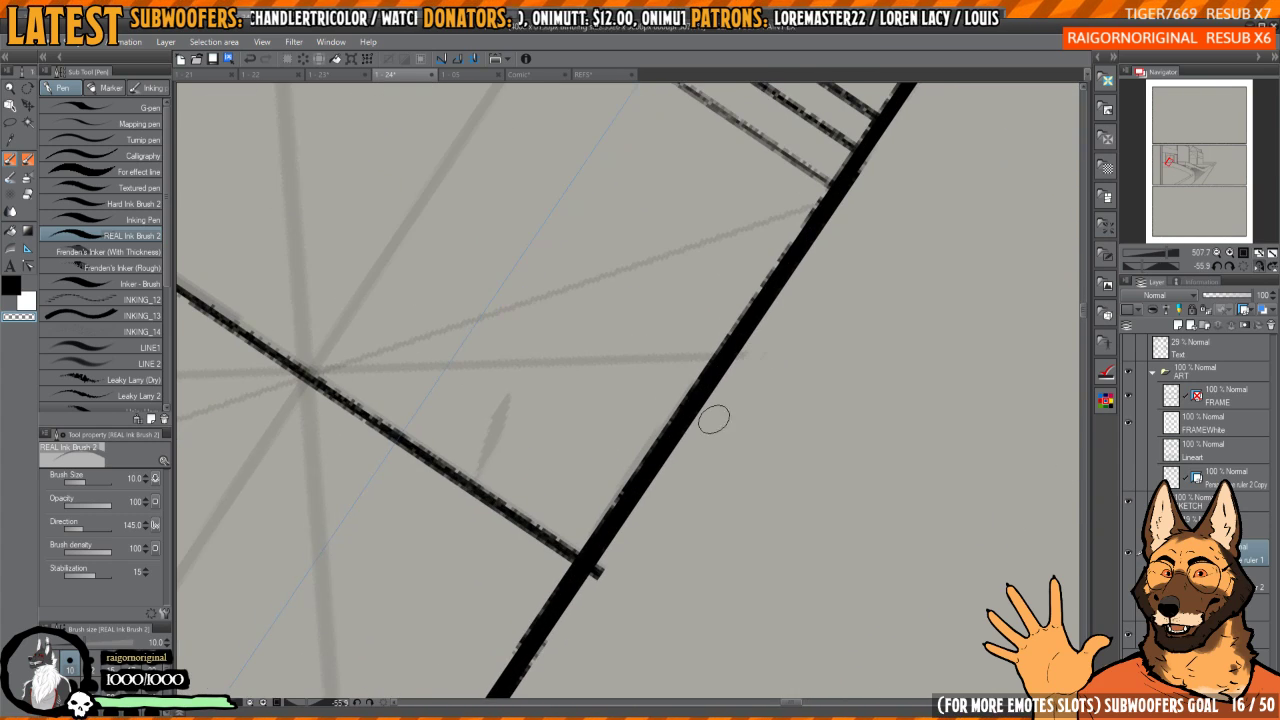
{"action": "left_click_drag", "start_coordinate": [660, 505], "coordinate": [732, 335]}
{"action": "left_click_drag", "start_coordinate": [681, 384], "coordinate": [630, 384]}
{"action": "left_click_drag", "start_coordinate": [650, 384], "coordinate": [676, 347]}
- Lasso the faint perspective guide lines inside the doorway's left pane and delete them
{"action": "key", "text": "m"}
{"action": "mouse_move", "coordinate": [774, 301]}
{"action": "left_mouse_down"}
{"action": "mouse_move", "coordinate": [783, 331]}
{"action": "mouse_move", "coordinate": [757, 341]}
{"action": "left_mouse_up"}
{"action": "key", "text": "ctrl+at"}
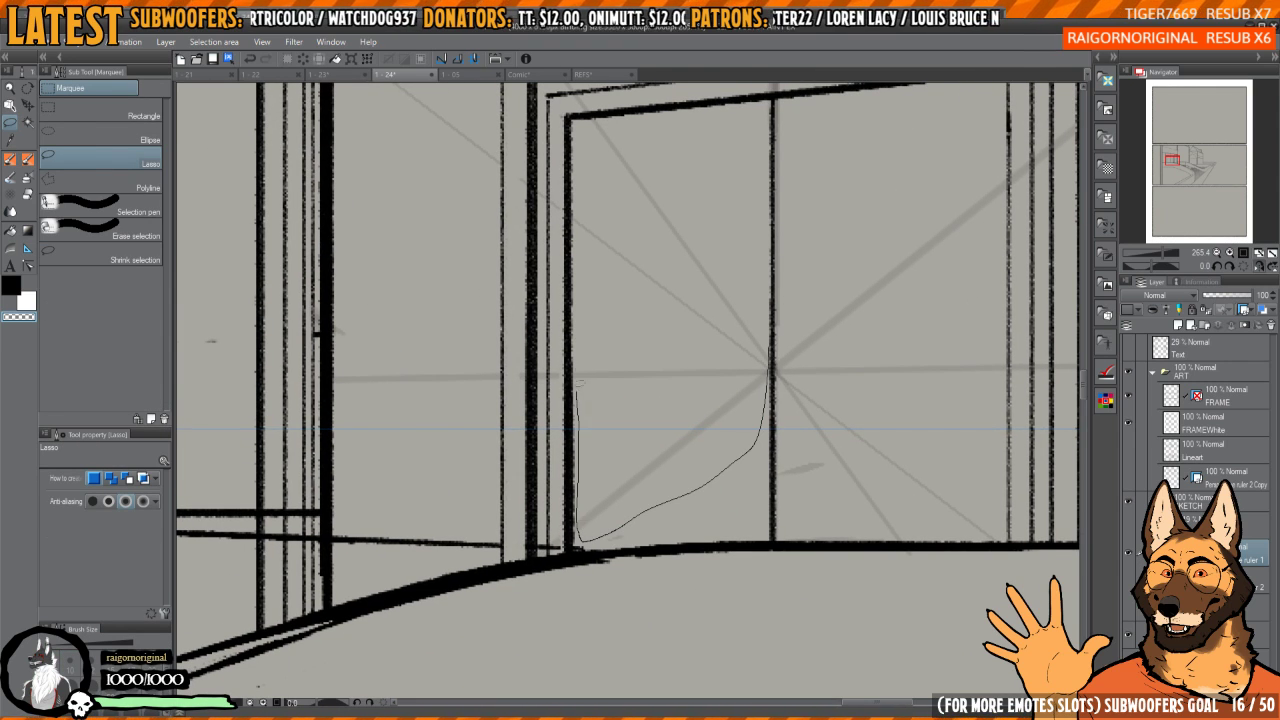
{"action": "left_click_drag", "start_coordinate": [709, 183], "coordinate": [766, 330]}
{"action": "left_click_drag", "start_coordinate": [709, 239], "coordinate": [737, 394]}
{"action": "left_click_drag", "start_coordinate": [678, 276], "coordinate": [750, 276]}
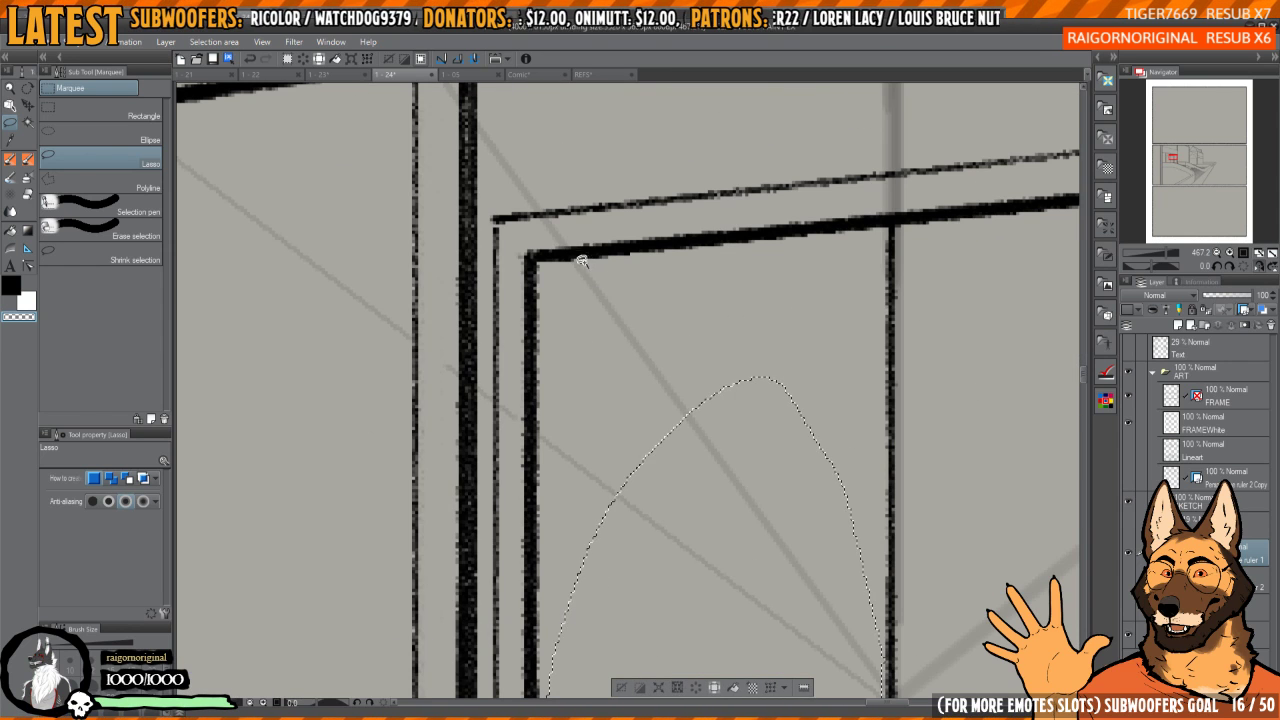
{"action": "mouse_move", "coordinate": [588, 267]}
{"action": "left_mouse_down"}
{"action": "mouse_move", "coordinate": [545, 428]}
{"action": "mouse_move", "coordinate": [618, 546]}
{"action": "mouse_move", "coordinate": [686, 328]}
{"action": "left_mouse_up"}
{"action": "left_click_drag", "start_coordinate": [846, 428], "coordinate": [625, 380]}
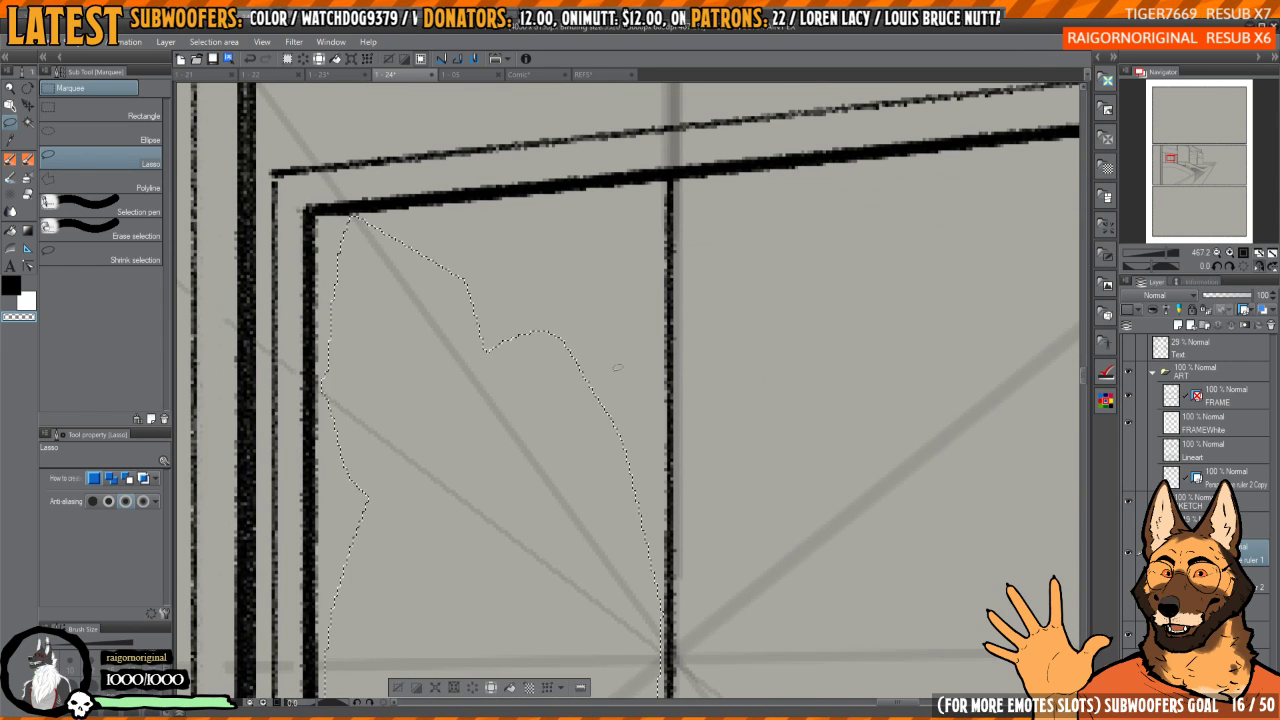
- Lasso the faint guide lines inside the doorway's right pane up to its frame lines, delete them and clear the selection
{"action": "mouse_move", "coordinate": [815, 316]}
{"action": "left_mouse_down"}
{"action": "mouse_move", "coordinate": [752, 243]}
{"action": "mouse_move", "coordinate": [814, 488]}
{"action": "left_mouse_up"}
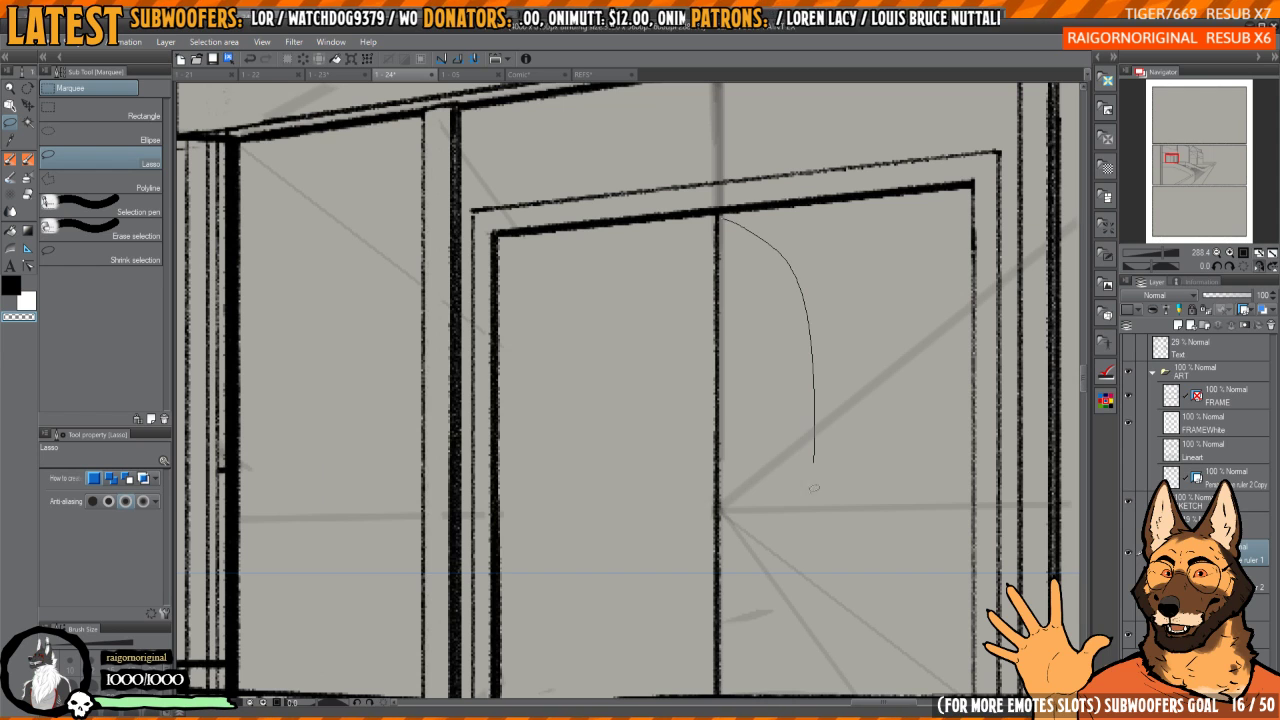
{"action": "left_click_drag", "start_coordinate": [724, 688], "coordinate": [722, 690]}
{"action": "left_click_drag", "start_coordinate": [909, 367], "coordinate": [832, 360]}
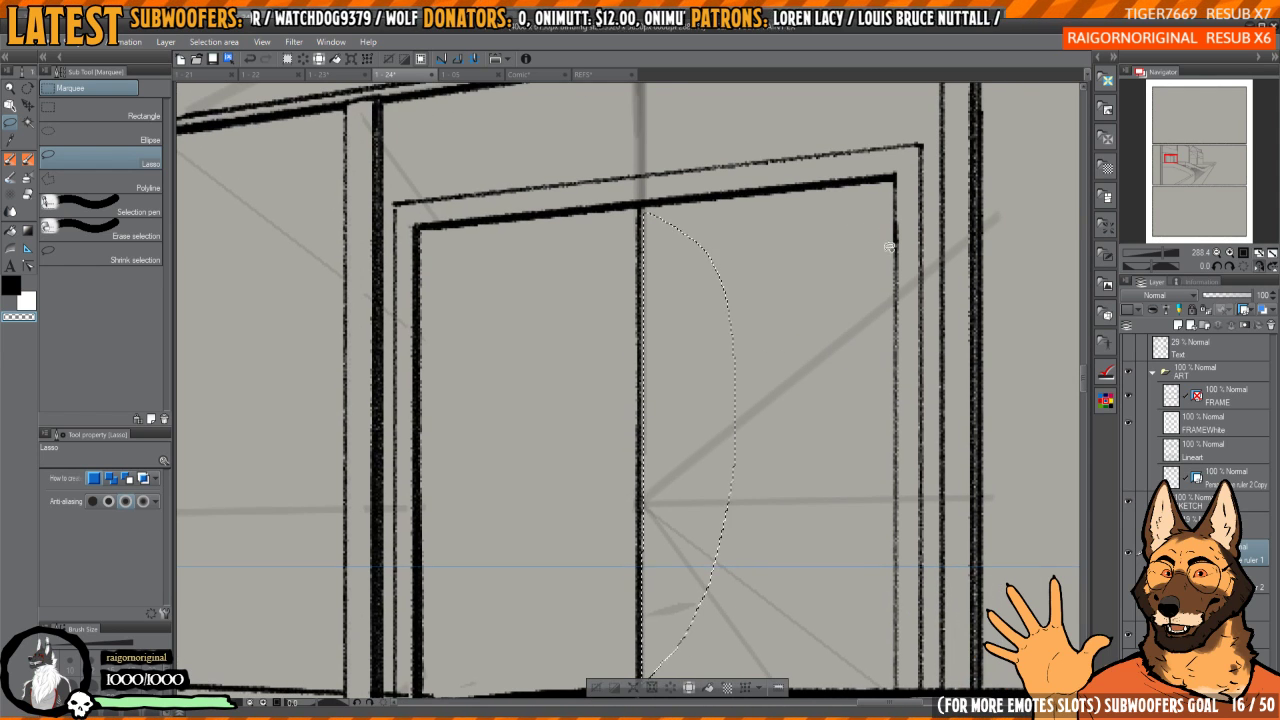
{"action": "mouse_move", "coordinate": [892, 305]}
{"action": "left_mouse_down"}
{"action": "mouse_move", "coordinate": [880, 394]}
{"action": "mouse_move", "coordinate": [897, 556]}
{"action": "left_mouse_up"}
{"action": "mouse_move", "coordinate": [897, 655]}
{"action": "left_mouse_down"}
{"action": "mouse_move", "coordinate": [815, 682]}
{"action": "mouse_move", "coordinate": [684, 564]}
{"action": "mouse_move", "coordinate": [802, 232]}
{"action": "mouse_move", "coordinate": [892, 280]}
{"action": "left_mouse_up"}
{"action": "mouse_move", "coordinate": [881, 339]}
{"action": "left_mouse_down"}
{"action": "mouse_move", "coordinate": [812, 198]}
{"action": "mouse_move", "coordinate": [798, 261]}
{"action": "left_mouse_up"}
{"action": "mouse_move", "coordinate": [798, 261]}
{"action": "left_mouse_down"}
{"action": "mouse_move", "coordinate": [829, 197]}
{"action": "mouse_move", "coordinate": [857, 543]}
{"action": "mouse_move", "coordinate": [829, 680]}
{"action": "mouse_move", "coordinate": [806, 663]}
{"action": "left_mouse_up"}
{"action": "left_click_drag", "start_coordinate": [803, 514], "coordinate": [820, 343]}
{"action": "mouse_move", "coordinate": [829, 296]}
{"action": "left_mouse_down"}
{"action": "mouse_move", "coordinate": [839, 256]}
{"action": "mouse_move", "coordinate": [837, 292]}
{"action": "mouse_move", "coordinate": [818, 222]}
{"action": "left_mouse_up"}
{"action": "left_click_drag", "start_coordinate": [791, 366], "coordinate": [793, 322]}
{"action": "left_click_drag", "start_coordinate": [836, 510], "coordinate": [824, 532]}
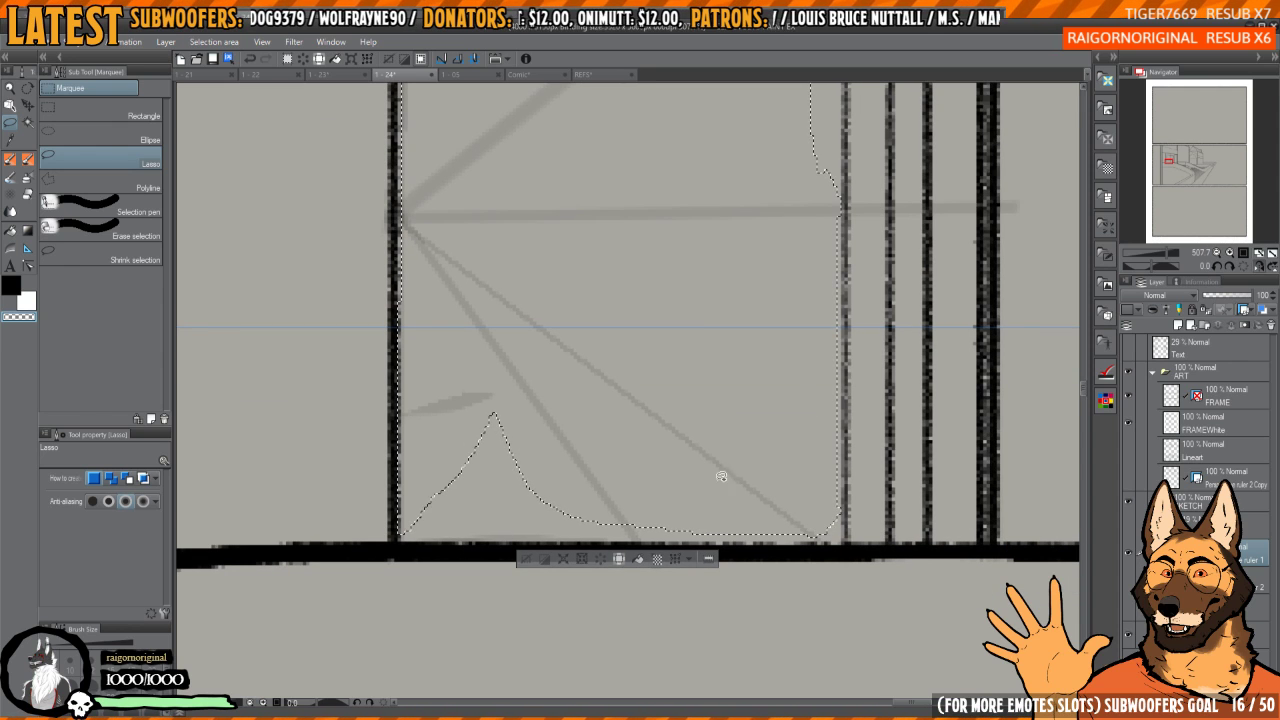
{"action": "left_click_drag", "start_coordinate": [631, 536], "coordinate": [590, 486]}
{"action": "key", "text": "Delete"}
{"action": "key", "text": "ctrl+d"}
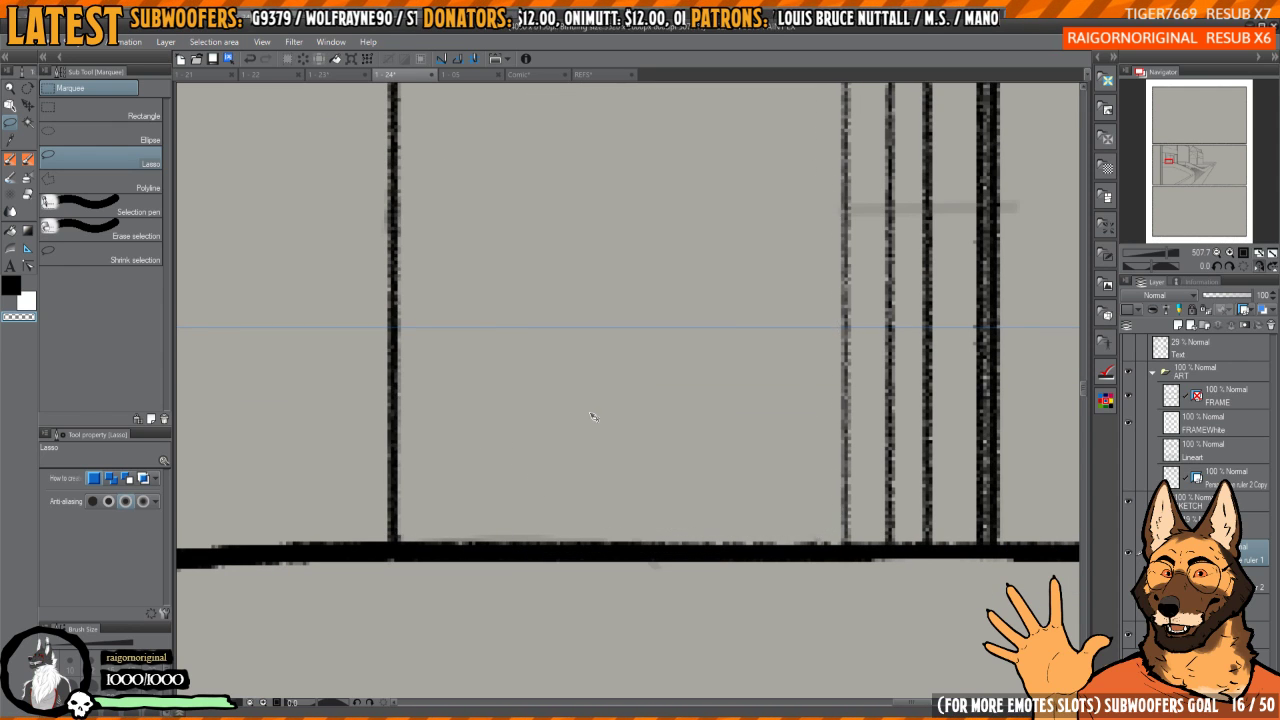
- Erase the remaining grey guide strokes crossing the vertical lines of the doorway's right frame with transparent REAL Ink Brush 2
{"action": "scroll", "coordinate": [843, 331], "scroll_direction": "down", "scroll_amount": 2}
{"action": "scroll", "coordinate": [886, 262], "scroll_direction": "up", "scroll_amount": 2}
{"action": "left_click_drag", "start_coordinate": [889, 239], "coordinate": [803, 342]}
{"action": "key", "text": "p"}
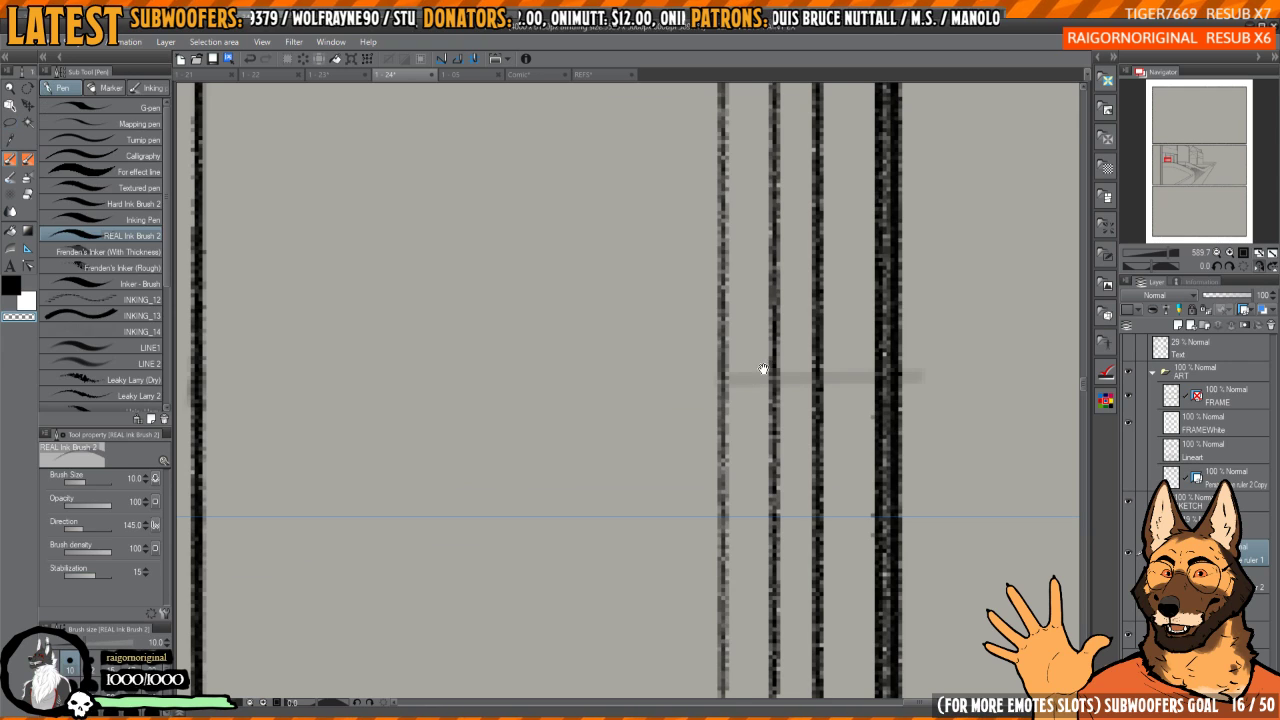
{"action": "left_click_drag", "start_coordinate": [740, 376], "coordinate": [717, 400]}
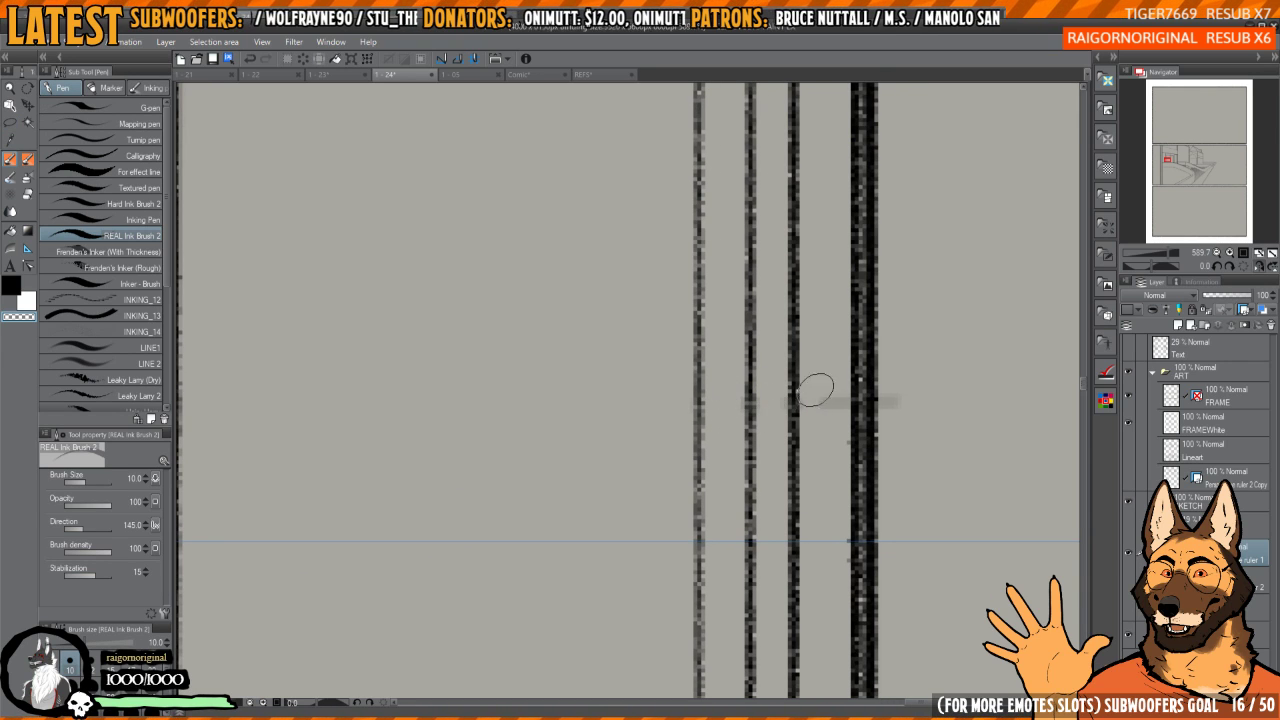
{"action": "left_click_drag", "start_coordinate": [830, 251], "coordinate": [820, 483]}
{"action": "left_click_drag", "start_coordinate": [813, 141], "coordinate": [813, 411]}
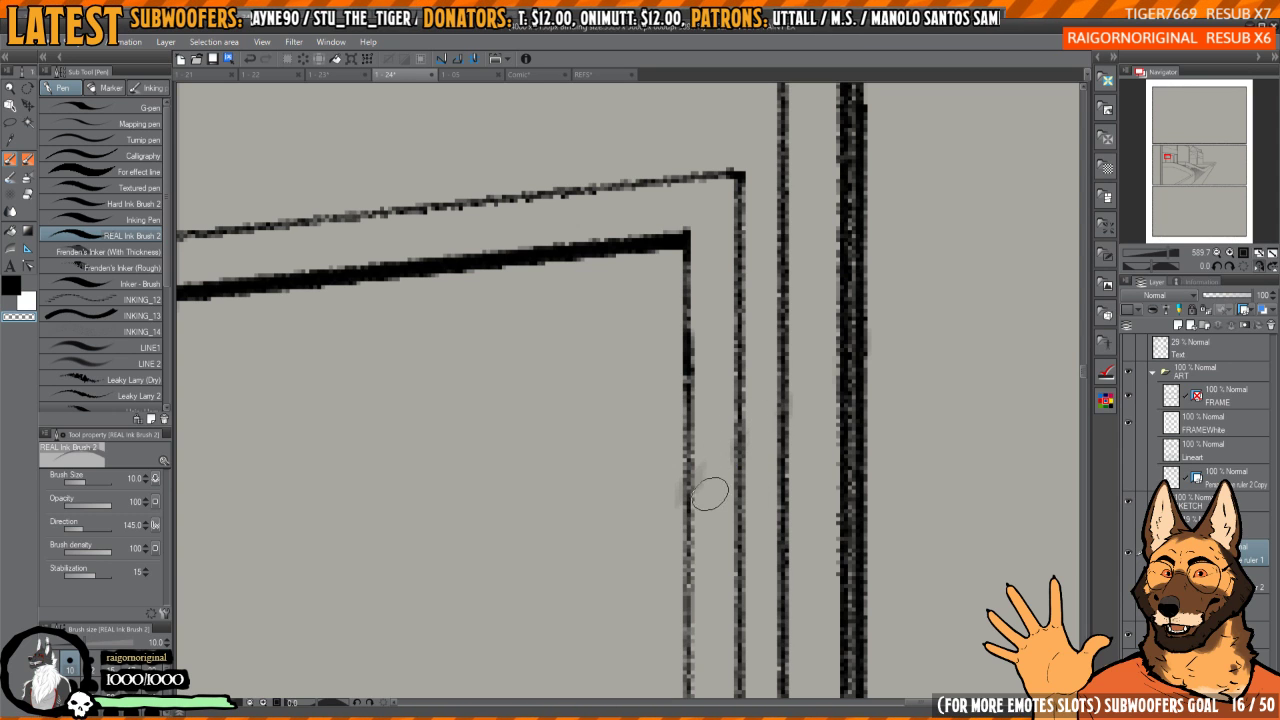
{"action": "left_click_drag", "start_coordinate": [728, 424], "coordinate": [780, 358]}
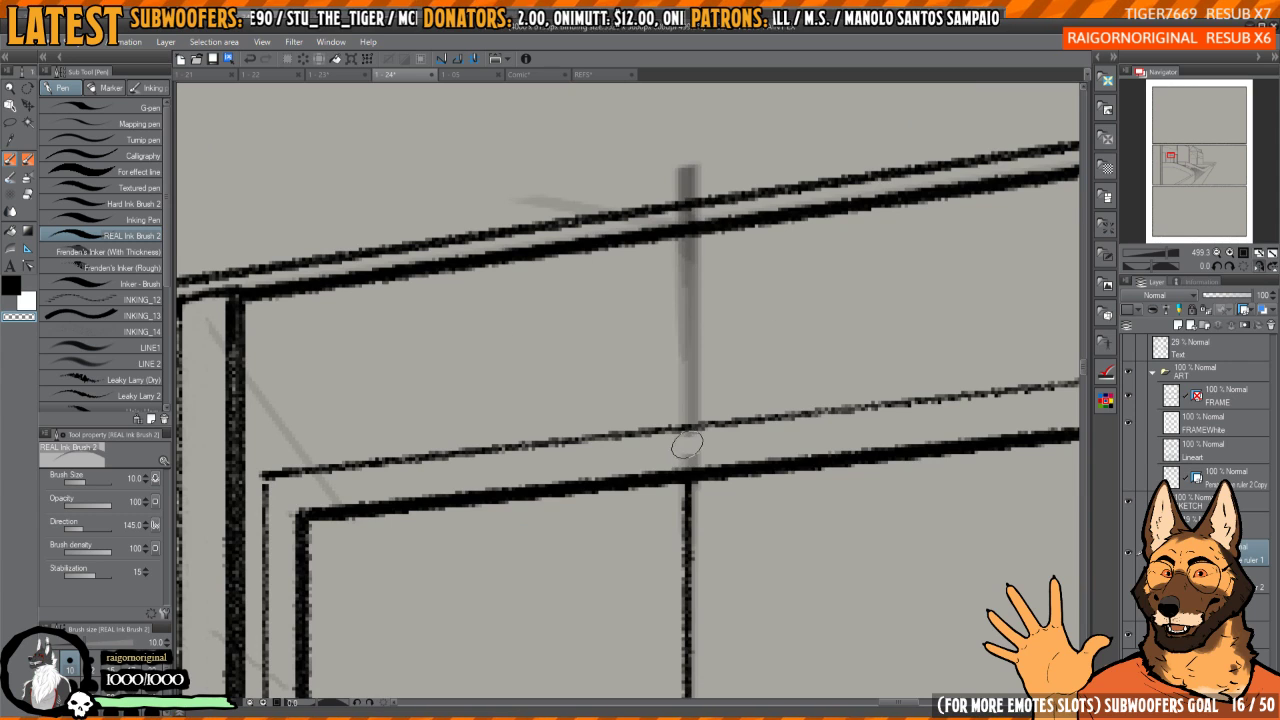
- Erase the thick grey vertical guide line above the doorway, including its end beyond the upper beam
{"action": "scroll", "coordinate": [689, 455], "scroll_direction": "up", "scroll_amount": 3}
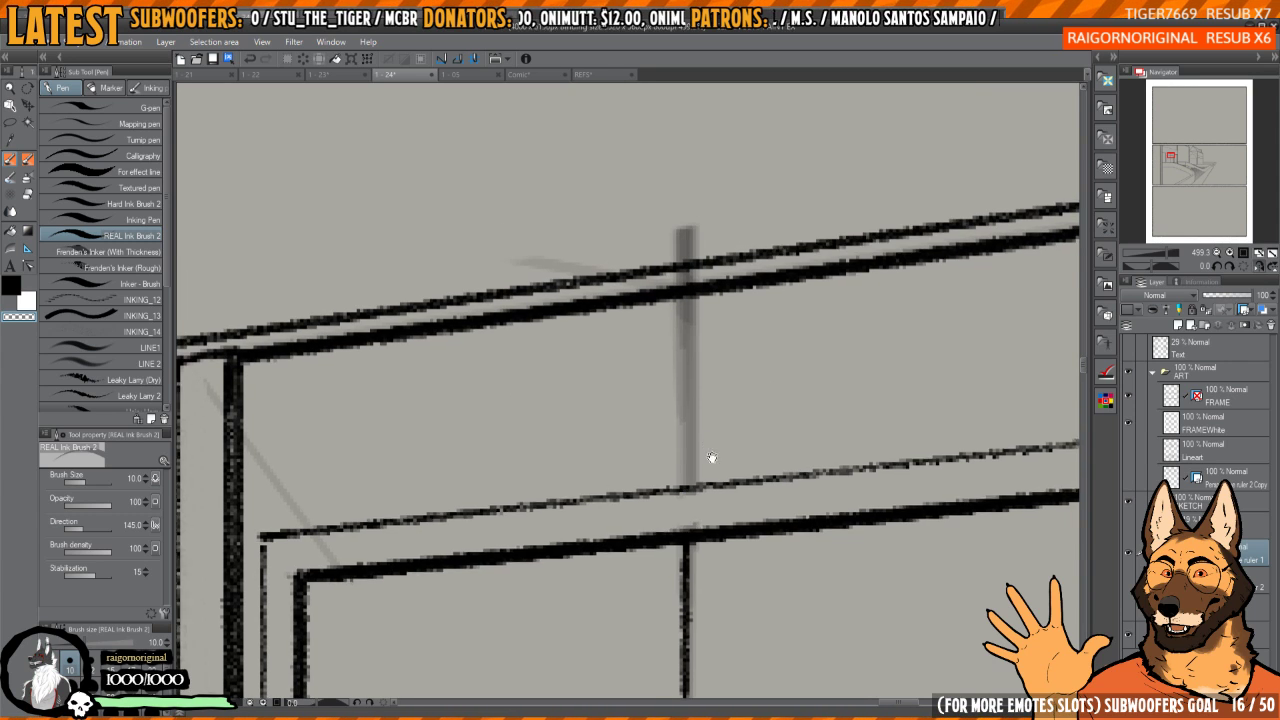
{"action": "left_click_drag", "start_coordinate": [692, 488], "coordinate": [677, 342]}
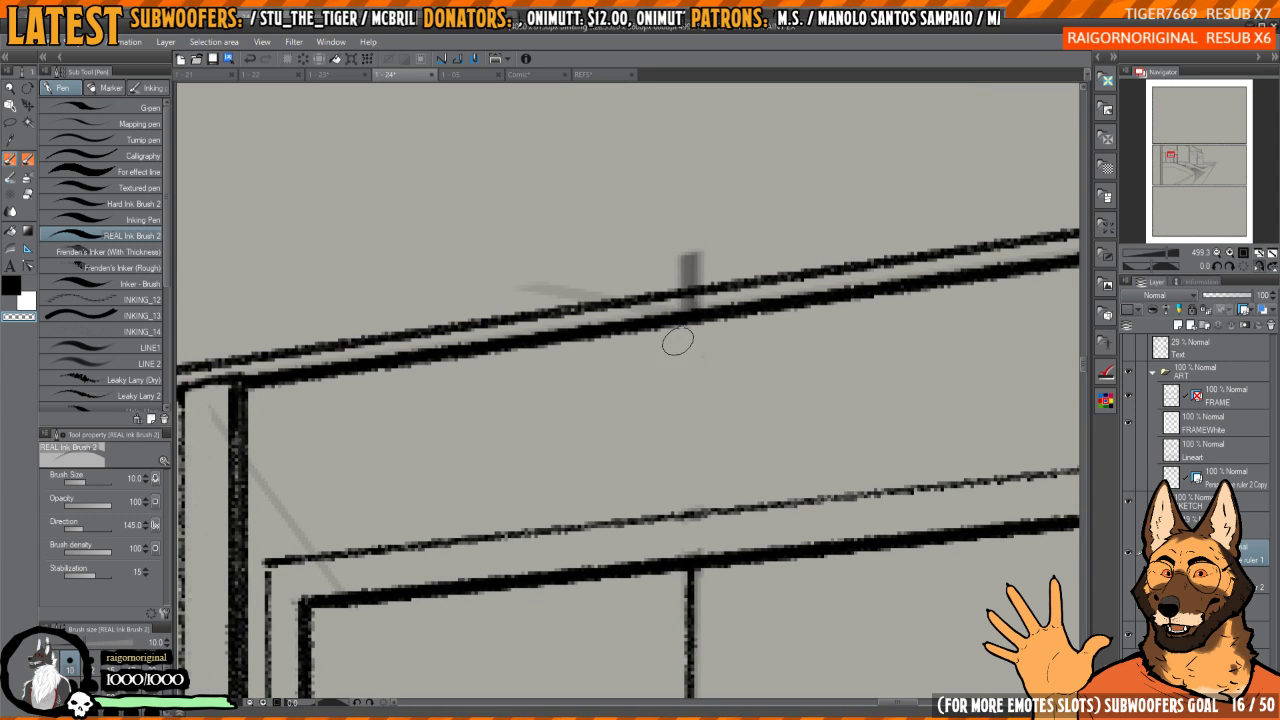
{"action": "mouse_move", "coordinate": [681, 417]}
{"action": "left_mouse_down"}
{"action": "mouse_move", "coordinate": [711, 374]}
{"action": "mouse_move", "coordinate": [686, 371]}
{"action": "mouse_move", "coordinate": [671, 389]}
{"action": "mouse_move", "coordinate": [643, 338]}
{"action": "mouse_move", "coordinate": [615, 388]}
{"action": "mouse_move", "coordinate": [641, 363]}
{"action": "left_mouse_up"}
{"action": "mouse_move", "coordinate": [680, 291]}
{"action": "left_mouse_down"}
{"action": "mouse_move", "coordinate": [574, 483]}
{"action": "mouse_move", "coordinate": [669, 353]}
{"action": "left_mouse_up"}
{"action": "left_click_drag", "start_coordinate": [756, 358], "coordinate": [749, 471]}
- Erase the faint diagonal guide line between the upper beam and the doorway frame's upper left corner, across the post
{"action": "scroll", "coordinate": [749, 471], "scroll_direction": "up", "scroll_amount": 2}
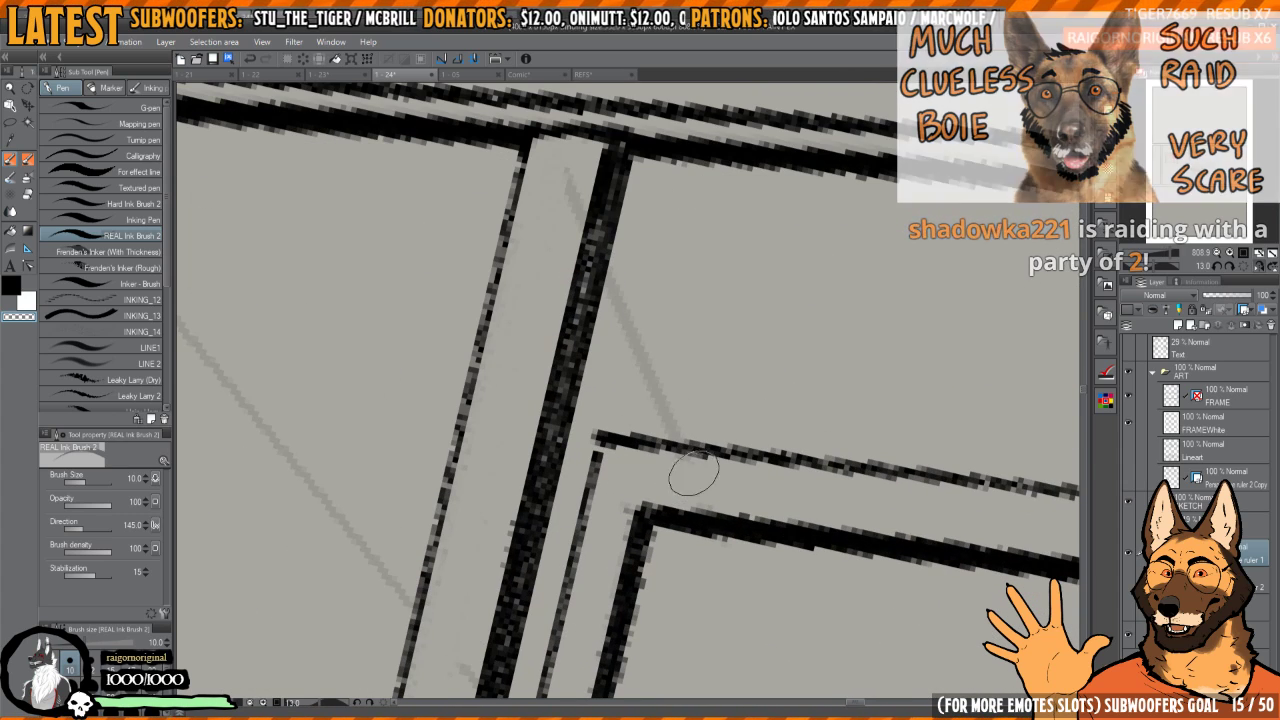
{"action": "scroll", "coordinate": [698, 487], "scroll_direction": "up", "scroll_amount": 3}
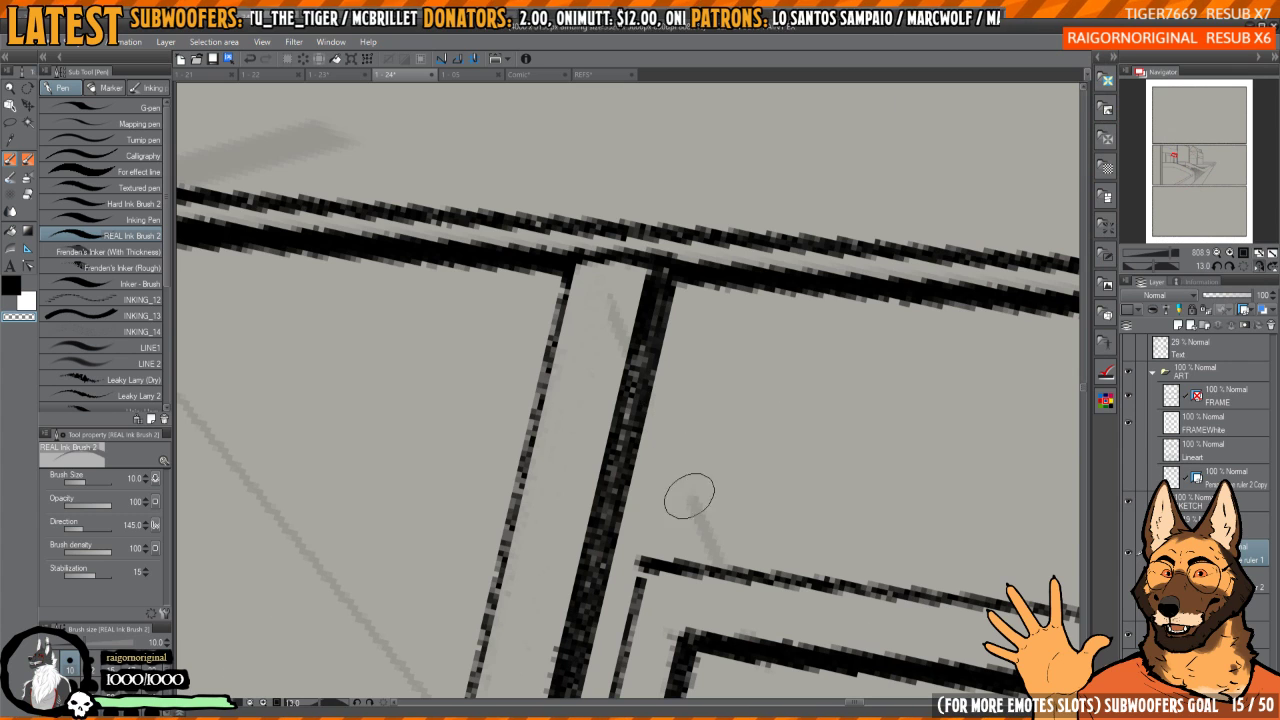
{"action": "left_click_drag", "start_coordinate": [604, 337], "coordinate": [738, 283]}
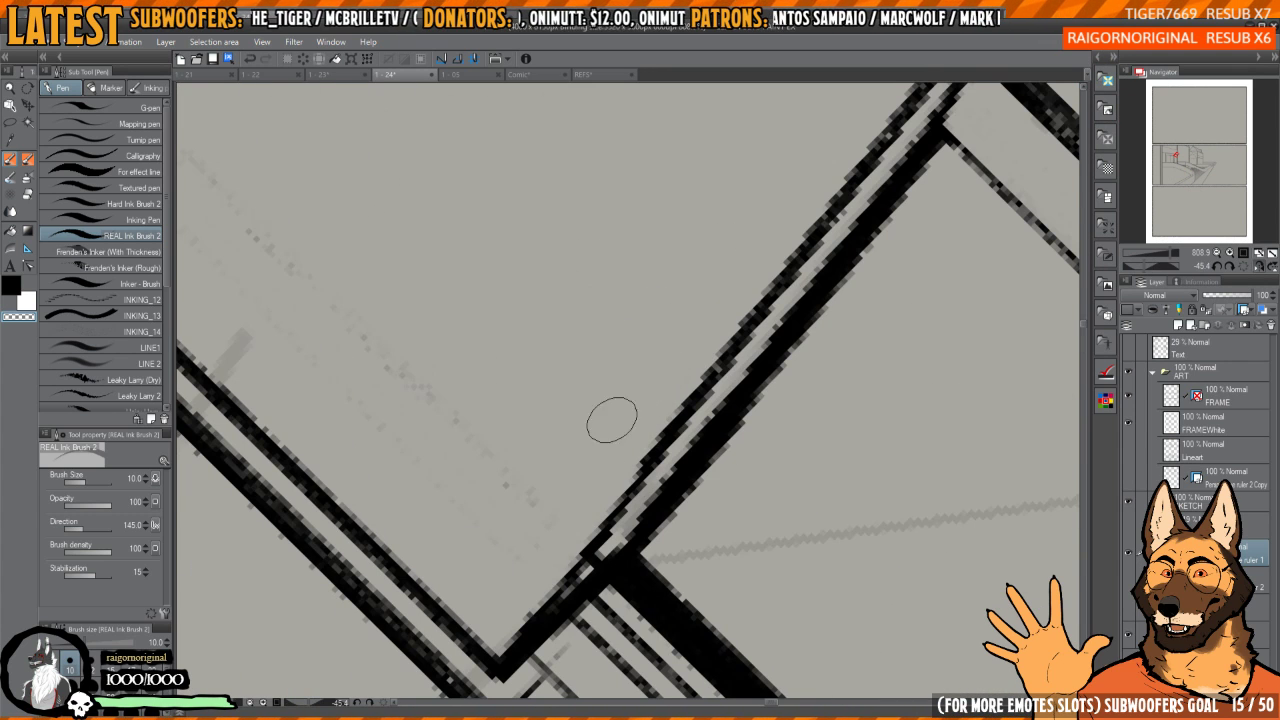
- Erase the grey and black stray marks beside the post where the upper beam's top edge meets it
{"action": "mouse_move", "coordinate": [606, 420]}
{"action": "left_mouse_down"}
{"action": "mouse_move", "coordinate": [783, 422]}
{"action": "mouse_move", "coordinate": [785, 498]}
{"action": "left_mouse_up"}
{"action": "left_click_drag", "start_coordinate": [762, 508], "coordinate": [709, 490]}
{"action": "left_click_drag", "start_coordinate": [659, 320], "coordinate": [683, 451]}
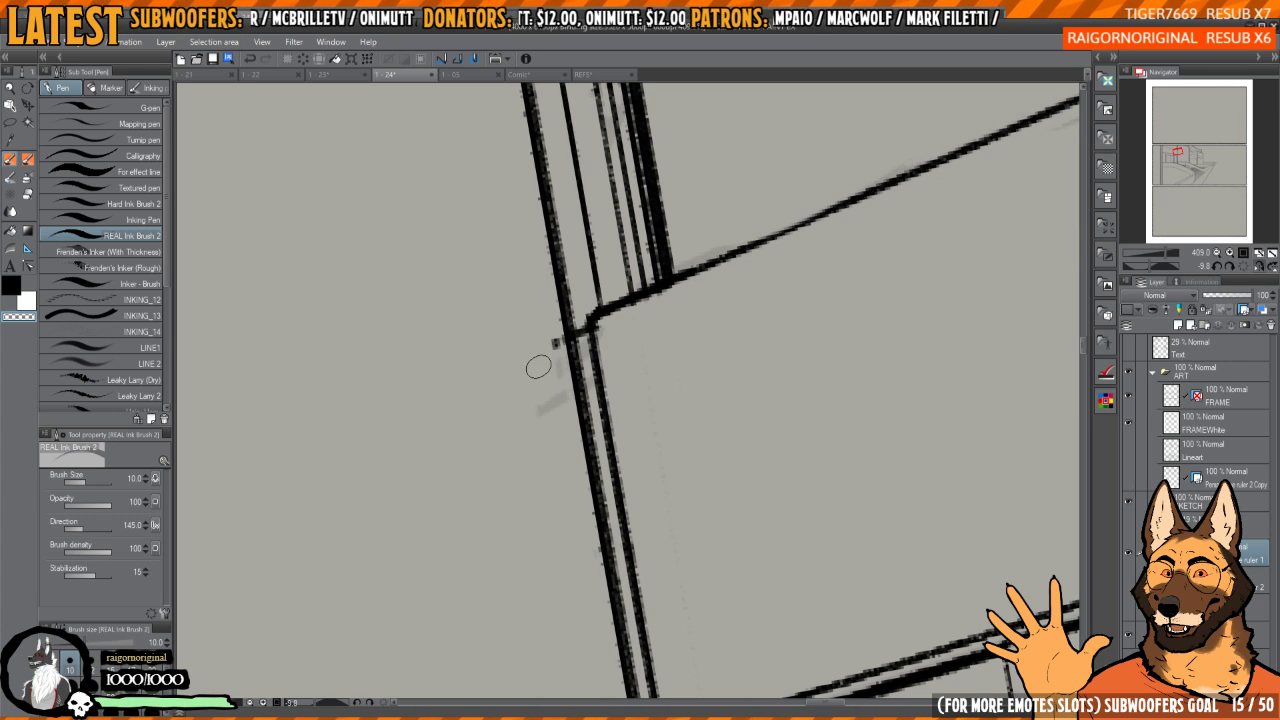
{"action": "mouse_move", "coordinate": [553, 366]}
{"action": "left_mouse_down"}
{"action": "mouse_move", "coordinate": [549, 430]}
{"action": "mouse_move", "coordinate": [567, 491]}
{"action": "left_mouse_up"}
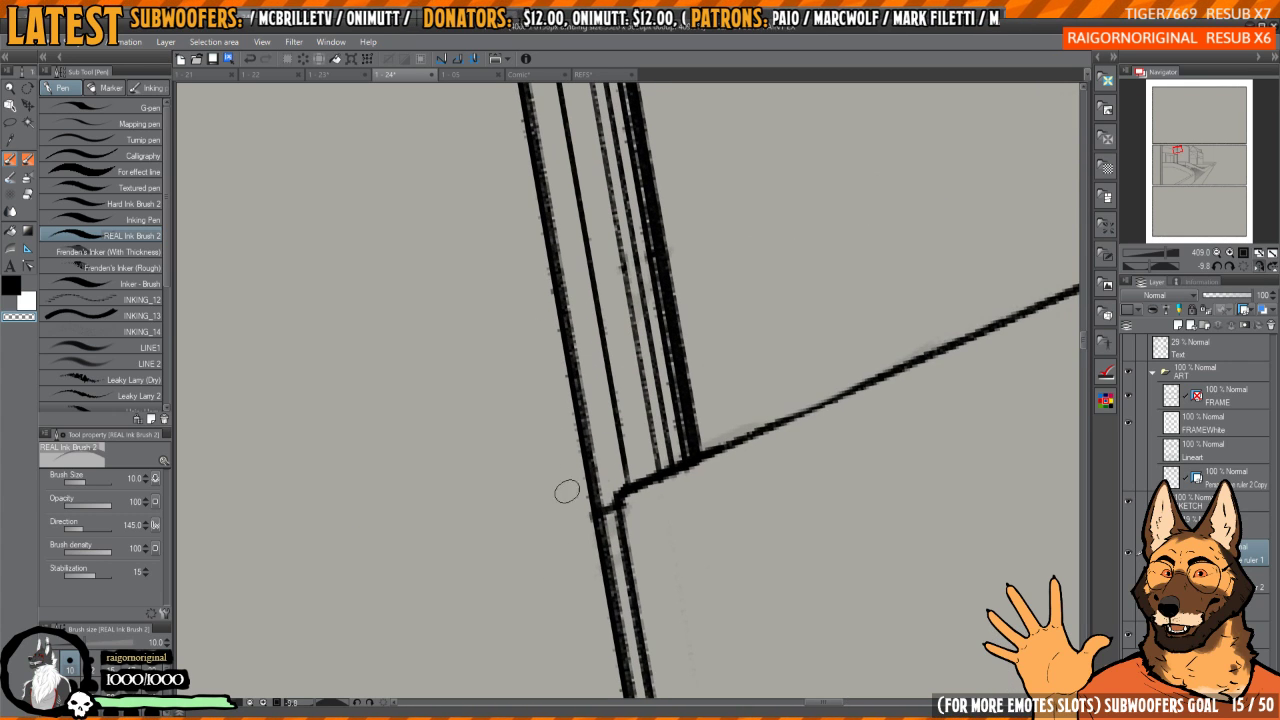
{"action": "left_click_drag", "start_coordinate": [647, 387], "coordinate": [659, 553]}
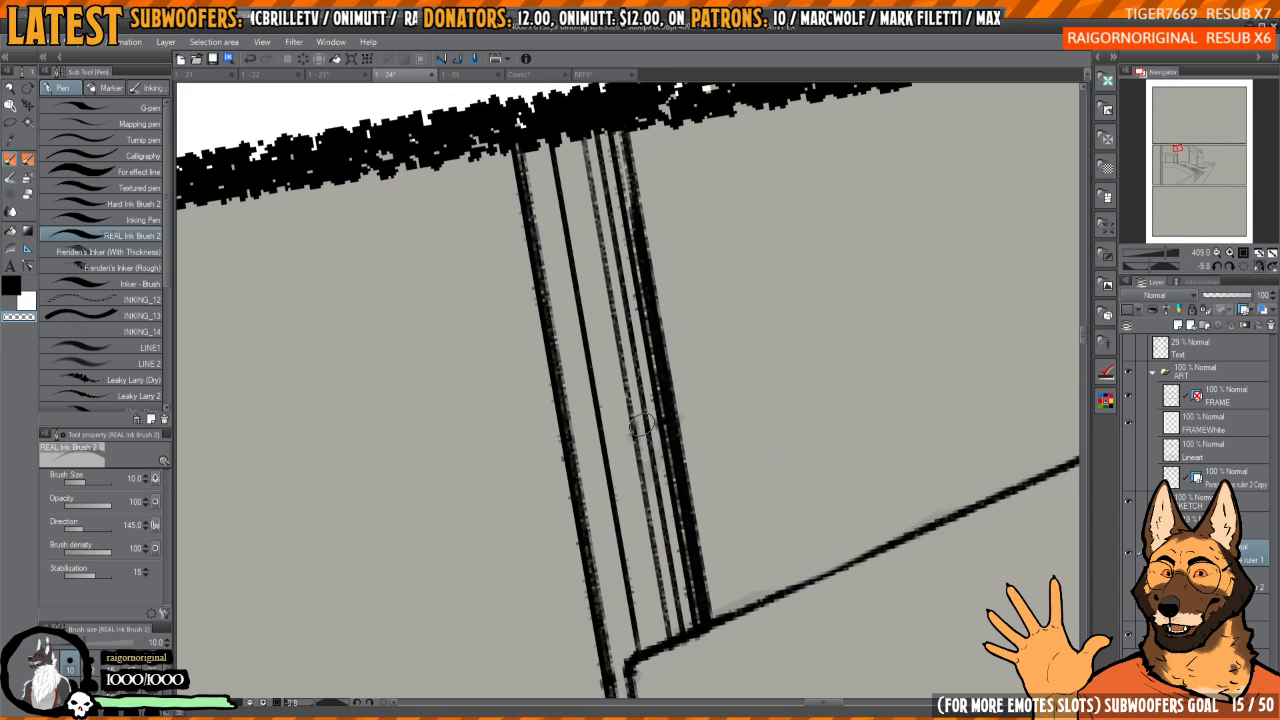
- Erase the smudges among the column's thin lines and the stubs crossing its outer line at the upper beam's lower corner
{"action": "scroll", "coordinate": [638, 413], "scroll_direction": "up", "scroll_amount": 2}
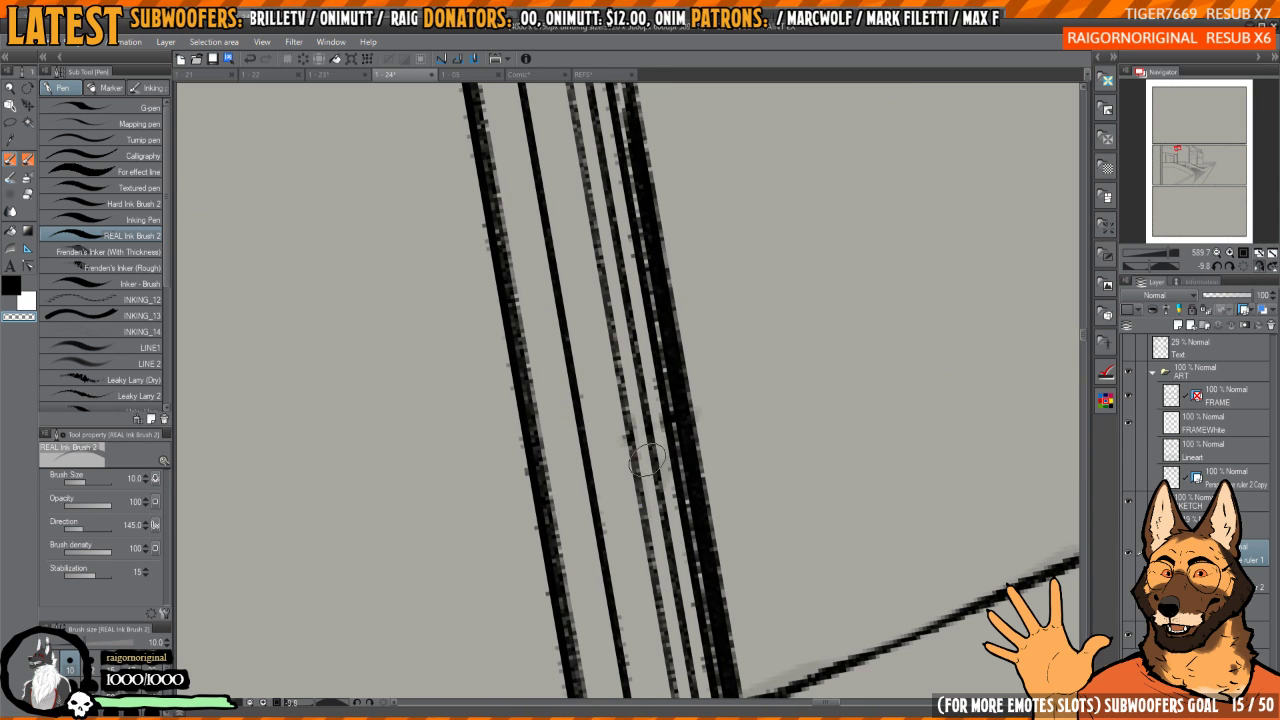
{"action": "left_click_drag", "start_coordinate": [692, 530], "coordinate": [686, 503]}
{"action": "scroll", "coordinate": [643, 399], "scroll_direction": "down", "scroll_amount": 4}
{"action": "mouse_move", "coordinate": [751, 557]}
{"action": "left_mouse_down"}
{"action": "mouse_move", "coordinate": [675, 400]}
{"action": "mouse_move", "coordinate": [586, 383]}
{"action": "mouse_move", "coordinate": [597, 442]}
{"action": "left_mouse_up"}
{"action": "scroll", "coordinate": [542, 451], "scroll_direction": "up", "scroll_amount": 3}
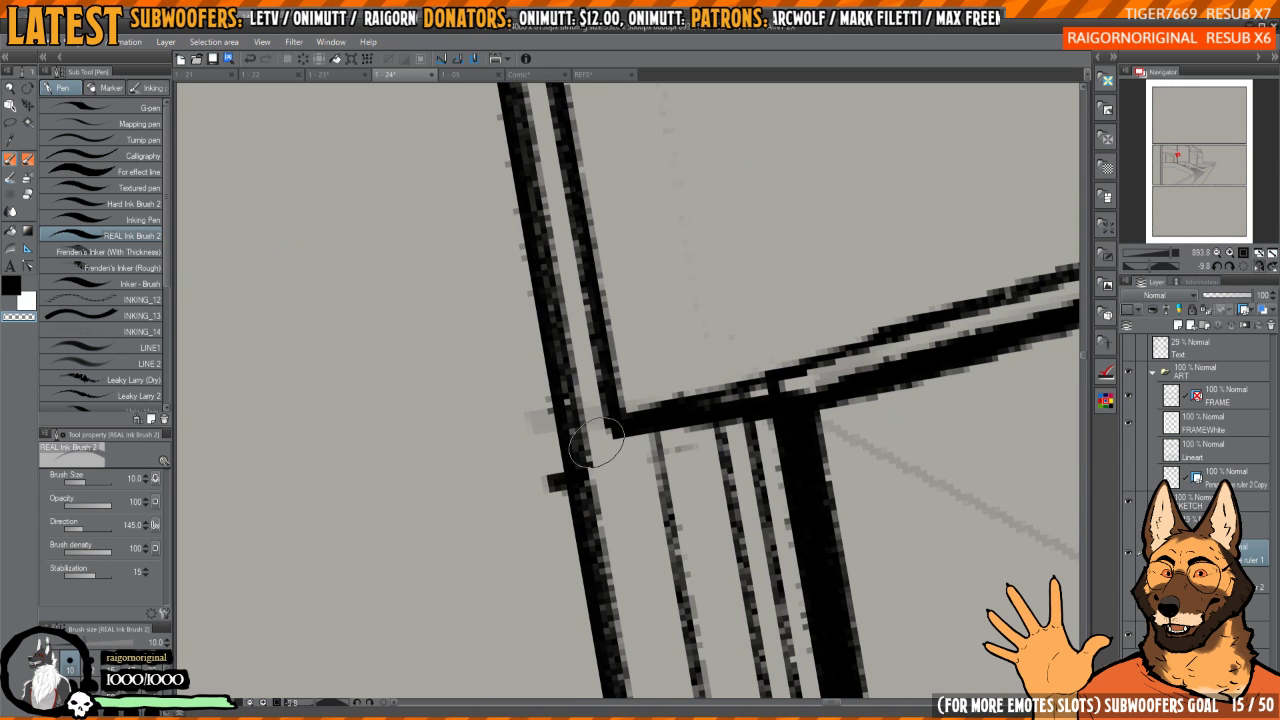
{"action": "left_click_drag", "start_coordinate": [680, 440], "coordinate": [632, 405]}
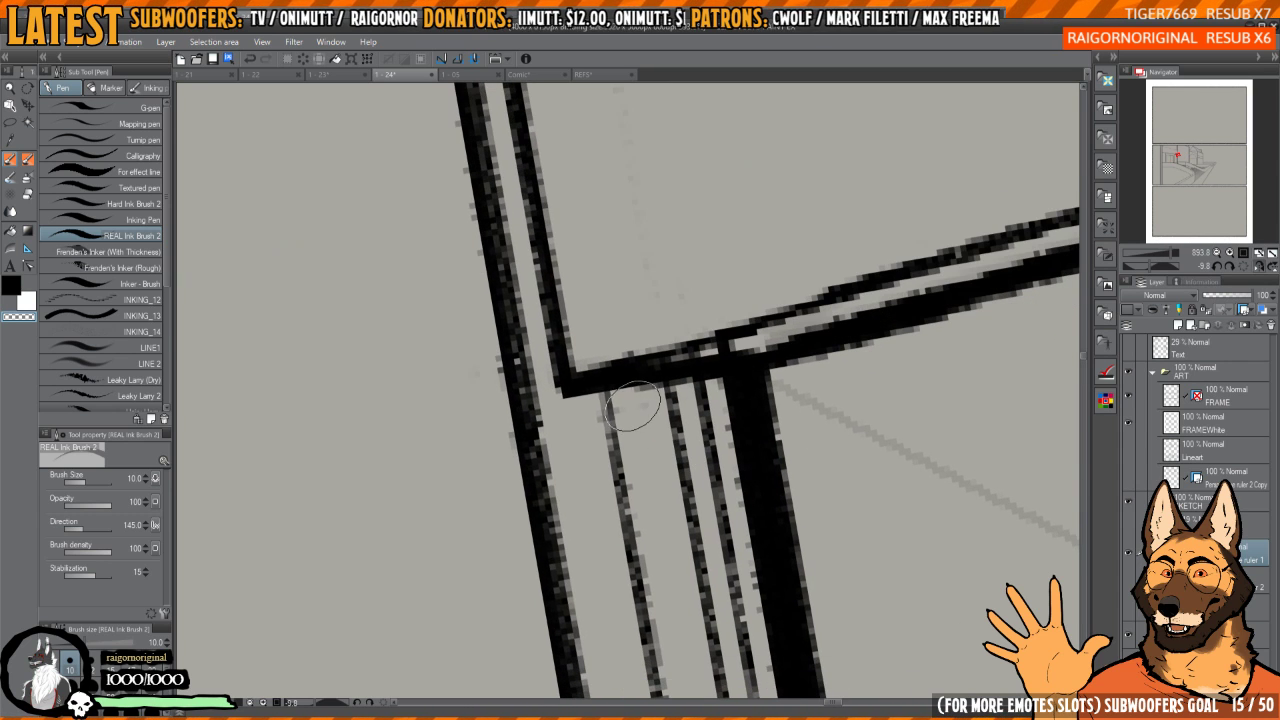
{"action": "mouse_move", "coordinate": [814, 450]}
{"action": "left_mouse_down"}
{"action": "mouse_move", "coordinate": [660, 426]}
{"action": "mouse_move", "coordinate": [631, 363]}
{"action": "mouse_move", "coordinate": [663, 351]}
{"action": "left_mouse_up"}
- Erase the thick grey guide line between the column and the doorway frame, plus the short stub and smudges across their vertical lines
{"action": "scroll", "coordinate": [660, 426], "scroll_direction": "down", "scroll_amount": 3}
{"action": "mouse_move", "coordinate": [653, 288]}
{"action": "left_mouse_down"}
{"action": "mouse_move", "coordinate": [649, 262]}
{"action": "mouse_move", "coordinate": [671, 634]}
{"action": "mouse_move", "coordinate": [728, 246]}
{"action": "mouse_move", "coordinate": [670, 336]}
{"action": "left_mouse_up"}
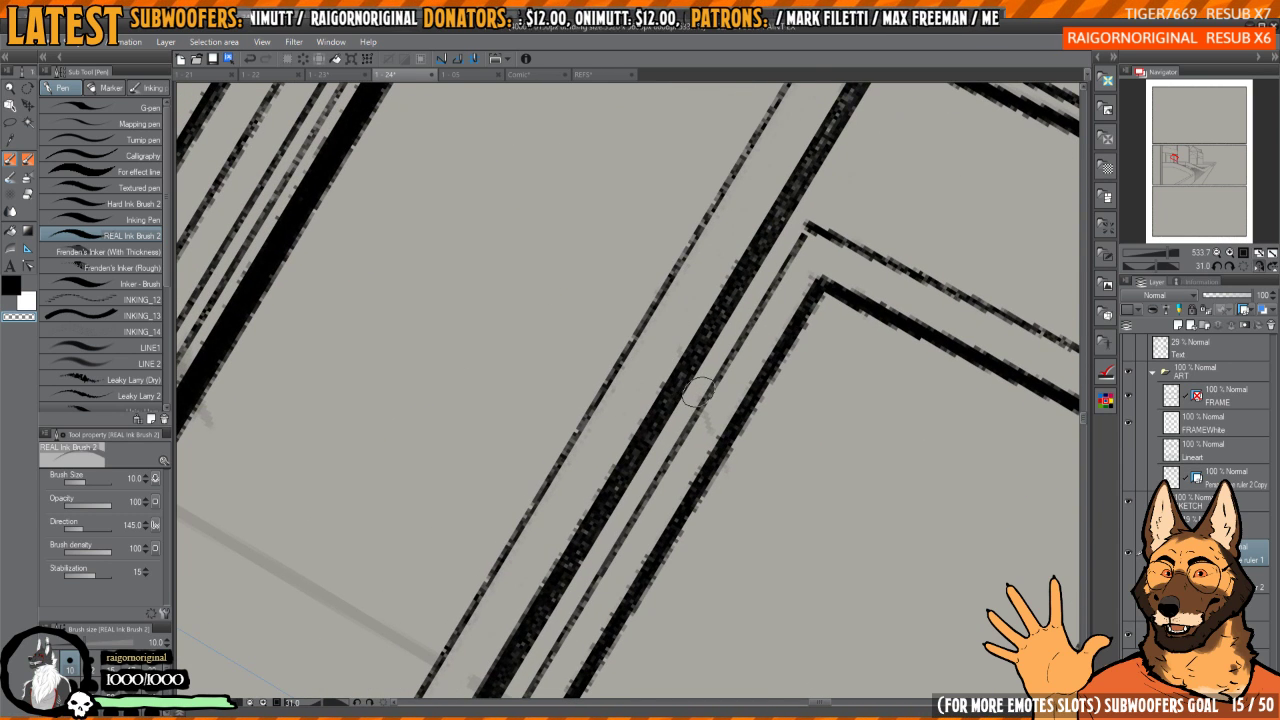
{"action": "left_click_drag", "start_coordinate": [658, 376], "coordinate": [690, 402]}
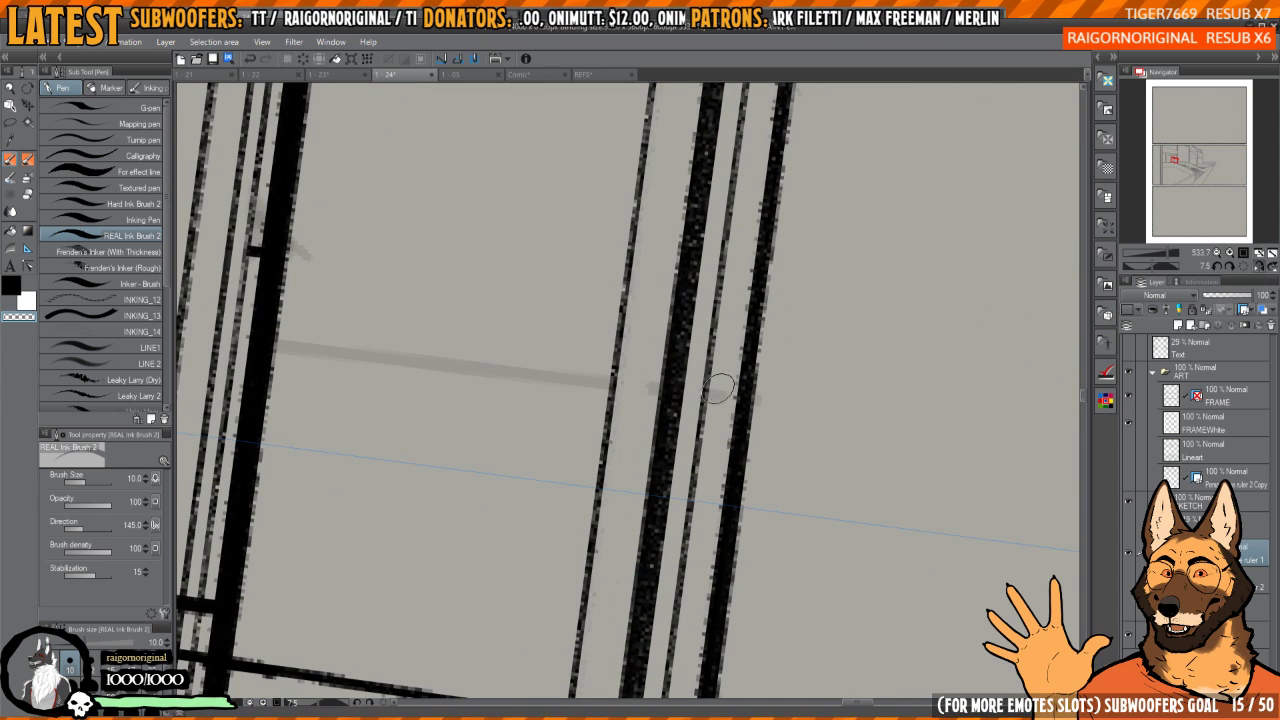
{"action": "left_click_drag", "start_coordinate": [643, 392], "coordinate": [684, 542]}
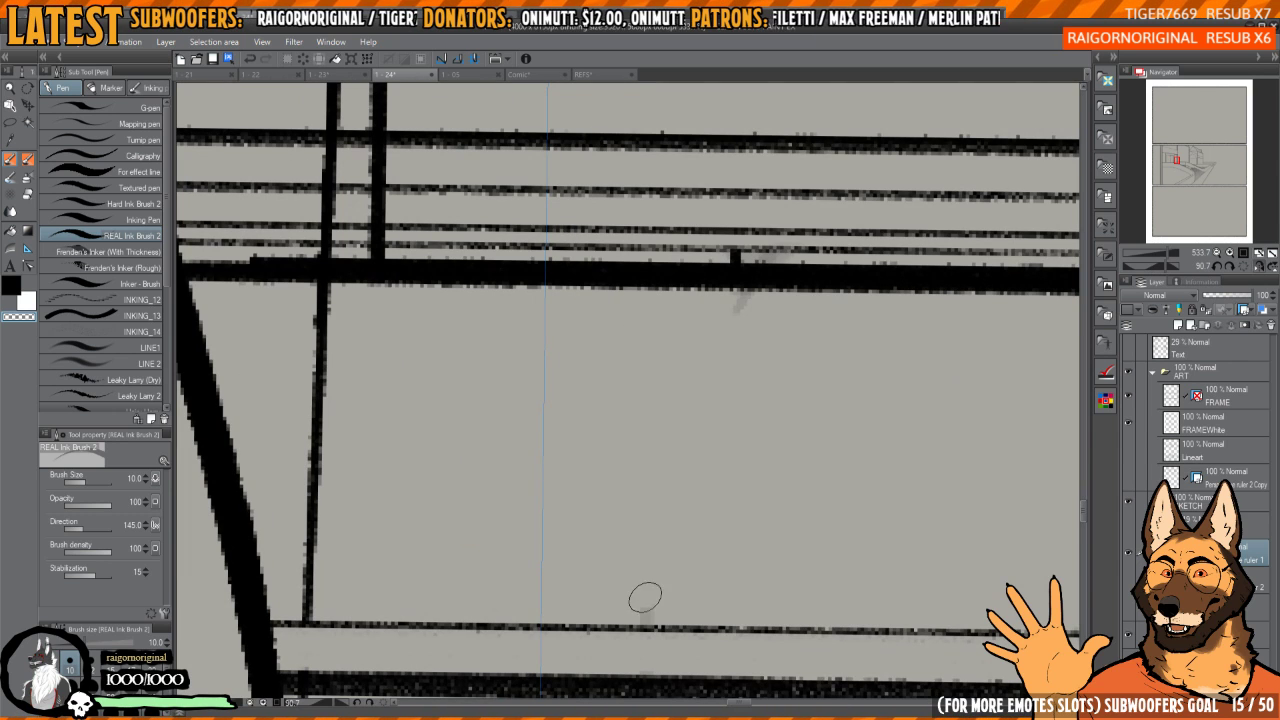
{"action": "left_click_drag", "start_coordinate": [745, 392], "coordinate": [689, 513]}
{"action": "mouse_move", "coordinate": [771, 503]}
{"action": "left_mouse_down"}
{"action": "mouse_move", "coordinate": [673, 340]}
{"action": "mouse_move", "coordinate": [680, 425]}
{"action": "left_mouse_up"}
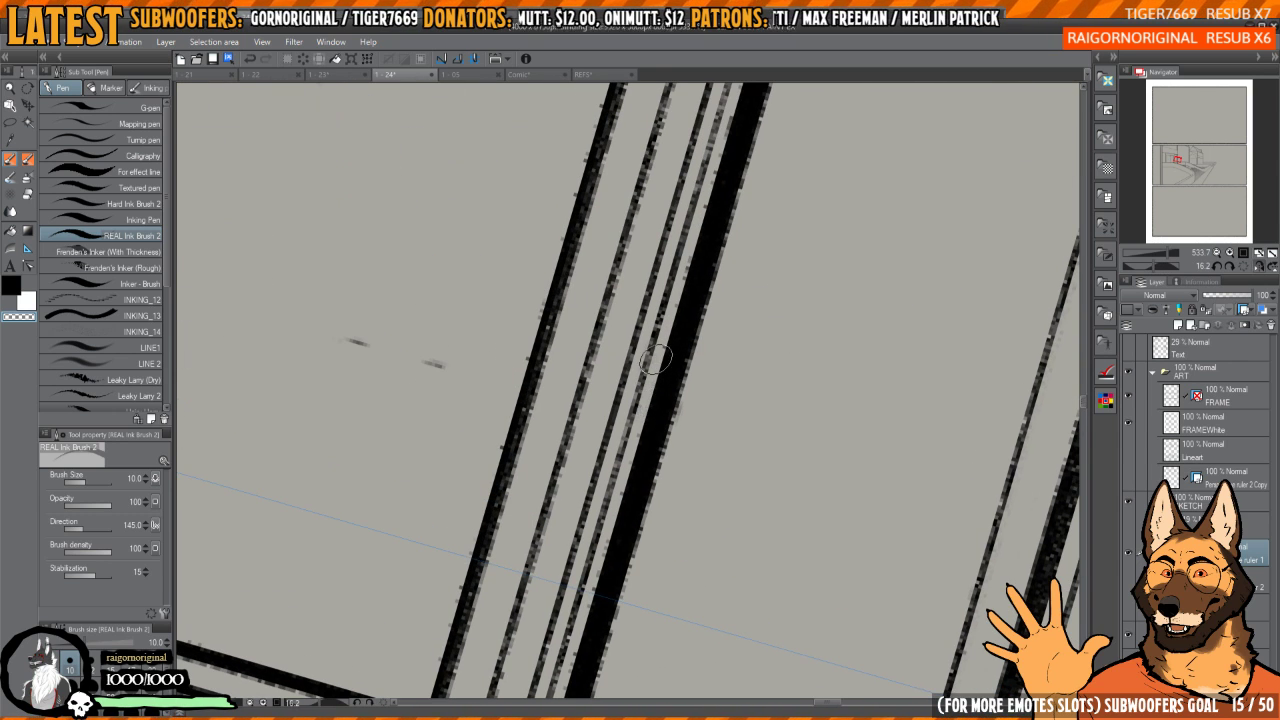
- Erase the overruns of the two slanted rail lines inside the column so they end at its outer vertical line
{"action": "scroll", "coordinate": [655, 358], "scroll_direction": "down", "scroll_amount": 3}
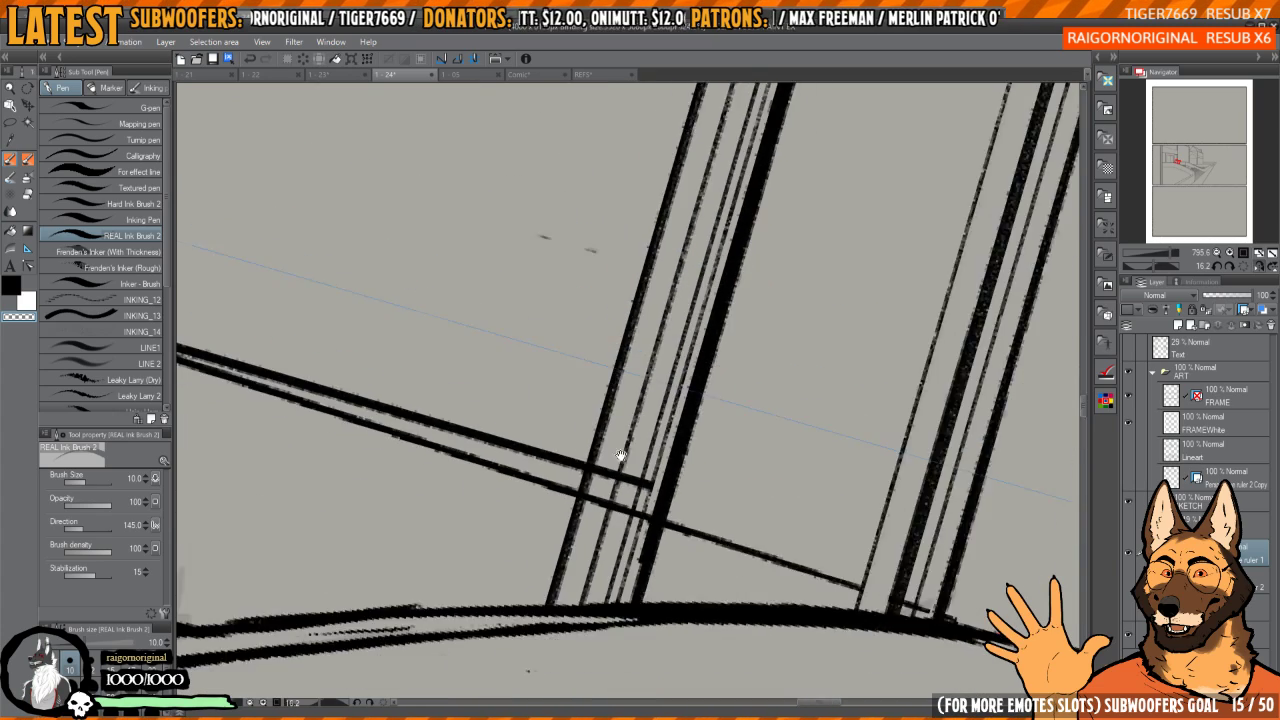
{"action": "left_click_drag", "start_coordinate": [621, 455], "coordinate": [626, 372]}
{"action": "left_click_drag", "start_coordinate": [755, 373], "coordinate": [740, 331]}
{"action": "scroll", "coordinate": [680, 395], "scroll_direction": "up", "scroll_amount": 4}
{"action": "left_click_drag", "start_coordinate": [689, 375], "coordinate": [676, 476]}
{"action": "mouse_move", "coordinate": [800, 325]}
{"action": "left_mouse_down"}
{"action": "mouse_move", "coordinate": [835, 349]}
{"action": "mouse_move", "coordinate": [740, 258]}
{"action": "left_mouse_up"}
{"action": "left_click_drag", "start_coordinate": [676, 336], "coordinate": [664, 352]}
{"action": "left_click_drag", "start_coordinate": [608, 412], "coordinate": [590, 434]}
{"action": "mouse_move", "coordinate": [639, 288]}
{"action": "left_mouse_down"}
{"action": "mouse_move", "coordinate": [692, 337]}
{"action": "mouse_move", "coordinate": [668, 376]}
{"action": "left_mouse_up"}
{"action": "left_click_drag", "start_coordinate": [632, 420], "coordinate": [602, 450]}
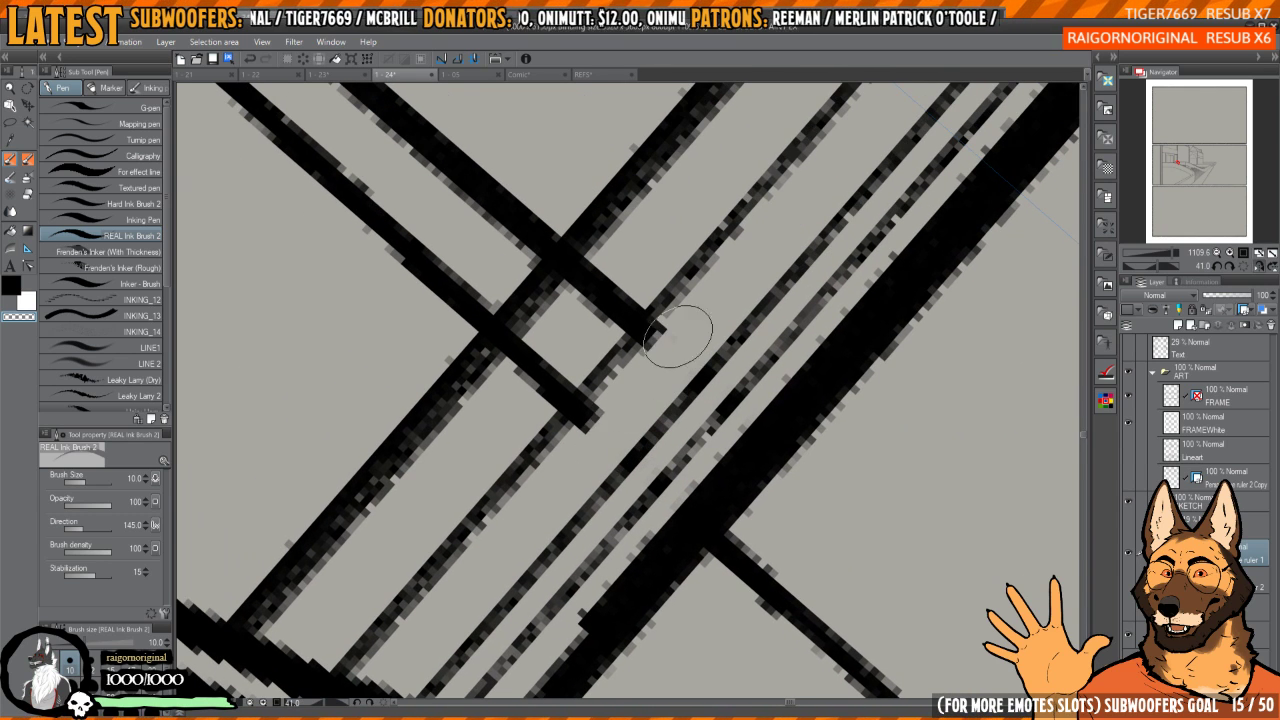
{"action": "mouse_move", "coordinate": [640, 358]}
{"action": "left_mouse_down"}
{"action": "mouse_move", "coordinate": [712, 313]}
{"action": "mouse_move", "coordinate": [691, 377]}
{"action": "mouse_move", "coordinate": [574, 498]}
{"action": "left_mouse_up"}
{"action": "key", "text": "c"}
{"action": "left_click_drag", "start_coordinate": [637, 380], "coordinate": [652, 430]}
{"action": "scroll", "coordinate": [669, 388], "scroll_direction": "down", "scroll_amount": 2}
{"action": "key", "text": "ctrl+z"}
{"action": "scroll", "coordinate": [673, 346], "scroll_direction": "down", "scroll_amount": 2}
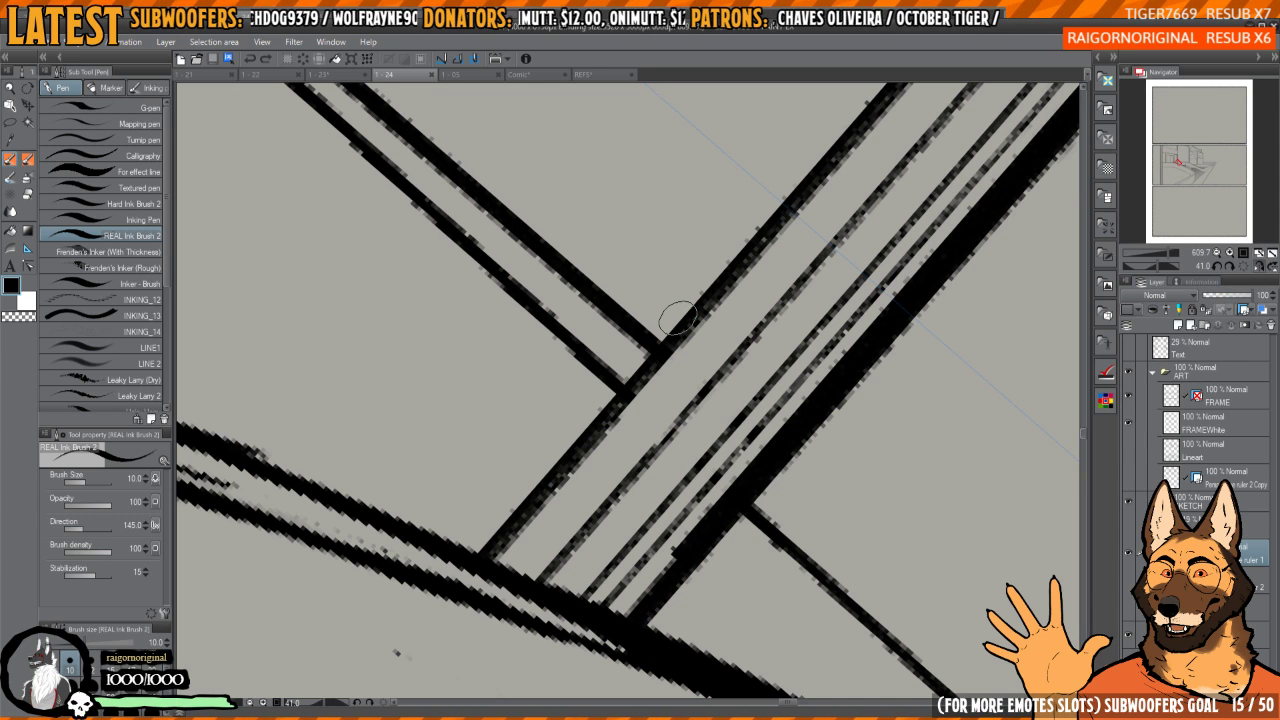
- Erase the short cross stroke and grey smudges at the foot of the doorway's left frame, just above the curved edge
{"action": "scroll", "coordinate": [837, 395], "scroll_direction": "down", "scroll_amount": 5}
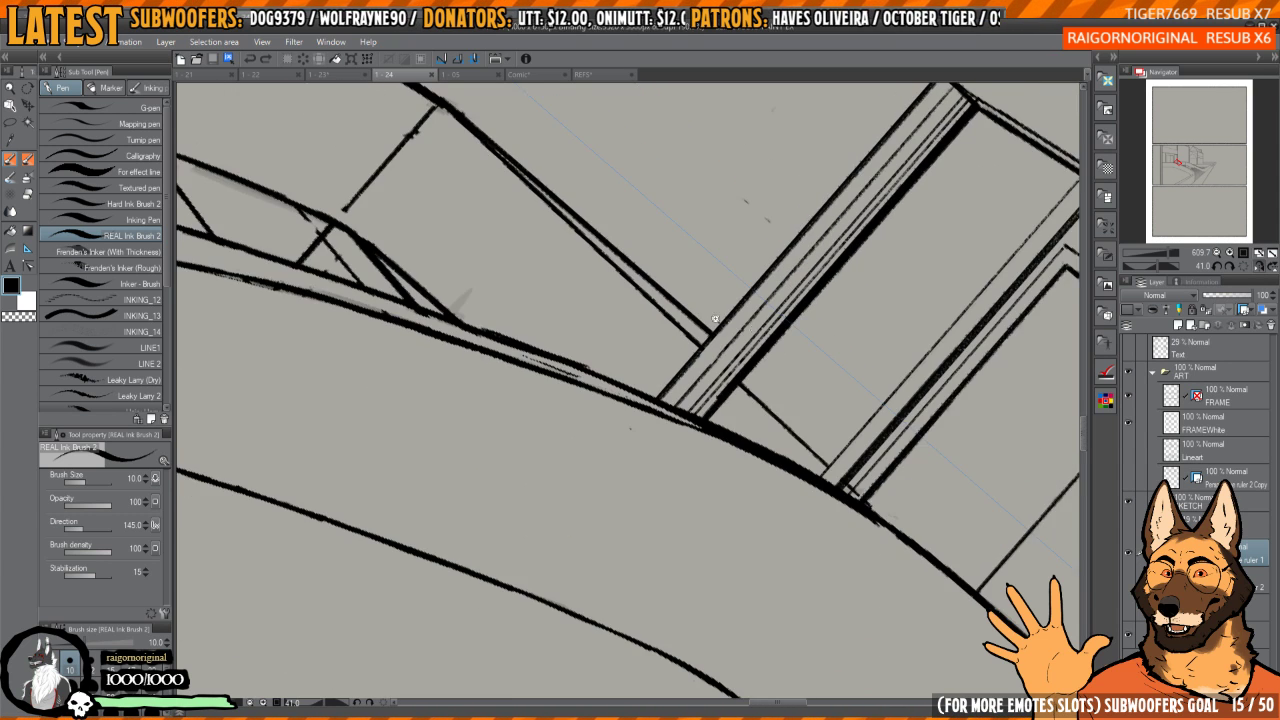
{"action": "left_click_drag", "start_coordinate": [868, 462], "coordinate": [811, 300]}
{"action": "scroll", "coordinate": [780, 243], "scroll_direction": "up", "scroll_amount": 5}
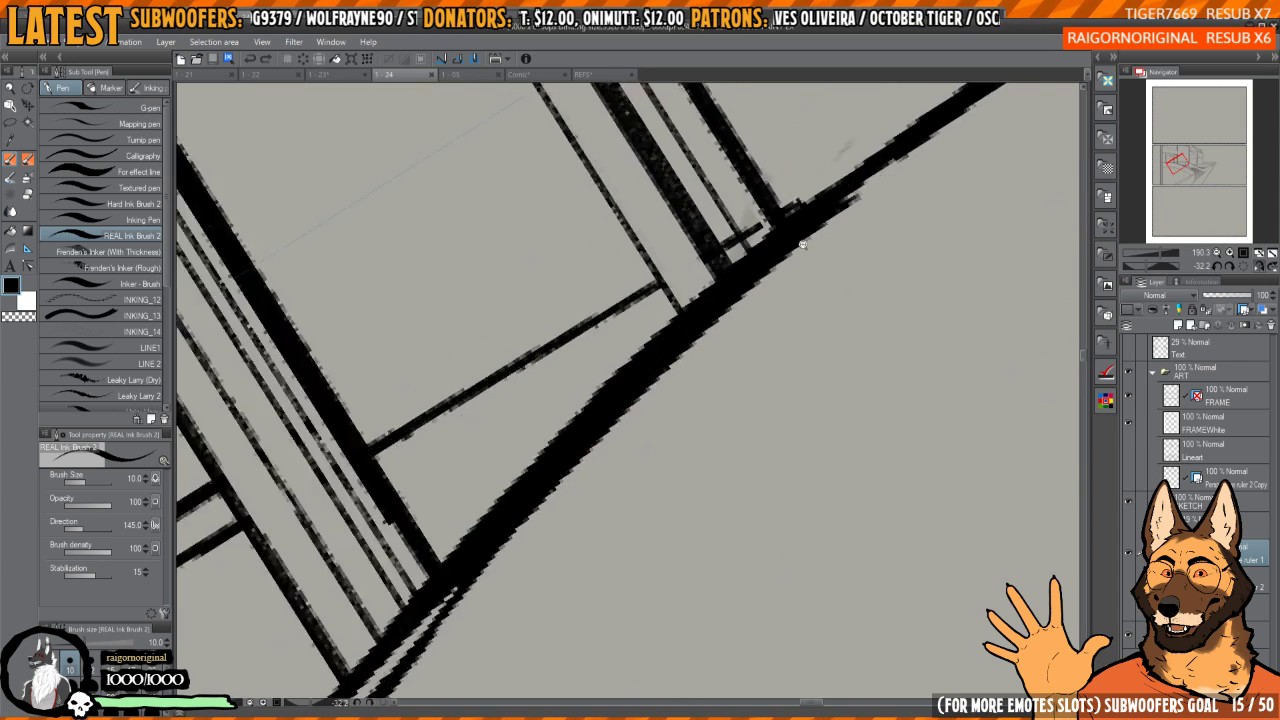
{"action": "mouse_move", "coordinate": [808, 222]}
{"action": "left_mouse_down"}
{"action": "mouse_move", "coordinate": [694, 451]}
{"action": "mouse_move", "coordinate": [691, 482]}
{"action": "mouse_move", "coordinate": [686, 453]}
{"action": "mouse_move", "coordinate": [684, 491]}
{"action": "mouse_move", "coordinate": [695, 499]}
{"action": "mouse_move", "coordinate": [767, 480]}
{"action": "left_mouse_up"}
{"action": "scroll", "coordinate": [693, 415], "scroll_direction": "up", "scroll_amount": 3}
{"action": "key", "text": "c"}
{"action": "left_click_drag", "start_coordinate": [868, 478], "coordinate": [743, 320]}
{"action": "scroll", "coordinate": [709, 385], "scroll_direction": "down", "scroll_amount": 2}
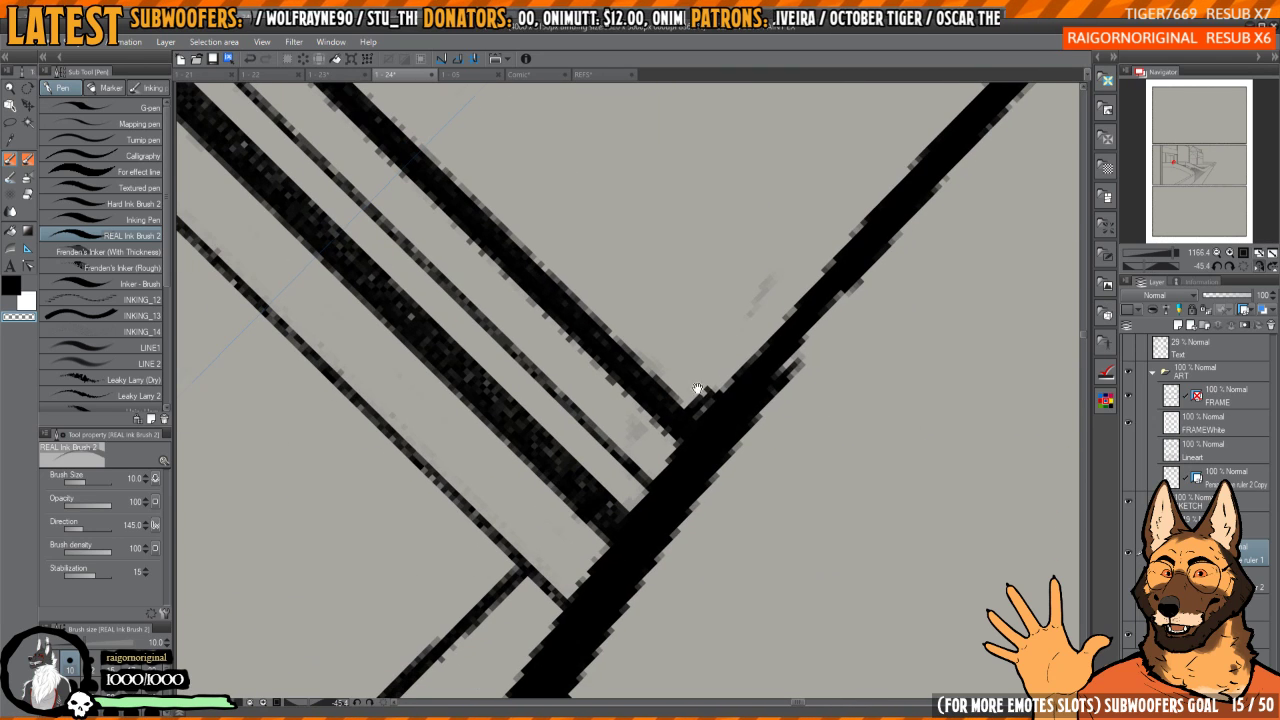
{"action": "left_click_drag", "start_coordinate": [716, 375], "coordinate": [710, 386]}
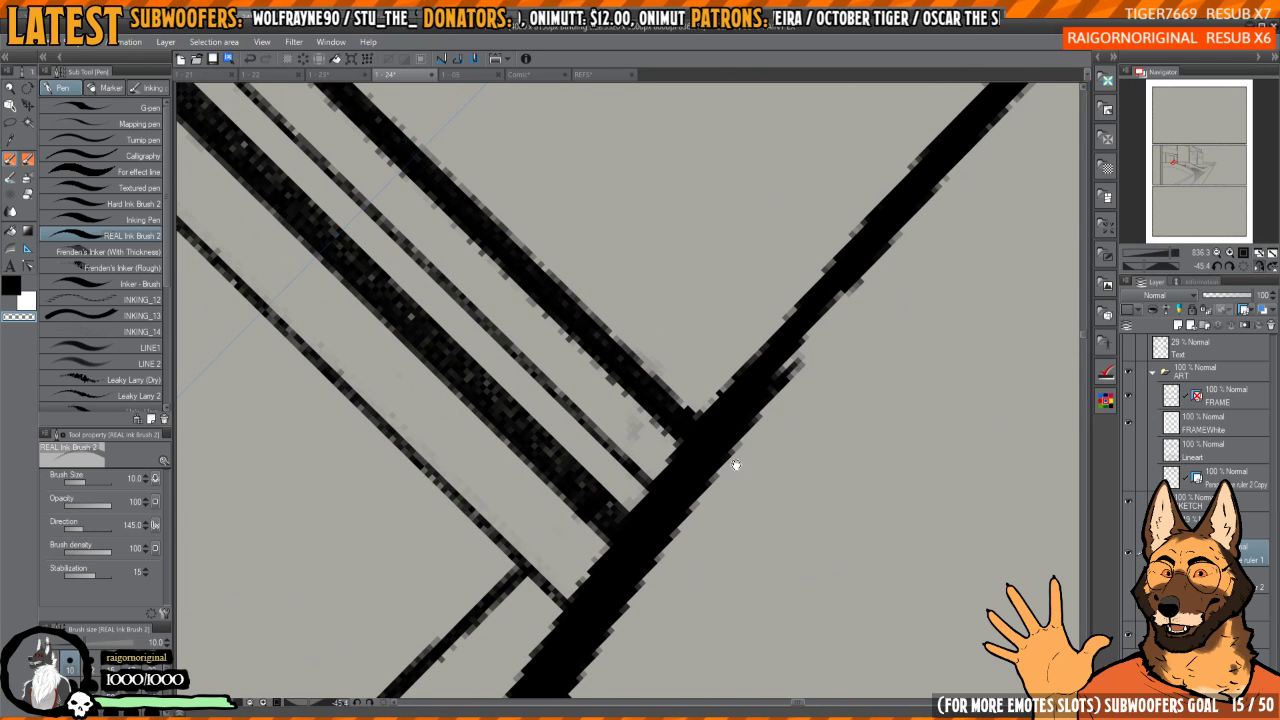
{"action": "scroll", "coordinate": [714, 381], "scroll_direction": "down", "scroll_amount": 2}
{"action": "left_click_drag", "start_coordinate": [727, 362], "coordinate": [640, 500]}
{"action": "left_click_drag", "start_coordinate": [760, 349], "coordinate": [702, 383]}
- Shave the jagged outer side of the curved edge beneath the doorway with transparent REAL Ink Brush 2, undoing the last stroke
{"action": "scroll", "coordinate": [686, 386], "scroll_direction": "down", "scroll_amount": 3}
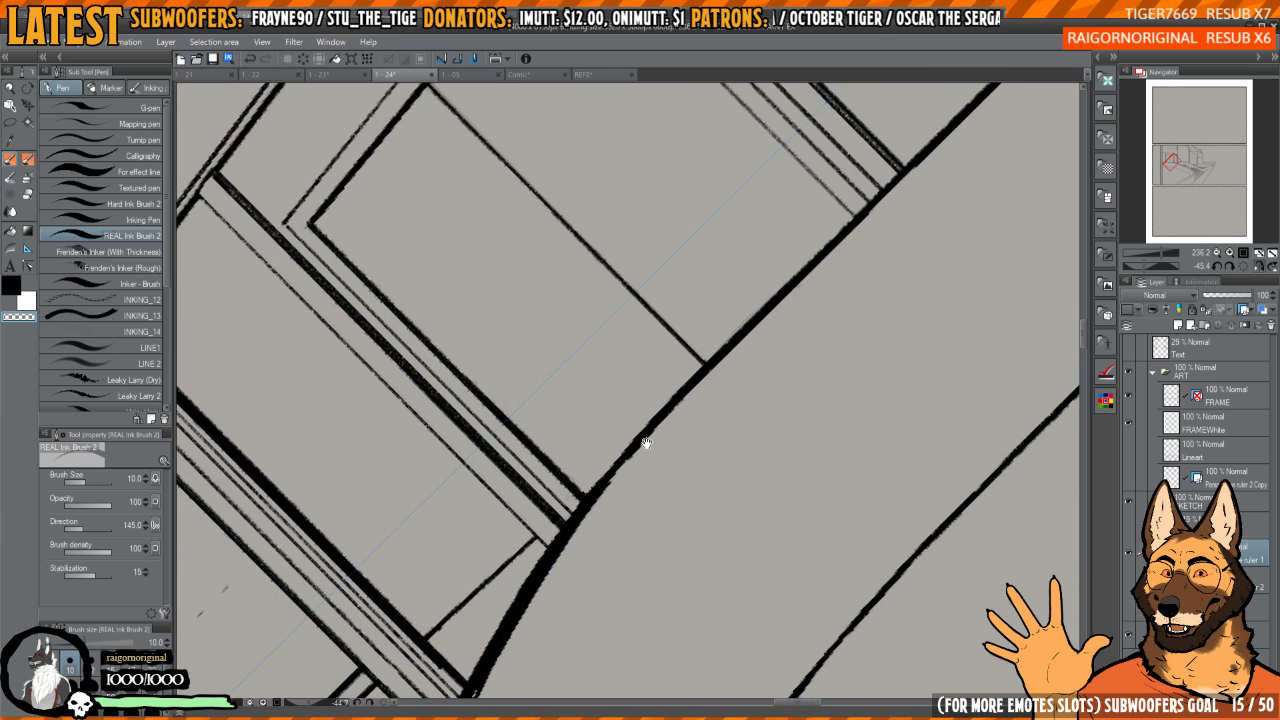
{"action": "scroll", "coordinate": [643, 443], "scroll_direction": "up", "scroll_amount": 4}
{"action": "left_click_drag", "start_coordinate": [580, 518], "coordinate": [716, 357]}
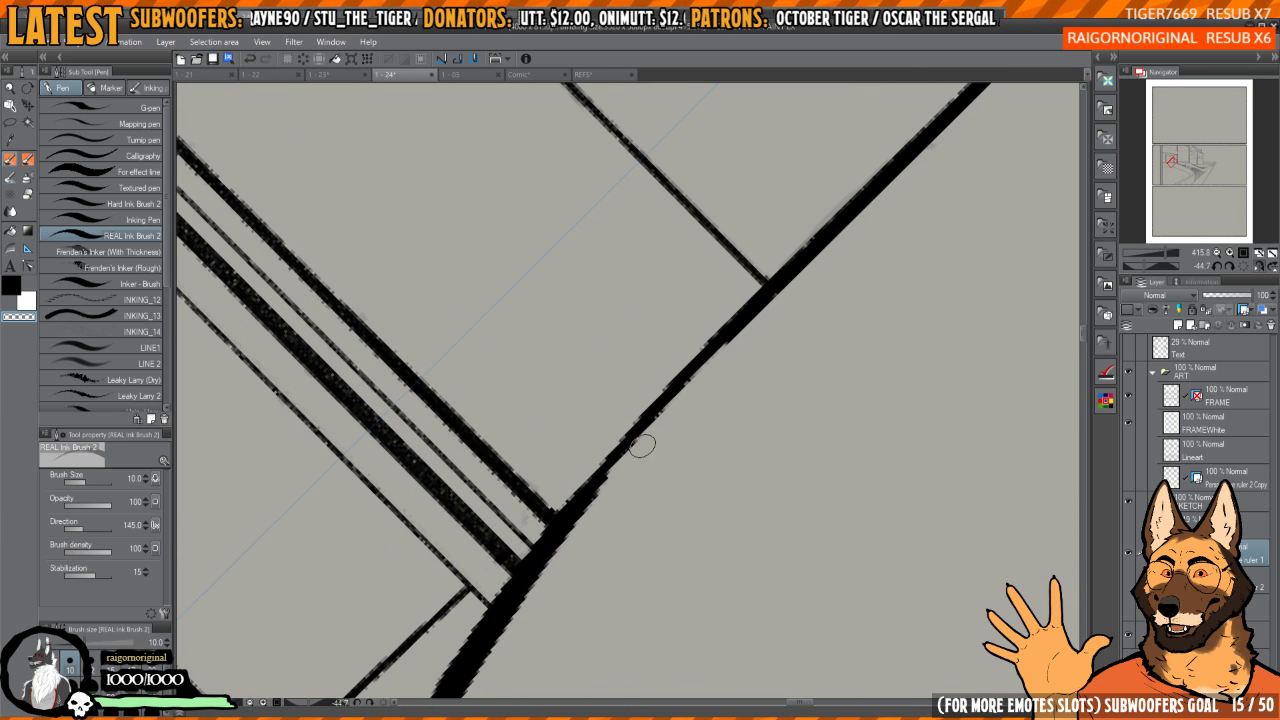
{"action": "left_click_drag", "start_coordinate": [643, 446], "coordinate": [780, 298]}
{"action": "left_click_drag", "start_coordinate": [796, 307], "coordinate": [739, 346]}
{"action": "key", "text": "ctrl+z"}
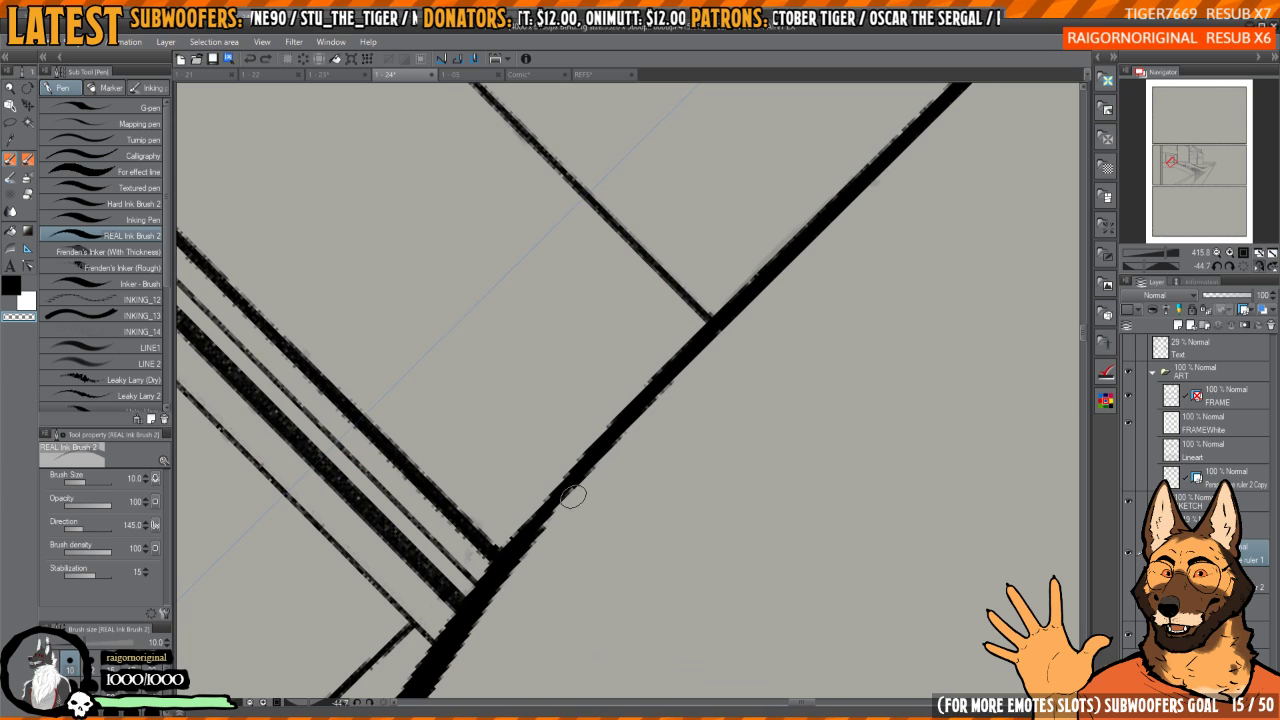
{"action": "left_click_drag", "start_coordinate": [571, 497], "coordinate": [748, 300]}
{"action": "left_click_drag", "start_coordinate": [642, 411], "coordinate": [855, 199]}
{"action": "key", "text": "ctrl+z"}
{"action": "key", "text": "ctrl+z"}
{"action": "key", "text": "ctrl+z"}
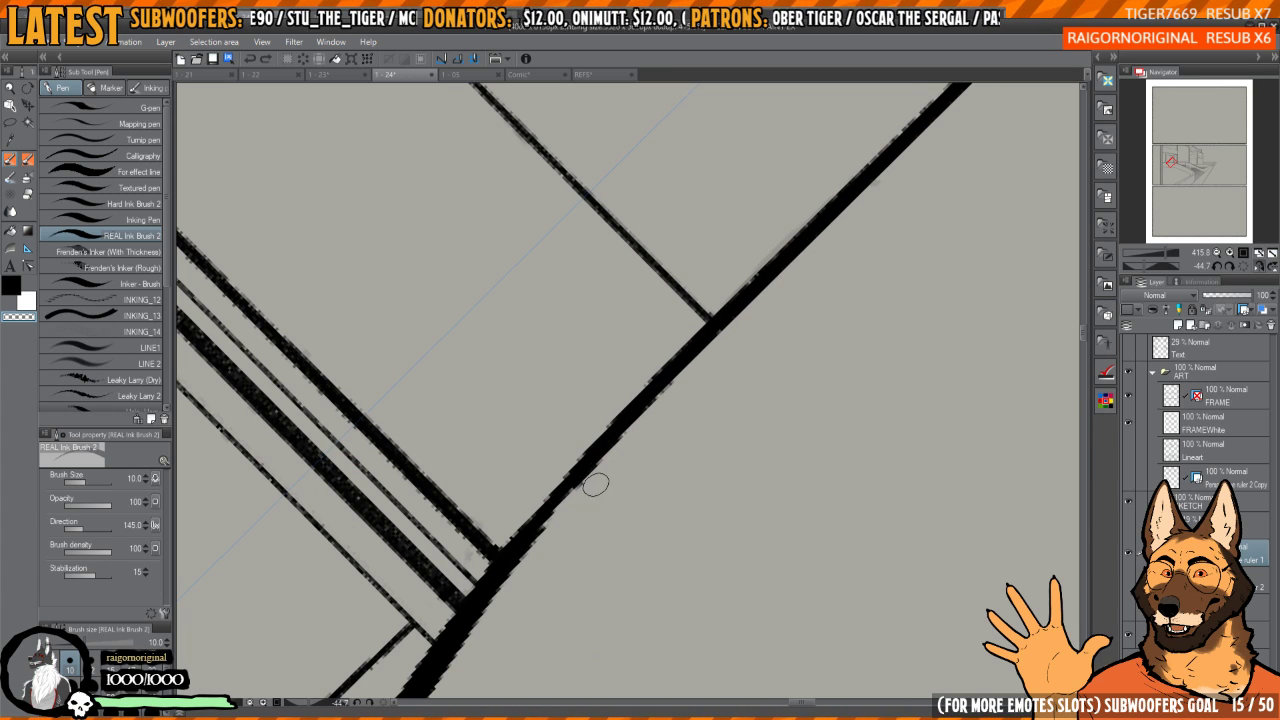
- Smooth the outer side of the curved edge from below the doorway's centre line to the large column with transparent strokes
{"action": "mouse_move", "coordinate": [594, 483]}
{"action": "left_mouse_down"}
{"action": "mouse_move", "coordinate": [608, 454]}
{"action": "mouse_move", "coordinate": [577, 487]}
{"action": "mouse_move", "coordinate": [760, 297]}
{"action": "left_mouse_up"}
{"action": "left_click_drag", "start_coordinate": [880, 180], "coordinate": [623, 434]}
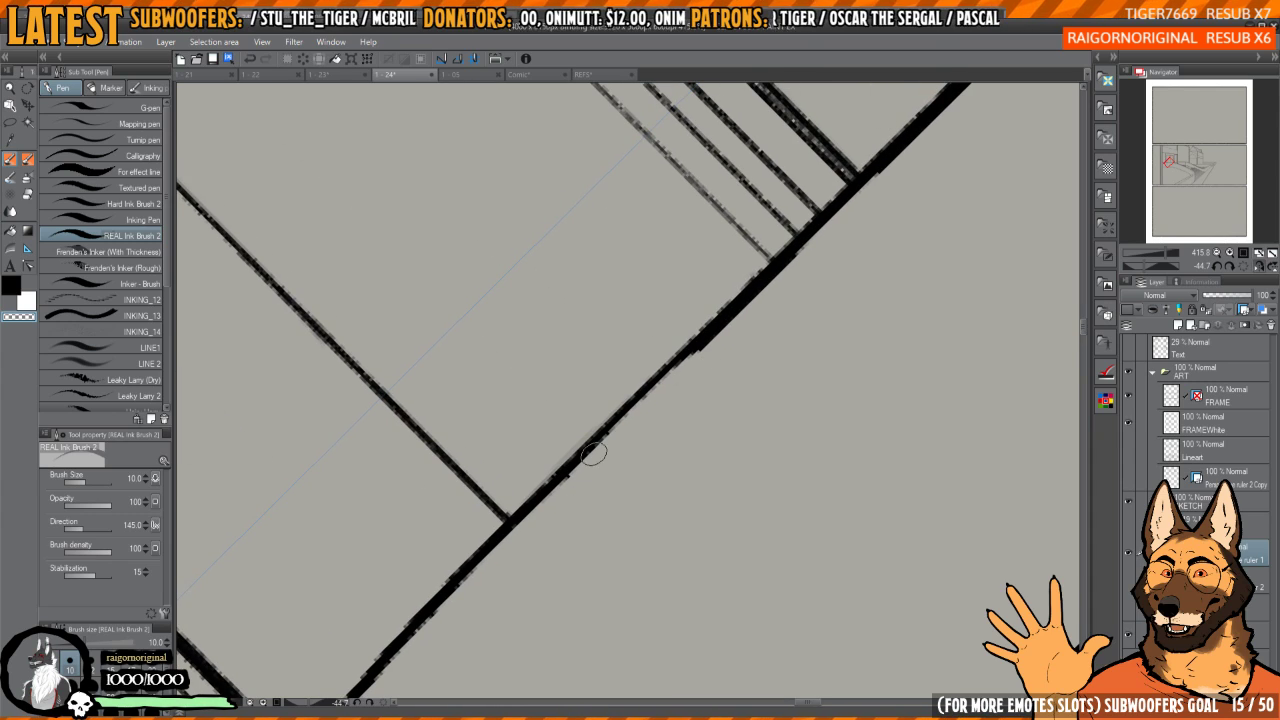
{"action": "scroll", "coordinate": [689, 386], "scroll_direction": "down", "scroll_amount": 6}
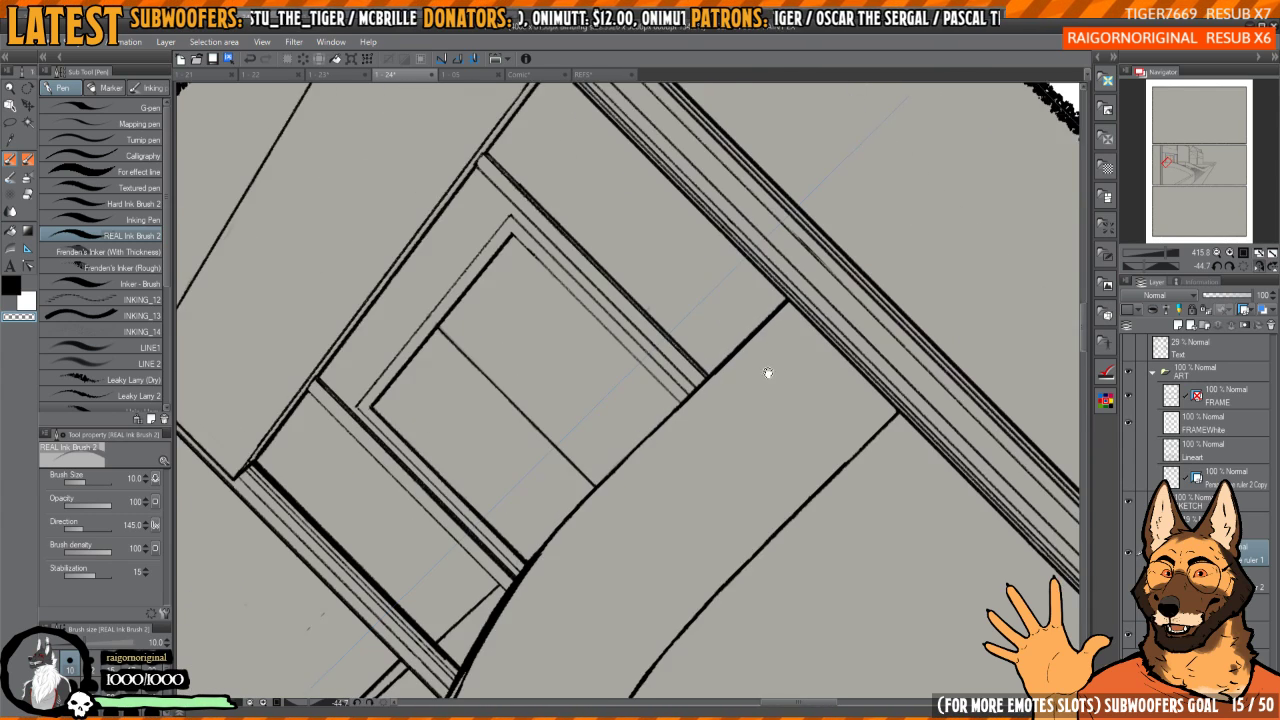
{"action": "scroll", "coordinate": [706, 334], "scroll_direction": "up", "scroll_amount": 6}
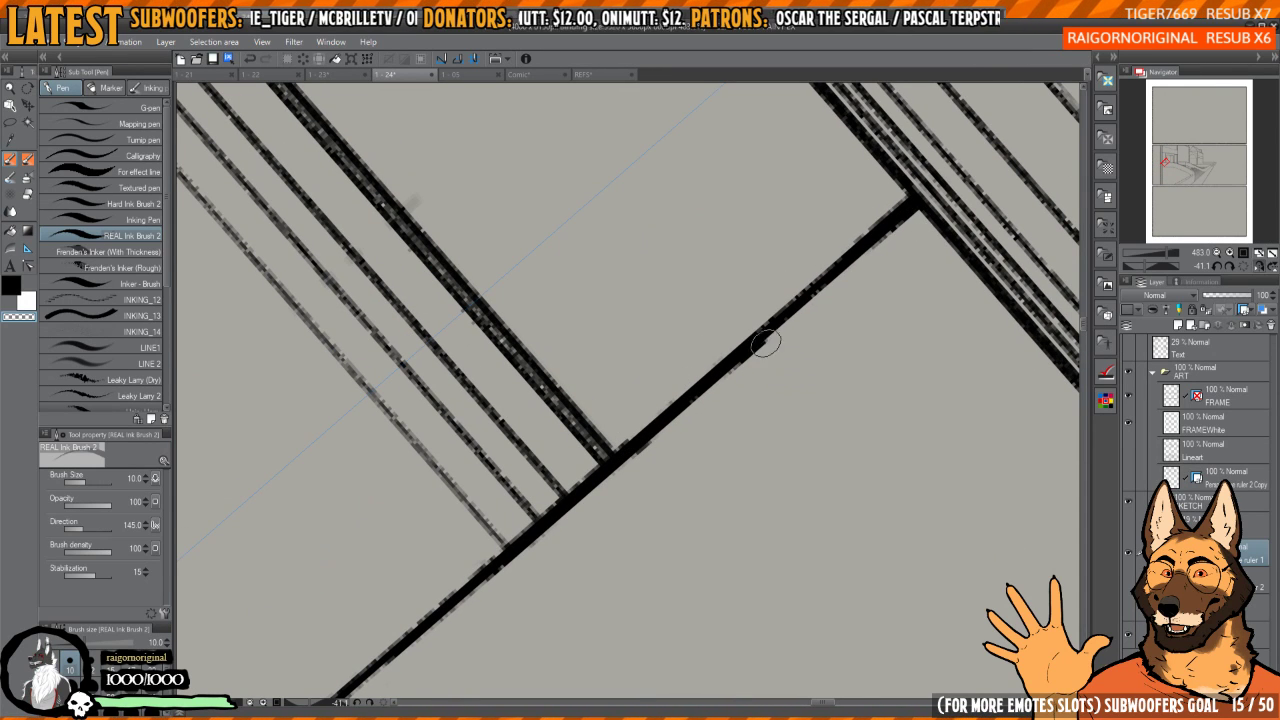
{"action": "left_click_drag", "start_coordinate": [669, 450], "coordinate": [777, 338]}
{"action": "scroll", "coordinate": [777, 338], "scroll_direction": "down", "scroll_amount": 4}
{"action": "scroll", "coordinate": [790, 315], "scroll_direction": "up", "scroll_amount": 3}
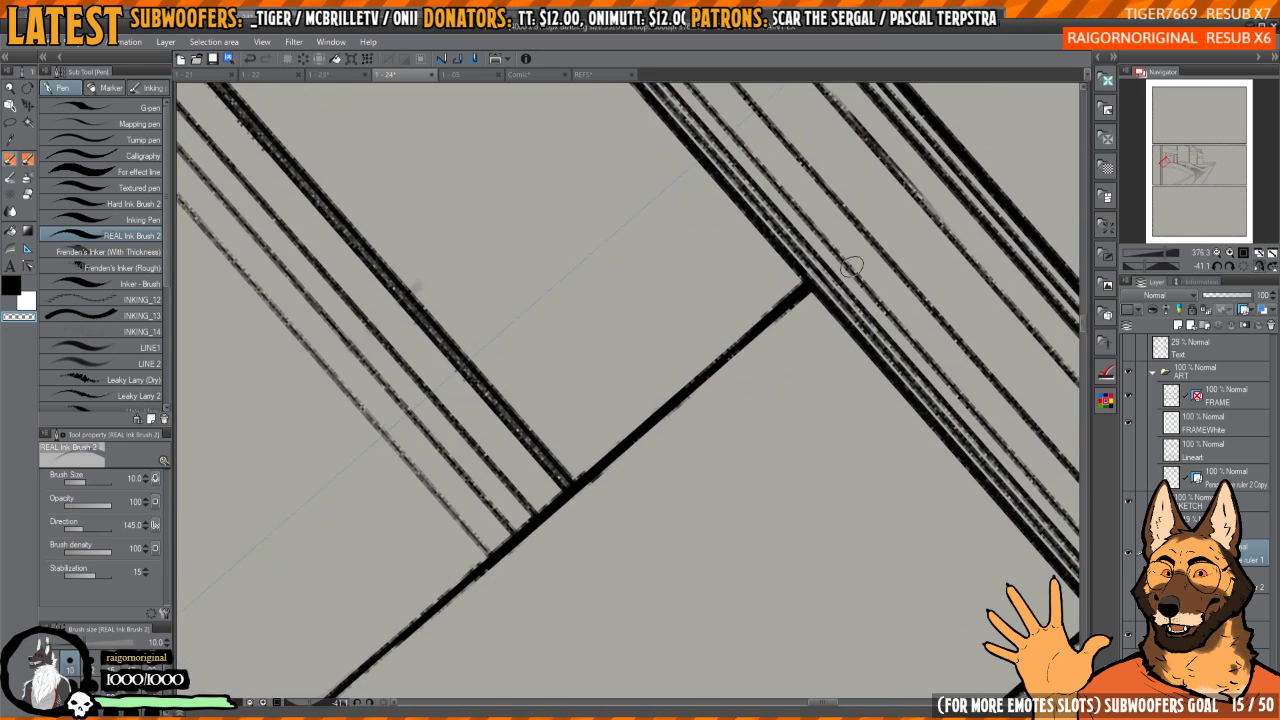
{"action": "key", "text": "c"}
{"action": "mouse_move", "coordinate": [610, 460]}
{"action": "left_mouse_down"}
{"action": "mouse_move", "coordinate": [800, 292]}
{"action": "mouse_move", "coordinate": [691, 409]}
{"action": "mouse_move", "coordinate": [678, 374]}
{"action": "mouse_move", "coordinate": [714, 500]}
{"action": "mouse_move", "coordinate": [783, 534]}
{"action": "mouse_move", "coordinate": [735, 179]}
{"action": "left_mouse_up"}
{"action": "scroll", "coordinate": [745, 321], "scroll_direction": "down", "scroll_amount": 3}
{"action": "scroll", "coordinate": [691, 409], "scroll_direction": "up", "scroll_amount": 3}
{"action": "key", "text": "c"}
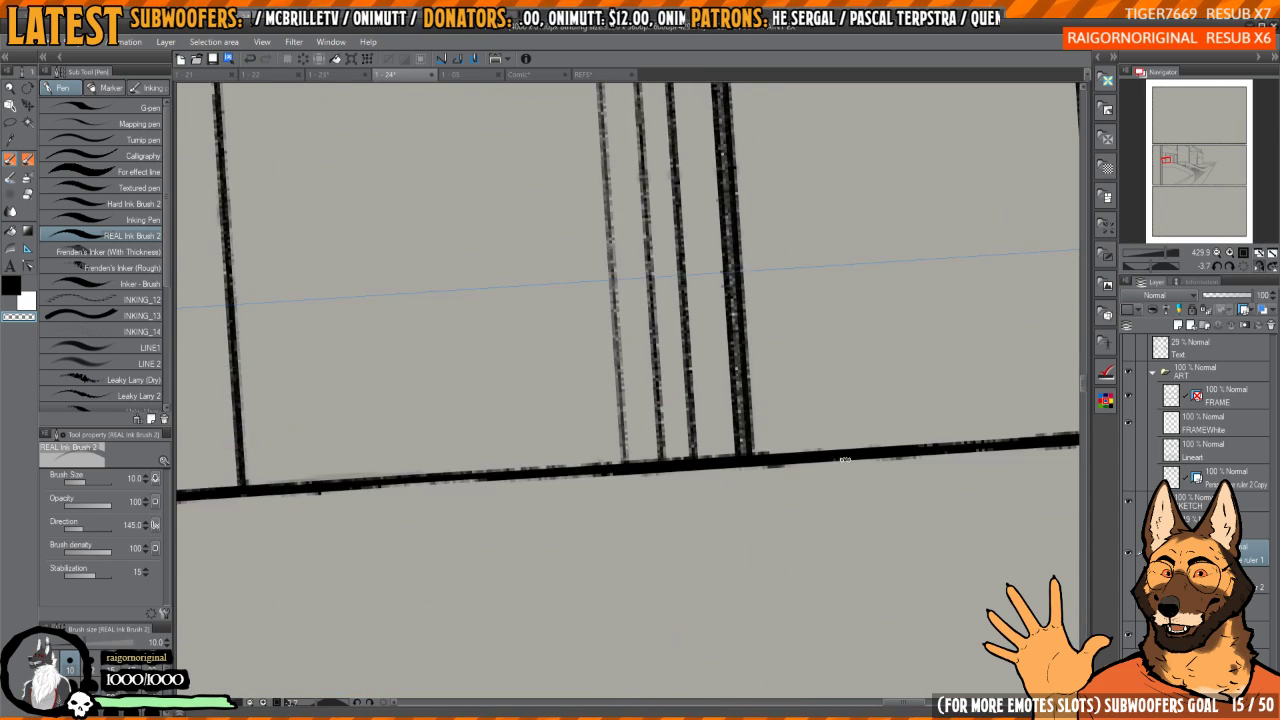
{"action": "left_click_drag", "start_coordinate": [778, 416], "coordinate": [742, 291]}
{"action": "mouse_move", "coordinate": [784, 338]}
{"action": "left_mouse_down"}
{"action": "mouse_move", "coordinate": [771, 327]}
{"action": "mouse_move", "coordinate": [669, 443]}
{"action": "left_mouse_up"}
{"action": "key", "text": "c"}
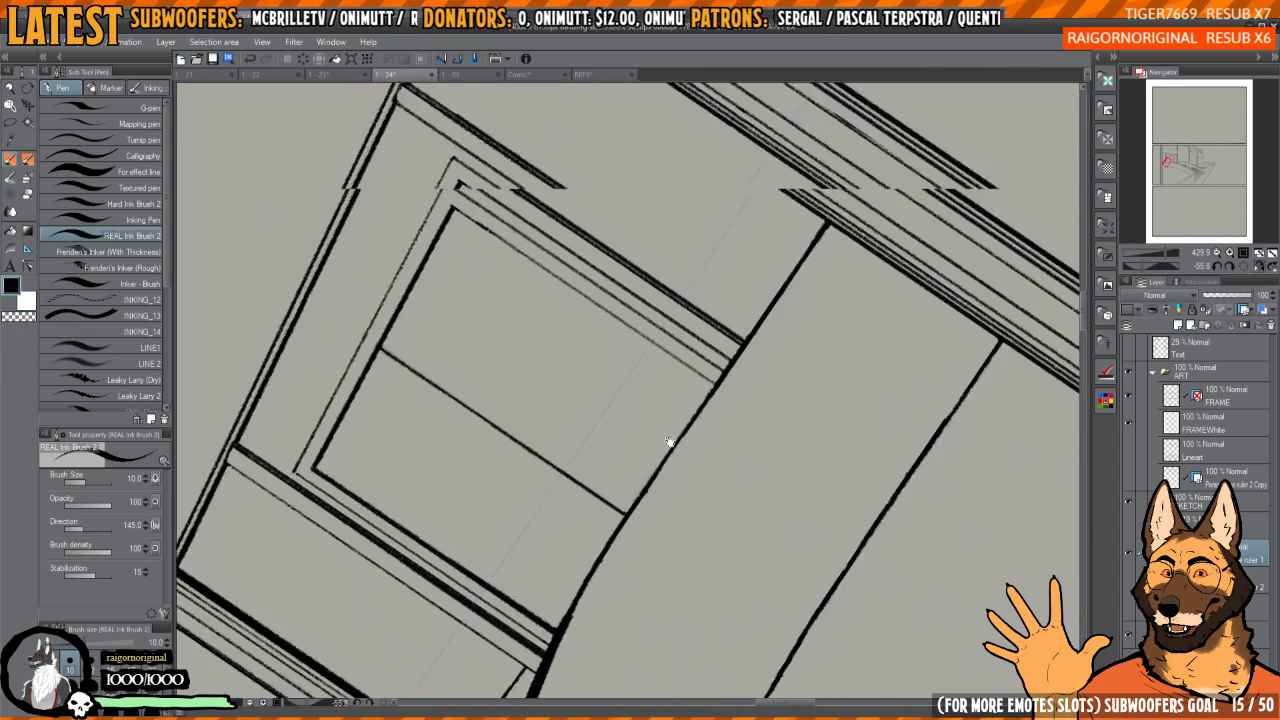
- Erase the heavy black build-up on the curved edge below the column and doorway frame, leaving a single thin line
{"action": "mouse_move", "coordinate": [600, 650]}
{"action": "left_mouse_down"}
{"action": "mouse_move", "coordinate": [728, 328]}
{"action": "mouse_move", "coordinate": [764, 340]}
{"action": "mouse_move", "coordinate": [697, 288]}
{"action": "mouse_move", "coordinate": [768, 240]}
{"action": "mouse_move", "coordinate": [809, 354]}
{"action": "mouse_move", "coordinate": [800, 286]}
{"action": "mouse_move", "coordinate": [807, 298]}
{"action": "mouse_move", "coordinate": [822, 271]}
{"action": "left_mouse_up"}
{"action": "key", "text": "c"}
{"action": "left_click_drag", "start_coordinate": [576, 530], "coordinate": [650, 441]}
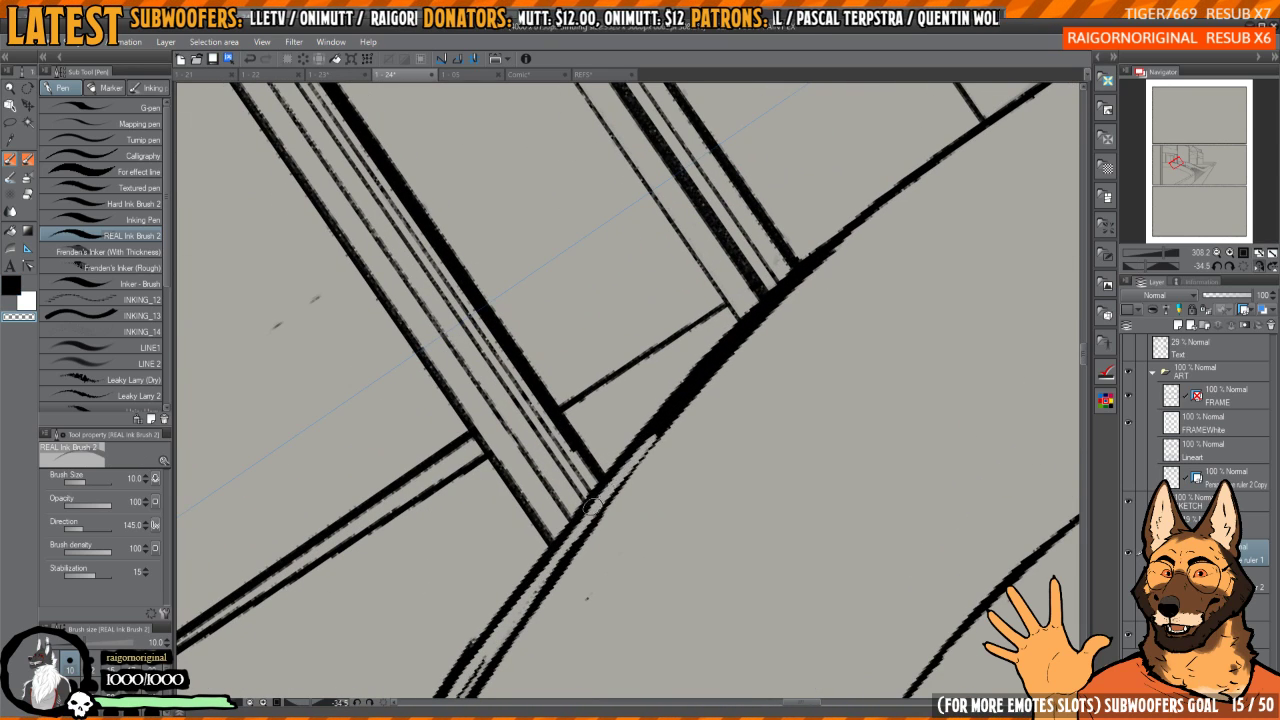
{"action": "mouse_move", "coordinate": [593, 507]}
{"action": "left_mouse_down"}
{"action": "mouse_move", "coordinate": [727, 349]}
{"action": "mouse_move", "coordinate": [708, 356]}
{"action": "left_mouse_up"}
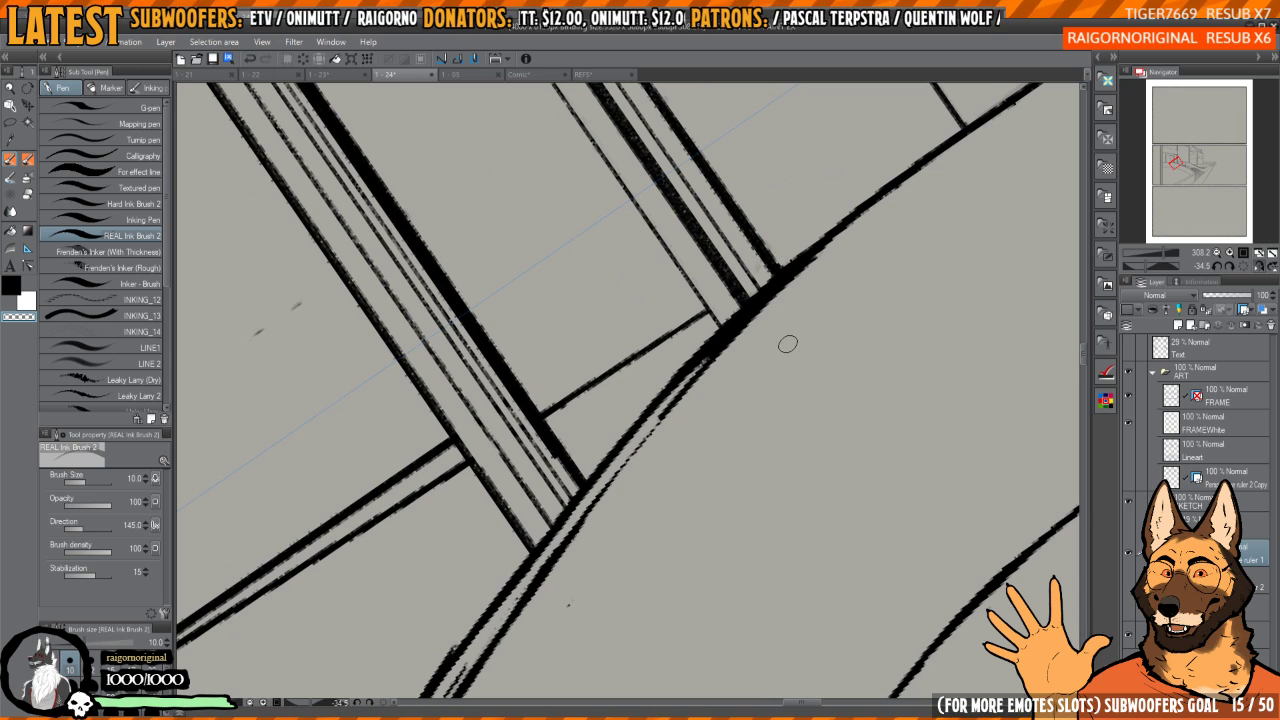
{"action": "mouse_move", "coordinate": [771, 337]}
{"action": "left_mouse_down"}
{"action": "mouse_move", "coordinate": [751, 357]}
{"action": "mouse_move", "coordinate": [759, 387]}
{"action": "mouse_move", "coordinate": [692, 402]}
{"action": "mouse_move", "coordinate": [834, 254]}
{"action": "mouse_move", "coordinate": [690, 410]}
{"action": "left_mouse_up"}
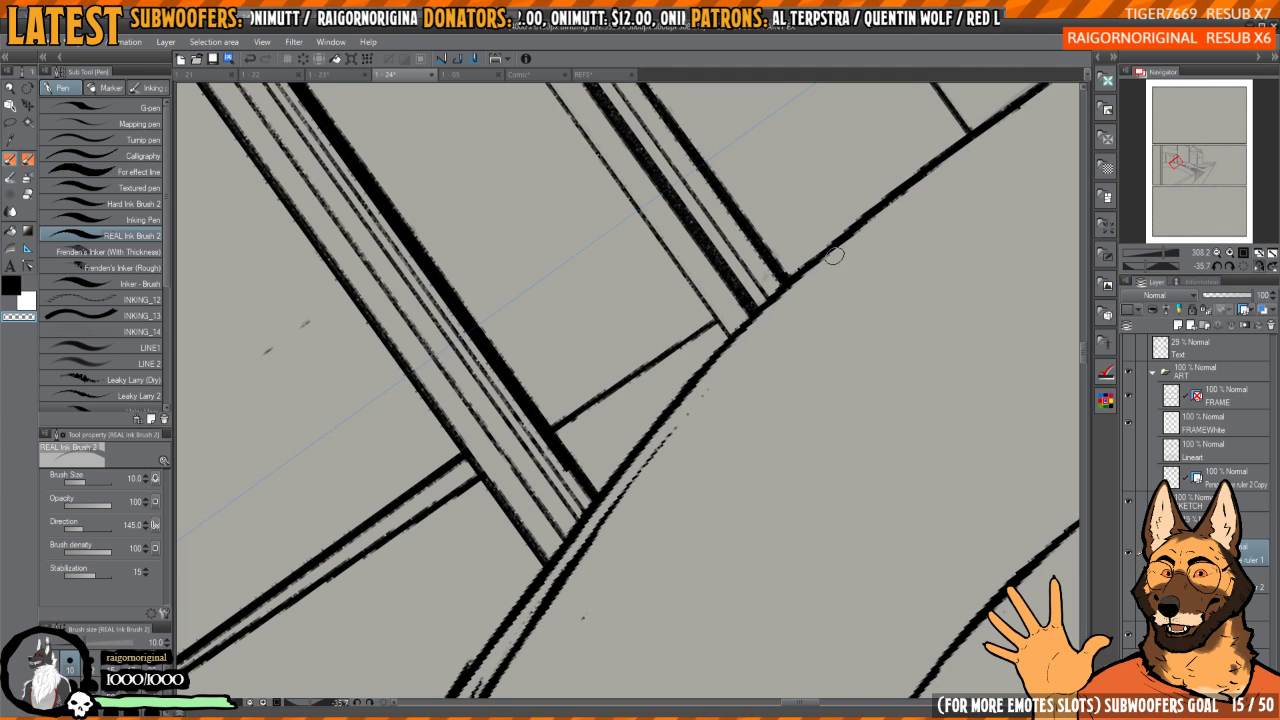
{"action": "mouse_move", "coordinate": [802, 304]}
{"action": "left_mouse_down"}
{"action": "mouse_move", "coordinate": [776, 308]}
{"action": "mouse_move", "coordinate": [772, 330]}
{"action": "mouse_move", "coordinate": [706, 371]}
{"action": "left_mouse_up"}
- Ink a second curved line in black just outside the curved edge, from below the column to past the doorway's left frame
{"action": "key", "text": "c"}
{"action": "left_click_drag", "start_coordinate": [570, 458], "coordinate": [634, 448]}
{"action": "left_click_drag", "start_coordinate": [499, 586], "coordinate": [630, 440]}
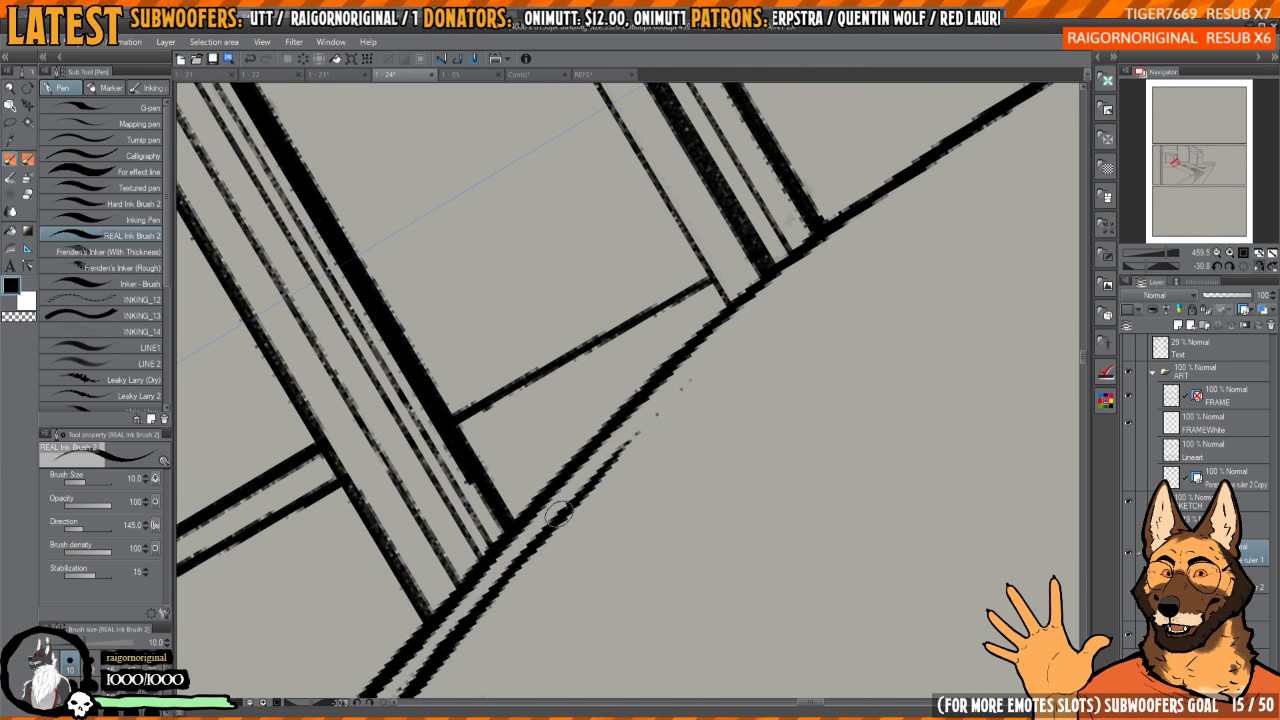
{"action": "left_click_drag", "start_coordinate": [559, 514], "coordinate": [680, 393]}
{"action": "left_click_drag", "start_coordinate": [613, 455], "coordinate": [765, 302]}
{"action": "left_click_drag", "start_coordinate": [710, 360], "coordinate": [885, 190]}
{"action": "mouse_move", "coordinate": [745, 318]}
{"action": "left_mouse_down"}
{"action": "mouse_move", "coordinate": [835, 232]}
{"action": "mouse_move", "coordinate": [700, 358]}
{"action": "mouse_move", "coordinate": [992, 126]}
{"action": "left_mouse_up"}
{"action": "left_click_drag", "start_coordinate": [903, 190], "coordinate": [1055, 87]}
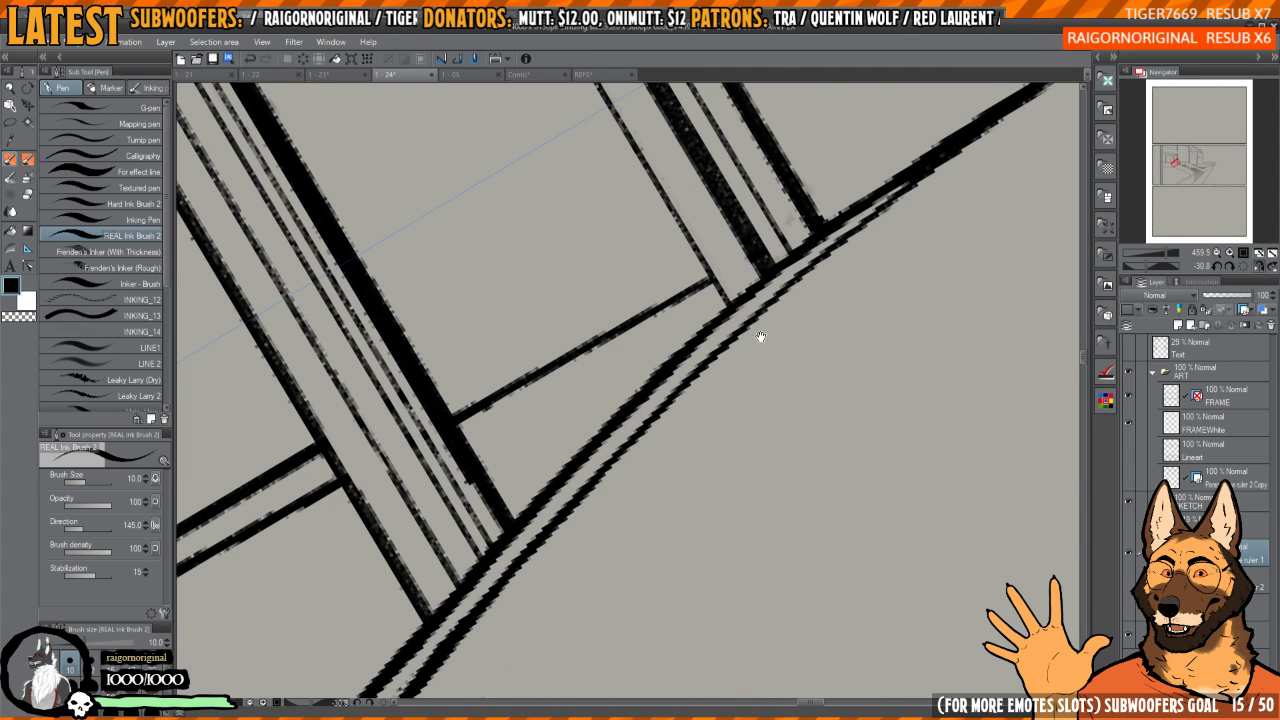
- Trim the double curved lines below the column and doorway frame with transparent REAL Ink Brush 2 strokes
{"action": "left_click_drag", "start_coordinate": [760, 337], "coordinate": [818, 249]}
{"action": "mouse_move", "coordinate": [818, 249]}
{"action": "left_mouse_down"}
{"action": "mouse_move", "coordinate": [690, 349]}
{"action": "mouse_move", "coordinate": [720, 340]}
{"action": "mouse_move", "coordinate": [766, 276]}
{"action": "mouse_move", "coordinate": [748, 330]}
{"action": "mouse_move", "coordinate": [681, 400]}
{"action": "mouse_move", "coordinate": [798, 246]}
{"action": "left_mouse_up"}
{"action": "key", "text": "c"}
{"action": "scroll", "coordinate": [746, 330], "scroll_direction": "up", "scroll_amount": 1}
{"action": "scroll", "coordinate": [709, 331], "scroll_direction": "down", "scroll_amount": 2}
{"action": "mouse_move", "coordinate": [569, 520]}
{"action": "left_mouse_down"}
{"action": "mouse_move", "coordinate": [709, 331]}
{"action": "mouse_move", "coordinate": [655, 425]}
{"action": "left_mouse_up"}
{"action": "scroll", "coordinate": [913, 345], "scroll_direction": "down", "scroll_amount": 4}
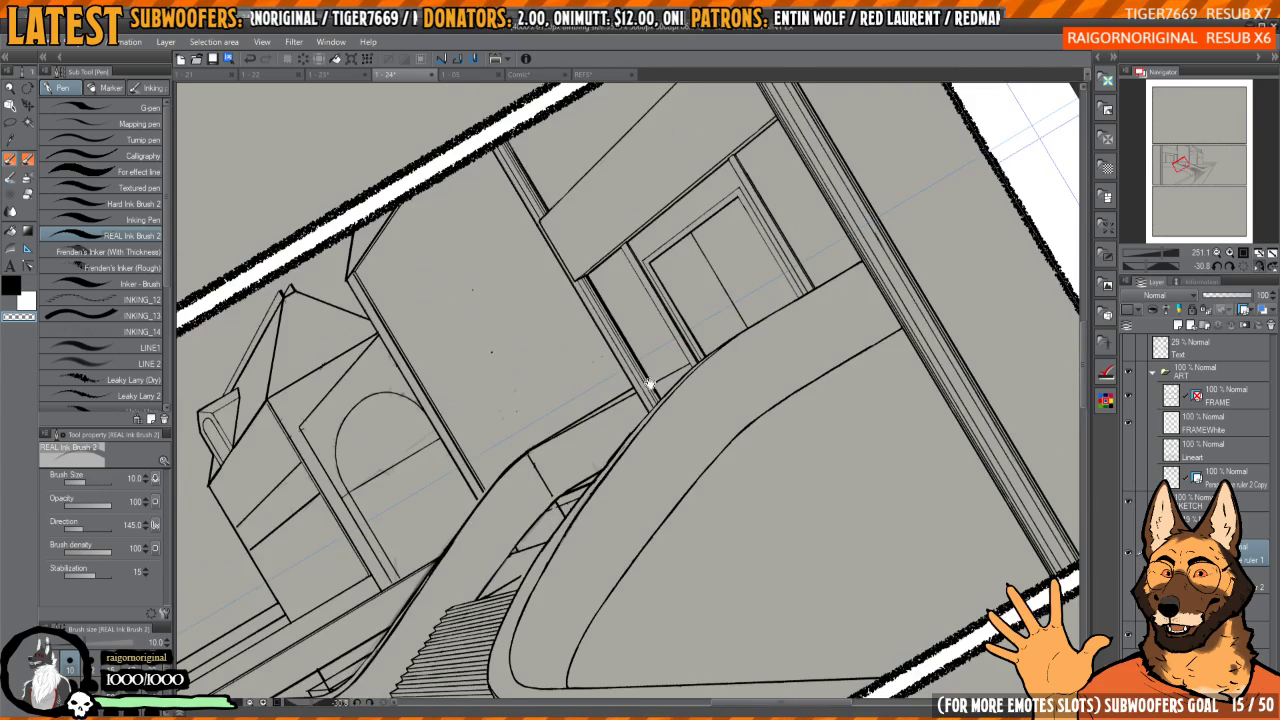
{"action": "left_click_drag", "start_coordinate": [915, 346], "coordinate": [918, 406]}
{"action": "mouse_move", "coordinate": [672, 379]}
{"action": "left_mouse_down"}
{"action": "mouse_move", "coordinate": [706, 441]}
{"action": "mouse_move", "coordinate": [770, 414]}
{"action": "left_mouse_up"}
{"action": "scroll", "coordinate": [674, 455], "scroll_direction": "up", "scroll_amount": 4}
{"action": "mouse_move", "coordinate": [770, 408]}
{"action": "left_mouse_down"}
{"action": "mouse_move", "coordinate": [694, 337]}
{"action": "mouse_move", "coordinate": [715, 355]}
{"action": "left_mouse_up"}
{"action": "left_click_drag", "start_coordinate": [746, 300], "coordinate": [645, 412]}
{"action": "left_click_drag", "start_coordinate": [735, 278], "coordinate": [607, 412]}
- Touch up the double curved lines with alternating black and transparent strokes
{"action": "key", "text": "c"}
{"action": "mouse_move", "coordinate": [707, 328]}
{"action": "left_mouse_down"}
{"action": "mouse_move", "coordinate": [647, 382]}
{"action": "mouse_move", "coordinate": [719, 294]}
{"action": "left_mouse_up"}
{"action": "key", "text": "c"}
{"action": "mouse_move", "coordinate": [603, 418]}
{"action": "left_mouse_down"}
{"action": "mouse_move", "coordinate": [725, 294]}
{"action": "mouse_move", "coordinate": [712, 272]}
{"action": "mouse_move", "coordinate": [641, 400]}
{"action": "left_mouse_up"}
{"action": "key", "text": "c"}
{"action": "mouse_move", "coordinate": [641, 400]}
{"action": "left_mouse_down"}
{"action": "mouse_move", "coordinate": [732, 313]}
{"action": "mouse_move", "coordinate": [679, 421]}
{"action": "mouse_move", "coordinate": [684, 459]}
{"action": "mouse_move", "coordinate": [780, 331]}
{"action": "mouse_move", "coordinate": [728, 477]}
{"action": "mouse_move", "coordinate": [765, 424]}
{"action": "mouse_move", "coordinate": [767, 469]}
{"action": "mouse_move", "coordinate": [674, 438]}
{"action": "mouse_move", "coordinate": [810, 391]}
{"action": "mouse_move", "coordinate": [774, 426]}
{"action": "left_mouse_up"}
{"action": "mouse_move", "coordinate": [674, 385]}
{"action": "left_mouse_down"}
{"action": "mouse_move", "coordinate": [800, 334]}
{"action": "mouse_move", "coordinate": [662, 418]}
{"action": "mouse_move", "coordinate": [722, 486]}
{"action": "left_mouse_up"}
- Erase the stray specks on the blank wall beside the column with the Hard eraser at size 60
{"action": "key", "text": "e"}
{"action": "mouse_move", "coordinate": [644, 449]}
{"action": "left_mouse_down"}
{"action": "mouse_move", "coordinate": [600, 283]}
{"action": "mouse_move", "coordinate": [656, 316]}
{"action": "left_mouse_up"}
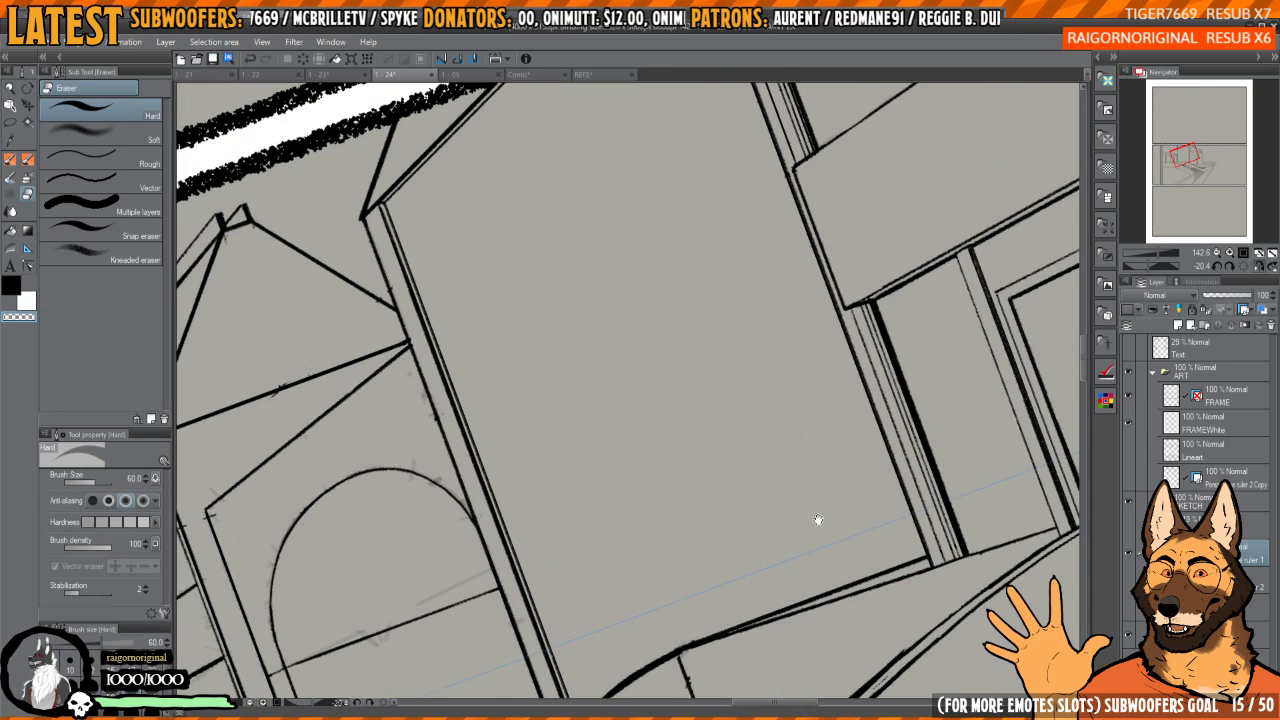
{"action": "mouse_move", "coordinate": [1012, 642]}
{"action": "left_mouse_down"}
{"action": "mouse_move", "coordinate": [779, 459]}
{"action": "mouse_move", "coordinate": [803, 346]}
{"action": "left_mouse_up"}
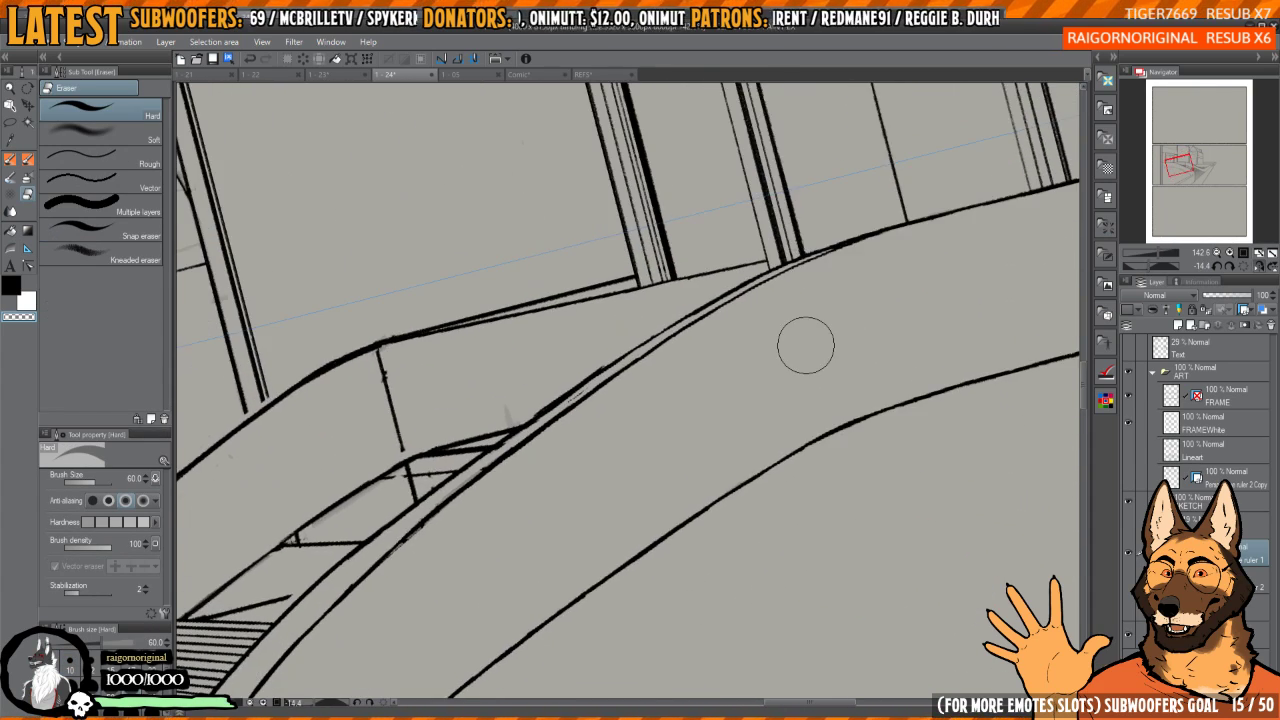
- Clean the stray flecks and rough edges from between the double curved lines with transparent REAL Ink Brush 2 strokes
{"action": "key", "text": "p"}
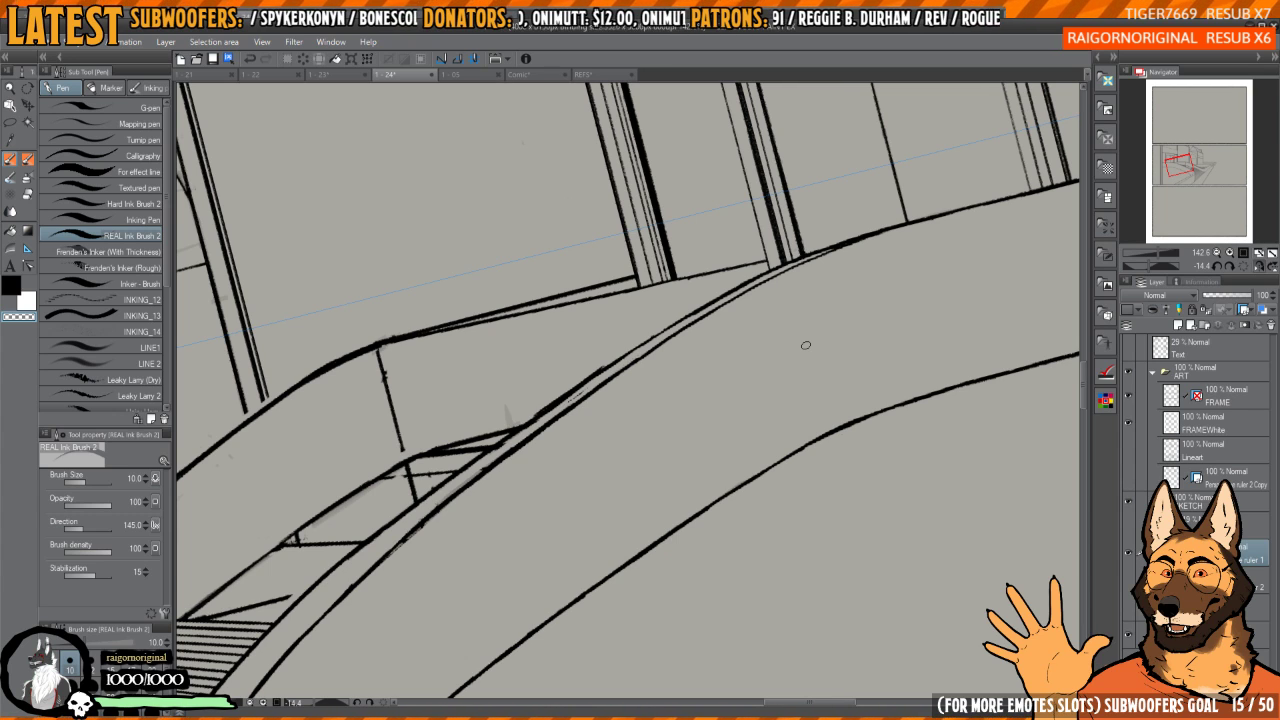
{"action": "left_click_drag", "start_coordinate": [694, 410], "coordinate": [791, 466]}
{"action": "left_click_drag", "start_coordinate": [770, 400], "coordinate": [748, 354]}
{"action": "left_click_drag", "start_coordinate": [689, 402], "coordinate": [728, 367]}
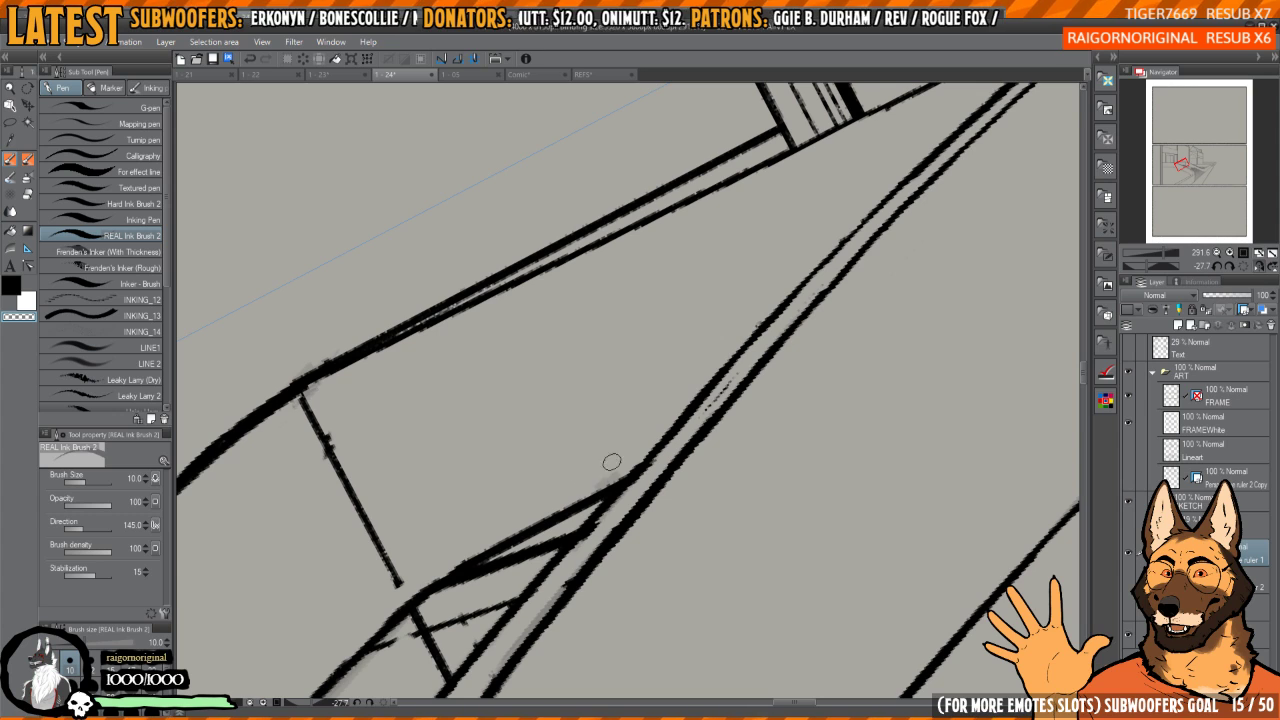
{"action": "left_click_drag", "start_coordinate": [714, 414], "coordinate": [730, 382]}
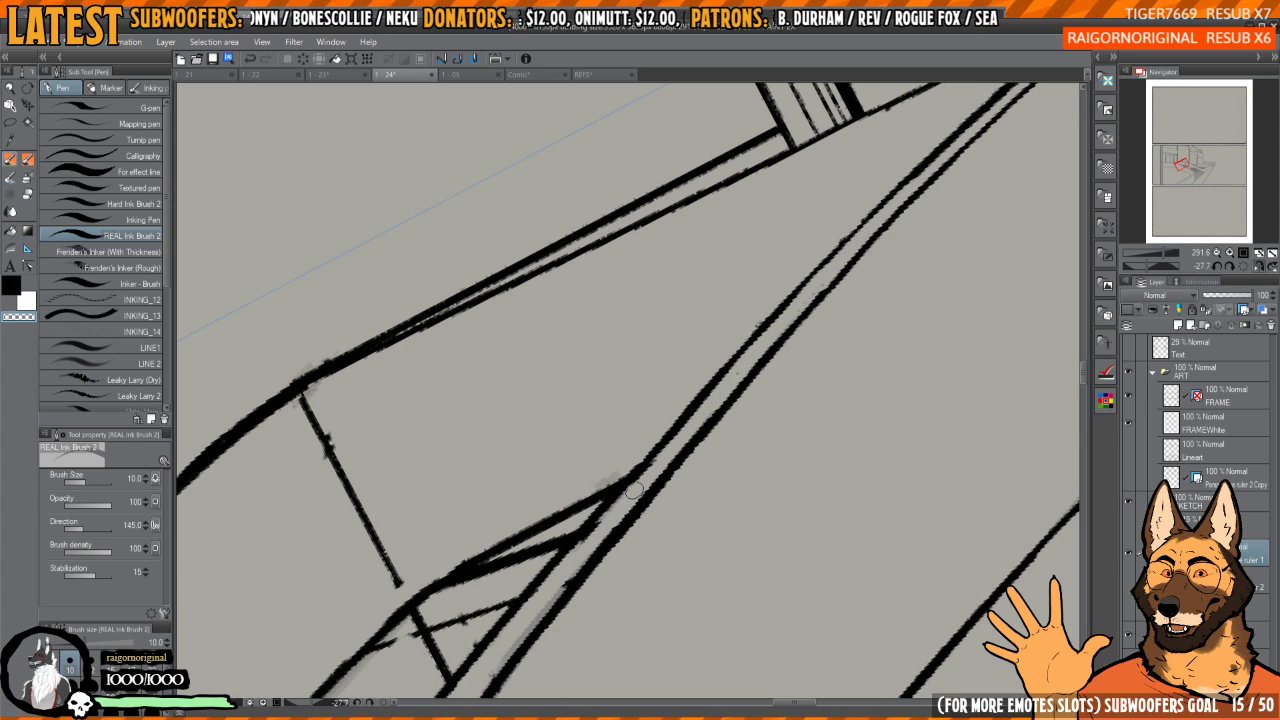
{"action": "mouse_move", "coordinate": [614, 512]}
{"action": "left_mouse_down"}
{"action": "mouse_move", "coordinate": [576, 550]}
{"action": "mouse_move", "coordinate": [672, 444]}
{"action": "left_mouse_up"}
{"action": "left_click_drag", "start_coordinate": [586, 539], "coordinate": [818, 266]}
- Touch up the double curved lines below the column with black and transparent strokes
{"action": "key", "text": "c"}
{"action": "key", "text": "c"}
{"action": "mouse_move", "coordinate": [683, 431]}
{"action": "left_mouse_down"}
{"action": "mouse_move", "coordinate": [661, 451]}
{"action": "mouse_move", "coordinate": [766, 326]}
{"action": "left_mouse_up"}
{"action": "left_click_drag", "start_coordinate": [851, 243], "coordinate": [688, 406]}
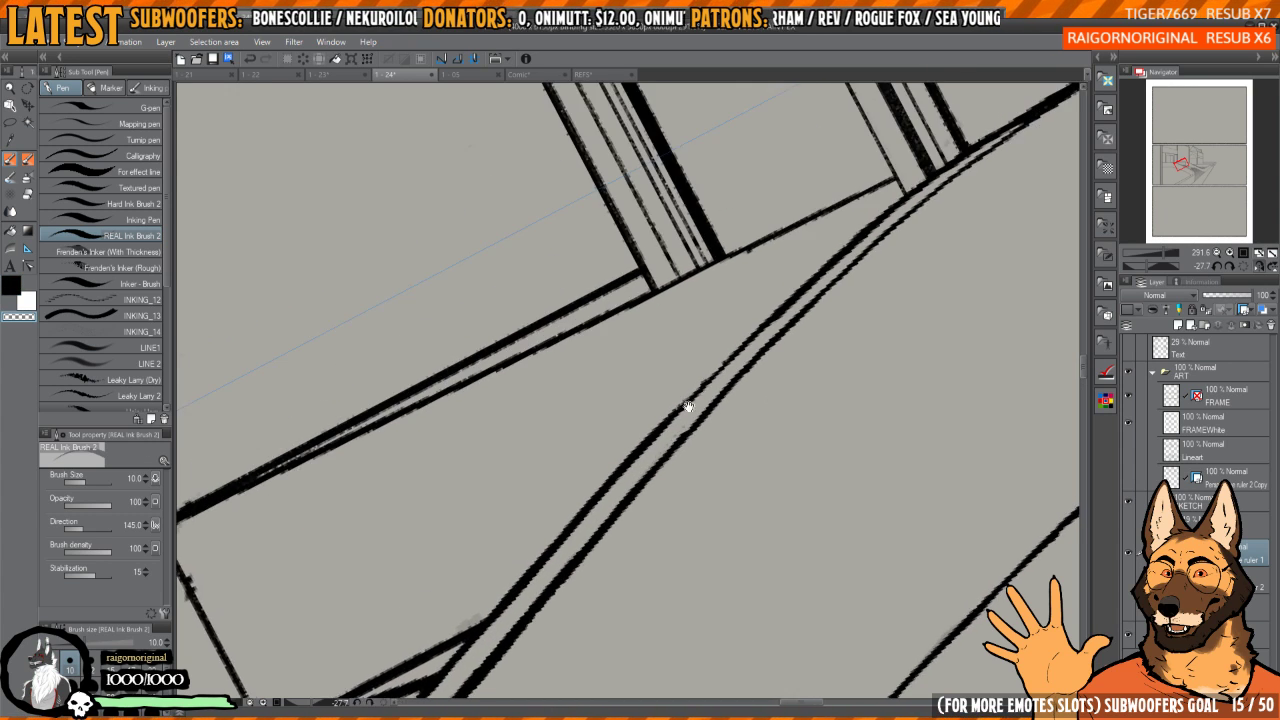
{"action": "scroll", "coordinate": [688, 406], "scroll_direction": "up", "scroll_amount": 3}
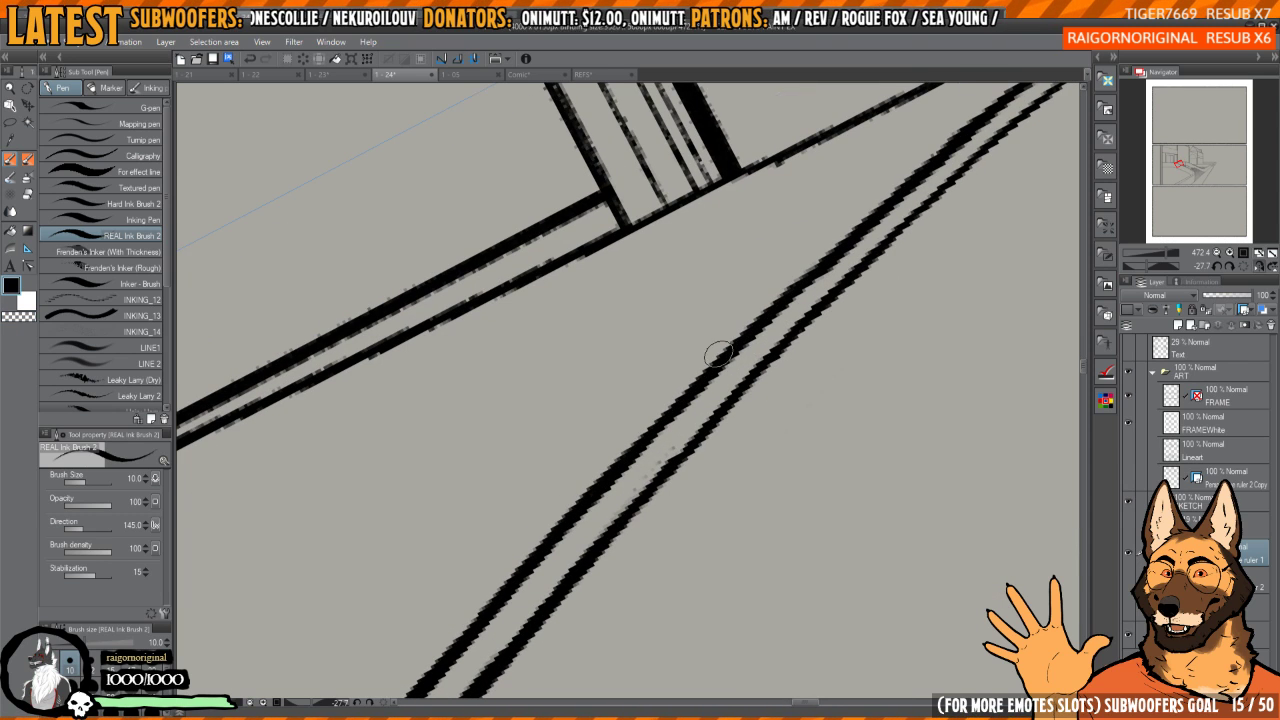
{"action": "scroll", "coordinate": [718, 355], "scroll_direction": "down", "scroll_amount": 2}
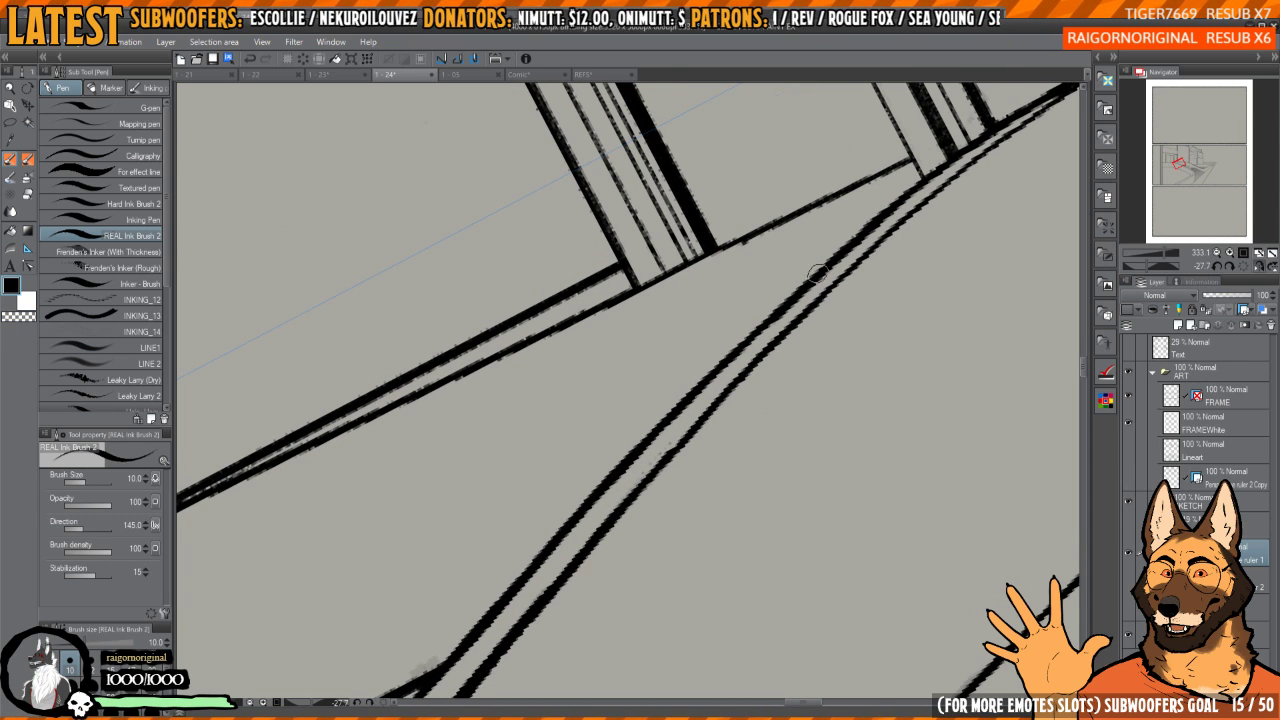
{"action": "left_click_drag", "start_coordinate": [818, 272], "coordinate": [775, 312]}
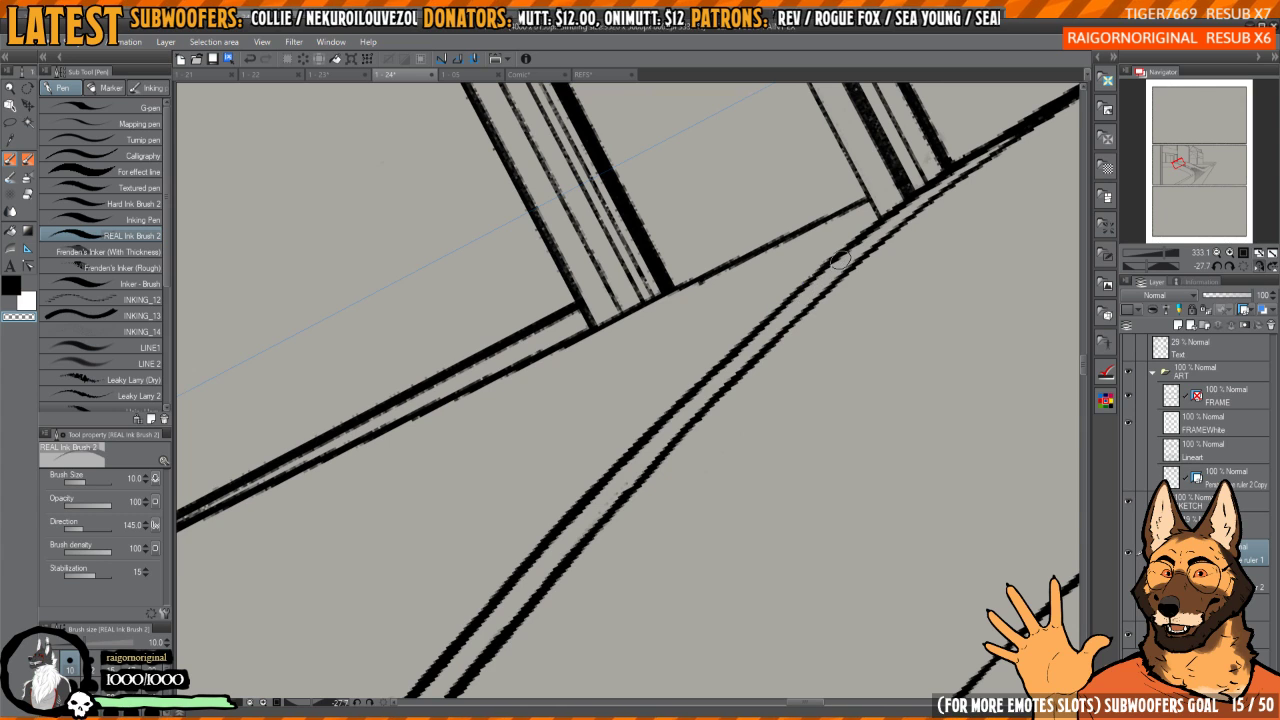
{"action": "key", "text": "c"}
{"action": "left_click_drag", "start_coordinate": [734, 354], "coordinate": [791, 297]}
{"action": "left_click_drag", "start_coordinate": [717, 382], "coordinate": [797, 301]}
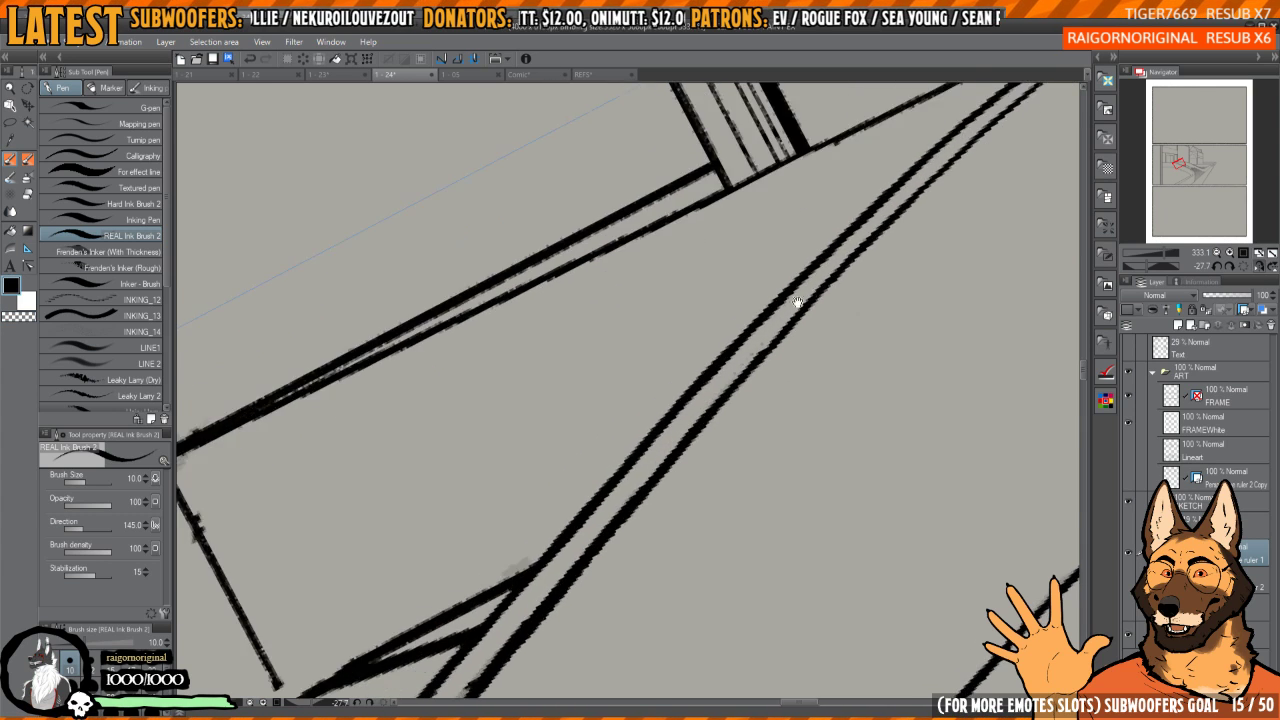
- Thin the outer curved line from beside the small openings up toward the column with a long transparent stroke
{"action": "scroll", "coordinate": [798, 302], "scroll_direction": "down", "scroll_amount": 4}
{"action": "scroll", "coordinate": [759, 358], "scroll_direction": "up", "scroll_amount": 3}
{"action": "left_click_drag", "start_coordinate": [763, 363], "coordinate": [809, 368]}
{"action": "left_click_drag", "start_coordinate": [809, 368], "coordinate": [834, 314]}
{"action": "scroll", "coordinate": [834, 314], "scroll_direction": "down", "scroll_amount": 2}
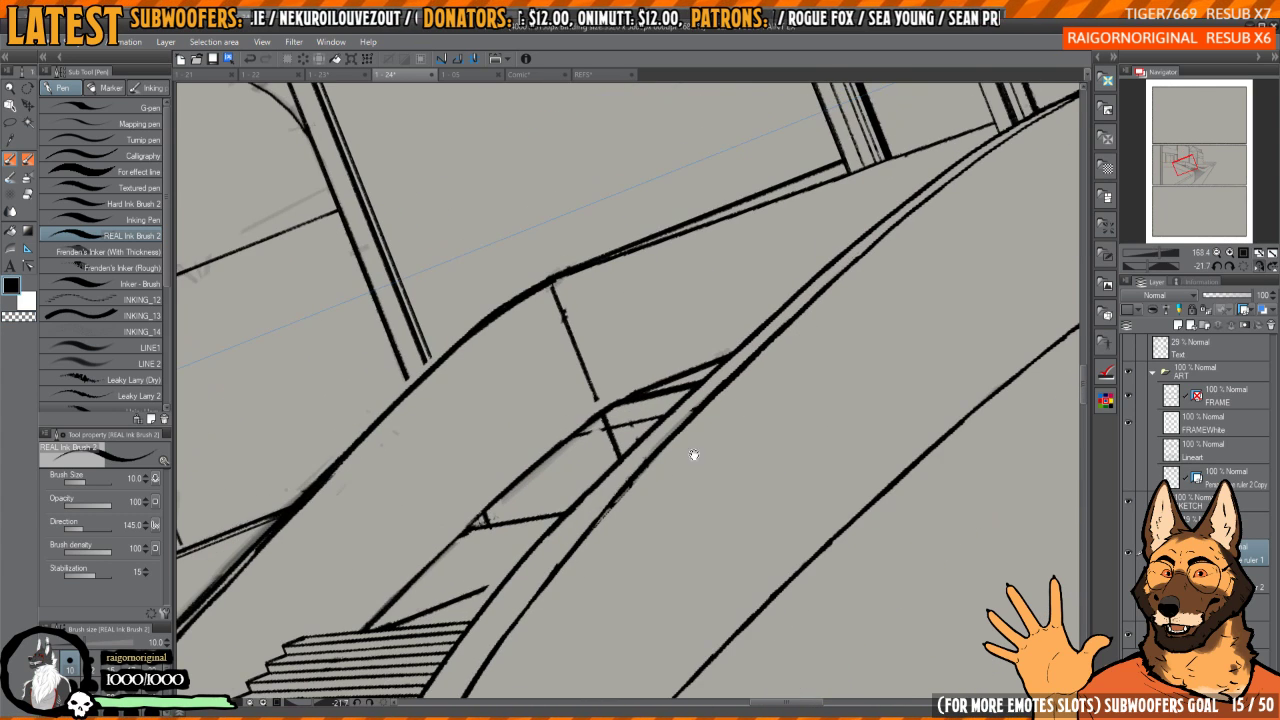
{"action": "key", "text": "c"}
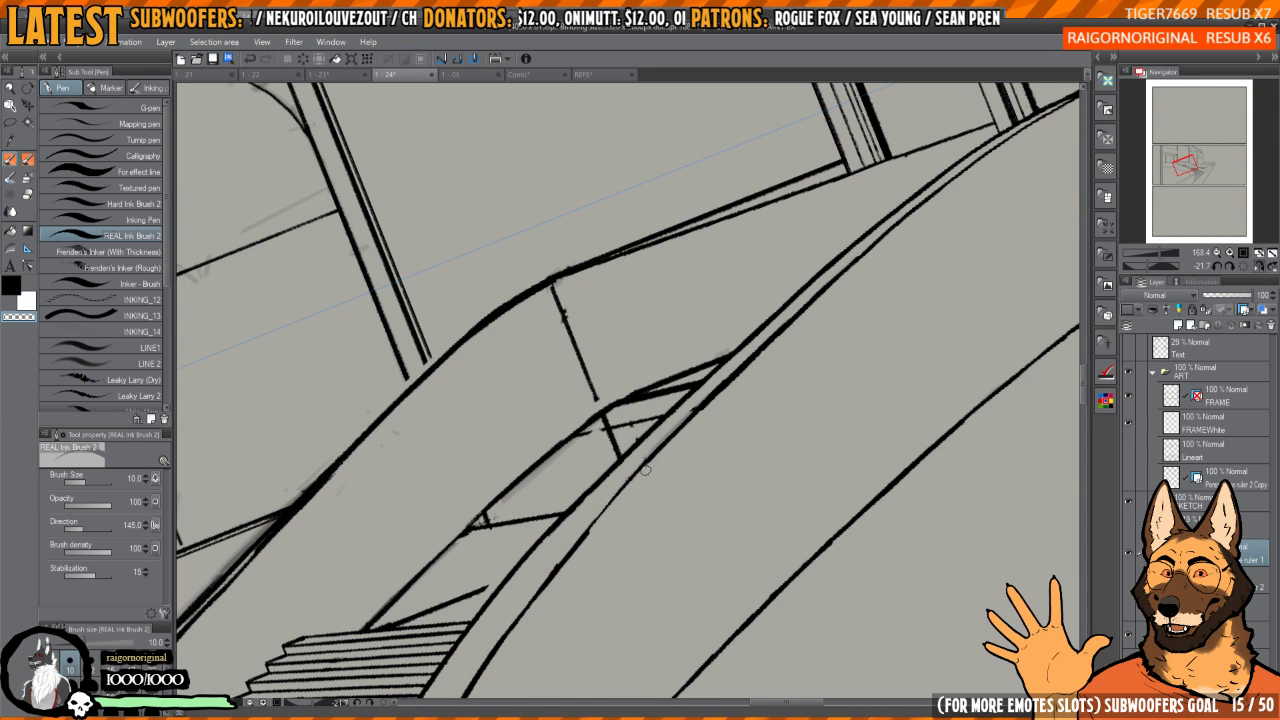
{"action": "left_click_drag", "start_coordinate": [645, 470], "coordinate": [920, 210]}
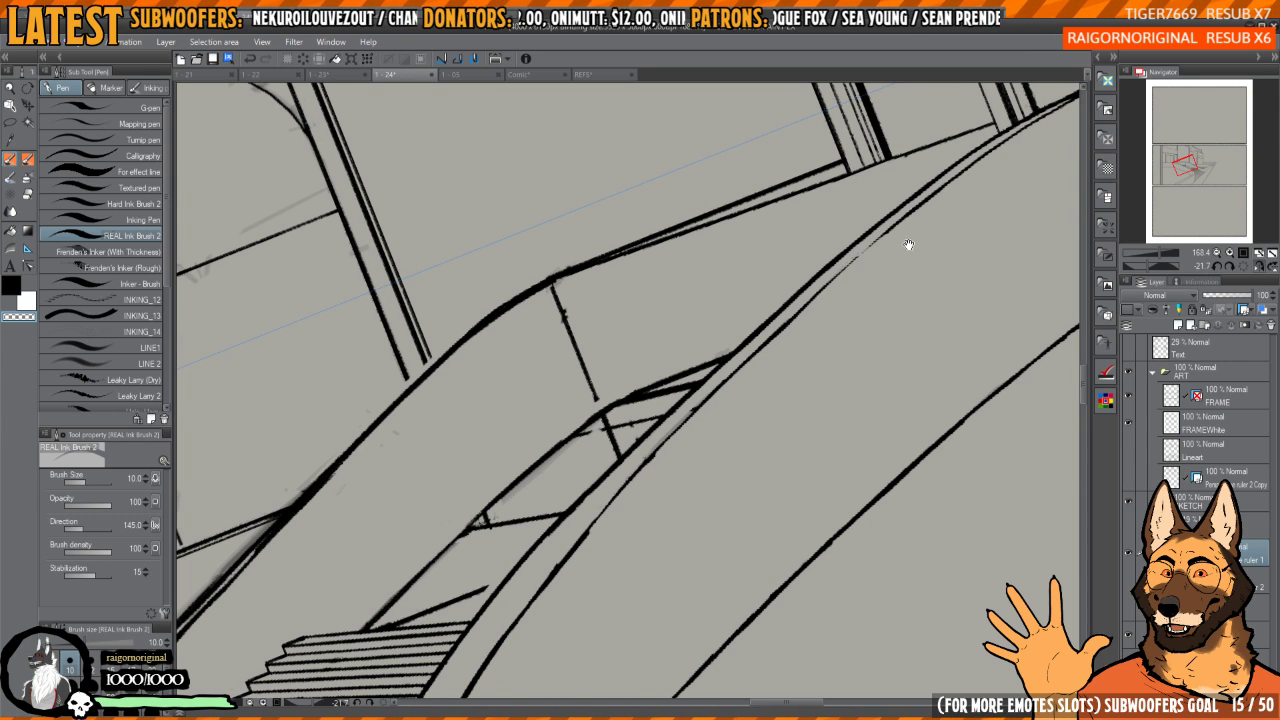
- Erase the uneven stretch of the outer curved line beside the small openings above the stairs
{"action": "scroll", "coordinate": [908, 244], "scroll_direction": "up", "scroll_amount": 4}
{"action": "scroll", "coordinate": [734, 371], "scroll_direction": "down", "scroll_amount": 2}
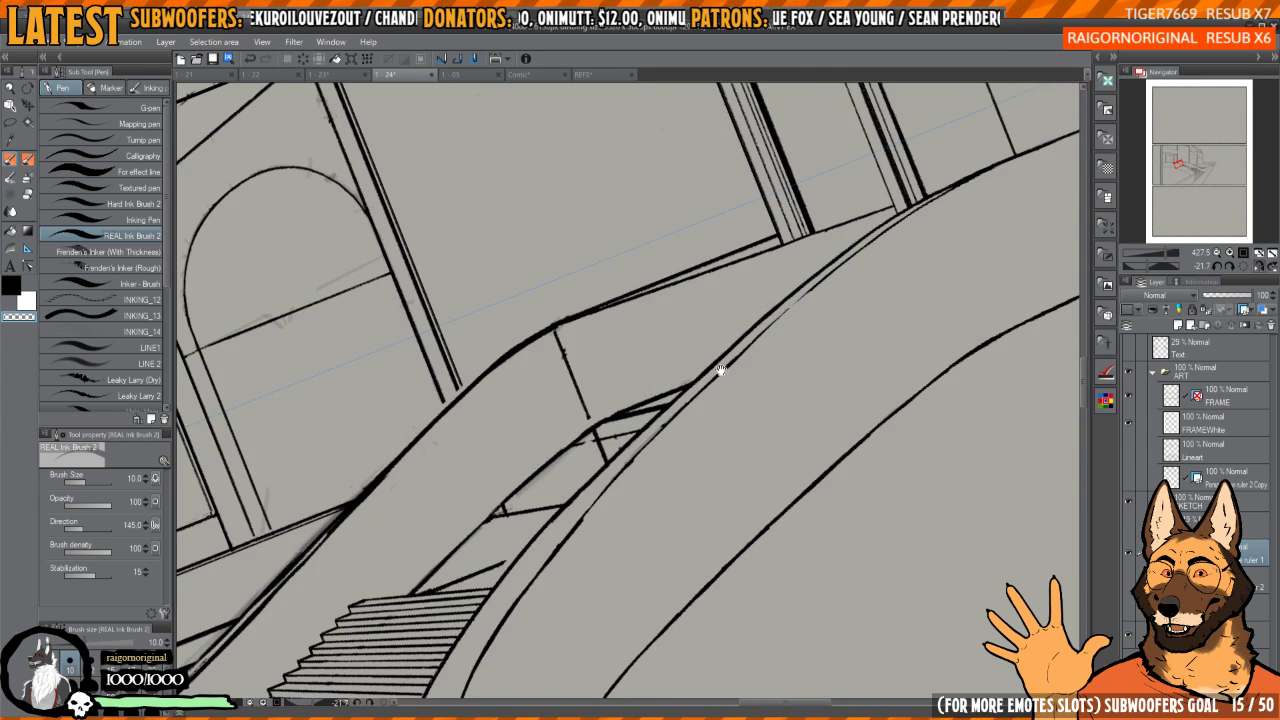
{"action": "scroll", "coordinate": [720, 370], "scroll_direction": "up", "scroll_amount": 3}
{"action": "scroll", "coordinate": [710, 330], "scroll_direction": "down", "scroll_amount": 1}
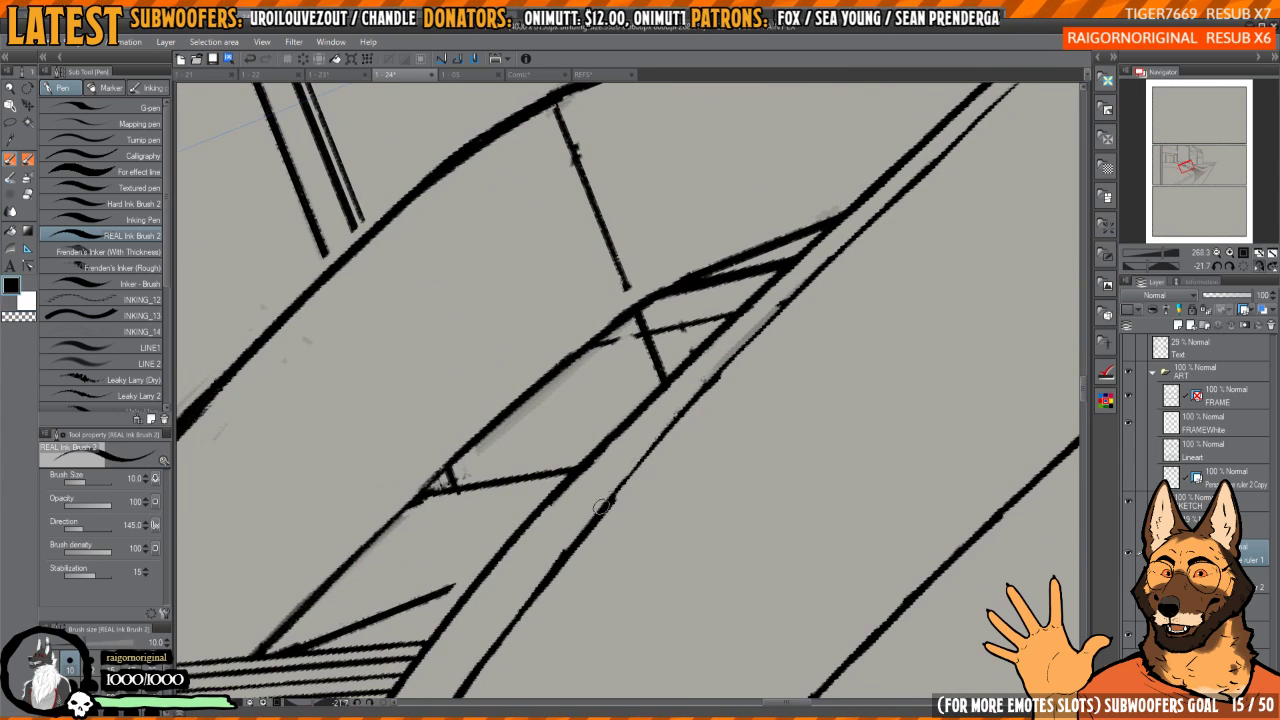
{"action": "scroll", "coordinate": [690, 420], "scroll_direction": "down", "scroll_amount": 2}
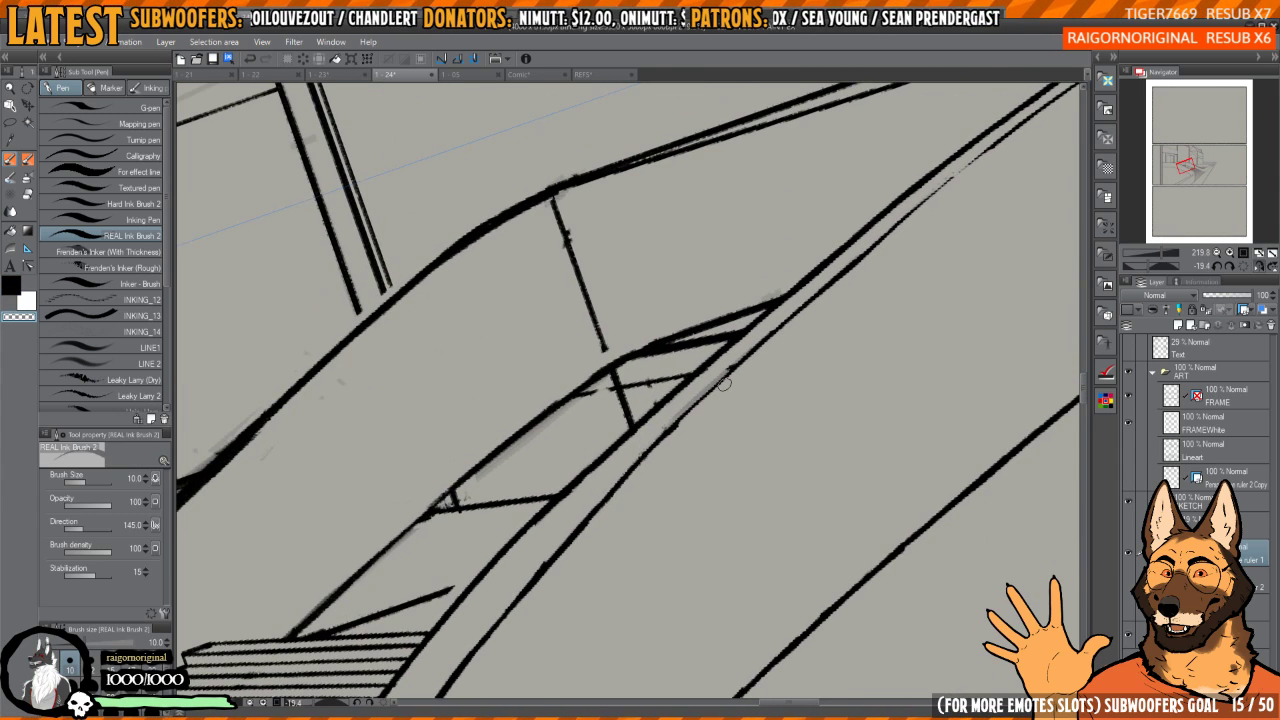
{"action": "key", "text": "c"}
{"action": "mouse_move", "coordinate": [592, 514]}
{"action": "left_mouse_down"}
{"action": "mouse_move", "coordinate": [785, 313]}
{"action": "mouse_move", "coordinate": [602, 497]}
{"action": "mouse_move", "coordinate": [756, 346]}
{"action": "left_mouse_up"}
{"action": "key", "text": "c"}
{"action": "key", "text": "c"}
{"action": "left_click_drag", "start_coordinate": [574, 531], "coordinate": [666, 437]}
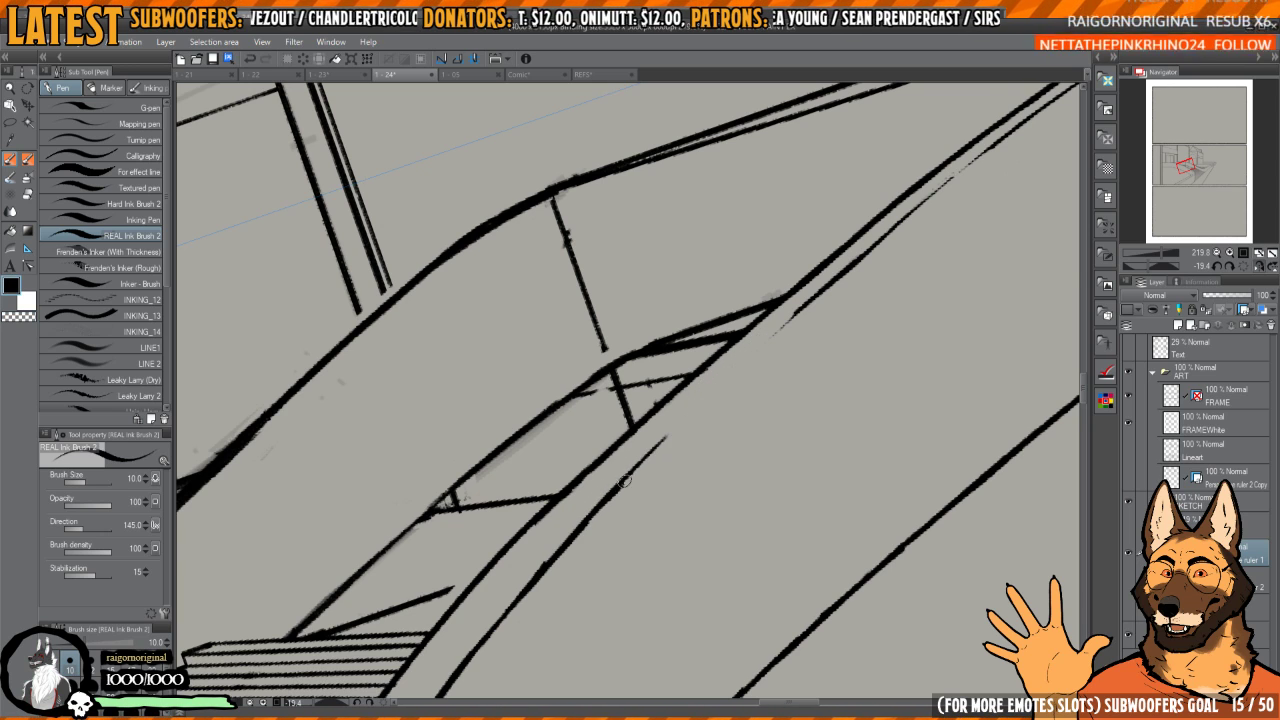
- Re-ink the missing stretch of the outer curved line in black, retrying the stroke until it joins both ends
{"action": "left_click_drag", "start_coordinate": [624, 481], "coordinate": [745, 361]}
{"action": "key", "text": "ctrl+z"}
{"action": "left_click_drag", "start_coordinate": [592, 513], "coordinate": [815, 298]}
{"action": "left_click_drag", "start_coordinate": [831, 285], "coordinate": [834, 273]}
{"action": "key", "text": "ctrl+z"}
{"action": "left_click_drag", "start_coordinate": [595, 506], "coordinate": [850, 262]}
{"action": "key", "text": "ctrl+z"}
{"action": "left_click_drag", "start_coordinate": [592, 512], "coordinate": [892, 217]}
{"action": "mouse_move", "coordinate": [890, 218]}
{"action": "left_mouse_down"}
{"action": "mouse_move", "coordinate": [789, 288]}
{"action": "mouse_move", "coordinate": [836, 258]}
{"action": "left_mouse_up"}
- Trim the re-inked outer line with a transparent stroke and touch up its join in black
{"action": "key", "text": "c"}
{"action": "left_click_drag", "start_coordinate": [849, 248], "coordinate": [777, 327]}
{"action": "scroll", "coordinate": [777, 327], "scroll_direction": "up", "scroll_amount": 2}
{"action": "key", "text": "c"}
{"action": "mouse_move", "coordinate": [606, 454]}
{"action": "left_mouse_down"}
{"action": "mouse_move", "coordinate": [946, 170]}
{"action": "mouse_move", "coordinate": [689, 383]}
{"action": "mouse_move", "coordinate": [866, 245]}
{"action": "left_mouse_up"}
{"action": "key", "text": "ctrl+z"}
{"action": "left_click_drag", "start_coordinate": [918, 199], "coordinate": [890, 207]}
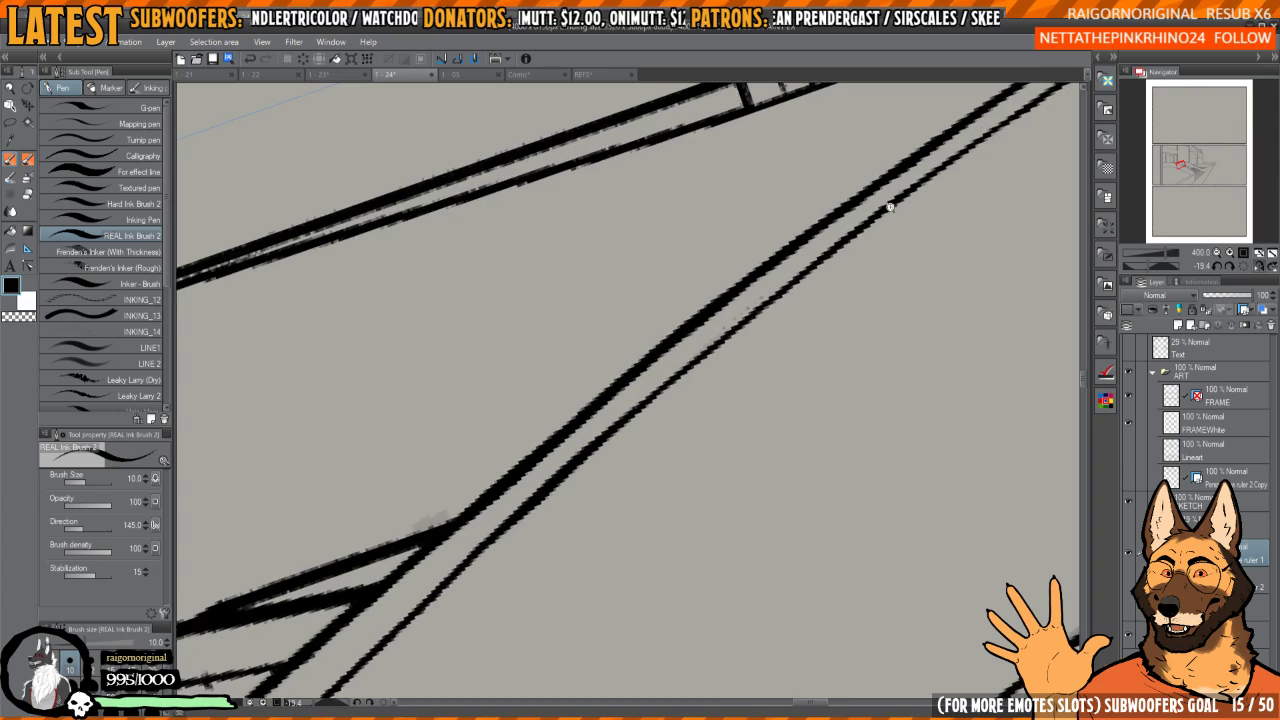
- Smooth the lower curved line of the band with transparent strokes and remove the speck beside it
{"action": "scroll", "coordinate": [889, 207], "scroll_direction": "down", "scroll_amount": 6}
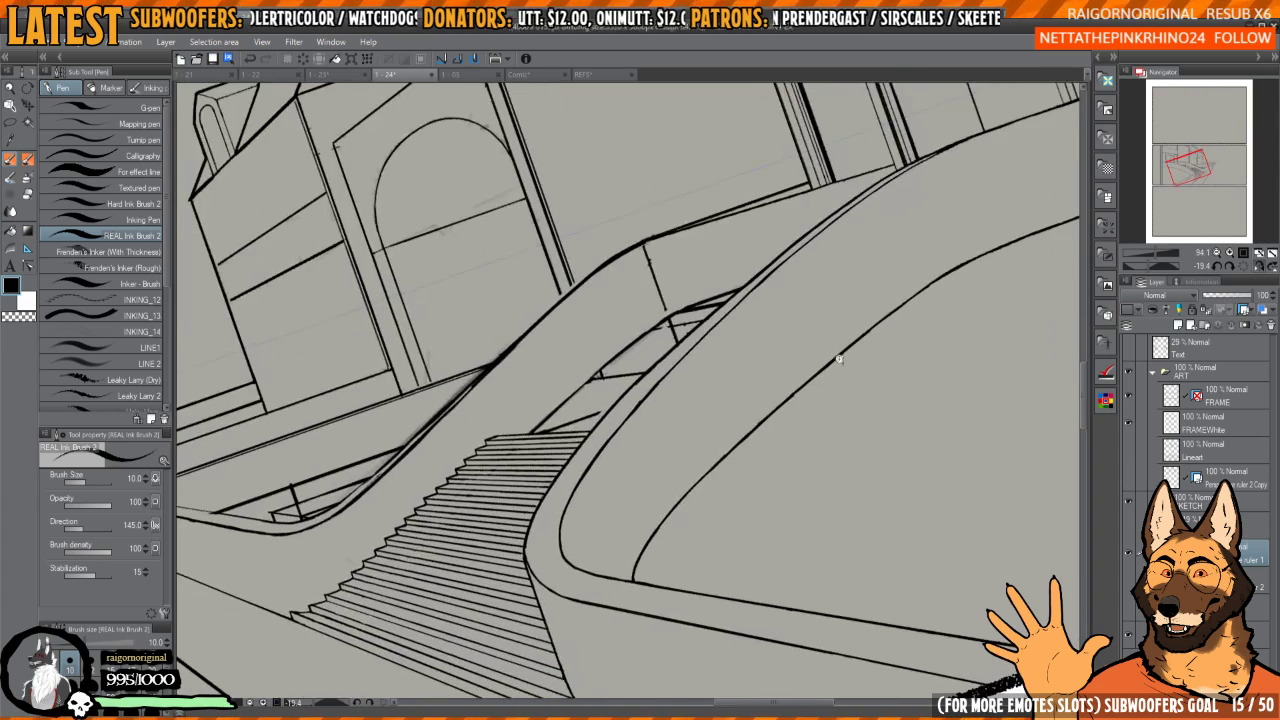
{"action": "scroll", "coordinate": [838, 358], "scroll_direction": "up", "scroll_amount": 6}
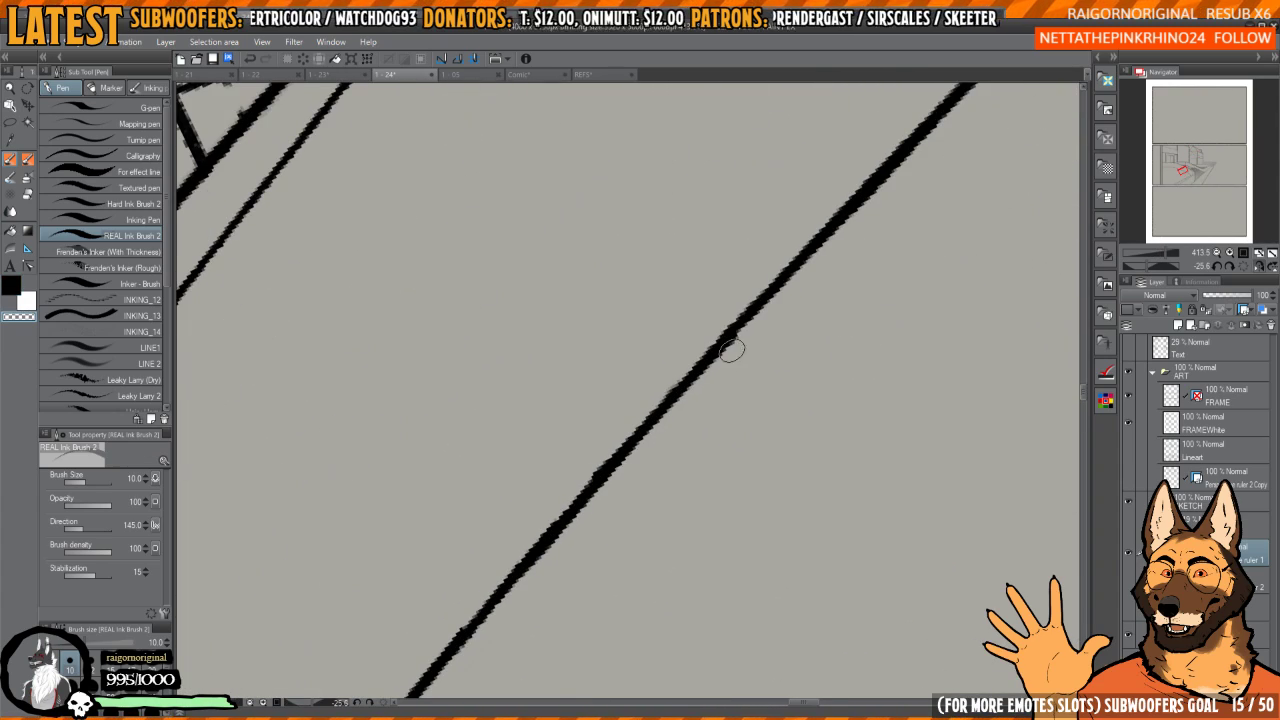
{"action": "left_click_drag", "start_coordinate": [572, 533], "coordinate": [706, 405]}
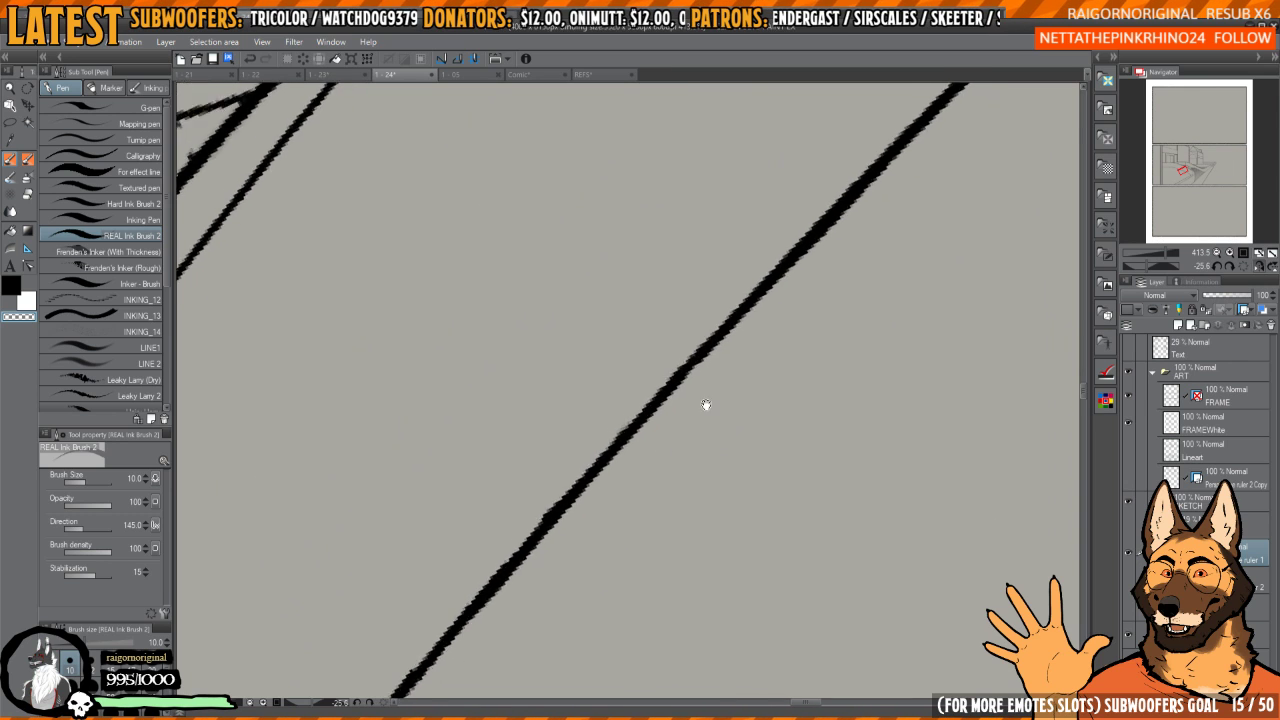
{"action": "scroll", "coordinate": [706, 405], "scroll_direction": "down", "scroll_amount": 5}
{"action": "scroll", "coordinate": [743, 374], "scroll_direction": "up", "scroll_amount": 4}
{"action": "left_click_drag", "start_coordinate": [819, 264], "coordinate": [614, 479]}
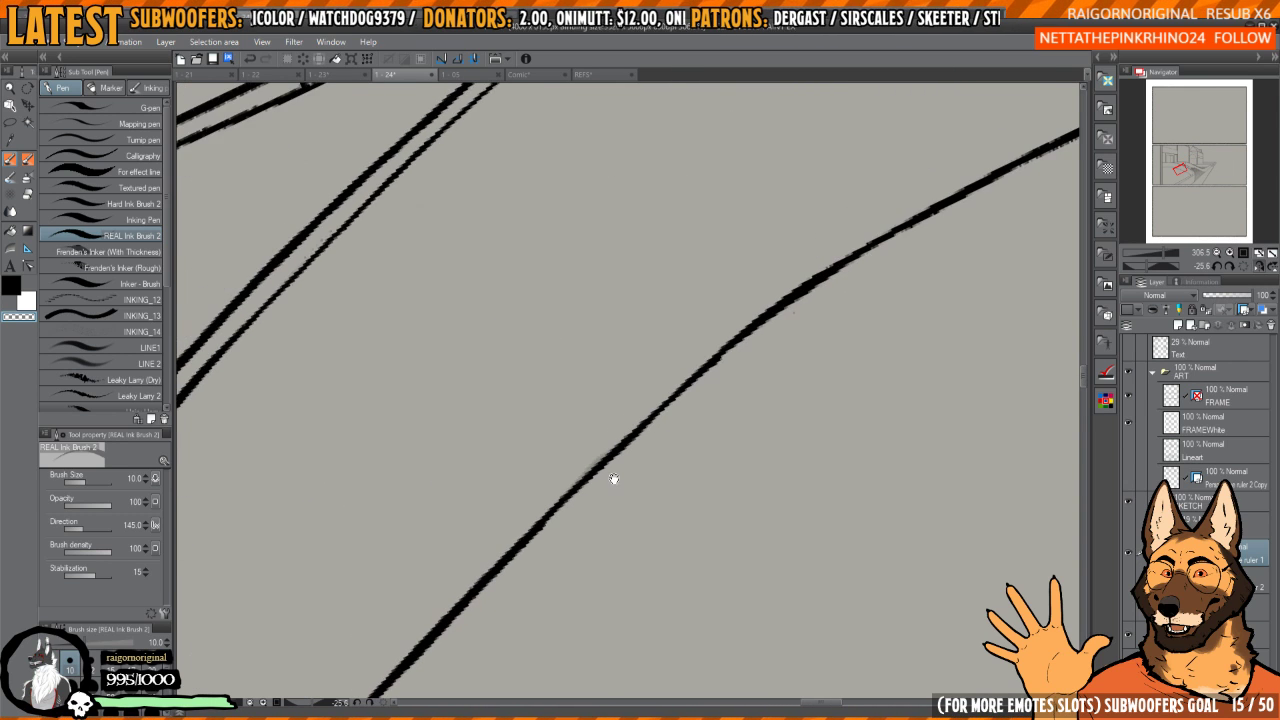
{"action": "scroll", "coordinate": [614, 479], "scroll_direction": "up", "scroll_amount": 1}
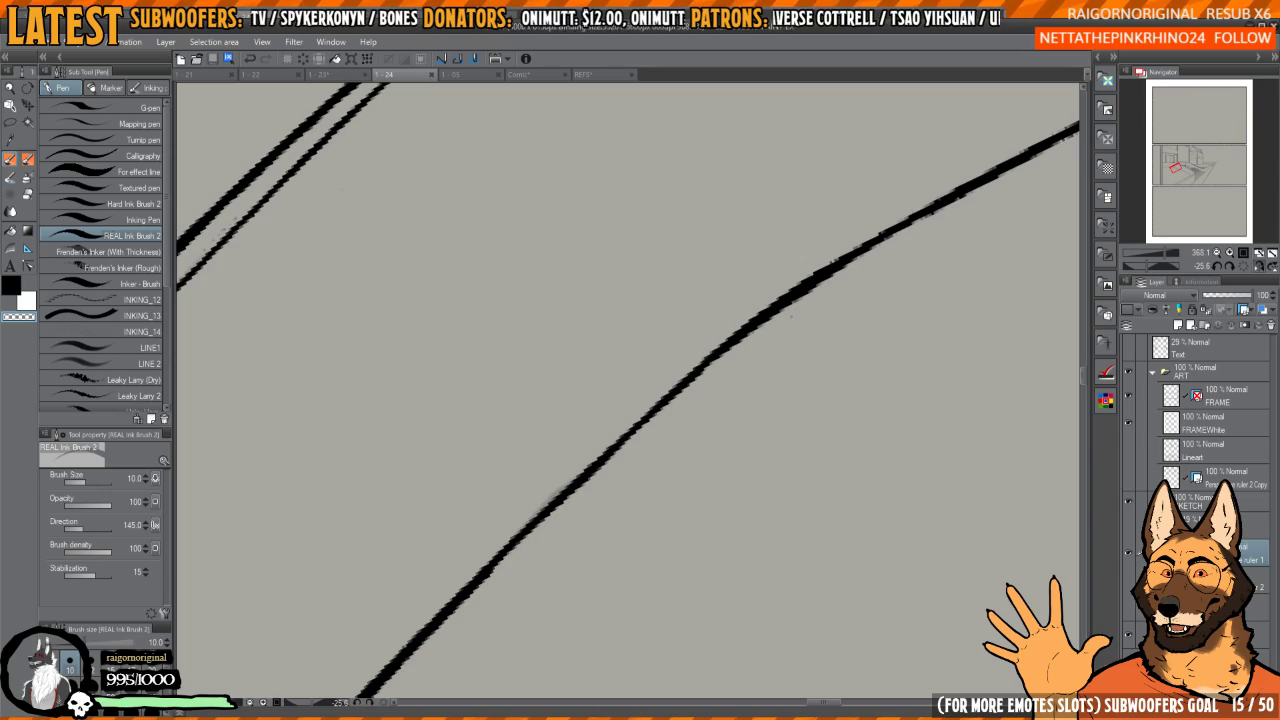
{"action": "mouse_move", "coordinate": [697, 337]}
{"action": "left_mouse_down"}
{"action": "mouse_move", "coordinate": [760, 278]}
{"action": "mouse_move", "coordinate": [815, 320]}
{"action": "left_mouse_up"}
{"action": "scroll", "coordinate": [734, 303], "scroll_direction": "down", "scroll_amount": 4}
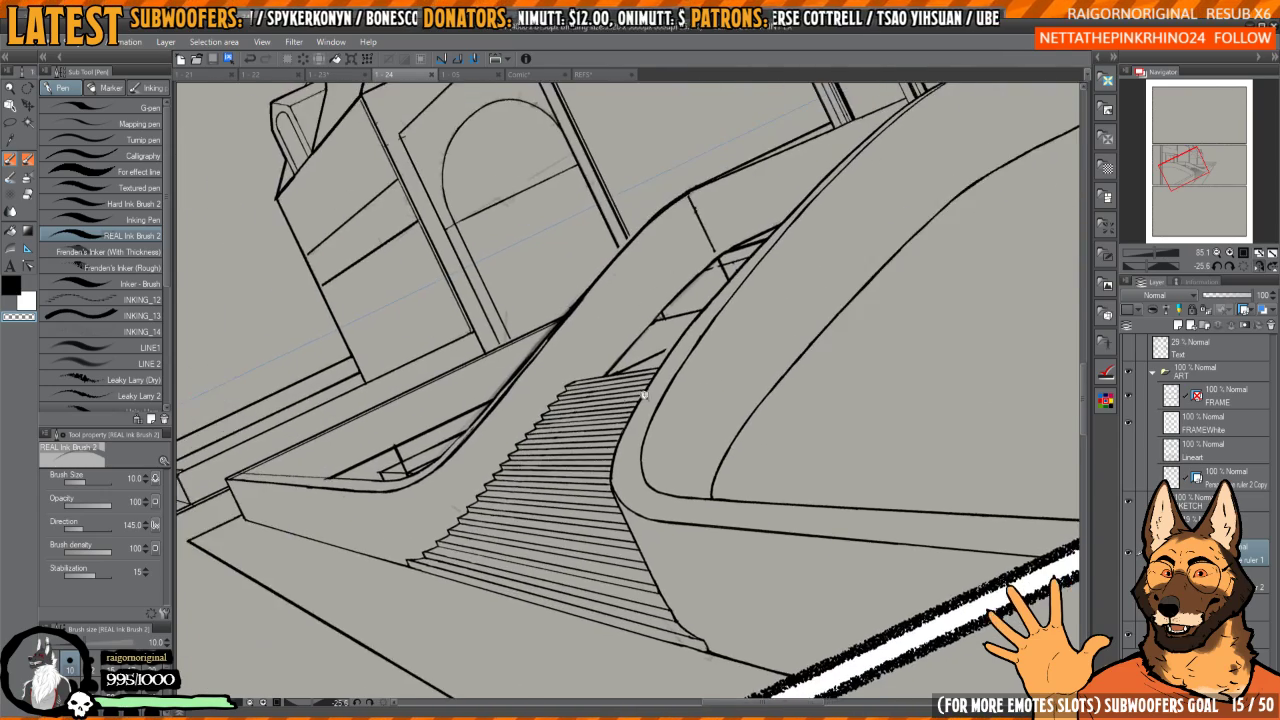
- Erase the stray diagonal line between the top of the stairs and the curved wall
{"action": "scroll", "coordinate": [637, 394], "scroll_direction": "up", "scroll_amount": 4}
{"action": "key", "text": "ctrl+@"}
{"action": "key", "text": "minus"}
{"action": "key", "text": "ctrl+@"}
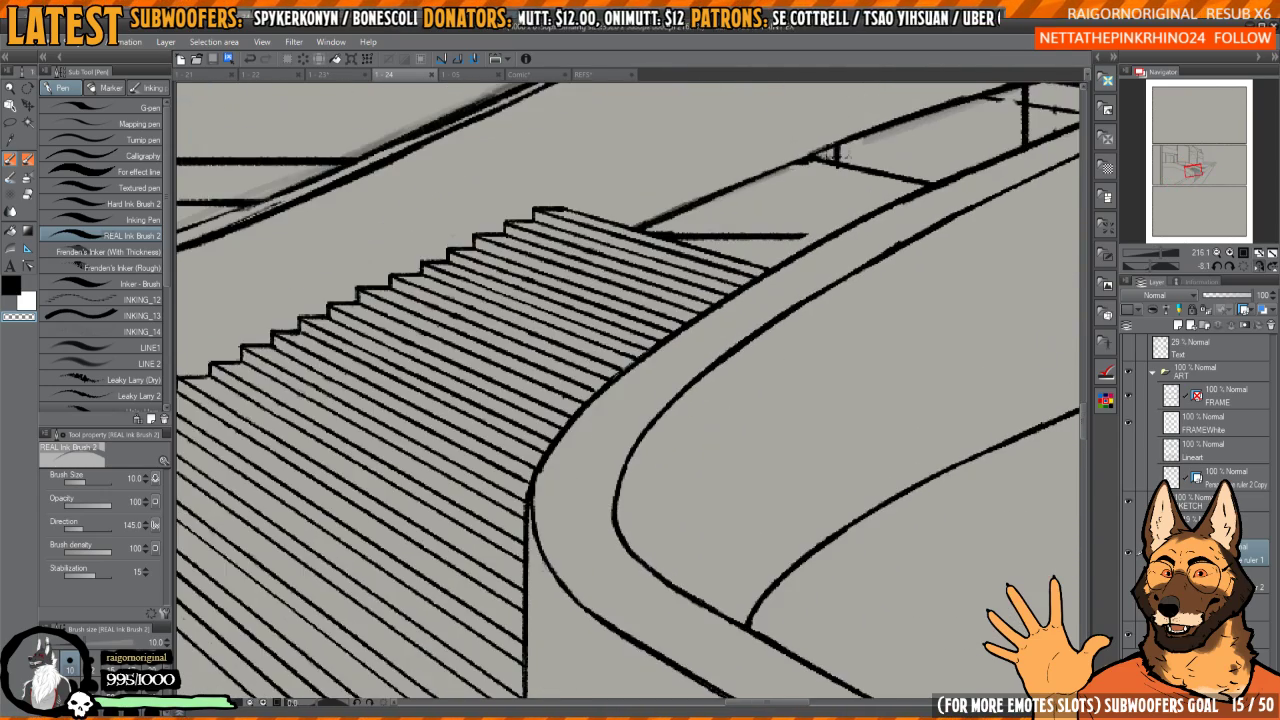
{"action": "key", "text": "h"}
{"action": "key", "text": "h"}
{"action": "key", "text": "h"}
{"action": "left_click_drag", "start_coordinate": [700, 313], "coordinate": [788, 518]}
{"action": "left_click_drag", "start_coordinate": [771, 437], "coordinate": [749, 302]}
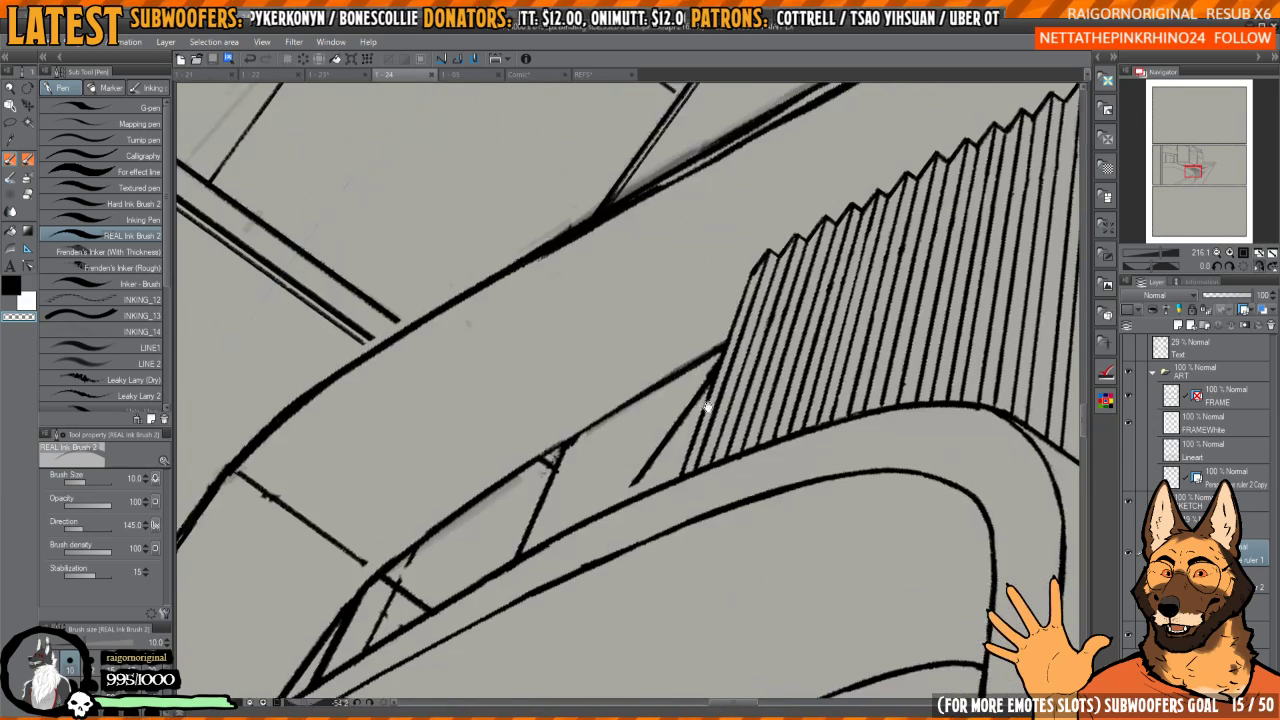
{"action": "scroll", "coordinate": [680, 450], "scroll_direction": "up", "scroll_amount": 3}
{"action": "key", "text": "c"}
{"action": "mouse_move", "coordinate": [645, 430]}
{"action": "left_mouse_down"}
{"action": "mouse_move", "coordinate": [600, 496]}
{"action": "mouse_move", "coordinate": [594, 477]}
{"action": "mouse_move", "coordinate": [651, 434]}
{"action": "mouse_move", "coordinate": [748, 254]}
{"action": "mouse_move", "coordinate": [745, 280]}
{"action": "mouse_move", "coordinate": [690, 275]}
{"action": "left_mouse_up"}
{"action": "scroll", "coordinate": [694, 309], "scroll_direction": "down", "scroll_amount": 4}
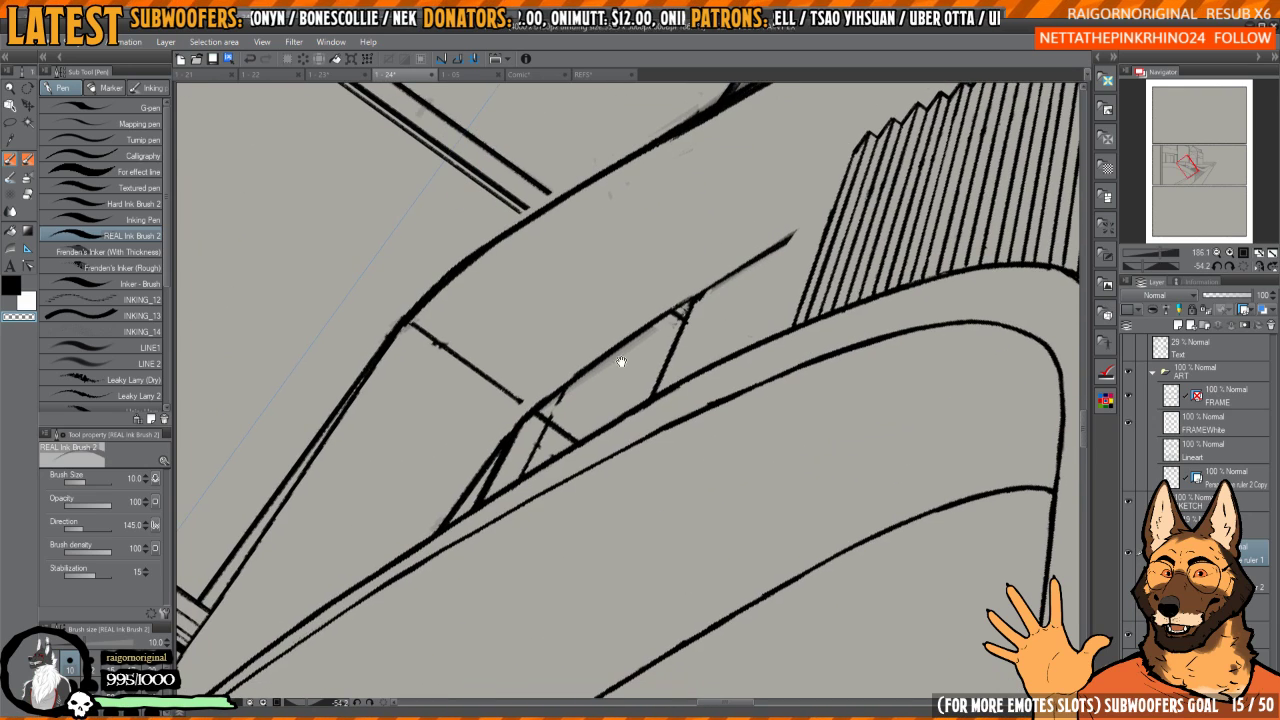
- Erase the vertical line crossing the ramp wall above the small openings, including its leftover specks
{"action": "scroll", "coordinate": [600, 343], "scroll_direction": "up", "scroll_amount": 3}
{"action": "mouse_move", "coordinate": [656, 367]}
{"action": "left_mouse_down"}
{"action": "mouse_move", "coordinate": [683, 464]}
{"action": "mouse_move", "coordinate": [721, 262]}
{"action": "mouse_move", "coordinate": [711, 357]}
{"action": "left_mouse_up"}
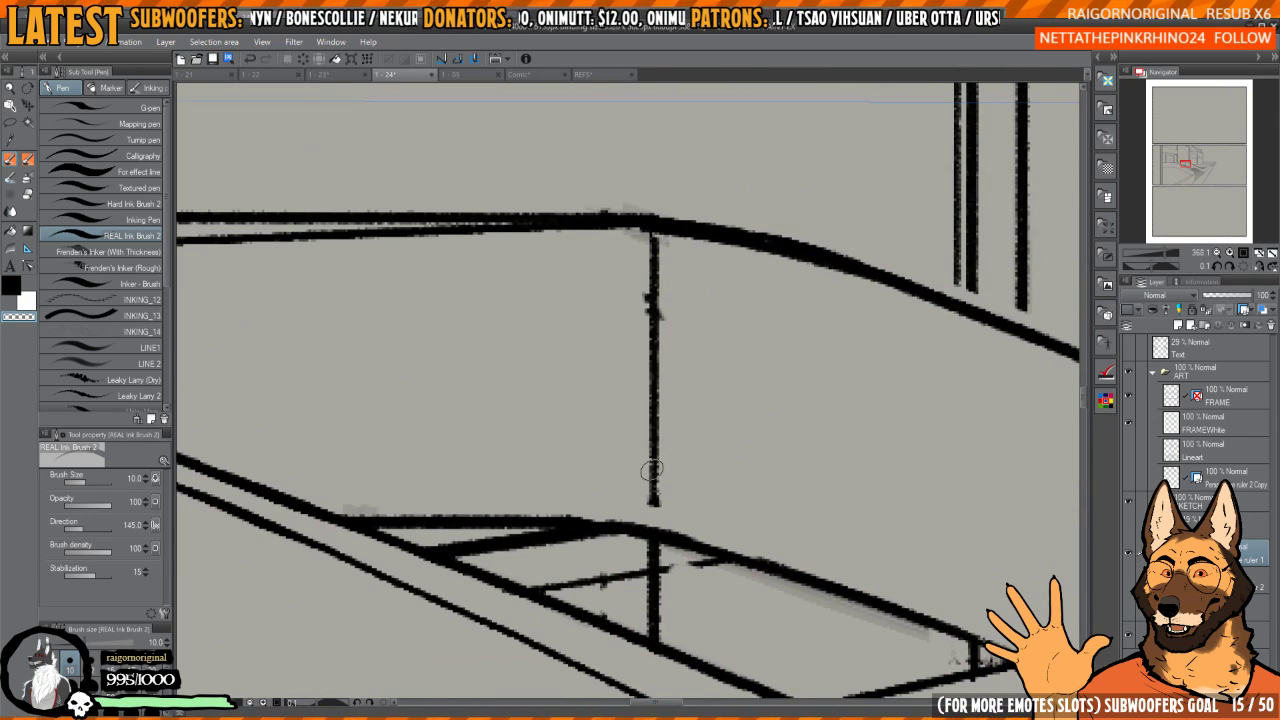
{"action": "mouse_move", "coordinate": [651, 471]}
{"action": "left_mouse_down"}
{"action": "mouse_move", "coordinate": [650, 509]}
{"action": "mouse_move", "coordinate": [656, 285]}
{"action": "left_mouse_up"}
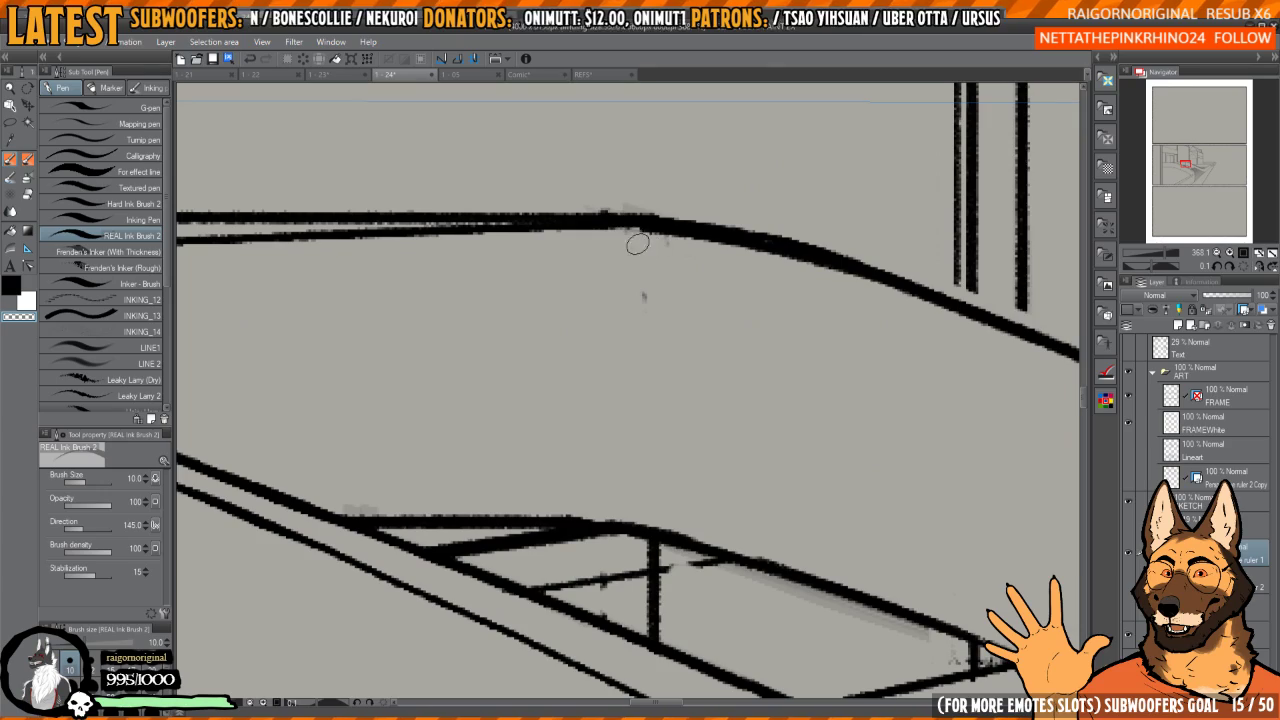
{"action": "mouse_move", "coordinate": [640, 277]}
{"action": "left_mouse_down"}
{"action": "mouse_move", "coordinate": [654, 300]}
{"action": "mouse_move", "coordinate": [748, 325]}
{"action": "left_mouse_up"}
{"action": "scroll", "coordinate": [748, 325], "scroll_direction": "down", "scroll_amount": 3}
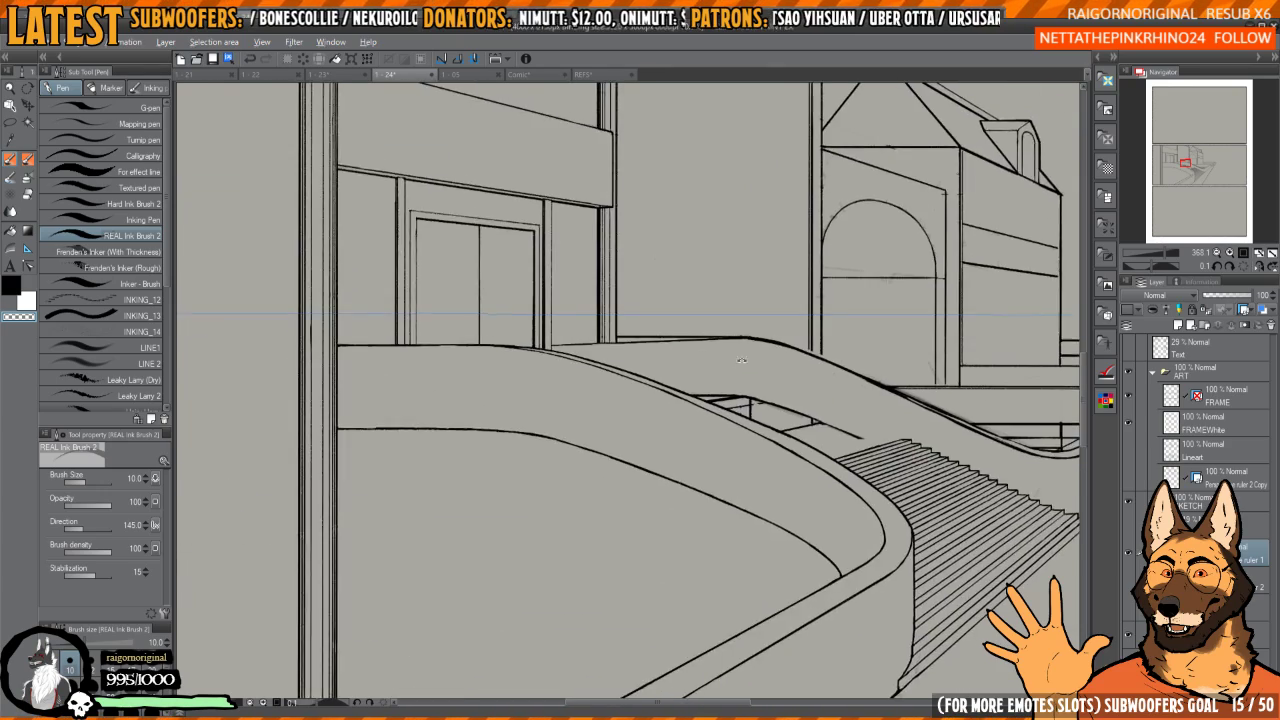
- Erase the lower base line running beneath the column, from the doorway post to the ramp's upper edge
{"action": "key", "text": "-"}
{"action": "key", "text": "-"}
{"action": "key", "text": "-"}
{"action": "scroll", "coordinate": [647, 330], "scroll_direction": "up", "scroll_amount": 3}
{"action": "scroll", "coordinate": [642, 346], "scroll_direction": "down", "scroll_amount": 3}
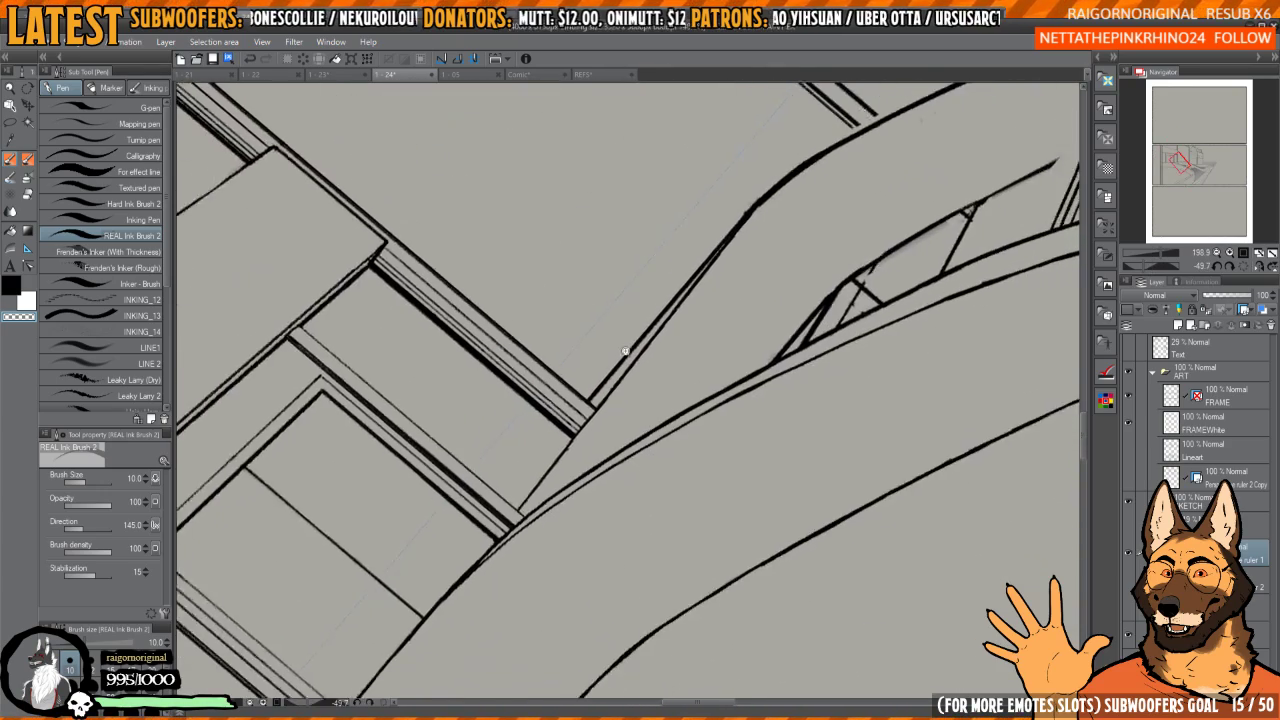
{"action": "key", "text": "asciicircum"}
{"action": "key", "text": "asciicircum"}
{"action": "key", "text": "asciicircum"}
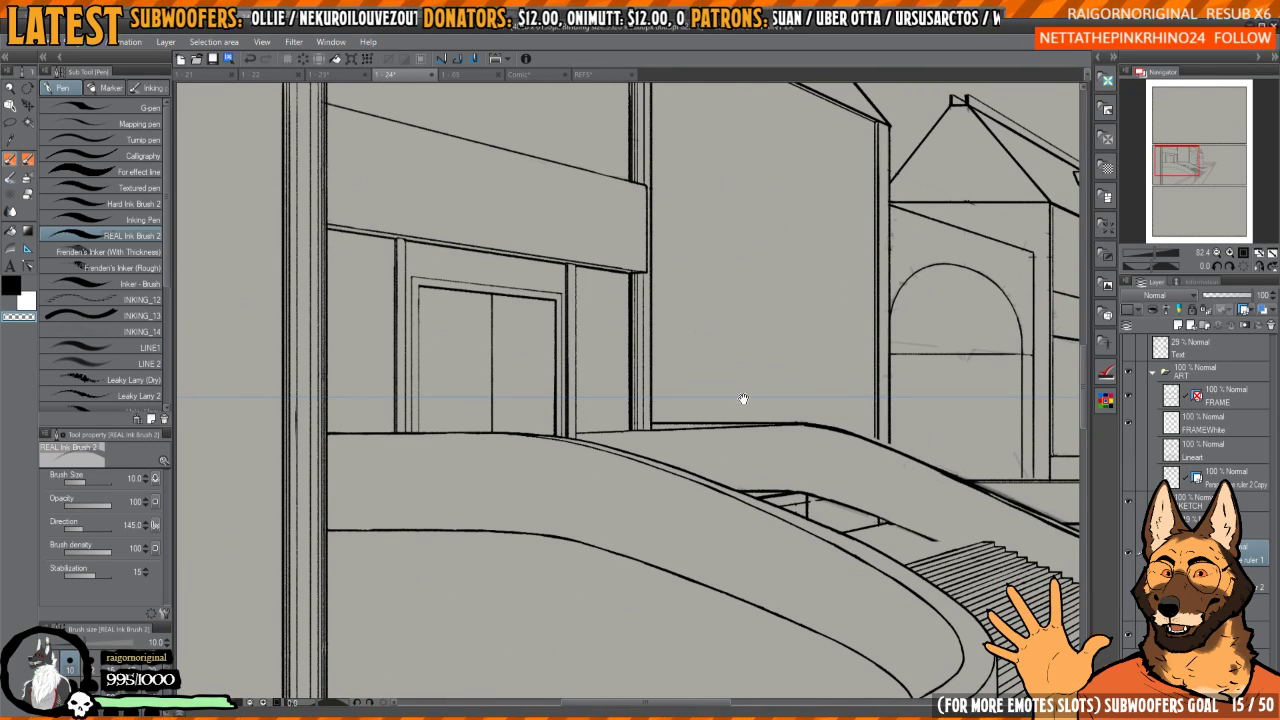
{"action": "scroll", "coordinate": [743, 399], "scroll_direction": "up", "scroll_amount": 3}
{"action": "key", "text": "-"}
{"action": "key", "text": "-"}
{"action": "key", "text": "-"}
{"action": "scroll", "coordinate": [676, 370], "scroll_direction": "up", "scroll_amount": 2}
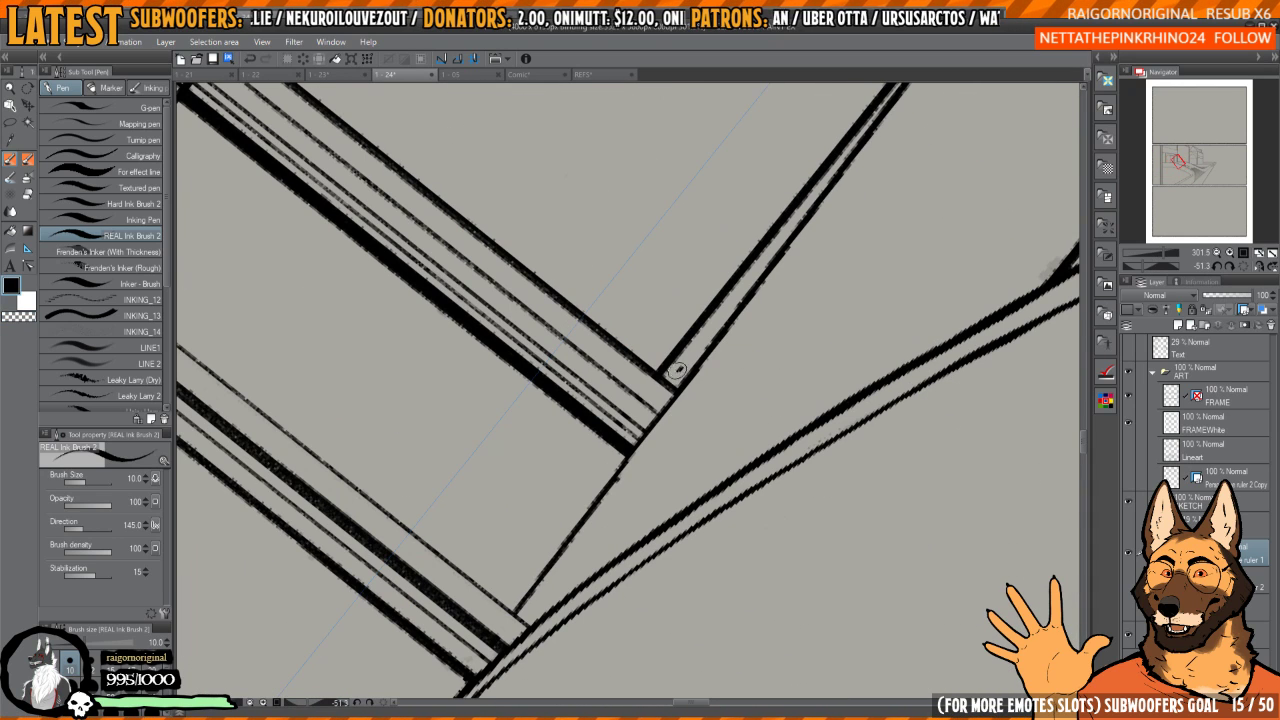
{"action": "key", "text": "c"}
{"action": "mouse_move", "coordinate": [680, 365]}
{"action": "left_mouse_down"}
{"action": "mouse_move", "coordinate": [620, 446]}
{"action": "mouse_move", "coordinate": [770, 275]}
{"action": "mouse_move", "coordinate": [615, 440]}
{"action": "mouse_move", "coordinate": [705, 328]}
{"action": "mouse_move", "coordinate": [615, 432]}
{"action": "mouse_move", "coordinate": [757, 232]}
{"action": "mouse_move", "coordinate": [823, 170]}
{"action": "left_mouse_up"}
{"action": "left_click_drag", "start_coordinate": [526, 592], "coordinate": [651, 377]}
{"action": "mouse_move", "coordinate": [481, 534]}
{"action": "left_mouse_down"}
{"action": "mouse_move", "coordinate": [706, 305]}
{"action": "mouse_move", "coordinate": [520, 543]}
{"action": "left_mouse_up"}
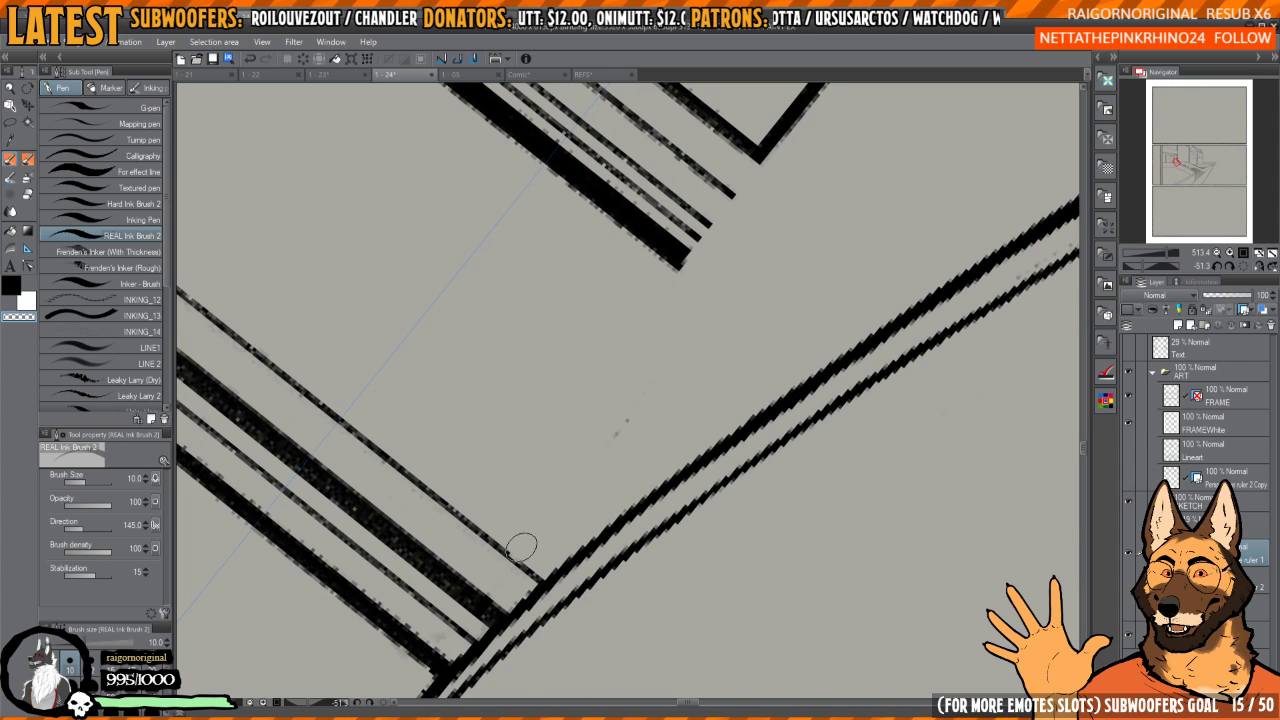
- Ink the end of the doorway post's thin outer line in black down to the curved edge
{"action": "mouse_move", "coordinate": [799, 284]}
{"action": "left_mouse_down"}
{"action": "mouse_move", "coordinate": [796, 249]}
{"action": "mouse_move", "coordinate": [847, 390]}
{"action": "left_mouse_up"}
{"action": "key", "text": "c"}
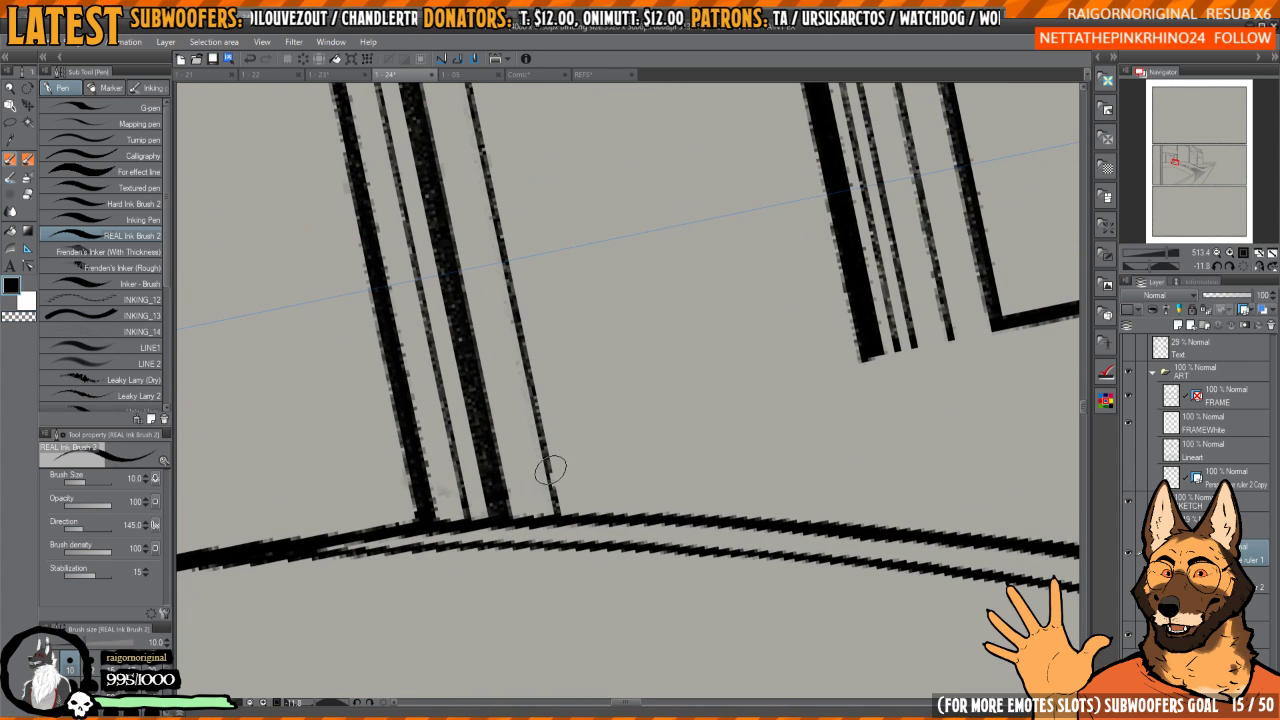
{"action": "left_click_drag", "start_coordinate": [550, 469], "coordinate": [564, 508]}
- Close the column's base with a black horizontal line and extend its left edge straight down to the curved band
{"action": "mouse_move", "coordinate": [930, 406]}
{"action": "left_mouse_down"}
{"action": "mouse_move", "coordinate": [617, 438]}
{"action": "mouse_move", "coordinate": [663, 323]}
{"action": "mouse_move", "coordinate": [758, 456]}
{"action": "left_mouse_up"}
{"action": "scroll", "coordinate": [758, 456], "scroll_direction": "down", "scroll_amount": 2}
{"action": "scroll", "coordinate": [750, 440], "scroll_direction": "up", "scroll_amount": 5}
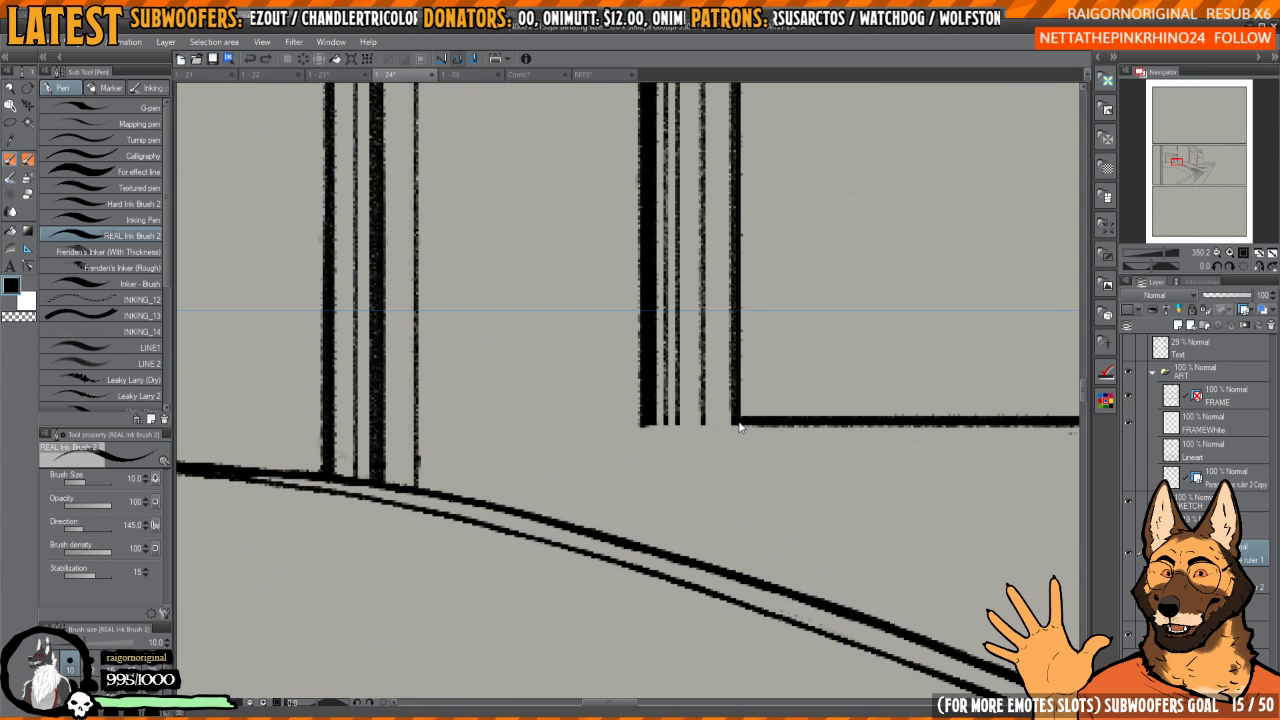
{"action": "mouse_move", "coordinate": [744, 421]}
{"action": "left_mouse_down"}
{"action": "mouse_move", "coordinate": [655, 426]}
{"action": "mouse_move", "coordinate": [641, 548]}
{"action": "left_mouse_up"}
{"action": "key", "text": "ctrl+z"}
{"action": "mouse_move", "coordinate": [641, 422]}
{"action": "left_mouse_down"}
{"action": "mouse_move", "coordinate": [641, 542]}
{"action": "mouse_move", "coordinate": [641, 515]}
{"action": "mouse_move", "coordinate": [640, 530]}
{"action": "left_mouse_up"}
{"action": "key", "text": "ctrl+z"}
{"action": "scroll", "coordinate": [728, 471], "scroll_direction": "down", "scroll_amount": 5}
{"action": "left_click_drag", "start_coordinate": [914, 471], "coordinate": [783, 377]}
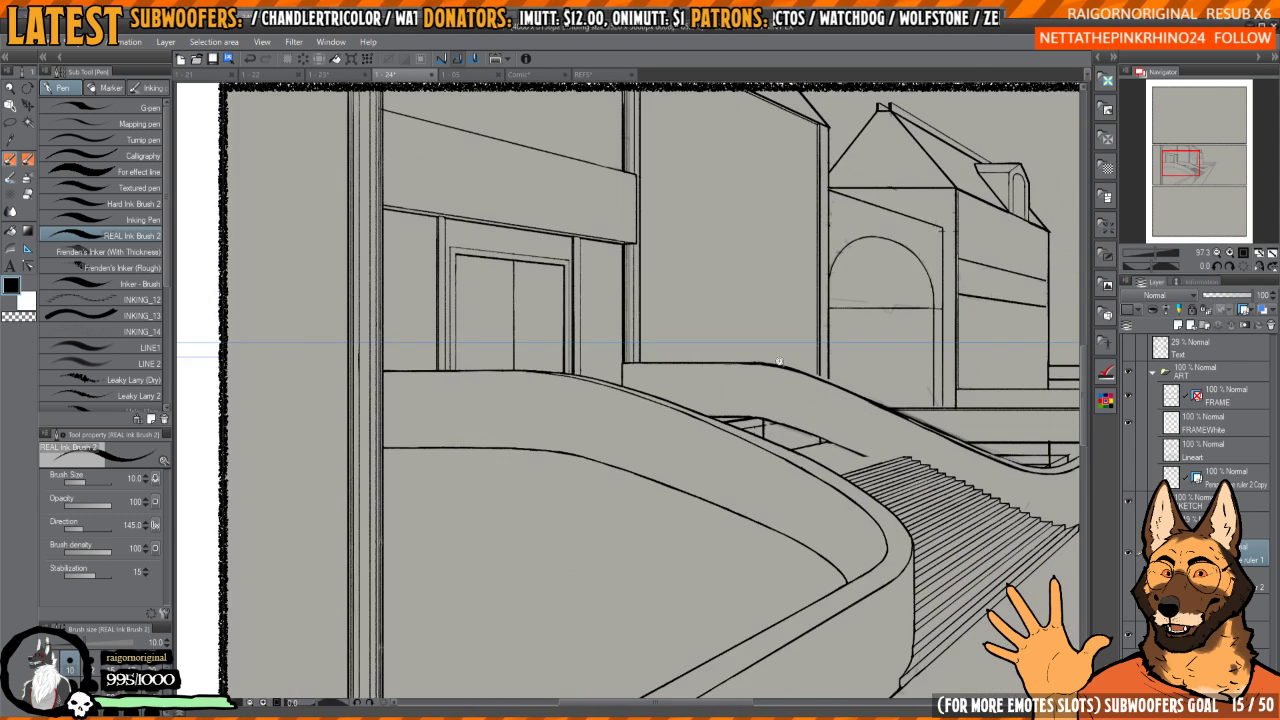
- Set the inking brush size to 5 and erase the short post, slanted line and rail end between the openings and the staircase
{"action": "scroll", "coordinate": [806, 400], "scroll_direction": "up", "scroll_amount": 3}
{"action": "left_click_drag", "start_coordinate": [816, 423], "coordinate": [766, 337]}
{"action": "scroll", "coordinate": [766, 337], "scroll_direction": "up", "scroll_amount": 2}
{"action": "scroll", "coordinate": [780, 360], "scroll_direction": "down", "scroll_amount": 3}
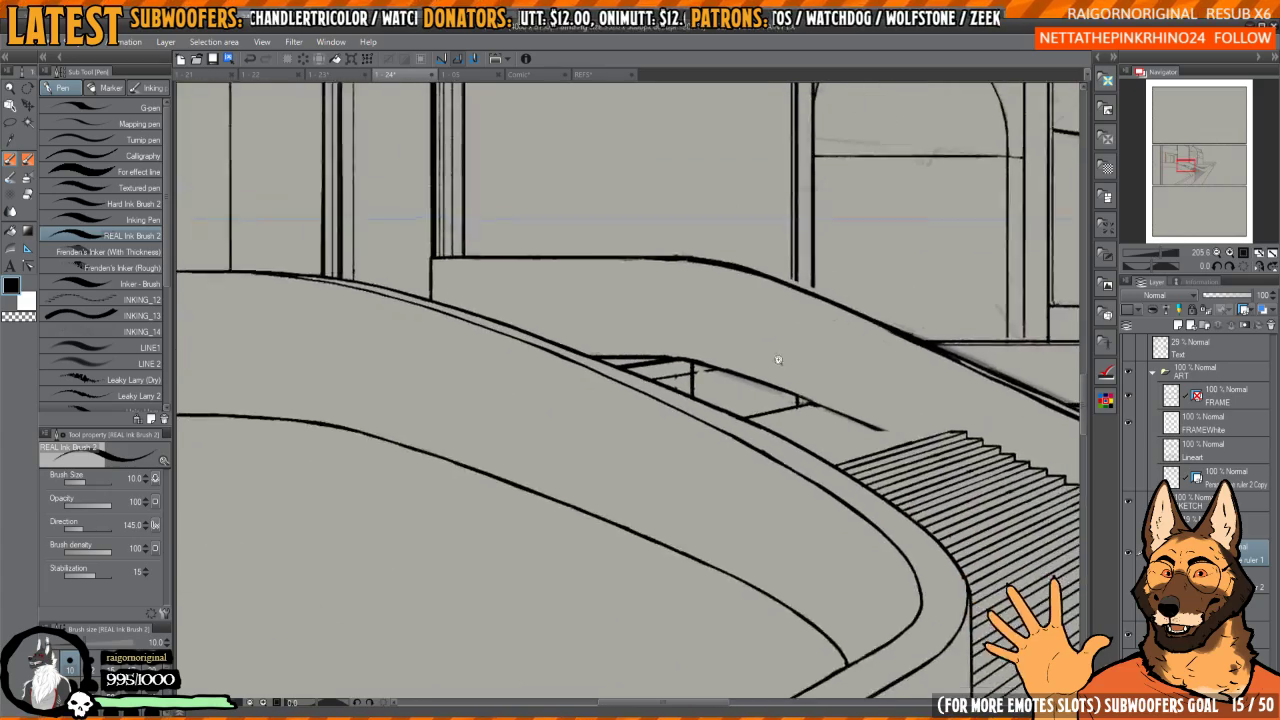
{"action": "scroll", "coordinate": [788, 360], "scroll_direction": "up", "scroll_amount": 3}
{"action": "left_click_drag", "start_coordinate": [906, 406], "coordinate": [798, 410]}
{"action": "scroll", "coordinate": [798, 410], "scroll_direction": "up", "scroll_amount": 5}
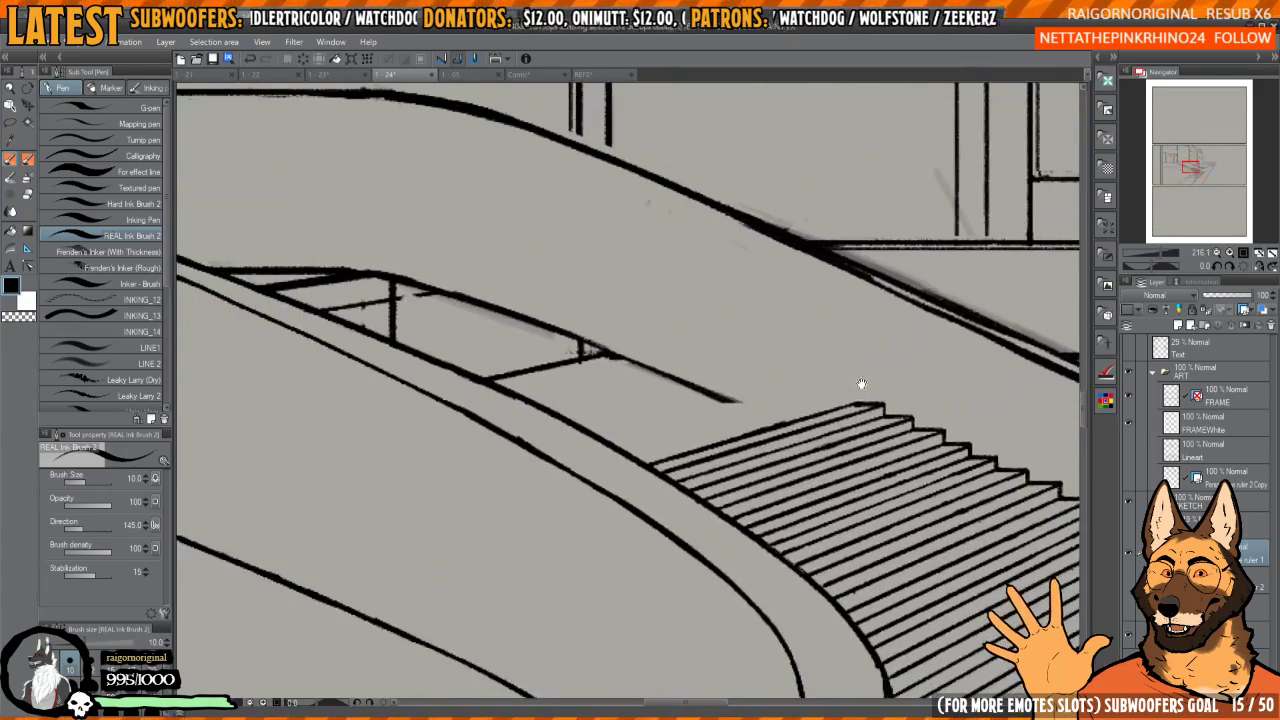
{"action": "key", "text": "["}
{"action": "key", "text": "["}
{"action": "key", "text": "["}
{"action": "key", "text": "["}
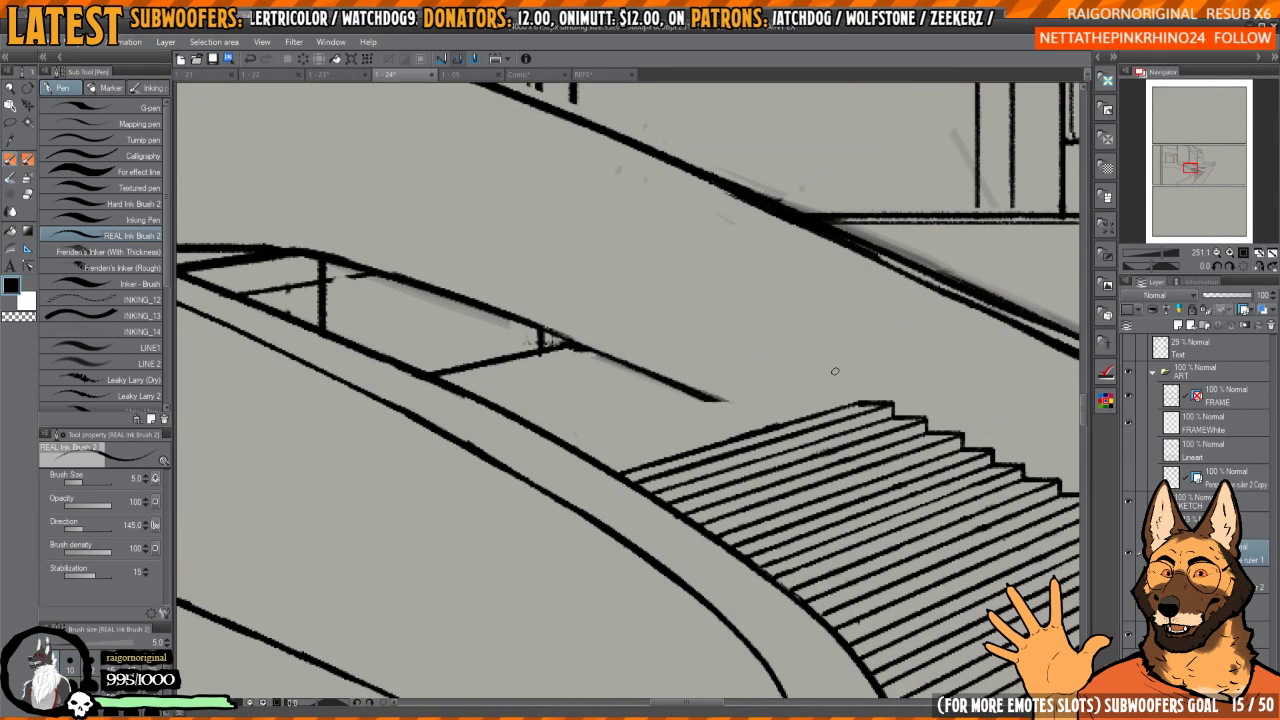
{"action": "mouse_move", "coordinate": [866, 393]}
{"action": "left_mouse_down"}
{"action": "mouse_move", "coordinate": [886, 391]}
{"action": "mouse_move", "coordinate": [789, 384]}
{"action": "left_mouse_up"}
{"action": "scroll", "coordinate": [885, 392], "scroll_direction": "up", "scroll_amount": 2}
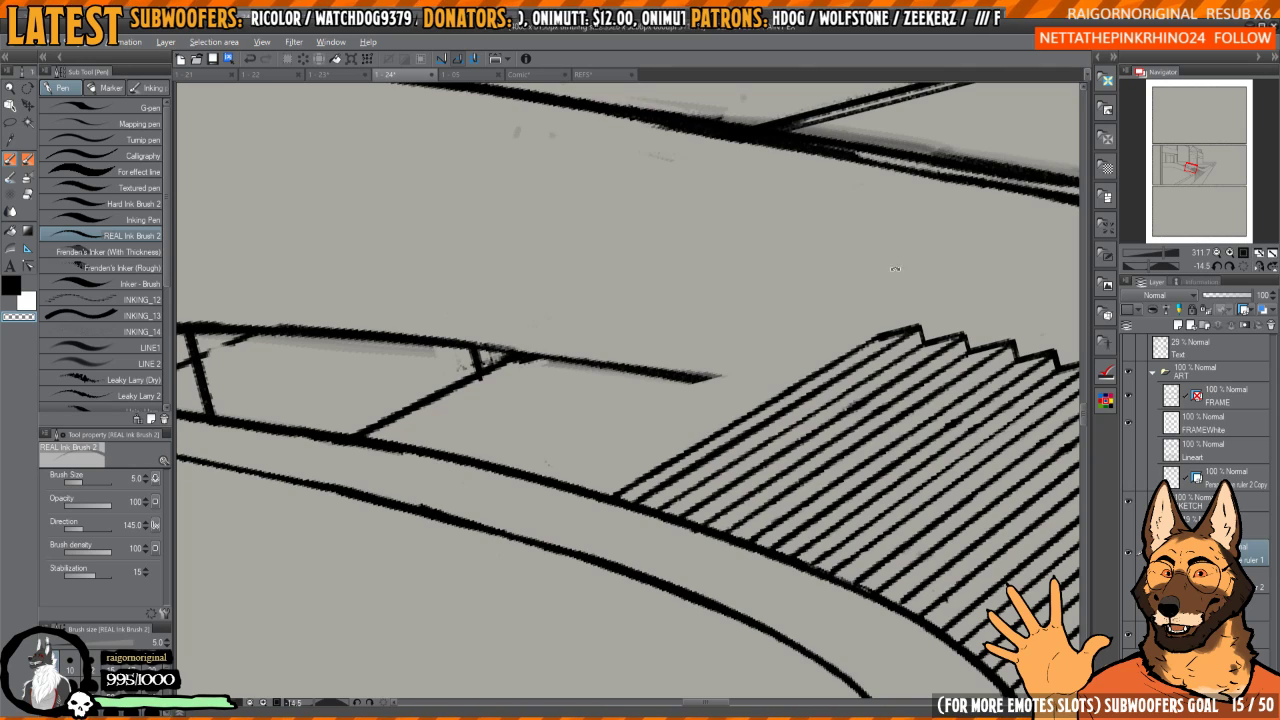
{"action": "mouse_move", "coordinate": [895, 269]}
{"action": "left_mouse_down"}
{"action": "mouse_move", "coordinate": [744, 456]}
{"action": "mouse_move", "coordinate": [857, 457]}
{"action": "mouse_move", "coordinate": [644, 394]}
{"action": "mouse_move", "coordinate": [556, 396]}
{"action": "mouse_move", "coordinate": [570, 409]}
{"action": "mouse_move", "coordinate": [523, 401]}
{"action": "mouse_move", "coordinate": [529, 380]}
{"action": "mouse_move", "coordinate": [648, 376]}
{"action": "left_mouse_up"}
{"action": "key", "text": "e"}
{"action": "left_click_drag", "start_coordinate": [766, 386], "coordinate": [657, 342]}
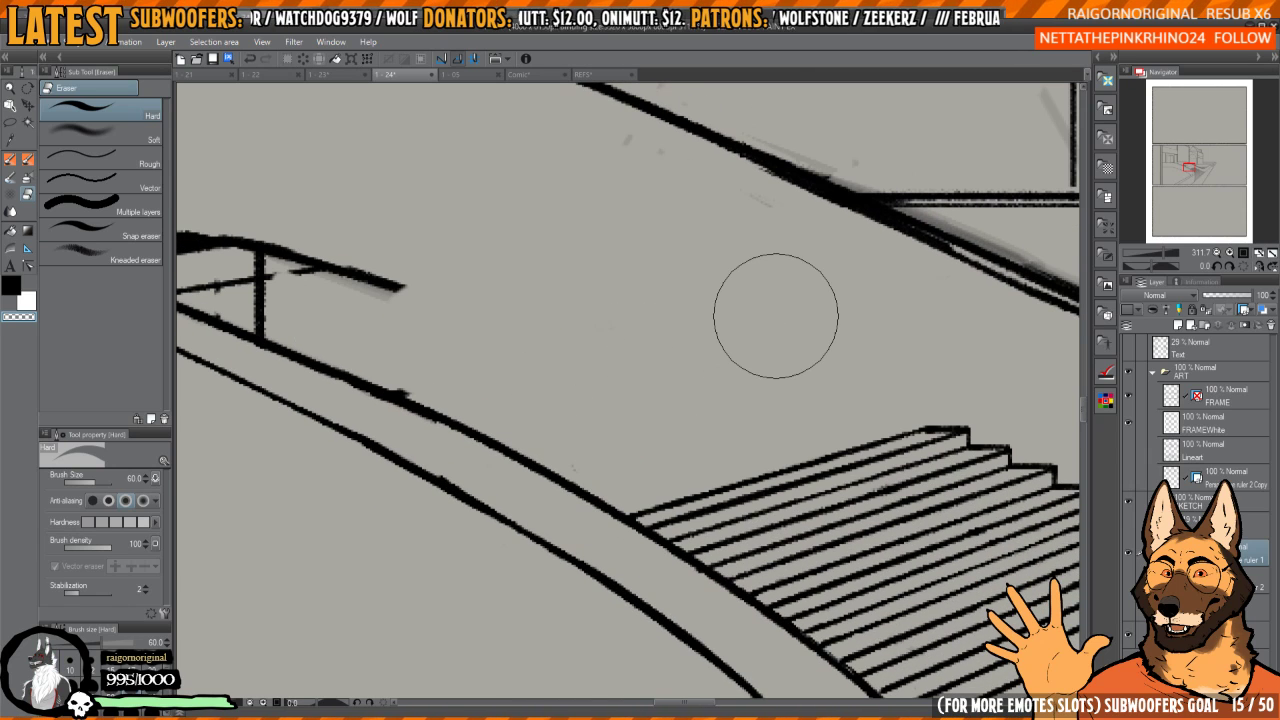
- Ink a new step above the staircase's highest step, with a short riser and long thin lines reaching the curved wall
{"action": "key", "text": "p"}
{"action": "left_click_drag", "start_coordinate": [921, 383], "coordinate": [876, 342]}
{"action": "scroll", "coordinate": [885, 370], "scroll_direction": "up", "scroll_amount": 1}
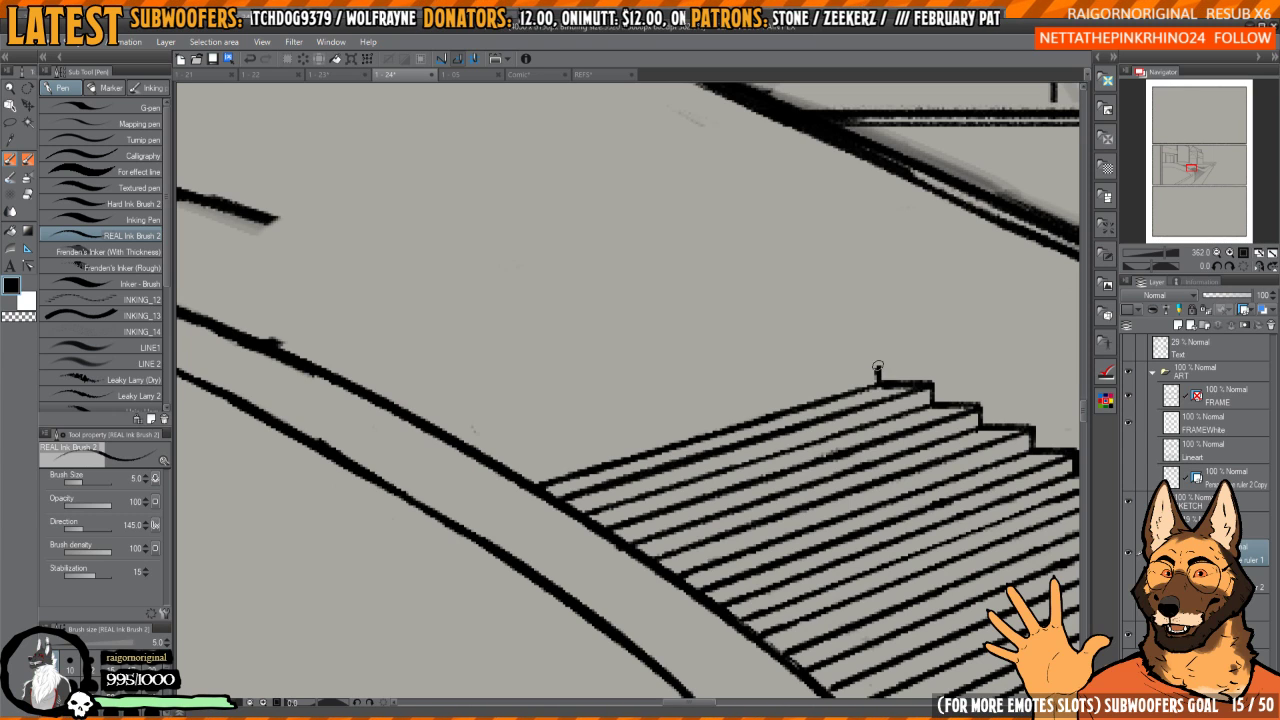
{"action": "left_click_drag", "start_coordinate": [881, 366], "coordinate": [563, 550]}
{"action": "key", "text": "ctrl+z"}
{"action": "left_click_drag", "start_coordinate": [879, 366], "coordinate": [559, 555]}
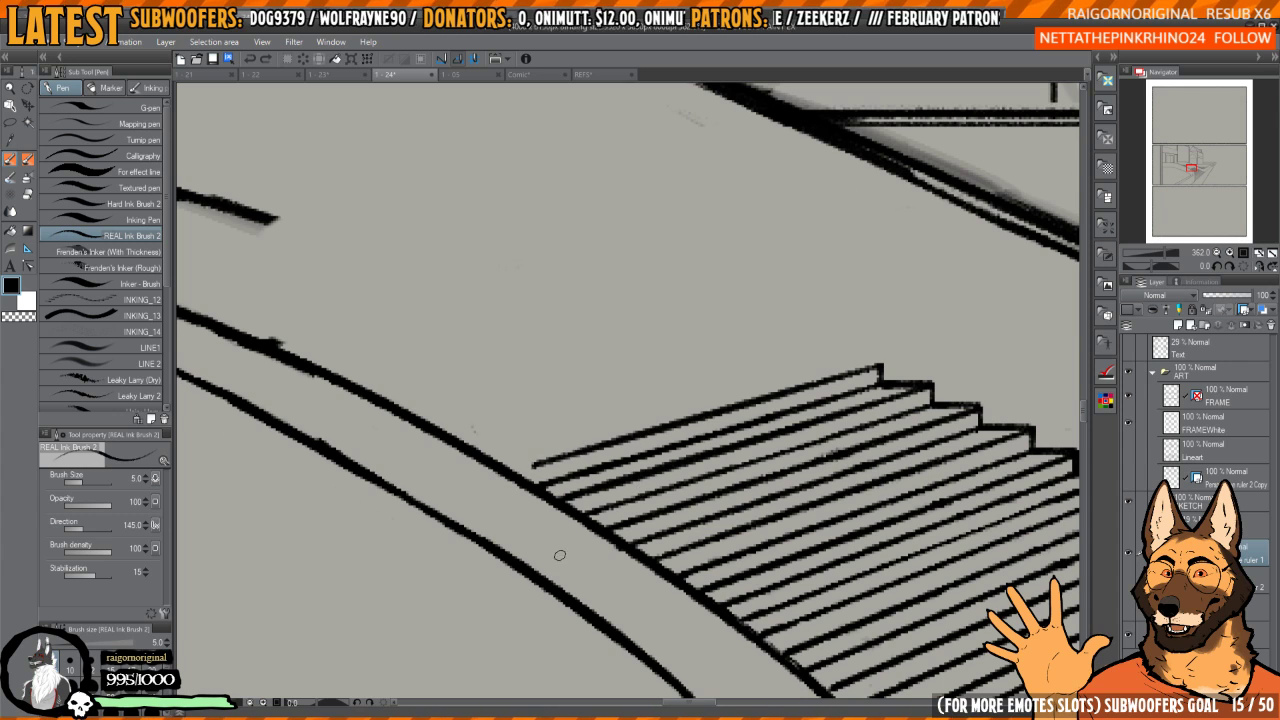
{"action": "left_click_drag", "start_coordinate": [694, 437], "coordinate": [714, 427]}
{"action": "key", "text": "ctrl+z"}
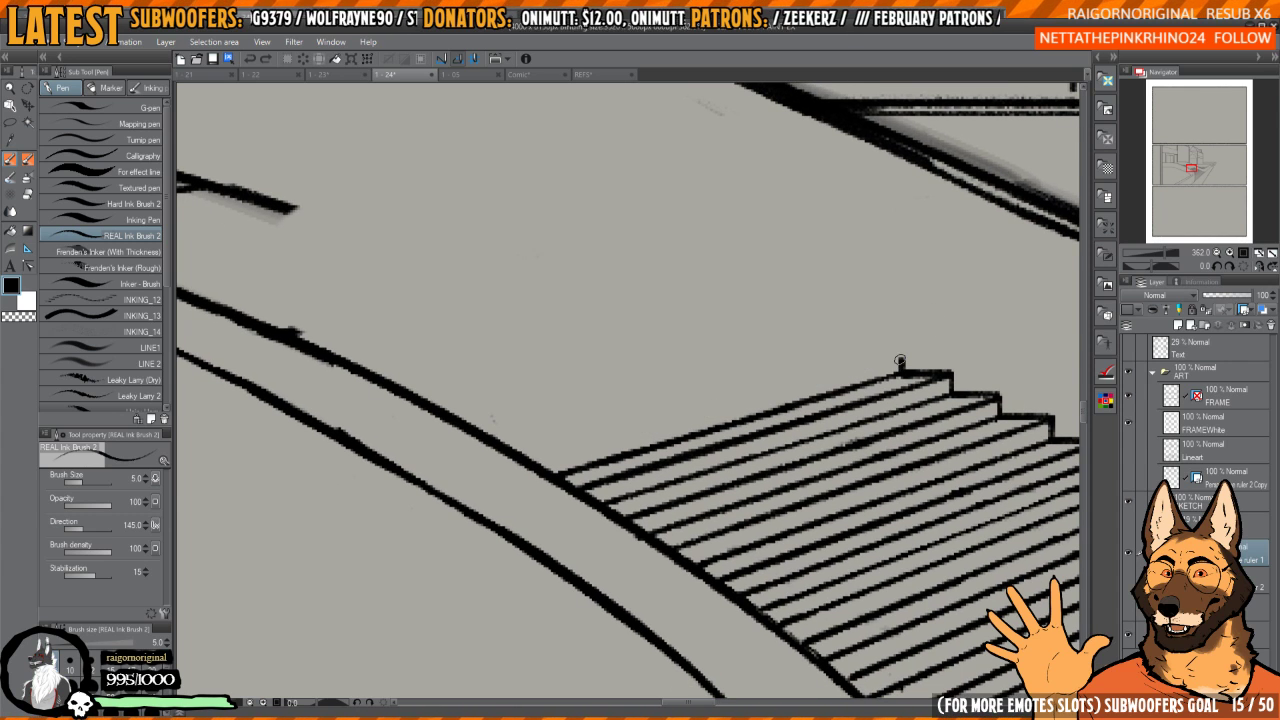
{"action": "mouse_move", "coordinate": [878, 367]}
{"action": "left_mouse_down"}
{"action": "mouse_move", "coordinate": [571, 564]}
{"action": "mouse_move", "coordinate": [911, 364]}
{"action": "mouse_move", "coordinate": [570, 553]}
{"action": "left_mouse_up"}
{"action": "mouse_move", "coordinate": [786, 351]}
{"action": "left_mouse_down"}
{"action": "mouse_move", "coordinate": [826, 366]}
{"action": "mouse_move", "coordinate": [589, 543]}
{"action": "mouse_move", "coordinate": [566, 517]}
{"action": "left_mouse_up"}
{"action": "key", "text": "ctrl+z"}
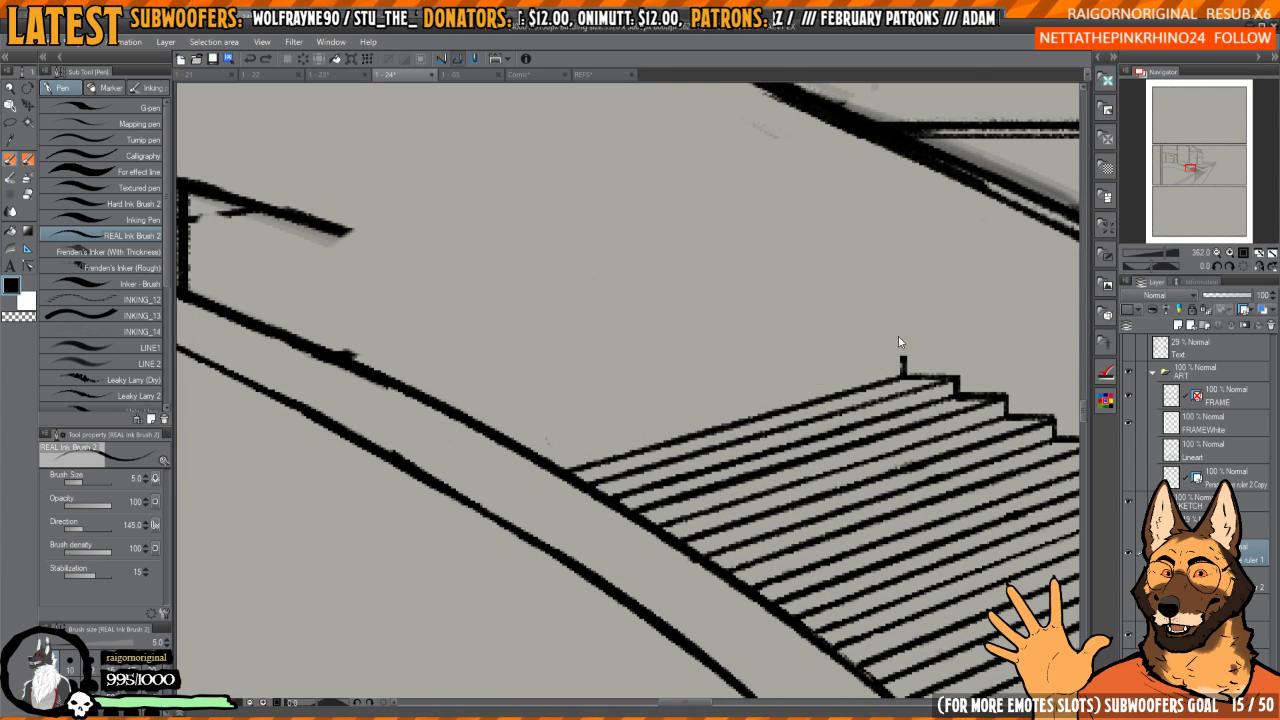
- Add a second step above the new one, inking its riser, short tread end and parallel lines to the curved wall
{"action": "mouse_move", "coordinate": [903, 362]}
{"action": "left_mouse_down"}
{"action": "mouse_move", "coordinate": [673, 486]}
{"action": "mouse_move", "coordinate": [577, 557]}
{"action": "left_mouse_up"}
{"action": "left_click_drag", "start_coordinate": [760, 343], "coordinate": [770, 359]}
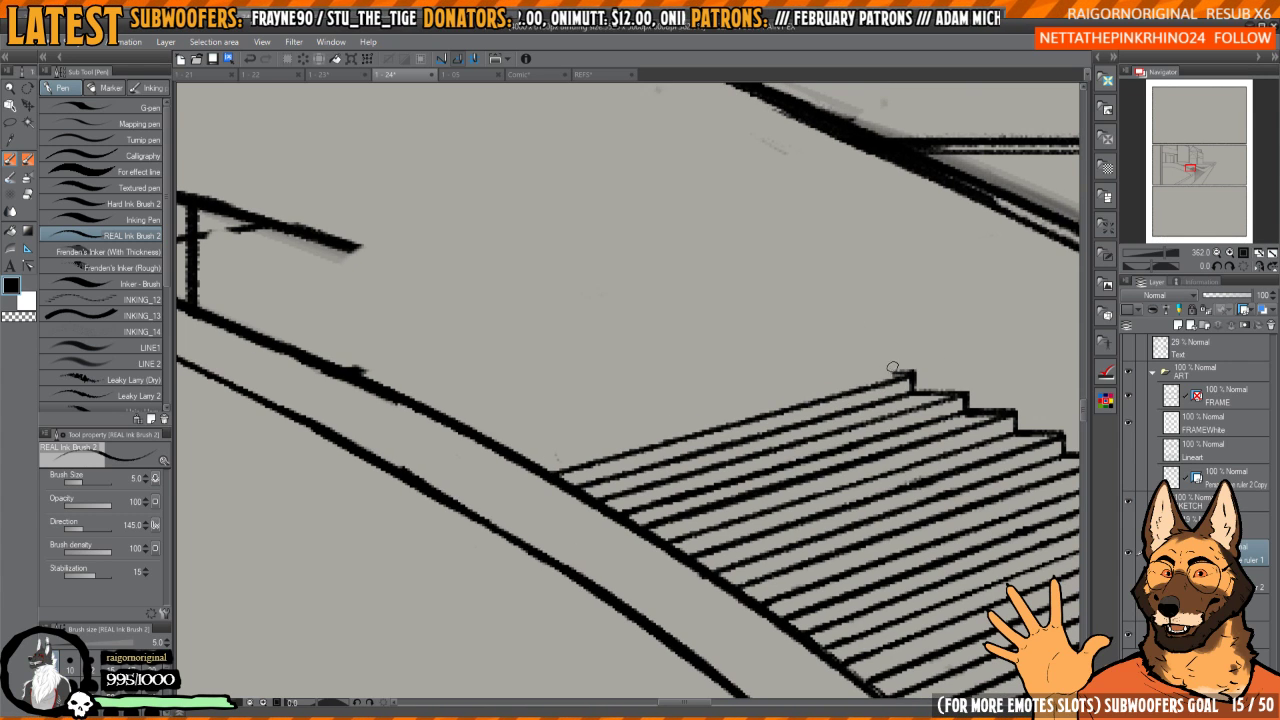
{"action": "mouse_move", "coordinate": [893, 367]}
{"action": "left_mouse_down"}
{"action": "mouse_move", "coordinate": [857, 370]}
{"action": "mouse_move", "coordinate": [878, 383]}
{"action": "mouse_move", "coordinate": [568, 570]}
{"action": "left_mouse_up"}
{"action": "mouse_move", "coordinate": [919, 315]}
{"action": "left_mouse_down"}
{"action": "mouse_move", "coordinate": [880, 320]}
{"action": "mouse_move", "coordinate": [910, 342]}
{"action": "left_mouse_up"}
{"action": "key", "text": "ctrl+z"}
{"action": "key", "text": "ctrl+z"}
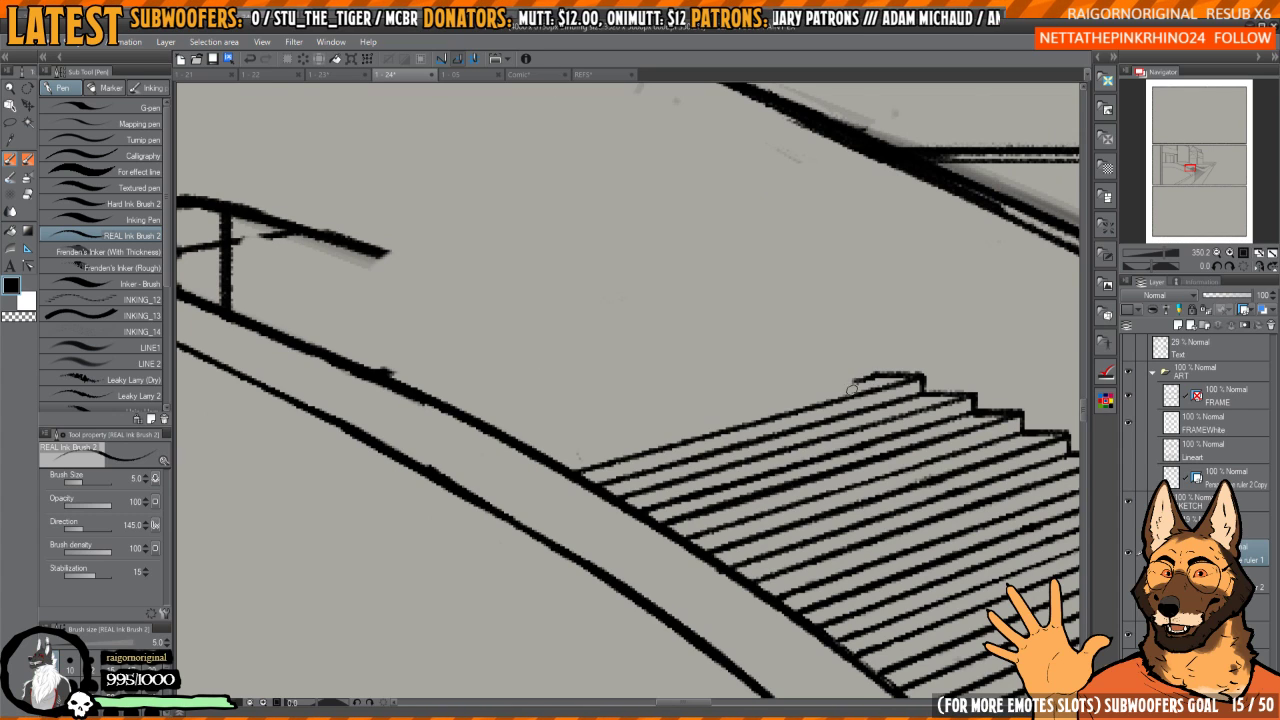
{"action": "left_click_drag", "start_coordinate": [852, 390], "coordinate": [681, 496]}
{"action": "key", "text": "ctrl+z"}
{"action": "left_click_drag", "start_coordinate": [852, 386], "coordinate": [757, 448]}
{"action": "key", "text": "ctrl+z"}
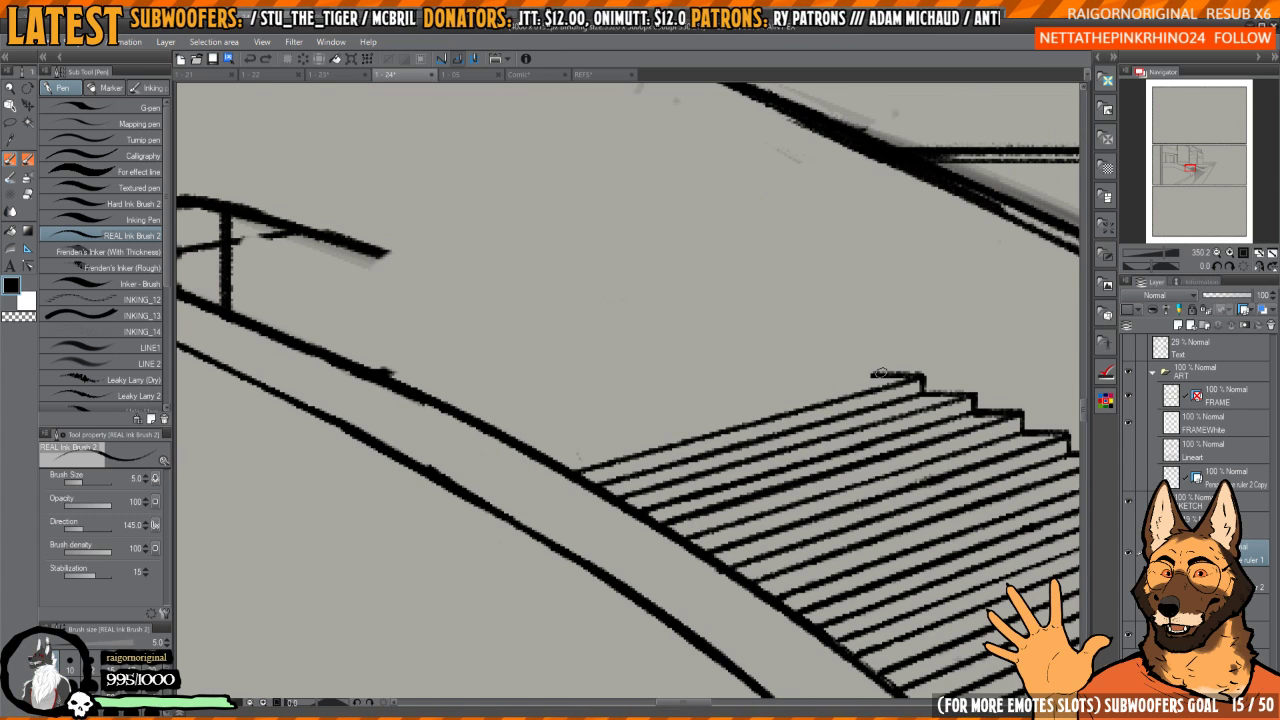
{"action": "left_click_drag", "start_coordinate": [856, 380], "coordinate": [576, 552]}
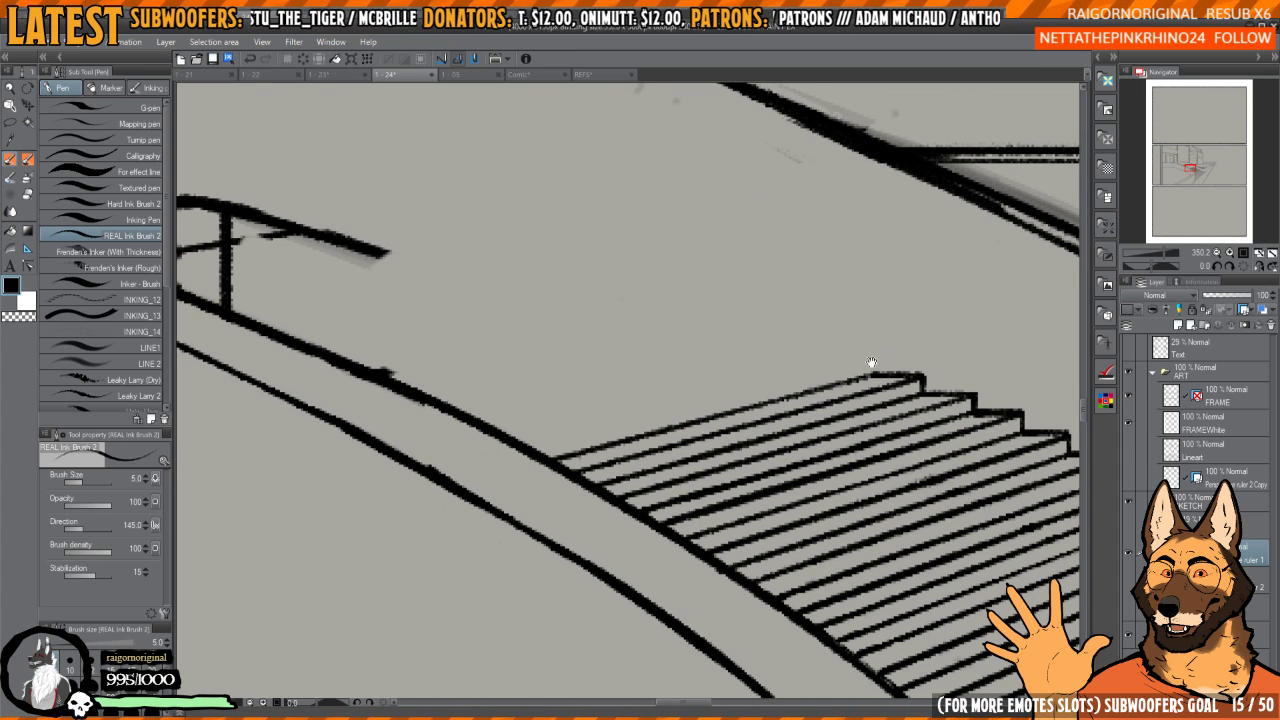
- Extend the staircase upward with further narrow steps, inking their risers, tread ends and parallel lines to the curved wall
{"action": "mouse_move", "coordinate": [871, 362]}
{"action": "left_mouse_down"}
{"action": "mouse_move", "coordinate": [885, 364]}
{"action": "mouse_move", "coordinate": [598, 555]}
{"action": "left_mouse_up"}
{"action": "left_click_drag", "start_coordinate": [783, 392], "coordinate": [825, 394]}
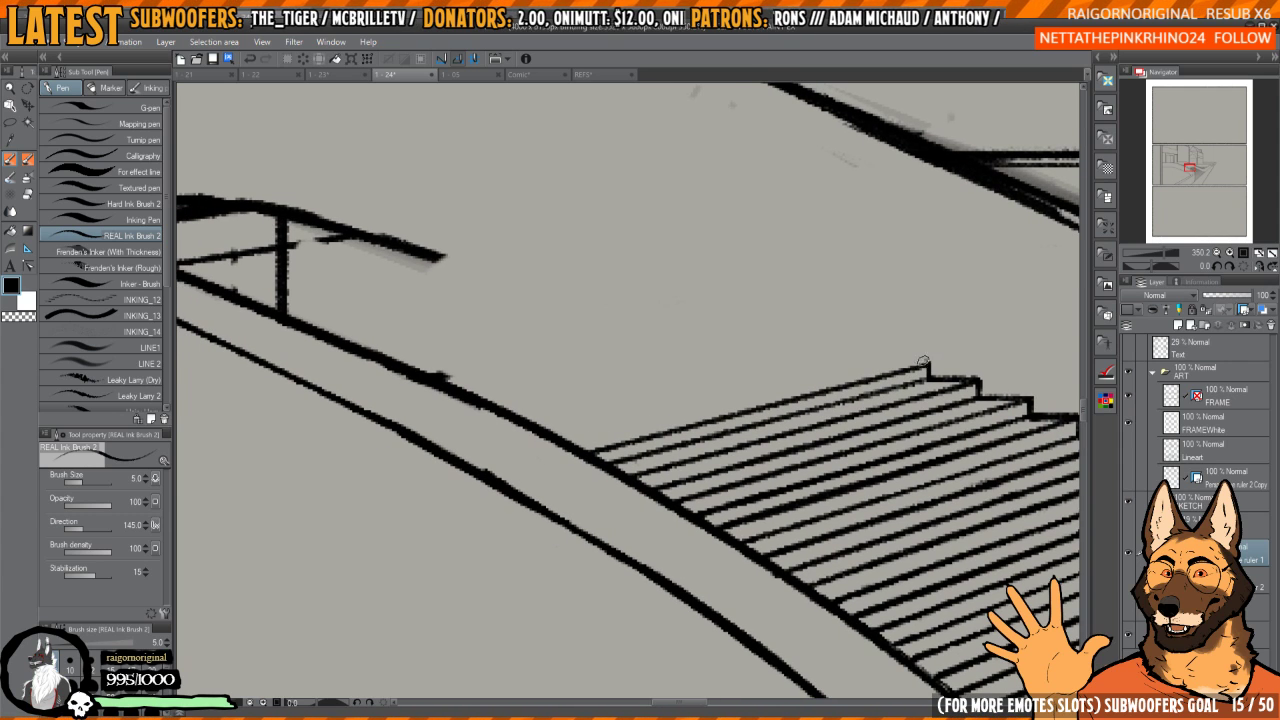
{"action": "mouse_move", "coordinate": [885, 352]}
{"action": "left_mouse_down"}
{"action": "mouse_move", "coordinate": [923, 368]}
{"action": "mouse_move", "coordinate": [893, 347]}
{"action": "mouse_move", "coordinate": [815, 404]}
{"action": "left_mouse_up"}
{"action": "key", "text": "ctrl+z"}
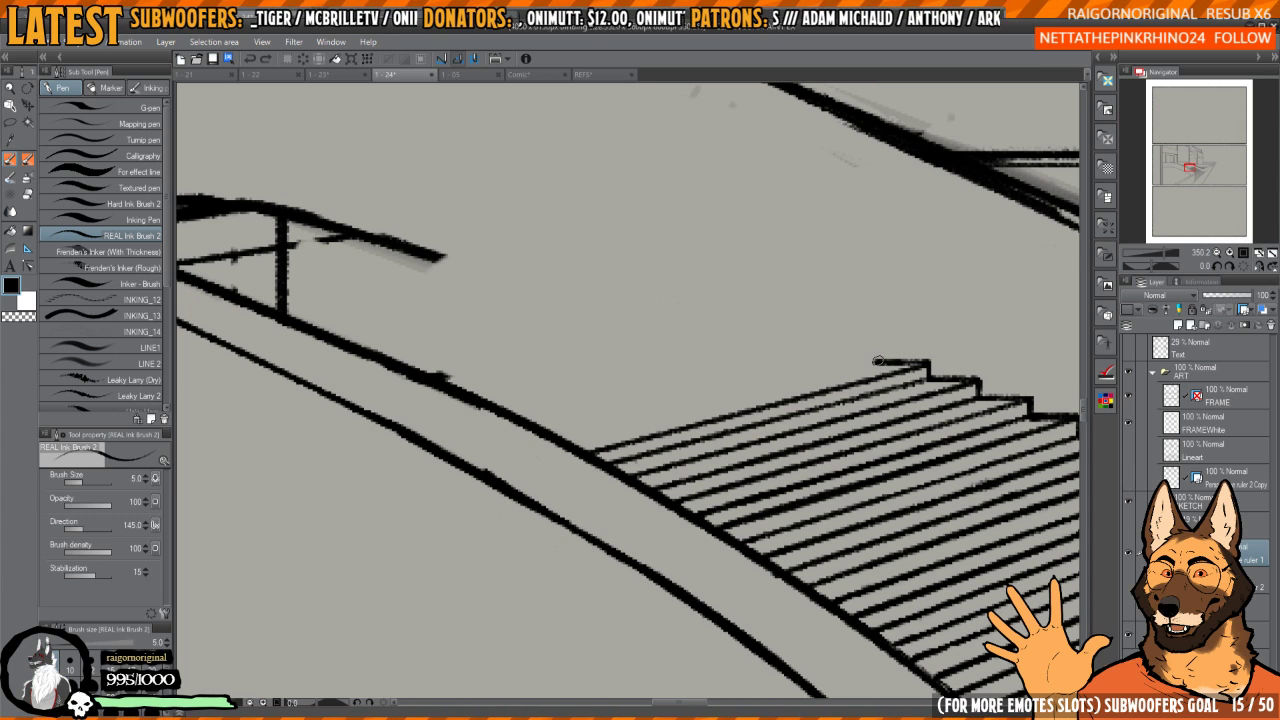
{"action": "left_click_drag", "start_coordinate": [878, 360], "coordinate": [611, 545]}
{"action": "mouse_move", "coordinate": [830, 357]}
{"action": "left_mouse_down"}
{"action": "mouse_move", "coordinate": [844, 383]}
{"action": "mouse_move", "coordinate": [590, 580]}
{"action": "mouse_move", "coordinate": [602, 580]}
{"action": "left_mouse_up"}
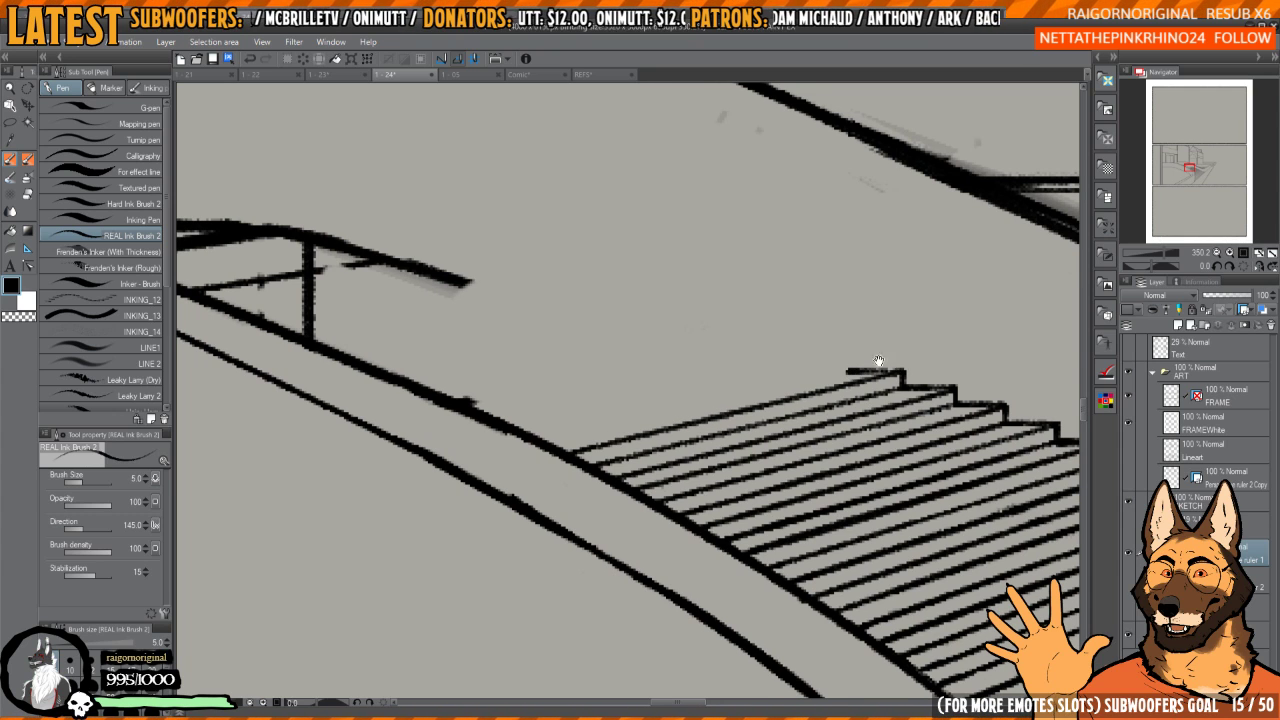
{"action": "left_click_drag", "start_coordinate": [878, 361], "coordinate": [900, 357]}
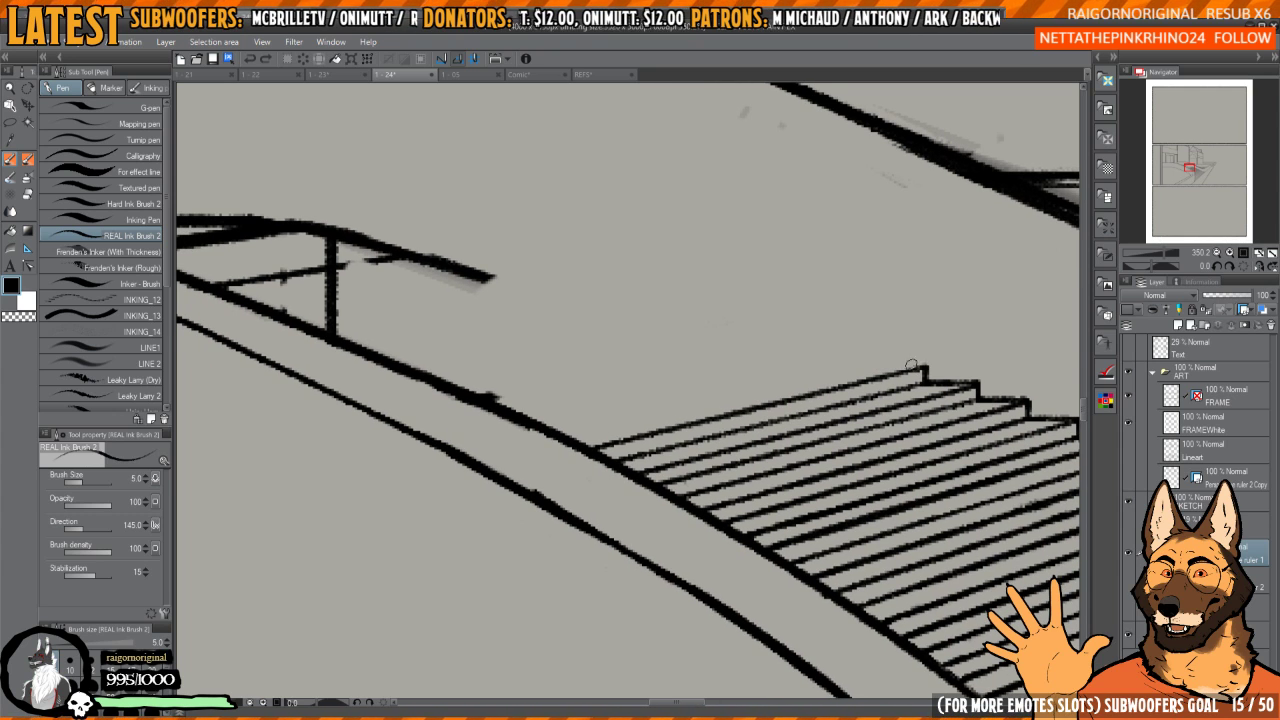
{"action": "left_click_drag", "start_coordinate": [873, 366], "coordinate": [590, 540]}
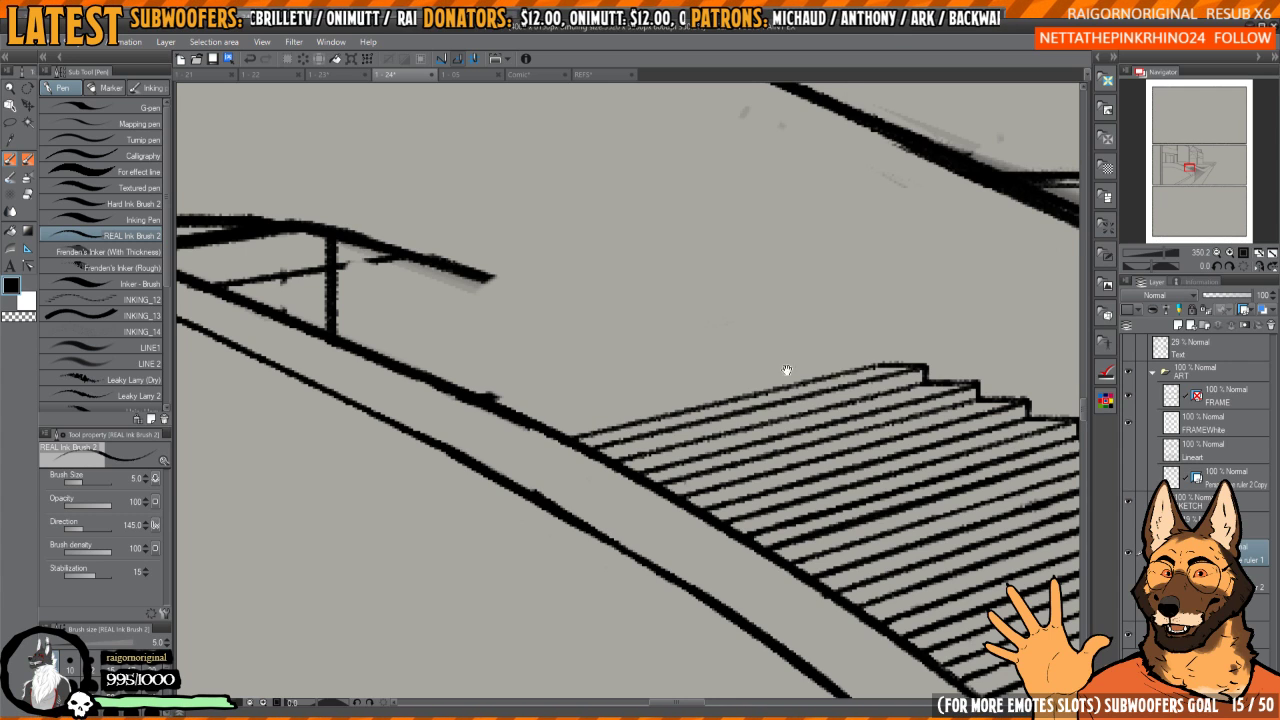
{"action": "mouse_move", "coordinate": [877, 312]}
{"action": "left_mouse_down"}
{"action": "mouse_move", "coordinate": [895, 320]}
{"action": "mouse_move", "coordinate": [793, 412]}
{"action": "mouse_move", "coordinate": [600, 538]}
{"action": "left_mouse_up"}
{"action": "key", "text": "ctrl+z"}
{"action": "mouse_move", "coordinate": [897, 357]}
{"action": "left_mouse_down"}
{"action": "mouse_move", "coordinate": [629, 510]}
{"action": "mouse_move", "coordinate": [626, 470]}
{"action": "left_mouse_up"}
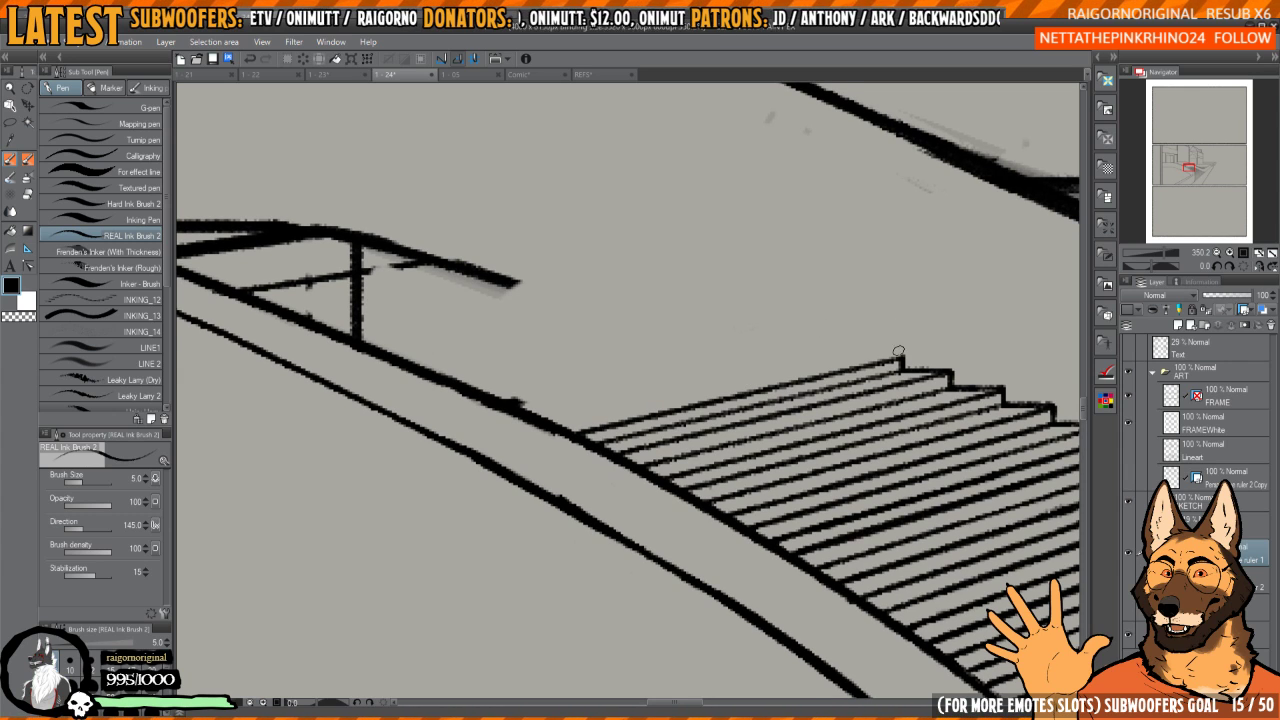
{"action": "mouse_move", "coordinate": [854, 348]}
{"action": "left_mouse_down"}
{"action": "mouse_move", "coordinate": [890, 346]}
{"action": "mouse_move", "coordinate": [609, 524]}
{"action": "left_mouse_up"}
- Mirror the canvas view and refine the curved wall's edge where the new steps meet it, alternating black and transparent strokes
{"action": "mouse_move", "coordinate": [773, 399]}
{"action": "left_mouse_down"}
{"action": "mouse_move", "coordinate": [745, 407]}
{"action": "mouse_move", "coordinate": [769, 409]}
{"action": "left_mouse_up"}
{"action": "mouse_move", "coordinate": [796, 463]}
{"action": "left_mouse_down"}
{"action": "mouse_move", "coordinate": [777, 407]}
{"action": "mouse_move", "coordinate": [804, 367]}
{"action": "mouse_move", "coordinate": [798, 343]}
{"action": "left_mouse_up"}
{"action": "key", "text": "h"}
{"action": "mouse_move", "coordinate": [637, 436]}
{"action": "left_mouse_down"}
{"action": "mouse_move", "coordinate": [683, 422]}
{"action": "mouse_move", "coordinate": [616, 456]}
{"action": "left_mouse_up"}
{"action": "key", "text": "c"}
{"action": "mouse_move", "coordinate": [676, 400]}
{"action": "left_mouse_down"}
{"action": "mouse_move", "coordinate": [602, 470]}
{"action": "mouse_move", "coordinate": [597, 495]}
{"action": "left_mouse_up"}
{"action": "left_click_drag", "start_coordinate": [744, 368], "coordinate": [697, 403]}
{"action": "mouse_move", "coordinate": [822, 306]}
{"action": "left_mouse_down"}
{"action": "mouse_move", "coordinate": [737, 374]}
{"action": "mouse_move", "coordinate": [811, 316]}
{"action": "left_mouse_up"}
{"action": "key", "text": "c"}
{"action": "left_click_drag", "start_coordinate": [866, 241], "coordinate": [616, 456]}
{"action": "mouse_move", "coordinate": [712, 368]}
{"action": "left_mouse_down"}
{"action": "mouse_move", "coordinate": [588, 500]}
{"action": "mouse_move", "coordinate": [616, 474]}
{"action": "left_mouse_up"}
- Thin the curved wall's inner edge between the staircase and the small openings with transparent strokes
{"action": "key", "text": "c"}
{"action": "left_click_drag", "start_coordinate": [694, 398], "coordinate": [904, 210]}
{"action": "mouse_move", "coordinate": [760, 322]}
{"action": "left_mouse_down"}
{"action": "mouse_move", "coordinate": [613, 450]}
{"action": "mouse_move", "coordinate": [832, 266]}
{"action": "mouse_move", "coordinate": [725, 336]}
{"action": "left_mouse_up"}
{"action": "left_click_drag", "start_coordinate": [654, 368], "coordinate": [783, 269]}
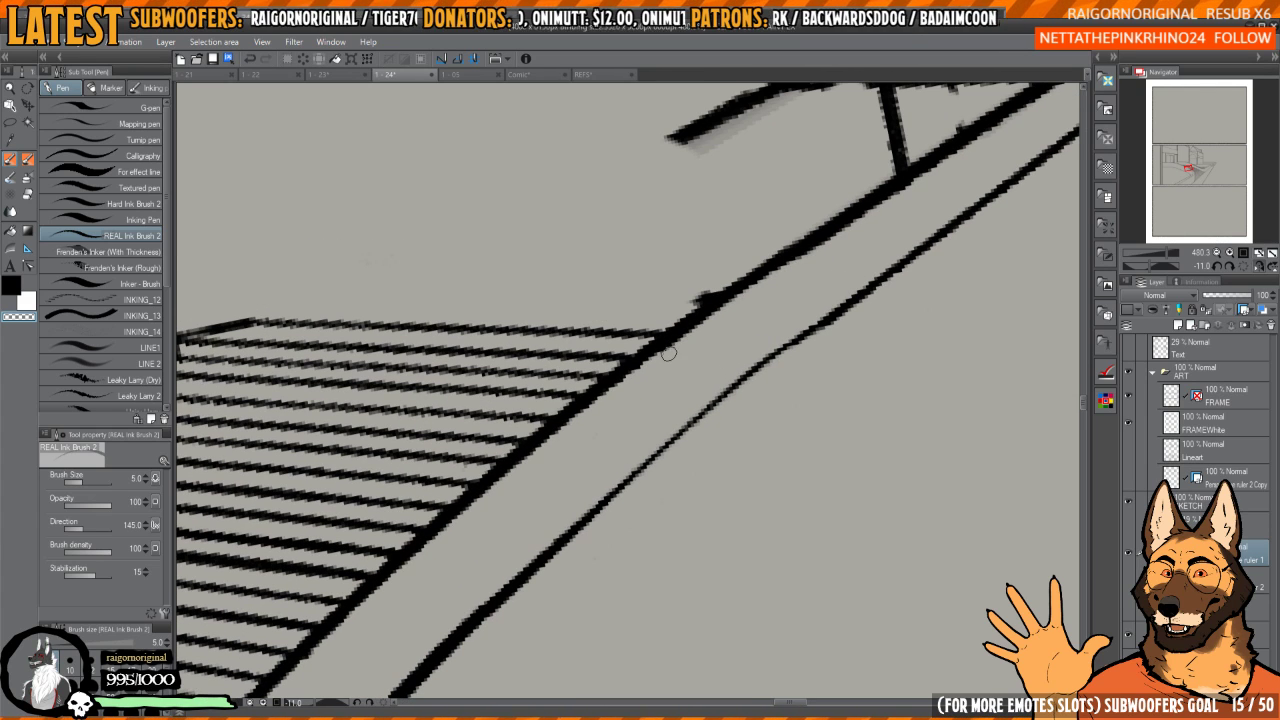
{"action": "left_click_drag", "start_coordinate": [708, 318], "coordinate": [936, 166]}
{"action": "left_click_drag", "start_coordinate": [793, 262], "coordinate": [972, 138]}
{"action": "mouse_move", "coordinate": [937, 162]}
{"action": "left_mouse_down"}
{"action": "mouse_move", "coordinate": [691, 308]}
{"action": "mouse_move", "coordinate": [763, 320]}
{"action": "left_mouse_up"}
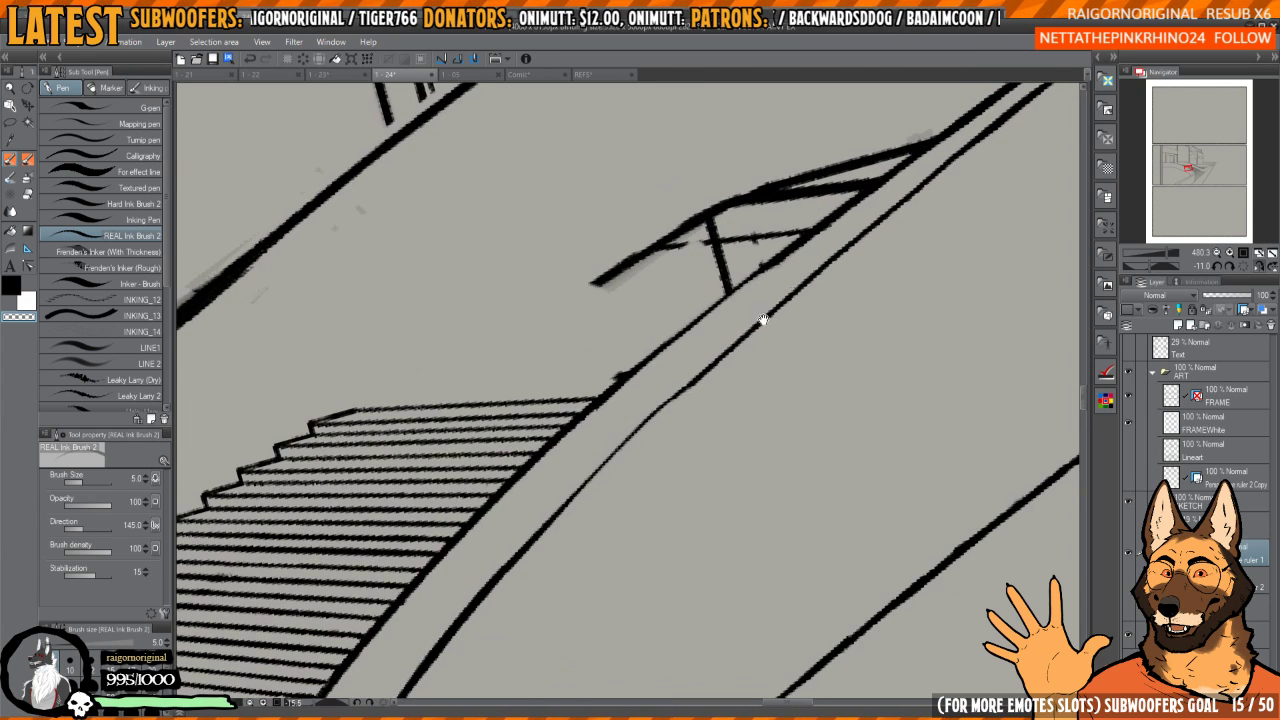
- Smooth the kink in the curved wall's outer line beside the staircase by thinning and re-inking it in black
{"action": "mouse_move", "coordinate": [671, 401]}
{"action": "left_mouse_down"}
{"action": "mouse_move", "coordinate": [765, 324]}
{"action": "mouse_move", "coordinate": [672, 386]}
{"action": "left_mouse_up"}
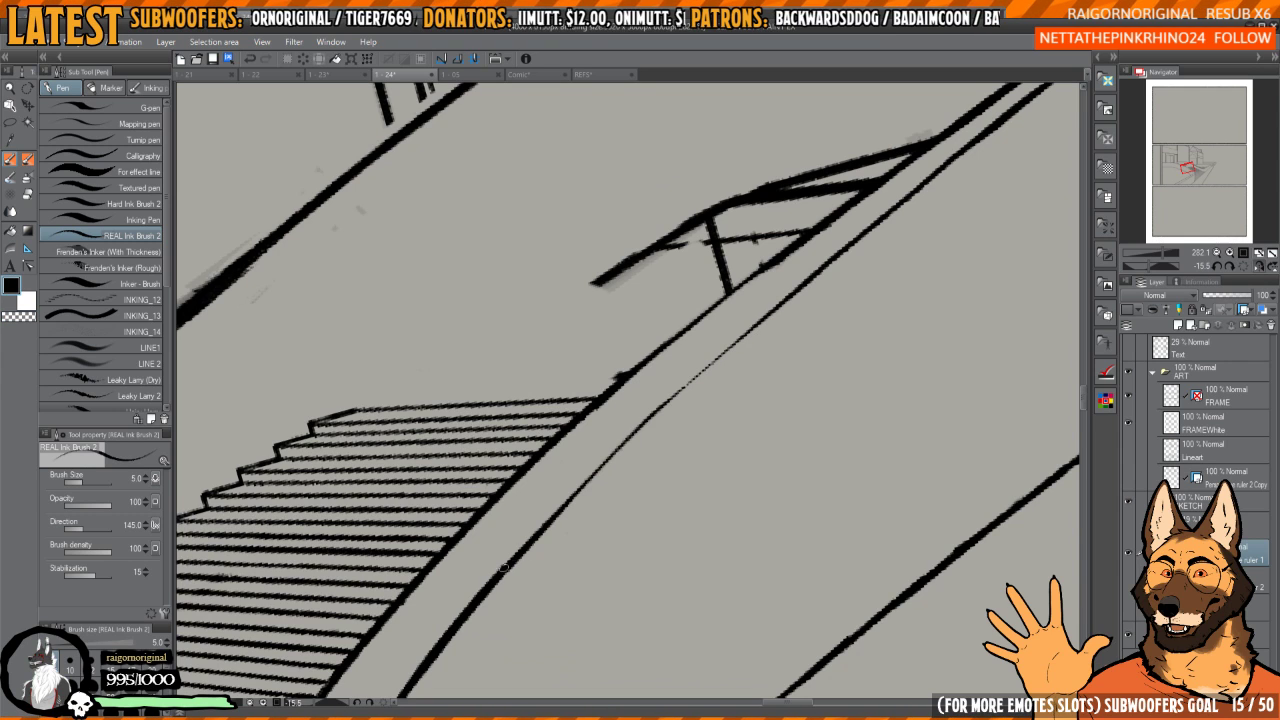
{"action": "mouse_move", "coordinate": [505, 567]}
{"action": "left_mouse_down"}
{"action": "mouse_move", "coordinate": [790, 295]}
{"action": "mouse_move", "coordinate": [726, 337]}
{"action": "left_mouse_up"}
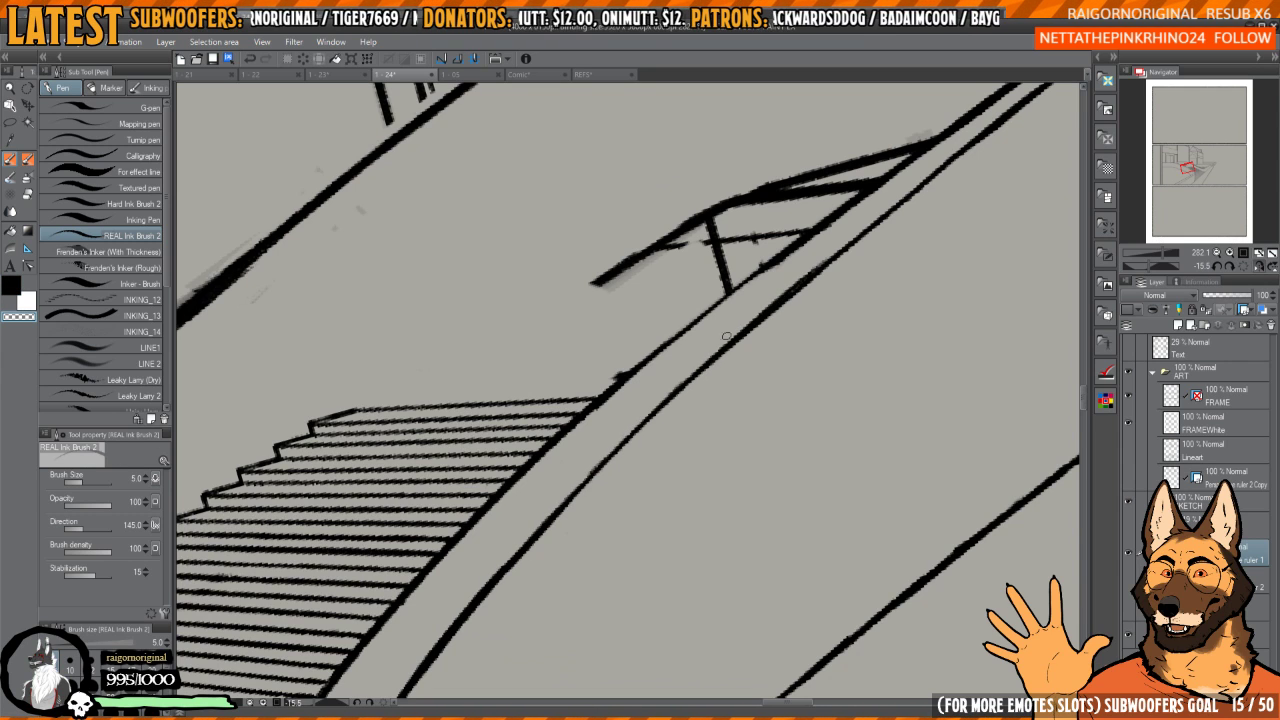
{"action": "left_click_drag", "start_coordinate": [609, 449], "coordinate": [842, 250]}
{"action": "left_click_drag", "start_coordinate": [835, 260], "coordinate": [733, 345]}
{"action": "key", "text": "c"}
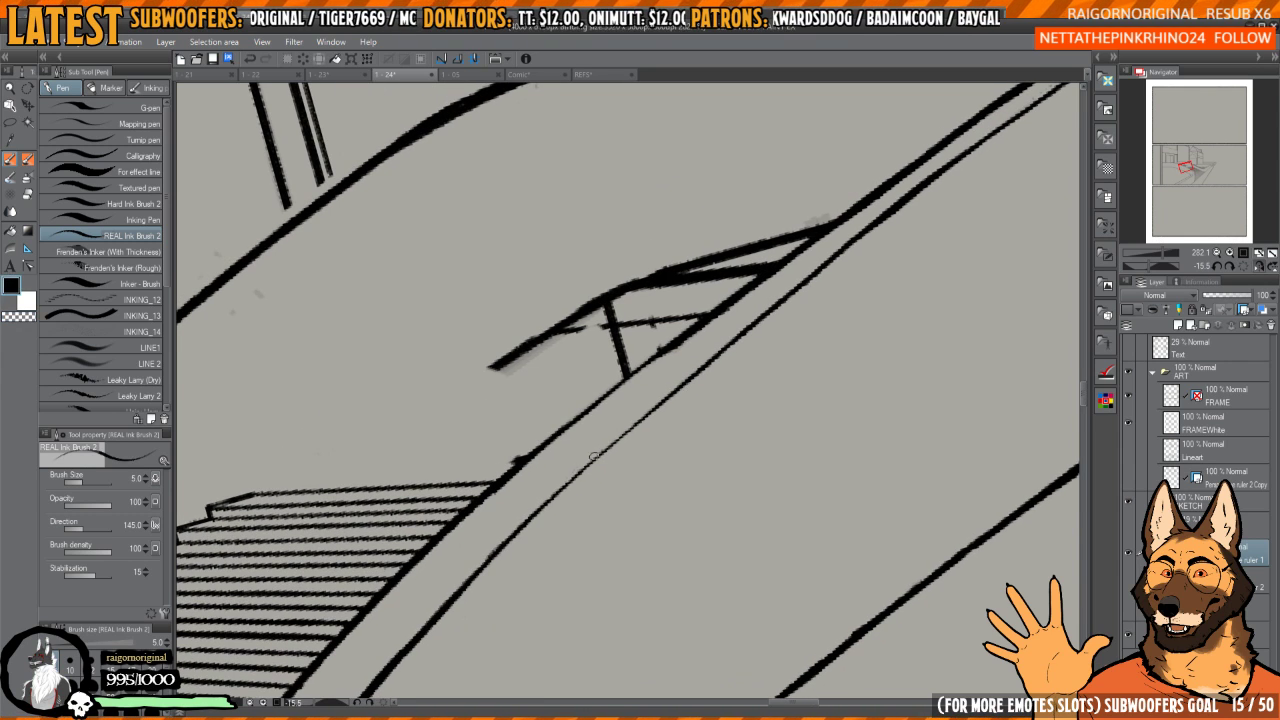
{"action": "left_click_drag", "start_coordinate": [552, 497], "coordinate": [677, 386]}
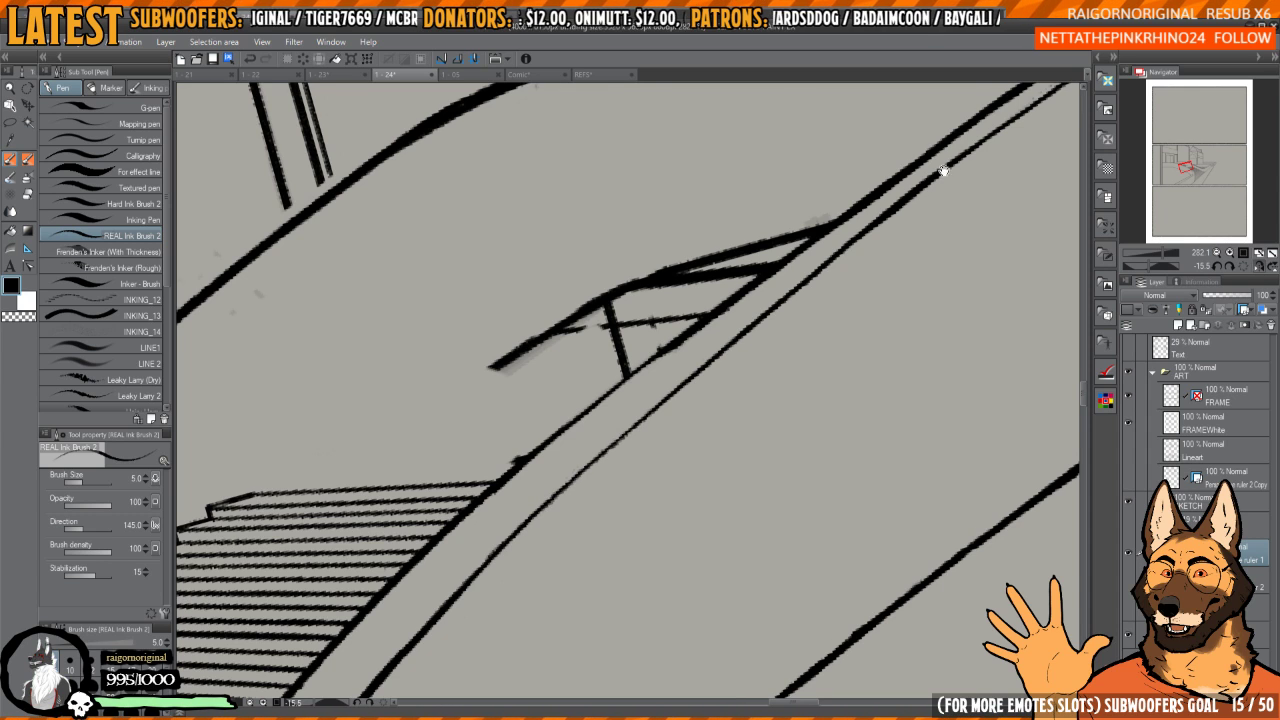
{"action": "left_click_drag", "start_coordinate": [943, 171], "coordinate": [787, 269]}
{"action": "left_click_drag", "start_coordinate": [705, 312], "coordinate": [800, 290]}
- Thin the curved wall's double lines along and beyond the small openings with transparent strokes
{"action": "key", "text": "c"}
{"action": "left_click_drag", "start_coordinate": [742, 308], "coordinate": [804, 255]}
{"action": "left_click_drag", "start_coordinate": [638, 385], "coordinate": [822, 250]}
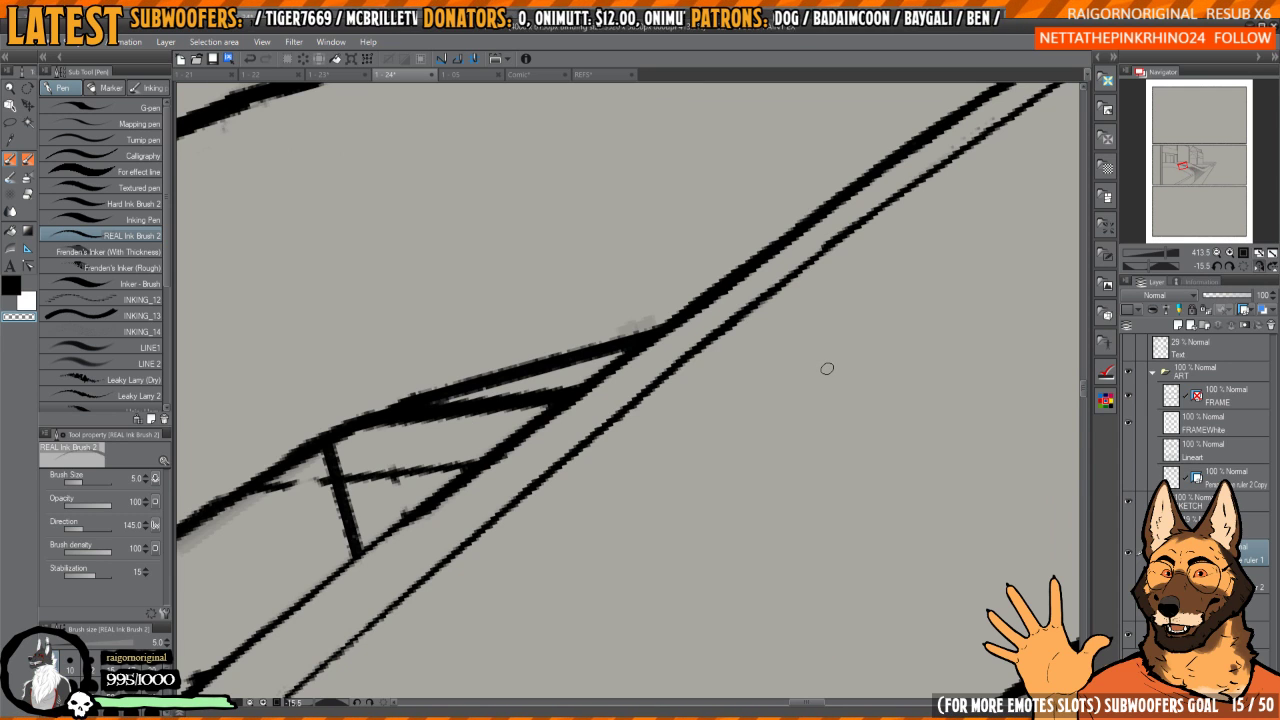
{"action": "left_click_drag", "start_coordinate": [827, 354], "coordinate": [773, 406]}
{"action": "left_click_drag", "start_coordinate": [870, 355], "coordinate": [764, 349]}
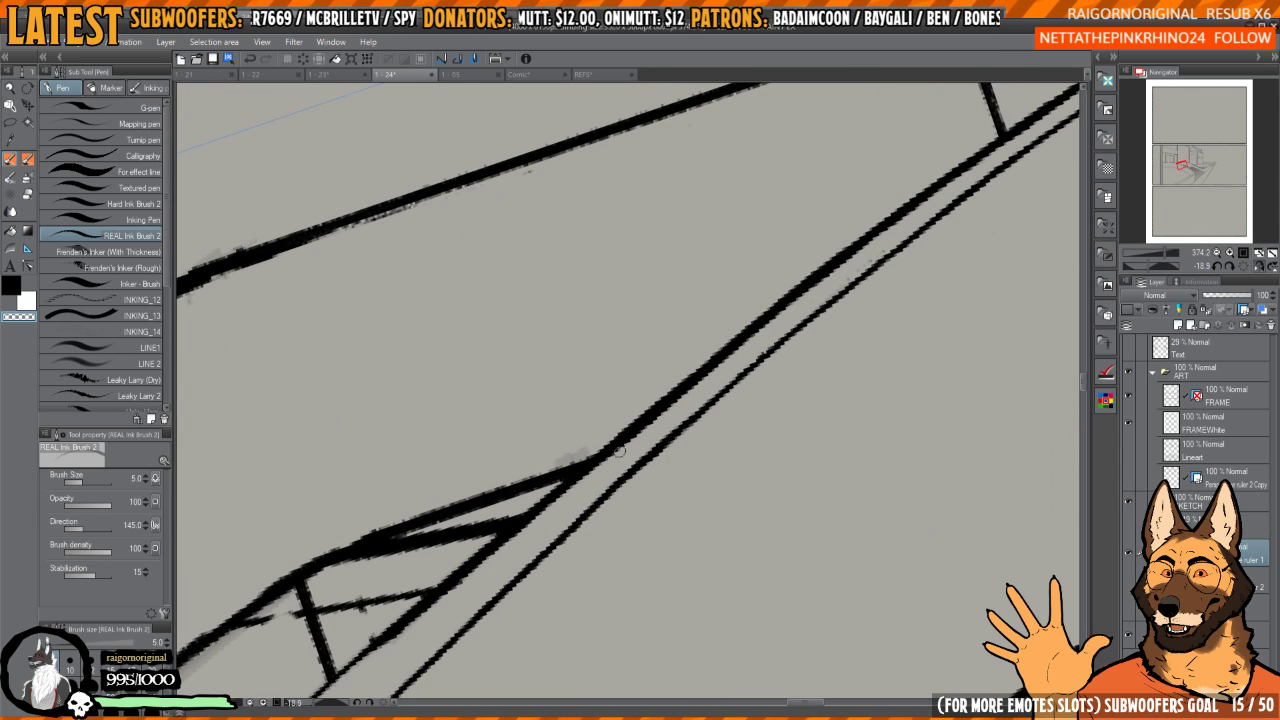
{"action": "mouse_move", "coordinate": [620, 452]}
{"action": "left_mouse_down"}
{"action": "mouse_move", "coordinate": [918, 208]}
{"action": "mouse_move", "coordinate": [811, 306]}
{"action": "mouse_move", "coordinate": [856, 267]}
{"action": "mouse_move", "coordinate": [860, 235]}
{"action": "mouse_move", "coordinate": [614, 454]}
{"action": "left_mouse_up"}
{"action": "left_click_drag", "start_coordinate": [665, 403], "coordinate": [589, 466]}
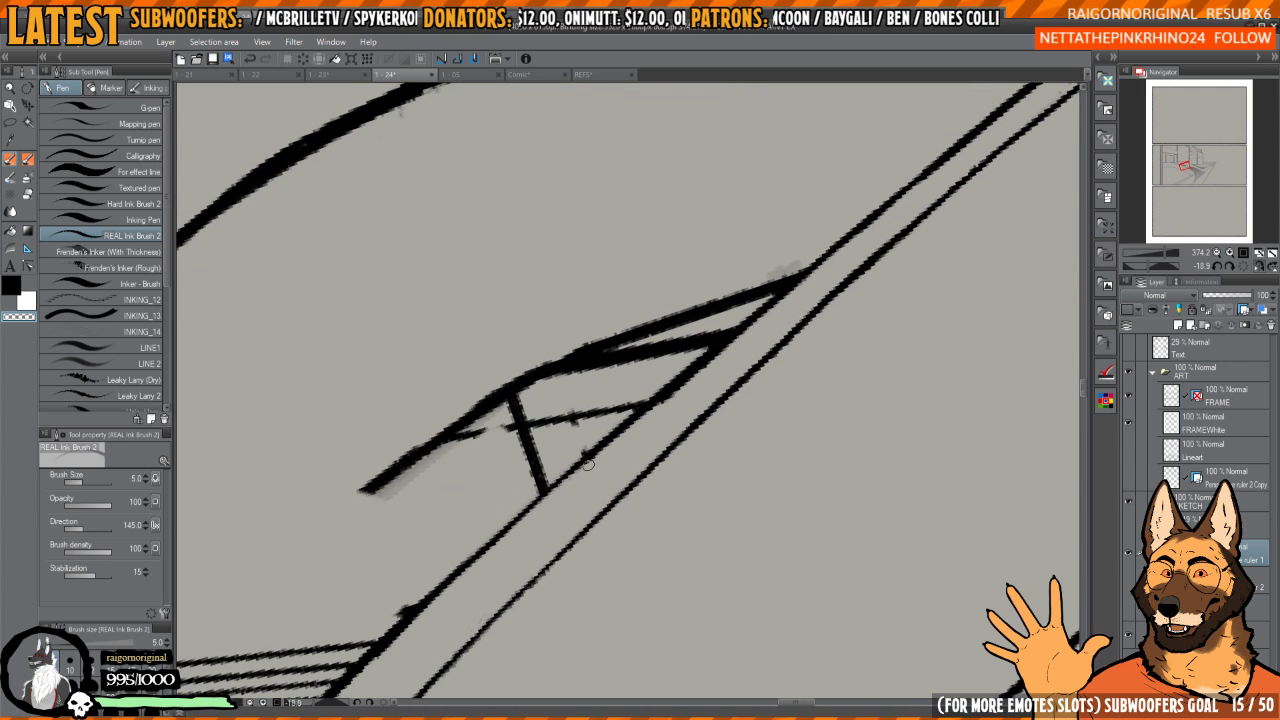
- Thin the wall edge bordering the small openings and erase the bump on it near the top of the staircase
{"action": "left_click_drag", "start_coordinate": [696, 378], "coordinate": [636, 424]}
{"action": "left_click_drag", "start_coordinate": [728, 347], "coordinate": [663, 406]}
{"action": "left_click_drag", "start_coordinate": [615, 486], "coordinate": [885, 276]}
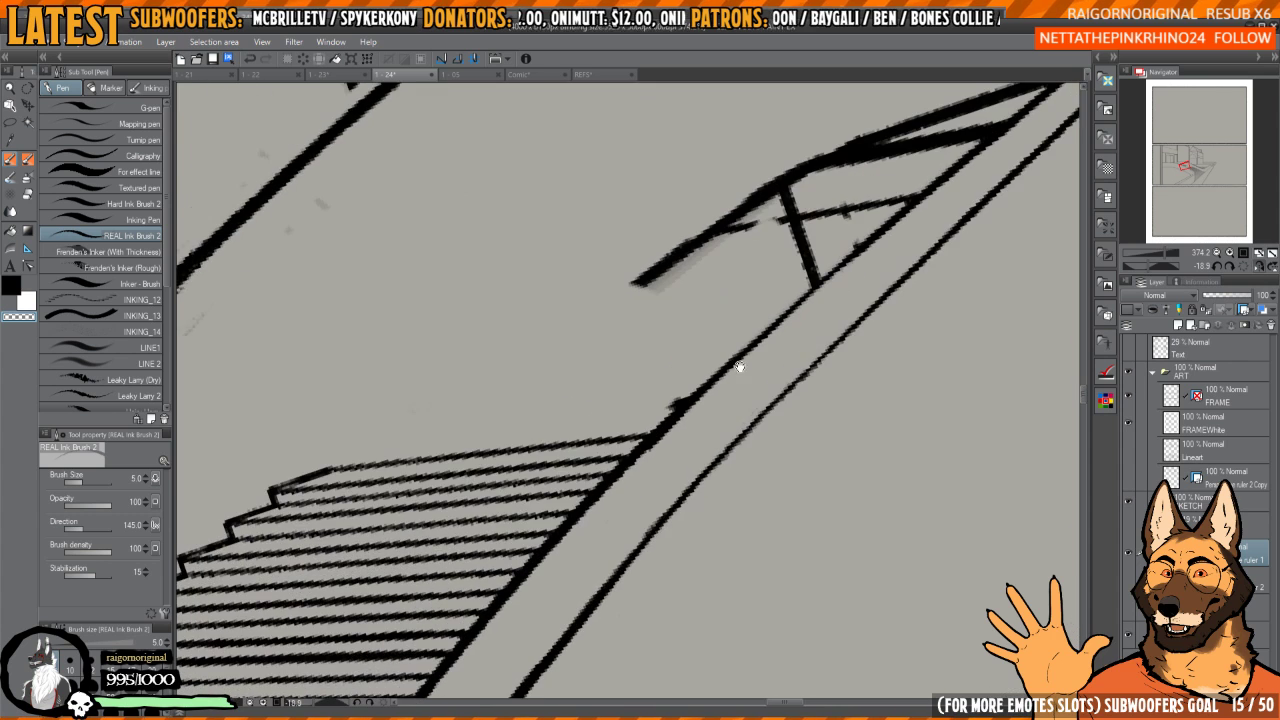
{"action": "scroll", "coordinate": [680, 392], "scroll_direction": "up", "scroll_amount": 3}
{"action": "left_click_drag", "start_coordinate": [697, 386], "coordinate": [666, 414]}
{"action": "left_click_drag", "start_coordinate": [823, 292], "coordinate": [620, 492]}
{"action": "scroll", "coordinate": [780, 330], "scroll_direction": "down", "scroll_amount": 2}
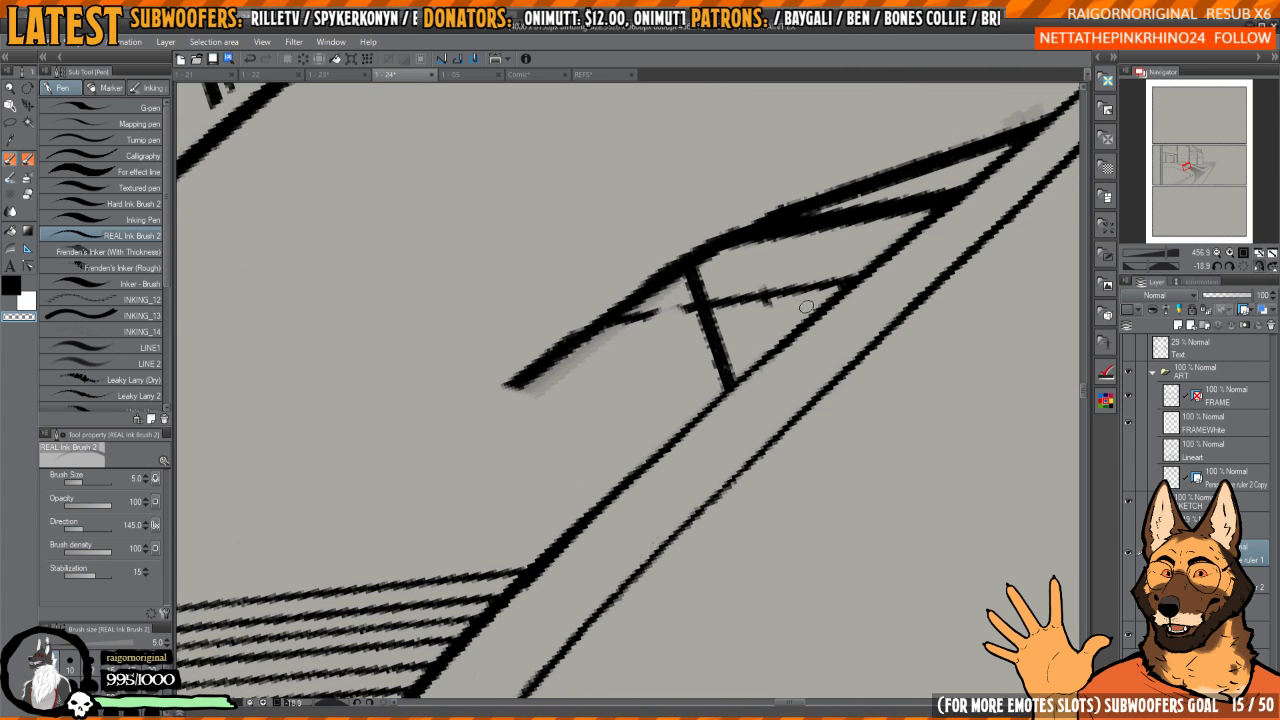
- Erase the vertical post, the crossing line and the leftover rail inside the small openings
{"action": "left_click_drag", "start_coordinate": [770, 296], "coordinate": [824, 288]}
{"action": "mouse_move", "coordinate": [728, 370]}
{"action": "left_mouse_down"}
{"action": "mouse_move", "coordinate": [712, 381]}
{"action": "mouse_move", "coordinate": [794, 286]}
{"action": "mouse_move", "coordinate": [771, 303]}
{"action": "mouse_move", "coordinate": [812, 286]}
{"action": "mouse_move", "coordinate": [796, 271]}
{"action": "mouse_move", "coordinate": [637, 371]}
{"action": "mouse_move", "coordinate": [628, 360]}
{"action": "left_mouse_up"}
{"action": "key", "text": "e"}
{"action": "key", "text": "p"}
{"action": "mouse_move", "coordinate": [780, 280]}
{"action": "left_mouse_down"}
{"action": "mouse_move", "coordinate": [751, 377]}
{"action": "mouse_move", "coordinate": [675, 448]}
{"action": "left_mouse_up"}
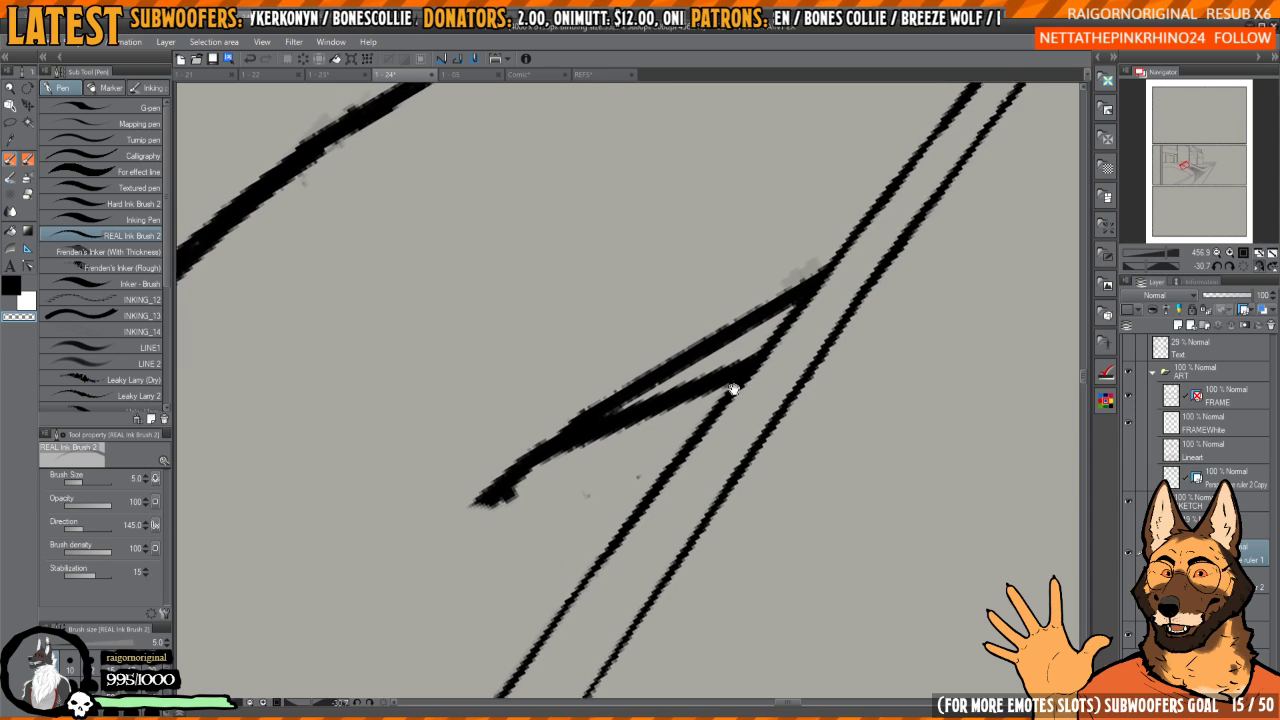
- Thin the upper of the two slanted lines at the openings and erase the grey smudge where it meets the wall
{"action": "left_click_drag", "start_coordinate": [733, 390], "coordinate": [708, 420]}
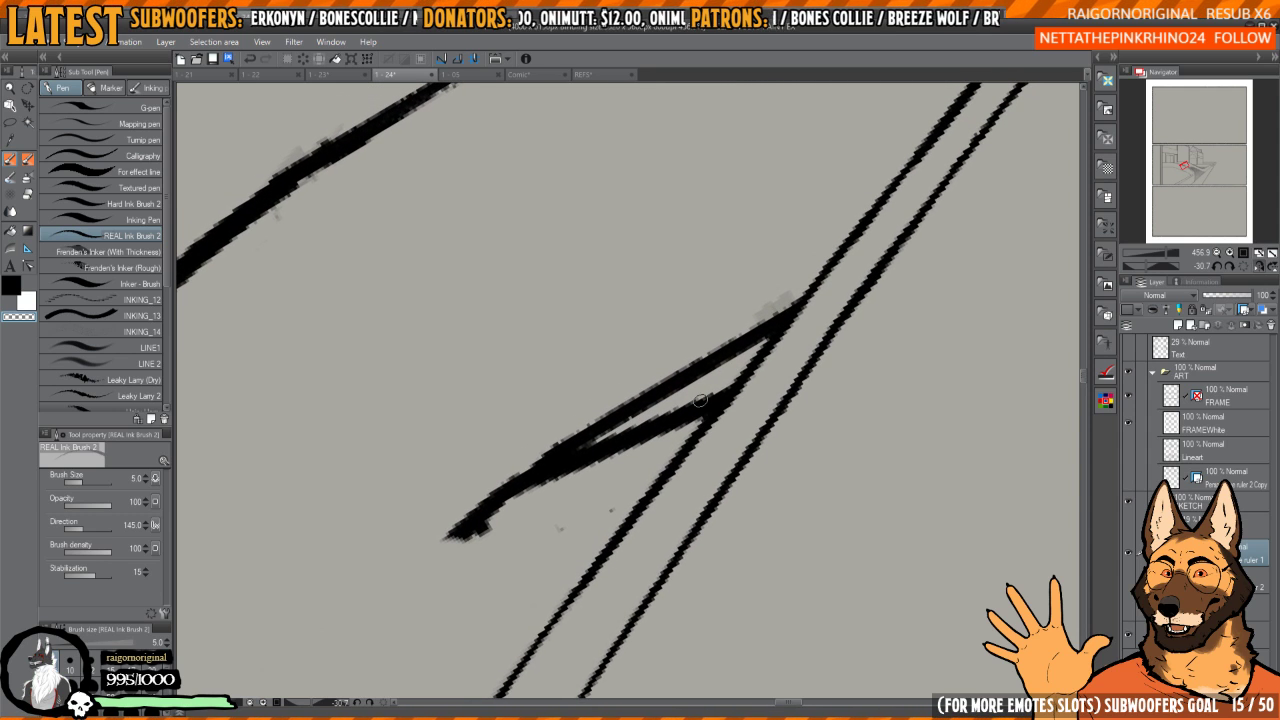
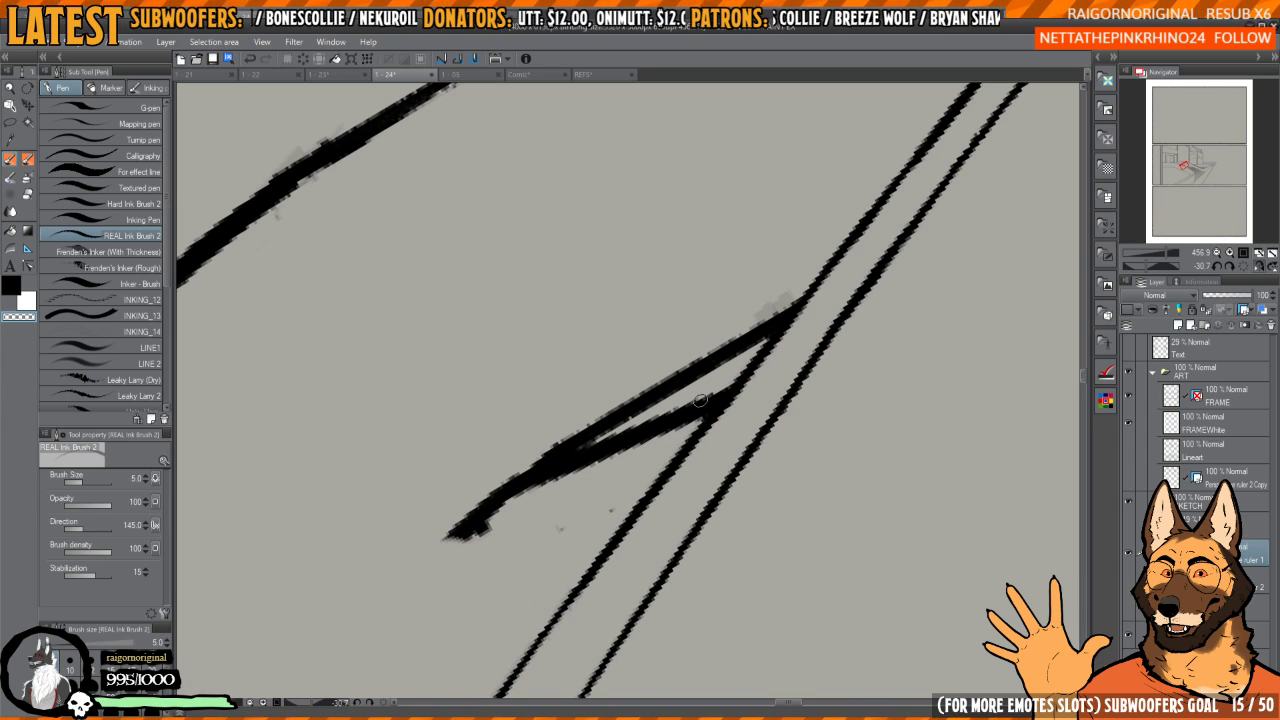
{"action": "mouse_move", "coordinate": [700, 400]}
{"action": "left_mouse_down"}
{"action": "mouse_move", "coordinate": [687, 432]}
{"action": "mouse_move", "coordinate": [776, 326]}
{"action": "left_mouse_up"}
{"action": "scroll", "coordinate": [650, 437], "scroll_direction": "up", "scroll_amount": 2}
{"action": "left_click_drag", "start_coordinate": [602, 480], "coordinate": [776, 336]}
{"action": "key", "text": "ctrl+z"}
{"action": "left_click_drag", "start_coordinate": [589, 487], "coordinate": [818, 308]}
{"action": "key", "text": "ctrl+z"}
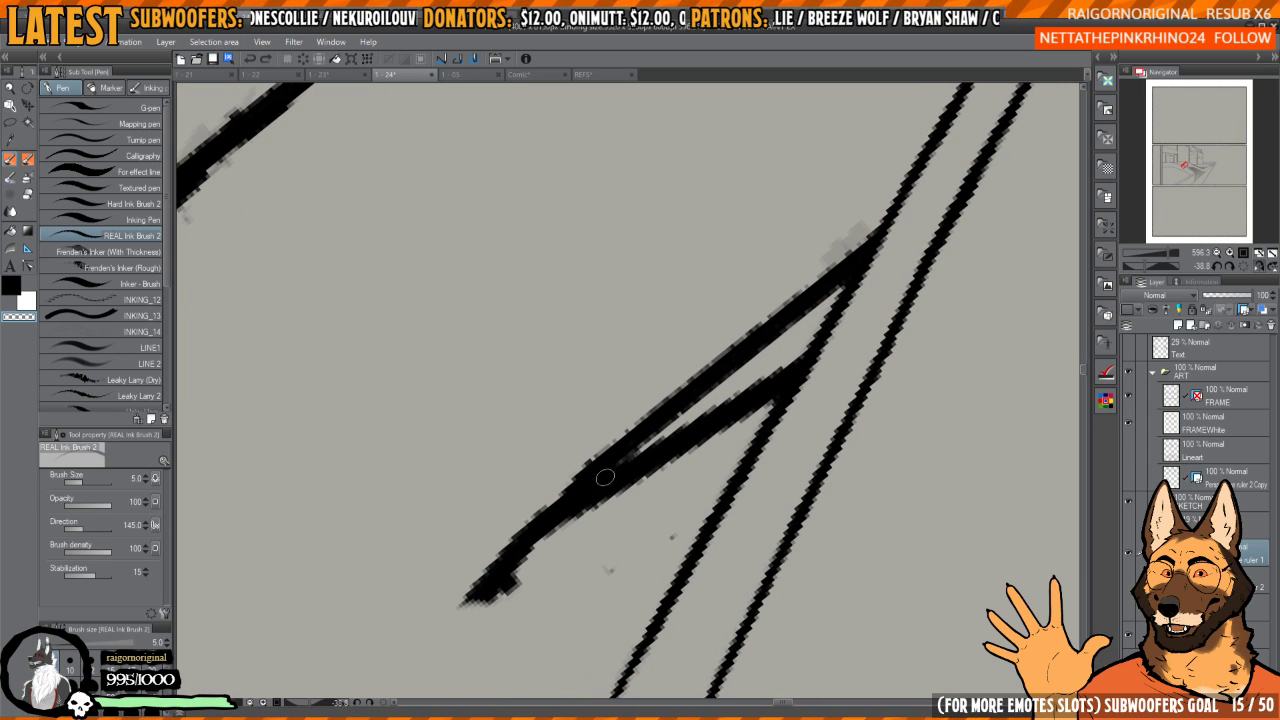
{"action": "mouse_move", "coordinate": [604, 477]}
{"action": "left_mouse_down"}
{"action": "mouse_move", "coordinate": [848, 283]}
{"action": "mouse_move", "coordinate": [672, 418]}
{"action": "left_mouse_up"}
{"action": "key", "text": "ctrl+z"}
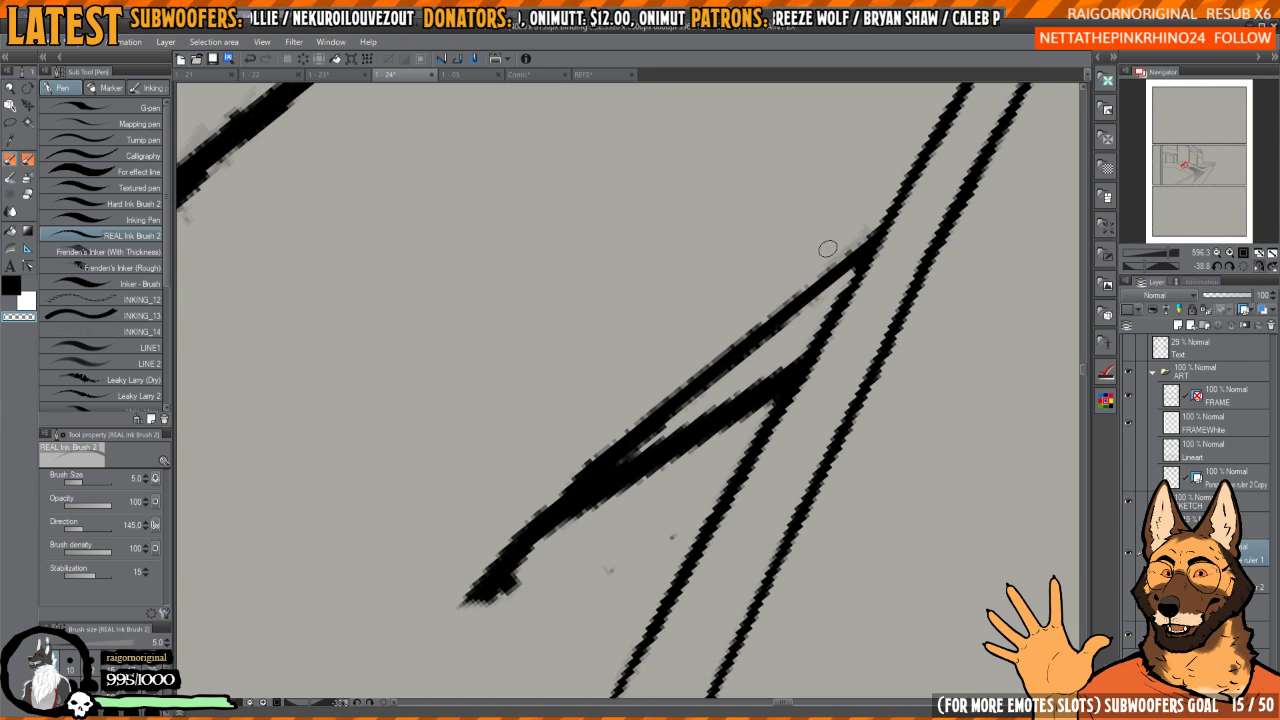
- Thin the two slanted lines at the small opening and clear the narrow gap between them with transparent strokes
{"action": "left_click_drag", "start_coordinate": [800, 330], "coordinate": [830, 295]}
{"action": "left_click_drag", "start_coordinate": [782, 330], "coordinate": [817, 297]}
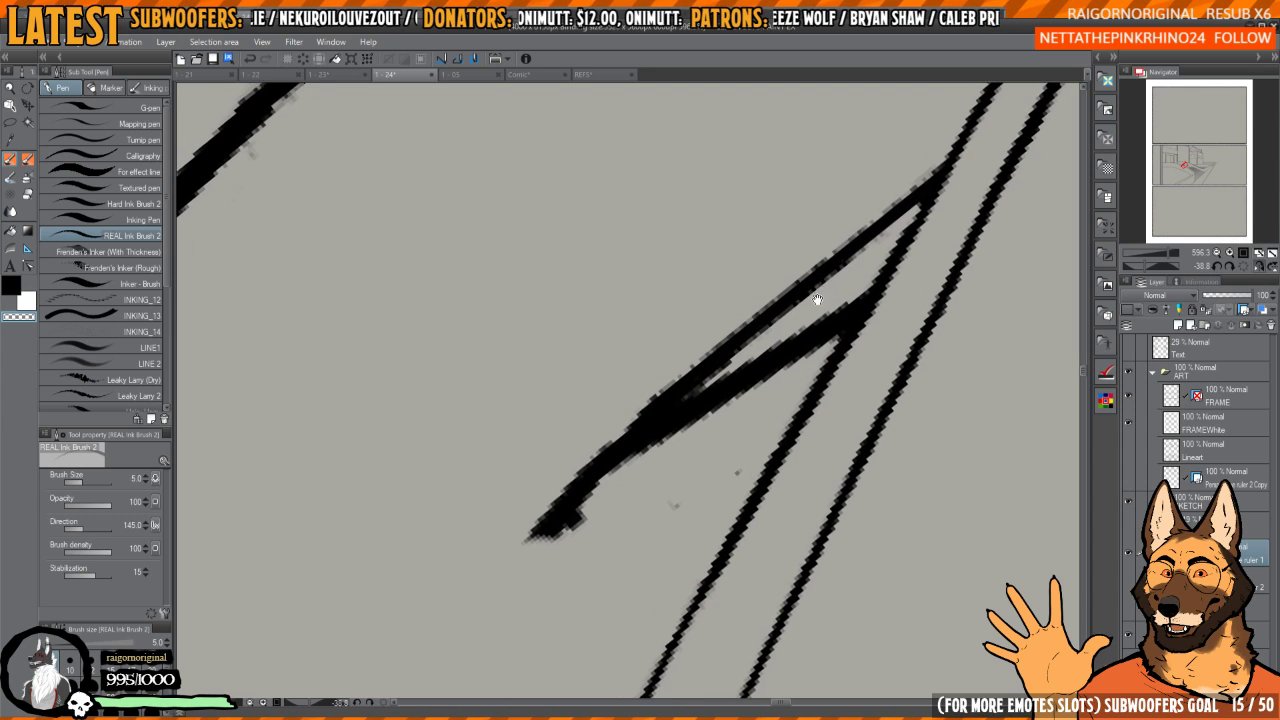
{"action": "mouse_move", "coordinate": [776, 318]}
{"action": "left_mouse_down"}
{"action": "mouse_move", "coordinate": [646, 429]}
{"action": "mouse_move", "coordinate": [742, 358]}
{"action": "mouse_move", "coordinate": [664, 410]}
{"action": "left_mouse_up"}
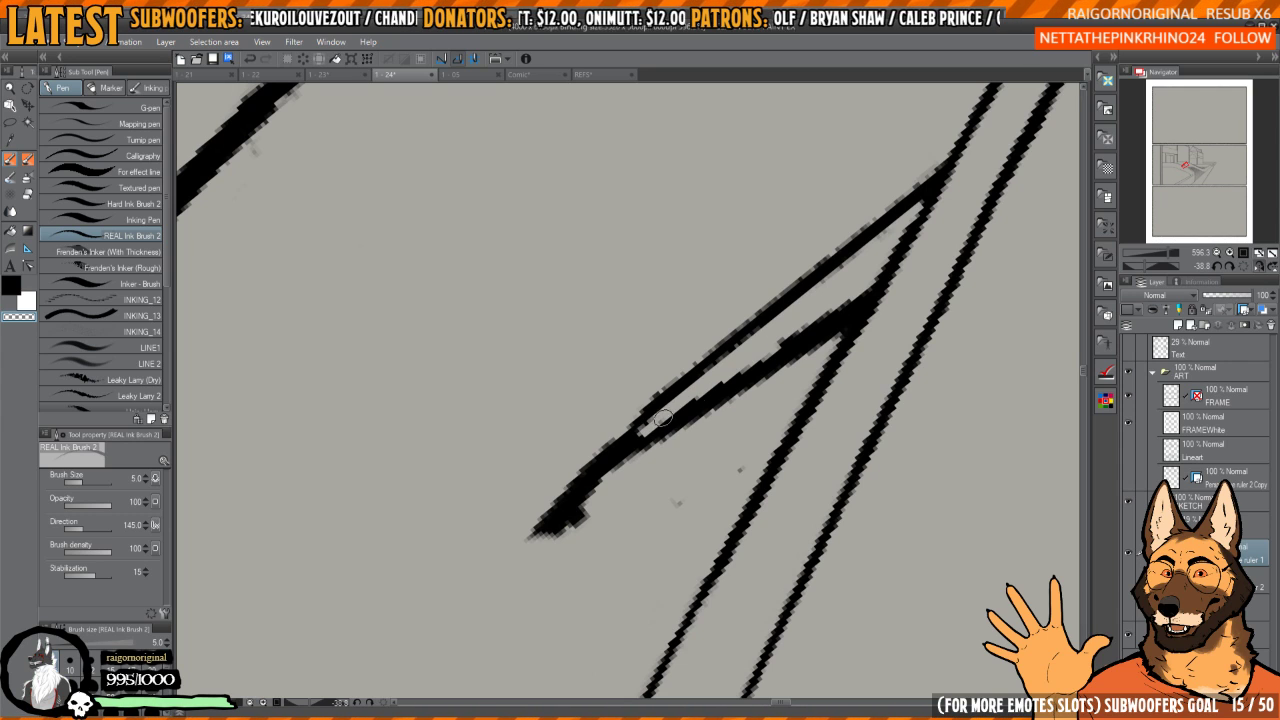
{"action": "mouse_move", "coordinate": [660, 418]}
{"action": "left_mouse_down"}
{"action": "mouse_move", "coordinate": [860, 316]}
{"action": "mouse_move", "coordinate": [871, 283]}
{"action": "mouse_move", "coordinate": [775, 336]}
{"action": "mouse_move", "coordinate": [821, 329]}
{"action": "mouse_move", "coordinate": [773, 401]}
{"action": "mouse_move", "coordinate": [860, 233]}
{"action": "mouse_move", "coordinate": [792, 353]}
{"action": "mouse_move", "coordinate": [802, 320]}
{"action": "left_mouse_up"}
{"action": "scroll", "coordinate": [826, 331], "scroll_direction": "up", "scroll_amount": 2}
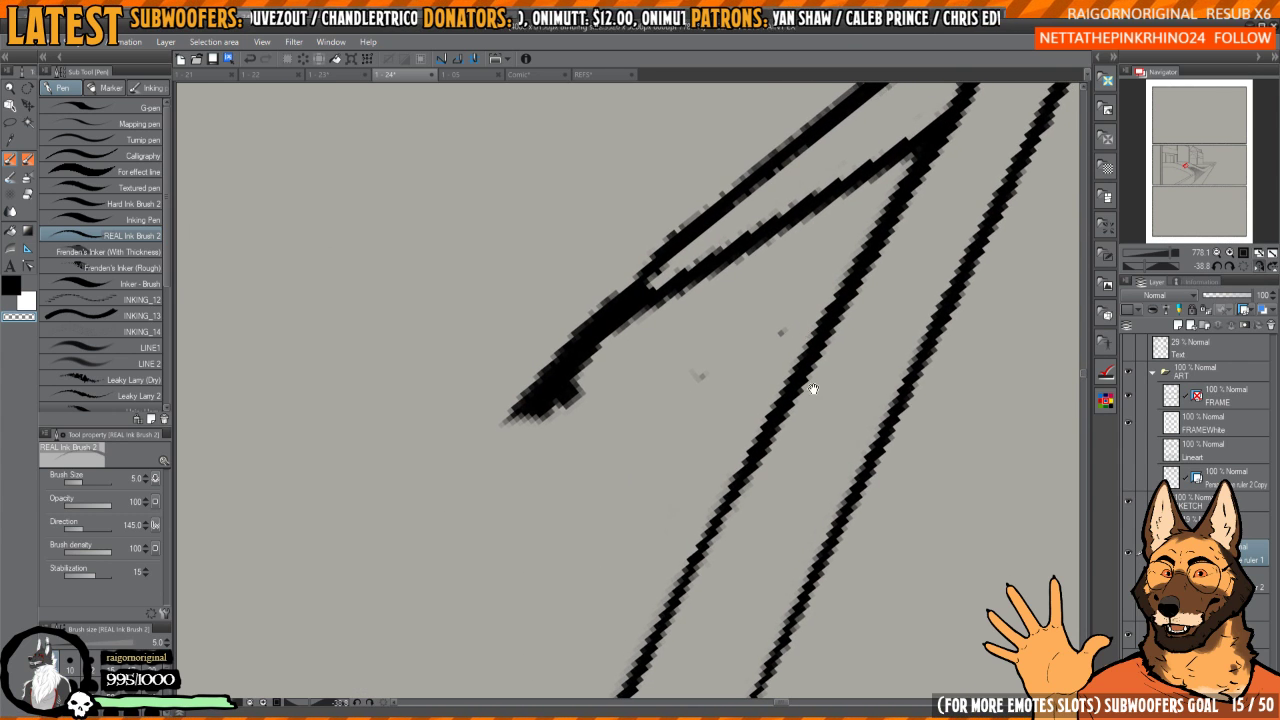
- Erase the blunt blob where the two slanted lines meet and extend the gap between them to a sharp tip
{"action": "scroll", "coordinate": [812, 389], "scroll_direction": "down", "scroll_amount": 2}
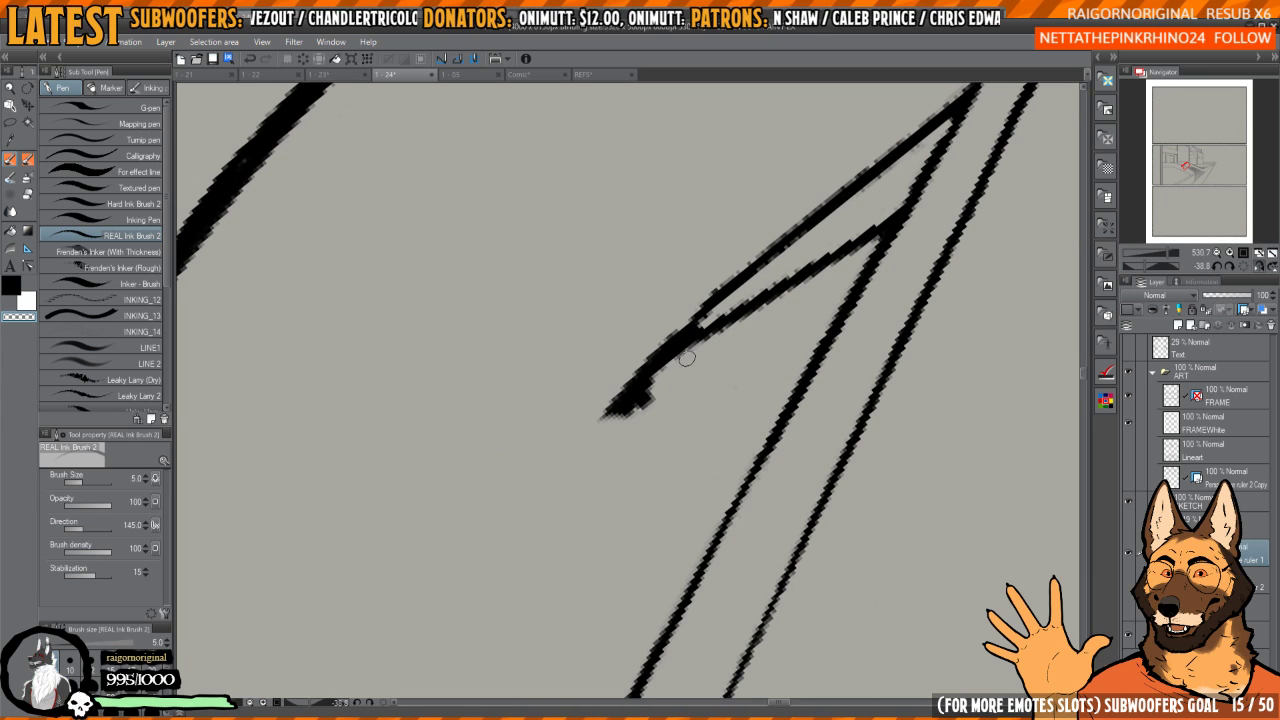
{"action": "mouse_move", "coordinate": [680, 351]}
{"action": "left_mouse_down"}
{"action": "mouse_move", "coordinate": [612, 408]}
{"action": "mouse_move", "coordinate": [644, 392]}
{"action": "left_mouse_up"}
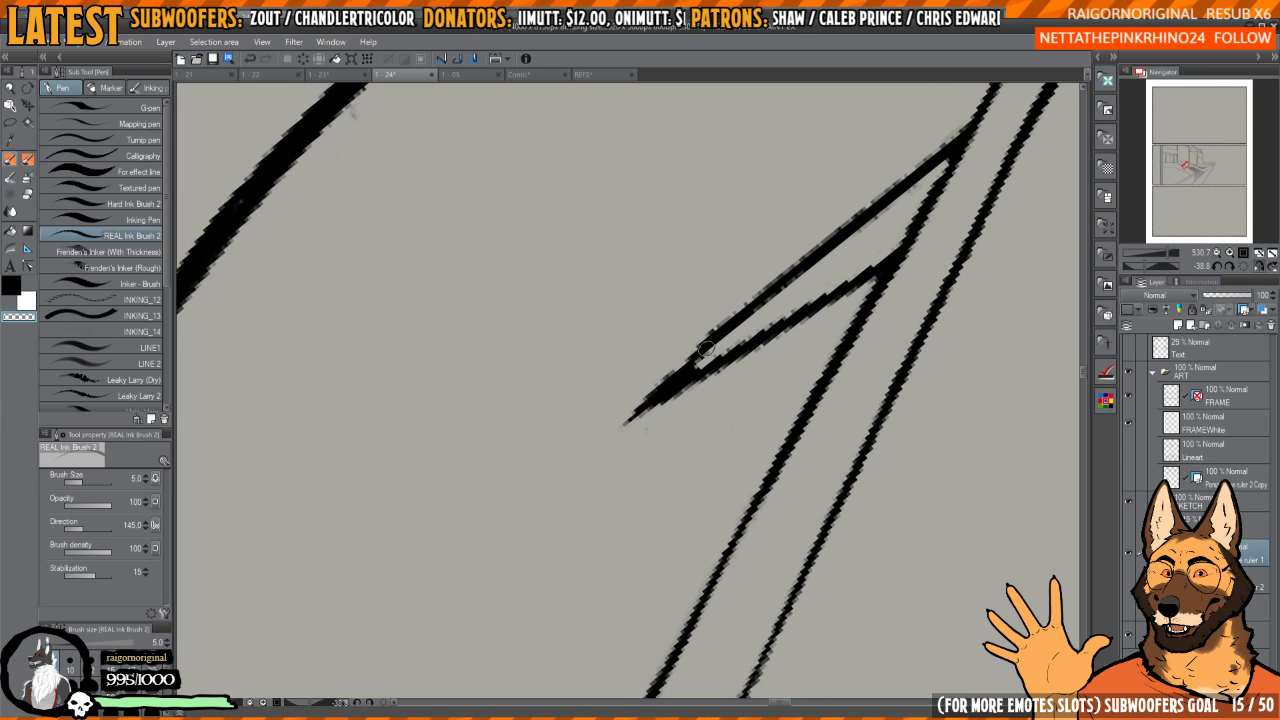
{"action": "key", "text": "c"}
{"action": "mouse_move", "coordinate": [705, 340]}
{"action": "left_mouse_down"}
{"action": "mouse_move", "coordinate": [641, 401]}
{"action": "mouse_move", "coordinate": [843, 274]}
{"action": "left_mouse_up"}
{"action": "key", "text": "c"}
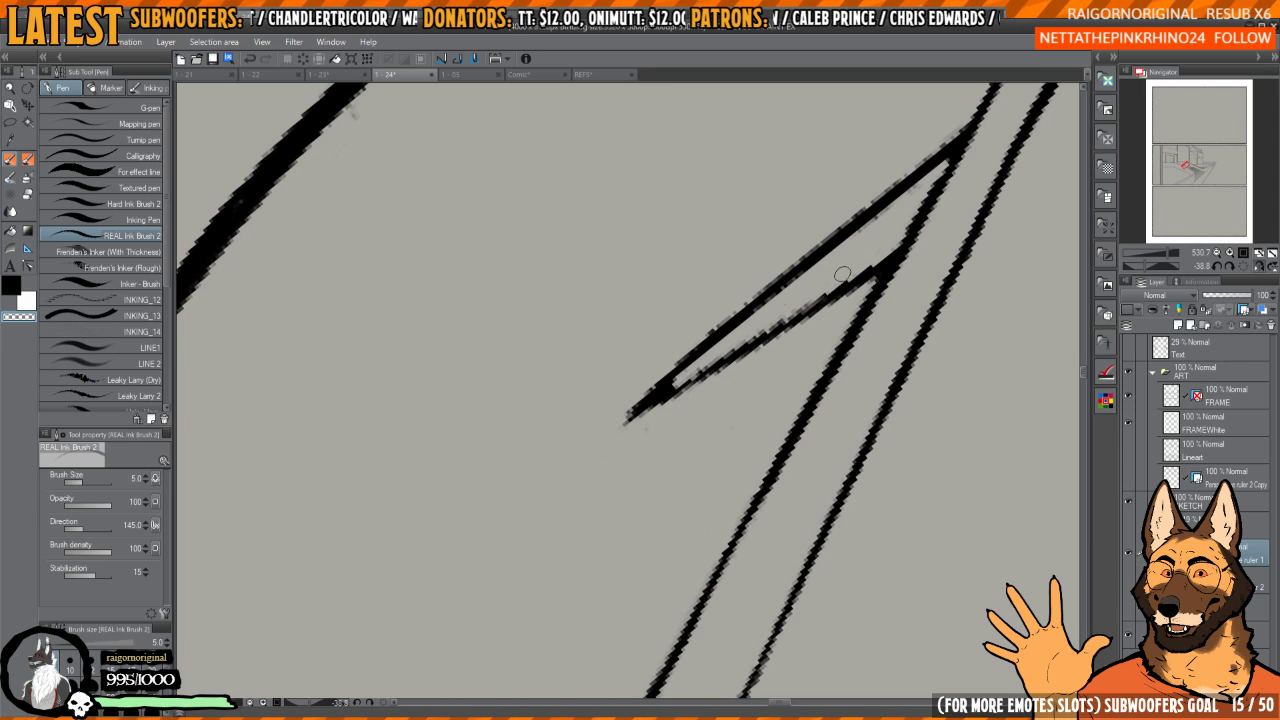
{"action": "key", "text": "c"}
{"action": "left_click_drag", "start_coordinate": [657, 395], "coordinate": [775, 325]}
{"action": "key", "text": "c"}
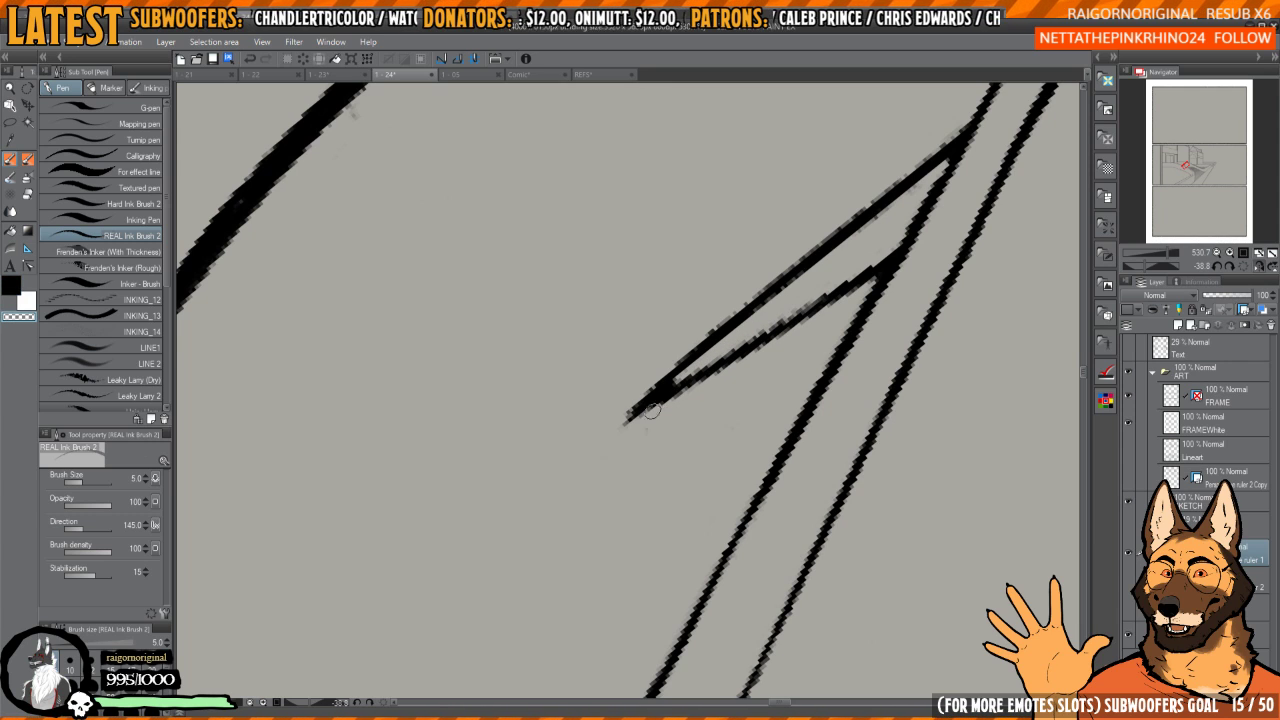
{"action": "left_click_drag", "start_coordinate": [663, 385], "coordinate": [650, 400]}
{"action": "key", "text": "c"}
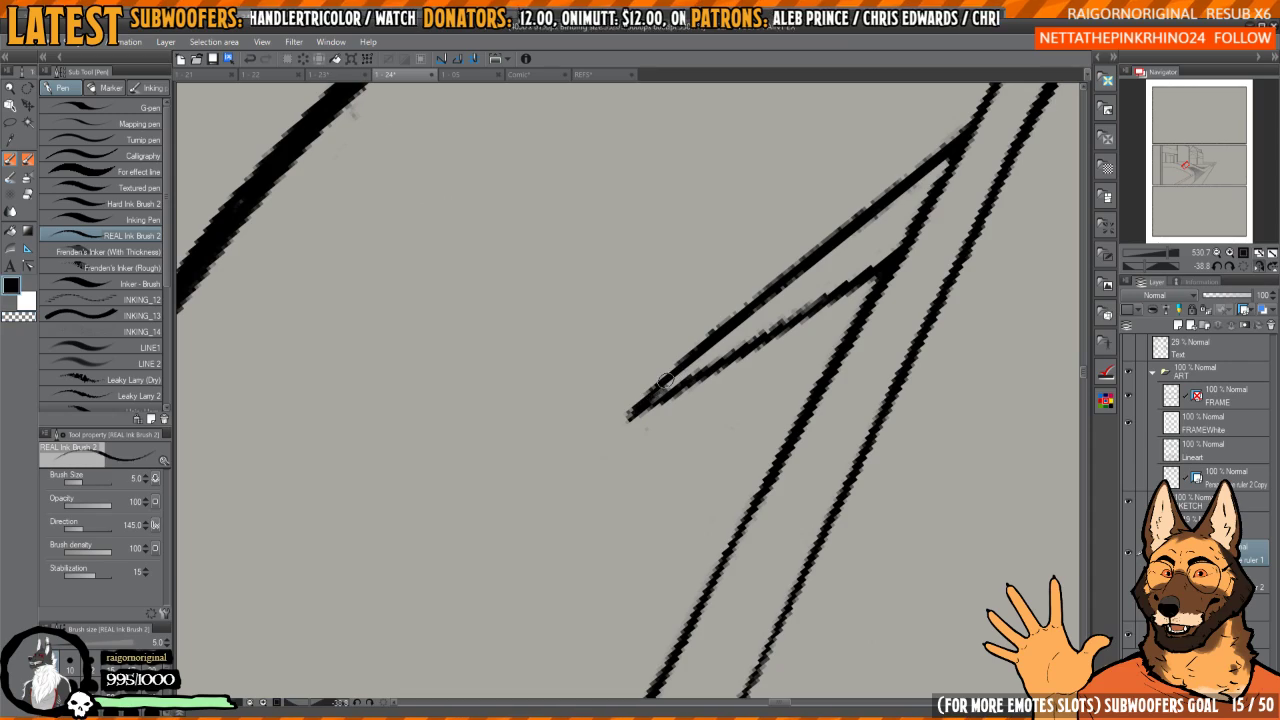
- Extend the vertical line pair down to the horizontal double line in black ink
{"action": "scroll", "coordinate": [735, 415], "scroll_direction": "down", "scroll_amount": 4}
{"action": "mouse_move", "coordinate": [735, 415]}
{"action": "left_mouse_down"}
{"action": "mouse_move", "coordinate": [610, 500]}
{"action": "mouse_move", "coordinate": [748, 403]}
{"action": "mouse_move", "coordinate": [755, 463]}
{"action": "mouse_move", "coordinate": [752, 385]}
{"action": "mouse_move", "coordinate": [752, 468]}
{"action": "left_mouse_up"}
{"action": "scroll", "coordinate": [748, 403], "scroll_direction": "up", "scroll_amount": 5}
{"action": "key", "text": "c"}
{"action": "left_click_drag", "start_coordinate": [752, 468], "coordinate": [760, 374]}
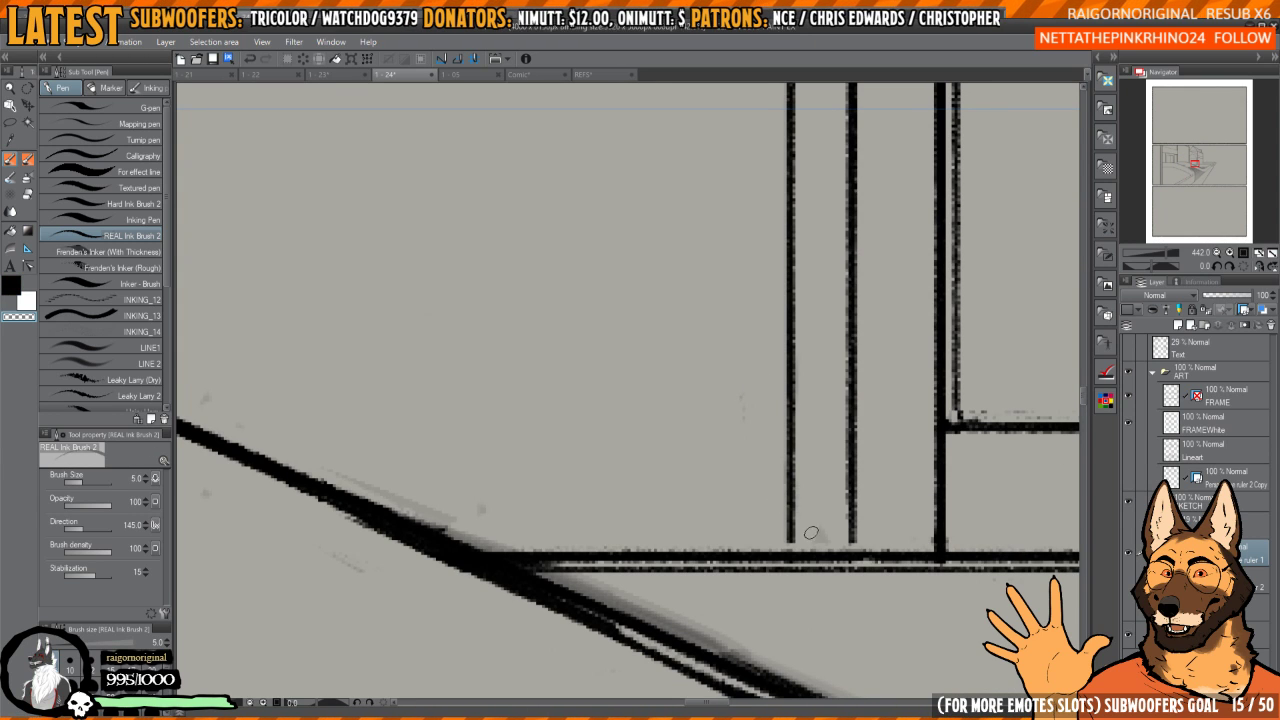
{"action": "left_click_drag", "start_coordinate": [832, 539], "coordinate": [745, 464]}
{"action": "key", "text": "c"}
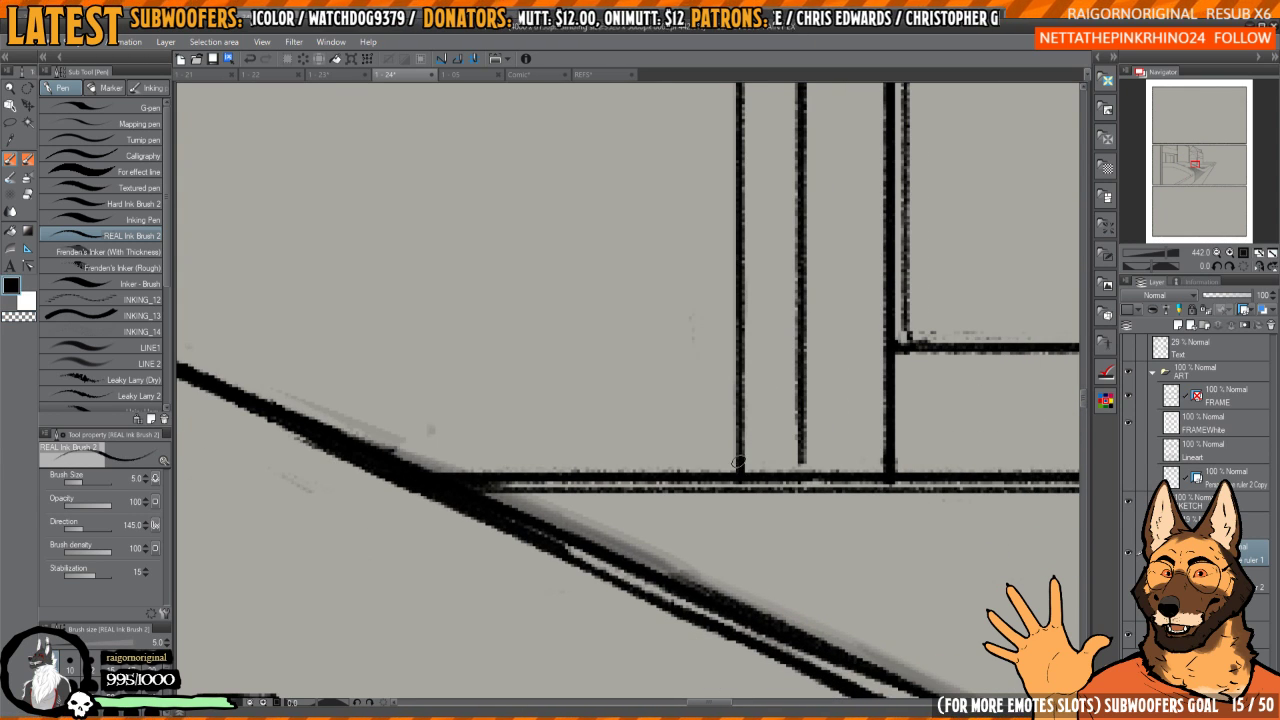
{"action": "mouse_move", "coordinate": [625, 464]}
{"action": "left_mouse_down"}
{"action": "mouse_move", "coordinate": [697, 400]}
{"action": "mouse_move", "coordinate": [680, 466]}
{"action": "mouse_move", "coordinate": [695, 532]}
{"action": "left_mouse_up"}
- Erase the bump and grey smudge along the curved wall line above where the slanted double line joins it
{"action": "key", "text": "c"}
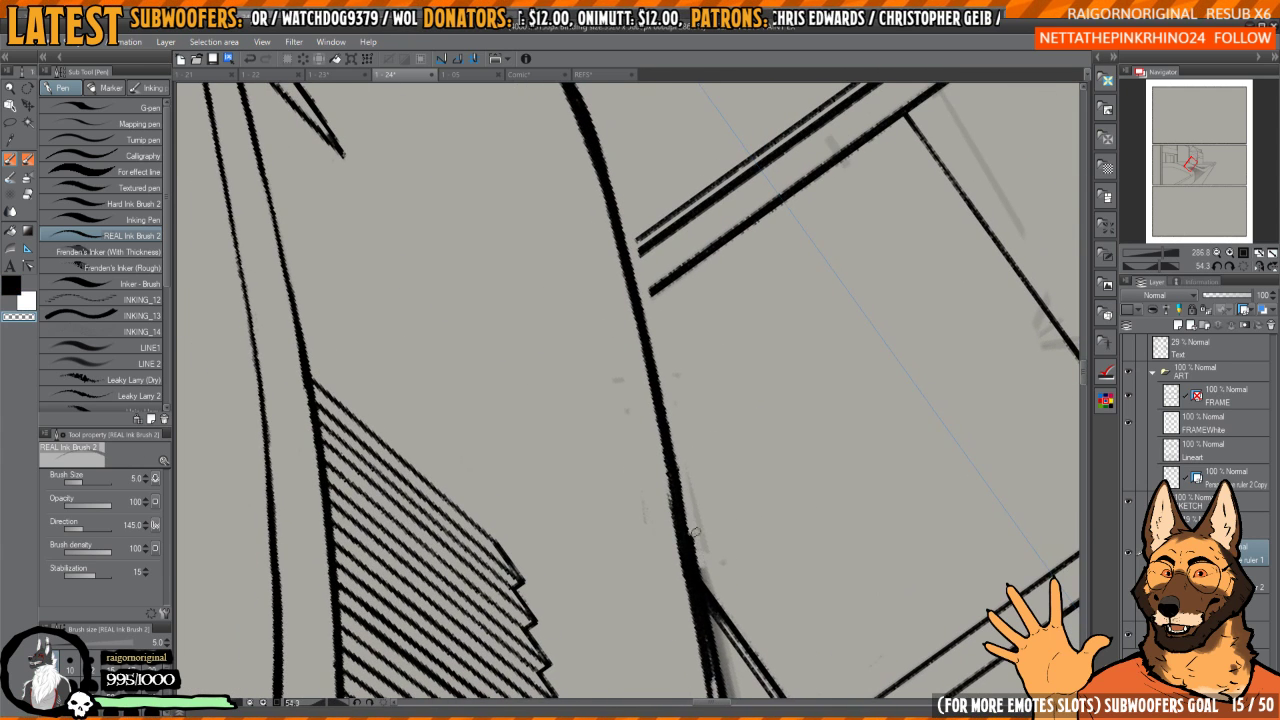
{"action": "mouse_move", "coordinate": [711, 576]}
{"action": "left_mouse_down"}
{"action": "mouse_move", "coordinate": [686, 520]}
{"action": "mouse_move", "coordinate": [713, 557]}
{"action": "left_mouse_up"}
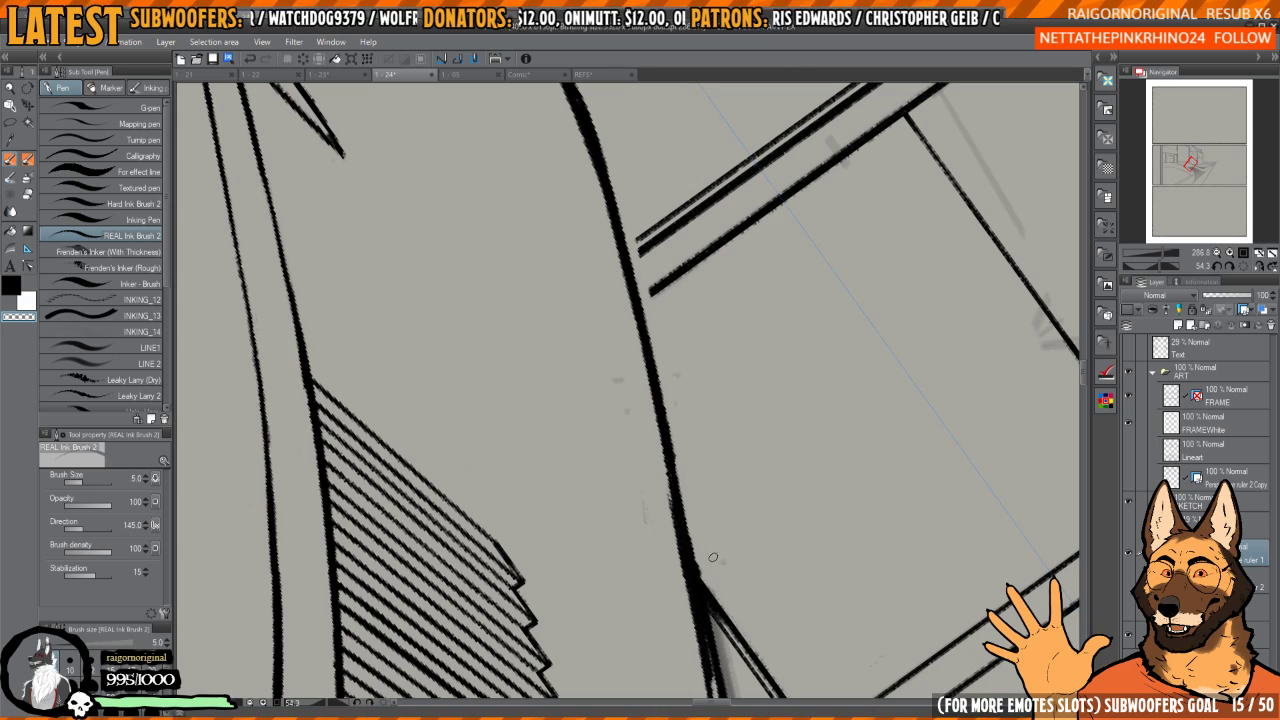
{"action": "left_click_drag", "start_coordinate": [681, 435], "coordinate": [686, 449]}
{"action": "key", "text": "e"}
{"action": "mouse_move", "coordinate": [640, 486]}
{"action": "left_mouse_down"}
{"action": "mouse_move", "coordinate": [686, 380]}
{"action": "mouse_move", "coordinate": [850, 295]}
{"action": "left_mouse_up"}
{"action": "key", "text": "p"}
- Erase the stray grey marks in the blank area between the curved wall and the staircase edge
{"action": "mouse_move", "coordinate": [725, 330]}
{"action": "left_mouse_down"}
{"action": "mouse_move", "coordinate": [734, 377]}
{"action": "mouse_move", "coordinate": [800, 256]}
{"action": "mouse_move", "coordinate": [862, 208]}
{"action": "left_mouse_up"}
{"action": "key", "text": "ctrl+plus"}
{"action": "mouse_move", "coordinate": [688, 382]}
{"action": "left_mouse_down"}
{"action": "mouse_move", "coordinate": [826, 255]}
{"action": "mouse_move", "coordinate": [777, 262]}
{"action": "left_mouse_up"}
{"action": "scroll", "coordinate": [806, 268], "scroll_direction": "down", "scroll_amount": 2}
{"action": "left_click_drag", "start_coordinate": [580, 556], "coordinate": [640, 484]}
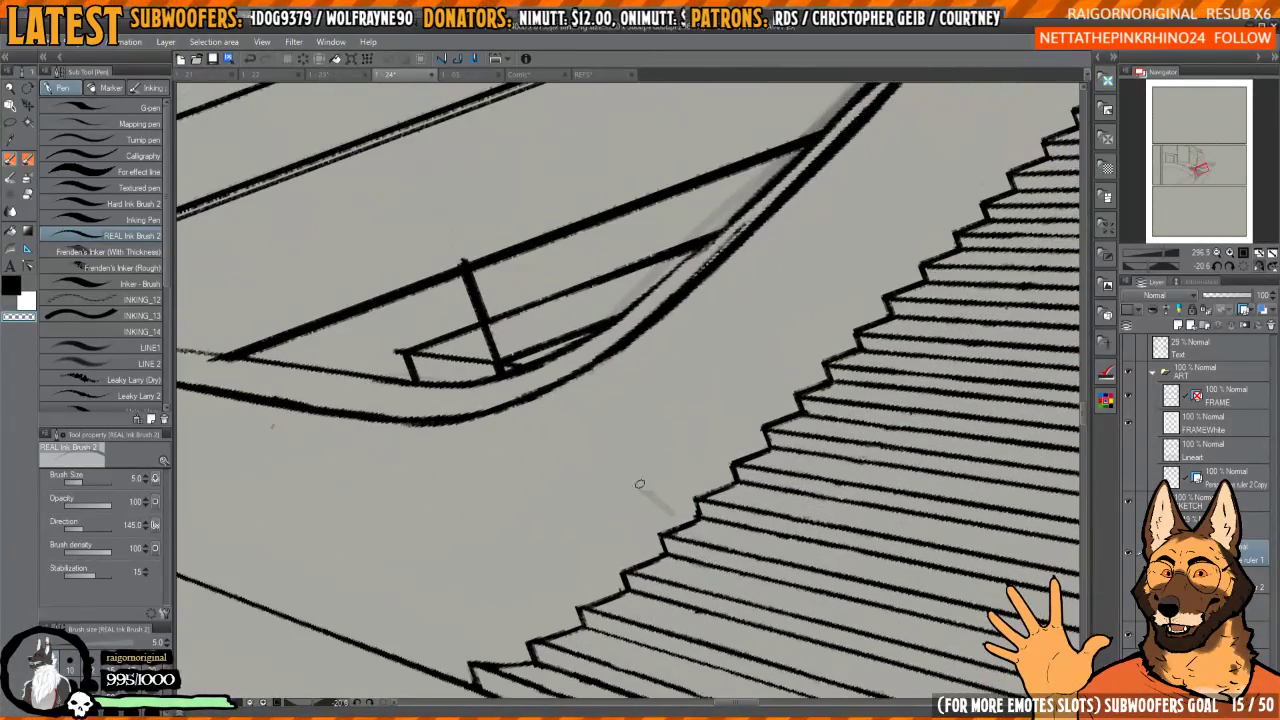
{"action": "left_click_drag", "start_coordinate": [718, 438], "coordinate": [586, 588]}
{"action": "left_click_drag", "start_coordinate": [728, 424], "coordinate": [731, 409]}
- Thin the outer line of the curved wall around the bend beside the small openings
{"action": "scroll", "coordinate": [725, 410], "scroll_direction": "down", "scroll_amount": 2}
{"action": "left_click_drag", "start_coordinate": [640, 439], "coordinate": [618, 484]}
{"action": "left_click_drag", "start_coordinate": [545, 535], "coordinate": [628, 442]}
{"action": "left_click_drag", "start_coordinate": [741, 313], "coordinate": [729, 327]}
{"action": "key", "text": "ctrl+z"}
{"action": "left_click_drag", "start_coordinate": [864, 214], "coordinate": [766, 371]}
{"action": "left_click_drag", "start_coordinate": [680, 287], "coordinate": [773, 250]}
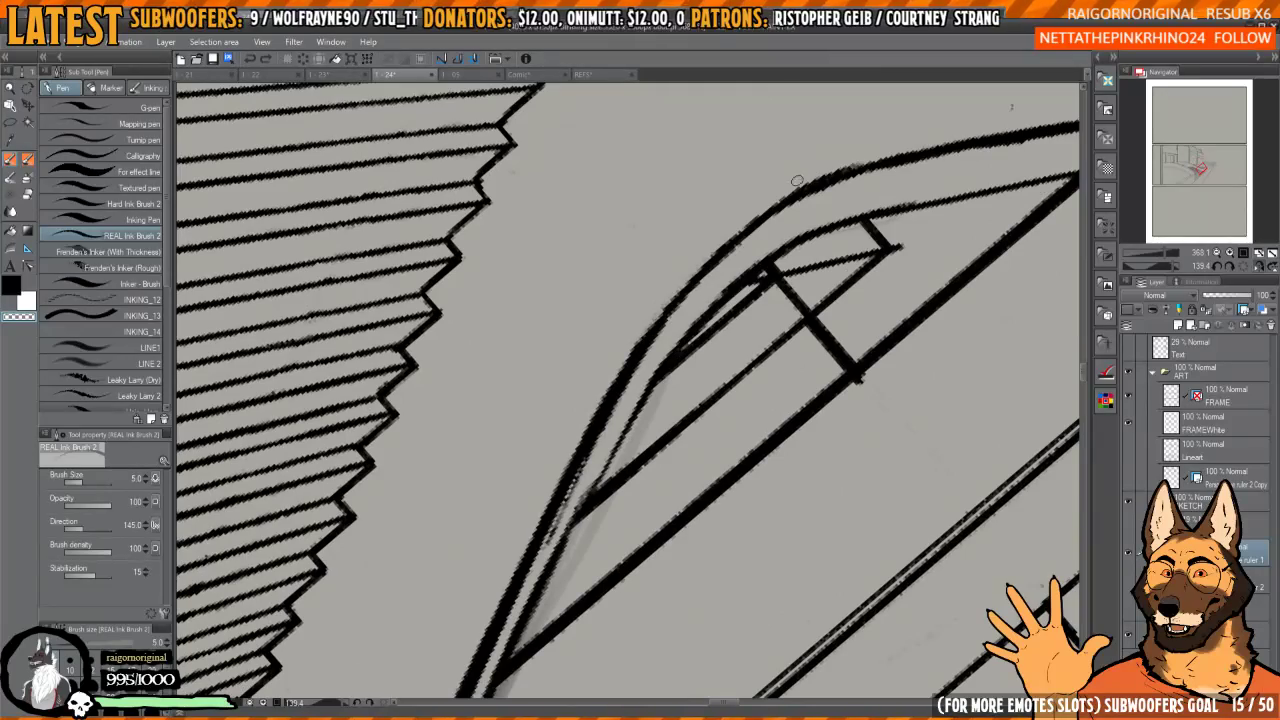
{"action": "scroll", "coordinate": [703, 257], "scroll_direction": "down", "scroll_amount": 2}
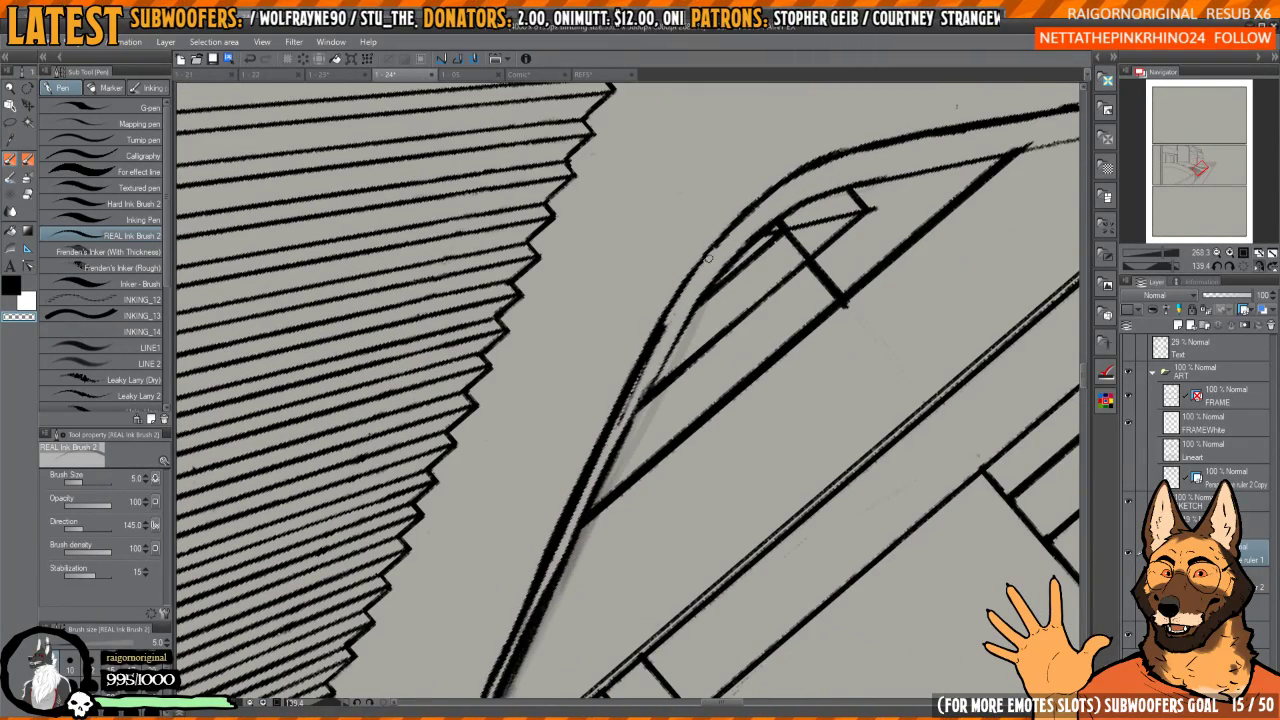
- Thin the straight stretch of the outer wall line from the bend up to the far corner
{"action": "mouse_move", "coordinate": [778, 198]}
{"action": "left_mouse_down"}
{"action": "mouse_move", "coordinate": [658, 286]}
{"action": "mouse_move", "coordinate": [617, 351]}
{"action": "mouse_move", "coordinate": [693, 228]}
{"action": "mouse_move", "coordinate": [835, 127]}
{"action": "left_mouse_up"}
{"action": "mouse_move", "coordinate": [802, 156]}
{"action": "left_mouse_down"}
{"action": "mouse_move", "coordinate": [654, 311]}
{"action": "mouse_move", "coordinate": [629, 311]}
{"action": "left_mouse_up"}
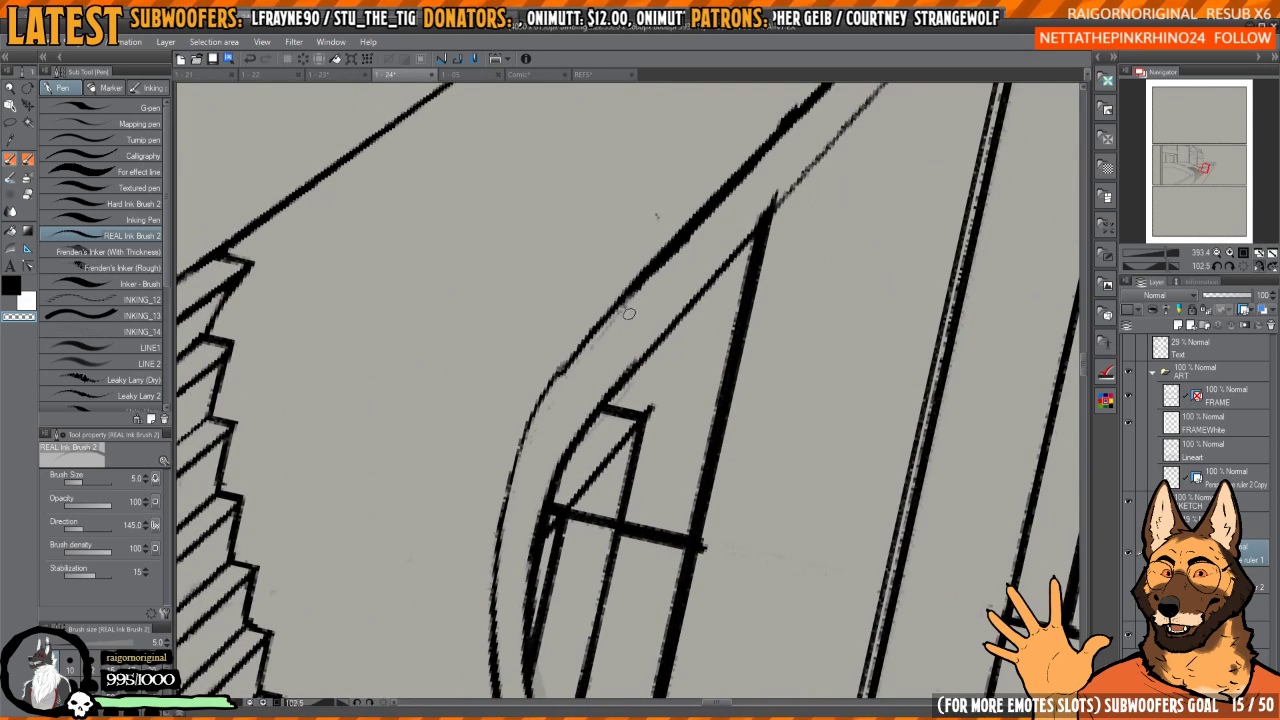
{"action": "left_click_drag", "start_coordinate": [566, 380], "coordinate": [666, 260]}
{"action": "mouse_move", "coordinate": [617, 314]}
{"action": "left_mouse_down"}
{"action": "mouse_move", "coordinate": [688, 287]}
{"action": "mouse_move", "coordinate": [684, 317]}
{"action": "mouse_move", "coordinate": [755, 272]}
{"action": "mouse_move", "coordinate": [737, 296]}
{"action": "mouse_move", "coordinate": [709, 274]}
{"action": "mouse_move", "coordinate": [628, 352]}
{"action": "mouse_move", "coordinate": [643, 342]}
{"action": "mouse_move", "coordinate": [632, 369]}
{"action": "mouse_move", "coordinate": [773, 203]}
{"action": "left_mouse_up"}
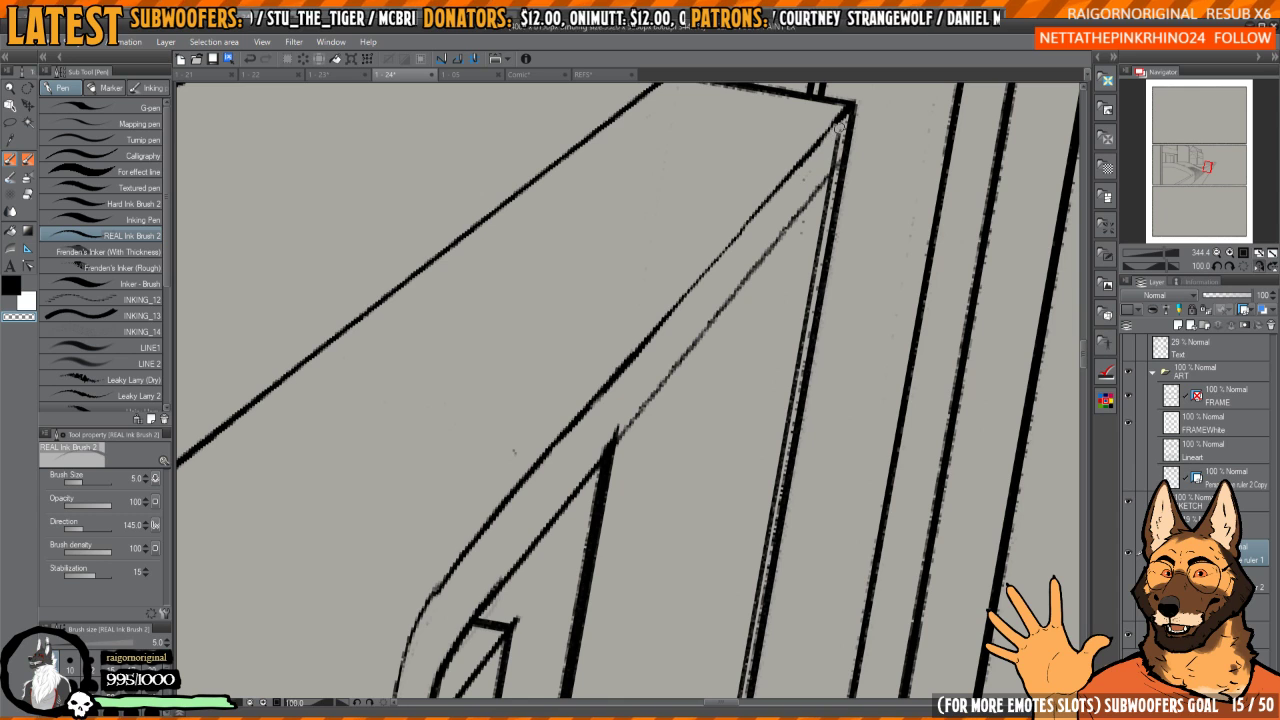
- Erase the upper end of the narrow double line just below the far corner
{"action": "left_click_drag", "start_coordinate": [838, 145], "coordinate": [774, 247]}
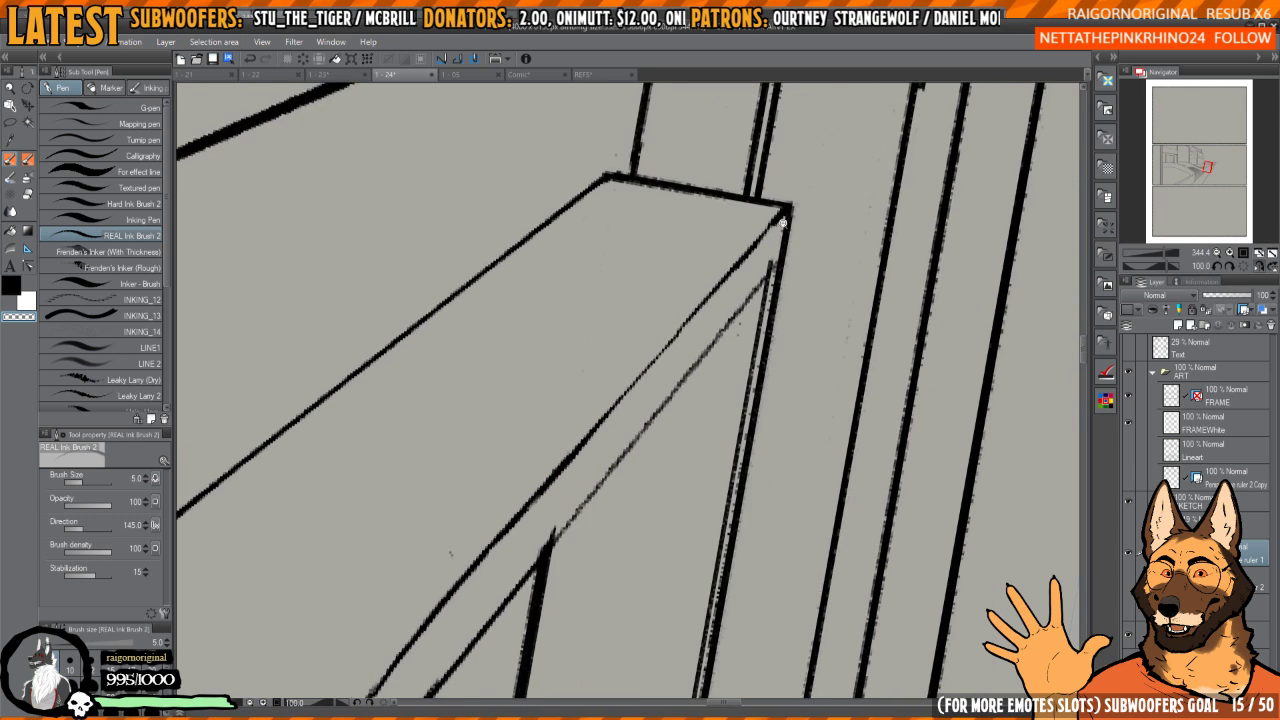
{"action": "scroll", "coordinate": [773, 232], "scroll_direction": "up", "scroll_amount": 3}
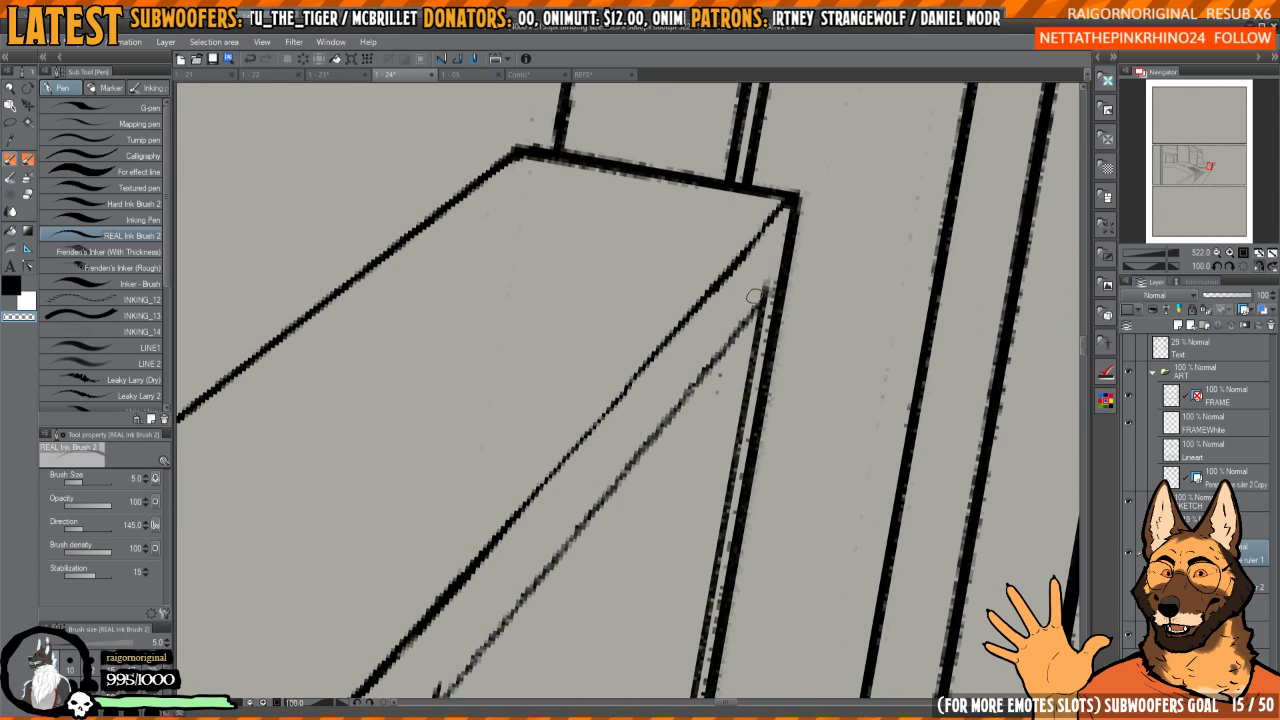
{"action": "scroll", "coordinate": [730, 319], "scroll_direction": "down", "scroll_amount": 3}
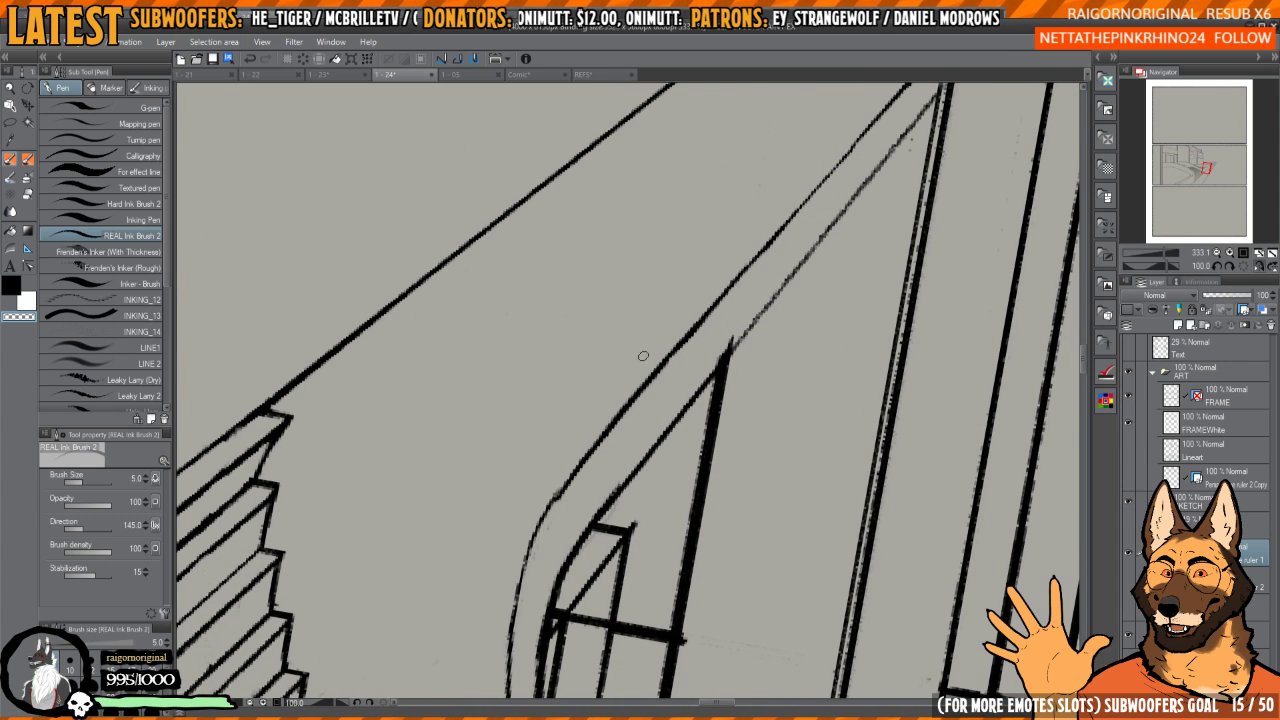
- Re-ink the outer wall line in black to smooth its join with the bend above the openings
{"action": "key", "text": "c"}
{"action": "mouse_move", "coordinate": [682, 338]}
{"action": "left_mouse_down"}
{"action": "mouse_move", "coordinate": [760, 254]}
{"action": "mouse_move", "coordinate": [701, 316]}
{"action": "left_mouse_up"}
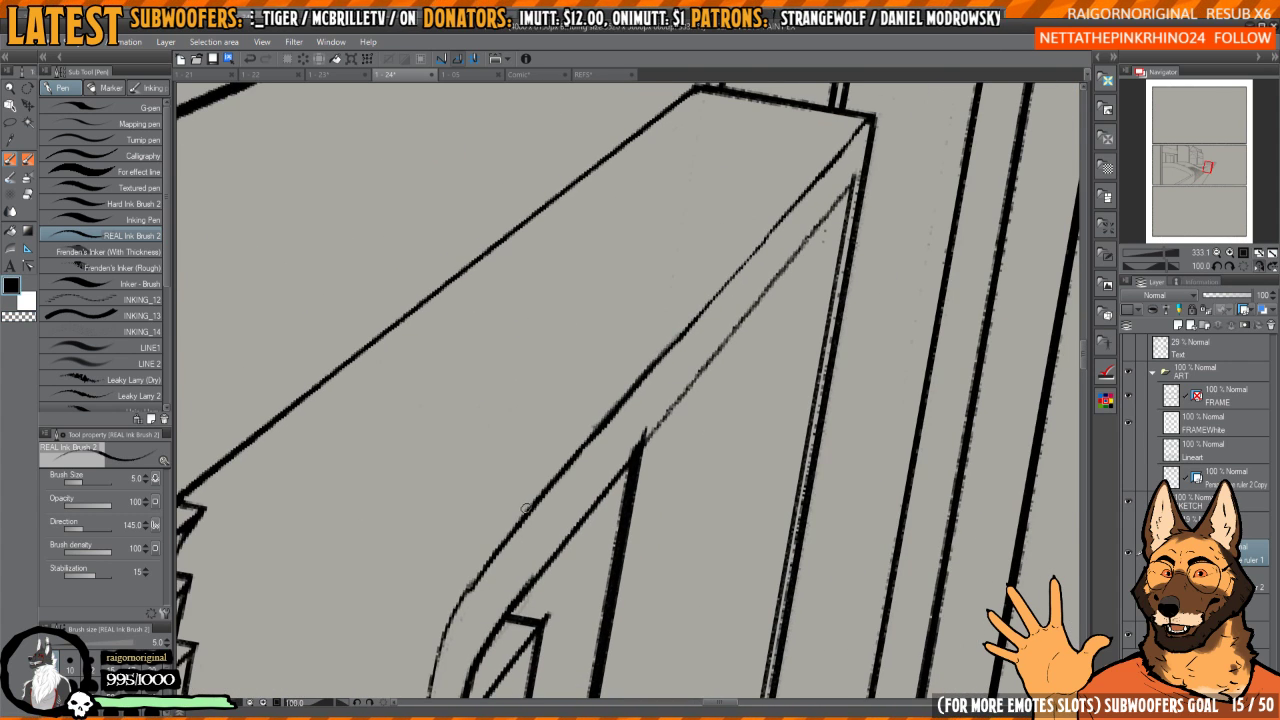
{"action": "left_click_drag", "start_coordinate": [525, 508], "coordinate": [745, 262]}
{"action": "key", "text": "ctrl+z"}
{"action": "mouse_move", "coordinate": [652, 370]}
{"action": "left_mouse_down"}
{"action": "mouse_move", "coordinate": [850, 160]}
{"action": "mouse_move", "coordinate": [534, 531]}
{"action": "mouse_move", "coordinate": [646, 354]}
{"action": "left_mouse_up"}
{"action": "left_click_drag", "start_coordinate": [562, 492], "coordinate": [651, 323]}
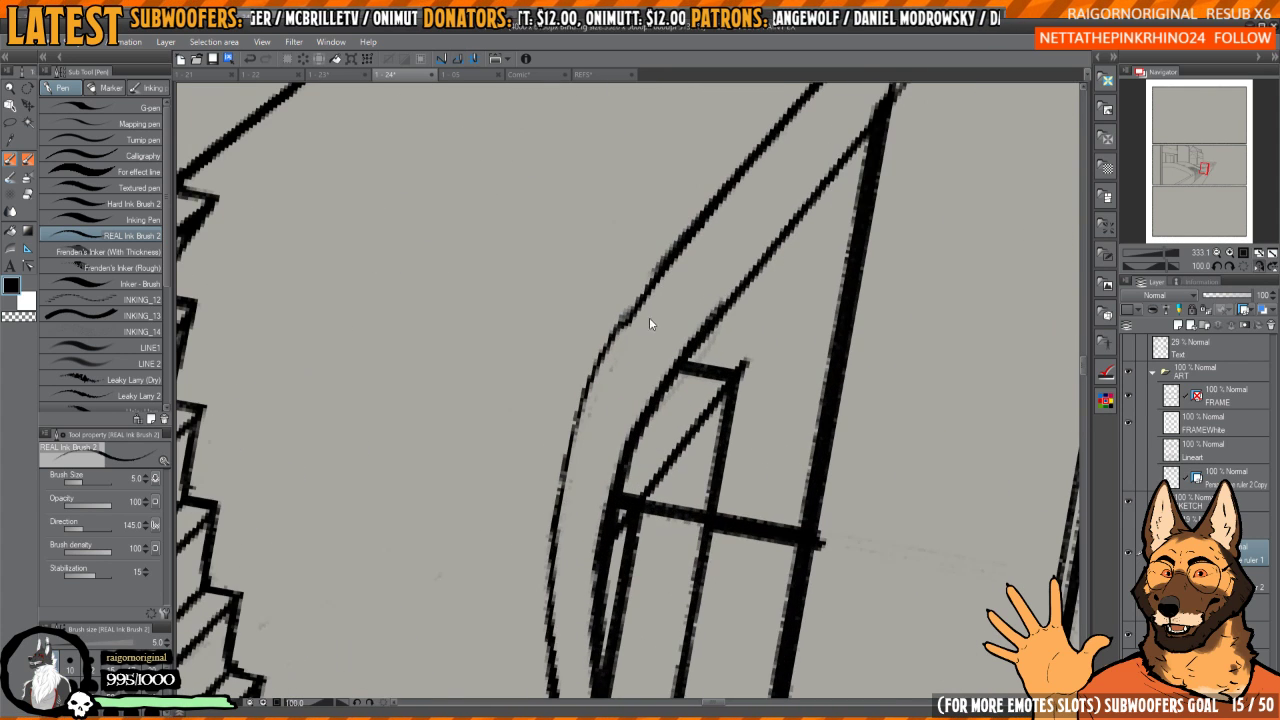
{"action": "mouse_move", "coordinate": [668, 254]}
{"action": "left_mouse_down"}
{"action": "mouse_move", "coordinate": [606, 348]}
{"action": "mouse_move", "coordinate": [655, 289]}
{"action": "mouse_move", "coordinate": [749, 306]}
{"action": "mouse_move", "coordinate": [711, 287]}
{"action": "left_mouse_up"}
- Thin the heavy stretch of the outer wall line below the openings, alongside the staircase, with transparent strokes
{"action": "key", "text": "c"}
{"action": "left_click_drag", "start_coordinate": [659, 396], "coordinate": [668, 336]}
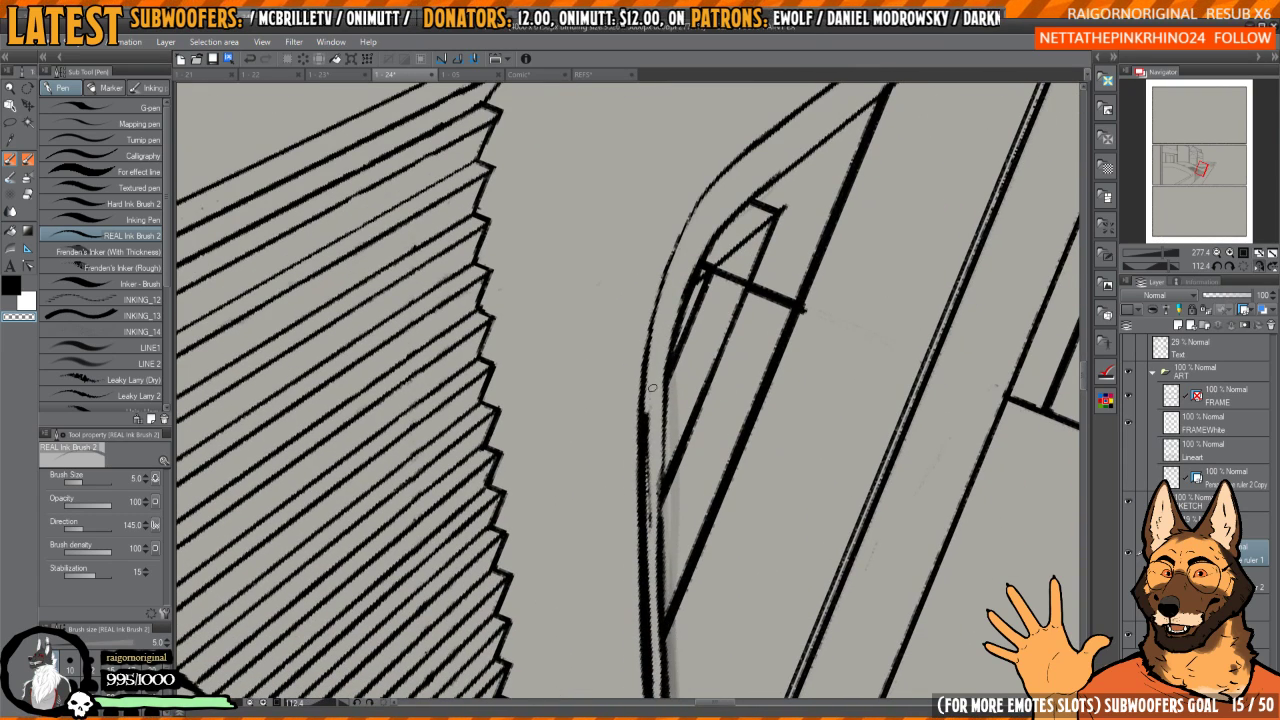
{"action": "left_click_drag", "start_coordinate": [652, 387], "coordinate": [639, 440]}
{"action": "left_click_drag", "start_coordinate": [633, 500], "coordinate": [633, 406]}
{"action": "left_click_drag", "start_coordinate": [637, 407], "coordinate": [640, 515]}
{"action": "mouse_move", "coordinate": [634, 413]}
{"action": "left_mouse_down"}
{"action": "mouse_move", "coordinate": [639, 627]}
{"action": "mouse_move", "coordinate": [636, 458]}
{"action": "left_mouse_up"}
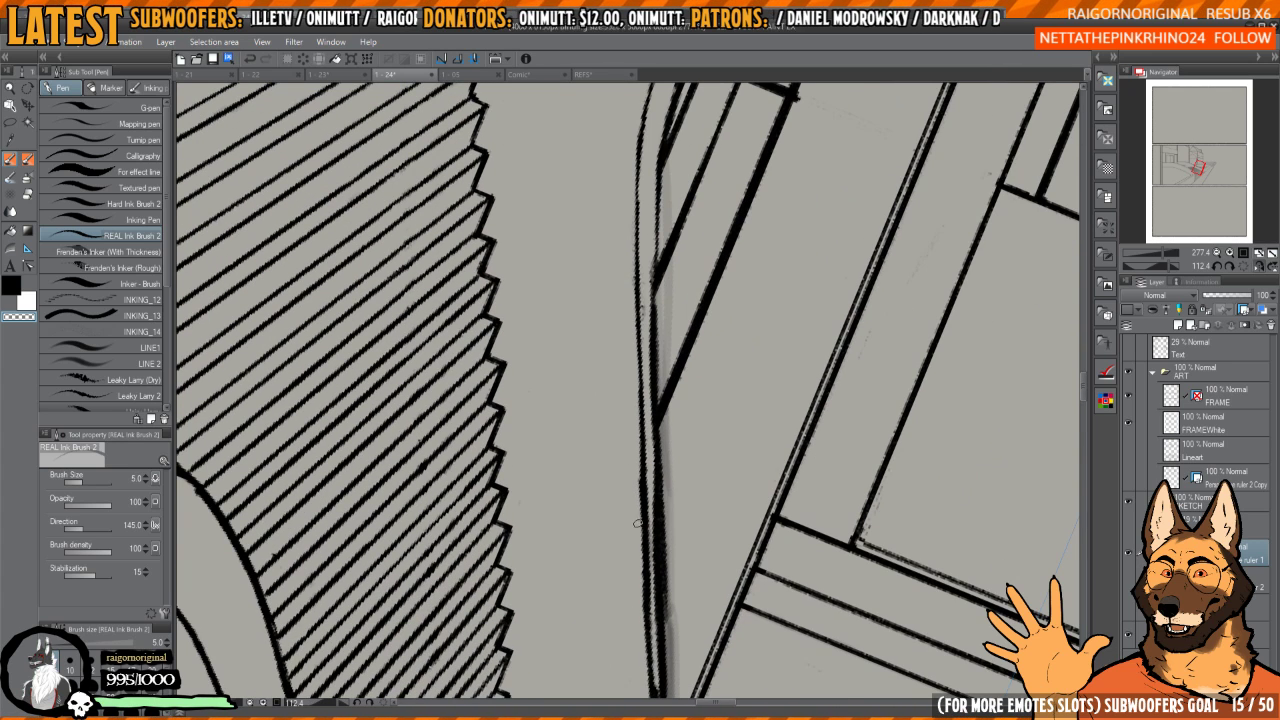
{"action": "scroll", "coordinate": [639, 395], "scroll_direction": "up", "scroll_amount": 3}
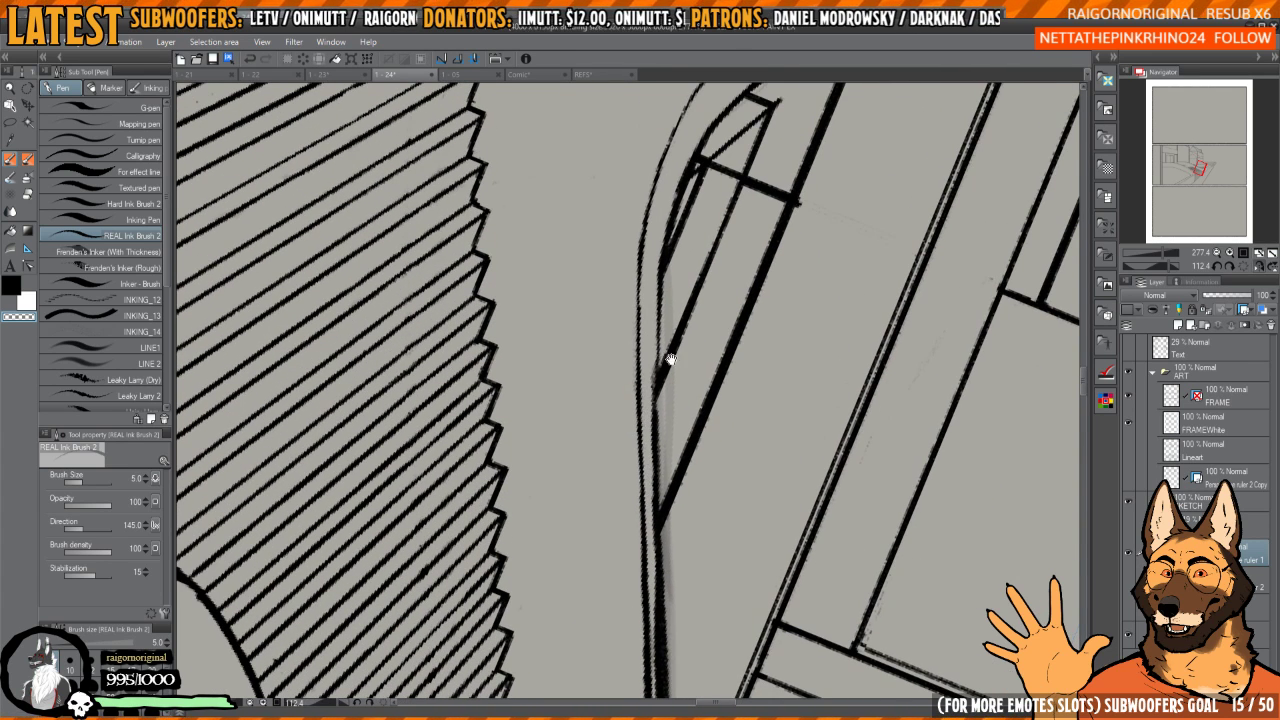
{"action": "left_click_drag", "start_coordinate": [671, 359], "coordinate": [763, 257]}
{"action": "scroll", "coordinate": [783, 240], "scroll_direction": "up", "scroll_amount": 3}
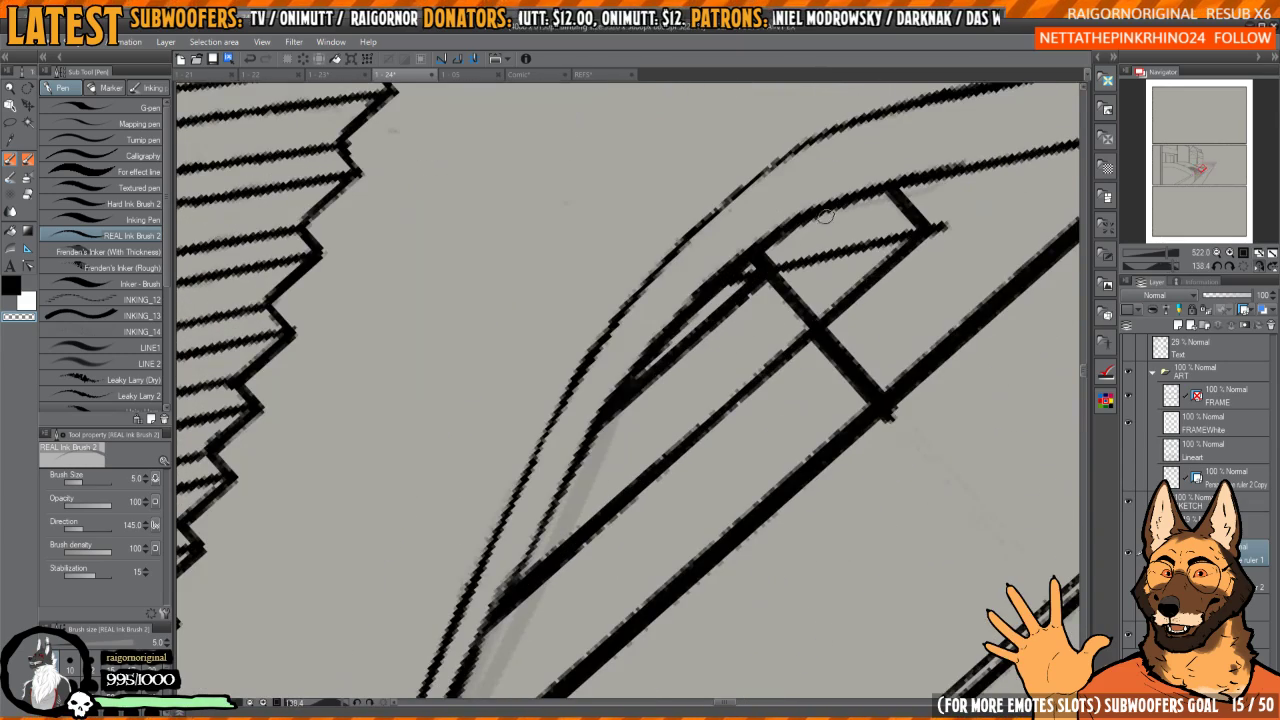
{"action": "mouse_move", "coordinate": [826, 216]}
{"action": "left_mouse_down"}
{"action": "mouse_move", "coordinate": [656, 348]}
{"action": "mouse_move", "coordinate": [783, 242]}
{"action": "mouse_move", "coordinate": [691, 325]}
{"action": "mouse_move", "coordinate": [602, 448]}
{"action": "left_mouse_up"}
{"action": "key", "text": "ctrl+z"}
{"action": "key", "text": "c"}
{"action": "scroll", "coordinate": [783, 242], "scroll_direction": "down", "scroll_amount": 1}
{"action": "key", "text": "c"}
- Erase the rail ends and the black wedge touching the inner wall line beside the thick post
{"action": "mouse_move", "coordinate": [669, 341]}
{"action": "left_mouse_down"}
{"action": "mouse_move", "coordinate": [699, 286]}
{"action": "mouse_move", "coordinate": [652, 386]}
{"action": "left_mouse_up"}
{"action": "mouse_move", "coordinate": [716, 284]}
{"action": "left_mouse_down"}
{"action": "mouse_move", "coordinate": [652, 404]}
{"action": "mouse_move", "coordinate": [605, 456]}
{"action": "left_mouse_up"}
{"action": "left_click_drag", "start_coordinate": [638, 394], "coordinate": [578, 497]}
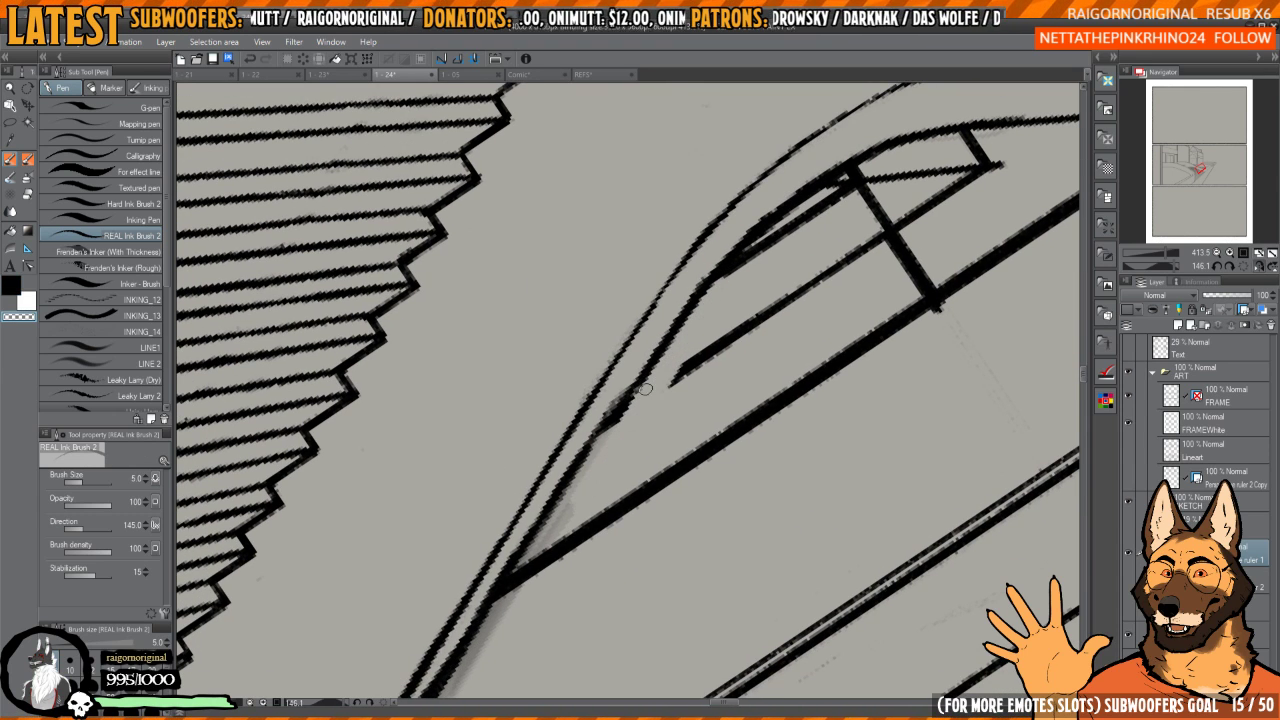
{"action": "left_click_drag", "start_coordinate": [738, 264], "coordinate": [666, 348]}
{"action": "left_click_drag", "start_coordinate": [776, 224], "coordinate": [731, 271]}
{"action": "mouse_move", "coordinate": [842, 176]}
{"action": "left_mouse_down"}
{"action": "mouse_move", "coordinate": [752, 256]}
{"action": "mouse_move", "coordinate": [780, 225]}
{"action": "left_mouse_up"}
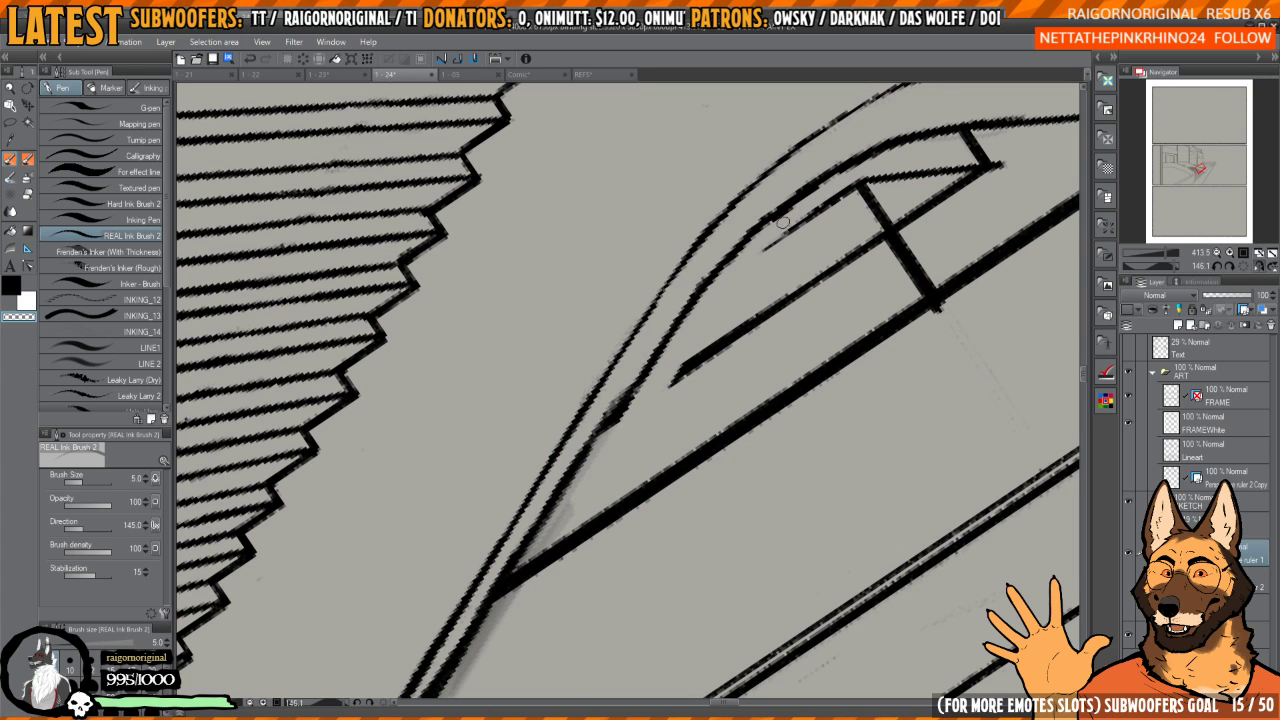
- Re-ink the inner wall line in black down toward the heavy slanted beam
{"action": "mouse_move", "coordinate": [650, 378]}
{"action": "left_mouse_down"}
{"action": "mouse_move", "coordinate": [677, 339]}
{"action": "mouse_move", "coordinate": [582, 472]}
{"action": "left_mouse_up"}
{"action": "key", "text": "c"}
{"action": "left_click_drag", "start_coordinate": [622, 400], "coordinate": [560, 506]}
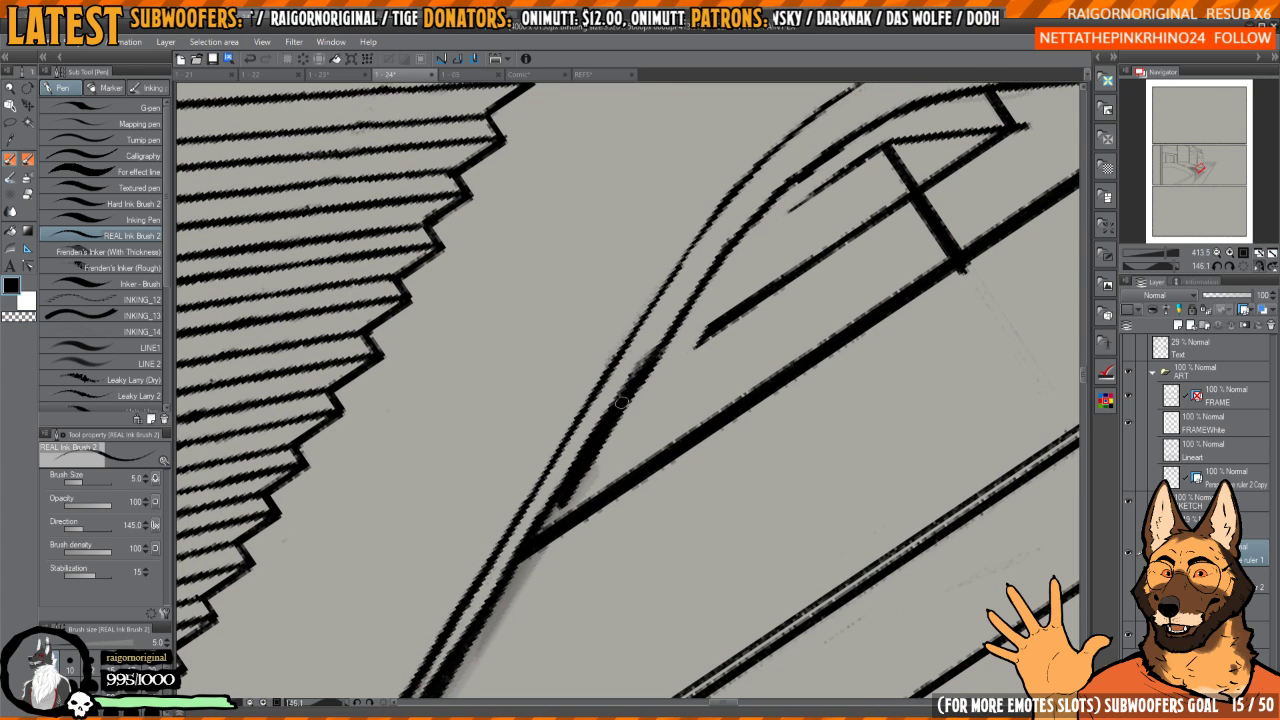
{"action": "mouse_move", "coordinate": [656, 354]}
{"action": "left_mouse_down"}
{"action": "mouse_move", "coordinate": [746, 239]}
{"action": "mouse_move", "coordinate": [658, 349]}
{"action": "left_mouse_up"}
{"action": "key", "text": "c"}
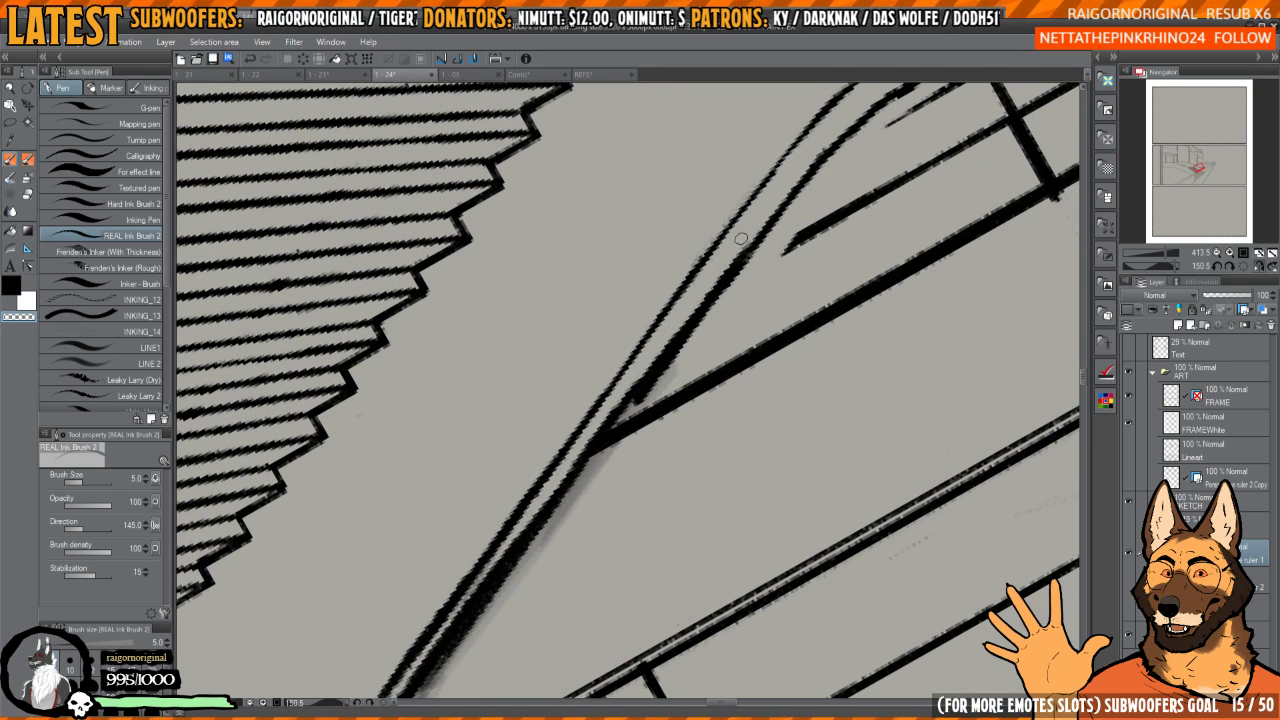
- Erase the clutter where the heavy slanted beam meets the wall and thin the inner wall line above it
{"action": "left_click_drag", "start_coordinate": [742, 244], "coordinate": [600, 450]}
{"action": "left_click_drag", "start_coordinate": [649, 366], "coordinate": [500, 576]}
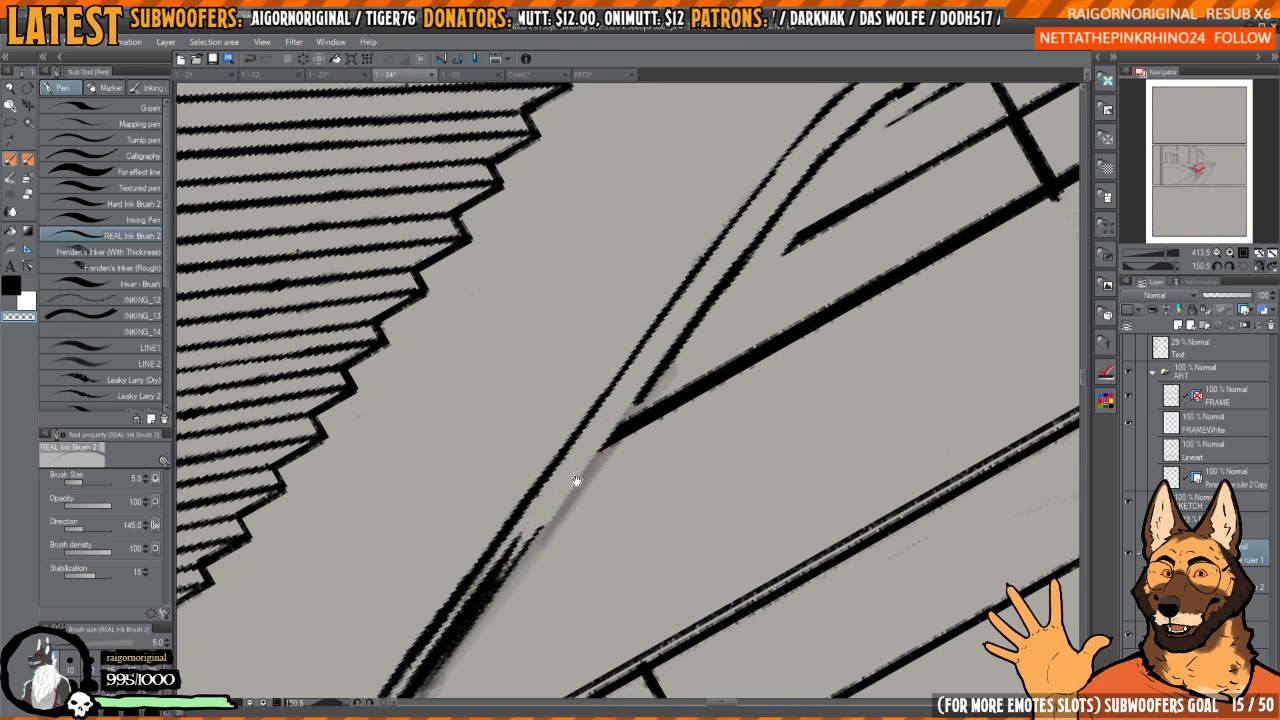
{"action": "scroll", "coordinate": [605, 447], "scroll_direction": "up", "scroll_amount": 2}
{"action": "scroll", "coordinate": [757, 264], "scroll_direction": "down", "scroll_amount": 3}
{"action": "left_click_drag", "start_coordinate": [760, 254], "coordinate": [645, 410]}
{"action": "left_click_drag", "start_coordinate": [676, 364], "coordinate": [772, 236]}
{"action": "mouse_move", "coordinate": [808, 190]}
{"action": "left_mouse_down"}
{"action": "mouse_move", "coordinate": [712, 328]}
{"action": "mouse_move", "coordinate": [738, 290]}
{"action": "left_mouse_up"}
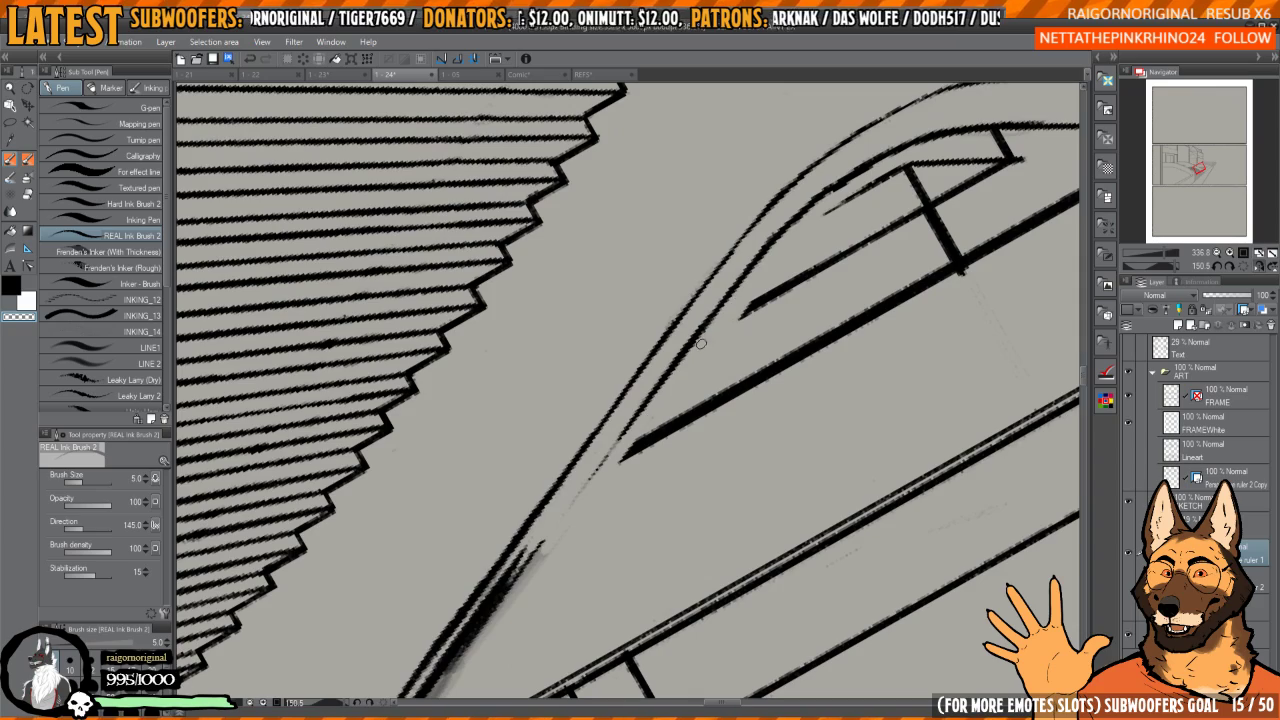
- Erase the thick doubled inner wall line and grey smudge down to where the slanted double line meets the wall
{"action": "left_click_drag", "start_coordinate": [588, 530], "coordinate": [717, 334]}
{"action": "mouse_move", "coordinate": [663, 383]}
{"action": "left_mouse_down"}
{"action": "mouse_move", "coordinate": [726, 303]}
{"action": "mouse_move", "coordinate": [672, 354]}
{"action": "left_mouse_up"}
{"action": "scroll", "coordinate": [726, 303], "scroll_direction": "down", "scroll_amount": 2}
{"action": "key", "text": "c"}
{"action": "left_click_drag", "start_coordinate": [722, 284], "coordinate": [617, 411]}
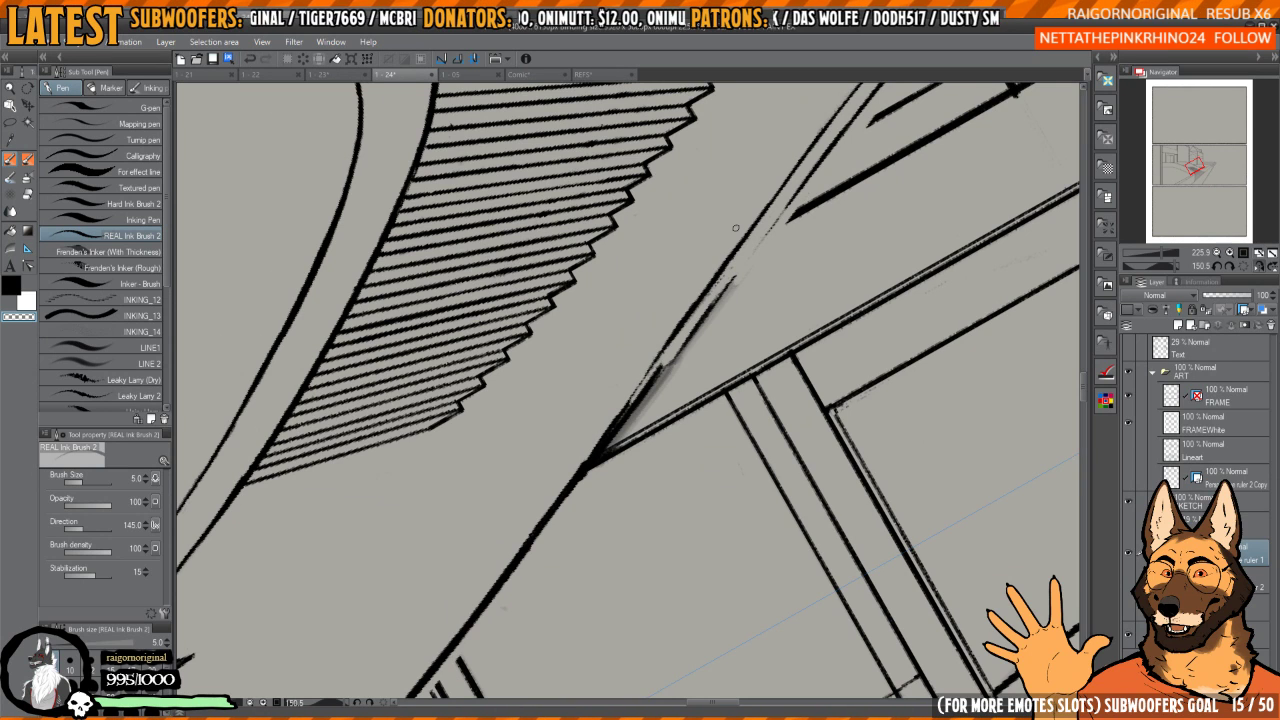
{"action": "scroll", "coordinate": [630, 405], "scroll_direction": "up", "scroll_amount": 2}
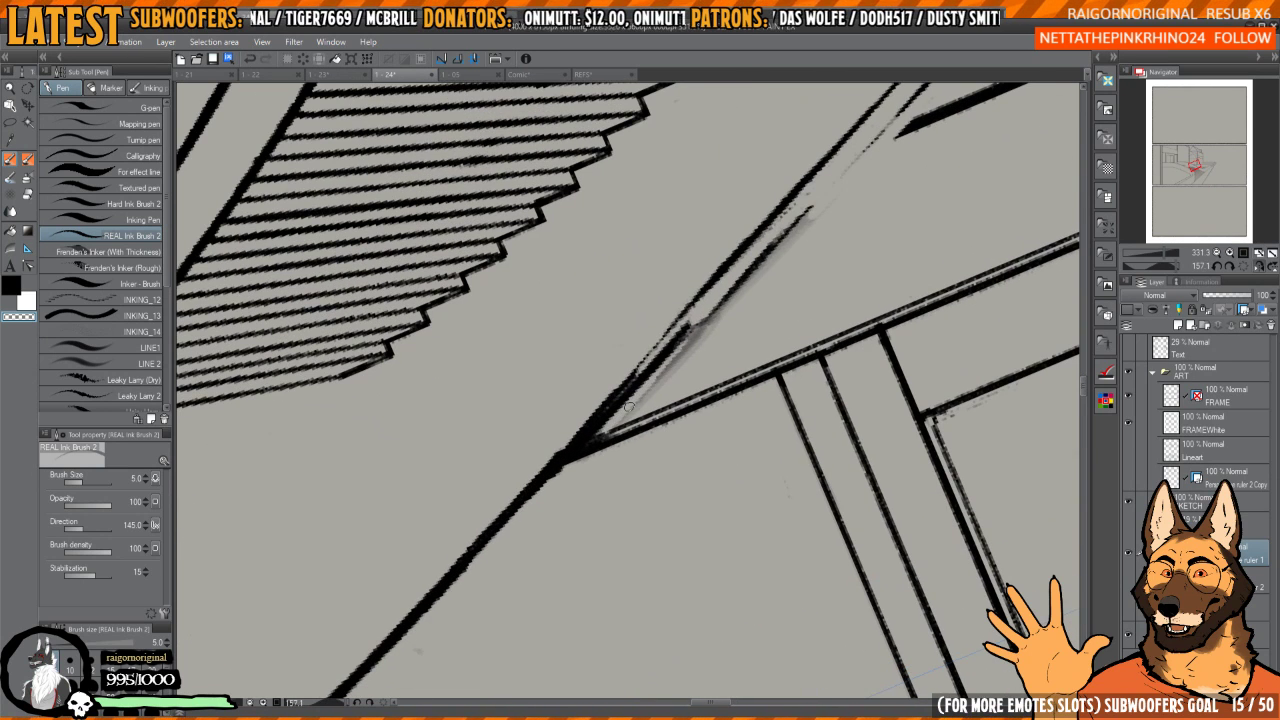
{"action": "mouse_move", "coordinate": [642, 397]}
{"action": "left_mouse_down"}
{"action": "mouse_move", "coordinate": [804, 217]}
{"action": "mouse_move", "coordinate": [742, 297]}
{"action": "left_mouse_up"}
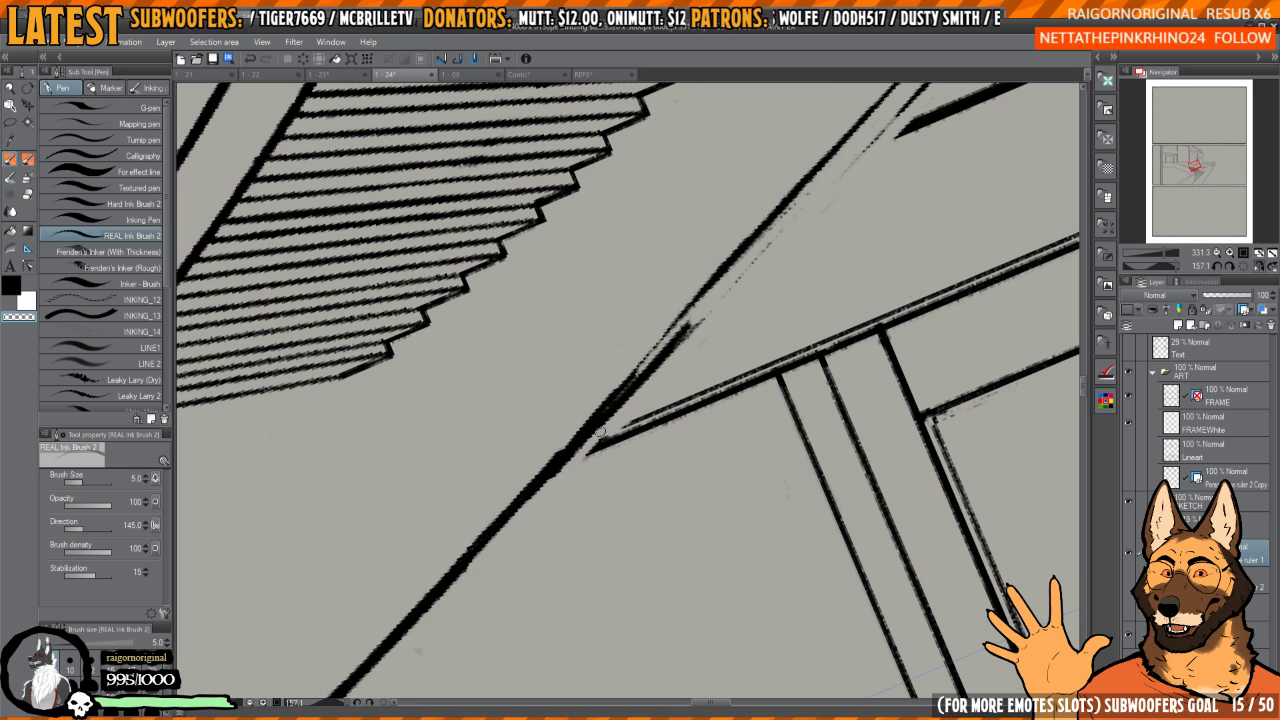
- Erase the thick doubled wall line near the tip of the slanted double line and re-ink that stretch in black
{"action": "mouse_move", "coordinate": [600, 432]}
{"action": "left_mouse_down"}
{"action": "mouse_move", "coordinate": [566, 468]}
{"action": "mouse_move", "coordinate": [640, 376]}
{"action": "left_mouse_up"}
{"action": "left_click_drag", "start_coordinate": [694, 329], "coordinate": [649, 386]}
{"action": "key", "text": "c"}
{"action": "mouse_move", "coordinate": [506, 523]}
{"action": "left_mouse_down"}
{"action": "mouse_move", "coordinate": [722, 283]}
{"action": "mouse_move", "coordinate": [548, 468]}
{"action": "mouse_move", "coordinate": [633, 374]}
{"action": "left_mouse_up"}
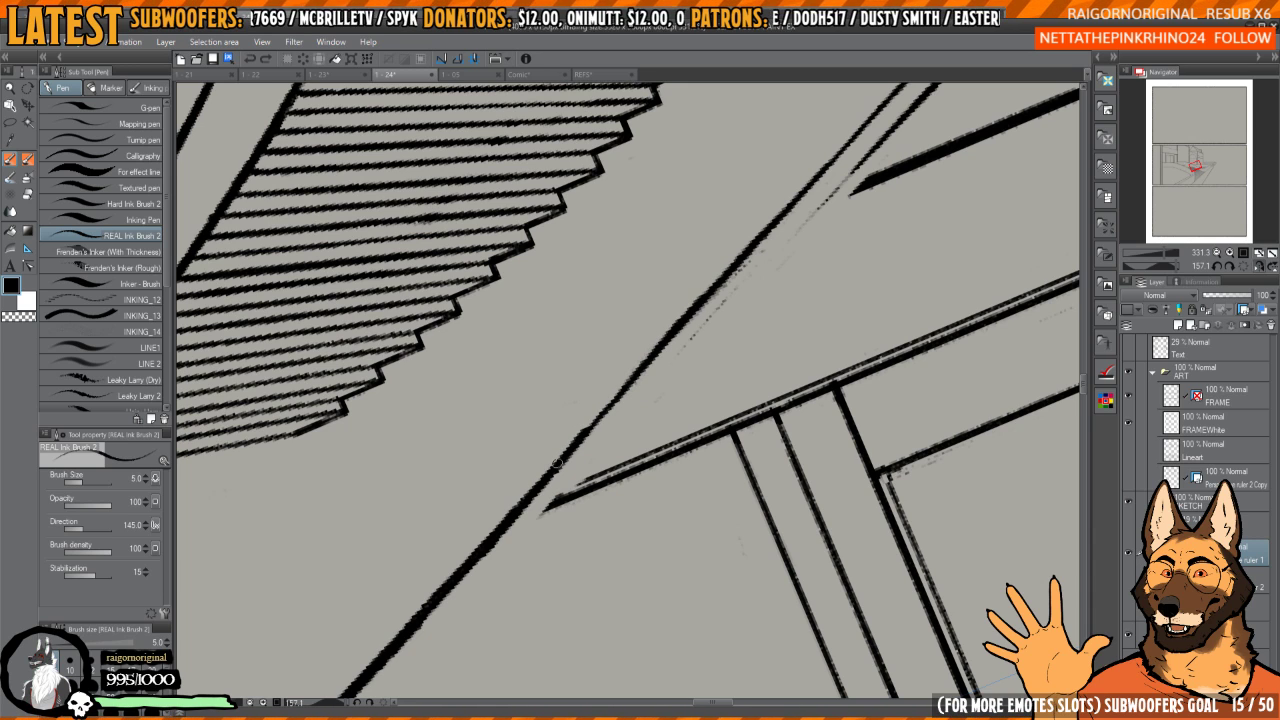
- Erase the rough leftover specks beside the wall line between the heavy slanted beam and the slanted double line
{"action": "scroll", "coordinate": [709, 287], "scroll_direction": "down", "scroll_amount": 3}
{"action": "scroll", "coordinate": [711, 288], "scroll_direction": "up", "scroll_amount": 2}
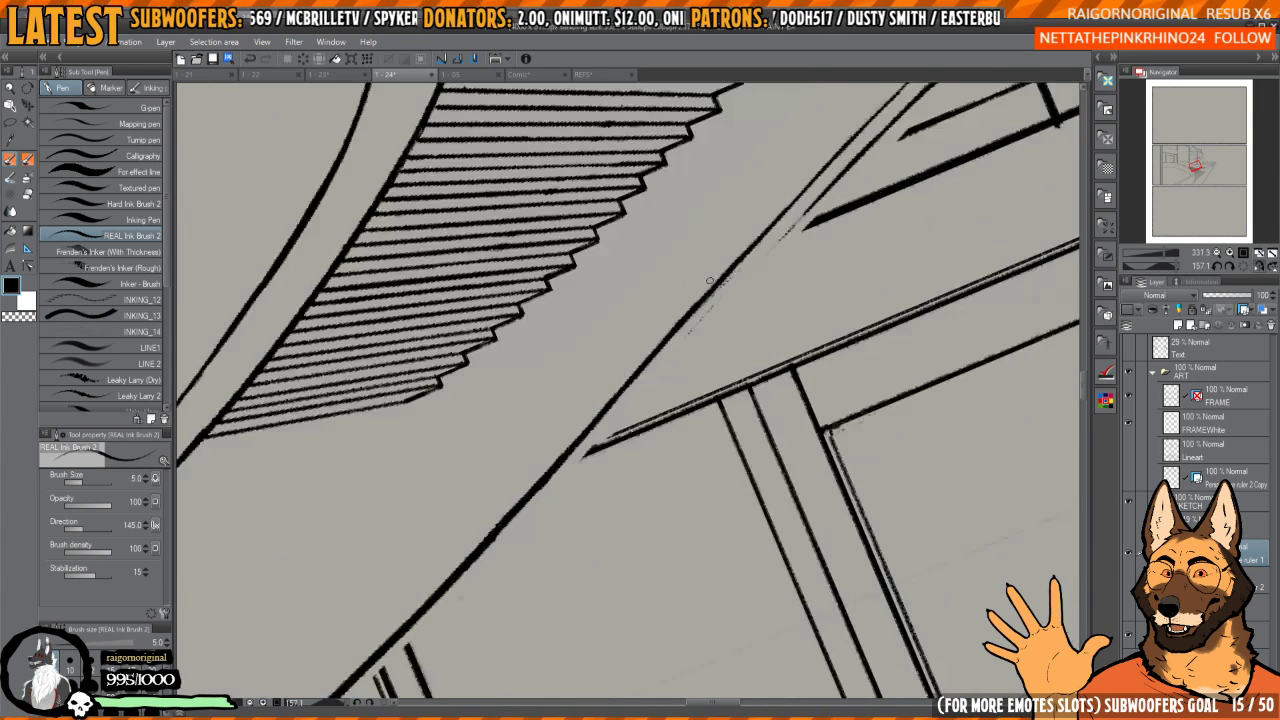
{"action": "key", "text": "c"}
{"action": "left_click_drag", "start_coordinate": [698, 300], "coordinate": [670, 332]}
{"action": "mouse_move", "coordinate": [690, 312]}
{"action": "left_mouse_down"}
{"action": "mouse_move", "coordinate": [770, 311]}
{"action": "mouse_move", "coordinate": [585, 453]}
{"action": "mouse_move", "coordinate": [645, 440]}
{"action": "left_mouse_up"}
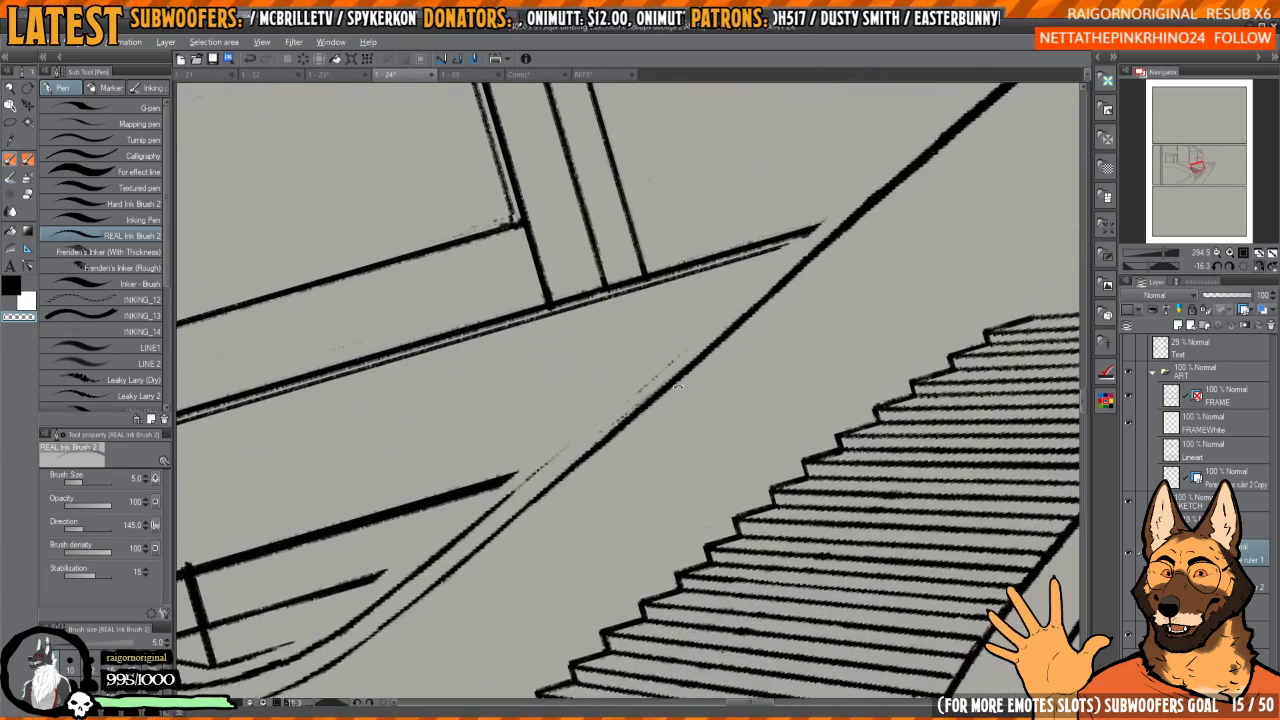
{"action": "left_click_drag", "start_coordinate": [745, 335], "coordinate": [734, 318]}
{"action": "left_click_drag", "start_coordinate": [734, 318], "coordinate": [708, 356]}
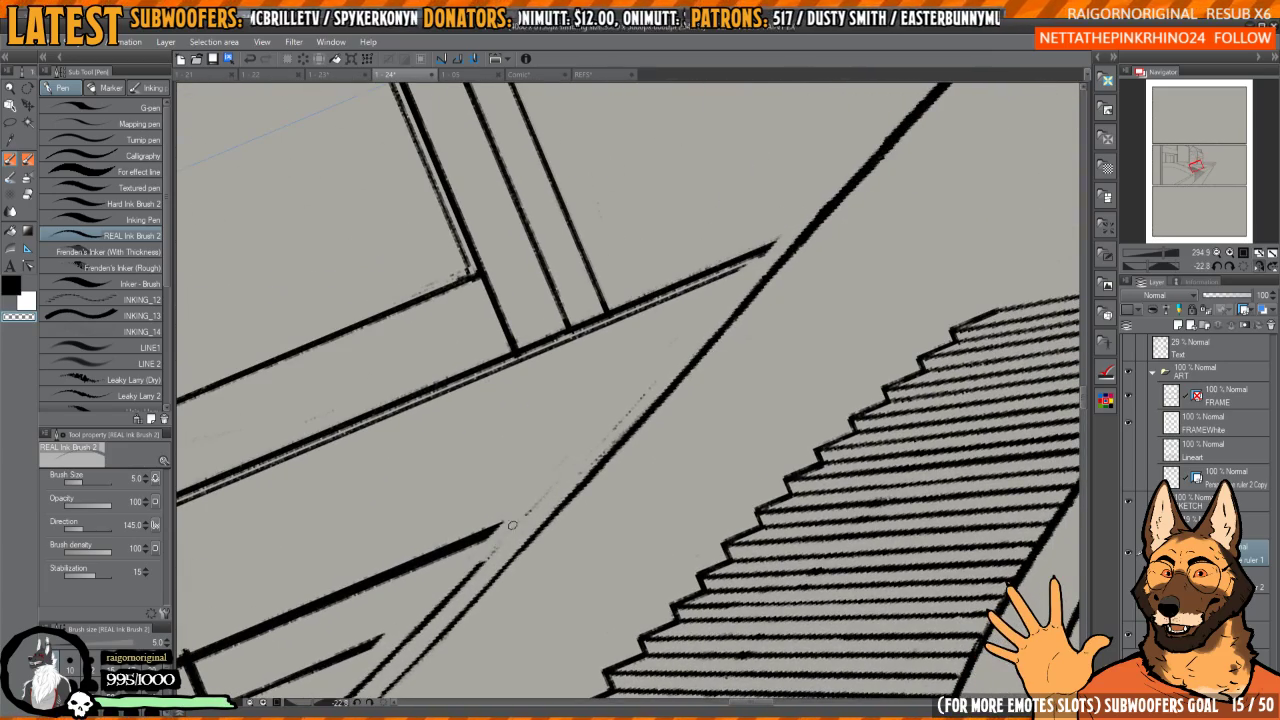
- Ink the wall's second parallel edge in black from the heavy beam's end up to the slanted double line
{"action": "key", "text": "c"}
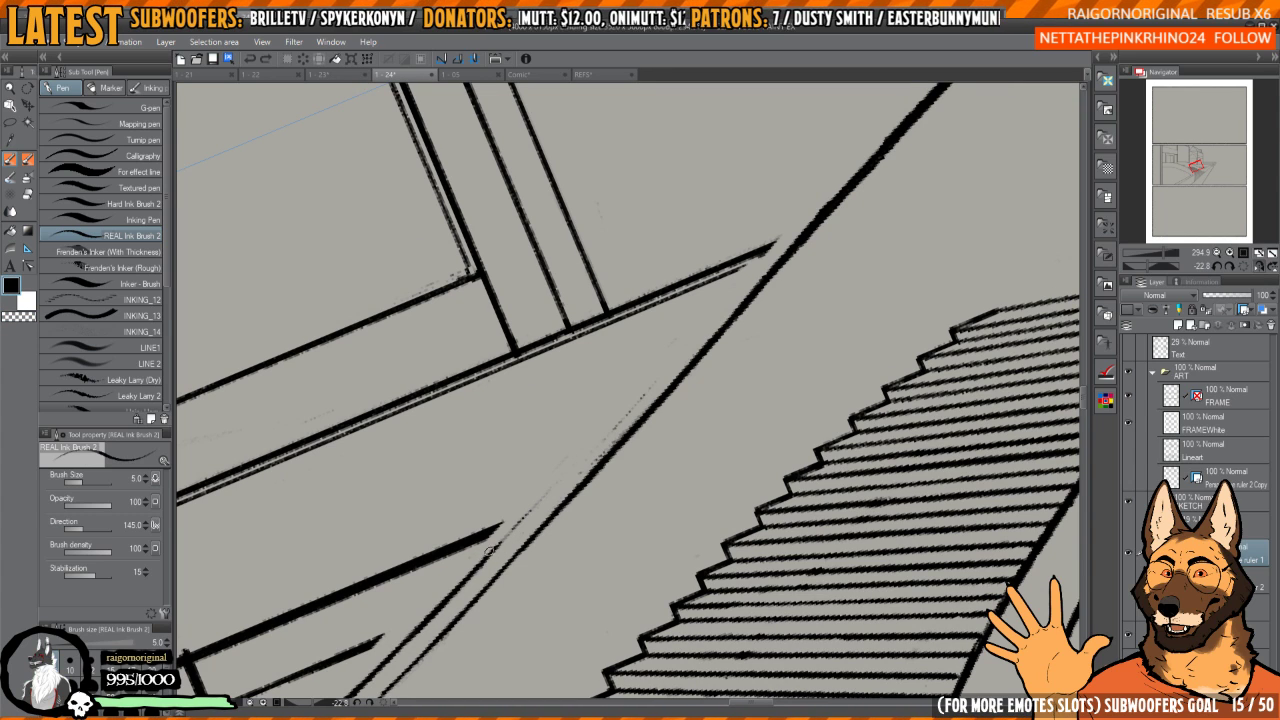
{"action": "left_click_drag", "start_coordinate": [488, 552], "coordinate": [916, 114]}
{"action": "left_click_drag", "start_coordinate": [868, 154], "coordinate": [680, 366]}
{"action": "scroll", "coordinate": [680, 366], "scroll_direction": "down", "scroll_amount": 2}
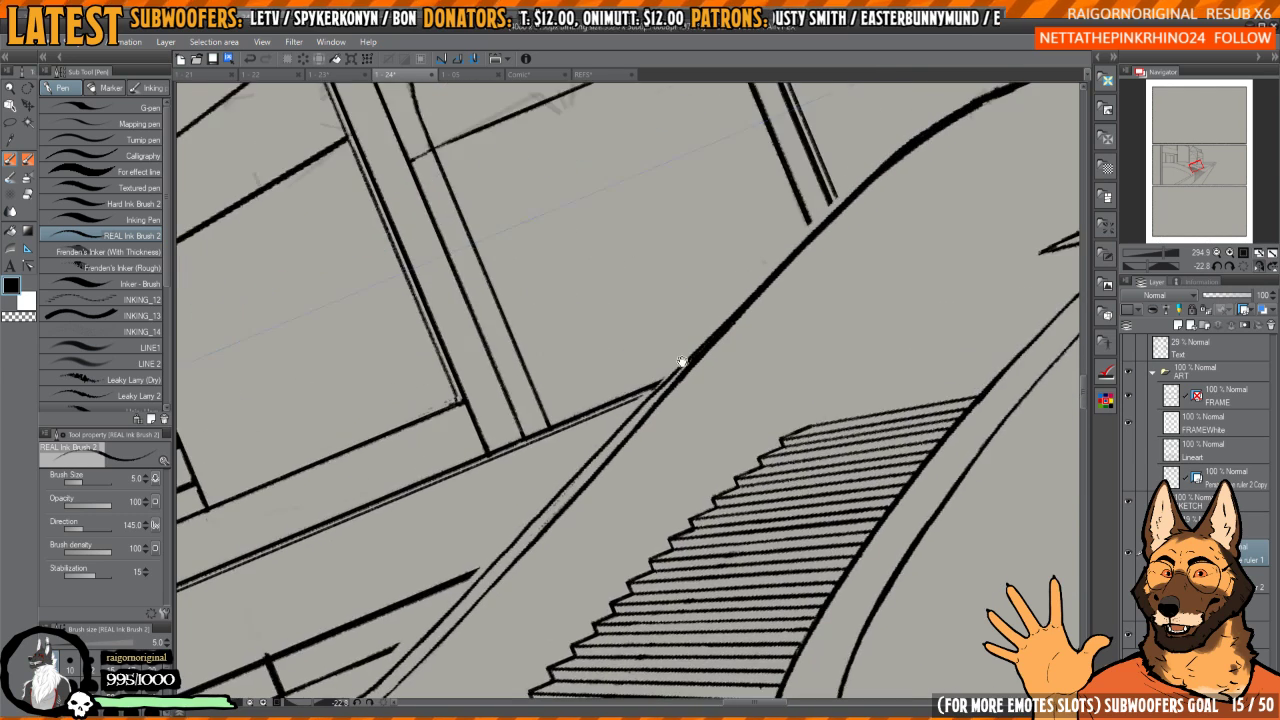
- Extend the parallel wall edge past the slanted double line so it tapers into the main wall line
{"action": "scroll", "coordinate": [680, 366], "scroll_direction": "up", "scroll_amount": 4}
{"action": "left_click_drag", "start_coordinate": [616, 441], "coordinate": [738, 316]}
{"action": "left_click_drag", "start_coordinate": [660, 395], "coordinate": [786, 262]}
{"action": "key", "text": "c"}
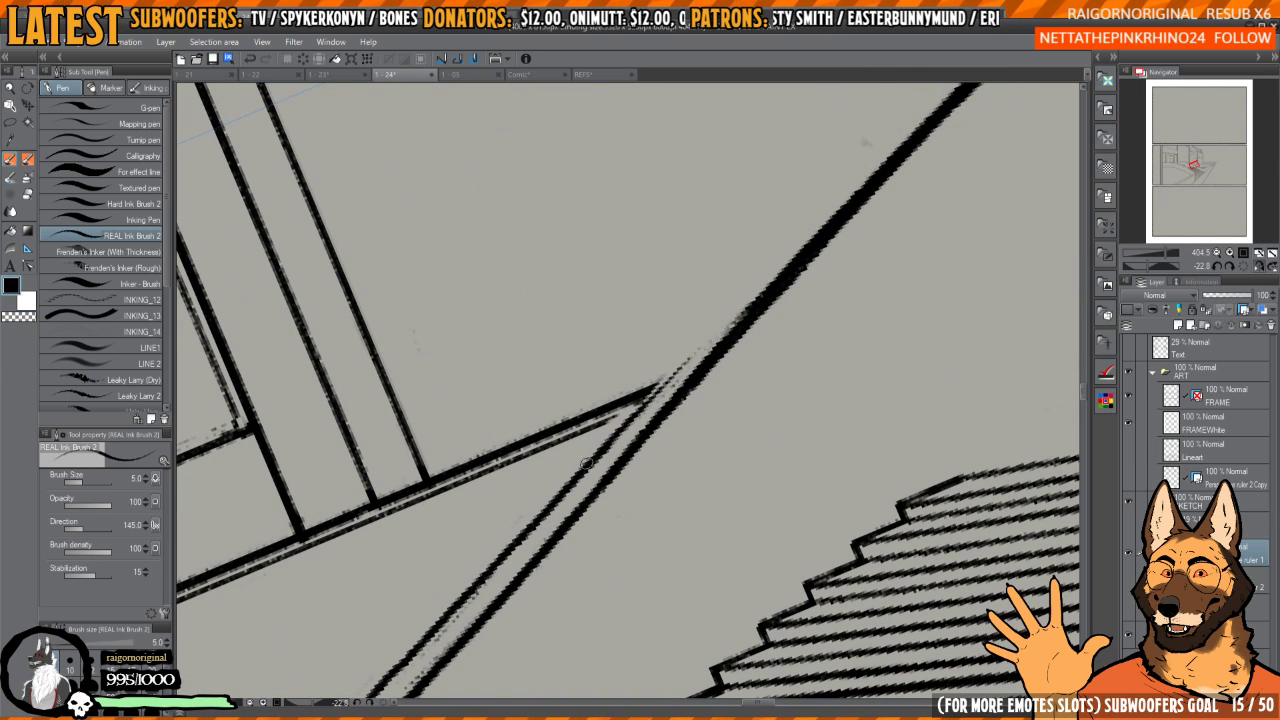
{"action": "mouse_move", "coordinate": [600, 452]}
{"action": "left_mouse_down"}
{"action": "mouse_move", "coordinate": [850, 190]}
{"action": "mouse_move", "coordinate": [764, 270]}
{"action": "left_mouse_up"}
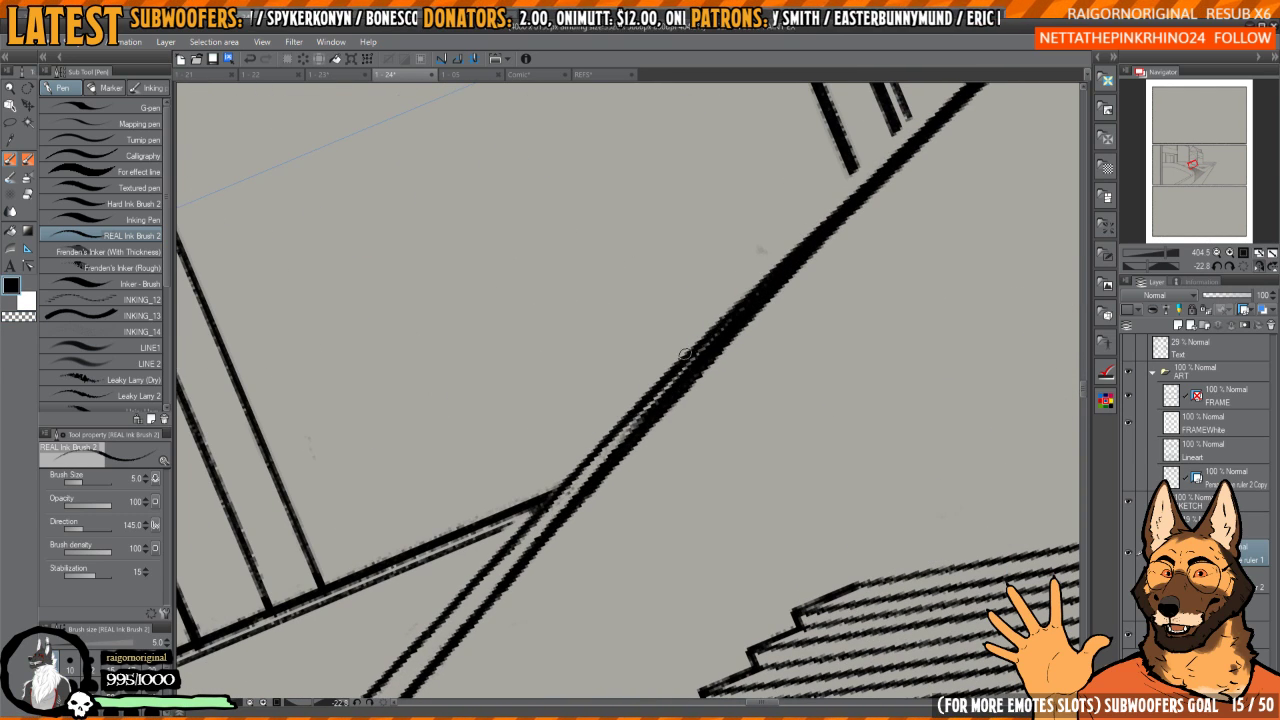
- Extend the vertical post lines down to meet the curved wall line
{"action": "scroll", "coordinate": [764, 270], "scroll_direction": "down", "scroll_amount": 6}
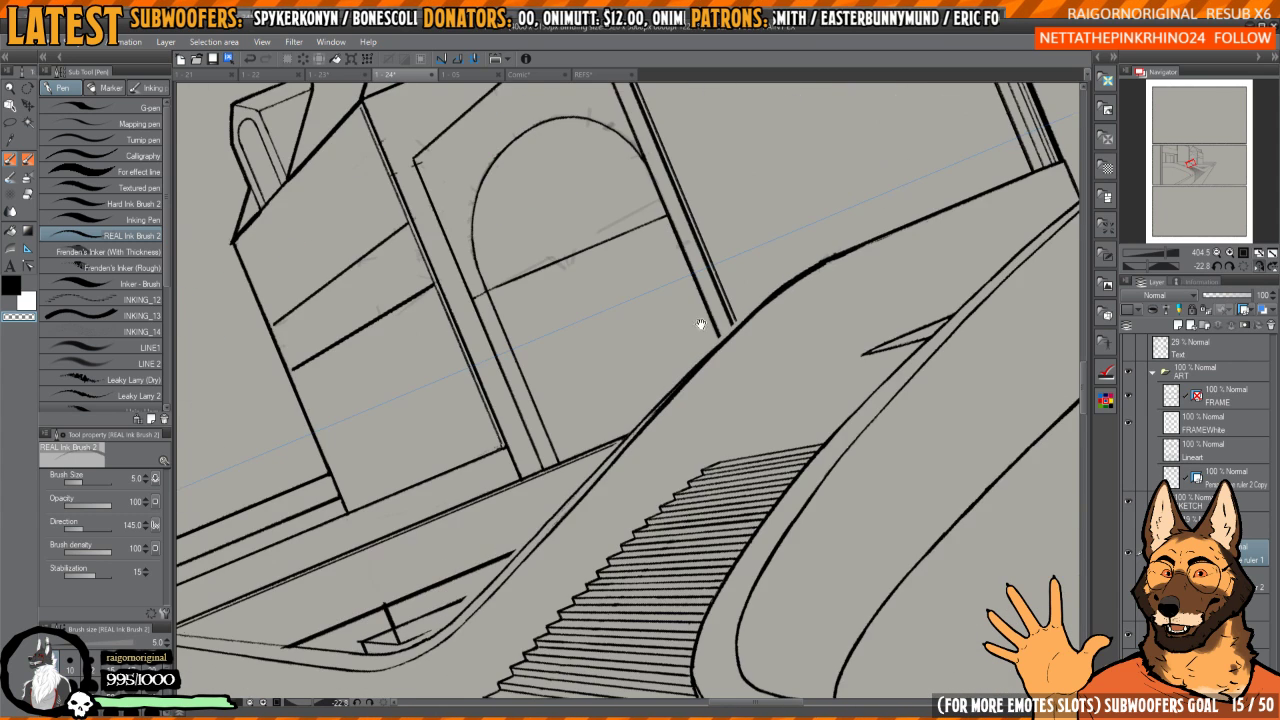
{"action": "scroll", "coordinate": [737, 353], "scroll_direction": "up", "scroll_amount": 6}
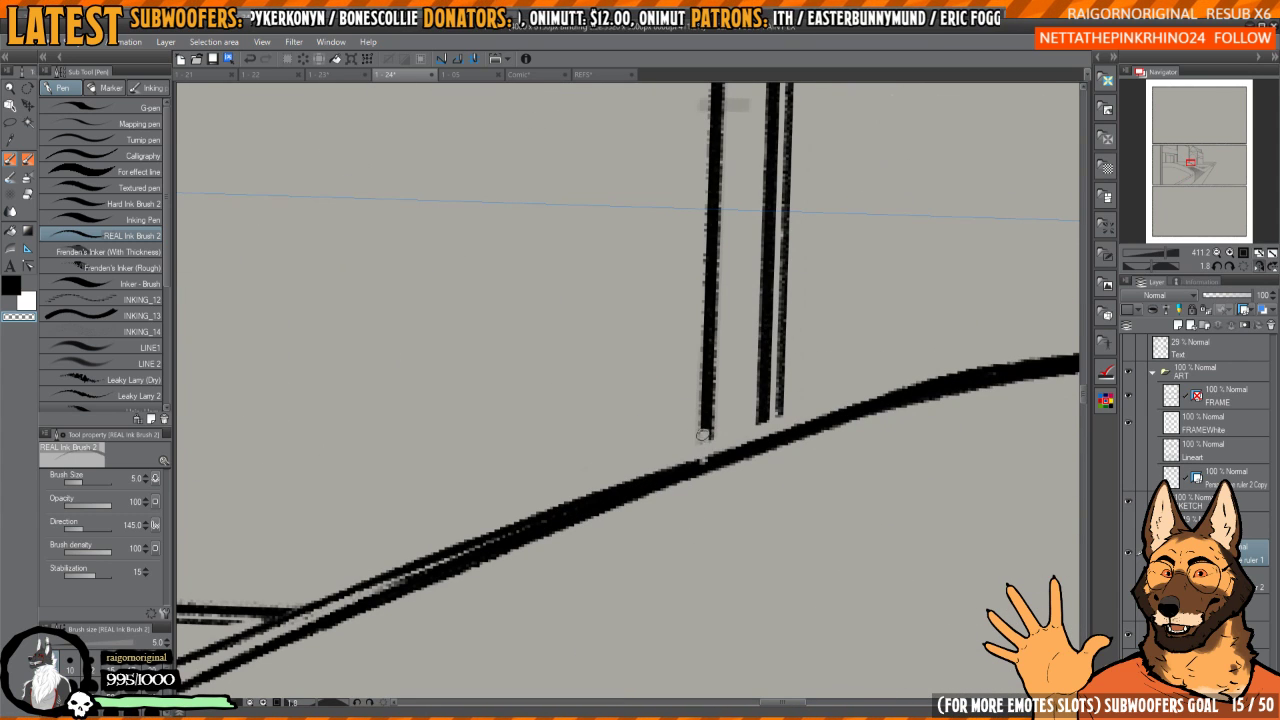
{"action": "left_click_drag", "start_coordinate": [703, 434], "coordinate": [705, 440]}
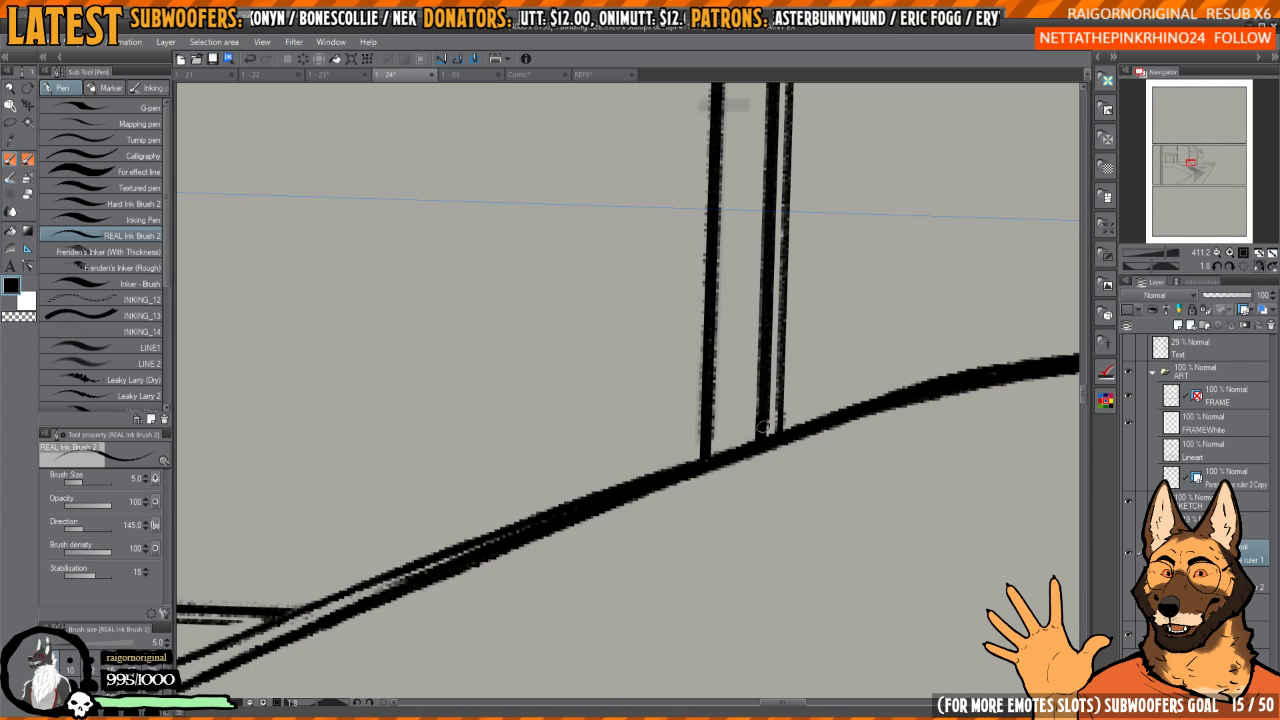
- Trim the rough inner edge of the wall curve just below the thin rail's end
{"action": "scroll", "coordinate": [765, 430], "scroll_direction": "down", "scroll_amount": 6}
{"action": "left_click_drag", "start_coordinate": [708, 466], "coordinate": [714, 374]}
{"action": "scroll", "coordinate": [571, 537], "scroll_direction": "up", "scroll_amount": 3}
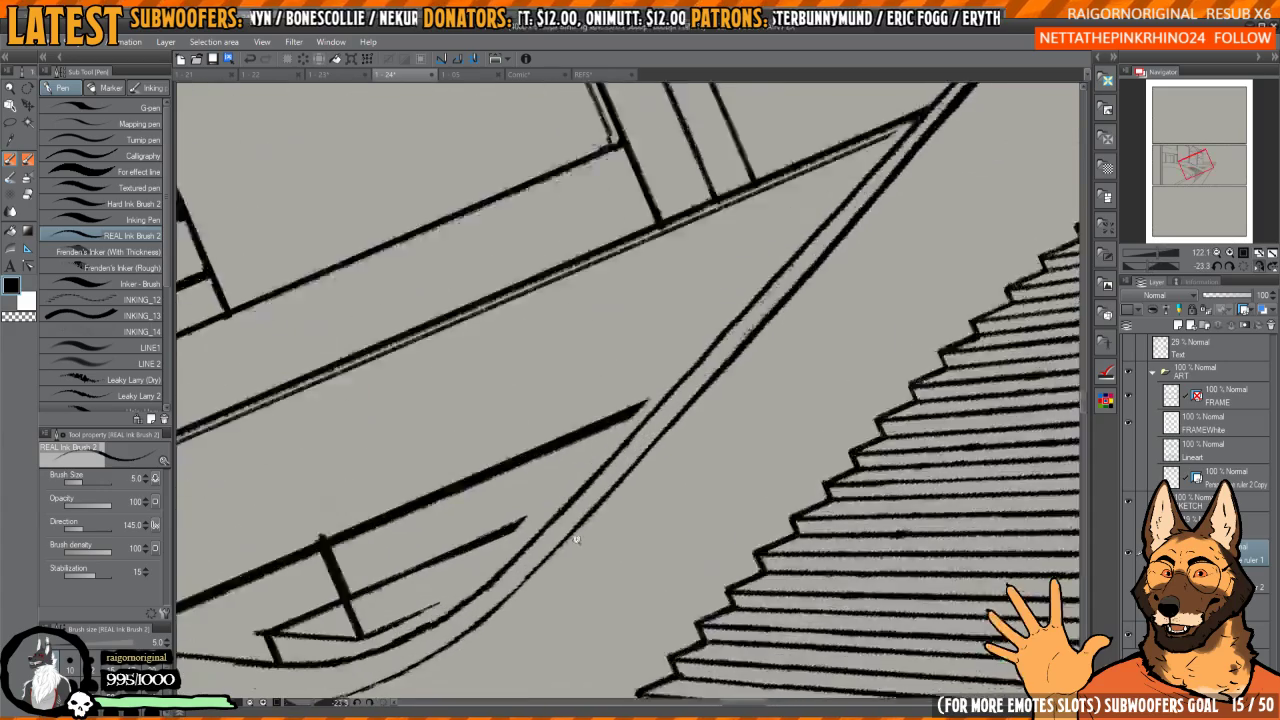
{"action": "scroll", "coordinate": [558, 544], "scroll_direction": "down", "scroll_amount": 1}
{"action": "scroll", "coordinate": [556, 545], "scroll_direction": "up", "scroll_amount": 6}
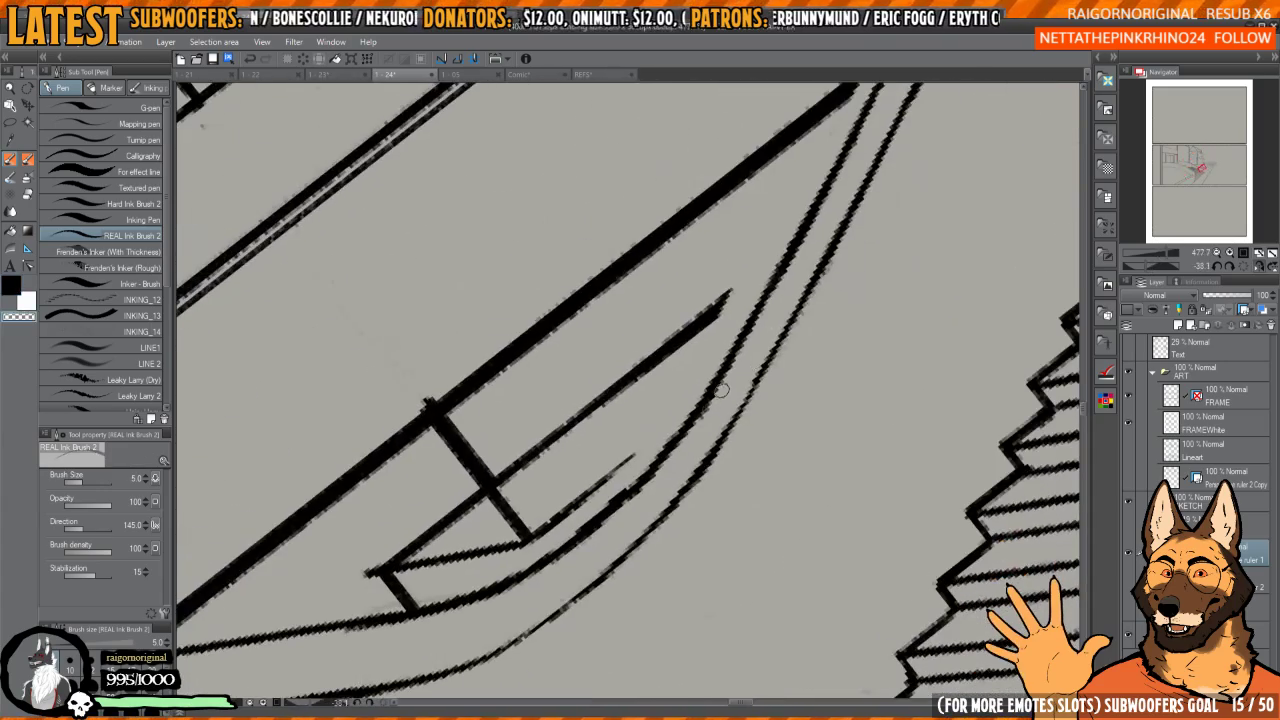
{"action": "left_click_drag", "start_coordinate": [702, 419], "coordinate": [679, 451]}
{"action": "scroll", "coordinate": [730, 375], "scroll_direction": "down", "scroll_amount": 6}
- Trim the thick underside of the wall line from the slanted double line up past the post bases
{"action": "left_click_drag", "start_coordinate": [871, 383], "coordinate": [571, 514]}
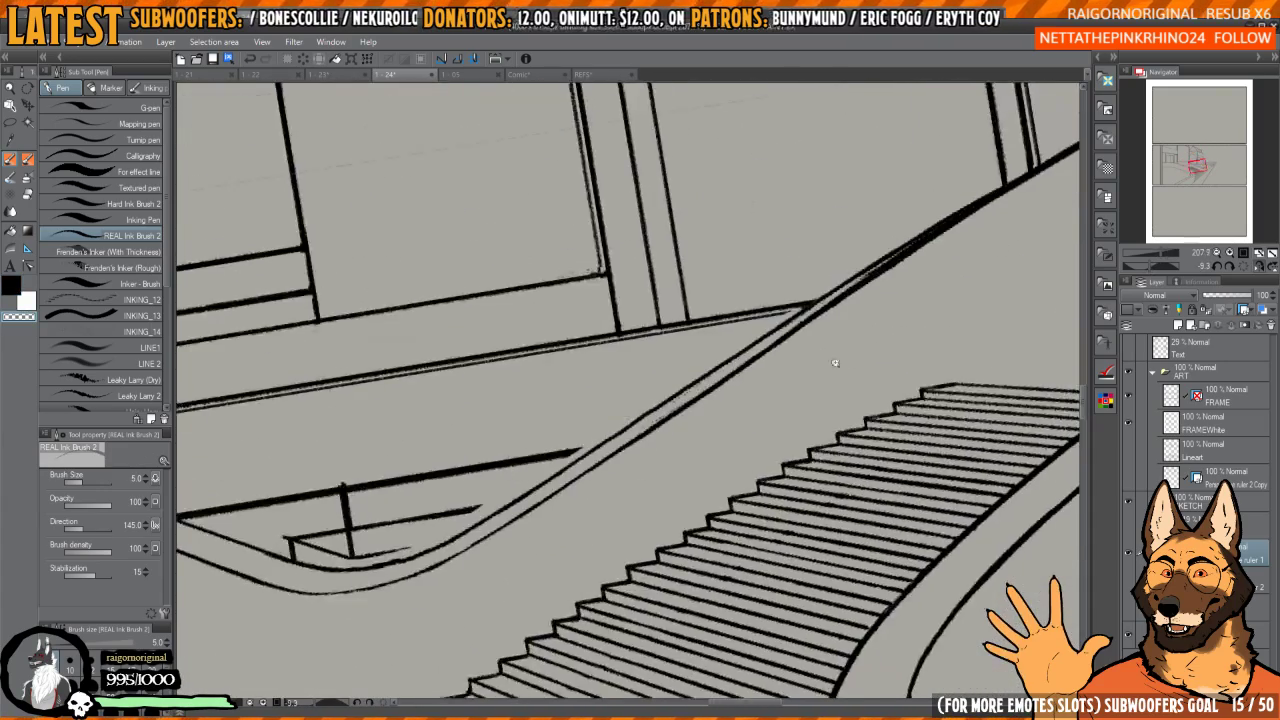
{"action": "scroll", "coordinate": [885, 318], "scroll_direction": "up", "scroll_amount": 3}
{"action": "left_click_drag", "start_coordinate": [934, 260], "coordinate": [668, 436]}
{"action": "mouse_move", "coordinate": [814, 340]}
{"action": "left_mouse_down"}
{"action": "mouse_move", "coordinate": [799, 300]}
{"action": "mouse_move", "coordinate": [739, 349]}
{"action": "left_mouse_up"}
{"action": "scroll", "coordinate": [752, 350], "scroll_direction": "down", "scroll_amount": 2}
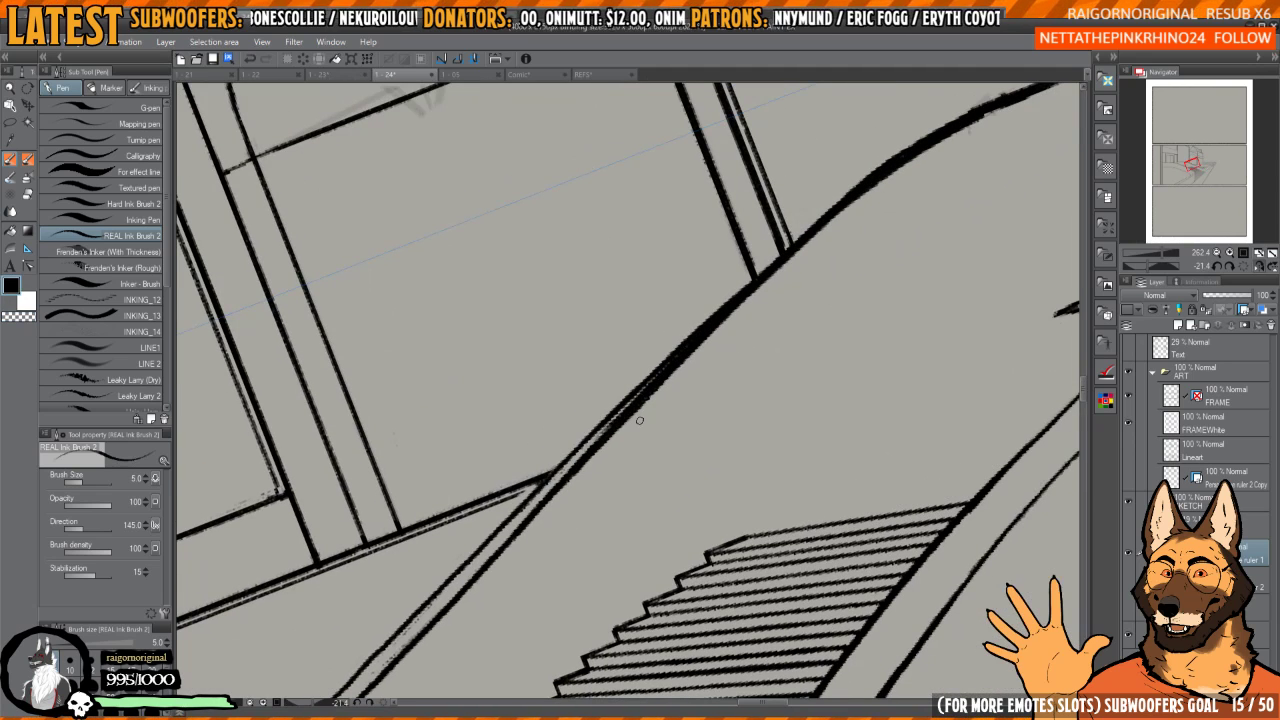
{"action": "mouse_move", "coordinate": [641, 413]}
{"action": "left_mouse_down"}
{"action": "mouse_move", "coordinate": [583, 477]}
{"action": "mouse_move", "coordinate": [617, 429]}
{"action": "left_mouse_up"}
{"action": "key", "text": "ctrl+z"}
{"action": "key", "text": "c"}
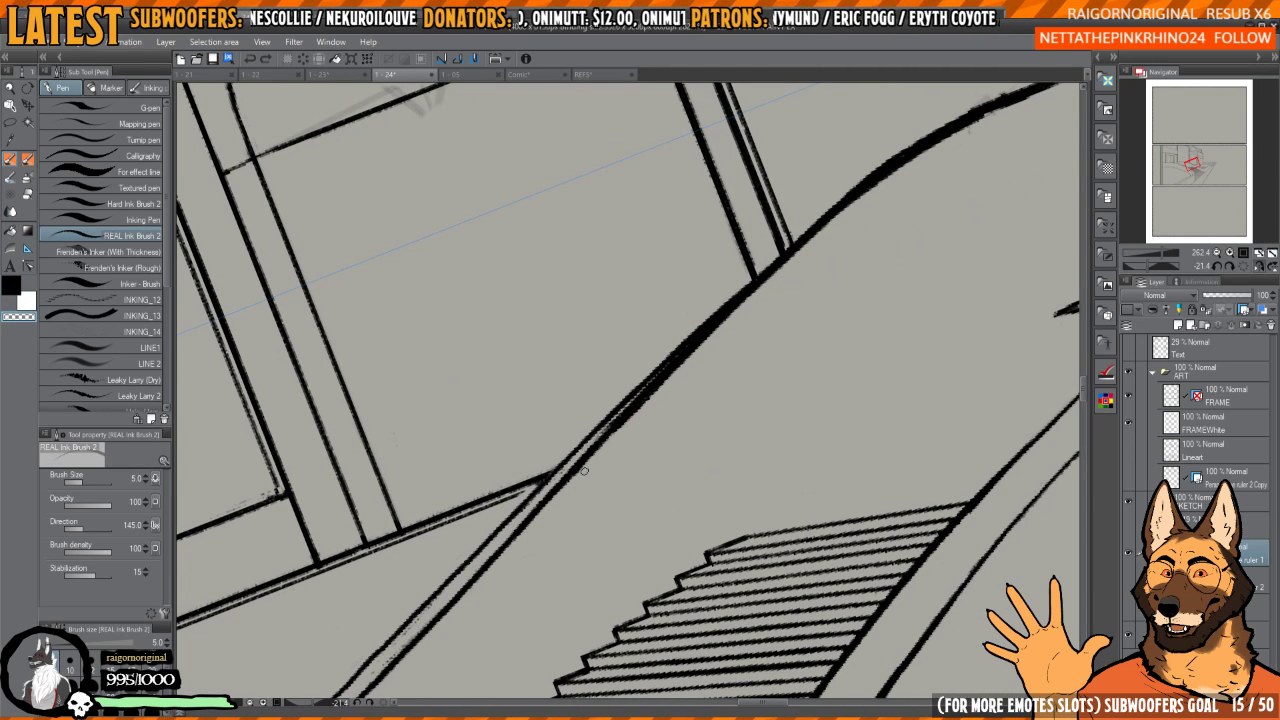
{"action": "left_click_drag", "start_coordinate": [584, 470], "coordinate": [867, 190]}
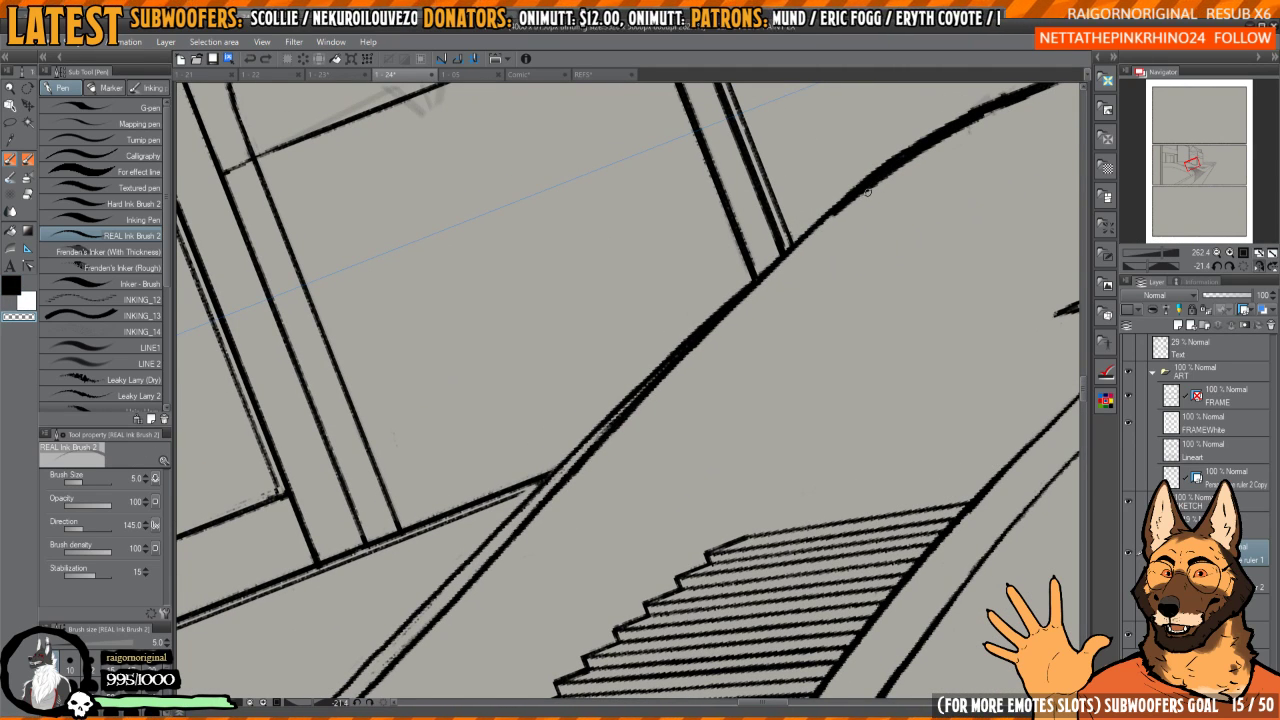
- Re-ink the wall line around the post bases in black and shave its underside along the bend
{"action": "key", "text": "c"}
{"action": "left_click_drag", "start_coordinate": [703, 329], "coordinate": [852, 200]}
{"action": "mouse_move", "coordinate": [981, 132]}
{"action": "left_mouse_down"}
{"action": "mouse_move", "coordinate": [852, 216]}
{"action": "mouse_move", "coordinate": [742, 246]}
{"action": "left_mouse_up"}
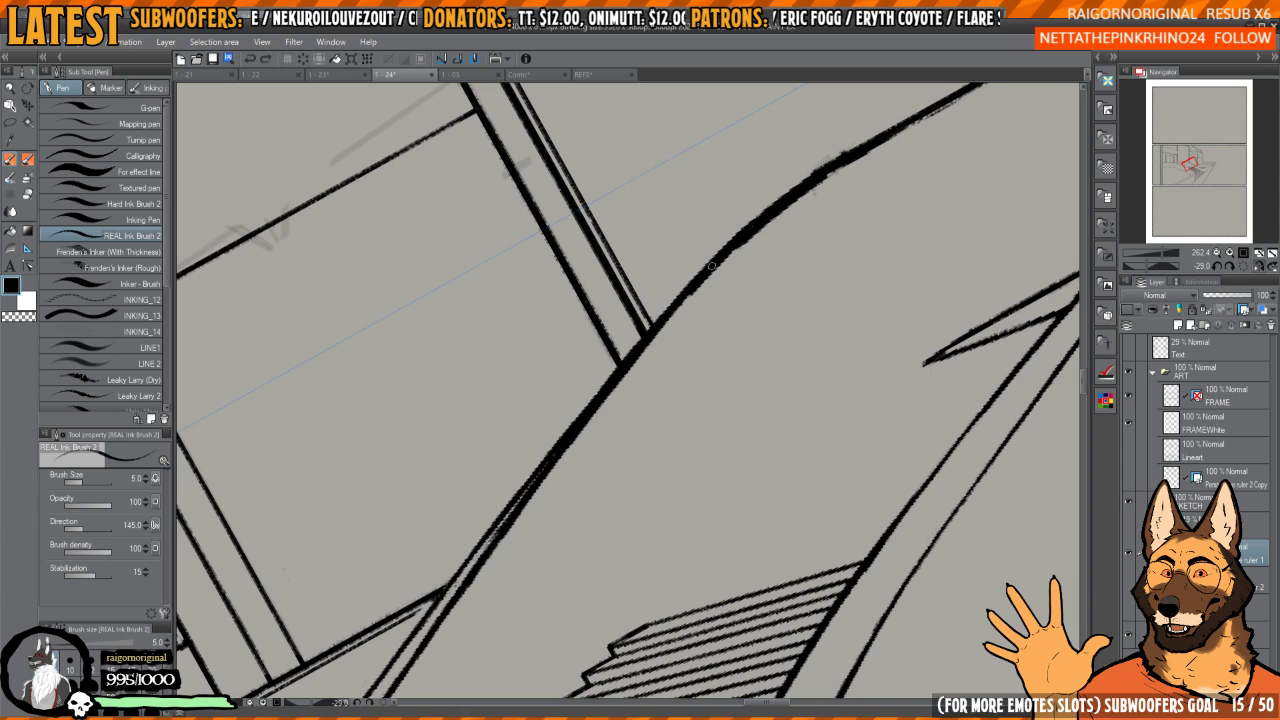
{"action": "key", "text": "c"}
{"action": "left_click_drag", "start_coordinate": [703, 284], "coordinate": [816, 189]}
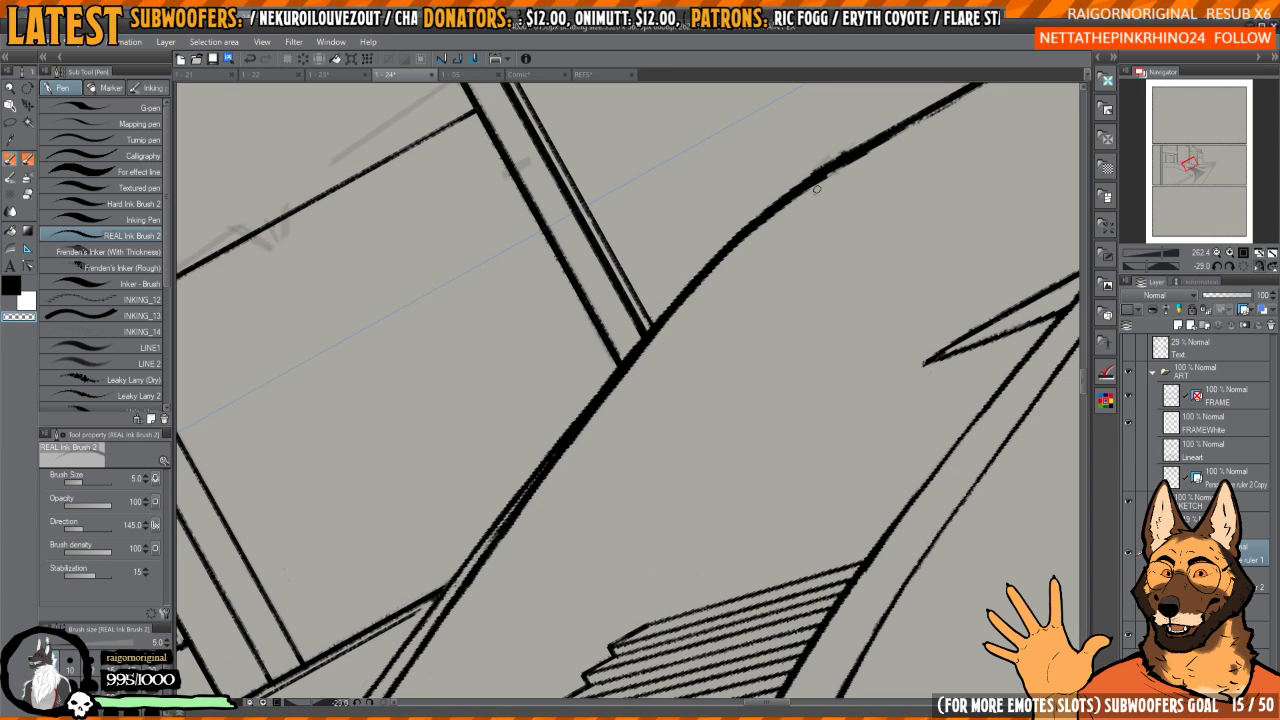
- Erase the grey smudges and ragged edges along the wall line's straight run beyond the bend
{"action": "scroll", "coordinate": [833, 175], "scroll_direction": "up", "scroll_amount": 5}
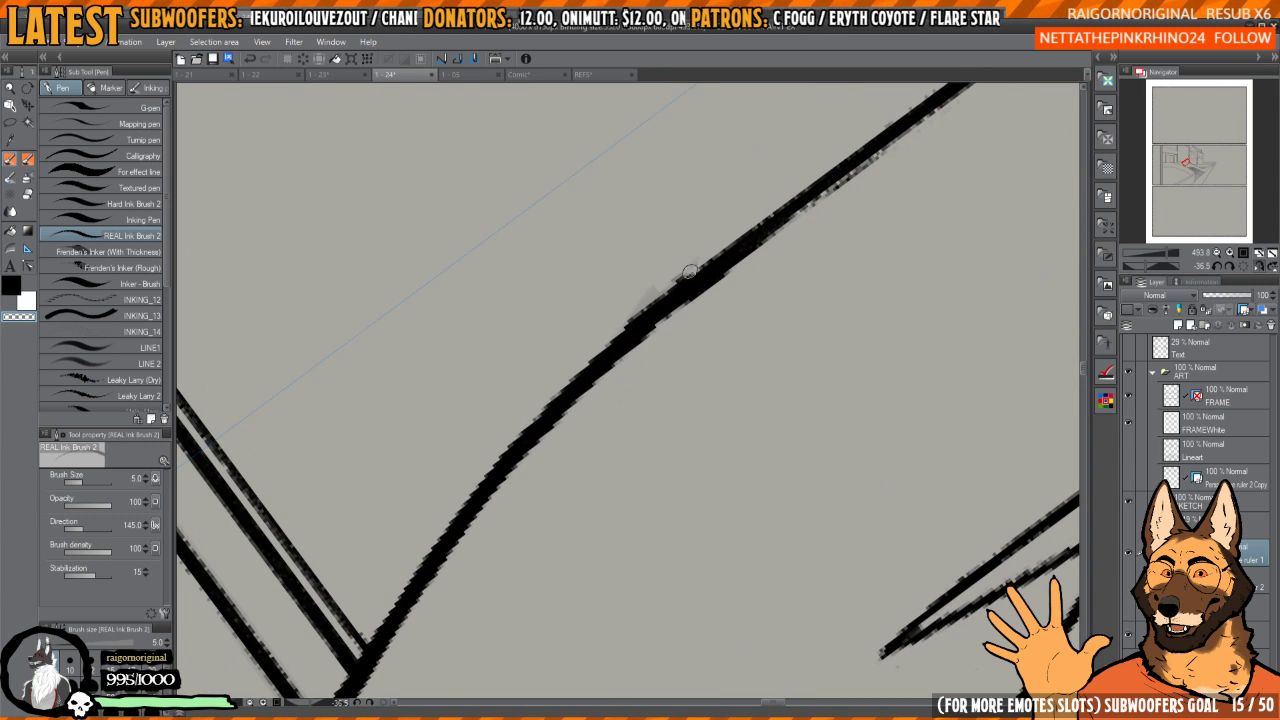
{"action": "scroll", "coordinate": [560, 428], "scroll_direction": "down", "scroll_amount": 5}
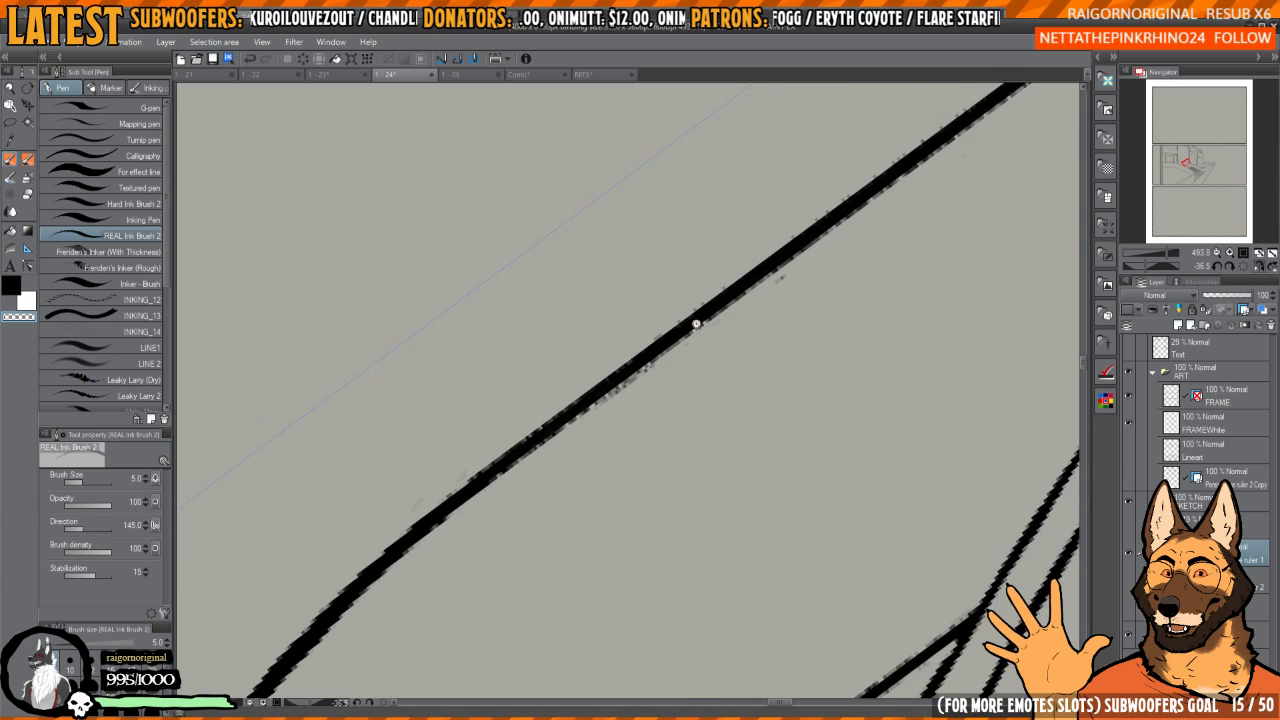
{"action": "scroll", "coordinate": [586, 432], "scroll_direction": "up", "scroll_amount": 2}
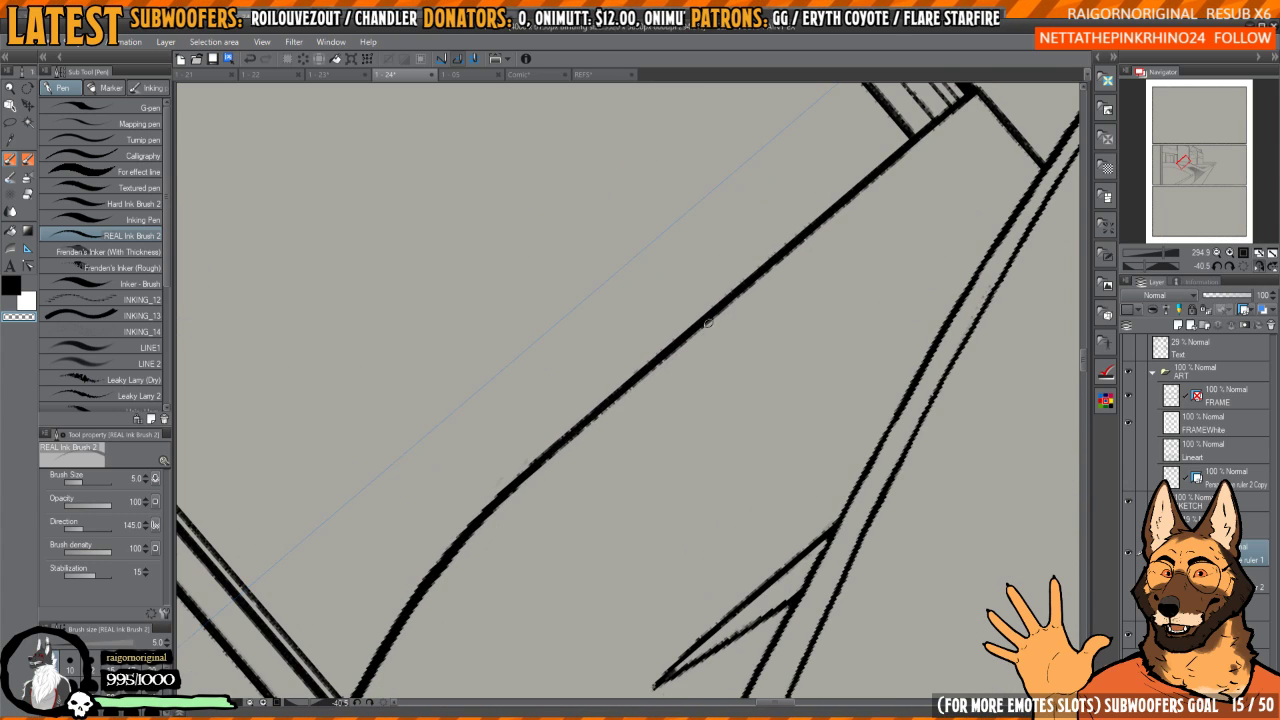
{"action": "scroll", "coordinate": [952, 150], "scroll_direction": "down", "scroll_amount": 6}
{"action": "left_click_drag", "start_coordinate": [920, 277], "coordinate": [875, 419]}
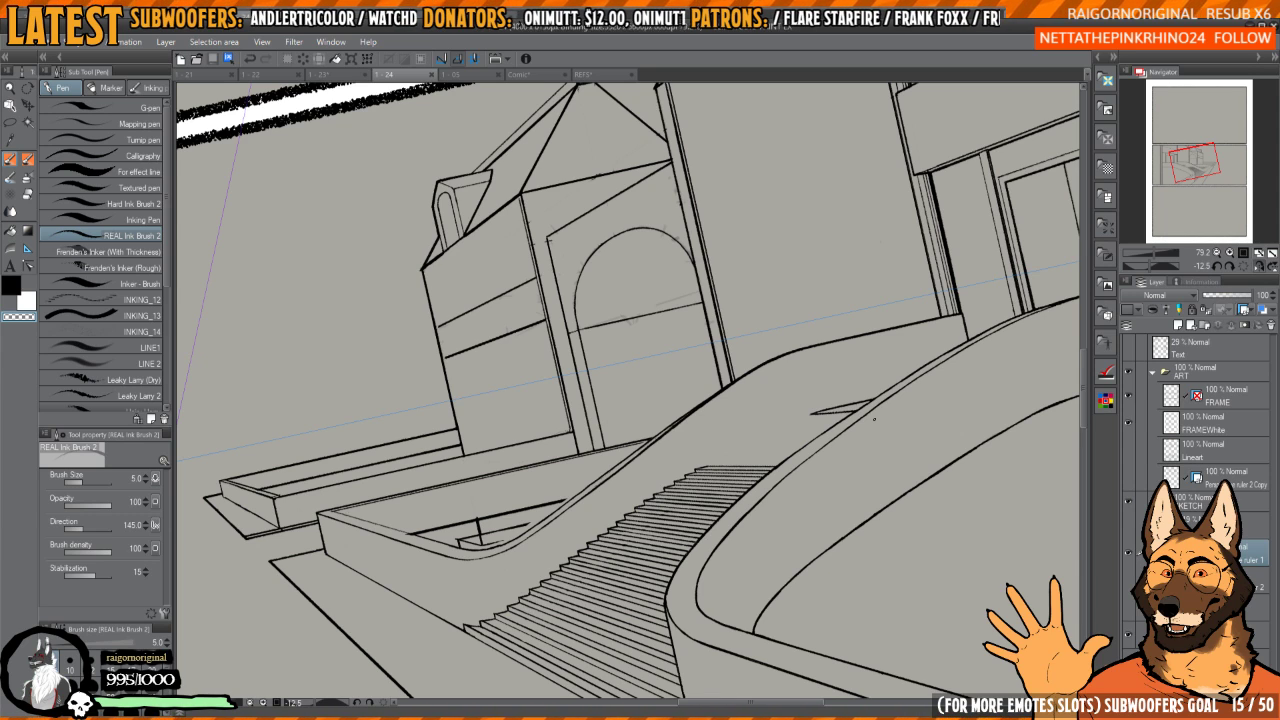
- Mirror the canvas view horizontally and tidy the outer corner of the staircase's topmost tread
{"action": "key", "text": "h"}
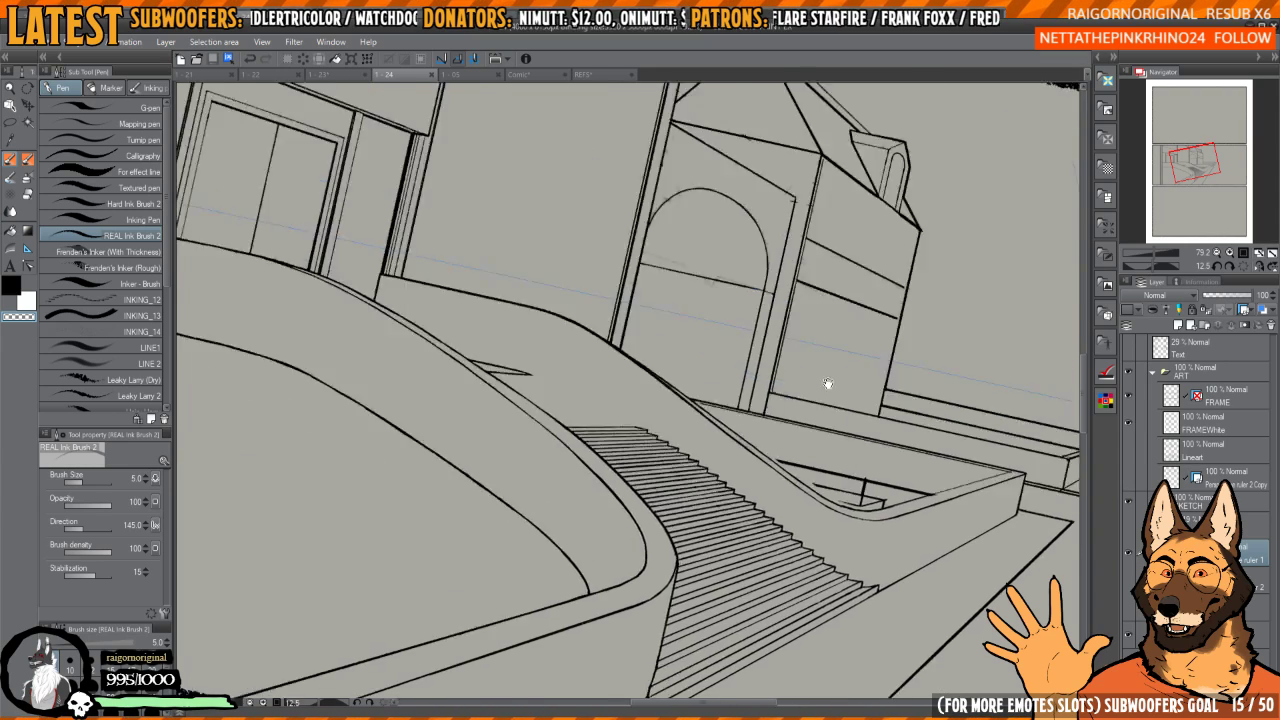
{"action": "scroll", "coordinate": [684, 397], "scroll_direction": "up", "scroll_amount": 3}
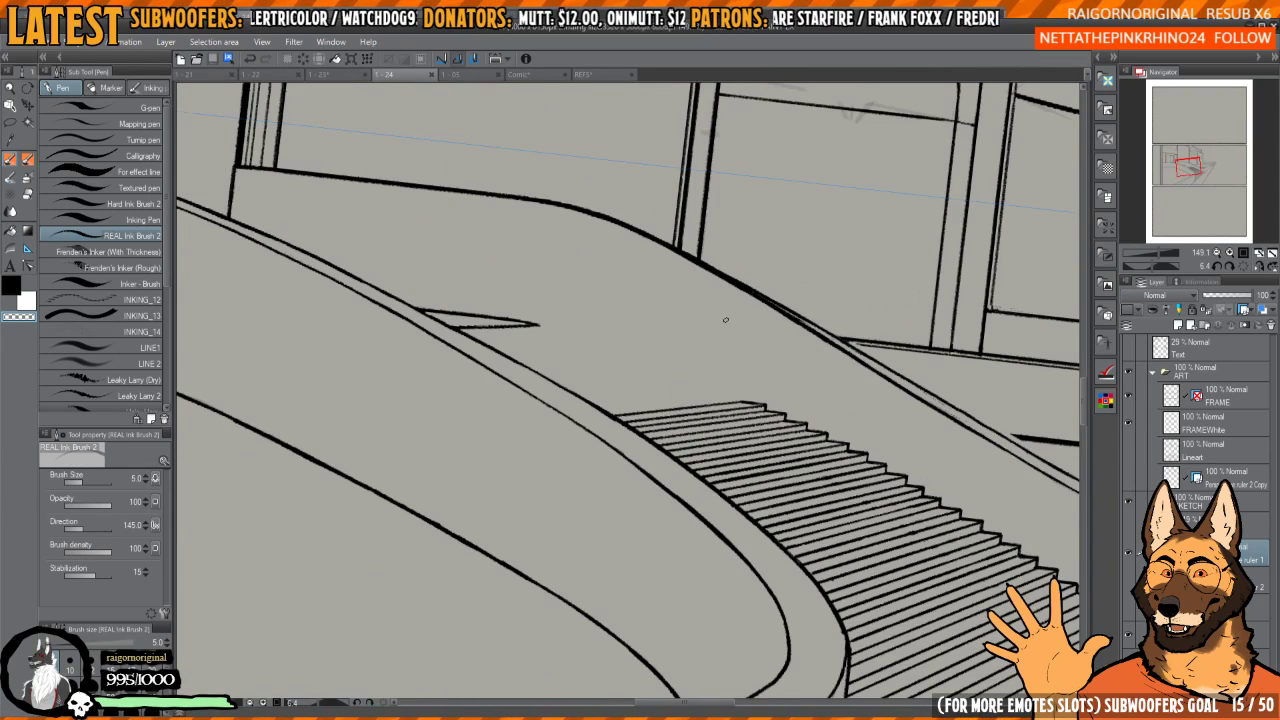
{"action": "left_click", "coordinate": [1235, 268]}
{"action": "scroll", "coordinate": [820, 403], "scroll_direction": "up", "scroll_amount": 3}
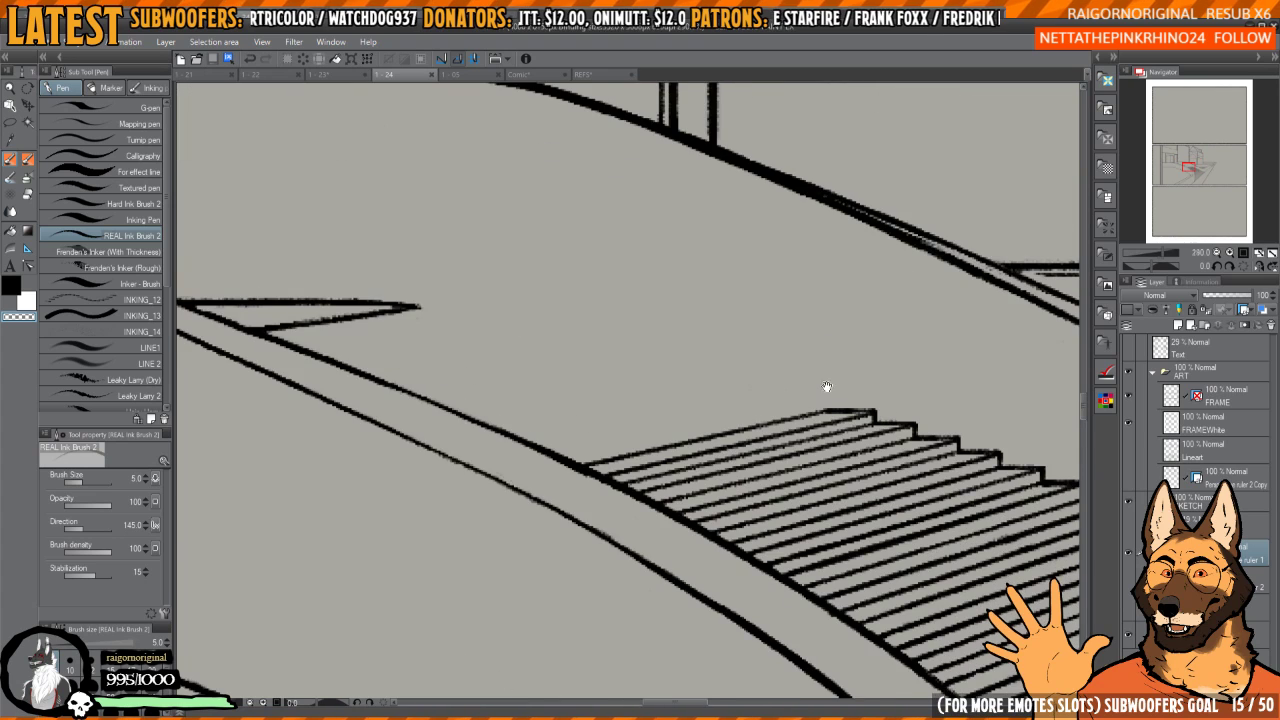
{"action": "scroll", "coordinate": [845, 382], "scroll_direction": "up", "scroll_amount": 1}
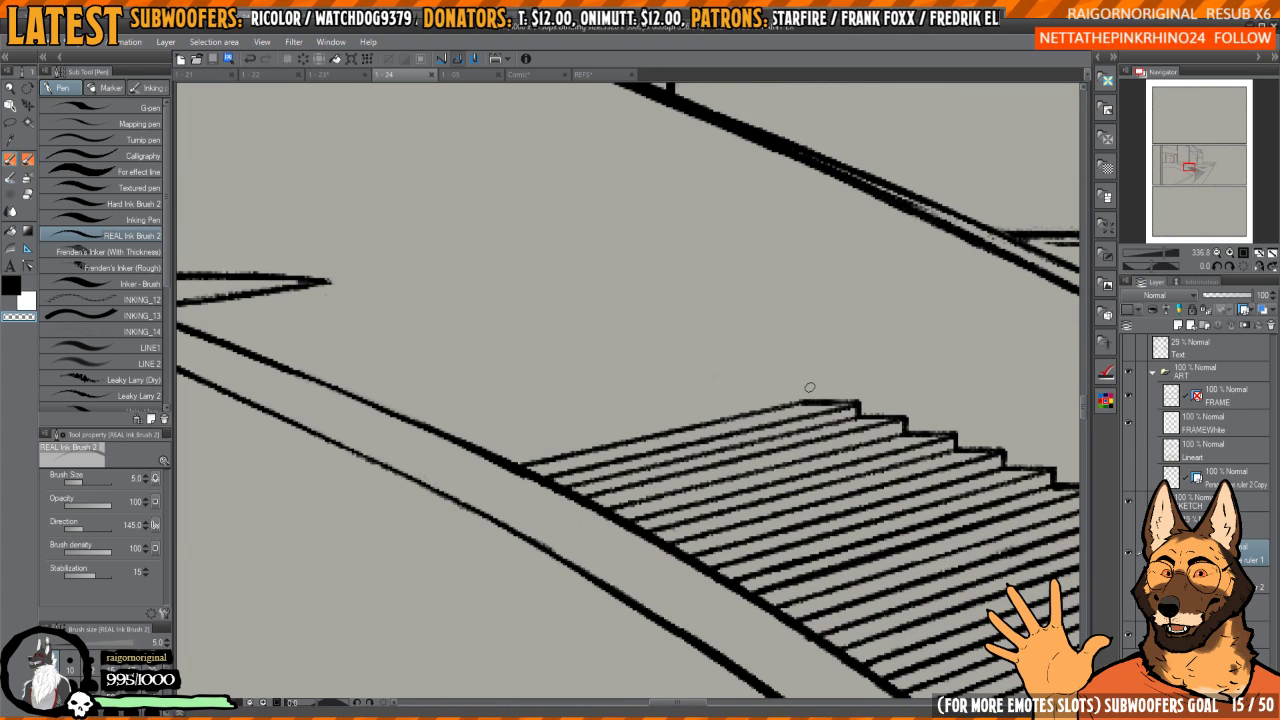
{"action": "key", "text": "c"}
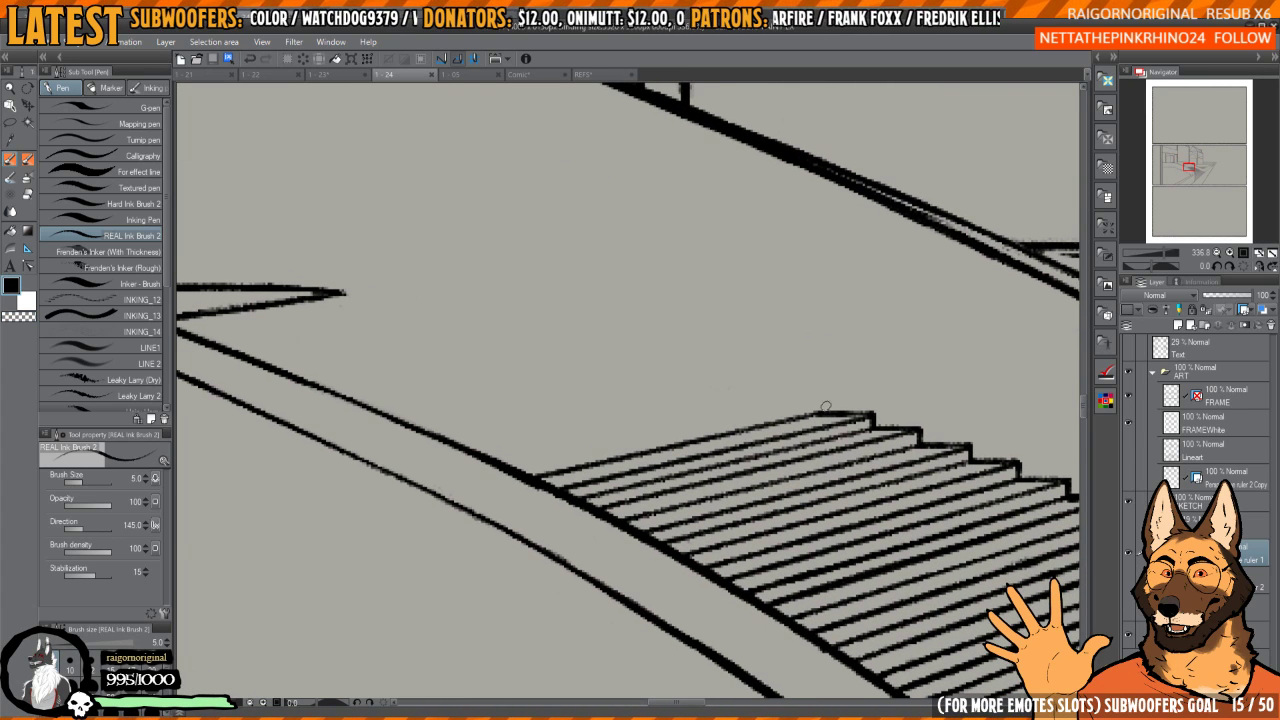
{"action": "scroll", "coordinate": [825, 410], "scroll_direction": "up", "scroll_amount": 2}
{"action": "left_click_drag", "start_coordinate": [823, 391], "coordinate": [756, 368]}
{"action": "scroll", "coordinate": [756, 368], "scroll_direction": "down", "scroll_amount": 2}
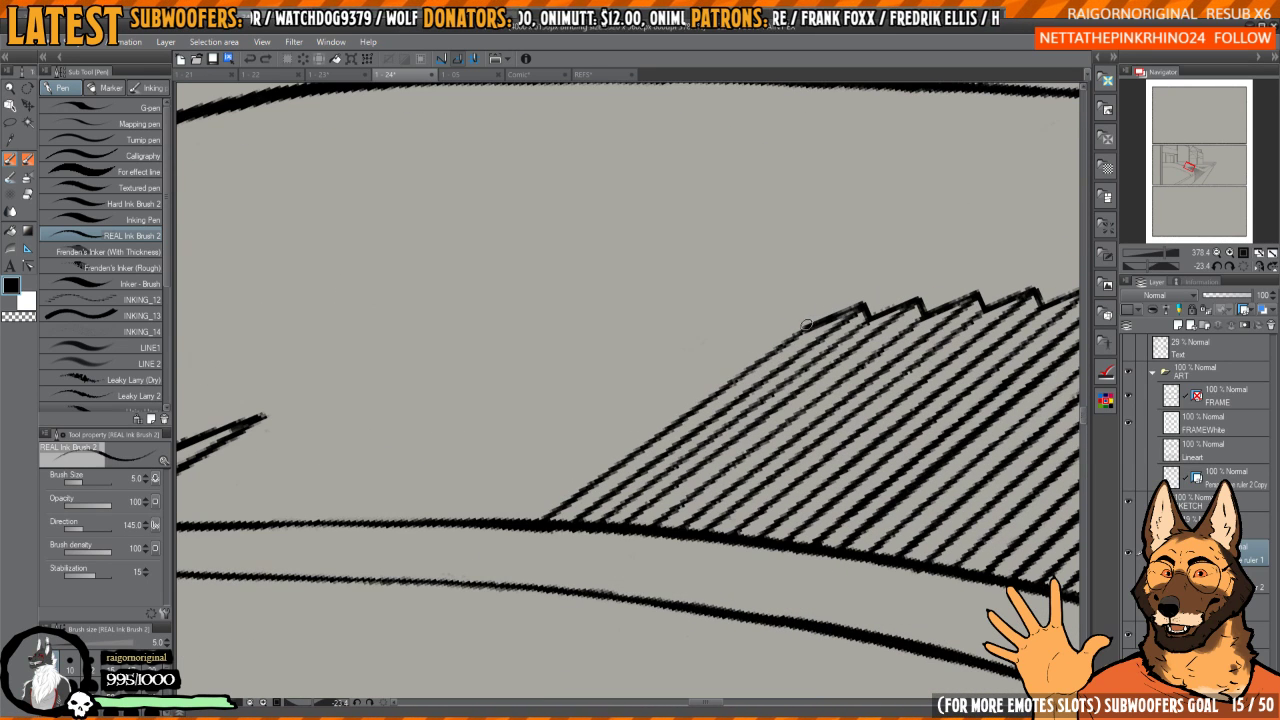
{"action": "key", "text": "c"}
{"action": "mouse_move", "coordinate": [816, 322]}
{"action": "left_mouse_down"}
{"action": "mouse_move", "coordinate": [652, 444]}
{"action": "mouse_move", "coordinate": [578, 526]}
{"action": "mouse_move", "coordinate": [720, 385]}
{"action": "mouse_move", "coordinate": [806, 334]}
{"action": "left_mouse_up"}
- Ink a new step above the topmost tread, with its long edge running from the short riser to the curved wall
{"action": "key", "text": "c"}
{"action": "mouse_move", "coordinate": [861, 264]}
{"action": "left_mouse_down"}
{"action": "mouse_move", "coordinate": [854, 380]}
{"action": "mouse_move", "coordinate": [550, 525]}
{"action": "left_mouse_up"}
{"action": "key", "text": "ctrl+z"}
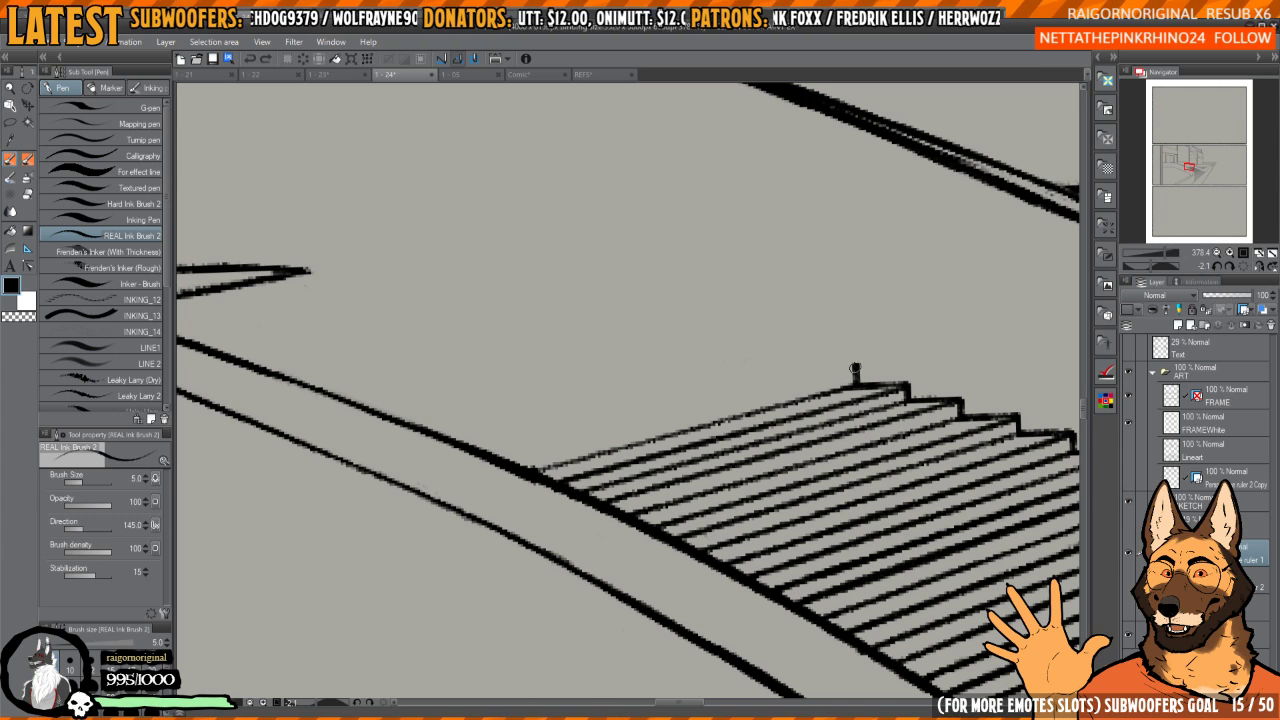
{"action": "mouse_move", "coordinate": [855, 369]}
{"action": "left_mouse_down"}
{"action": "mouse_move", "coordinate": [534, 529]}
{"action": "mouse_move", "coordinate": [511, 524]}
{"action": "left_mouse_up"}
{"action": "key", "text": "ctrl+z"}
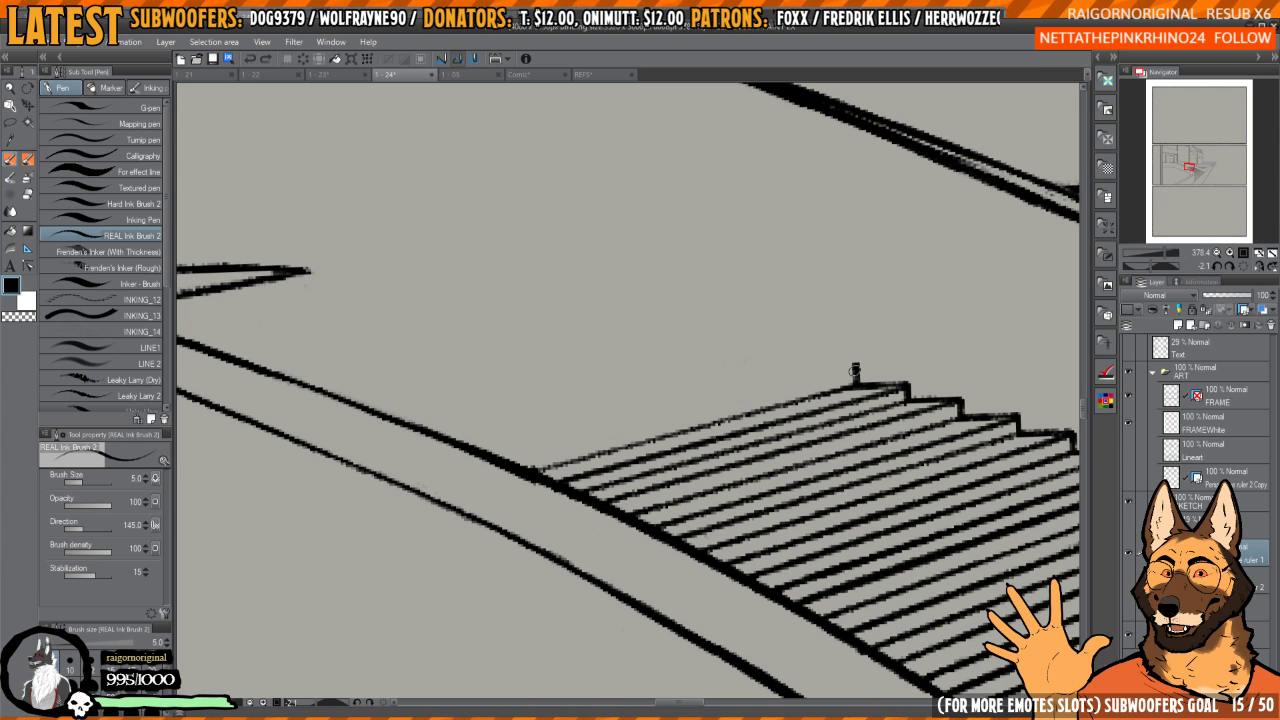
{"action": "mouse_move", "coordinate": [855, 370]}
{"action": "left_mouse_down"}
{"action": "mouse_move", "coordinate": [685, 454]}
{"action": "mouse_move", "coordinate": [549, 573]}
{"action": "left_mouse_up"}
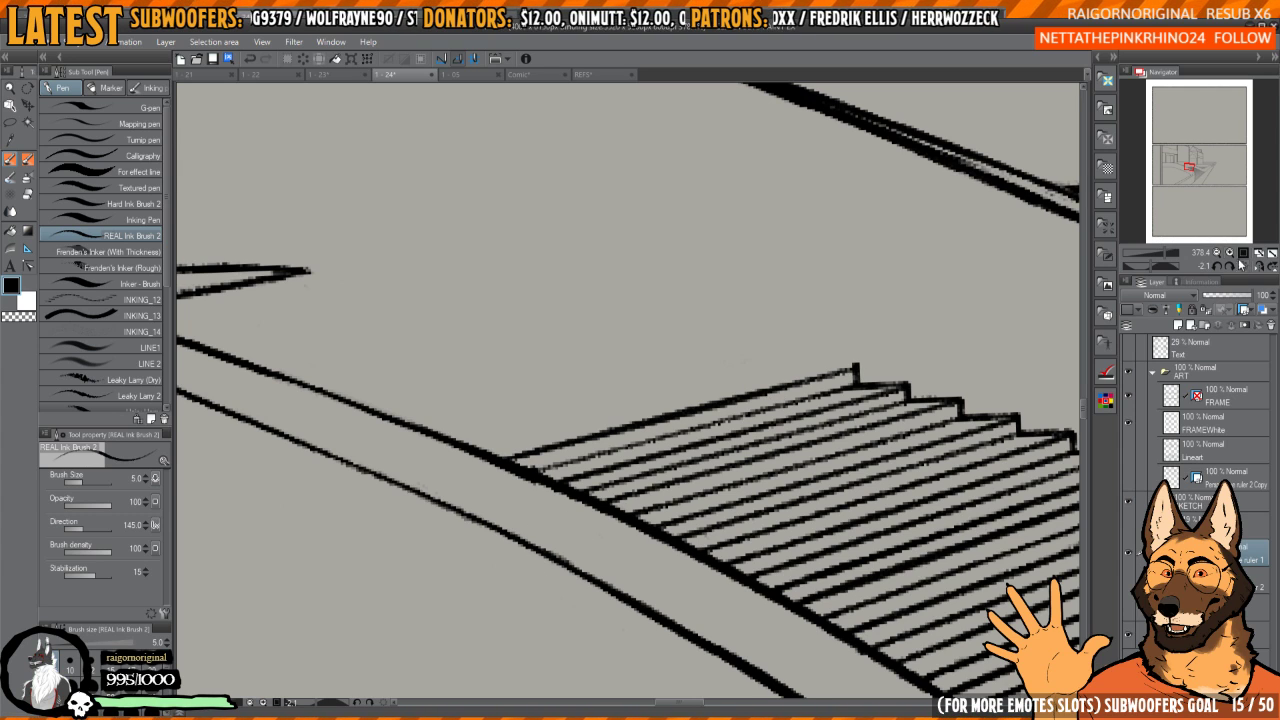
- Reset the canvas rotation and ink another tread above the topmost step, with its long edge reaching the curved wall and a short riser on top
{"action": "left_click", "coordinate": [1241, 265]}
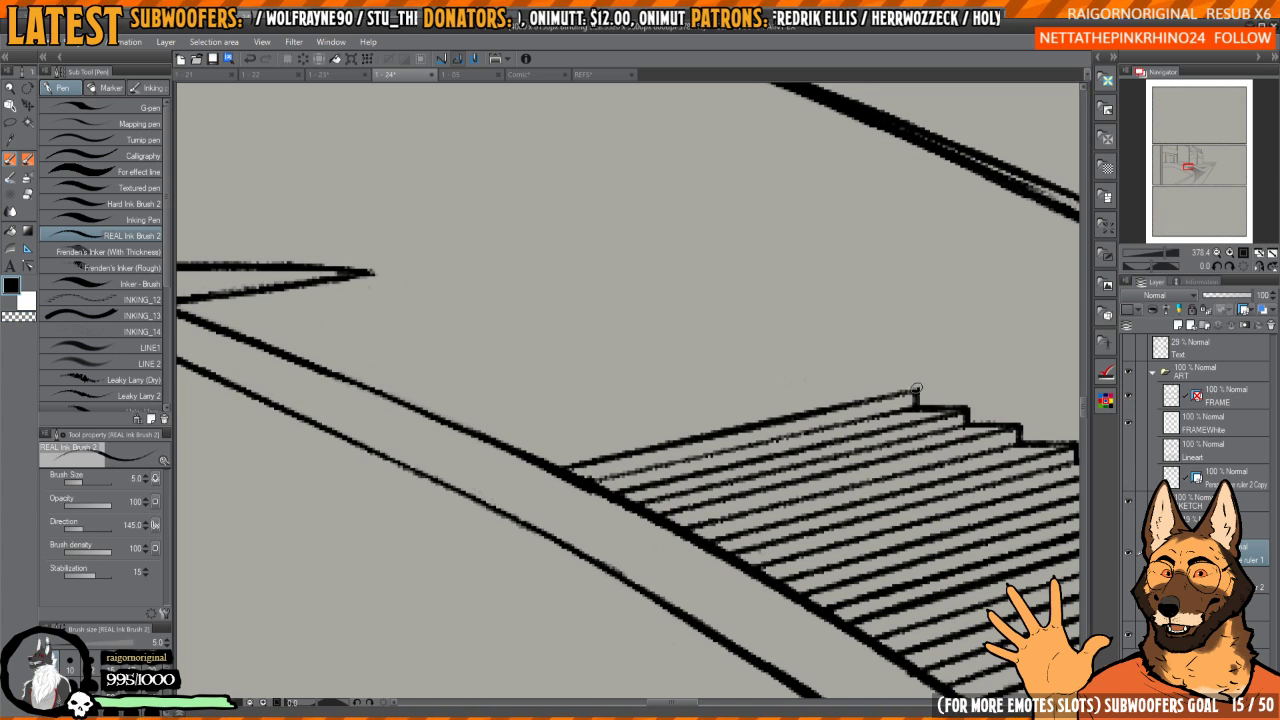
{"action": "left_click_drag", "start_coordinate": [916, 388], "coordinate": [854, 376]}
{"action": "mouse_move", "coordinate": [895, 380]}
{"action": "left_mouse_down"}
{"action": "mouse_move", "coordinate": [911, 380]}
{"action": "mouse_move", "coordinate": [598, 452]}
{"action": "left_mouse_up"}
{"action": "key", "text": "ctrl+z"}
{"action": "key", "text": "ctrl+z"}
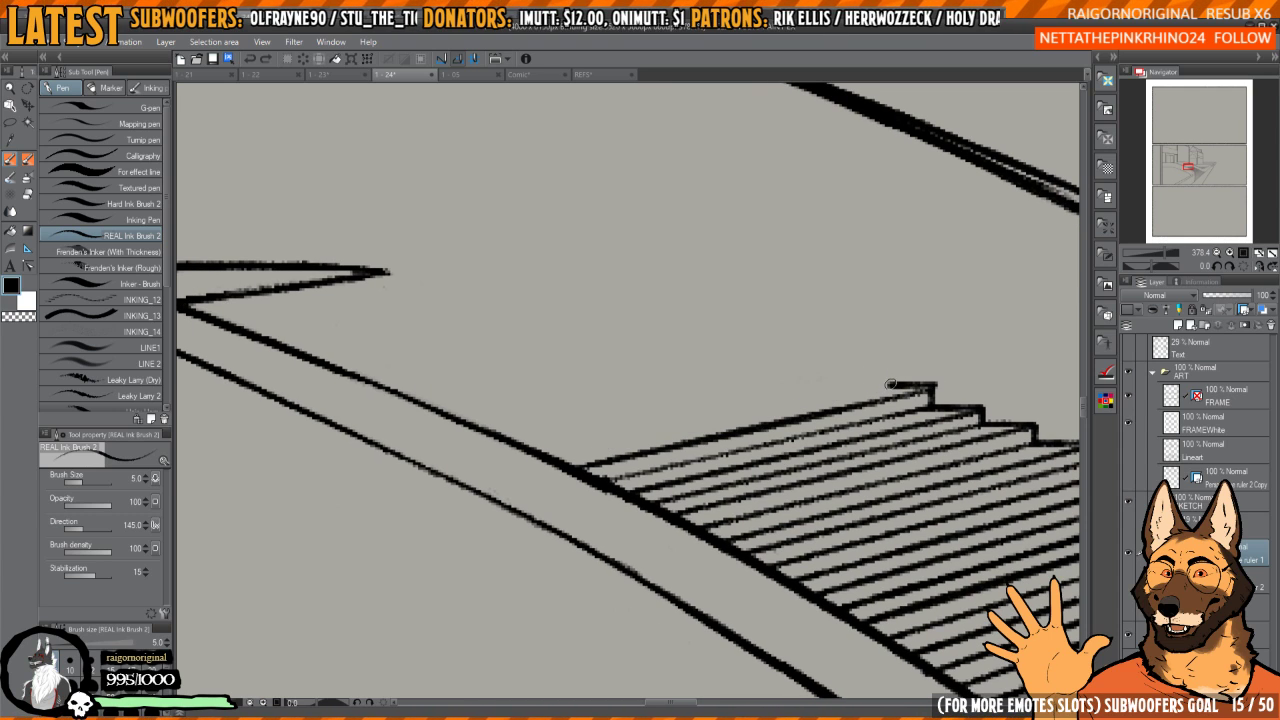
{"action": "key", "text": "ctrl+z"}
{"action": "mouse_move", "coordinate": [932, 386]}
{"action": "left_mouse_down"}
{"action": "mouse_move", "coordinate": [890, 381]}
{"action": "mouse_move", "coordinate": [575, 550]}
{"action": "left_mouse_up"}
{"action": "key", "text": "ctrl+z"}
{"action": "mouse_move", "coordinate": [907, 356]}
{"action": "left_mouse_down"}
{"action": "mouse_move", "coordinate": [931, 364]}
{"action": "mouse_move", "coordinate": [571, 569]}
{"action": "left_mouse_up"}
{"action": "key", "text": "ctrl+z"}
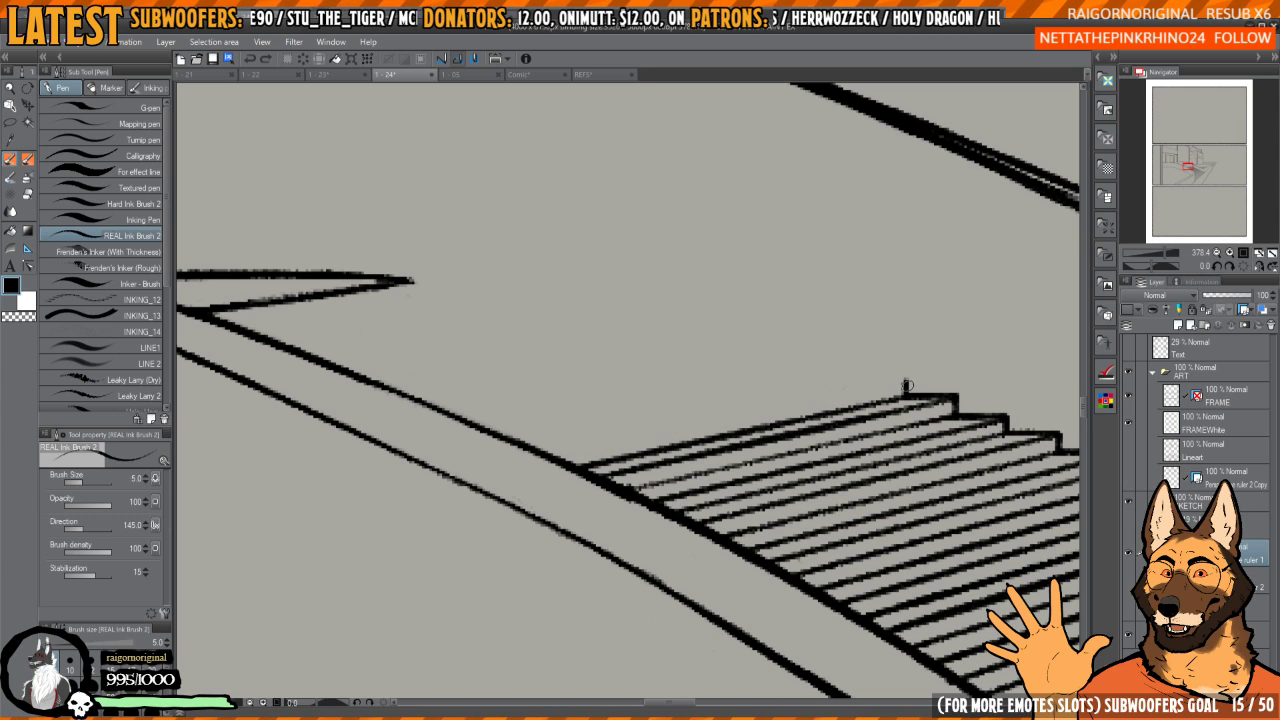
- Ink two further steps up the staircase, each with a short tread, a riser and long edges running to the curved wall
{"action": "mouse_move", "coordinate": [897, 385]}
{"action": "left_mouse_down"}
{"action": "mouse_move", "coordinate": [651, 534]}
{"action": "mouse_move", "coordinate": [615, 507]}
{"action": "mouse_move", "coordinate": [955, 398]}
{"action": "mouse_move", "coordinate": [626, 561]}
{"action": "left_mouse_up"}
{"action": "key", "text": "ctrl+z"}
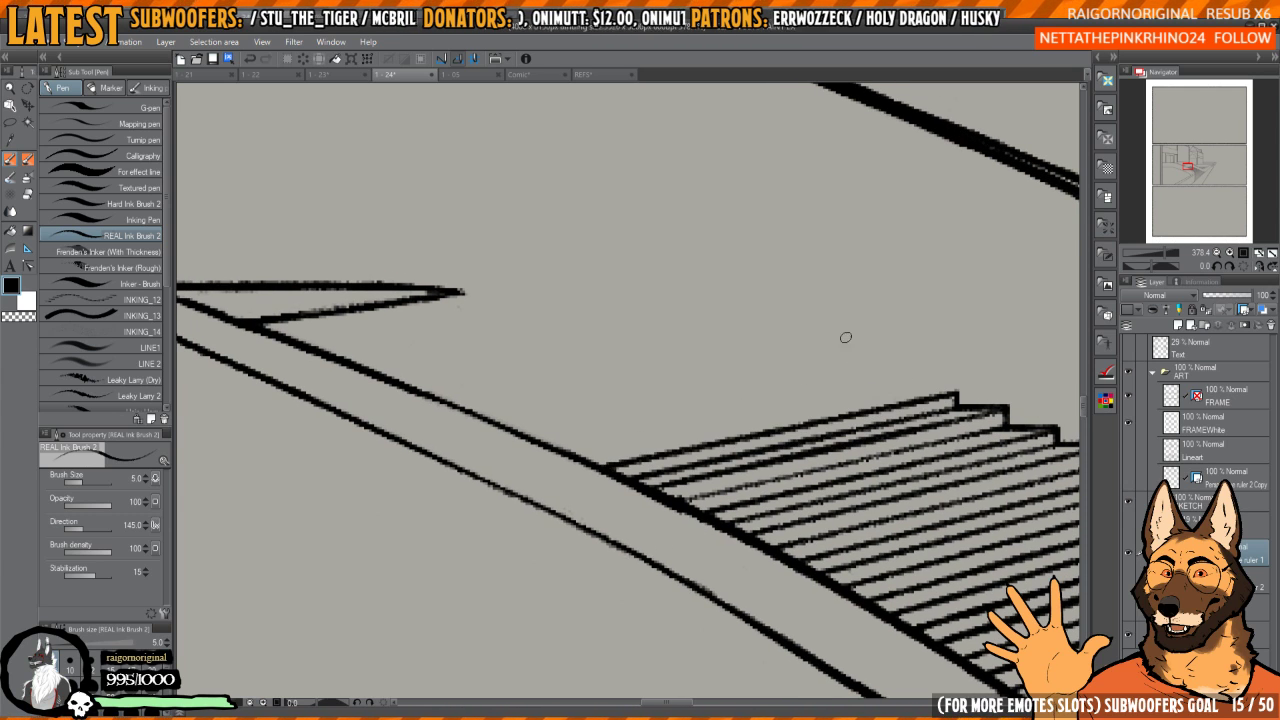
{"action": "mouse_move", "coordinate": [942, 387]}
{"action": "left_mouse_down"}
{"action": "mouse_move", "coordinate": [907, 380]}
{"action": "mouse_move", "coordinate": [604, 570]}
{"action": "left_mouse_up"}
{"action": "key", "text": "ctrl+z"}
{"action": "left_click_drag", "start_coordinate": [920, 388], "coordinate": [609, 538]}
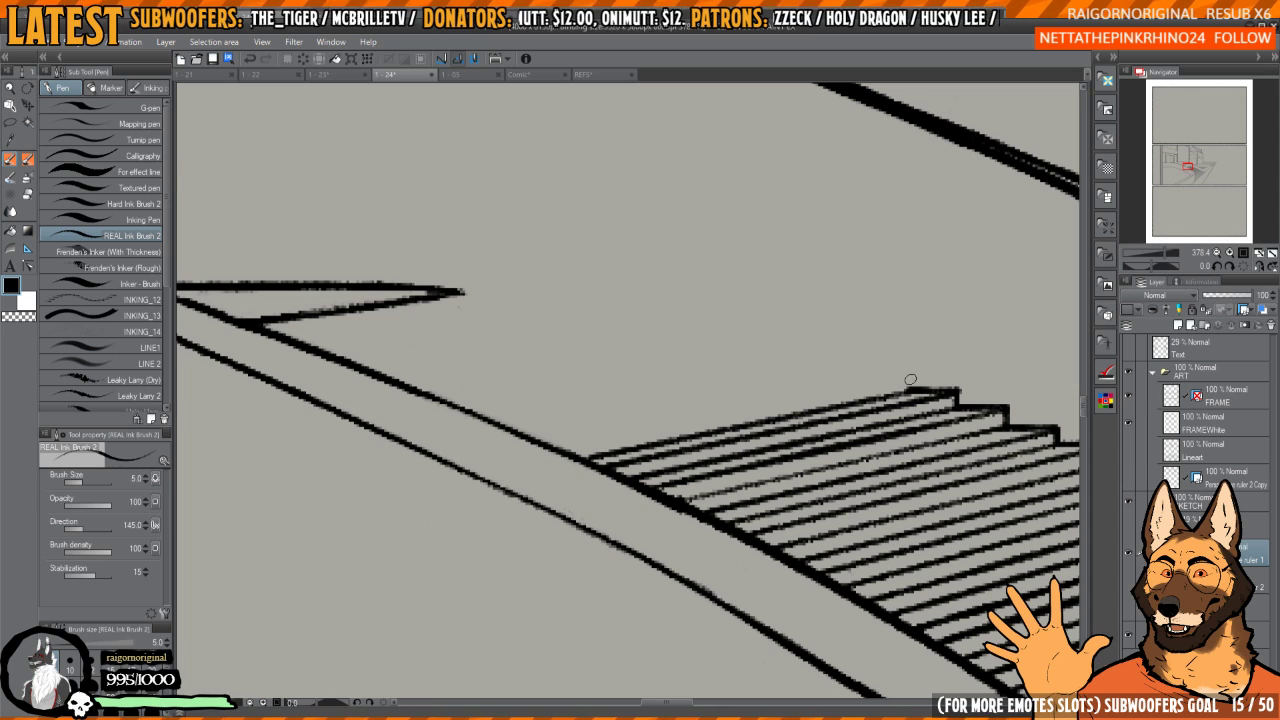
{"action": "left_click_drag", "start_coordinate": [912, 378], "coordinate": [585, 557]}
{"action": "left_click_drag", "start_coordinate": [930, 377], "coordinate": [630, 432]}
{"action": "key", "text": "ctrl+z"}
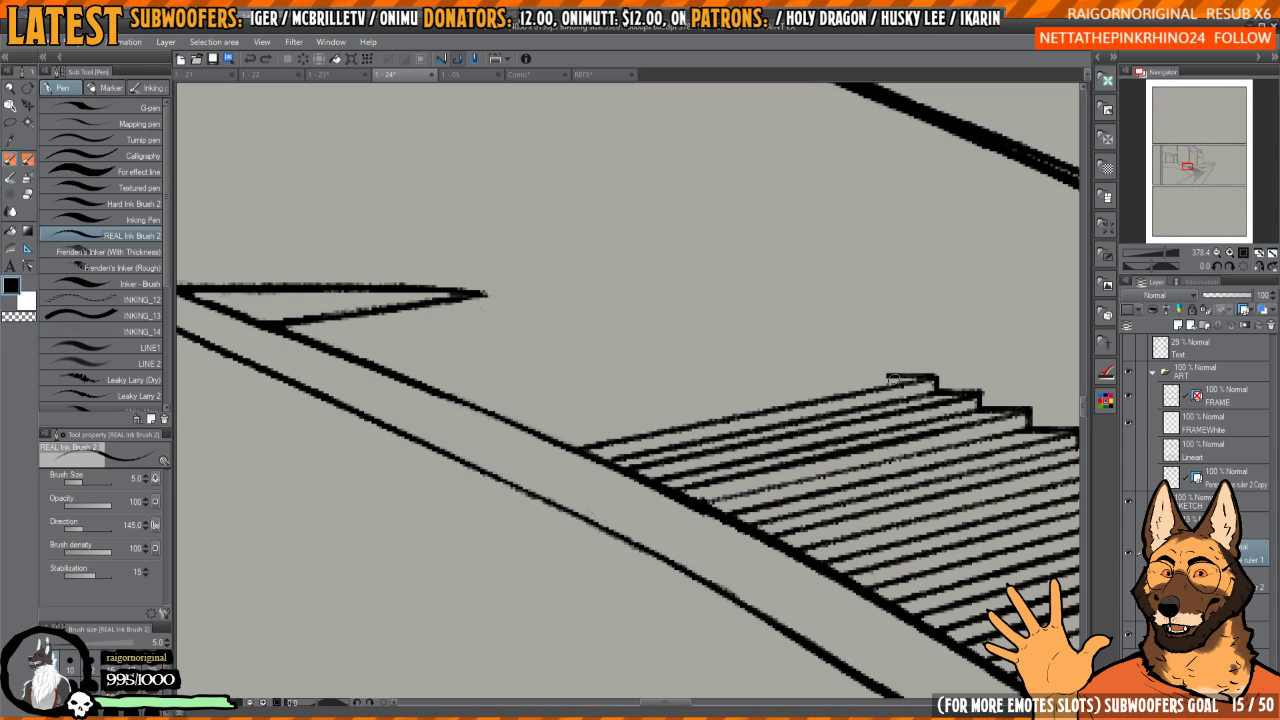
{"action": "left_click_drag", "start_coordinate": [876, 380], "coordinate": [579, 522]}
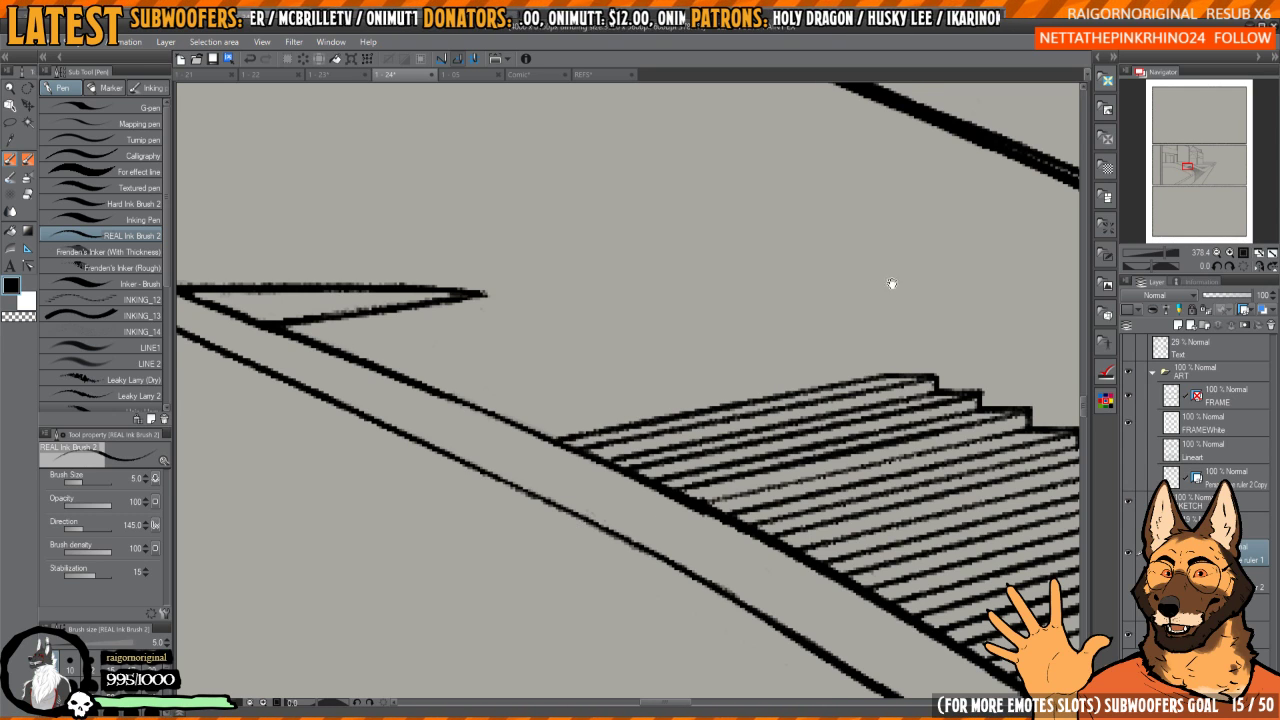
- Ink one more step above the highest tread and draw a short upright riser at its inner end
{"action": "left_click_drag", "start_coordinate": [892, 284], "coordinate": [920, 294]}
{"action": "left_click_drag", "start_coordinate": [908, 374], "coordinate": [586, 557]}
{"action": "mouse_move", "coordinate": [844, 366]}
{"action": "left_mouse_down"}
{"action": "mouse_move", "coordinate": [935, 352]}
{"action": "mouse_move", "coordinate": [625, 536]}
{"action": "left_mouse_up"}
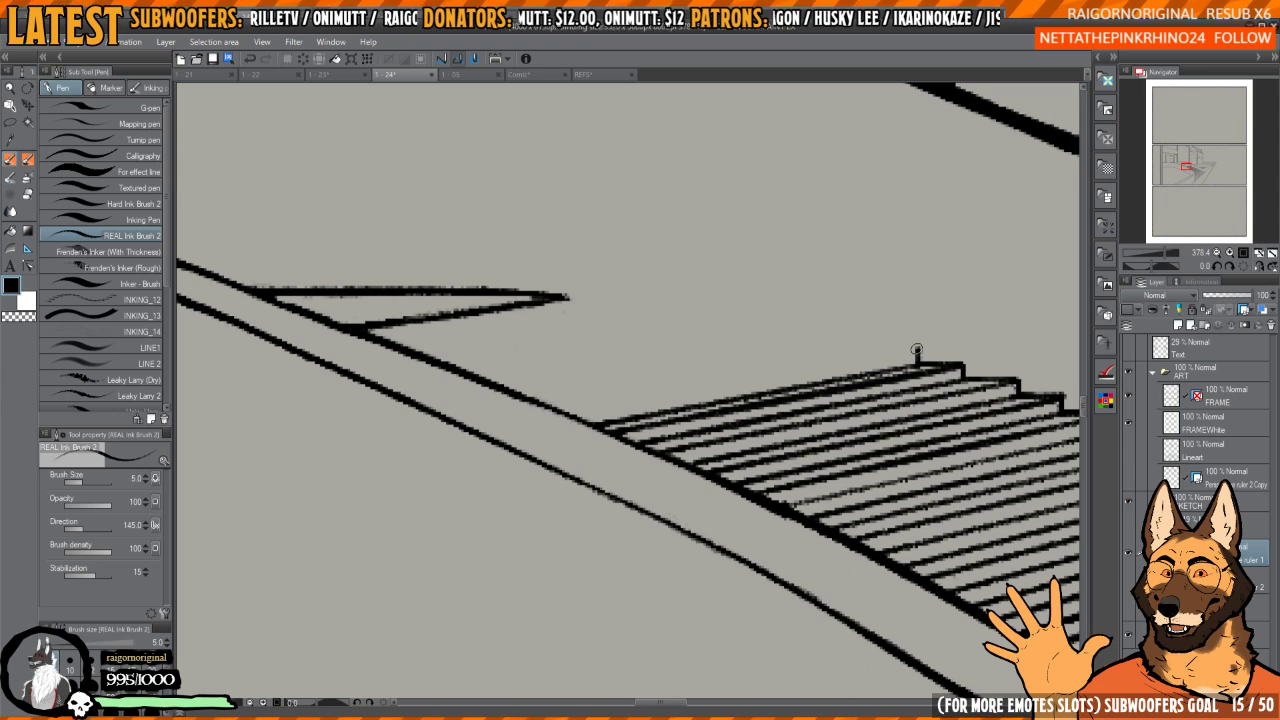
{"action": "left_click_drag", "start_coordinate": [916, 352], "coordinate": [592, 546]}
{"action": "mouse_move", "coordinate": [926, 327]}
{"action": "left_mouse_down"}
{"action": "mouse_move", "coordinate": [944, 333]}
{"action": "mouse_move", "coordinate": [592, 556]}
{"action": "left_mouse_up"}
{"action": "mouse_move", "coordinate": [903, 345]}
{"action": "left_mouse_down"}
{"action": "mouse_move", "coordinate": [931, 370]}
{"action": "mouse_move", "coordinate": [603, 541]}
{"action": "left_mouse_up"}
{"action": "key", "text": "ctrl+z"}
{"action": "left_click_drag", "start_coordinate": [914, 363], "coordinate": [590, 550]}
{"action": "mouse_move", "coordinate": [853, 346]}
{"action": "left_mouse_down"}
{"action": "mouse_move", "coordinate": [865, 349]}
{"action": "mouse_move", "coordinate": [674, 514]}
{"action": "left_mouse_up"}
{"action": "key", "text": "ctrl+z"}
{"action": "key", "text": "ctrl+z"}
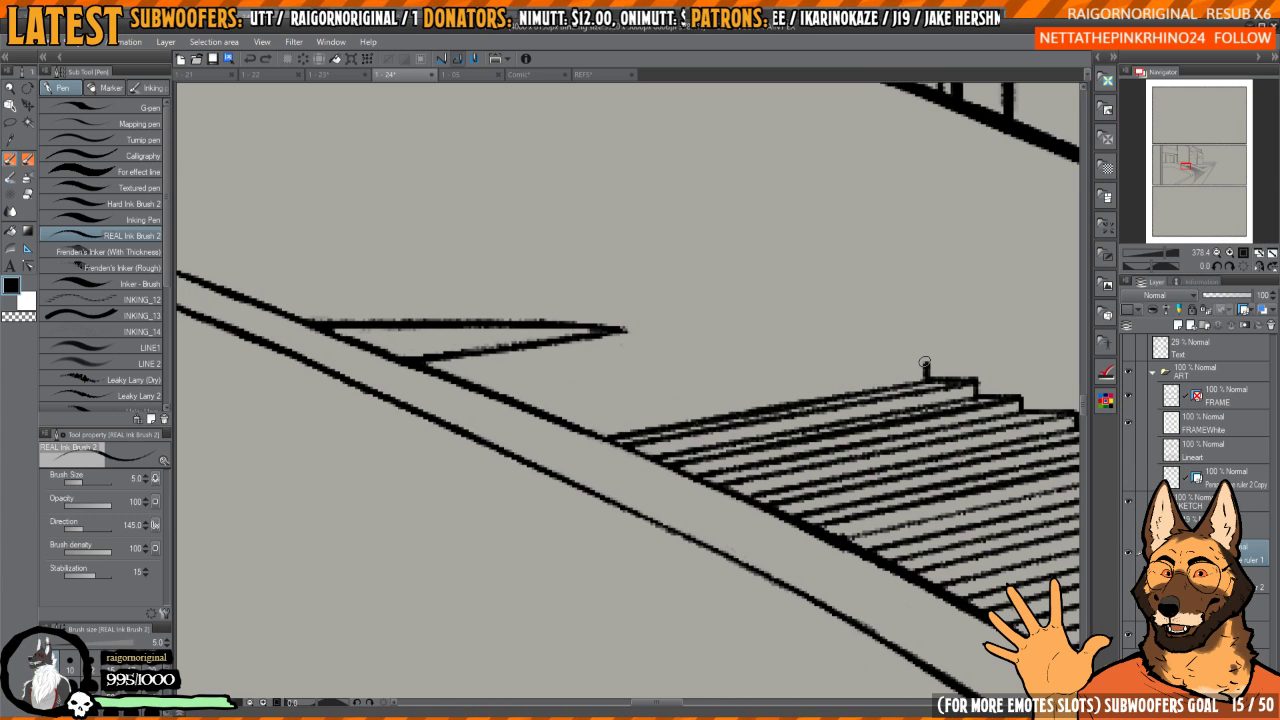
- Ink the long edge from the new riser's top to the curved wall, and complete the tread and second long edge above it
{"action": "left_click_drag", "start_coordinate": [925, 364], "coordinate": [606, 573]}
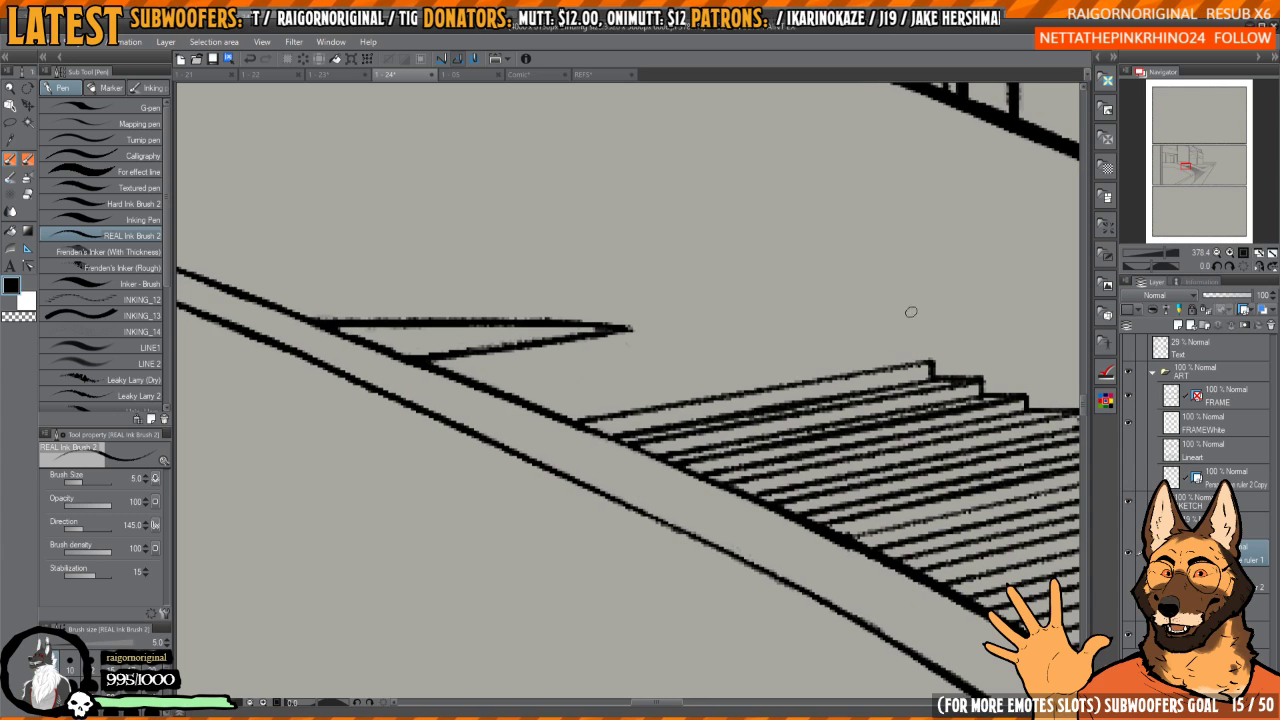
{"action": "mouse_move", "coordinate": [931, 362]}
{"action": "left_mouse_down"}
{"action": "mouse_move", "coordinate": [894, 354]}
{"action": "mouse_move", "coordinate": [583, 546]}
{"action": "left_mouse_up"}
{"action": "key", "text": "ctrl+z"}
{"action": "mouse_move", "coordinate": [880, 340]}
{"action": "left_mouse_down"}
{"action": "mouse_move", "coordinate": [903, 362]}
{"action": "mouse_move", "coordinate": [800, 387]}
{"action": "left_mouse_up"}
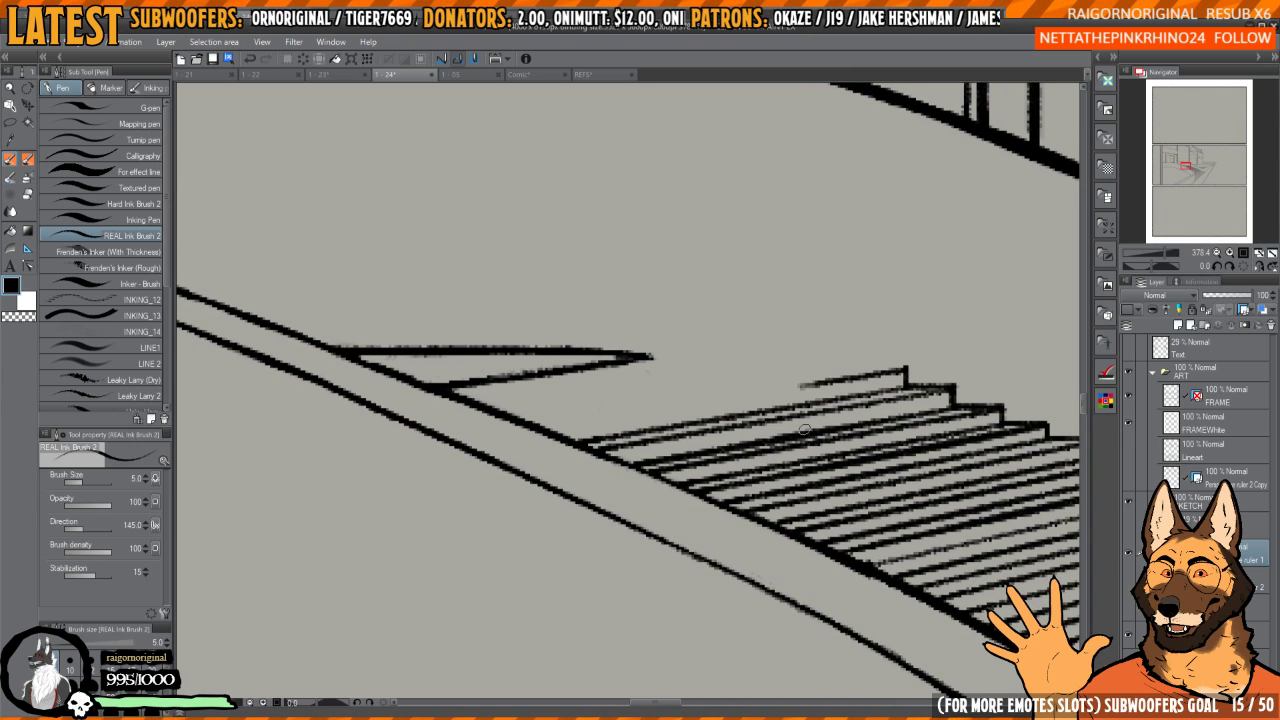
{"action": "key", "text": "ctrl+z"}
{"action": "left_click_drag", "start_coordinate": [904, 373], "coordinate": [770, 448]}
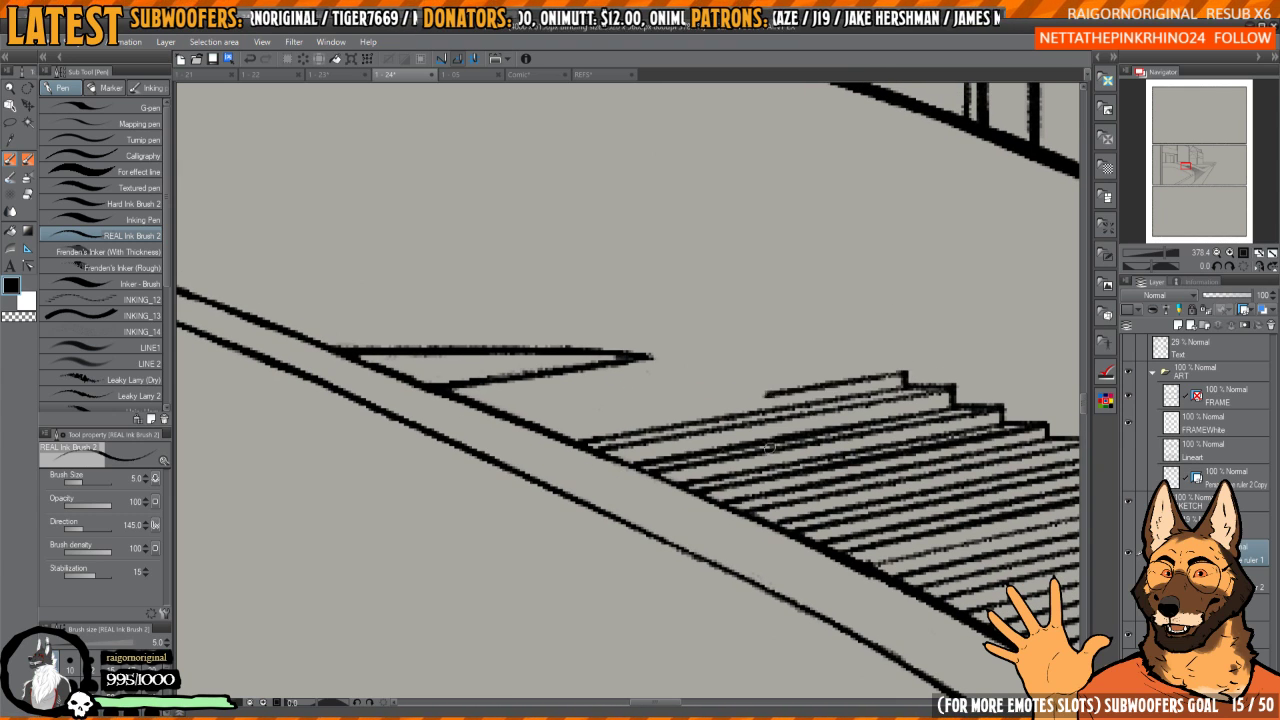
{"action": "key", "text": "ctrl+z"}
{"action": "mouse_move", "coordinate": [902, 375]}
{"action": "left_mouse_down"}
{"action": "mouse_move", "coordinate": [569, 578]}
{"action": "mouse_move", "coordinate": [906, 370]}
{"action": "mouse_move", "coordinate": [878, 365]}
{"action": "mouse_move", "coordinate": [577, 565]}
{"action": "left_mouse_up"}
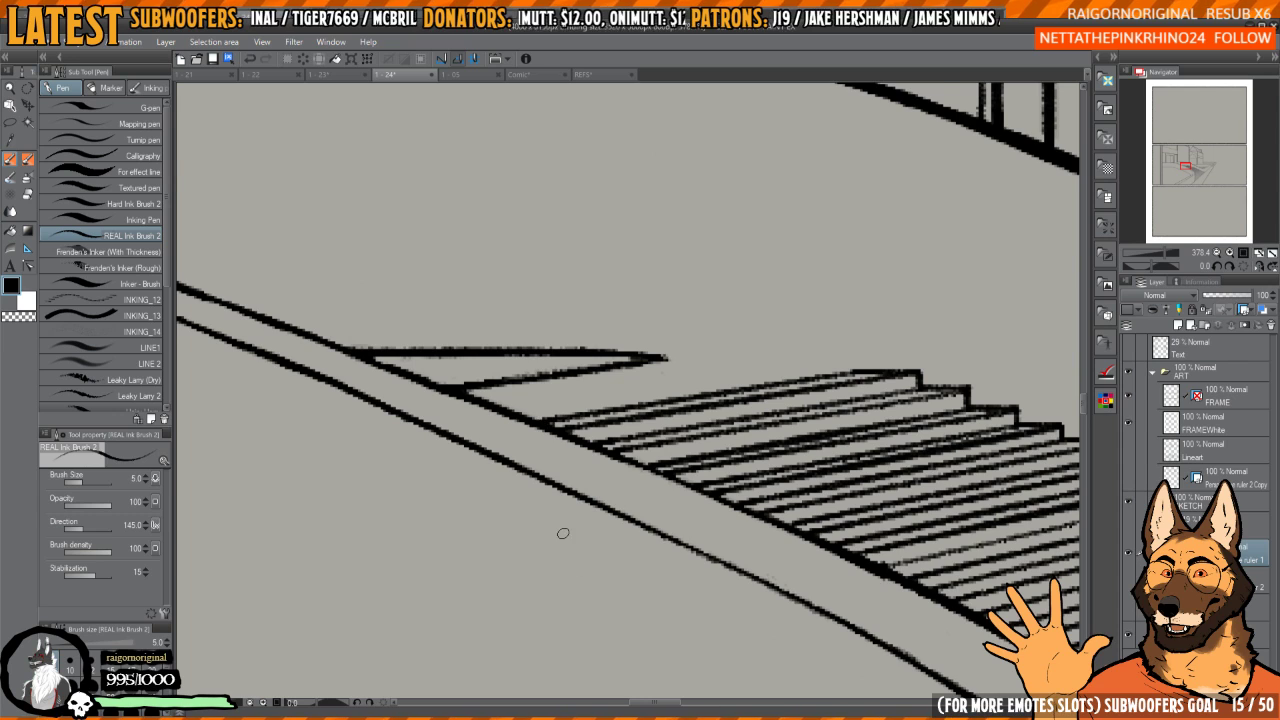
- Ink the final riser, extend the horizontal landing line to meet it, and run the step's long edge down to the curved wall
{"action": "left_click_drag", "start_coordinate": [846, 352], "coordinate": [862, 346]}
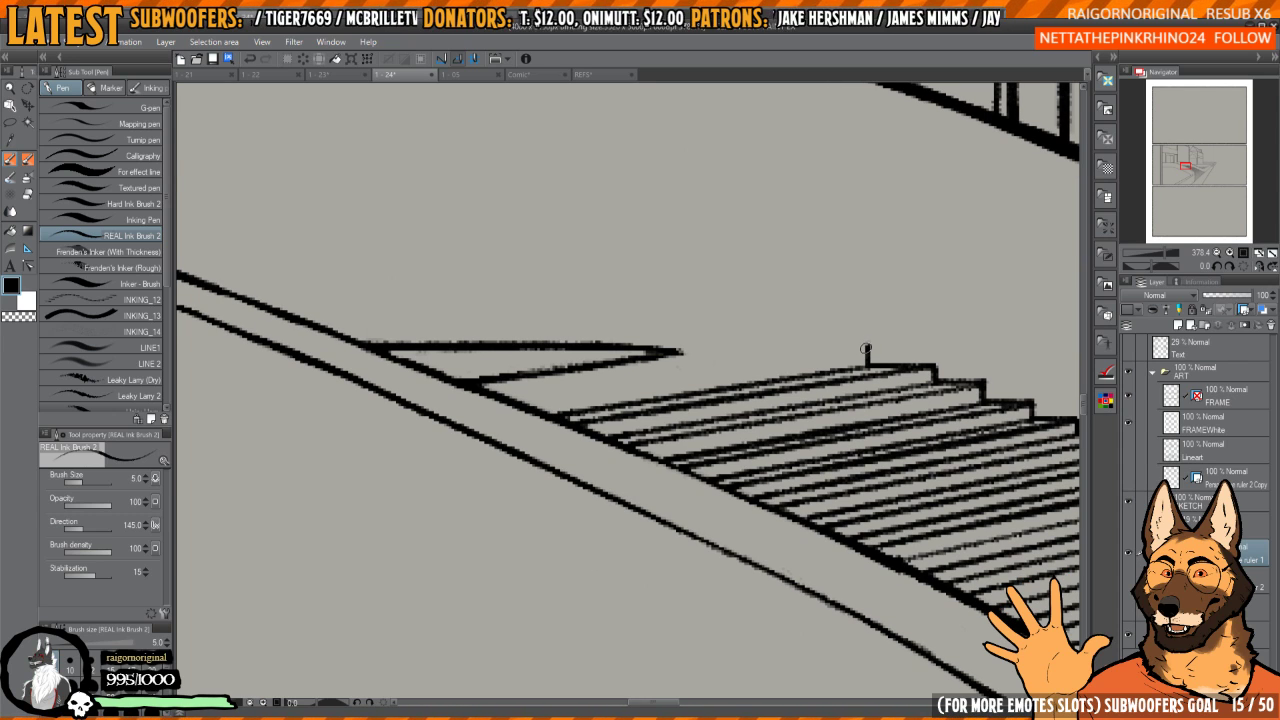
{"action": "left_click_drag", "start_coordinate": [590, 342], "coordinate": [845, 333]}
{"action": "key", "text": "ctrl+z"}
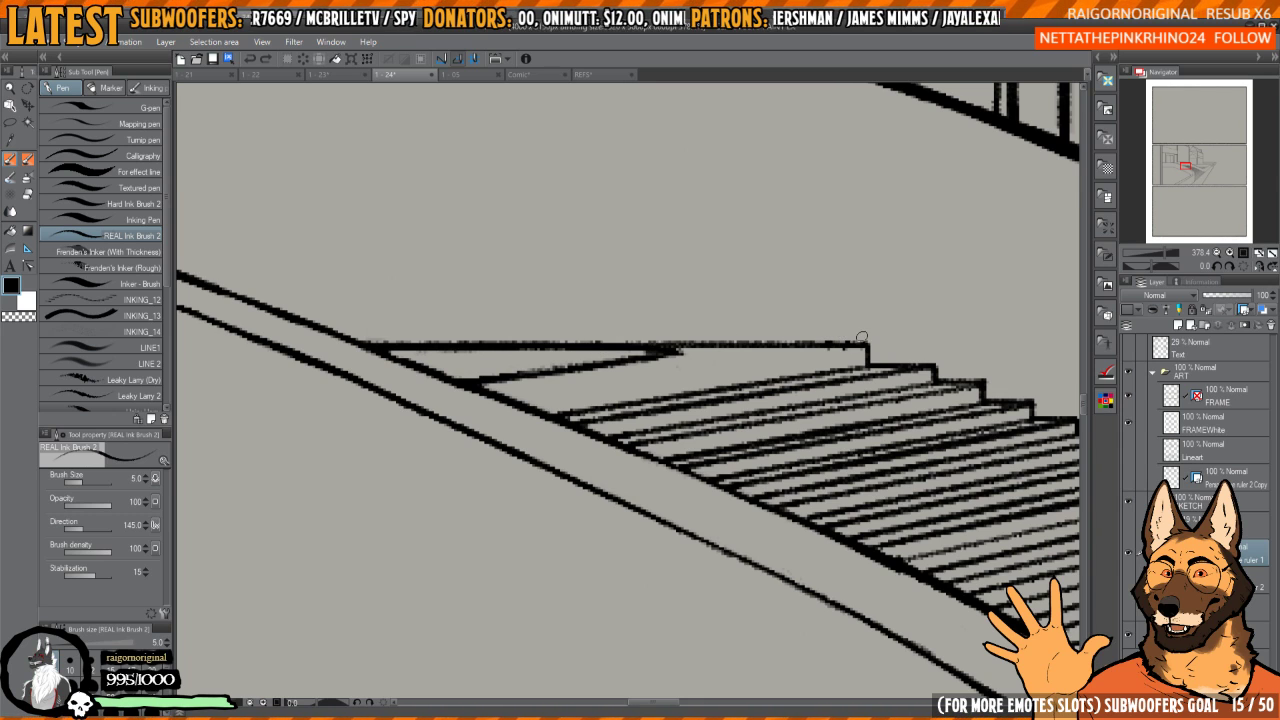
{"action": "left_click_drag", "start_coordinate": [866, 348], "coordinate": [539, 546]}
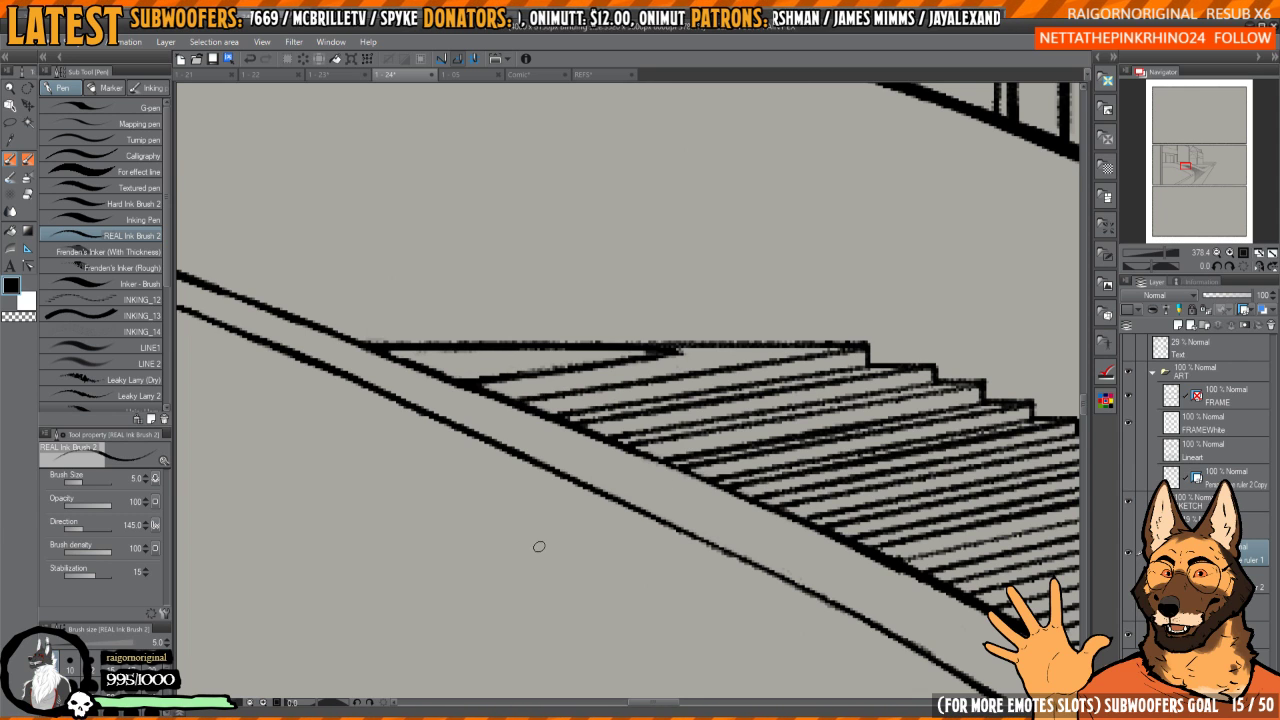
- Erase the old slanted line and its grey residue between the landing line and the first step edge
{"action": "mouse_move", "coordinate": [705, 430]}
{"action": "left_mouse_down"}
{"action": "mouse_move", "coordinate": [846, 413]}
{"action": "mouse_move", "coordinate": [696, 305]}
{"action": "mouse_move", "coordinate": [695, 327]}
{"action": "mouse_move", "coordinate": [705, 272]}
{"action": "left_mouse_up"}
{"action": "key", "text": "c"}
{"action": "left_click_drag", "start_coordinate": [678, 316], "coordinate": [570, 443]}
{"action": "left_click_drag", "start_coordinate": [627, 357], "coordinate": [607, 383]}
{"action": "mouse_move", "coordinate": [597, 398]}
{"action": "left_mouse_down"}
{"action": "mouse_move", "coordinate": [731, 313]}
{"action": "mouse_move", "coordinate": [646, 423]}
{"action": "mouse_move", "coordinate": [591, 466]}
{"action": "left_mouse_up"}
{"action": "scroll", "coordinate": [731, 313], "scroll_direction": "up", "scroll_amount": 2}
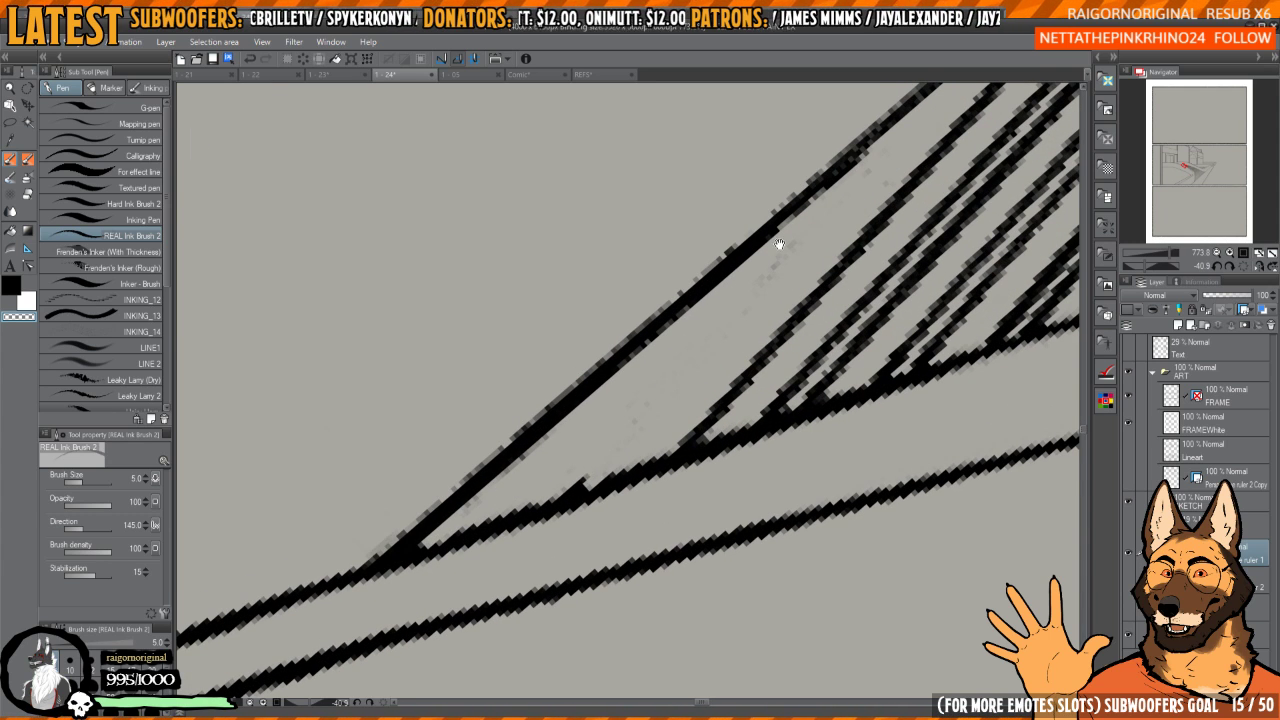
{"action": "left_click_drag", "start_coordinate": [779, 244], "coordinate": [721, 331]}
{"action": "left_click_drag", "start_coordinate": [714, 386], "coordinate": [810, 235]}
{"action": "mouse_move", "coordinate": [810, 235]}
{"action": "left_mouse_down"}
{"action": "mouse_move", "coordinate": [730, 243]}
{"action": "mouse_move", "coordinate": [683, 222]}
{"action": "left_mouse_up"}
{"action": "key", "text": "c"}
{"action": "left_click_drag", "start_coordinate": [631, 414], "coordinate": [590, 547]}
{"action": "key", "text": "c"}
{"action": "key", "text": "c"}
- Erase the excess ink beneath the landing line's outer corner and along the adjoining step edge
{"action": "scroll", "coordinate": [592, 632], "scroll_direction": "down", "scroll_amount": 4}
{"action": "left_click_drag", "start_coordinate": [657, 288], "coordinate": [733, 403]}
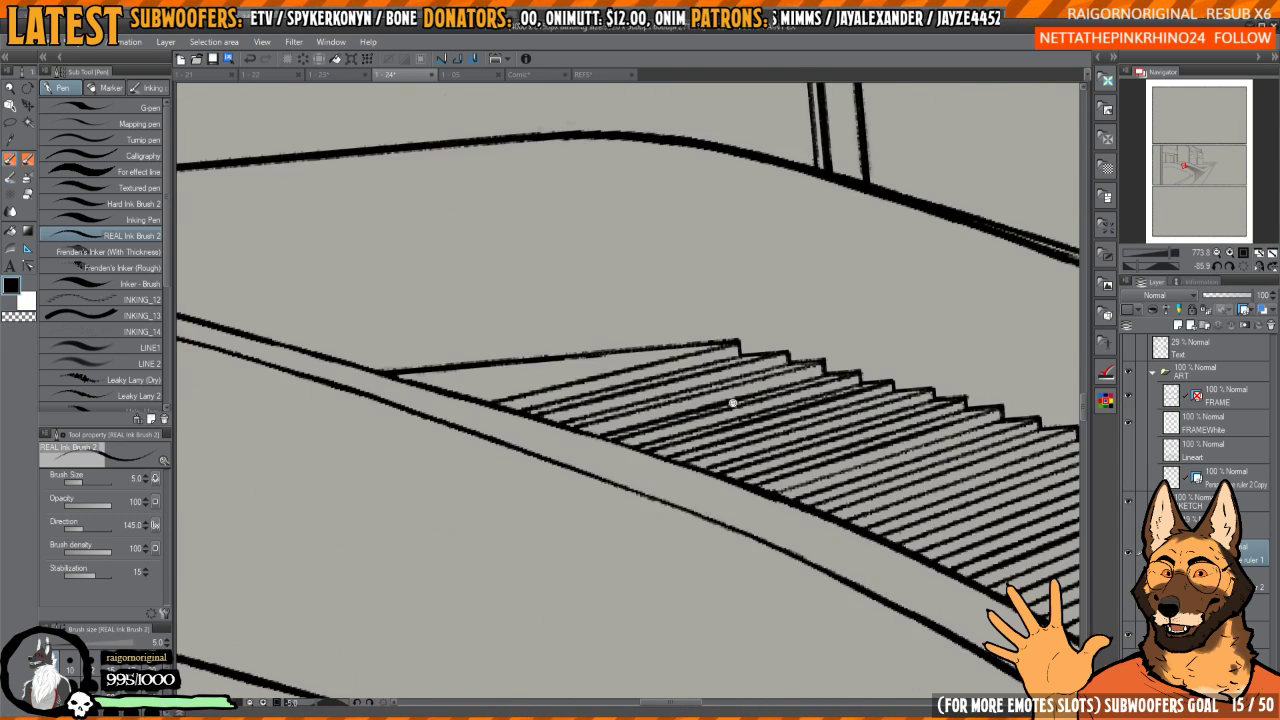
{"action": "left_click_drag", "start_coordinate": [697, 340], "coordinate": [693, 399]}
{"action": "left_click_drag", "start_coordinate": [783, 340], "coordinate": [716, 292]}
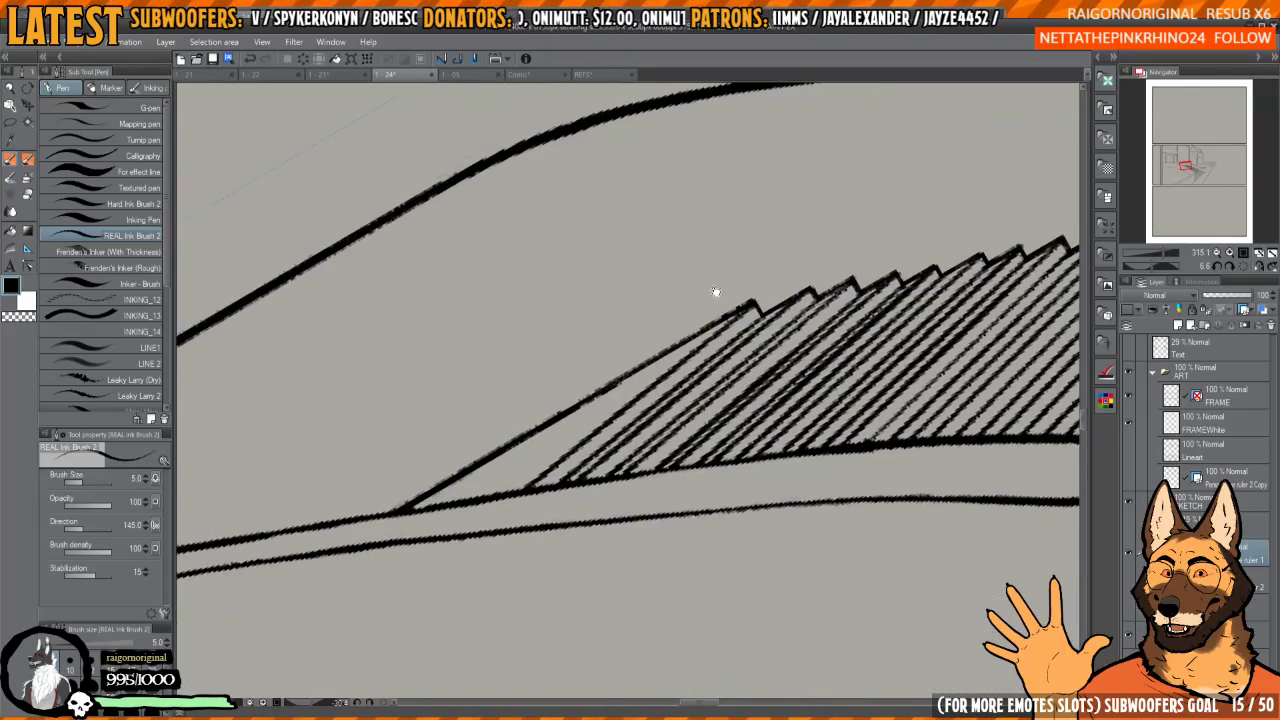
{"action": "left_click_drag", "start_coordinate": [699, 342], "coordinate": [801, 285]}
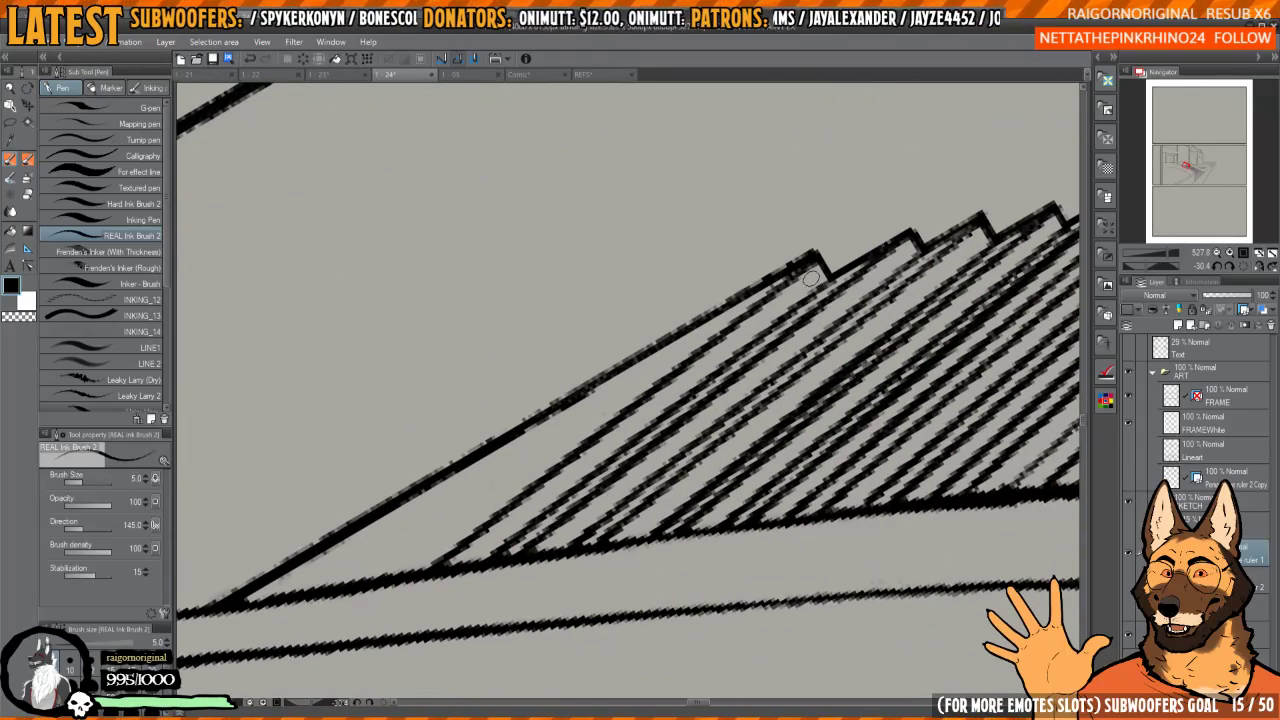
{"action": "key", "text": "c"}
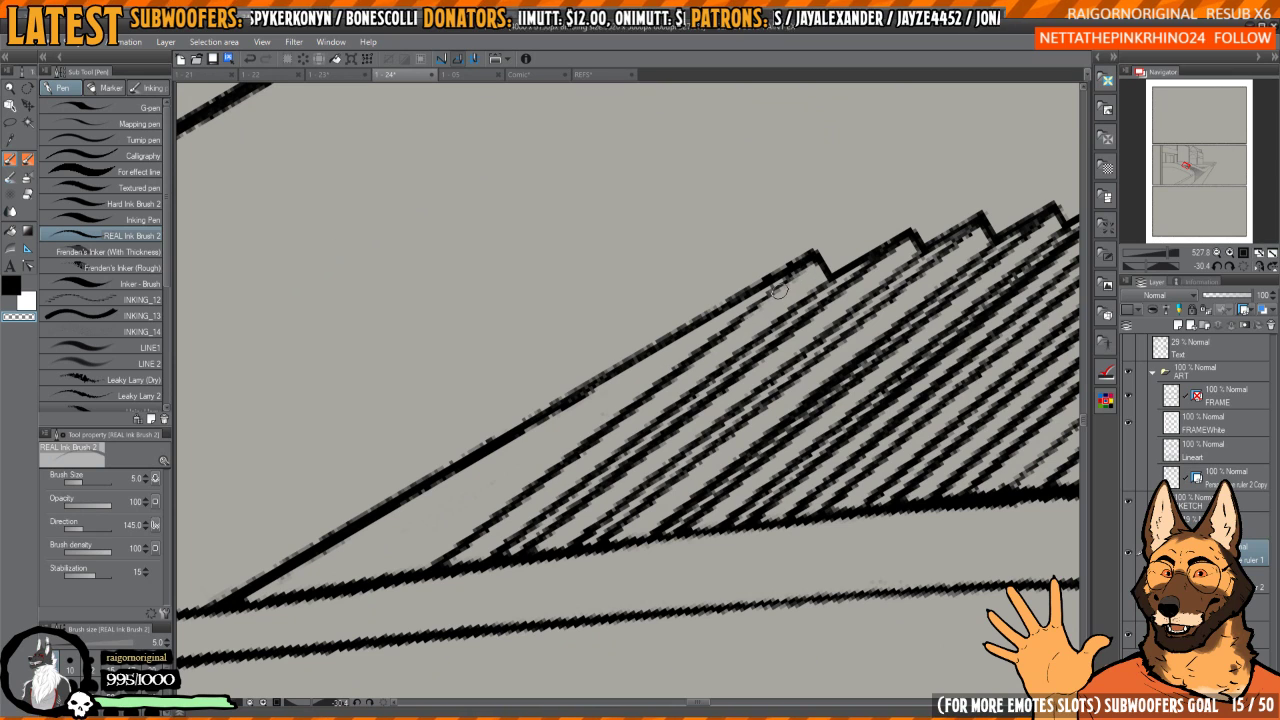
{"action": "mouse_move", "coordinate": [808, 268]}
{"action": "left_mouse_down"}
{"action": "mouse_move", "coordinate": [485, 556]}
{"action": "mouse_move", "coordinate": [450, 571]}
{"action": "mouse_move", "coordinate": [880, 238]}
{"action": "mouse_move", "coordinate": [490, 546]}
{"action": "mouse_move", "coordinate": [613, 504]}
{"action": "mouse_move", "coordinate": [676, 444]}
{"action": "left_mouse_up"}
{"action": "key", "text": "c"}
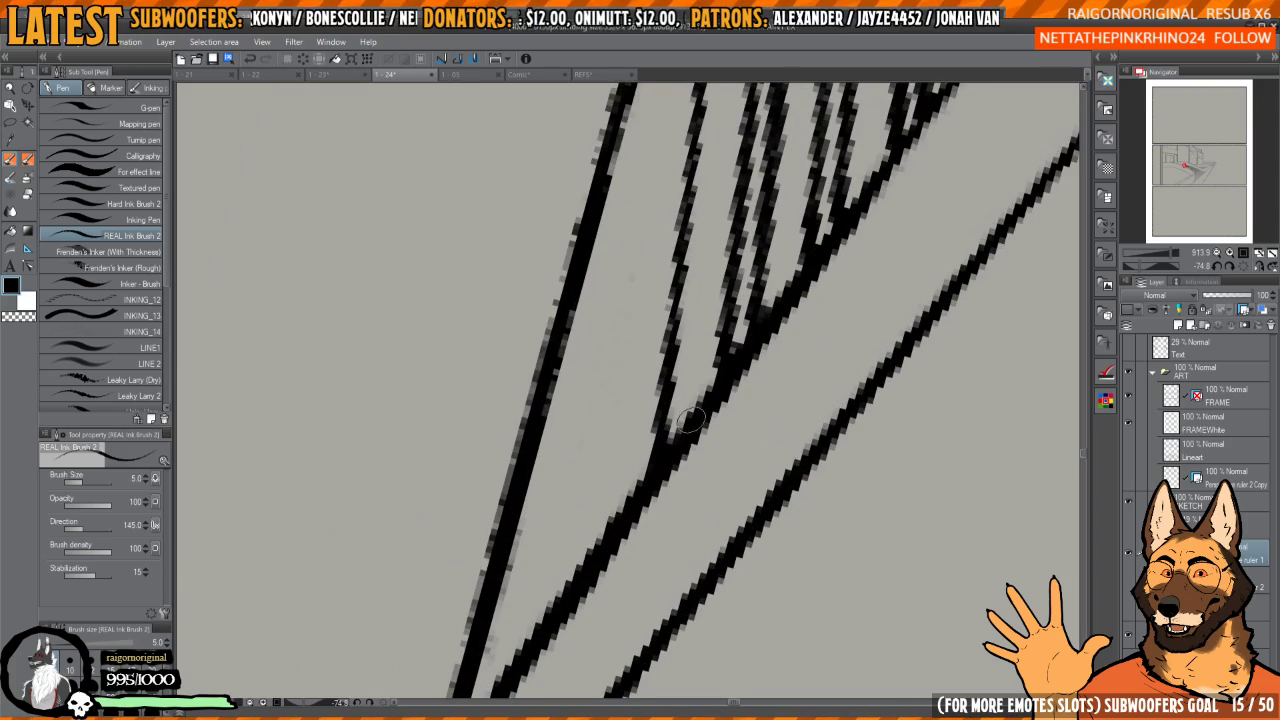
- Check the completed staircase within the whole panel and mirror the canvas view
{"action": "scroll", "coordinate": [678, 444], "scroll_direction": "down", "scroll_amount": 5}
{"action": "left_click_drag", "start_coordinate": [789, 455], "coordinate": [709, 369]}
{"action": "left_click_drag", "start_coordinate": [880, 405], "coordinate": [831, 397]}
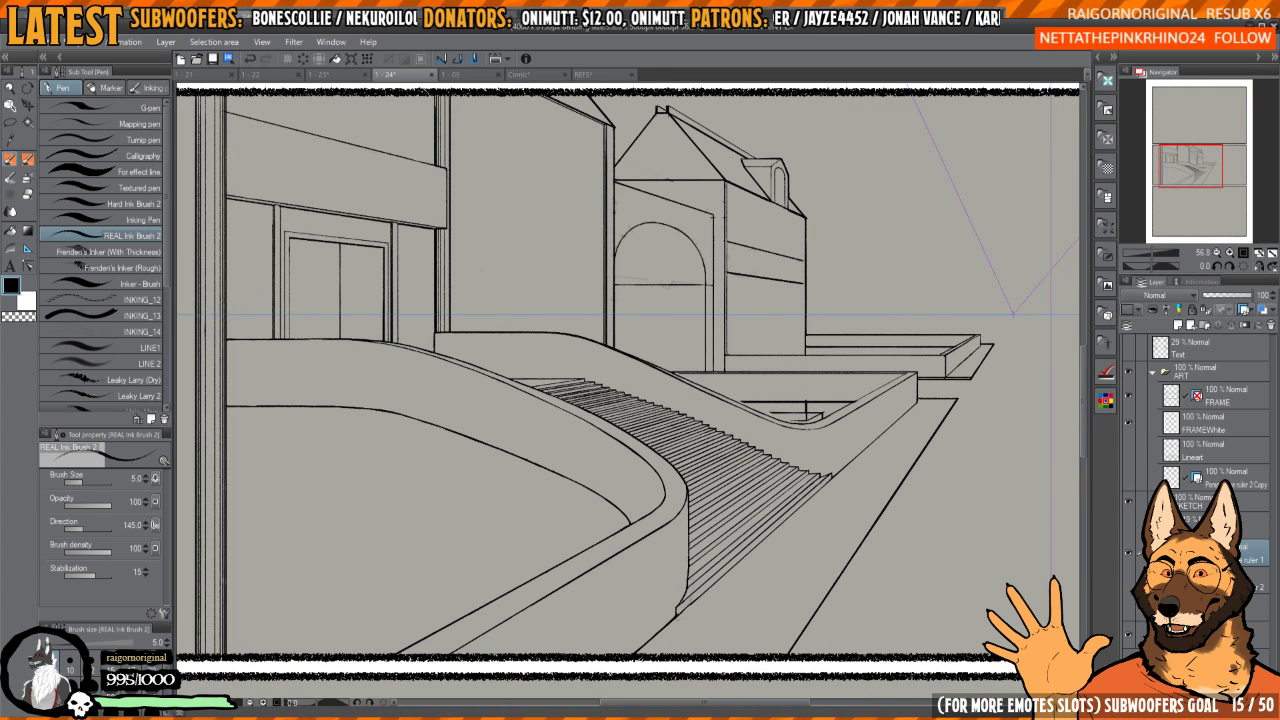
{"action": "scroll", "coordinate": [915, 468], "scroll_direction": "down", "scroll_amount": 3}
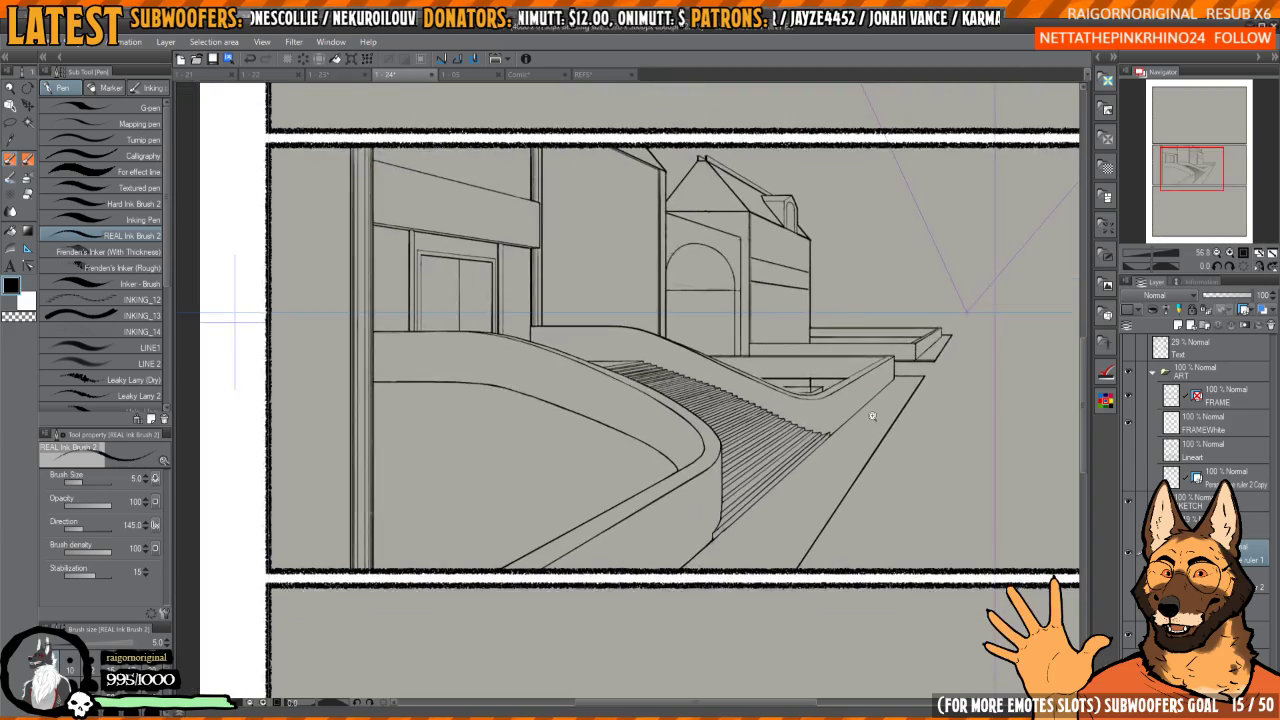
{"action": "scroll", "coordinate": [848, 420], "scroll_direction": "up", "scroll_amount": 4}
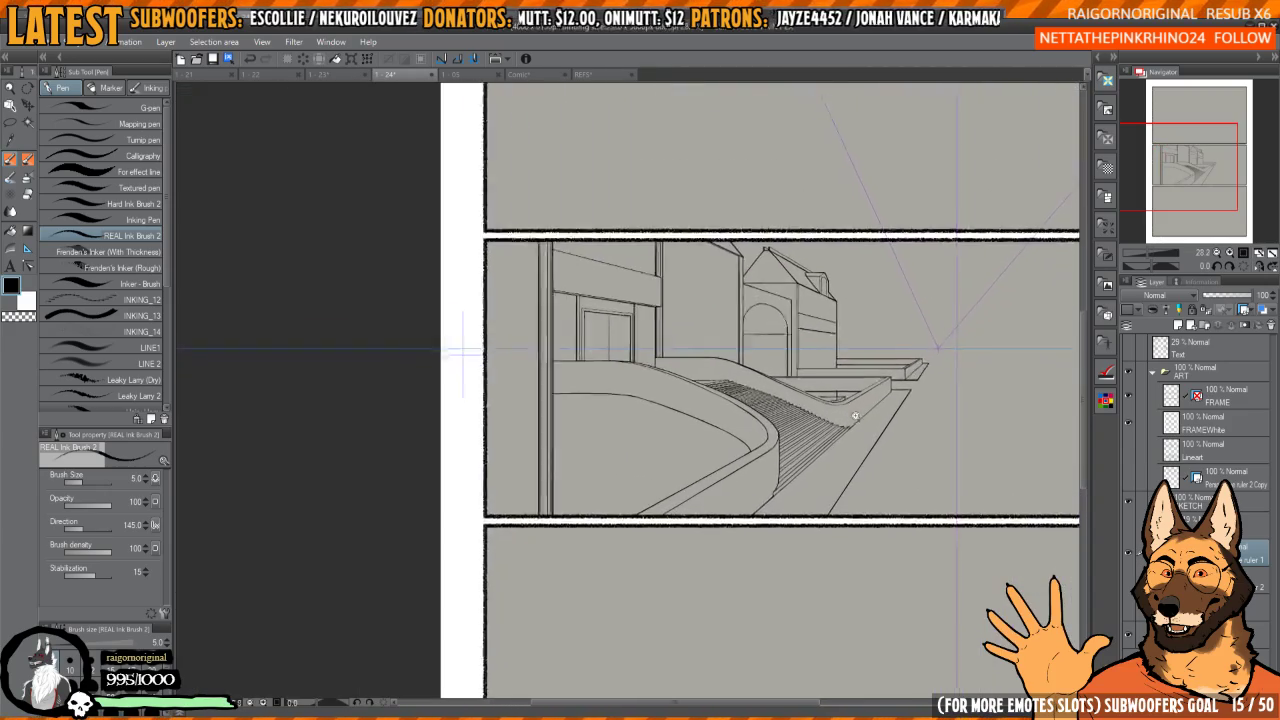
{"action": "scroll", "coordinate": [884, 420], "scroll_direction": "up", "scroll_amount": 4}
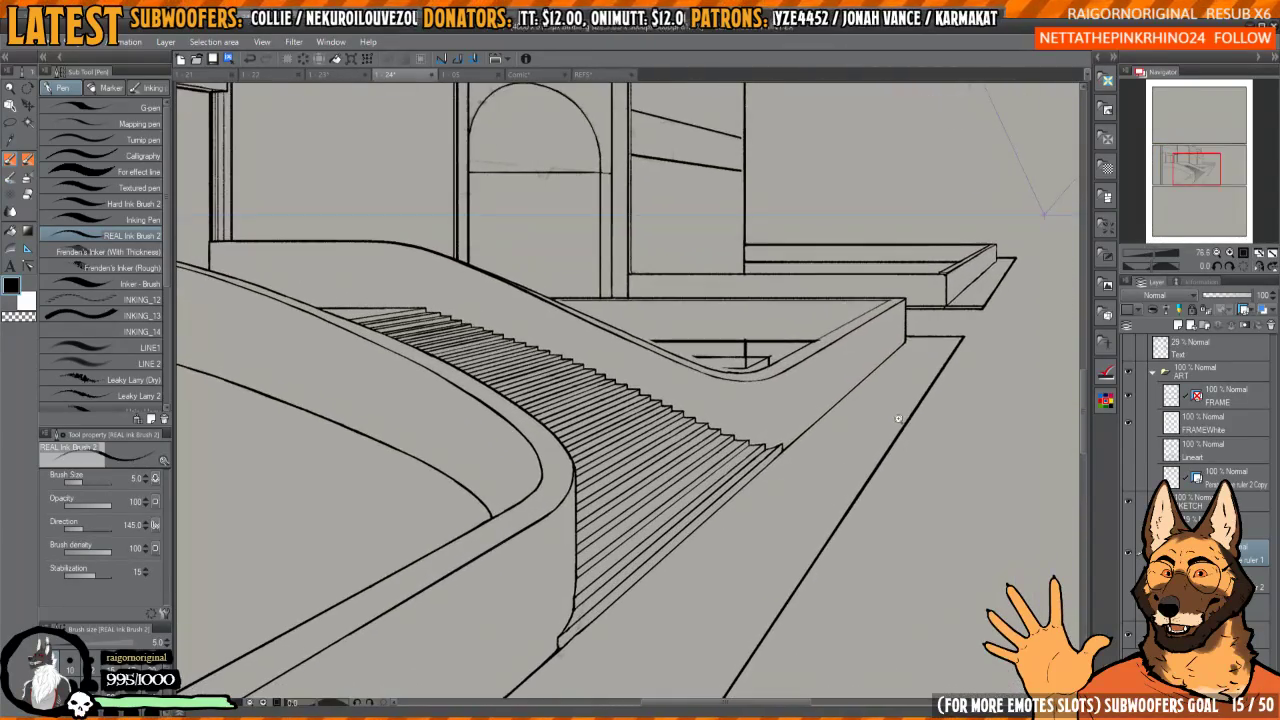
{"action": "scroll", "coordinate": [884, 420], "scroll_direction": "up", "scroll_amount": 4}
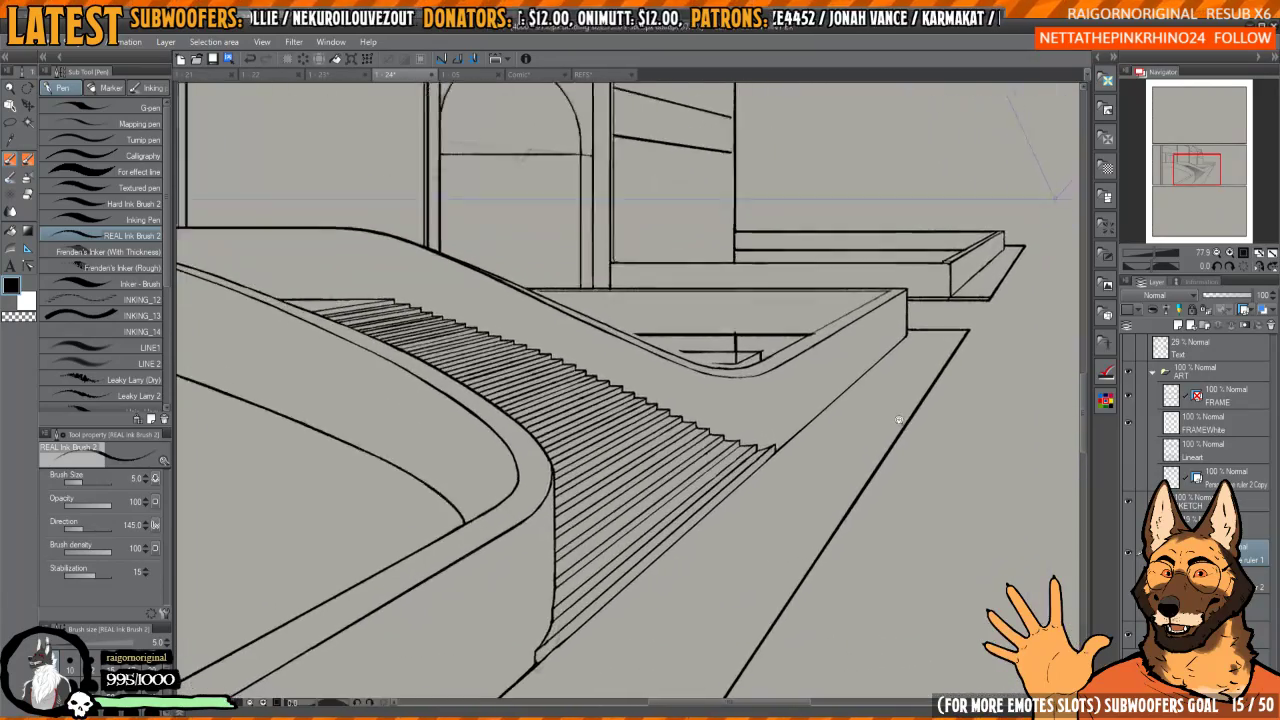
{"action": "left_click_drag", "start_coordinate": [848, 422], "coordinate": [852, 328]}
{"action": "key", "text": "h"}
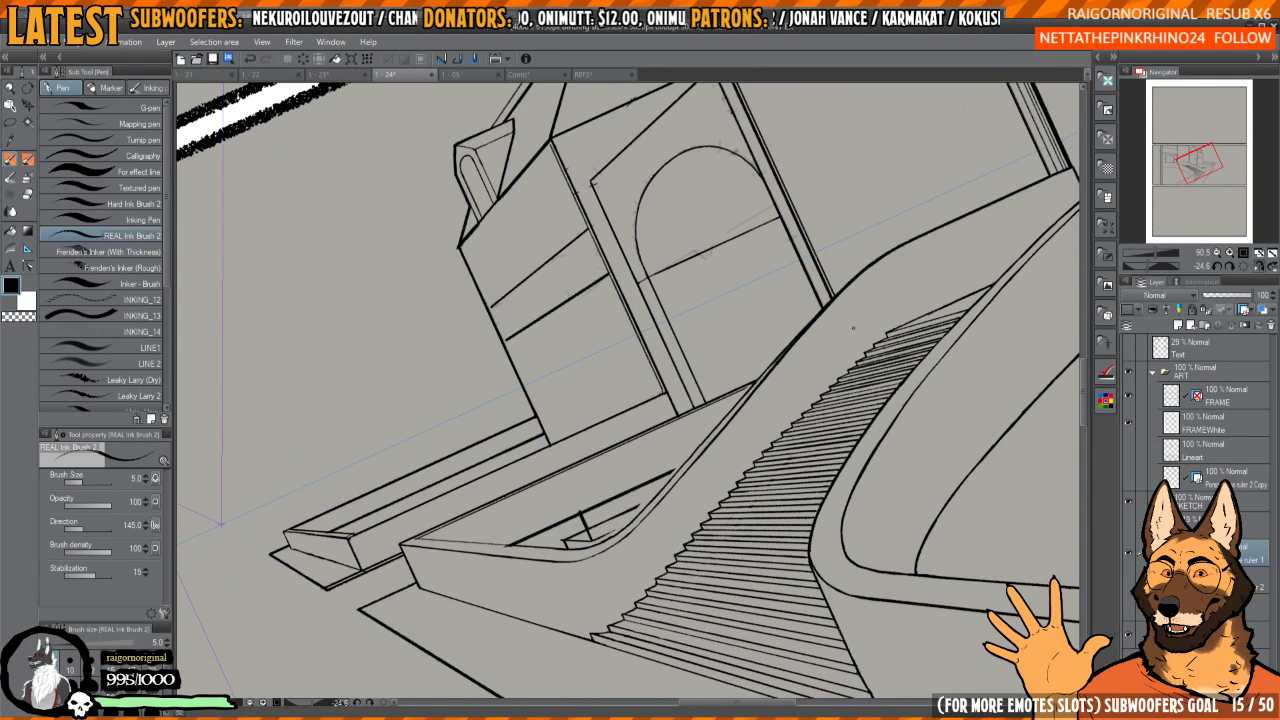
- Sketch a new thin edge along the far wall, sweeping from its lower bend up beside the staircase
{"action": "left_click_drag", "start_coordinate": [763, 382], "coordinate": [760, 386]}
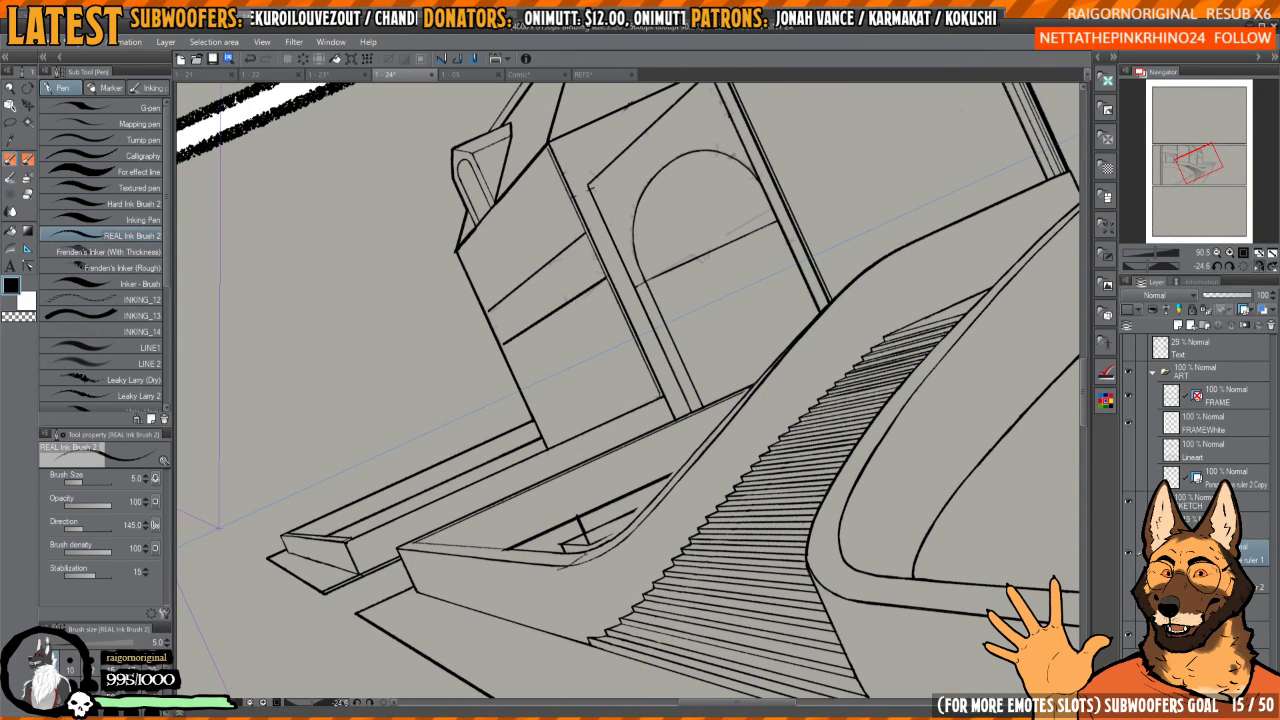
{"action": "key", "text": "ctrl+z"}
{"action": "left_click_drag", "start_coordinate": [568, 566], "coordinate": [846, 276]}
{"action": "key", "text": "ctrl+z"}
{"action": "left_click_drag", "start_coordinate": [643, 508], "coordinate": [818, 313]}
{"action": "left_click_drag", "start_coordinate": [720, 420], "coordinate": [706, 380]}
- Erase the old heavy ink along the far wall's curved edge with the Hard eraser, leaving a thin guide line
{"action": "scroll", "coordinate": [620, 505], "scroll_direction": "up", "scroll_amount": 2}
{"action": "key", "text": "e"}
{"action": "mouse_move", "coordinate": [611, 521]}
{"action": "left_mouse_down"}
{"action": "mouse_move", "coordinate": [563, 537]}
{"action": "mouse_move", "coordinate": [594, 531]}
{"action": "mouse_move", "coordinate": [852, 243]}
{"action": "mouse_move", "coordinate": [830, 205]}
{"action": "mouse_move", "coordinate": [866, 208]}
{"action": "left_mouse_up"}
{"action": "mouse_move", "coordinate": [727, 385]}
{"action": "left_mouse_down"}
{"action": "mouse_move", "coordinate": [543, 560]}
{"action": "mouse_move", "coordinate": [489, 587]}
{"action": "left_mouse_up"}
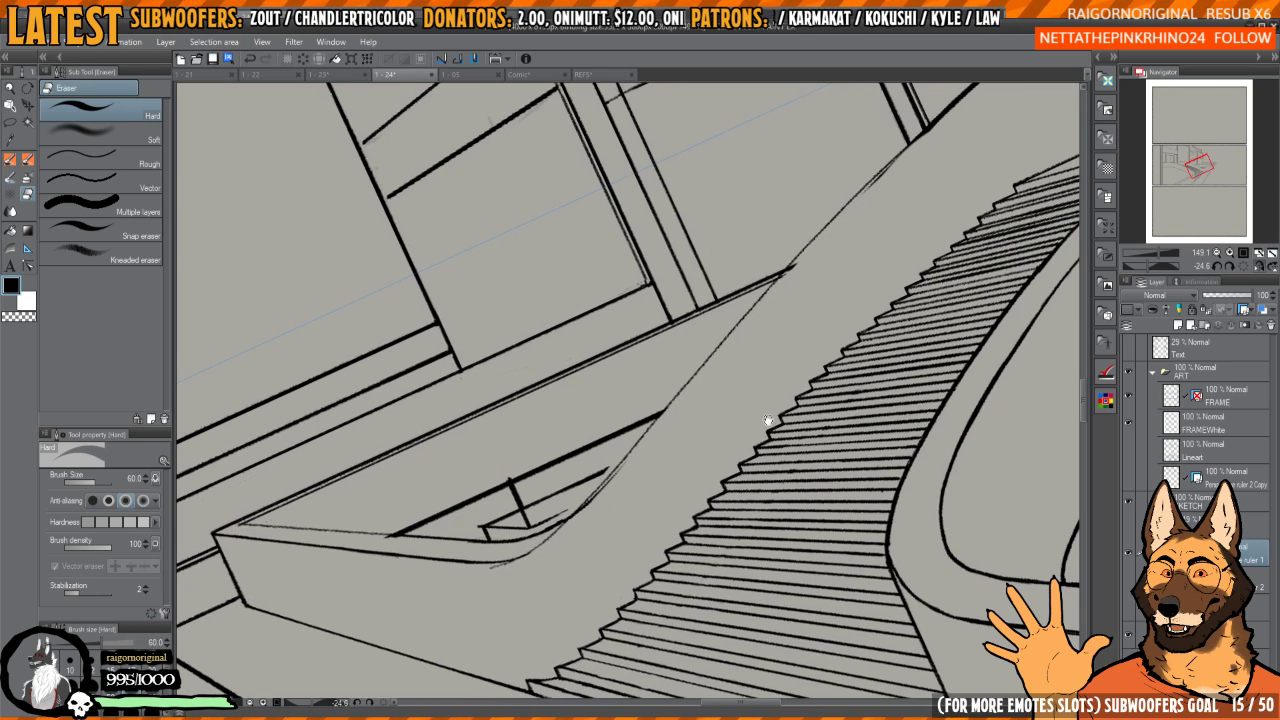
- Return to the REAL Ink Brush 2 pen and tidy the loose line ends at the far wall's lower bend
{"action": "scroll", "coordinate": [769, 423], "scroll_direction": "down", "scroll_amount": 4}
{"action": "scroll", "coordinate": [831, 280], "scroll_direction": "up", "scroll_amount": 3}
{"action": "key", "text": "p"}
{"action": "scroll", "coordinate": [831, 280], "scroll_direction": "up", "scroll_amount": 2}
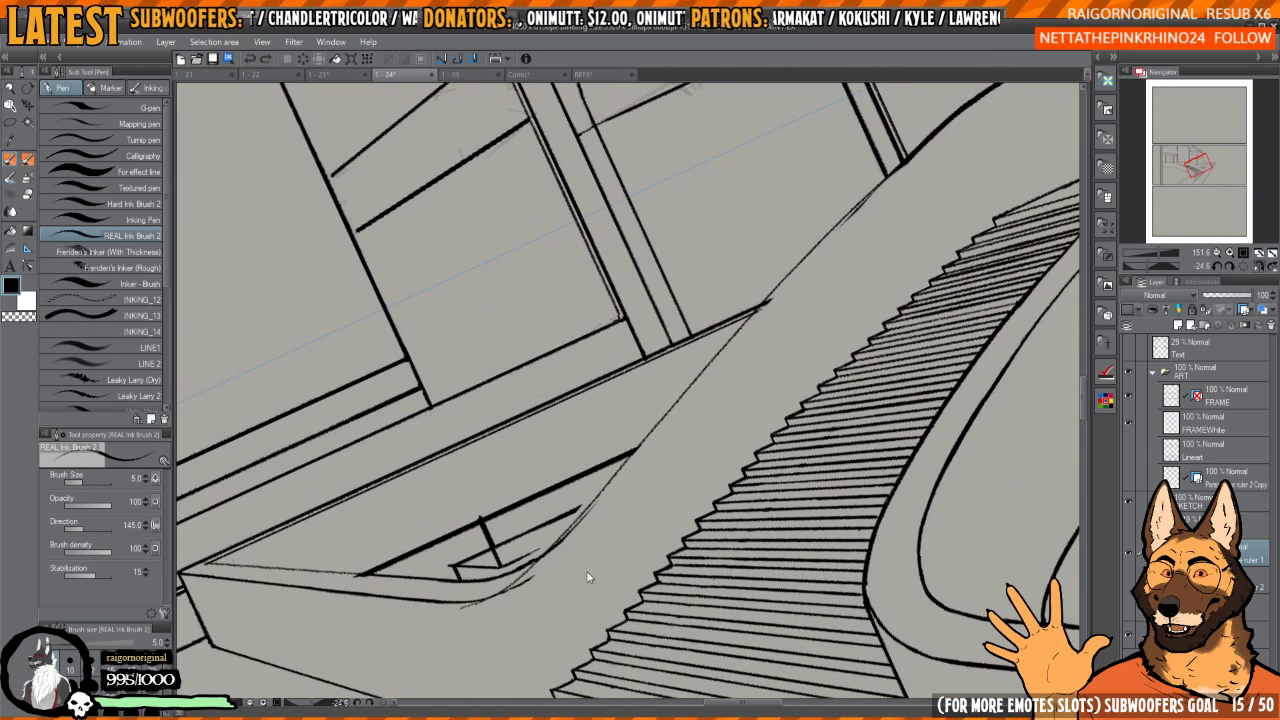
{"action": "left_click_drag", "start_coordinate": [561, 592], "coordinate": [585, 600]}
{"action": "scroll", "coordinate": [502, 628], "scroll_direction": "up", "scroll_amount": 5}
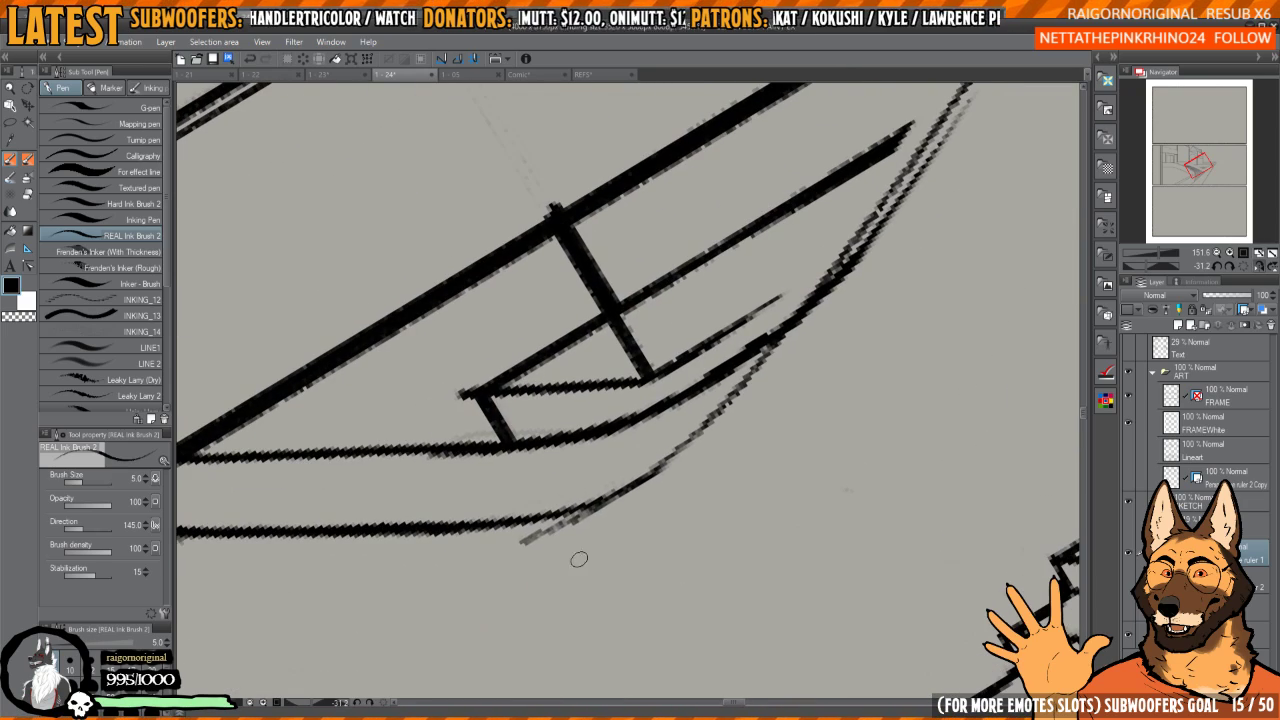
{"action": "scroll", "coordinate": [680, 472], "scroll_direction": "down", "scroll_amount": 5}
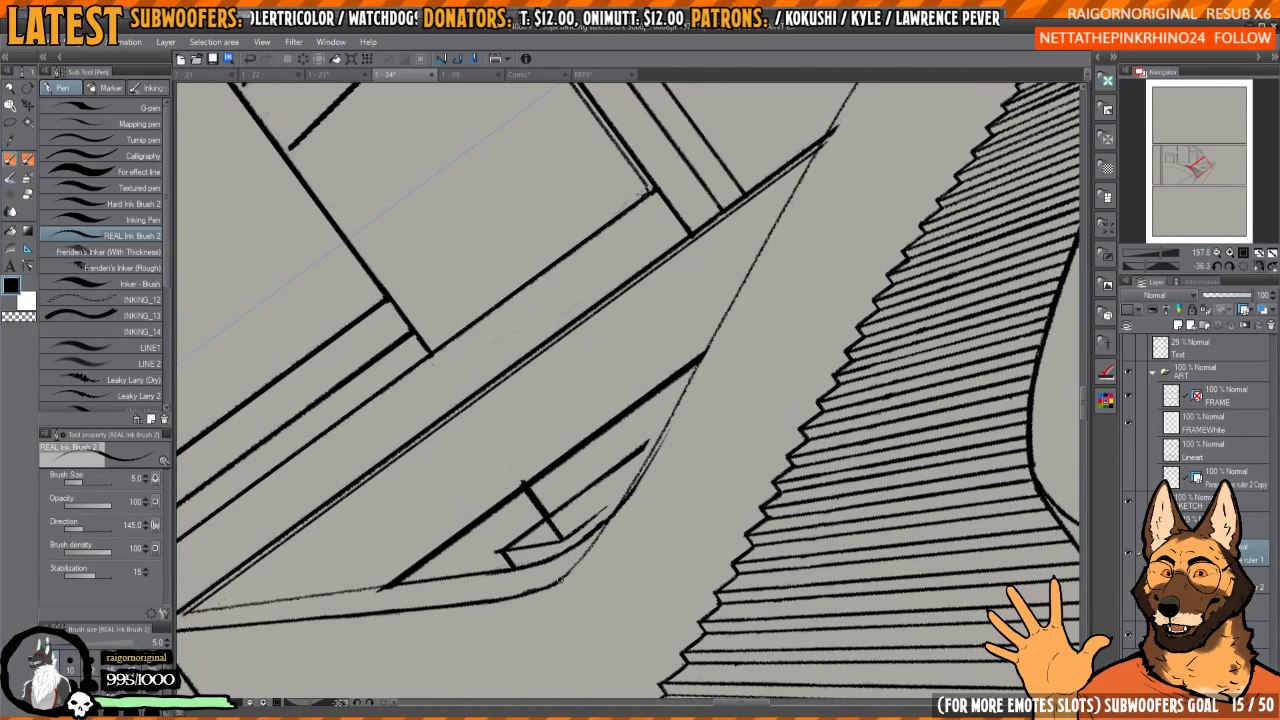
- Re-ink the far wall's curved edge in solid black from the lower bend up to the pillar bases
{"action": "left_click_drag", "start_coordinate": [740, 387], "coordinate": [740, 399]}
{"action": "mouse_move", "coordinate": [526, 600]}
{"action": "left_mouse_down"}
{"action": "mouse_move", "coordinate": [596, 539]}
{"action": "mouse_move", "coordinate": [764, 291]}
{"action": "left_mouse_up"}
{"action": "key", "text": "ctrl+z"}
{"action": "key", "text": "ctrl+z"}
{"action": "left_click_drag", "start_coordinate": [807, 259], "coordinate": [720, 298]}
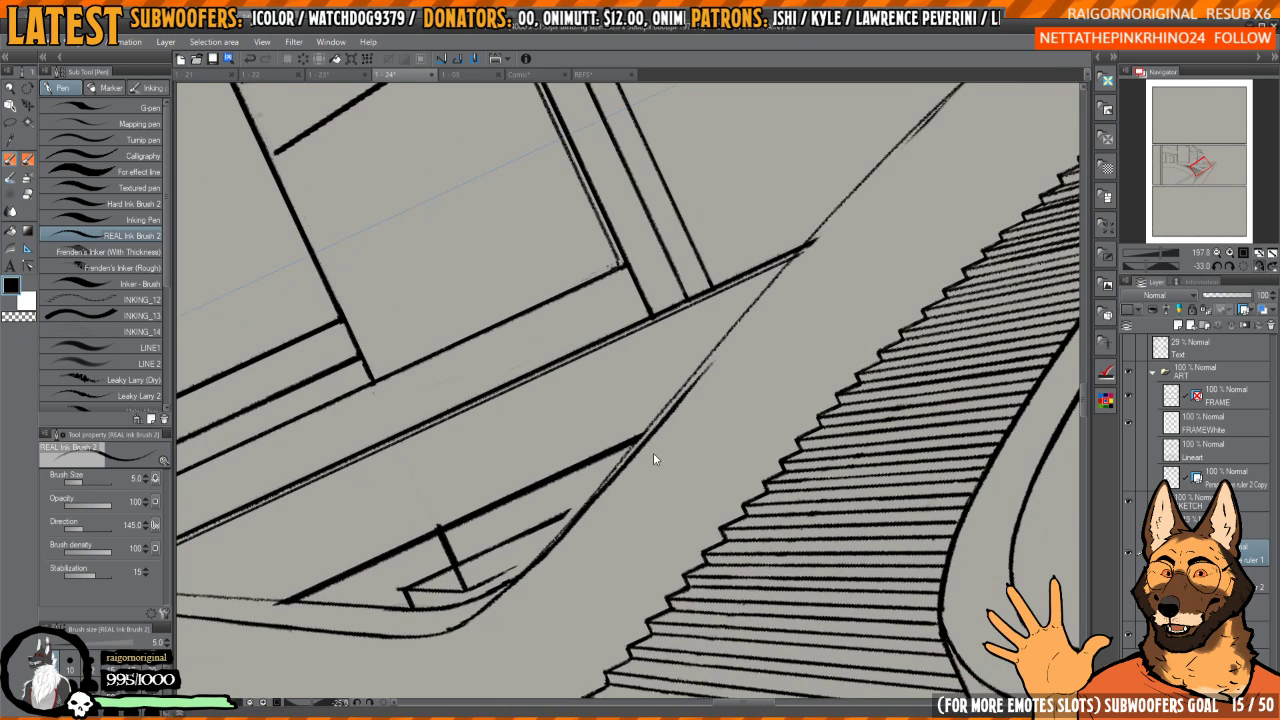
{"action": "mouse_move", "coordinate": [460, 627]}
{"action": "left_mouse_down"}
{"action": "mouse_move", "coordinate": [914, 130]}
{"action": "mouse_move", "coordinate": [977, 86]}
{"action": "left_mouse_up"}
{"action": "scroll", "coordinate": [735, 300], "scroll_direction": "up", "scroll_amount": 3}
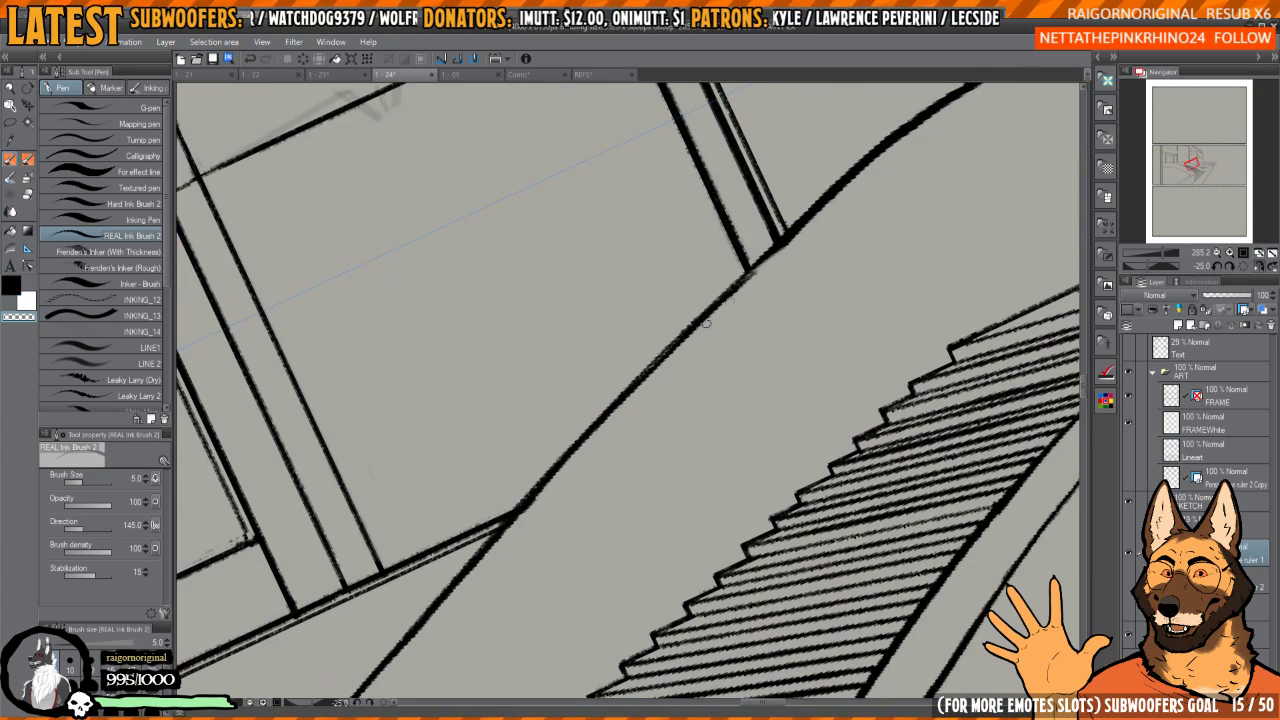
- Smooth the far wall's inked edge around the pillar bases using the pen in transparent colour
{"action": "left_click_drag", "start_coordinate": [893, 160], "coordinate": [873, 176]}
{"action": "scroll", "coordinate": [660, 410], "scroll_direction": "down", "scroll_amount": 3}
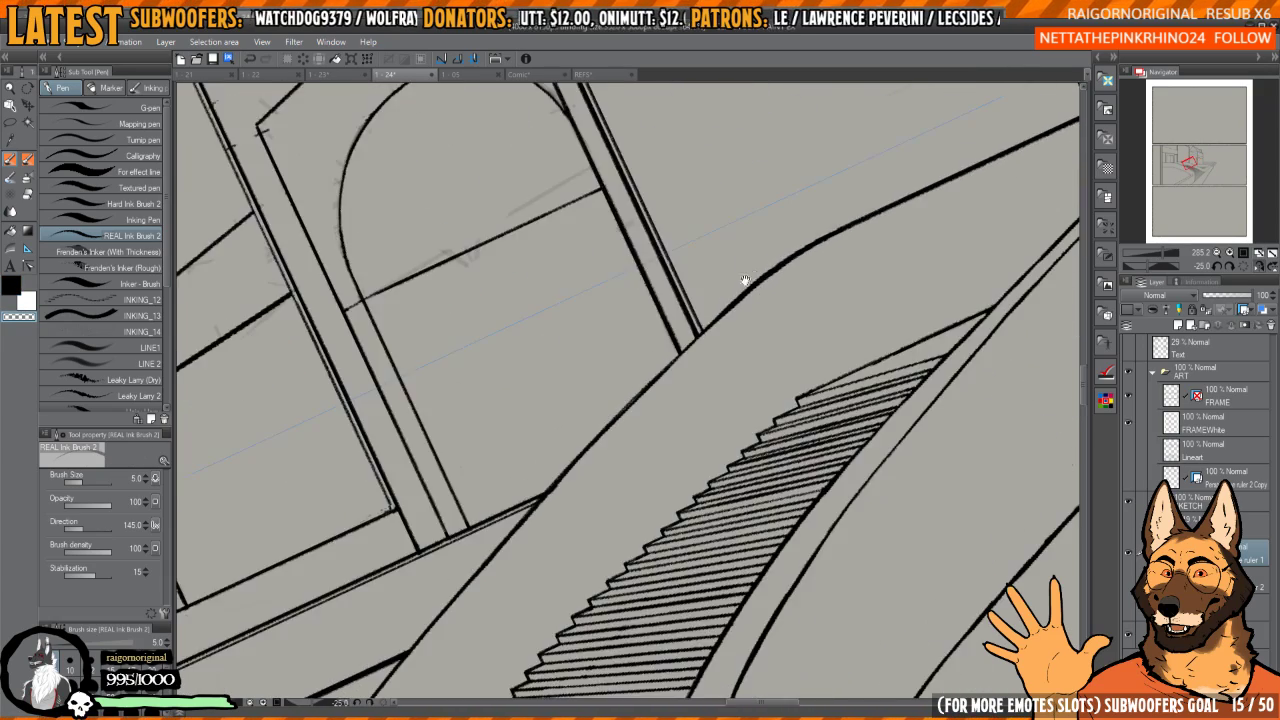
{"action": "left_click_drag", "start_coordinate": [600, 460], "coordinate": [709, 277]}
- Touch up the far wall's edge just above its lower bend, alternating black ink and transparent colour
{"action": "scroll", "coordinate": [562, 500], "scroll_direction": "up", "scroll_amount": 3}
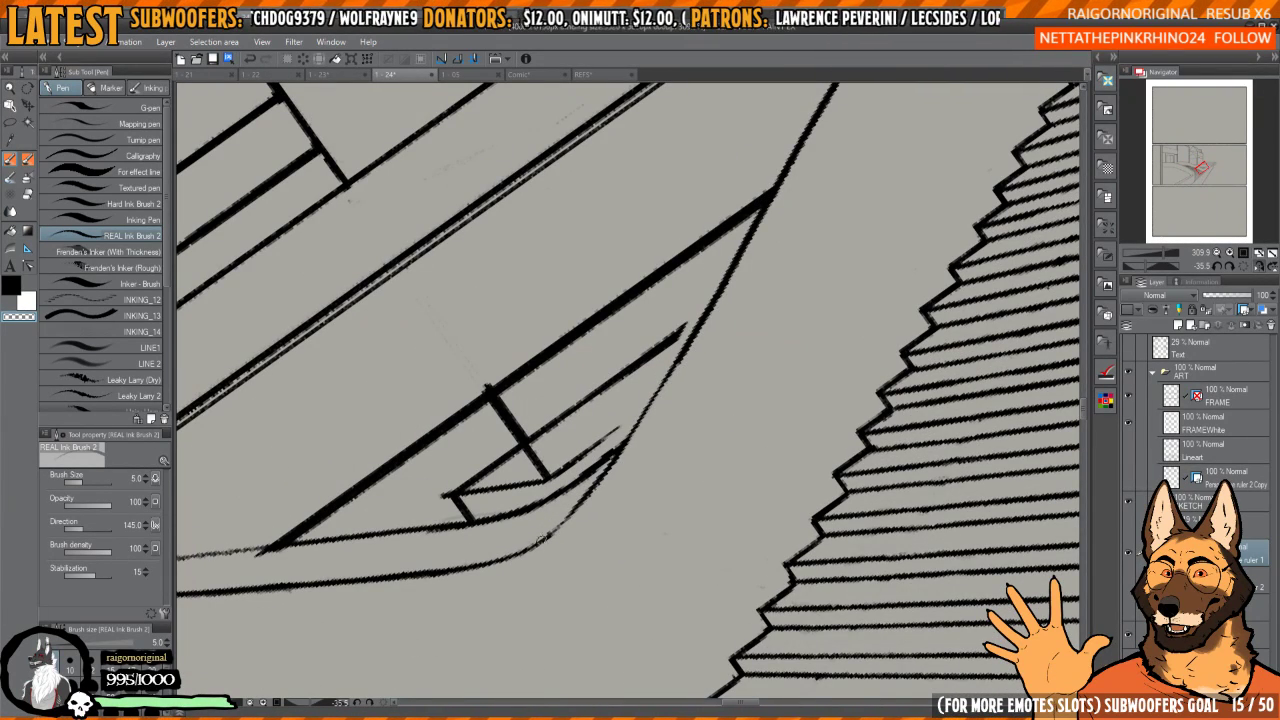
{"action": "key", "text": "c"}
{"action": "left_click_drag", "start_coordinate": [620, 450], "coordinate": [690, 343]}
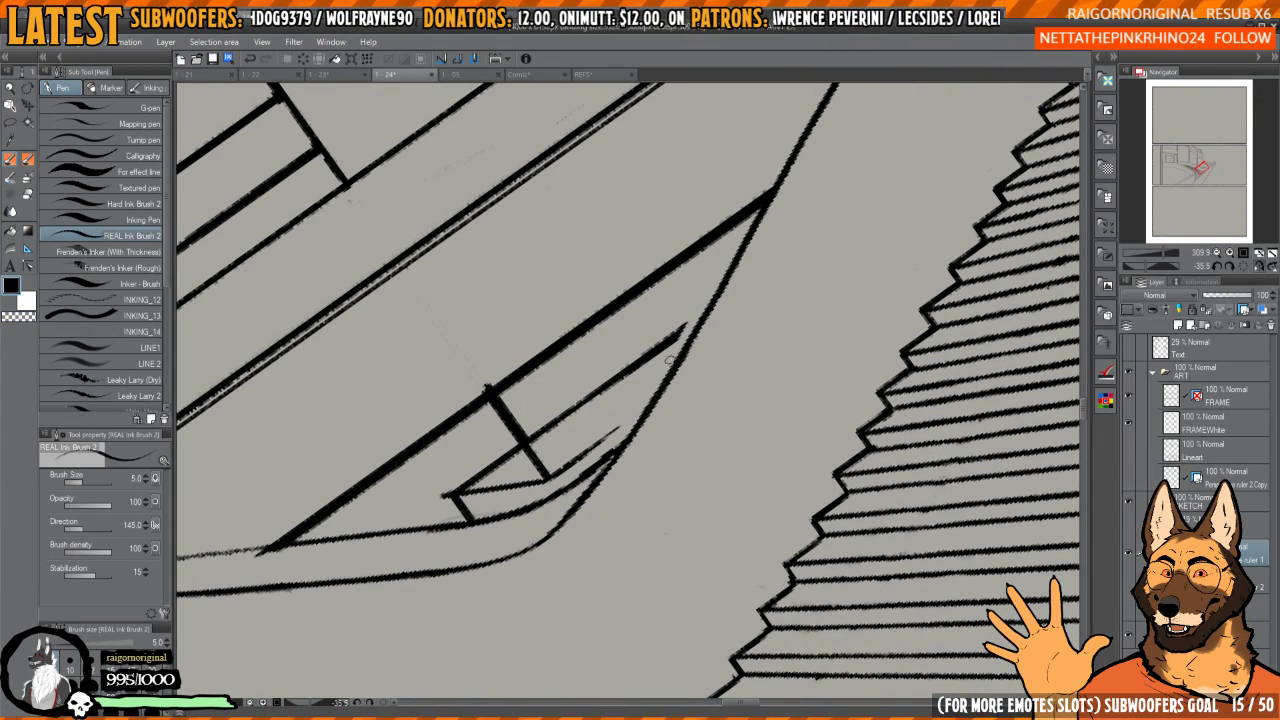
{"action": "key", "text": "c"}
{"action": "mouse_move", "coordinate": [611, 450]}
{"action": "left_mouse_down"}
{"action": "mouse_move", "coordinate": [567, 502]}
{"action": "mouse_move", "coordinate": [619, 434]}
{"action": "left_mouse_up"}
{"action": "key", "text": "c"}
{"action": "left_click_drag", "start_coordinate": [540, 508], "coordinate": [645, 403]}
{"action": "left_click_drag", "start_coordinate": [582, 477], "coordinate": [676, 355]}
{"action": "key", "text": "ctrl+z"}
{"action": "key", "text": "ctrl+z"}
- Ink the wall's inner rim line from the lower bend upward until it merges with the outer edge
{"action": "left_click_drag", "start_coordinate": [564, 488], "coordinate": [642, 398]}
{"action": "mouse_move", "coordinate": [589, 473]}
{"action": "left_mouse_down"}
{"action": "mouse_move", "coordinate": [645, 398]}
{"action": "mouse_move", "coordinate": [764, 210]}
{"action": "left_mouse_up"}
{"action": "left_click_drag", "start_coordinate": [668, 359], "coordinate": [742, 240]}
{"action": "left_click_drag", "start_coordinate": [716, 281], "coordinate": [757, 211]}
{"action": "mouse_move", "coordinate": [790, 229]}
{"action": "left_mouse_down"}
{"action": "mouse_move", "coordinate": [746, 297]}
{"action": "mouse_move", "coordinate": [751, 323]}
{"action": "mouse_move", "coordinate": [730, 262]}
{"action": "mouse_move", "coordinate": [793, 351]}
{"action": "mouse_move", "coordinate": [750, 351]}
{"action": "left_mouse_up"}
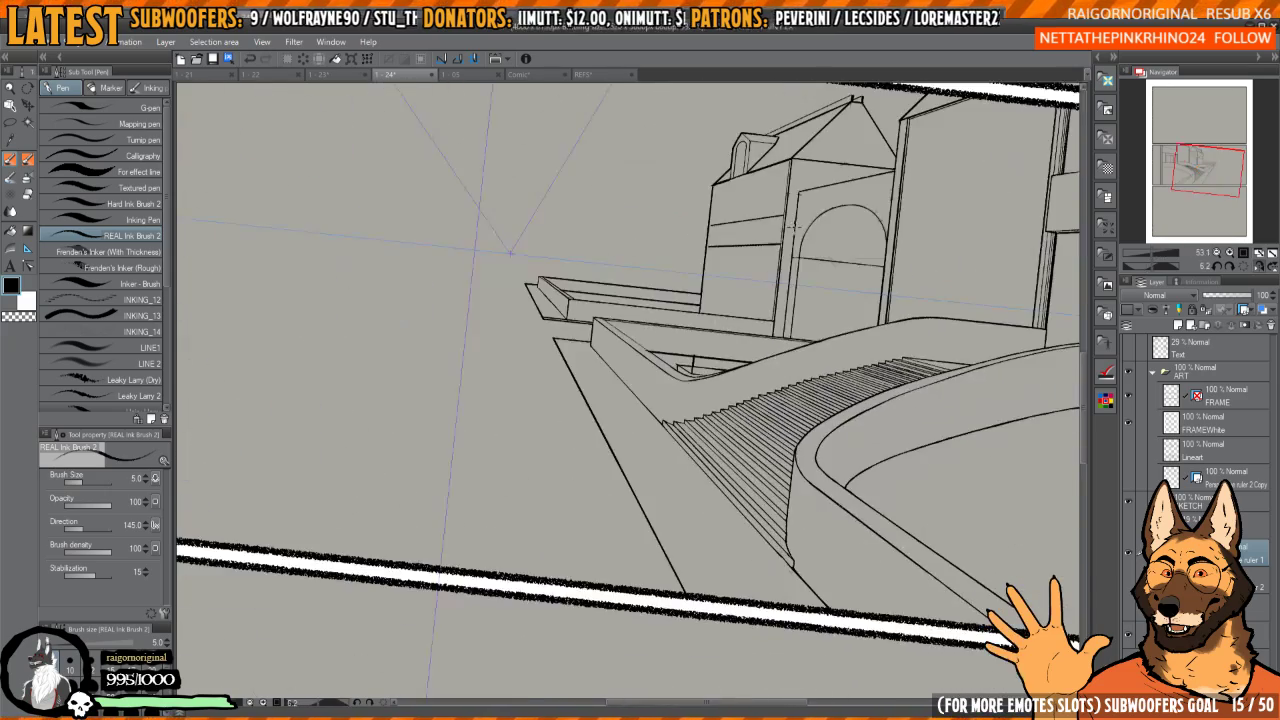
{"action": "left_click_drag", "start_coordinate": [872, 262], "coordinate": [883, 226]}
{"action": "mouse_move", "coordinate": [769, 397]}
{"action": "left_mouse_down"}
{"action": "mouse_move", "coordinate": [753, 423]}
{"action": "mouse_move", "coordinate": [734, 417]}
{"action": "mouse_move", "coordinate": [763, 417]}
{"action": "mouse_move", "coordinate": [741, 417]}
{"action": "mouse_move", "coordinate": [722, 460]}
{"action": "mouse_move", "coordinate": [694, 362]}
{"action": "mouse_move", "coordinate": [661, 391]}
{"action": "mouse_move", "coordinate": [694, 360]}
{"action": "mouse_move", "coordinate": [761, 372]}
{"action": "left_mouse_up"}
- Erase the short construction lines enclosed between the thick diagonal and the wall's bend with the Hard eraser
{"action": "key", "text": "c"}
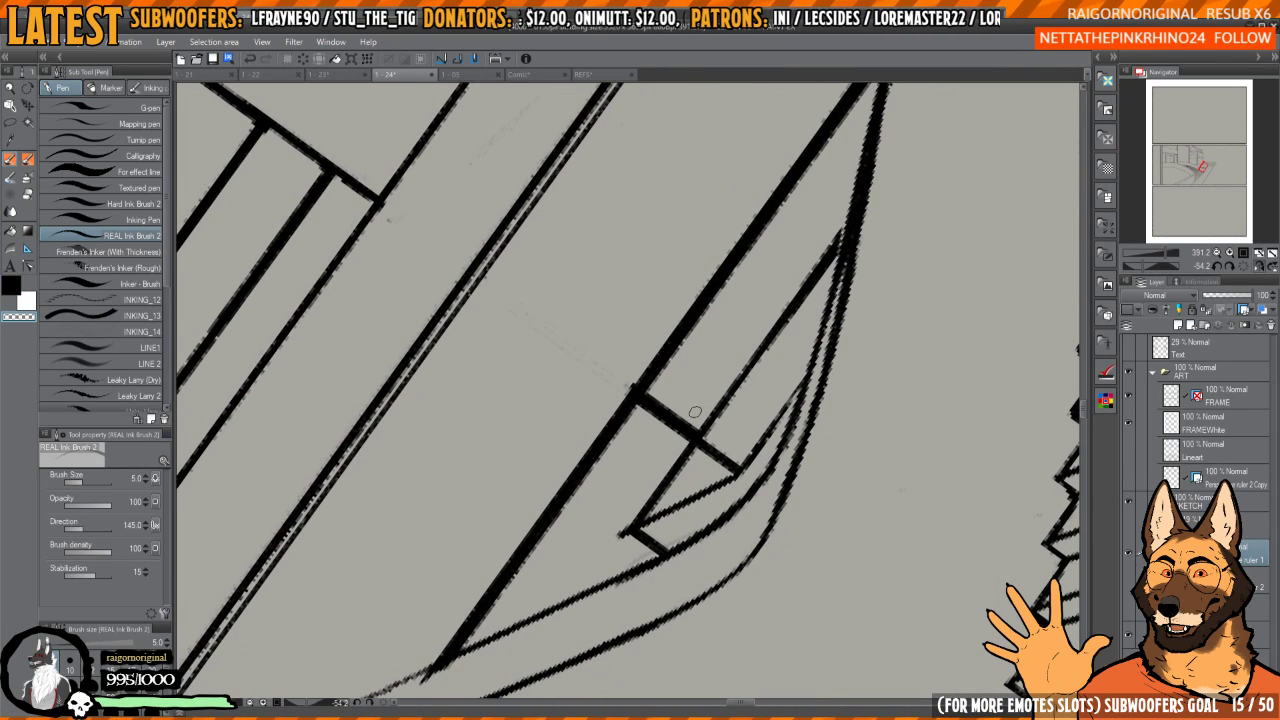
{"action": "key", "text": "e"}
{"action": "mouse_move", "coordinate": [685, 434]}
{"action": "left_mouse_down"}
{"action": "mouse_move", "coordinate": [655, 448]}
{"action": "mouse_move", "coordinate": [691, 443]}
{"action": "mouse_move", "coordinate": [722, 467]}
{"action": "mouse_move", "coordinate": [763, 409]}
{"action": "mouse_move", "coordinate": [823, 223]}
{"action": "mouse_move", "coordinate": [791, 294]}
{"action": "mouse_move", "coordinate": [820, 257]}
{"action": "mouse_move", "coordinate": [697, 443]}
{"action": "mouse_move", "coordinate": [691, 486]}
{"action": "mouse_move", "coordinate": [640, 517]}
{"action": "mouse_move", "coordinate": [649, 537]}
{"action": "left_mouse_up"}
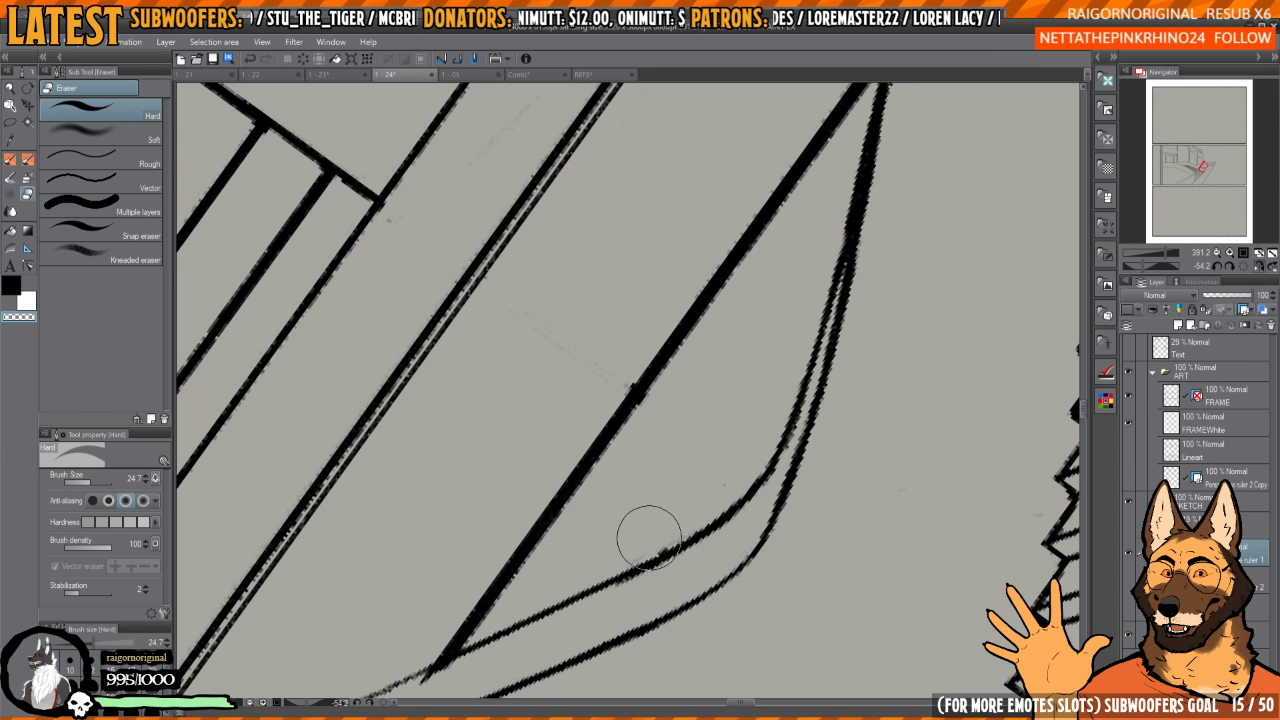
{"action": "left_click_drag", "start_coordinate": [641, 393], "coordinate": [640, 439]}
{"action": "scroll", "coordinate": [637, 436], "scroll_direction": "up", "scroll_amount": 1}
- Thin the heavy diagonal line inside the wall's bend using REAL Ink Brush 2 in transparent colour
{"action": "key", "text": "p"}
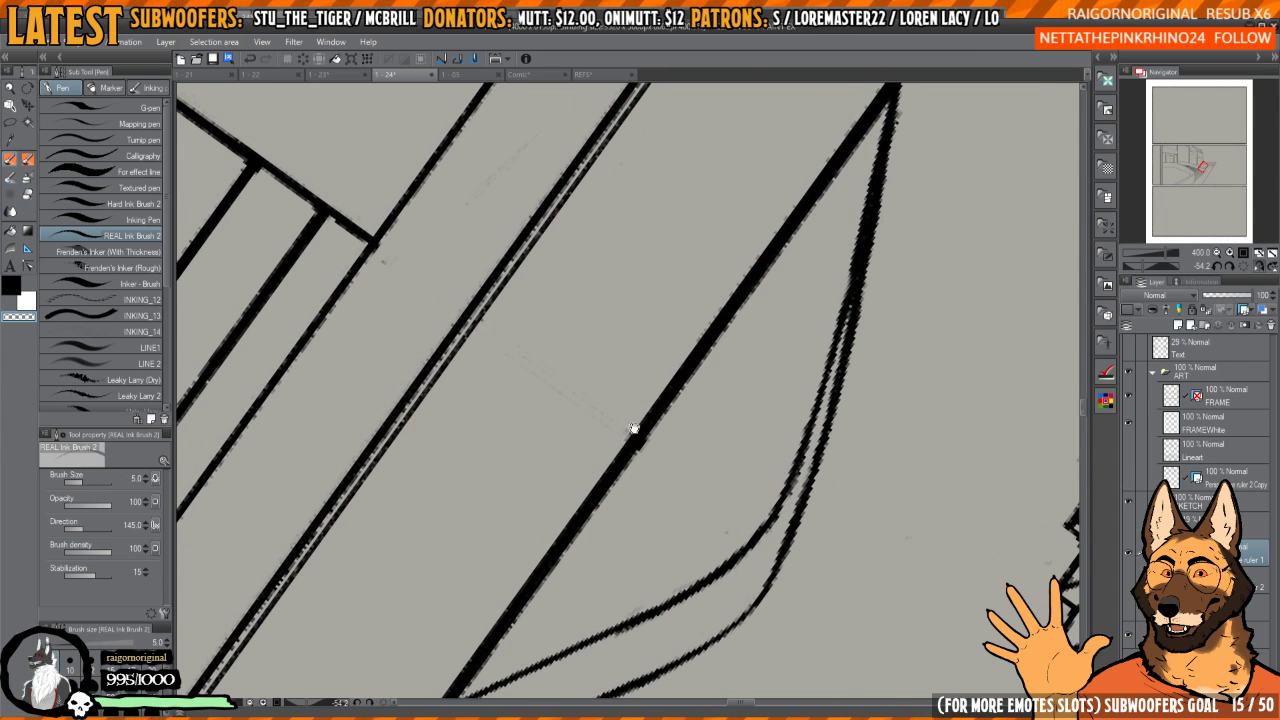
{"action": "scroll", "coordinate": [692, 424], "scroll_direction": "down", "scroll_amount": 3}
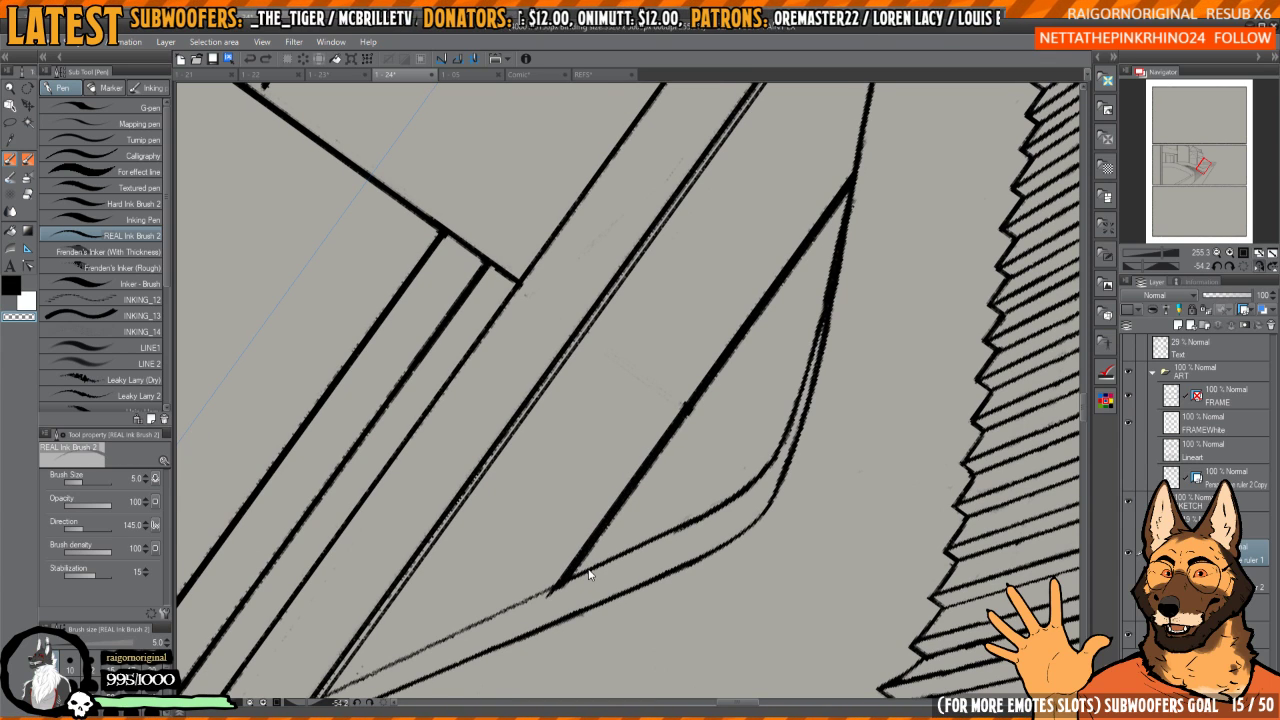
{"action": "left_click_drag", "start_coordinate": [595, 535], "coordinate": [852, 182]}
{"action": "left_click_drag", "start_coordinate": [667, 459], "coordinate": [689, 425]}
{"action": "scroll", "coordinate": [660, 460], "scroll_direction": "up", "scroll_amount": 5}
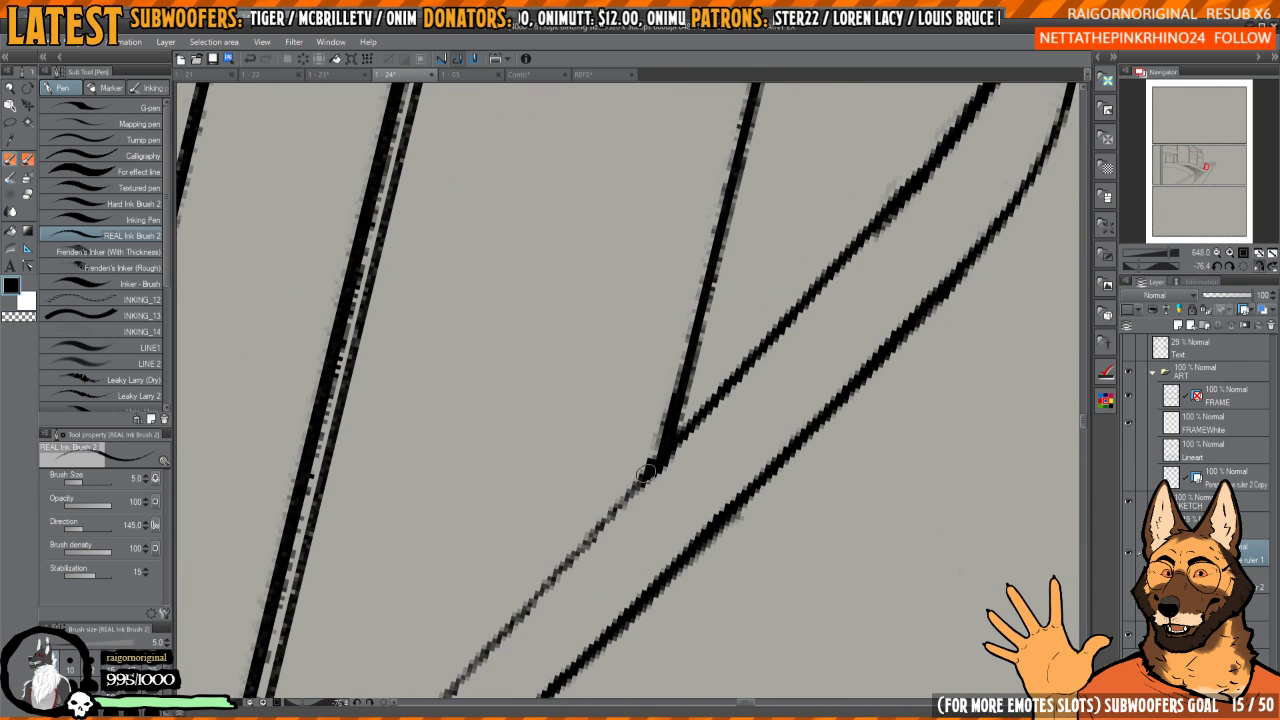
- Ink the faint inner rim line solid from the diagonal's lower end towards the wall's near corner
{"action": "scroll", "coordinate": [657, 463], "scroll_direction": "down", "scroll_amount": 4}
{"action": "mouse_move", "coordinate": [508, 611]}
{"action": "left_mouse_down"}
{"action": "mouse_move", "coordinate": [817, 279]}
{"action": "mouse_move", "coordinate": [704, 457]}
{"action": "mouse_move", "coordinate": [692, 511]}
{"action": "left_mouse_up"}
{"action": "key", "text": "c"}
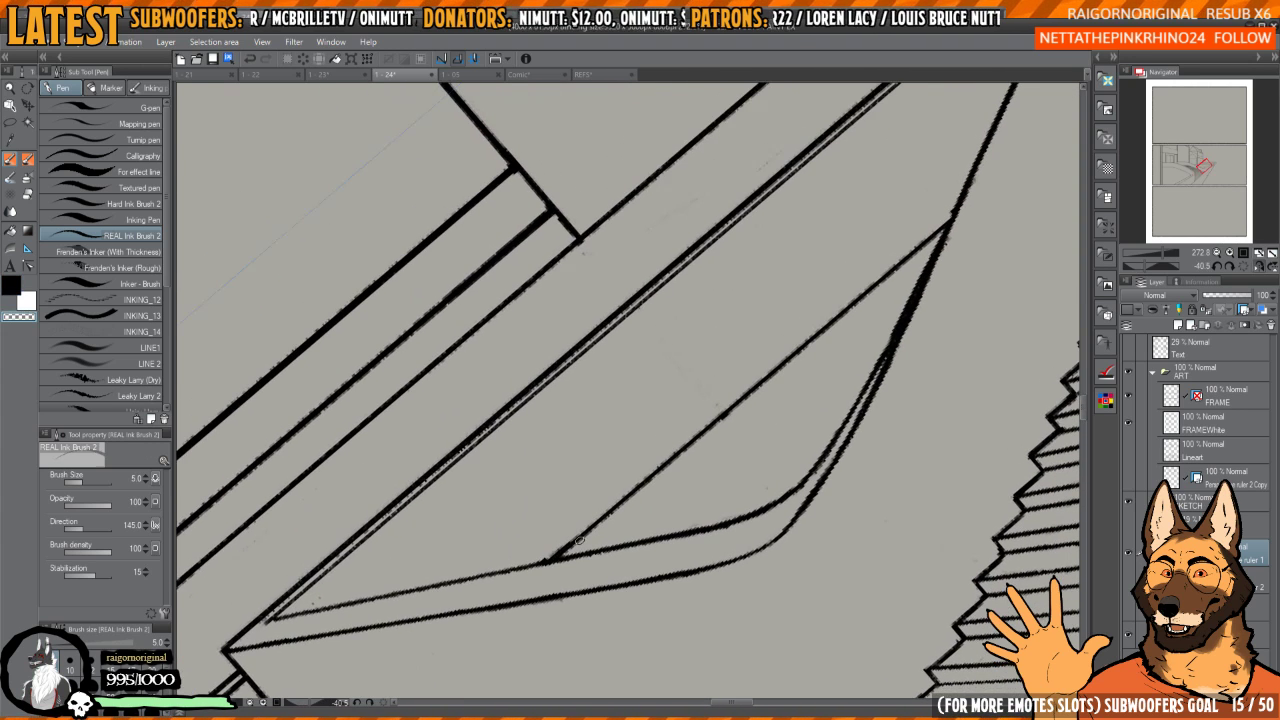
{"action": "mouse_move", "coordinate": [553, 555]}
{"action": "left_mouse_down"}
{"action": "mouse_move", "coordinate": [949, 217]}
{"action": "mouse_move", "coordinate": [584, 562]}
{"action": "left_mouse_up"}
{"action": "key", "text": "ctrl+z"}
{"action": "scroll", "coordinate": [800, 337], "scroll_direction": "up", "scroll_amount": 4}
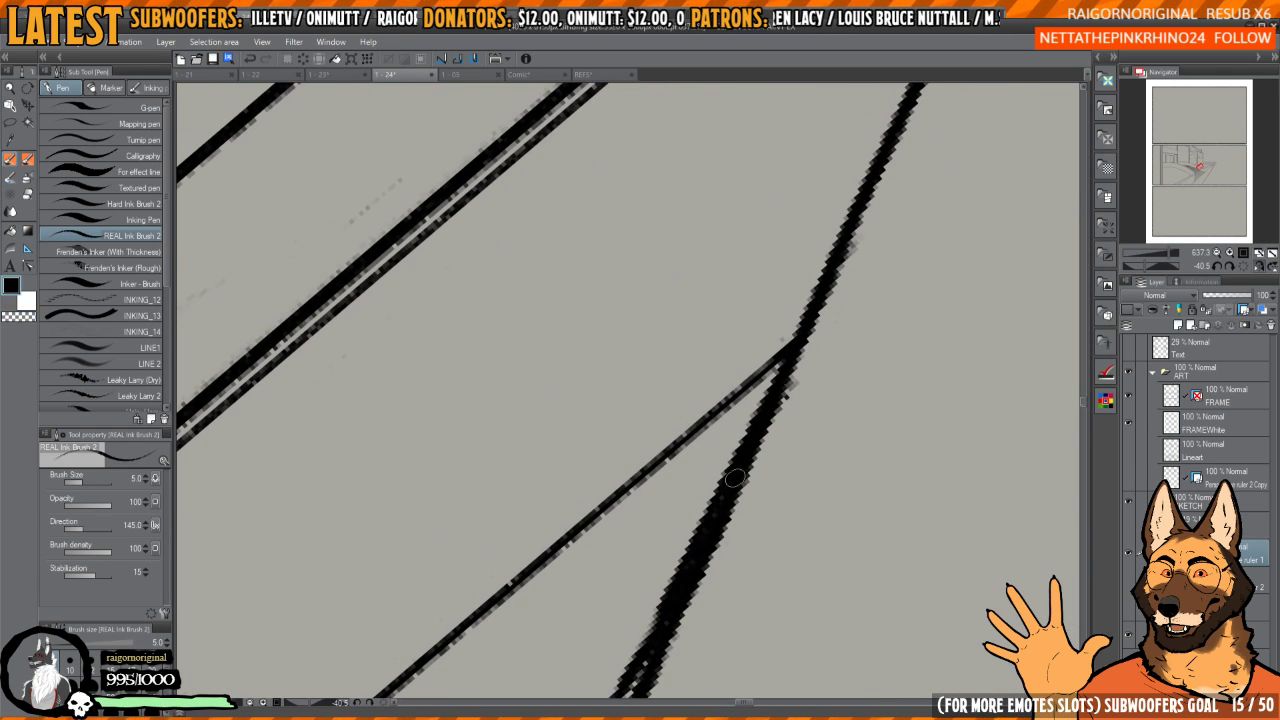
- Reset the canvas rotation to 0 and flip the view horizontally to check the whole stair panel
{"action": "scroll", "coordinate": [800, 350], "scroll_direction": "down", "scroll_amount": 5}
{"action": "scroll", "coordinate": [786, 386], "scroll_direction": "up", "scroll_amount": 1}
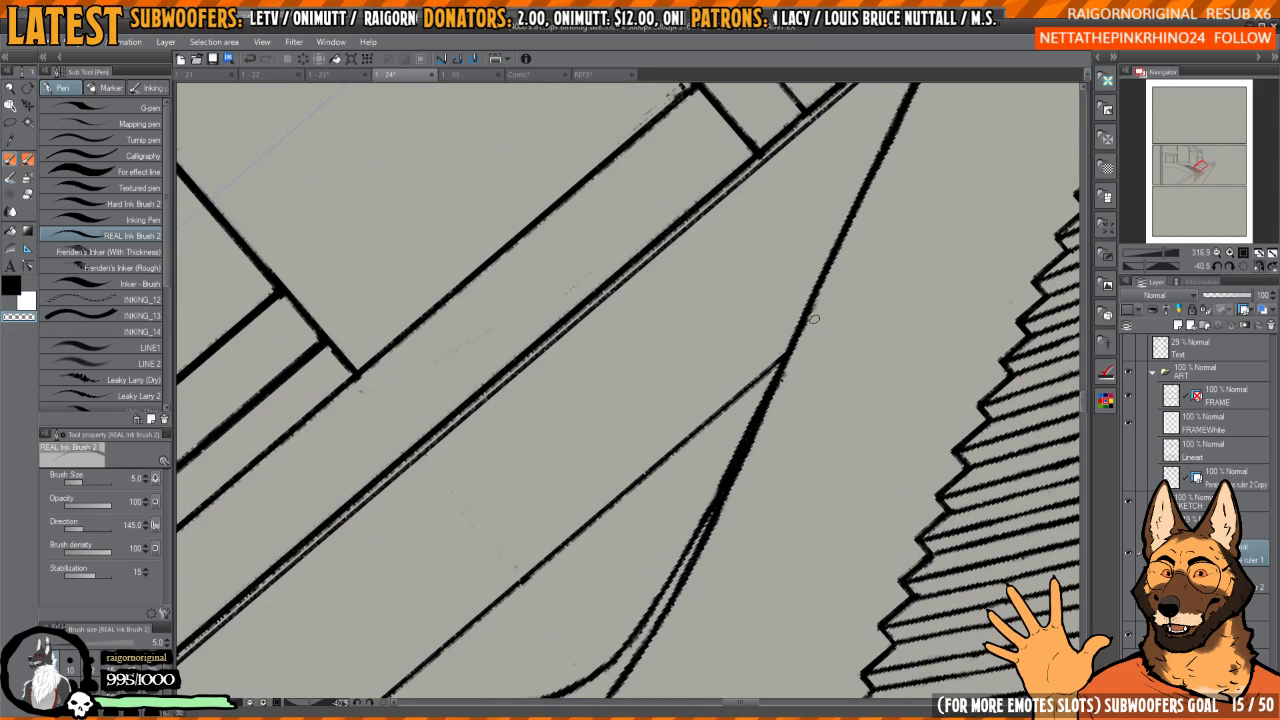
{"action": "scroll", "coordinate": [748, 418], "scroll_direction": "down", "scroll_amount": 4}
{"action": "left_click_drag", "start_coordinate": [748, 418], "coordinate": [660, 385]}
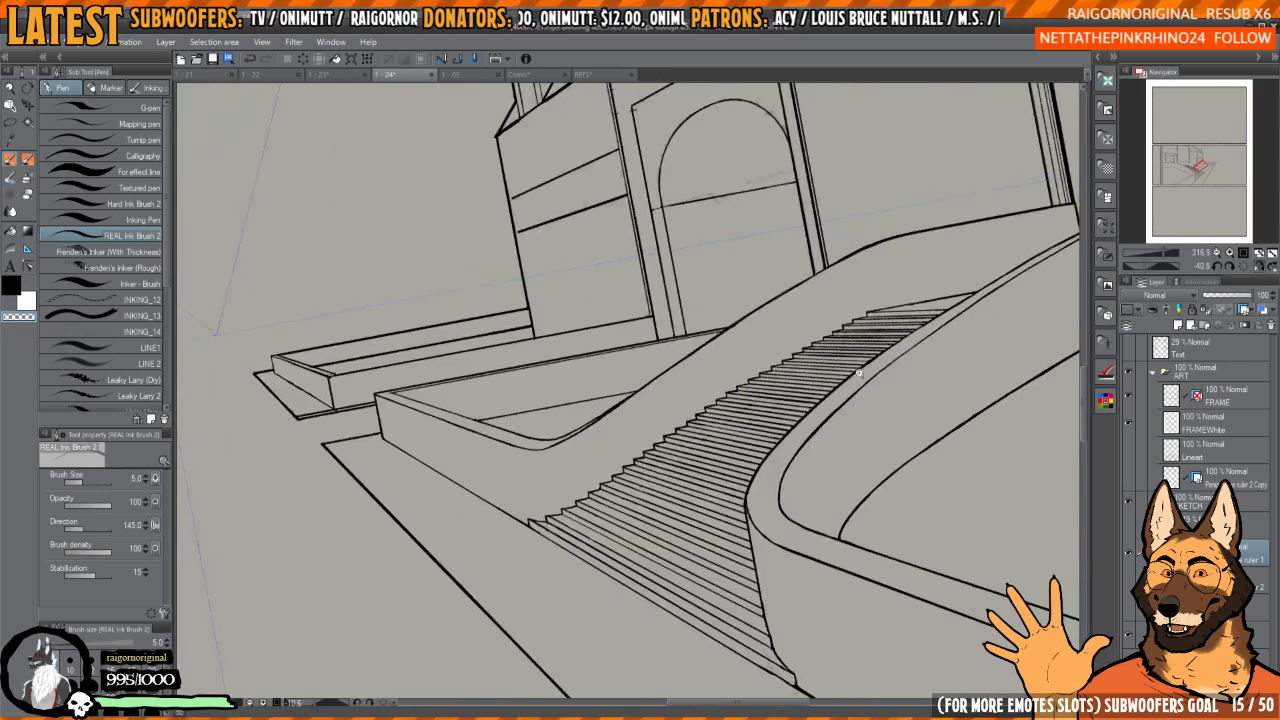
{"action": "scroll", "coordinate": [660, 385], "scroll_direction": "down", "scroll_amount": 4}
{"action": "key", "text": "ctrl+@"}
{"action": "key", "text": "h"}
{"action": "scroll", "coordinate": [752, 449], "scroll_direction": "up", "scroll_amount": 3}
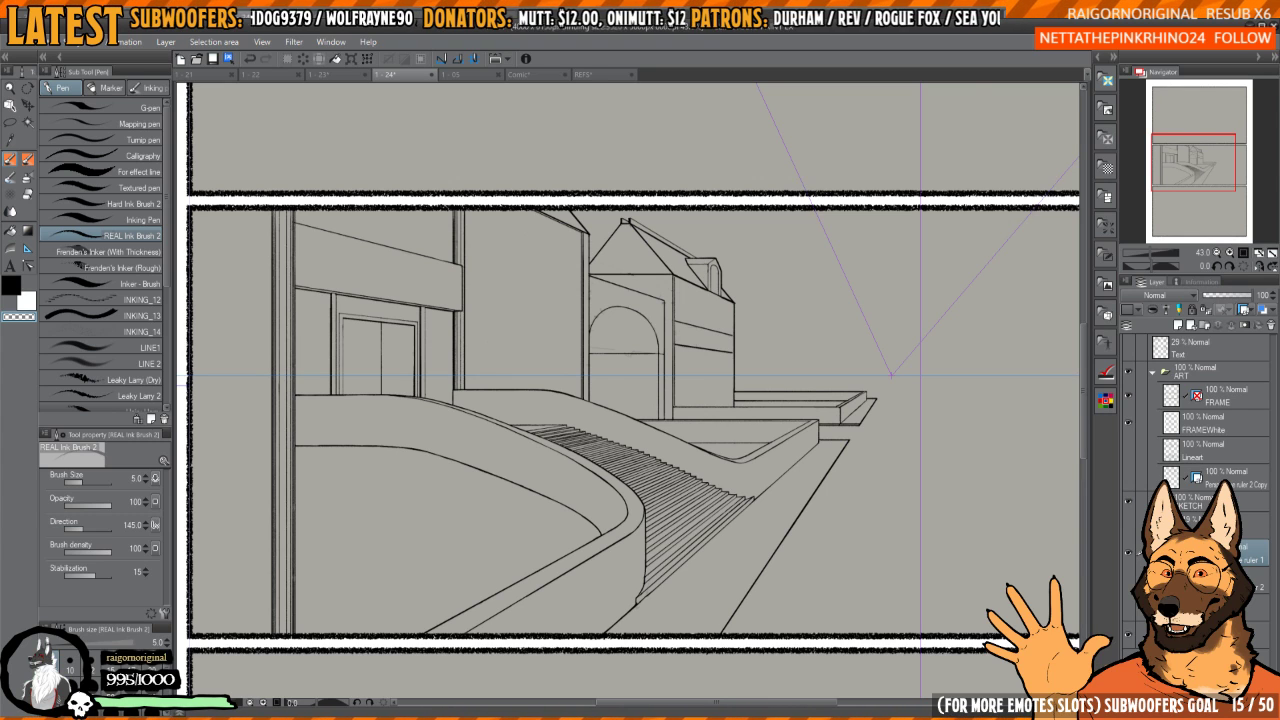
- Show the Lineart and perspective ruler 2 Copy layers and view the page at 25% to compare the panels
{"action": "left_click", "coordinate": [1130, 450]}
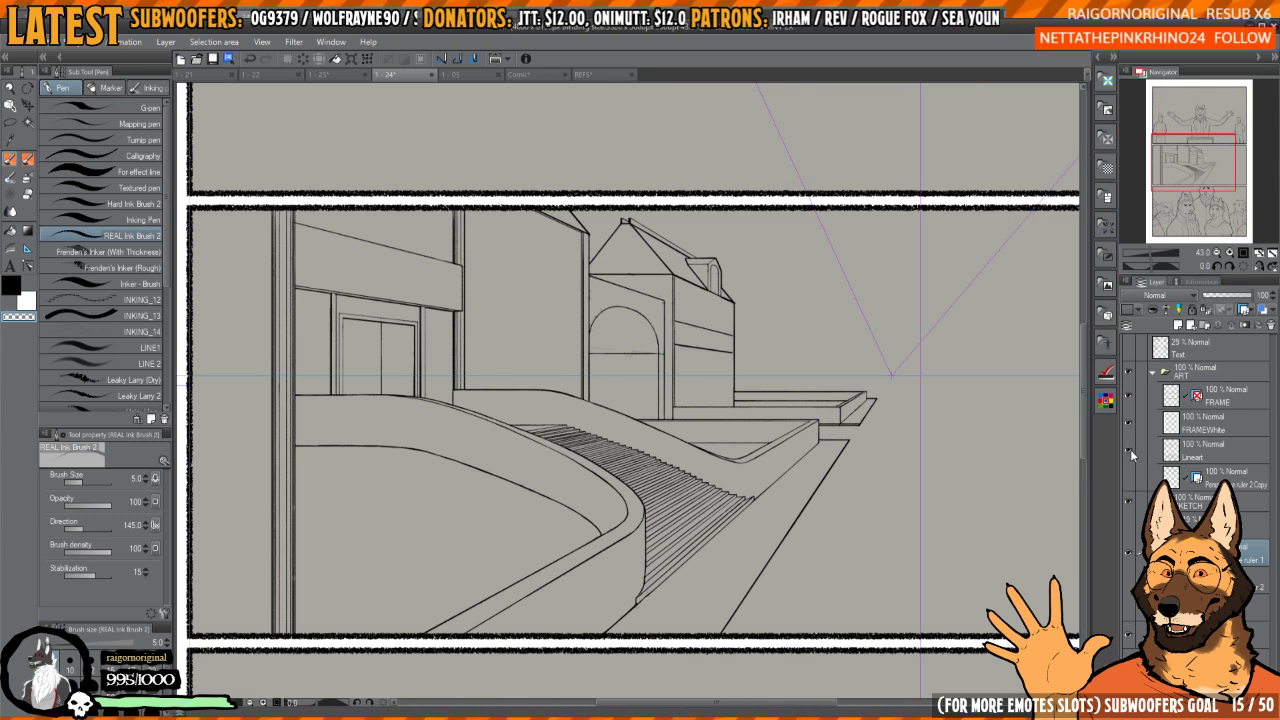
{"action": "left_click", "coordinate": [1216, 252]}
{"action": "left_click", "coordinate": [1216, 252]}
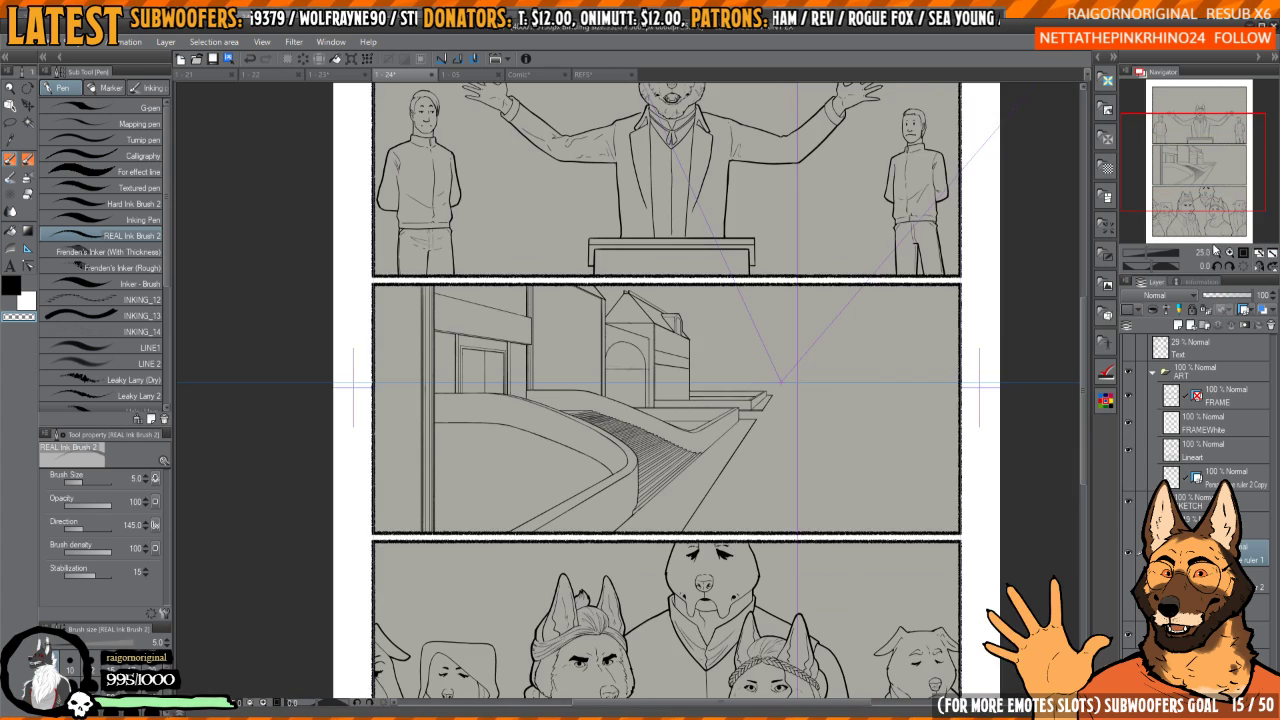
{"action": "mouse_move", "coordinate": [1215, 207]}
{"action": "left_mouse_down"}
{"action": "mouse_move", "coordinate": [1220, 186]}
{"action": "mouse_move", "coordinate": [1209, 234]}
{"action": "mouse_move", "coordinate": [1213, 187]}
{"action": "left_mouse_up"}
{"action": "left_click", "coordinate": [1129, 478]}
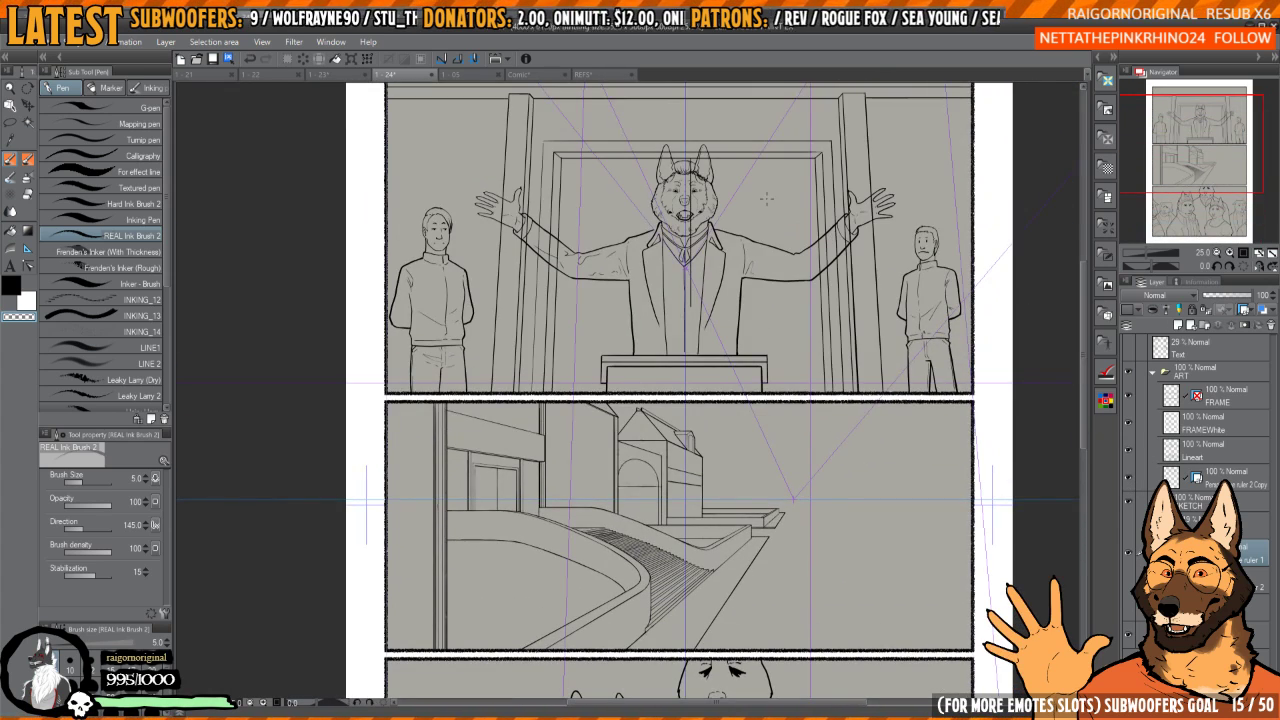
{"action": "left_click_drag", "start_coordinate": [1208, 181], "coordinate": [1206, 197]}
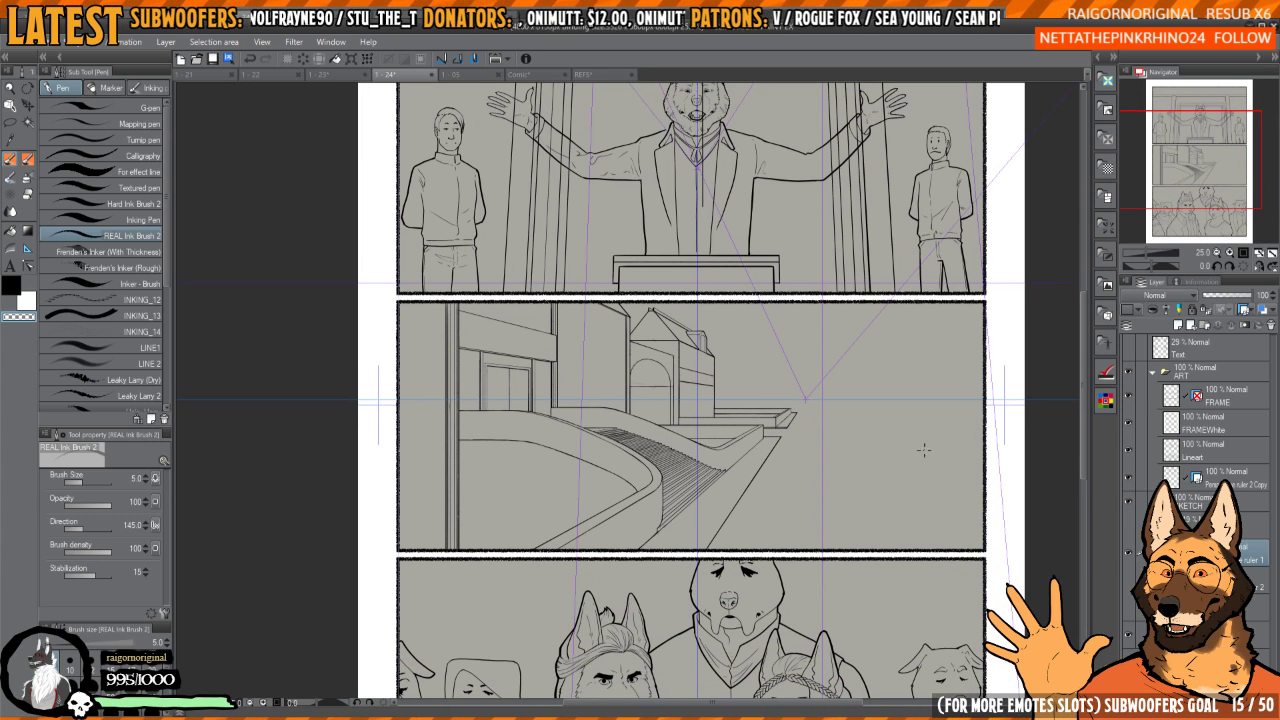